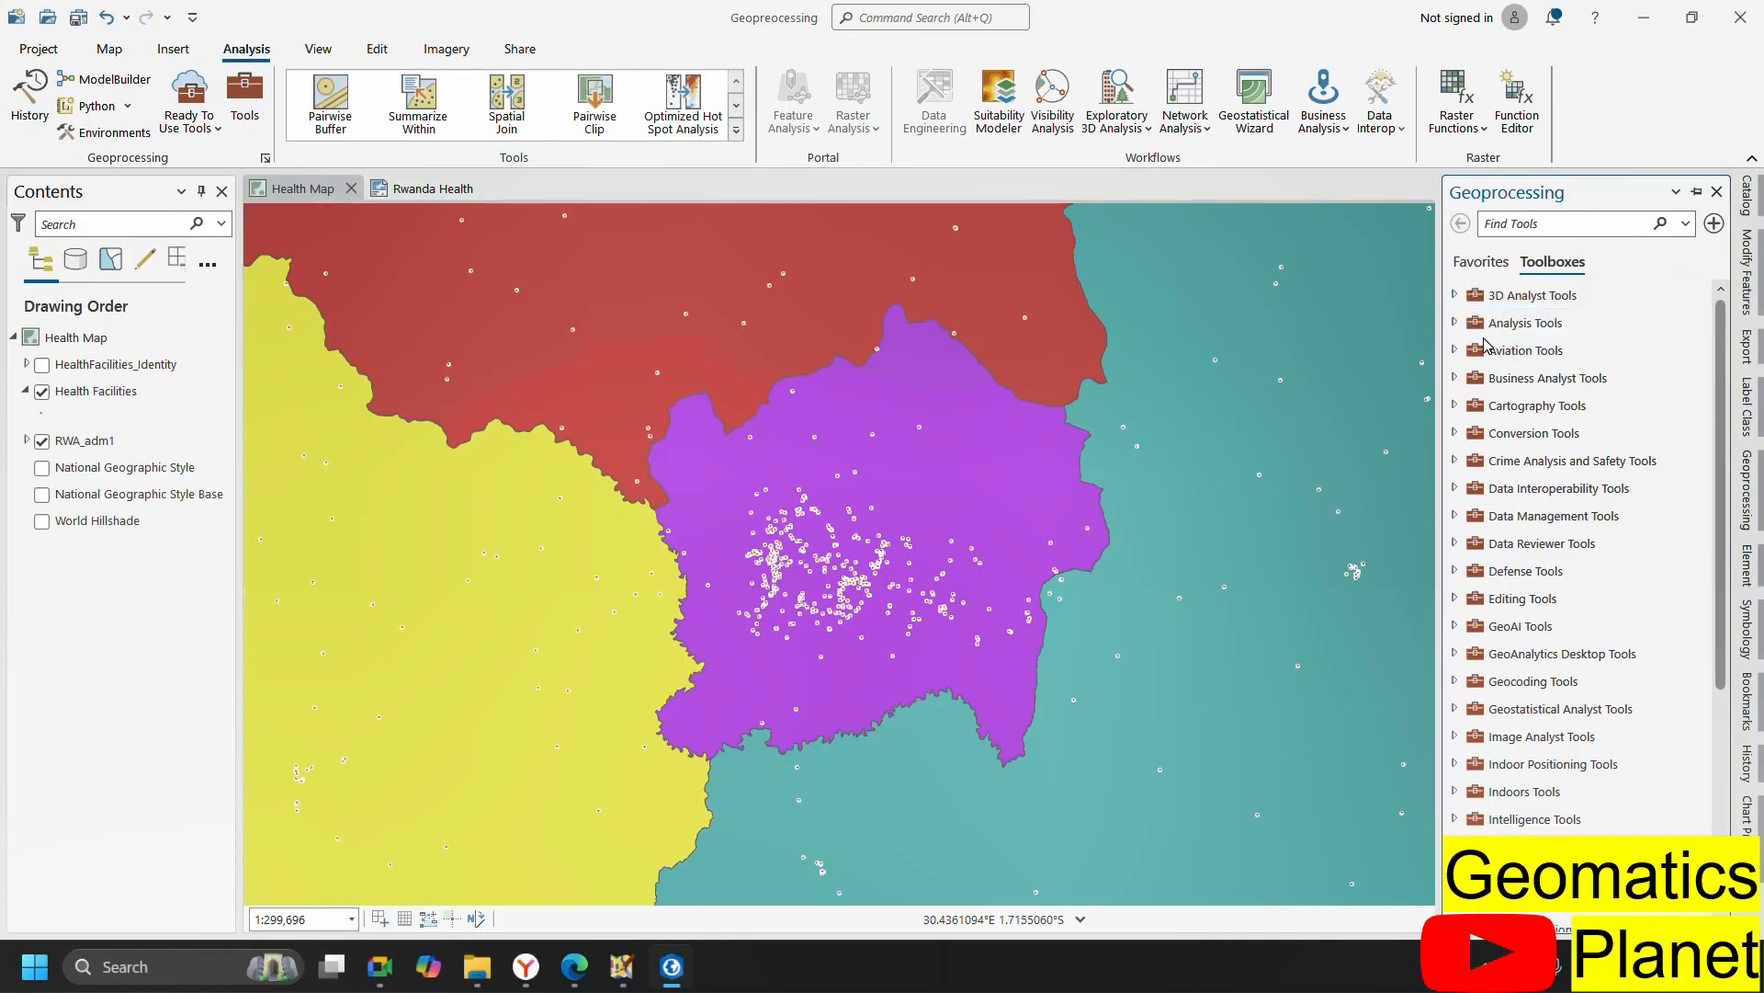
- Expand the Analysis Tools toolbox and examine the tools in its Extract toolset
click(1454, 324)
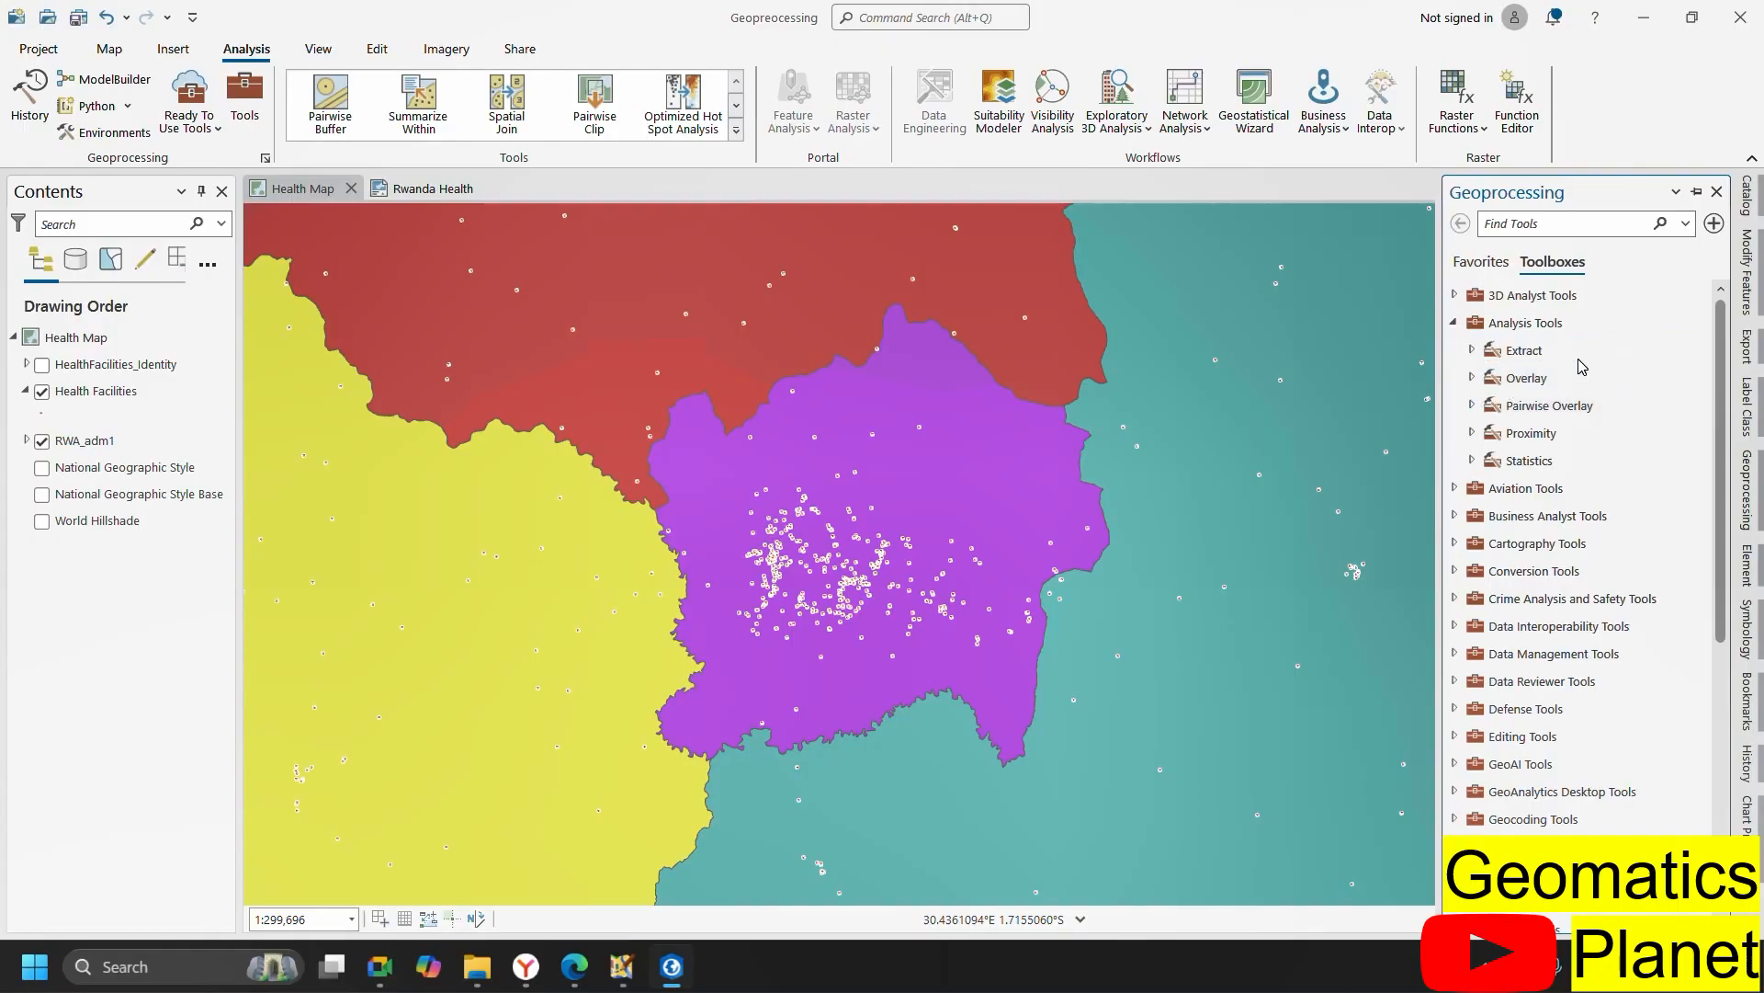
click(1504, 411)
click(1474, 352)
click(1479, 358)
click(1473, 352)
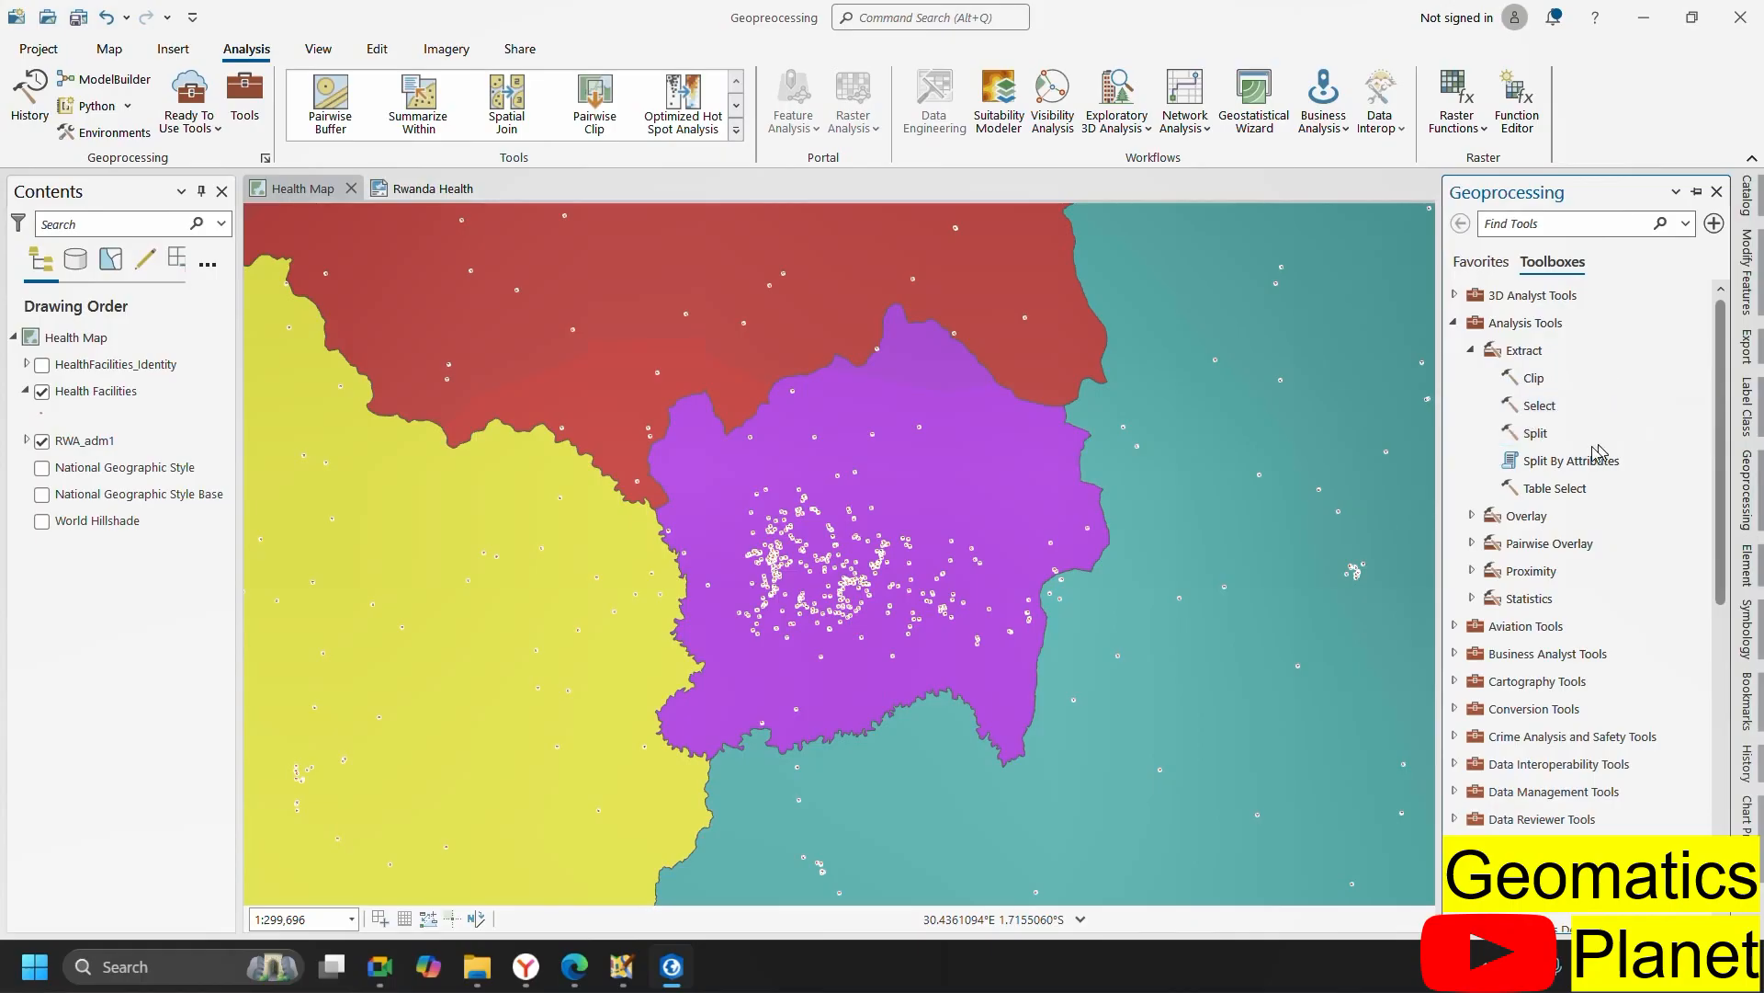
click(1555, 489)
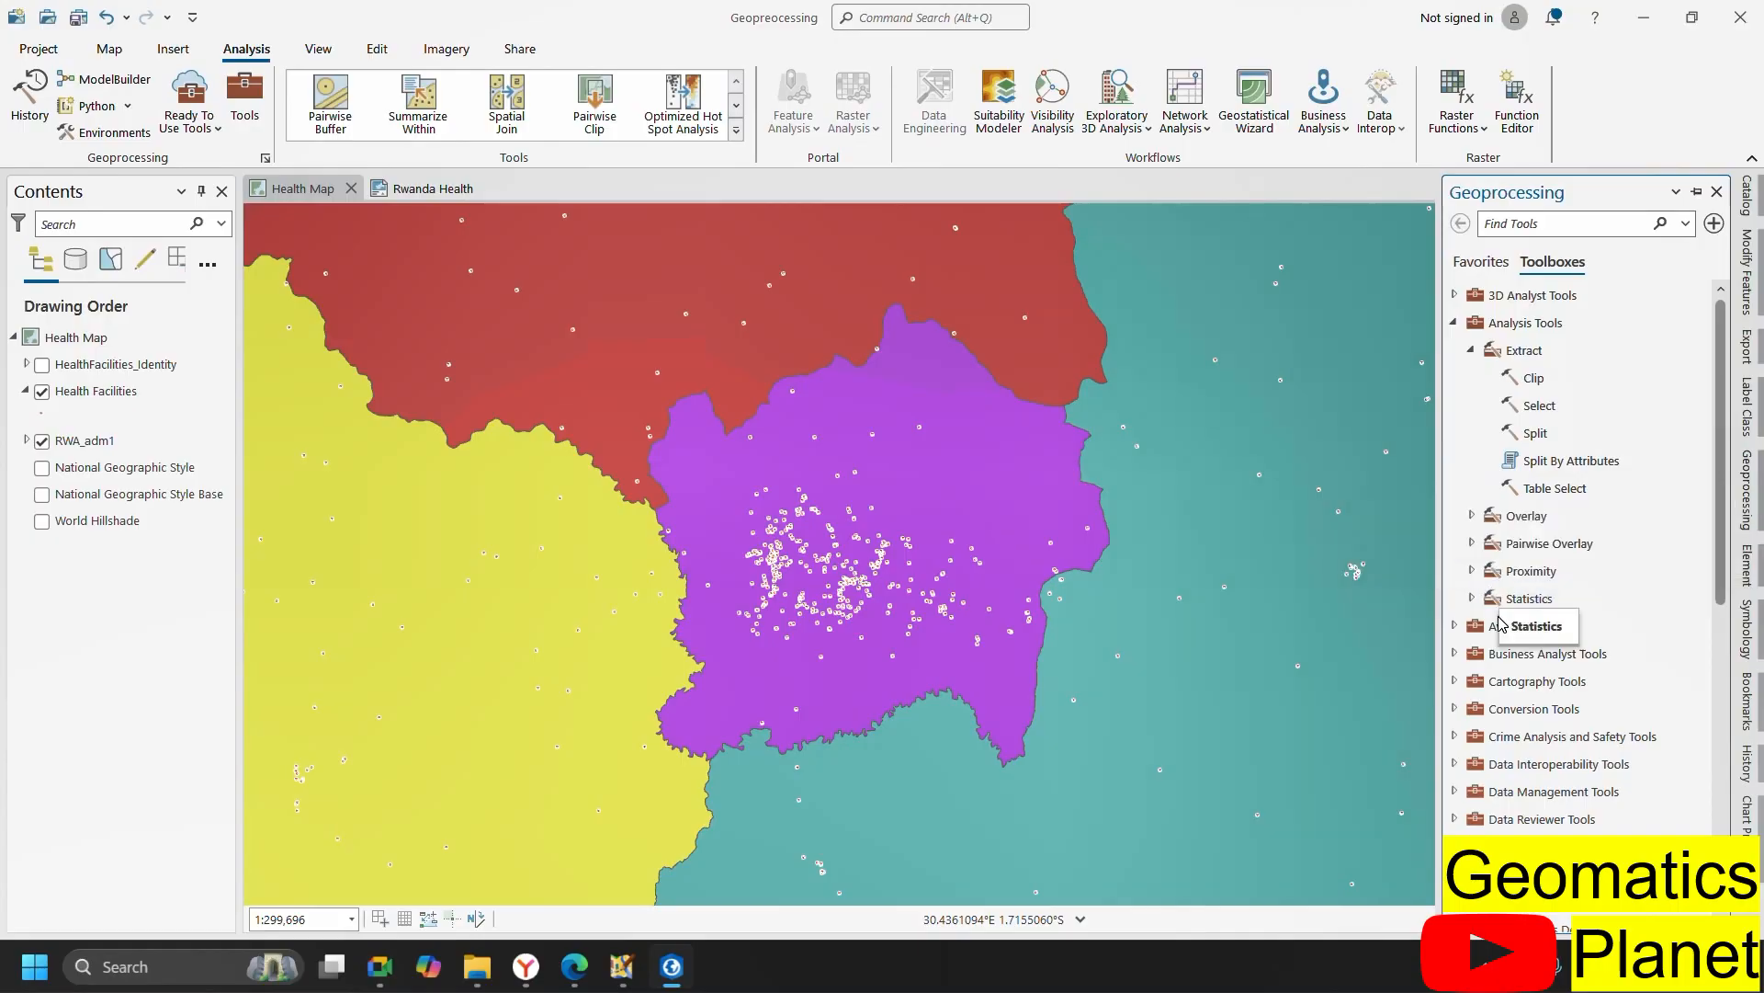
- Examine the tools in the Overlay, Proximity and Statistics toolsets of Analysis Tools
click(1473, 516)
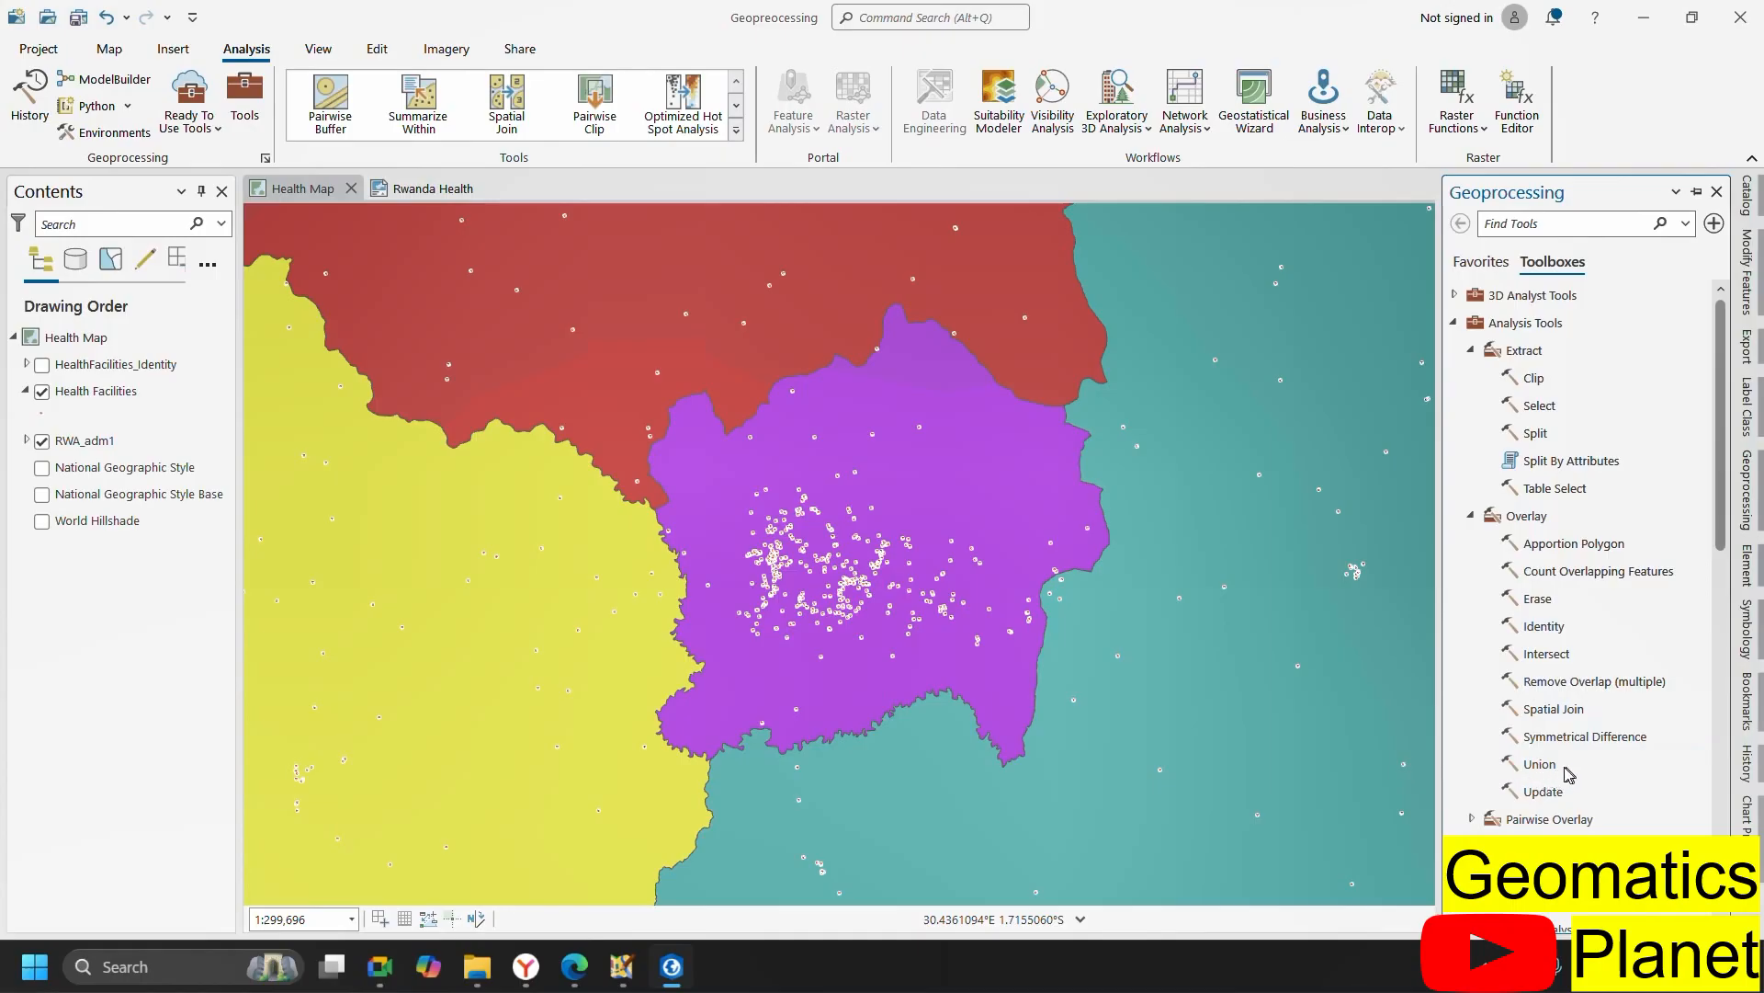
scroll(1527, 680, down, 3)
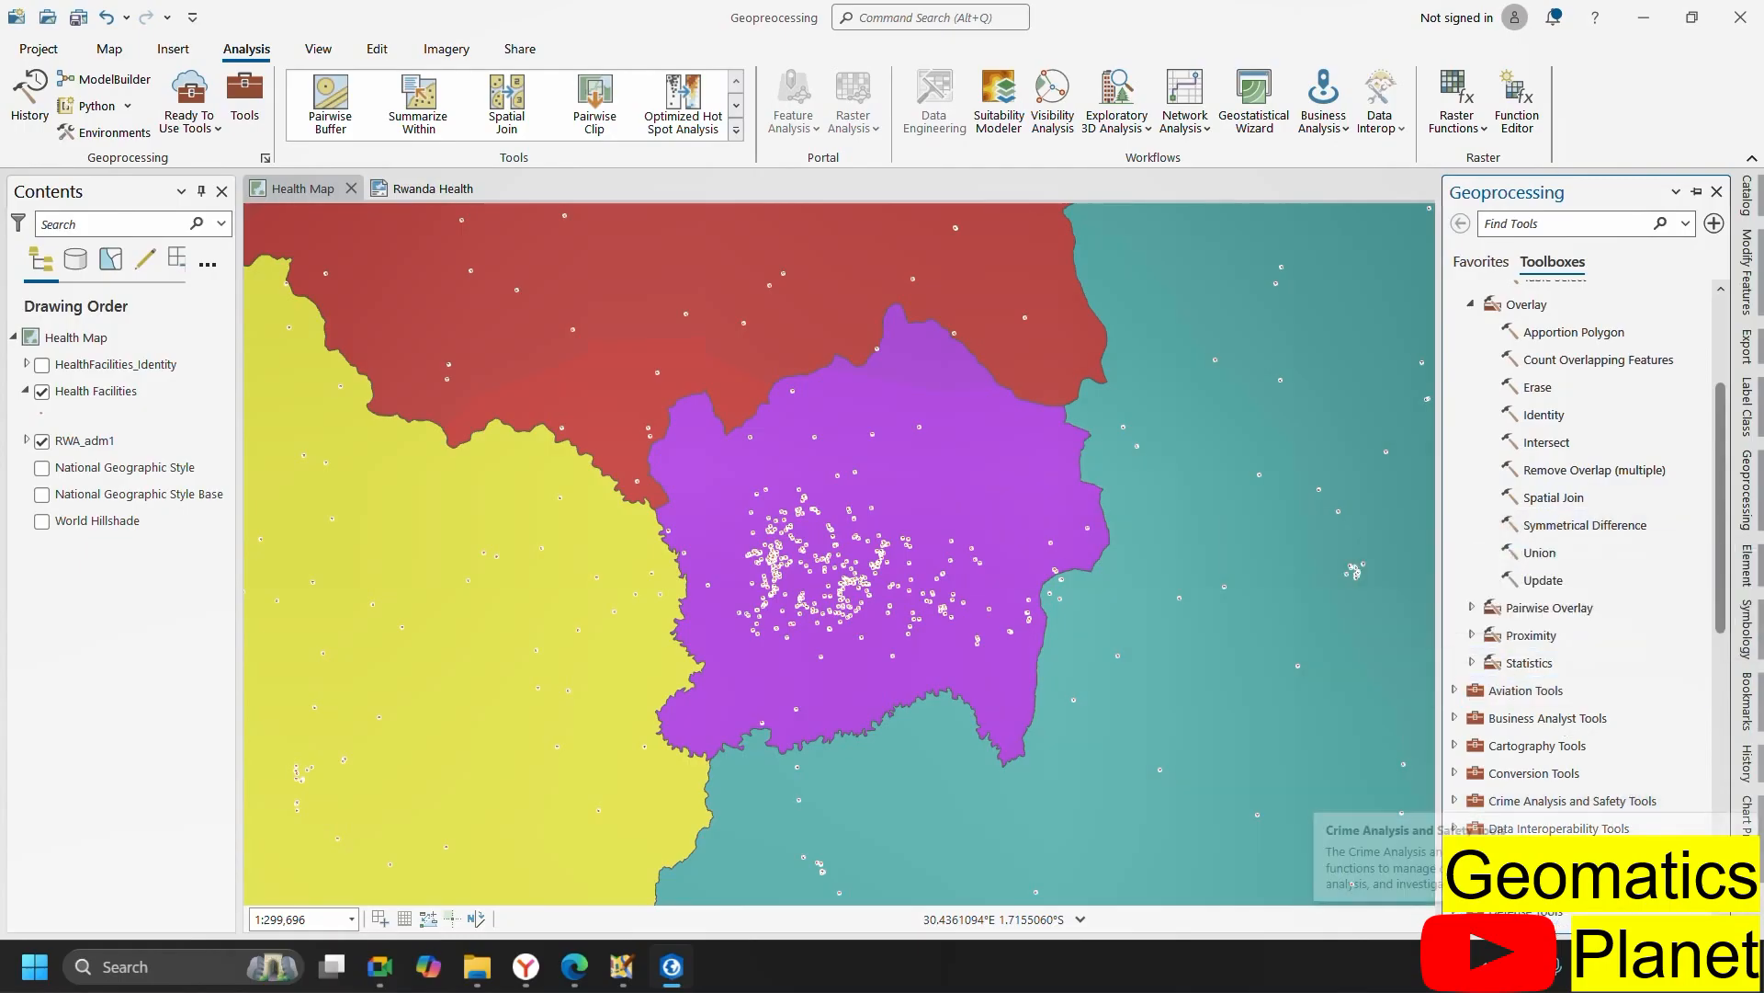
click(1472, 635)
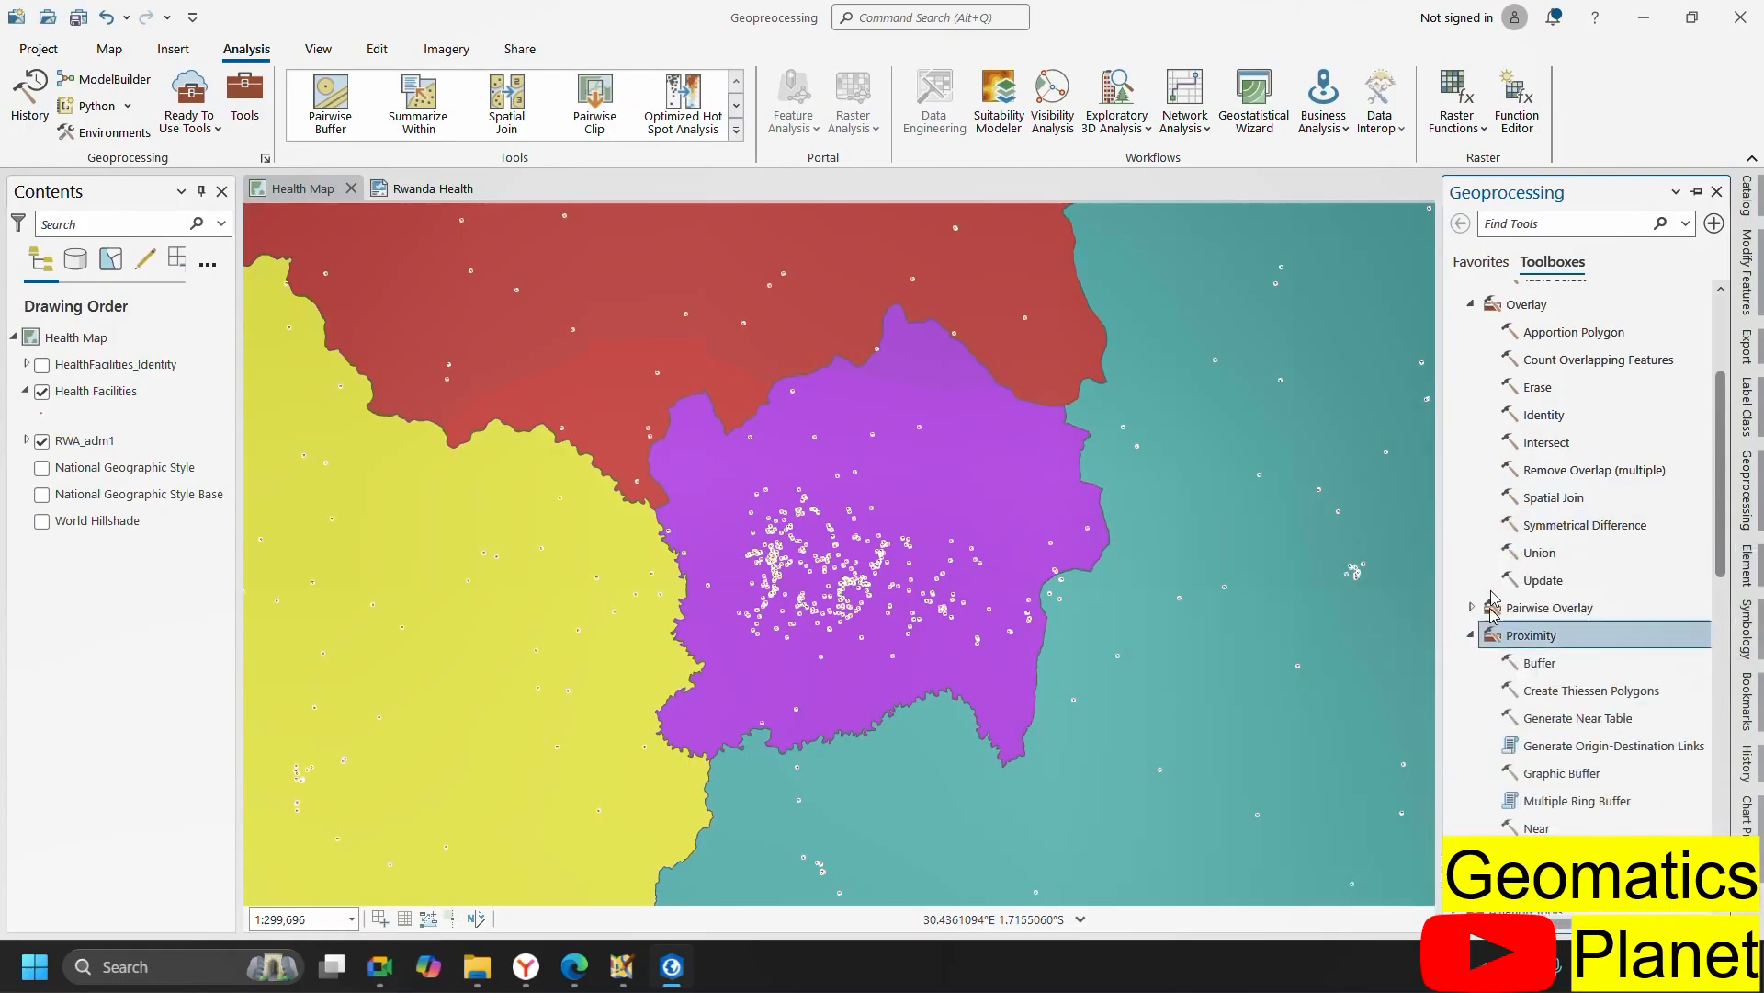
scroll(1493, 602, down, 2)
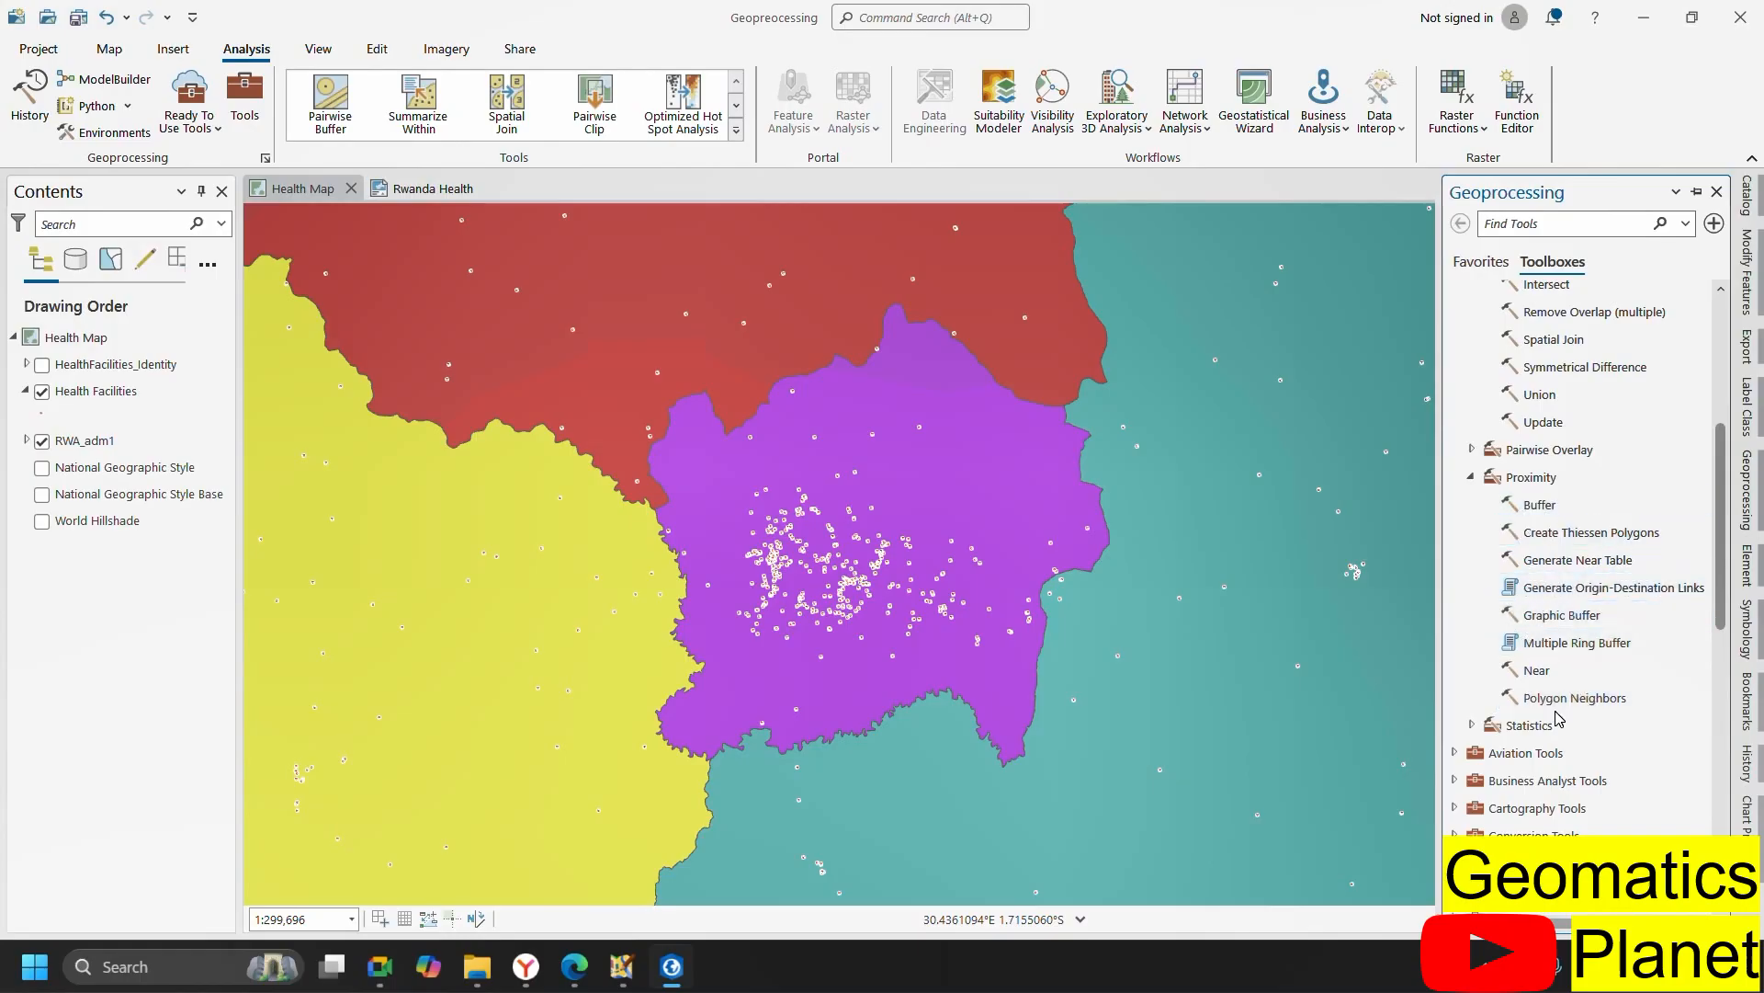
click(1472, 726)
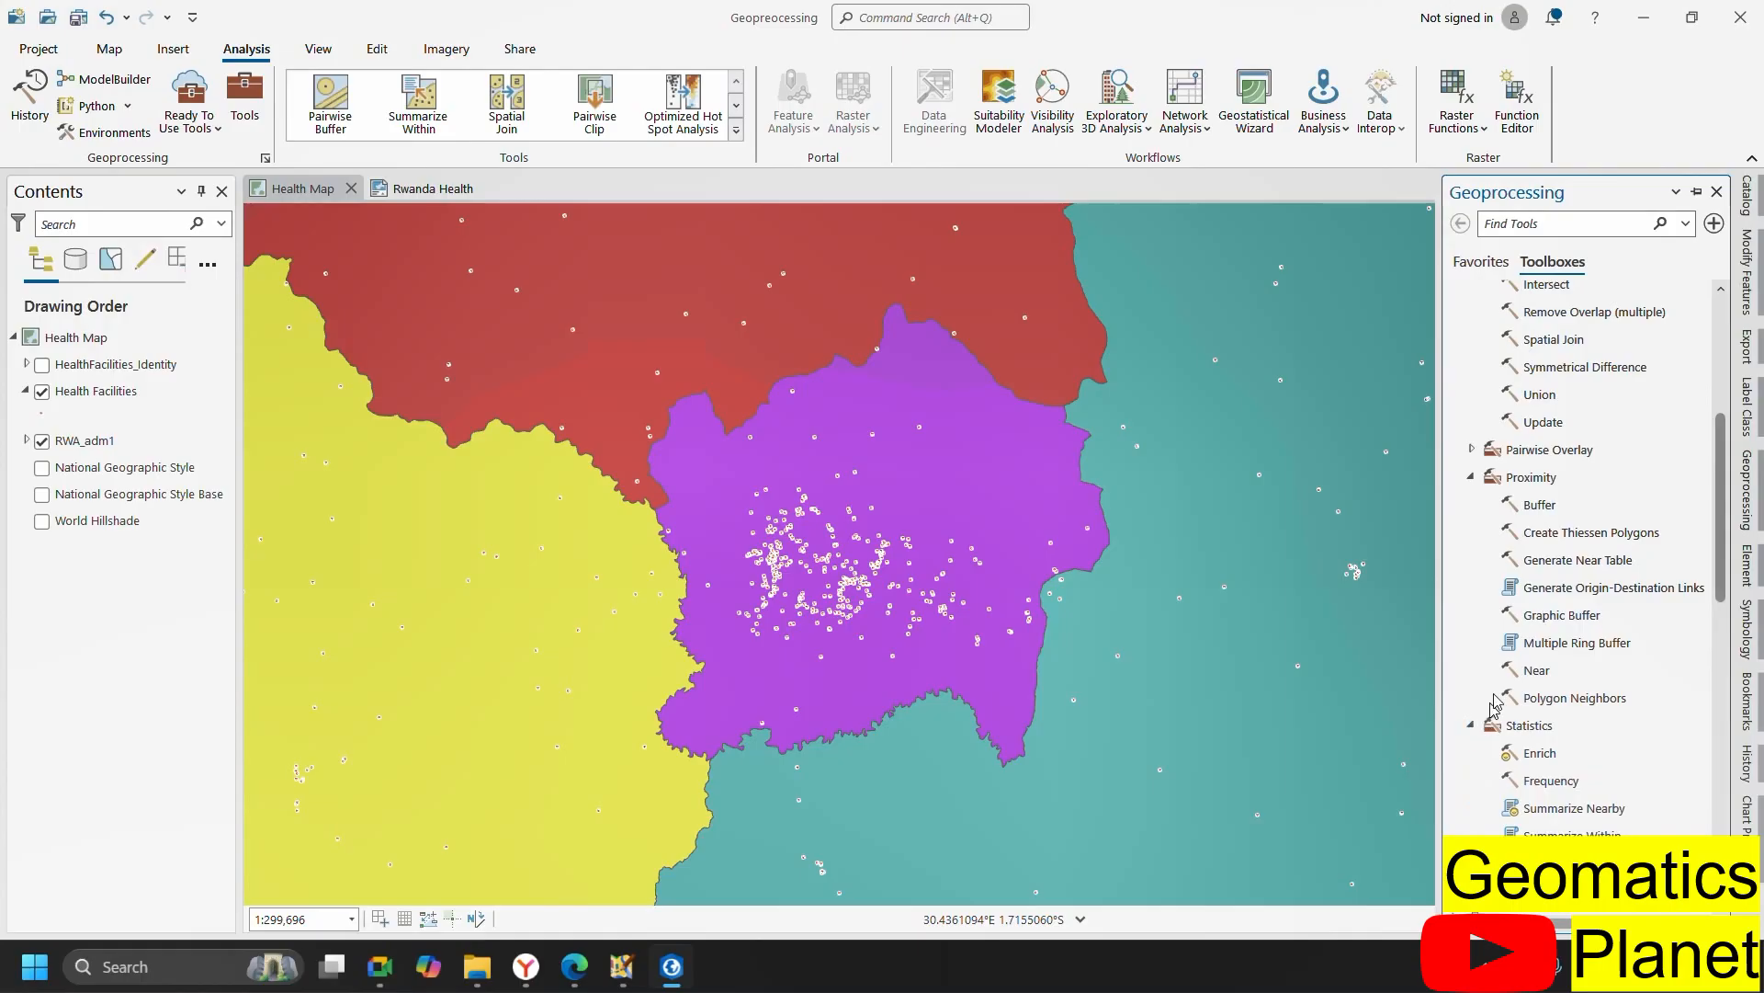
scroll(1541, 651, down, 3)
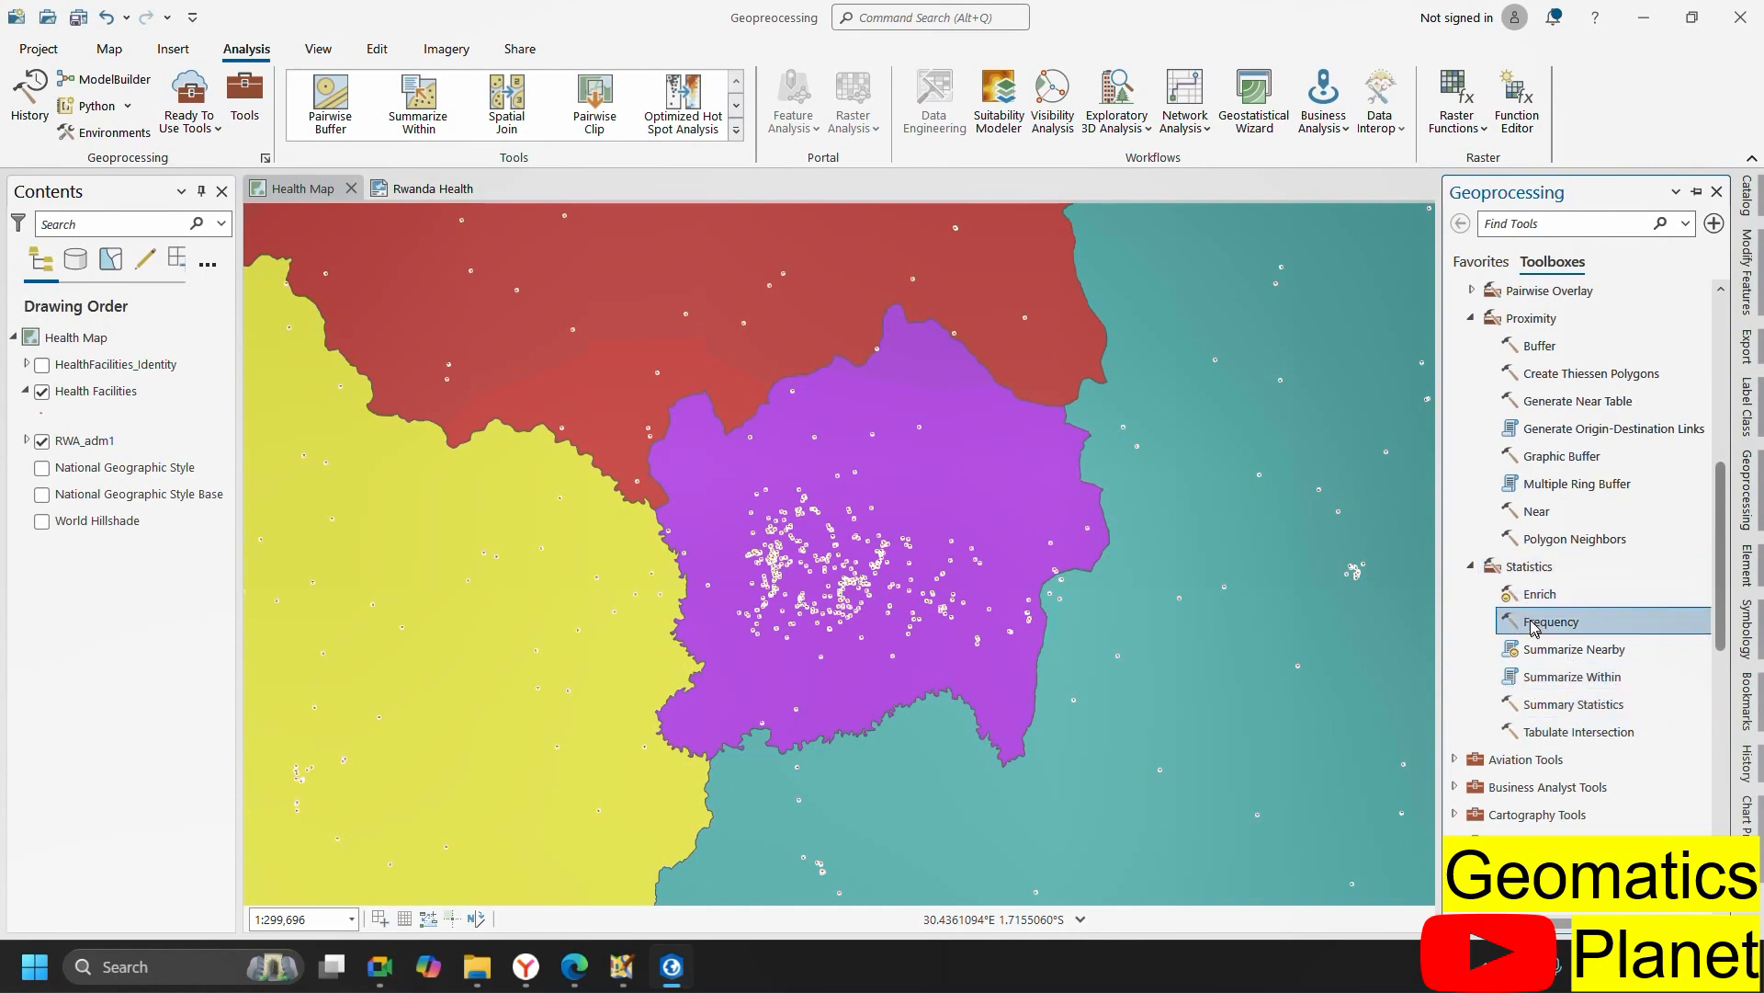
scroll(1531, 502, up, 1)
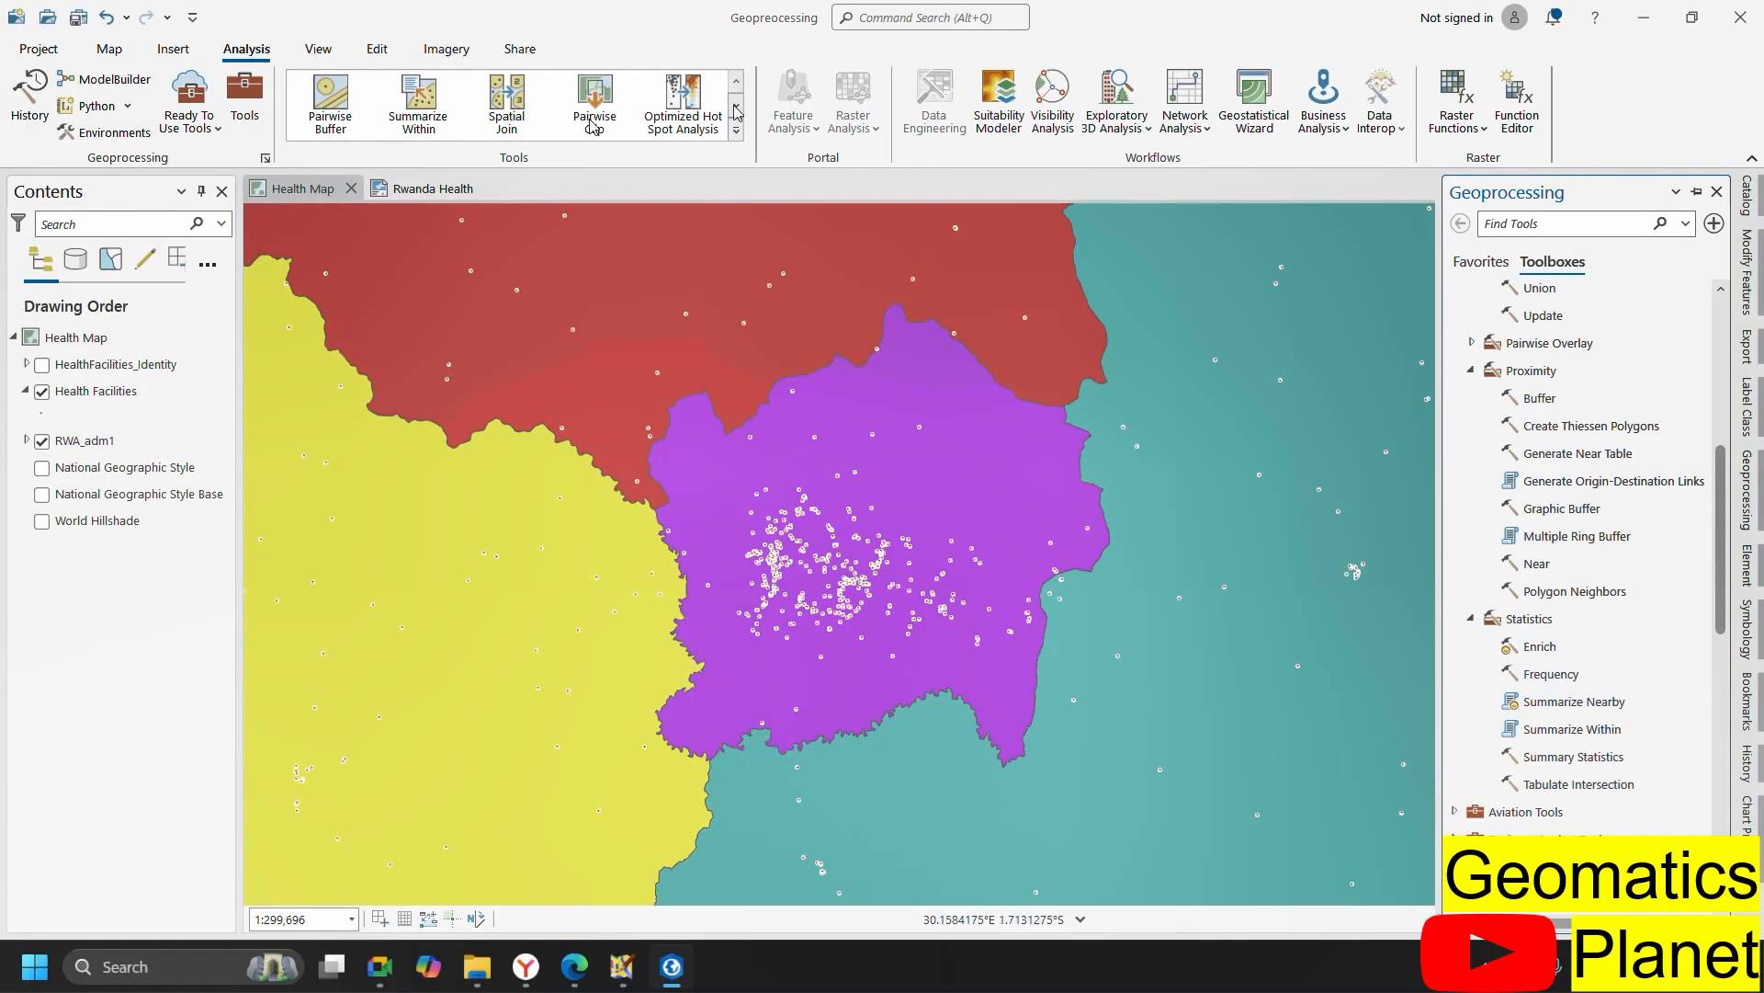
- Target the Health Facilities layer and select map features with a rectangle around the central purple province
click(109, 49)
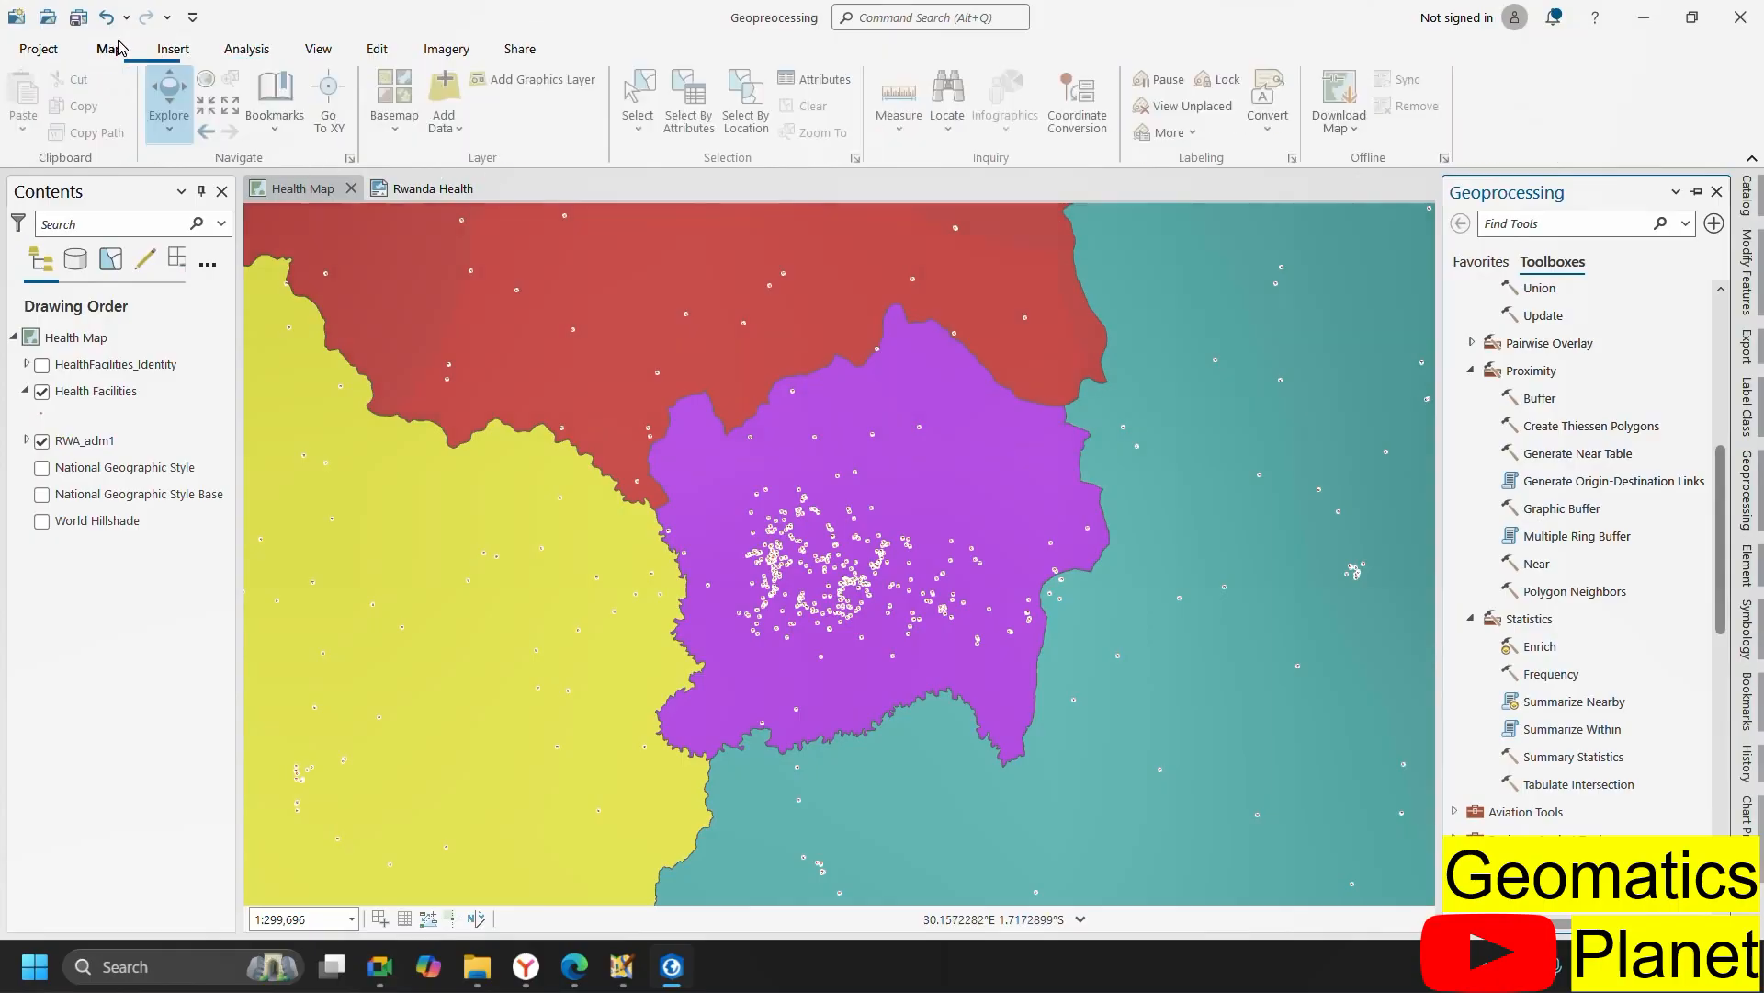
click(643, 119)
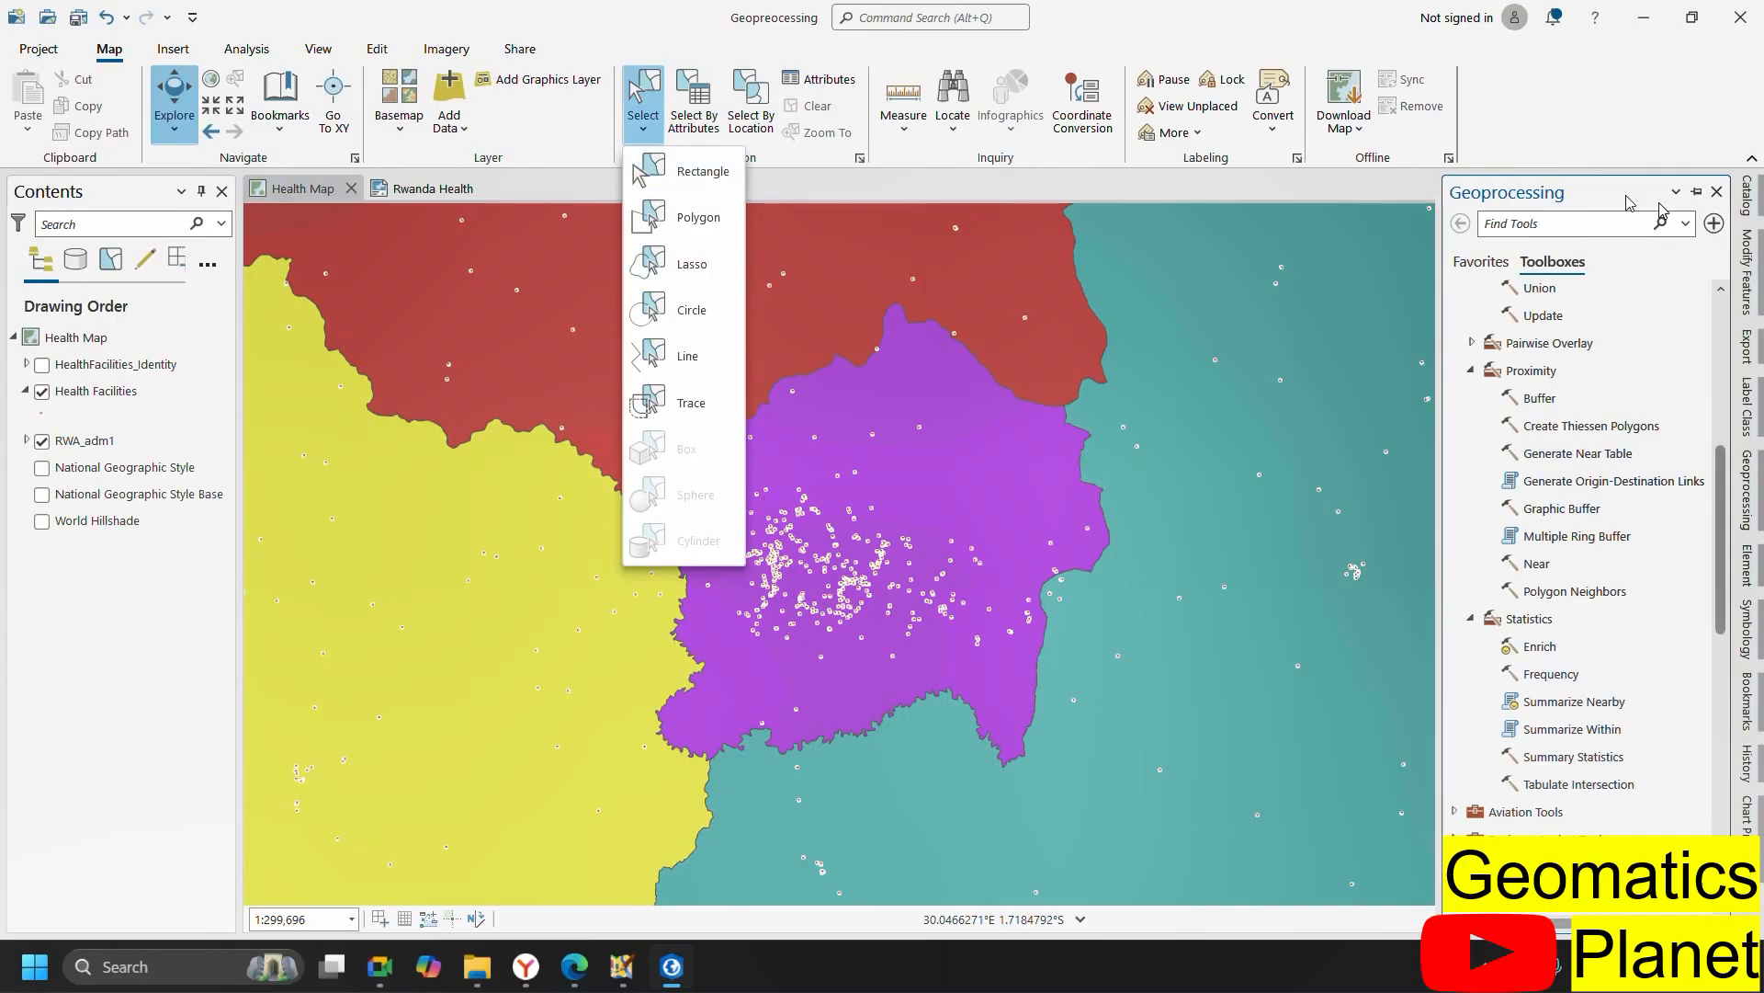
click(1521, 130)
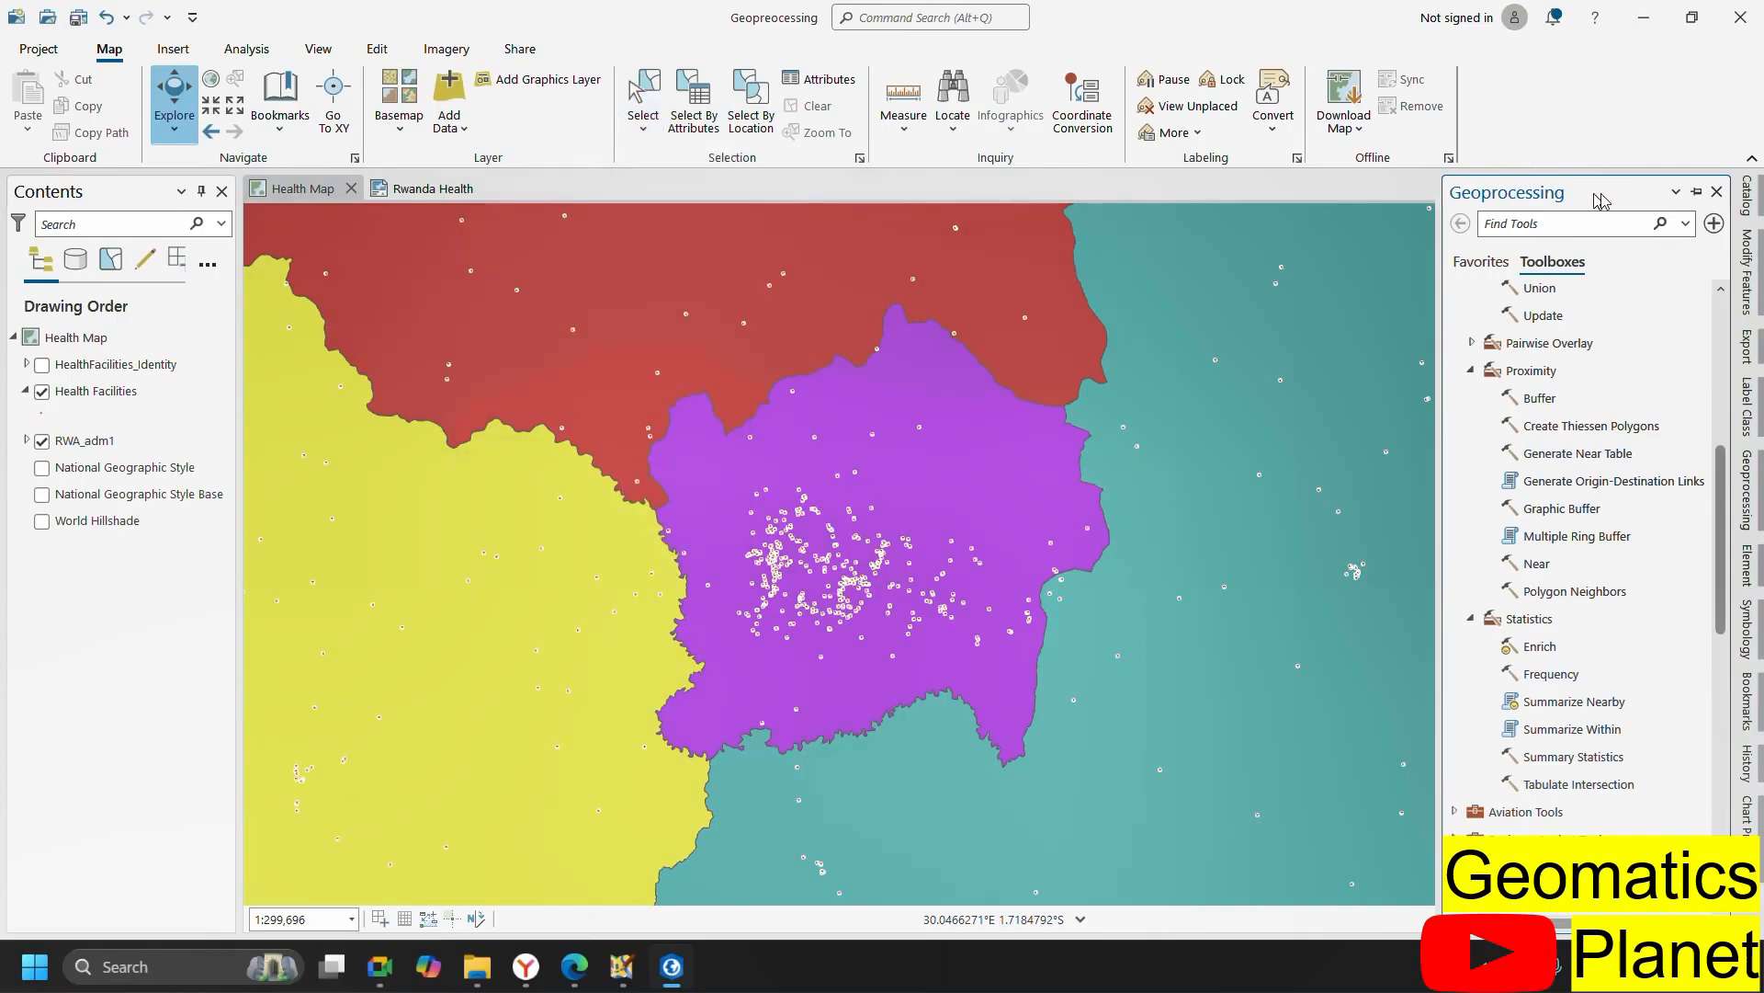
click(645, 127)
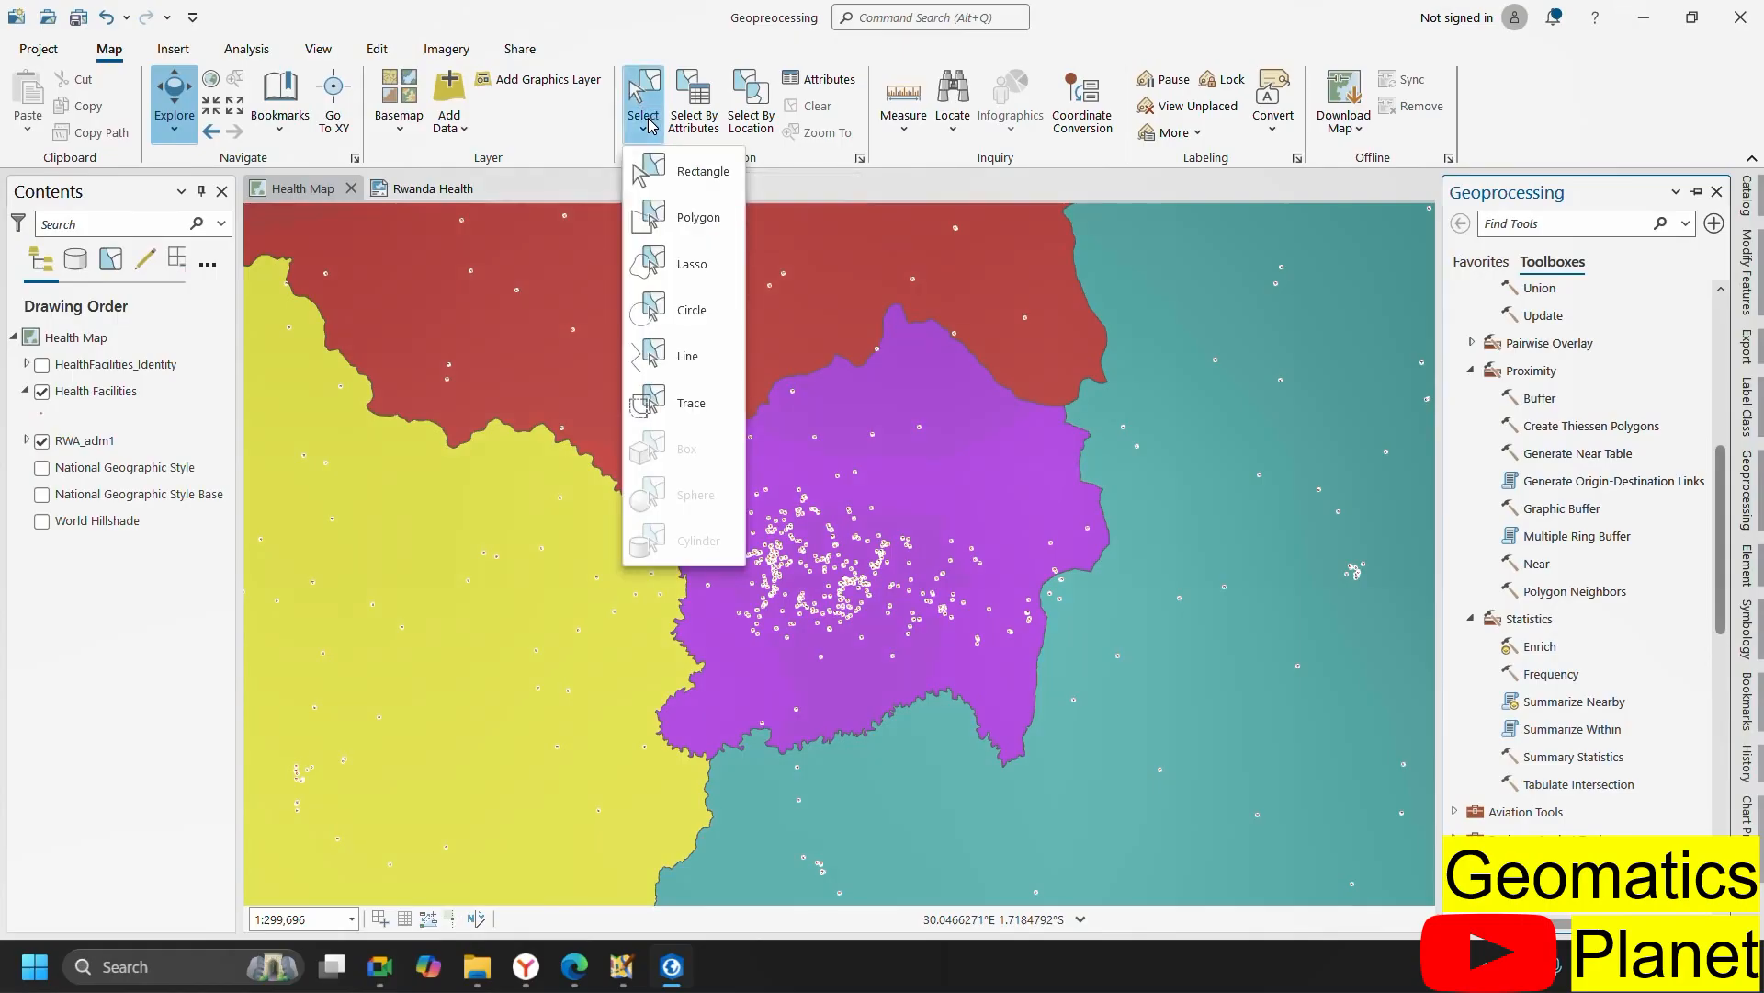
click(670, 173)
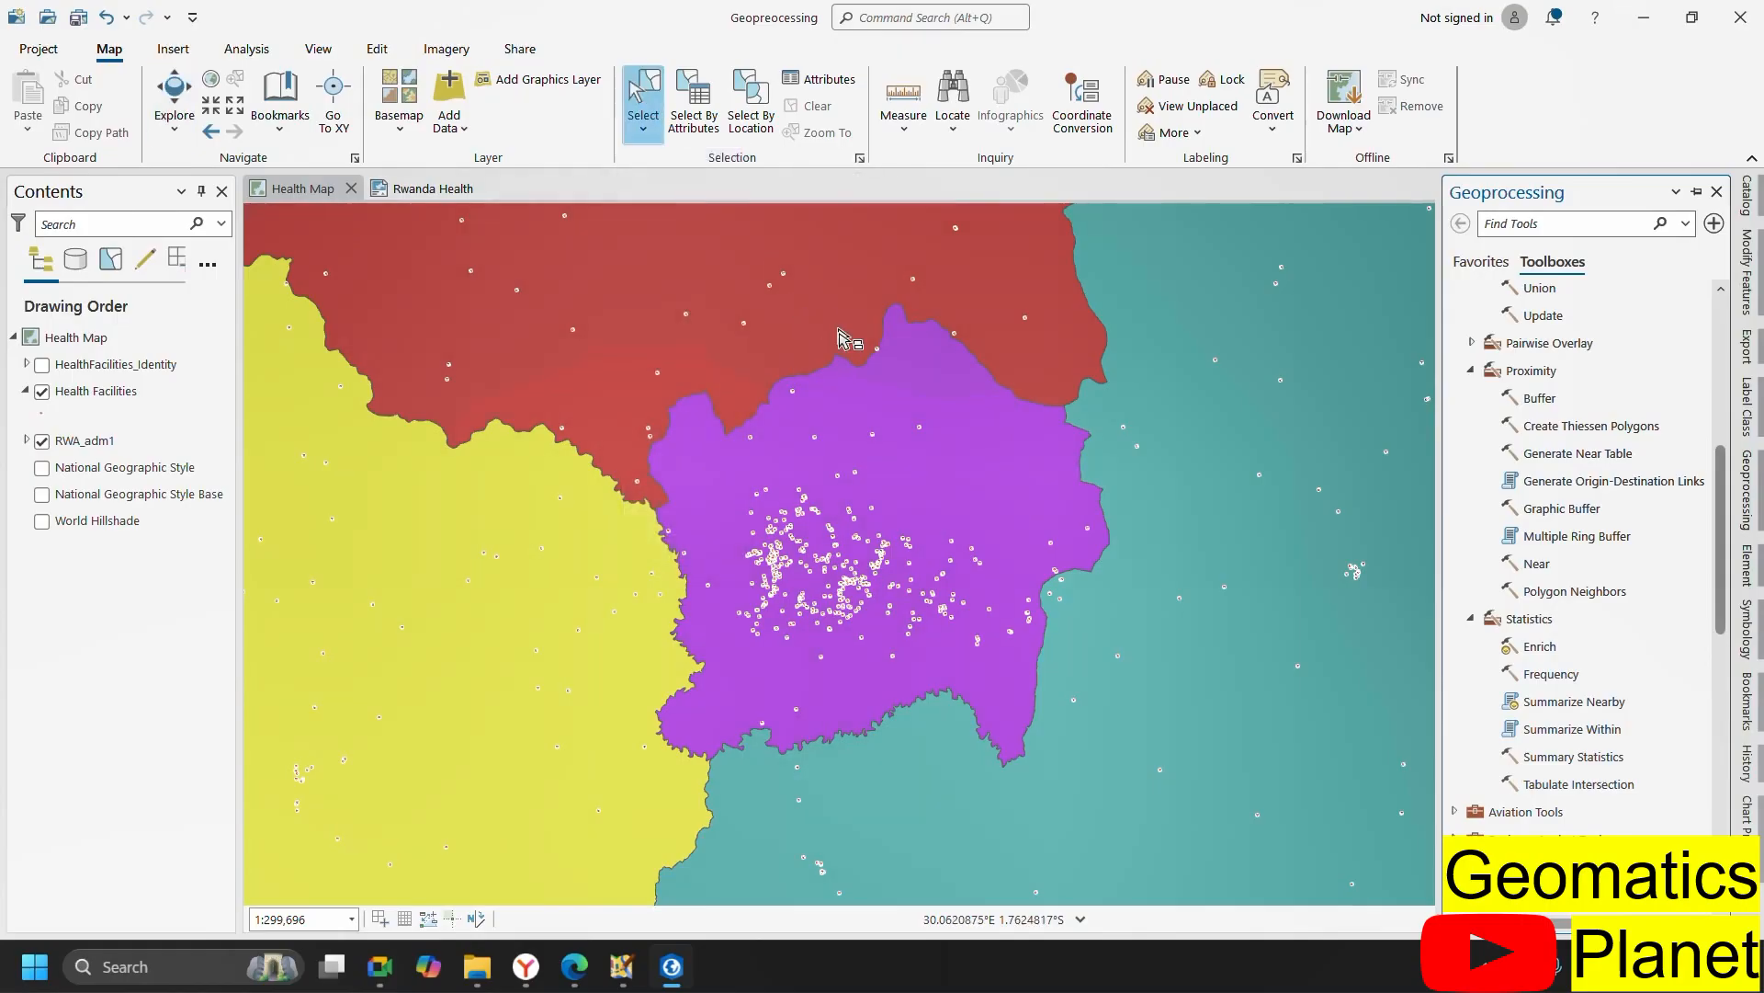
scroll(813, 349, down, 5)
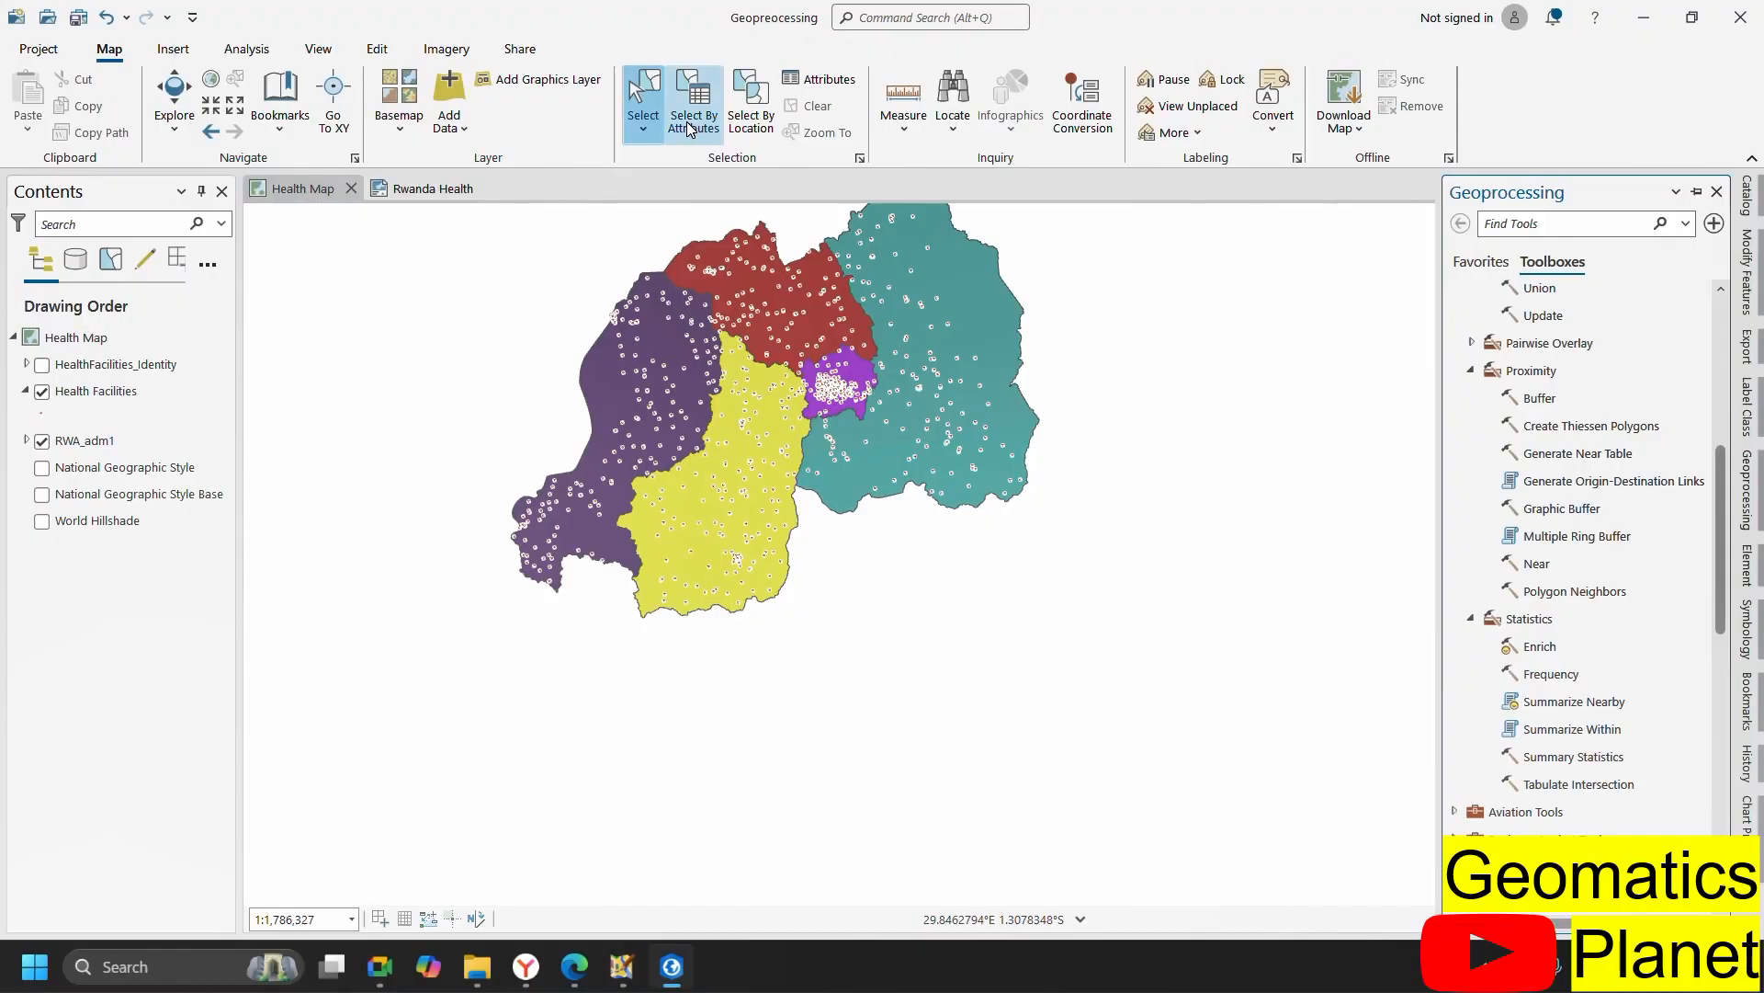
scroll(810, 362, up, 2)
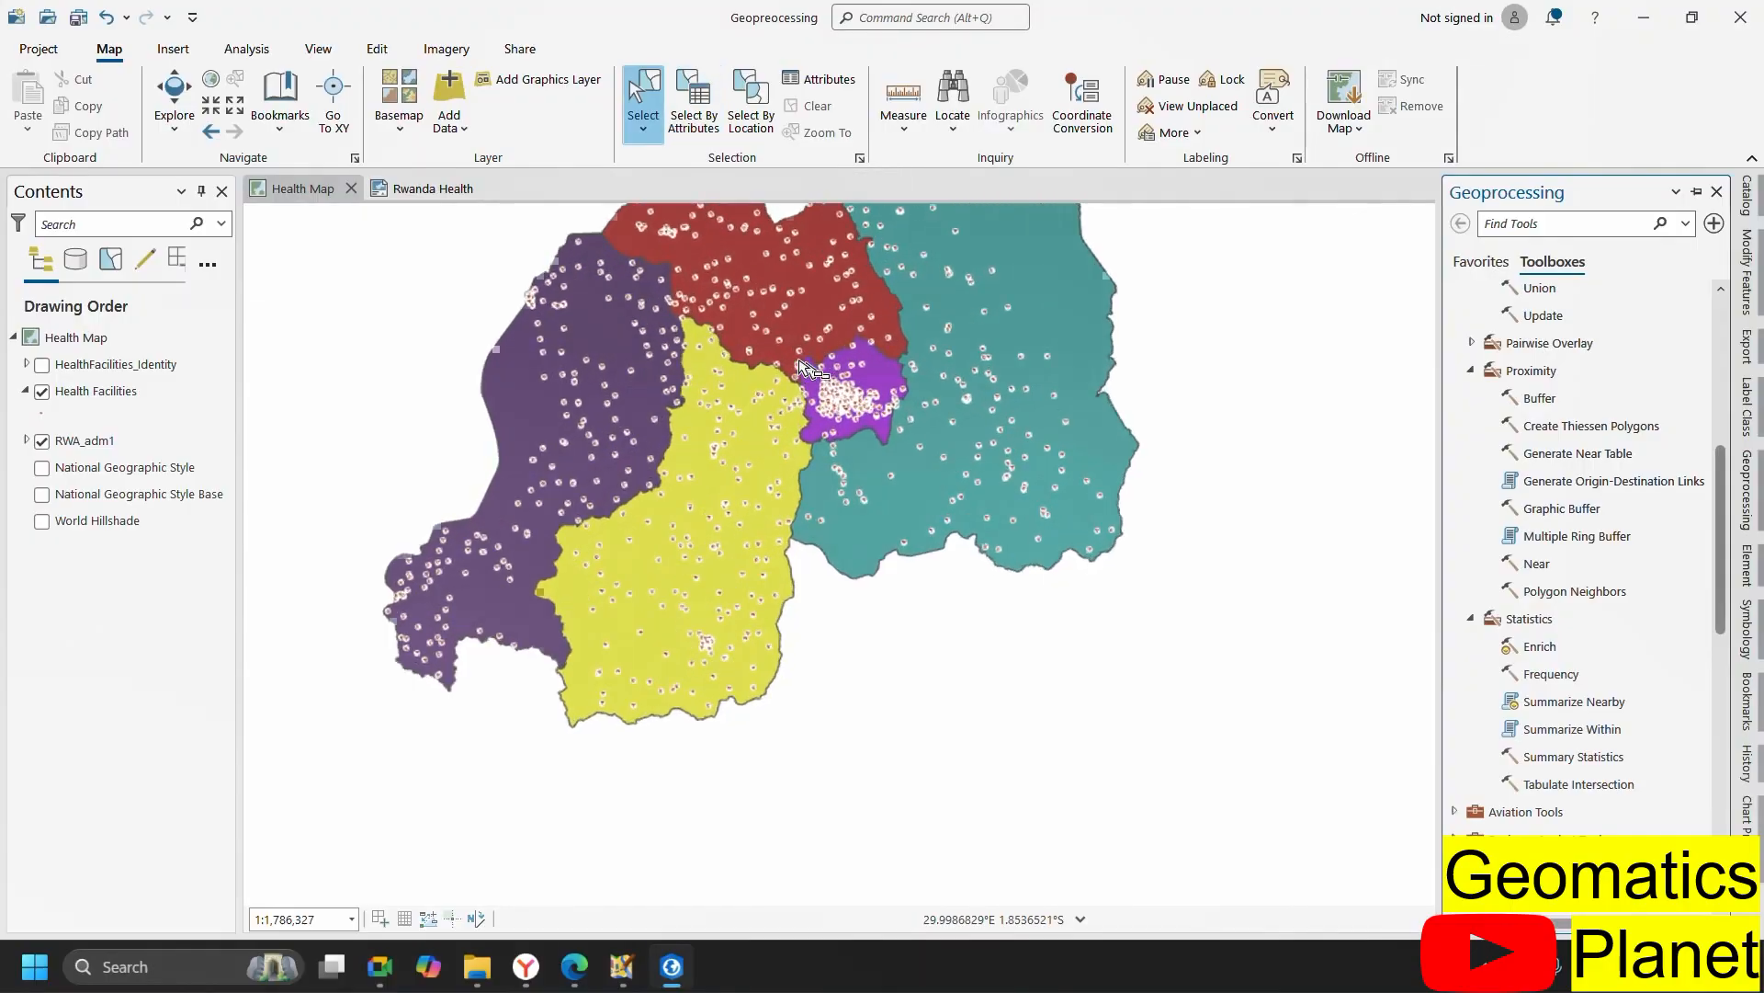
click(95, 394)
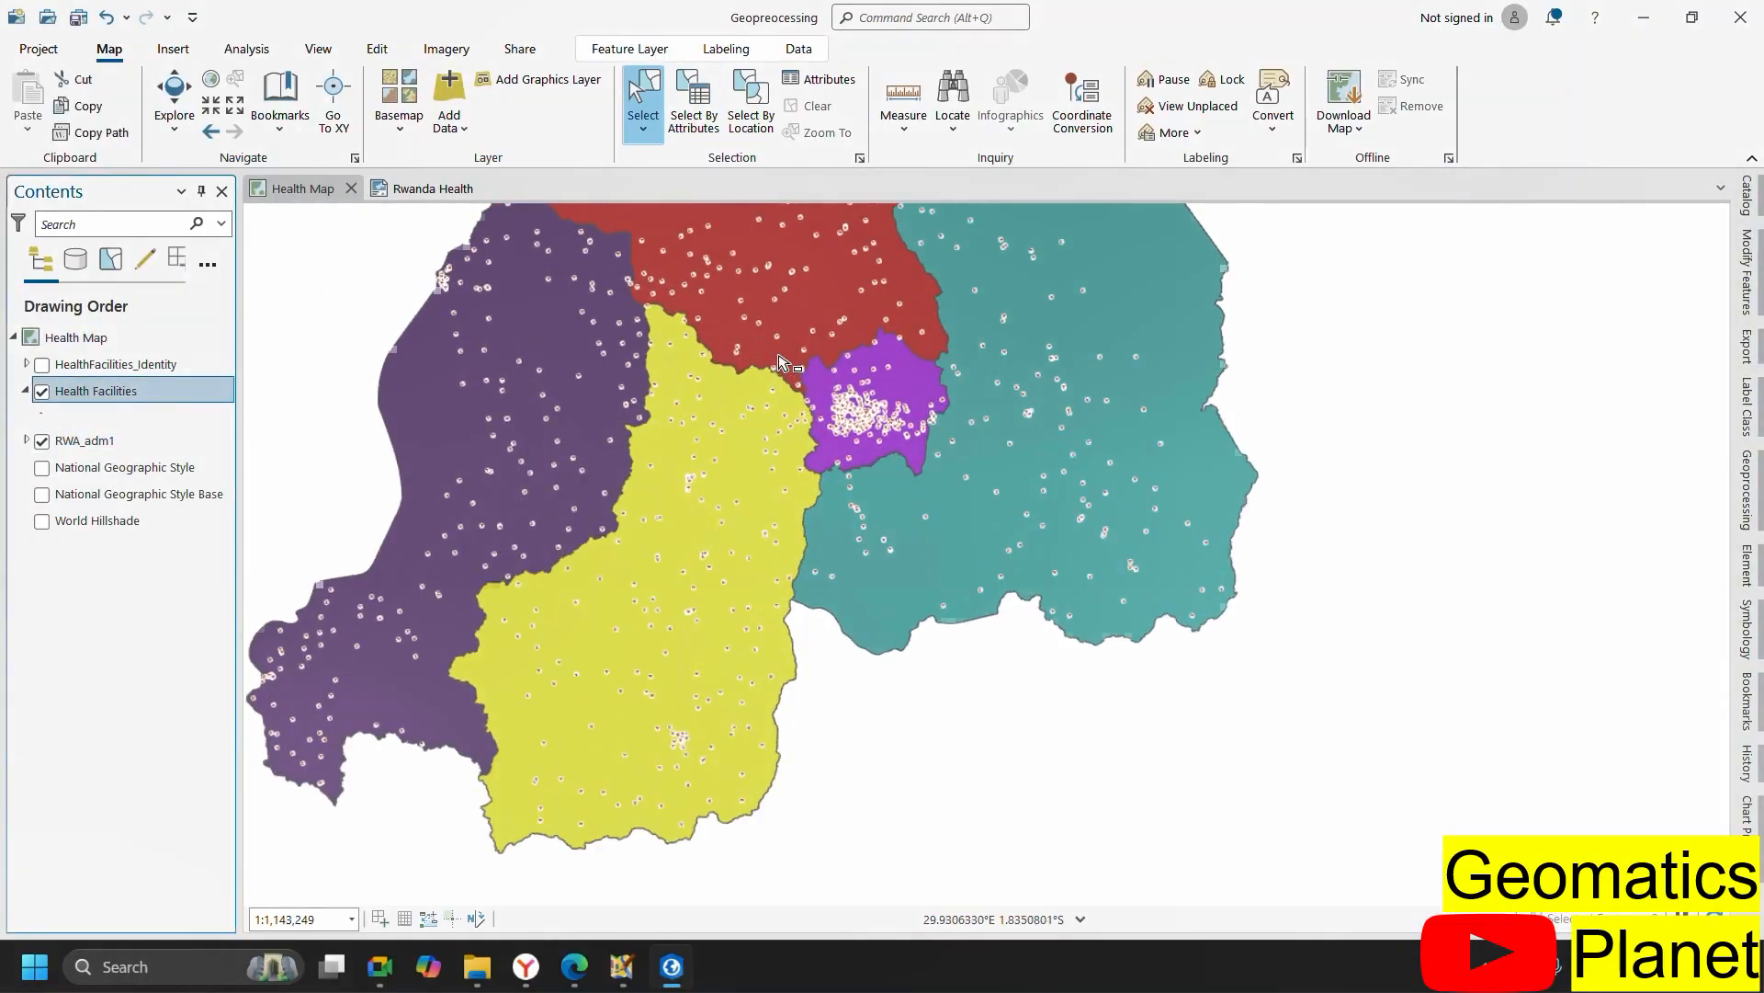
scroll(779, 361, up, 3)
drag(634, 288, 1323, 654)
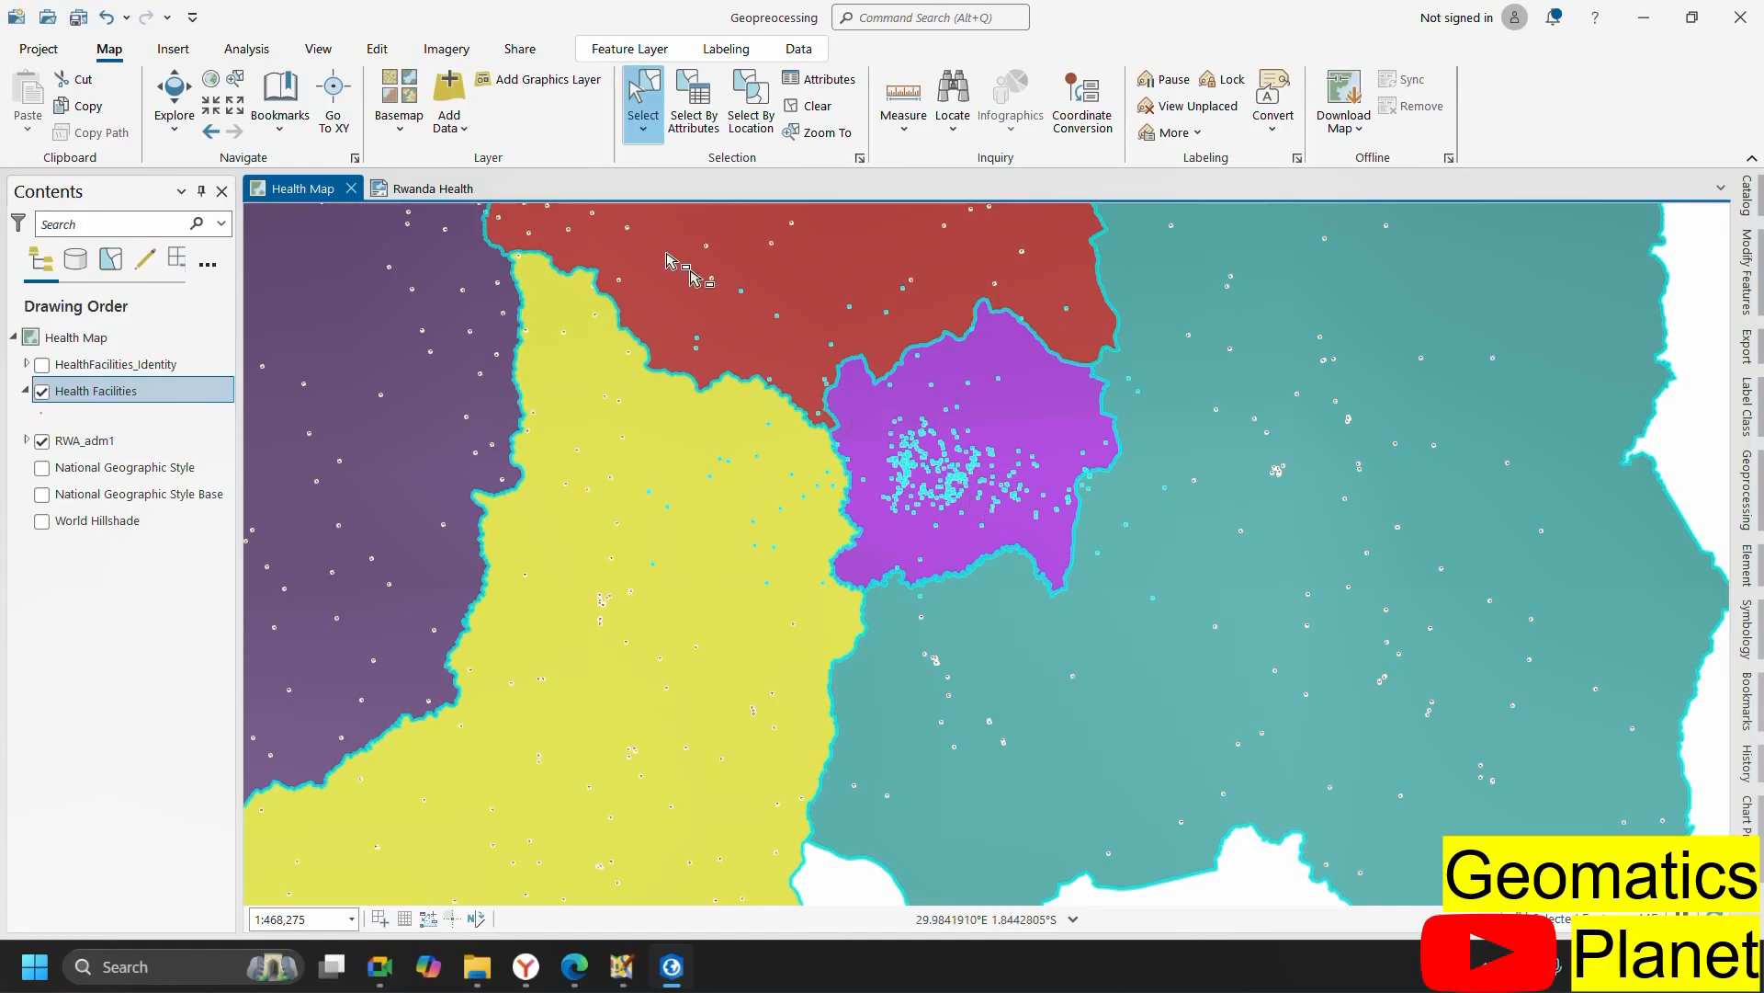
- Select features with a polygon covering the central part of the map, spanning all the neighbouring provinces
click(643, 127)
click(686, 217)
scroll(788, 471, down, 3)
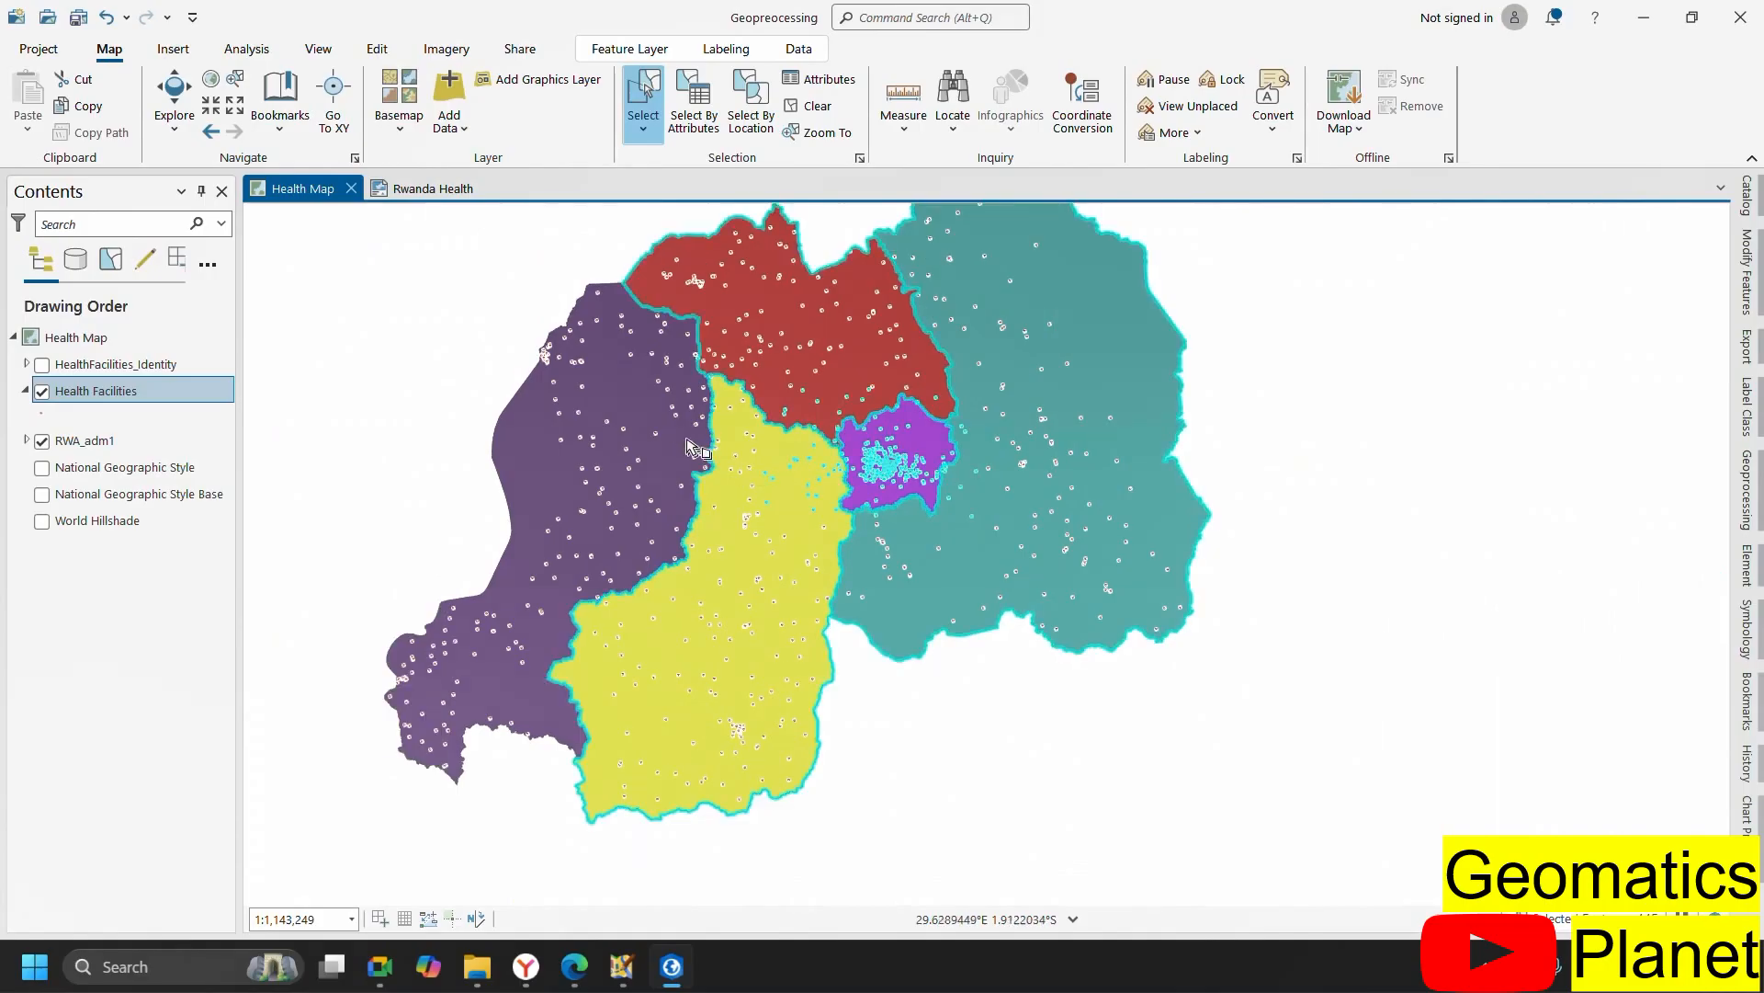
click(668, 416)
click(939, 246)
click(1045, 465)
double_click(705, 555)
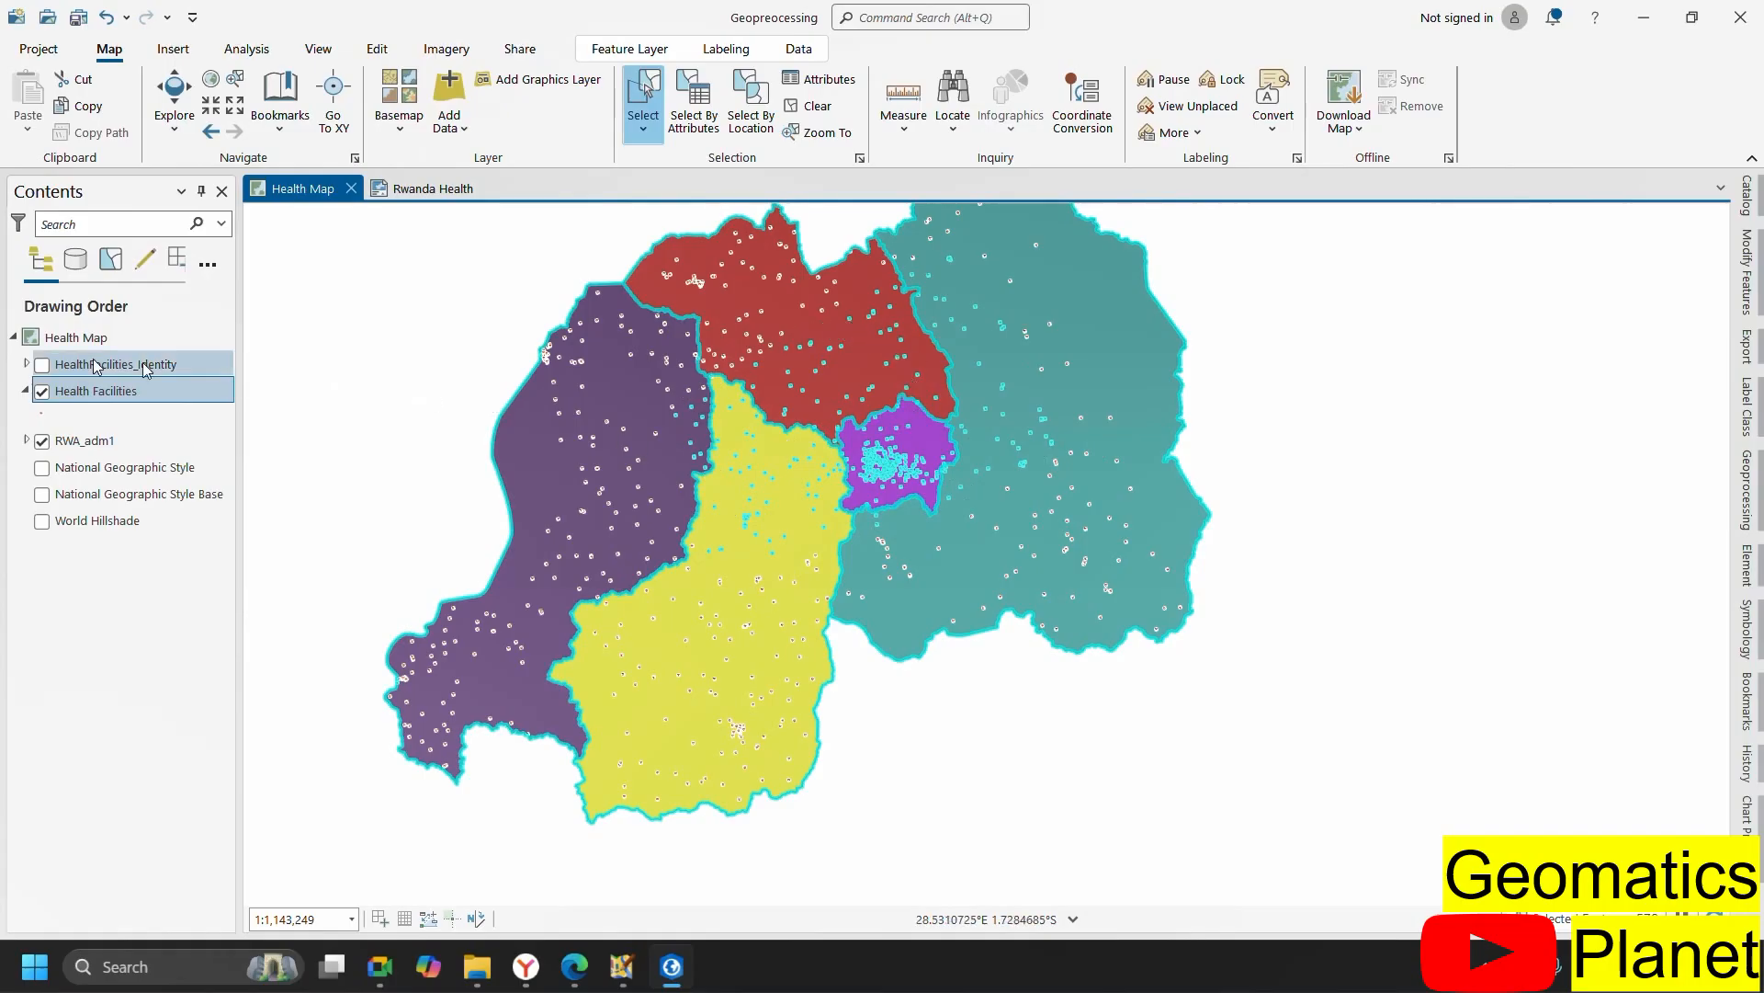
- Open the Health Facilities symbology and try to recolour the layer's point symbol red
click(41, 424)
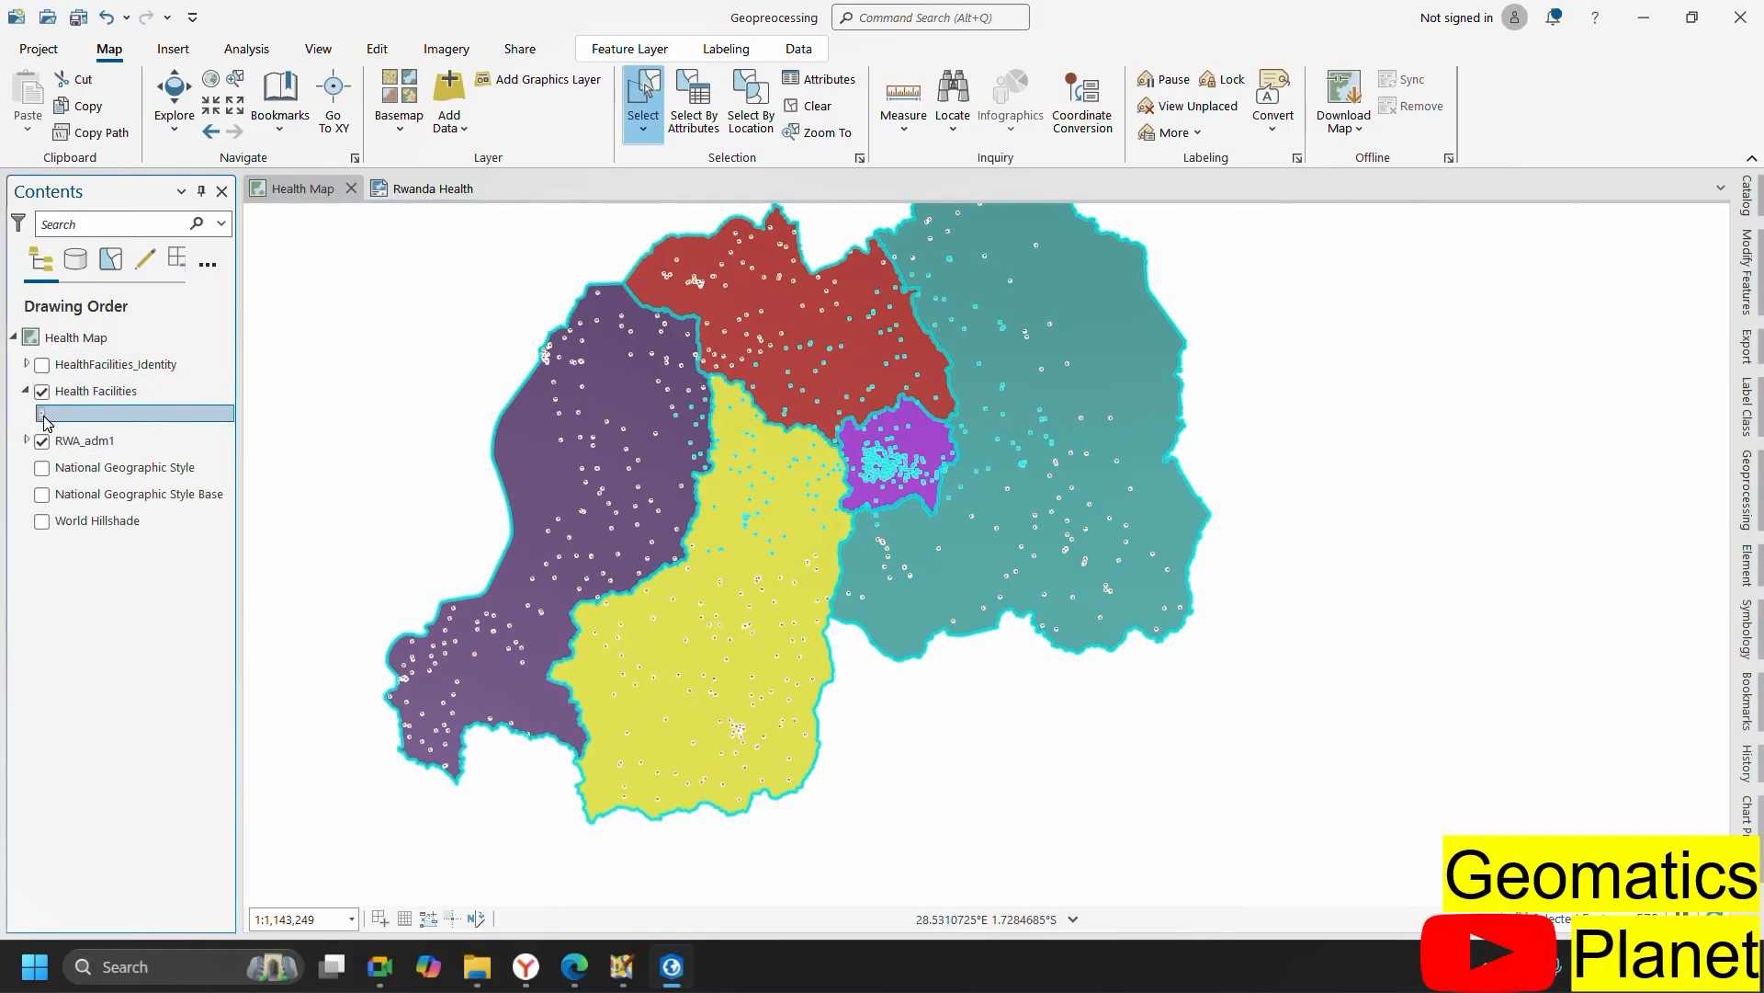
click(44, 417)
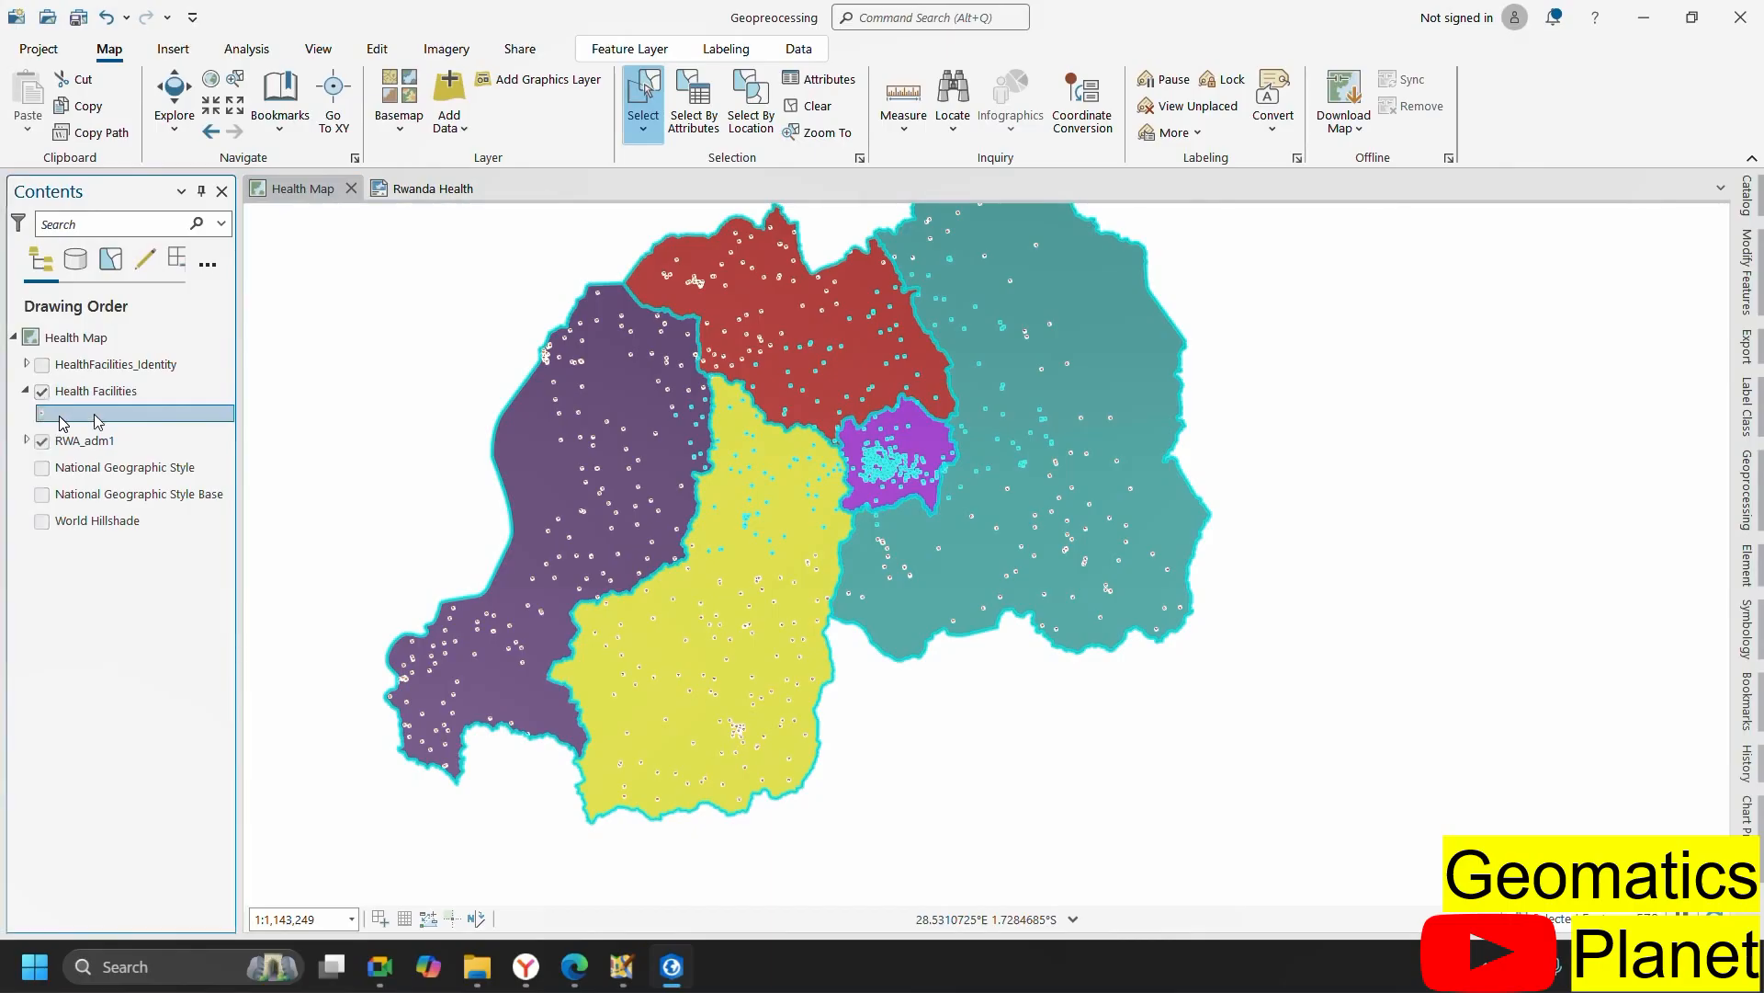
click(126, 390)
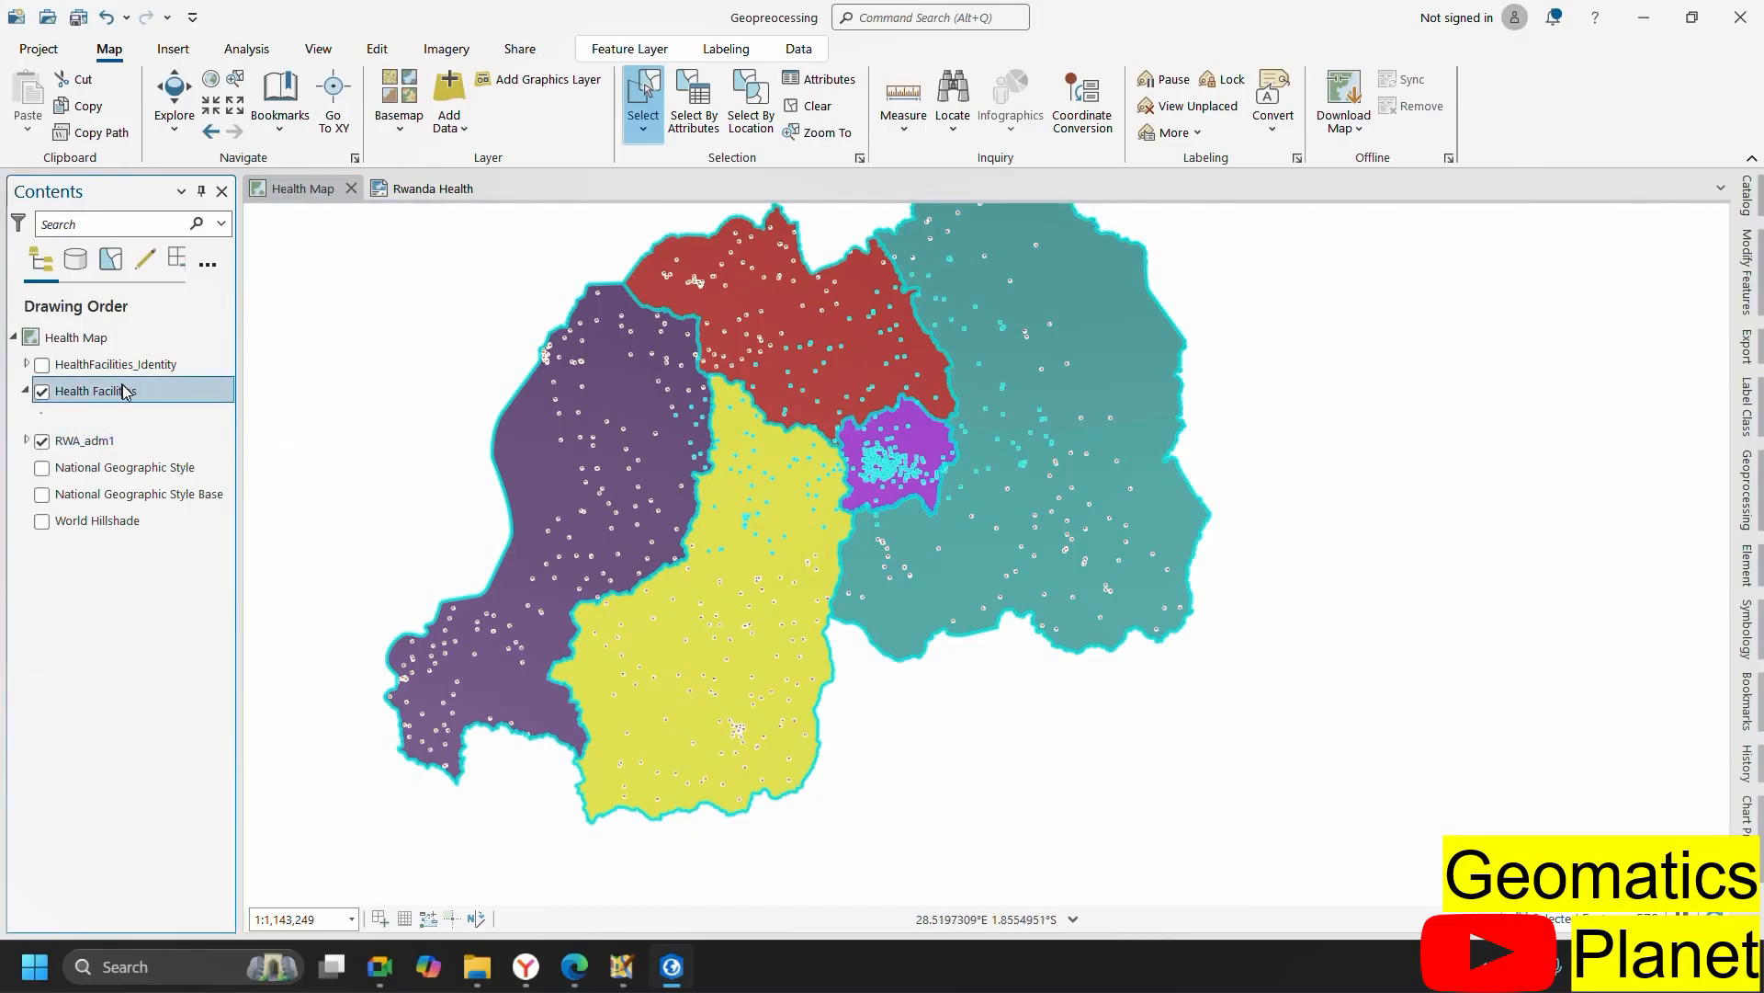
right_click(126, 390)
click(348, 678)
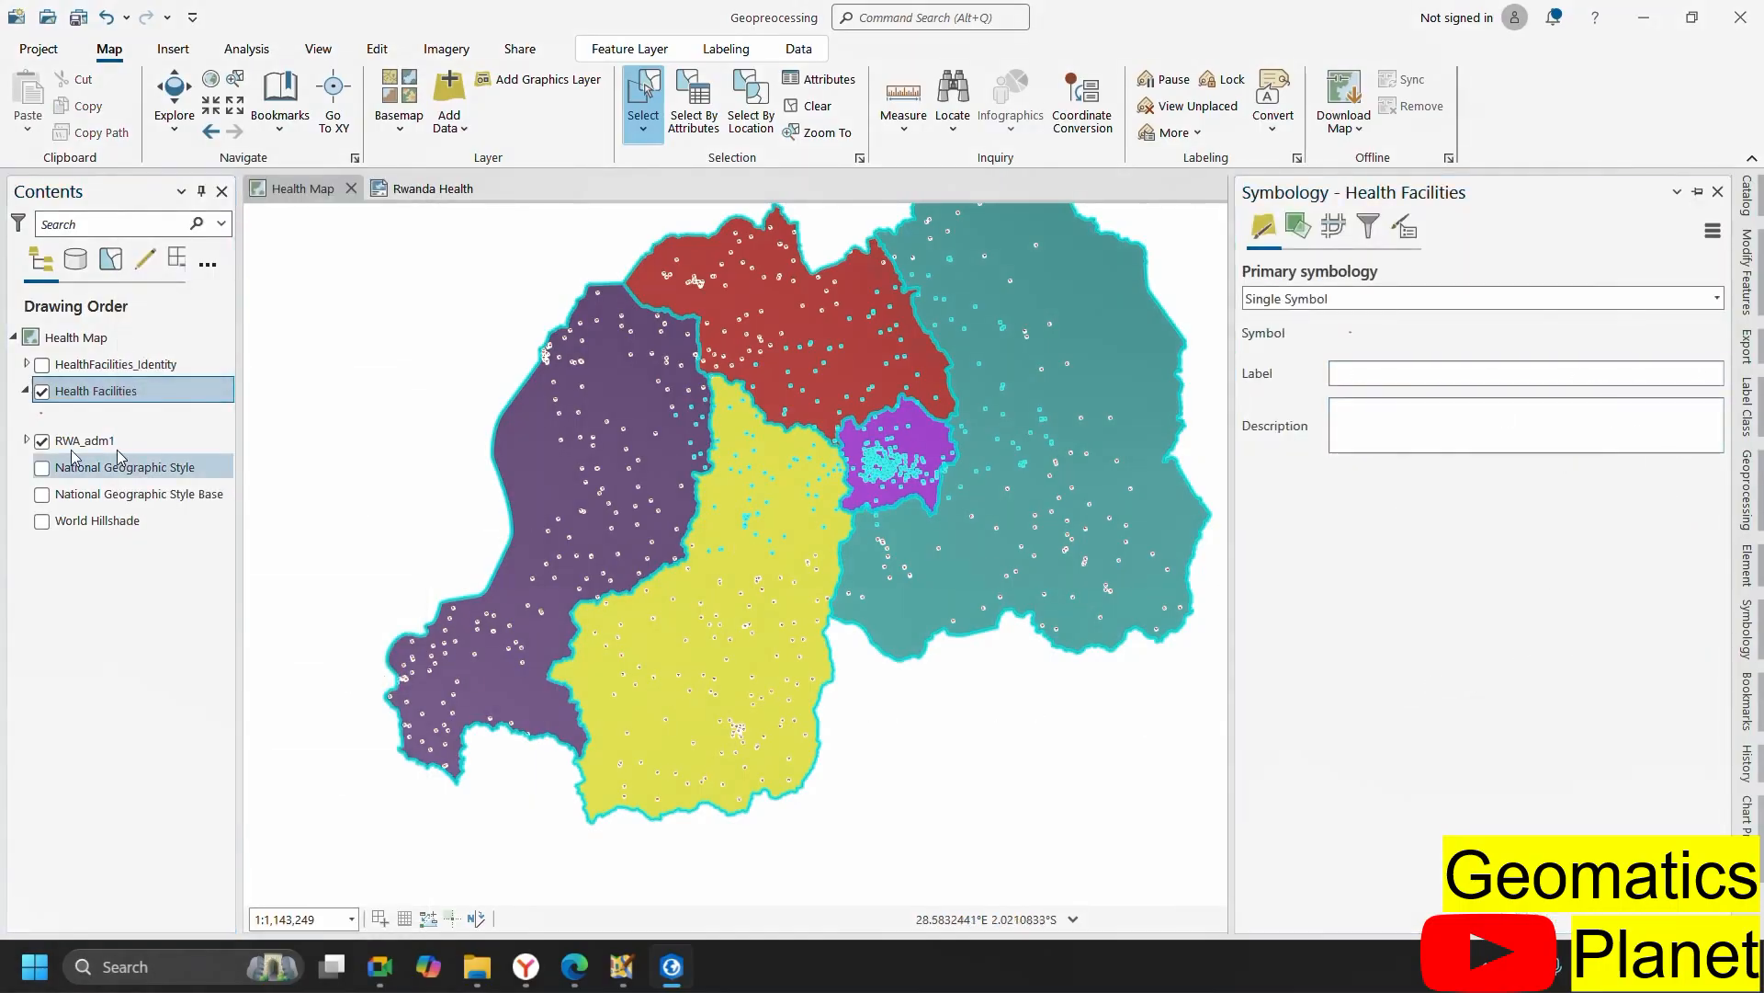
click(42, 416)
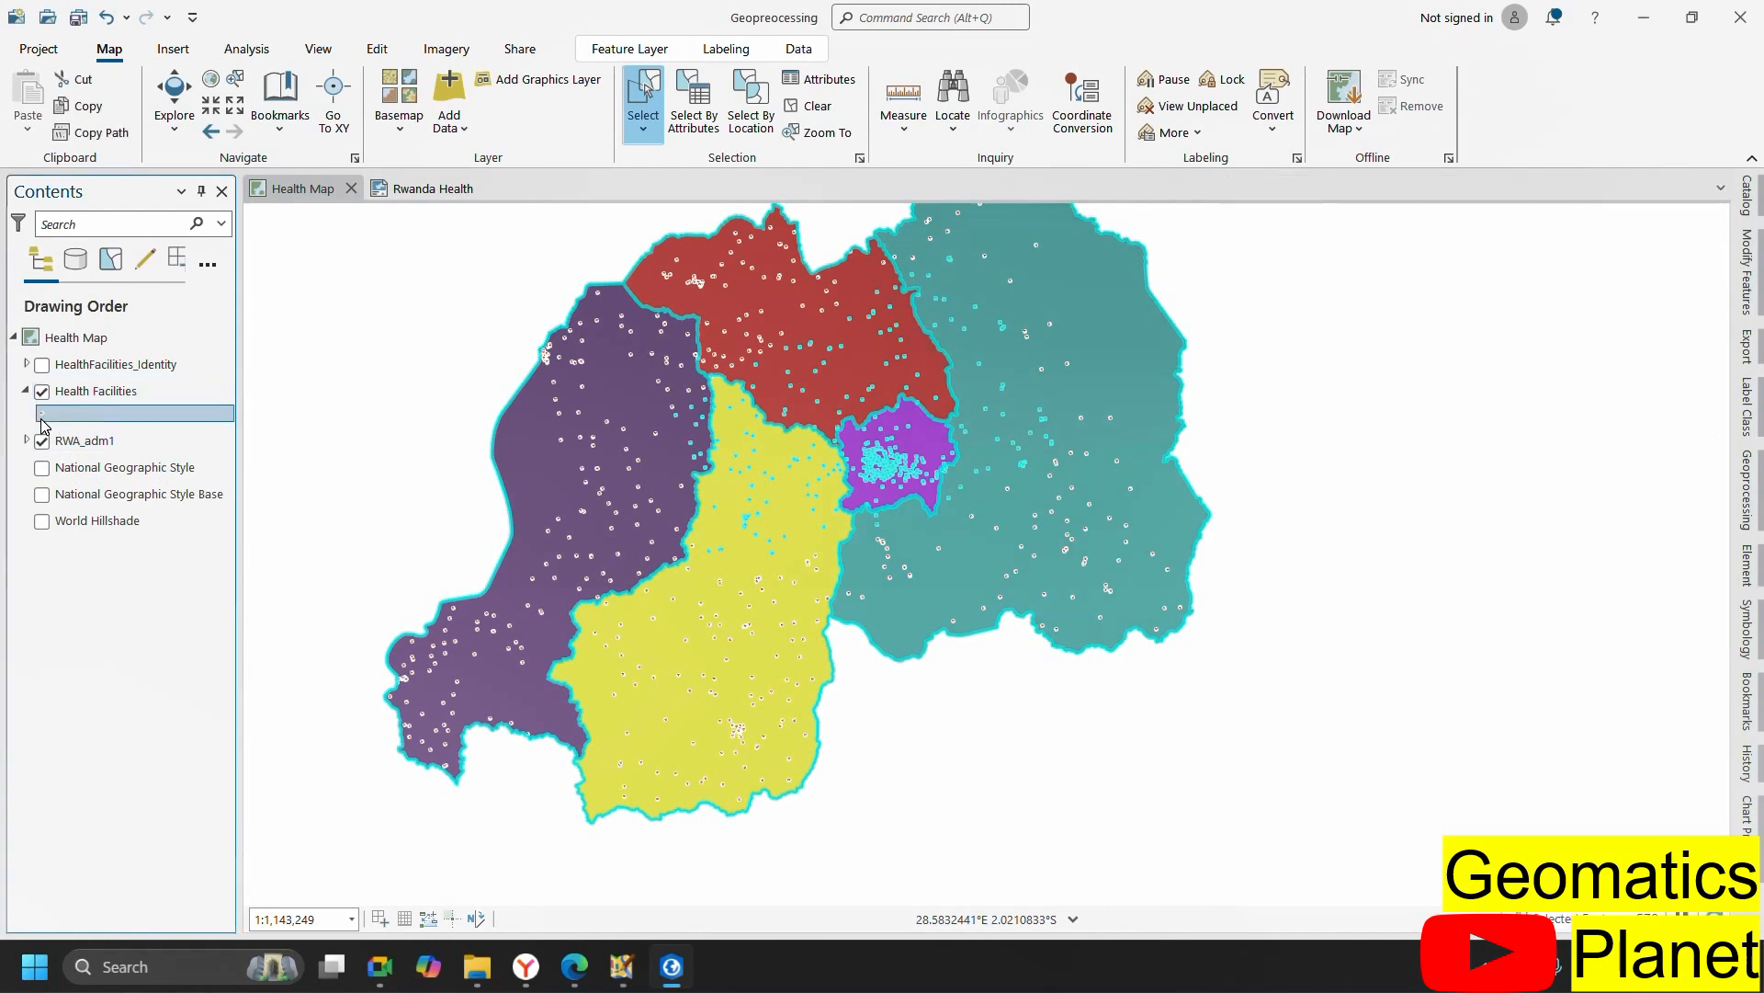
right_click(42, 422)
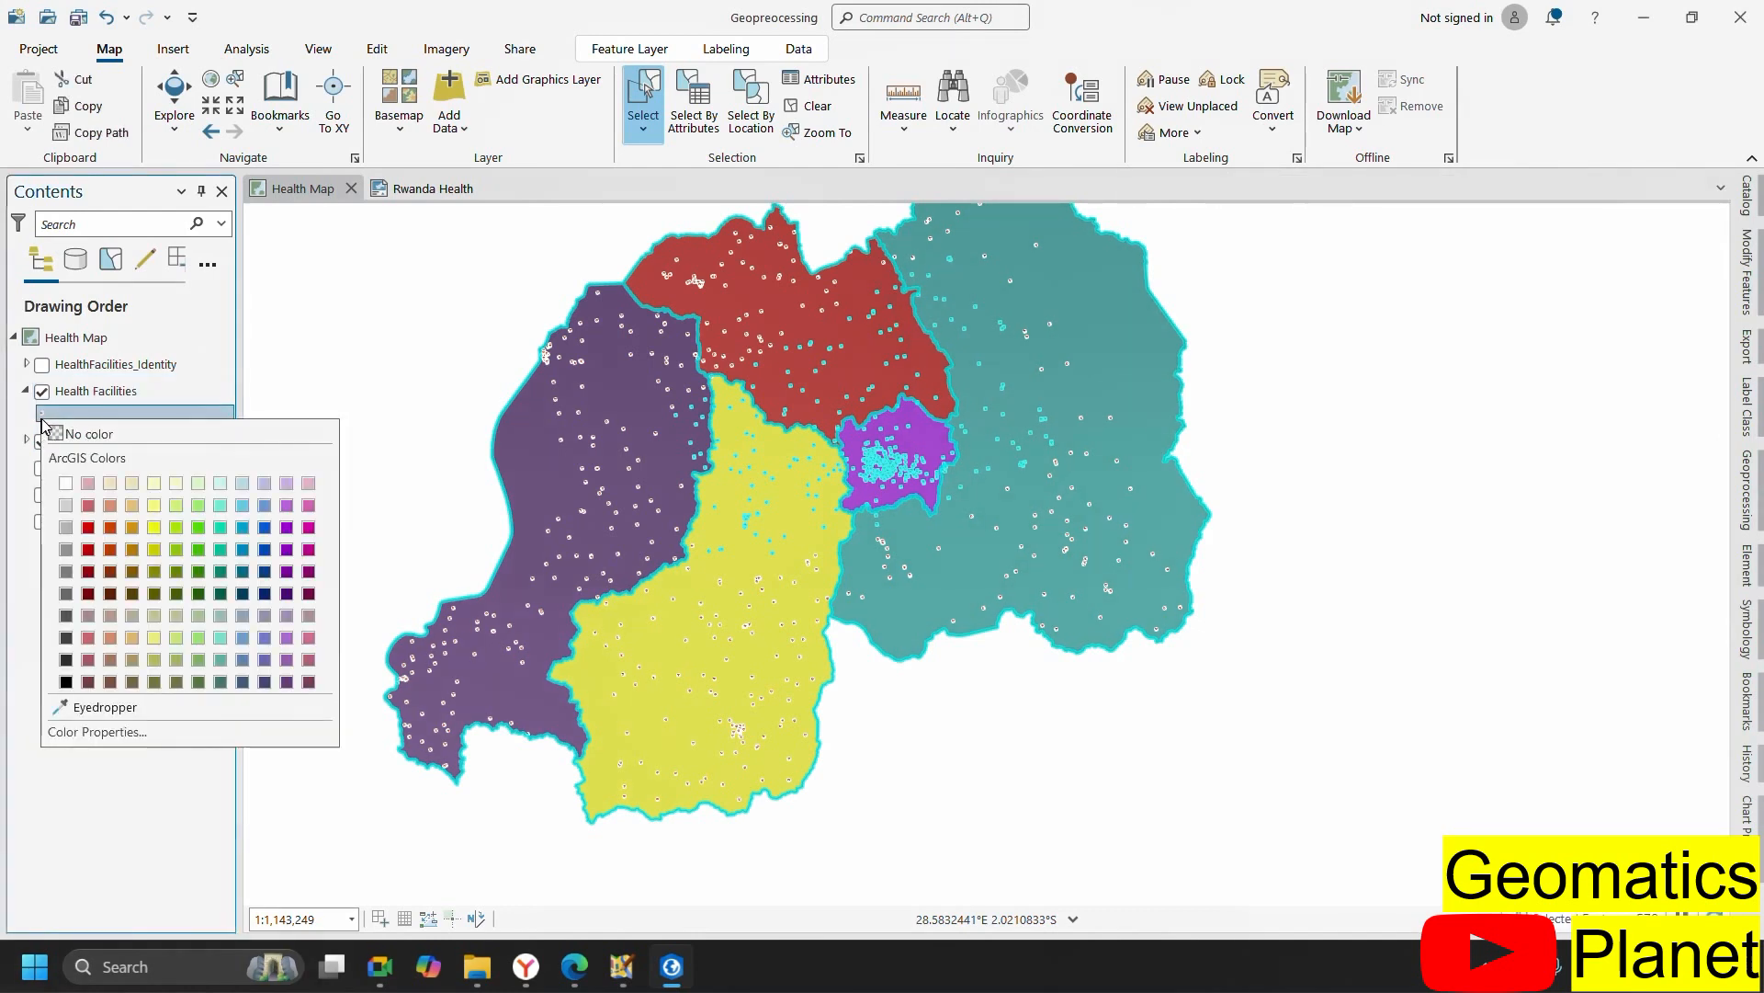
click(89, 526)
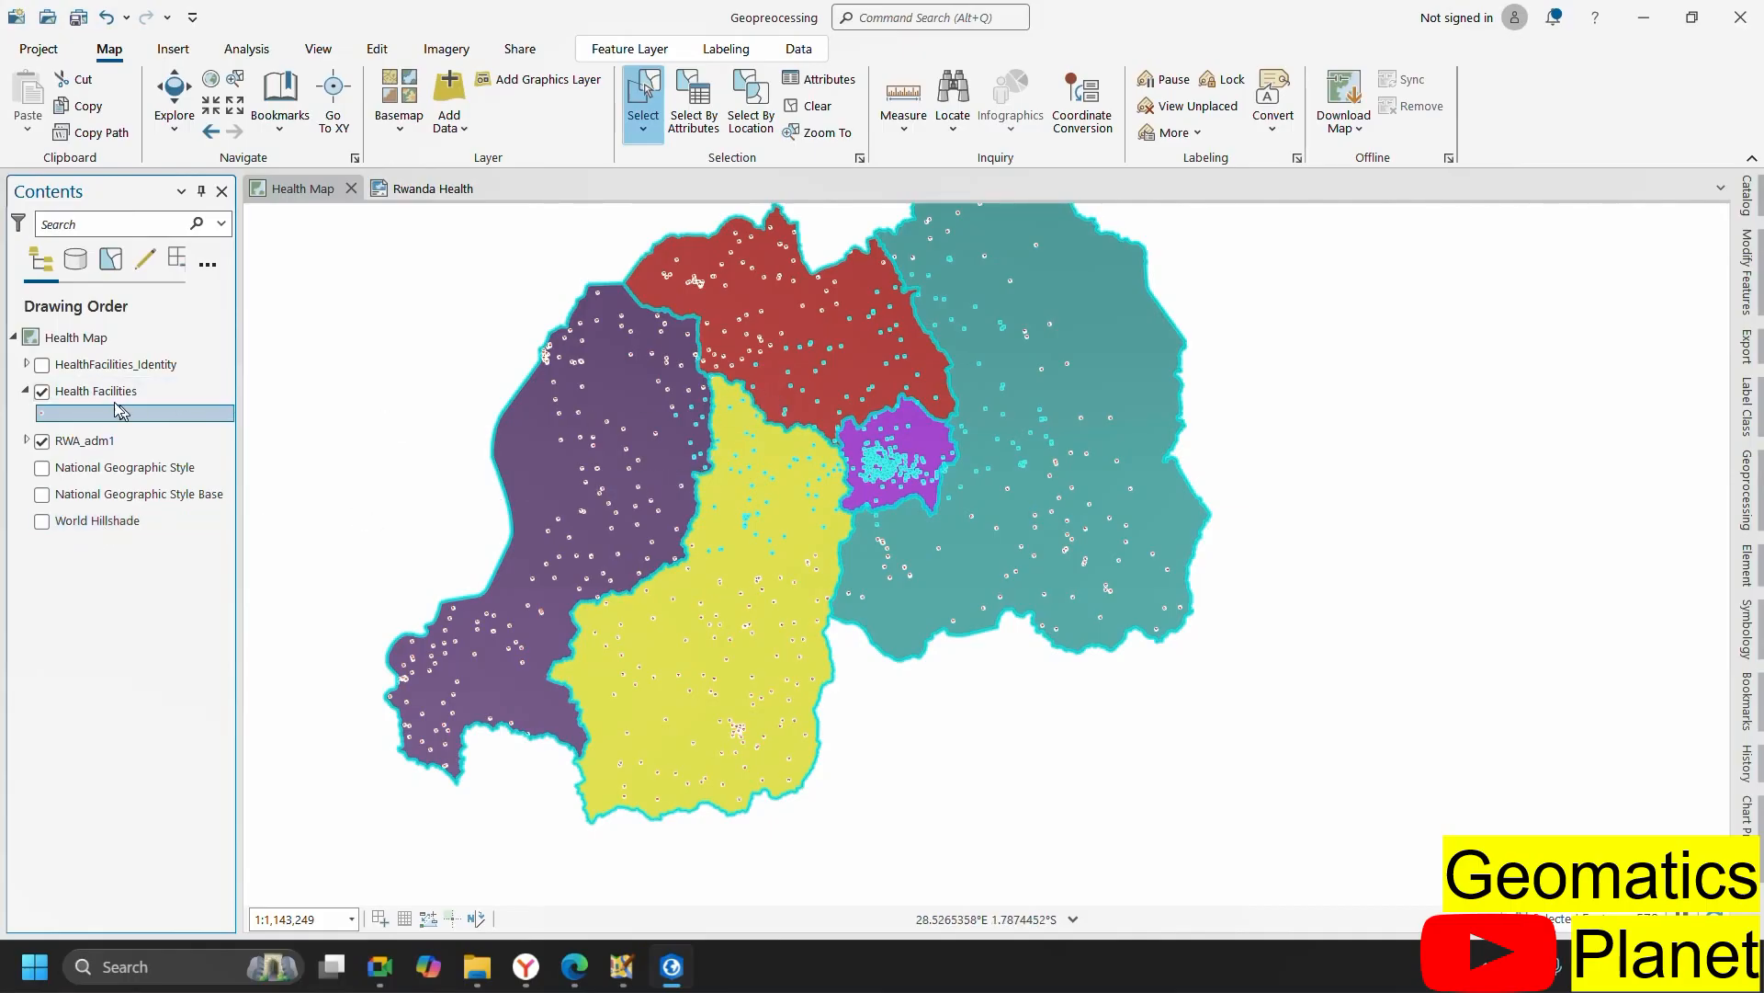
- Select features with a freehand lasso across the central provinces, ending with only the teal eastern province selected
scroll(818, 428, up, 2)
scroll(832, 425, up, 2)
scroll(820, 460, down, 2)
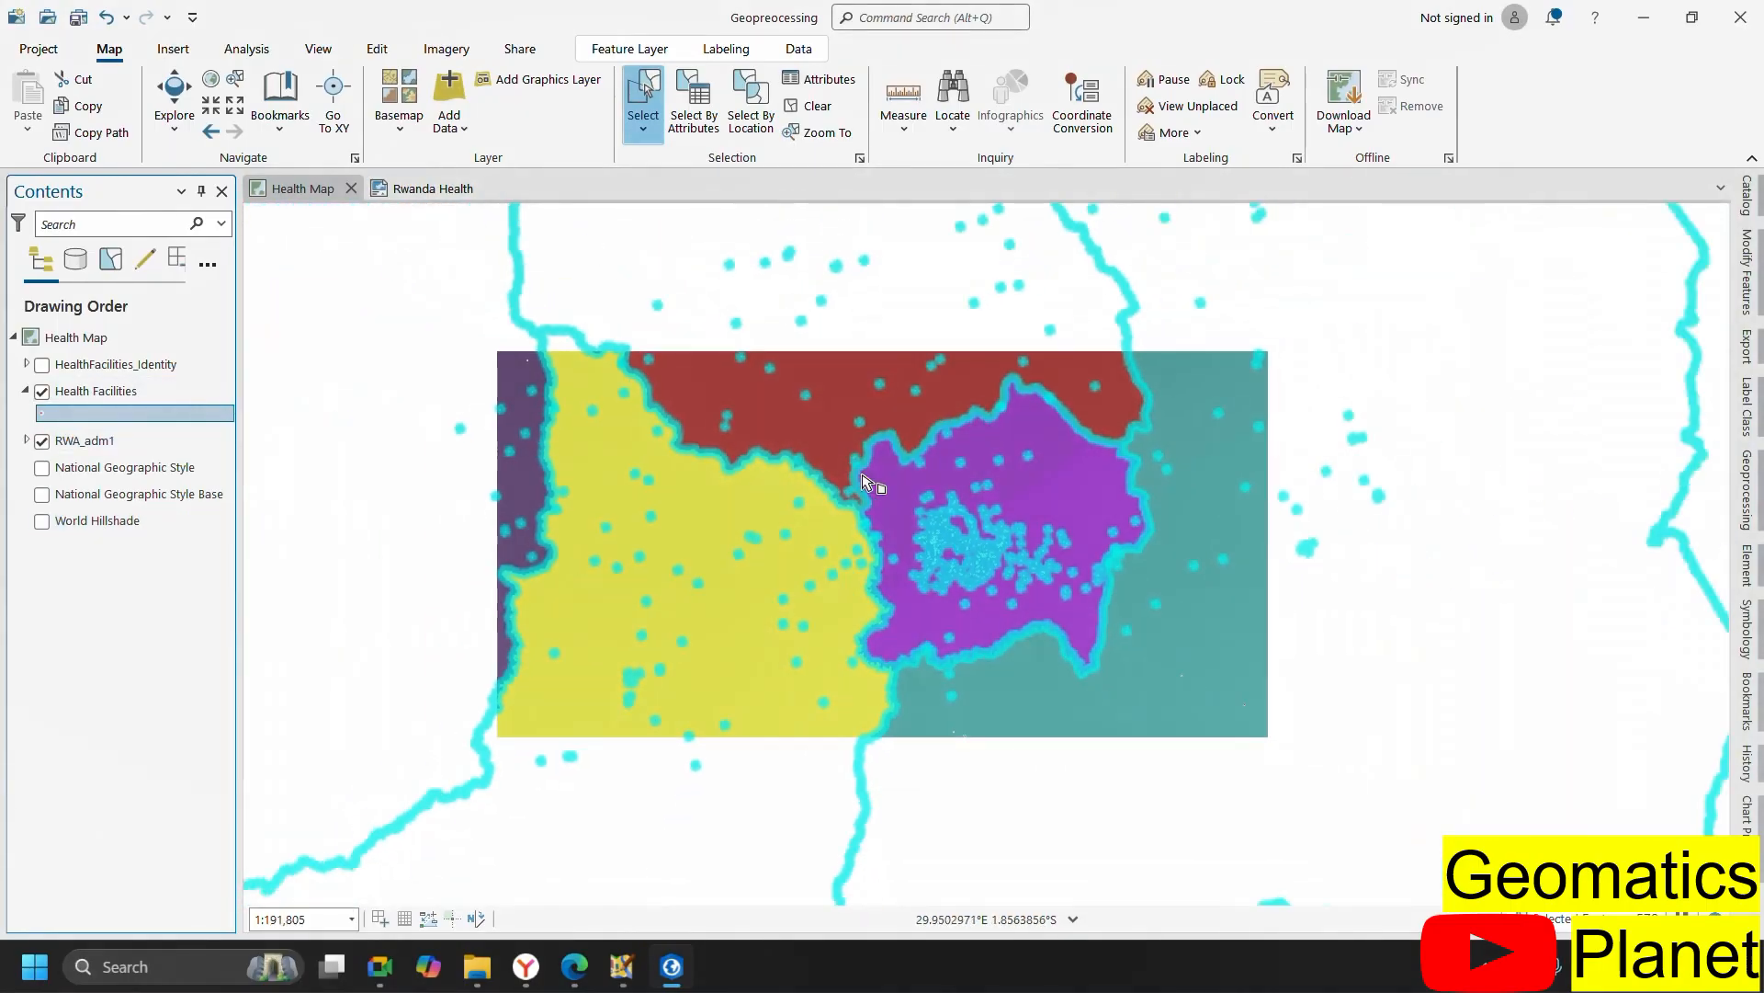
click(643, 129)
click(658, 206)
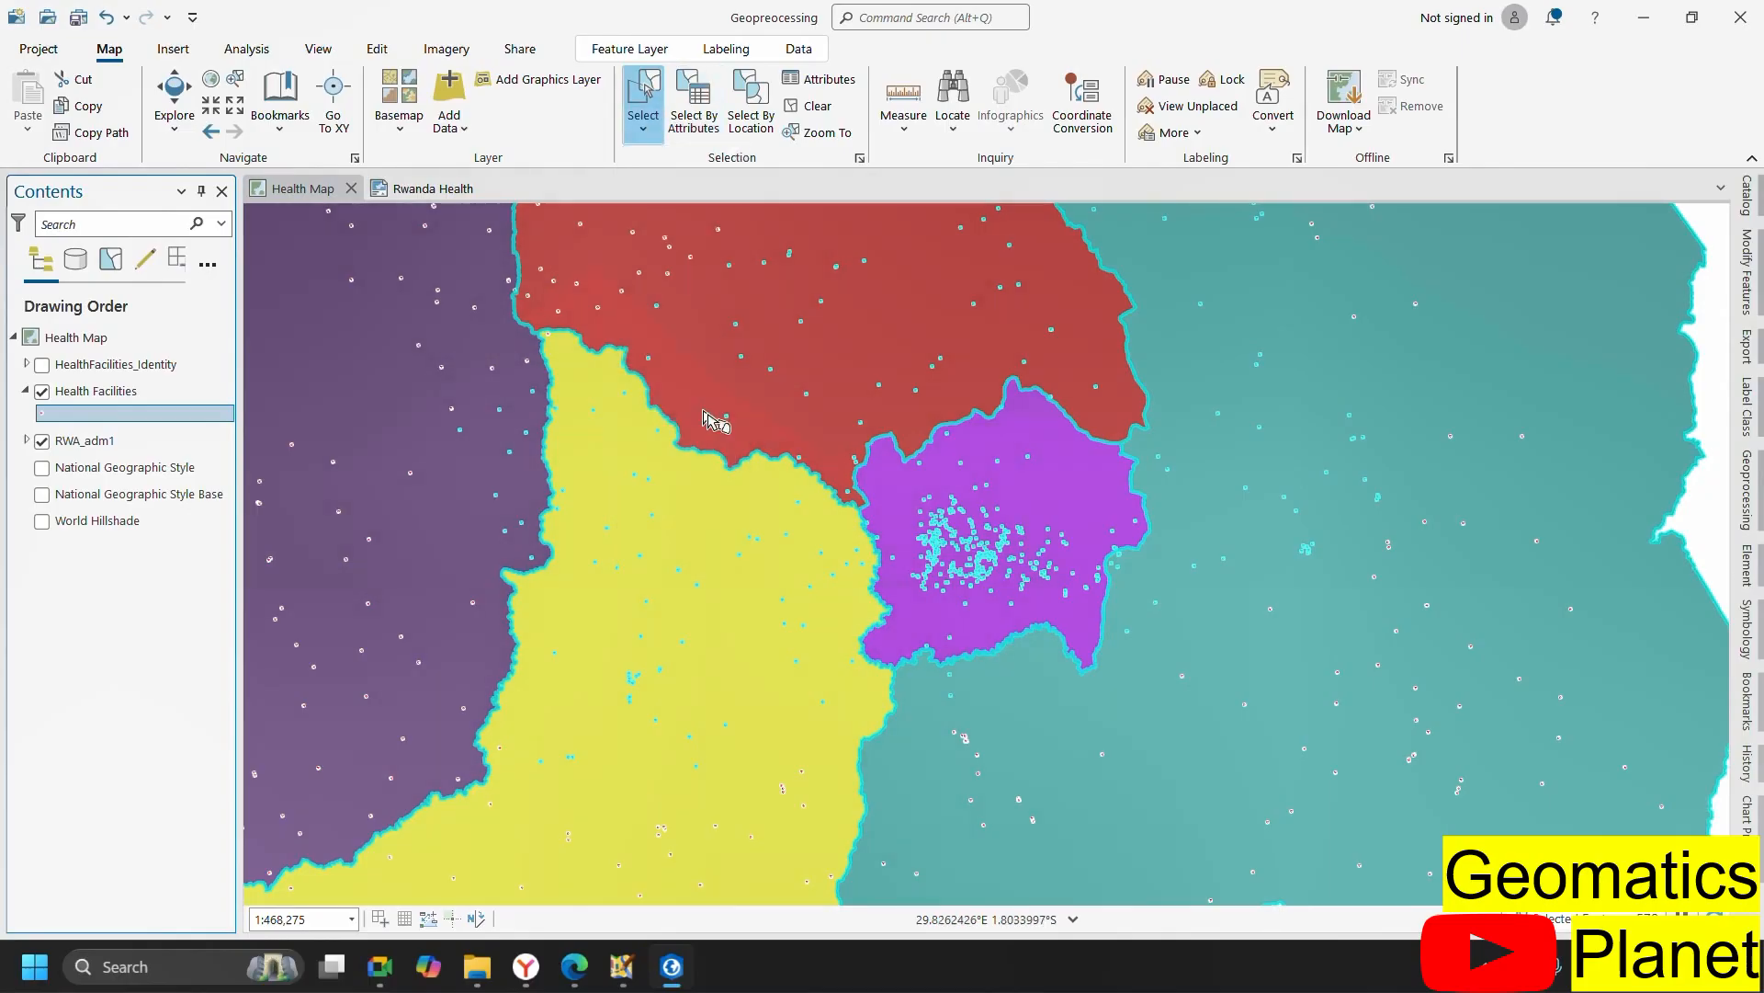
scroll(799, 420, down, 2)
mouse_move(946, 365)
mouse_down()
mouse_move(707, 351)
mouse_move(611, 428)
mouse_move(621, 629)
mouse_move(781, 606)
mouse_up()
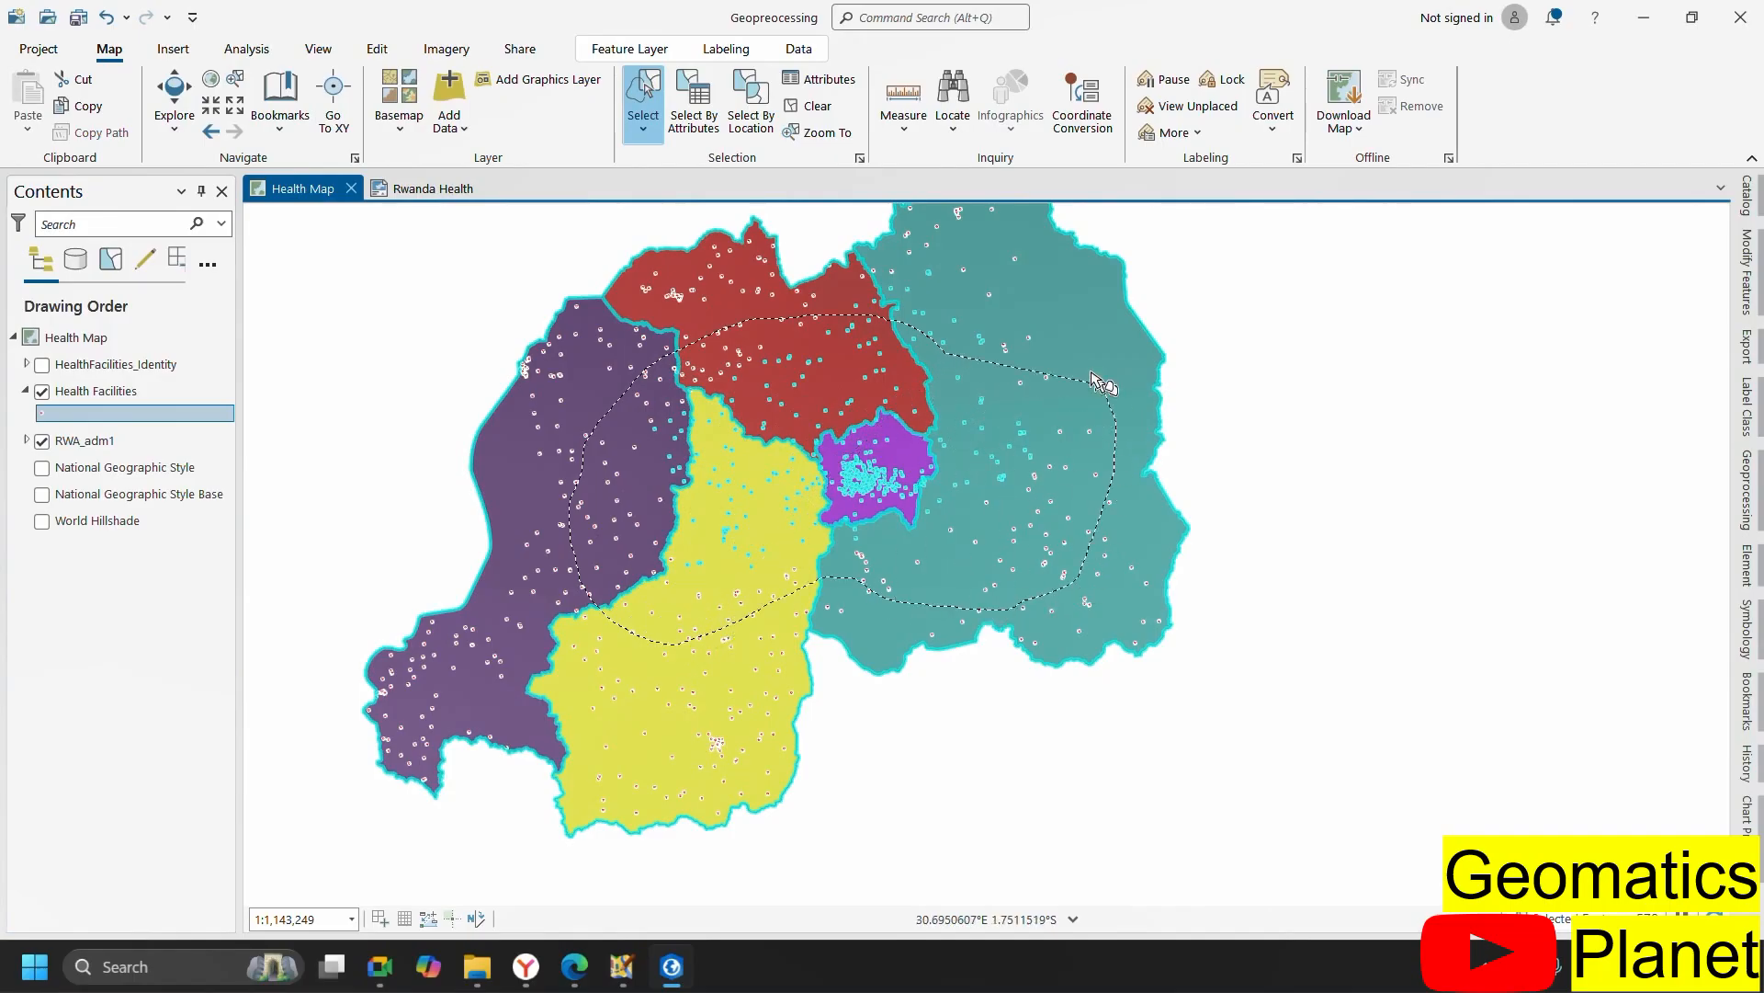
mouse_move(997, 295)
mouse_down()
mouse_move(778, 339)
mouse_move(639, 478)
mouse_move(1057, 542)
mouse_up()
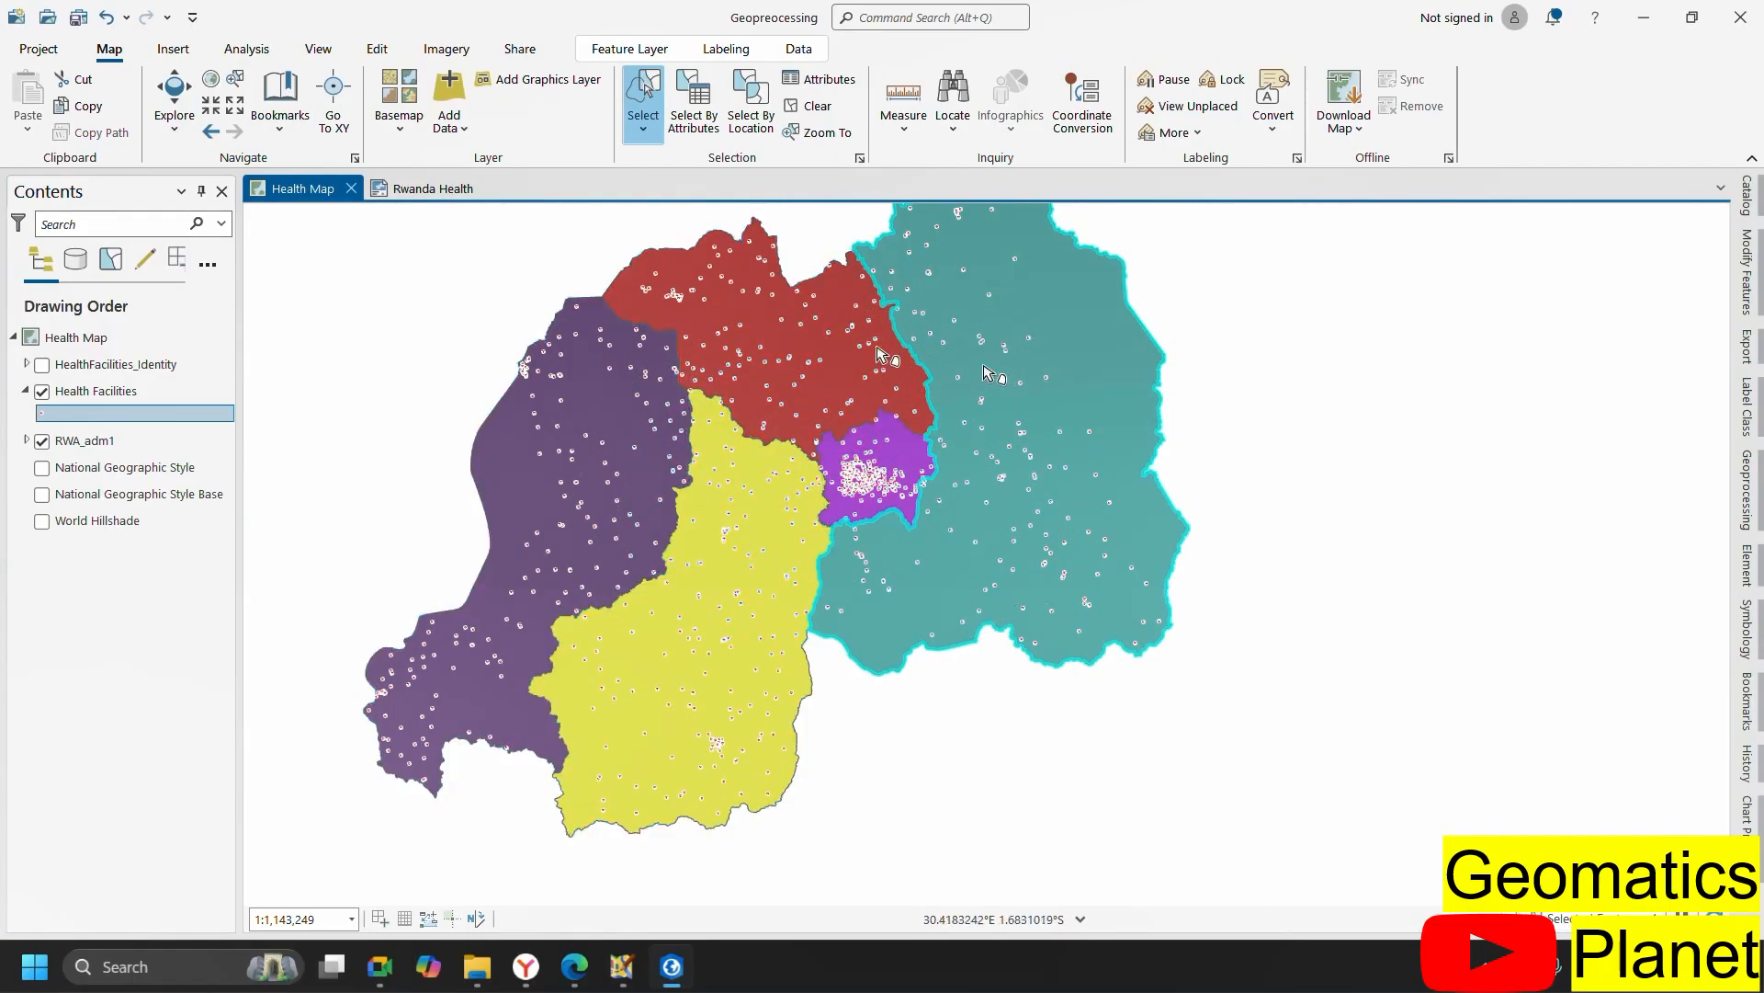
- Select features with a circle centred on the purple province and reaching into all surrounding provinces
click(643, 128)
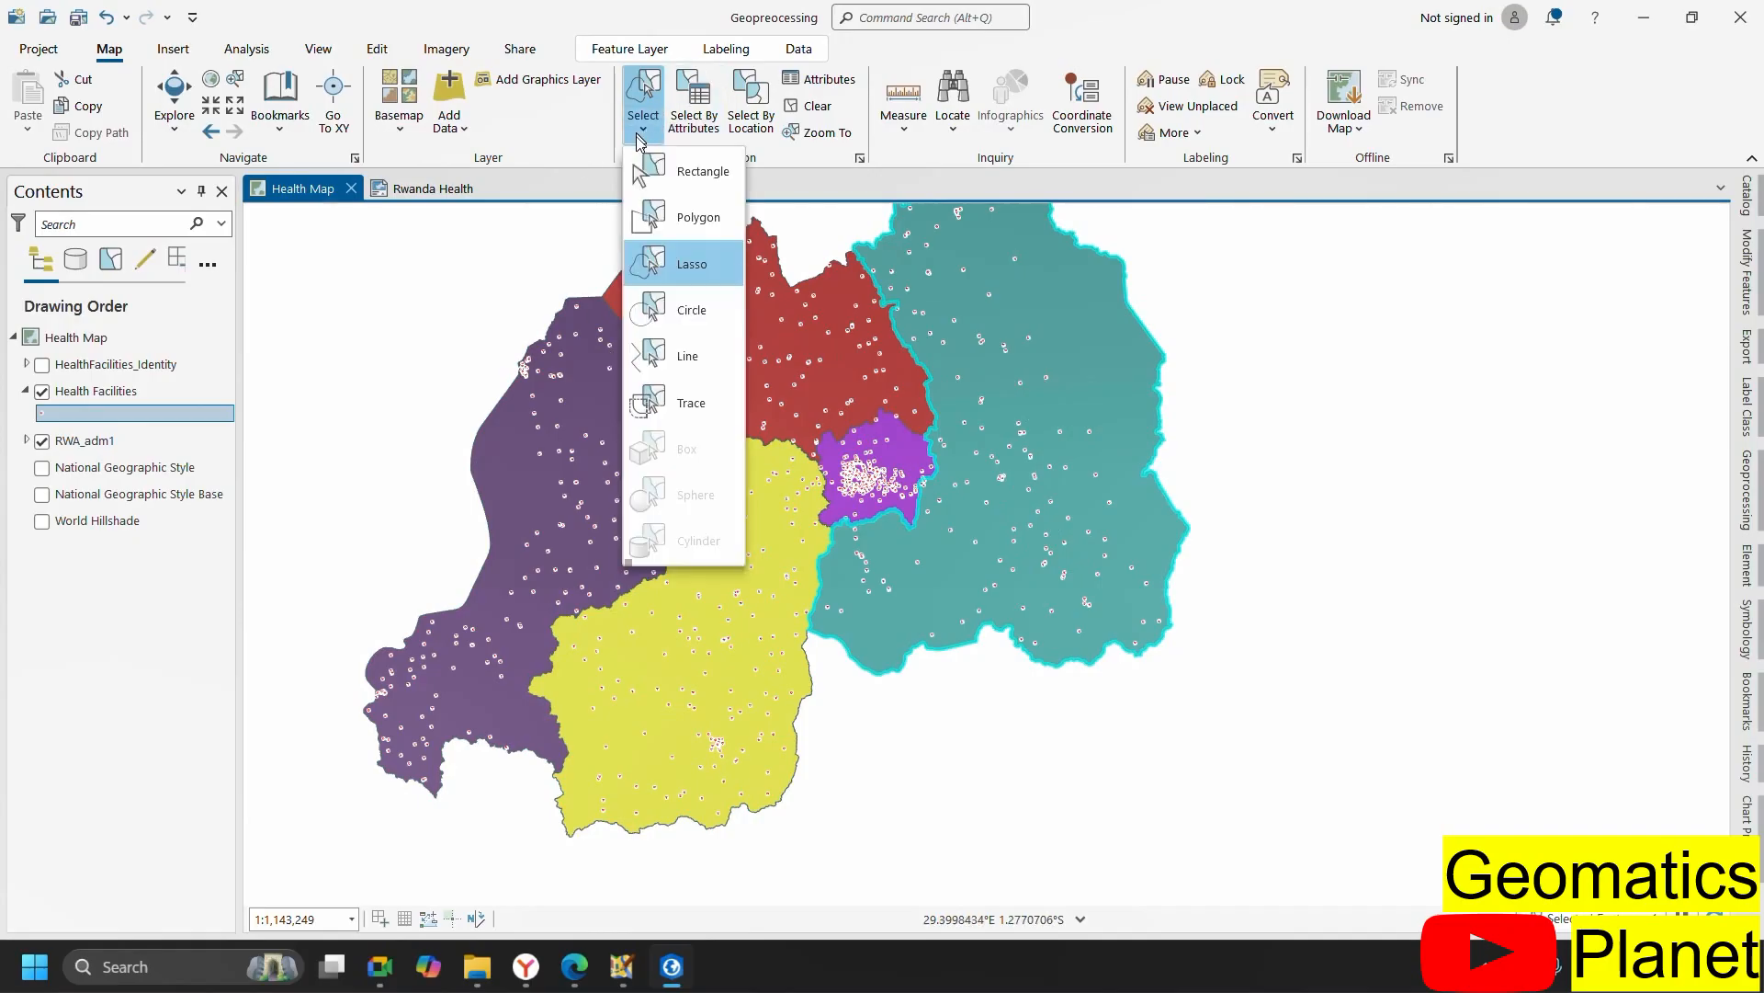
click(687, 313)
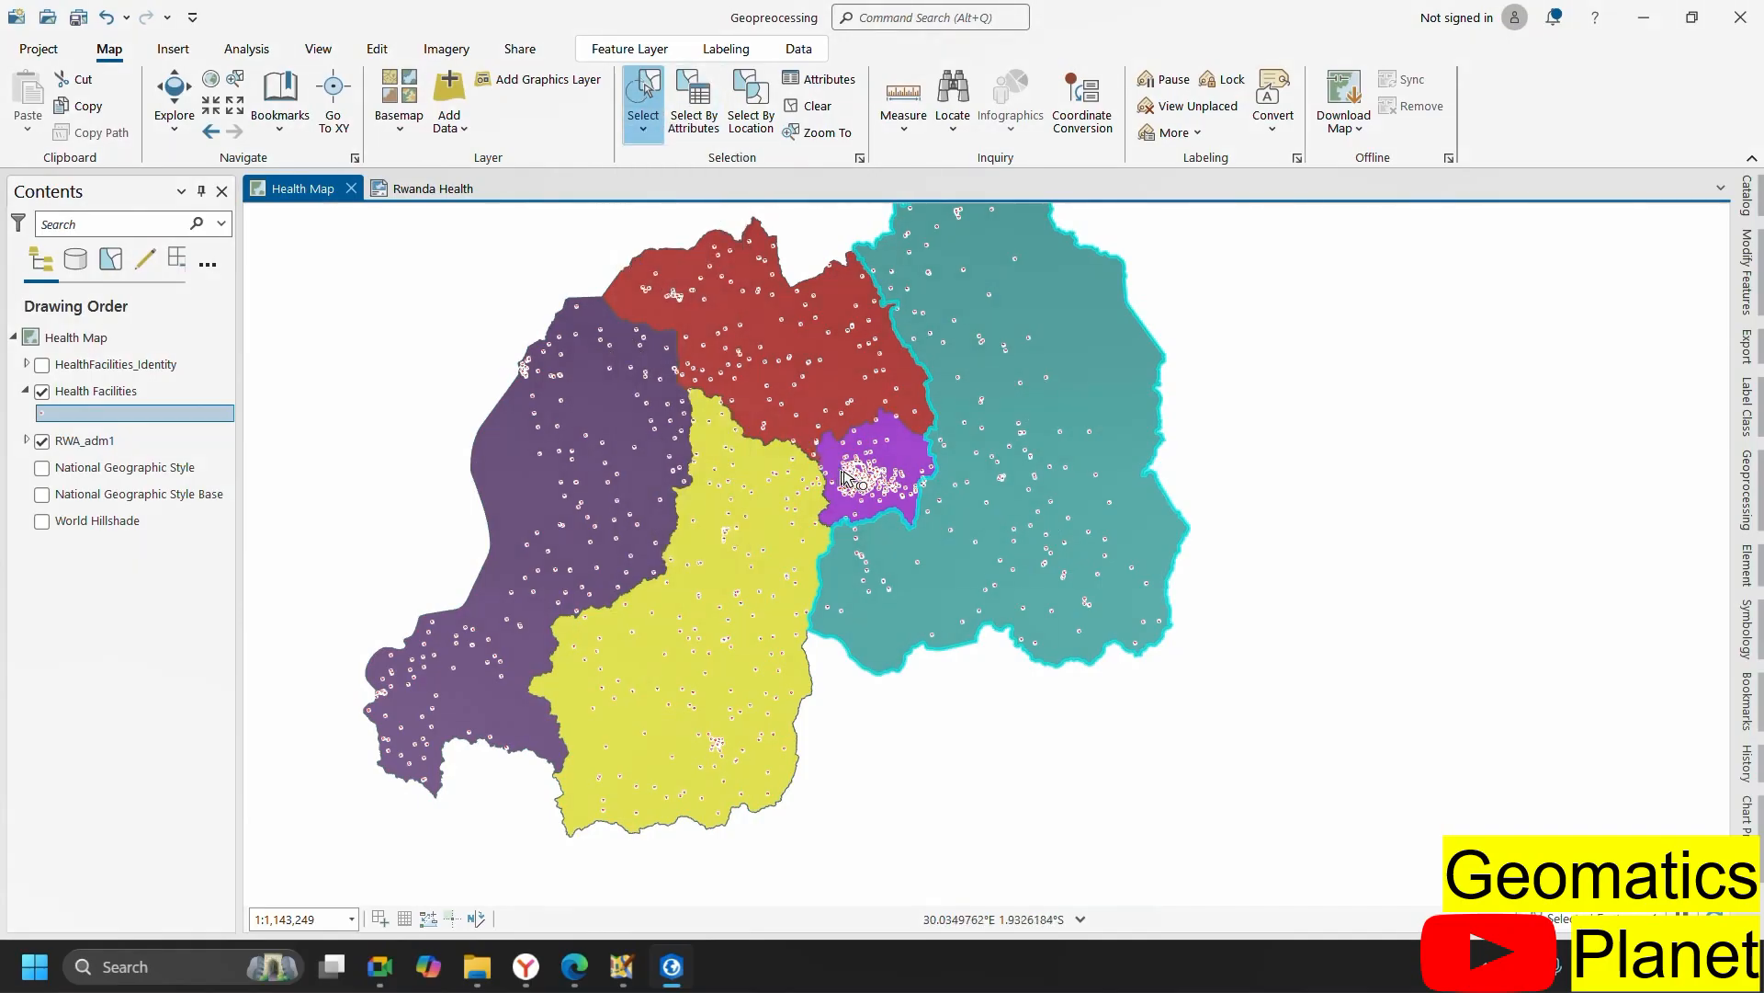
drag(838, 466, 1061, 625)
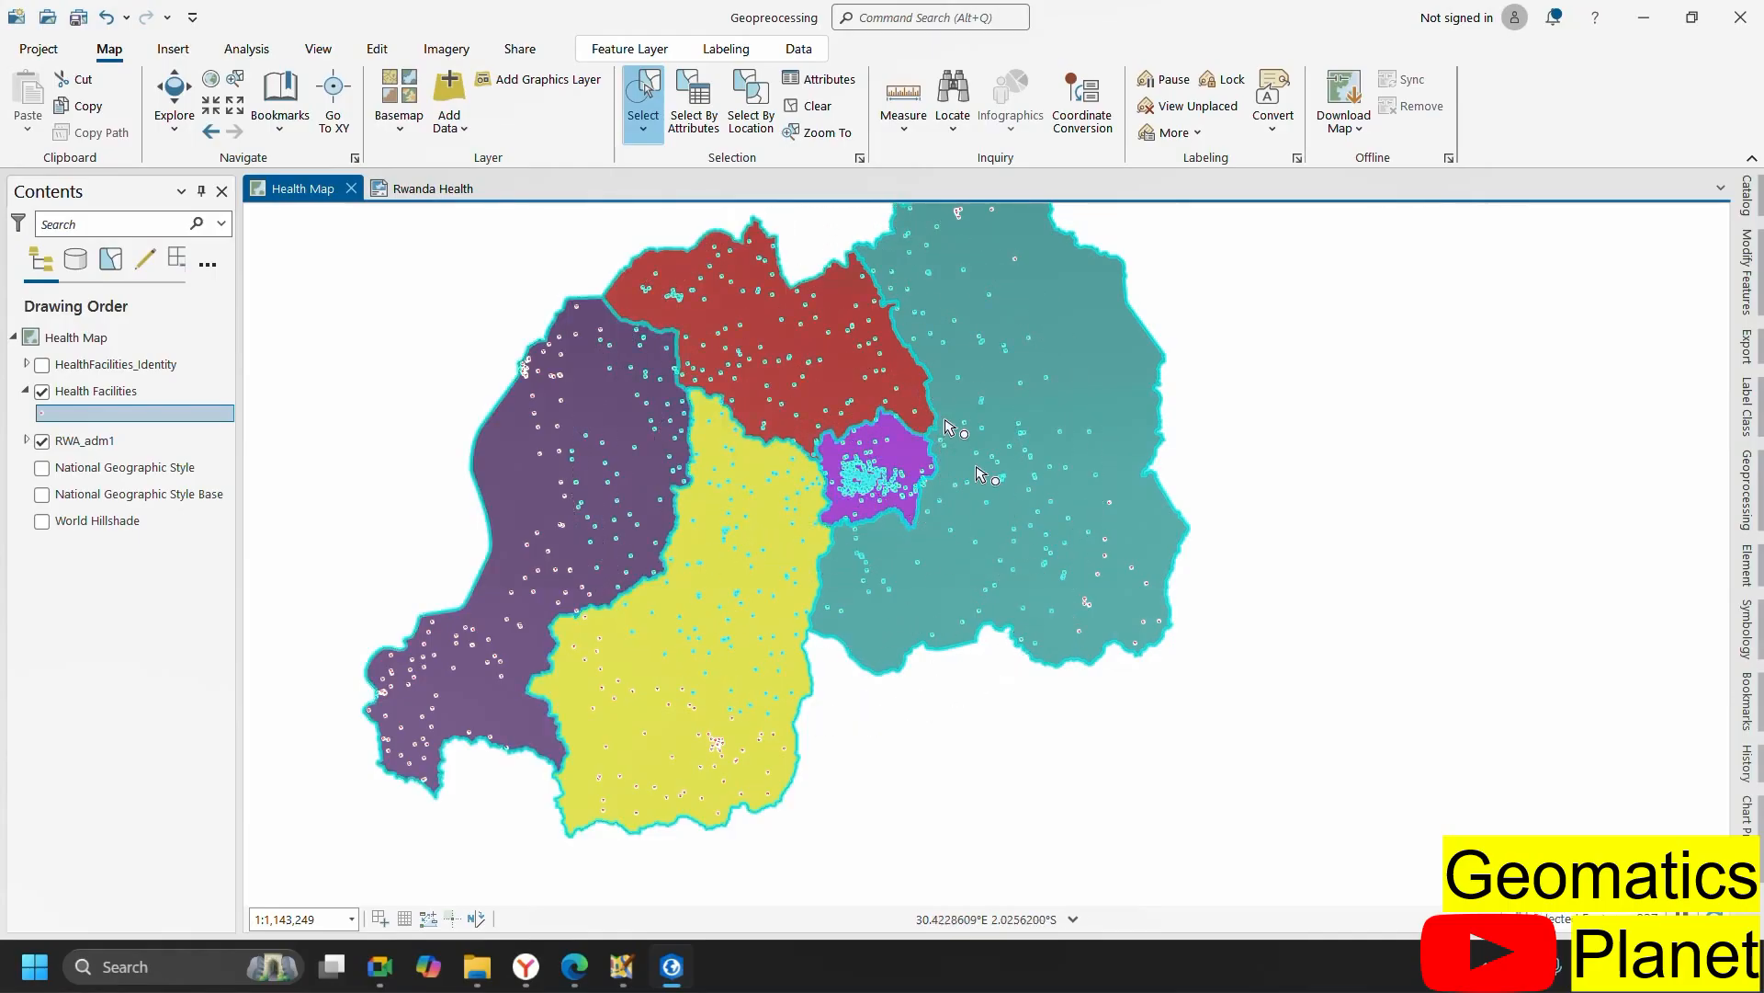
- Select features with a line that starts in the dark purple western province and runs northeast across all the provinces
click(643, 129)
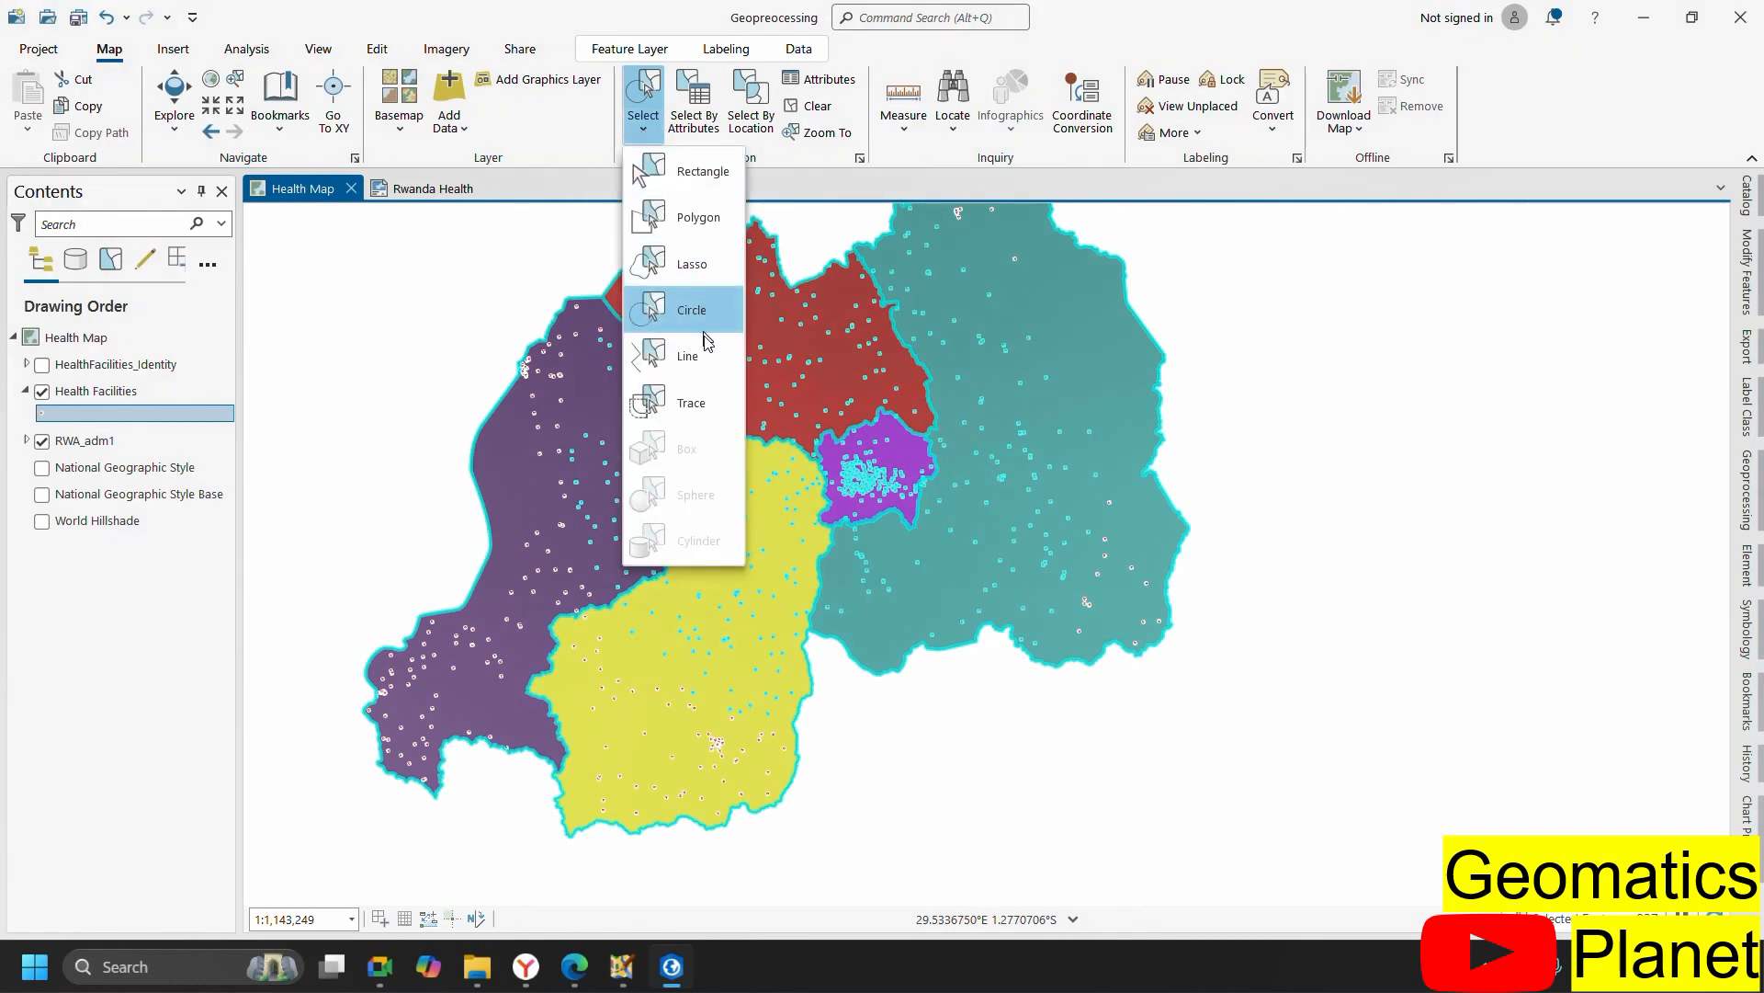
click(702, 353)
click(390, 708)
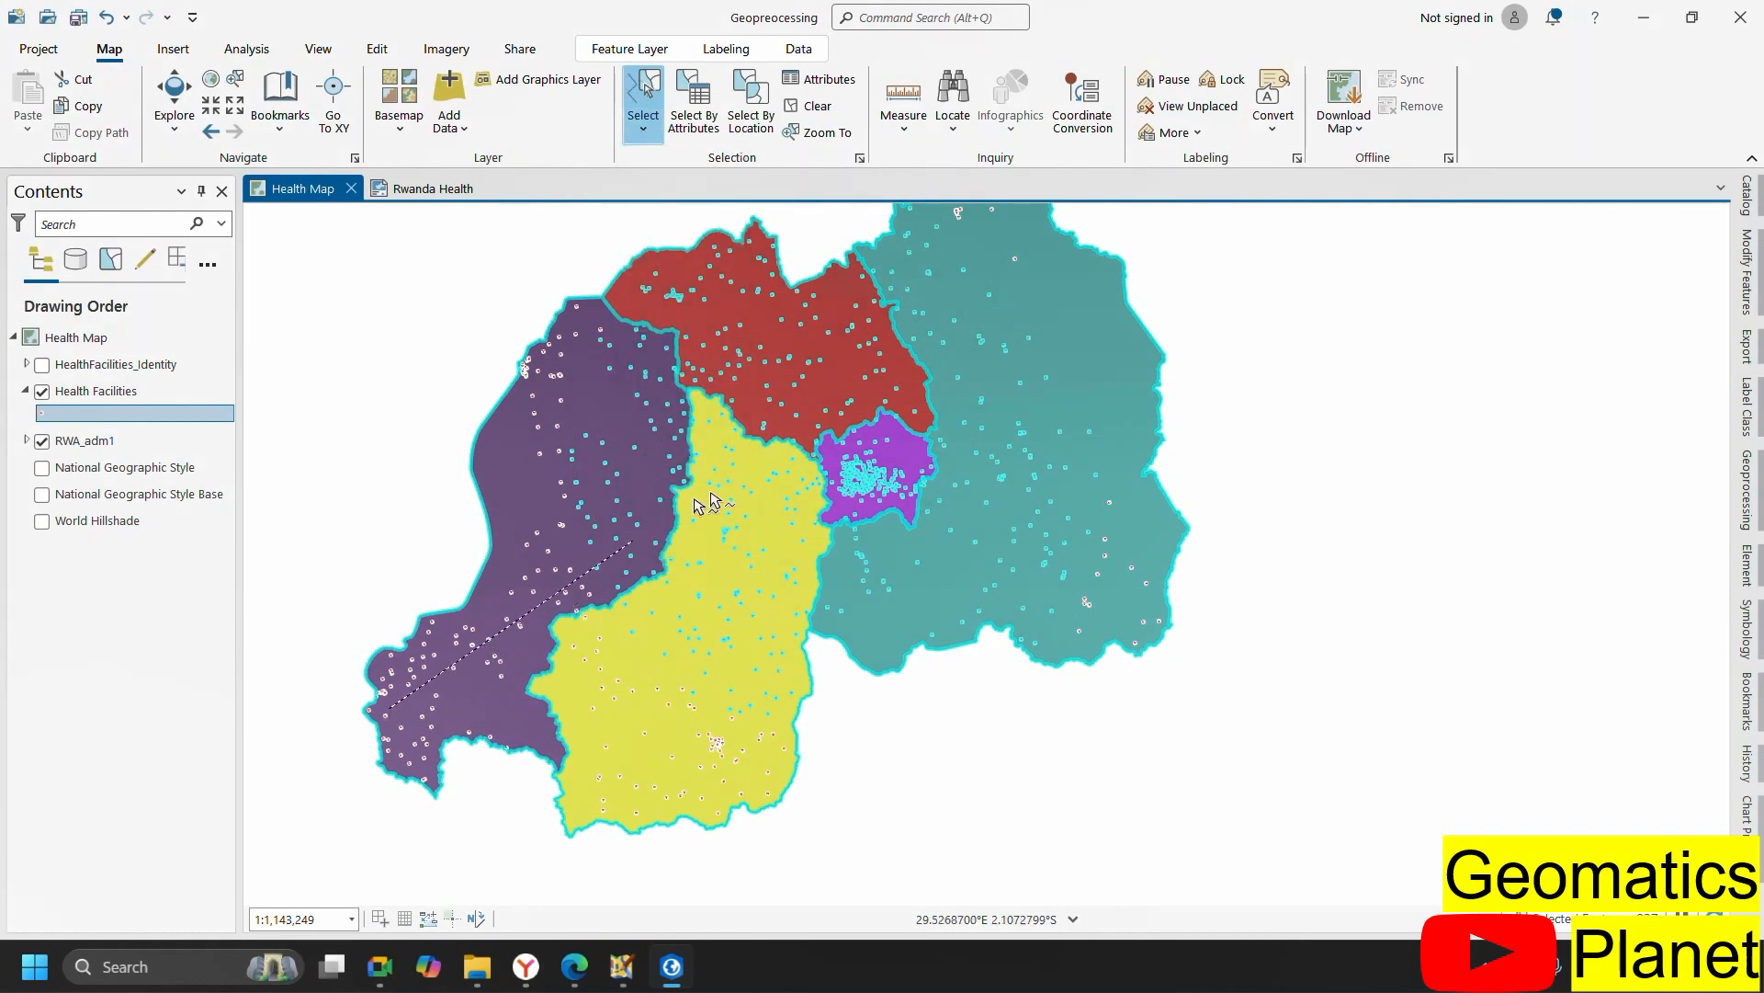
double_click(710, 501)
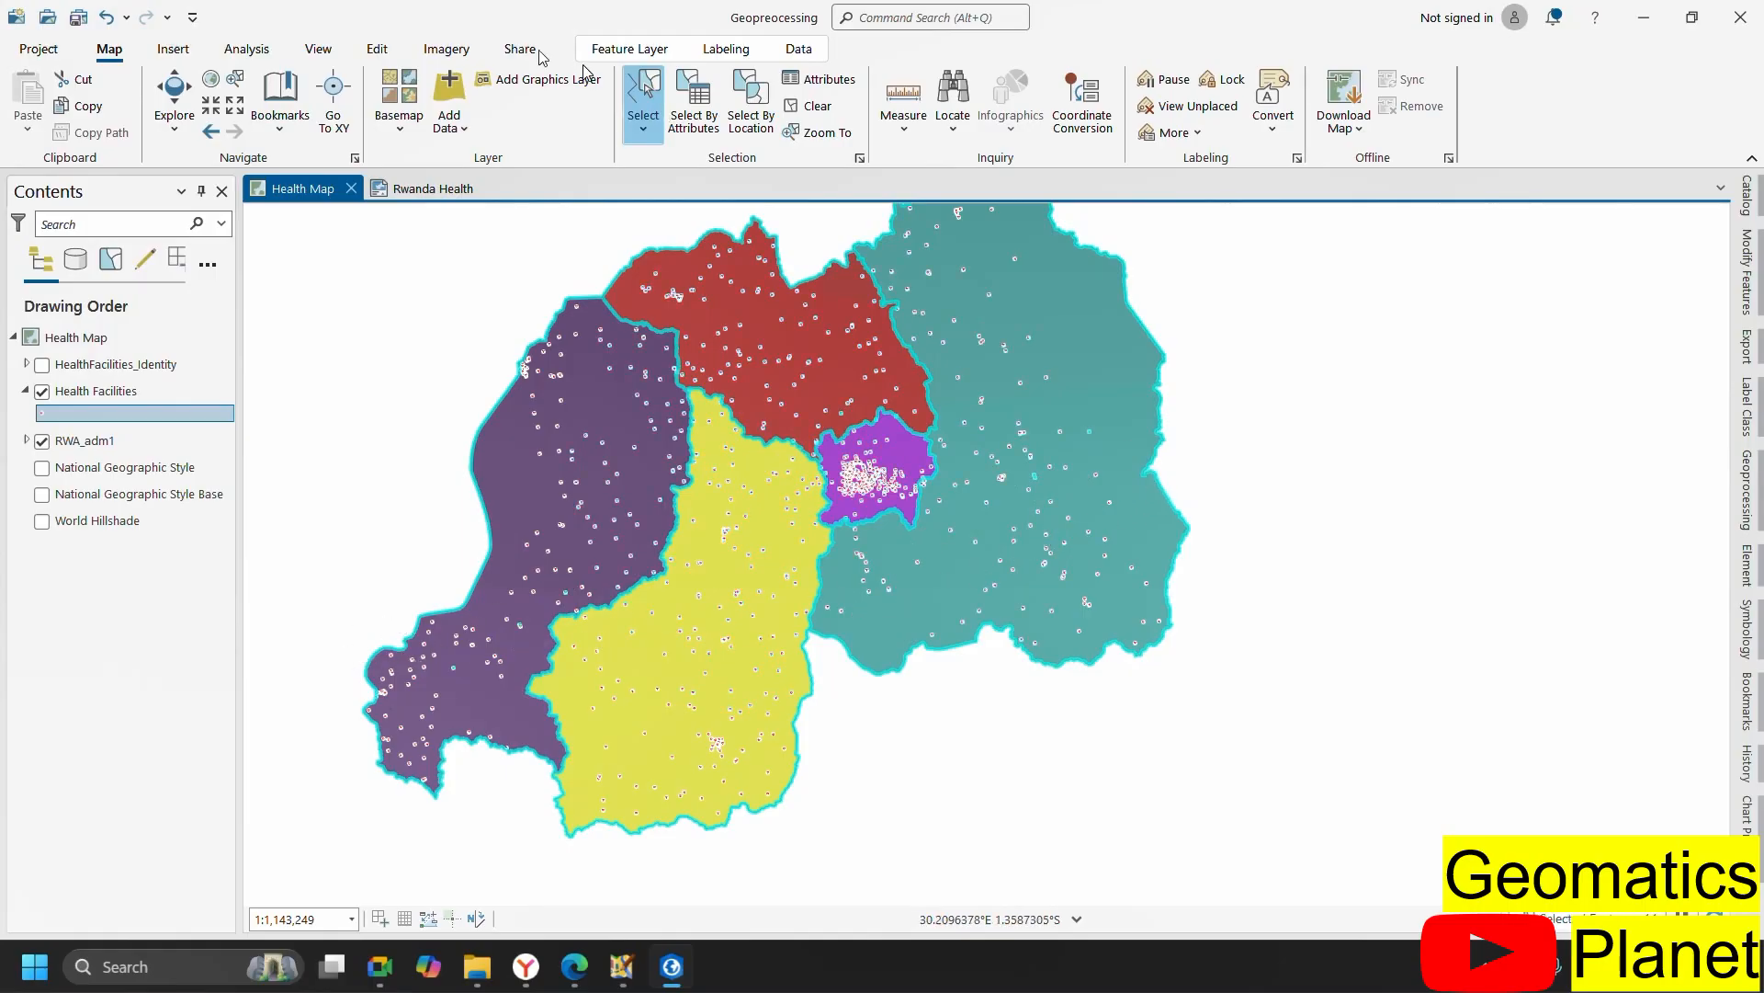
click(643, 127)
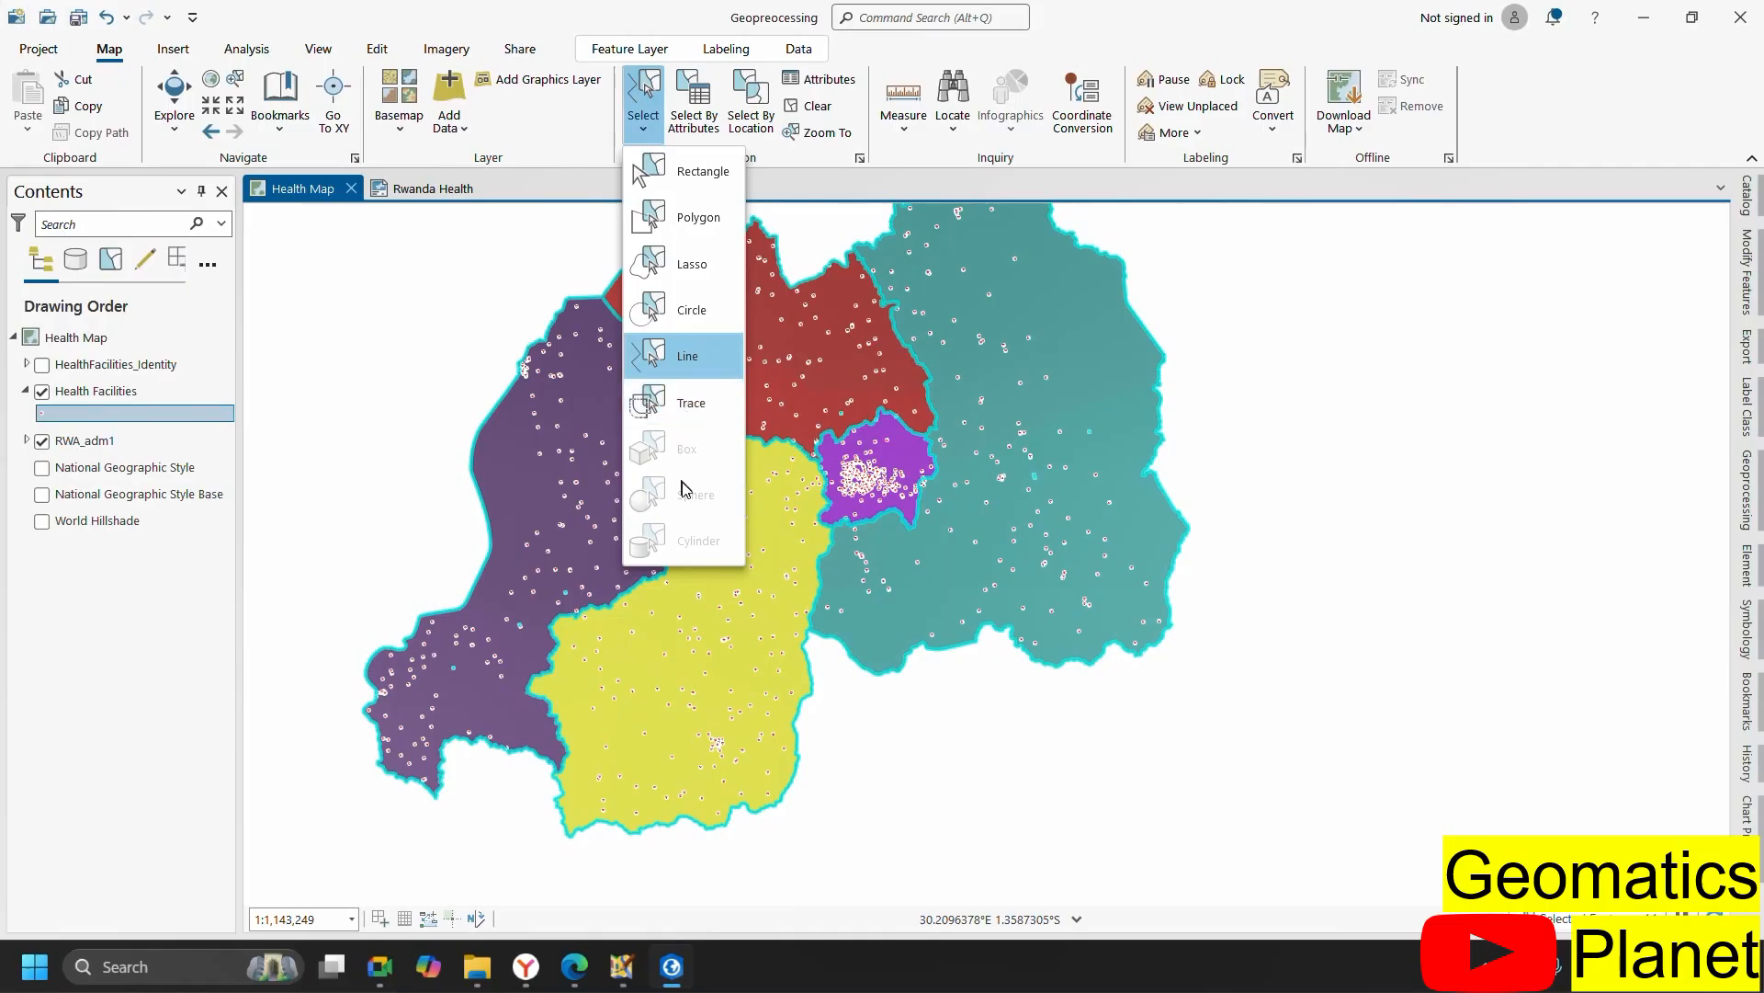
click(800, 162)
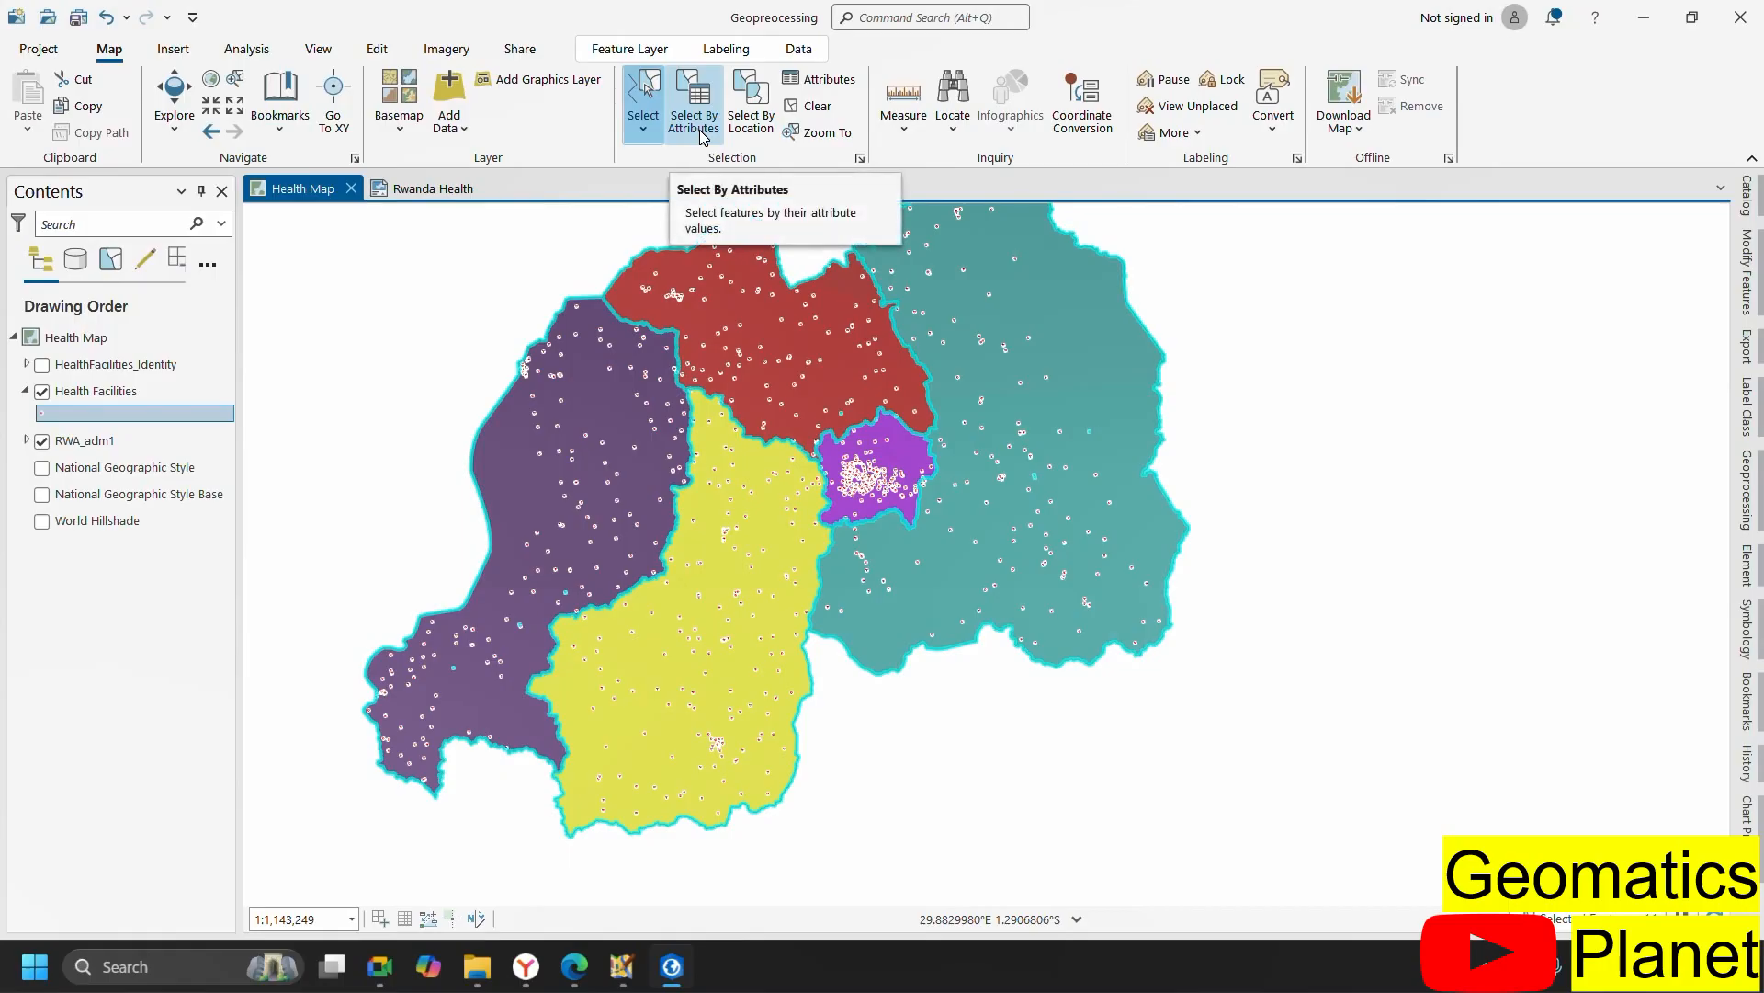
- Open Select By Location for the Health Facilities layer and select only the purple central province with a line on the map
click(761, 115)
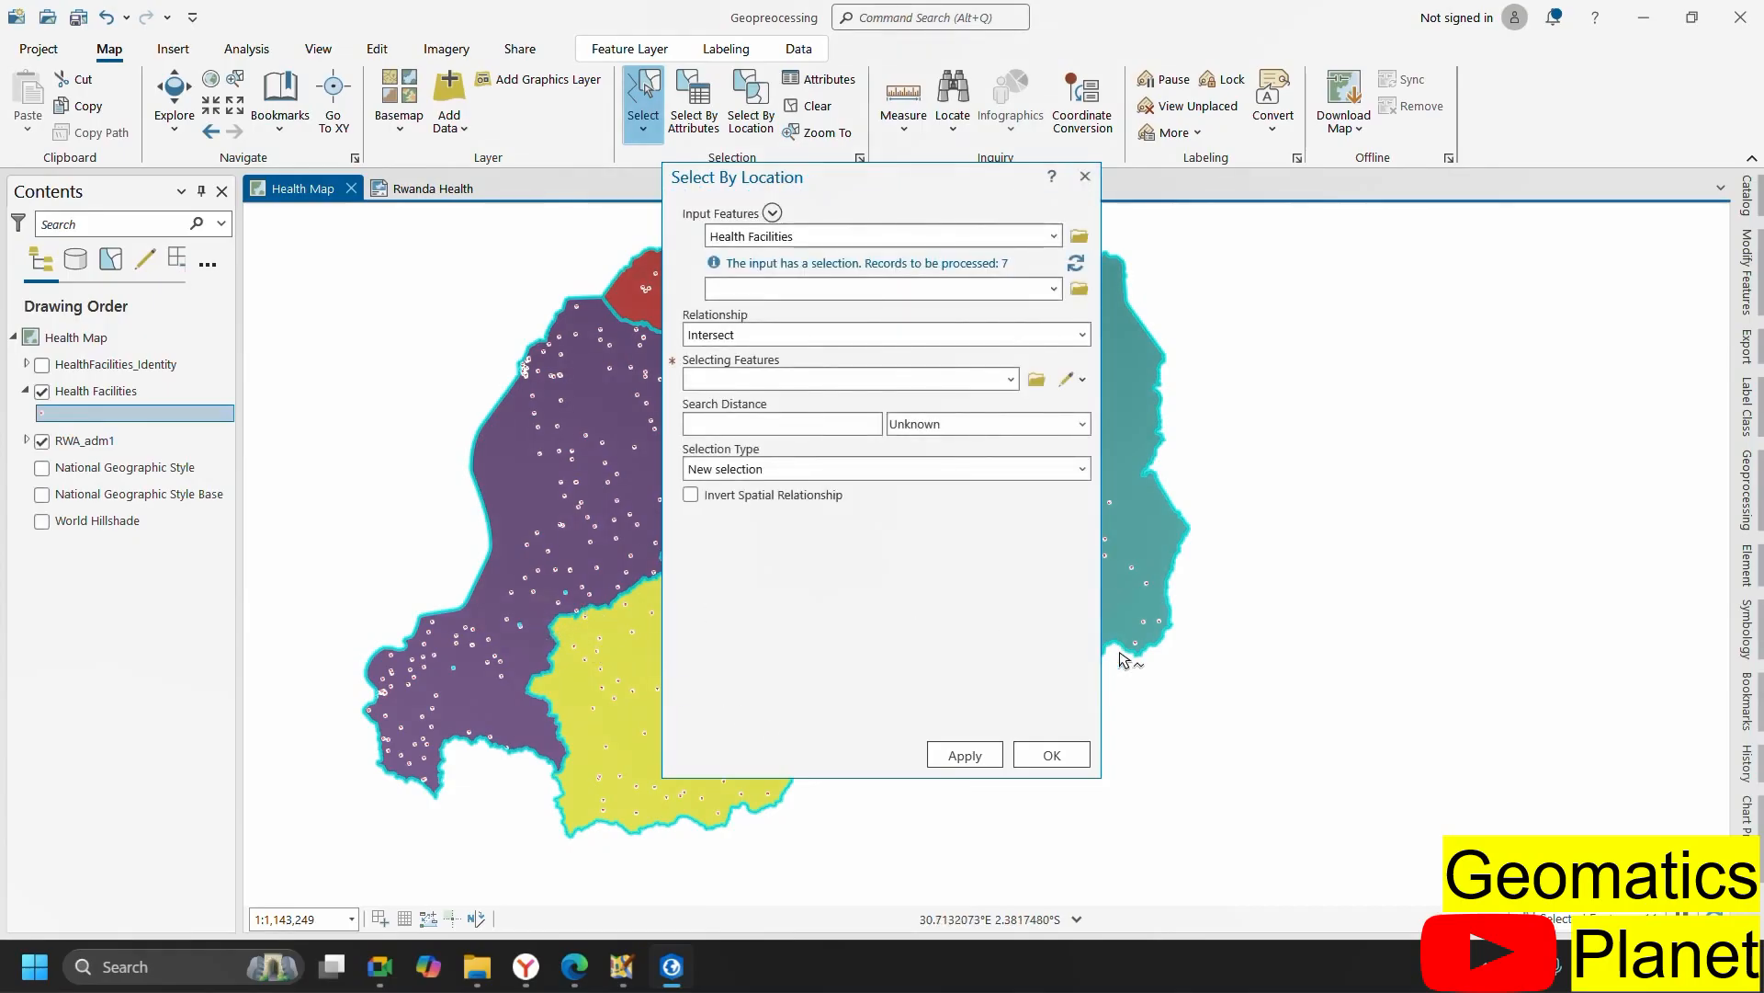
scroll(524, 515, down, 3)
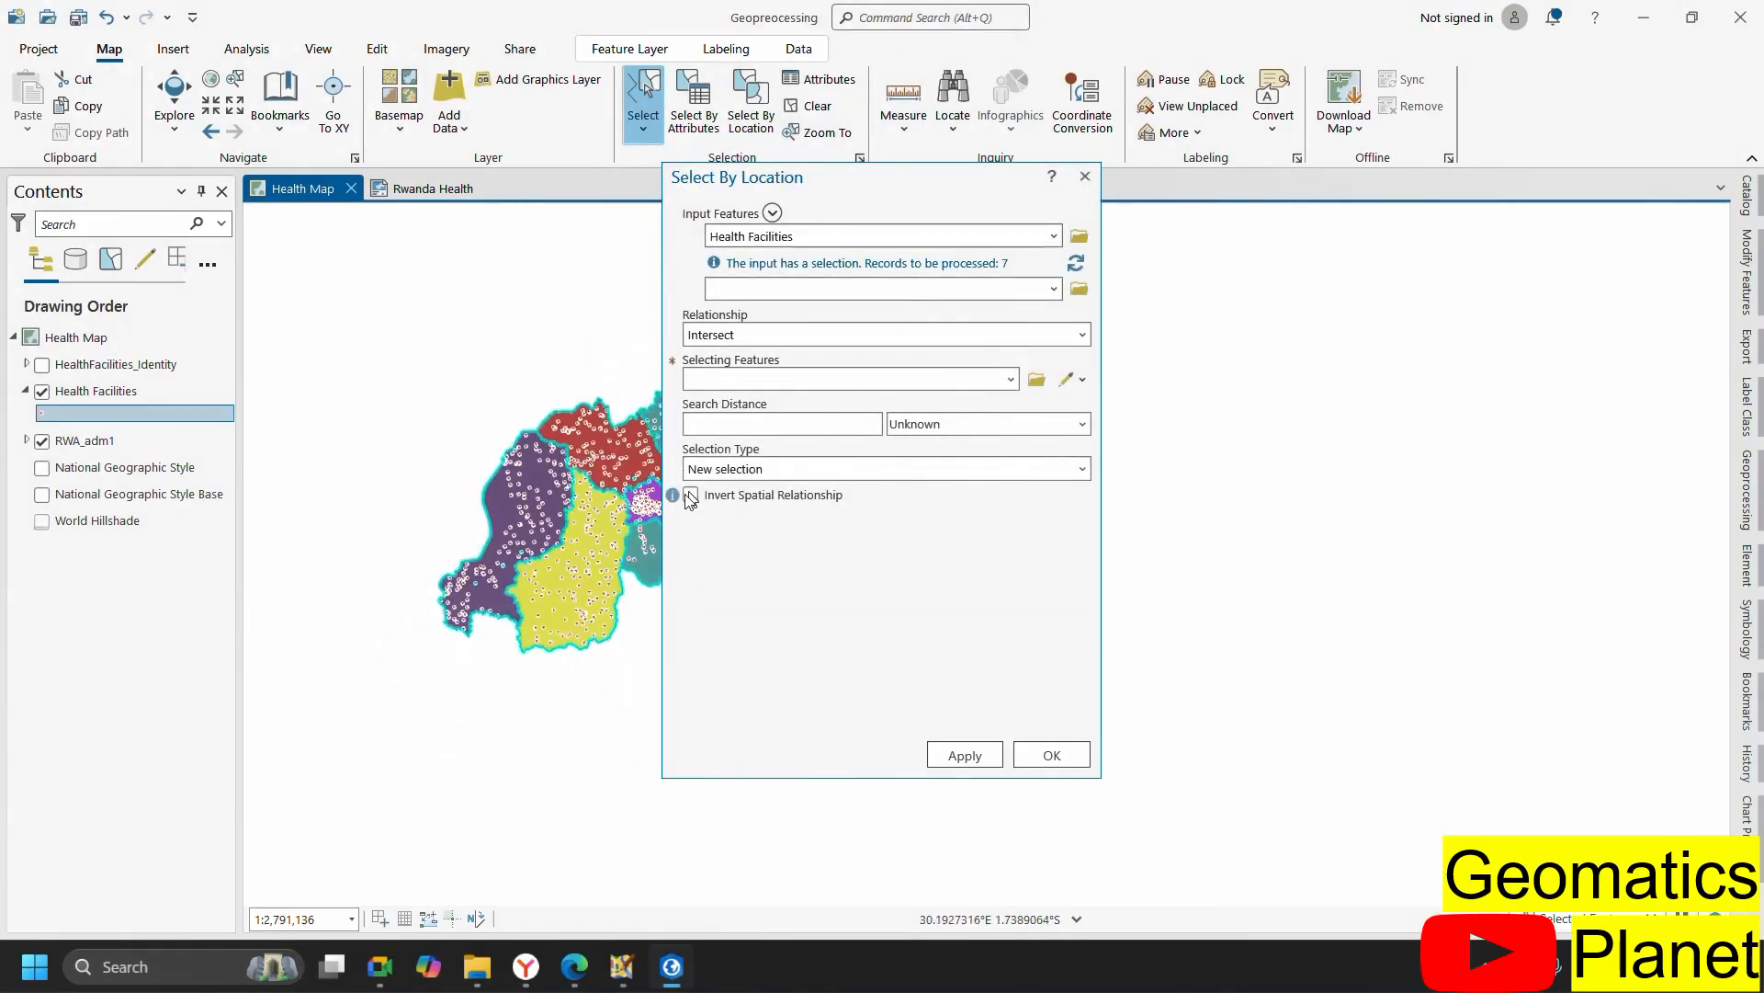
scroll(541, 499, up, 3)
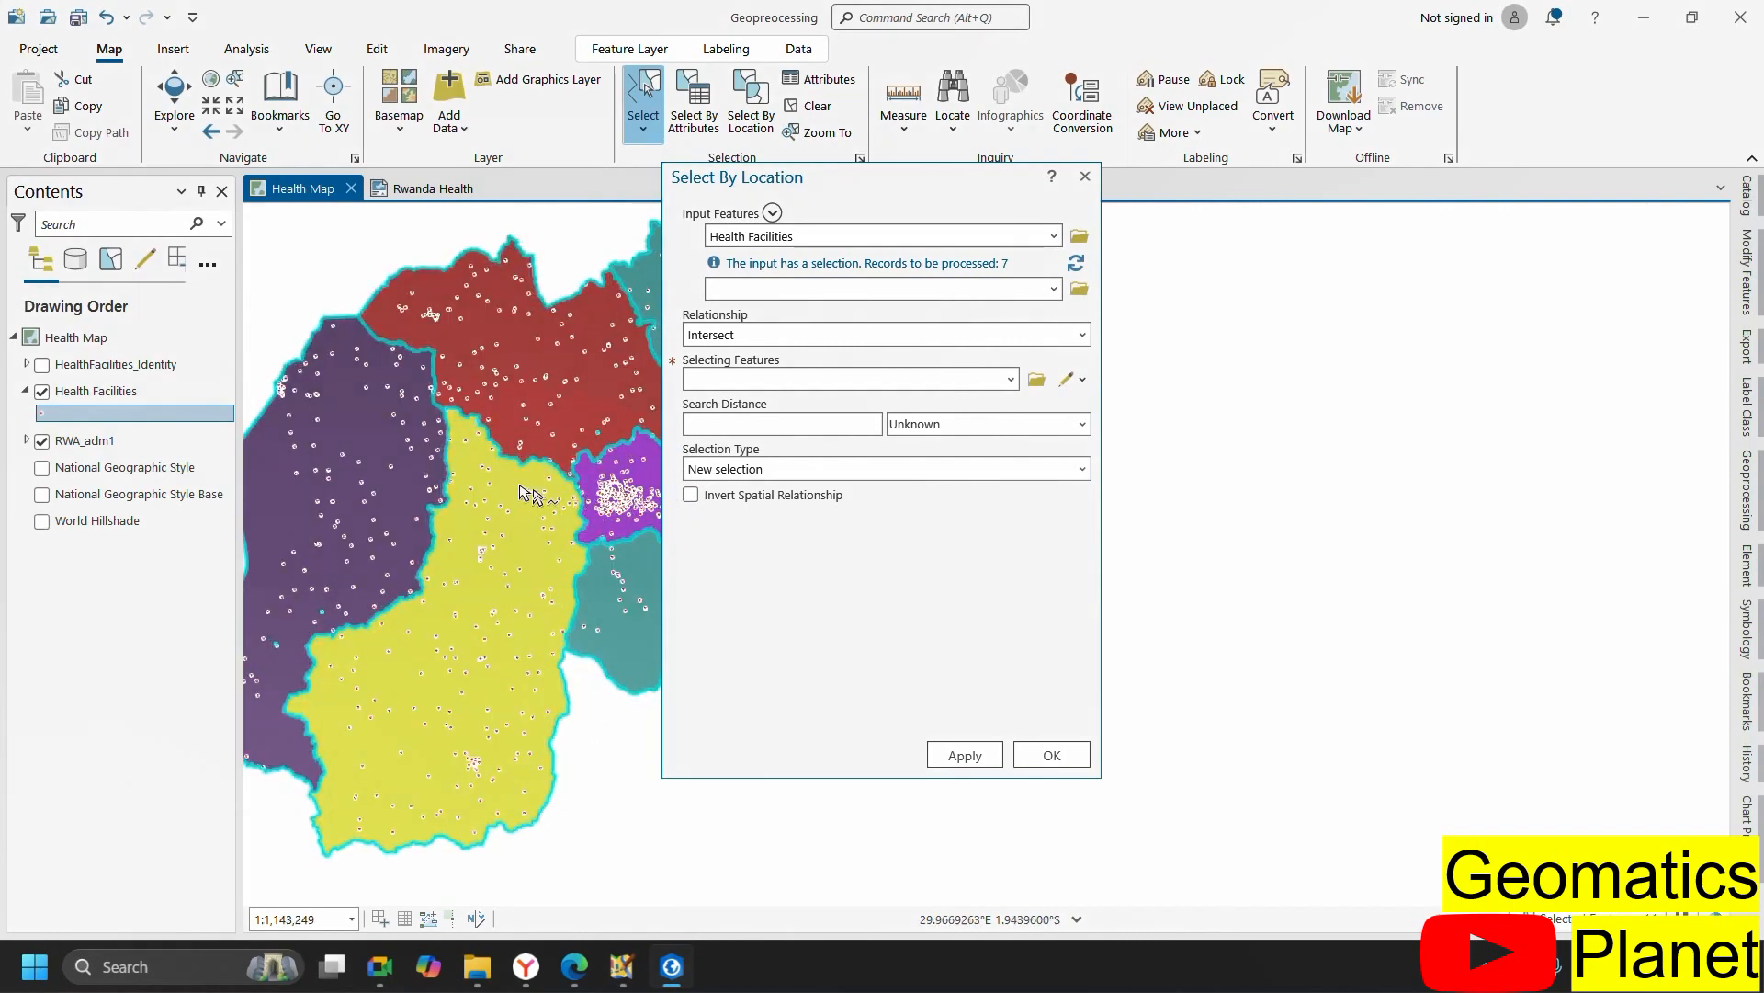
scroll(524, 494, up, 3)
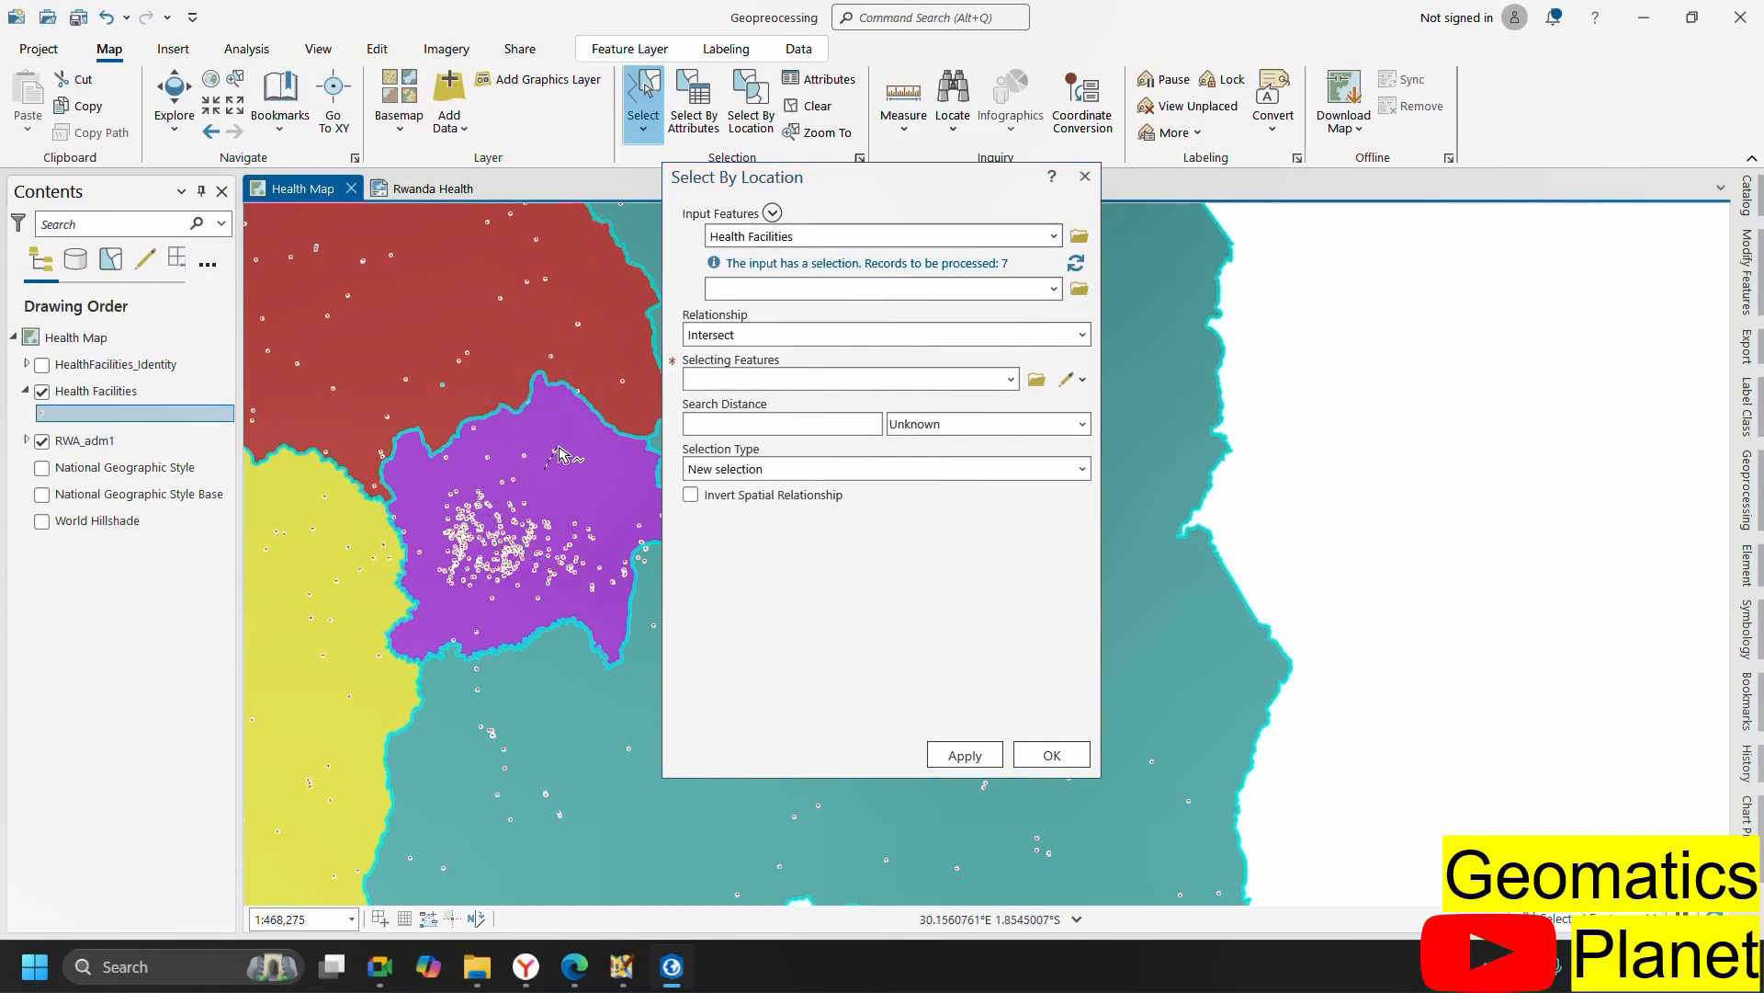
double_click(593, 496)
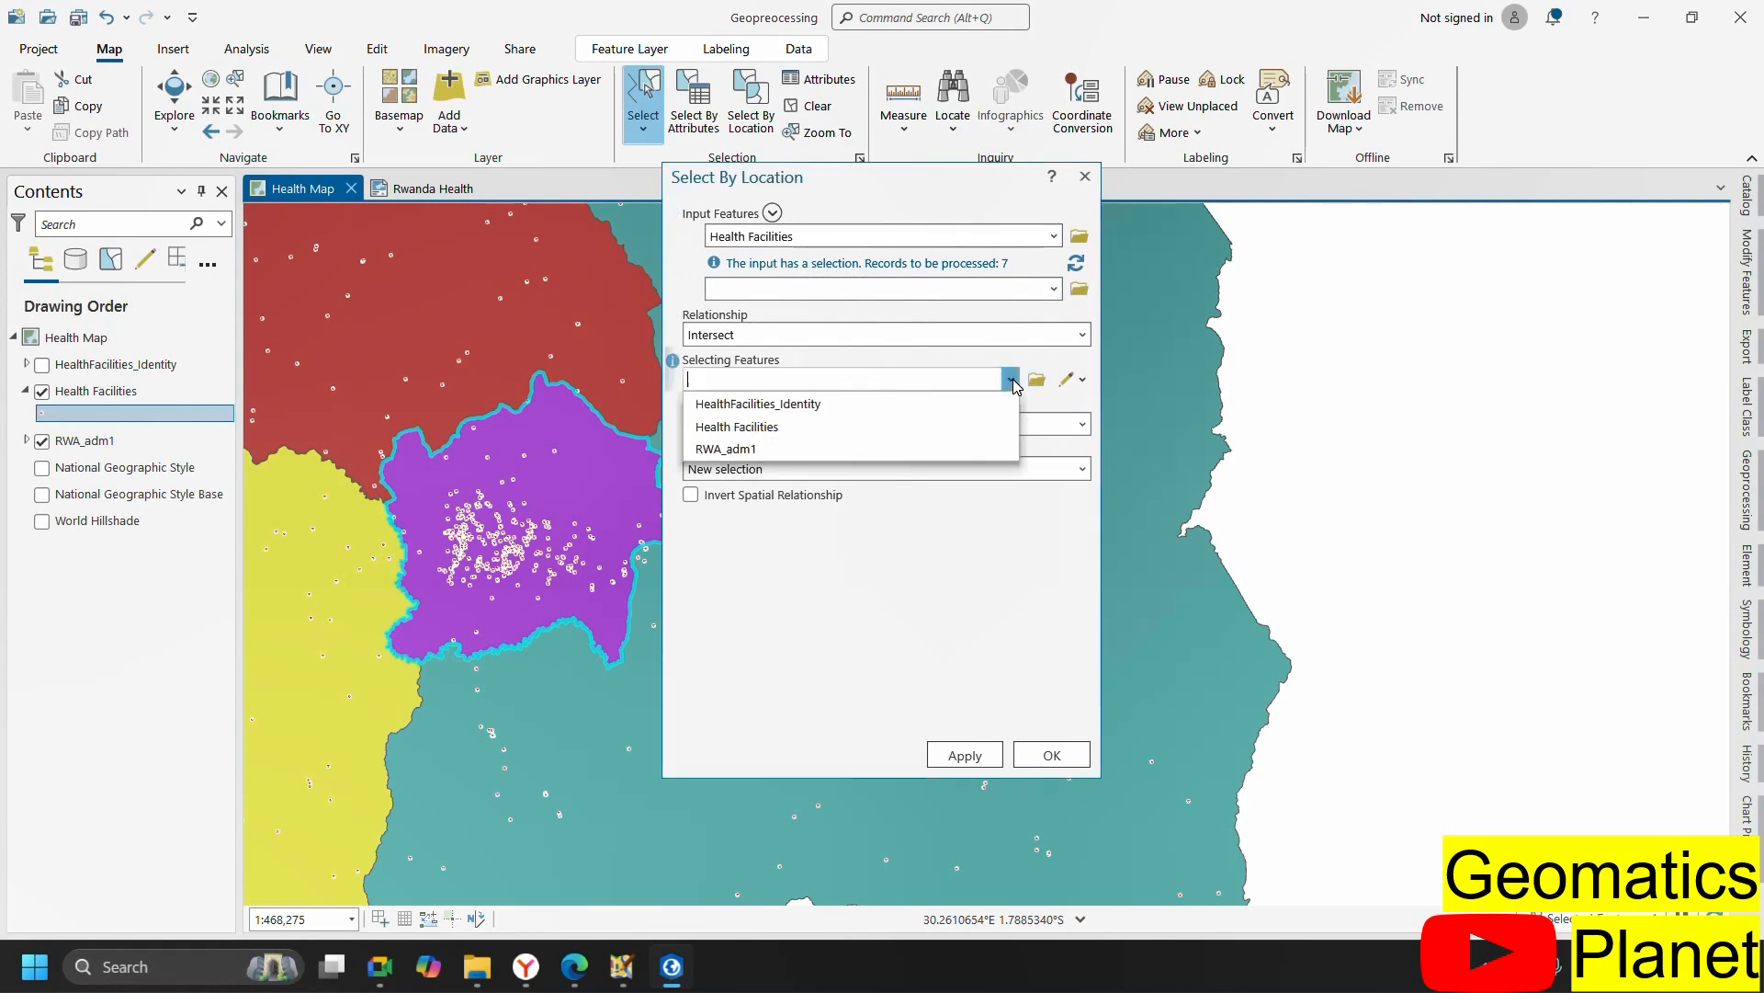
- Use RWA_adm1 as the selecting features and apply a new Intersect selection of health facilities within the selected purple province
click(1010, 379)
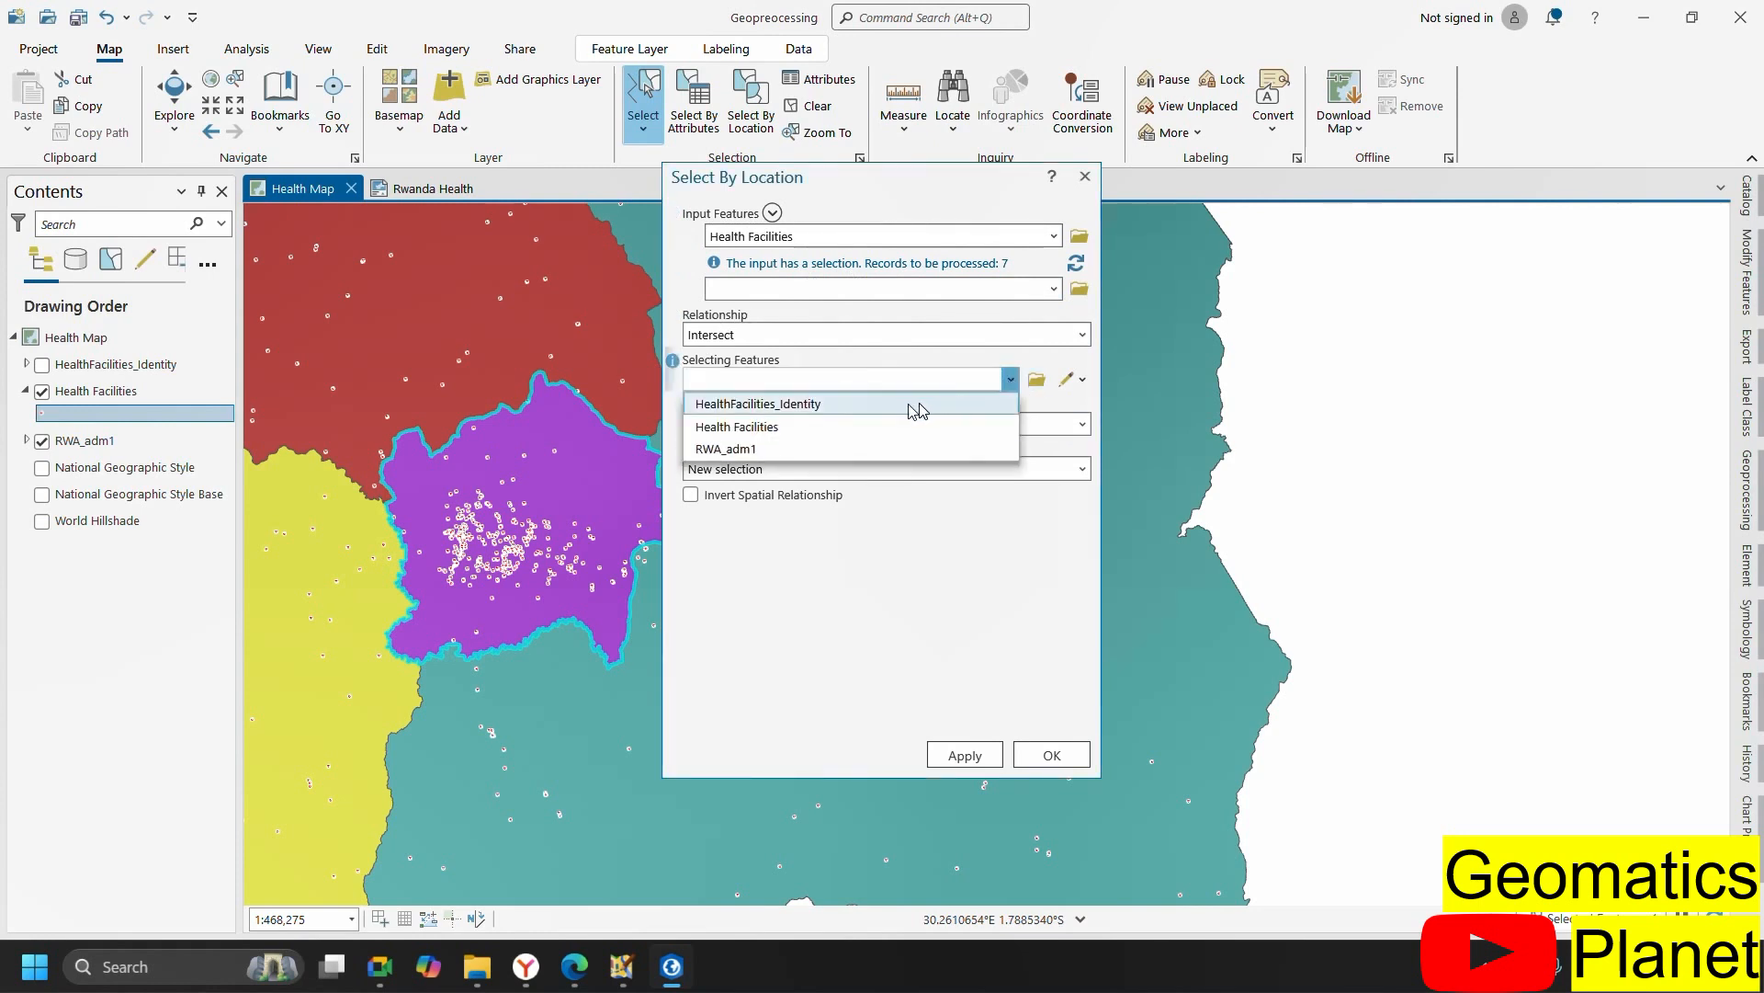
click(763, 448)
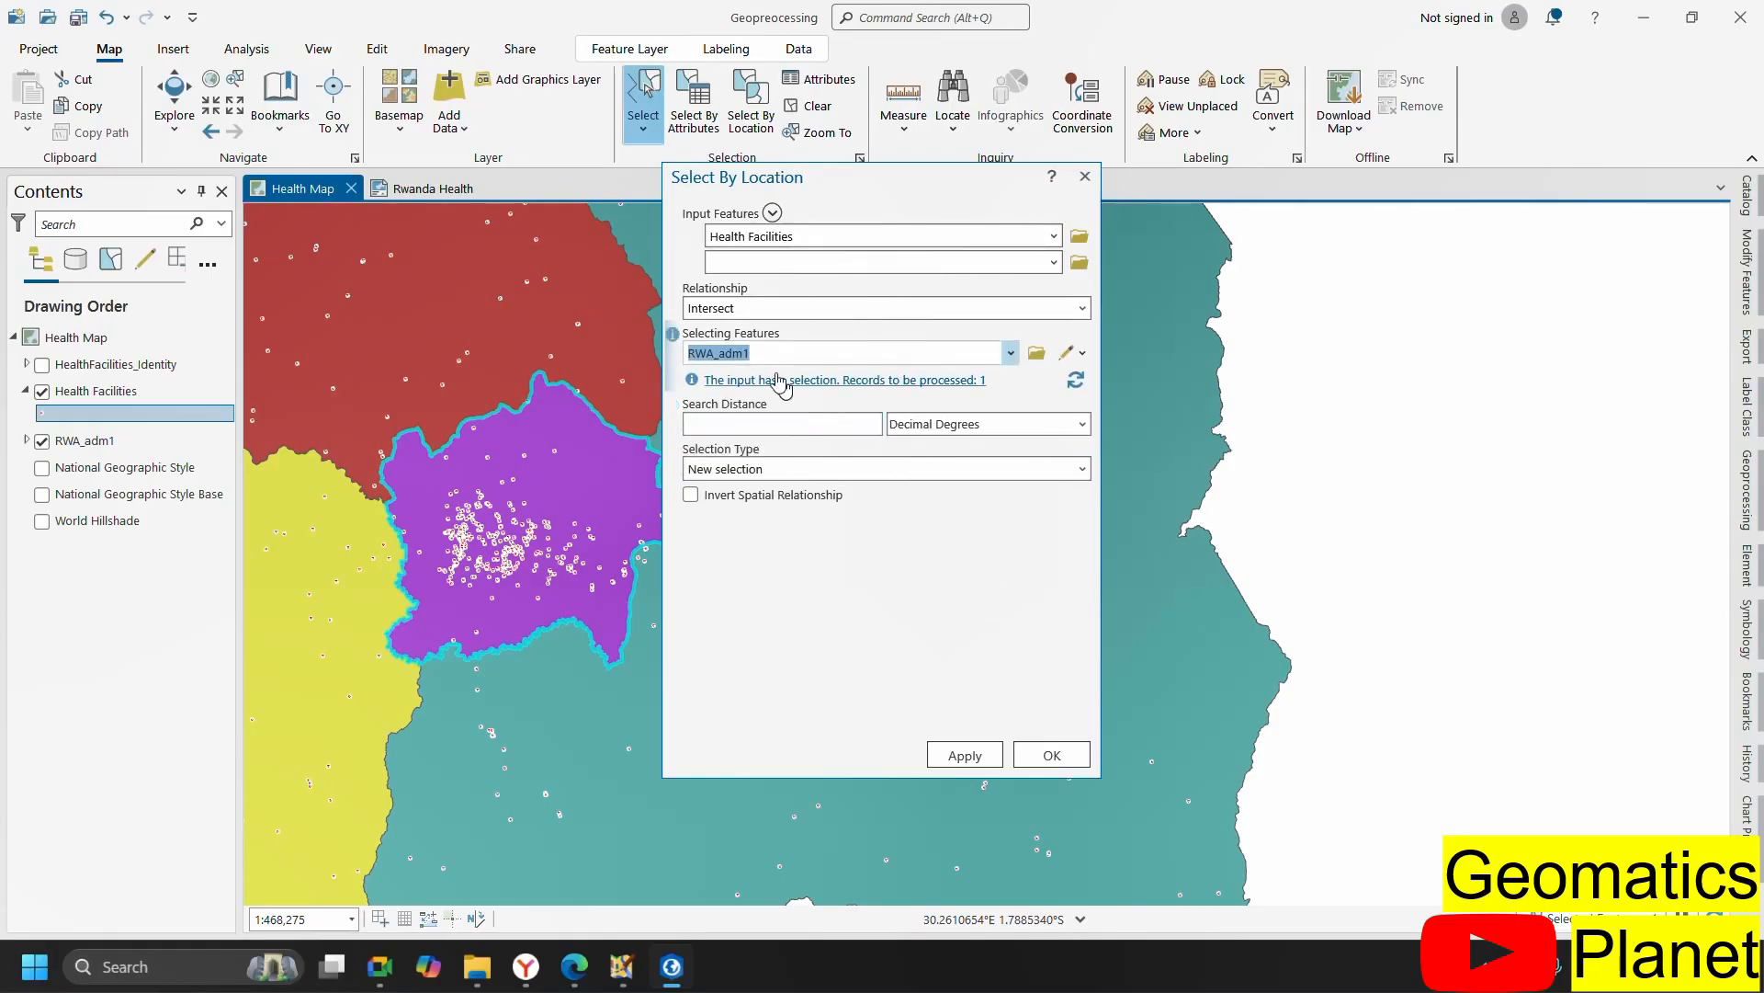
click(988, 757)
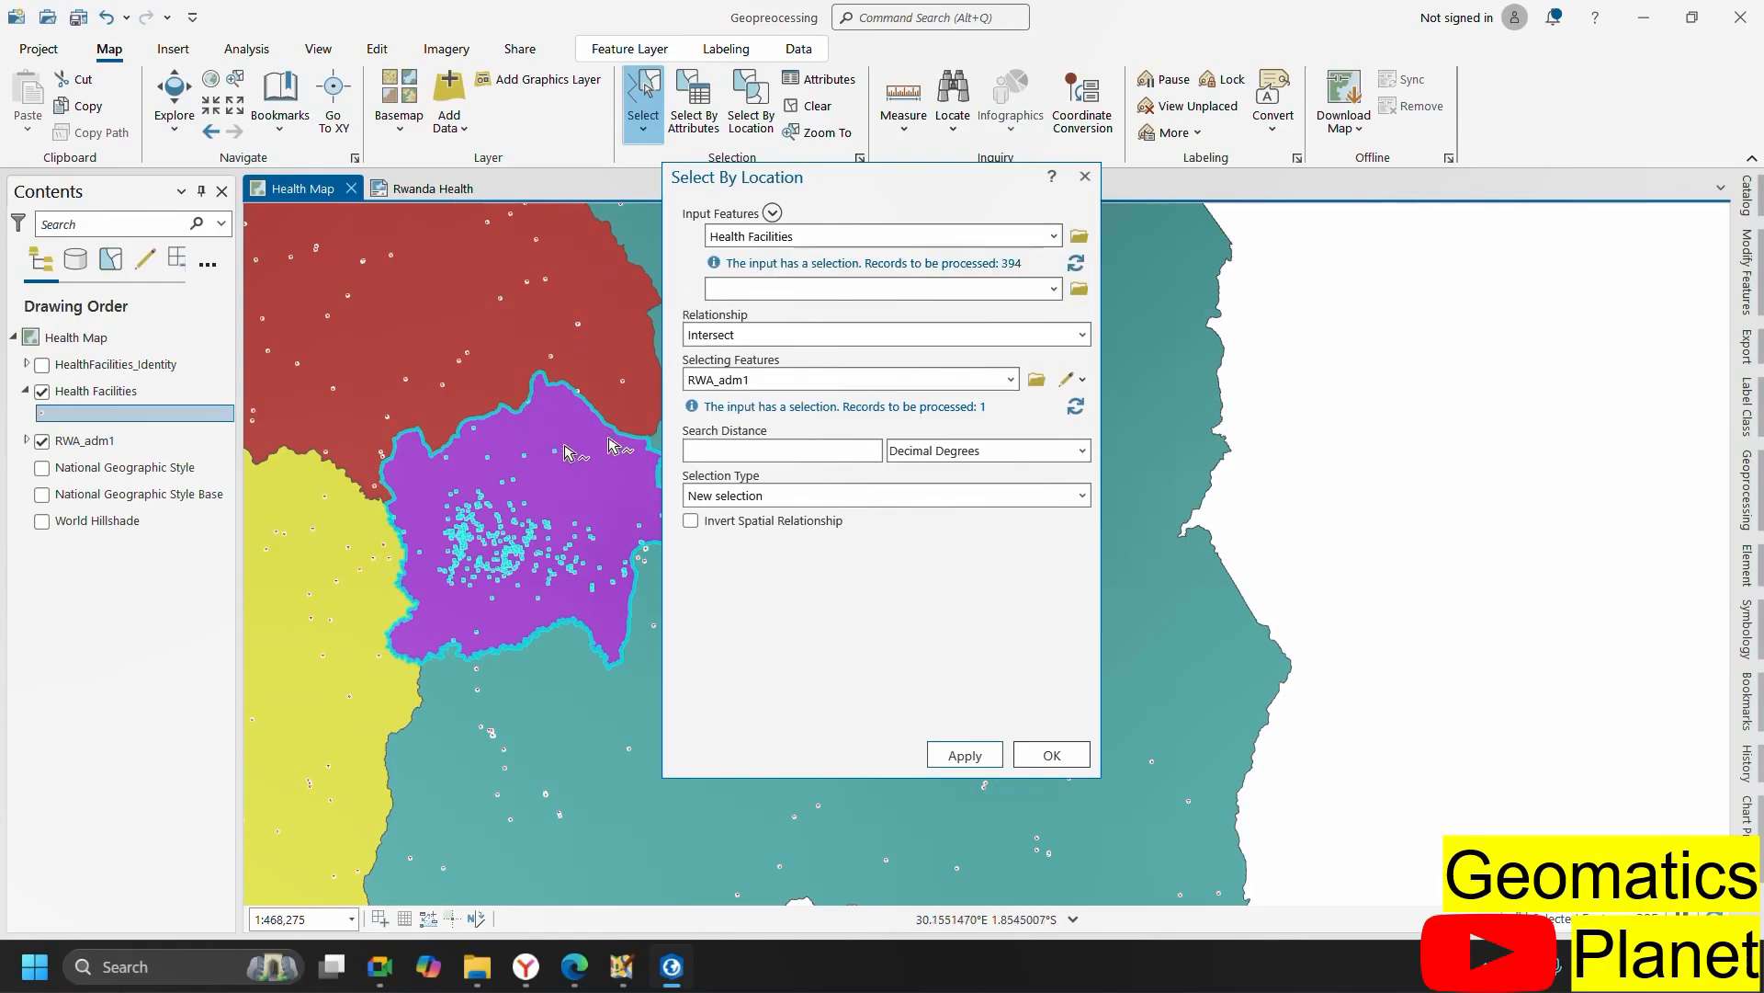
- Examine which health facilities are selected in the purple central province compared with the surrounding provinces
scroll(538, 552, down, 3)
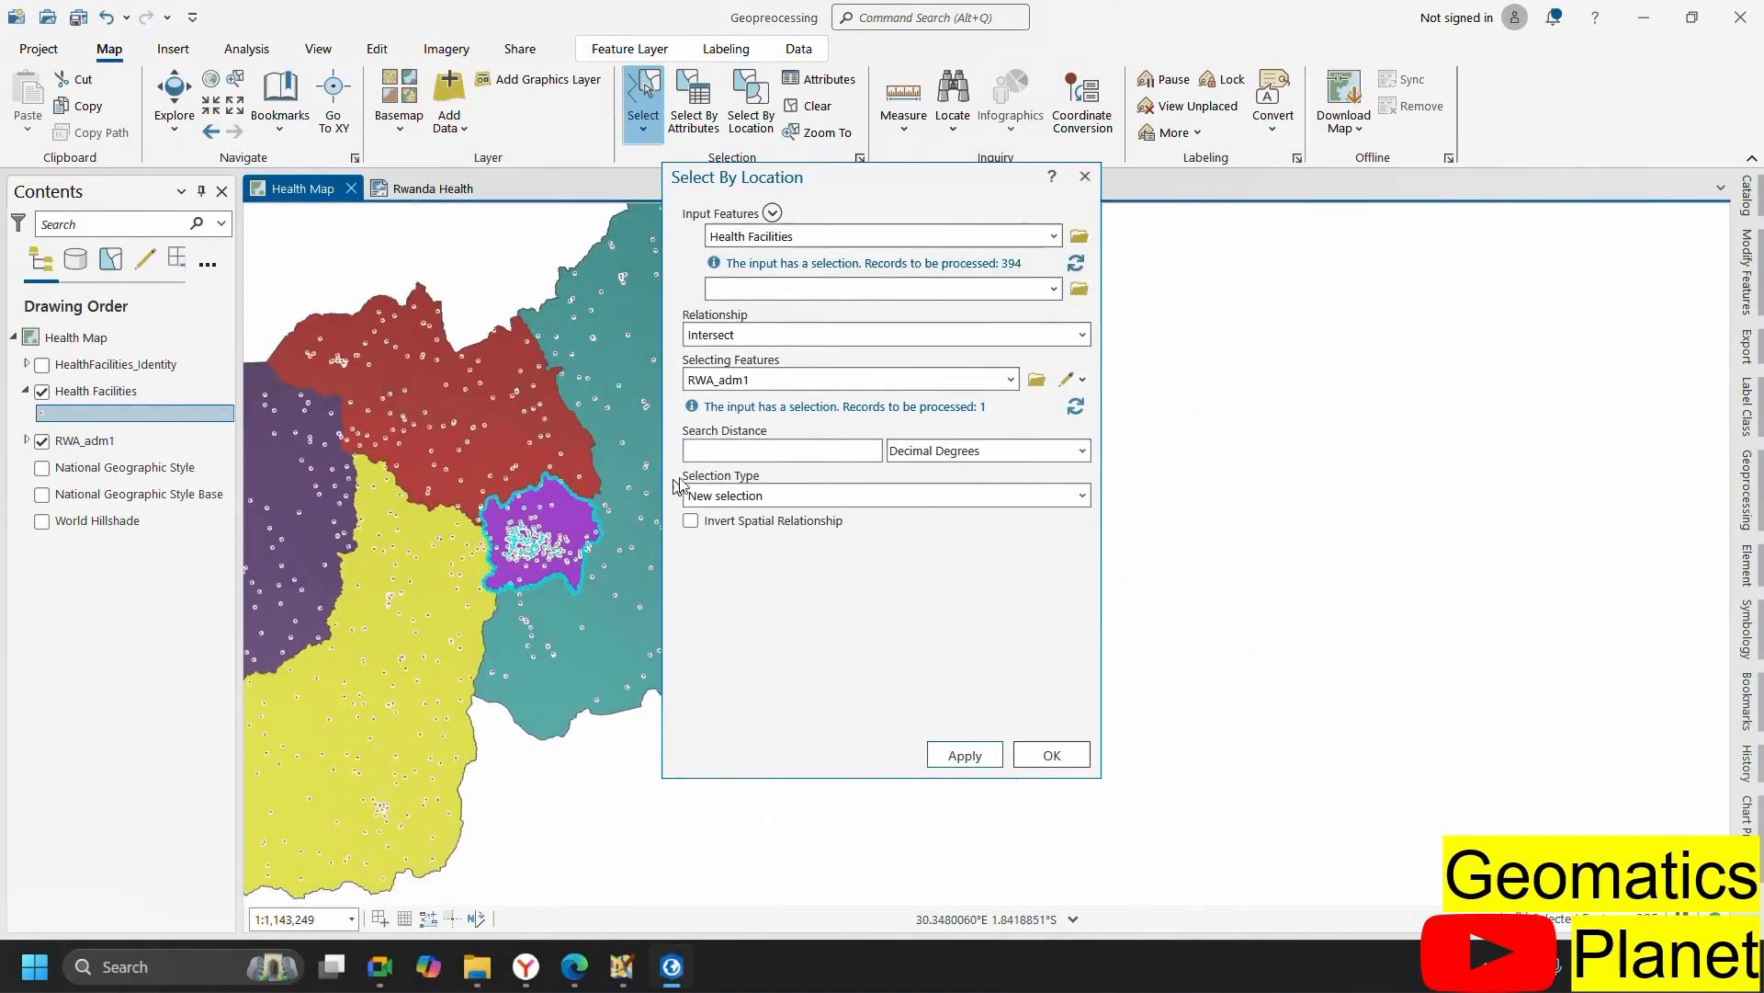
scroll(510, 552, down, 2)
scroll(391, 570, up, 2)
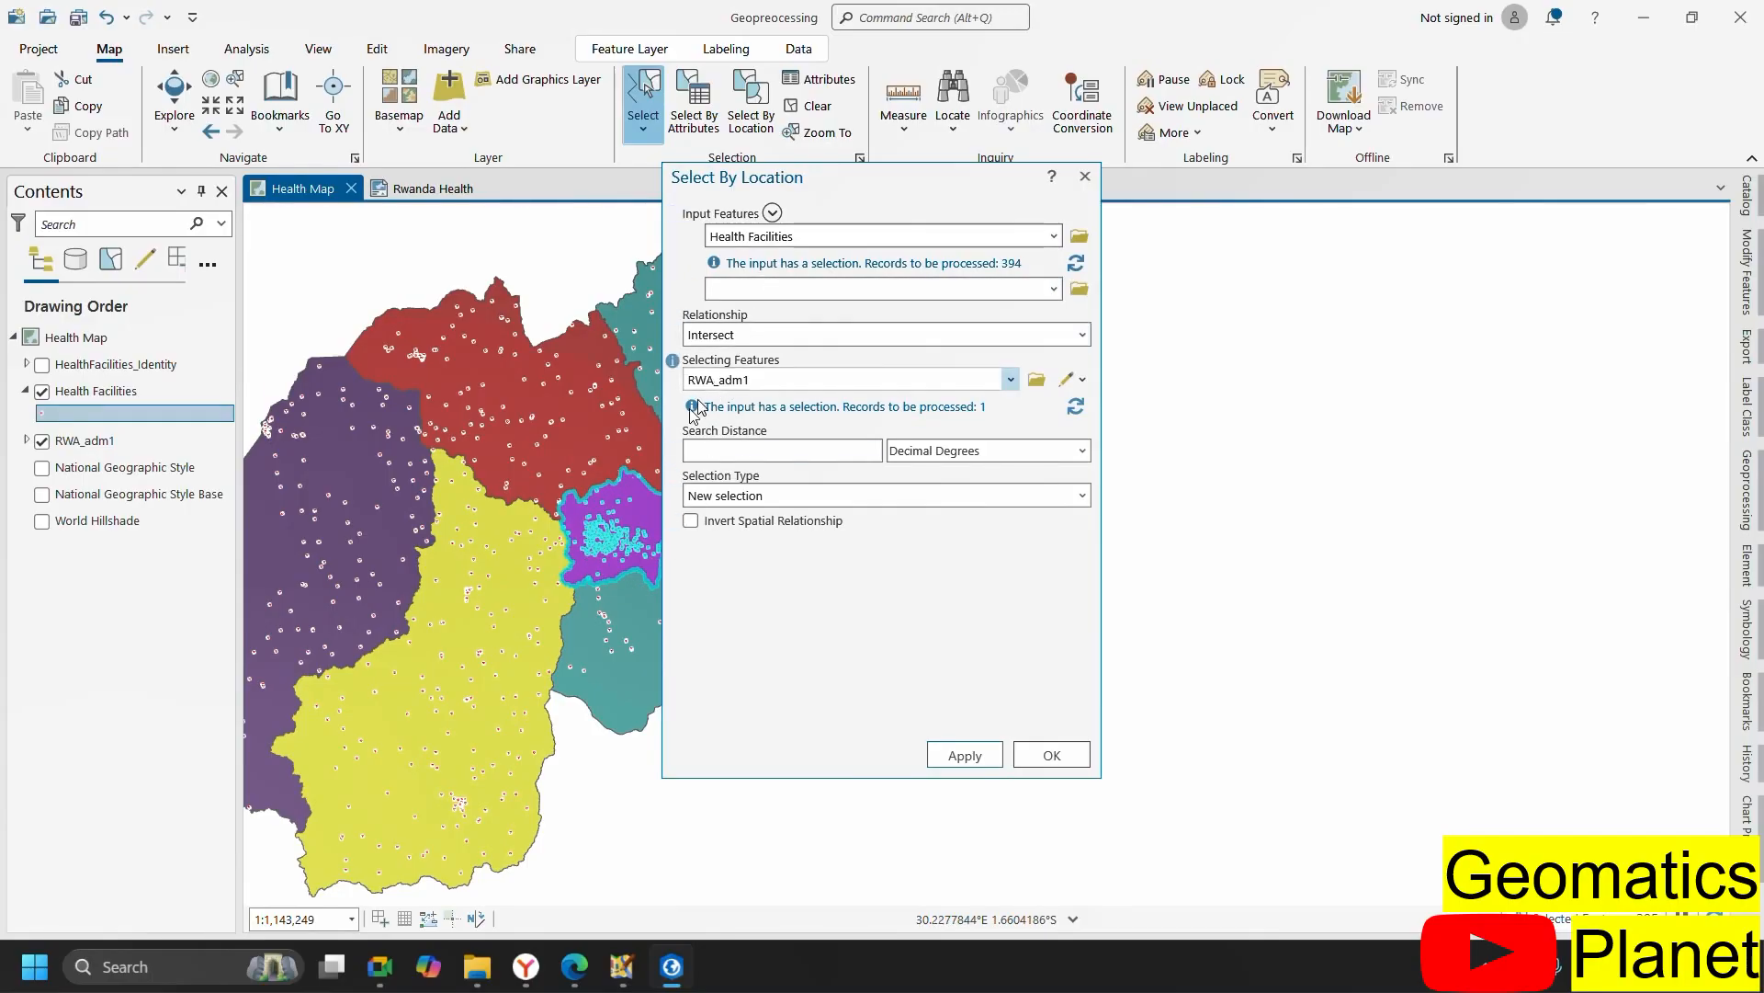
scroll(441, 492, down, 2)
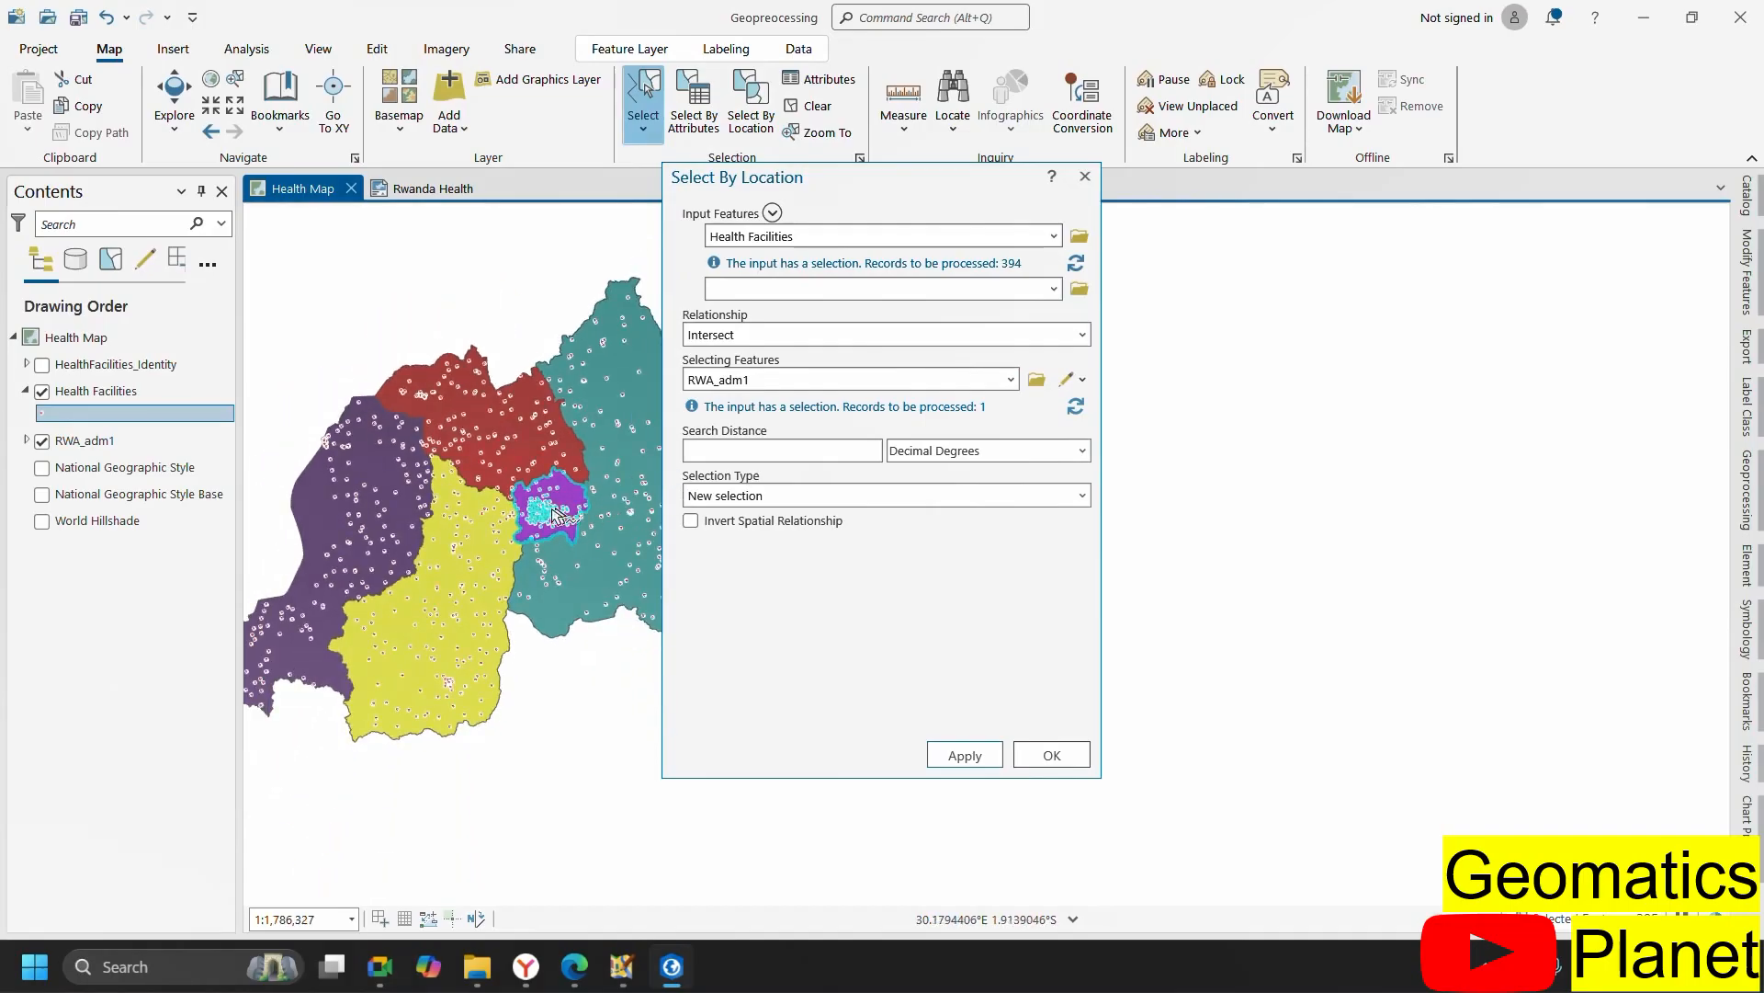
scroll(523, 546, up, 4)
scroll(485, 568, up, 3)
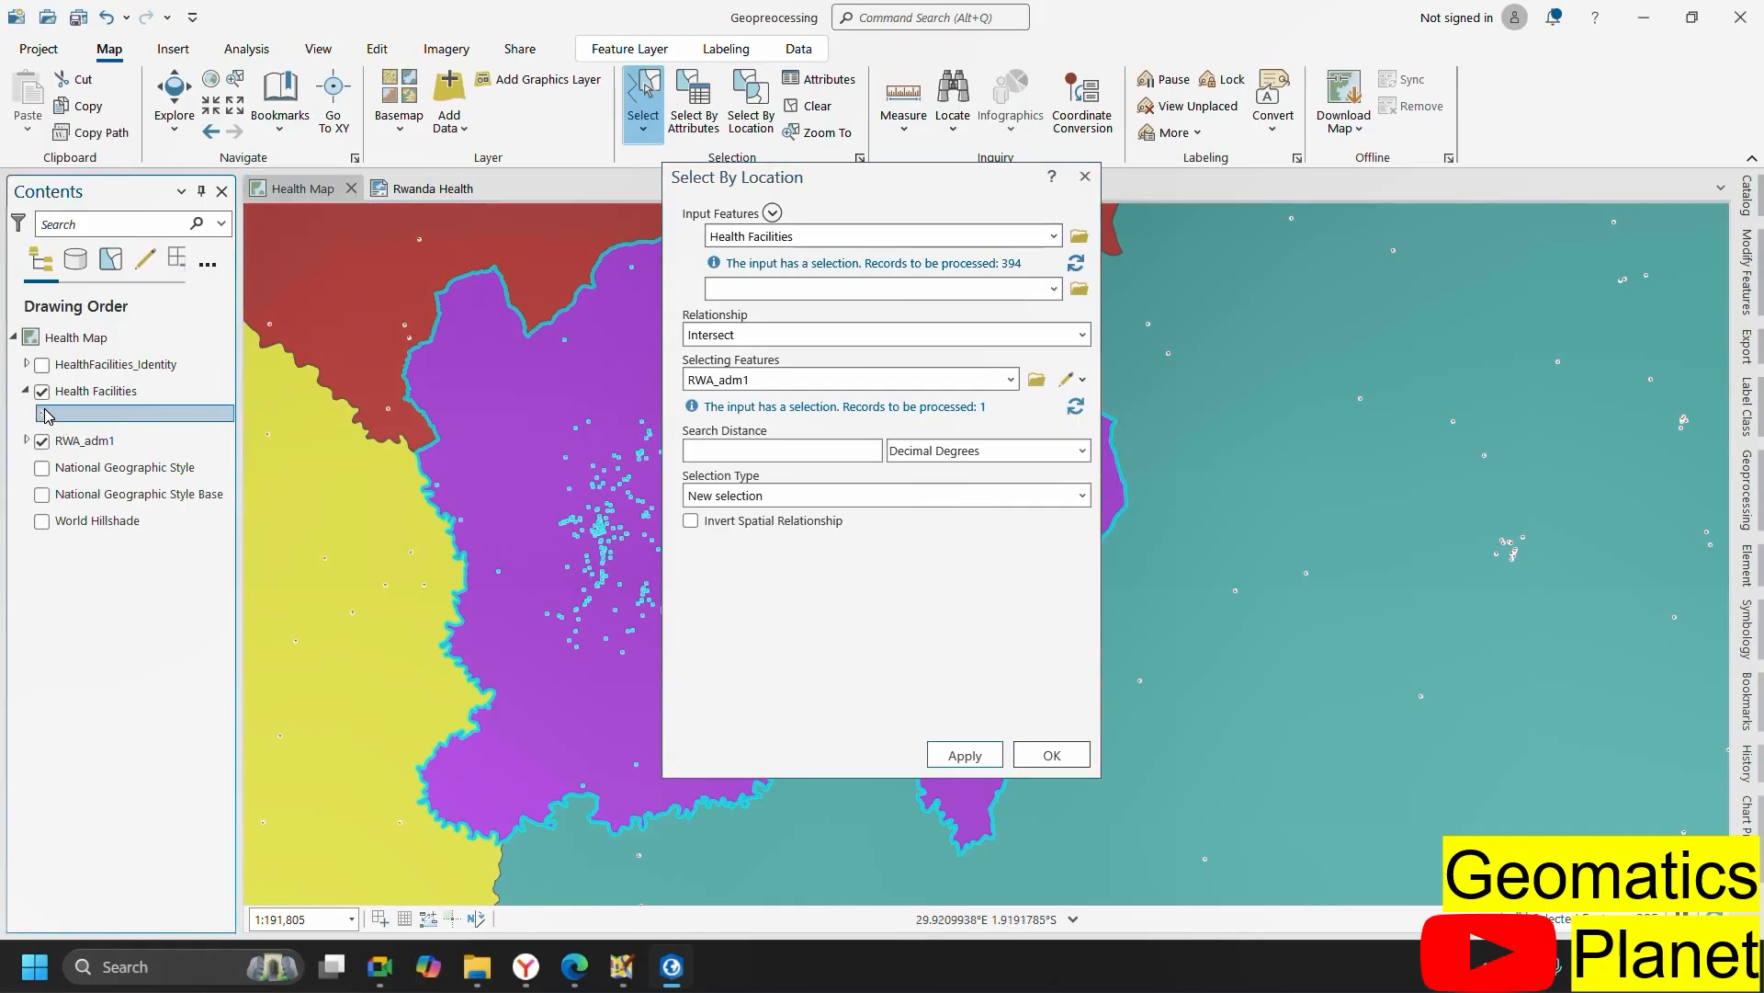
scroll(369, 450, down, 4)
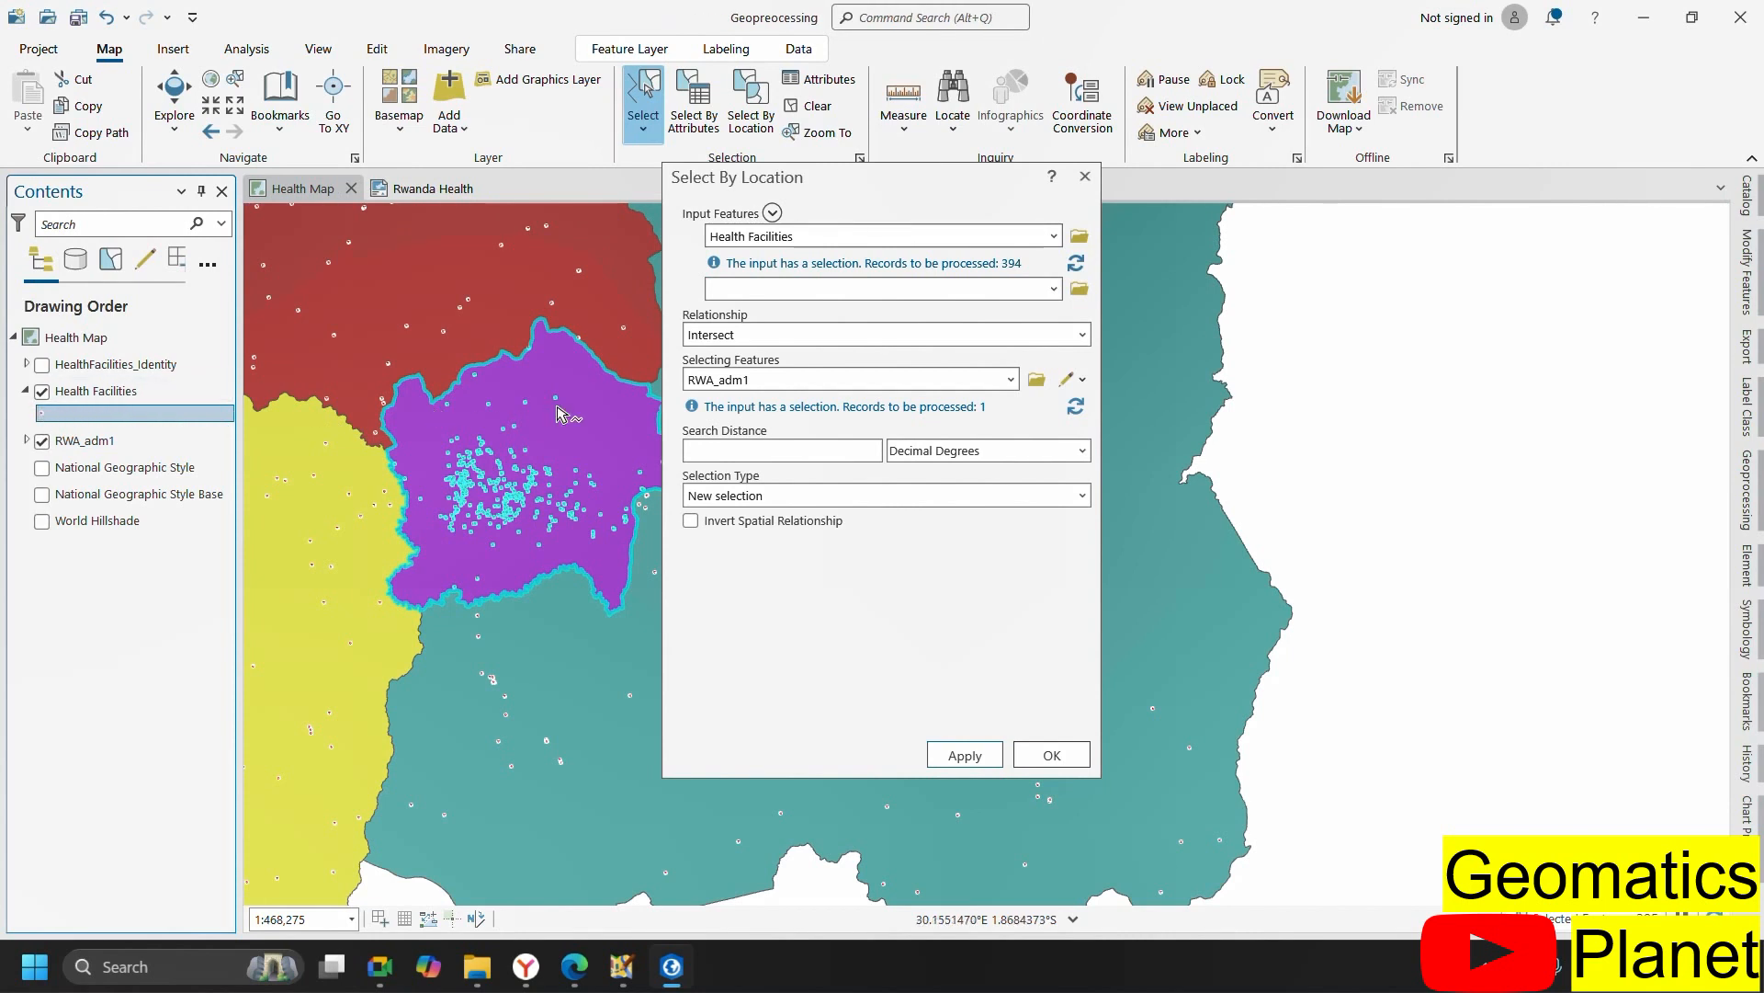
scroll(558, 519, up, 2)
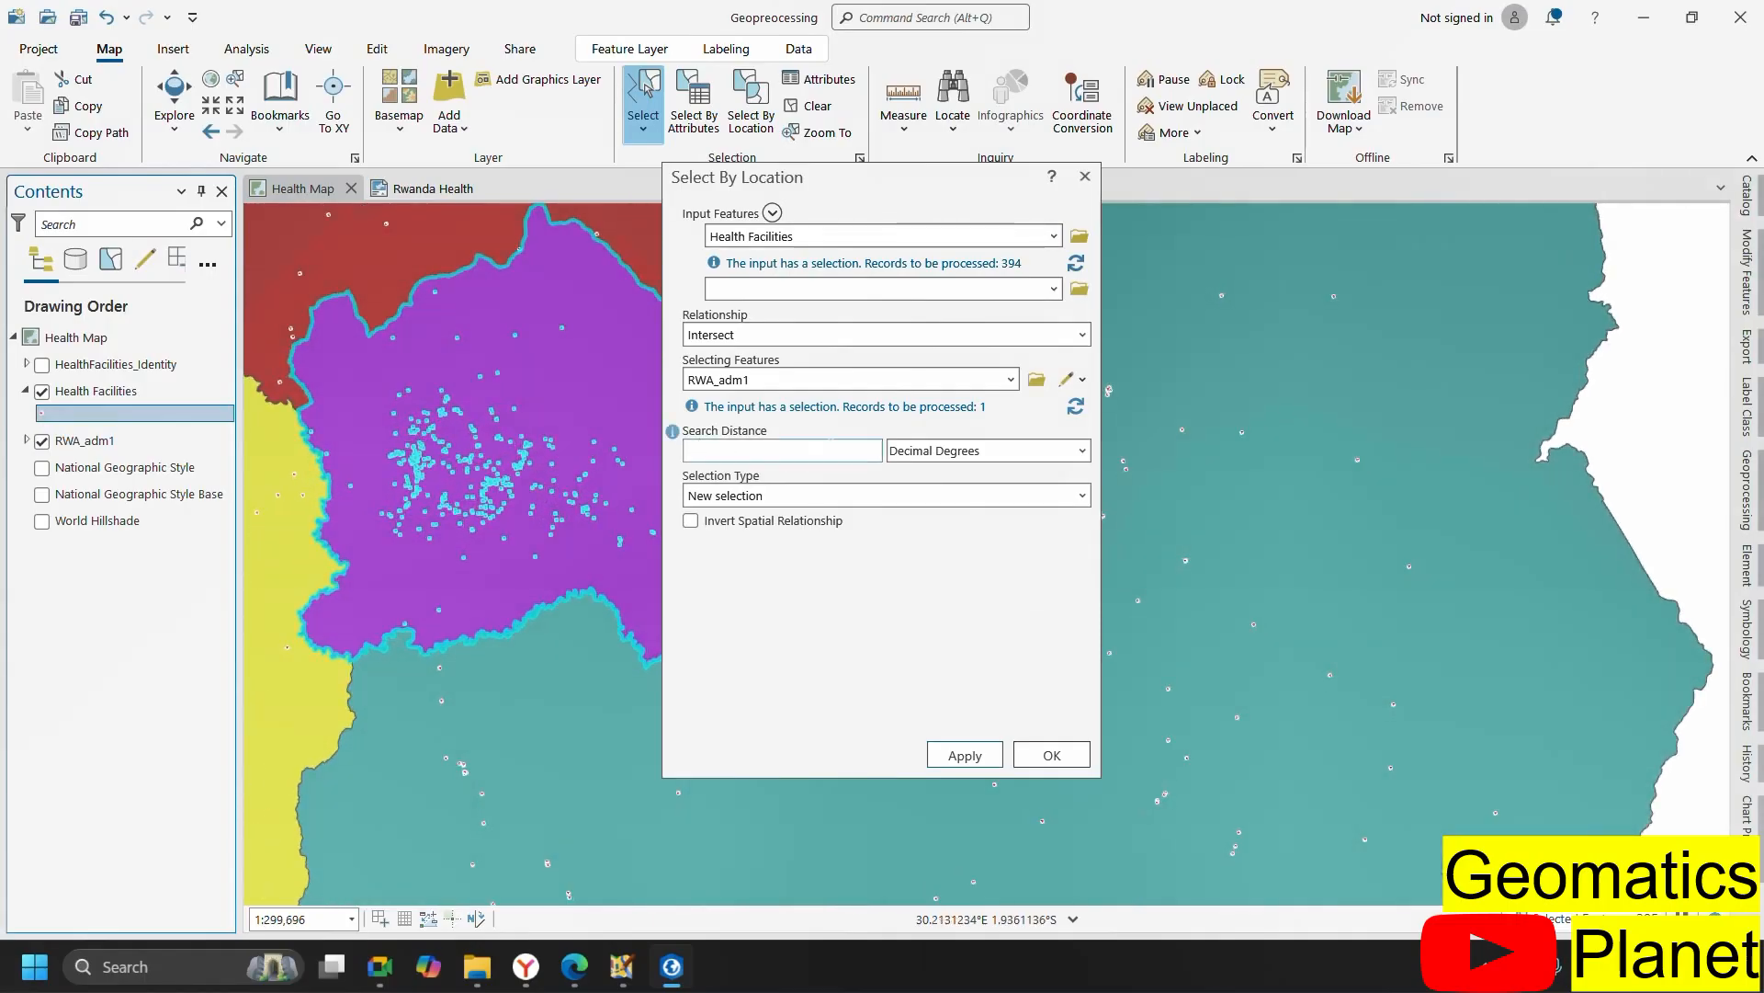
- Move the Select By Location dialog clear of the provinces and select only the teal eastern province with a line
drag(973, 174, 1481, 184)
scroll(926, 457, down, 3)
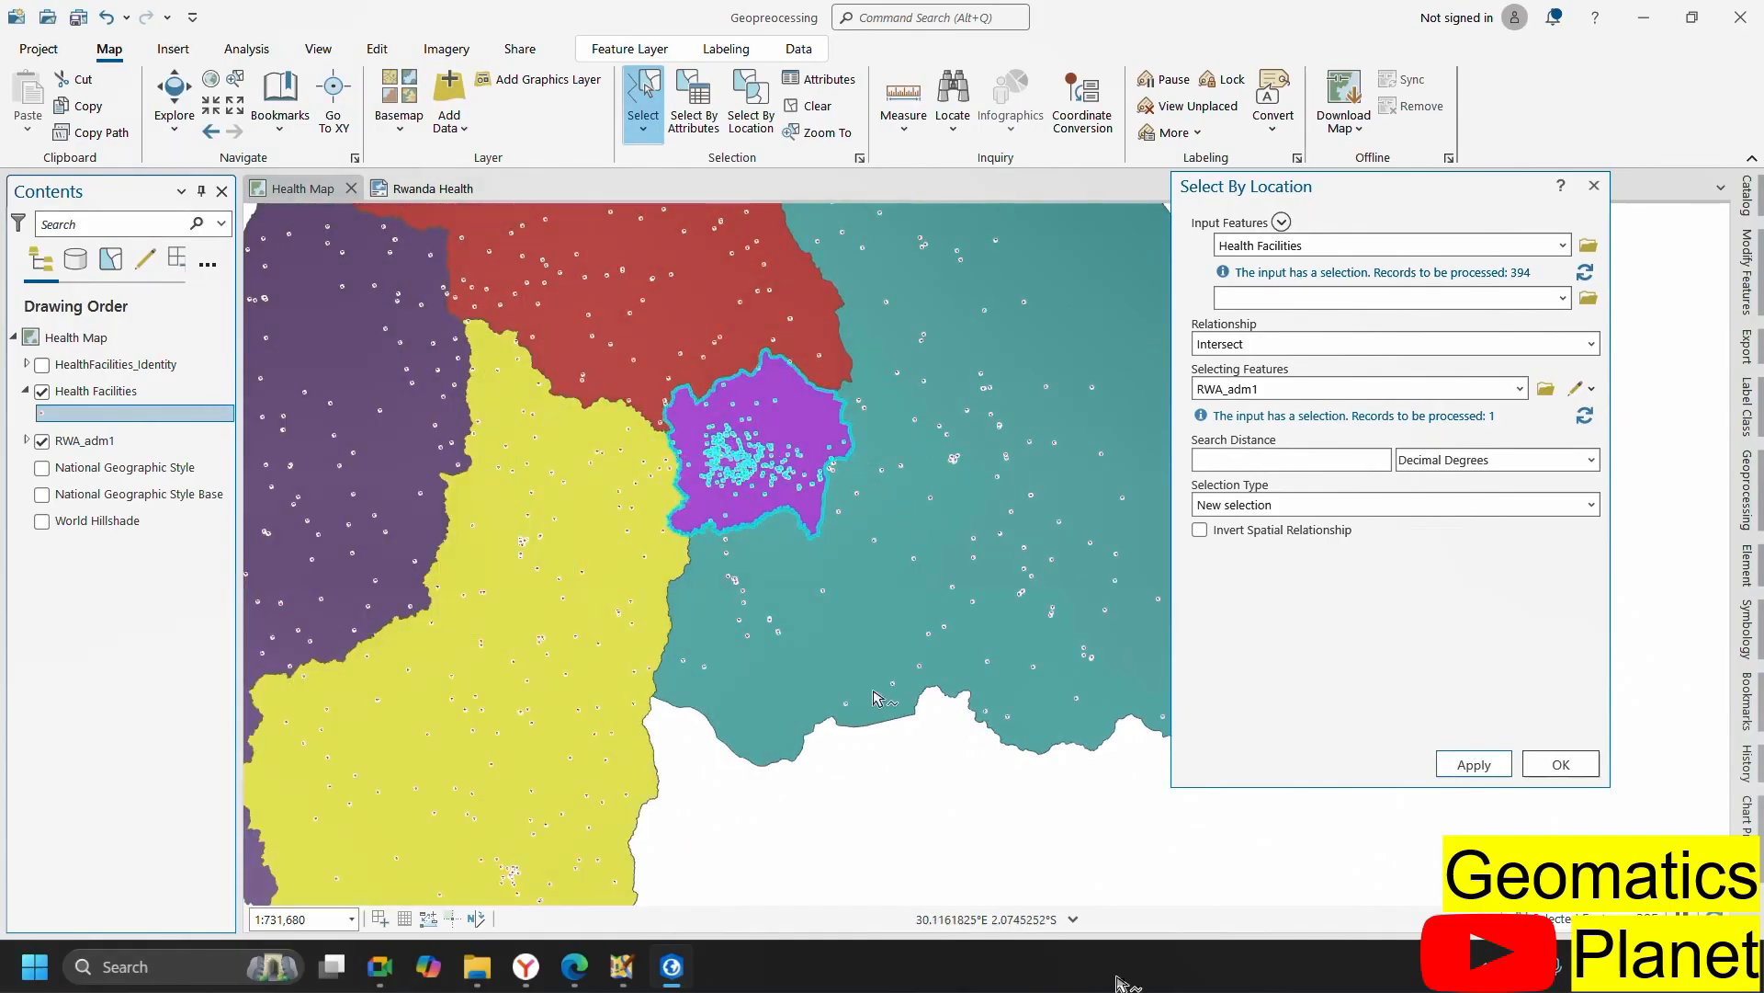
drag(738, 715, 823, 708)
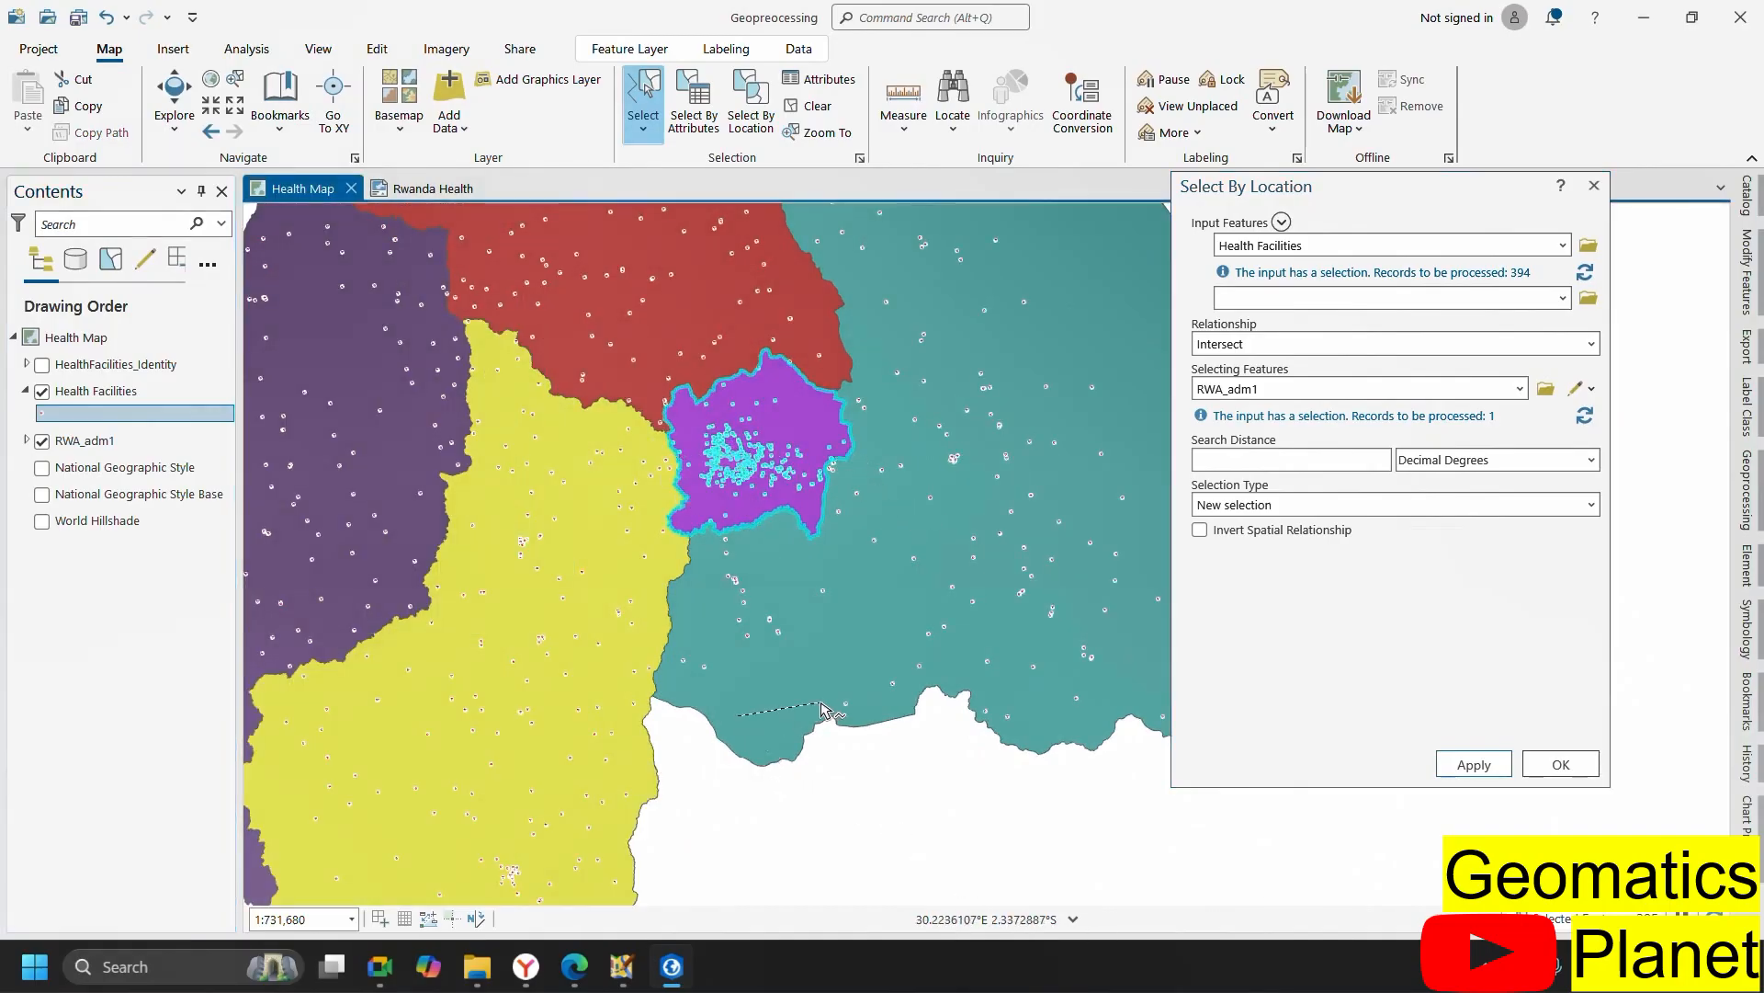
drag(847, 643, 851, 646)
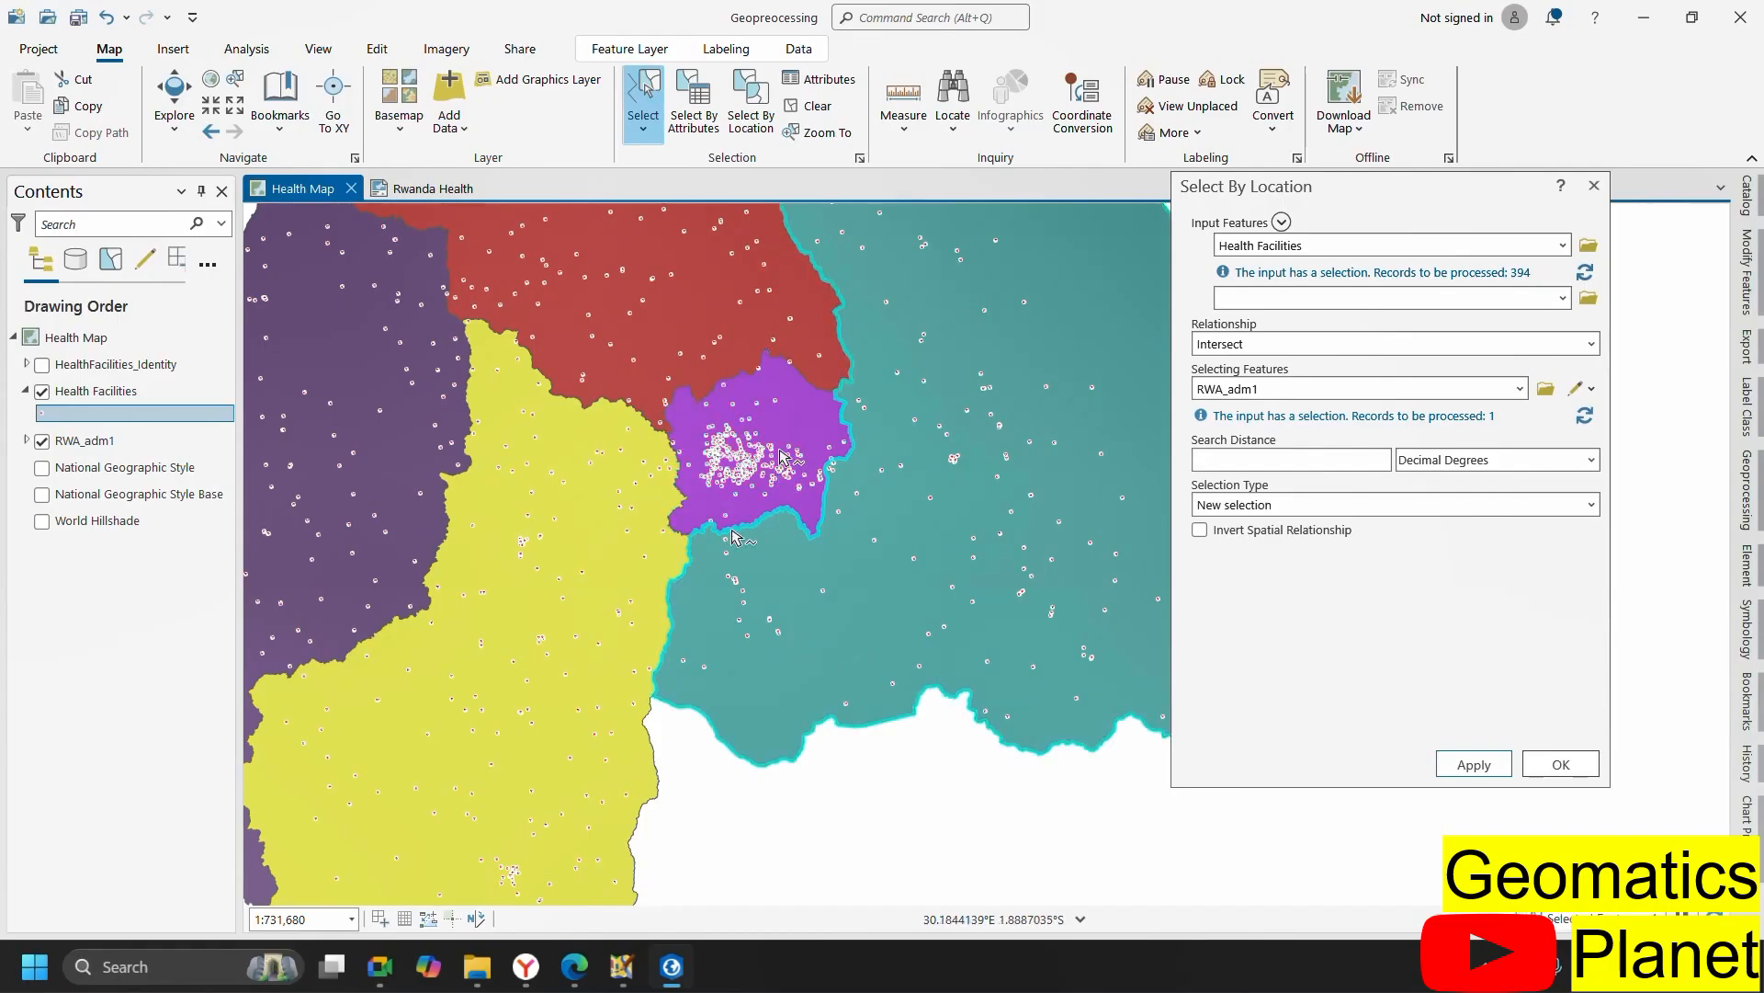
- Apply the Intersect location selection to select the health facilities in the selected teal eastern province
scroll(796, 517, down, 4)
scroll(796, 517, up, 4)
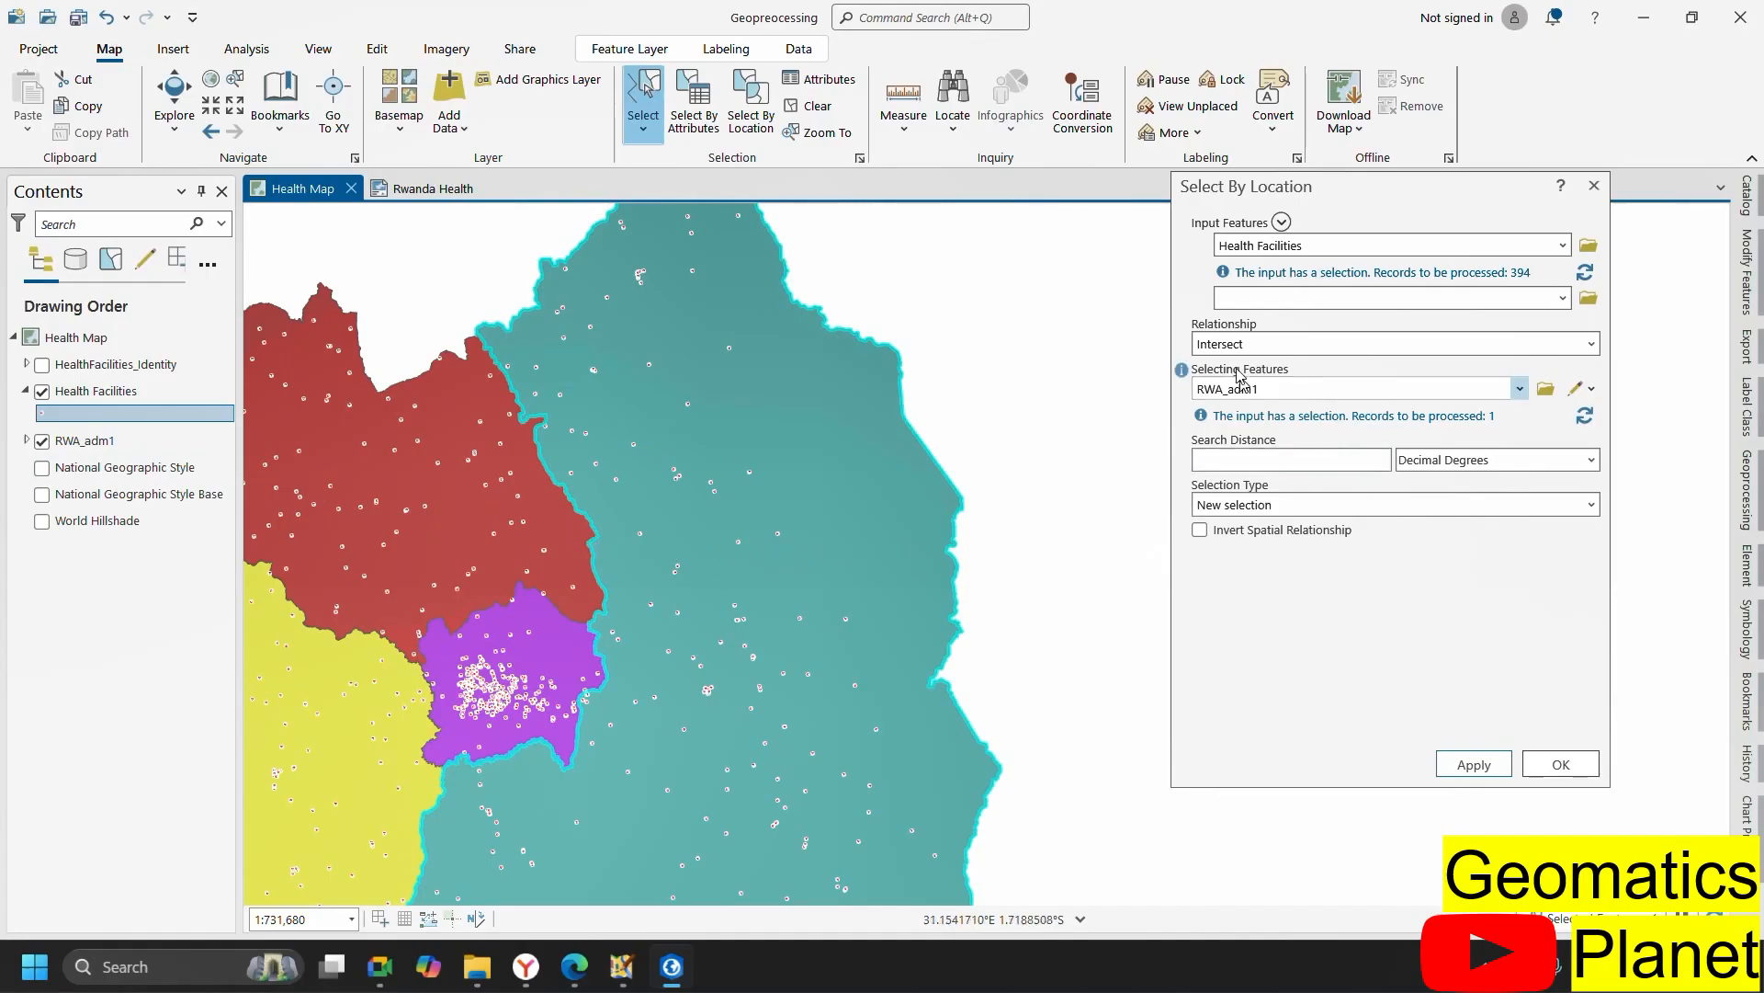
click(1471, 764)
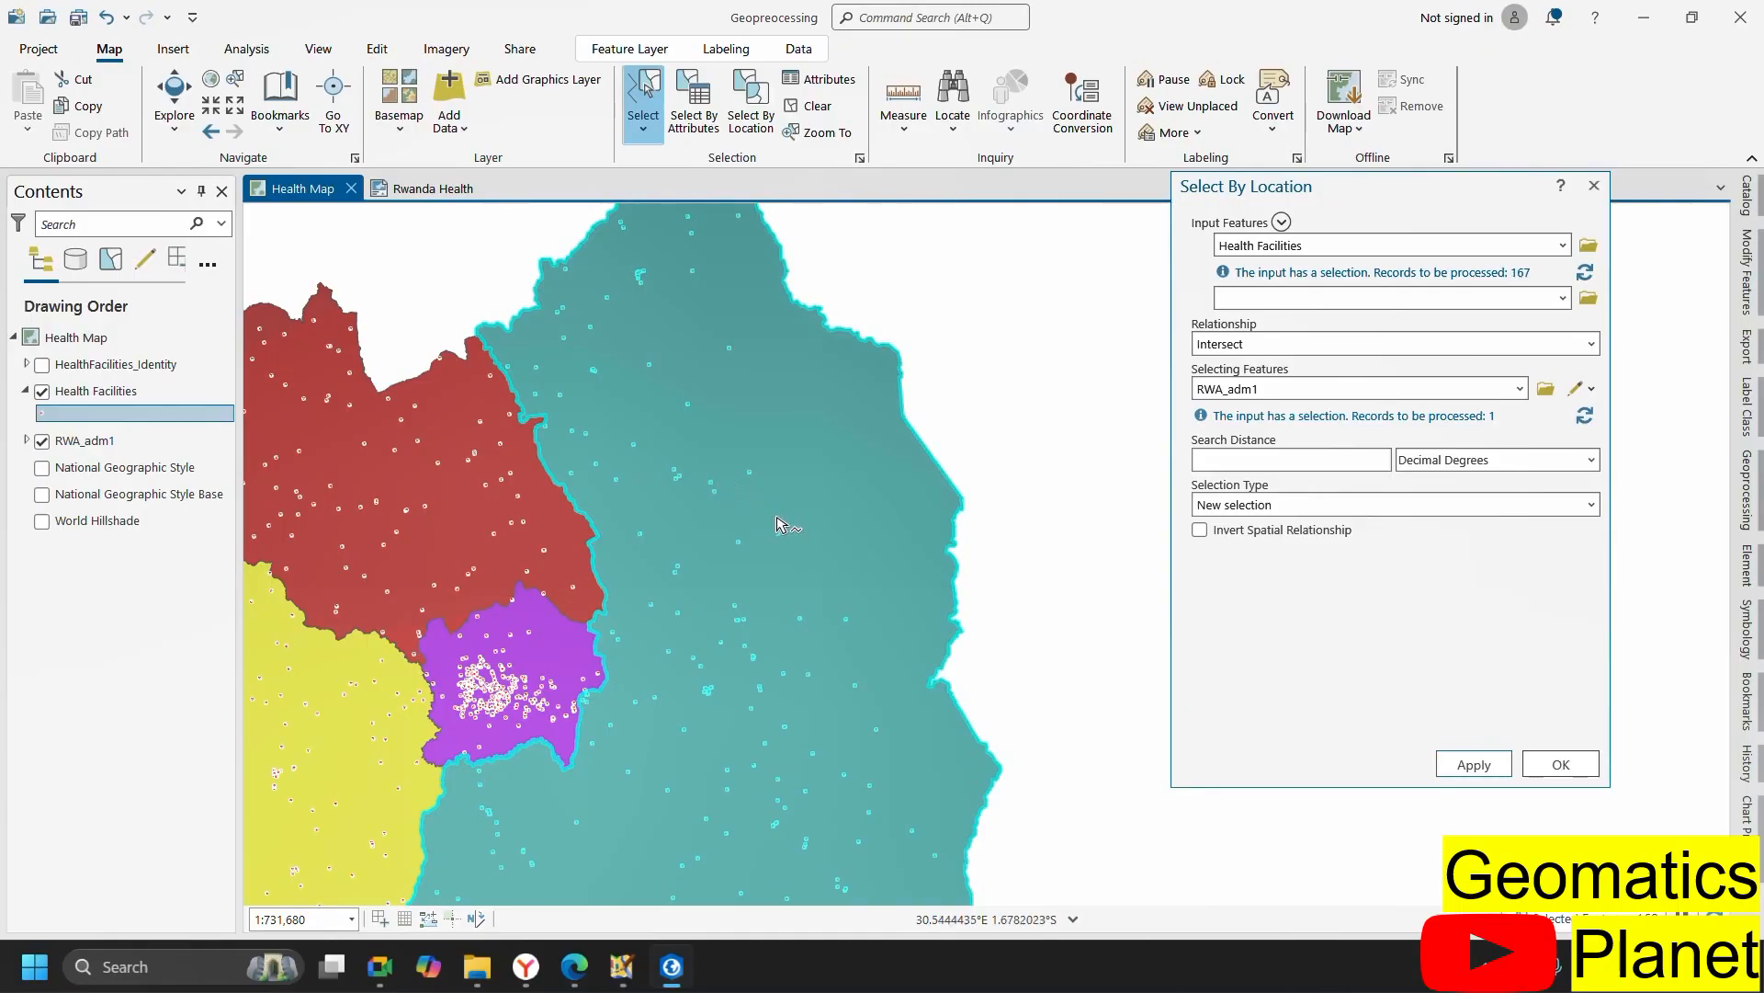
- Clear the selection and apply Select By Location with no province selected, using the whole RWA_adm1 layer
click(812, 105)
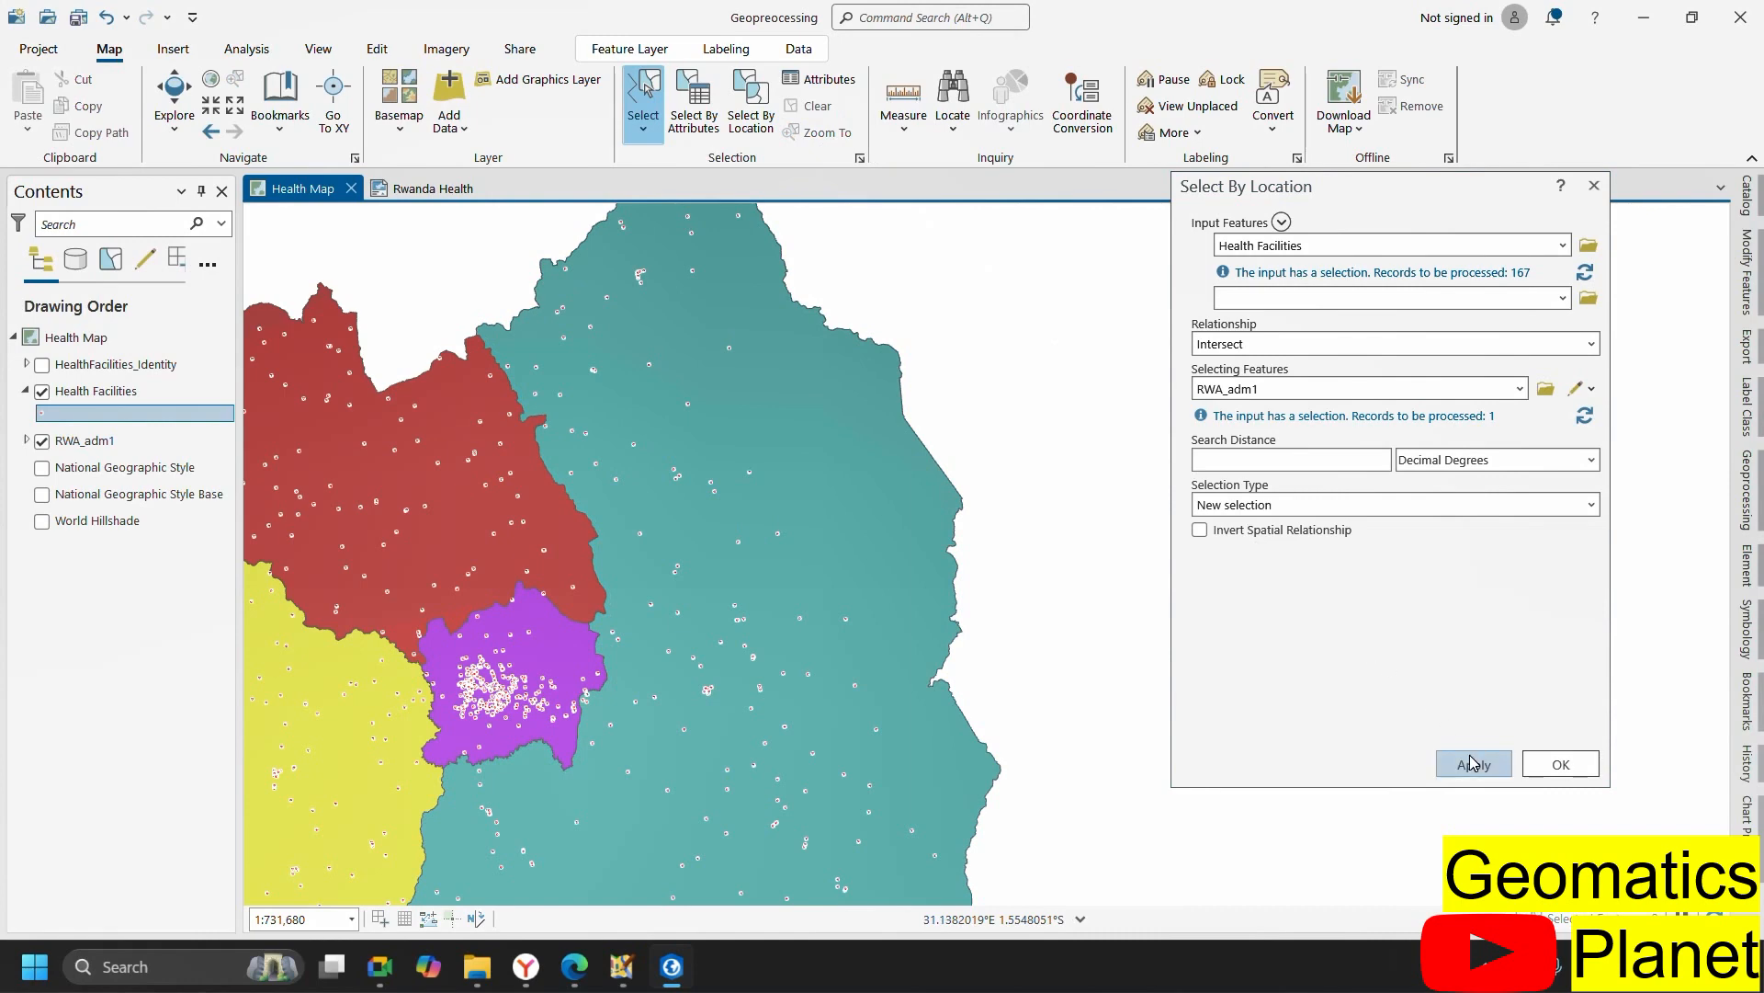
click(1471, 764)
scroll(875, 396, down, 3)
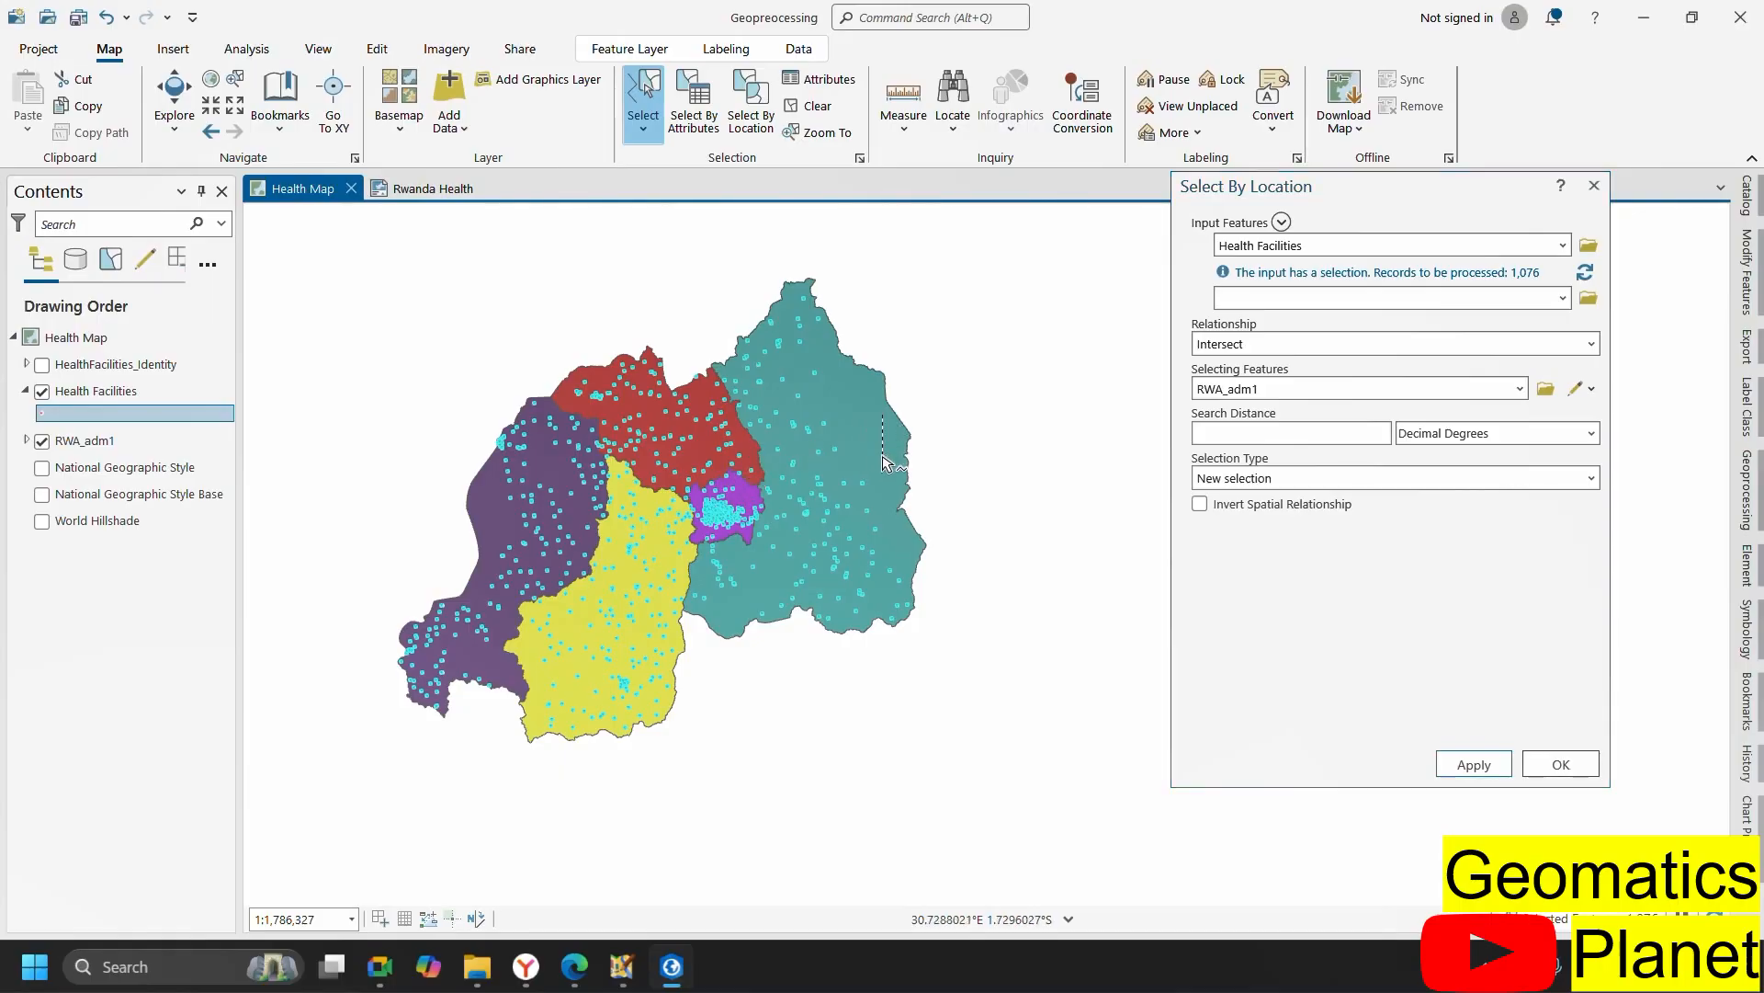
- Reselect the teal eastern province with a short line and apply the location selection to its health facilities again
drag(900, 450, 902, 452)
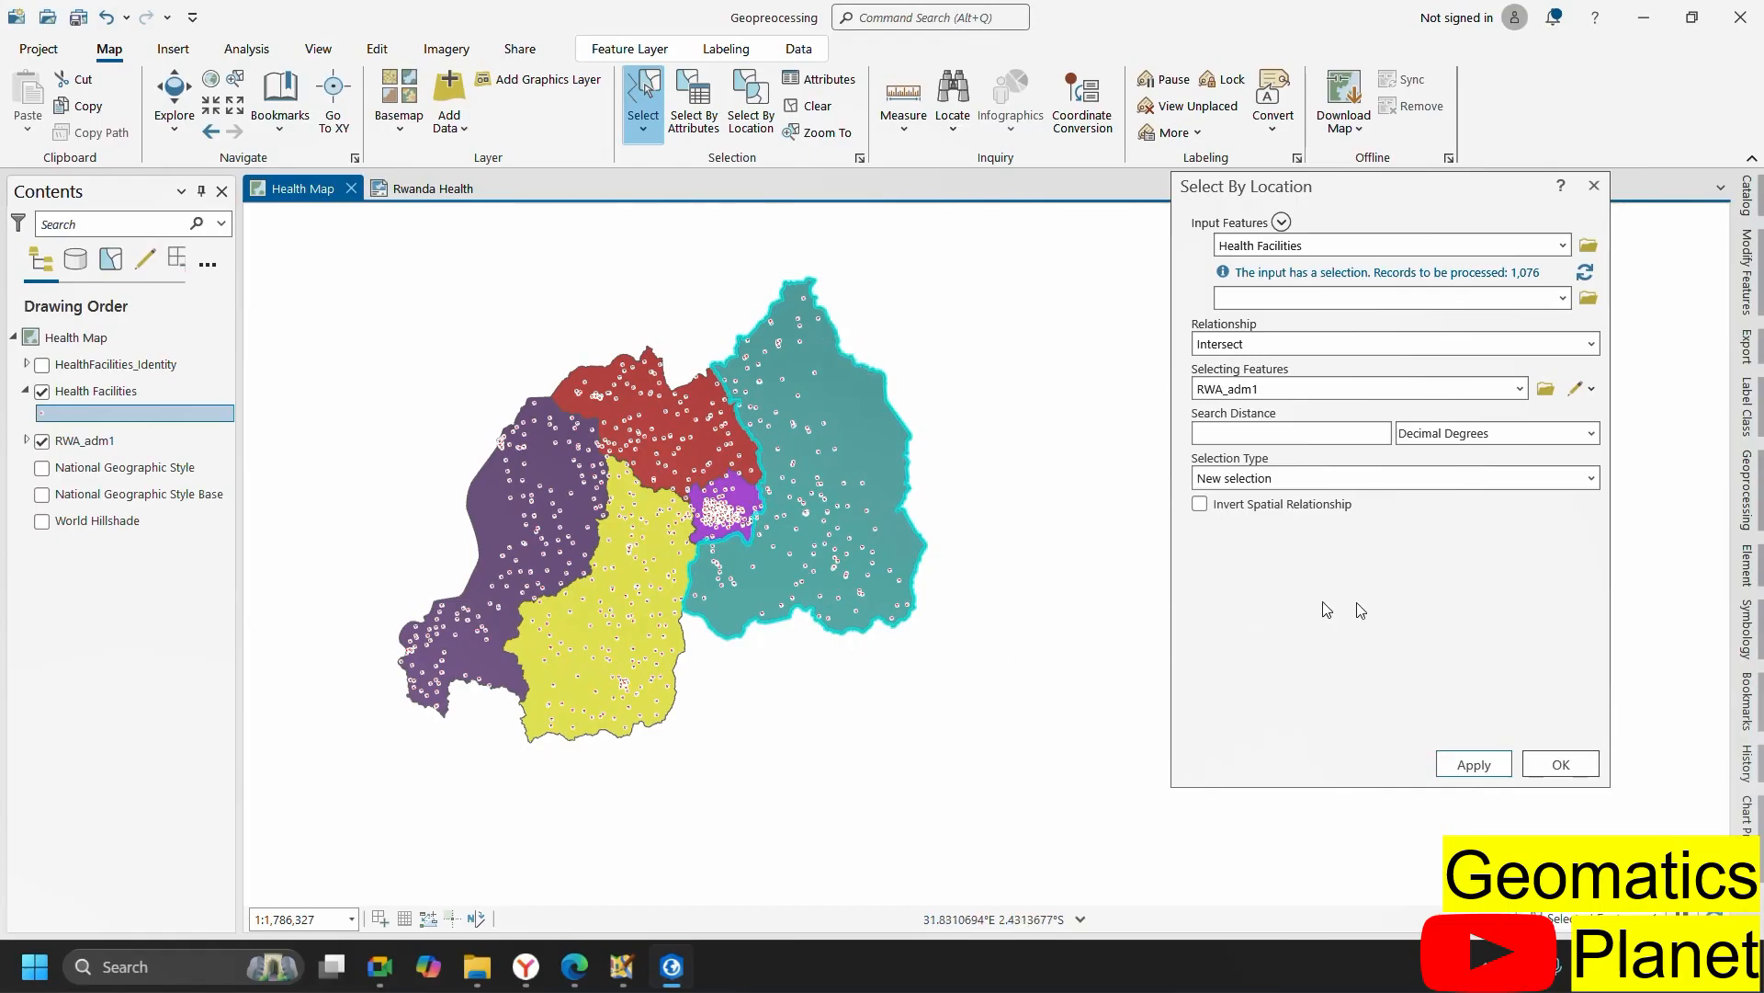
click(1475, 765)
scroll(872, 555, up, 4)
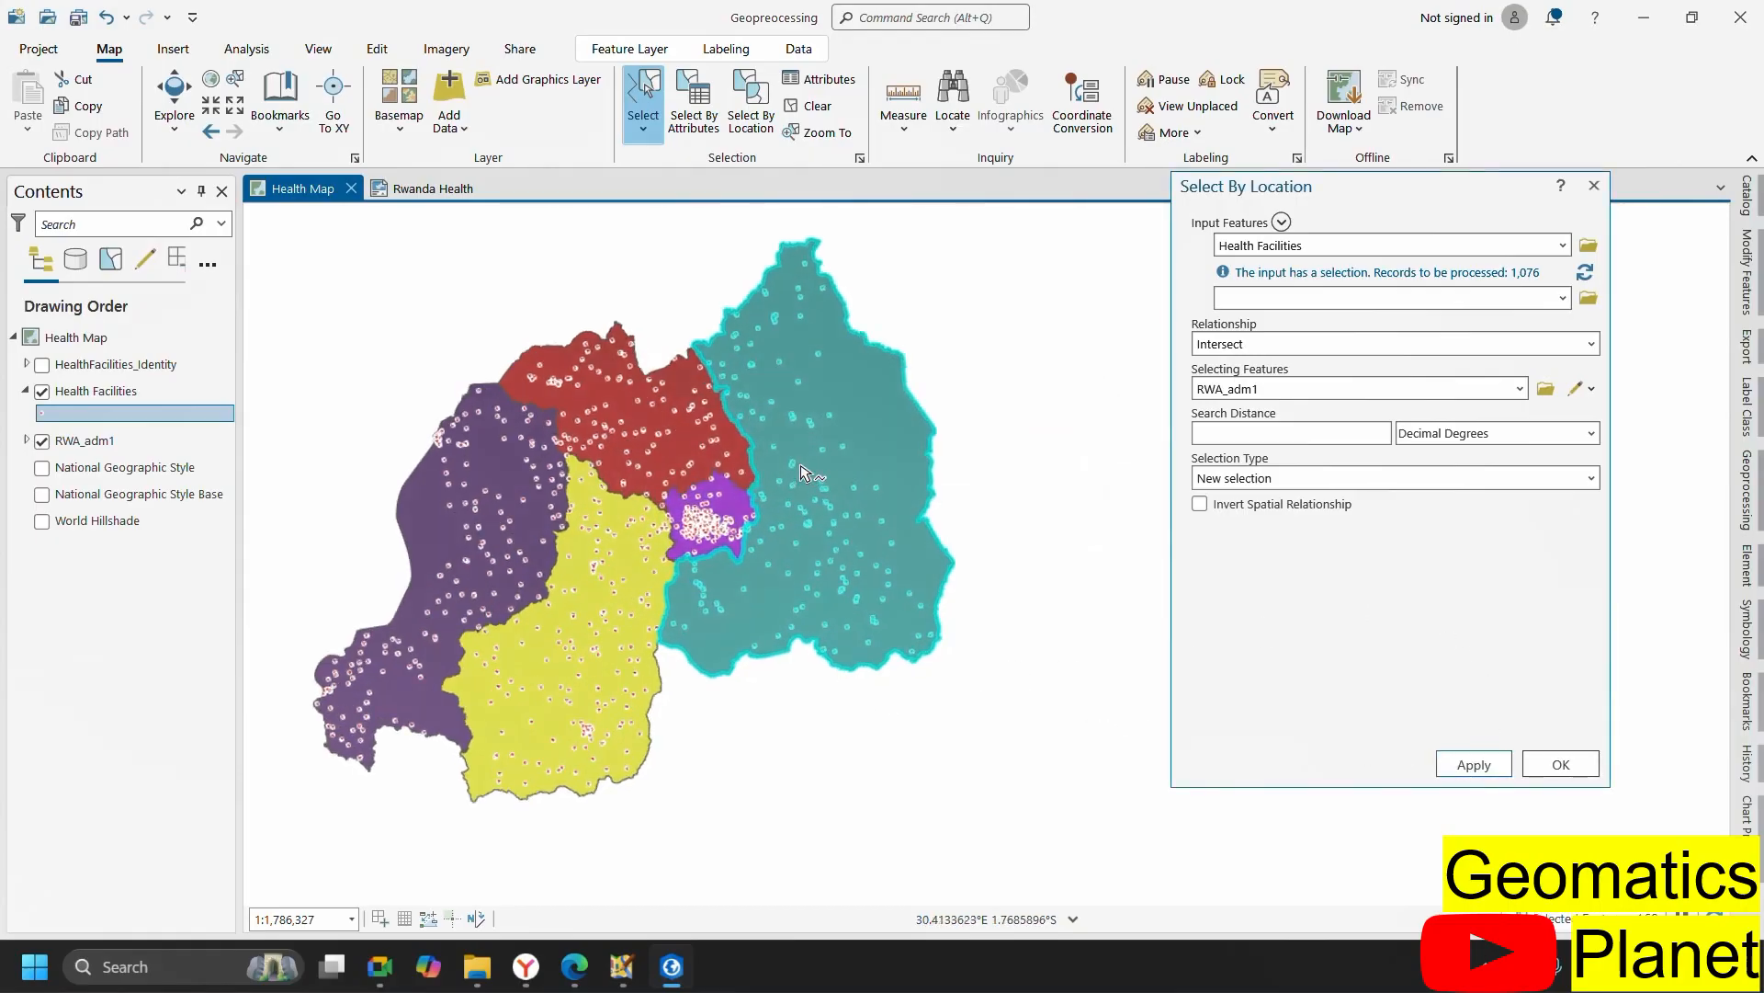
scroll(783, 372, down, 2)
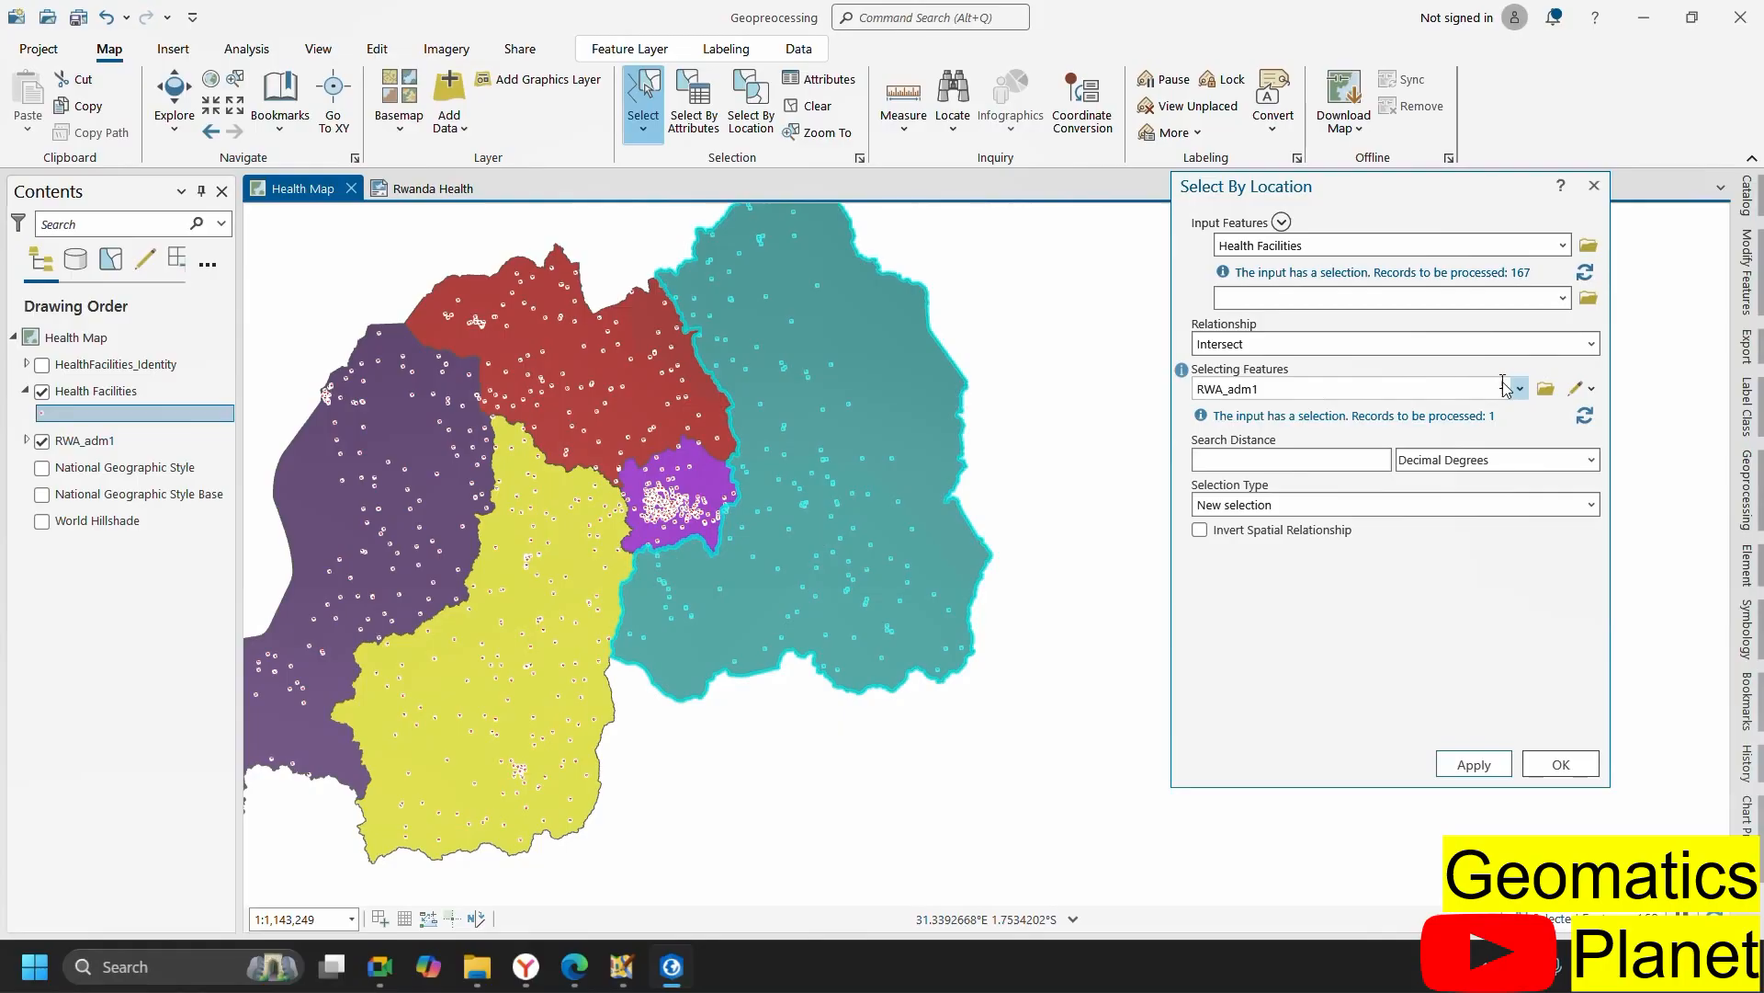
- Review the available spatial relationship options, from Intersect to Have their center in, keeping Intersect
click(1599, 345)
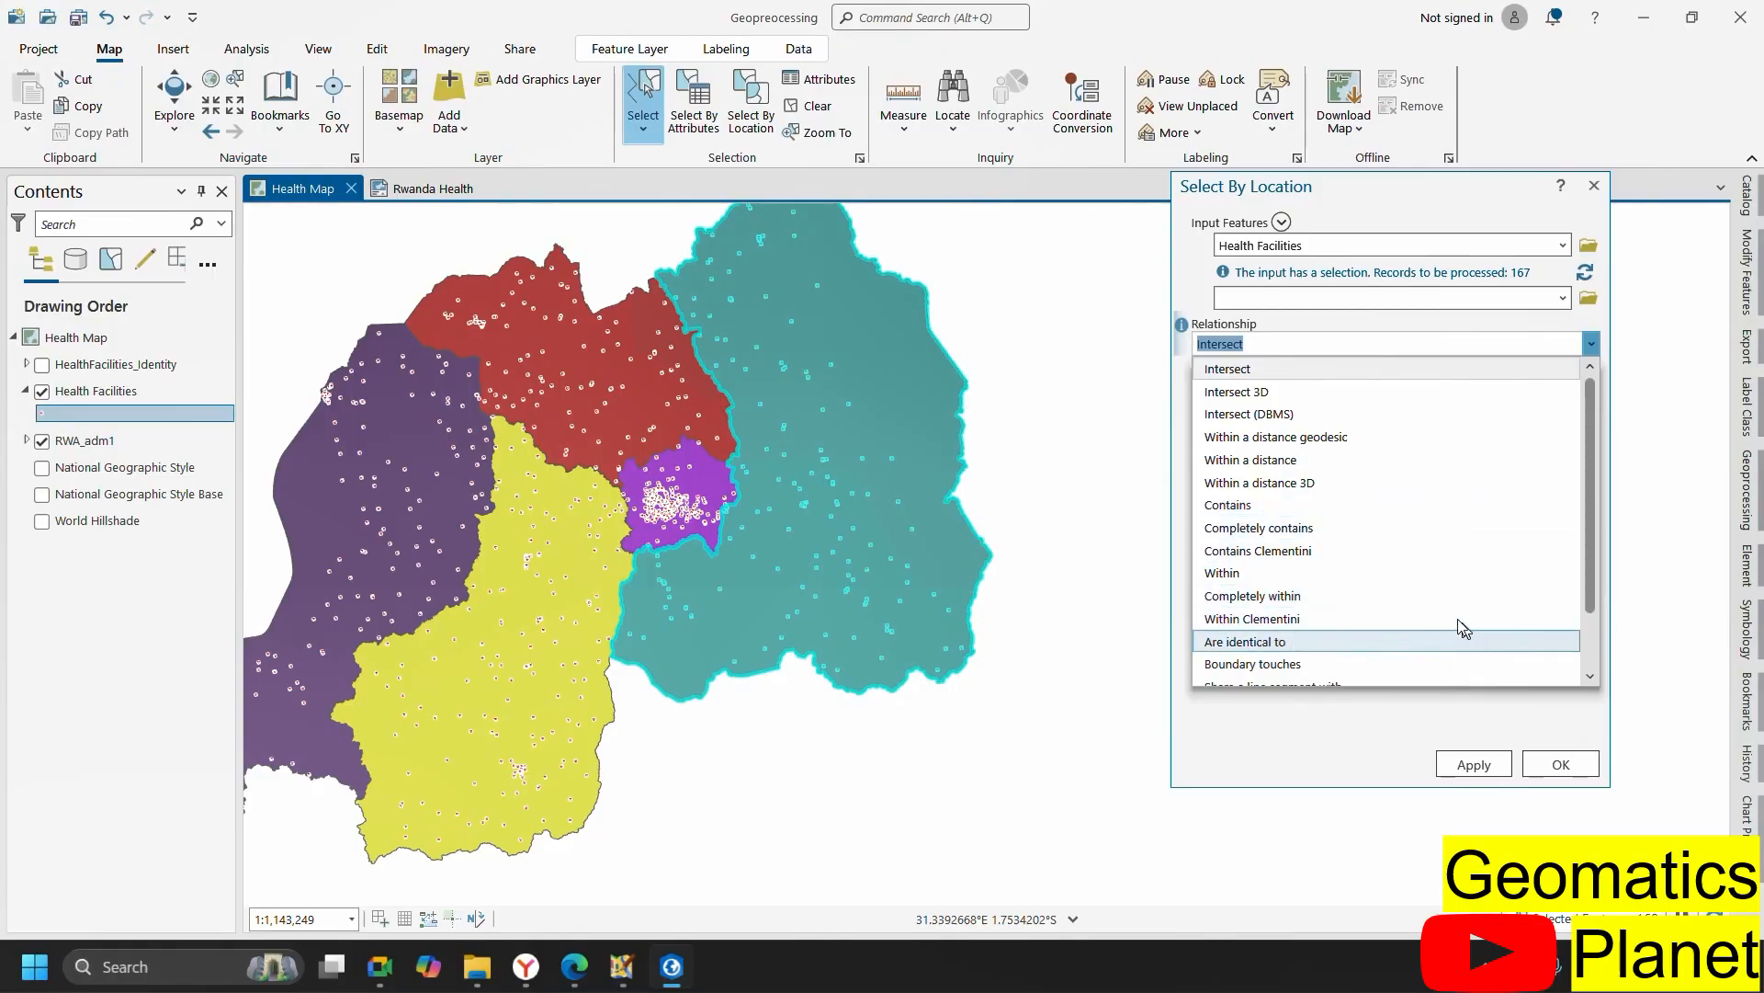
scroll(1464, 634, down, 1)
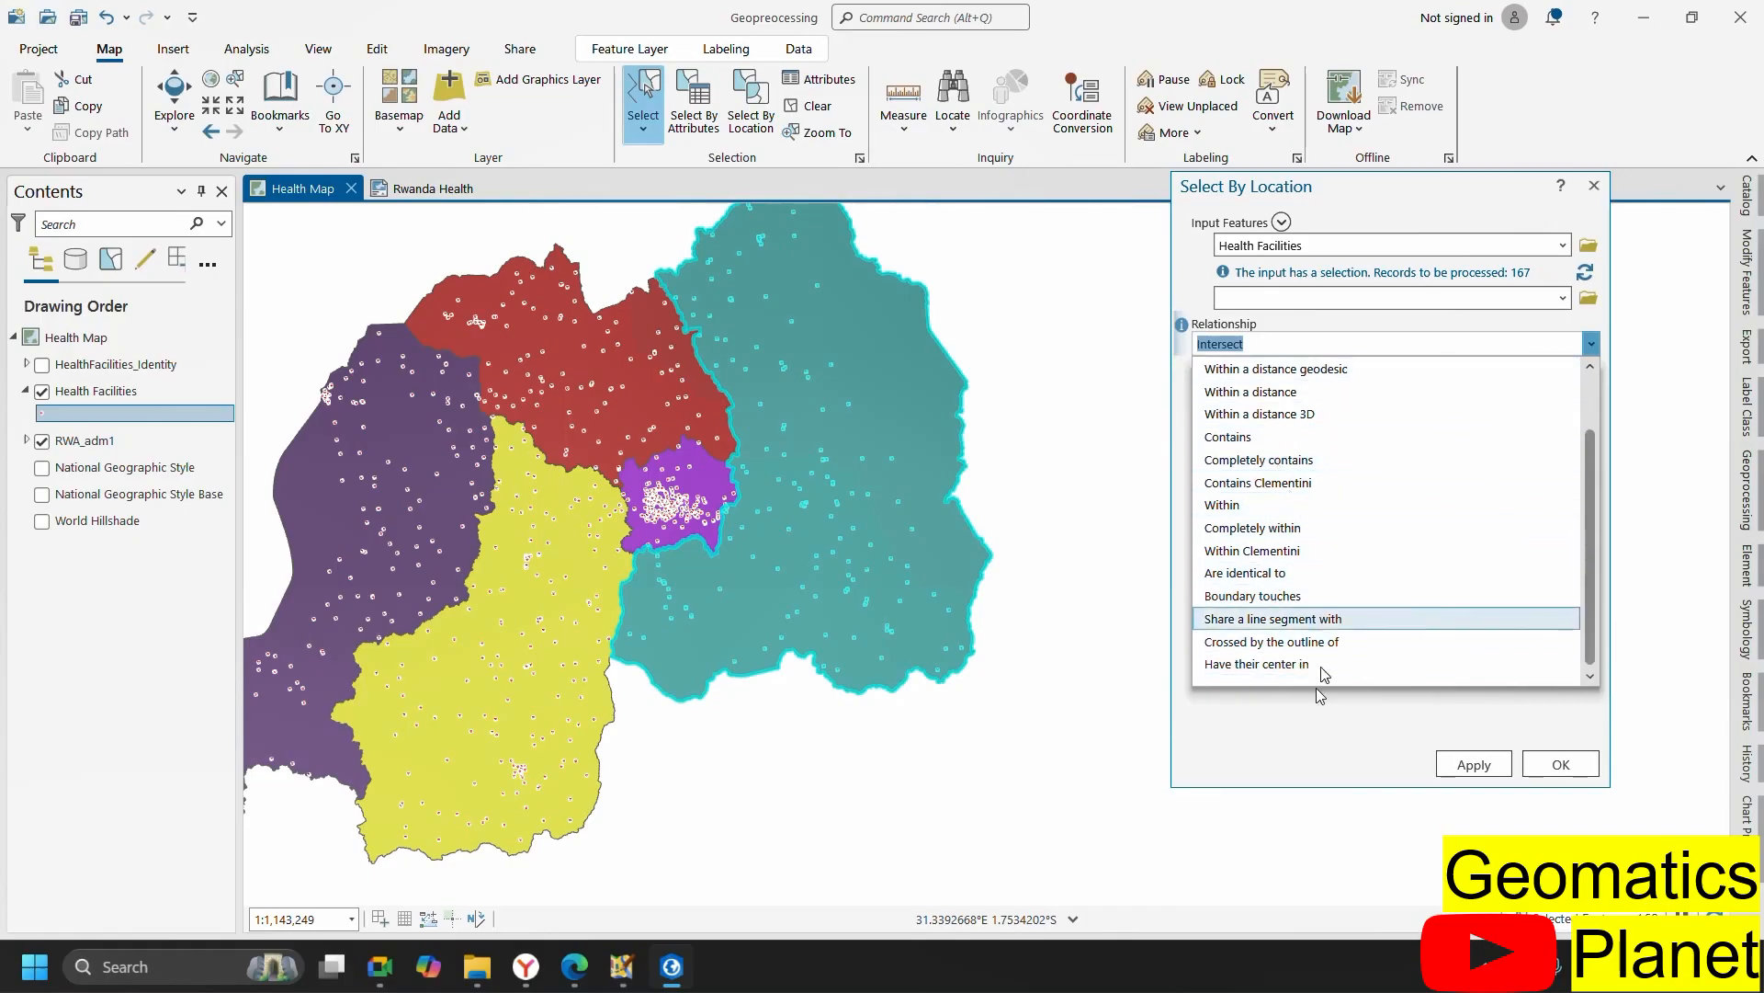
click(1285, 773)
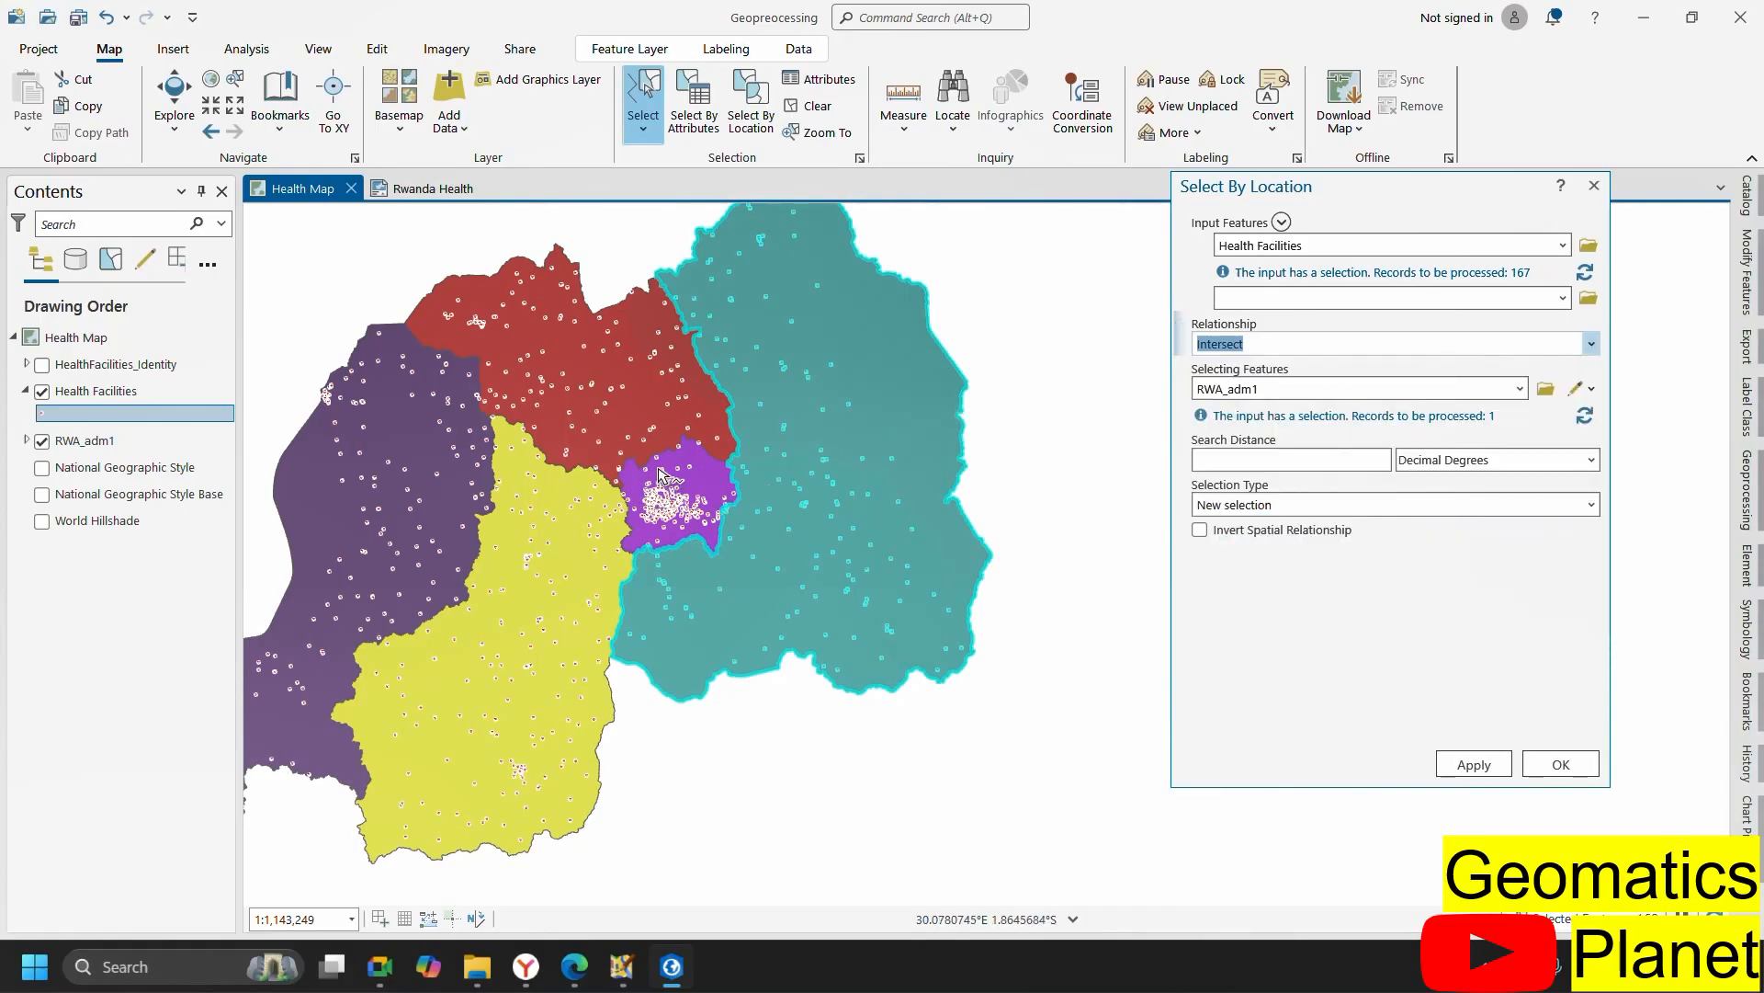
- Select only the purple central province by drawing a multi-point line inside its boundary
scroll(663, 475, up, 2)
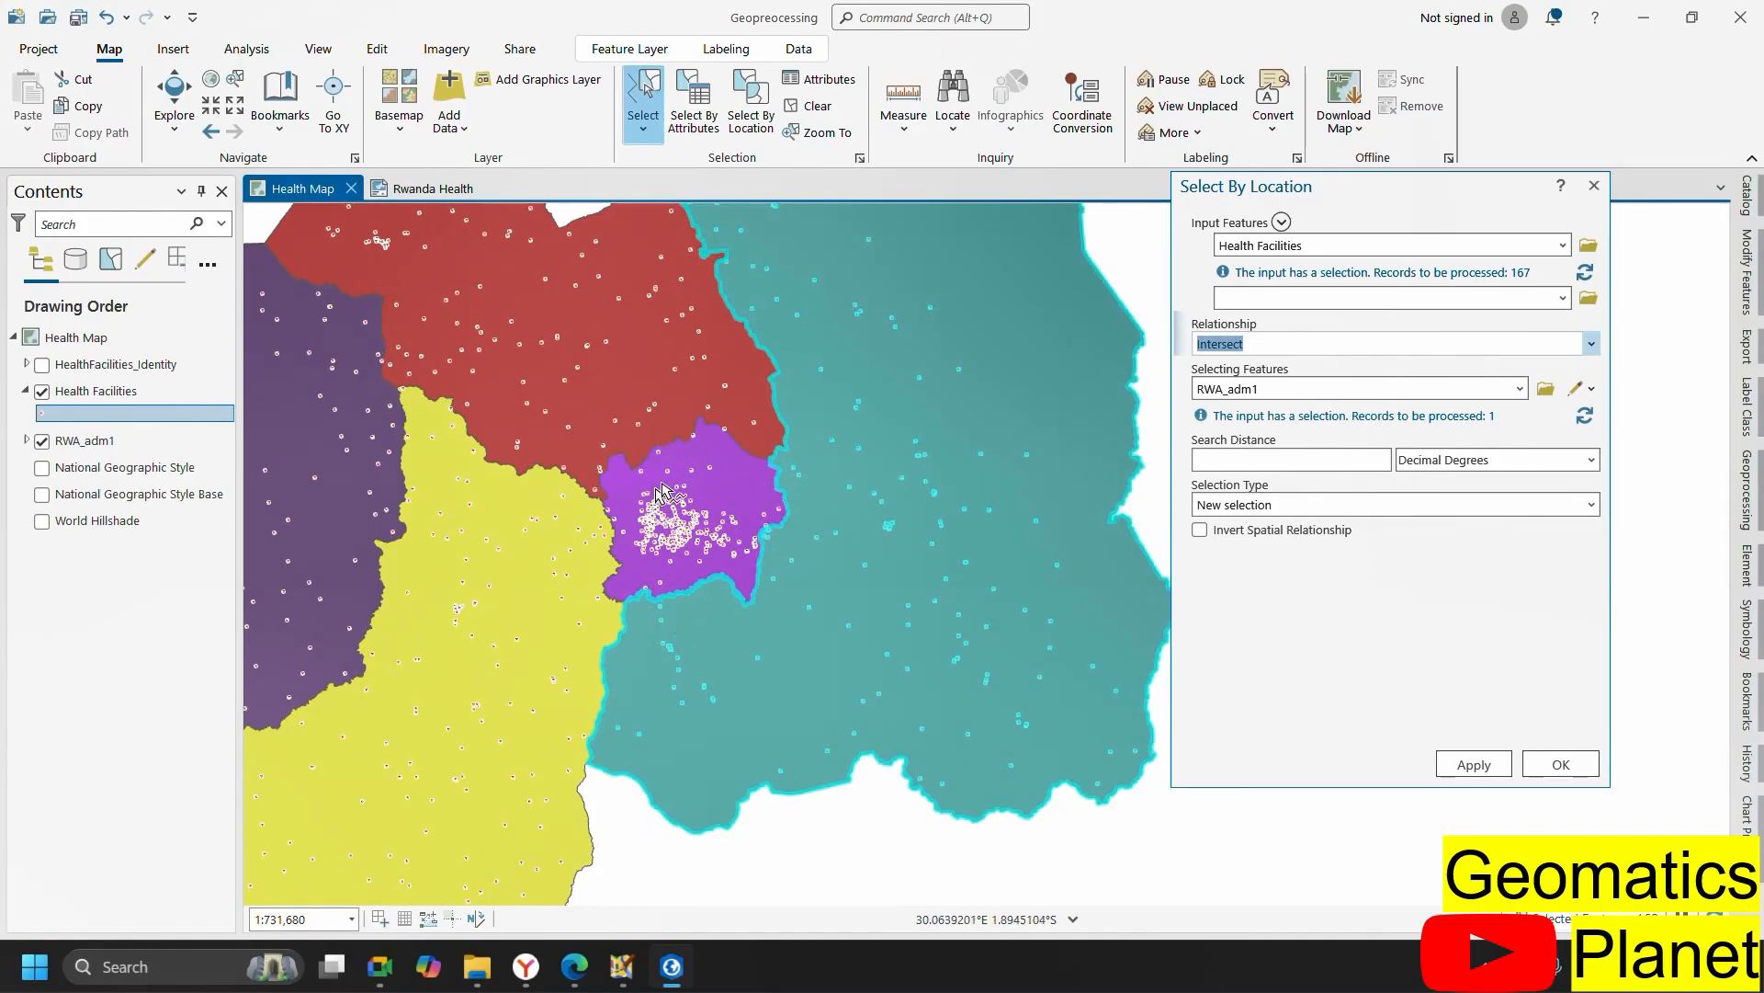
click(751, 471)
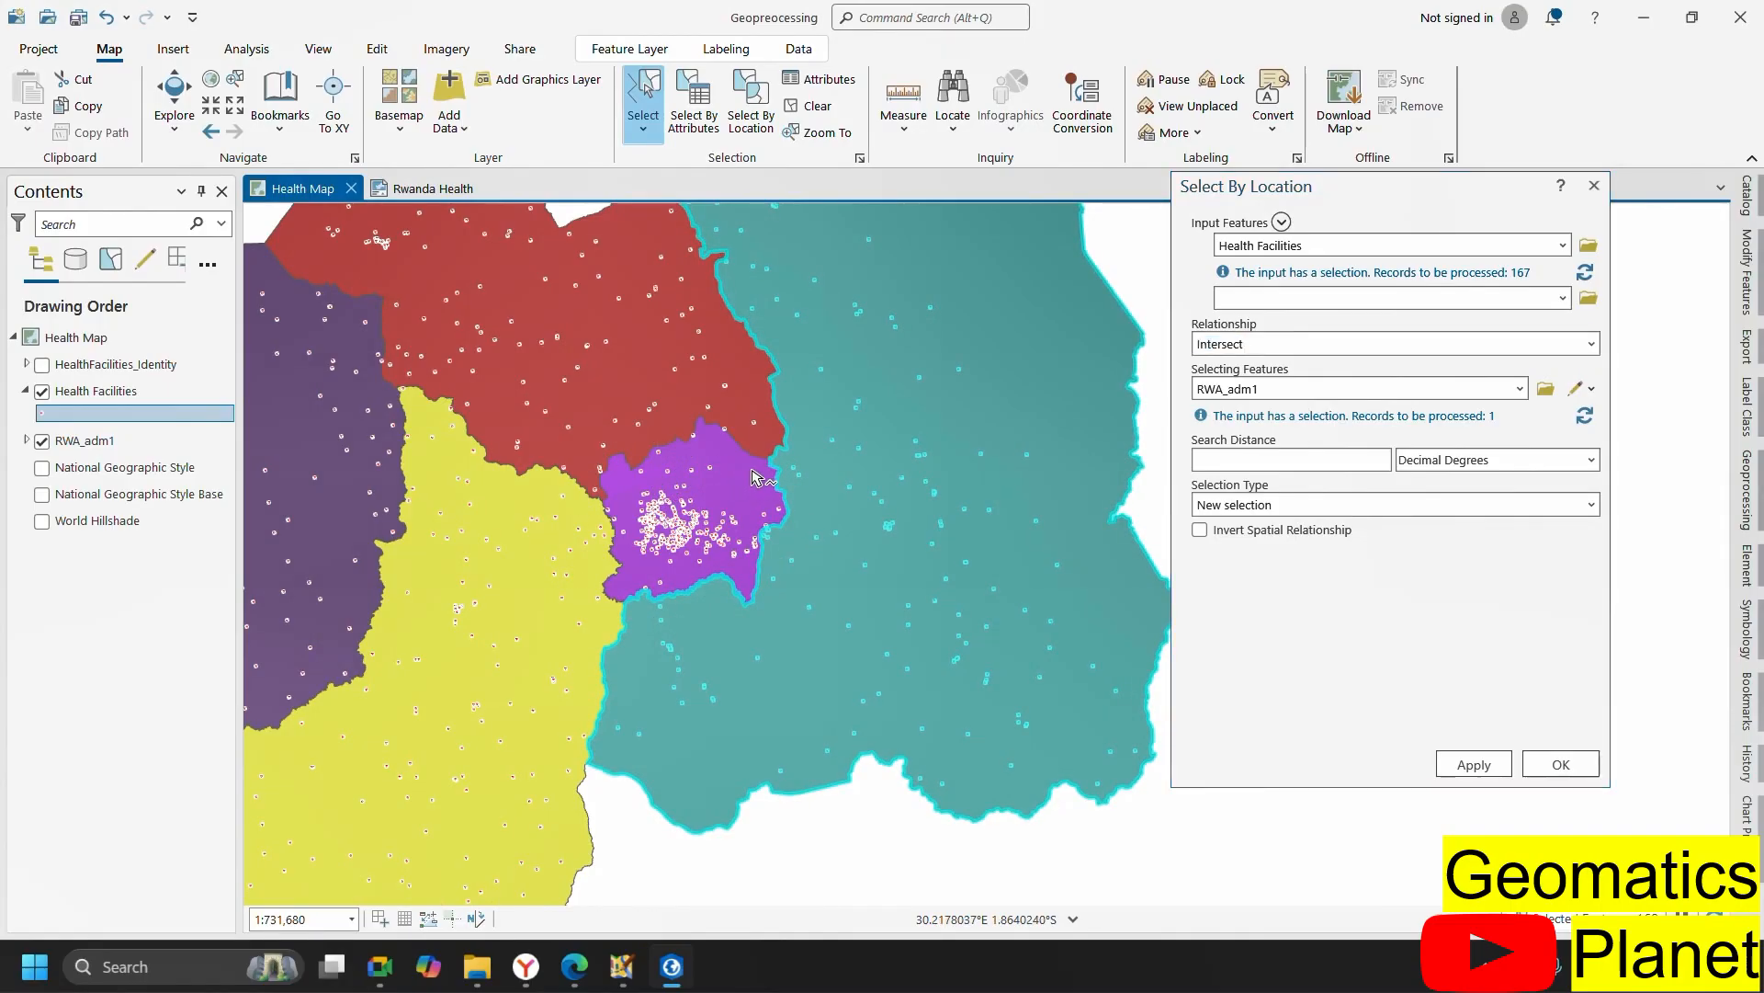
click(724, 495)
double_click(752, 504)
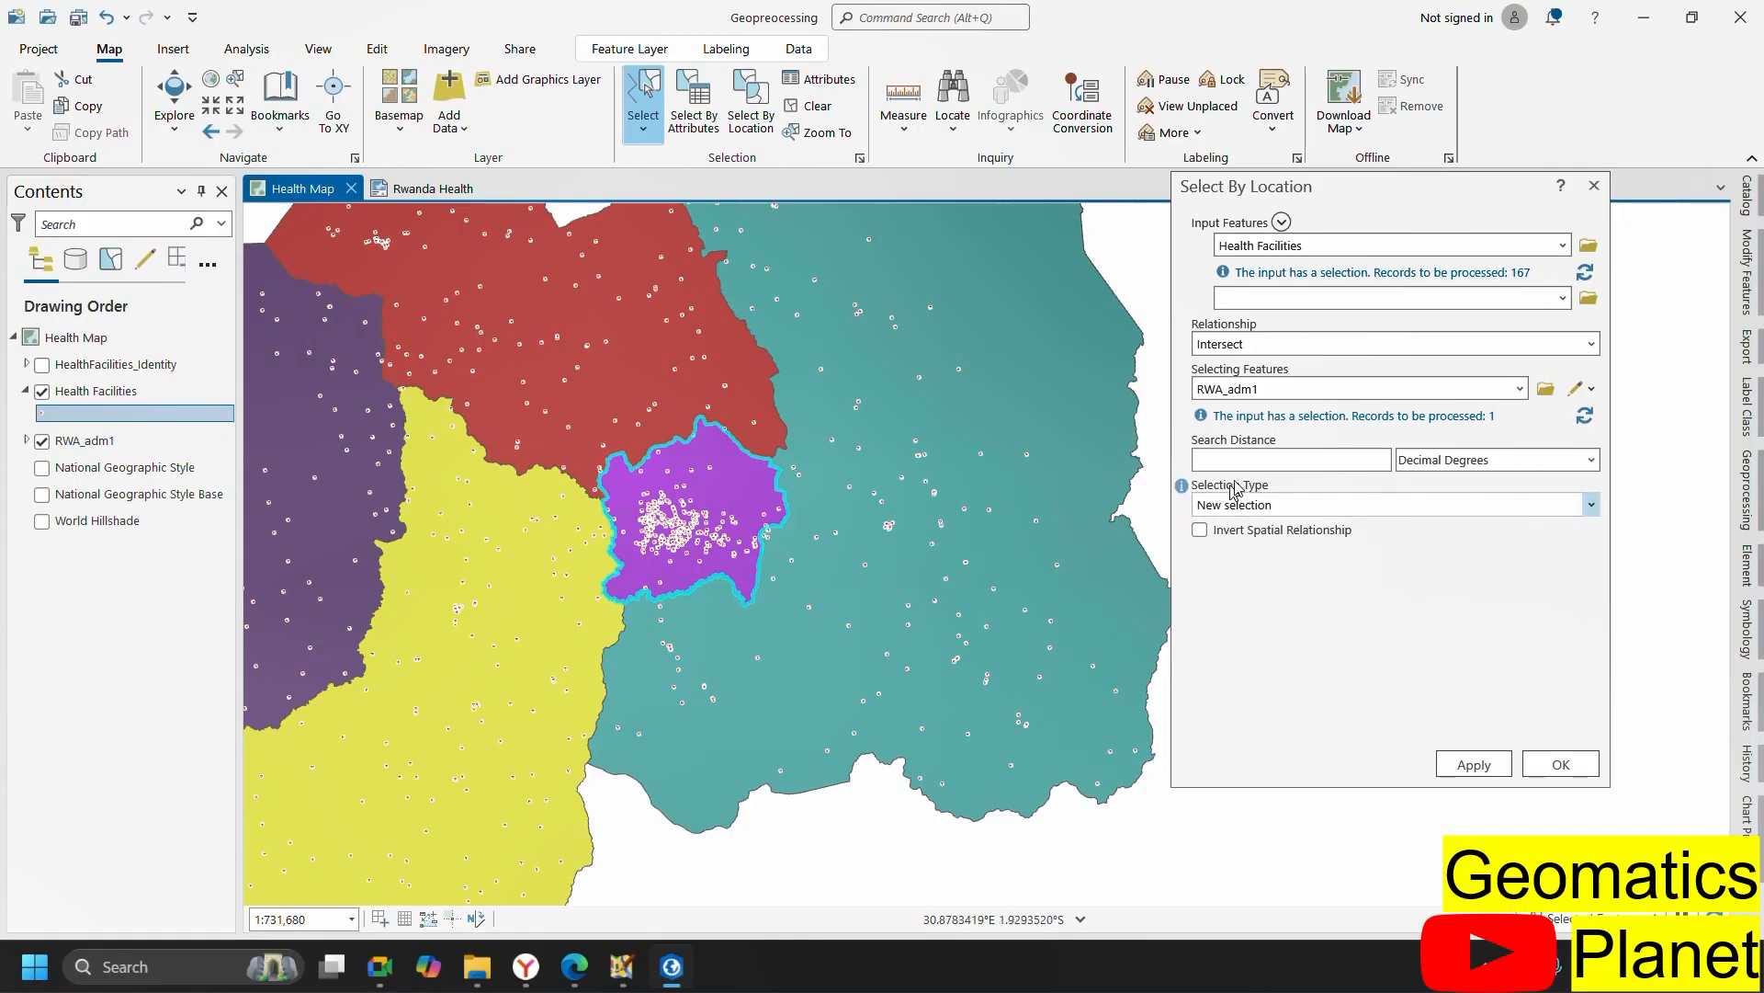
- Apply Select By Location to Health Facilities with a search distance of 1 kilometer around the selected purple province
click(1465, 462)
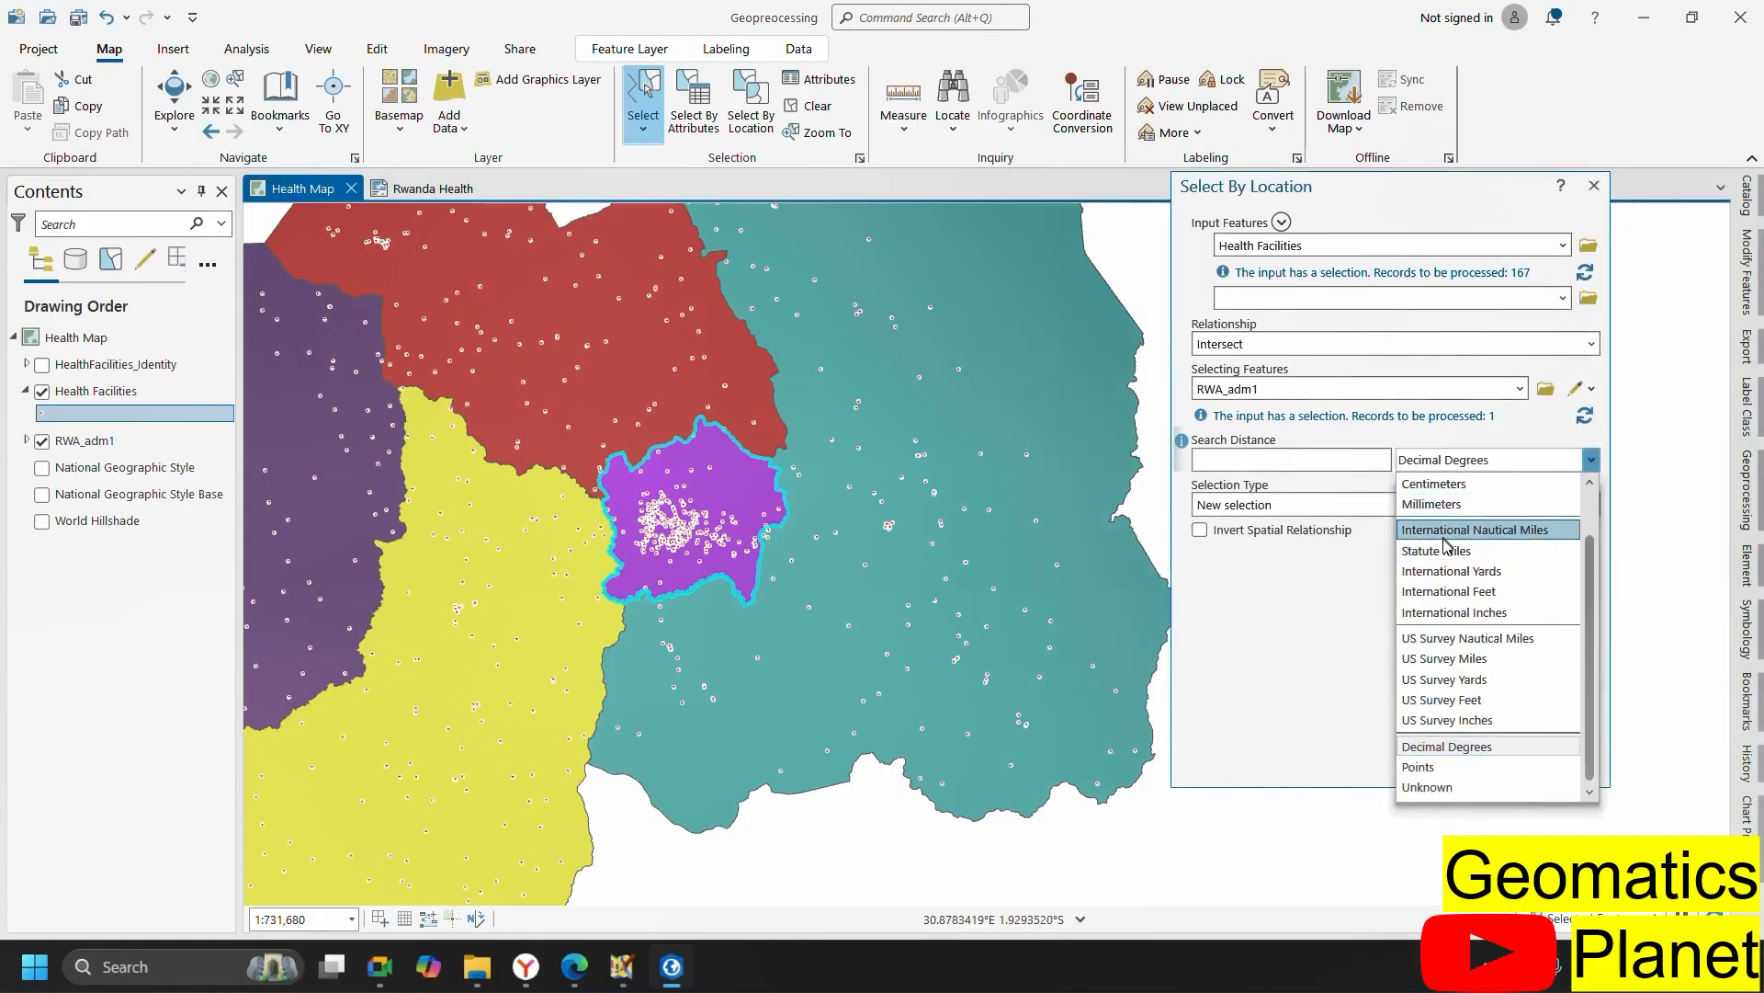
scroll(1447, 515, up, 1)
click(1448, 487)
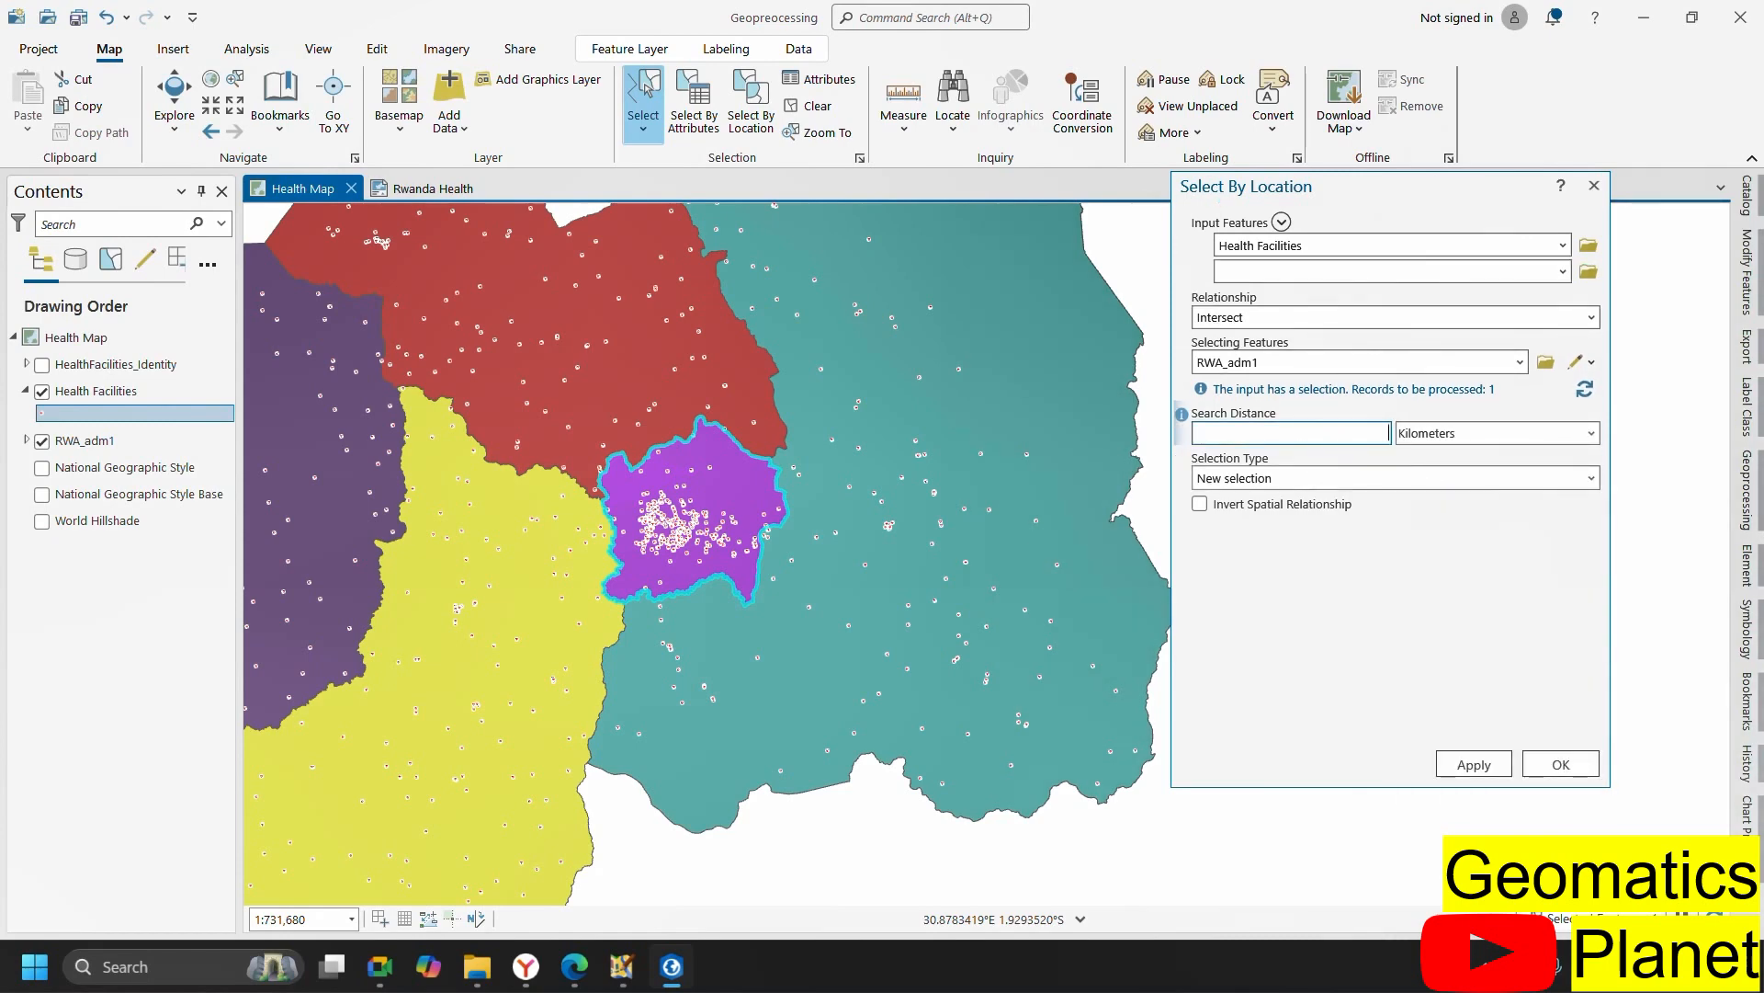
scroll(556, 475, up, 5)
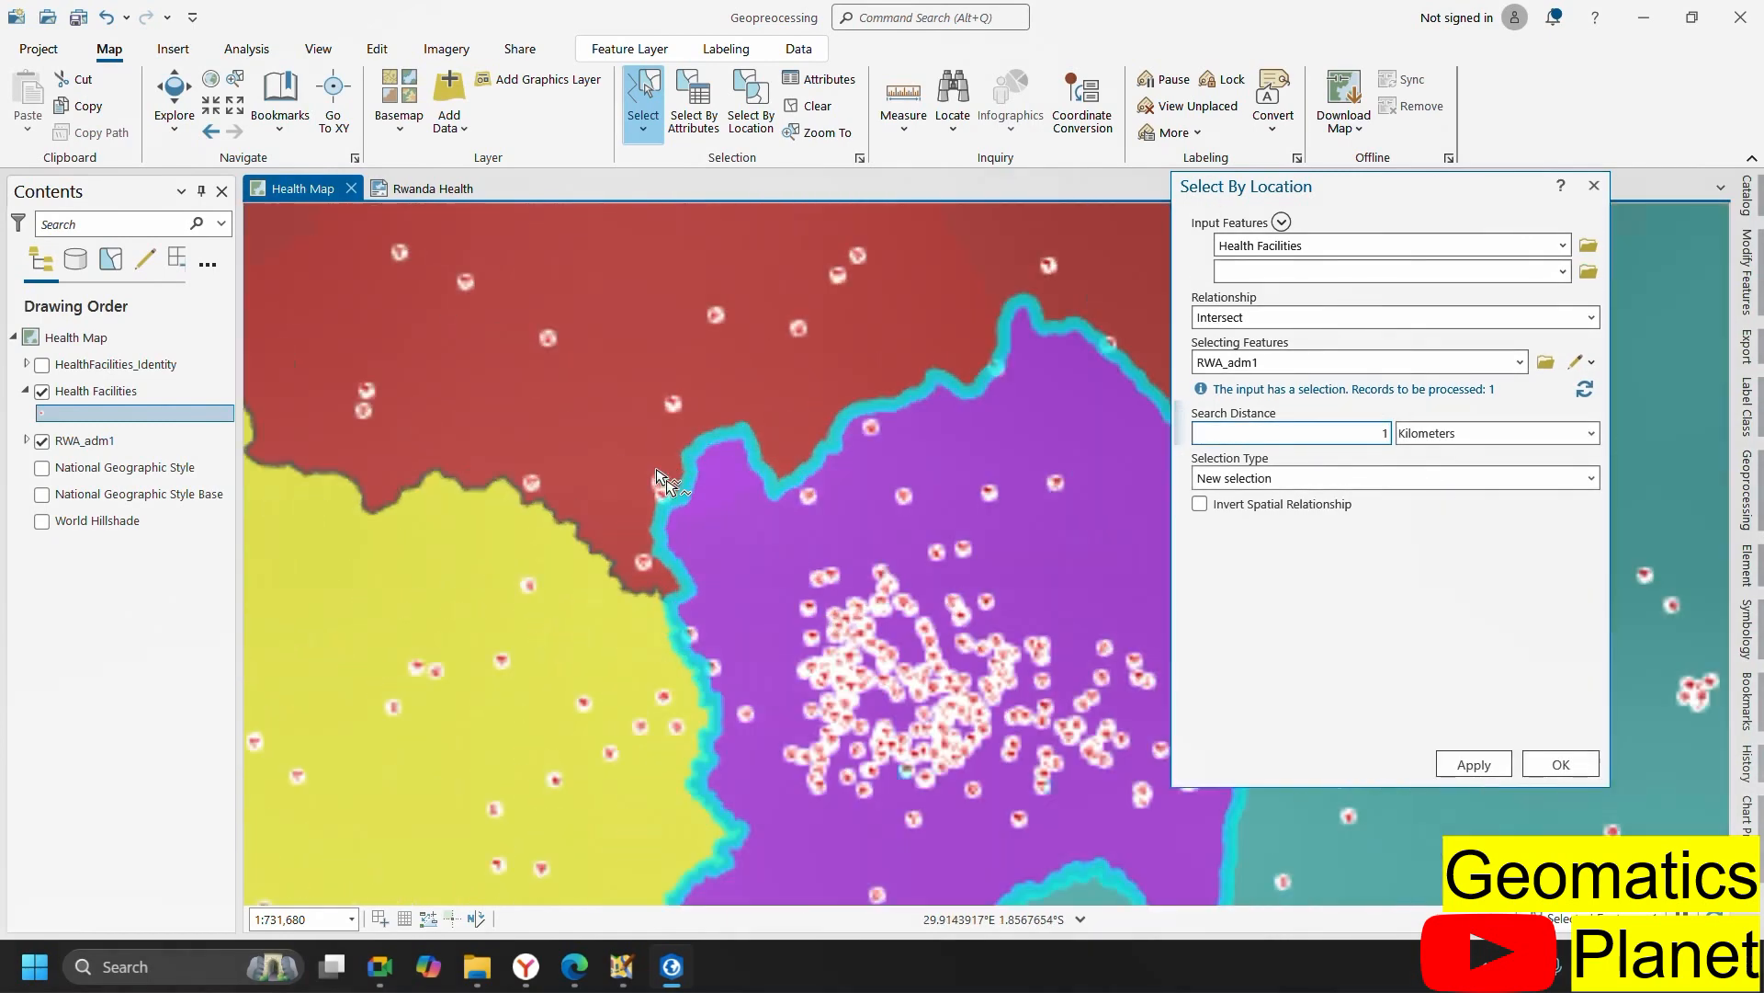
click(1474, 764)
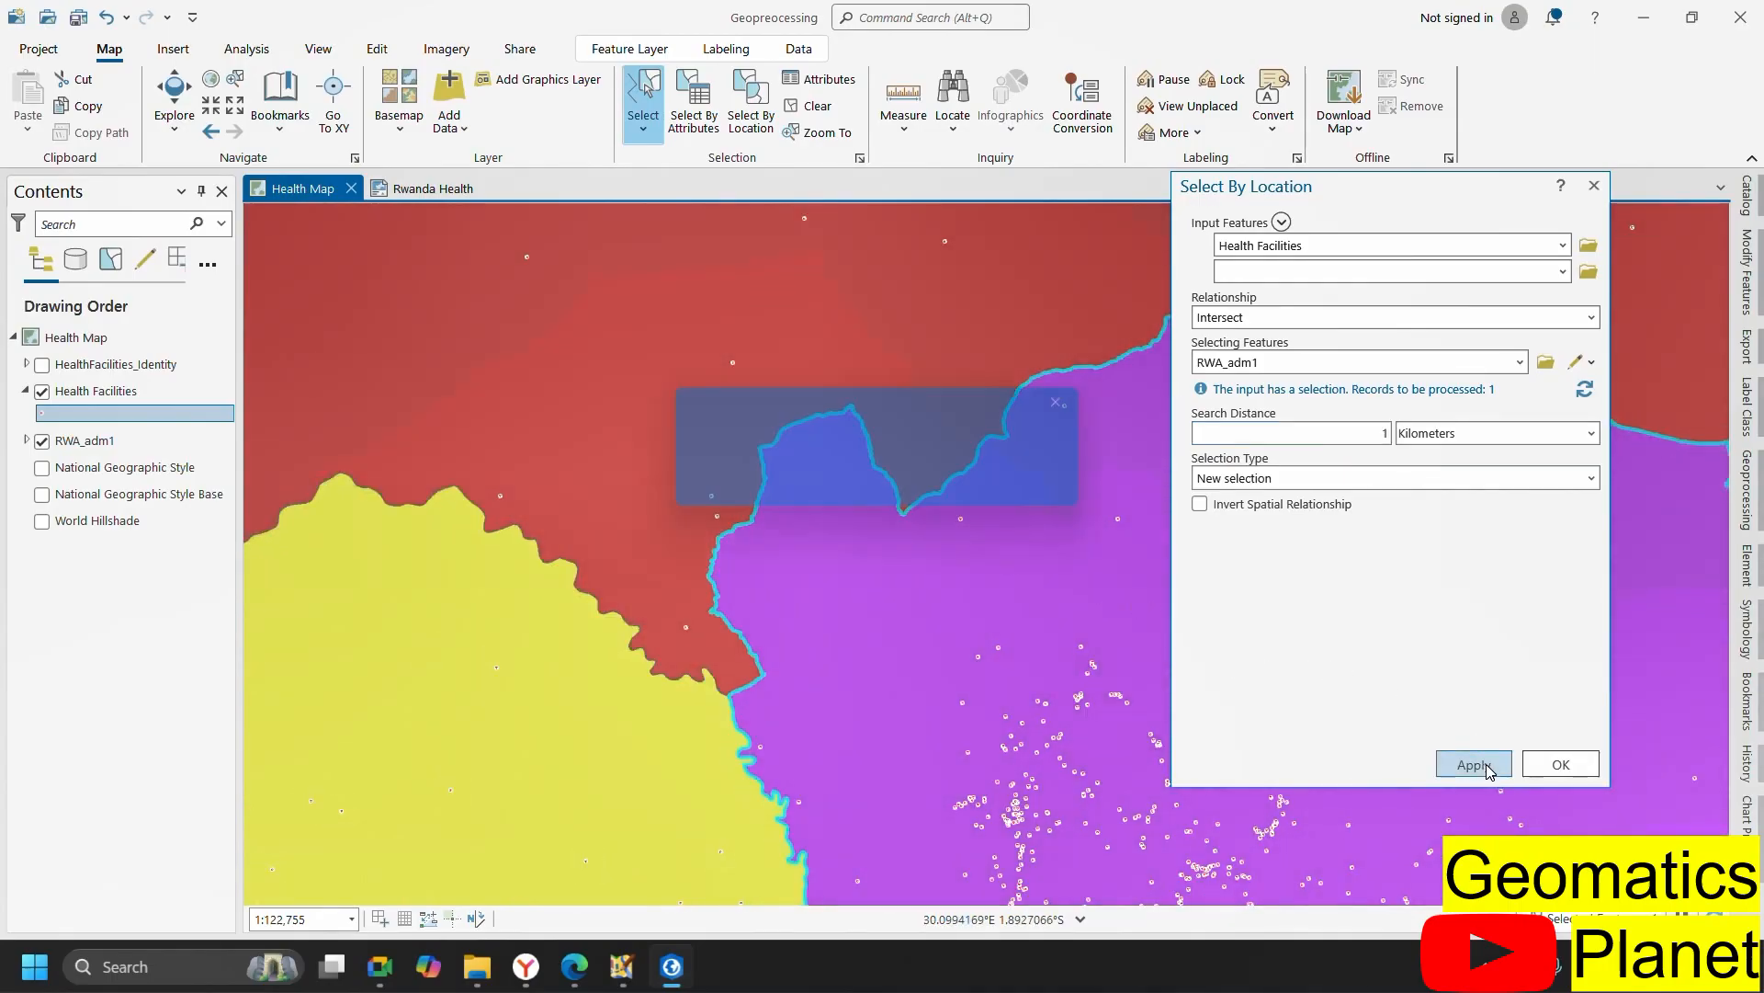
scroll(745, 580, down, 4)
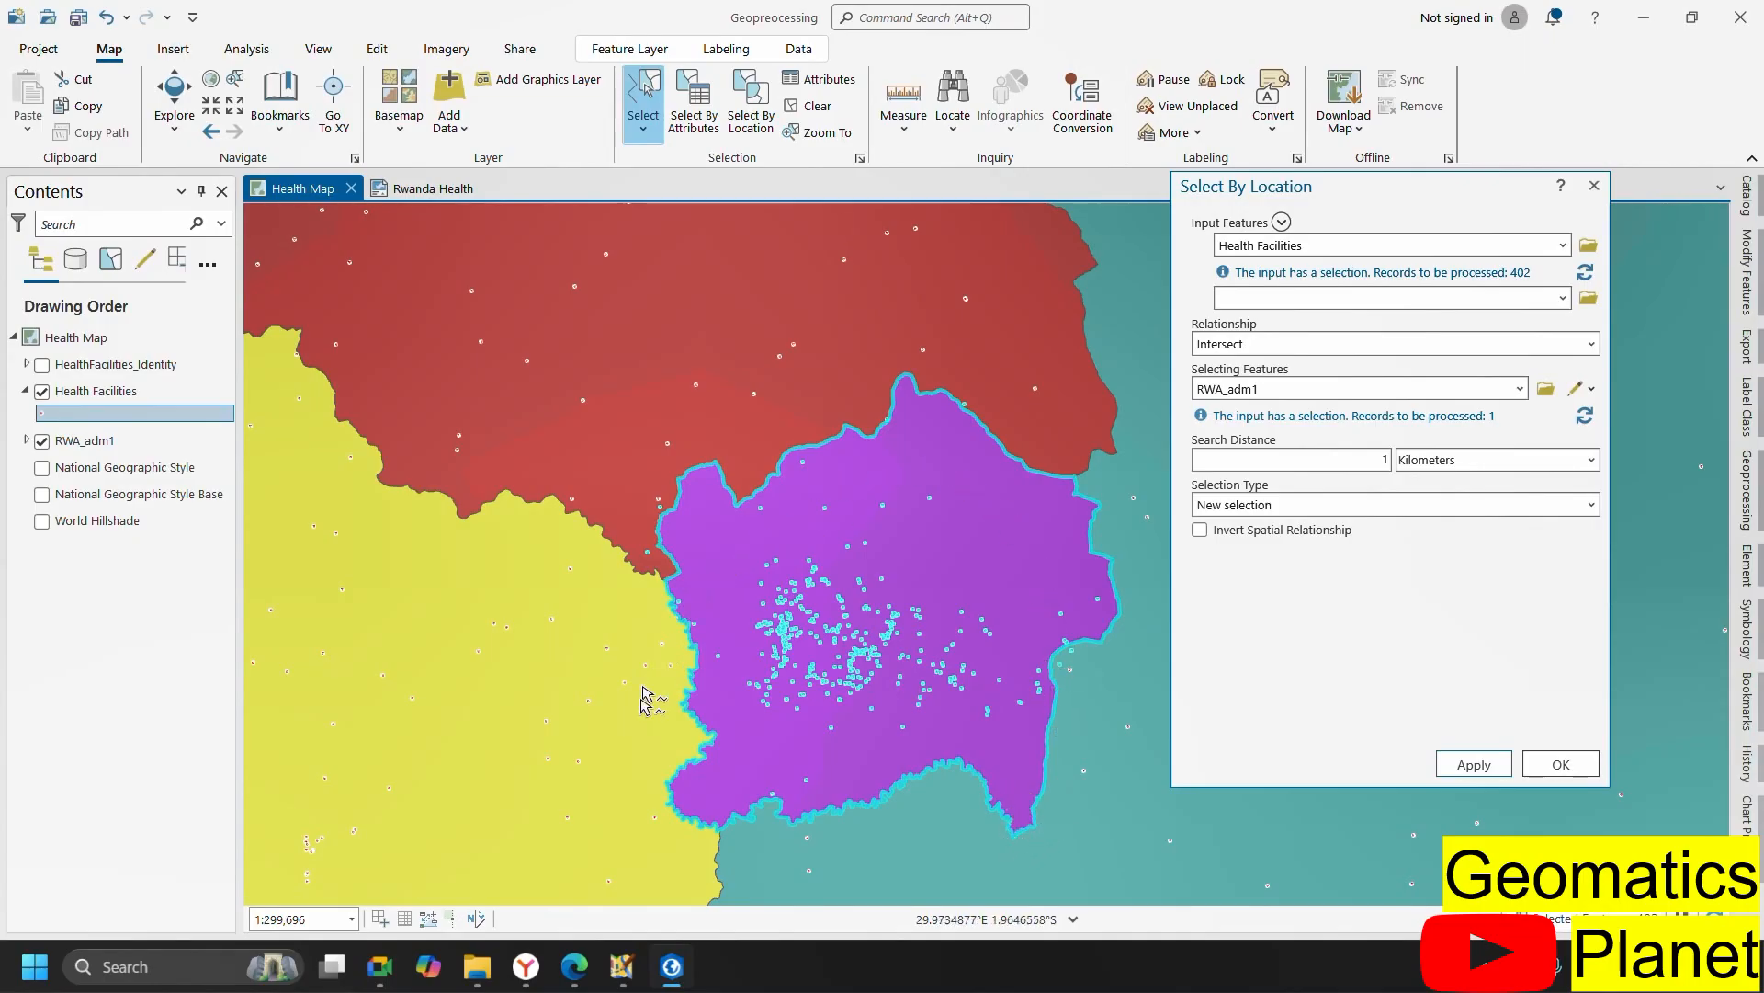
- Measure the distance from the purple province's boundary to the selected facility in the red province, using metric units
scroll(626, 581, up, 12)
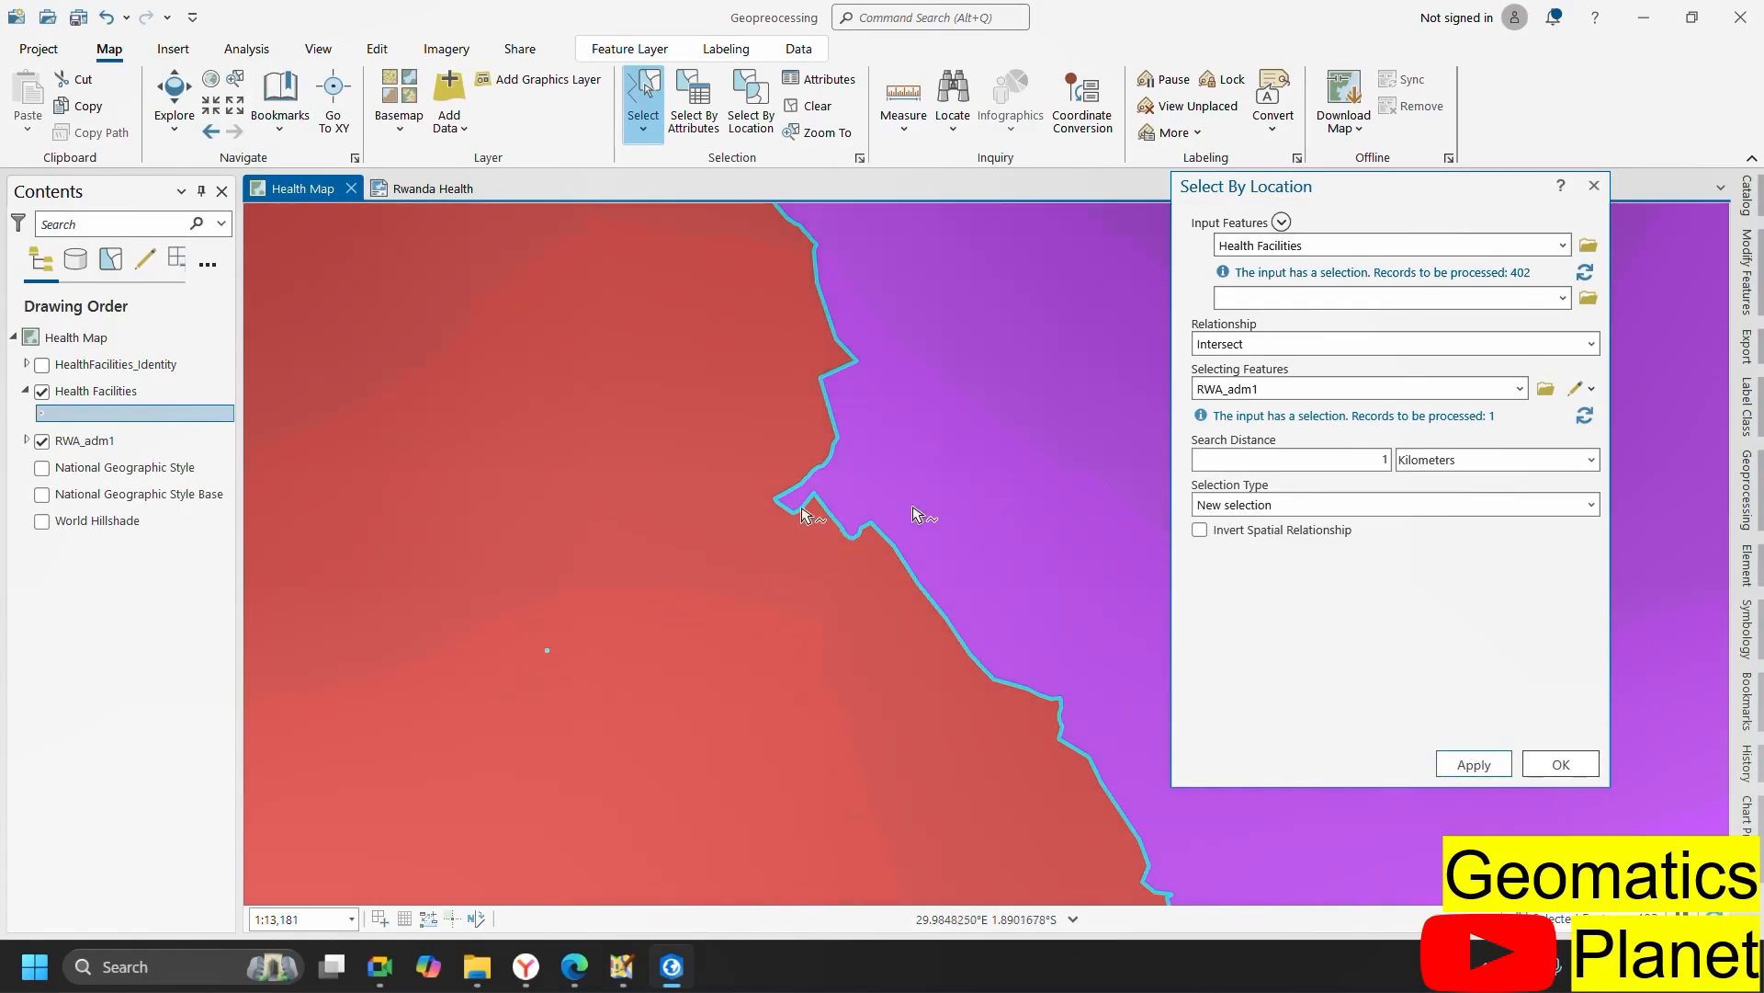
scroll(747, 559, down, 3)
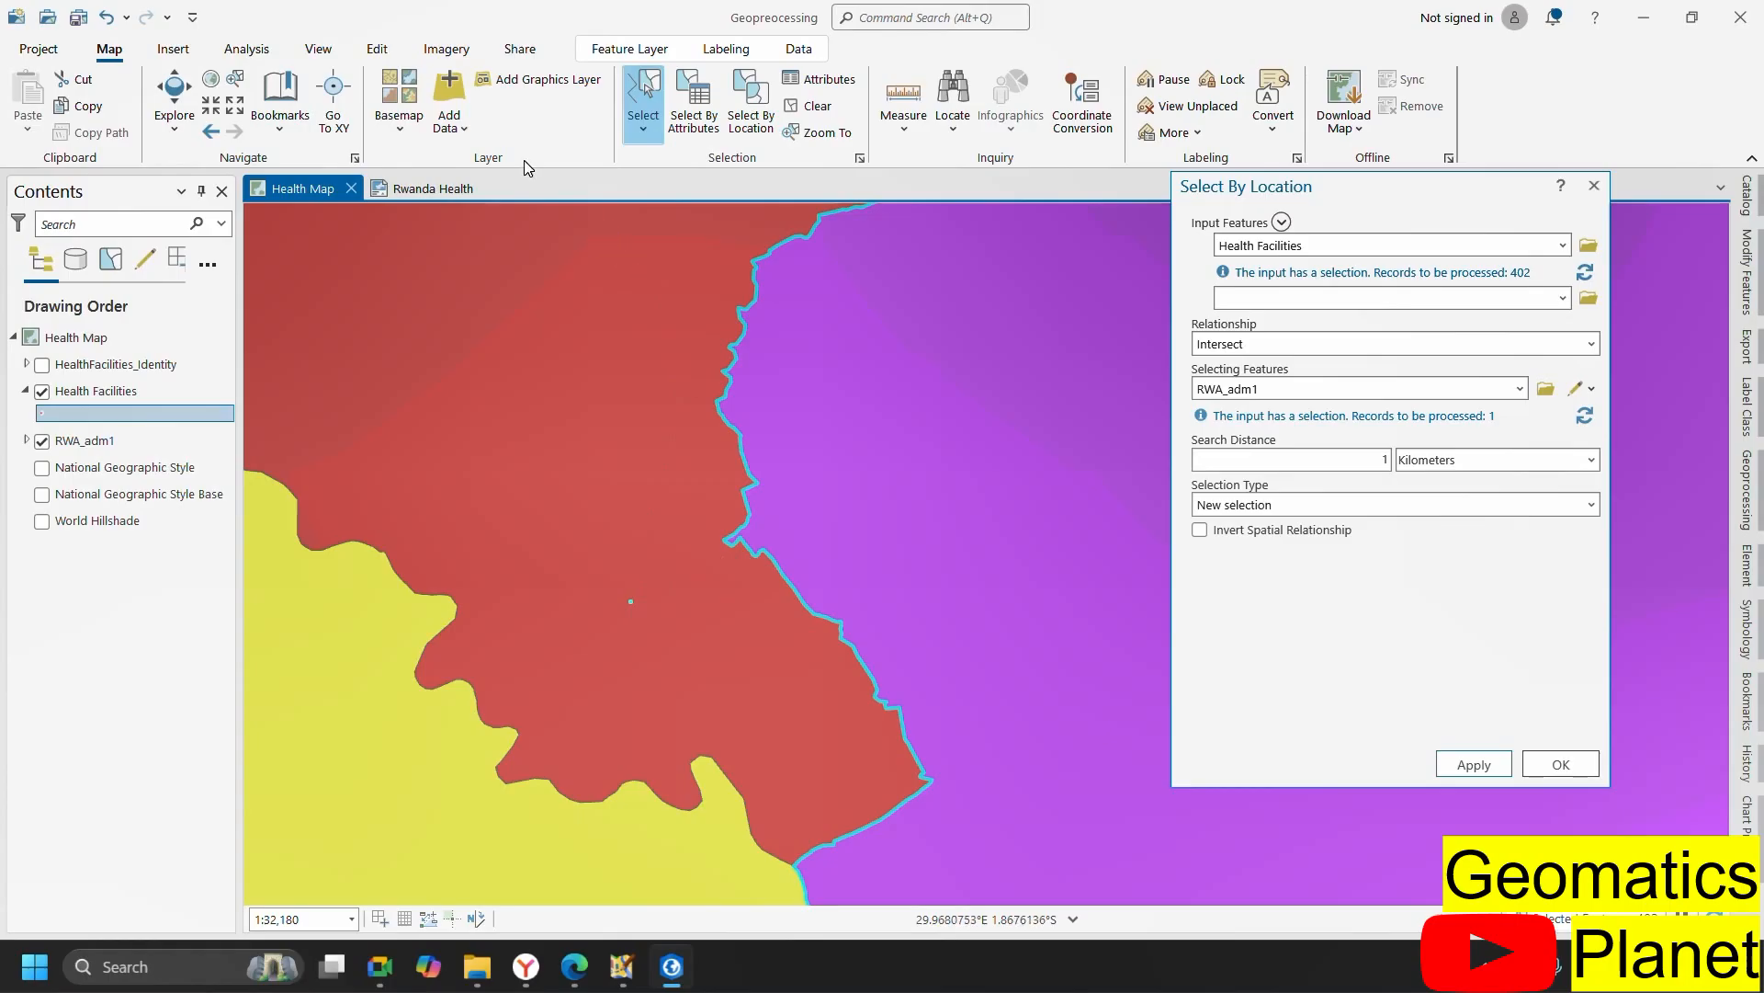
click(900, 101)
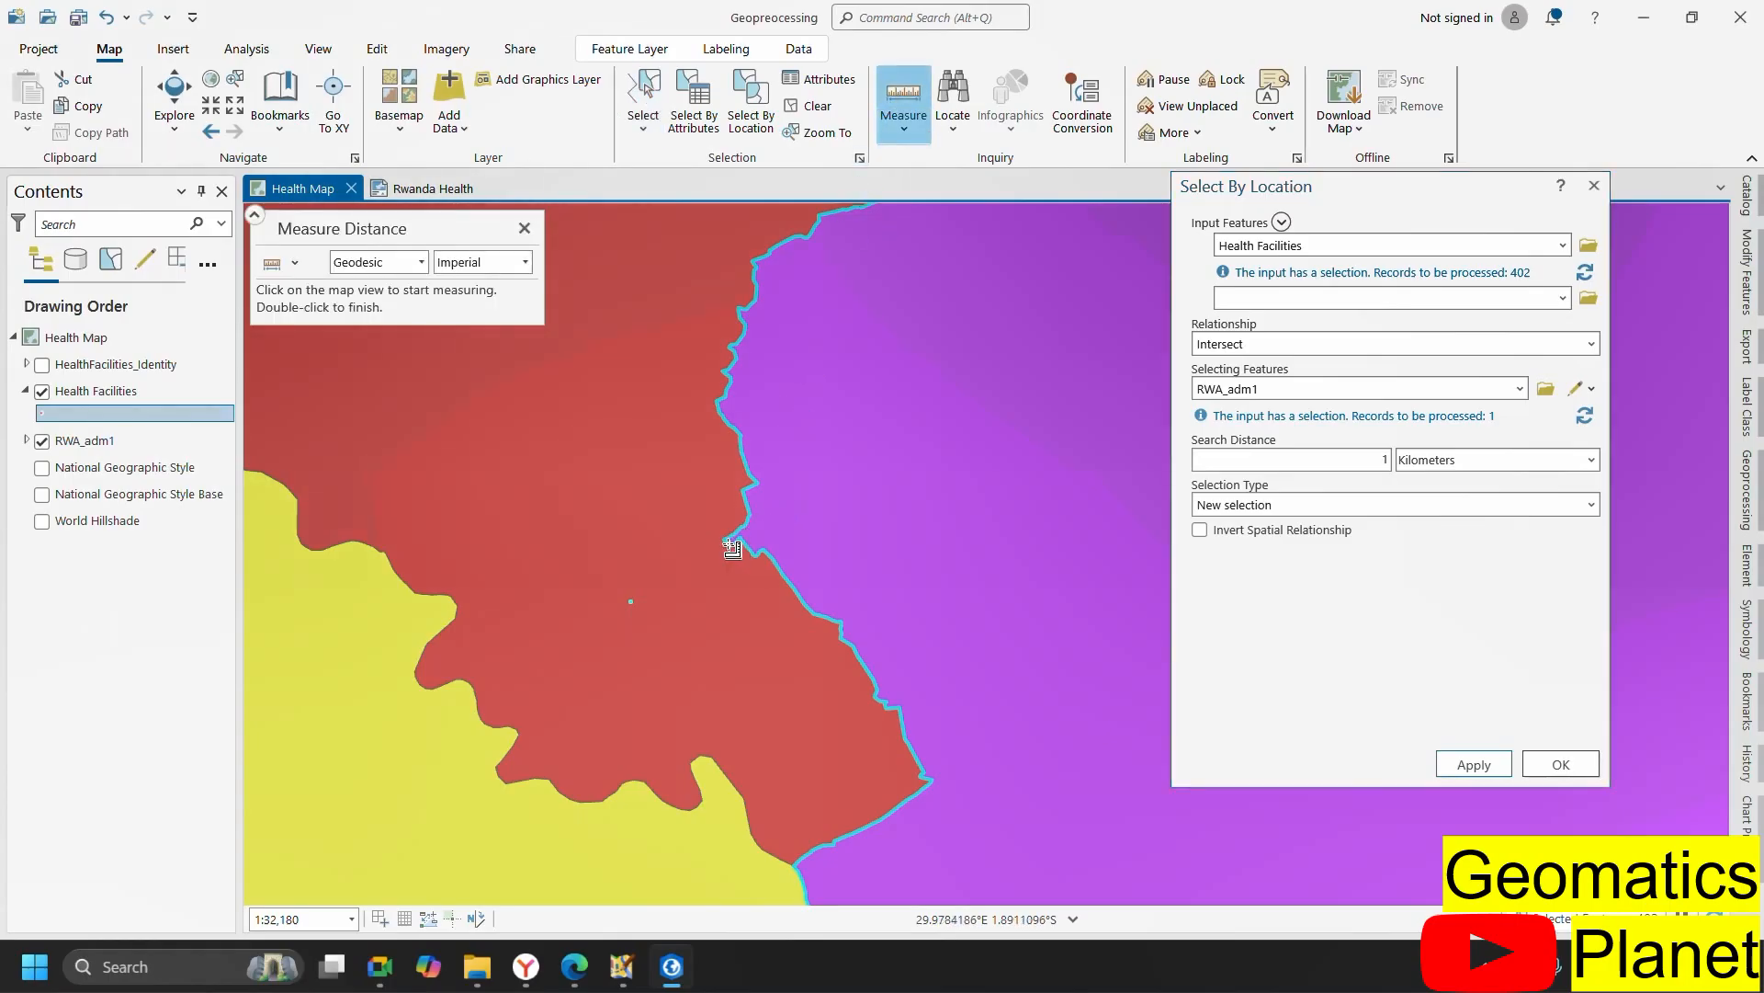
click(730, 544)
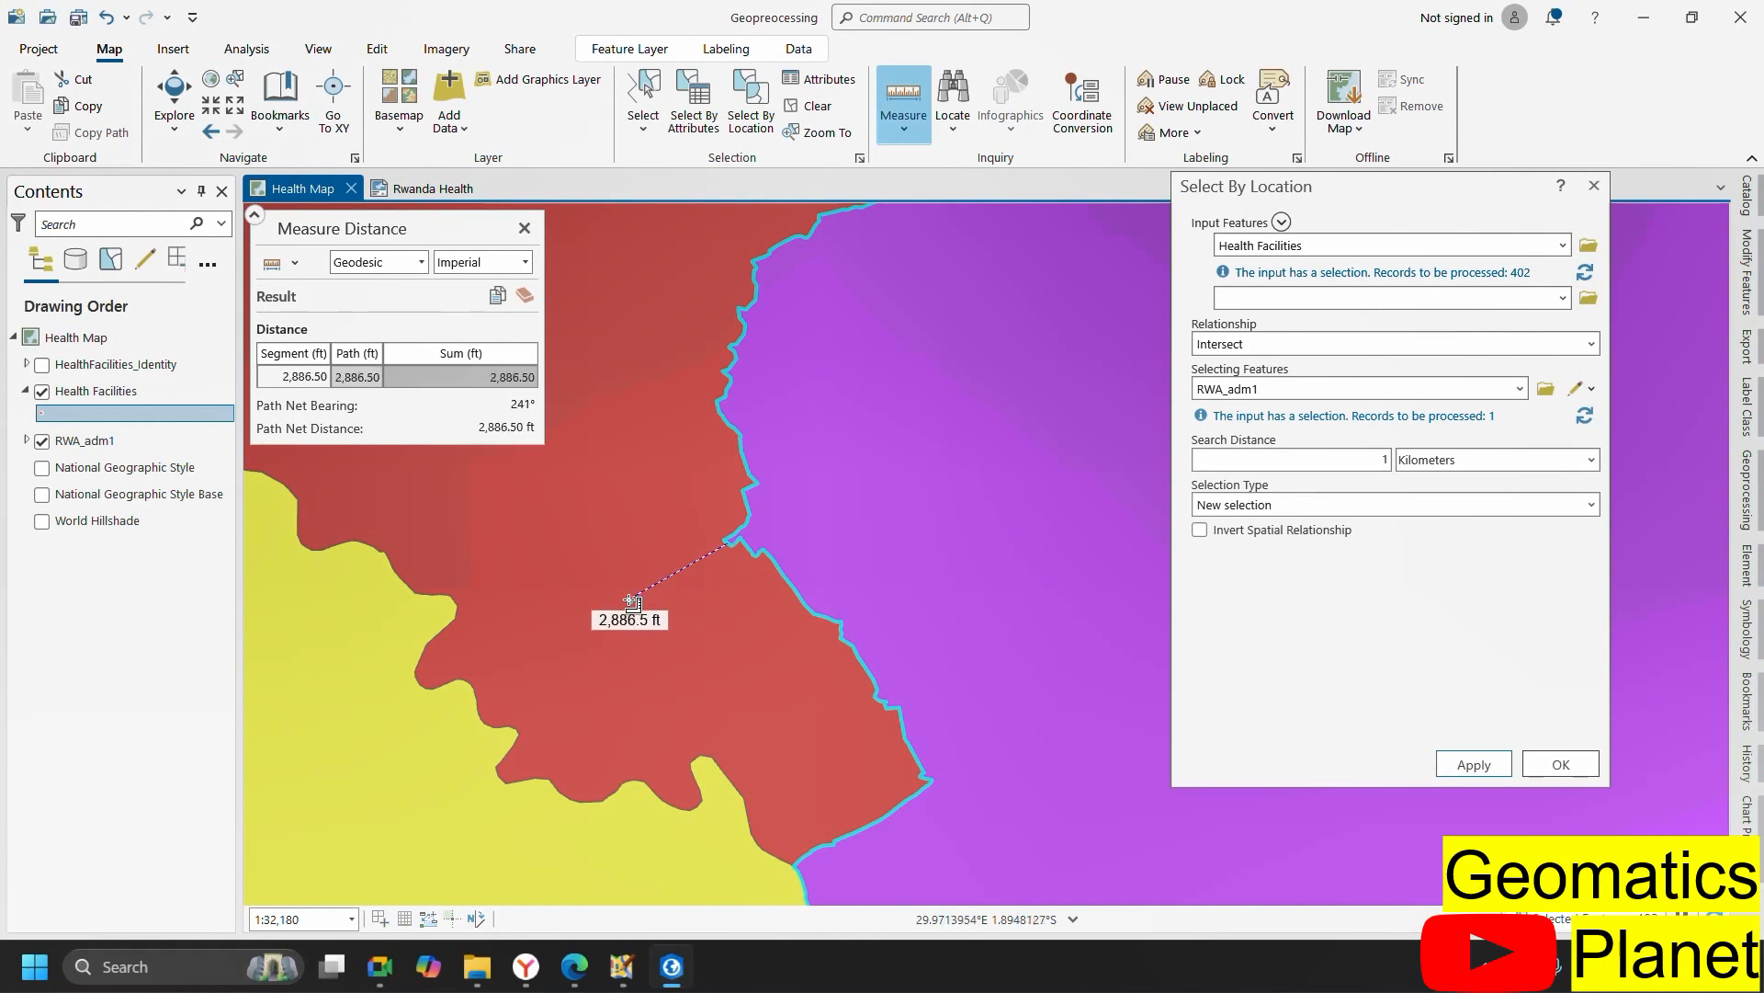
click(418, 263)
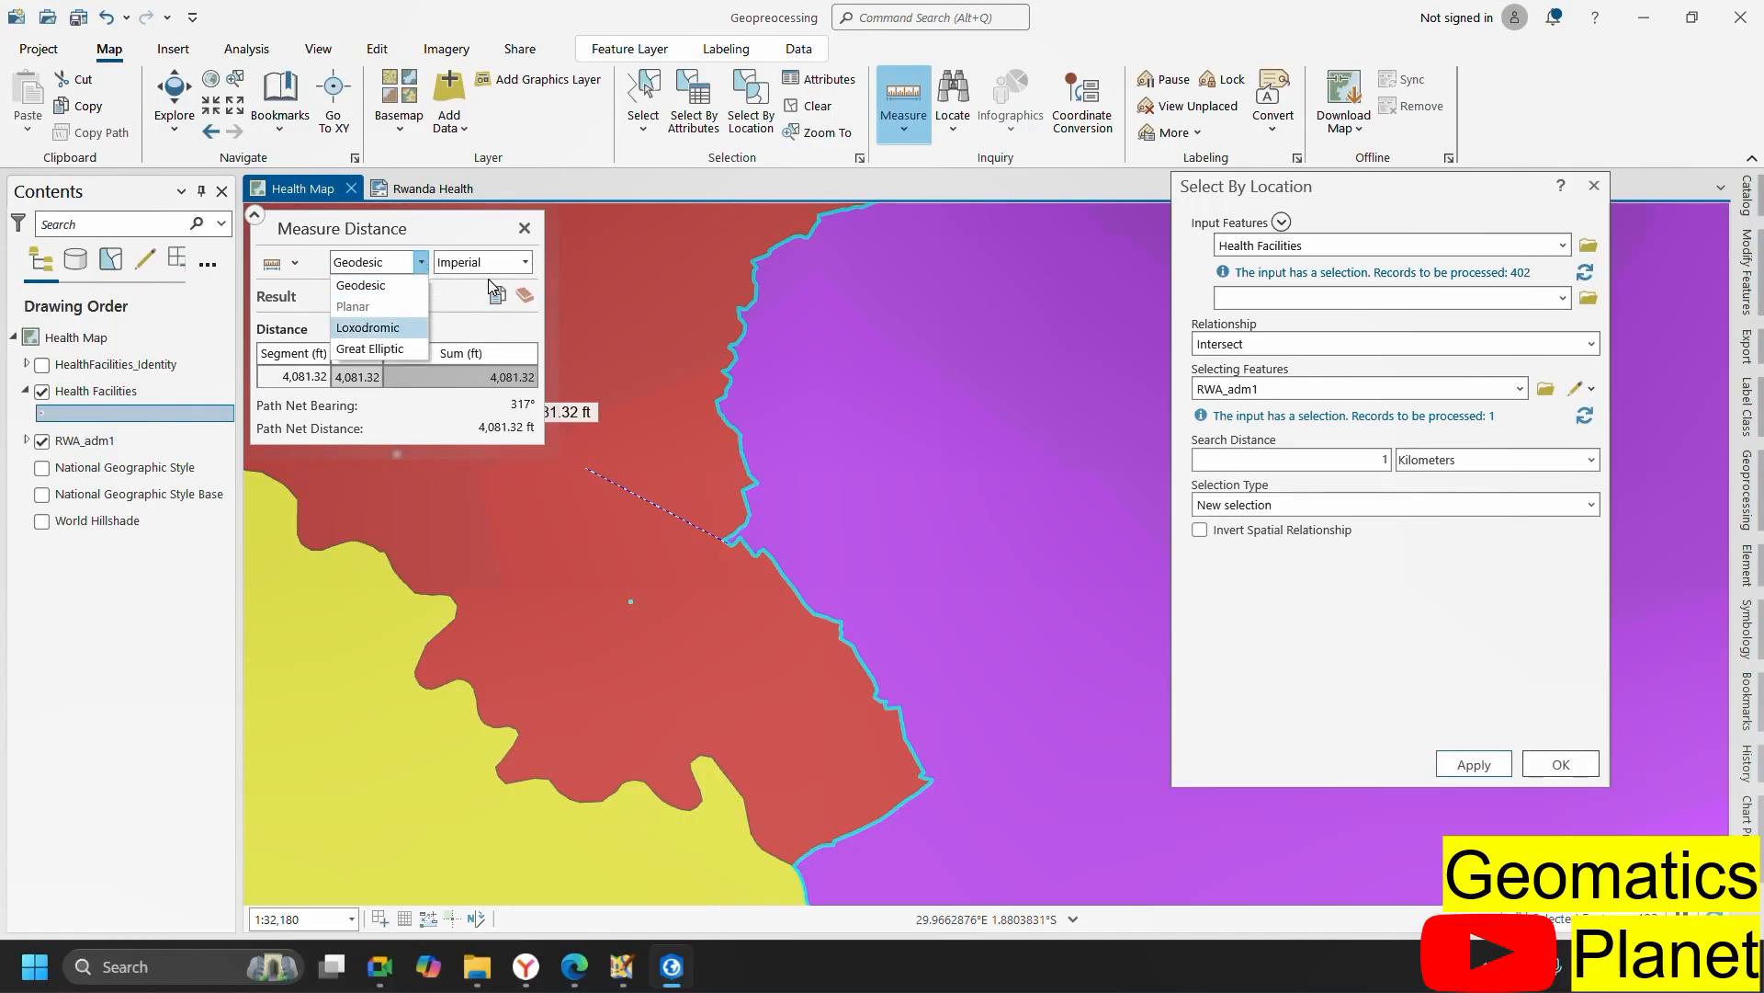
click(511, 268)
click(523, 263)
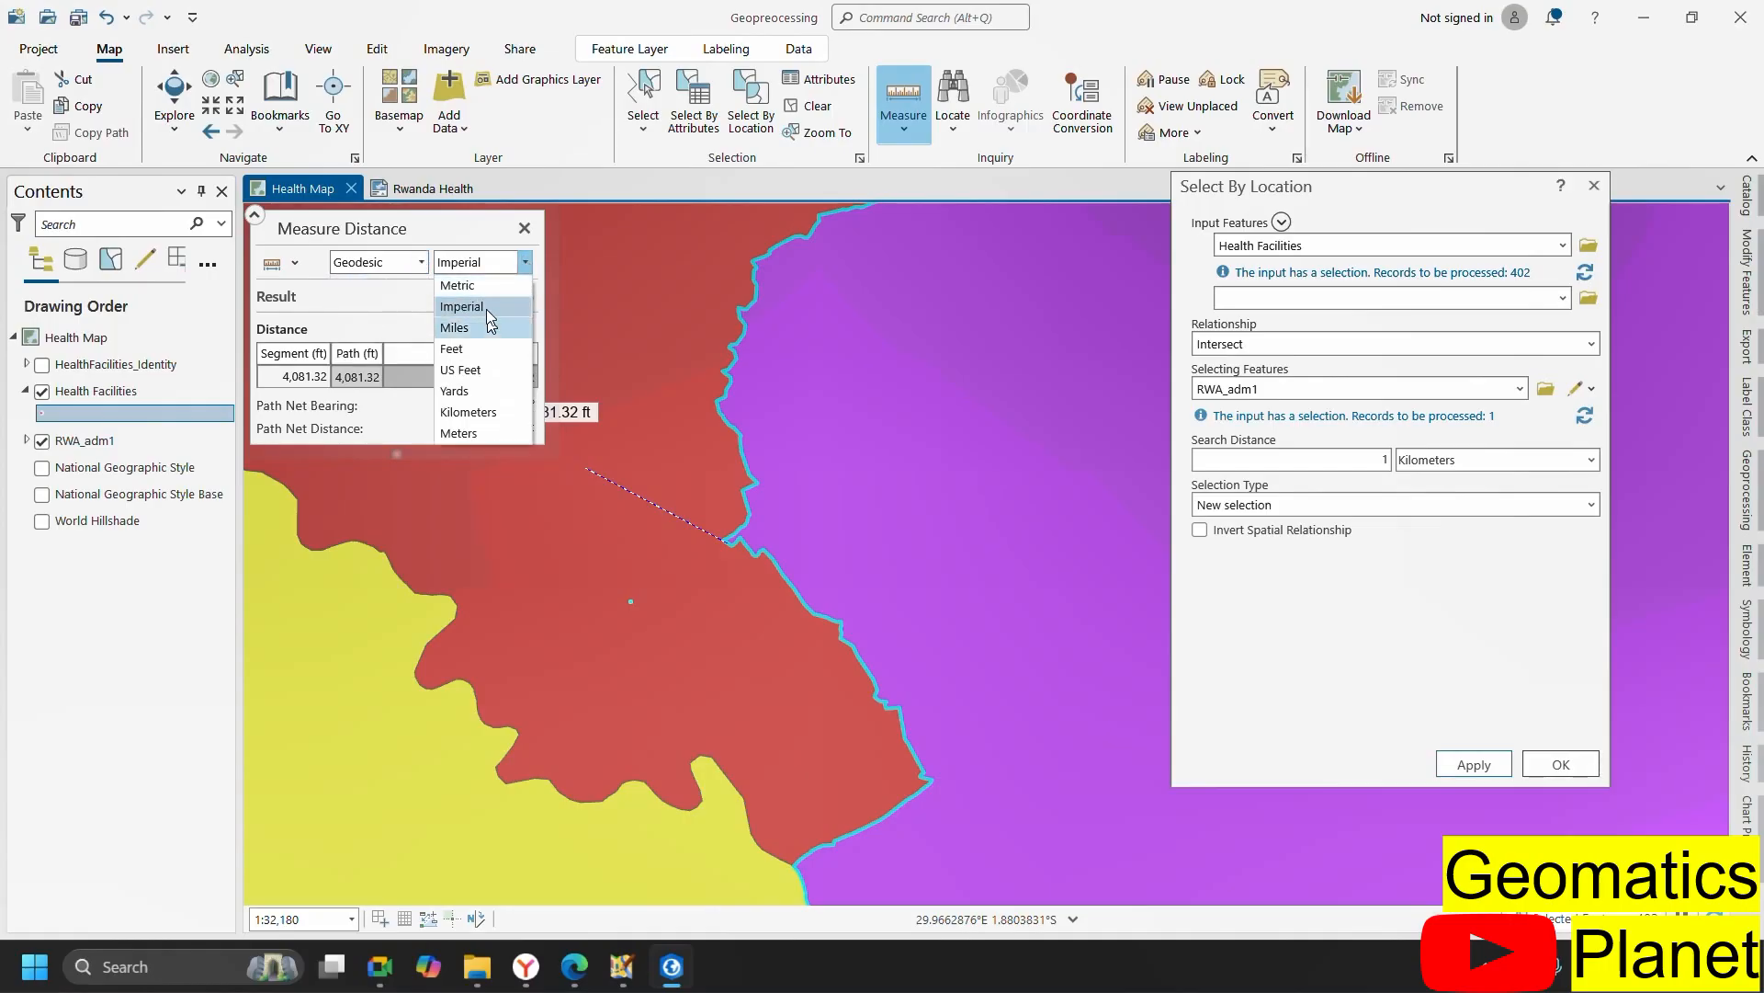
click(492, 283)
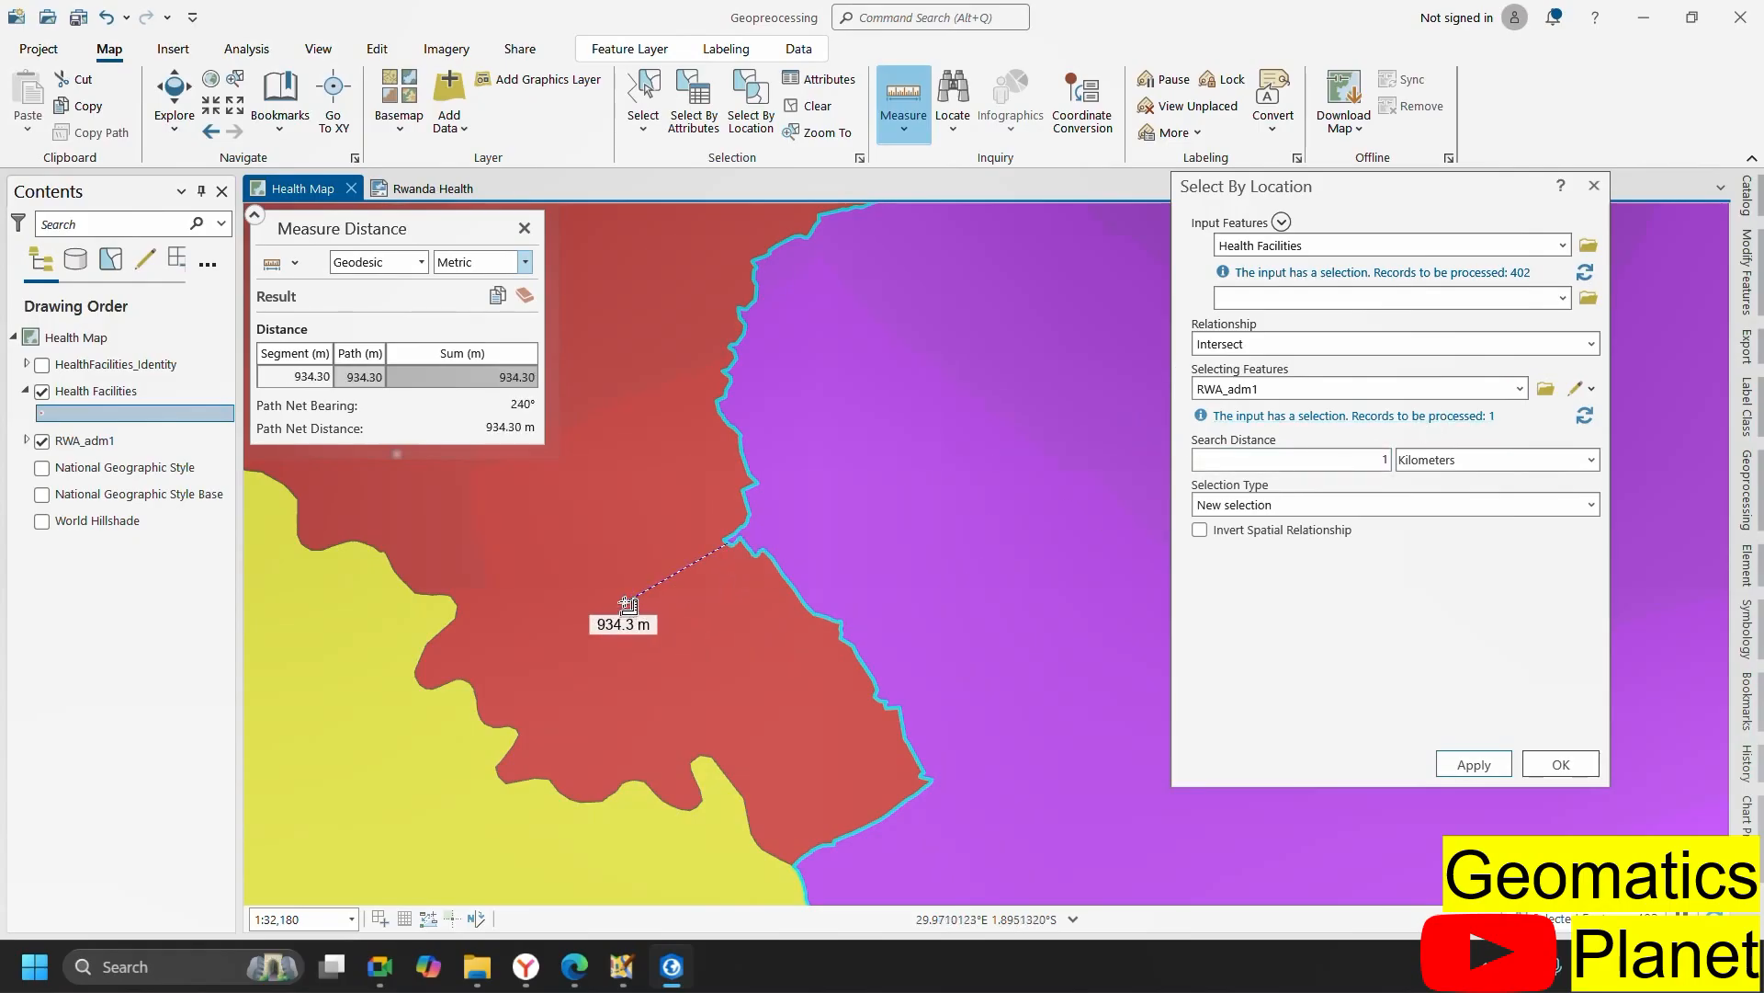
- Set the search distance to 10 kilometers and reapply the location selection to Health Facilities
click(1381, 459)
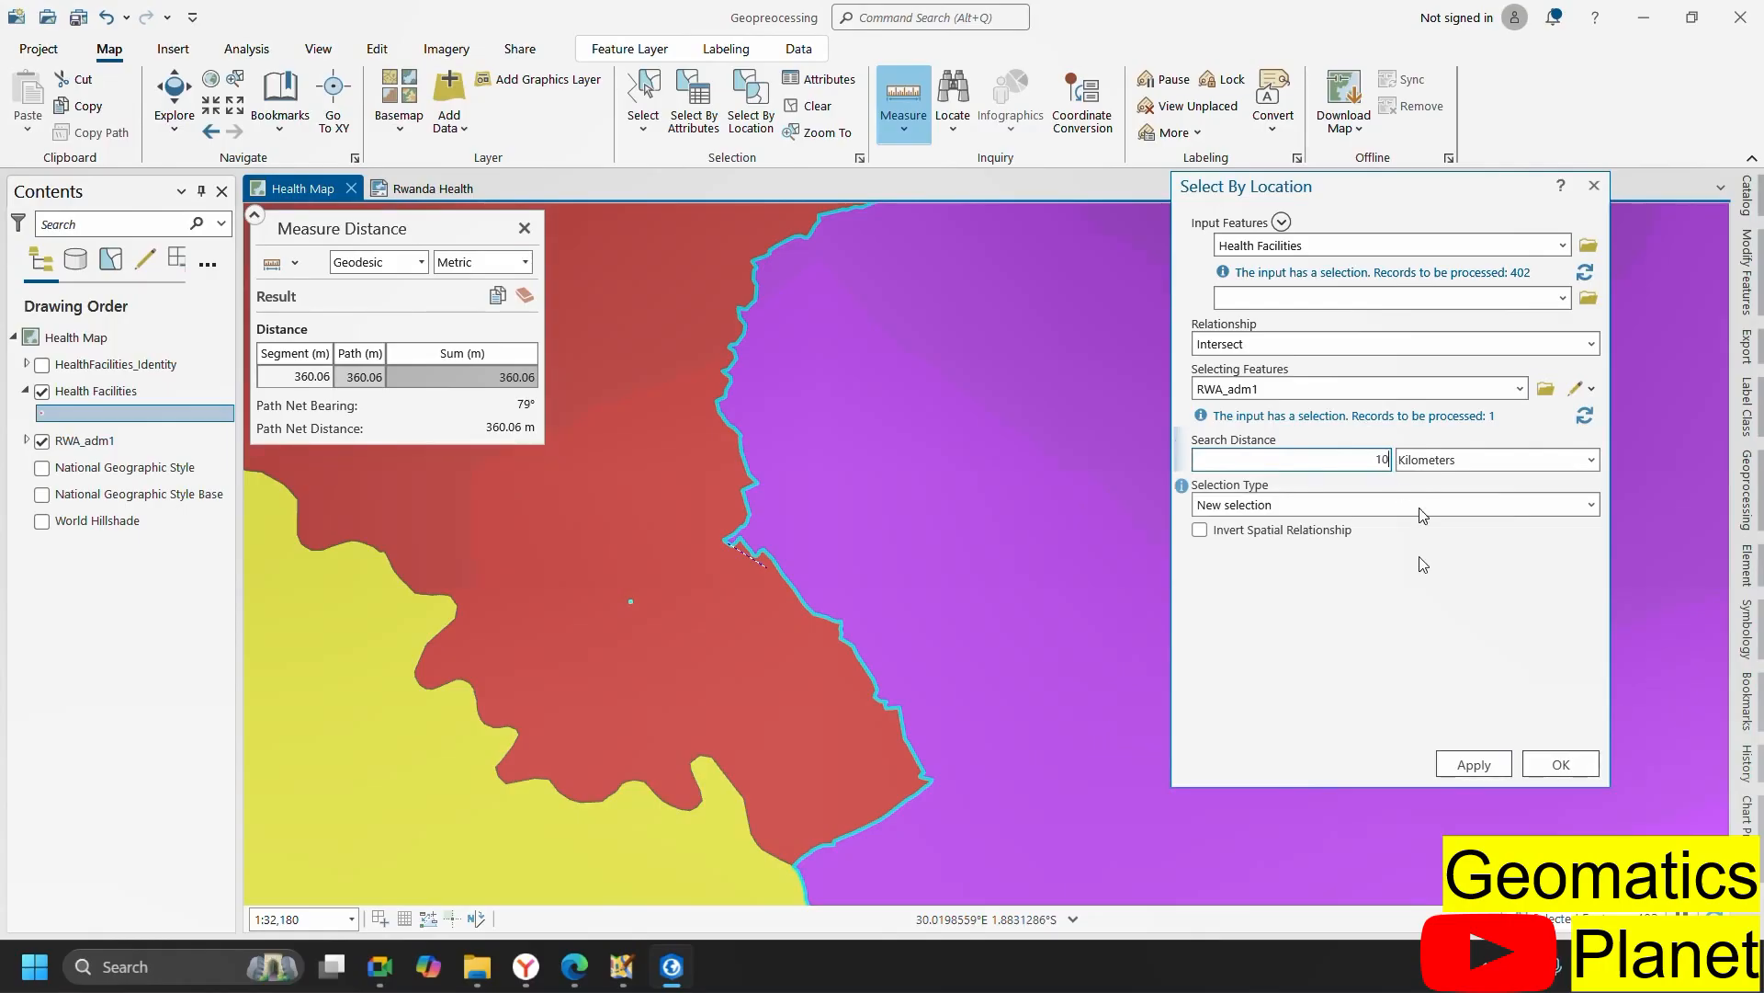
click(1470, 764)
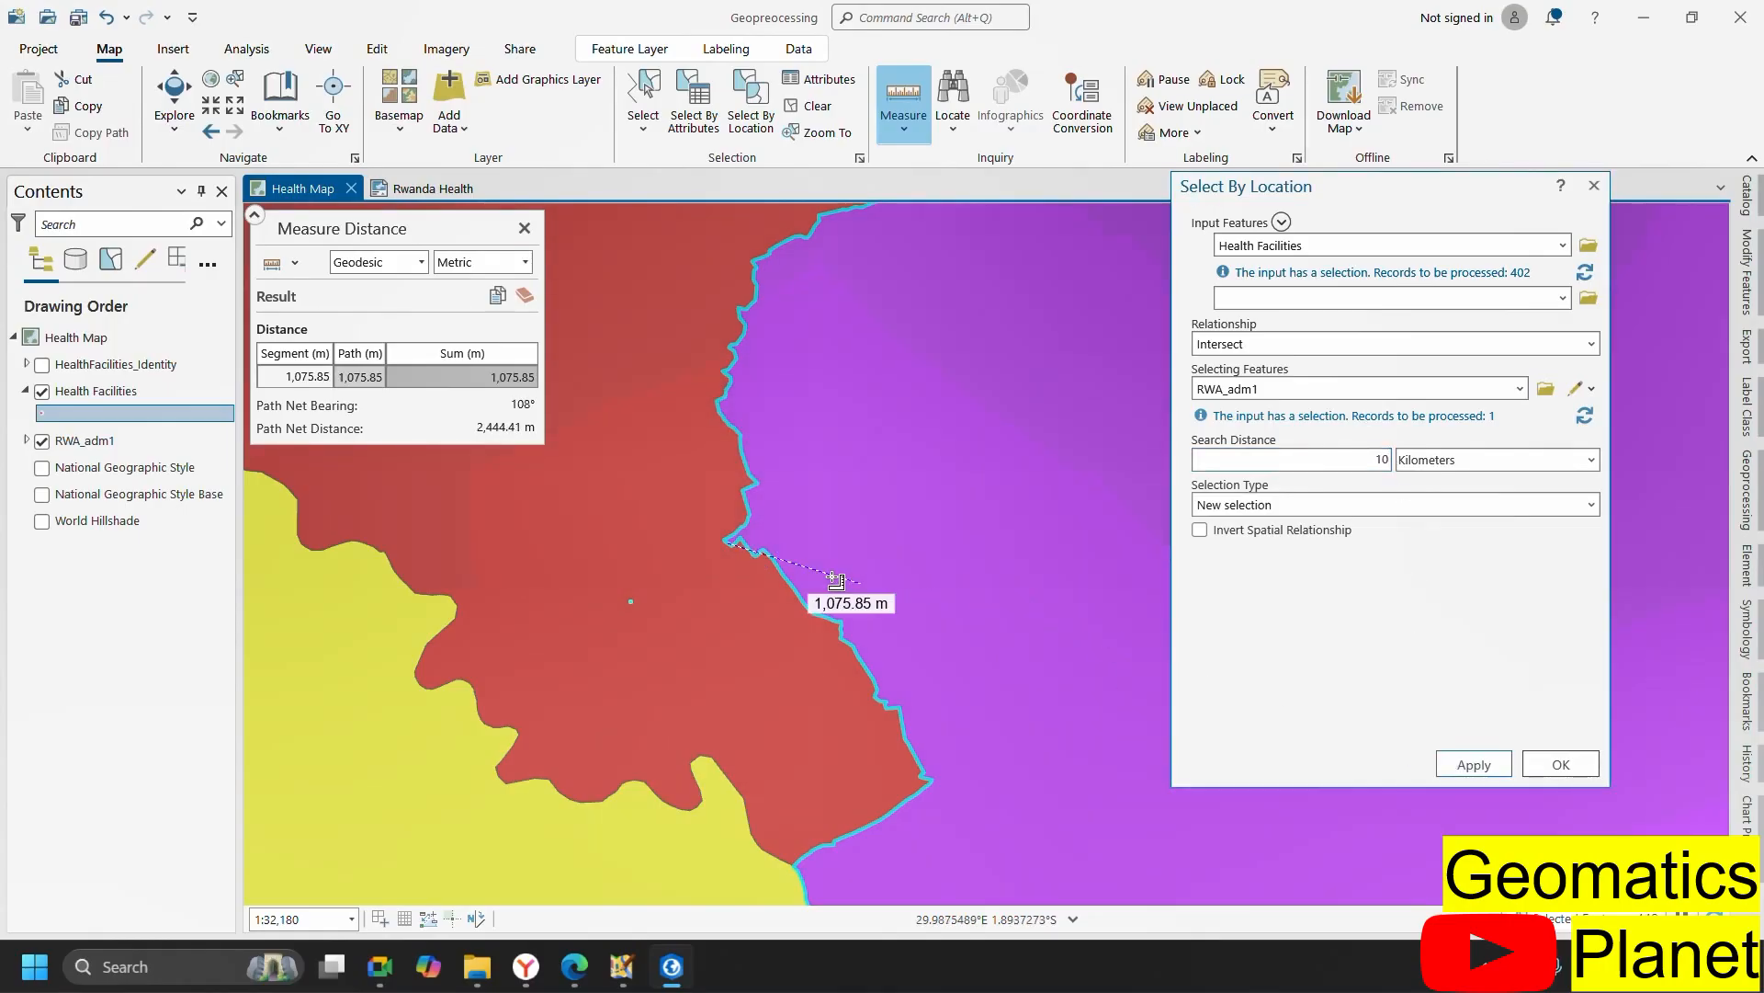
scroll(841, 577, down, 5)
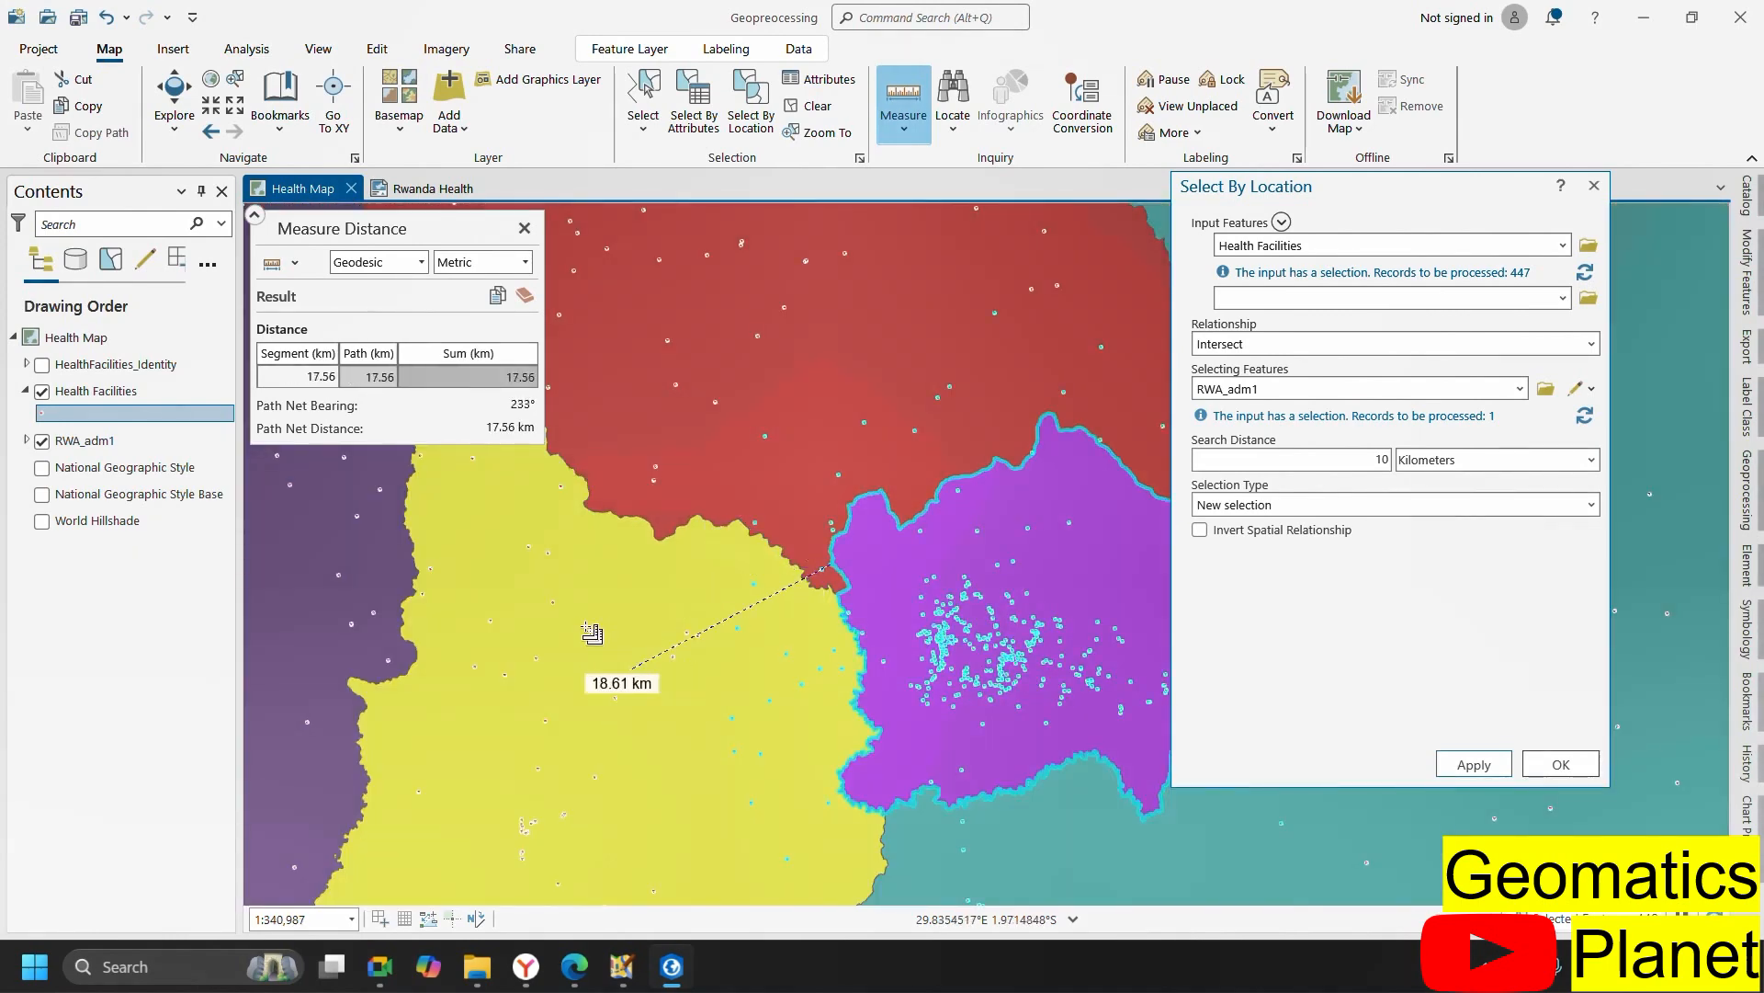
scroll(616, 668, down, 2)
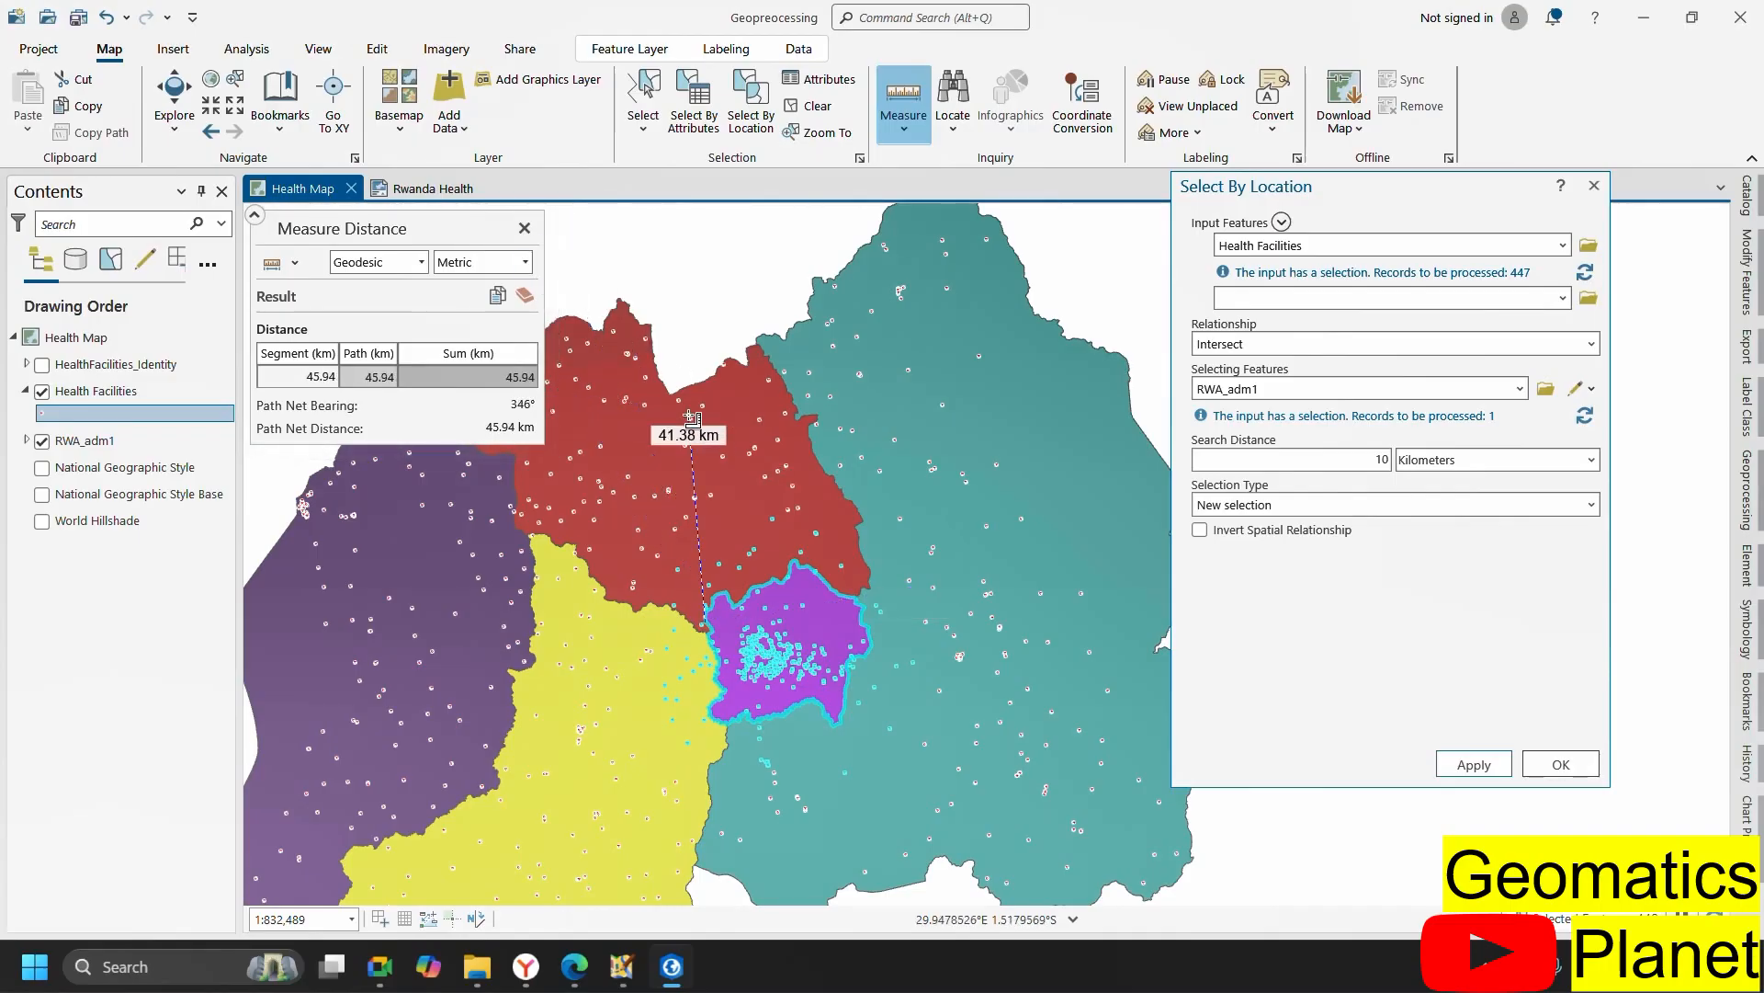
- End the distance measurement, reactivate the Select tool and inspect the selected facilities around the purple province
click(523, 228)
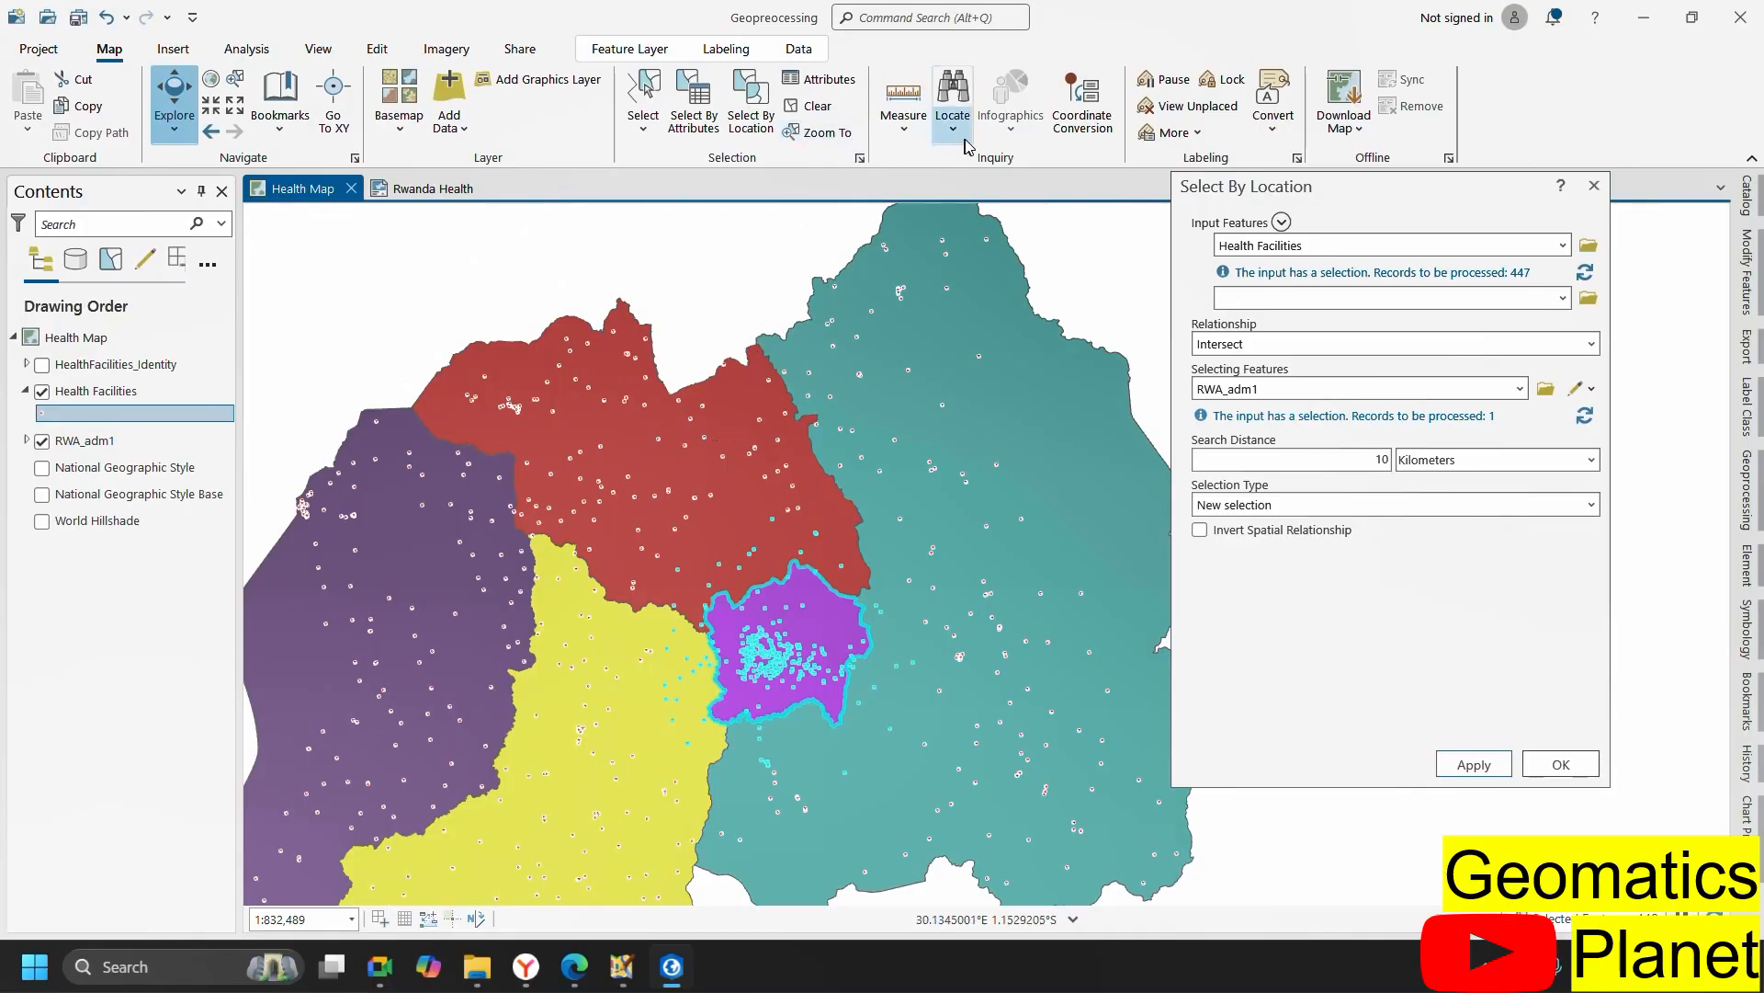
click(644, 99)
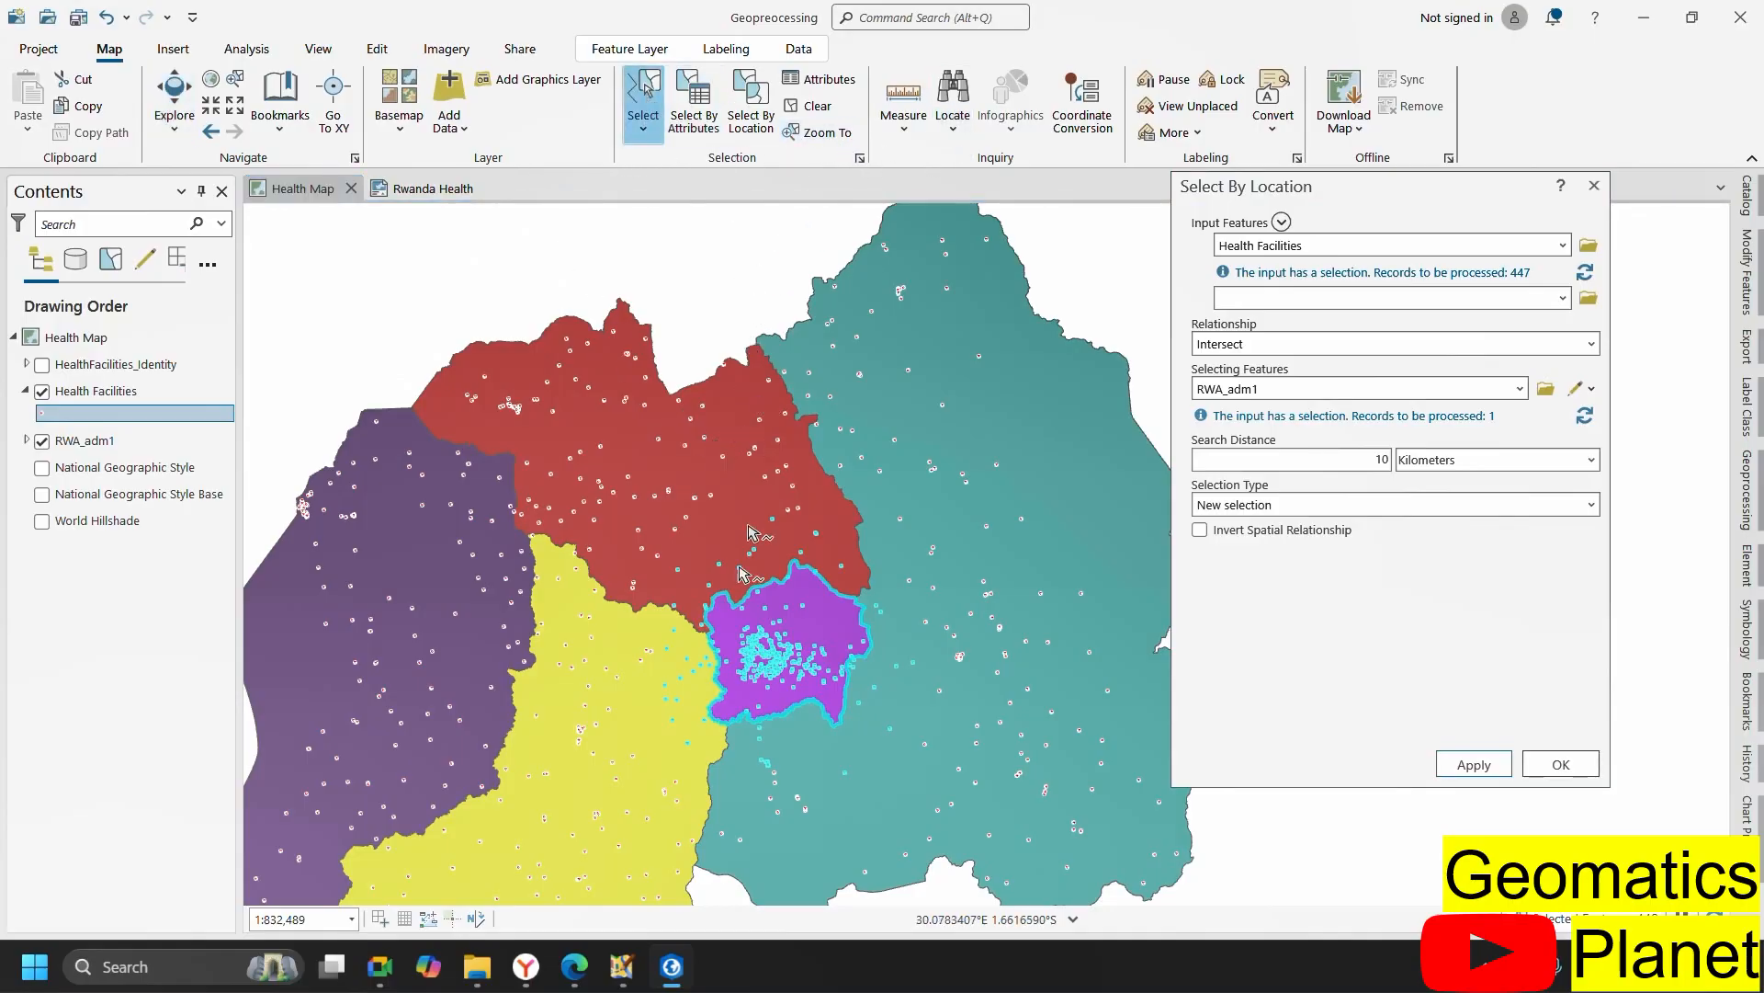
scroll(781, 675, up, 3)
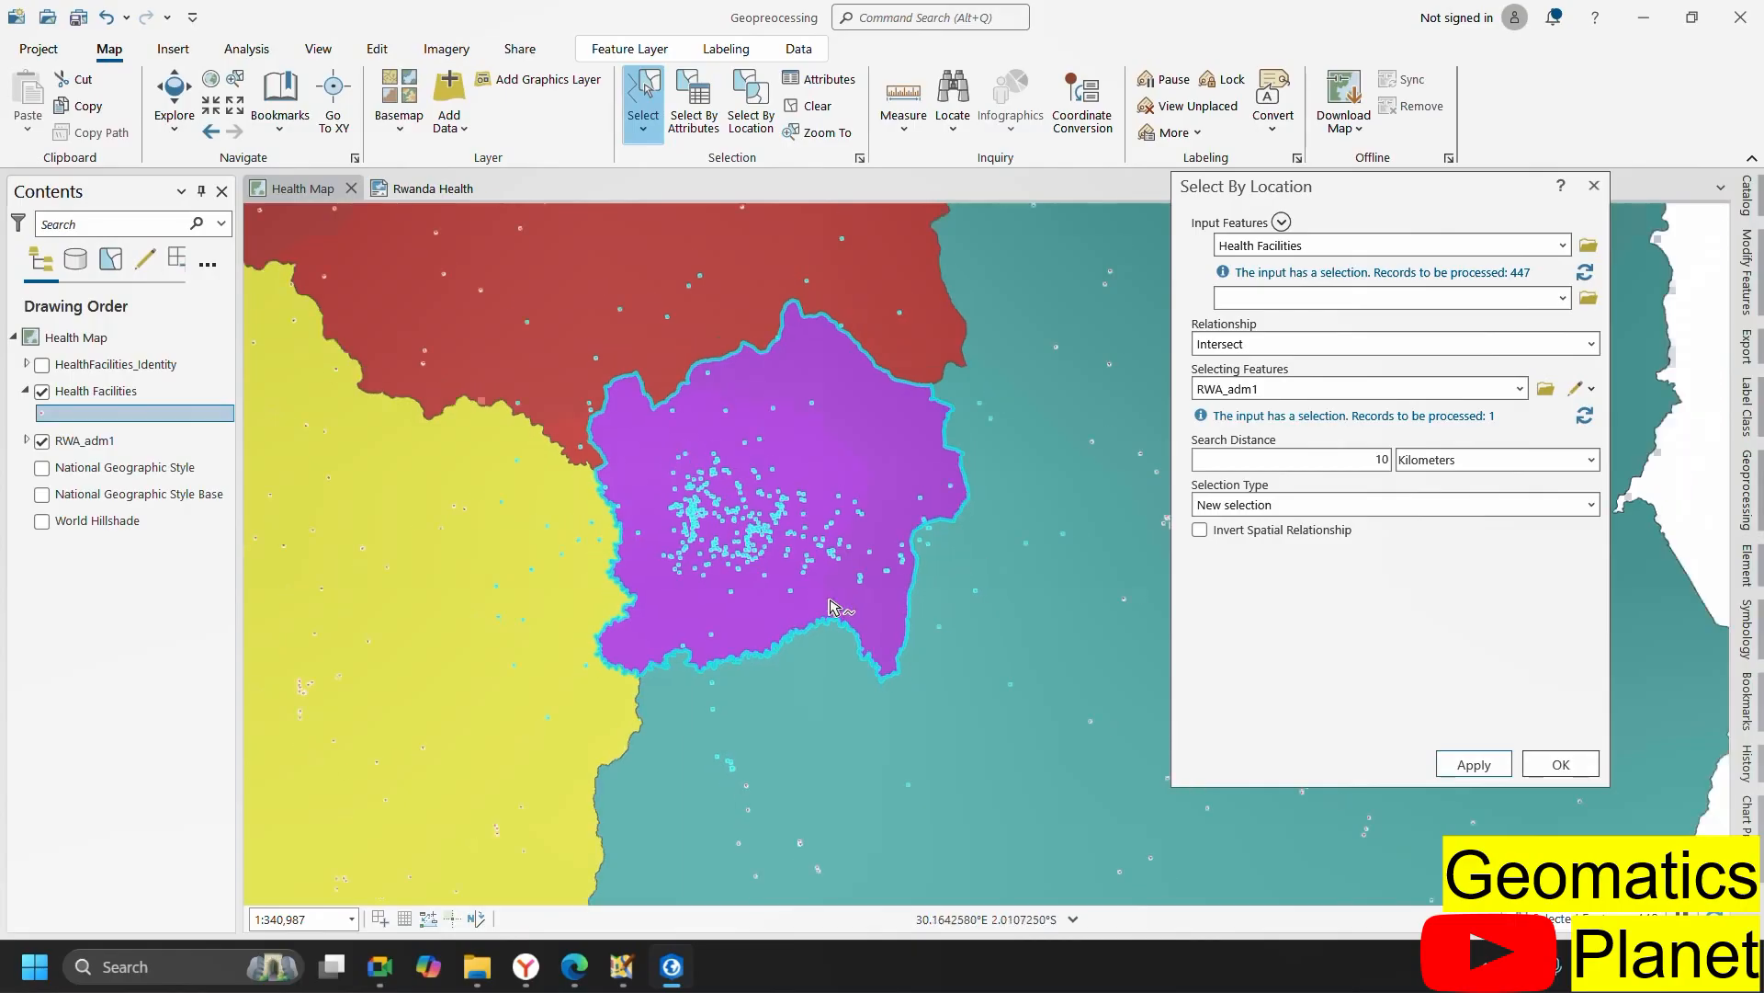
scroll(855, 610, down, 2)
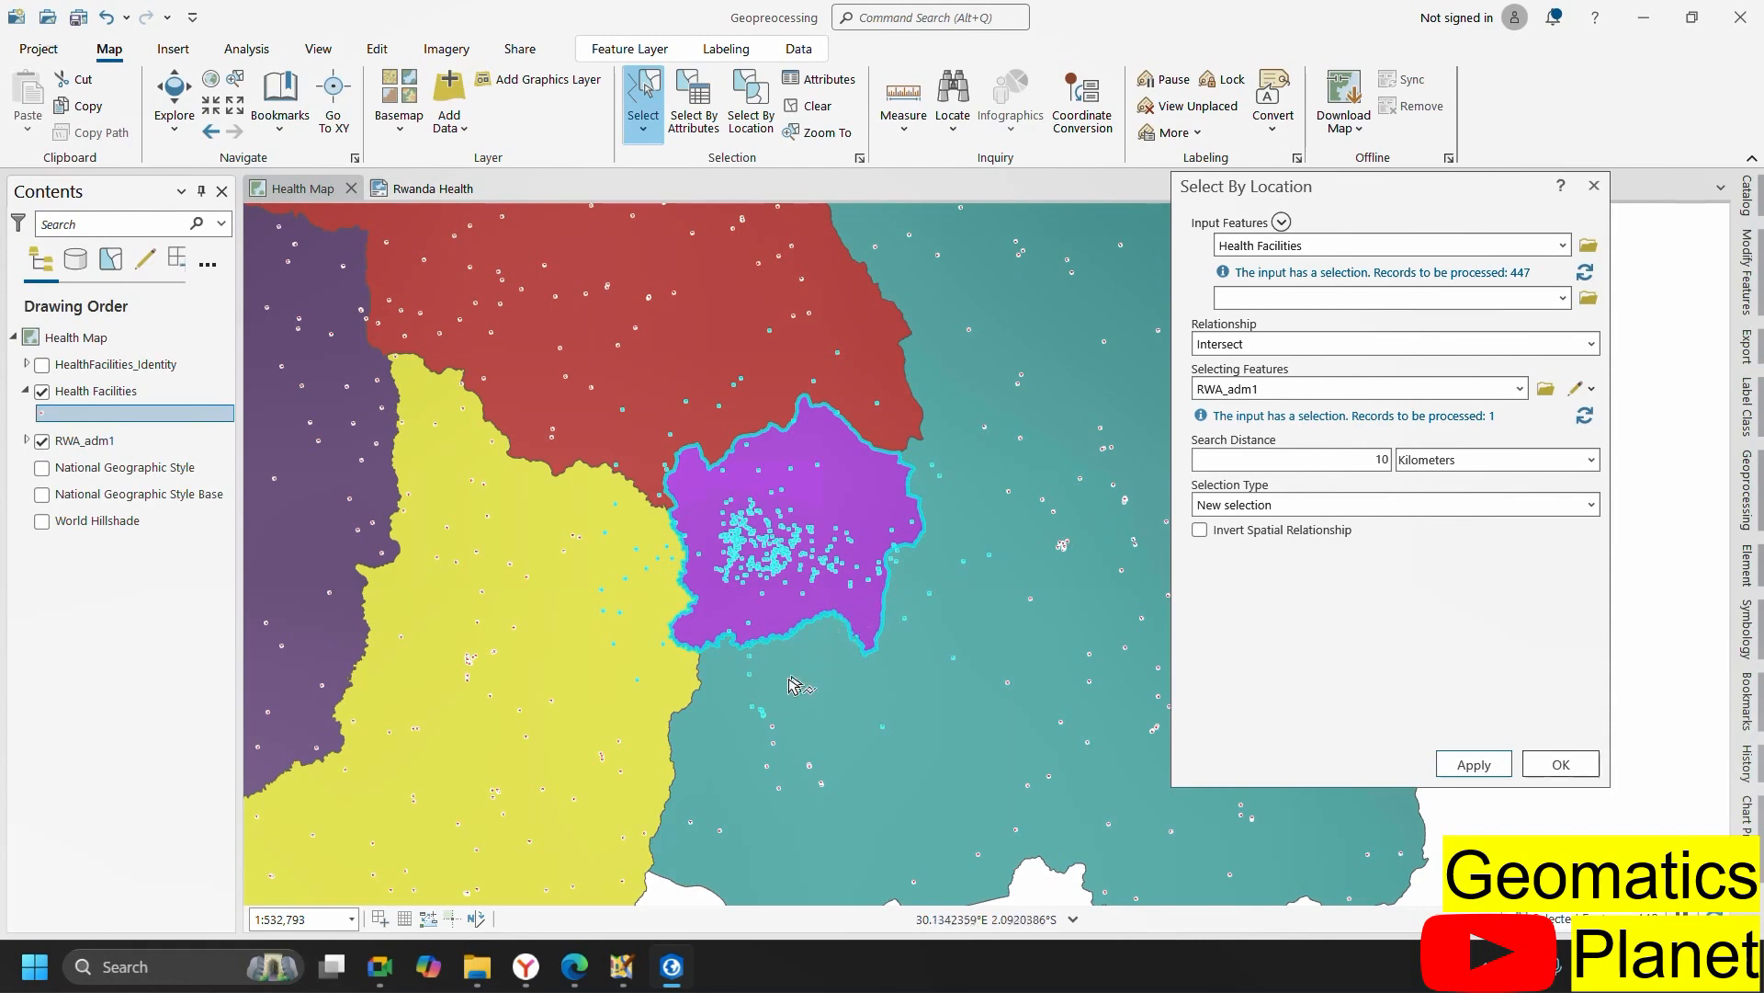
scroll(742, 719, up, 6)
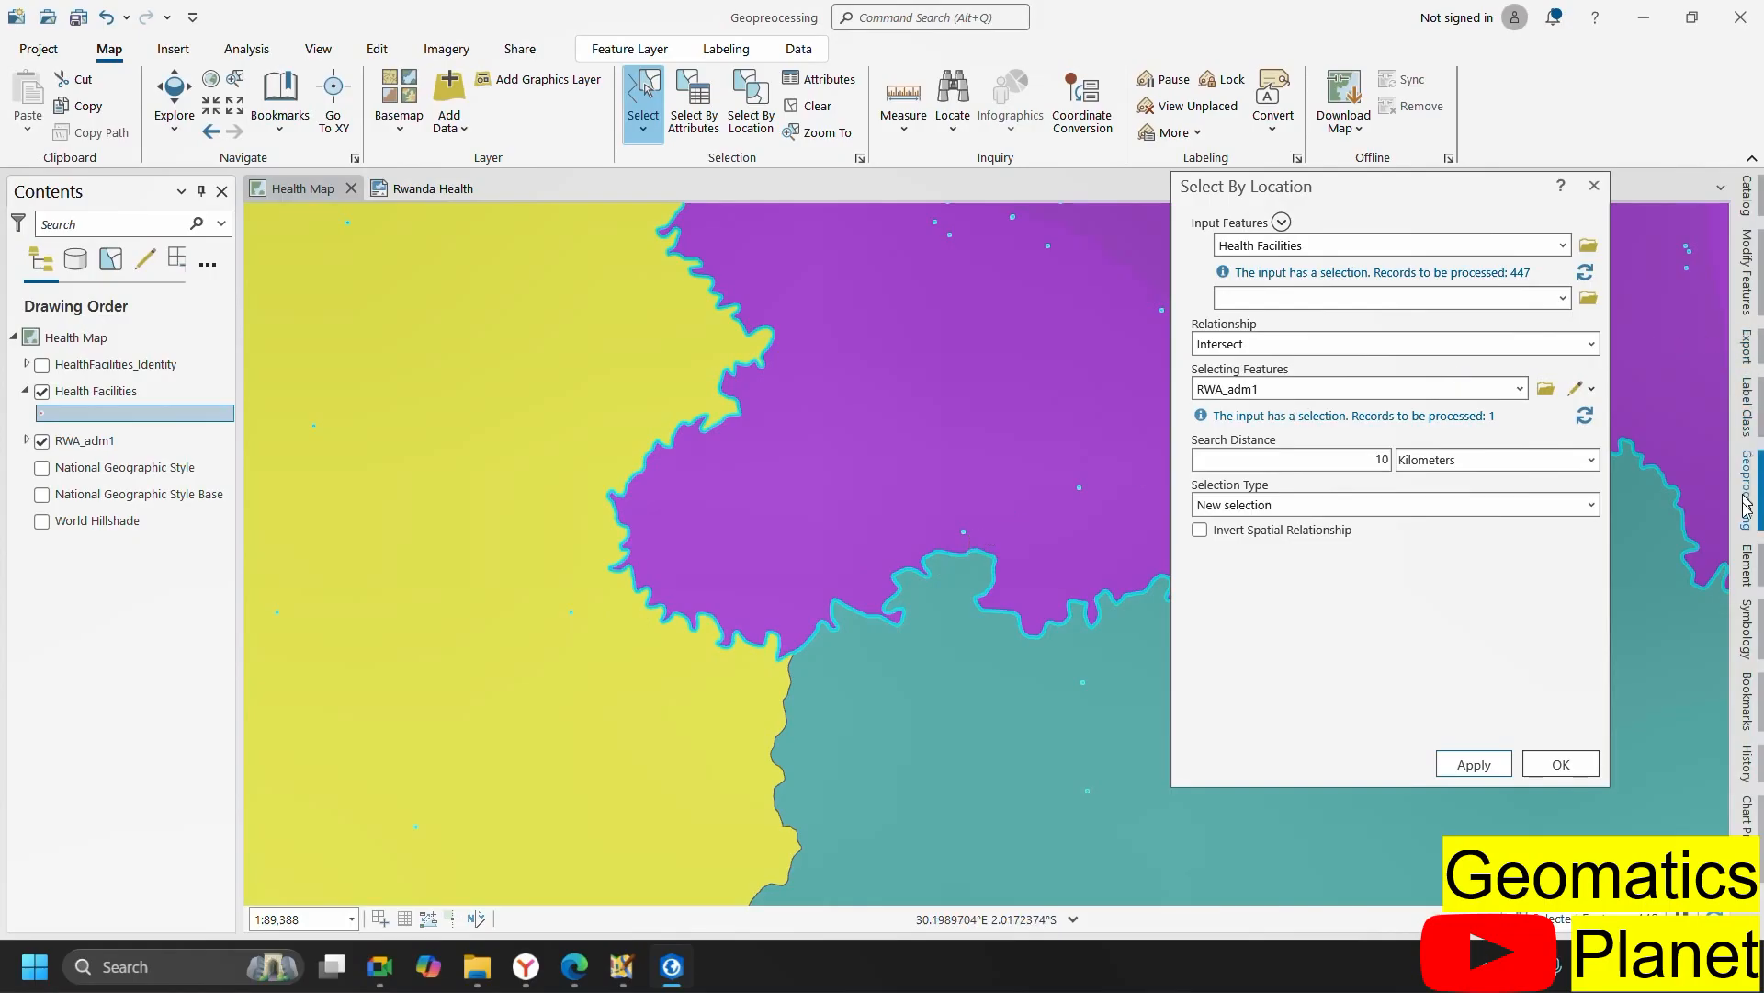
click(1746, 570)
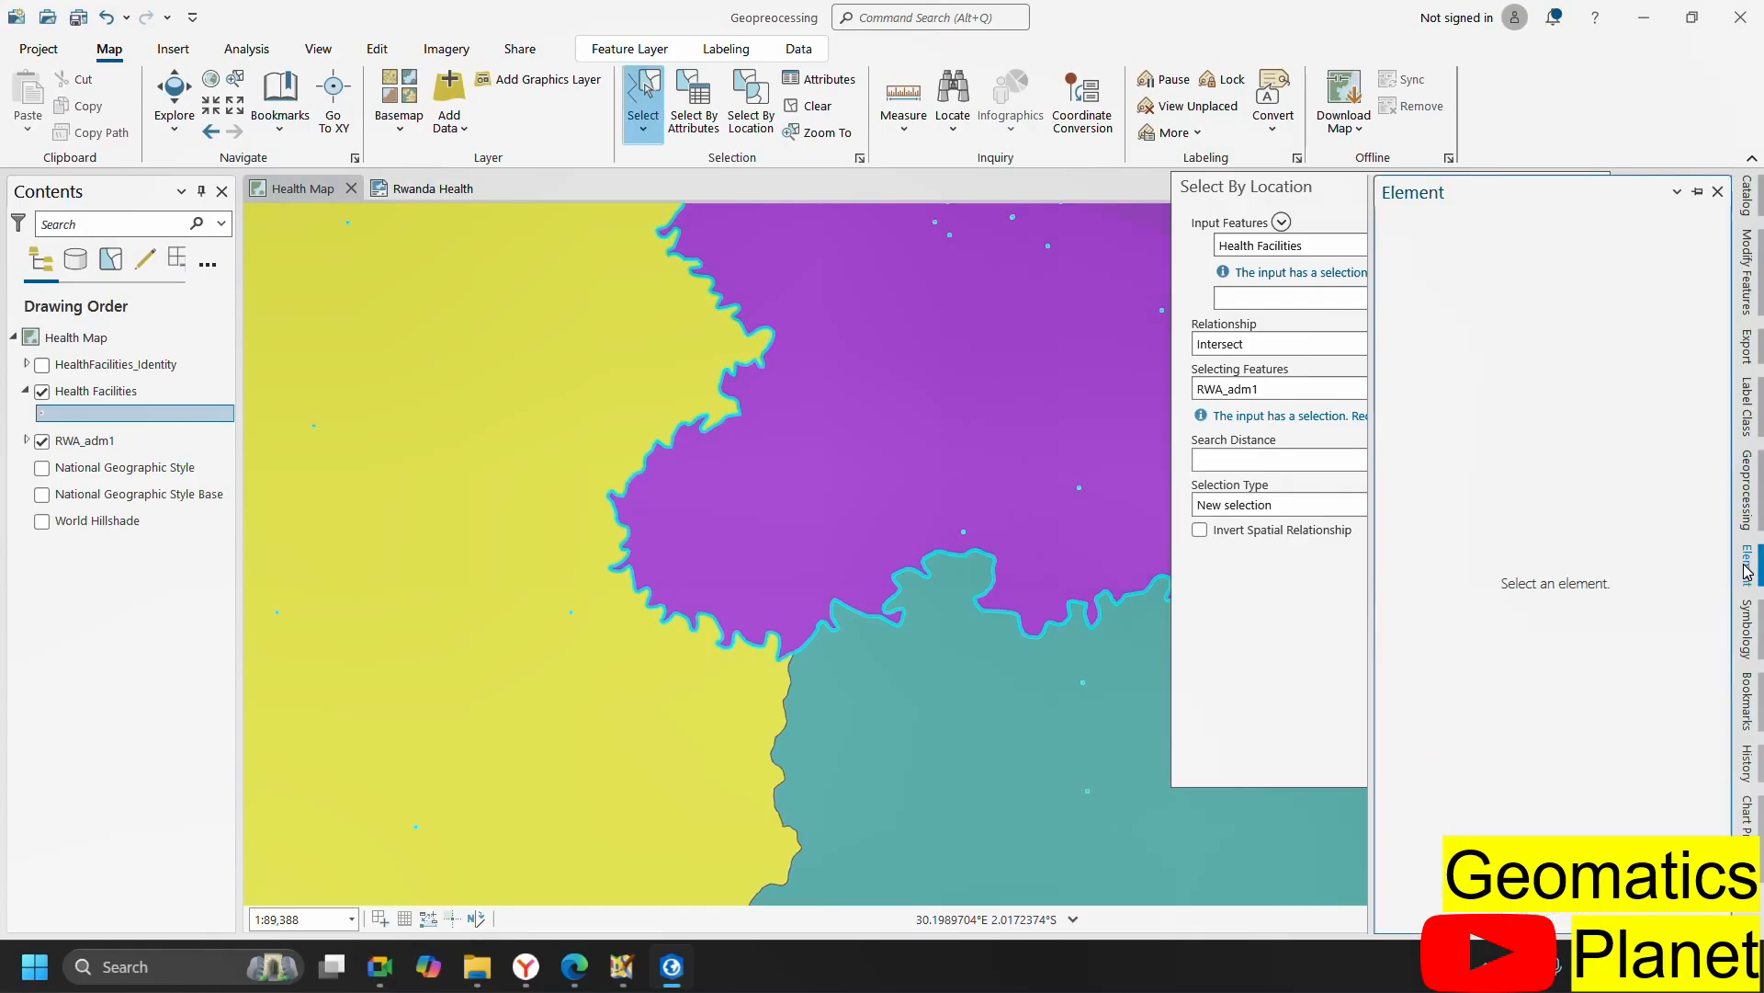
click(97, 414)
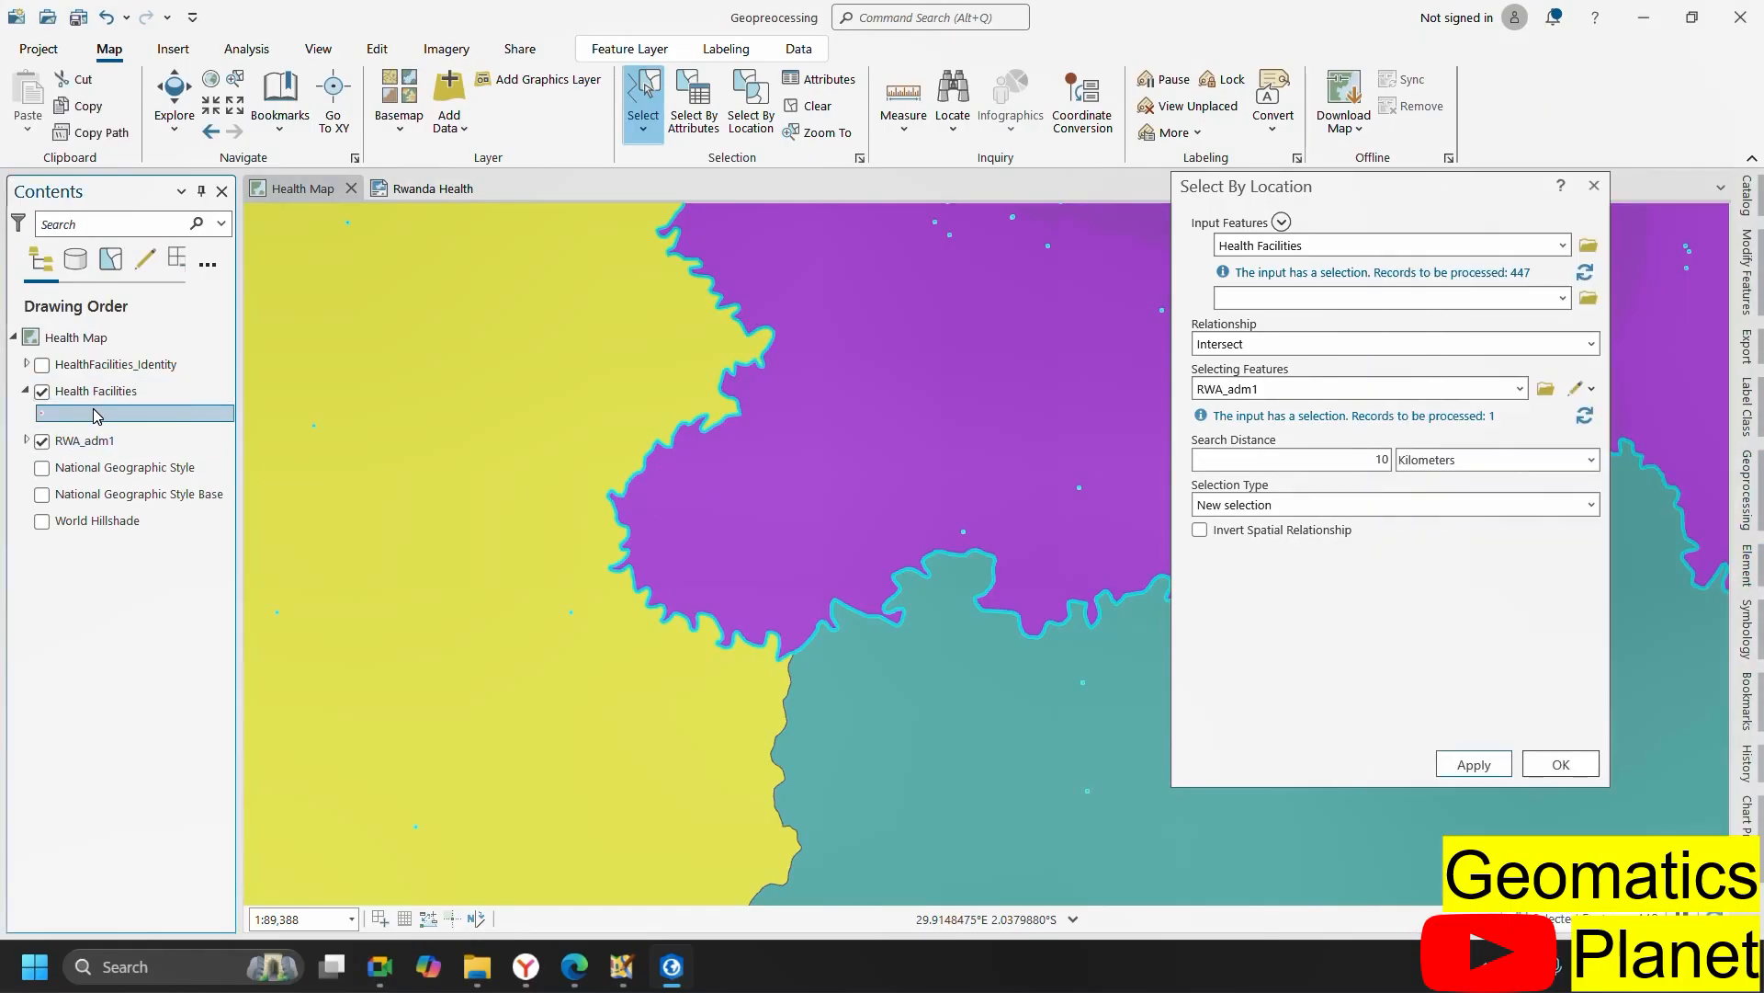
right_click(99, 415)
click(83, 392)
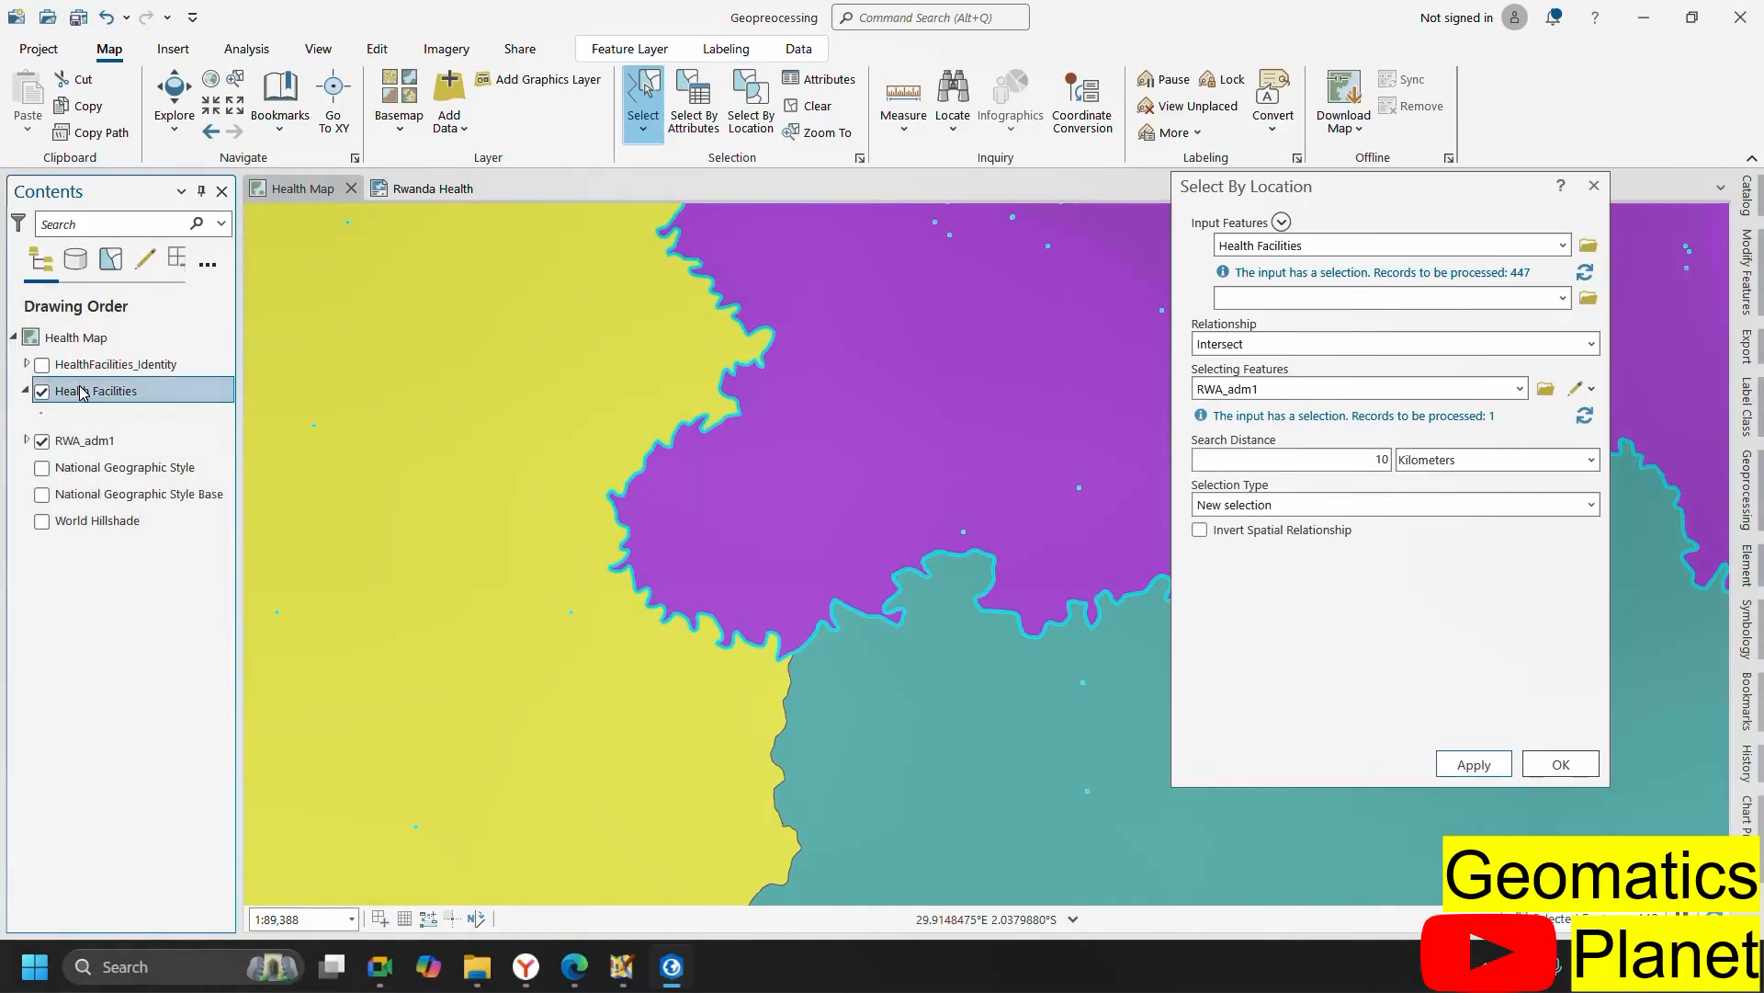
- Change the basemap to Imagery and hide the RWA_adm1 province layer
scroll(882, 504, down, 2)
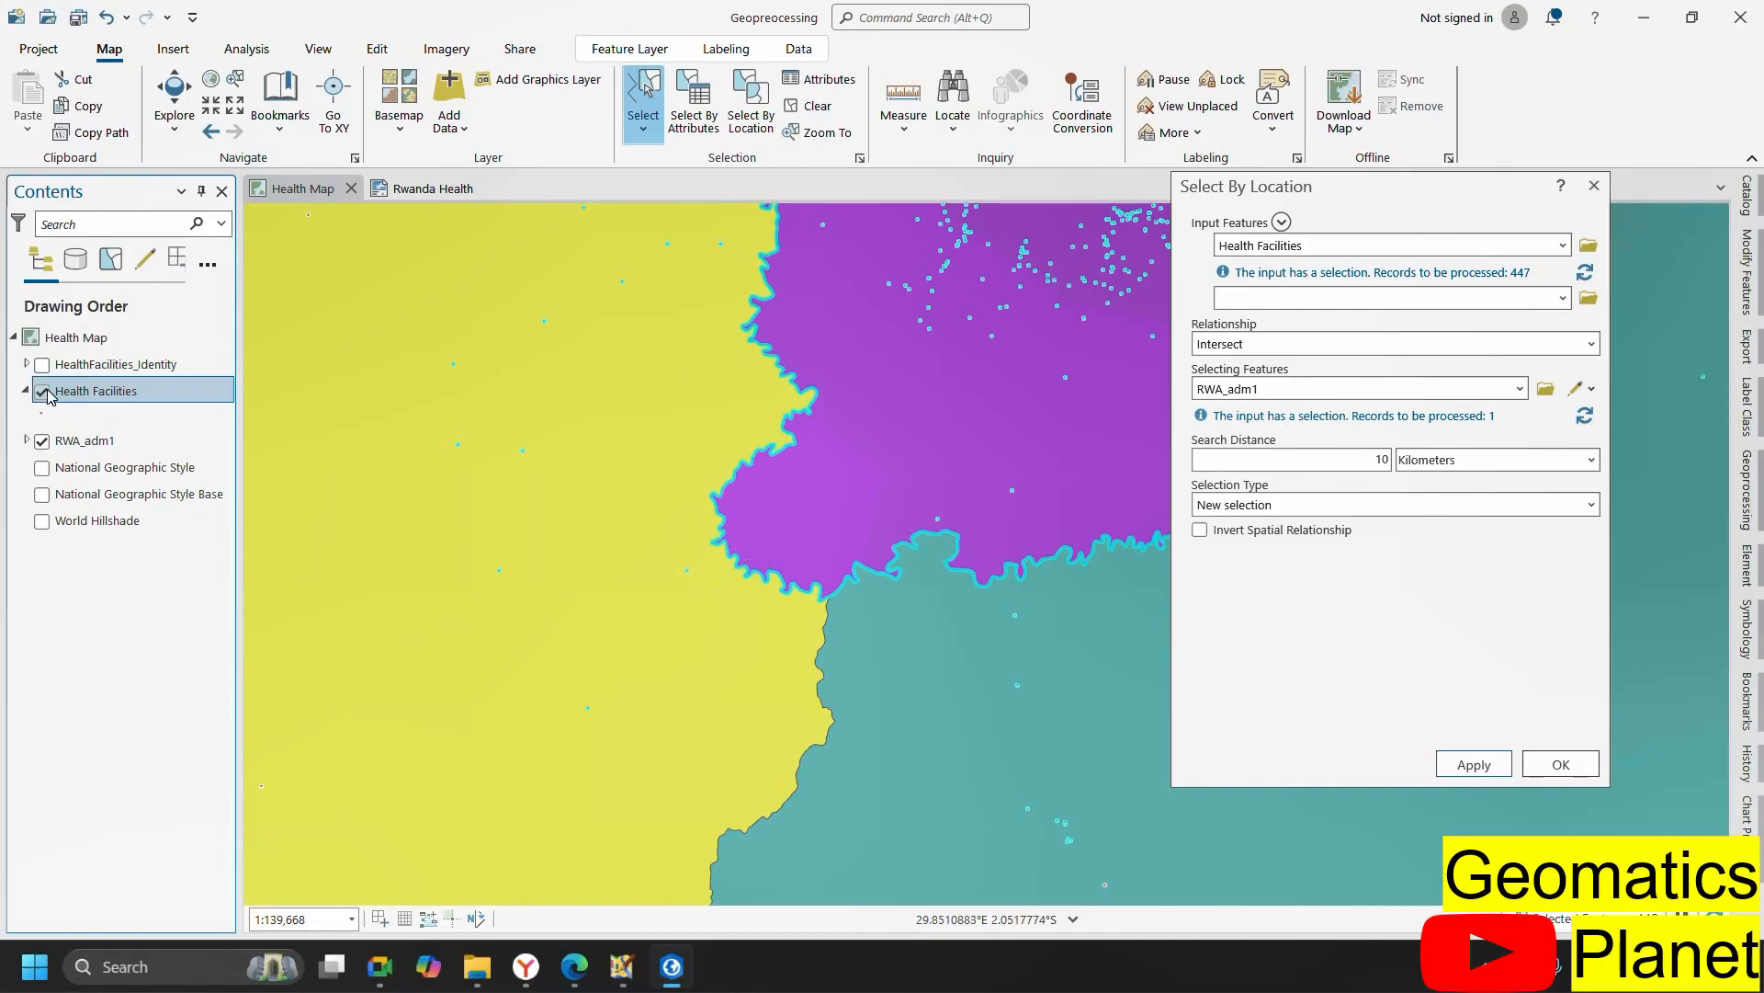
click(411, 134)
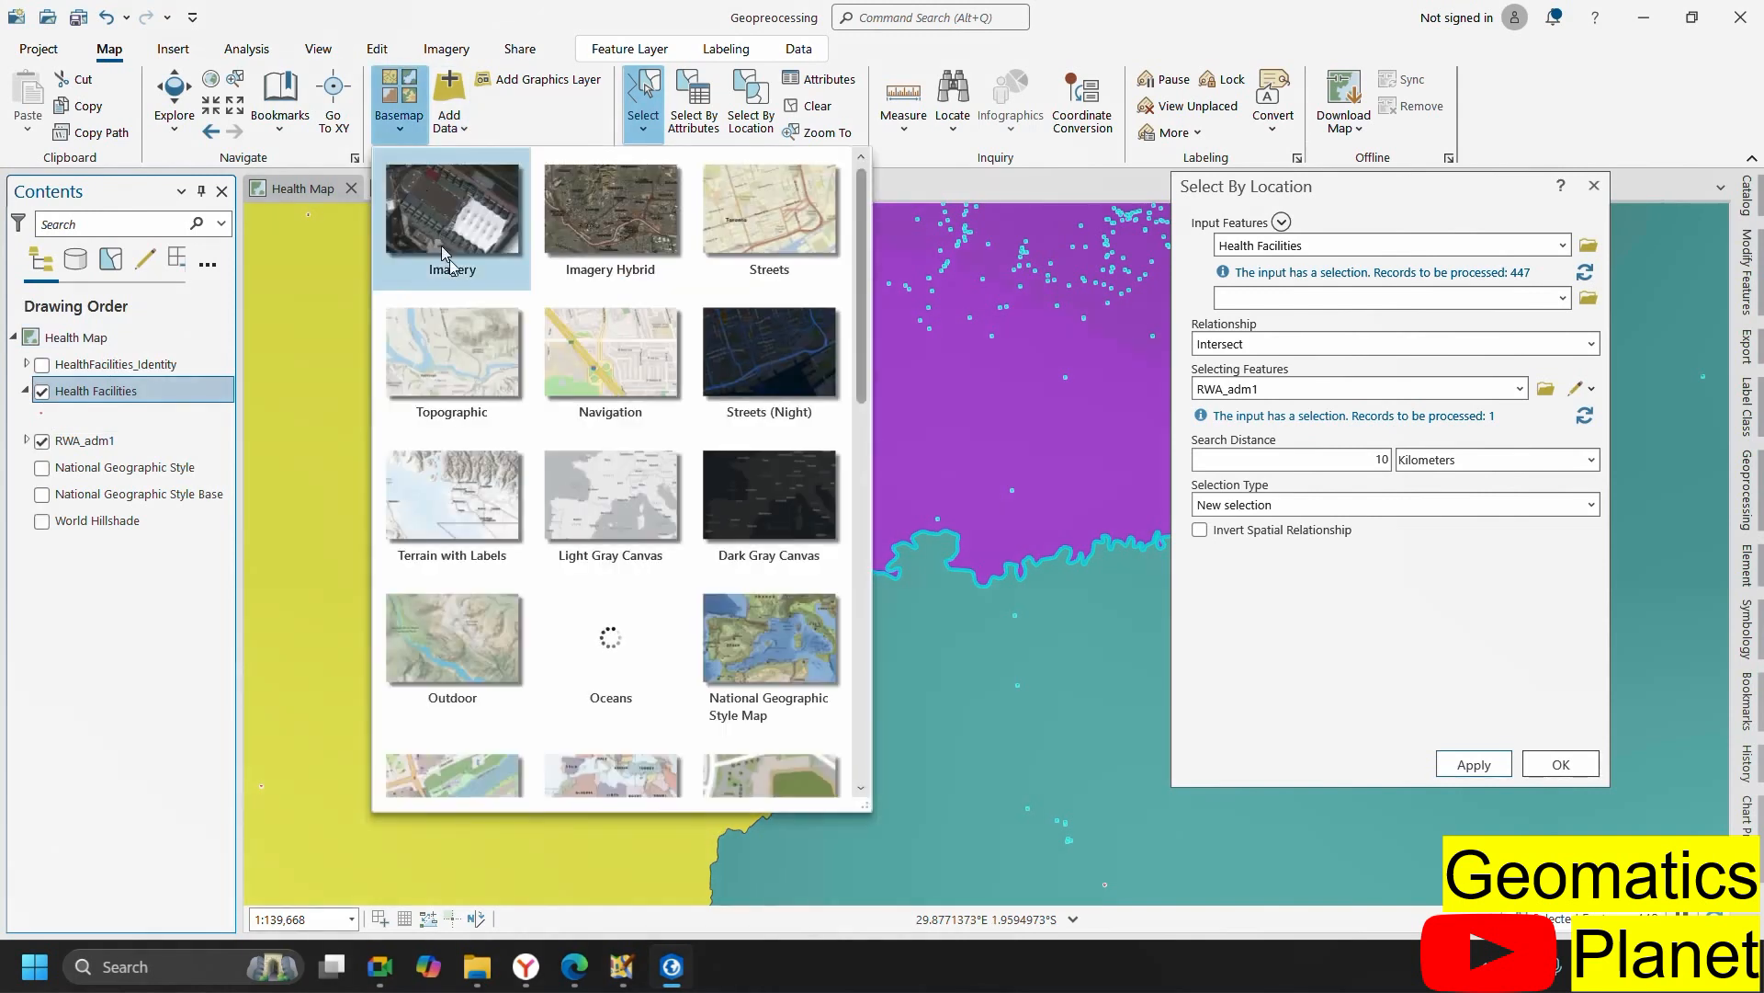
click(470, 268)
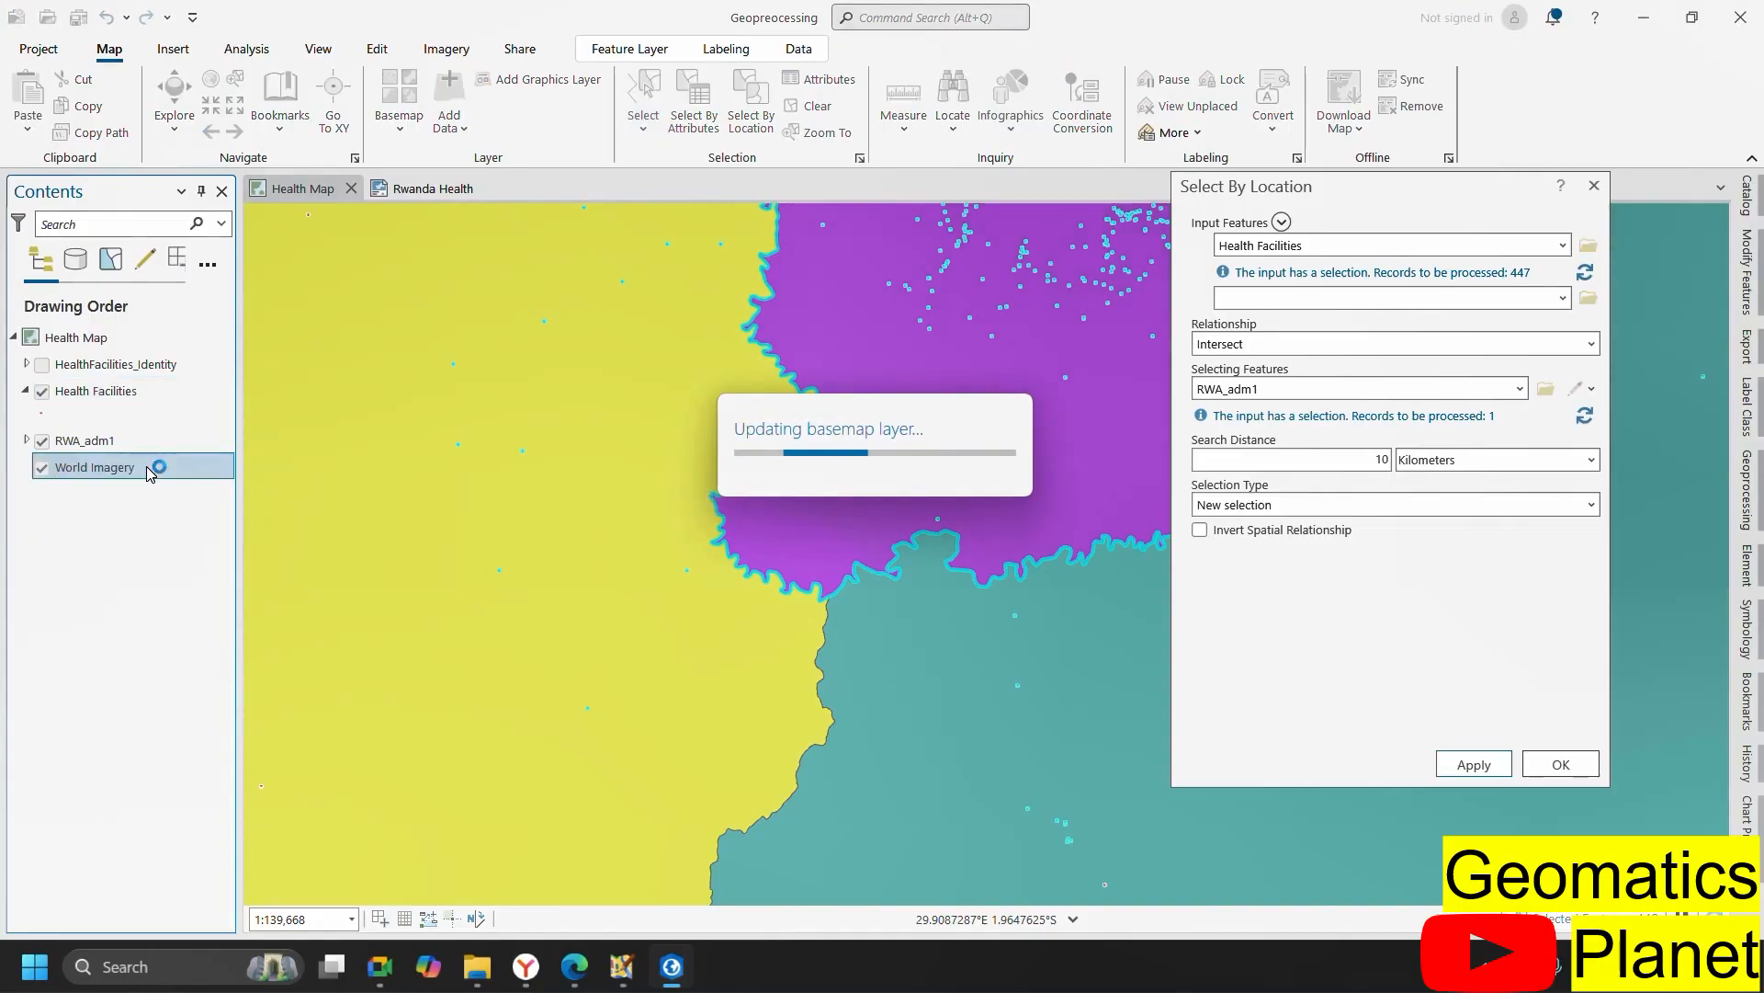
click(43, 443)
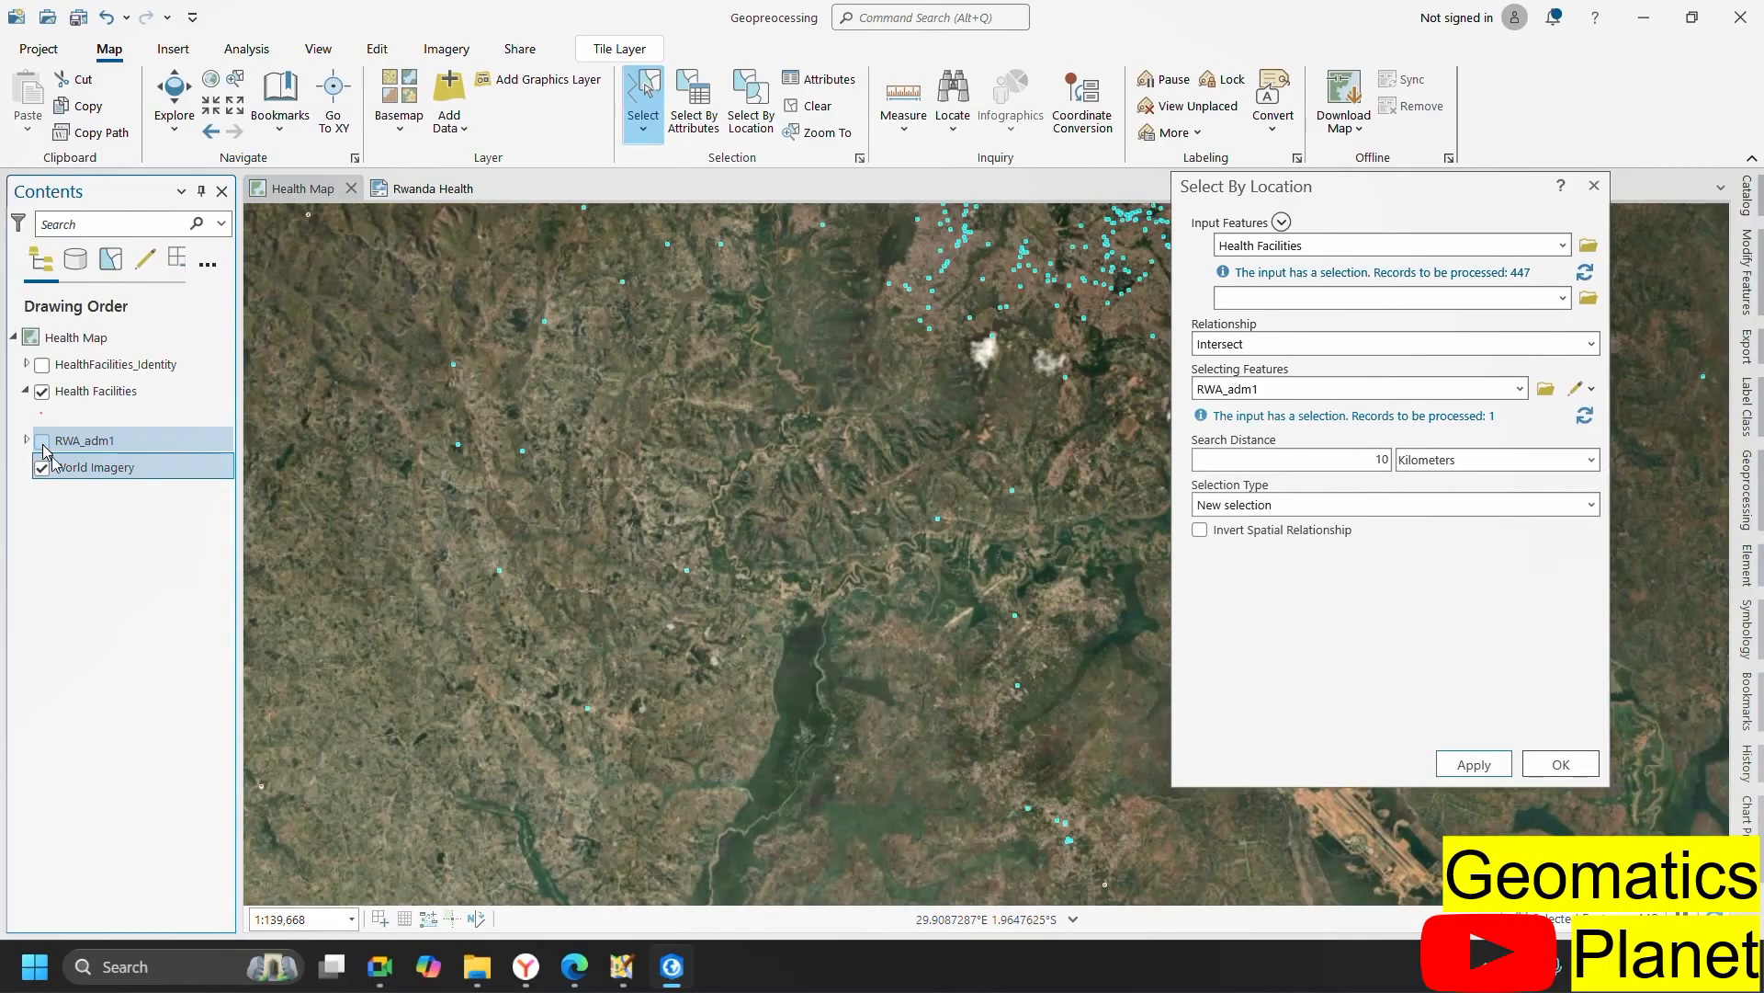
- Examine the satellite imagery along the winding river near the selected health facilities
scroll(680, 585, up, 4)
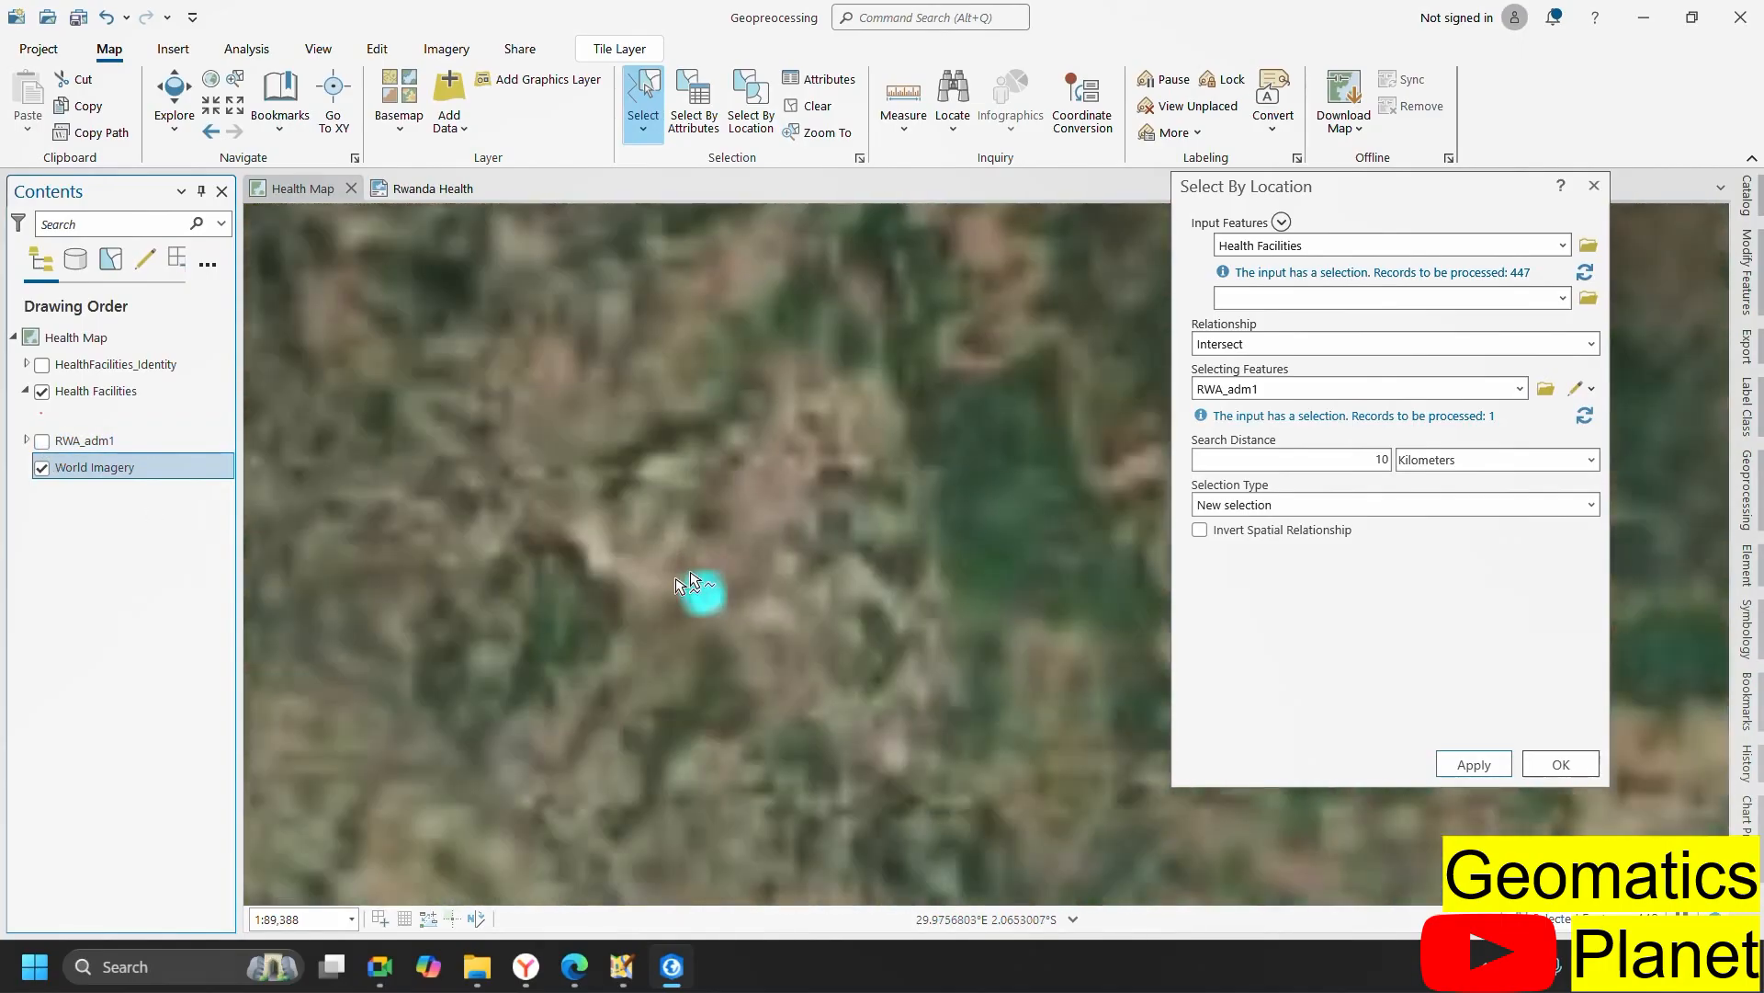
scroll(684, 585, up, 3)
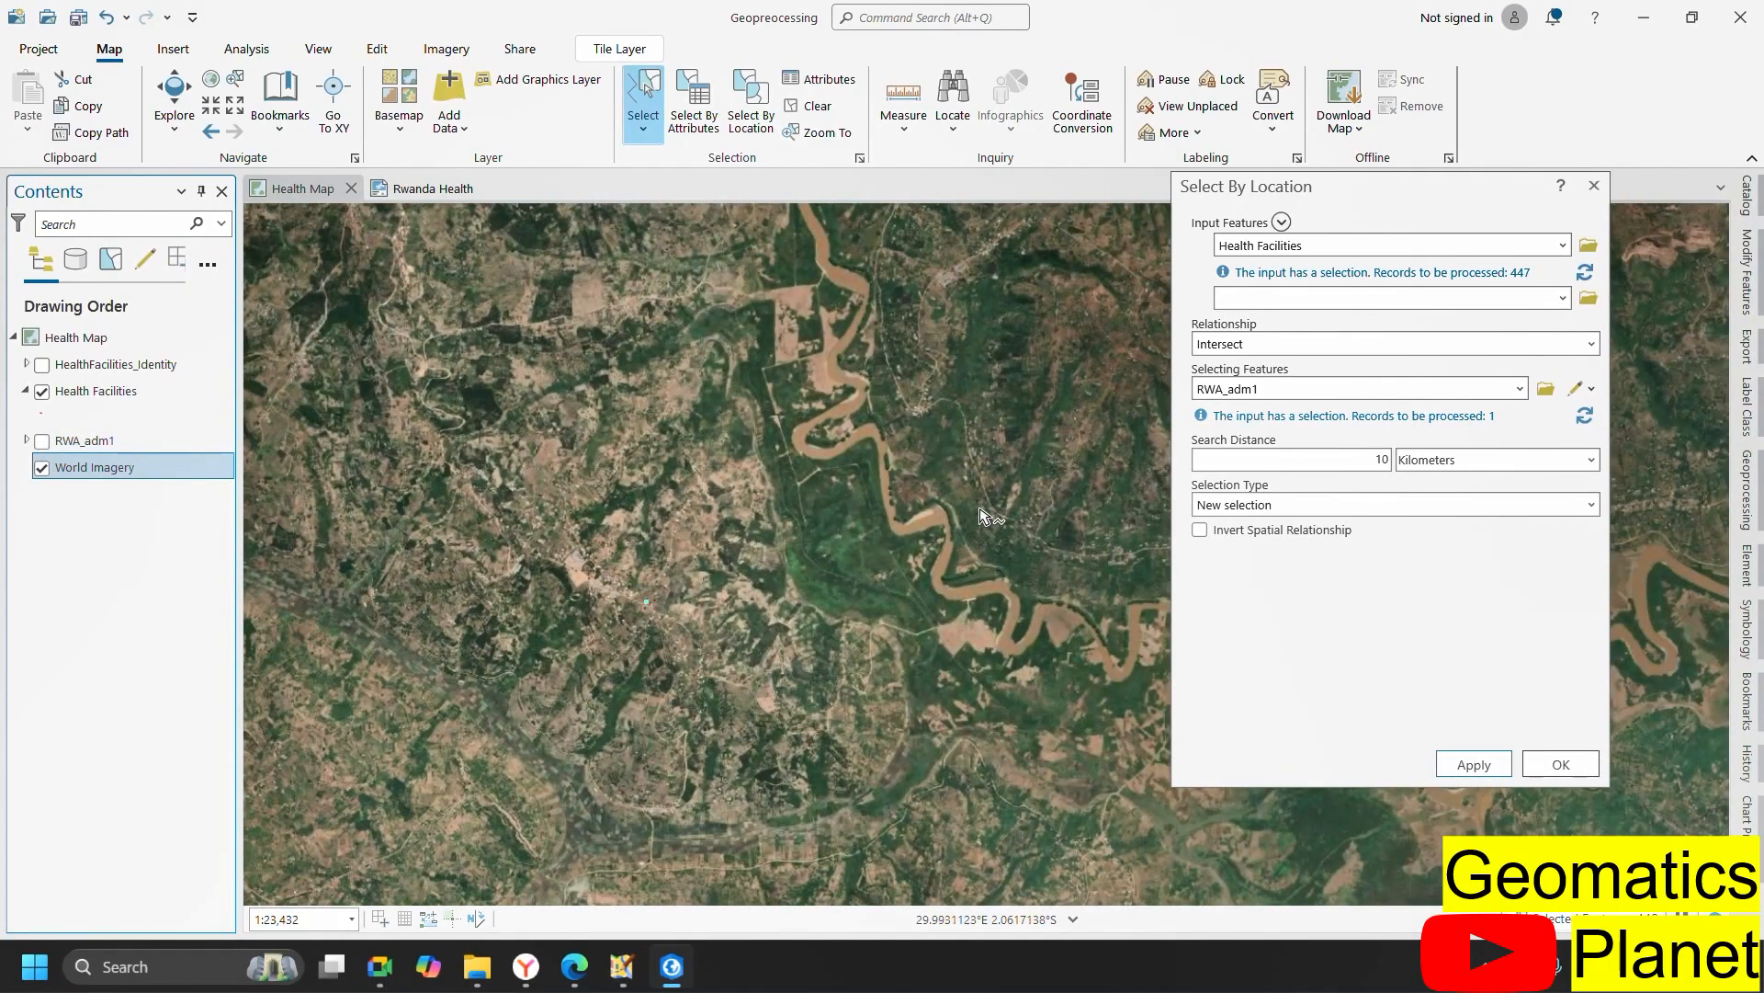
scroll(698, 602, down, 3)
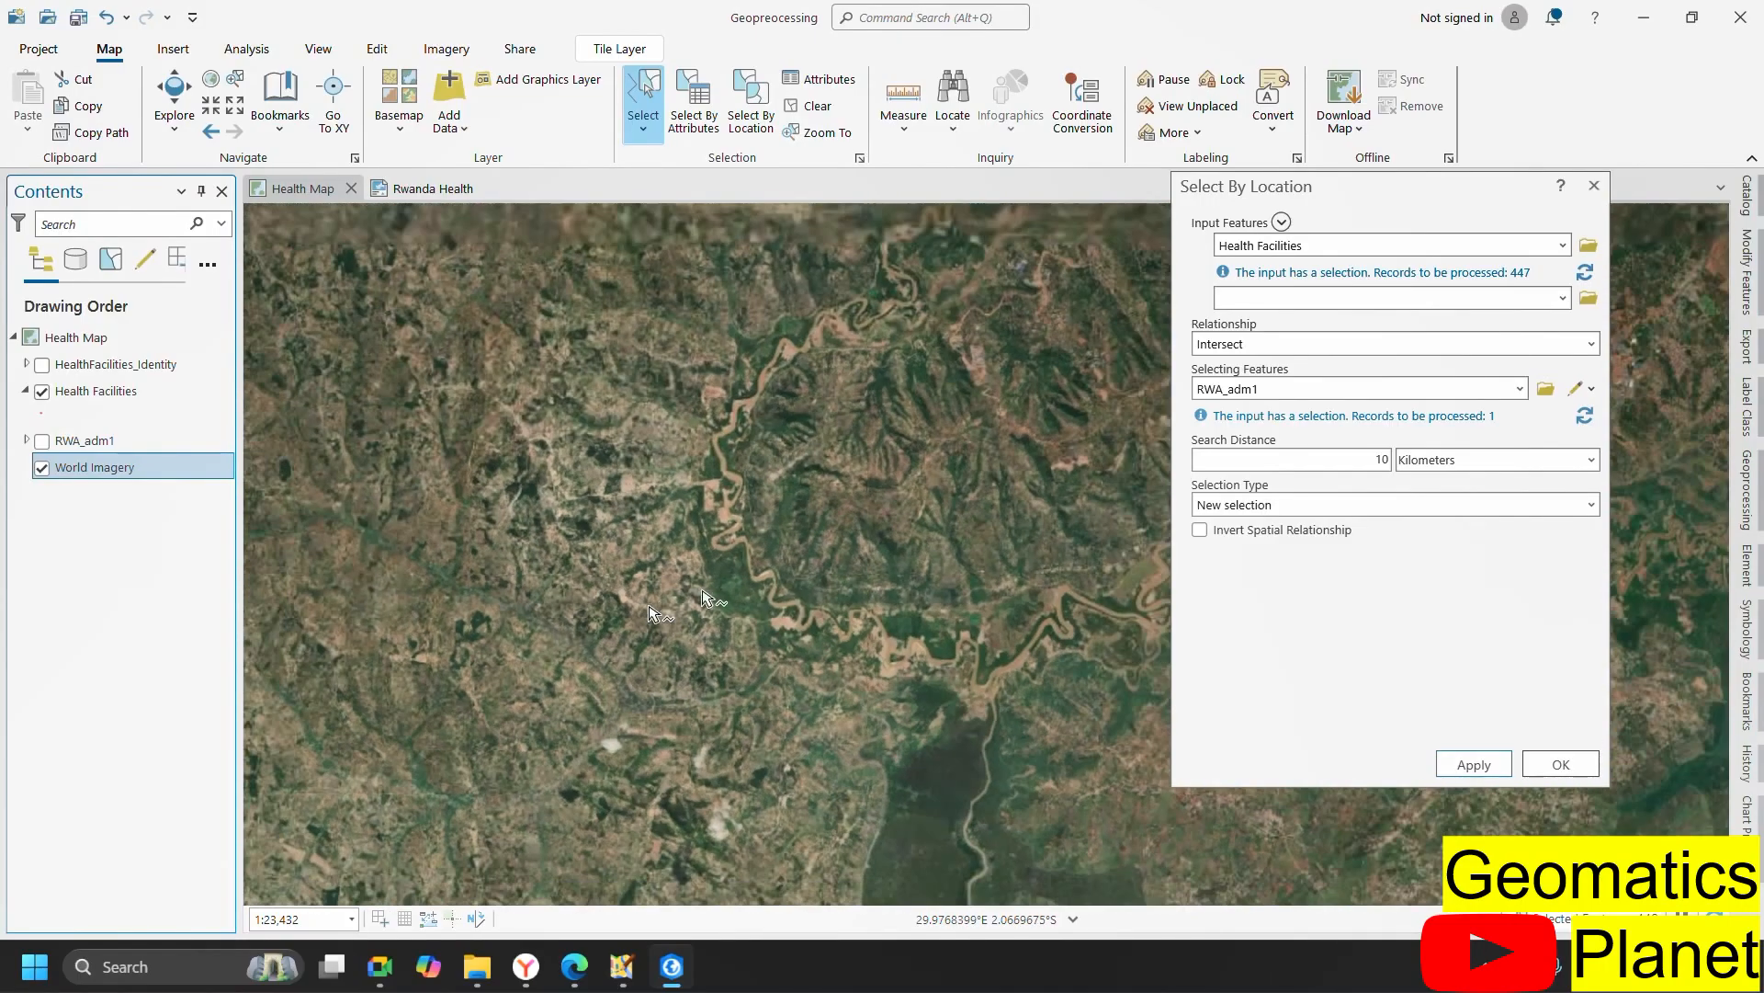
scroll(736, 579, up, 2)
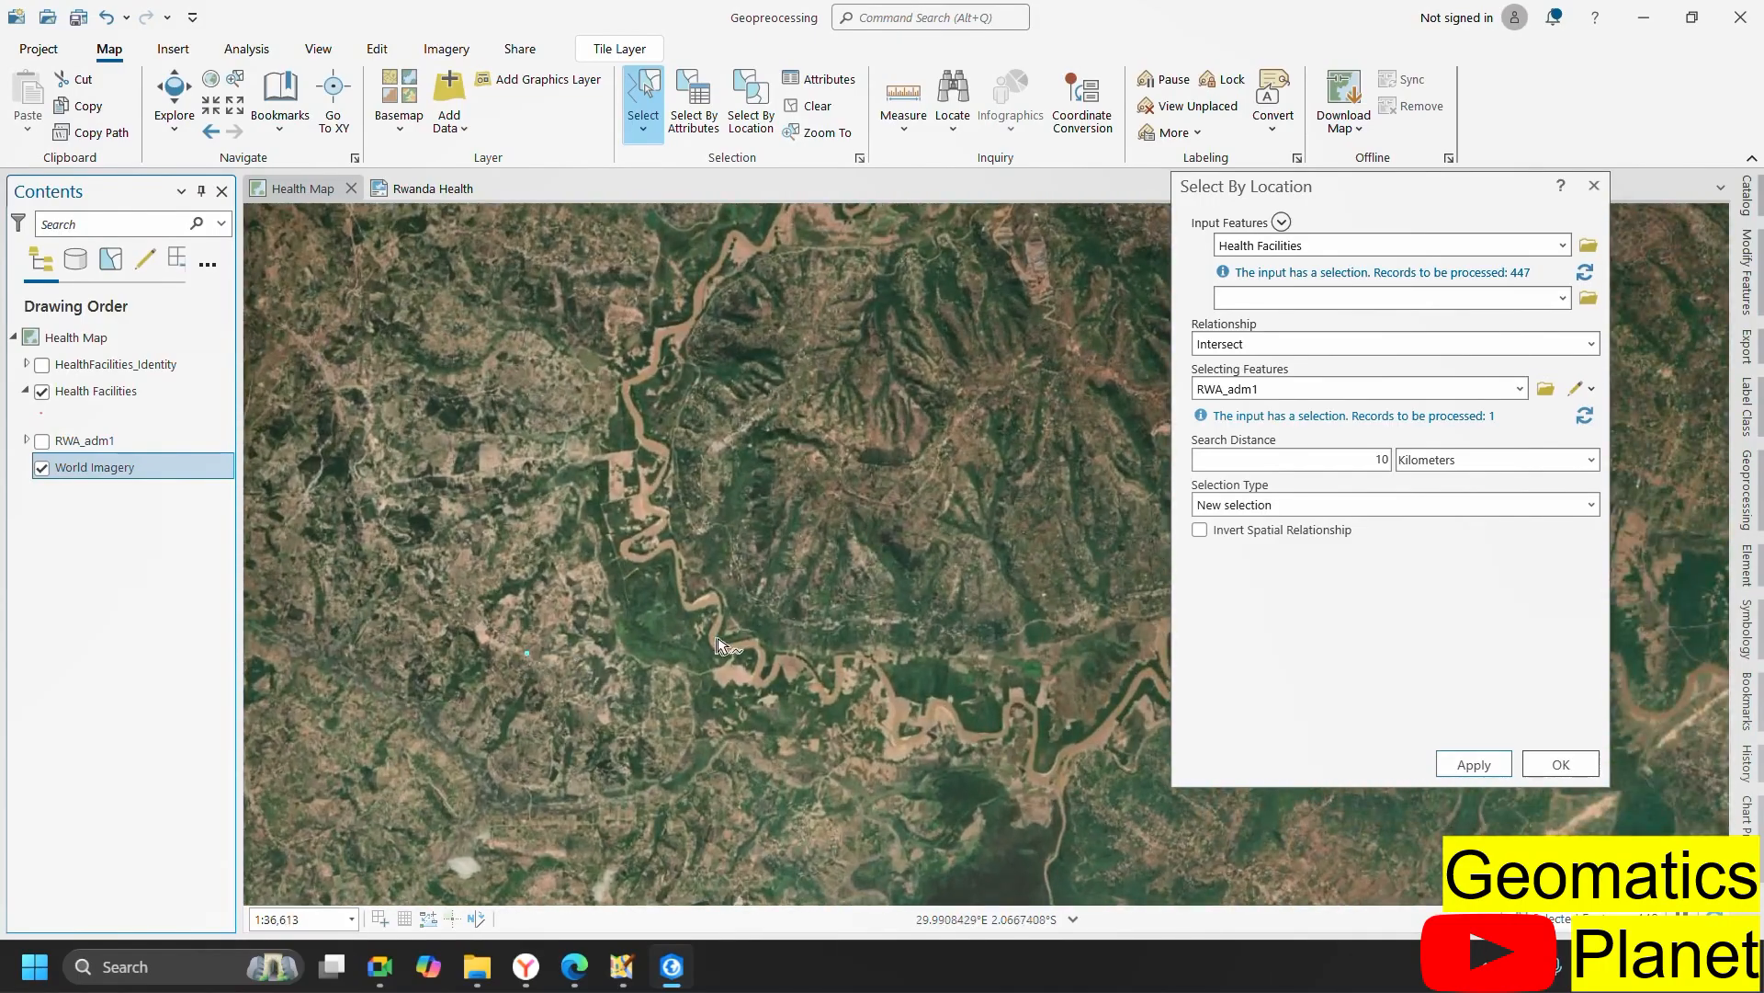
scroll(717, 643, up, 2)
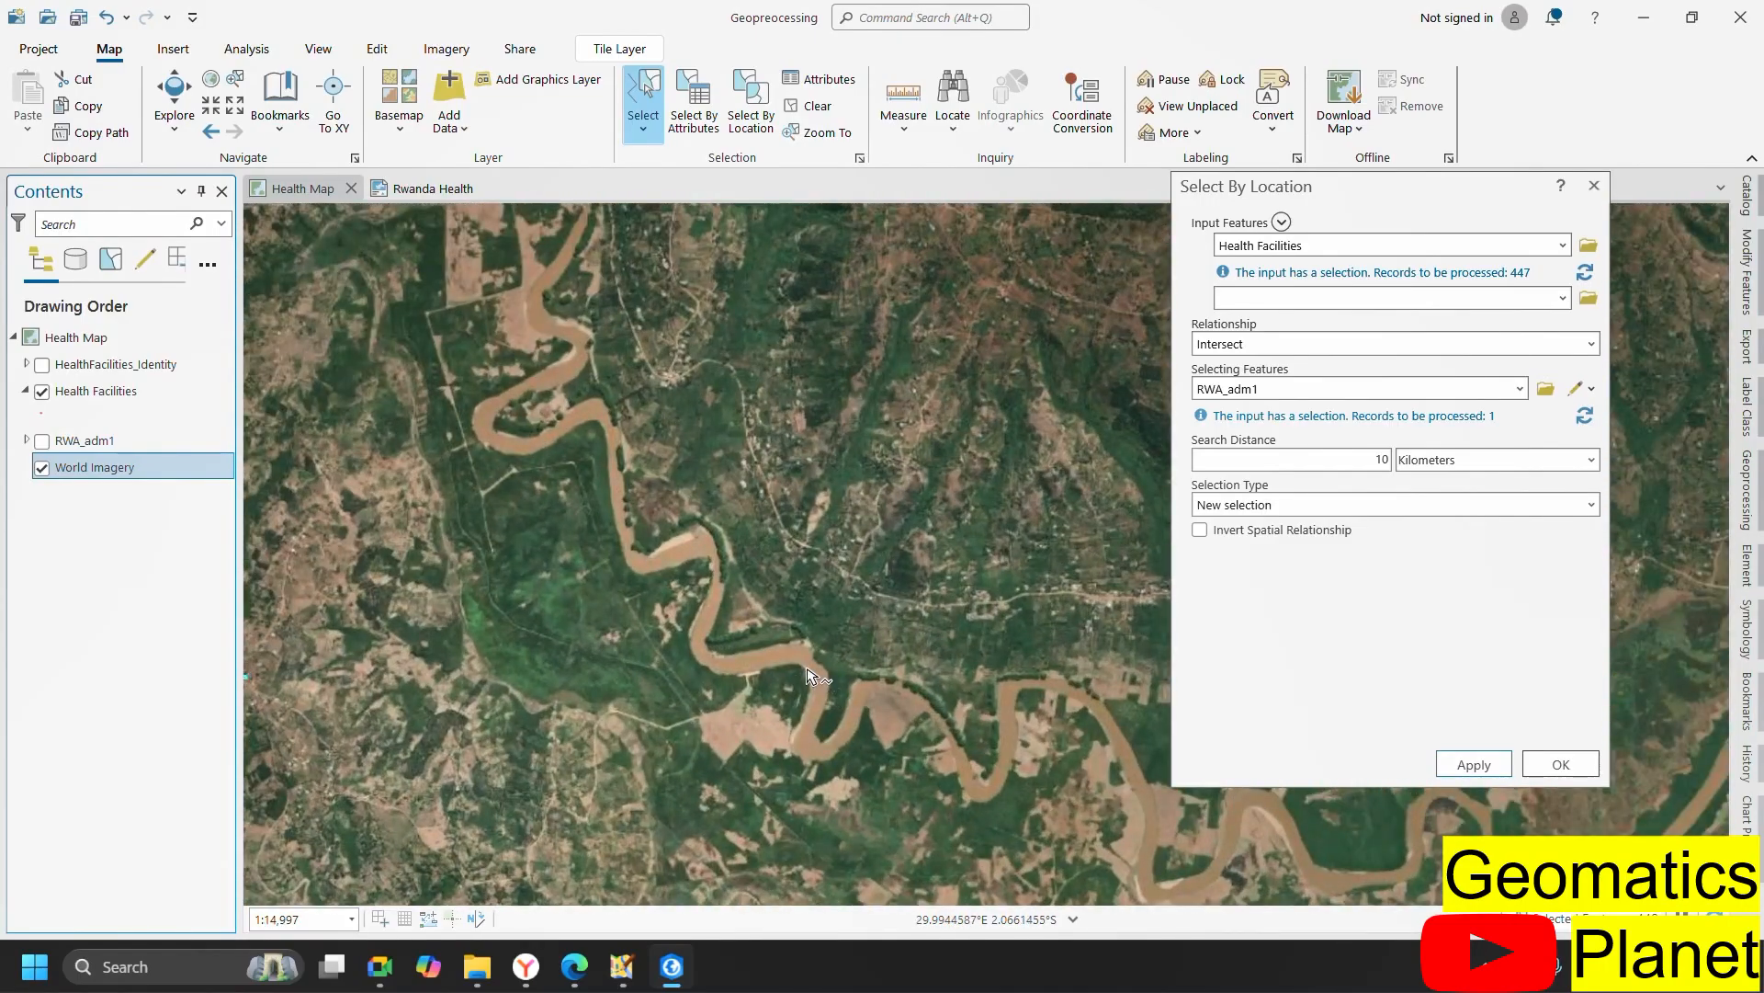
scroll(832, 680, down, 2)
scroll(772, 581, up, 2)
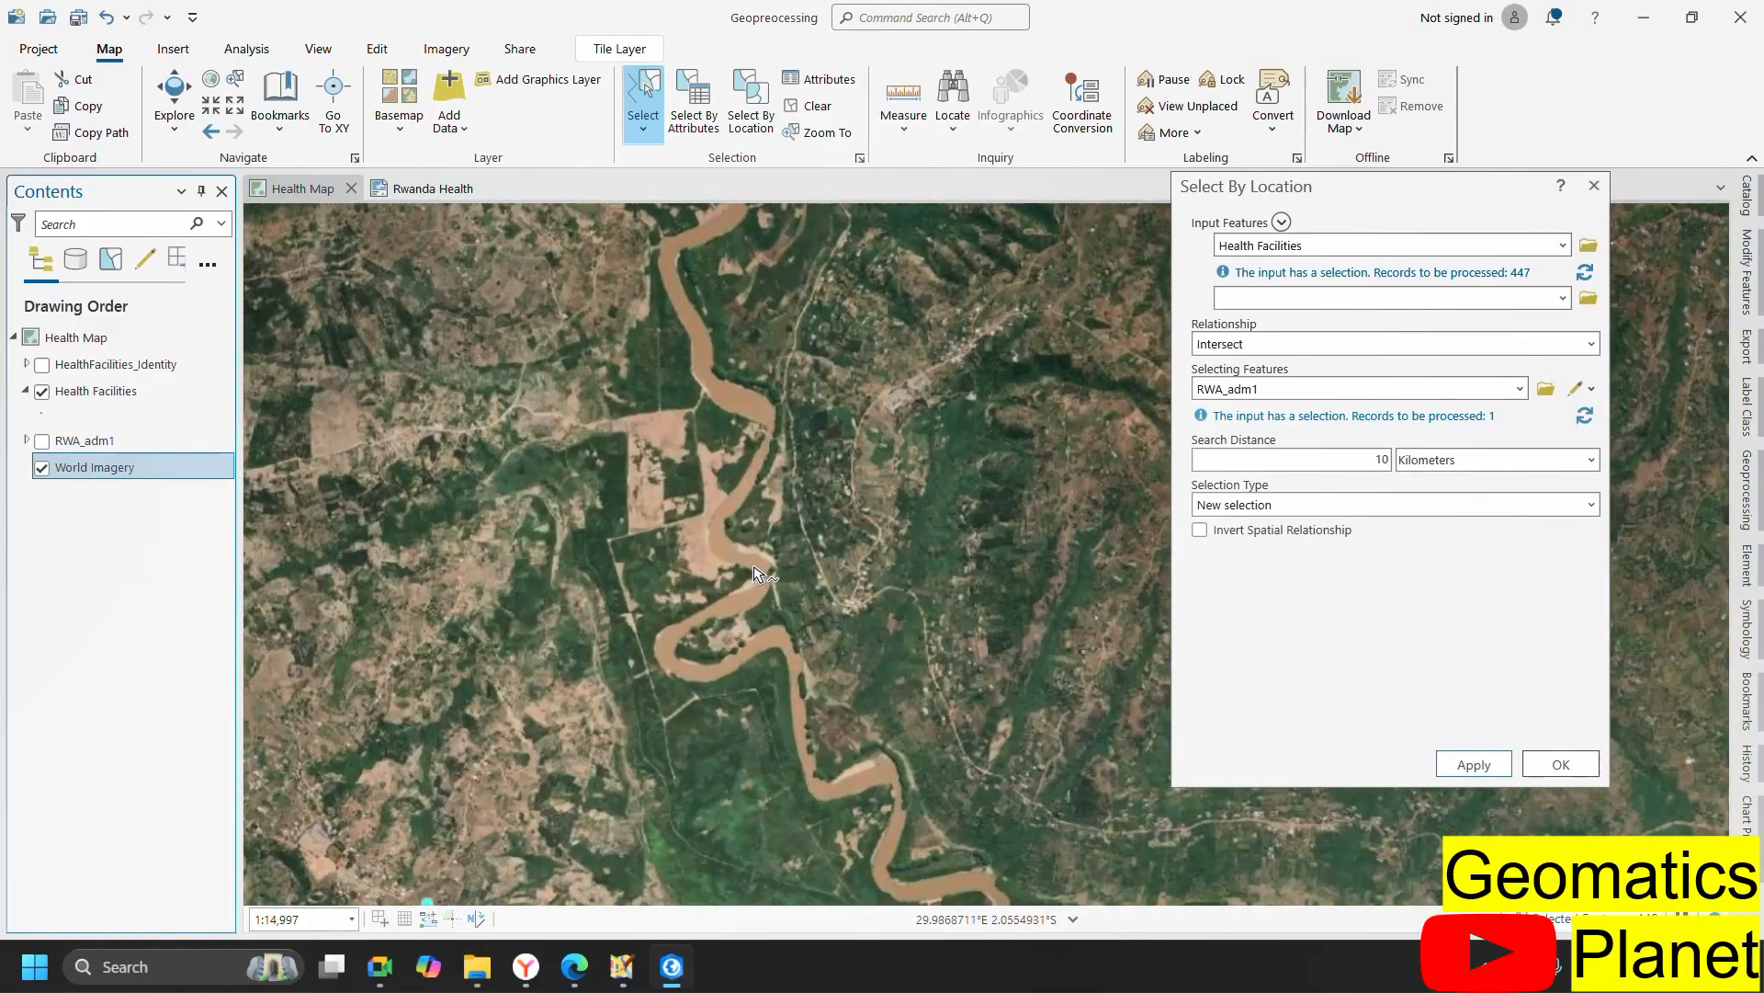
scroll(827, 623, down, 2)
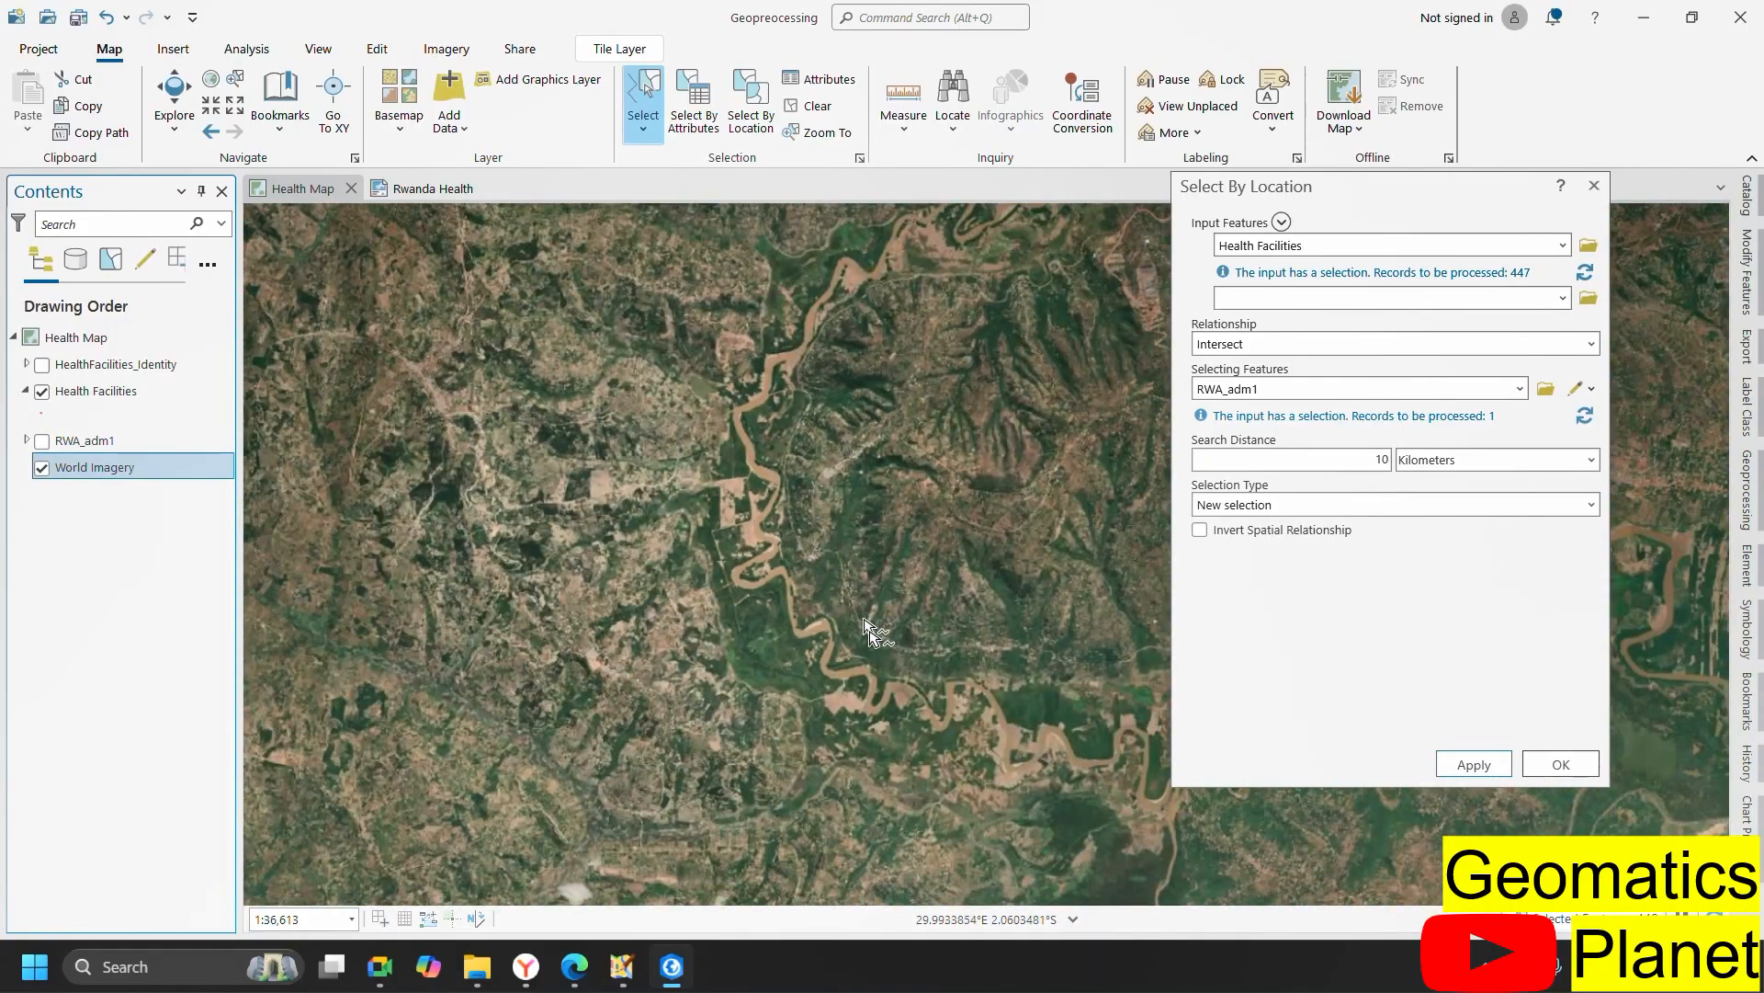
- Compare the terrain and settlements on both sides of the winding river near the selected health facilities in the imagery
scroll(872, 641, down, 2)
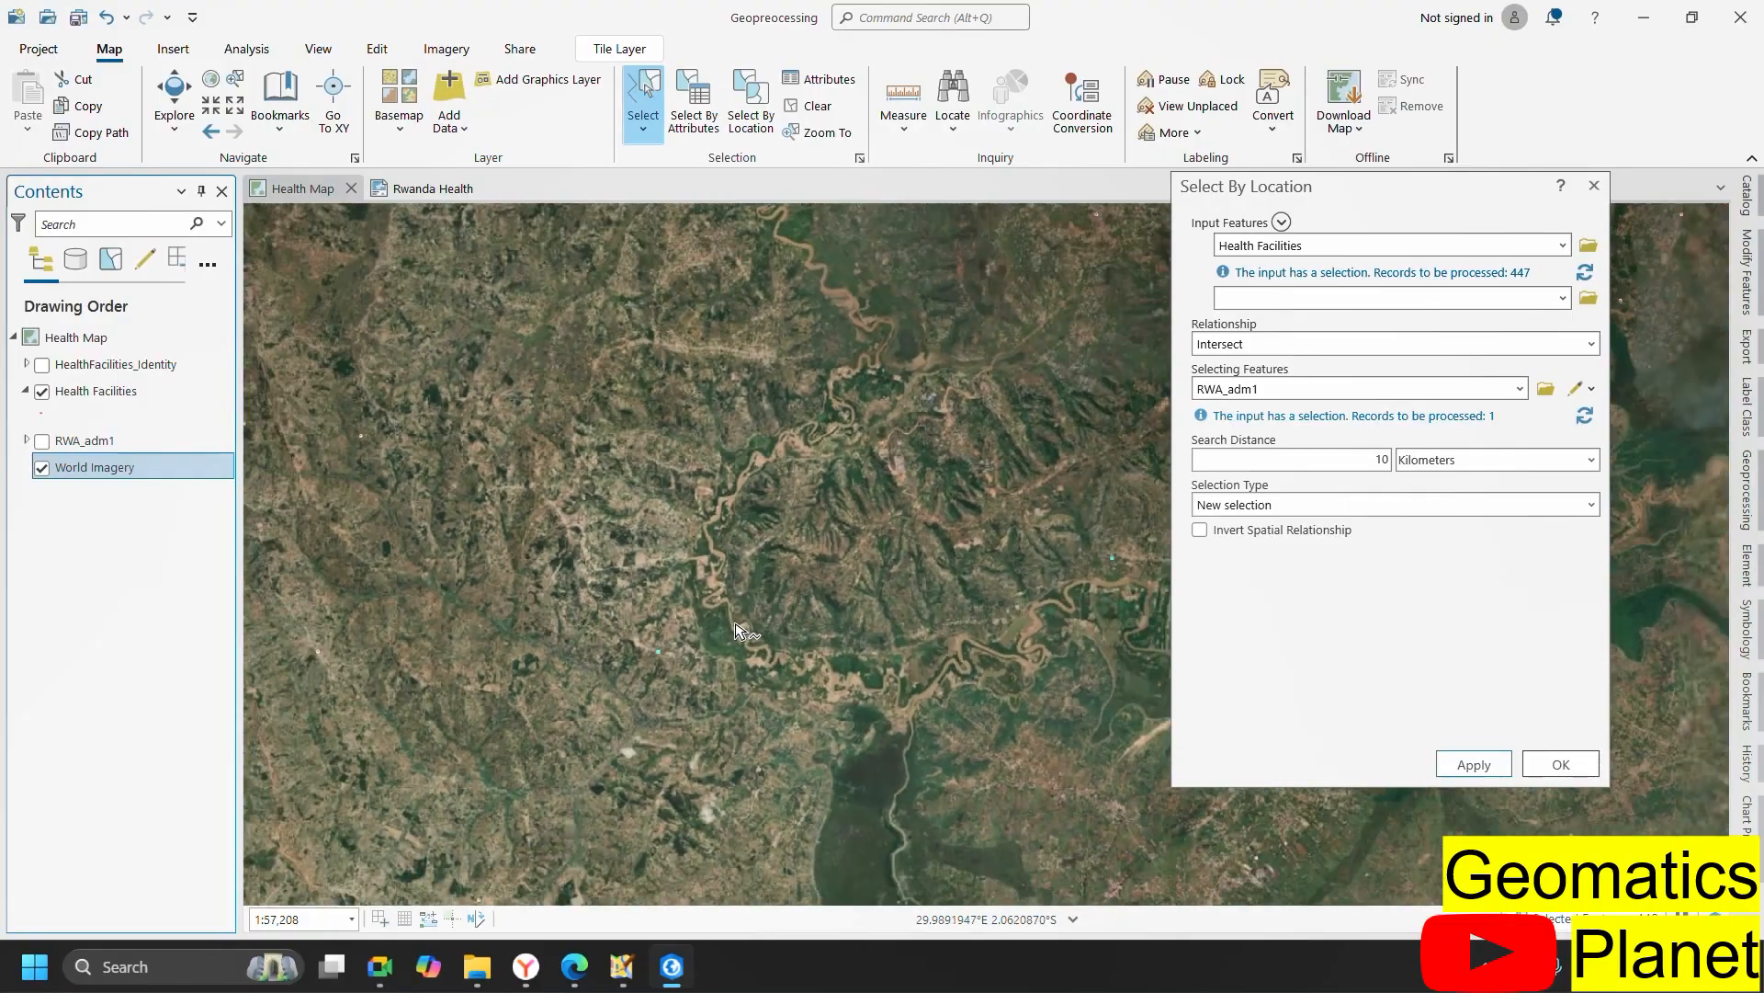
scroll(759, 629, up, 1)
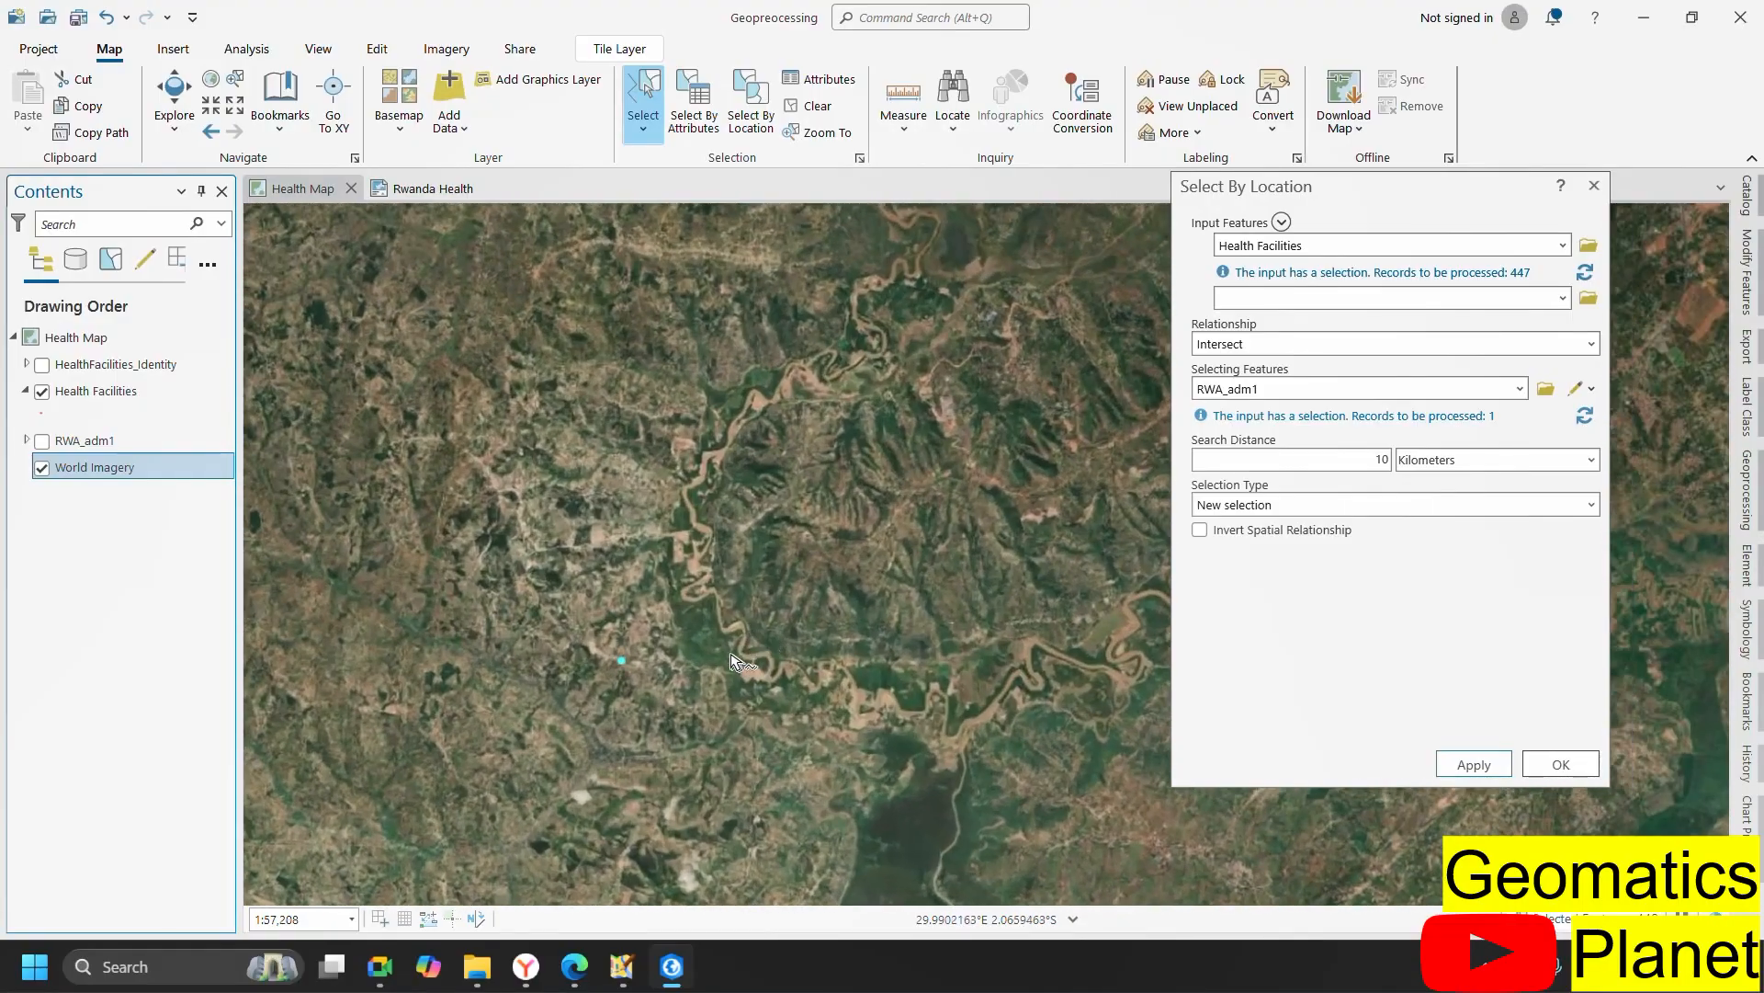
scroll(625, 652, down, 1)
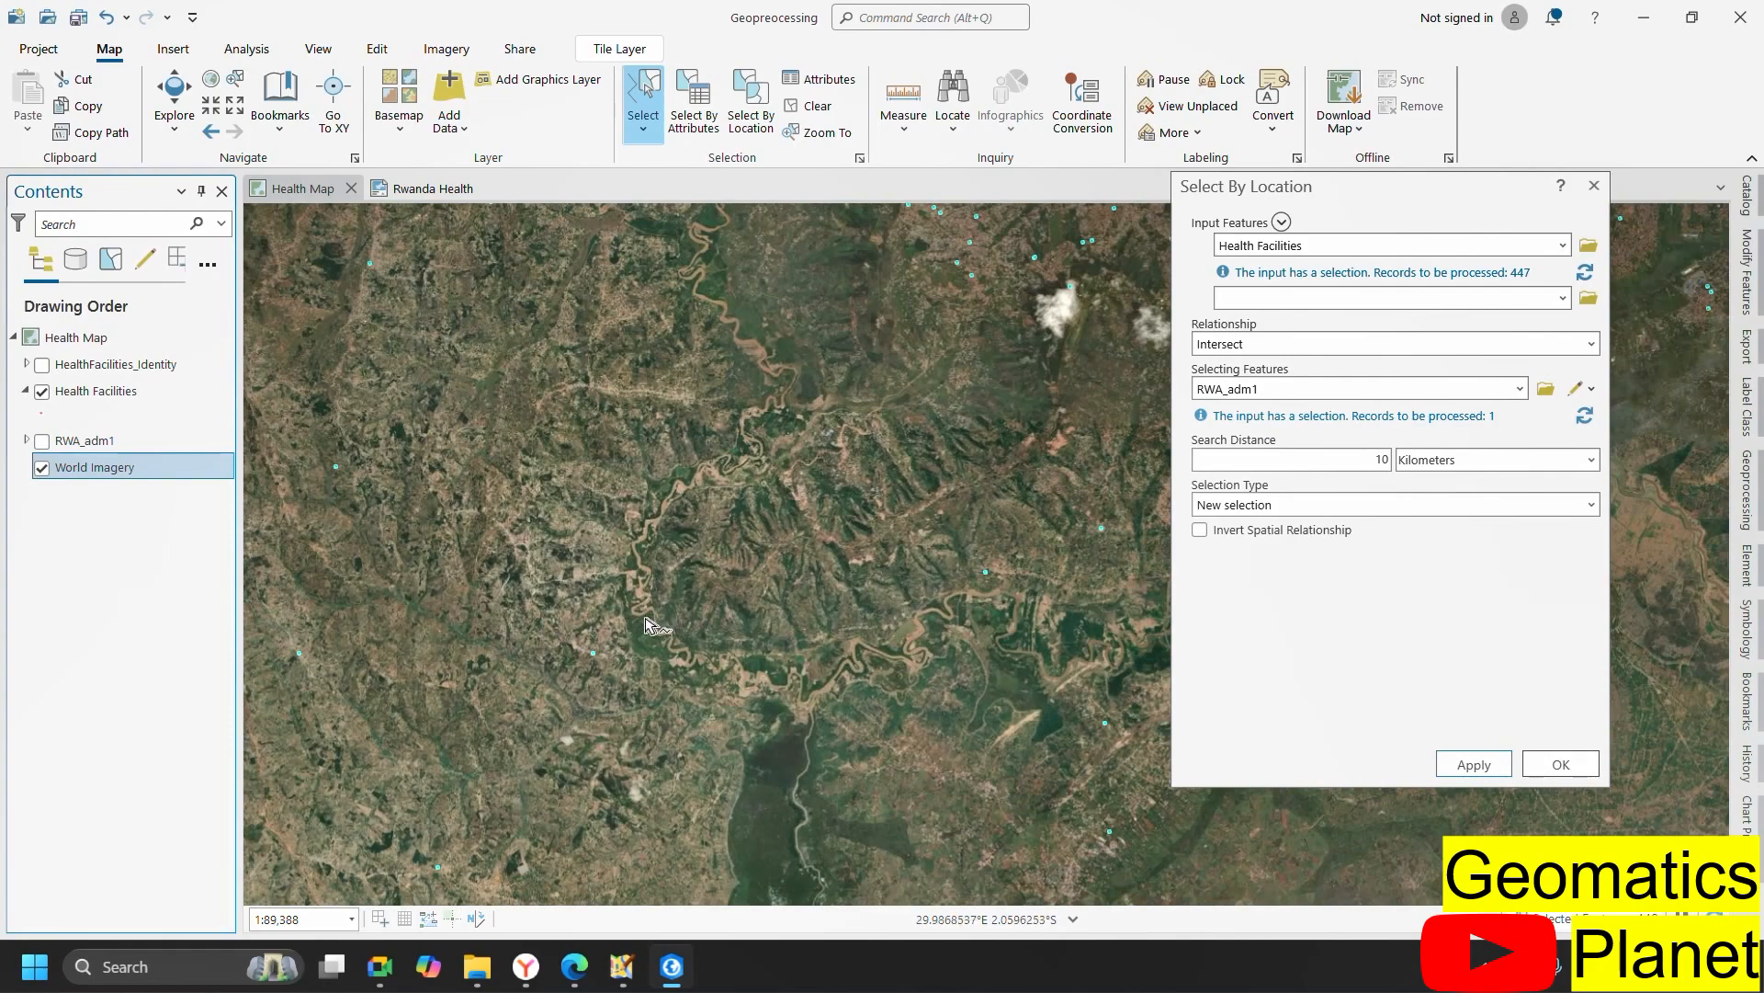
scroll(657, 634, up, 7)
scroll(847, 544, down, 2)
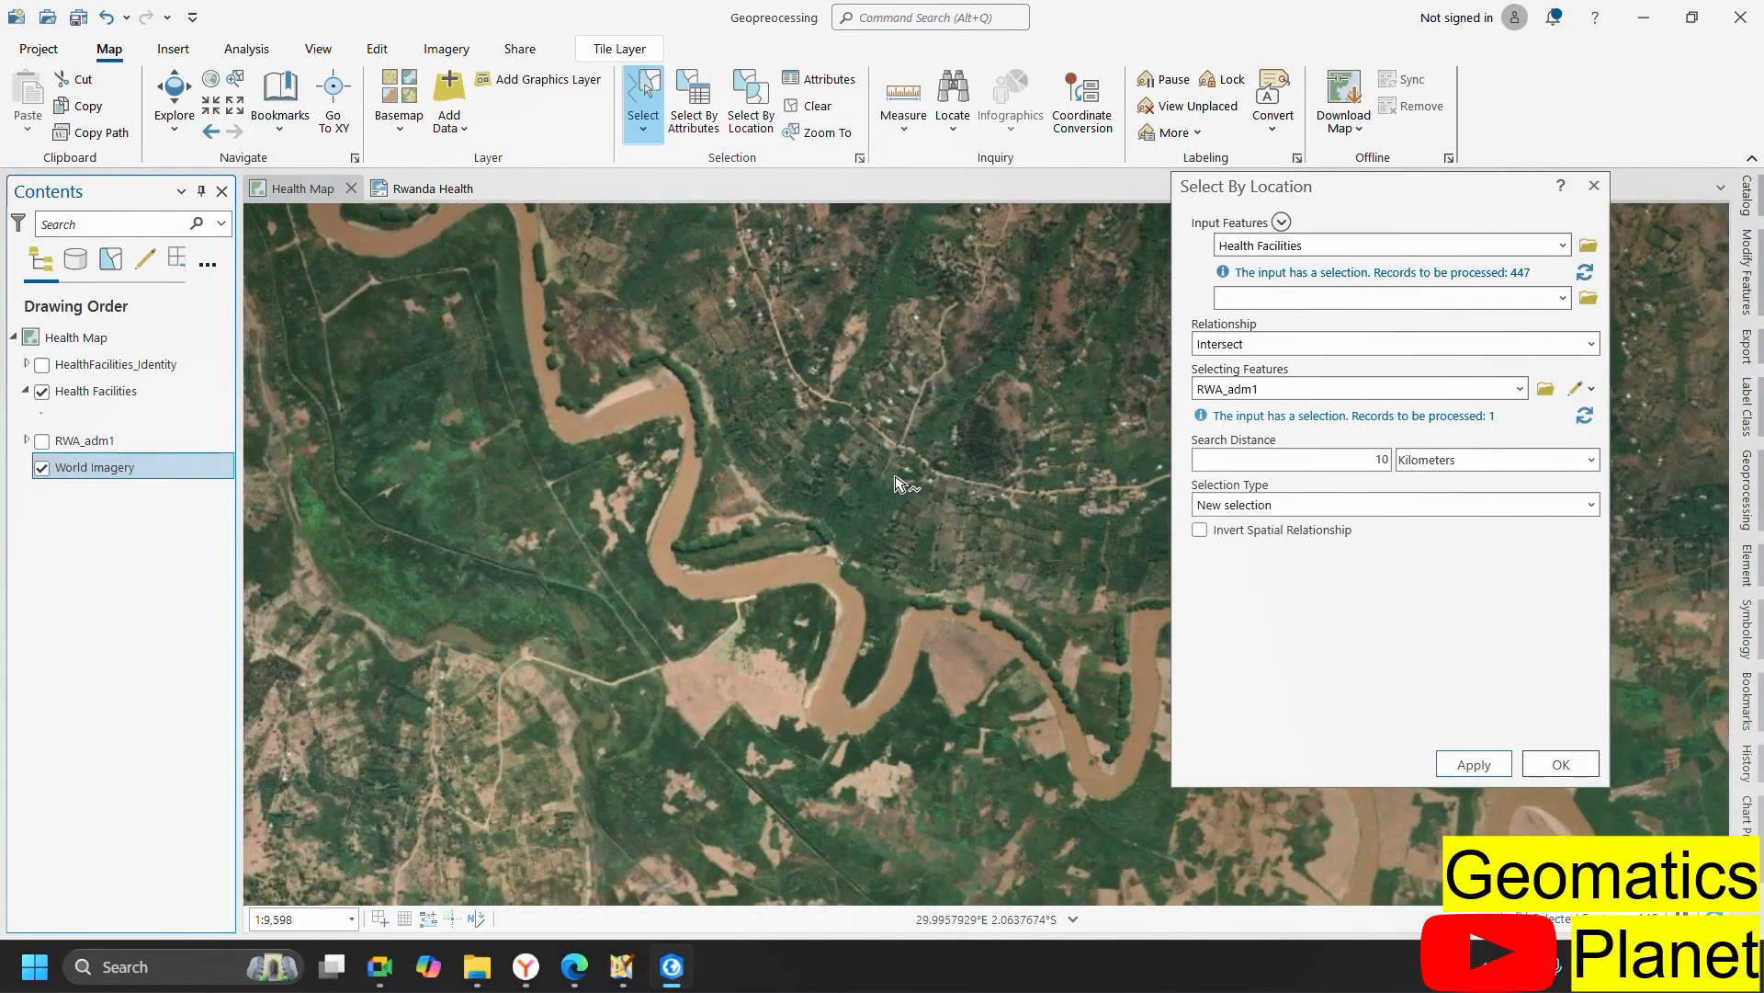
scroll(566, 681, down, 4)
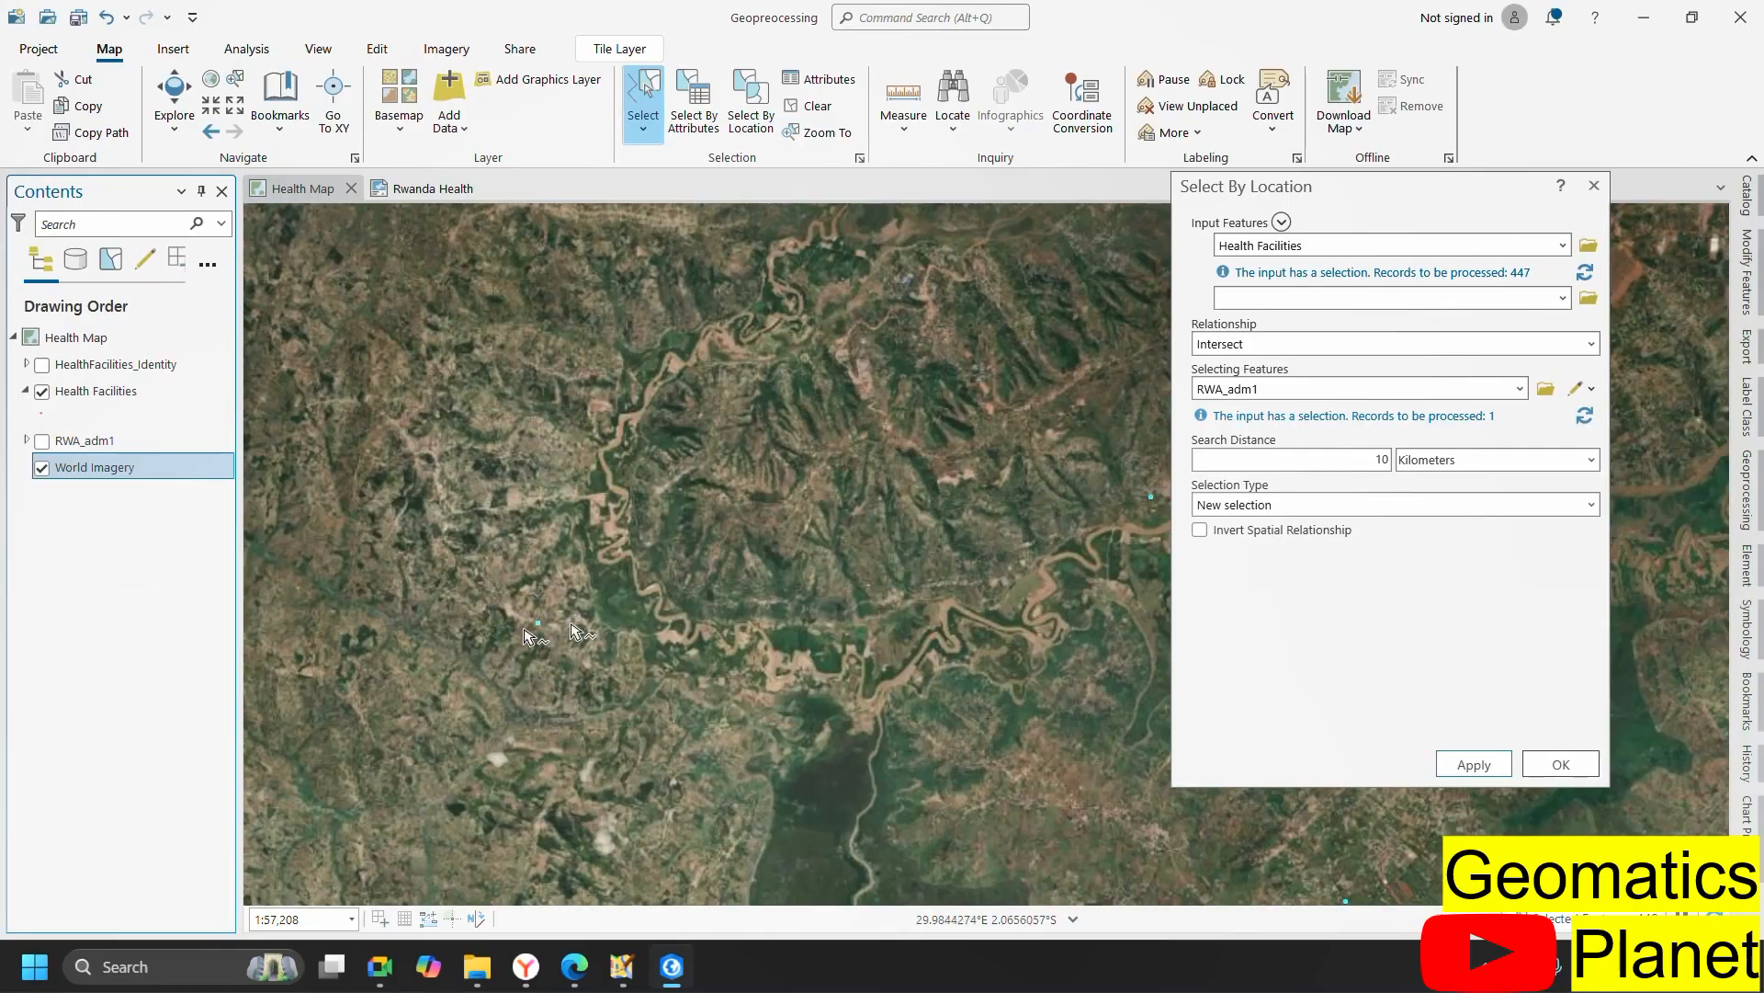
scroll(512, 625, up, 3)
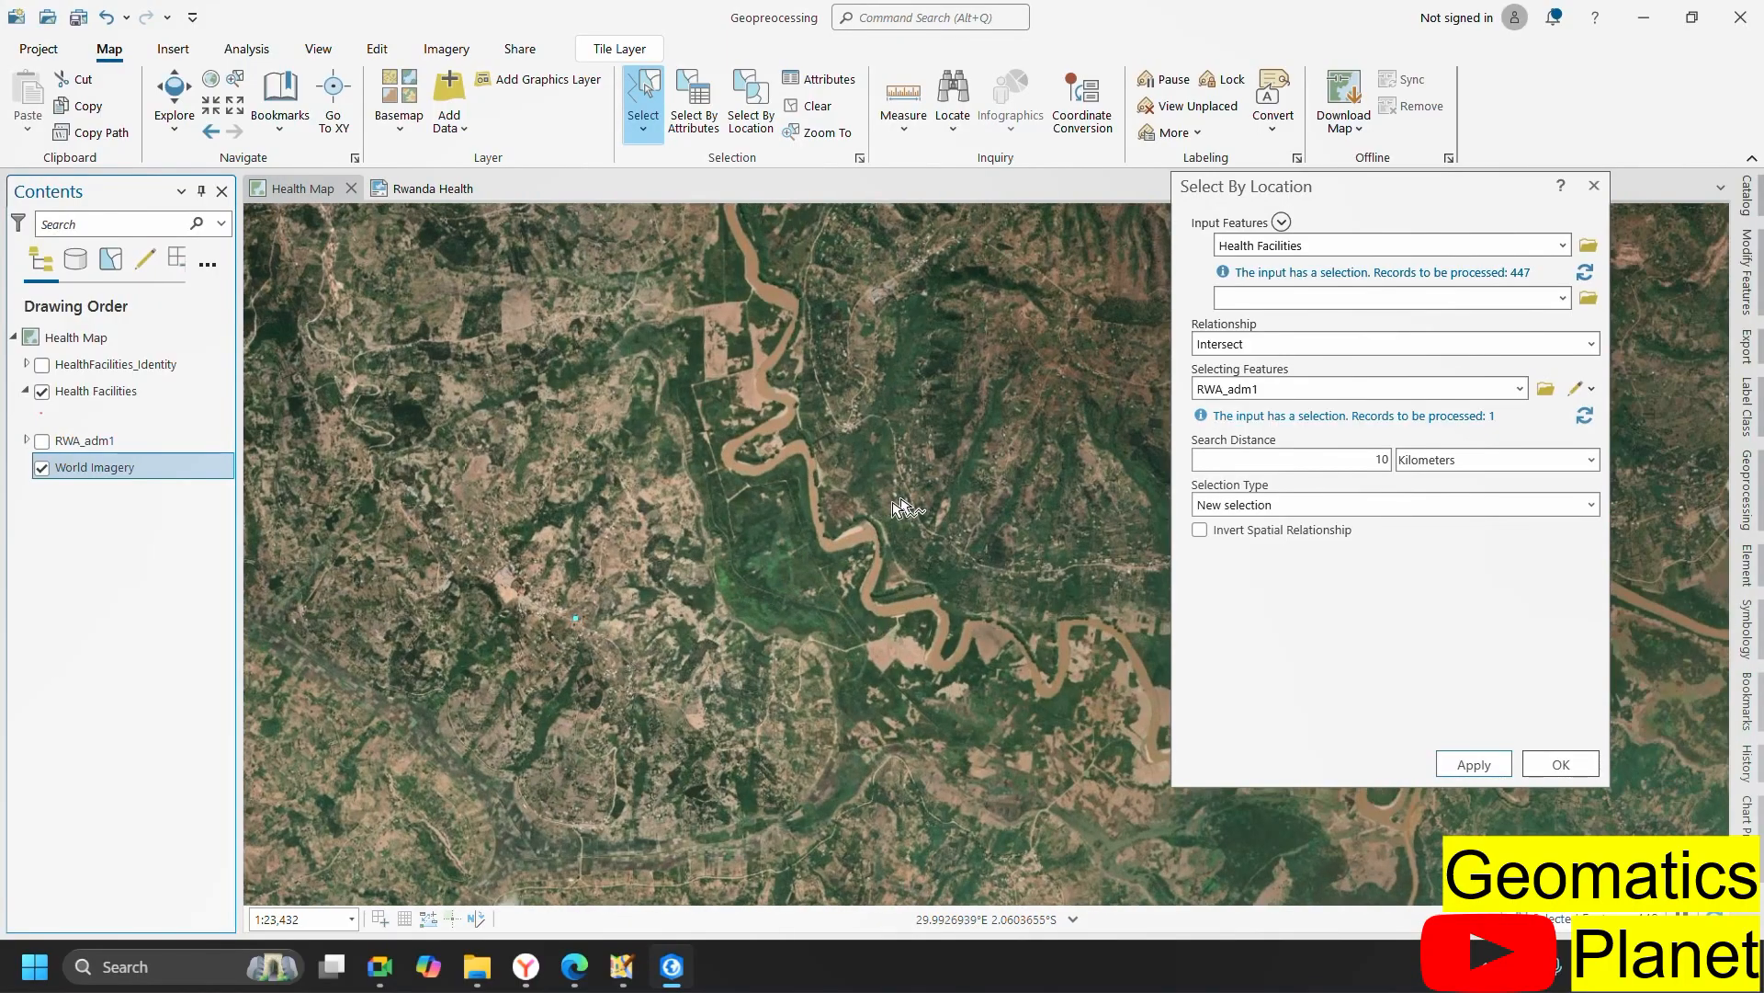
scroll(902, 507, down, 4)
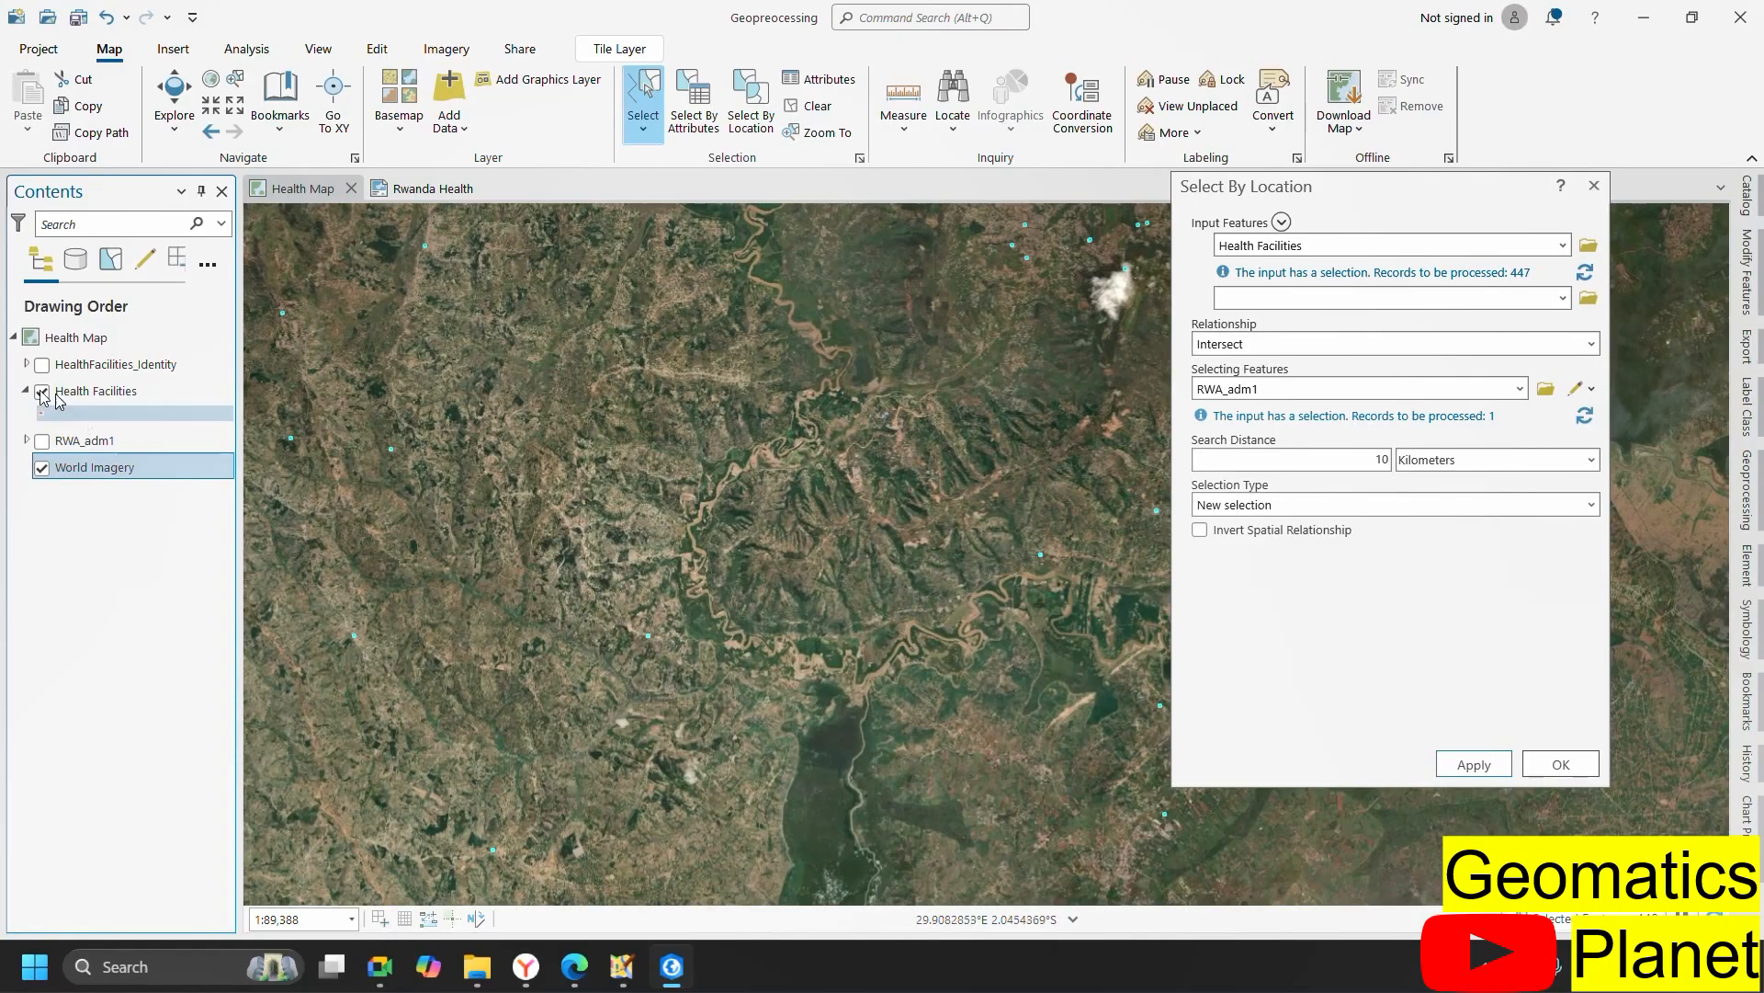
- Show the RWA_adm1 province layer again and view the selected facilities around the purple province
click(41, 442)
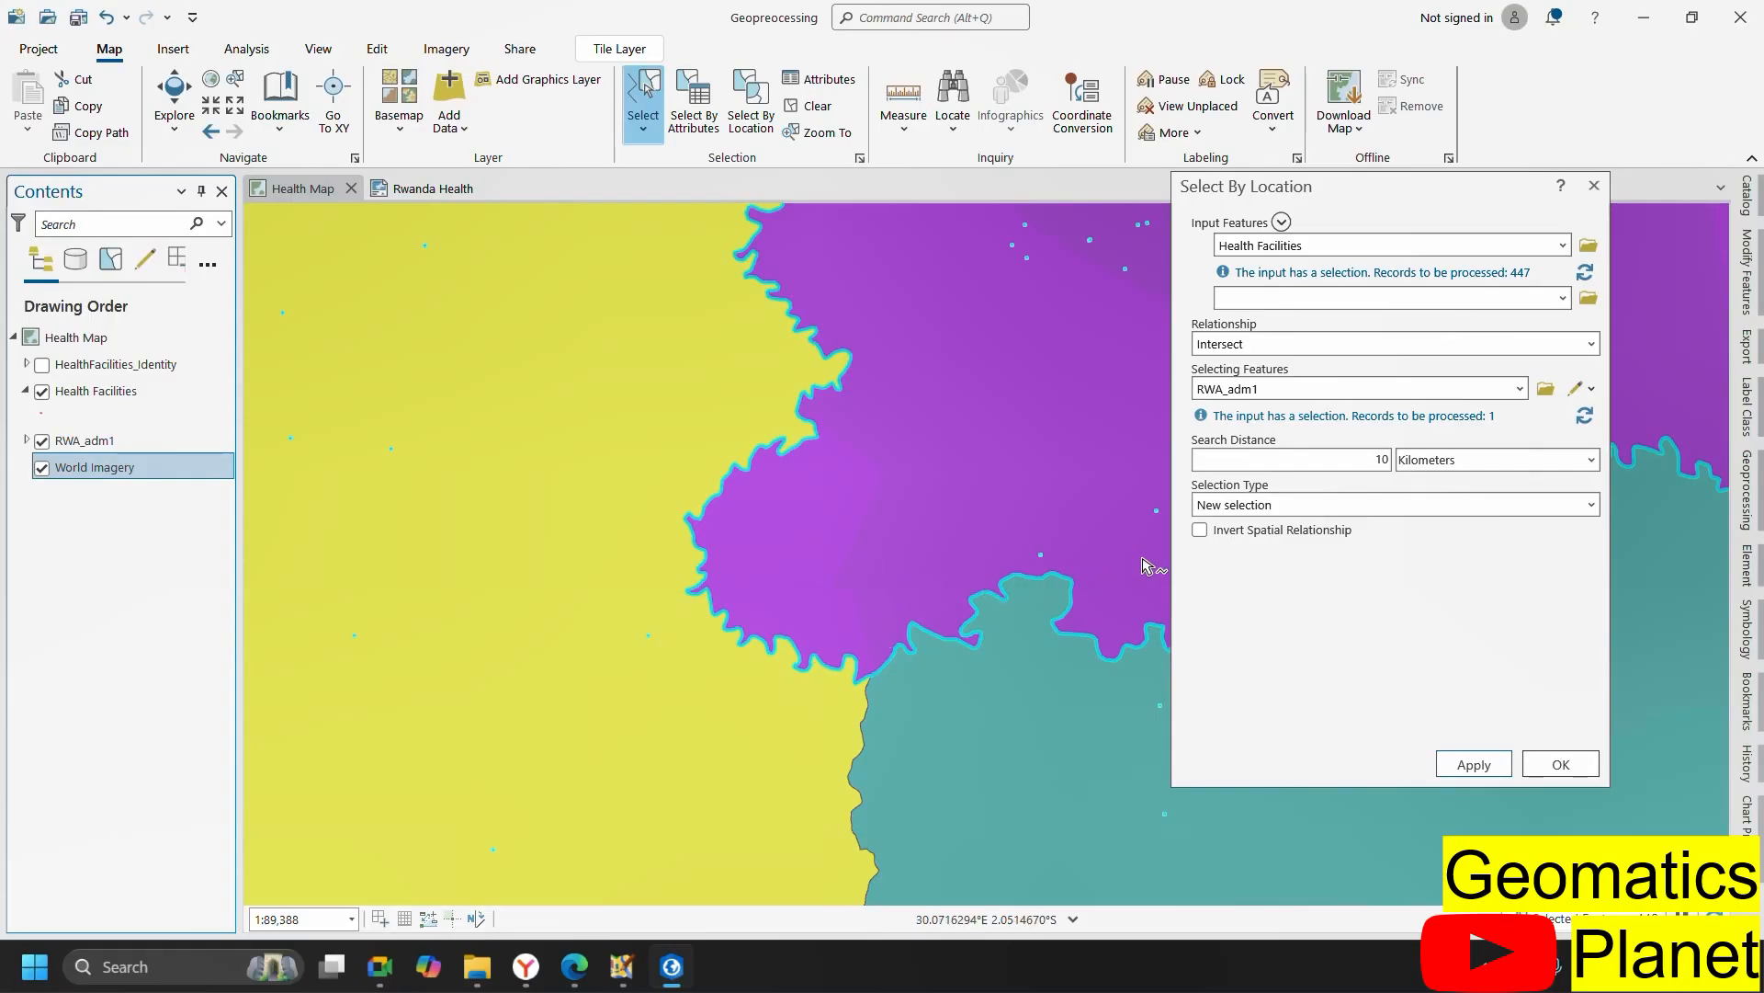
scroll(735, 590, down, 5)
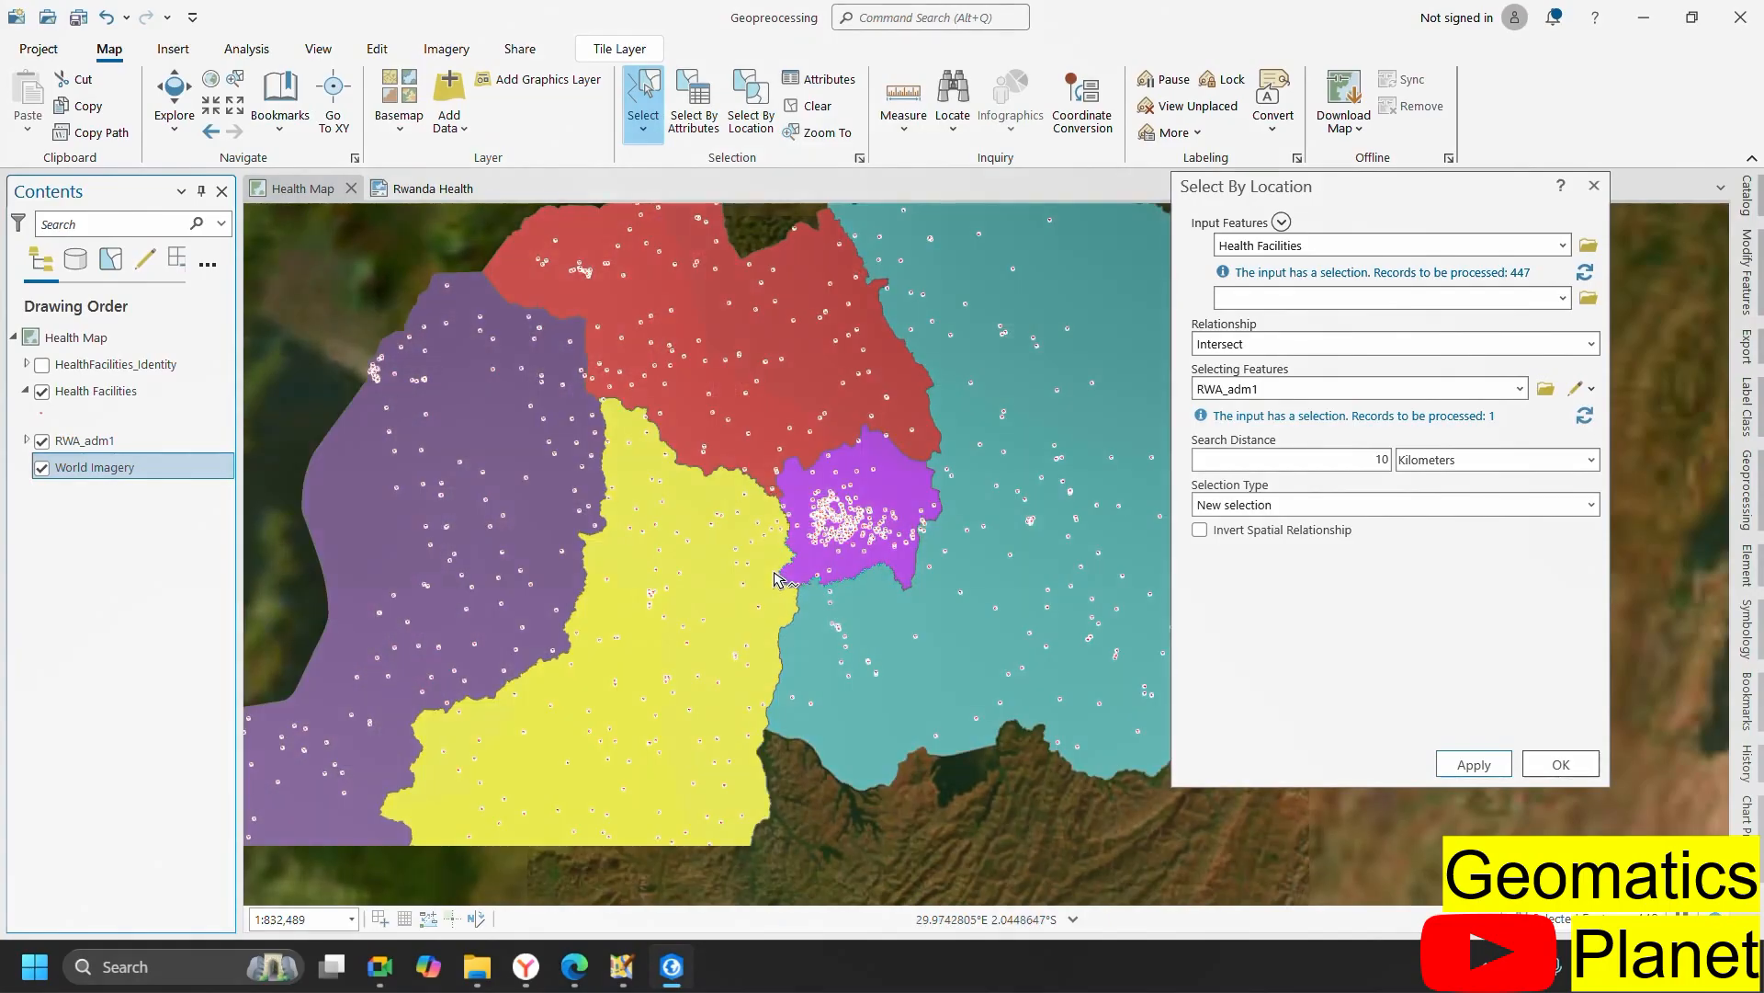
scroll(770, 594, up, 4)
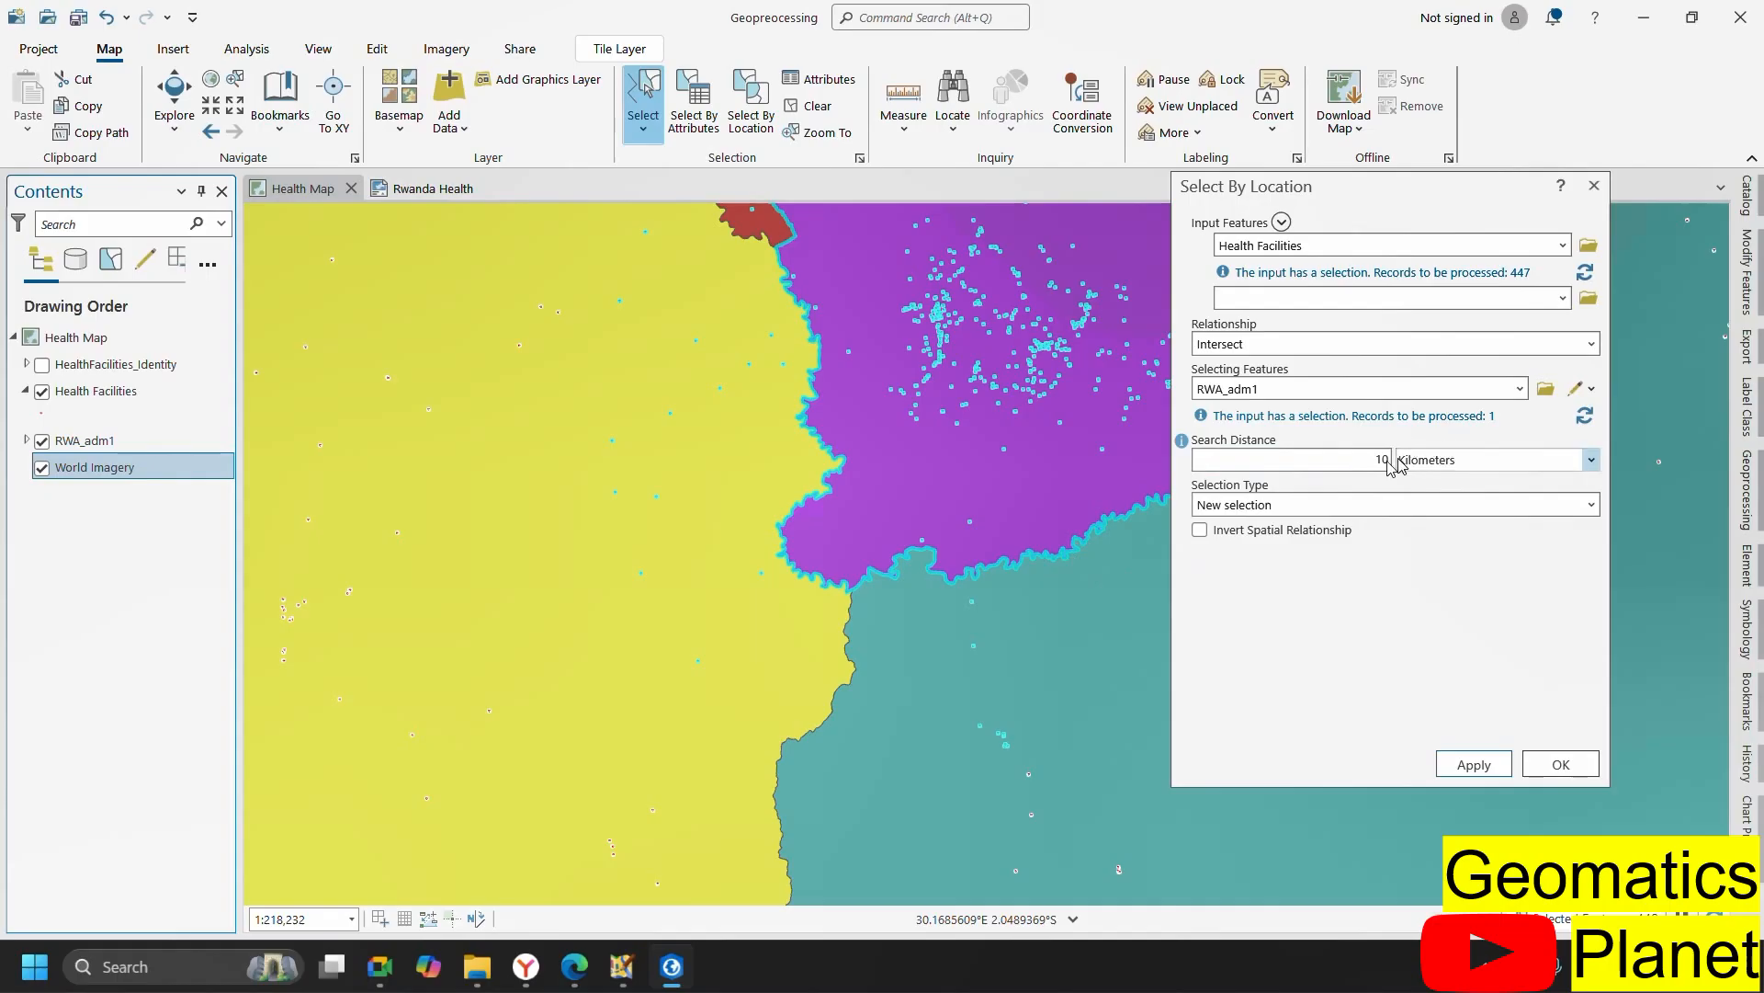
- Review the available search distance units and close the Select By Location dialog
click(1590, 459)
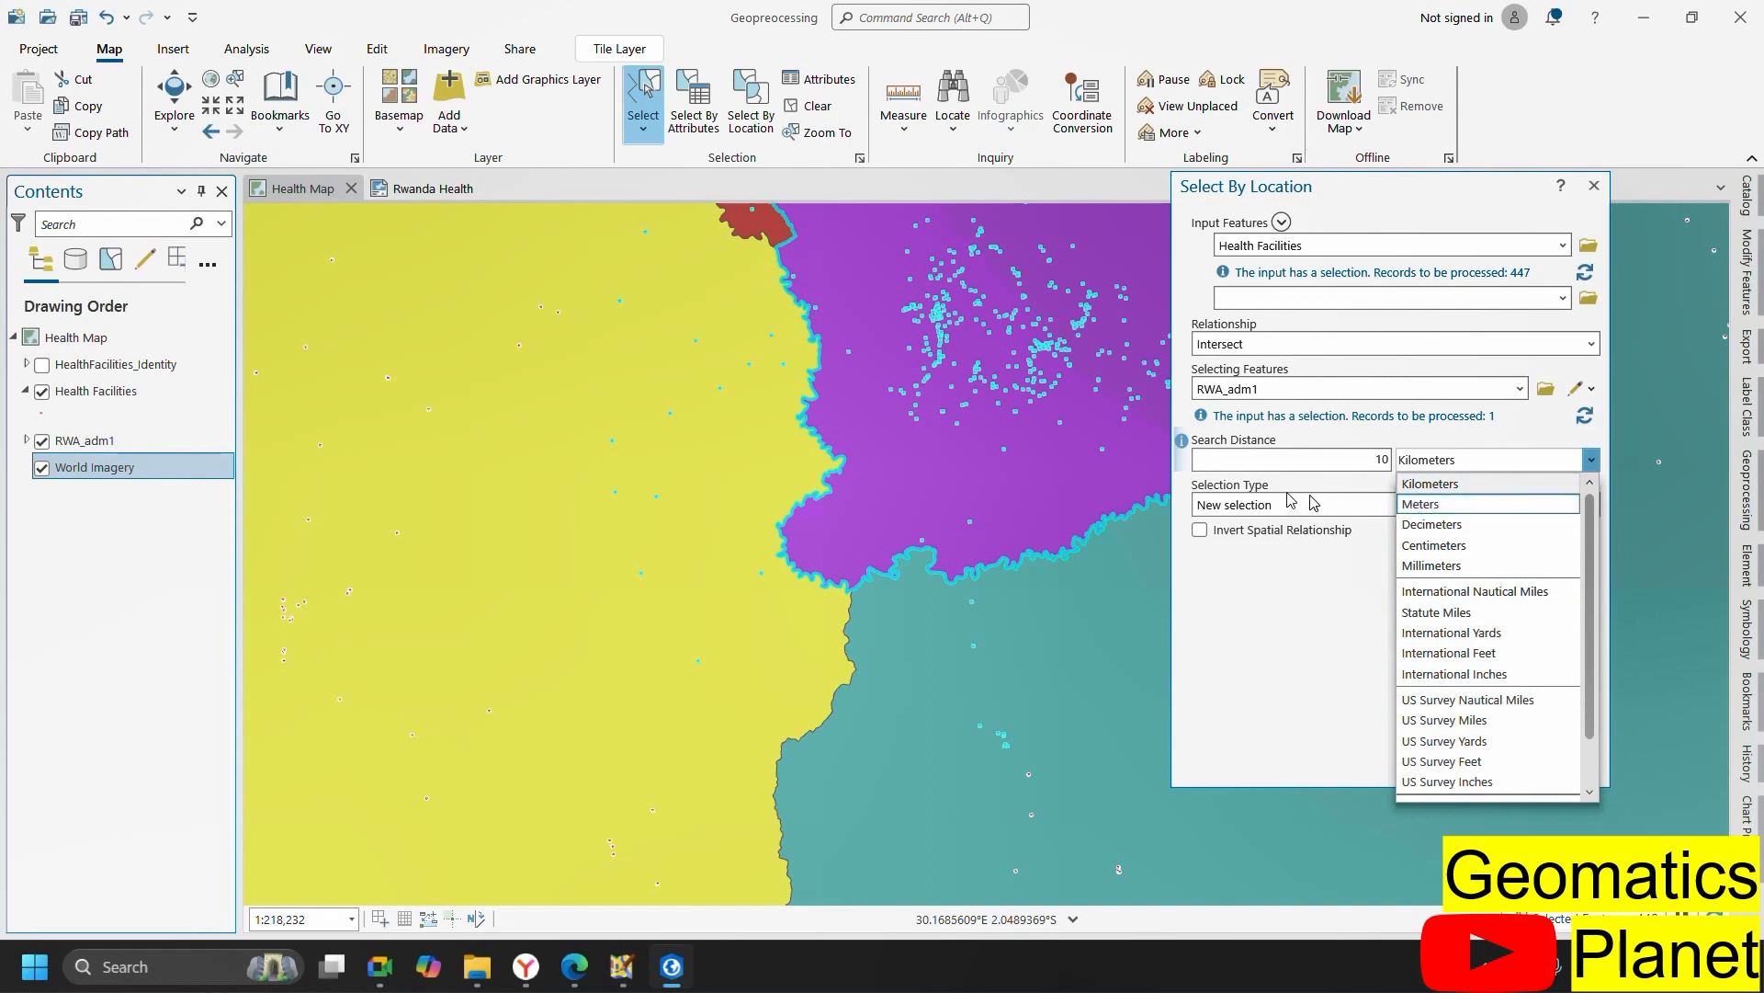
click(1271, 593)
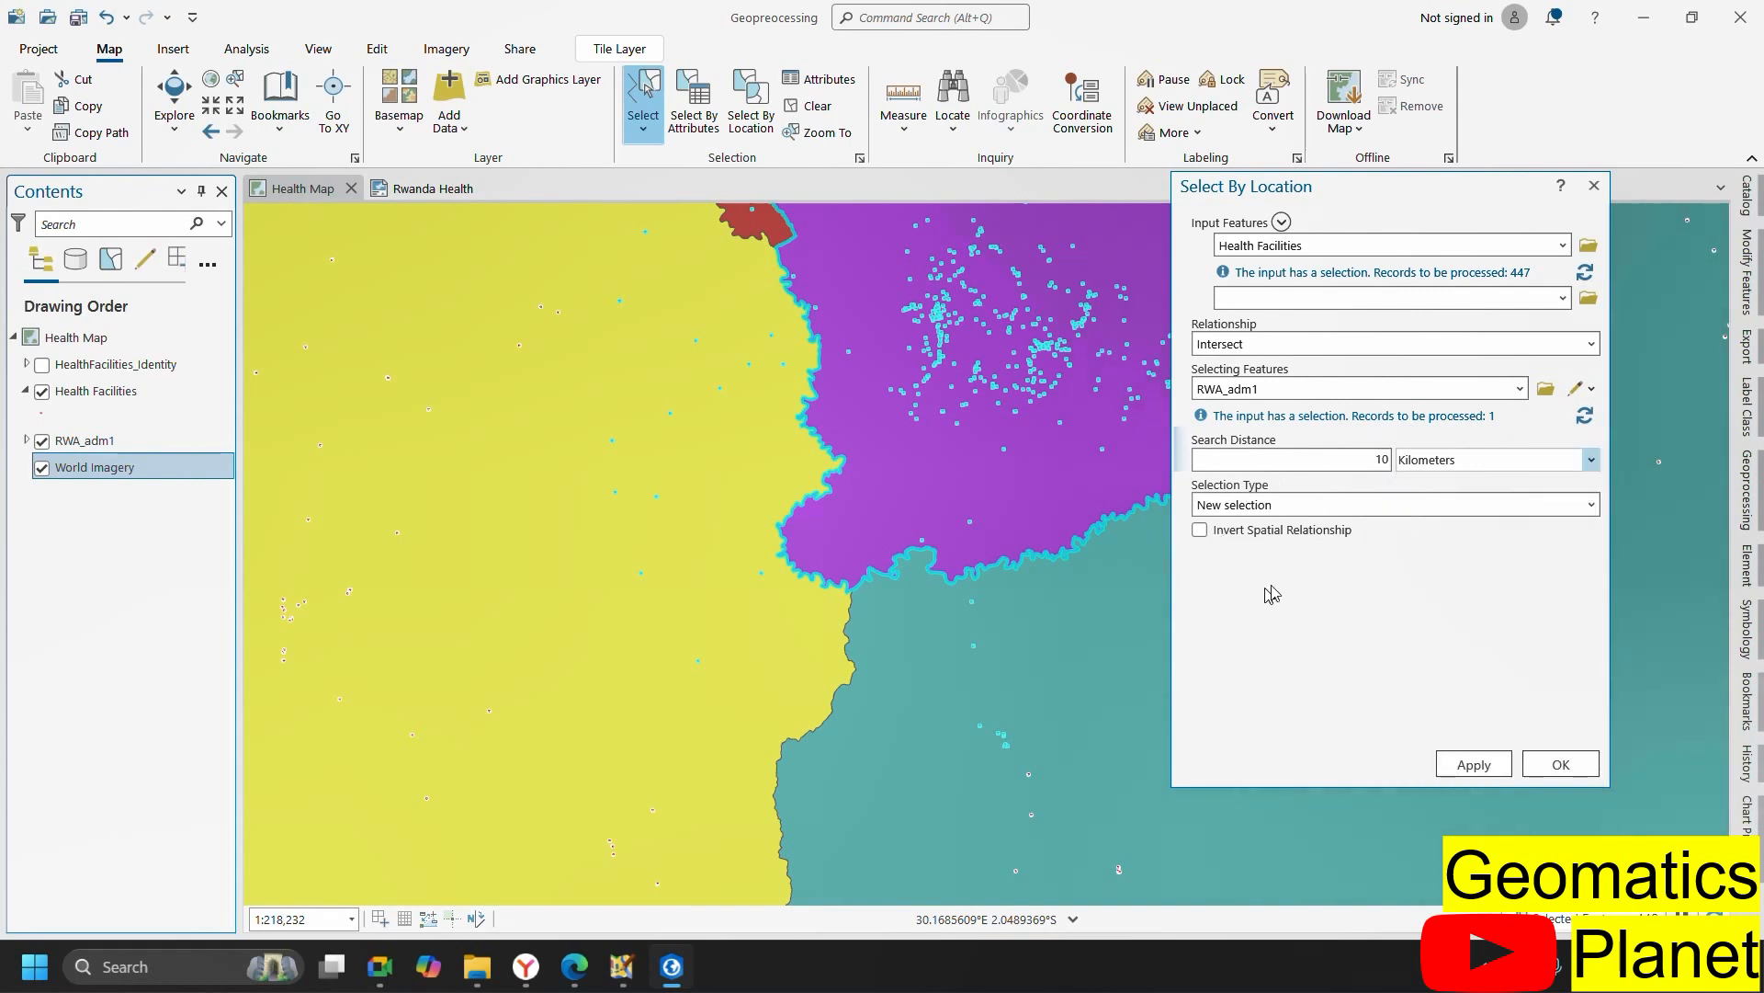
click(1594, 185)
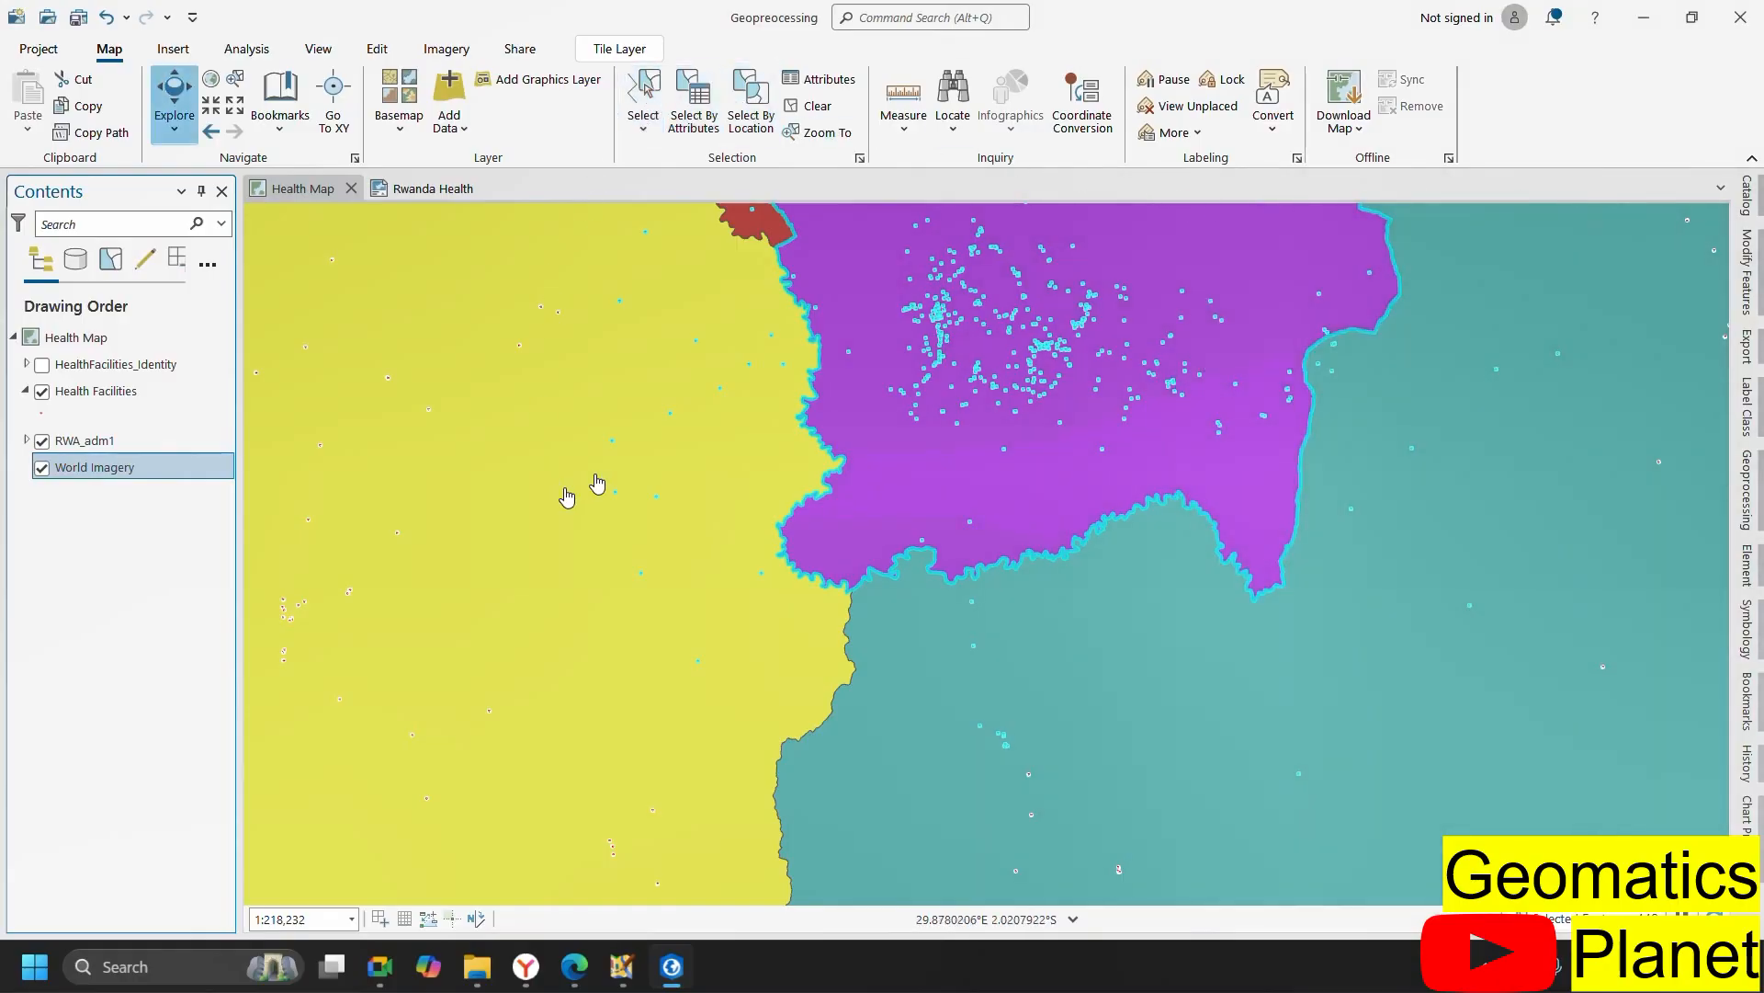
scroll(800, 590, down, 2)
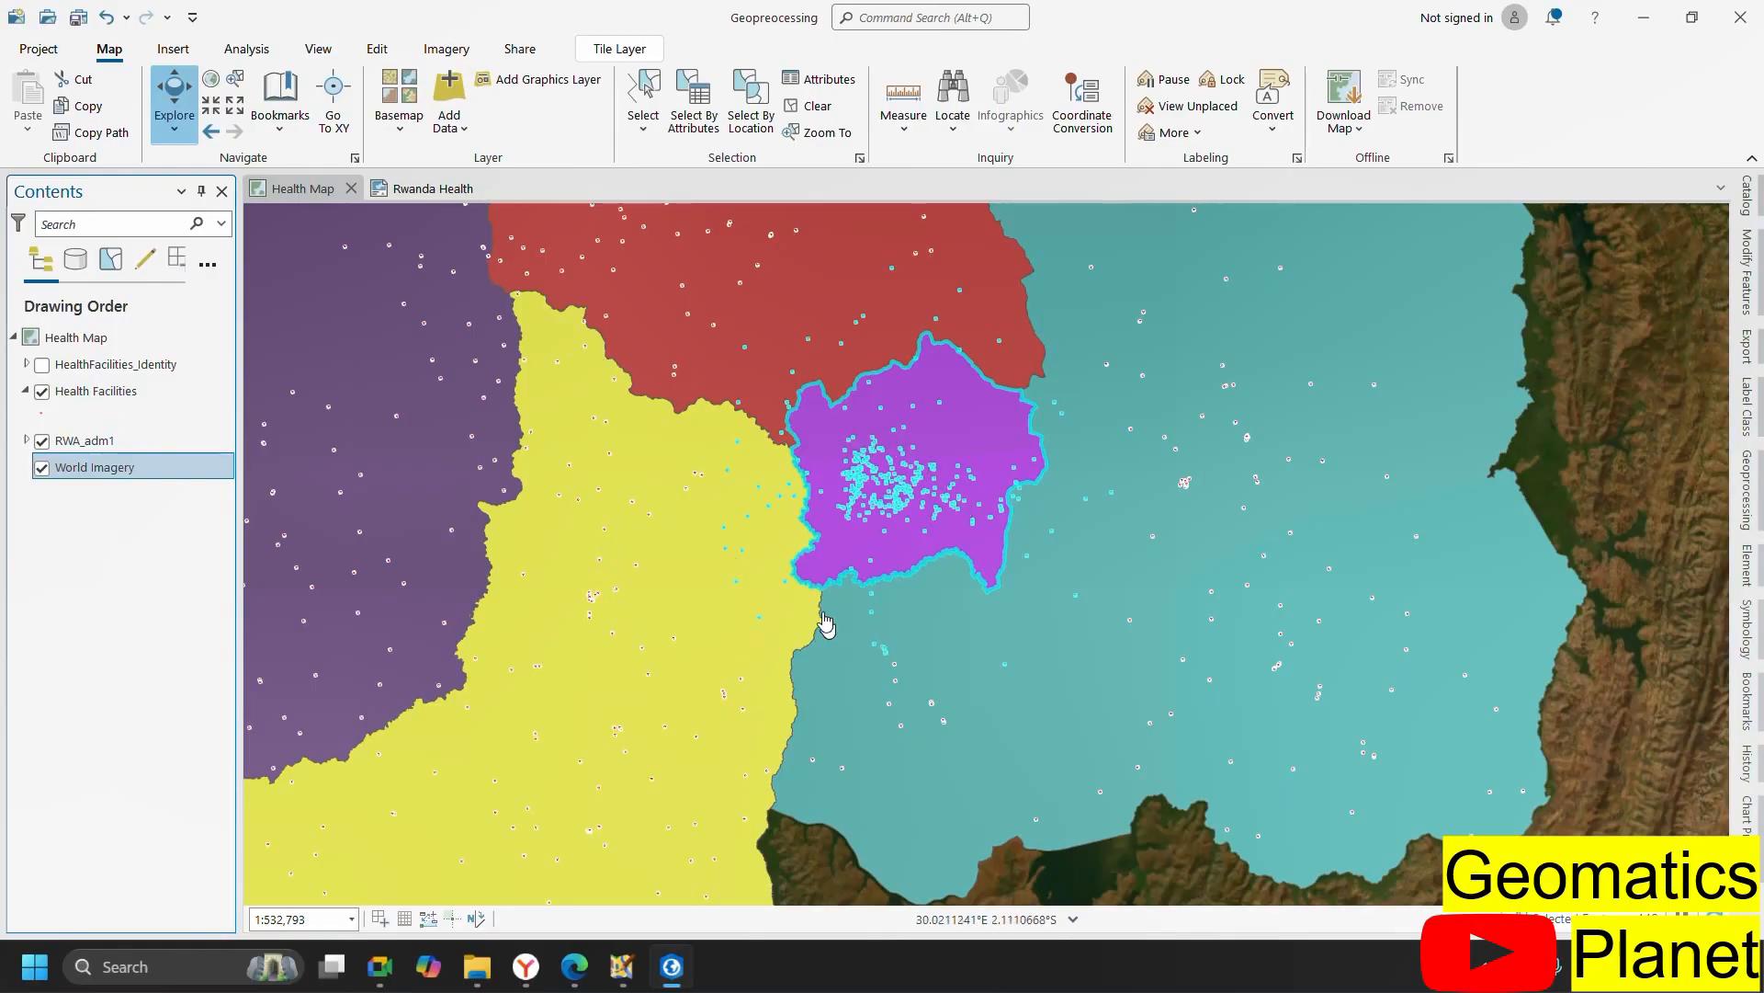
- Open the attribute table of the Health Facilities layer and dismiss the empty Select By Attributes dialog
click(685, 136)
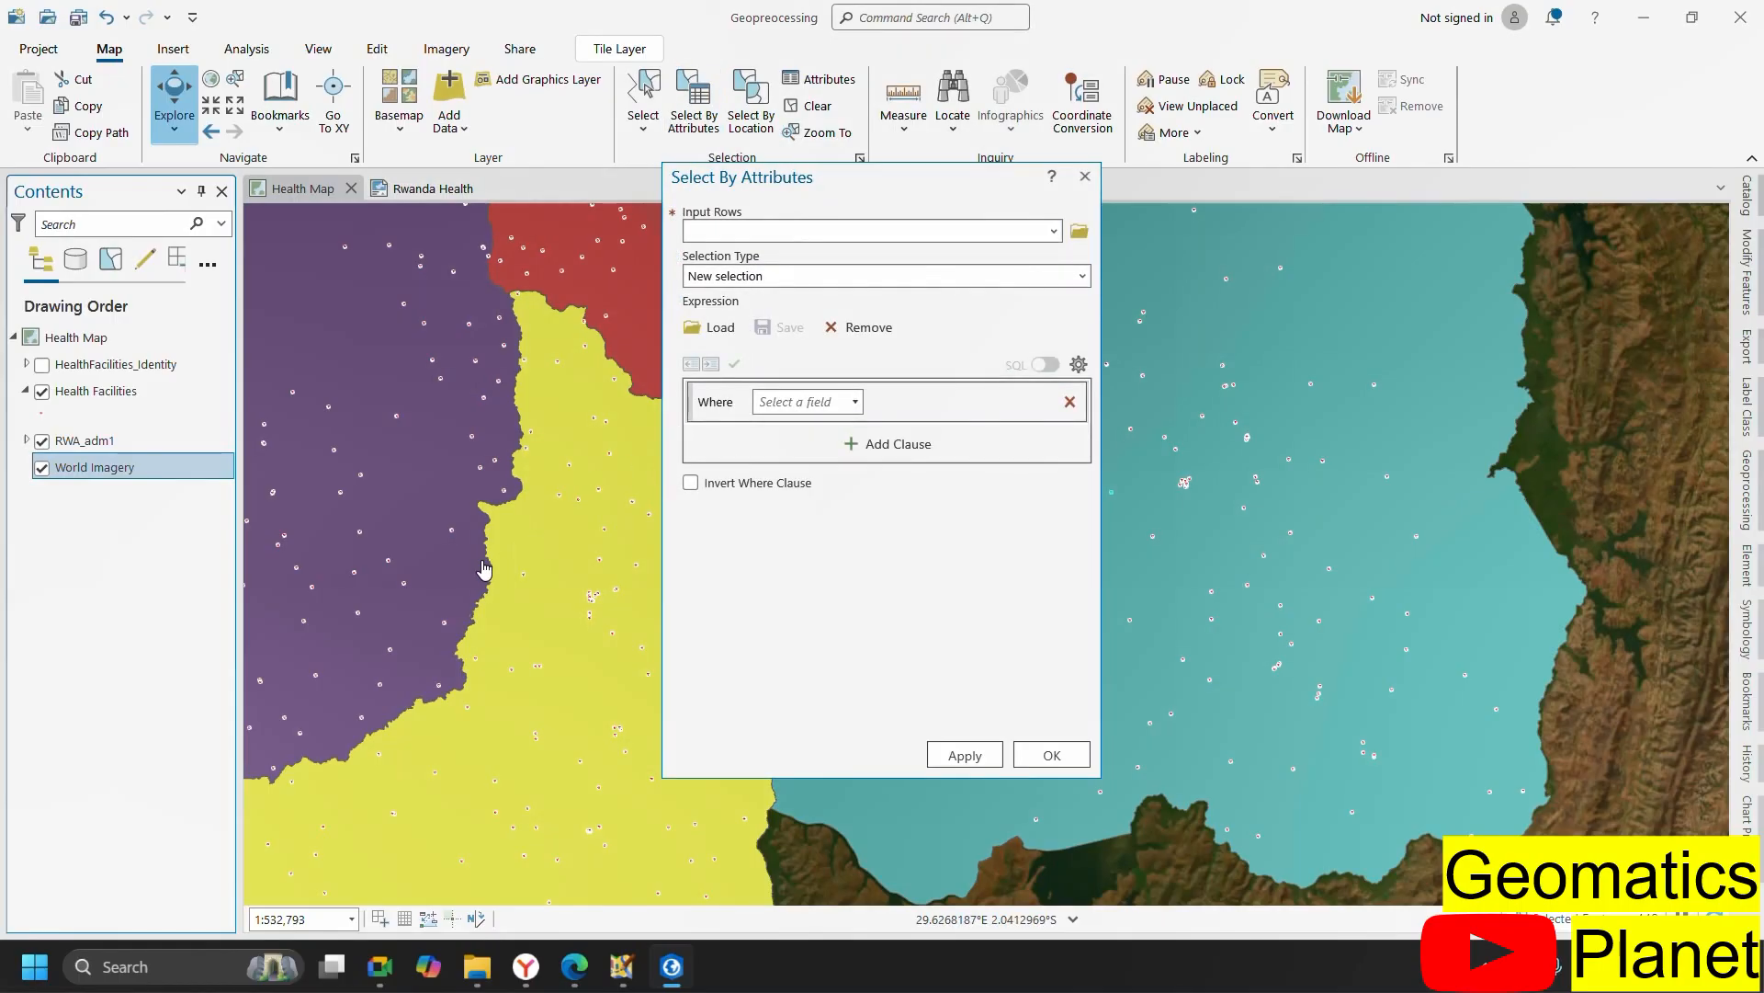
right_click(108, 397)
click(347, 264)
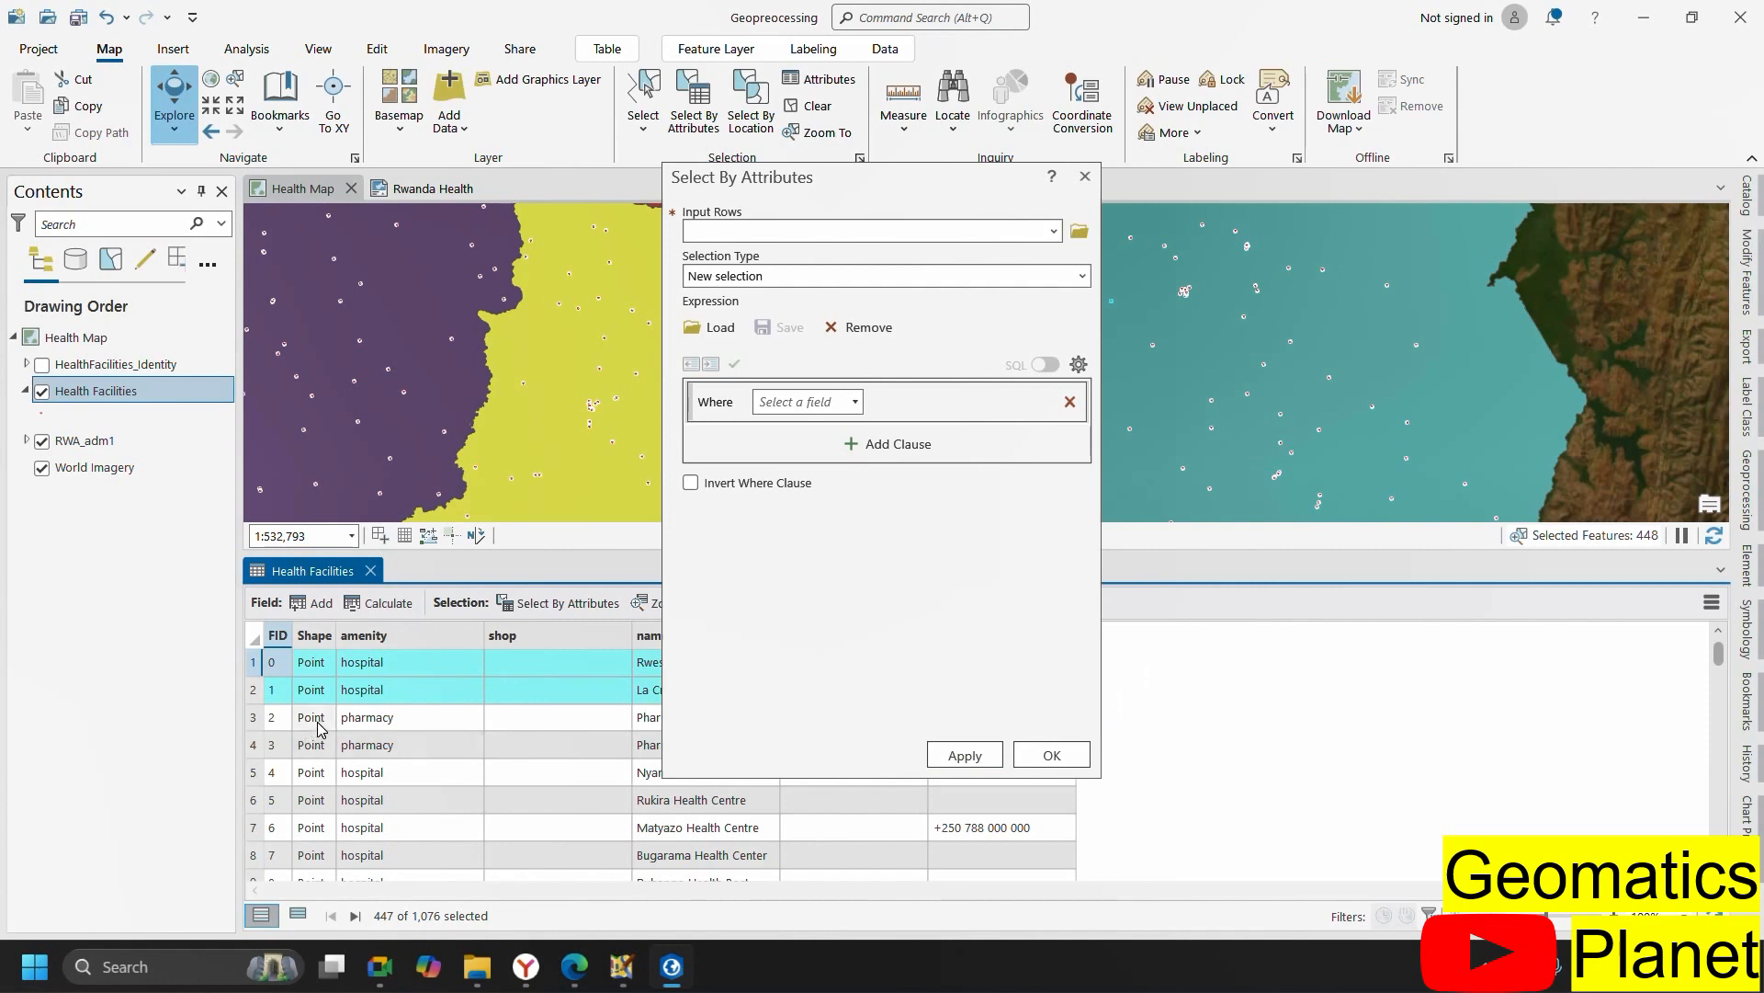
scroll(381, 722, down, 8)
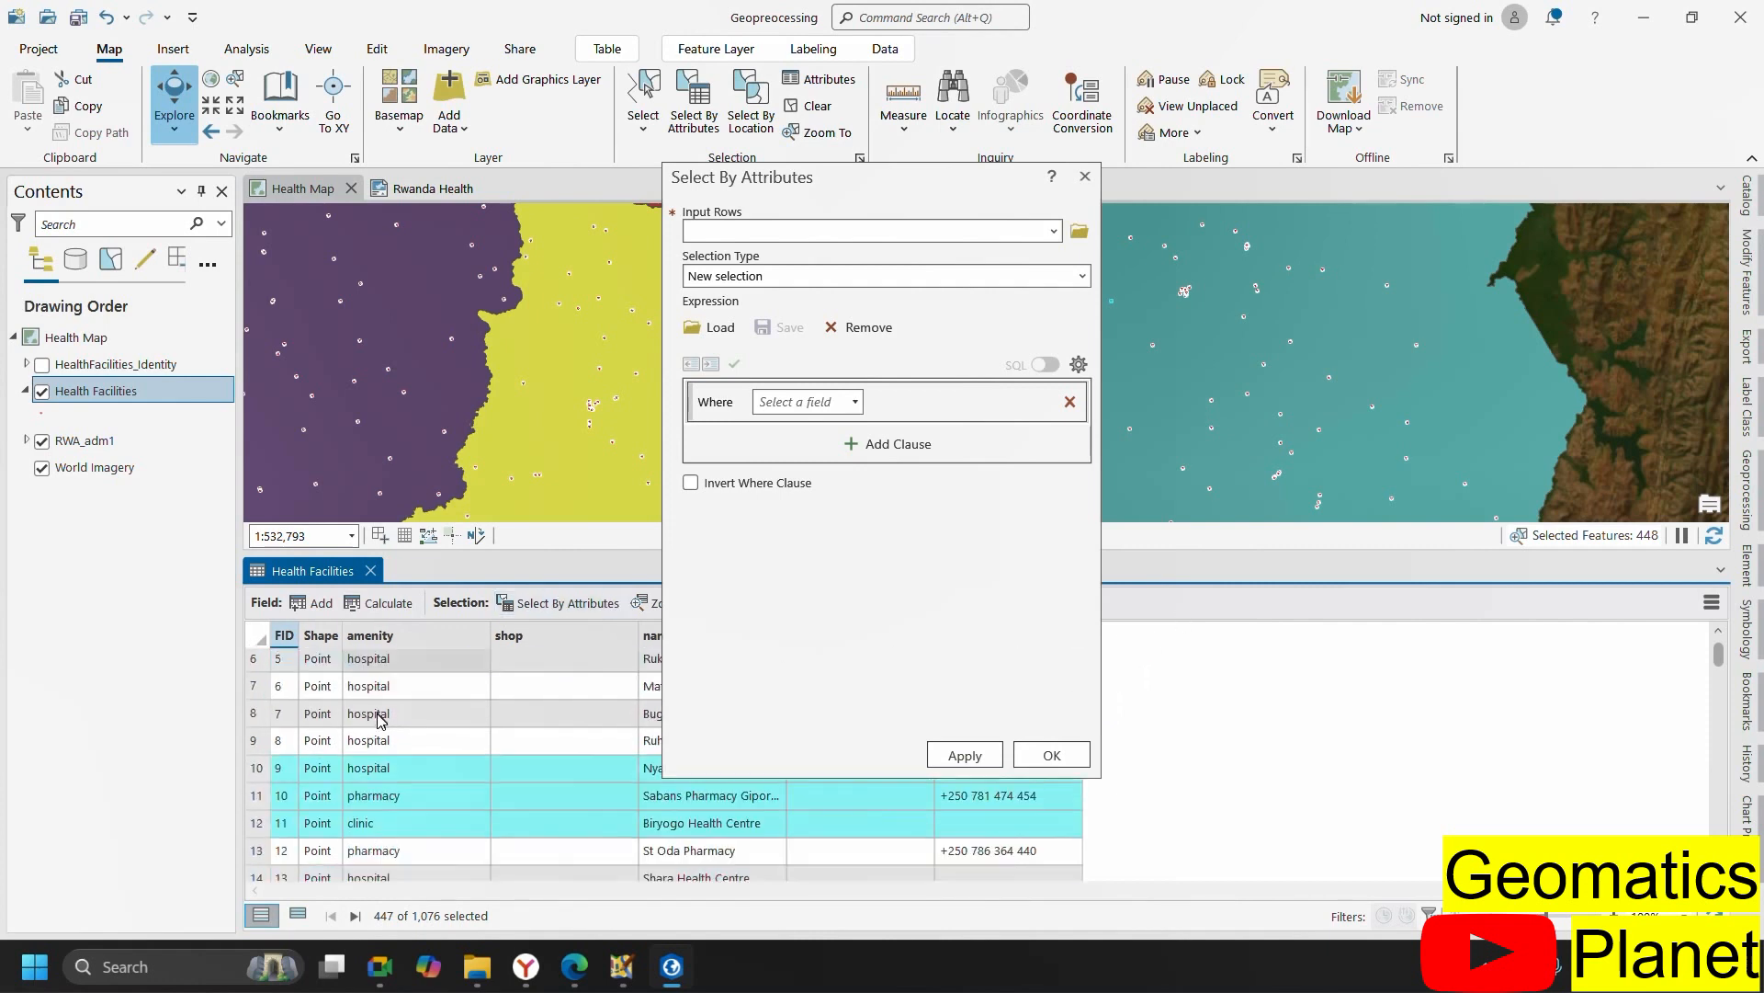
scroll(382, 722, up, 8)
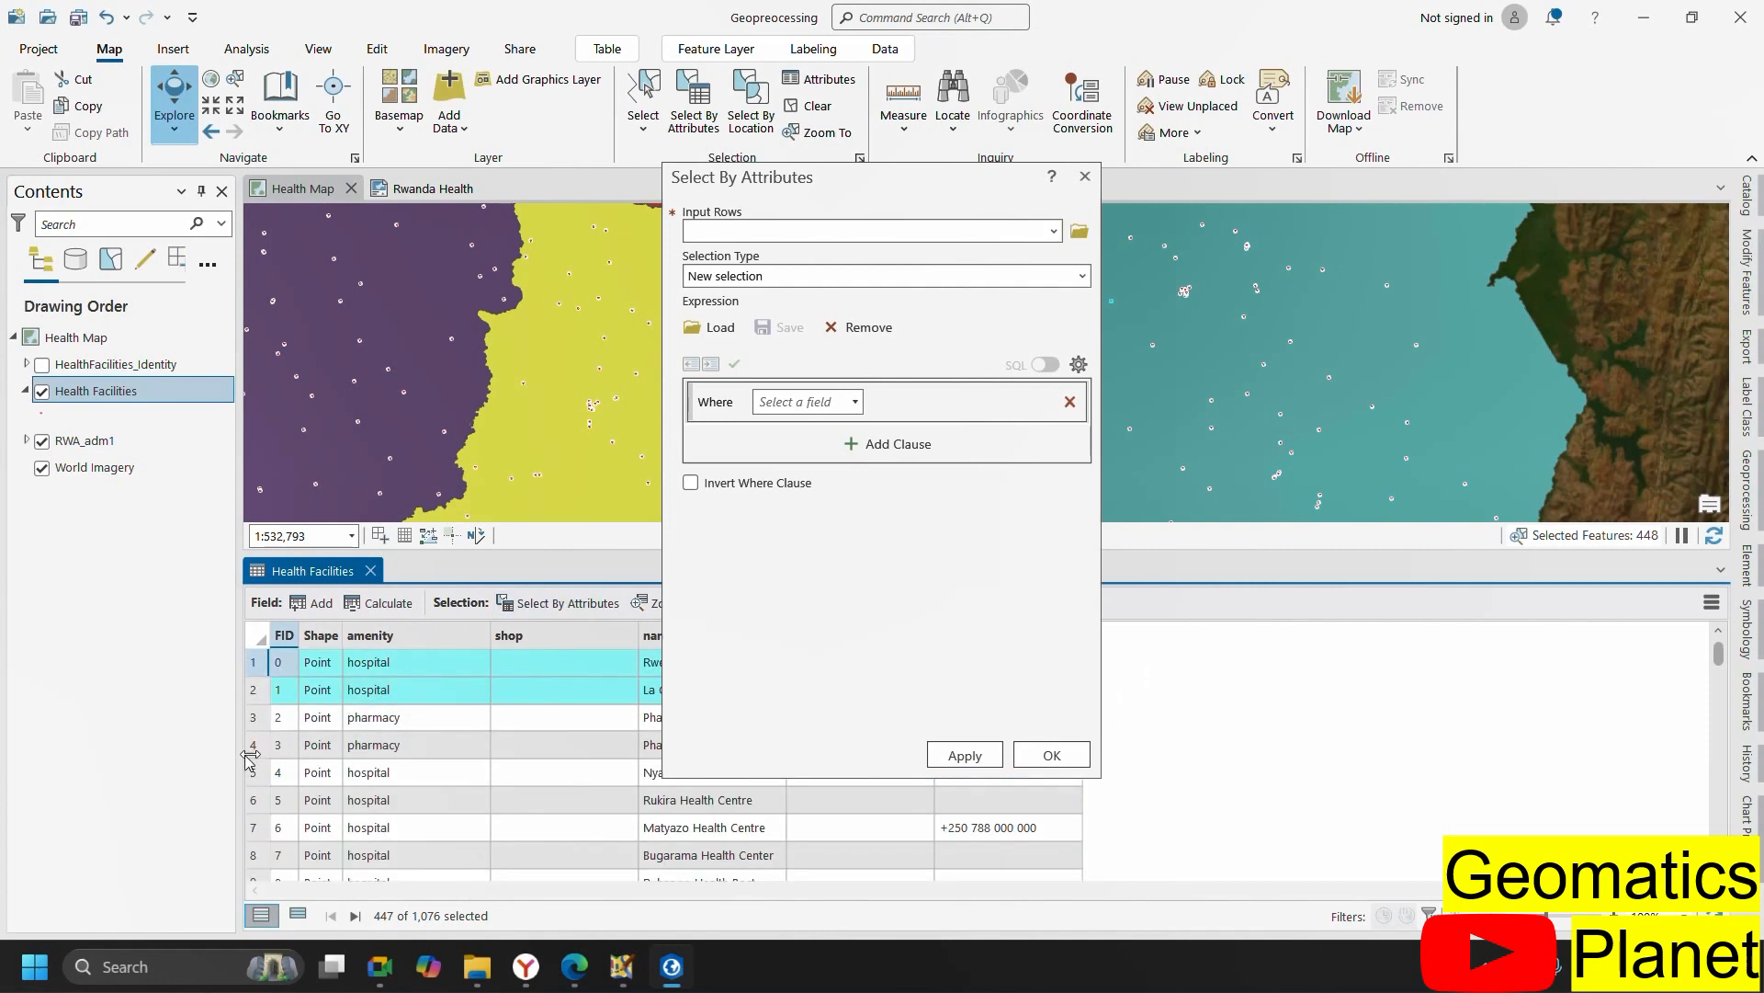
click(1087, 177)
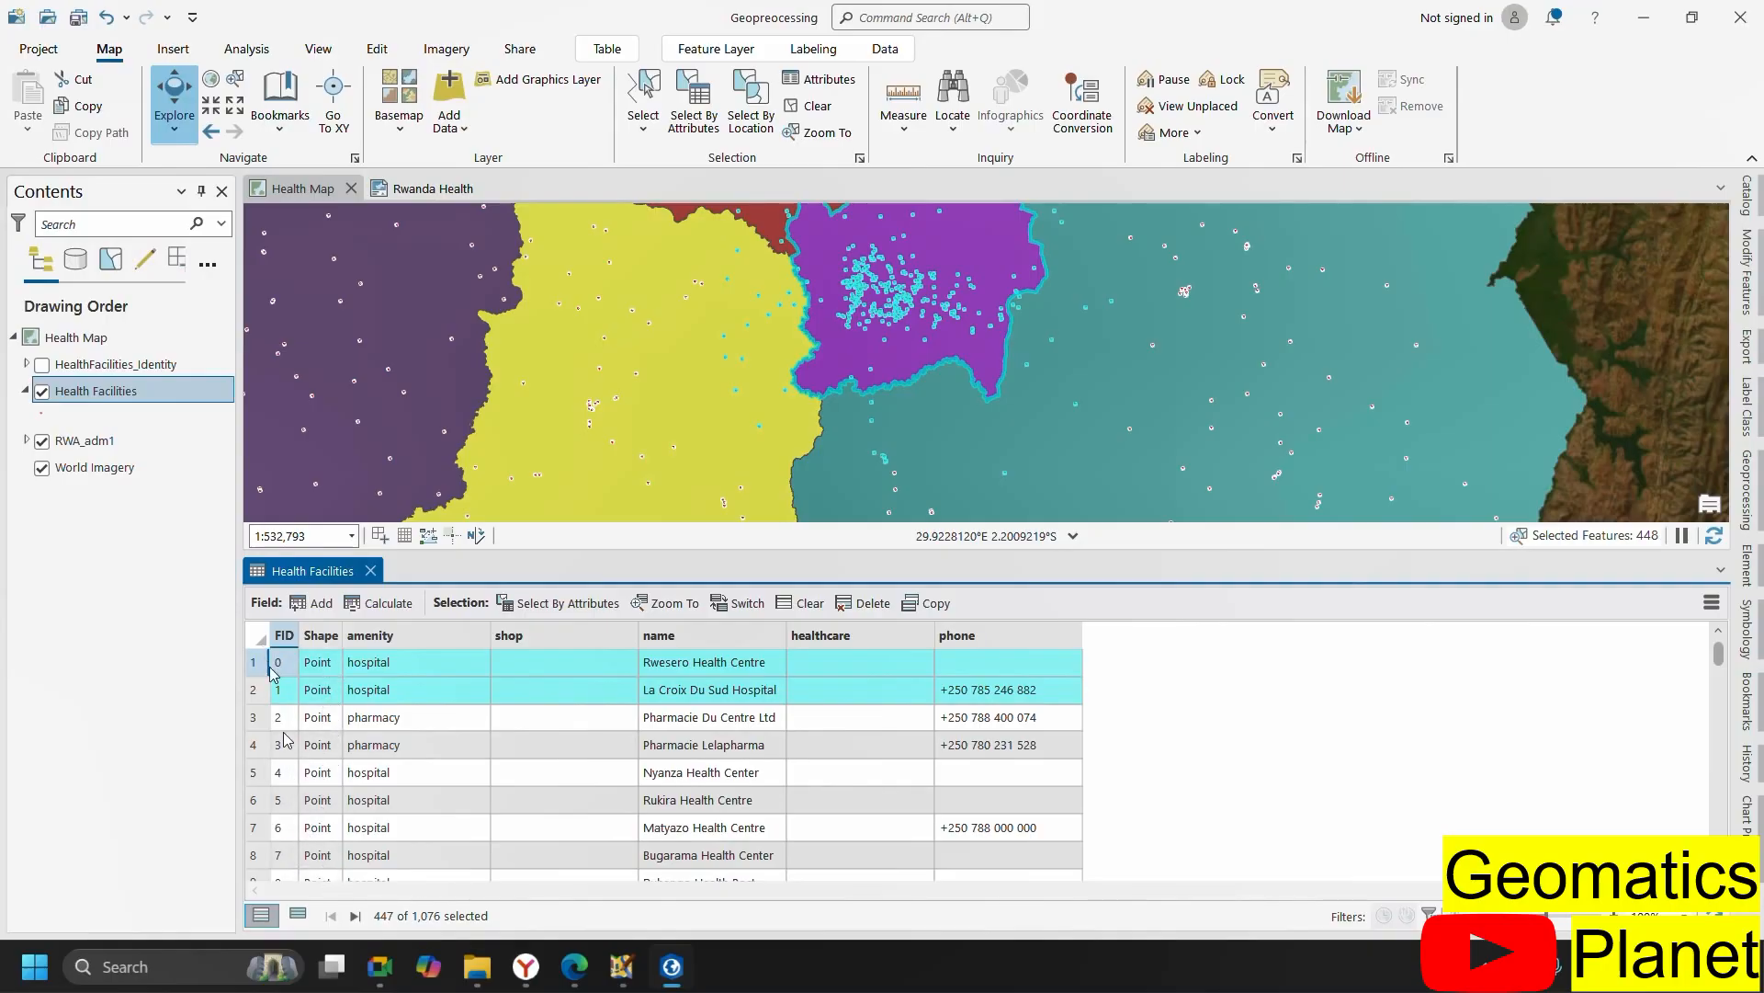
- Look through the records in the Health Facilities table and open Select By Attributes for that layer
scroll(453, 776, down, 13)
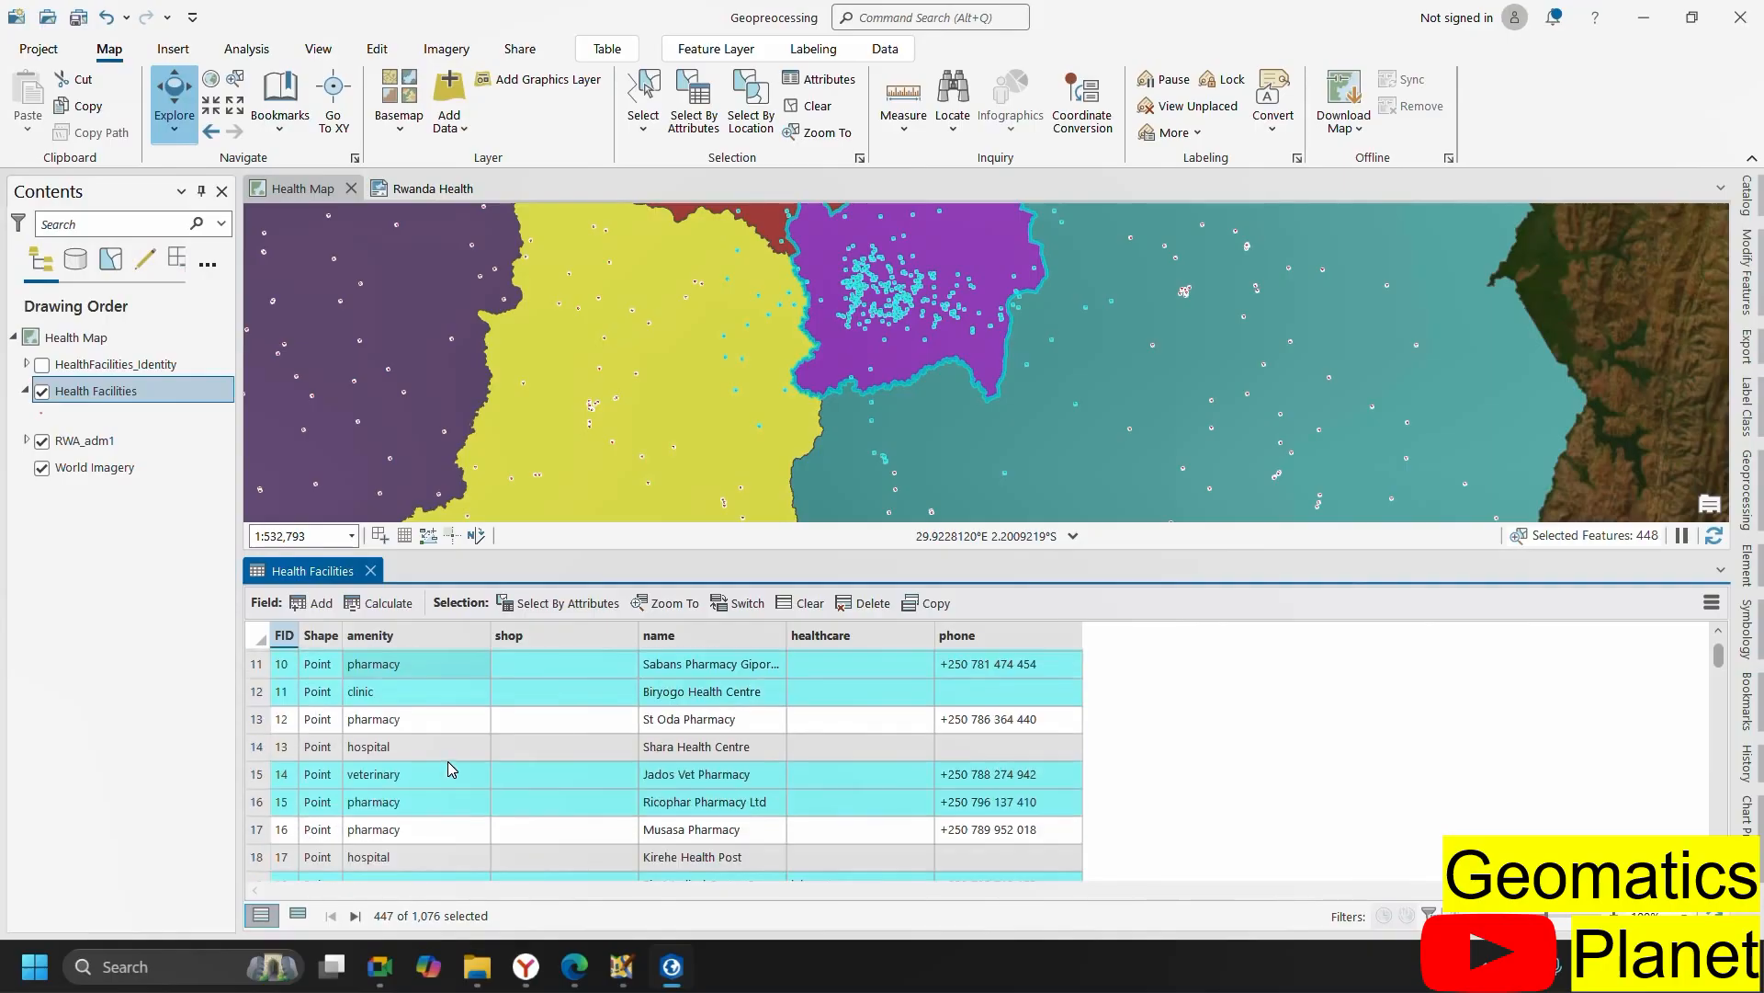
scroll(434, 726, up, 14)
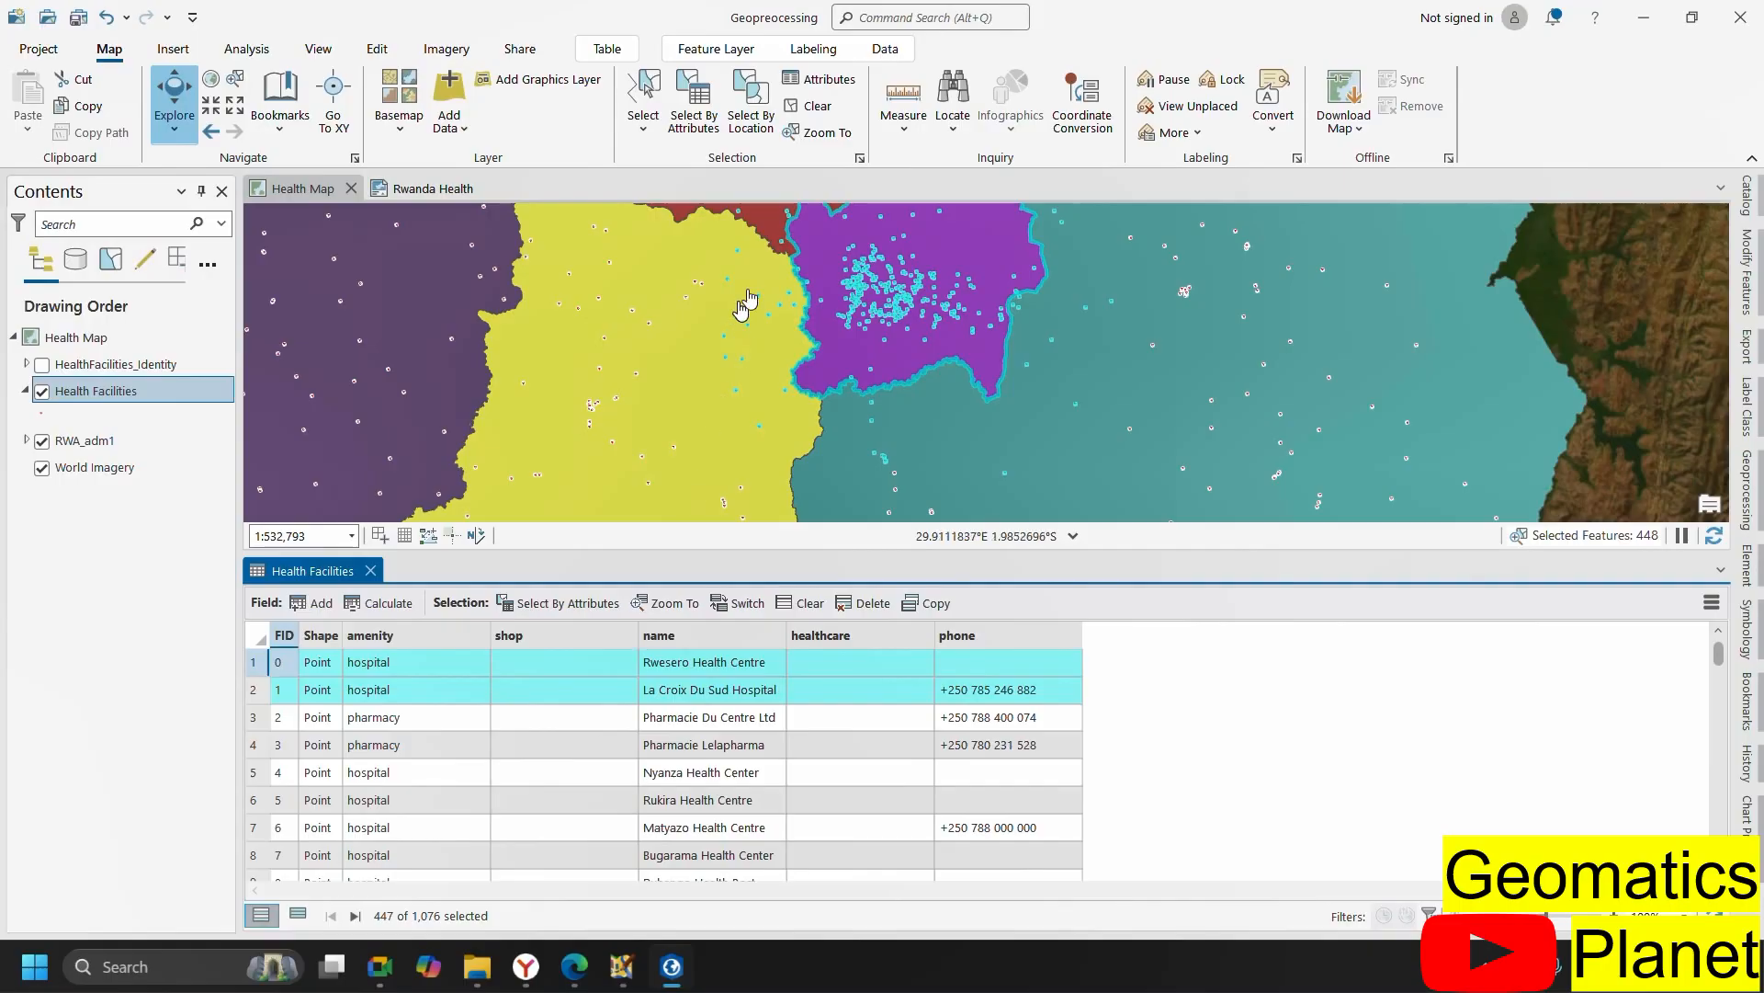
click(708, 105)
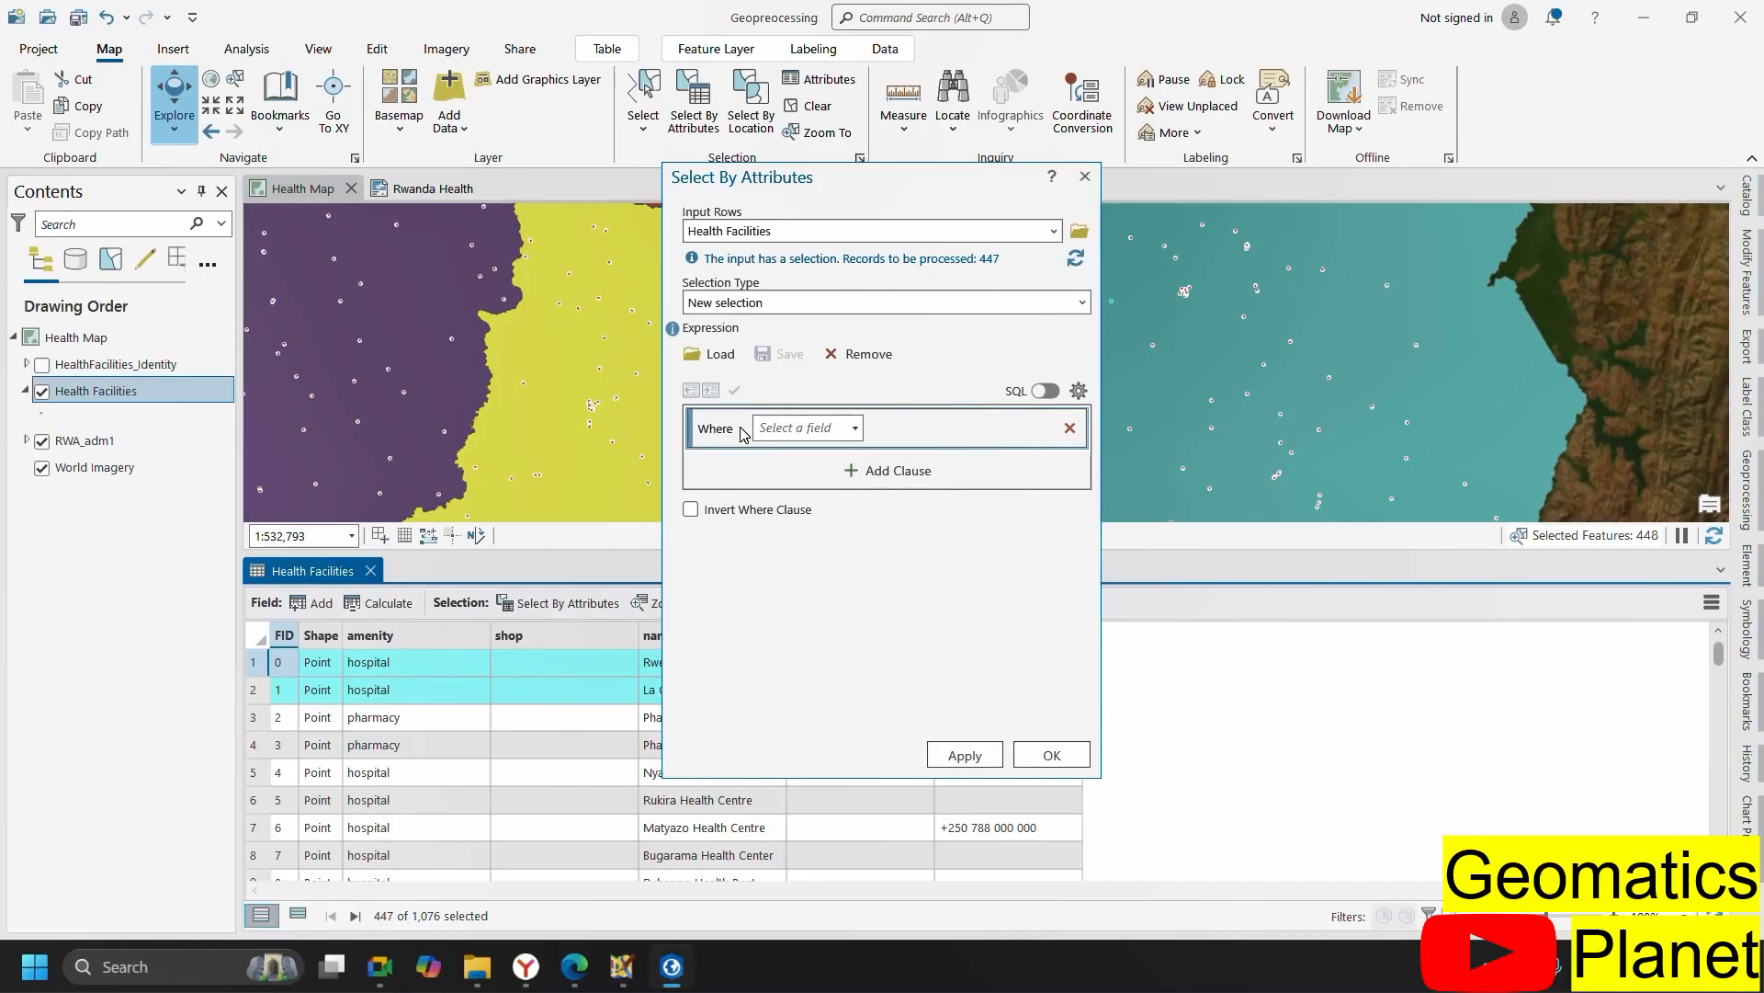
- Try writing the Health Facilities selection expression in SQL mode, clear it and return to clause mode
click(1045, 392)
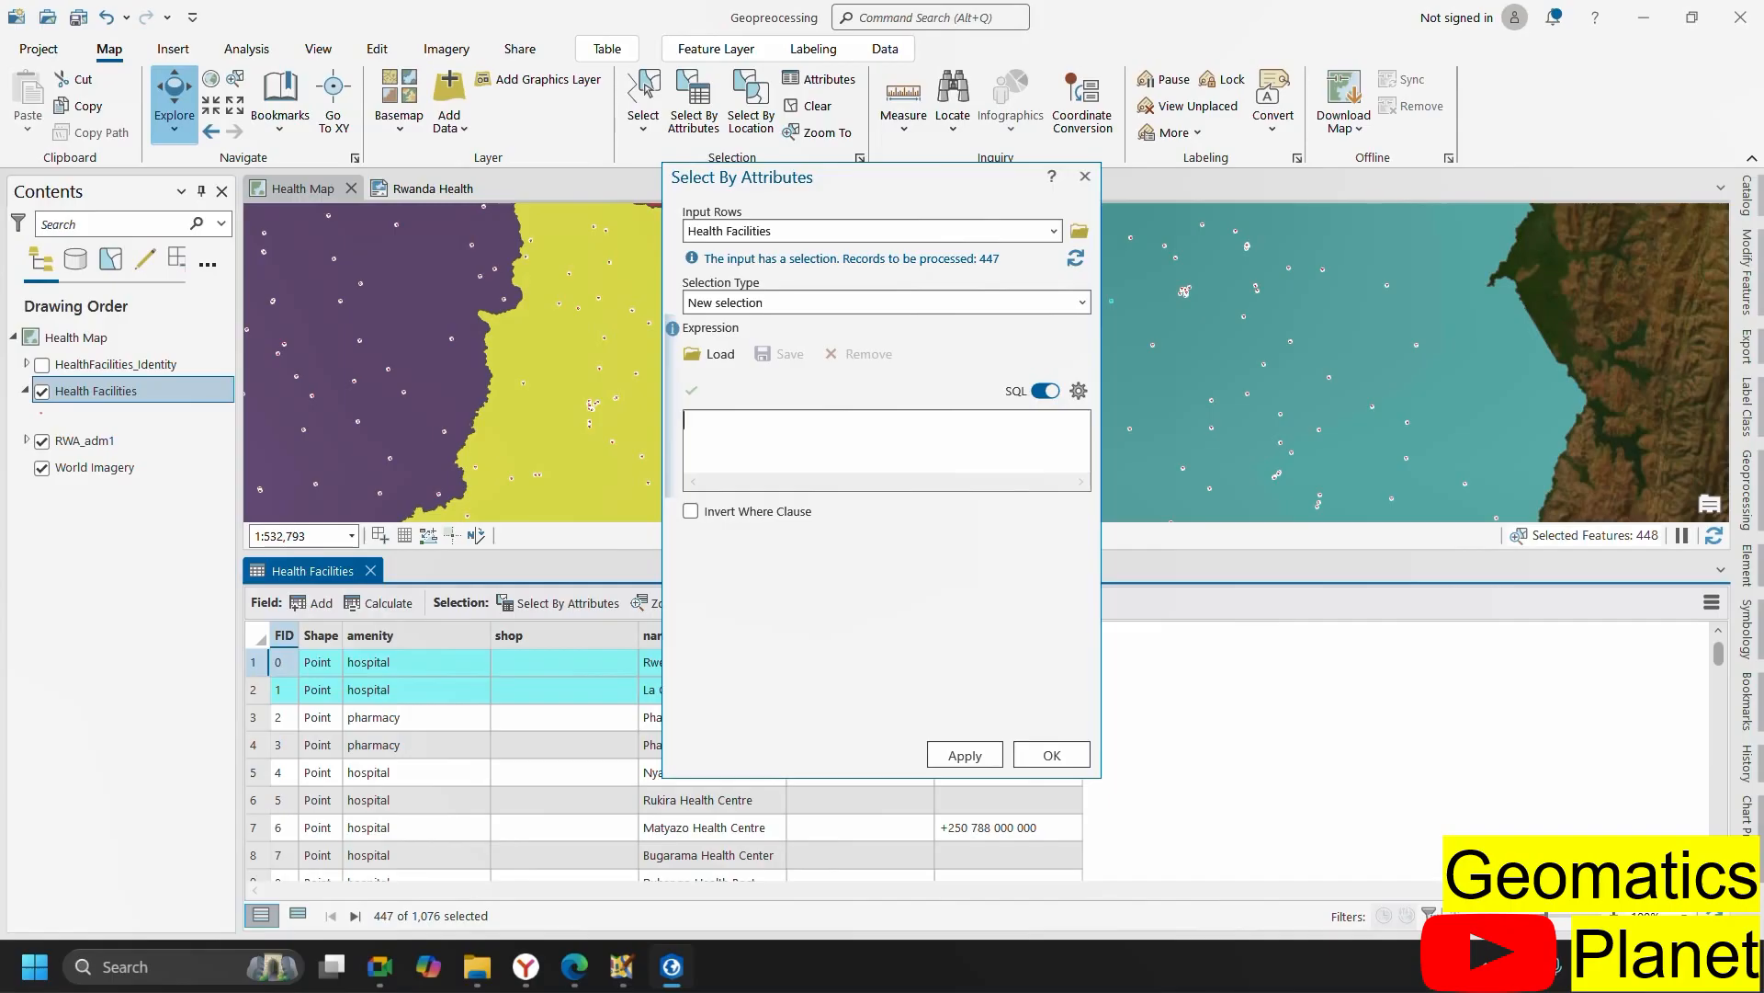
click(1079, 392)
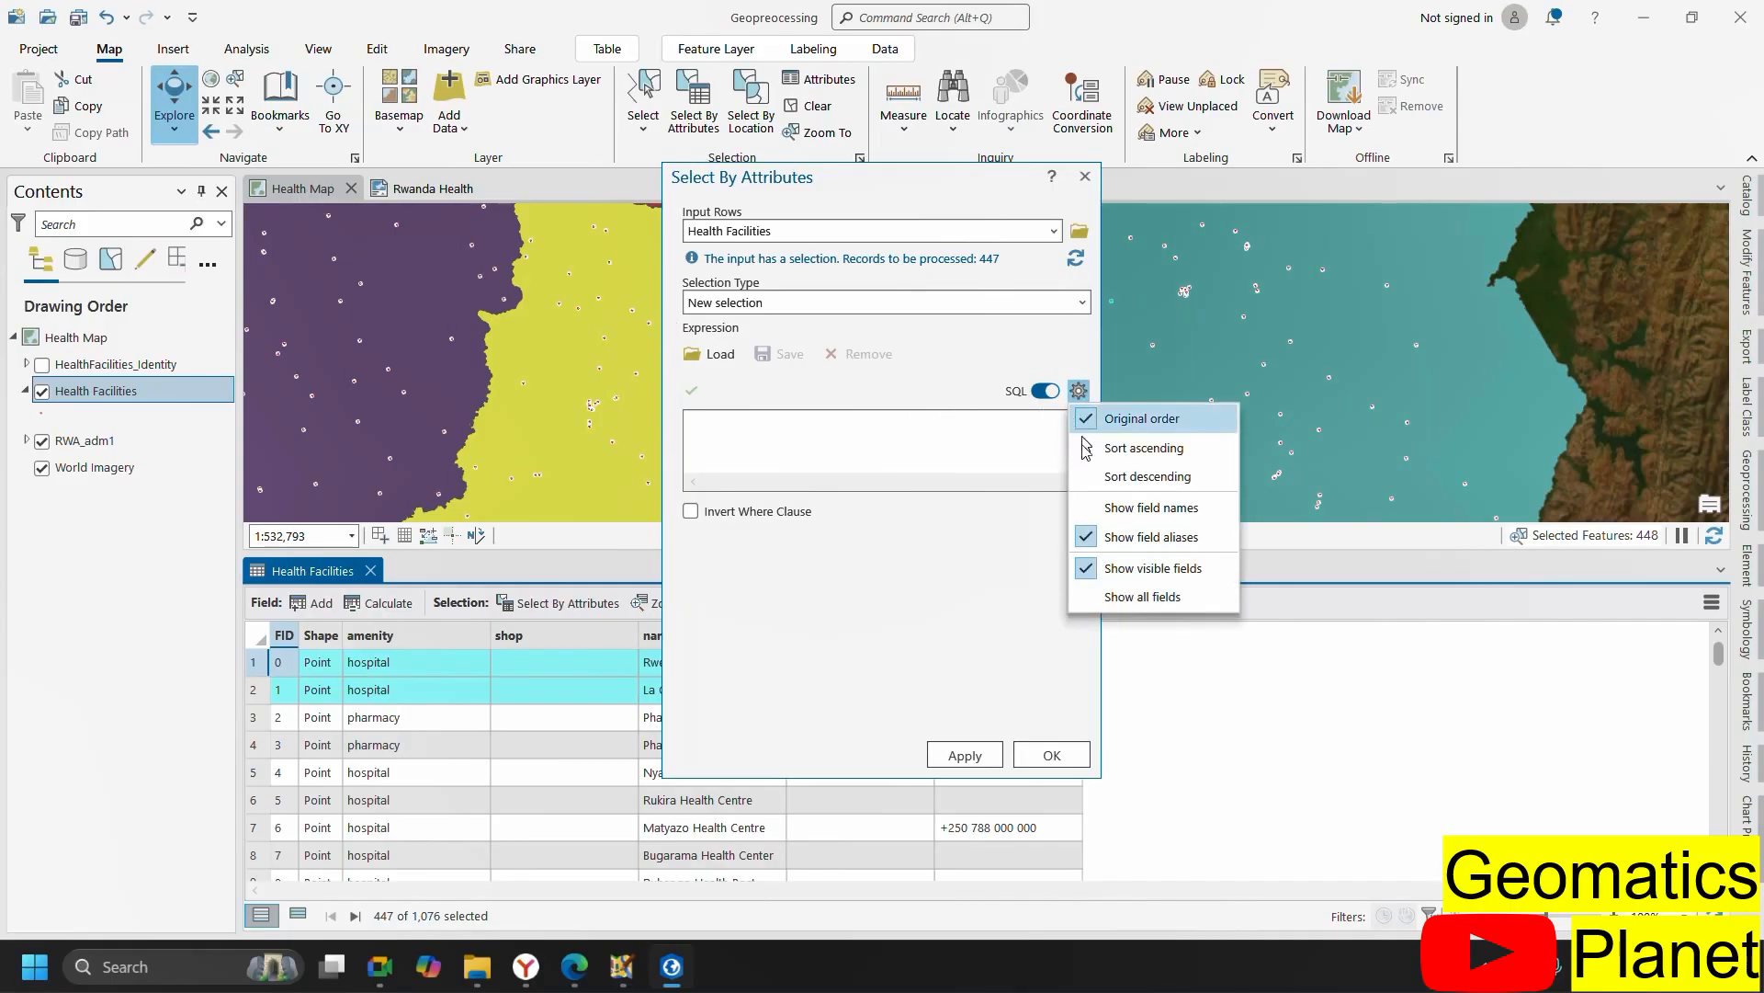
click(816, 554)
click(753, 460)
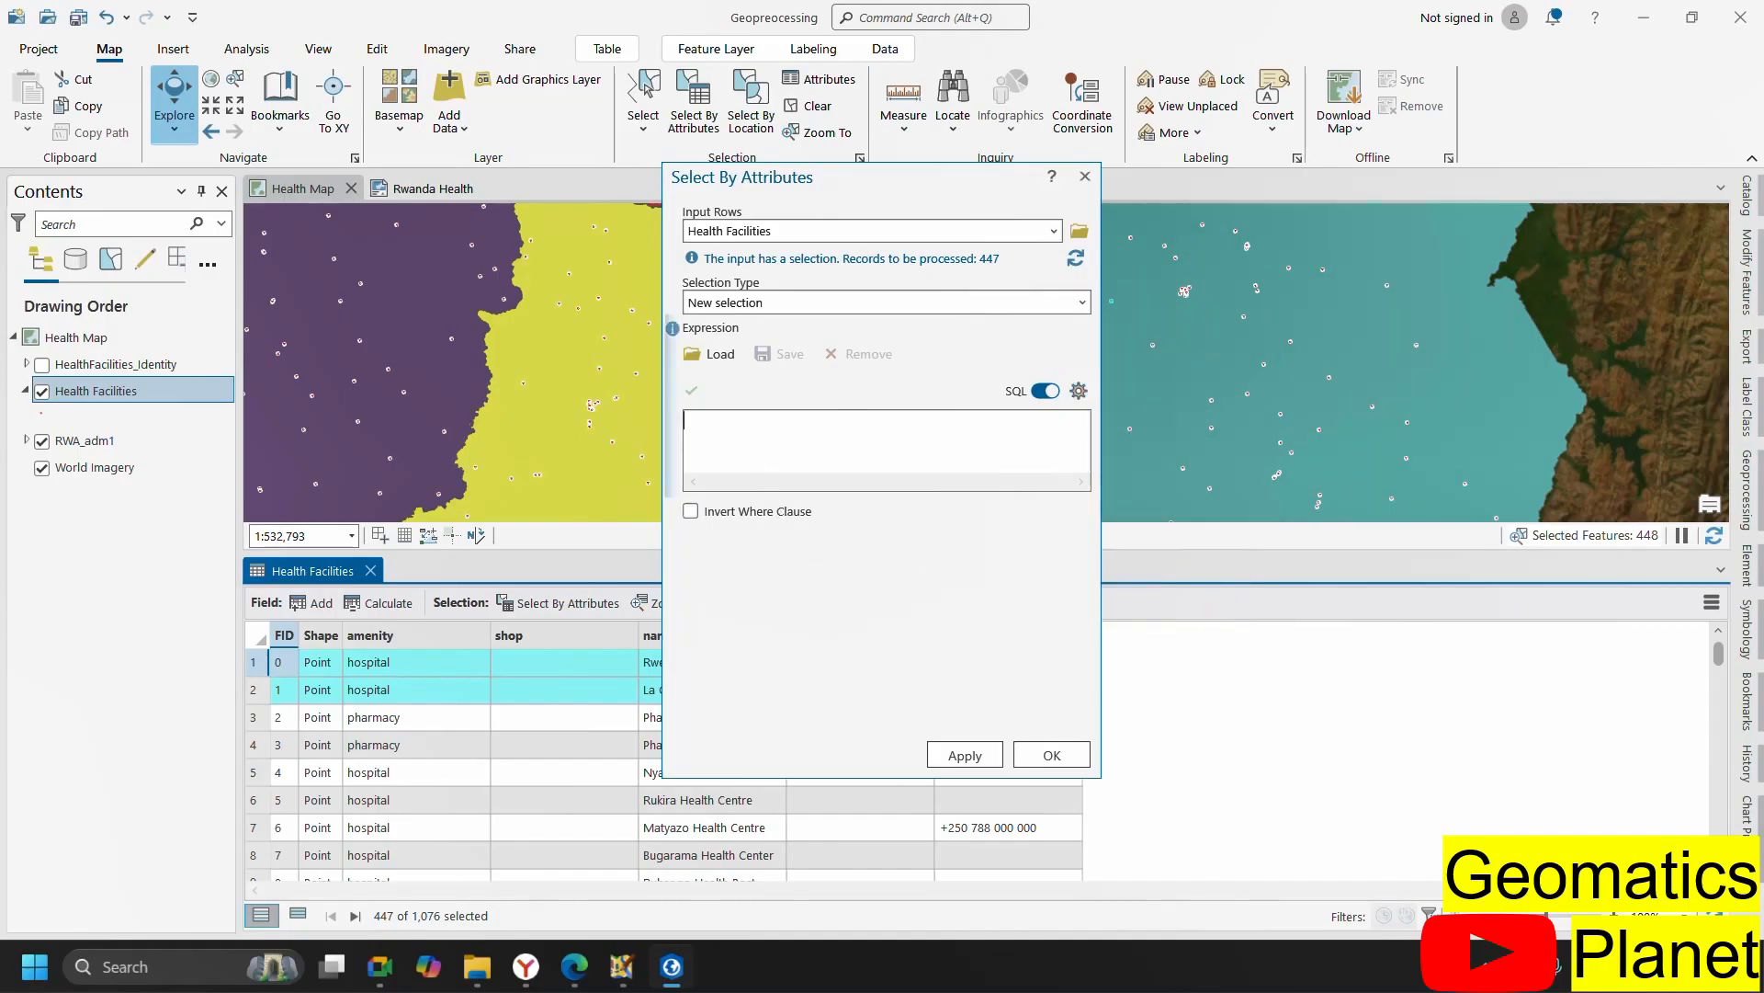
text(s)
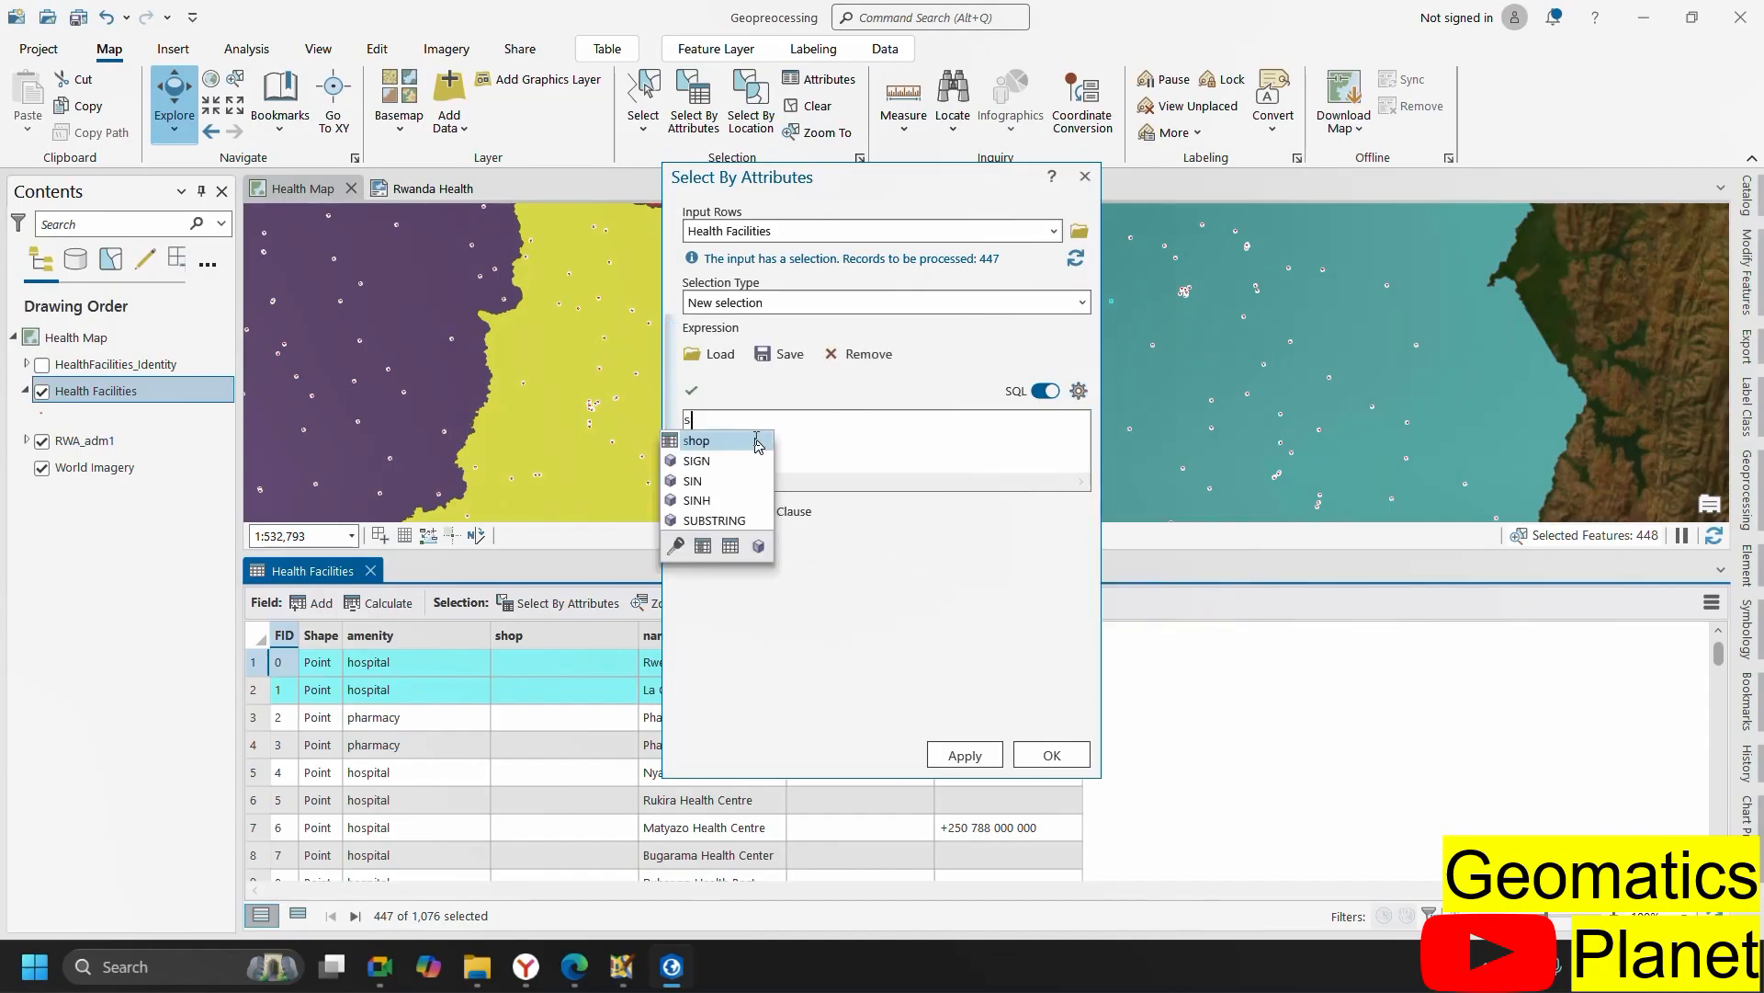
text(el)
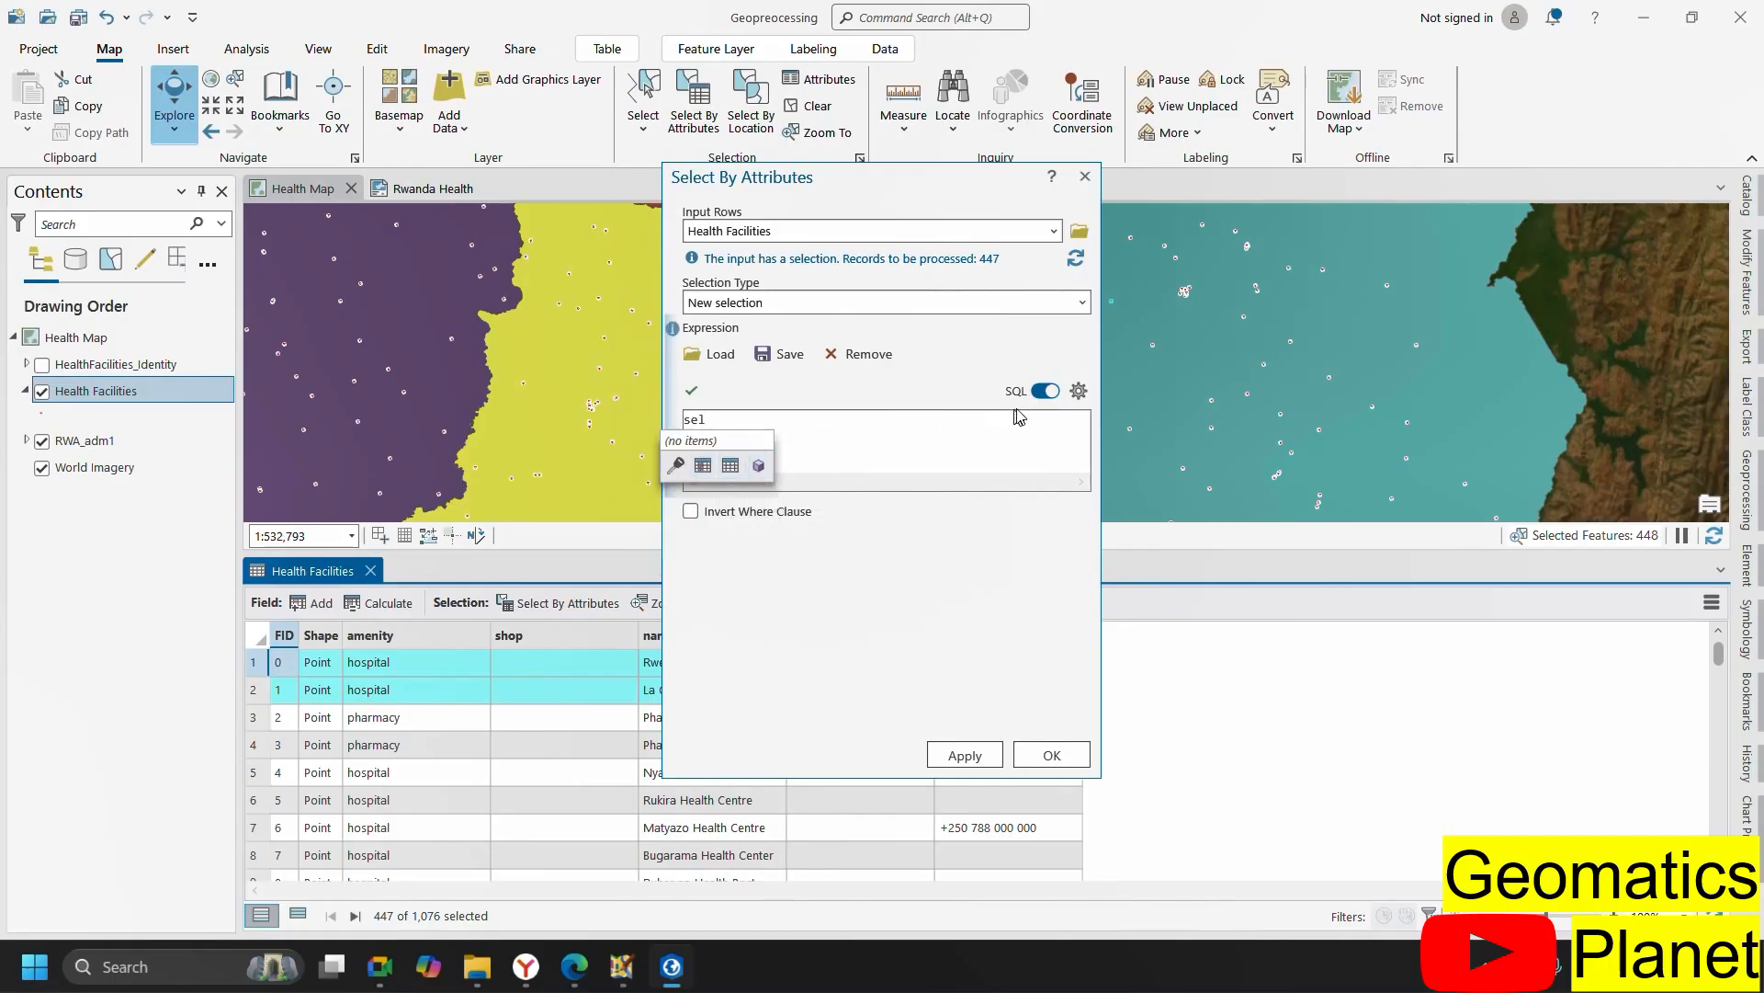
click(1039, 393)
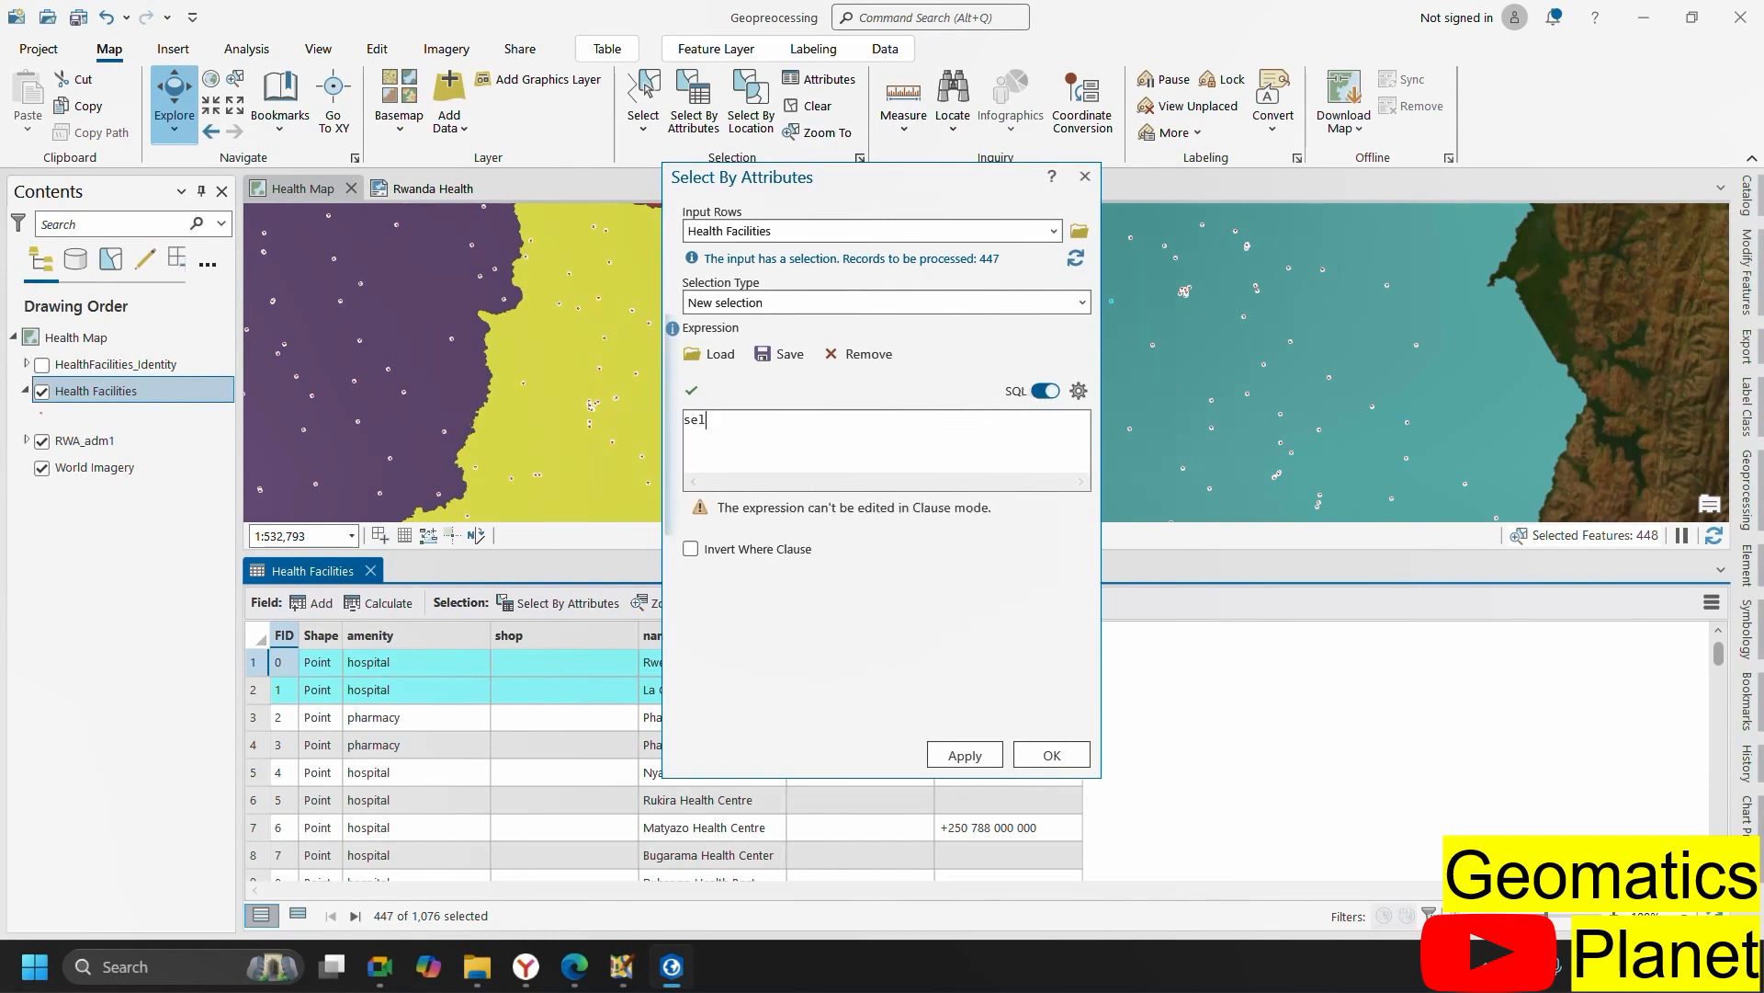
key(BackSpace)
key(BackSpace)
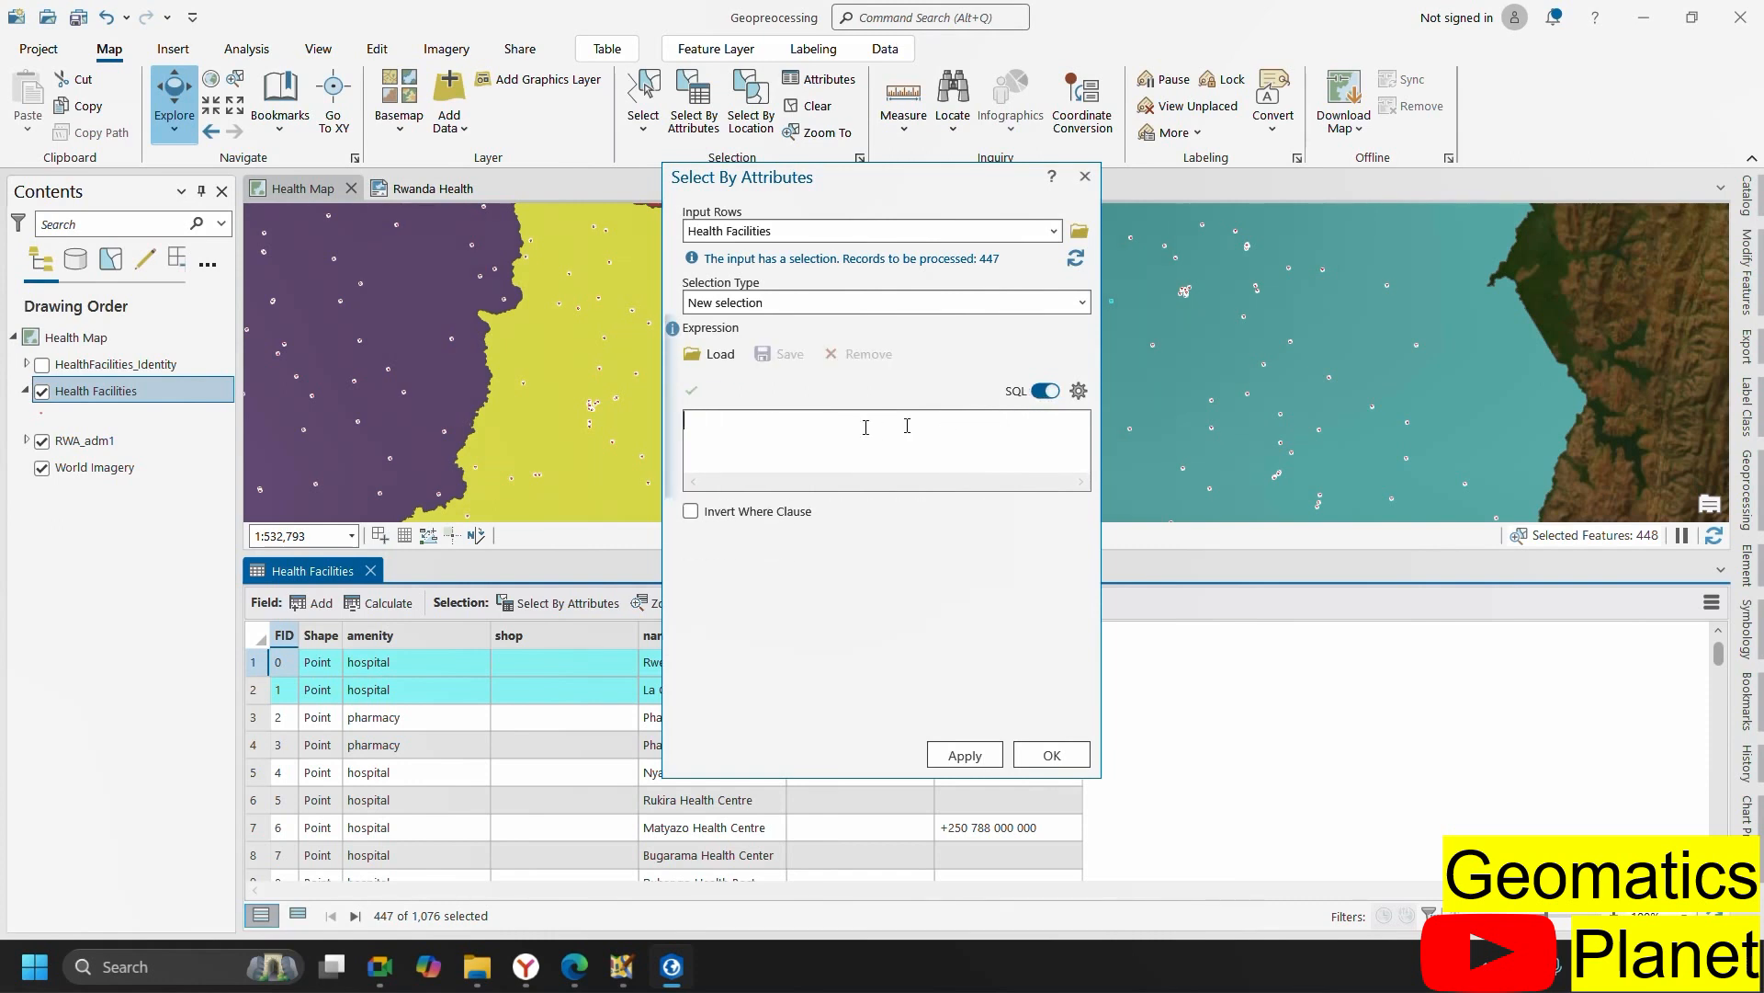
click(1049, 395)
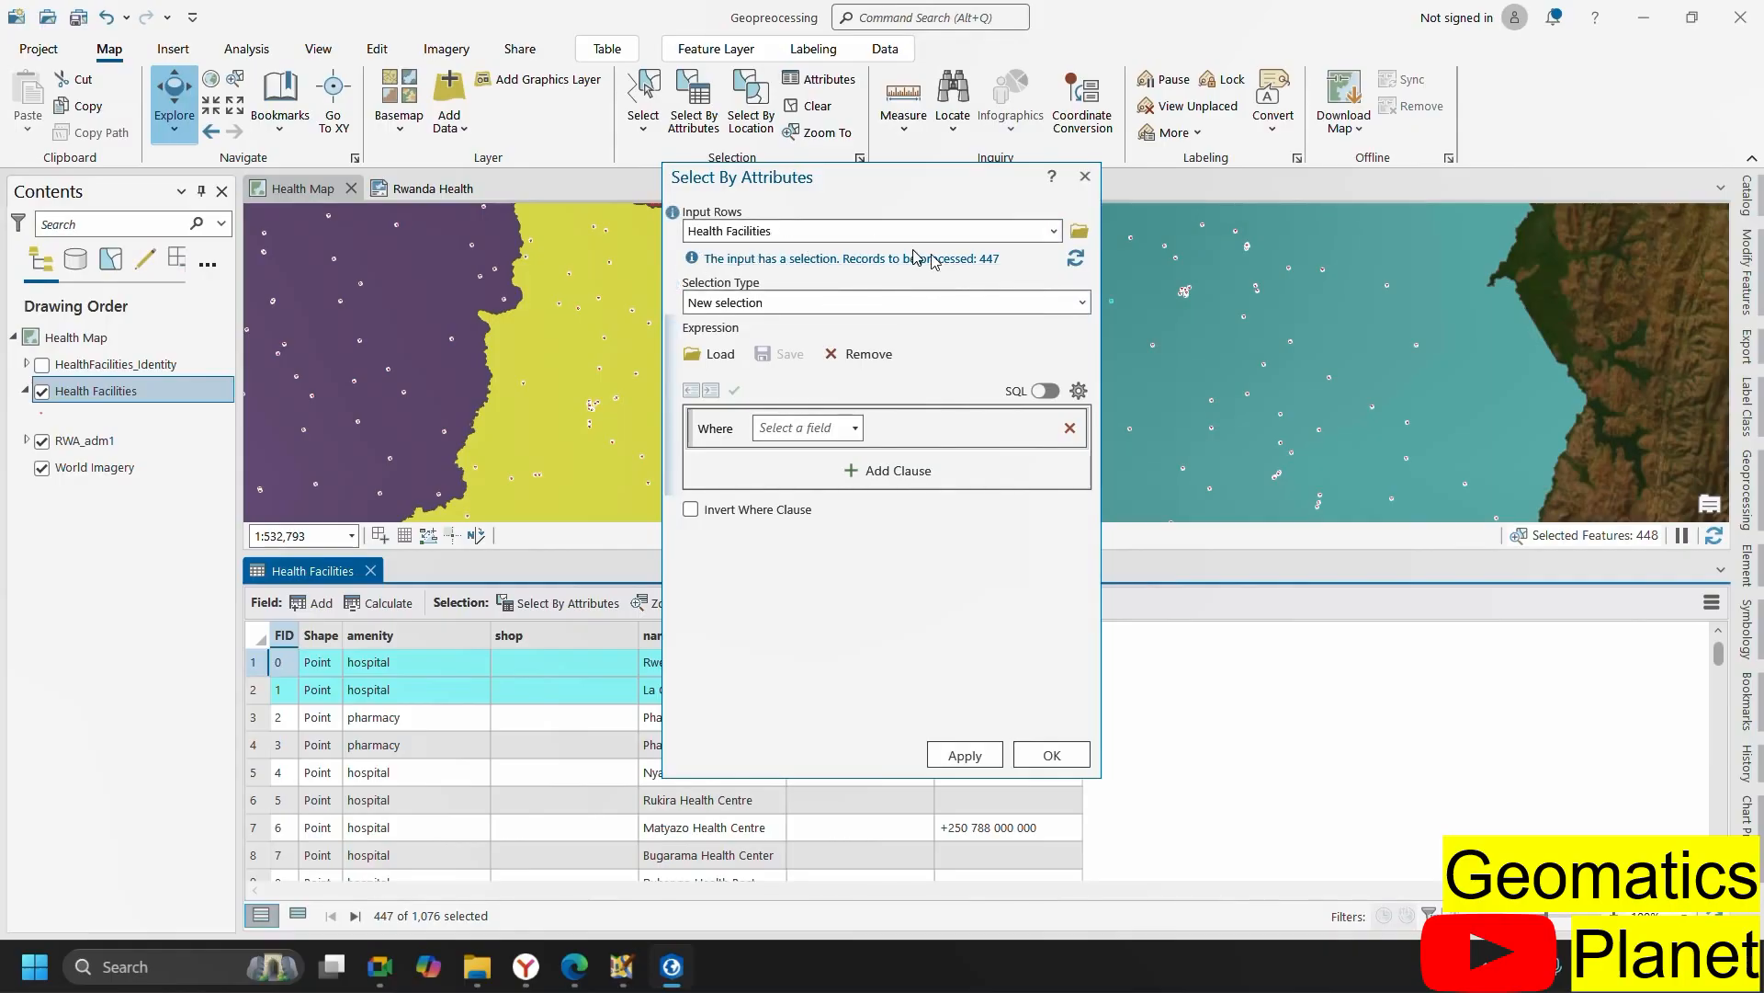
- Review the available input layers and selection types in Select By Attributes, keeping Health Facilities and New selection
click(1054, 231)
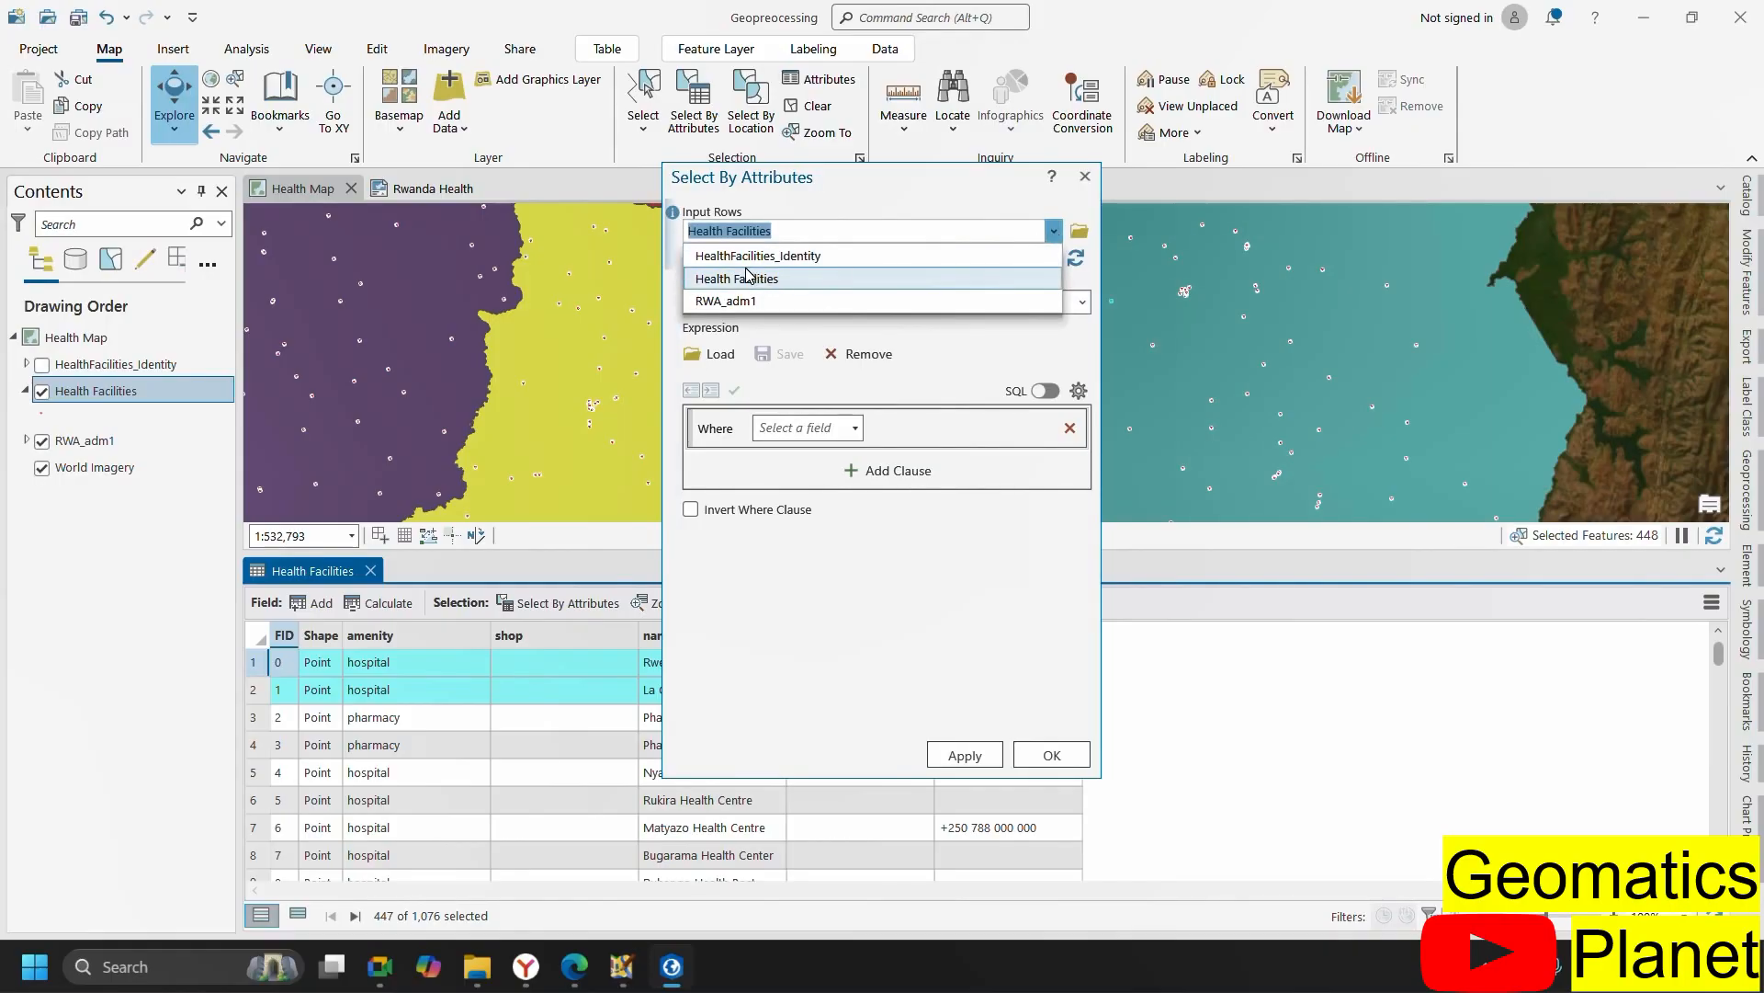
click(822, 228)
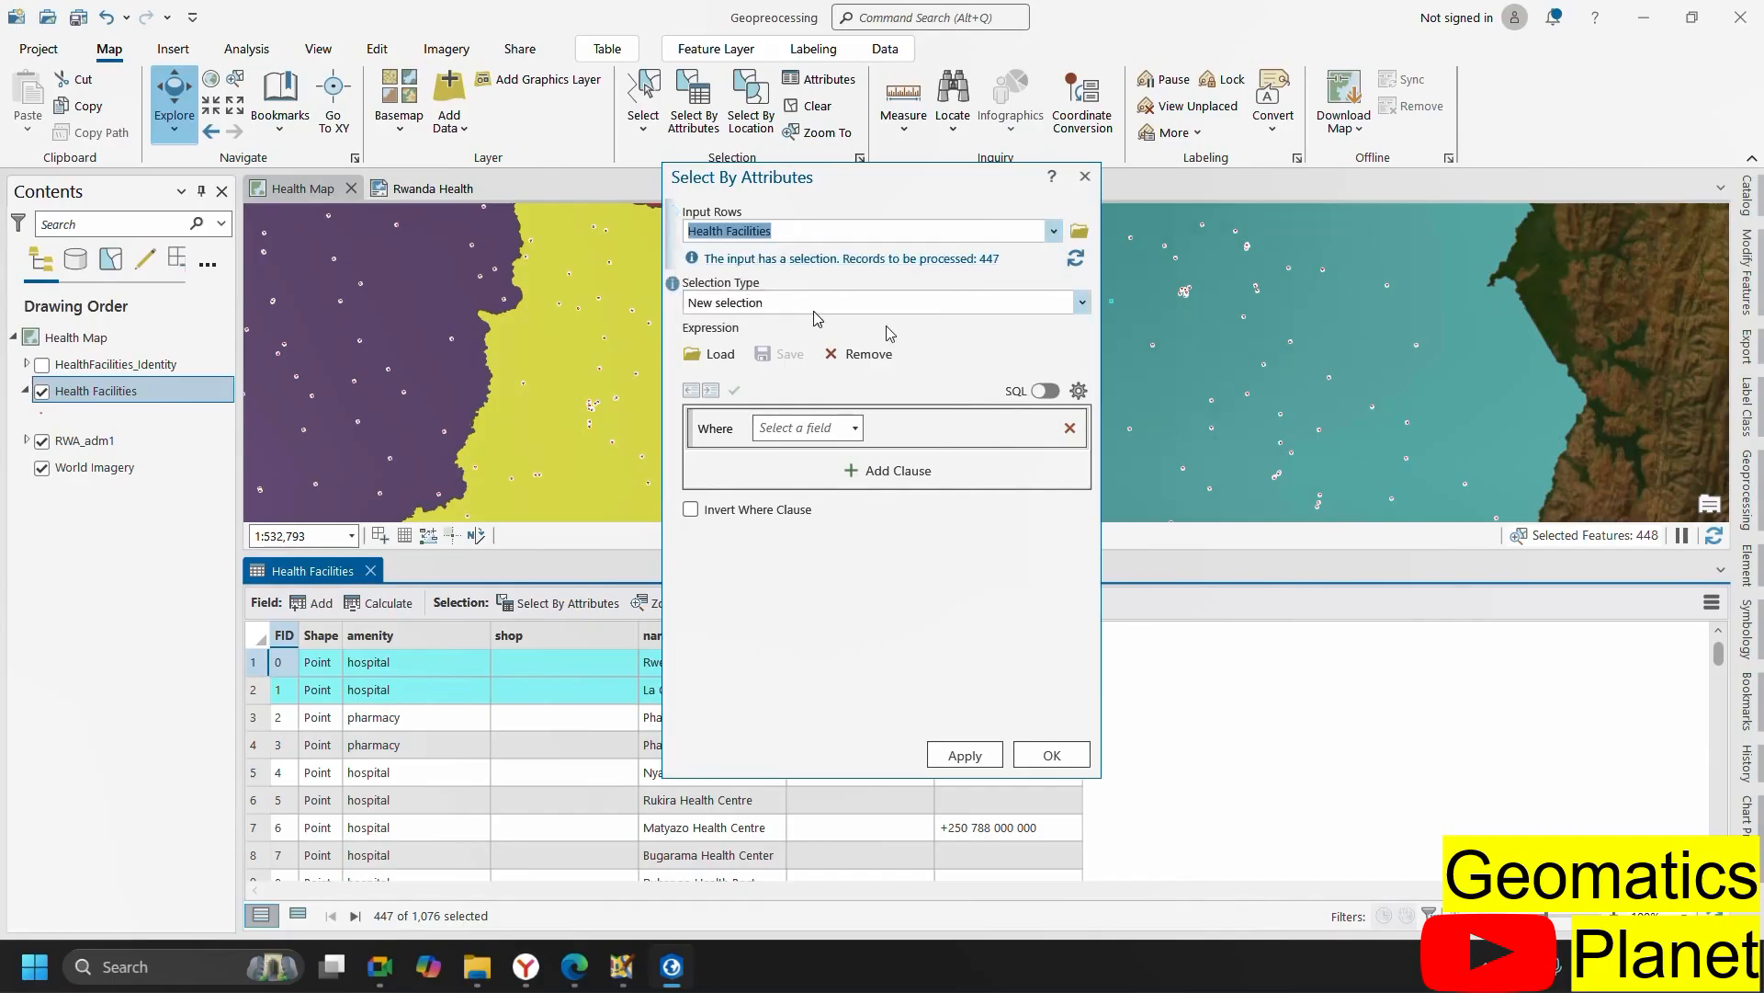
click(1081, 306)
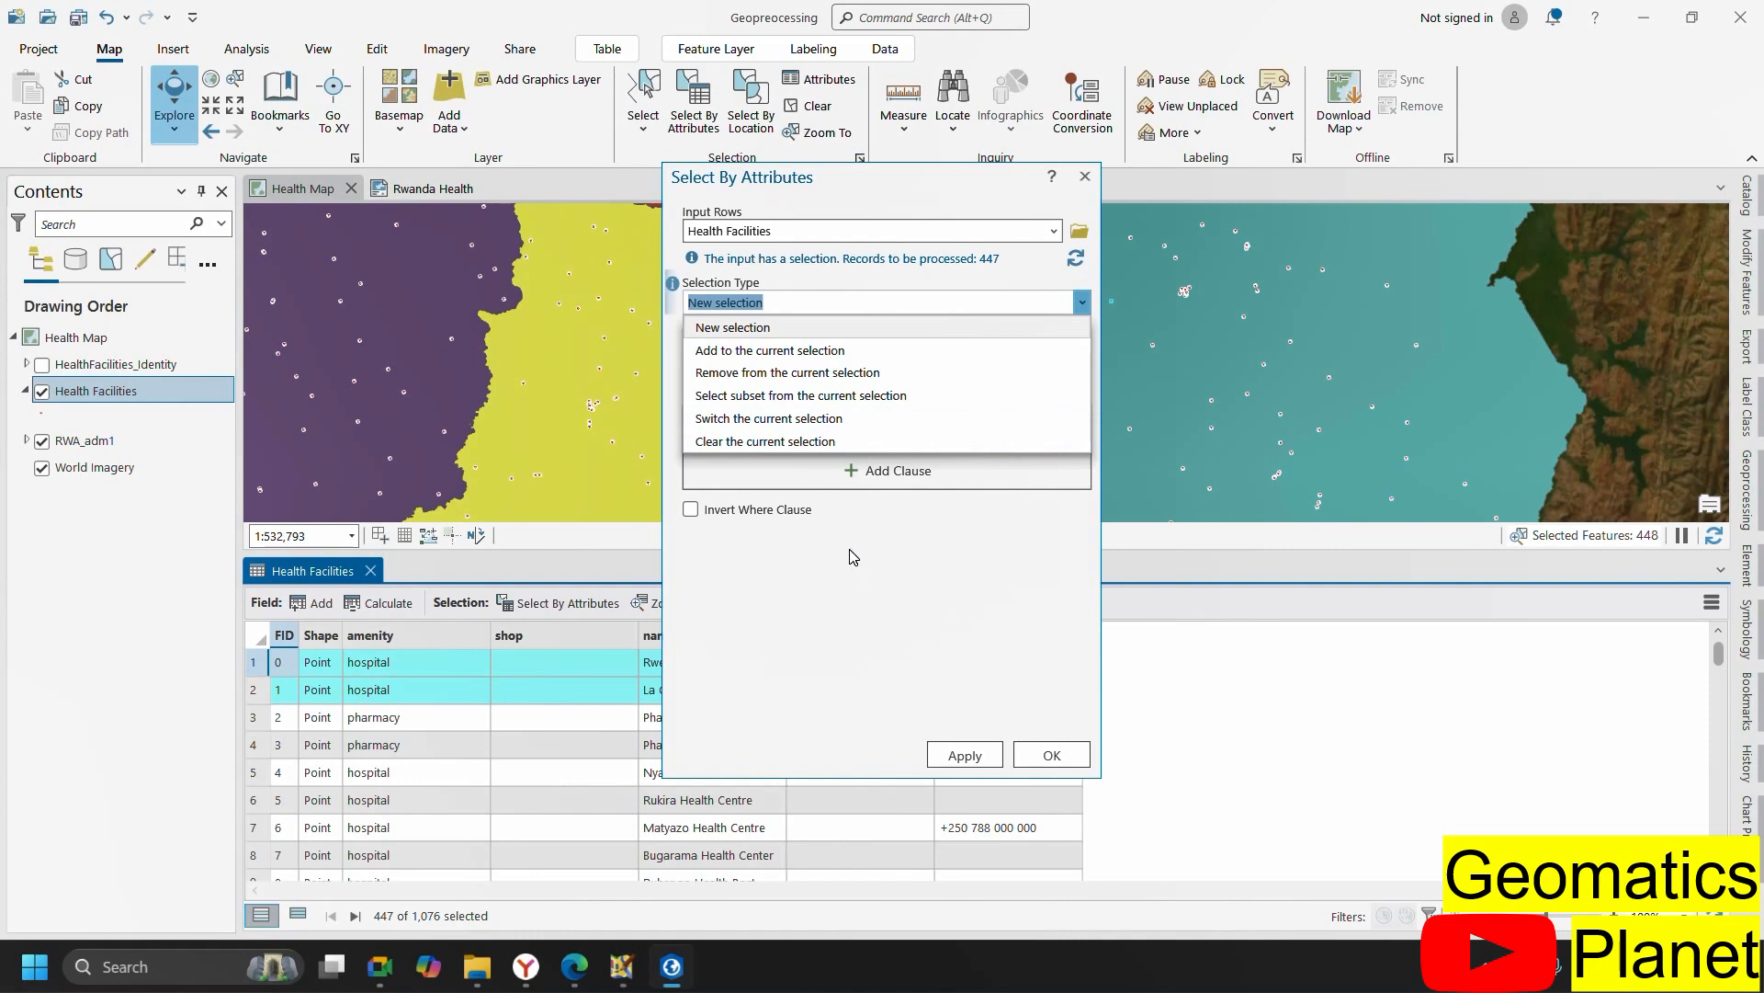
click(839, 585)
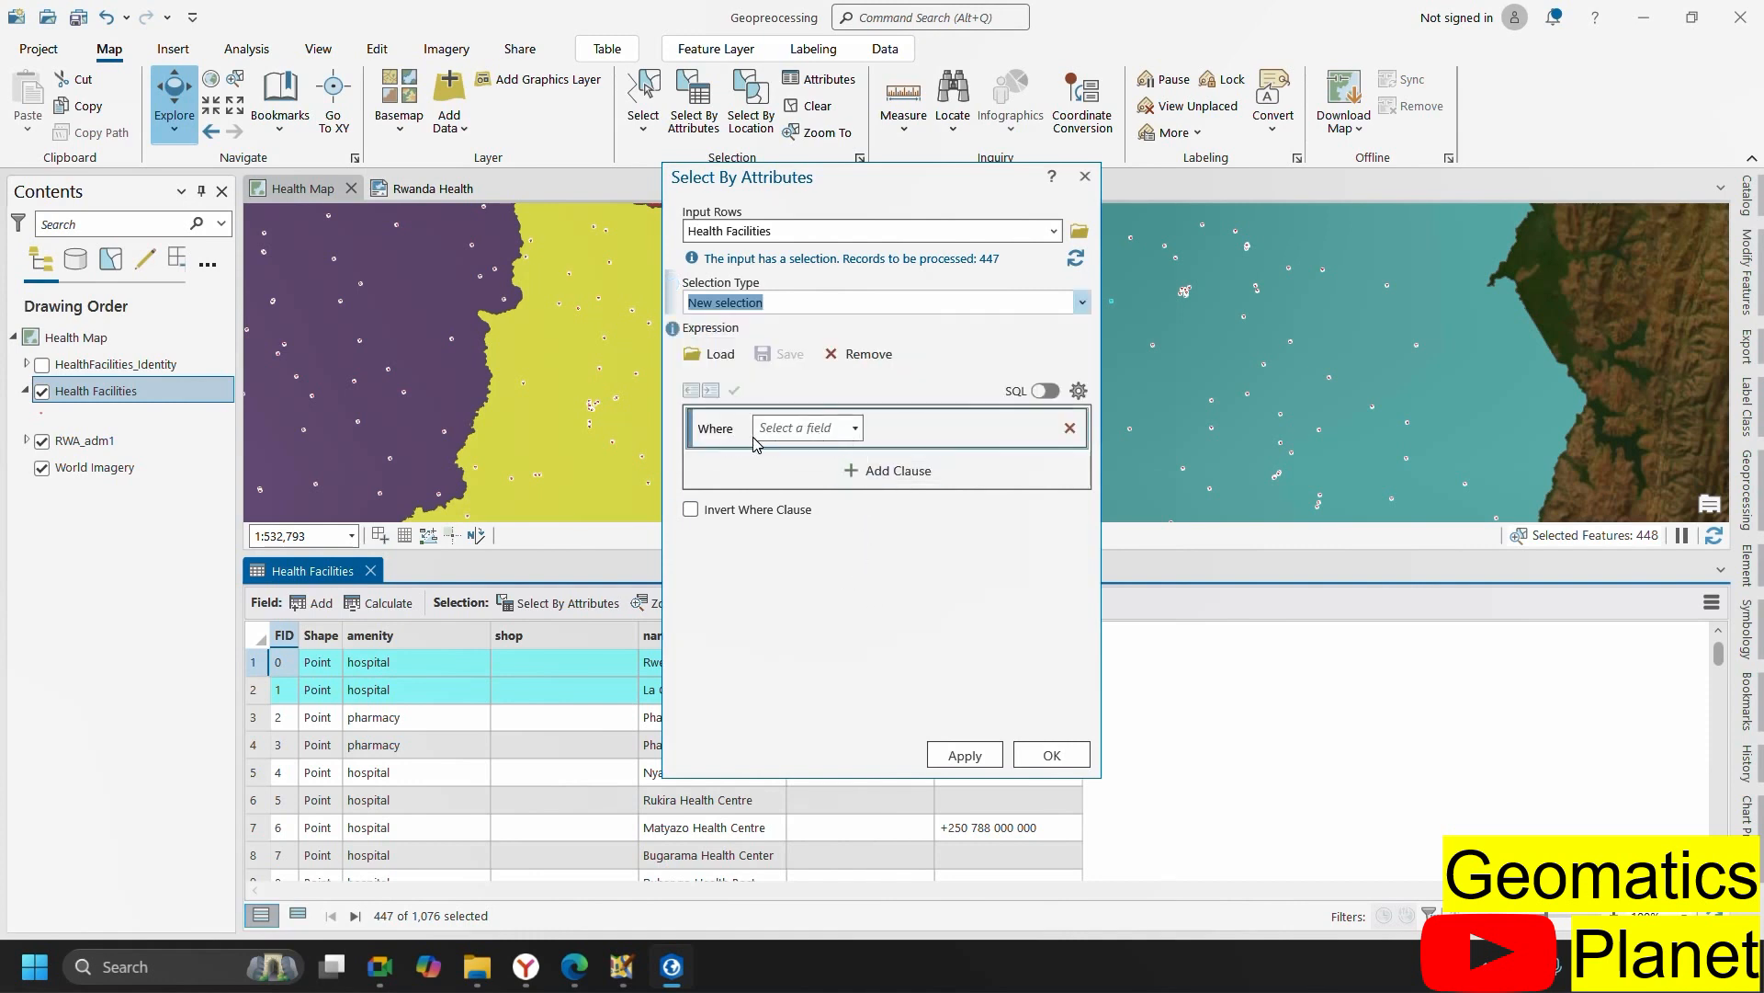
- Select the Health Facilities records where amenity is equal to hospital and inspect the selection in the table and on the map
click(827, 429)
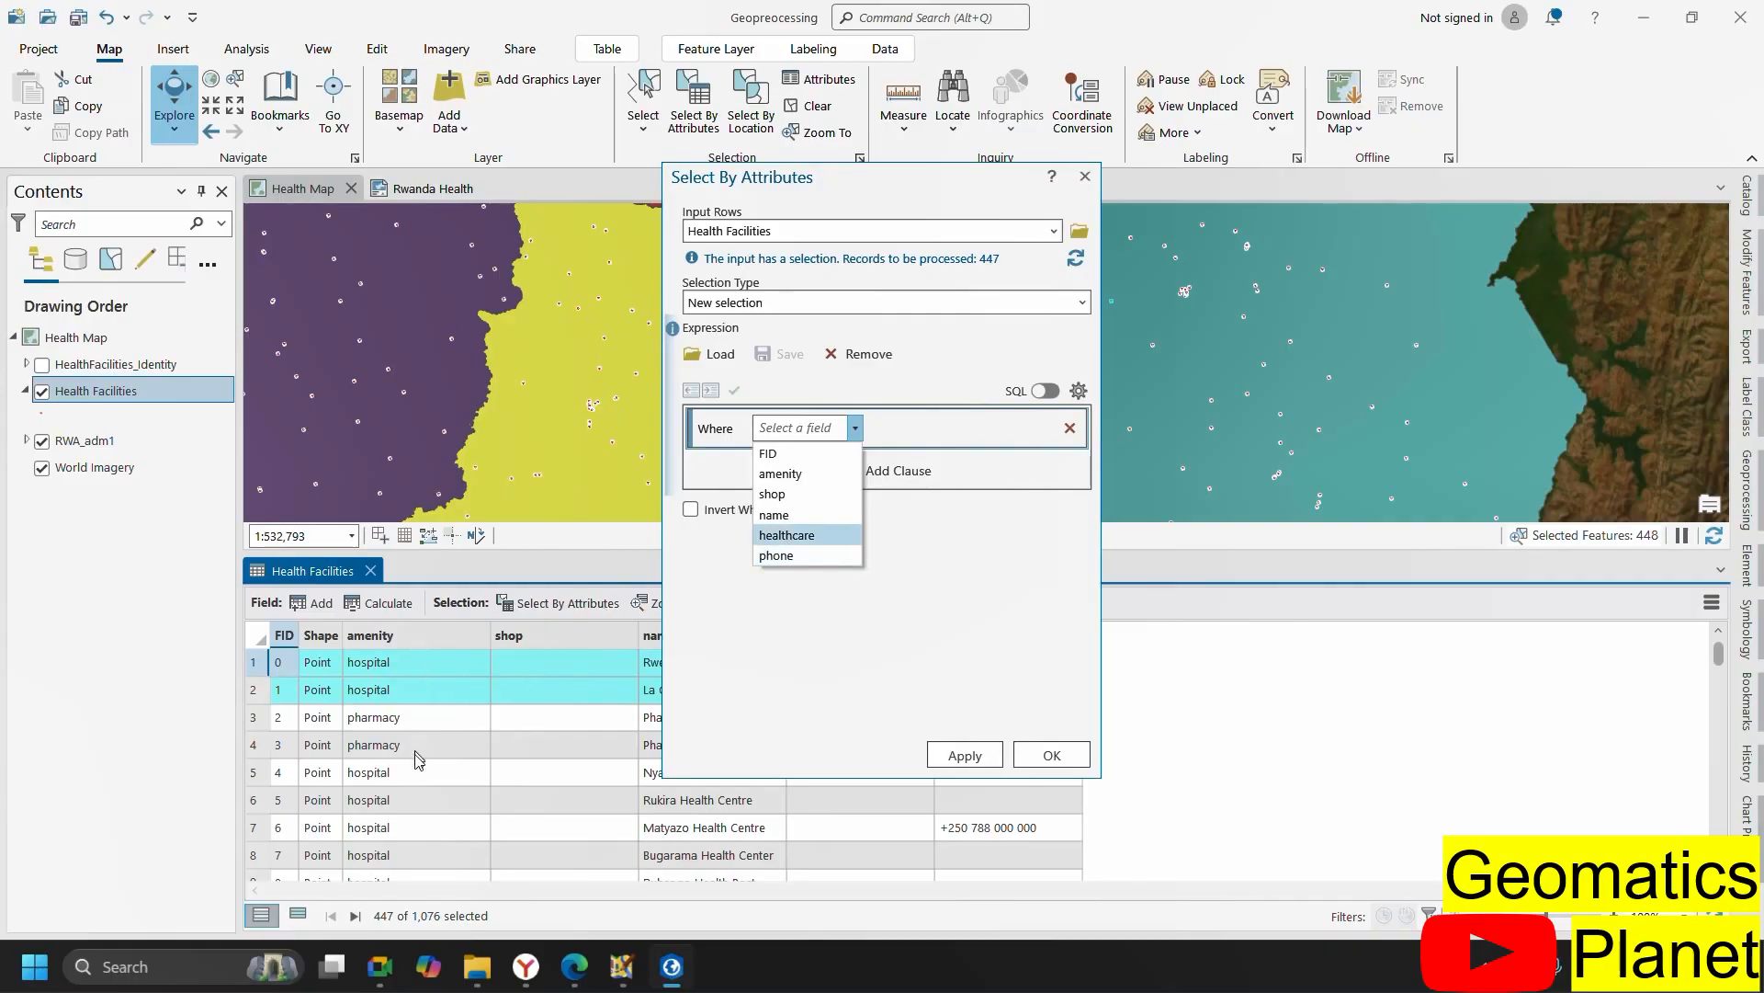
click(781, 474)
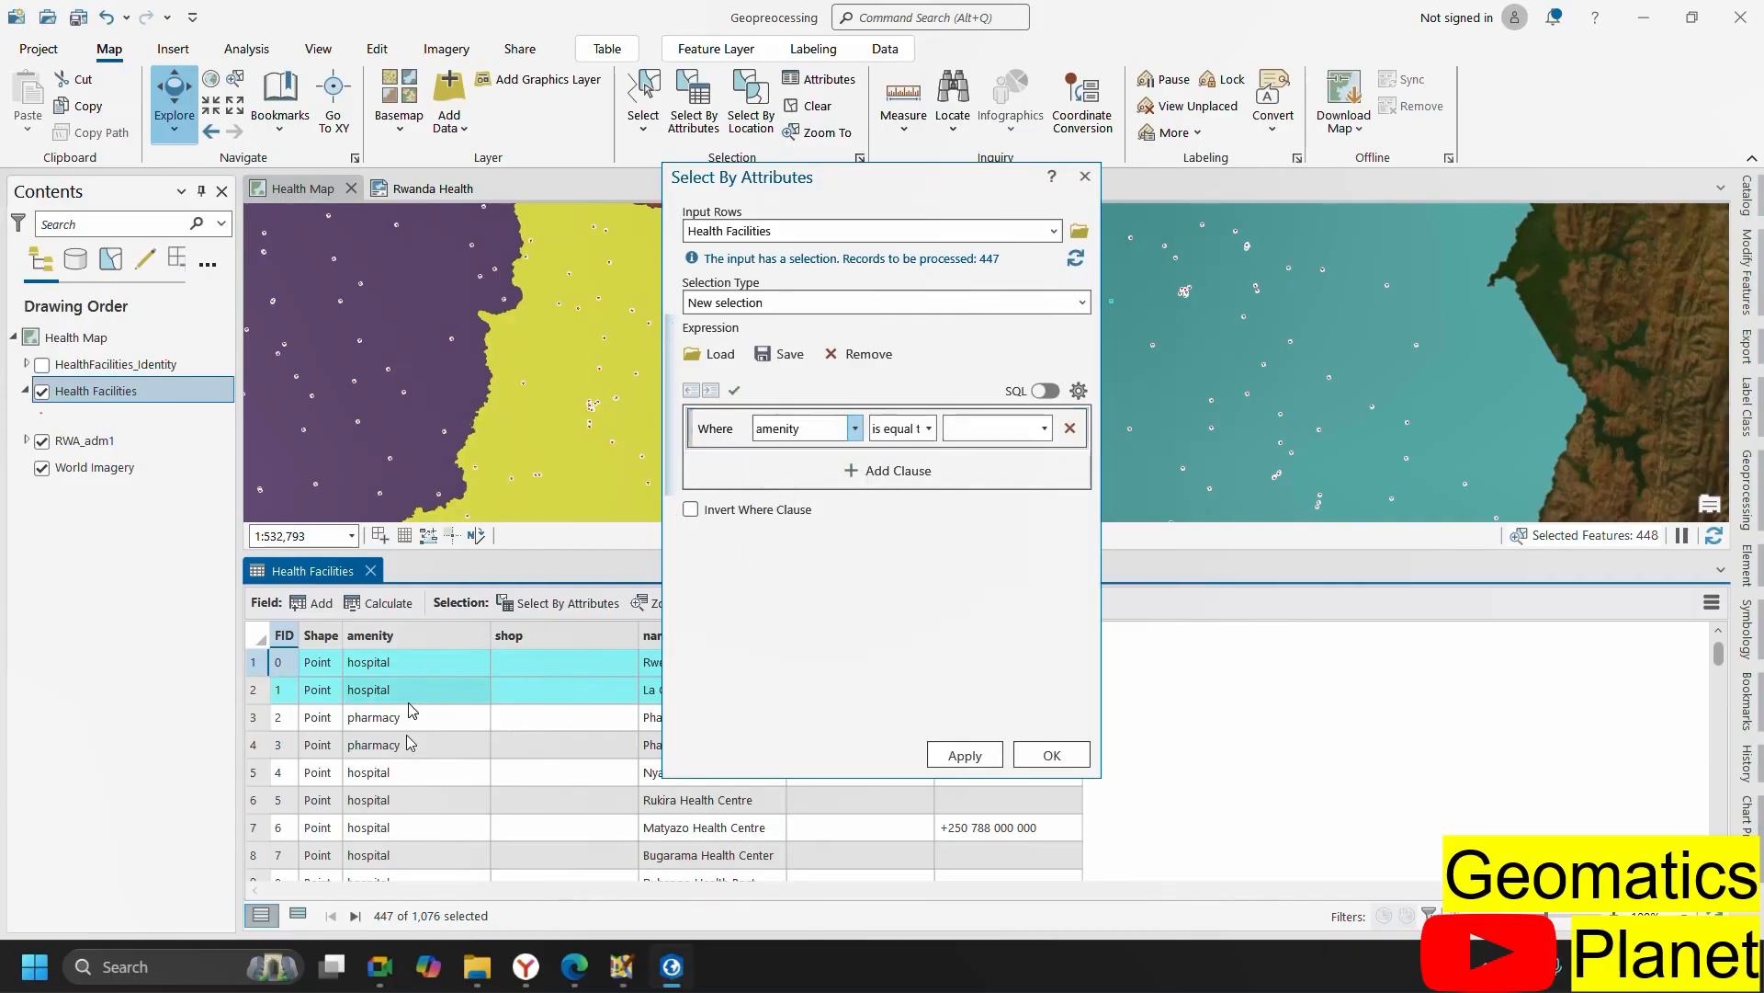
click(930, 429)
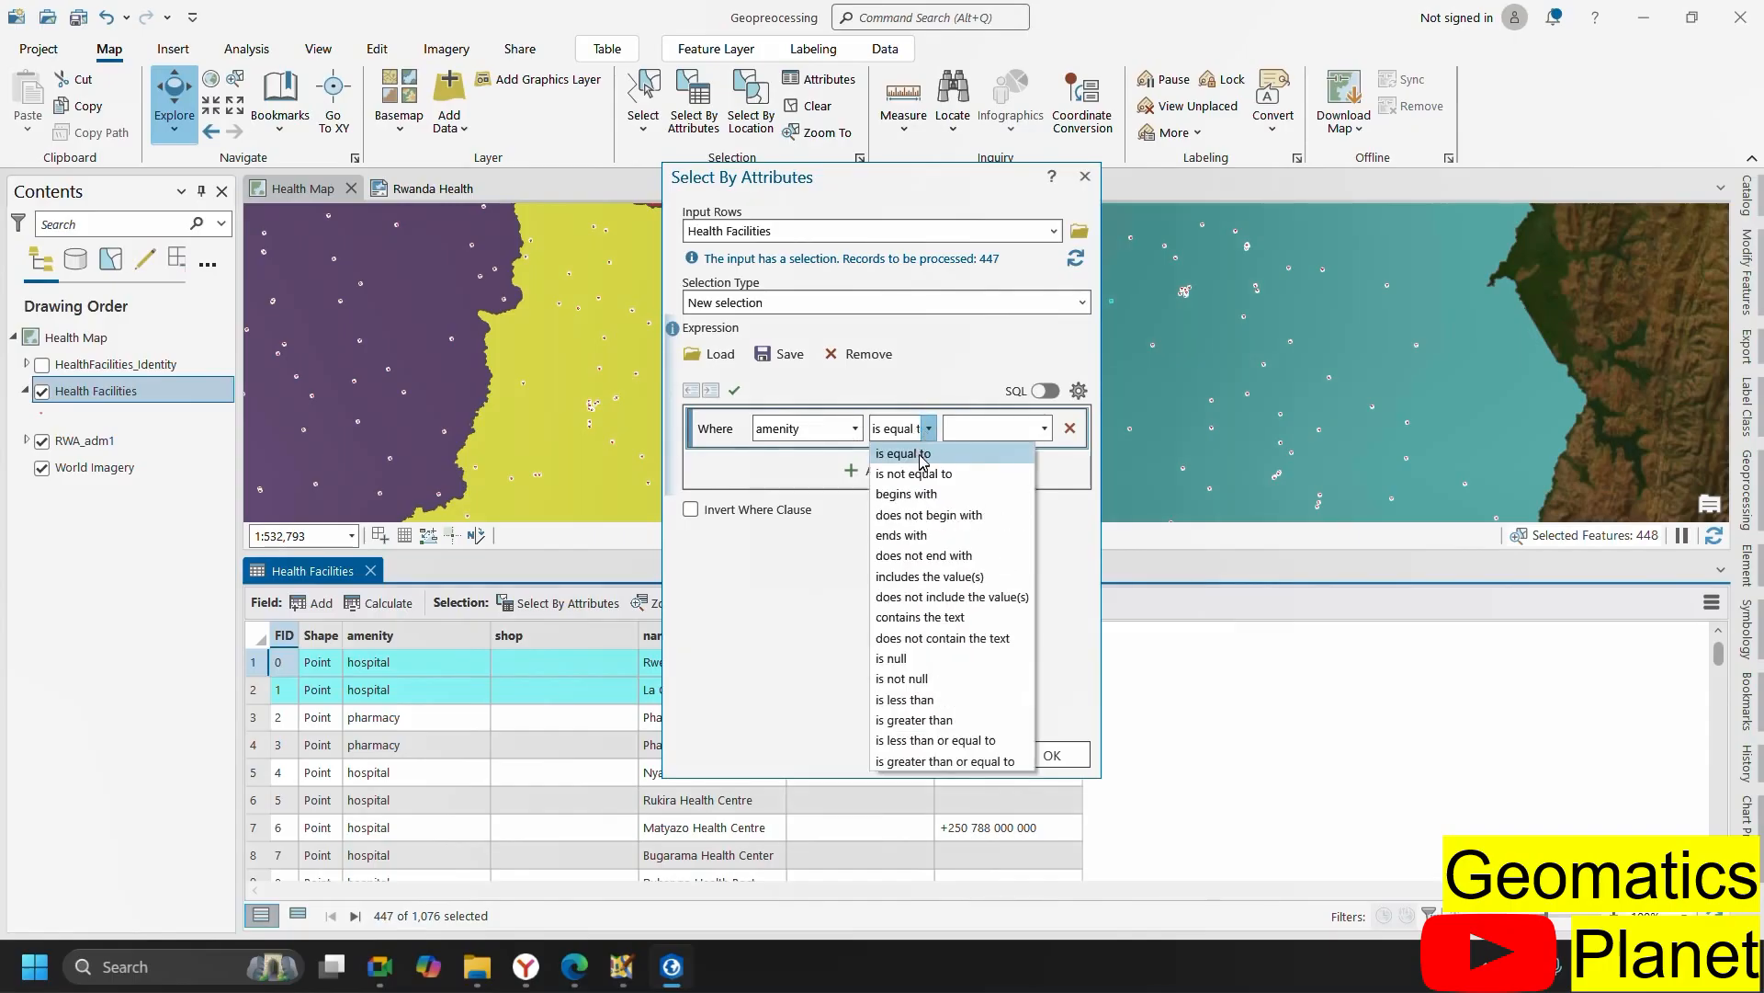
click(999, 428)
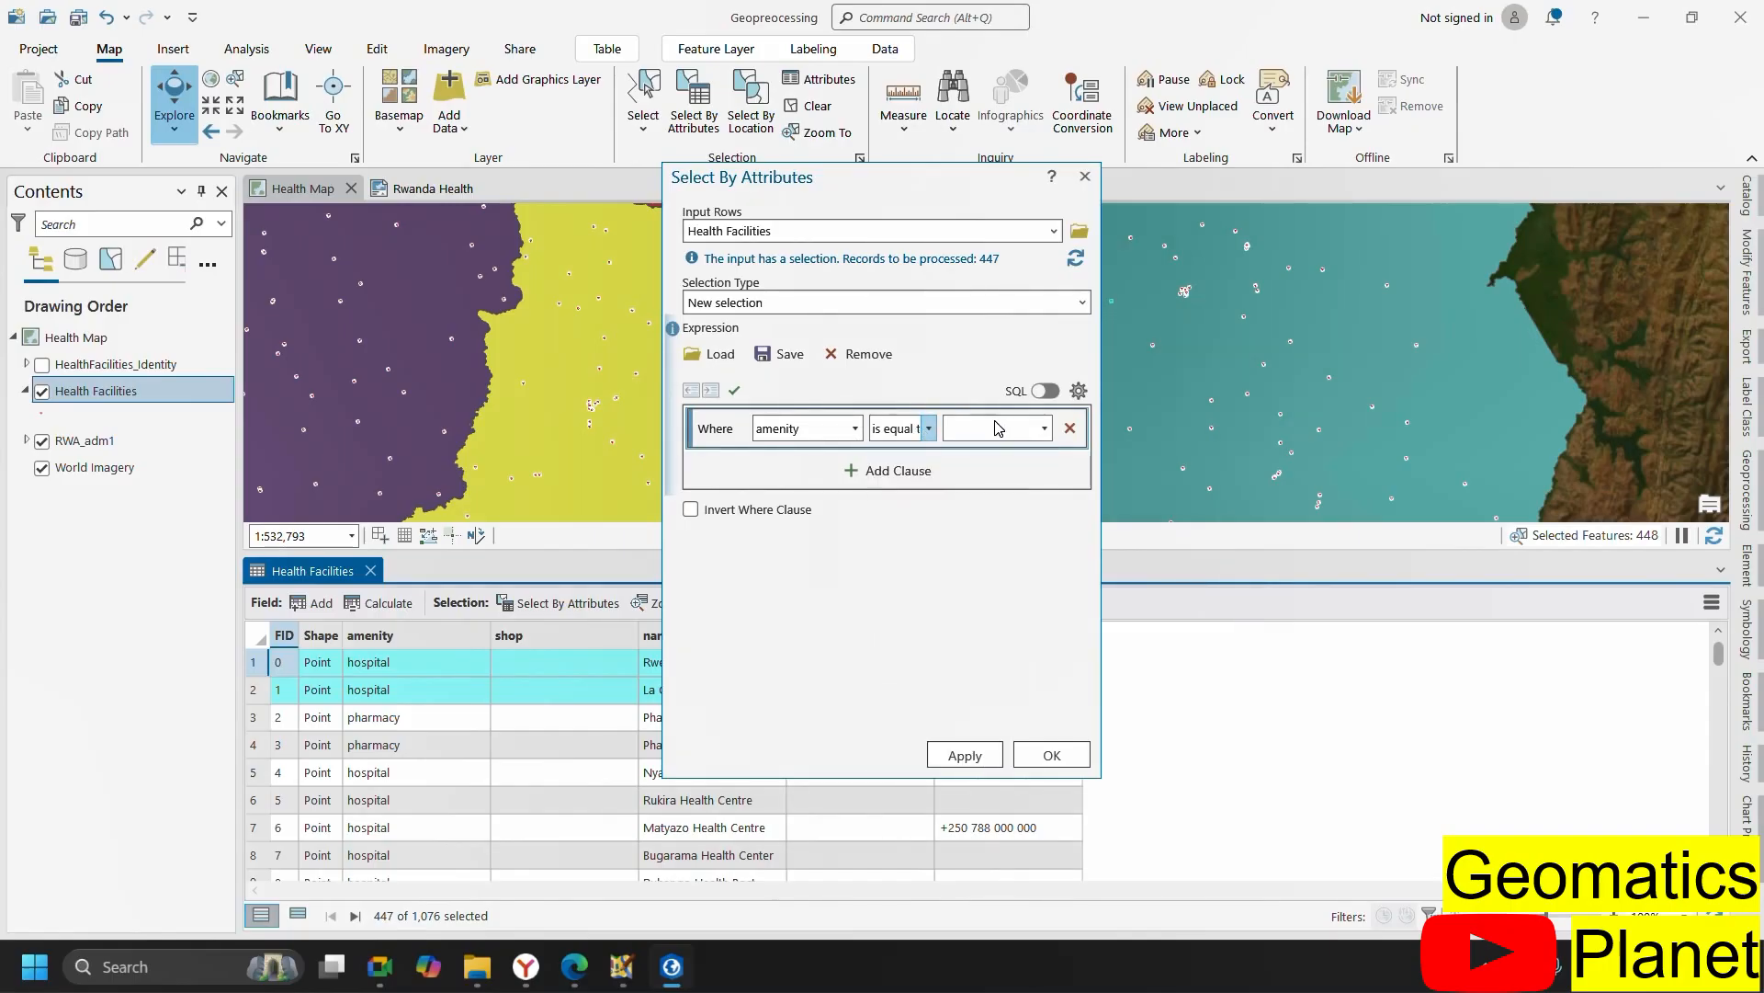
click(974, 433)
text(hospital)
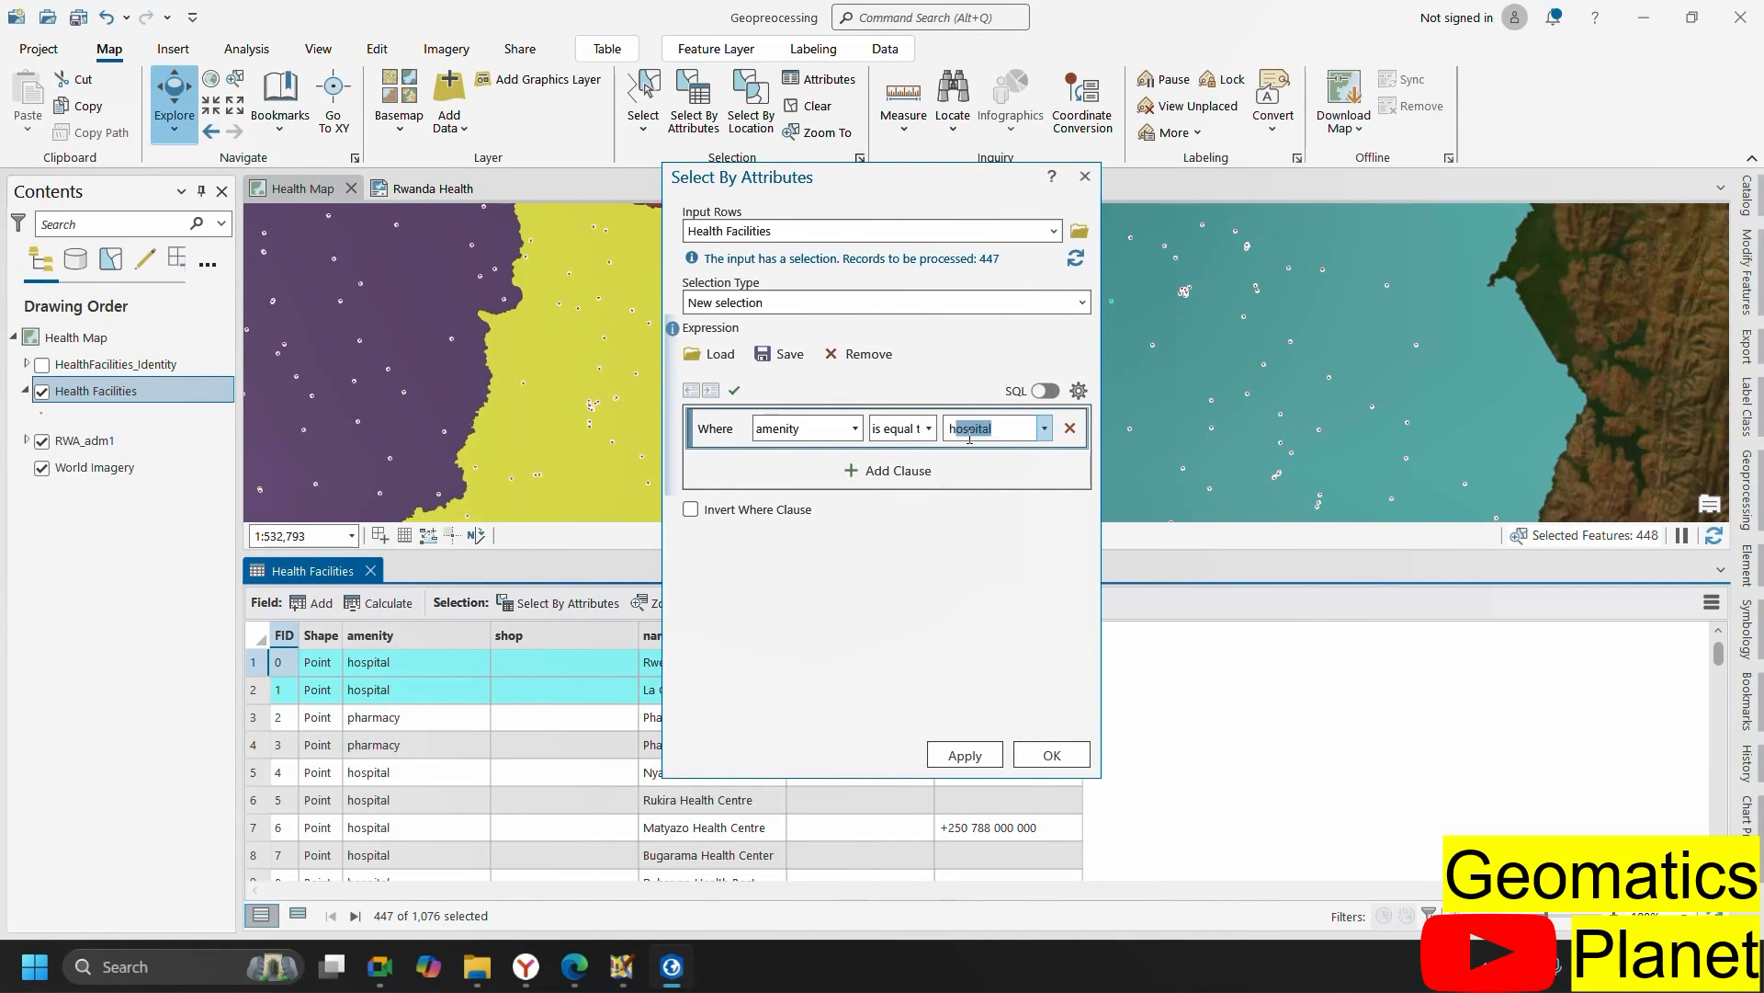
click(1004, 431)
click(979, 757)
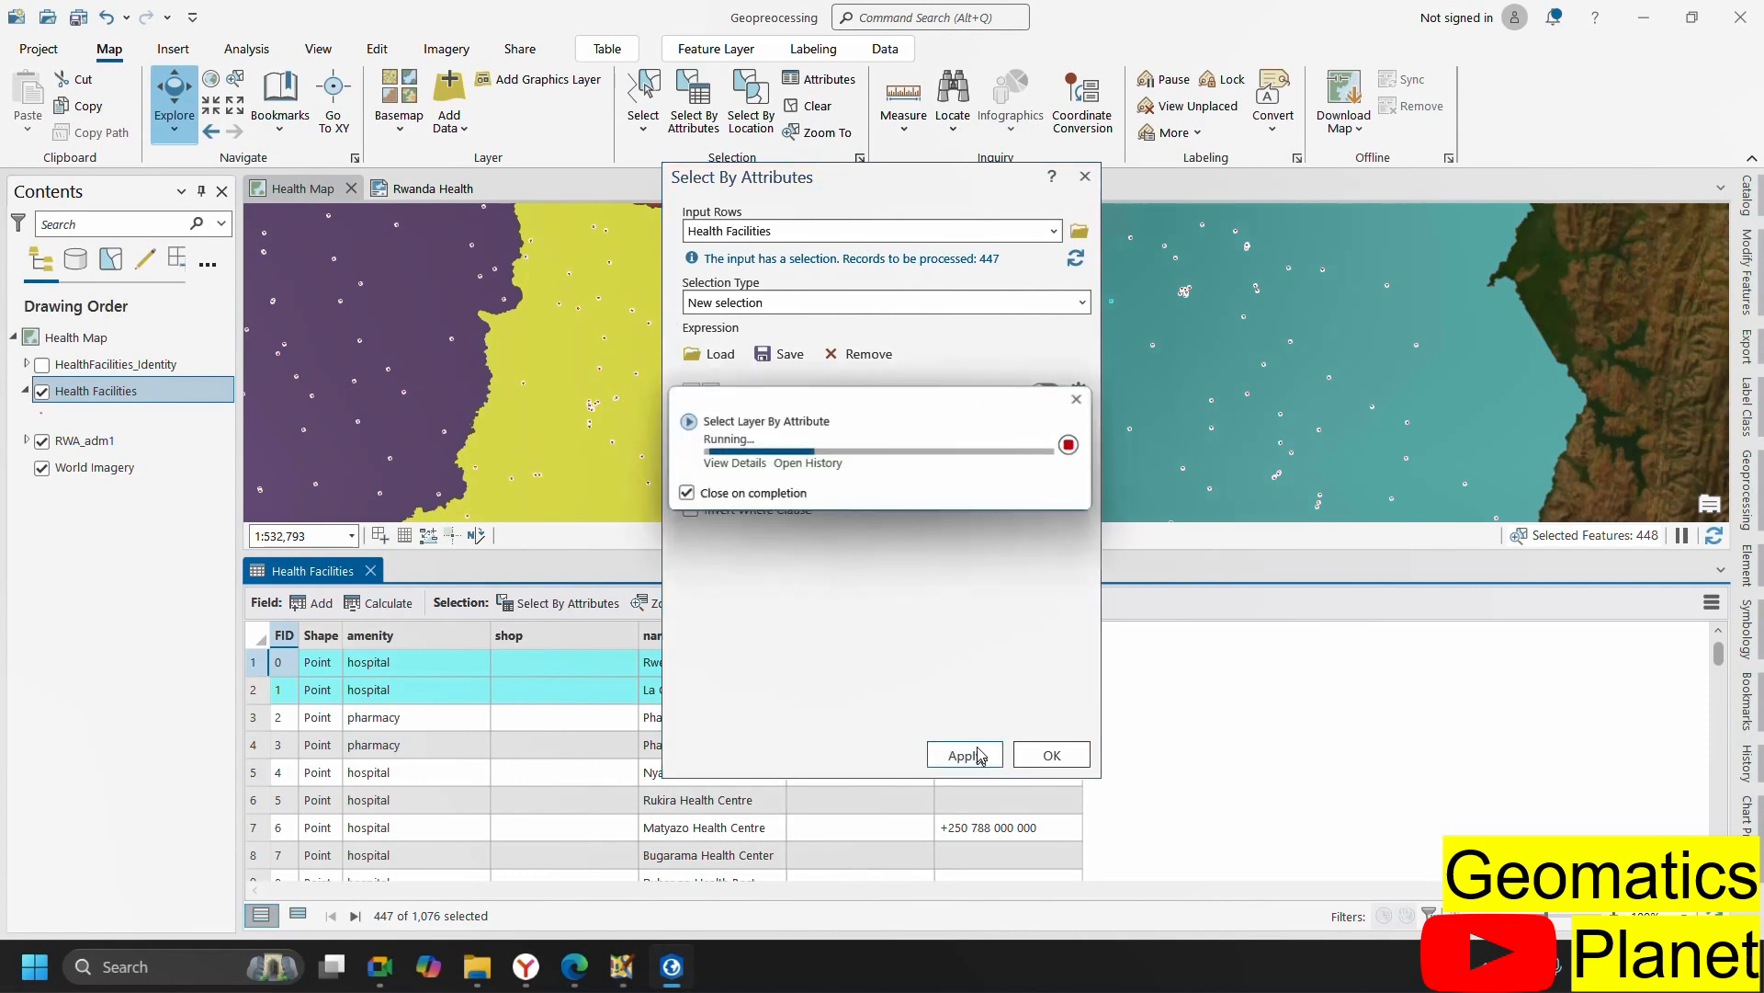
scroll(515, 735, down, 16)
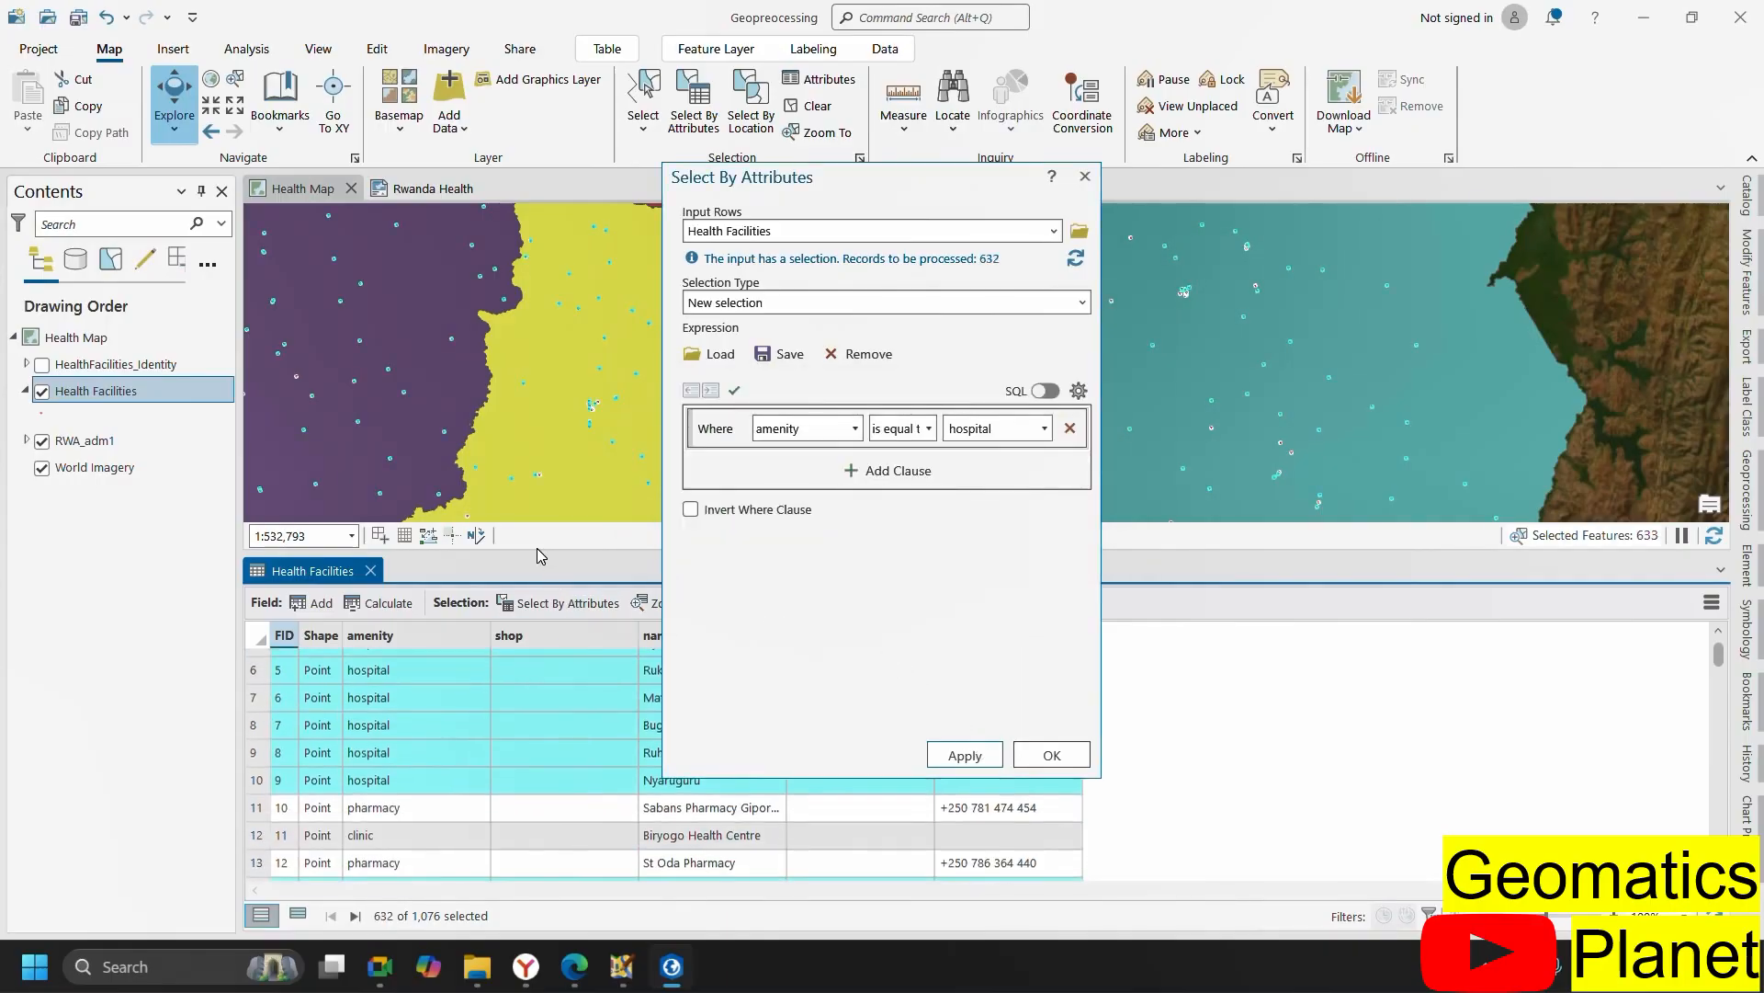
scroll(450, 799, down, 8)
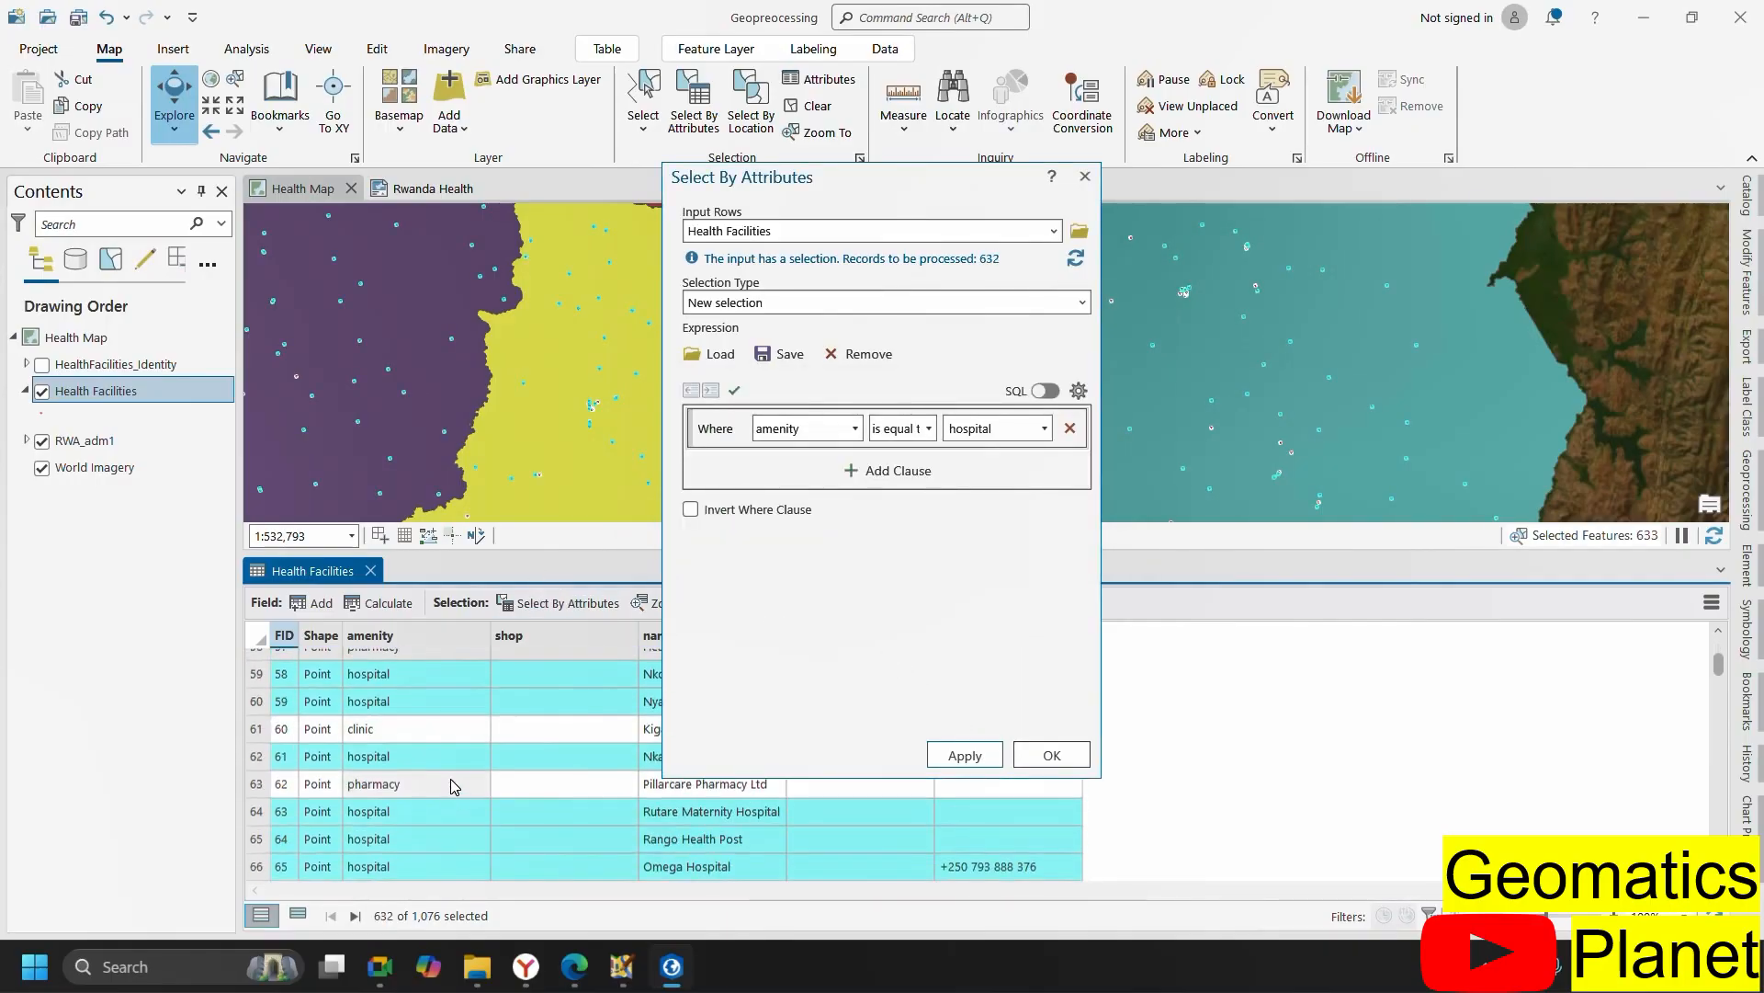
scroll(1337, 368, down, 8)
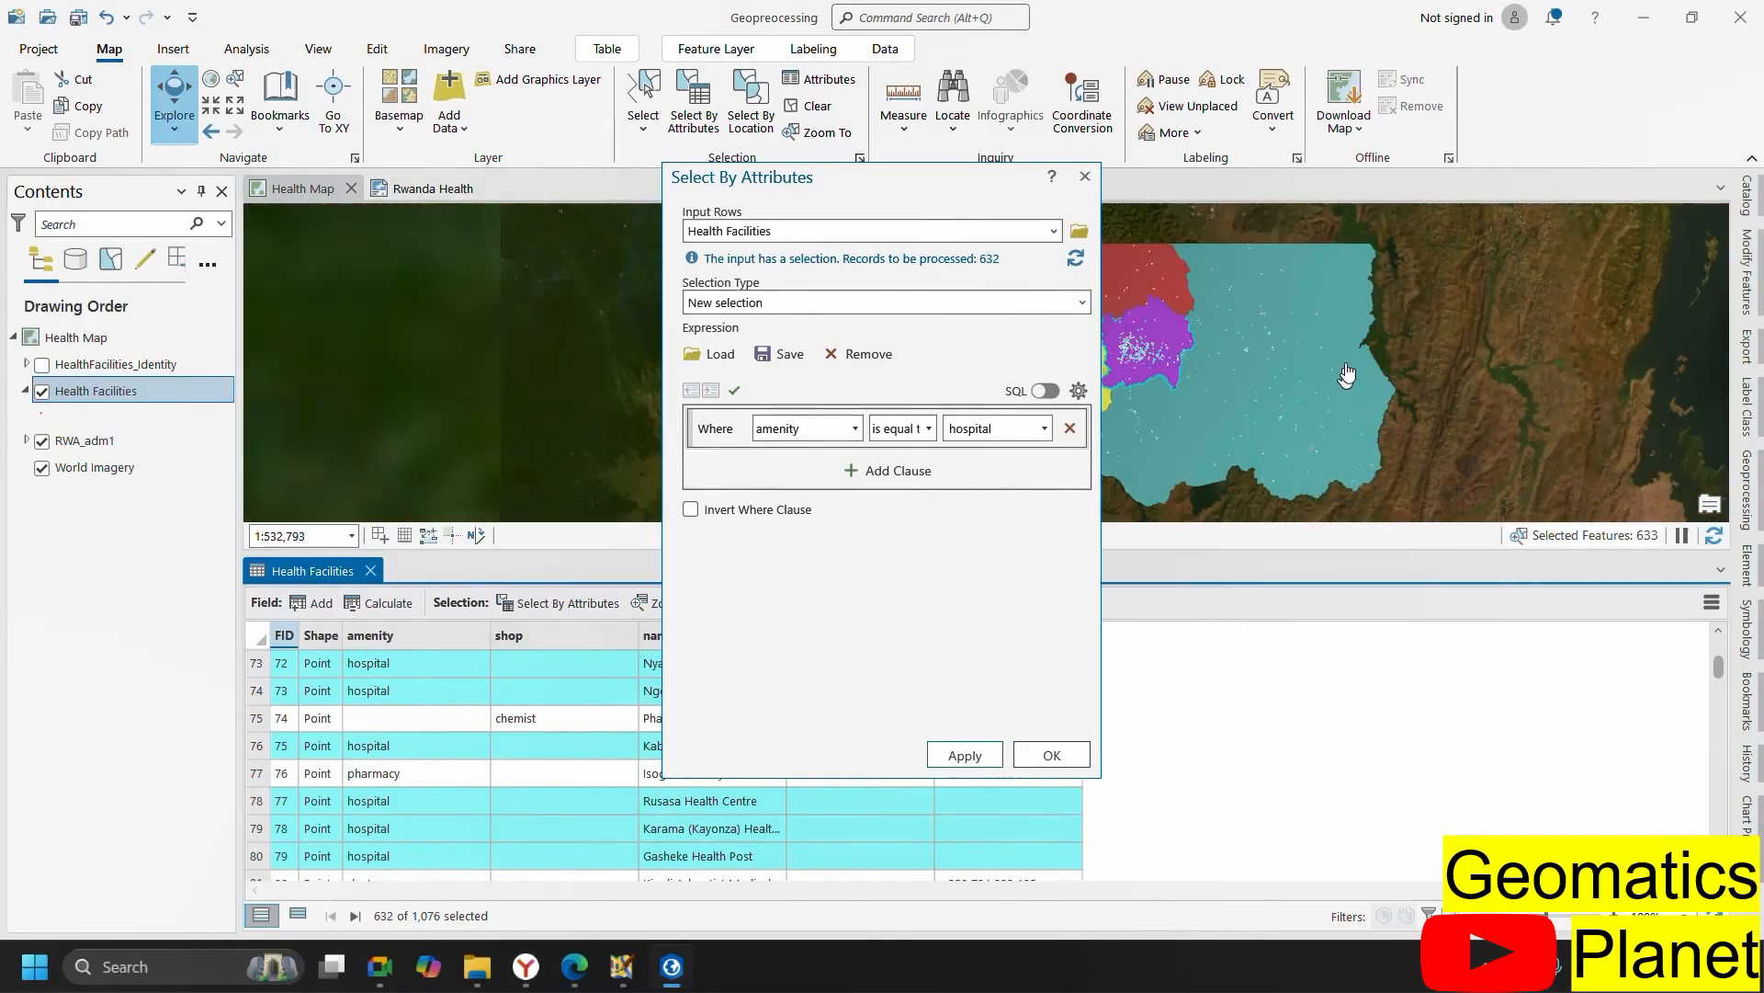
scroll(1325, 356, up, 4)
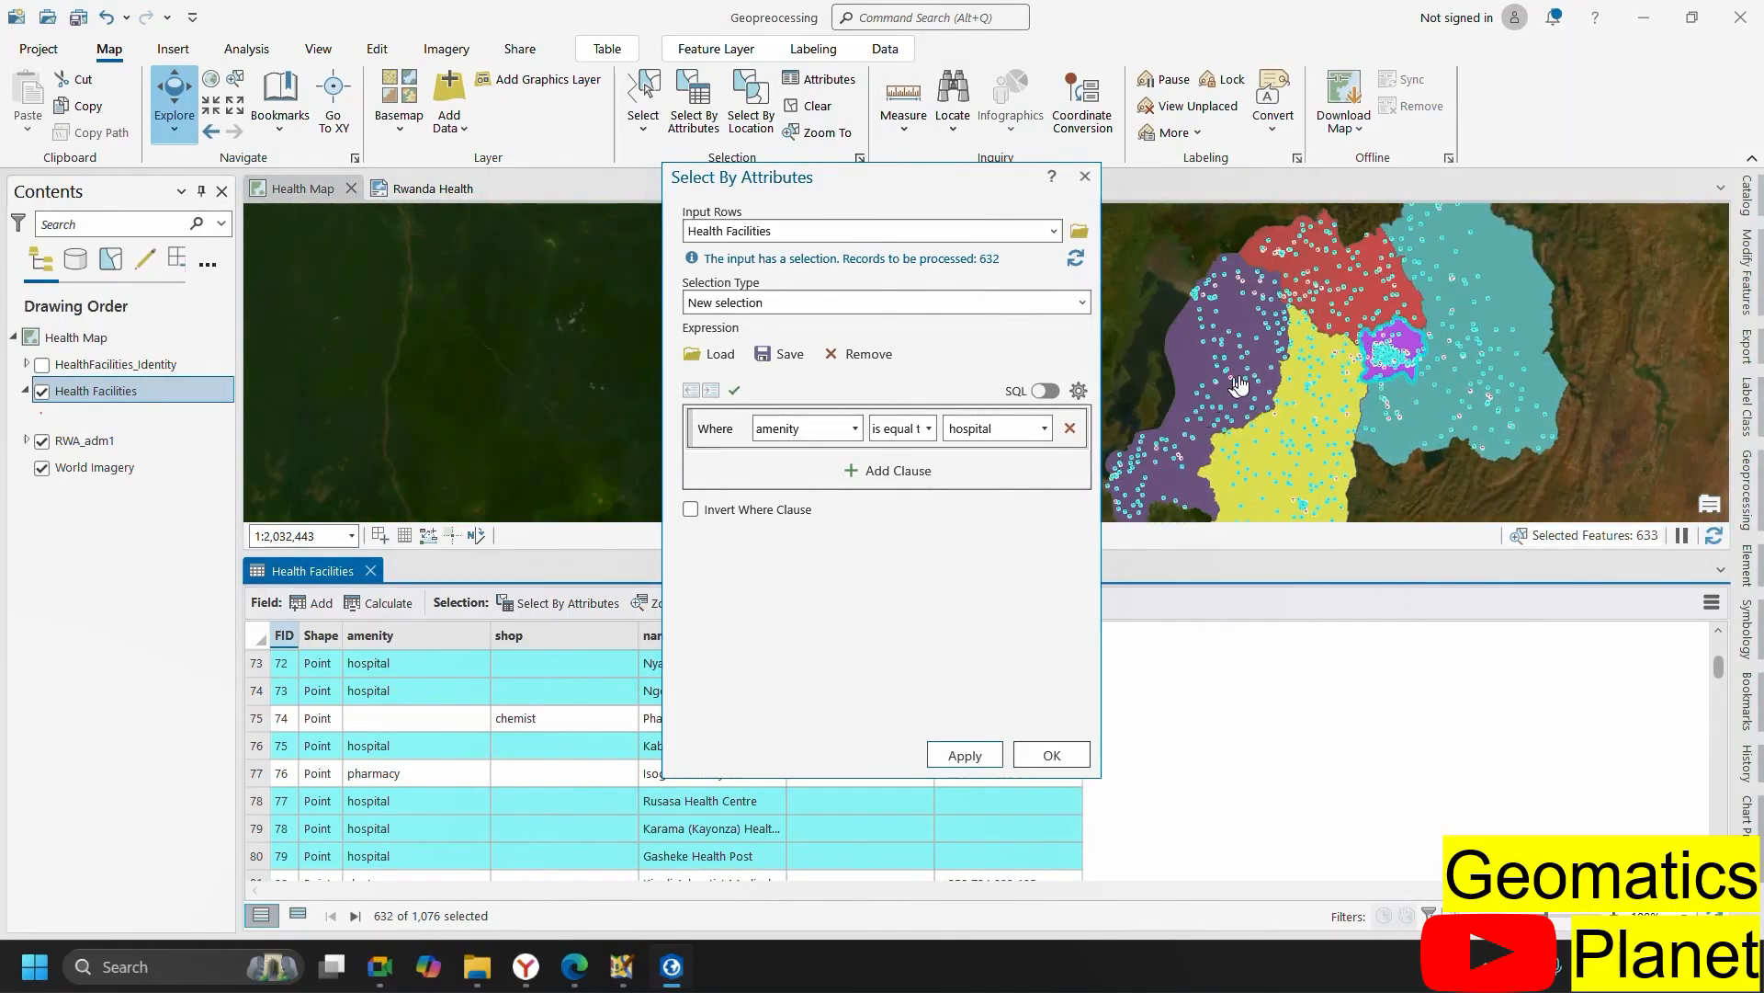
- Change the amenity value in the clause to pharmacy, apply the new selection and inspect it in the table and on the map
double_click(1018, 430)
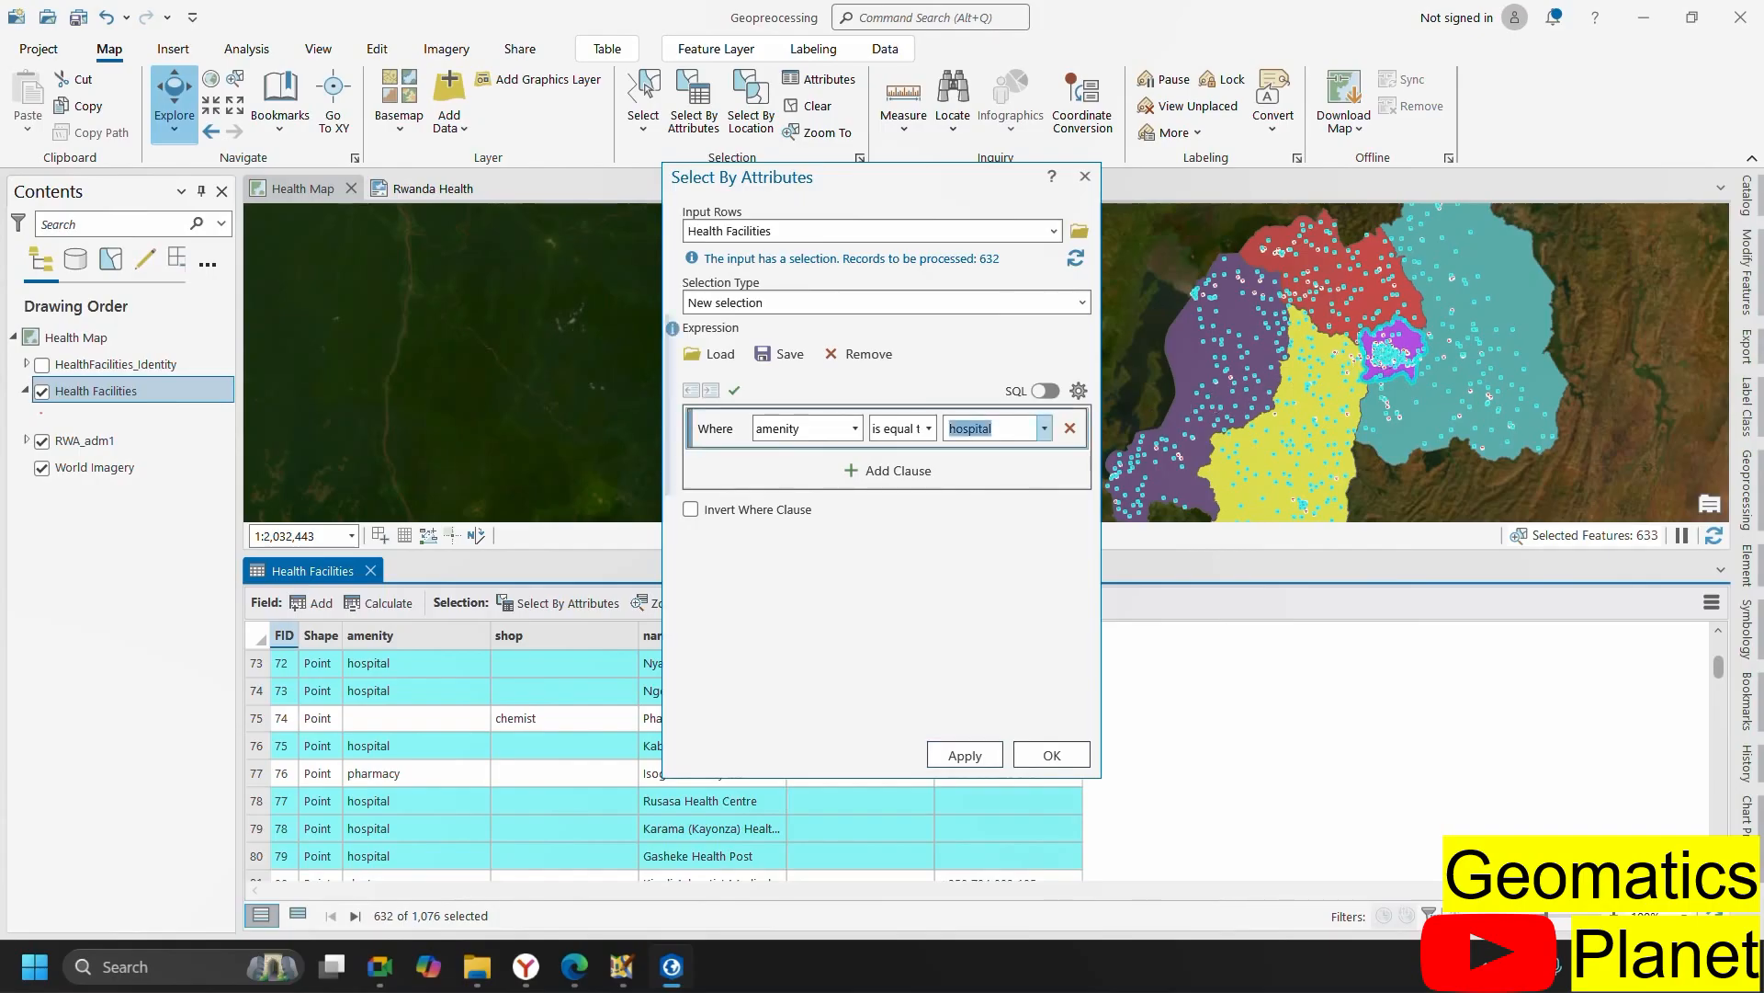
click(1045, 429)
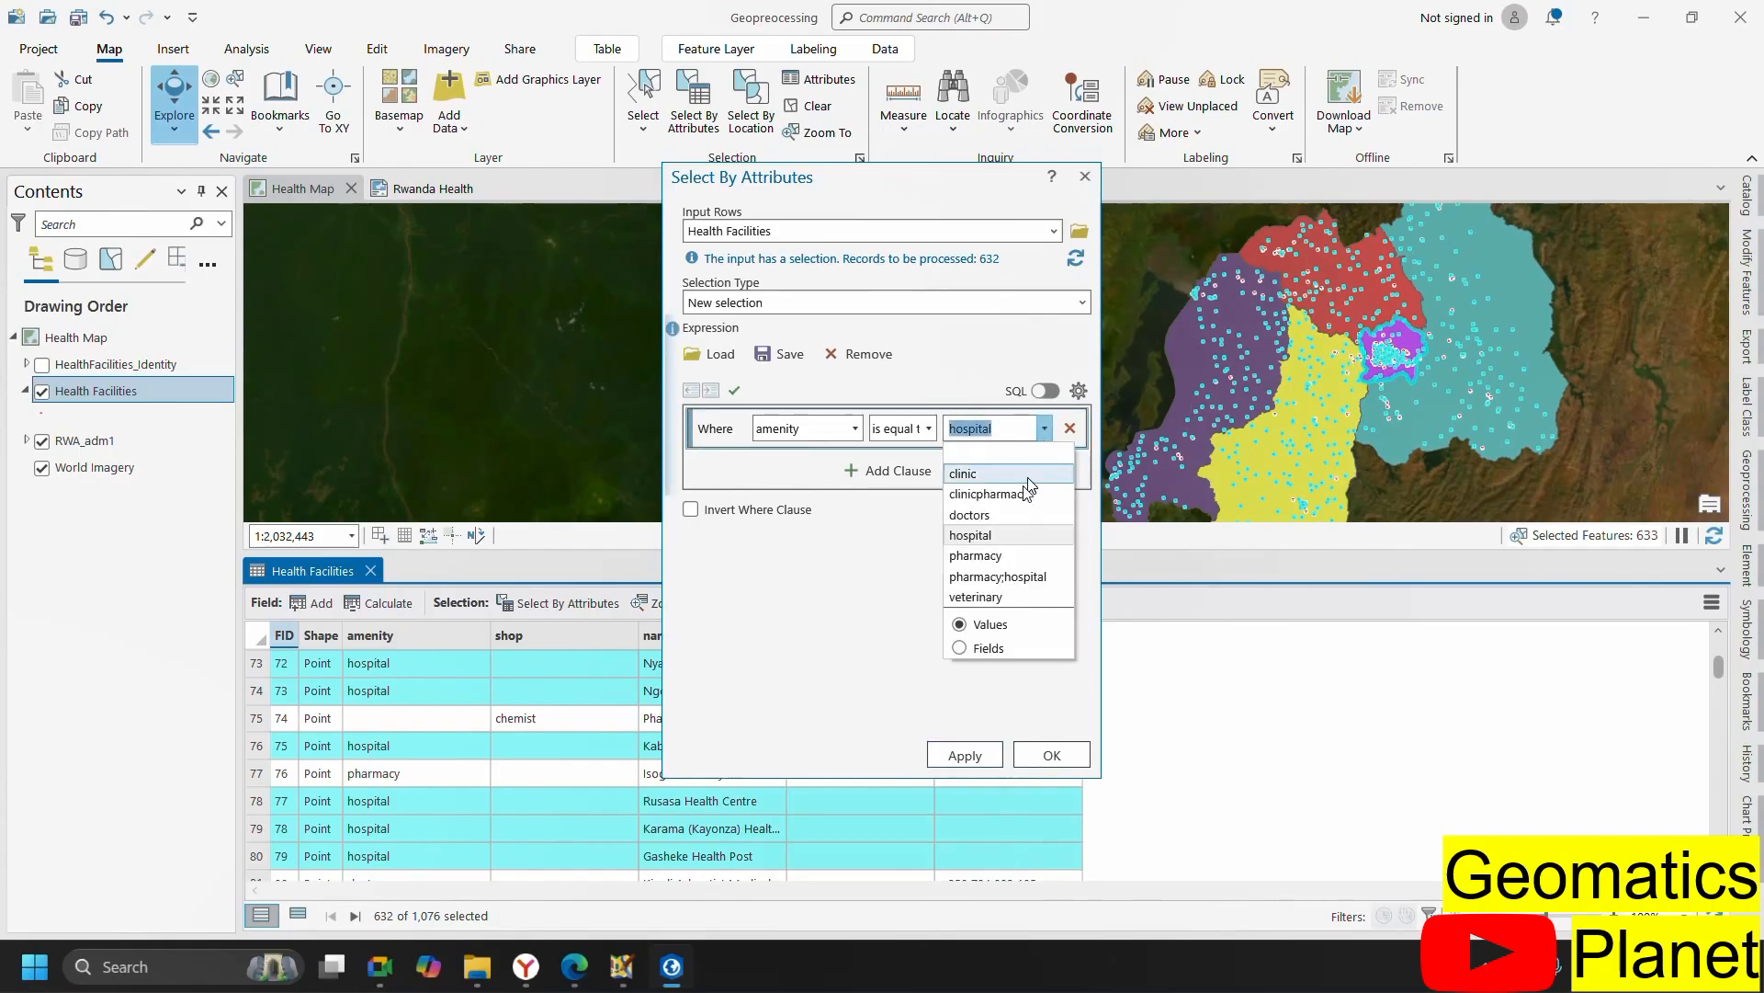
click(1007, 557)
click(961, 752)
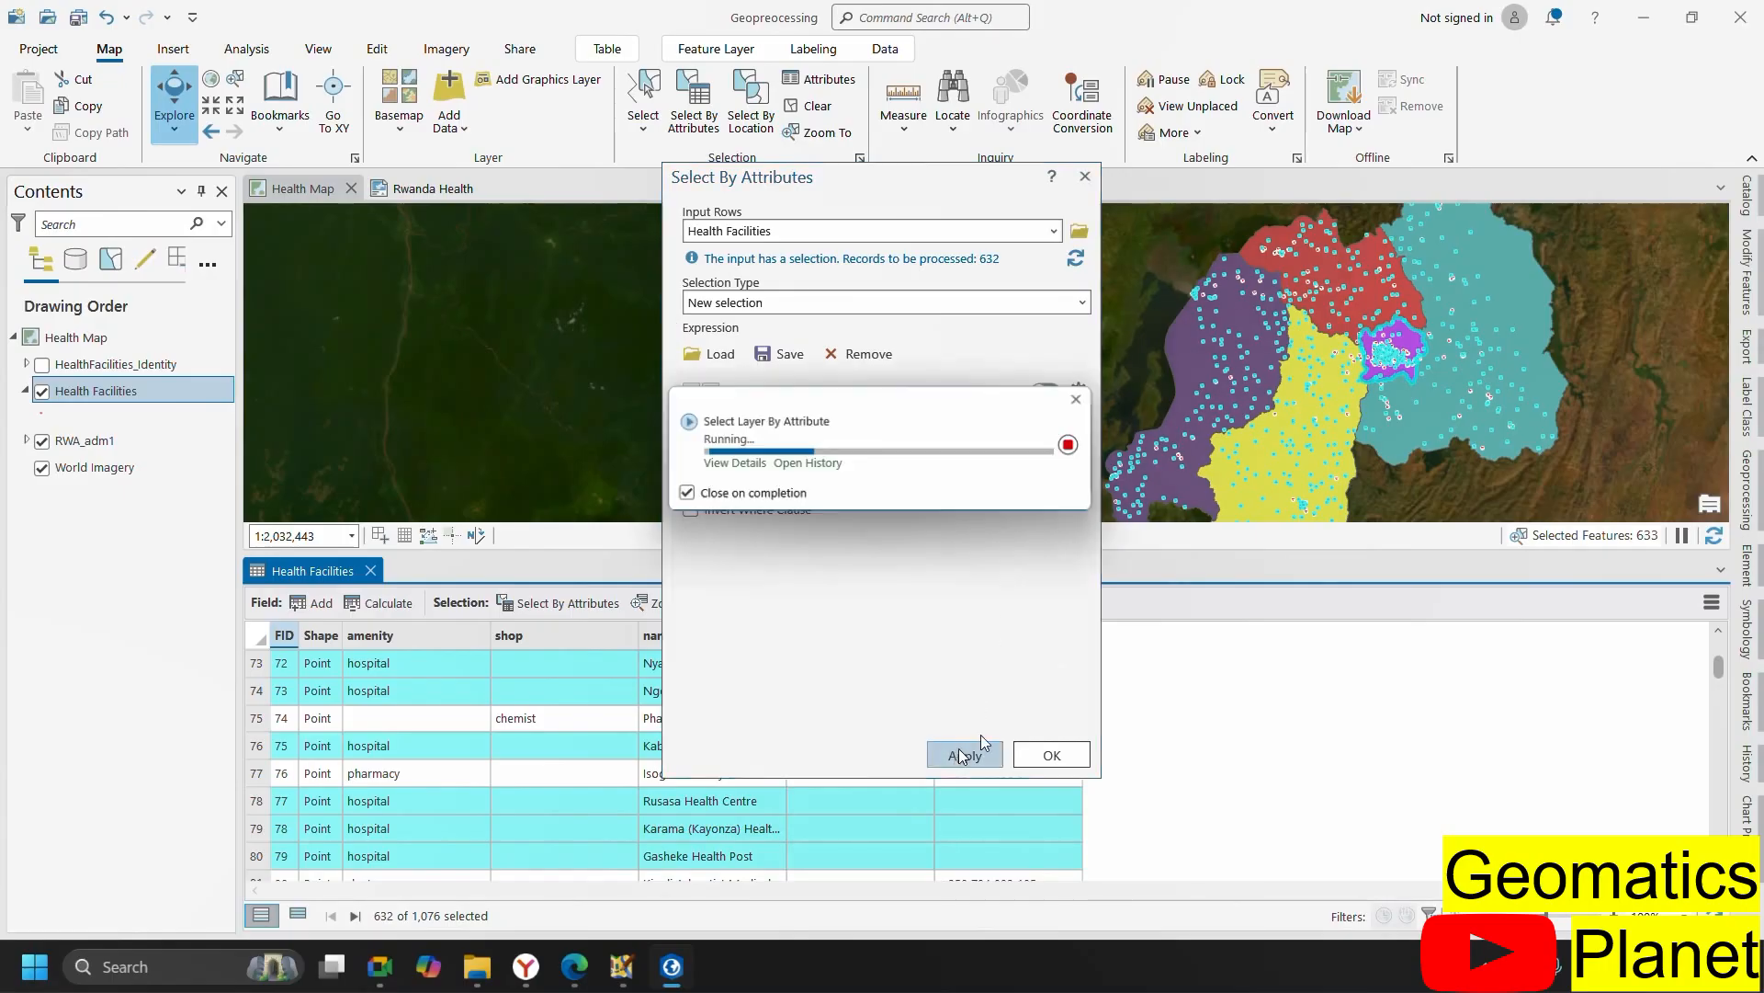
scroll(399, 777, down, 3)
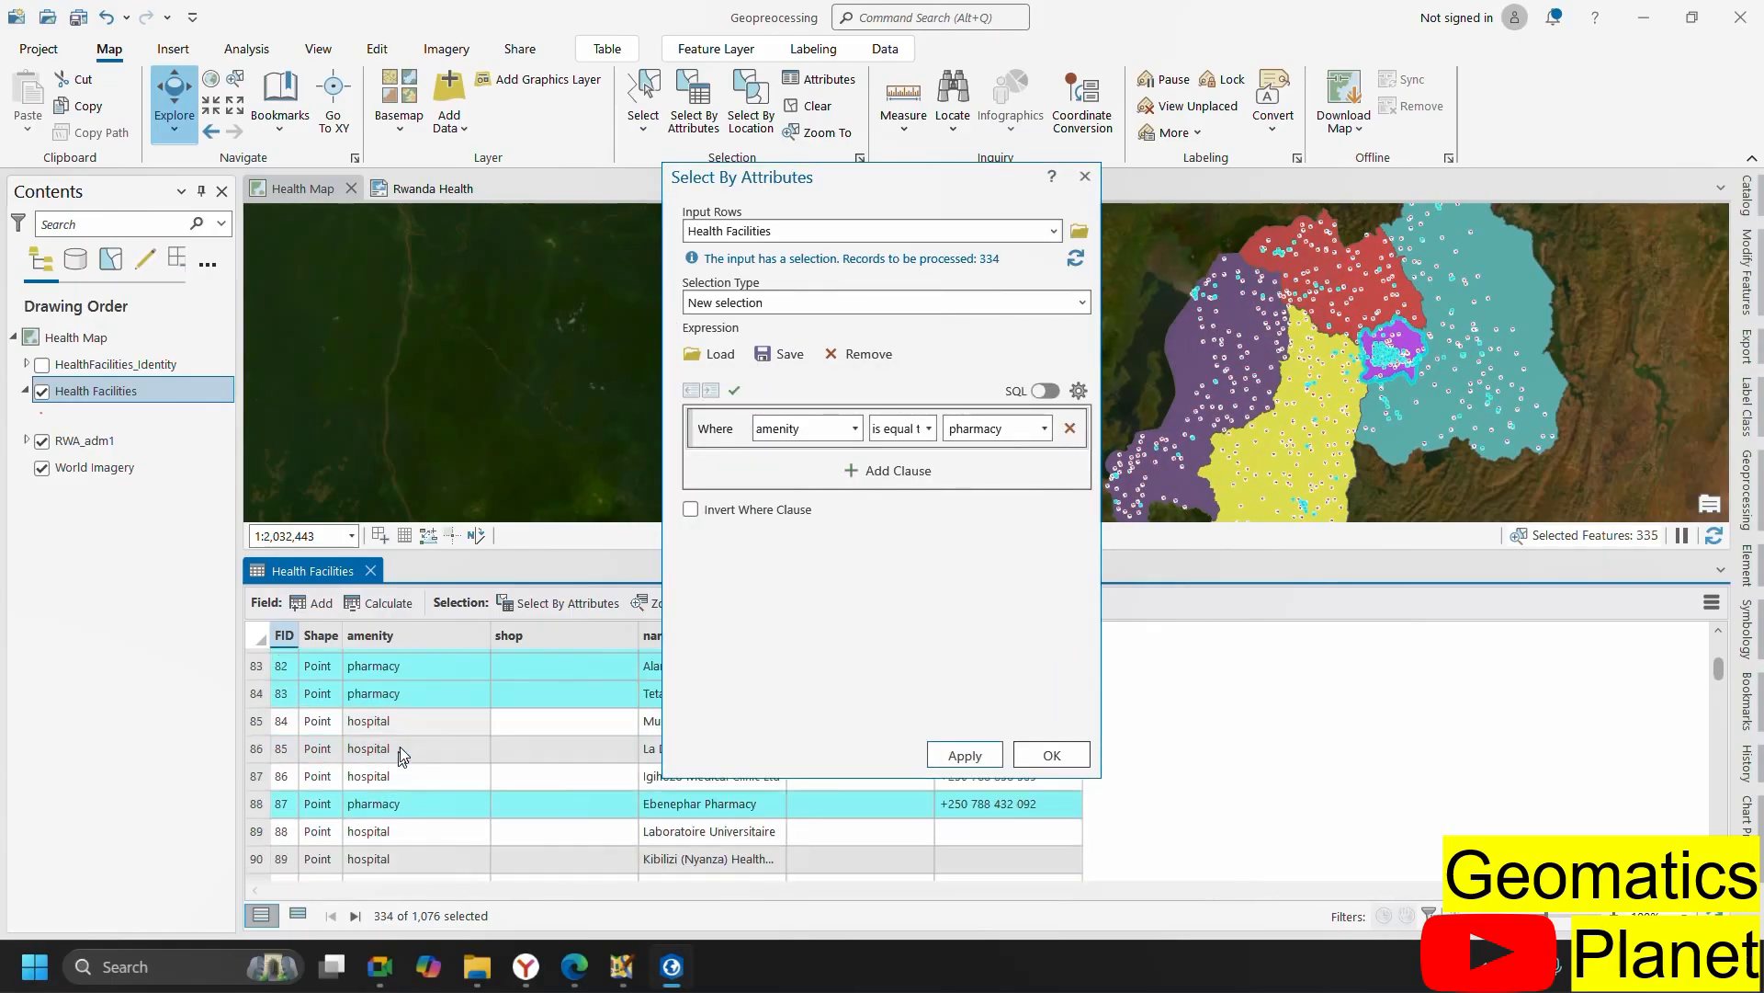
scroll(402, 756, down, 20)
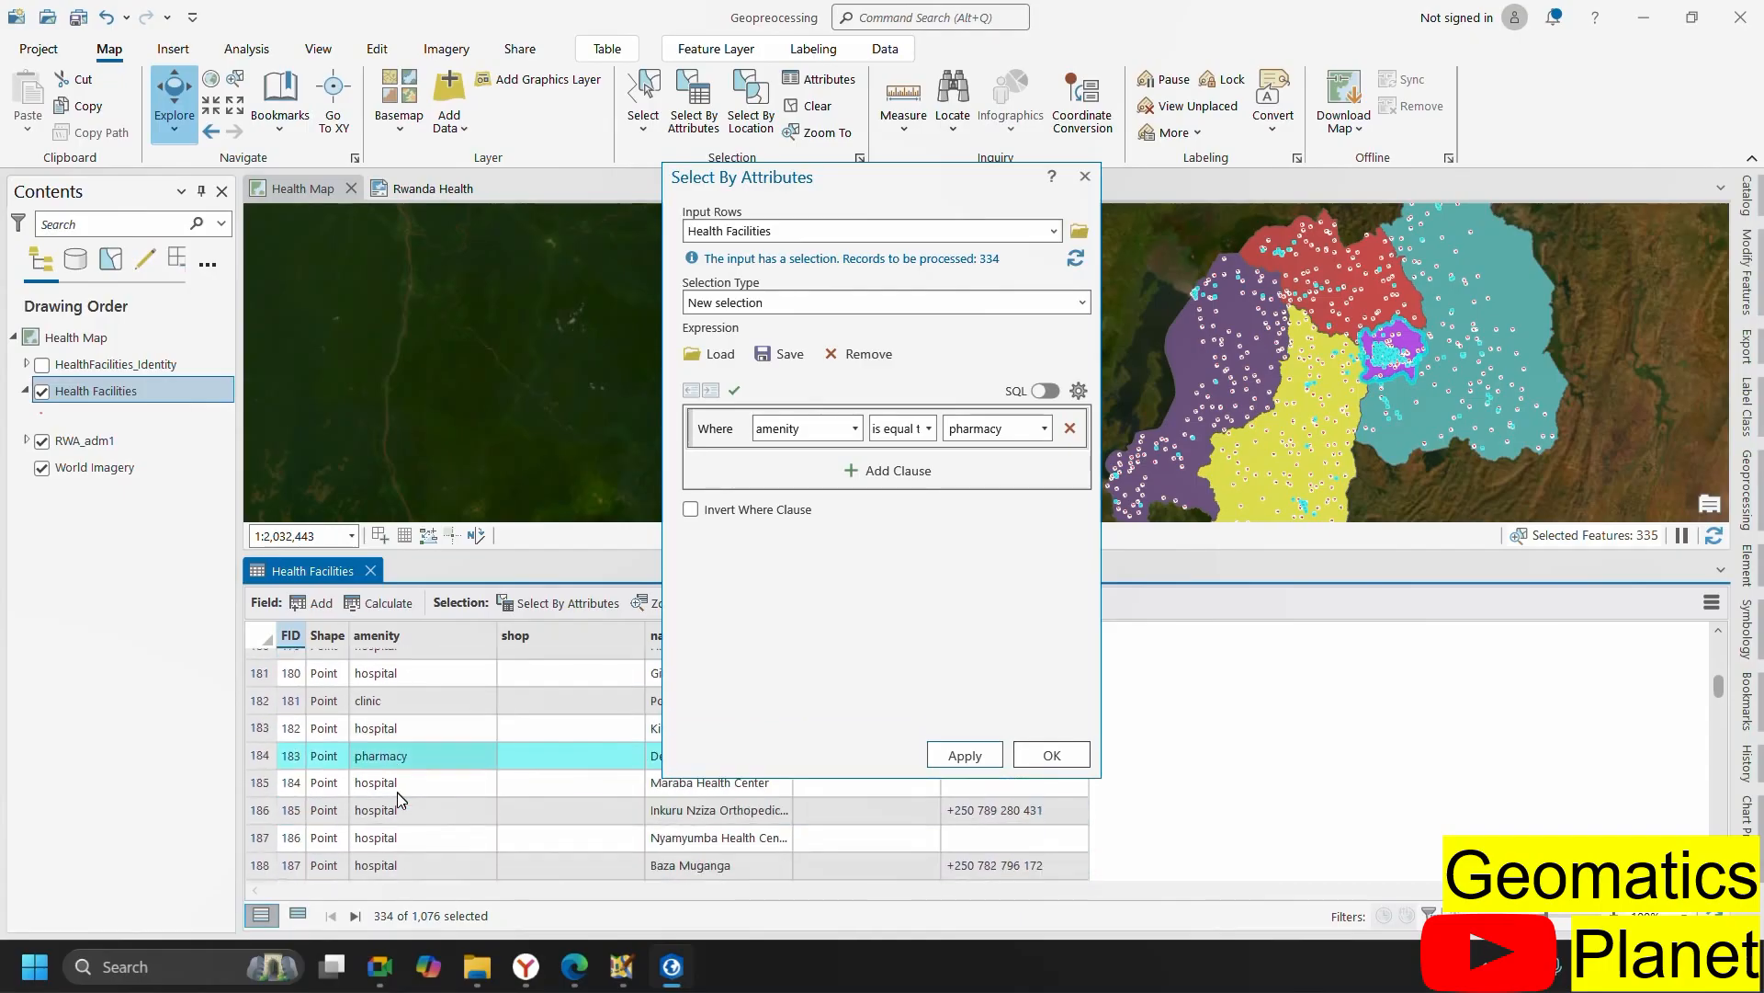
scroll(402, 800, down, 1)
scroll(1431, 343, up, 4)
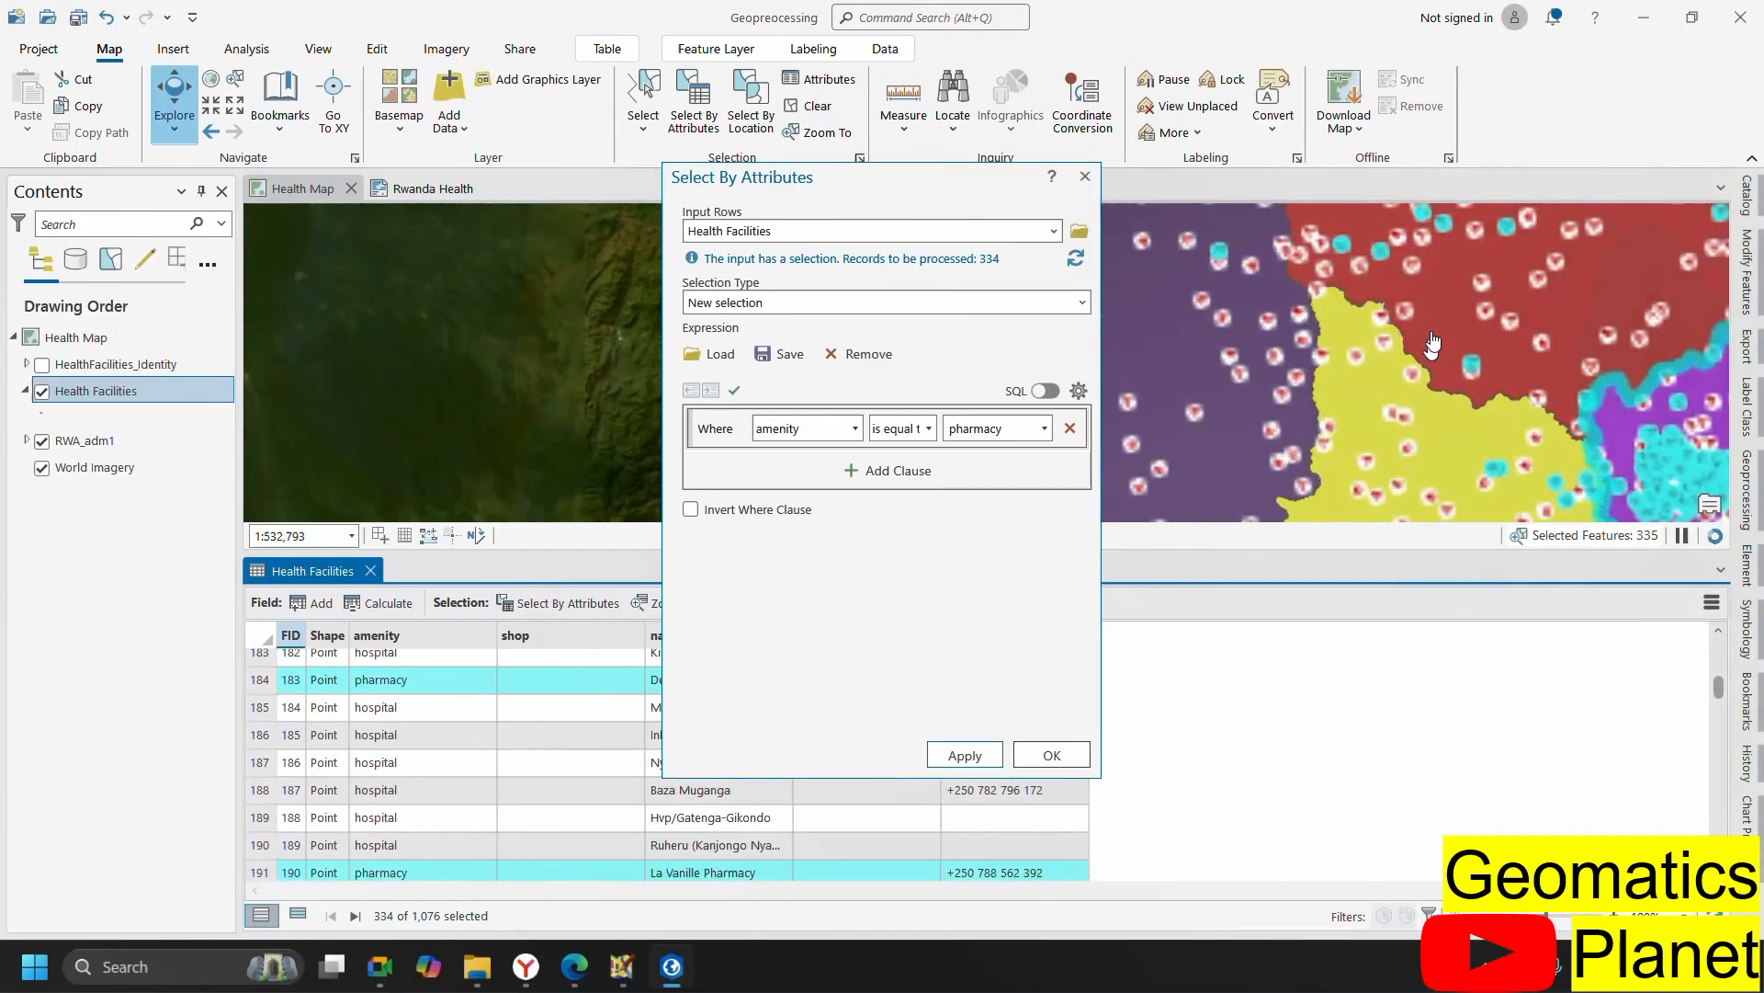
scroll(1342, 302, down, 4)
scroll(1423, 341, up, 4)
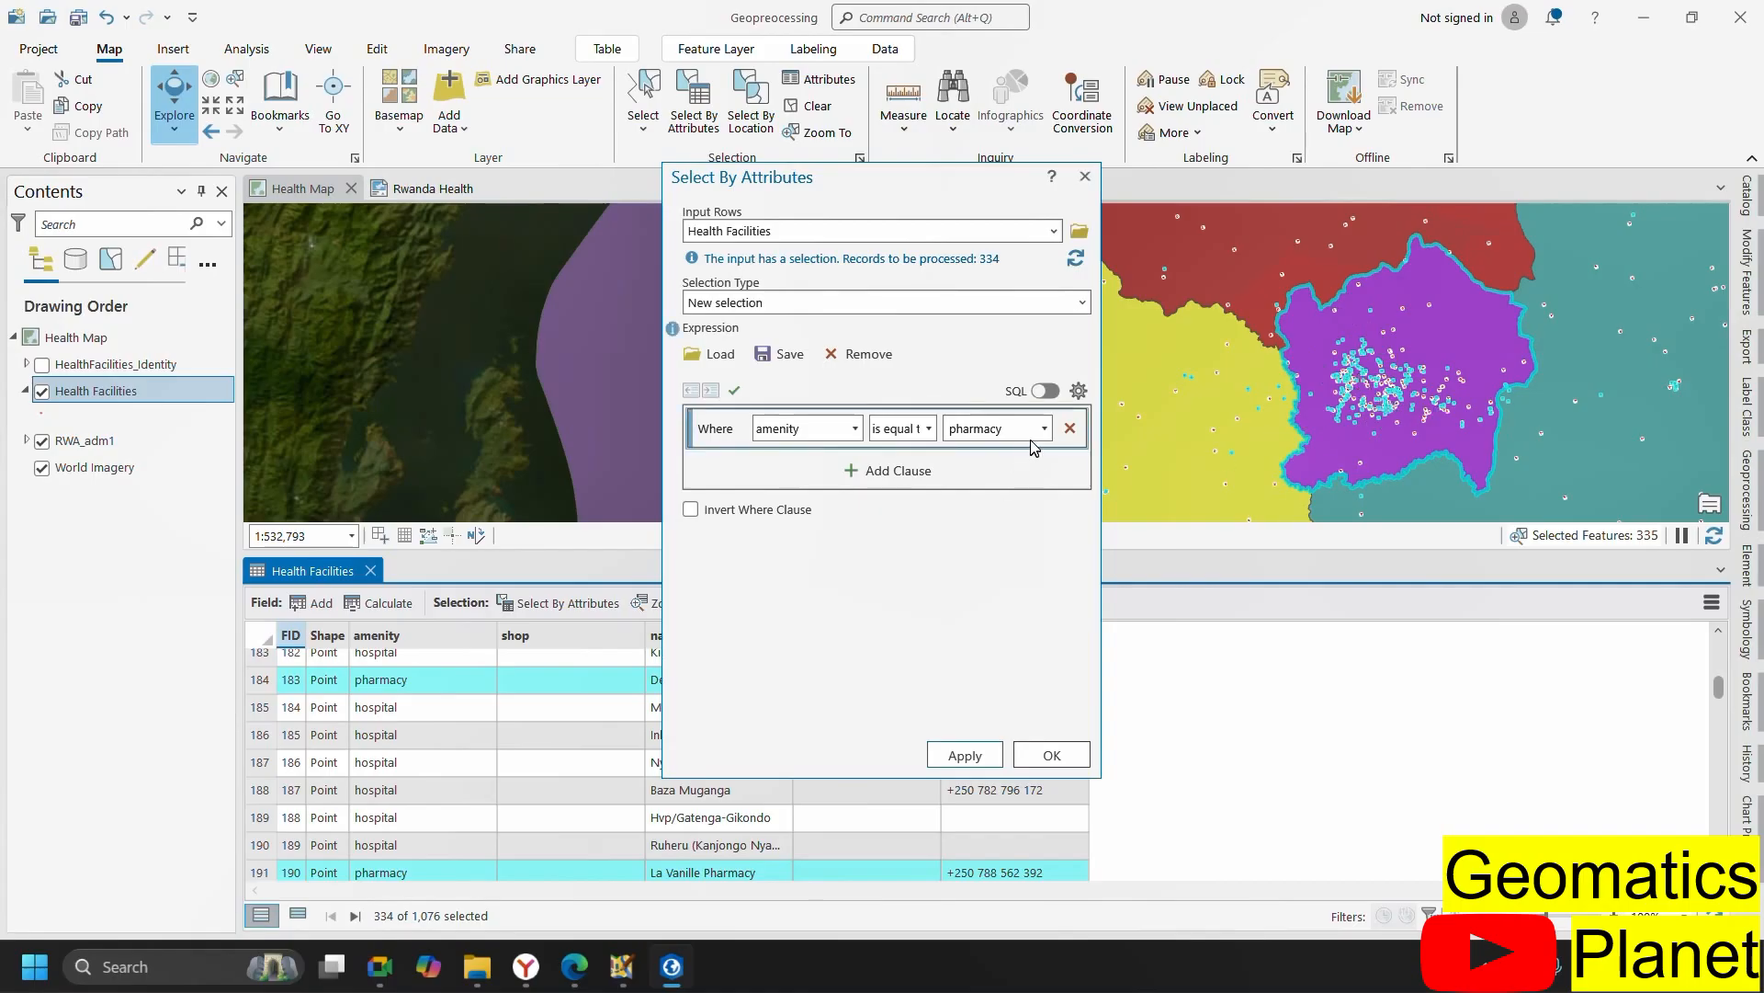
- Try selecting the facilities without a phone number using the clause phone is null, and check the table records
click(930, 429)
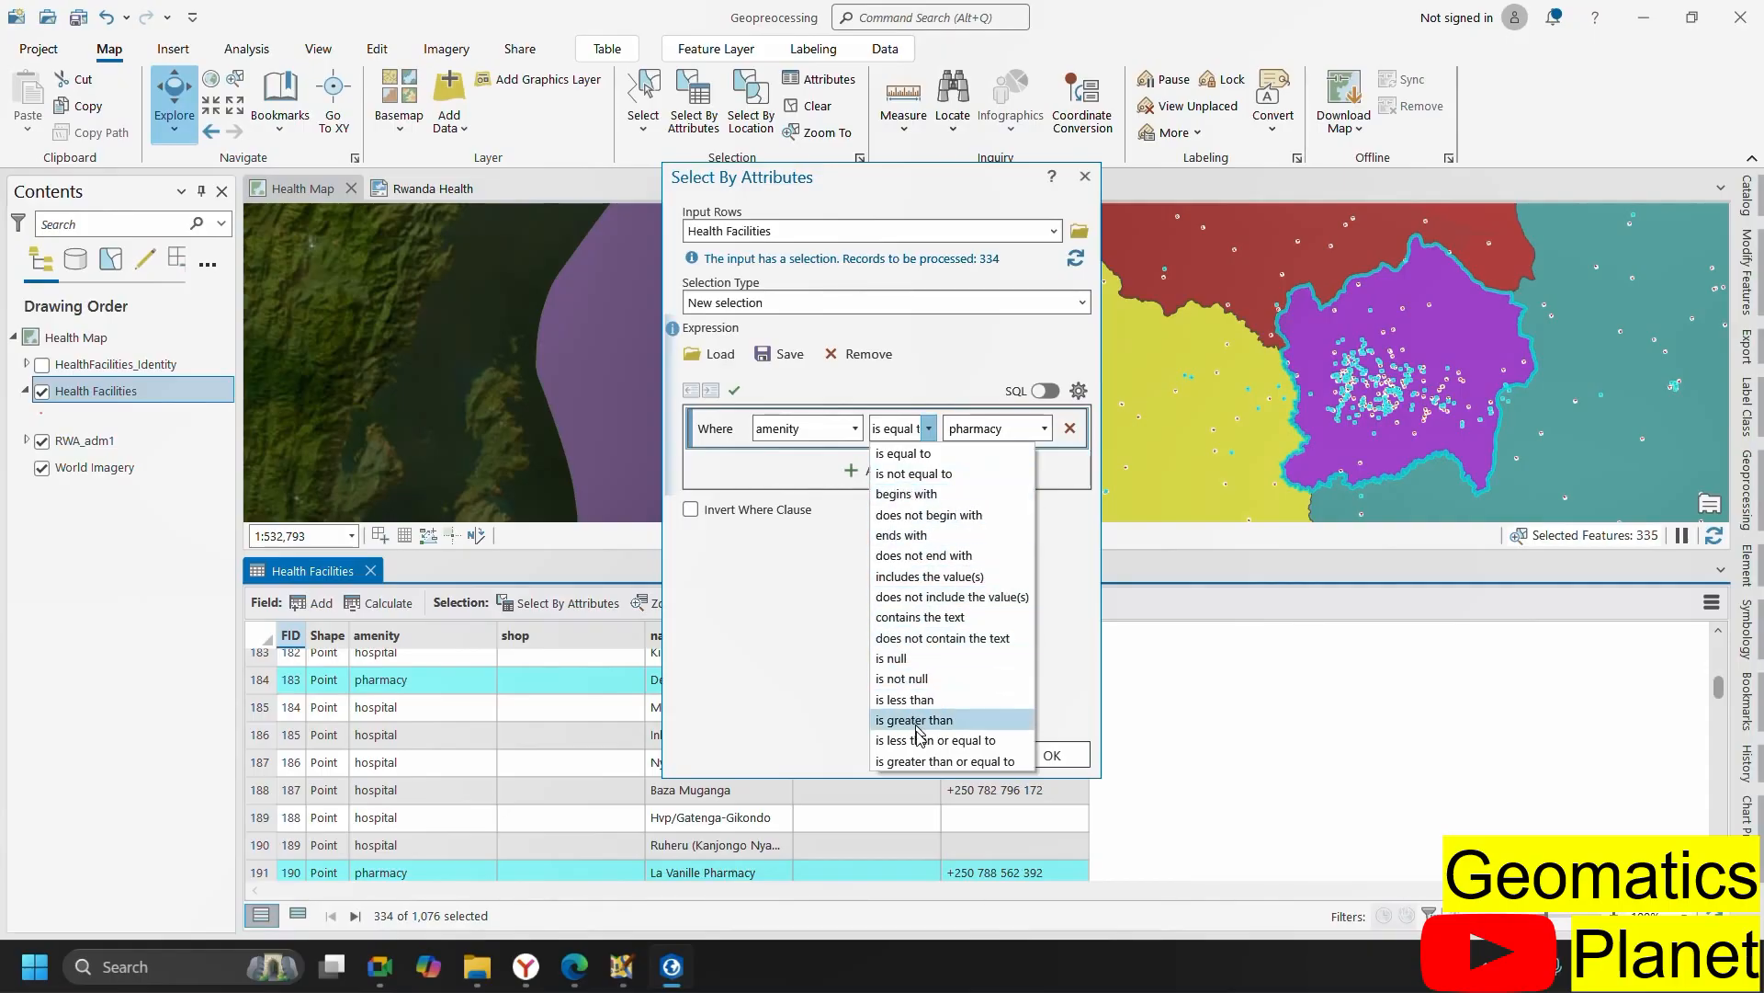
click(909, 659)
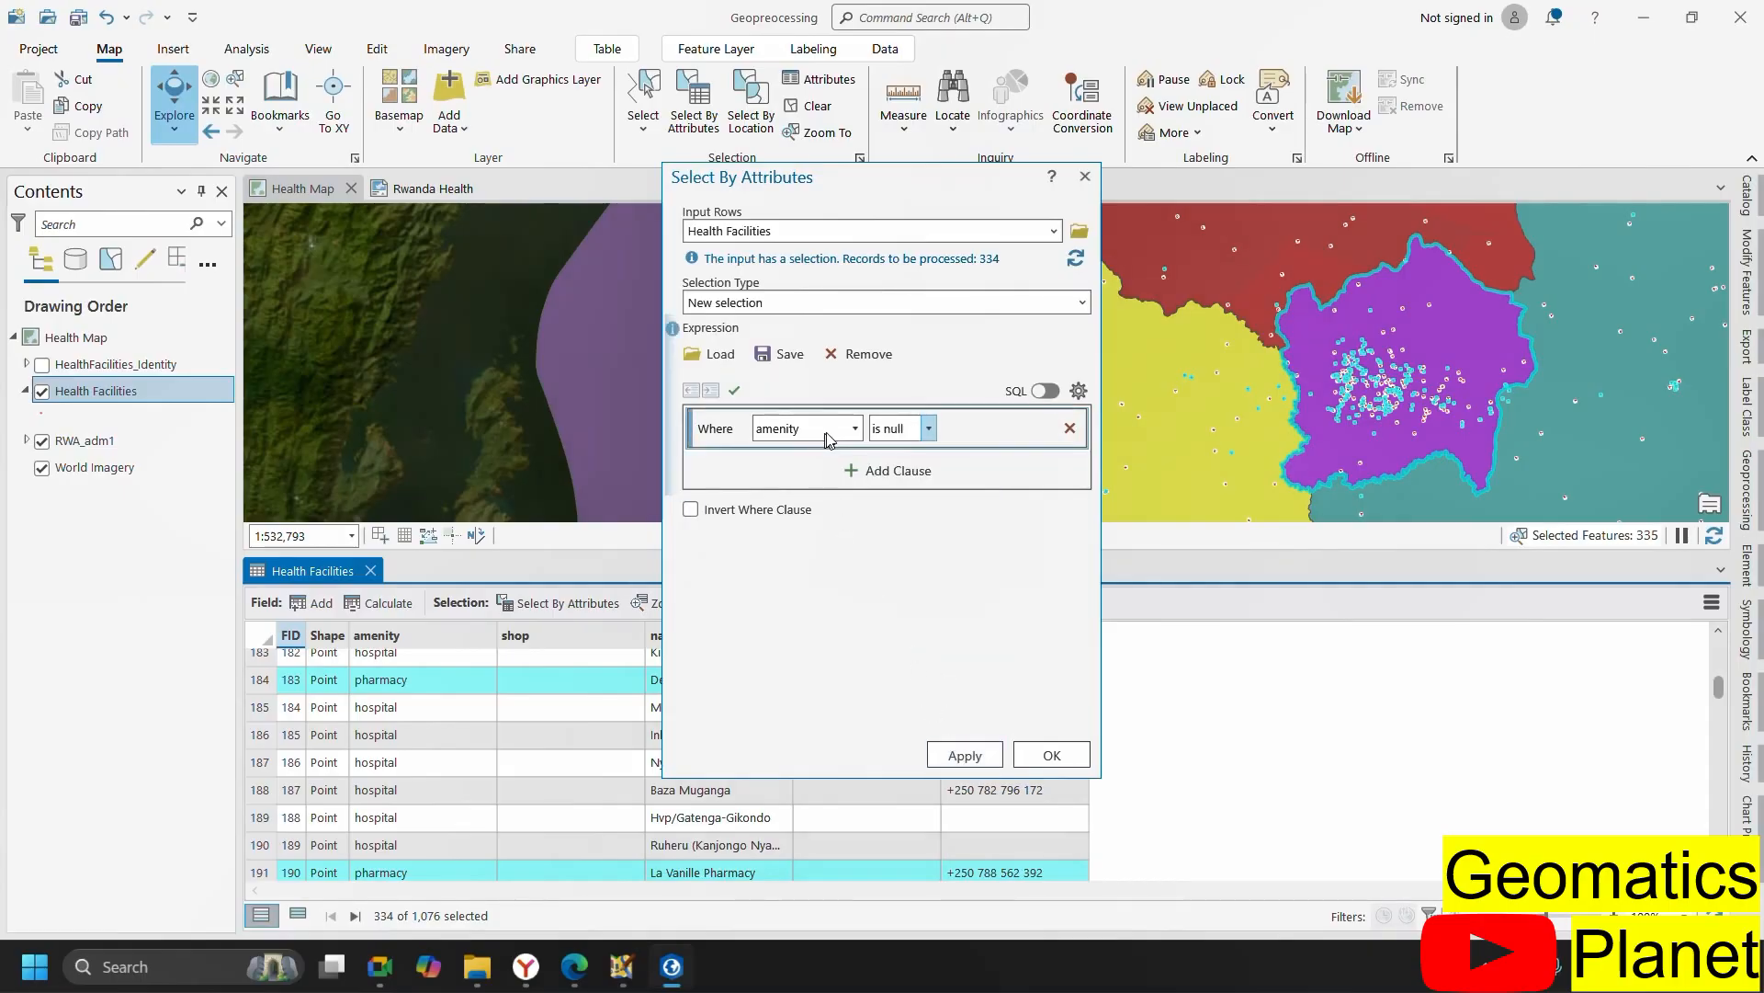
click(854, 431)
click(801, 558)
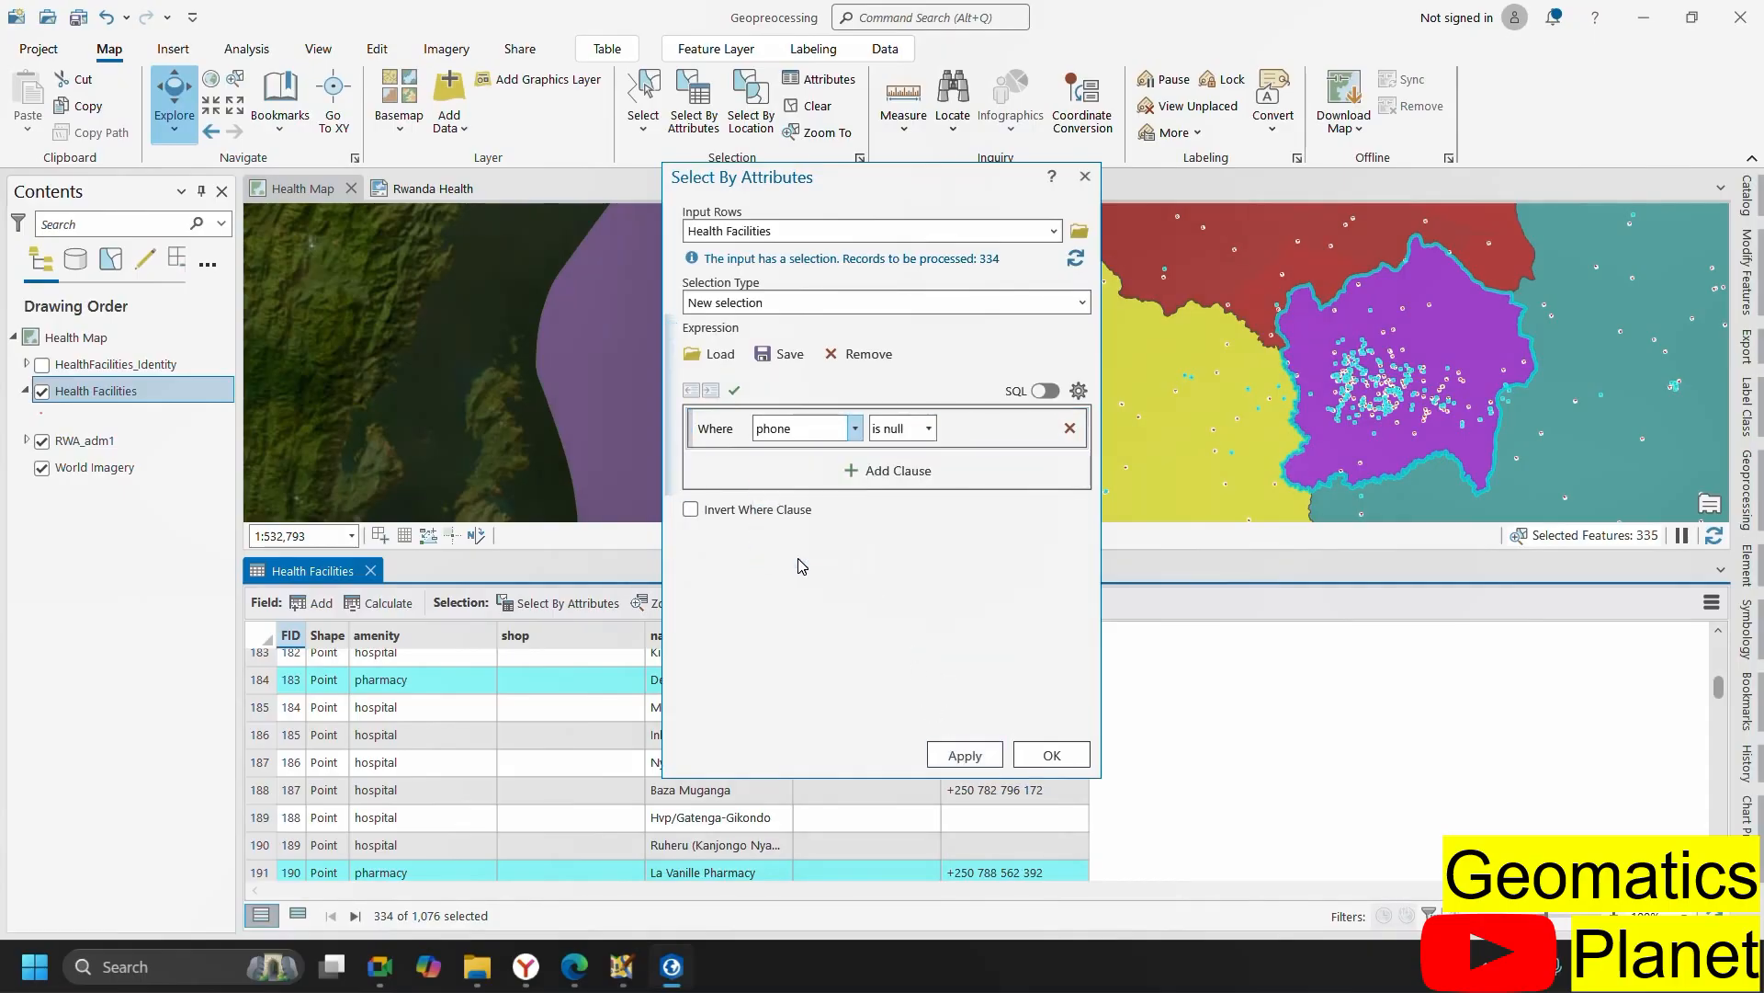
click(991, 744)
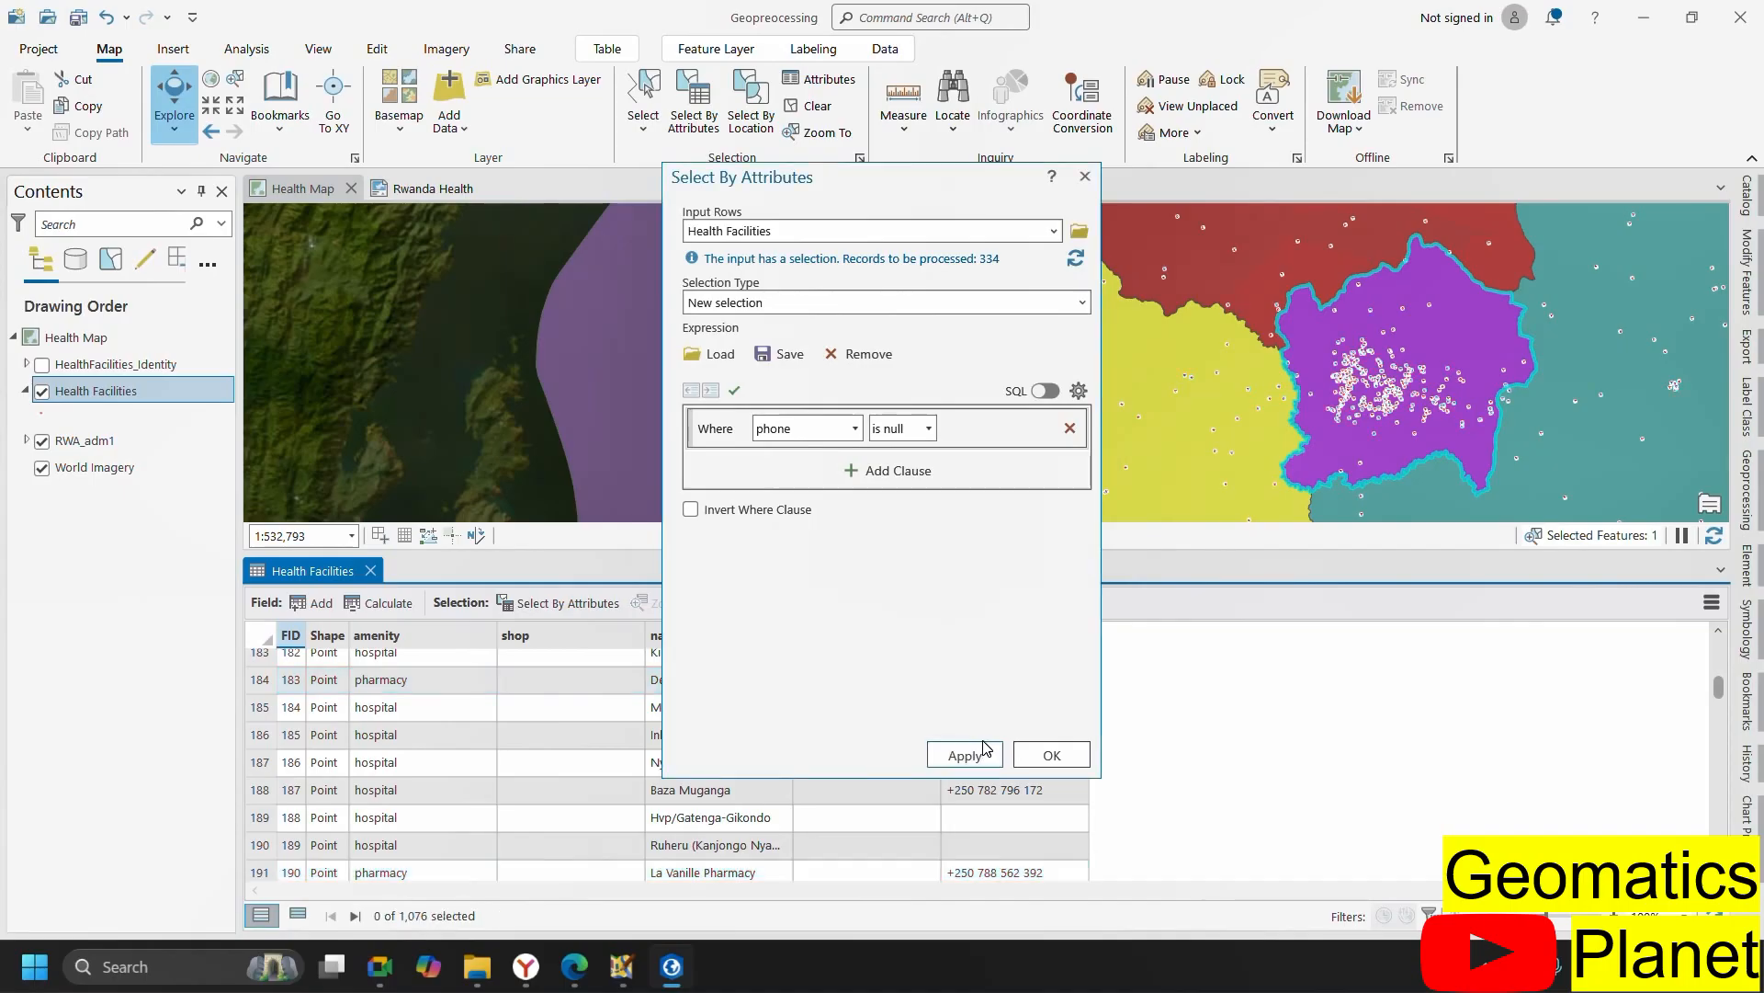
scroll(542, 740, down, 5)
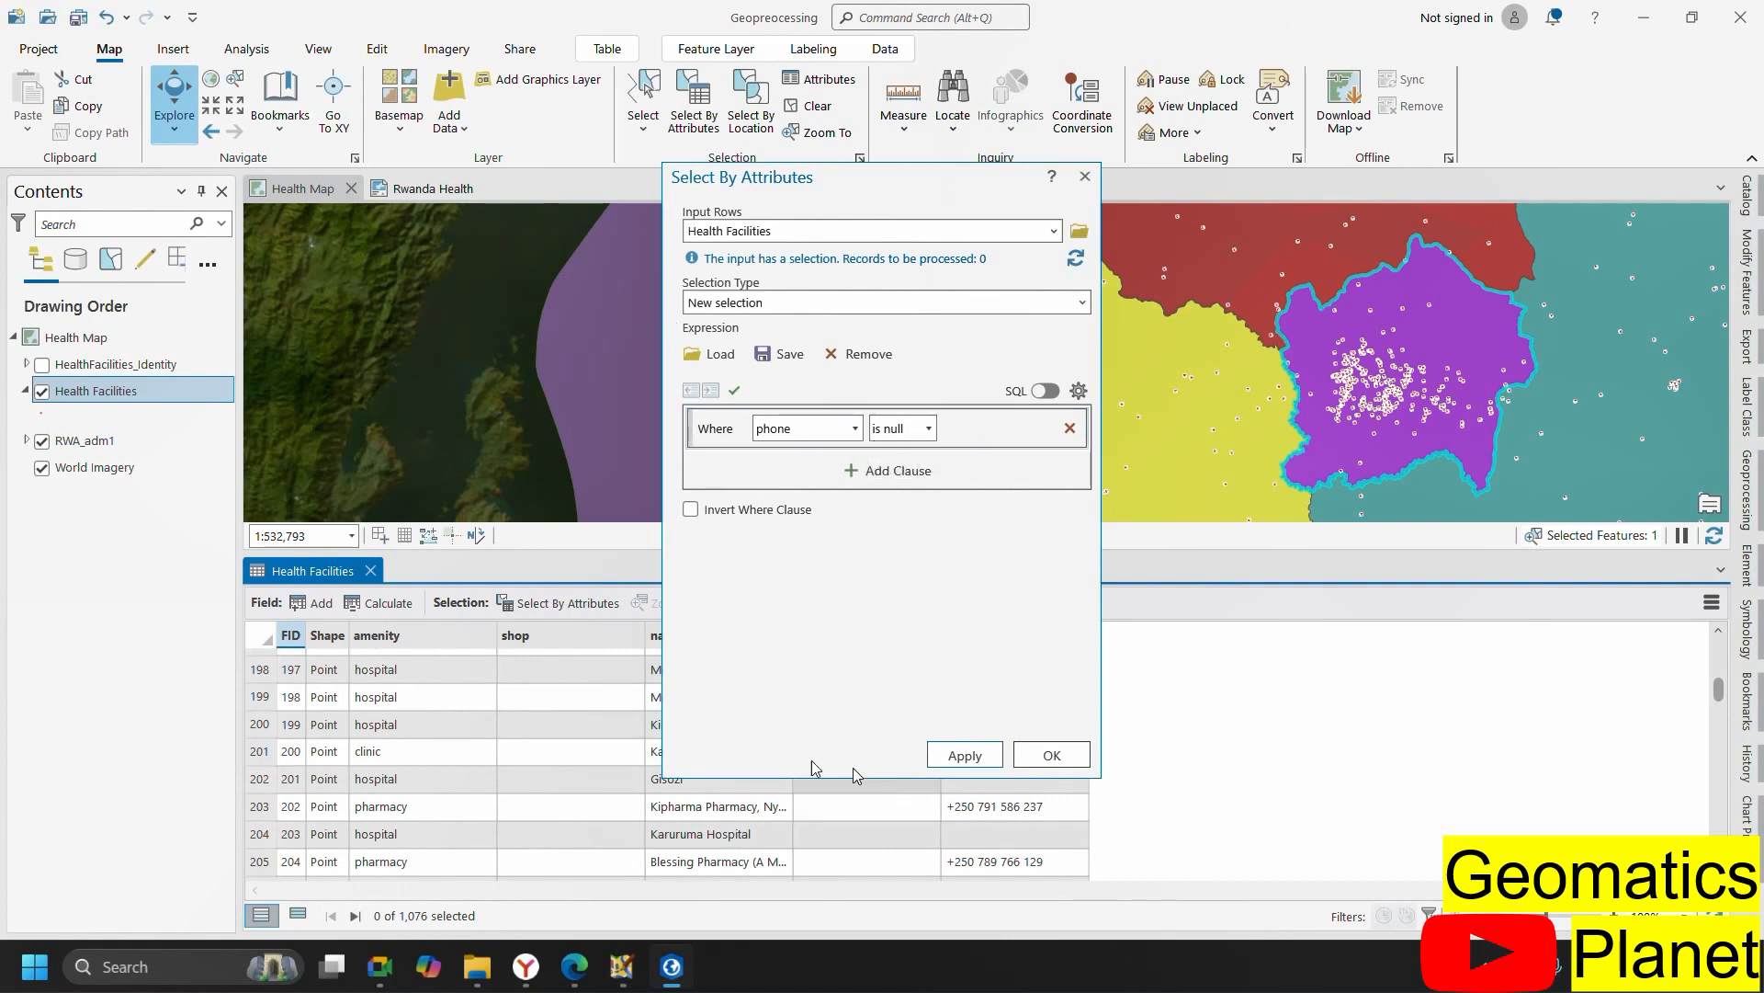
- Move the dialog off the phone column, select facilities whose phone ends with 64, and show only the selected records
drag(992, 188, 738, 203)
click(674, 444)
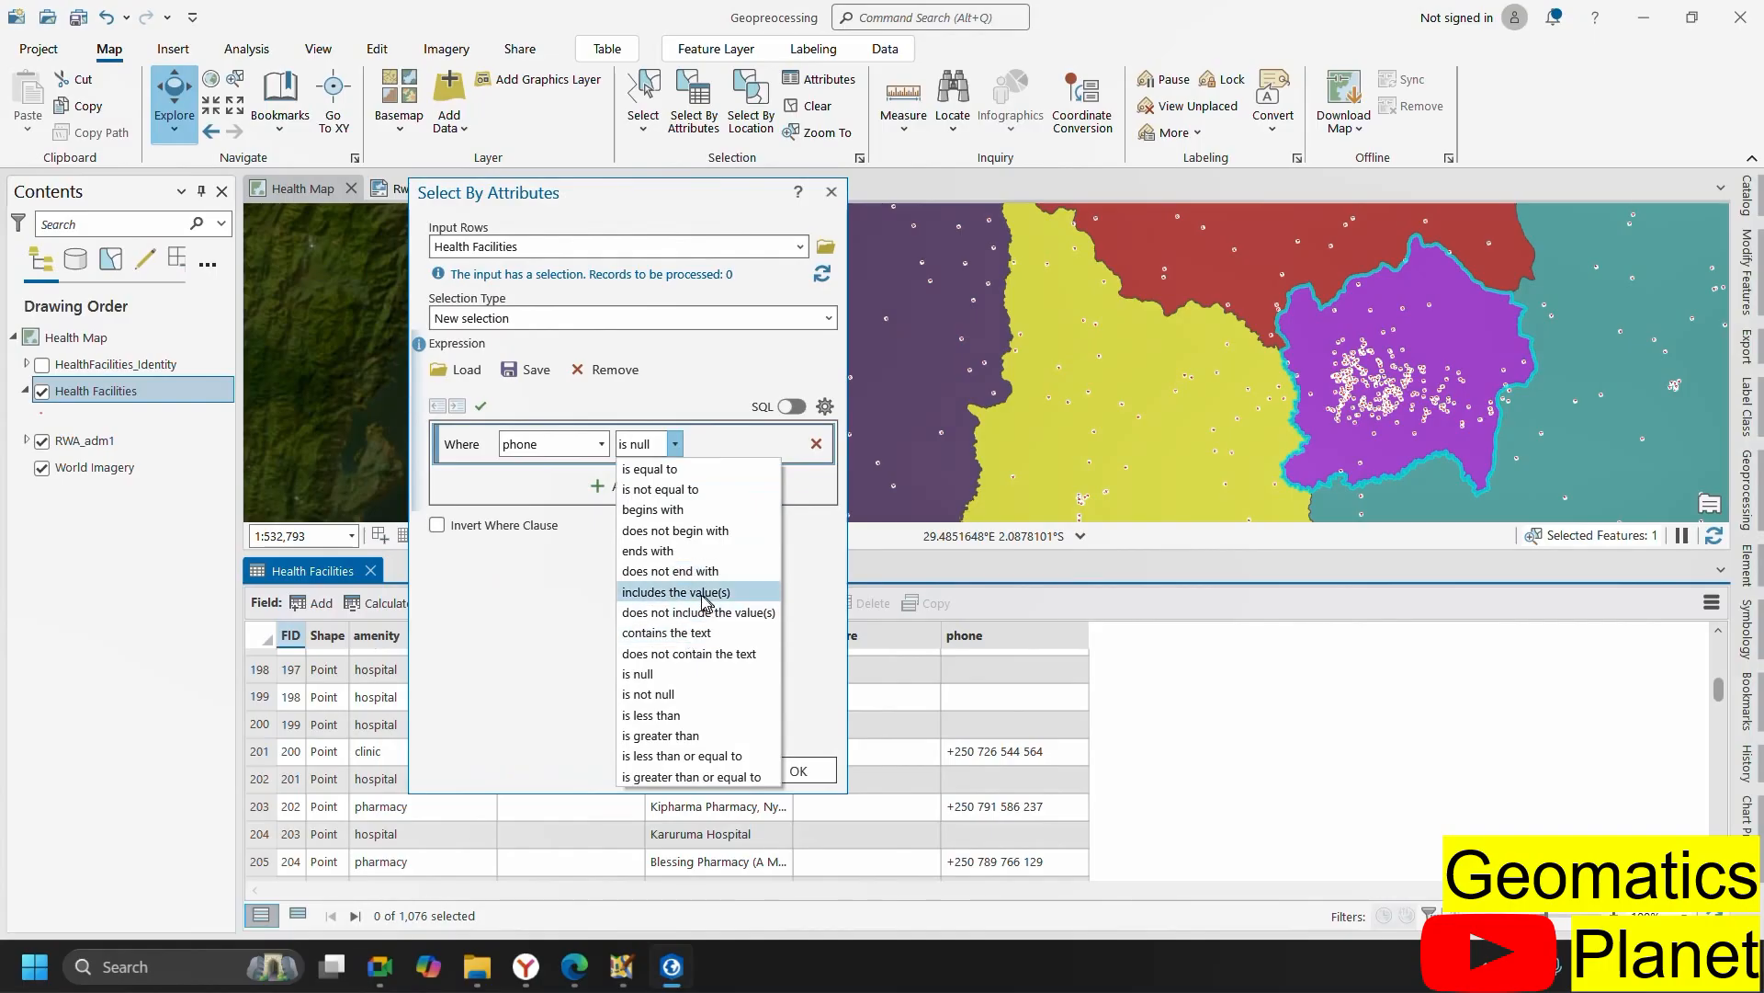
click(677, 551)
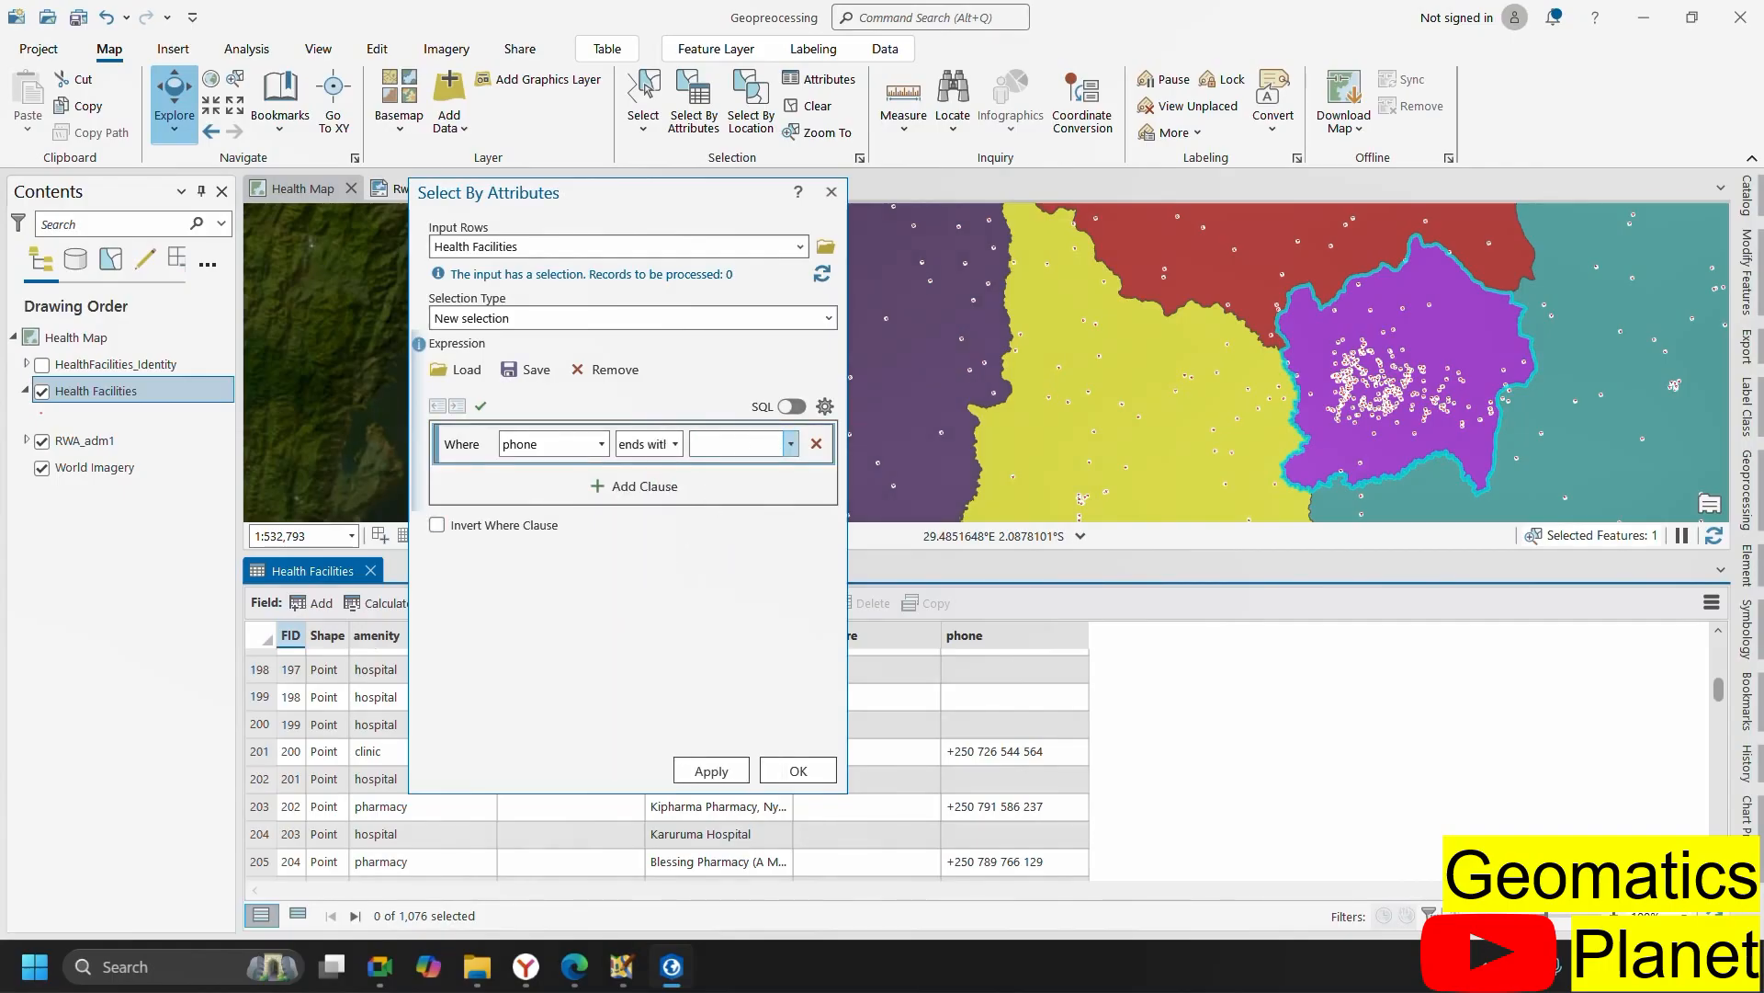
text(64)
click(726, 774)
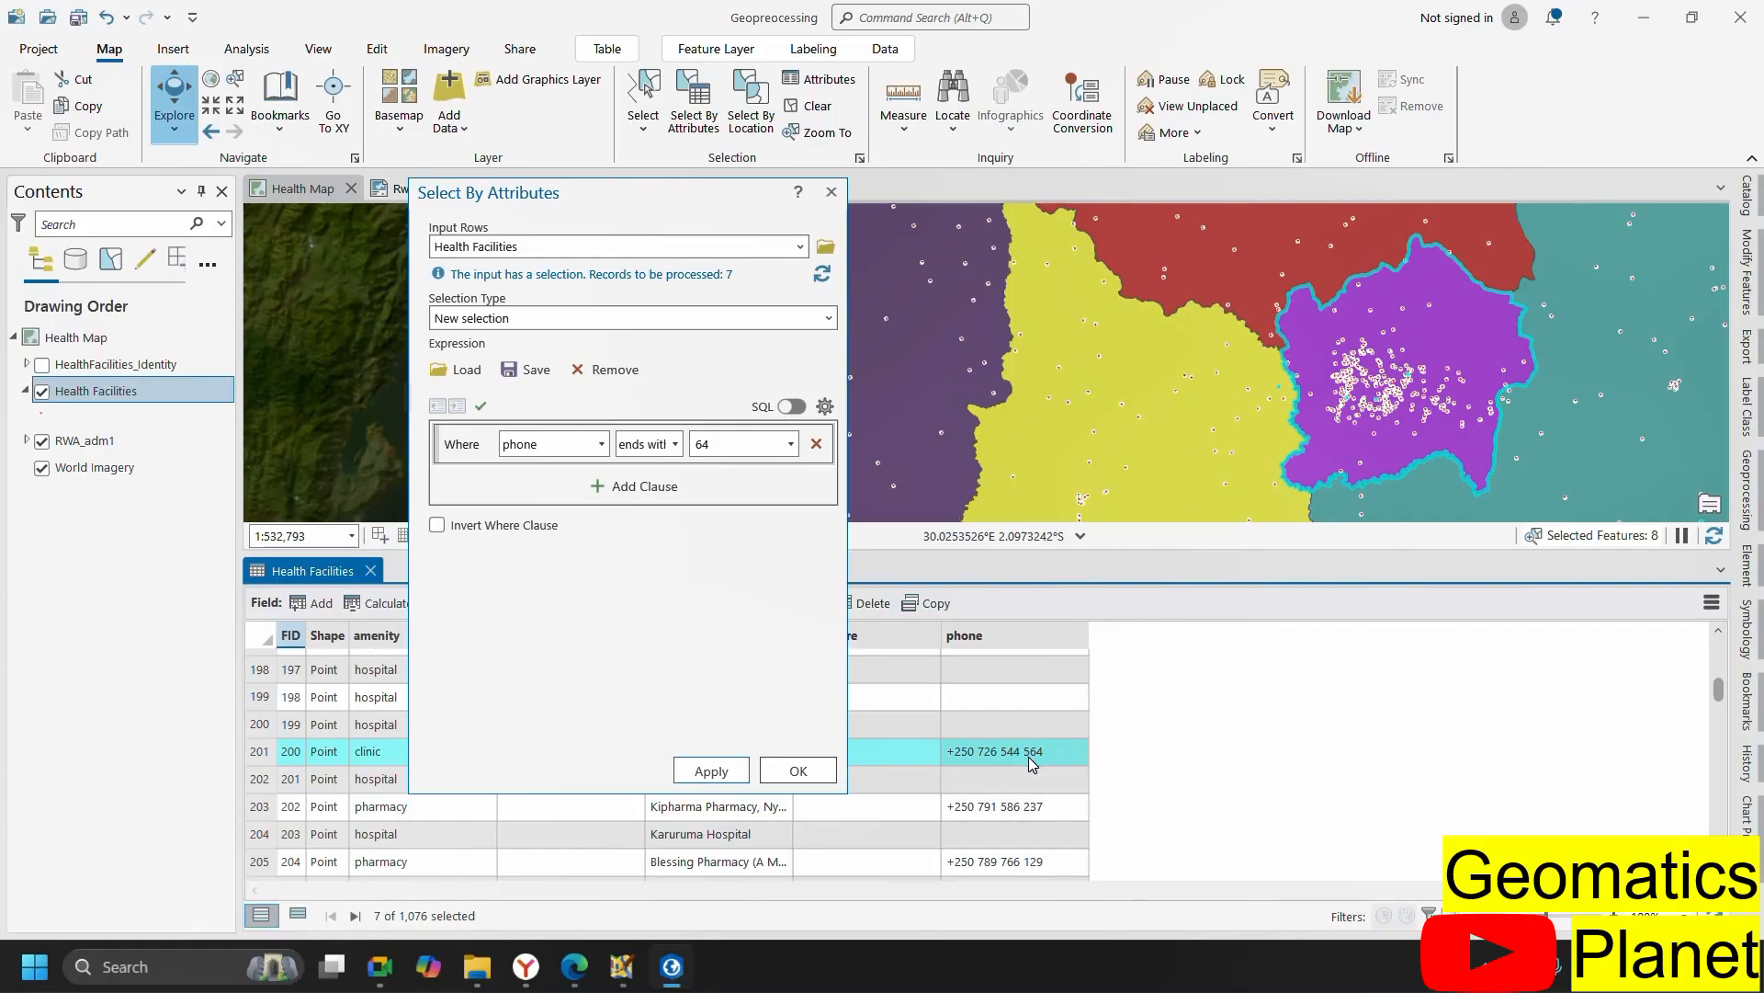
click(297, 916)
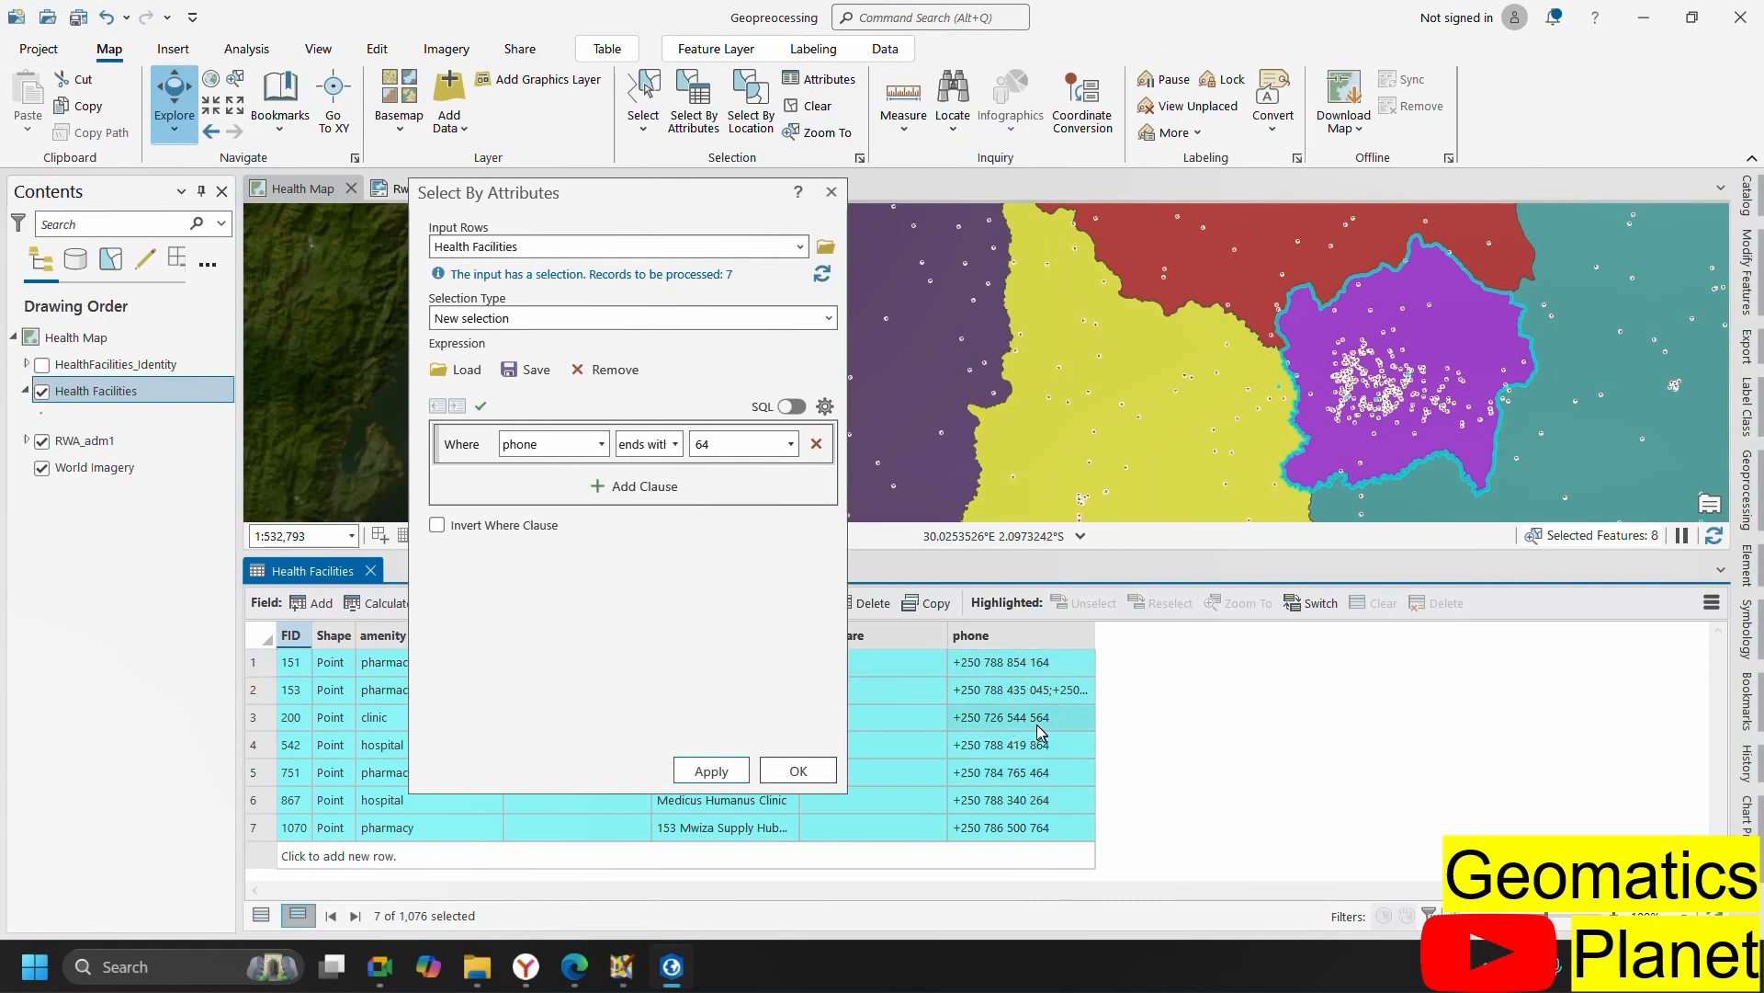
- Review the clause operators available for the phone field and switch the expression to SQL mode
click(675, 444)
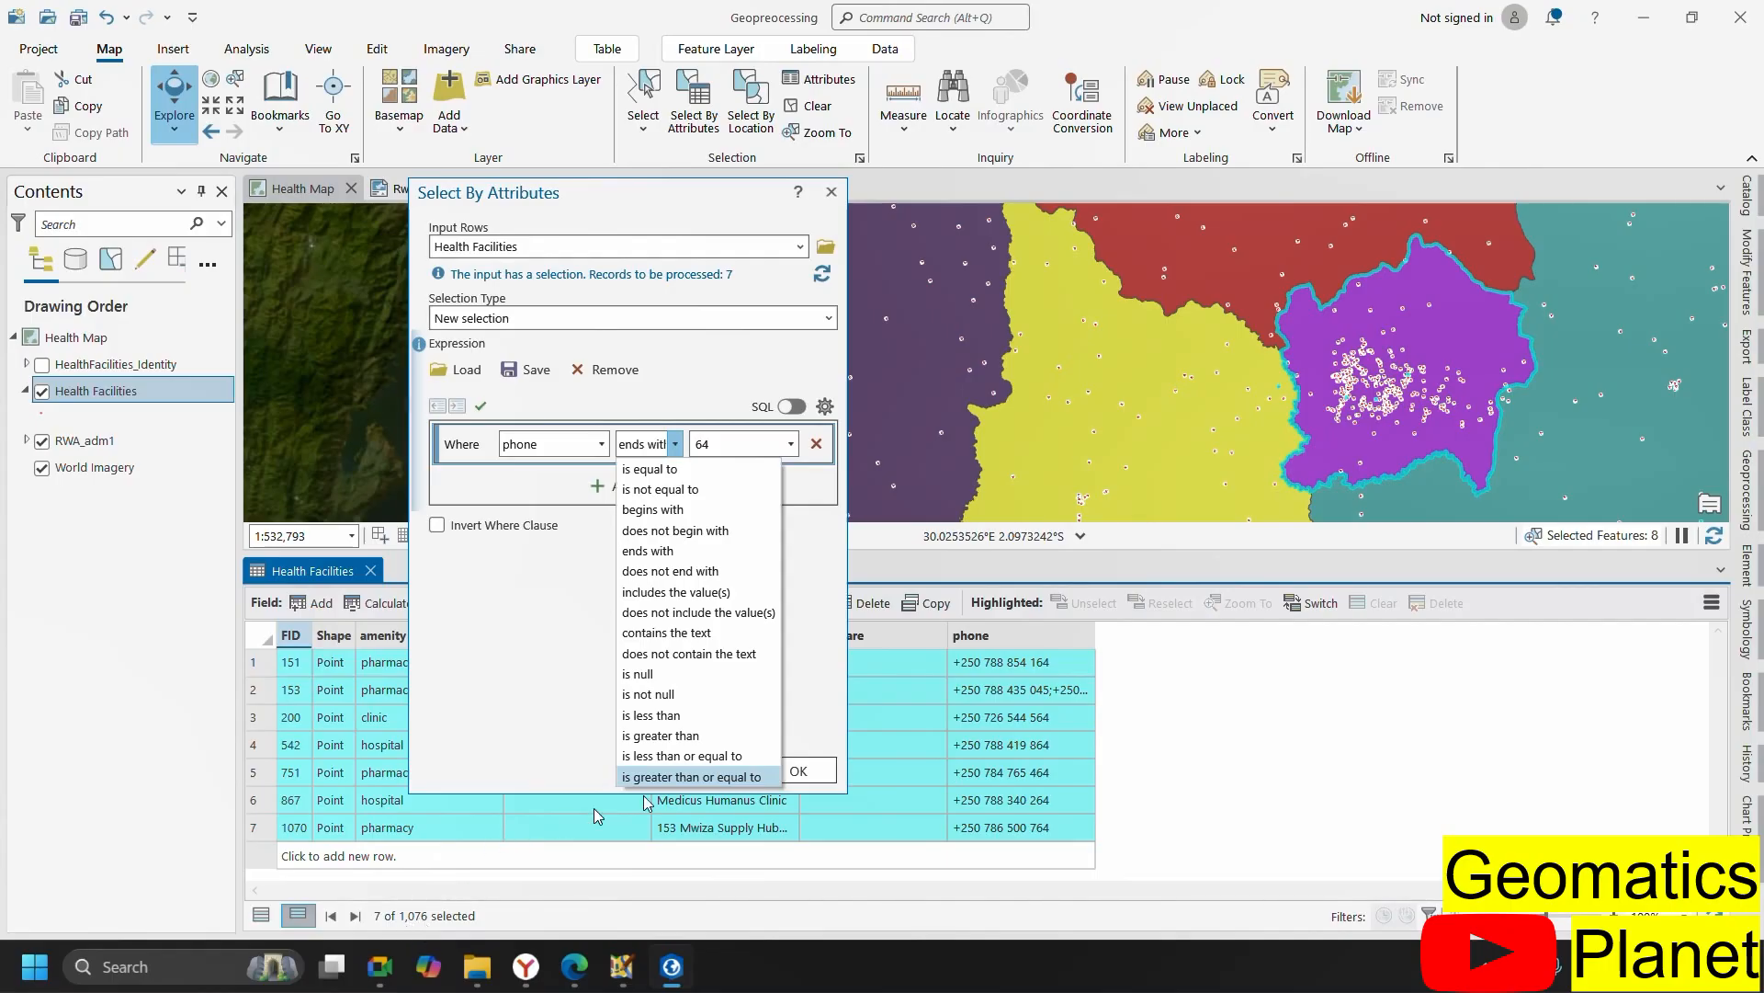
click(1073, 778)
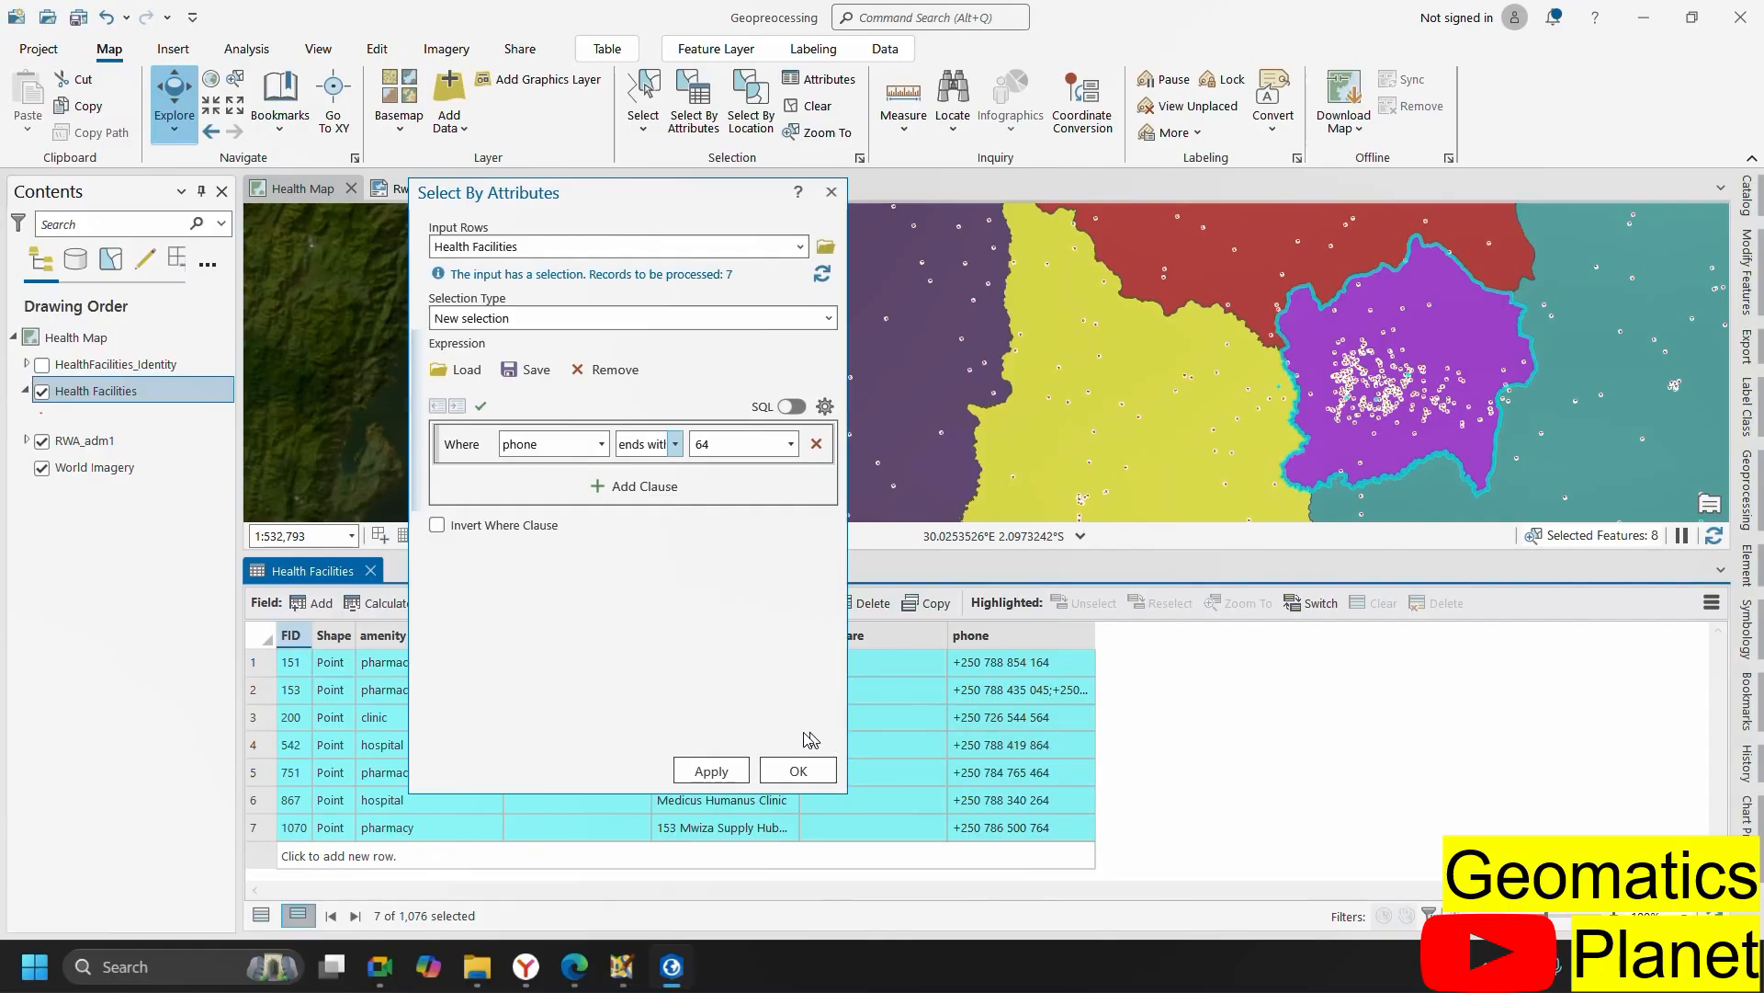
click(677, 445)
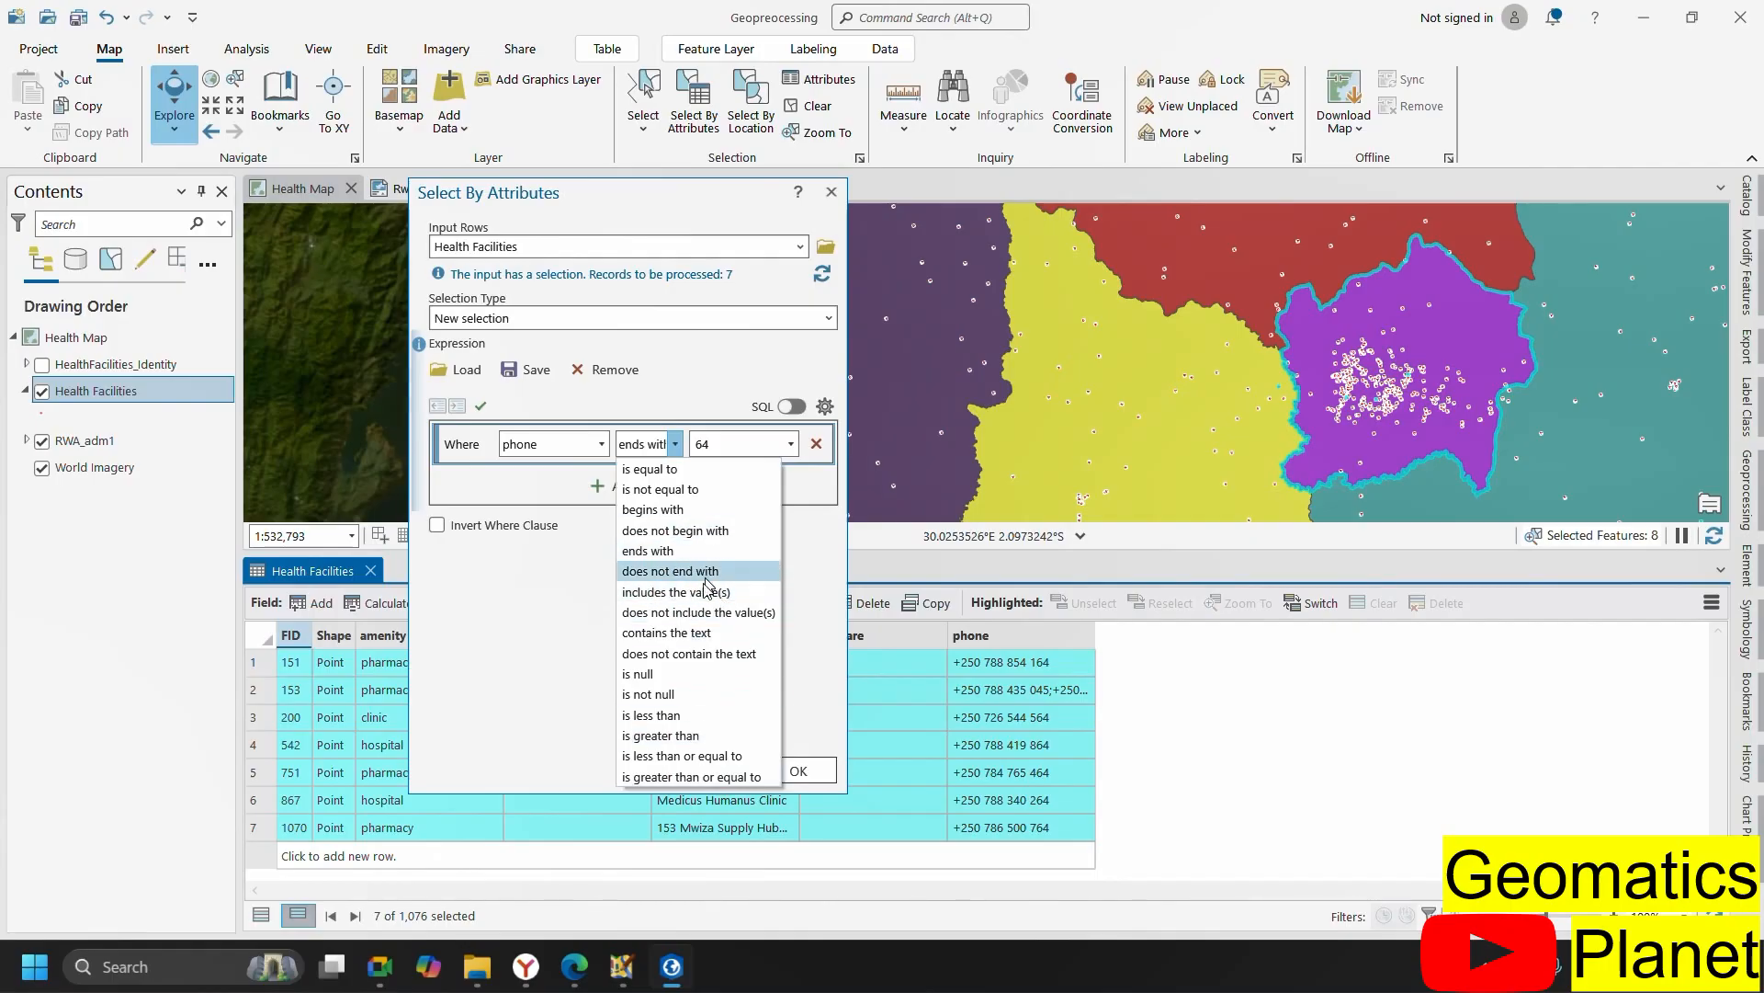
click(671, 404)
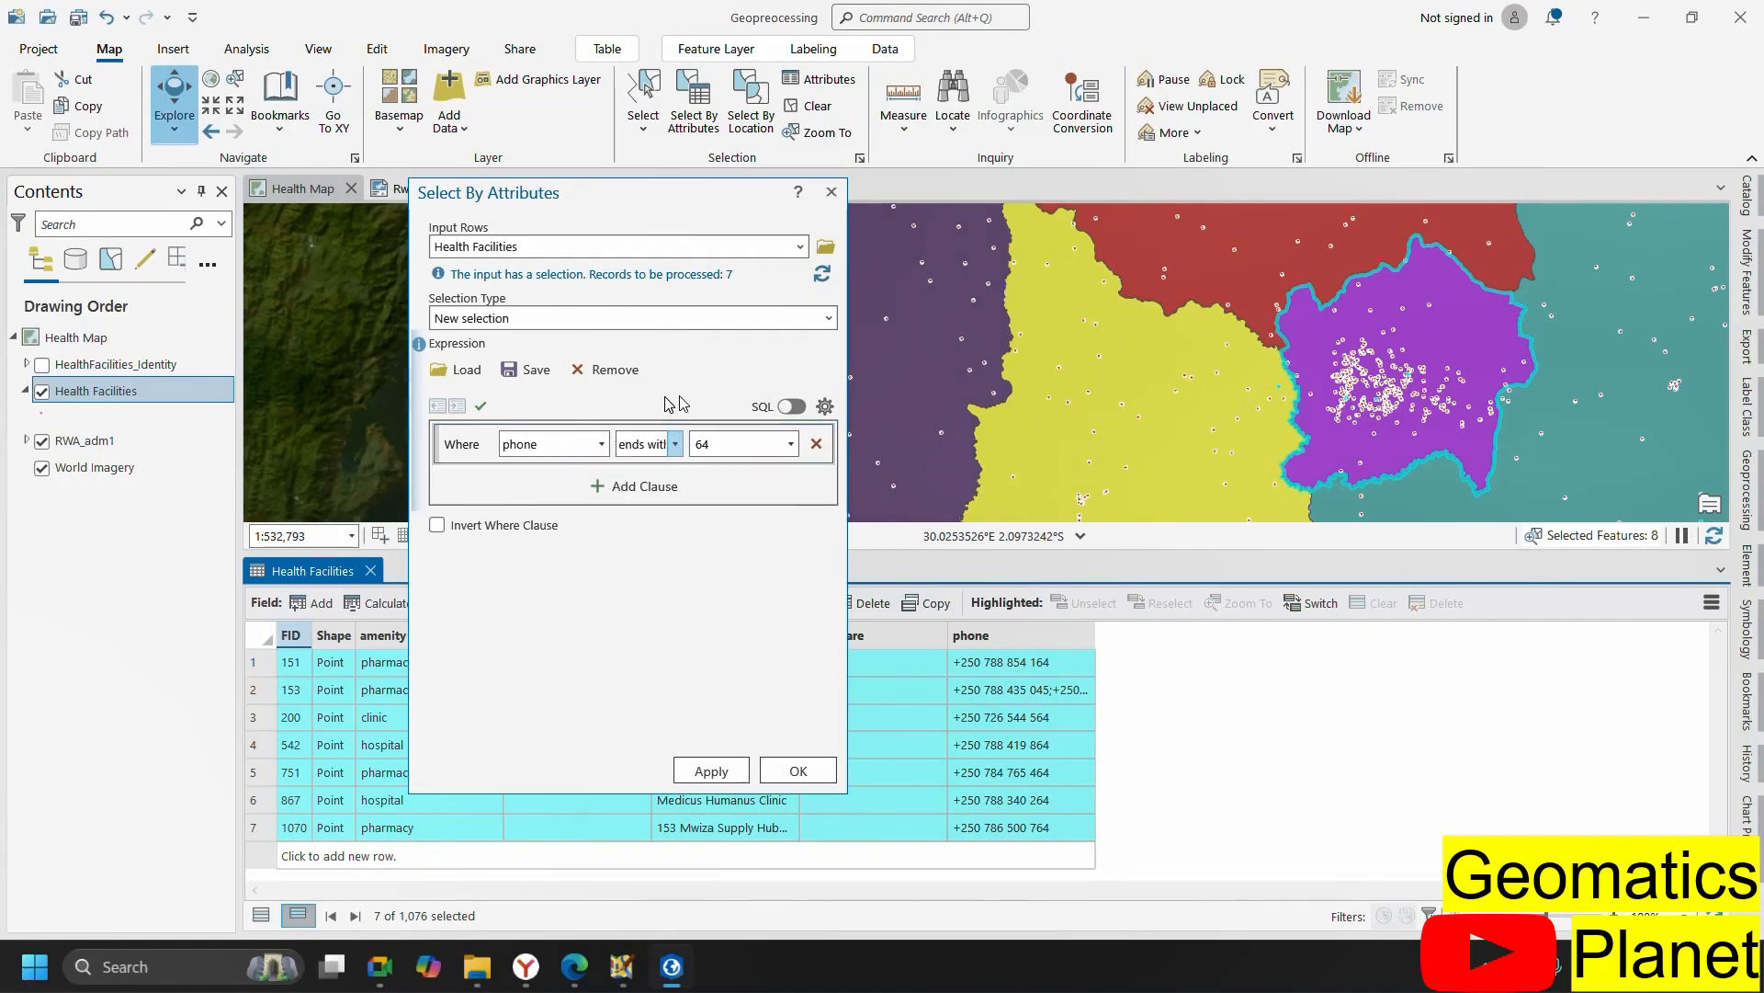
click(788, 409)
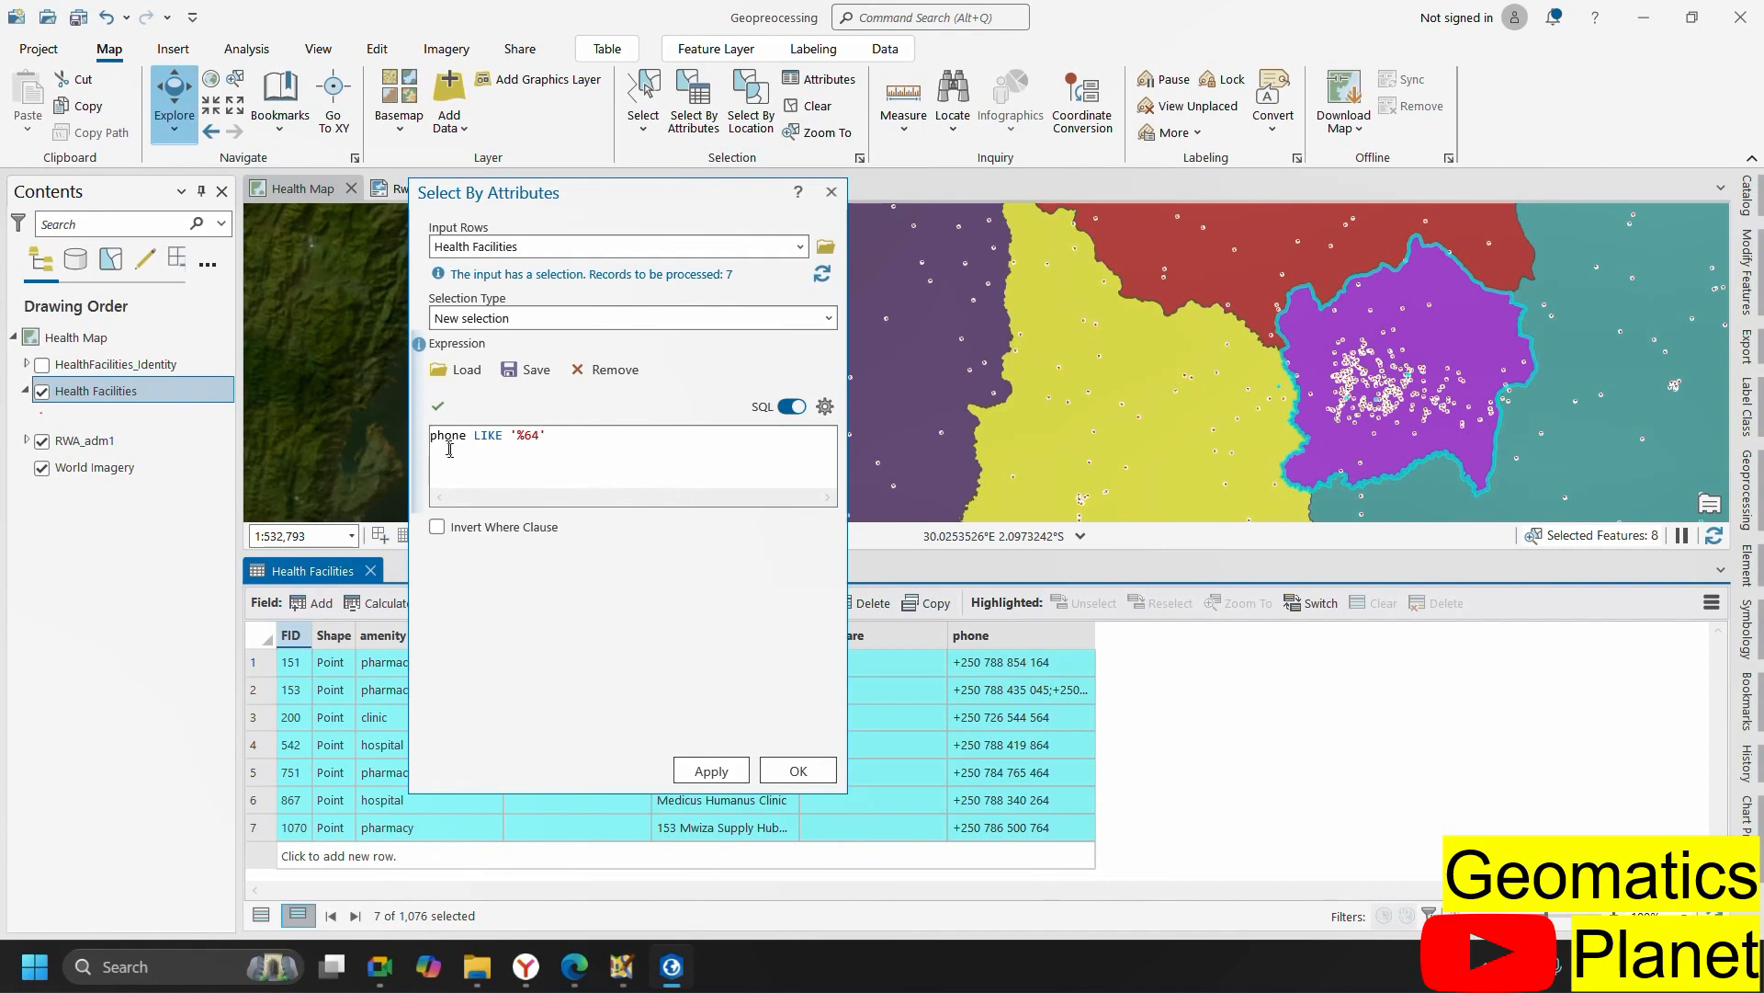
- Return to the clause builder, select the facilities whose amenity is equal to hospital, and check the equivalent SQL expression
click(792, 407)
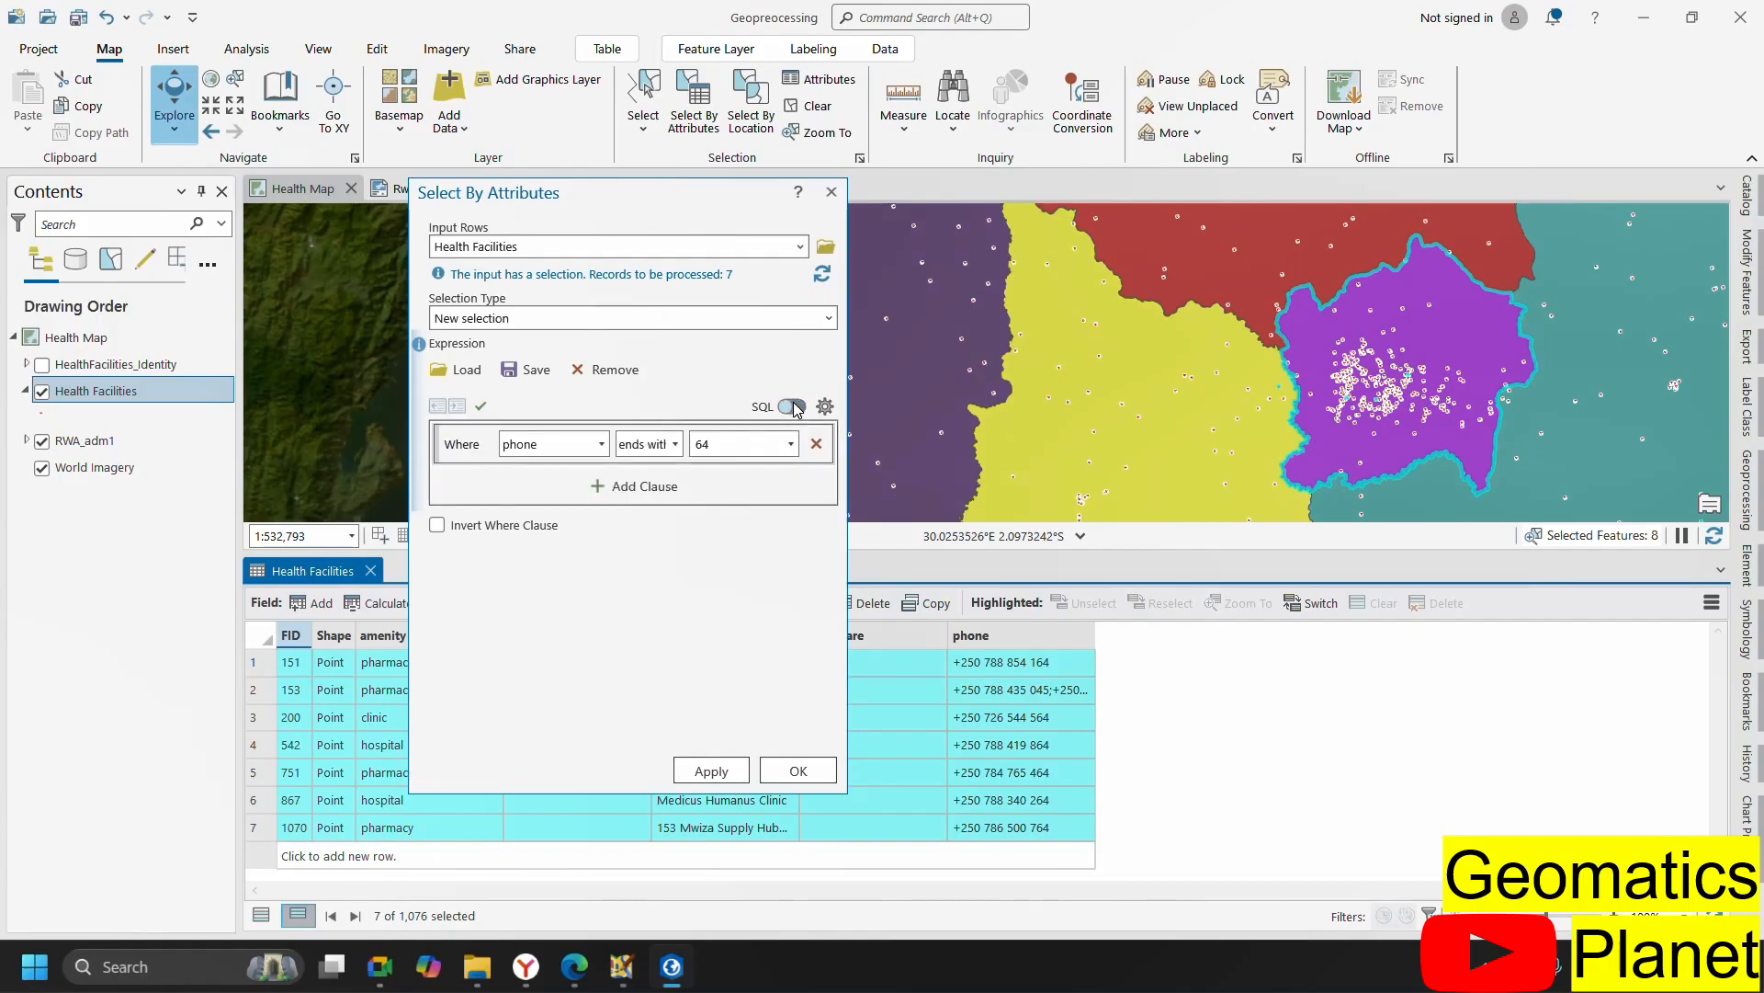
click(602, 444)
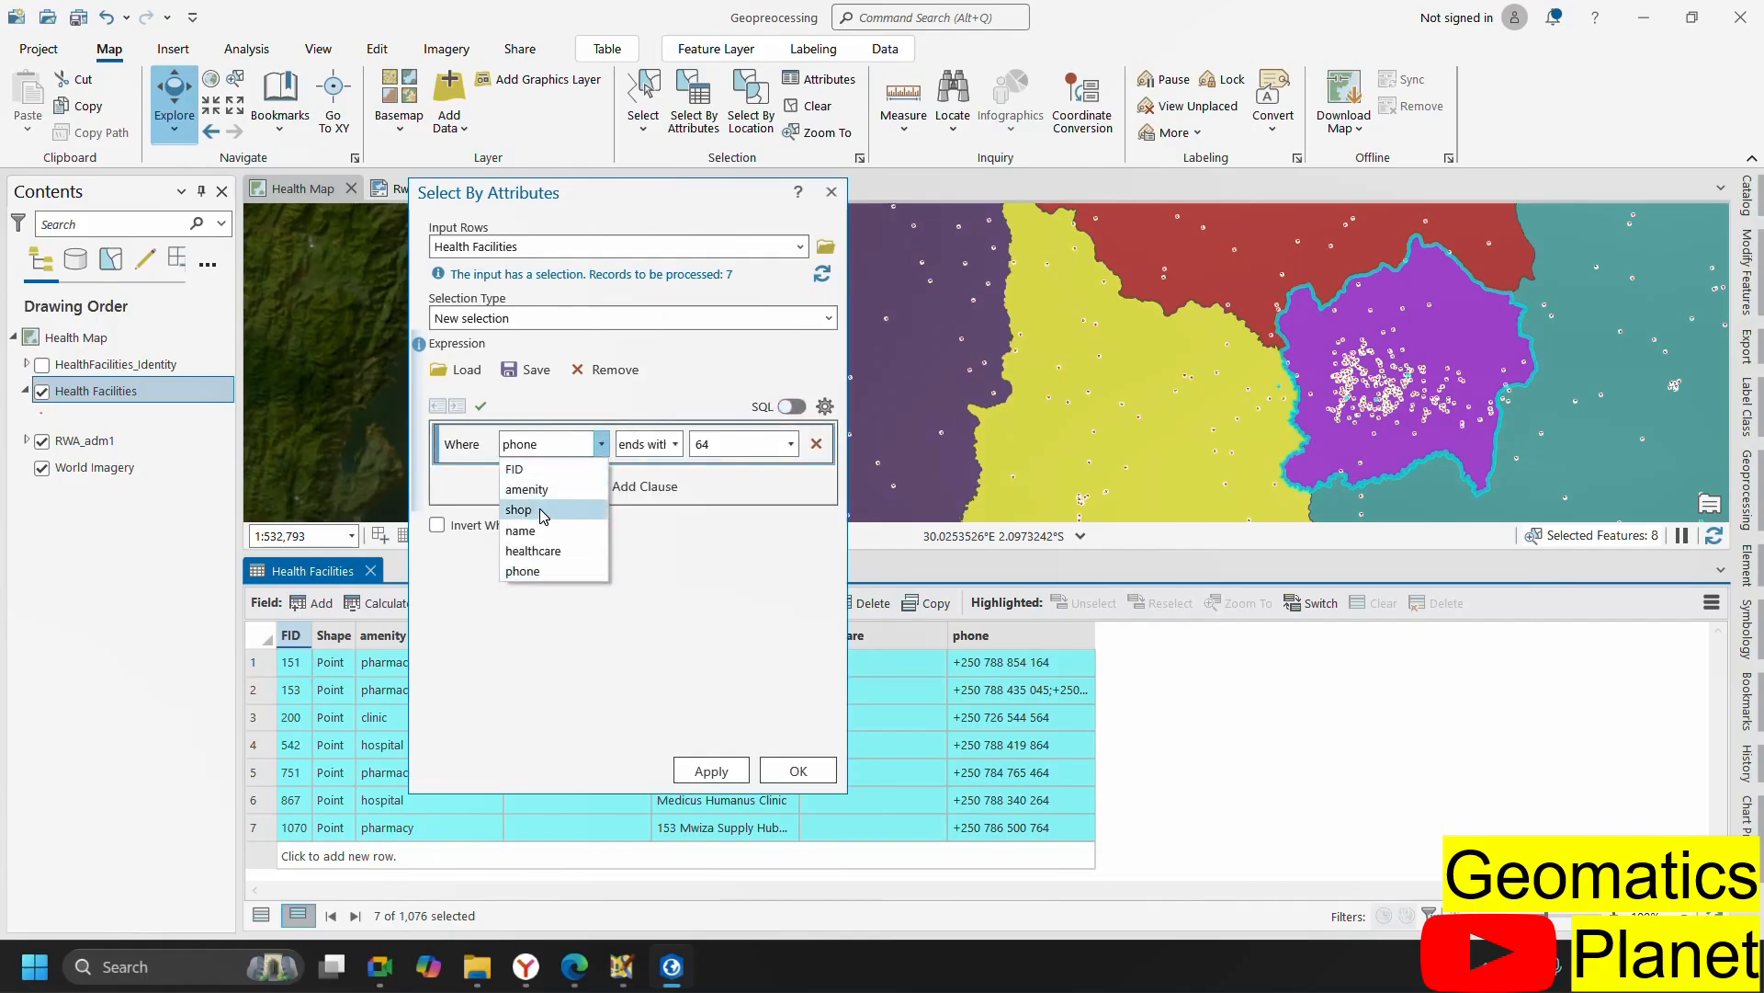
click(527, 488)
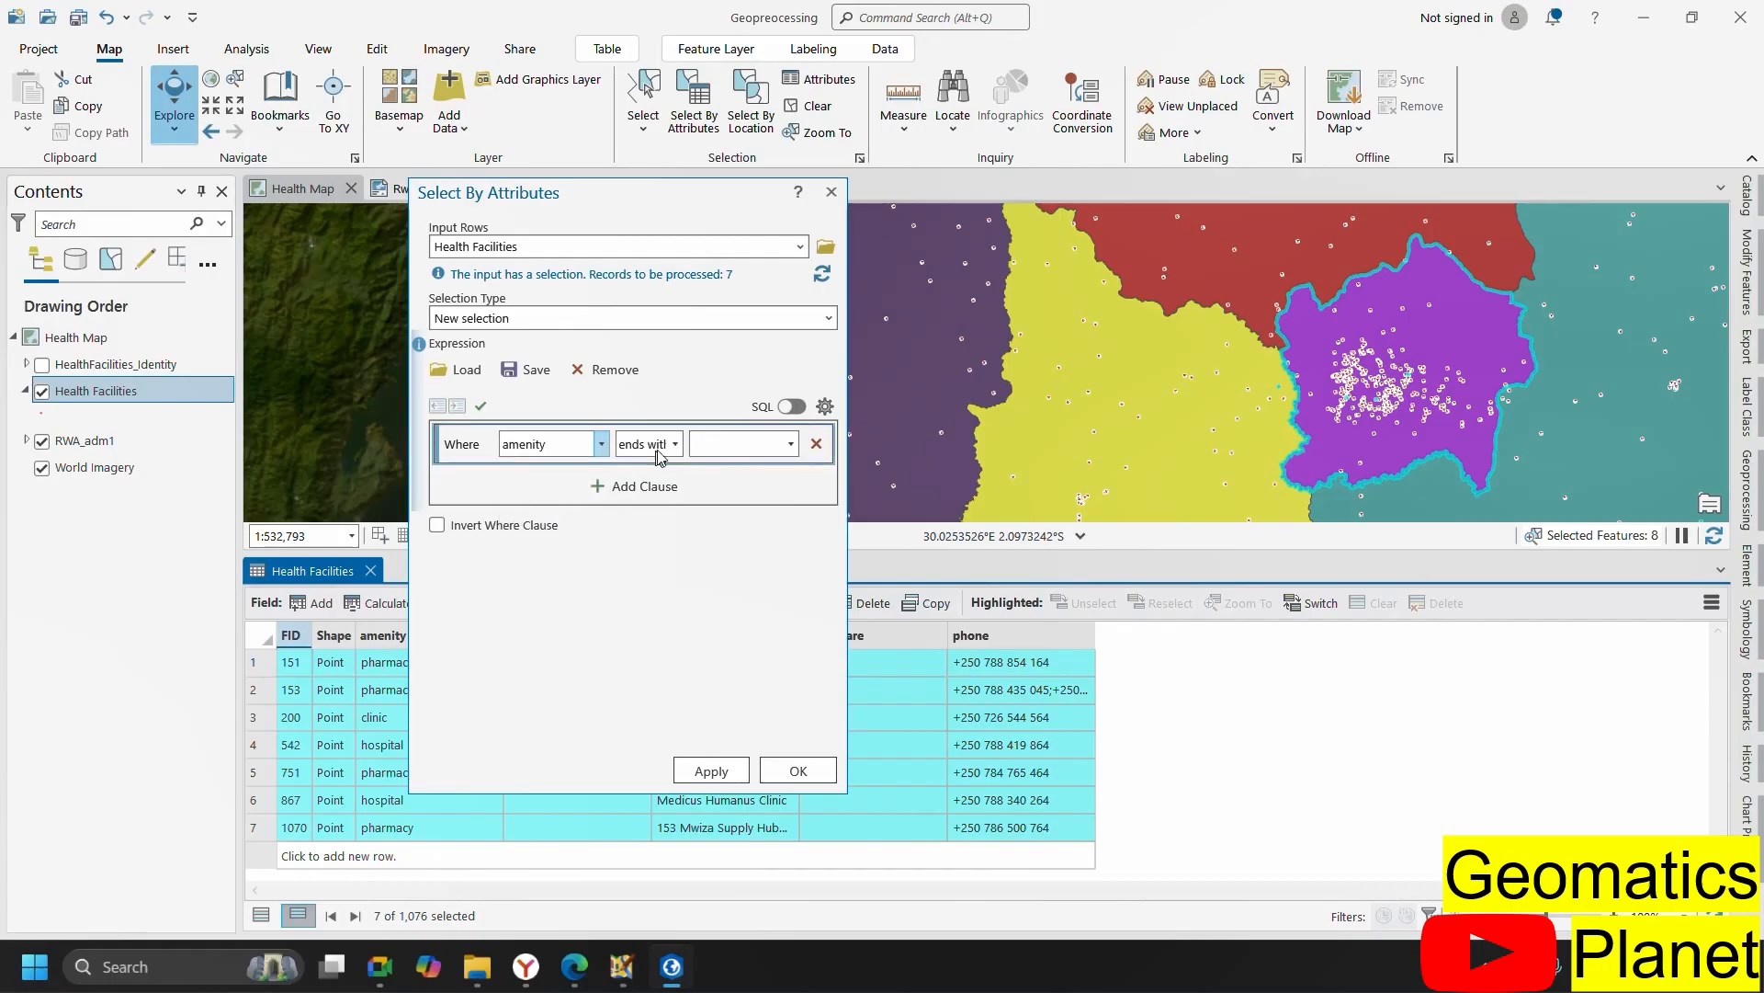
click(650, 445)
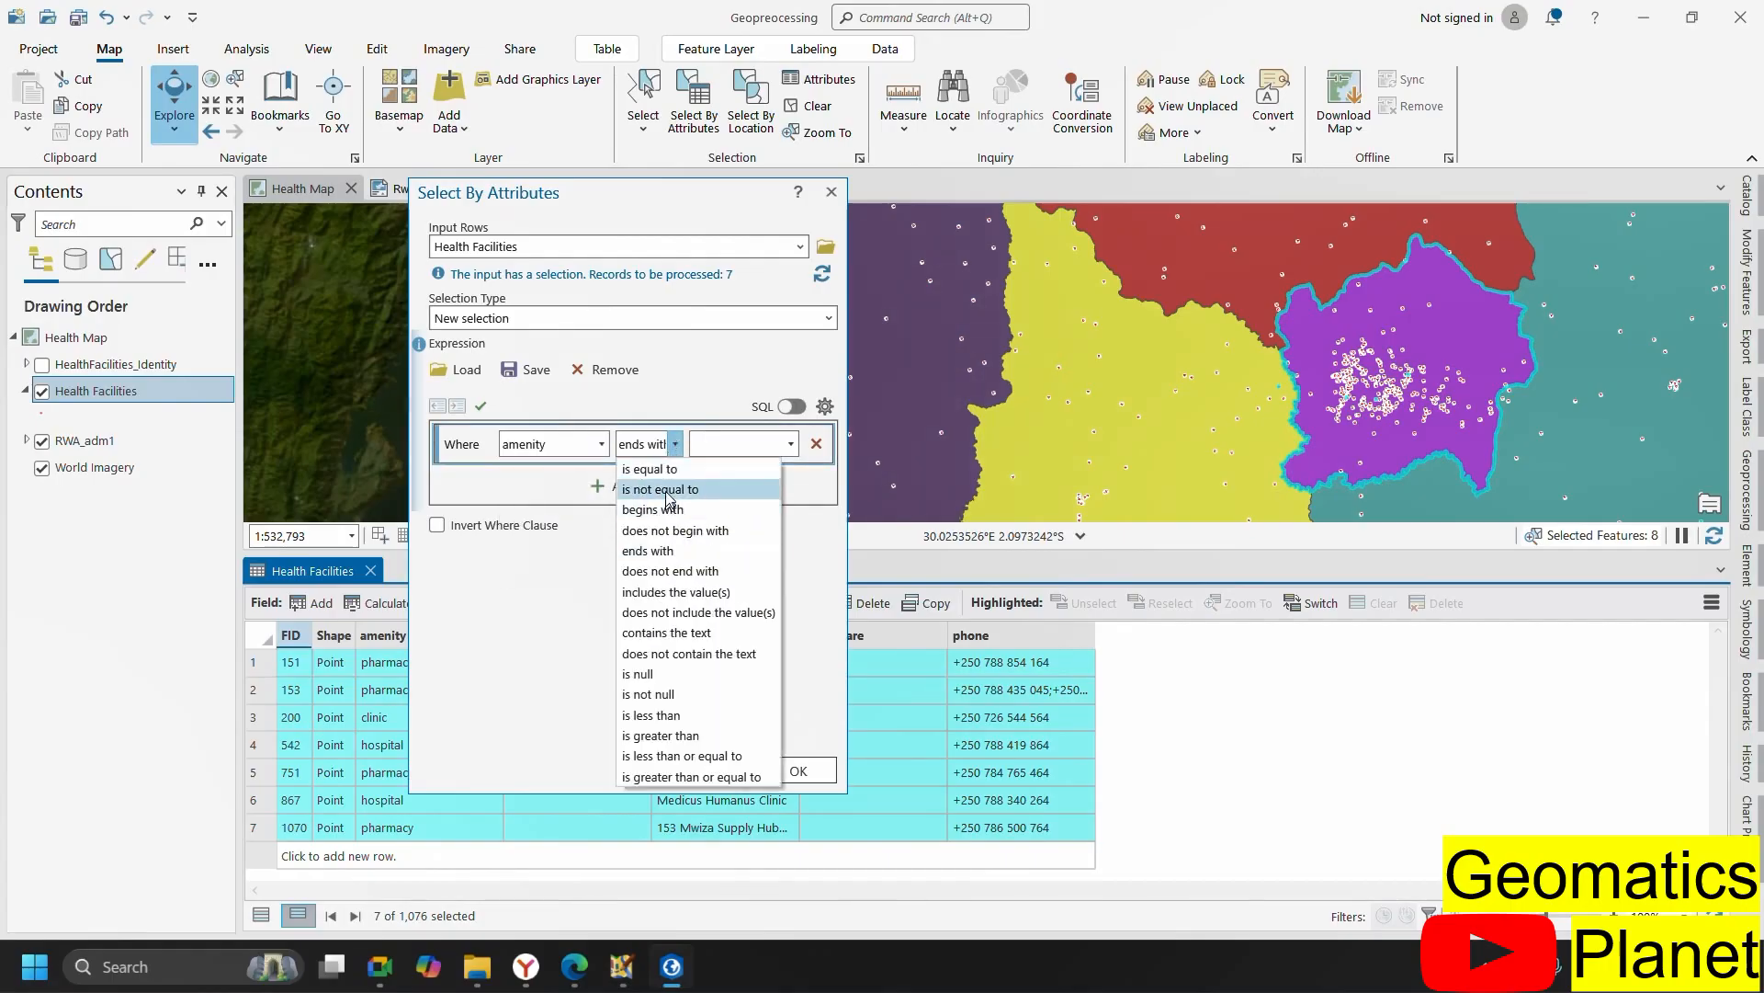
click(666, 469)
click(793, 445)
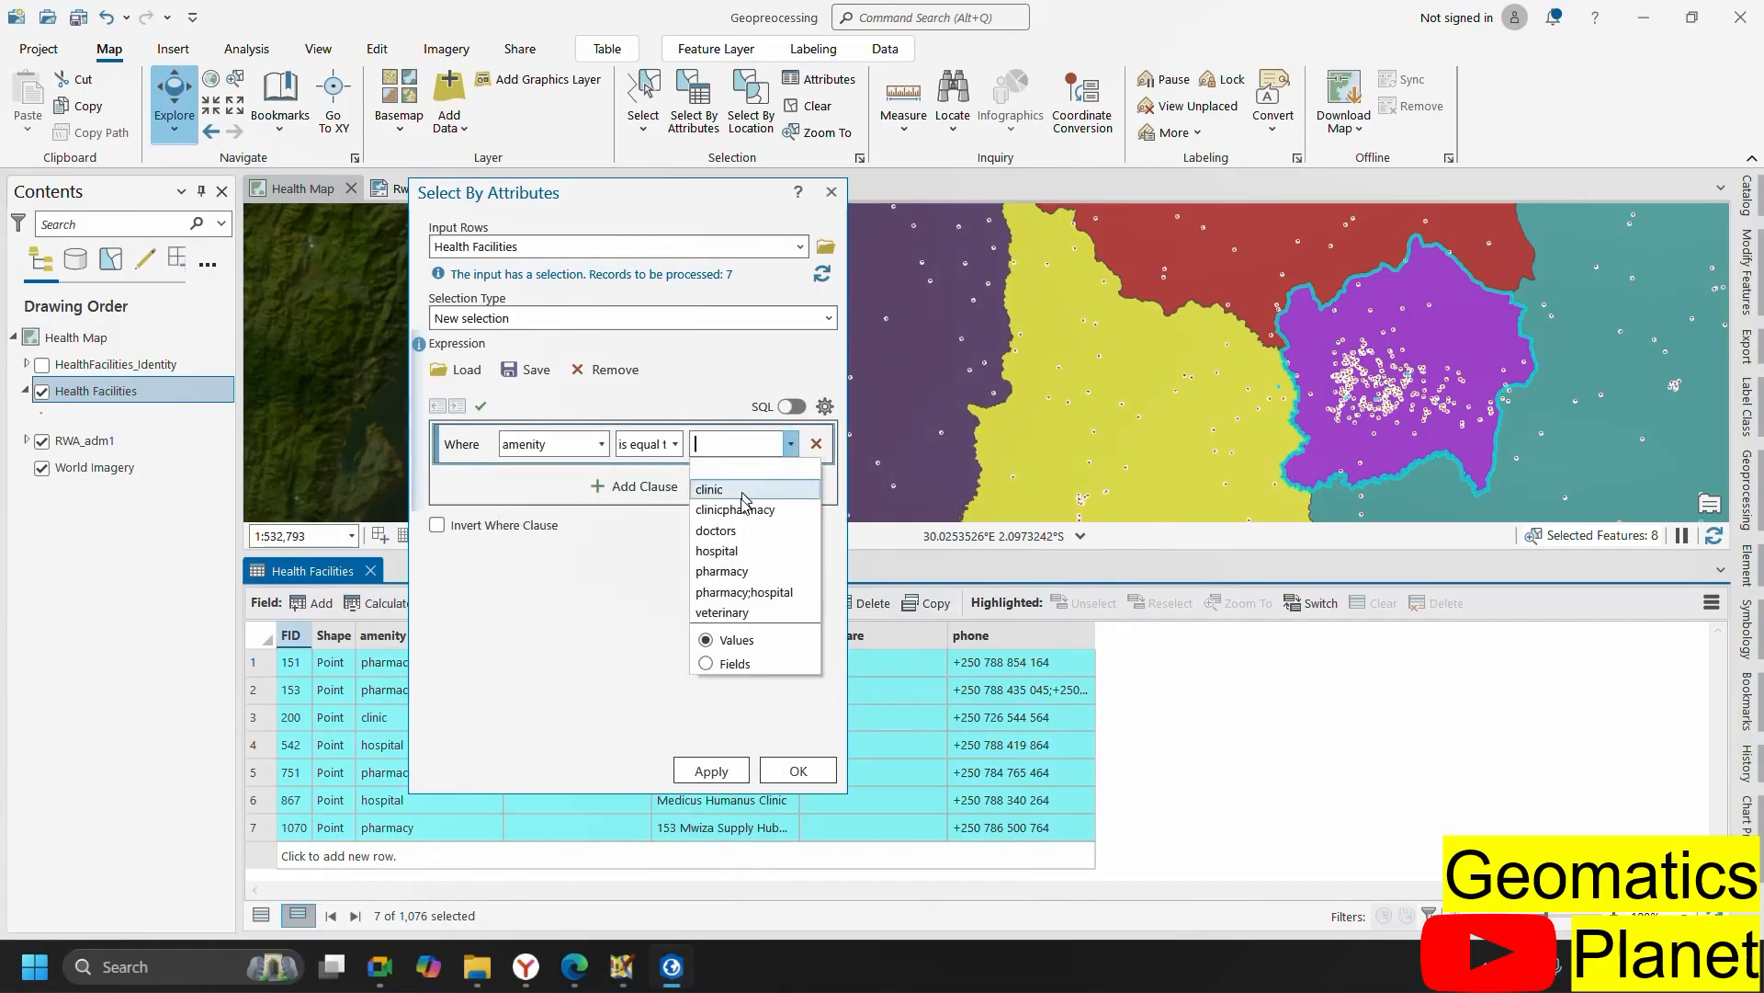
click(741, 552)
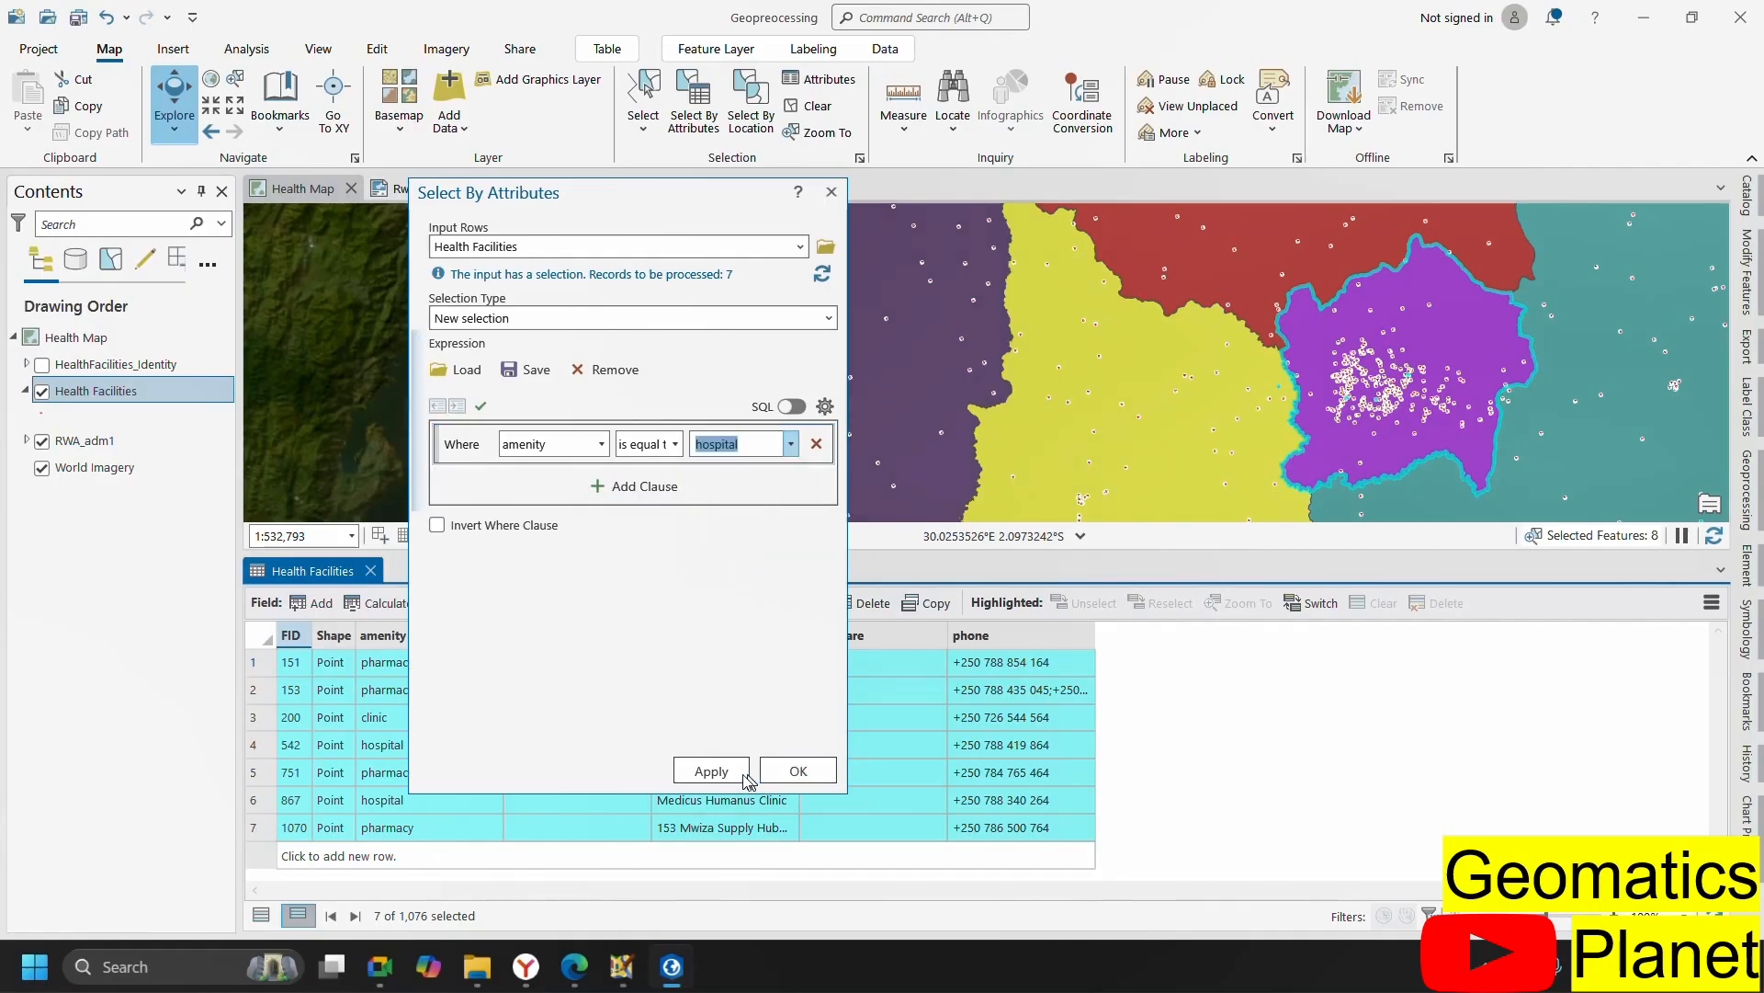
click(711, 771)
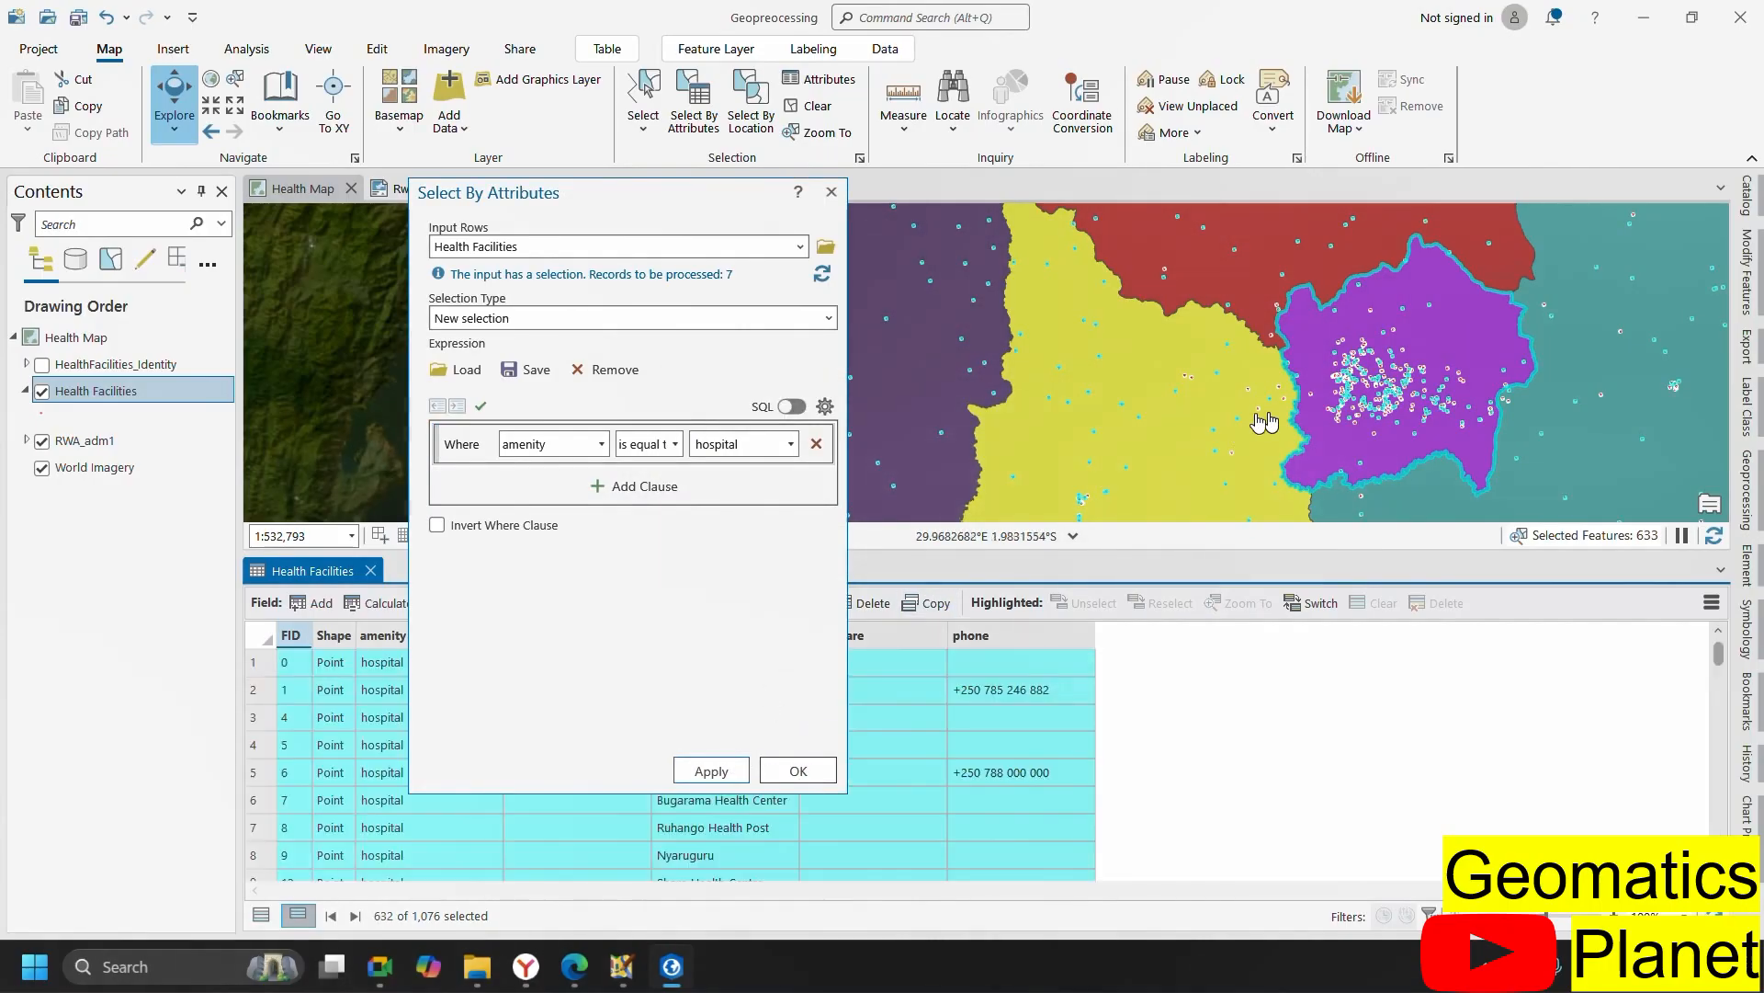
click(790, 405)
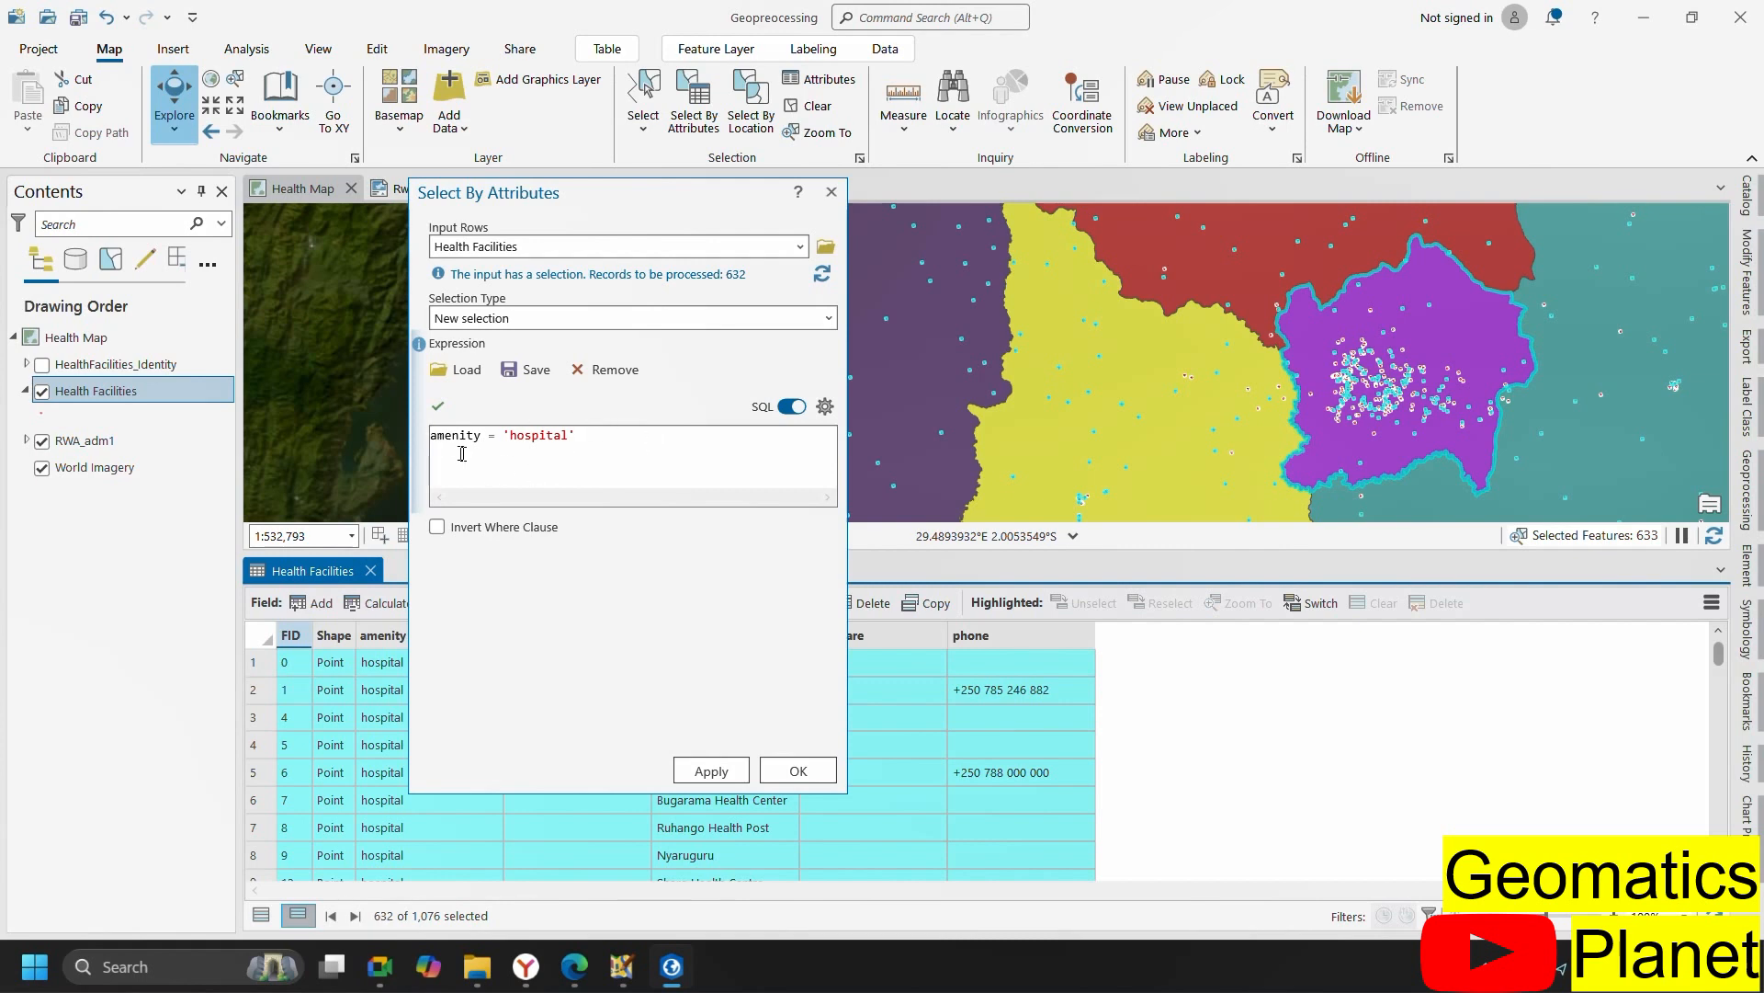
click(792, 406)
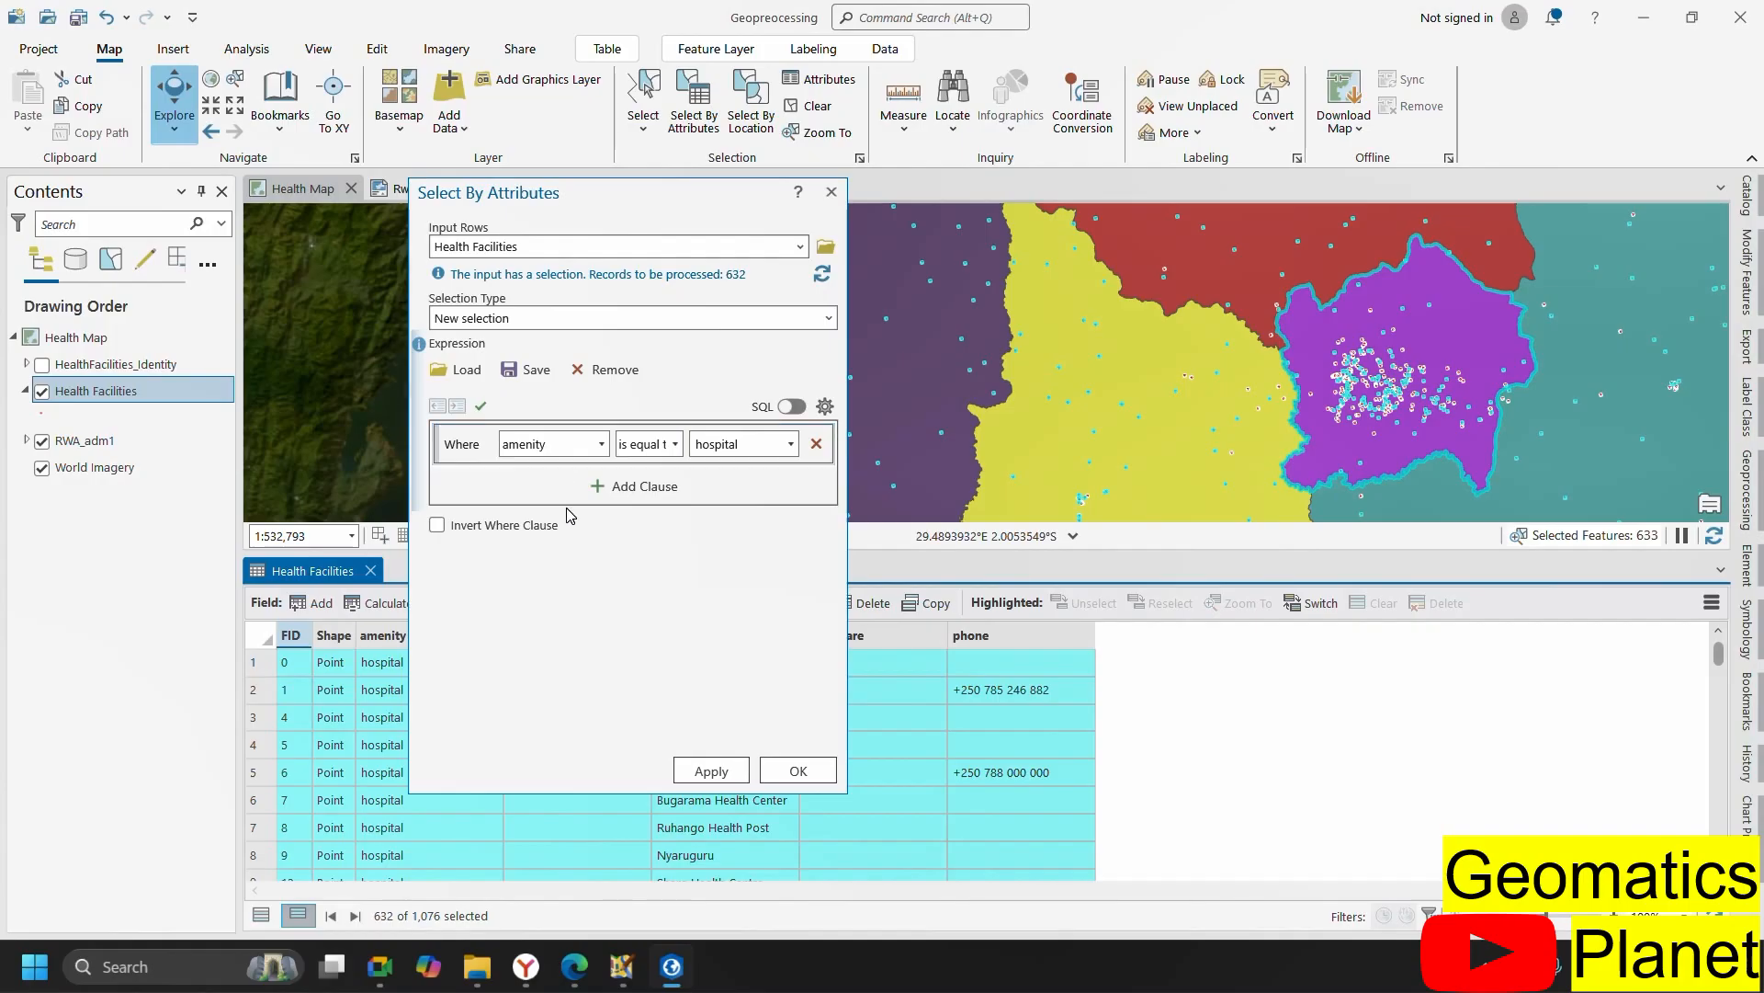
- Add an And clause for phone ends with 64, apply the selection, and move the dialog off the table columns
click(605, 489)
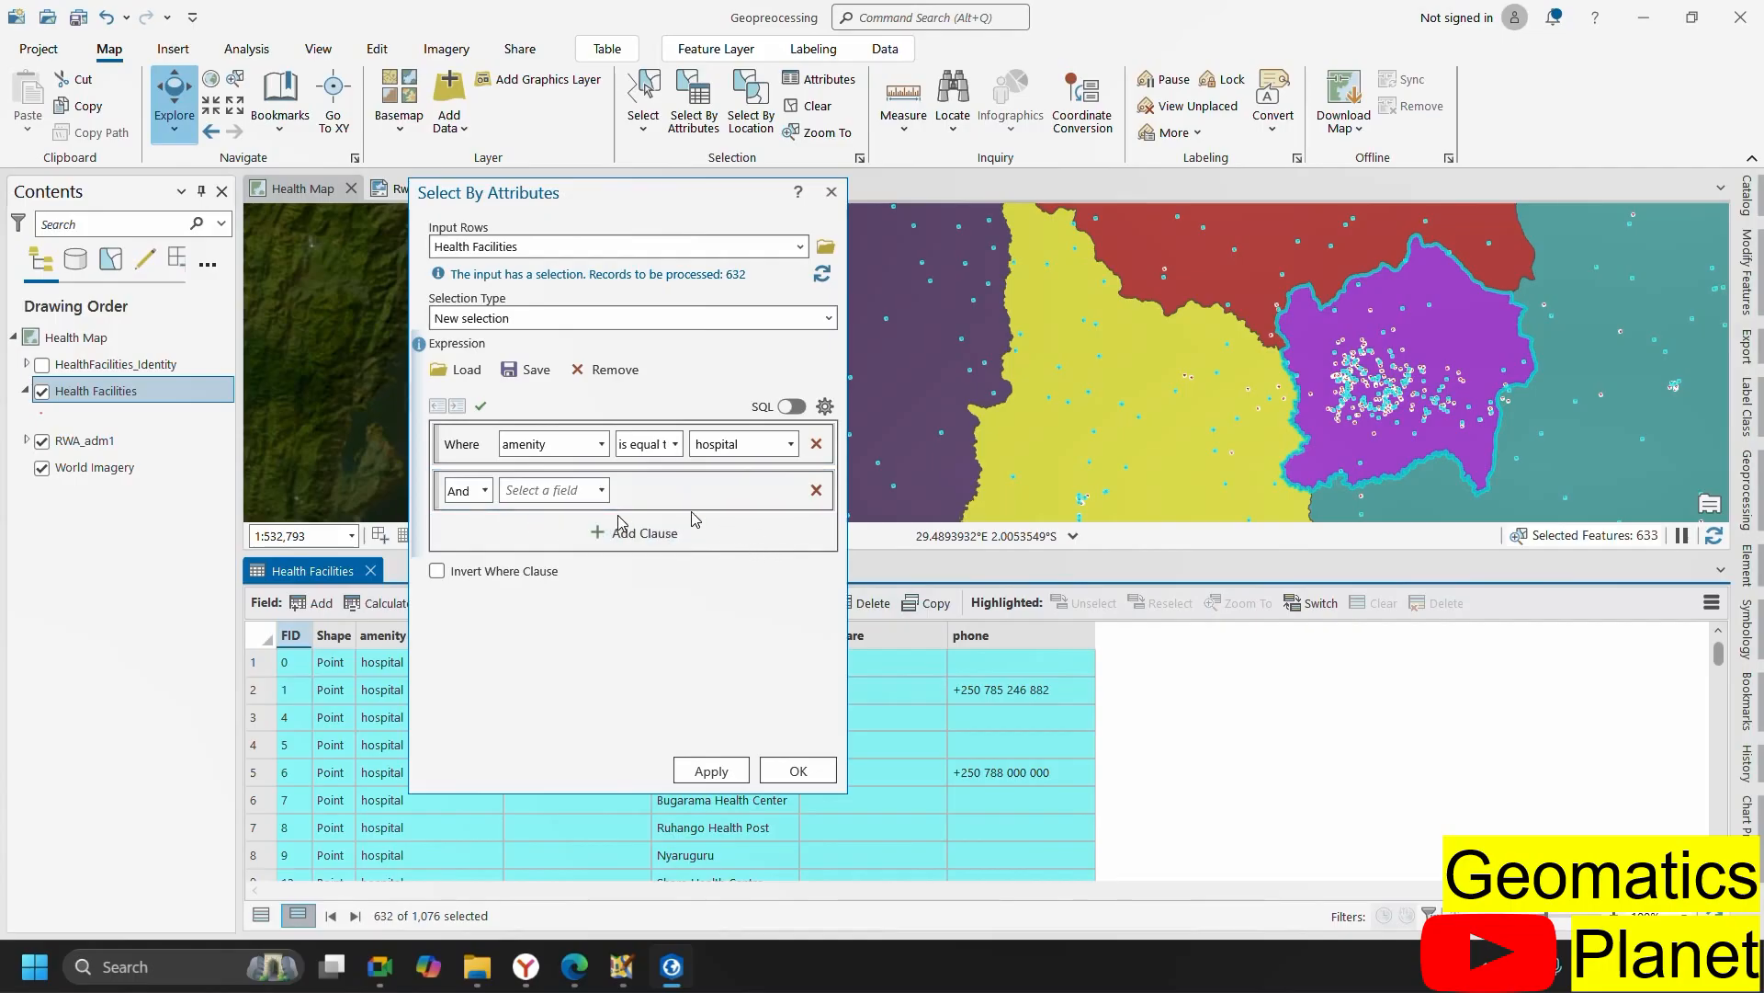
click(550, 493)
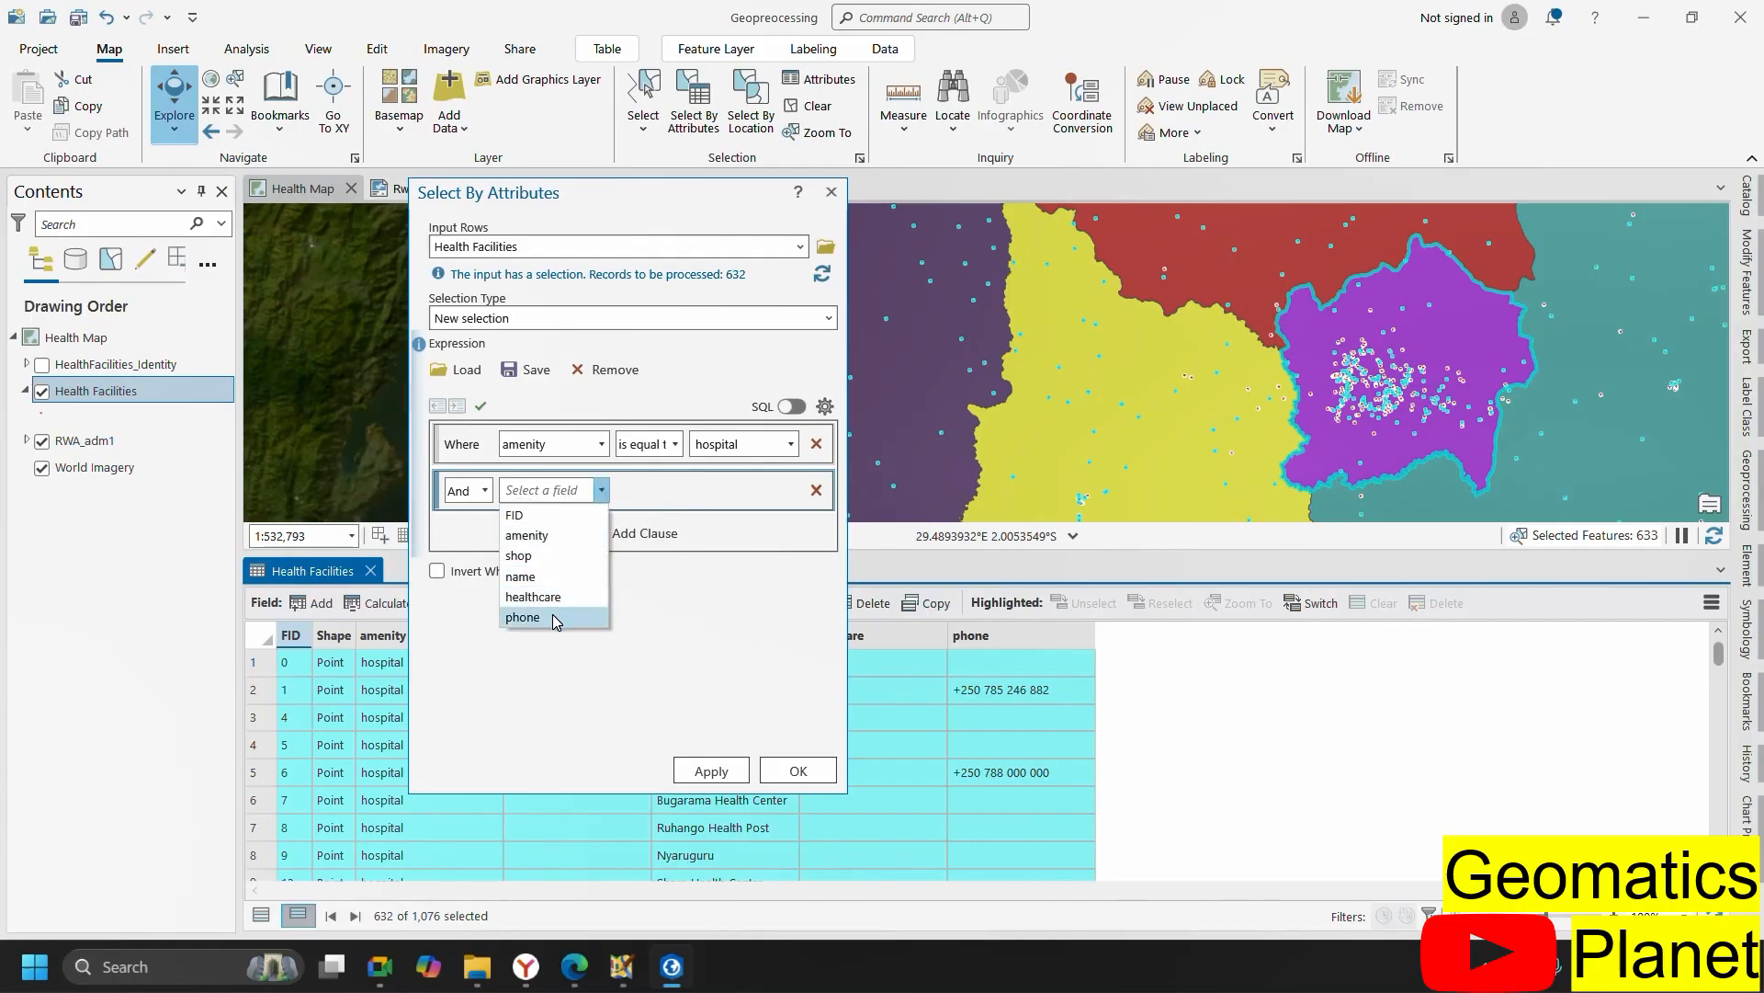
click(554, 618)
click(676, 491)
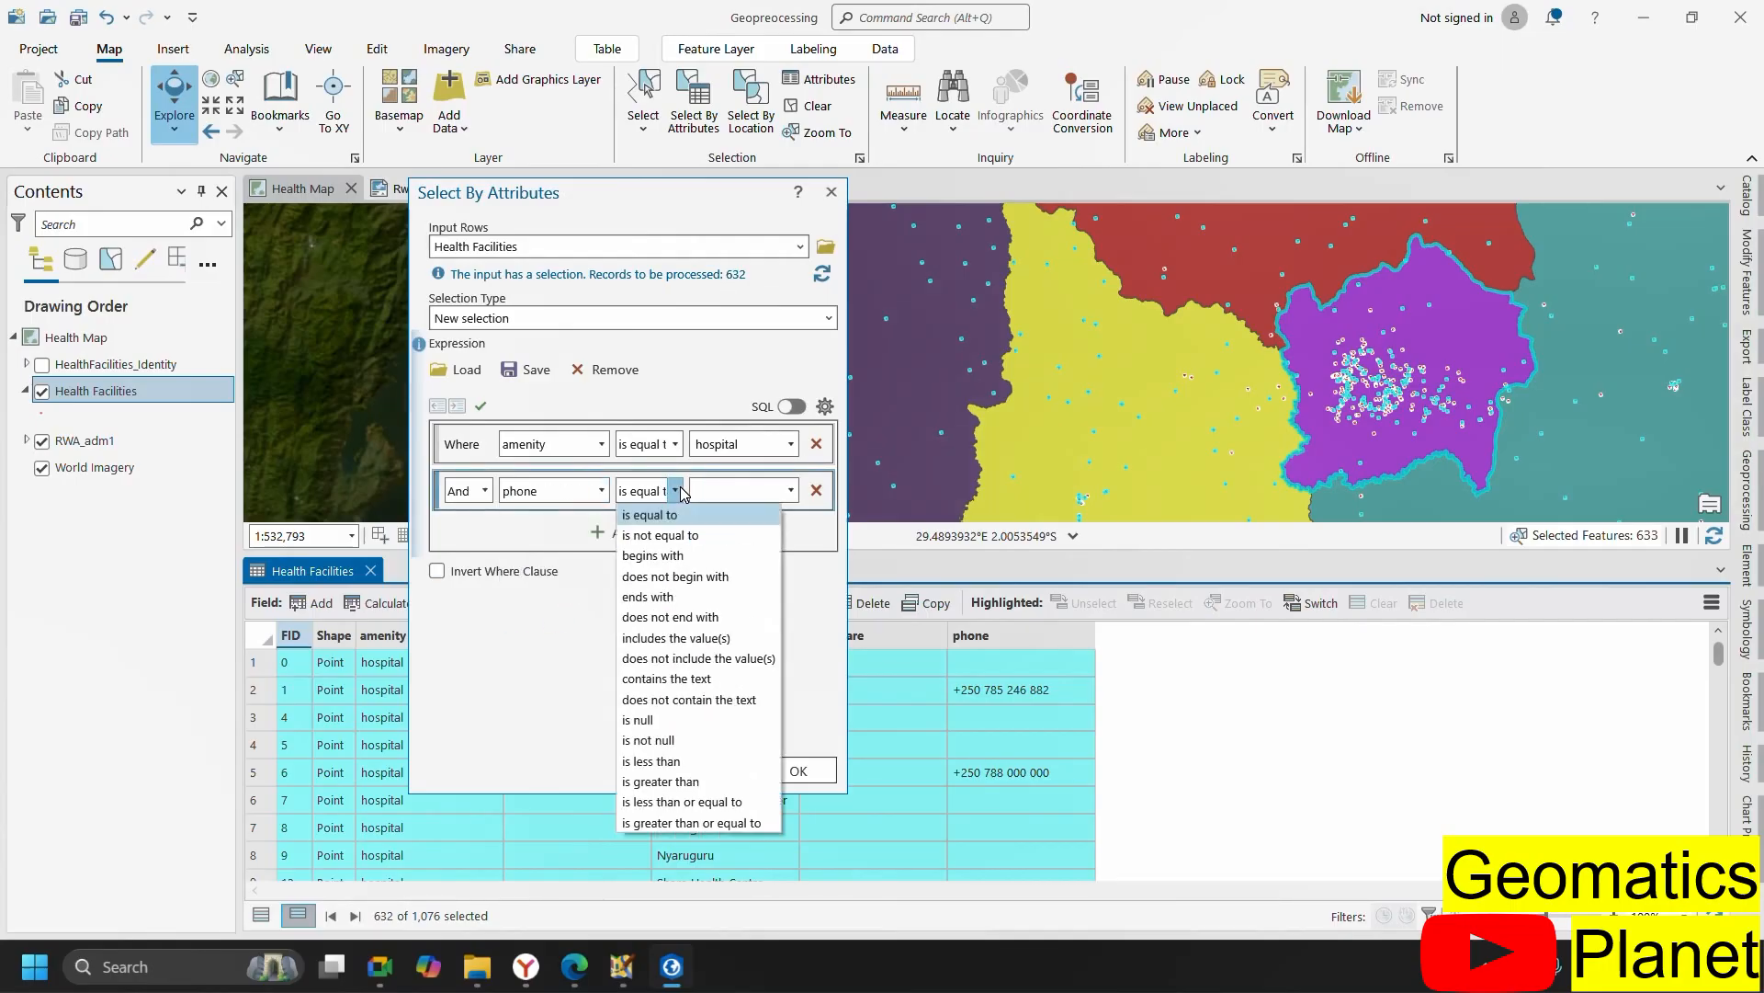
click(669, 596)
click(733, 493)
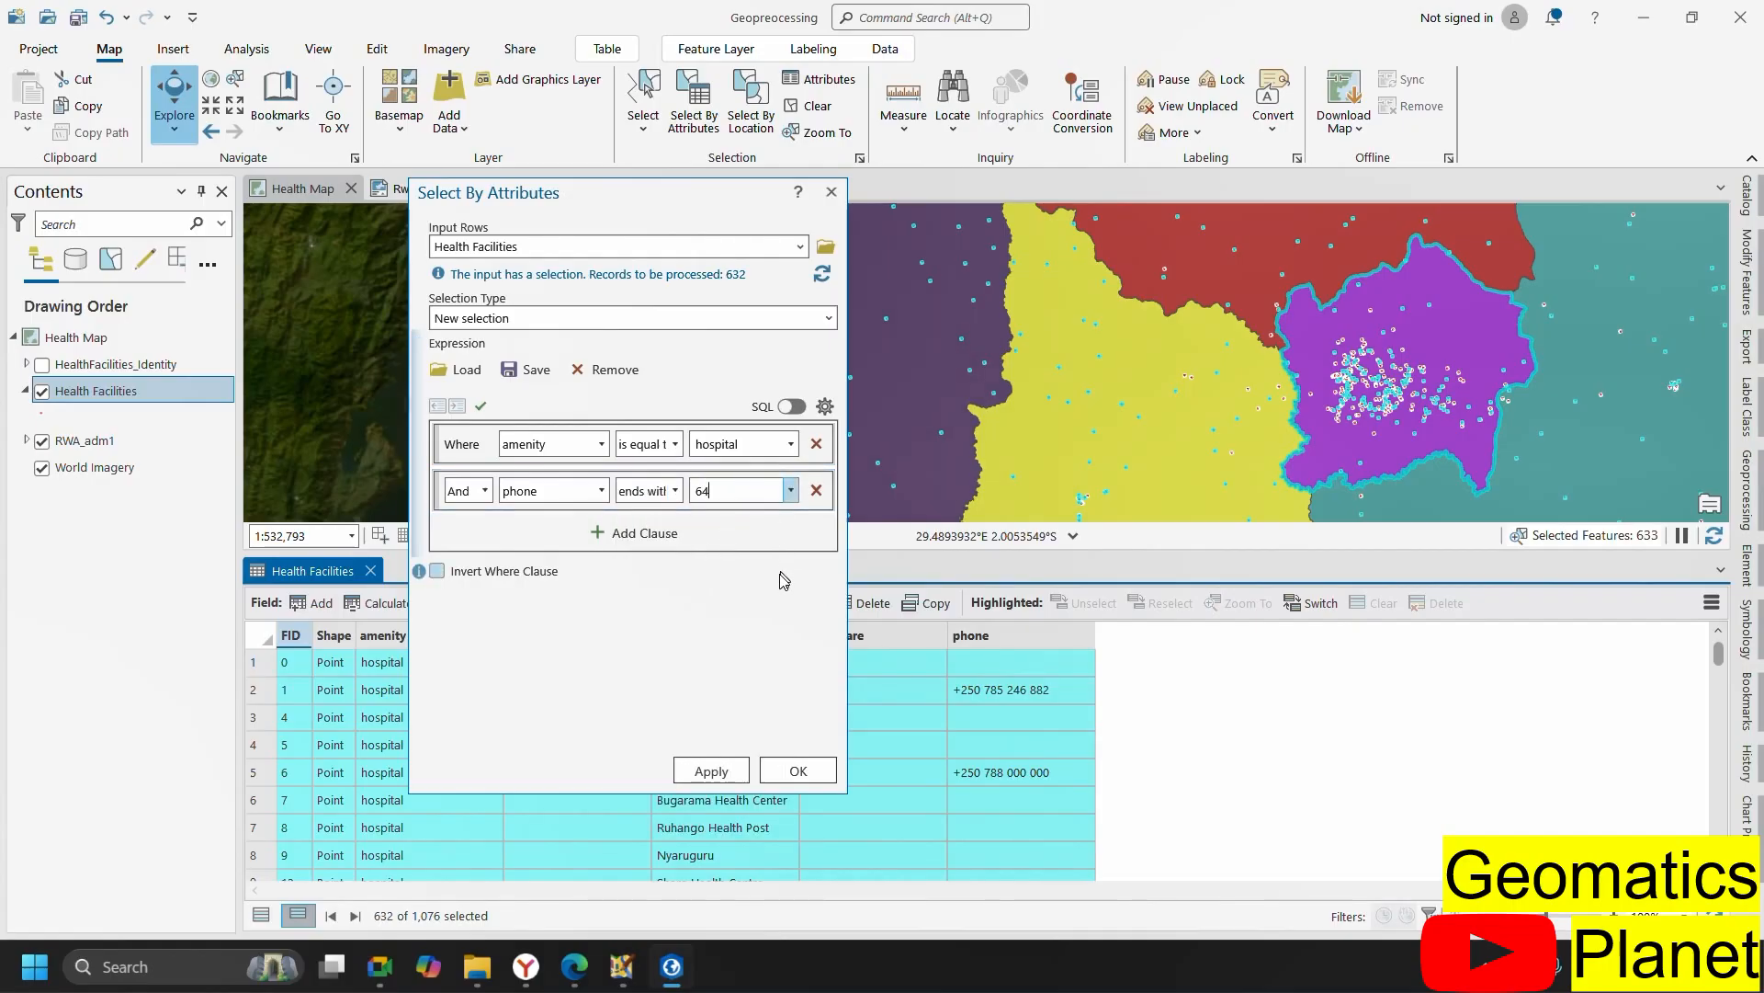
click(710, 772)
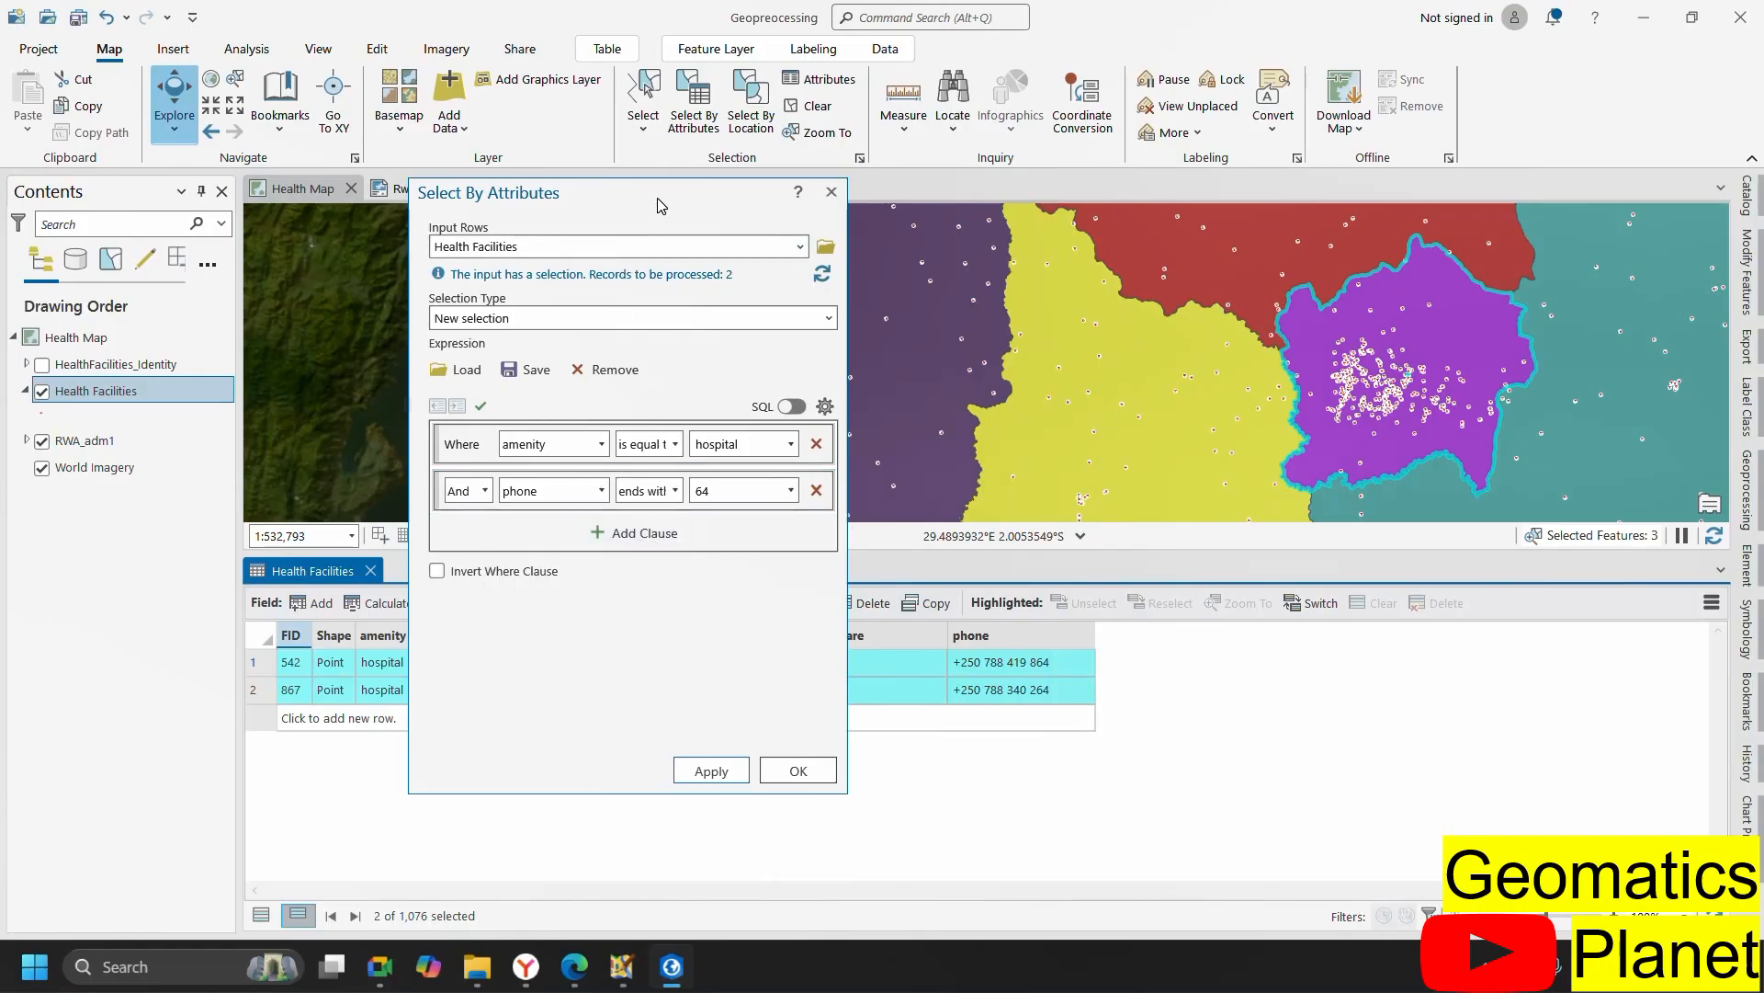
drag(674, 206, 1408, 135)
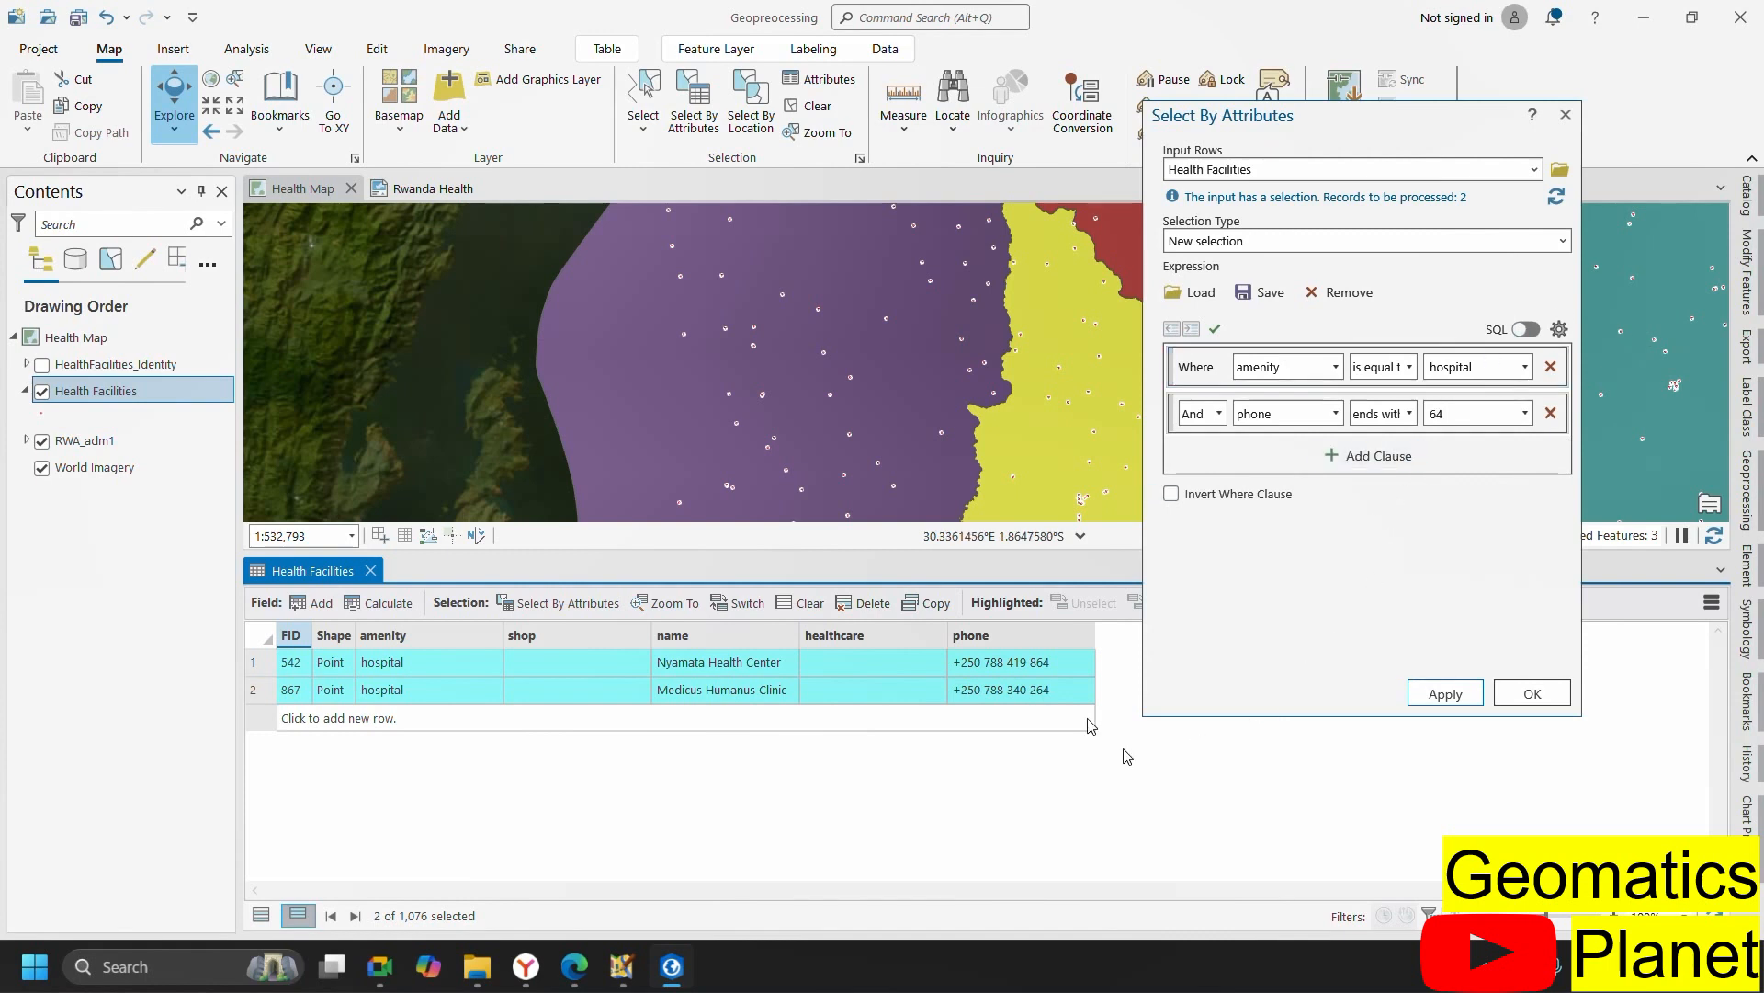
- Change the second clause's connector to Or, apply the selection, and review its table records and SQL form
click(1219, 415)
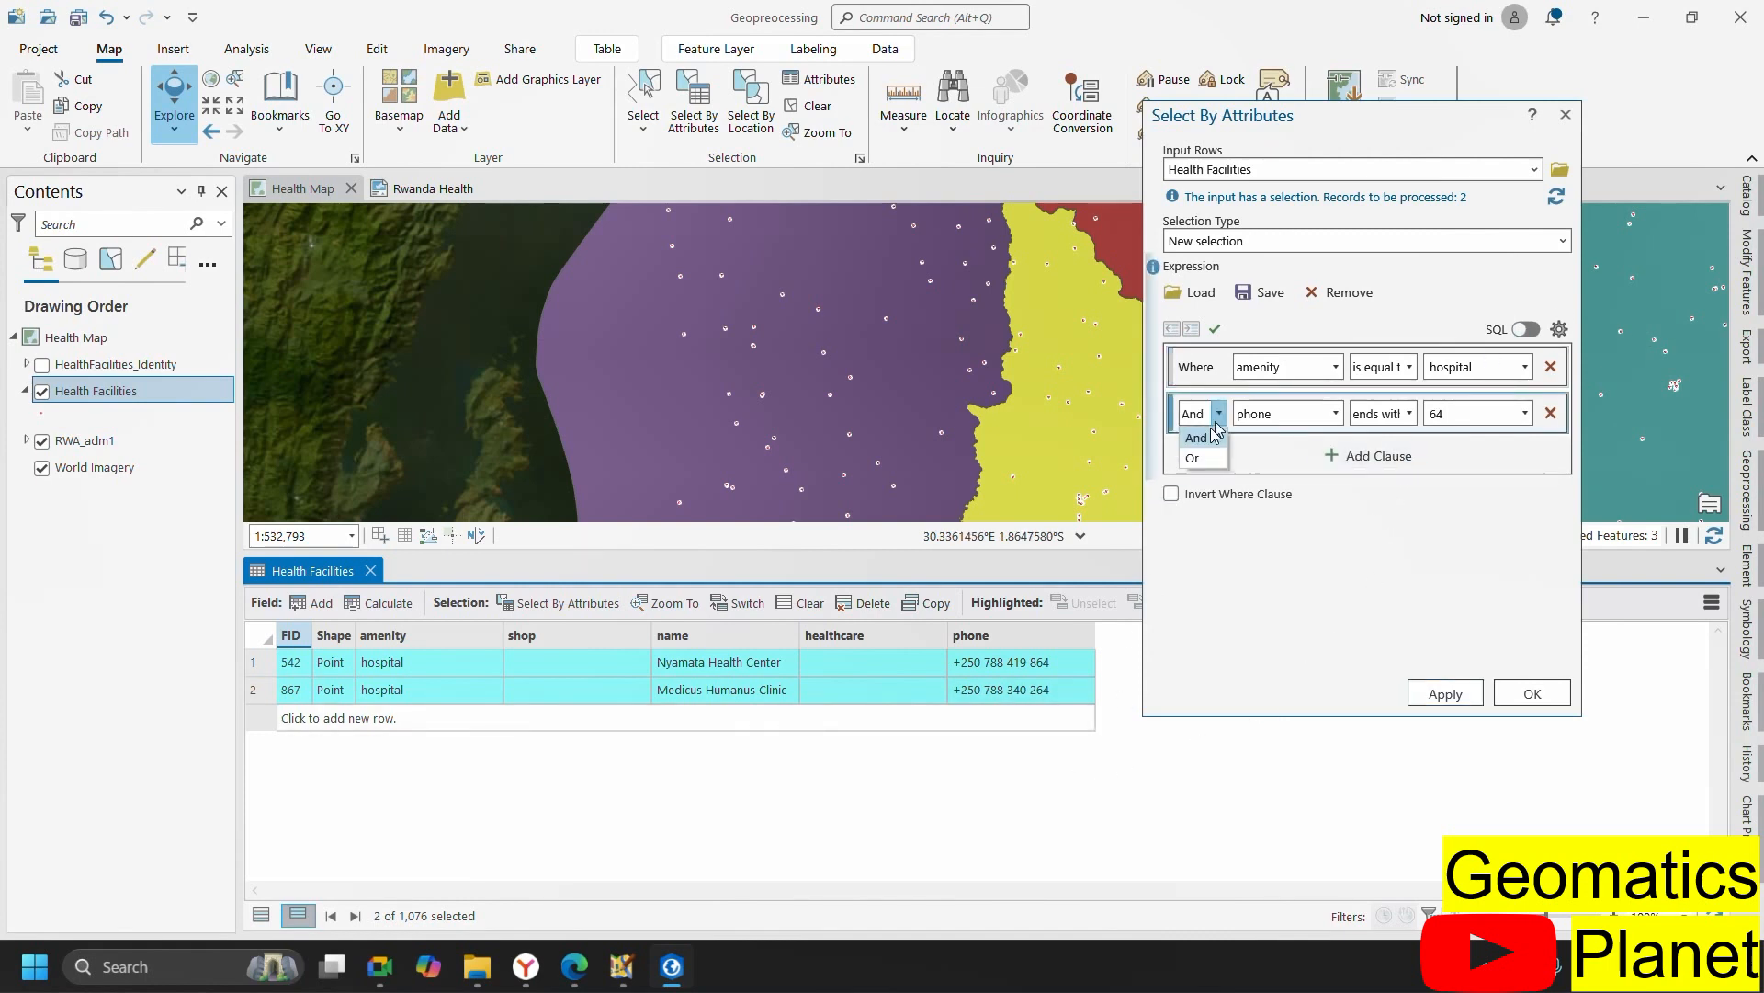
click(1195, 457)
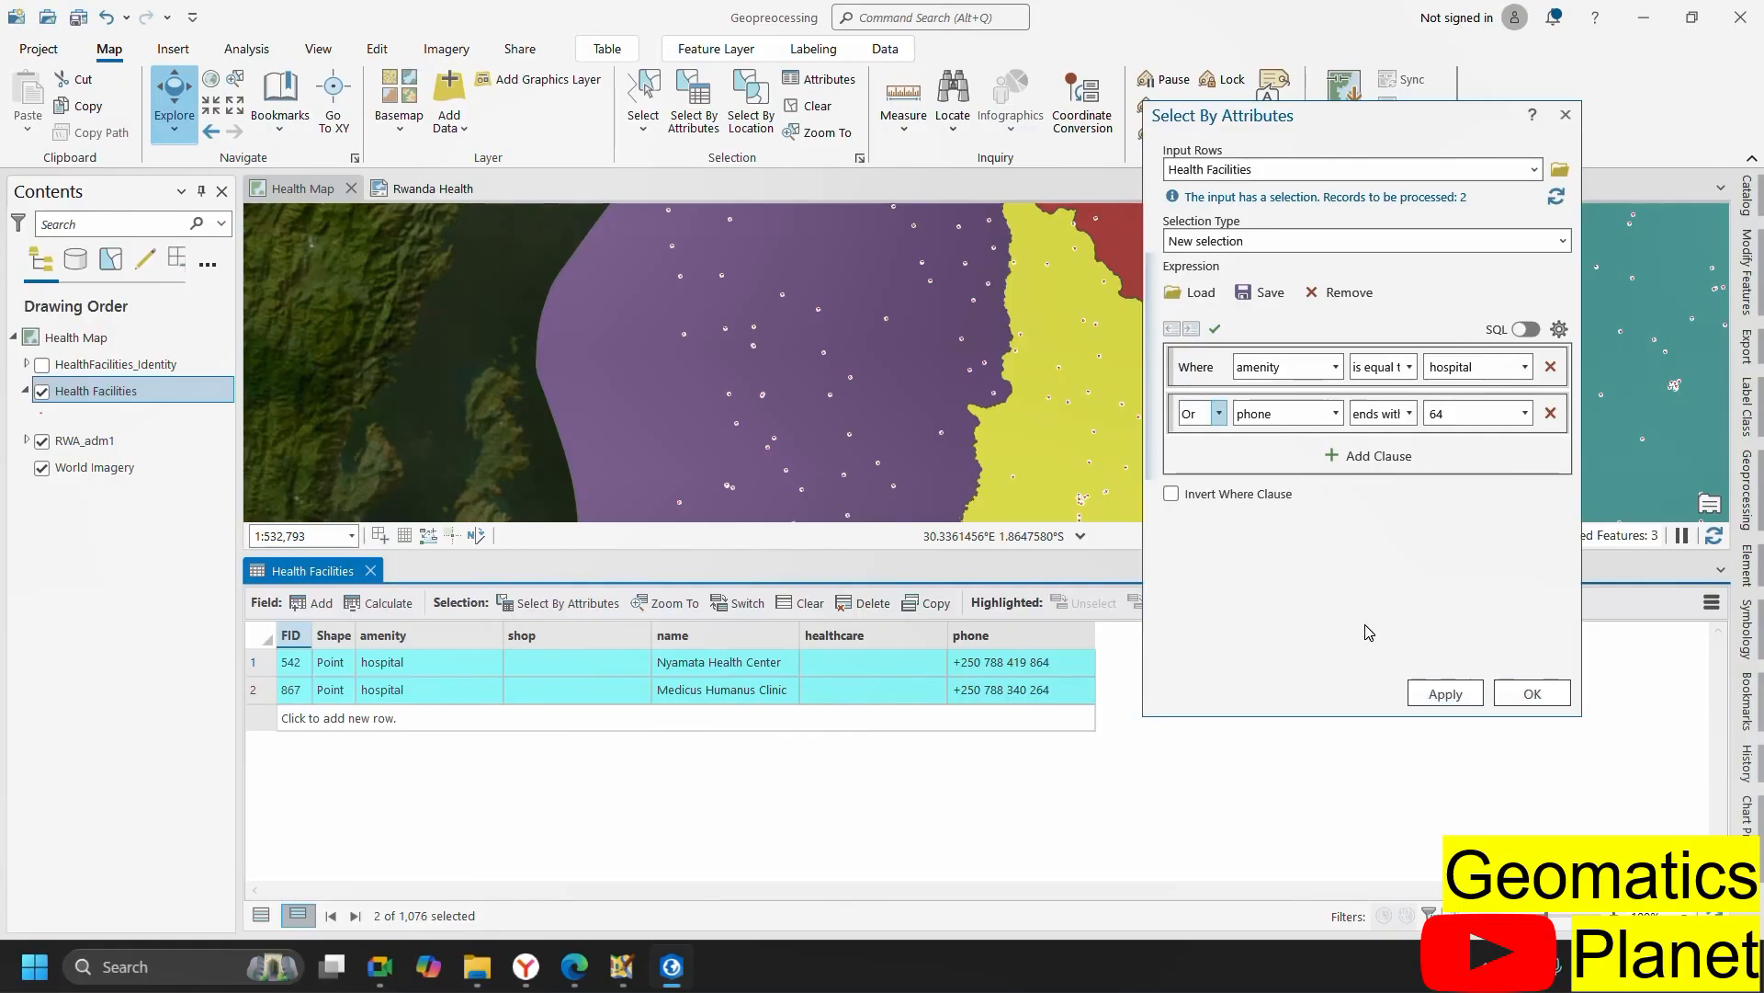
click(1424, 691)
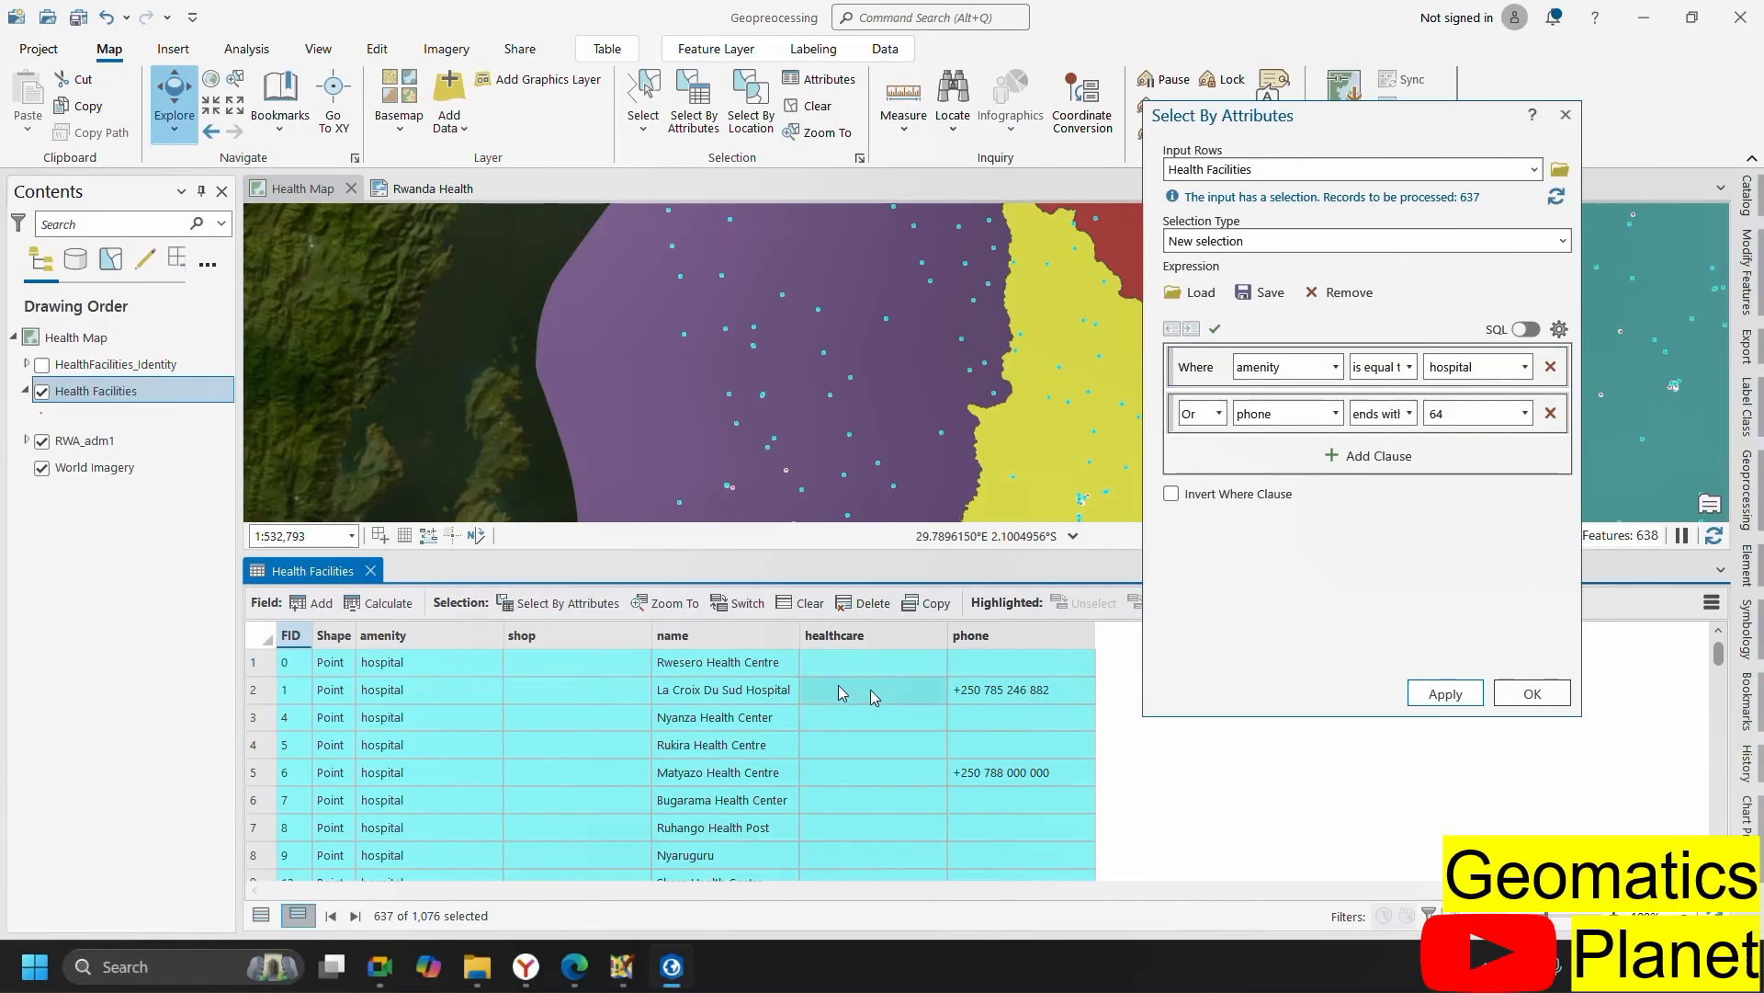
scroll(870, 699, down, 3)
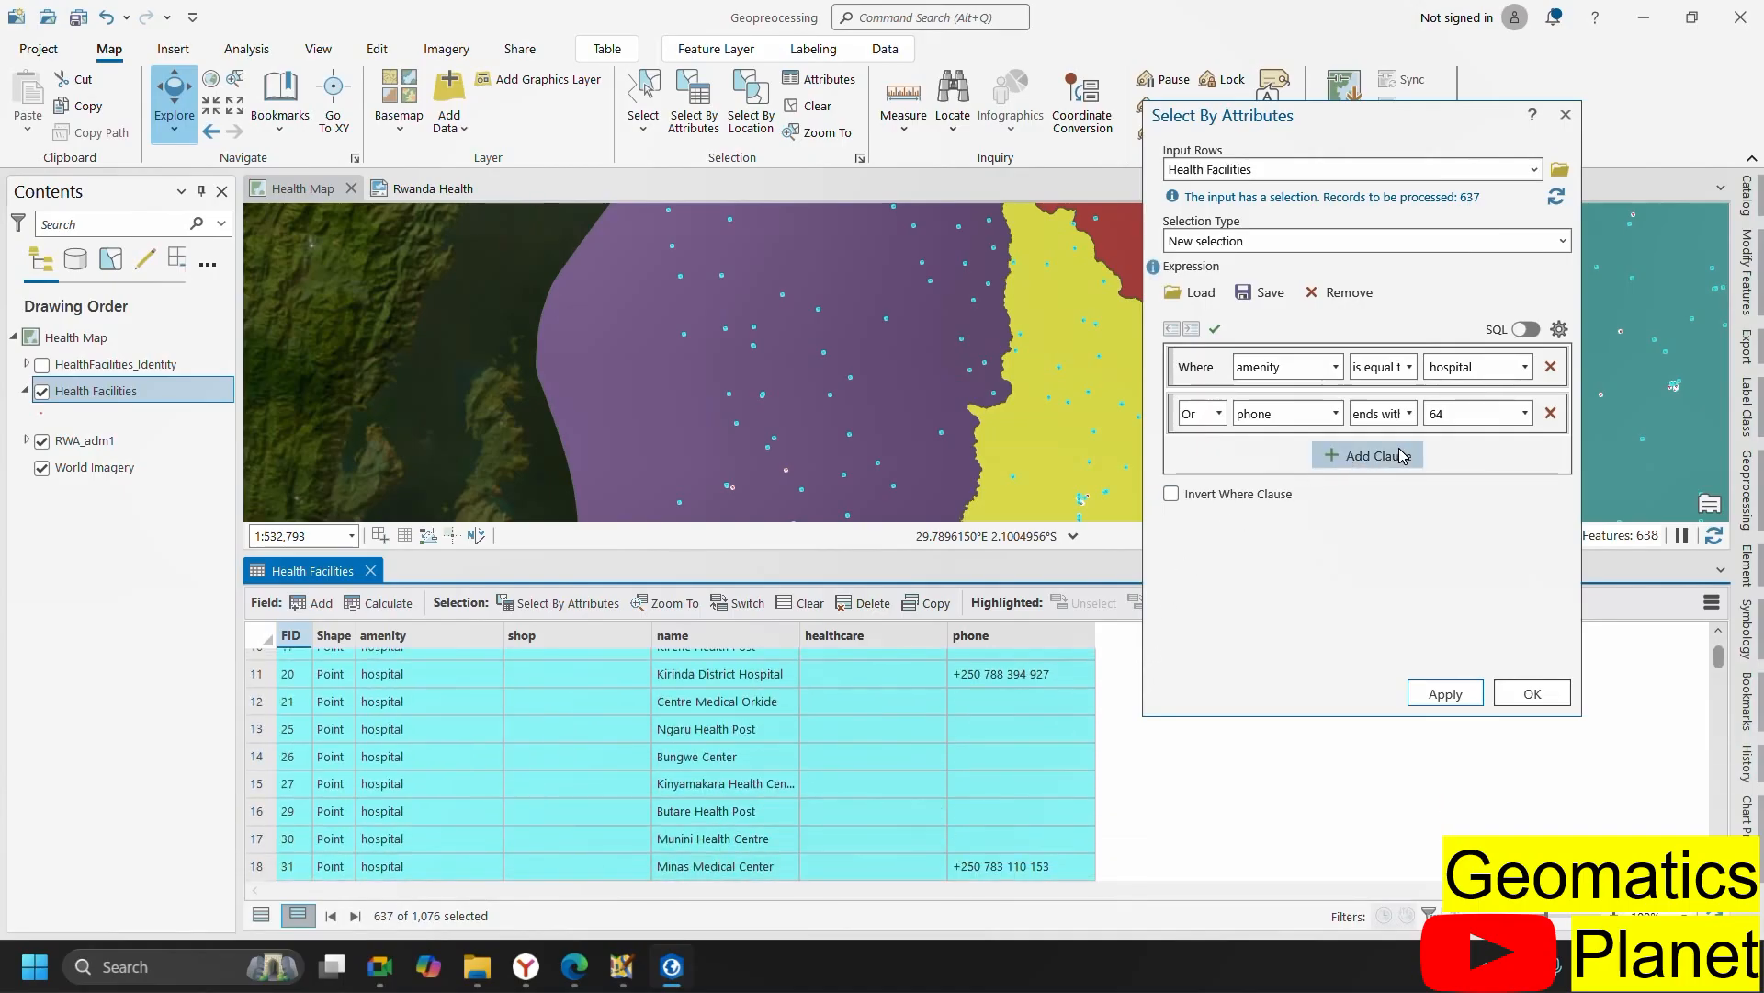
scroll(746, 864, down, 5)
scroll(746, 864, down, 8)
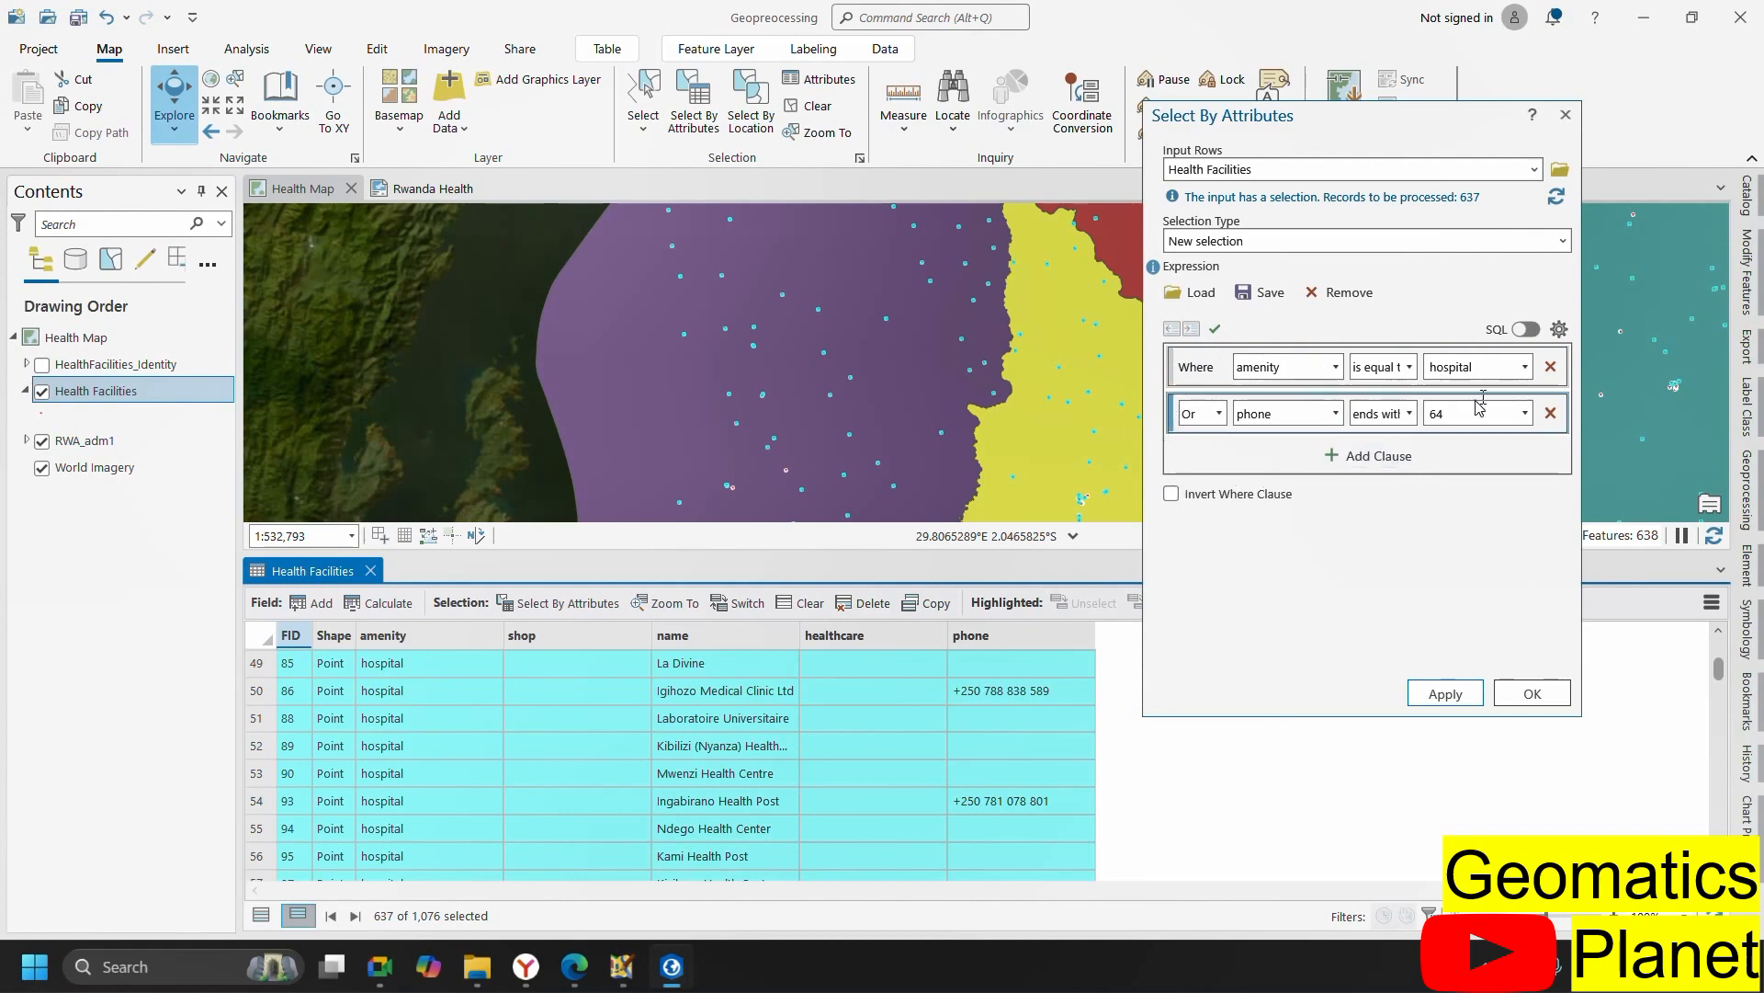
click(1526, 330)
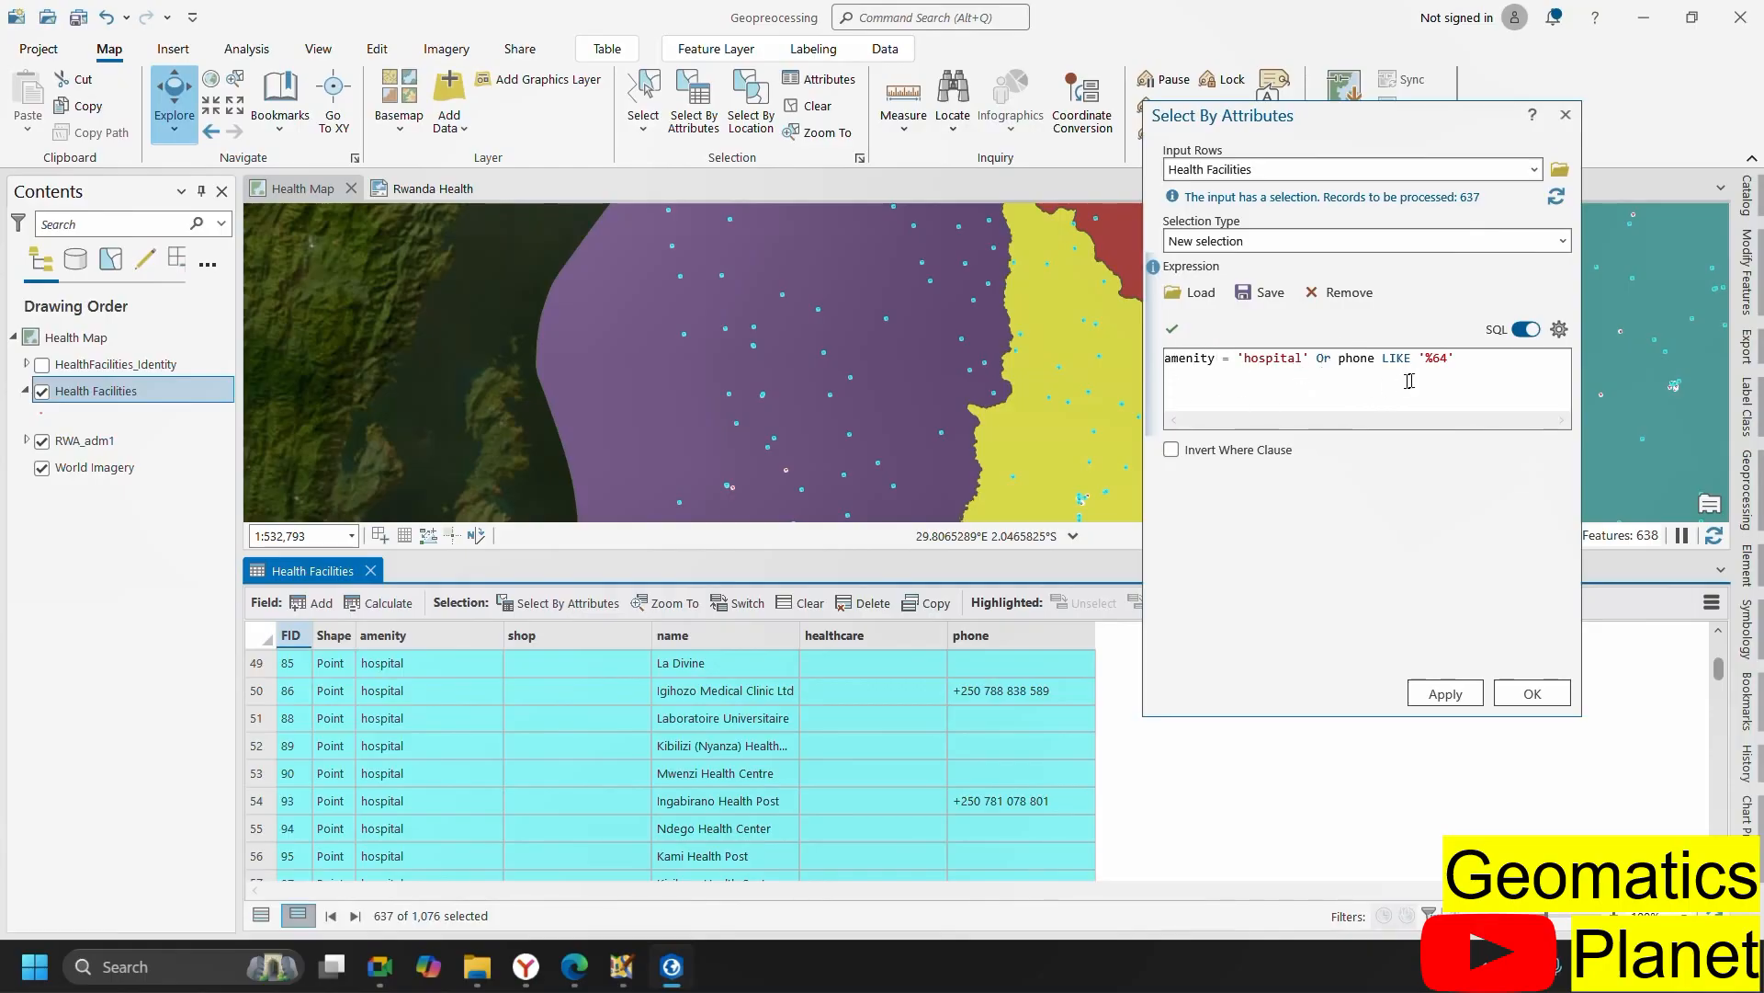
click(1526, 329)
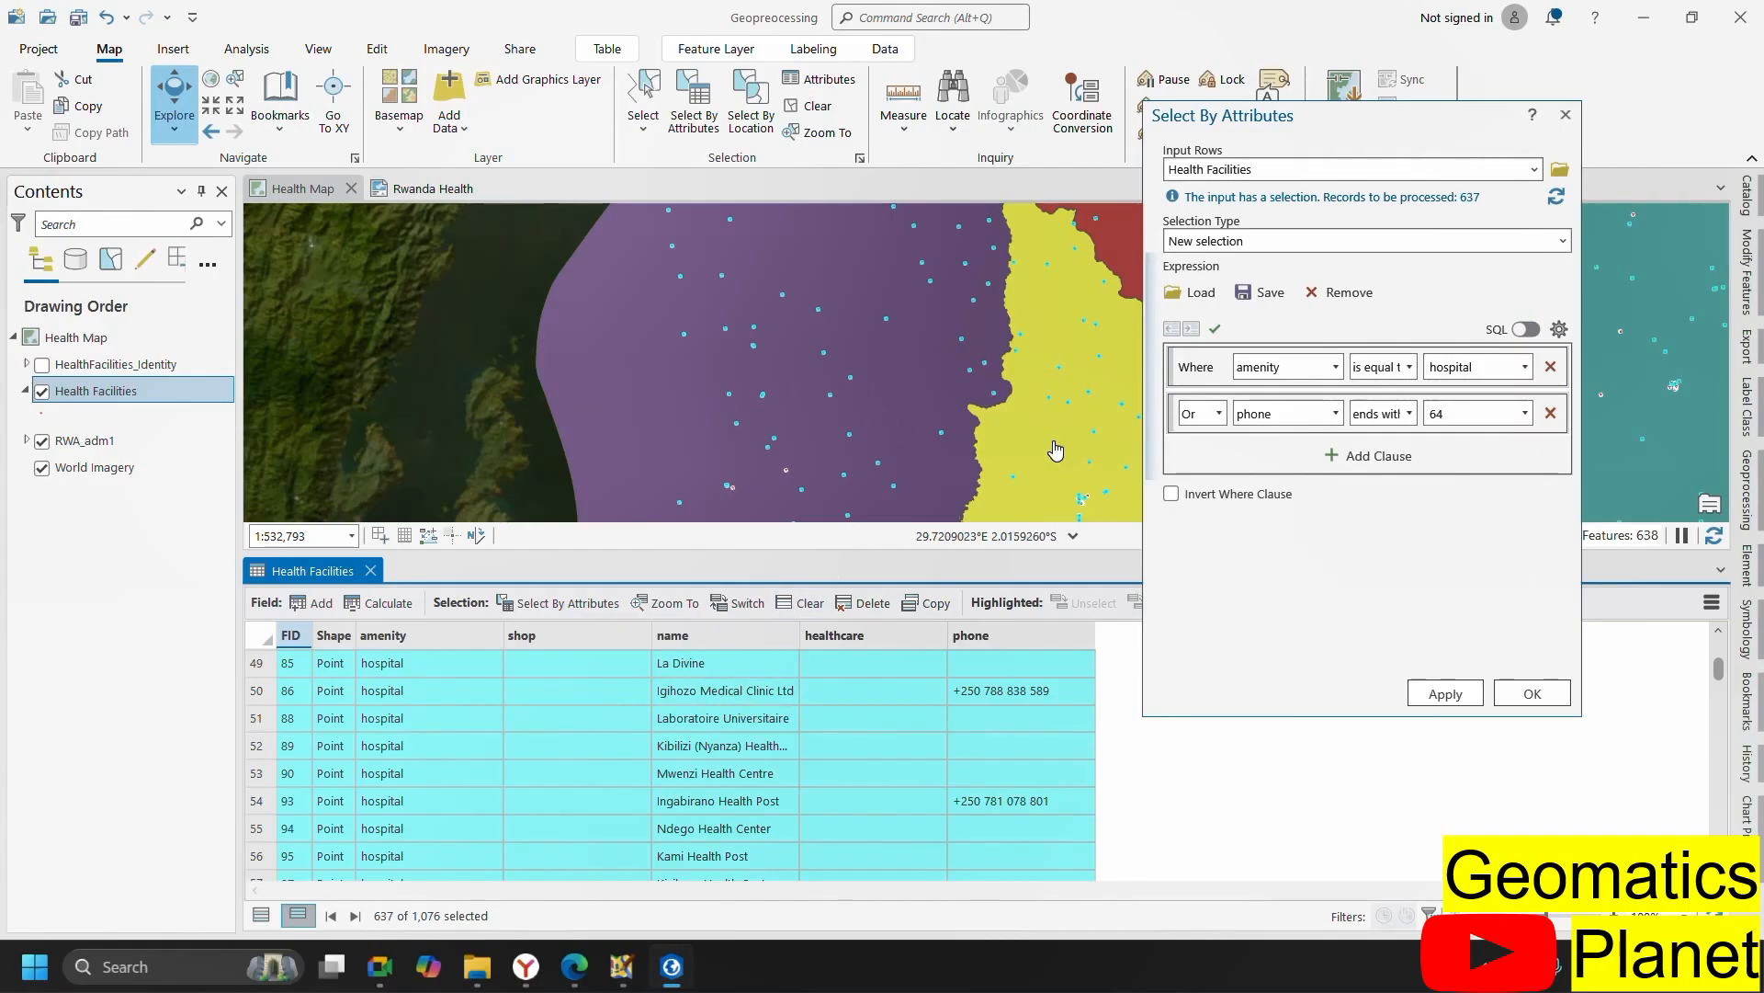
- Remove the phone clause and apply the SQL expression amenity <> 'hospital' as the new selection
click(1551, 412)
click(1407, 366)
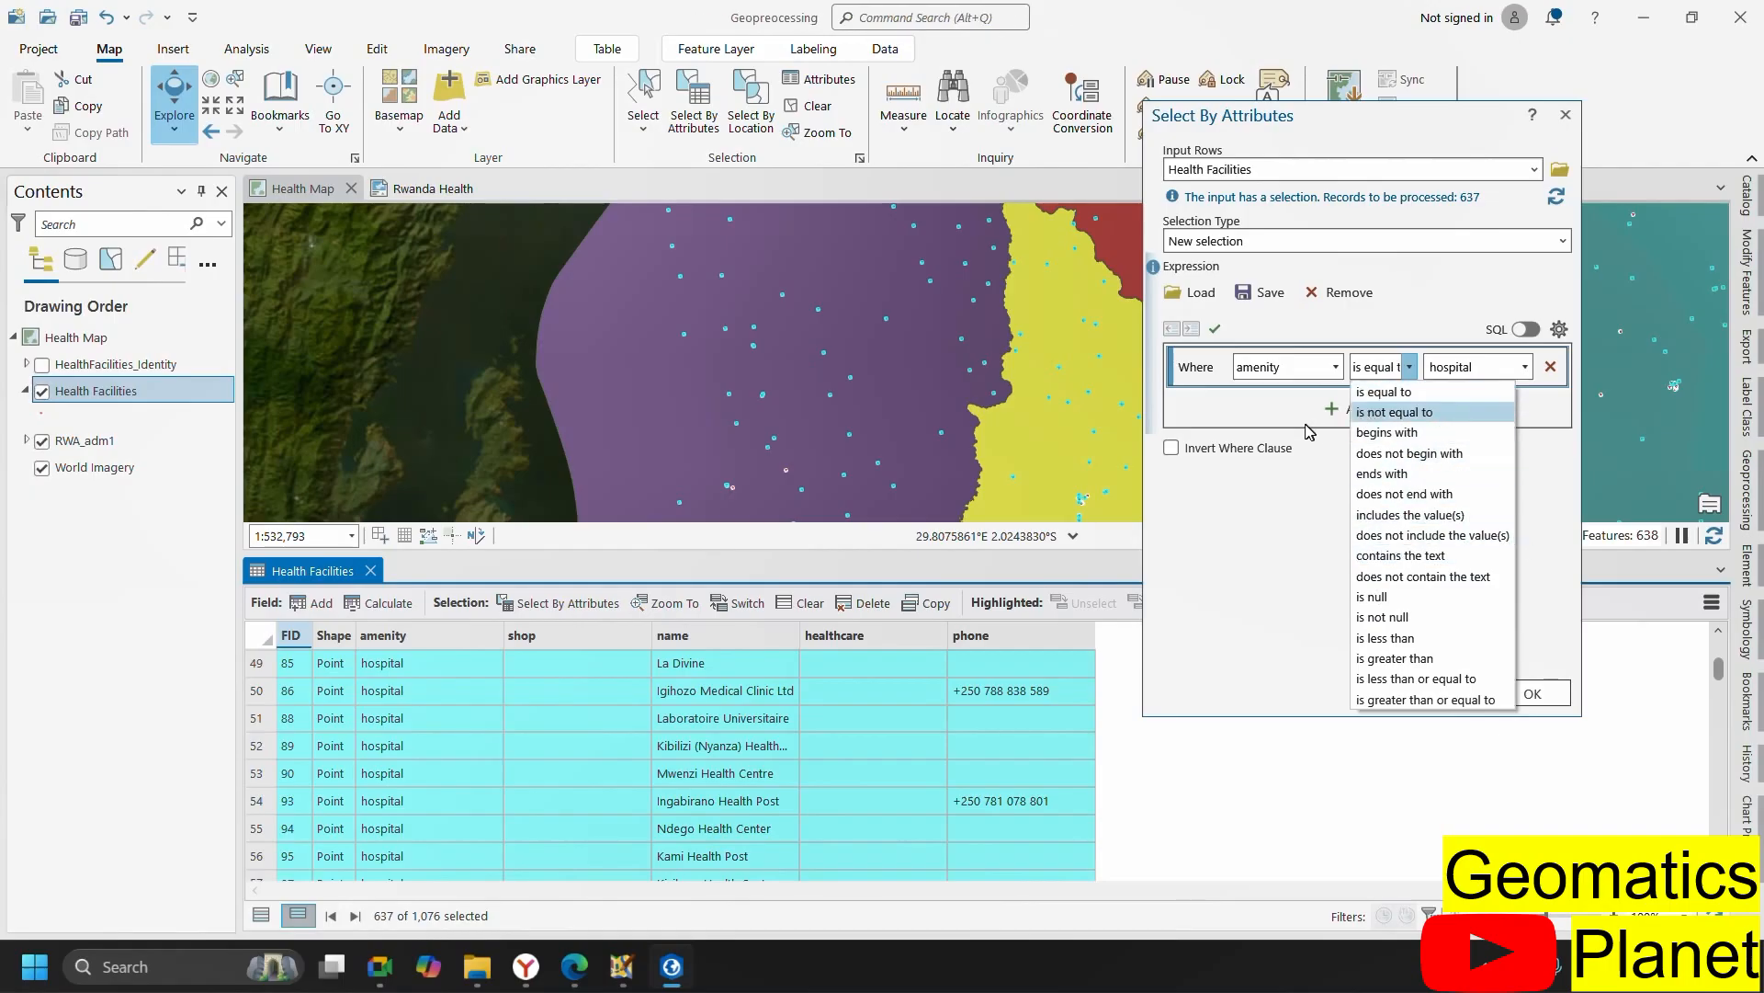
click(1516, 339)
click(1523, 331)
click(1232, 361)
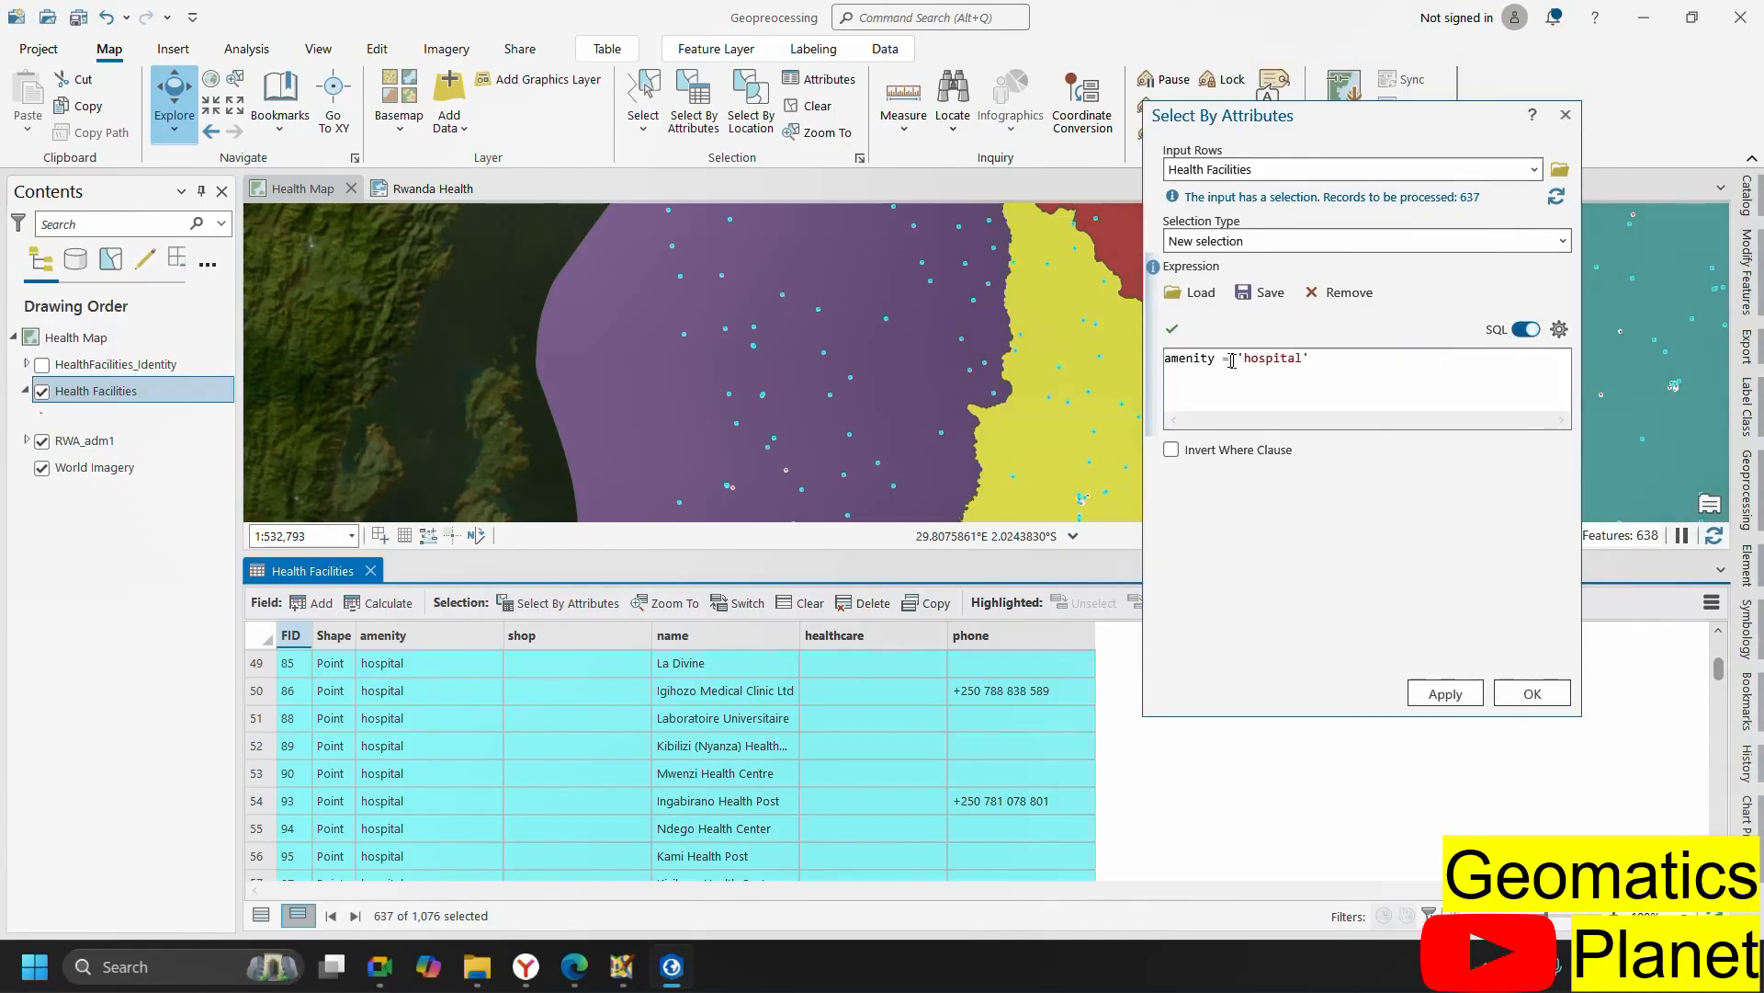
key(BackSpace)
text(<>)
click(1446, 693)
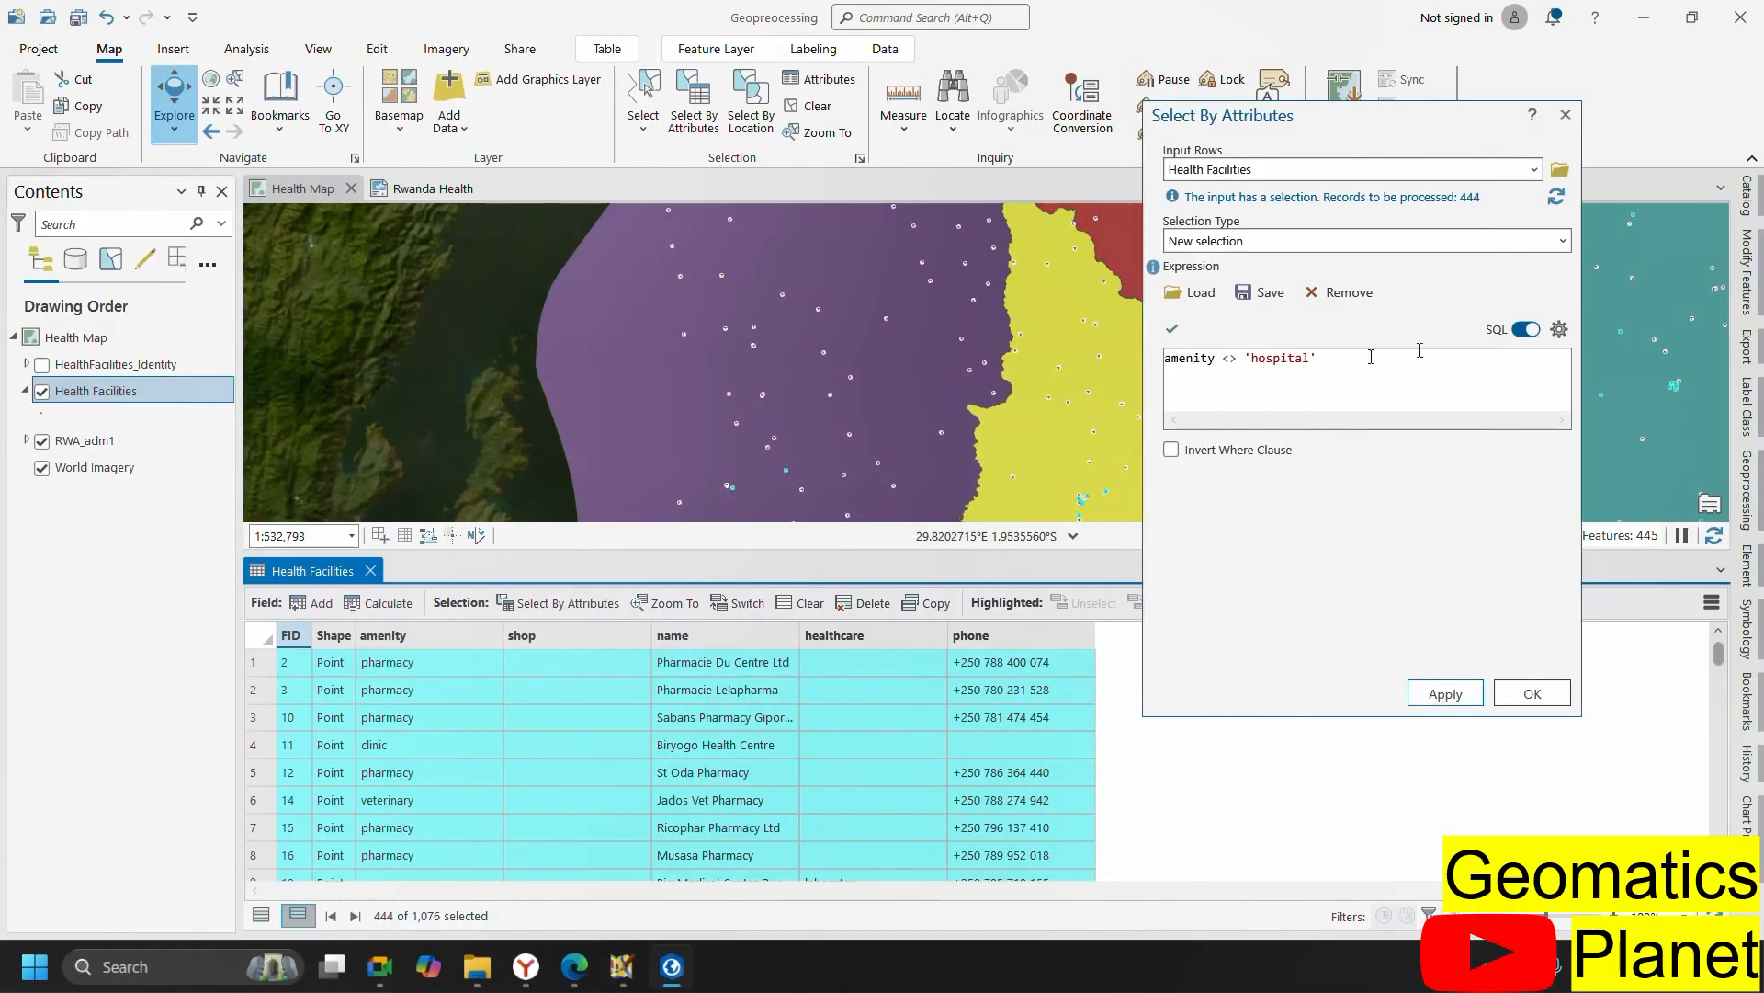
- Compare the clause and SQL forms of the non-hospital expression and check its selection in the table and across Rwanda on the map
click(1526, 329)
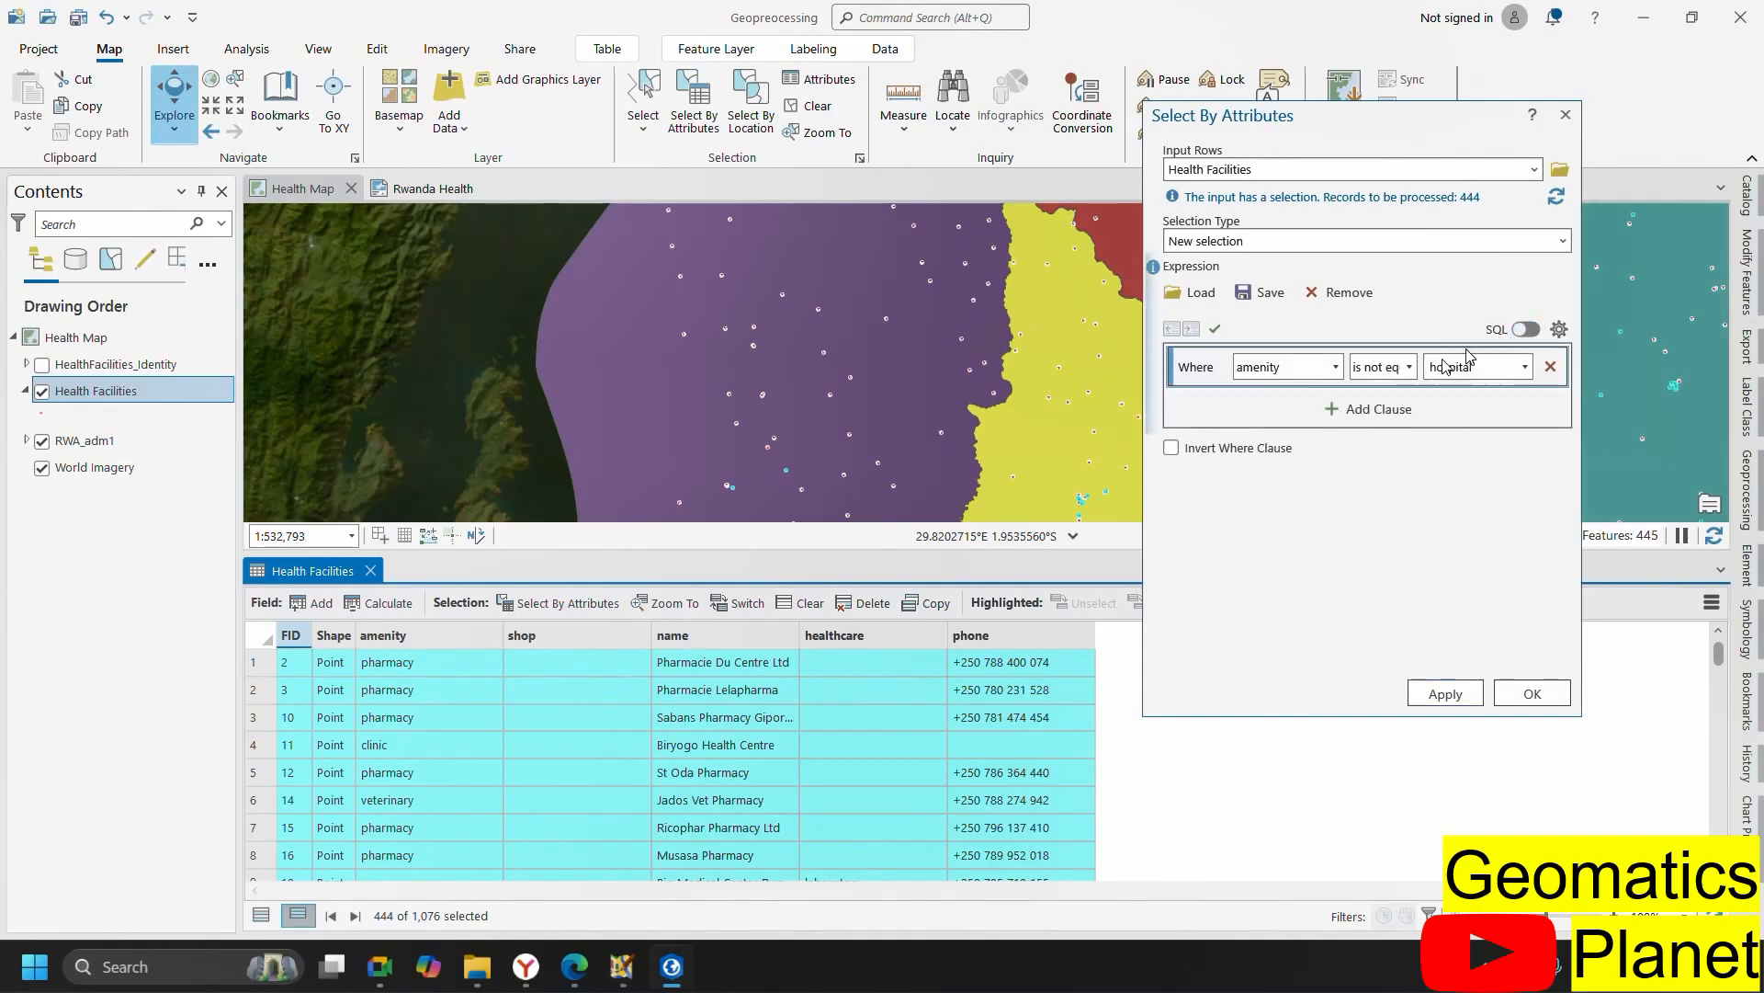
click(1410, 368)
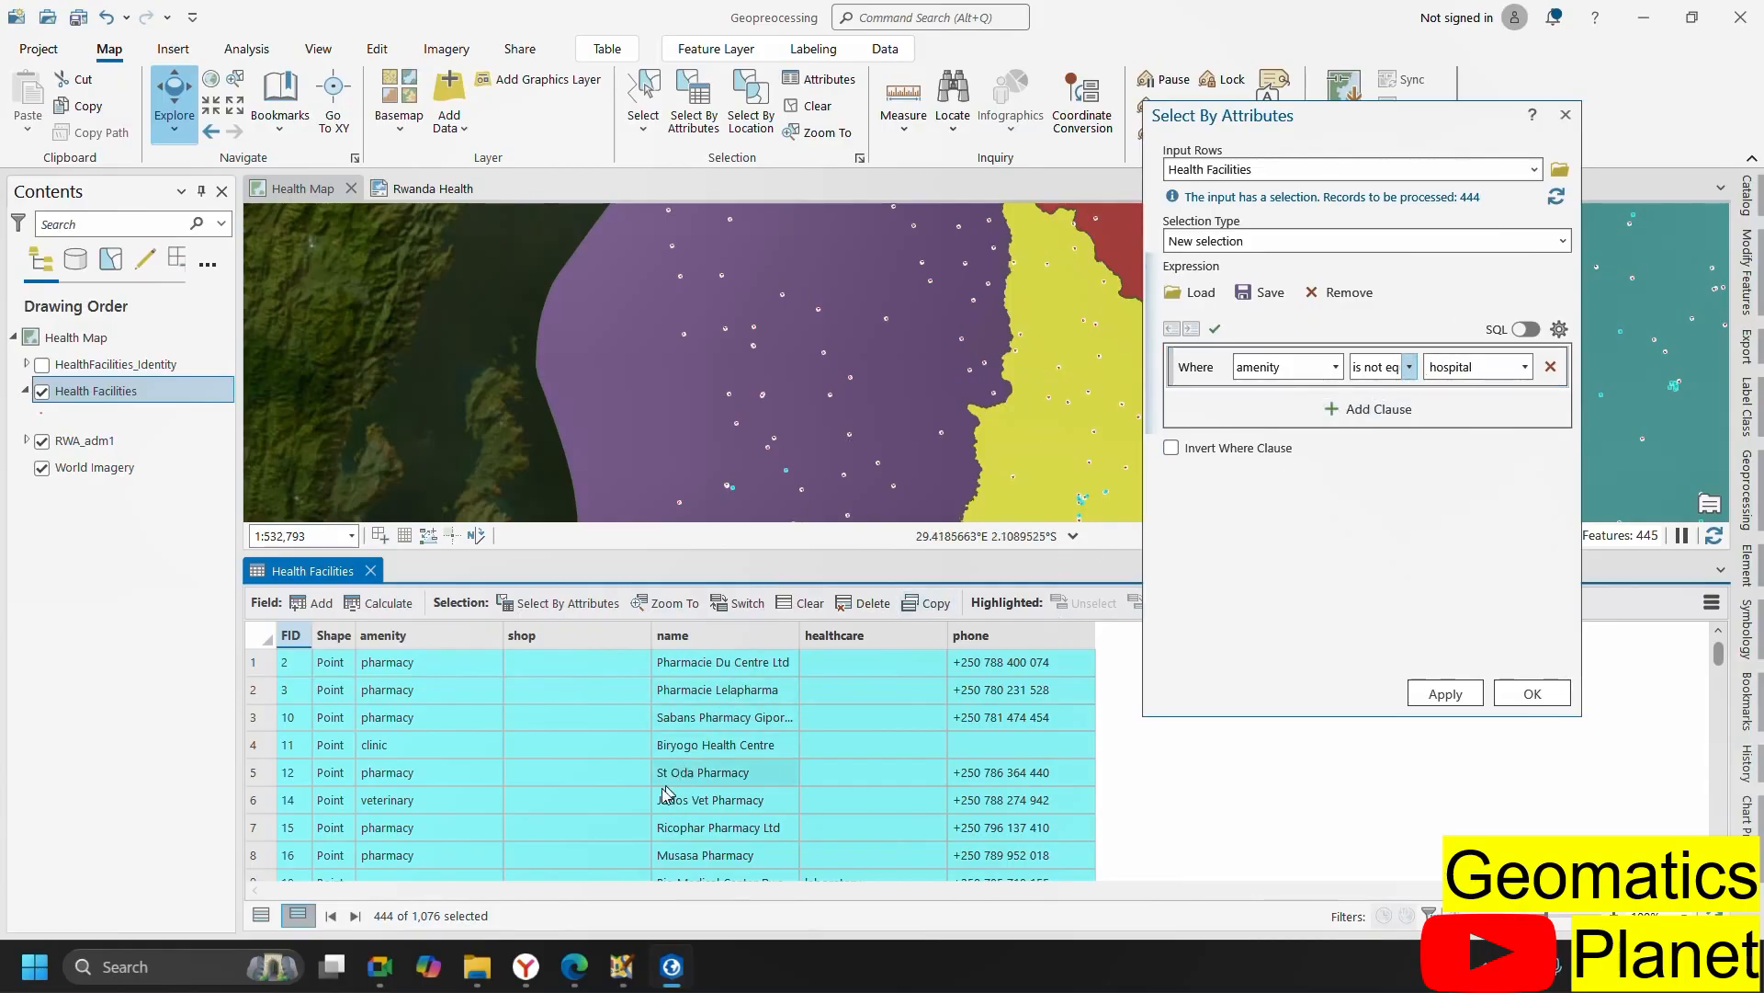
scroll(754, 735, down, 5)
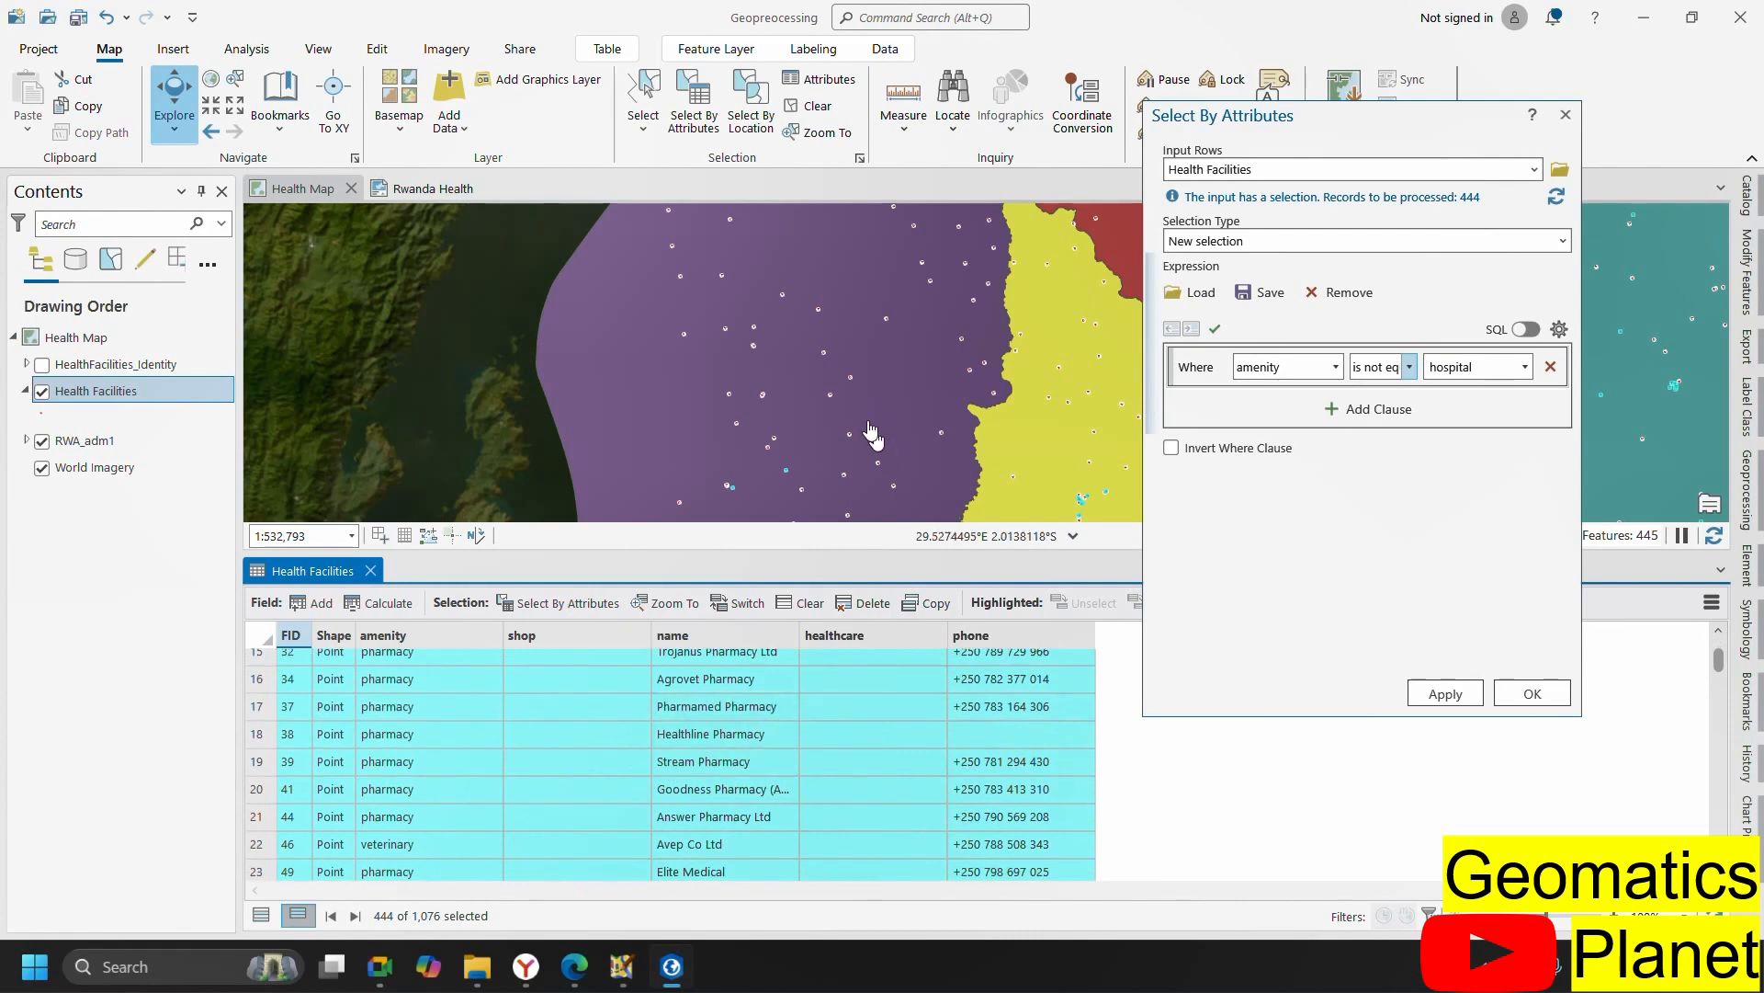
scroll(917, 411, down, 5)
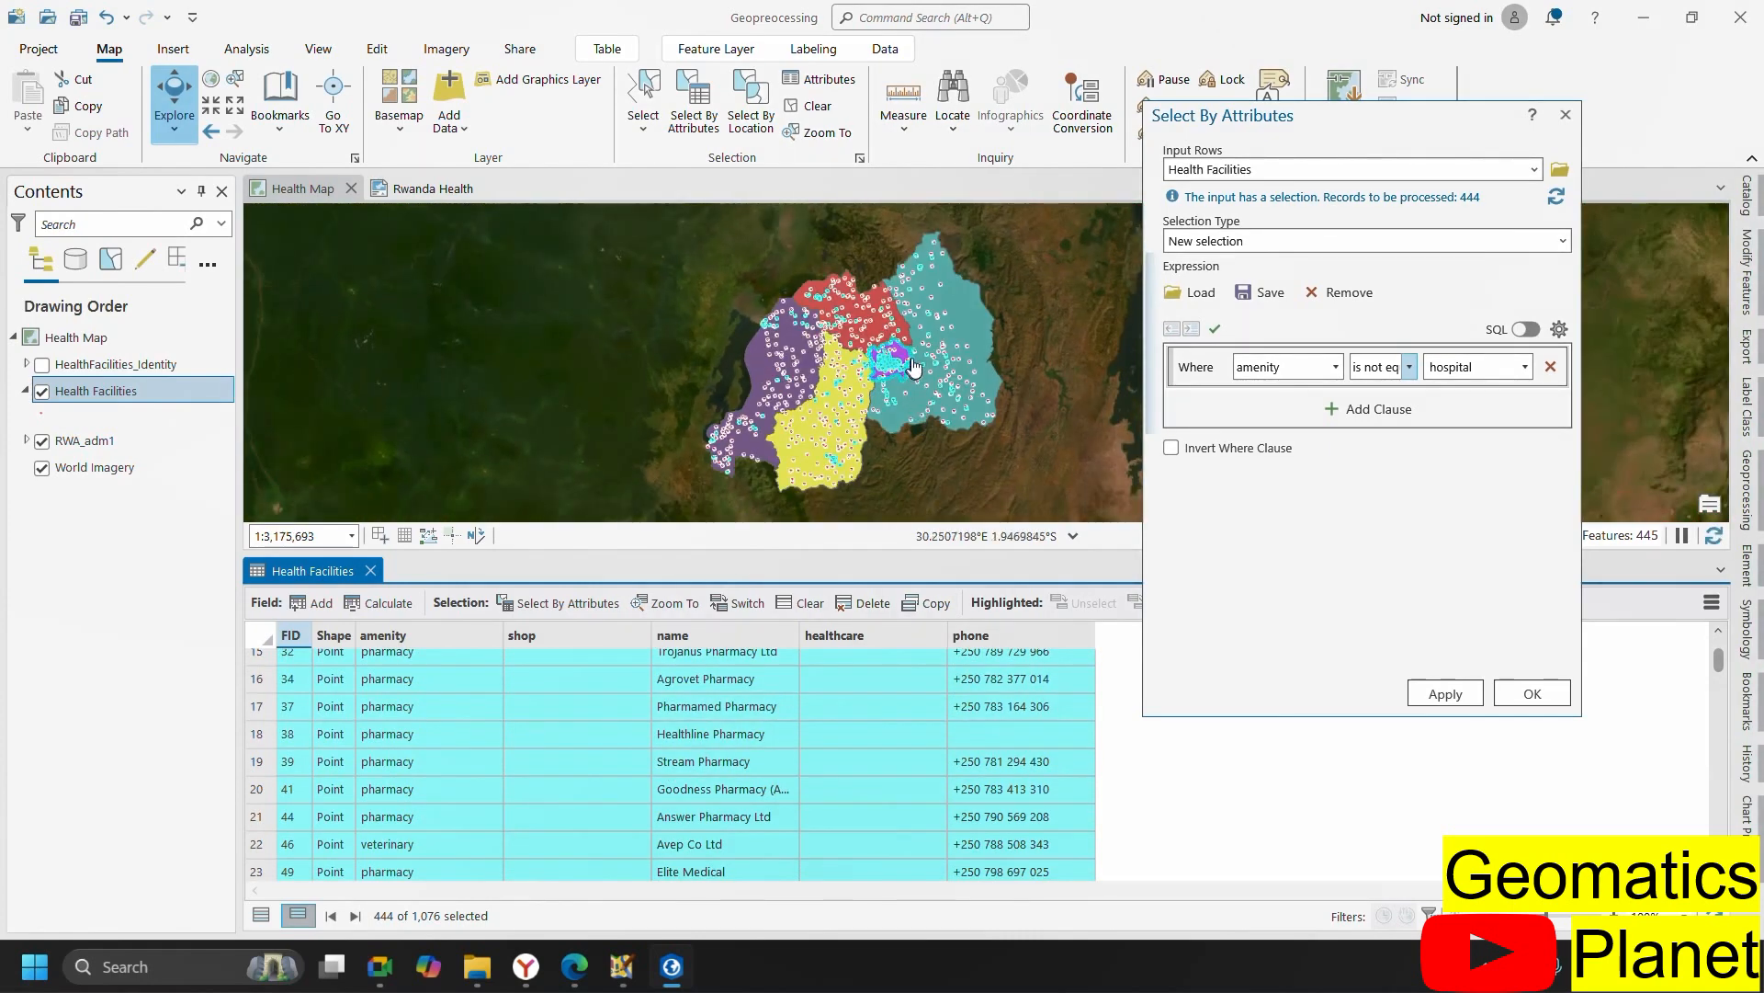
click(1521, 329)
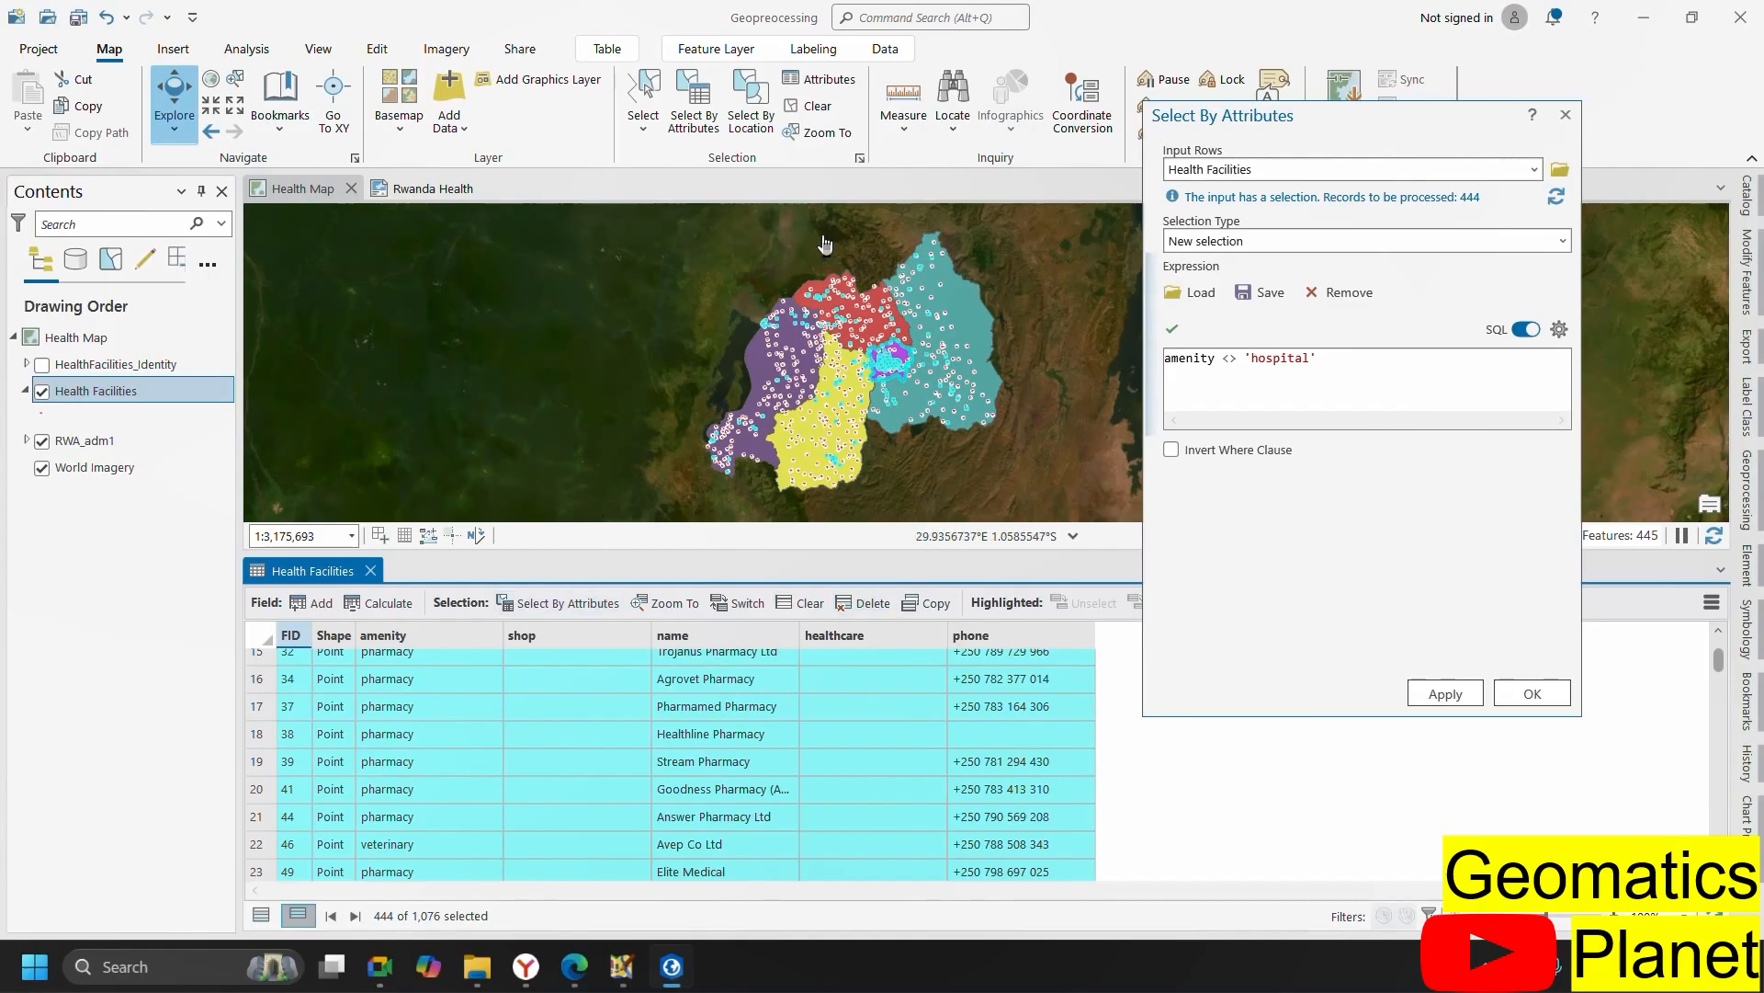
click(1277, 357)
click(1525, 331)
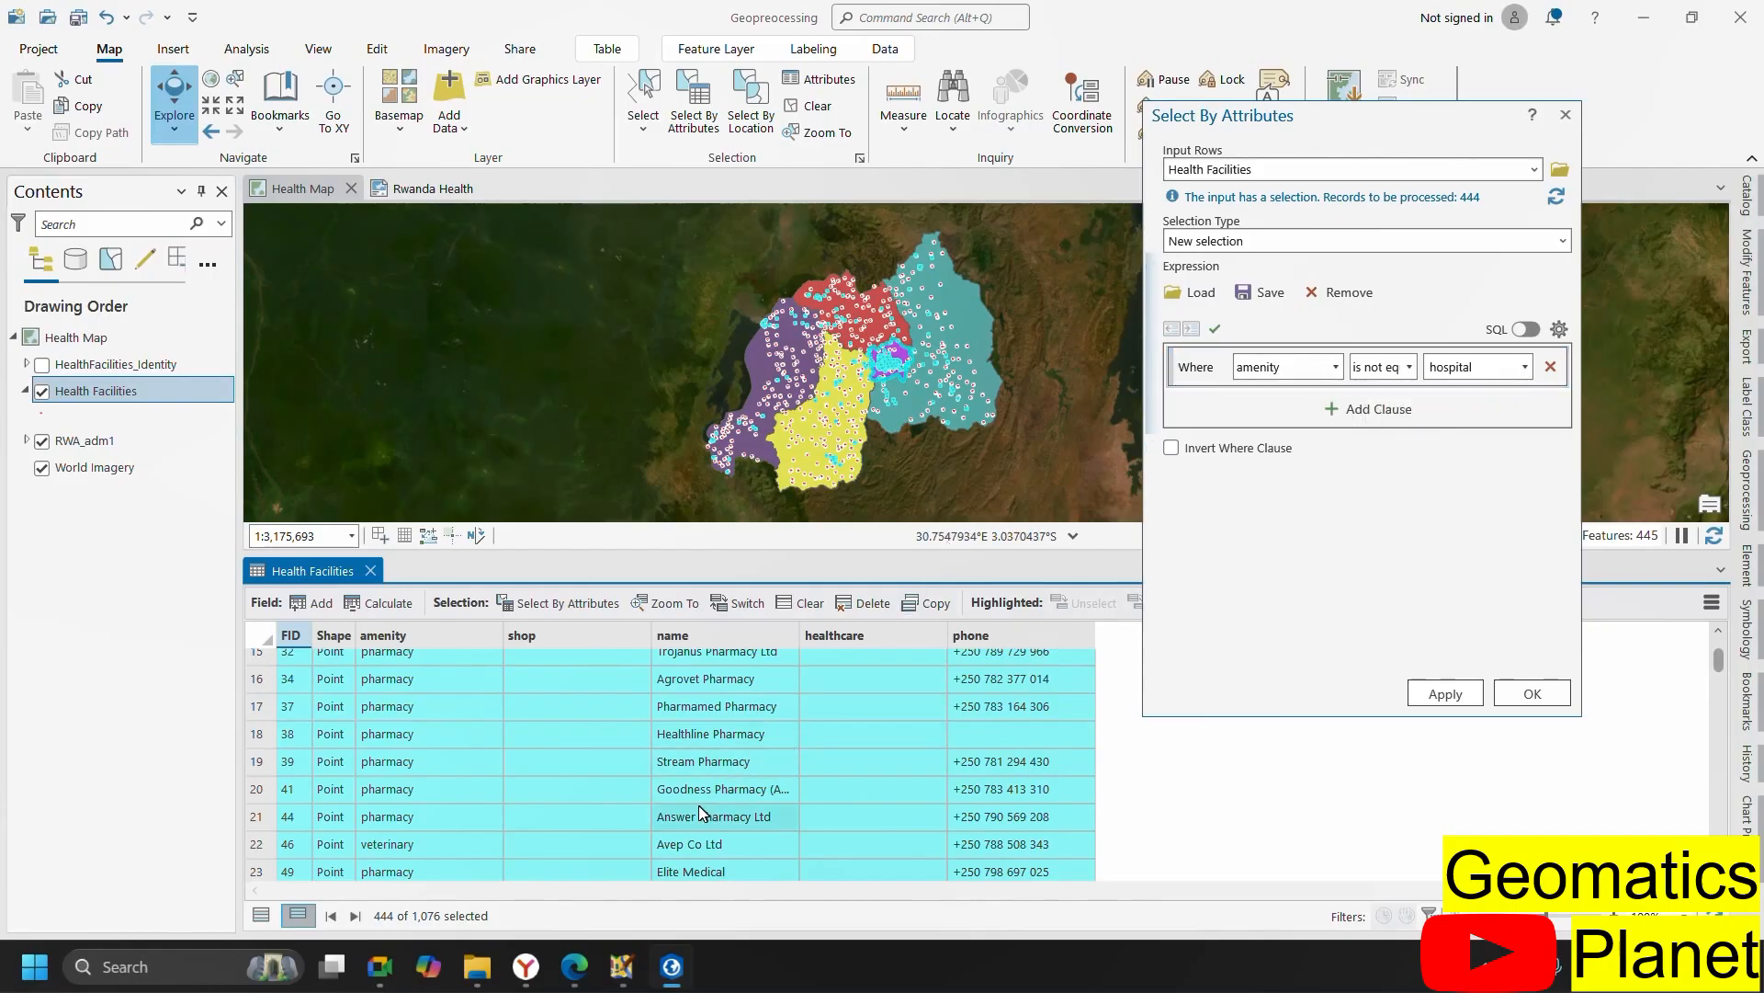
- Browse further through the selected non-hospital records, examine their distribution around the provinces on the map, and display the SQL expression again
scroll(726, 776, down, 9)
scroll(750, 792, down, 20)
scroll(812, 345, up, 5)
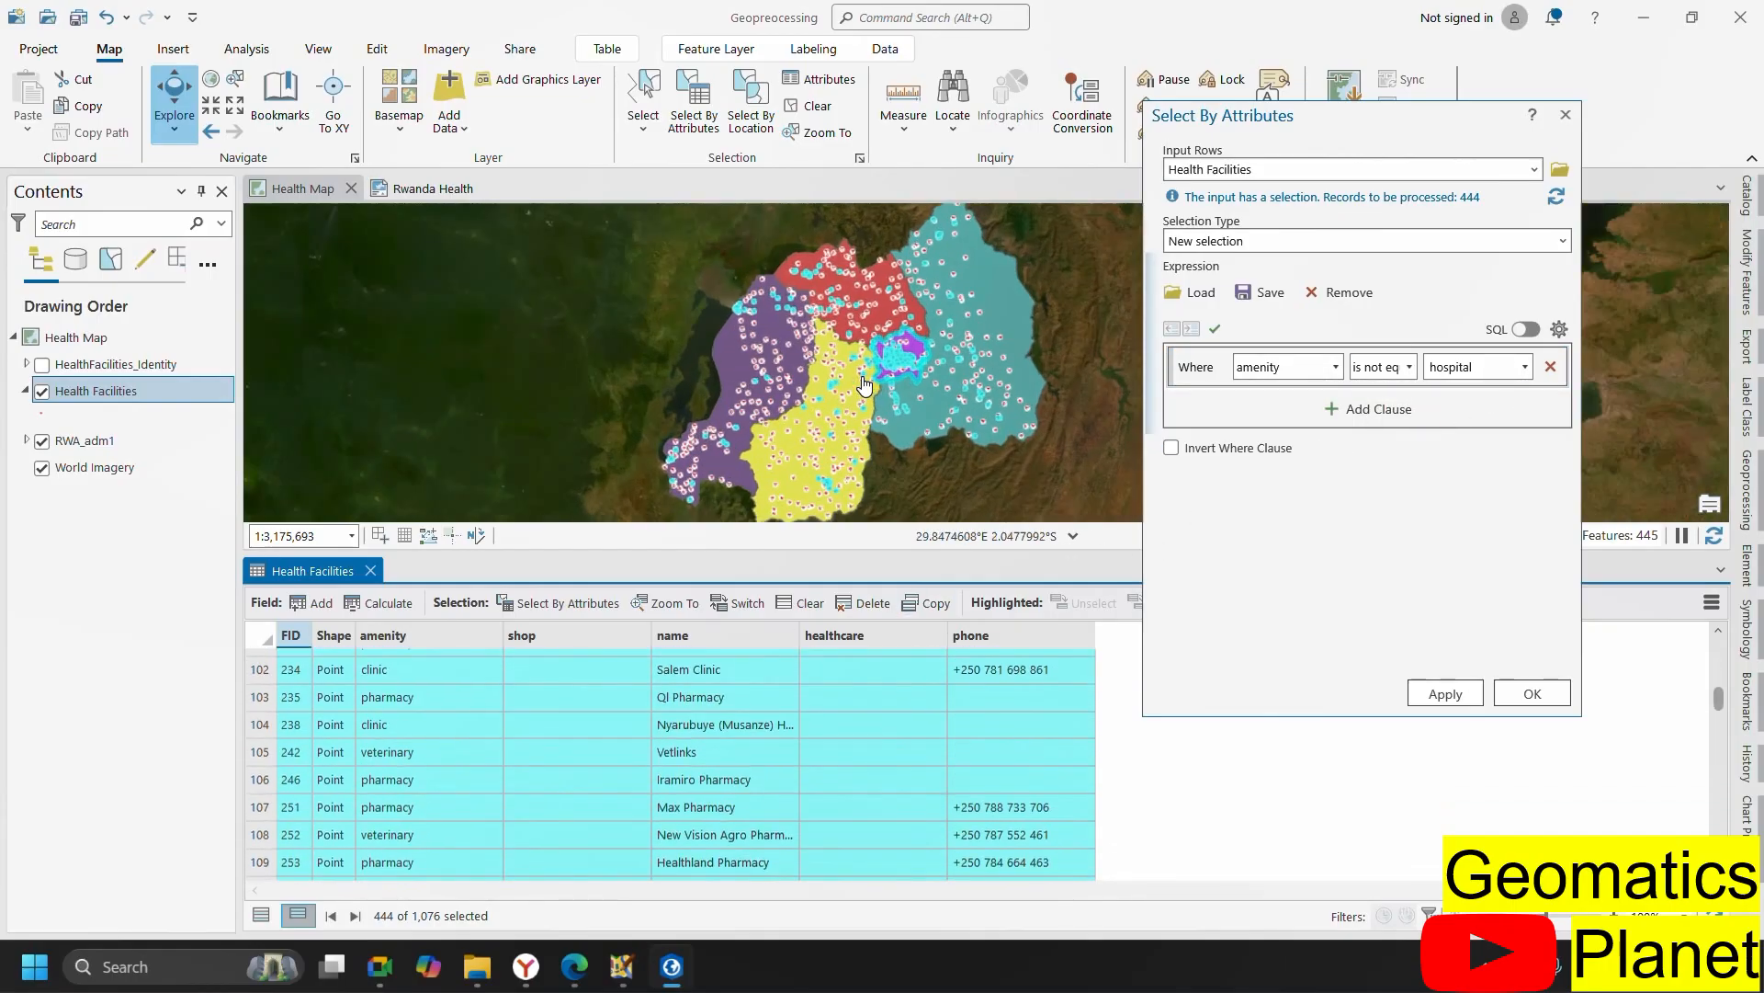
scroll(882, 322, down, 3)
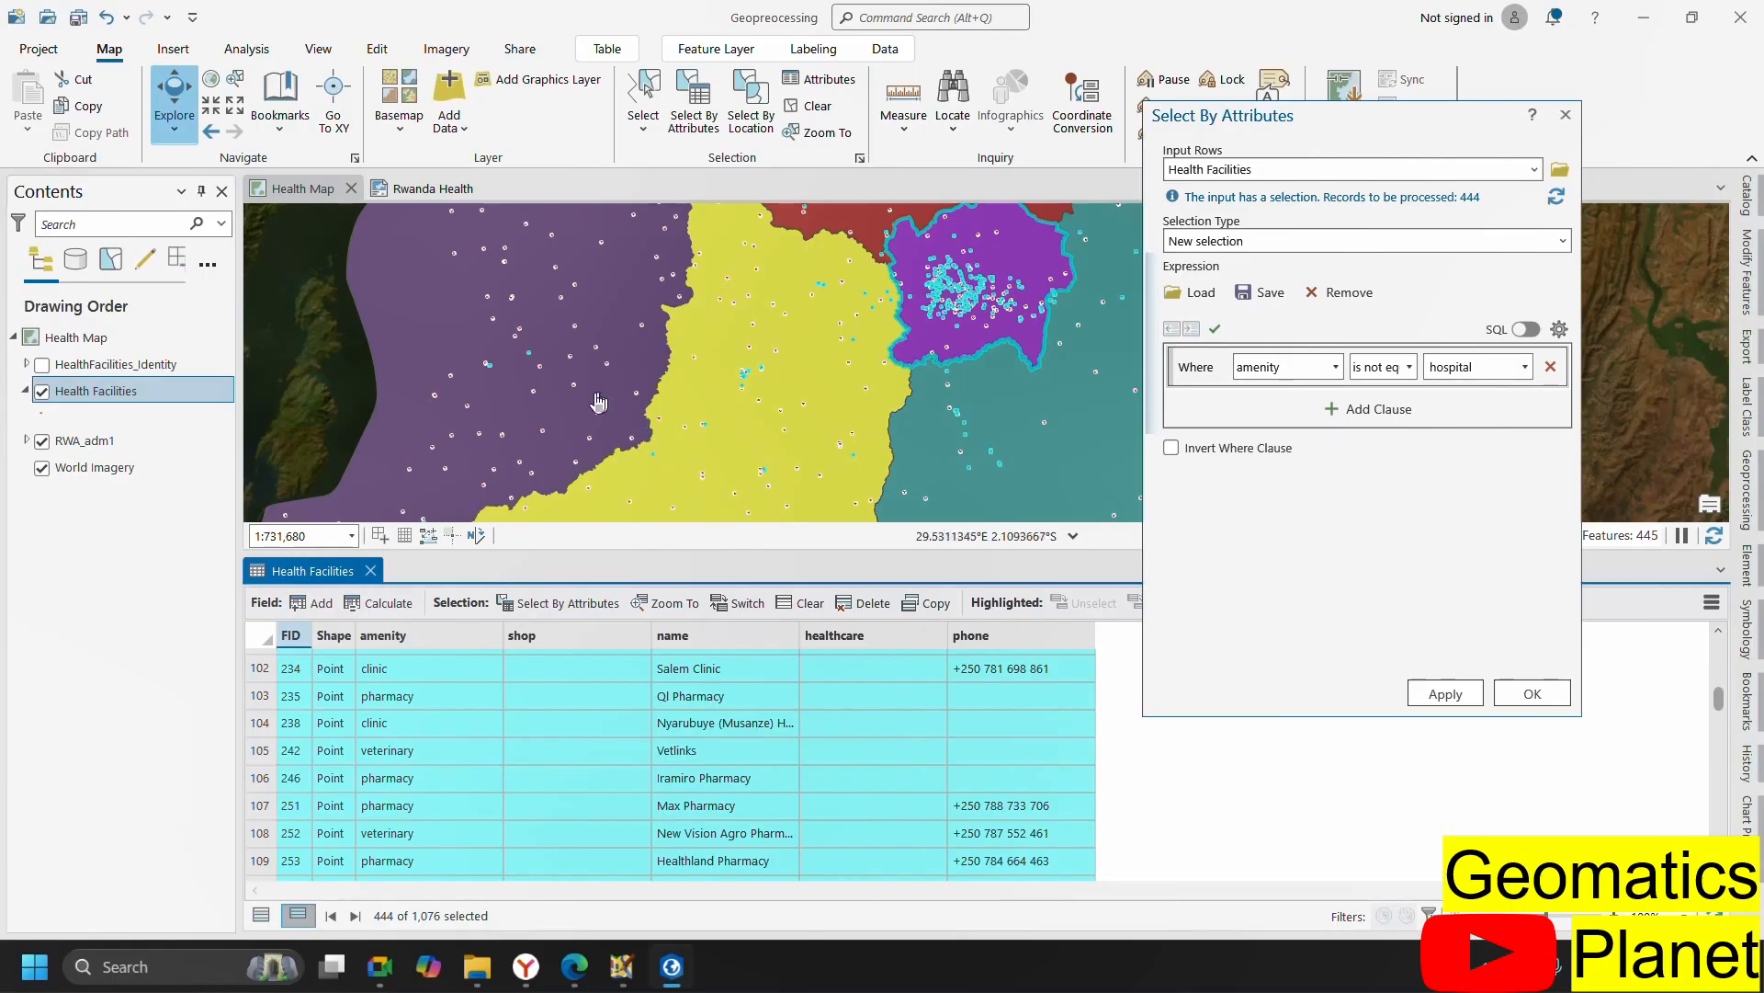
scroll(599, 402, down, 2)
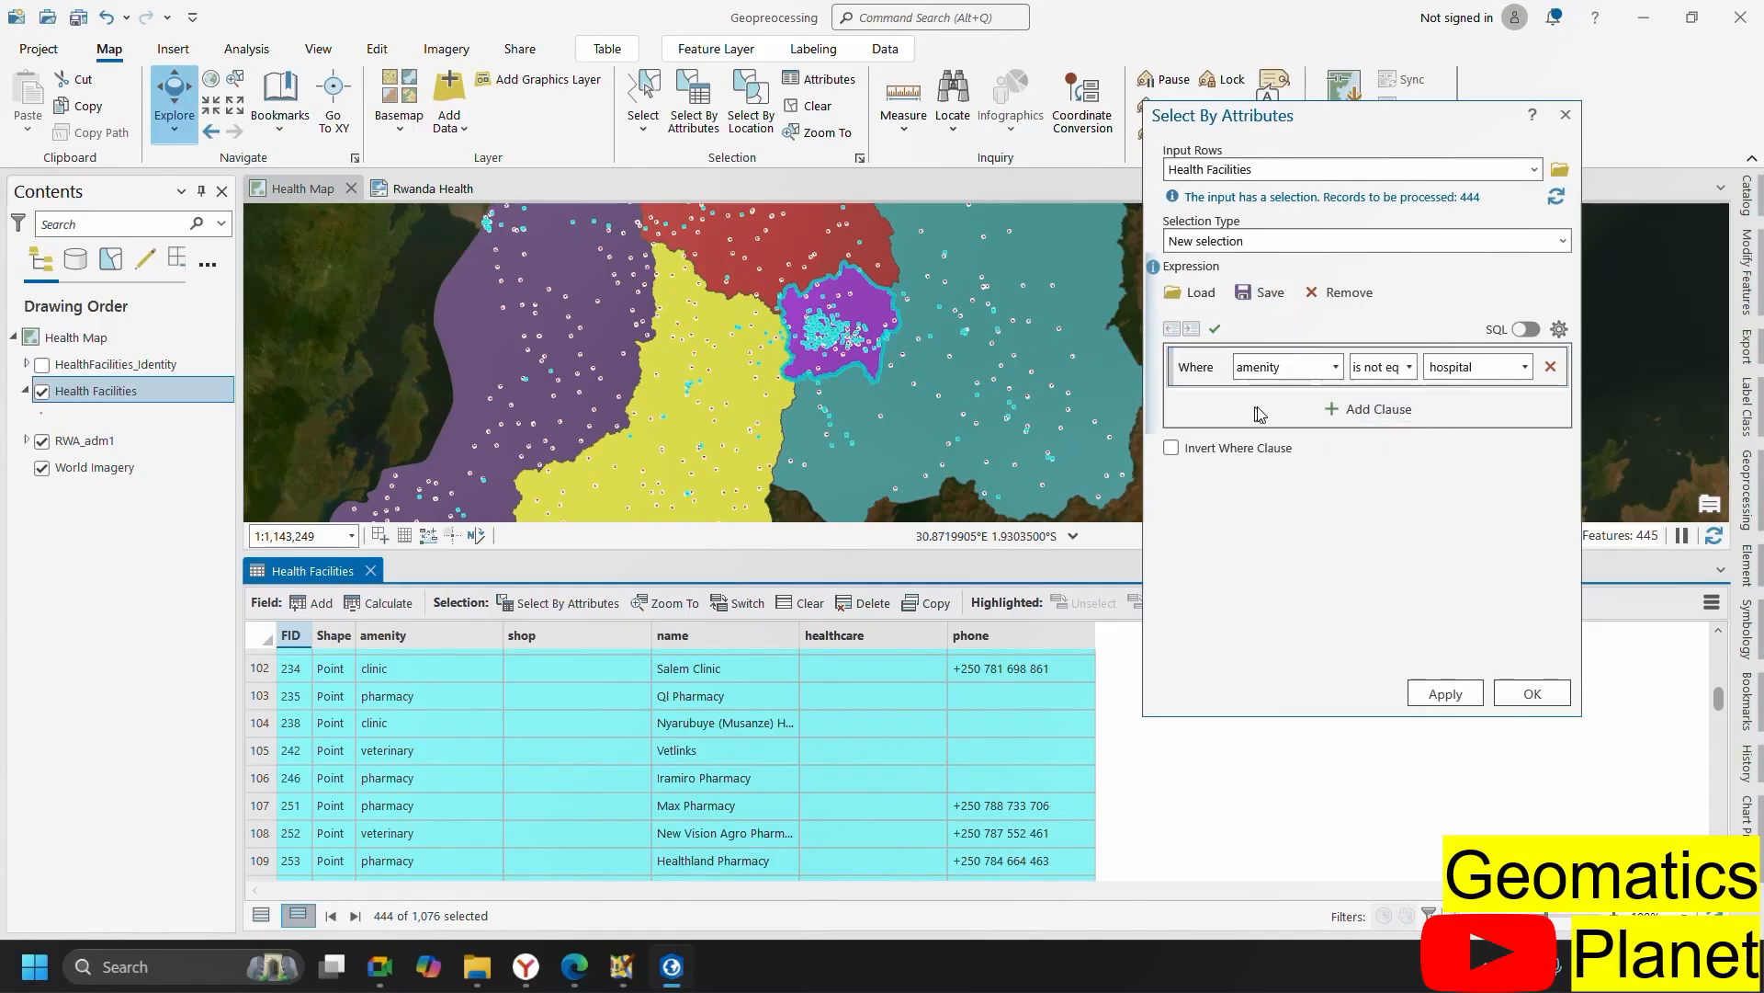
click(1532, 330)
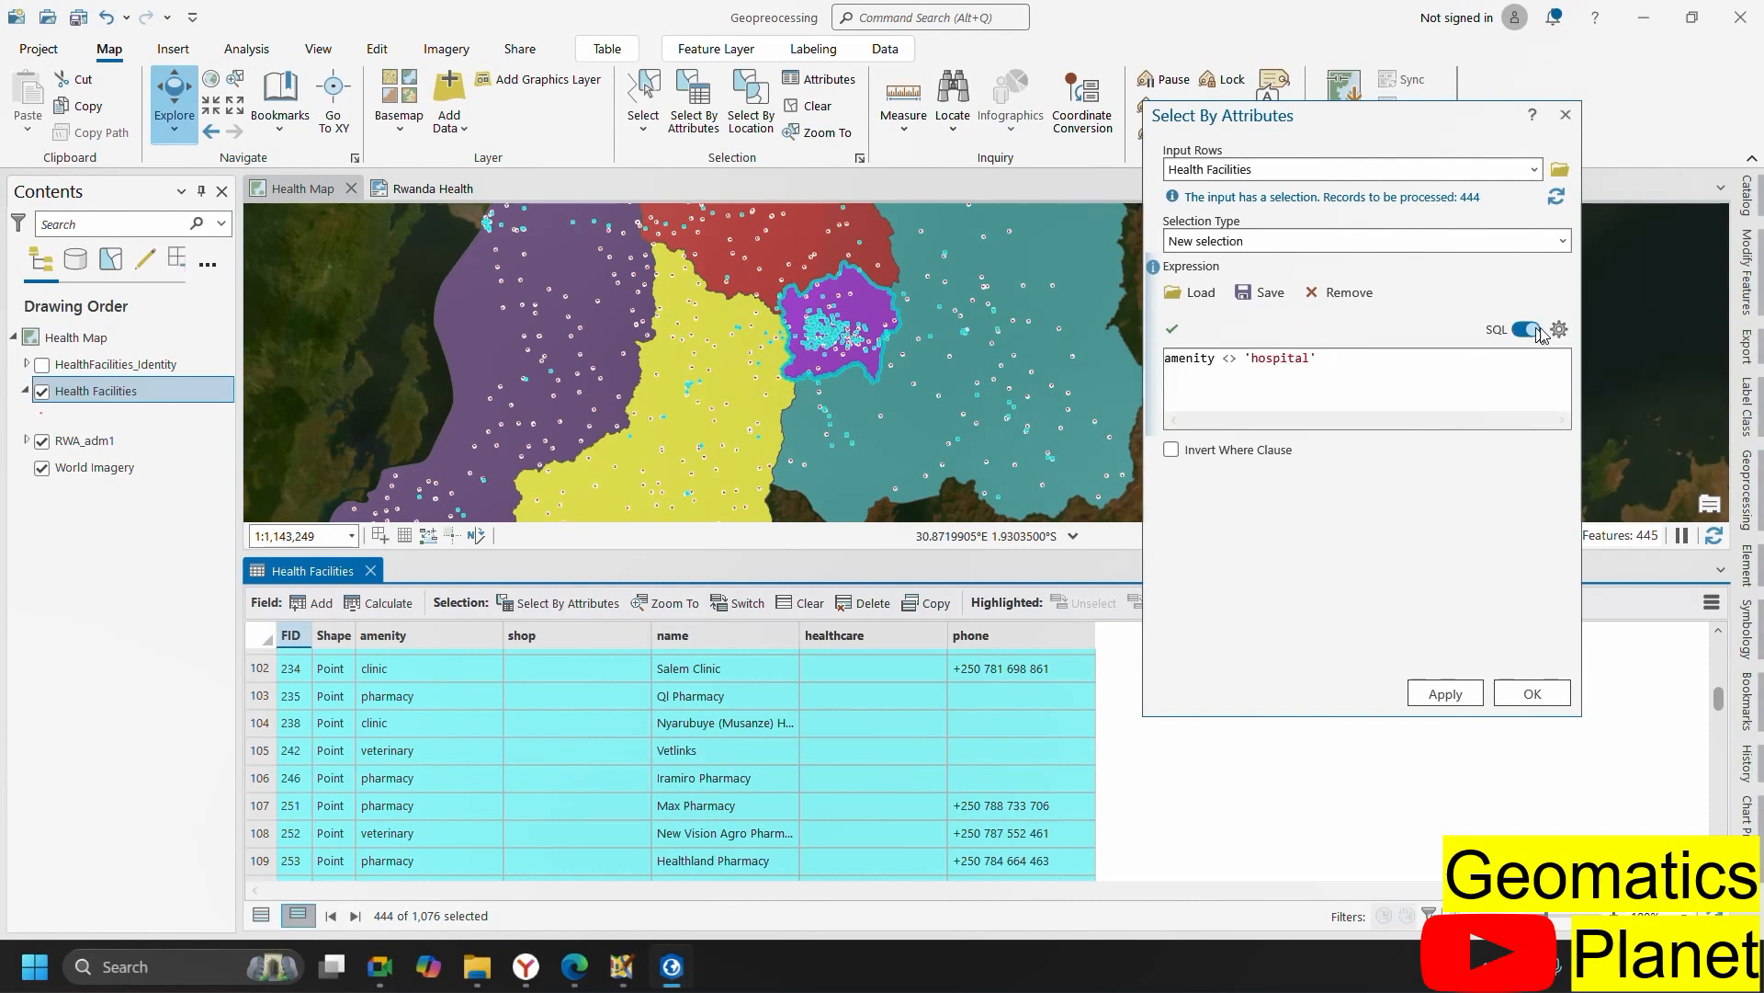
click(1558, 330)
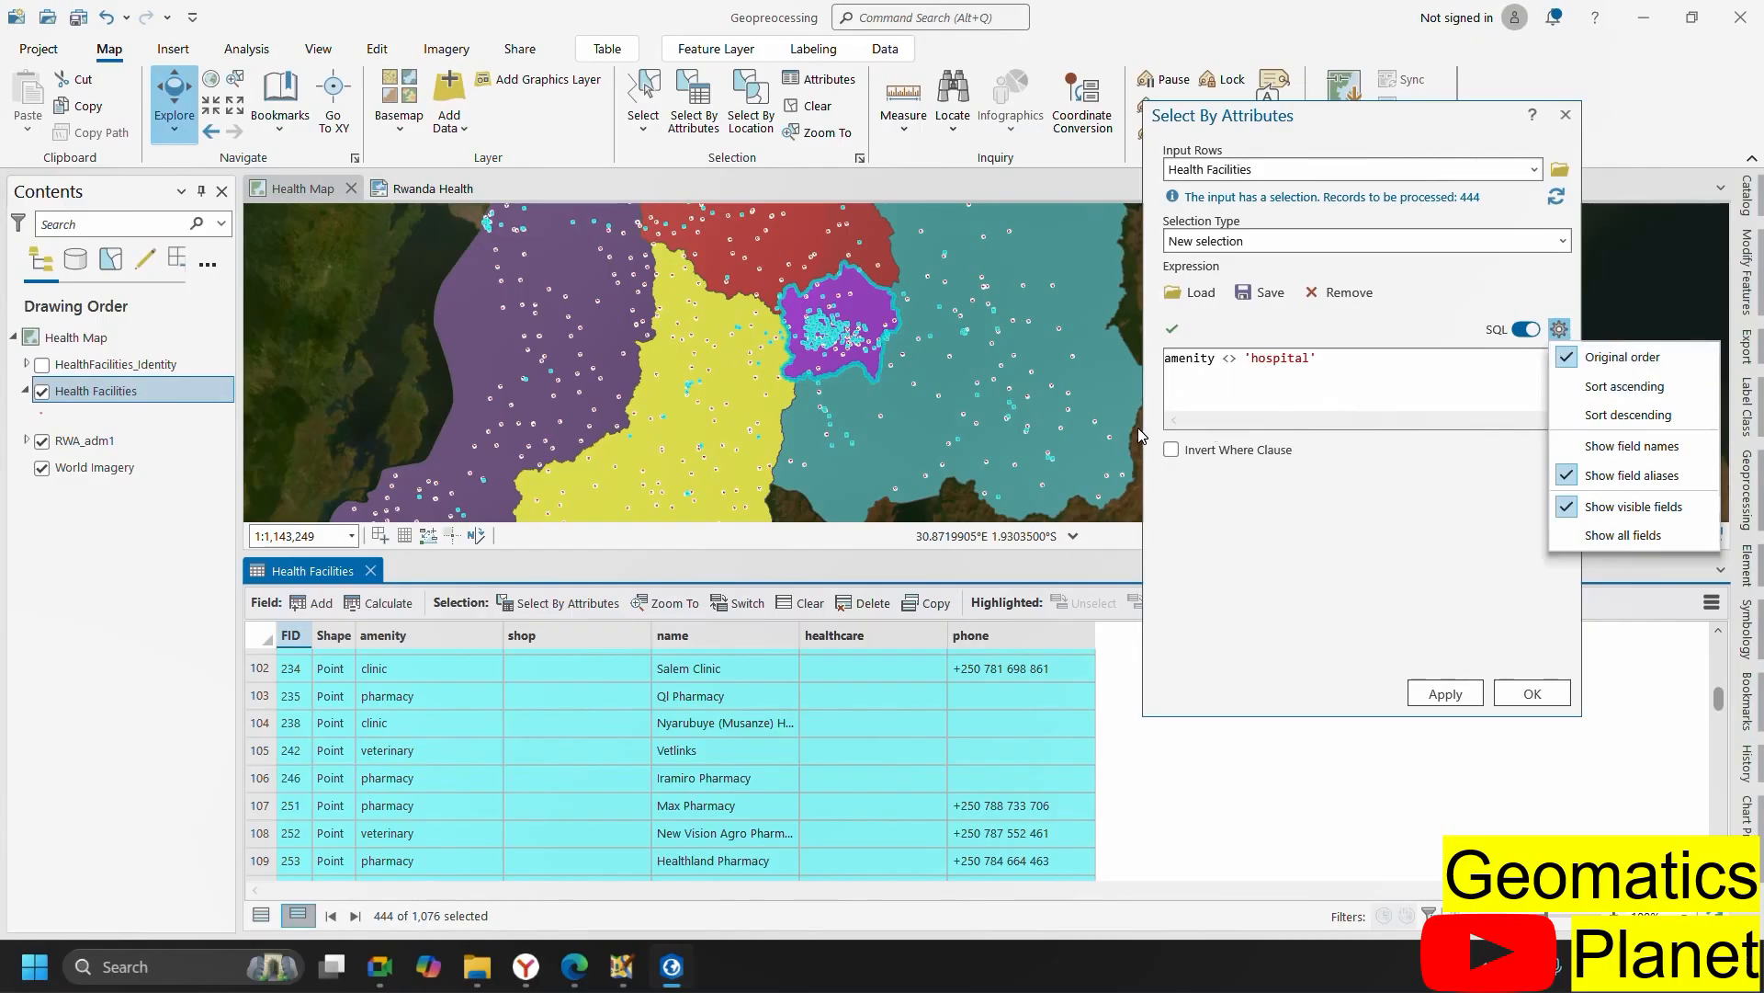
click(1553, 202)
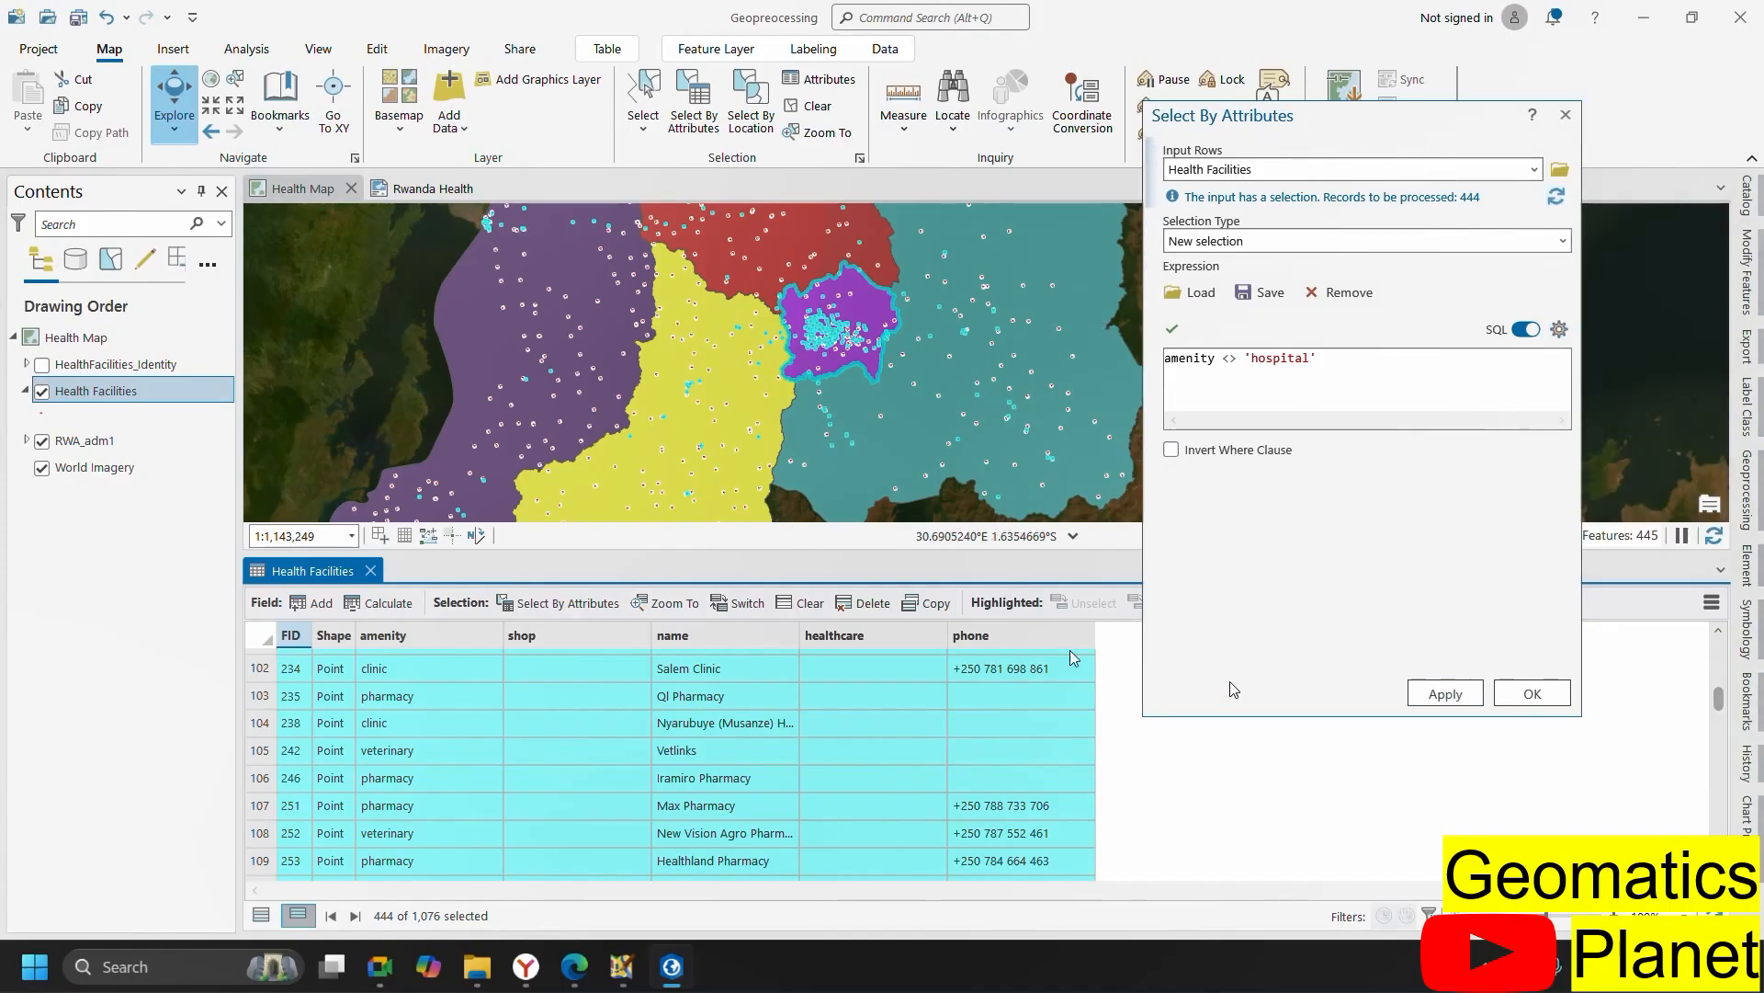
scroll(662, 459, down, 2)
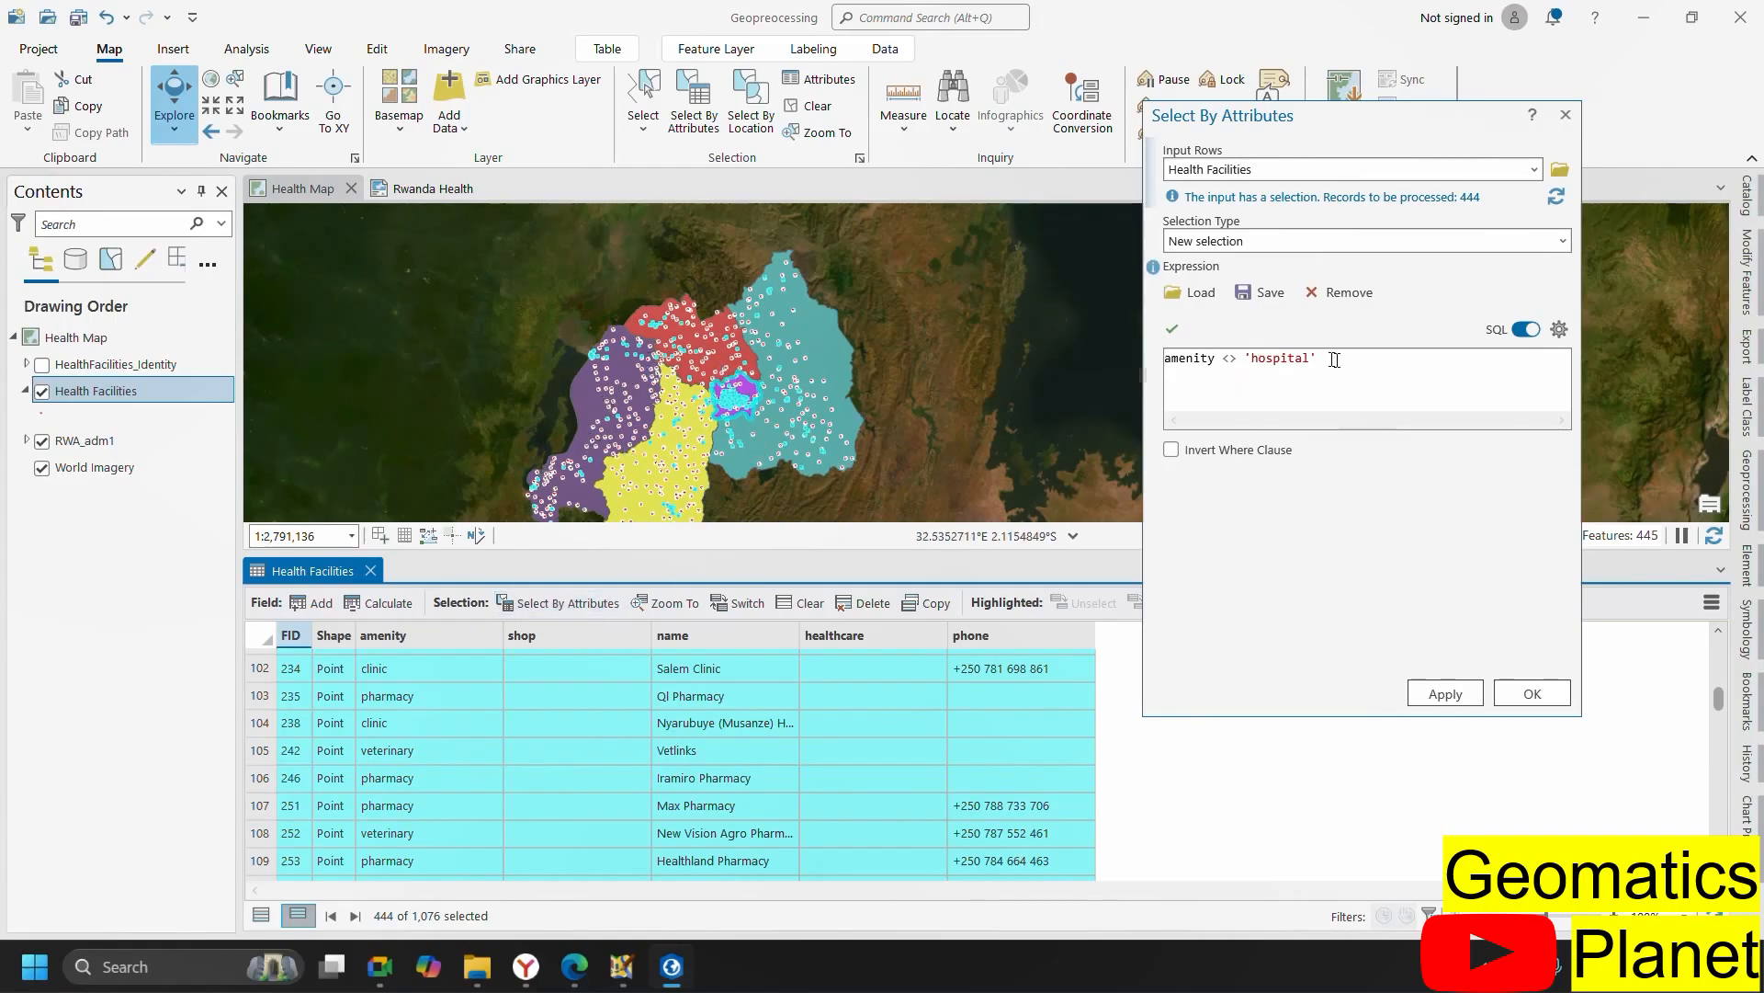
- Copy the SQL expression amenity <> 'hospital' and open the definition query settings in the Health Facilities layer properties
drag(1319, 359, 1163, 358)
key(ctrl+c)
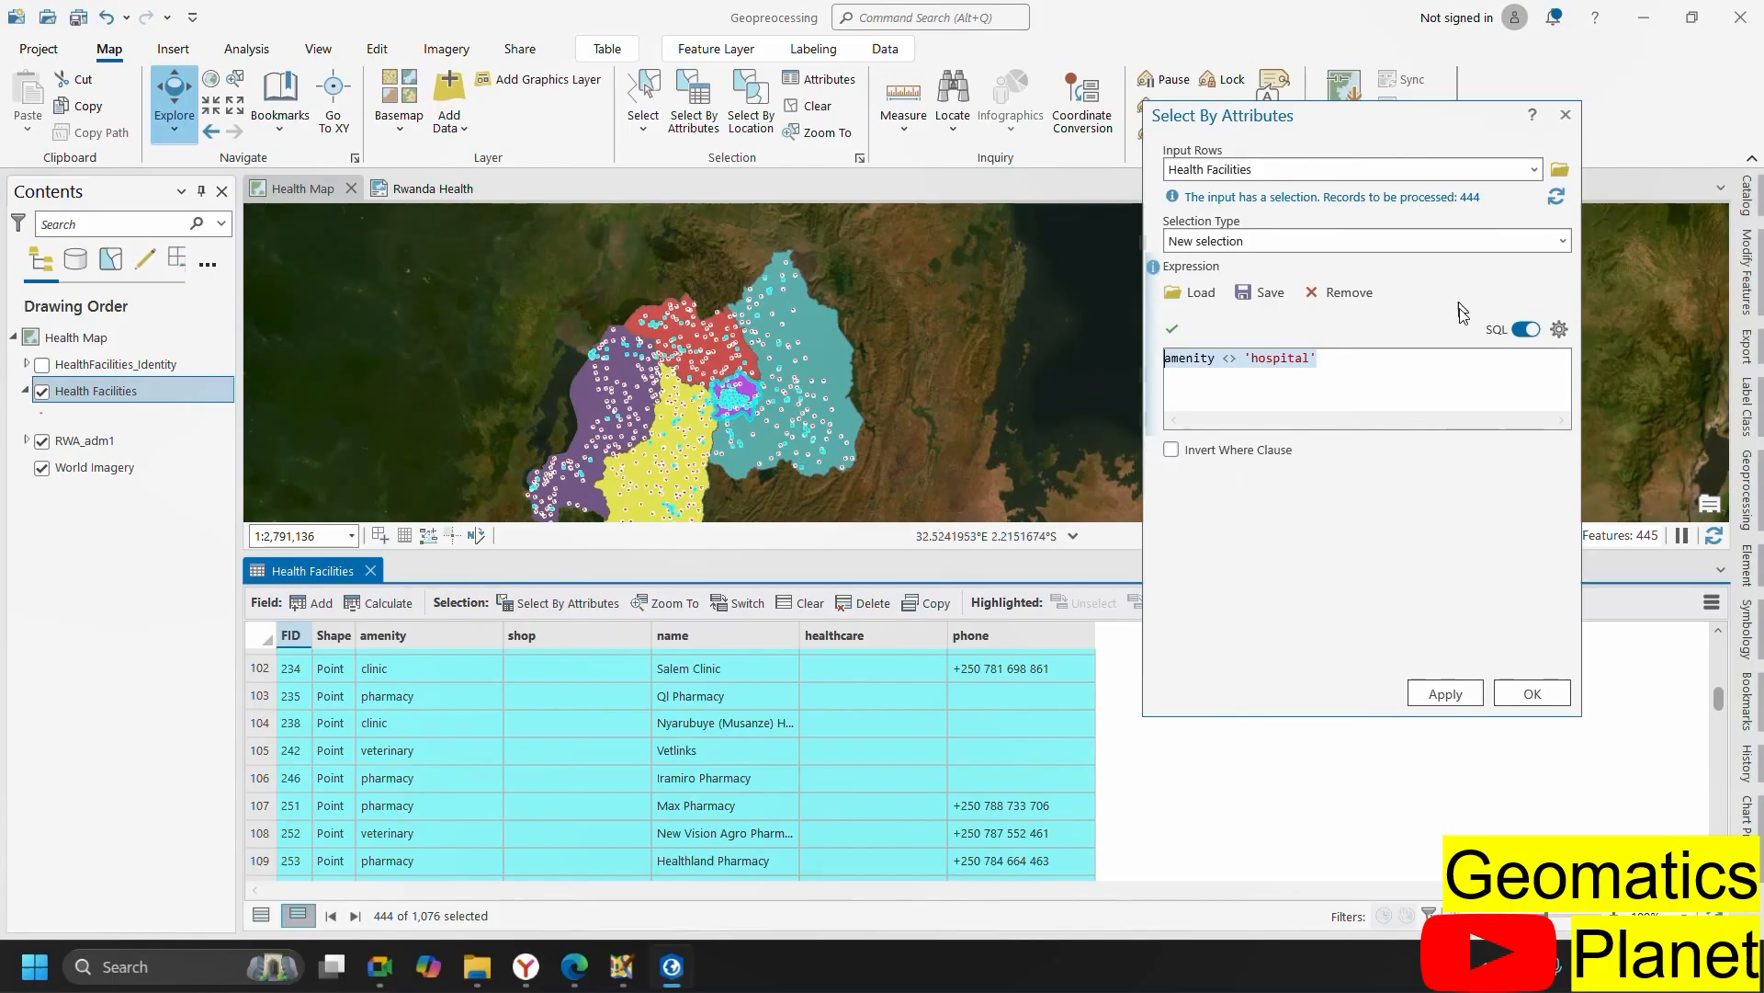
right_click(96, 393)
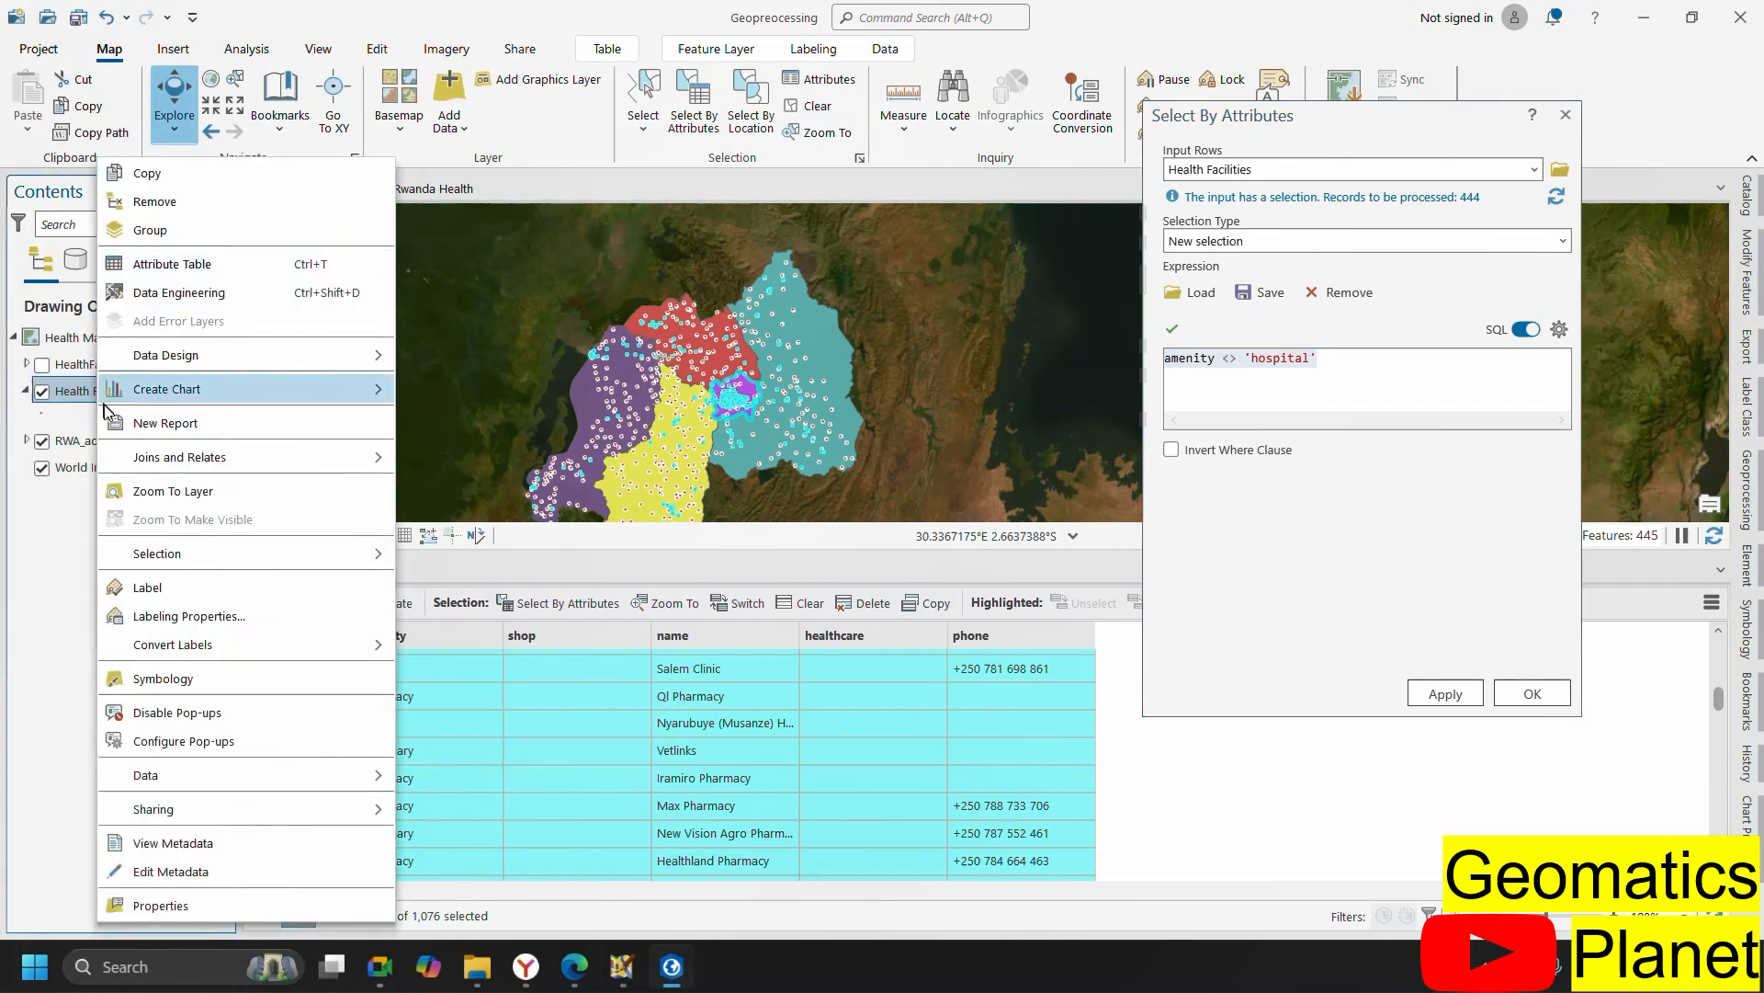
click(230, 905)
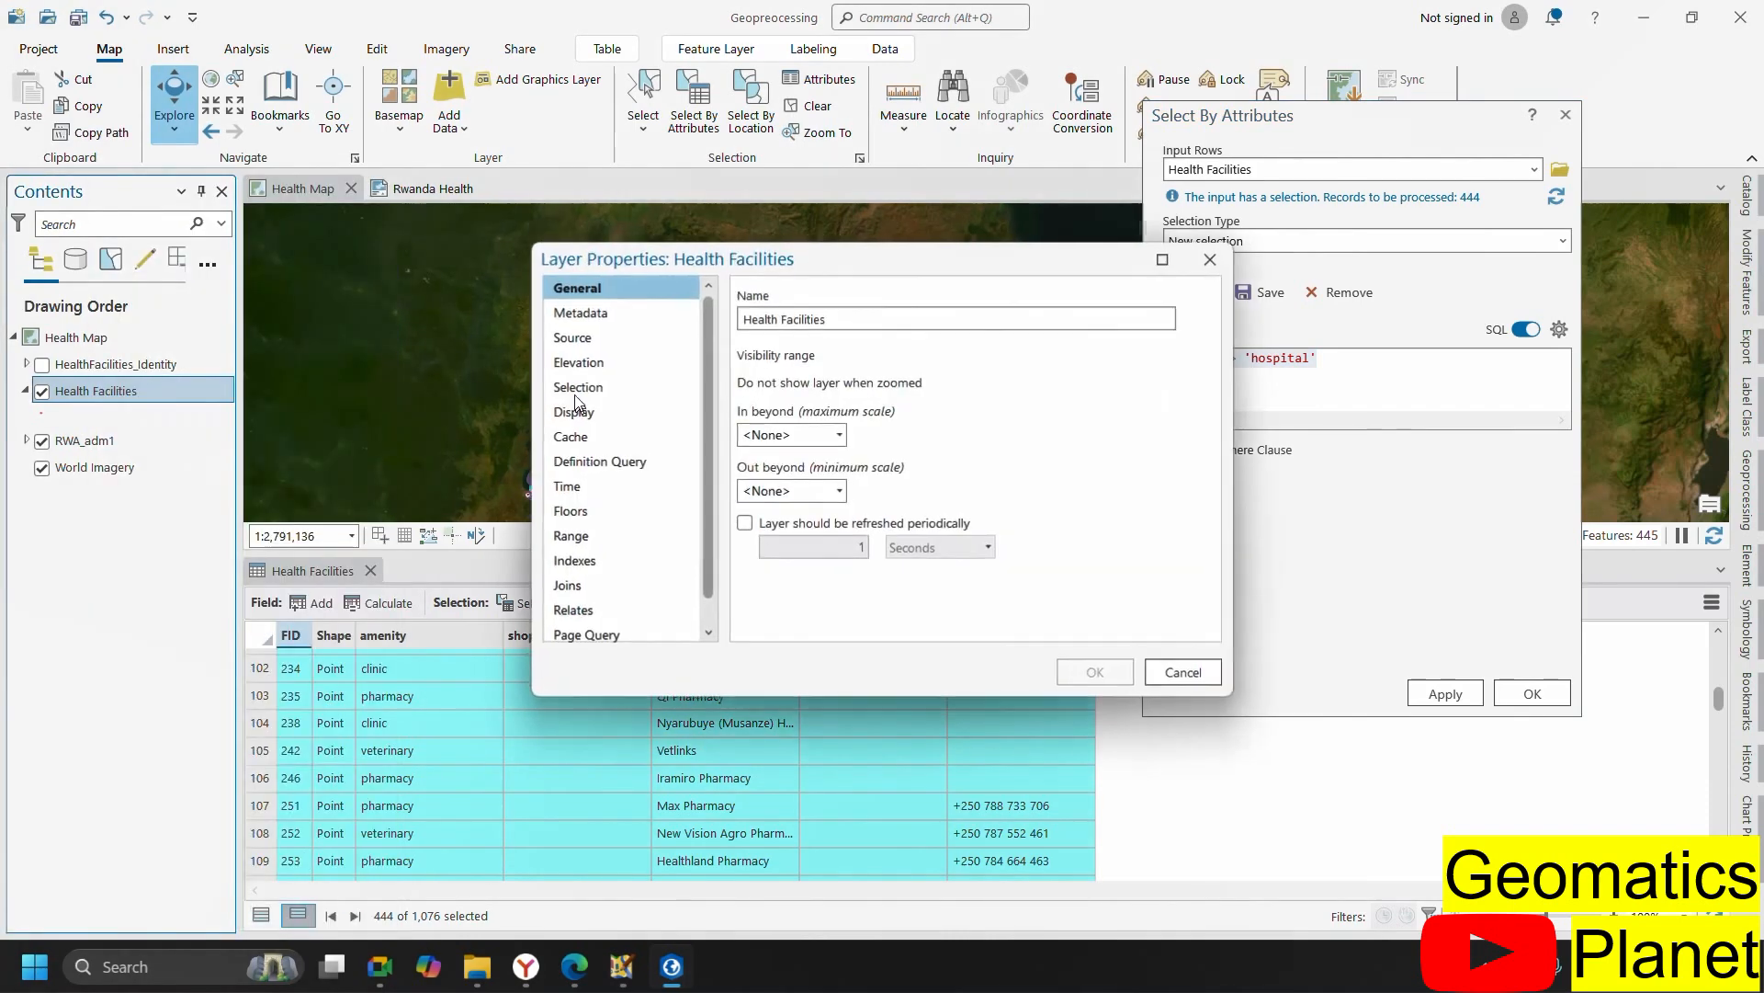
click(605, 473)
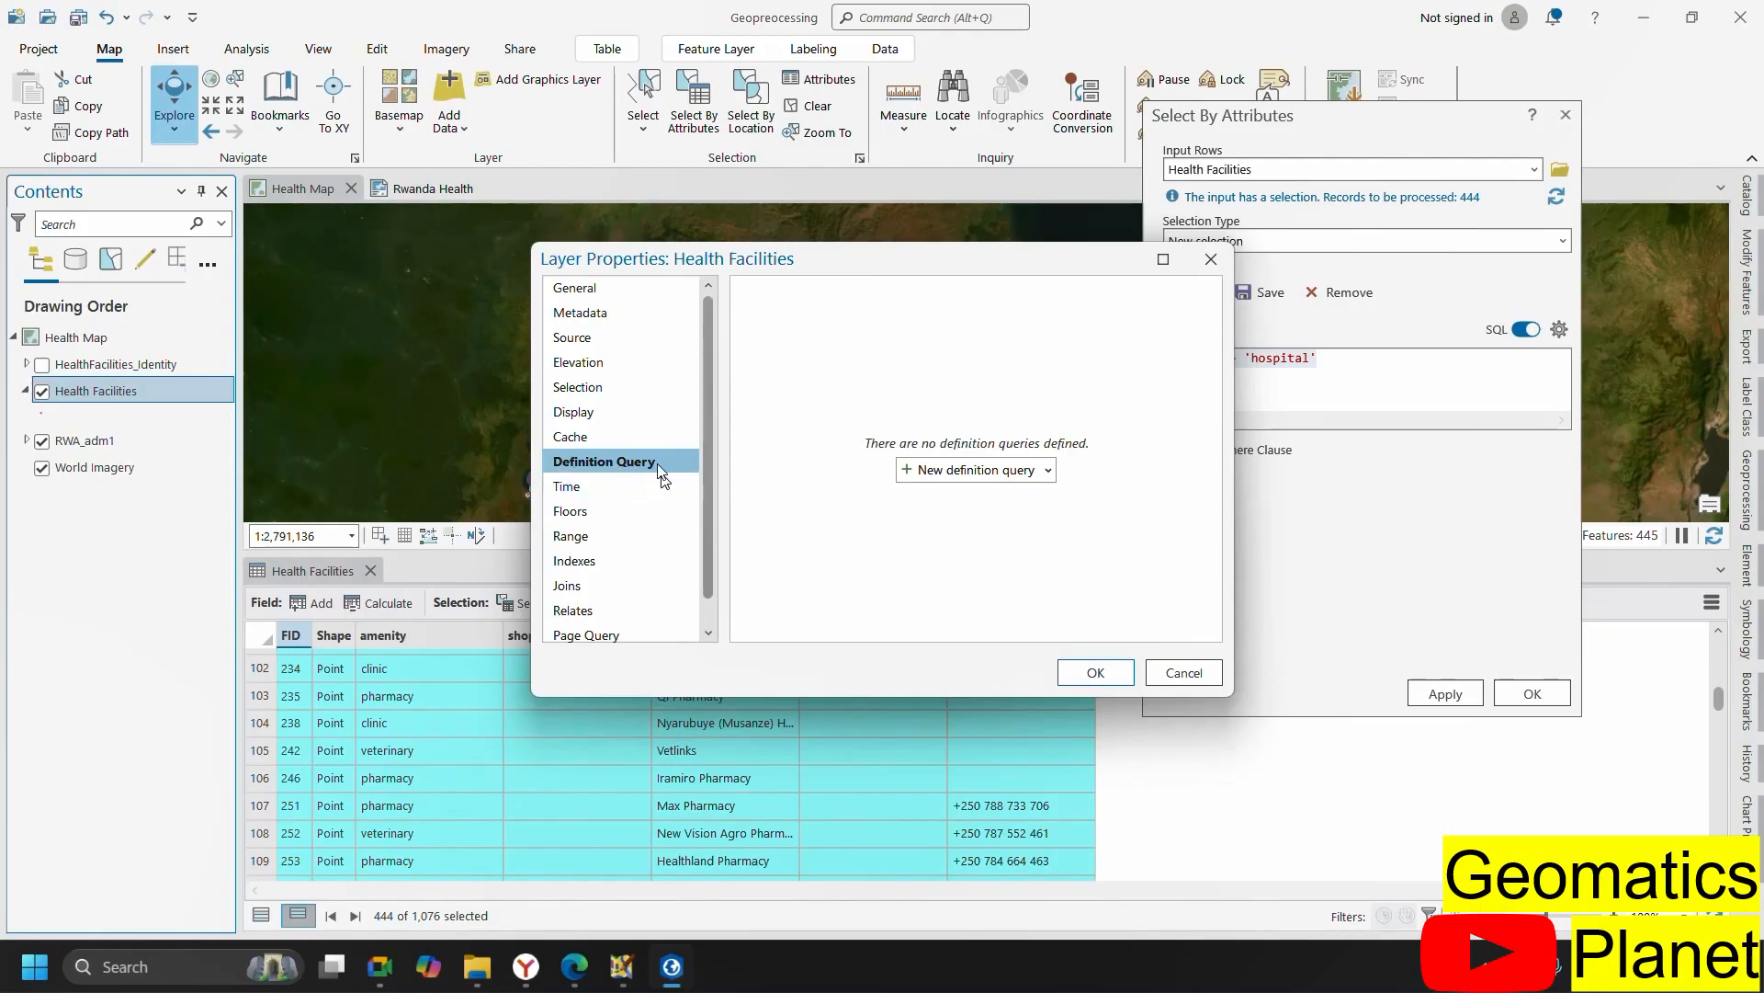
- Create a definition query for Health Facilities in SQL form from the copied expression amenity <> 'hospital' and apply it to the layer
click(974, 469)
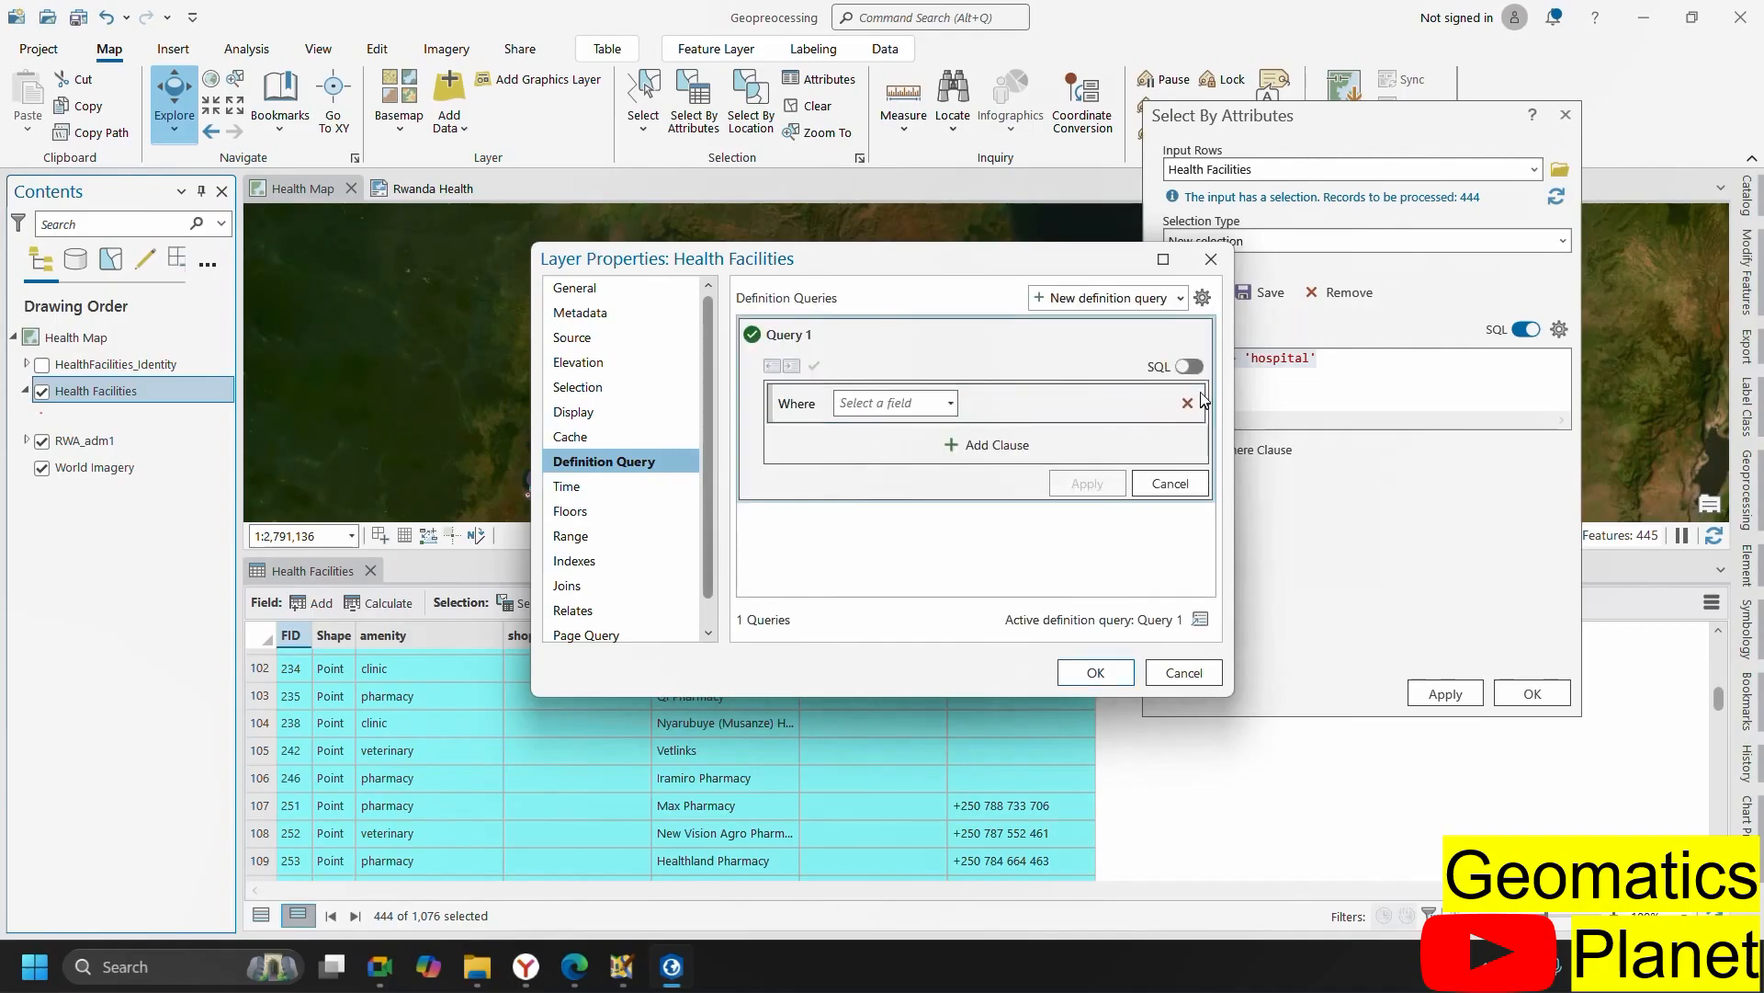
click(1190, 366)
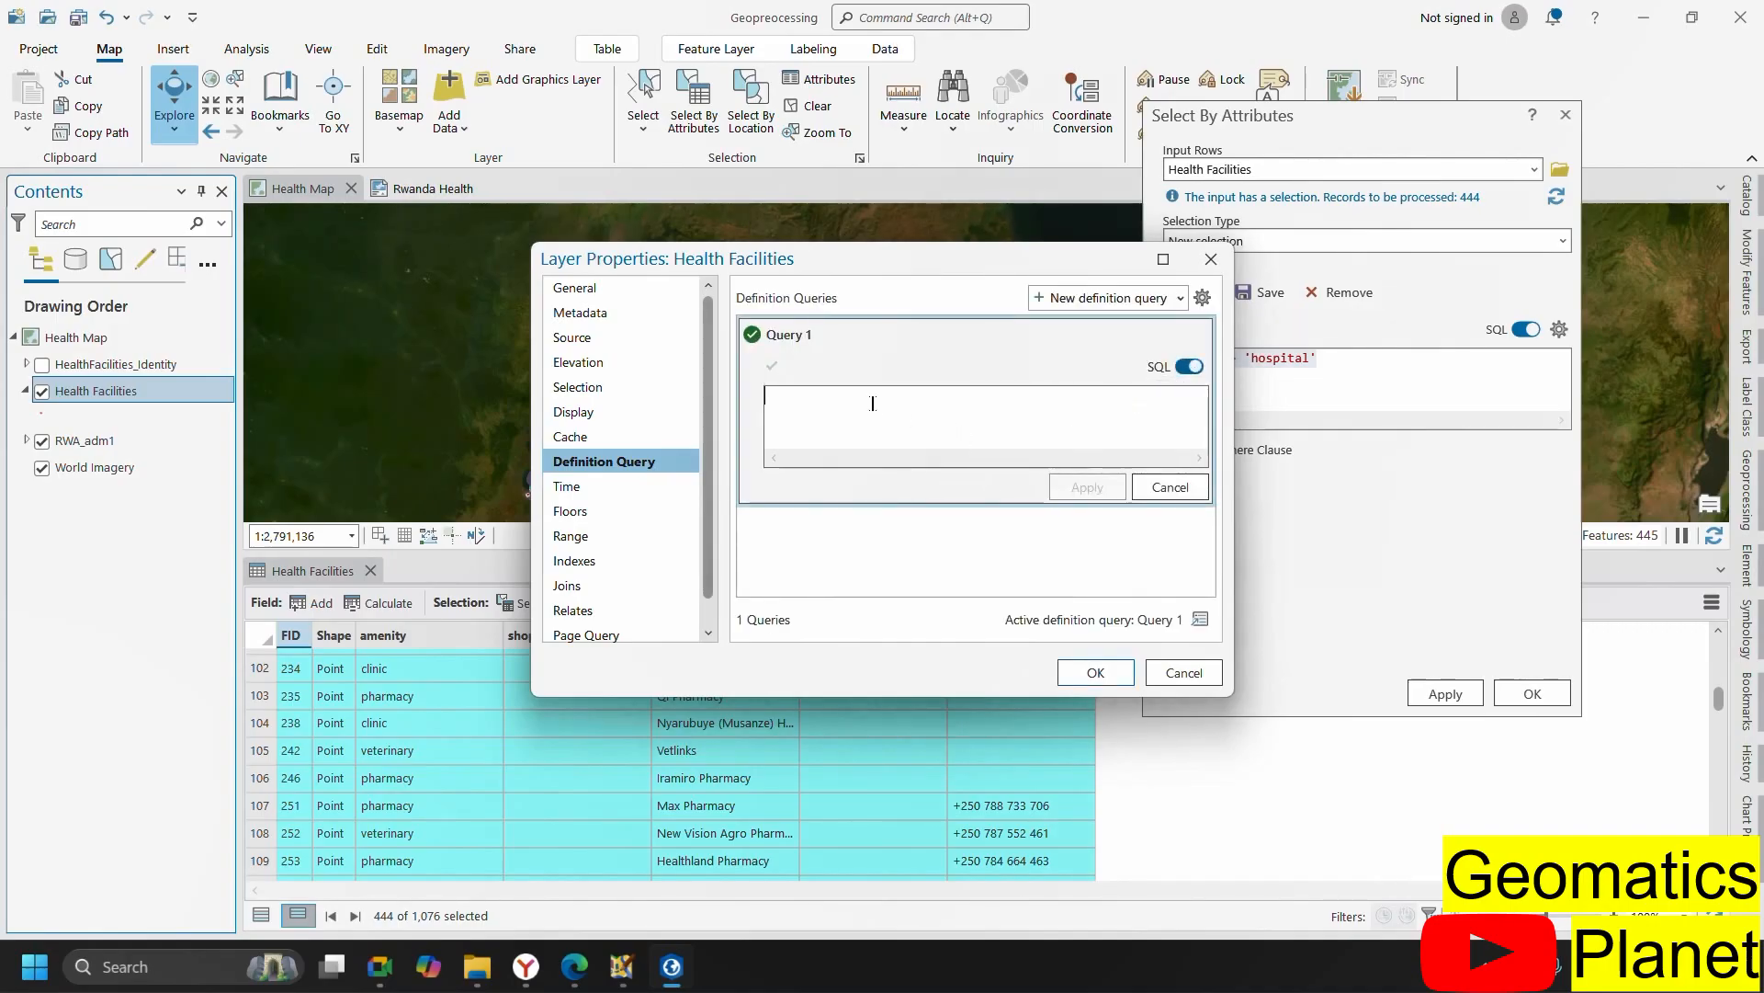
key(ctrl+v)
click(1098, 487)
click(1094, 671)
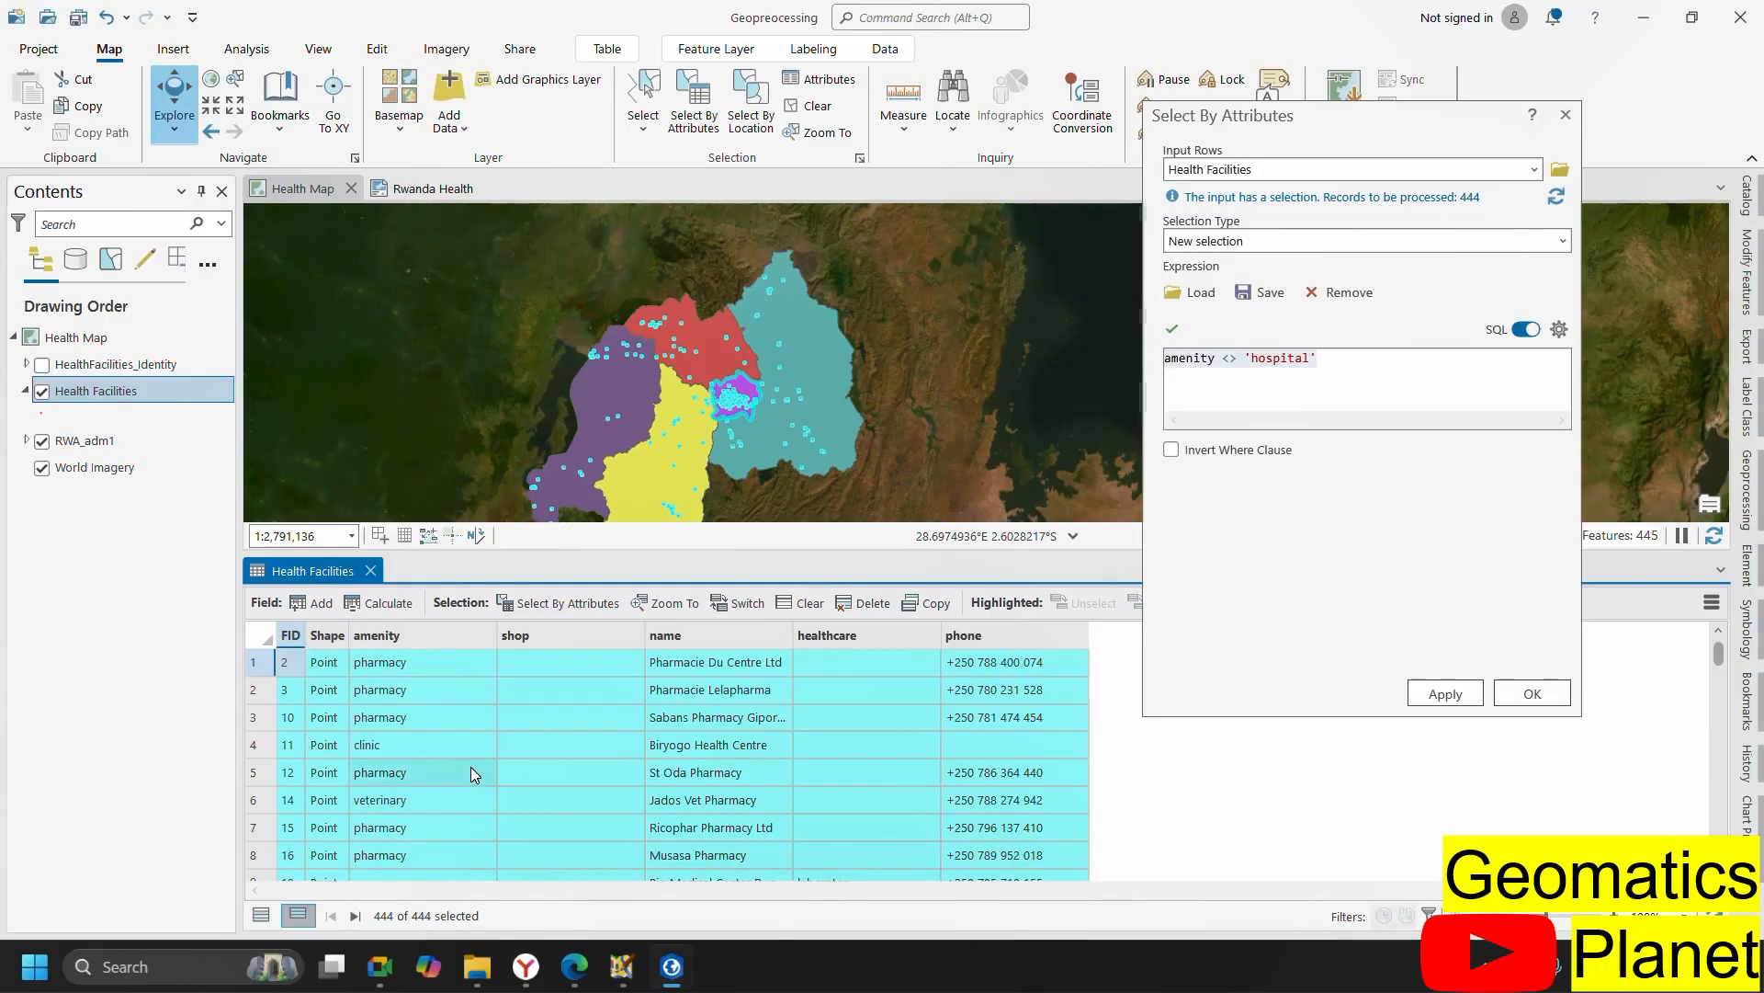
- Browse the filtered Health Facilities records in the table, first with selected records only and then with all records shown
mouse_move(366, 986)
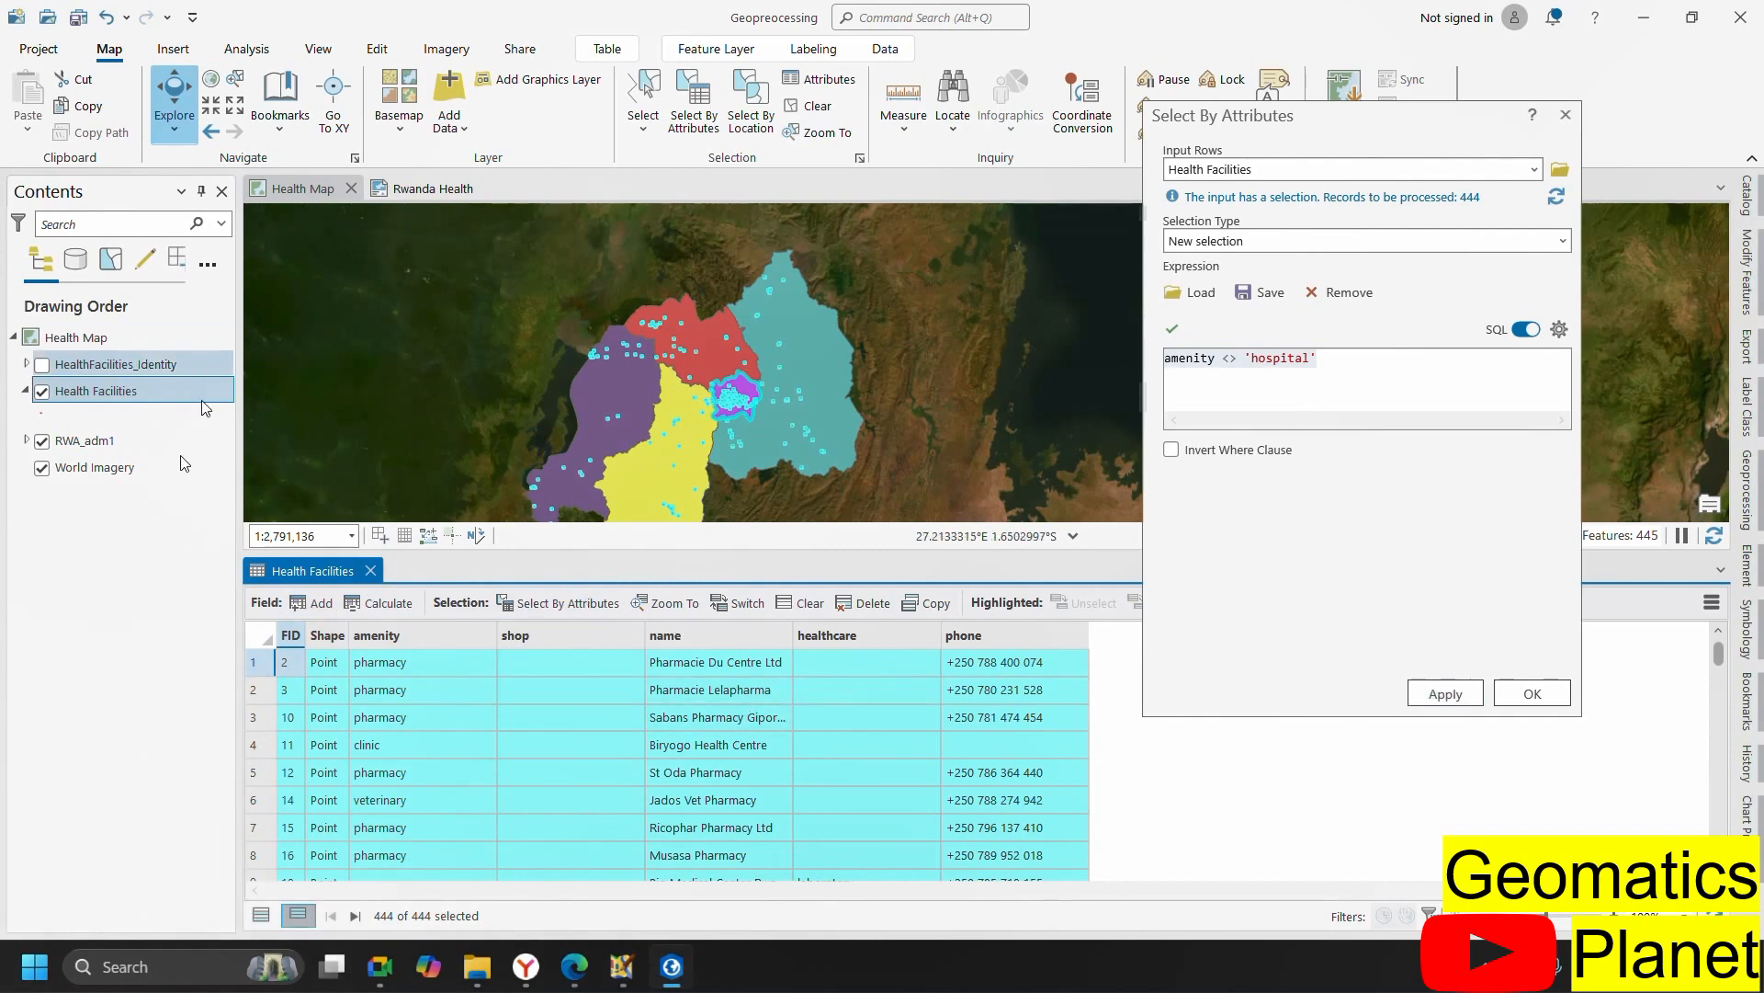
scroll(614, 770, down, 7)
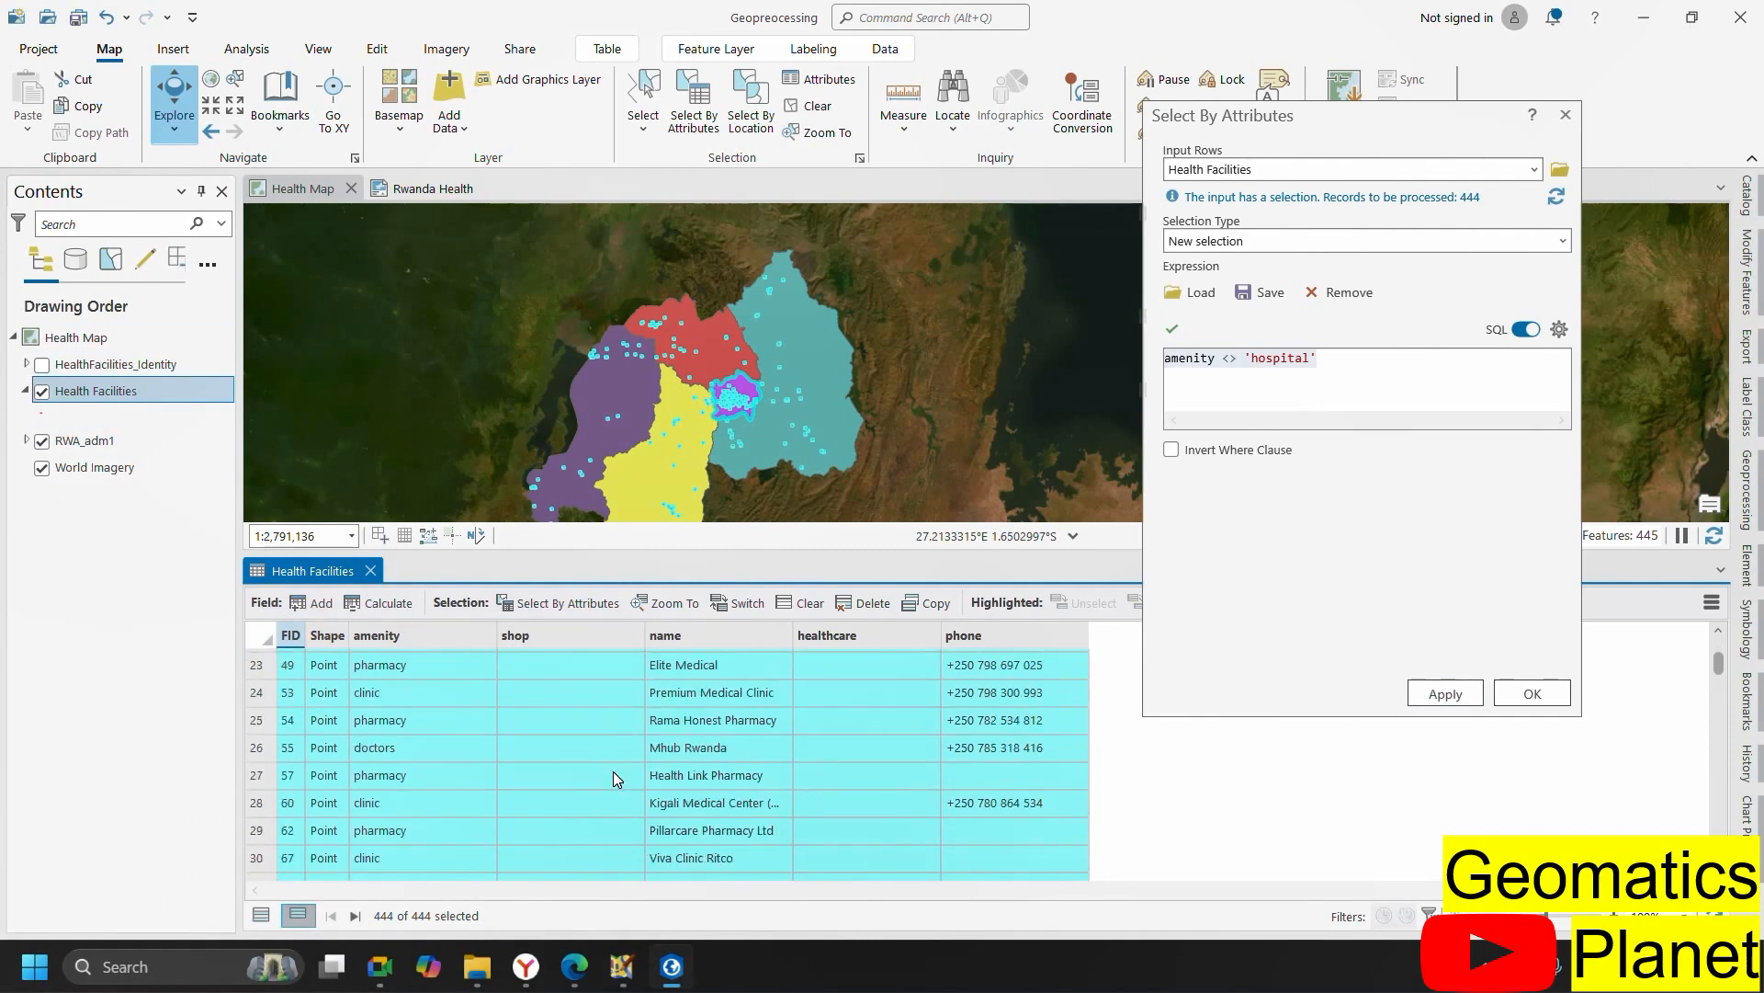
scroll(616, 767, down, 10)
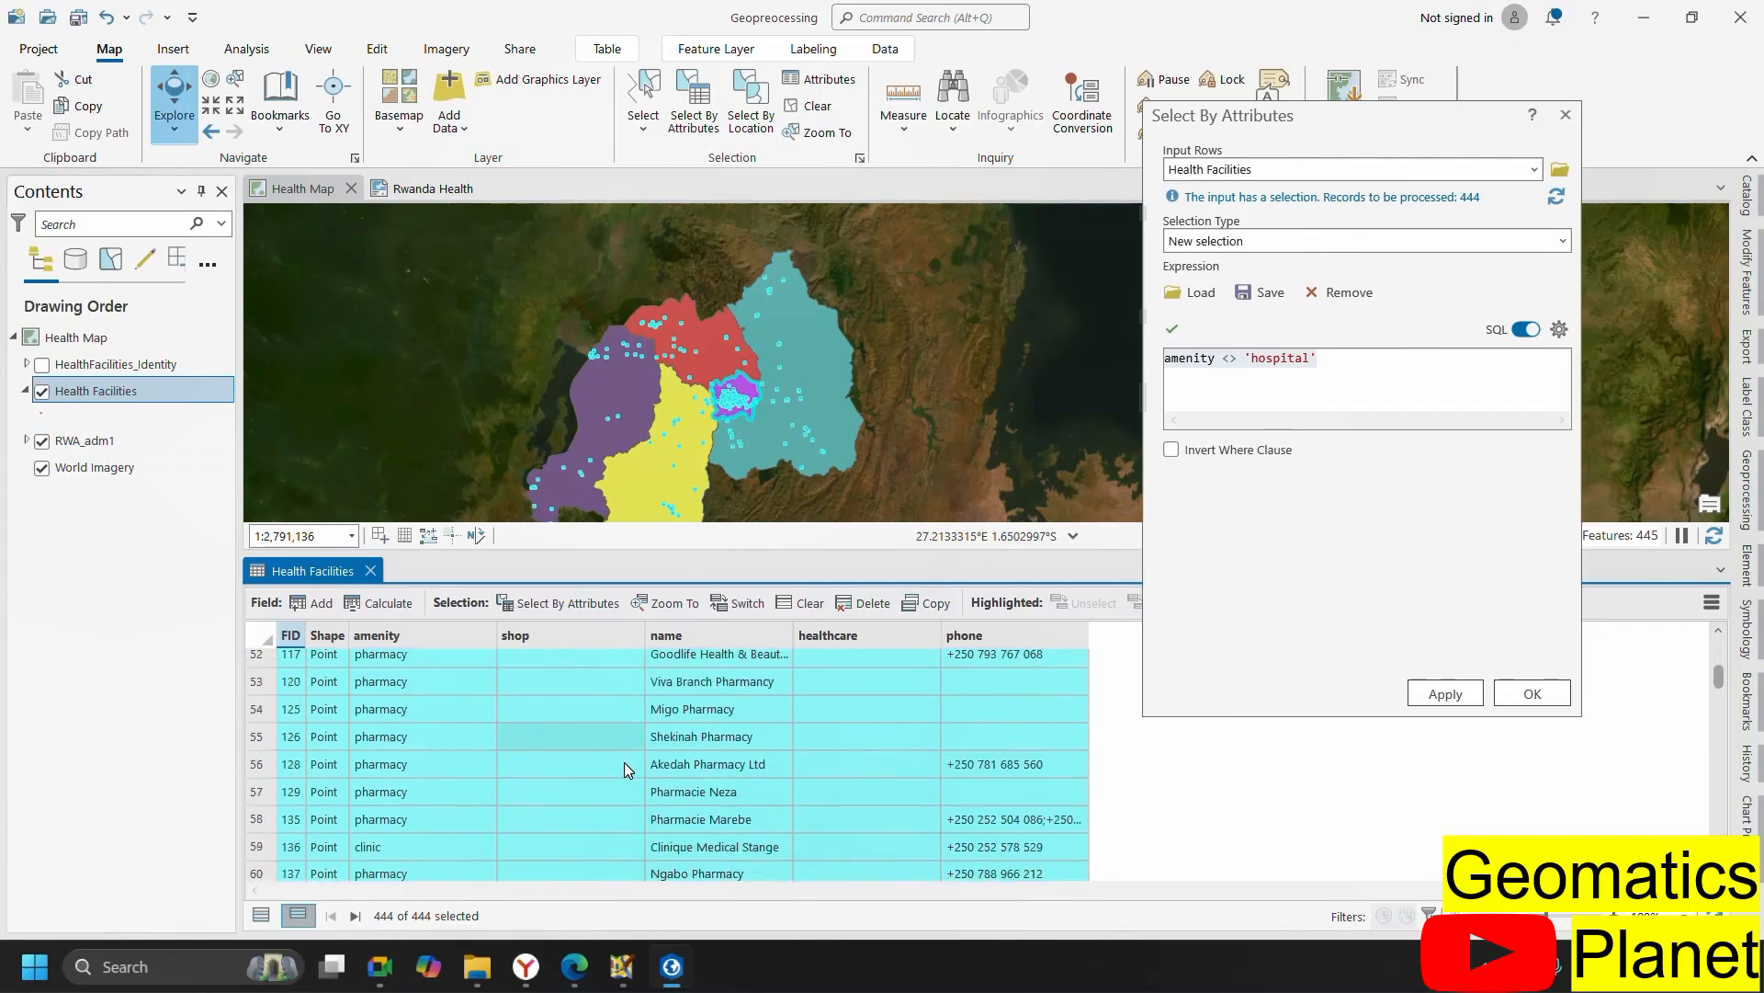
click(264, 914)
scroll(764, 714, down, 1)
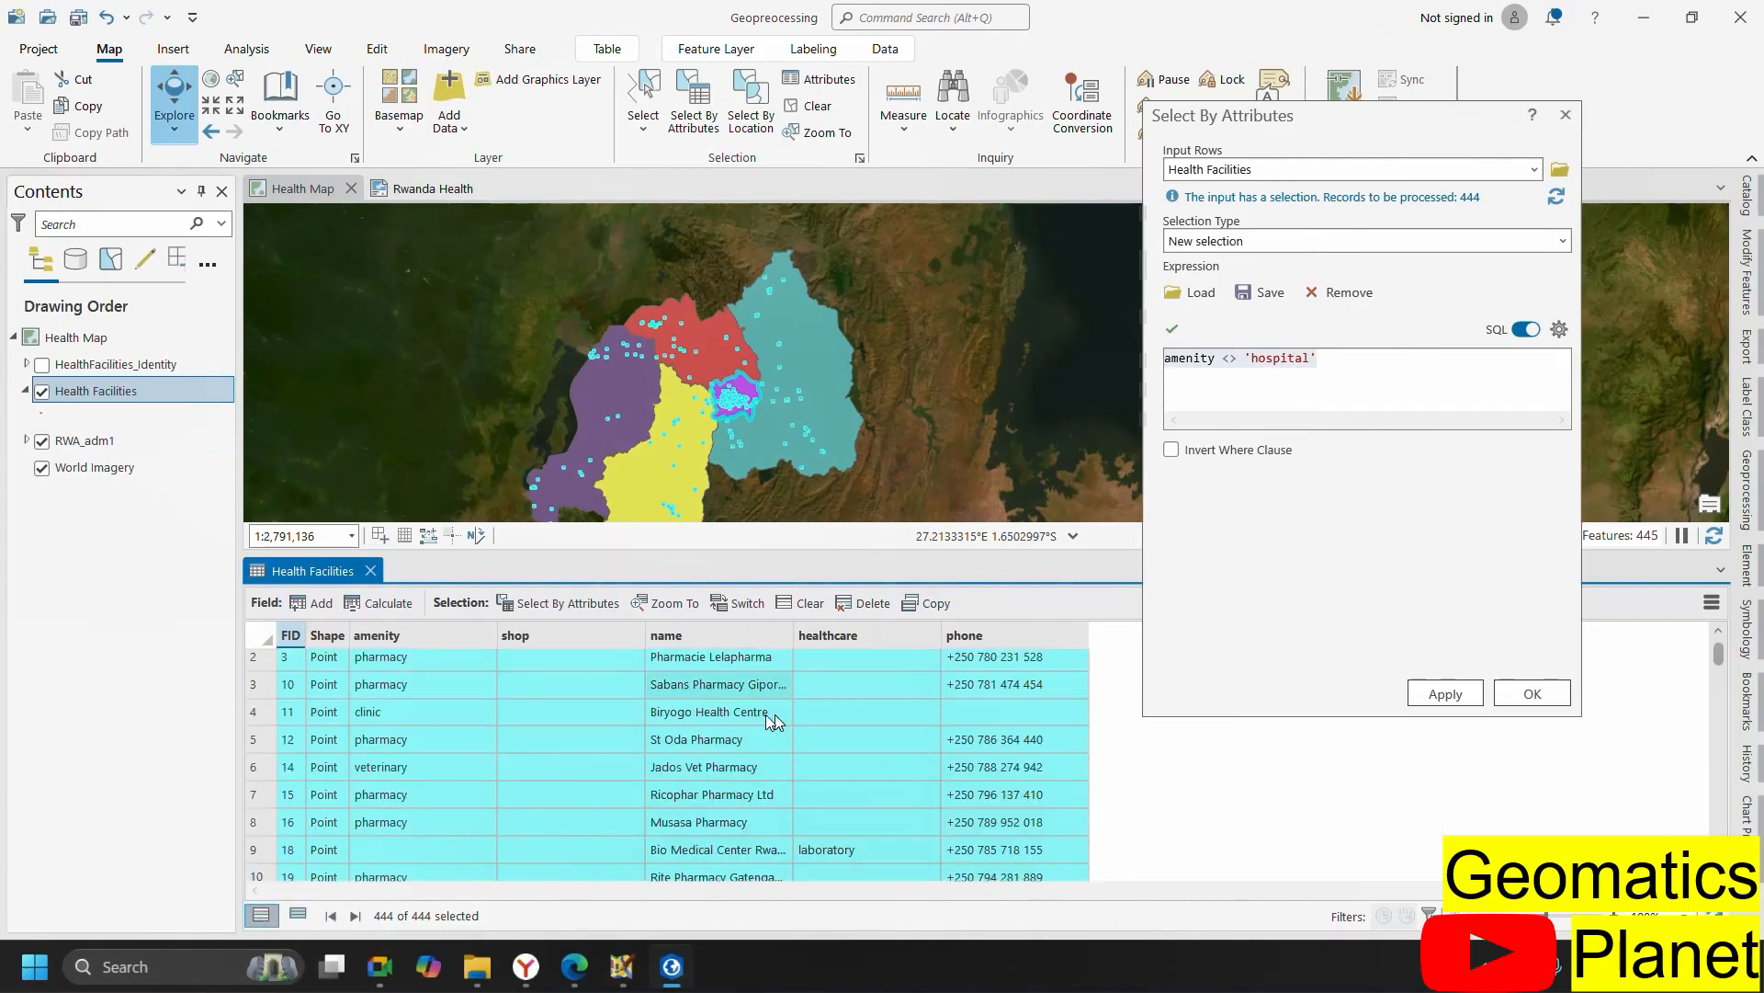
scroll(761, 715, down, 11)
- Review the active definition query in the Health Facilities layer properties and close them without changes
click(101, 397)
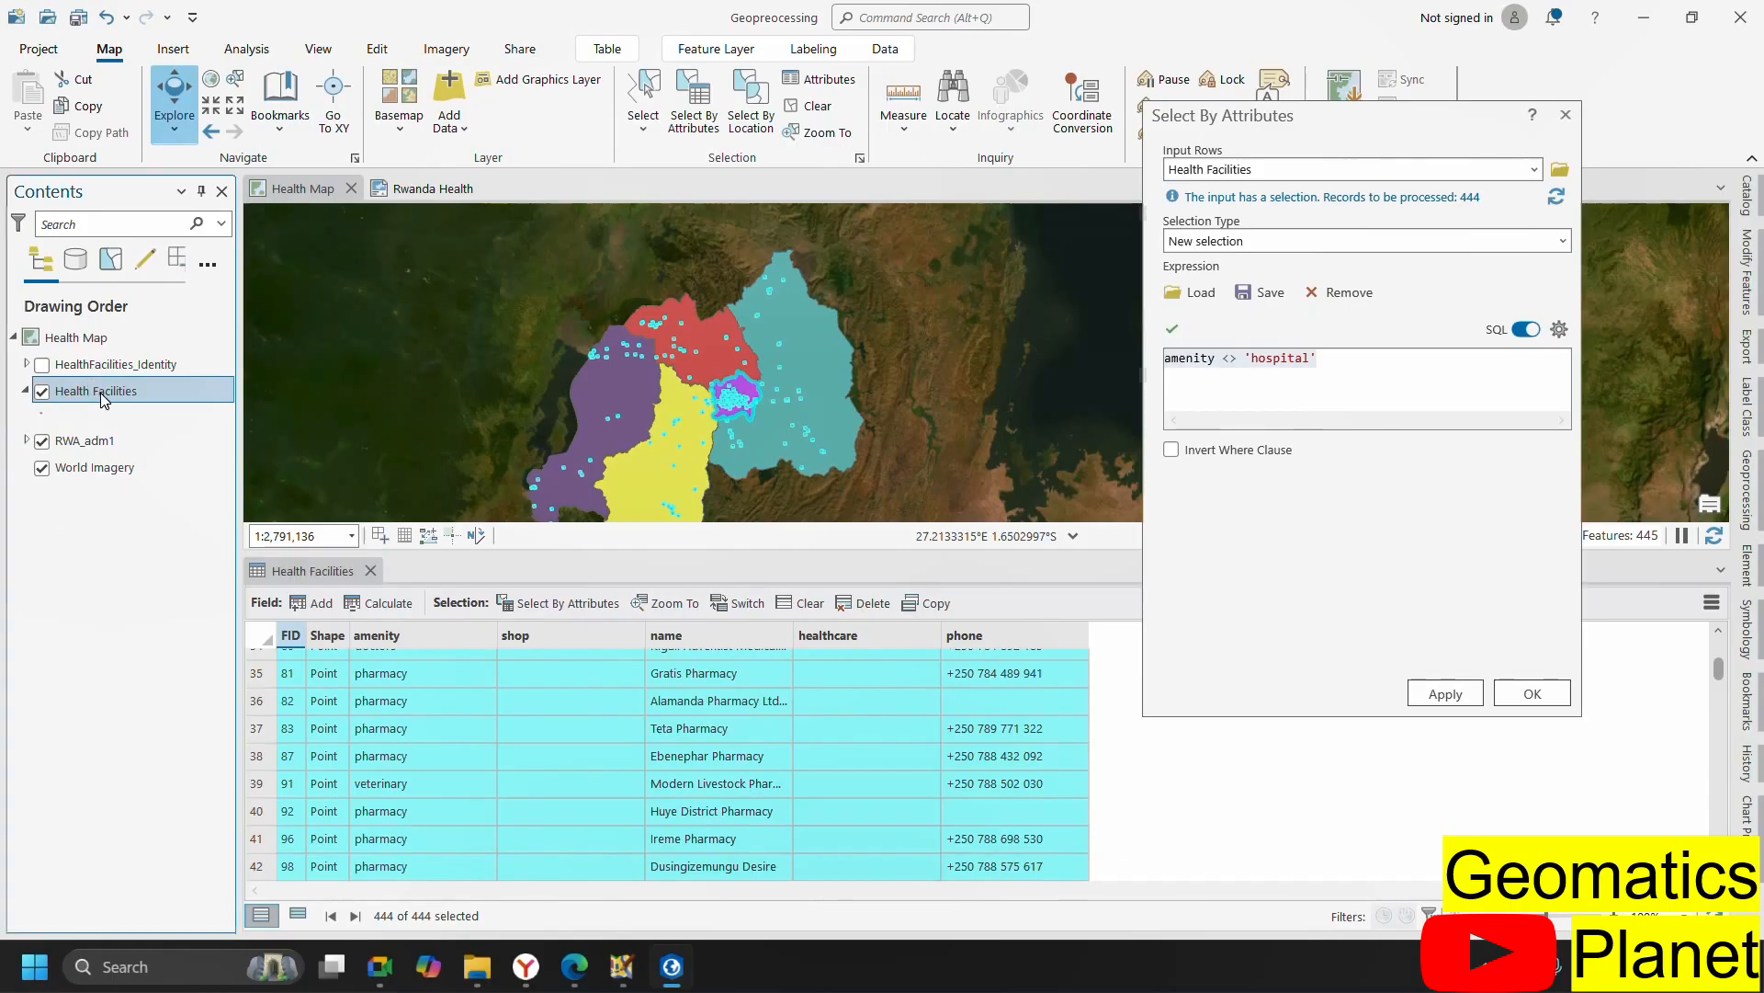
right_click(102, 398)
click(207, 905)
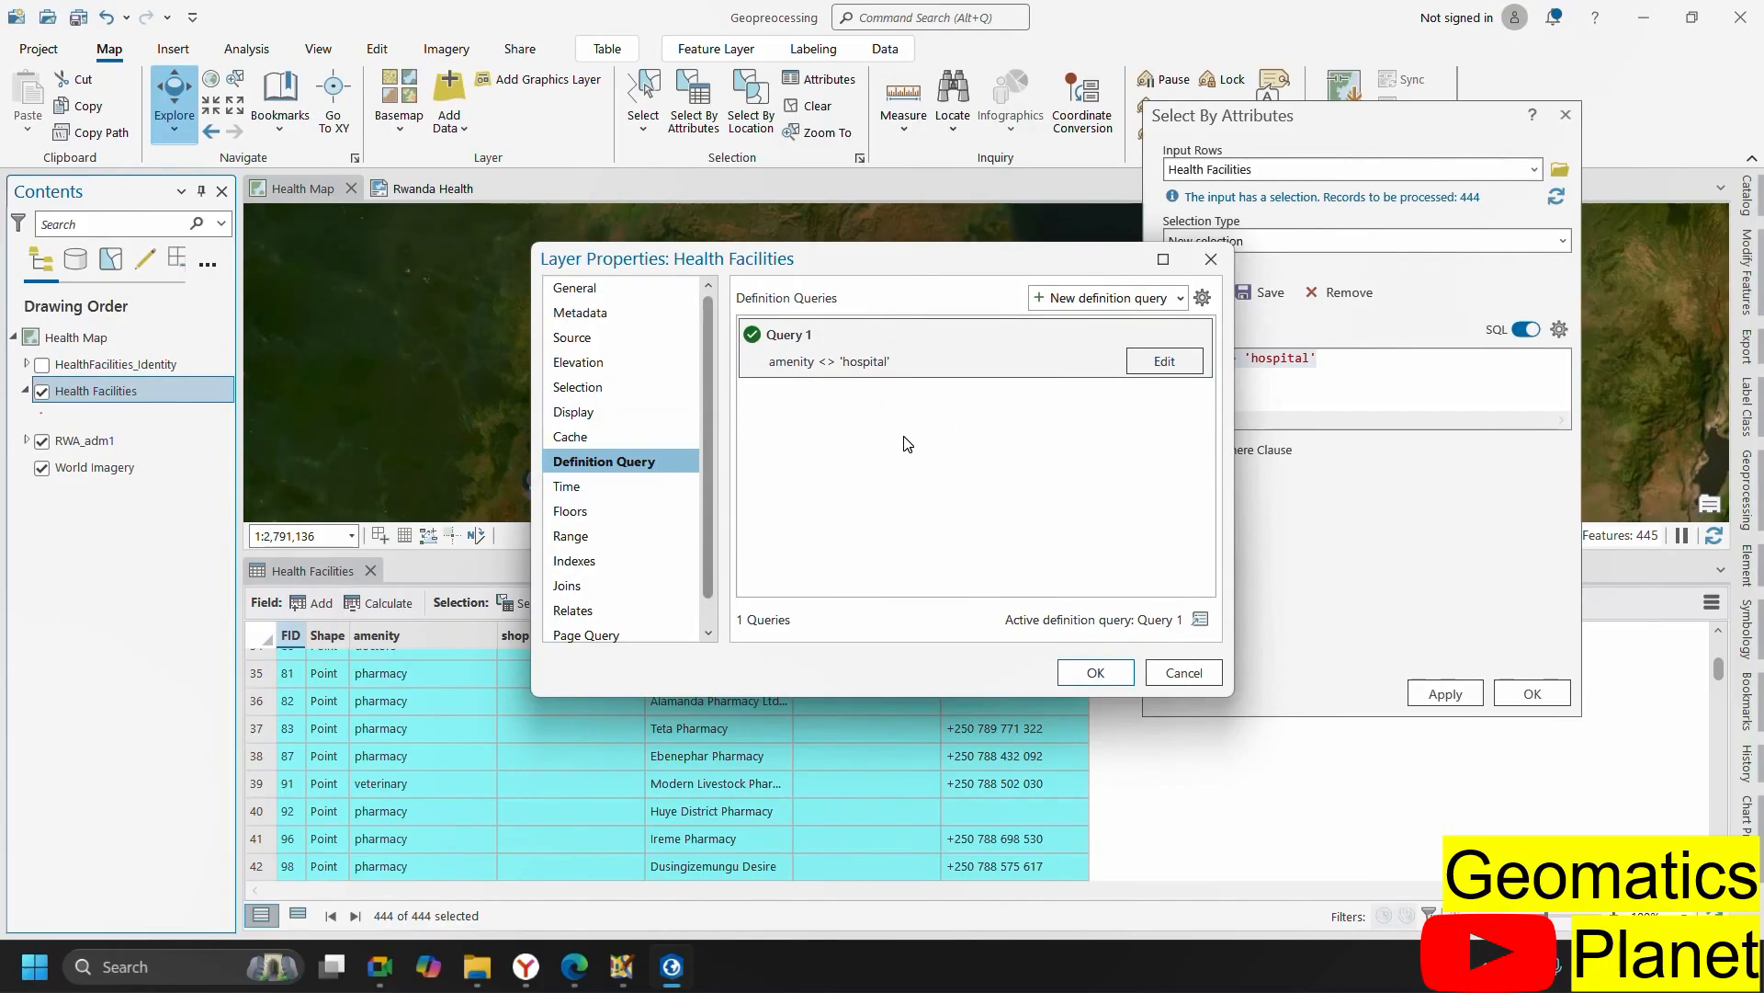
click(1211, 260)
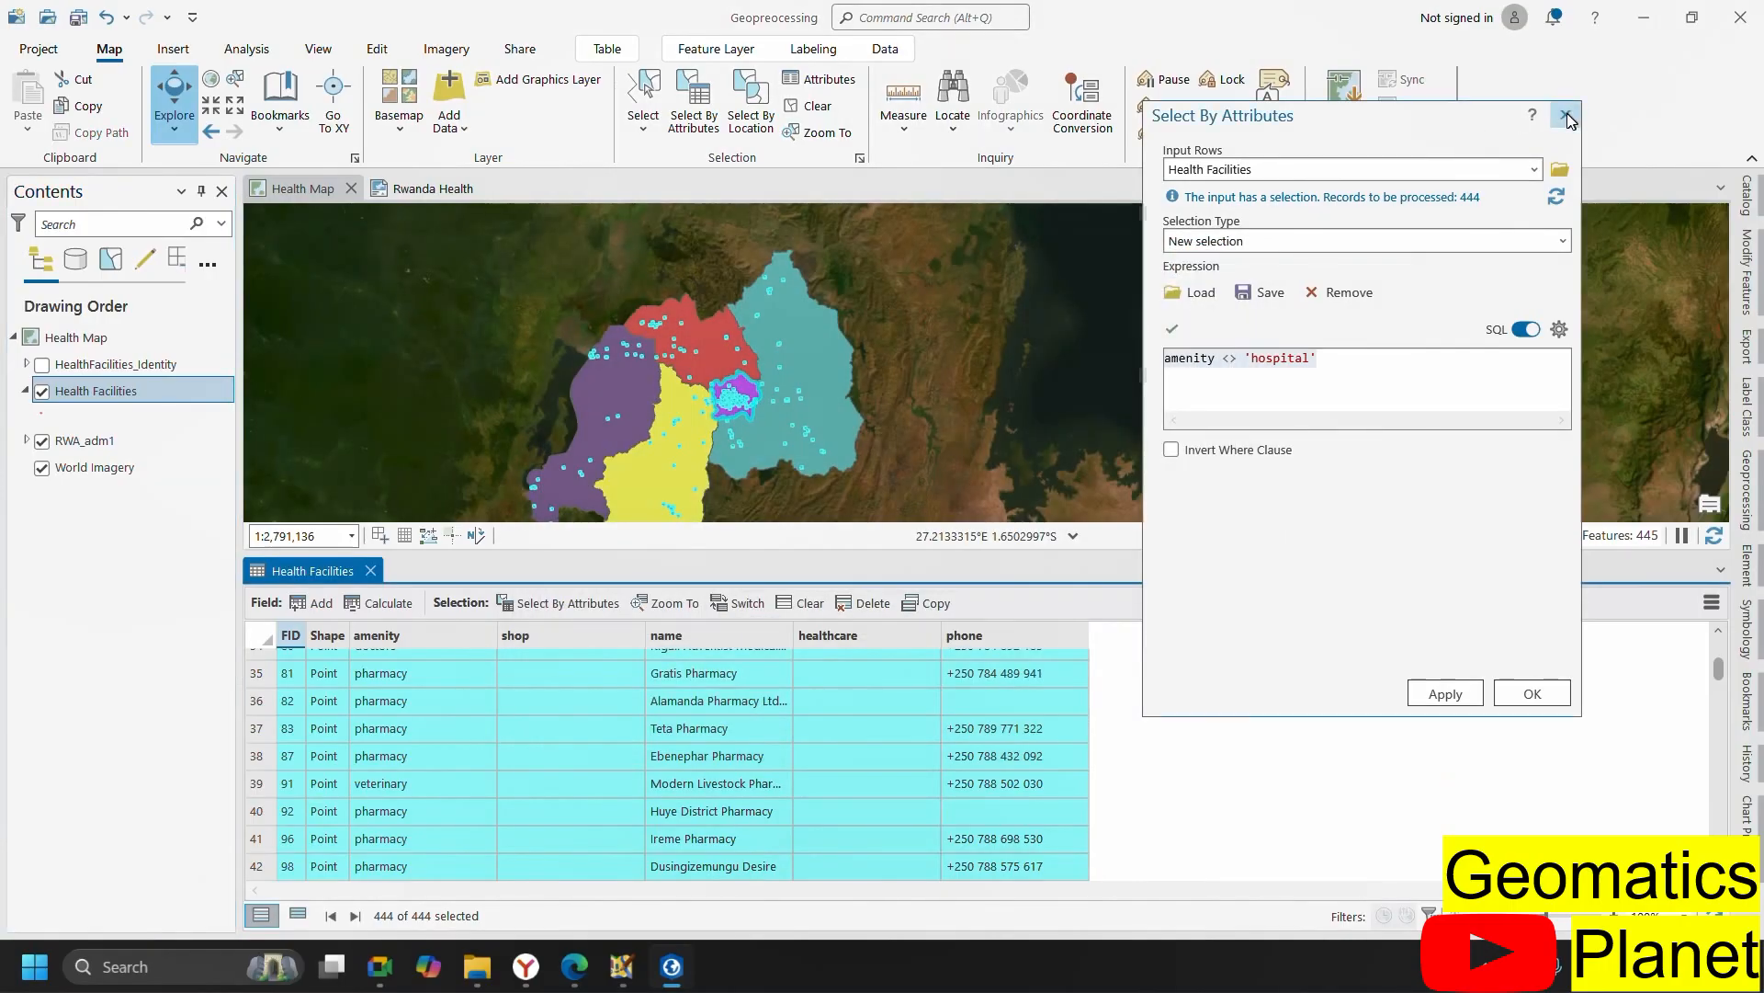
- Clear the feature selection and close both Select By Attributes and the Health Facilities table
click(1565, 114)
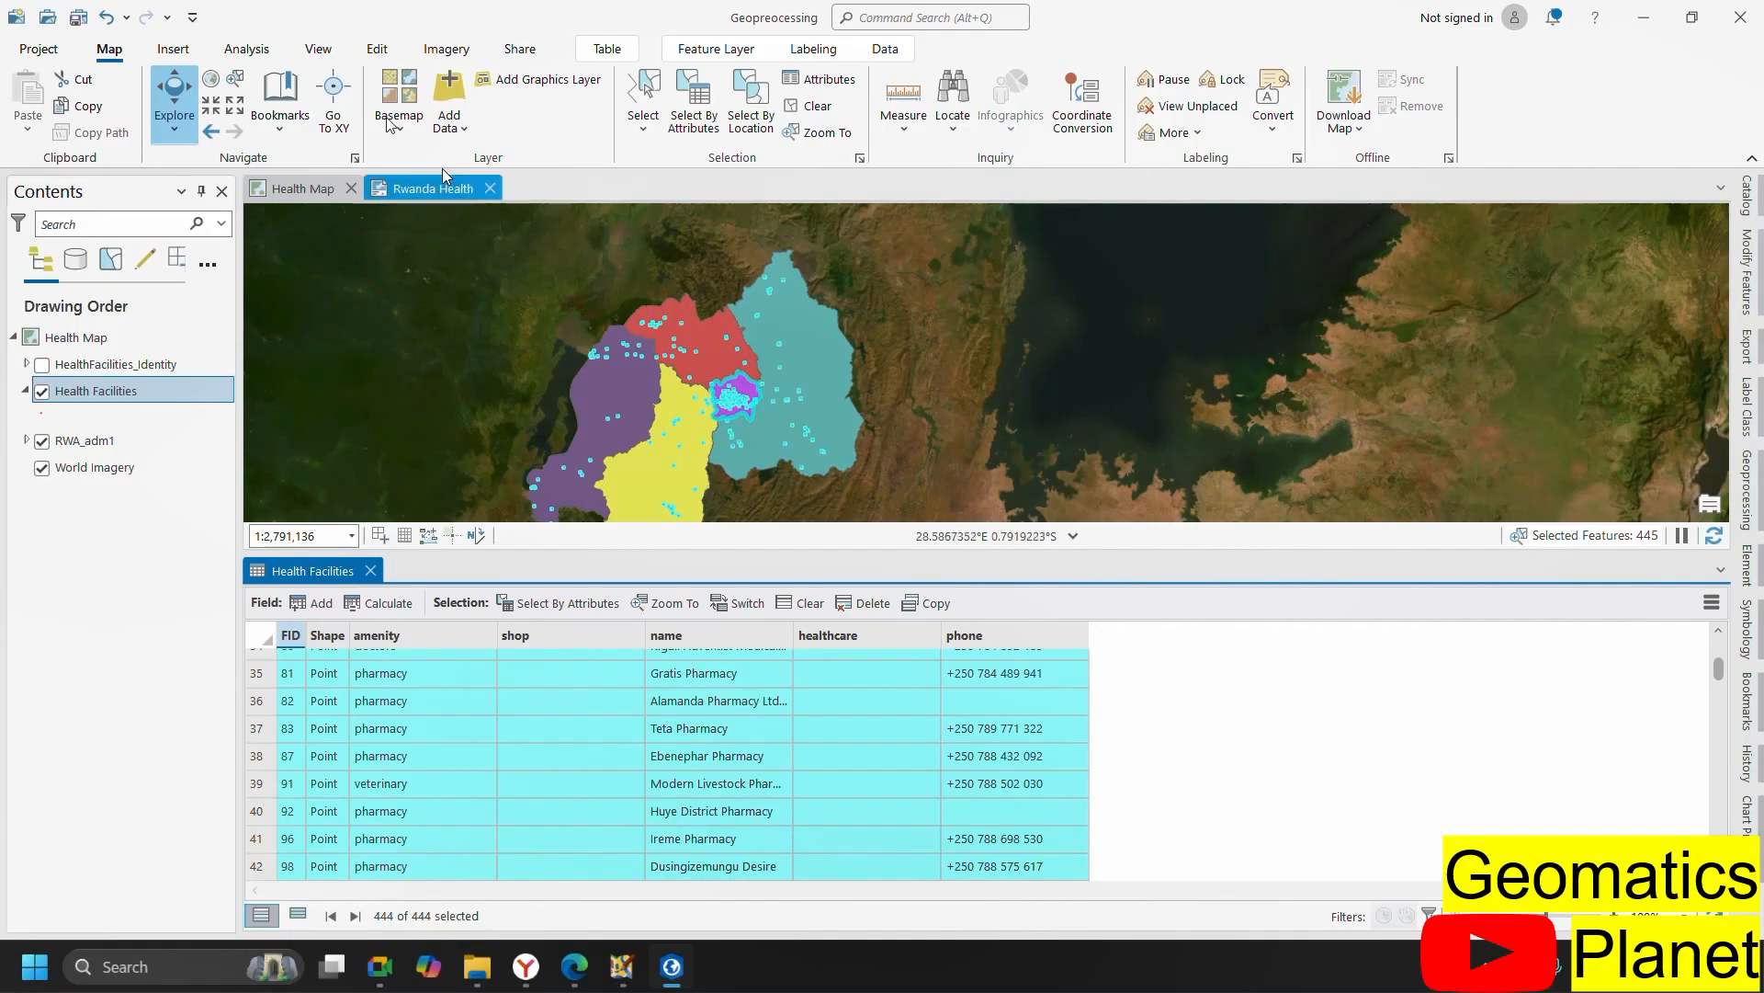
click(808, 108)
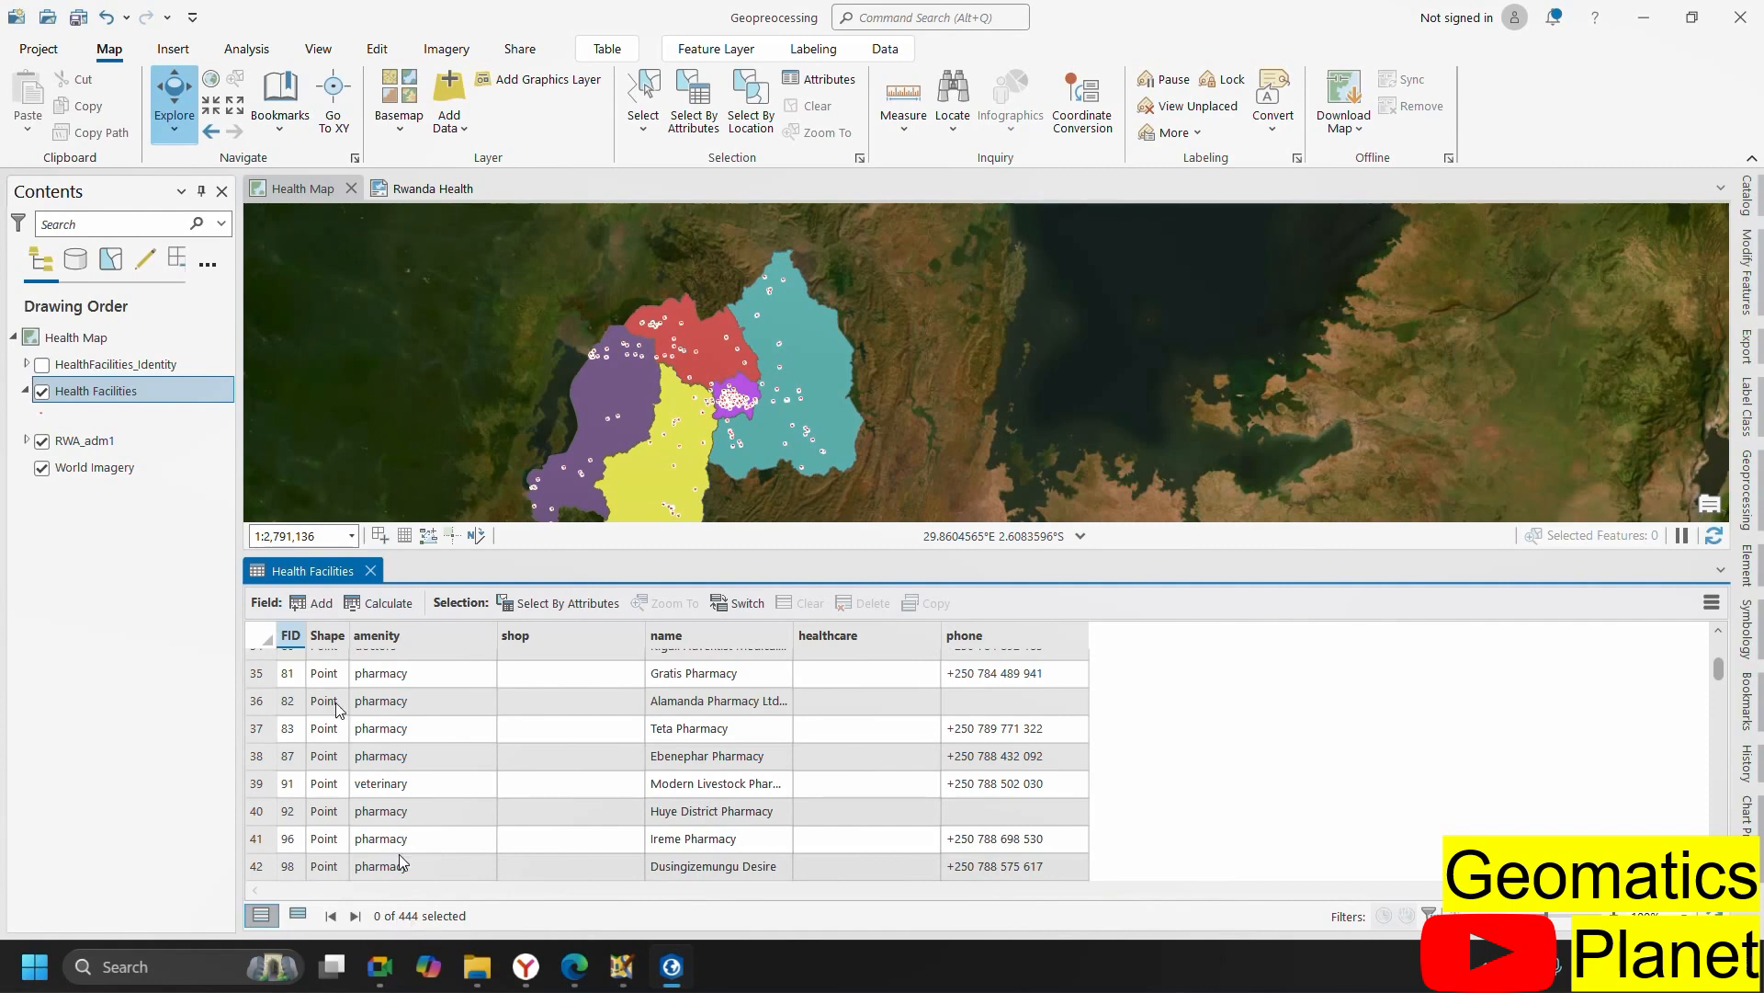
click(370, 571)
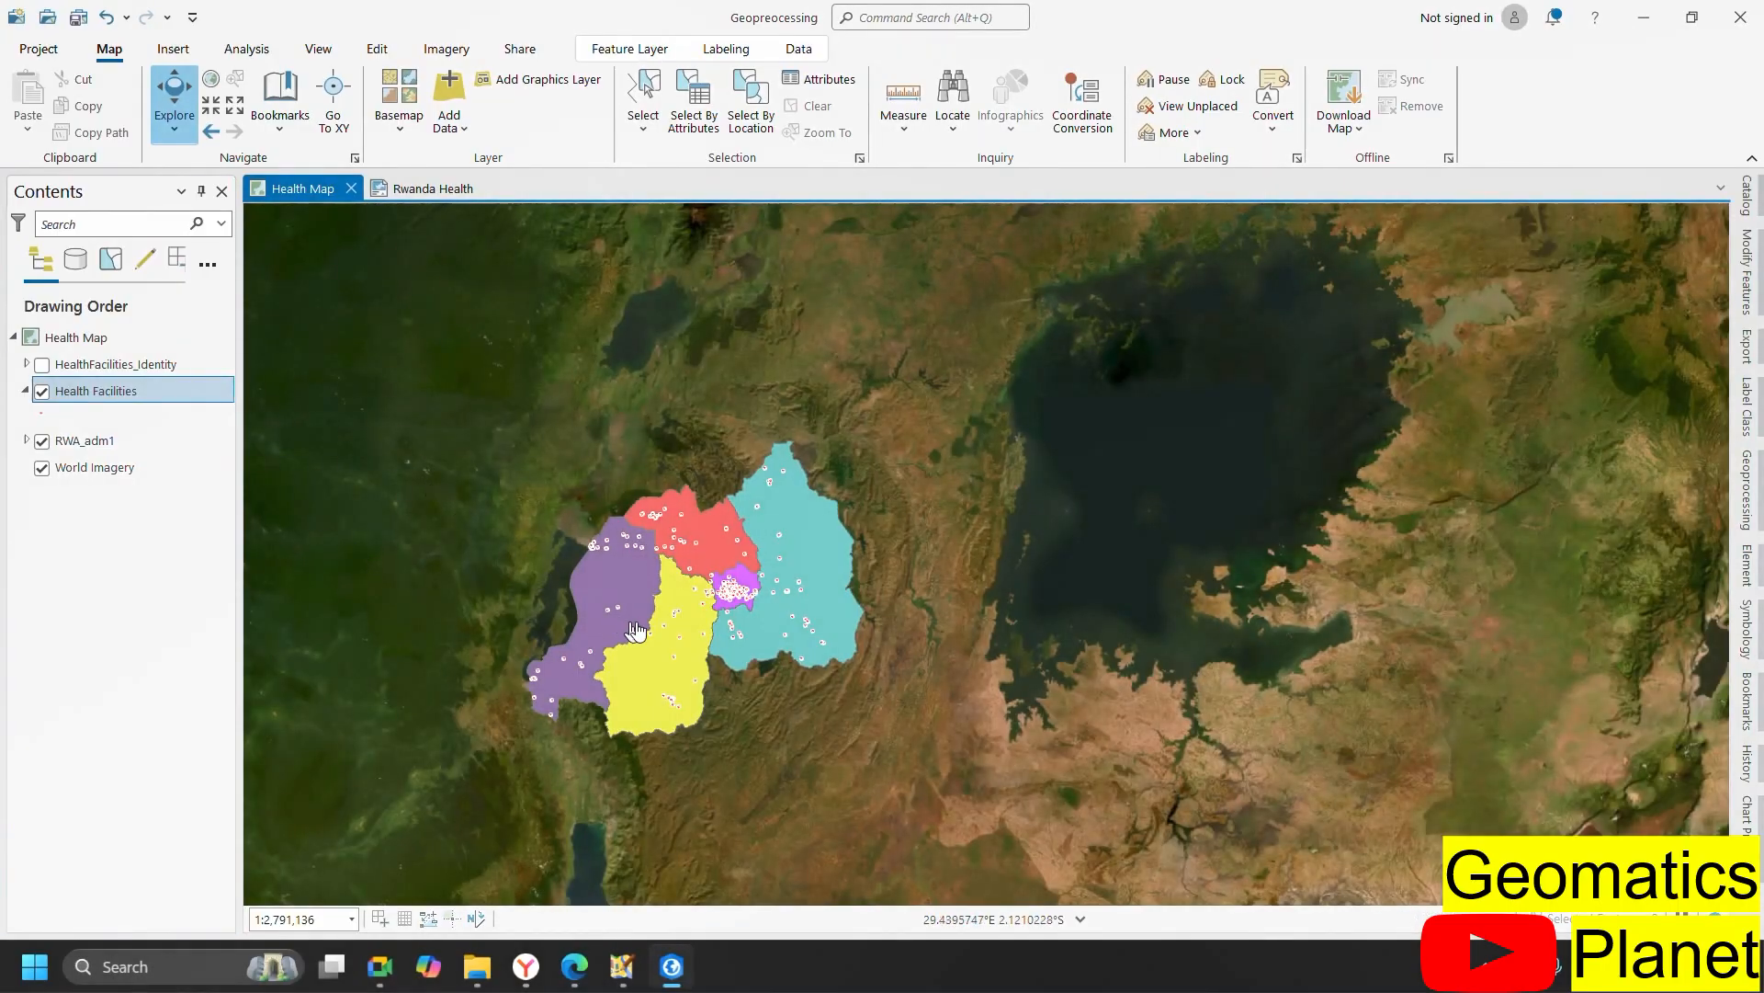
- Examine the filtered facilities on the map, then reopen the Health Facilities attribute table and read through its amenity values
scroll(636, 630, up, 3)
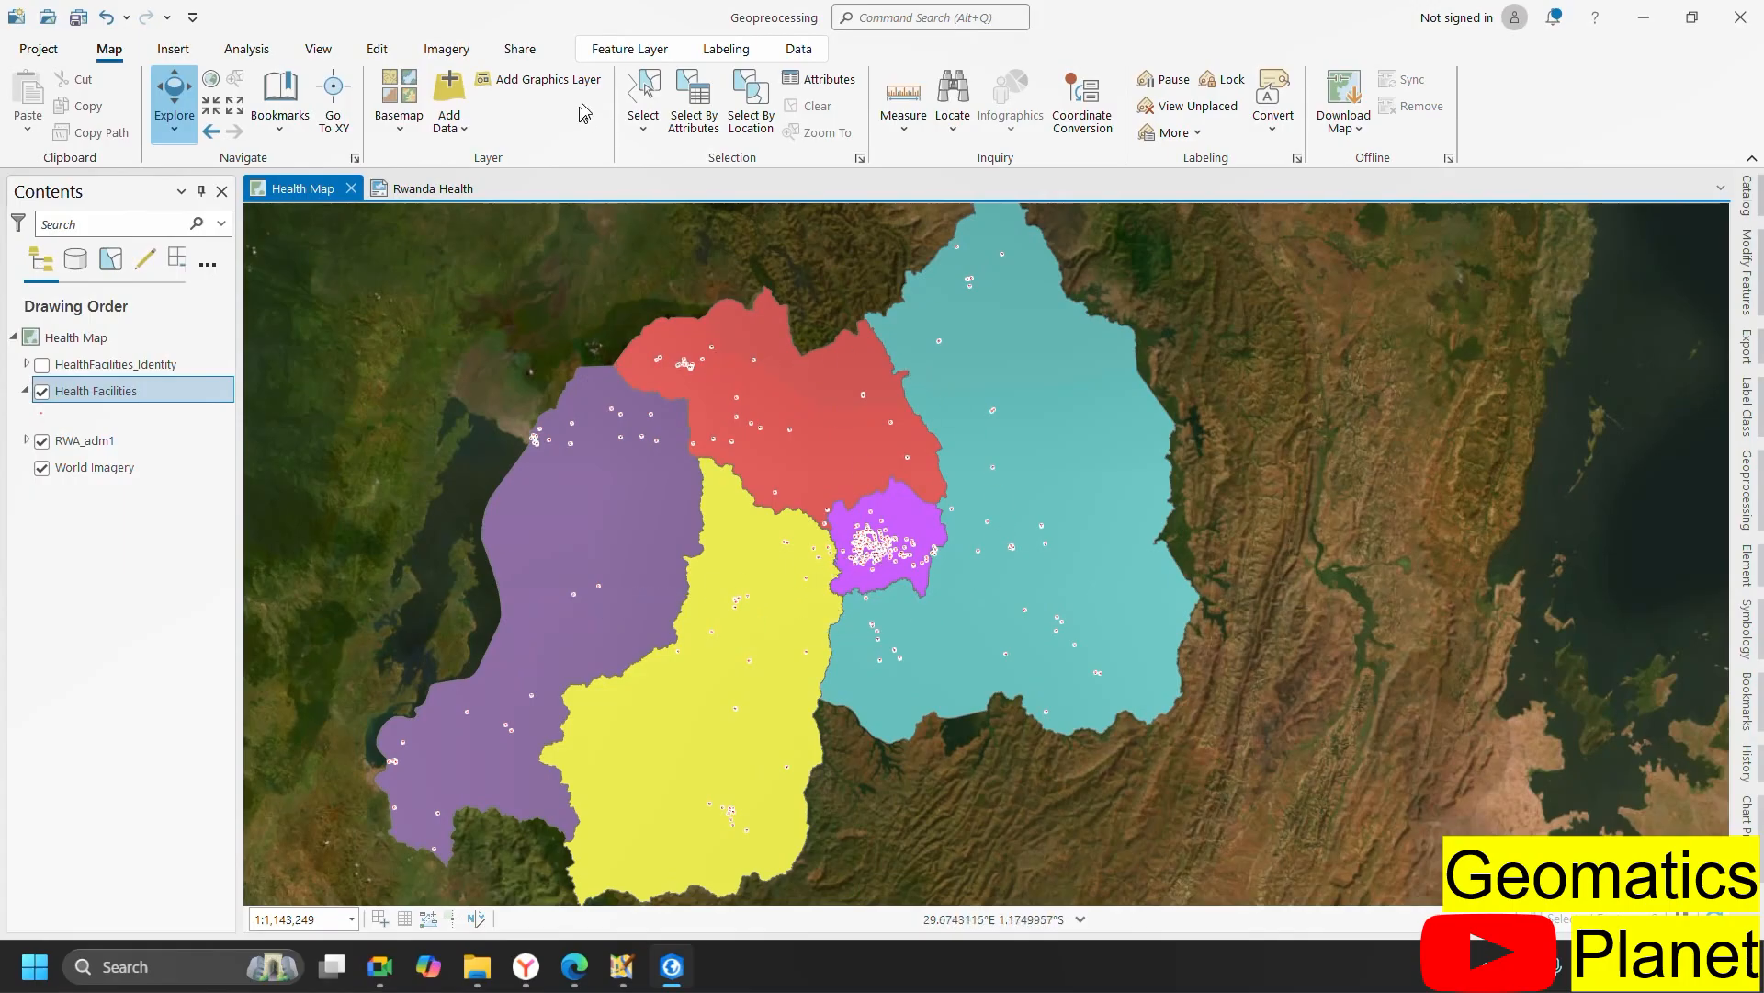
right_click(79, 393)
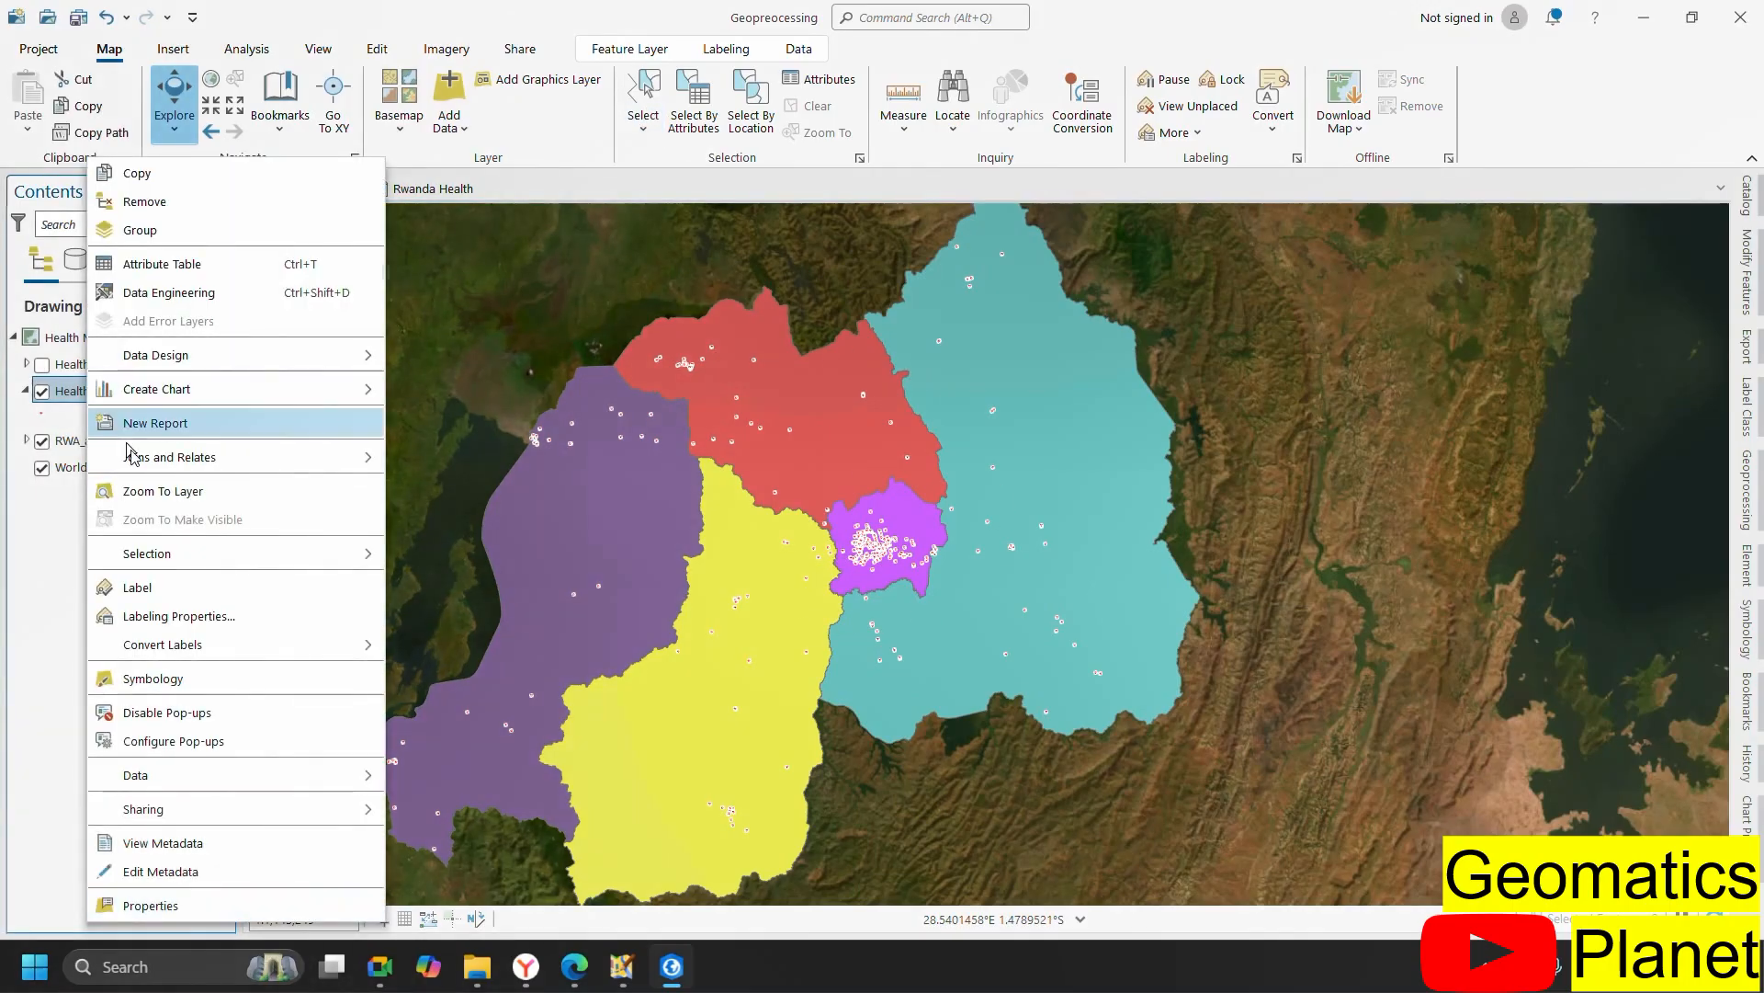
click(237, 266)
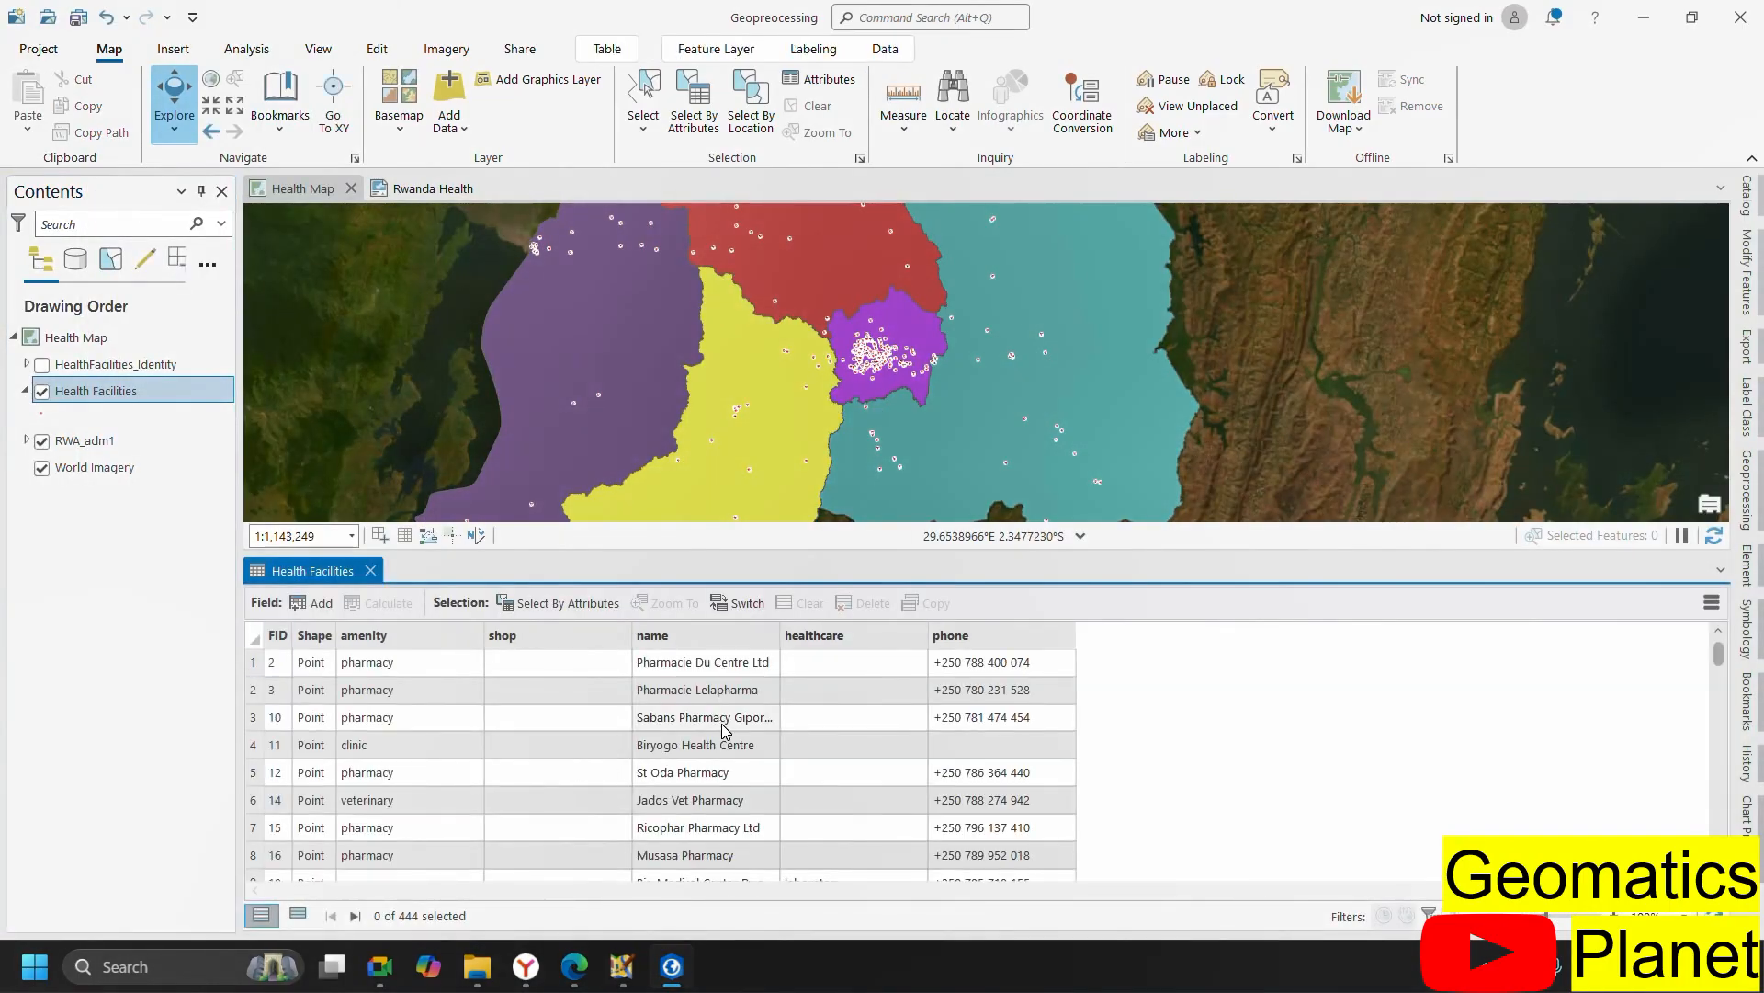
scroll(725, 731, down, 20)
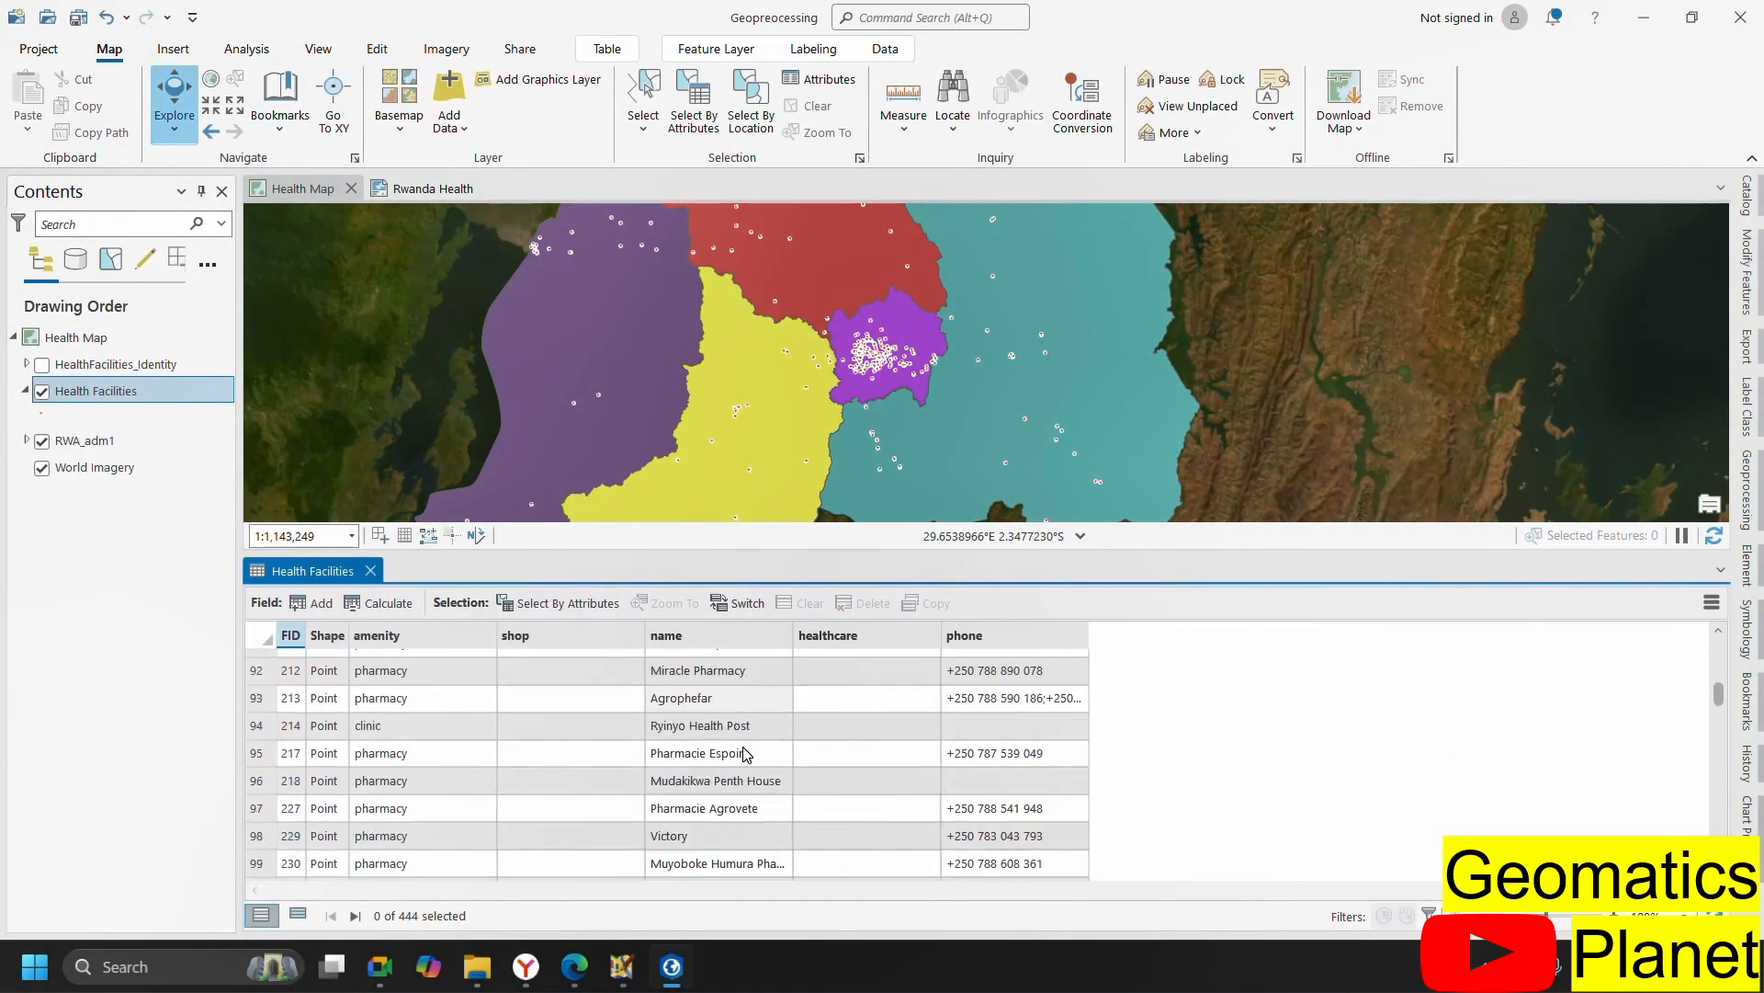
scroll(745, 753, down, 20)
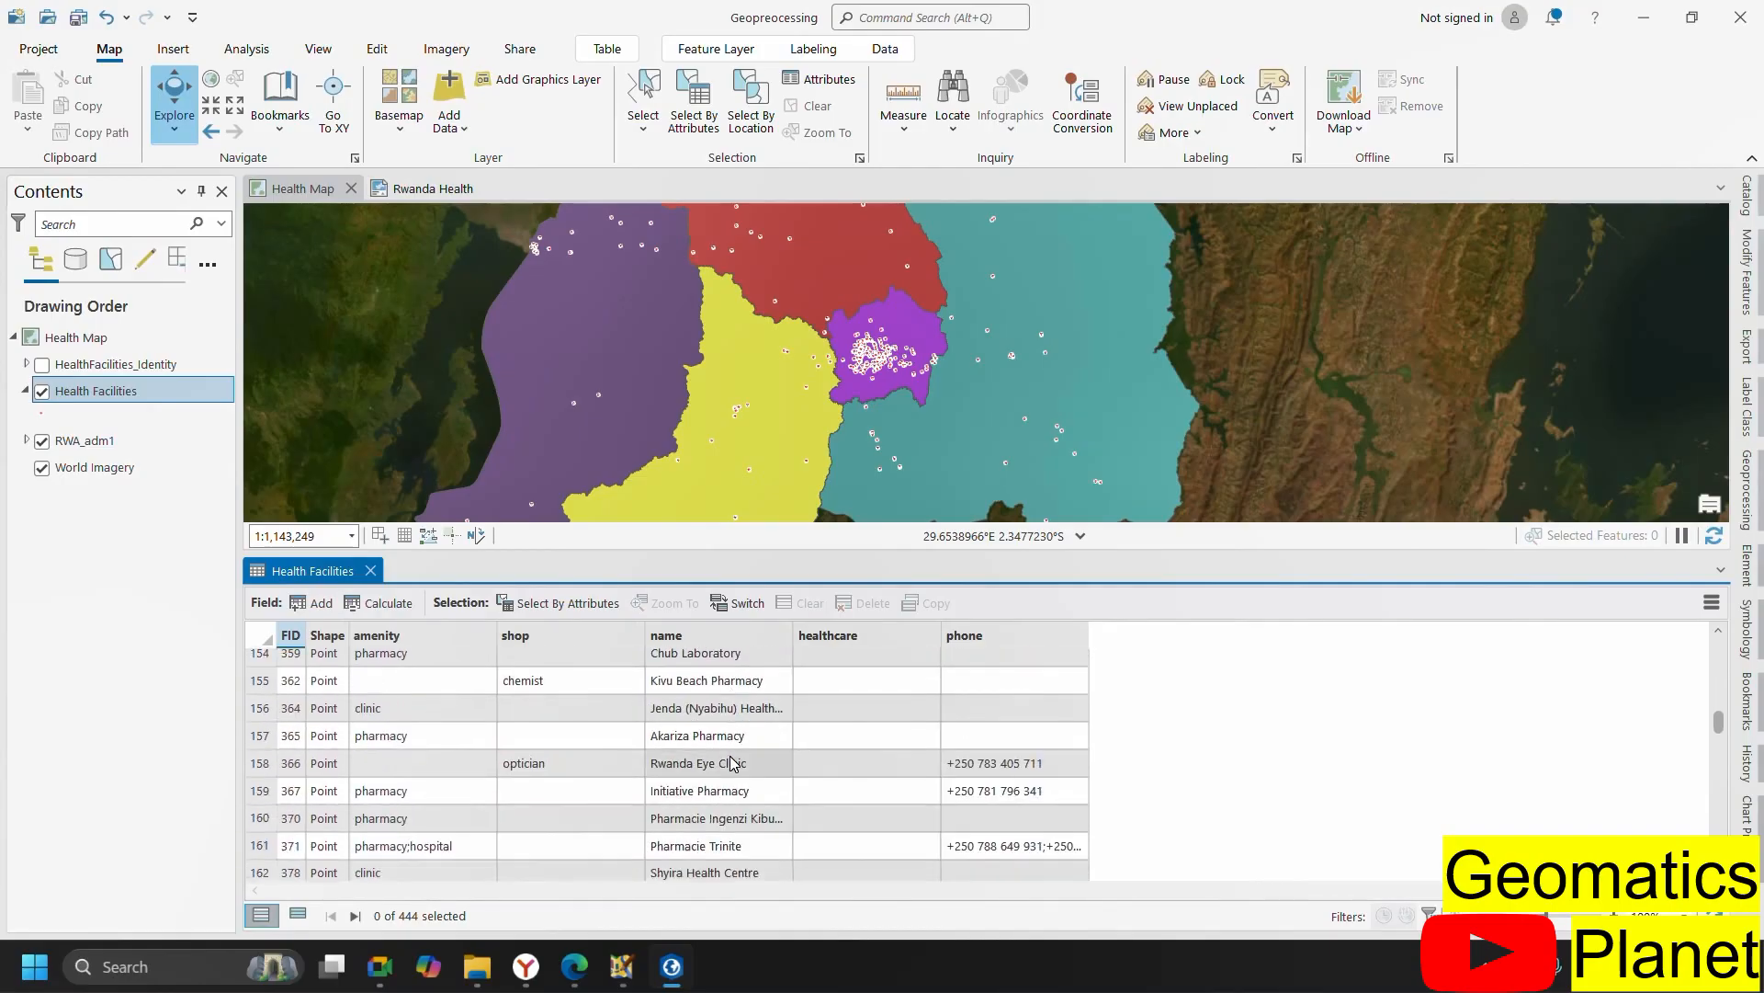
scroll(736, 756, down, 20)
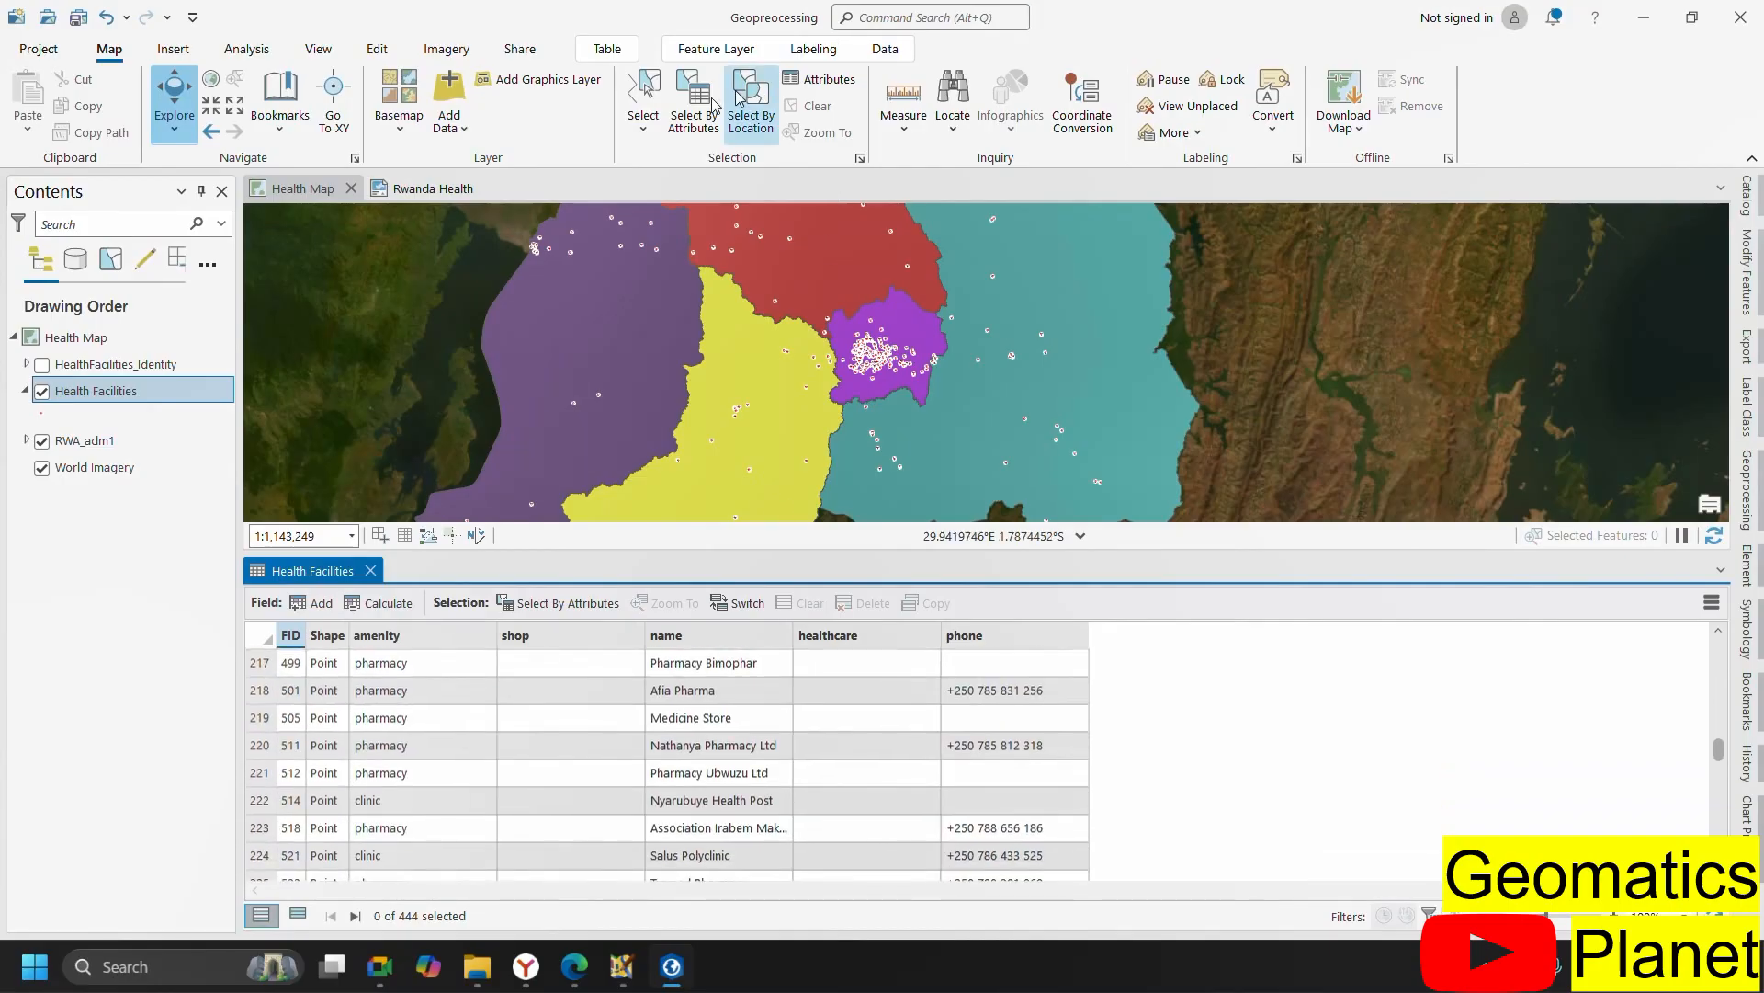
- Select by attributes the Health Facilities records where amenity is equal to hospital, as a new selection
click(693, 103)
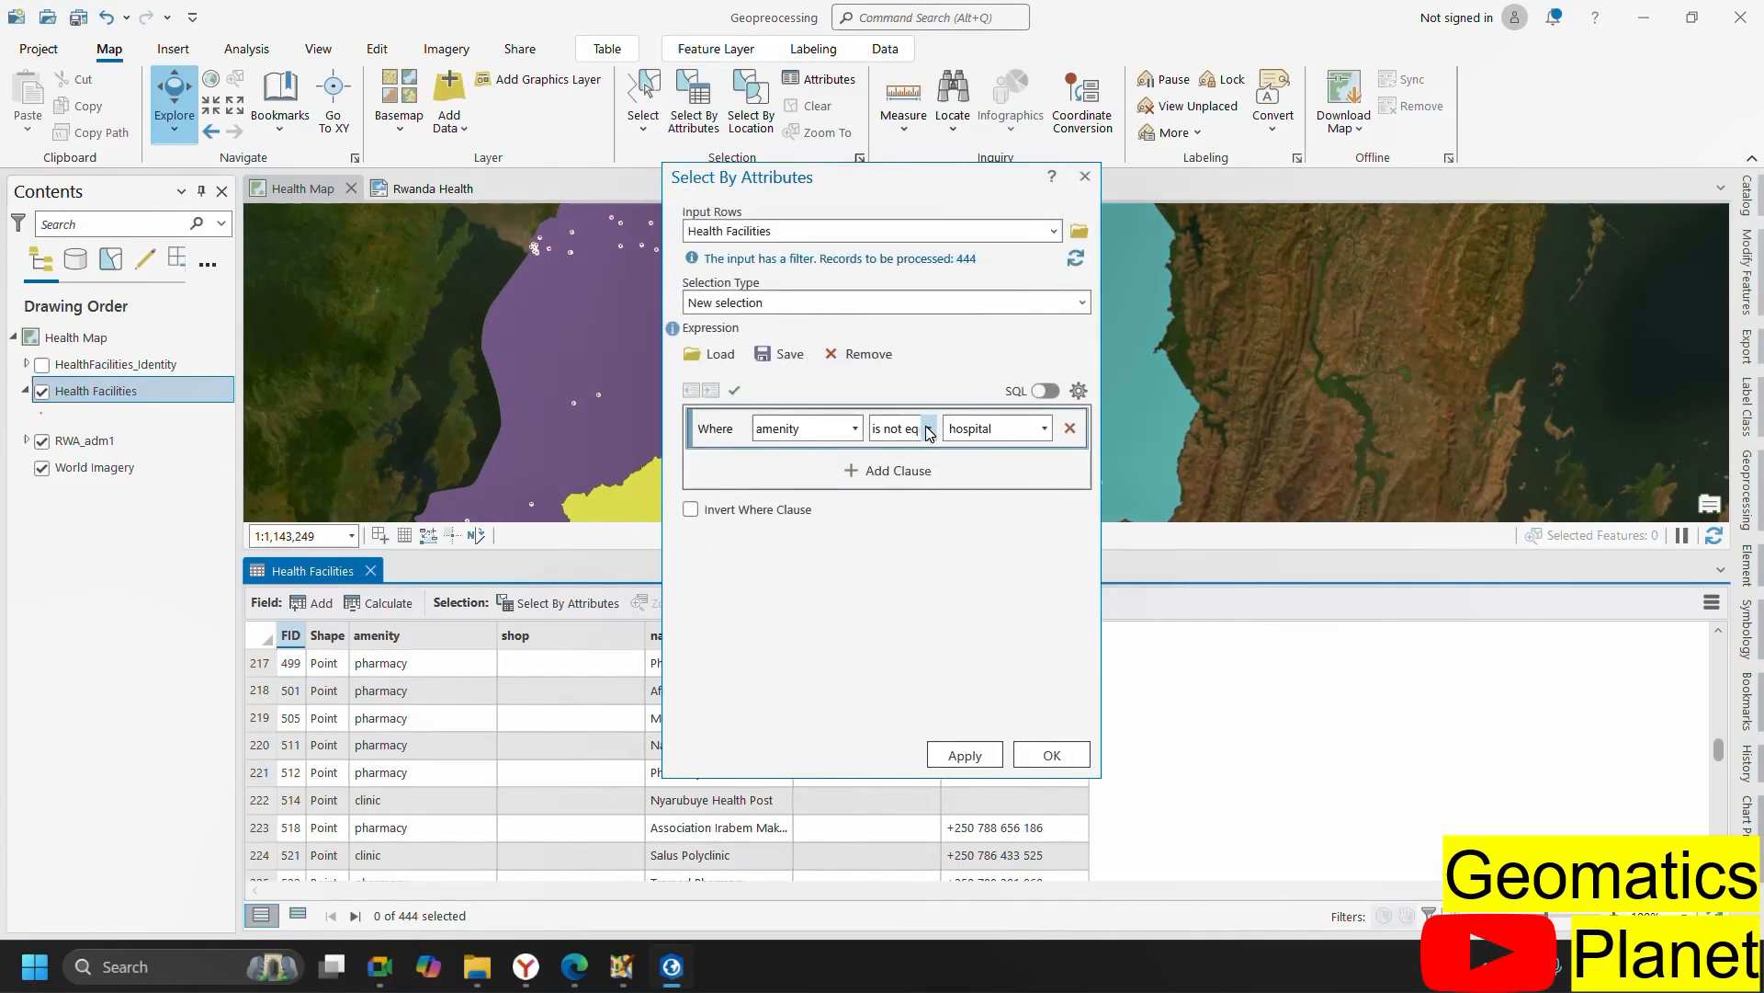
click(928, 429)
click(922, 460)
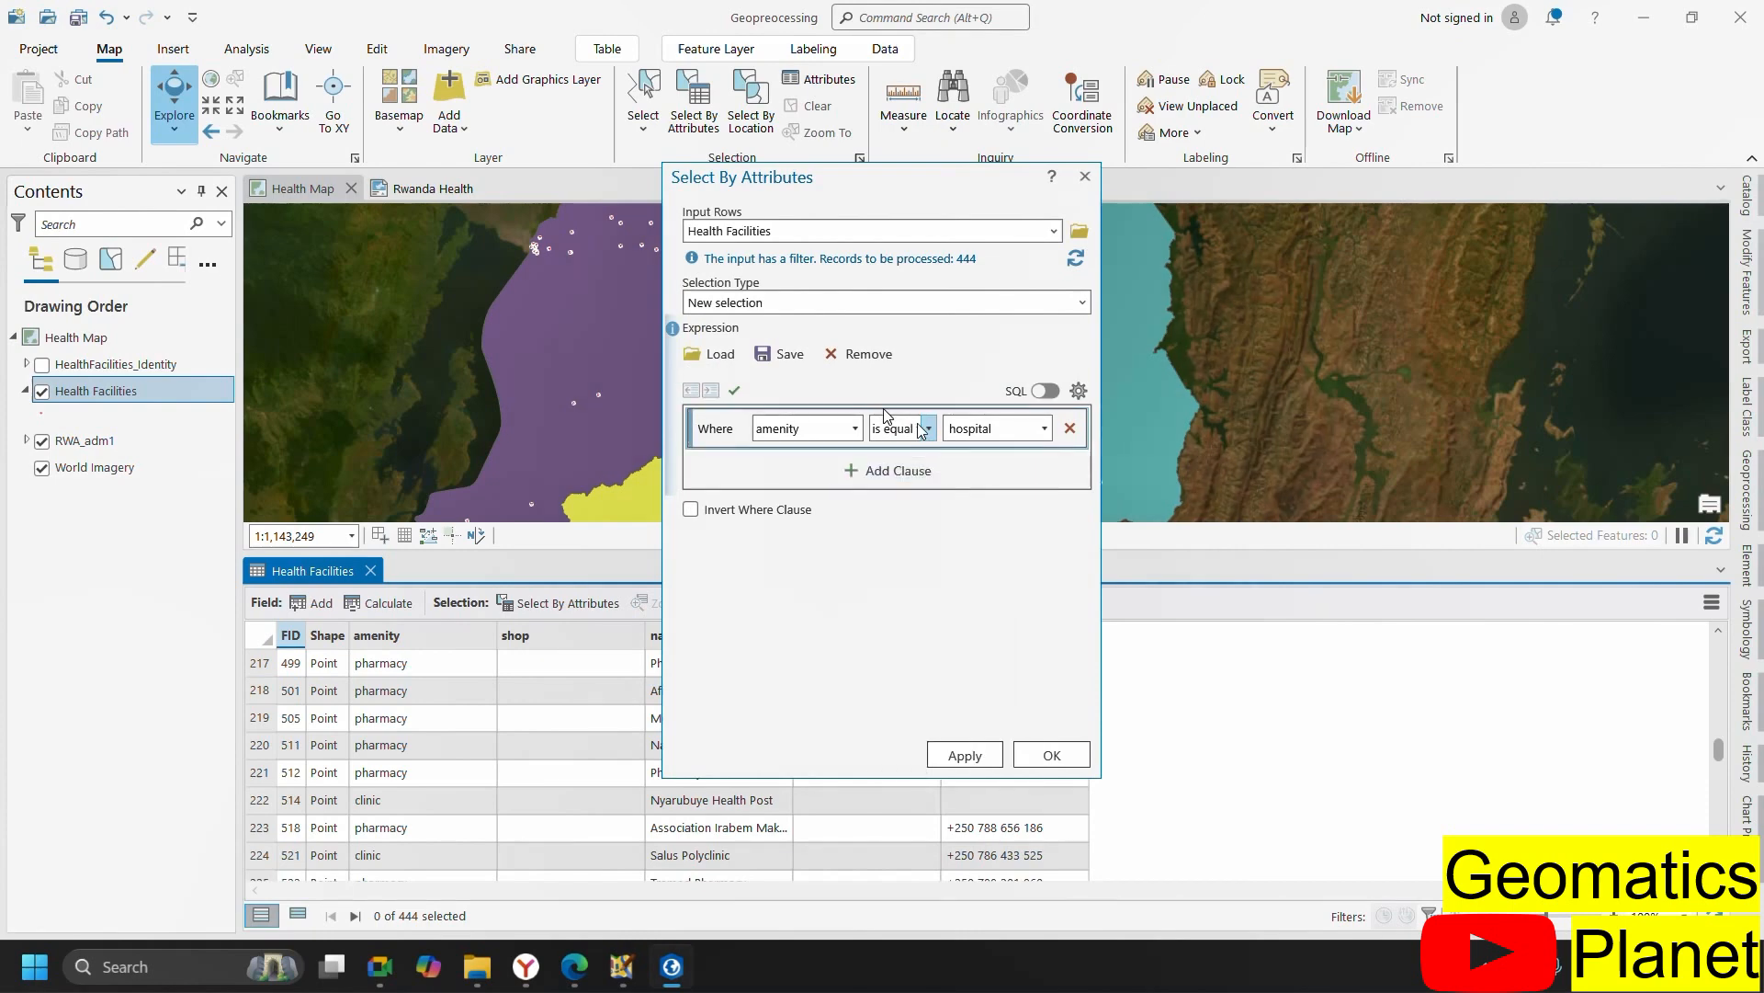
click(930, 429)
scroll(930, 450, up, 2)
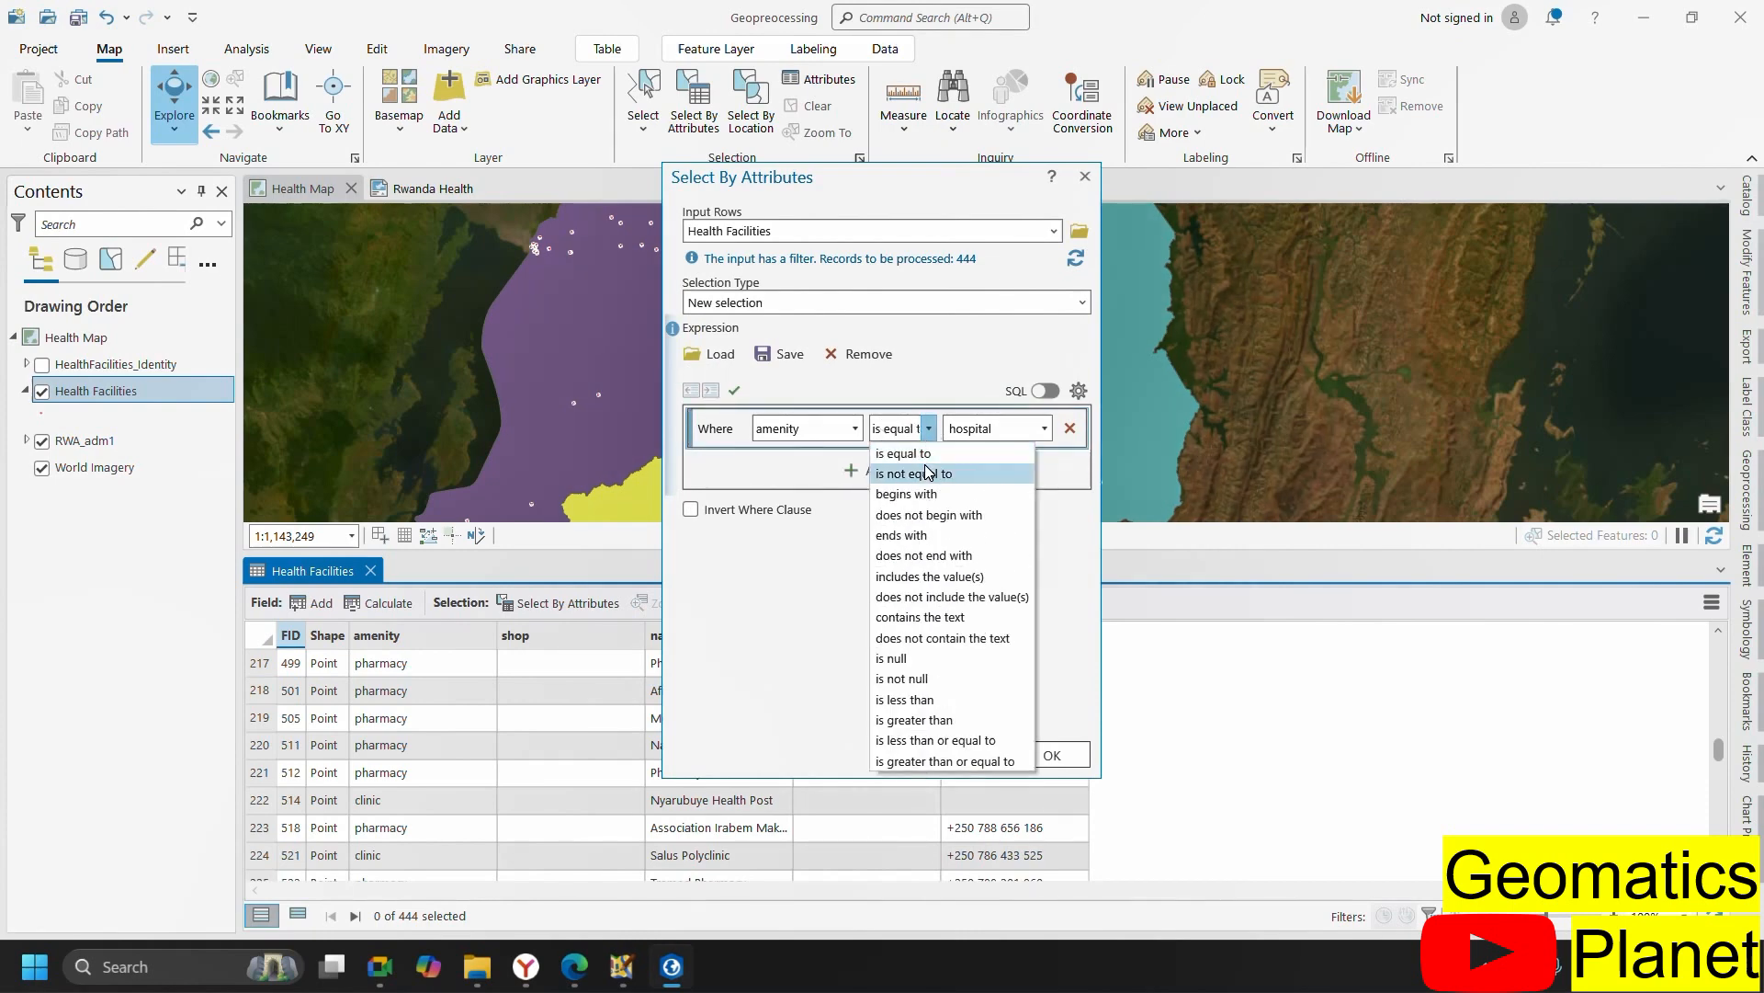
click(965, 451)
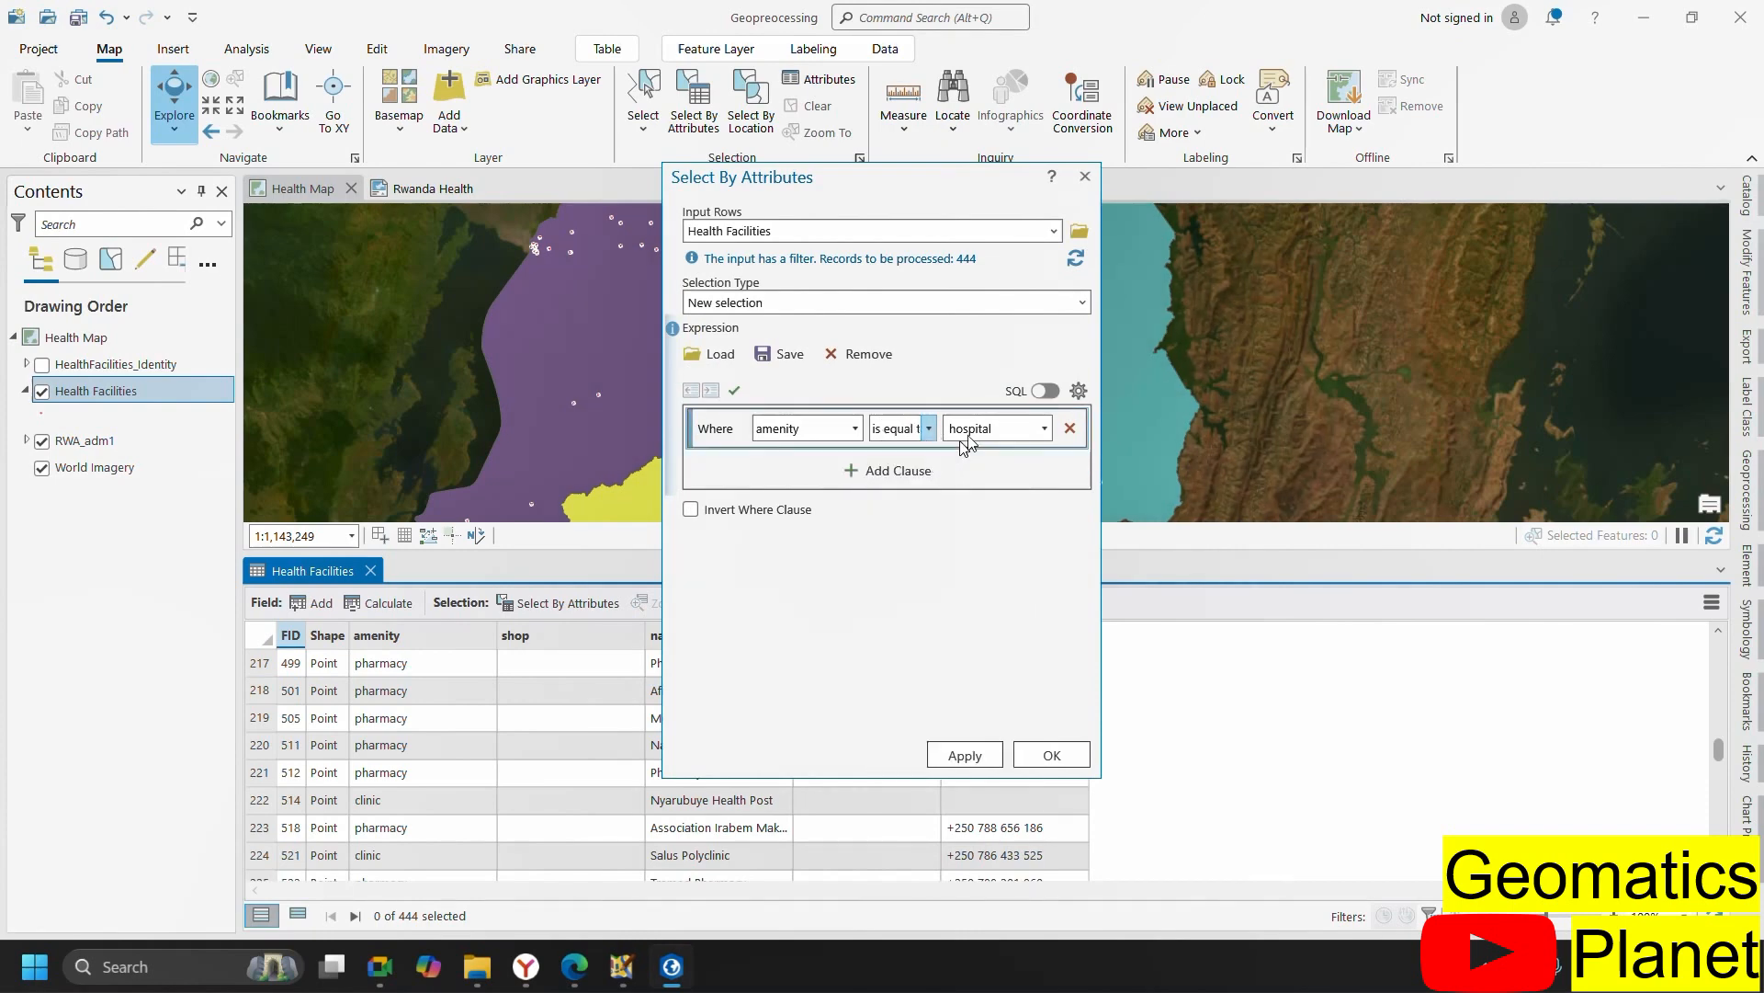
click(969, 753)
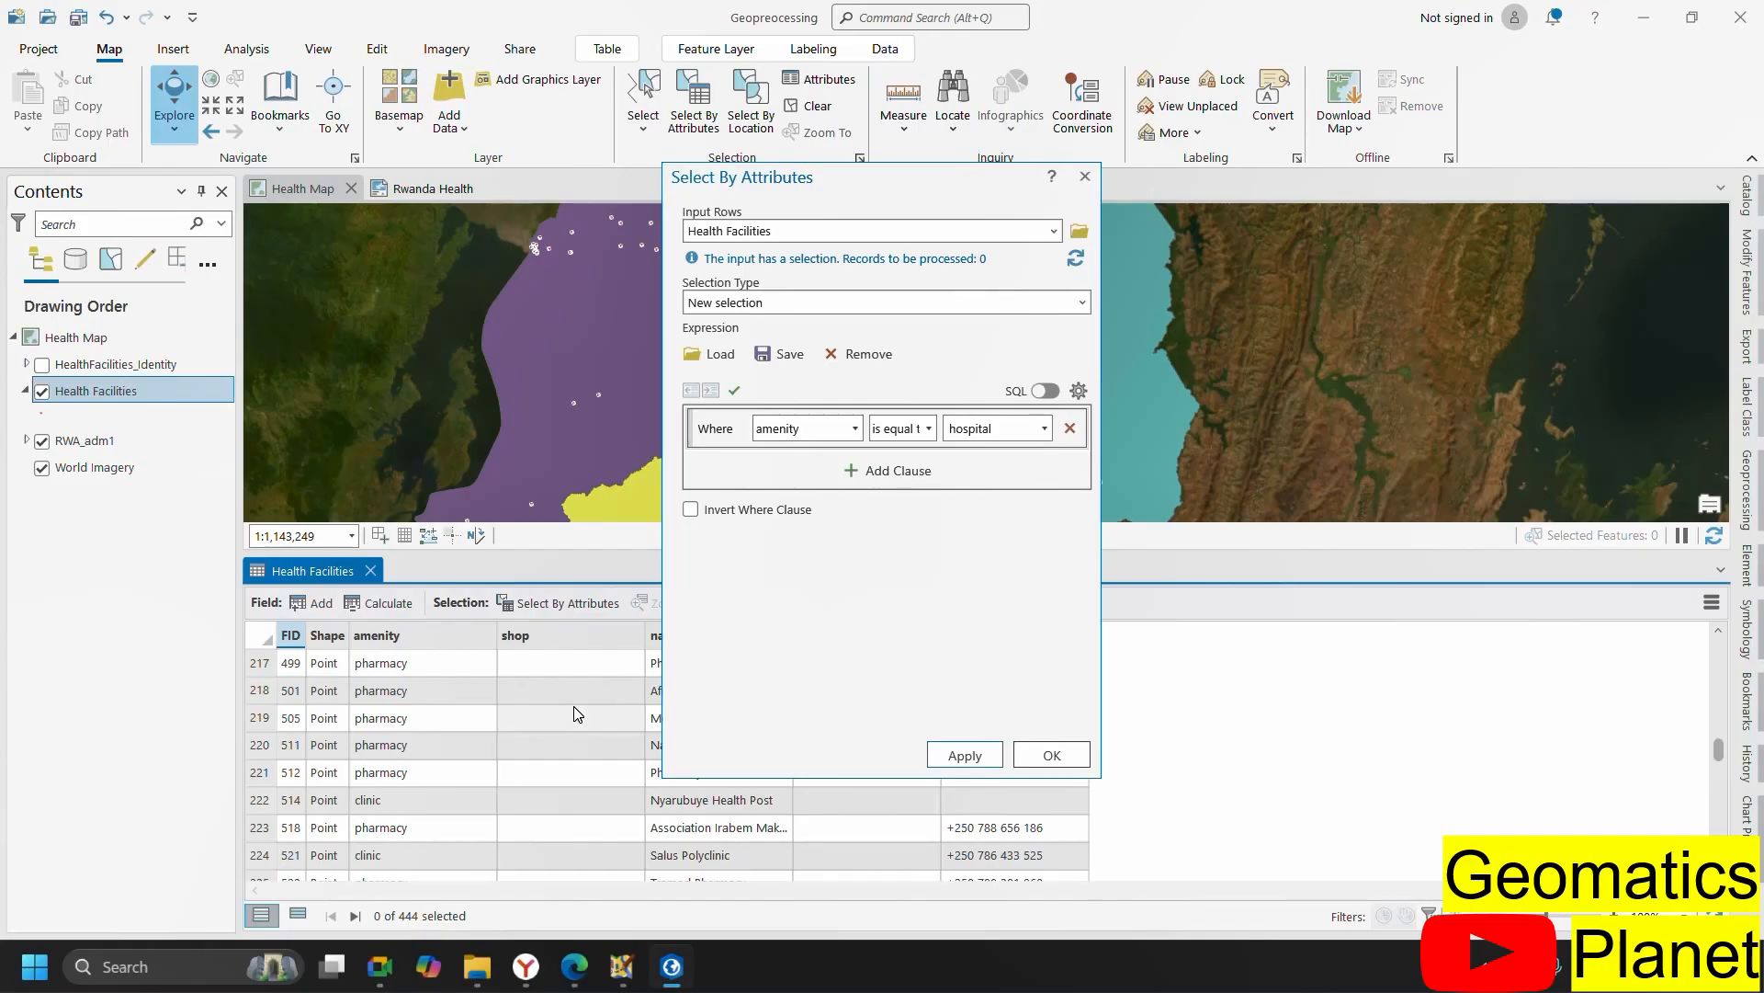
- Change the Health Facilities definition query to amenity is equal to hospital, and check the amenity values in the attribute table
right_click(135, 395)
click(257, 890)
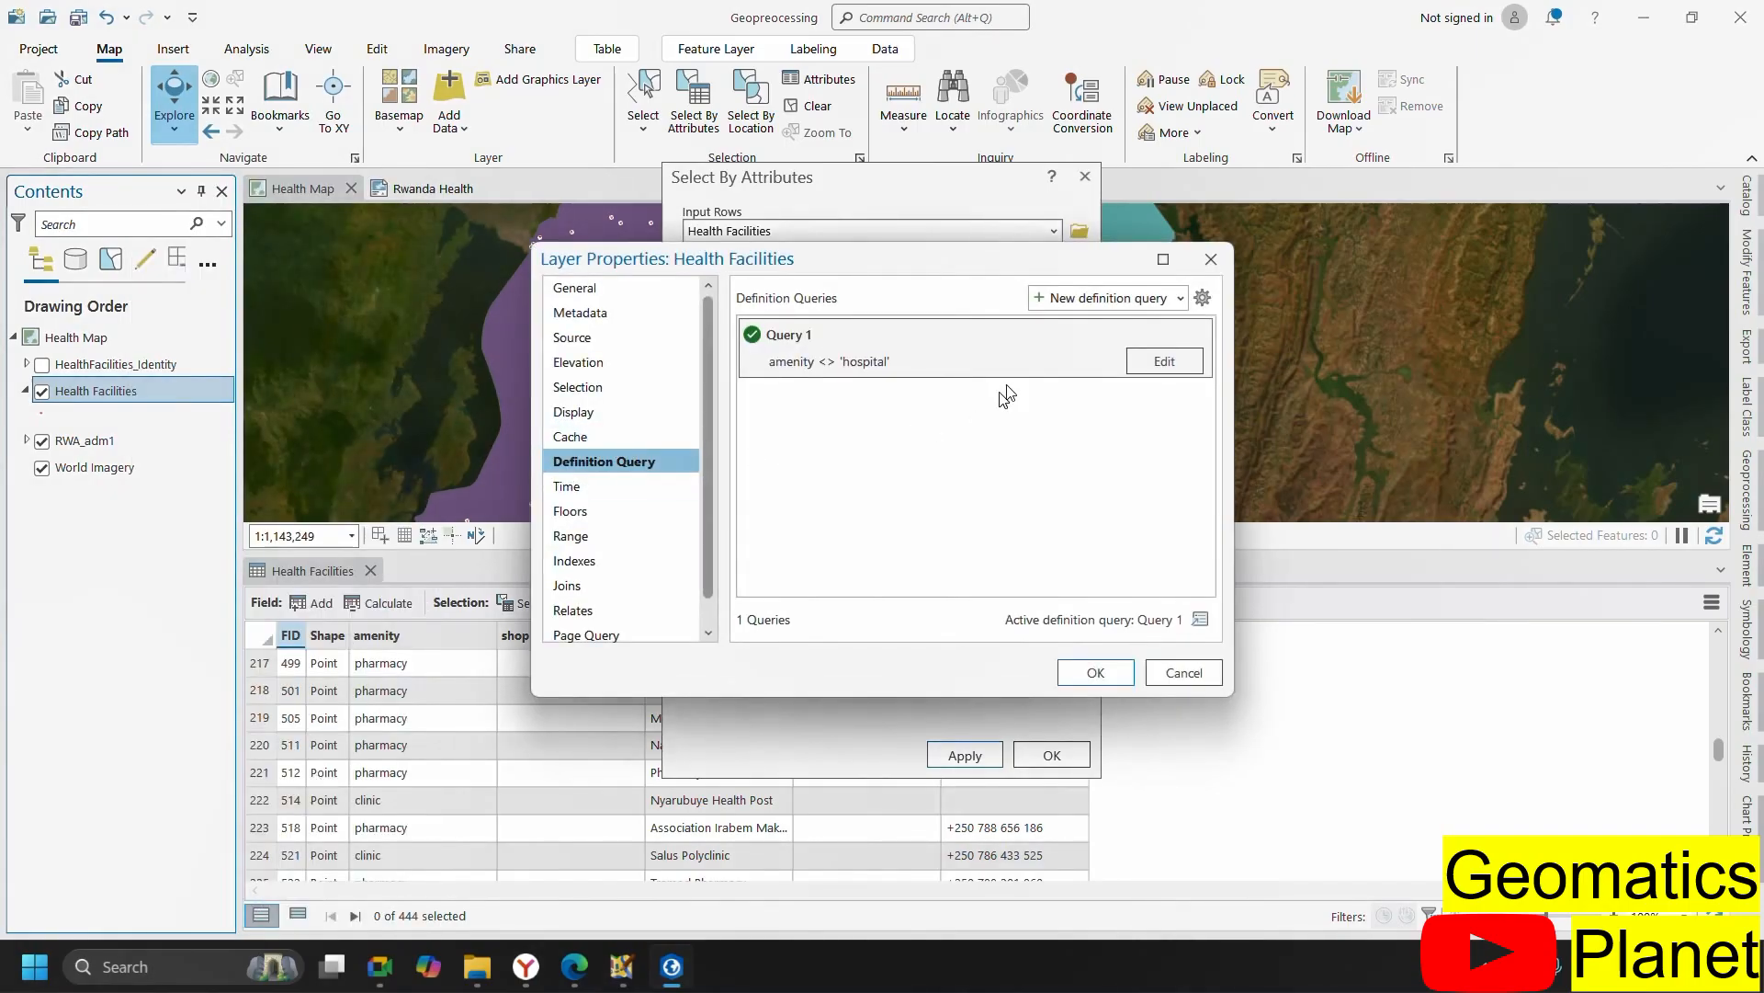
click(1156, 370)
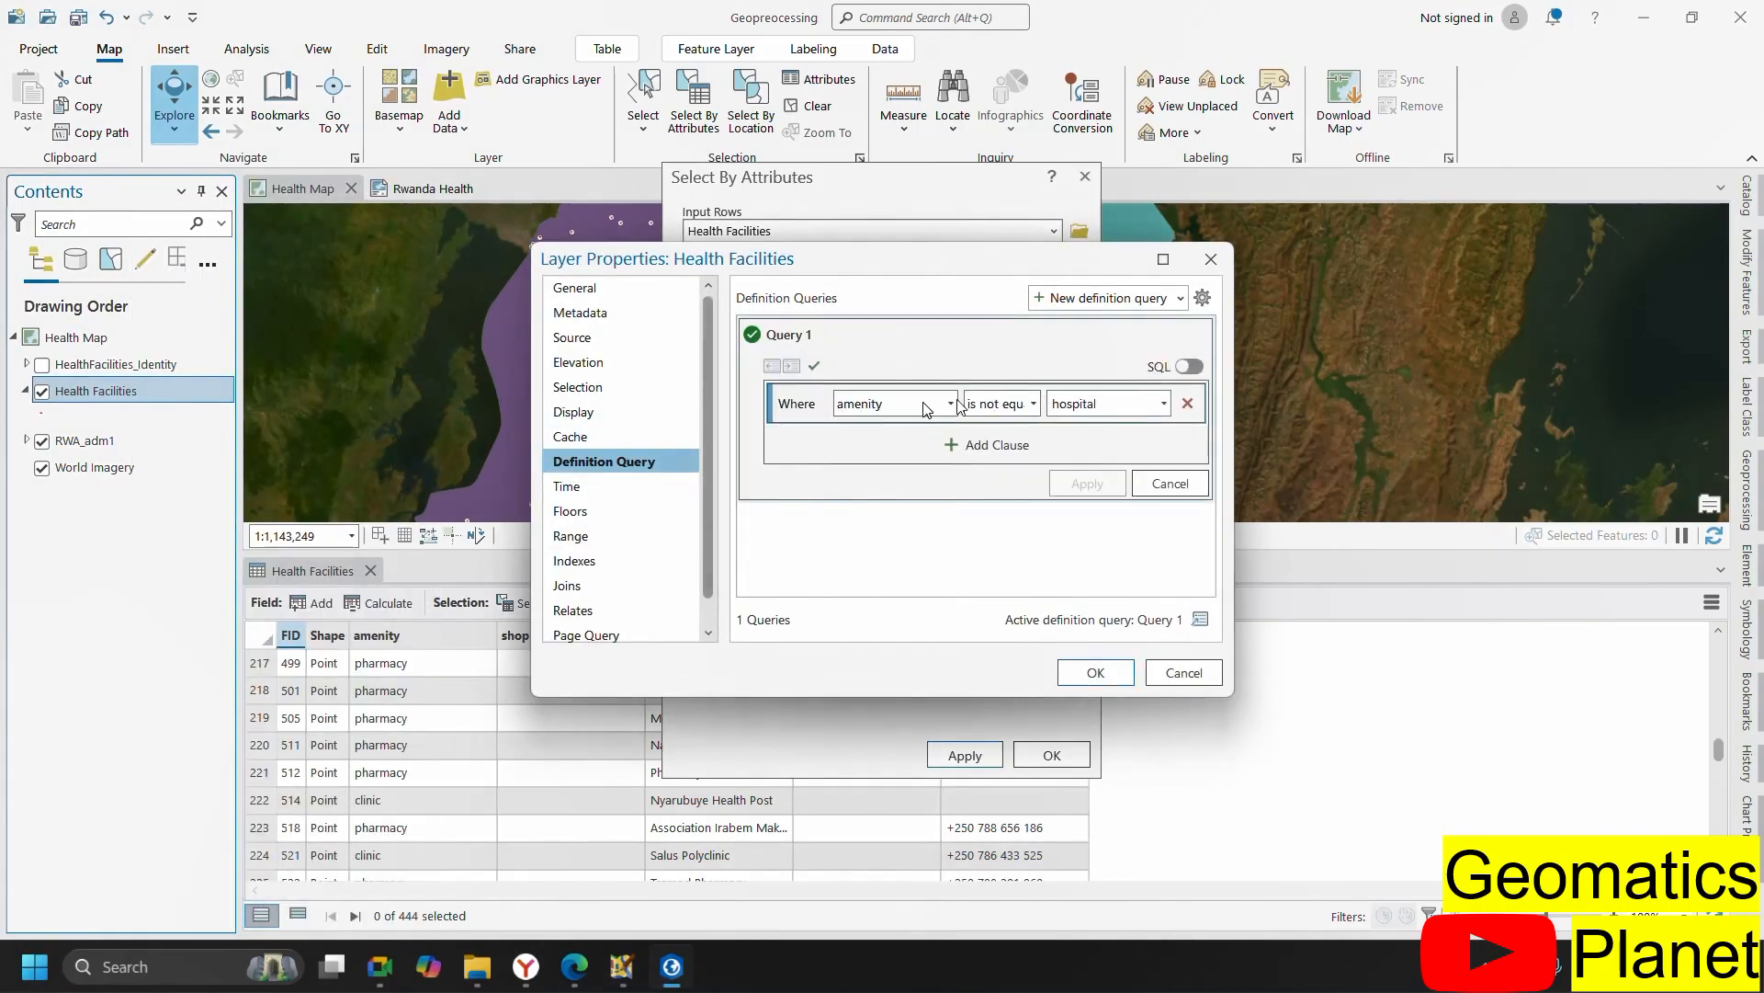
click(1034, 404)
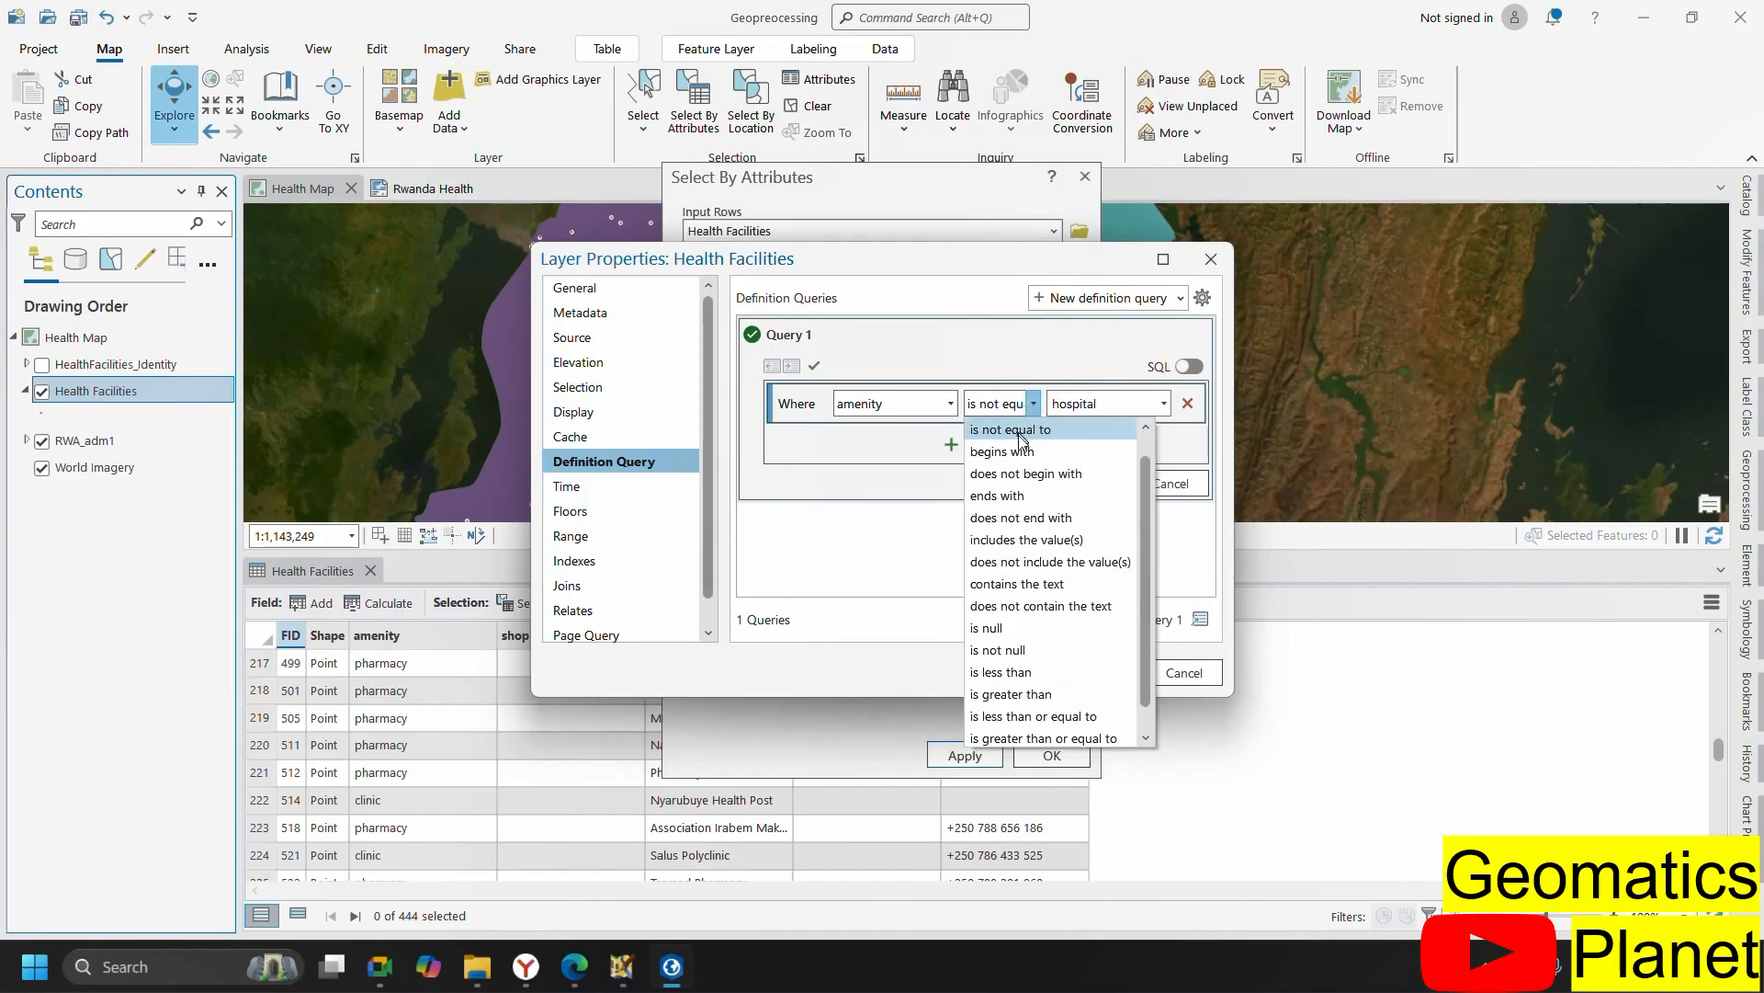
click(1010, 429)
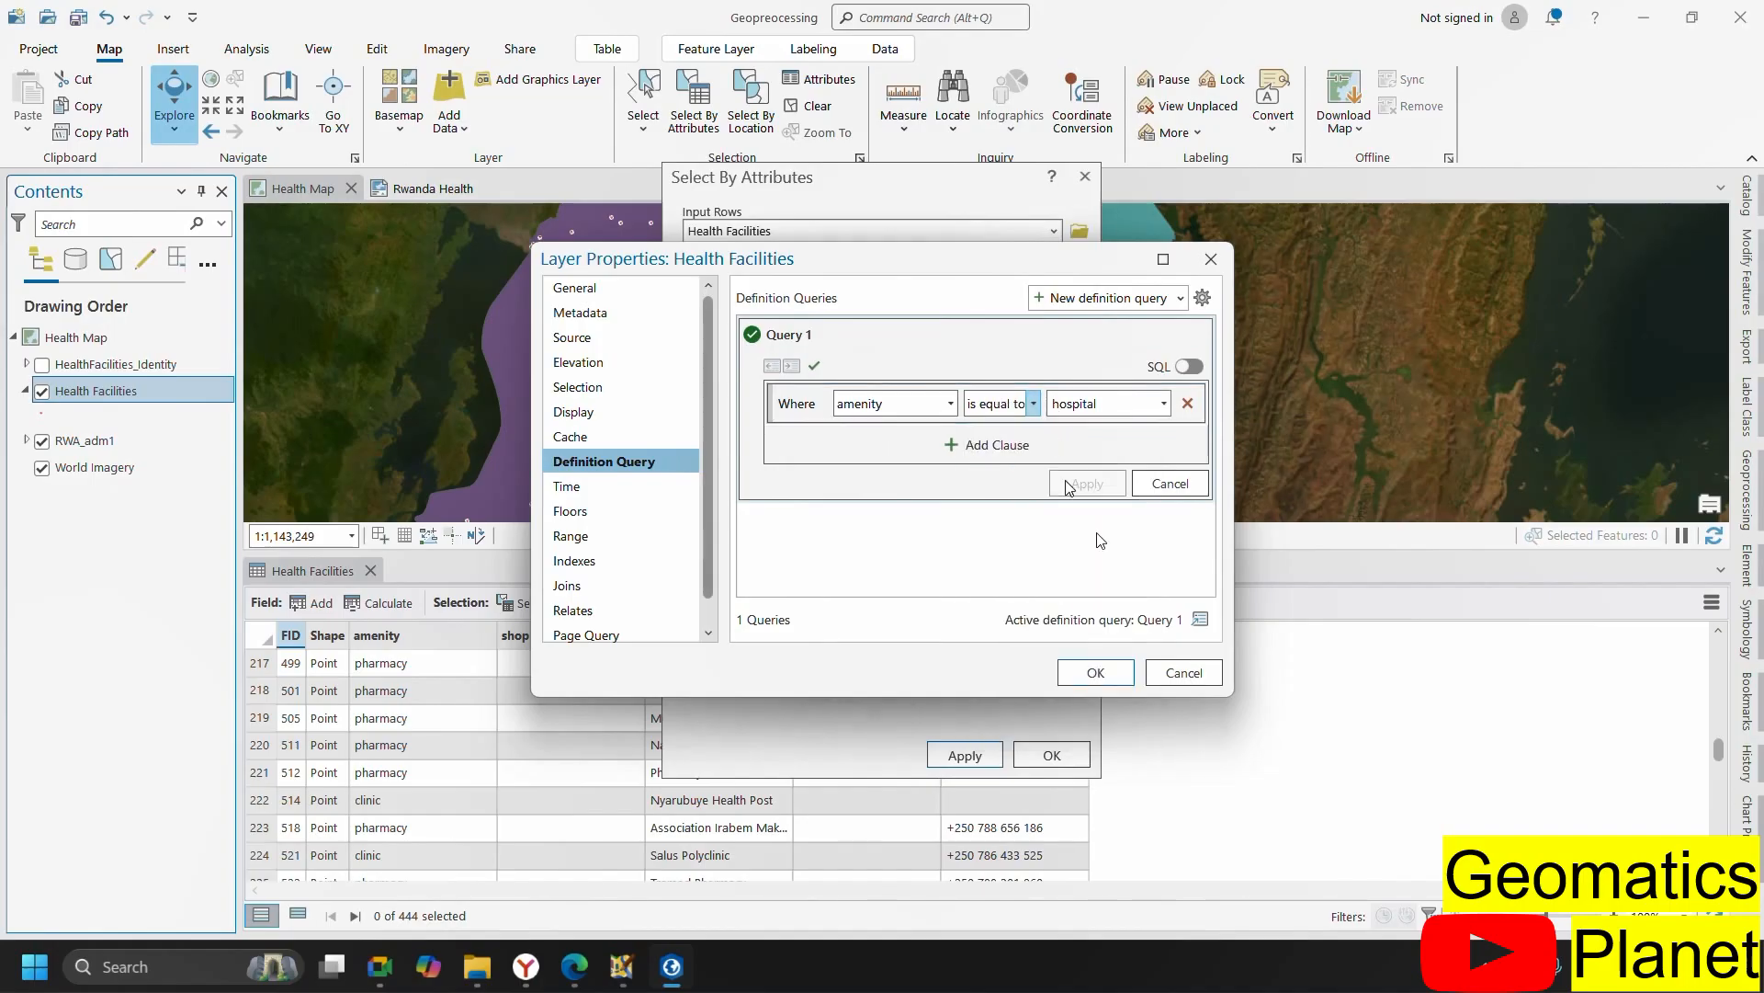
click(1094, 487)
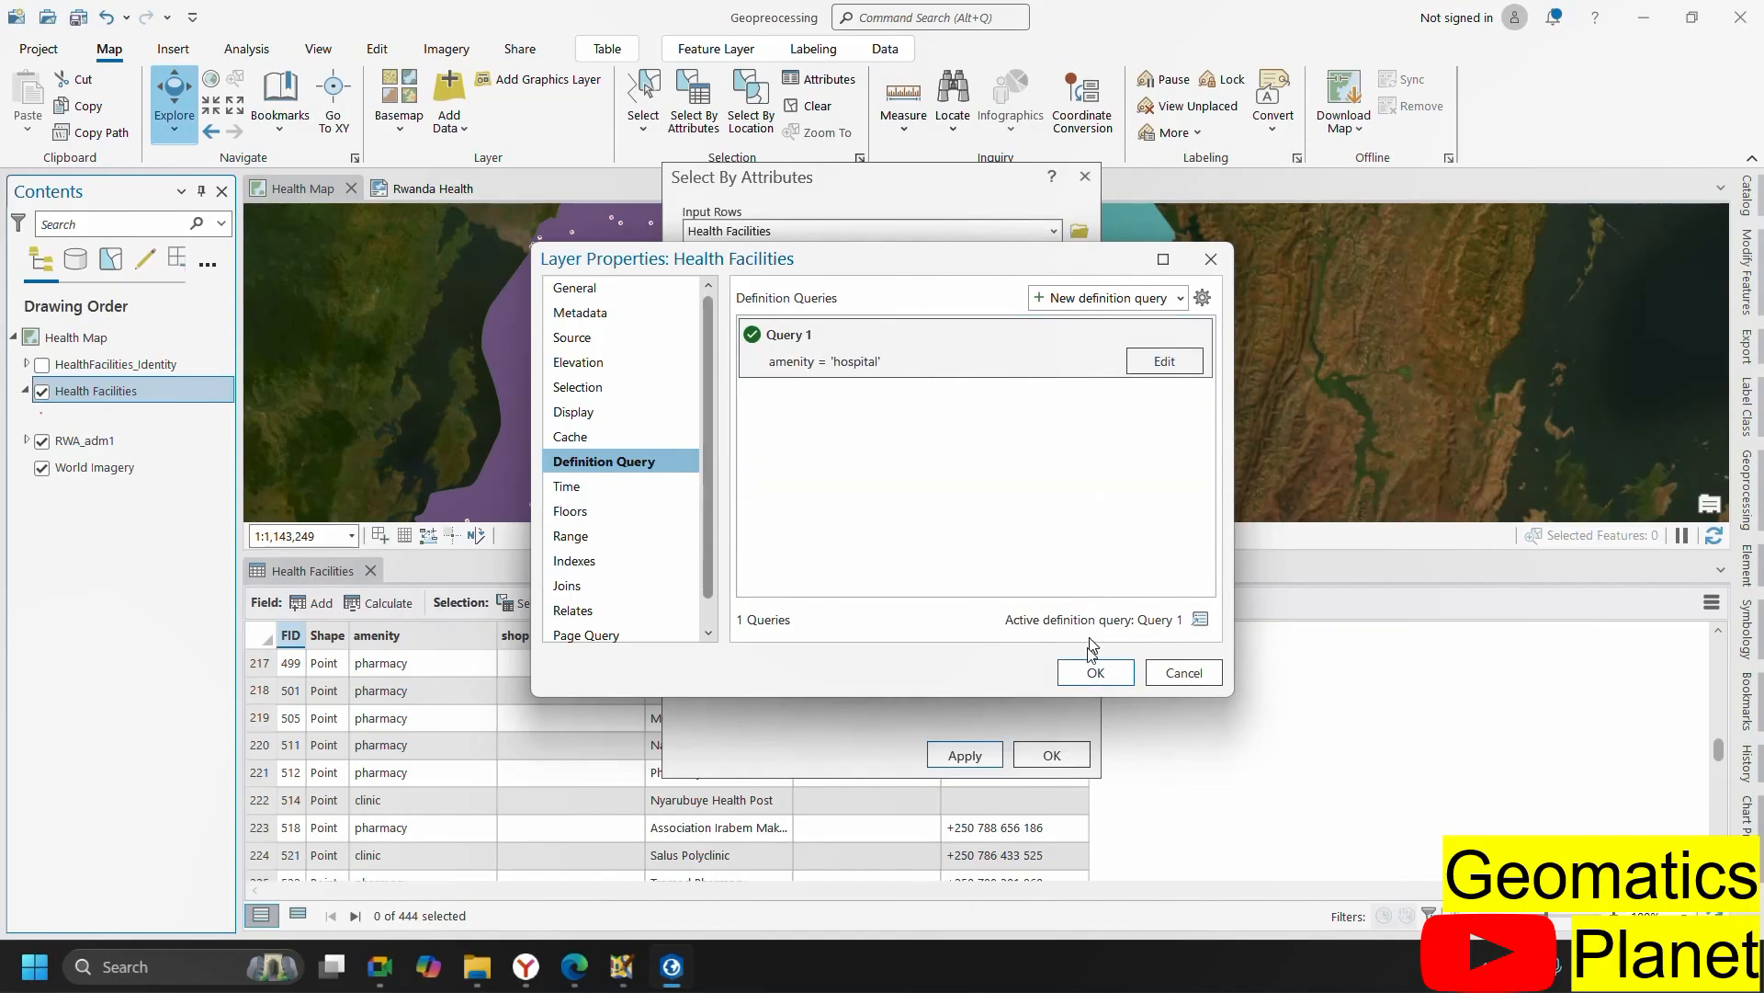
click(1082, 674)
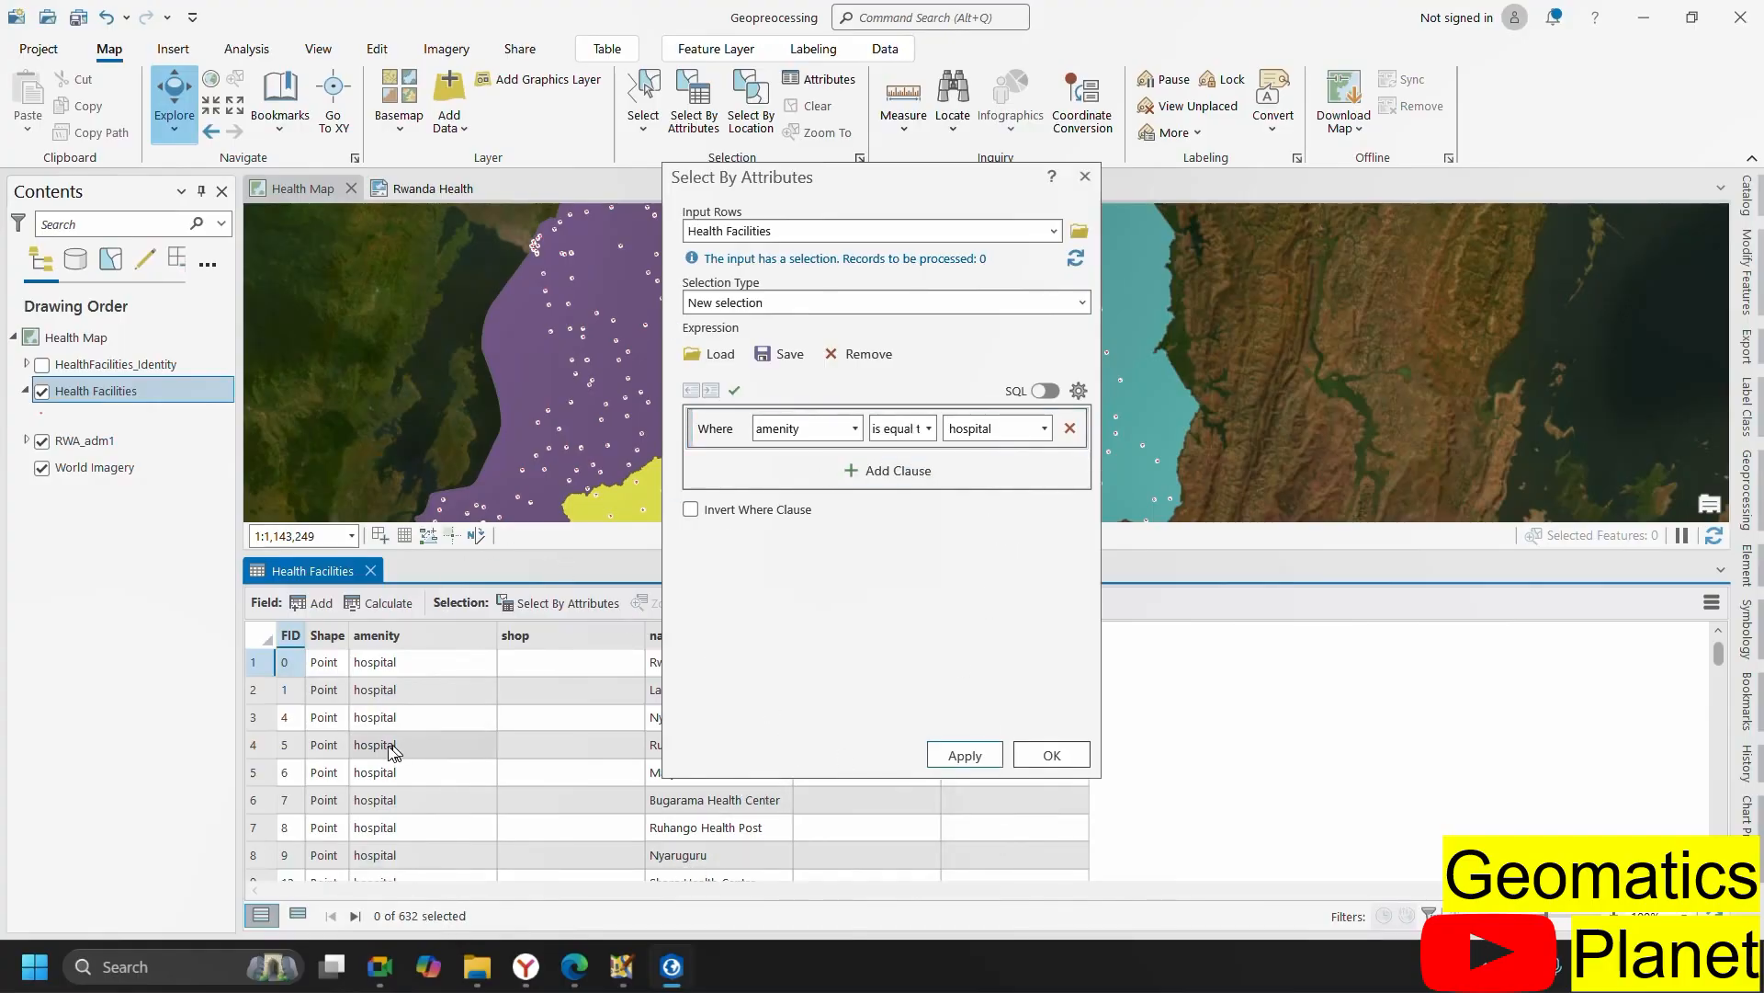
scroll(441, 799, down, 15)
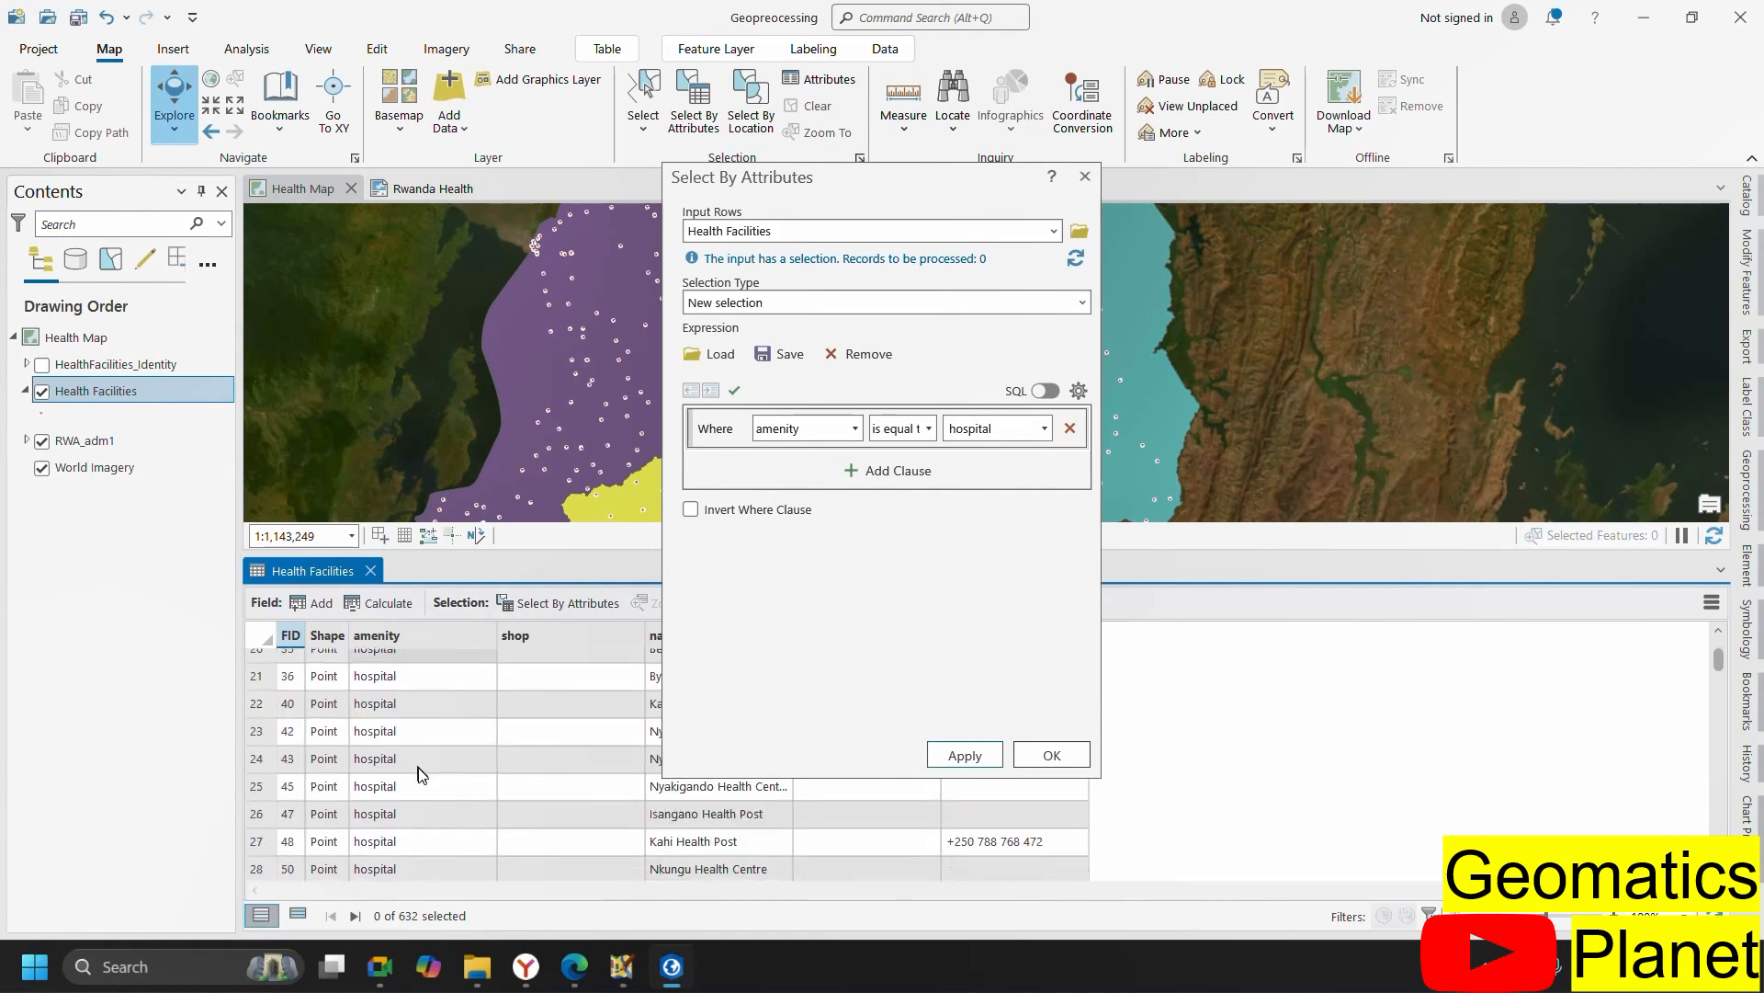
scroll(459, 809, down, 20)
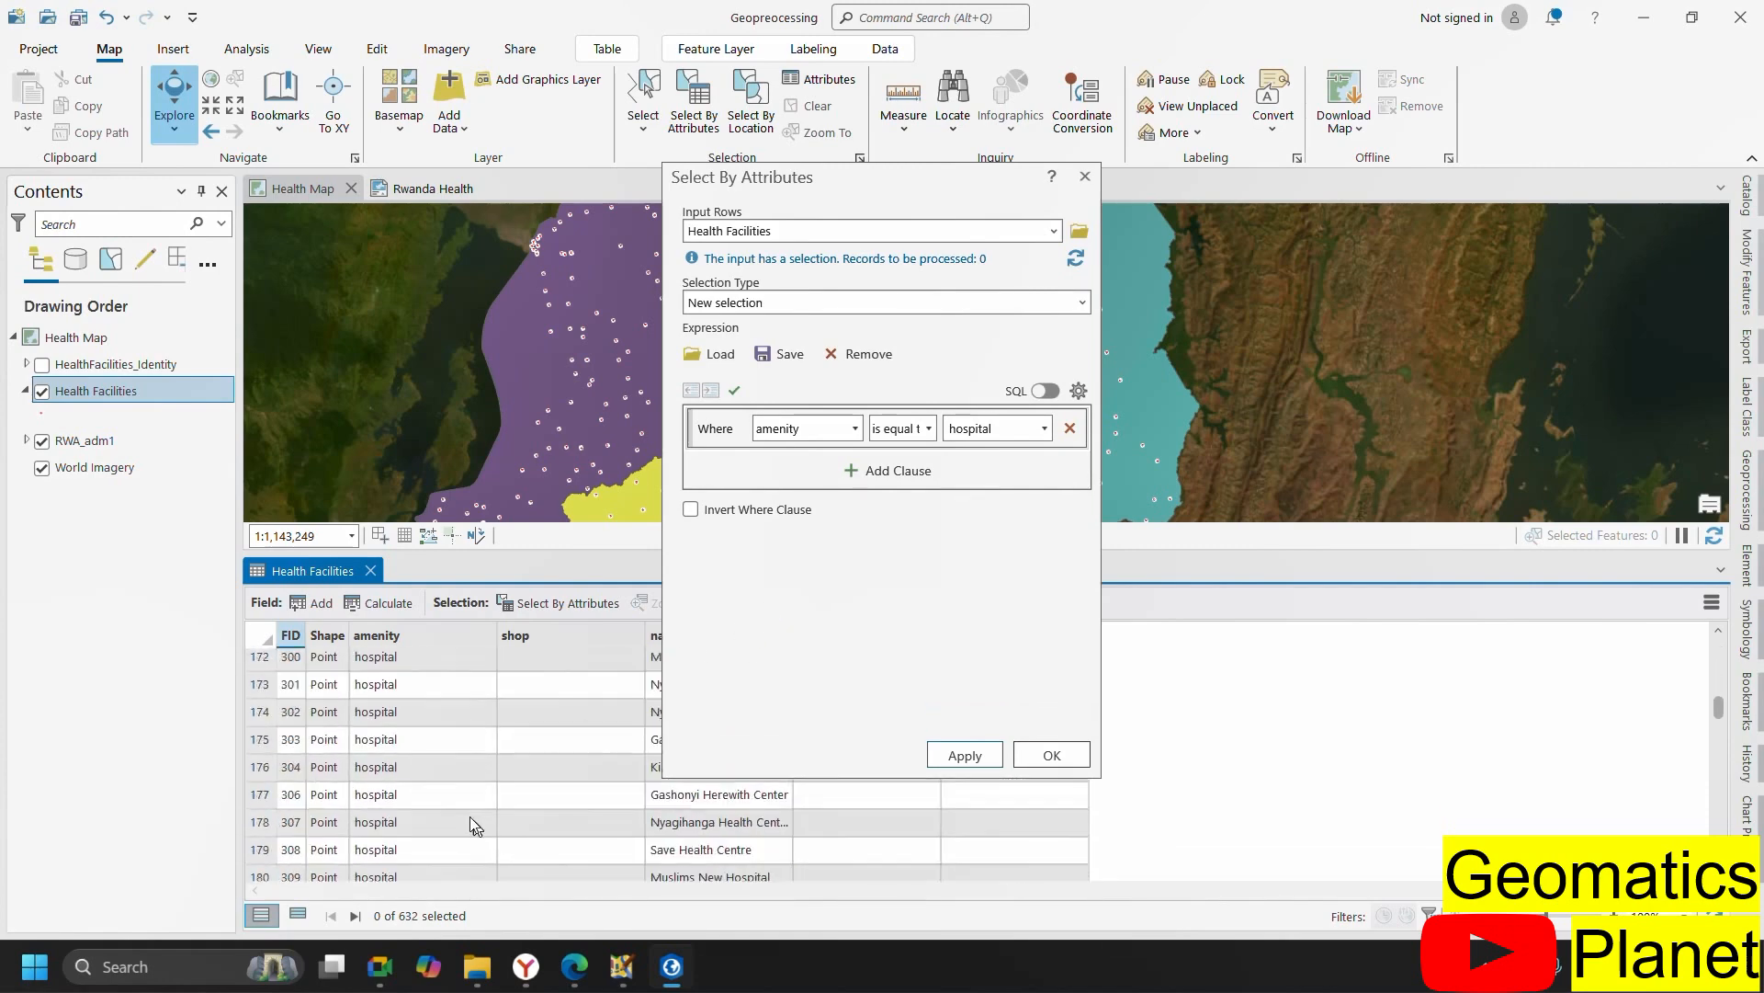
scroll(497, 811, down, 20)
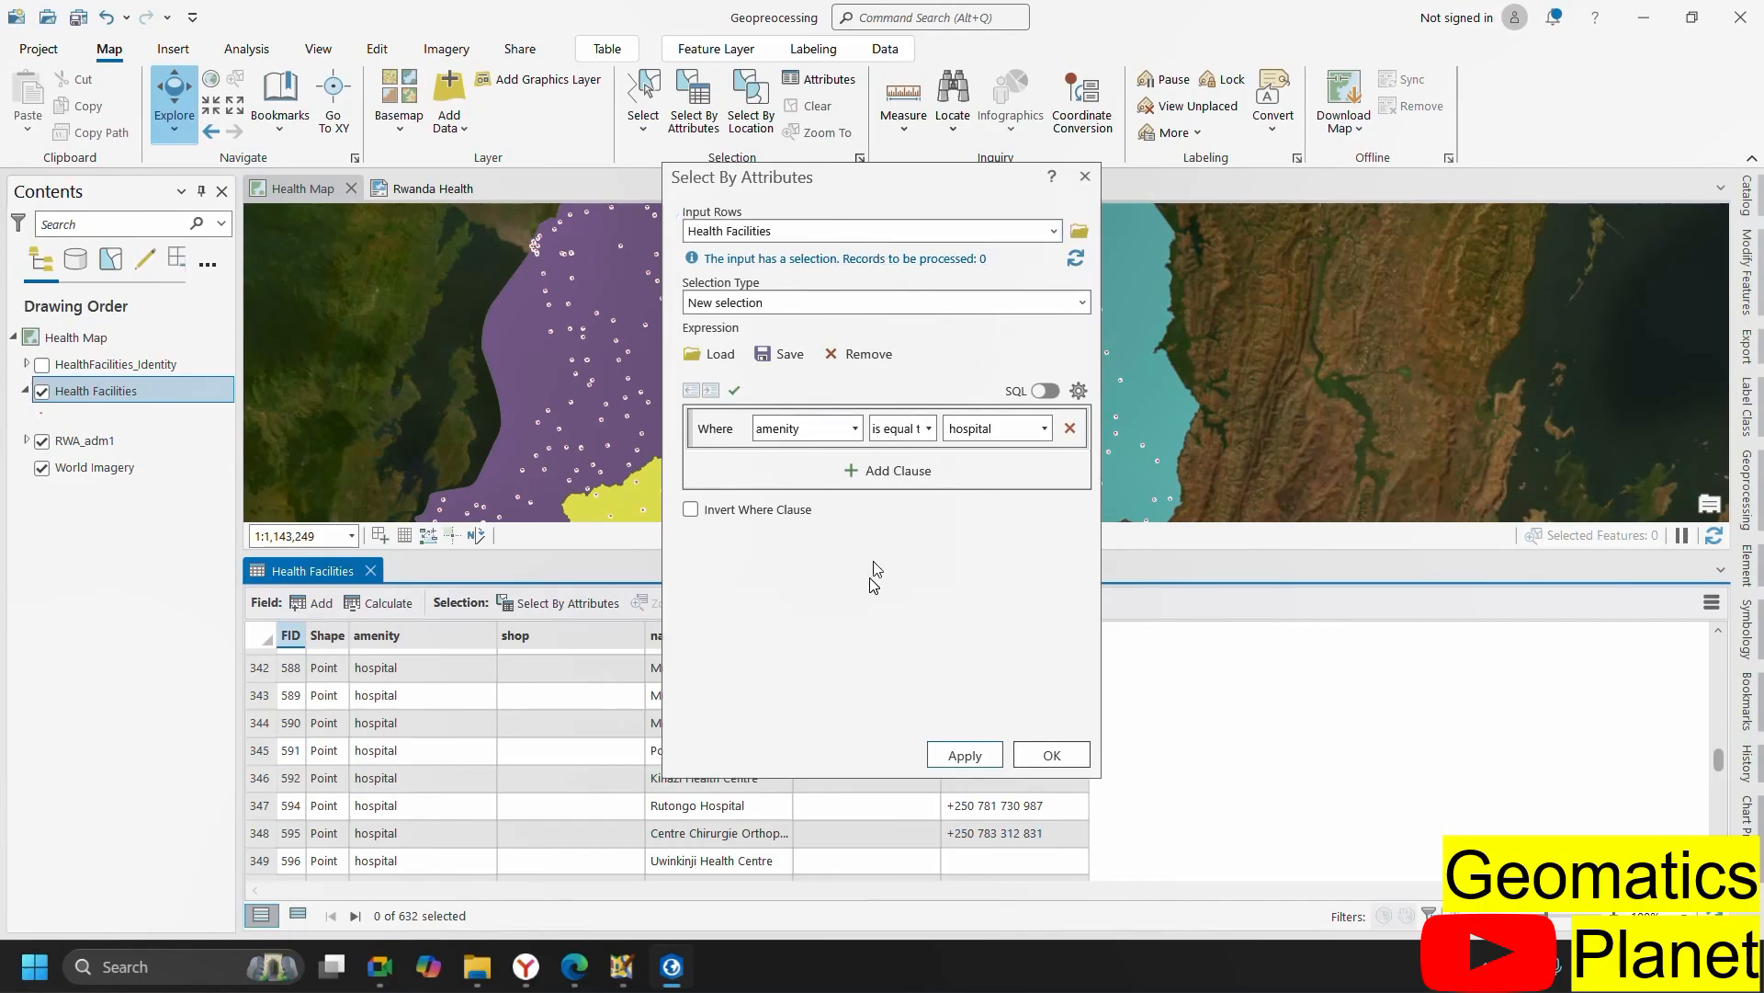
- Remove the definition query from the Health Facilities layer and close Select By Attributes
right_click(78, 394)
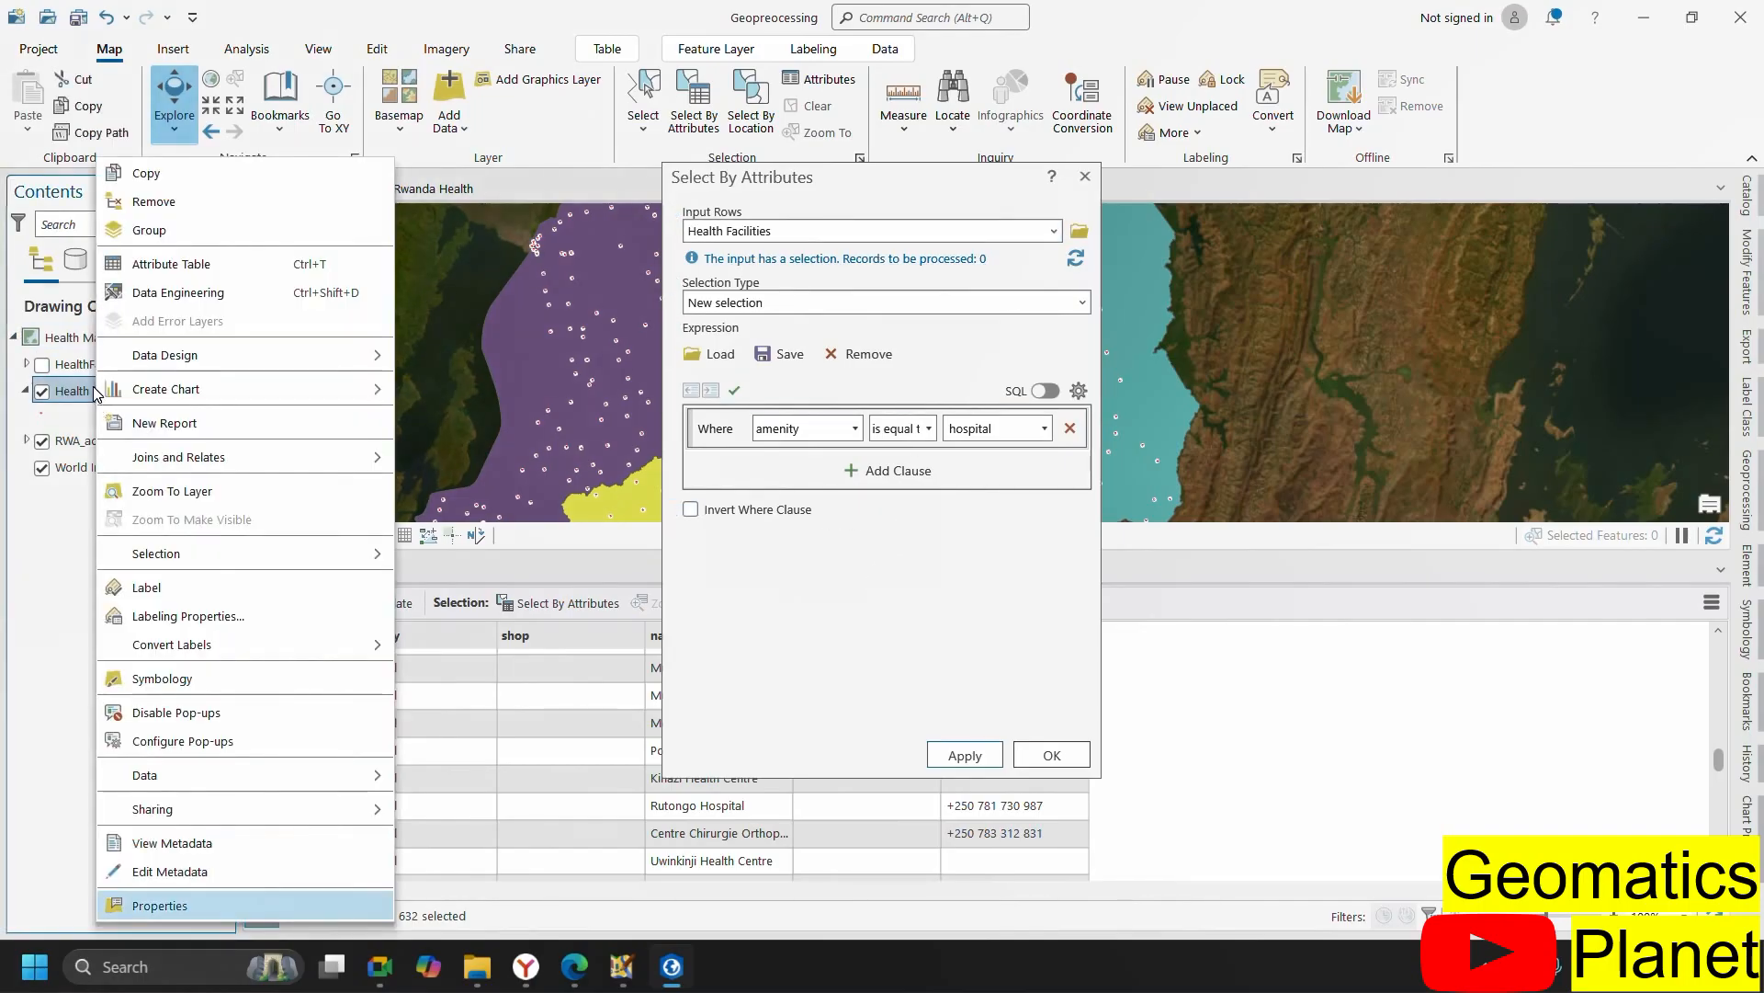
click(168, 907)
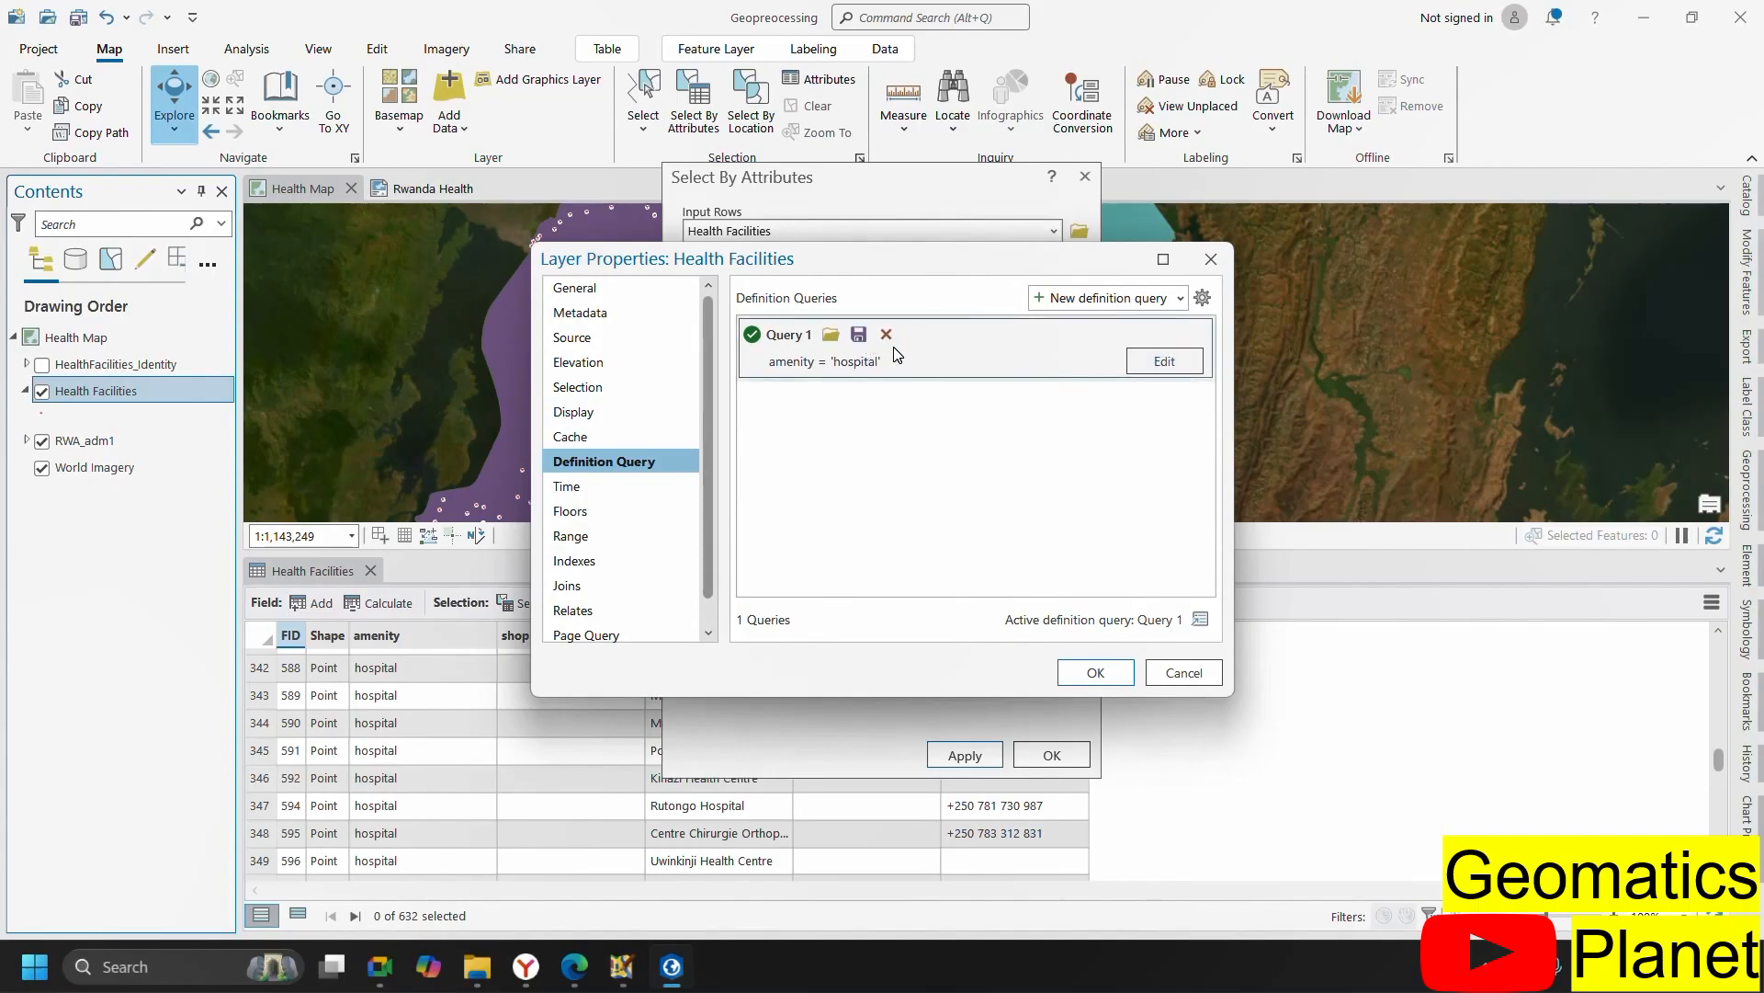
click(887, 336)
click(947, 520)
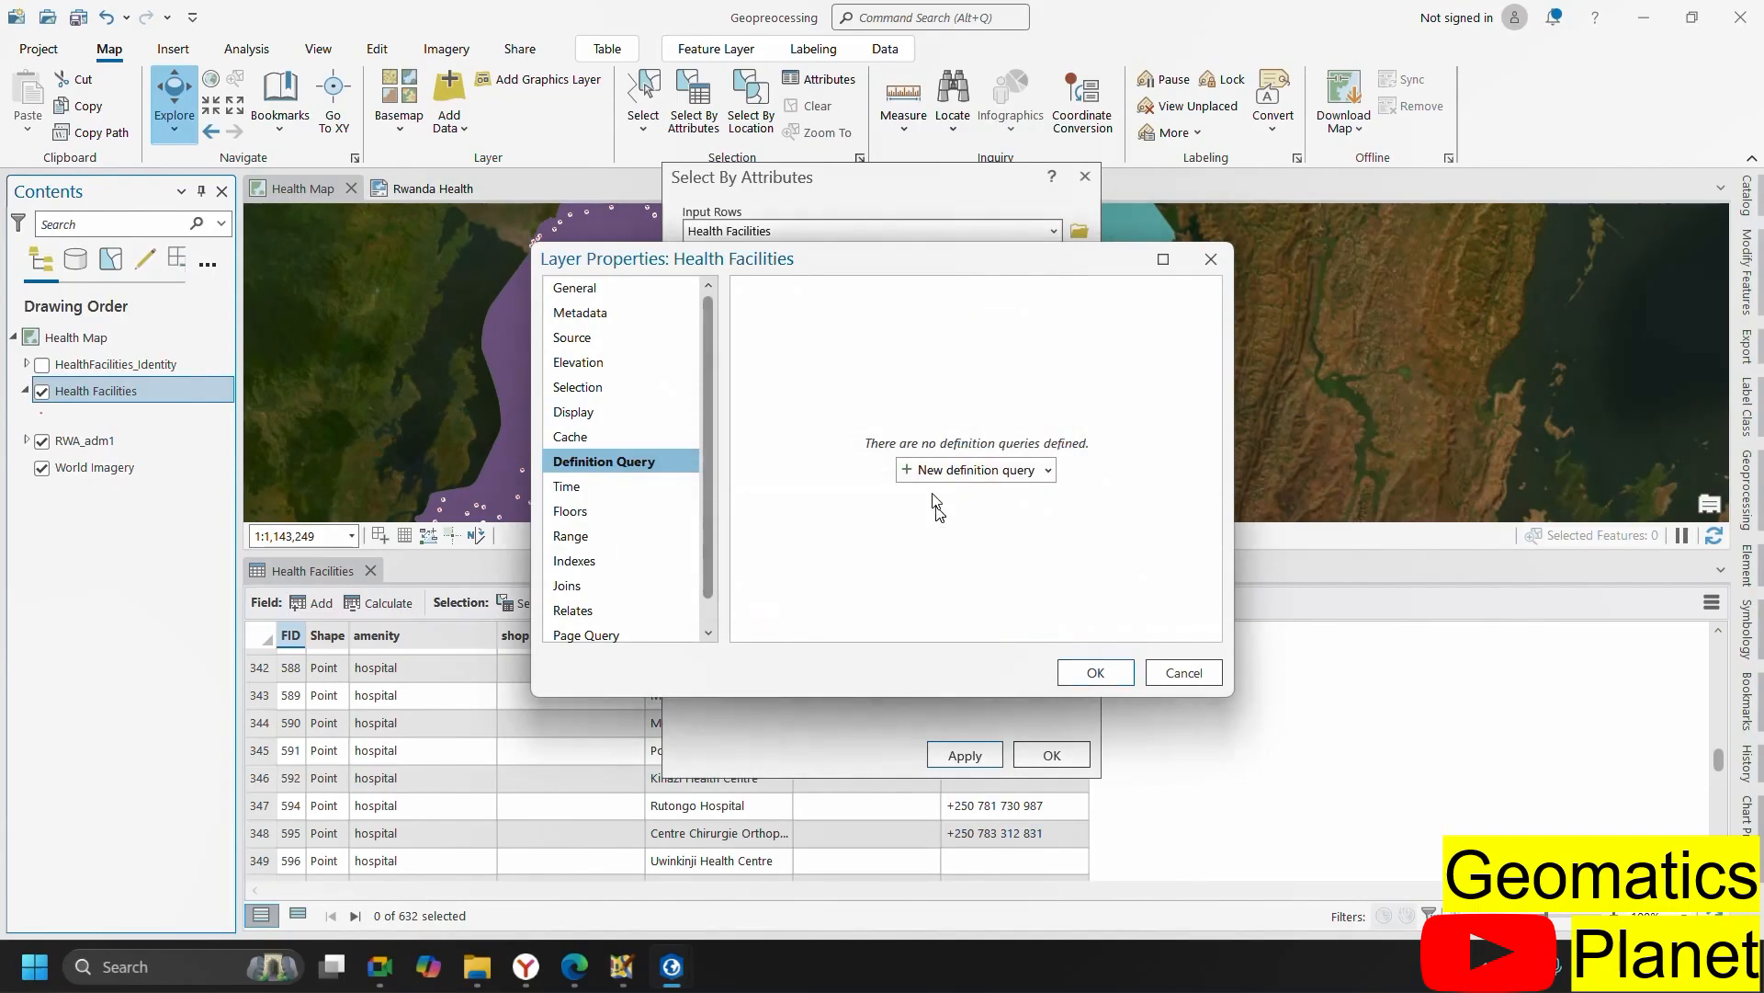
click(1094, 670)
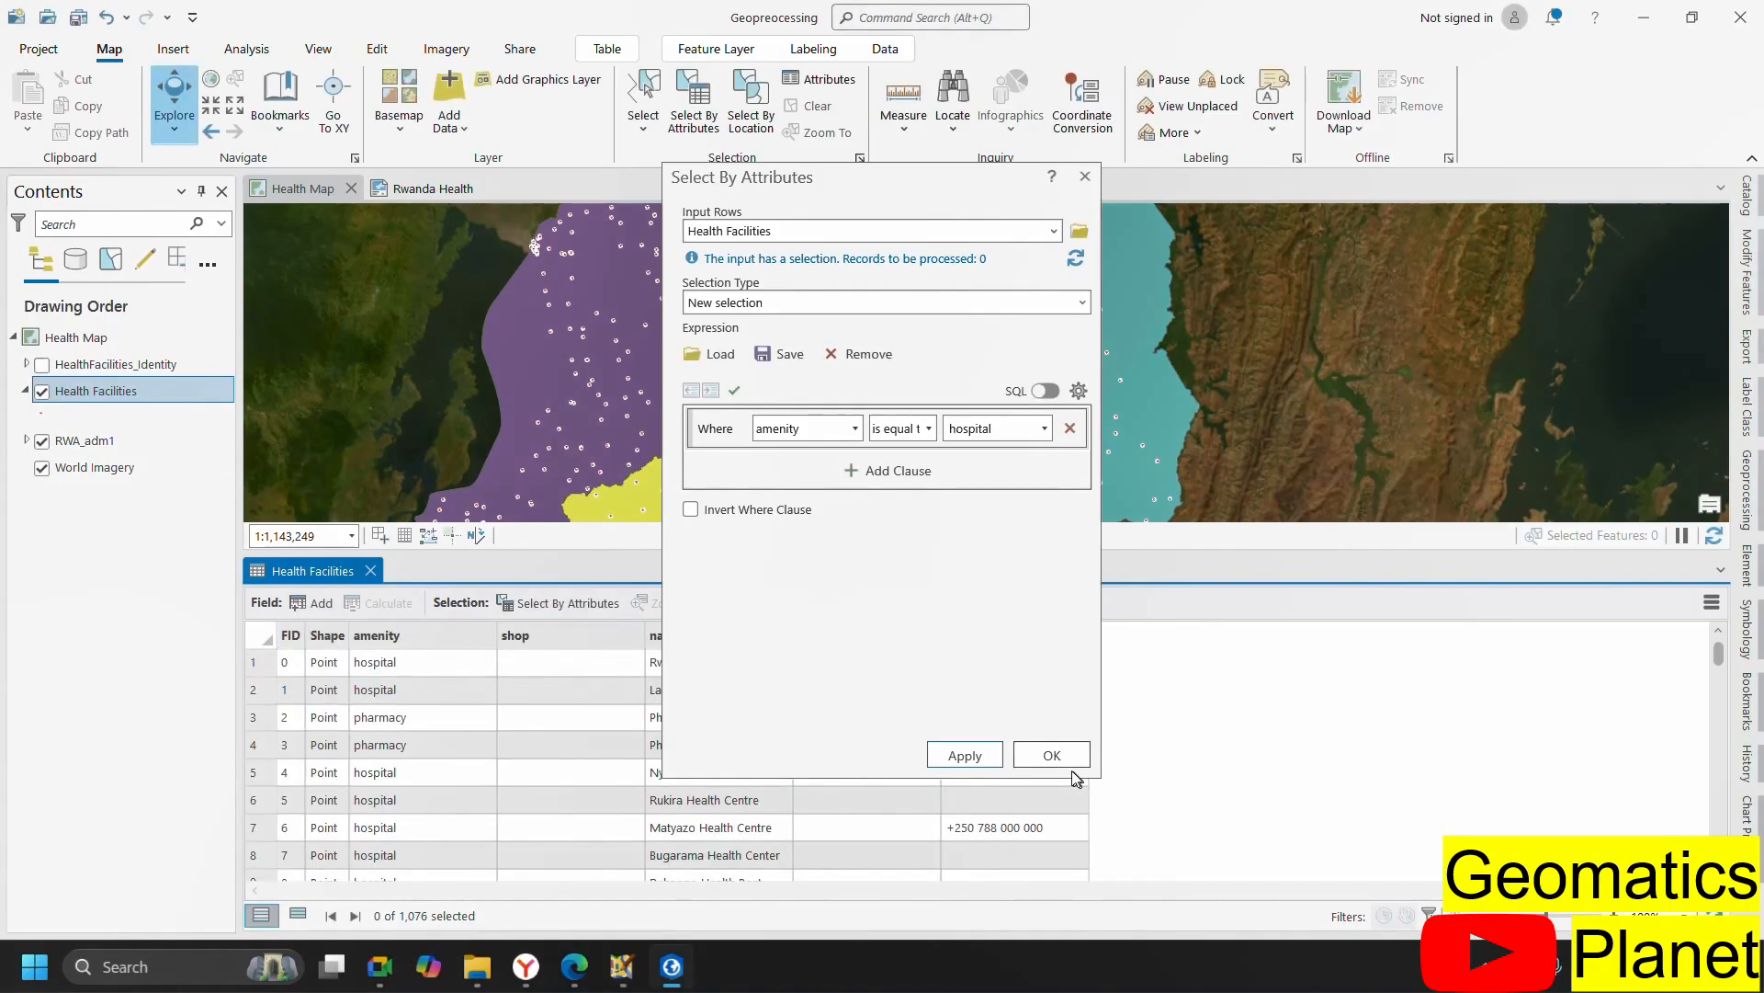
click(1054, 754)
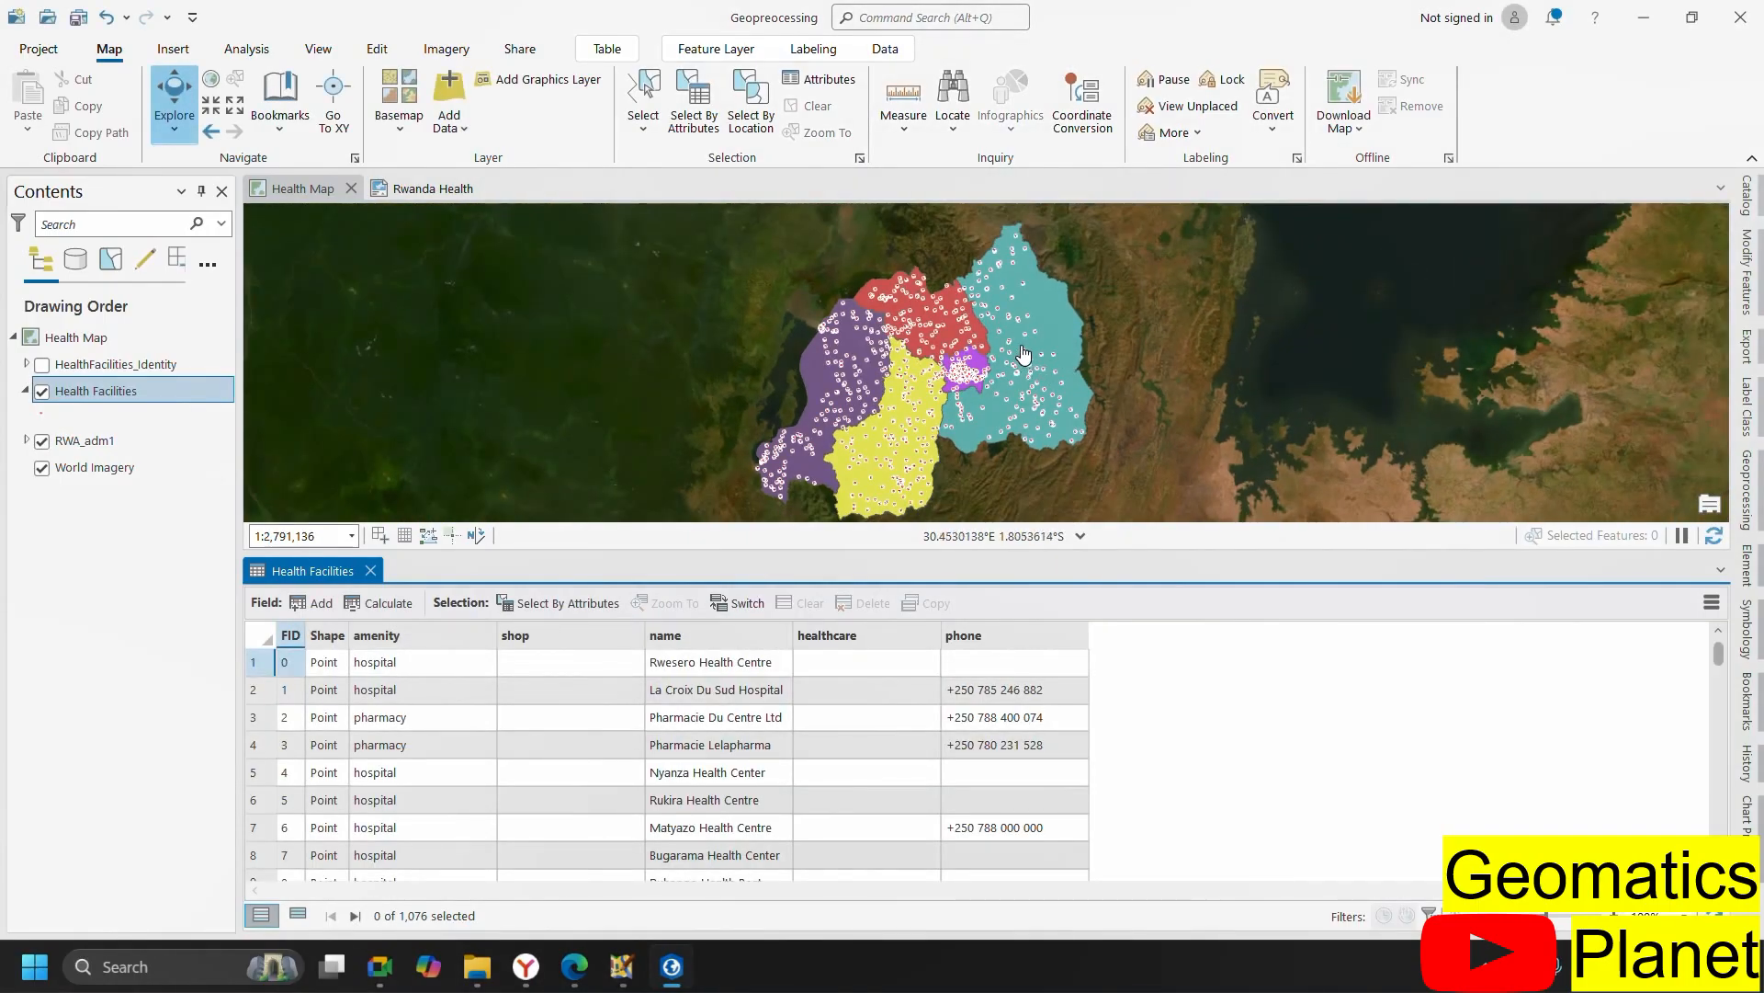
- Examine the unfiltered facilities in the map and table, and look over the Overlay geoprocessing tools
scroll(1011, 377, up, 3)
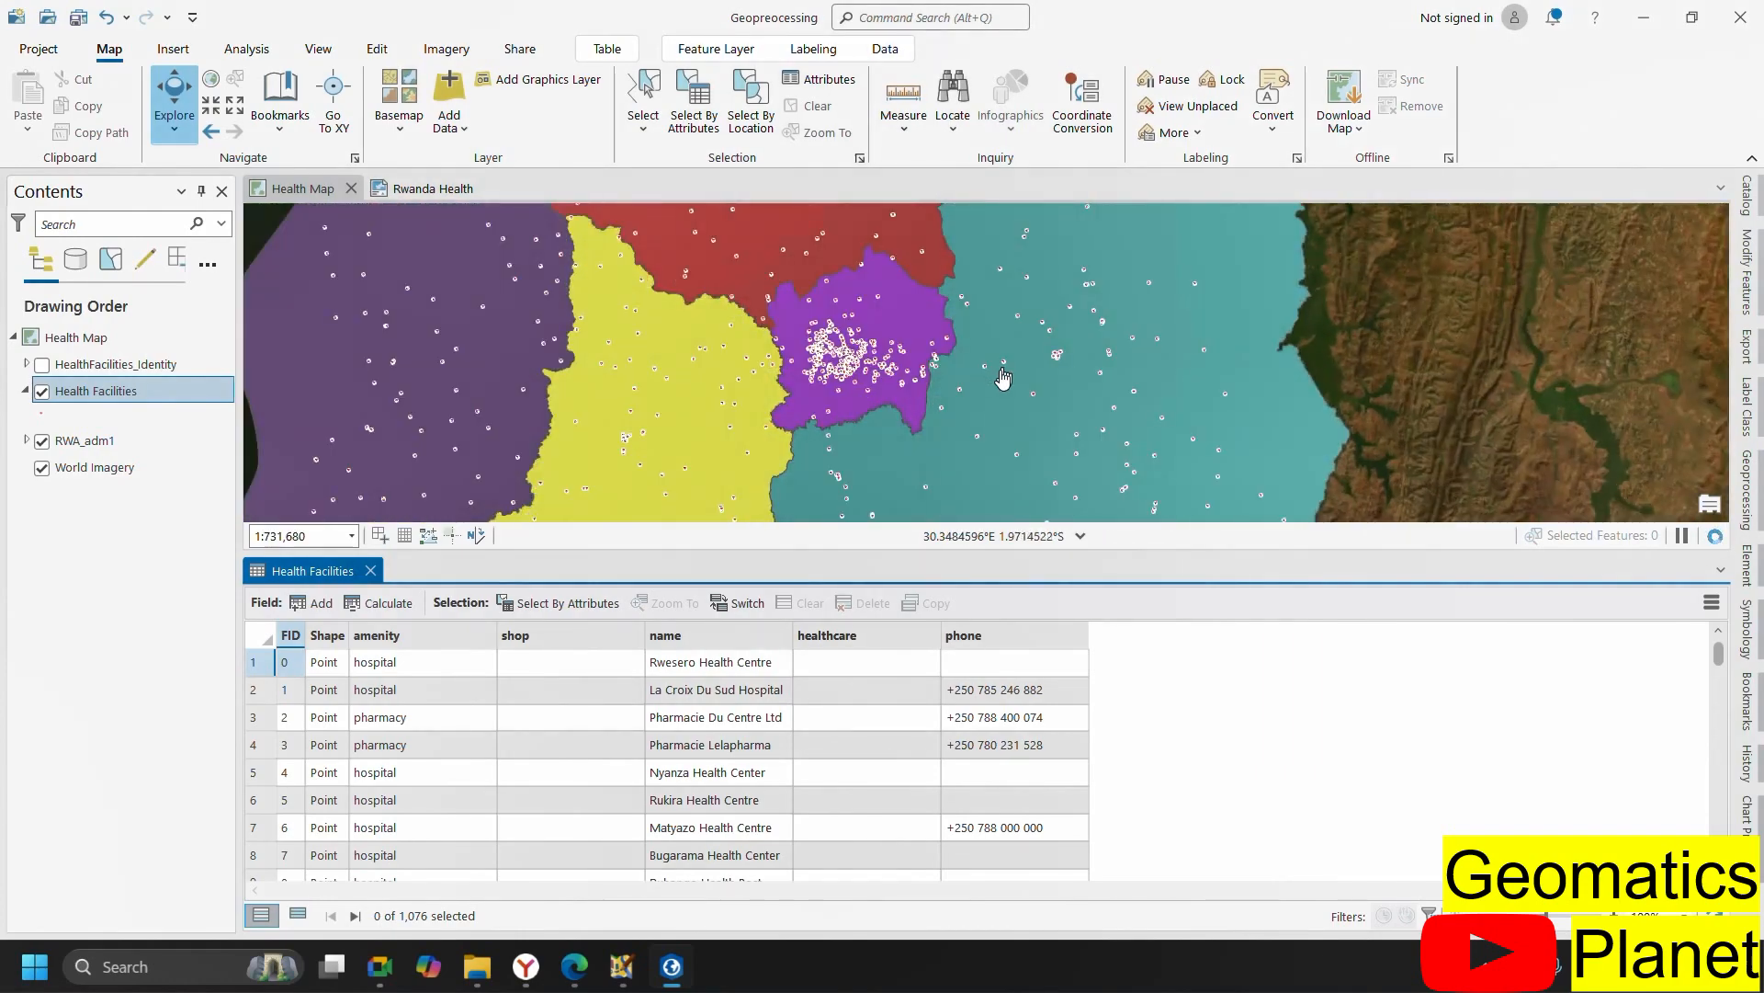
scroll(1002, 381, down, 2)
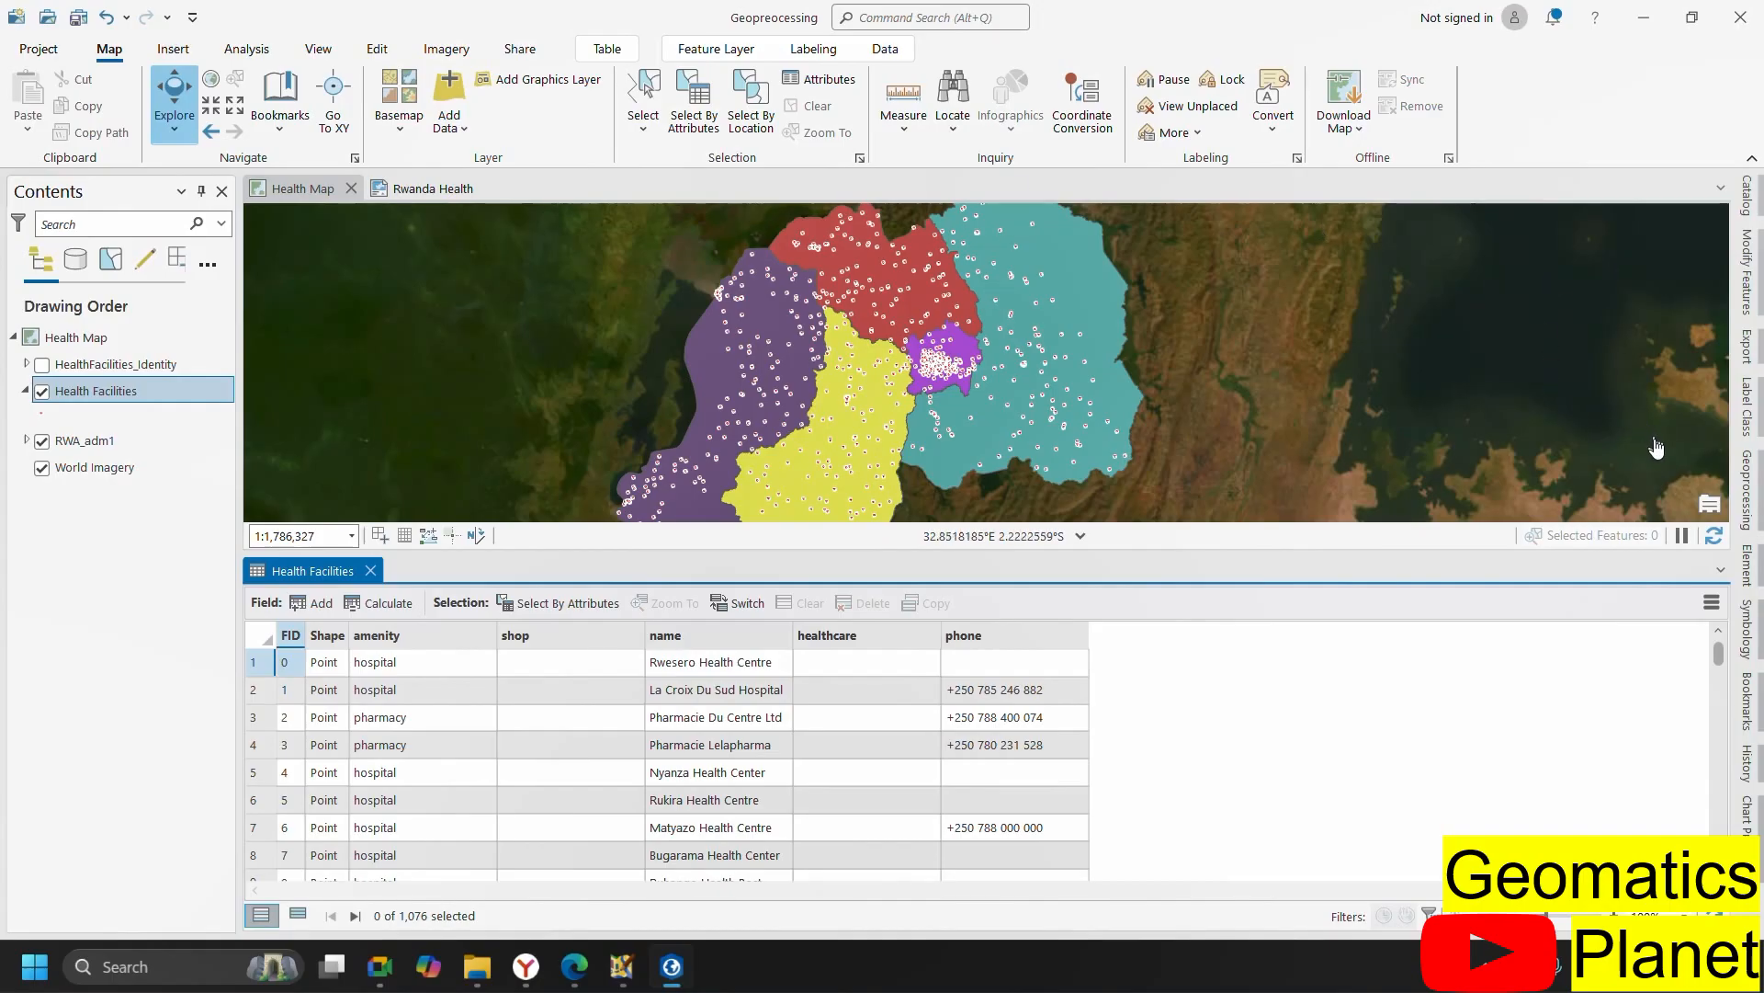
click(1748, 489)
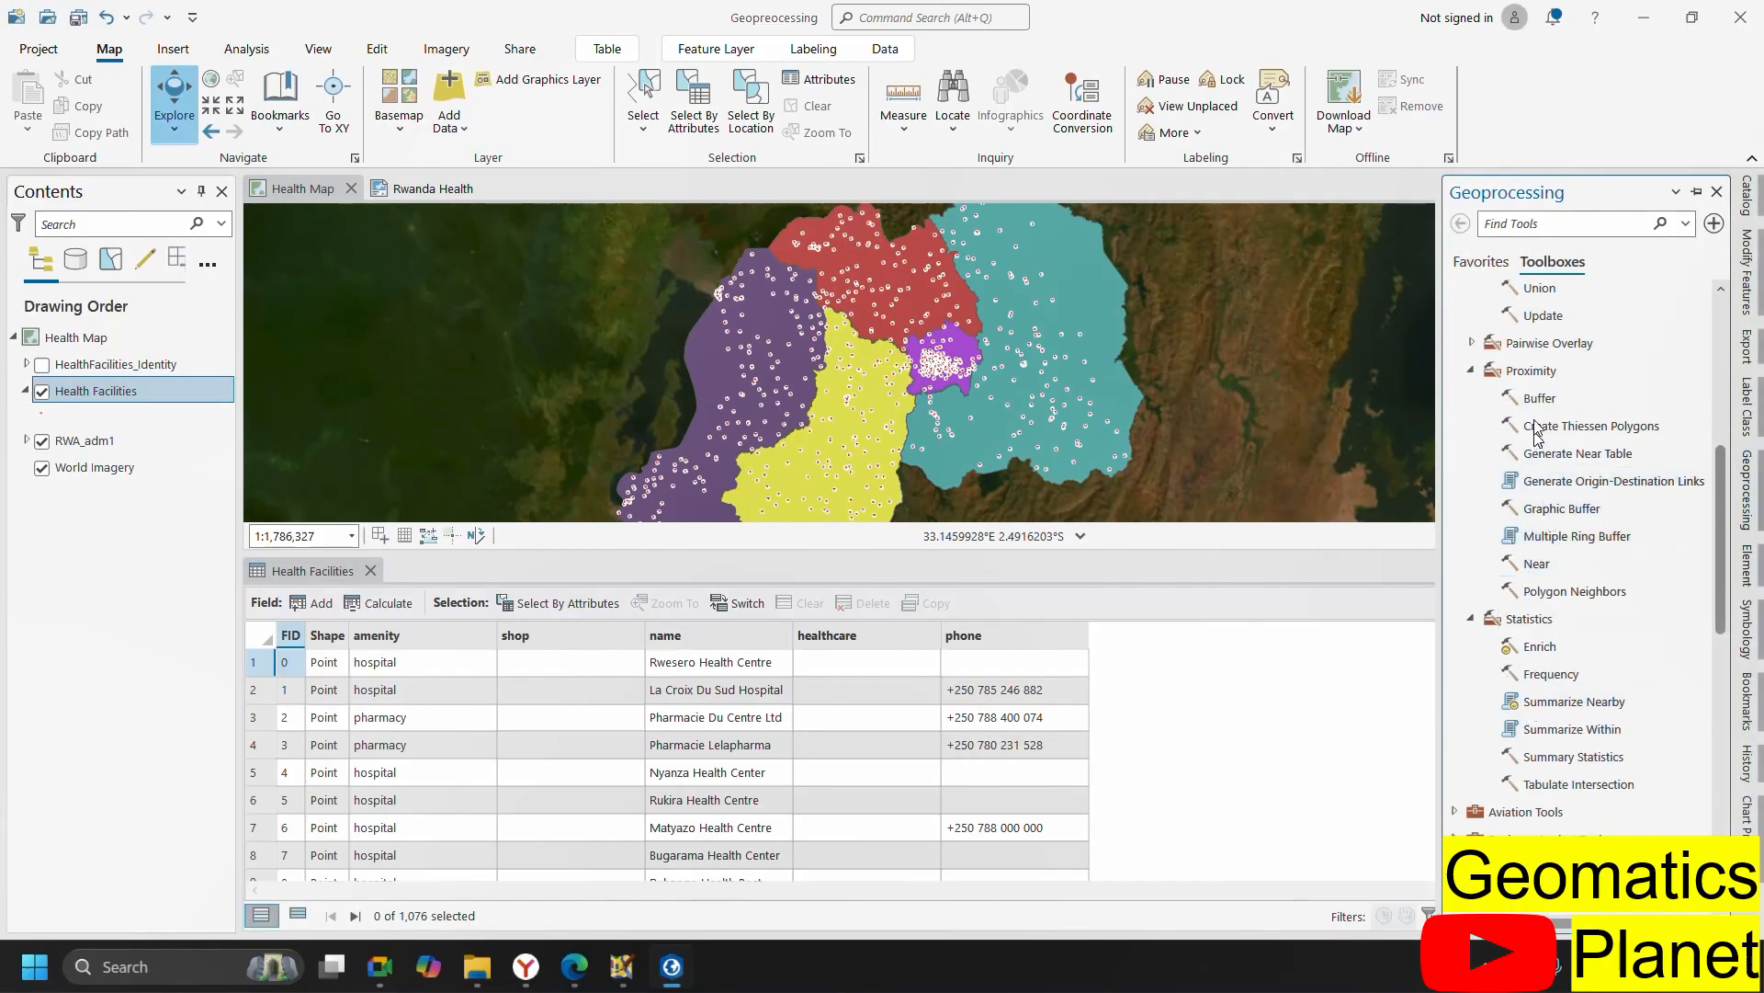
scroll(1553, 404, up, 3)
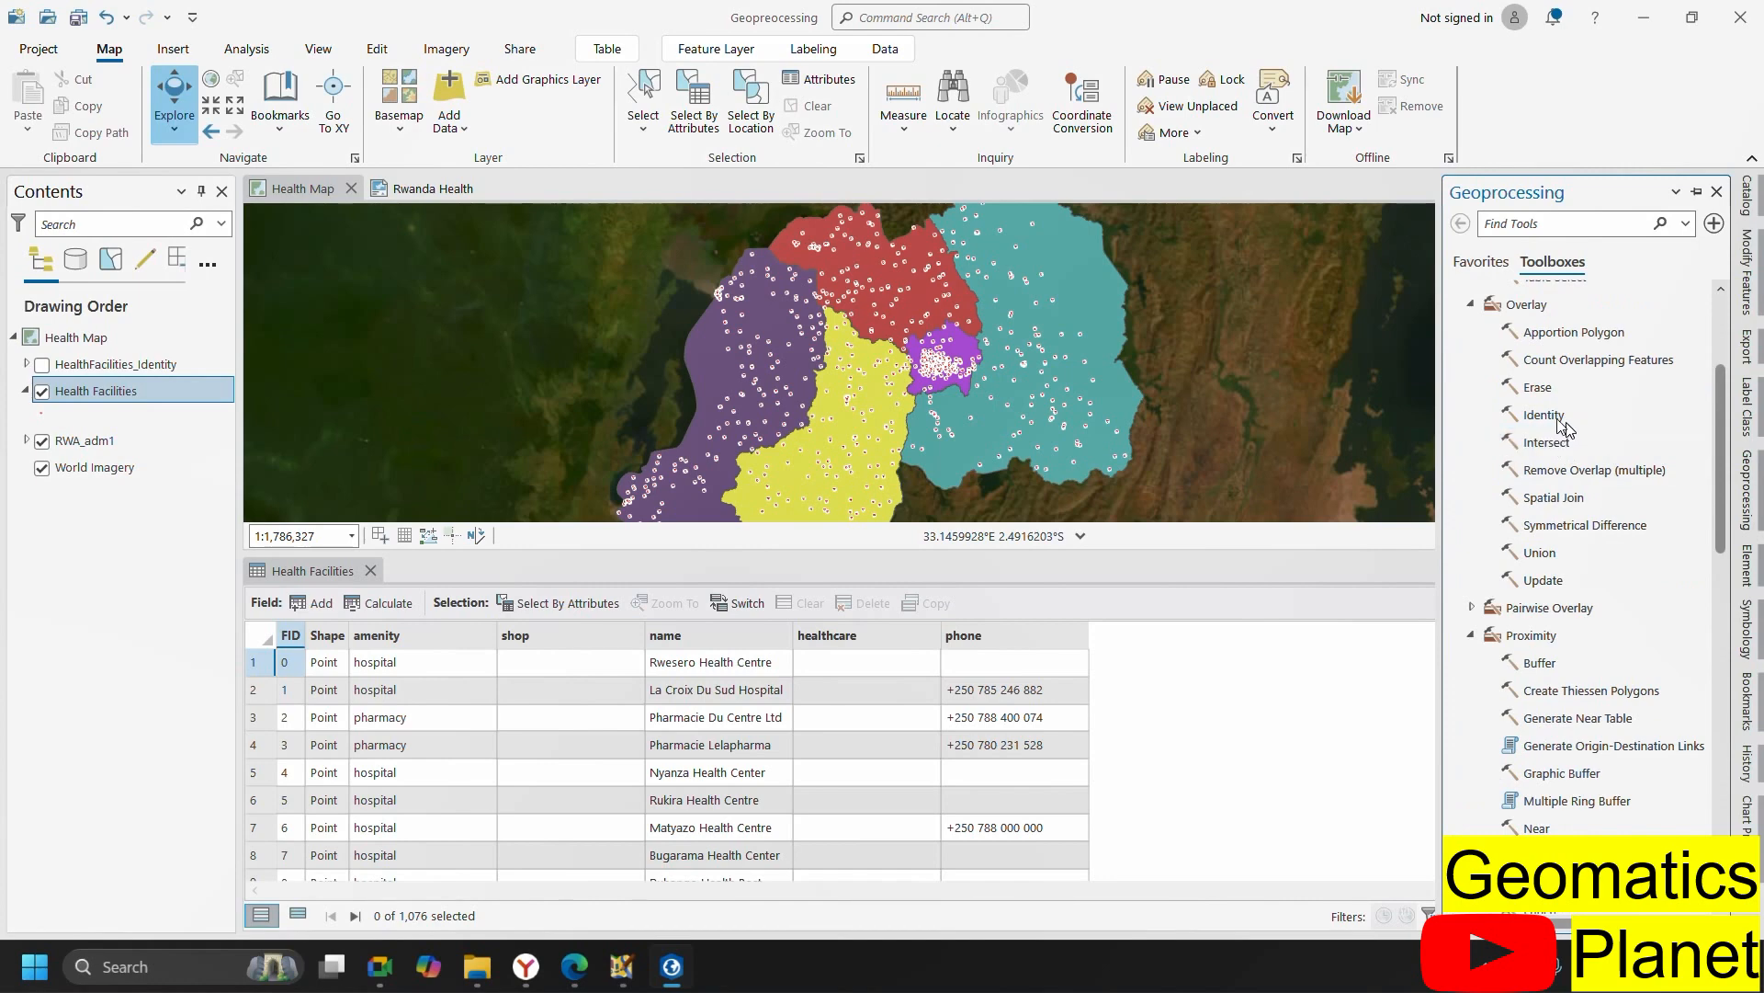
click(1547, 415)
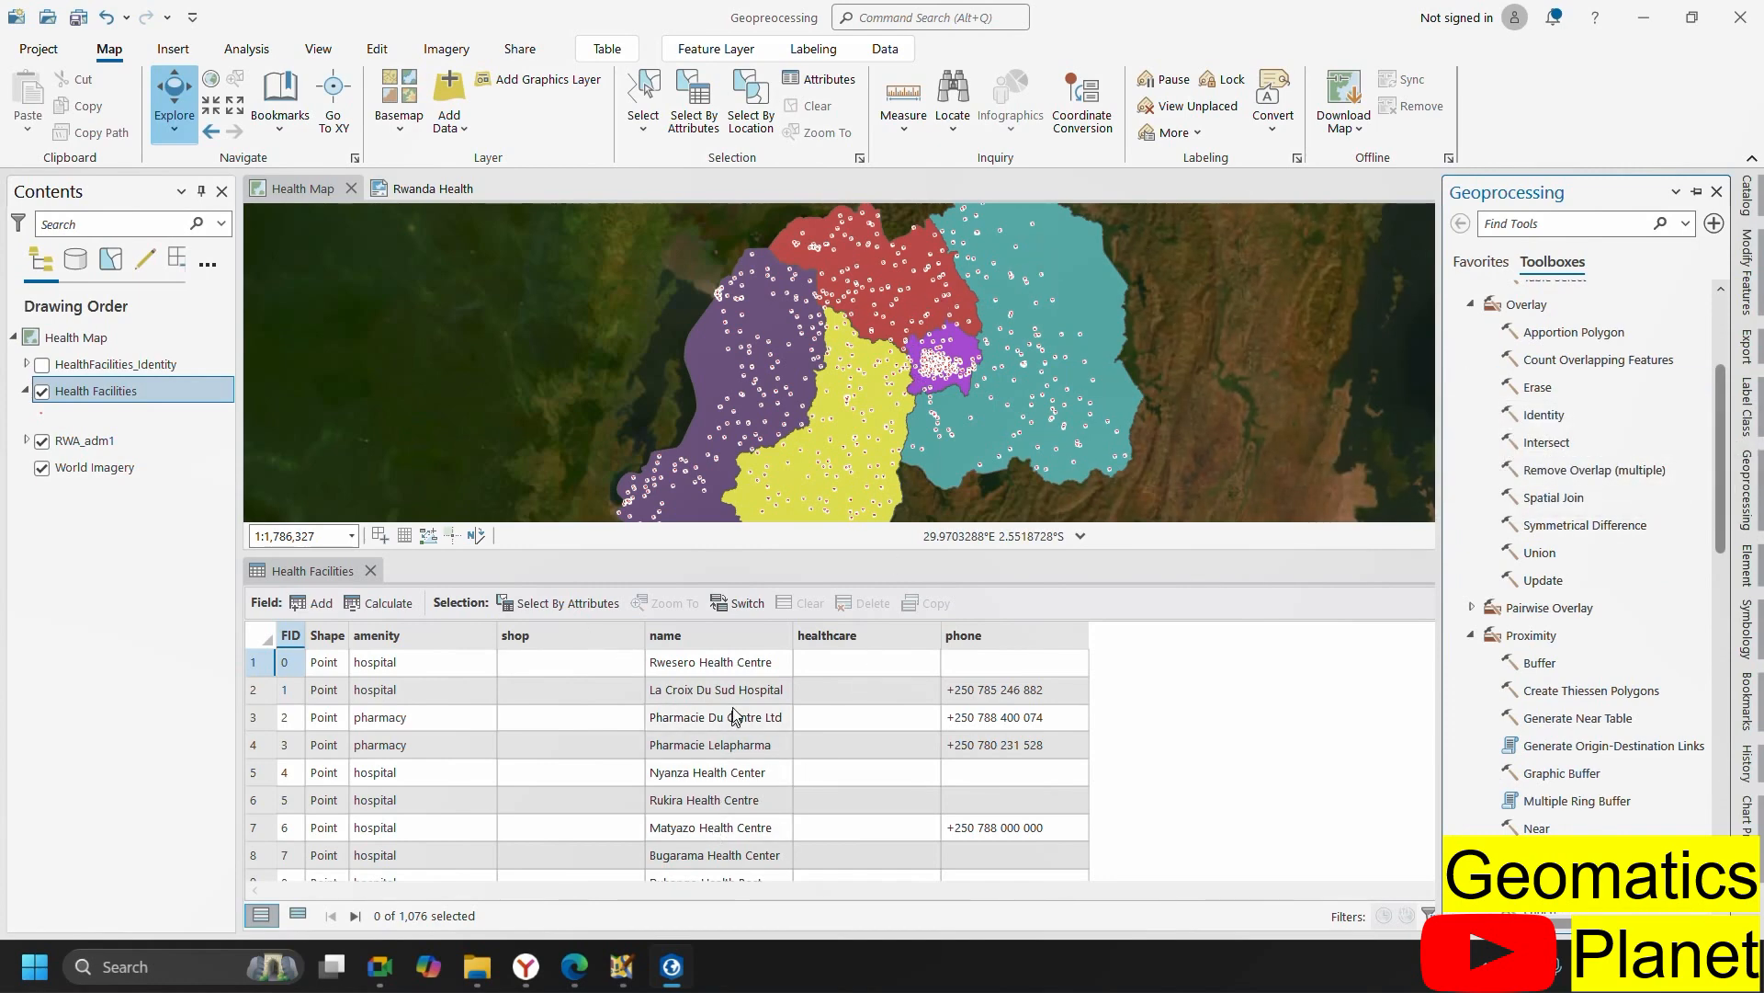
scroll(720, 751, down, 18)
scroll(717, 755, down, 18)
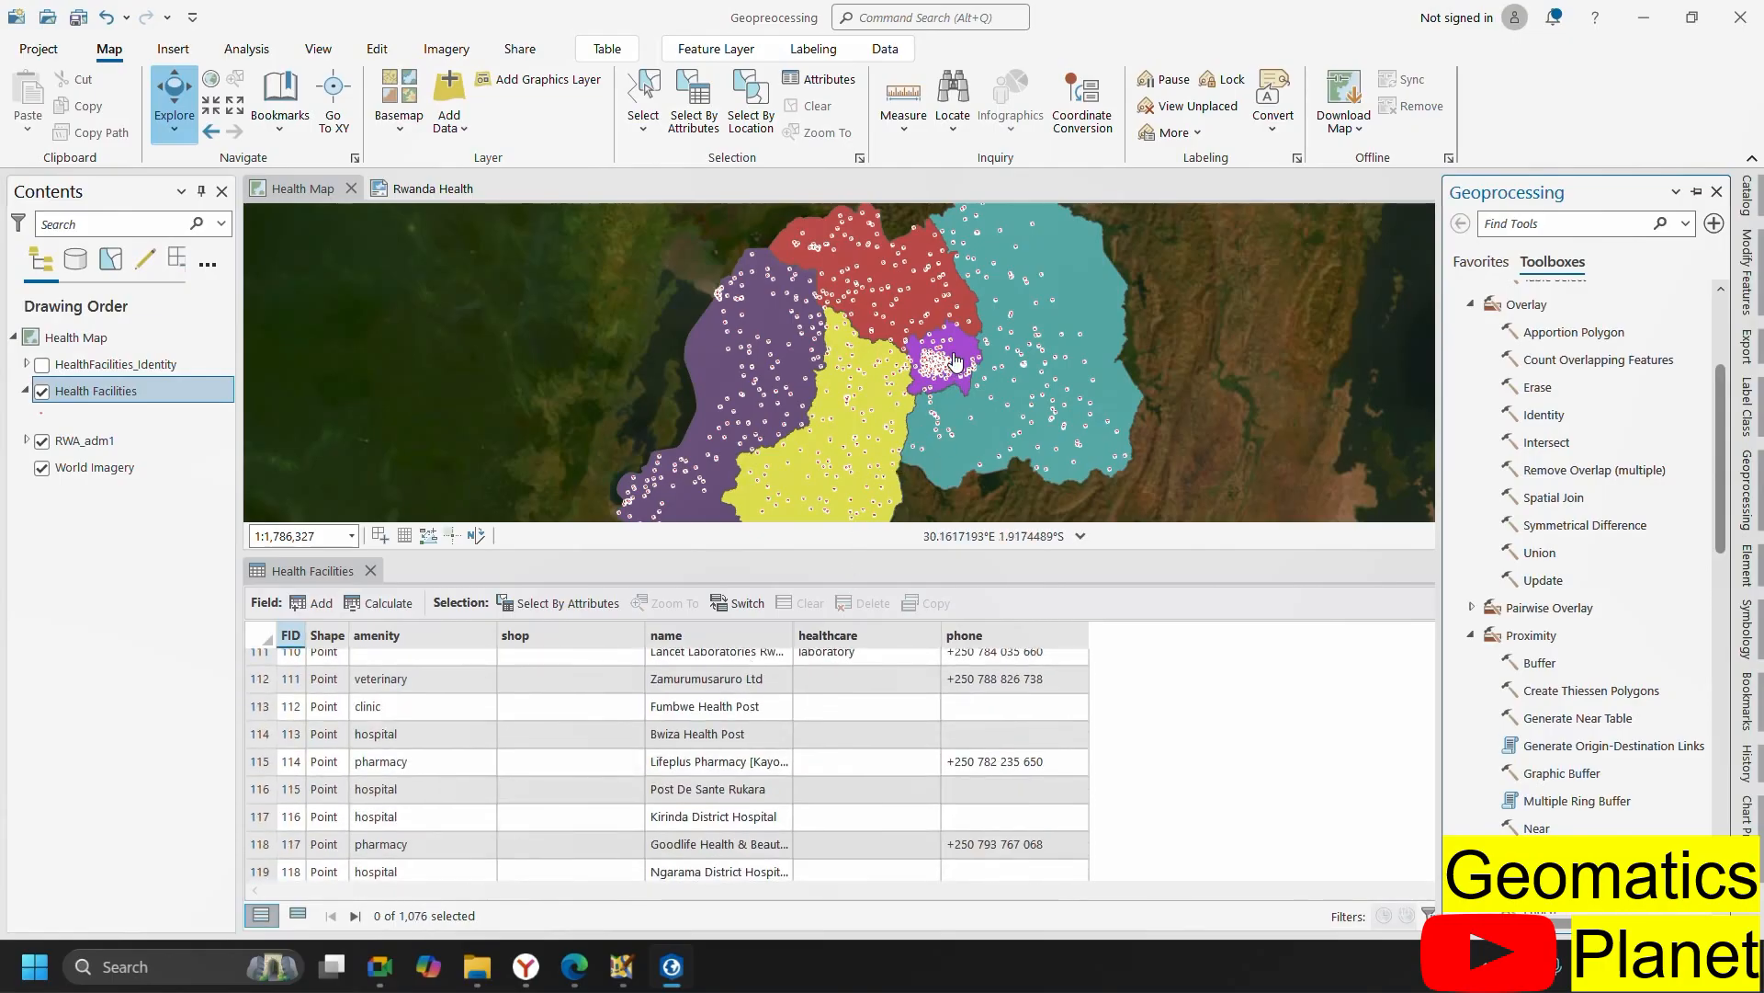
scroll(937, 372, up, 2)
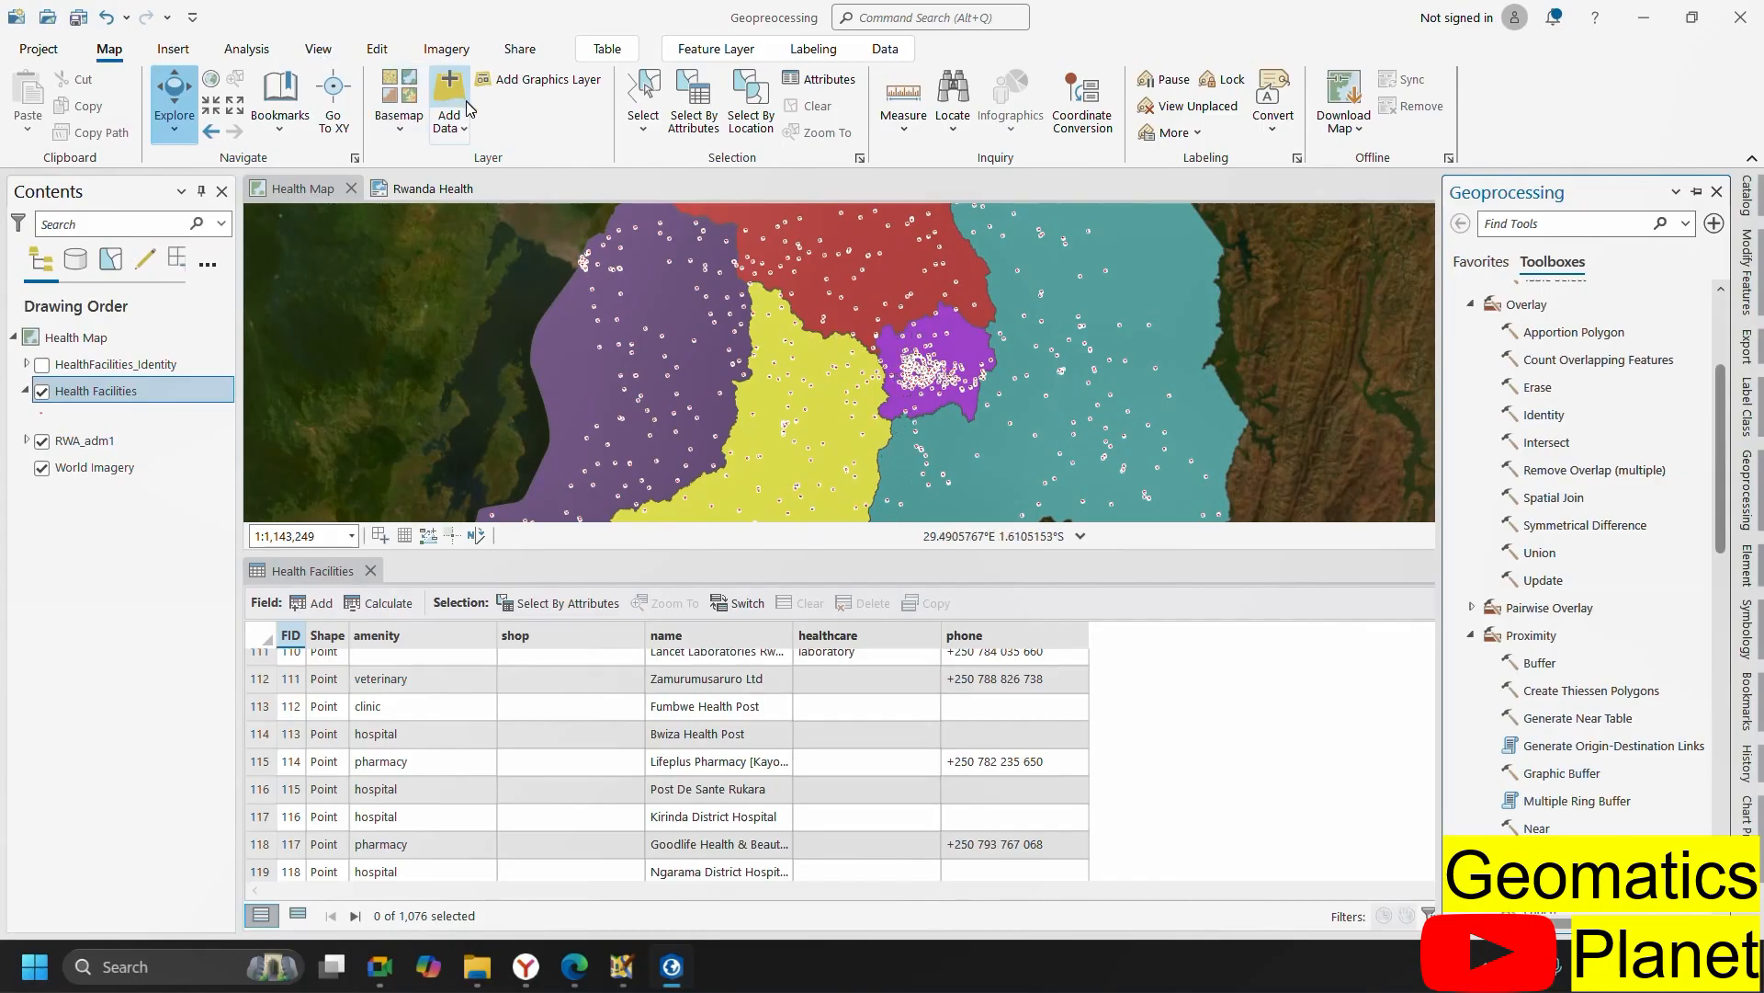
- Switch to File Explorer, open the RWA_adm folder inside Batch Sept 2025 and Data, and copy its path
click(477, 963)
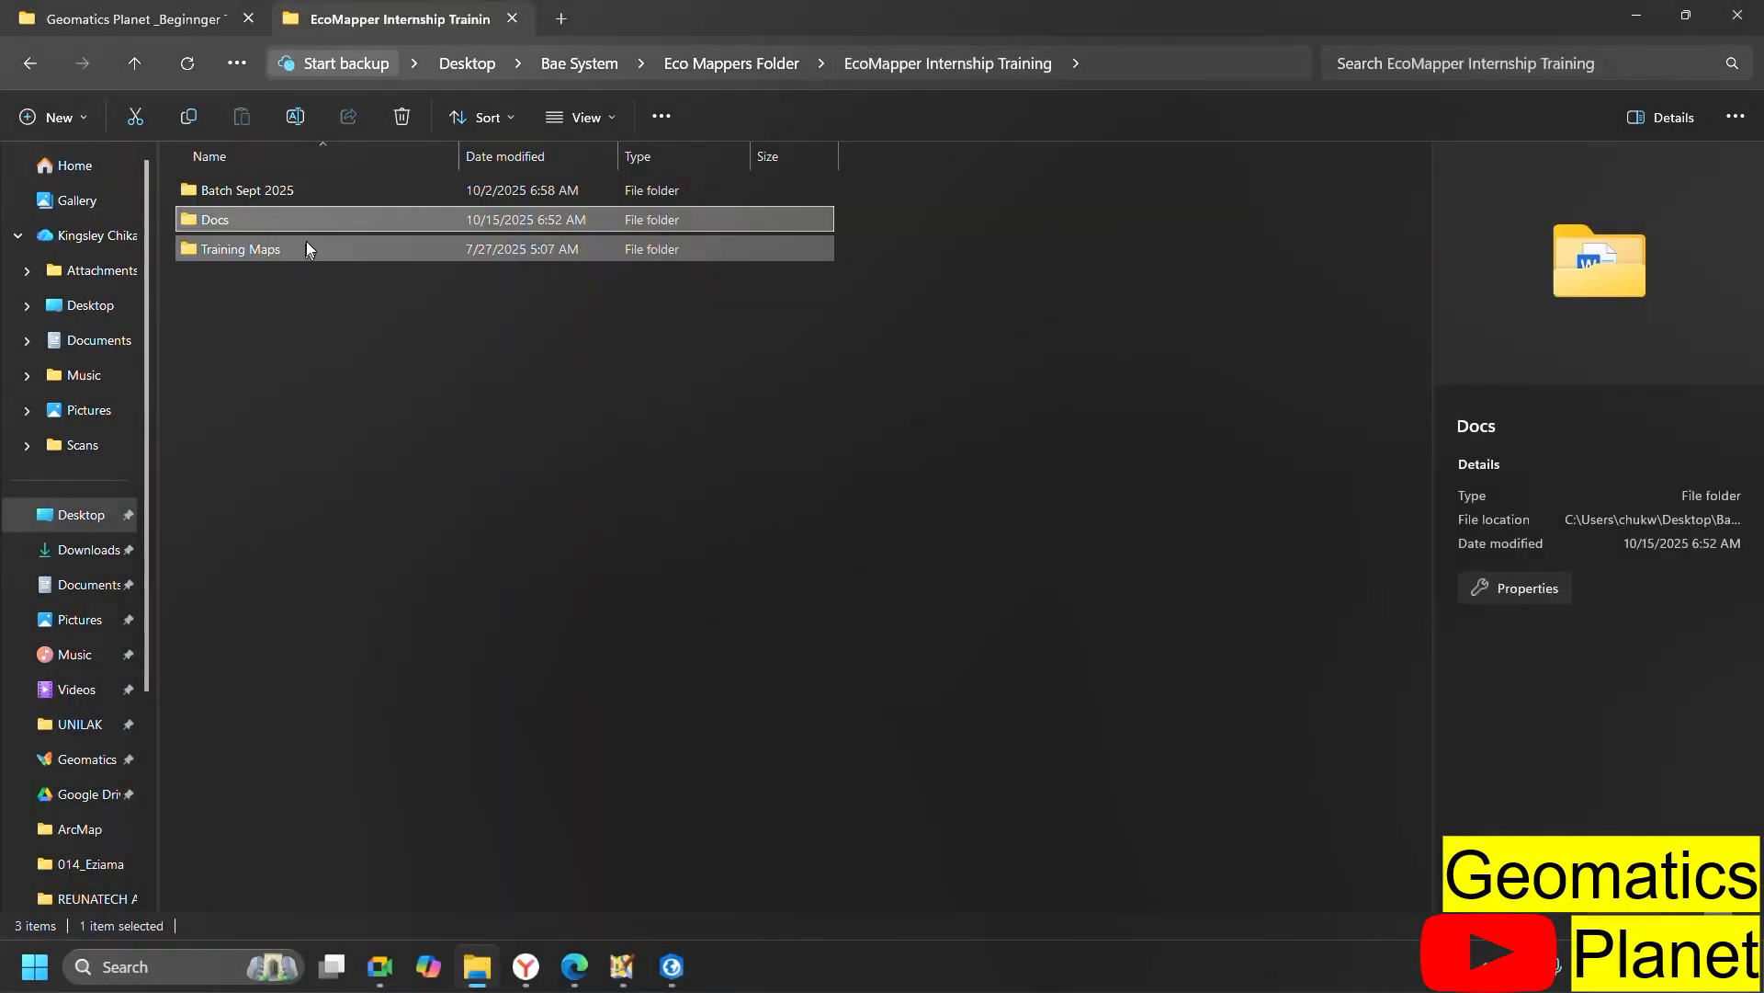
double_click(335, 190)
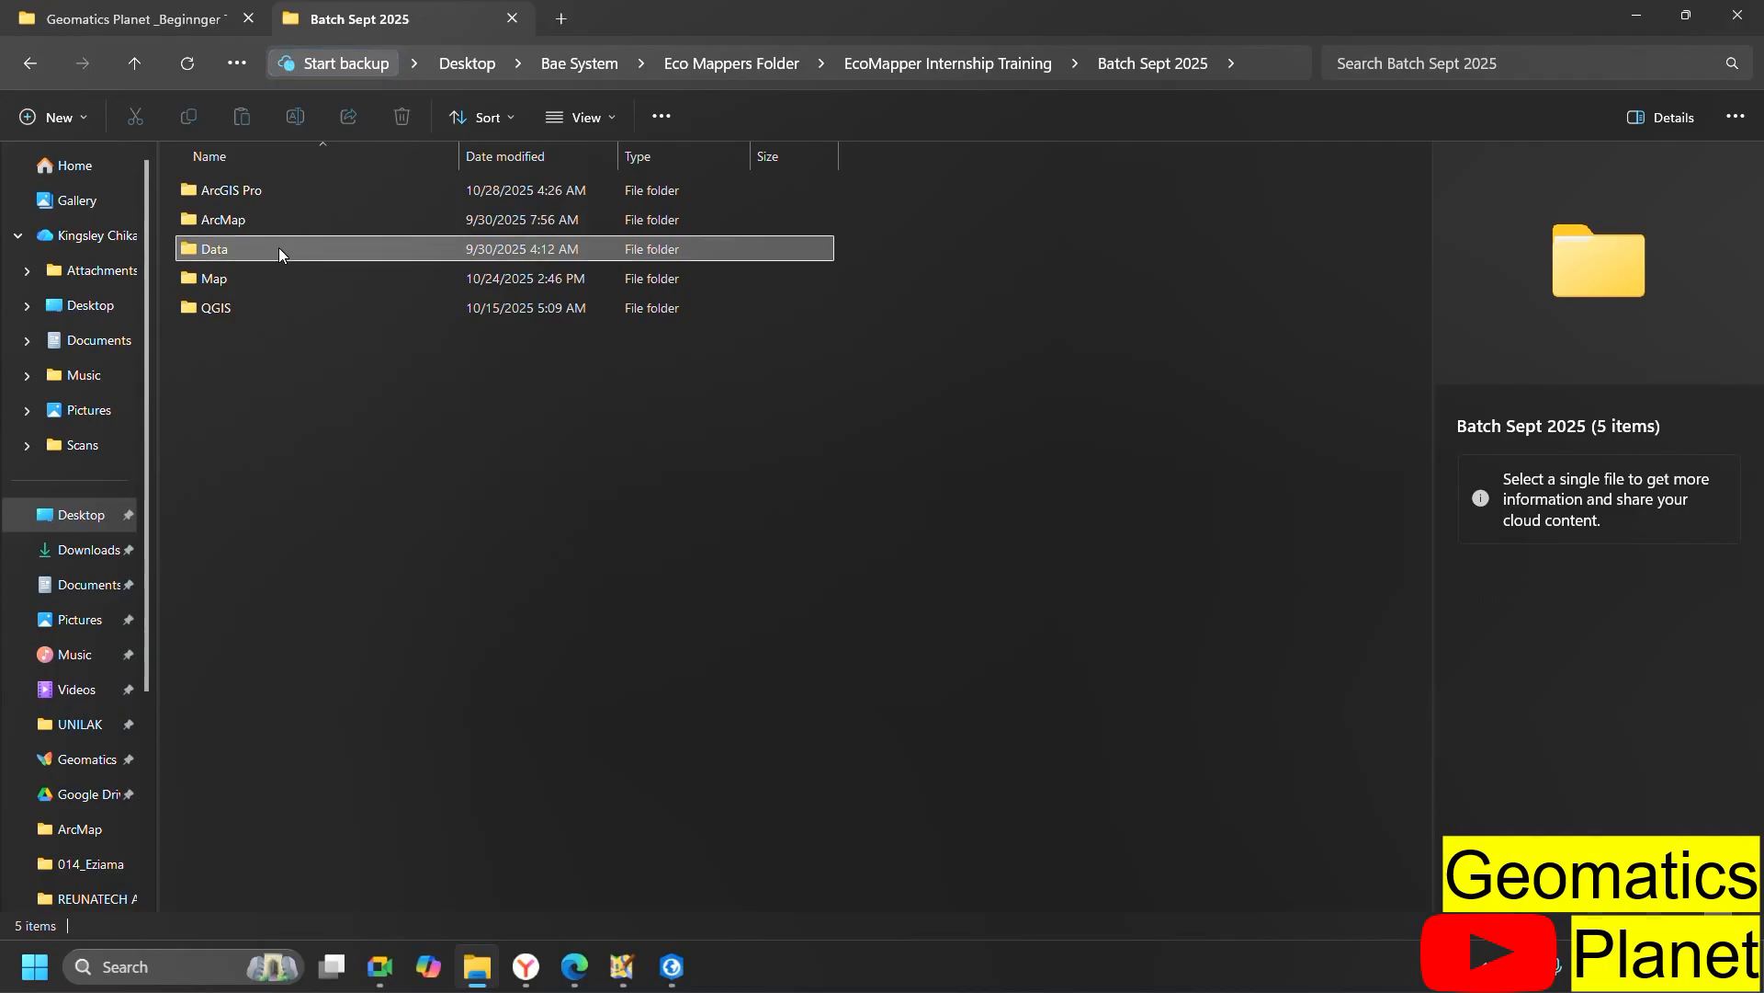
double_click(278, 247)
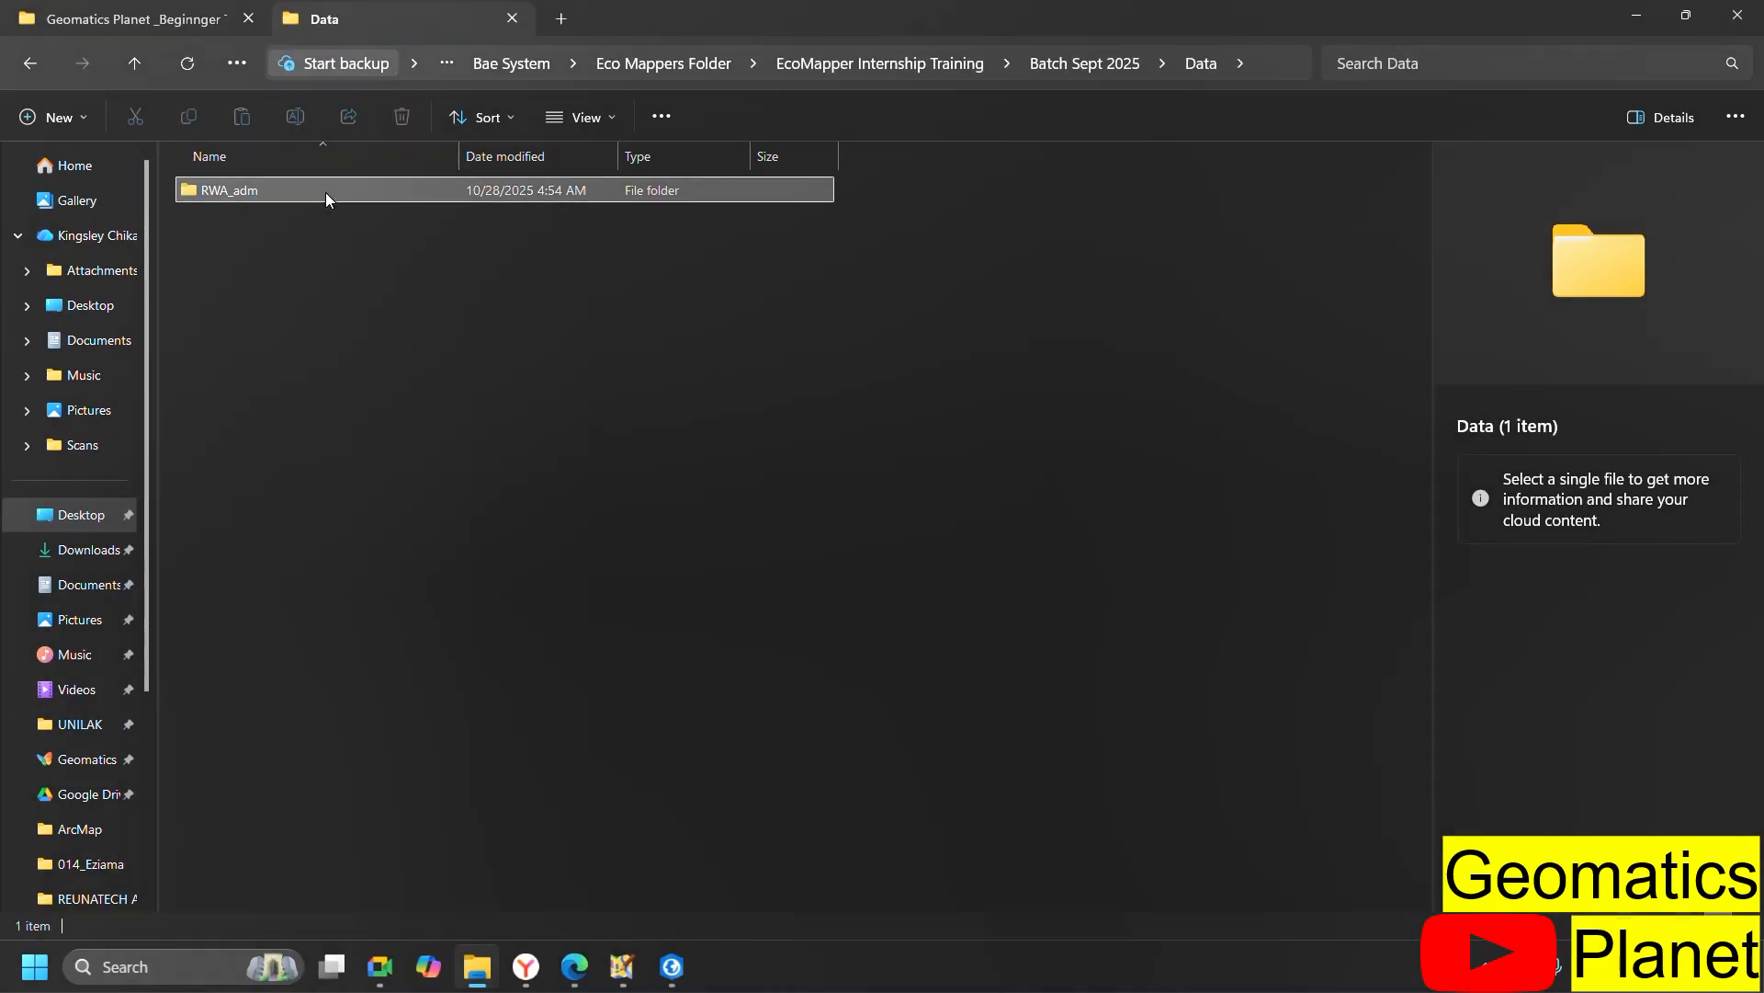
click(325, 191)
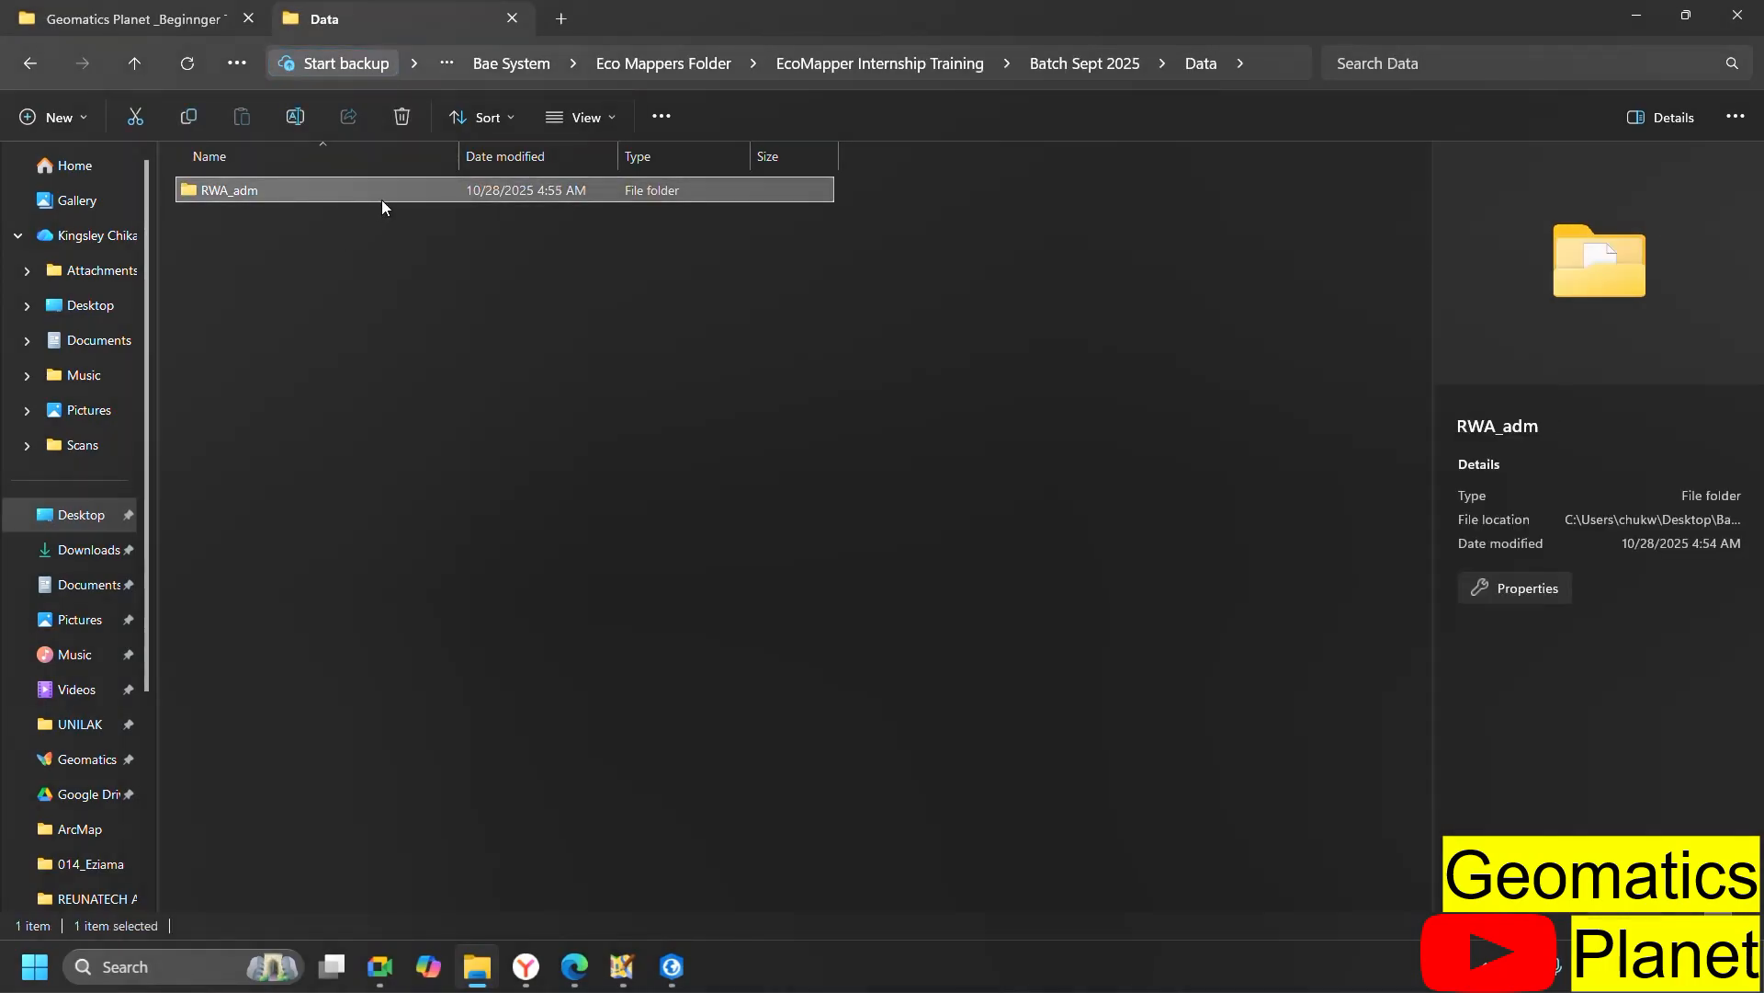
double_click(383, 201)
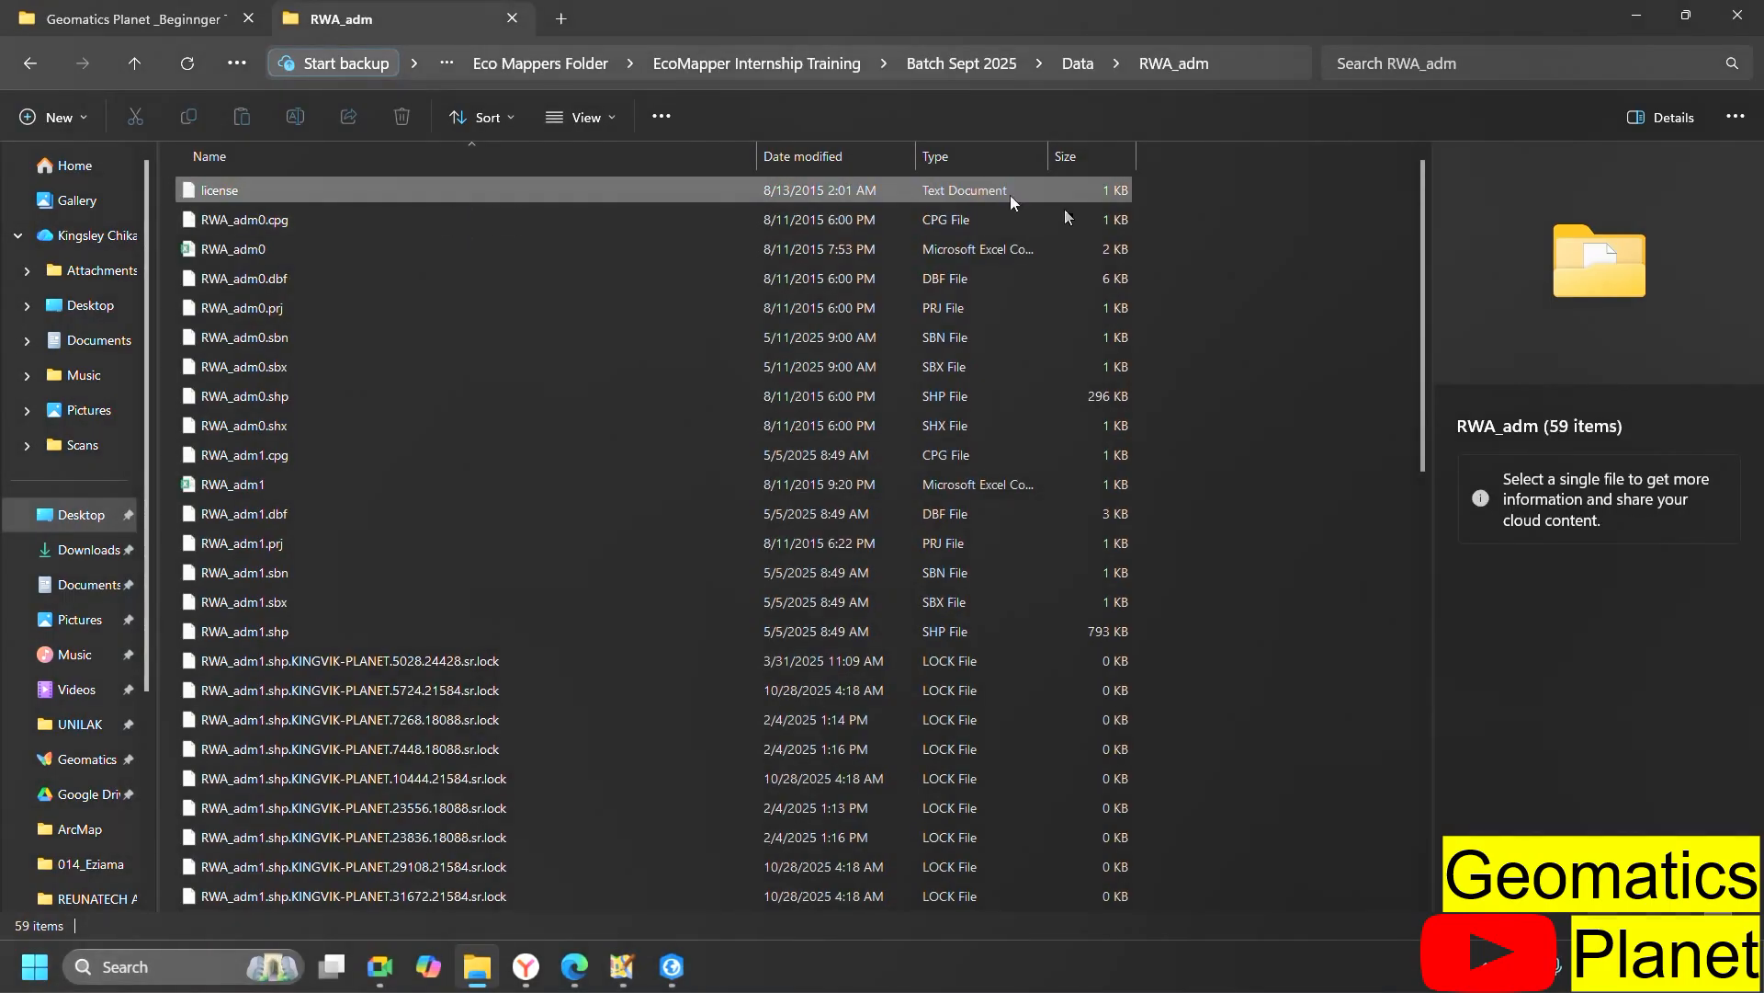
click(1258, 60)
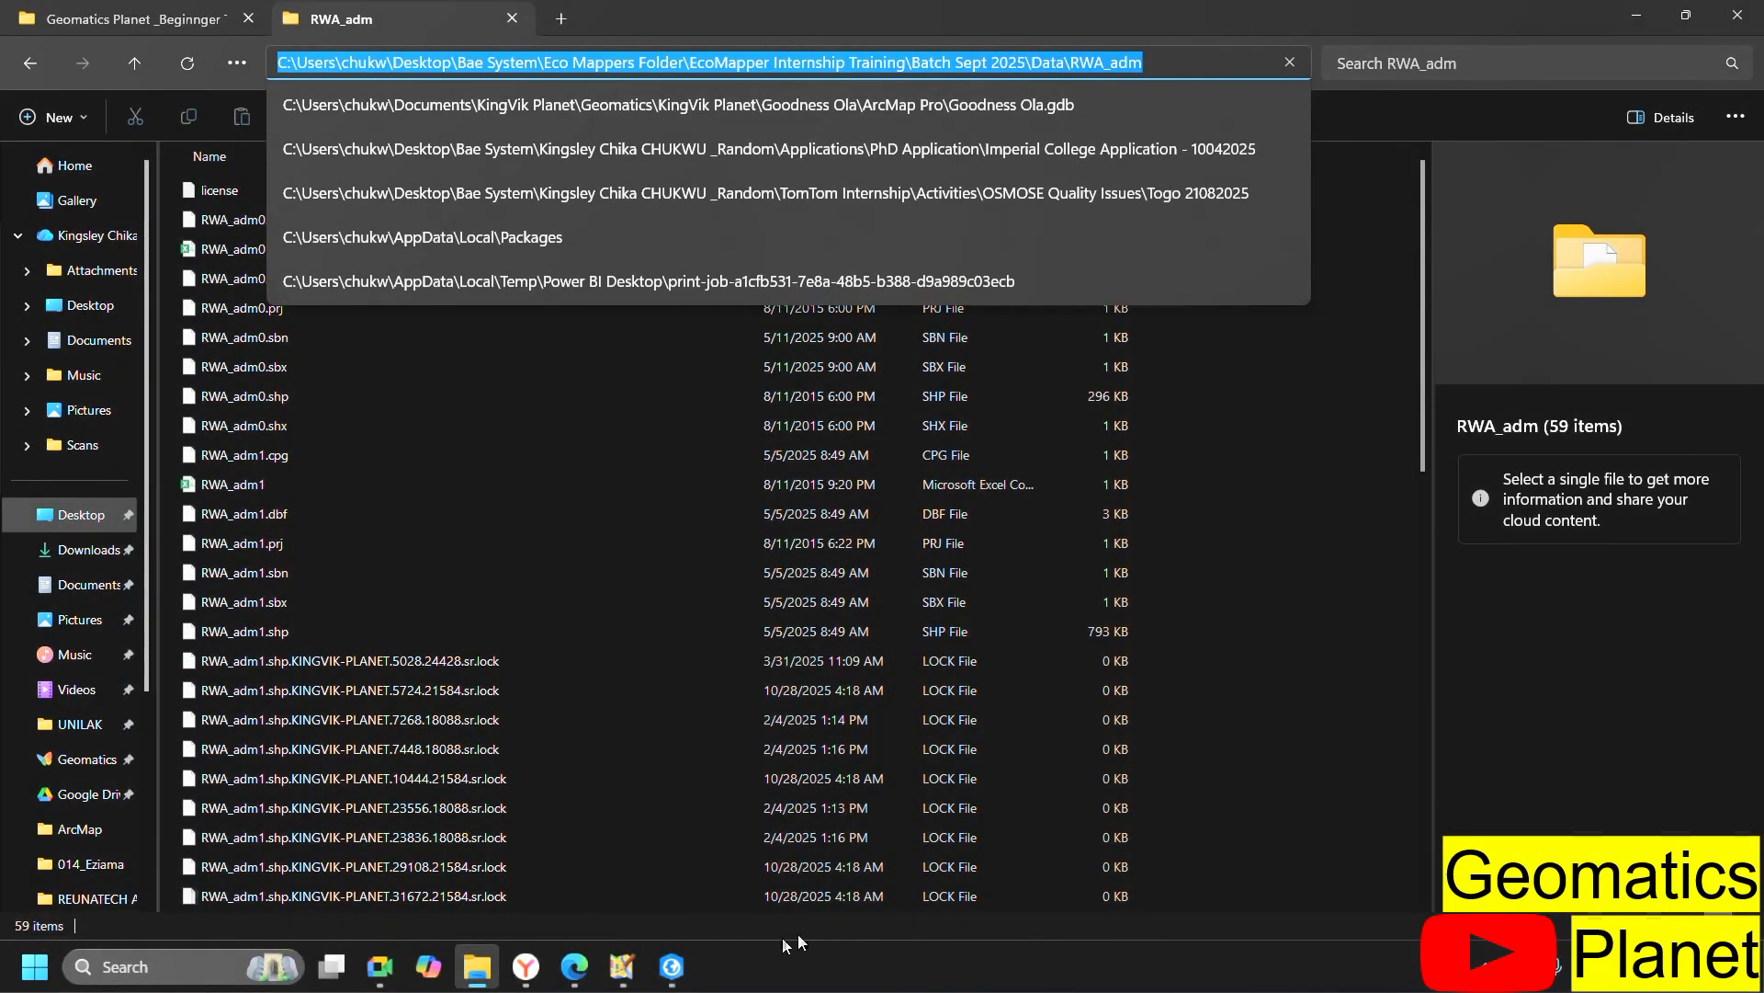
- Switch back to ArcGIS Pro and add RWA_adm2.shp to the Health Map from the copied RWA_adm folder path
click(672, 966)
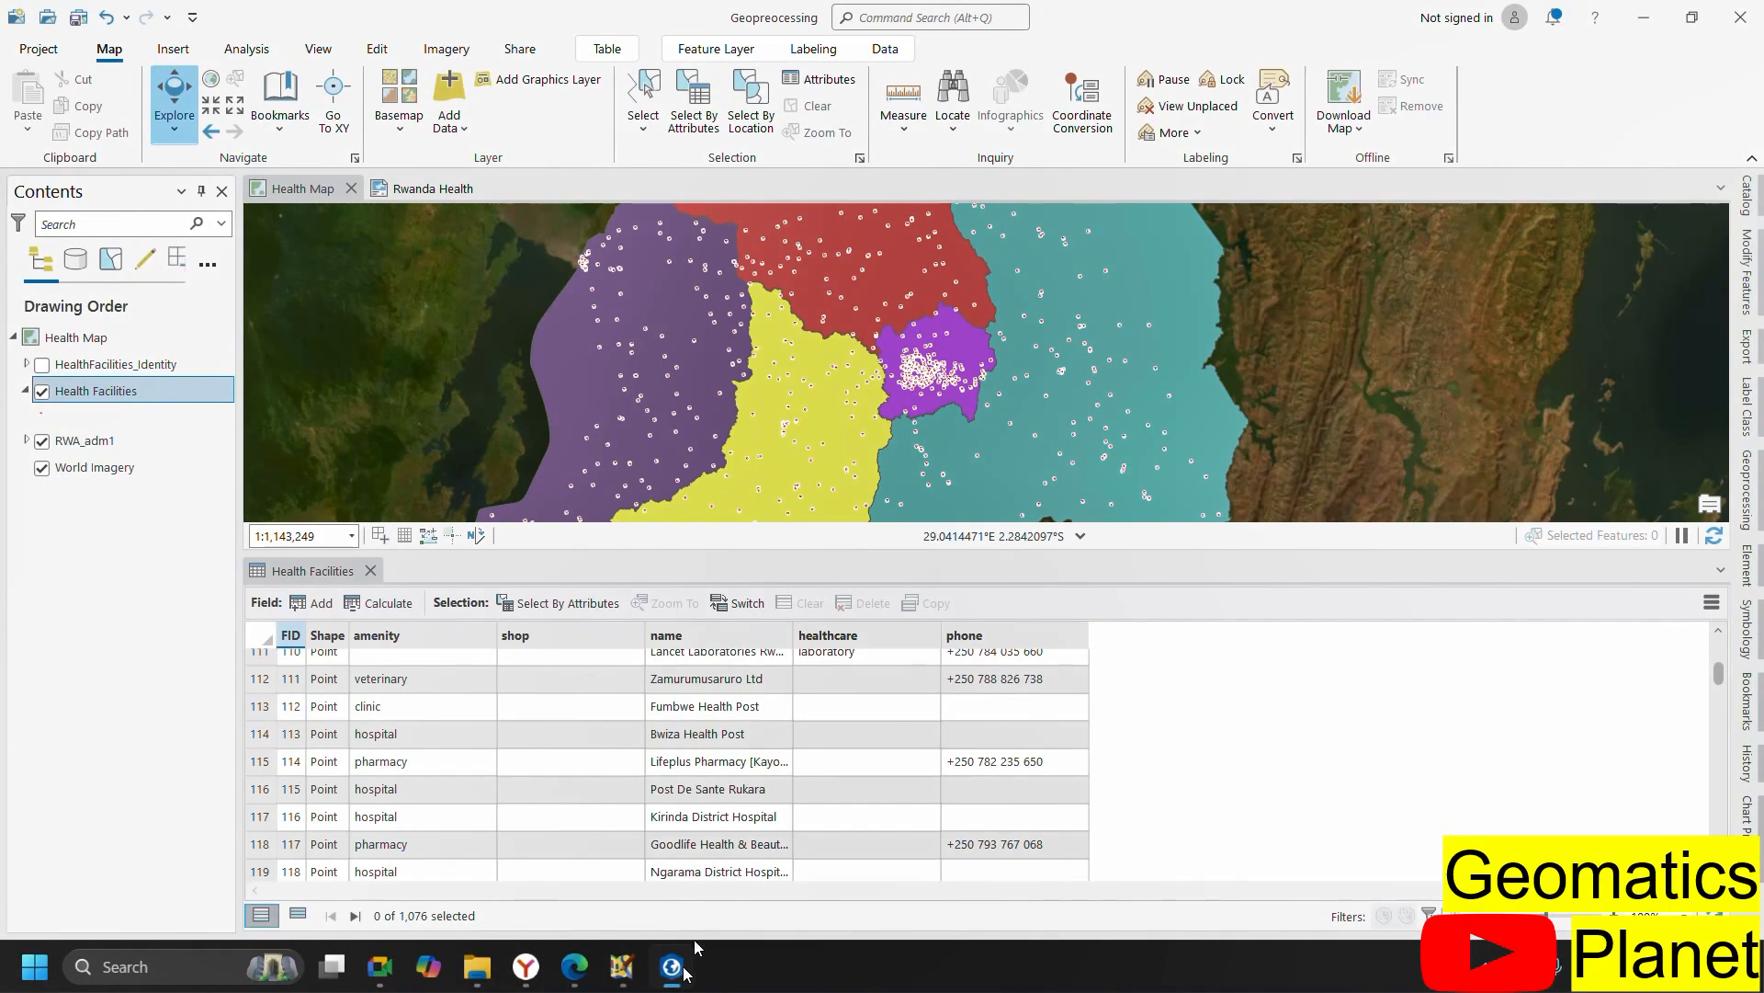
click(450, 92)
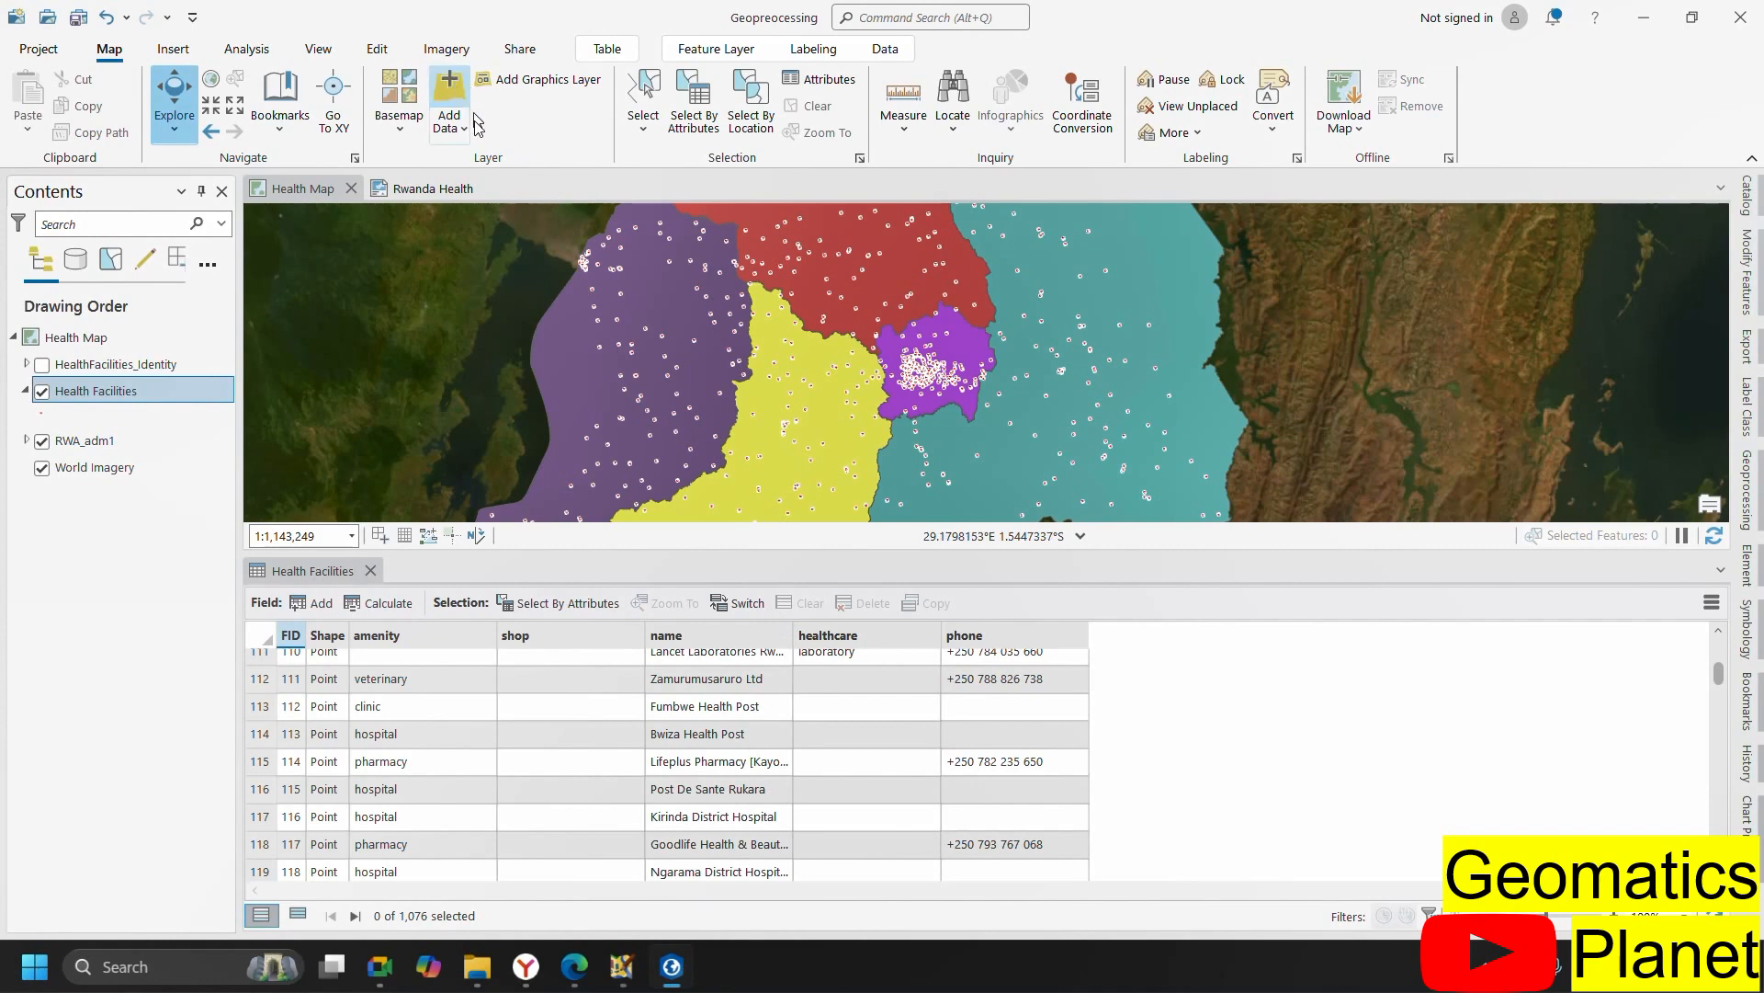
double_click(827, 397)
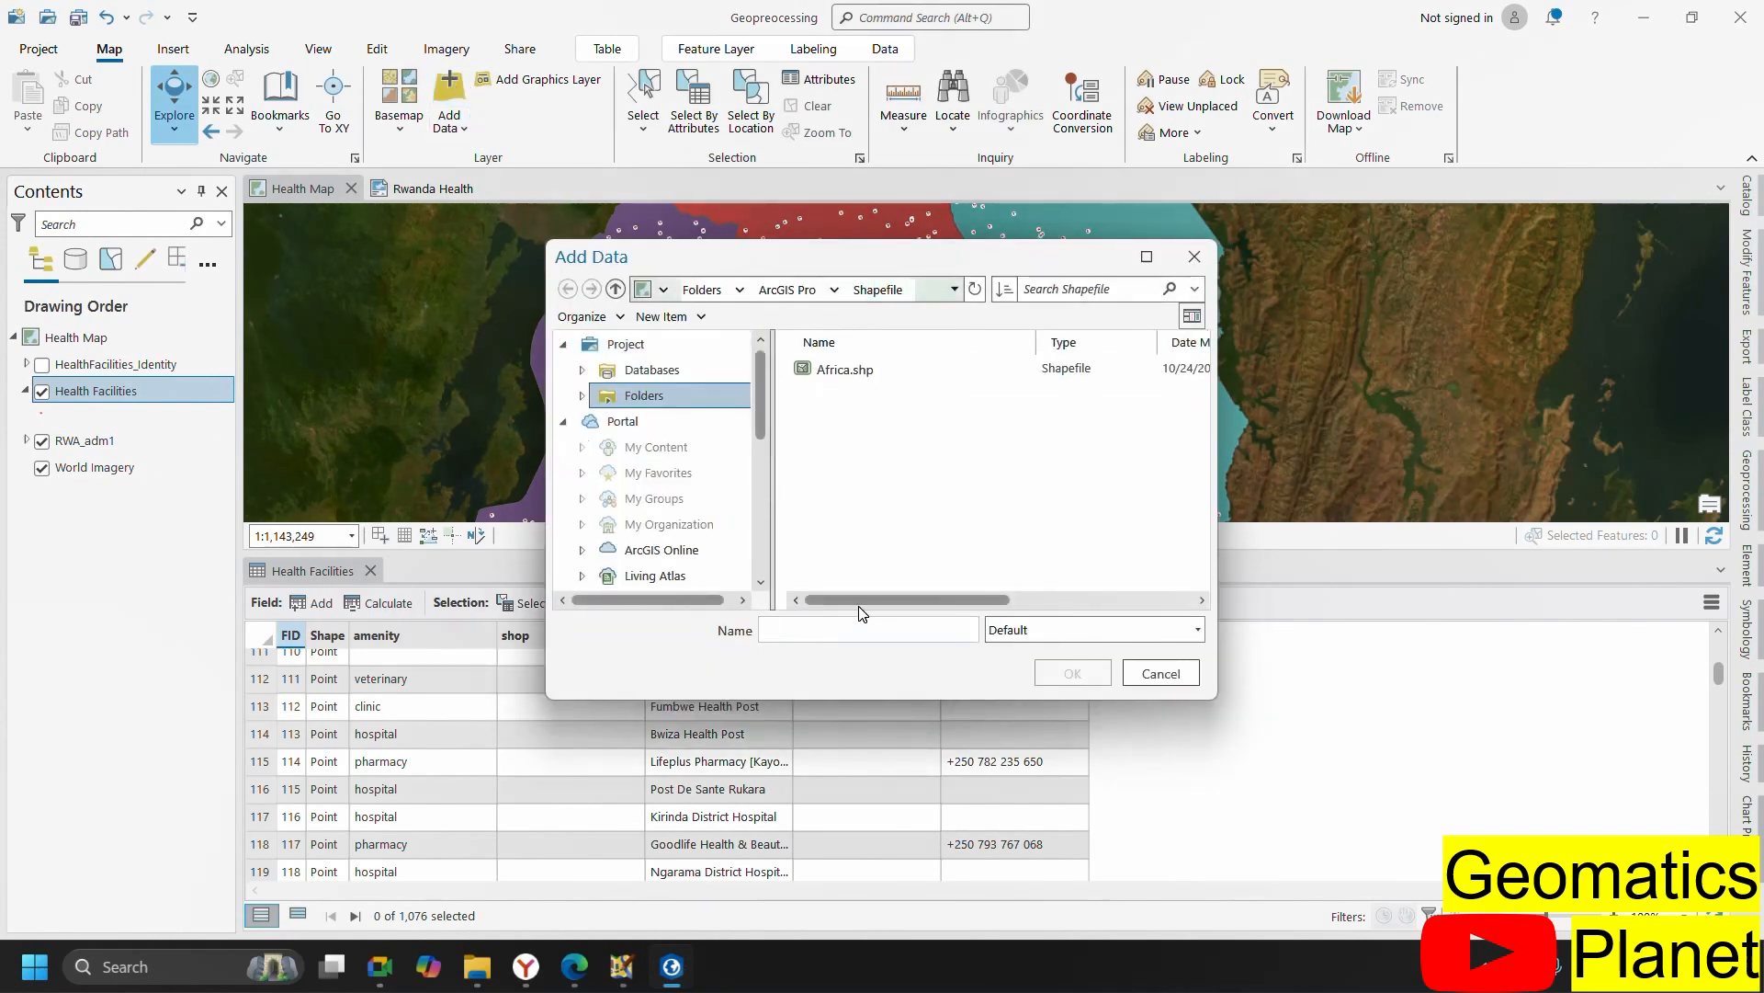
key(ctrl+v)
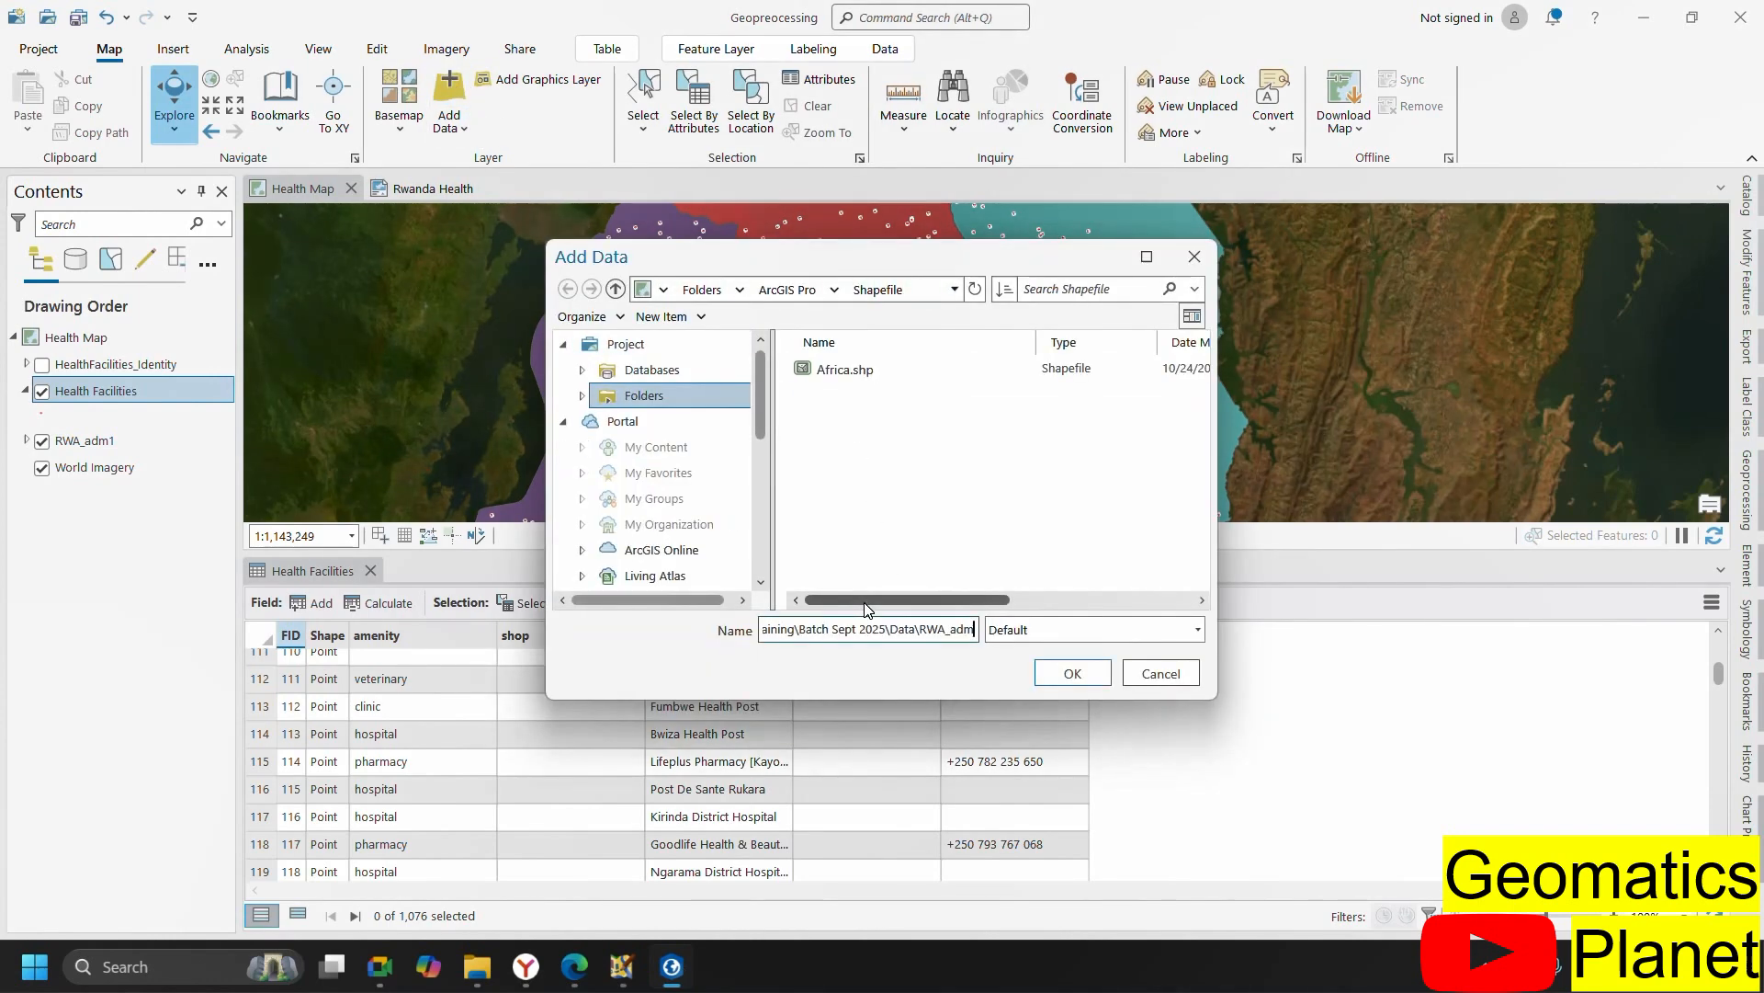
key(Return)
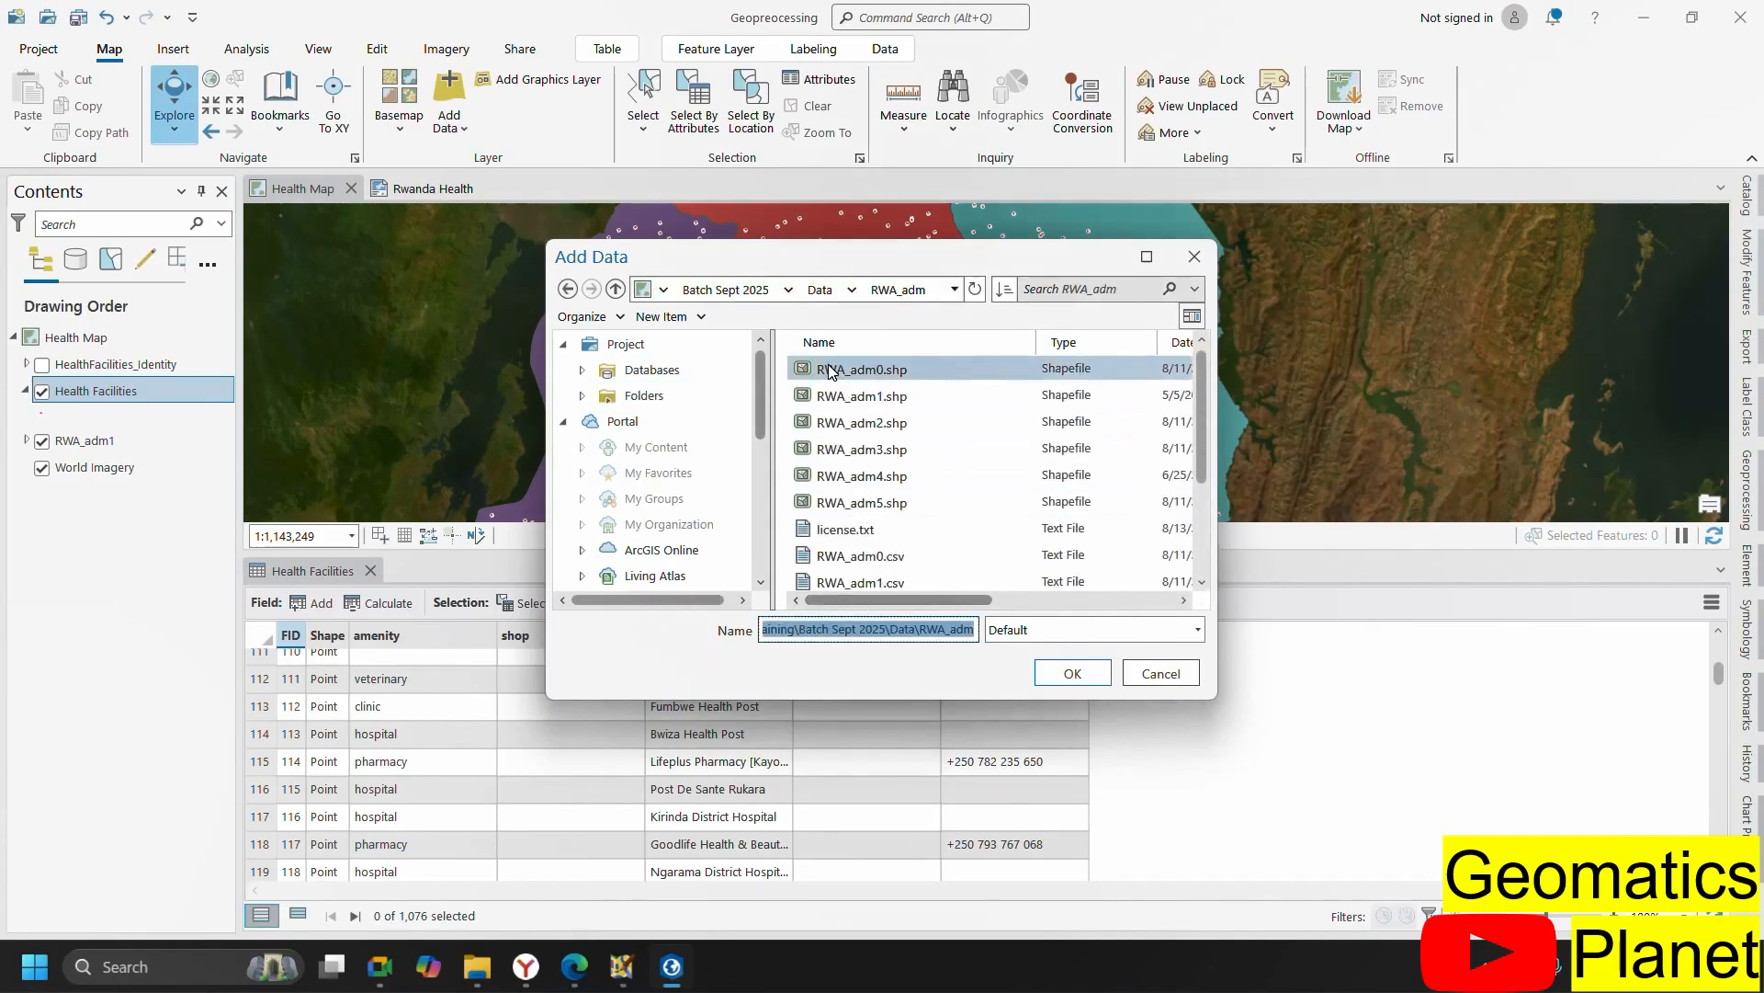
click(898, 422)
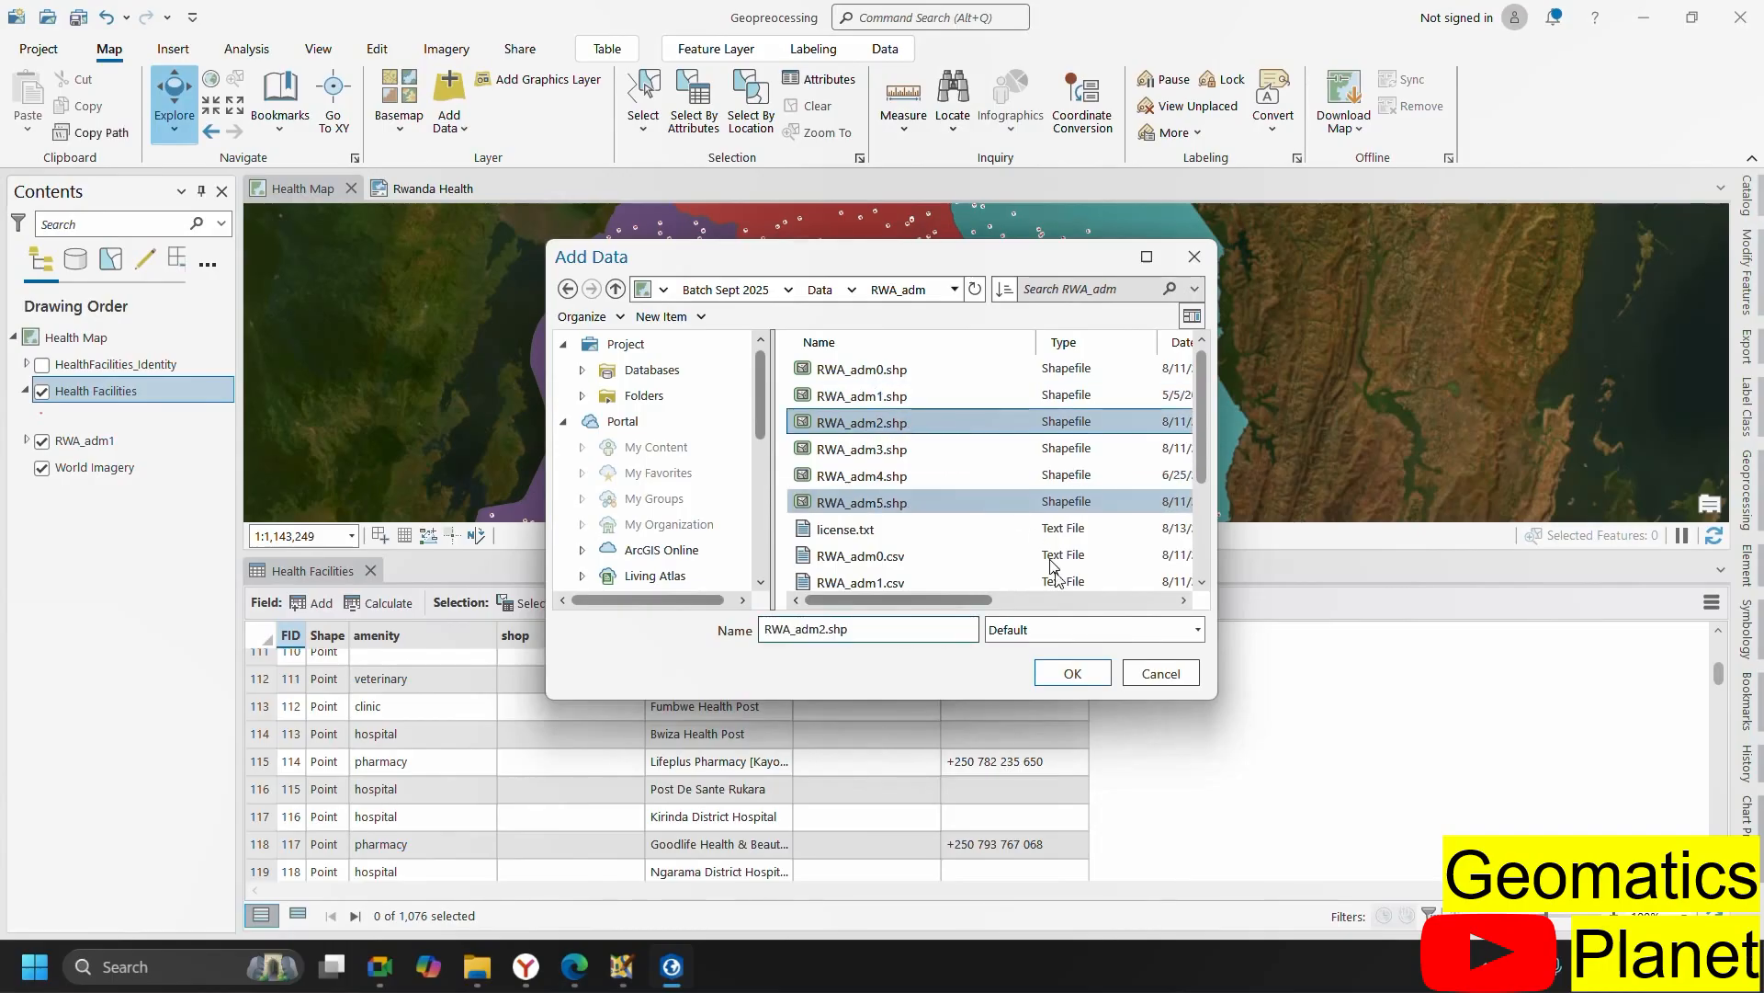
click(1093, 685)
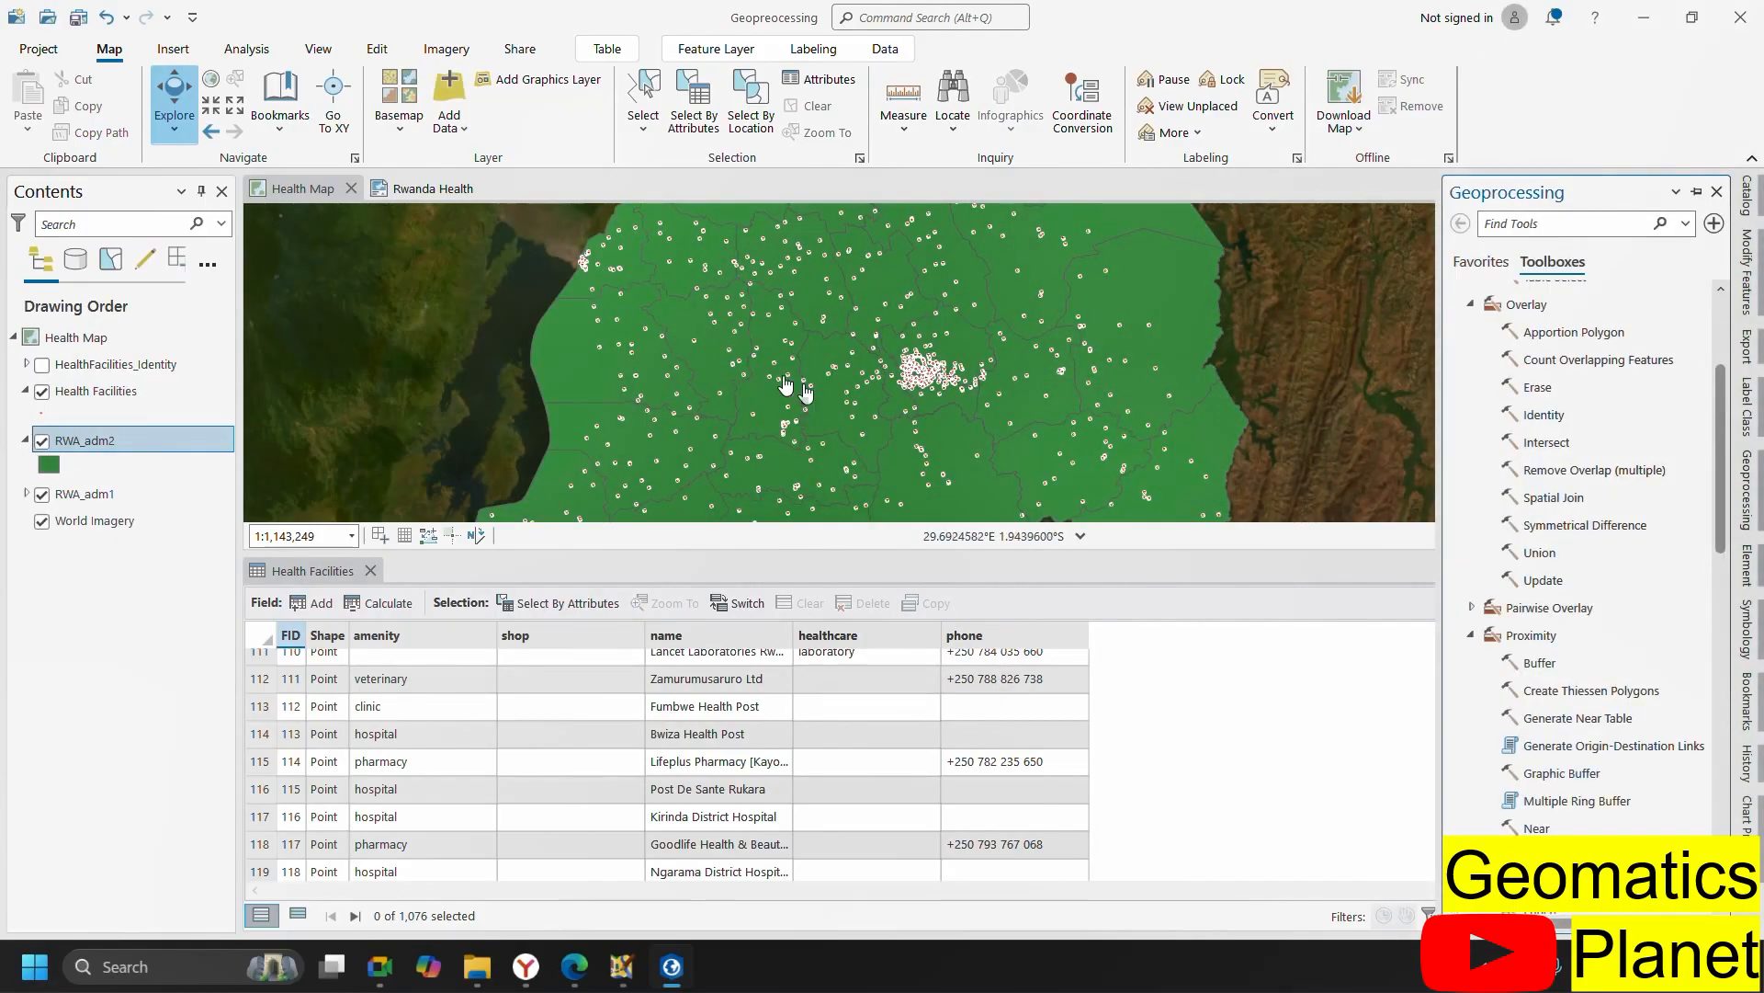
scroll(923, 395, up, 5)
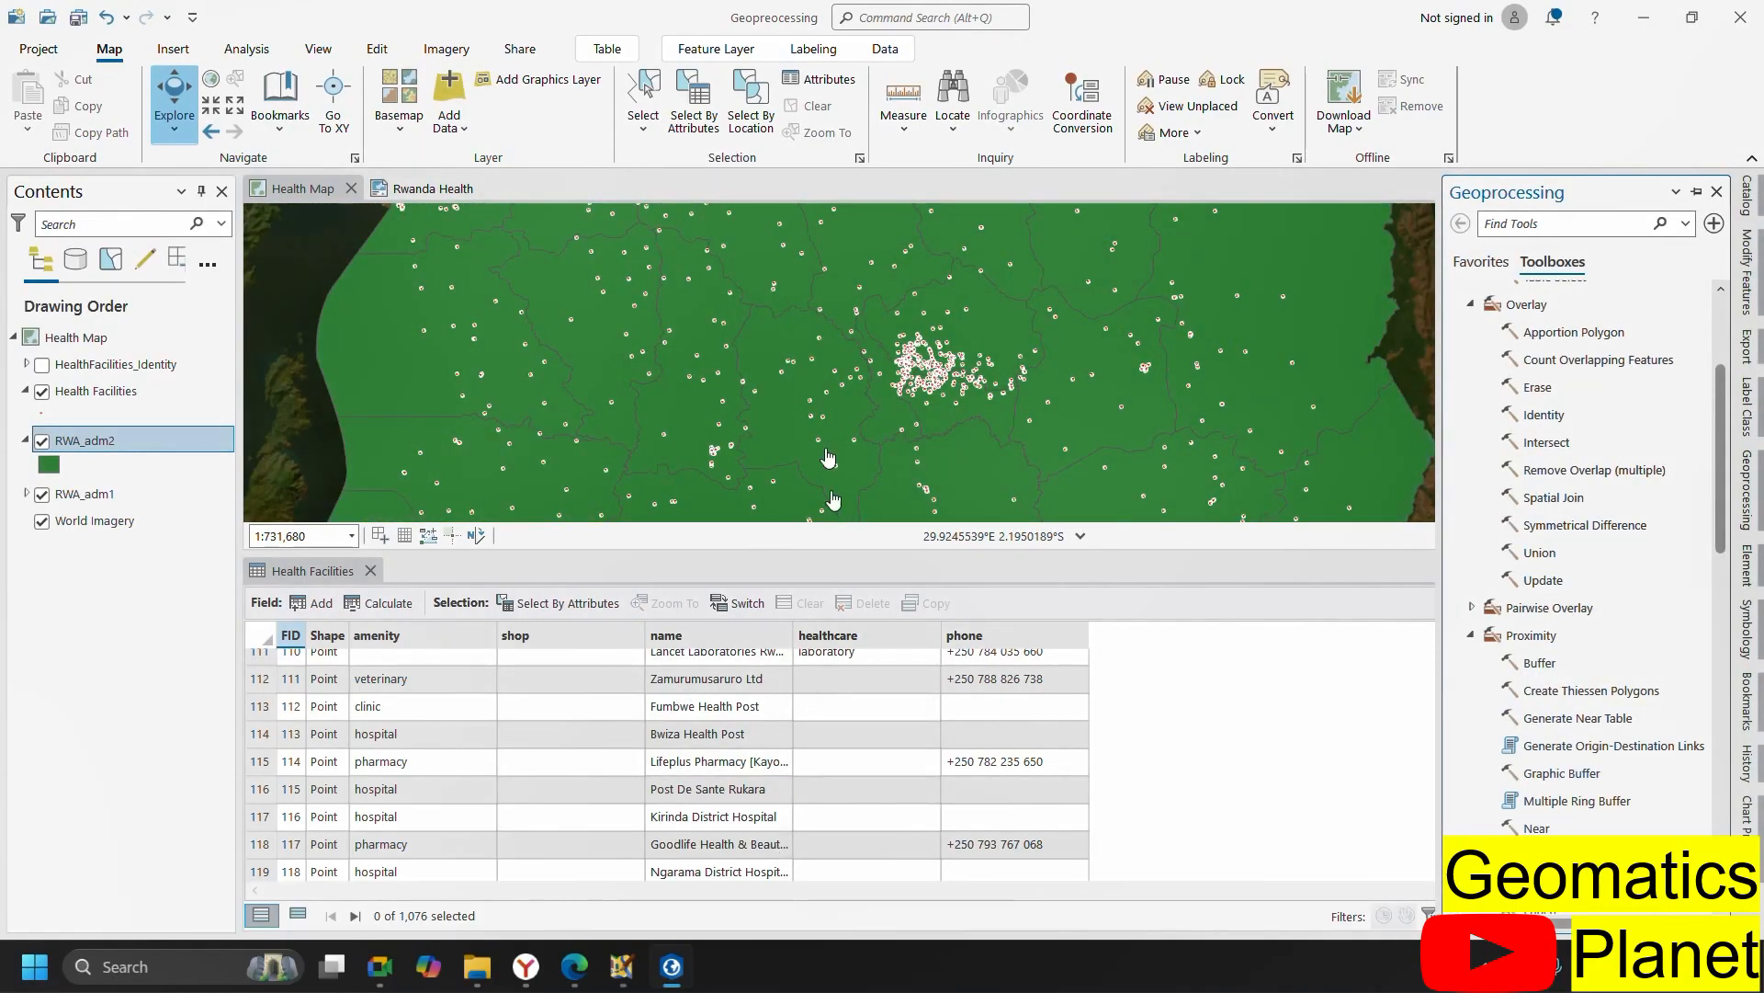
- Turn on labels for the RWA_adm2 layer and set the label field to NAME_1
scroll(833, 342, down, 3)
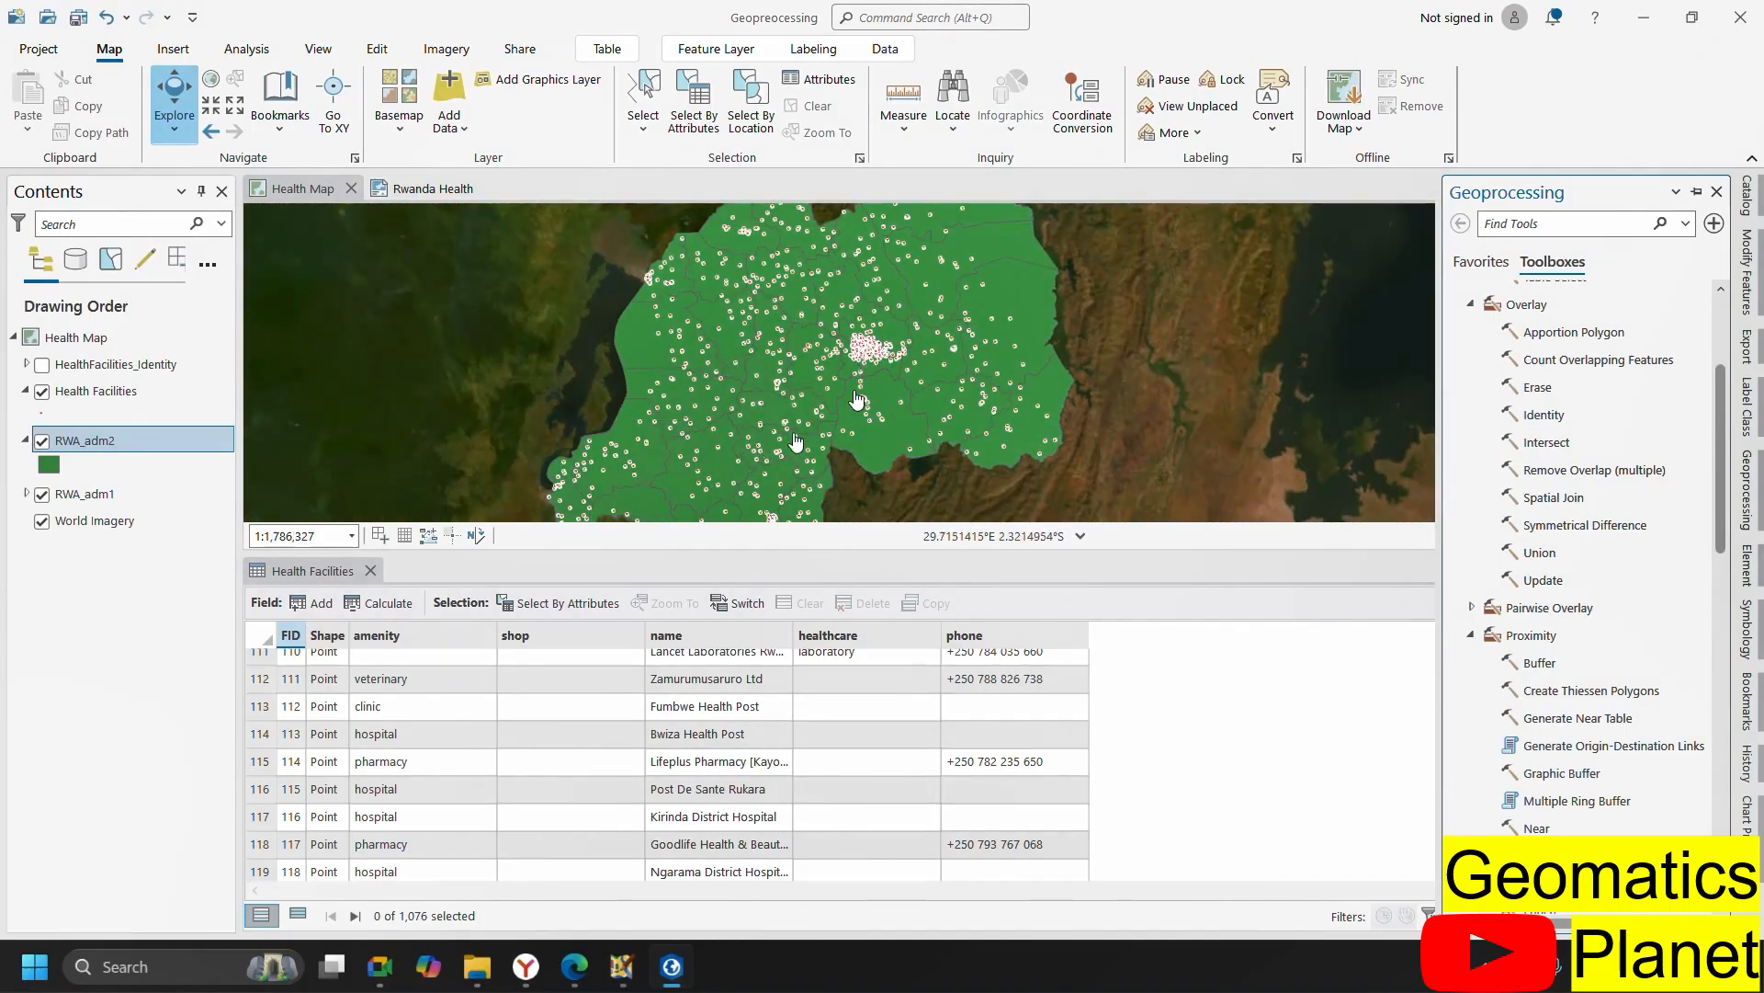
right_click(127, 443)
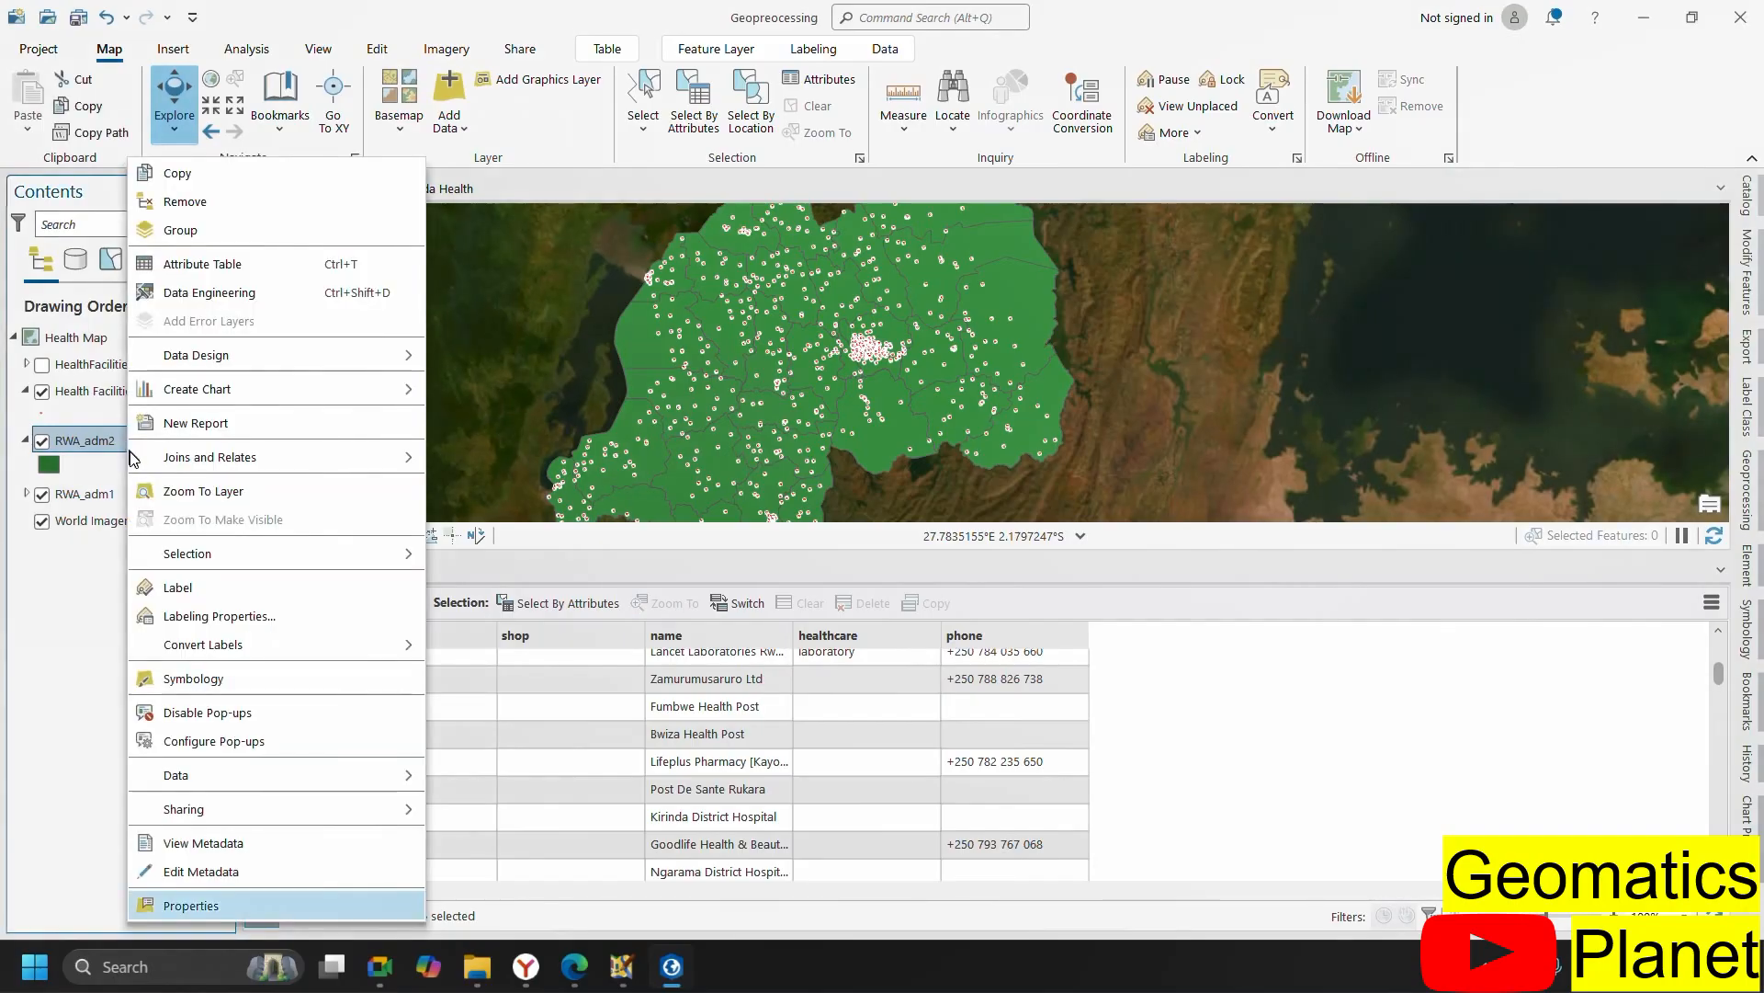
click(179, 587)
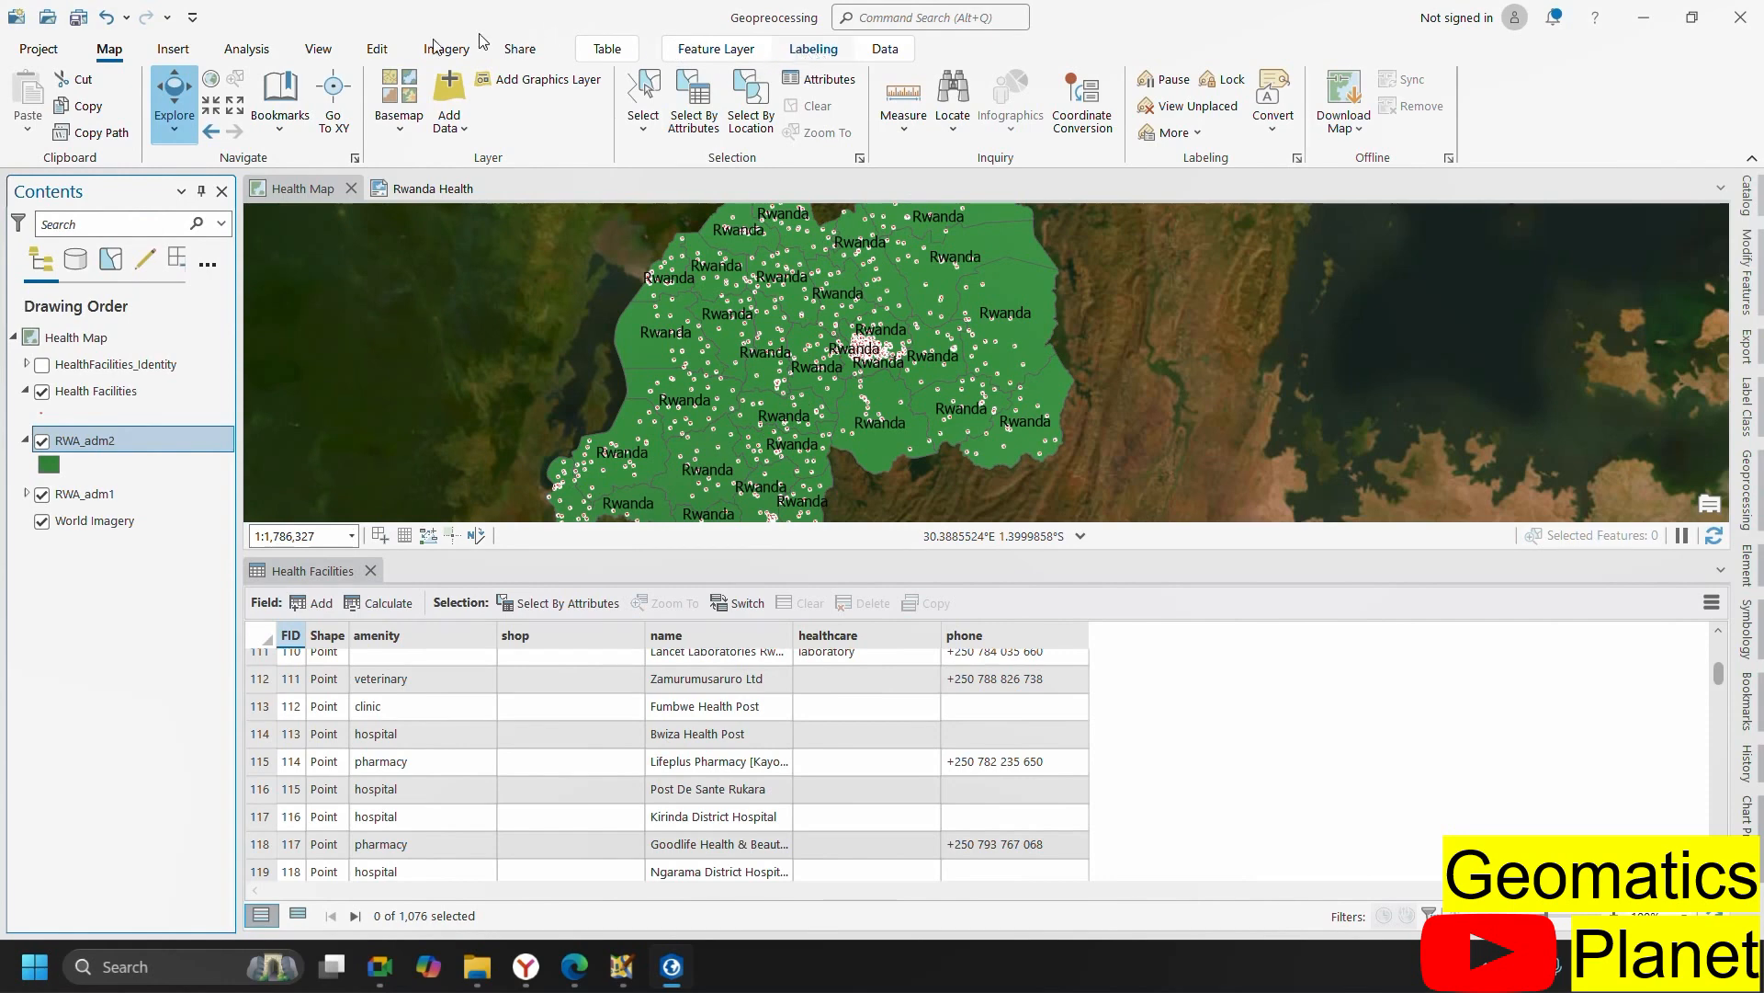
click(821, 55)
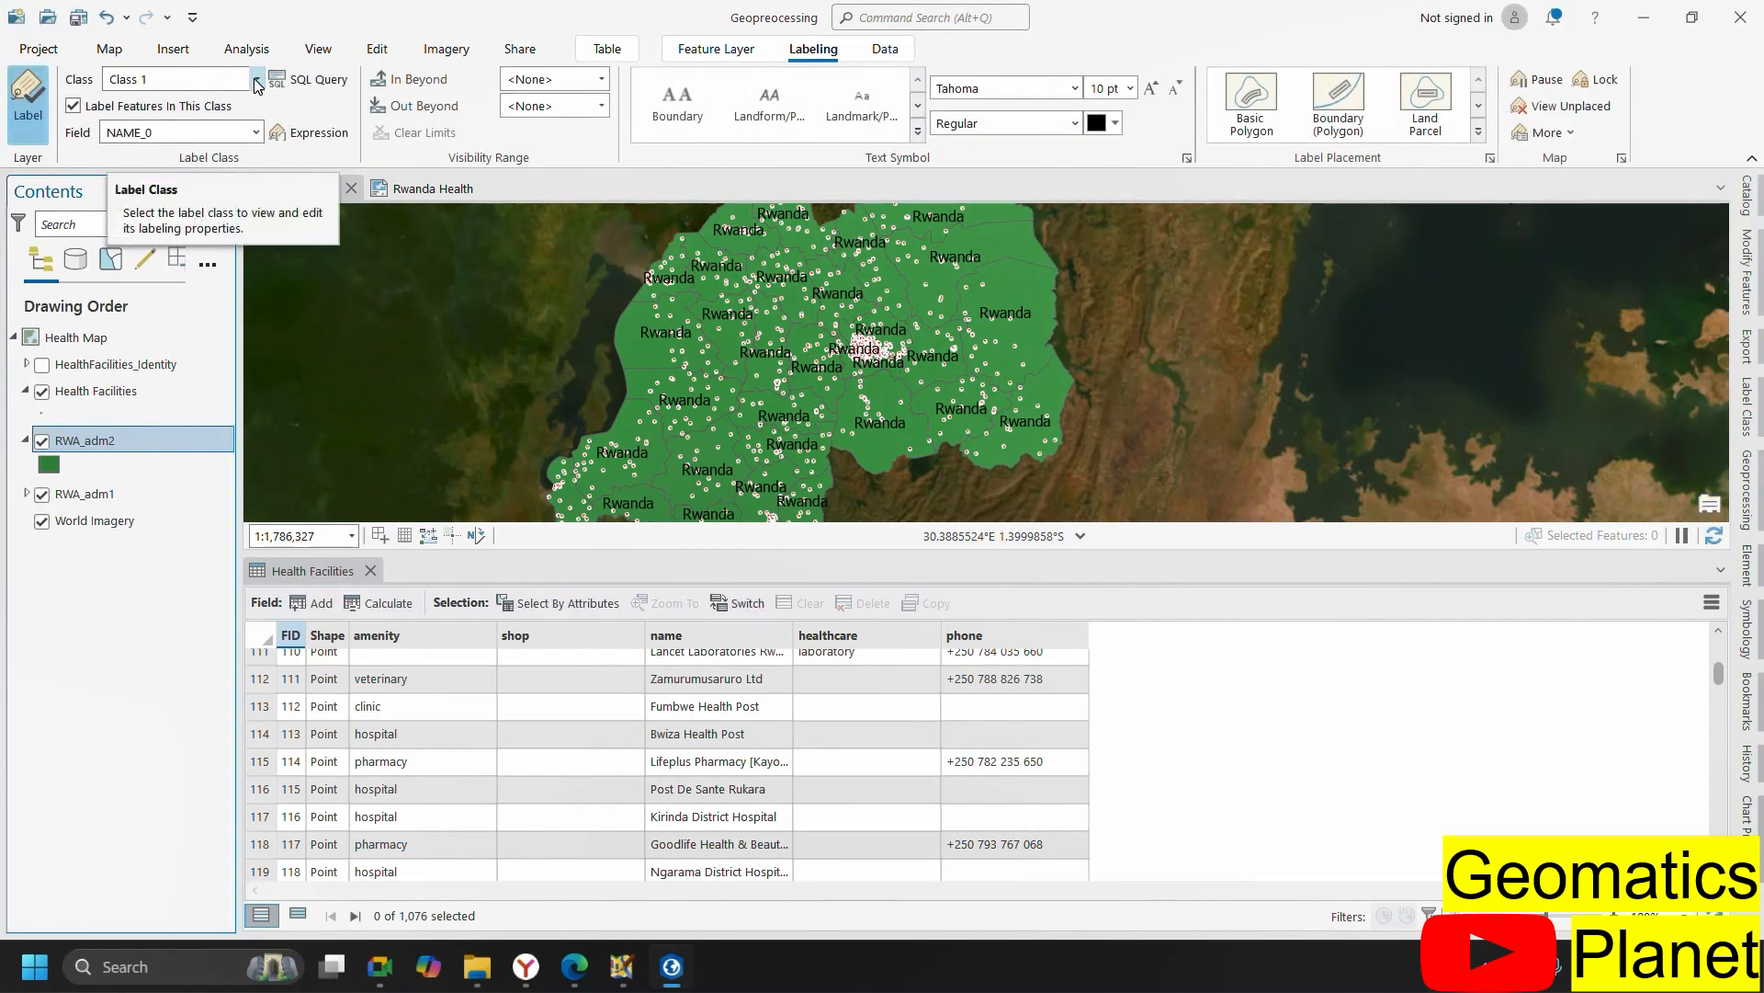
click(257, 134)
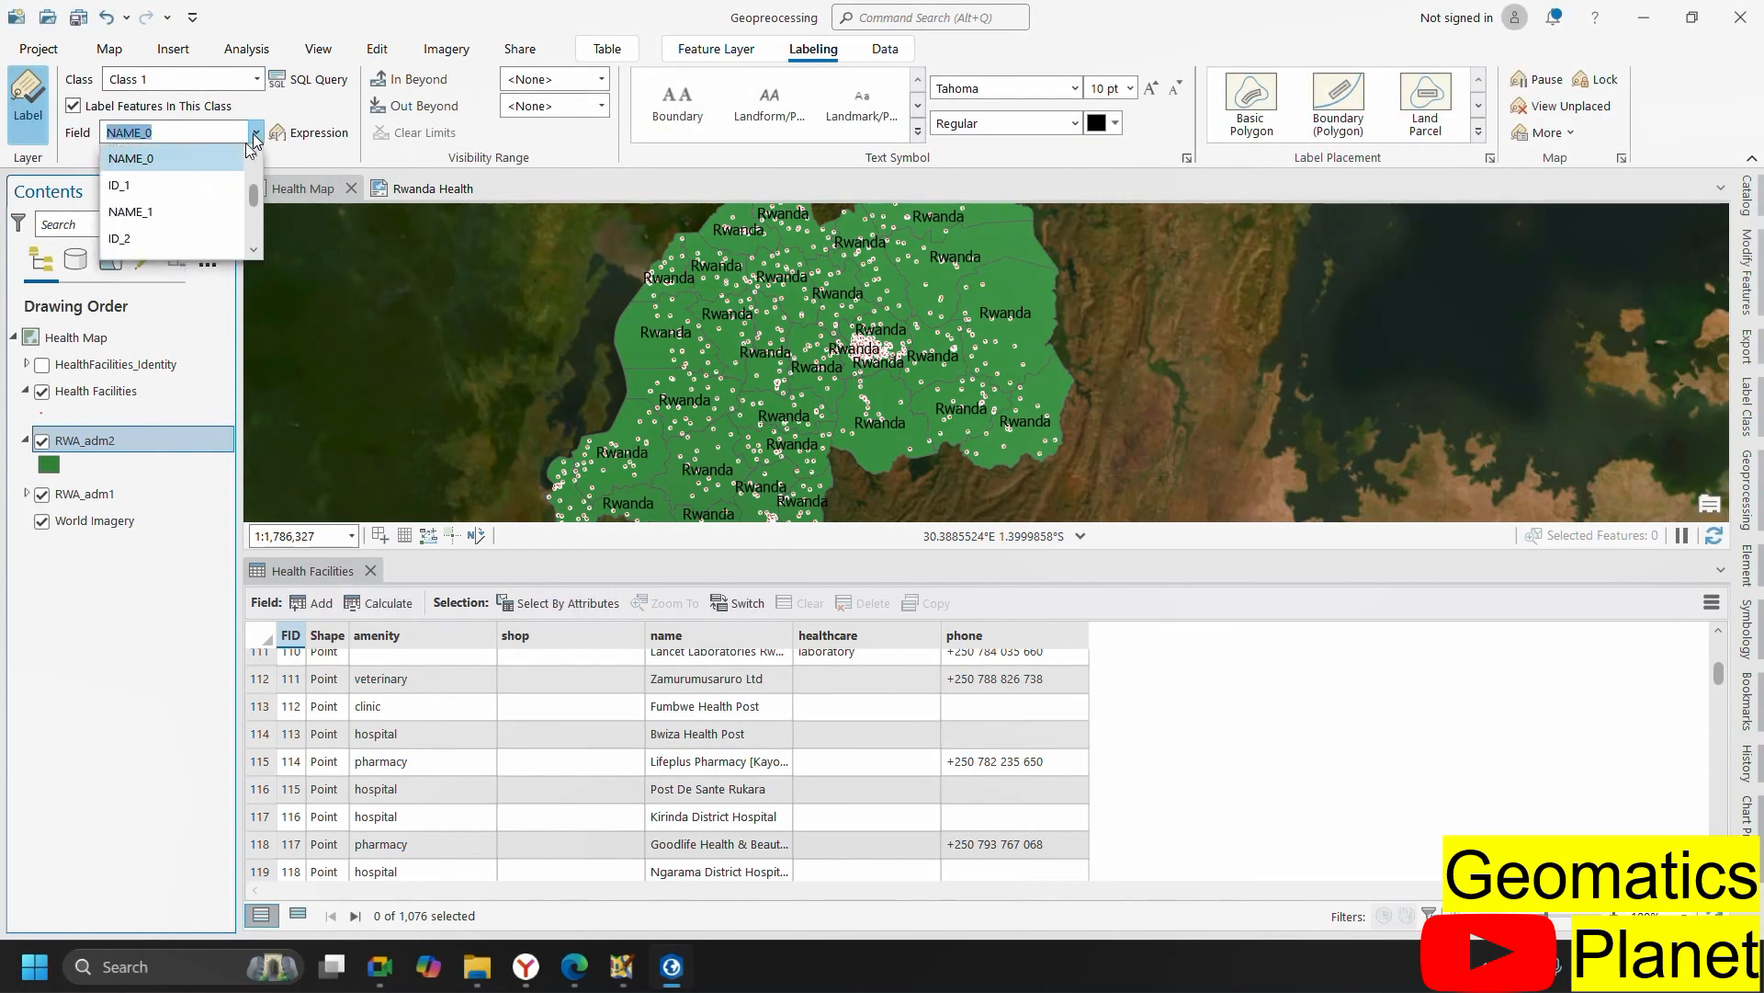
scroll(196, 216, down, 5)
scroll(197, 220, up, 5)
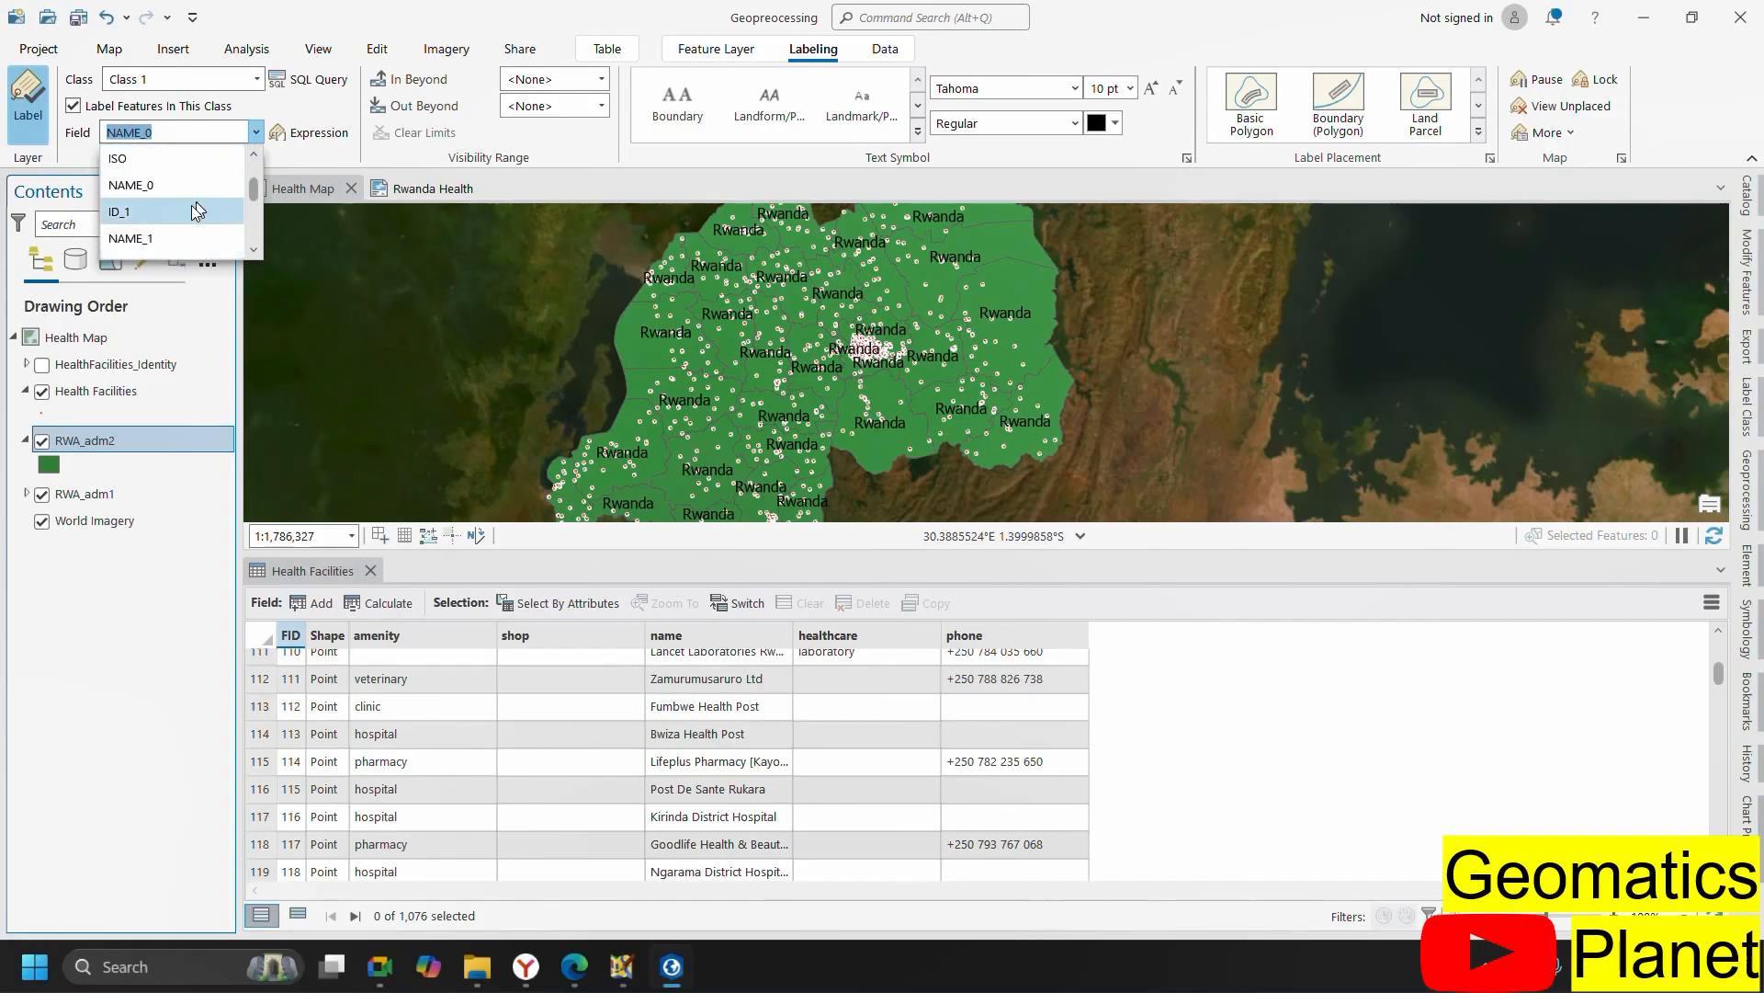
click(174, 231)
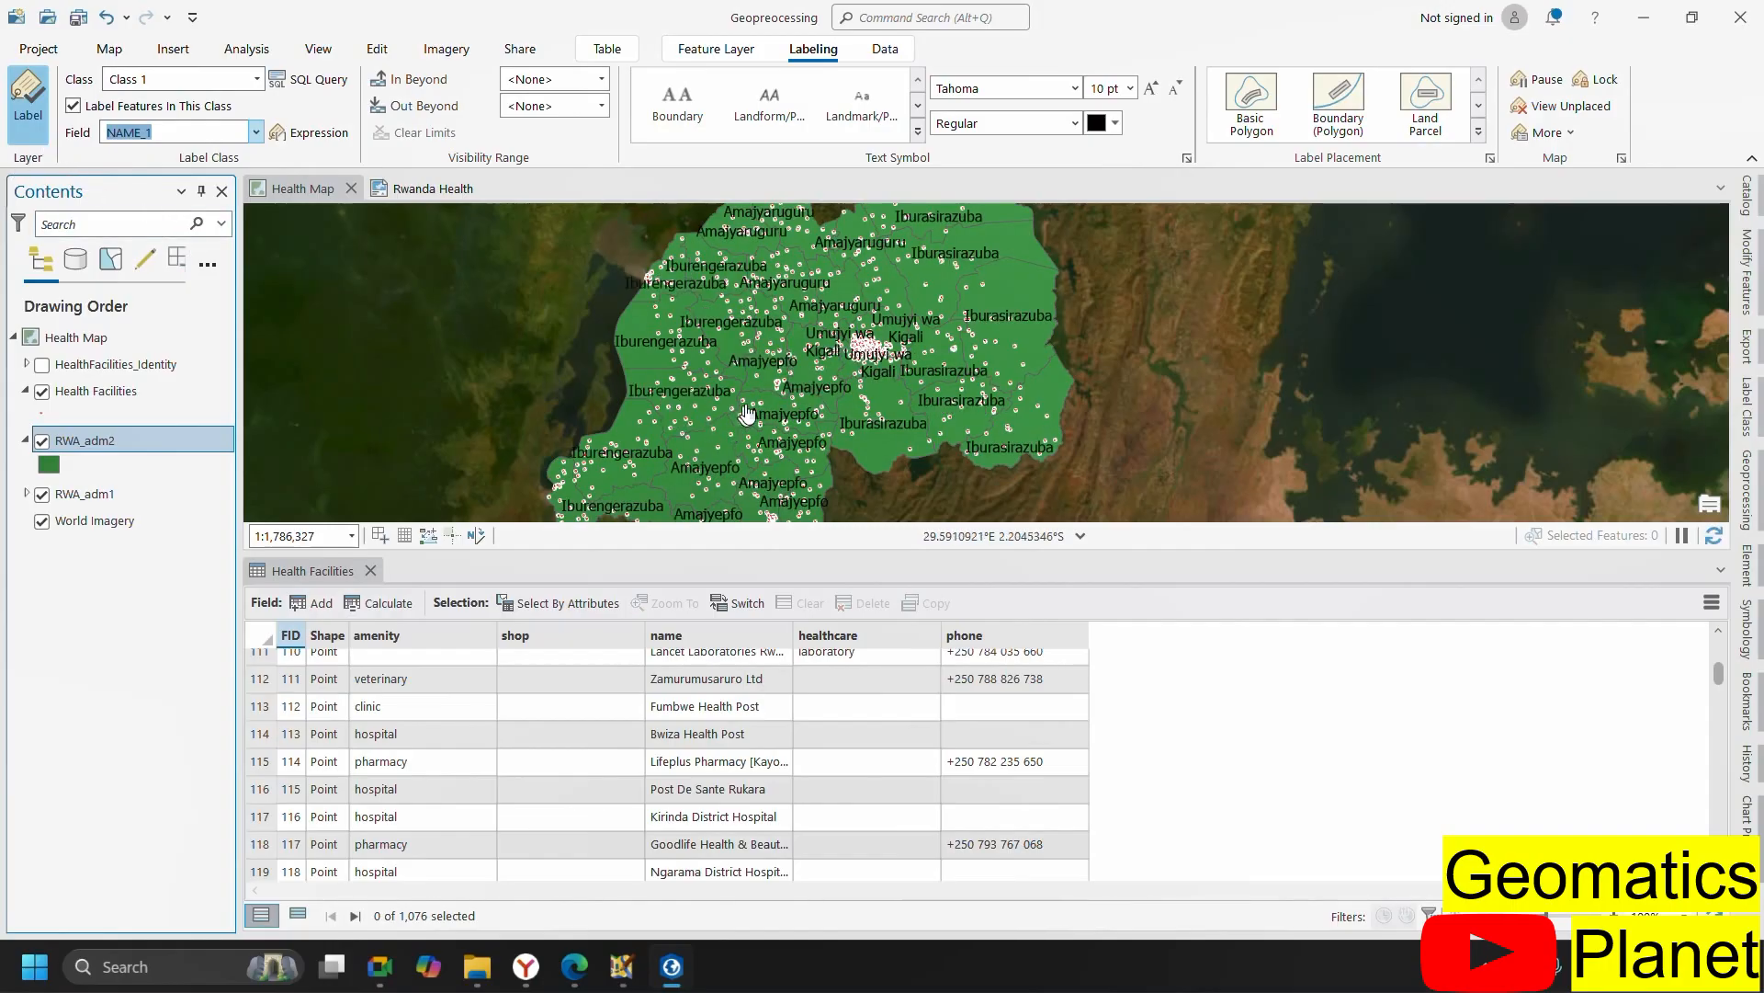
- Change the RWA_adm2 label field to NAME_2 so the map shows district names
scroll(775, 388, up, 3)
click(257, 133)
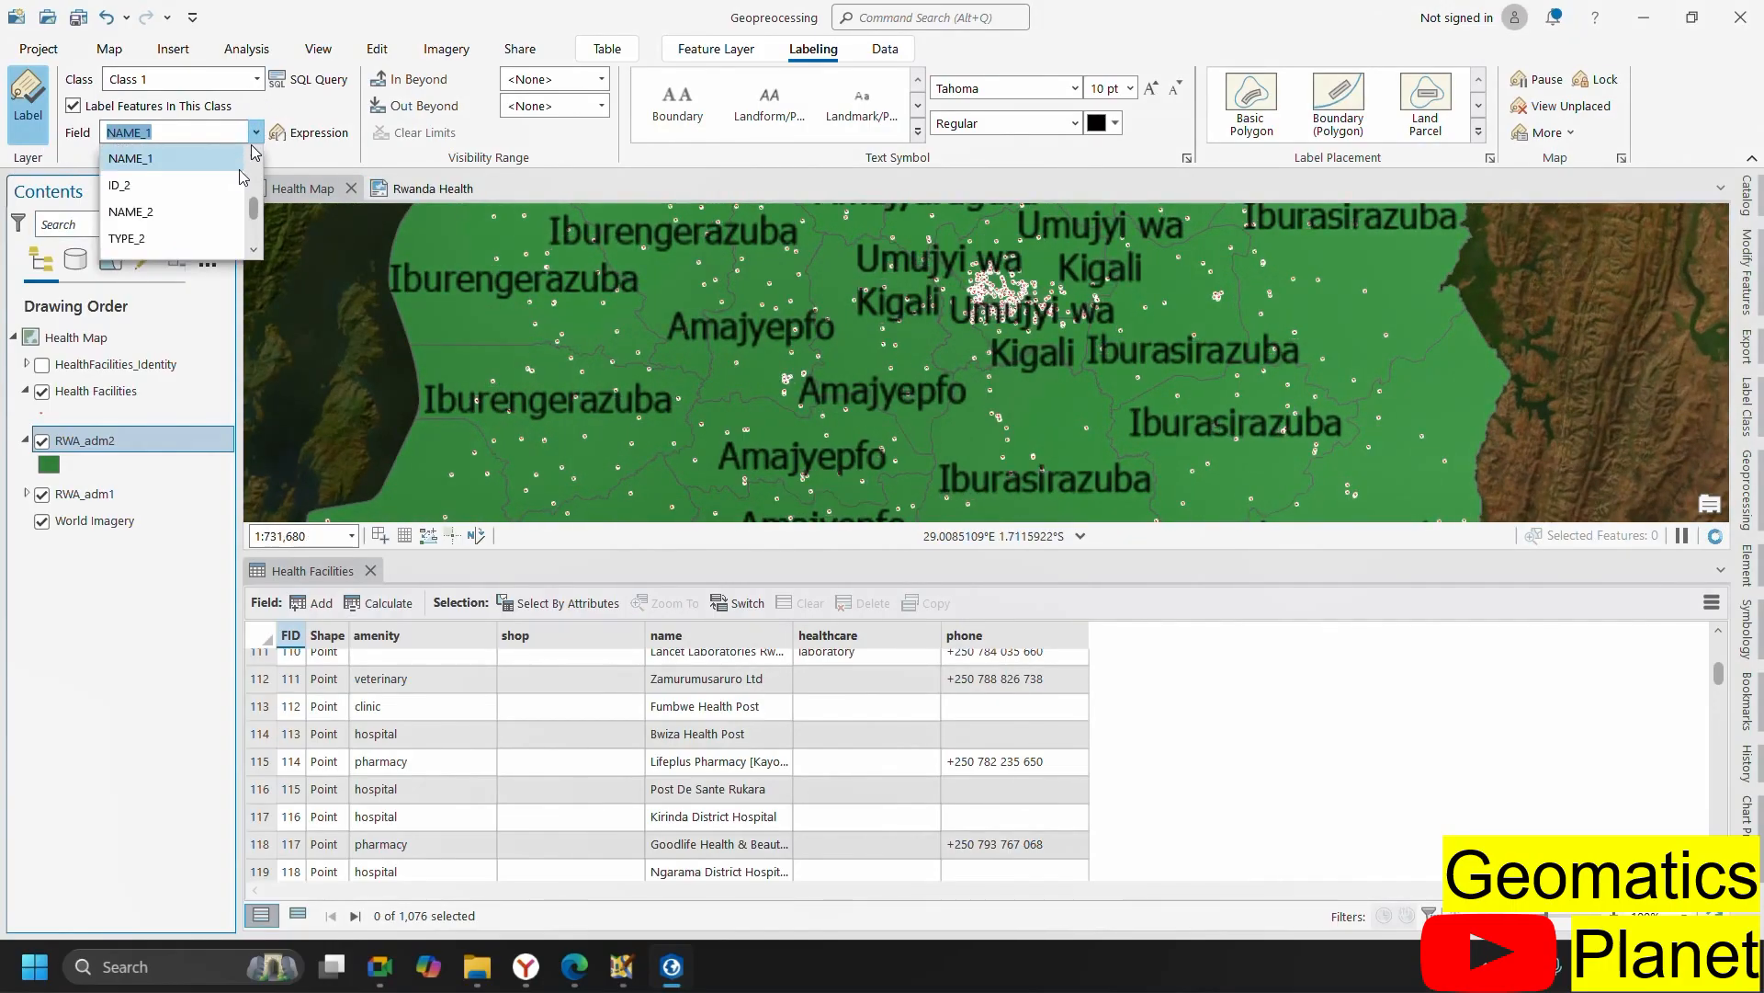
click(211, 226)
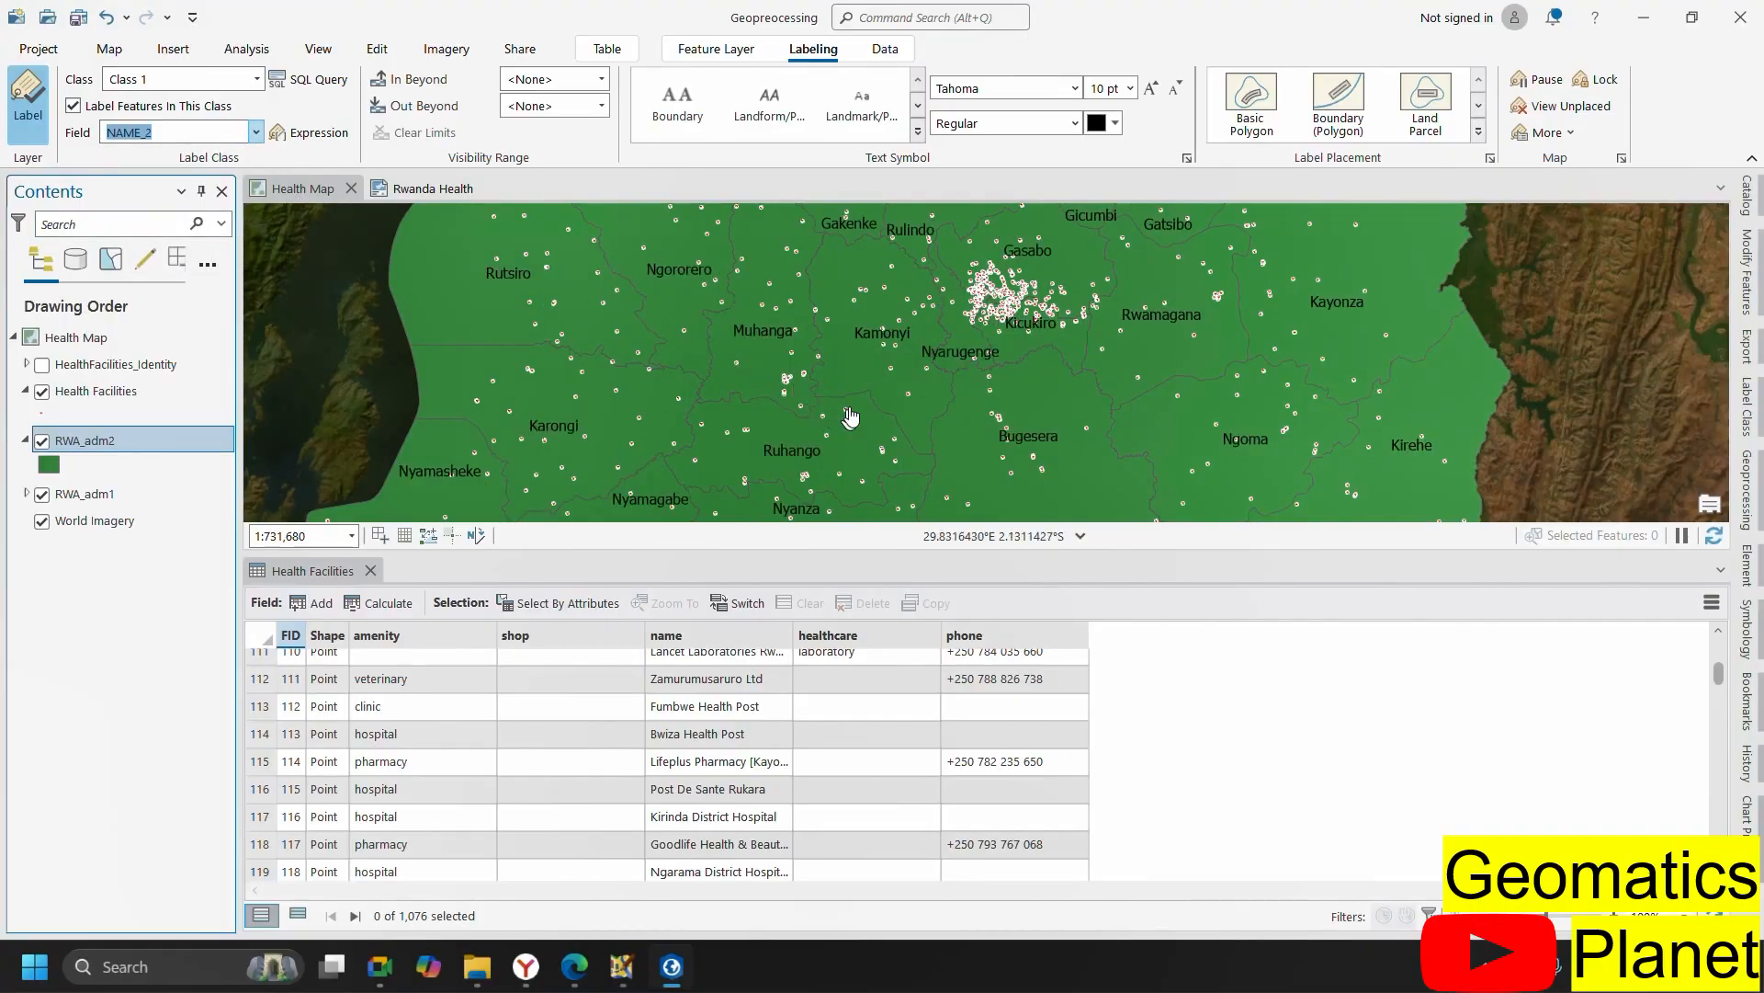
- Enlarge the map view and examine how the health facilities spread across the labelled districts
scroll(833, 349, down, 3)
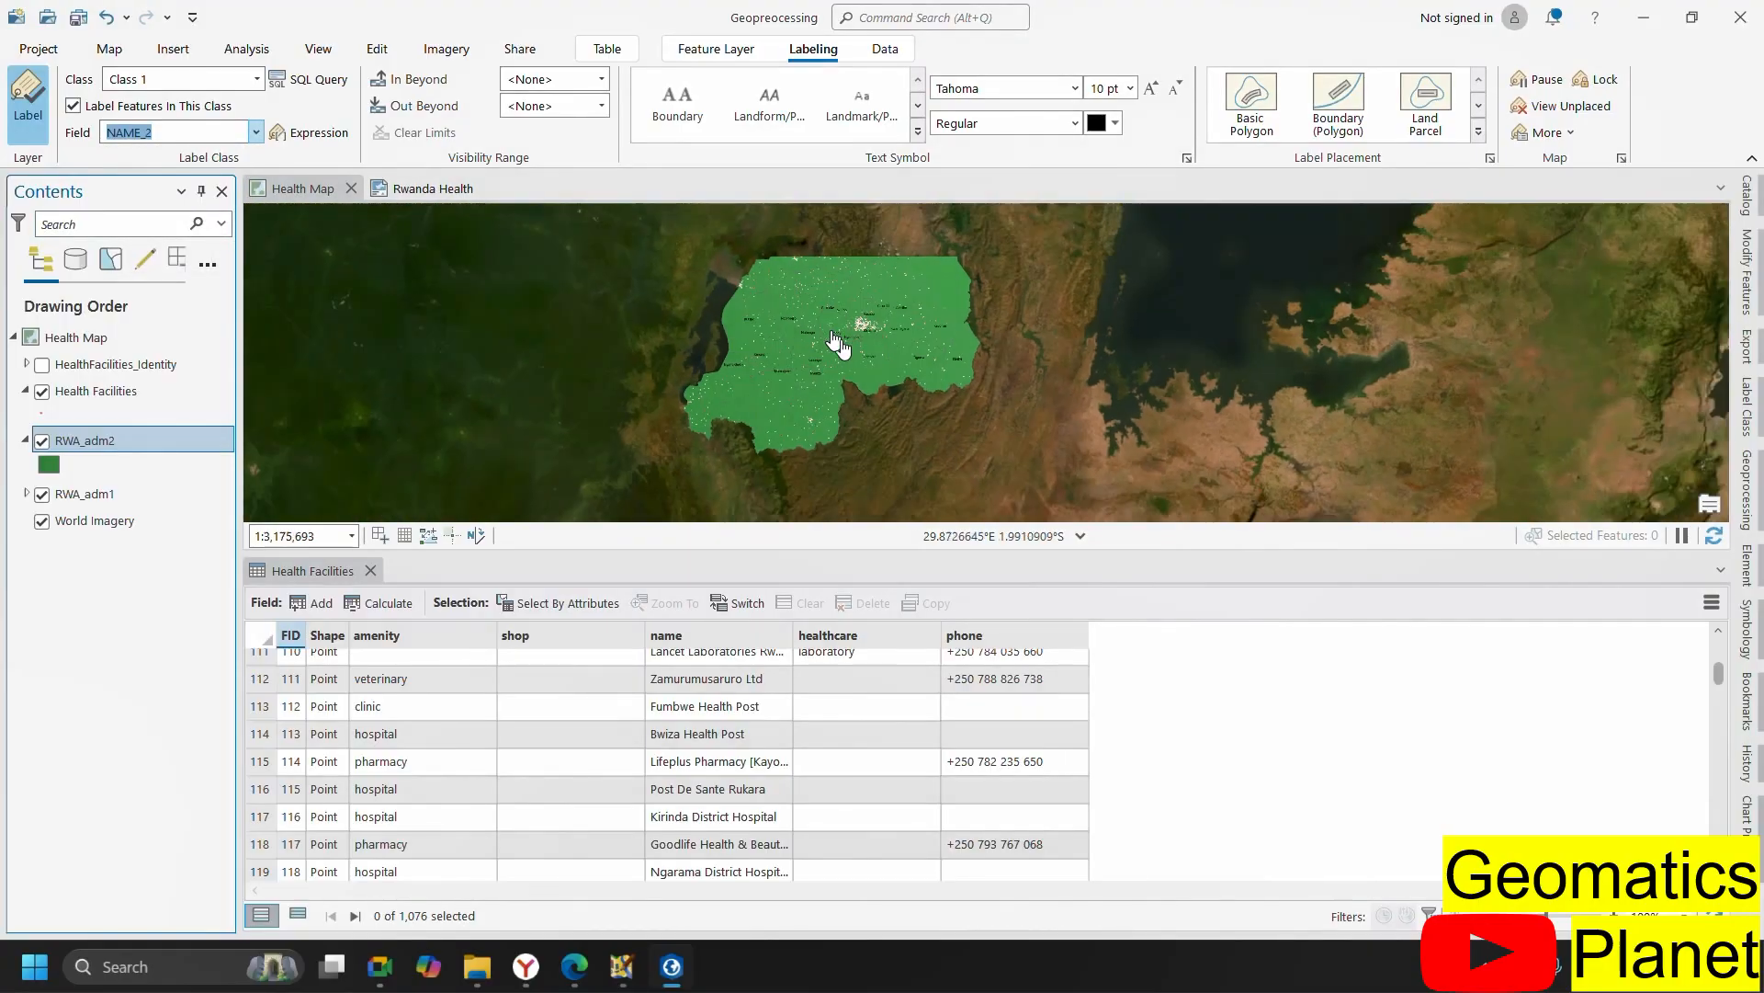
scroll(871, 382, up, 1)
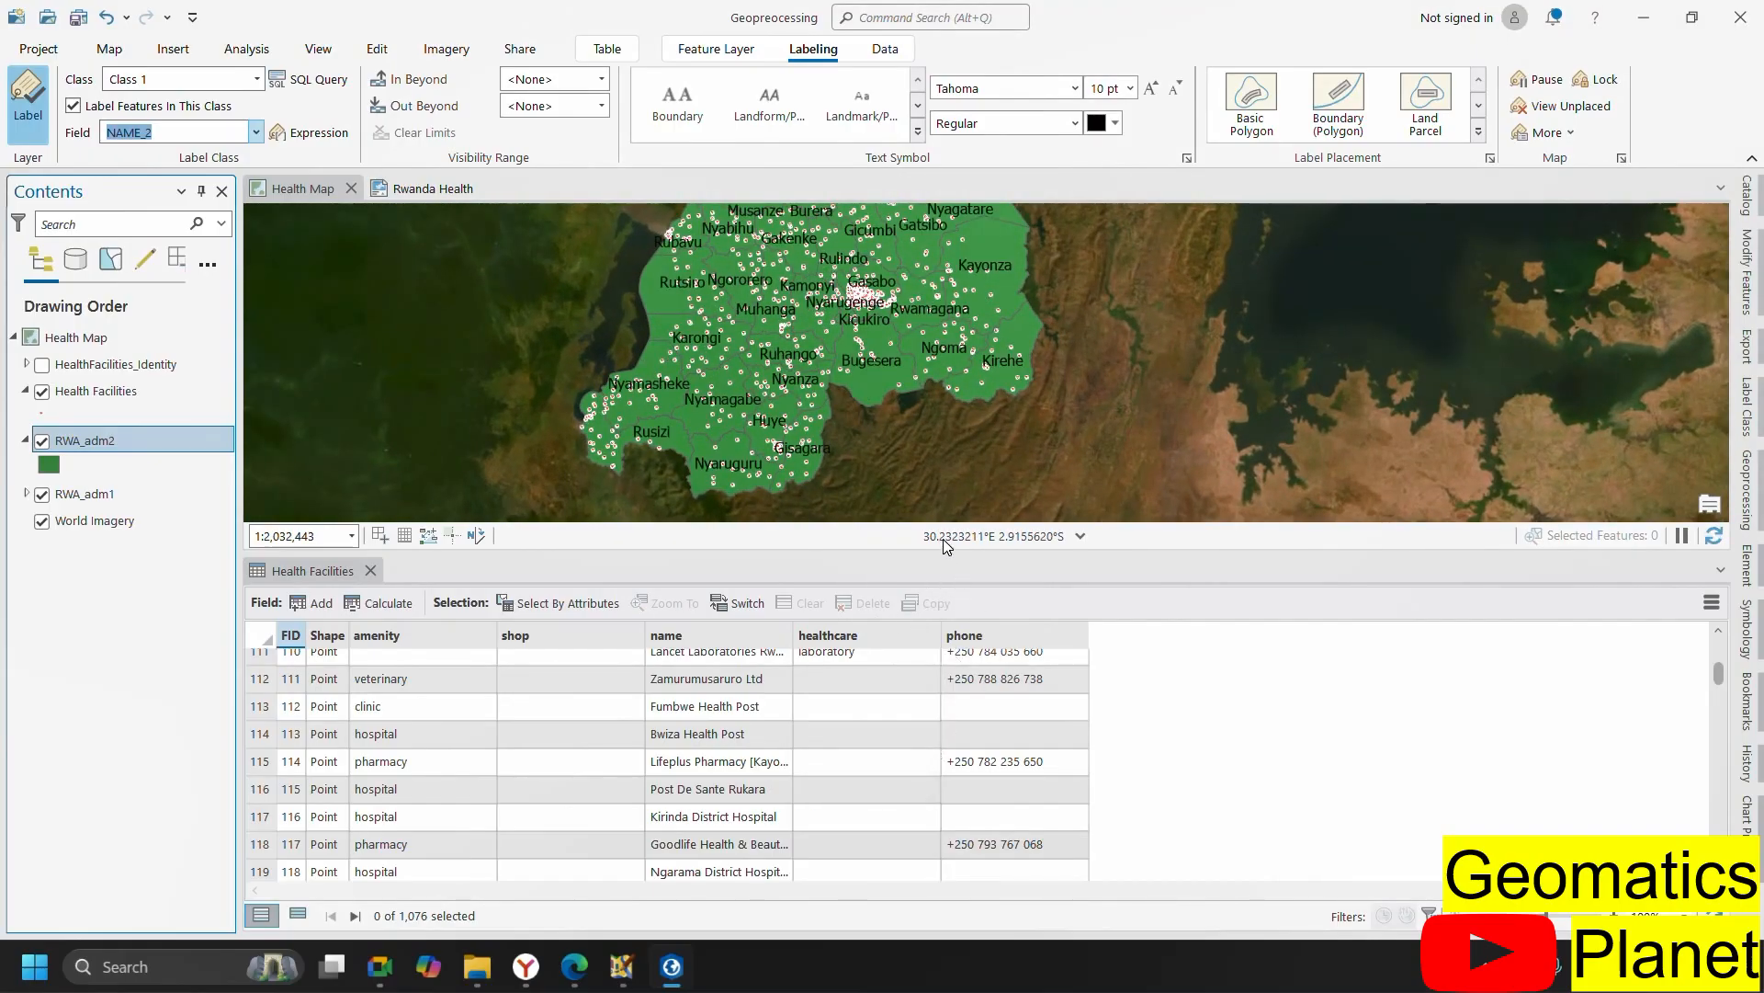
drag(946, 550, 919, 726)
scroll(822, 374, up, 3)
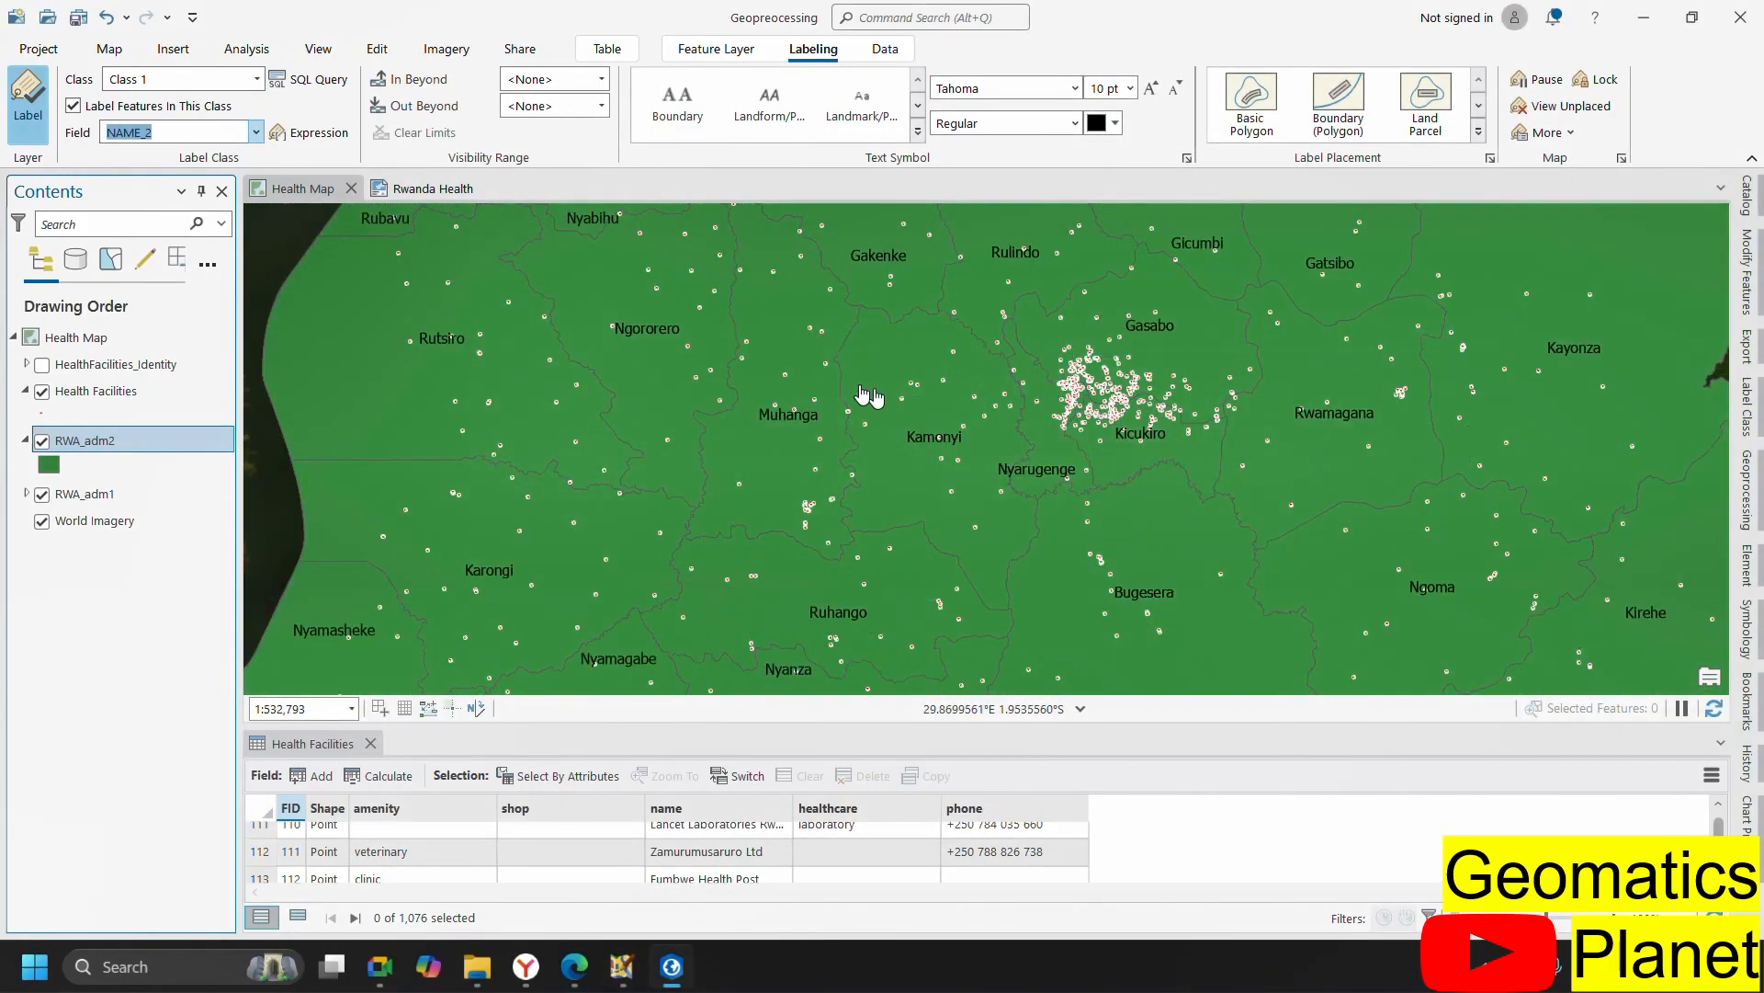
scroll(725, 367, down, 3)
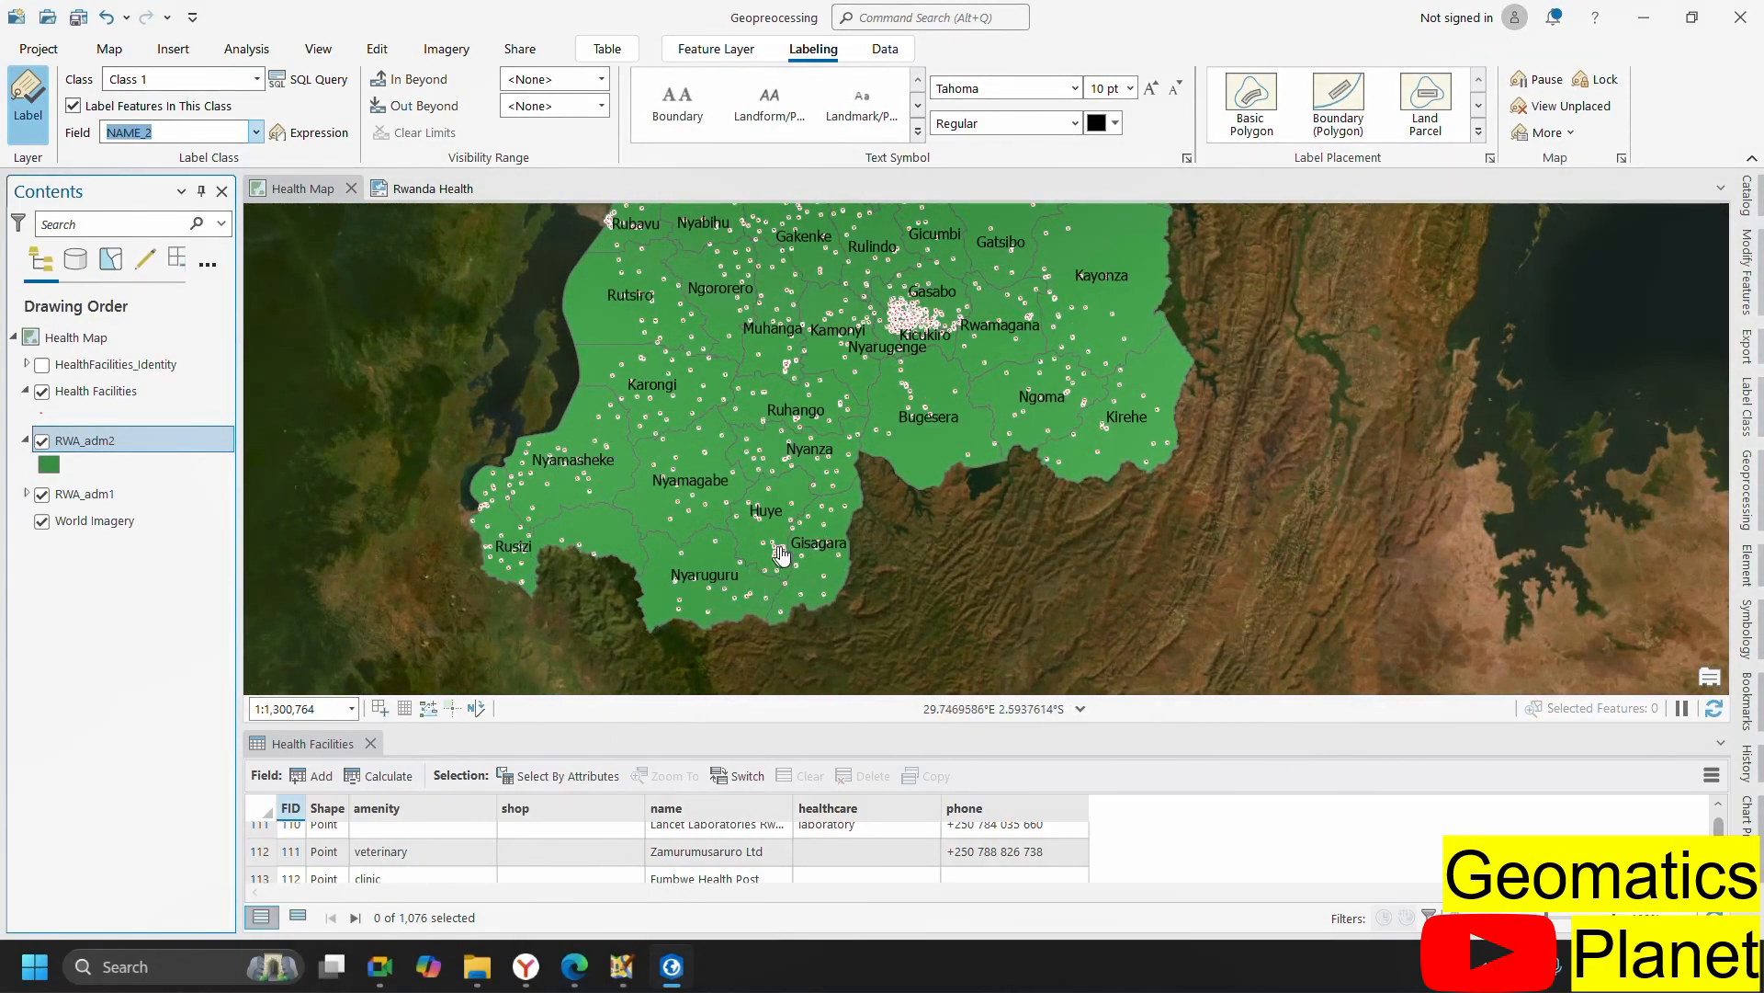
scroll(698, 588, up, 2)
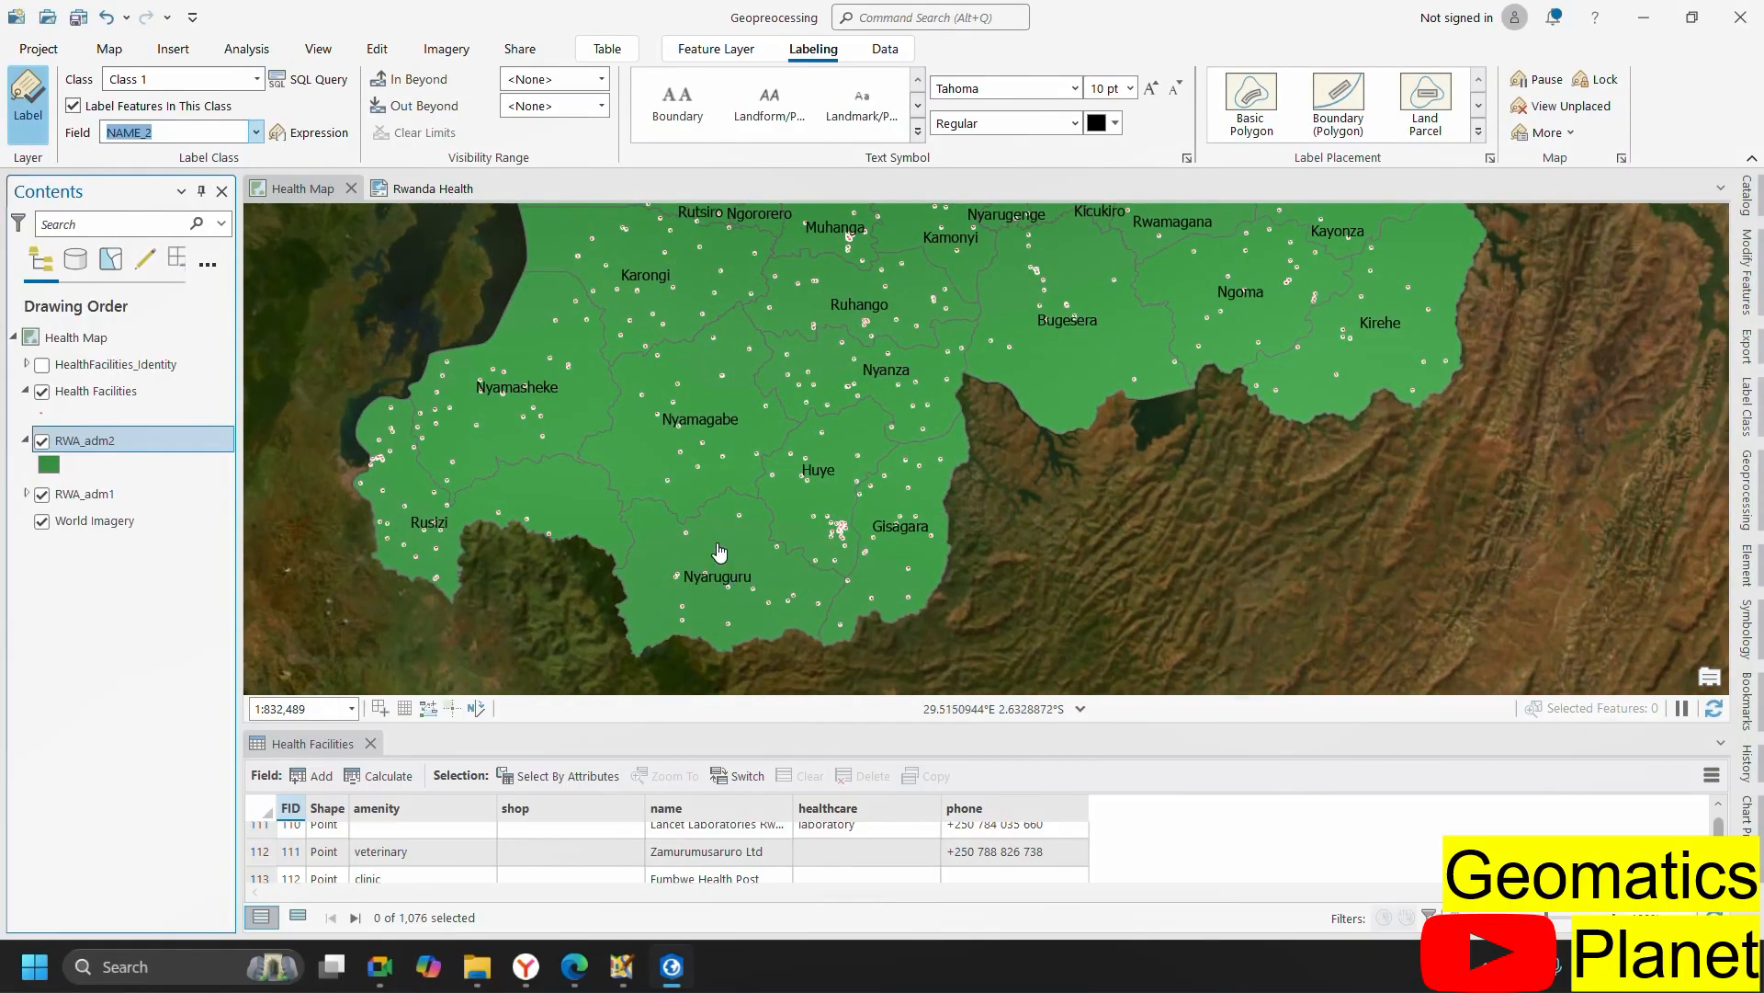
scroll(714, 550, down, 1)
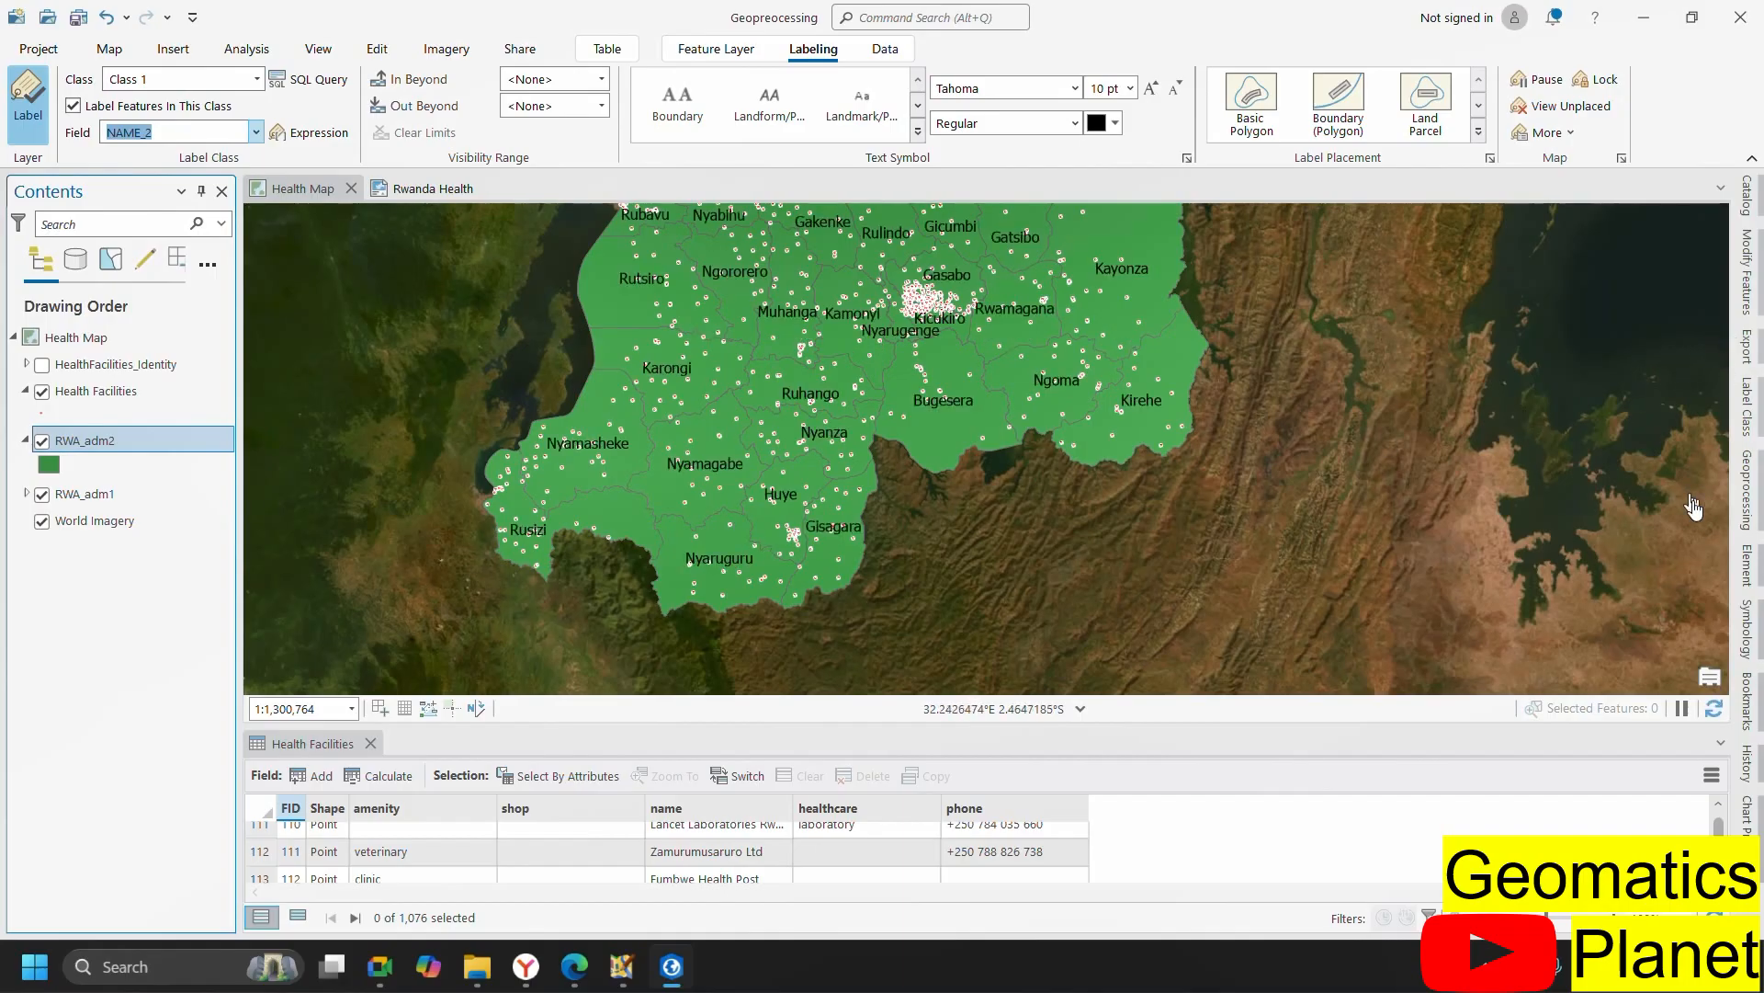
- Show the Overlay geoprocessing tools again and enlarge the Health Facilities table to review its records
click(1747, 491)
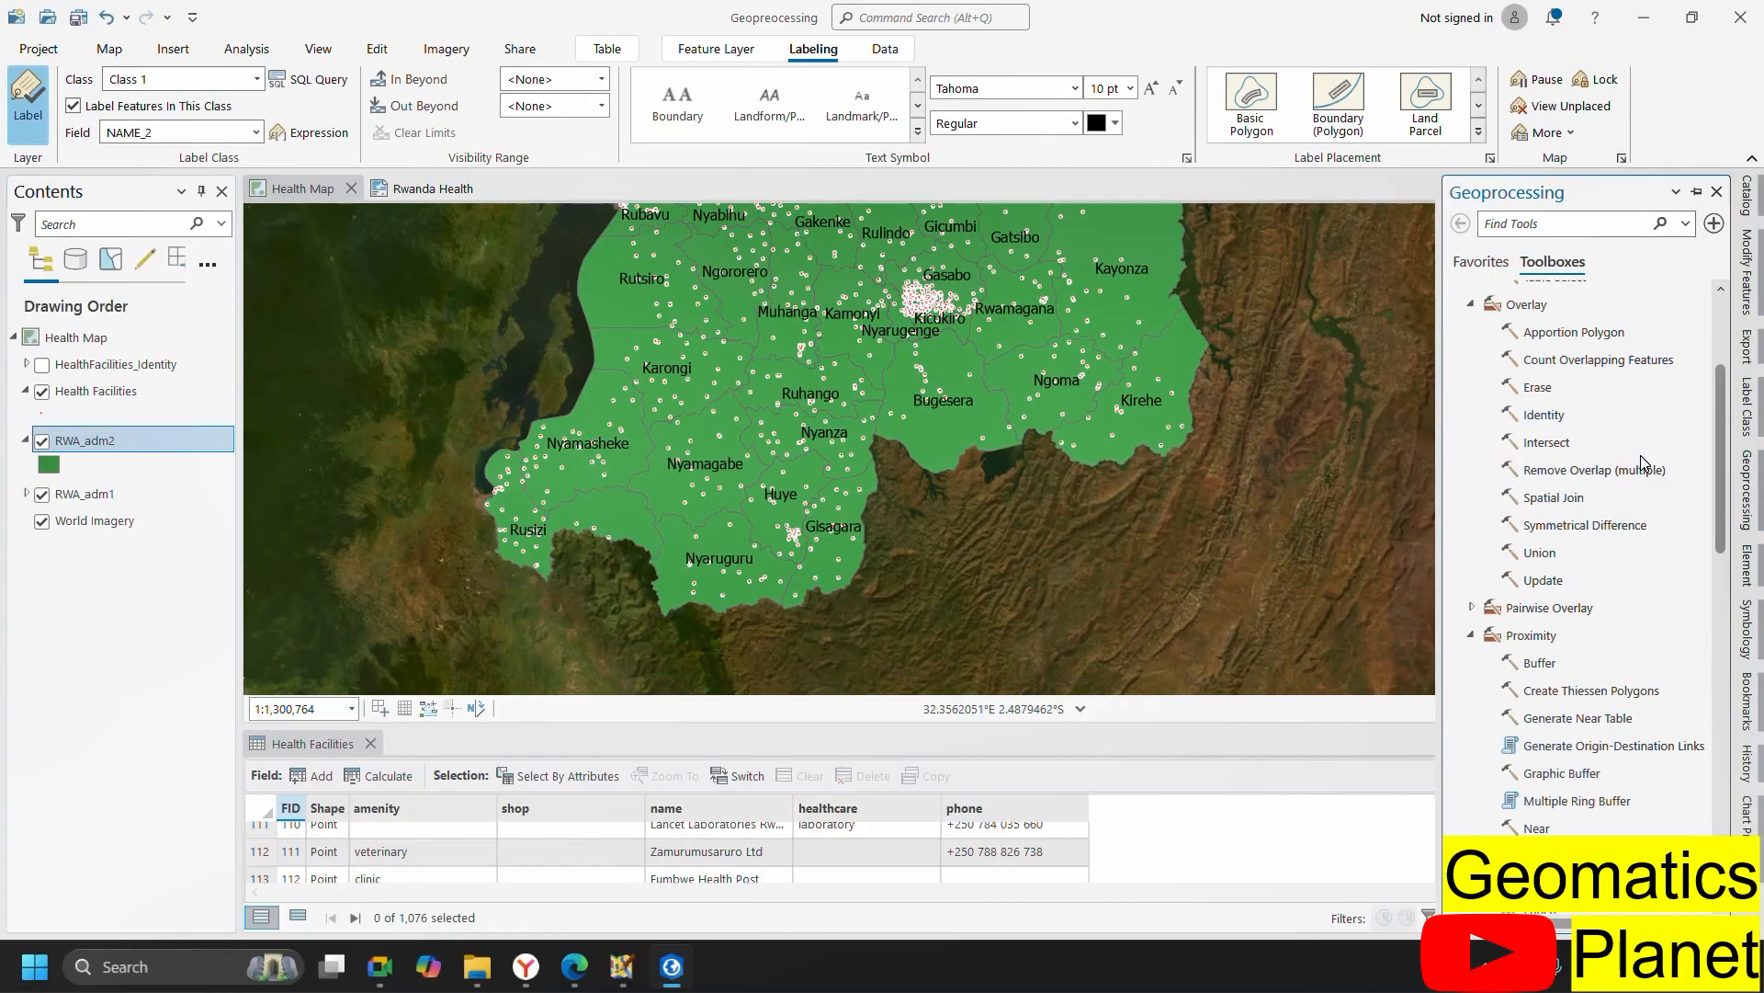
click(1547, 445)
click(1546, 419)
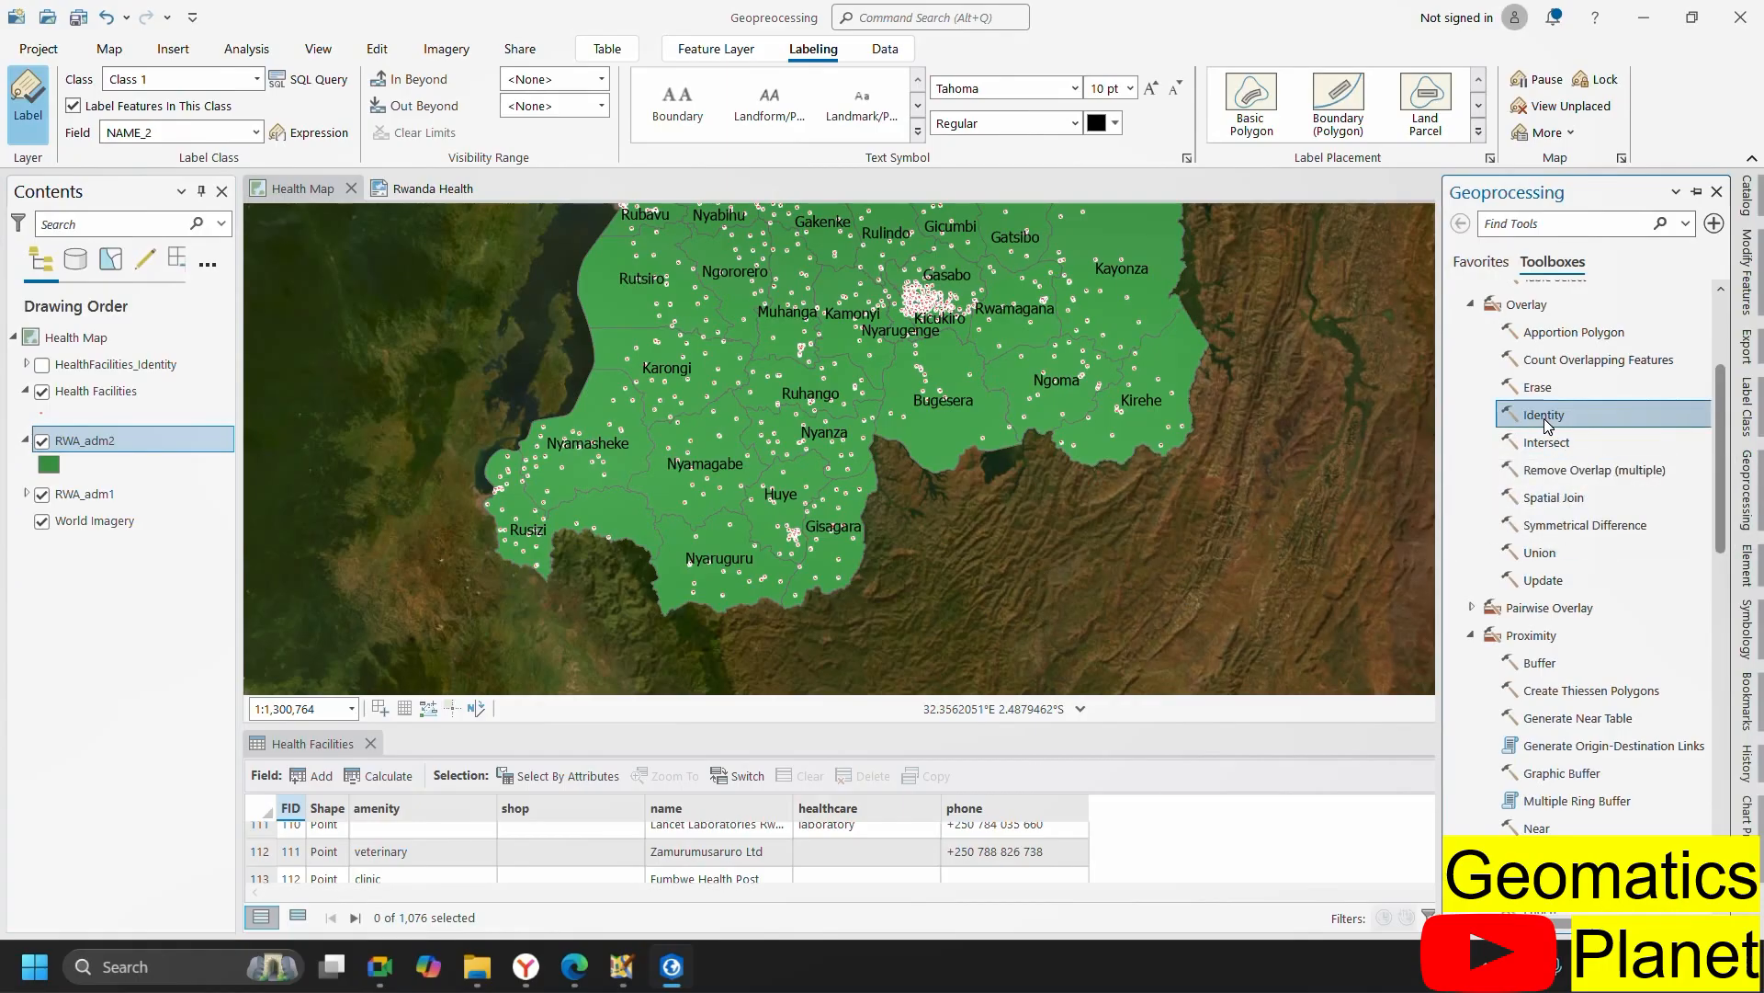
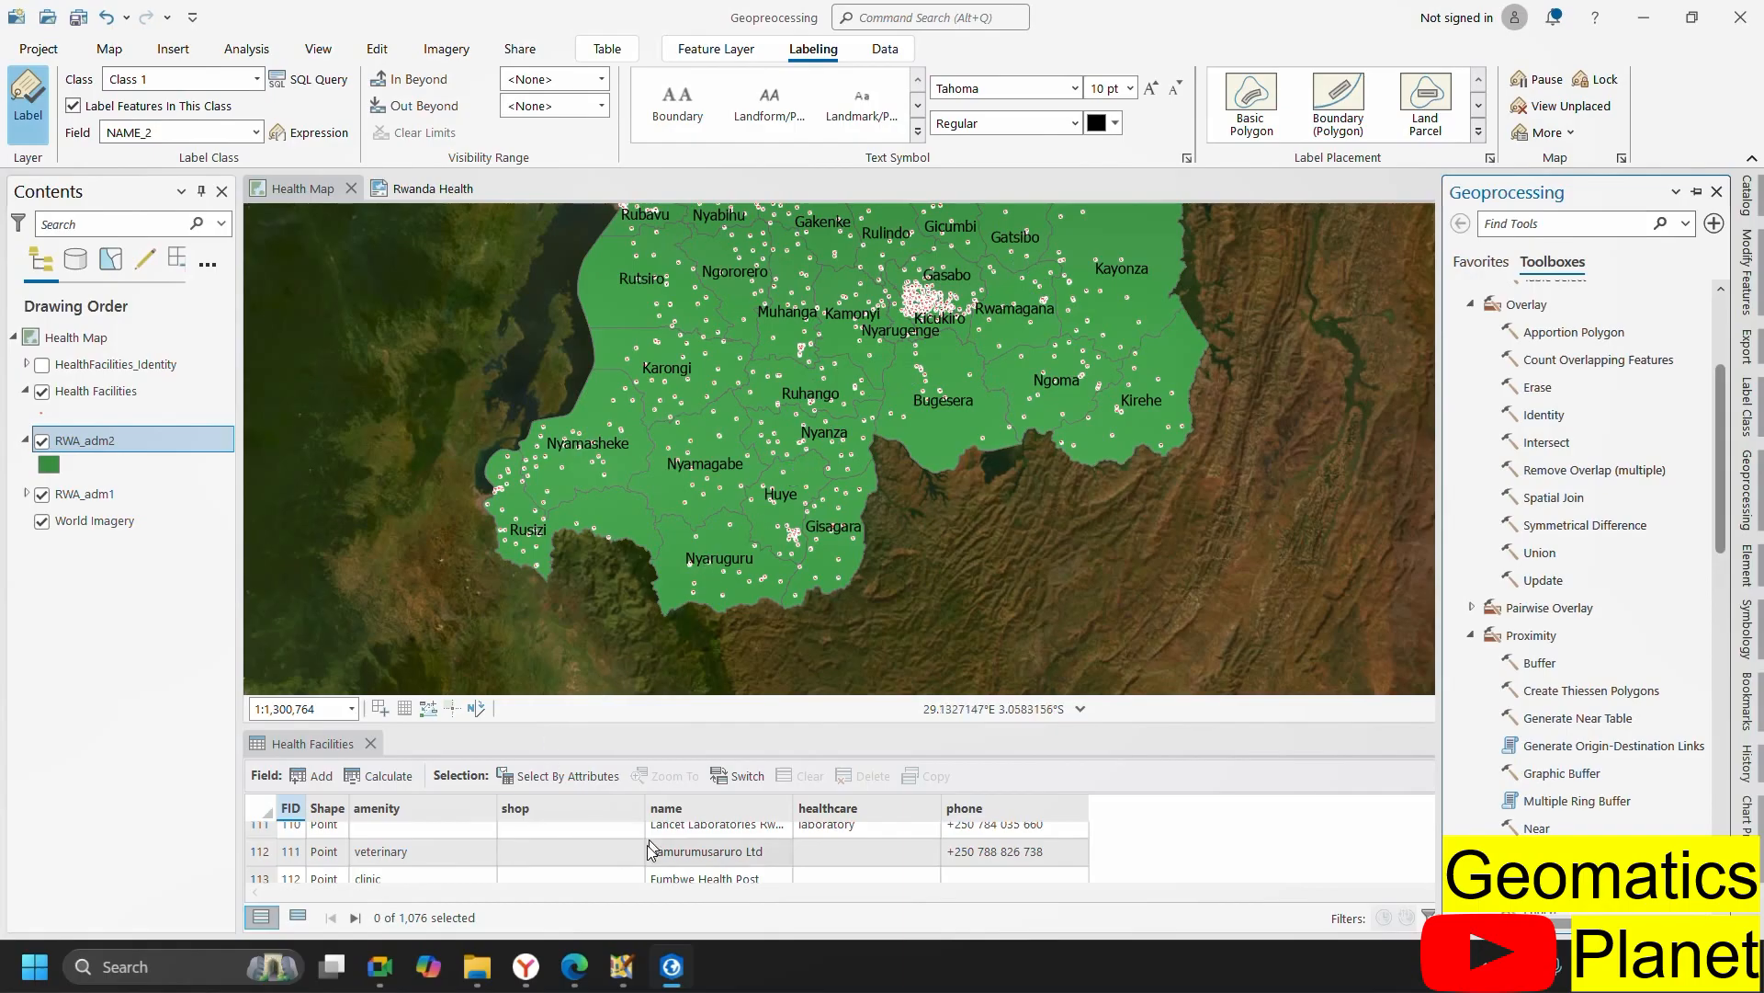
scroll(559, 836, down, 3)
scroll(748, 741, up, 1)
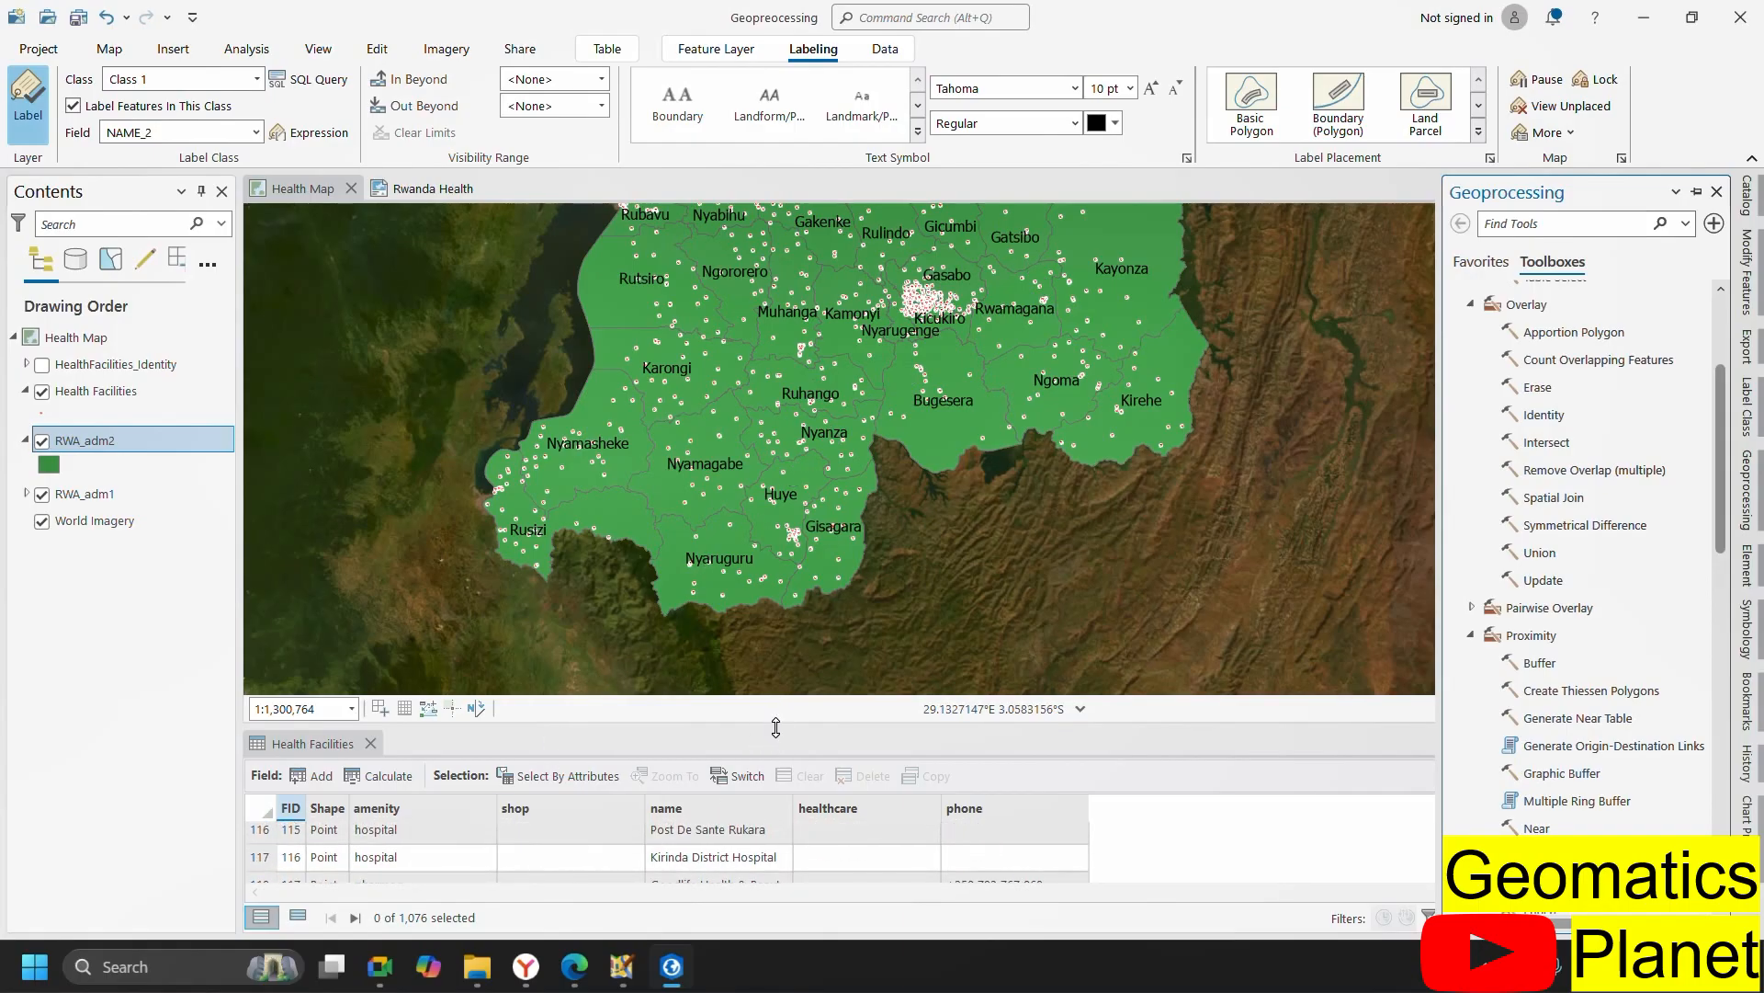
drag(776, 725, 776, 607)
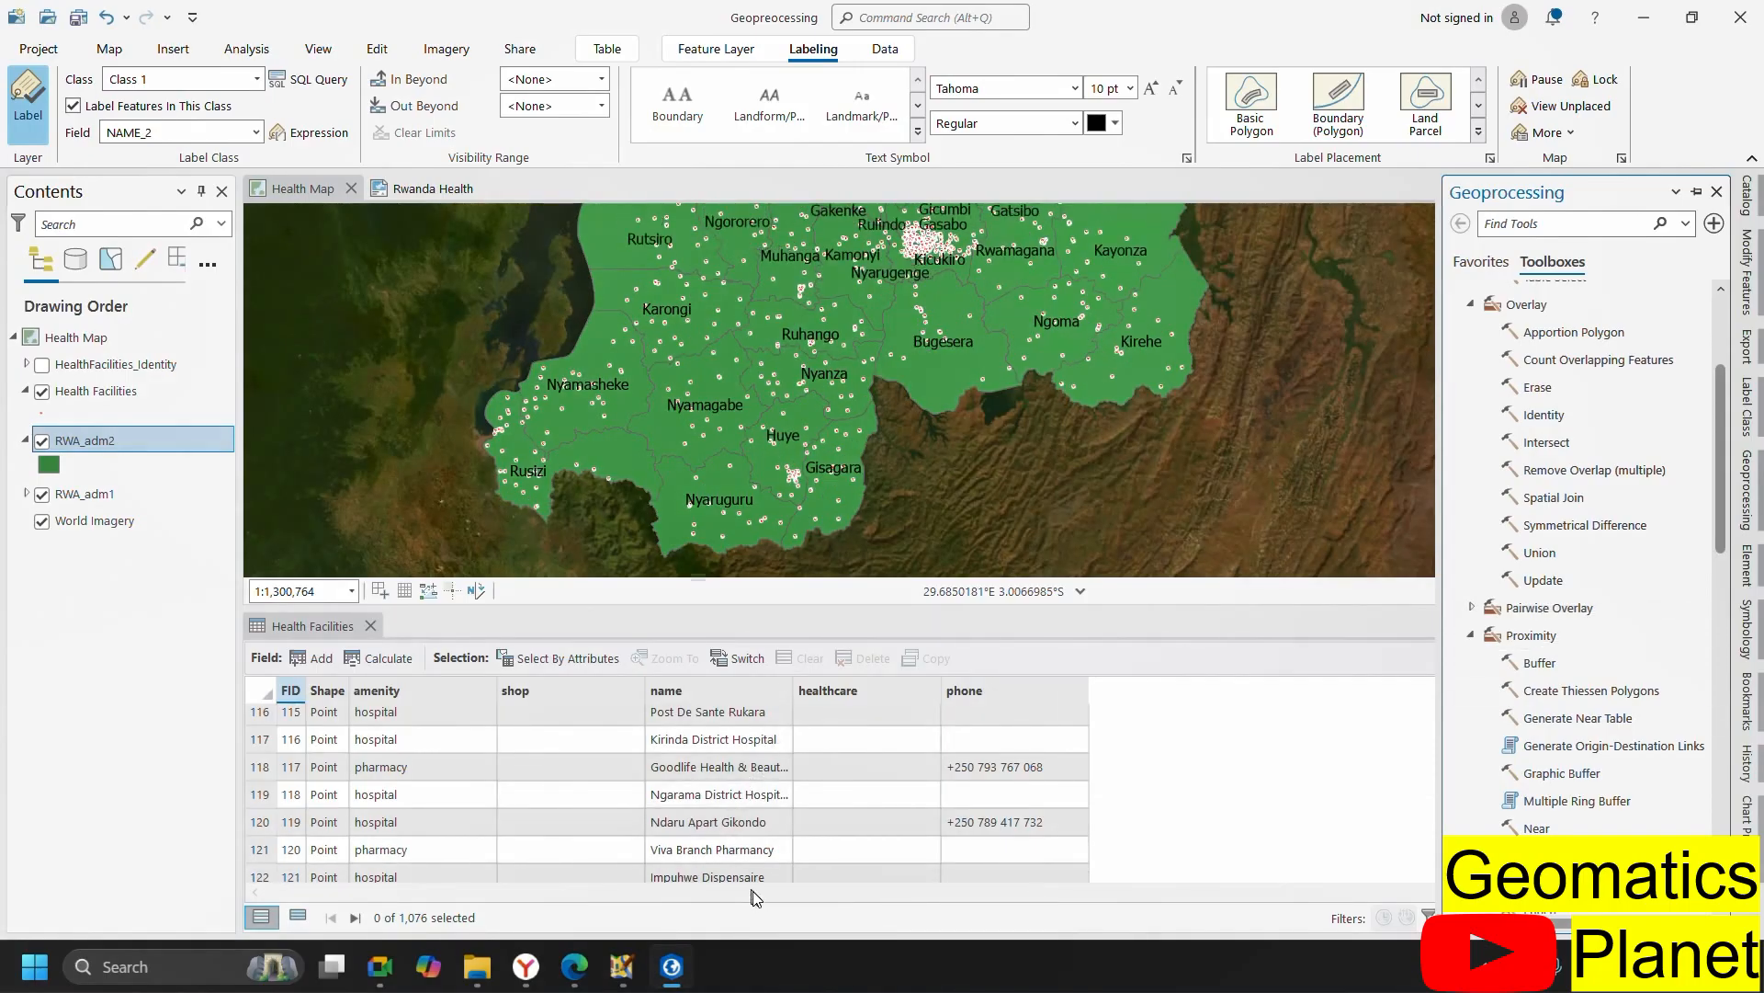
- Open the Identity tool and set Health Facilities as the input features and RWA_adm2 as the identity features
click(1556, 418)
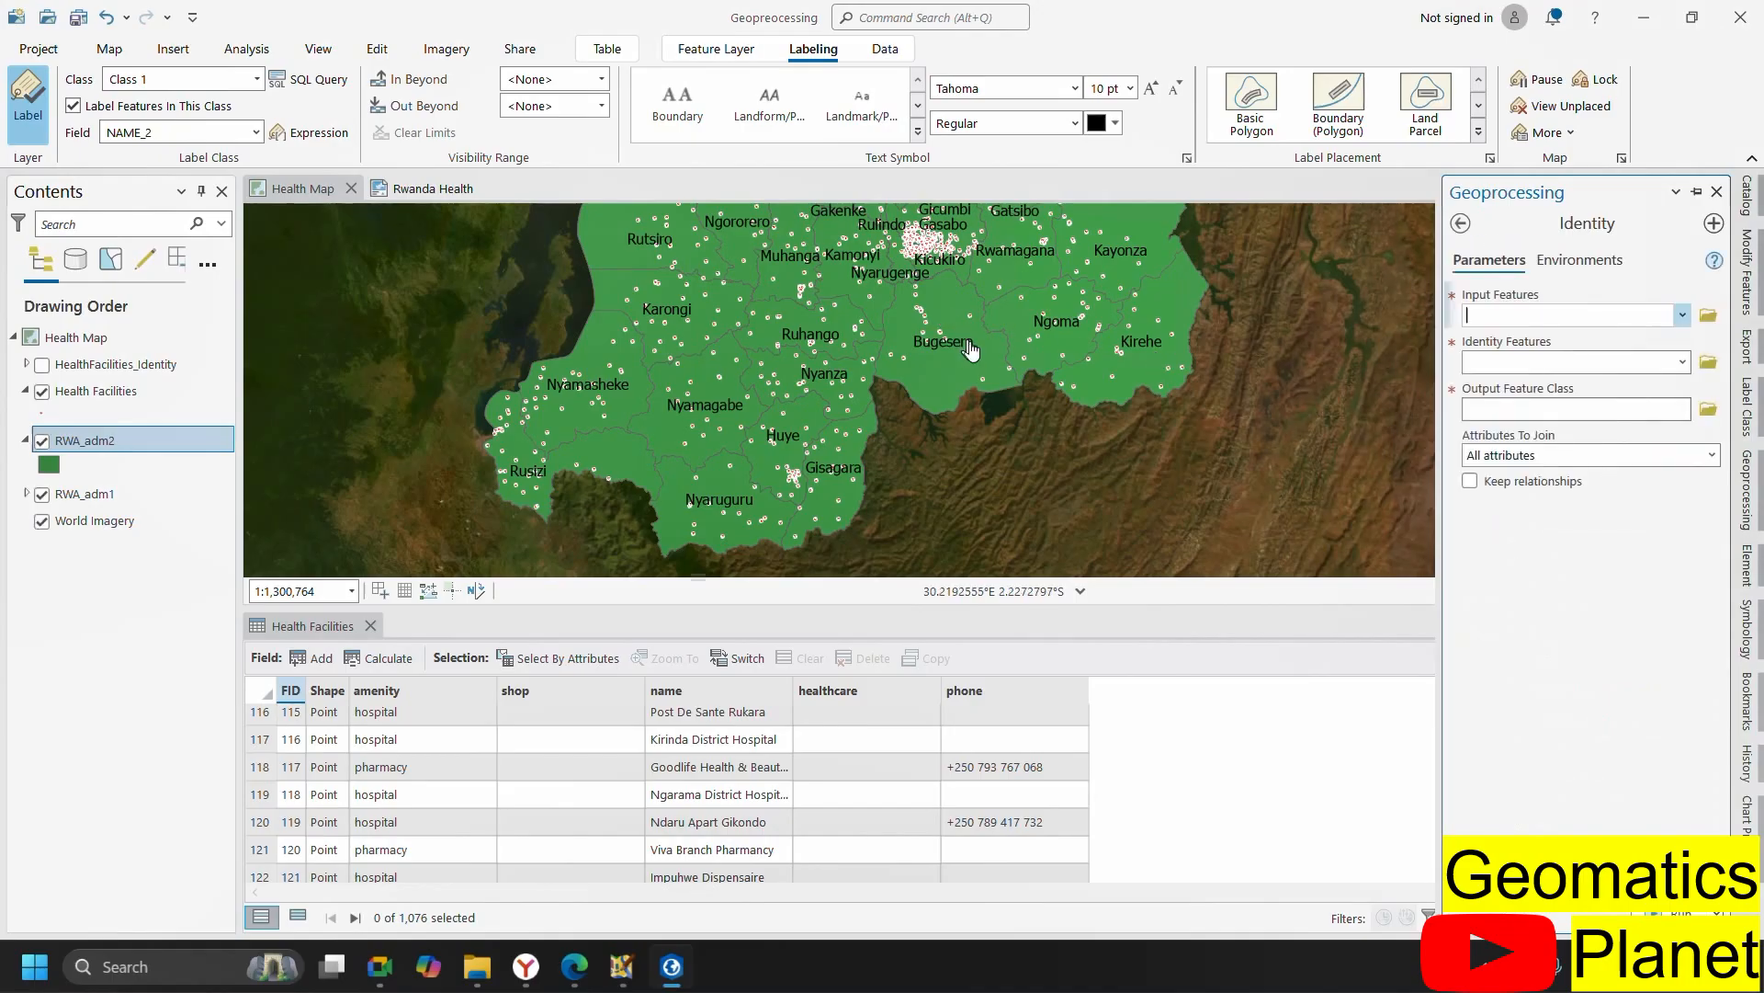
click(1681, 317)
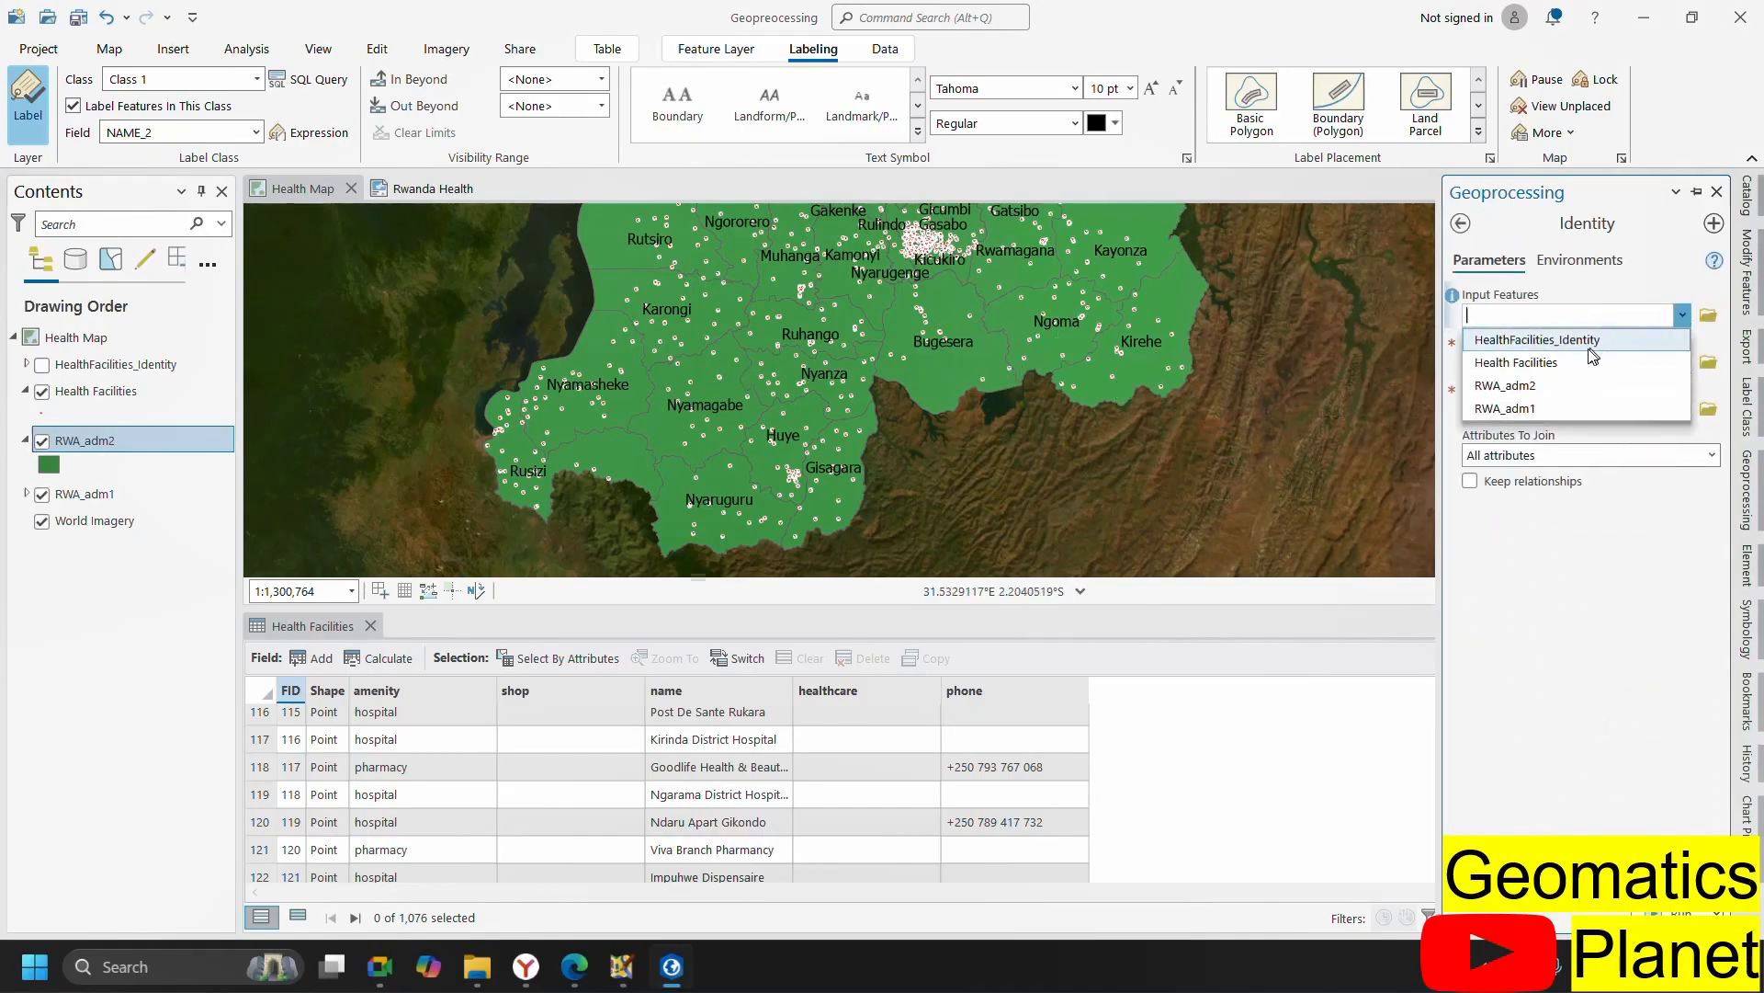
click(1534, 367)
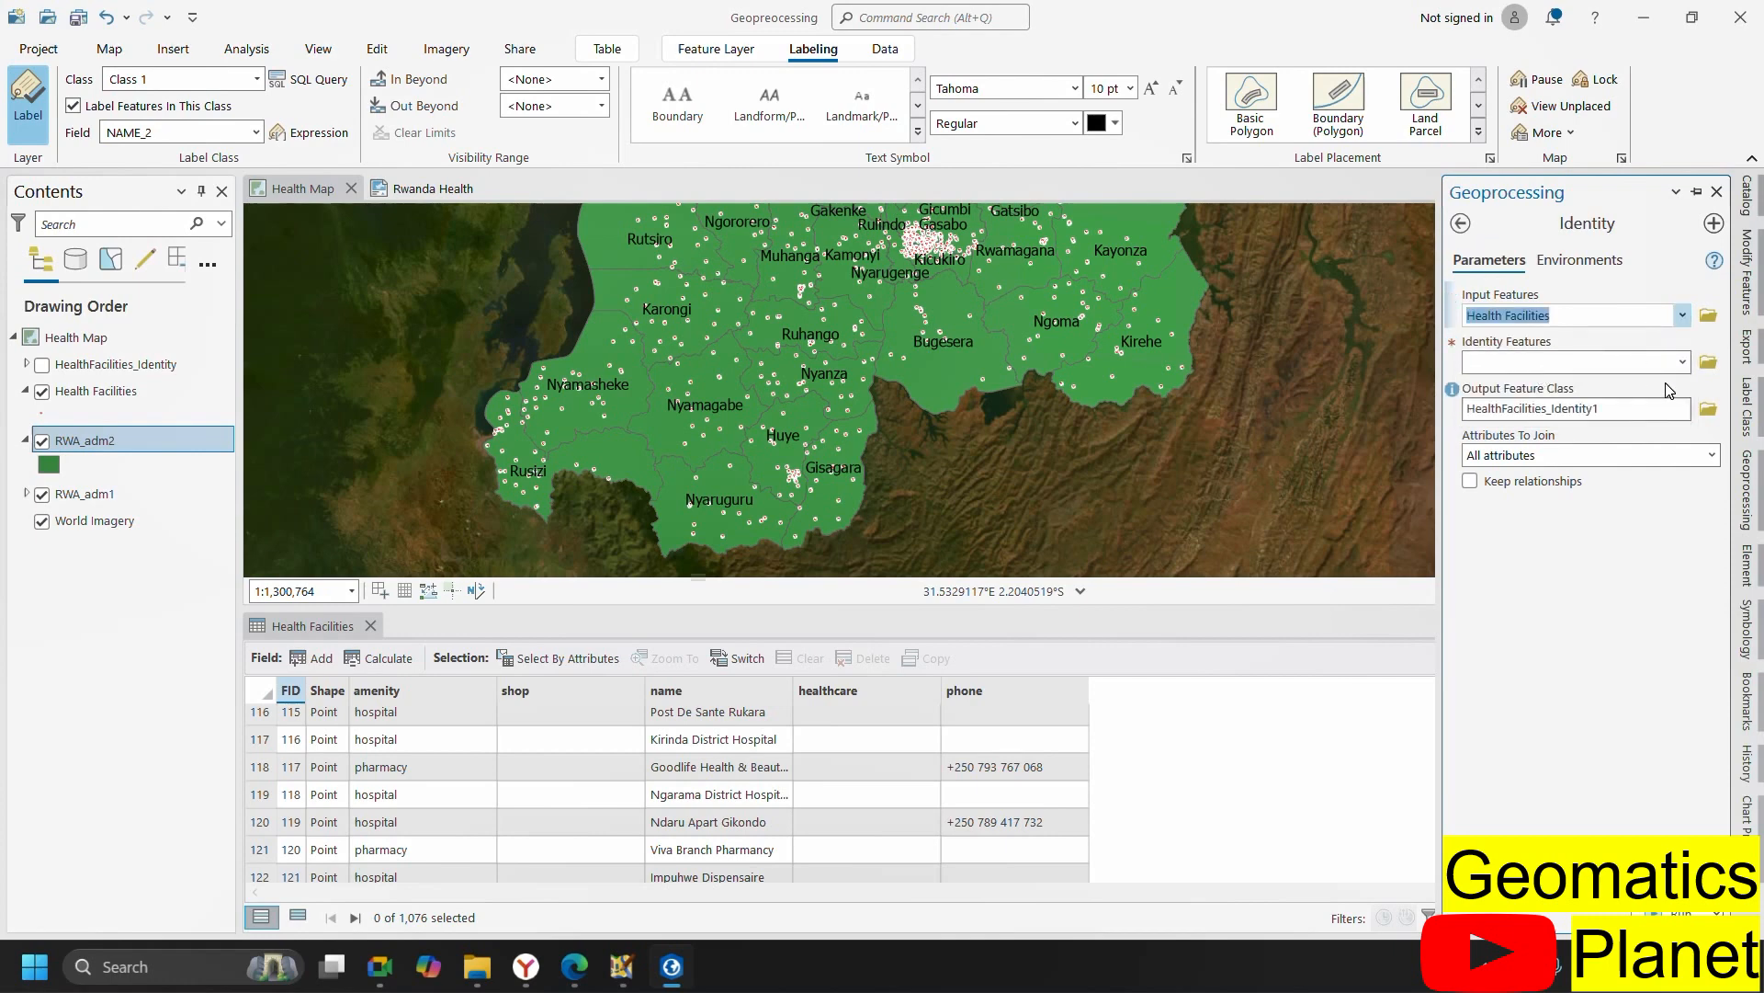
click(1682, 362)
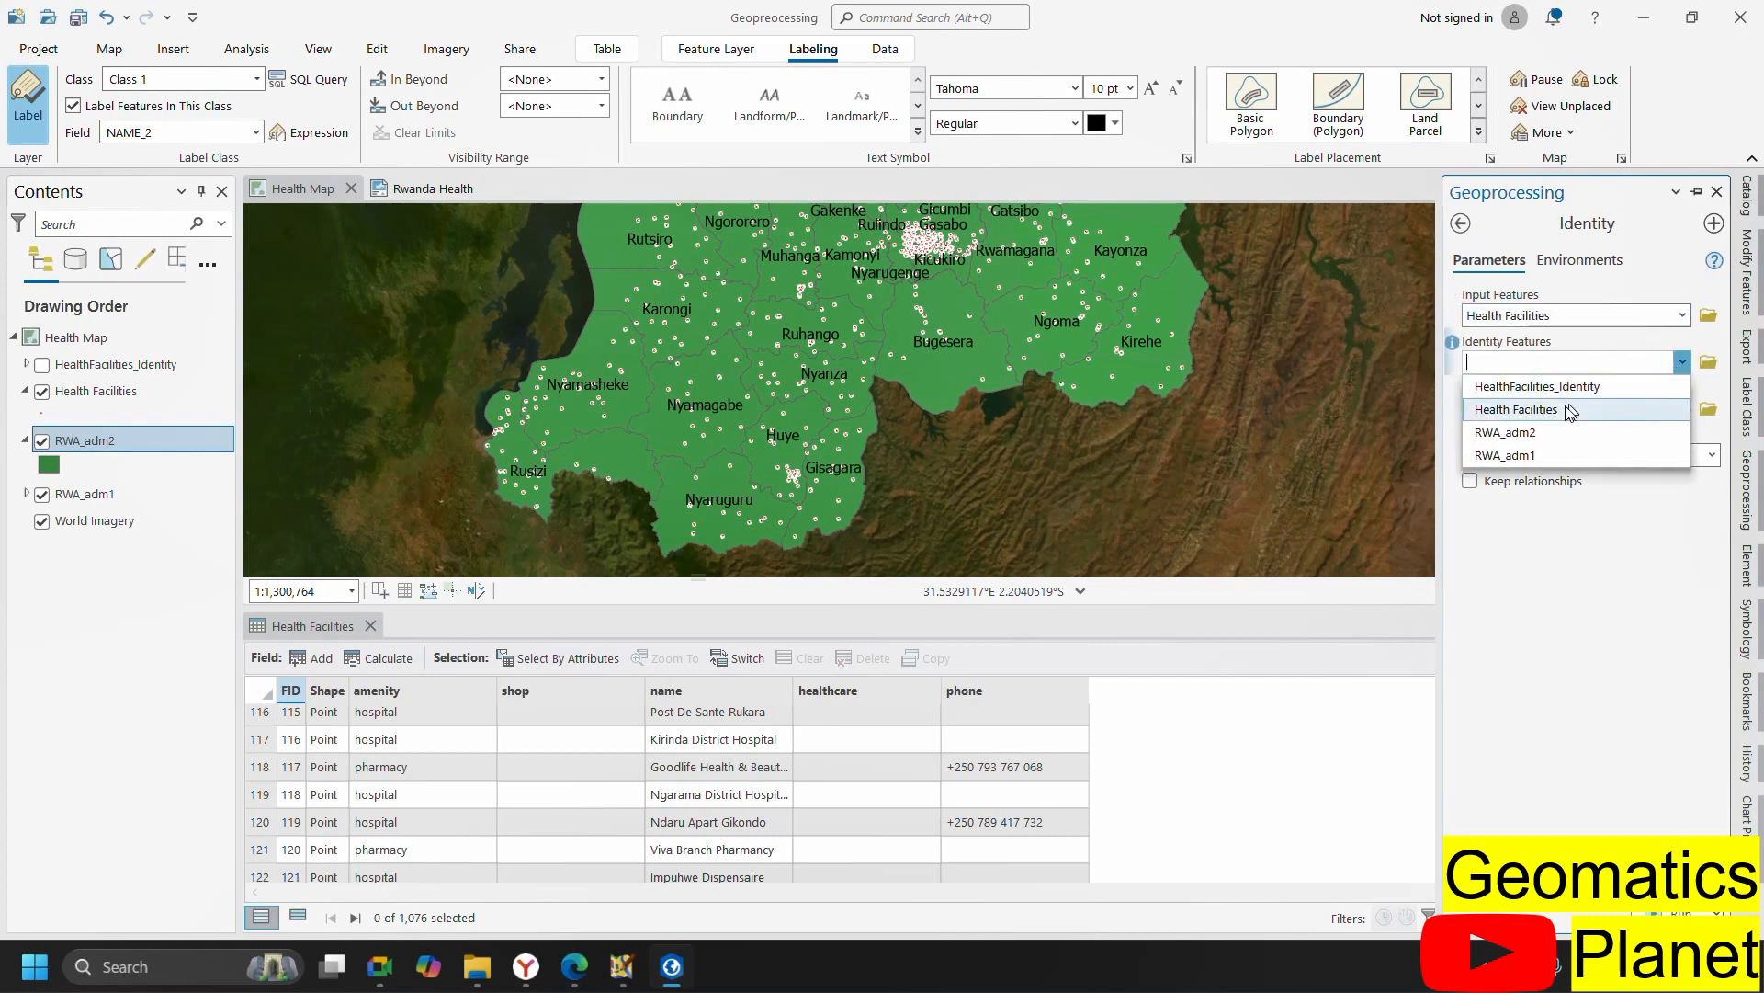
click(1518, 434)
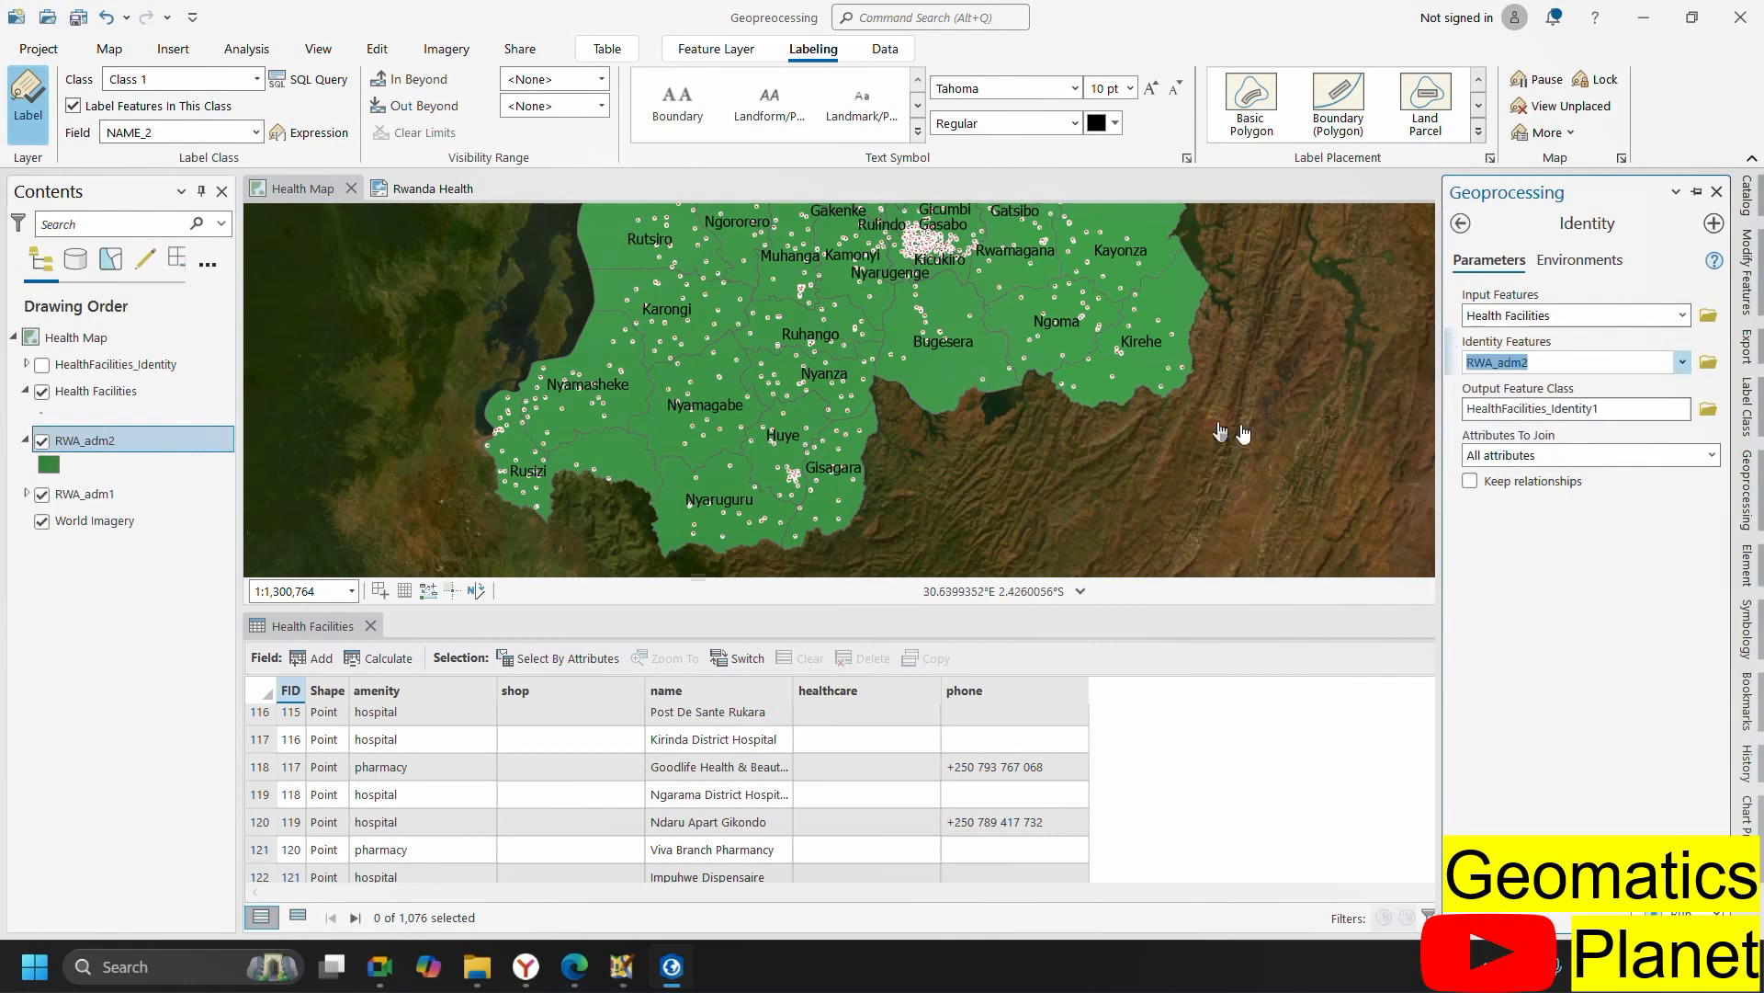
- Name the Identity output HealthFacilities_District, check the Keep relationships help, and run the tool with all attributes joined
click(1610, 407)
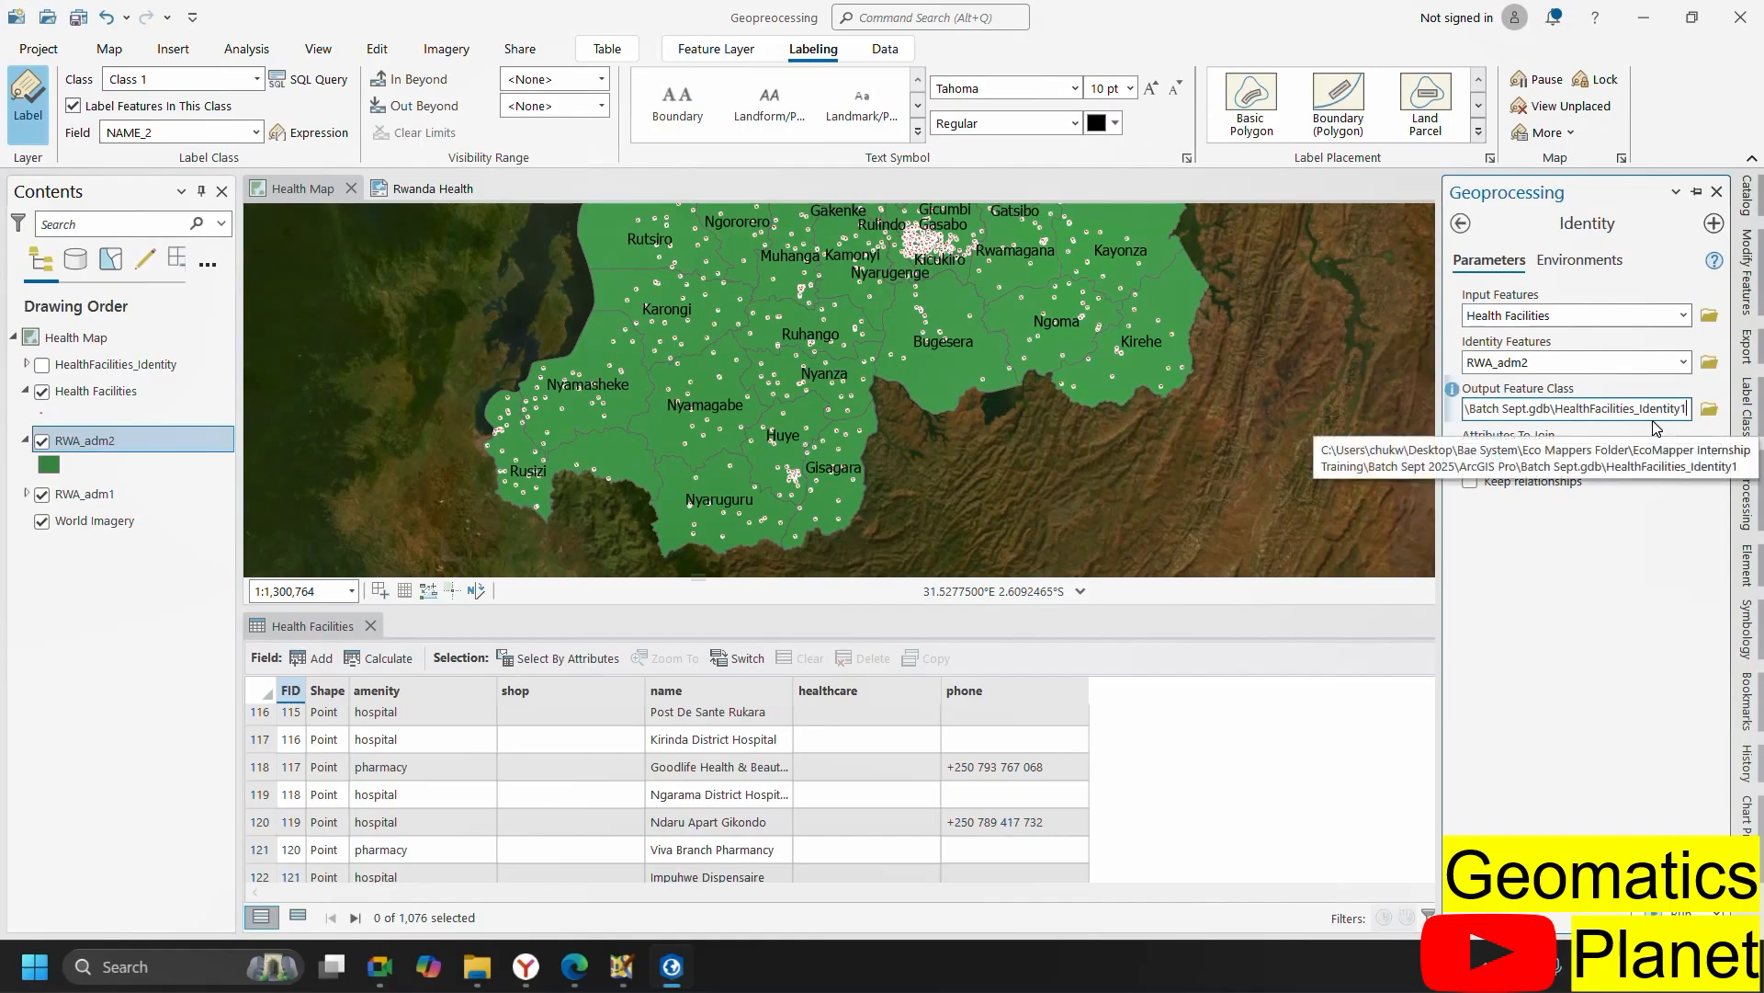
key(BackSpace)
key(BackSpace)
key(BackSpace)
key(BackSpace)
key(BackSpace)
key(BackSpace)
key(BackSpace)
key(BackSpace)
key(BackSpace)
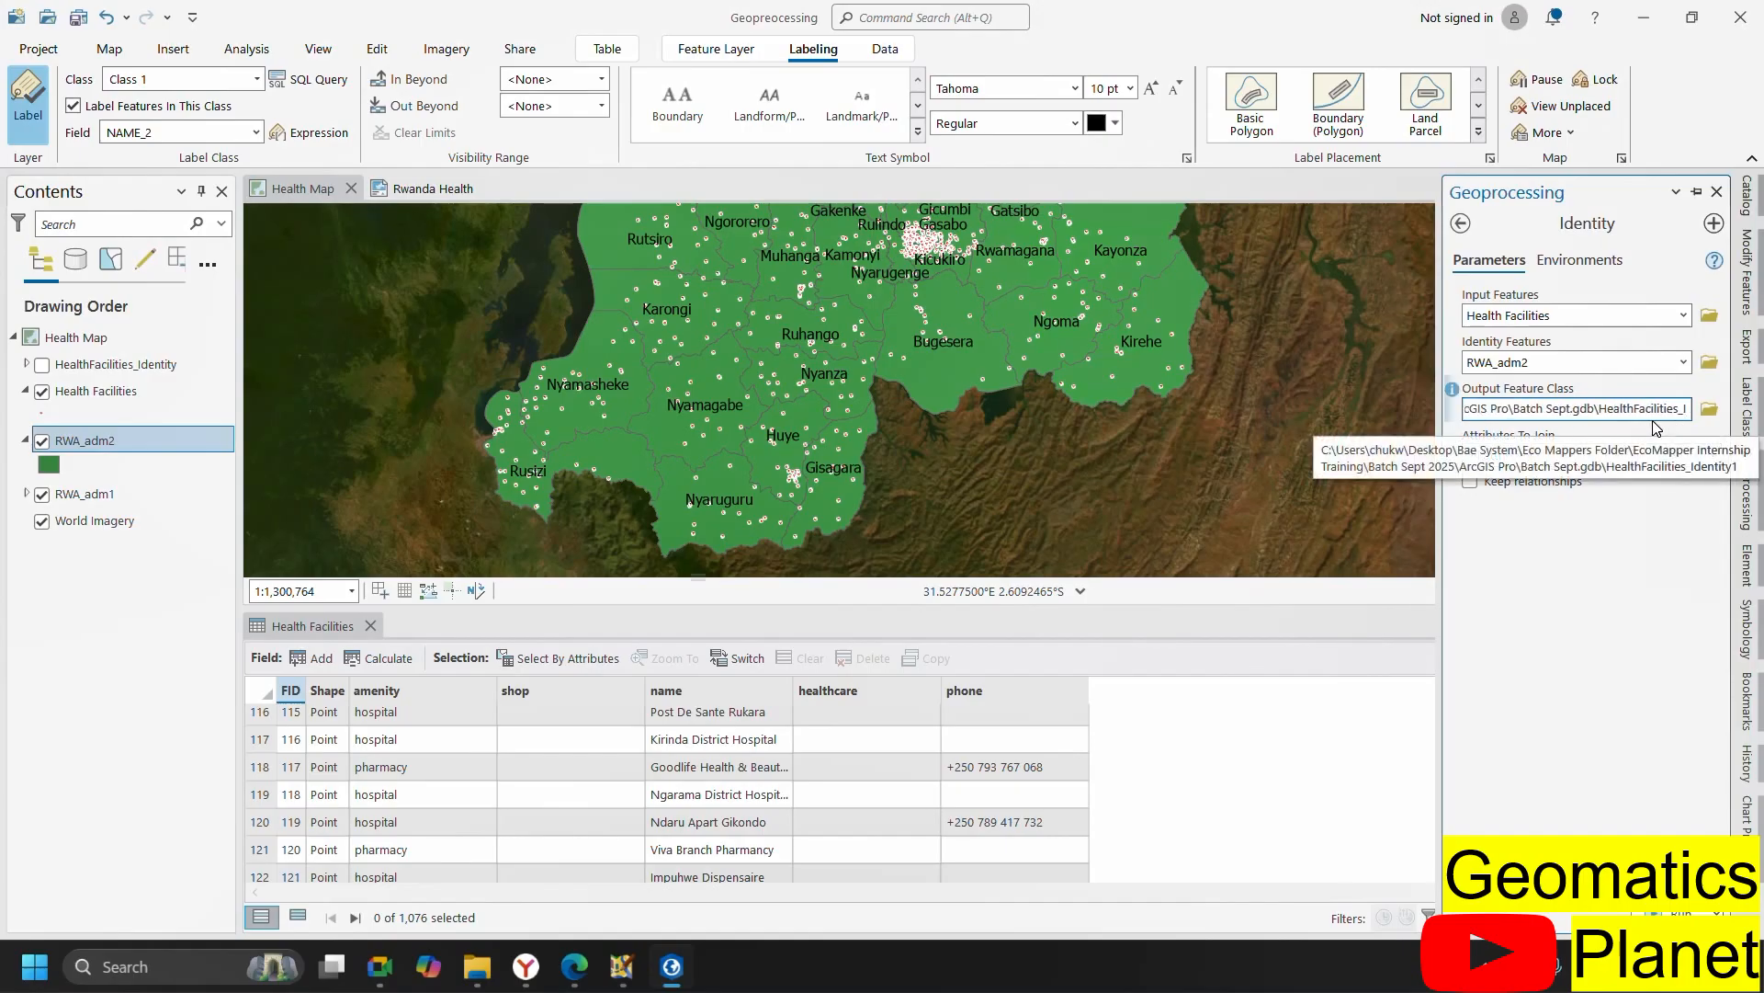
text(Dis)
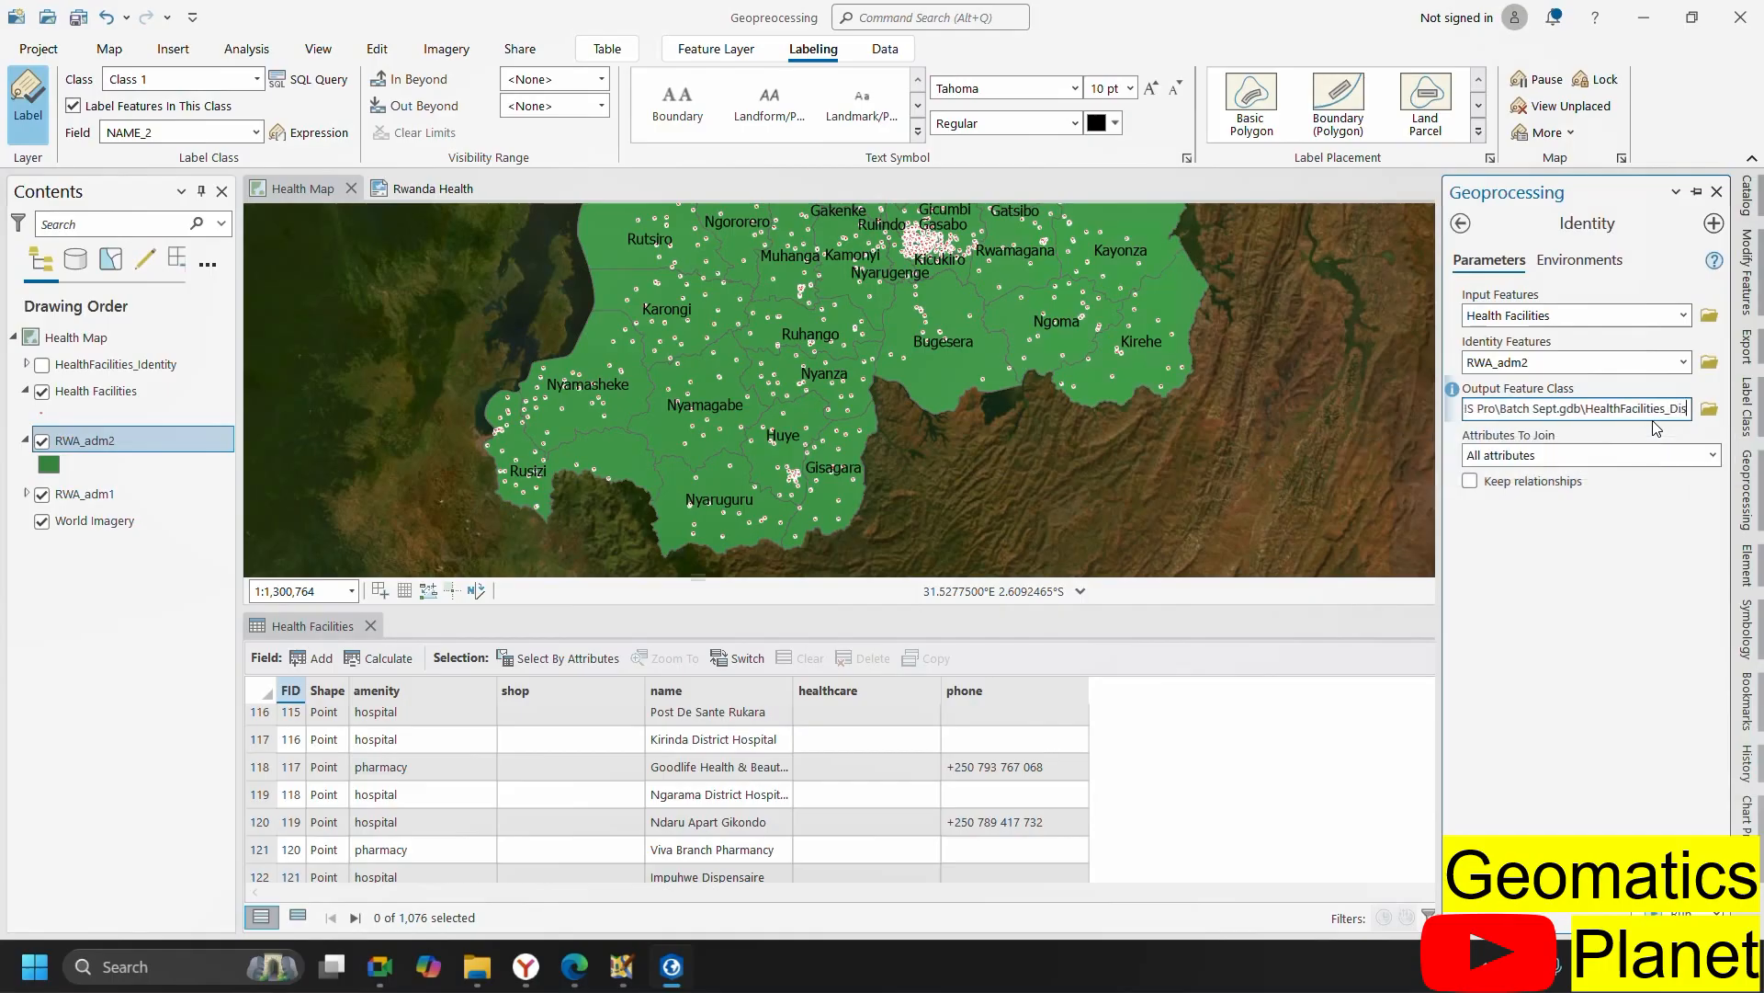
text(trict)
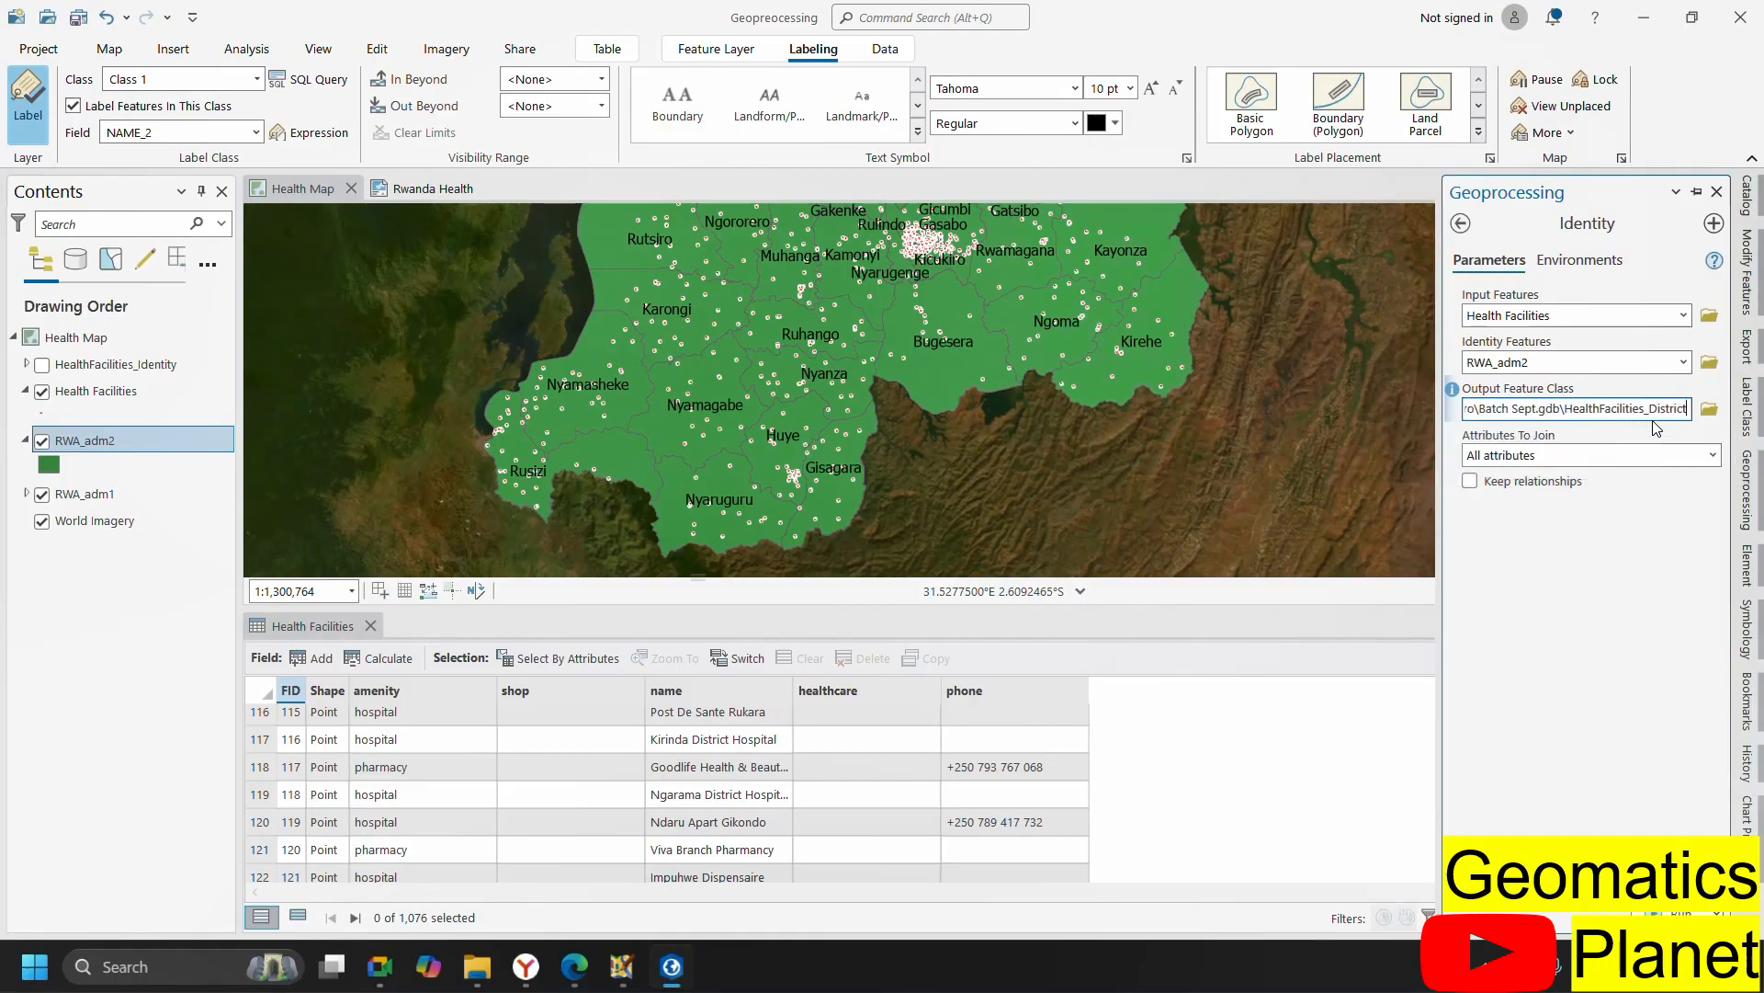
click(1457, 494)
mouse_move(1457, 494)
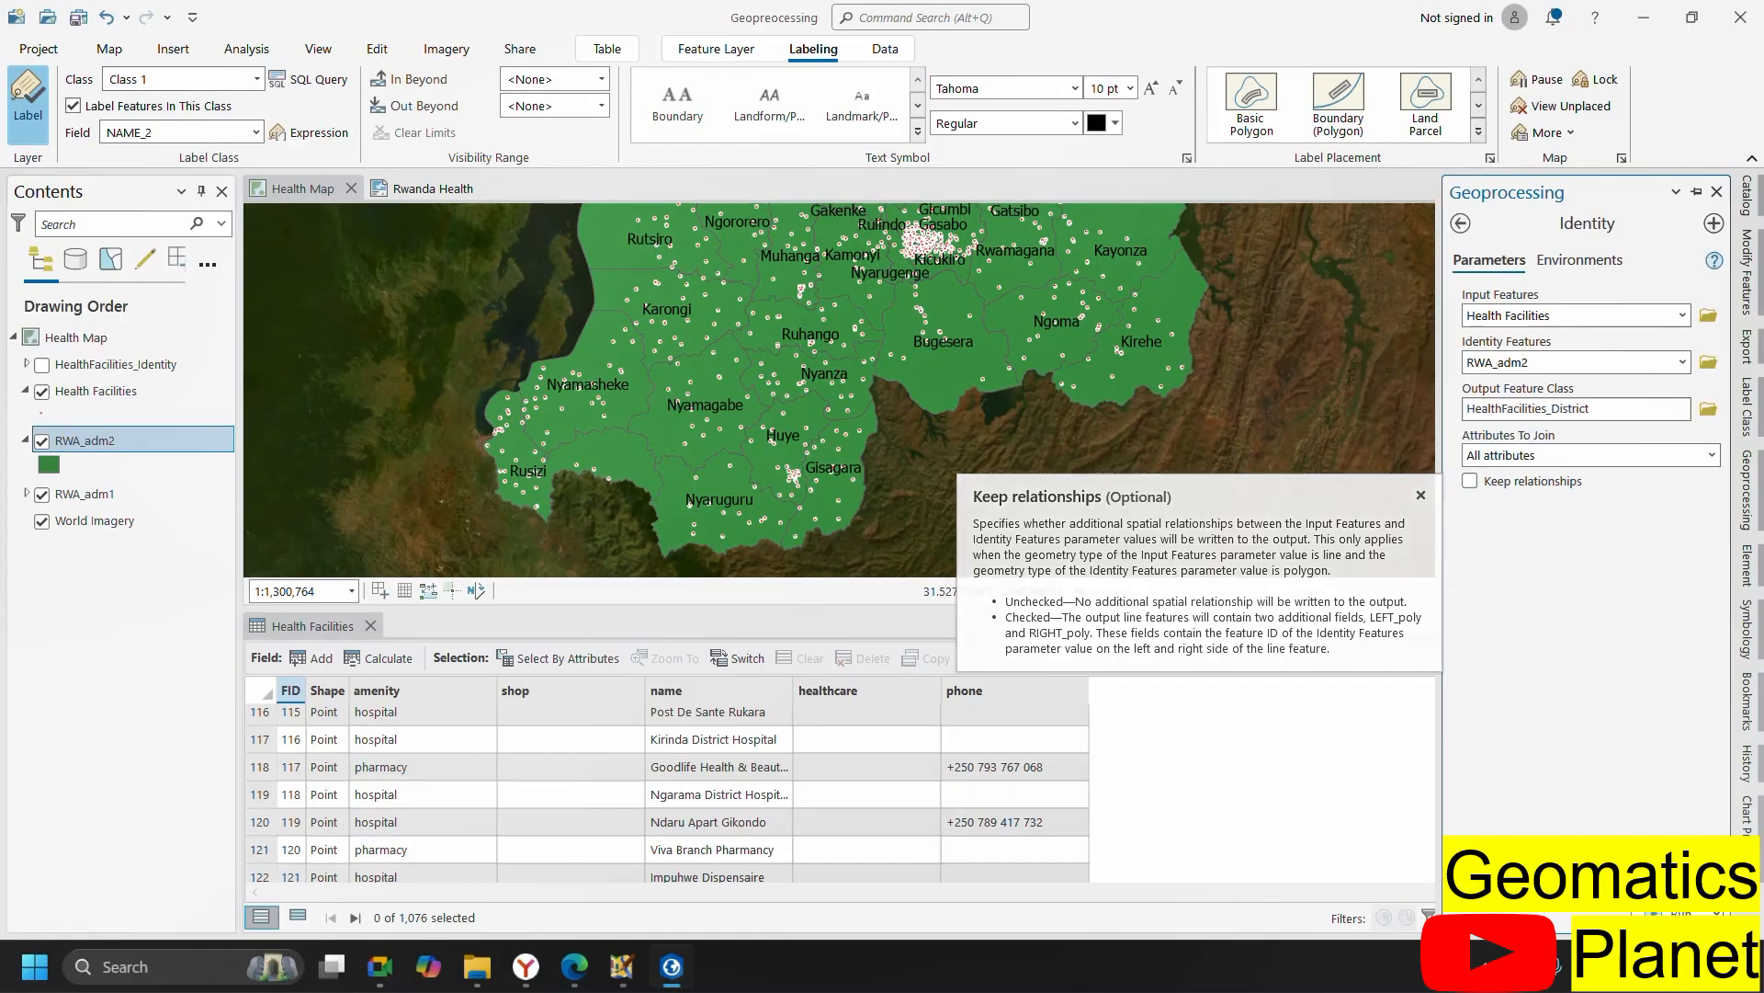
click(1681, 913)
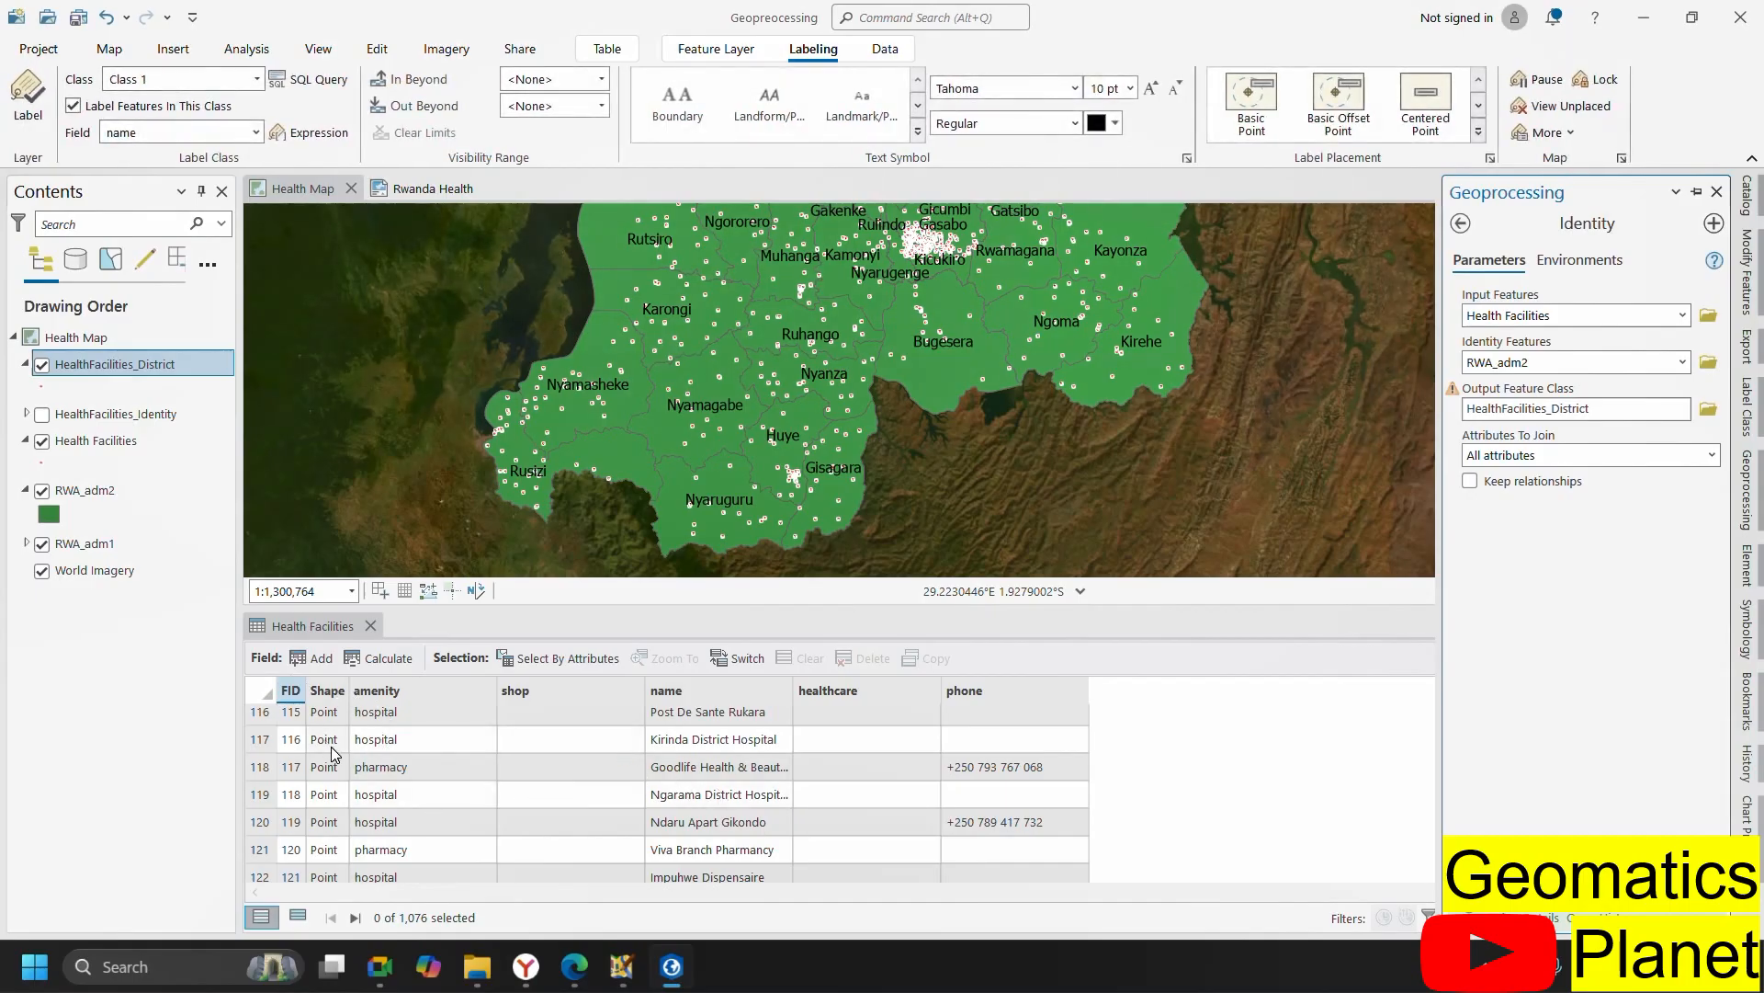
- Open the HealthFacilities_District attribute table and examine the district names joined to each facility in NAME_2
right_click(149, 366)
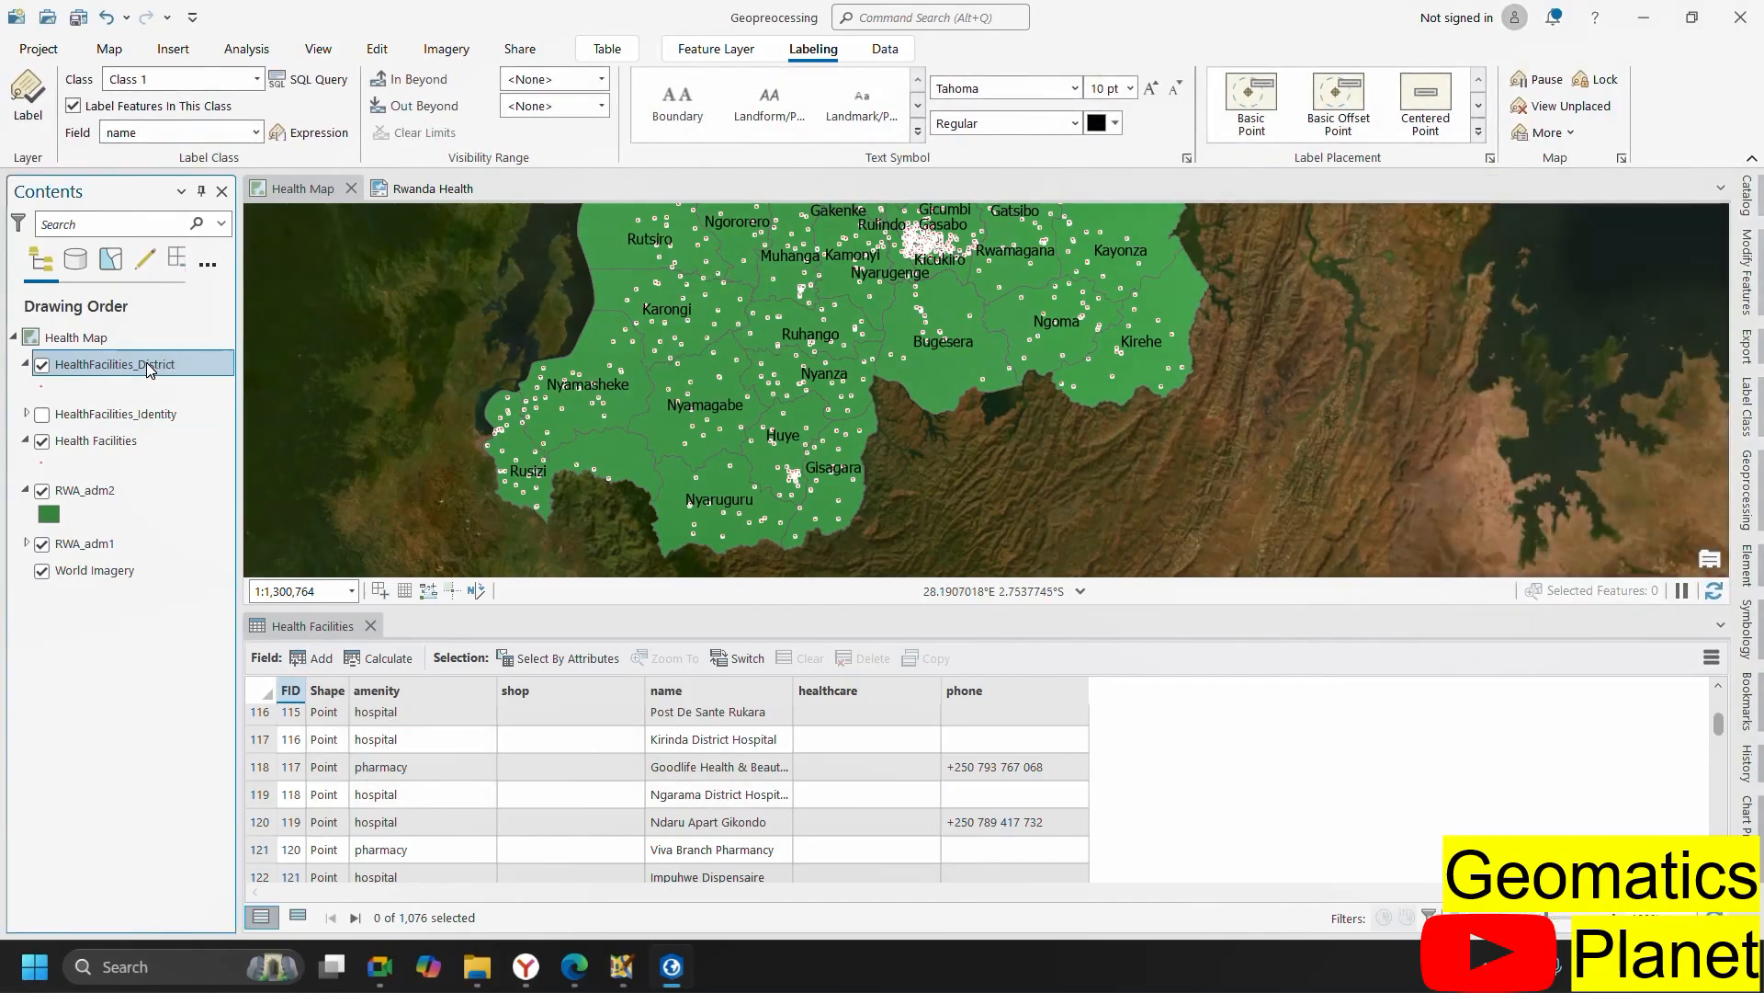
click(196, 266)
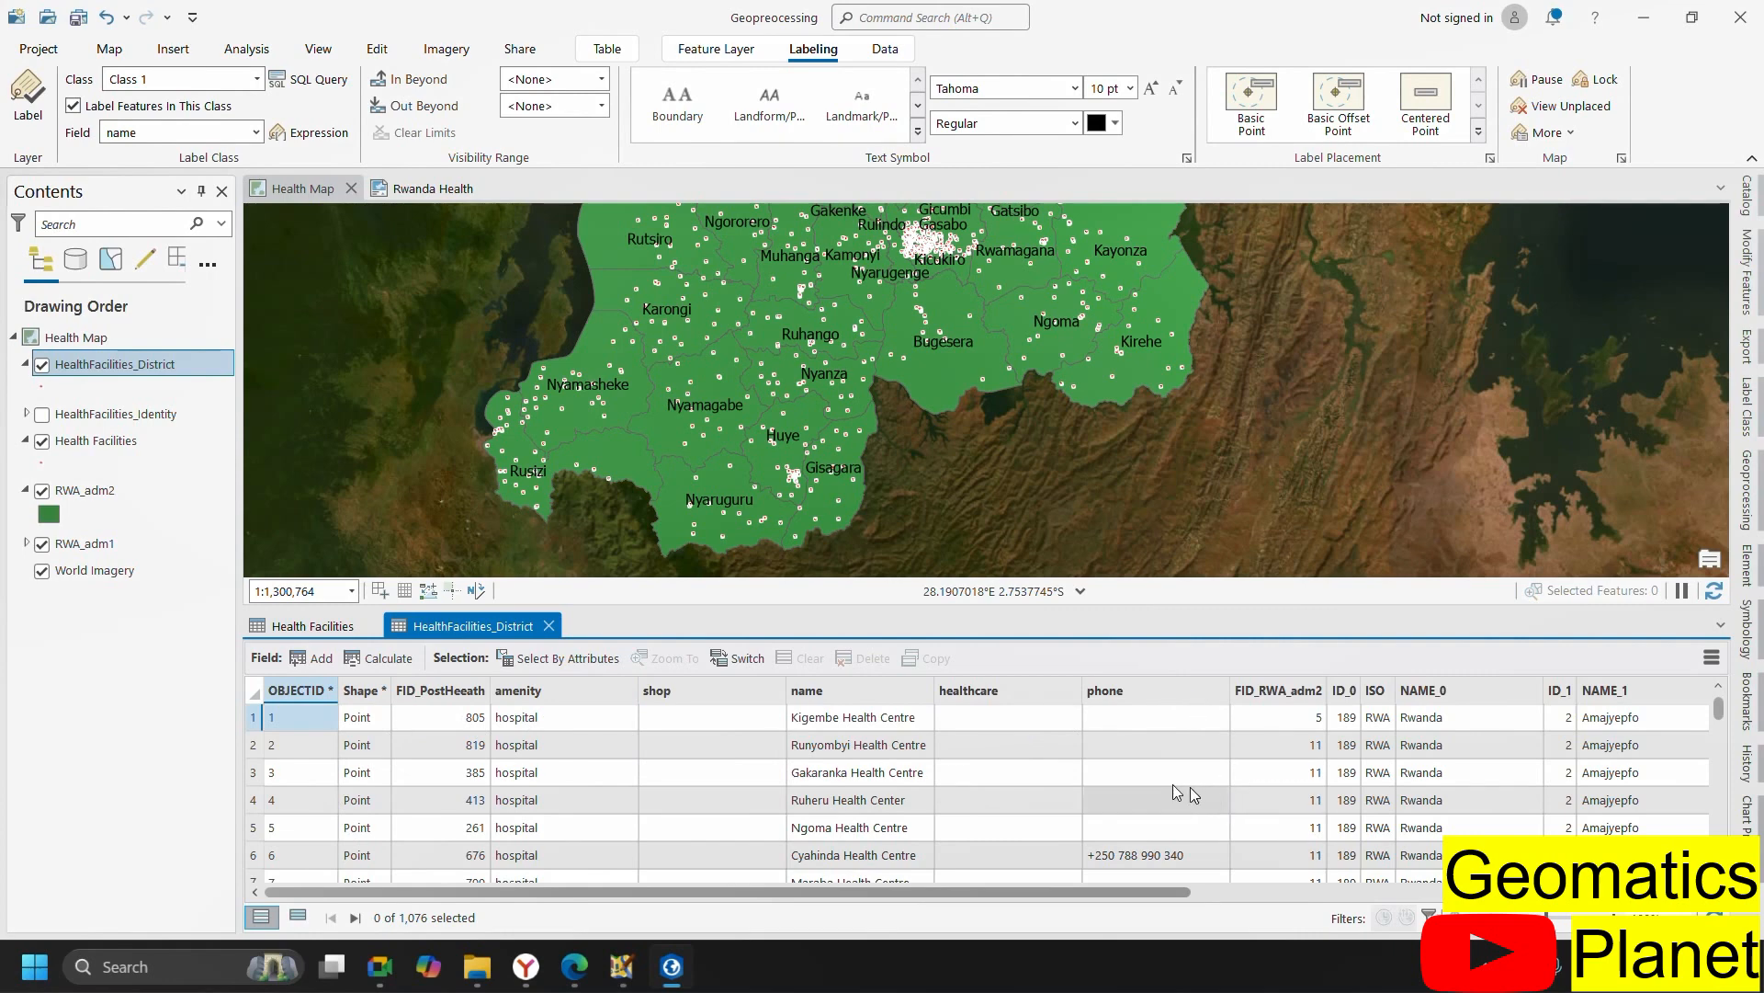
drag(1145, 890, 1680, 917)
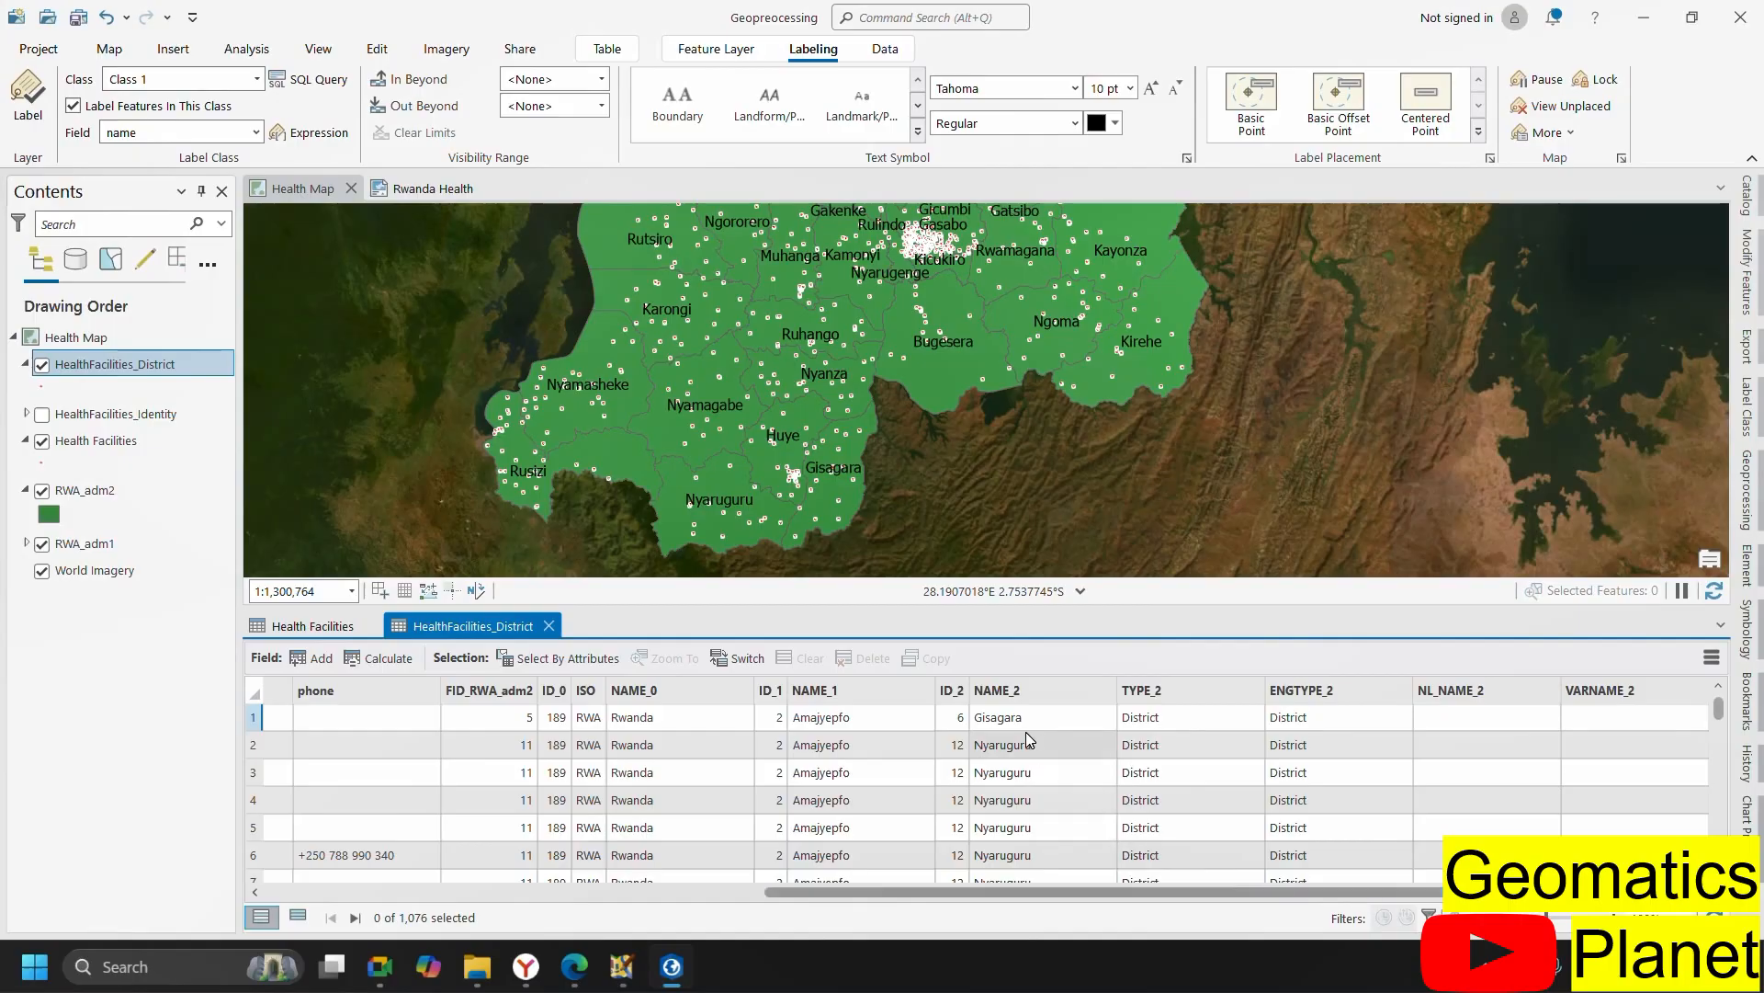
scroll(1026, 731, down, 15)
scroll(1036, 766, down, 20)
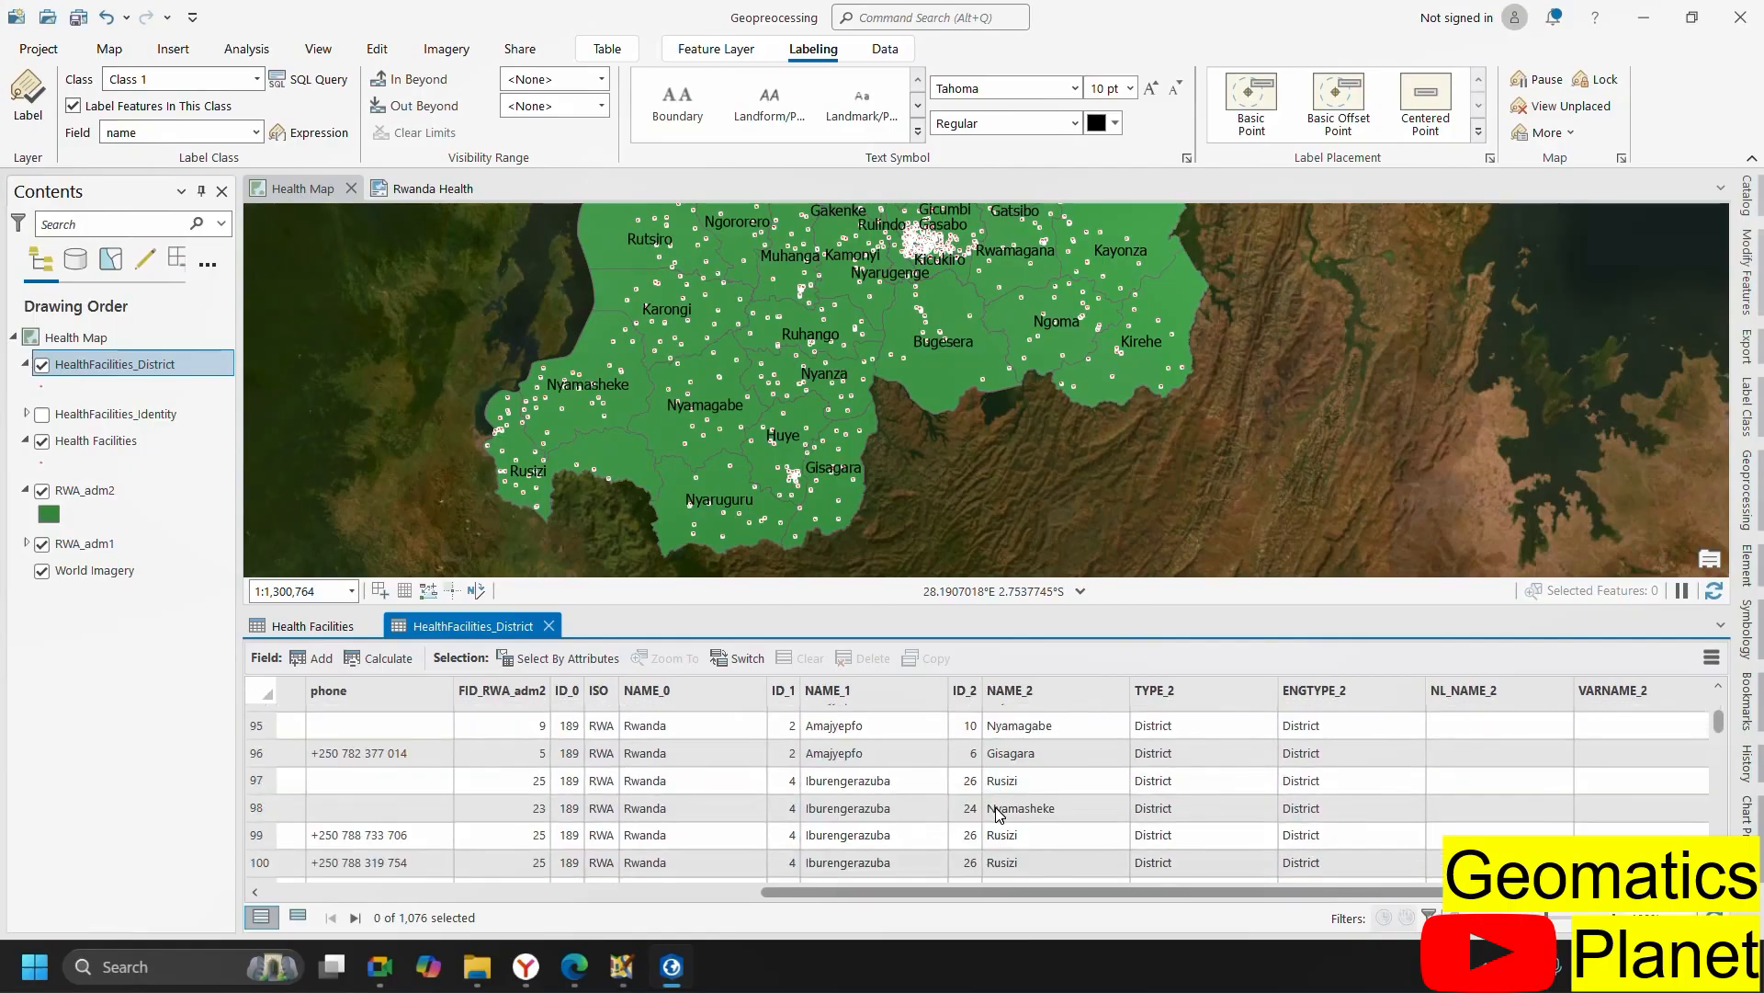
- Open the Intersect tool from the Overlay toolset and set Health Facilities as its first input features
scroll(906, 828, down, 1)
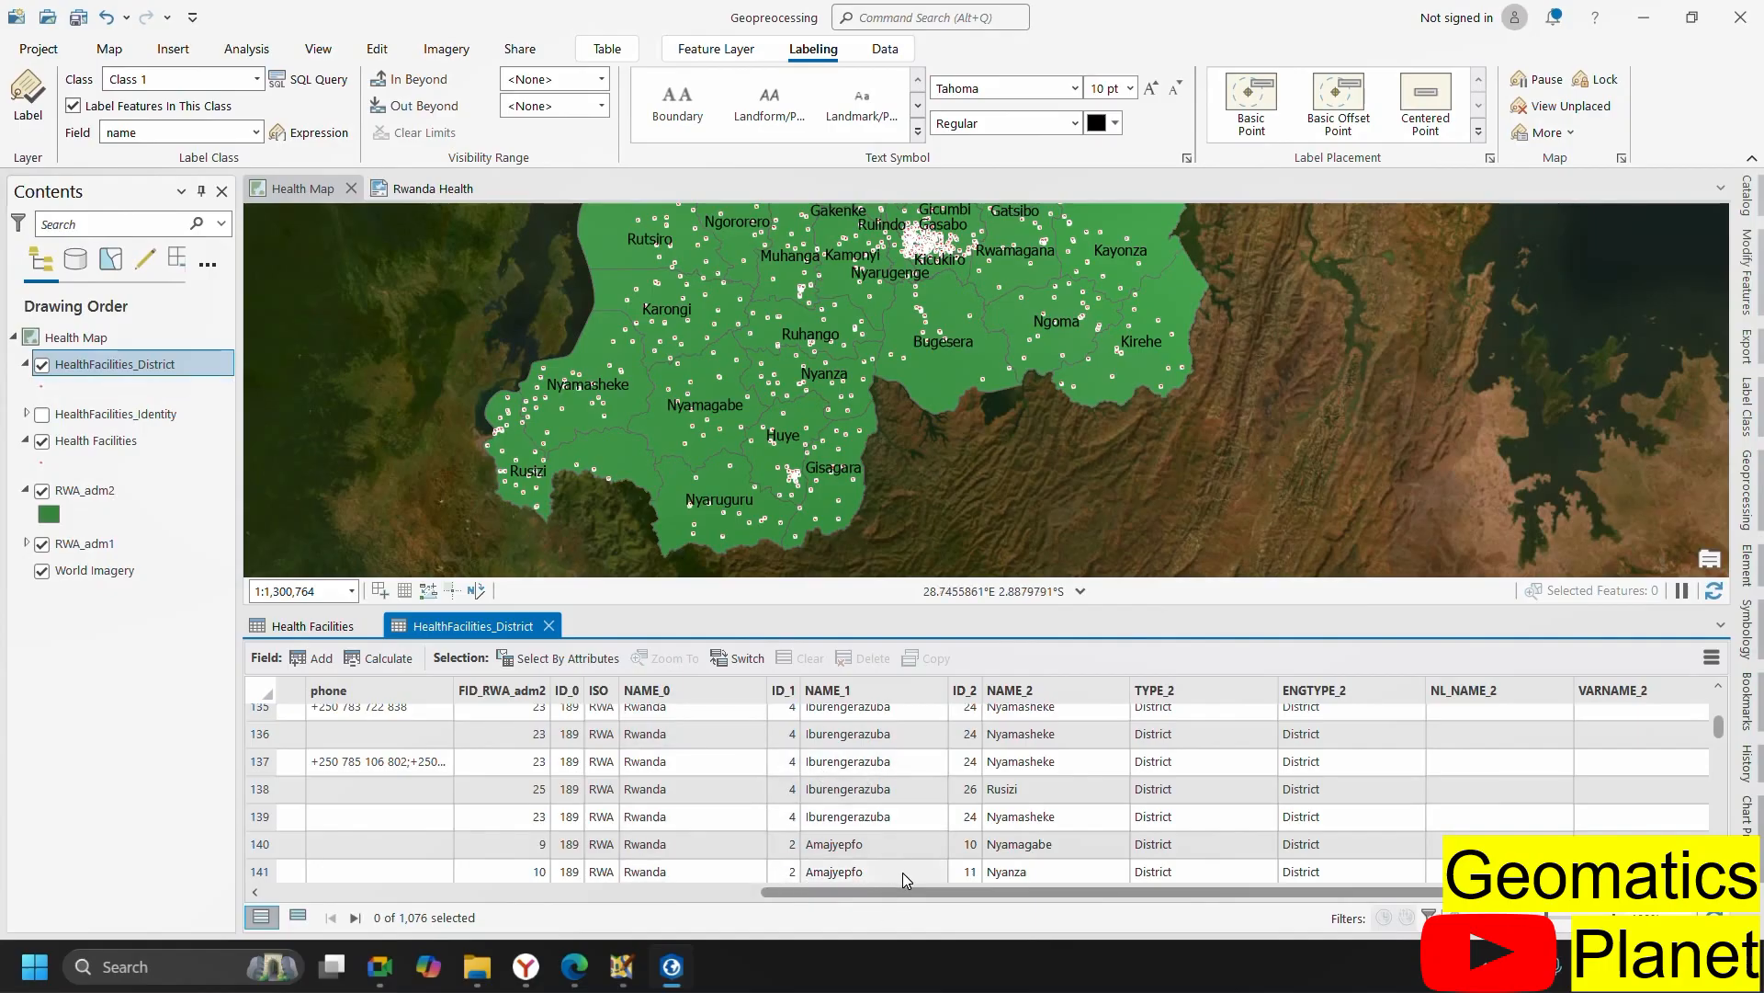
click(1746, 493)
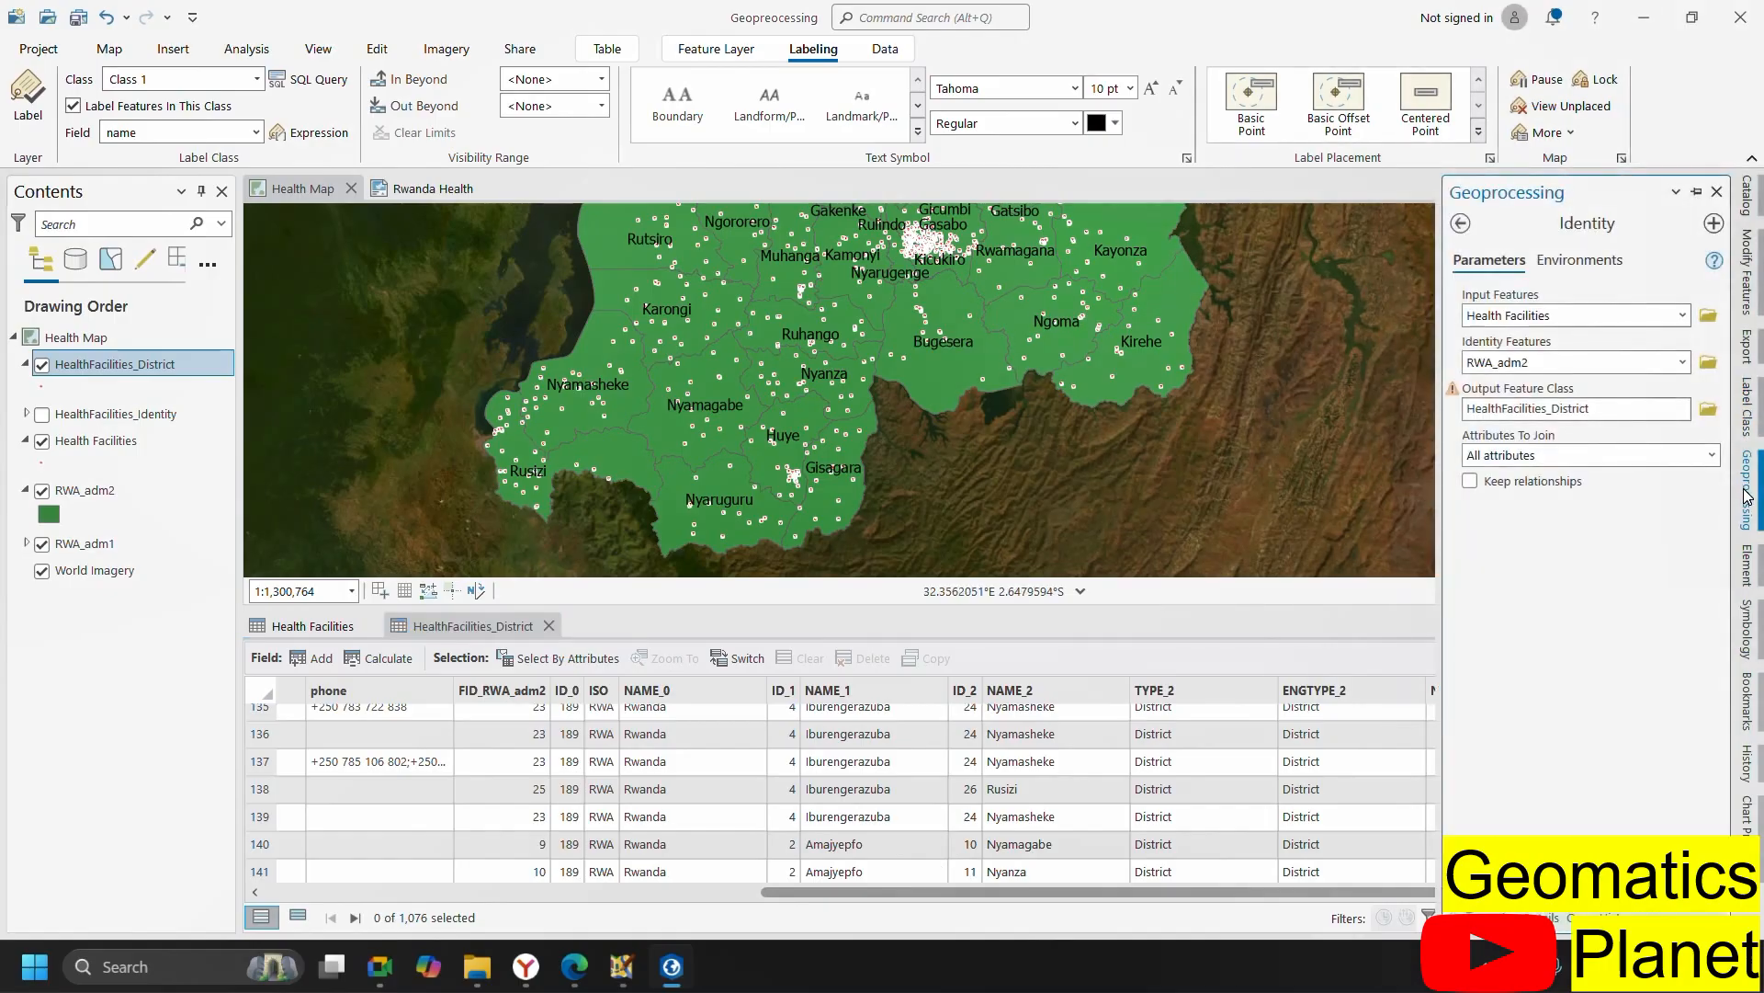
click(1463, 225)
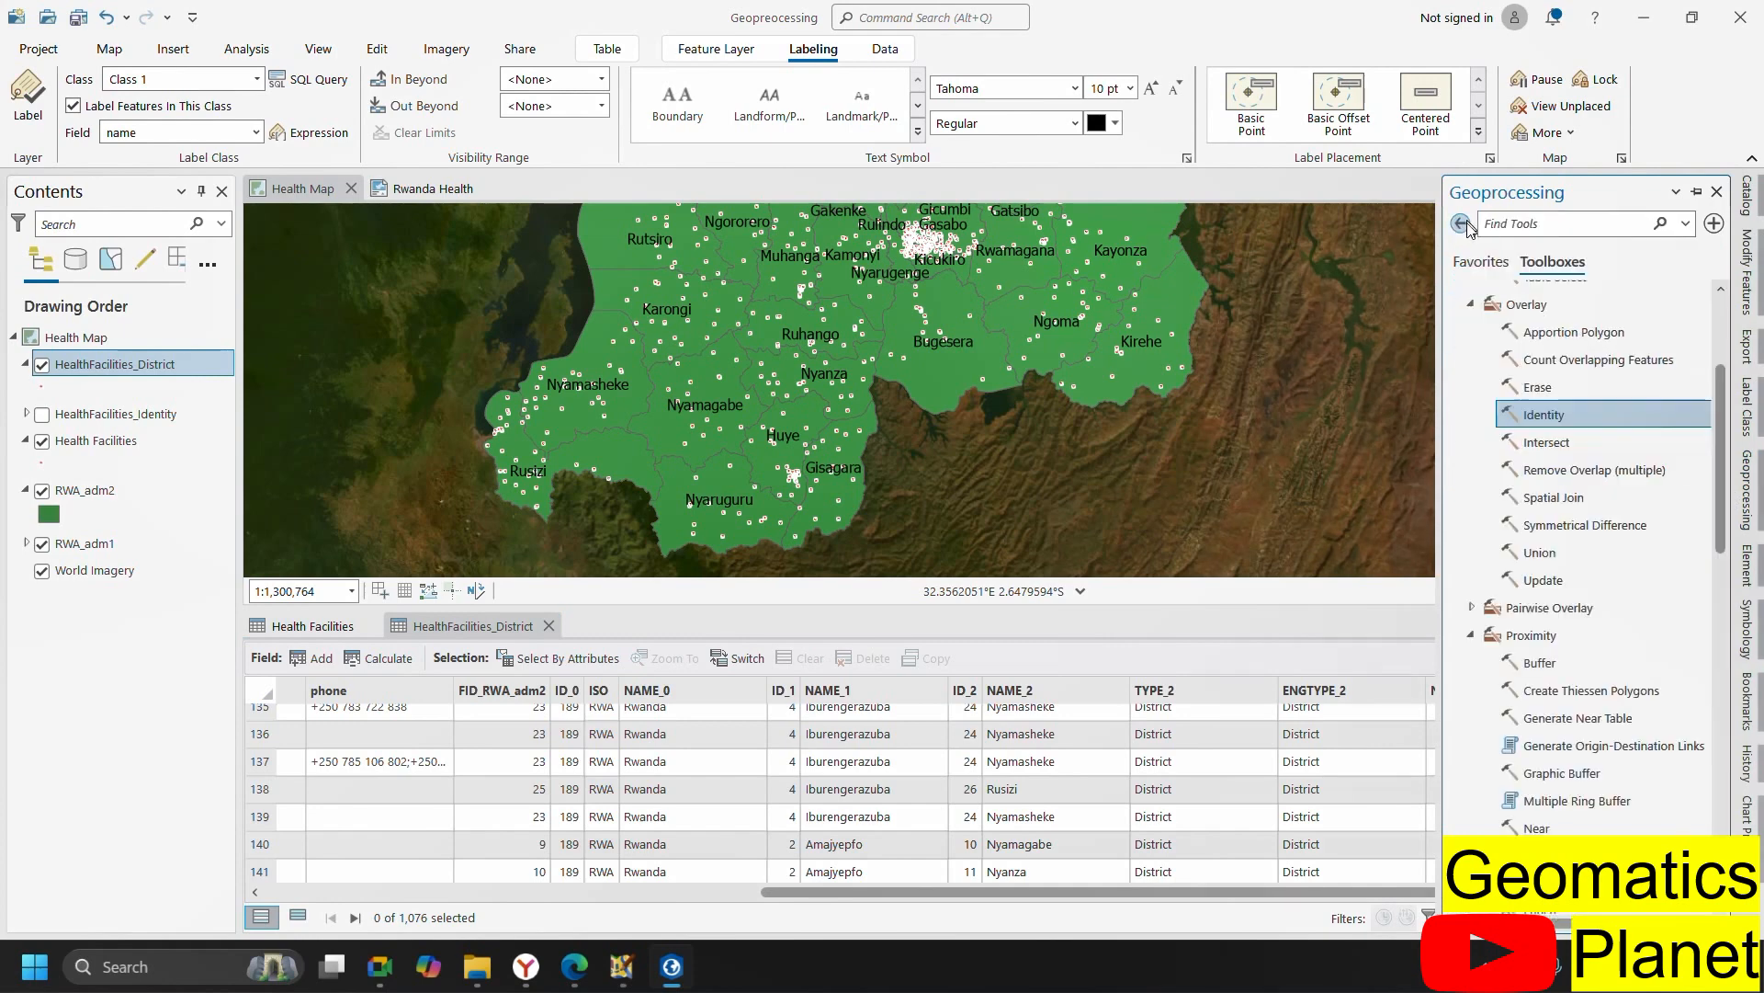
click(1553, 444)
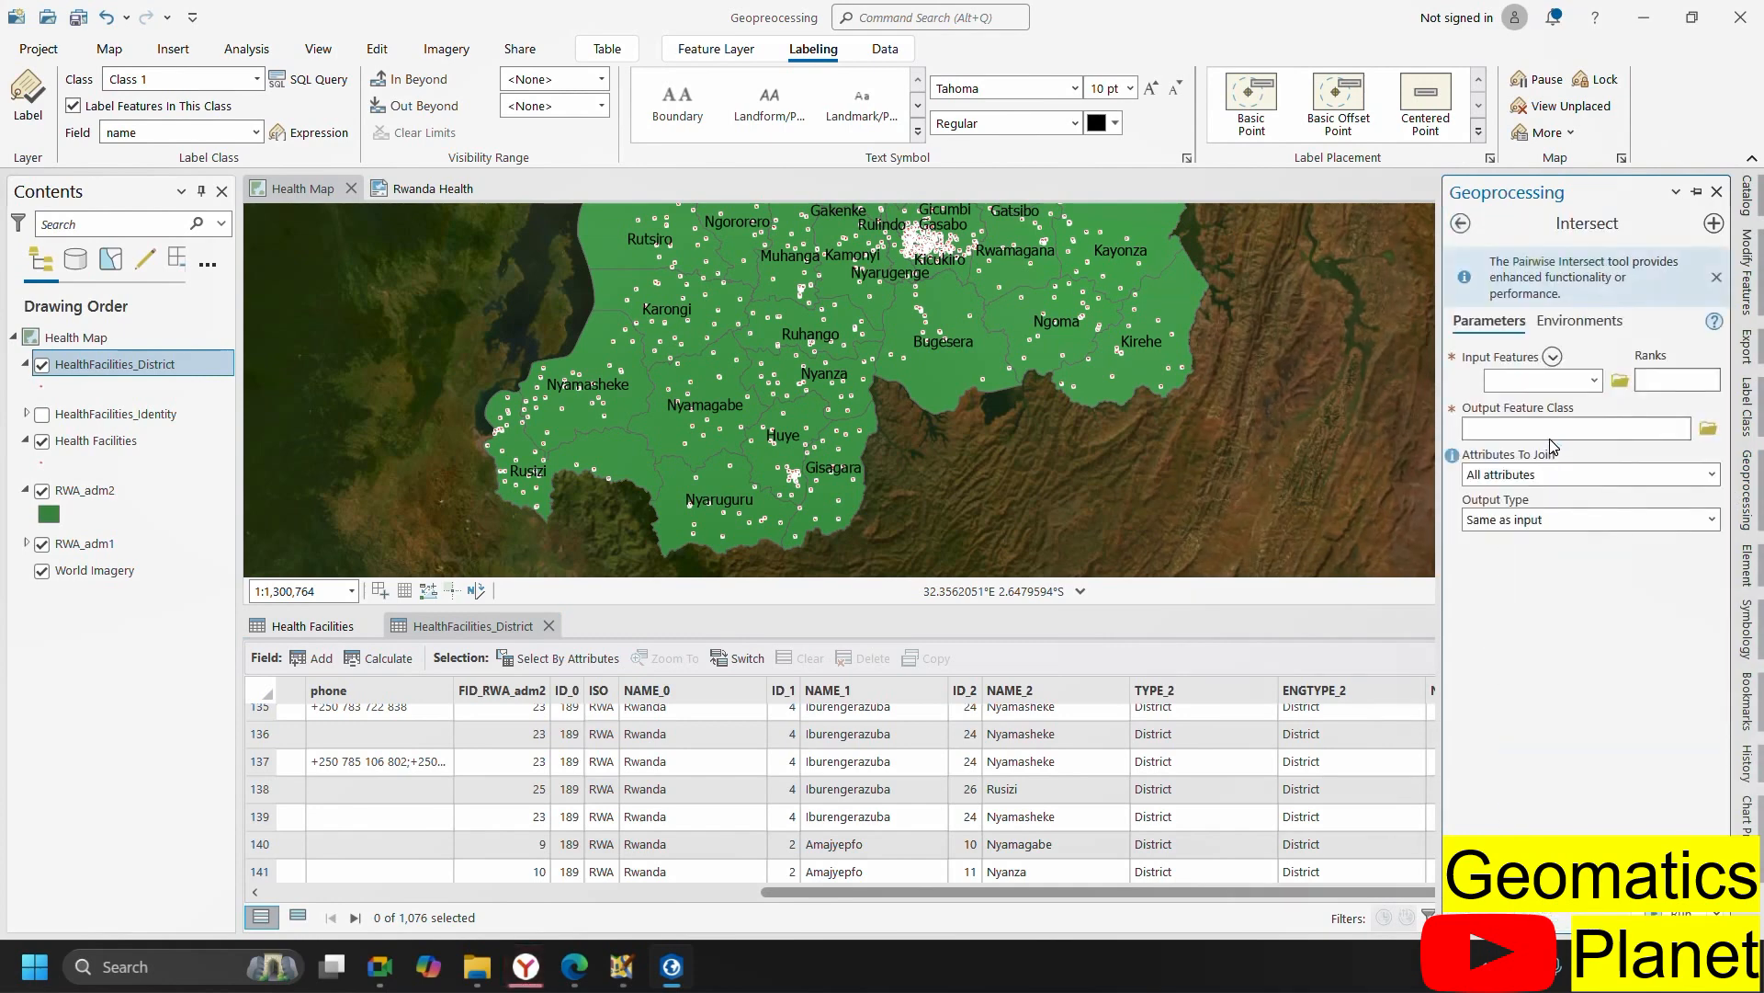
click(1597, 381)
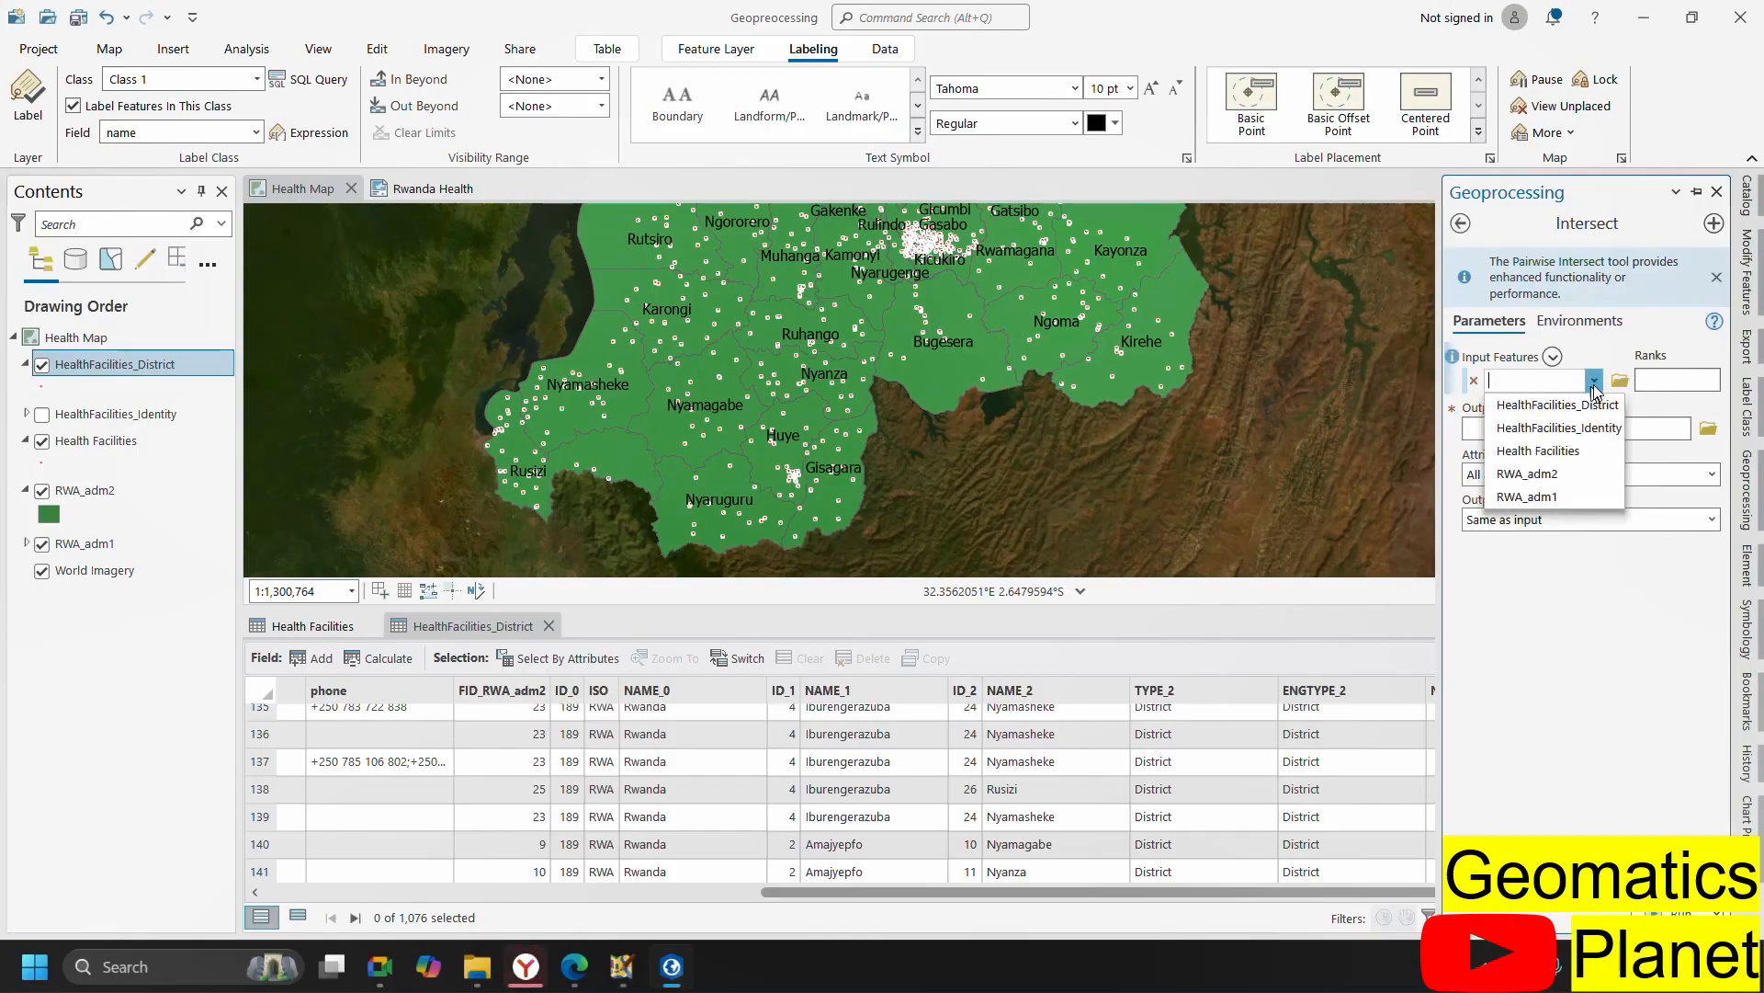
click(1573, 451)
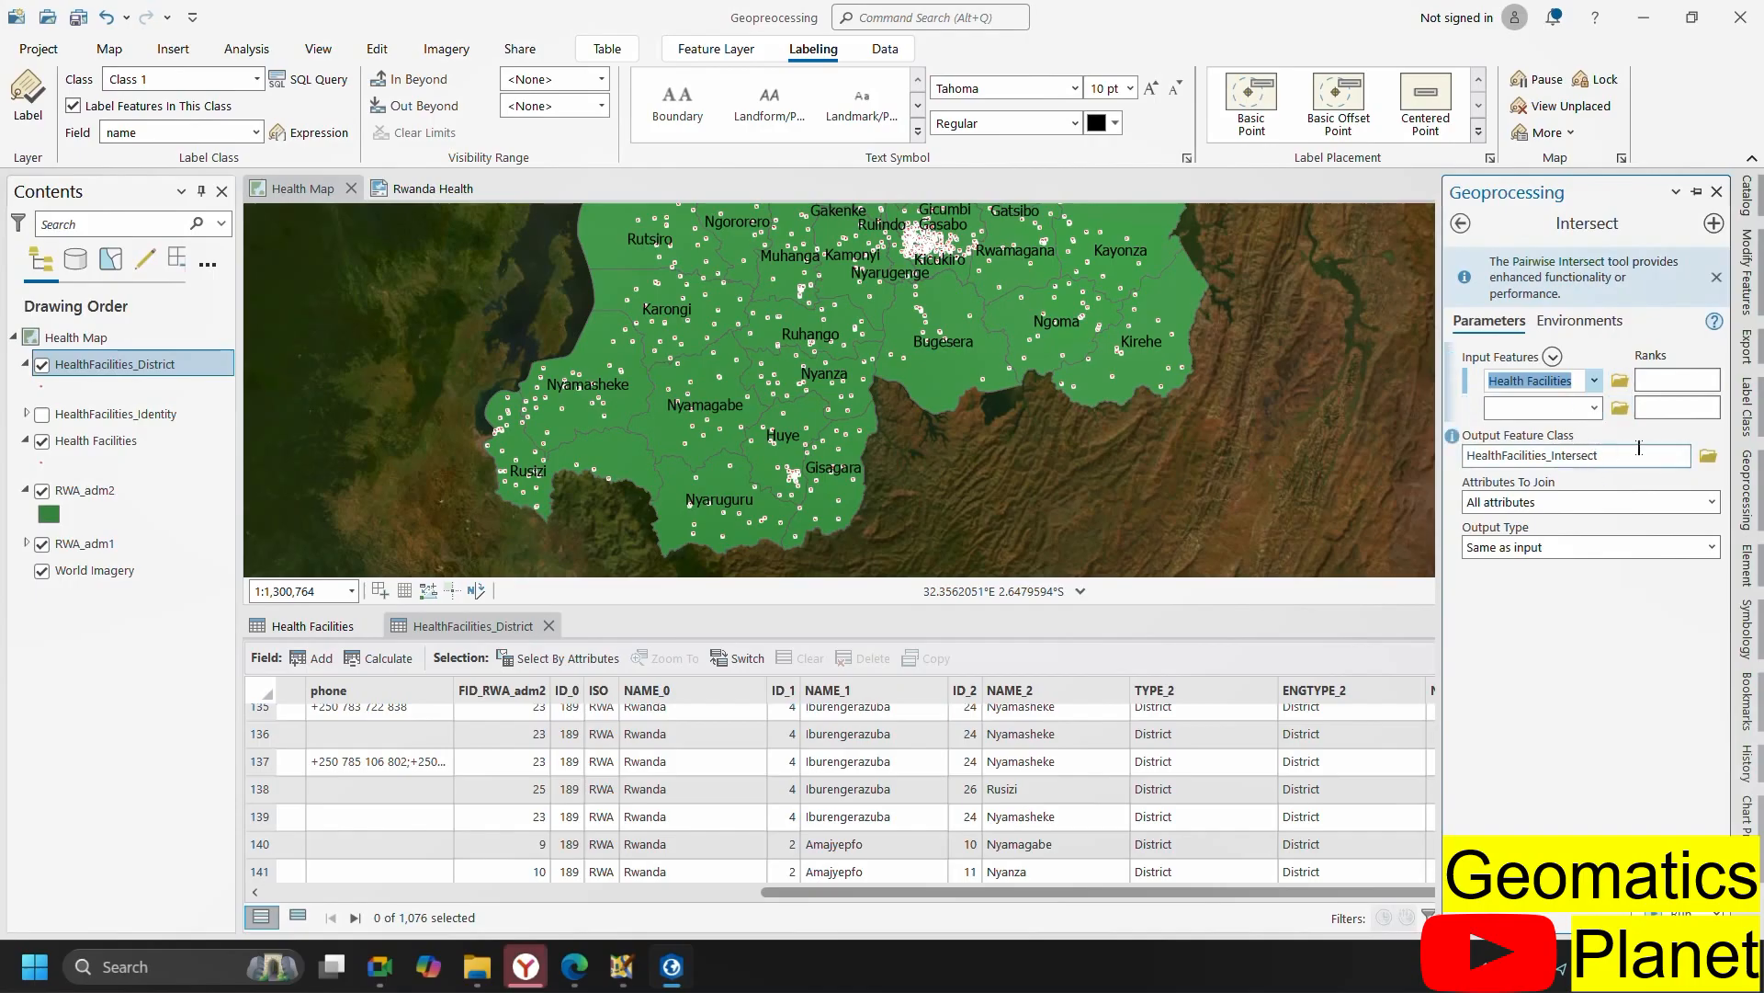
- Examine the Intersect tool's Attributes To Join and Output Type options, choosing All attributes except feature IDs
click(1712, 502)
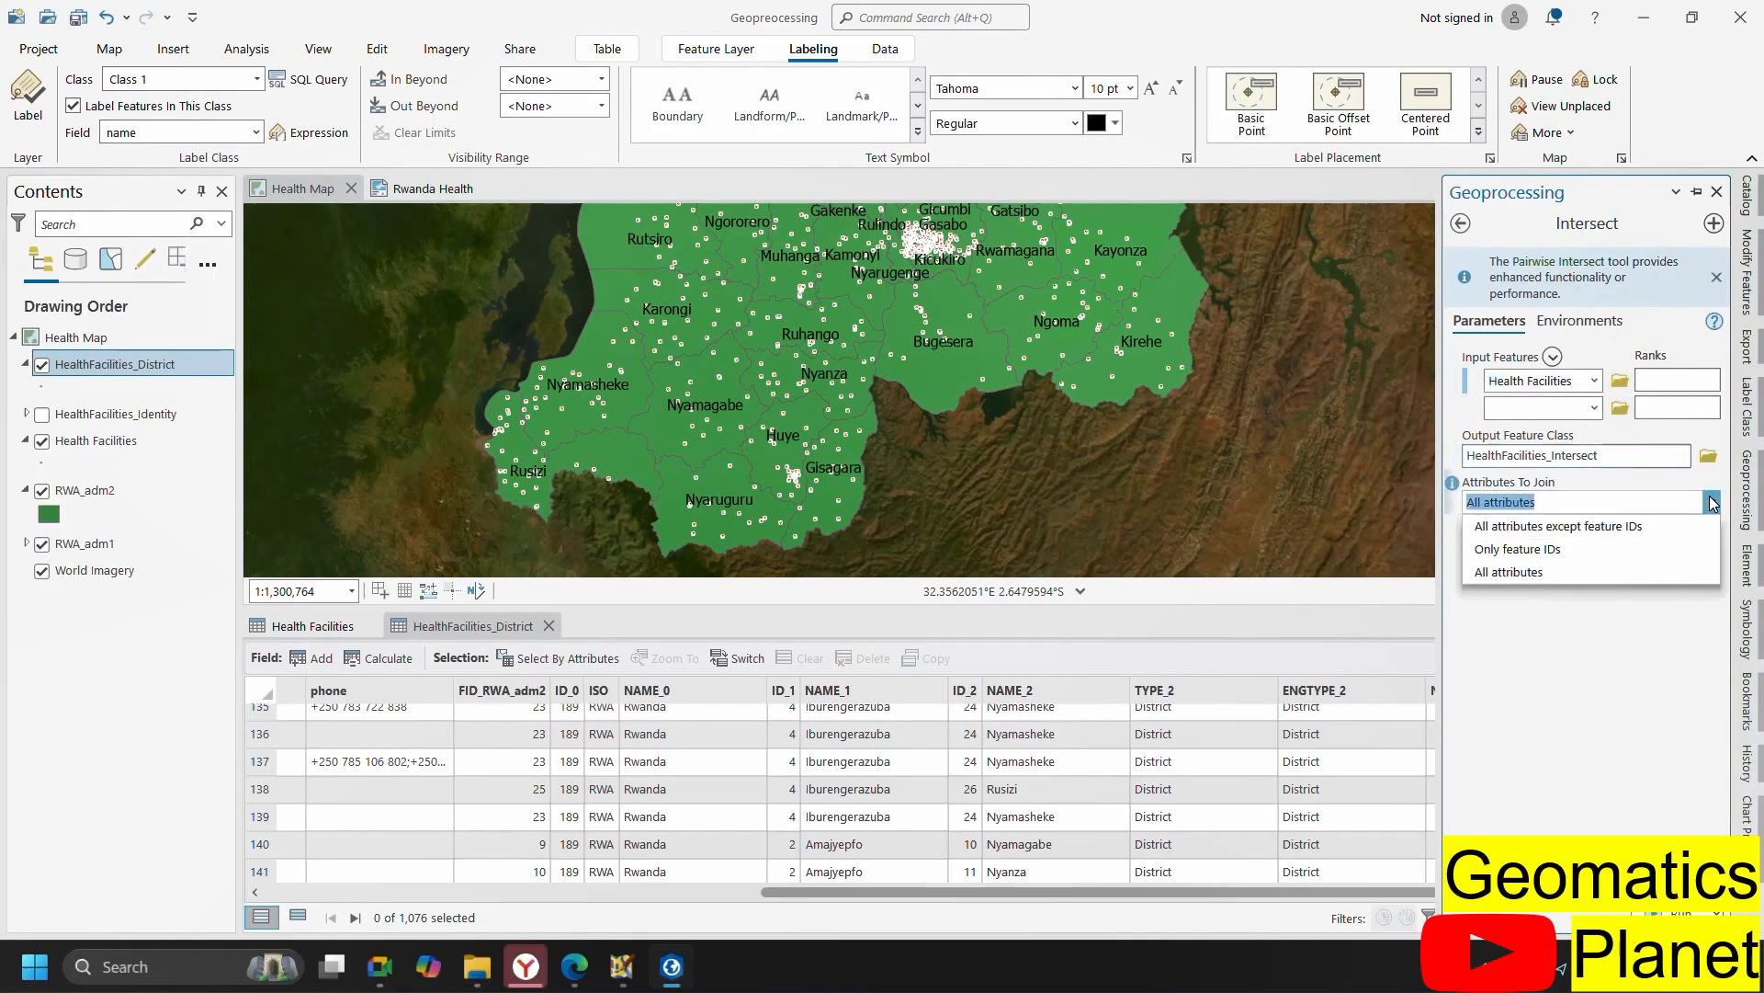
click(1522, 572)
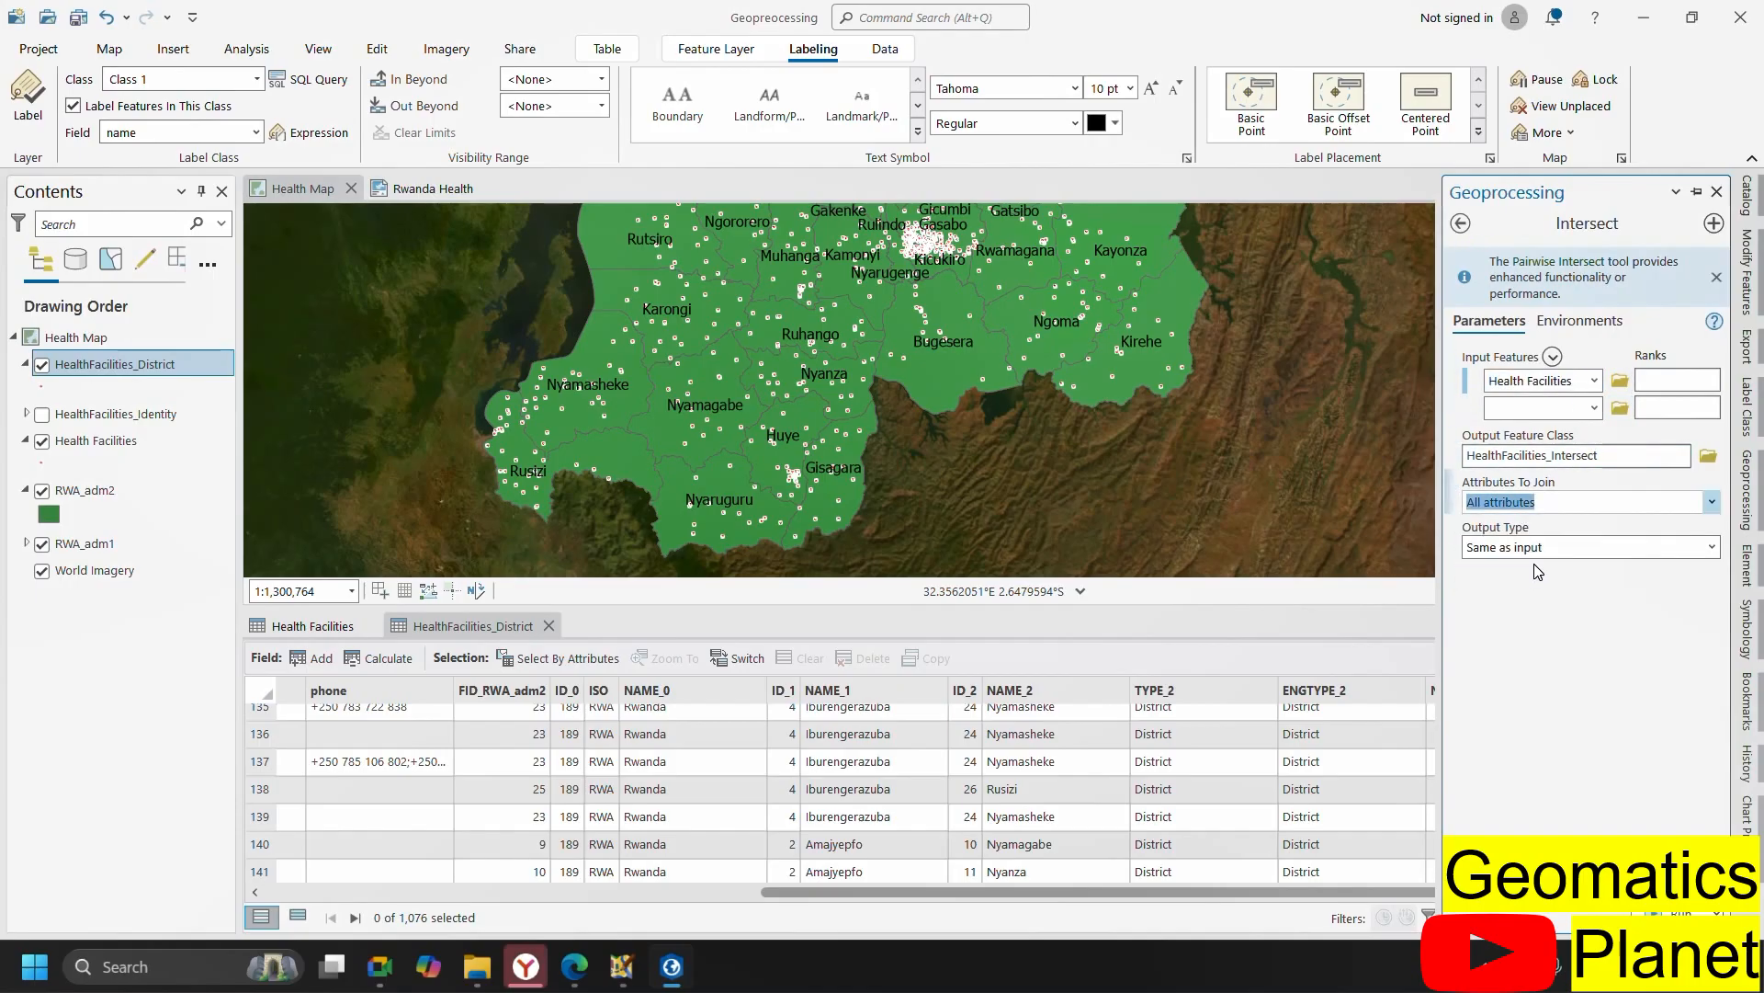
click(1712, 502)
click(1578, 543)
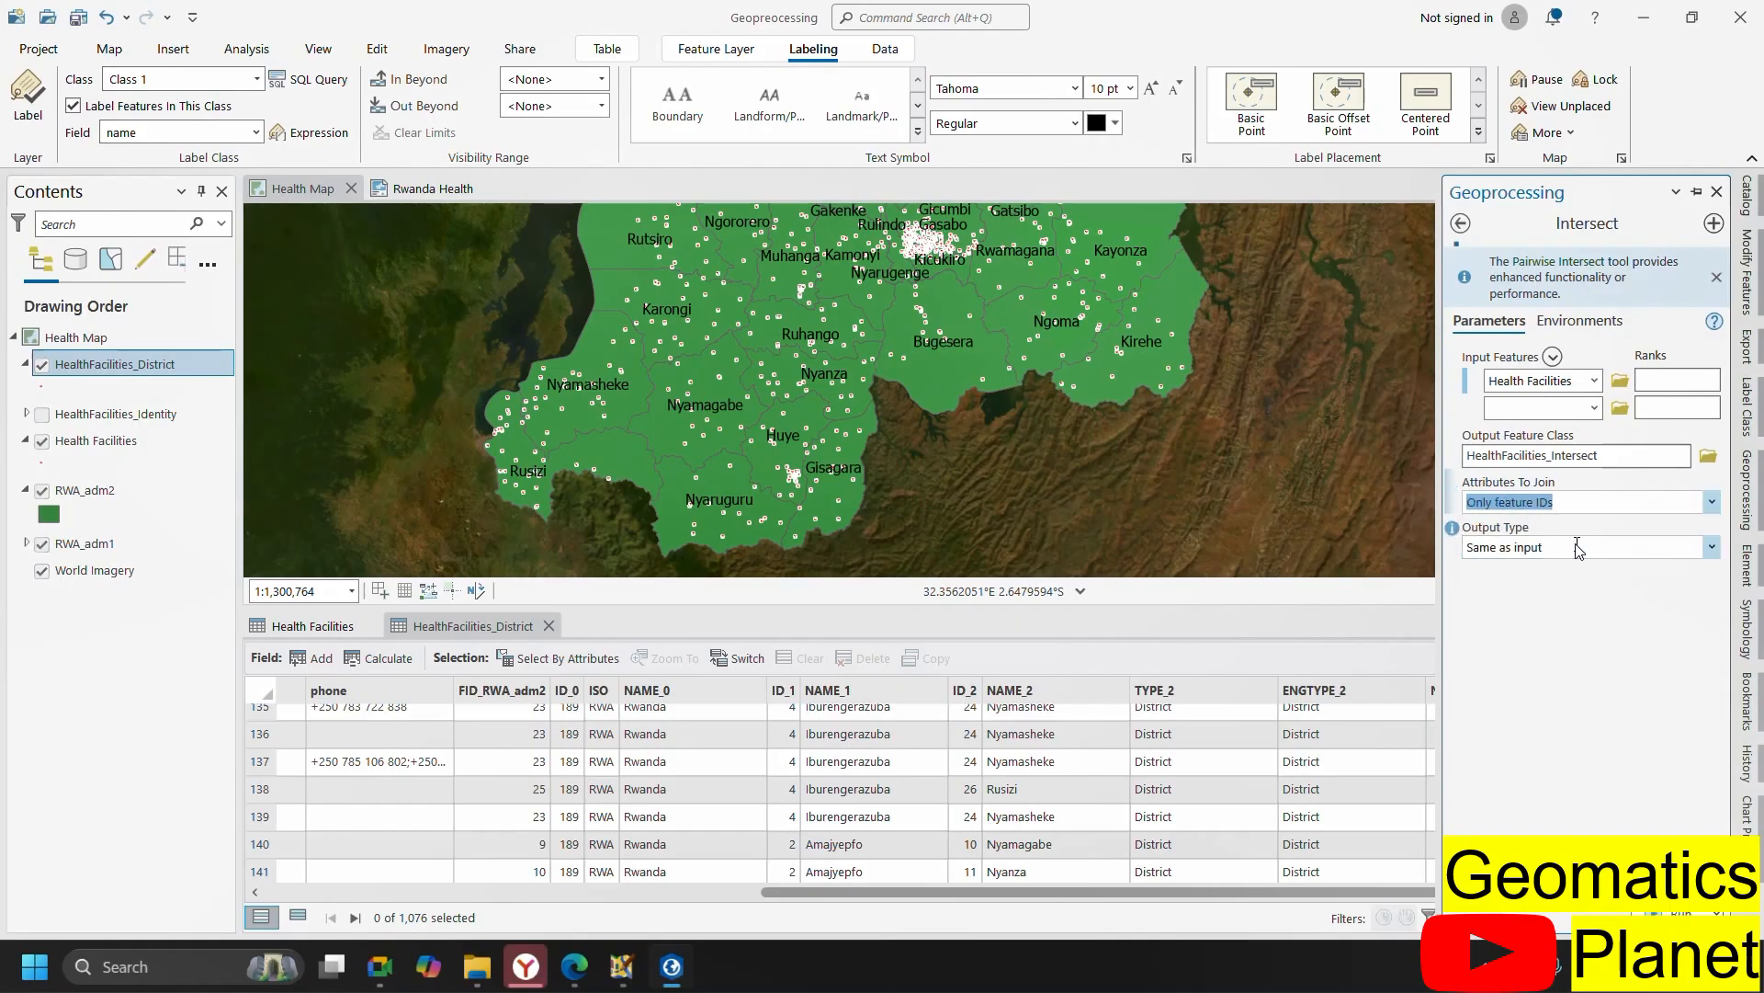
click(1713, 502)
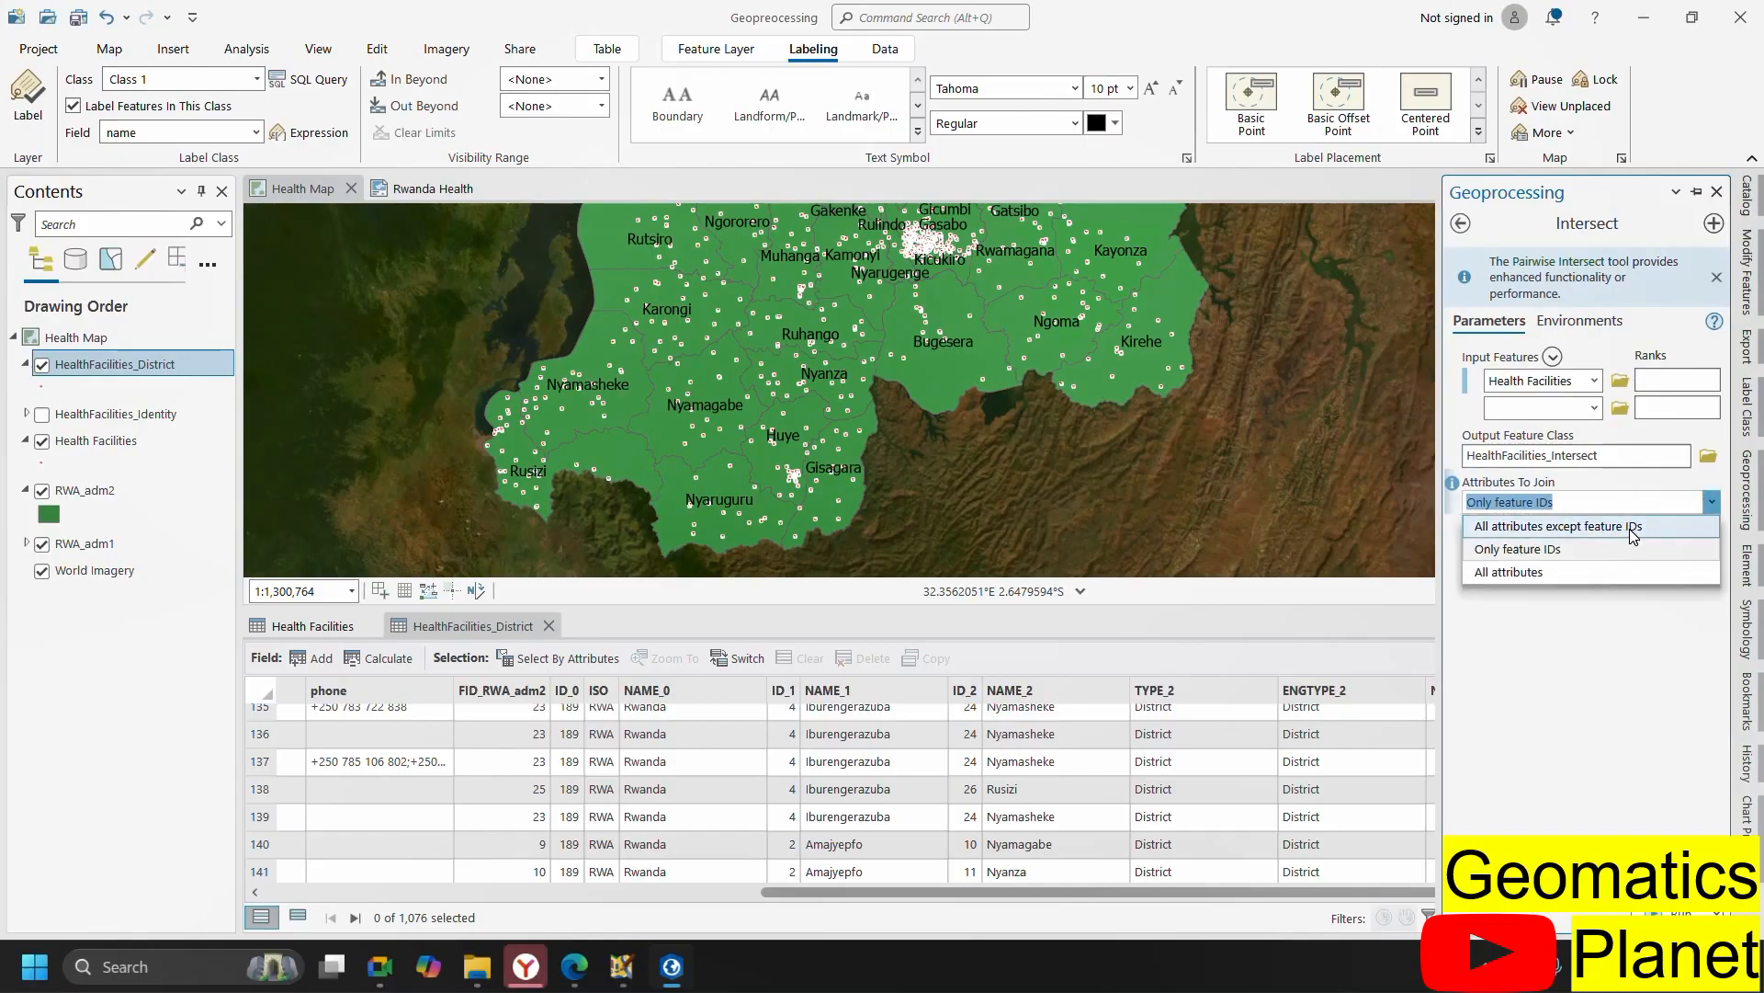
click(1633, 527)
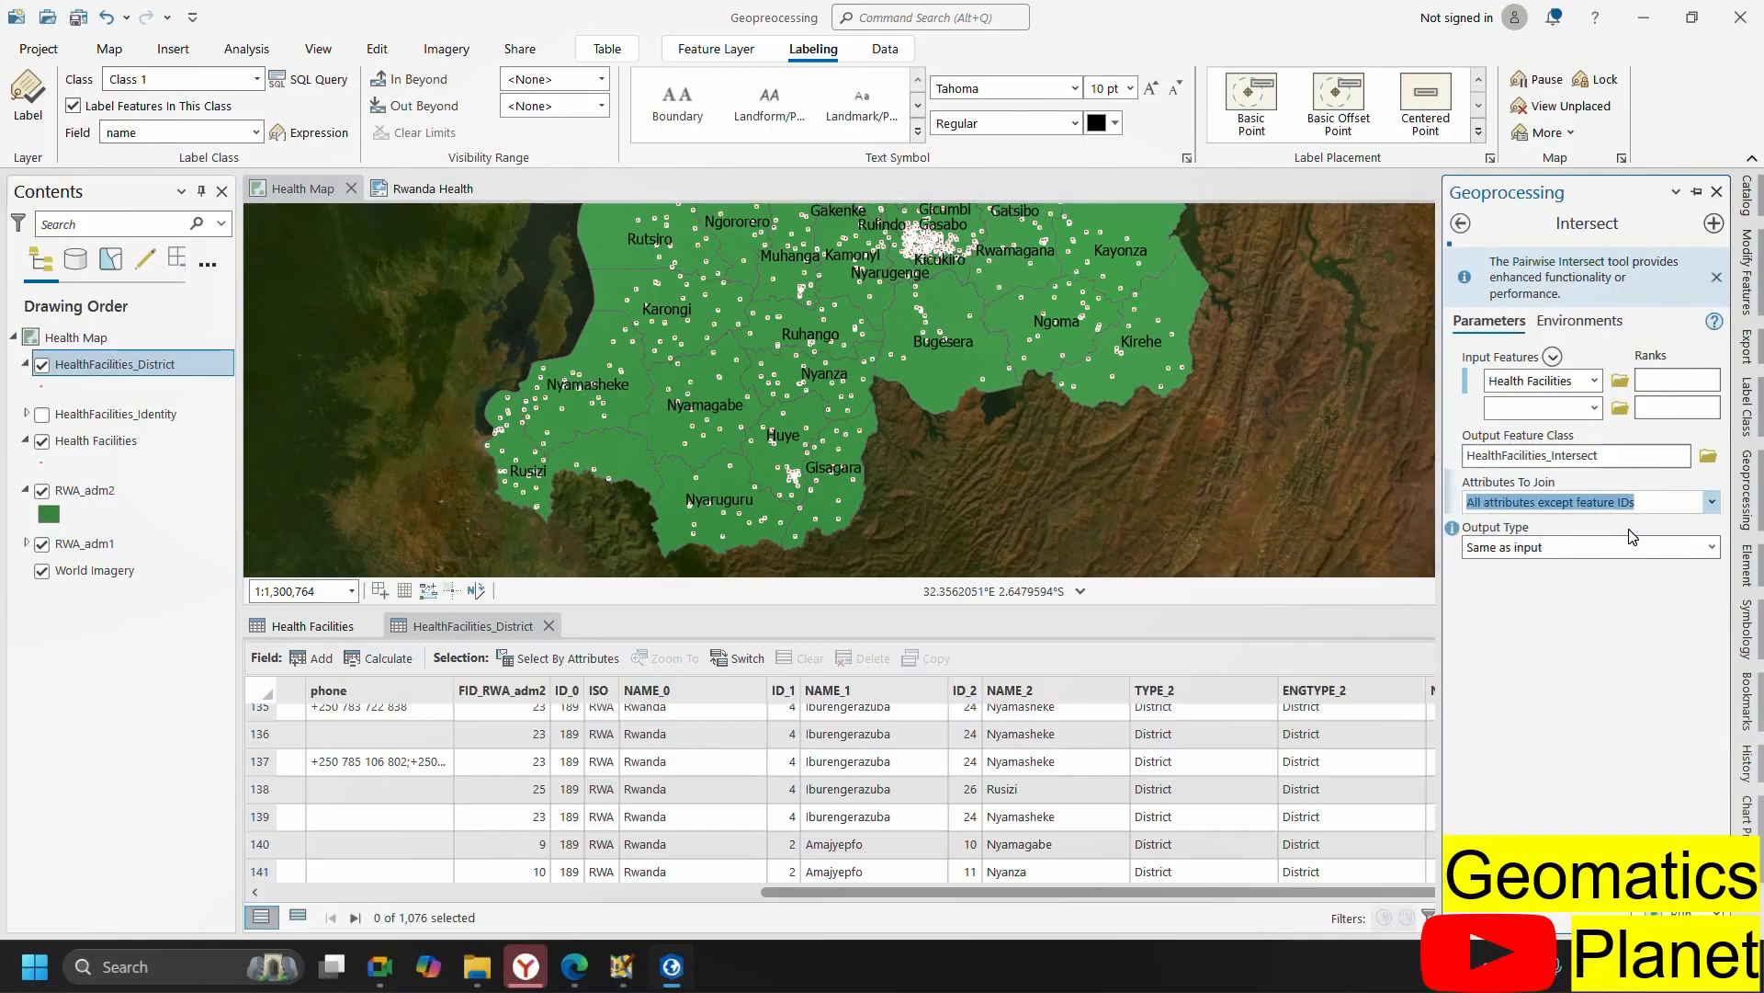
click(1714, 547)
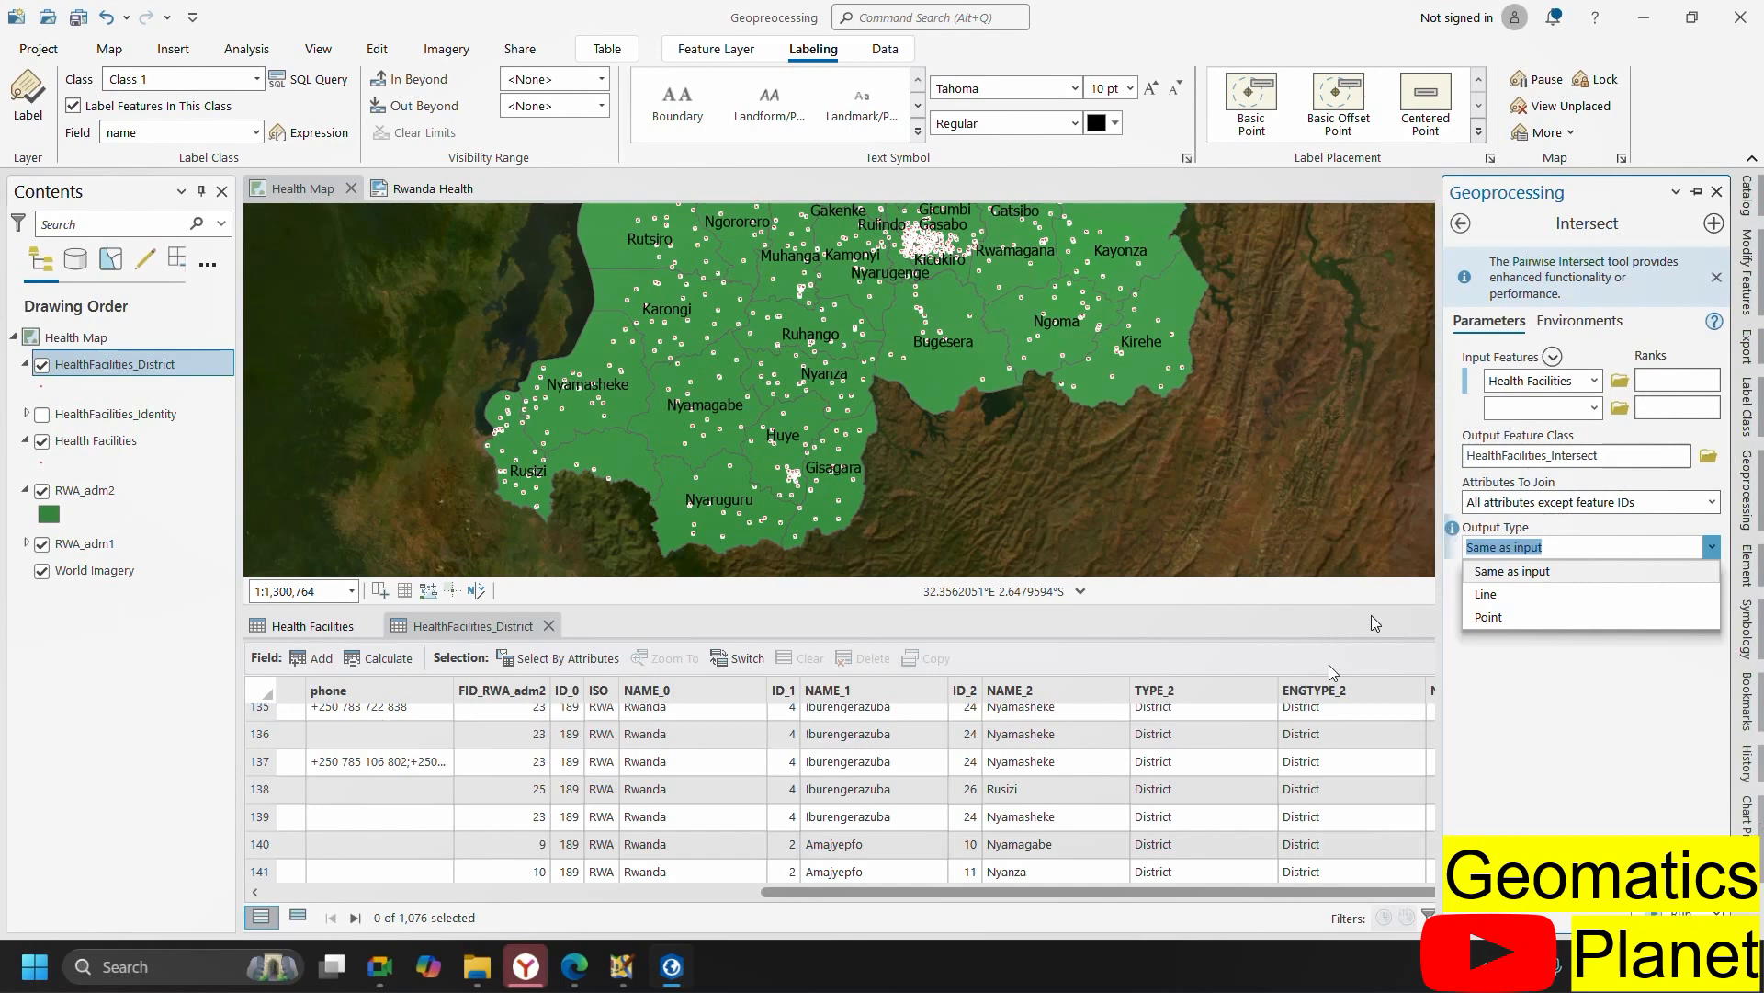
click(1463, 224)
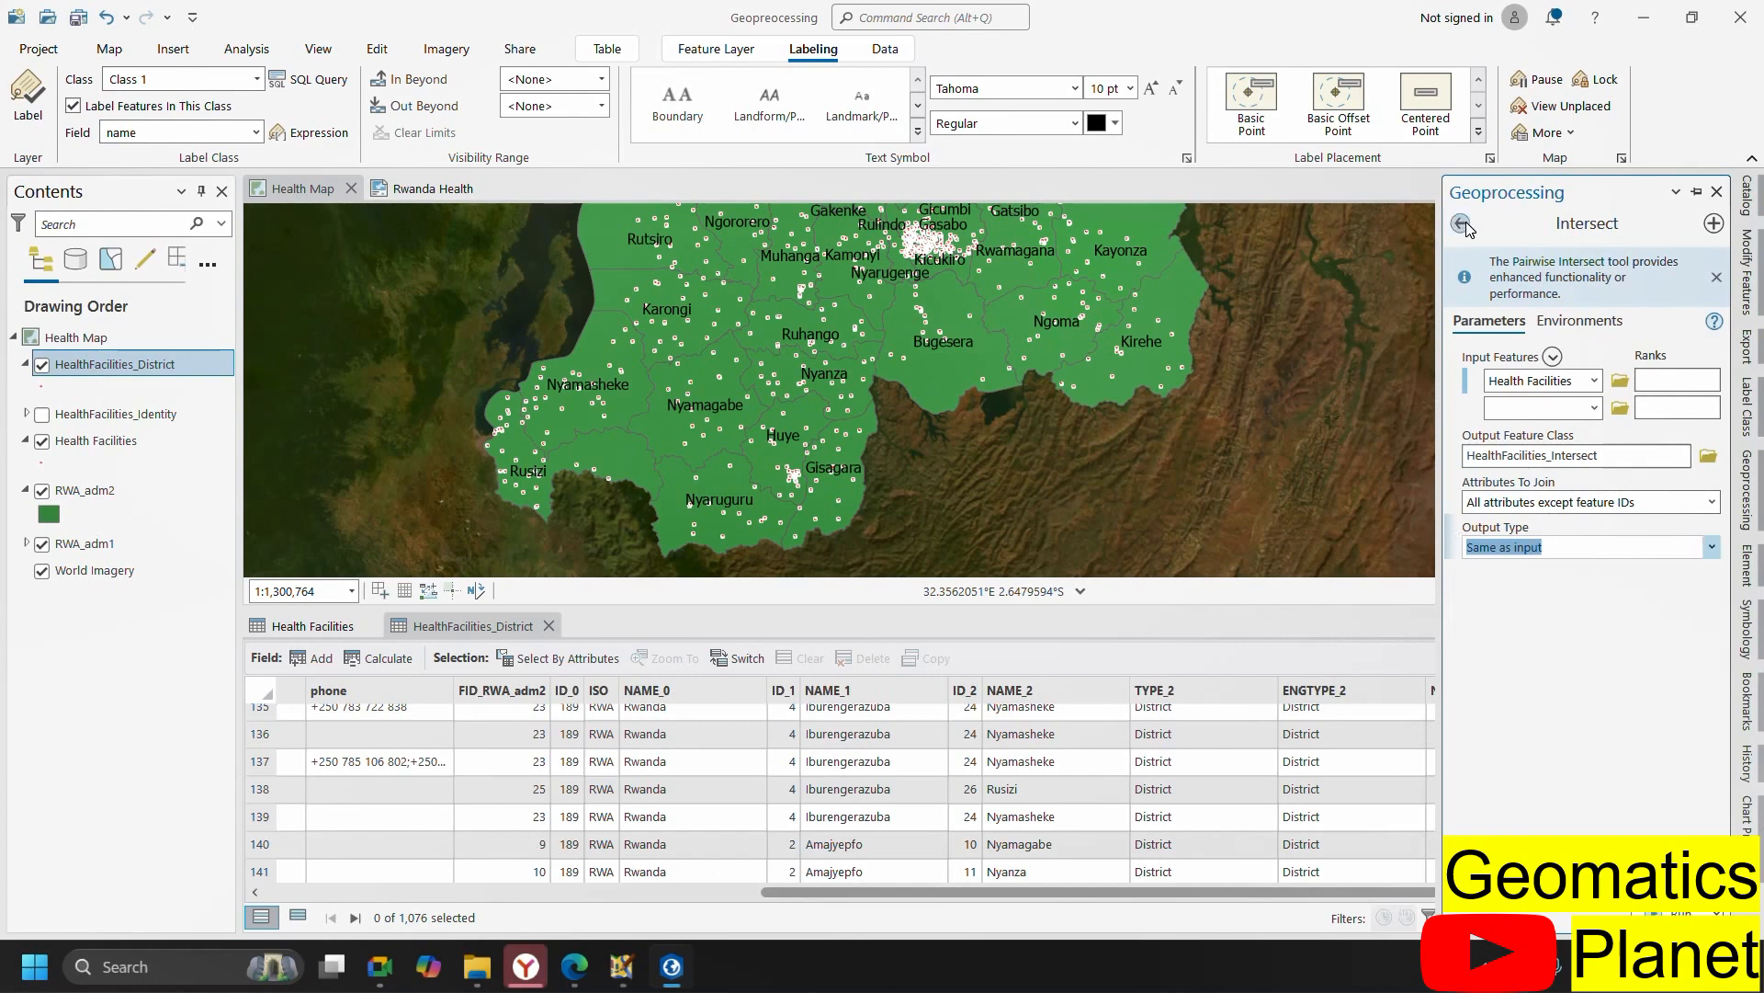
- Review the HealthFacilities_District records and open the layer's Data Engineering view
scroll(683, 766, down, 3)
scroll(682, 771, down, 15)
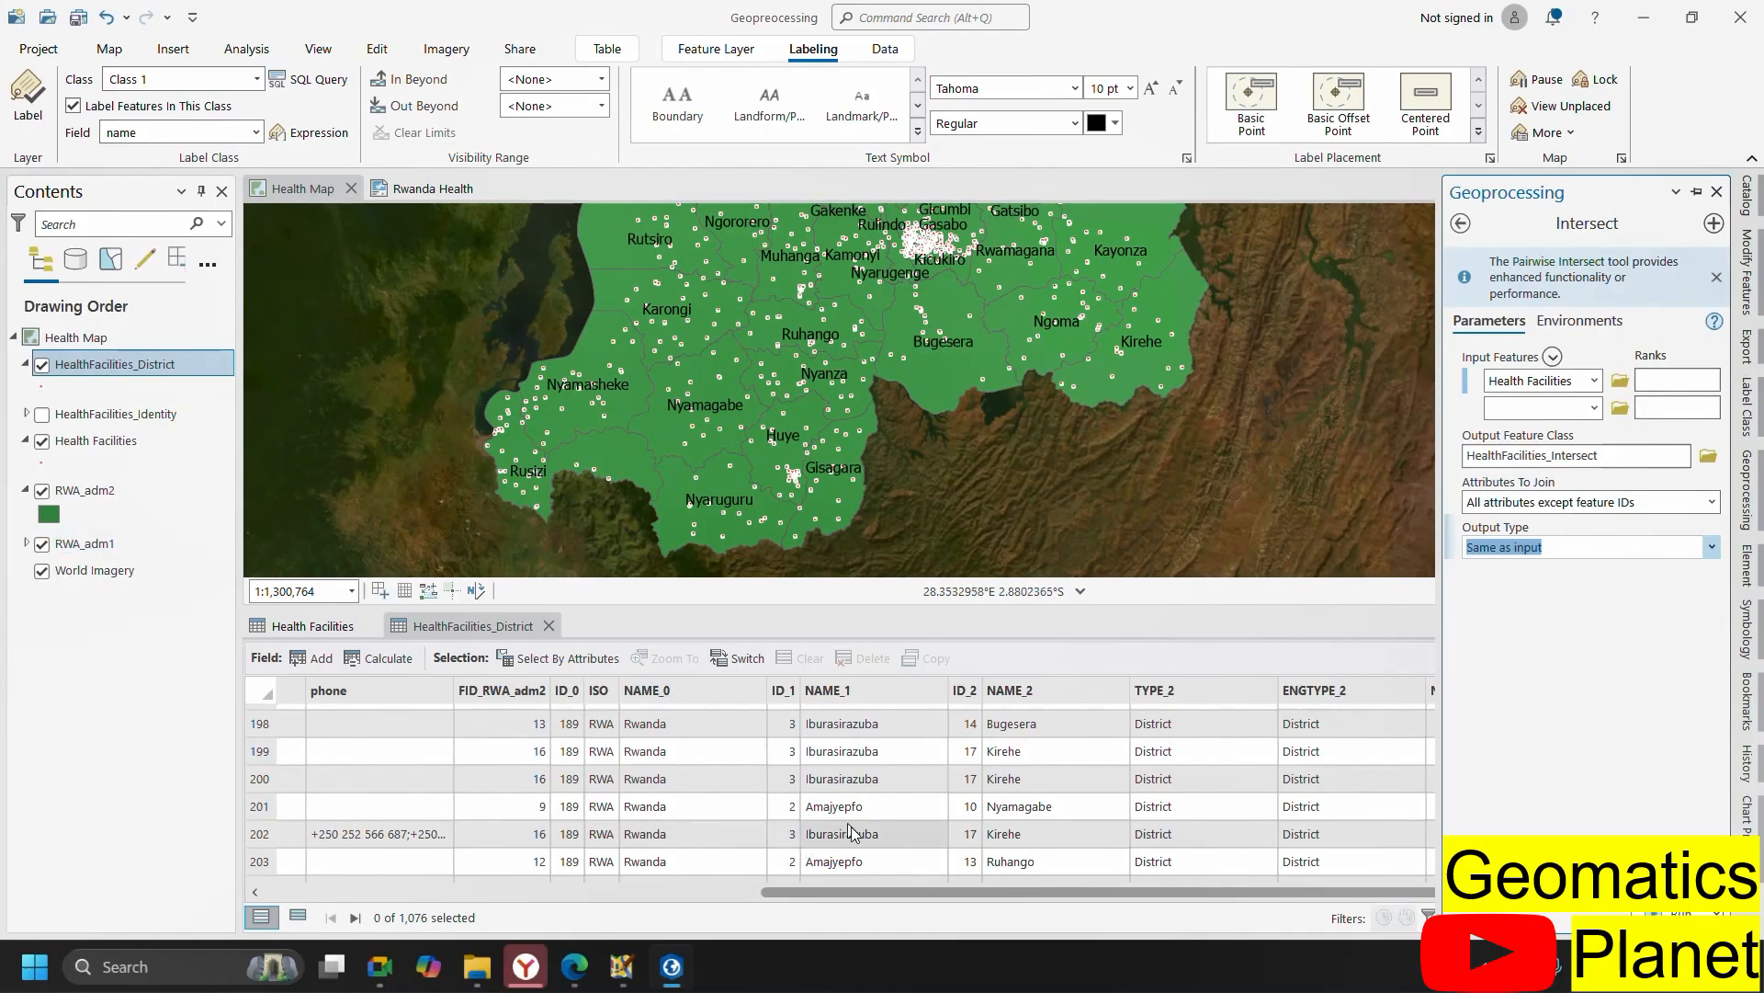
scroll(858, 782, up, 15)
scroll(843, 875, up, 10)
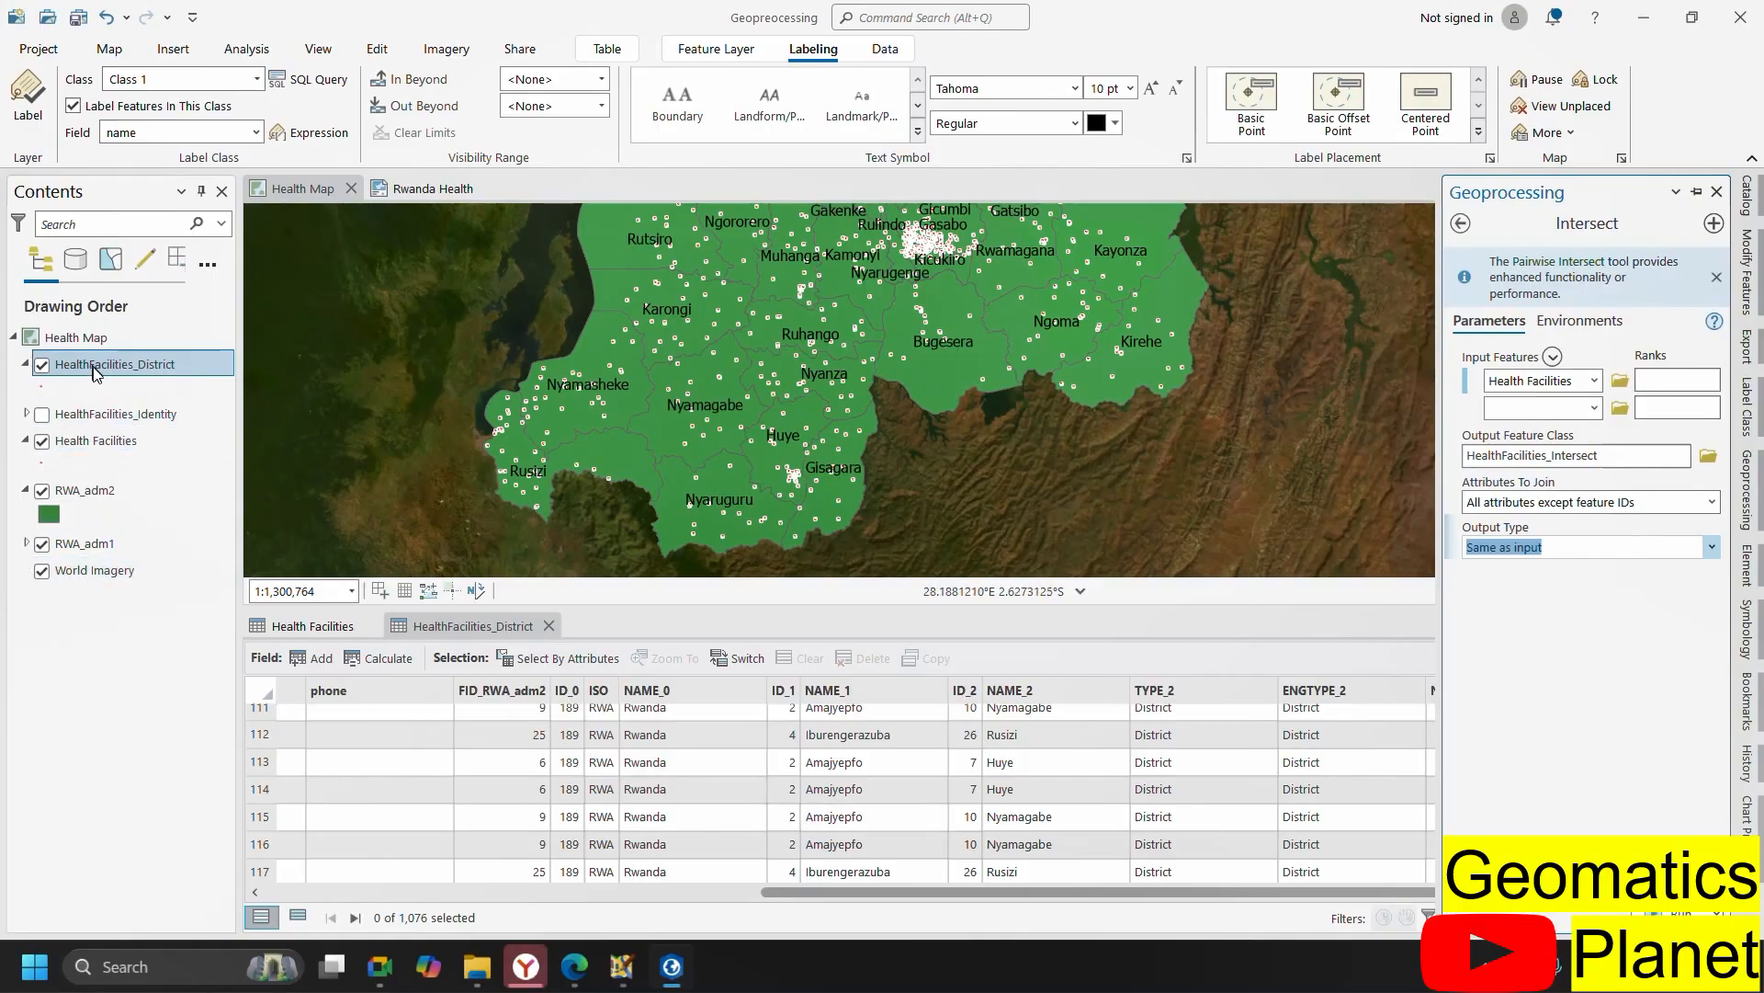
click(140, 376)
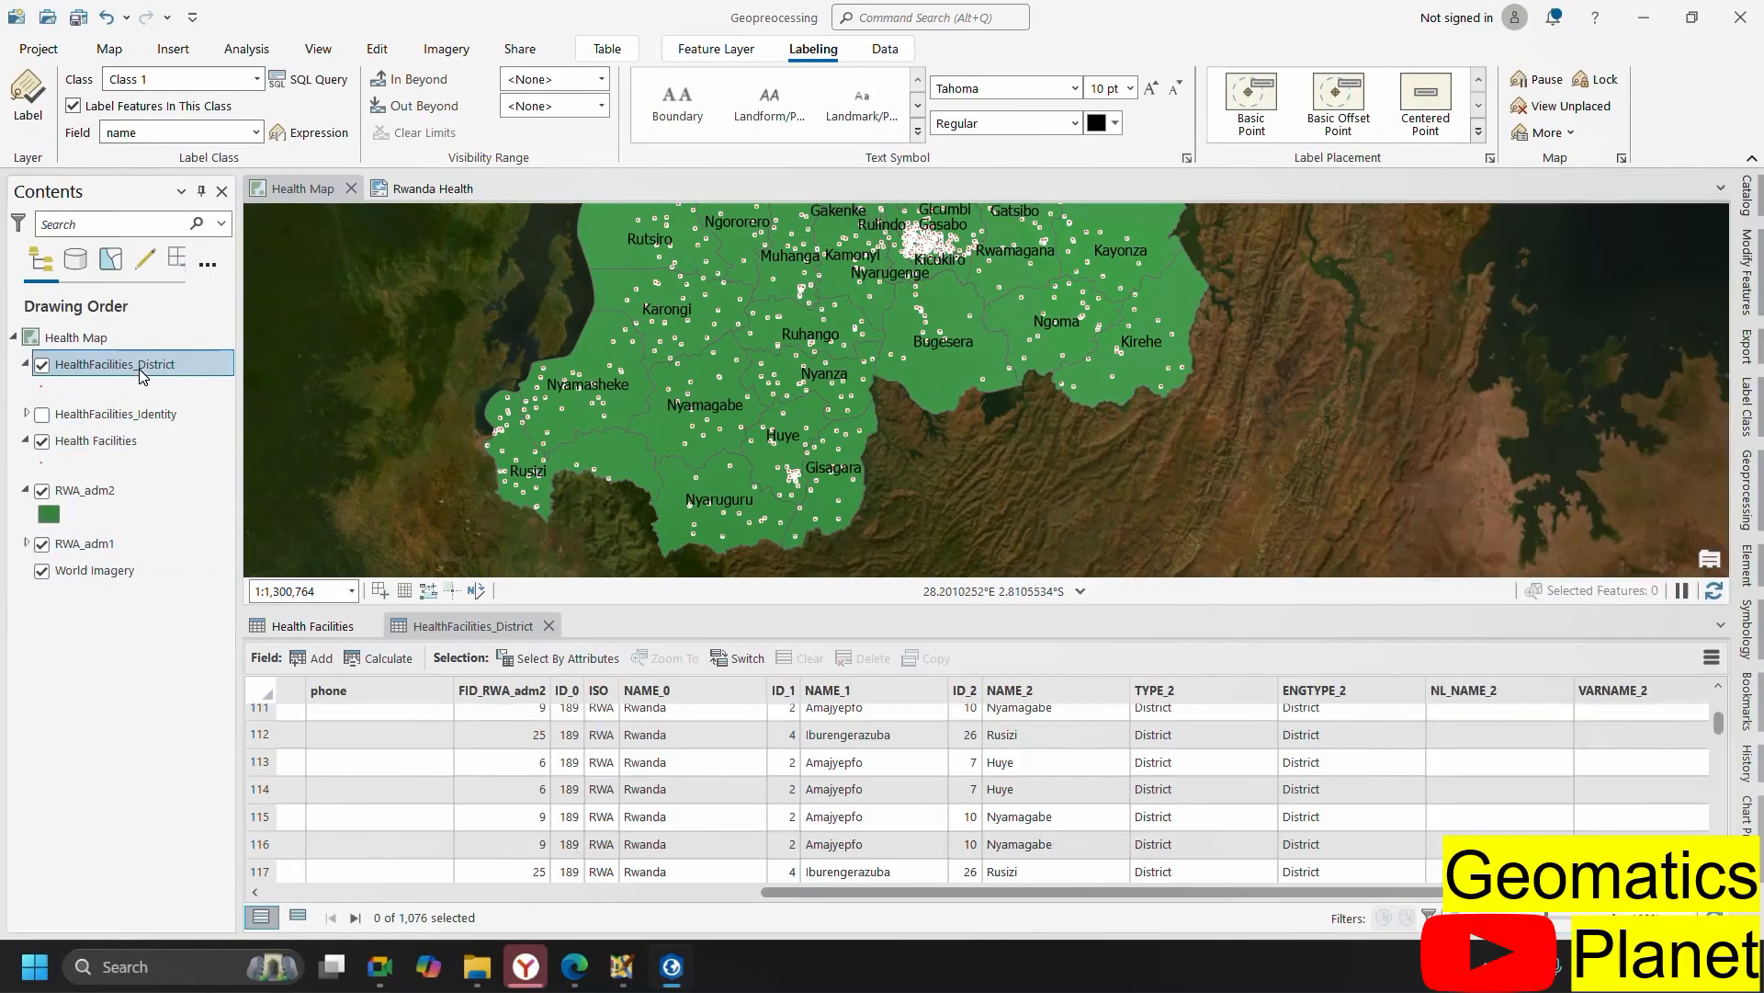
right_click(140, 376)
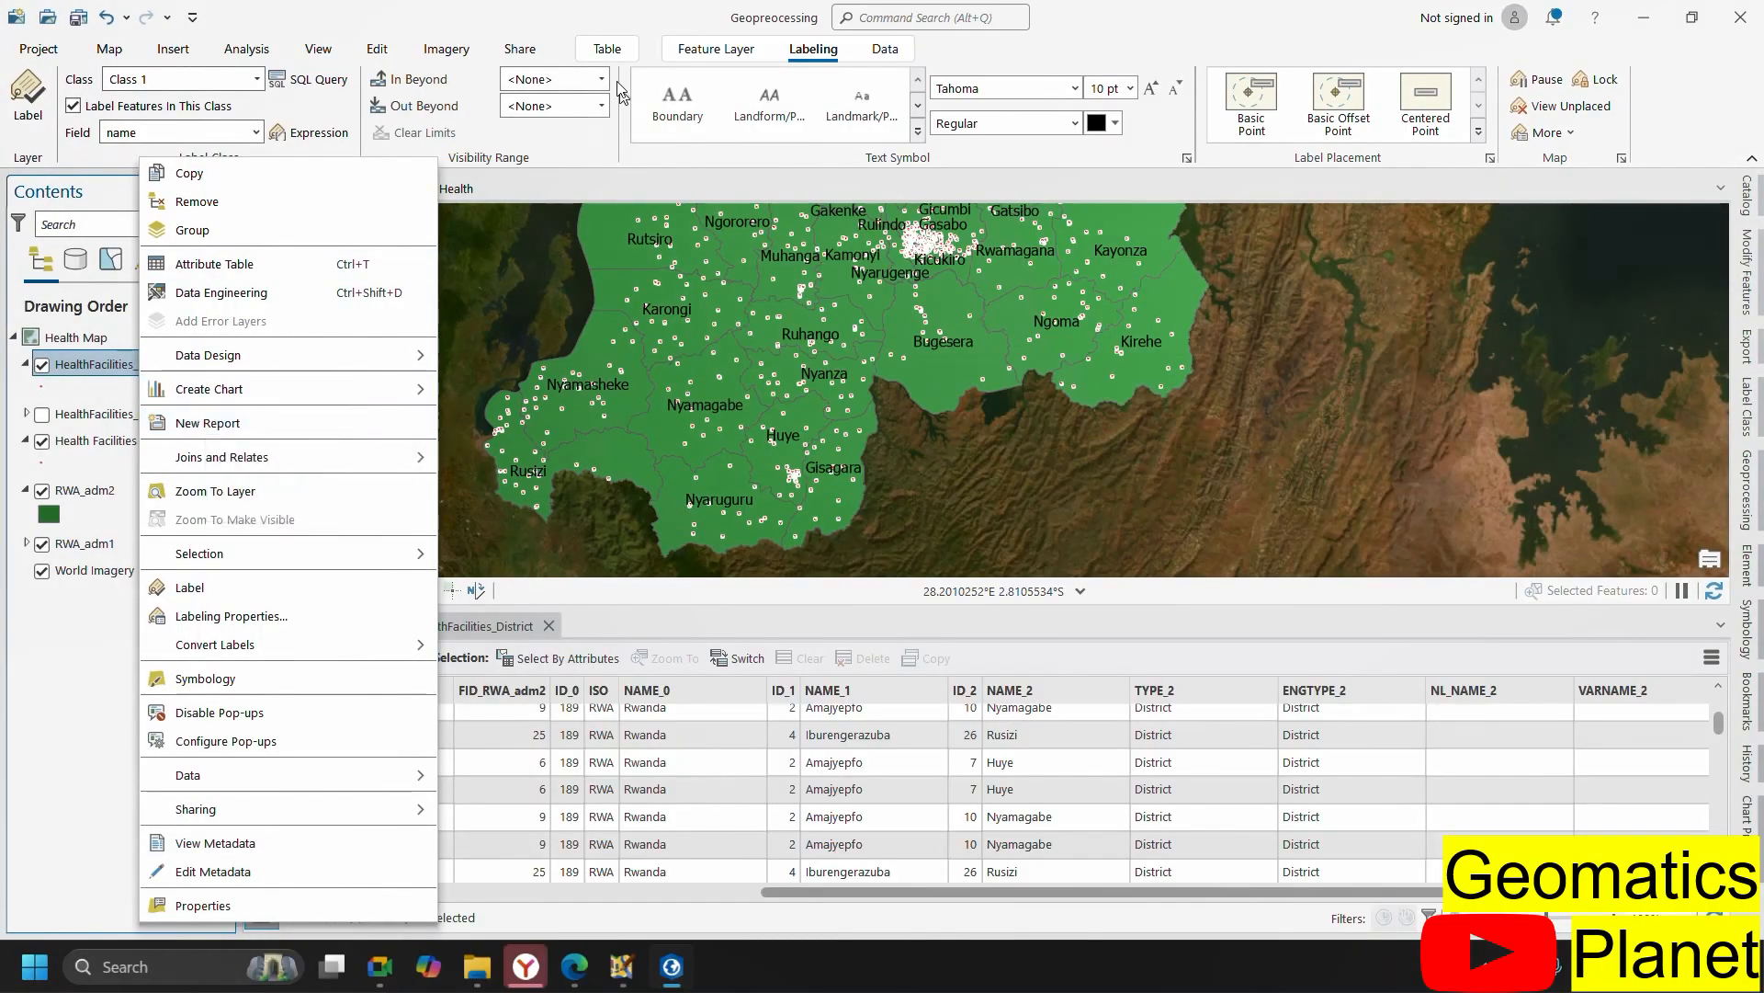
click(885, 48)
click(885, 49)
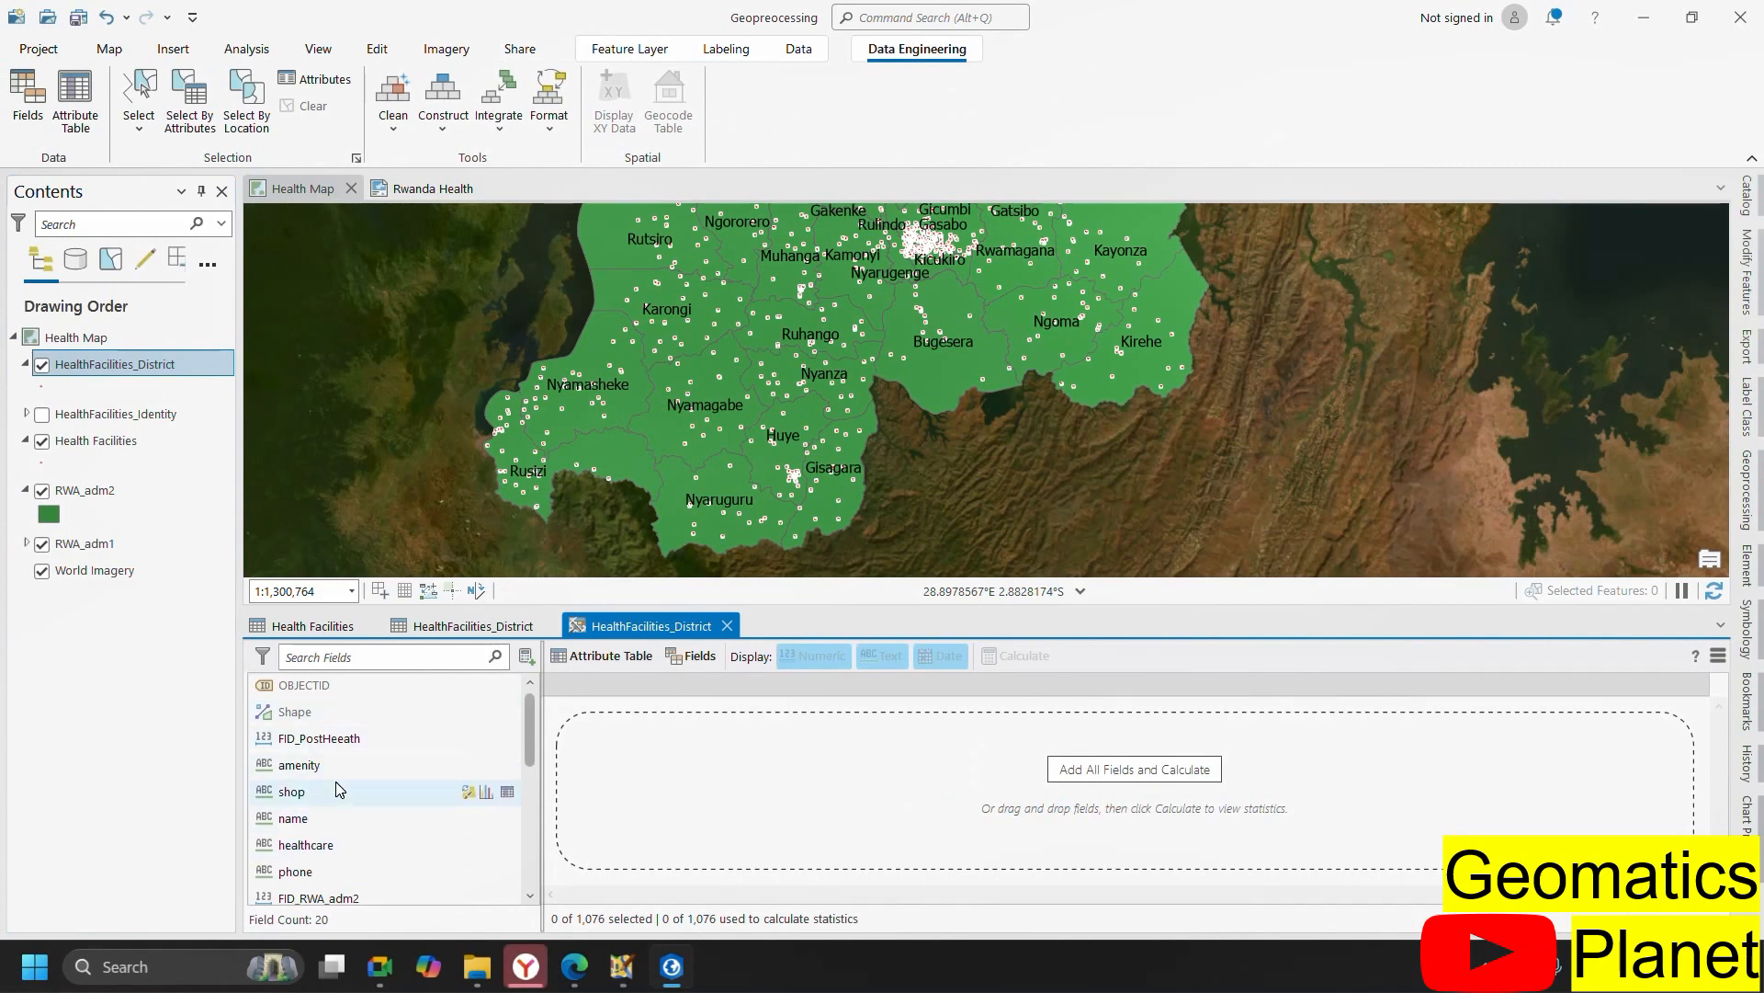
- Add the NAME_2 field to the Data Engineering statistics table and calculate its statistics
scroll(333, 860, down, 2)
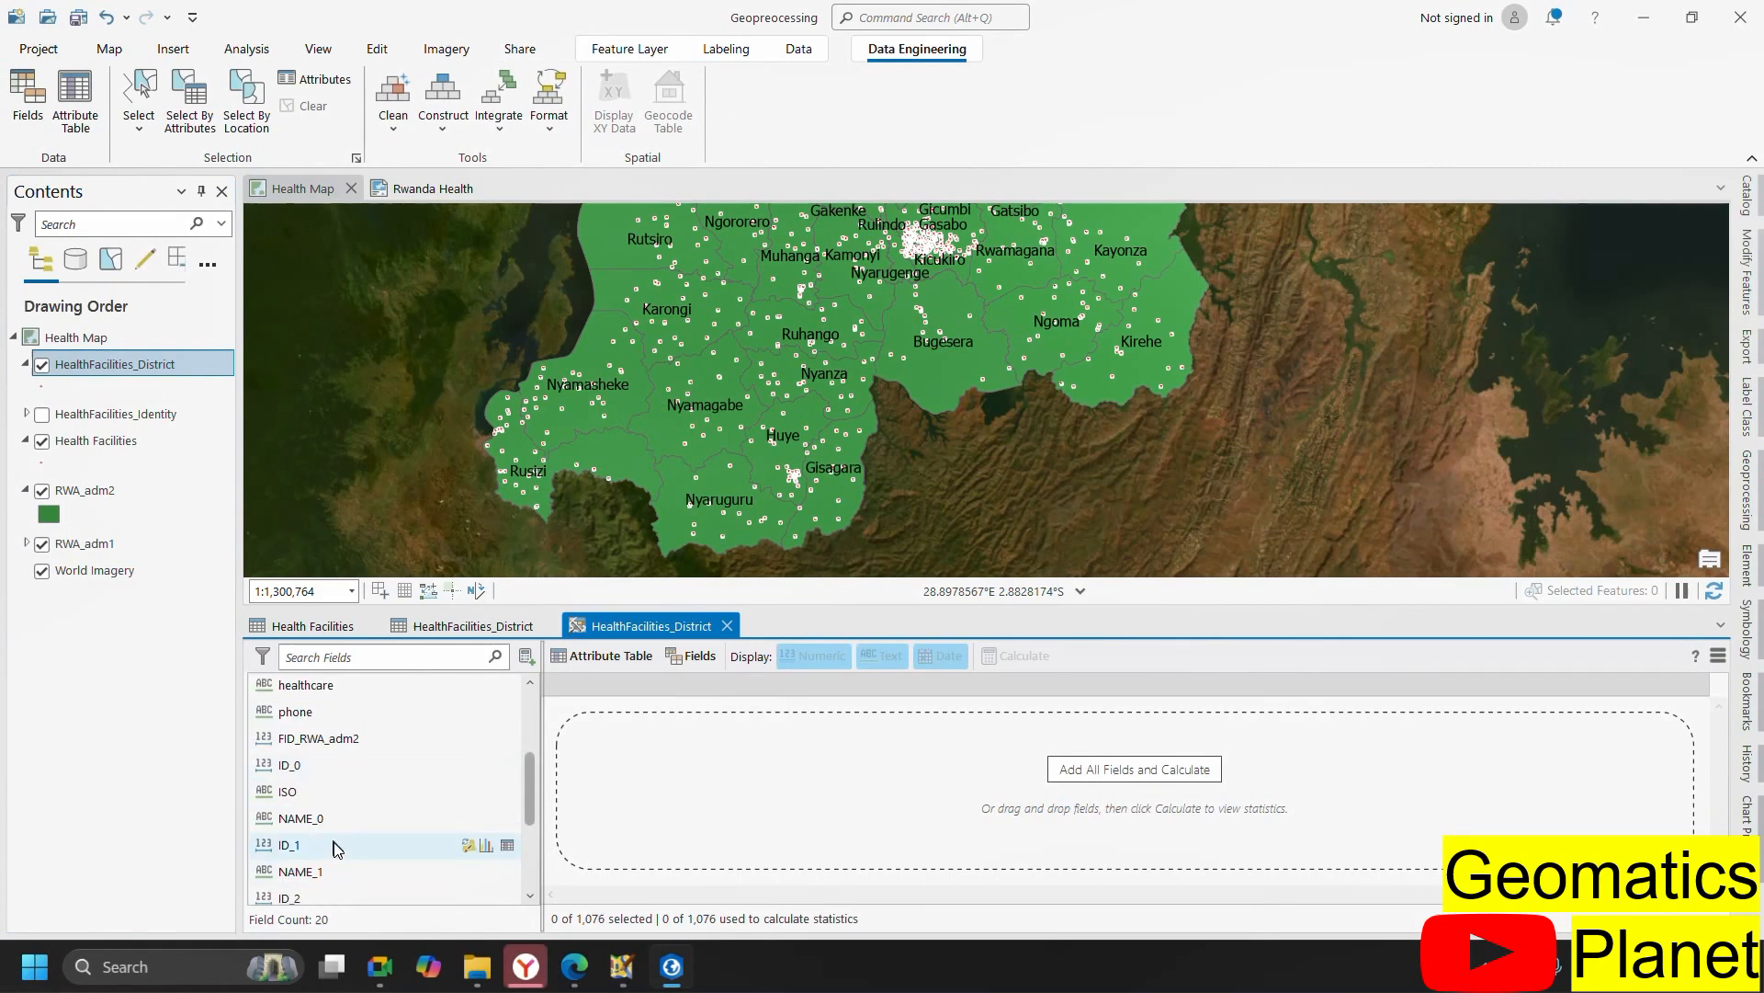
scroll(336, 847, down, 2)
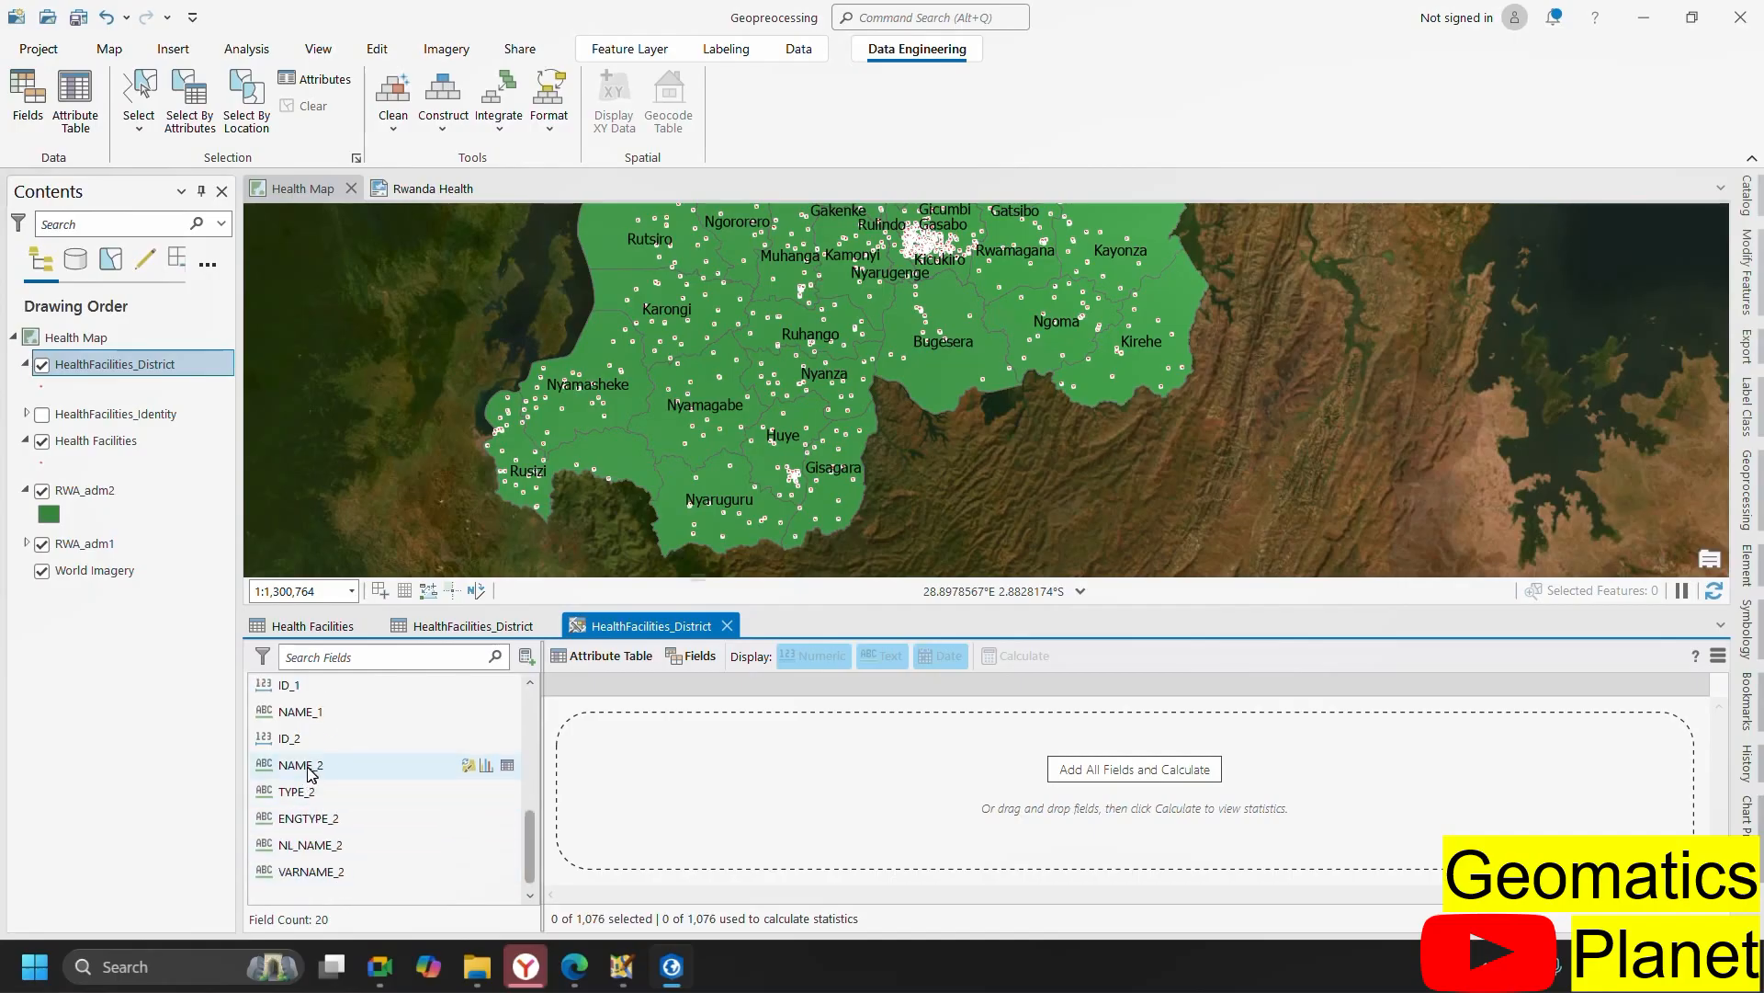
drag(313, 772, 861, 824)
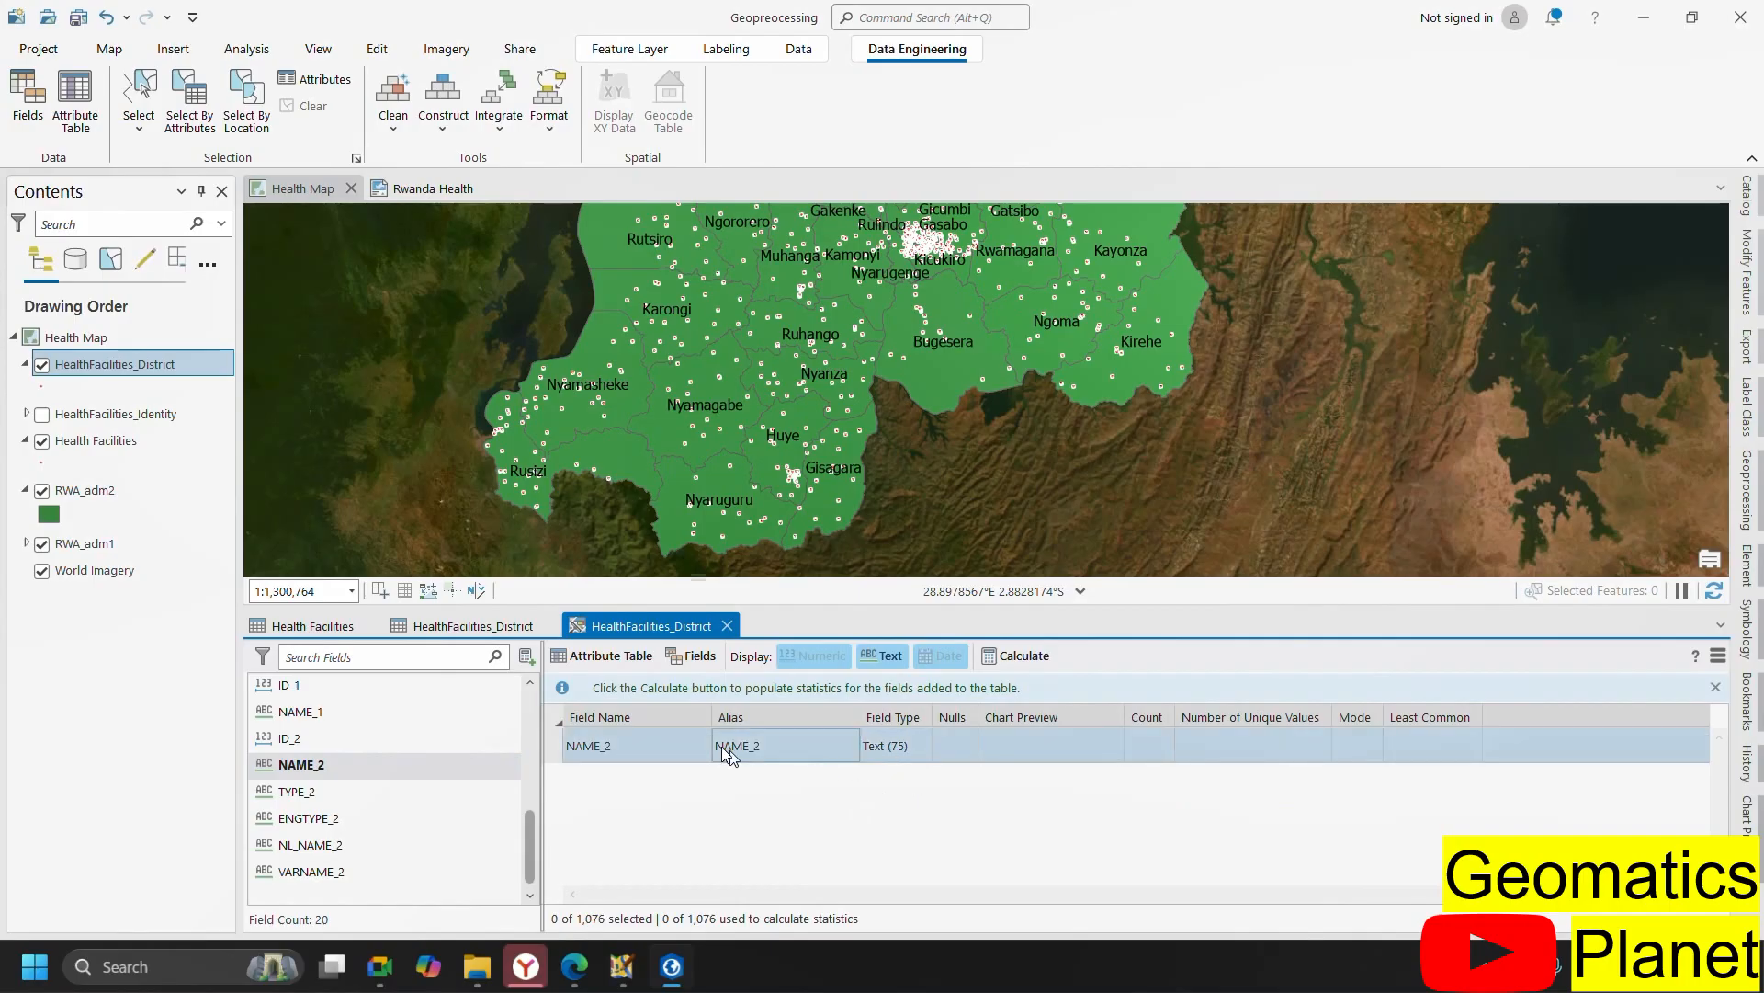
click(1049, 664)
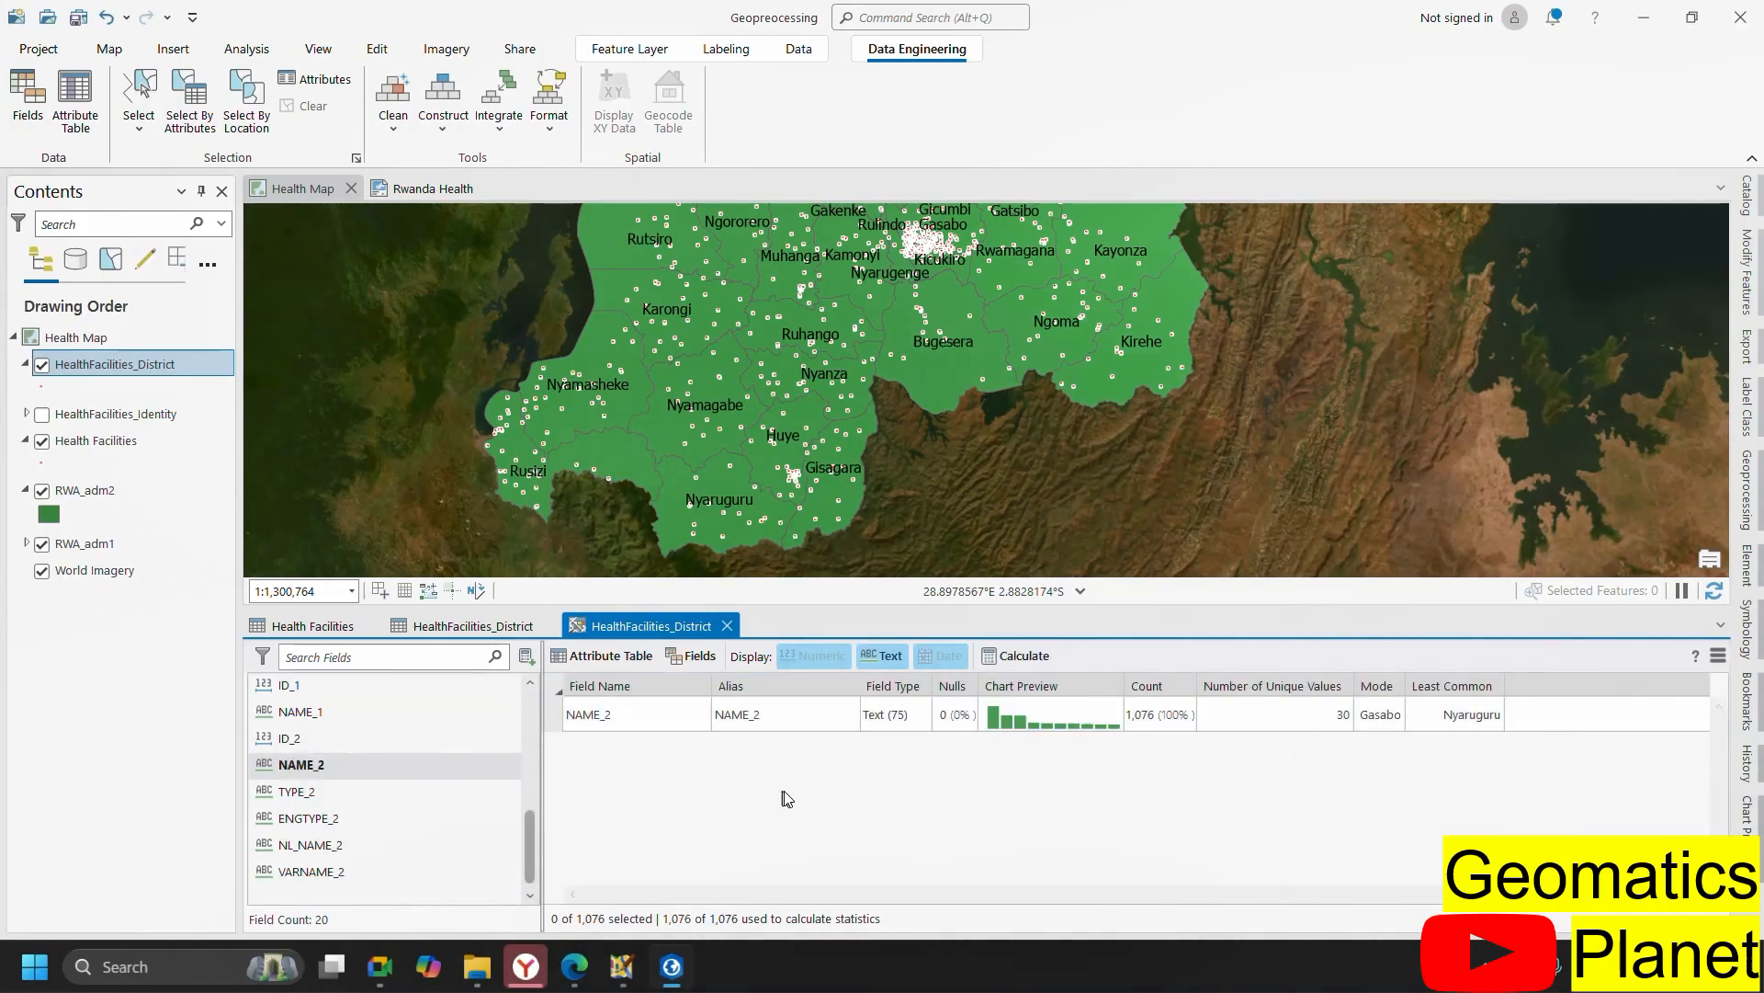
- Open the full bar chart of facility counts per district from the NAME_2 chart preview
click(1003, 728)
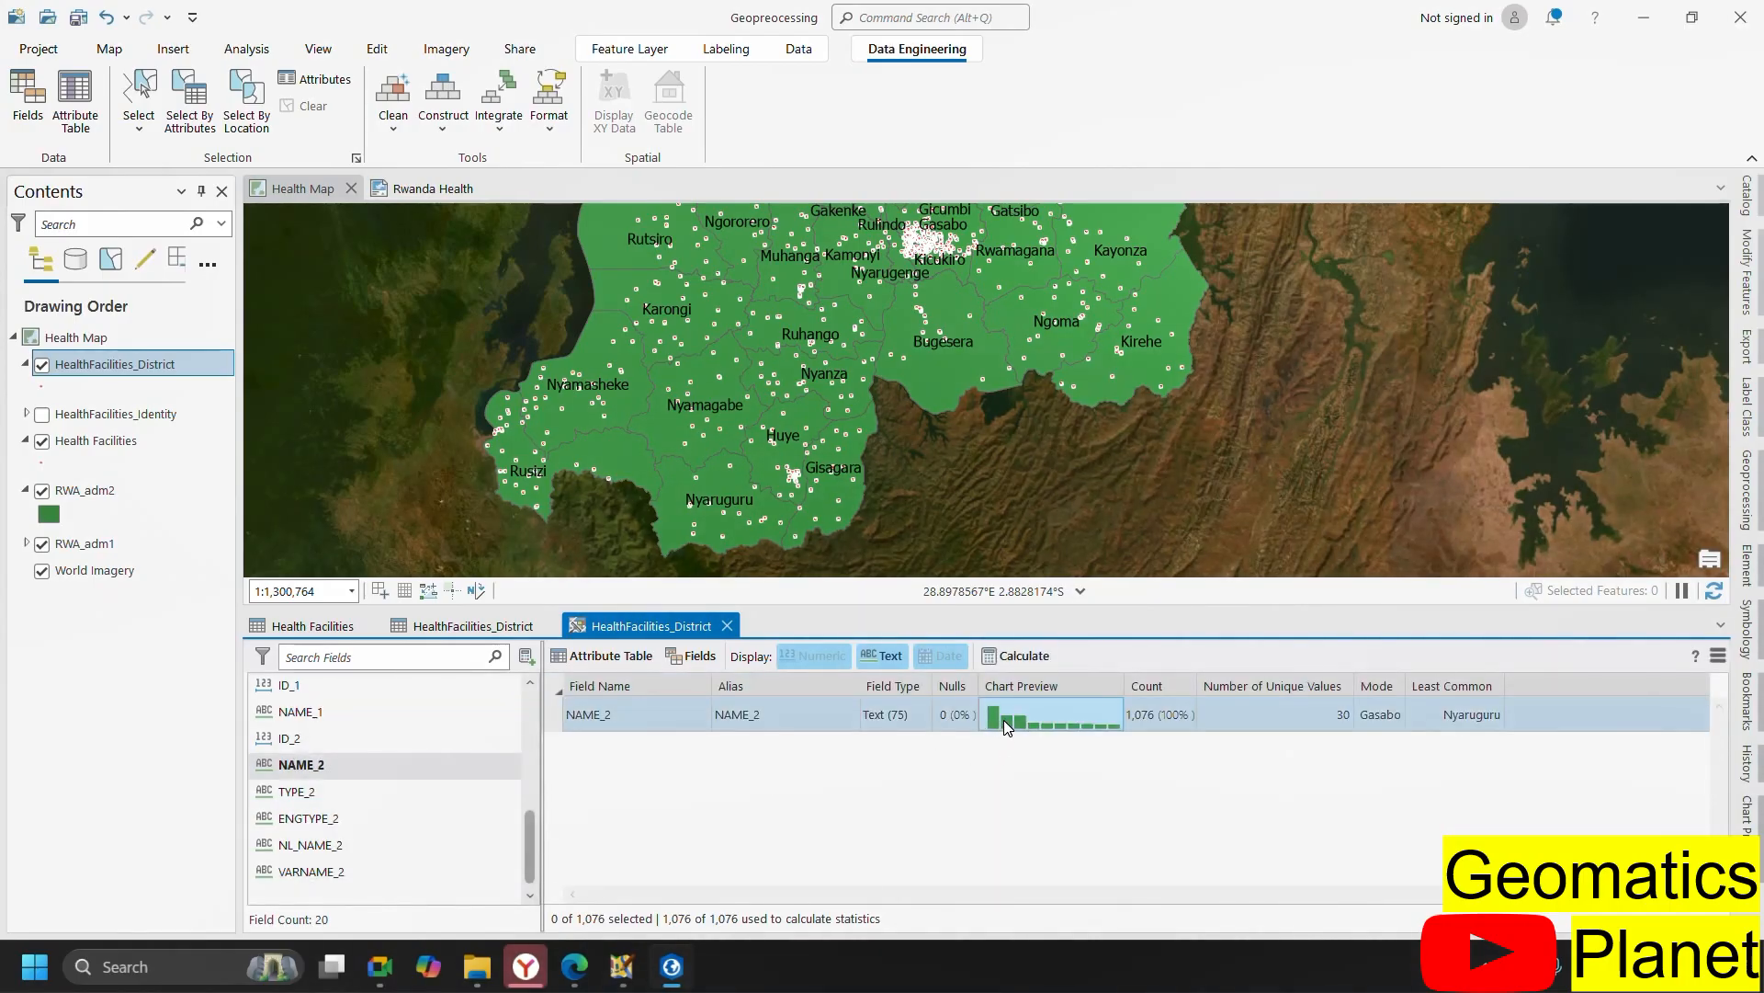
click(1005, 721)
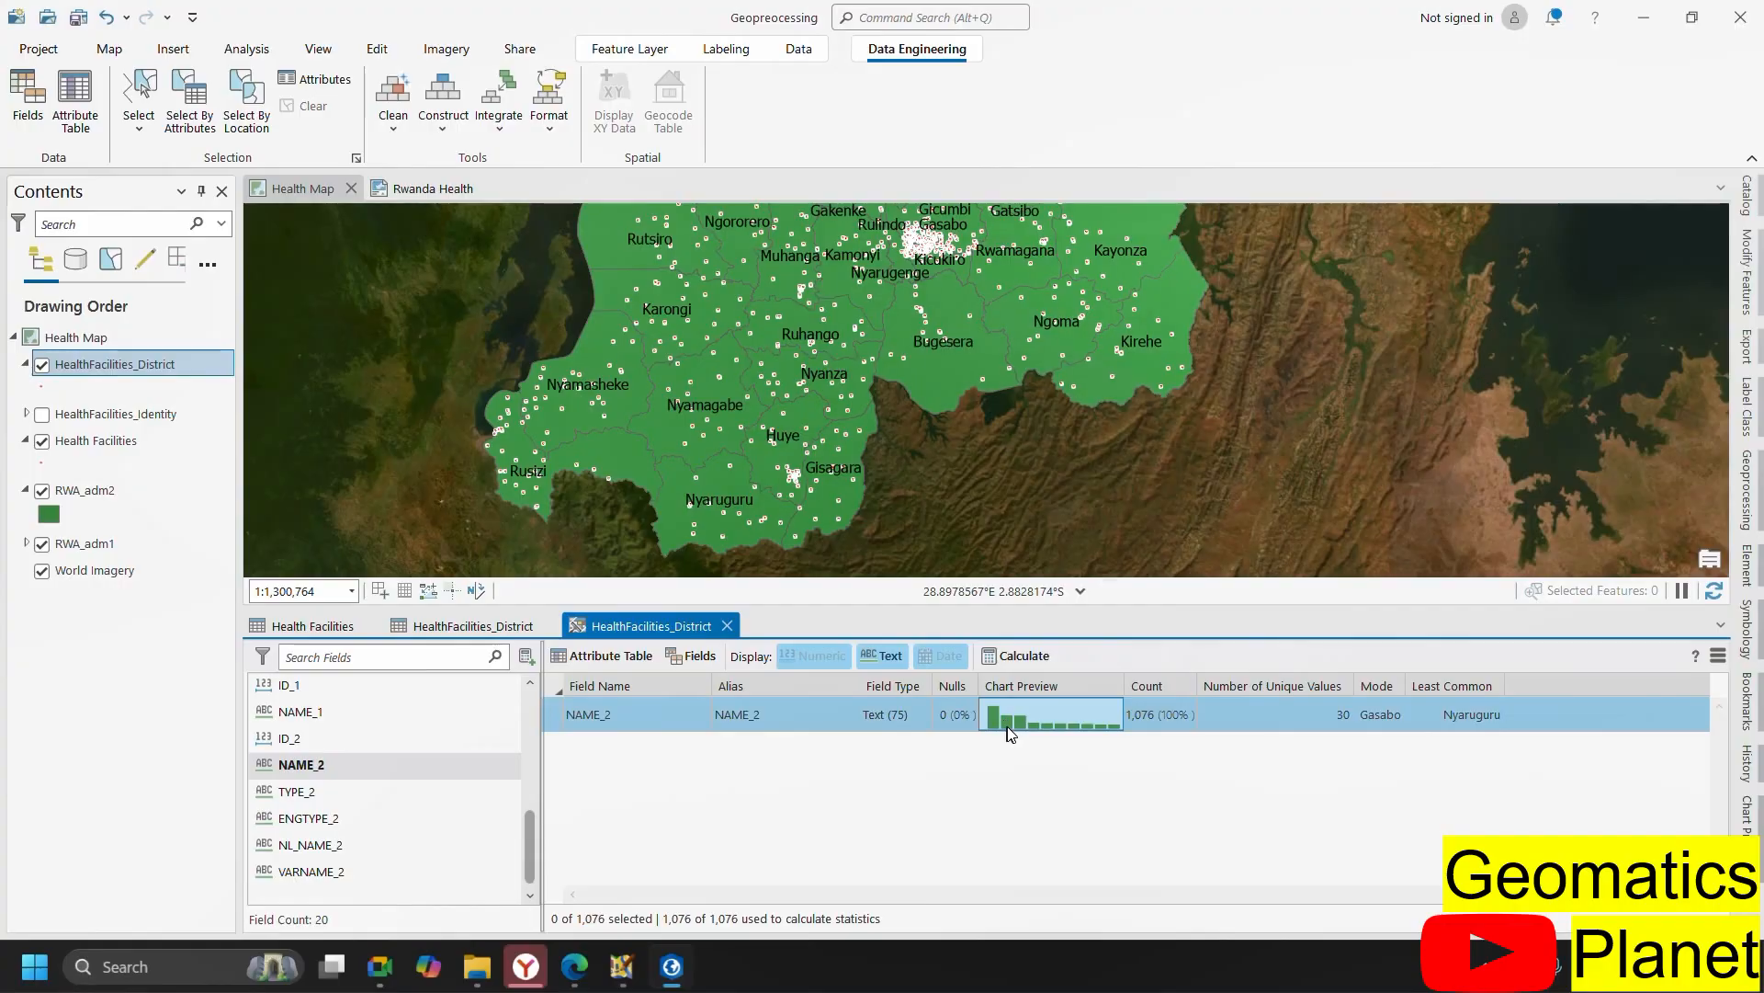
mouse_move(1035, 714)
right_click(1057, 721)
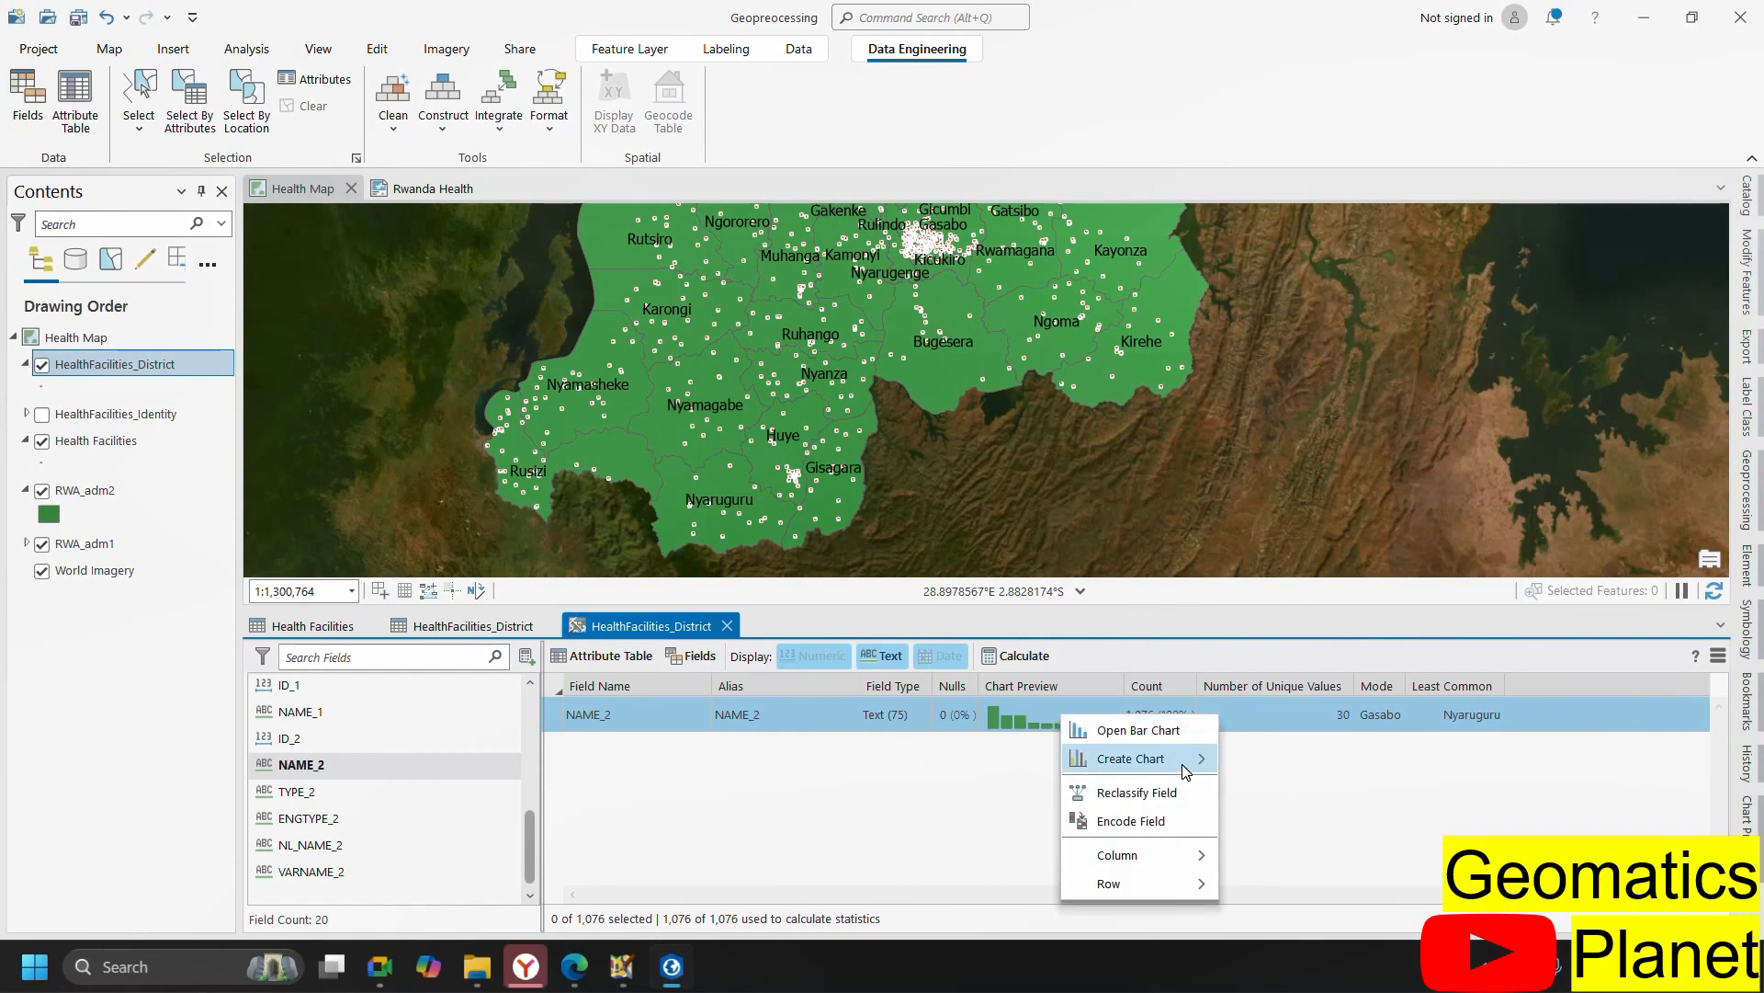
mouse_move(1208, 769)
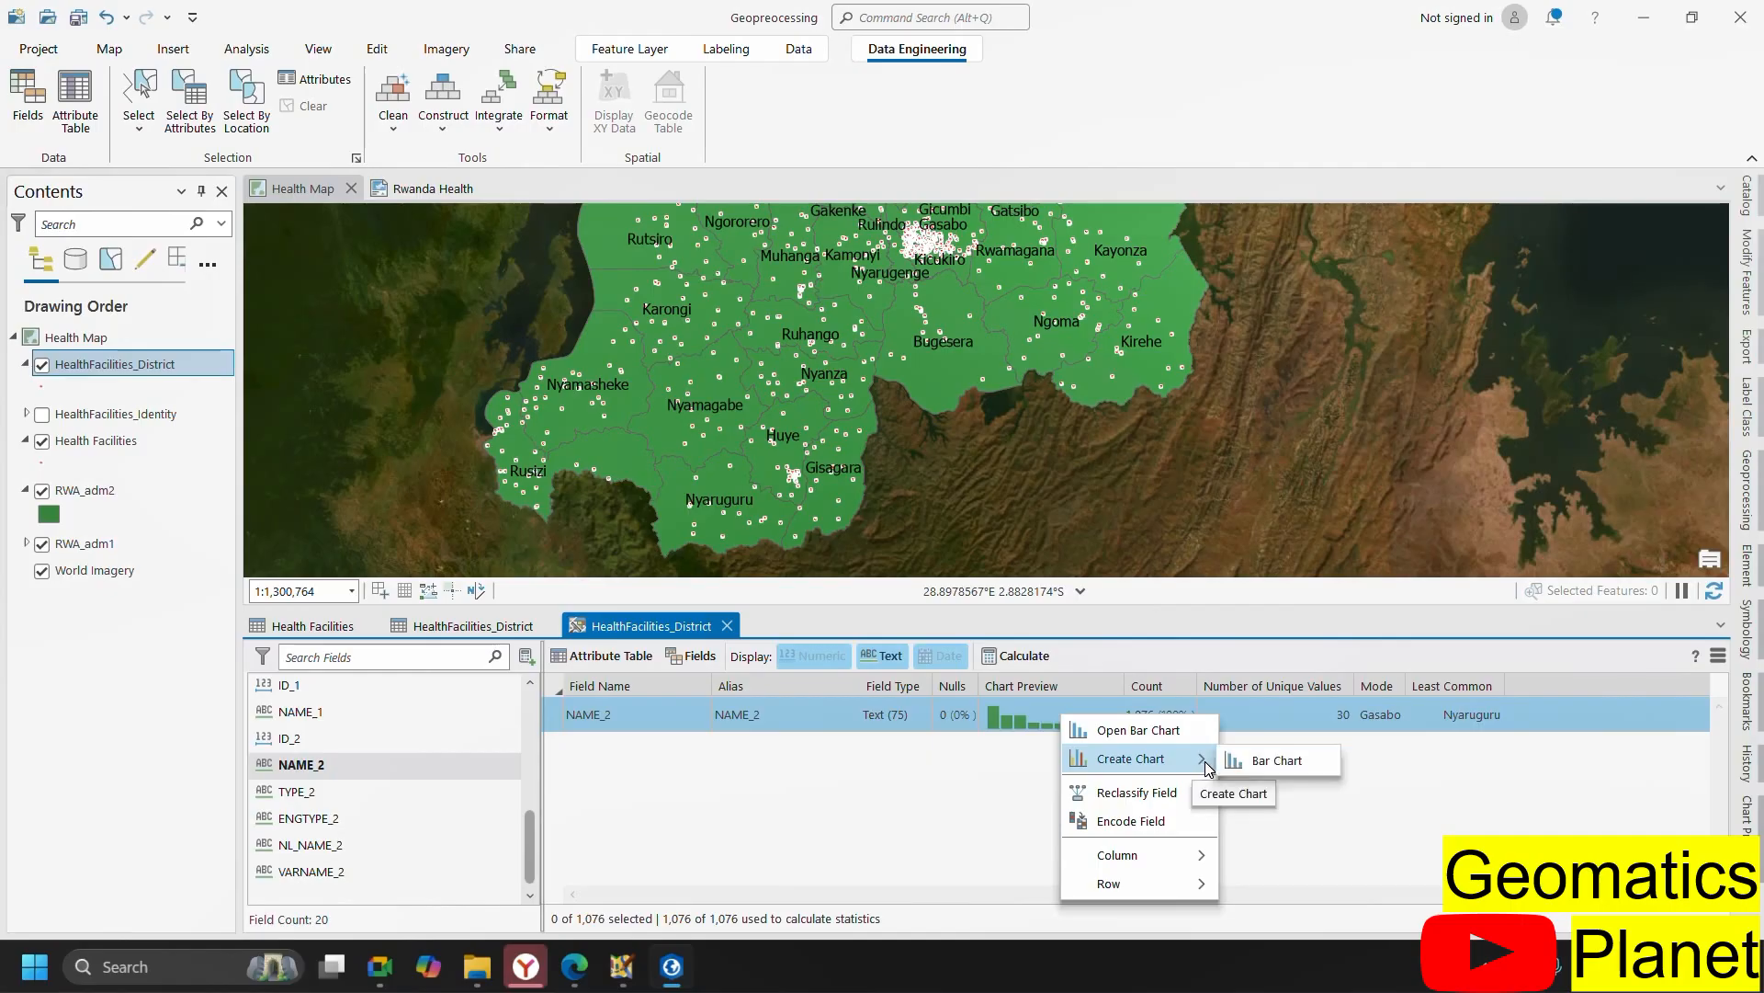
click(1167, 736)
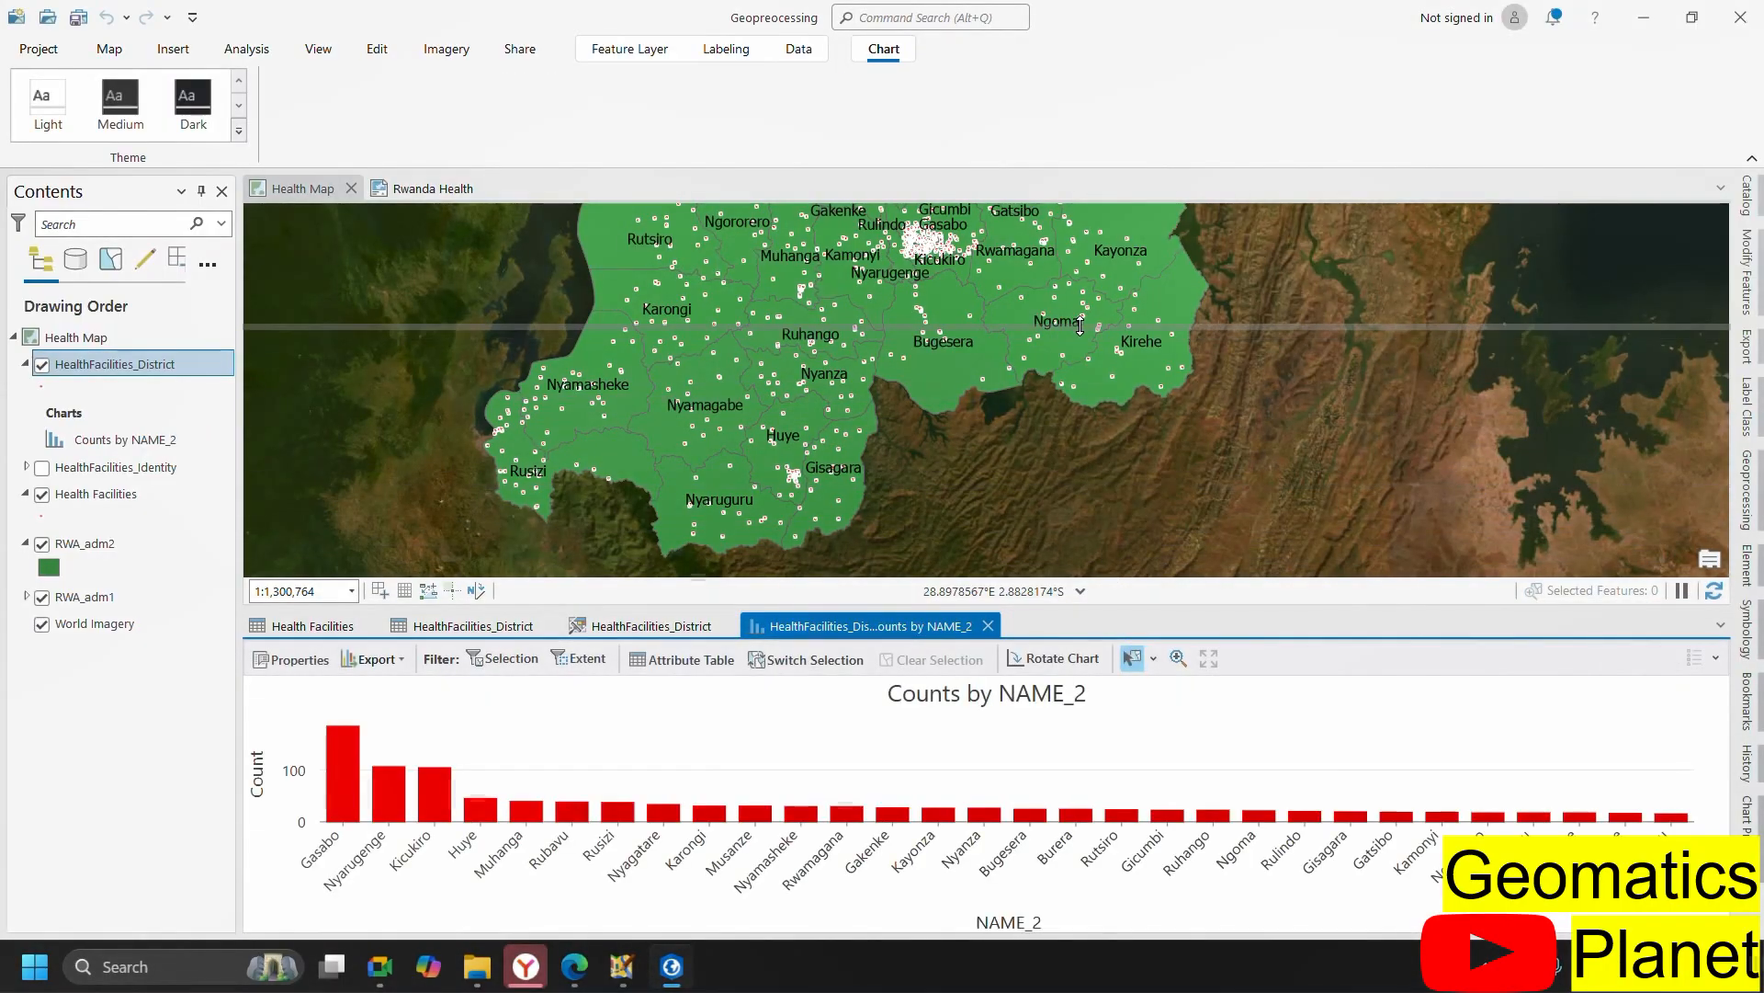
- Enlarge the Counts by NAME_2 chart and rotate it to show horizontal bars
drag(1122, 608, 1122, 320)
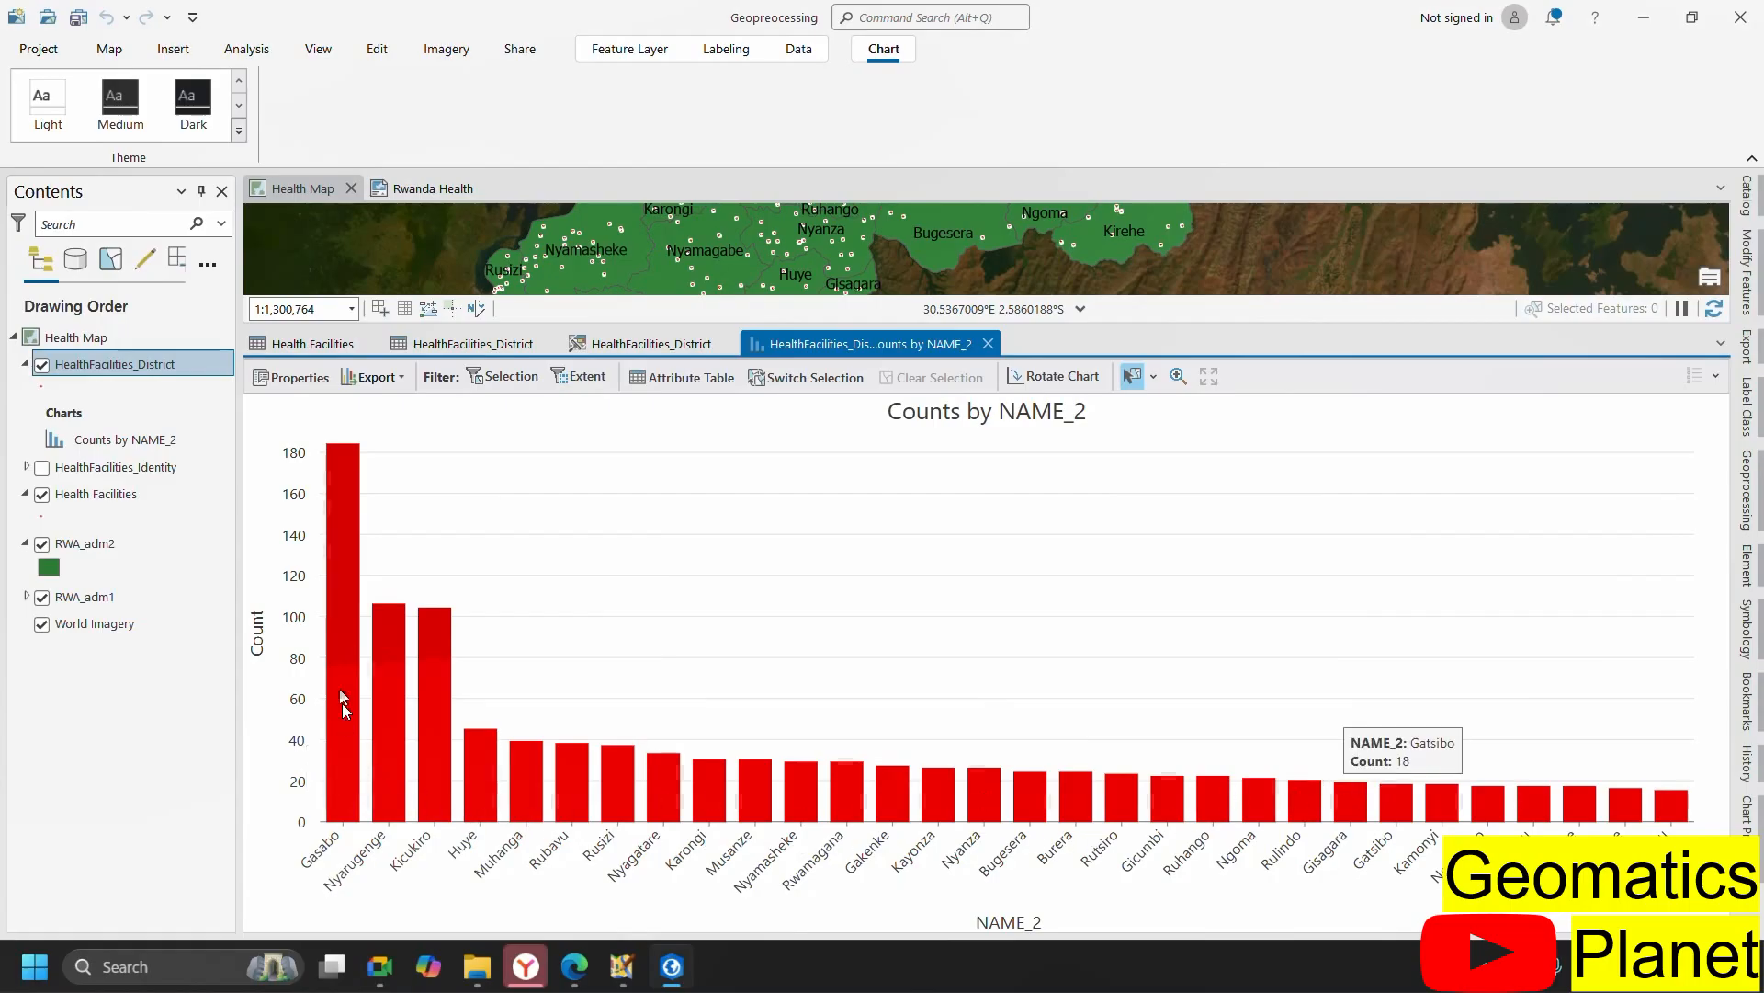
click(1056, 377)
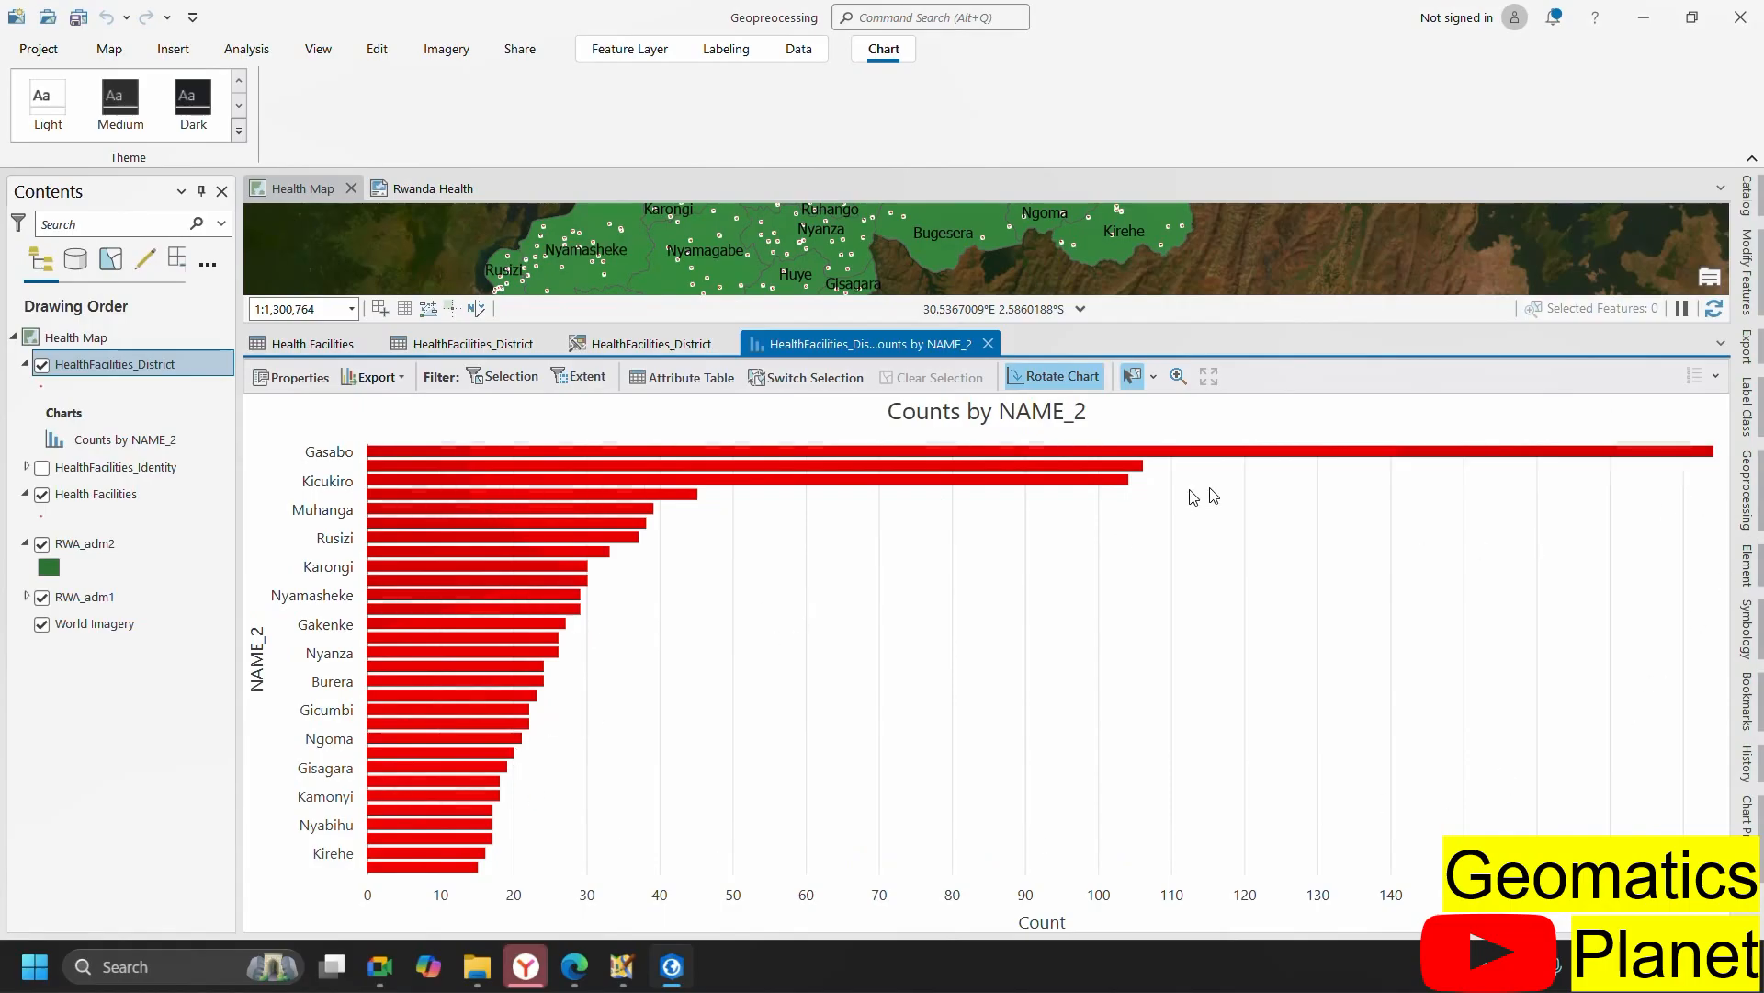
mouse_move(1367, 465)
- Open the district count chart's properties and add FID_RWA_adm2 as its numeric field
click(1747, 813)
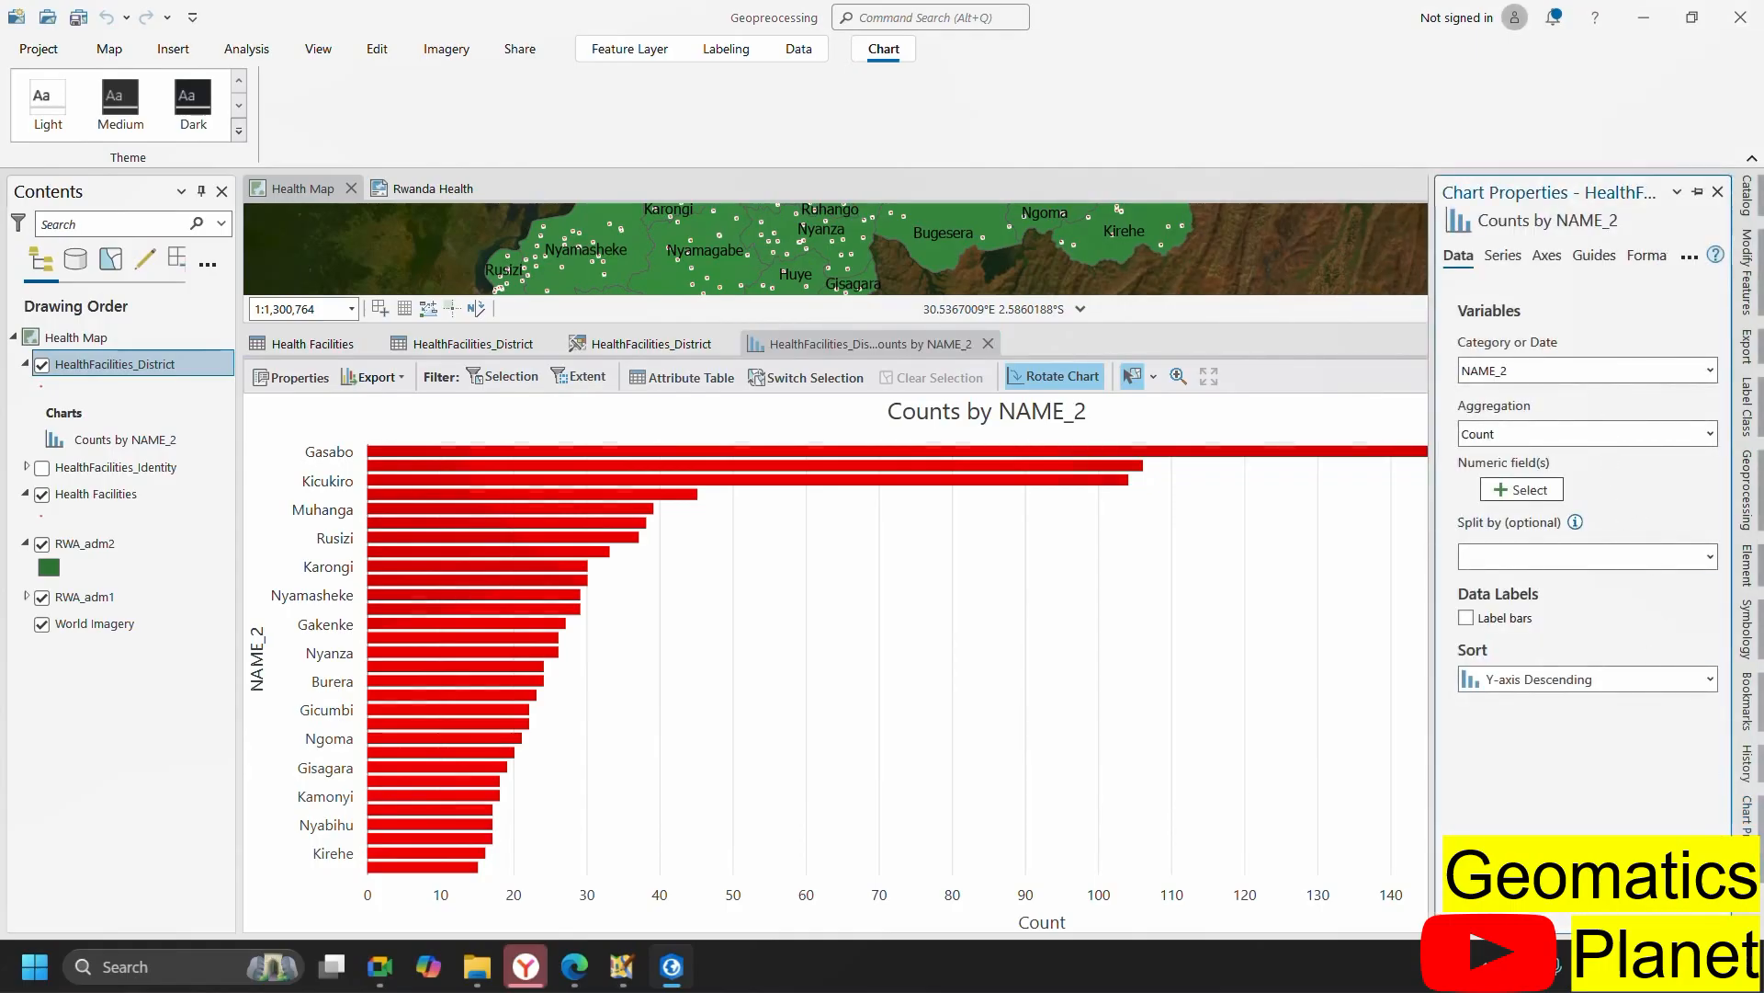
click(1541, 497)
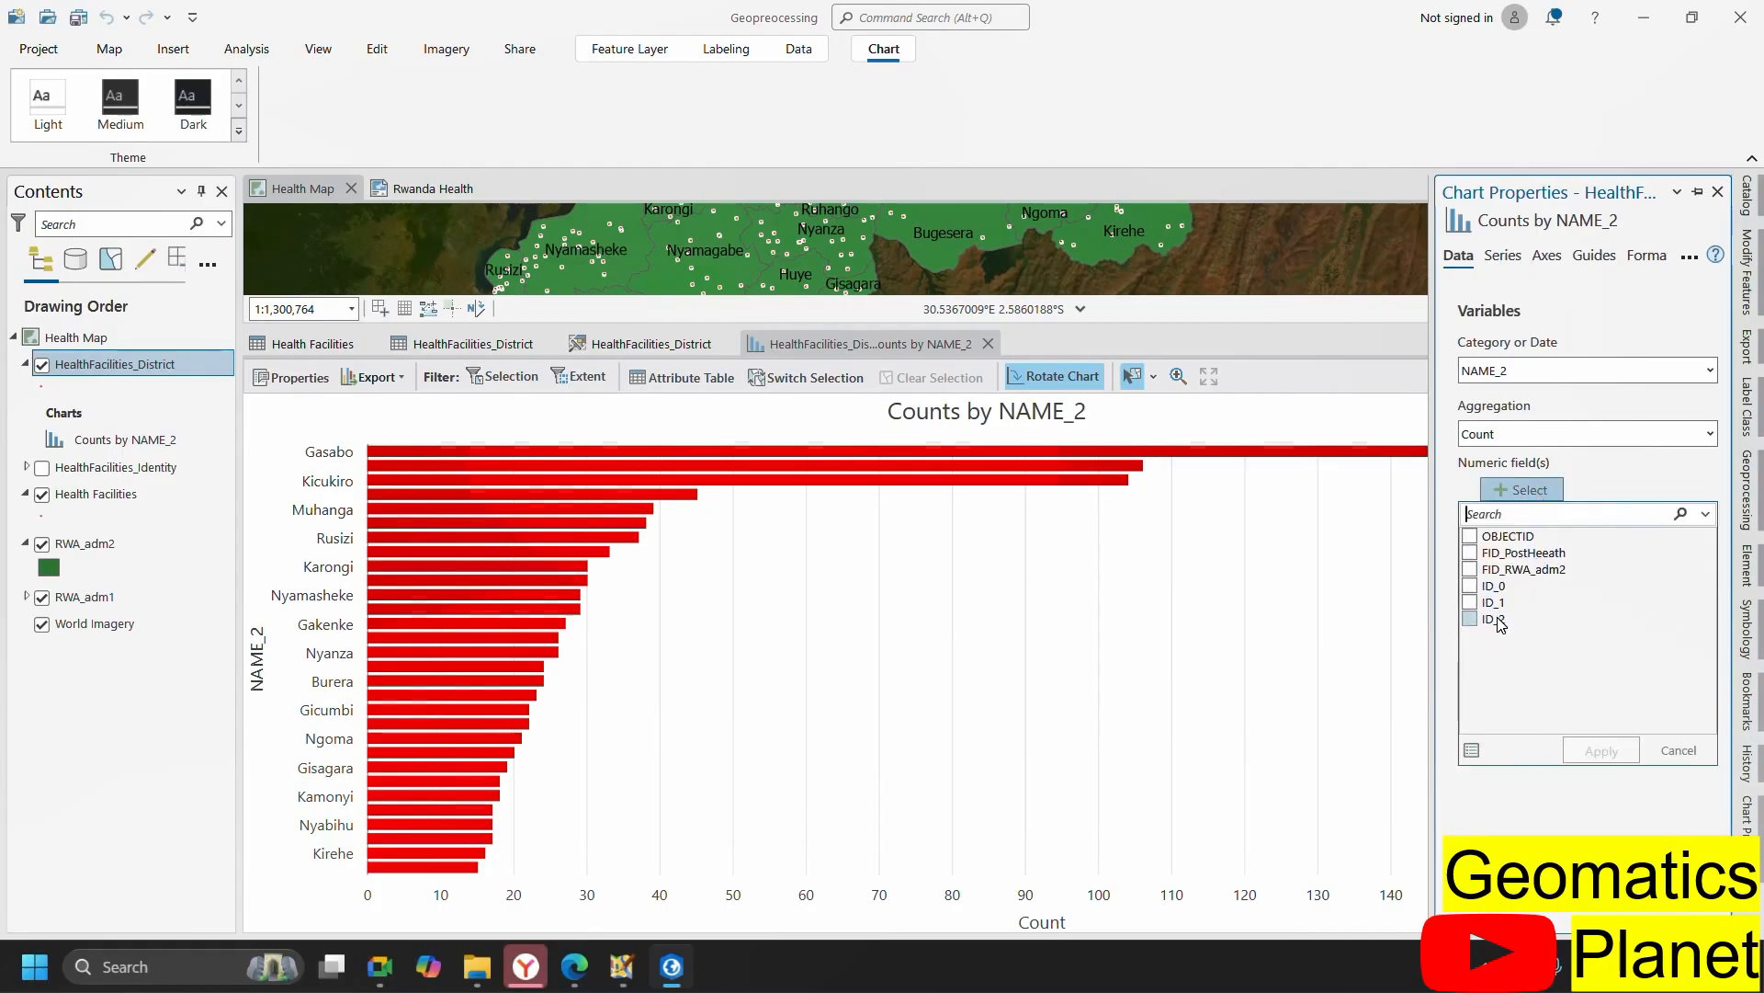
click(1470, 569)
click(1626, 763)
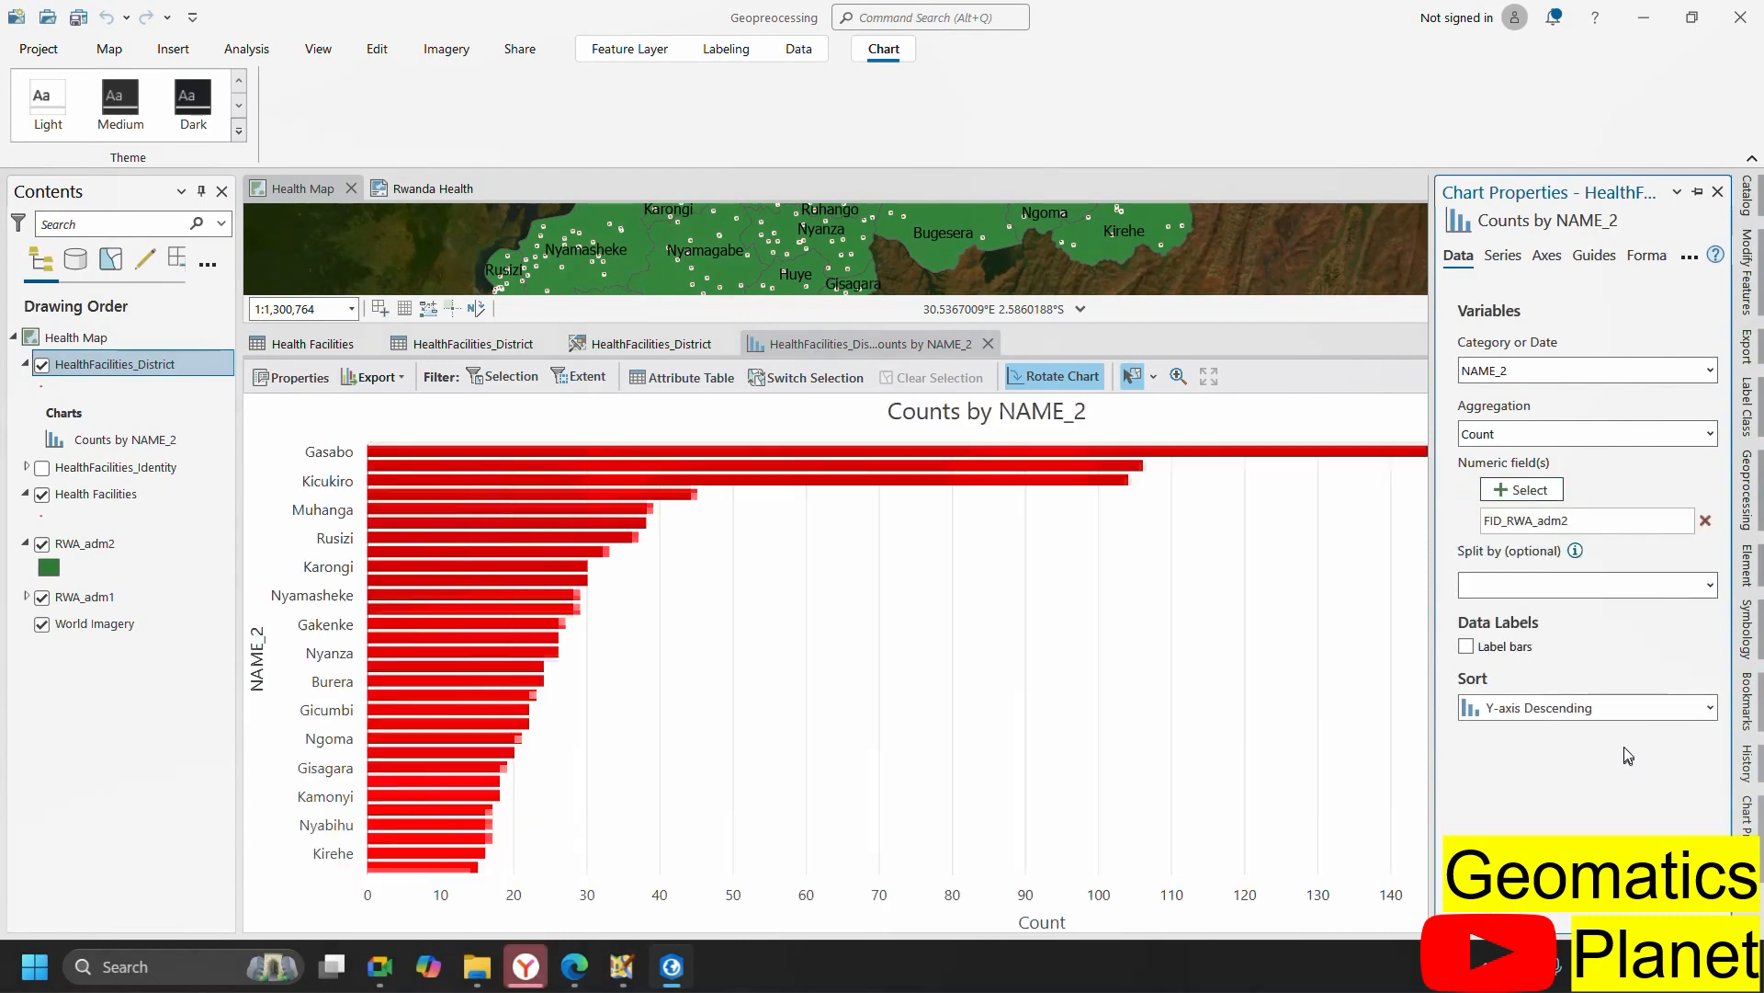
- Try the Y-axis Ascending sort on the district count chart, and set its sort order to X-axis Ascending
click(1711, 706)
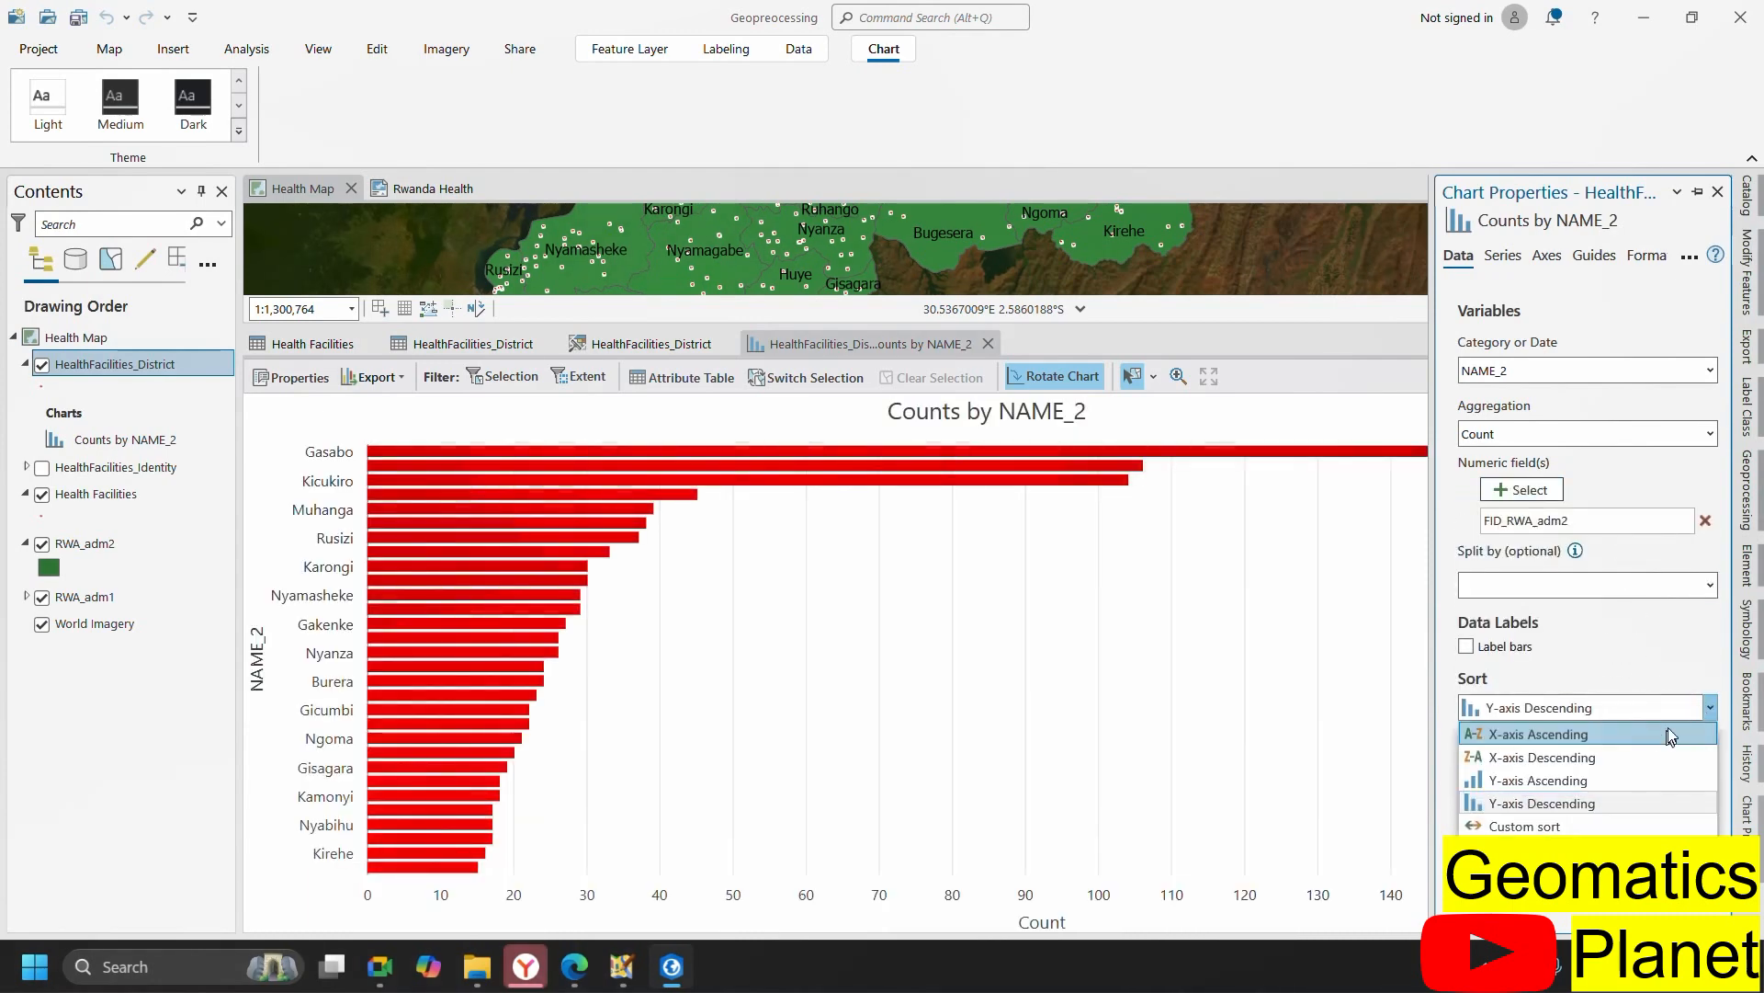
click(1631, 779)
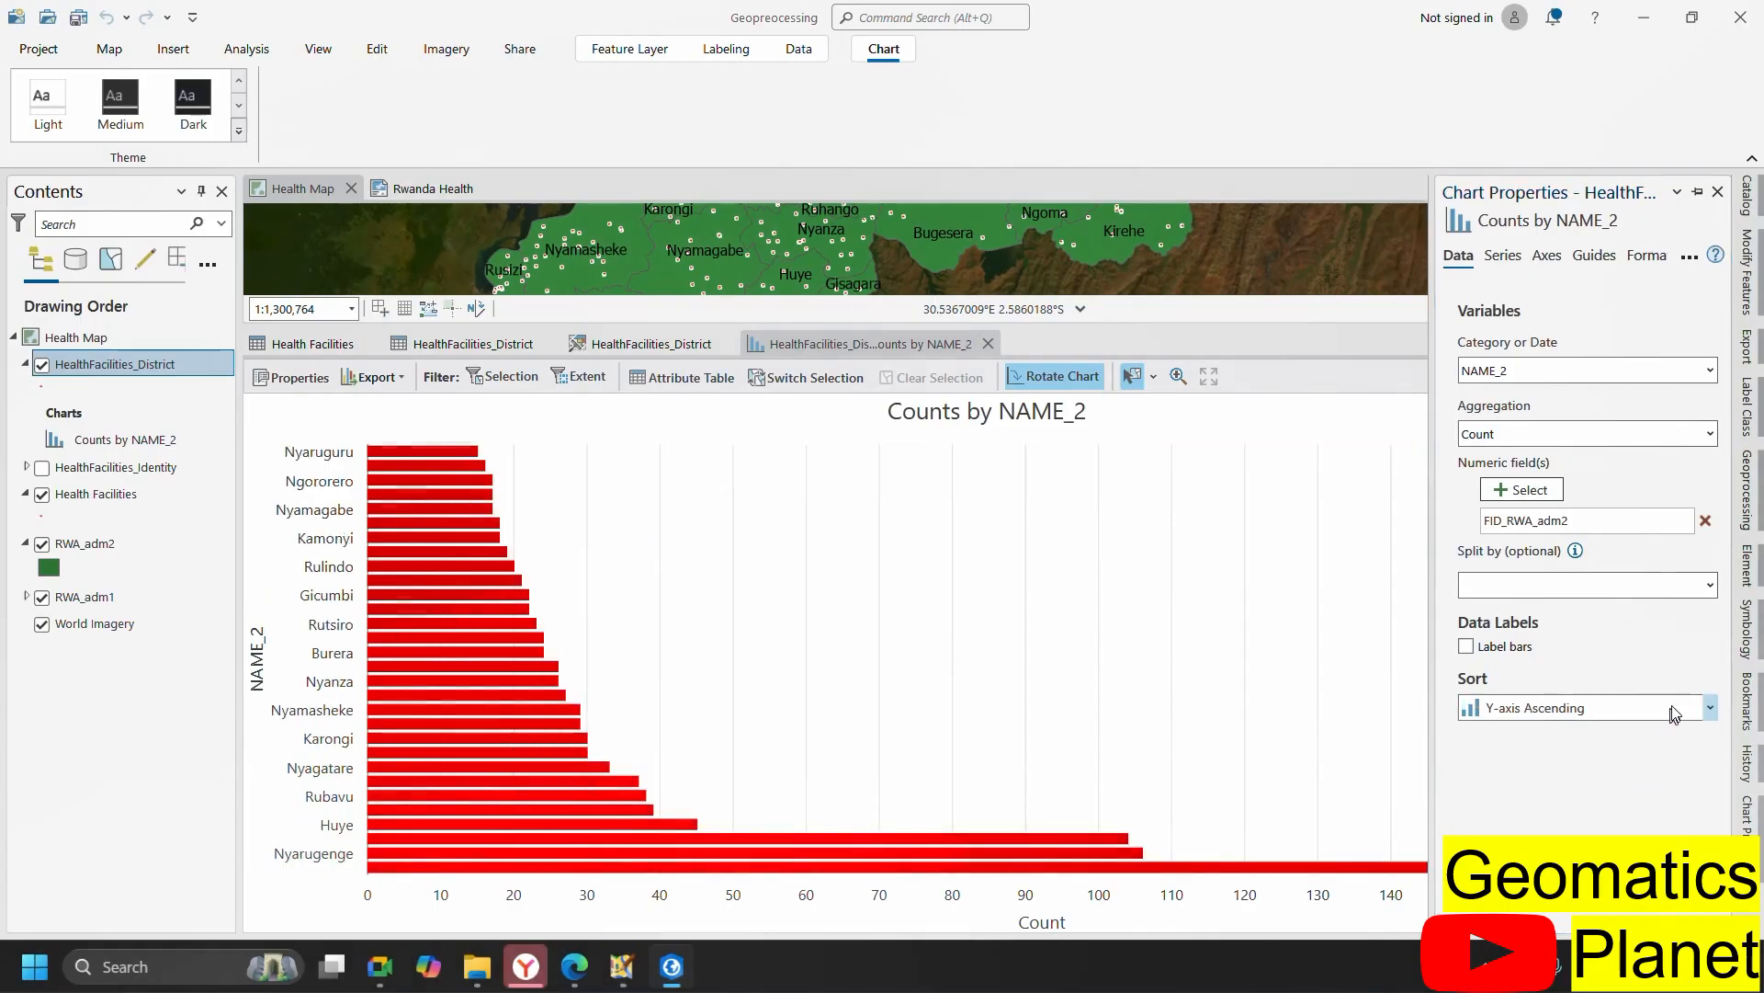
click(1706, 707)
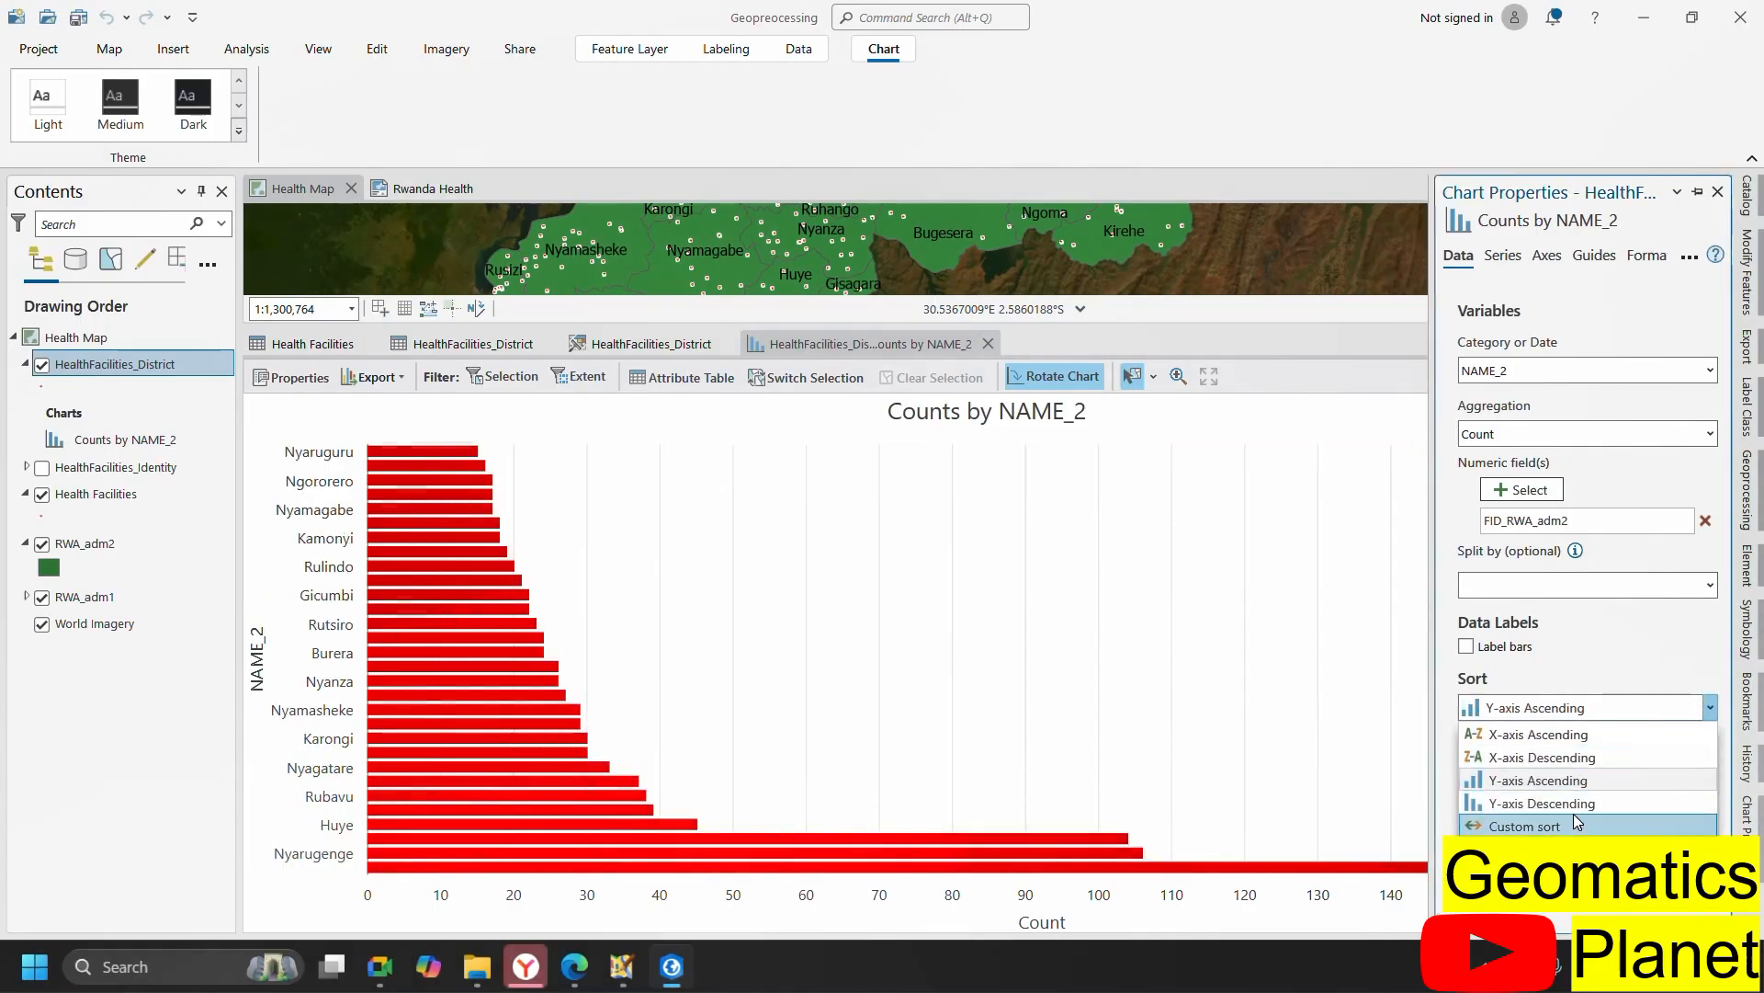
click(1609, 734)
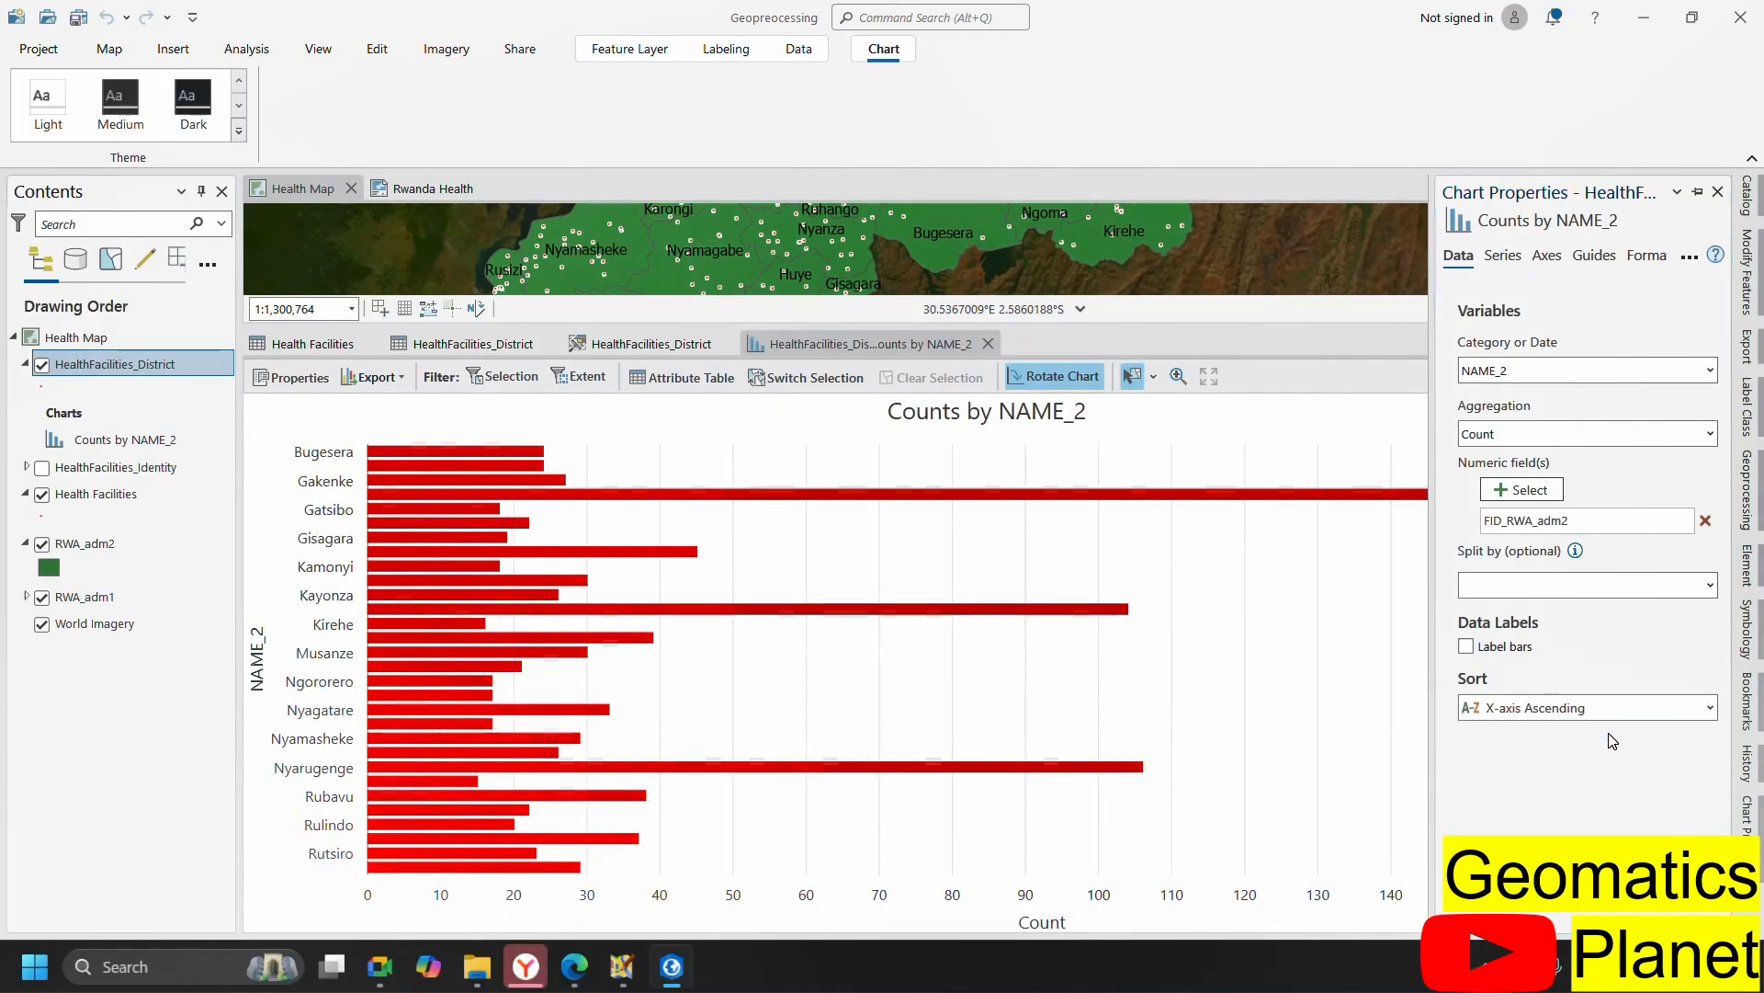
- Label the bars of the district count chart with their values and rotate the chart back to vertical bars
click(1519, 647)
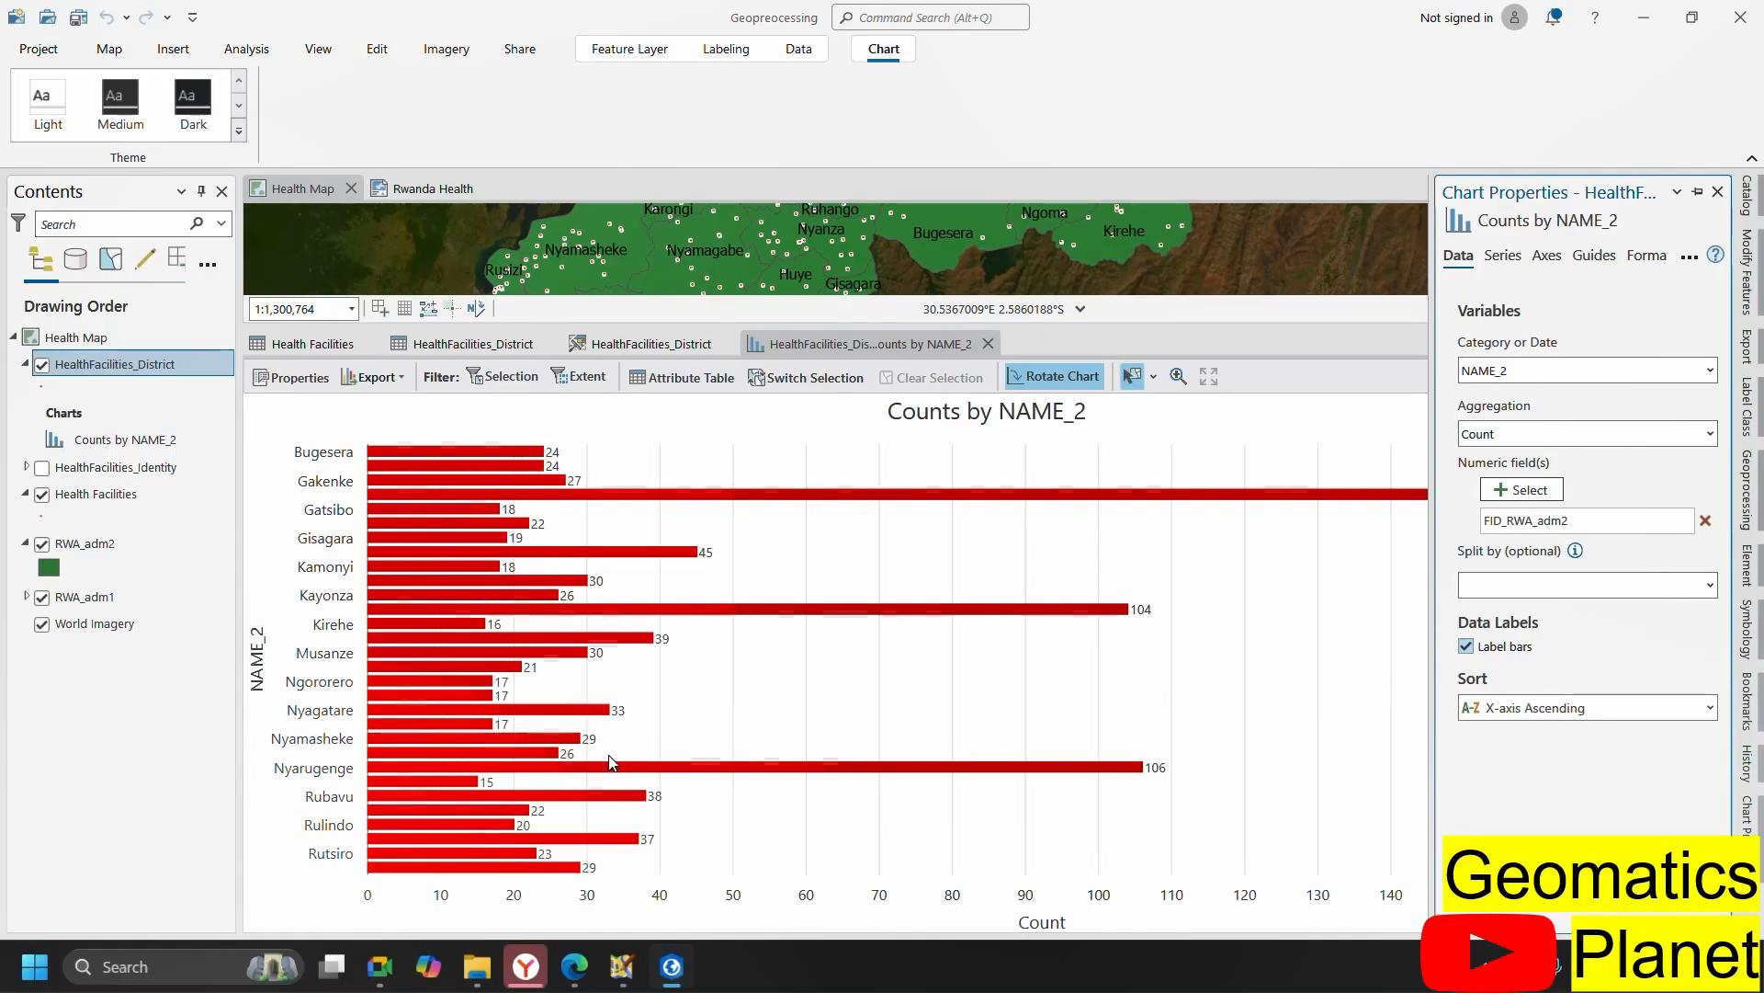
click(1032, 384)
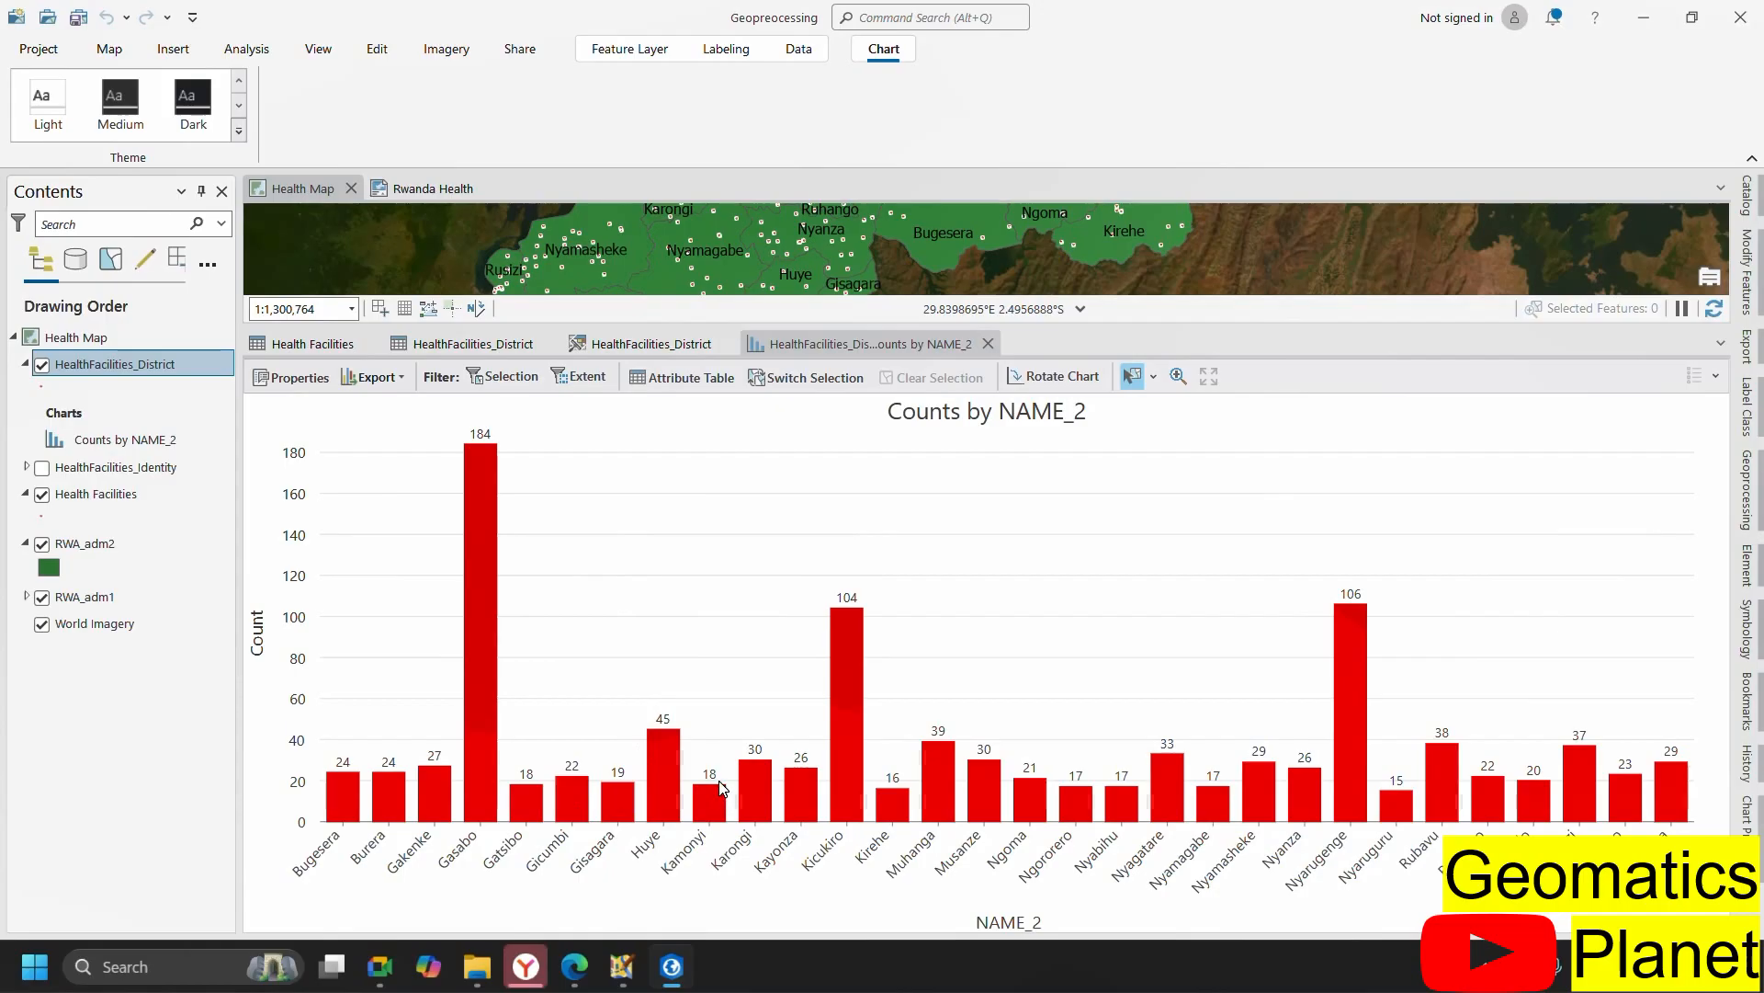
- Select the Kicukiro bar, enlarge the map view above the chart to inspect its facilities, and clear the selection
click(852, 737)
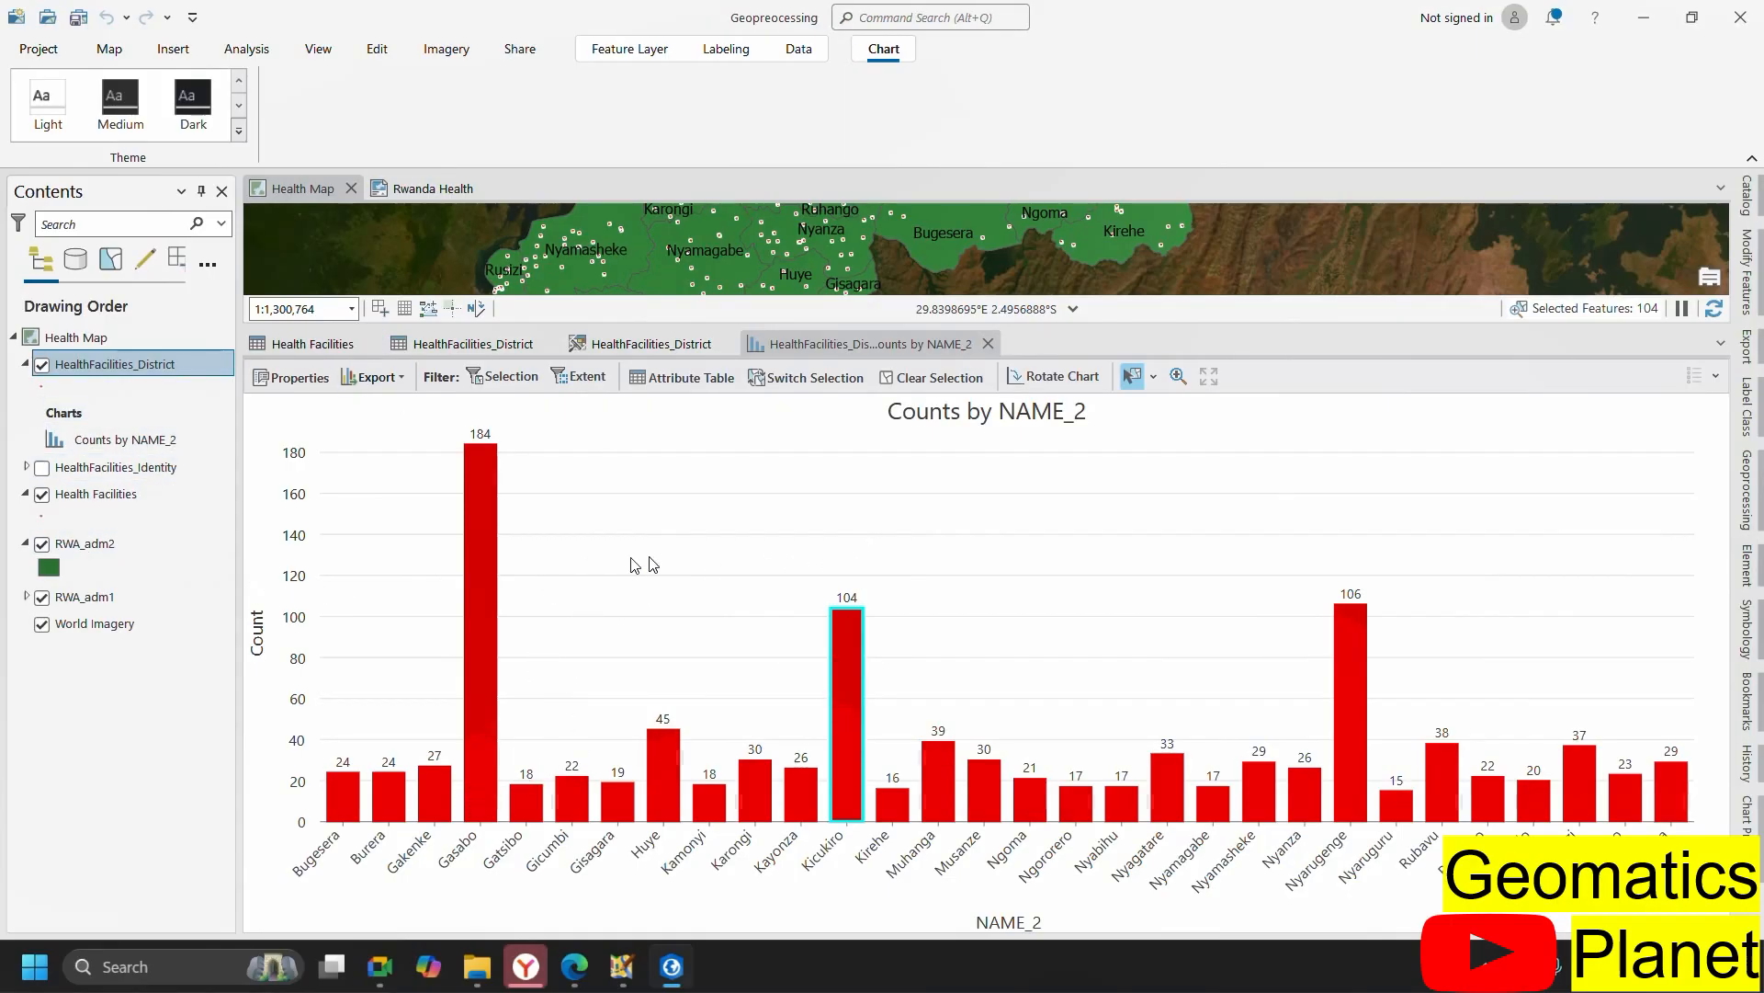
click(899, 346)
drag(902, 328, 890, 481)
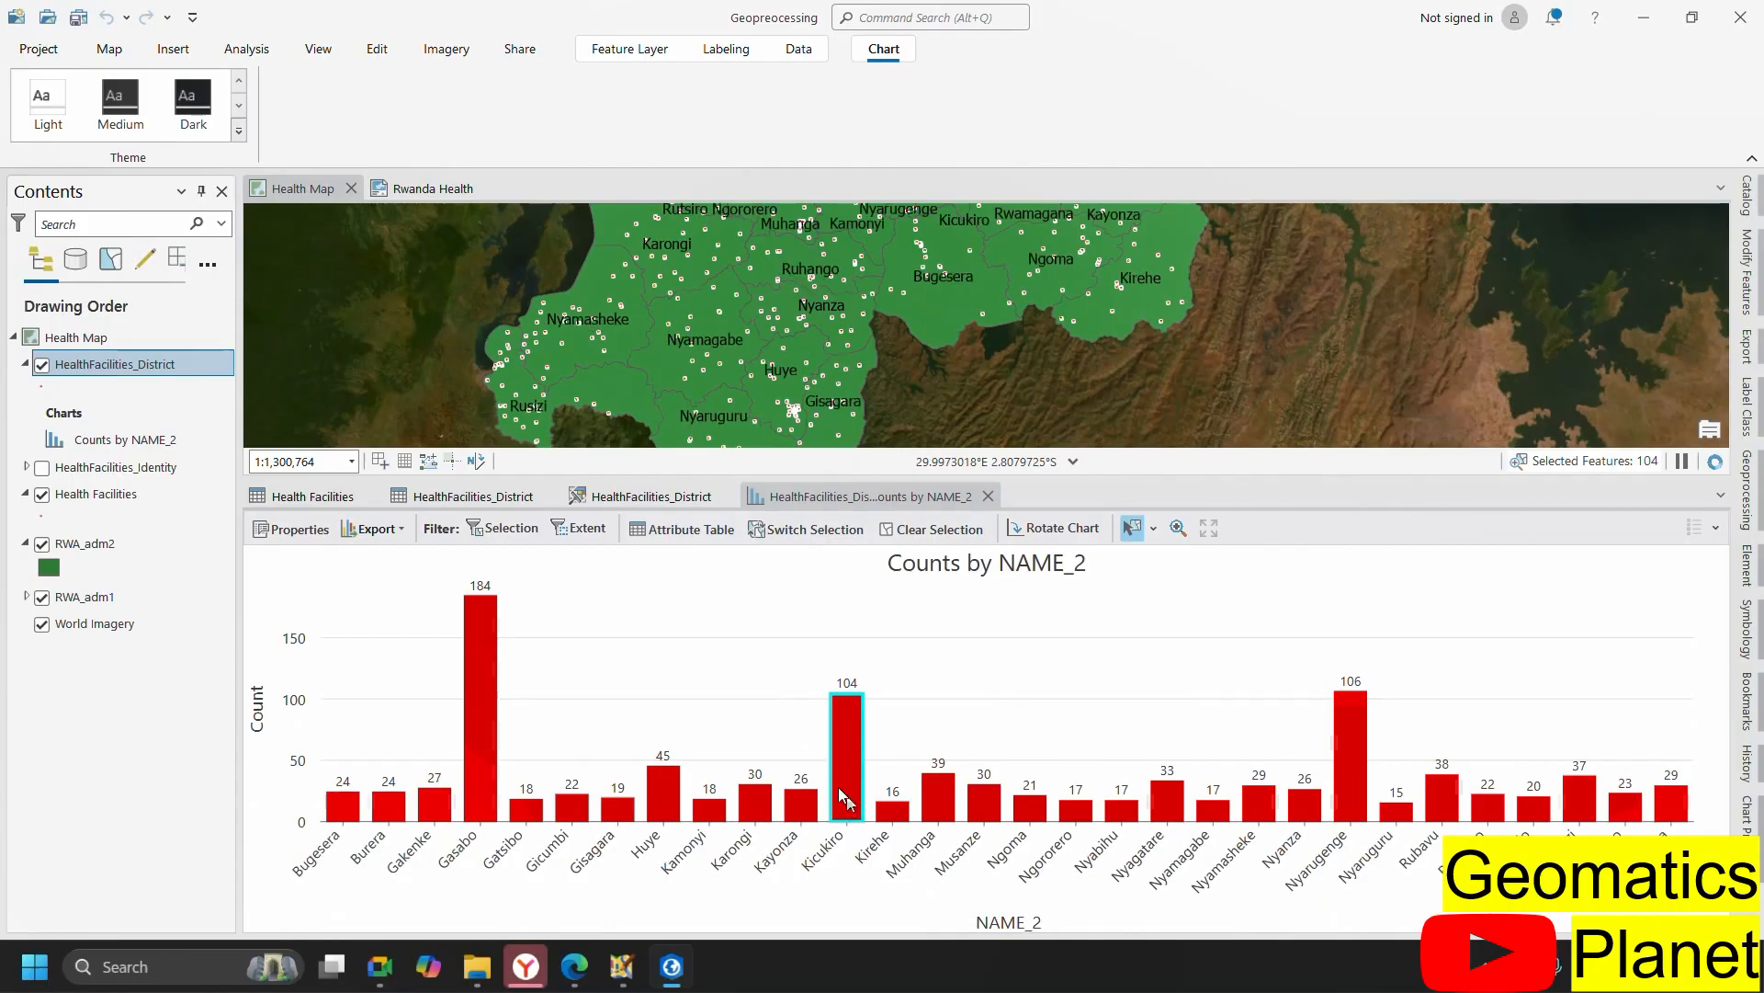
click(768, 650)
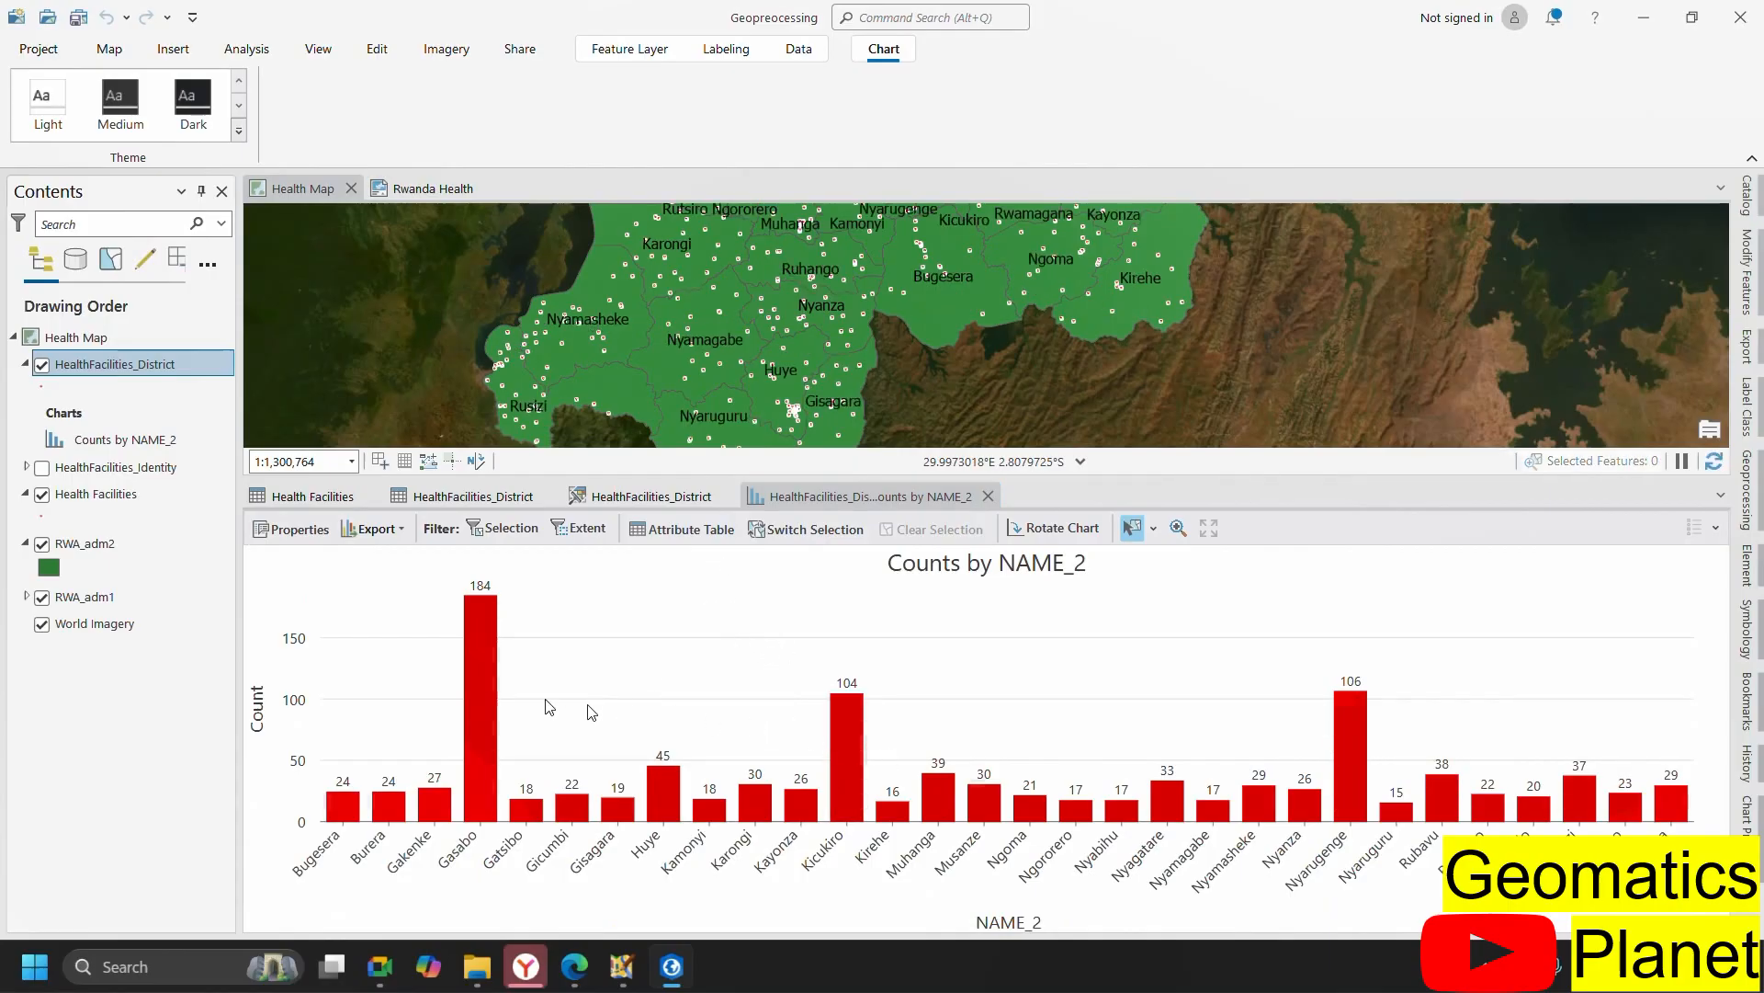
- Symbolize the RWA_adm2 layer with Unique Values based on the NAME_2 field
right_click(110, 553)
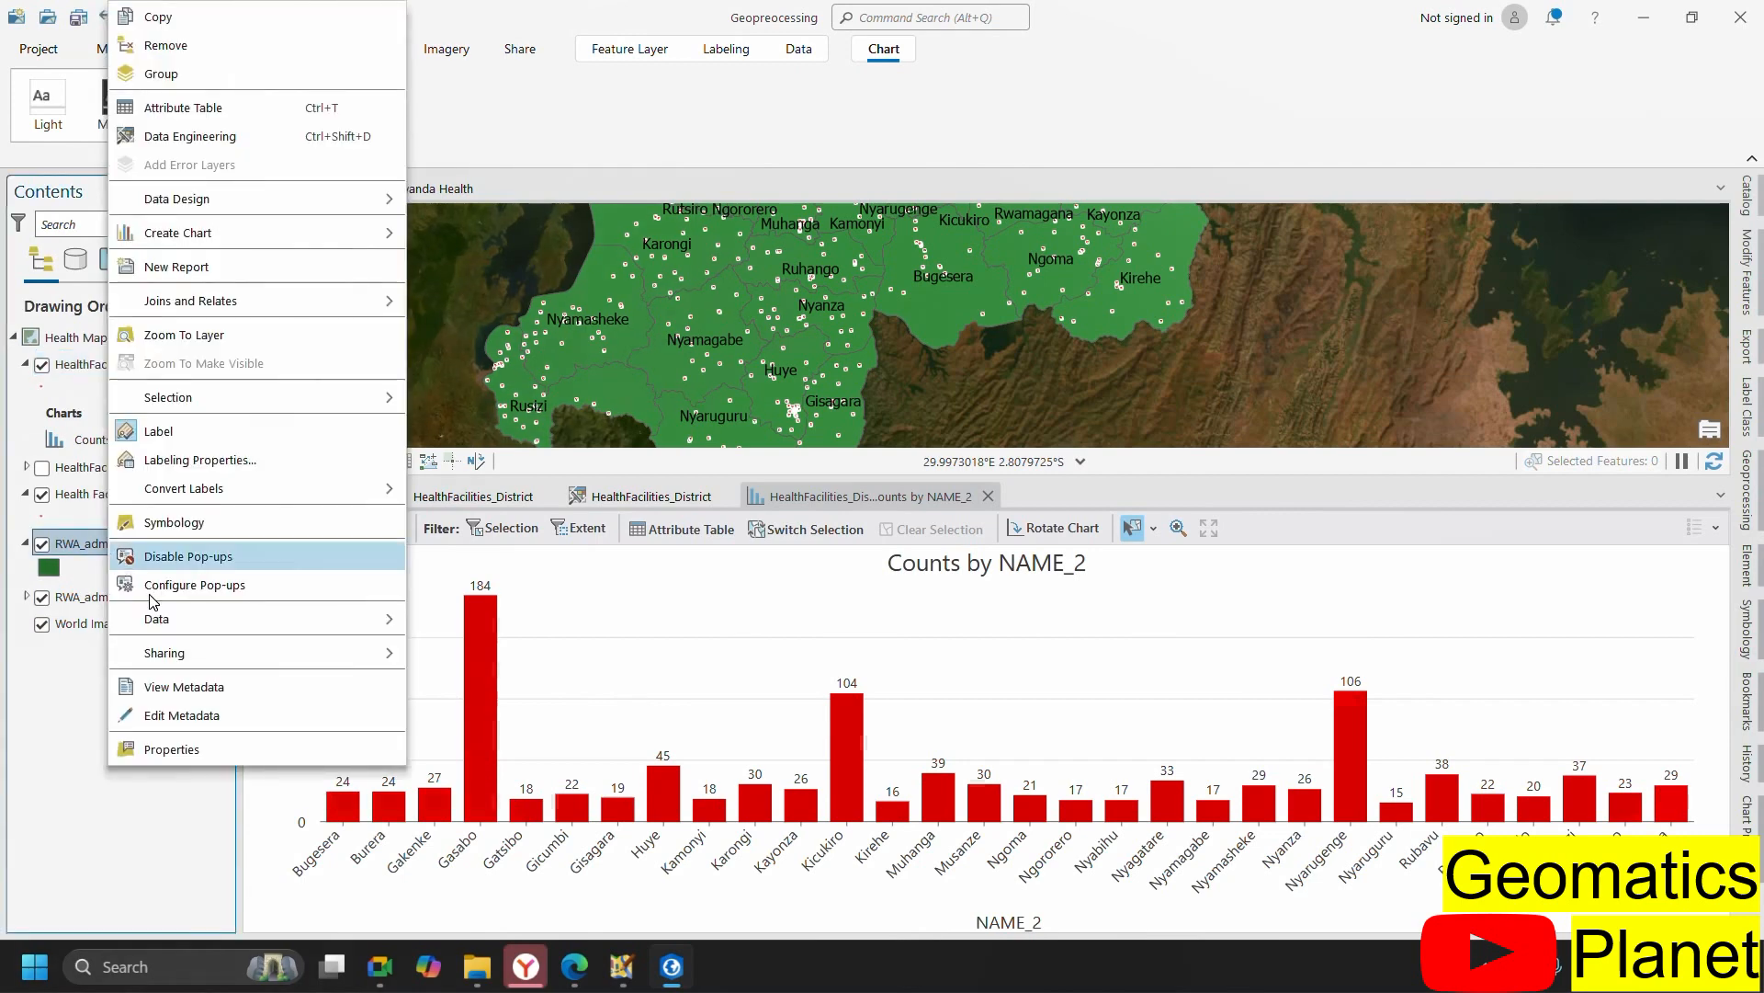
click(332, 516)
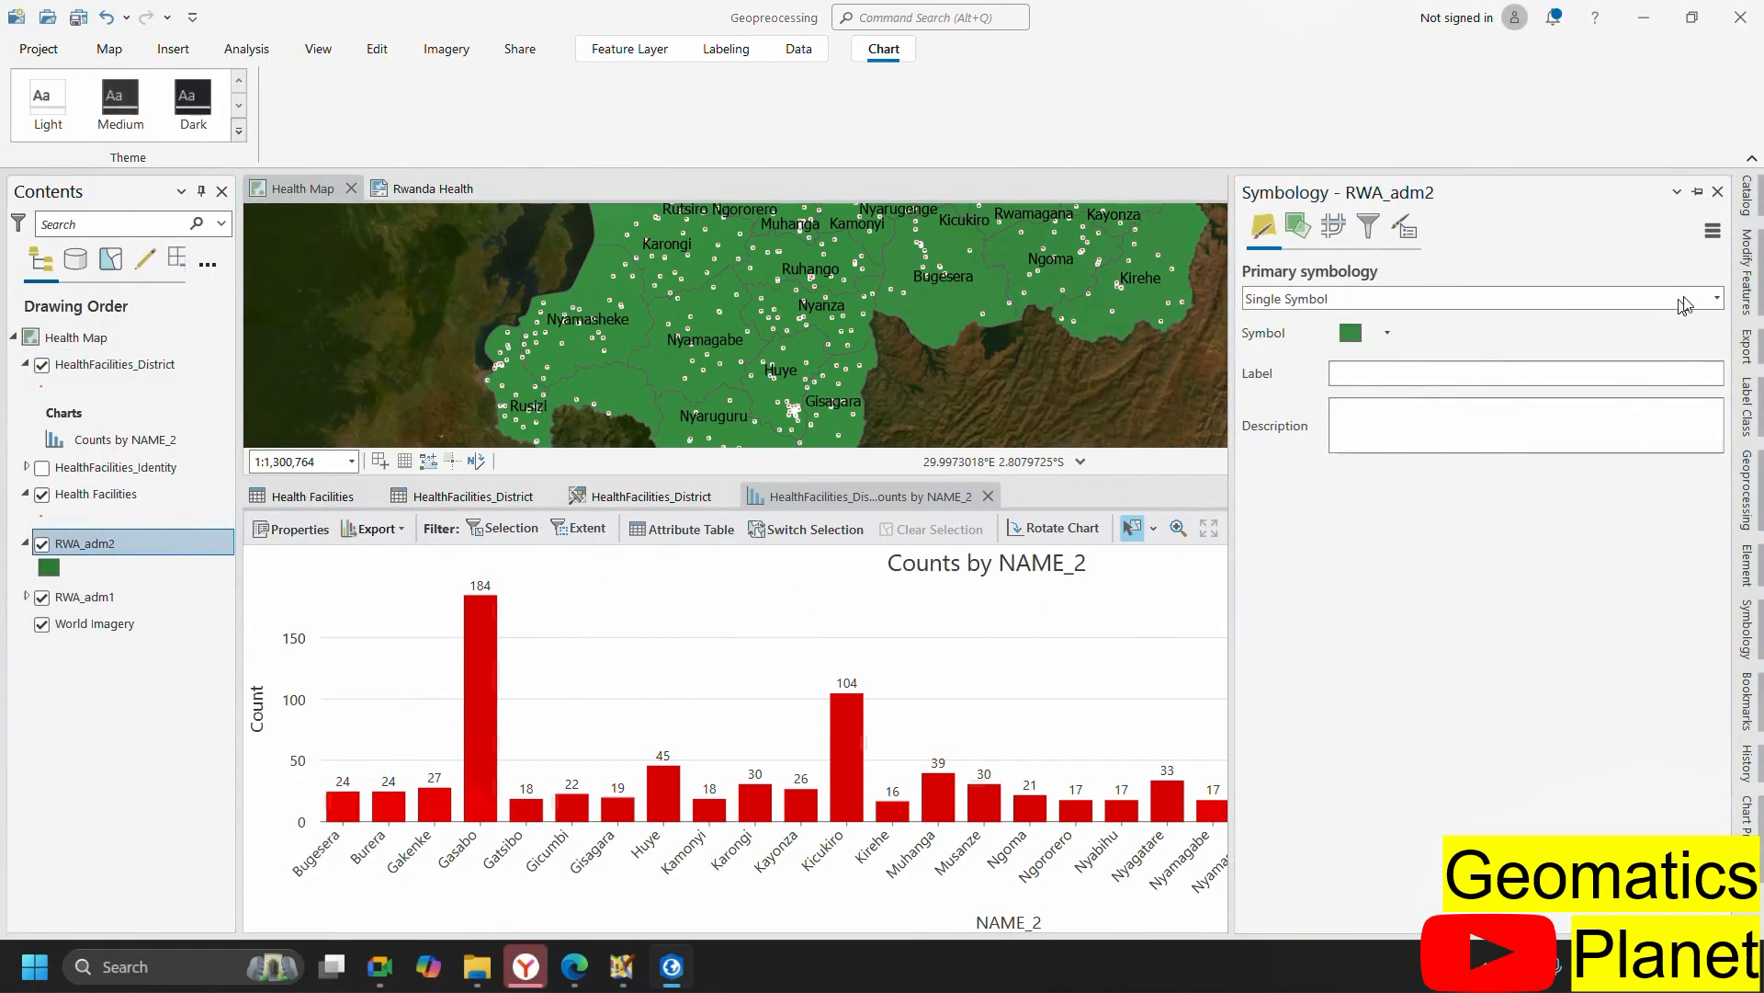
click(1715, 299)
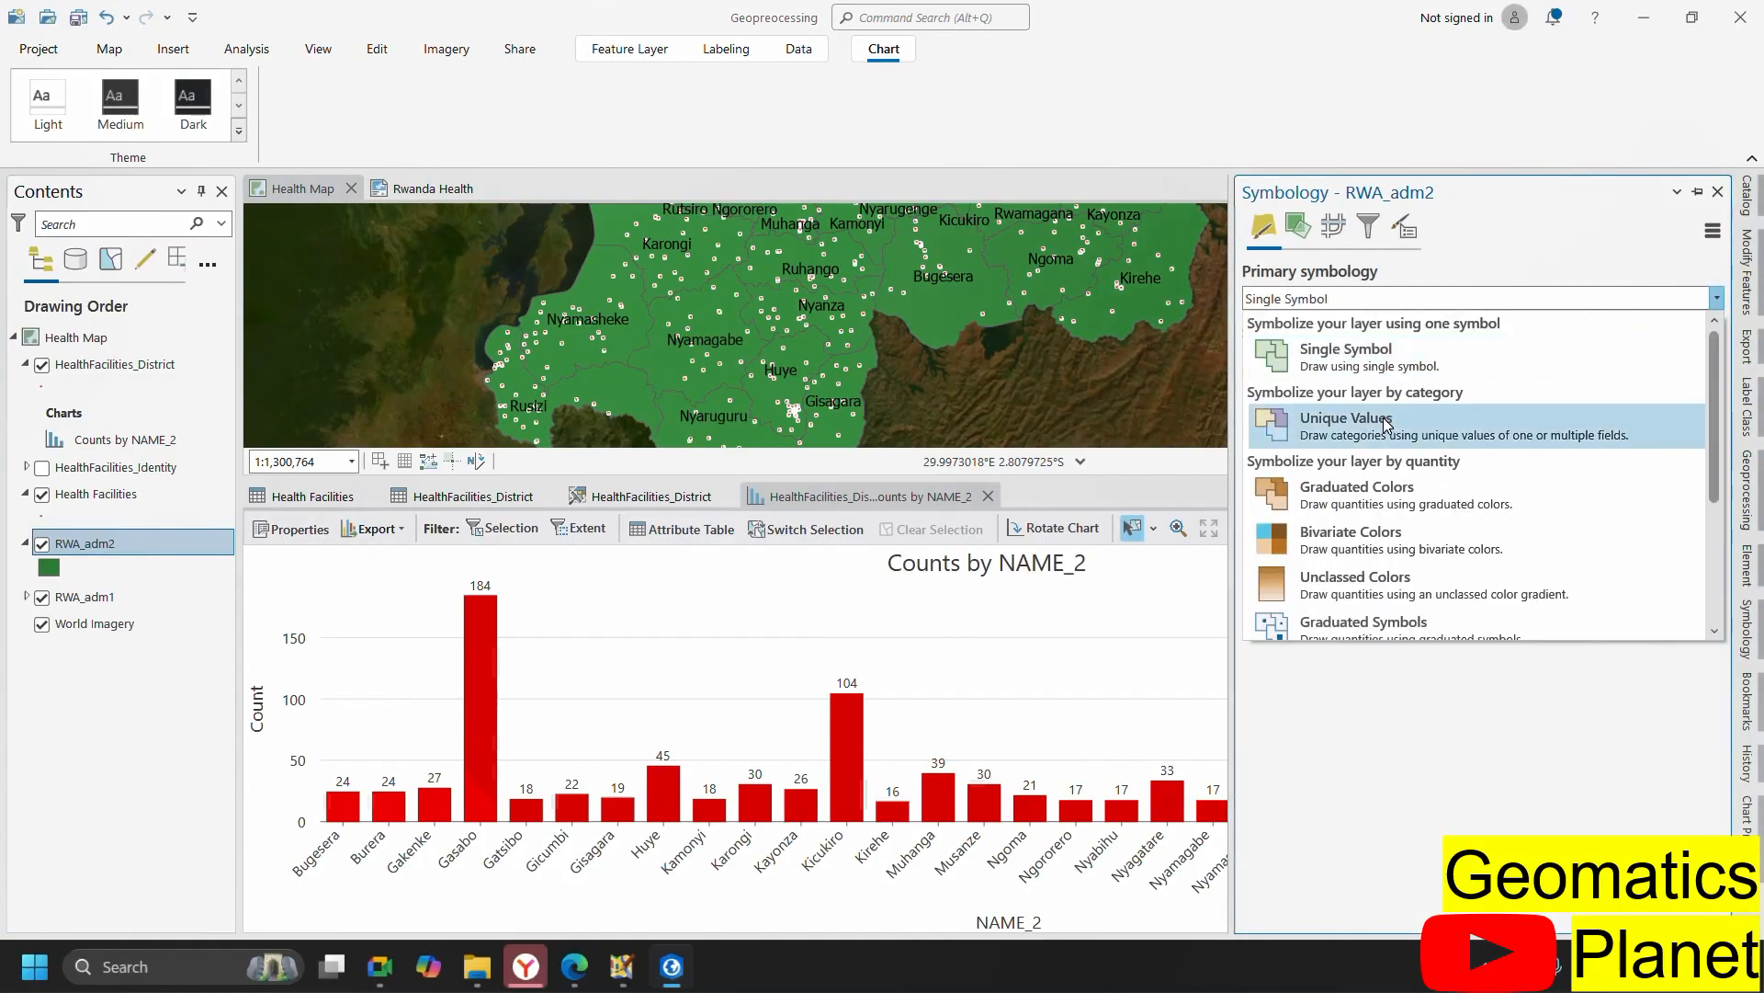
click(1375, 429)
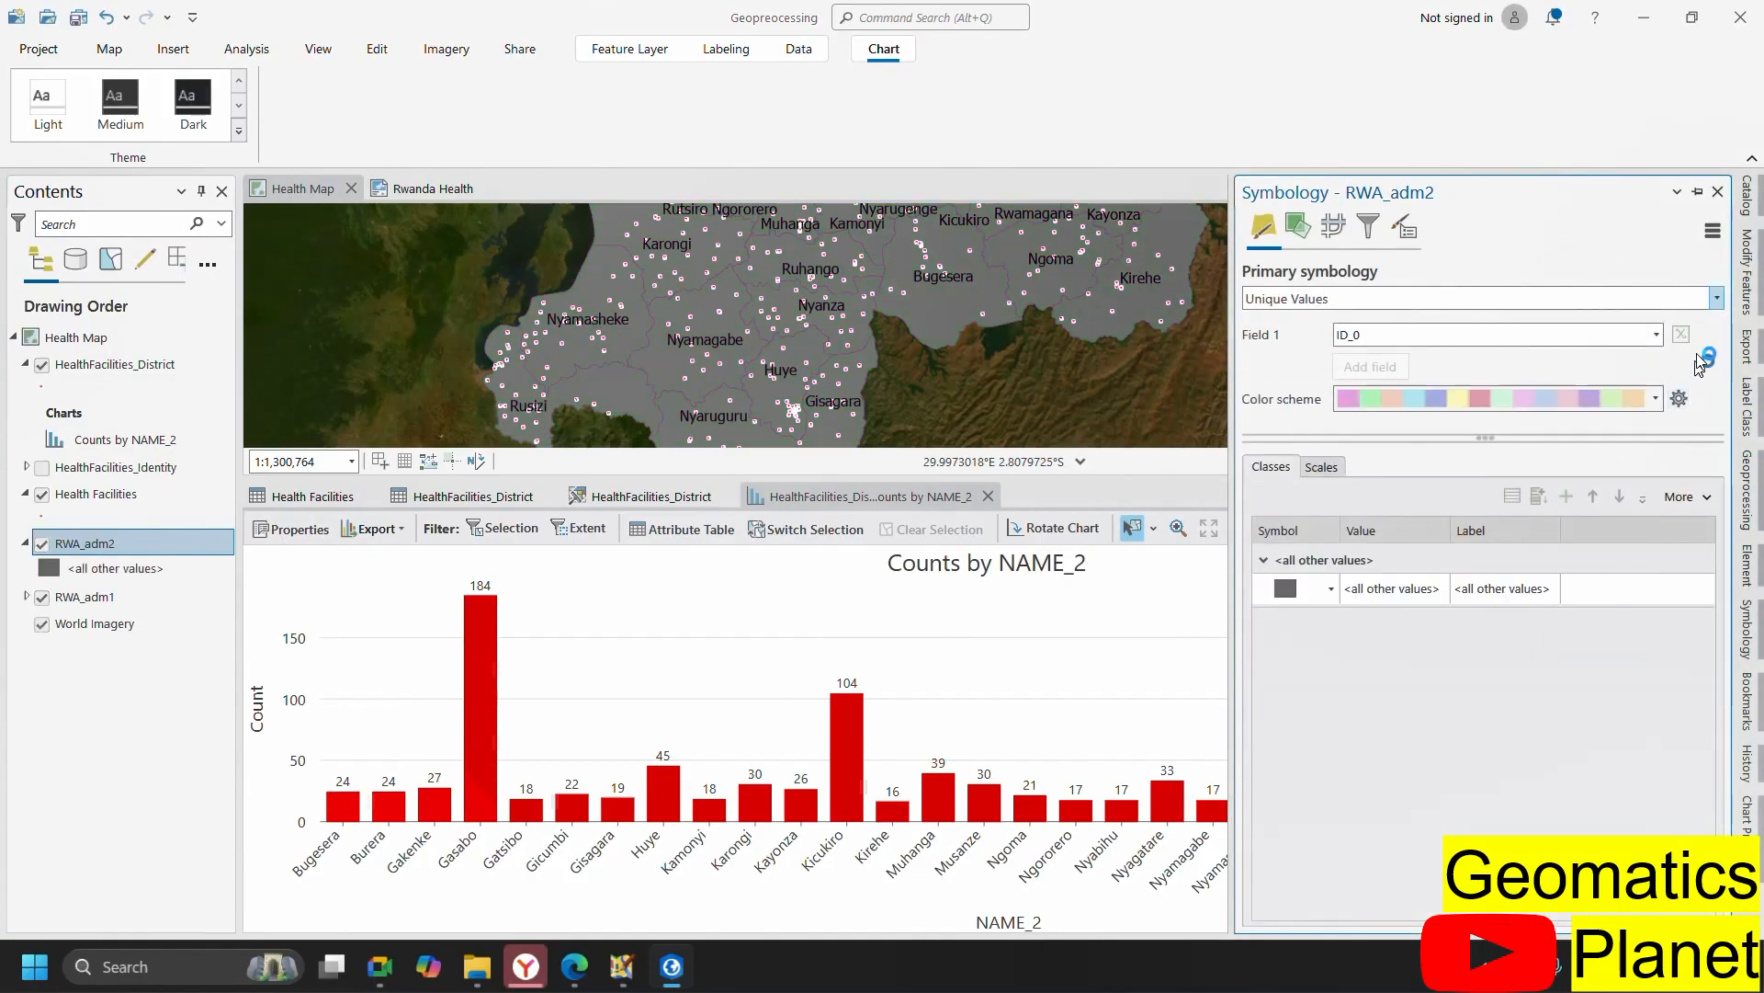
click(1657, 336)
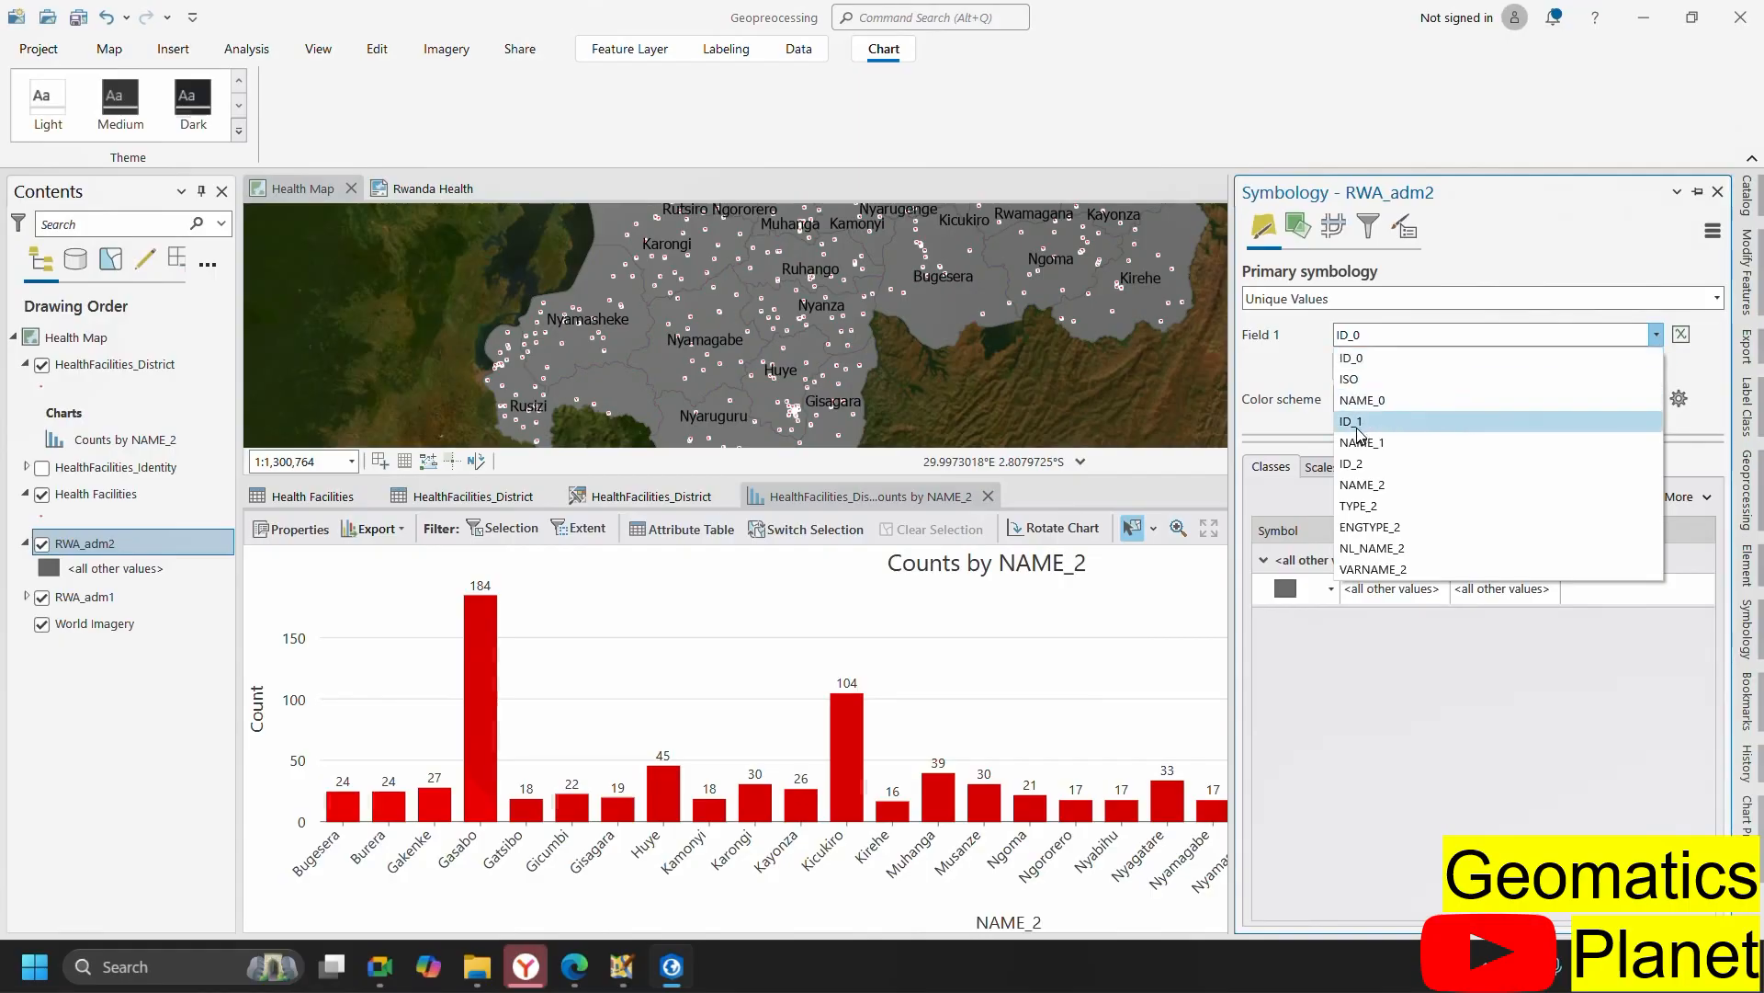
click(1355, 485)
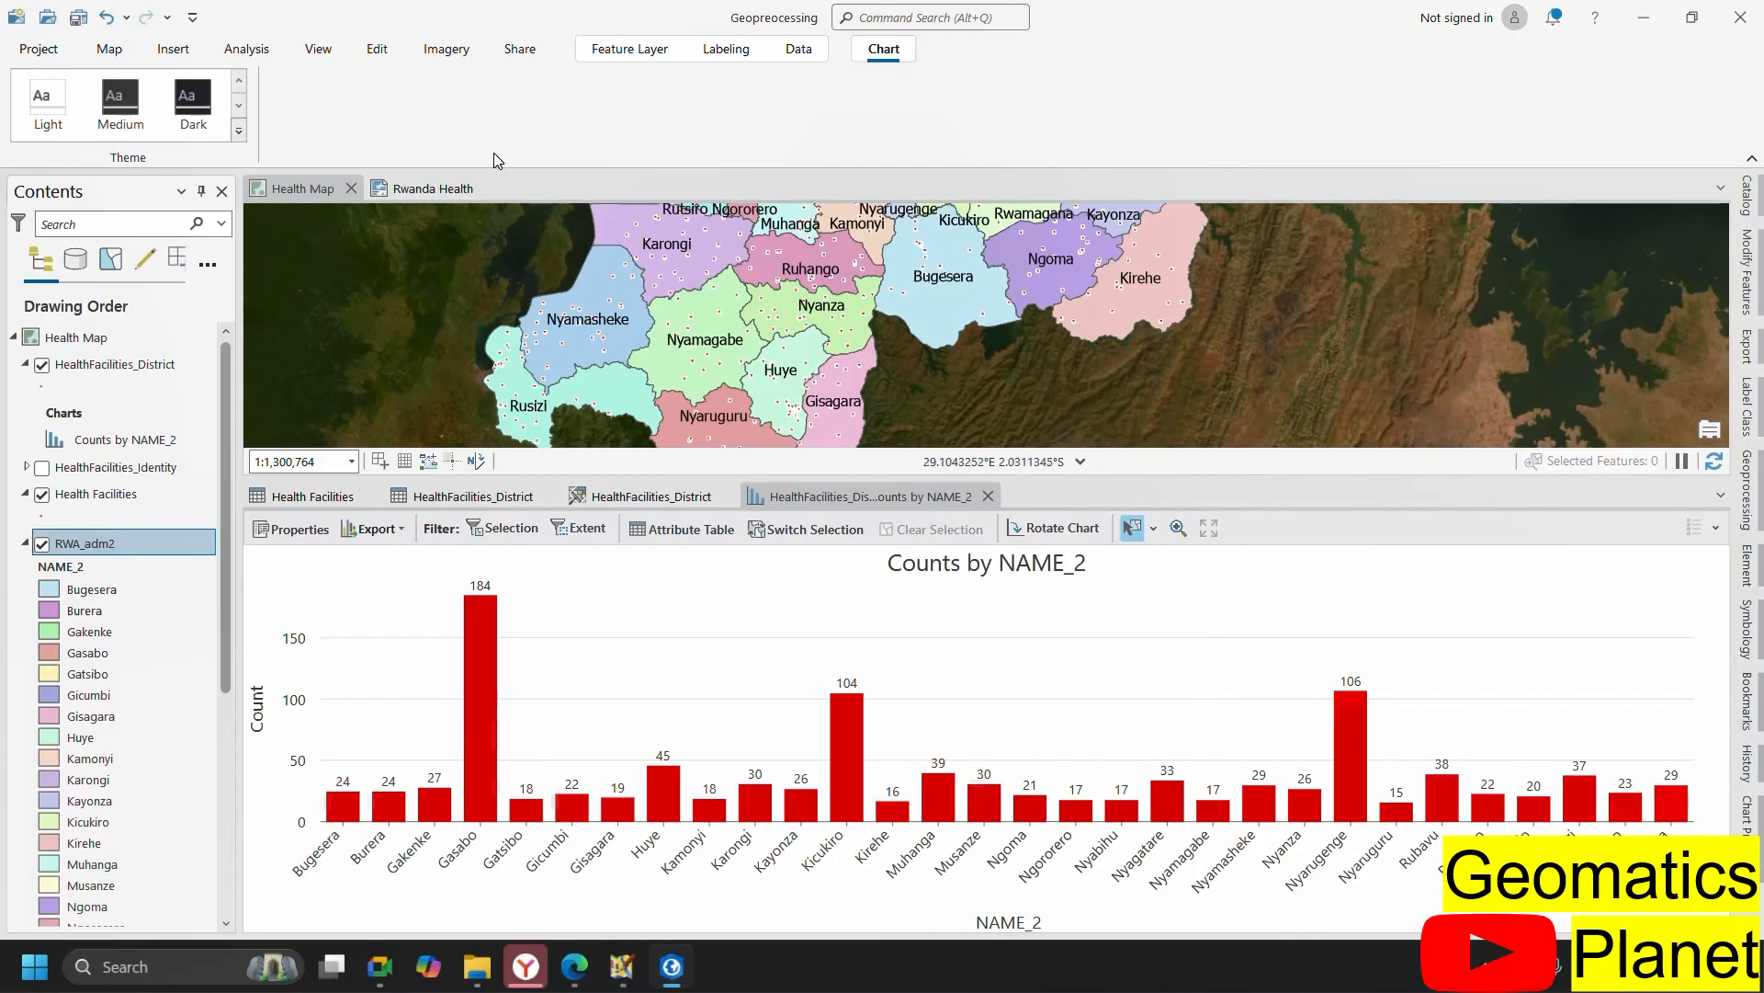
- Switch to the Rwanda Health layout and close the Counts by NAME_2 chart view
click(434, 190)
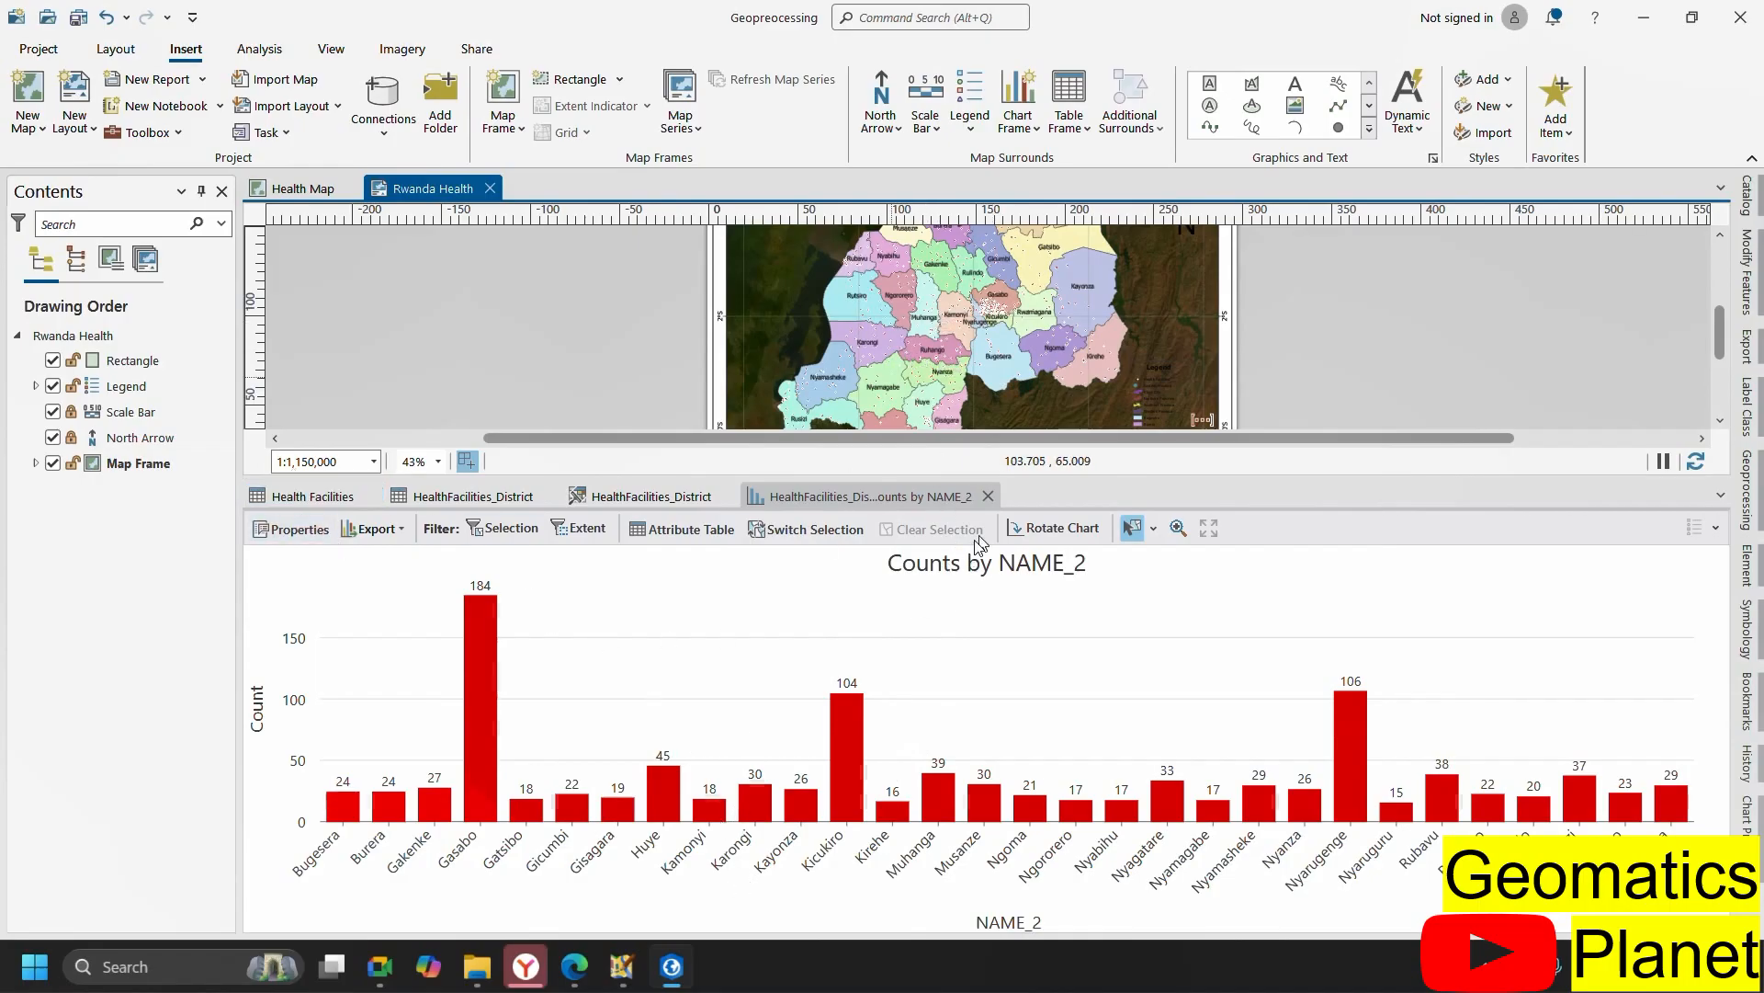
click(988, 495)
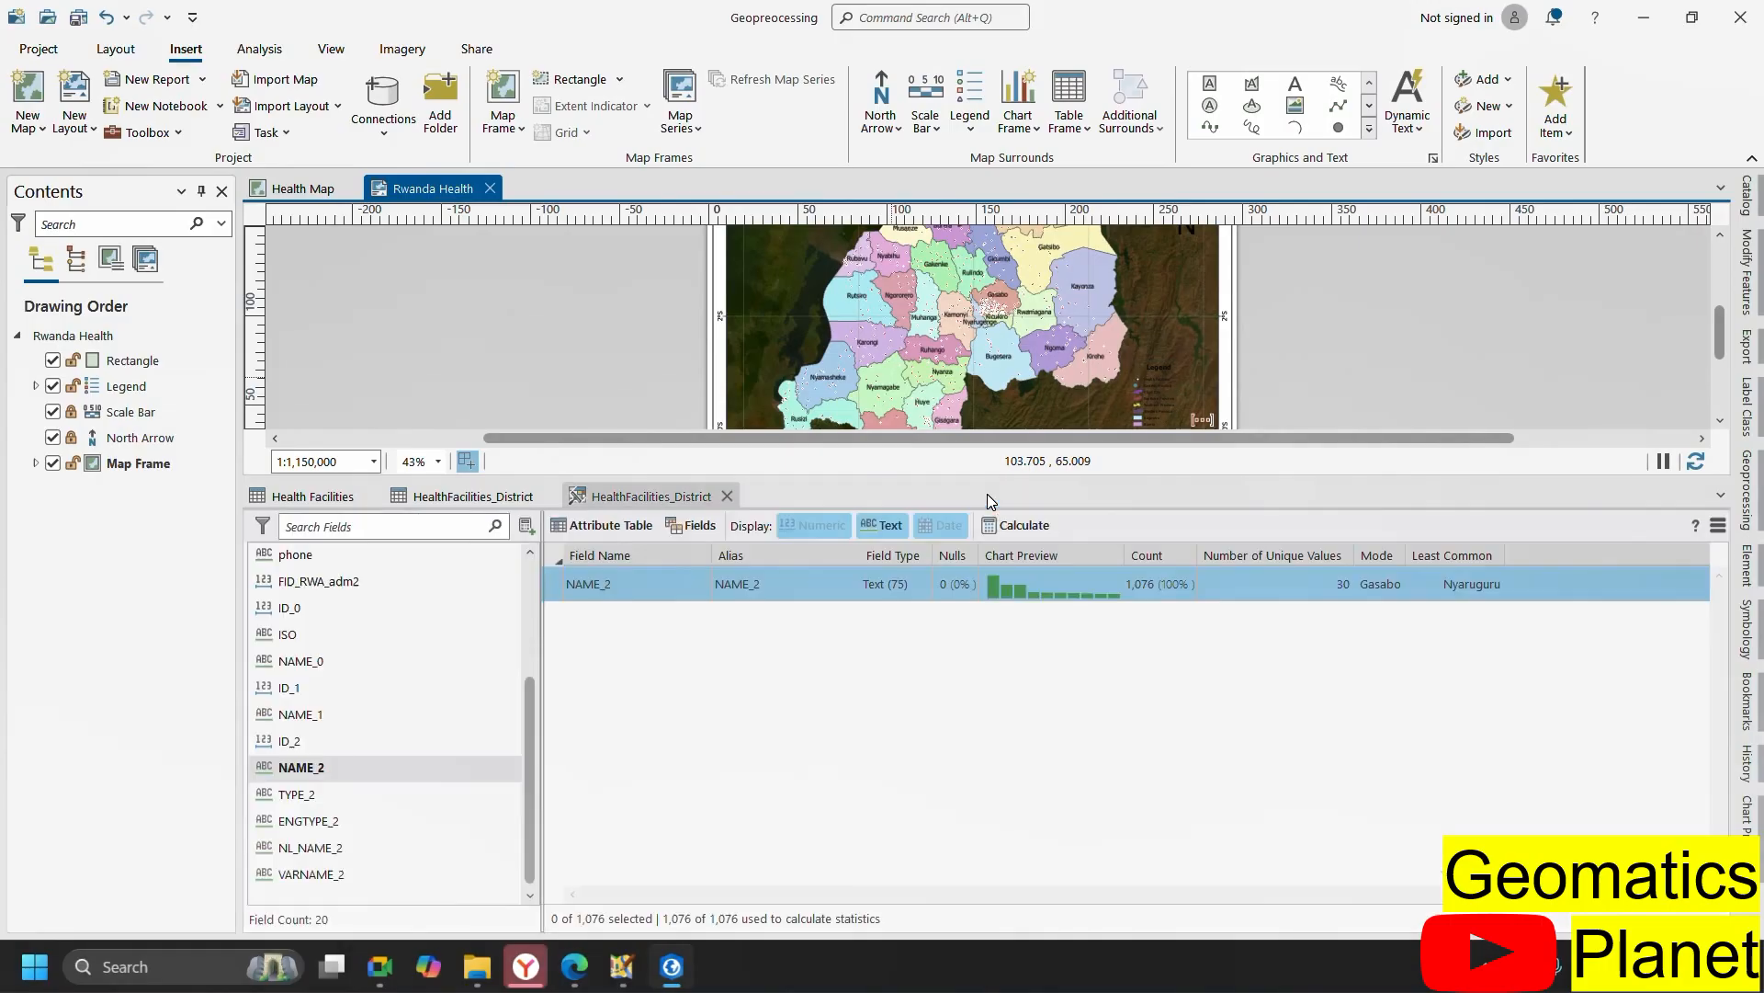
- Create a bar chart of the NAME_2 field from the HealthFacilities_District field statistics
click(1019, 586)
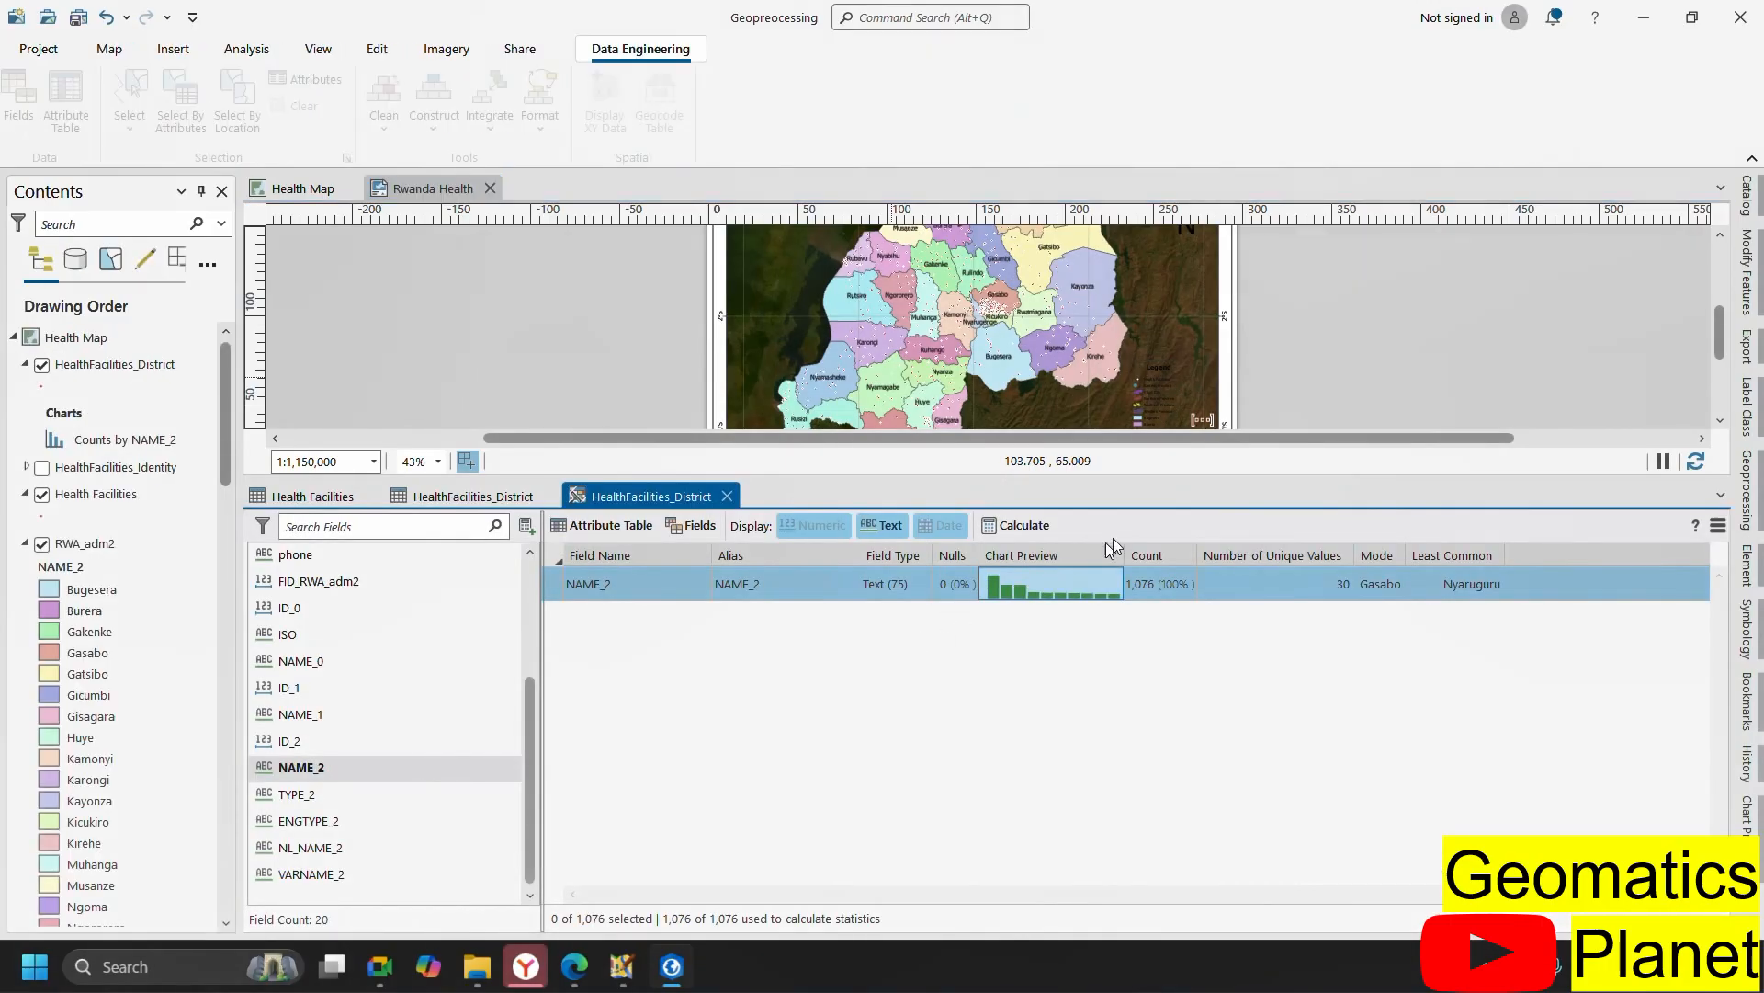
right_click(1040, 581)
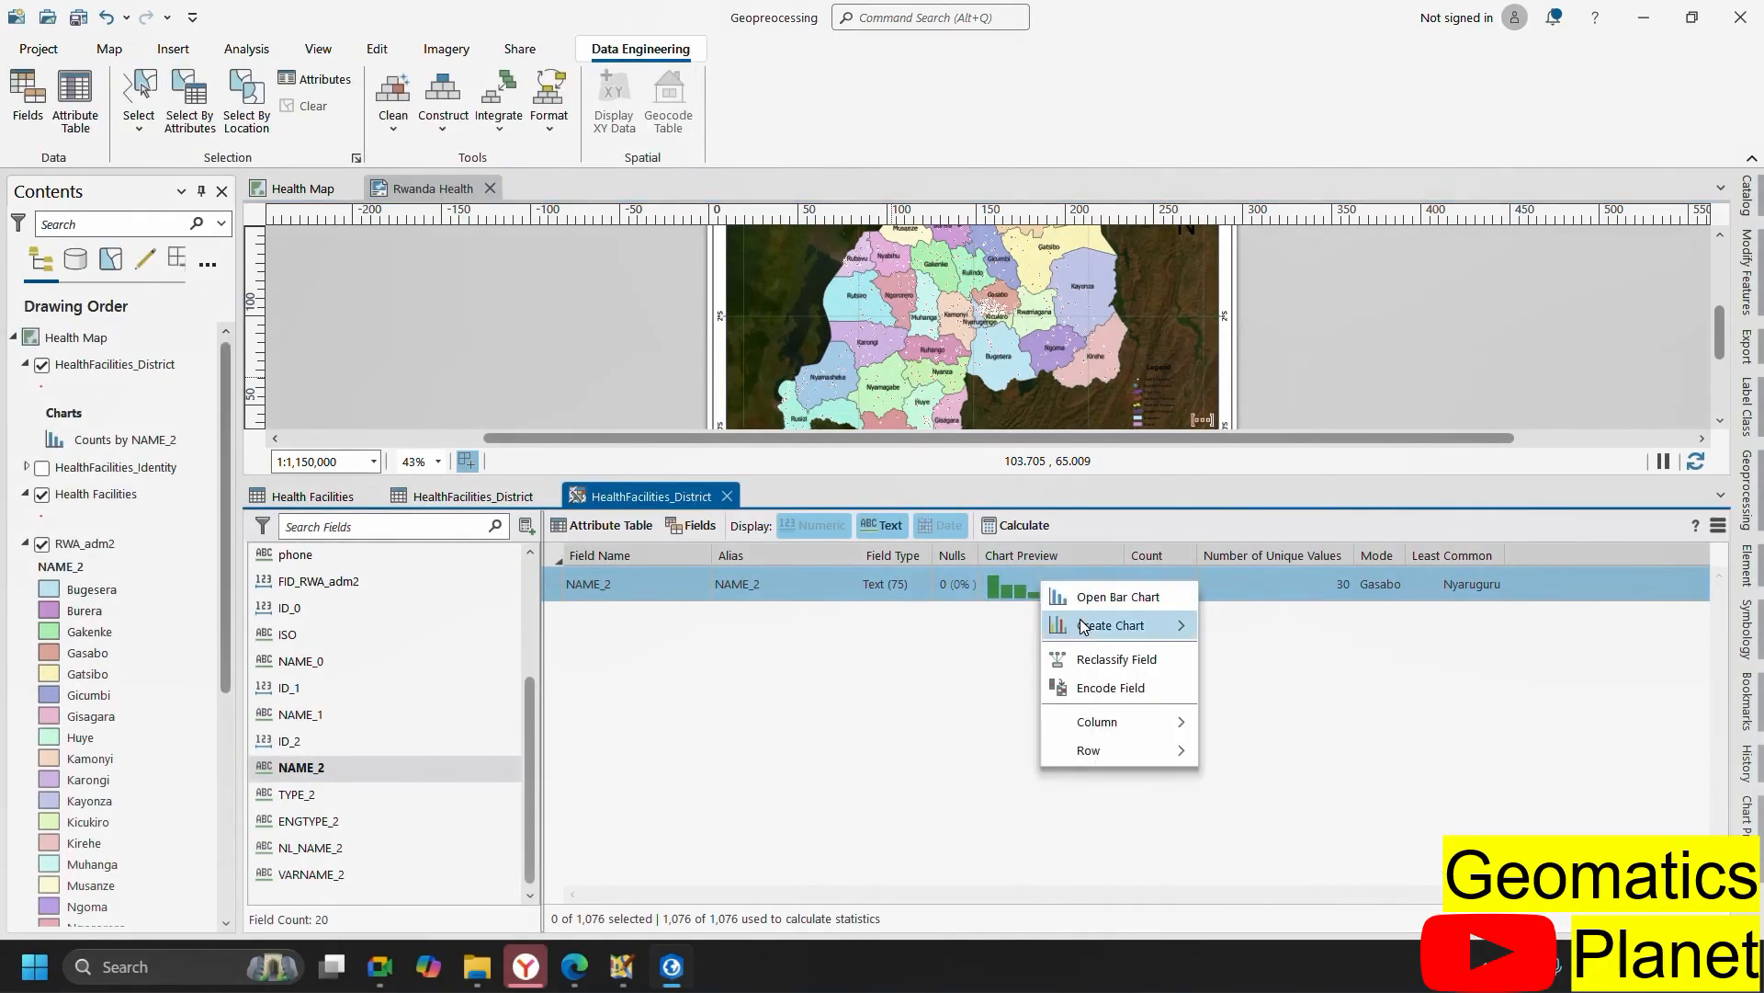
mouse_move(1178, 621)
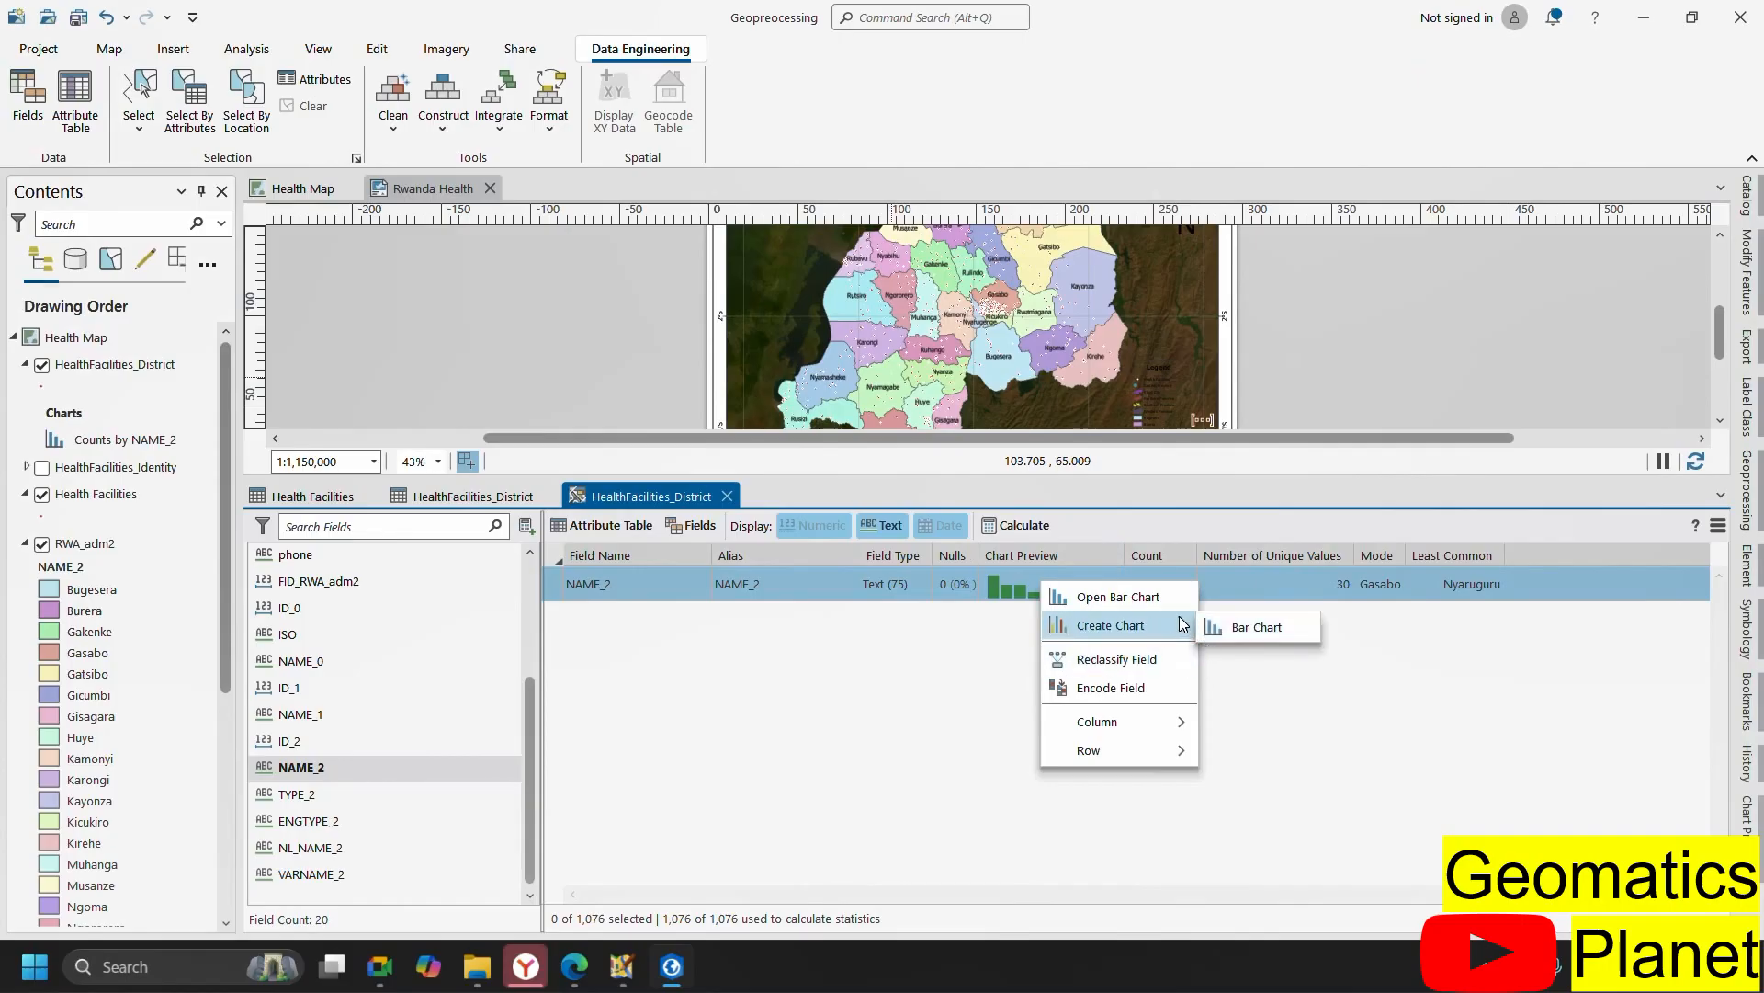
click(1214, 628)
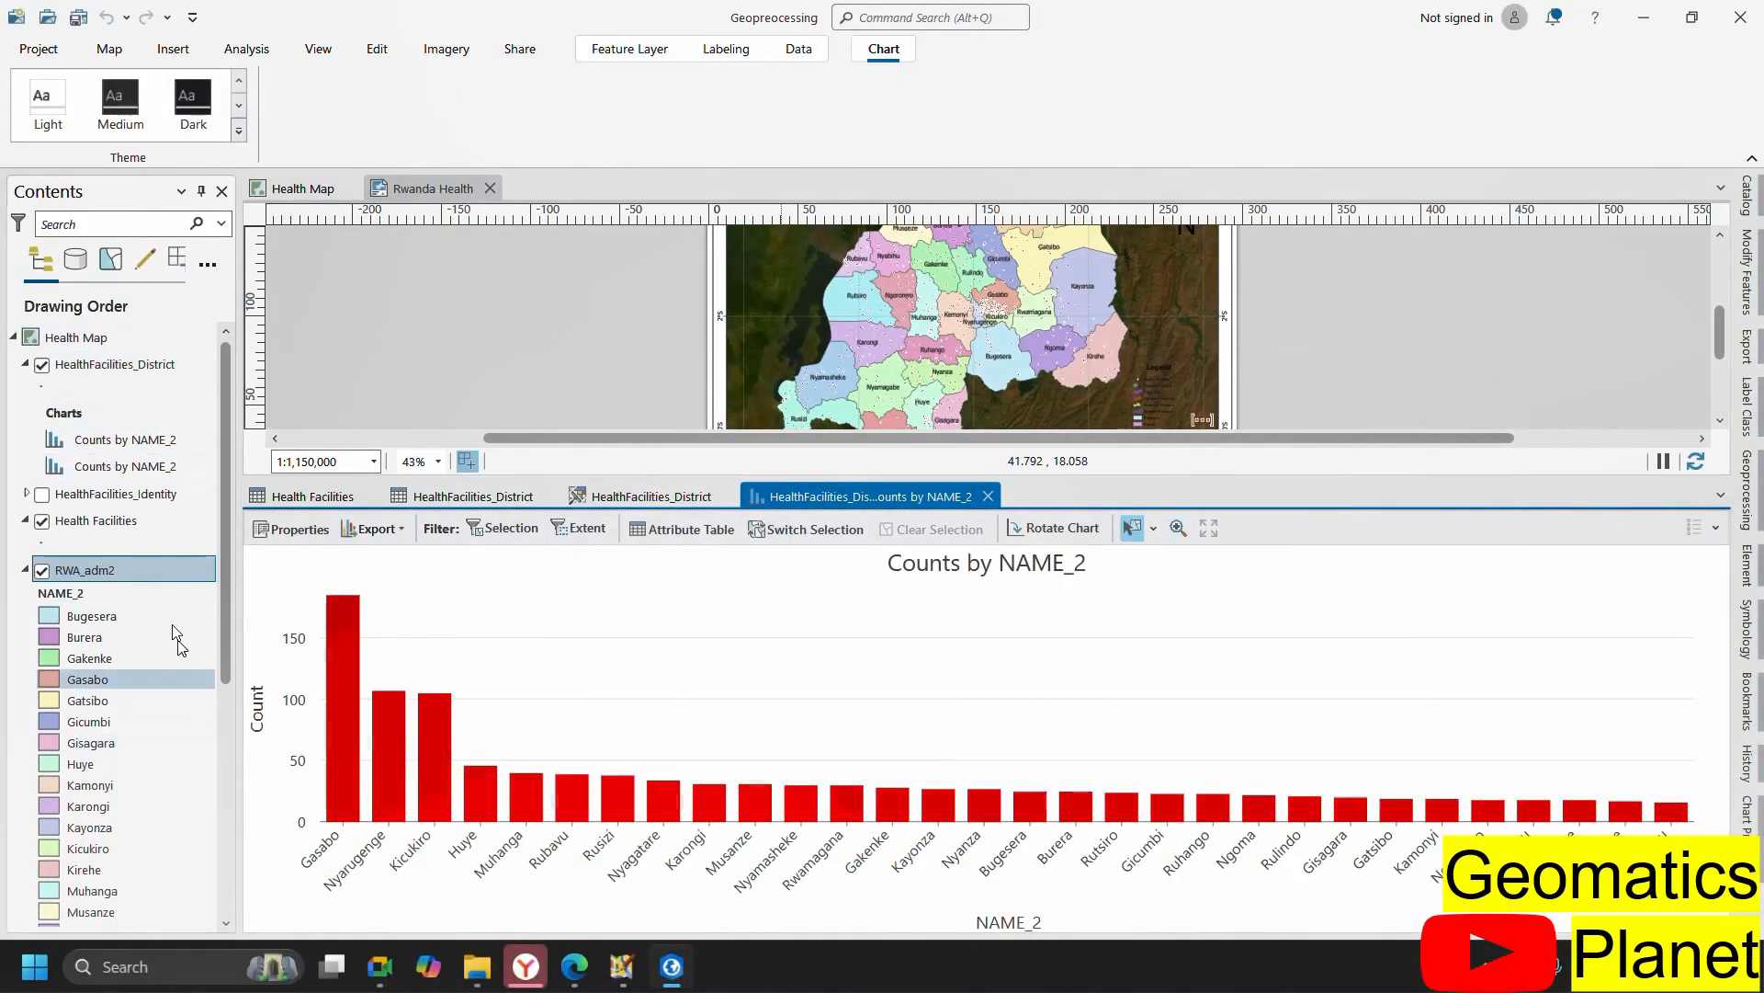
- Delete both Counts by NAME_2 charts from the HealthFacilities_District layer
right_click(89, 429)
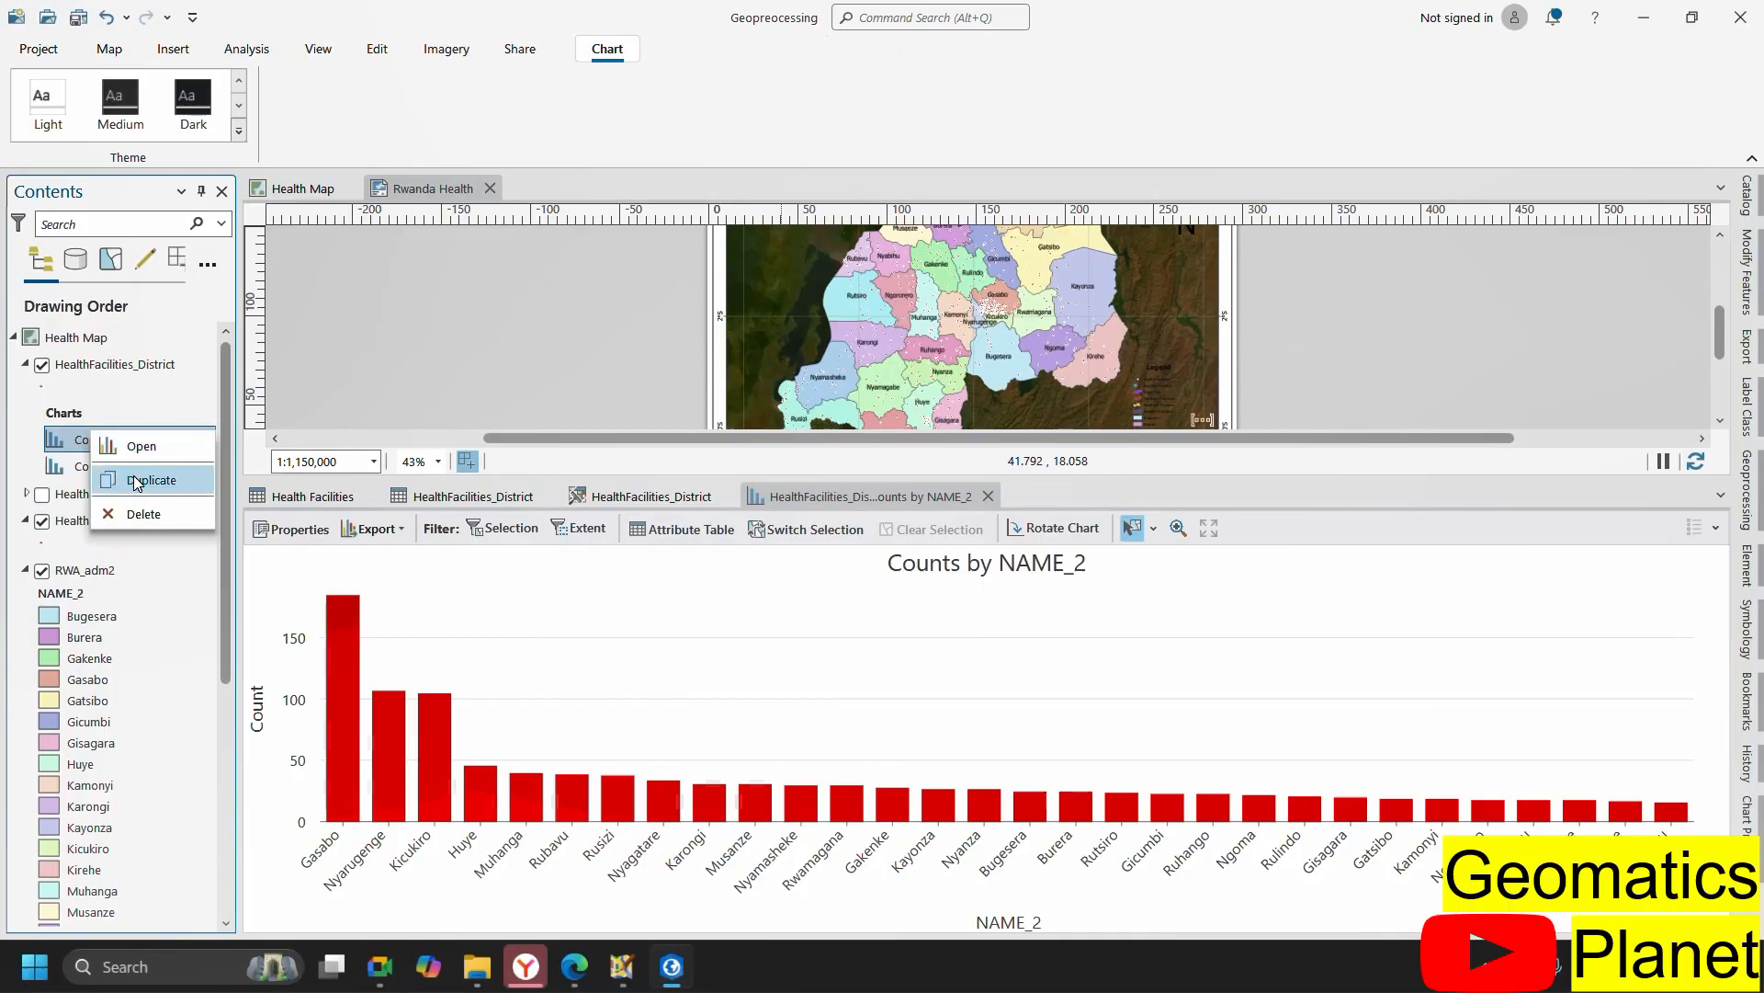
click(144, 515)
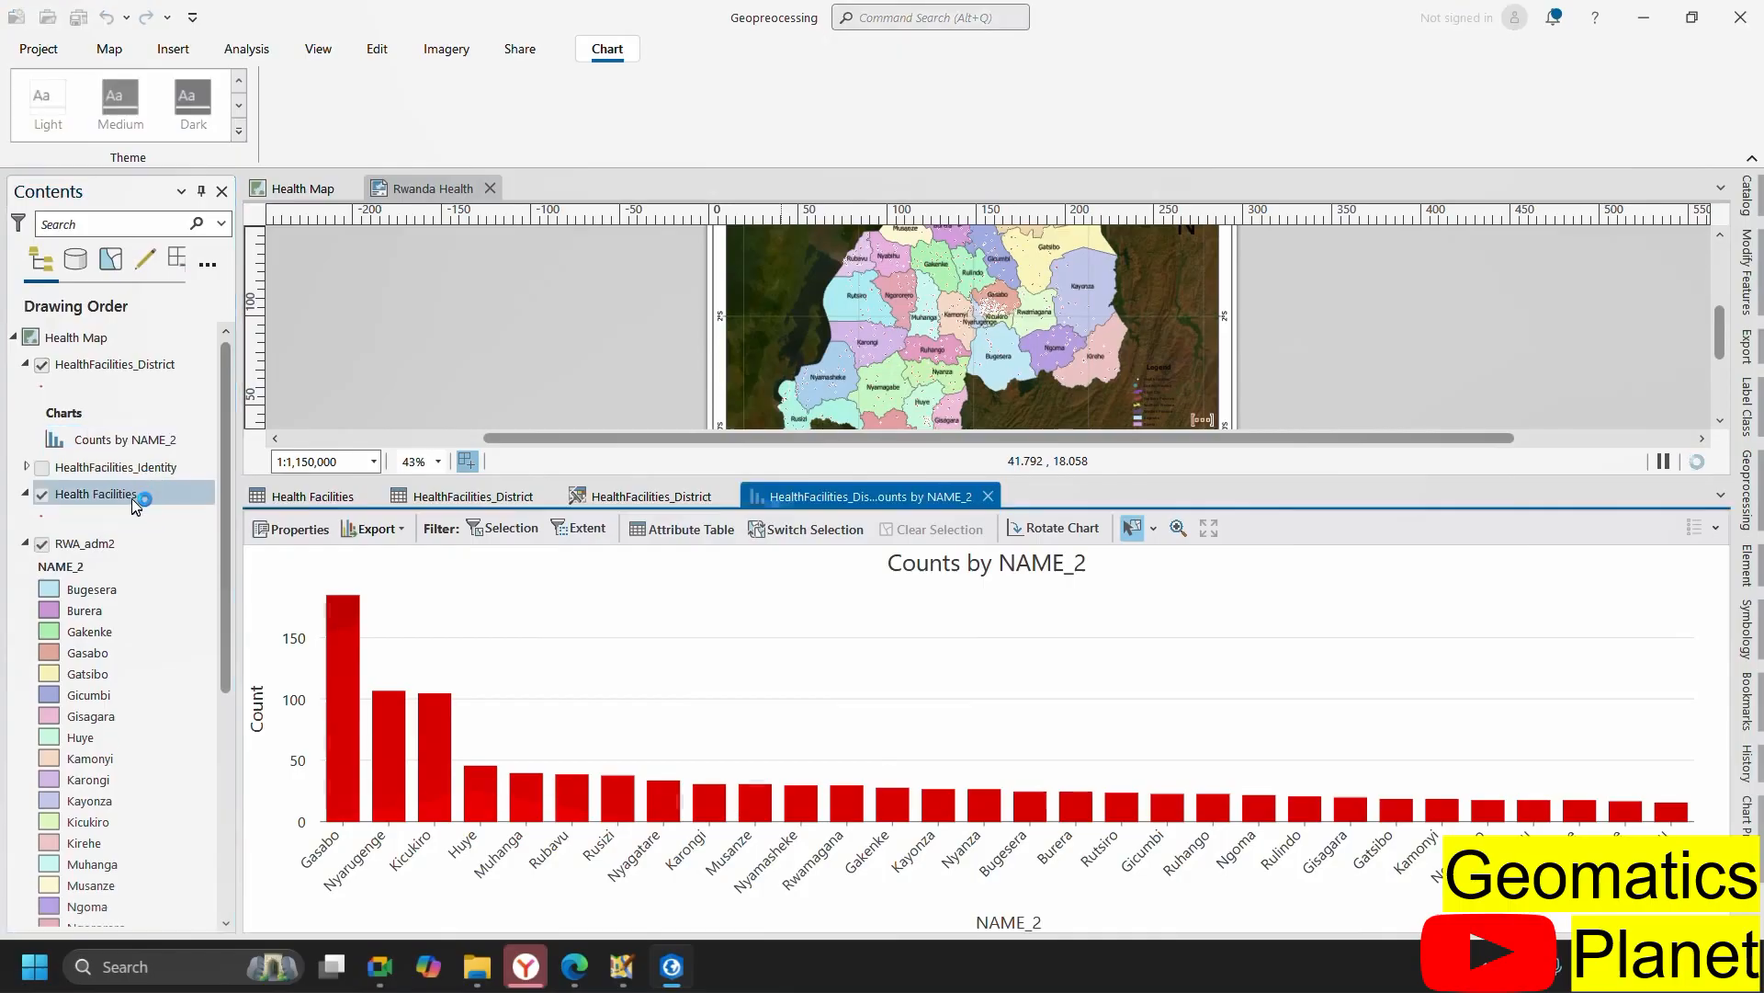
right_click(121, 437)
click(138, 440)
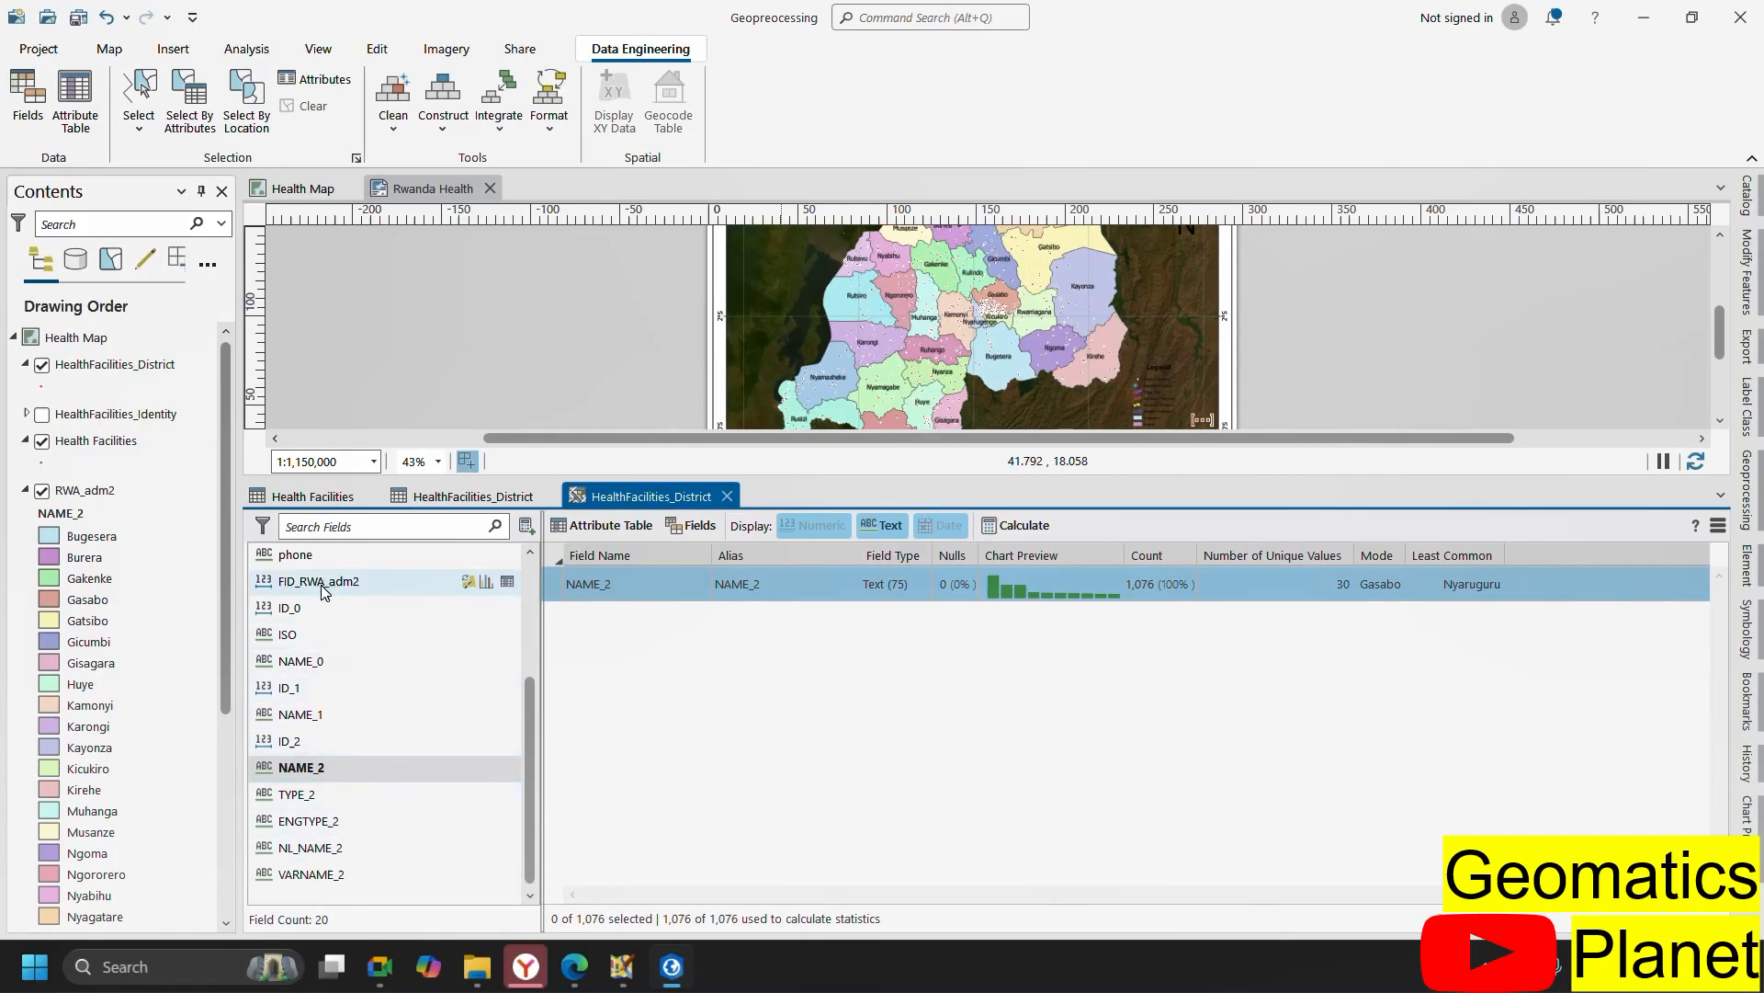
- Add the NAME_1 field to the HealthFacilities_District statistics table and calculate its statistics
click(312, 715)
drag(946, 752, 1033, 755)
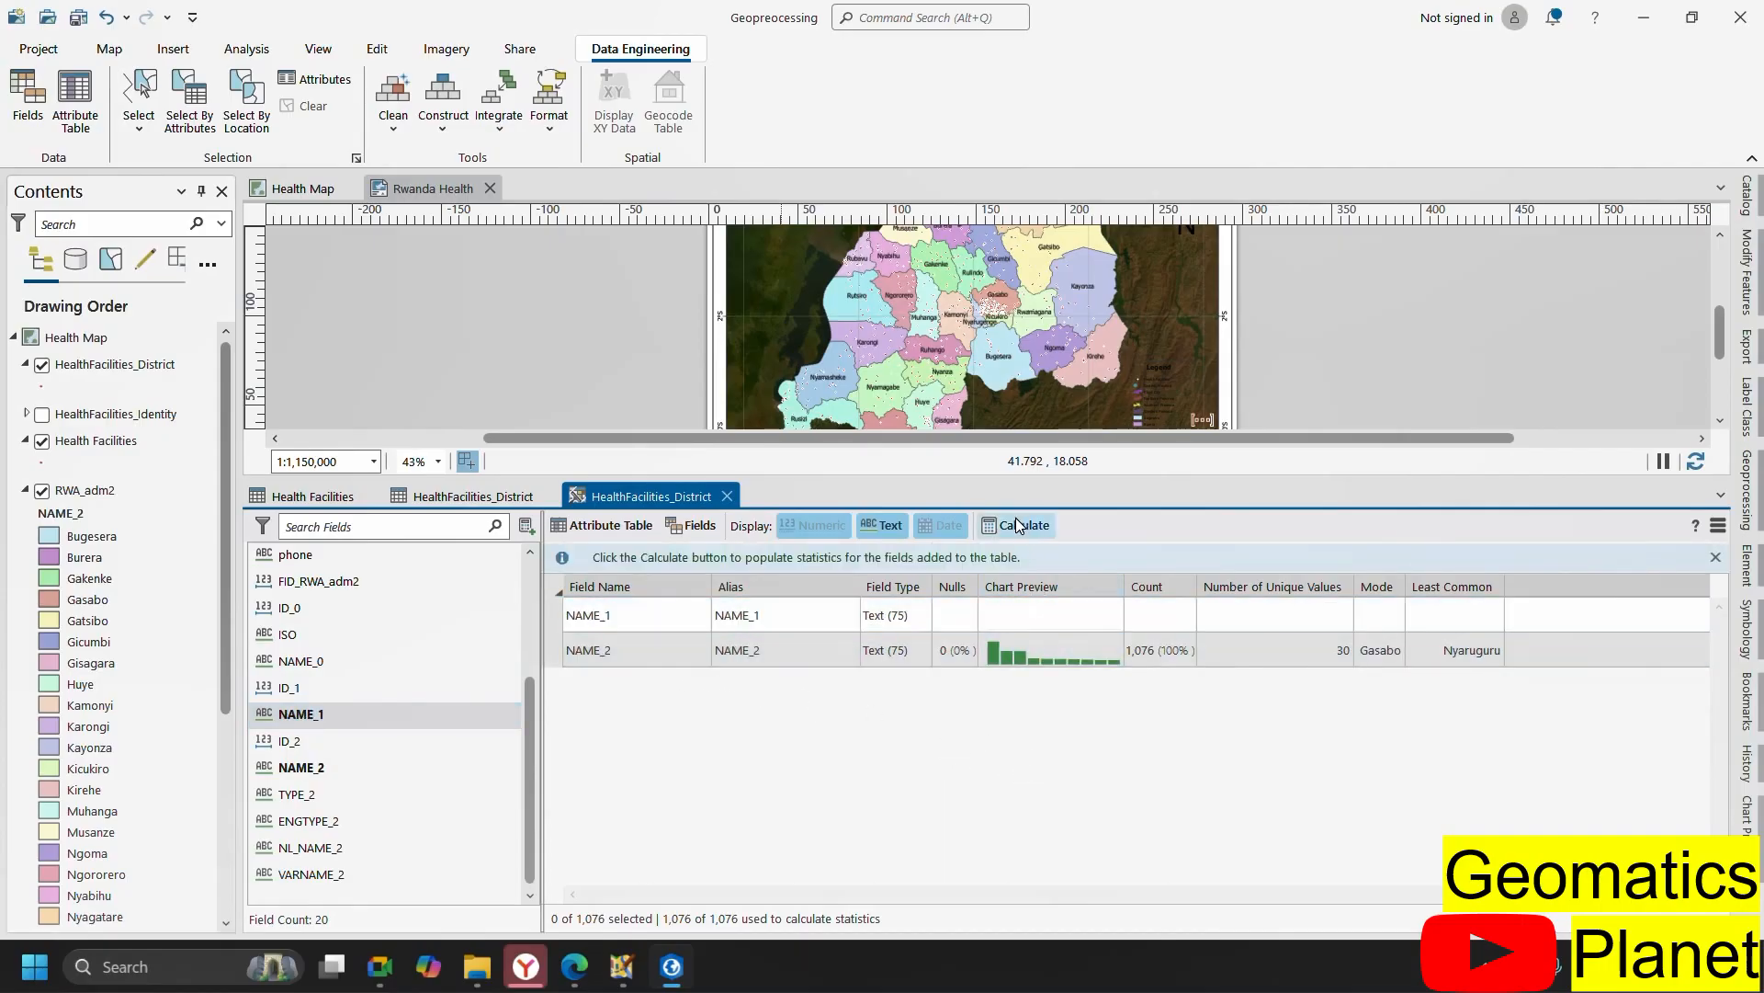
click(593, 616)
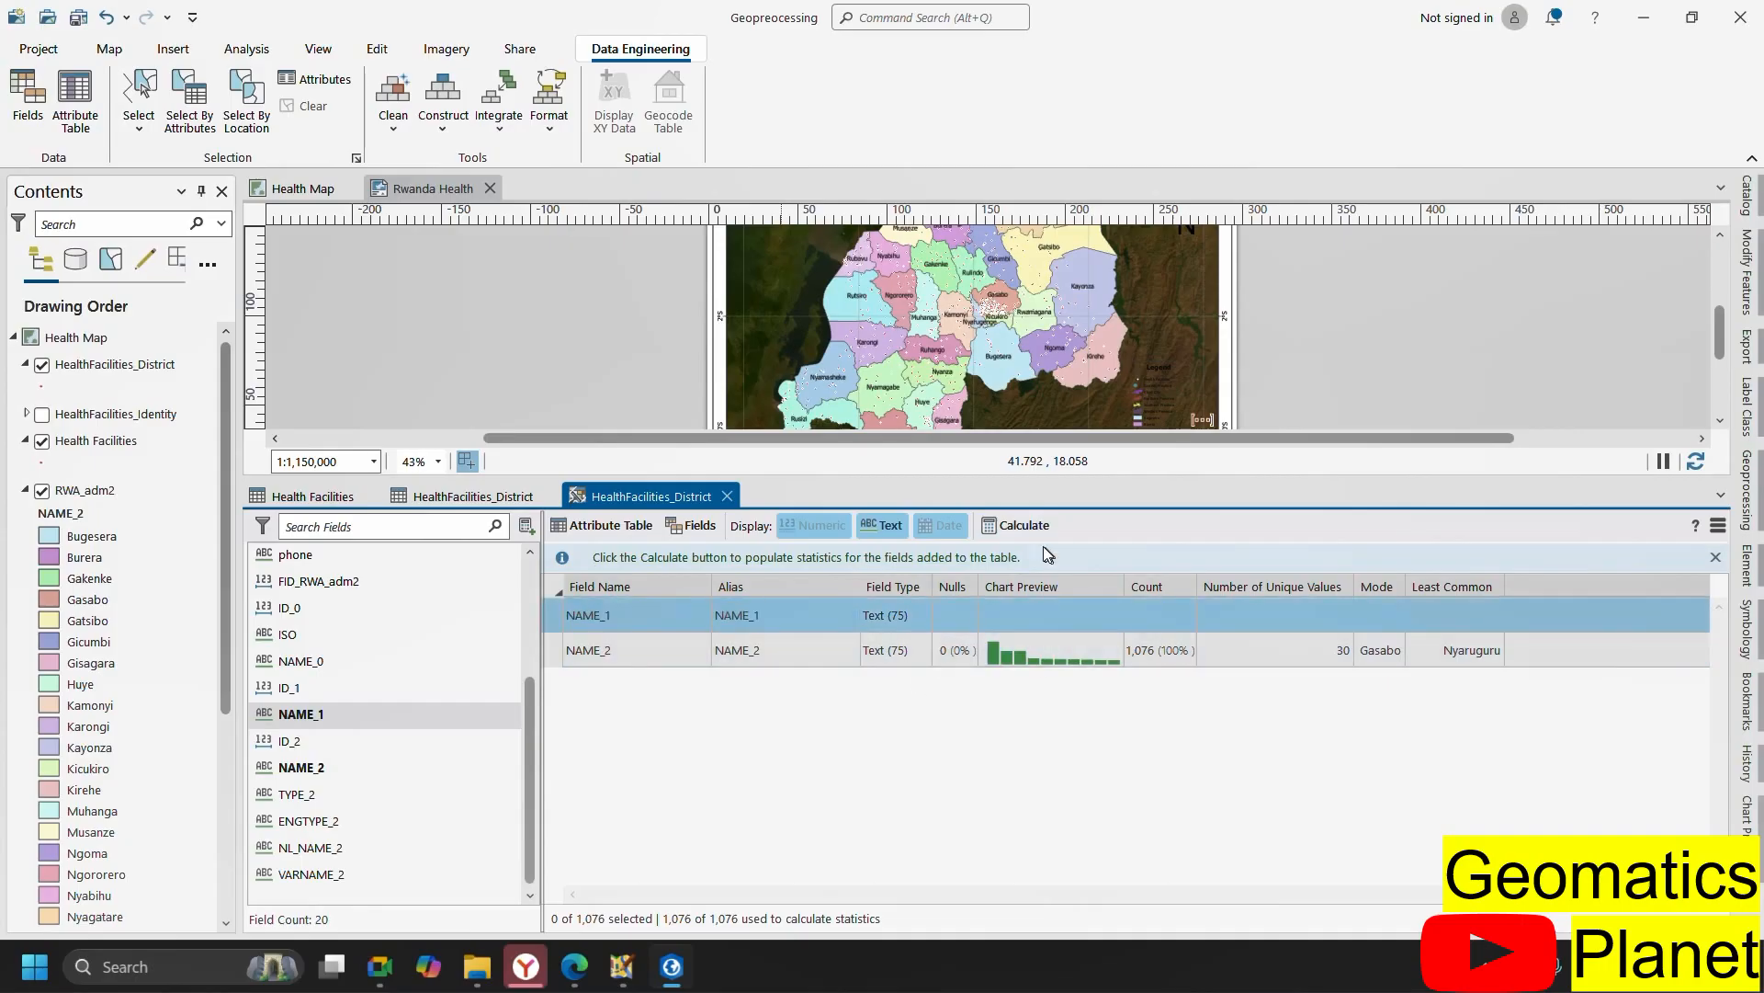
click(1023, 531)
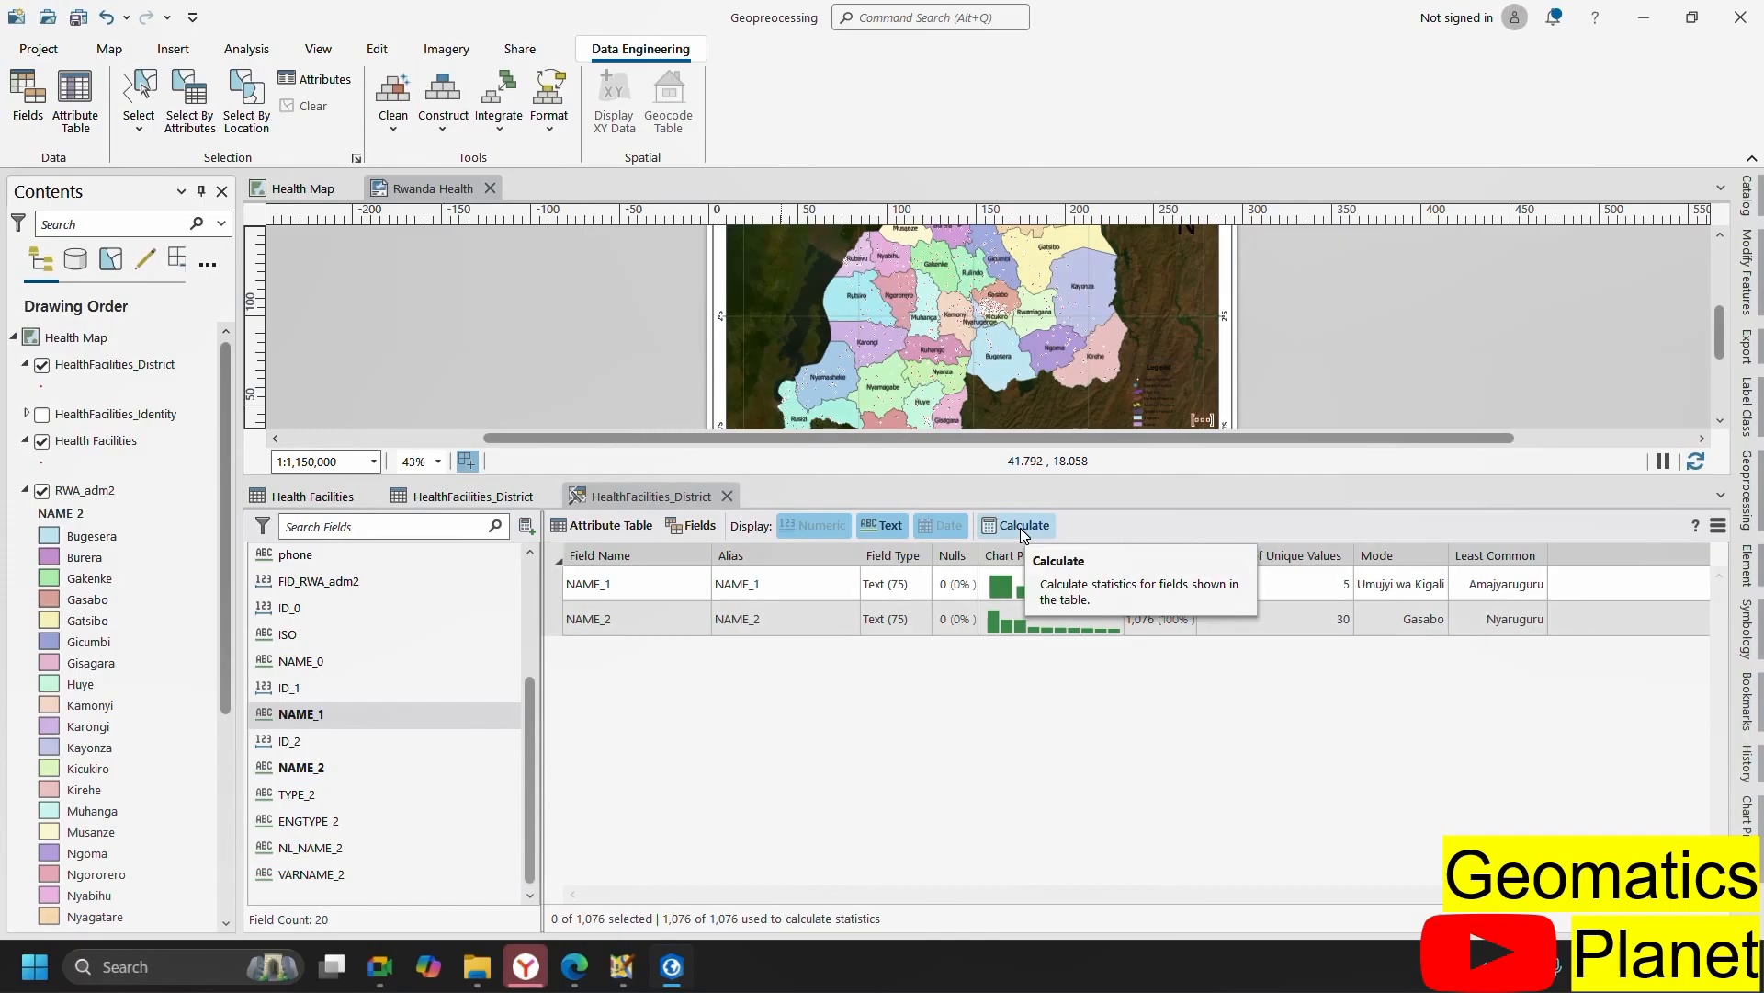
- Open a bar chart of the NAME_1 field from its chart preview and inspect the tallest bar
right_click(1077, 580)
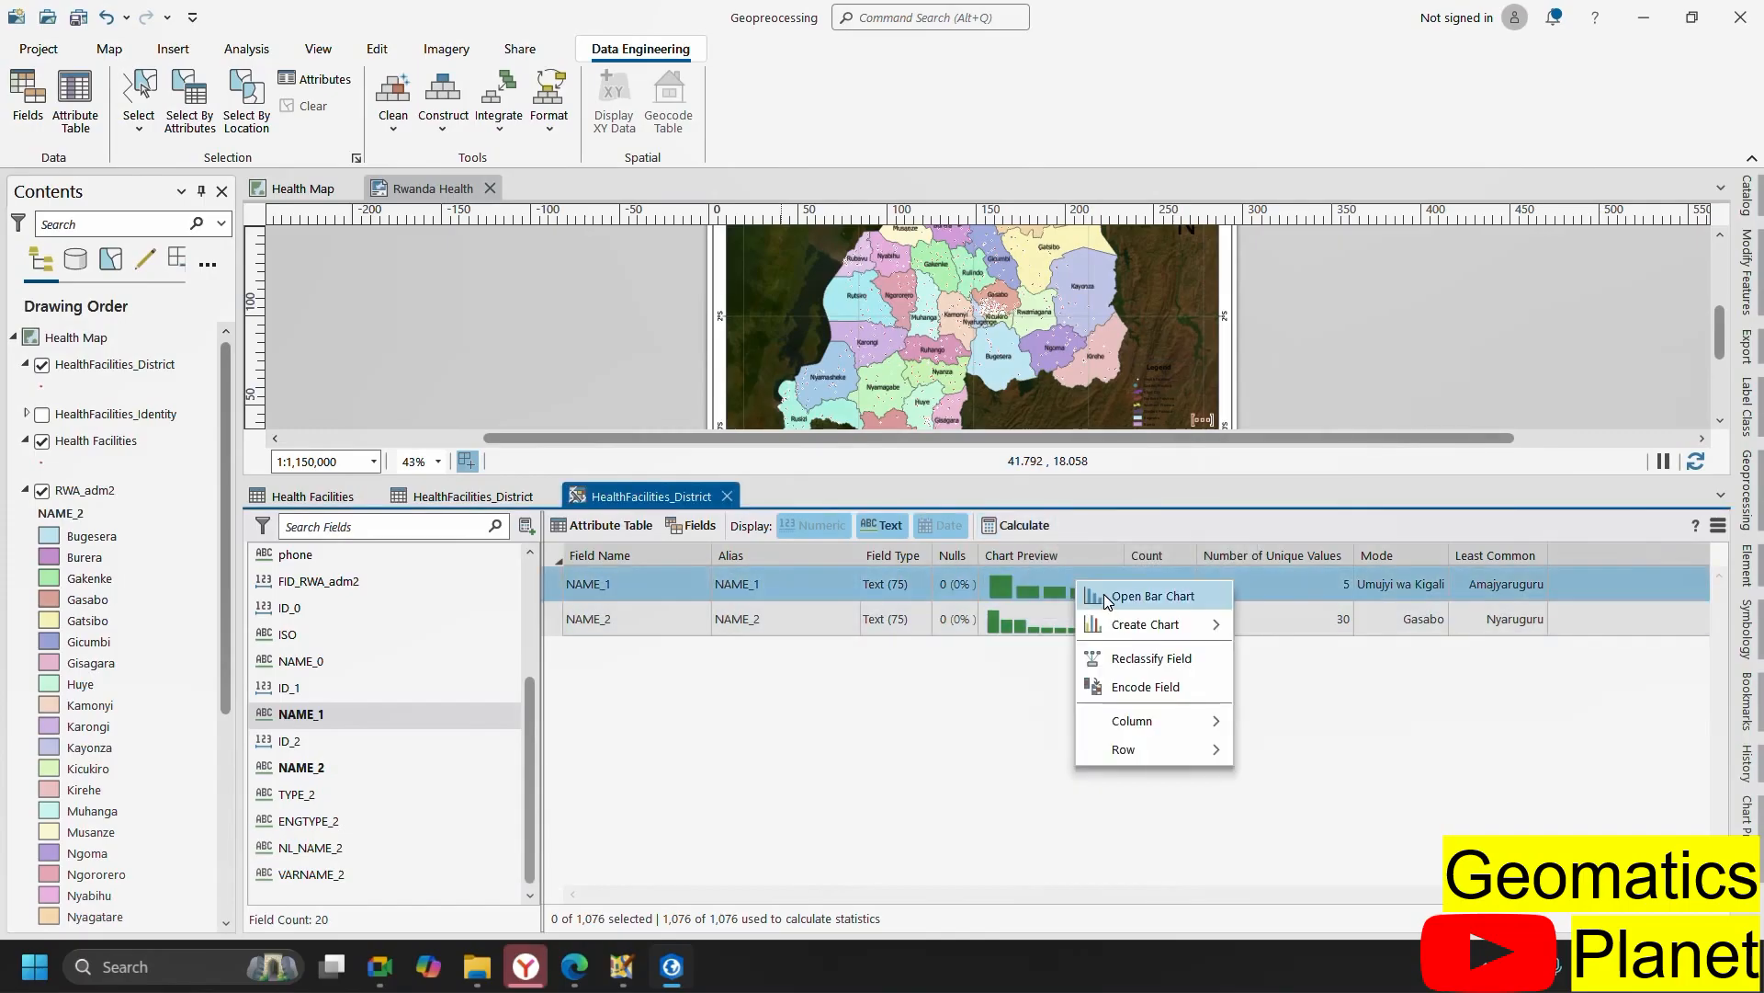
click(1107, 596)
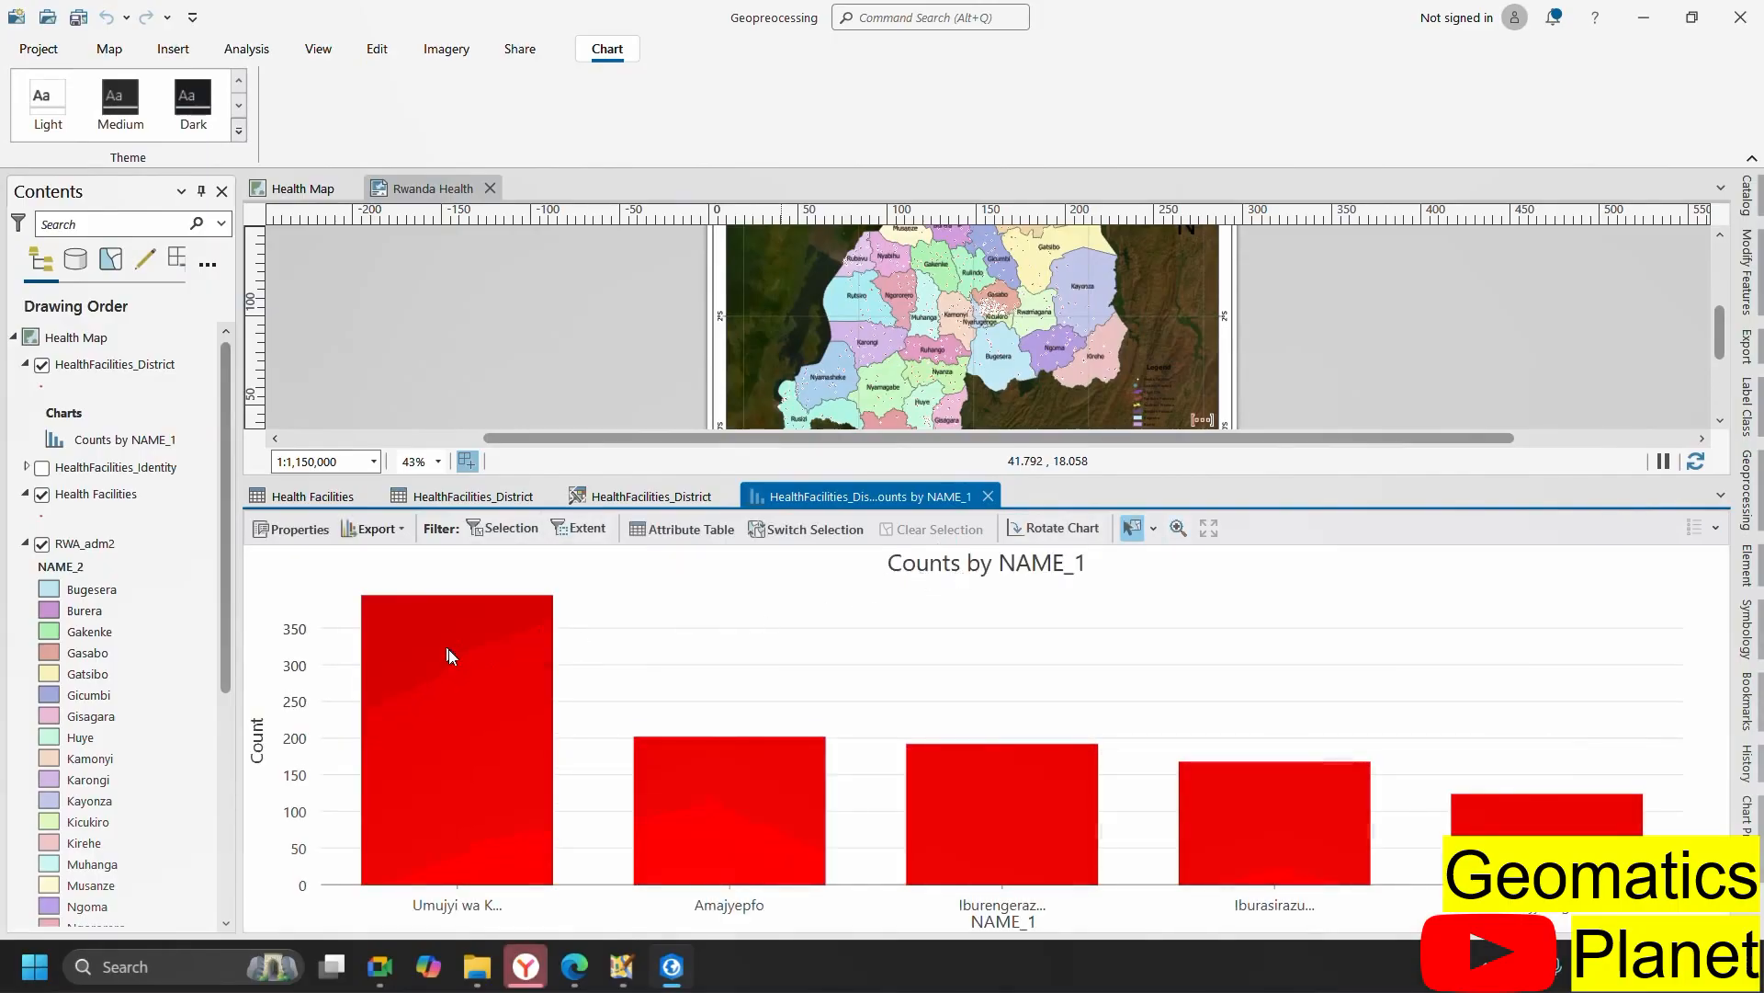
mouse_move(448, 643)
click(632, 495)
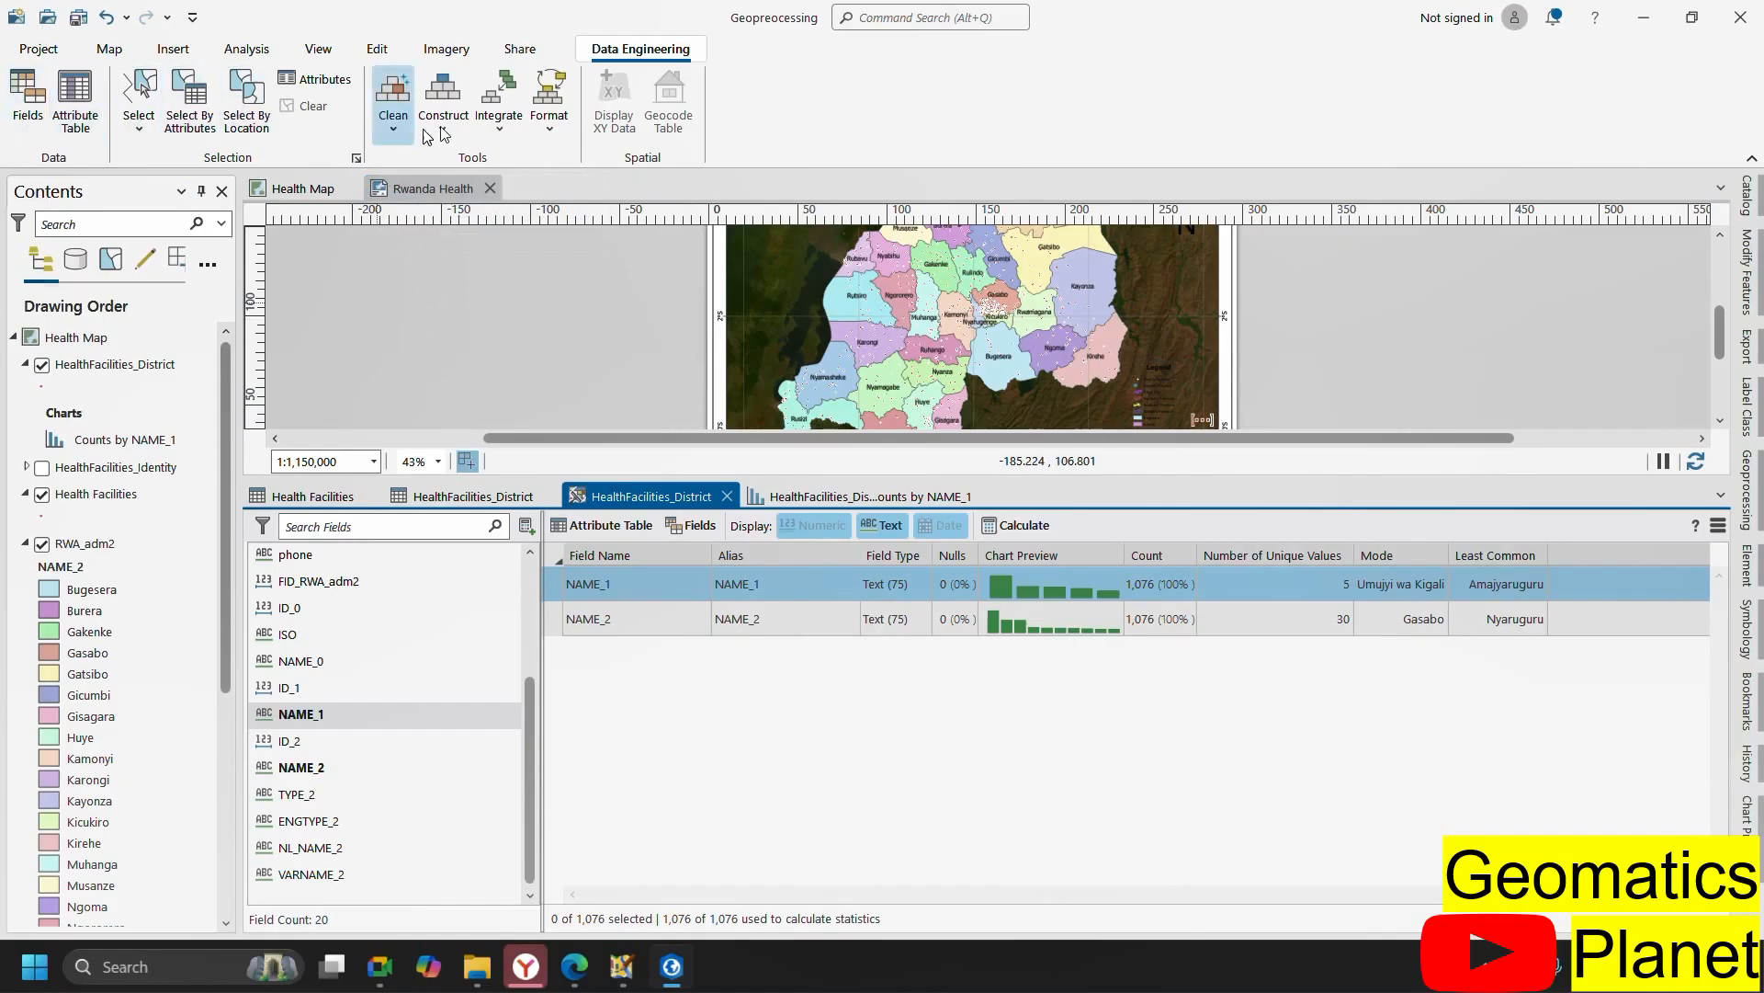
click(394, 131)
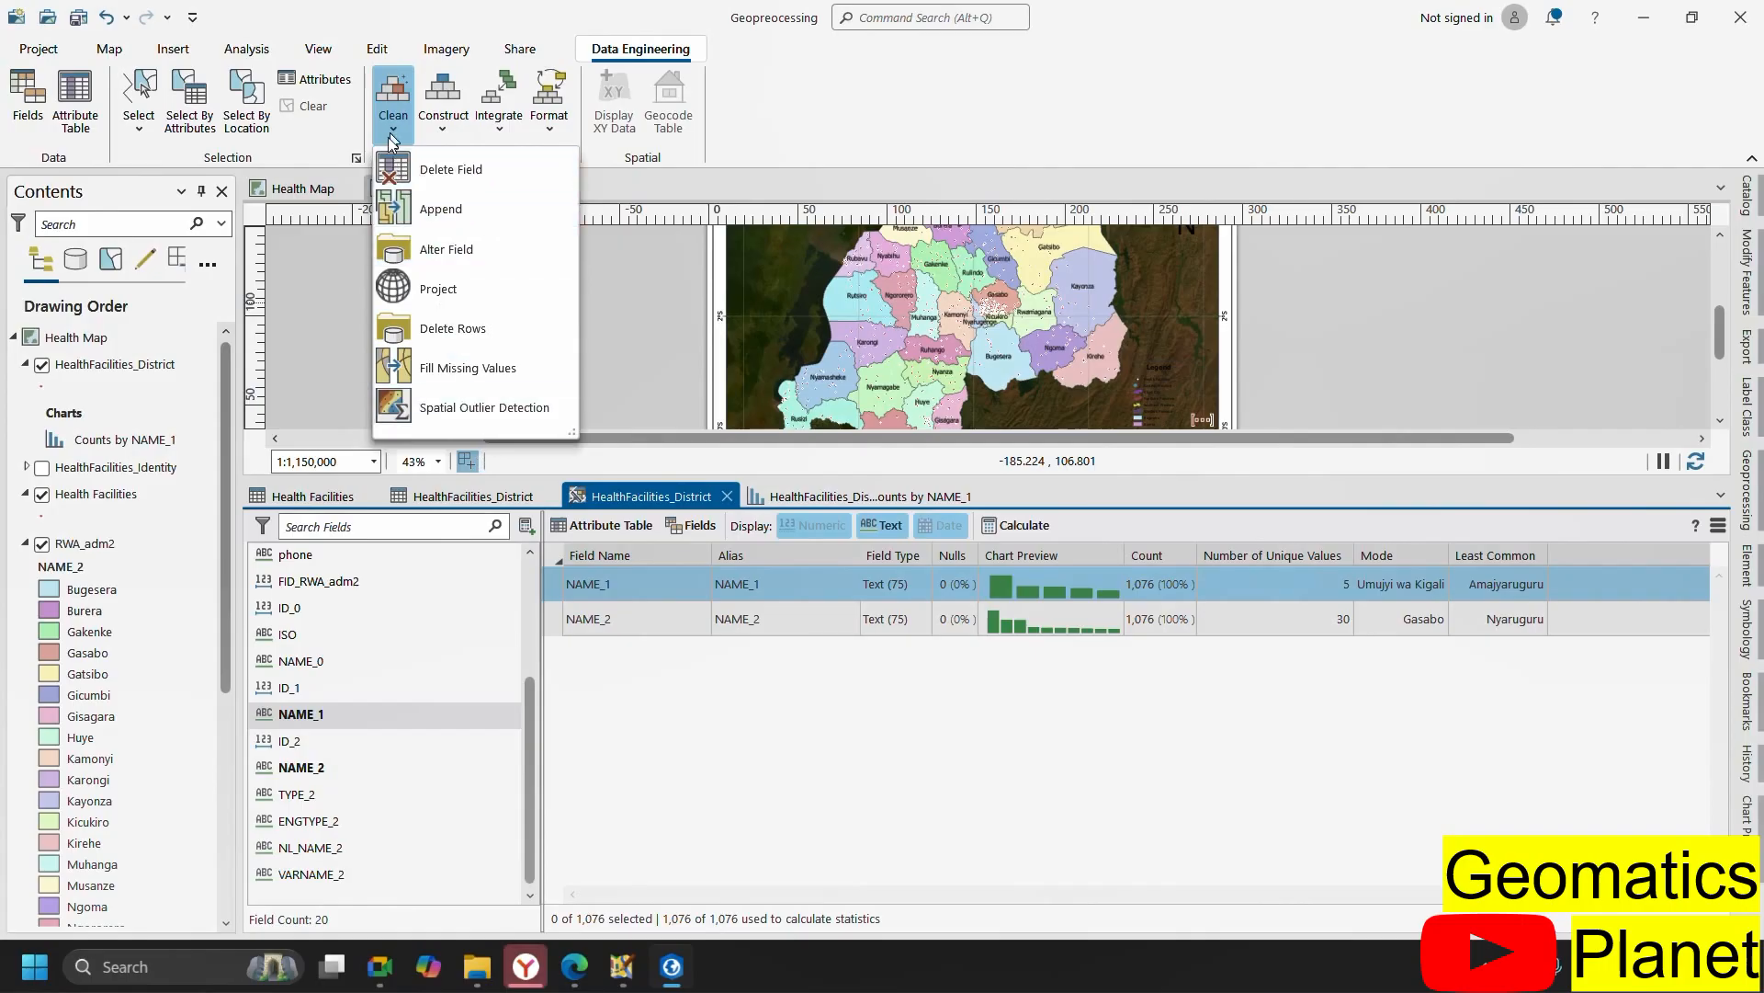
click(444, 128)
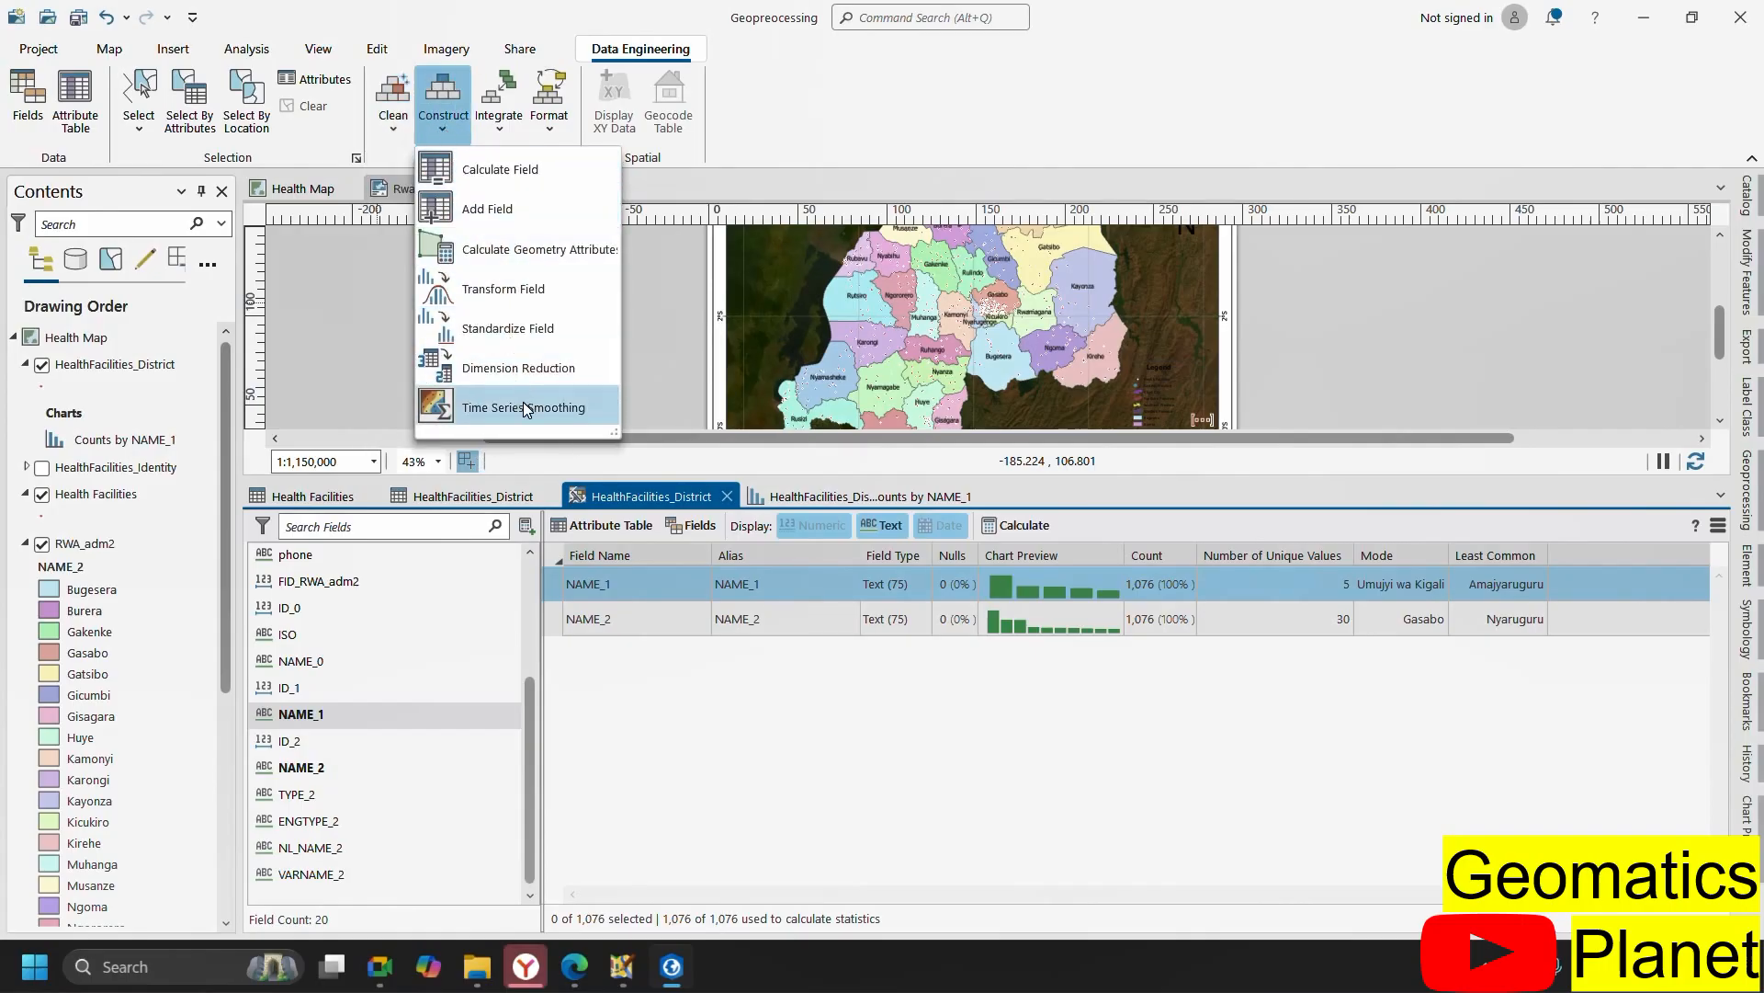
click(503, 131)
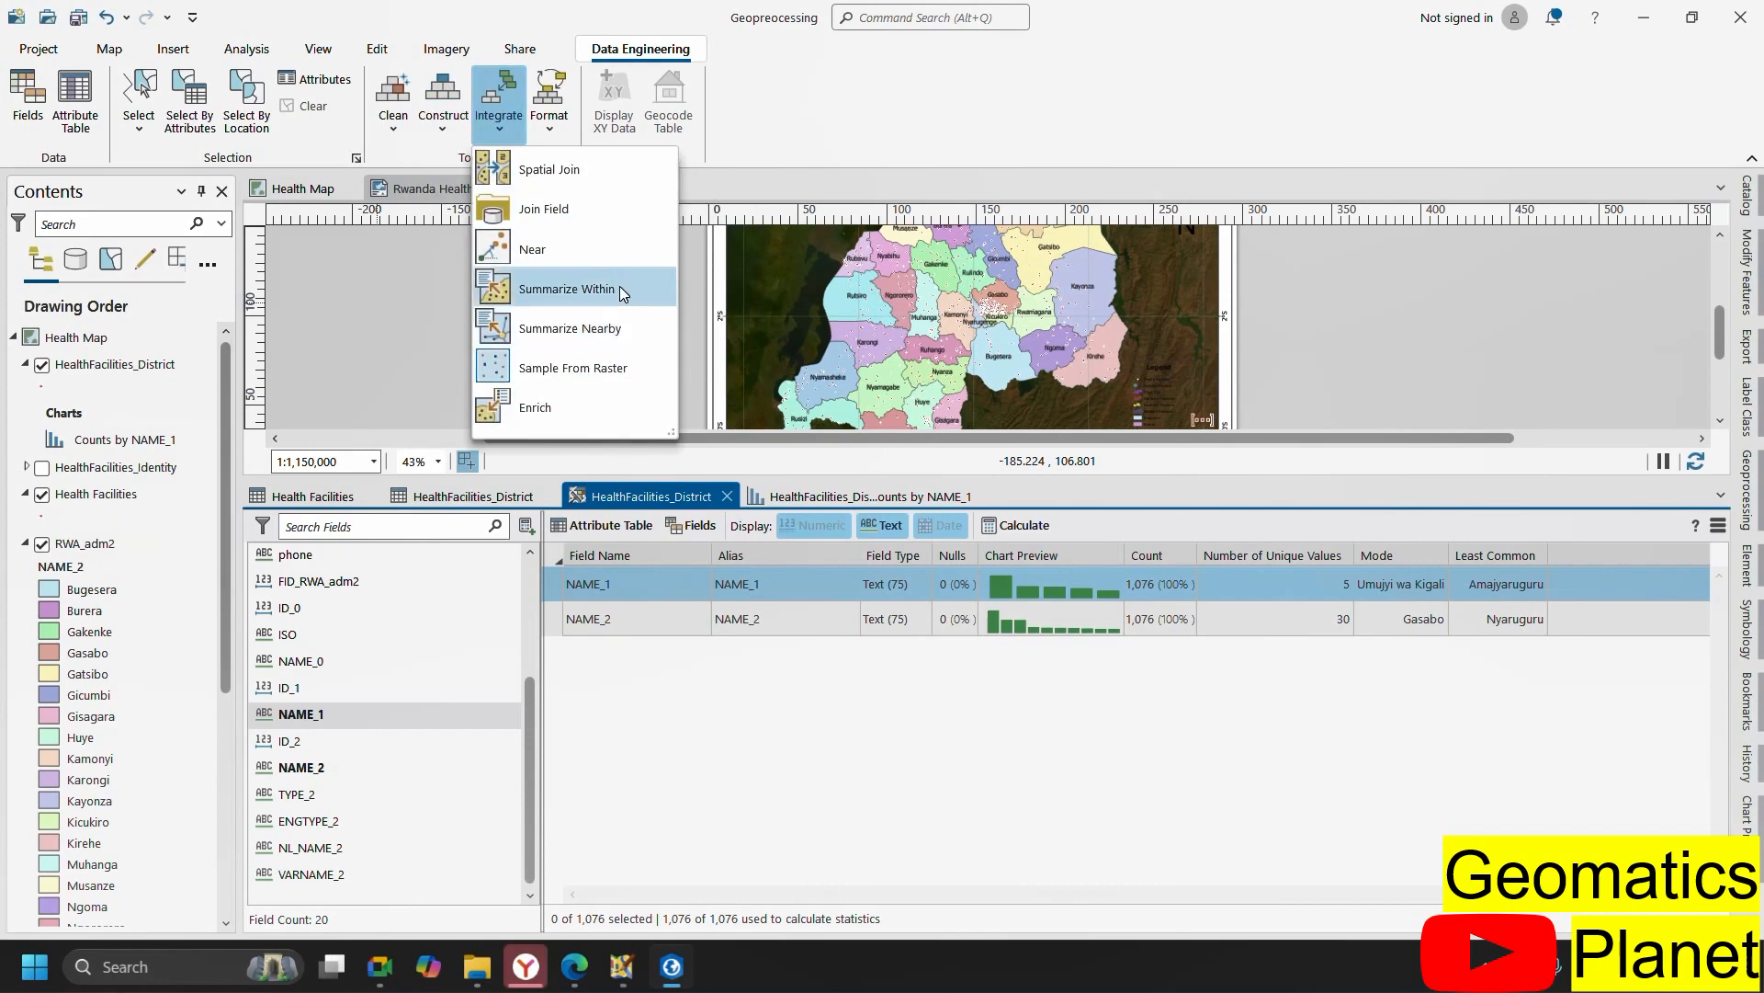
click(557, 134)
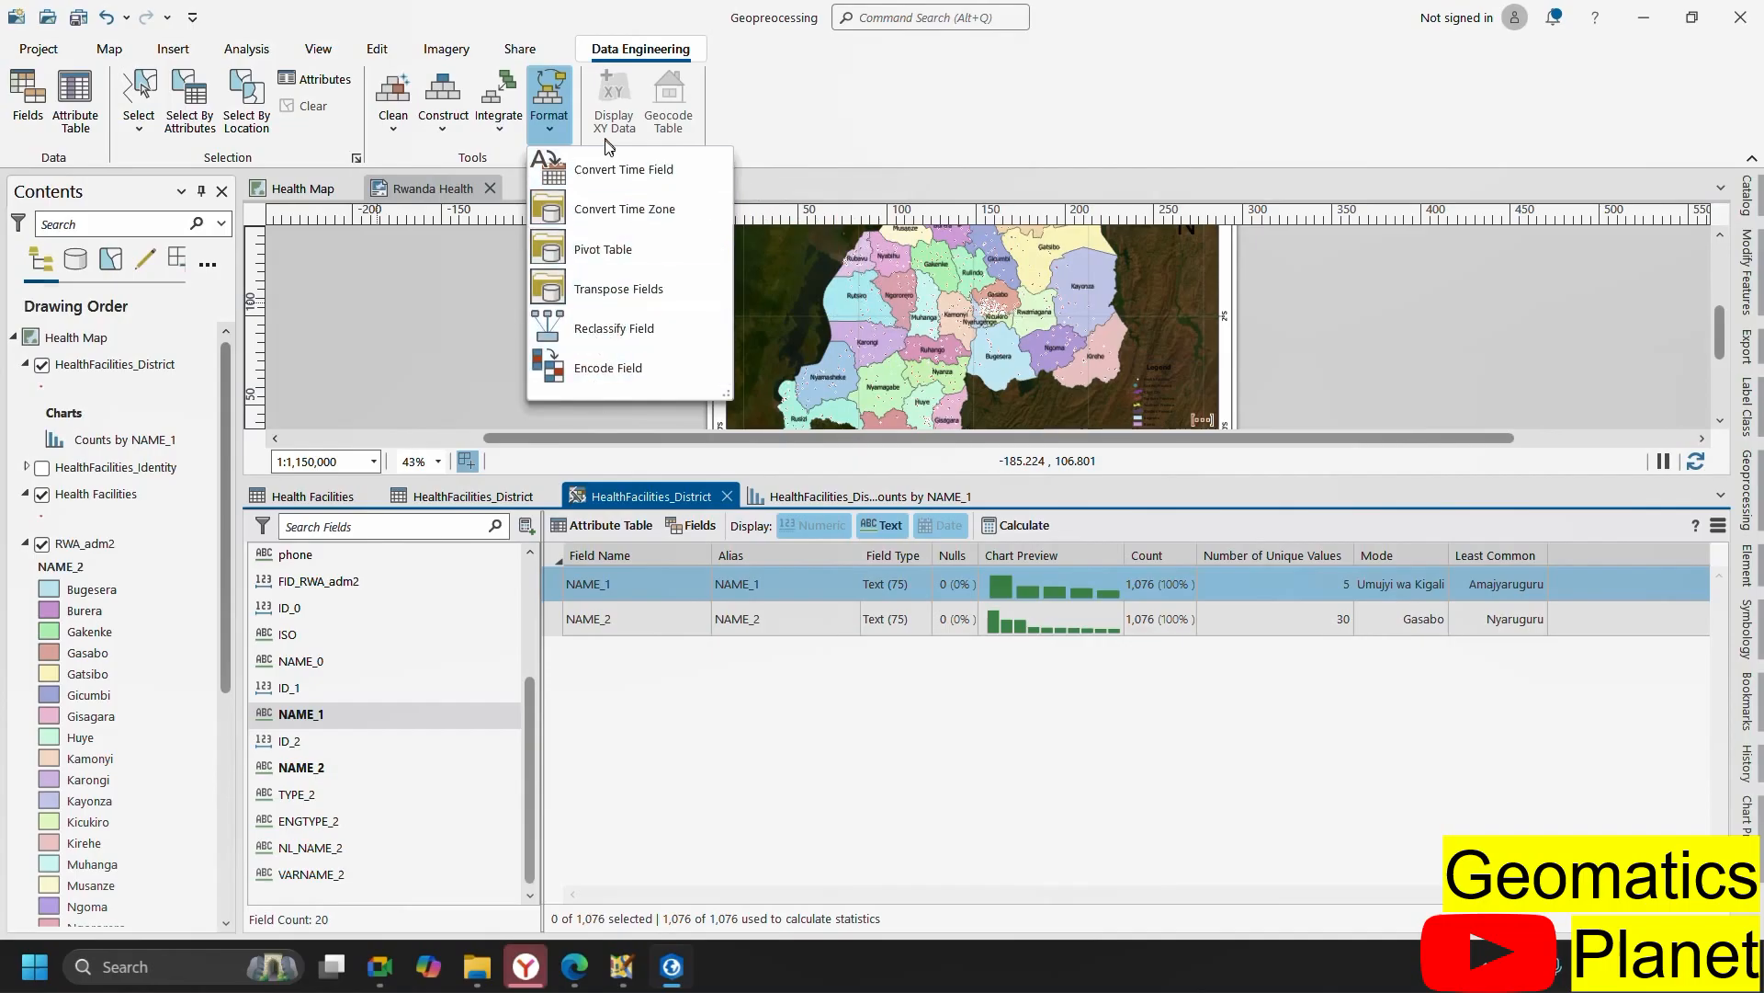
click(816, 813)
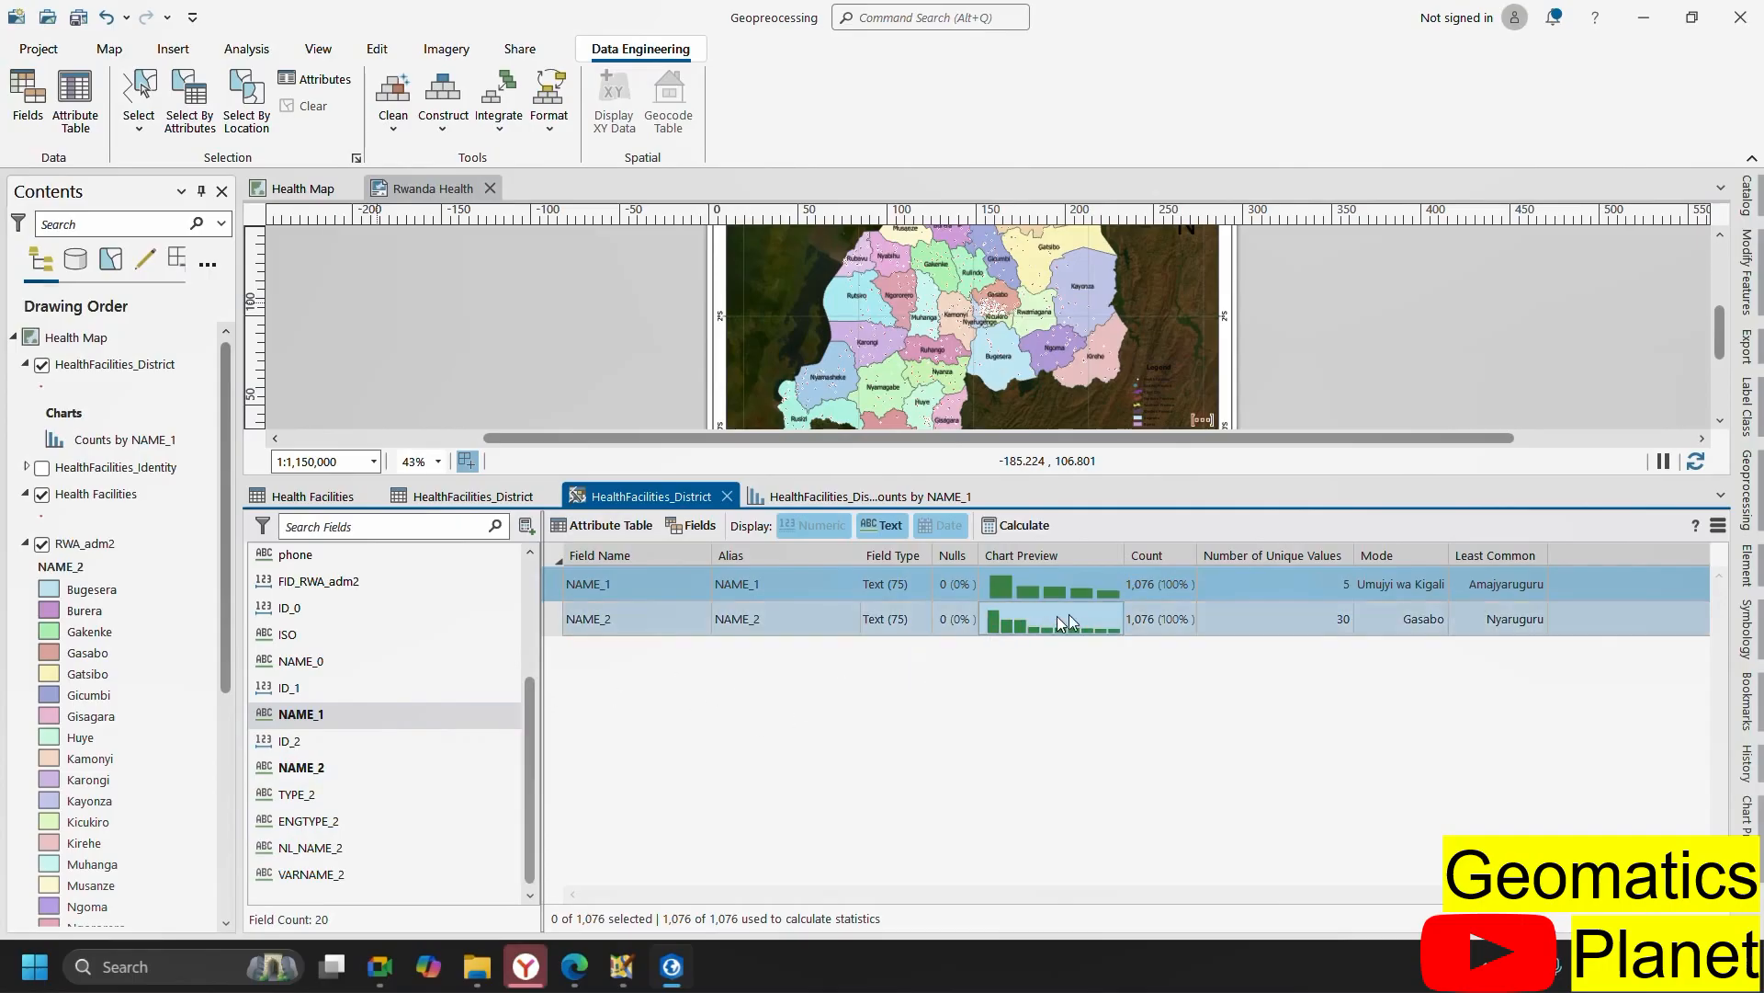
mouse_move(1087, 592)
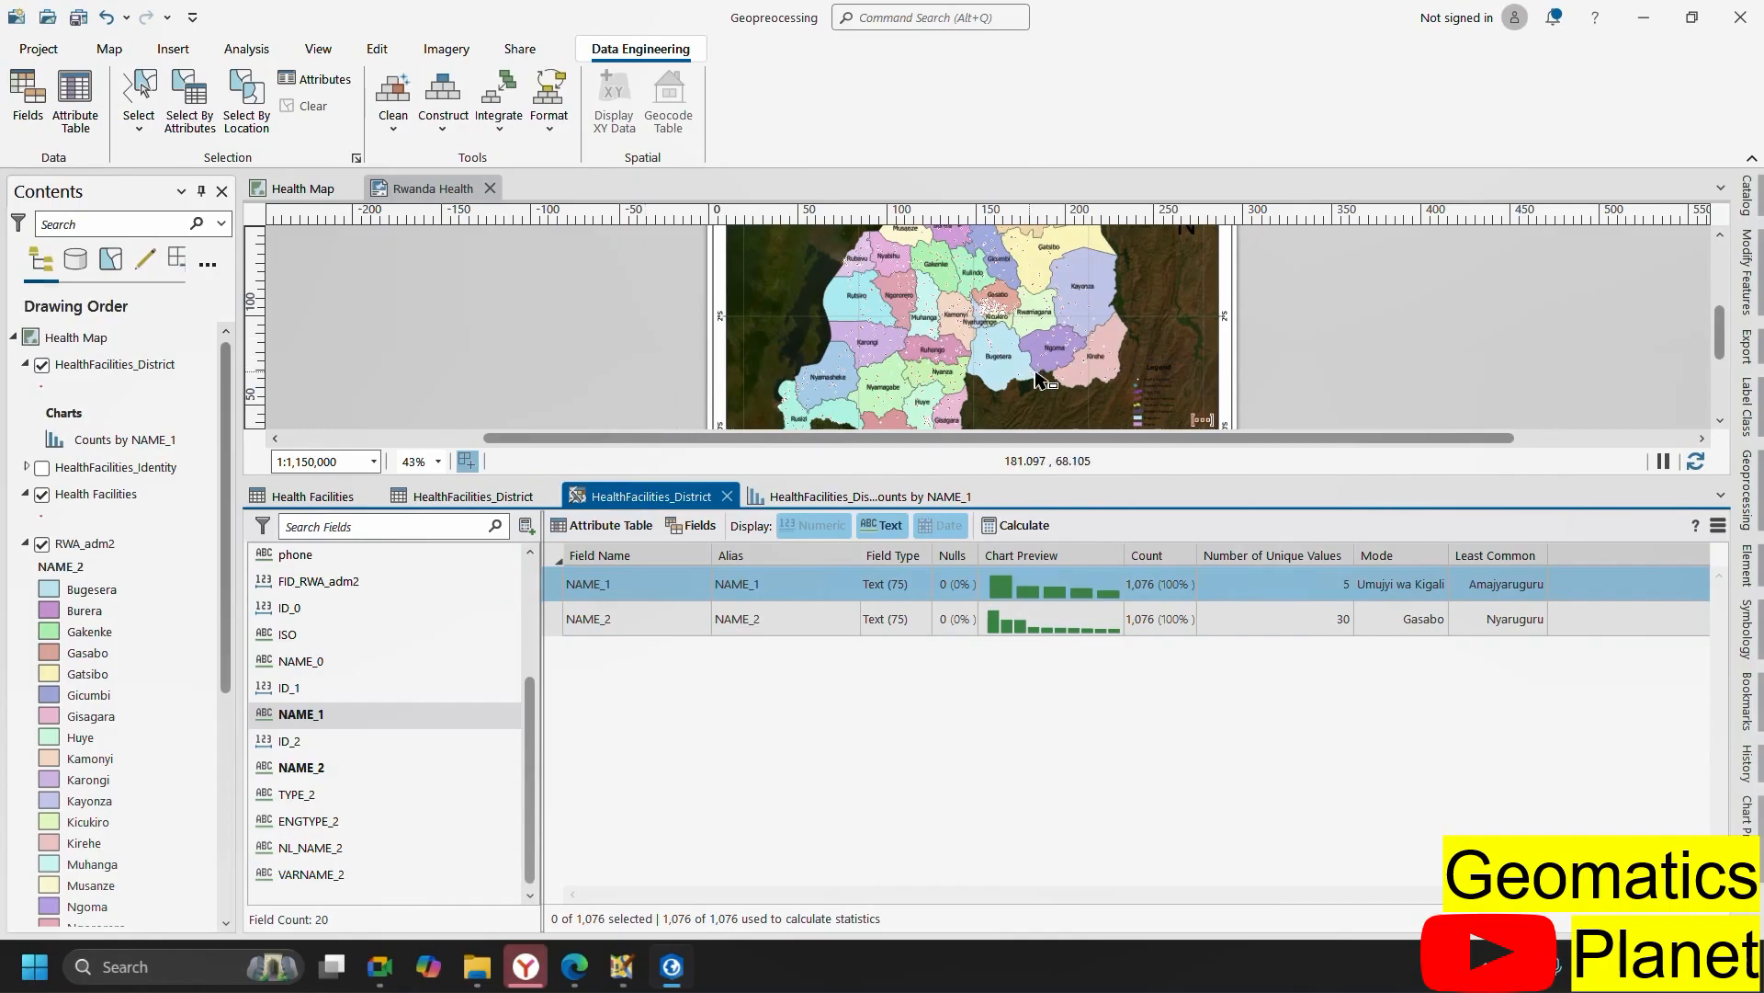
scroll(915, 331, up, 5)
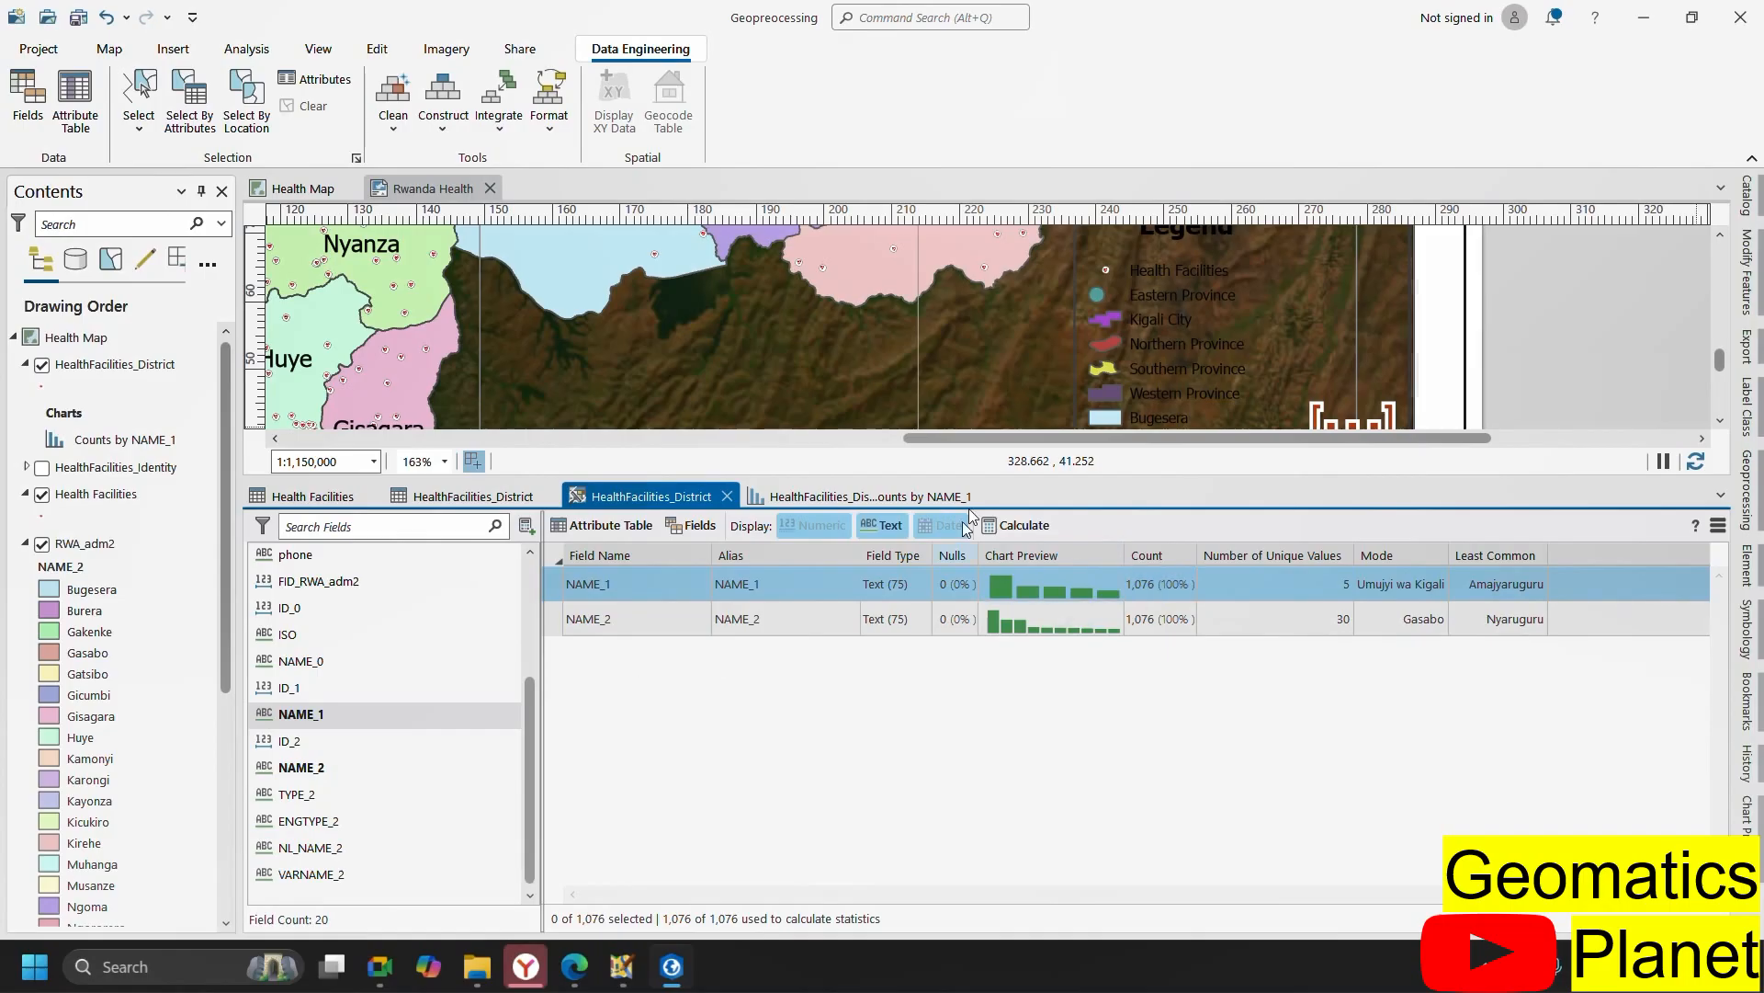
scroll(1055, 386, down, 3)
scroll(860, 319, up, 3)
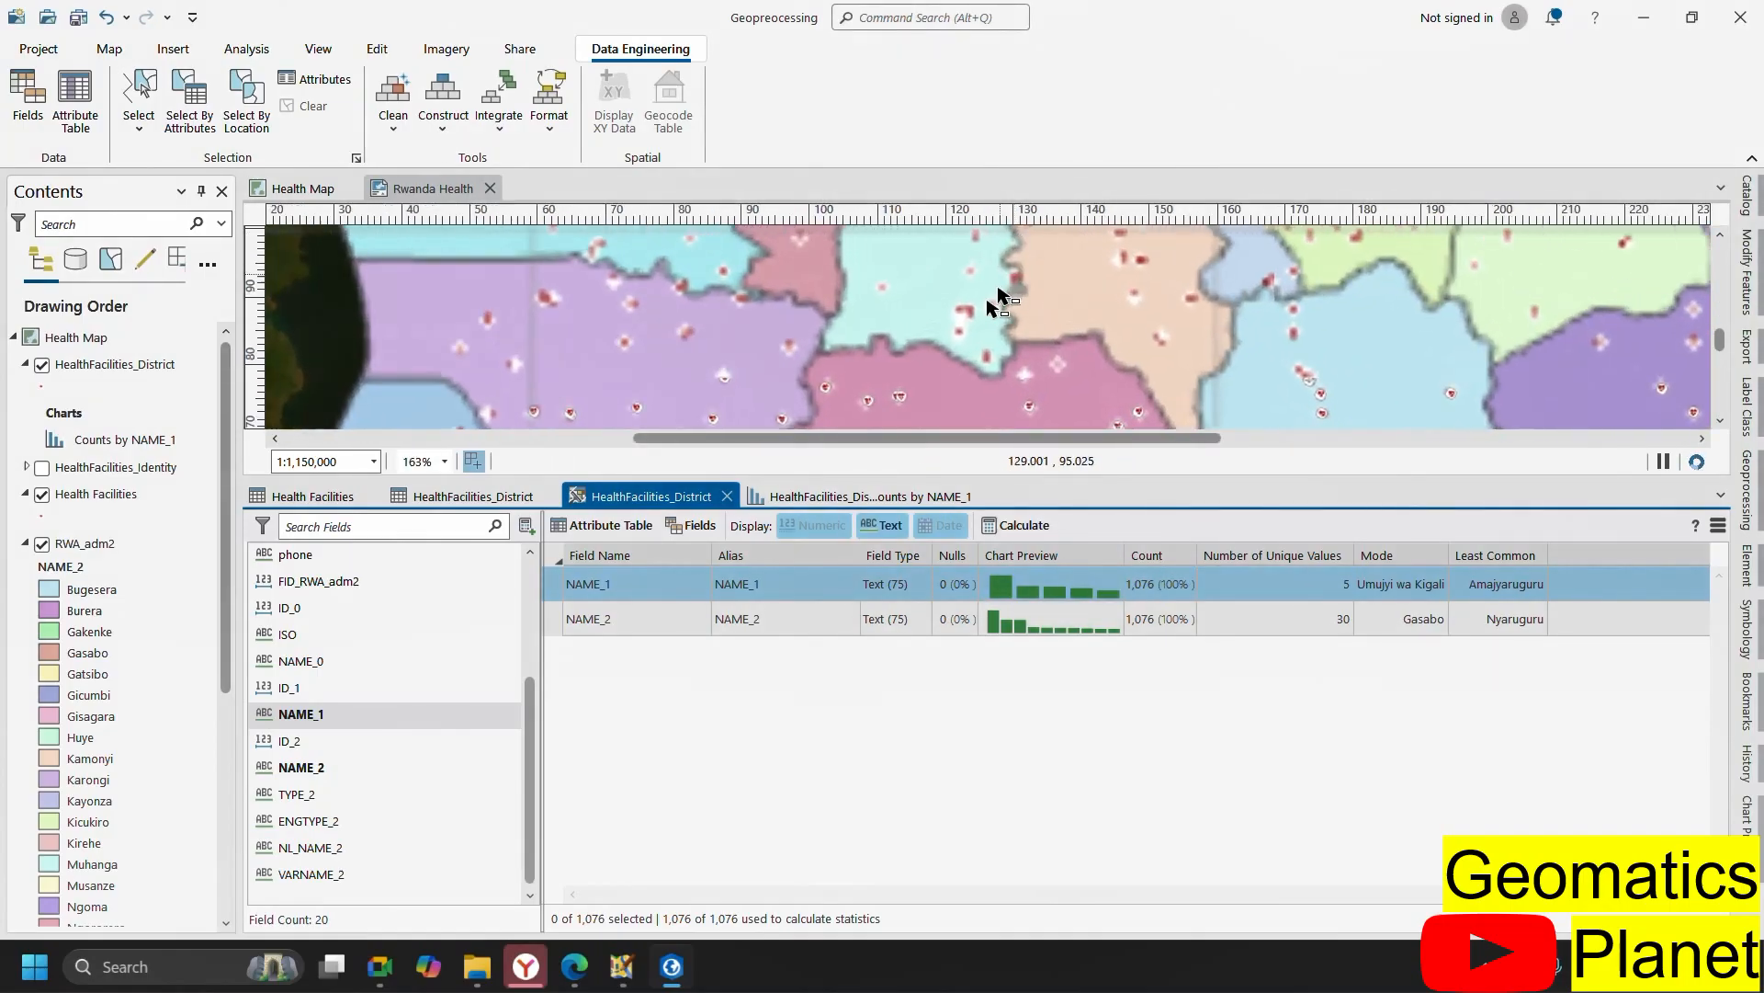
scroll(999, 299, up, 5)
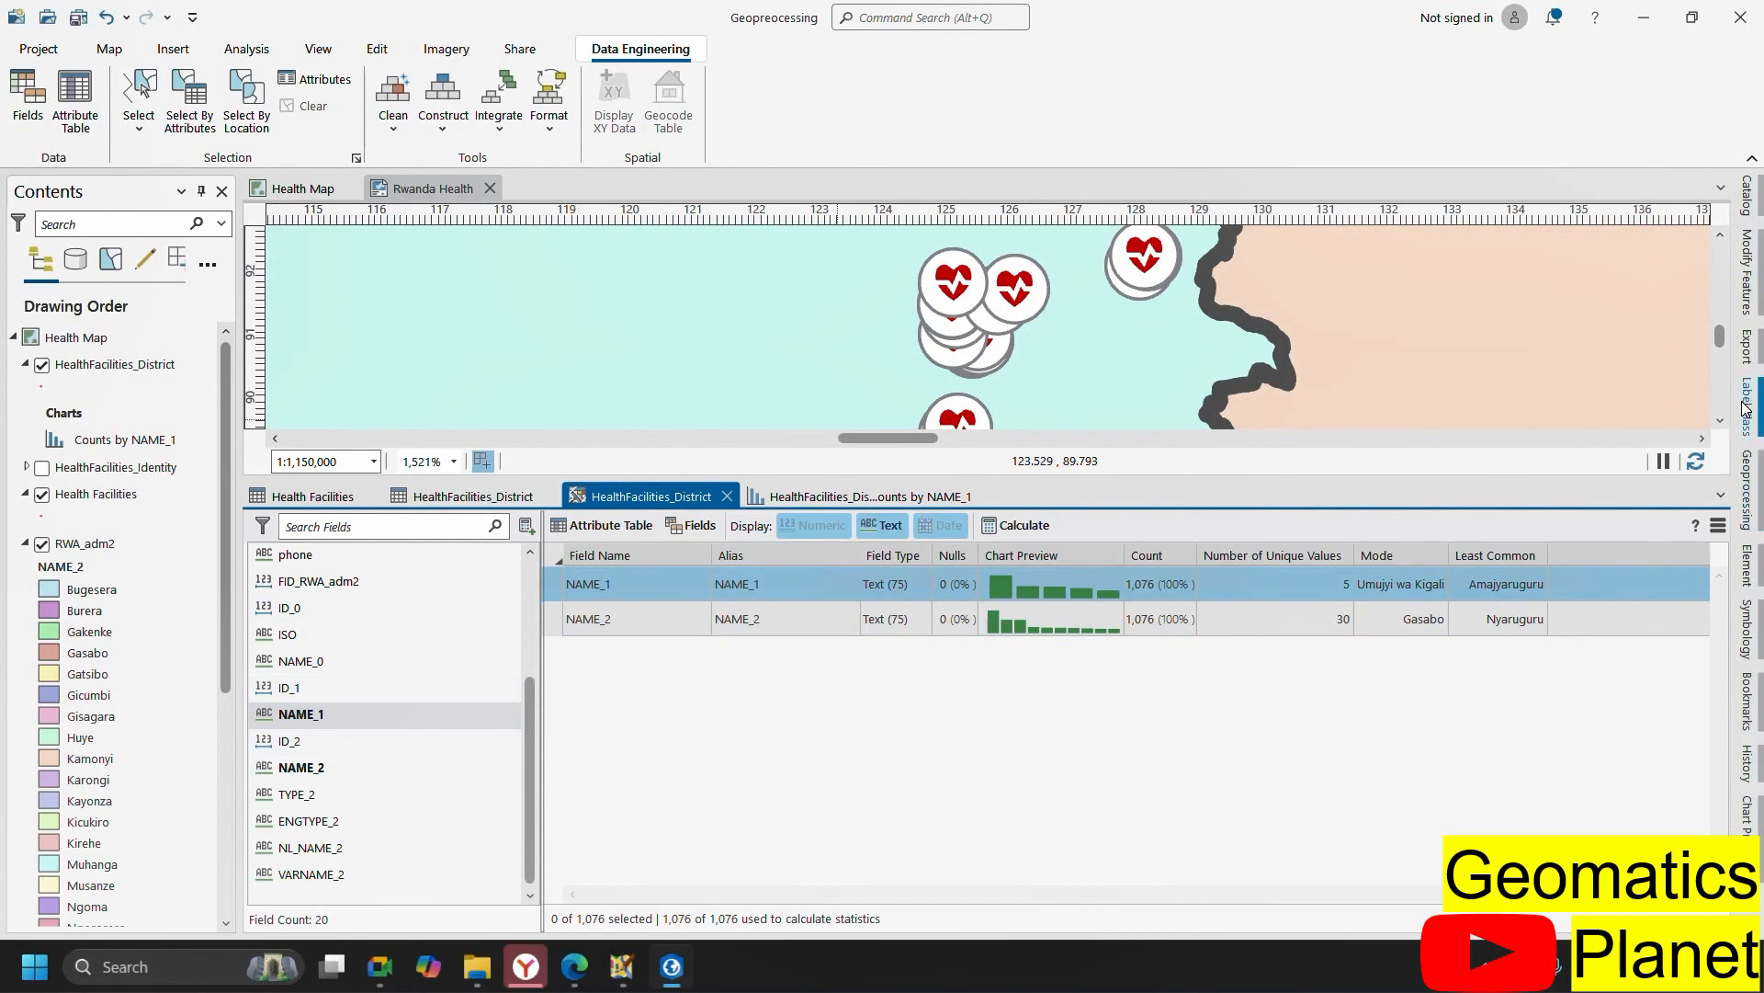
- Leave the Intersect tool and open the Buffer tool from the Proximity toolset
click(1749, 510)
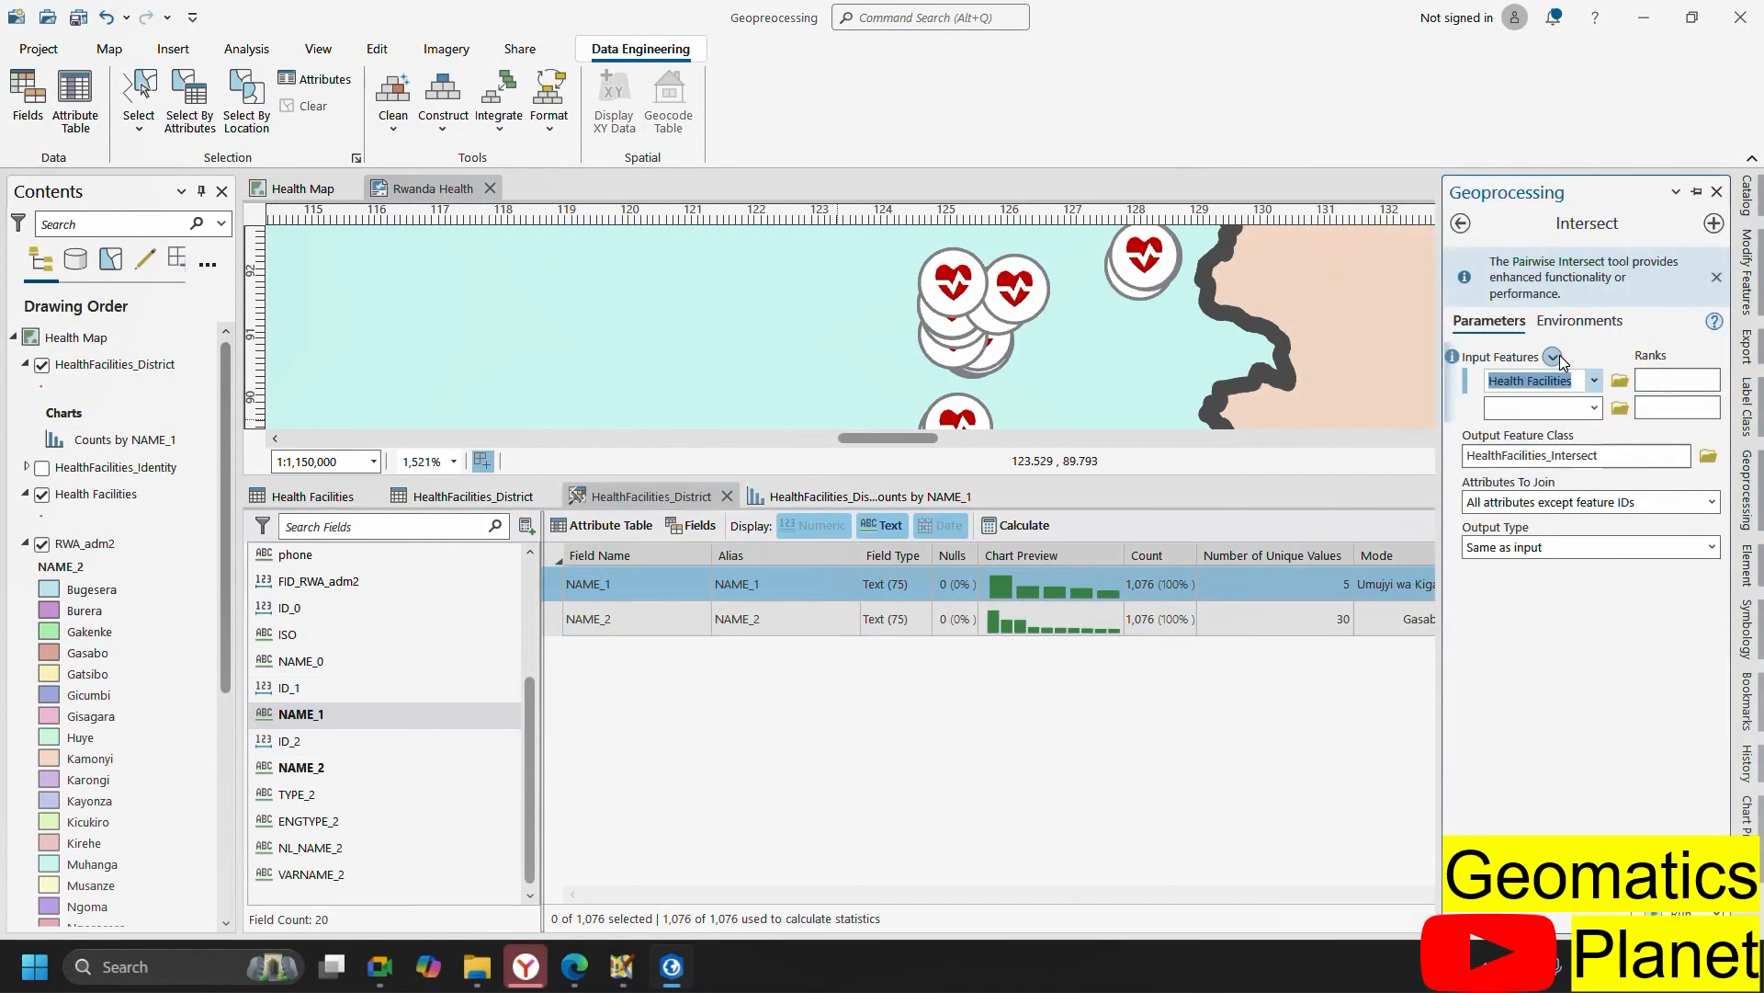
click(1461, 225)
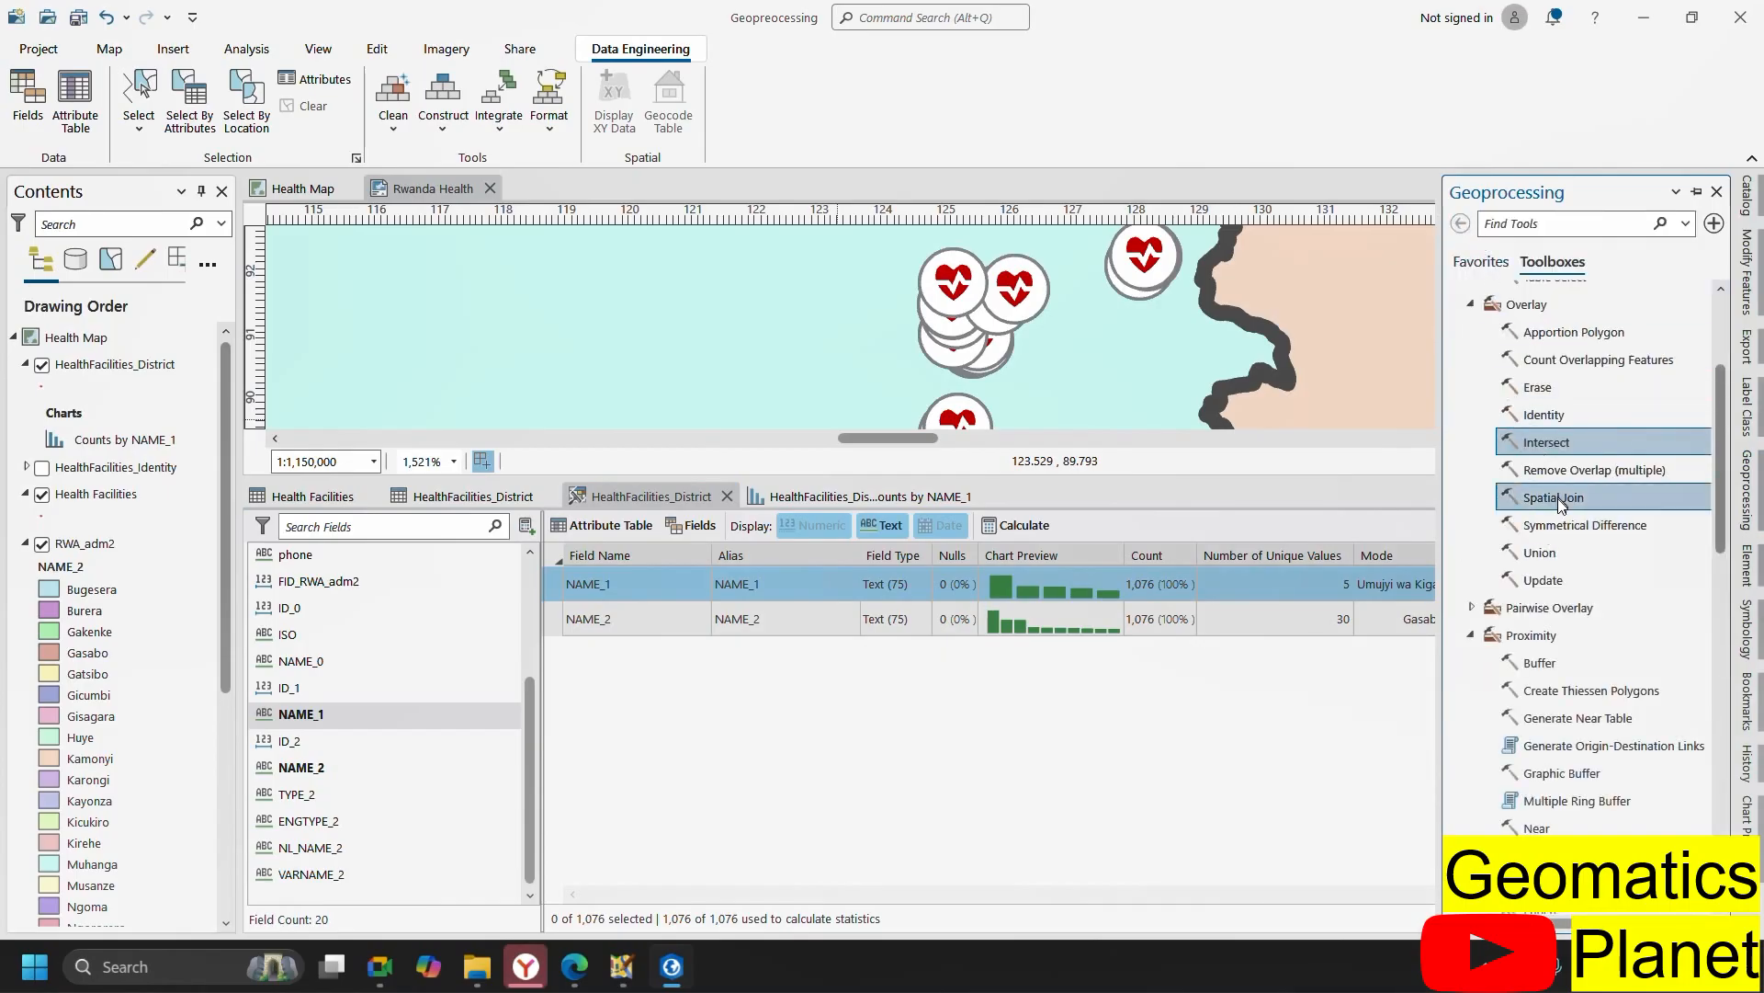
click(1547, 666)
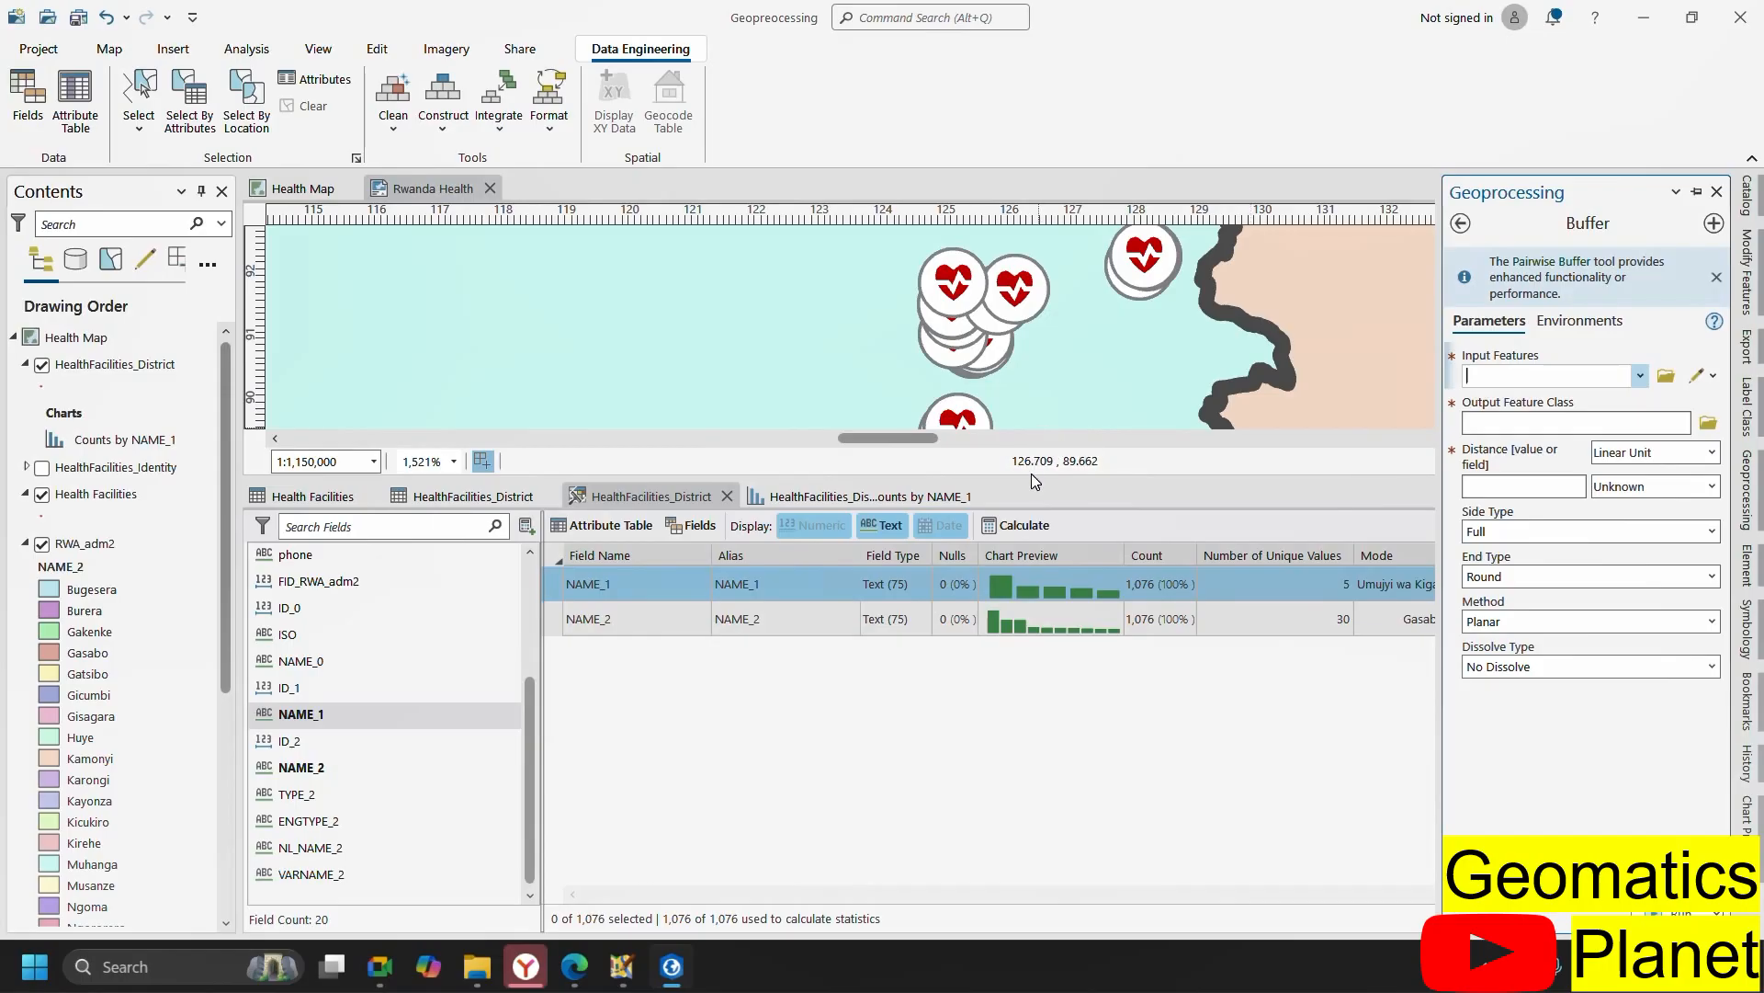
- Close the HealthFacilities_District data engineering view, the NAME_1 chart and both health facility attribute tables
click(719, 497)
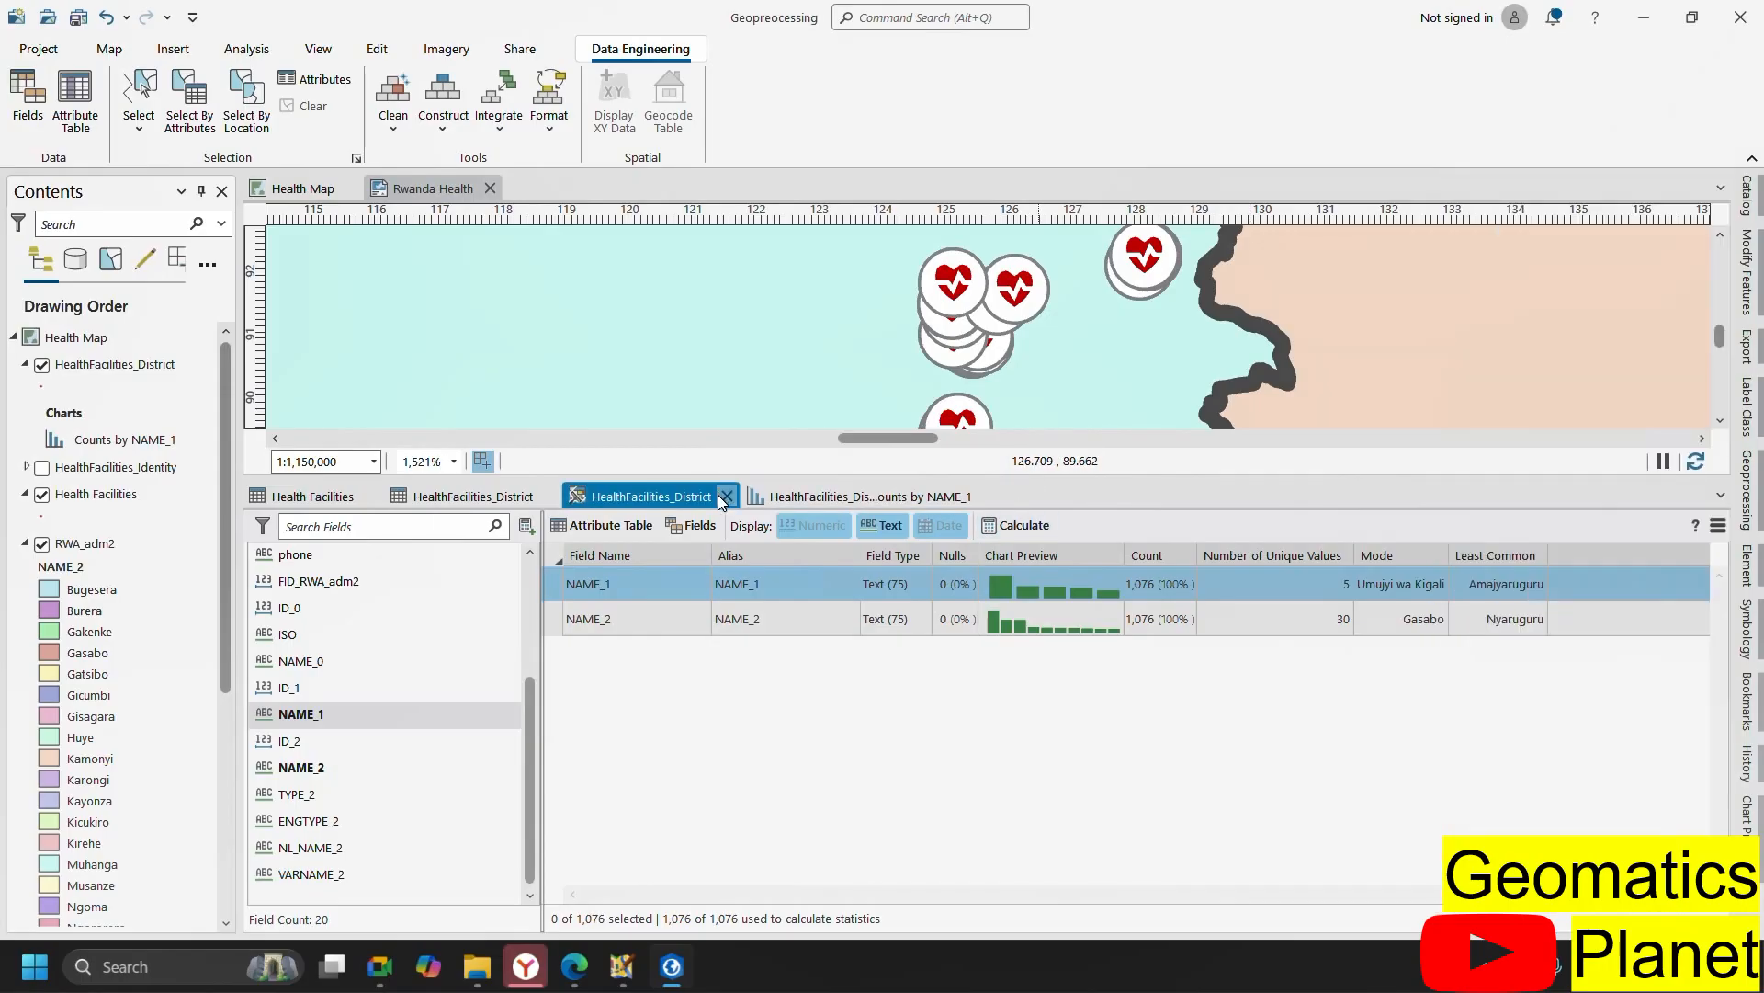
click(727, 496)
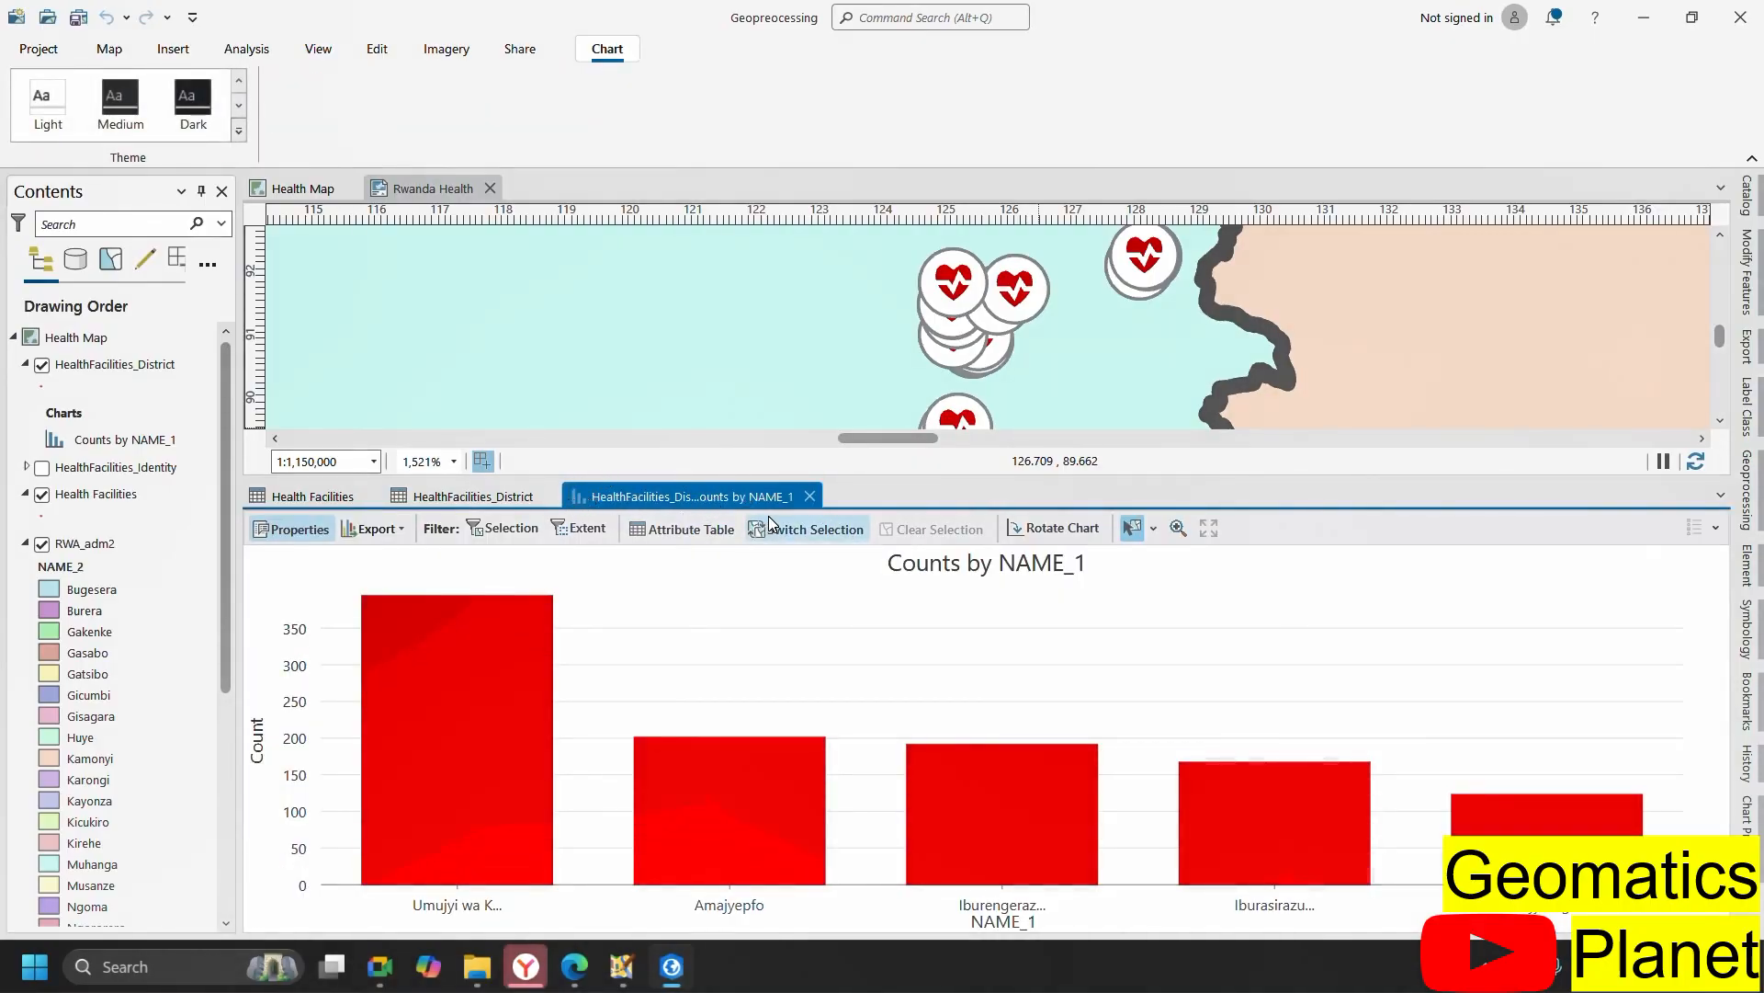
click(809, 496)
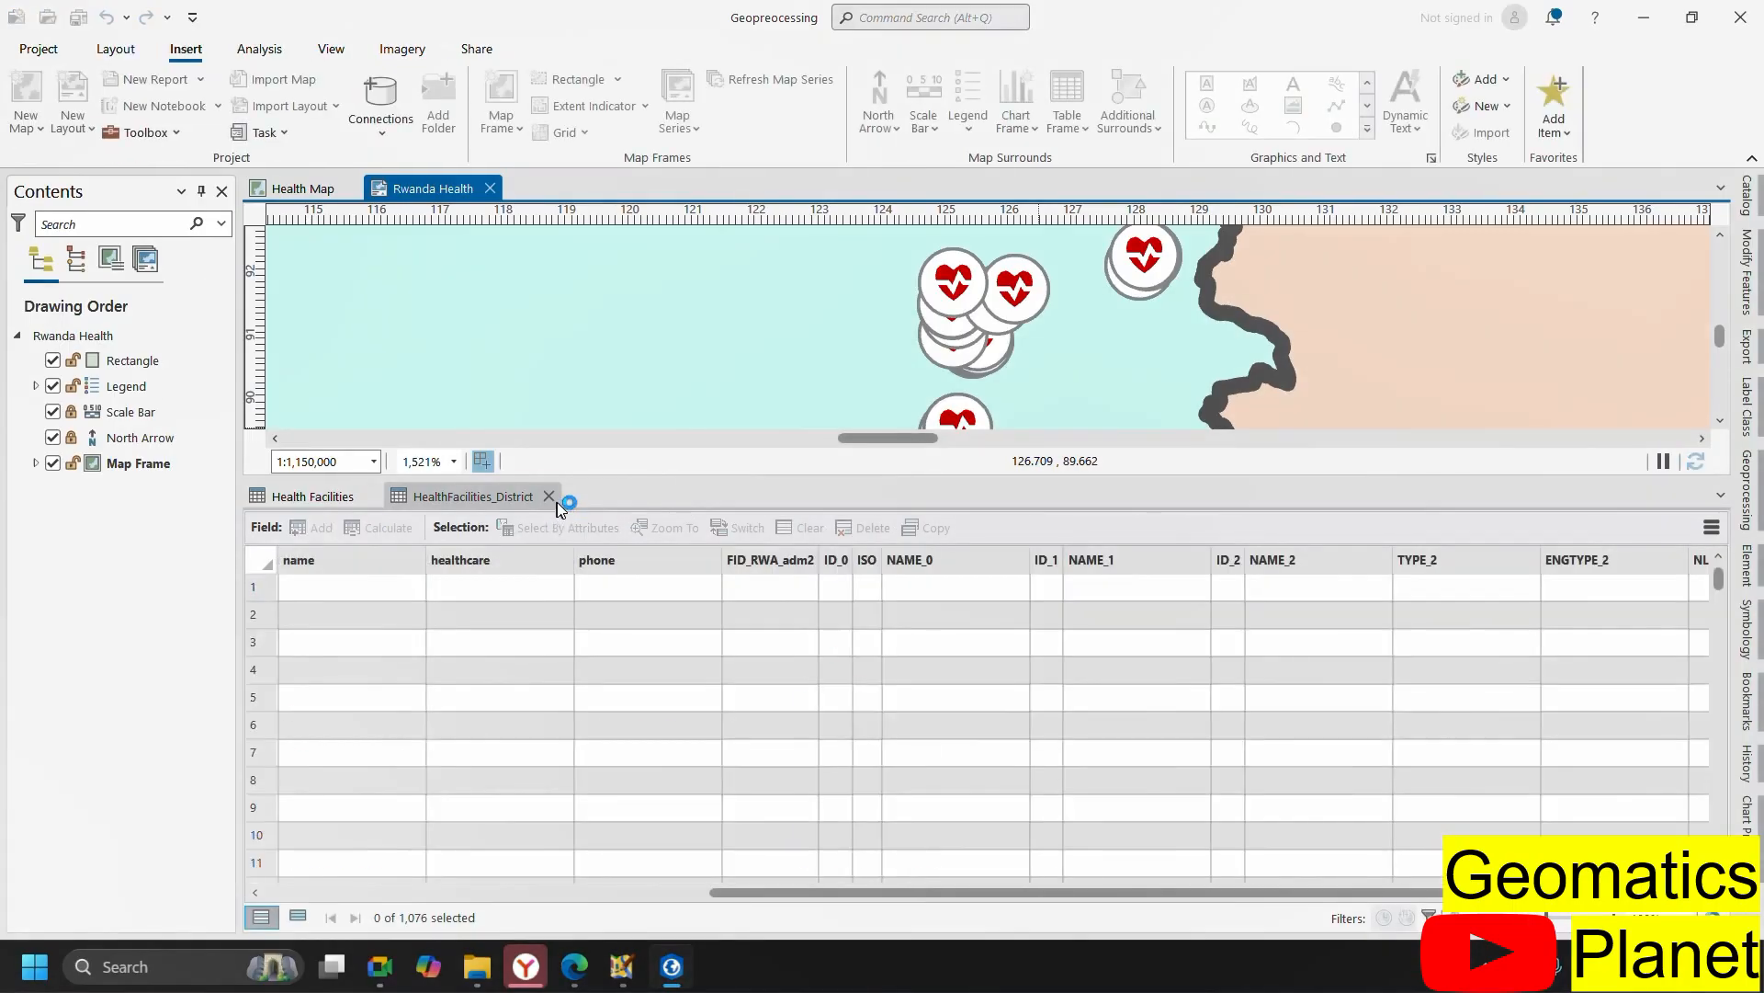
click(548, 496)
click(377, 496)
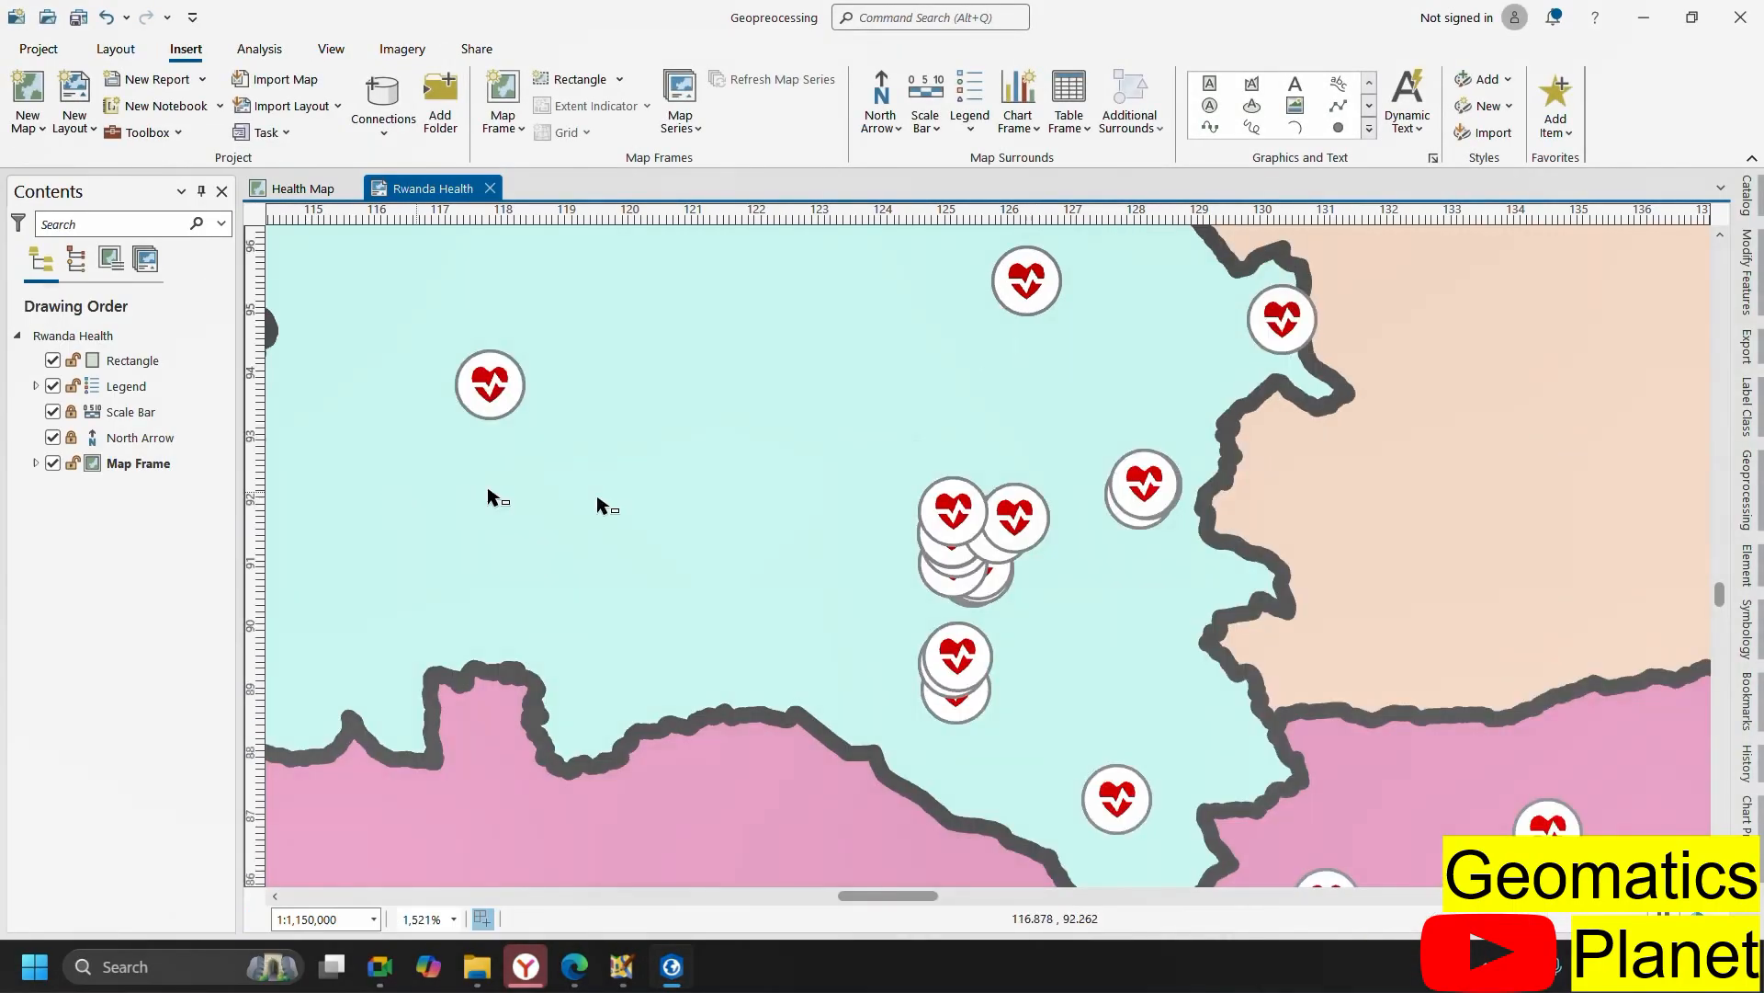
- Switch from the Rwanda Health layout to Health Map, hide the RWA_adm2 layer and inspect the dense cluster of facility points
scroll(902, 583, down, 5)
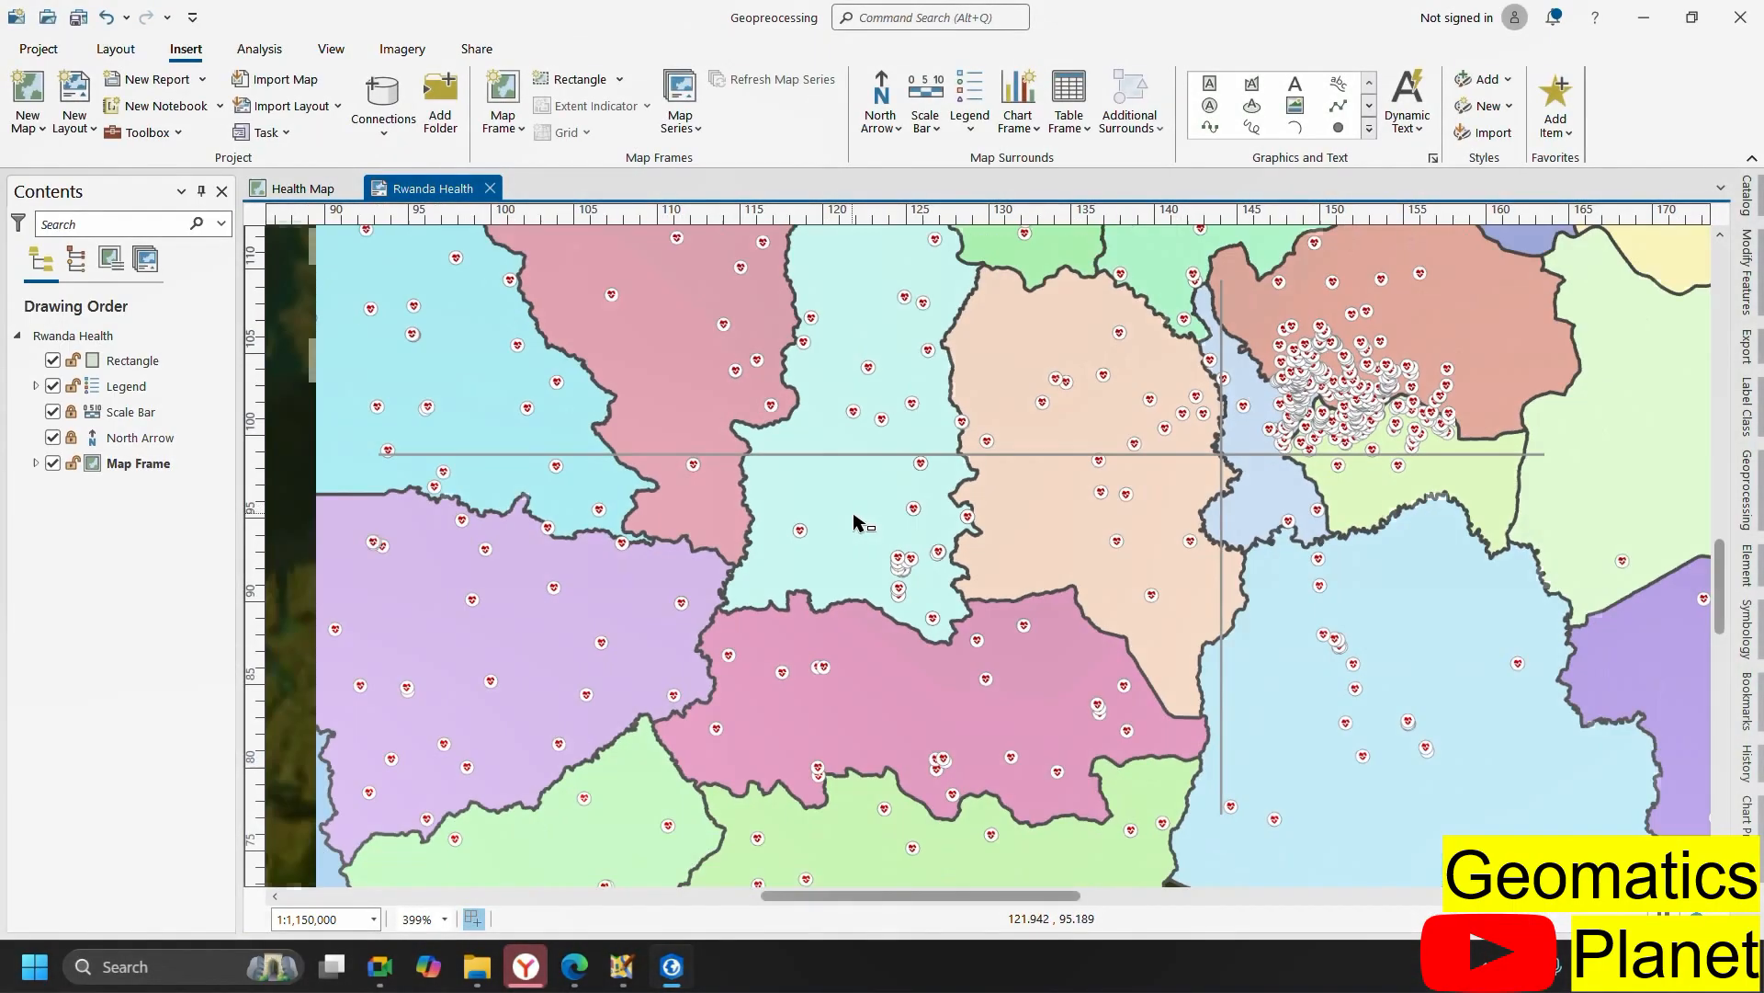
scroll(854, 522, down, 8)
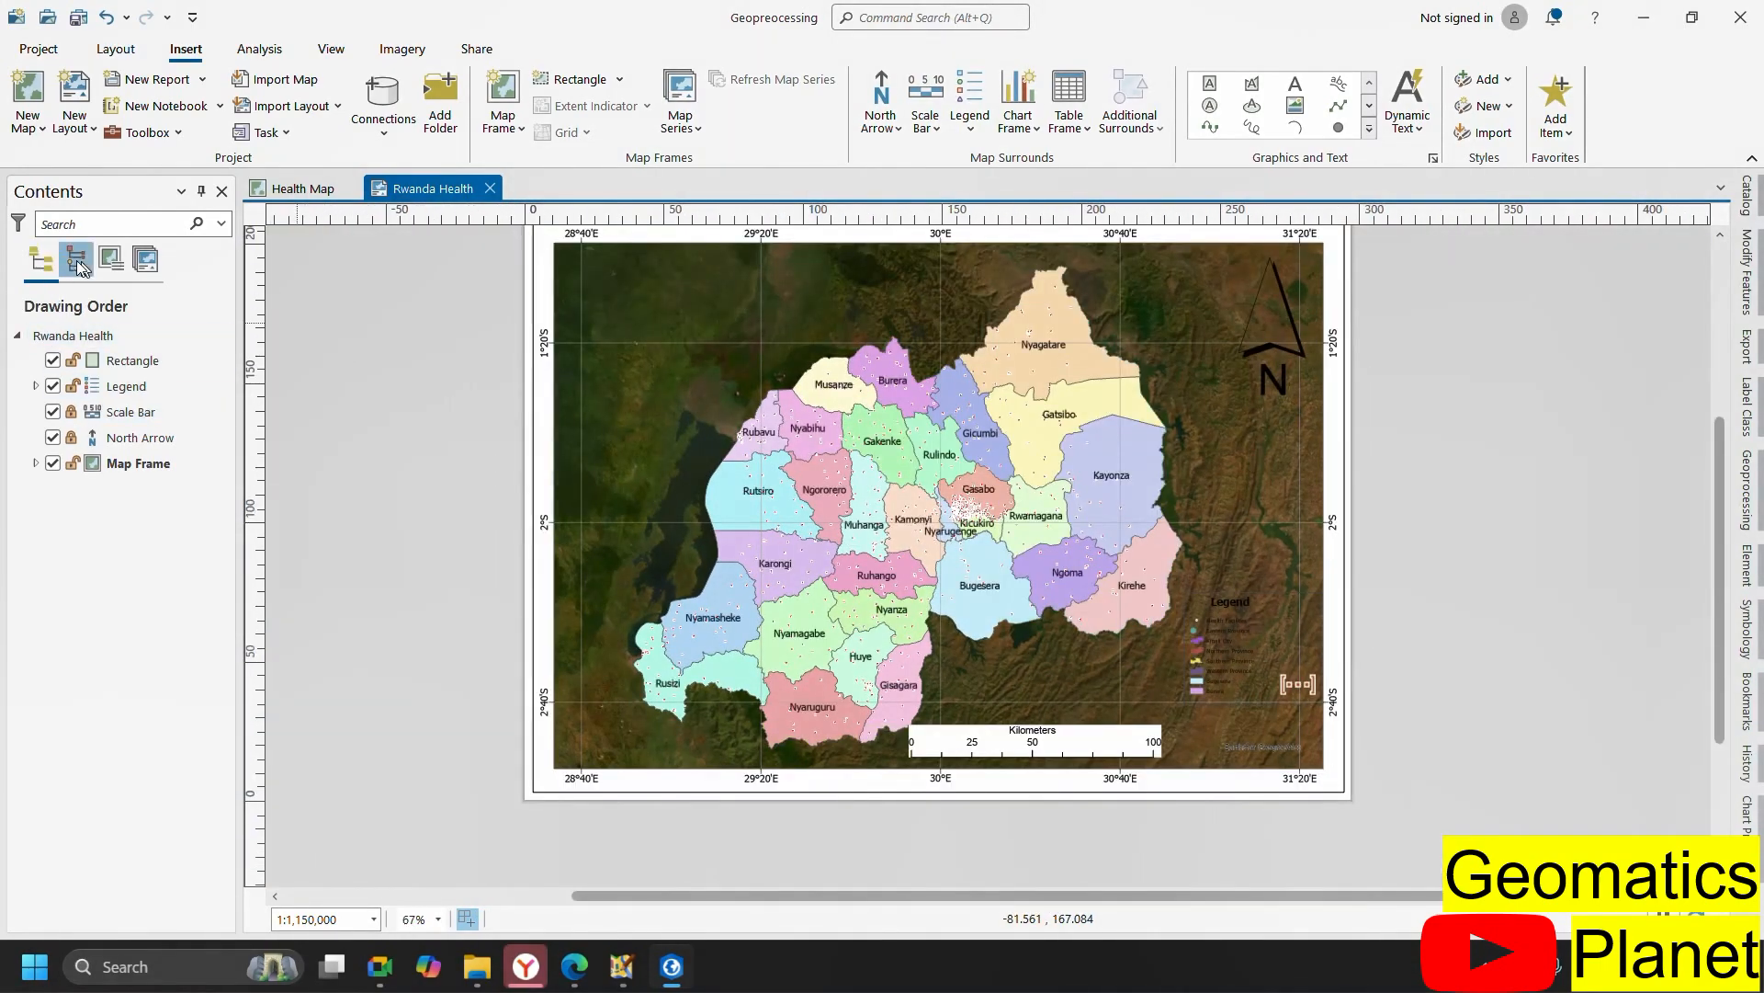
click(301, 190)
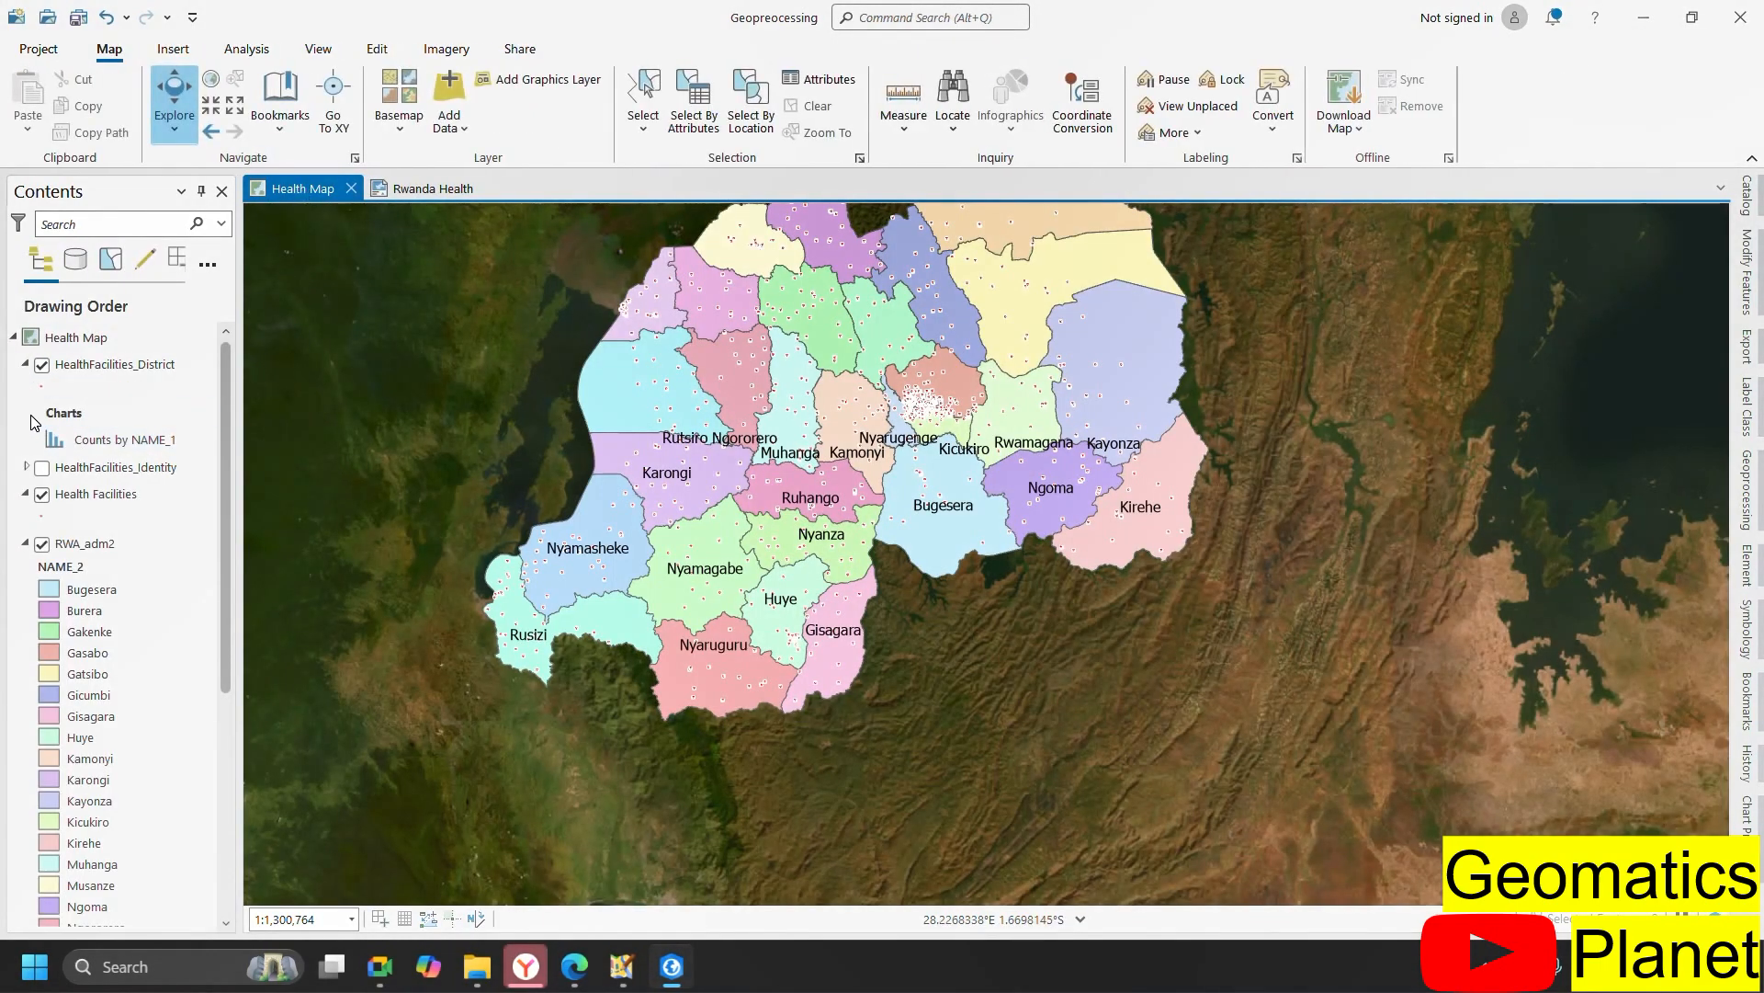
click(41, 543)
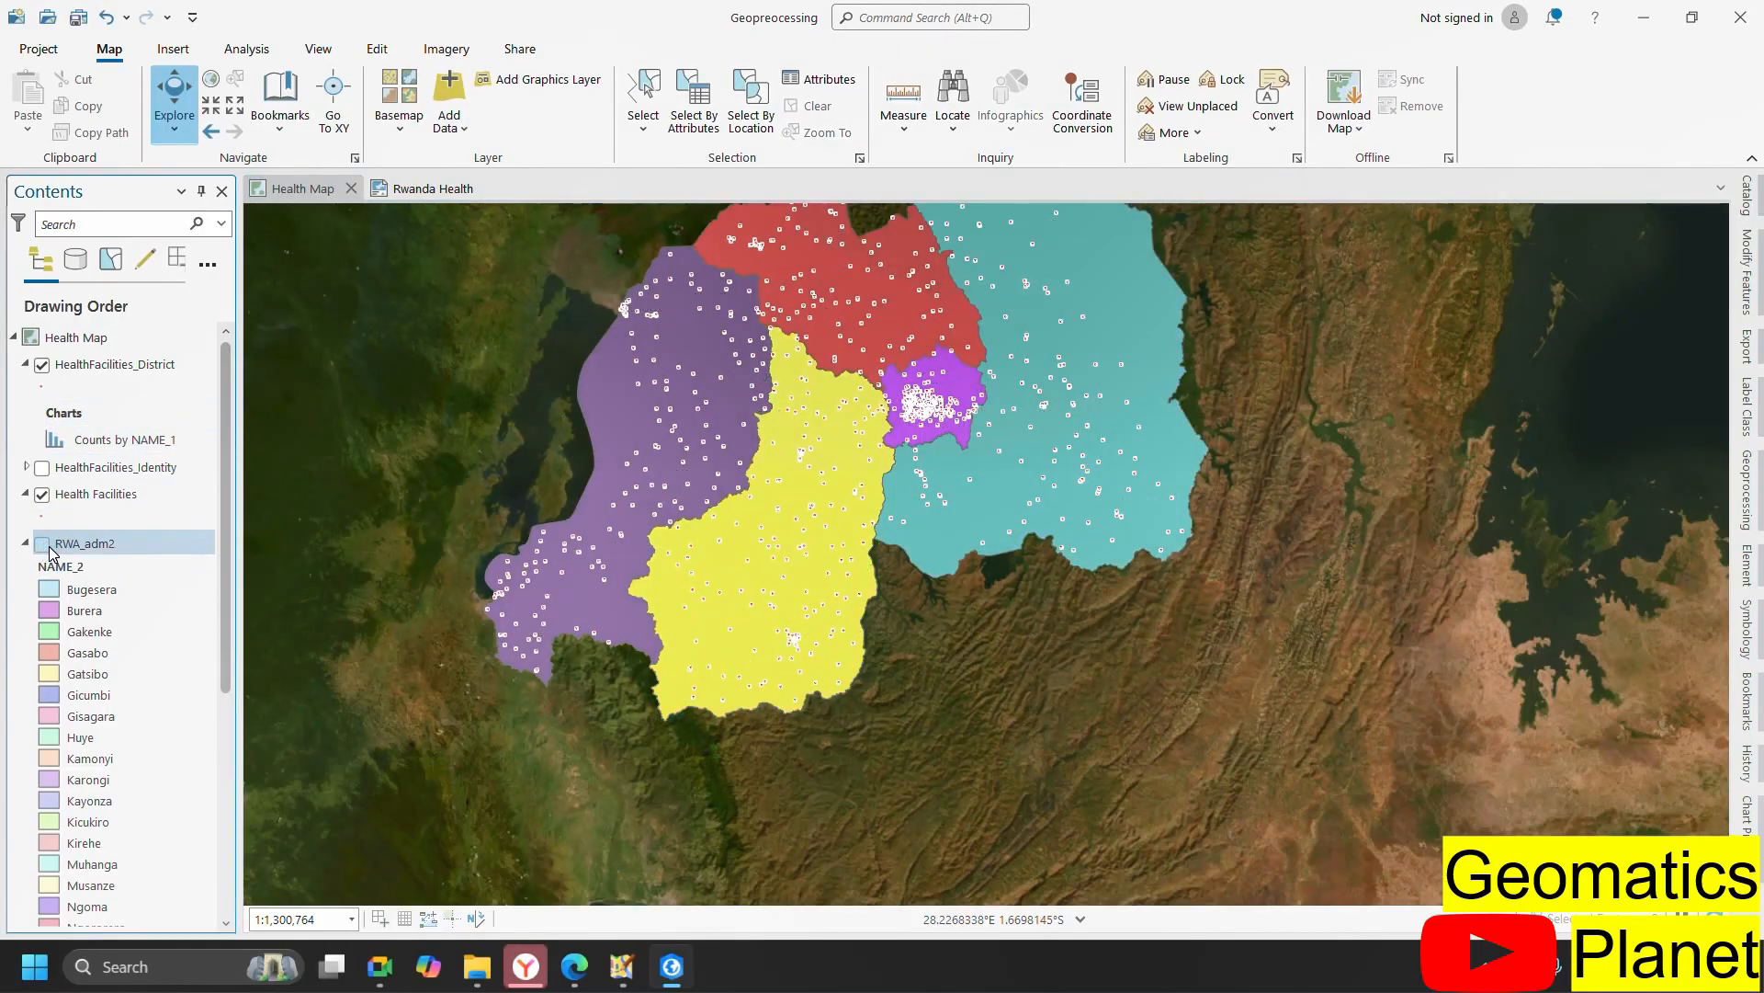
scroll(907, 401, up, 12)
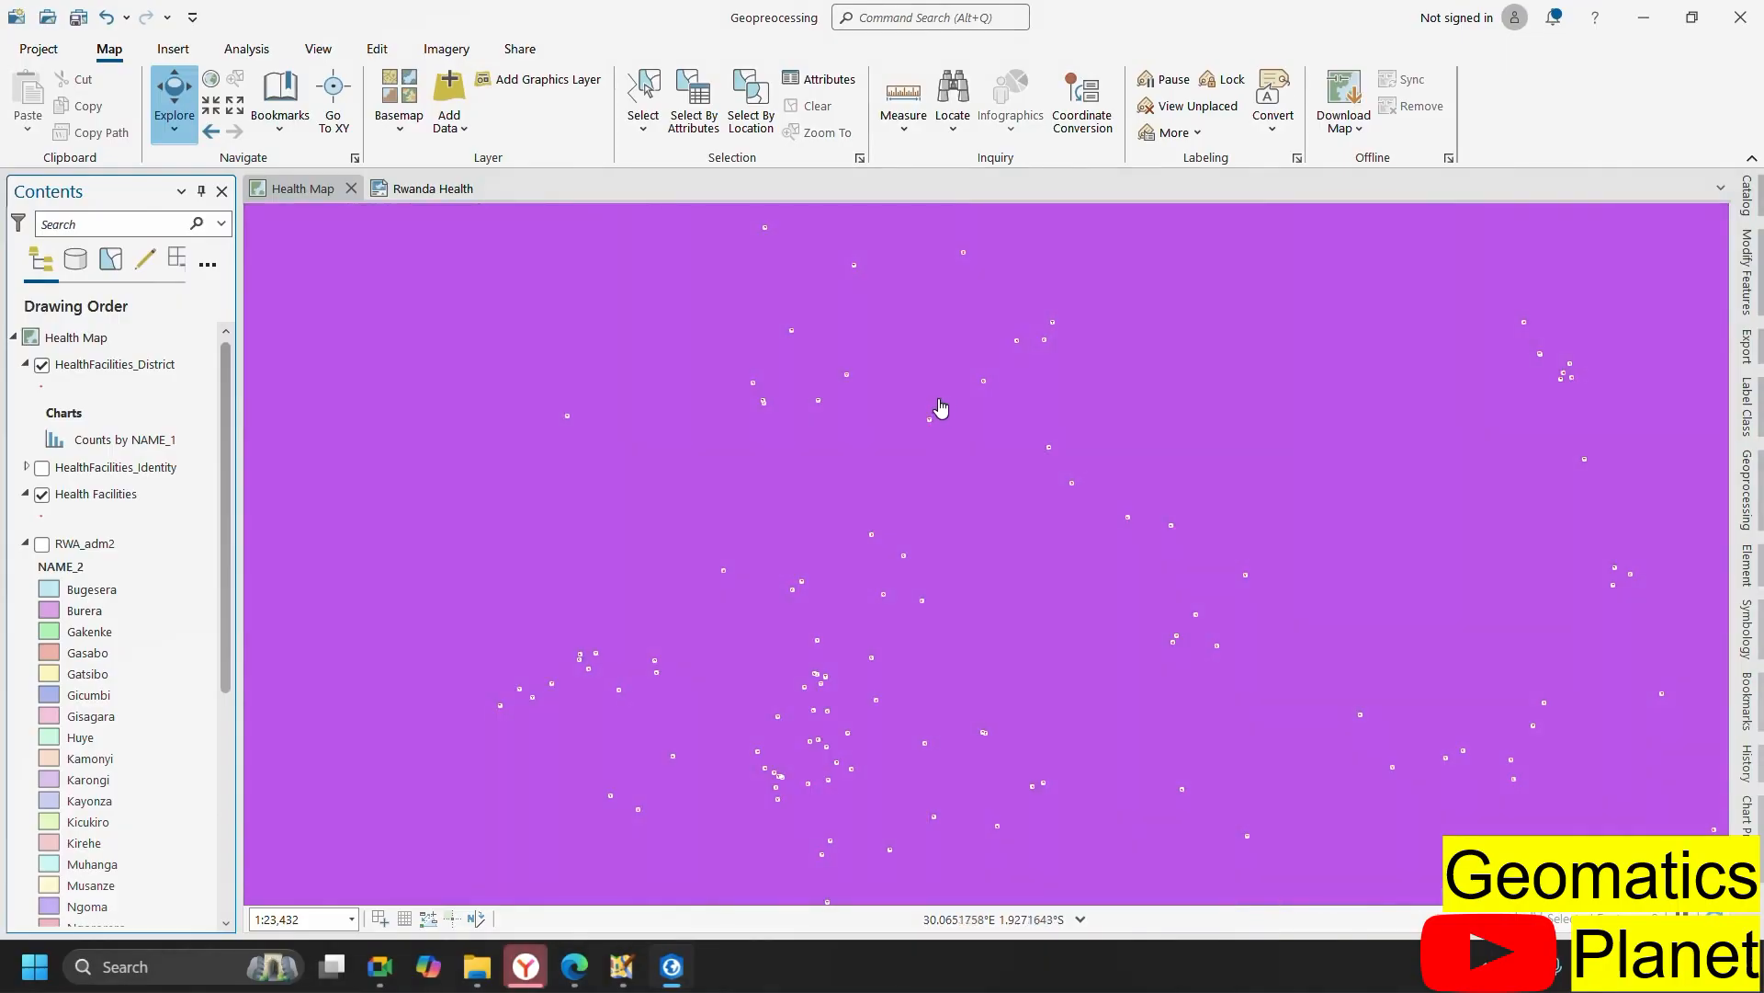
scroll(943, 407, down, 5)
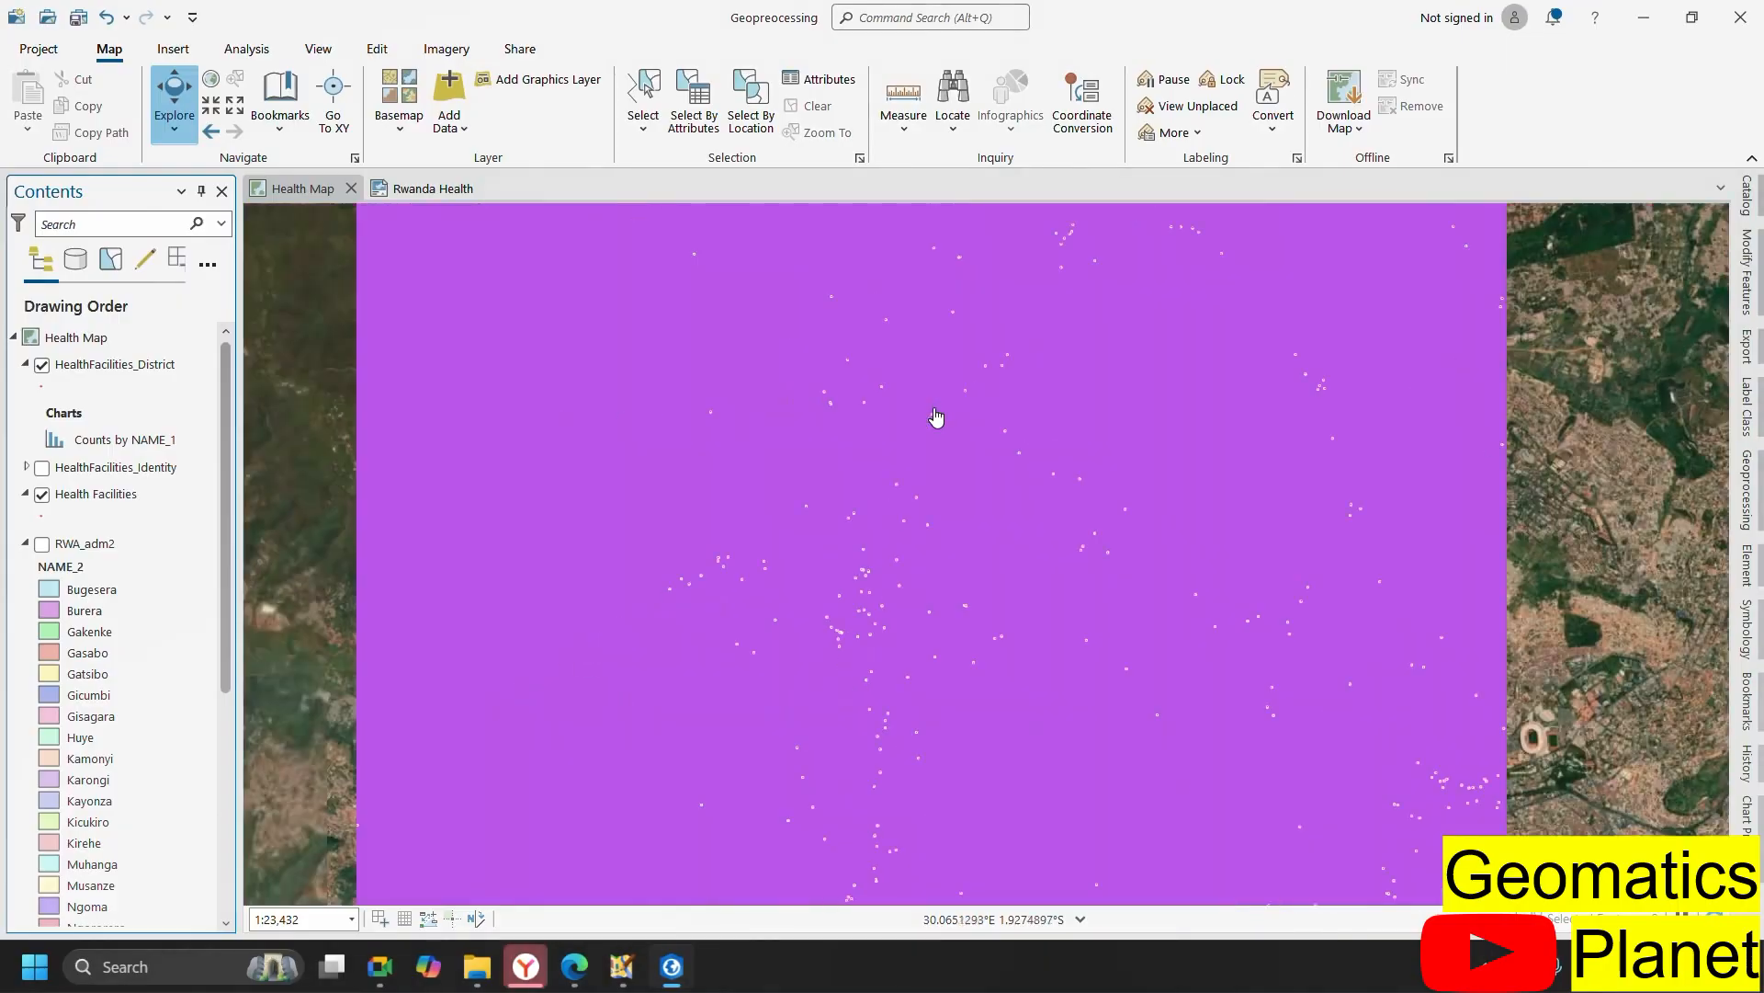
- Inspect the health facility points across Rwanda and near the southern border of the yellow province
scroll(906, 402, down, 10)
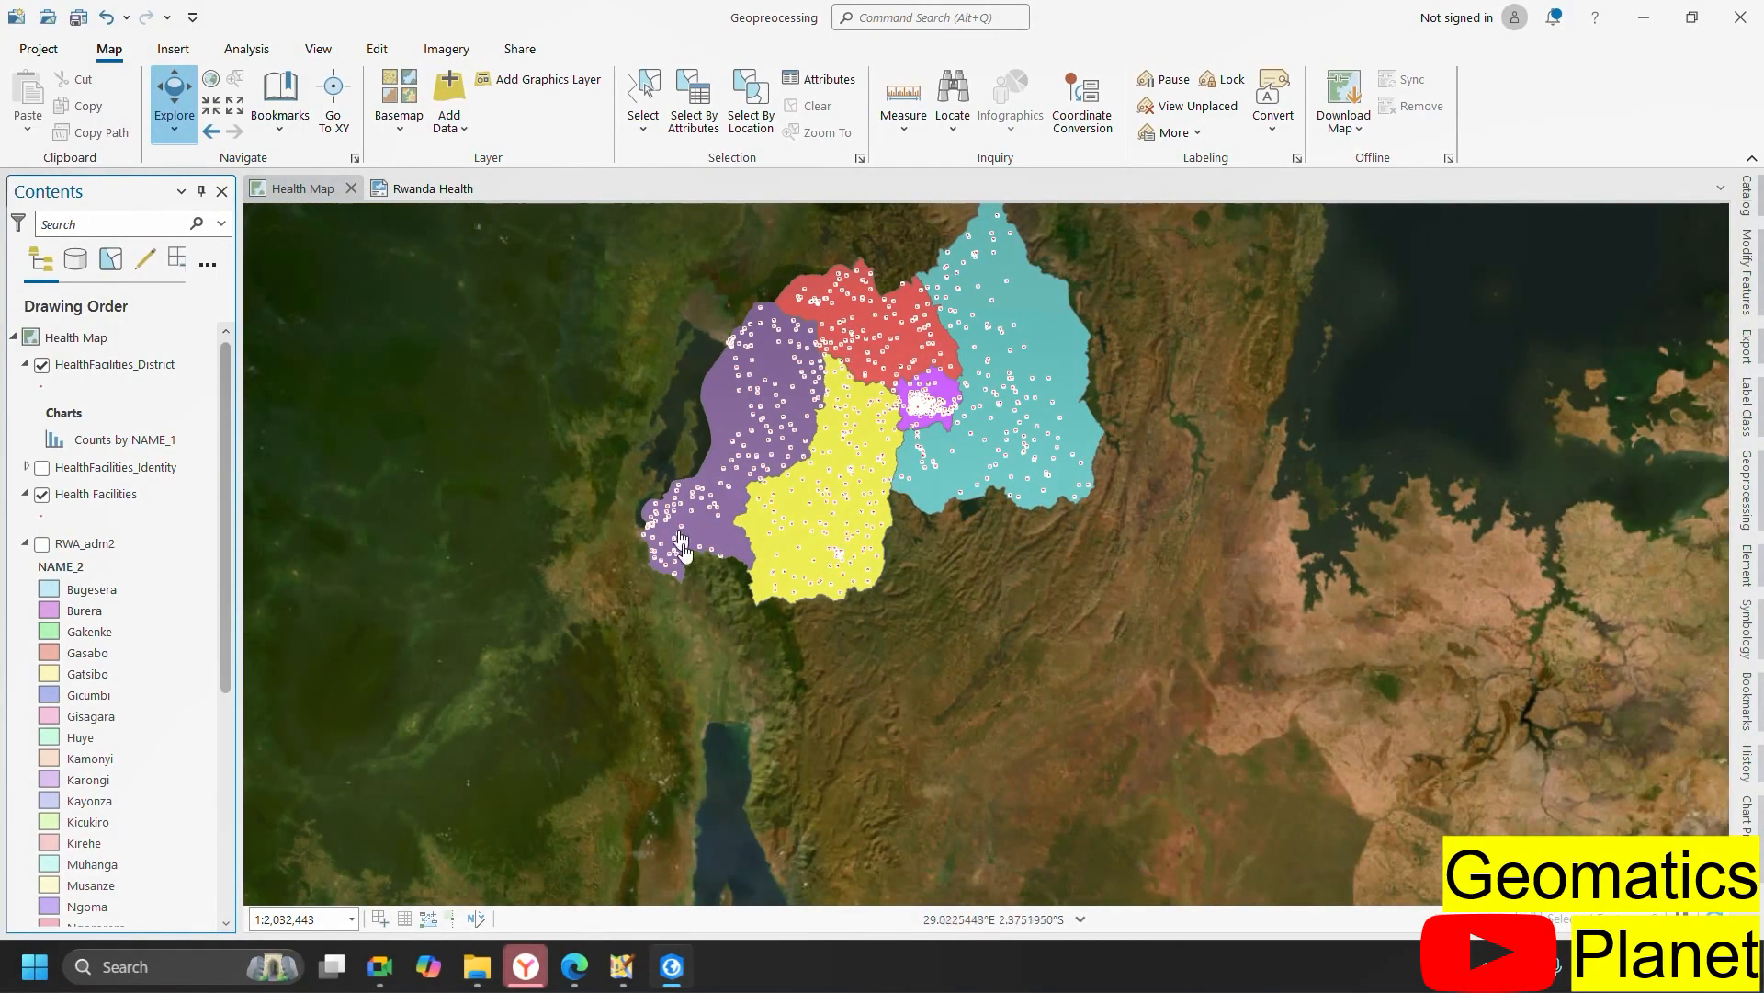
scroll(844, 609, up, 5)
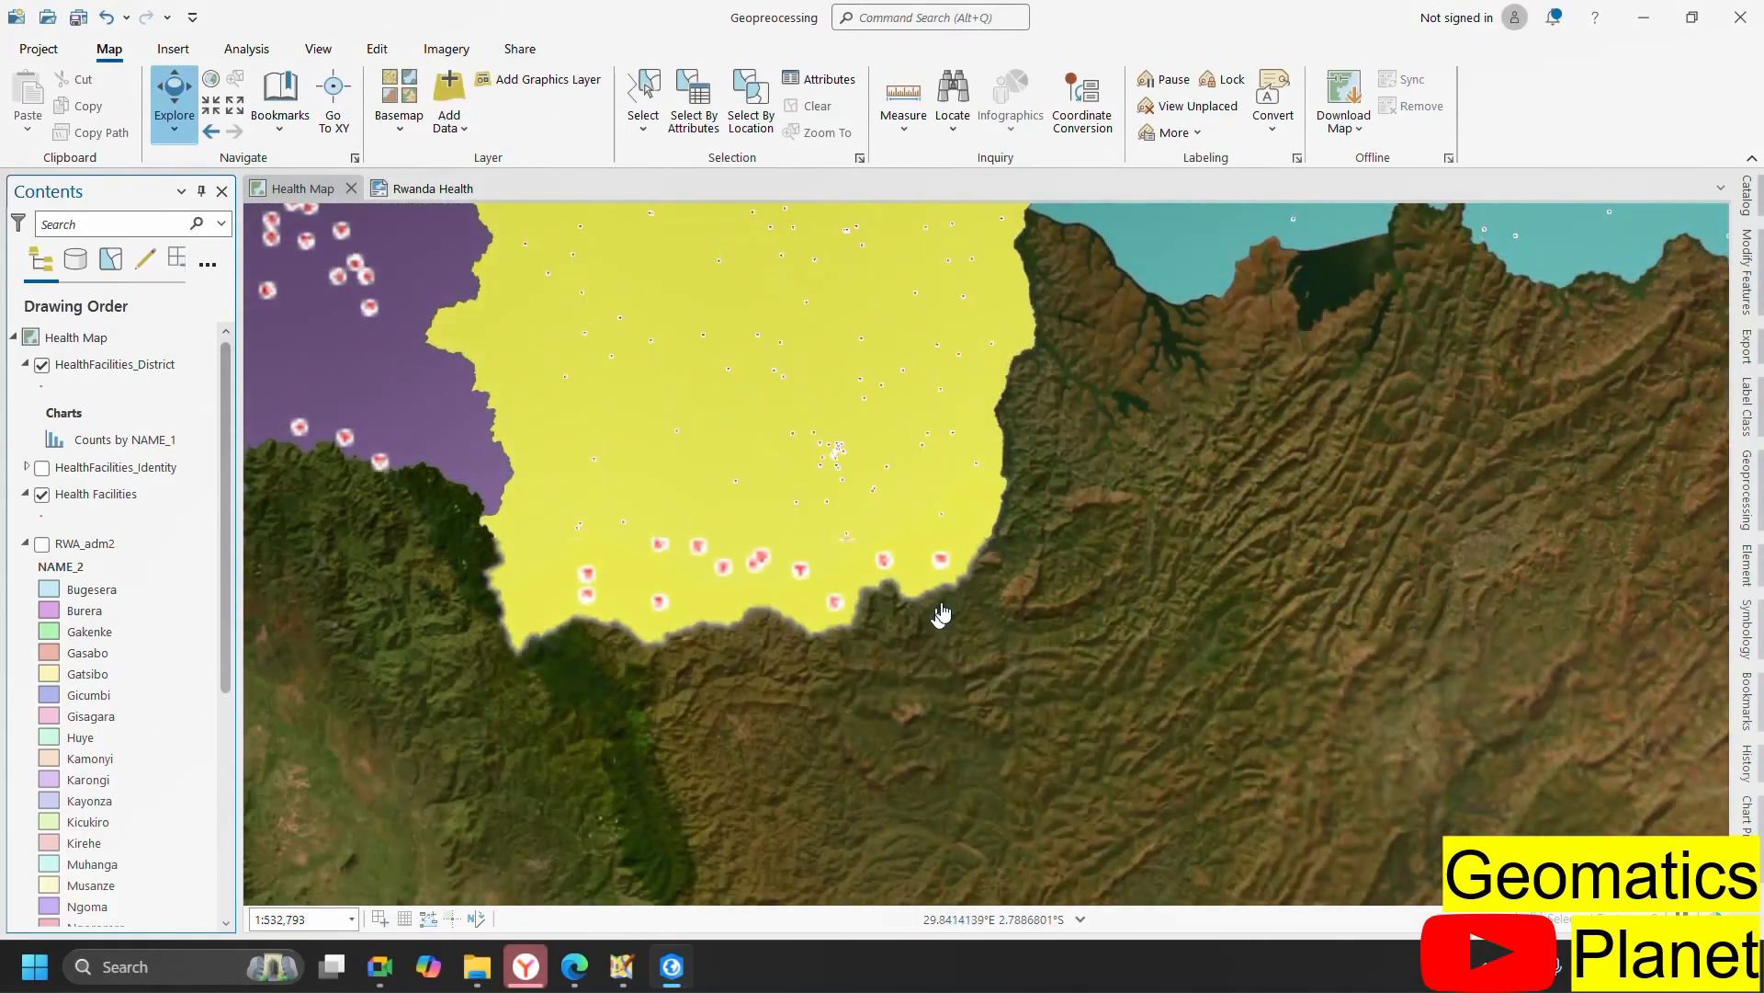
scroll(954, 563, up, 10)
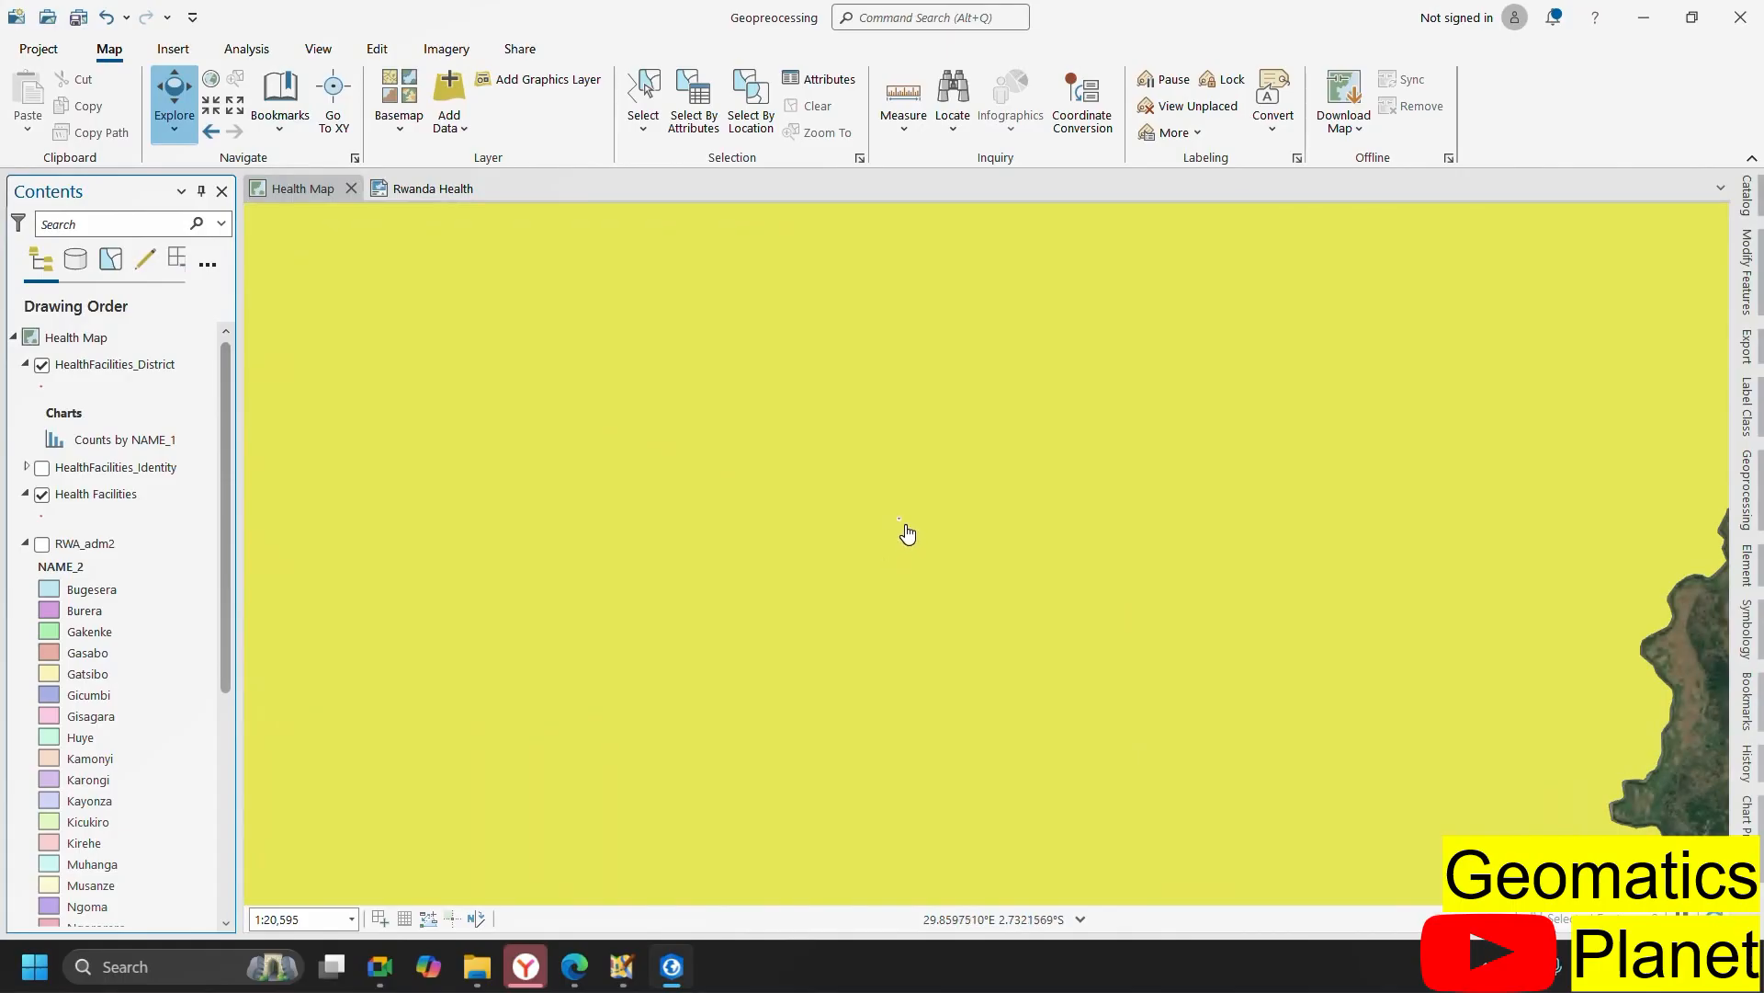
scroll(906, 533, down, 5)
scroll(899, 532, up, 2)
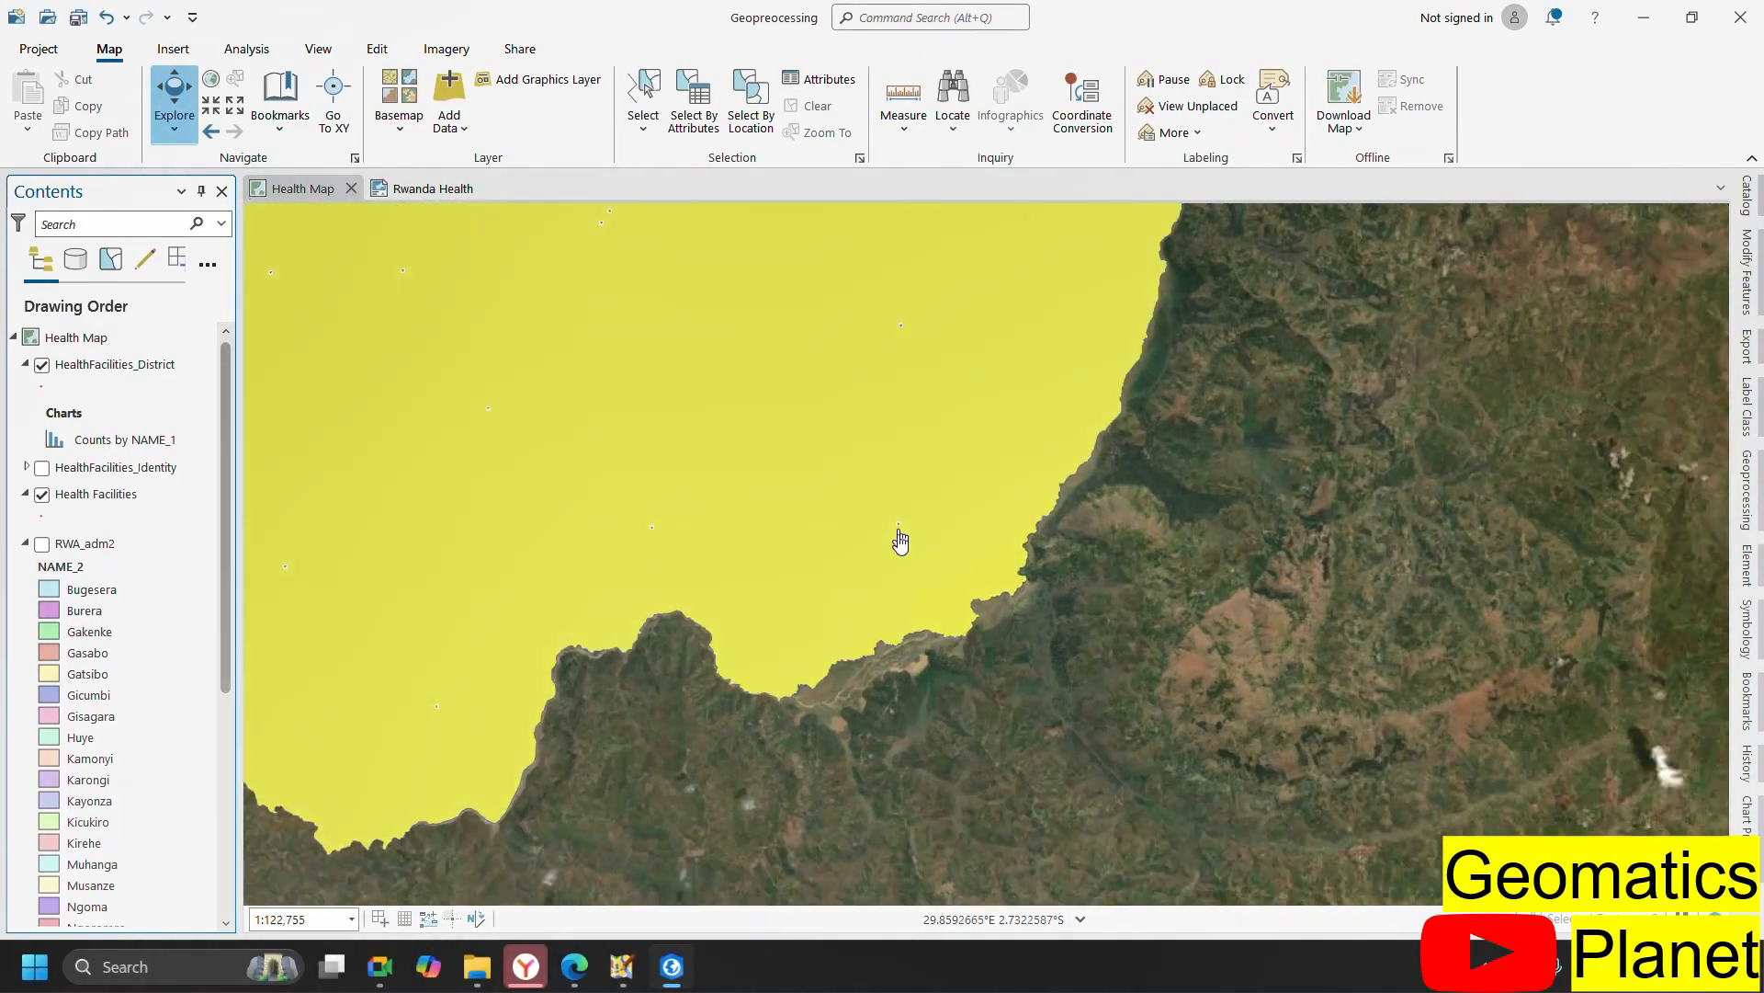
scroll(899, 533, down, 2)
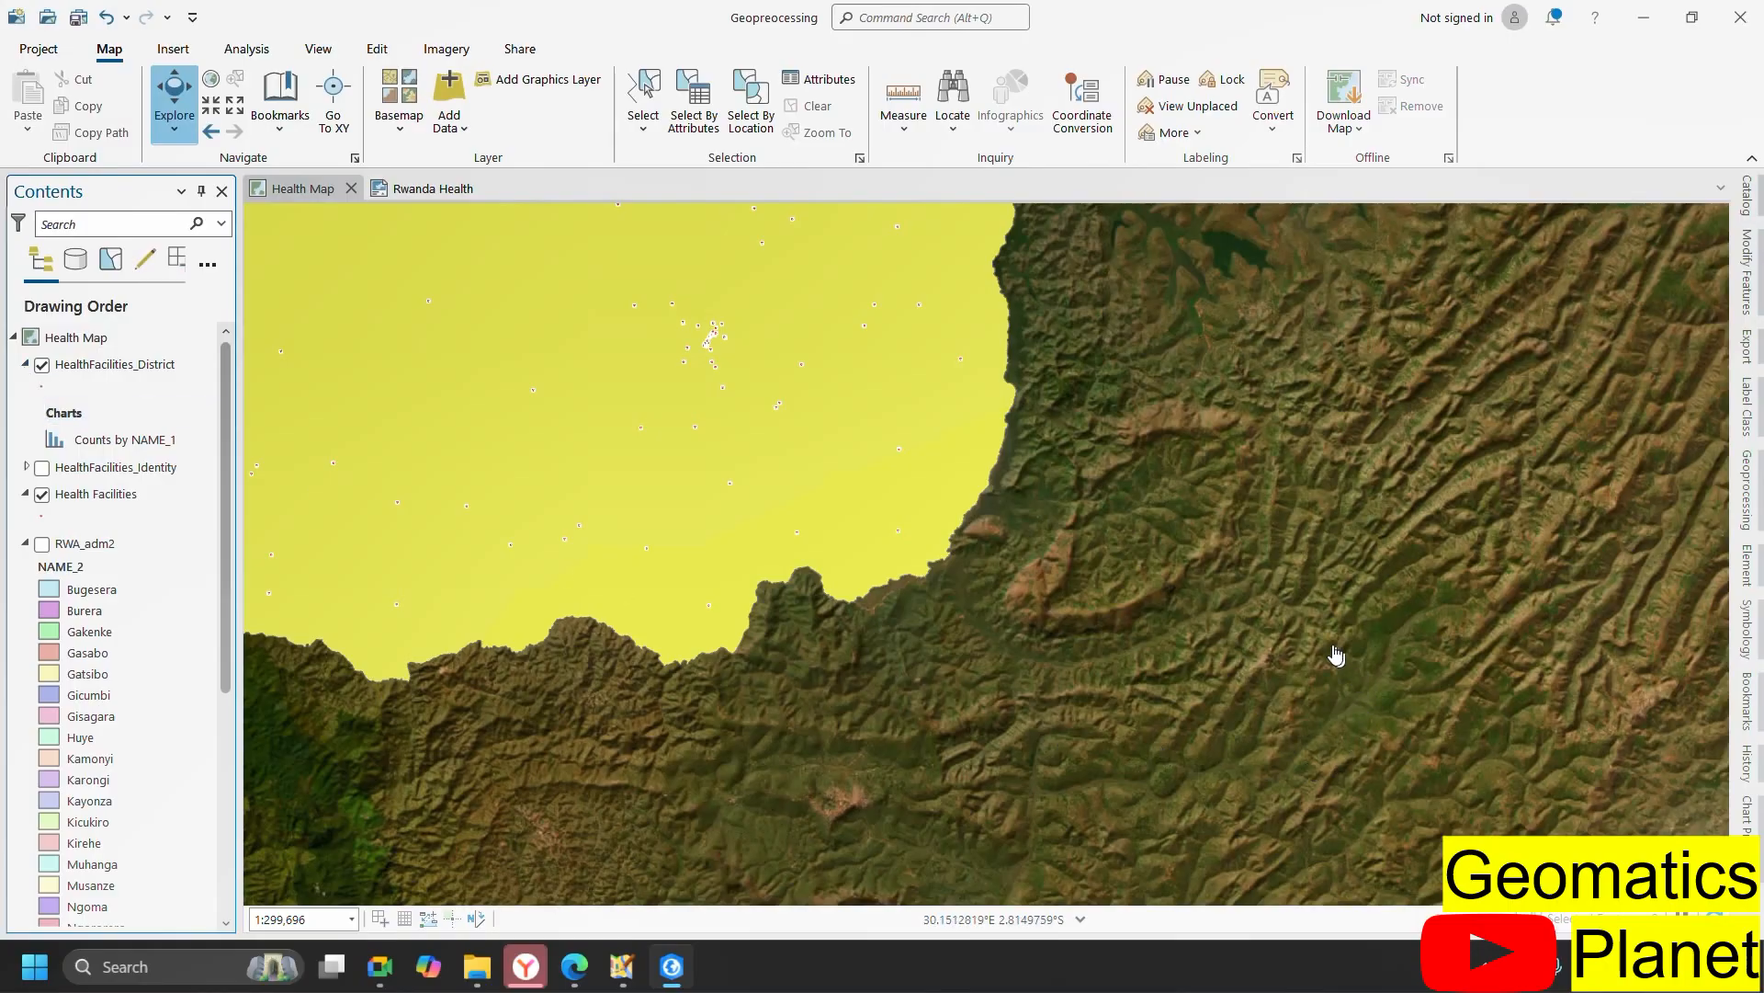
- Examine the satellite imagery just outside the southern border, following the river, the surrounding farmland and the nearby settlements
scroll(1056, 603, up, 2)
scroll(512, 760, up, 5)
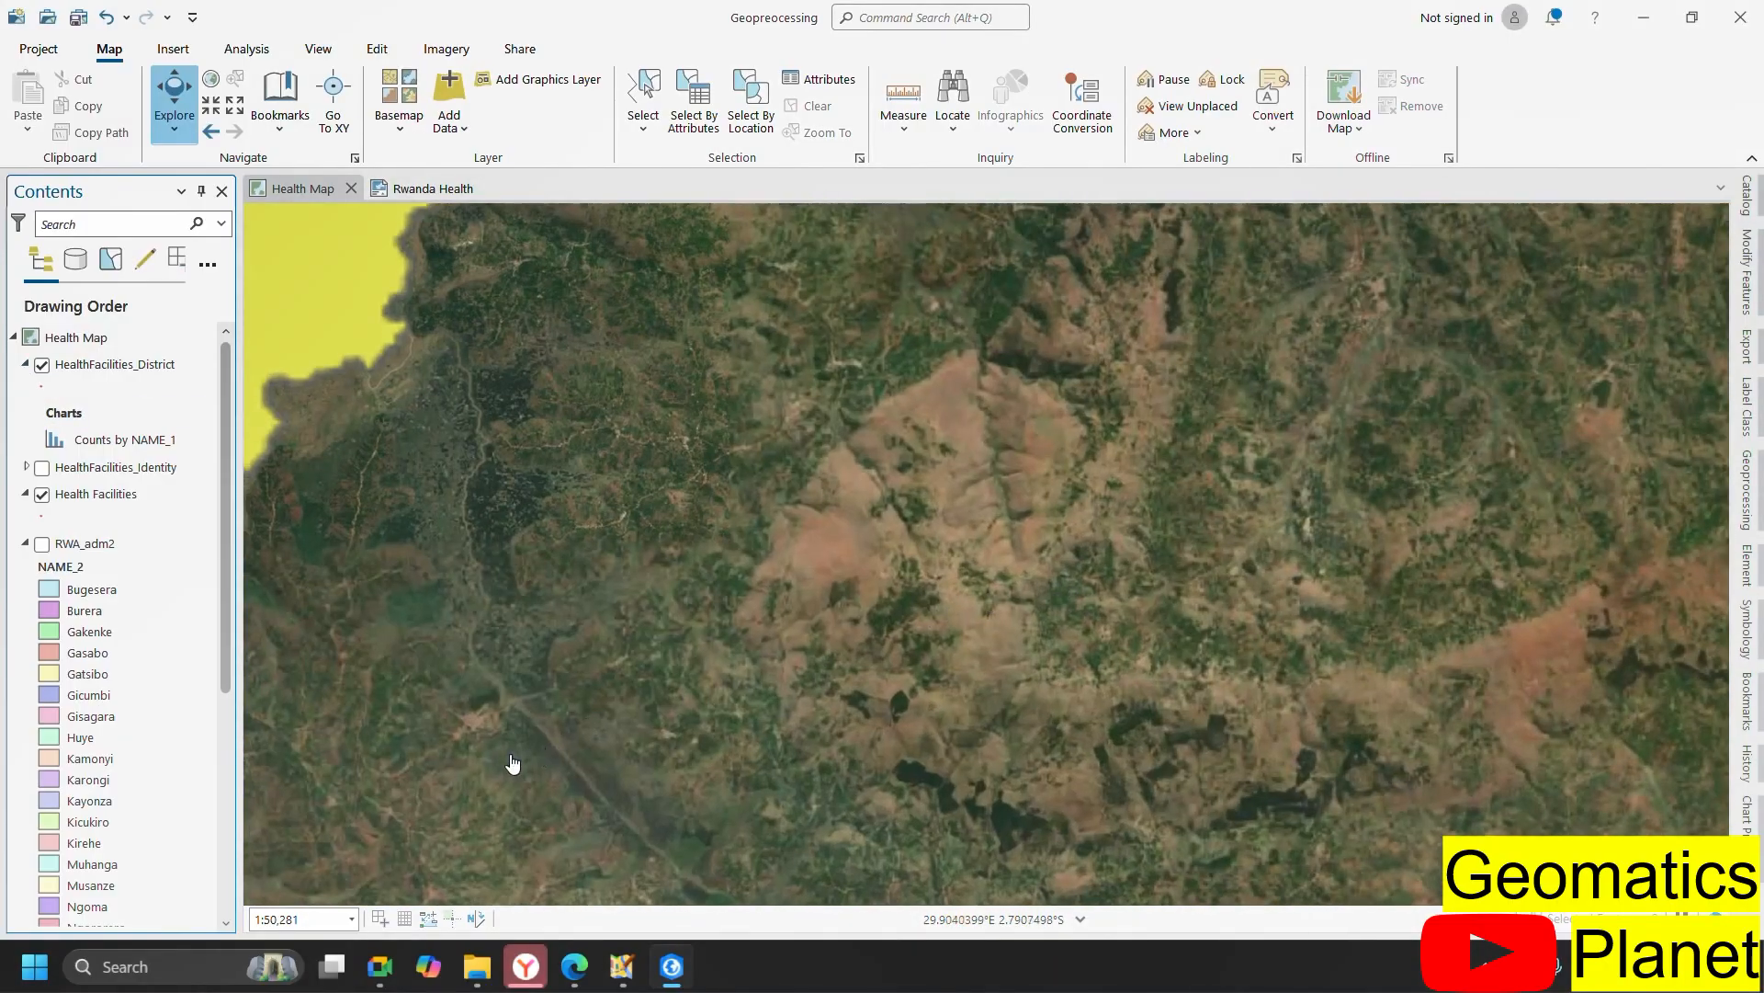
scroll(643, 609, up, 2)
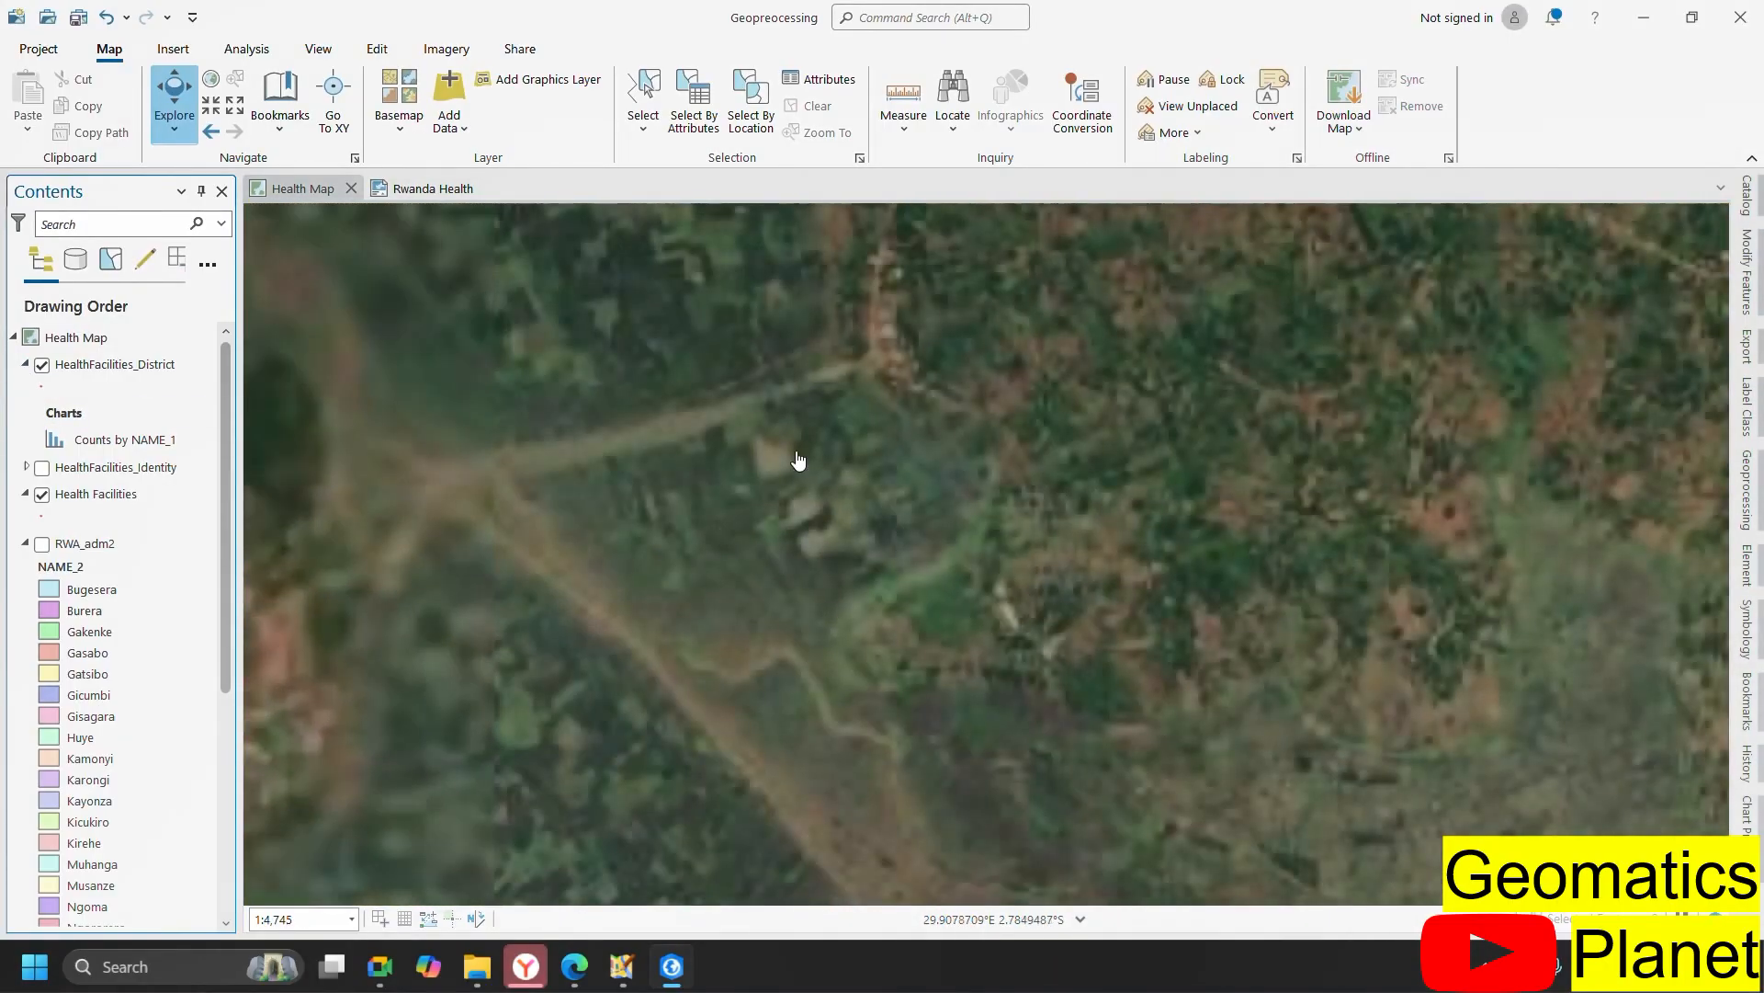
scroll(726, 517, up, 2)
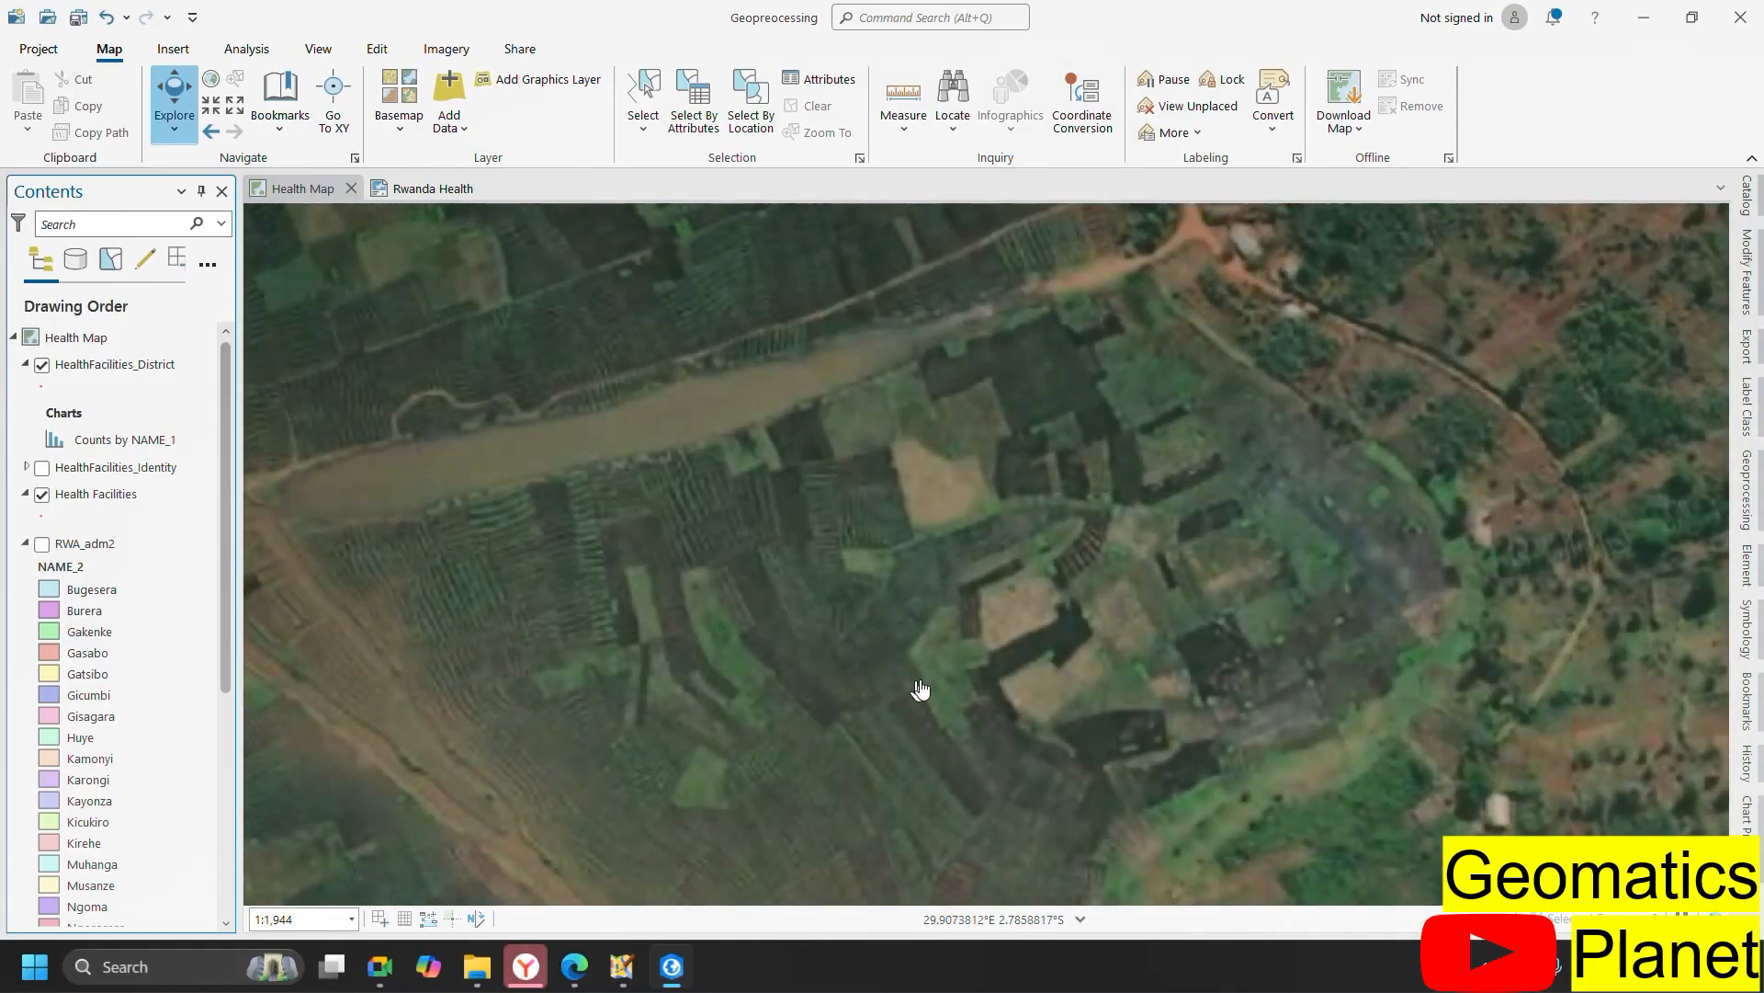
scroll(395, 438, up, 1)
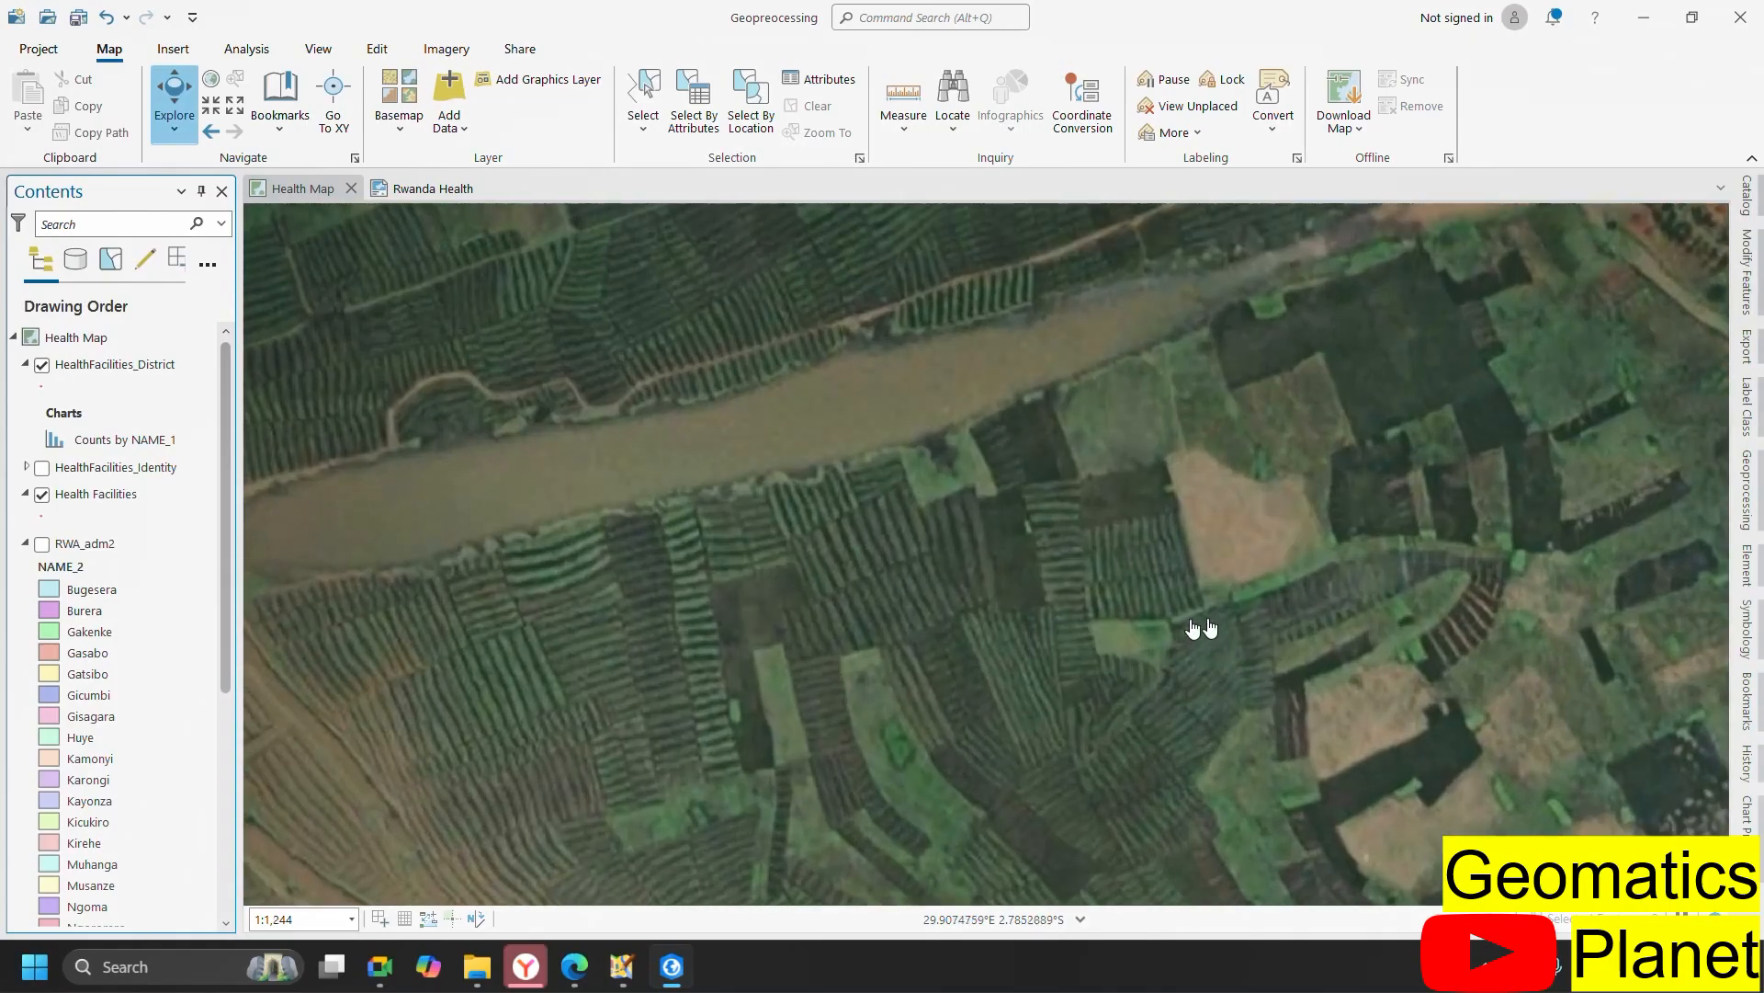
scroll(1202, 628, down, 2)
scroll(739, 451, up, 1)
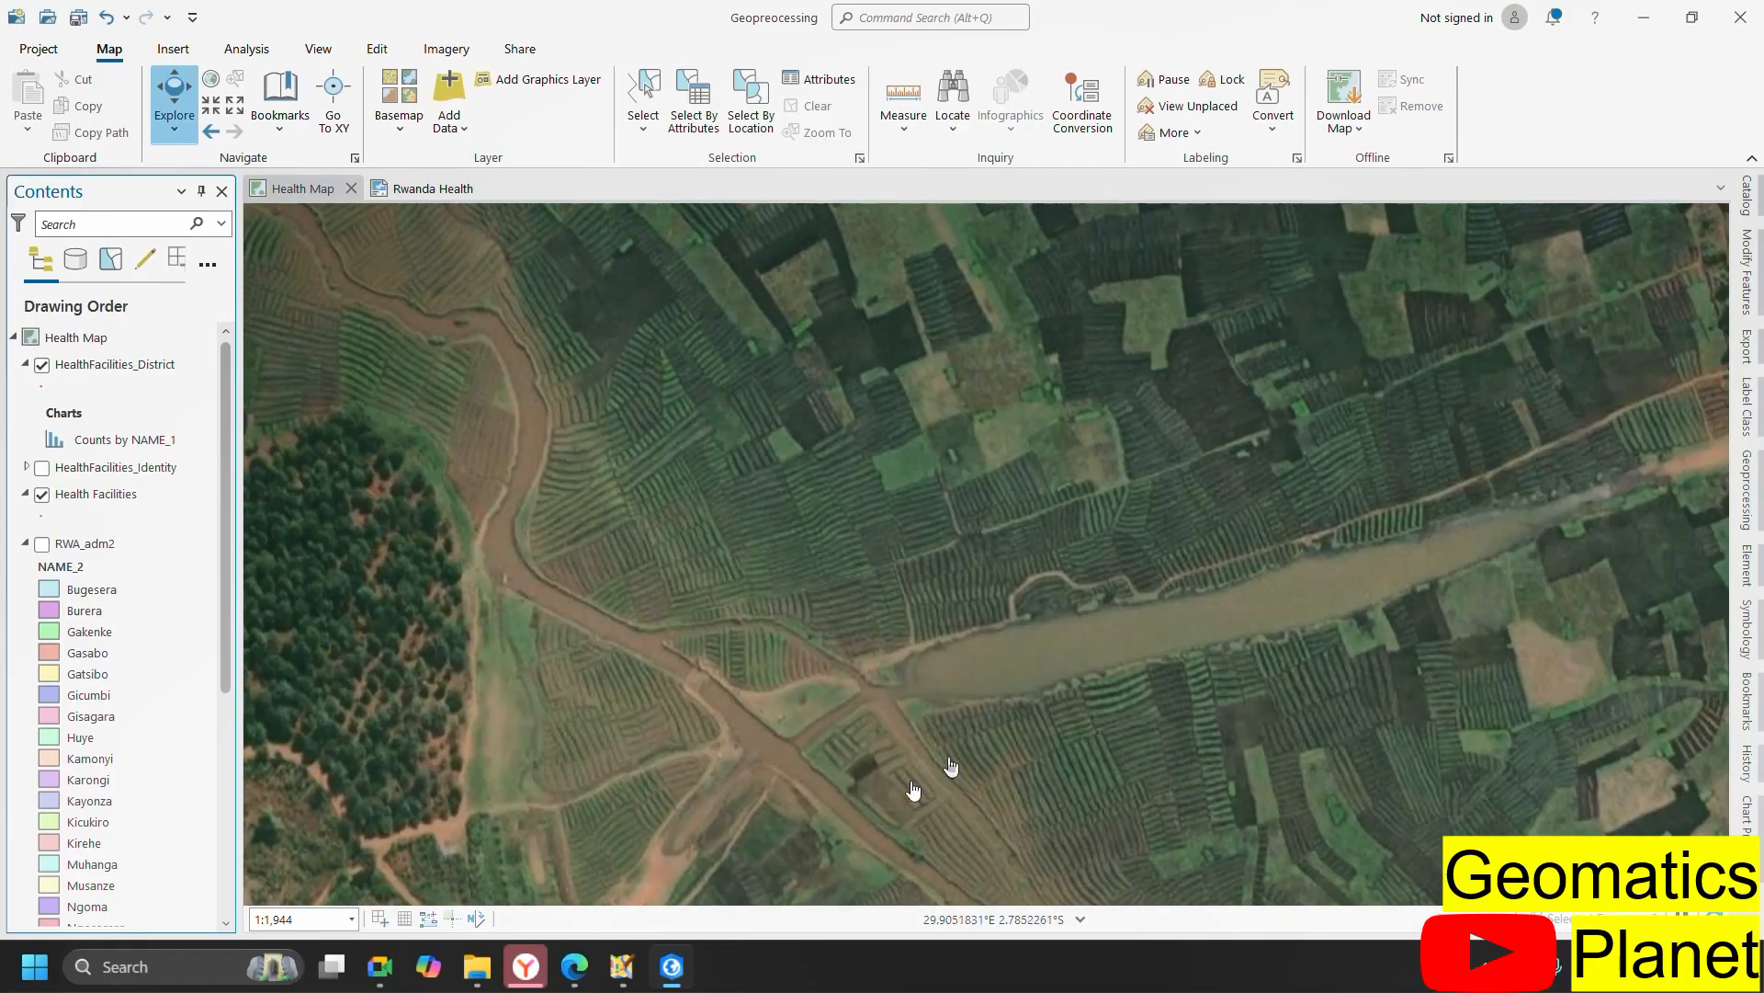
scroll(738, 649, down, 1)
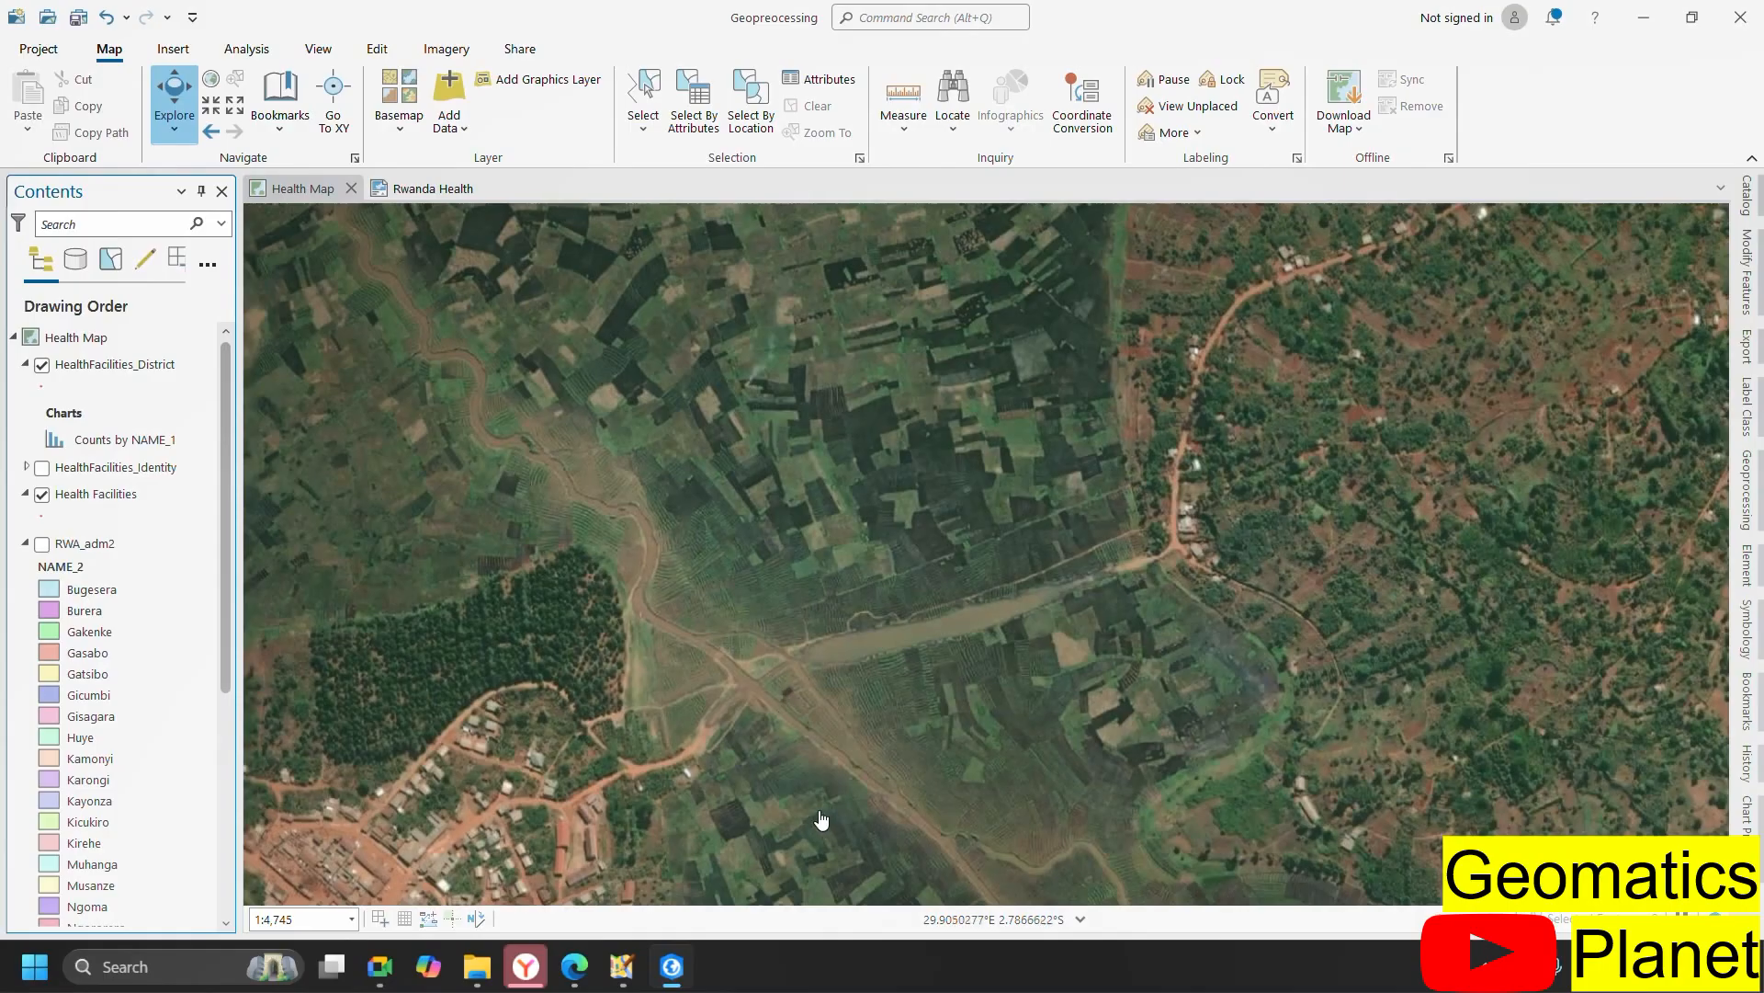
scroll(1116, 572, down, 3)
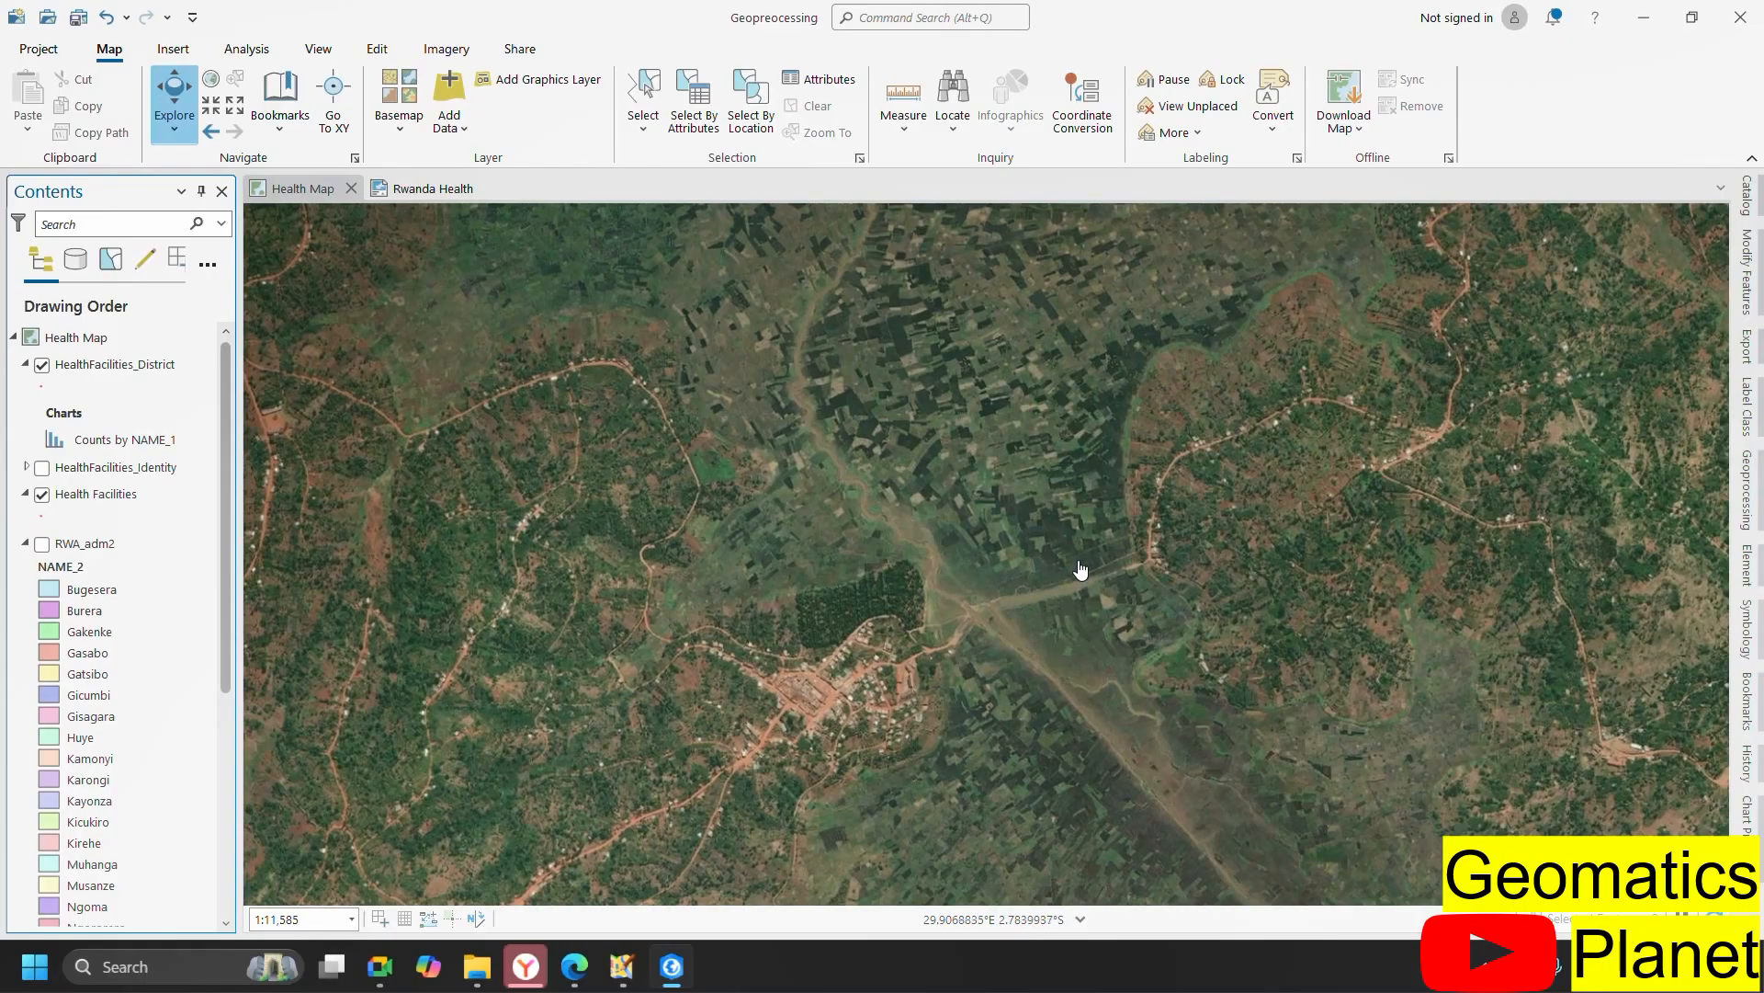
scroll(1081, 589, down, 2)
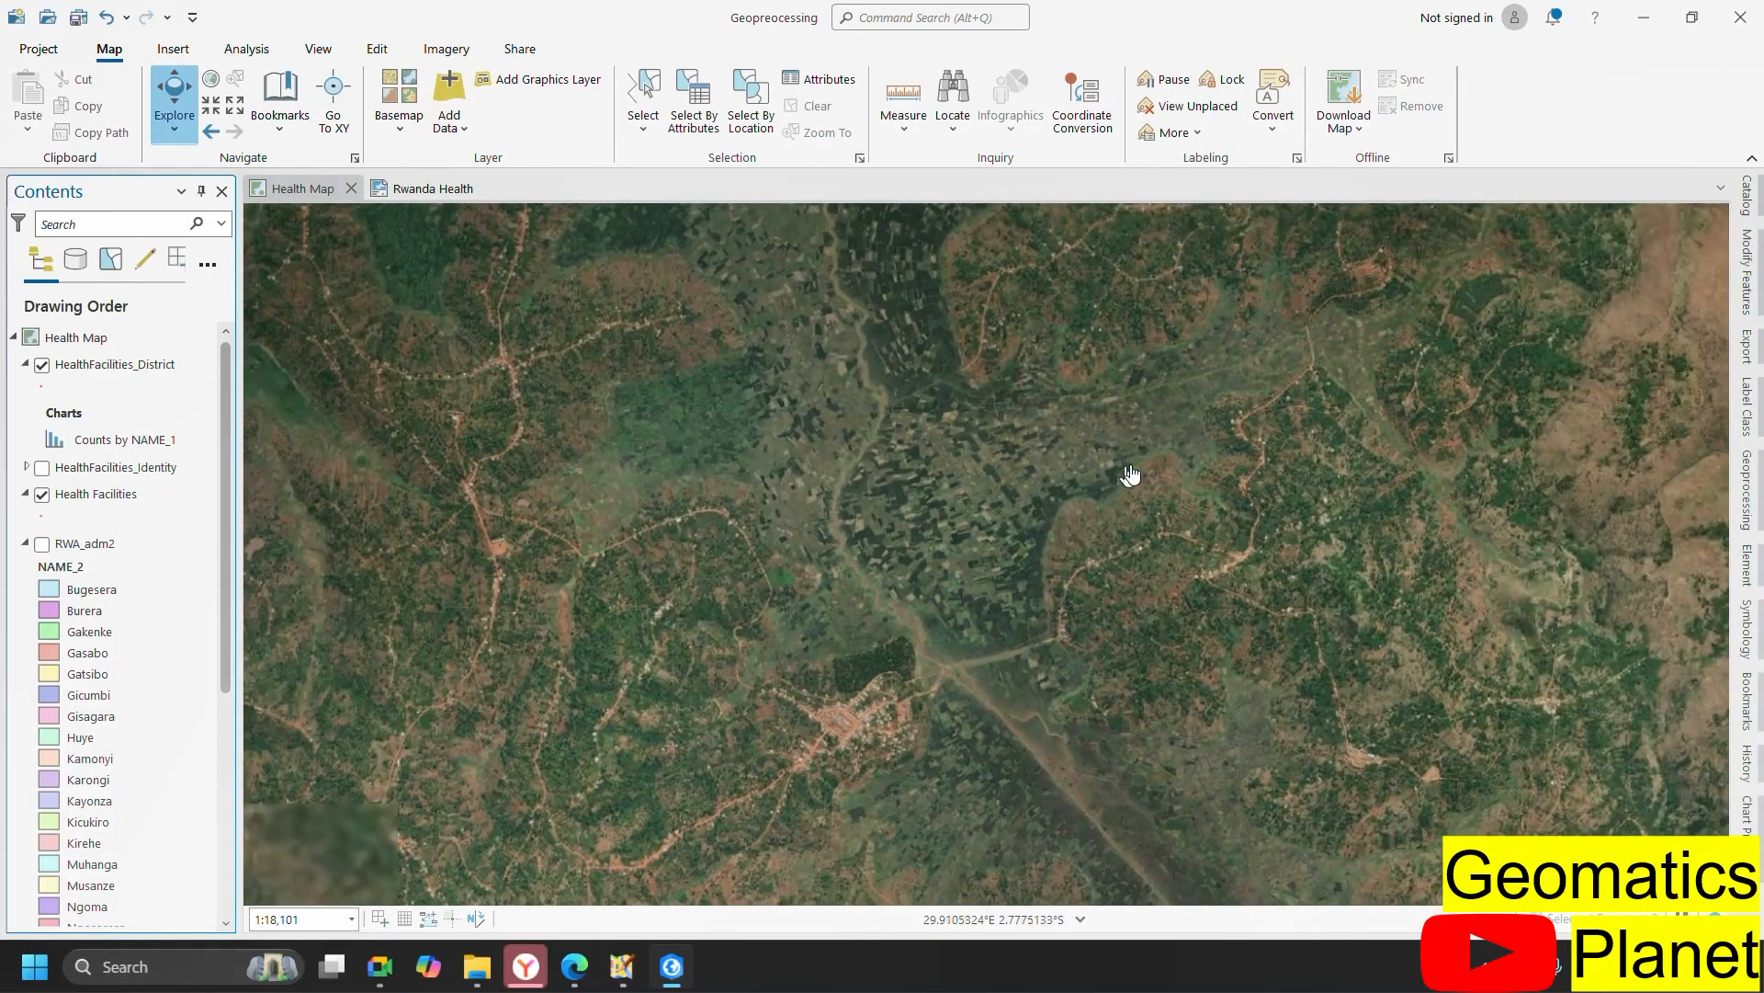
scroll(969, 366, down, 2)
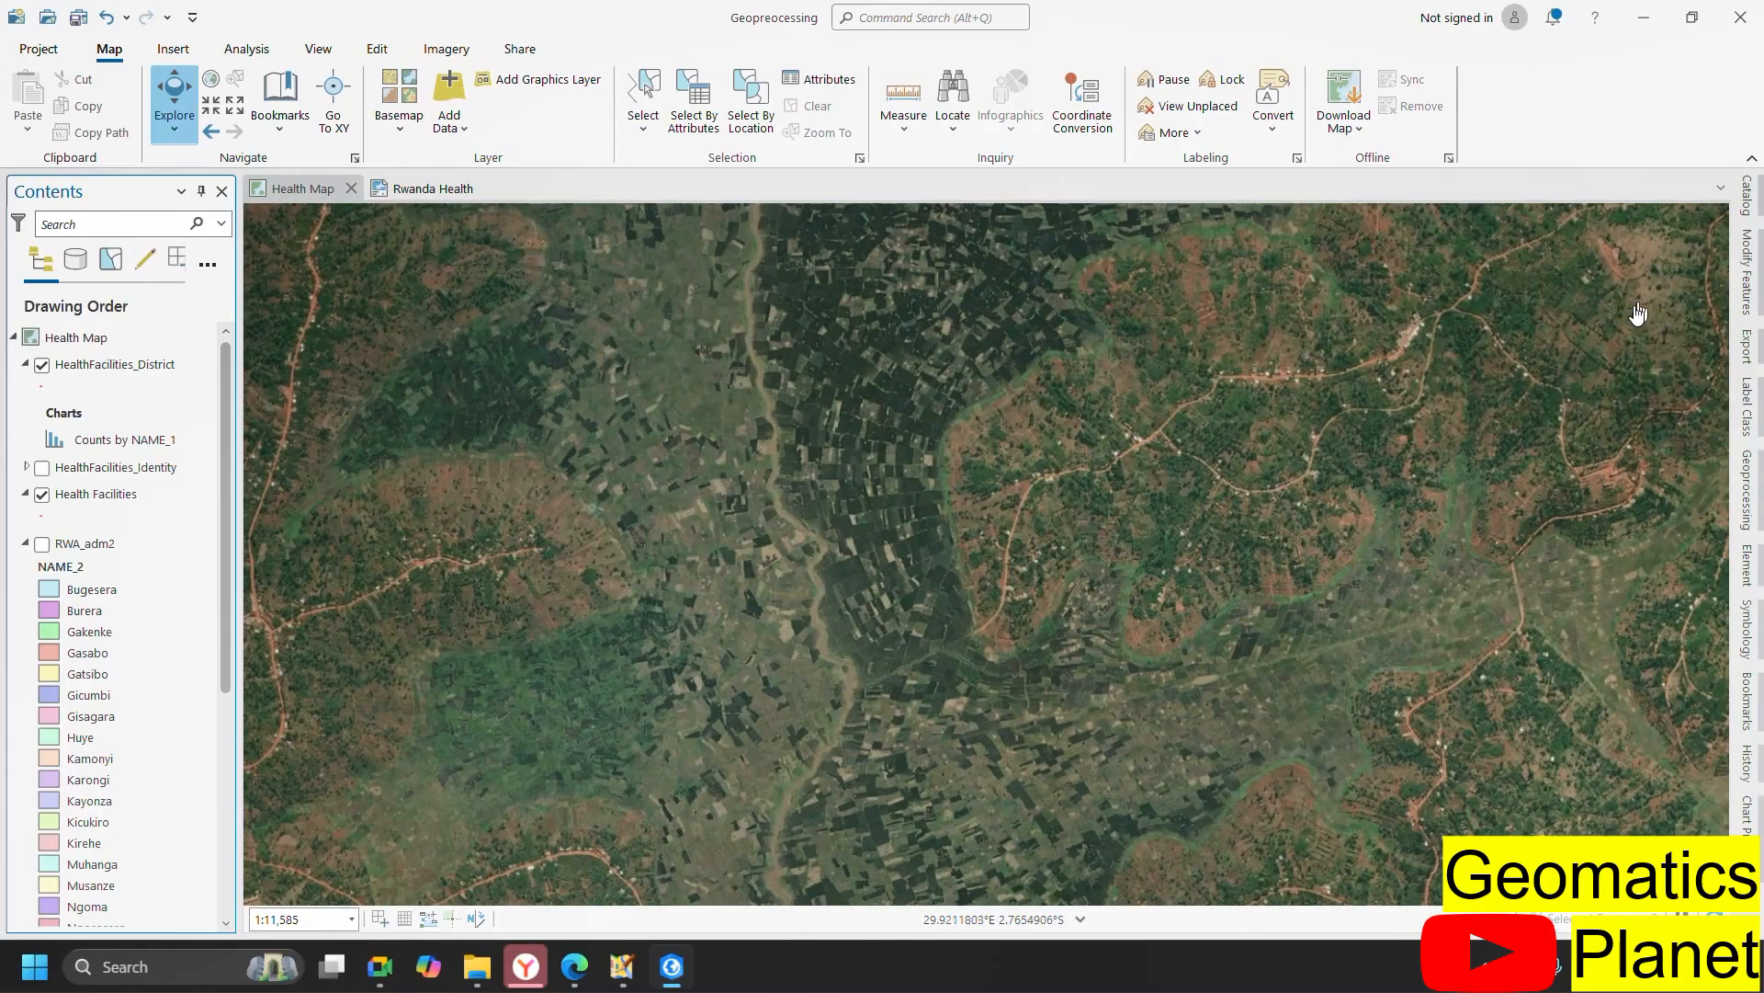
- Search the geoprocessing tools for "Buffer wizard" and look through the matching tools
click(1748, 478)
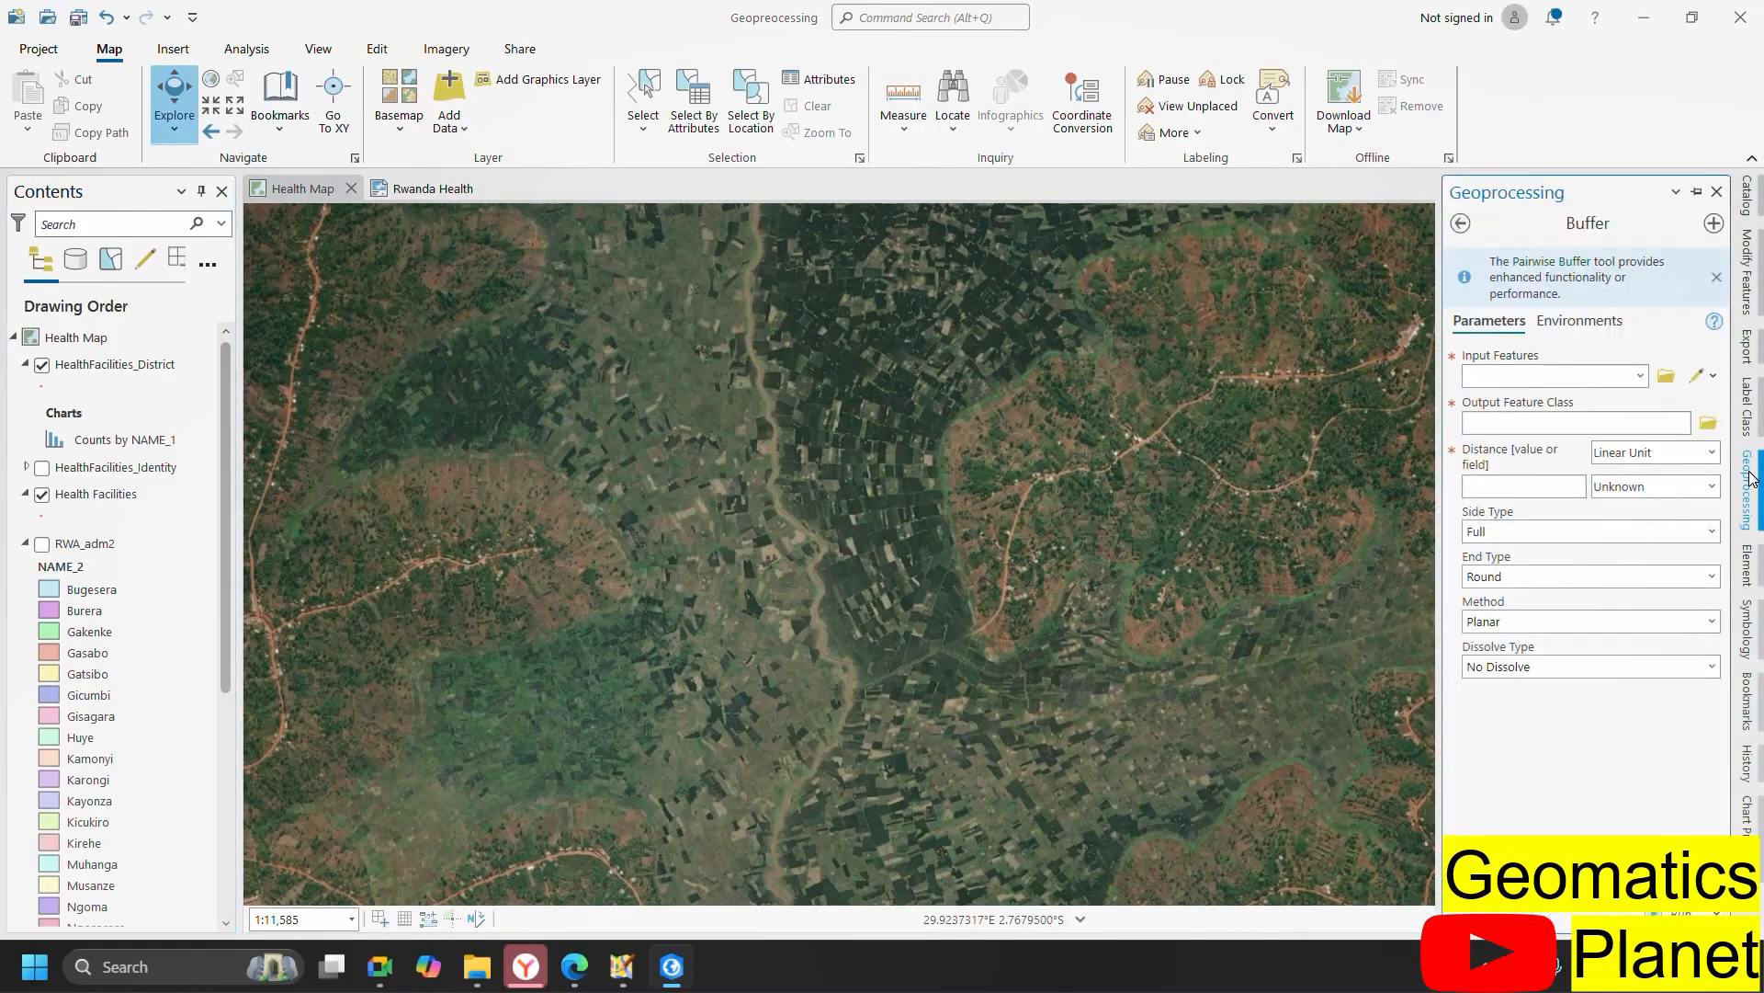
click(1461, 225)
click(1507, 223)
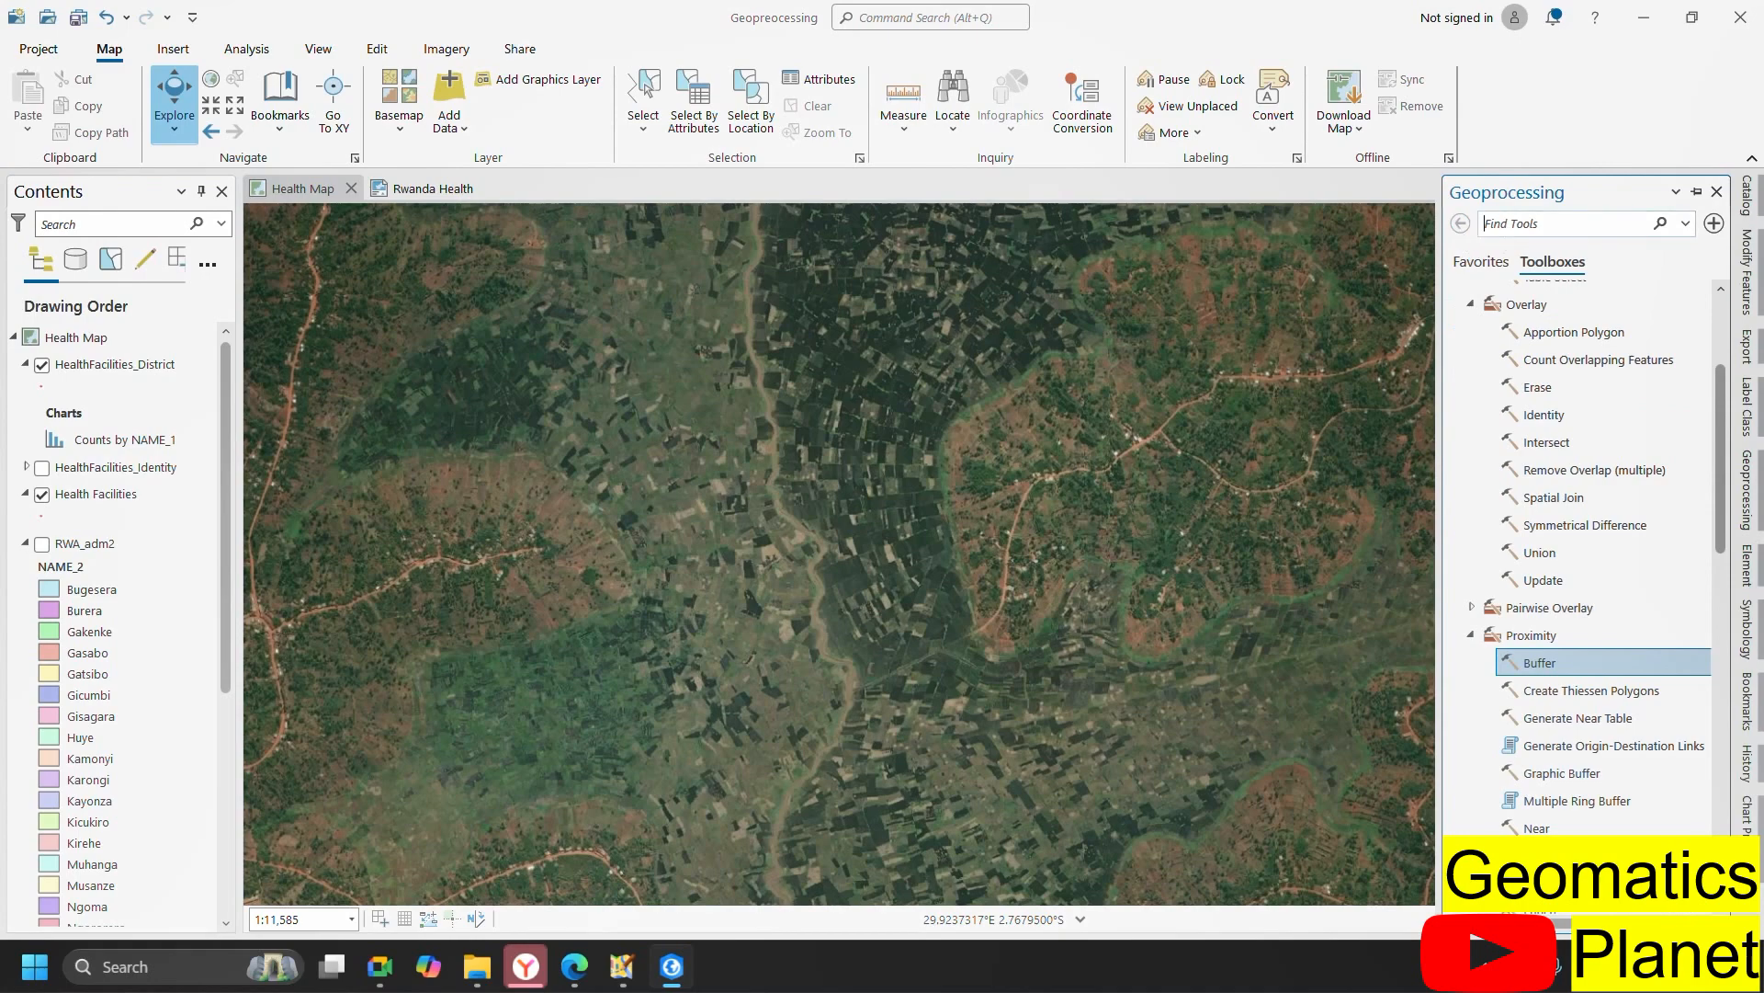
text(Buffer wizard)
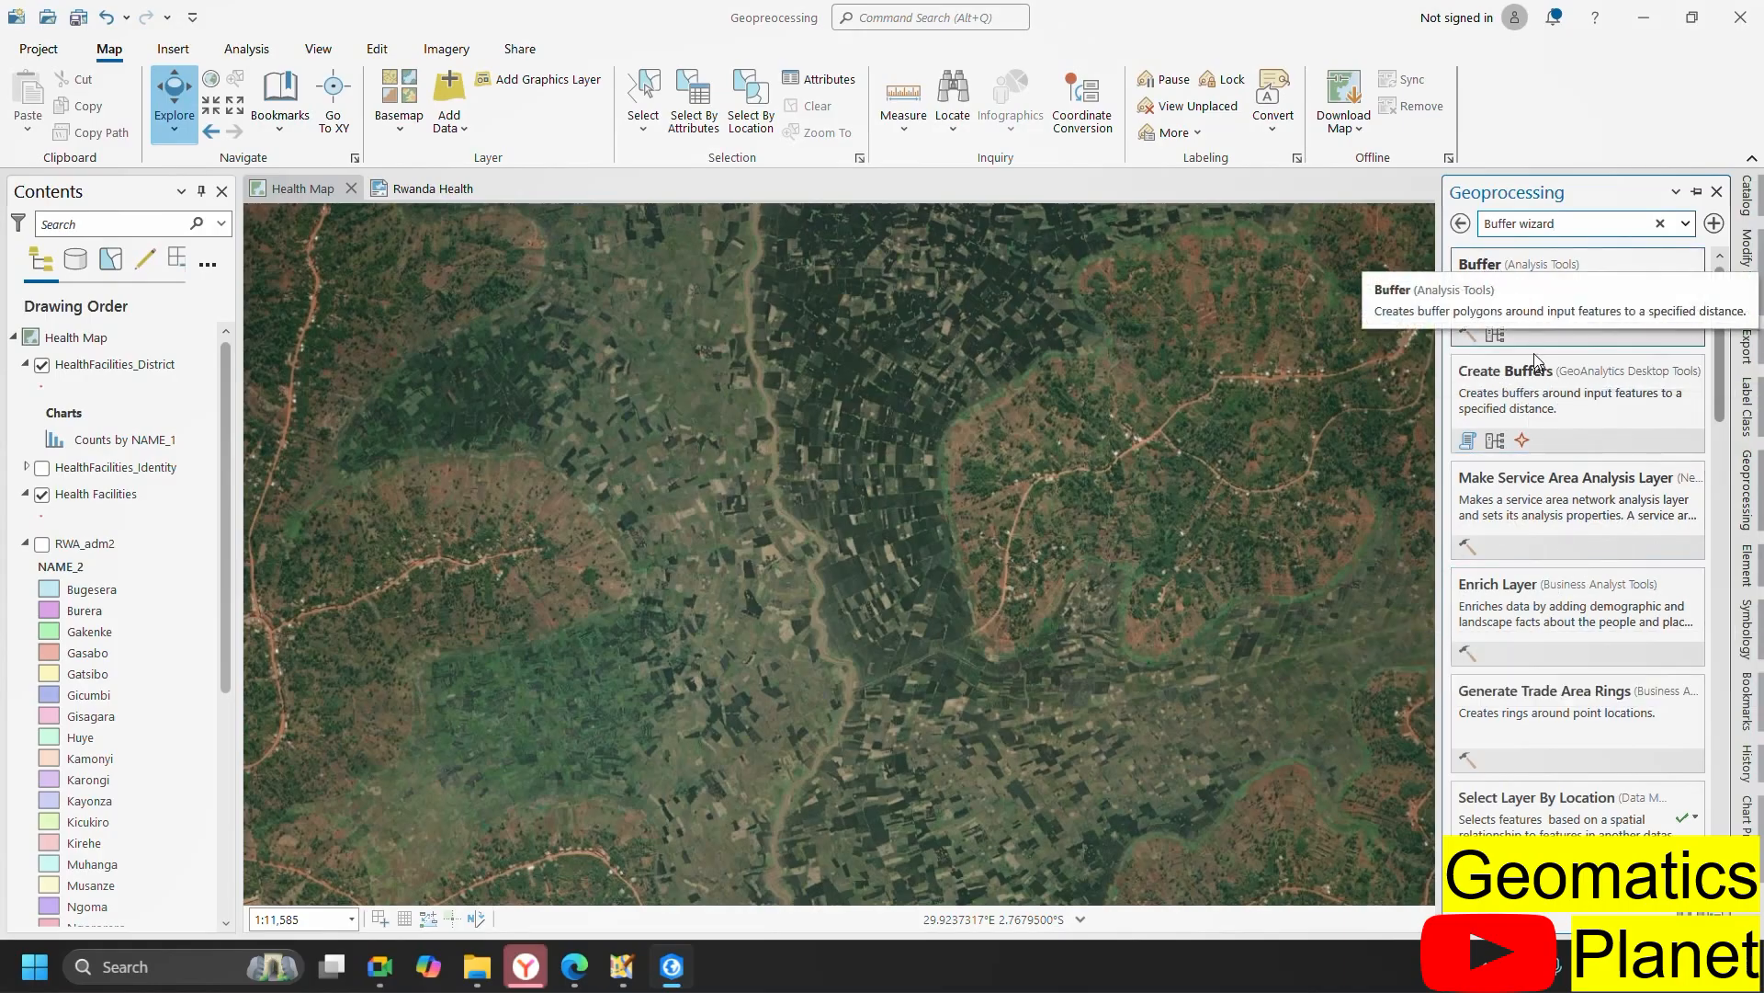
scroll(1544, 417, down, 8)
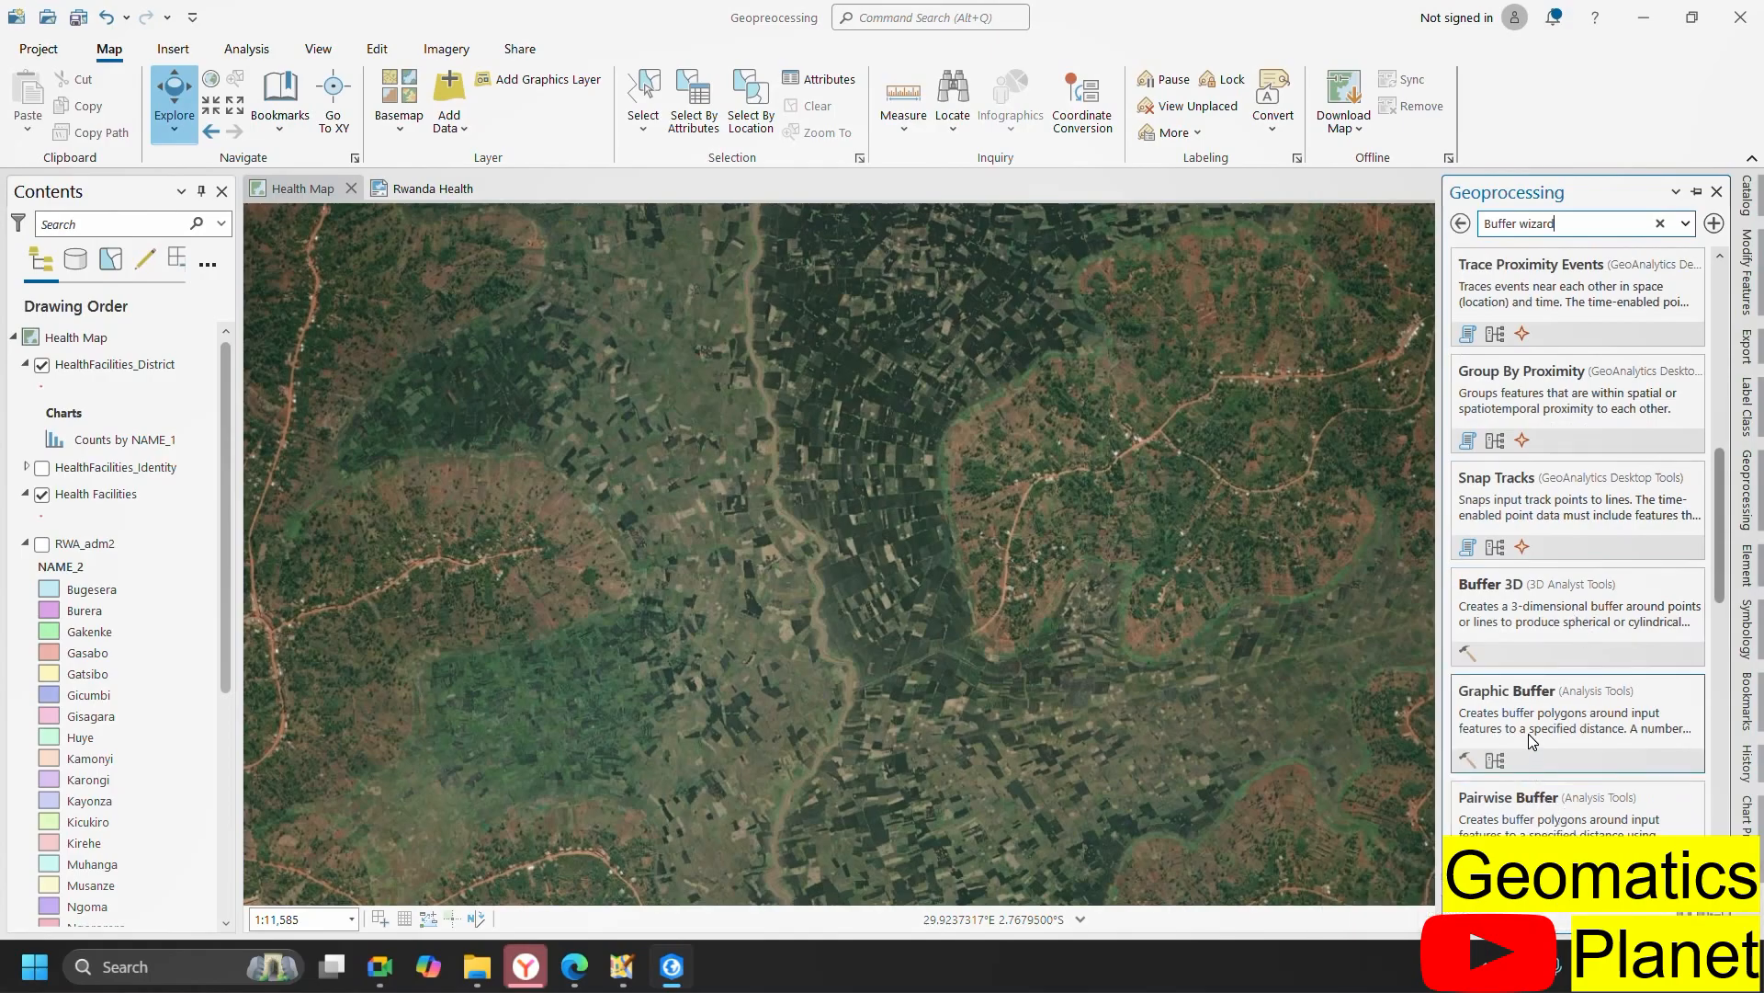
scroll(1528, 735, down, 2)
scroll(1521, 726, down, 1)
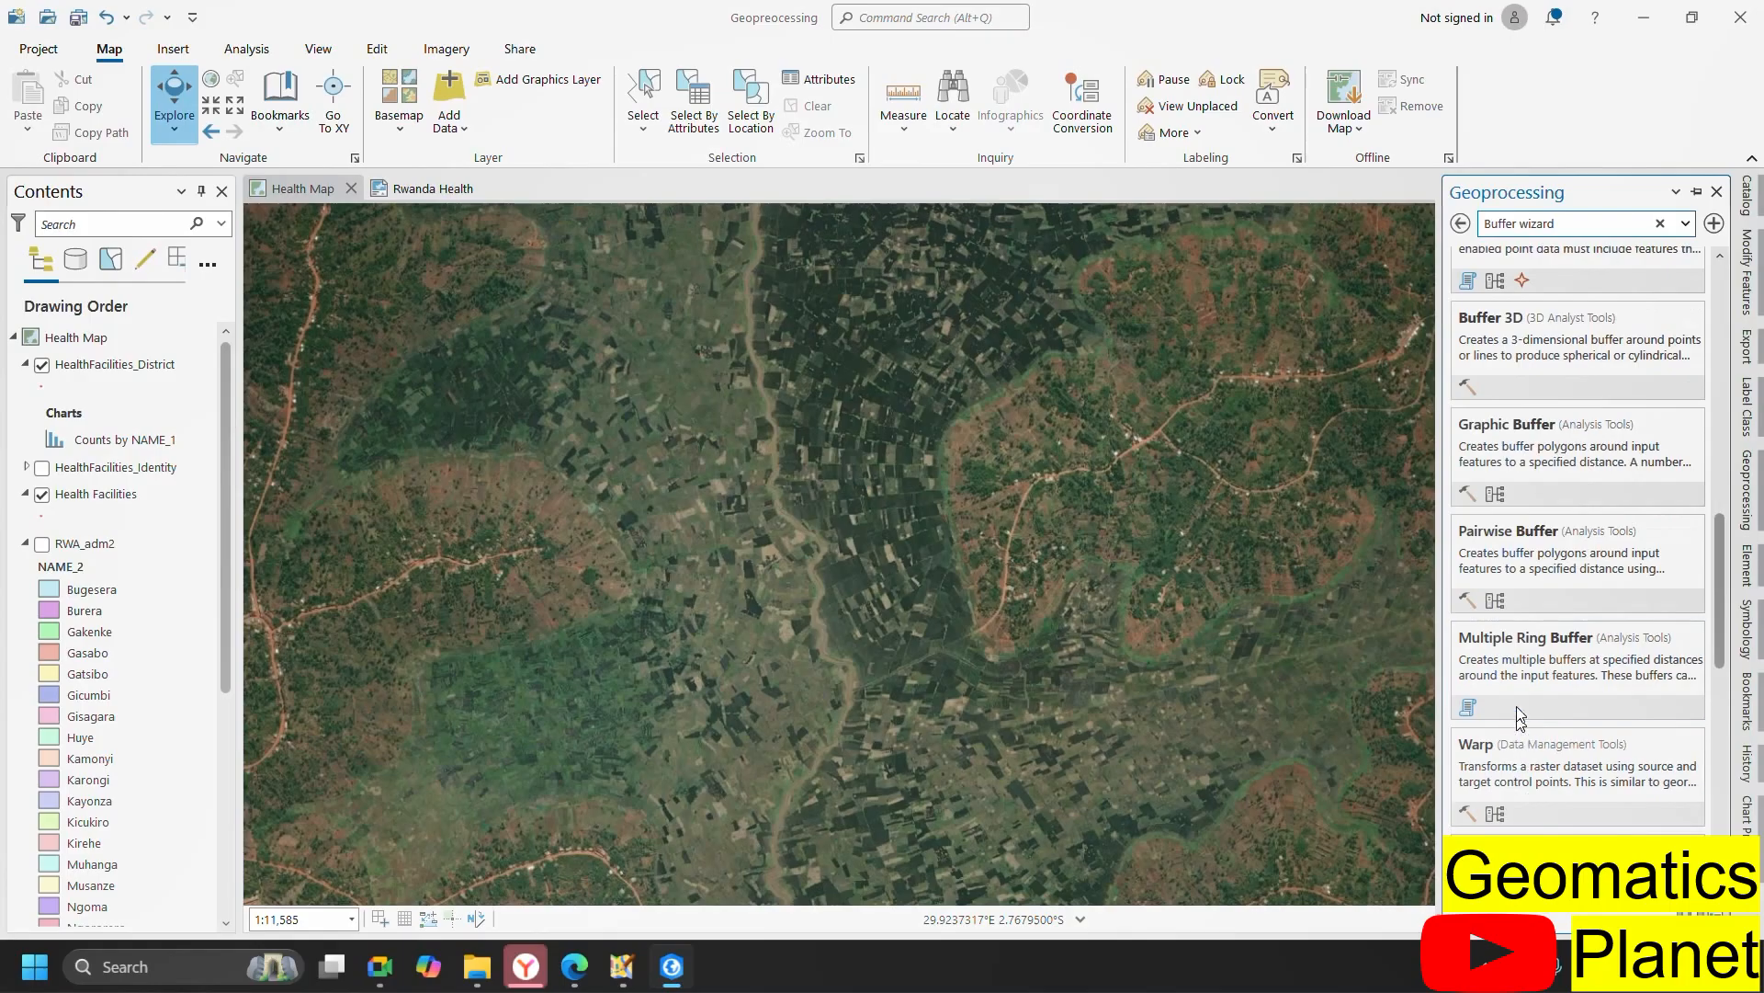
scroll(1521, 715, down, 8)
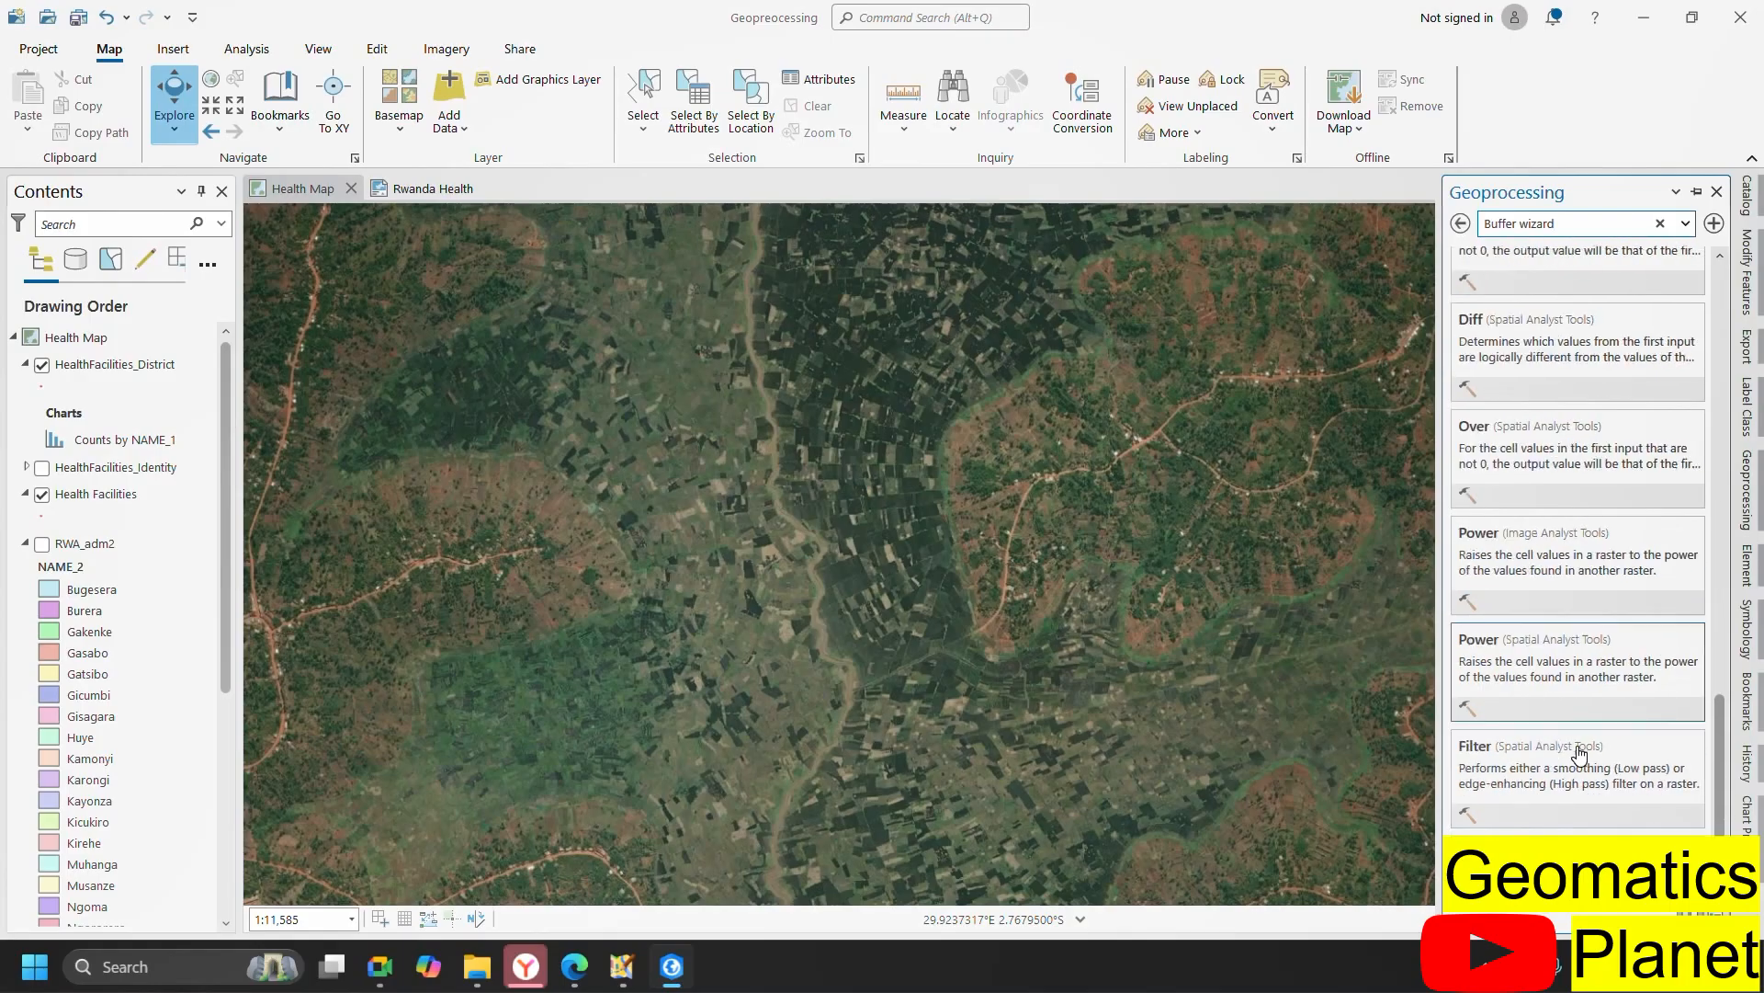
scroll(1576, 720, up, 8)
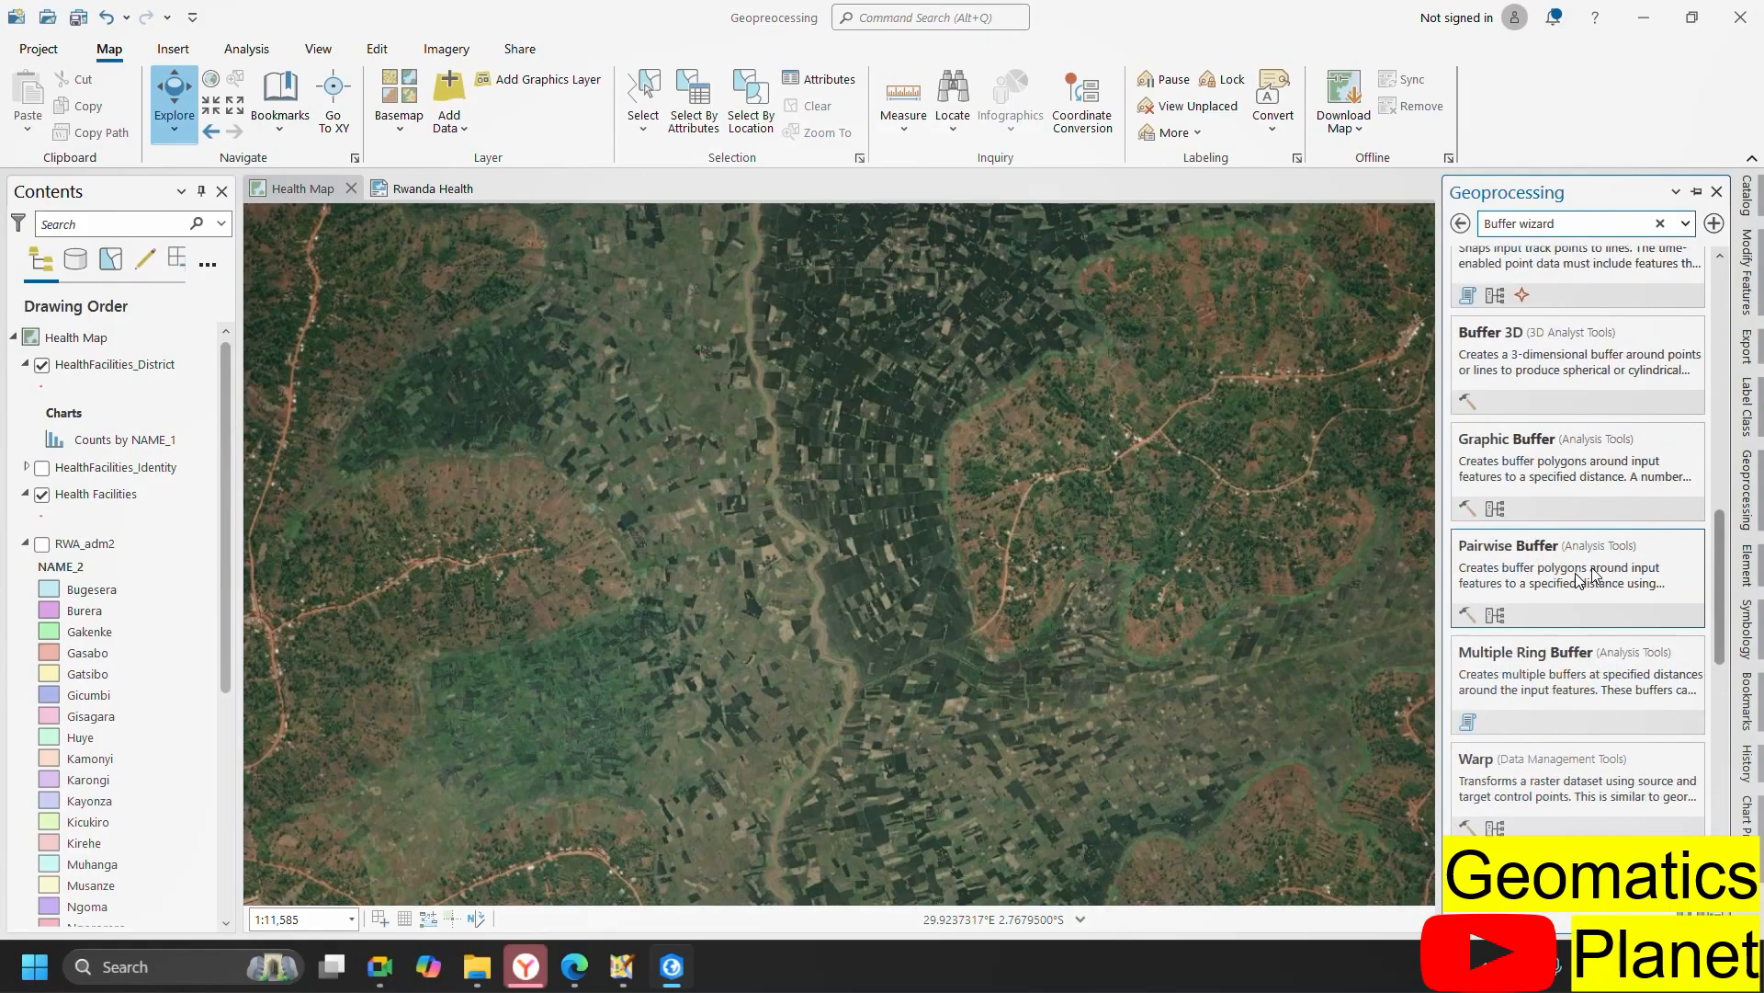
scroll(1573, 551, up, 10)
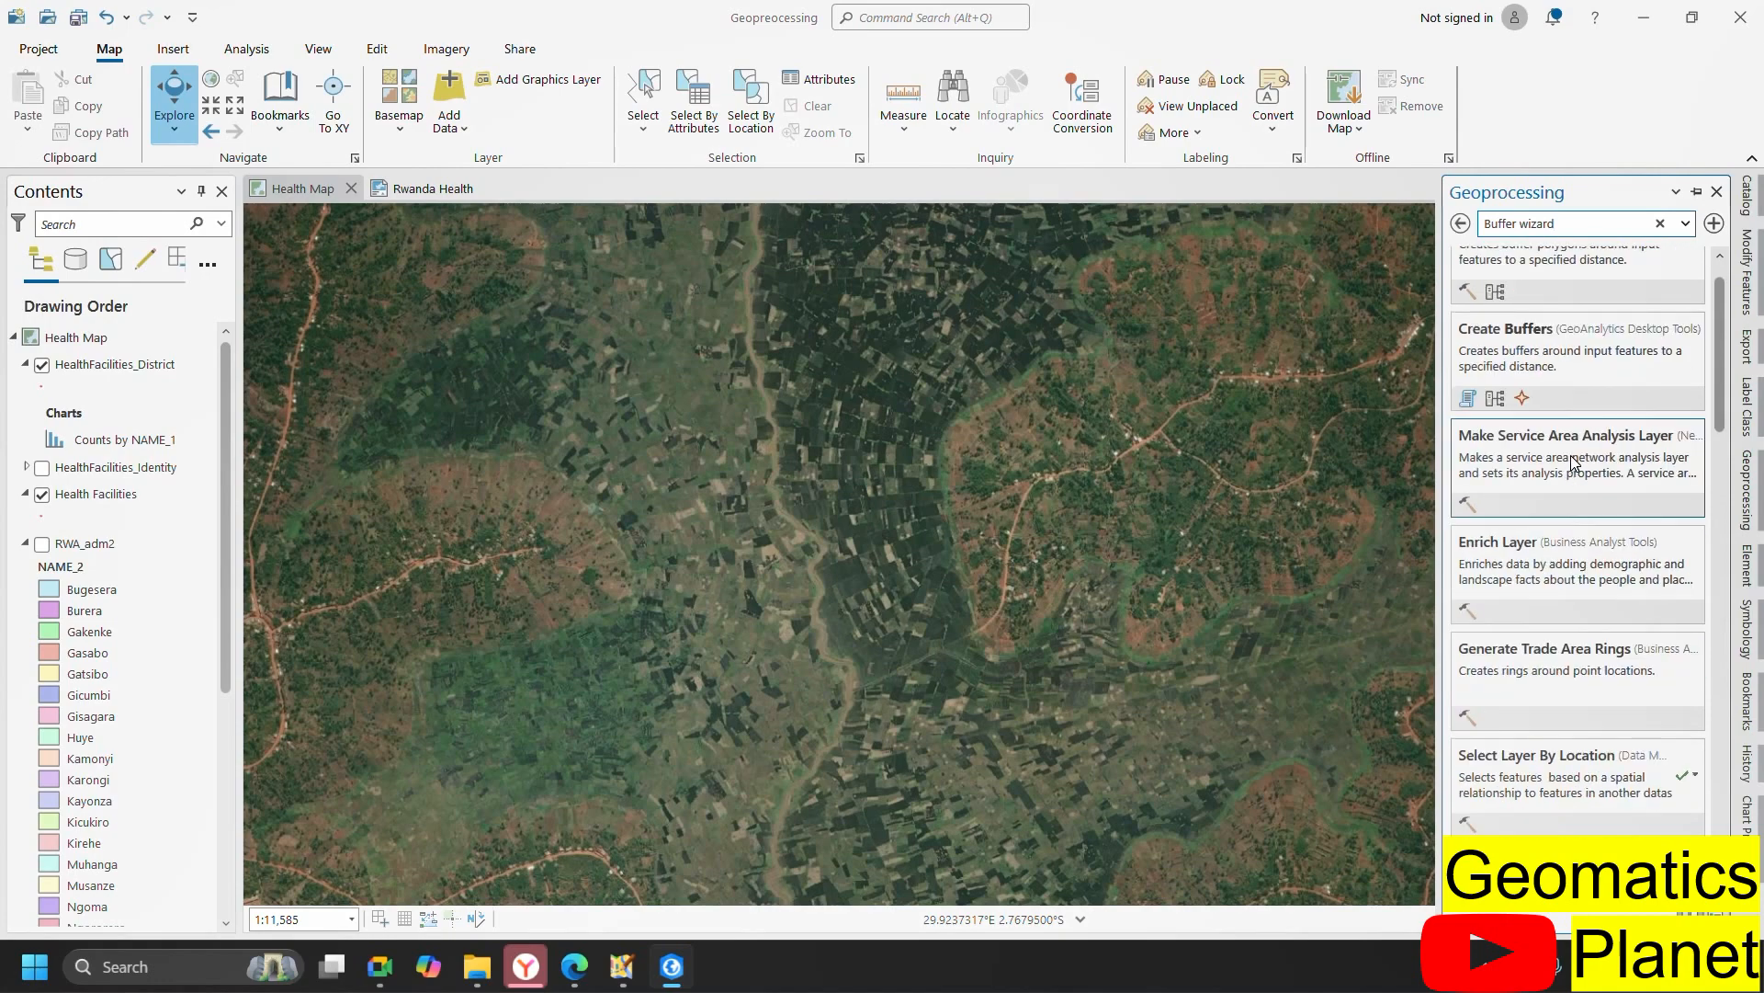
scroll(1526, 404, up, 1)
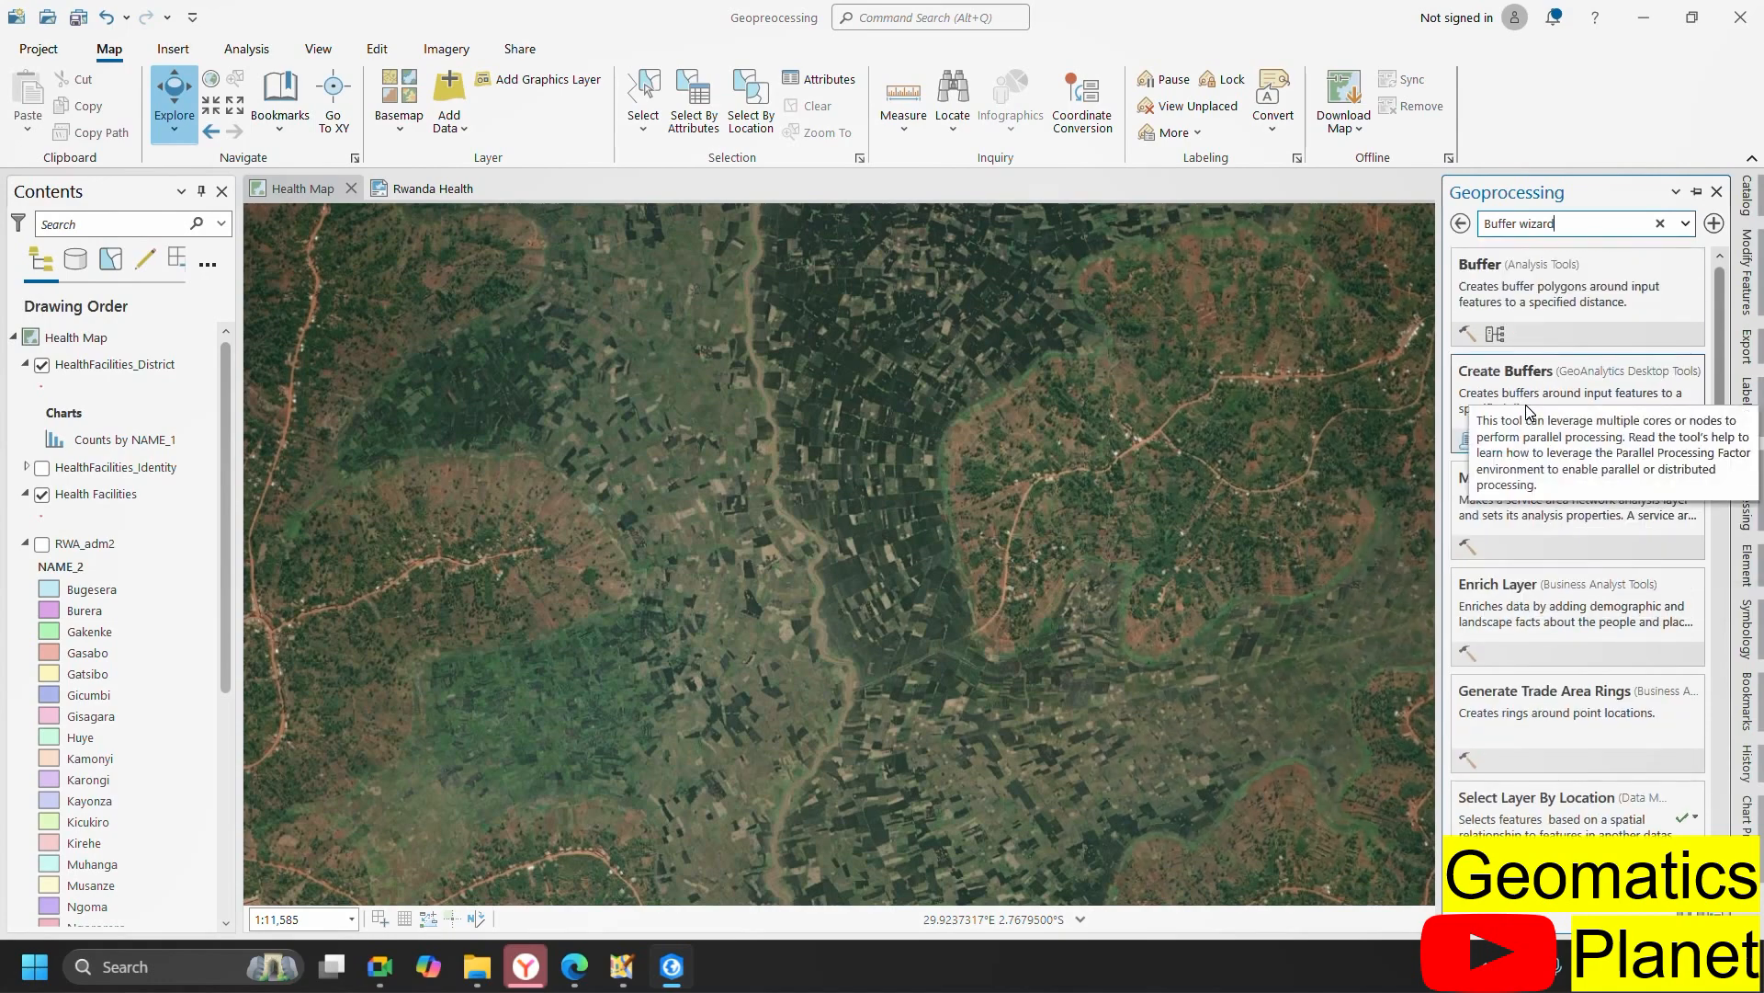
- Clear the tool search and open the Buffer tool from the Proximity toolset
click(1659, 223)
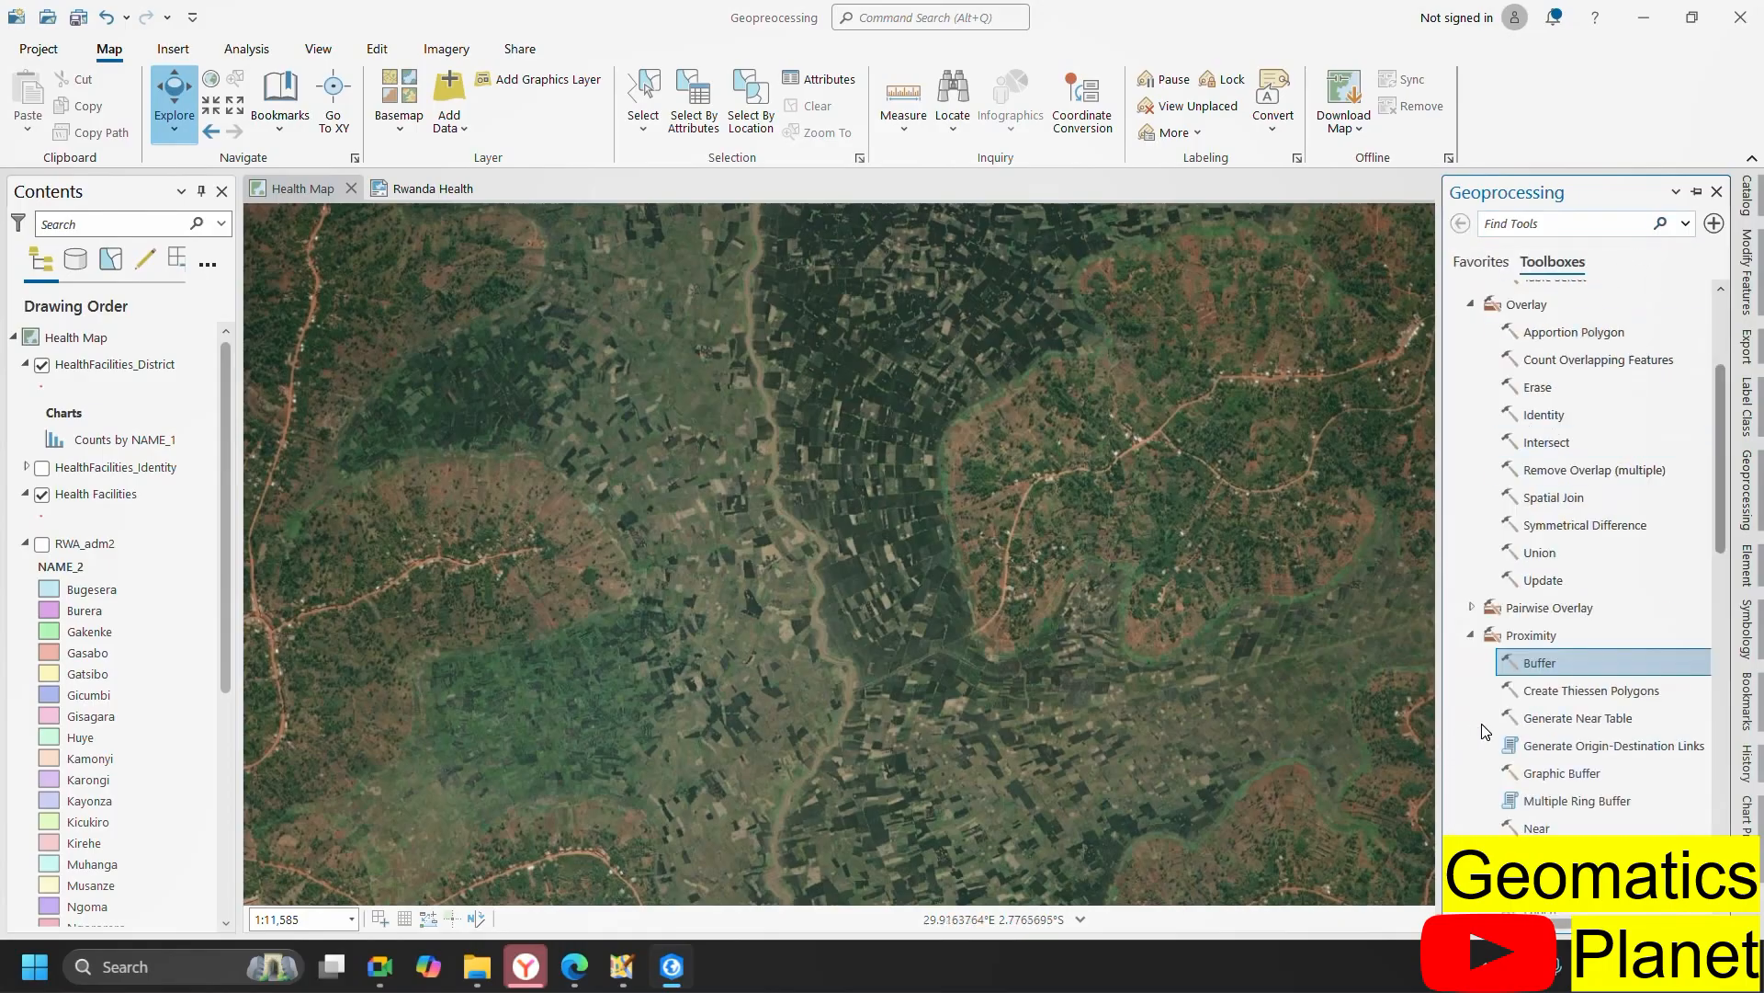
double_click(1541, 666)
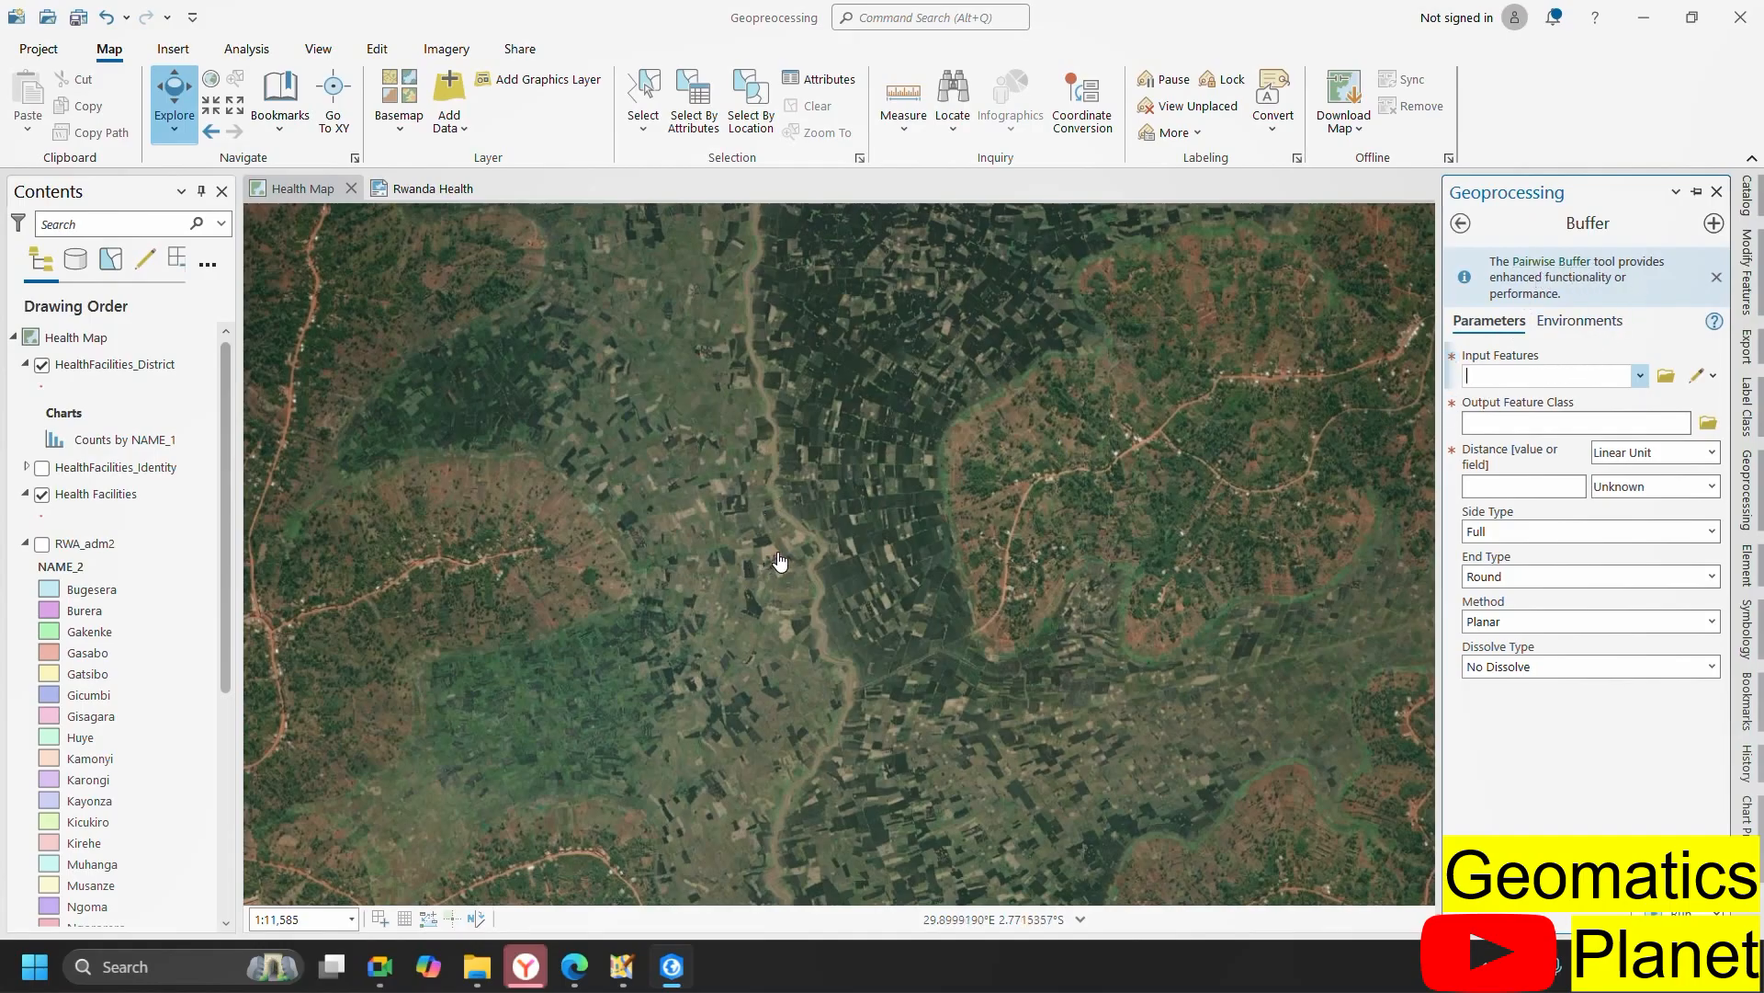
- Examine how the health facilities are distributed across the provinces, focusing on the dense cluster in the small purple central province
scroll(910, 634, down, 6)
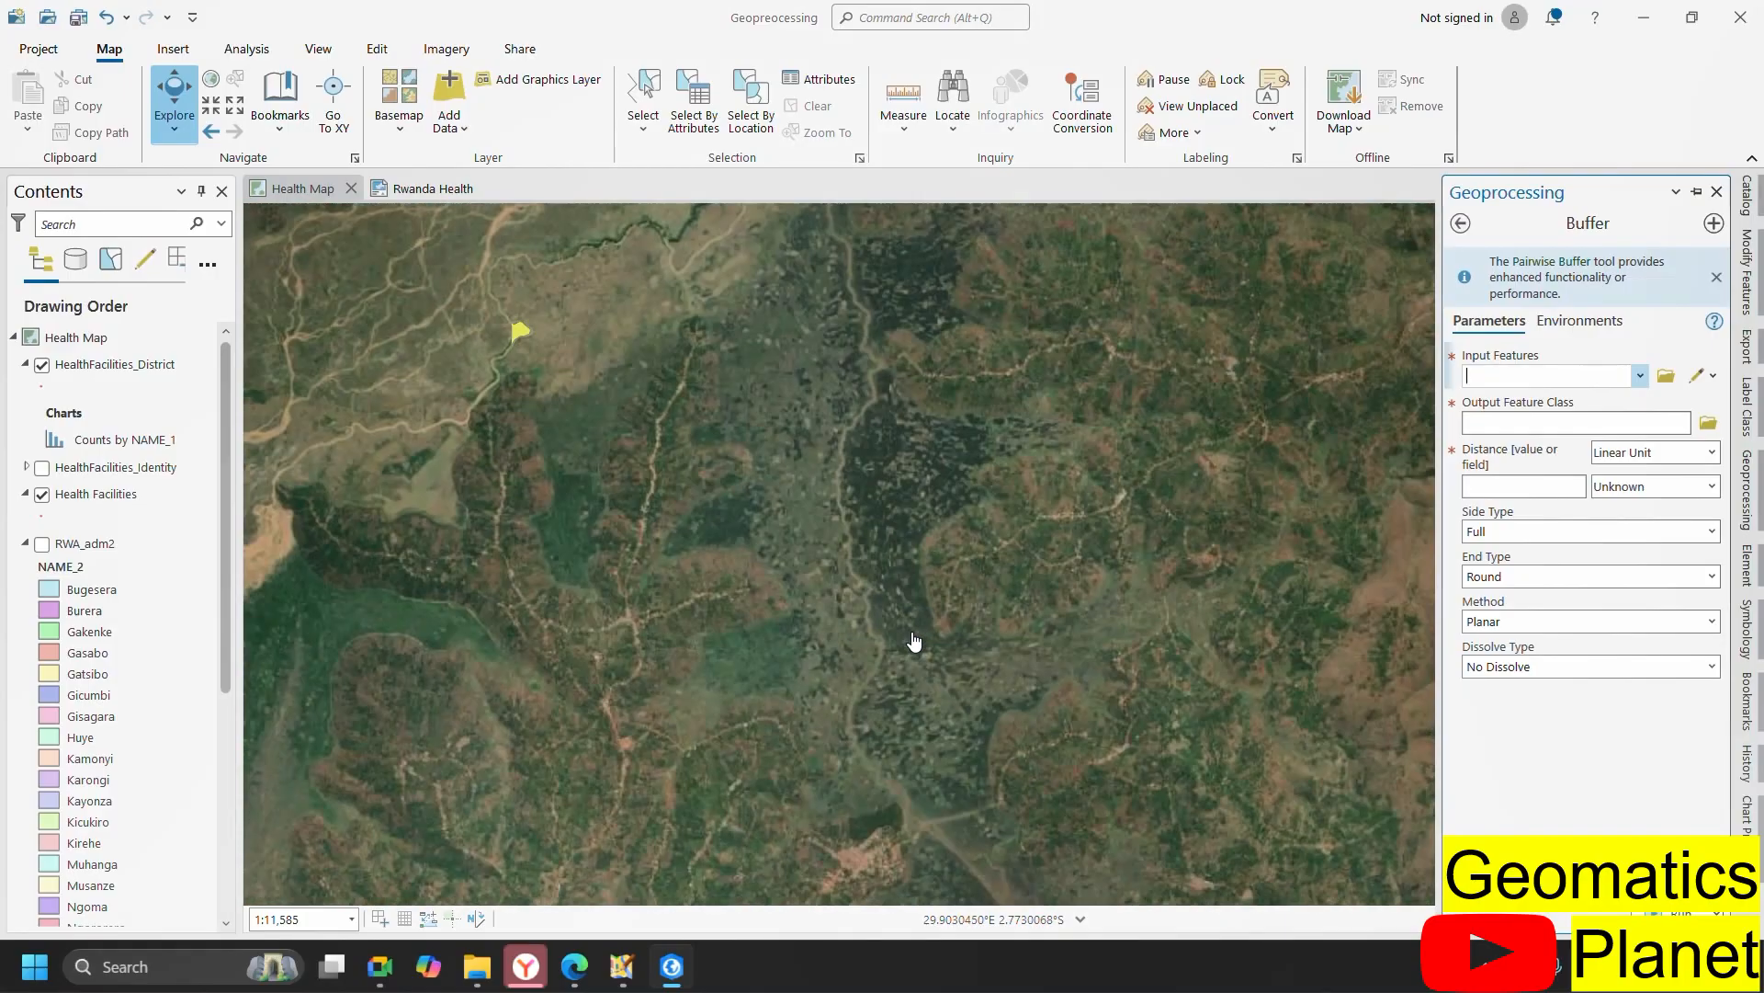
scroll(926, 605, down, 5)
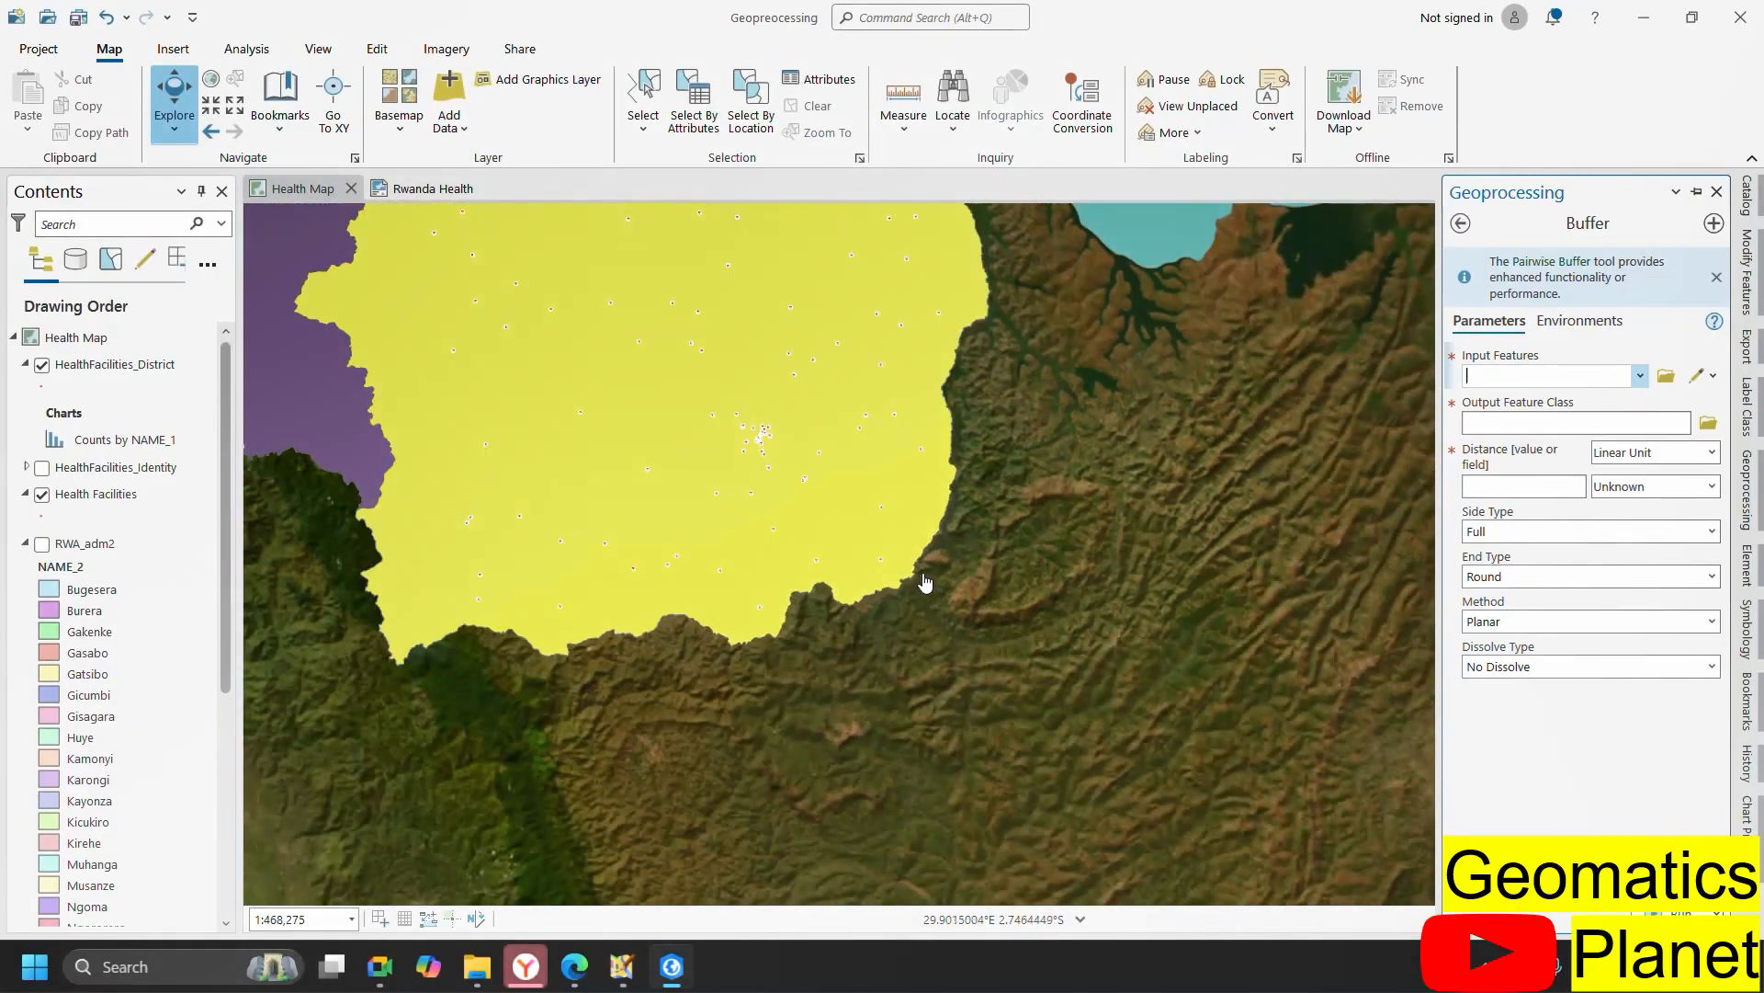
scroll(725, 401, up, 6)
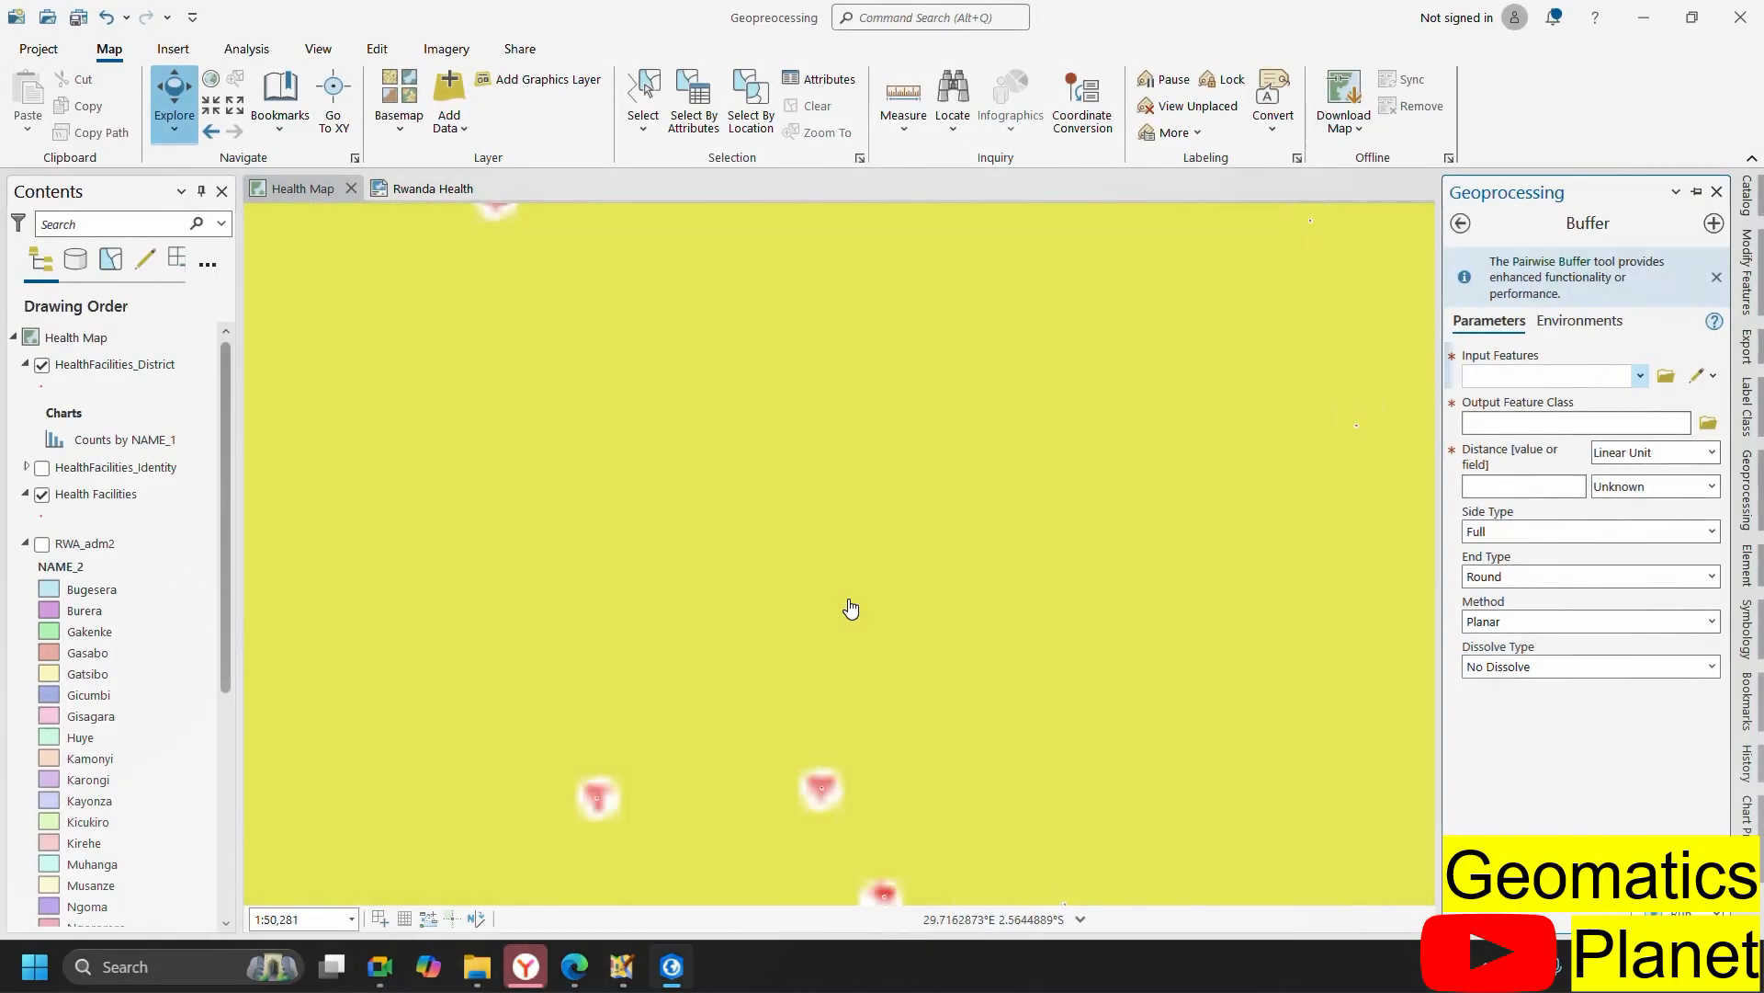
scroll(856, 584, down, 3)
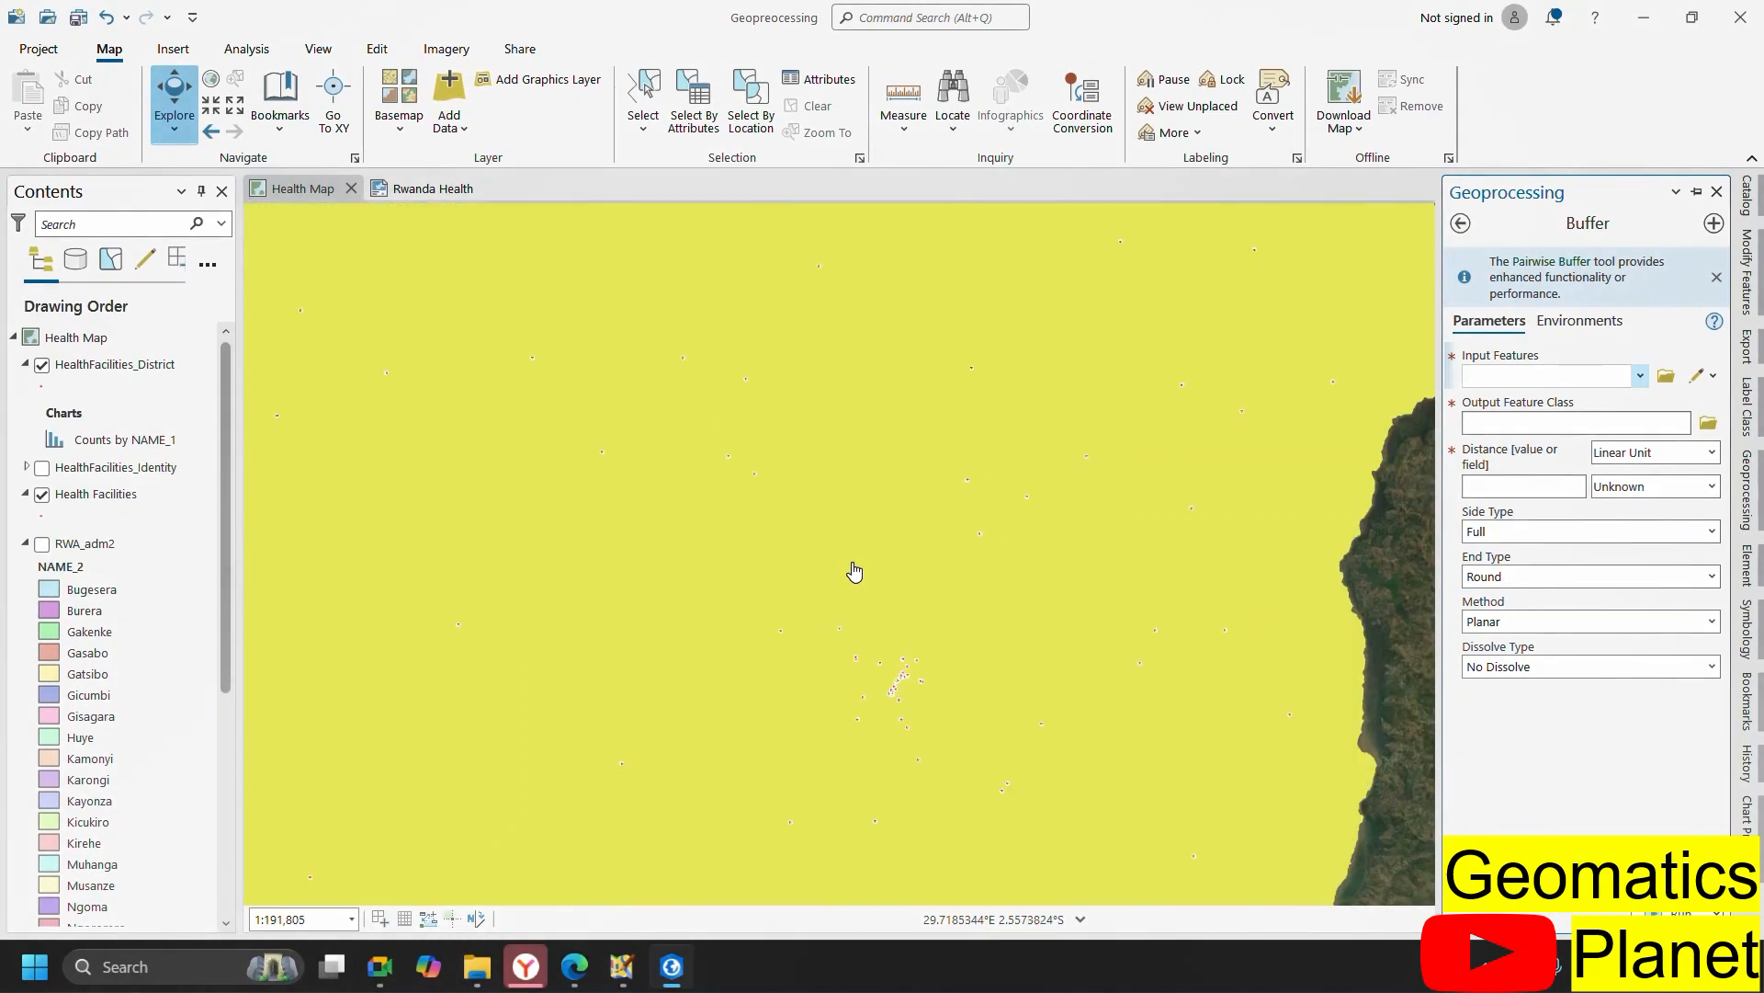
scroll(853, 575, down, 5)
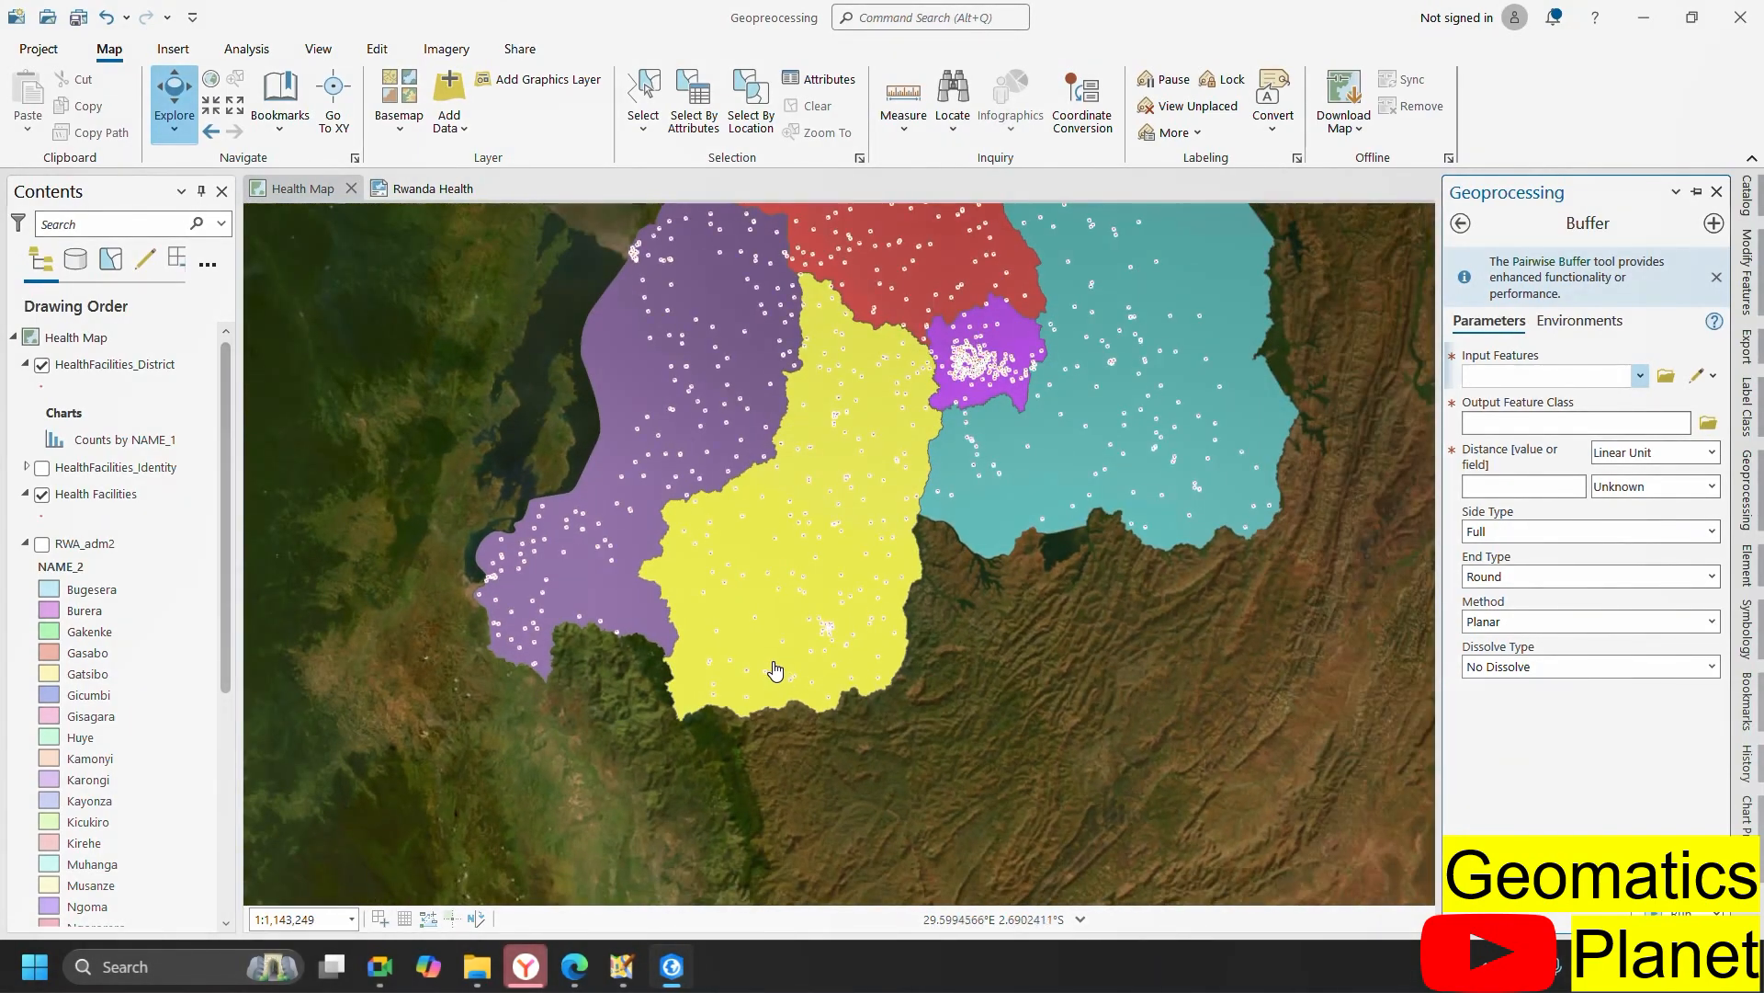
scroll(807, 698, down, 2)
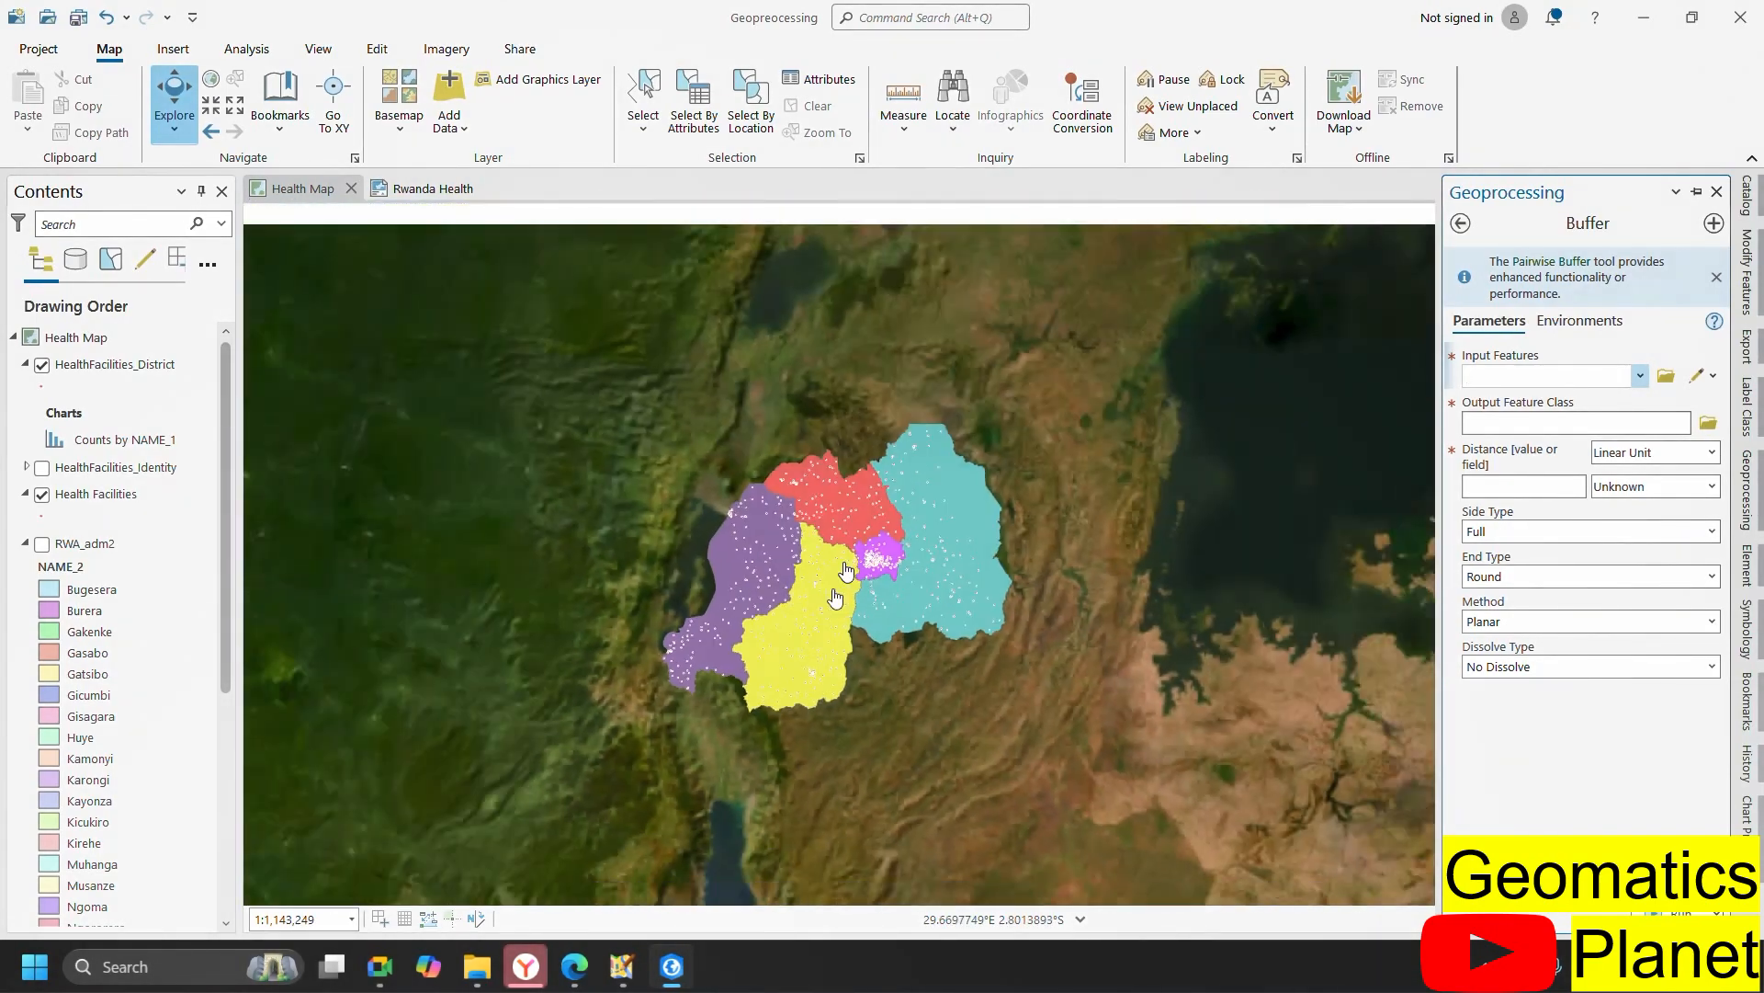
scroll(862, 518, up, 2)
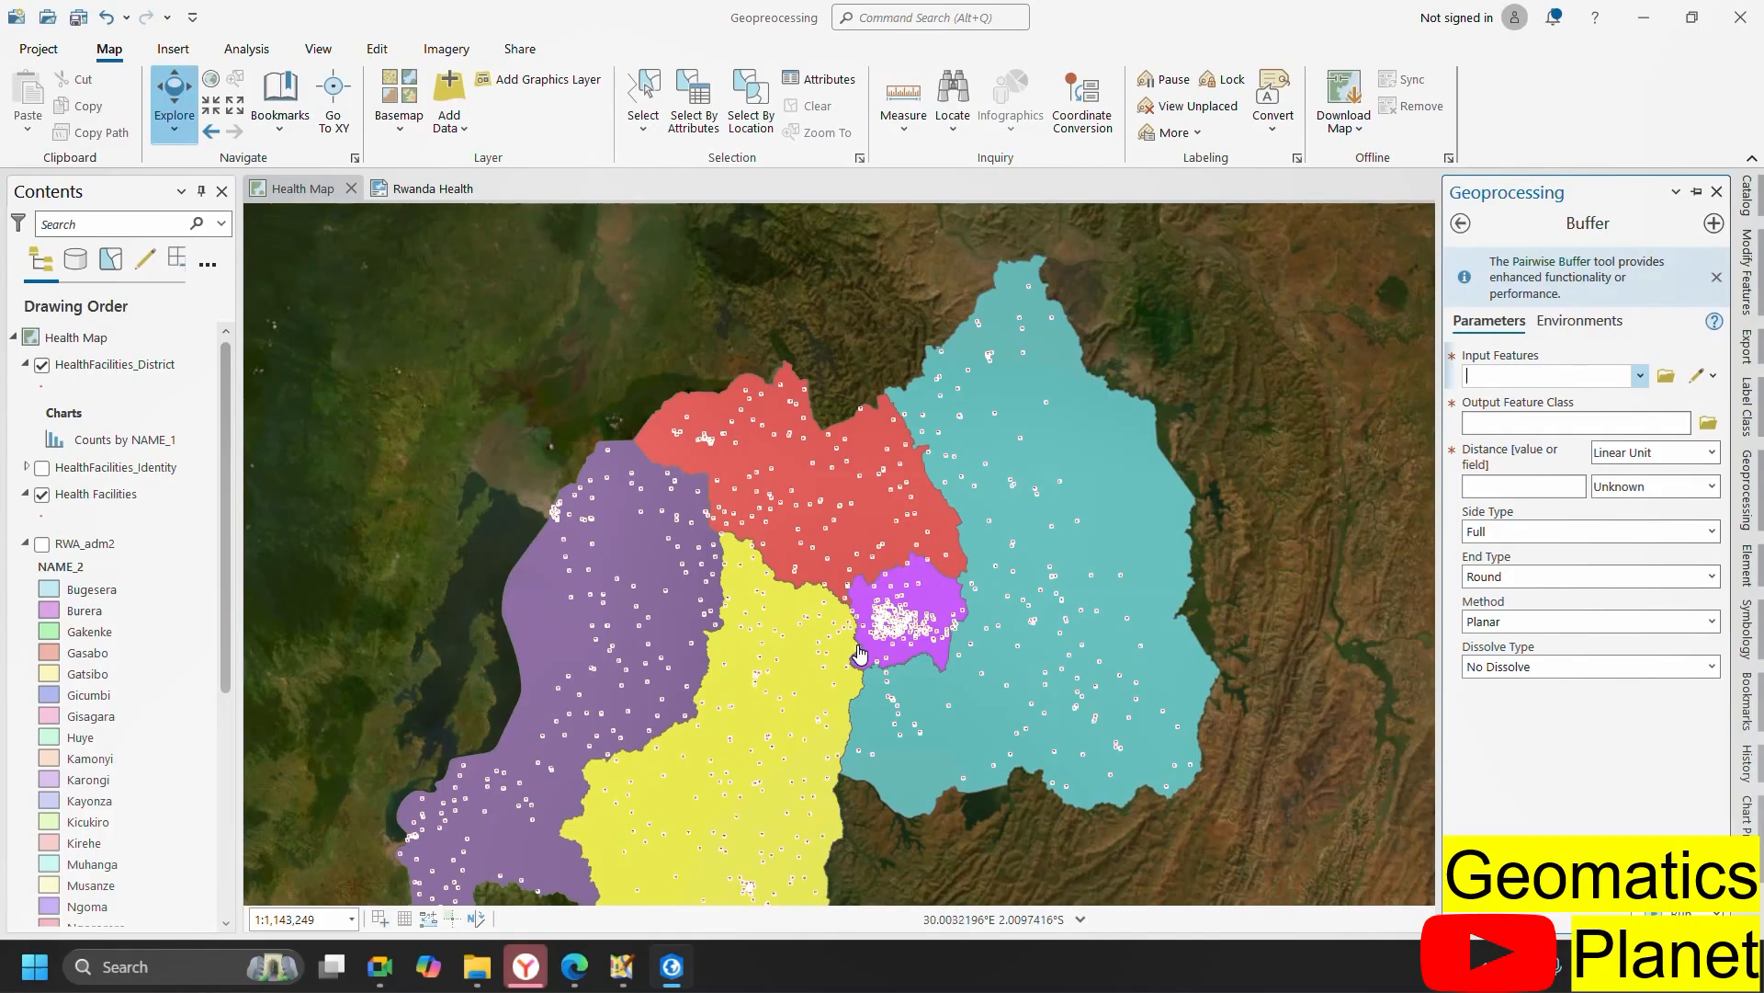
scroll(859, 655, up, 3)
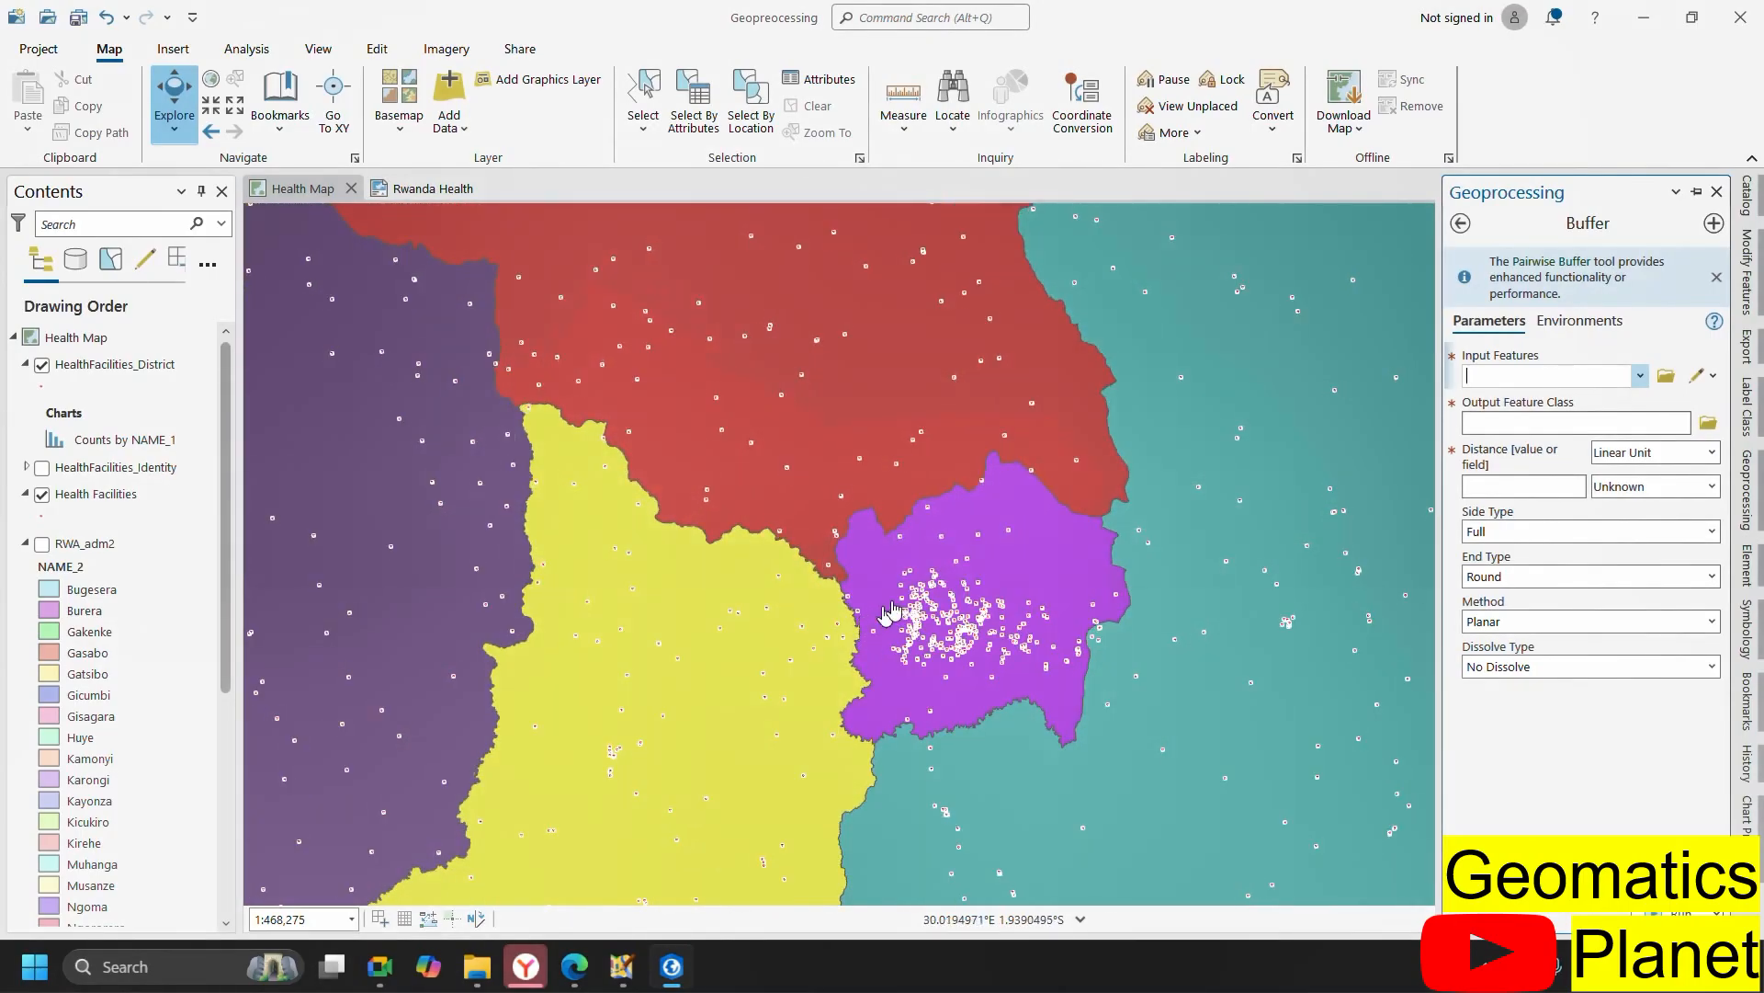
scroll(910, 616, down, 2)
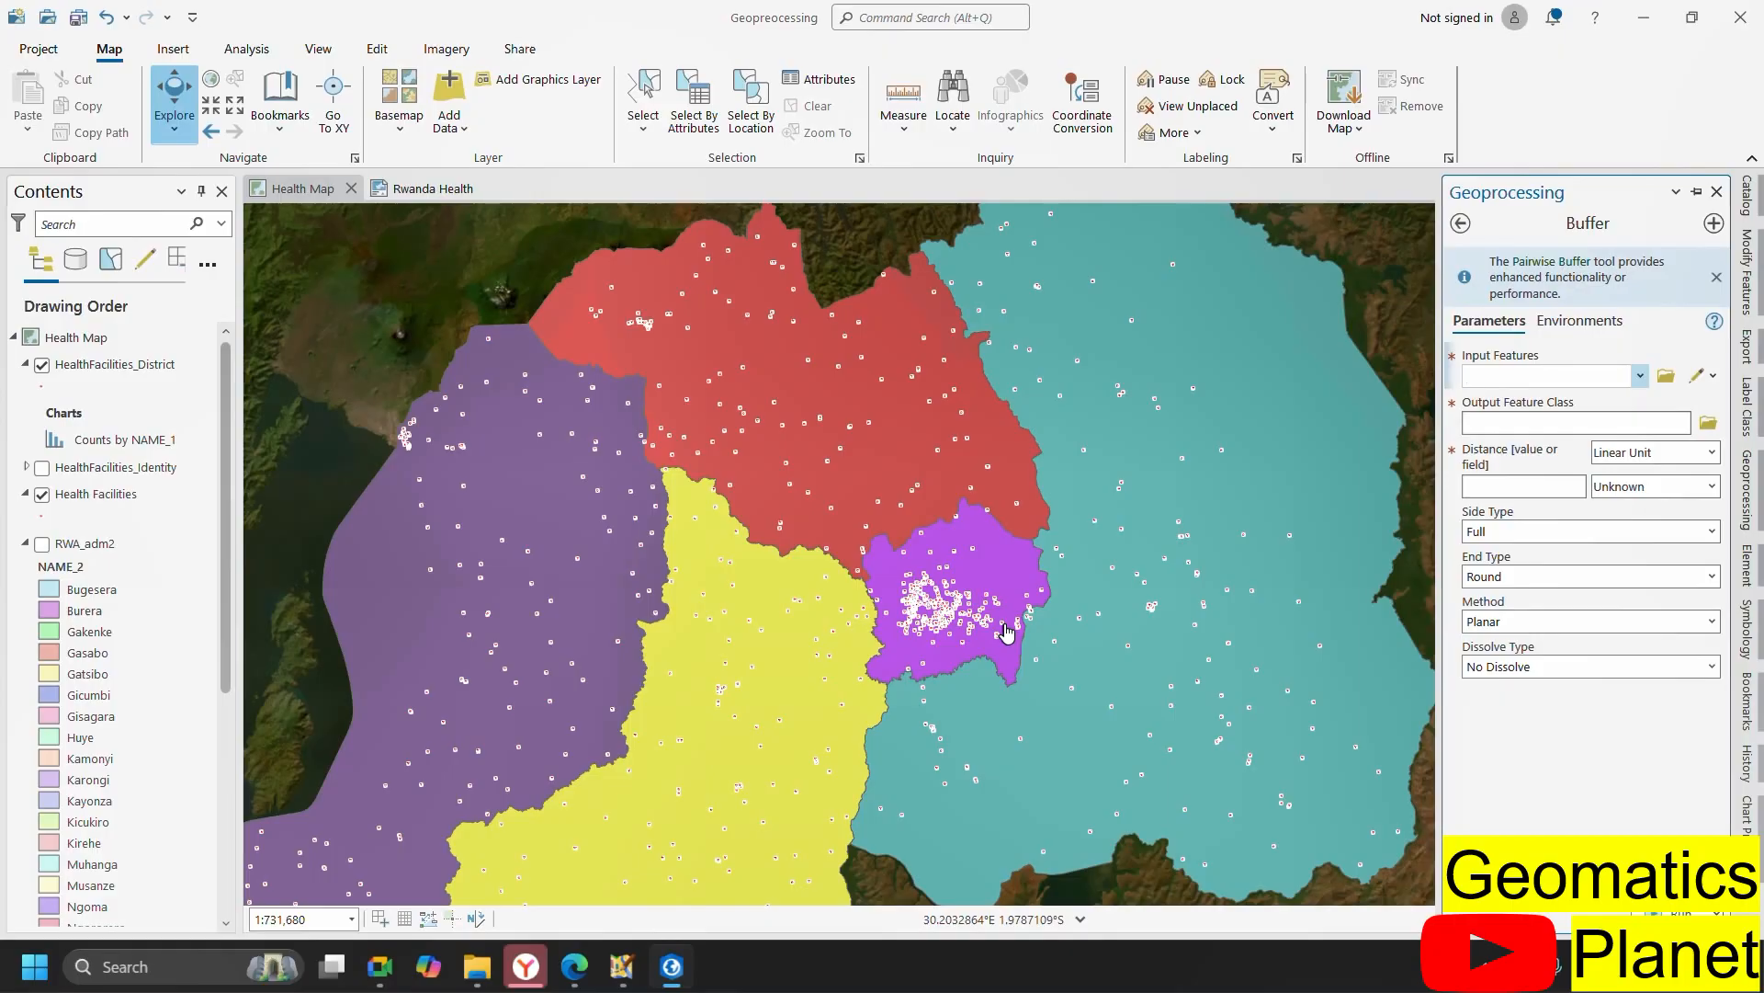
scroll(944, 647, up, 3)
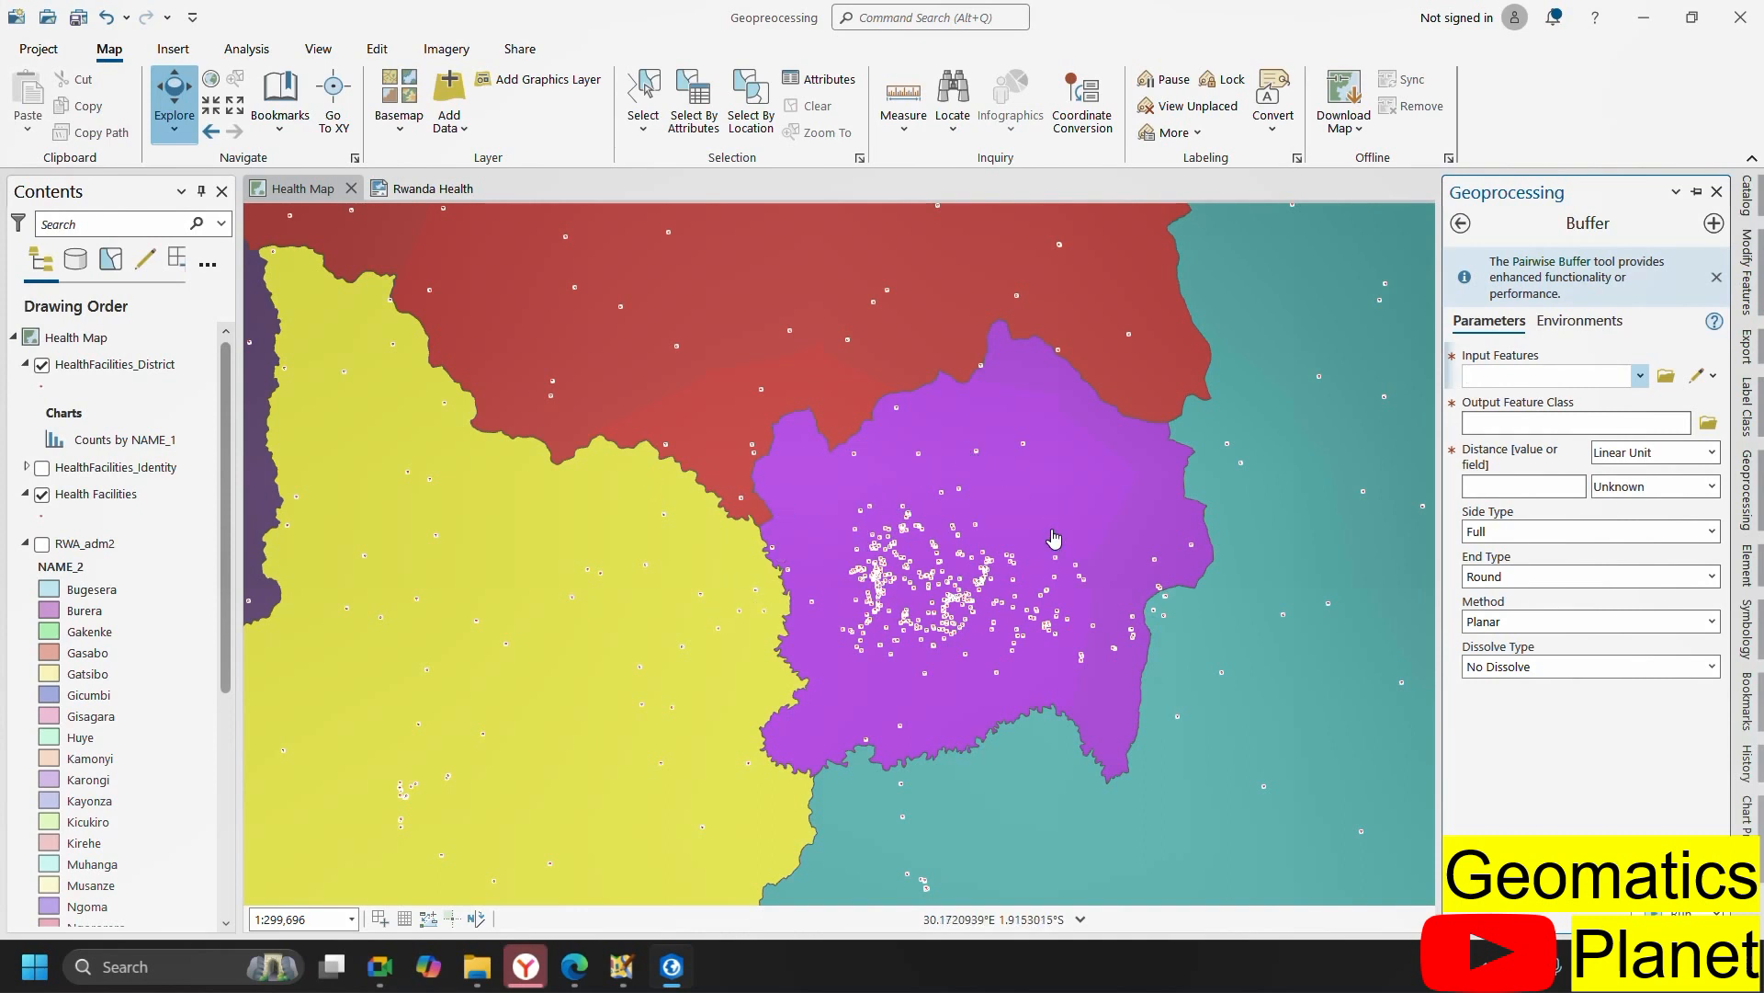
- Set Health Facilities as the buffer's input features and name the output feature class HealthFacilities_Buffer5km
click(1640, 376)
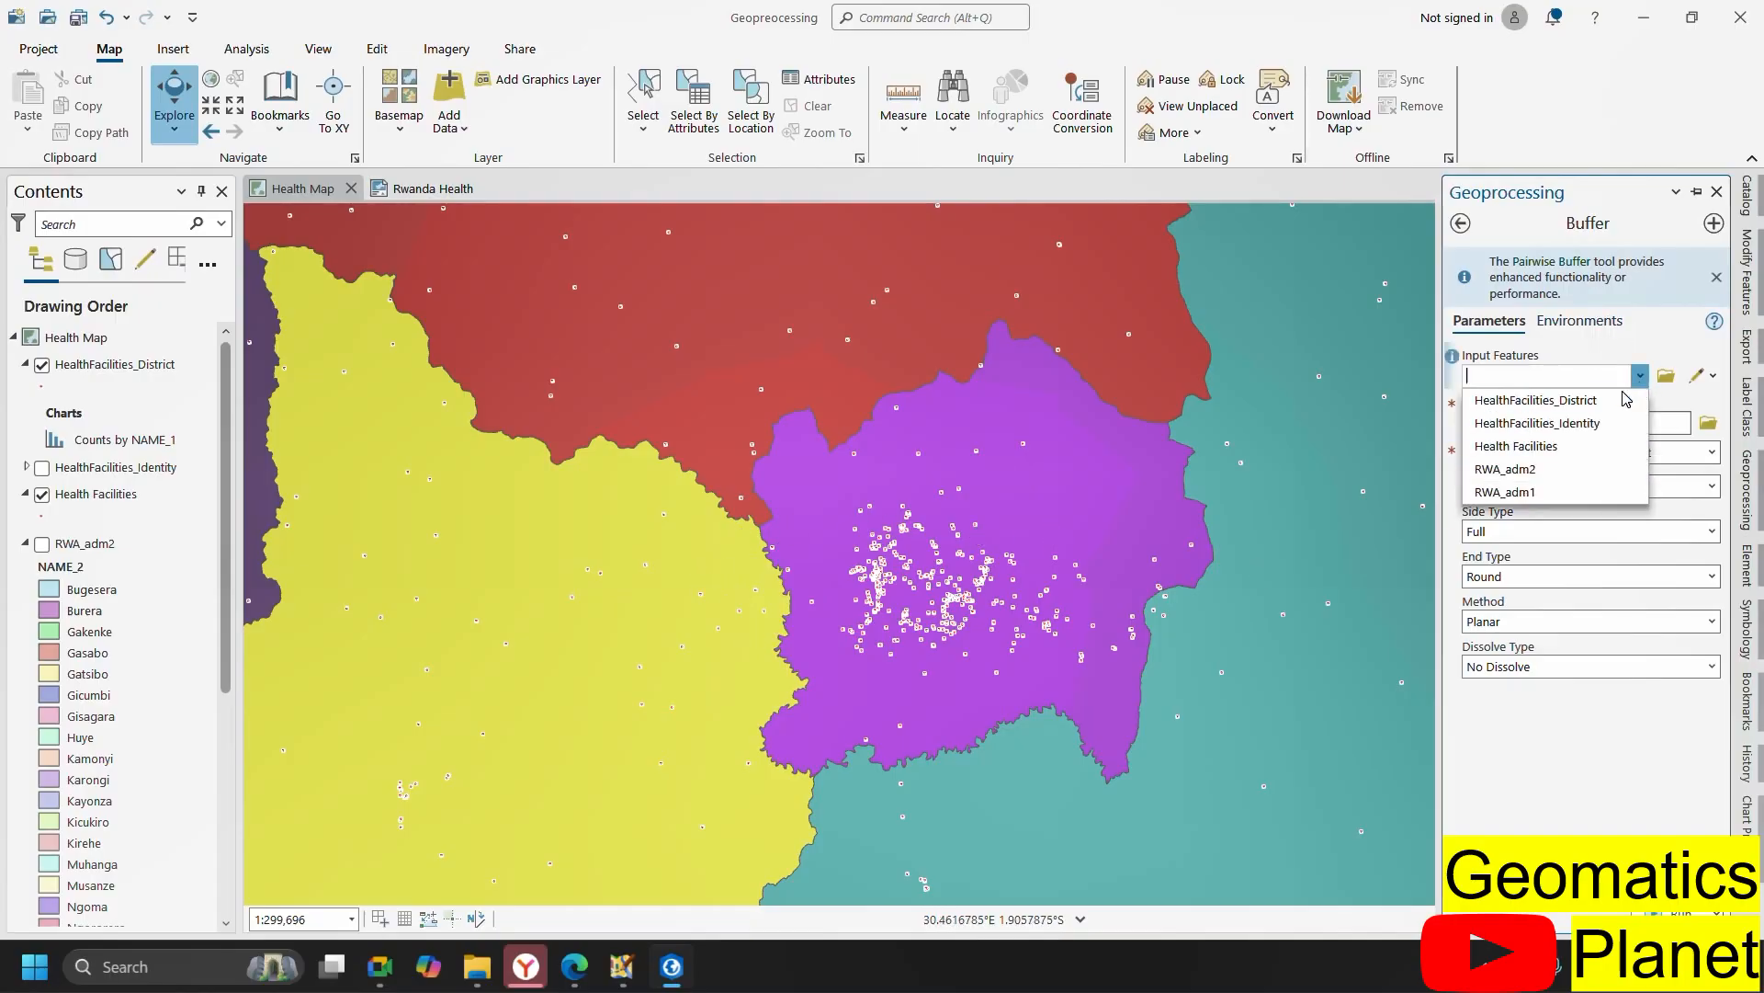
click(1523, 450)
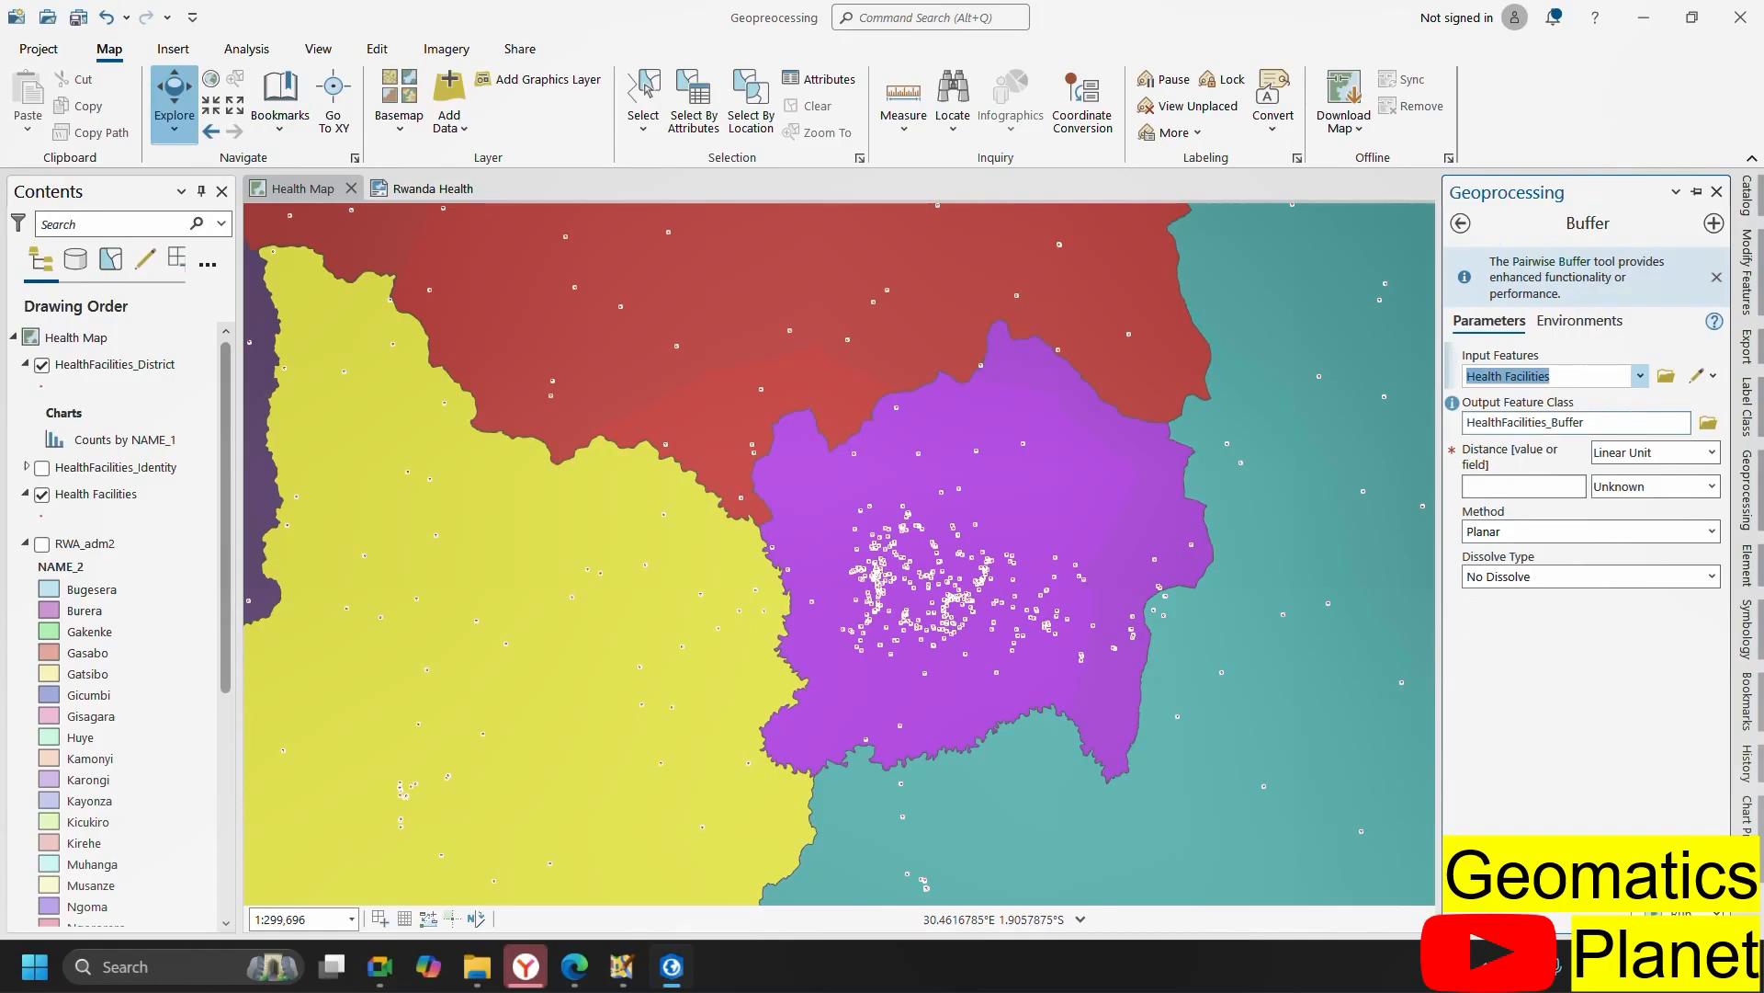
drag(1683, 423, 1615, 423)
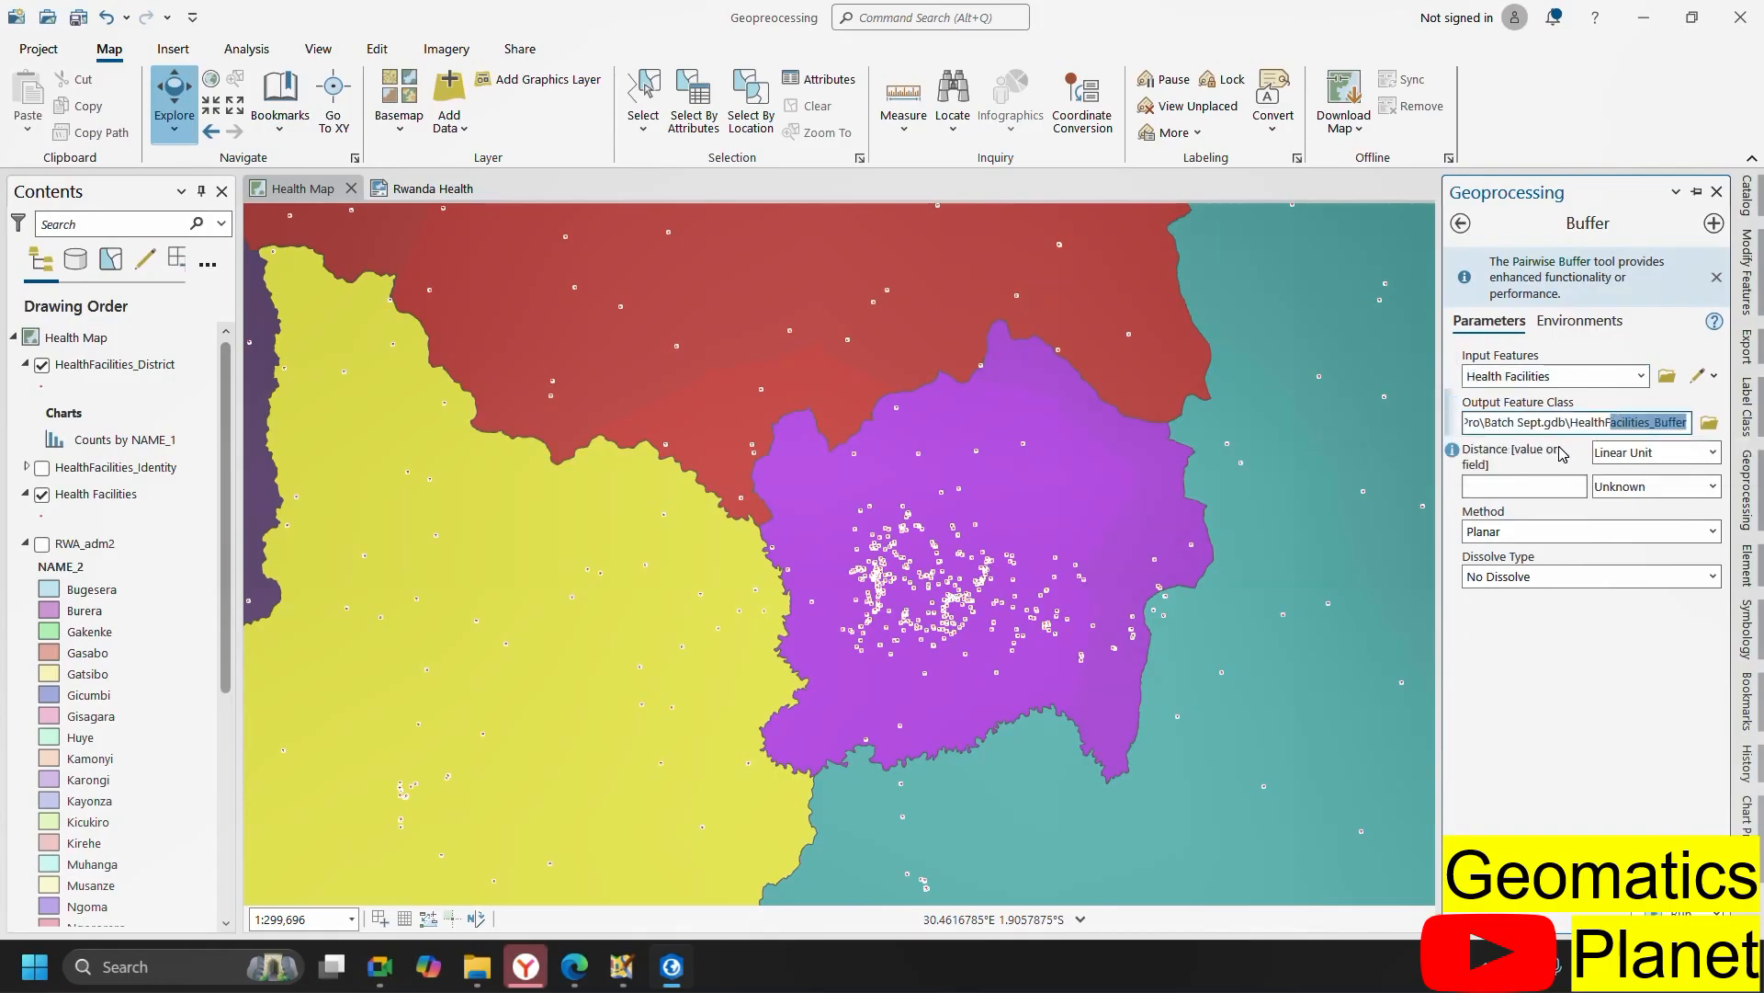
click(1687, 423)
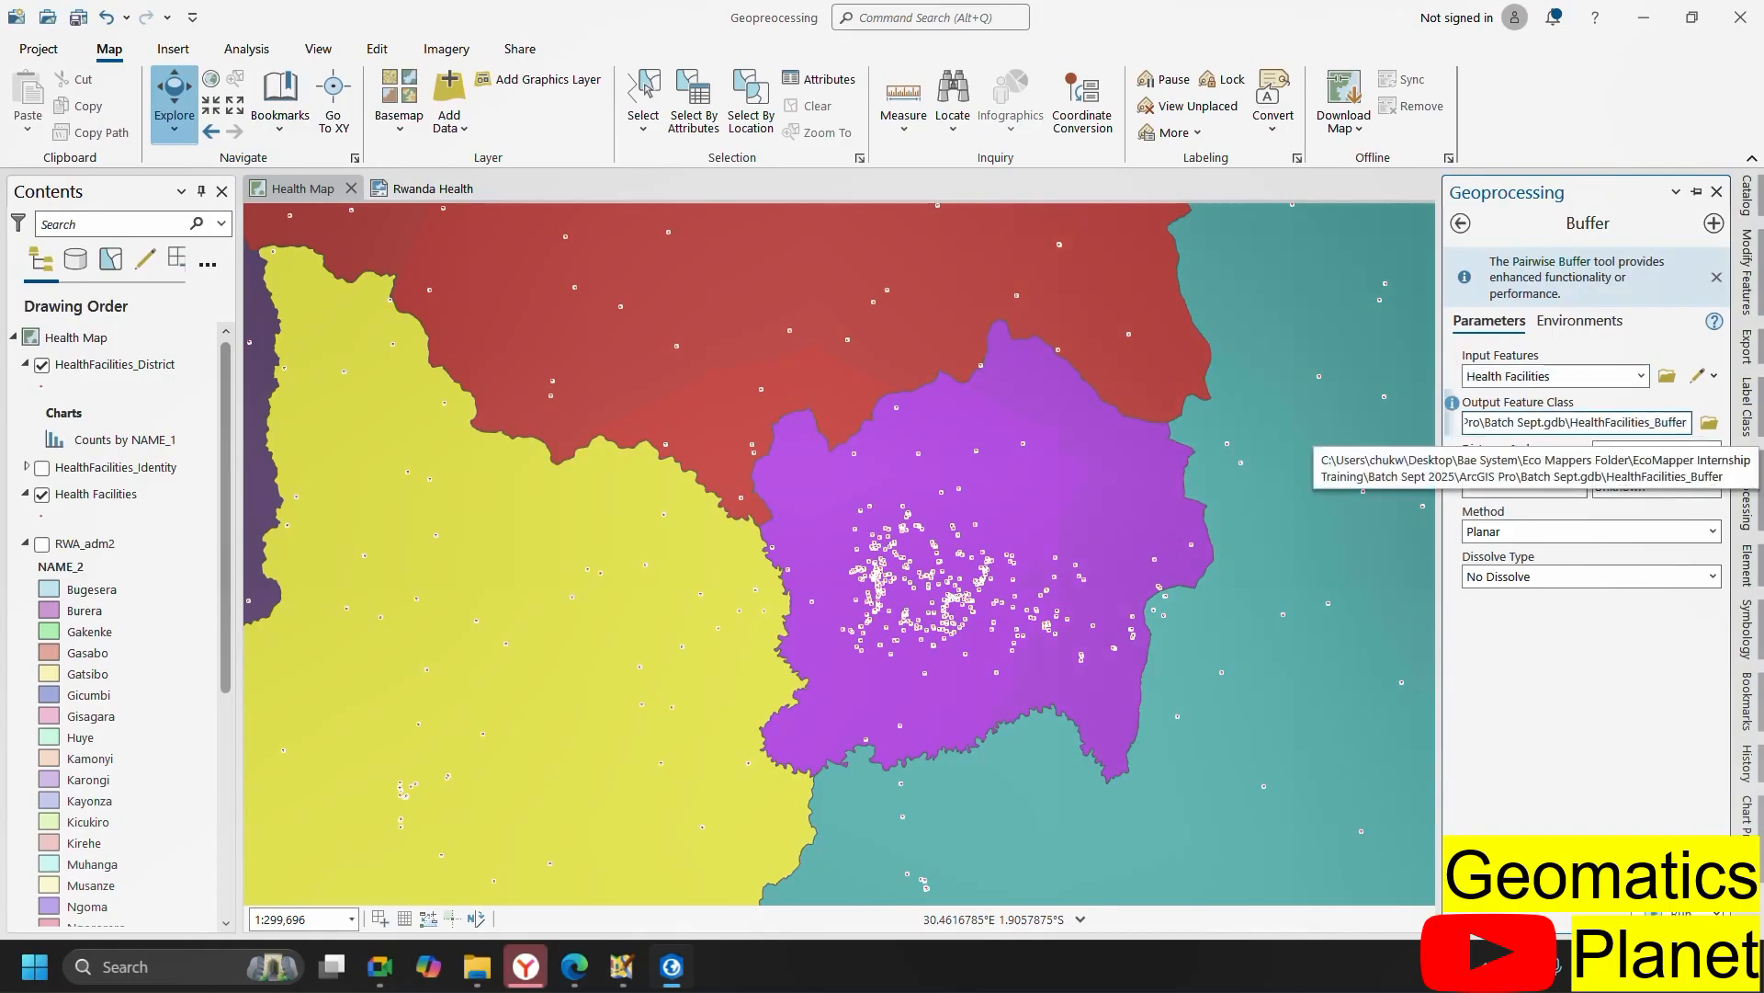
text(5km)
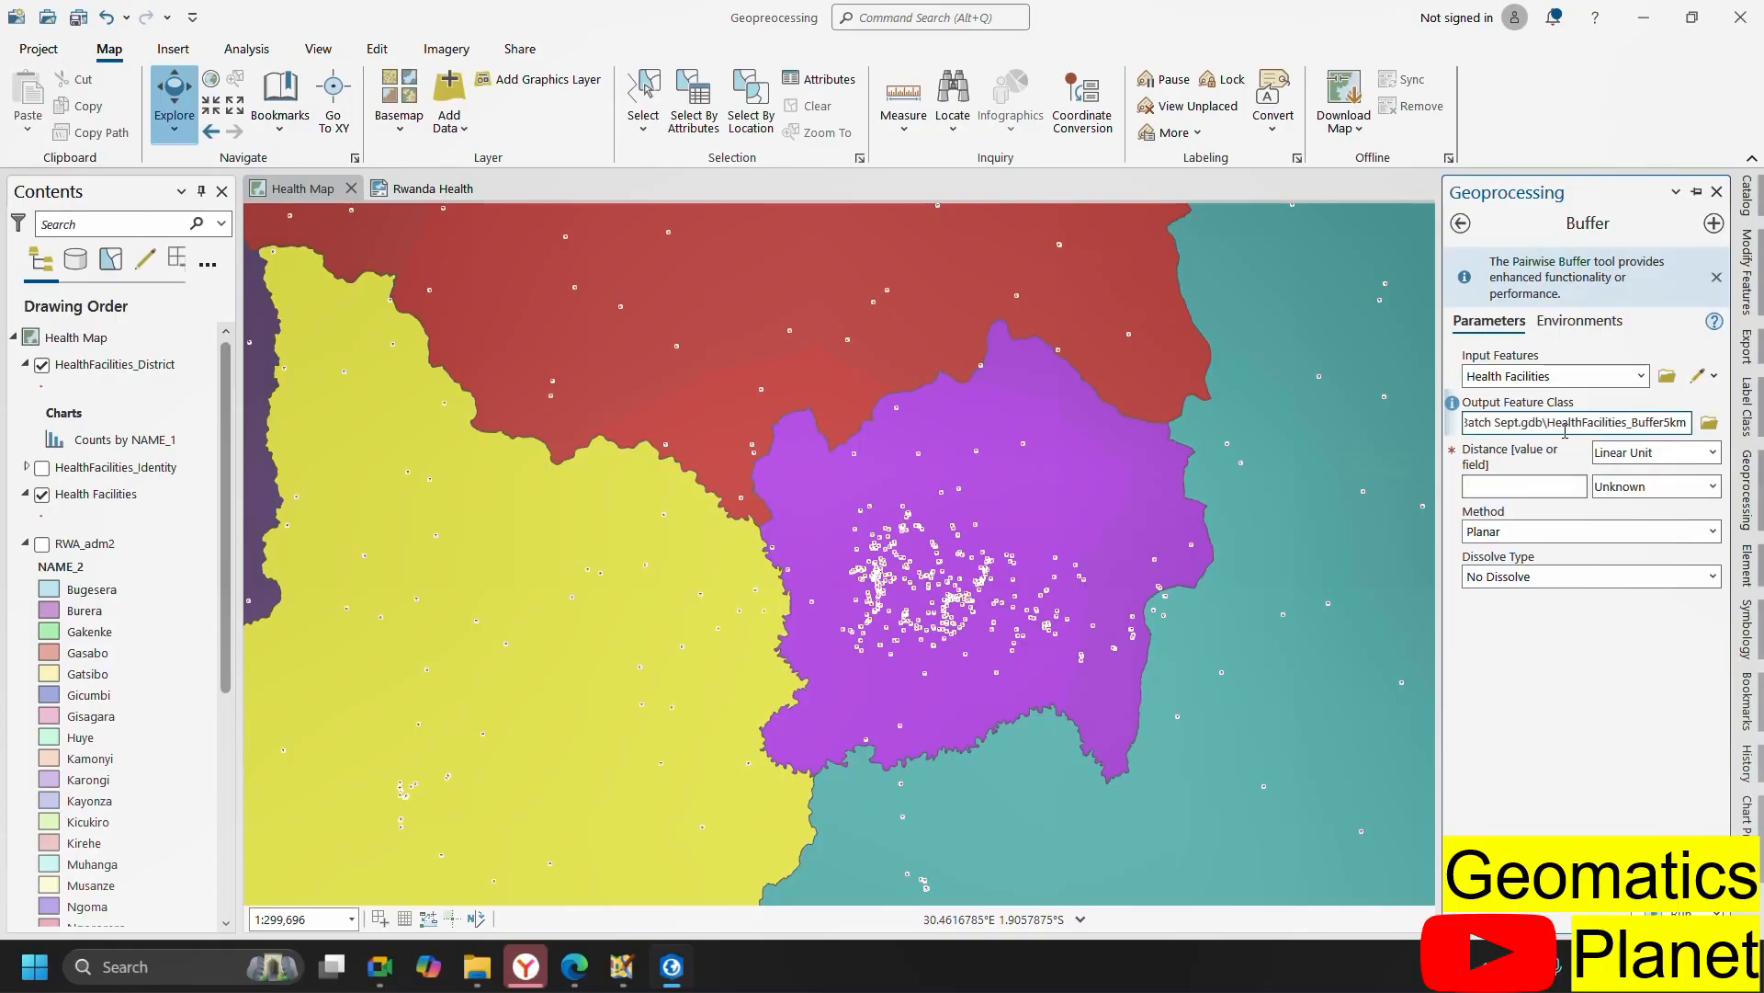
- Set the buffer distance to a linear unit of 5 kilometers
click(1553, 488)
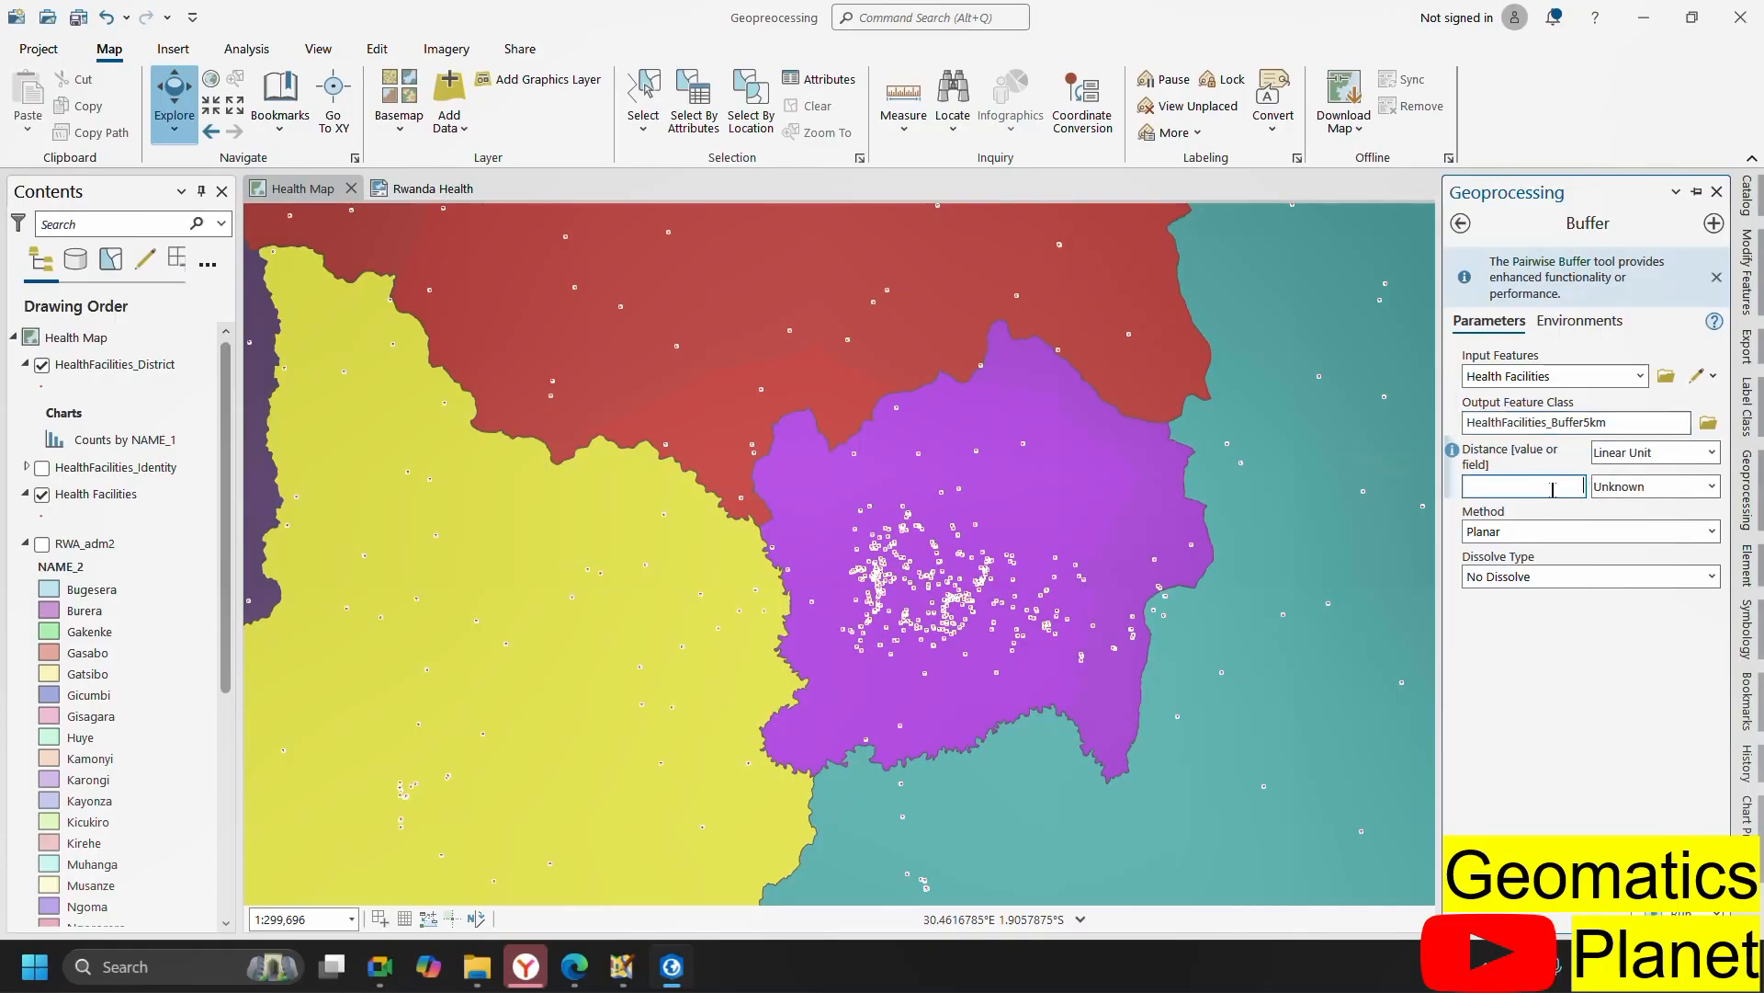
click(1697, 454)
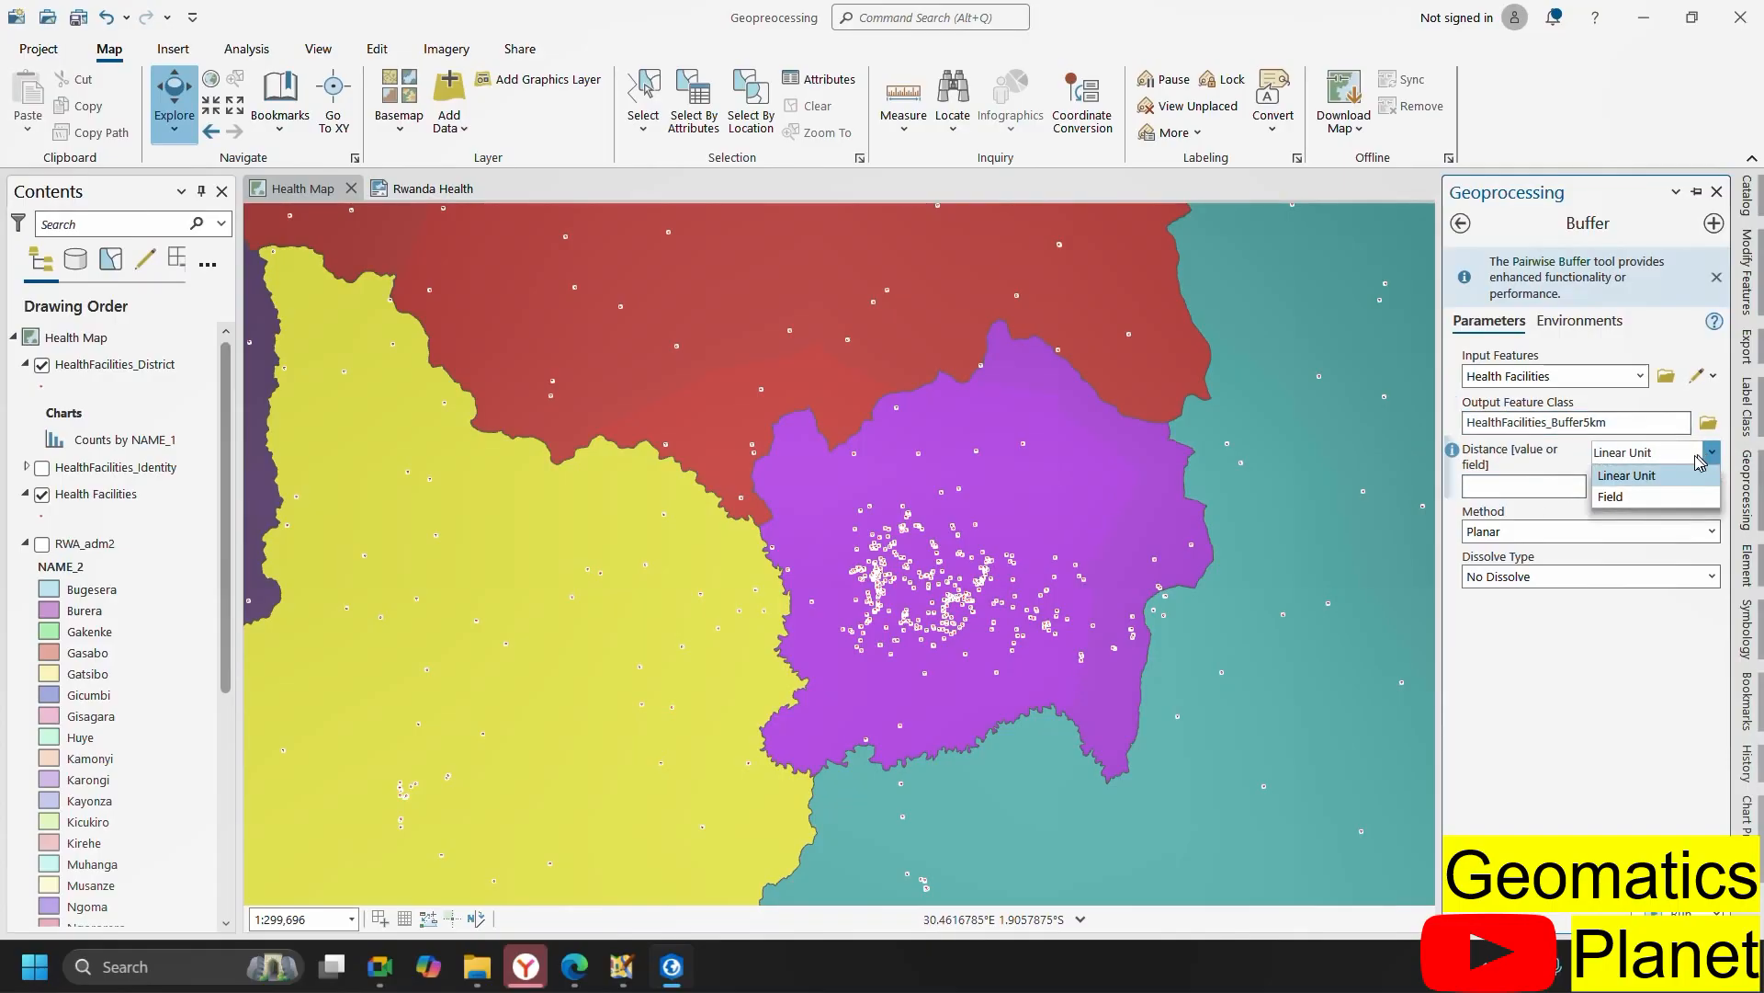
click(1618, 496)
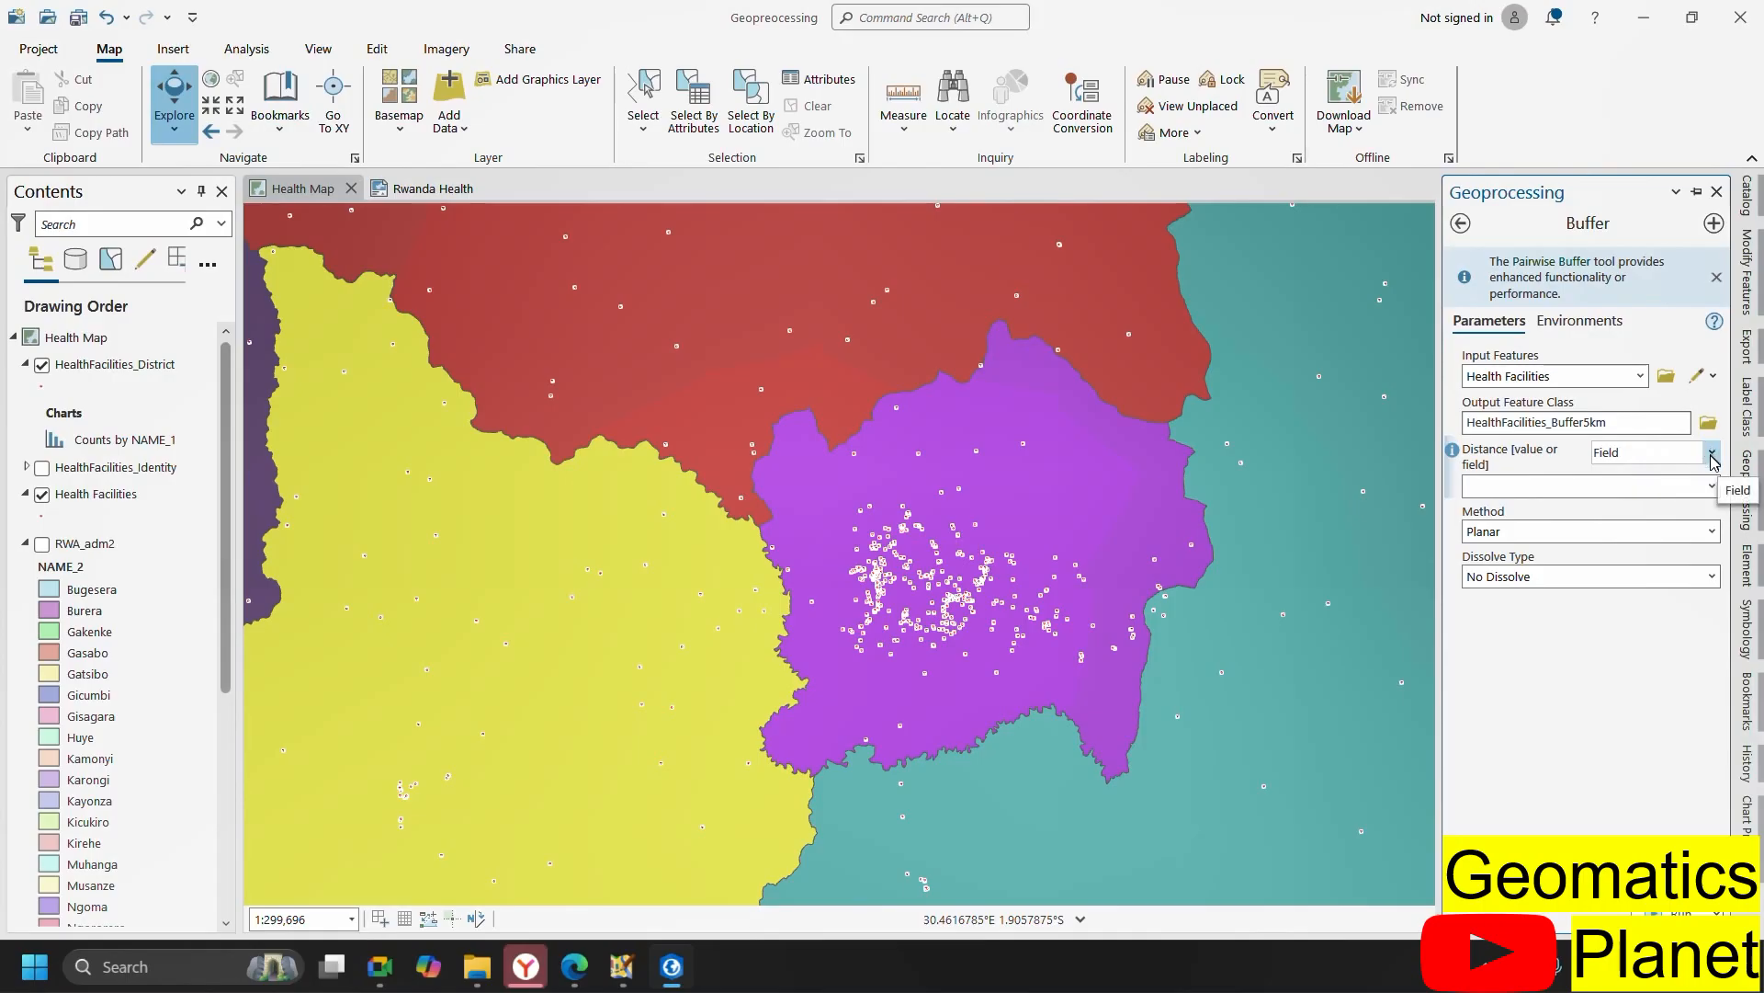
click(1712, 453)
click(1673, 472)
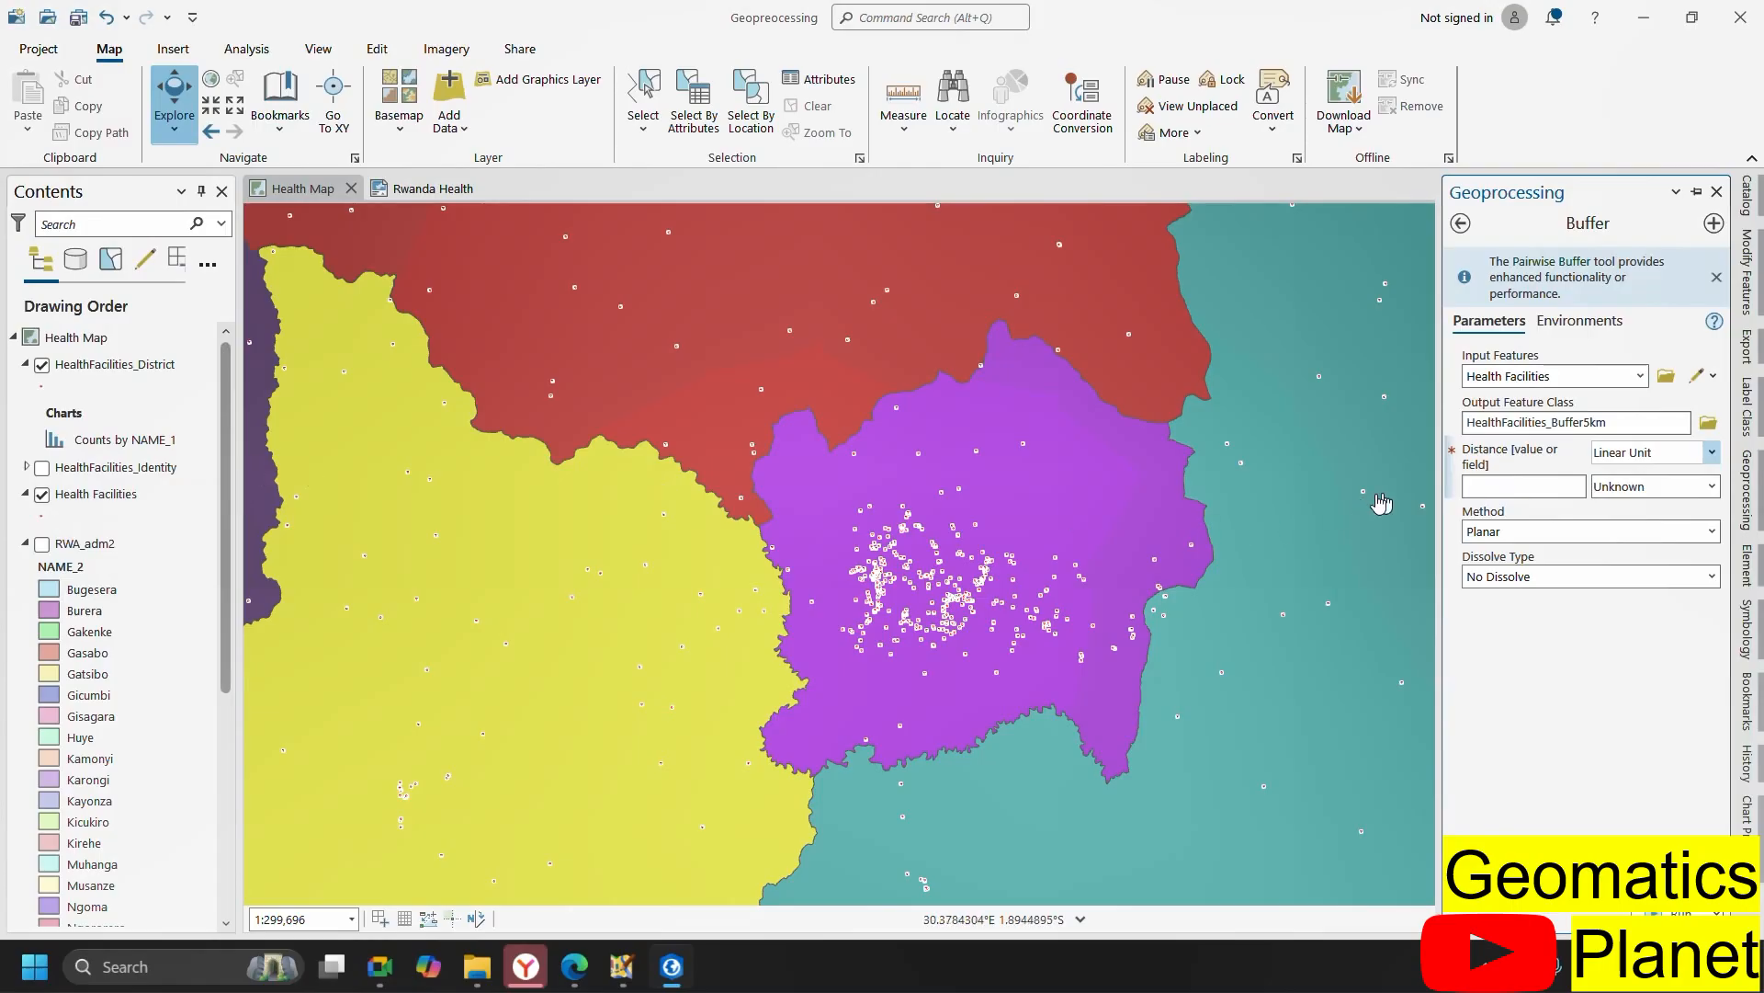
click(1711, 487)
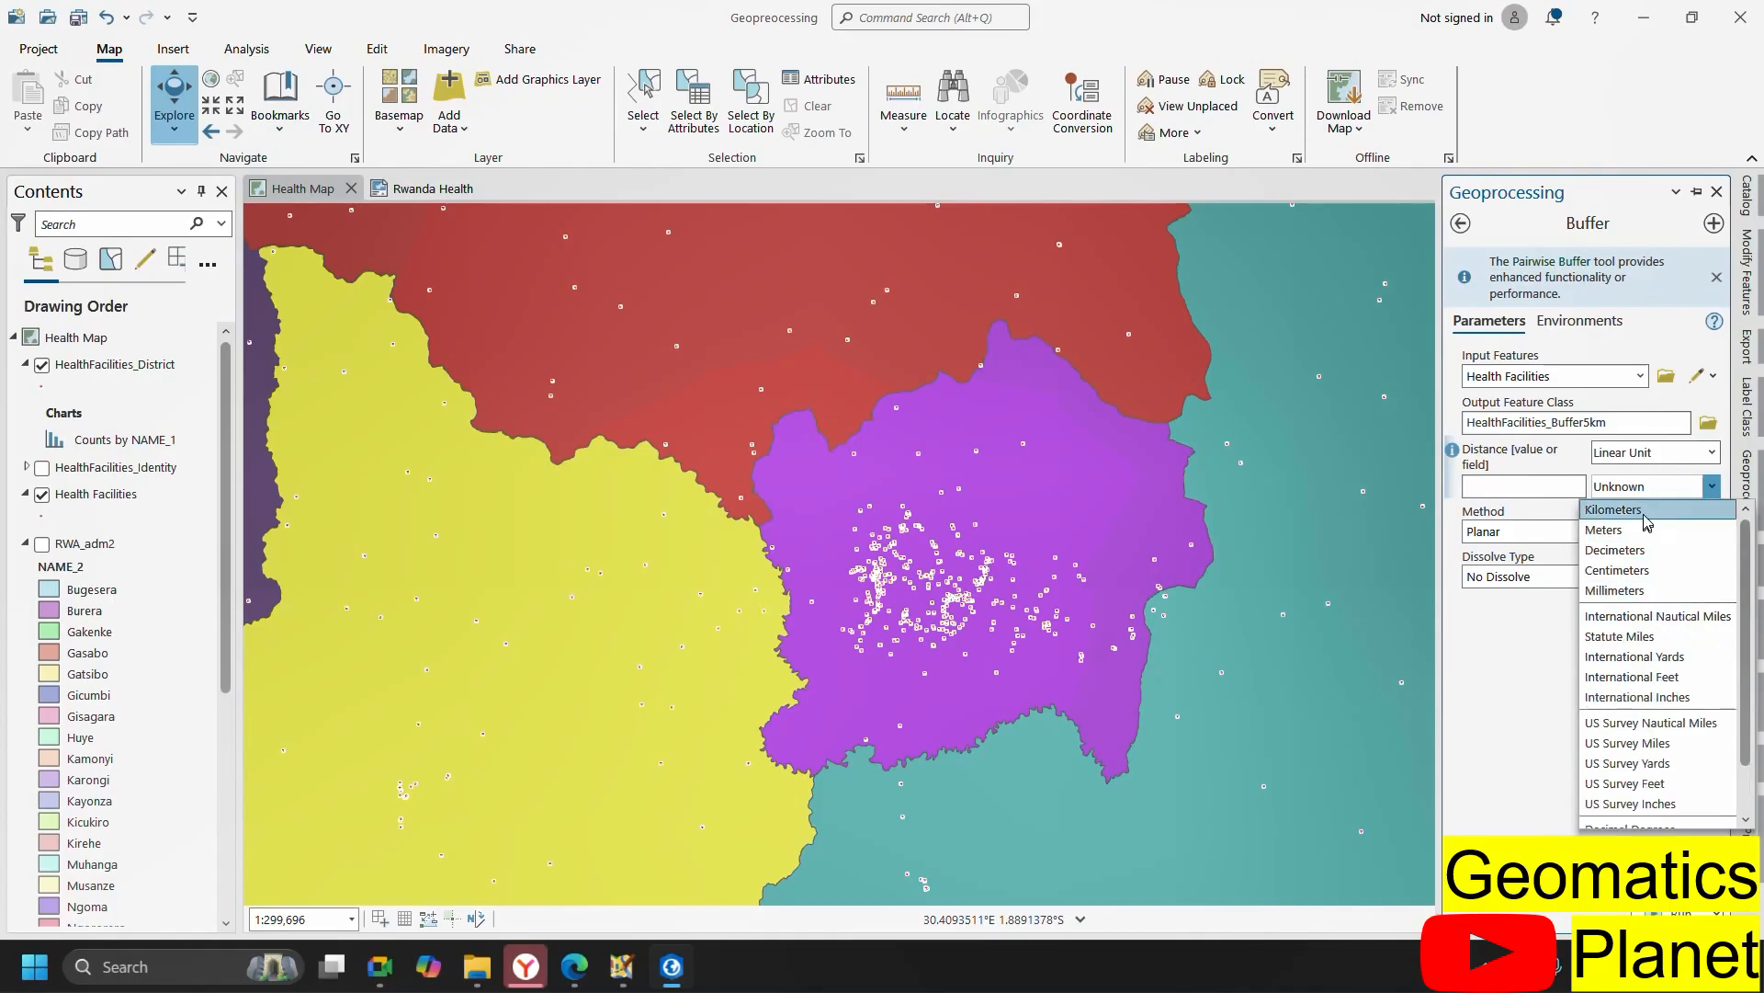
click(1644, 510)
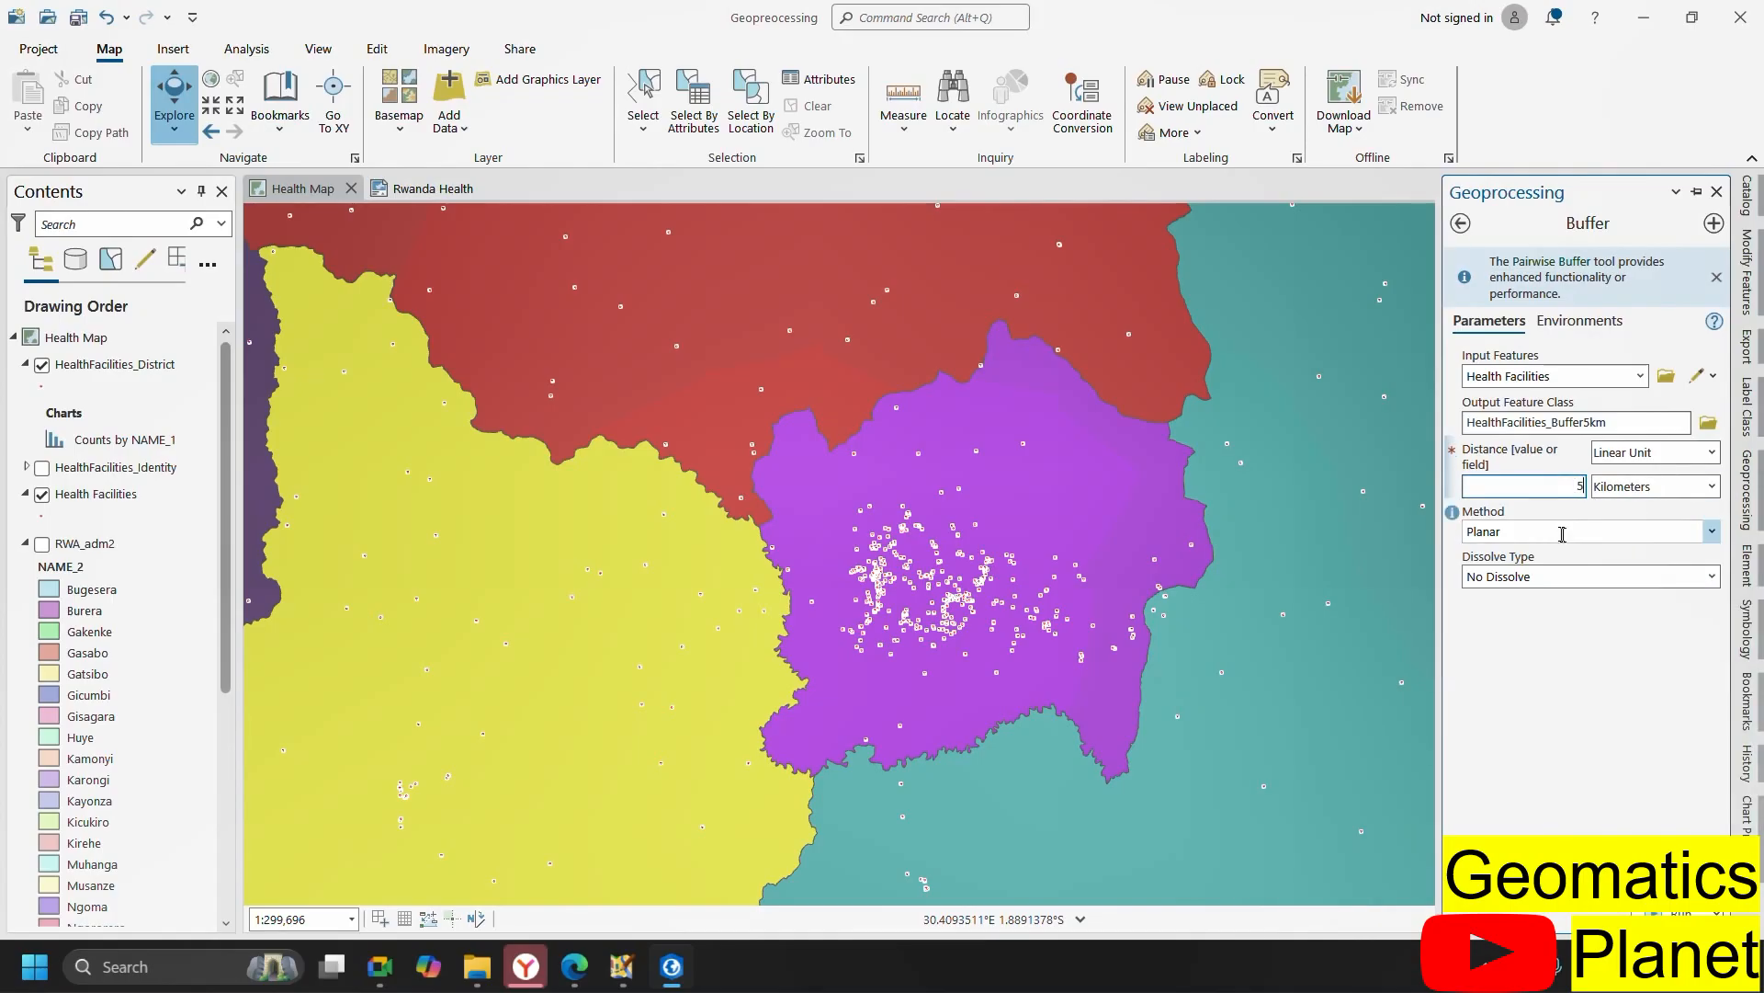
- Keep the Planar method and the No Dissolve type, and run the Buffer tool
click(1712, 531)
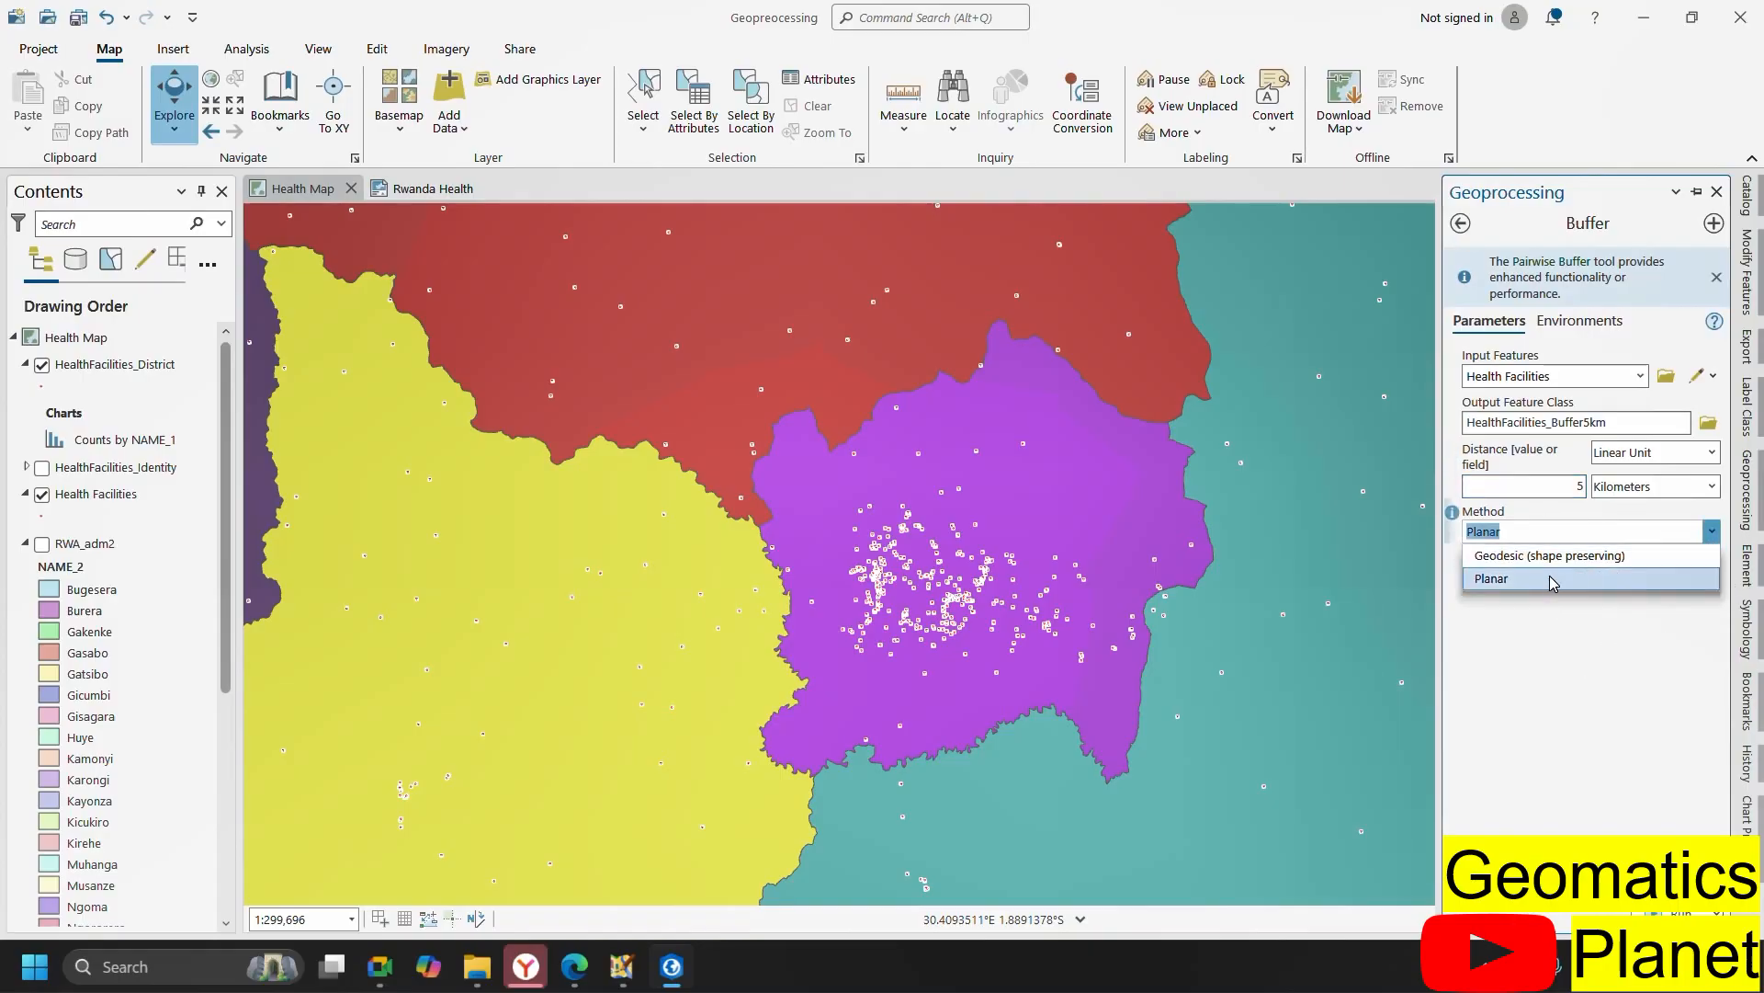
click(1541, 666)
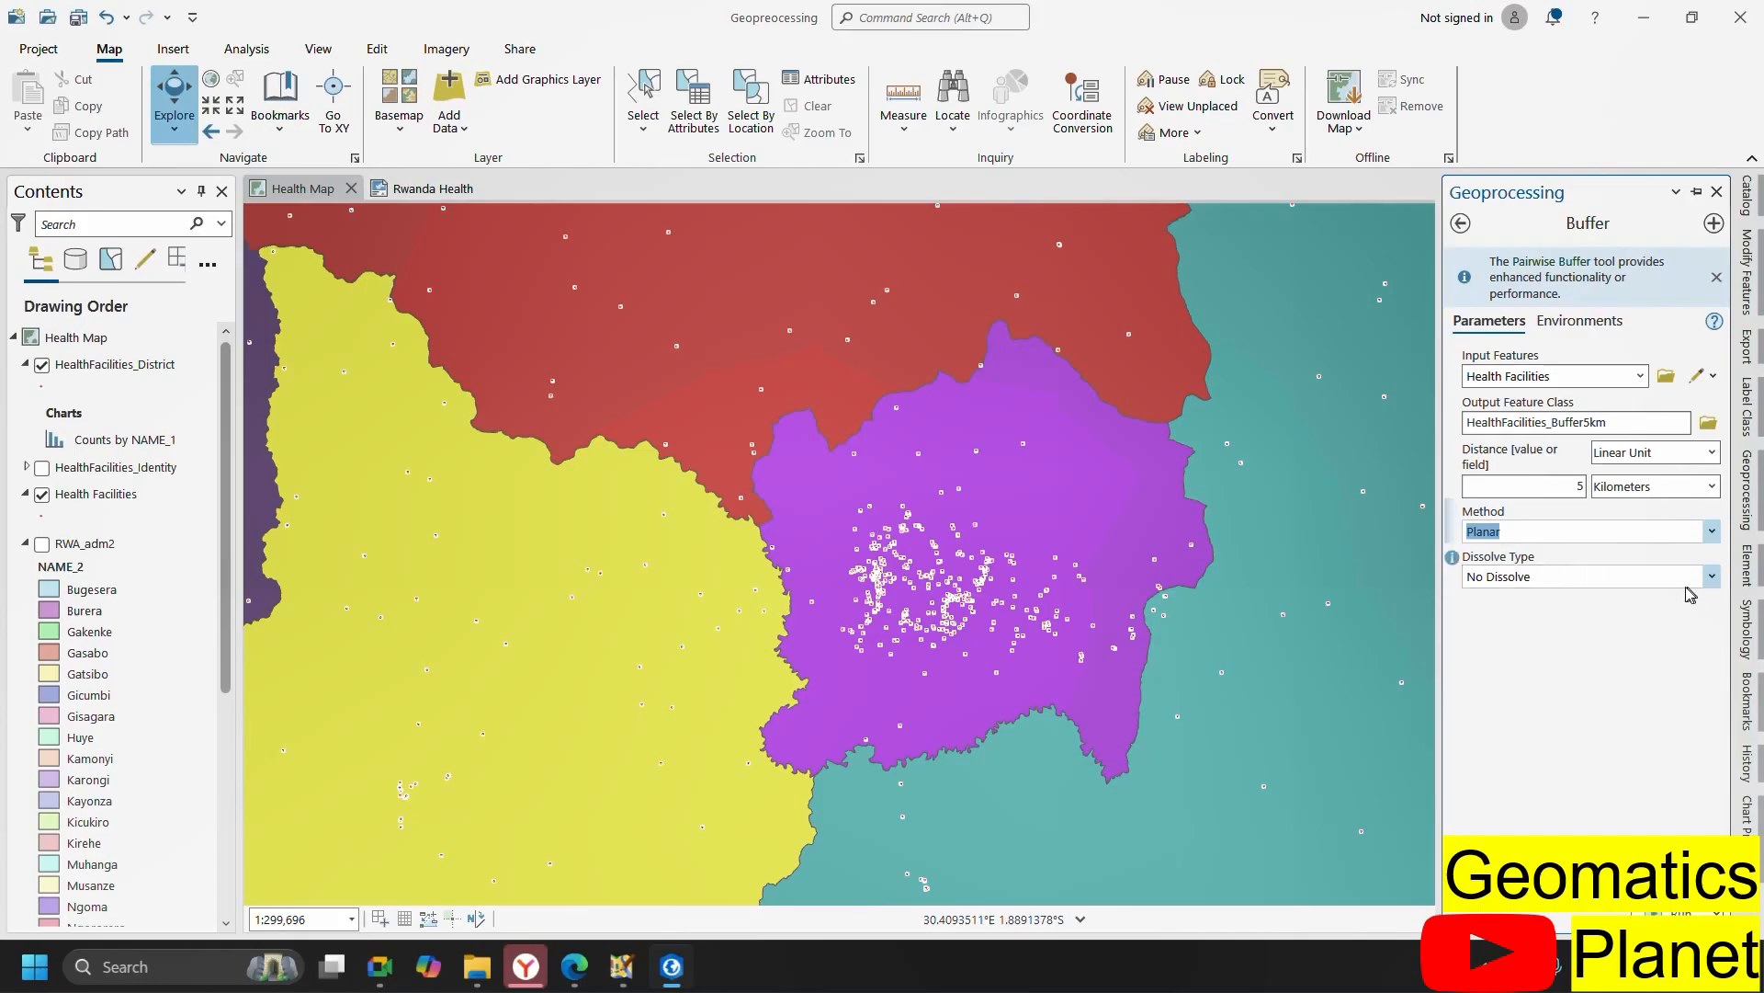
click(1711, 577)
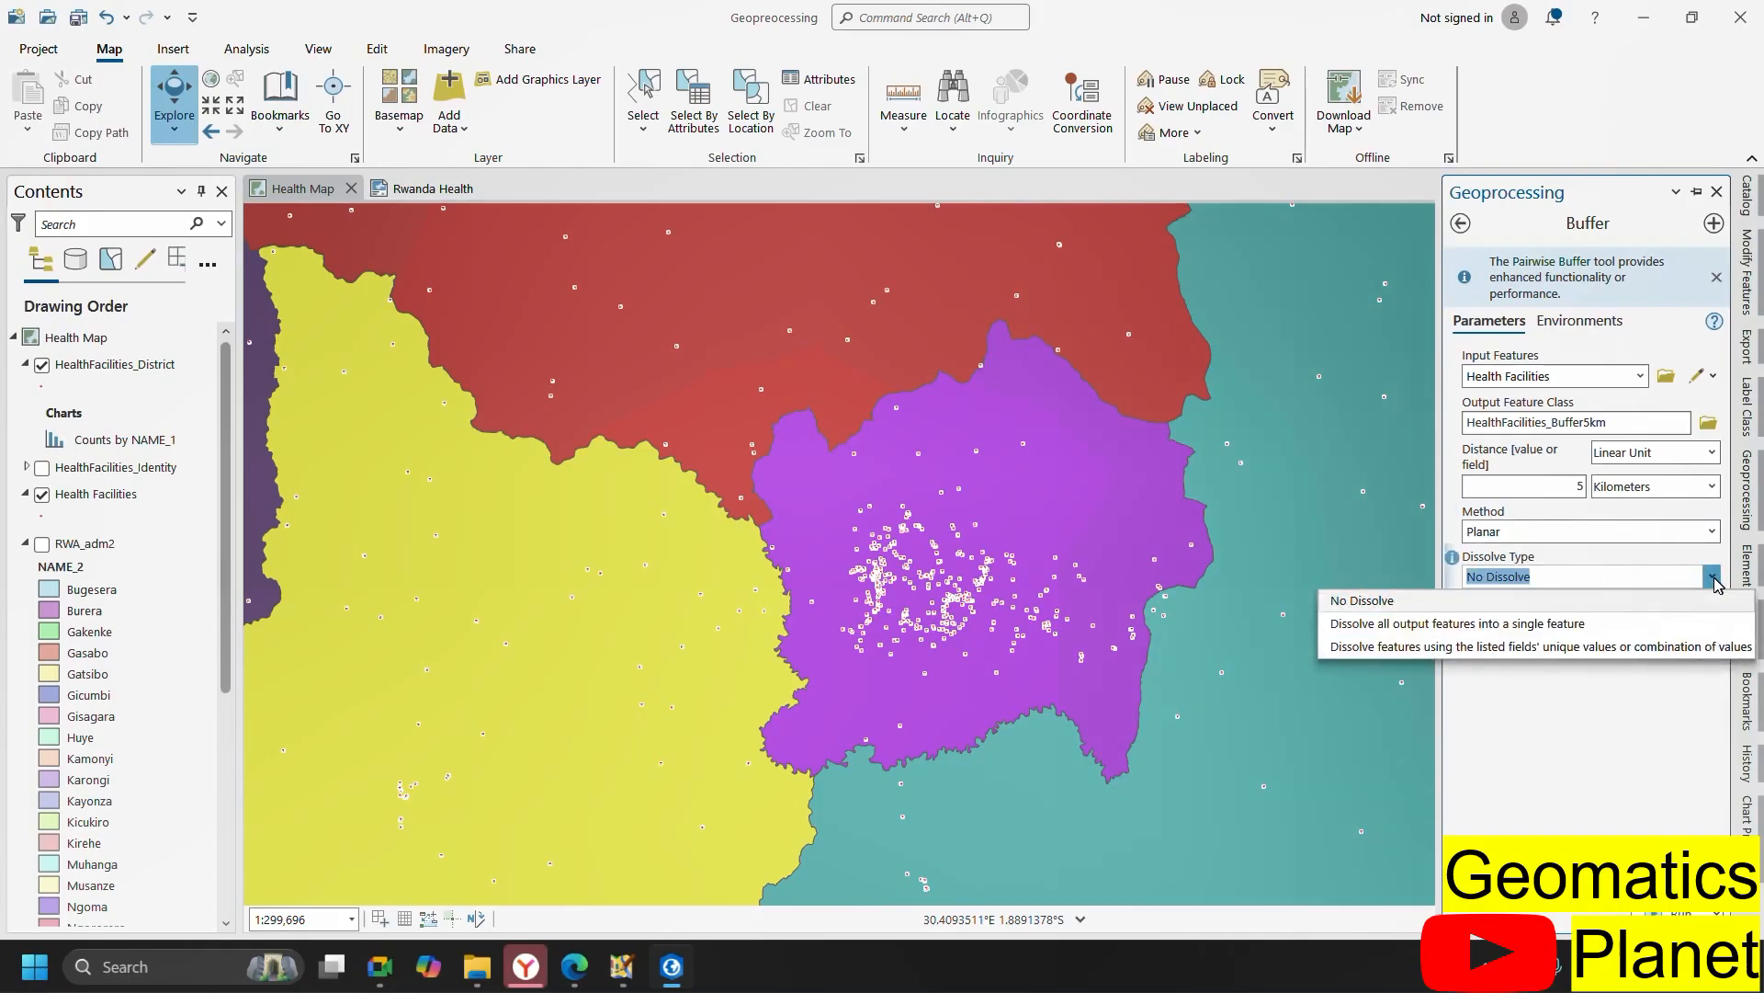
click(1609, 684)
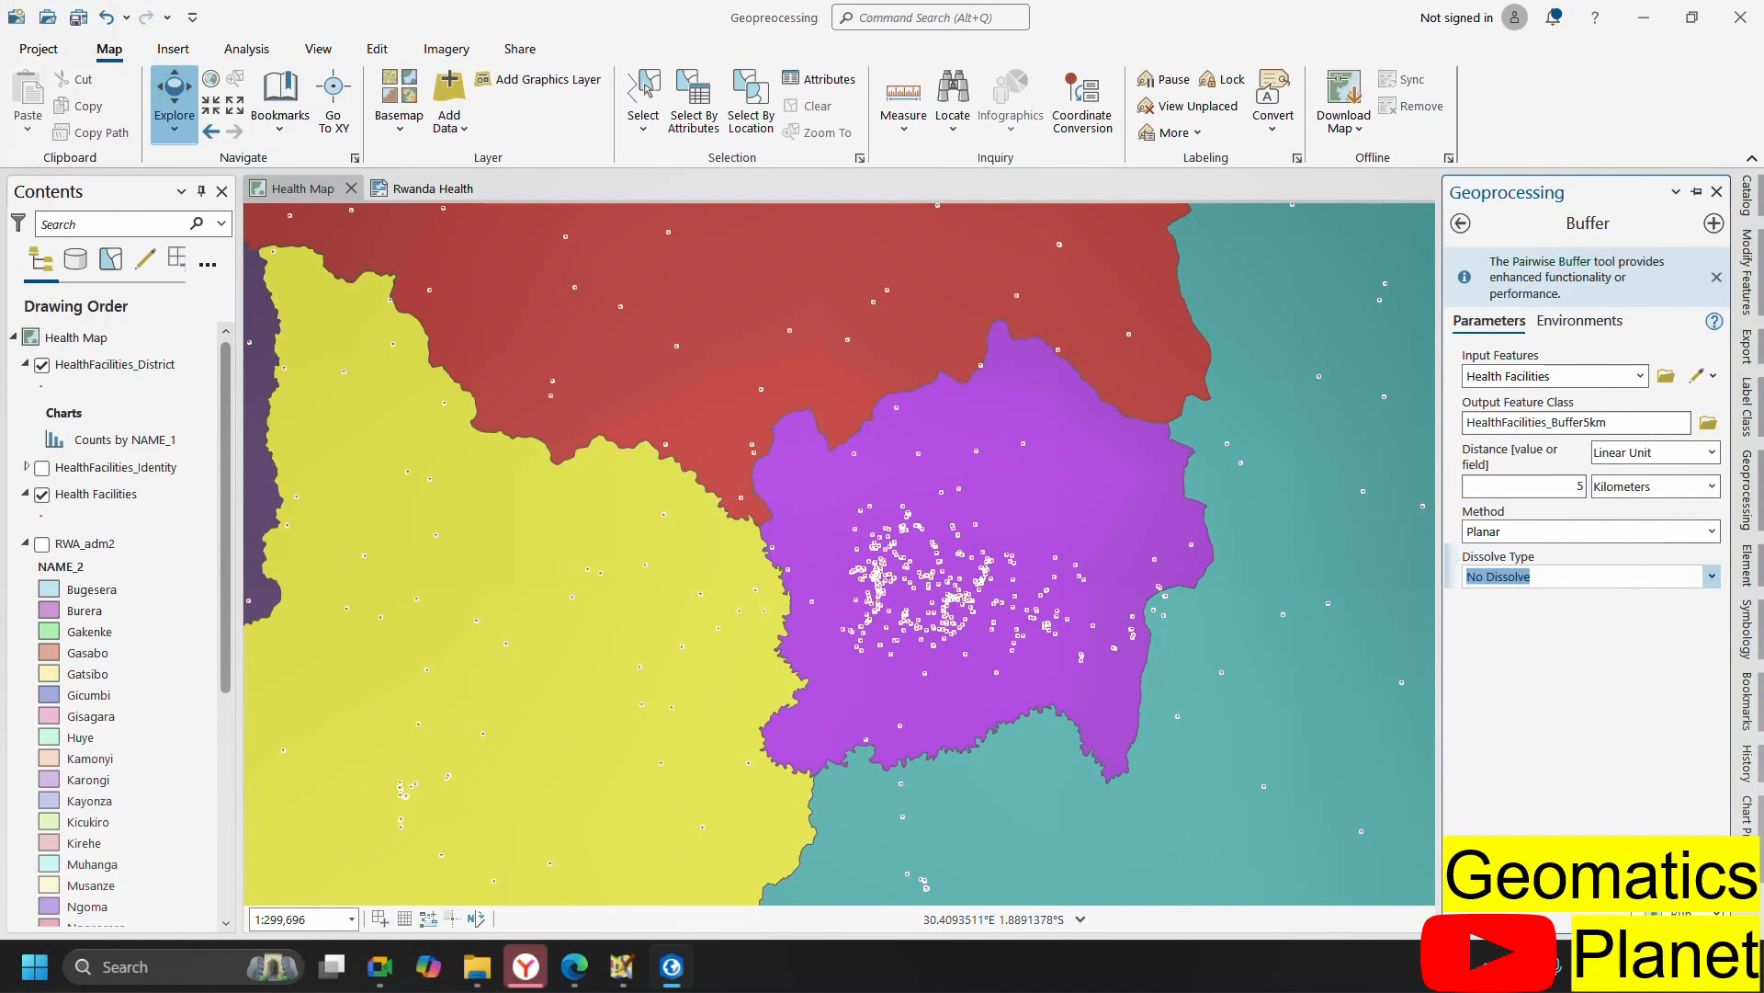
click(1682, 913)
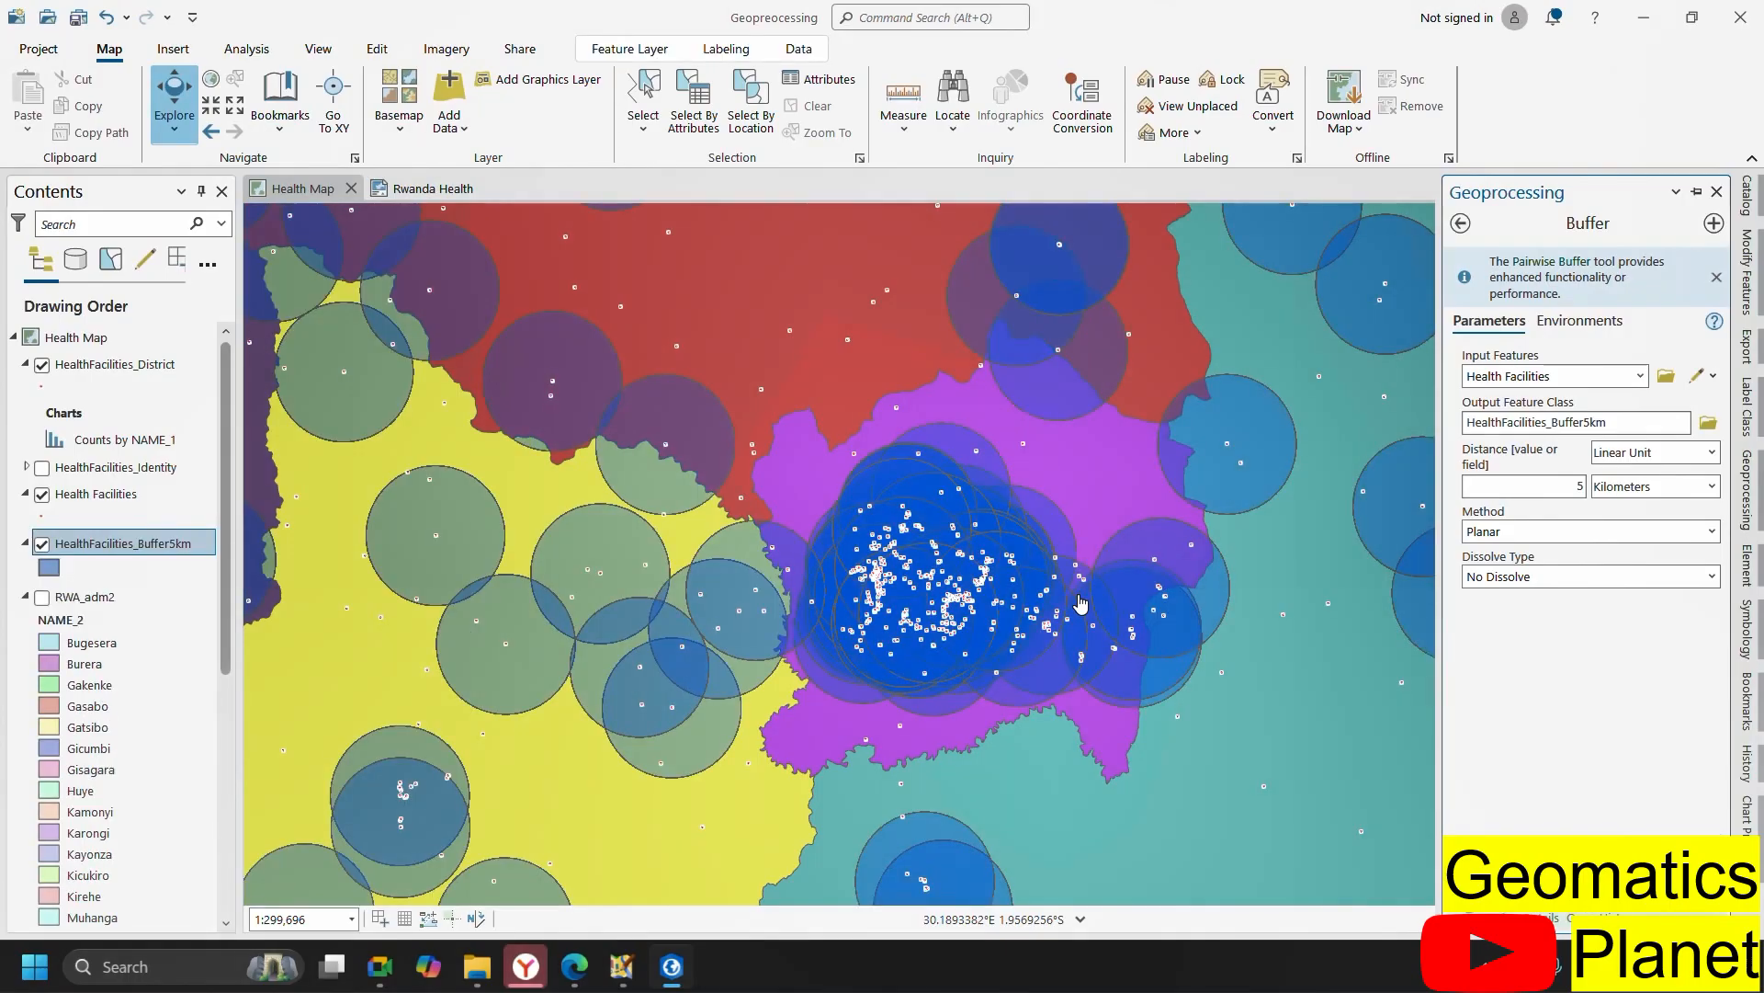
- Examine the 5 km buffers across the country and the uncovered area along the boundary between the purple western and yellow southern provinces
scroll(1085, 439, down, 2)
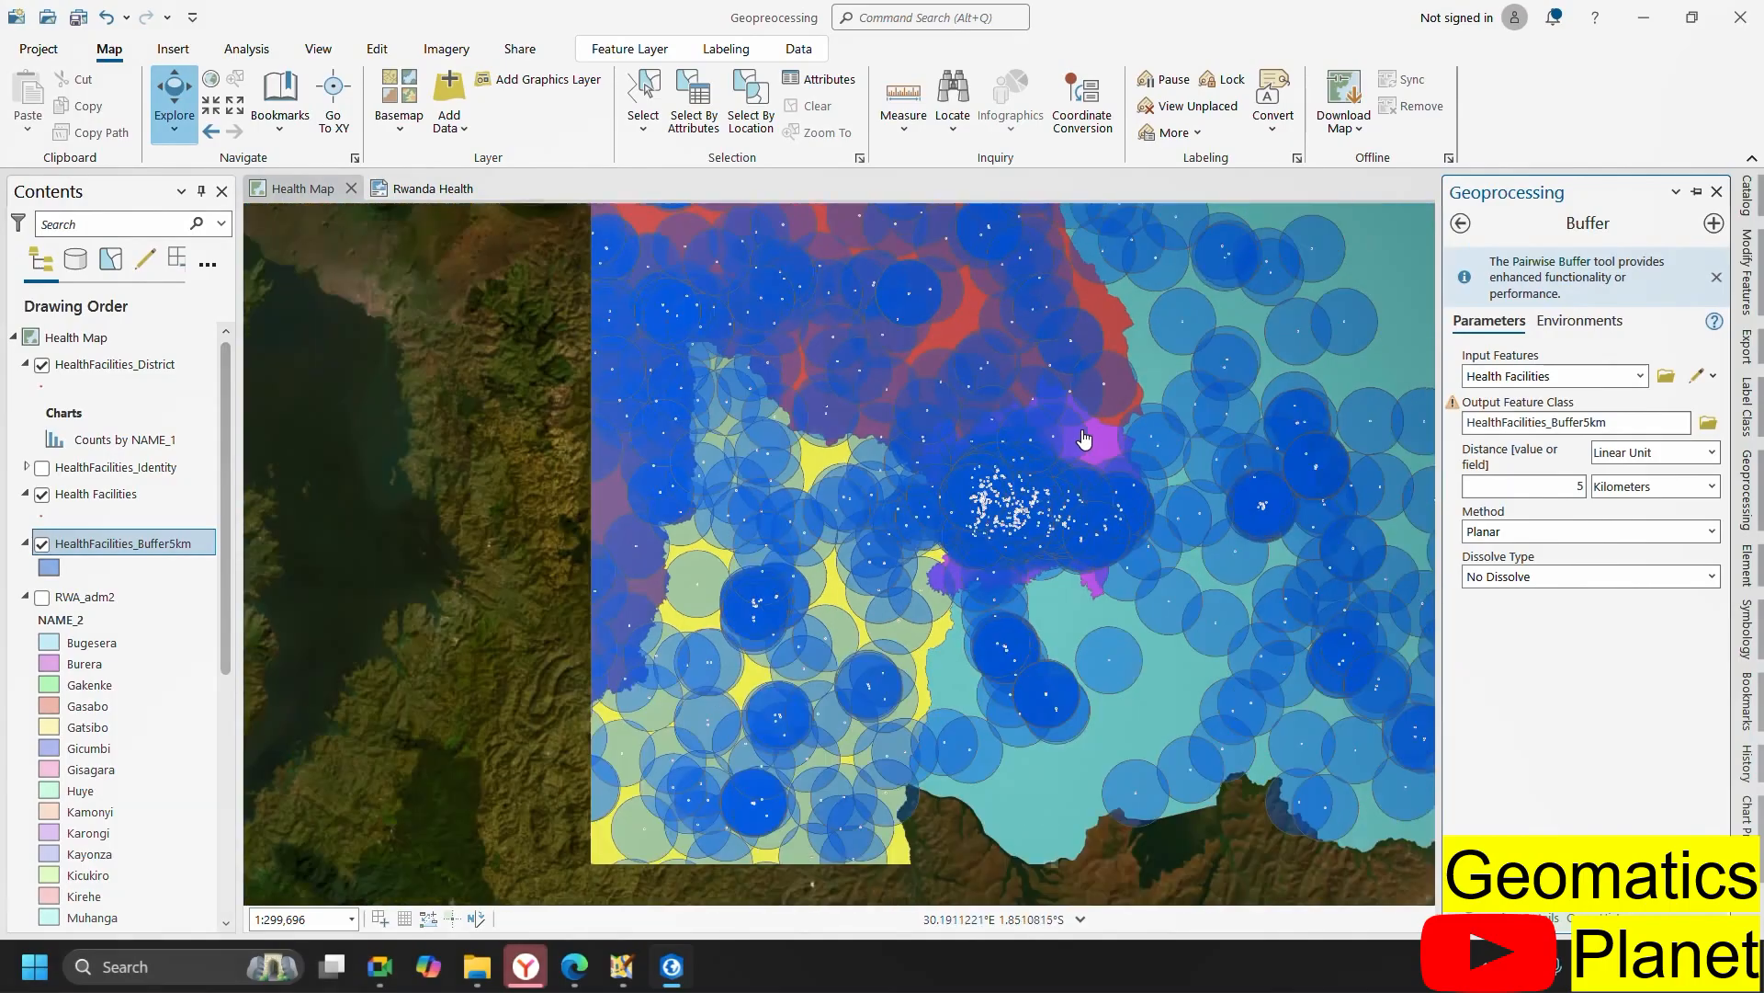
scroll(1085, 440, down, 5)
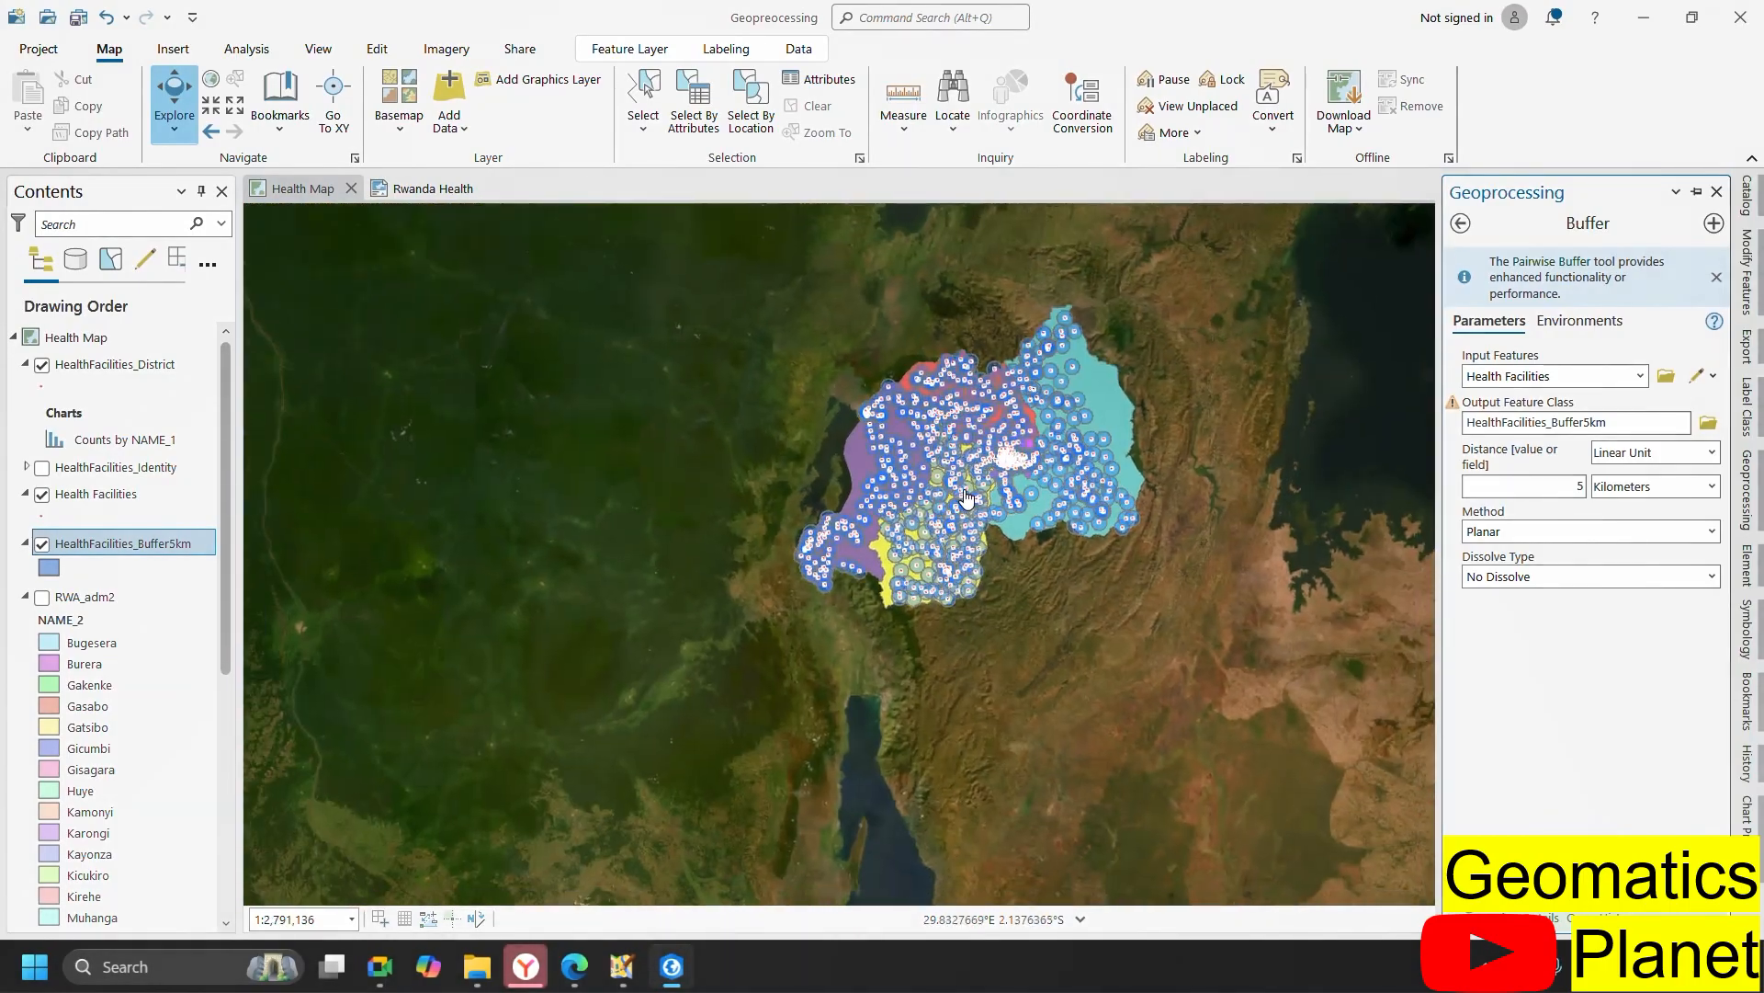
scroll(965, 496, up, 4)
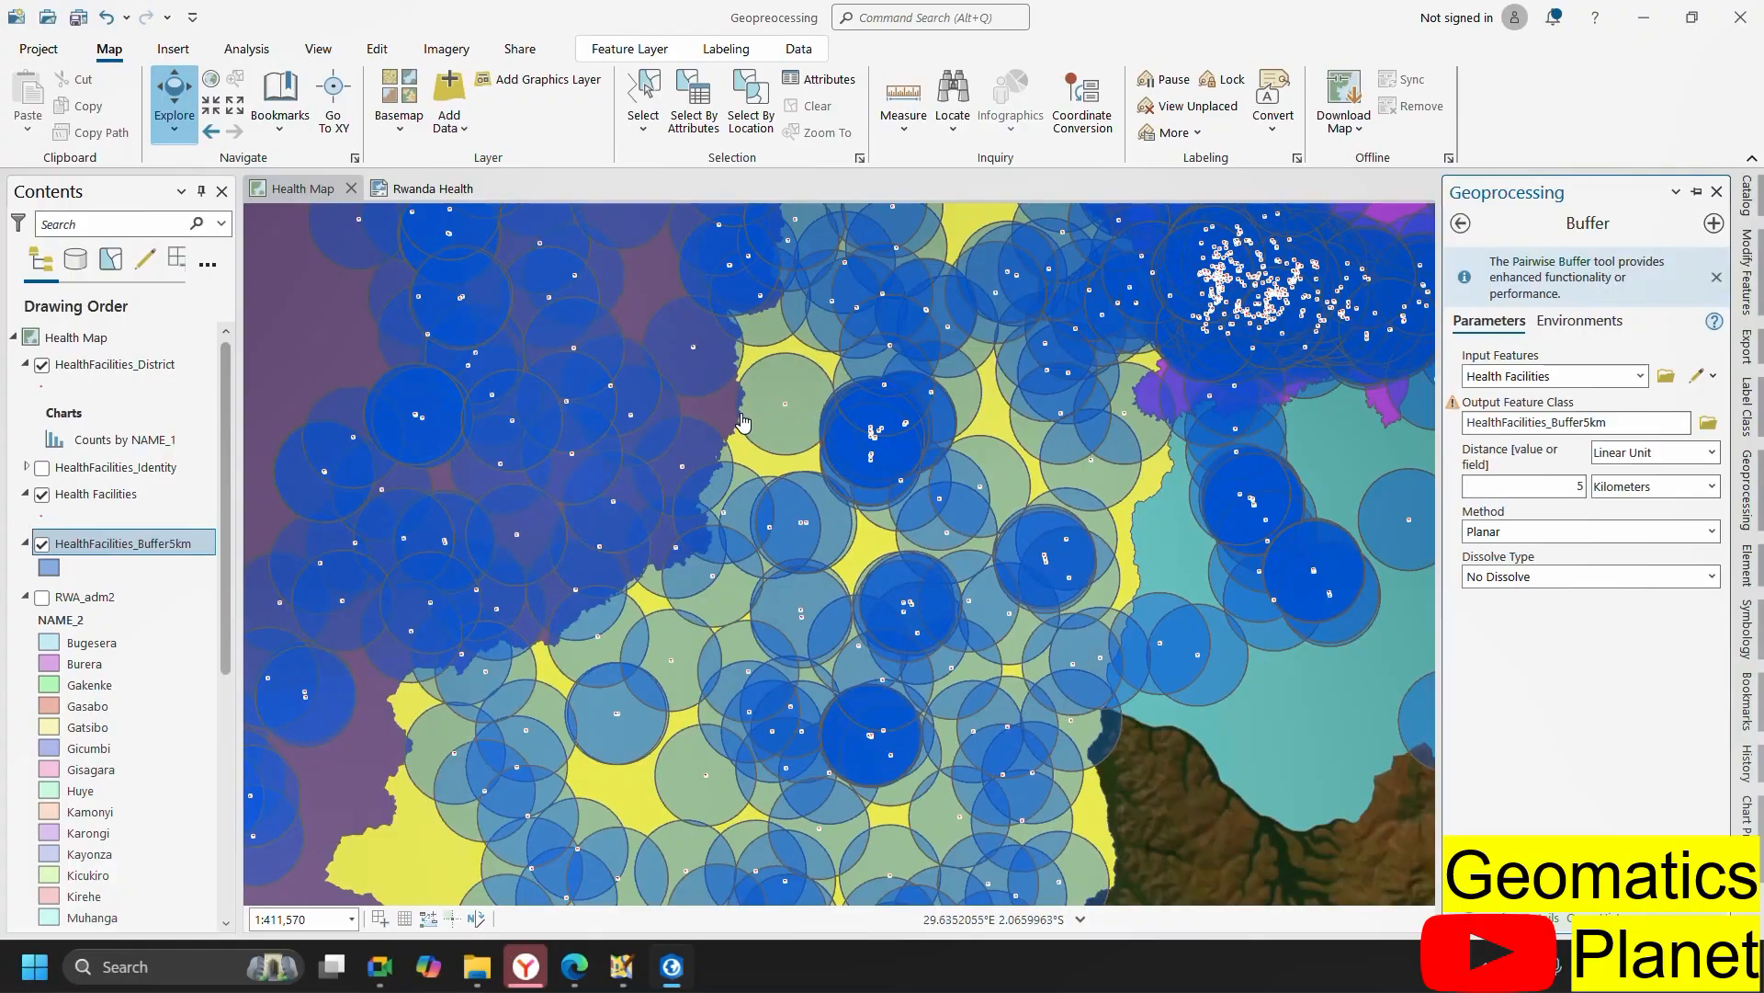
scroll(1181, 382, down, 2)
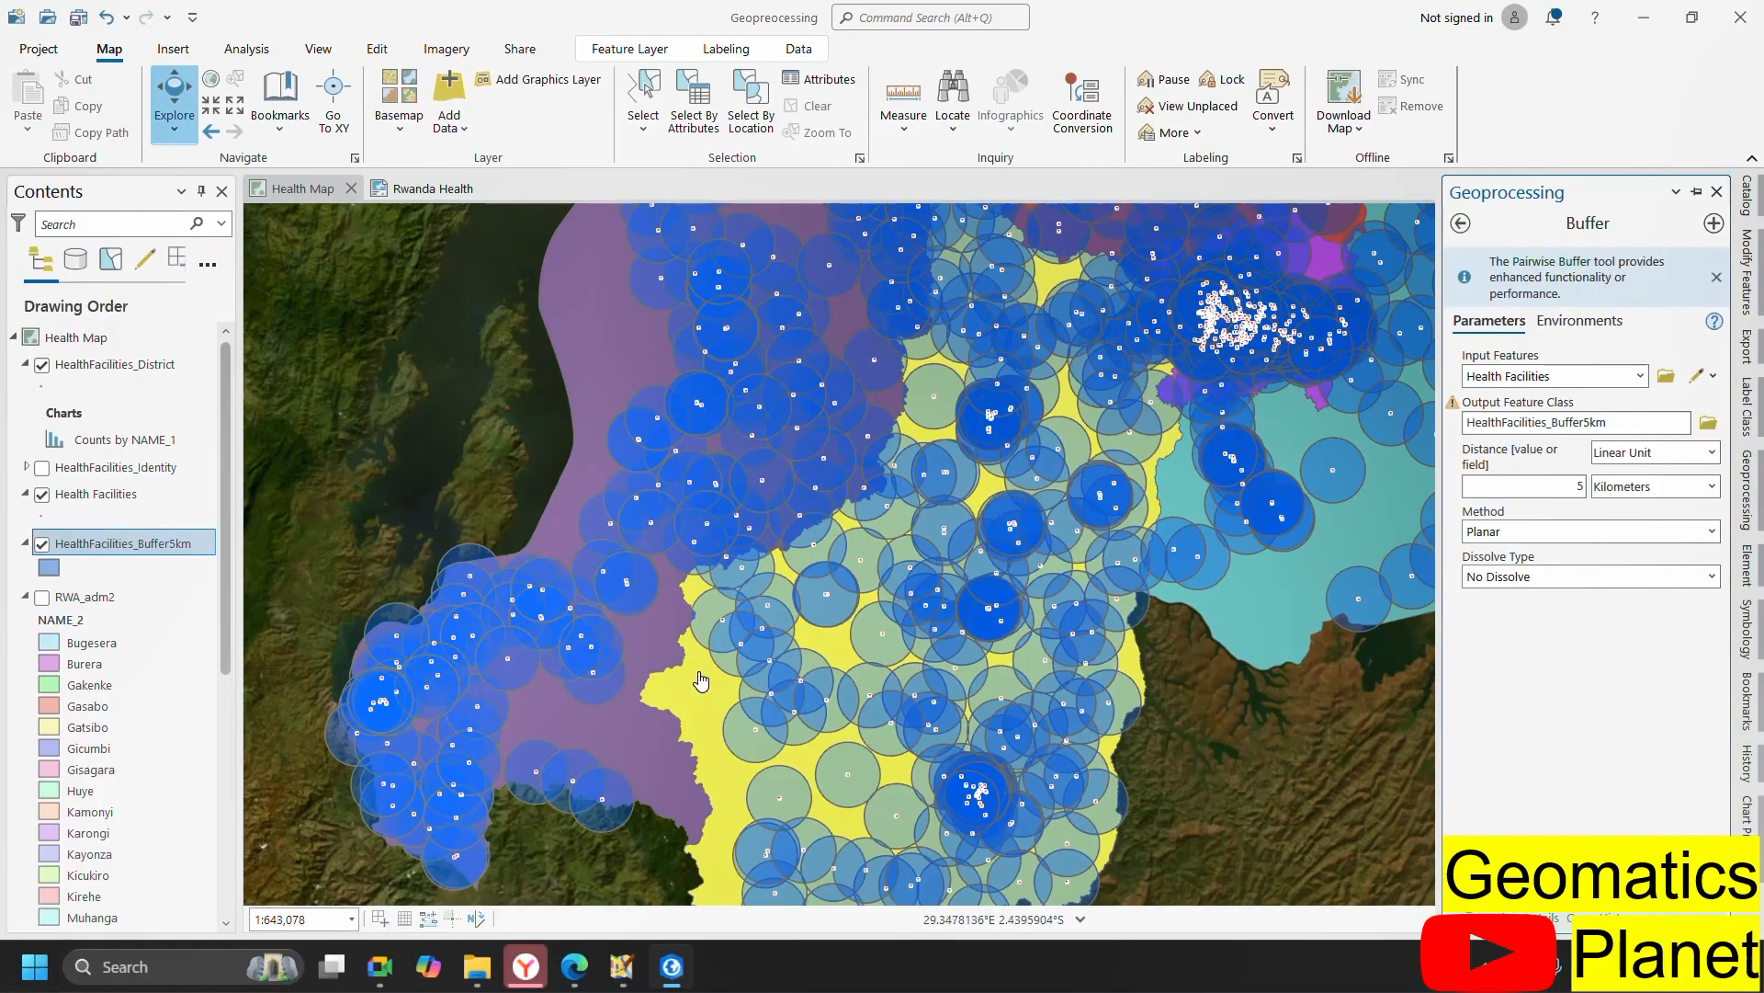
scroll(643, 705, up, 5)
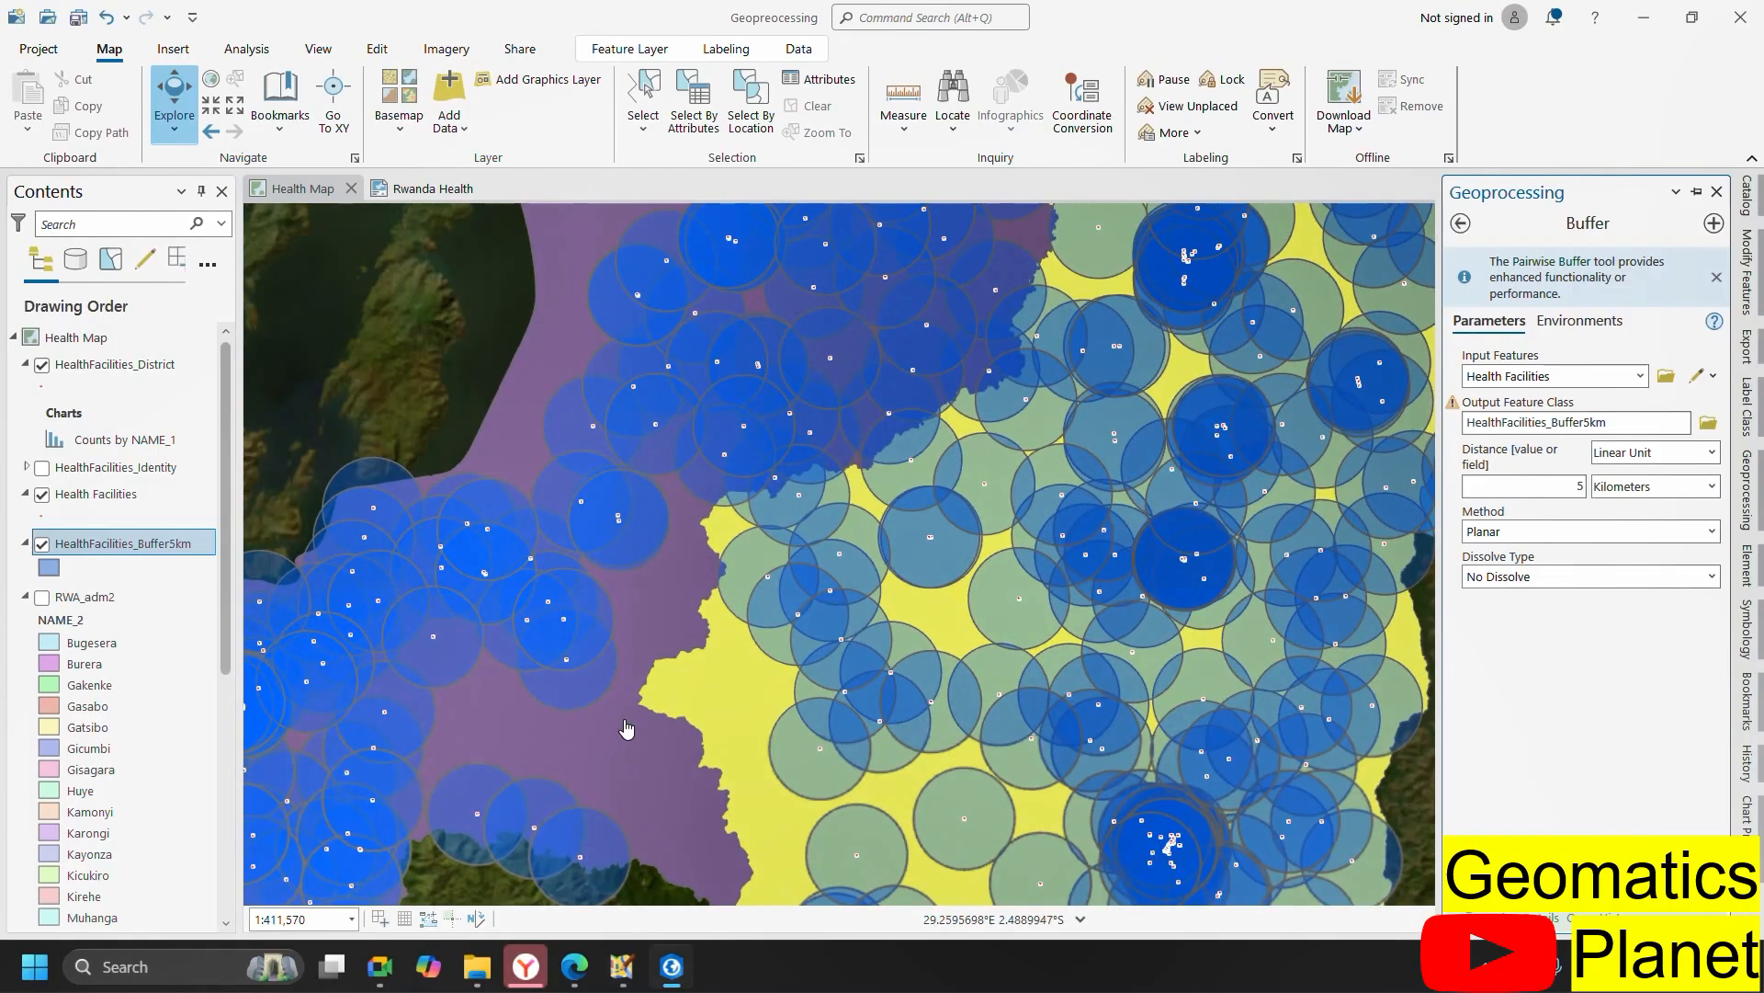
scroll(717, 461, up, 2)
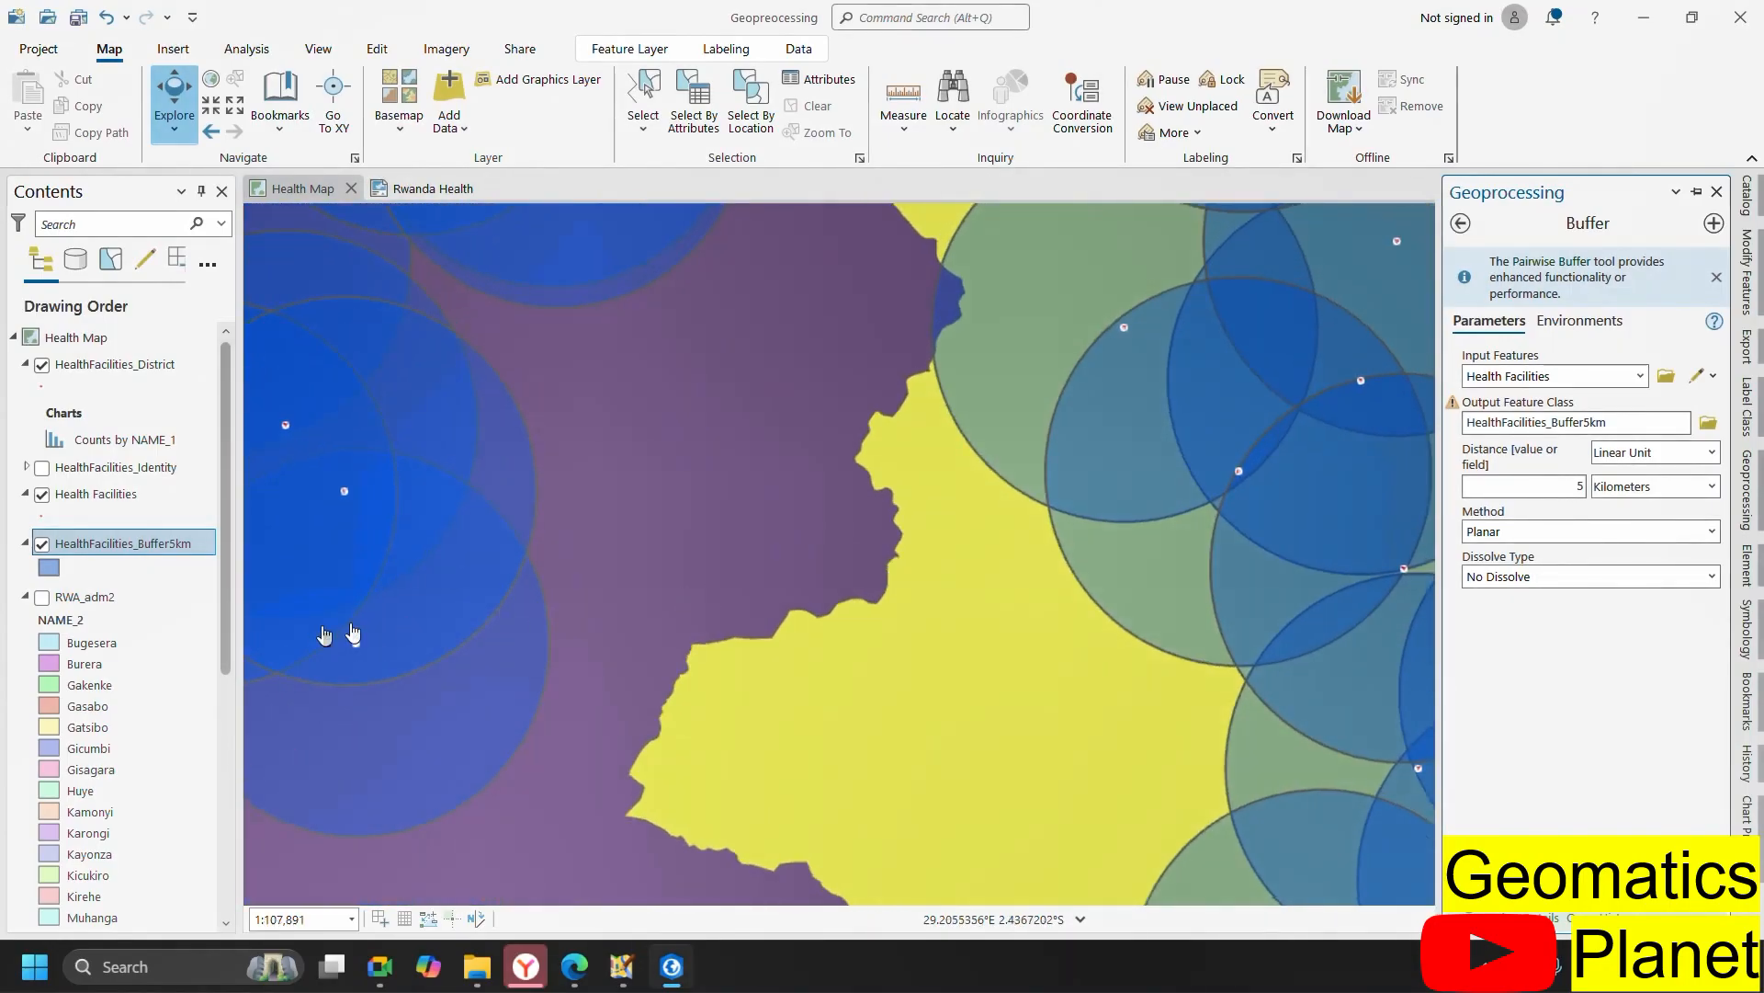
- Collapse the RWA_adm2 legend and hide the RWA_adm1 layer to show the buffers over the satellite imagery
scroll(51, 612, down, 1)
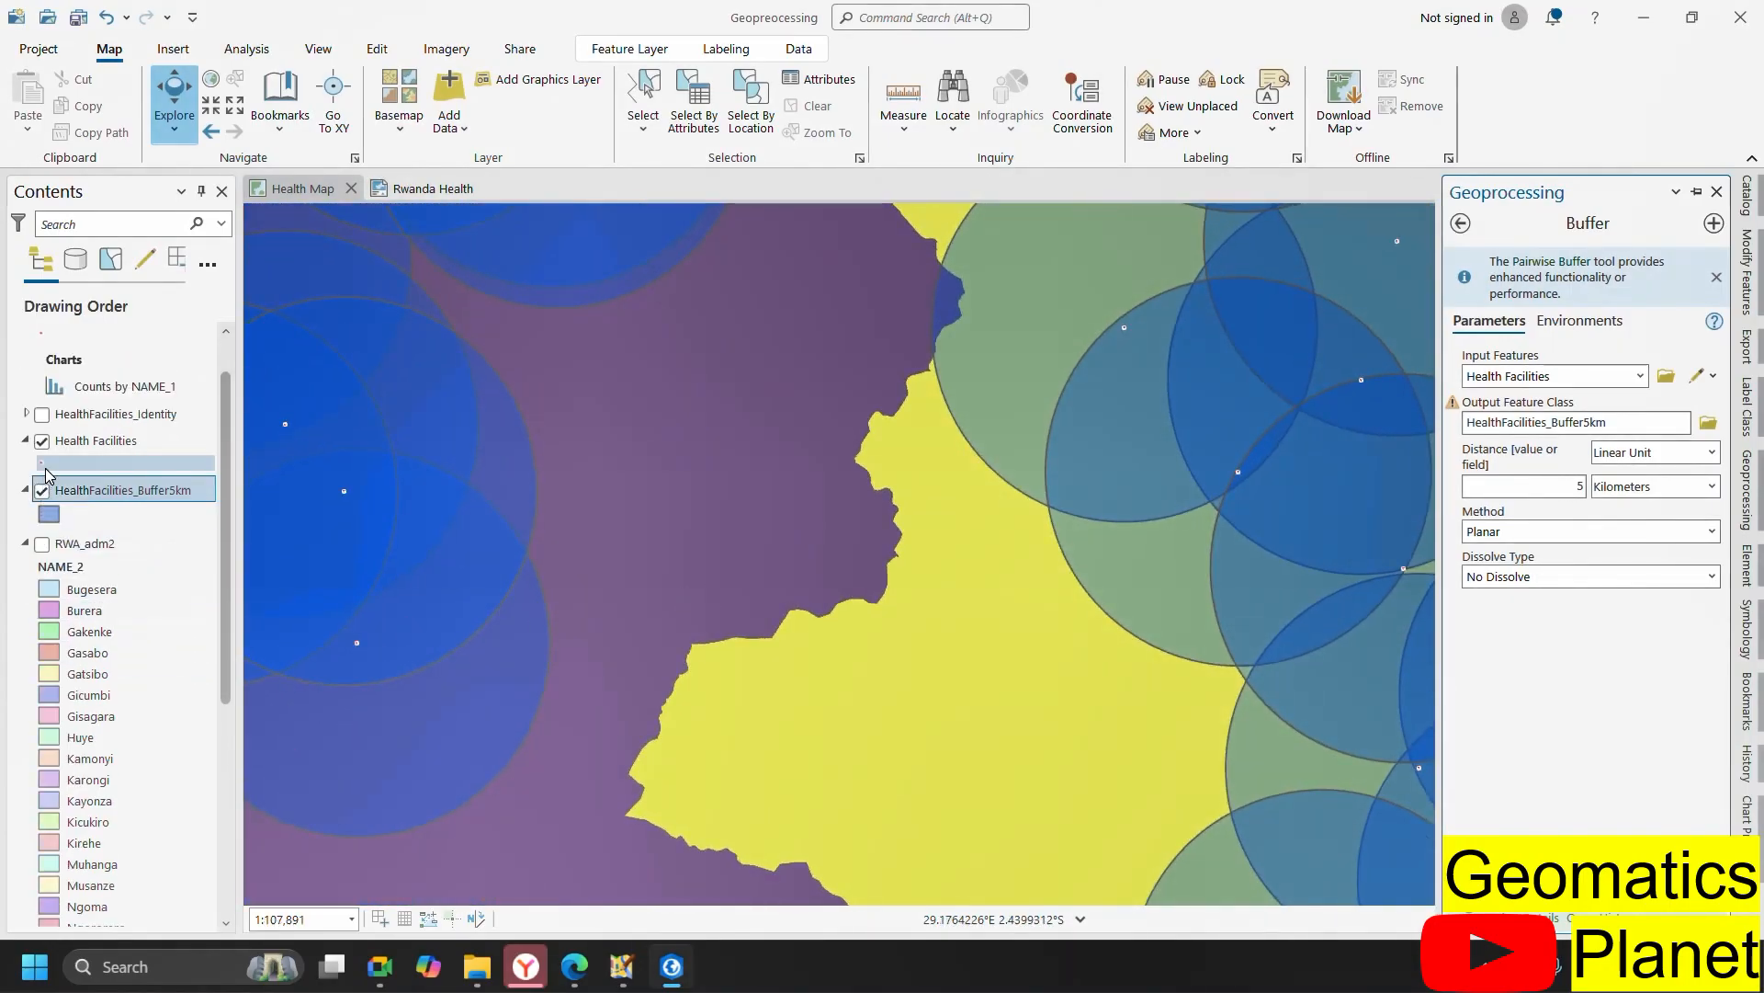
scroll(48, 528, down, 7)
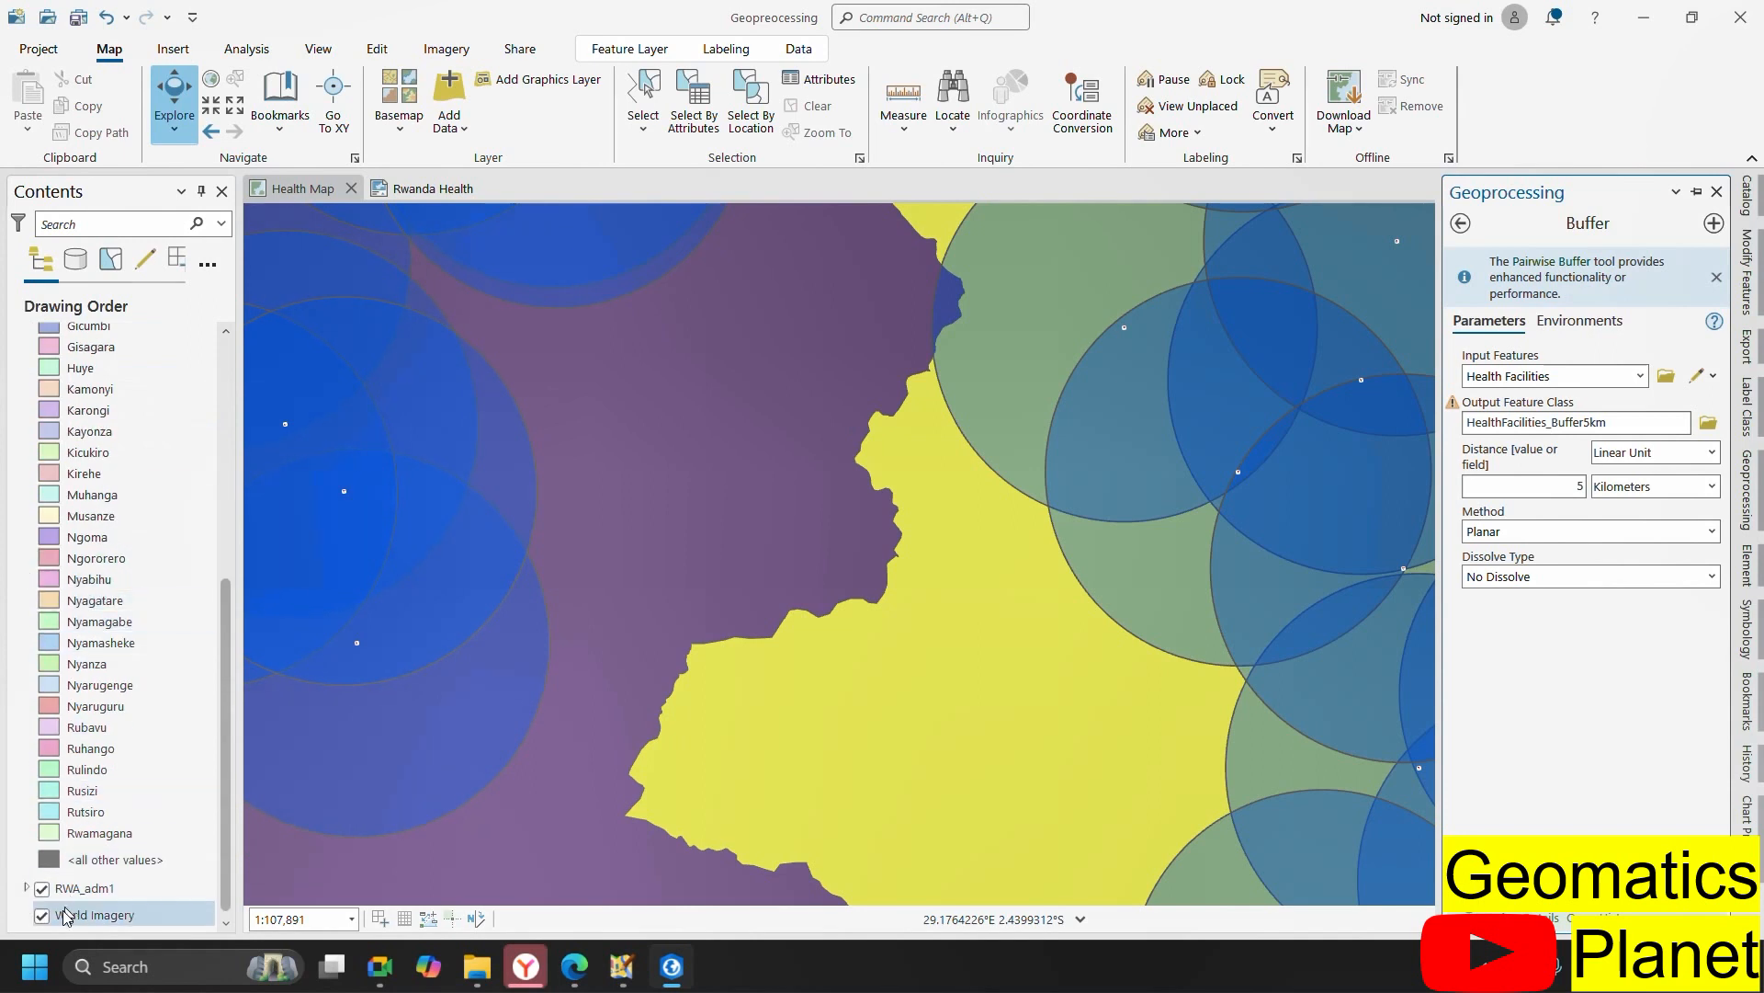
scroll(92, 551, up, 5)
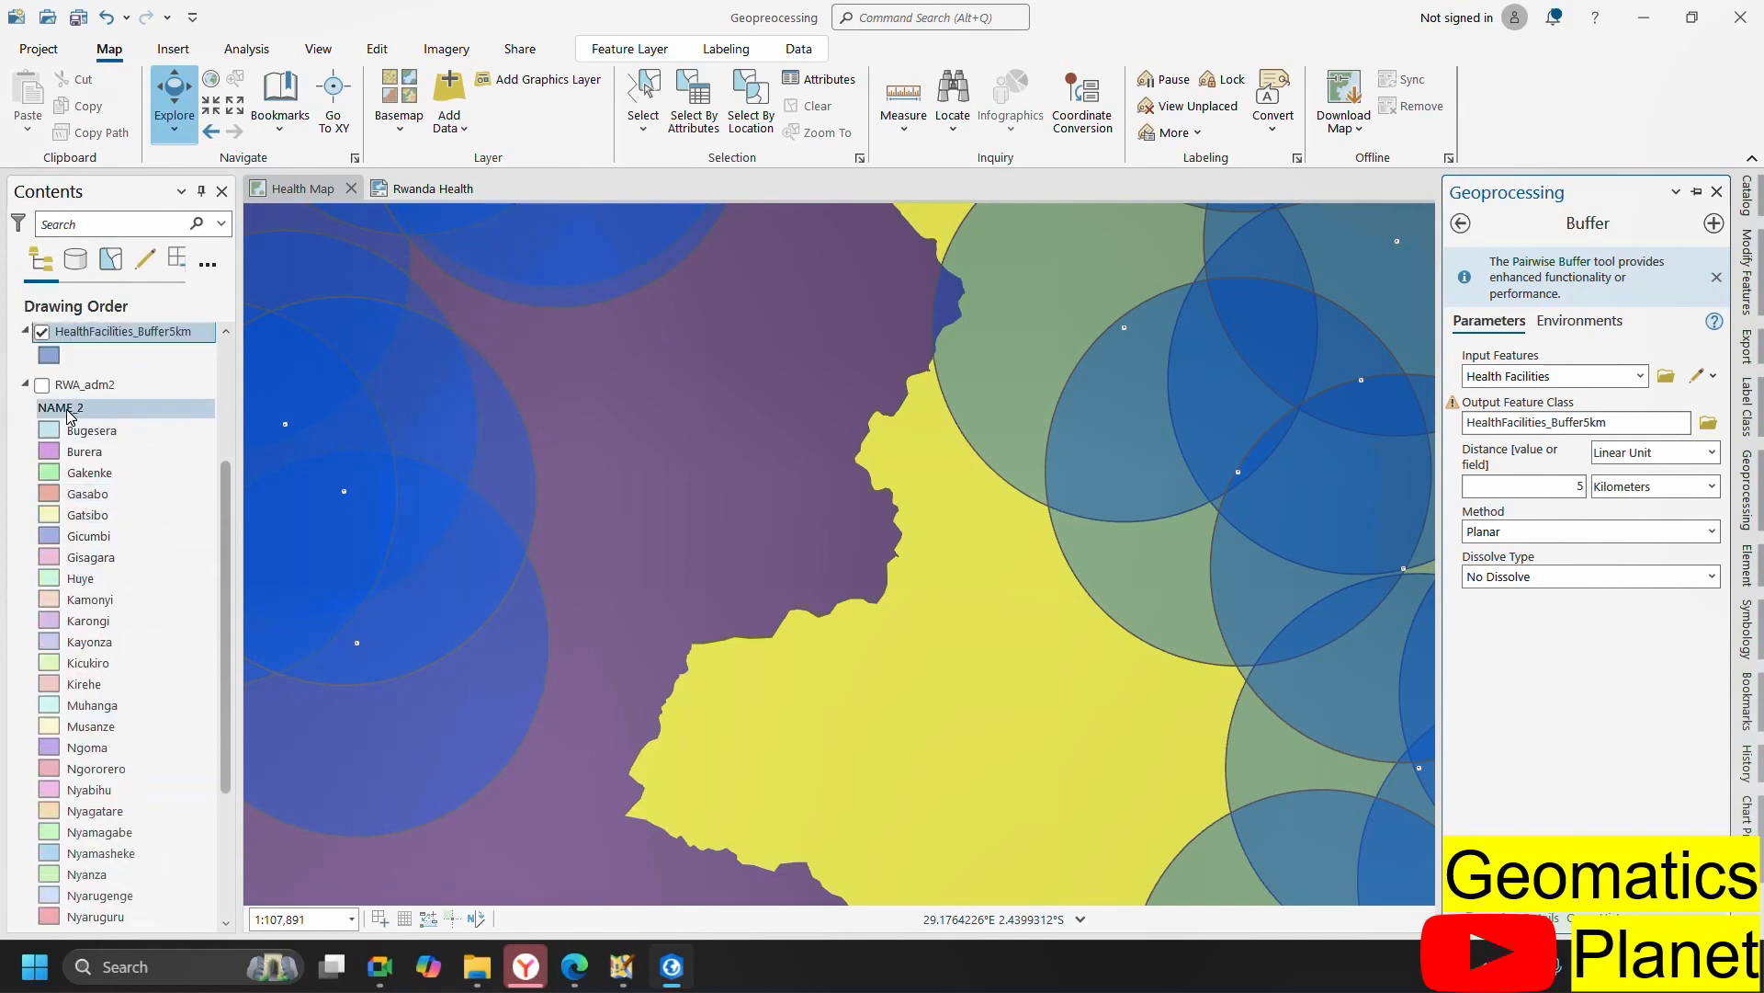
click(26, 436)
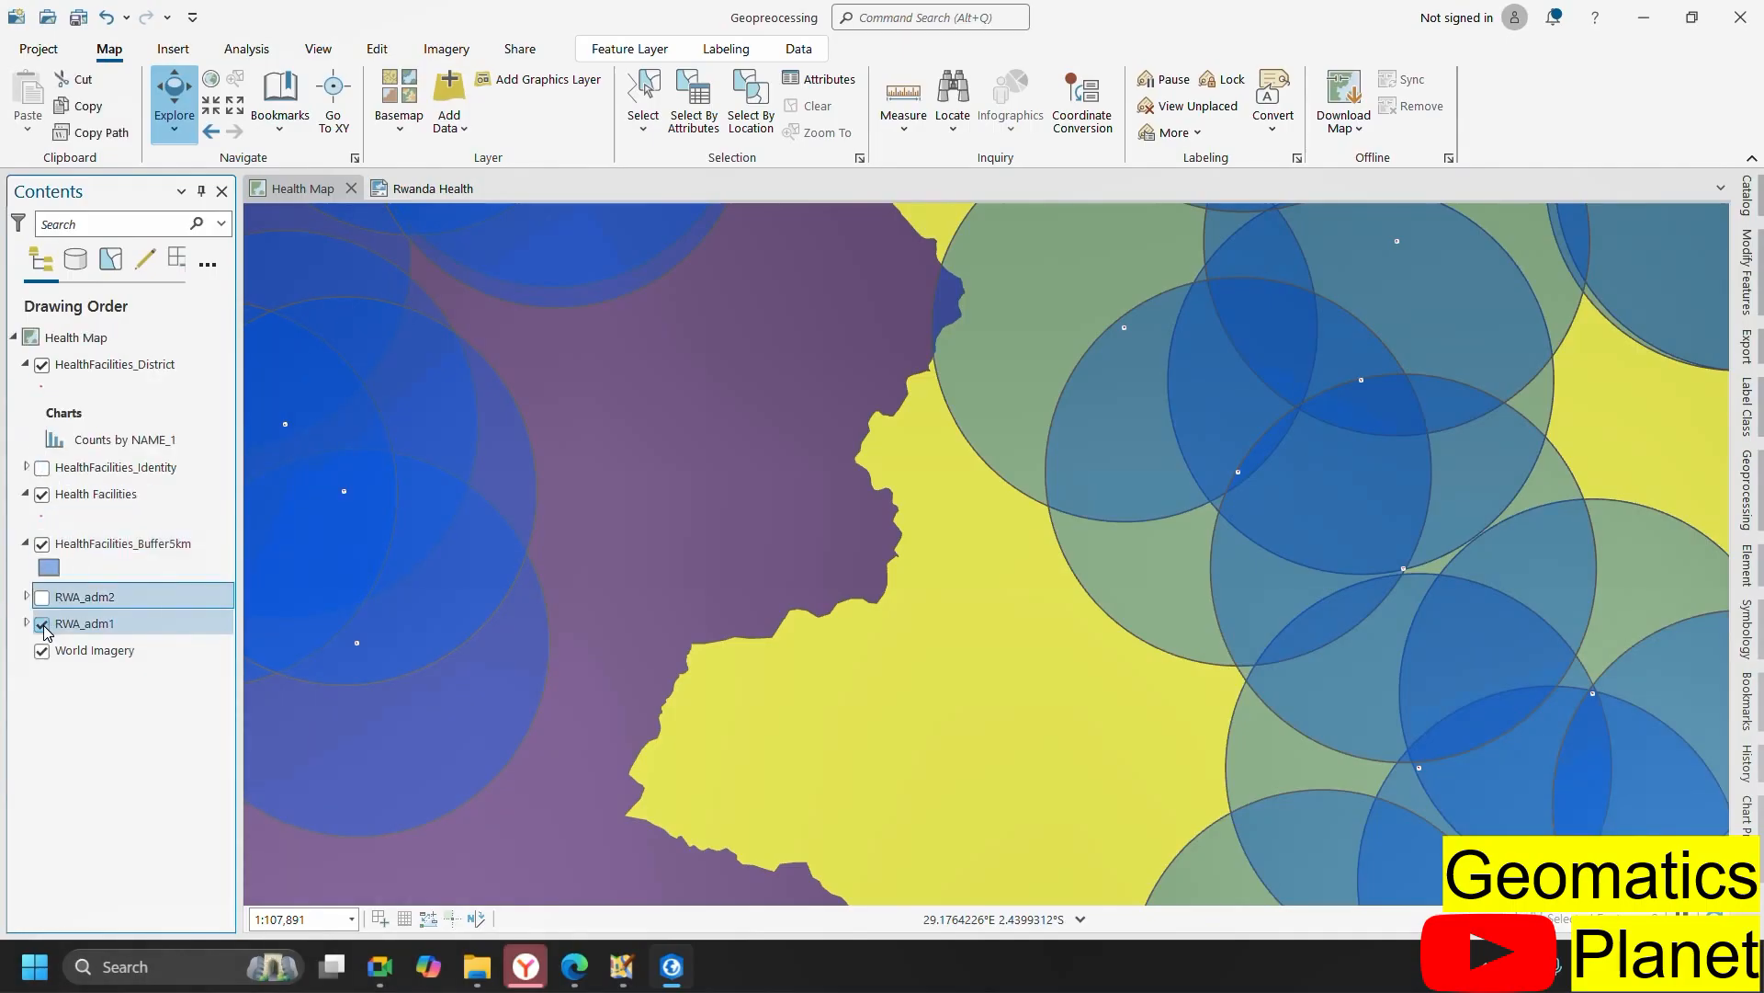
click(41, 624)
- Examine the gaps between the 5 km buffers against the satellite imagery, looking for terrain and settlements outside health facility coverage
scroll(914, 502, down, 3)
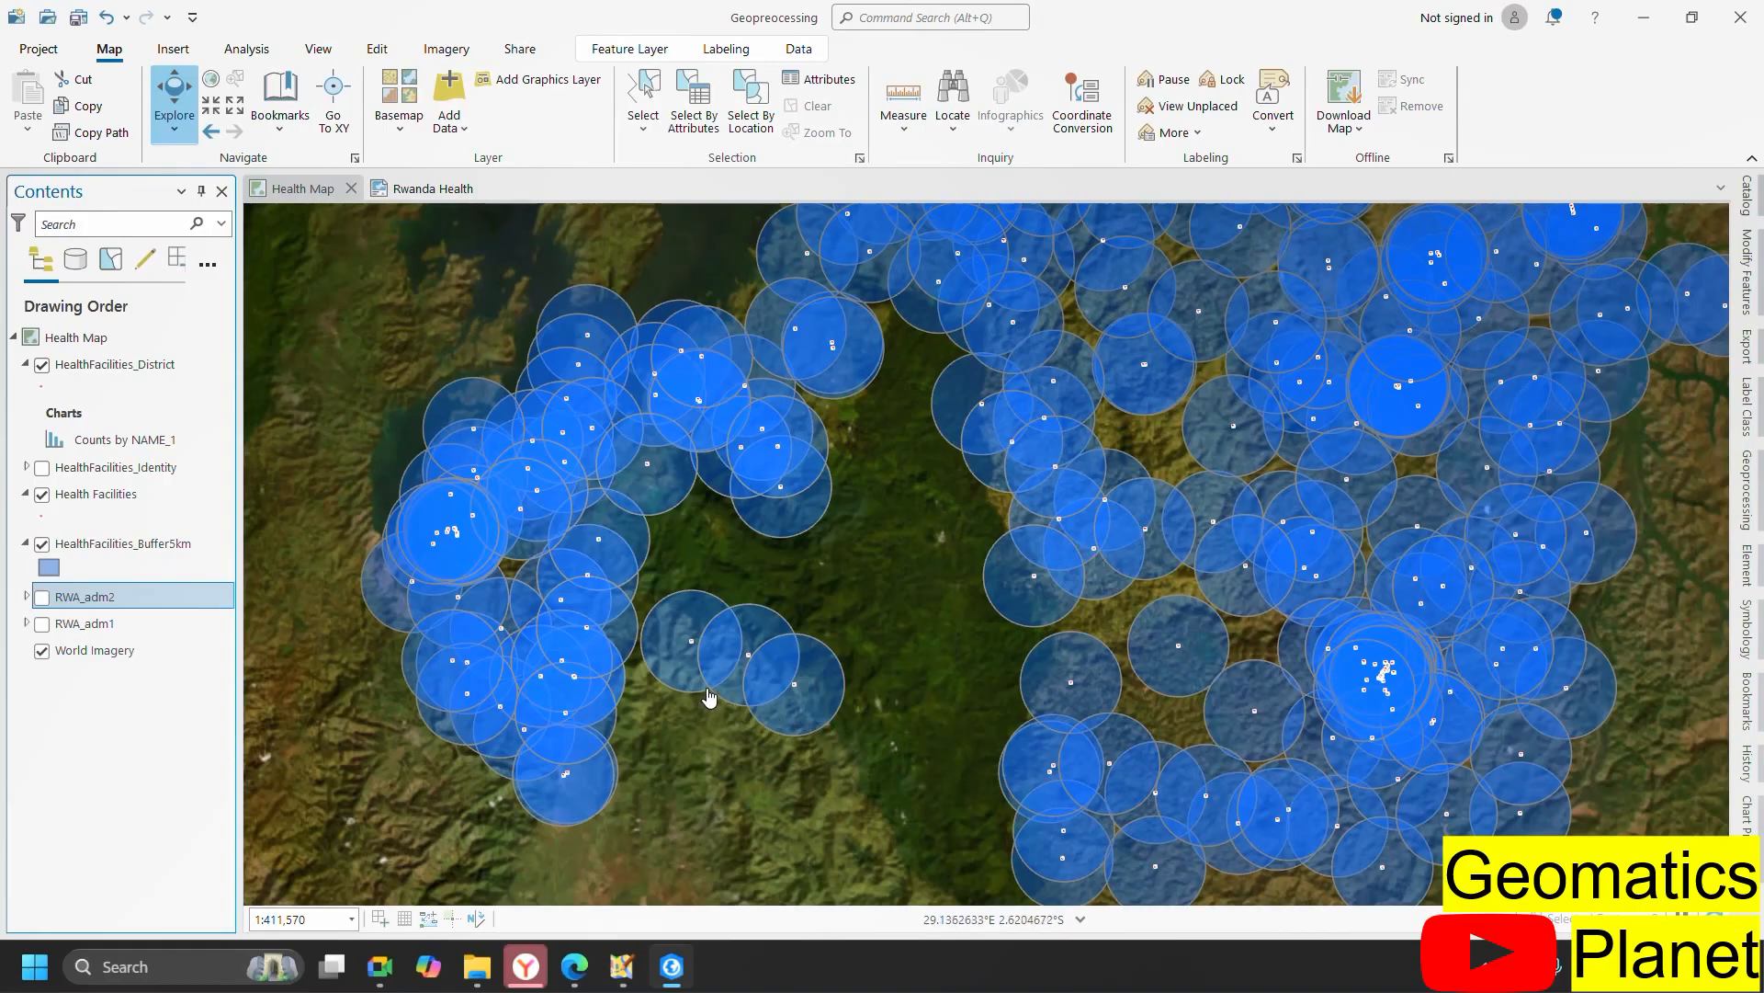
scroll(713, 694, down, 2)
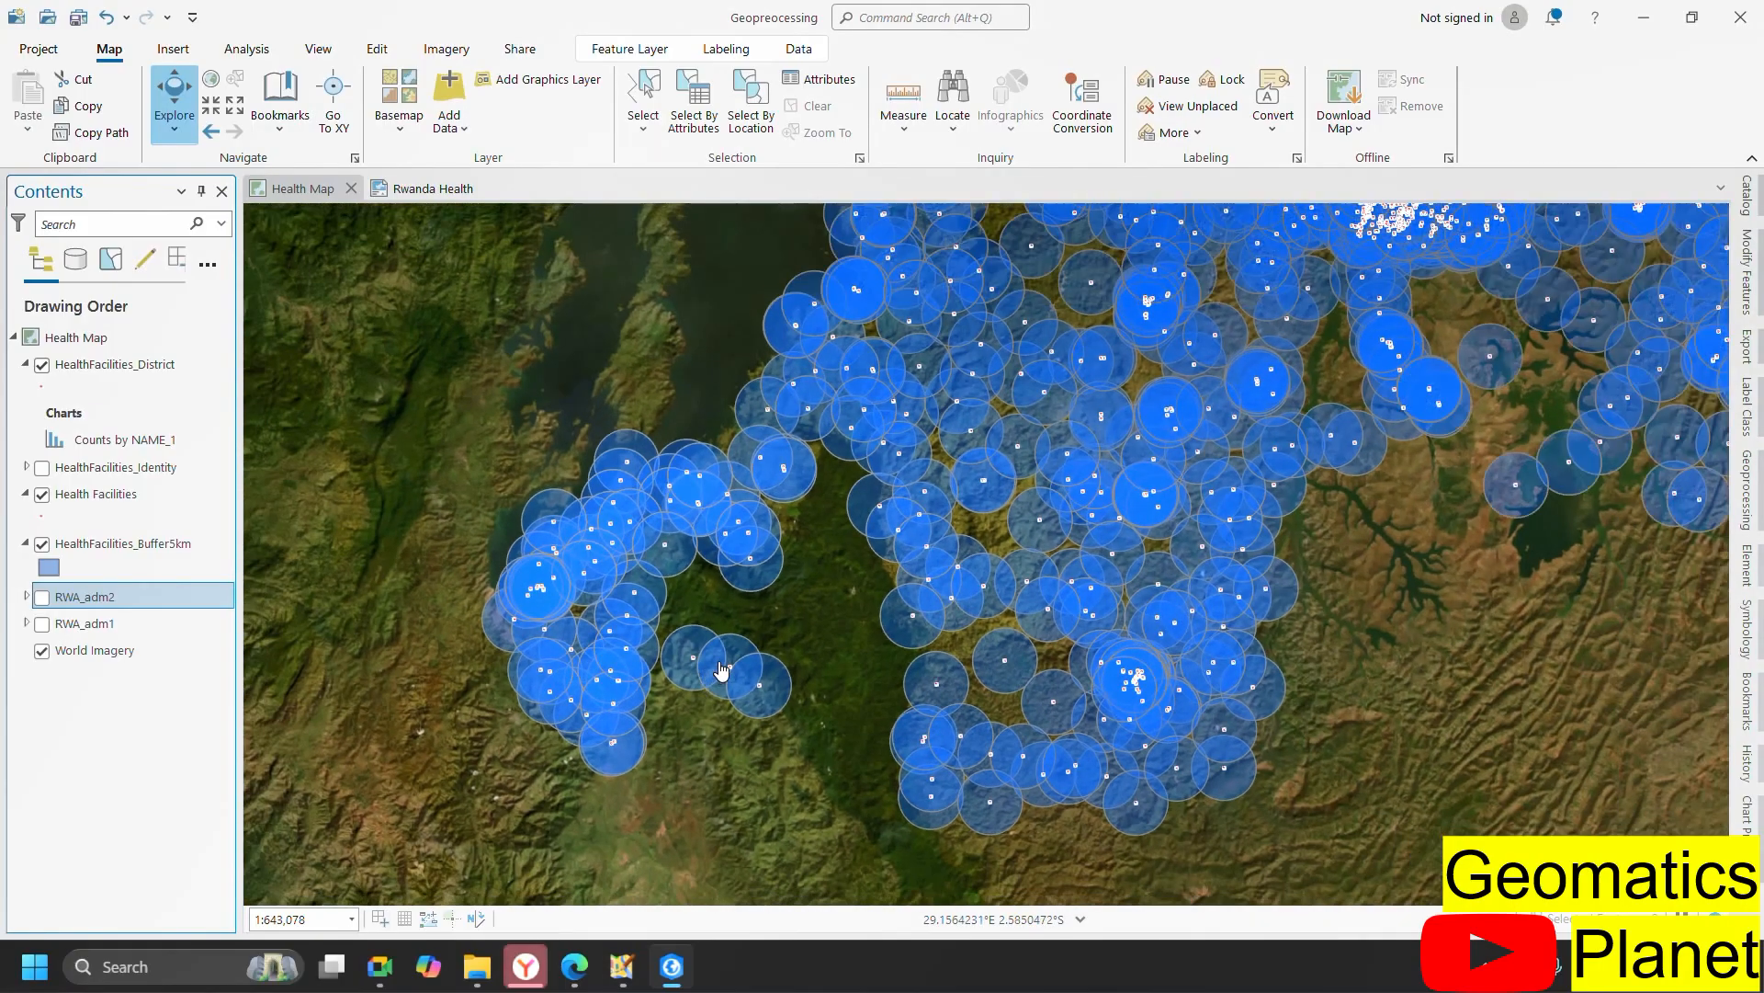
scroll(581, 683, down, 2)
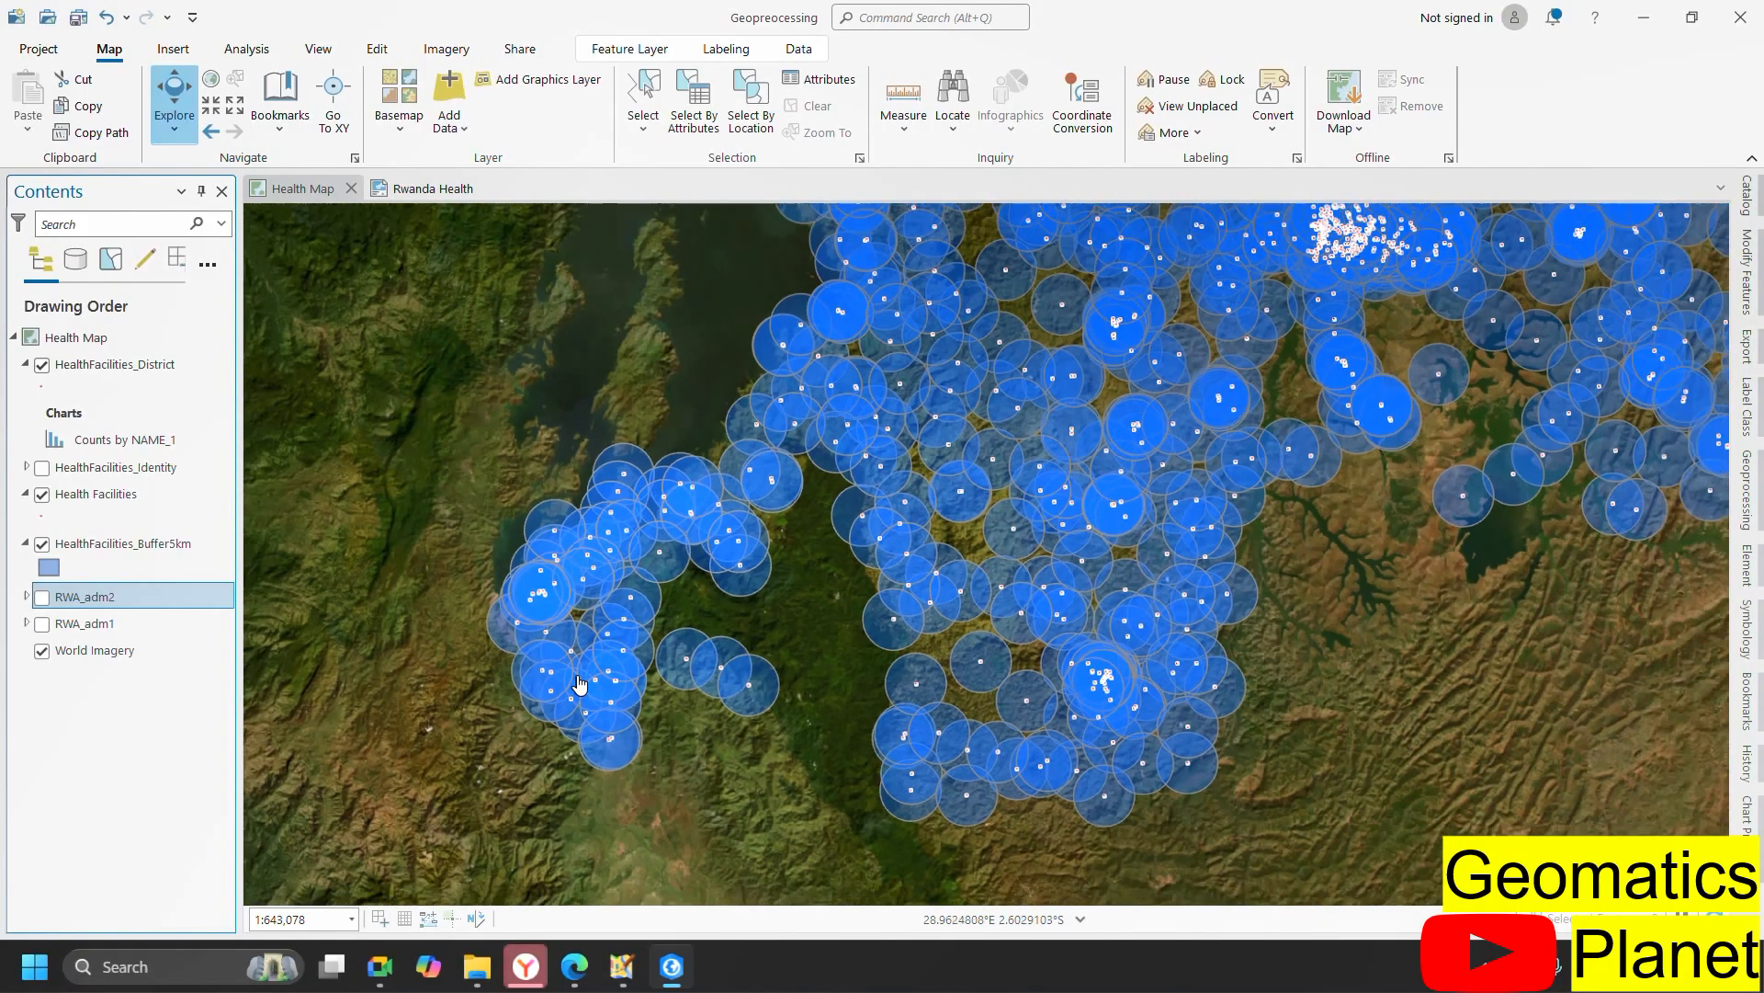
scroll(1195, 322, up, 2)
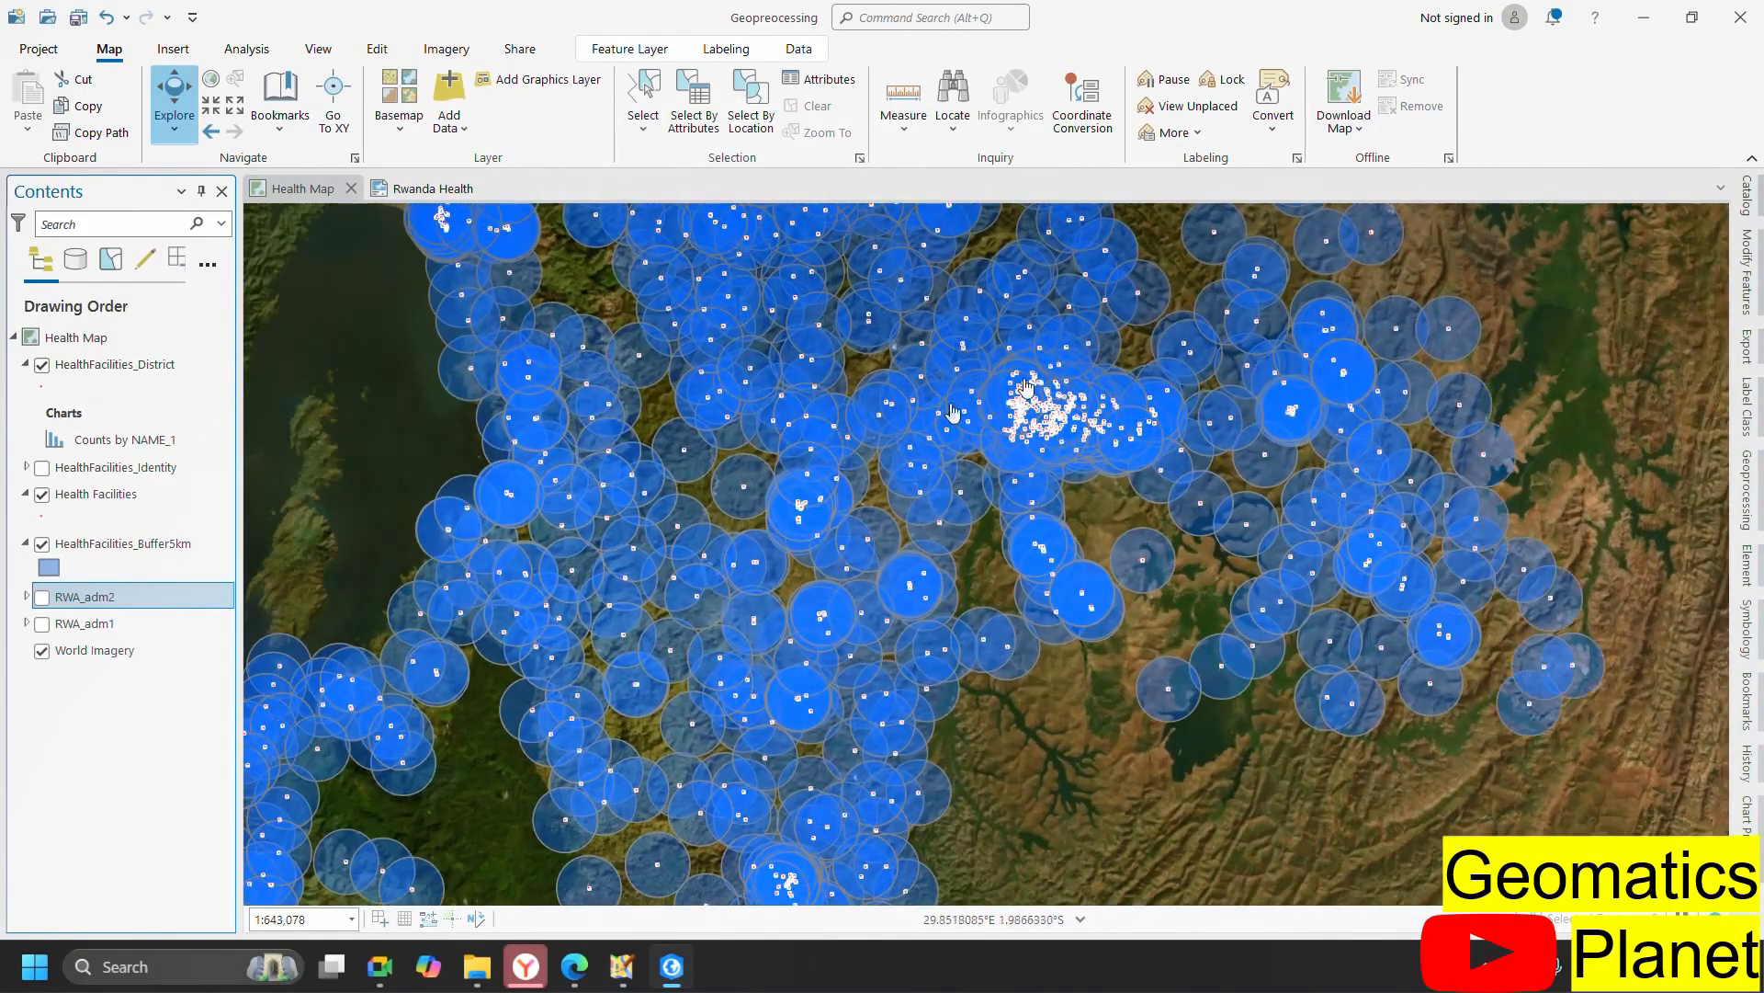
scroll(914, 552, down, 4)
scroll(853, 450, up, 8)
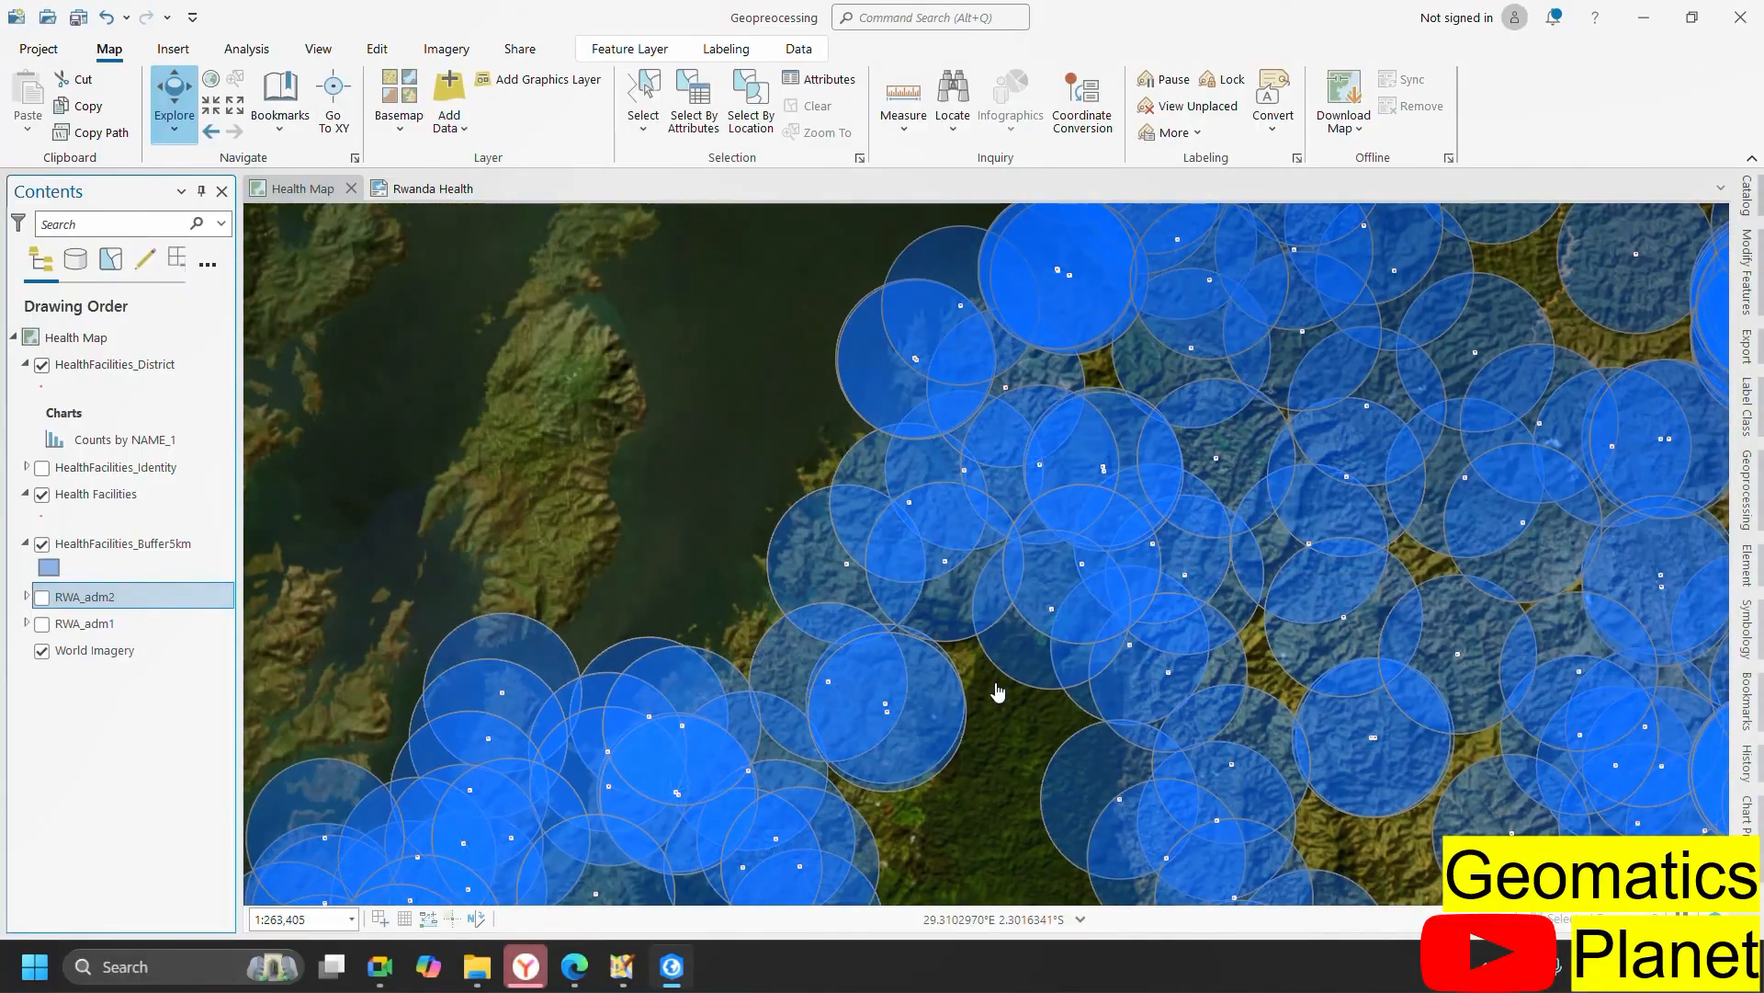
scroll(978, 675, down, 6)
scroll(989, 522, up, 4)
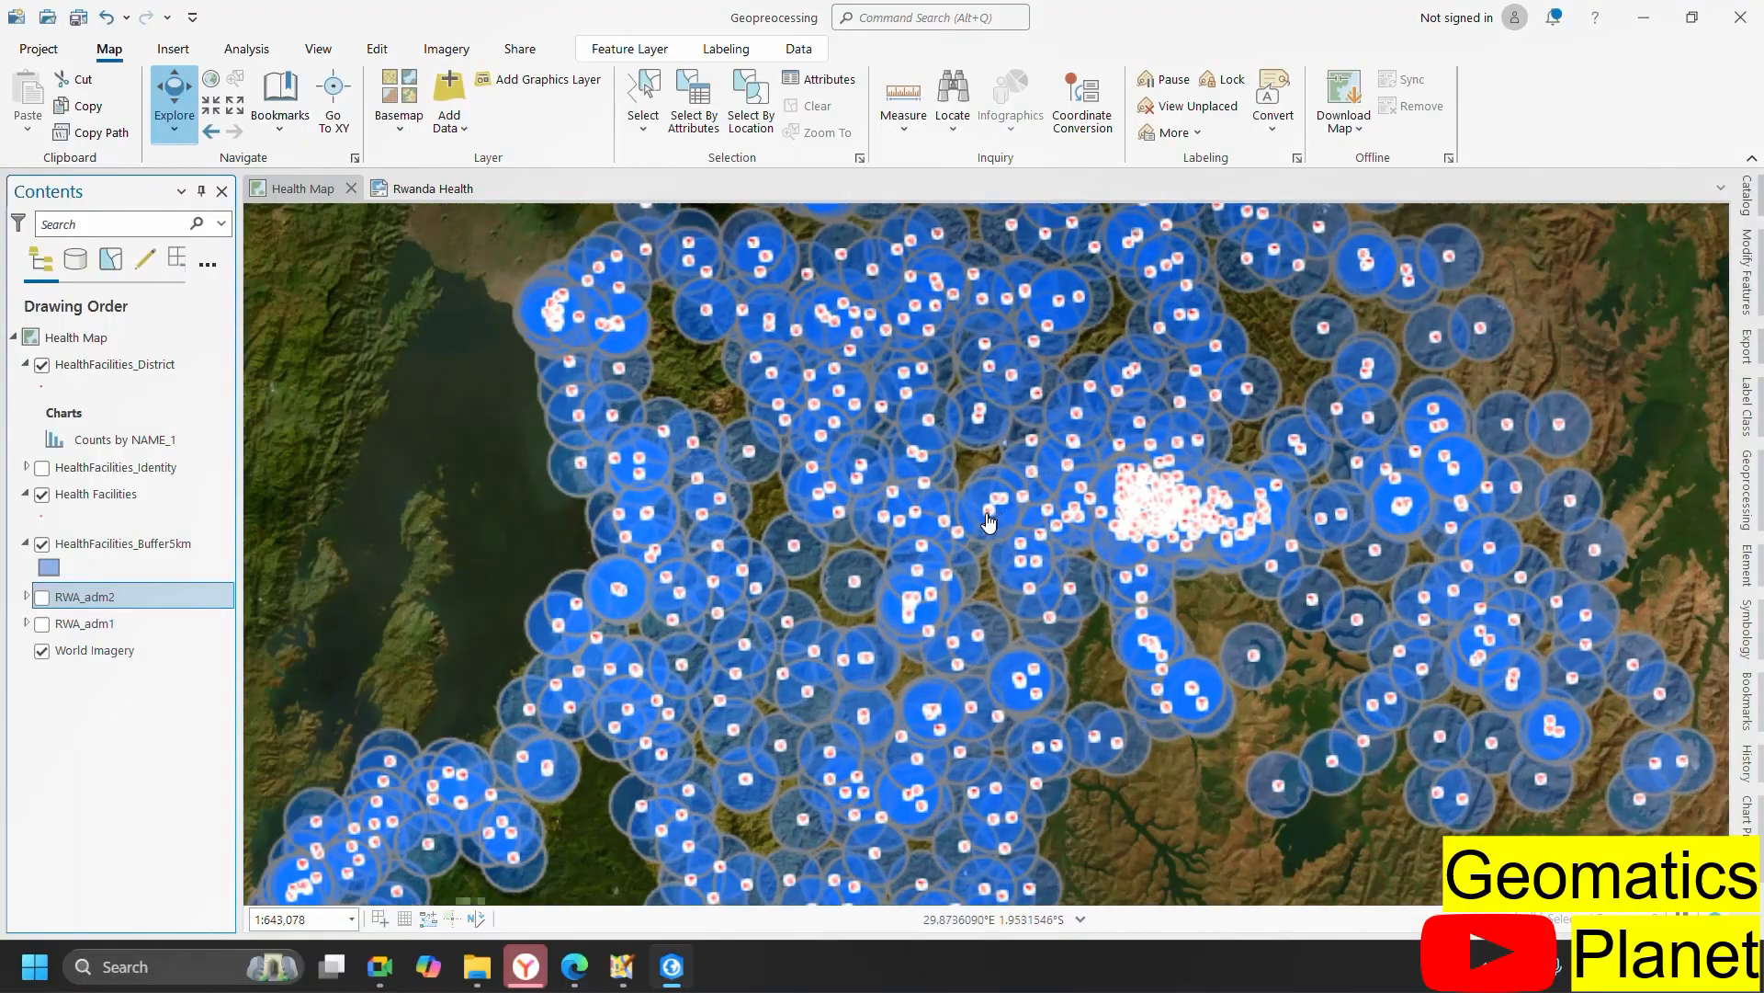
scroll(808, 621, up, 10)
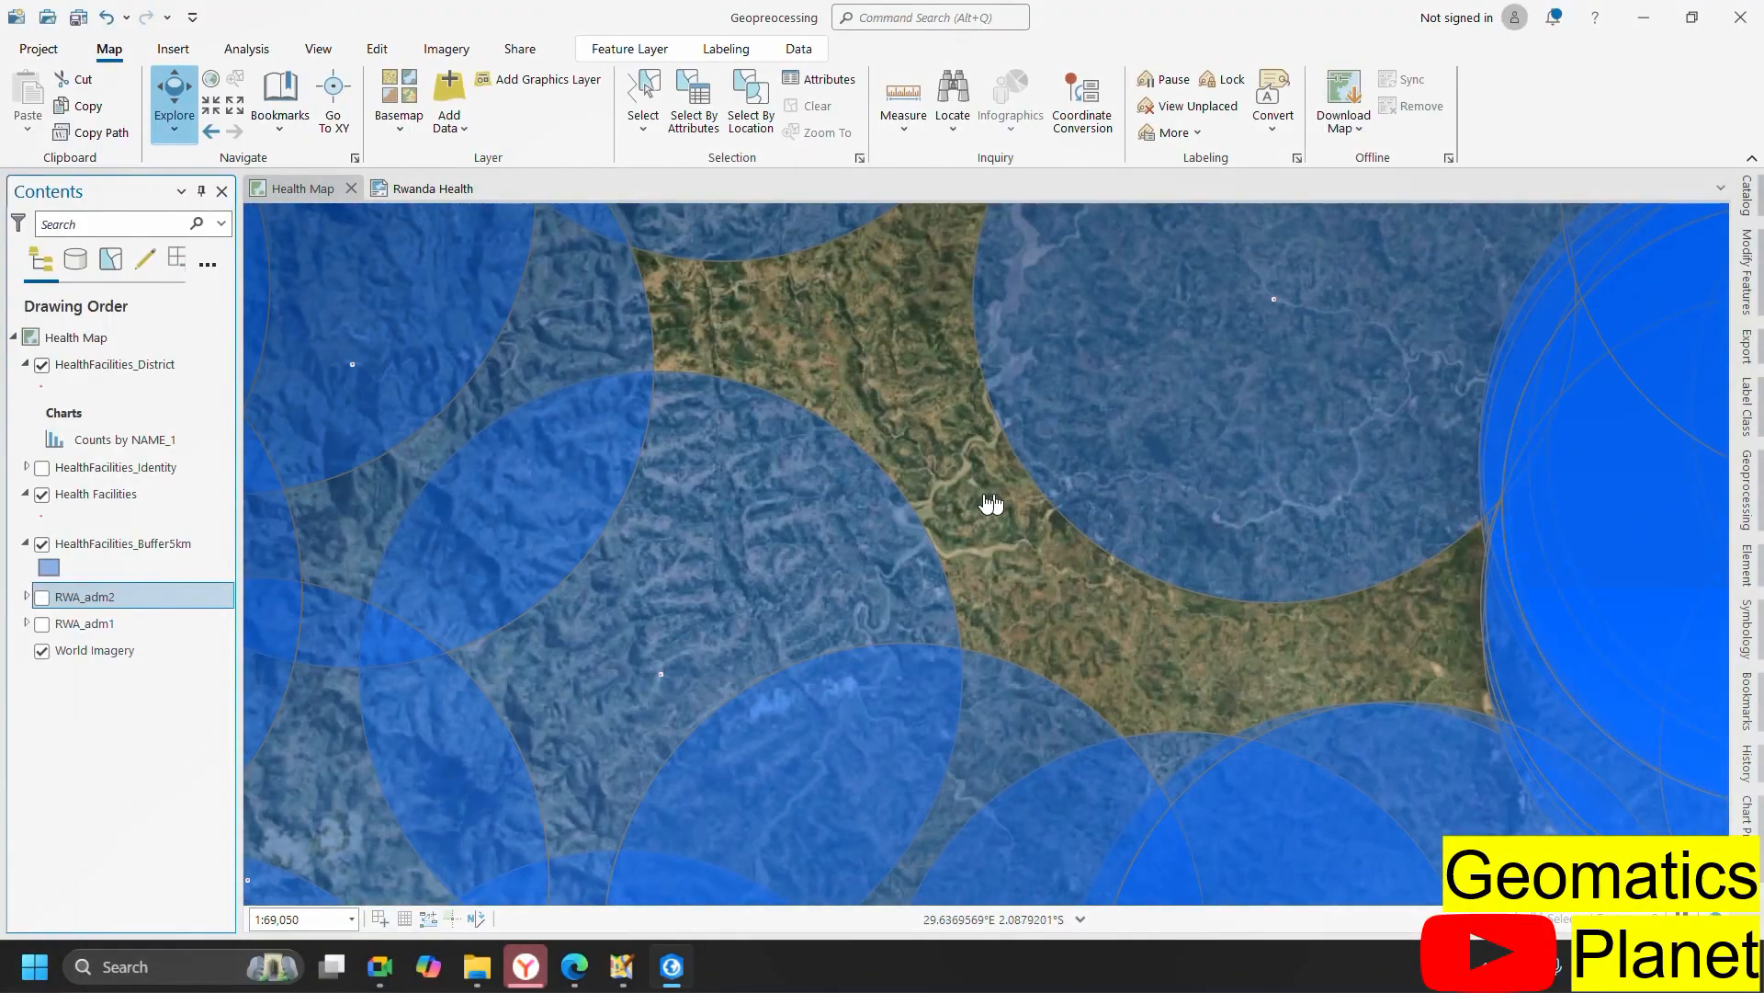
scroll(930, 511, down, 4)
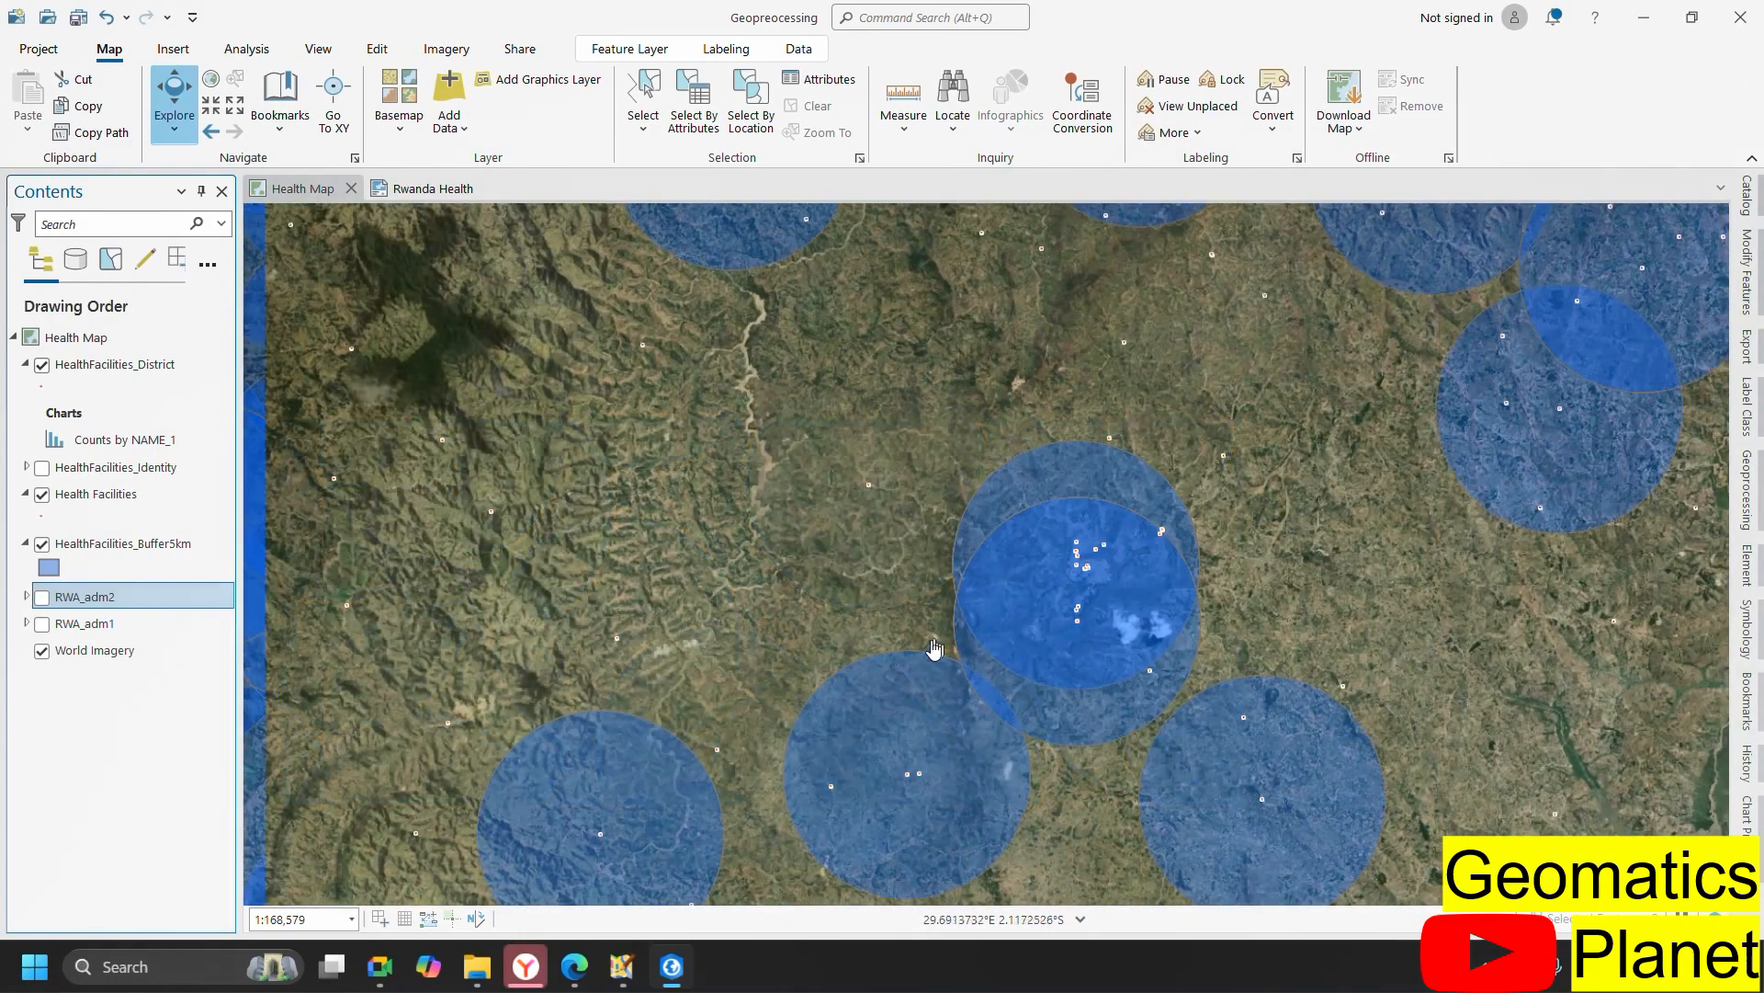
scroll(954, 641, up, 15)
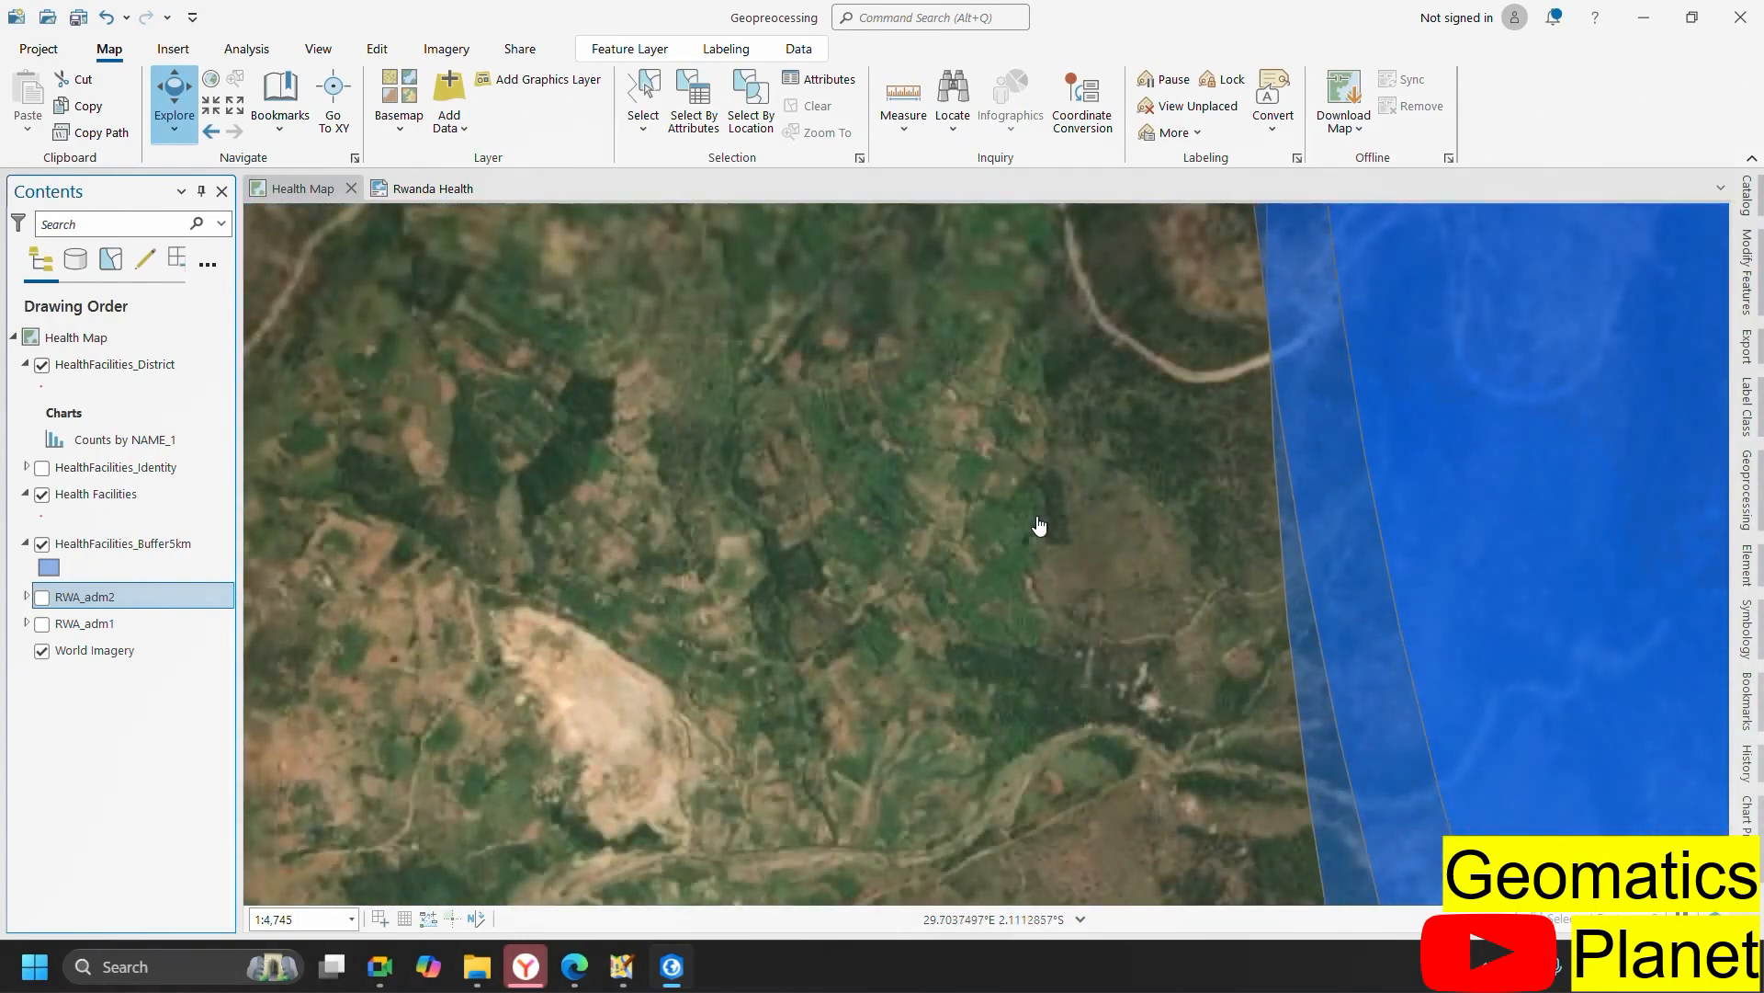
- Examine the roads and buildings just outside the 5 km buffers on the satellite imagery, and compare them with the coverage across the whole country
scroll(1068, 746, up, 5)
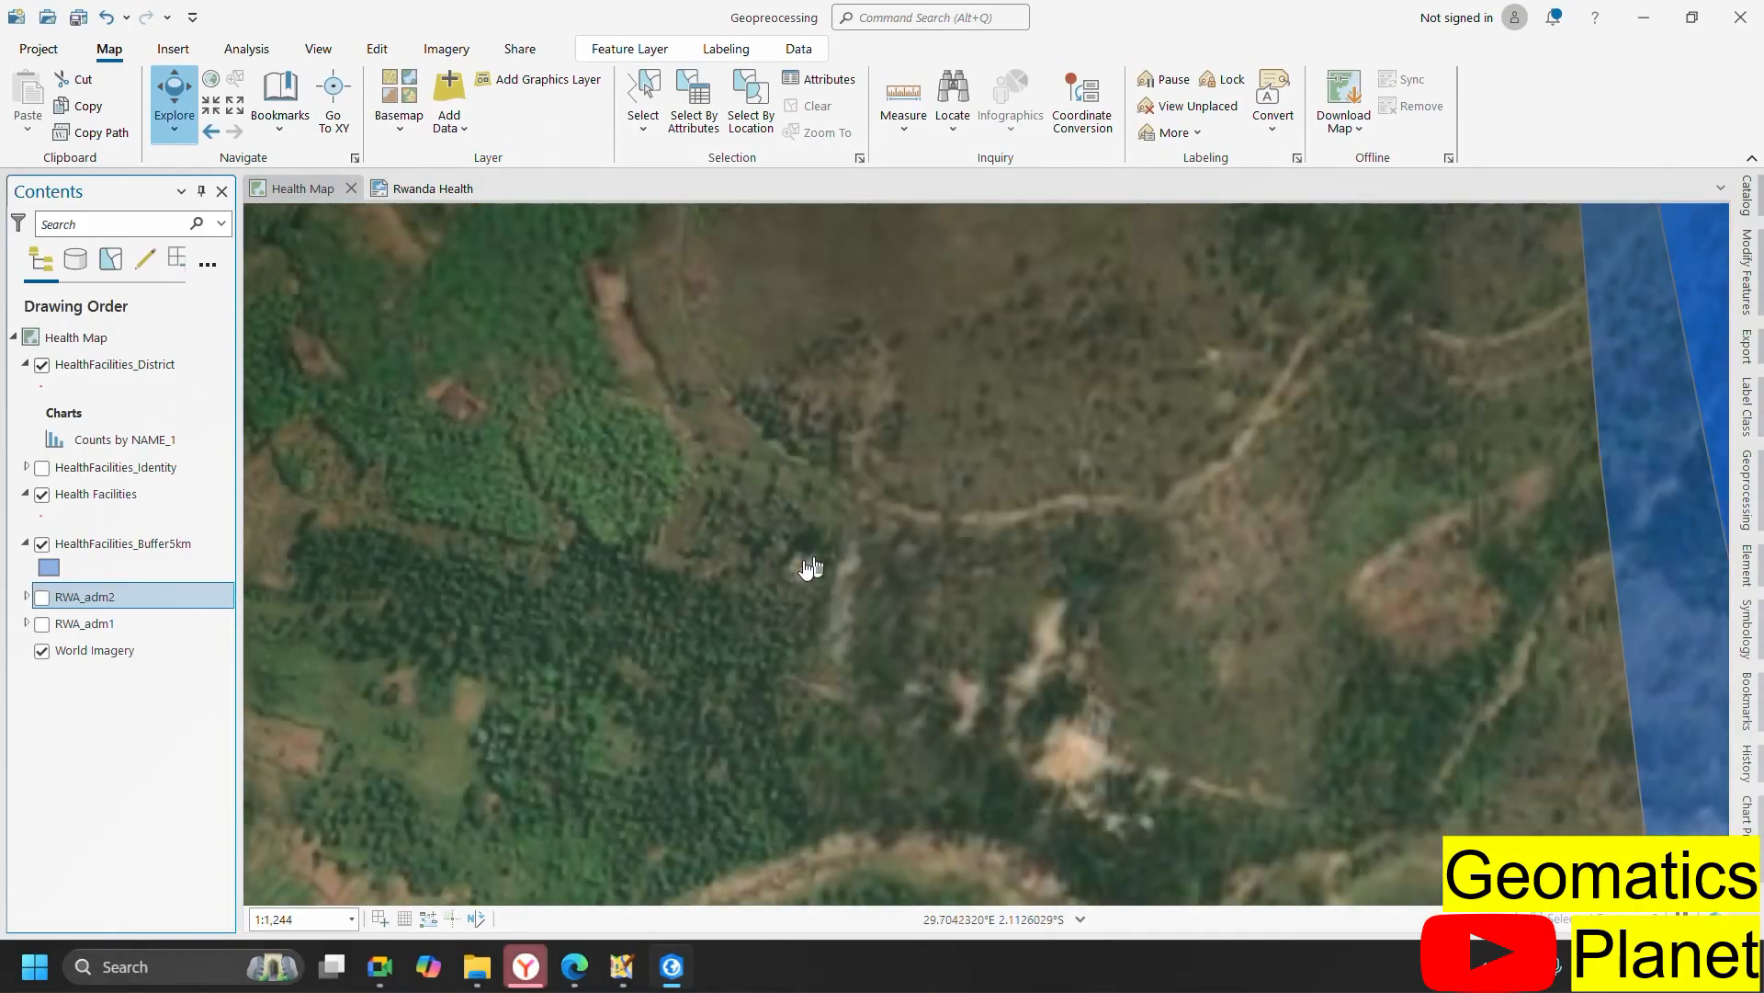
scroll(965, 670, down, 3)
scroll(1229, 689, down, 2)
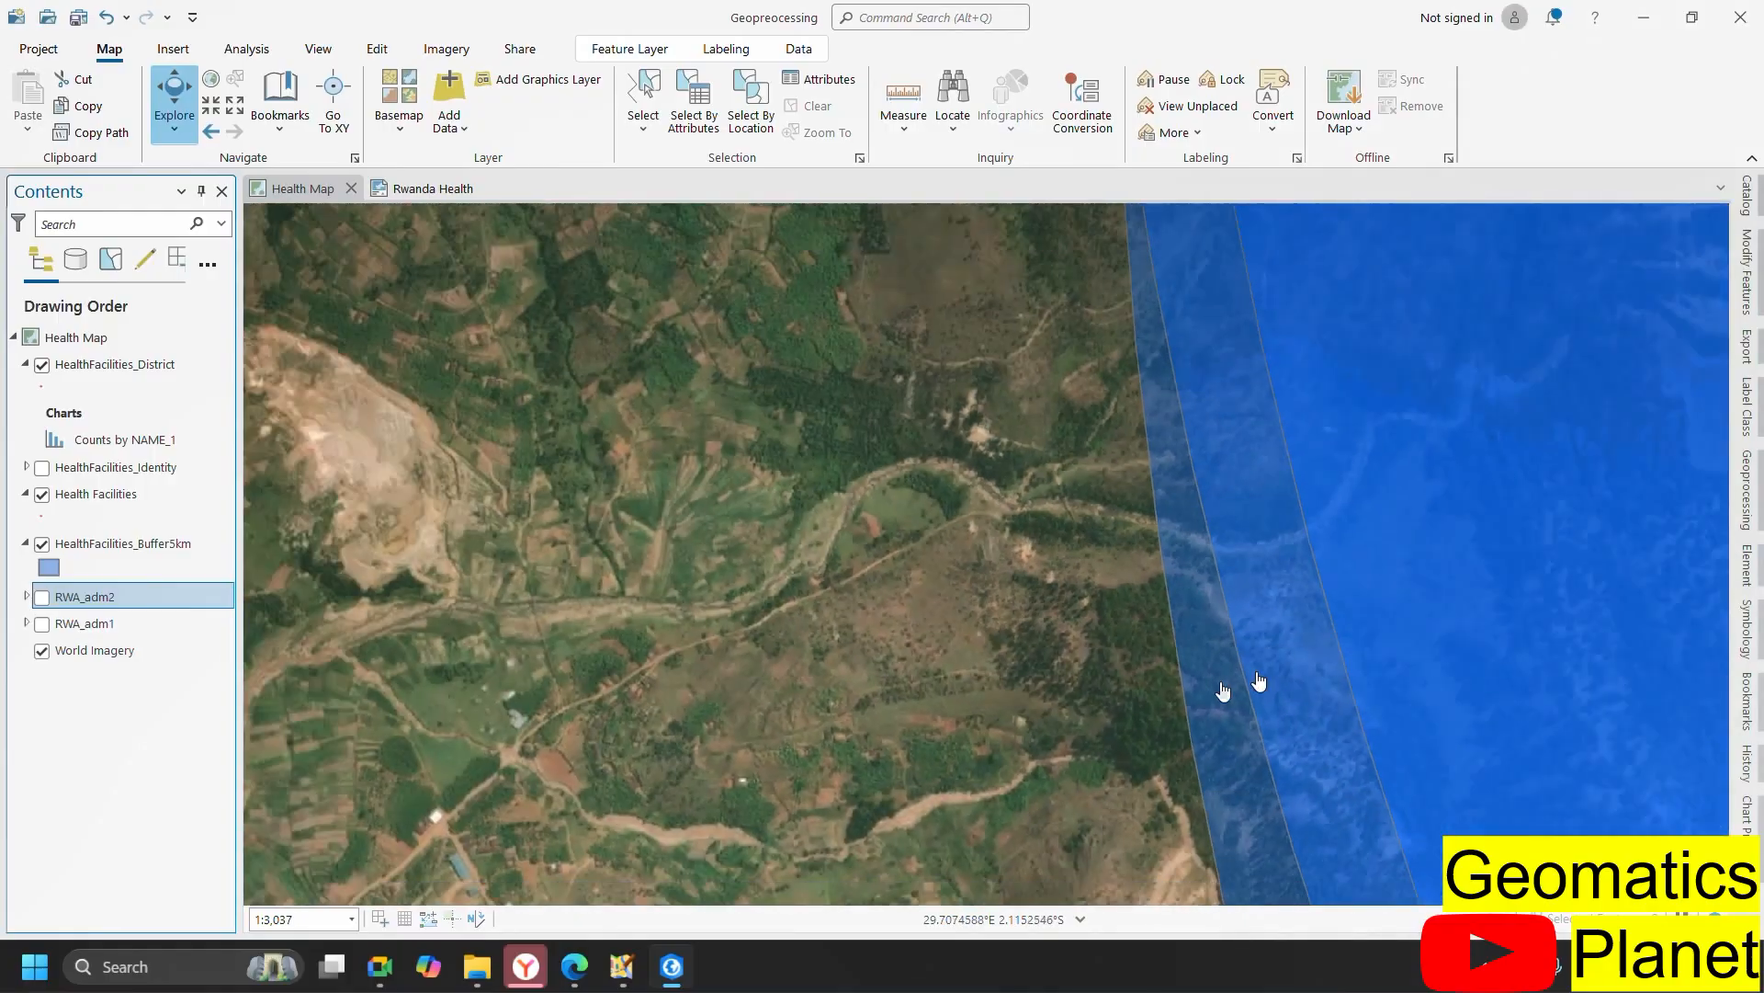
scroll(800, 774, up, 2)
scroll(925, 556, down, 2)
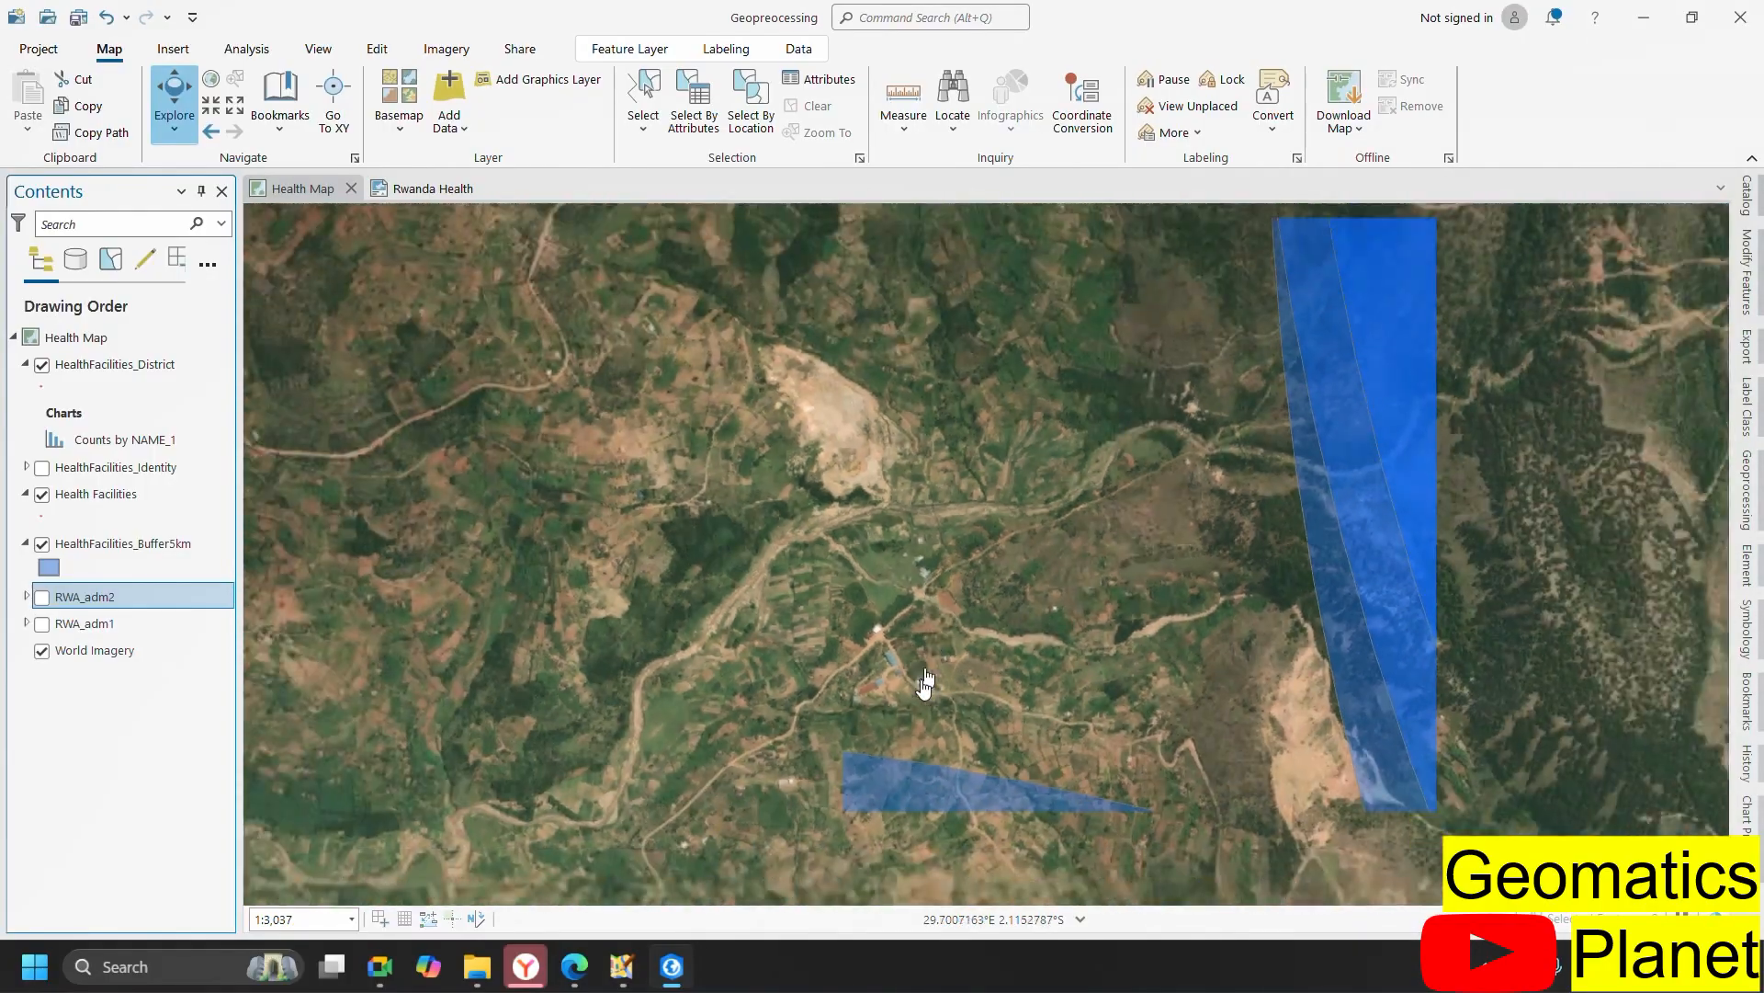
scroll(880, 669, up, 2)
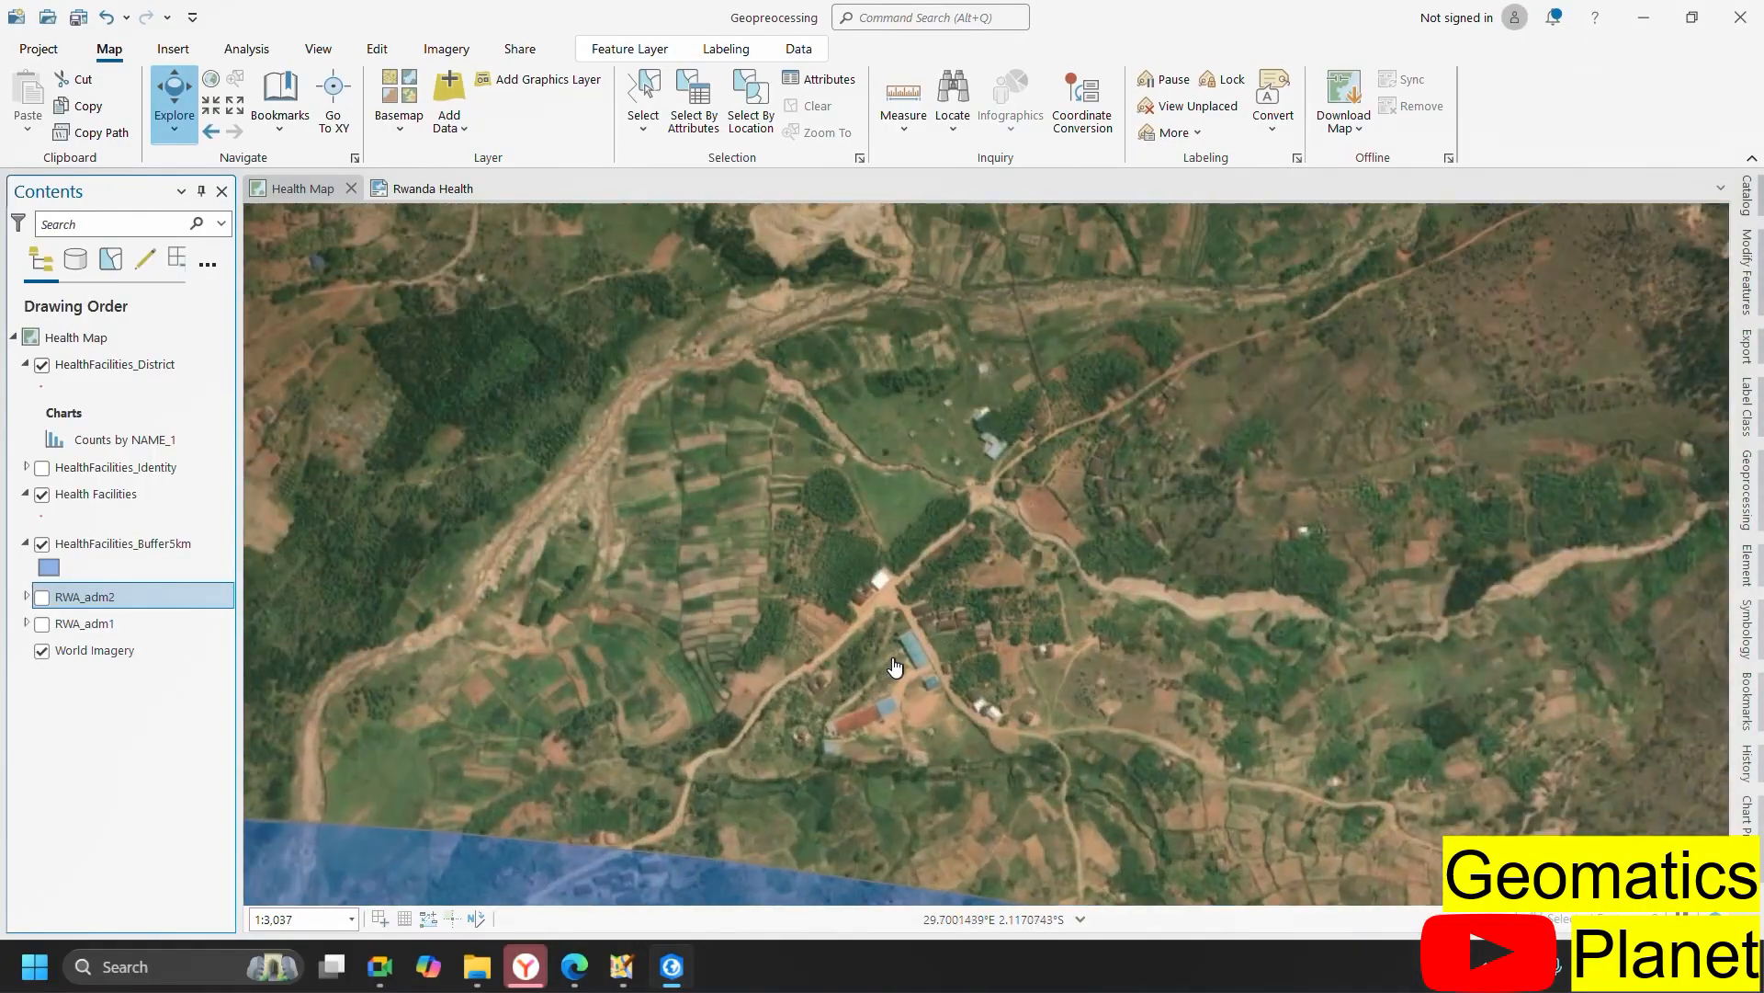
scroll(939, 646, down, 4)
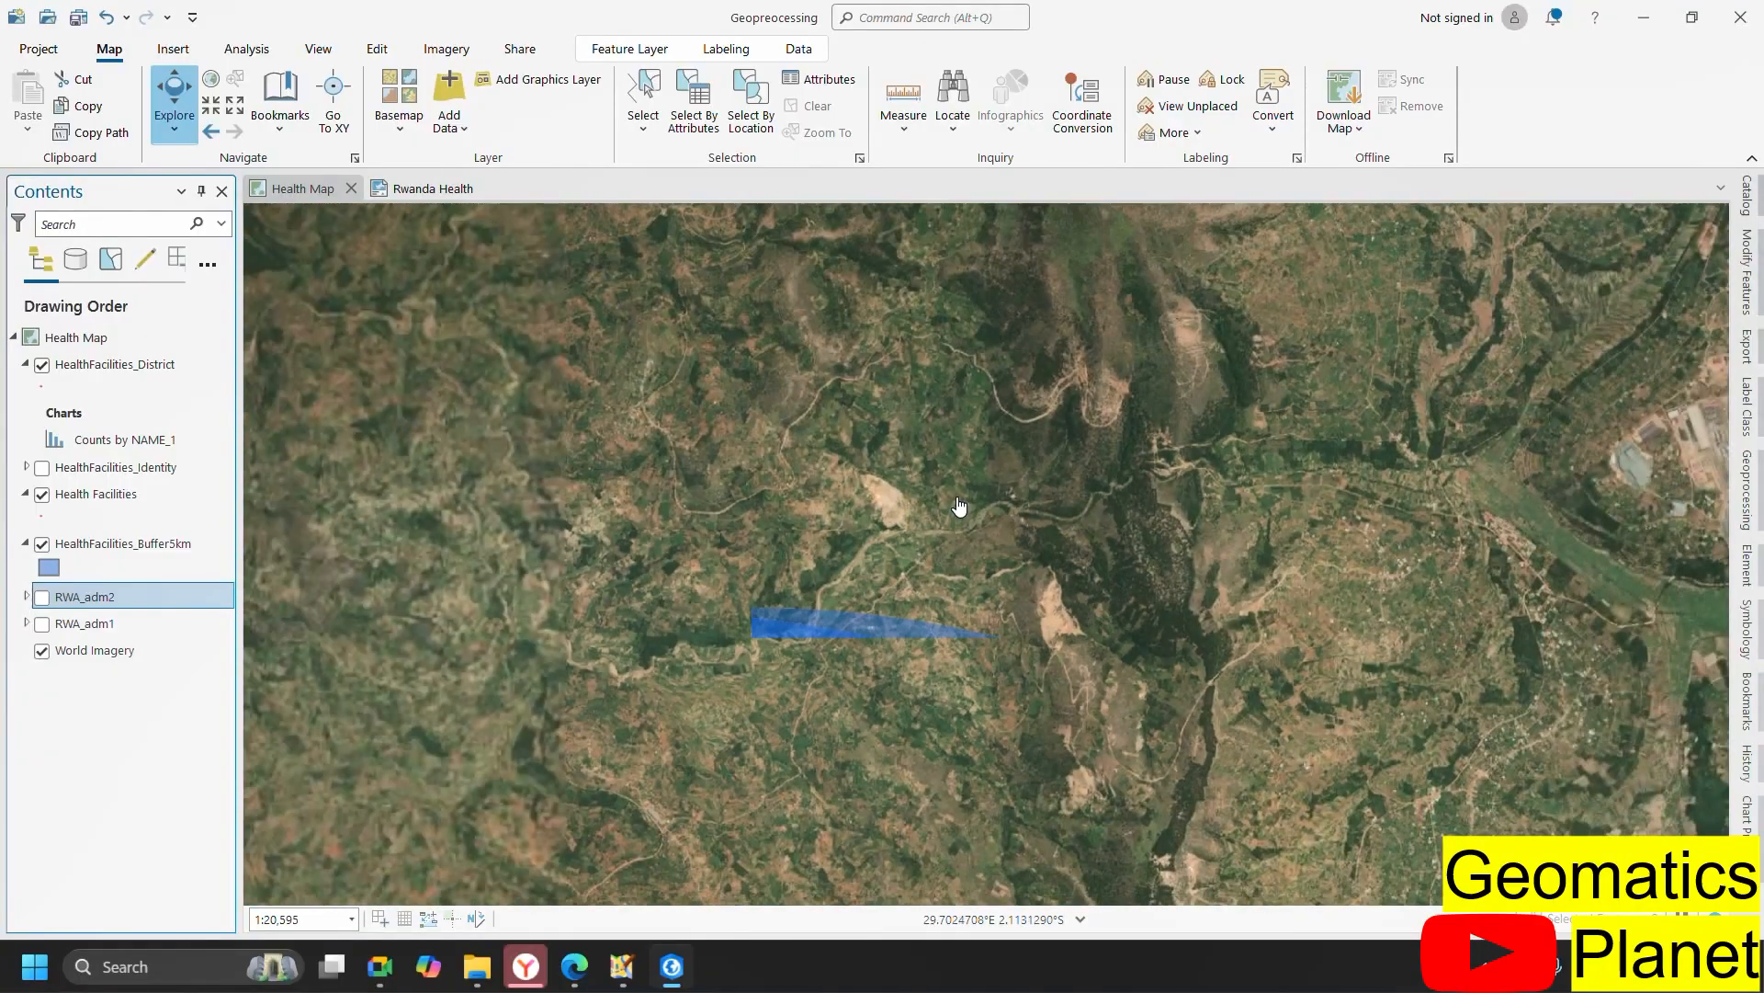
scroll(951, 548, down, 3)
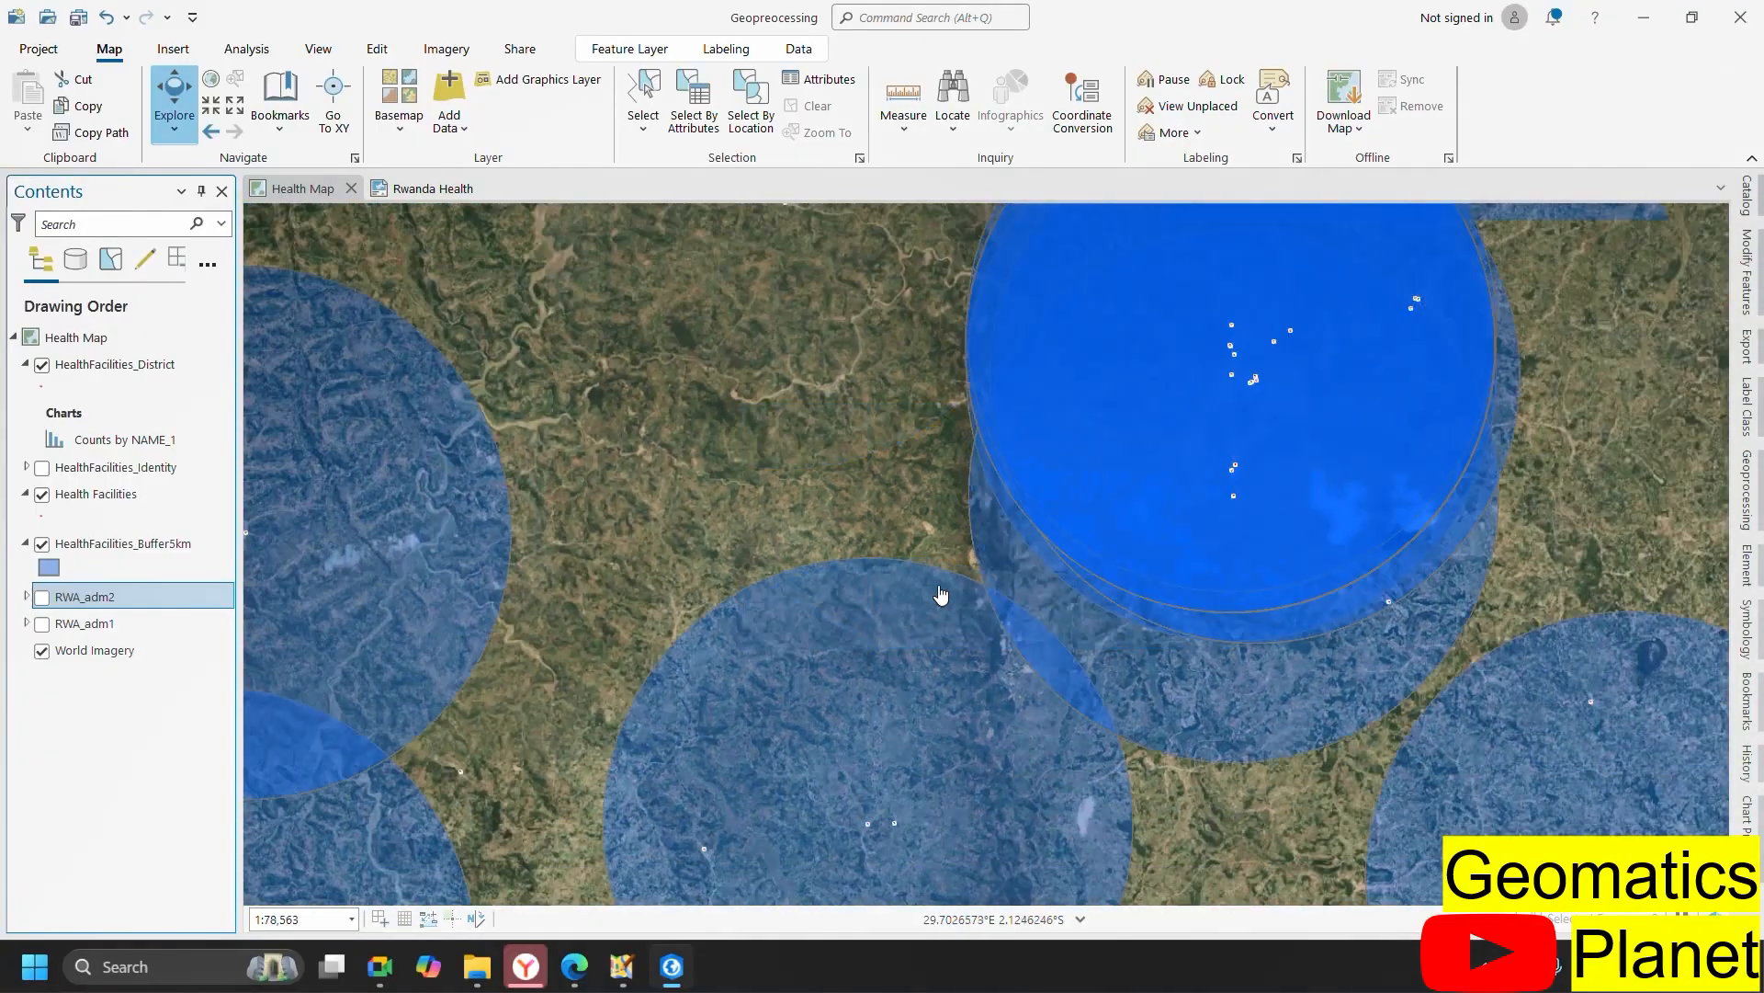
scroll(983, 460, down, 2)
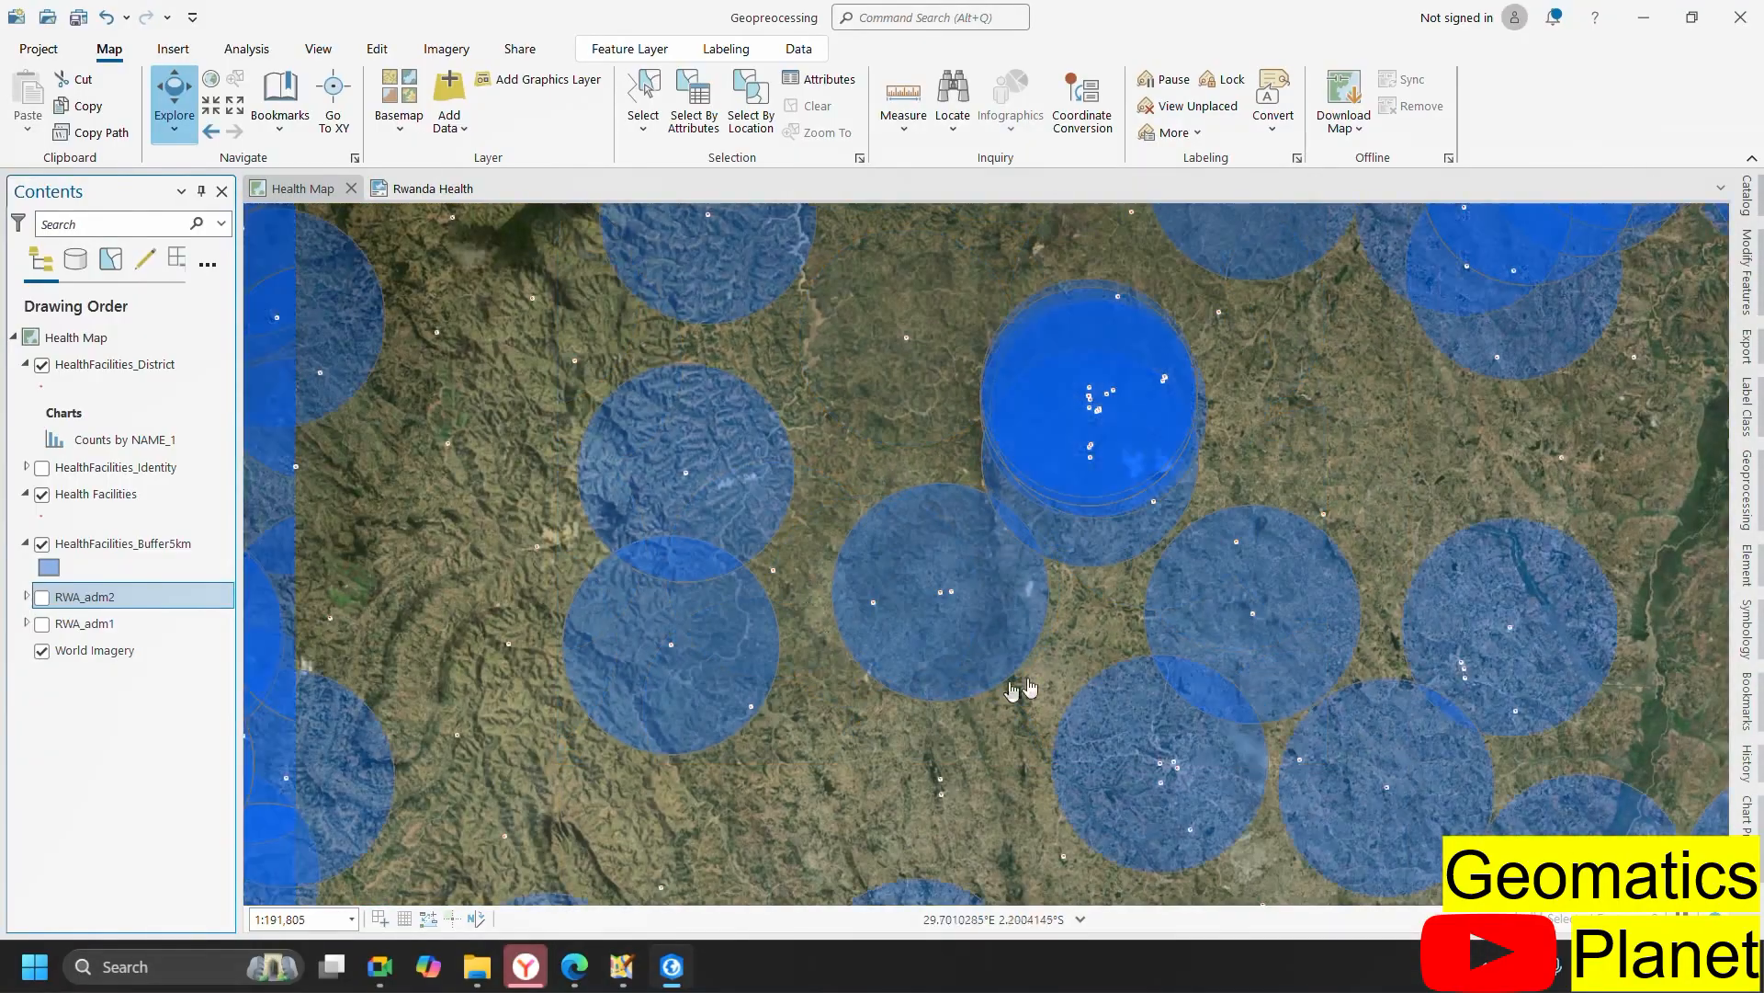
scroll(891, 579, down, 3)
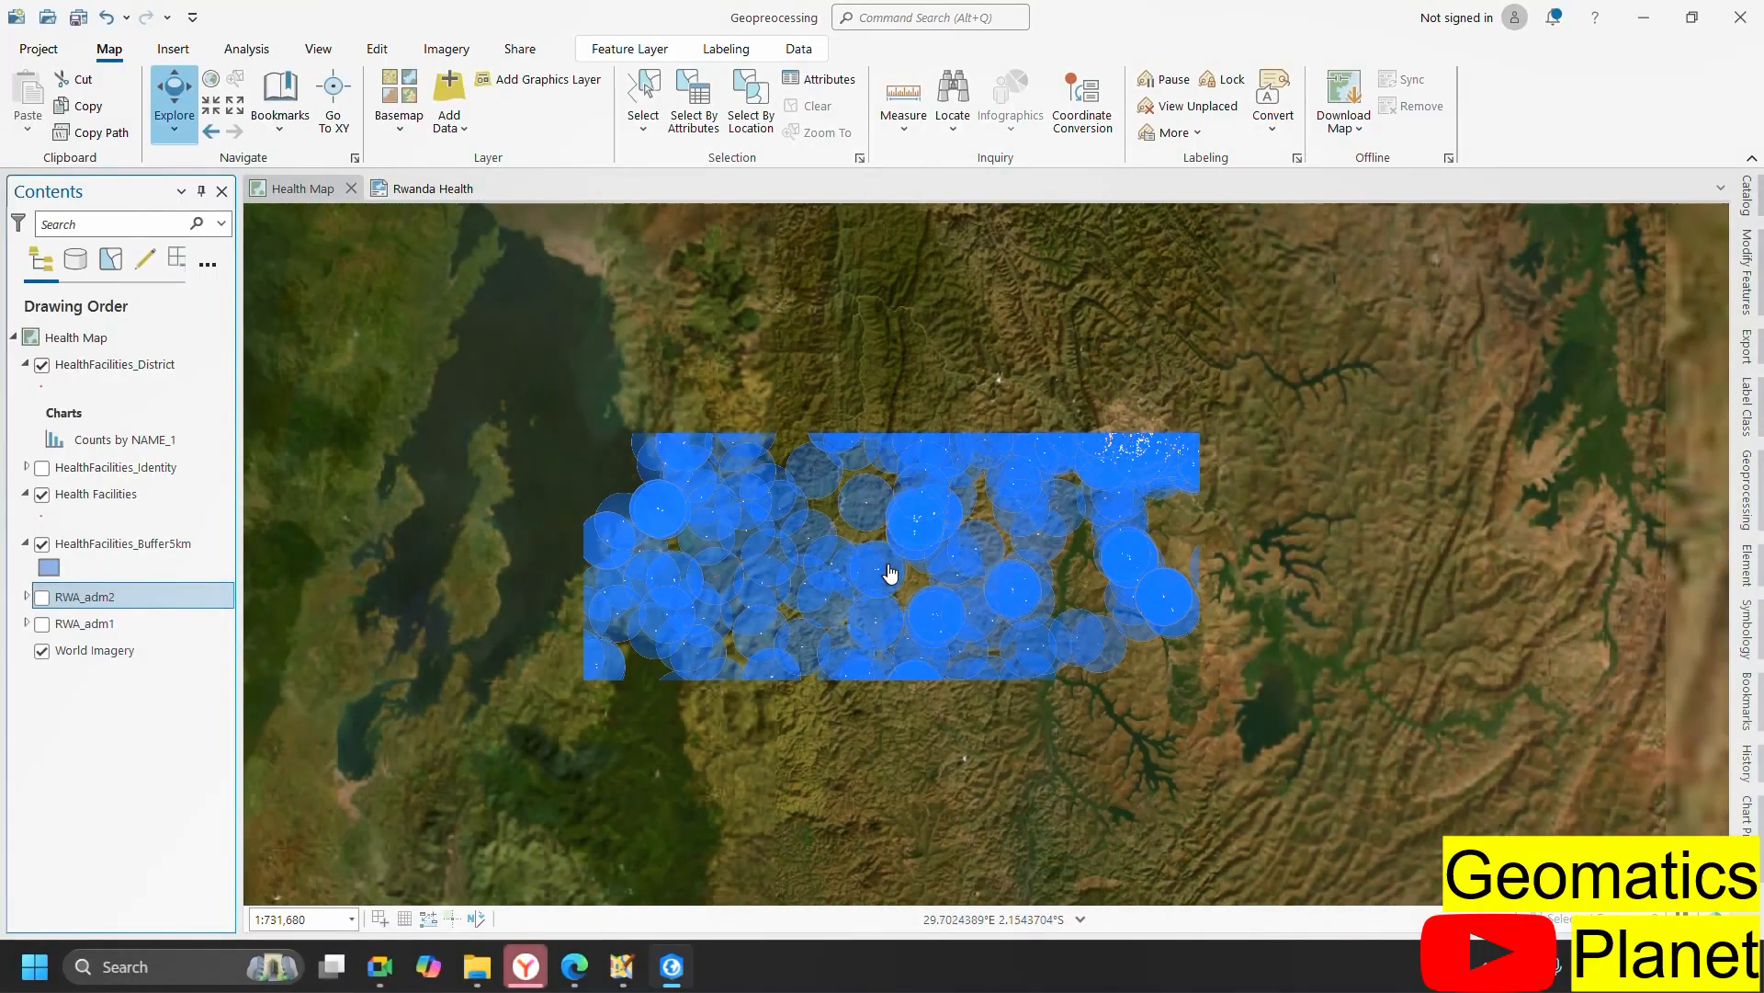
scroll(946, 537, down, 3)
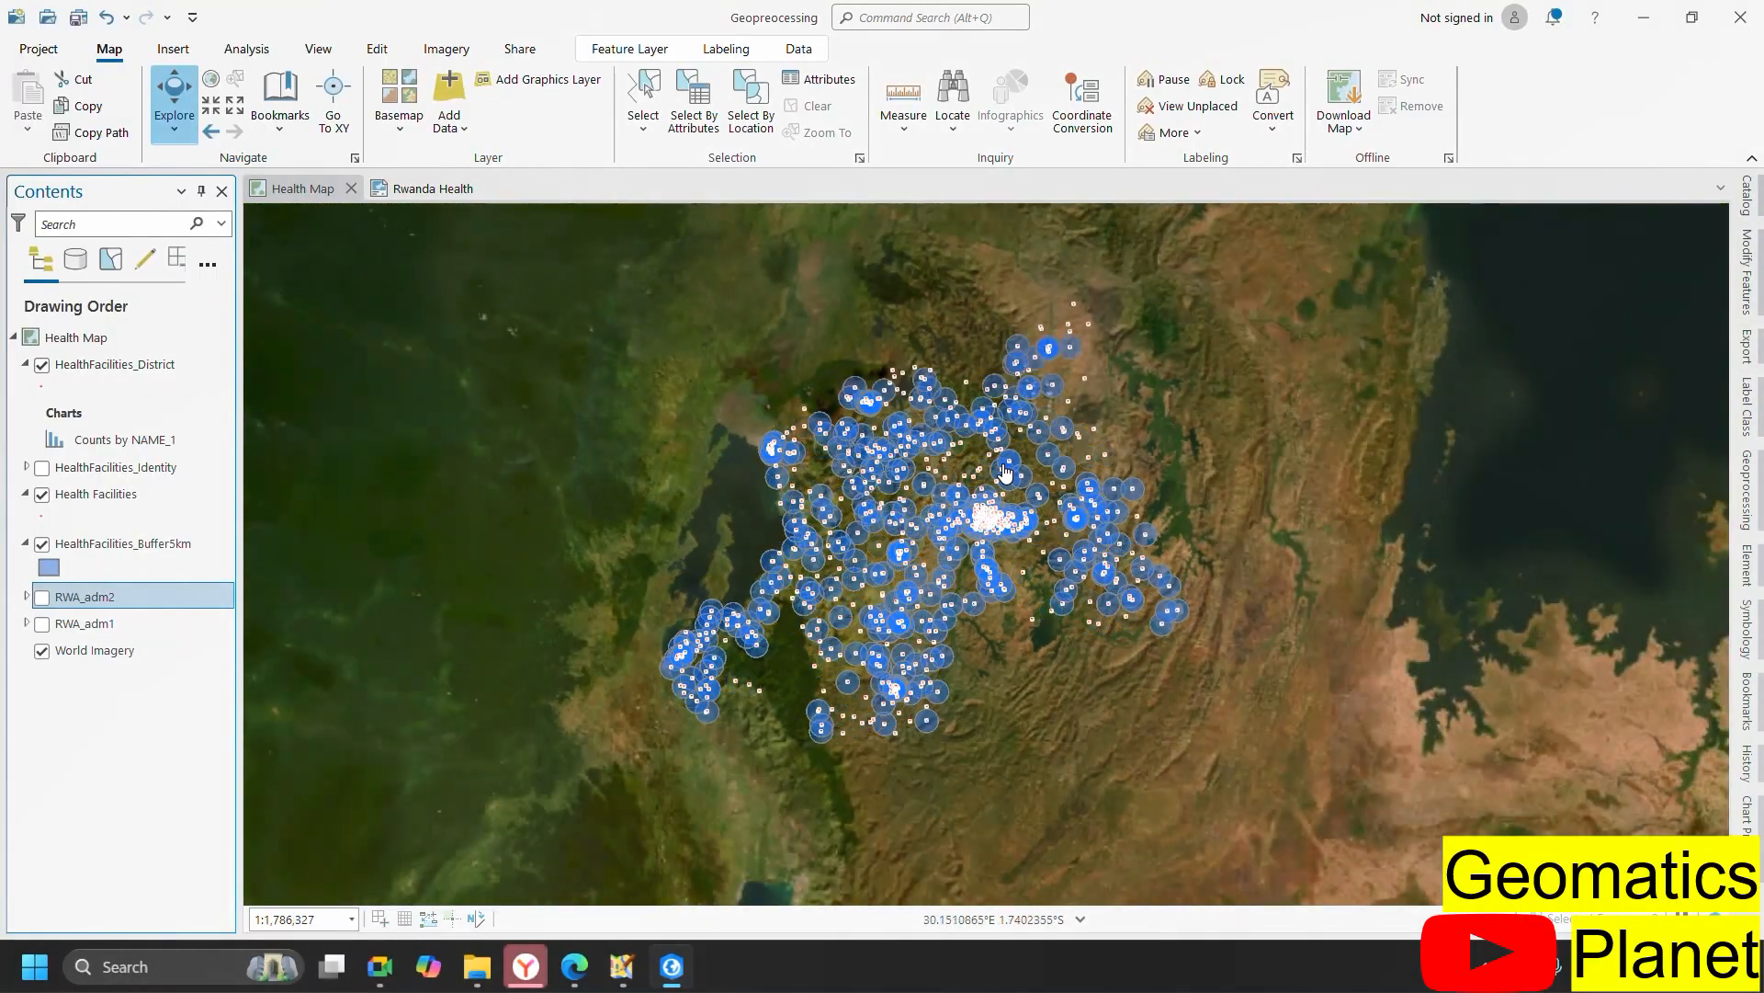
scroll(1011, 481, up, 1)
scroll(1011, 481, up, 1)
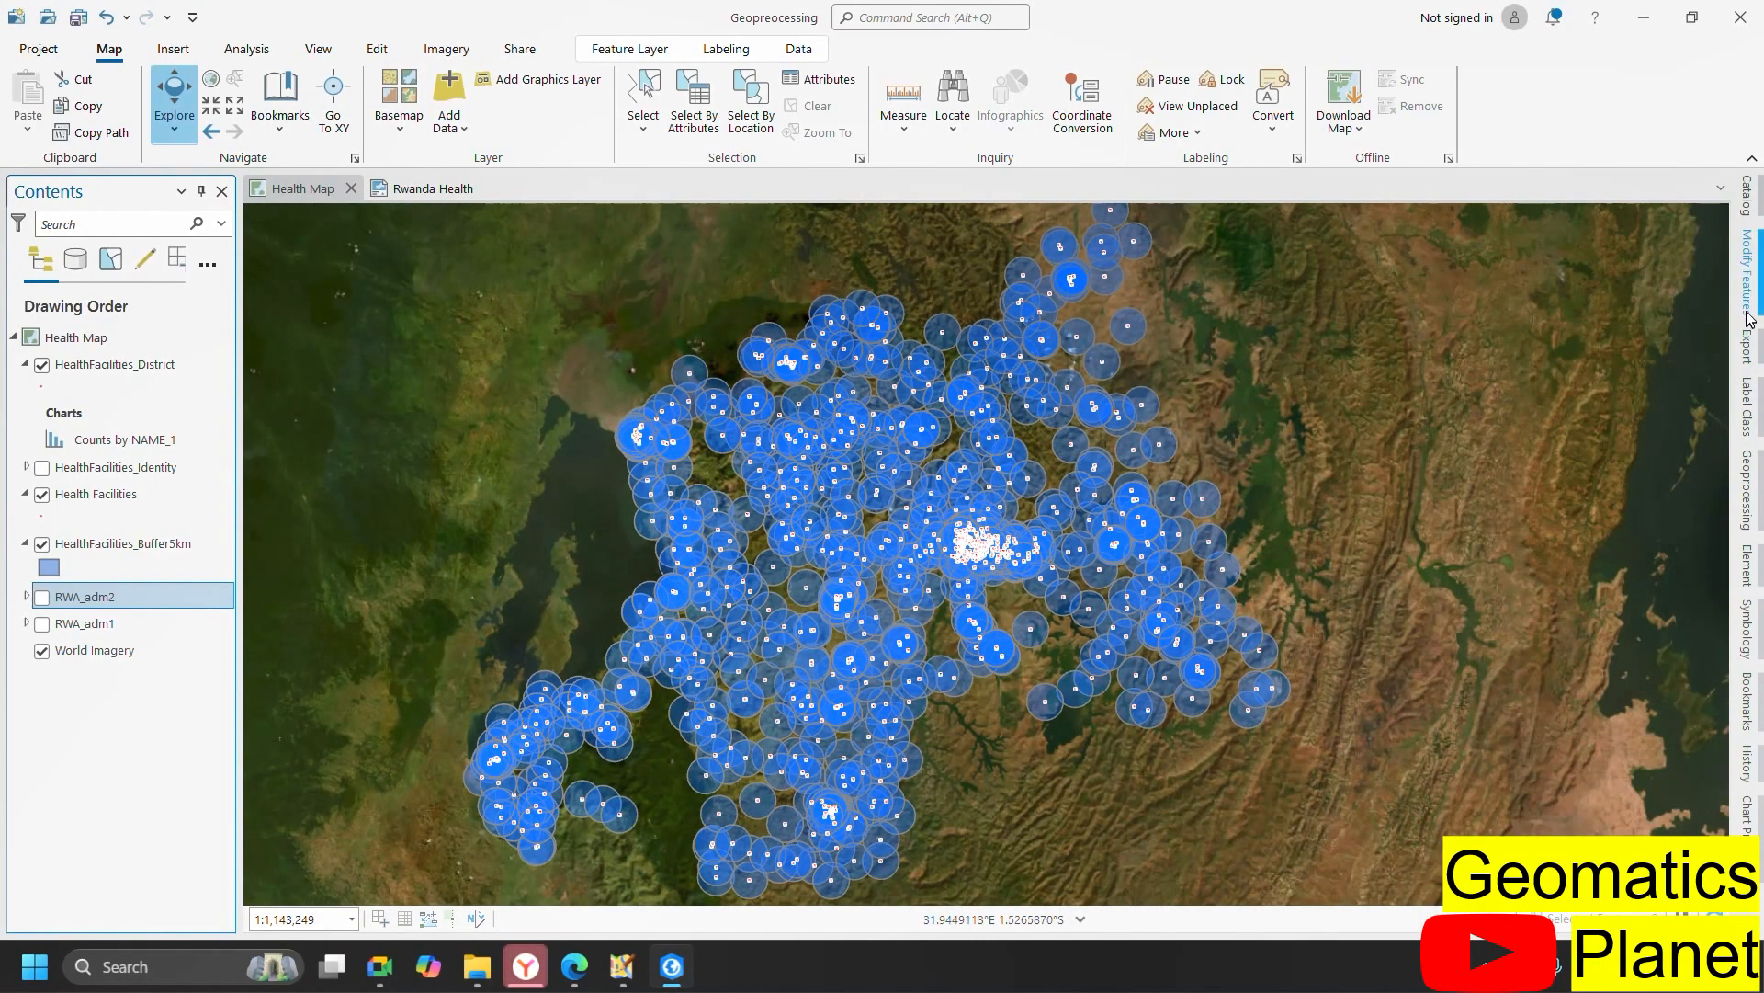
- Search the geoprocessing tools for "within" and open Summarize Within from the Analysis Tools
click(1751, 469)
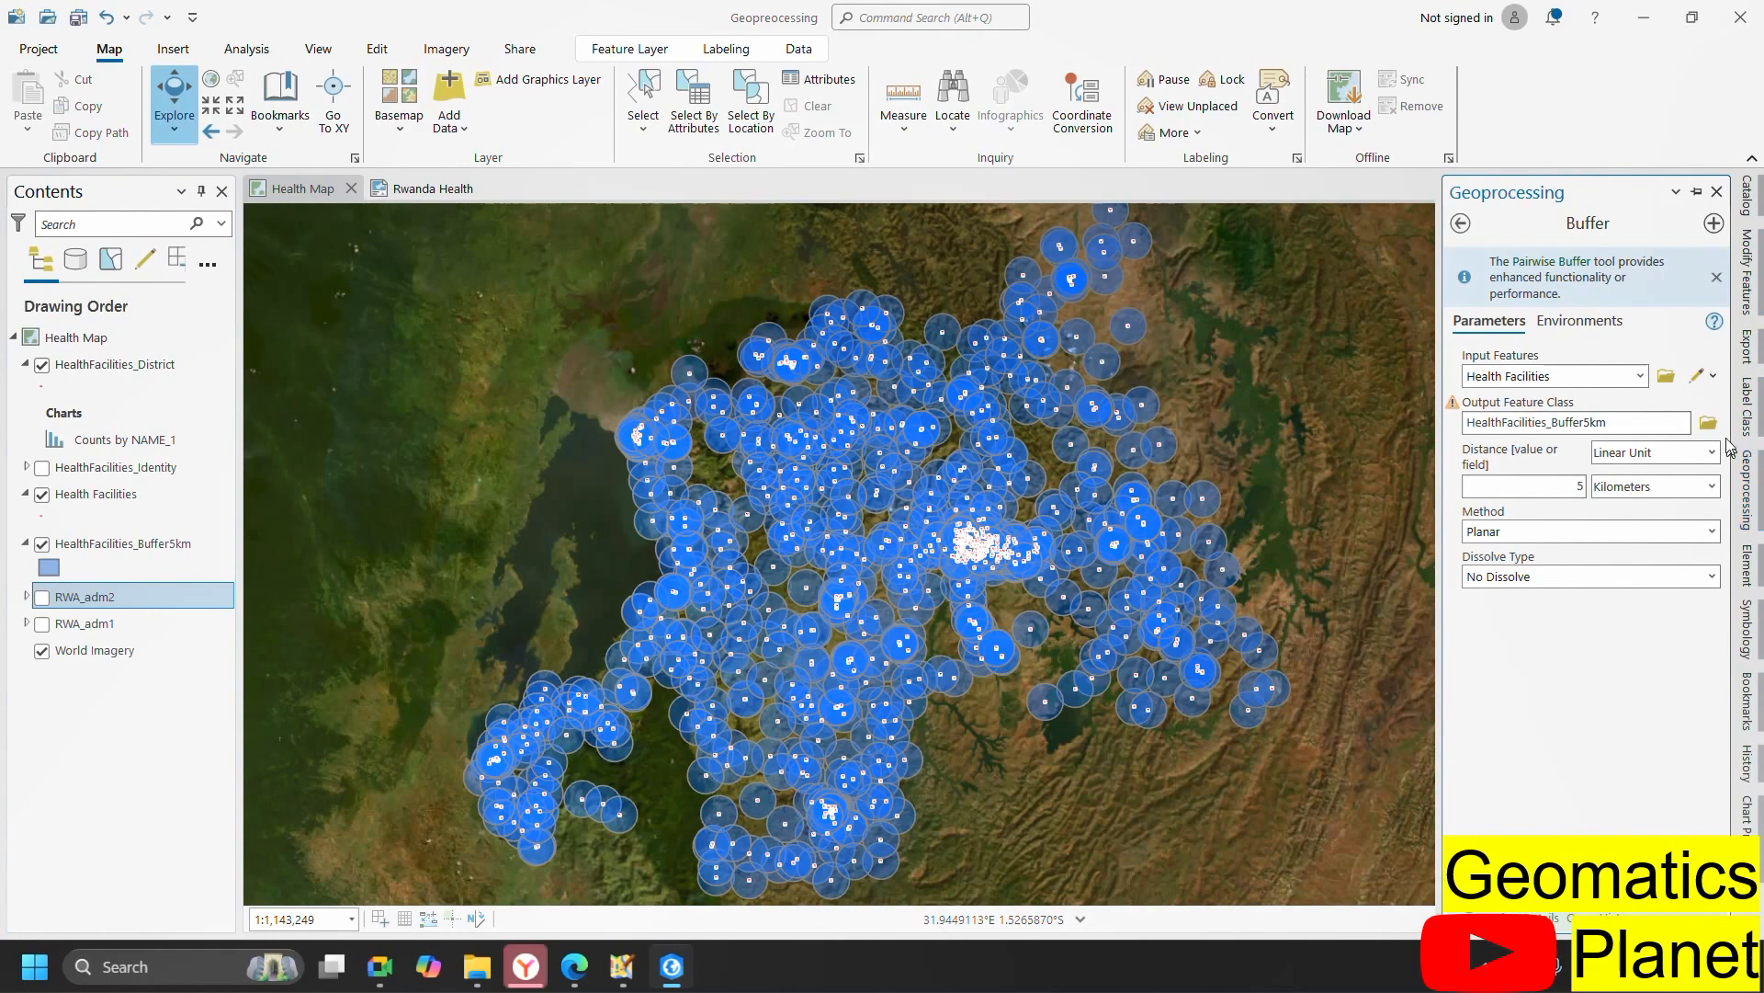
click(1462, 223)
click(1494, 225)
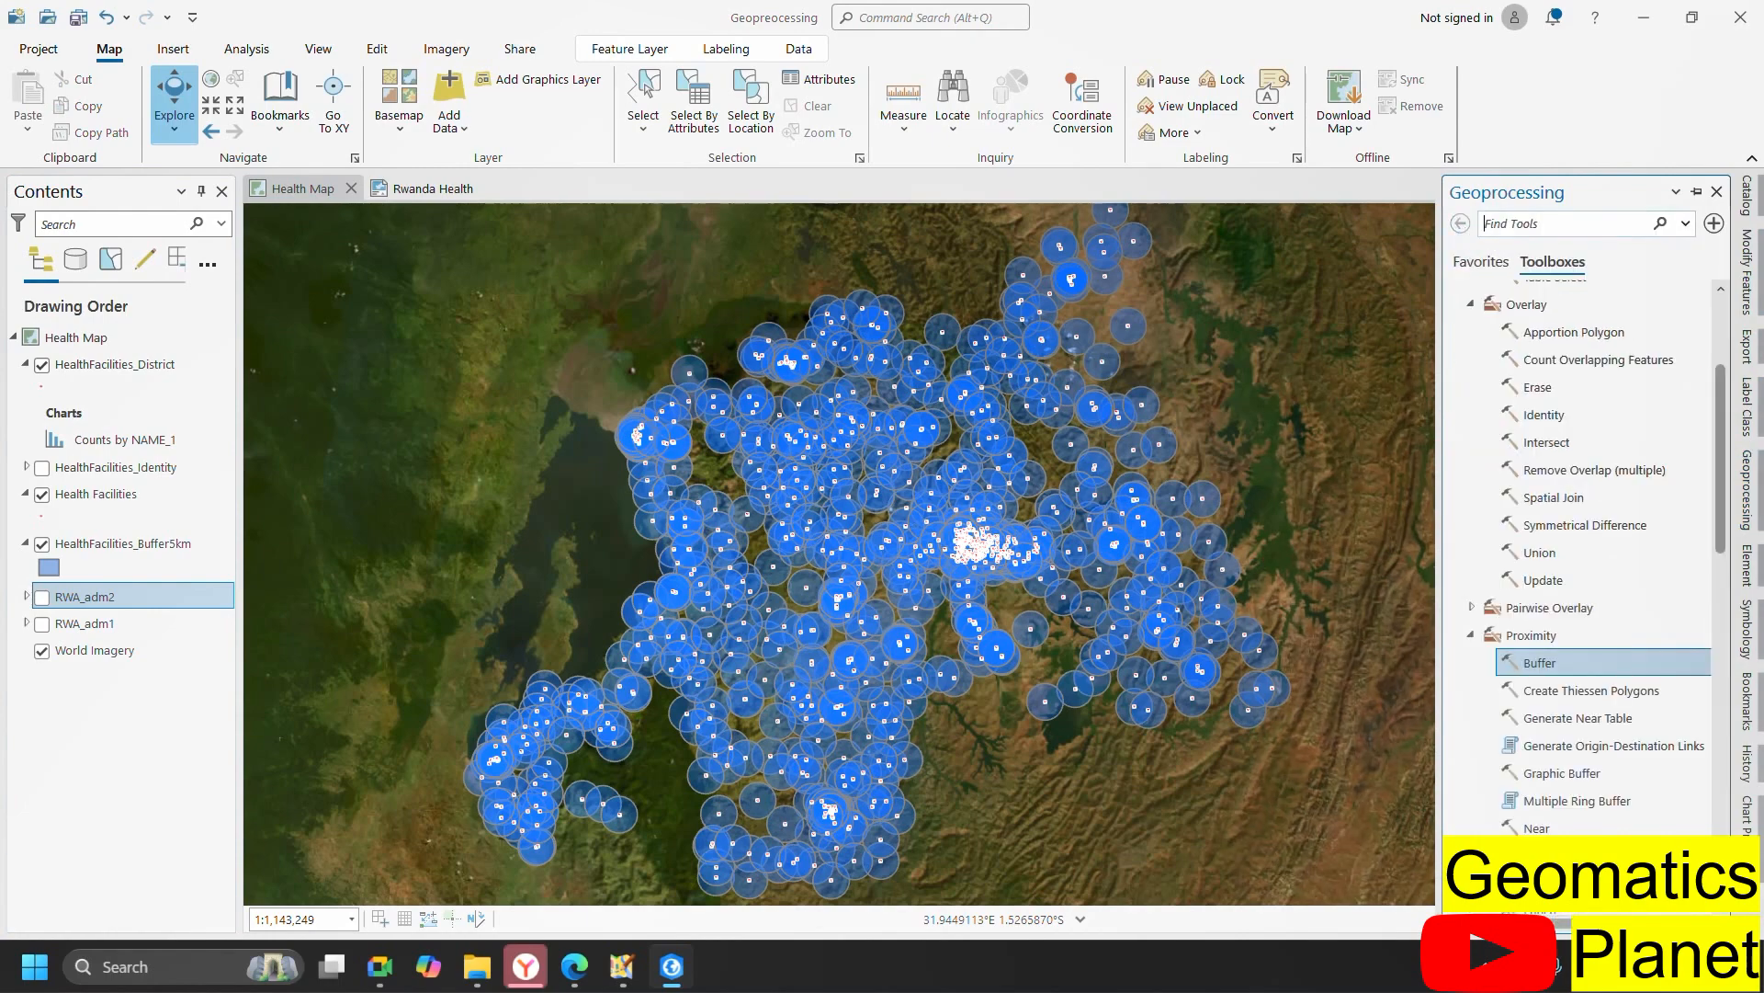
text(within)
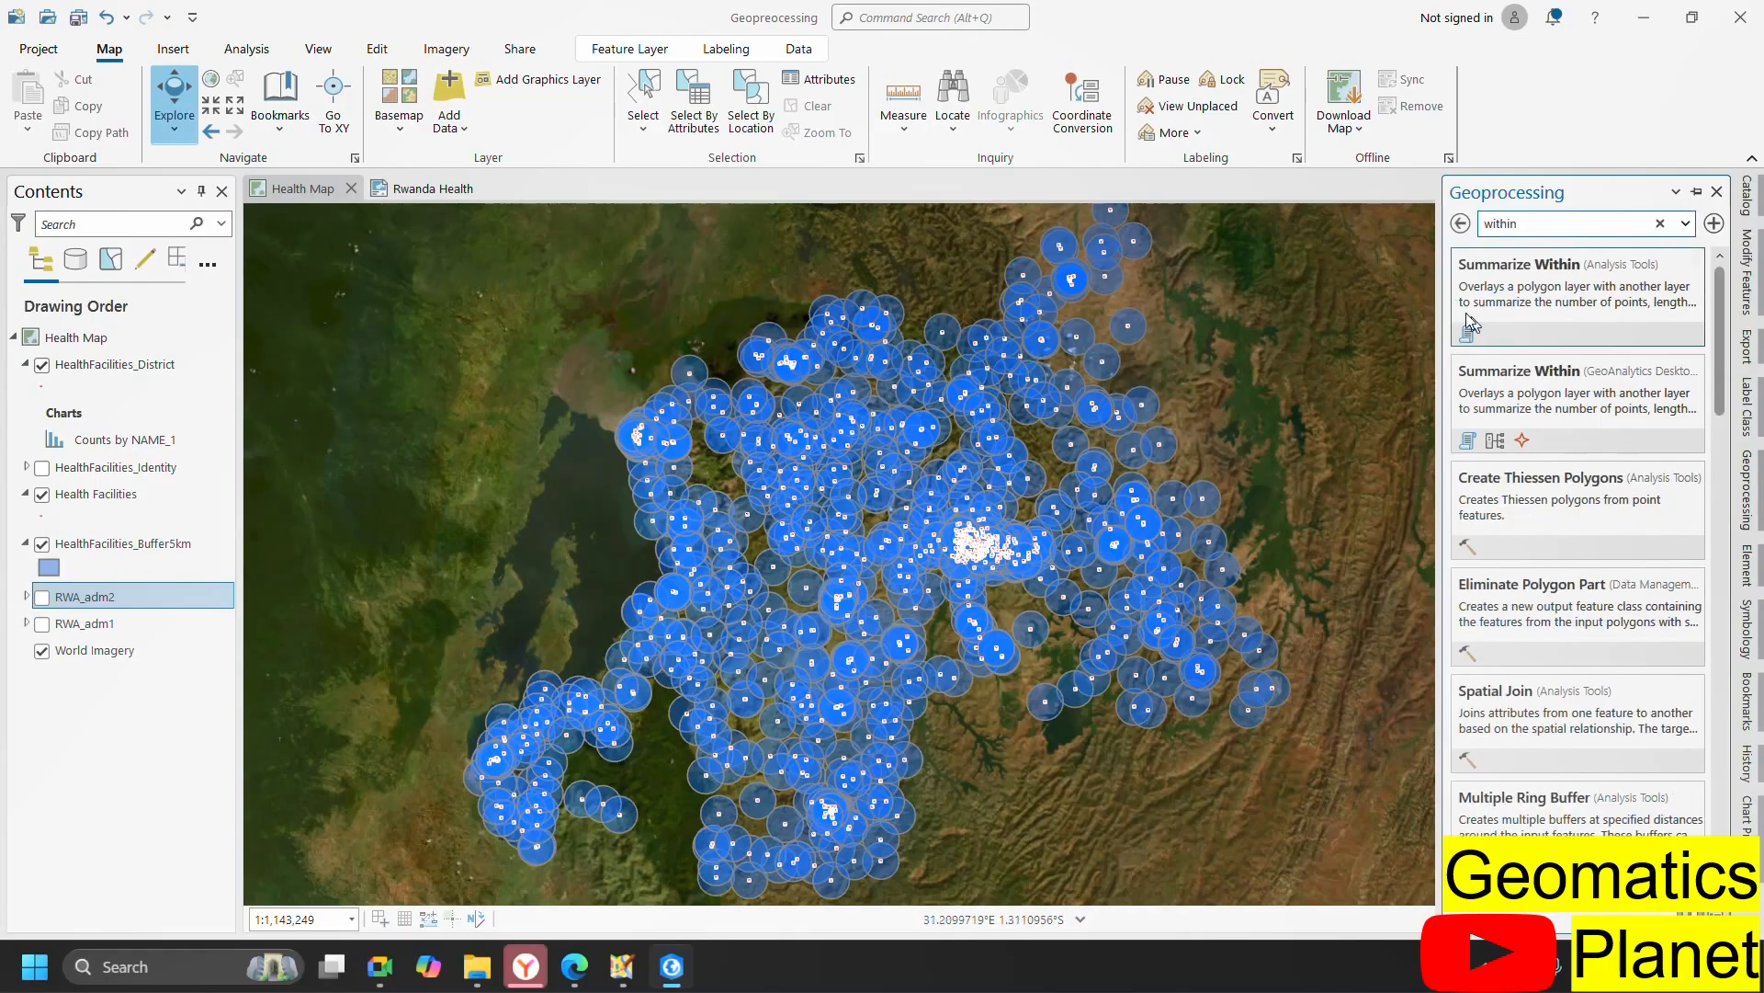
click(1518, 316)
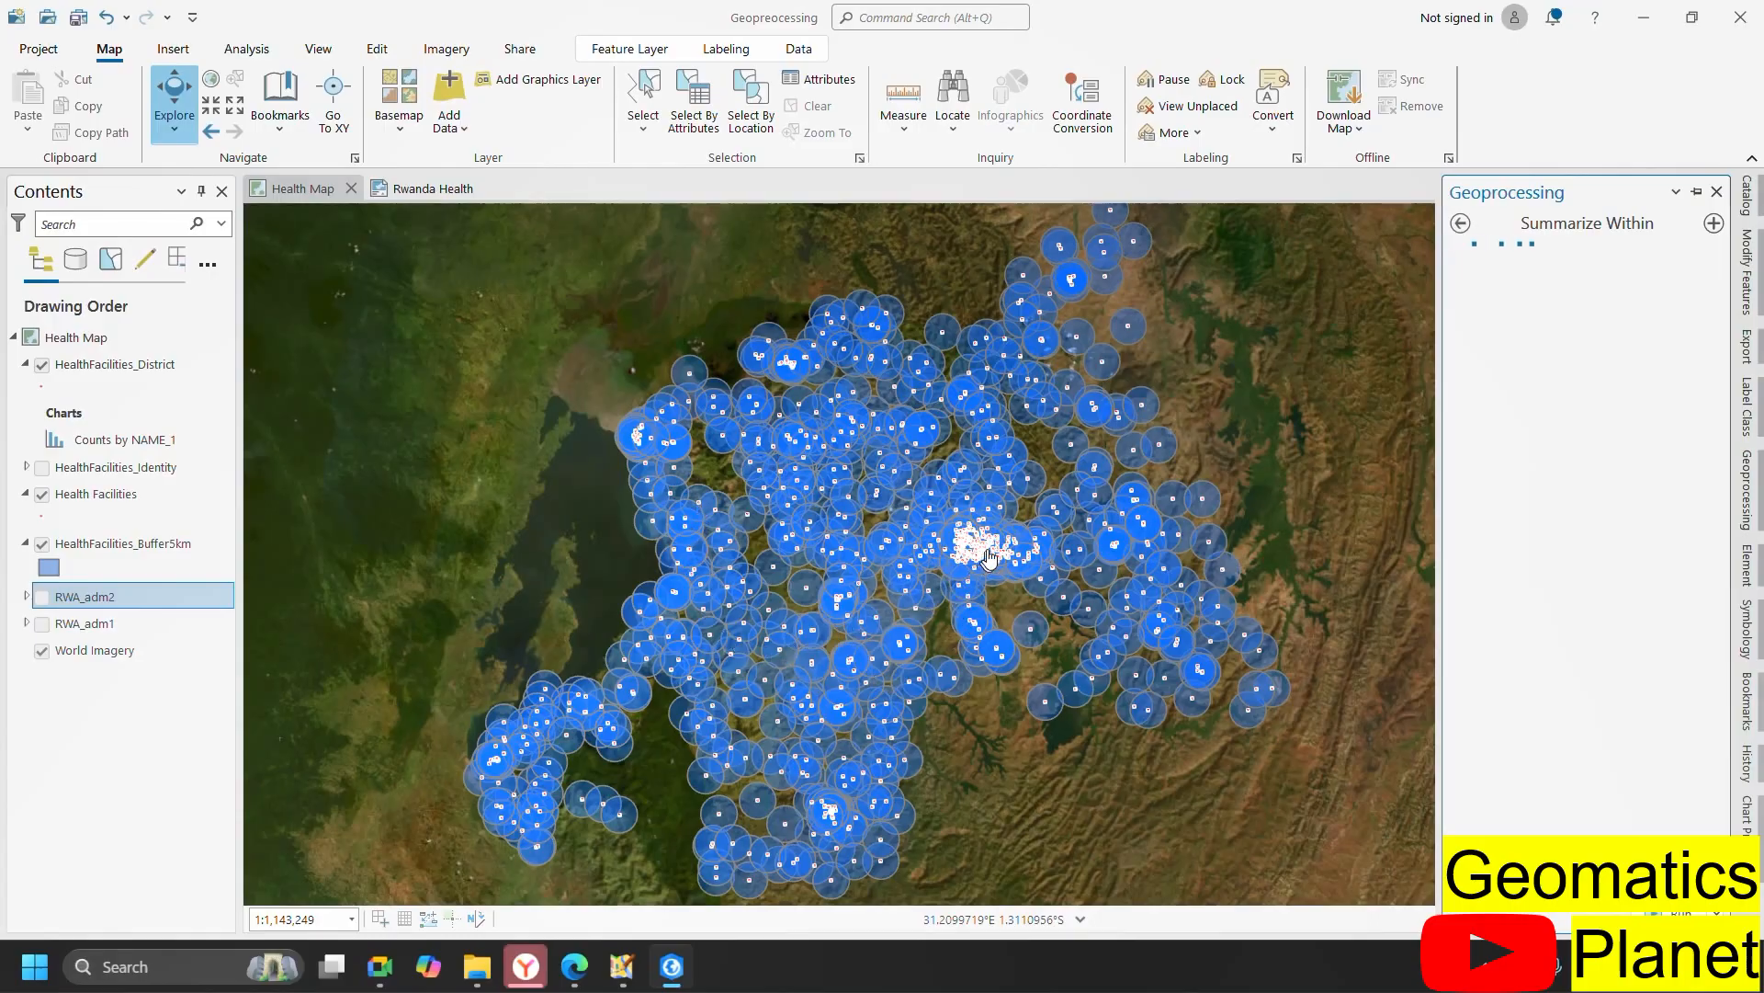
- Set the input polygons to HealthFacilities_Buffer5km and the input summary features to RWA_adm2 in Summarize Within
scroll(956, 575, up, 5)
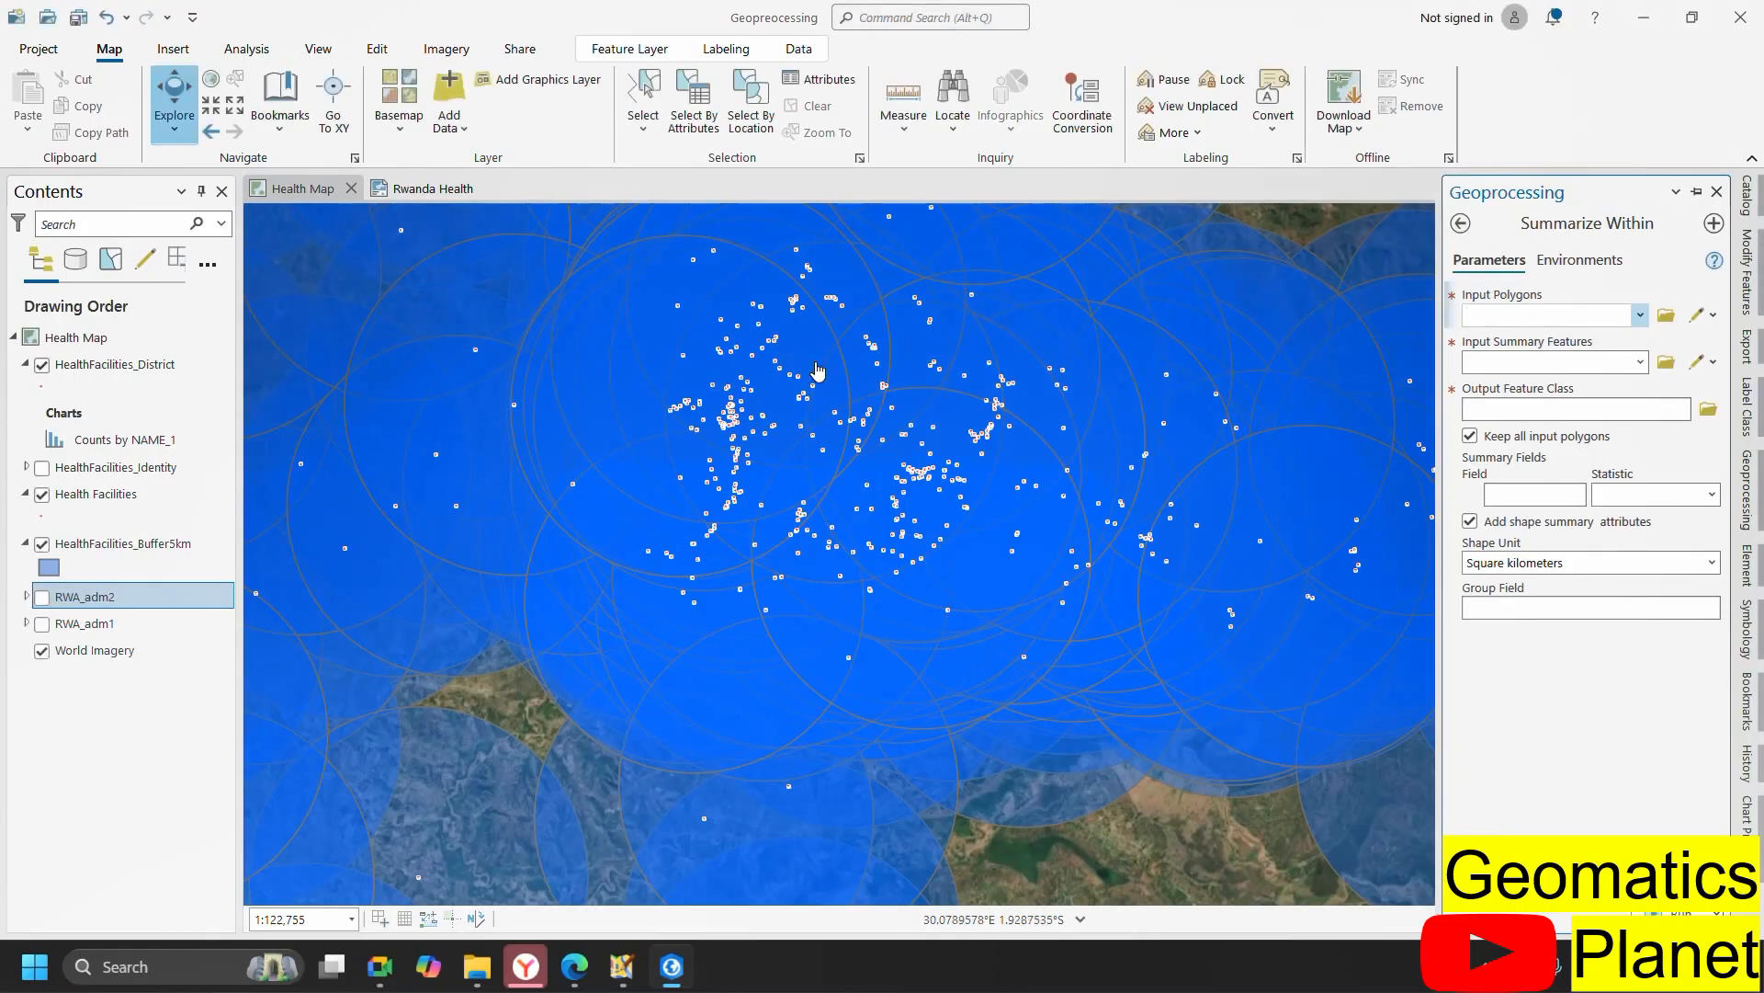
click(1640, 315)
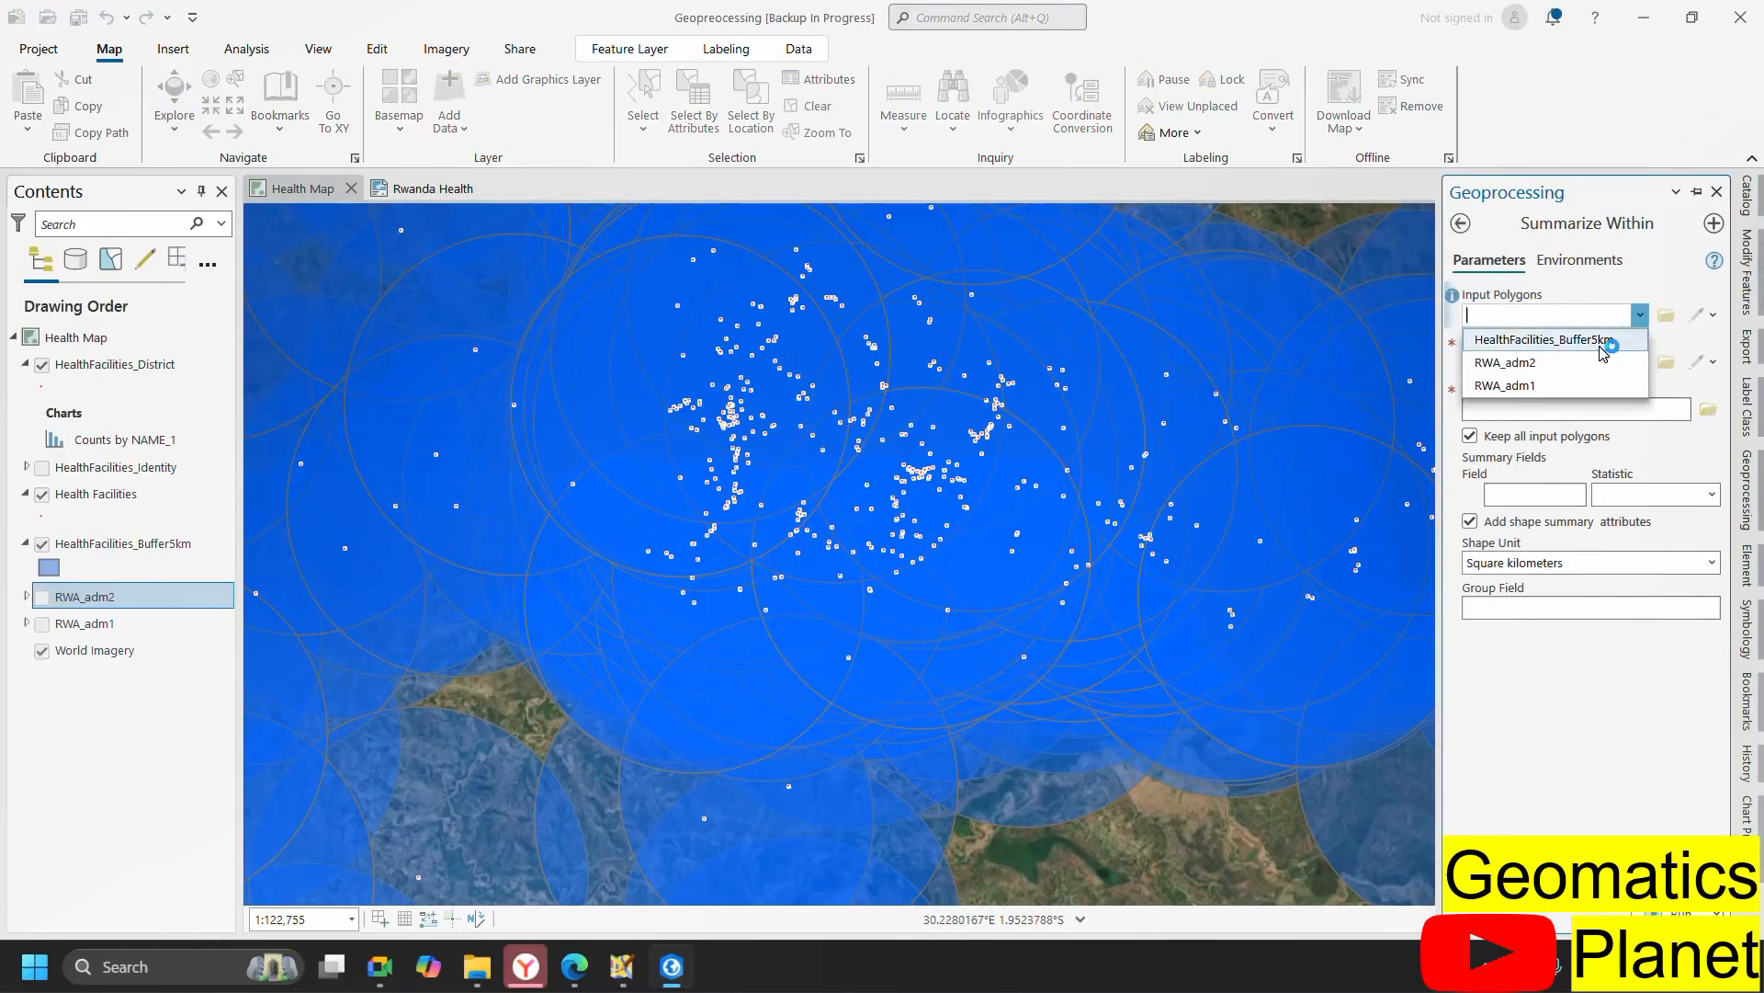
click(1601, 347)
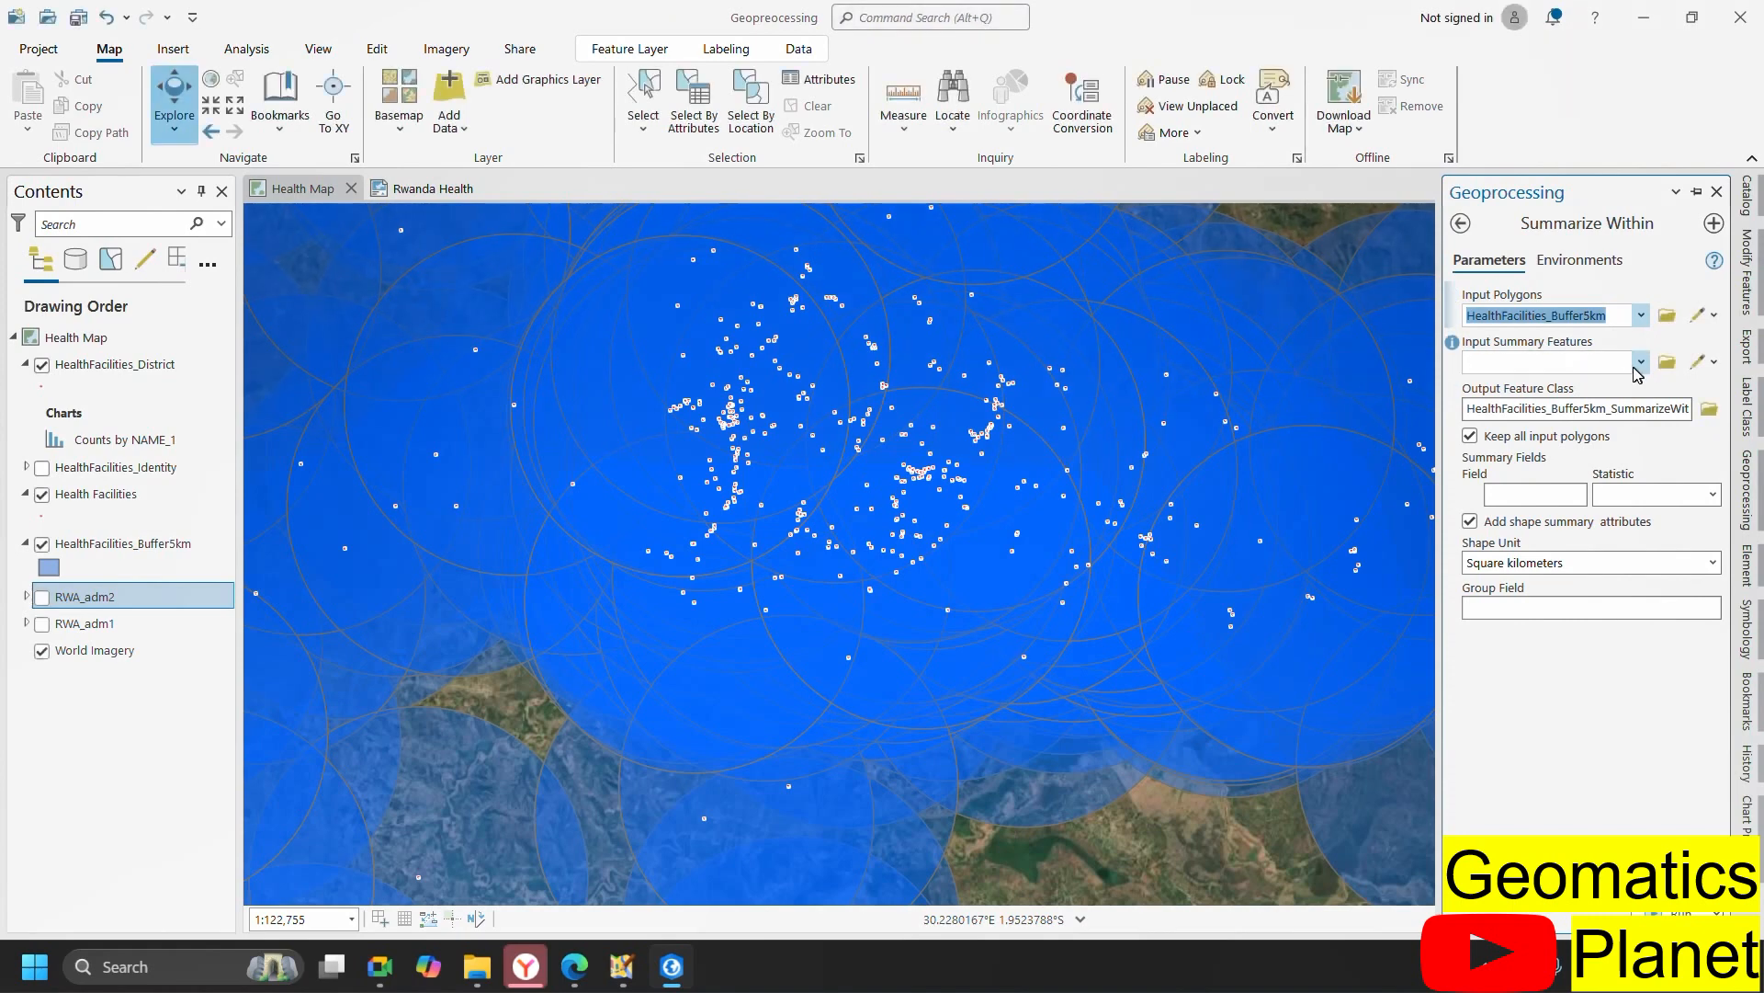
click(1640, 363)
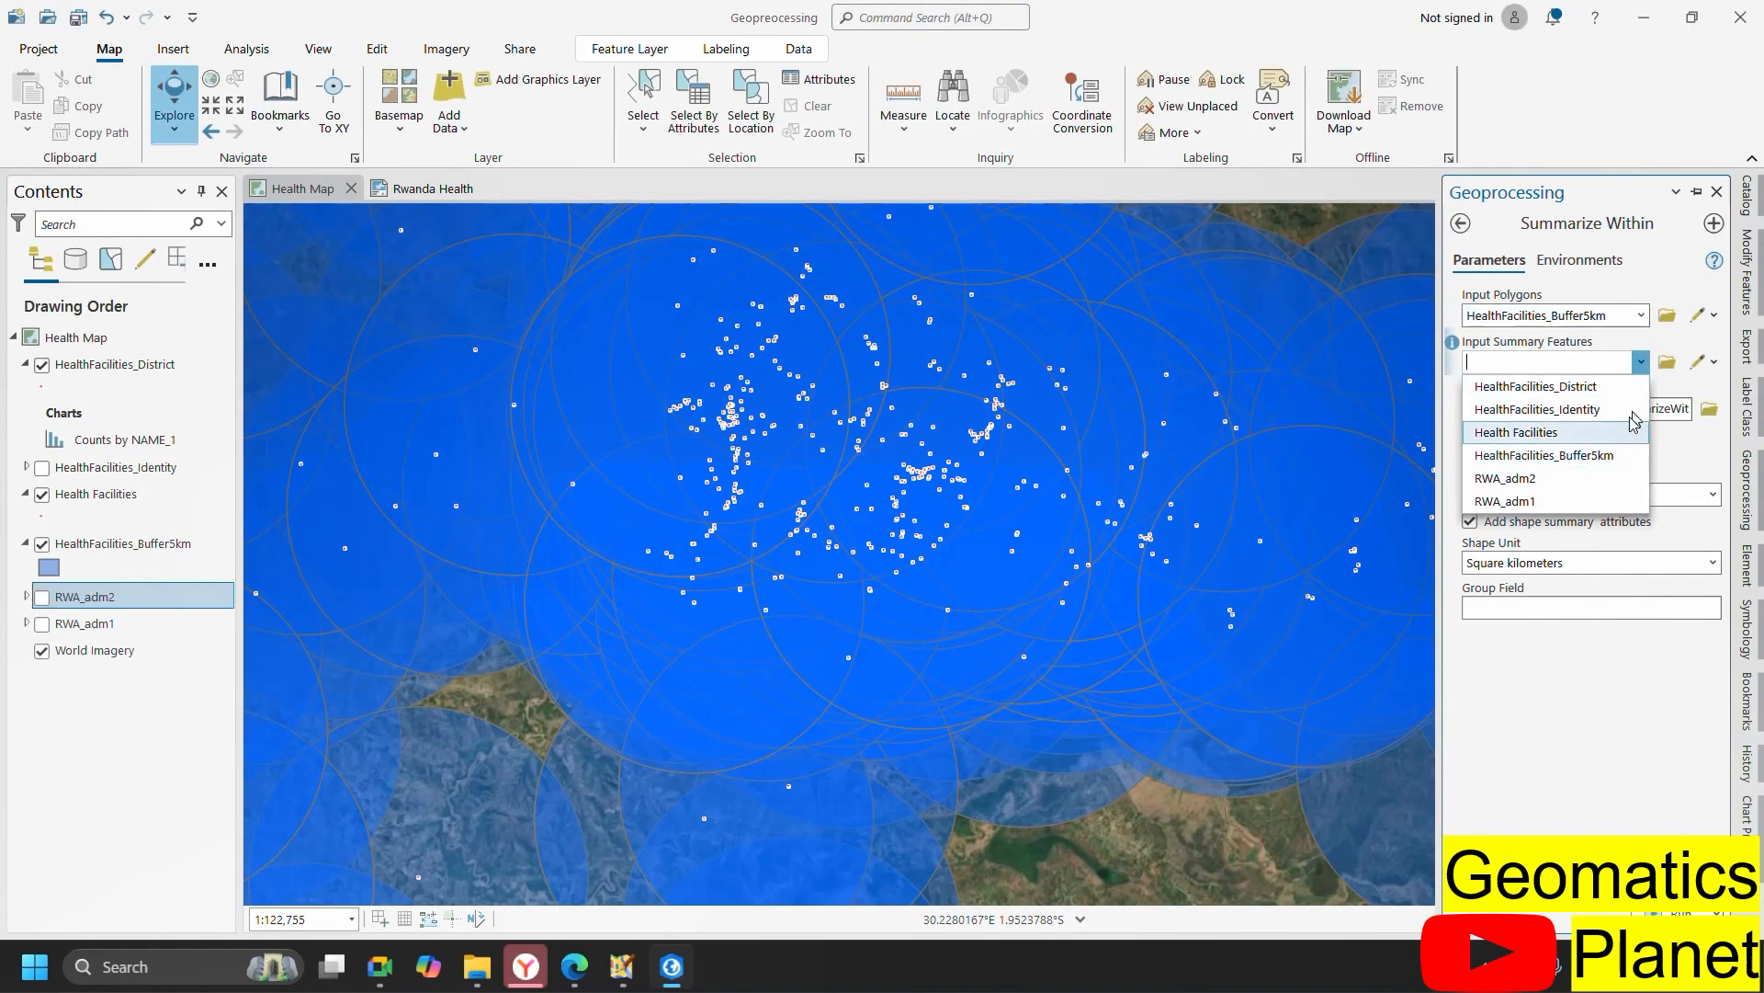
click(1646, 317)
click(1641, 319)
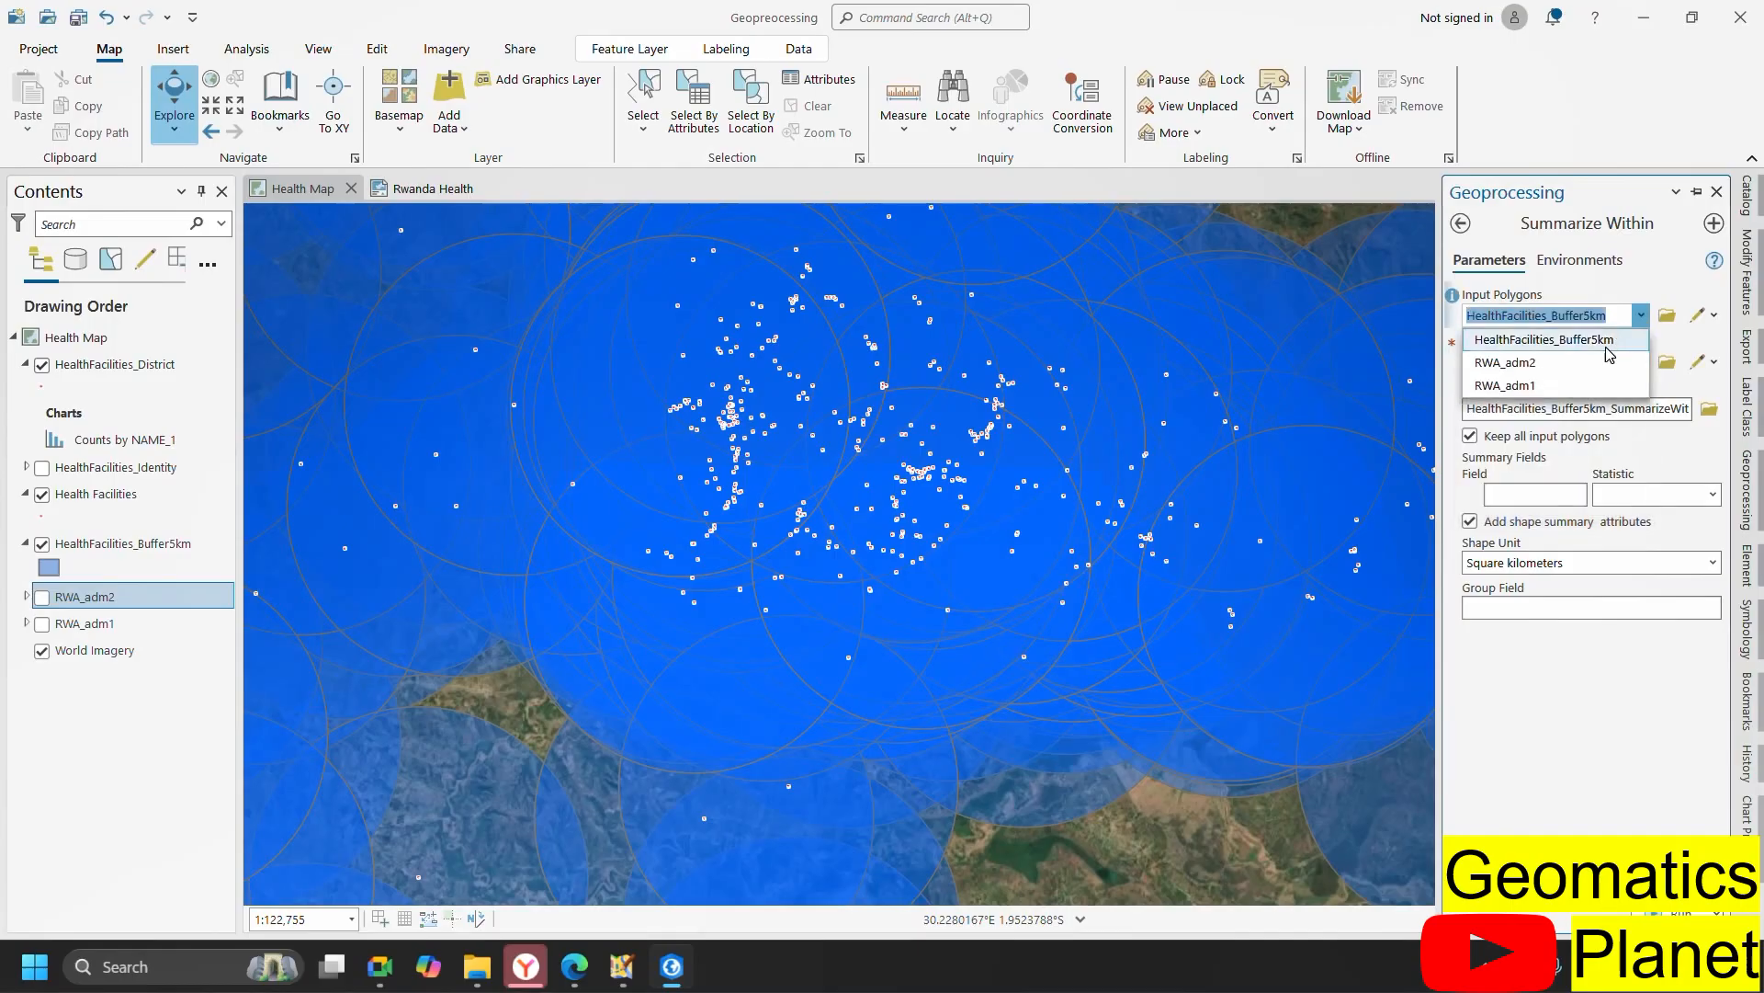
click(1607, 347)
click(1641, 363)
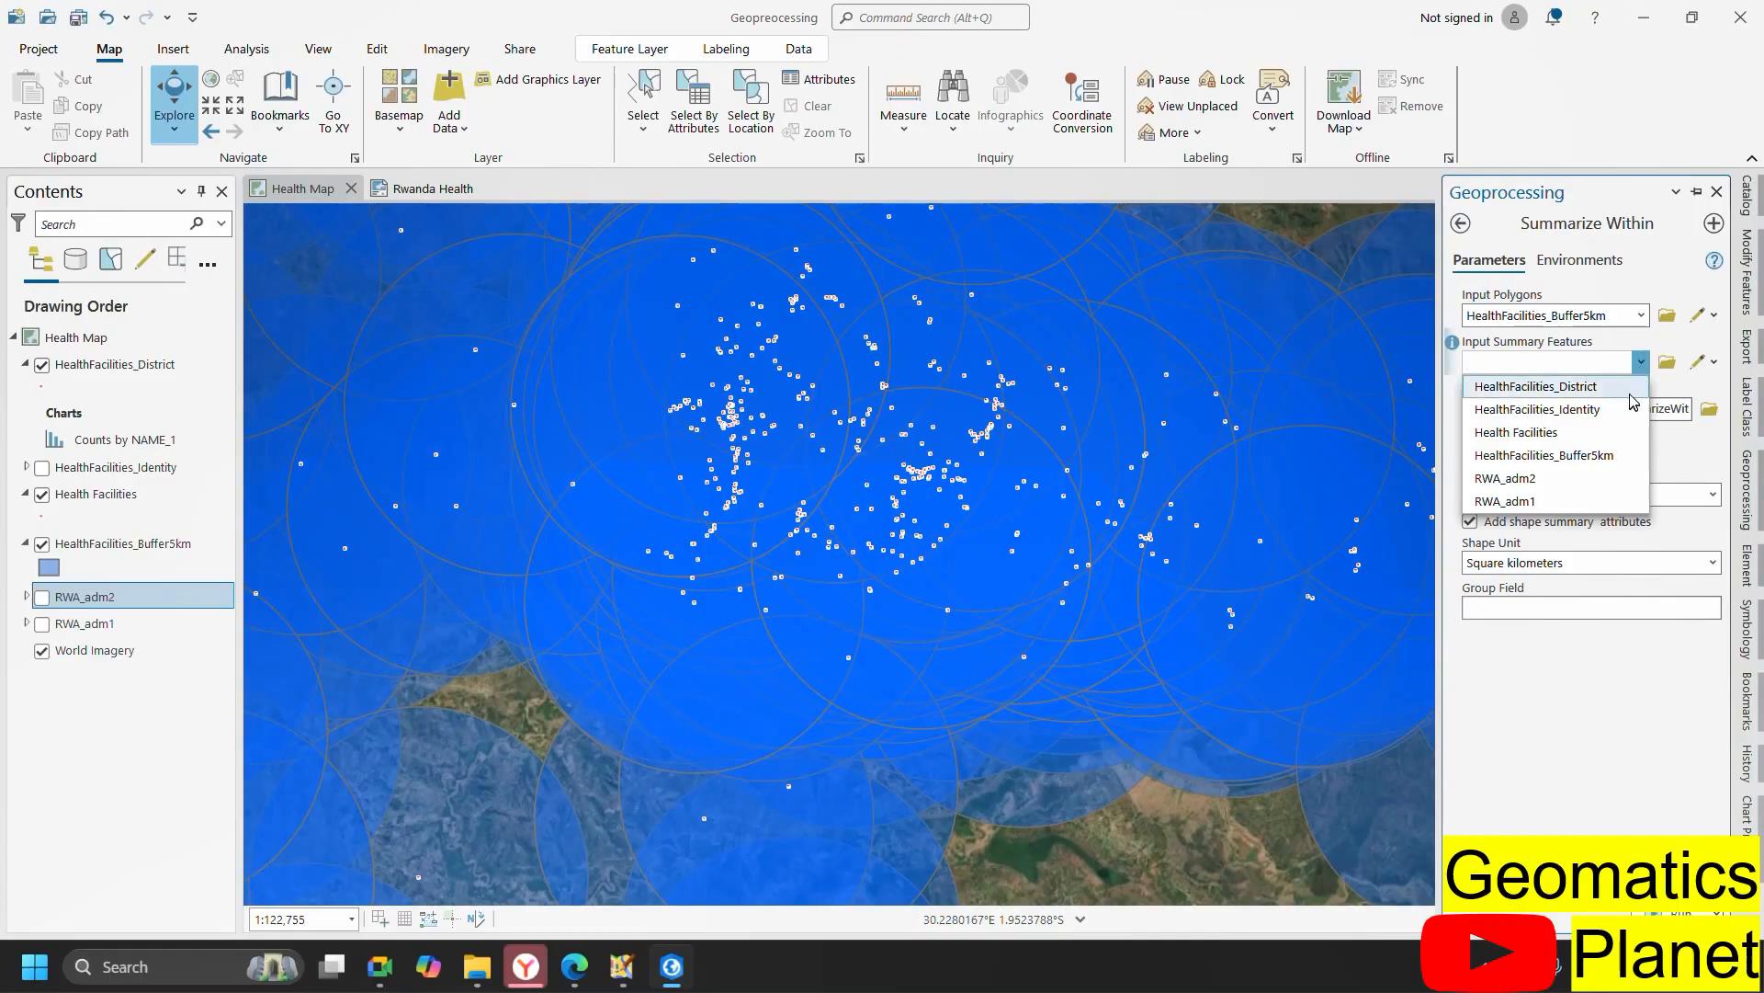
click(1580, 479)
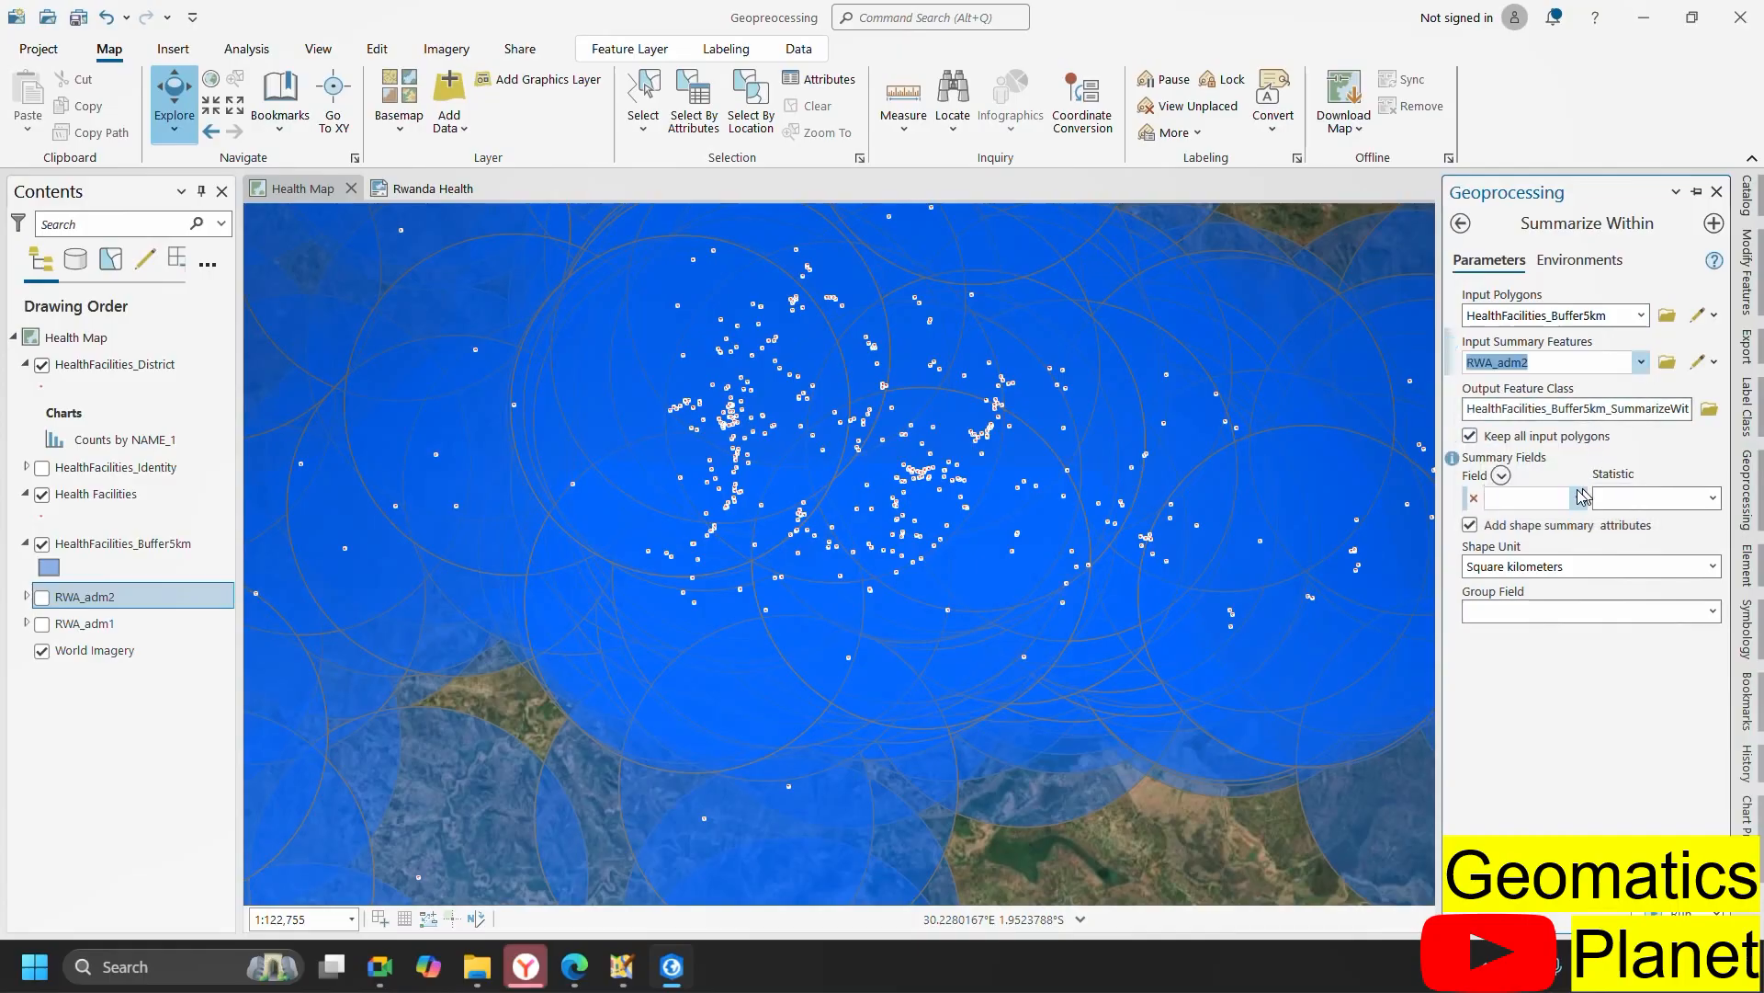
- Review the summary field and statistic choices in Summarize Within, leaving both empty
click(1578, 498)
click(1578, 498)
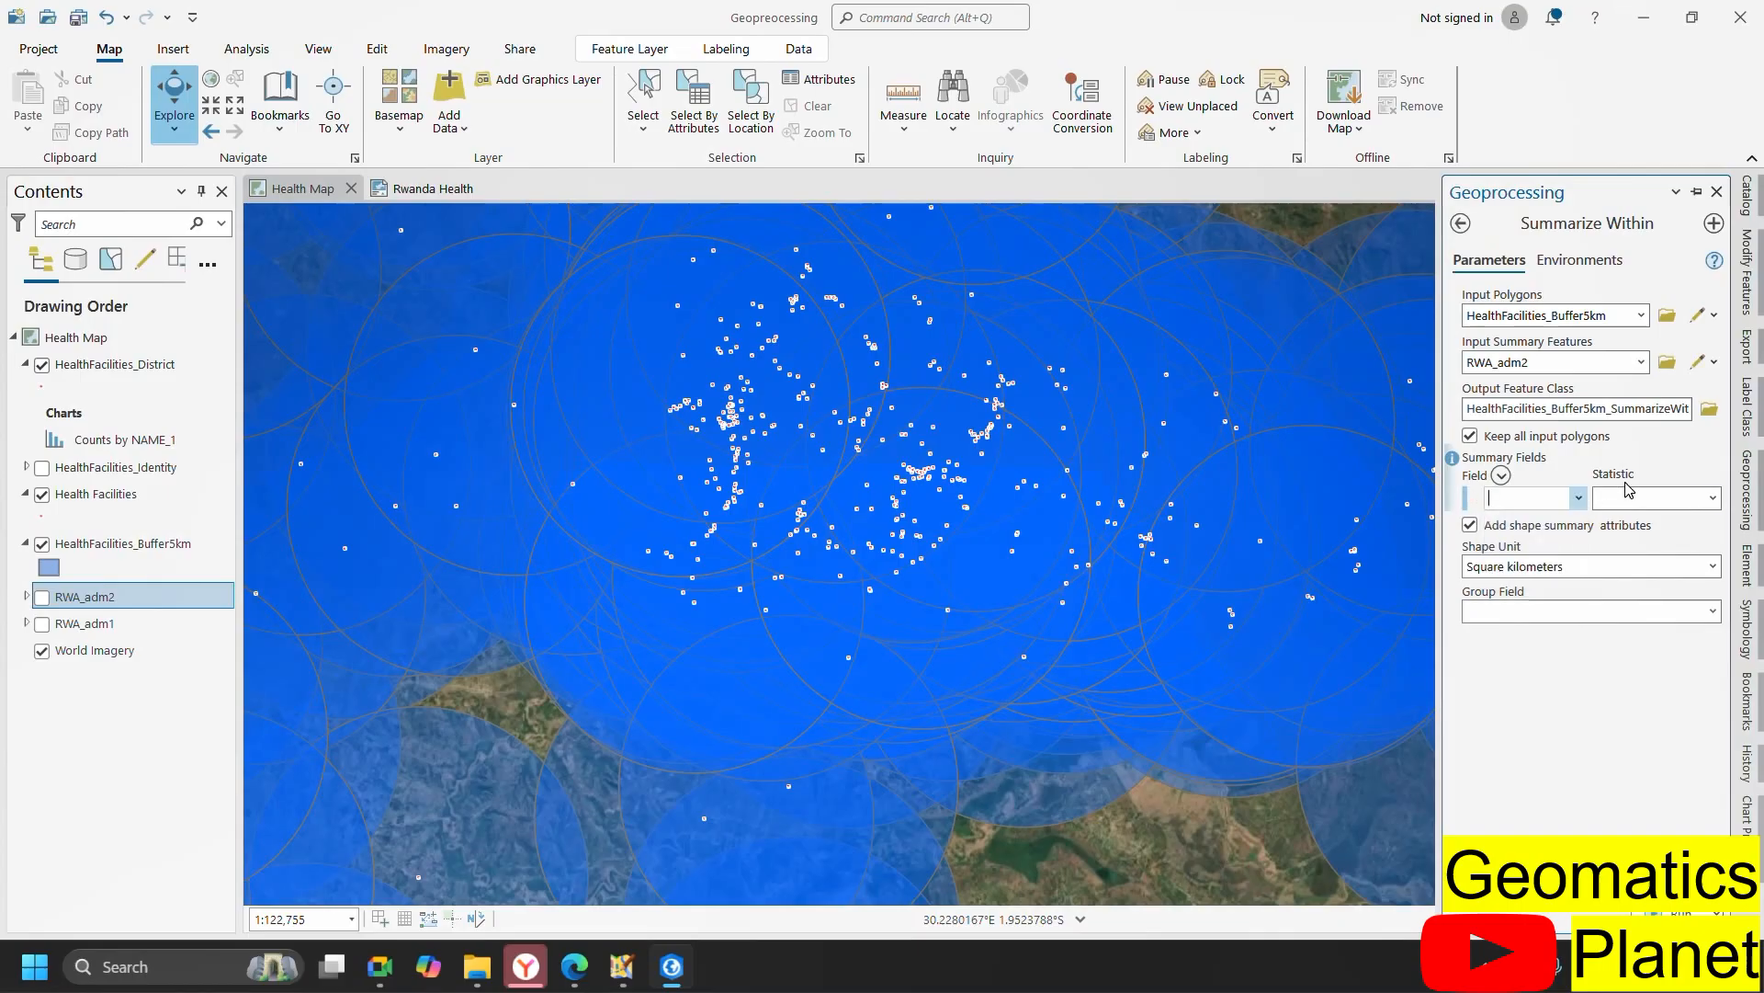
click(1711, 499)
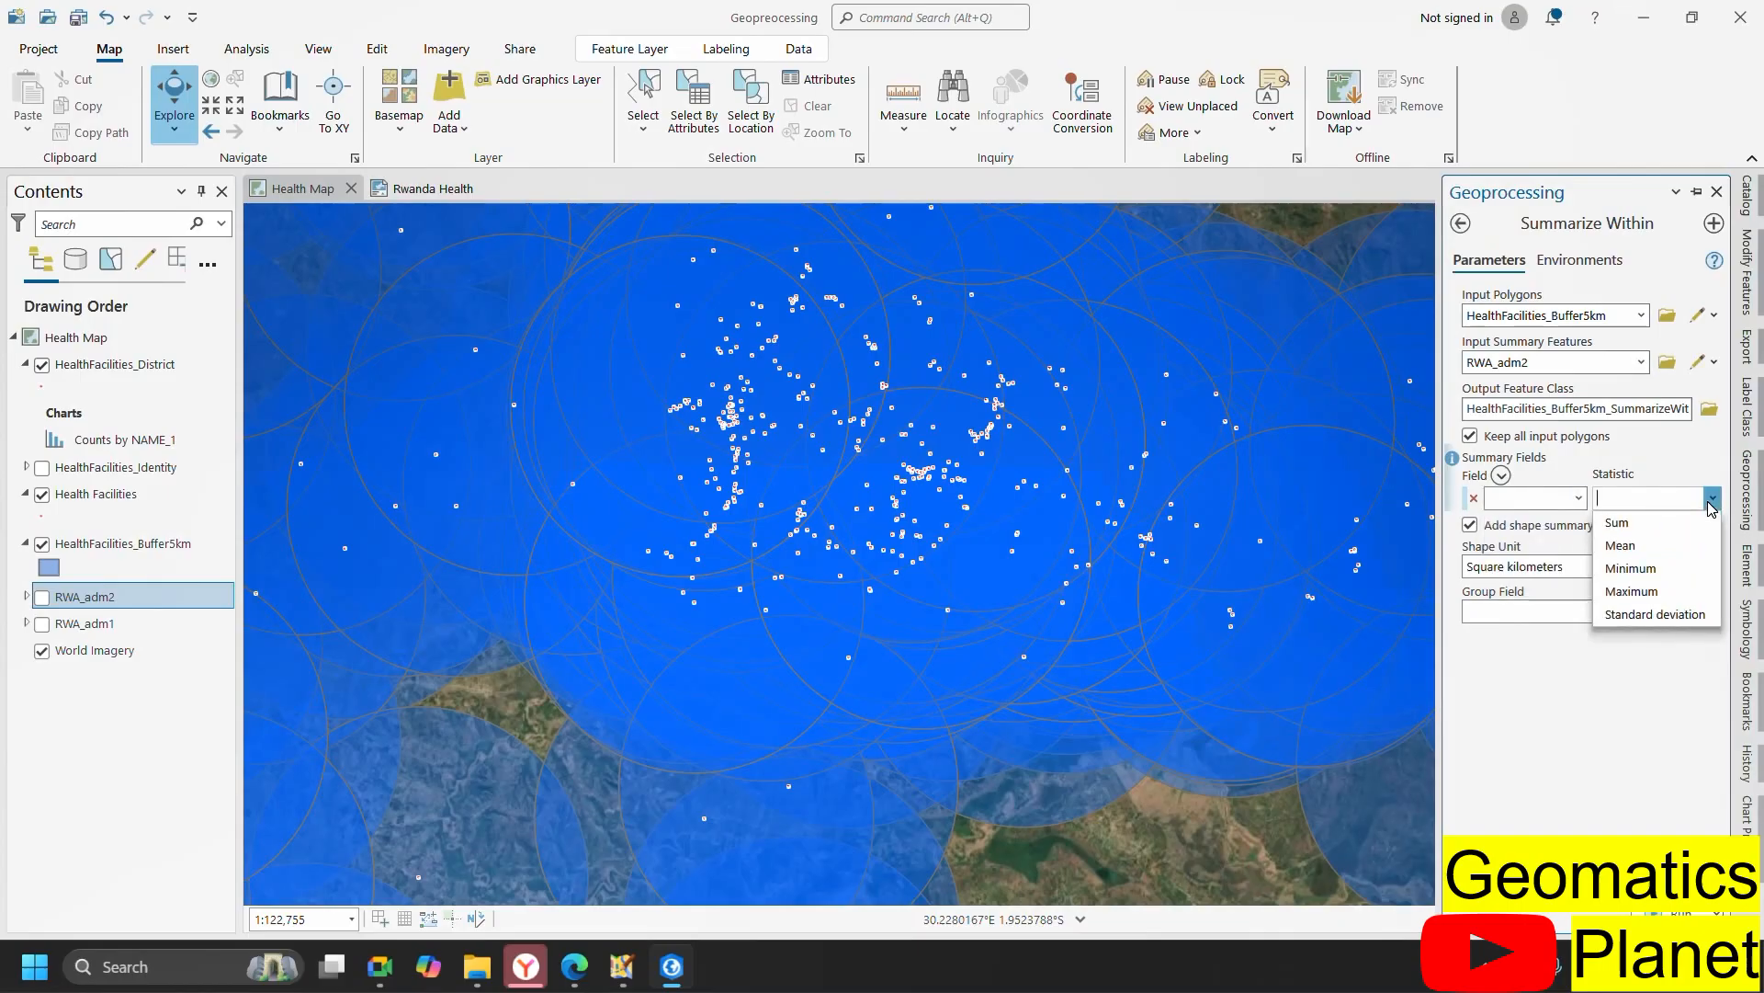
click(1576, 703)
click(1576, 703)
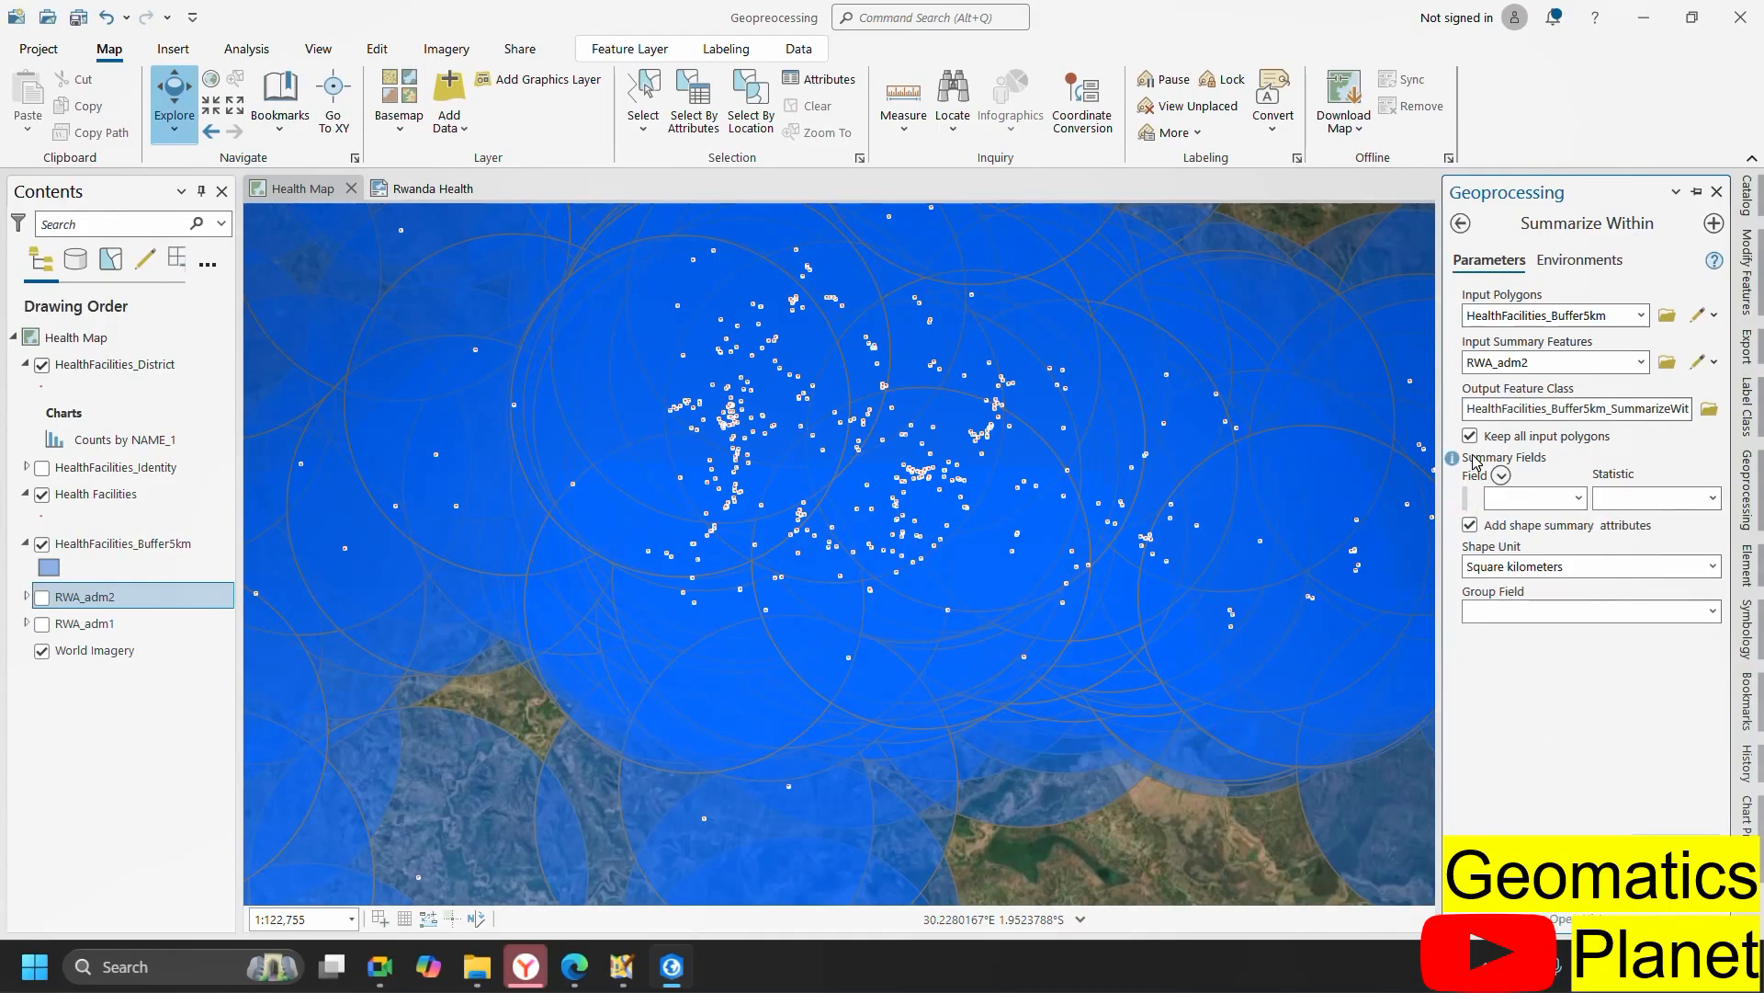
- Examine the dense cluster of overlapping buffers and compare it with isolated buffers and the uncovered gaps to its north and south
scroll(726, 589, down, 2)
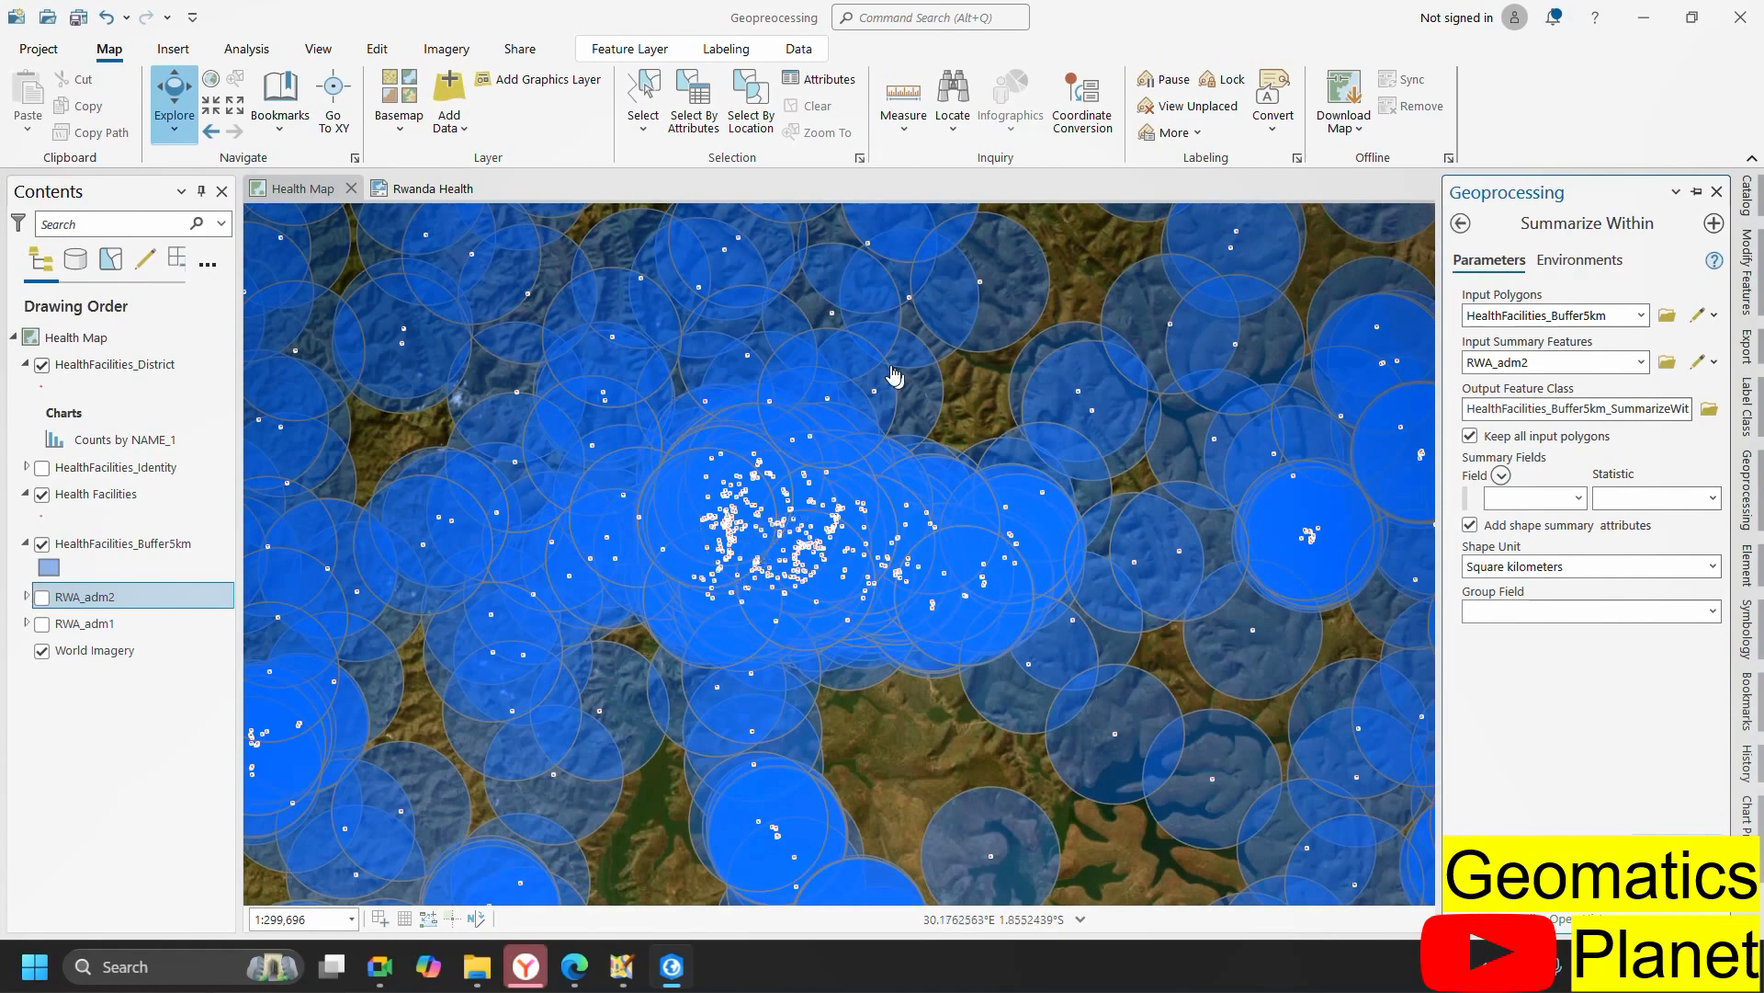
scroll(792, 542, up, 8)
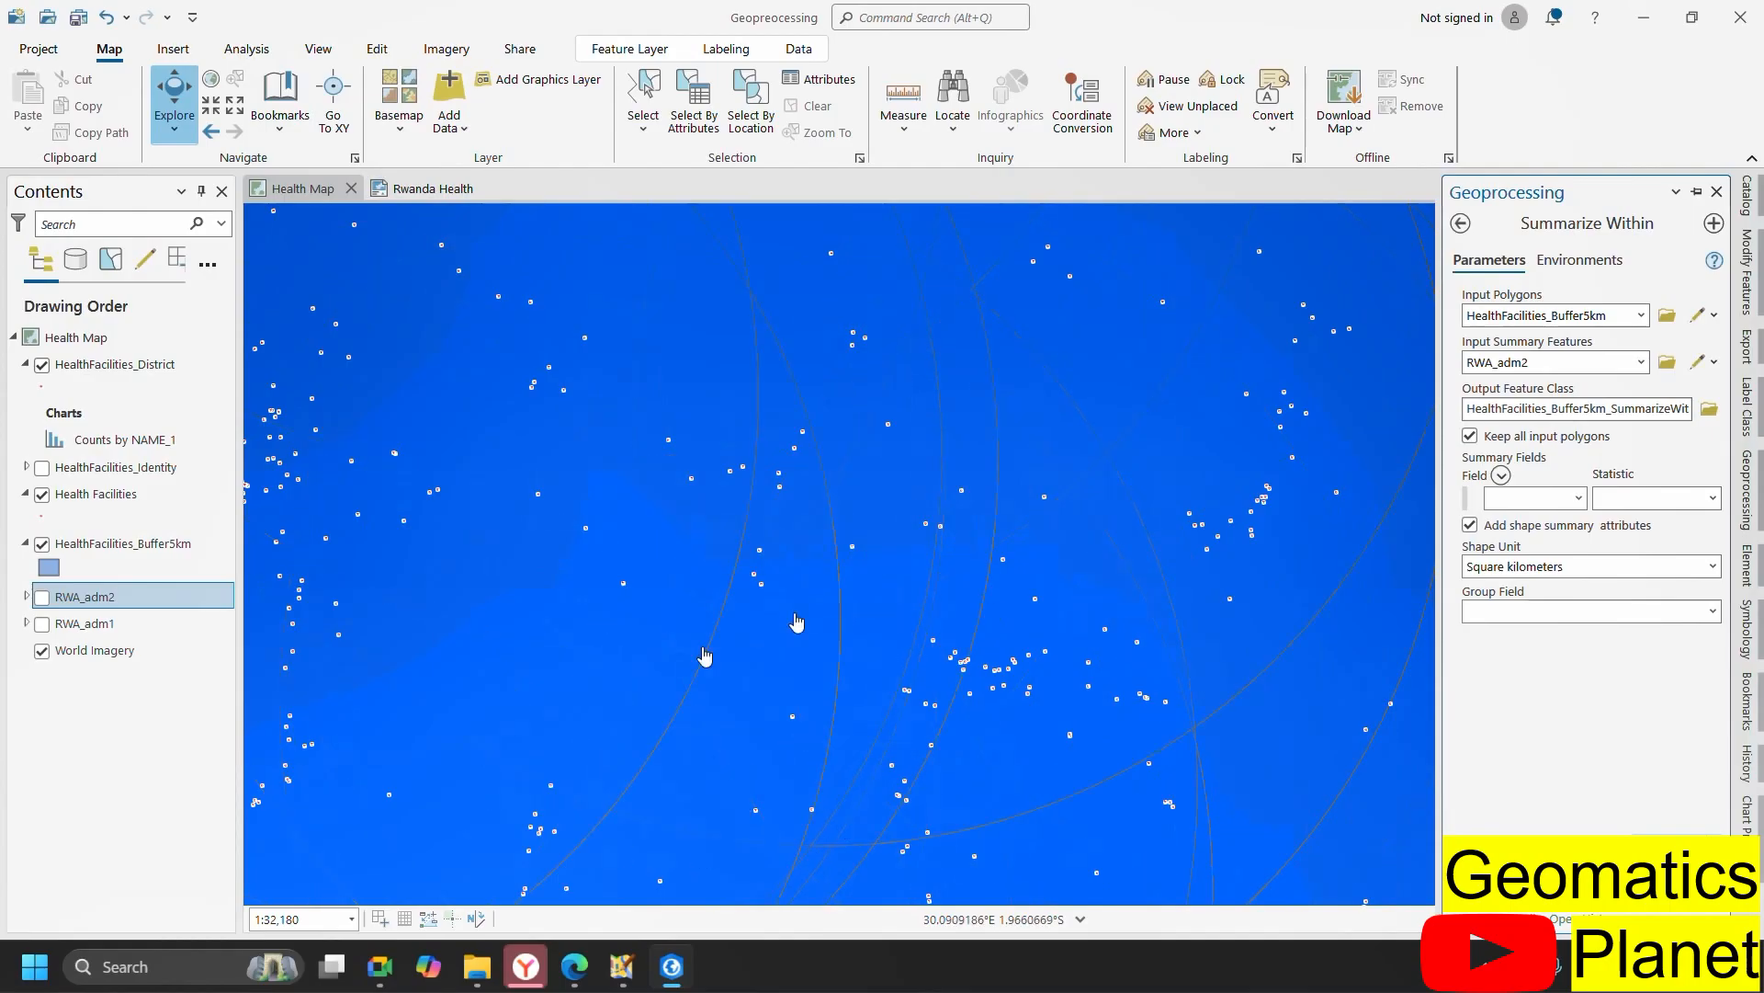
scroll(717, 556, down, 8)
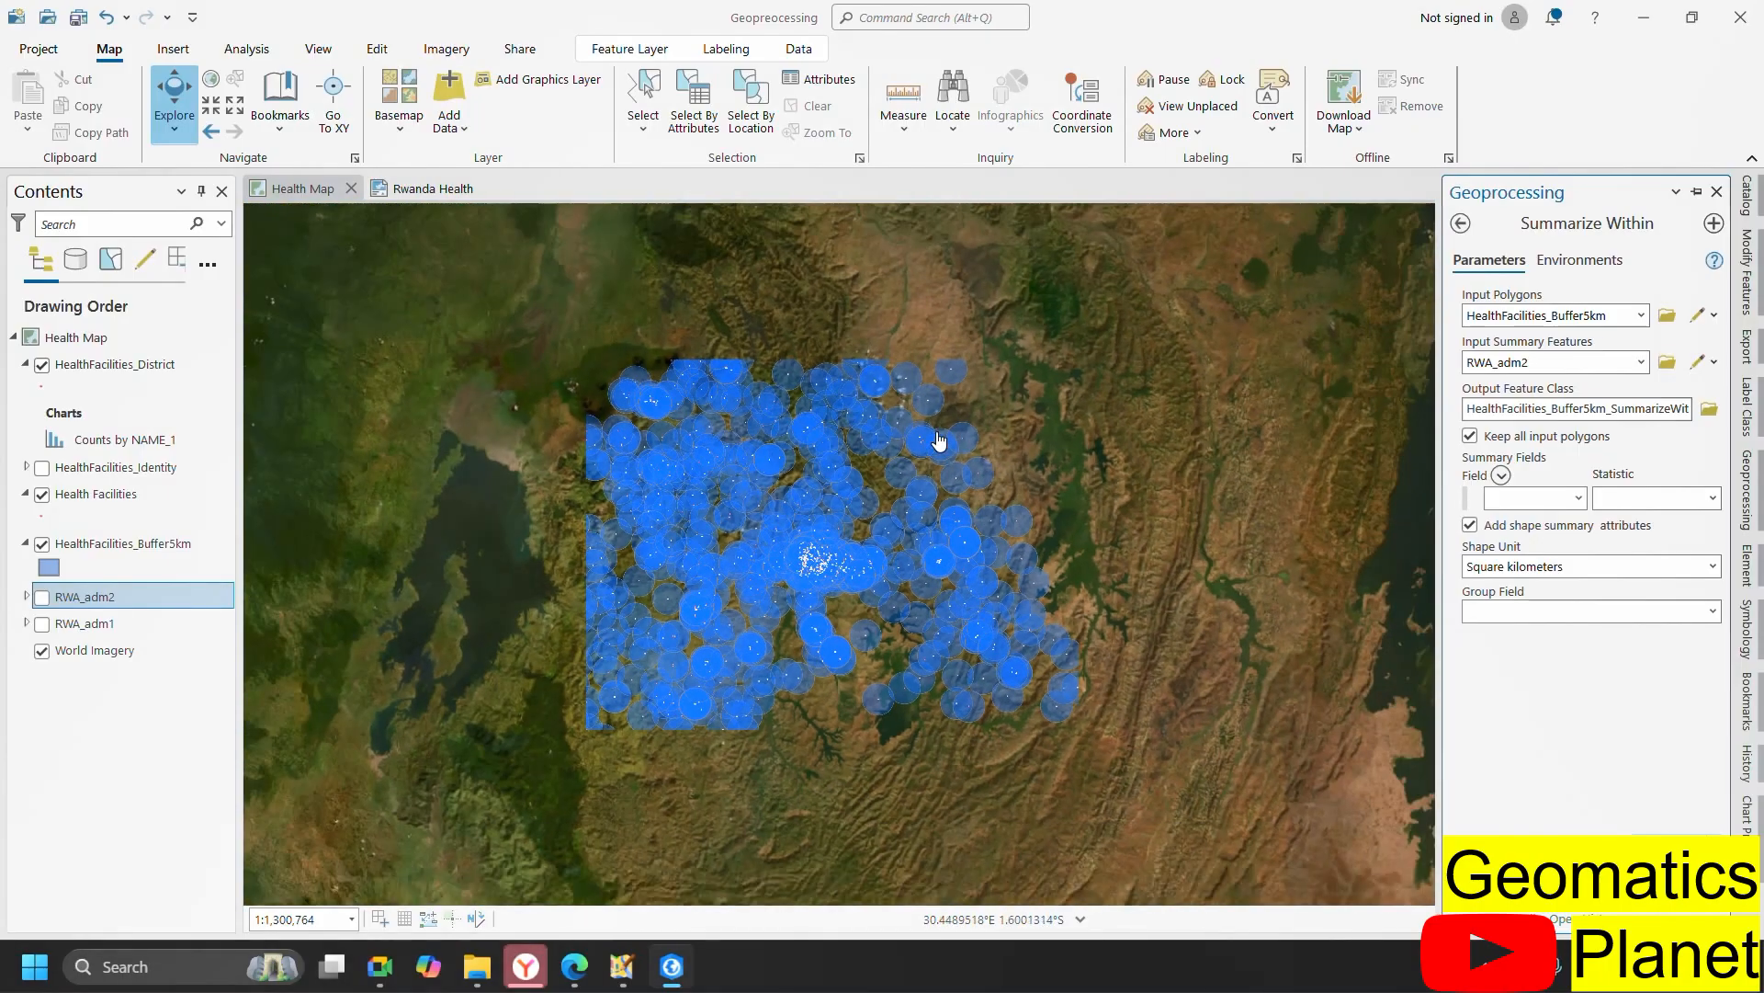
scroll(935, 449, up, 3)
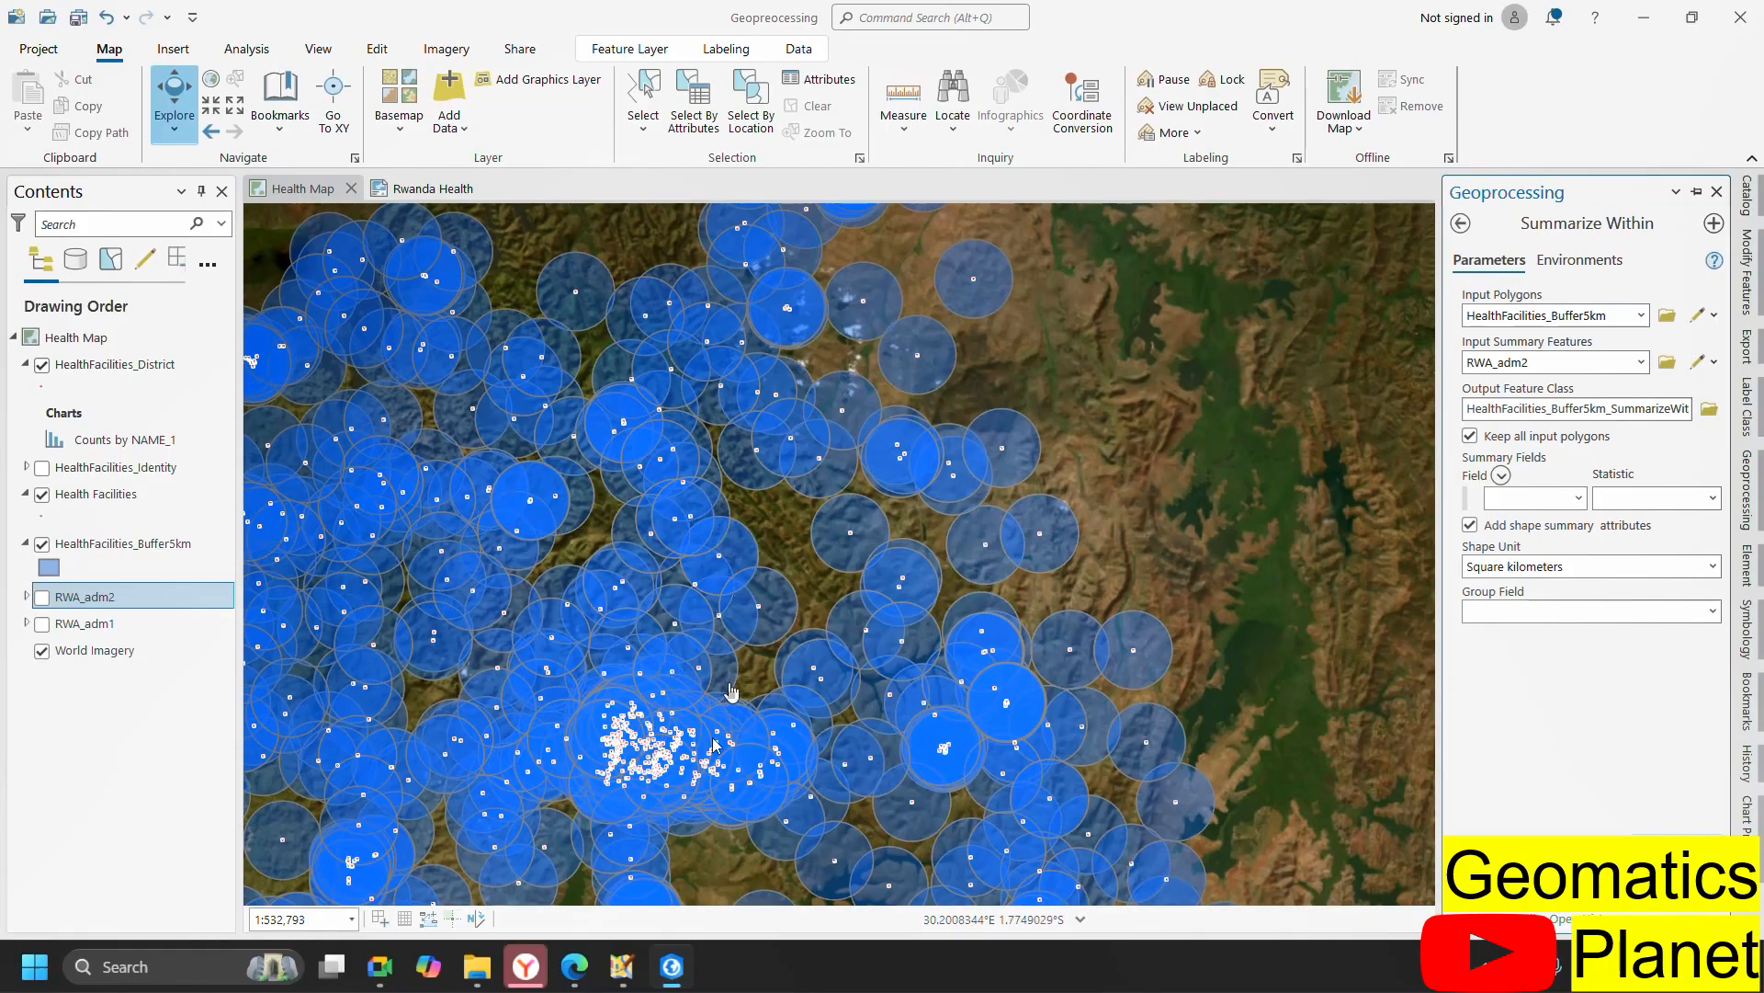
scroll(622, 766, up, 3)
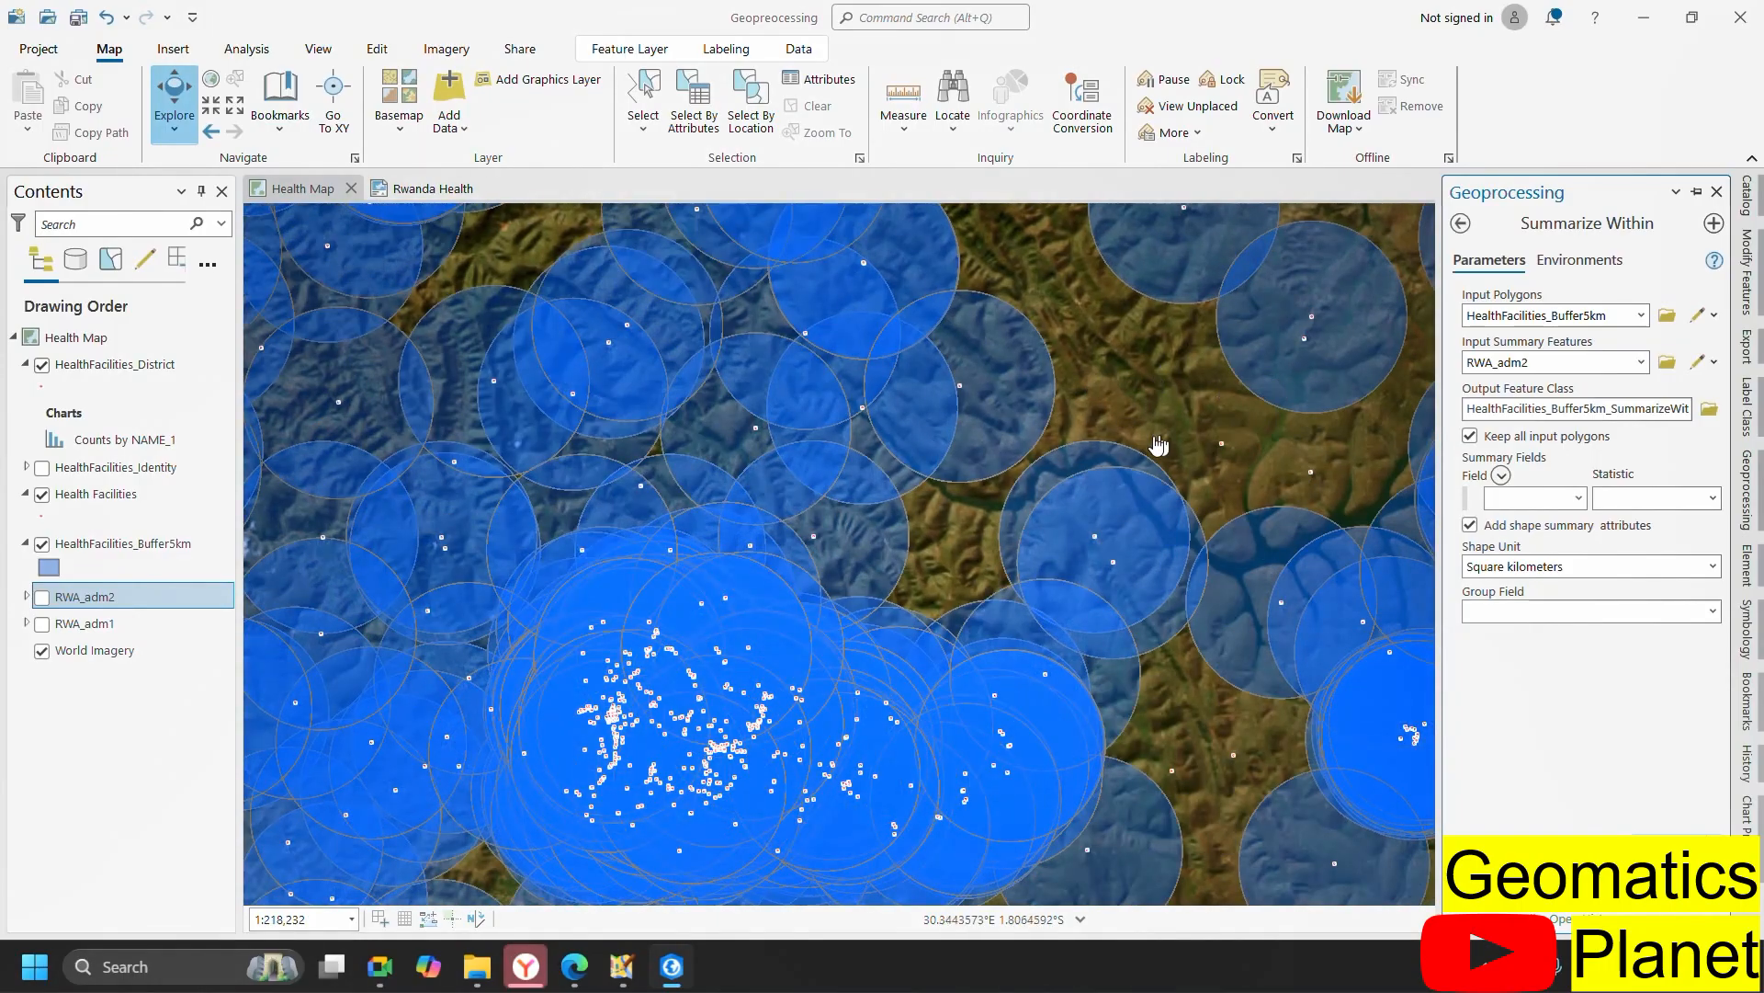
scroll(1161, 439, down, 3)
scroll(1162, 386, up, 5)
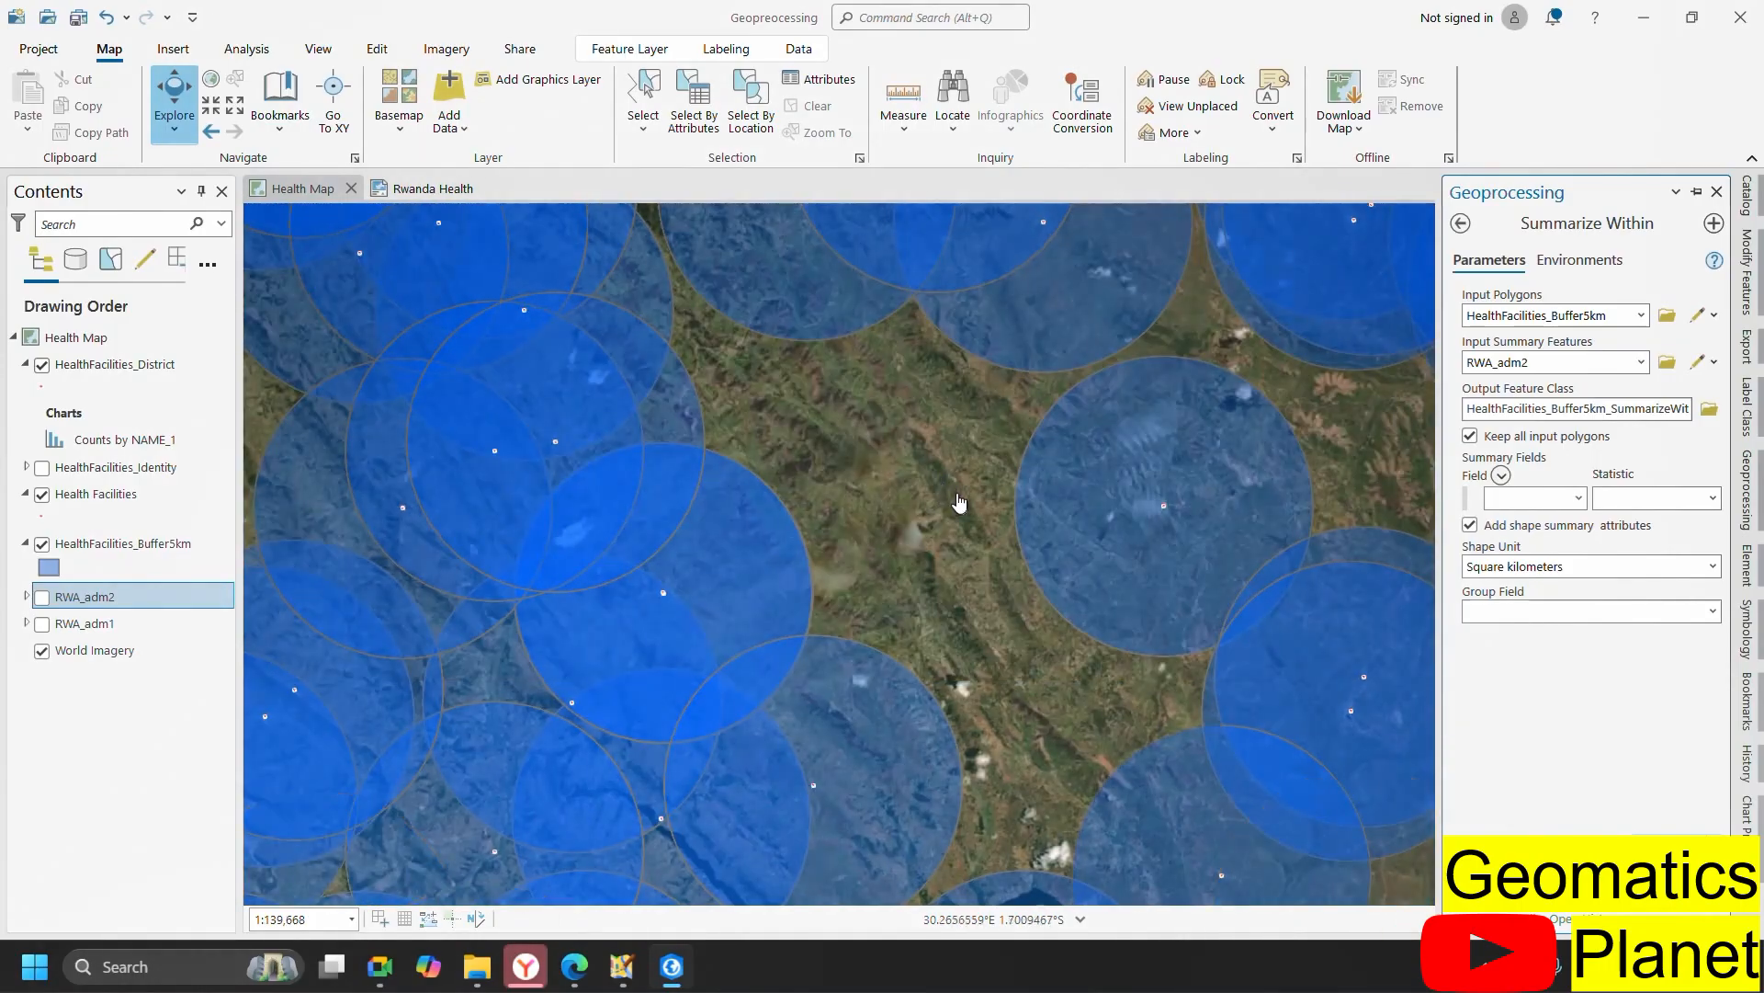
scroll(1011, 497, down, 2)
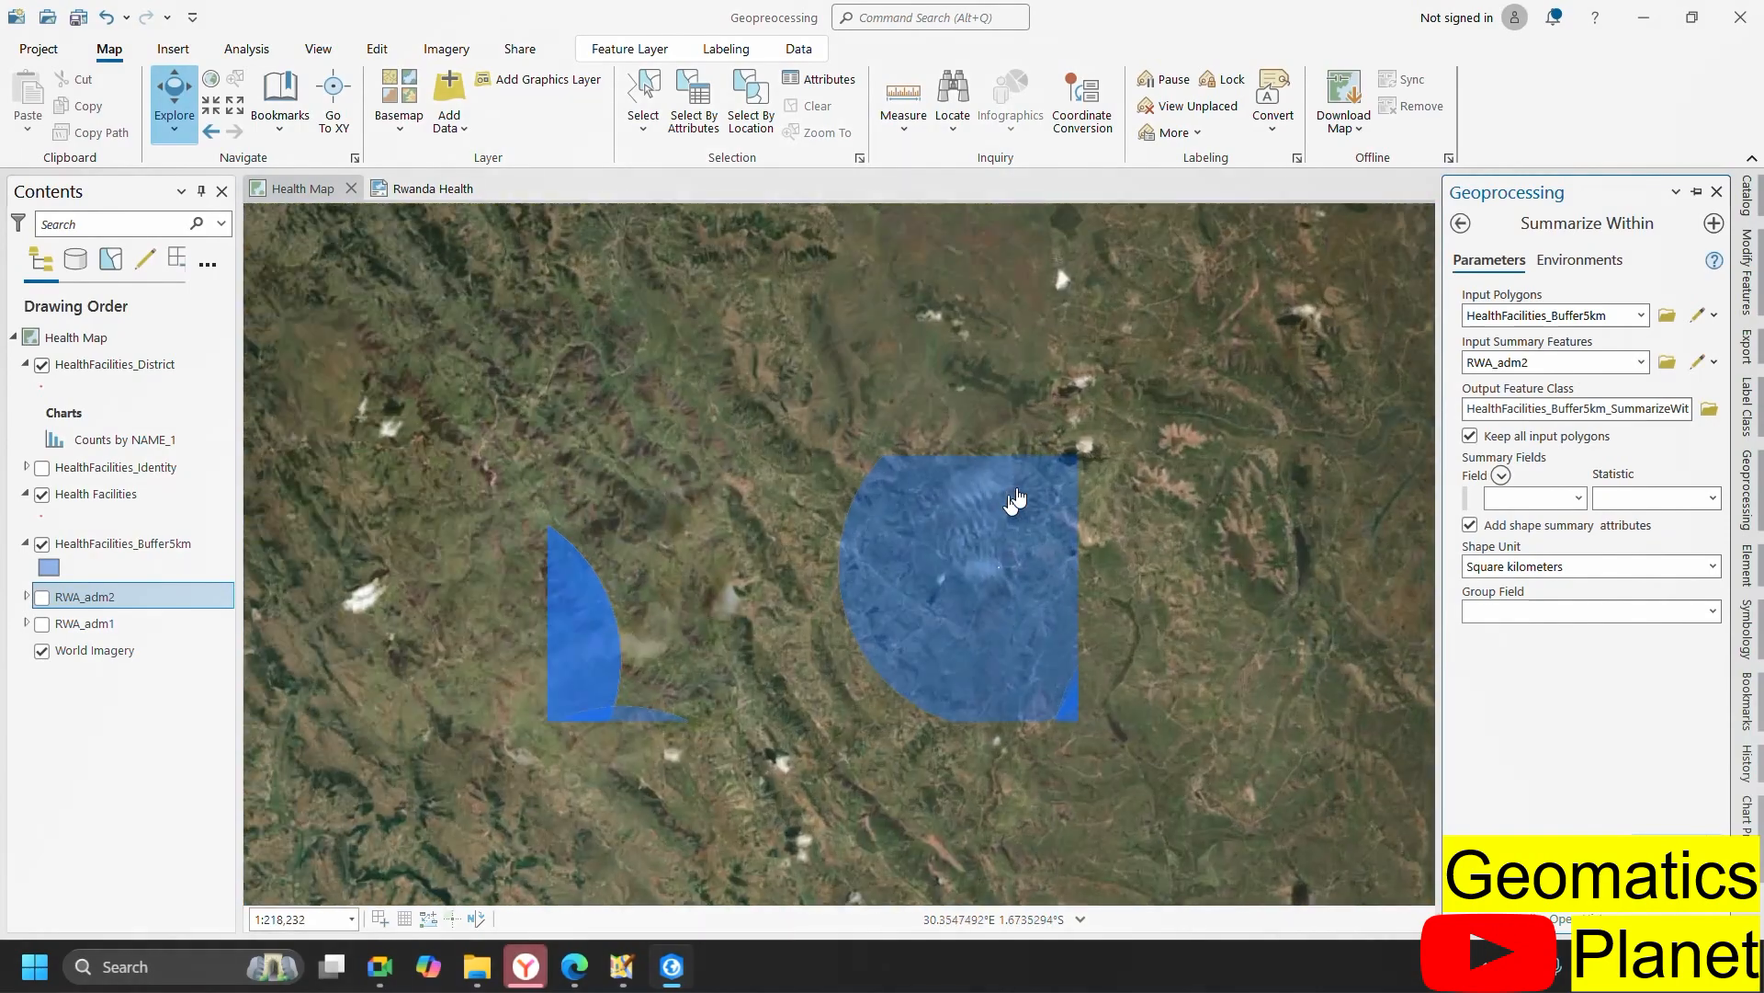
scroll(1015, 499, up, 6)
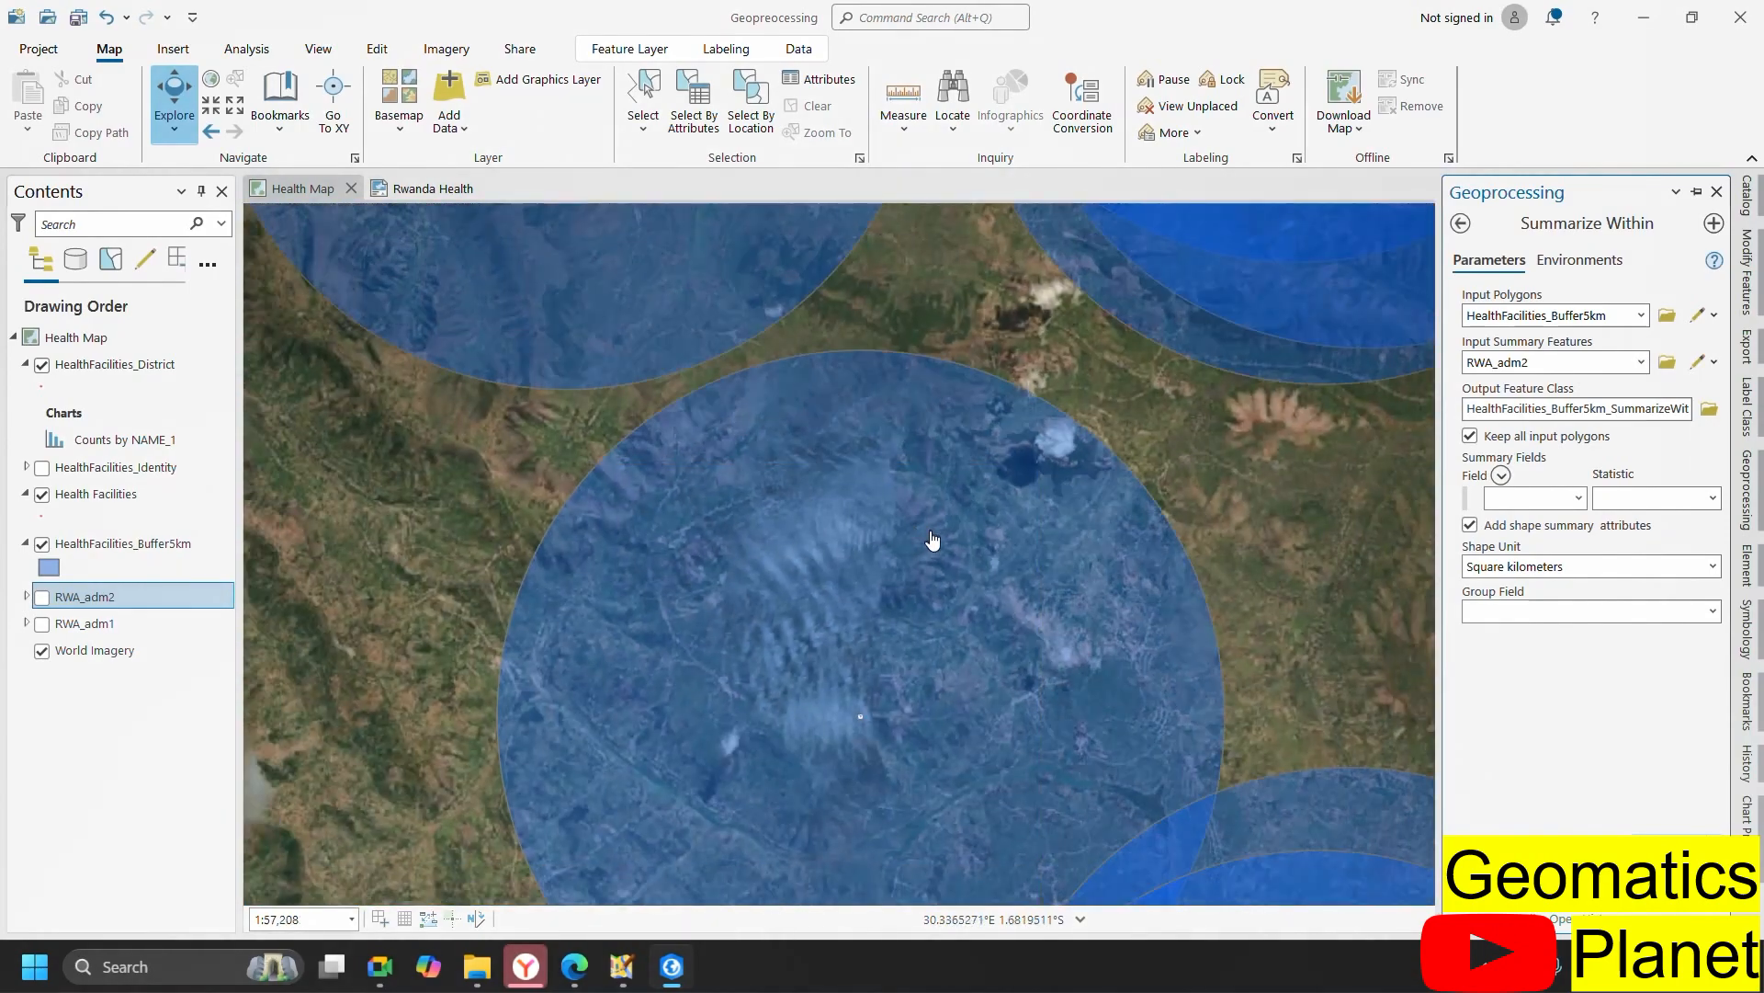
scroll(932, 540, down, 4)
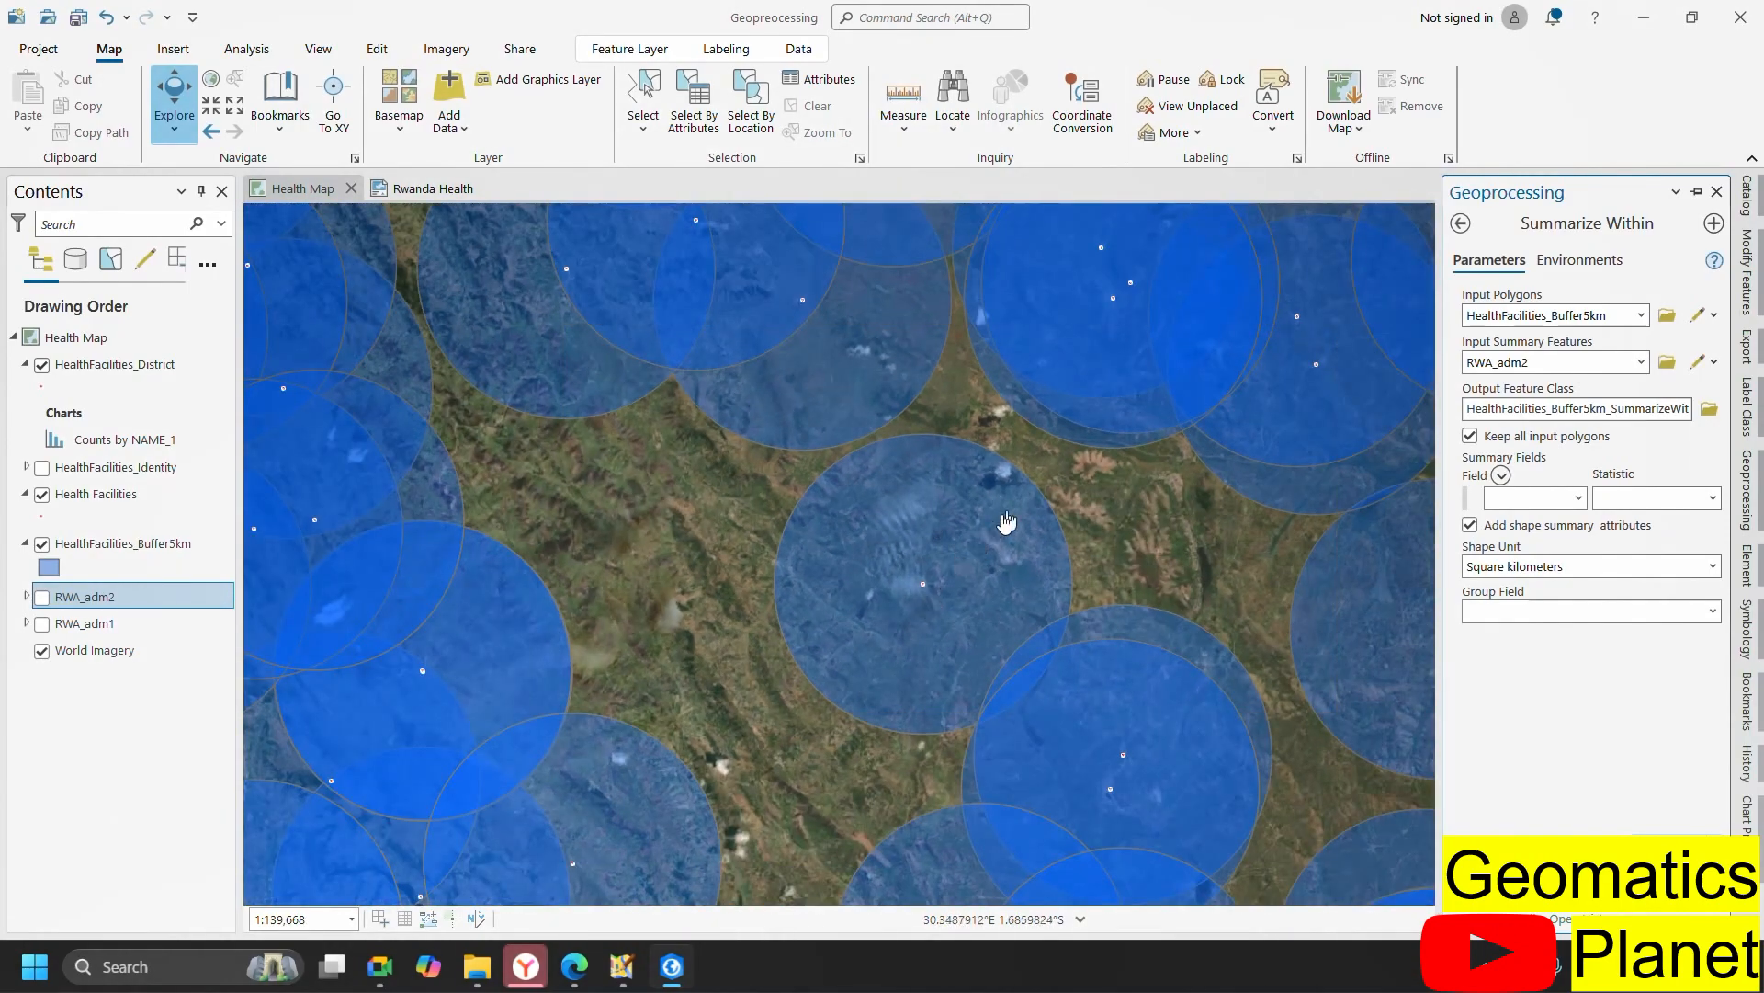
scroll(1061, 492, down, 4)
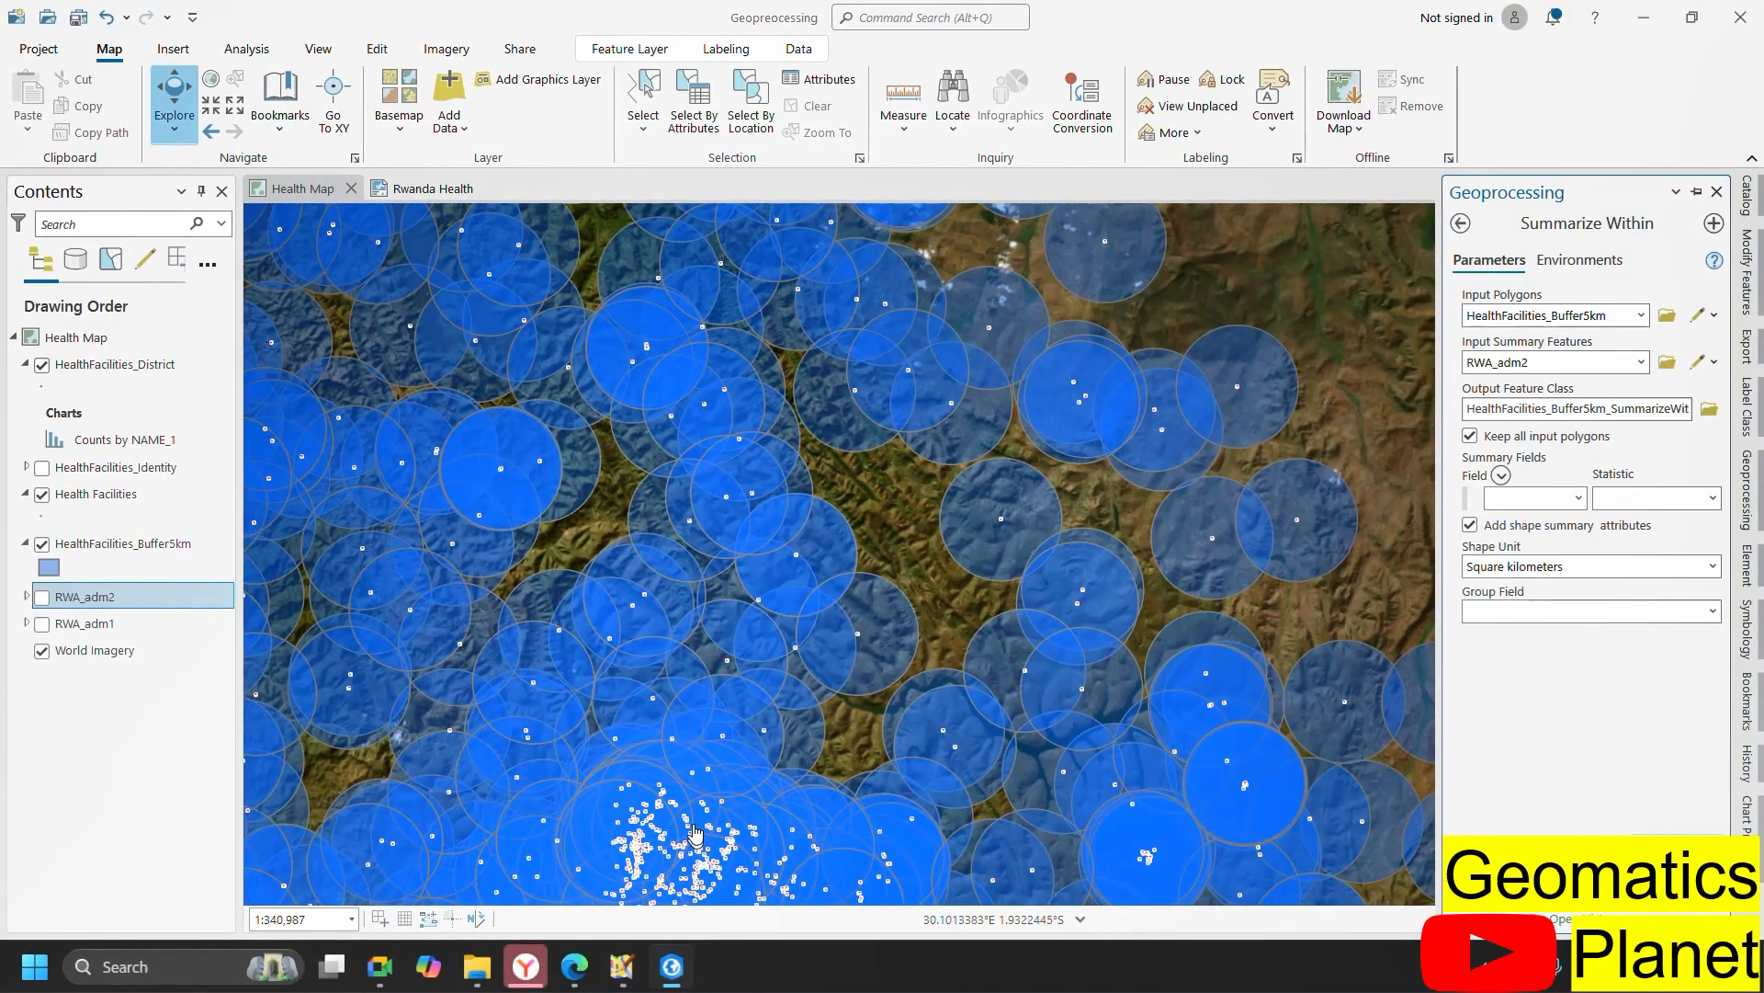
scroll(696, 833, up, 8)
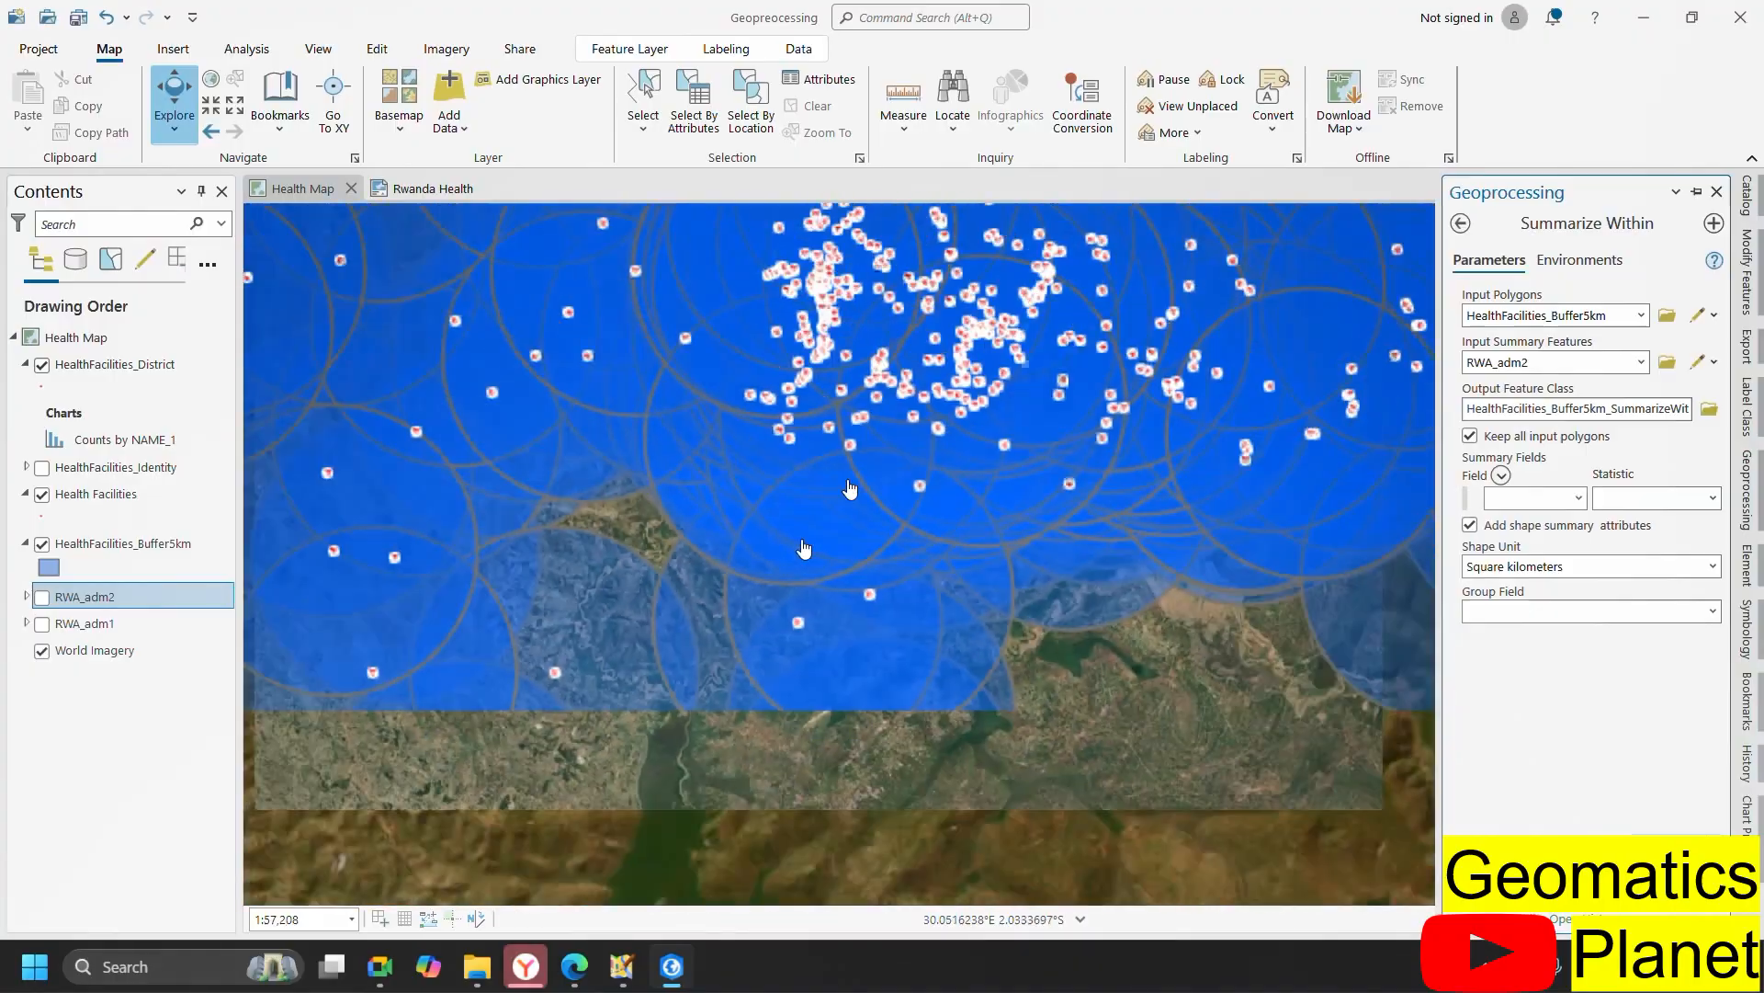
- Compare the dense buffer cluster with the isolated buffer and uncovered ground to its northeast
scroll(850, 489, down, 8)
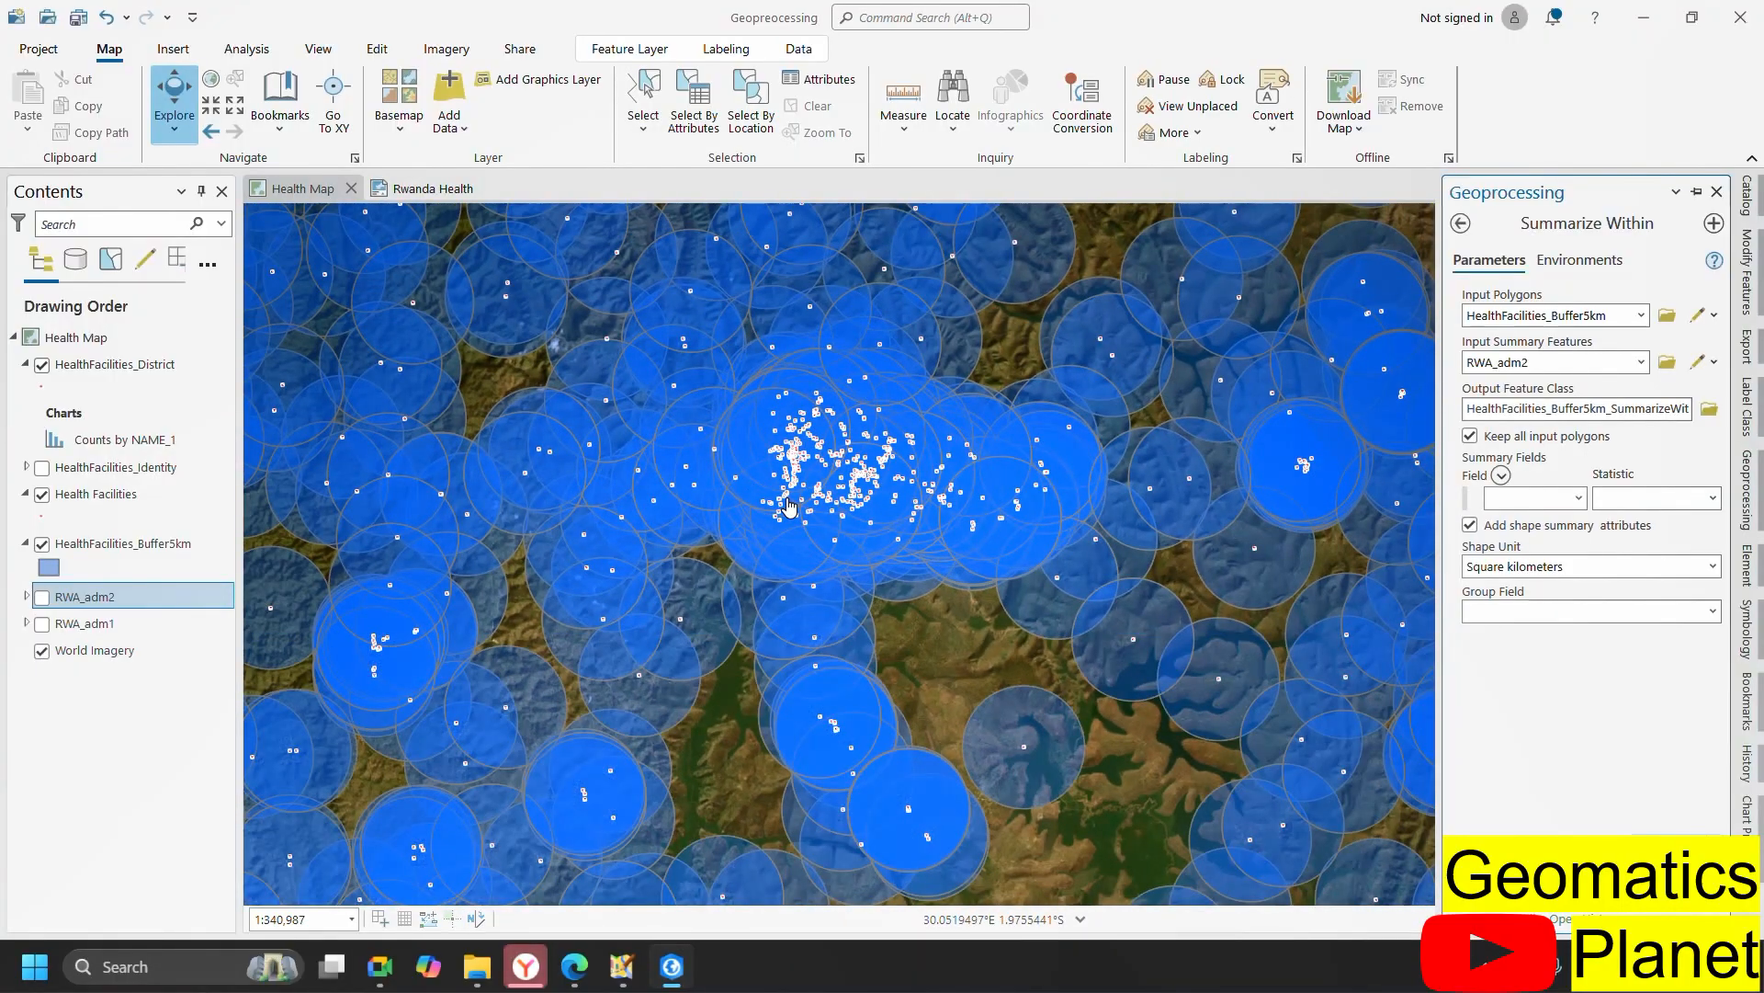
scroll(781, 423, up, 6)
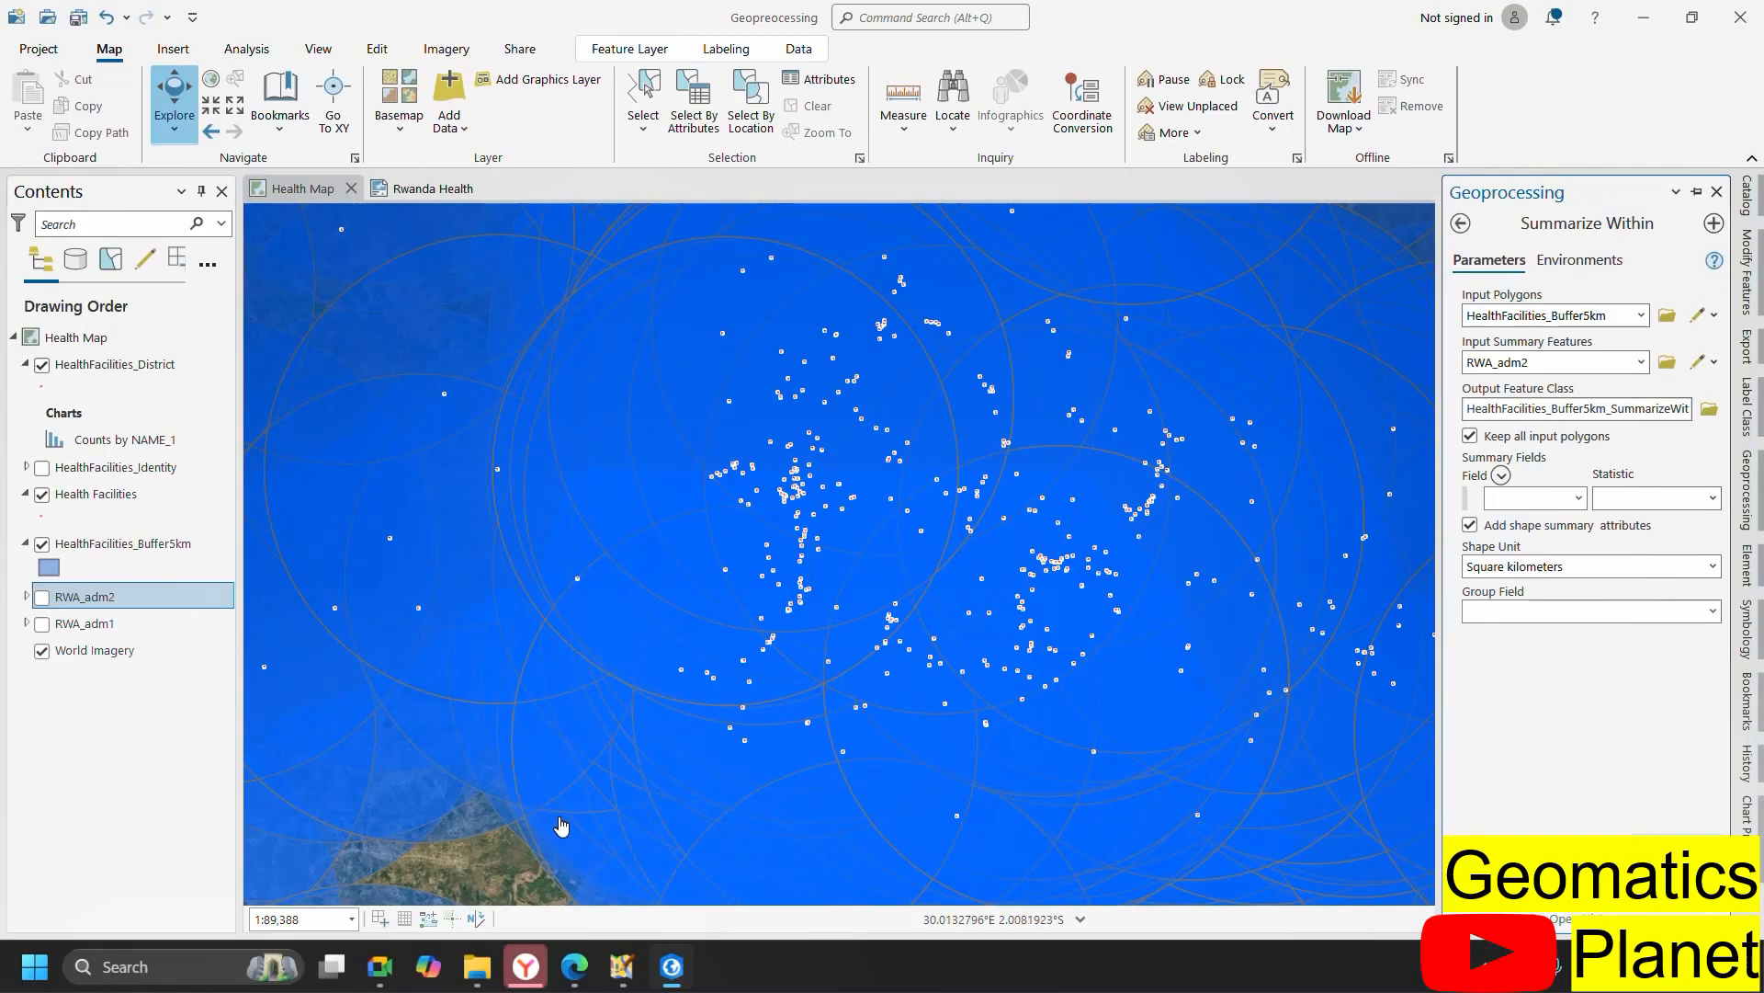
scroll(557, 834, down, 3)
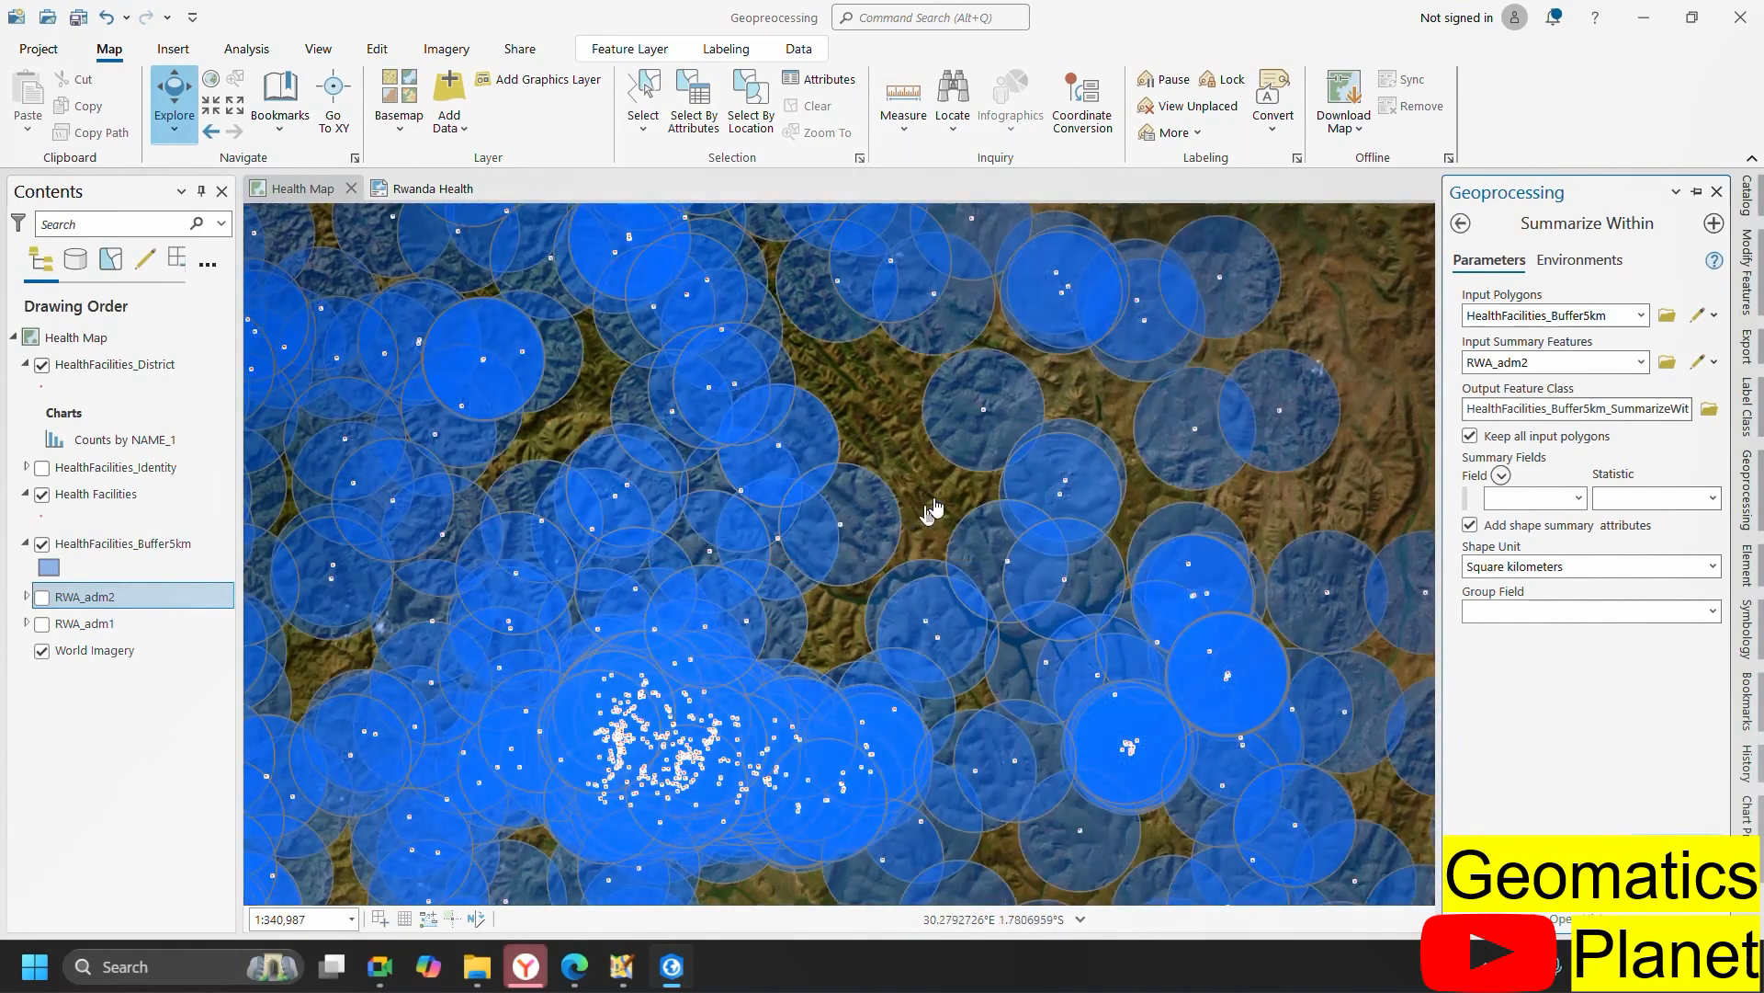
scroll(968, 411, up, 2)
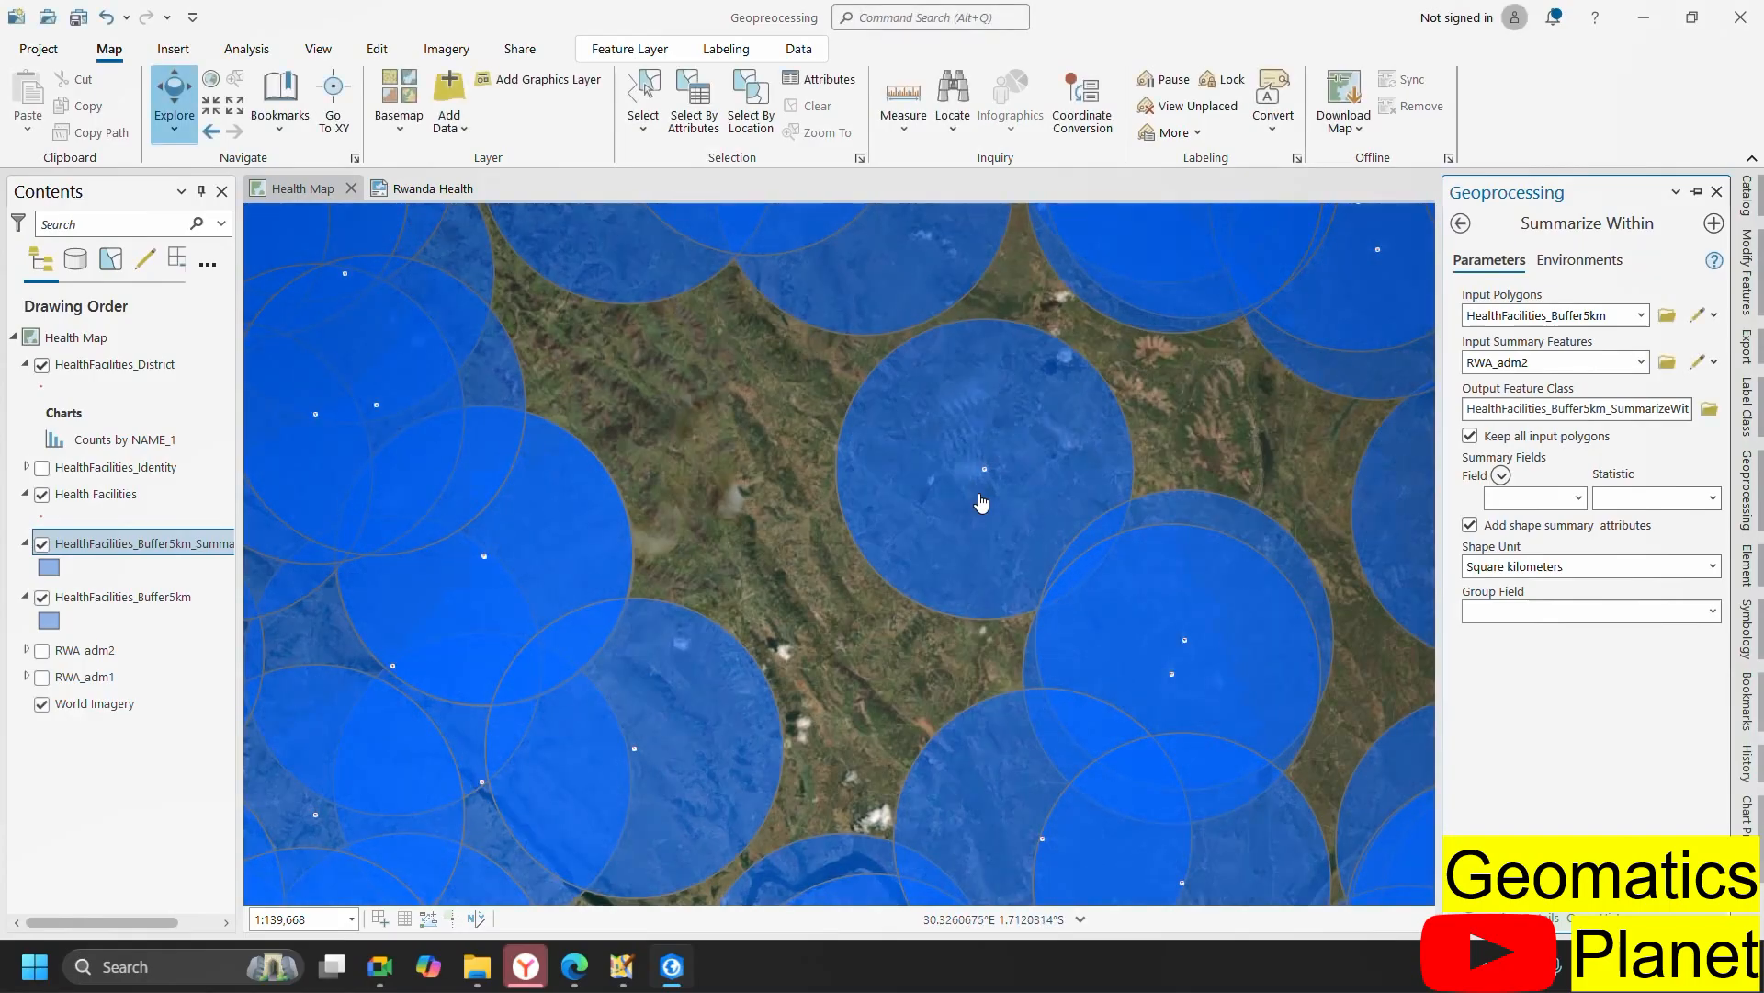
- Review the Summarize Within run in the geoprocessing history, and return the layer list to drawing order
click(80, 264)
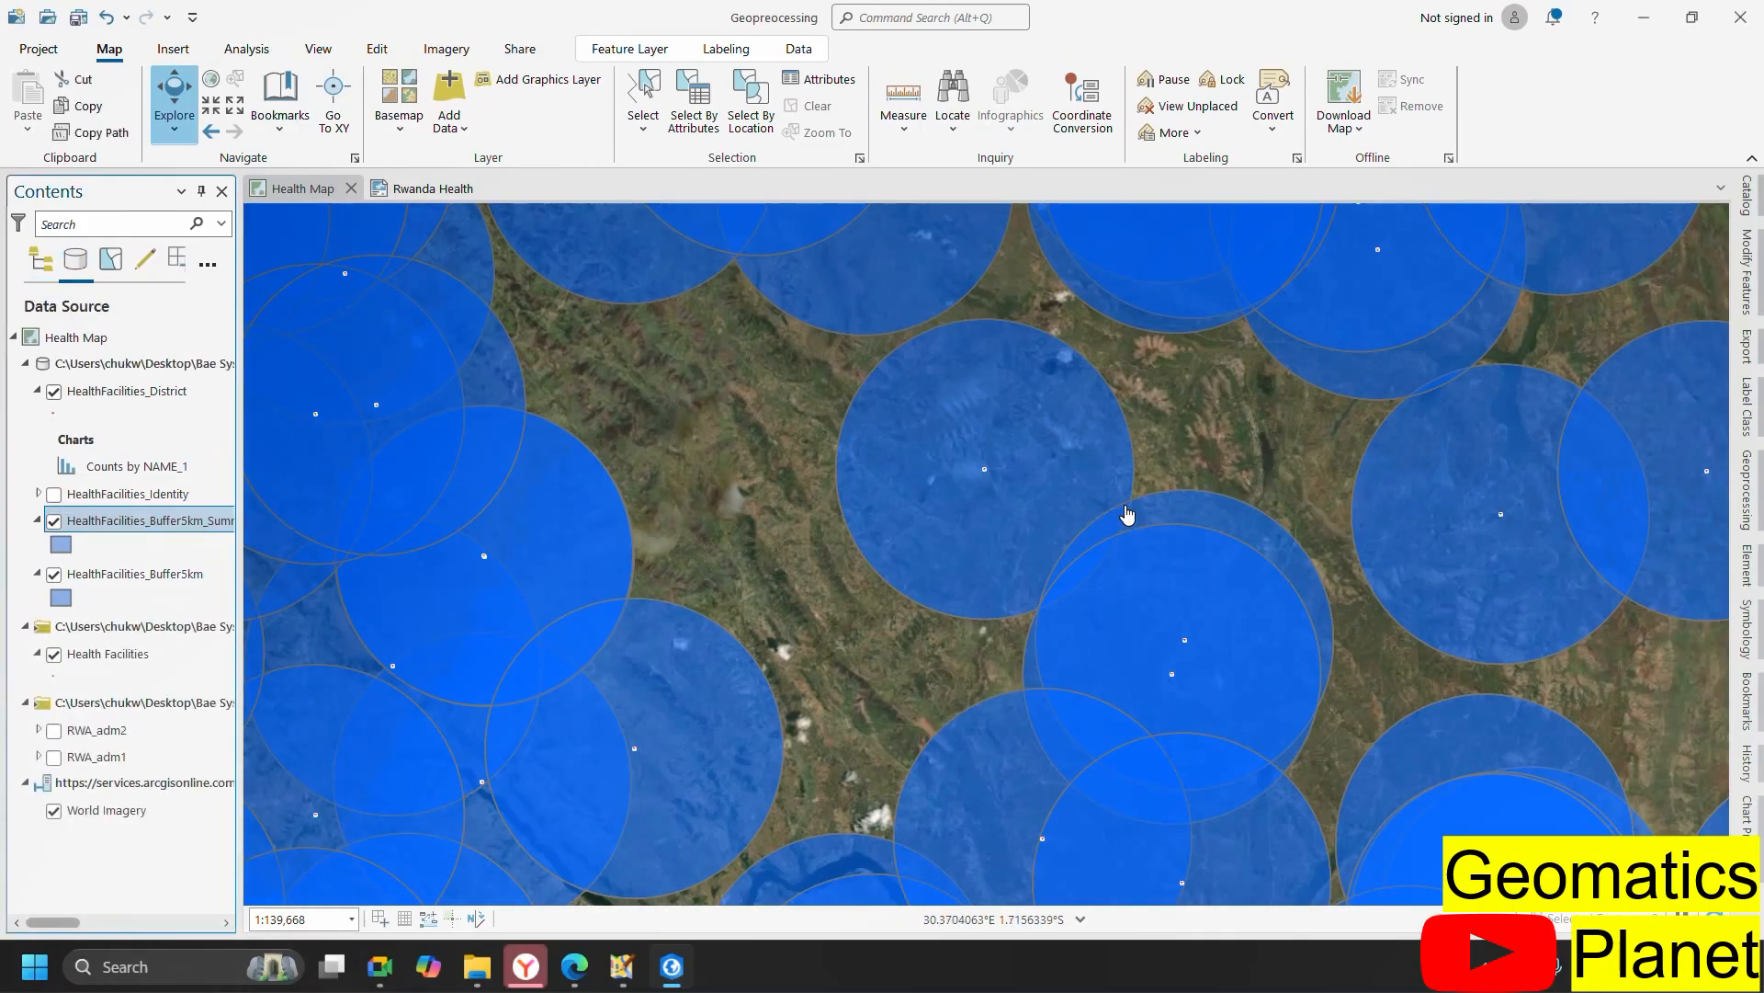
scroll(902, 677, down, 3)
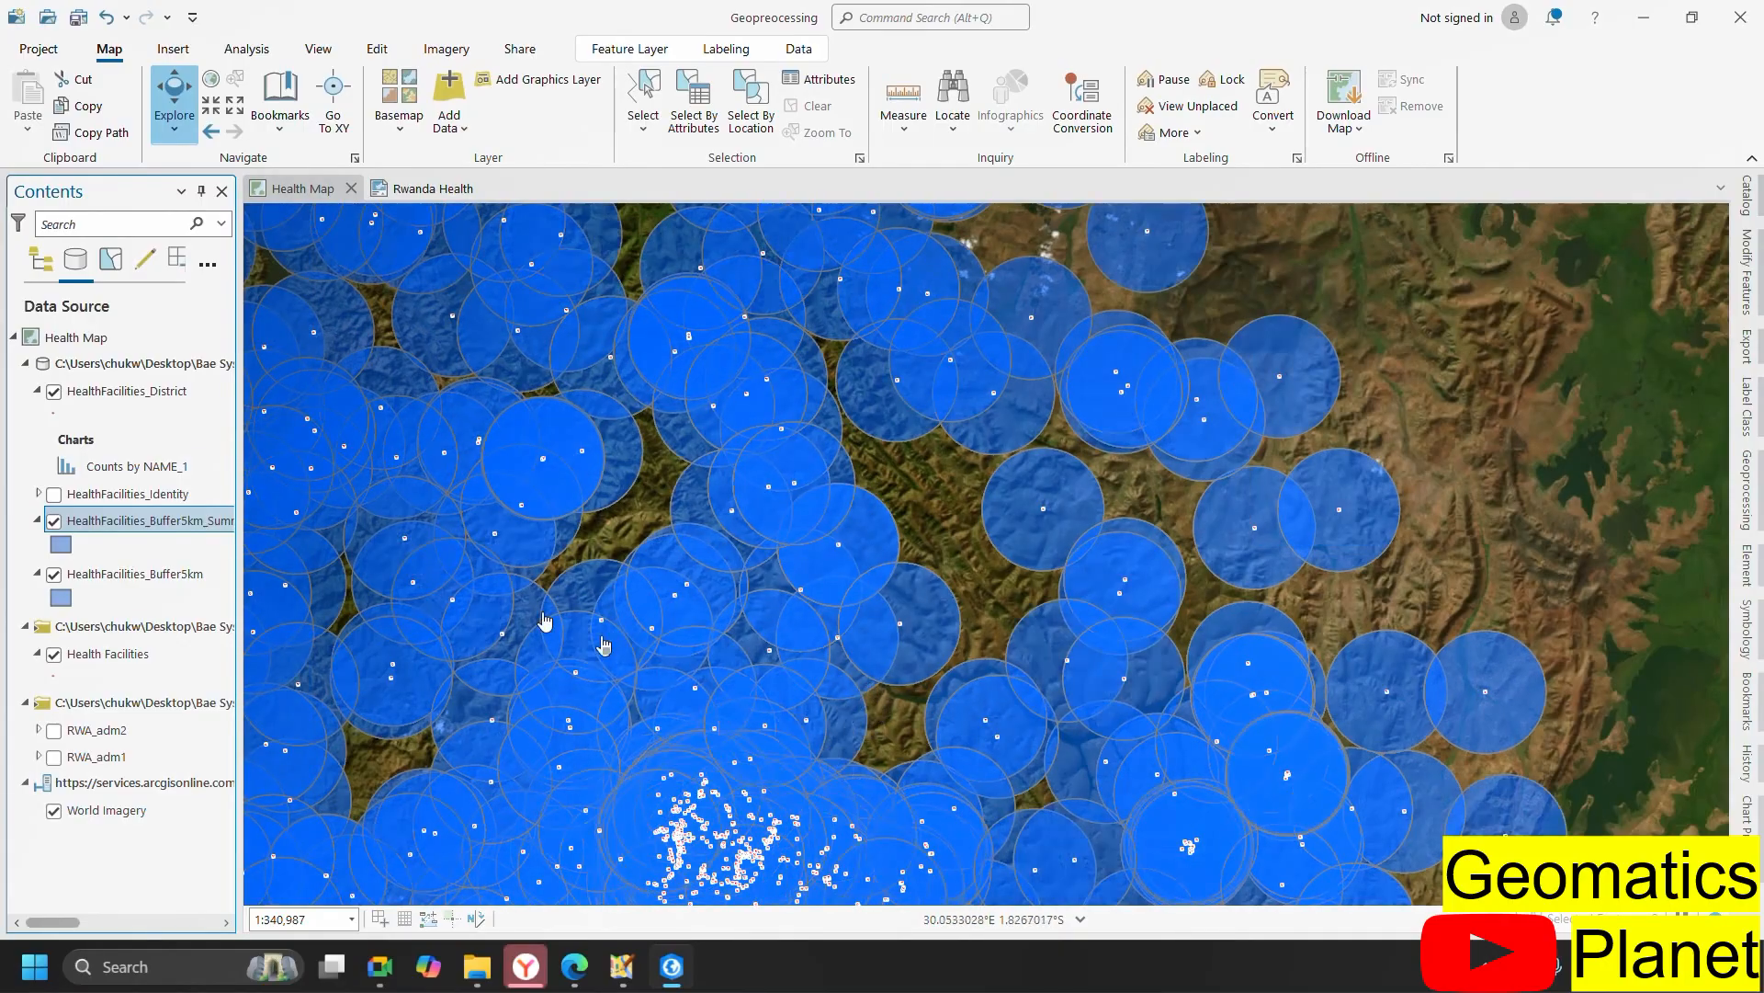
click(169, 261)
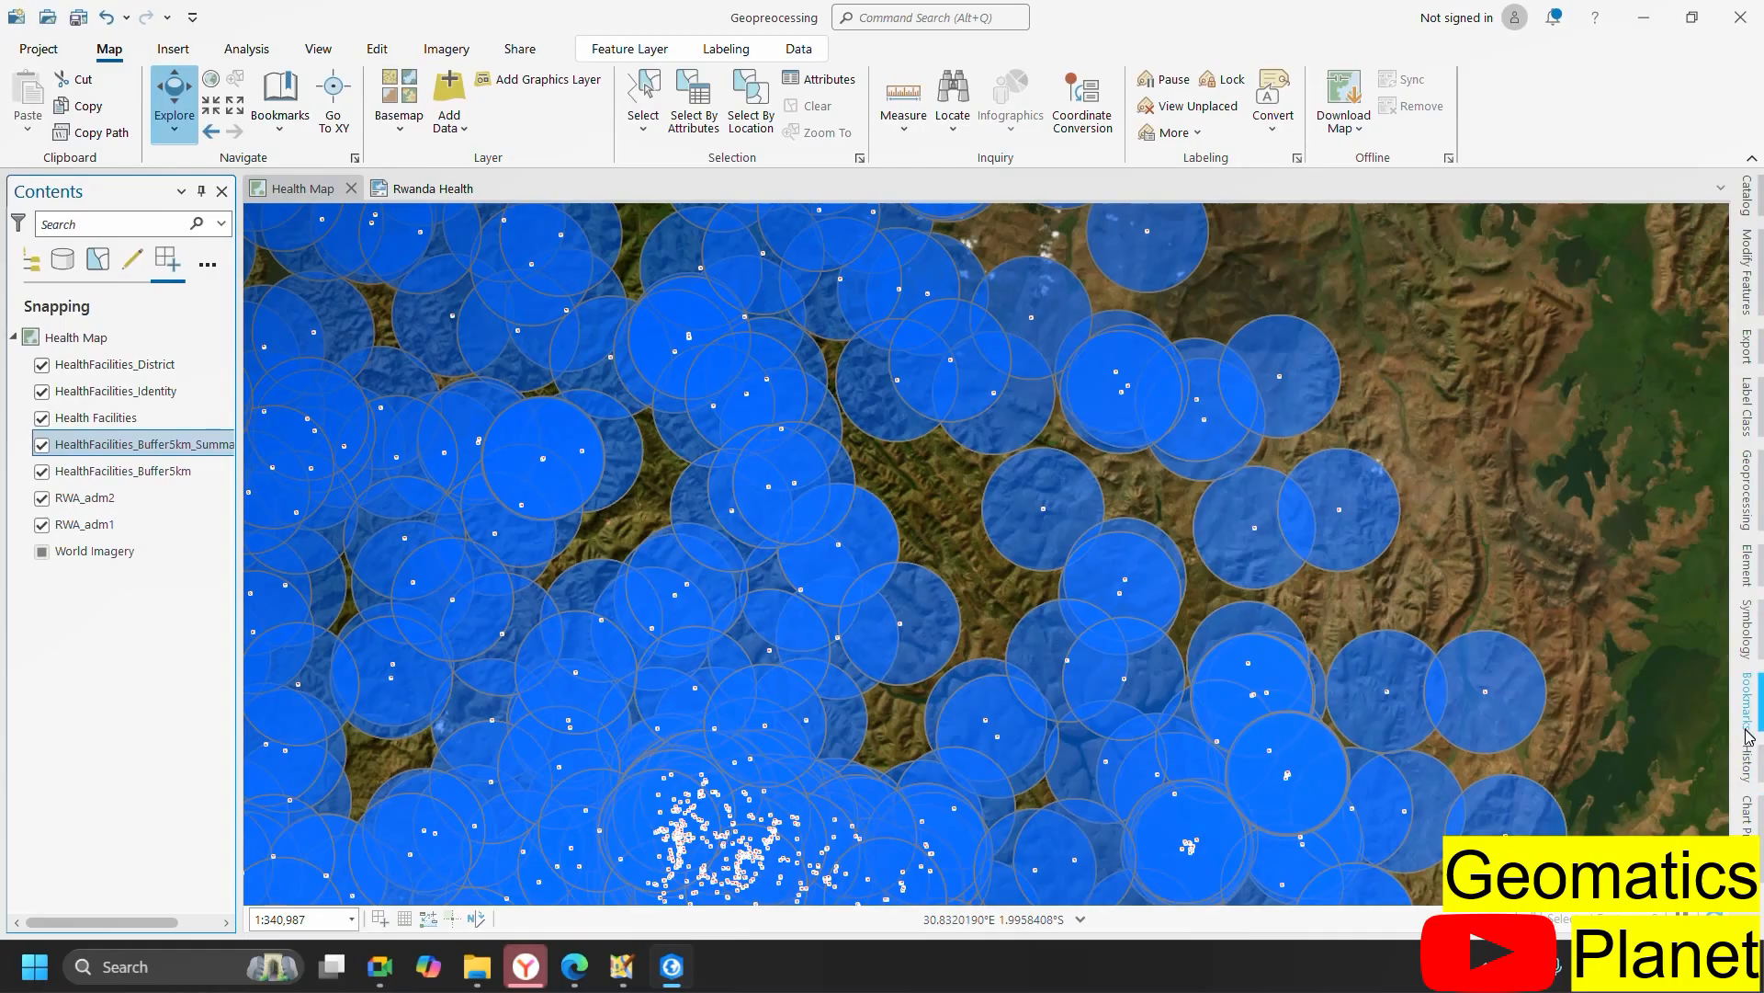
click(1749, 776)
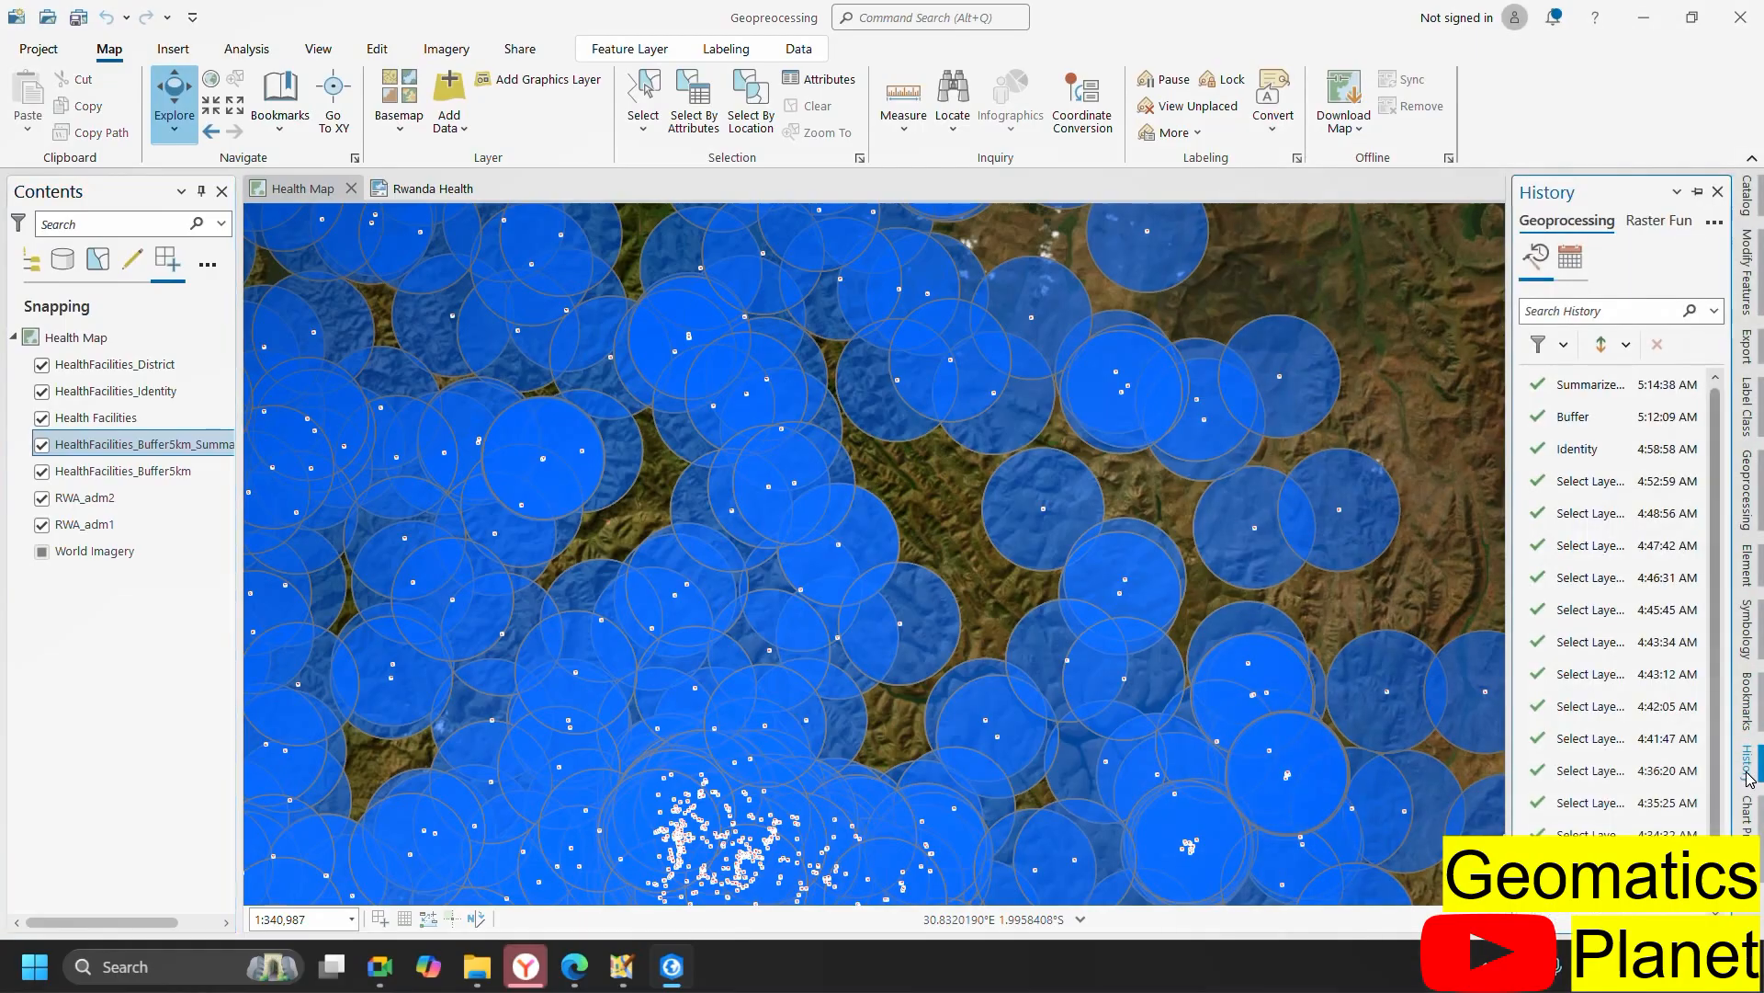
click(1579, 397)
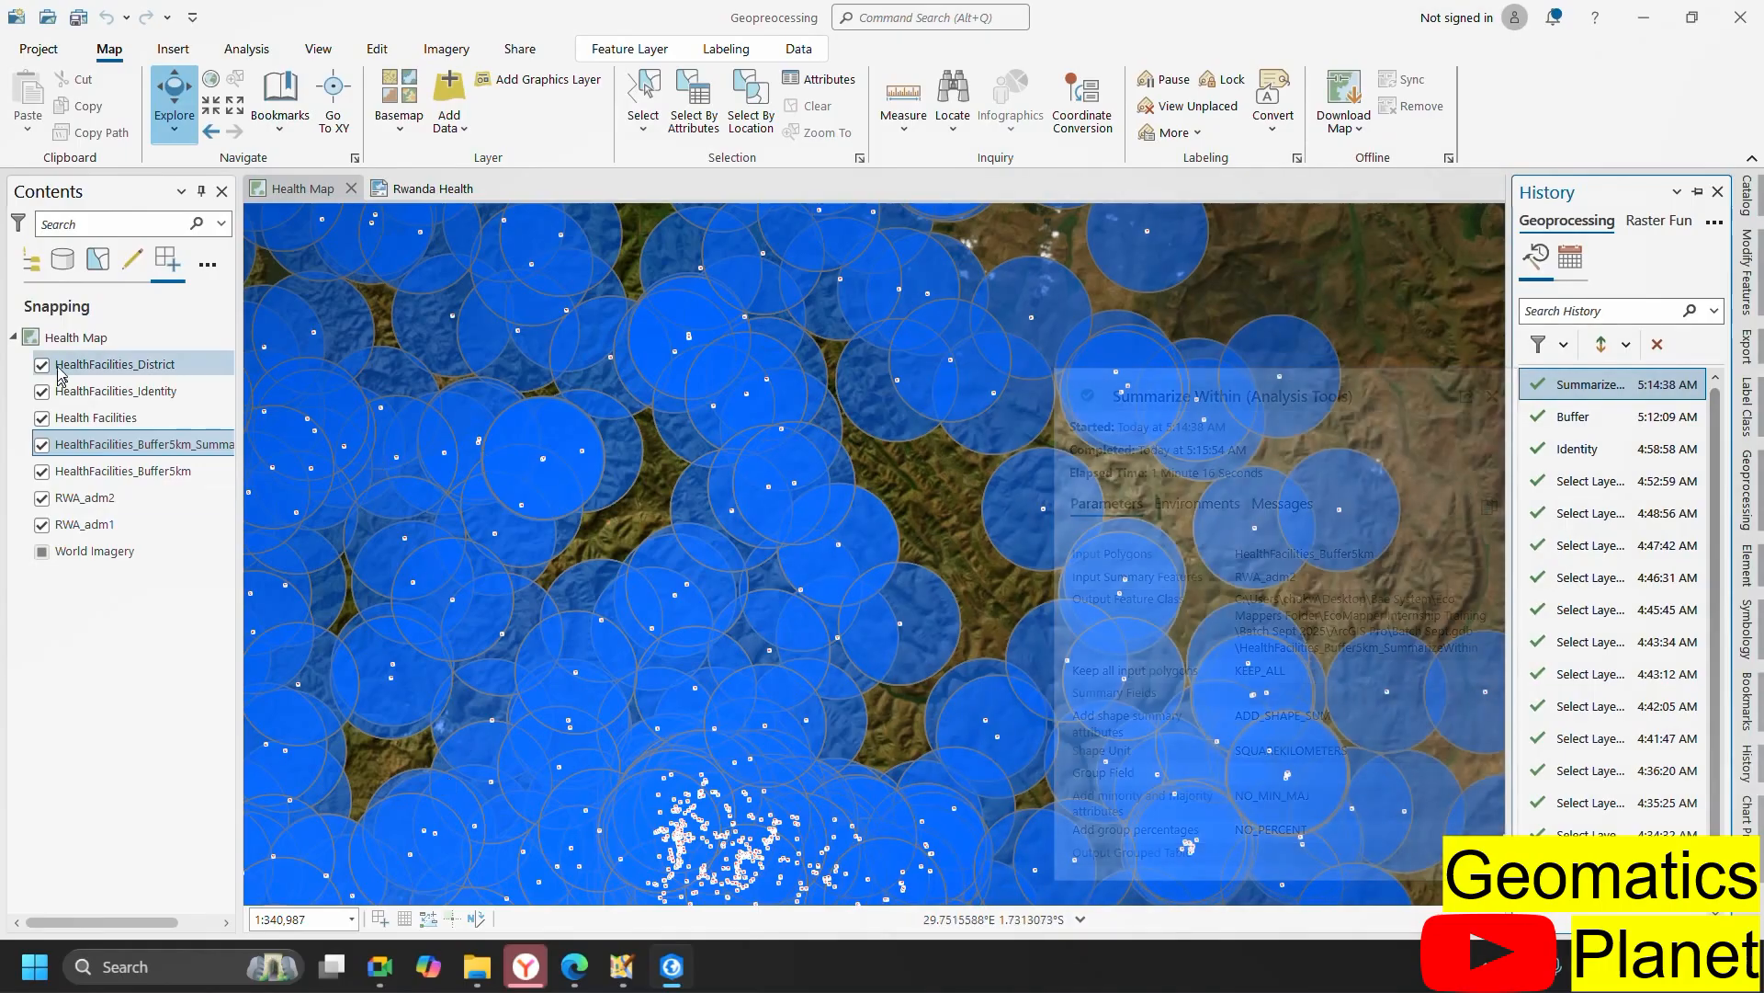
click(36, 260)
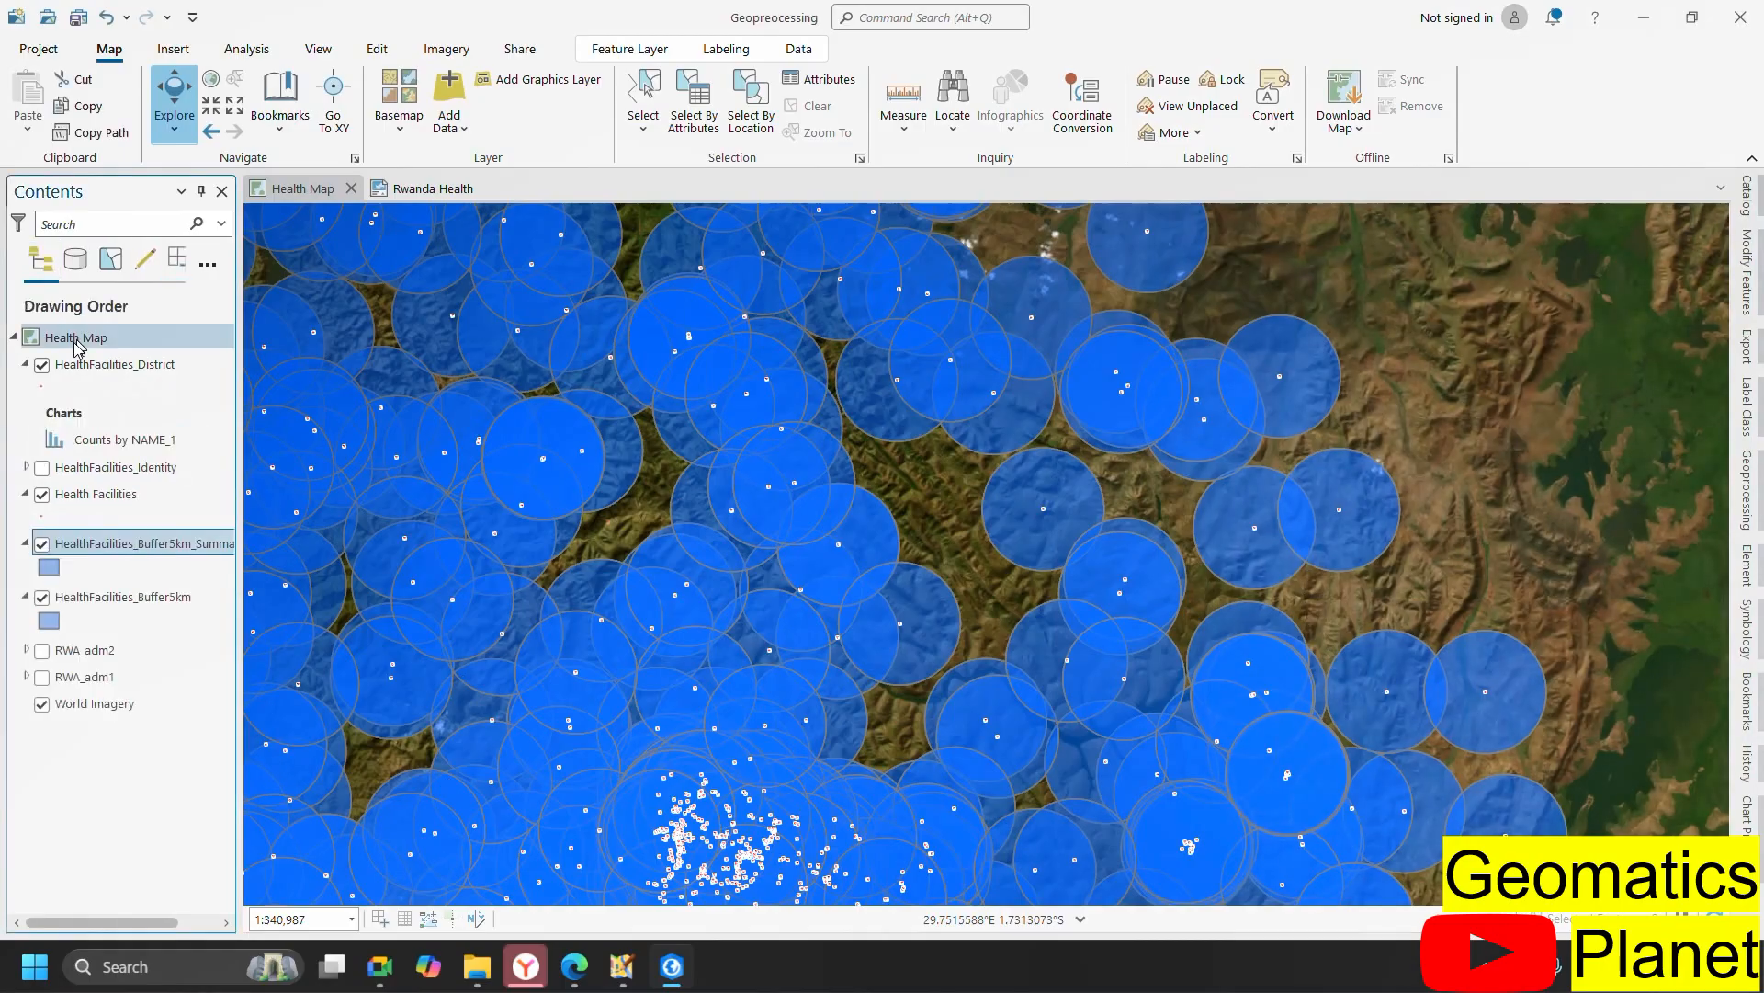
click(174, 271)
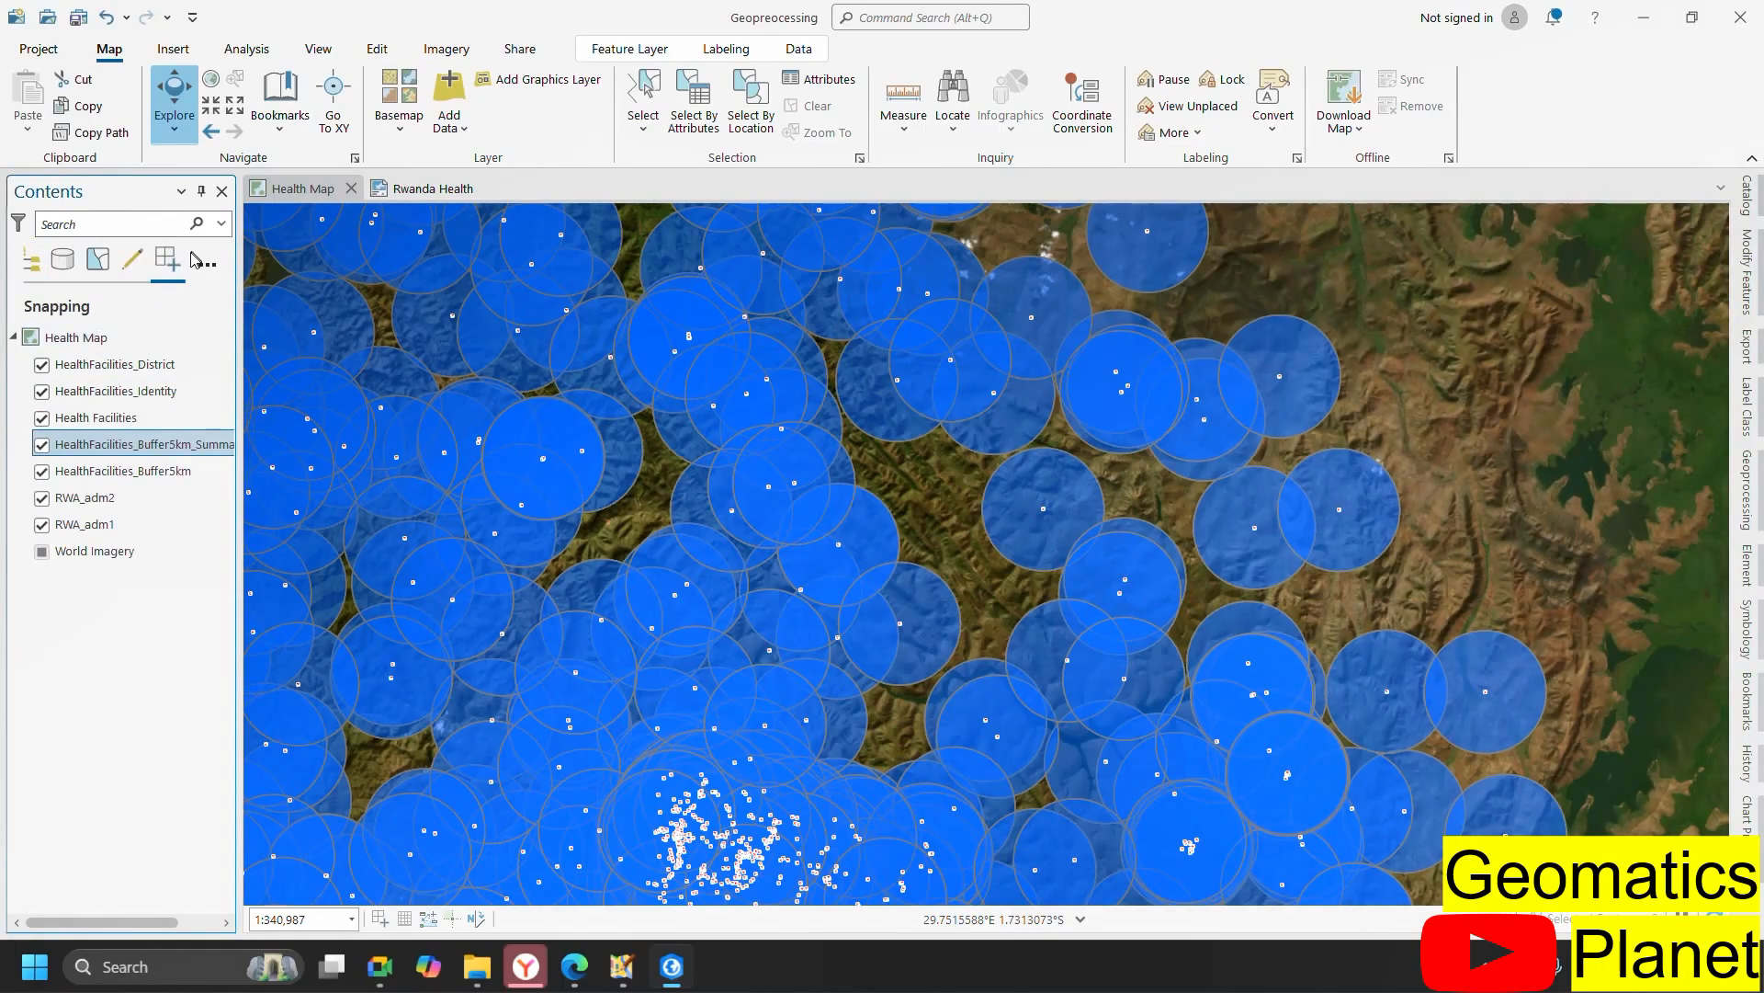
click(132, 260)
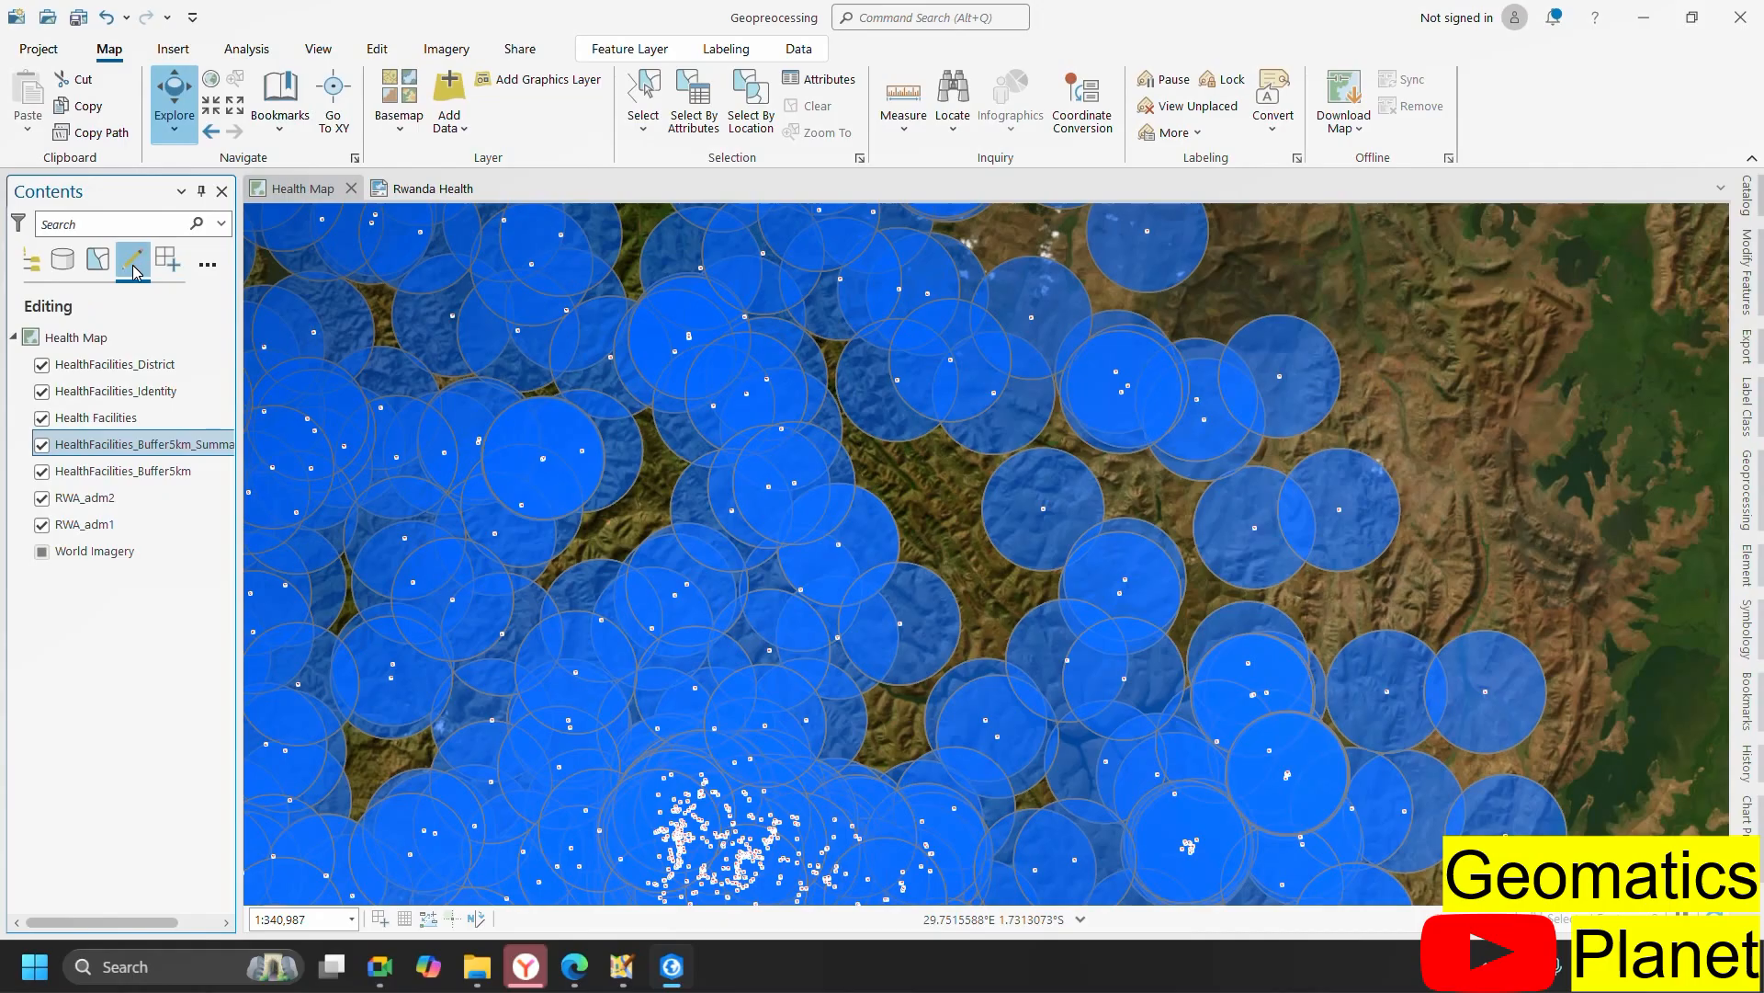
click(31, 257)
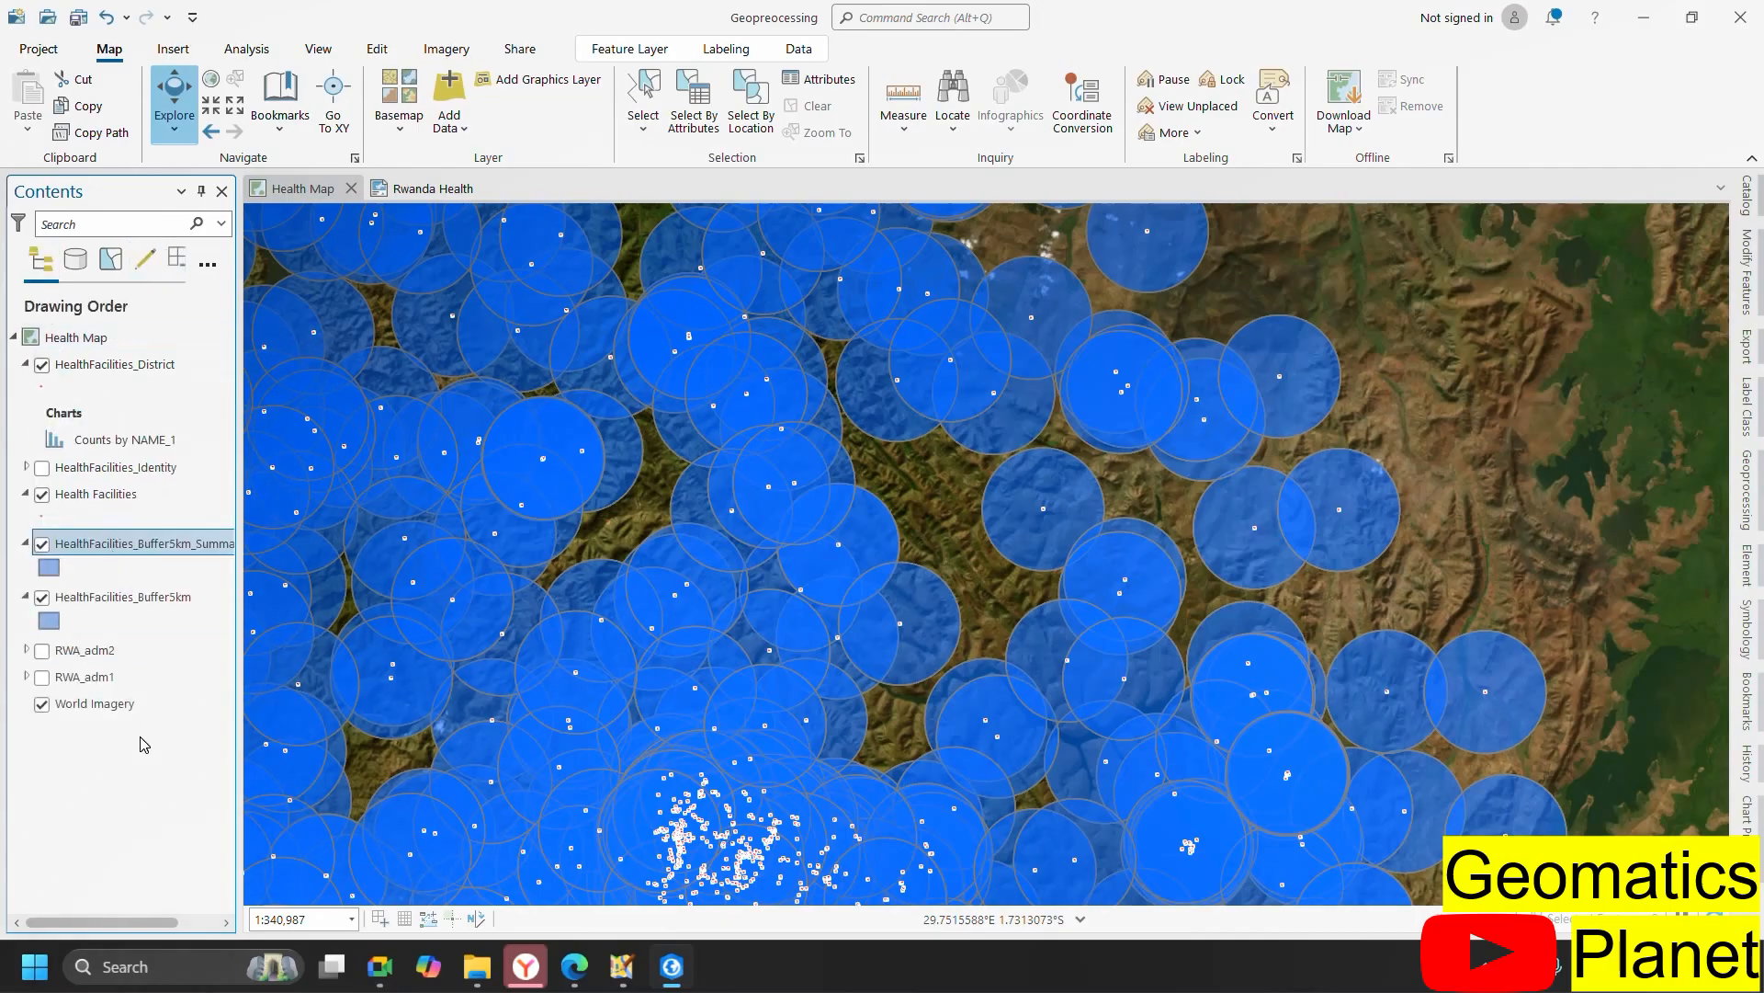
- Reopen the Summarize Within parameters and check which layers are available as input summary features
scroll(752, 553, down, 3)
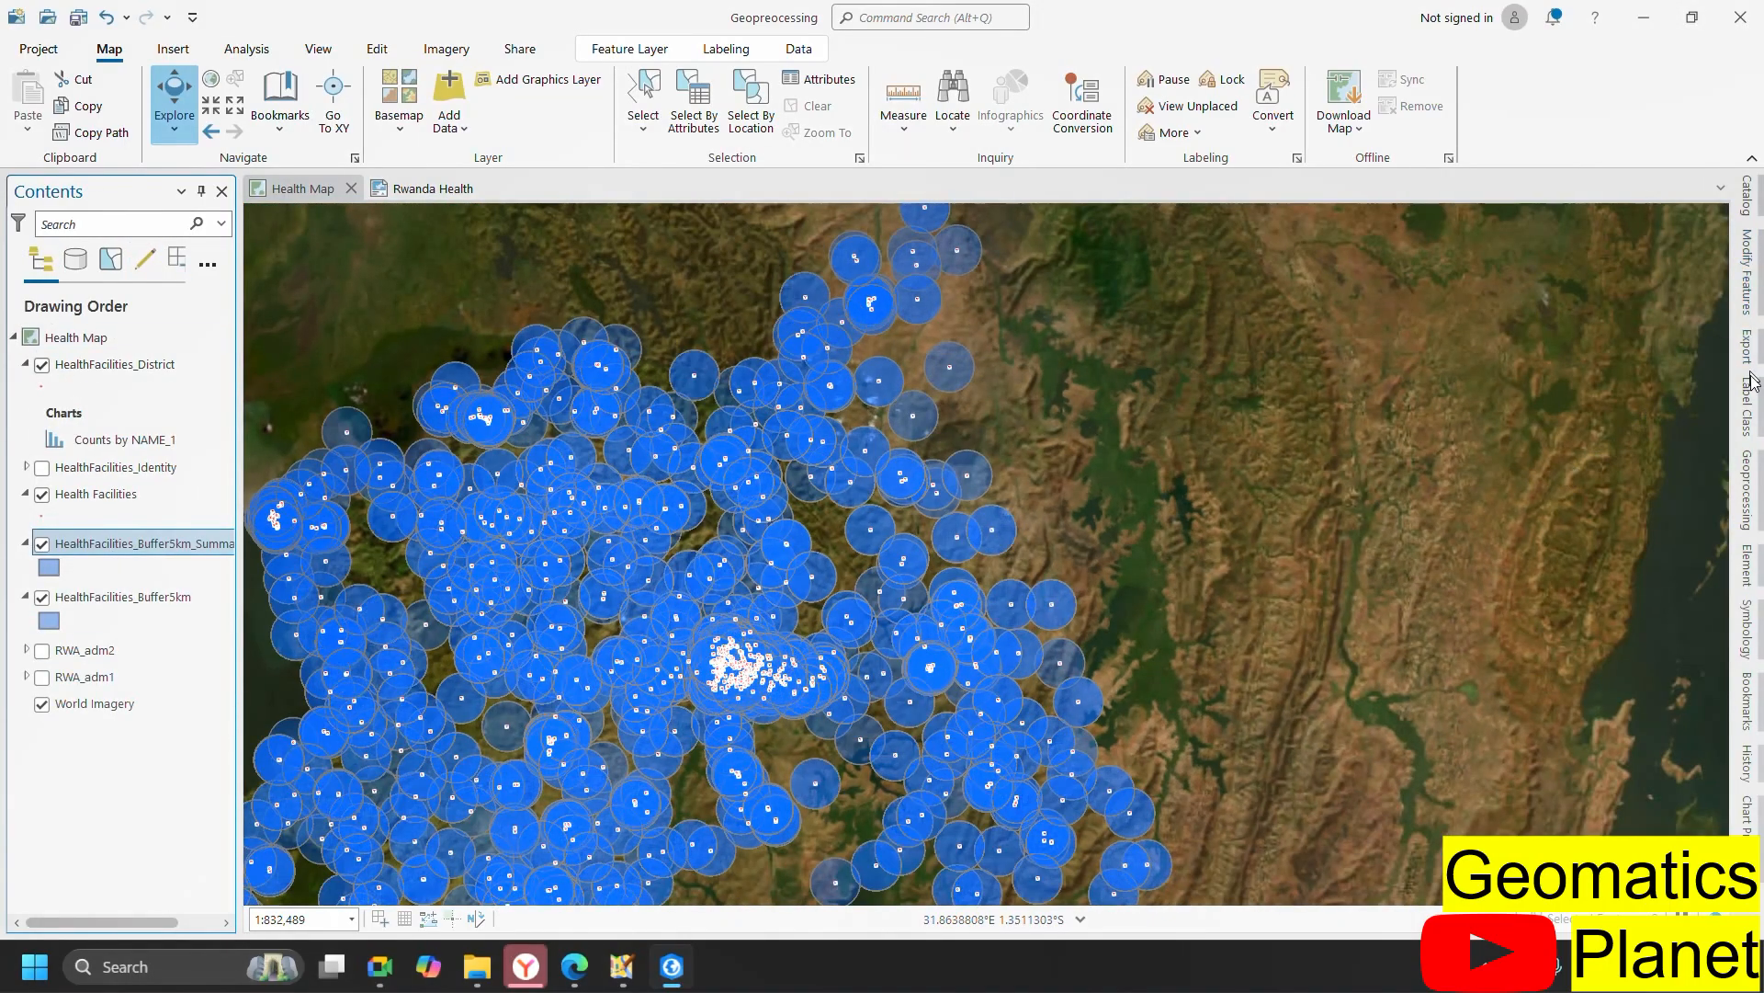
click(1748, 487)
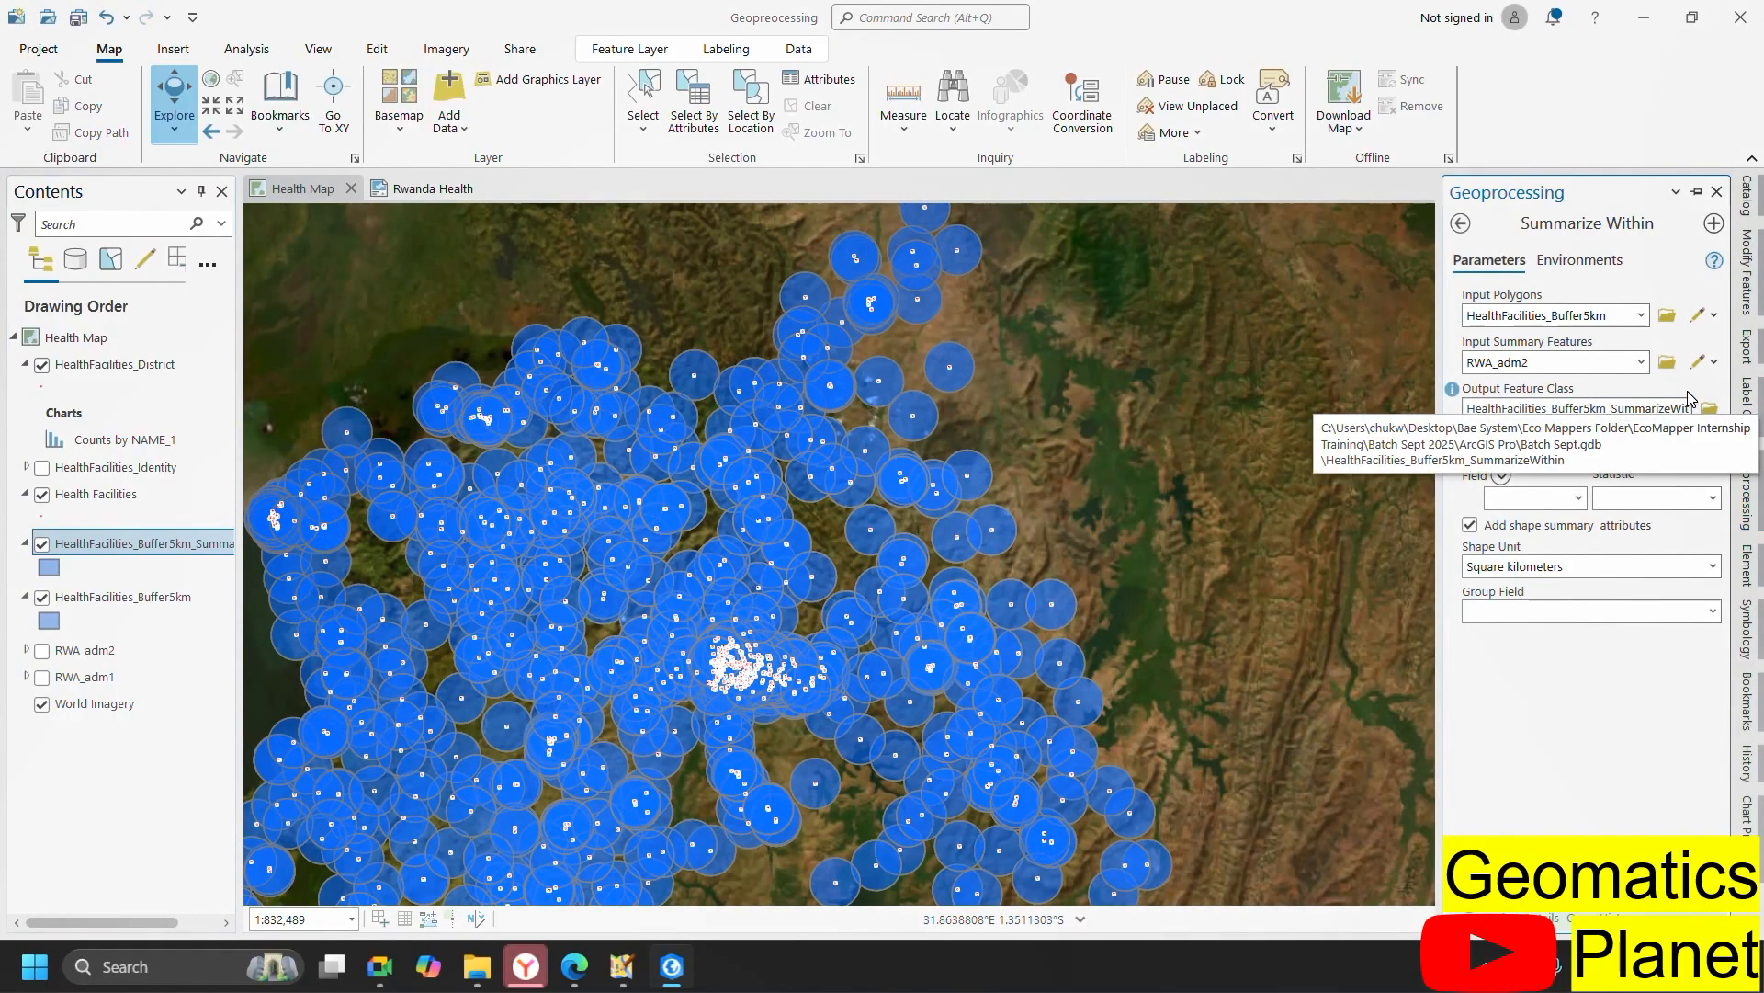
click(1641, 363)
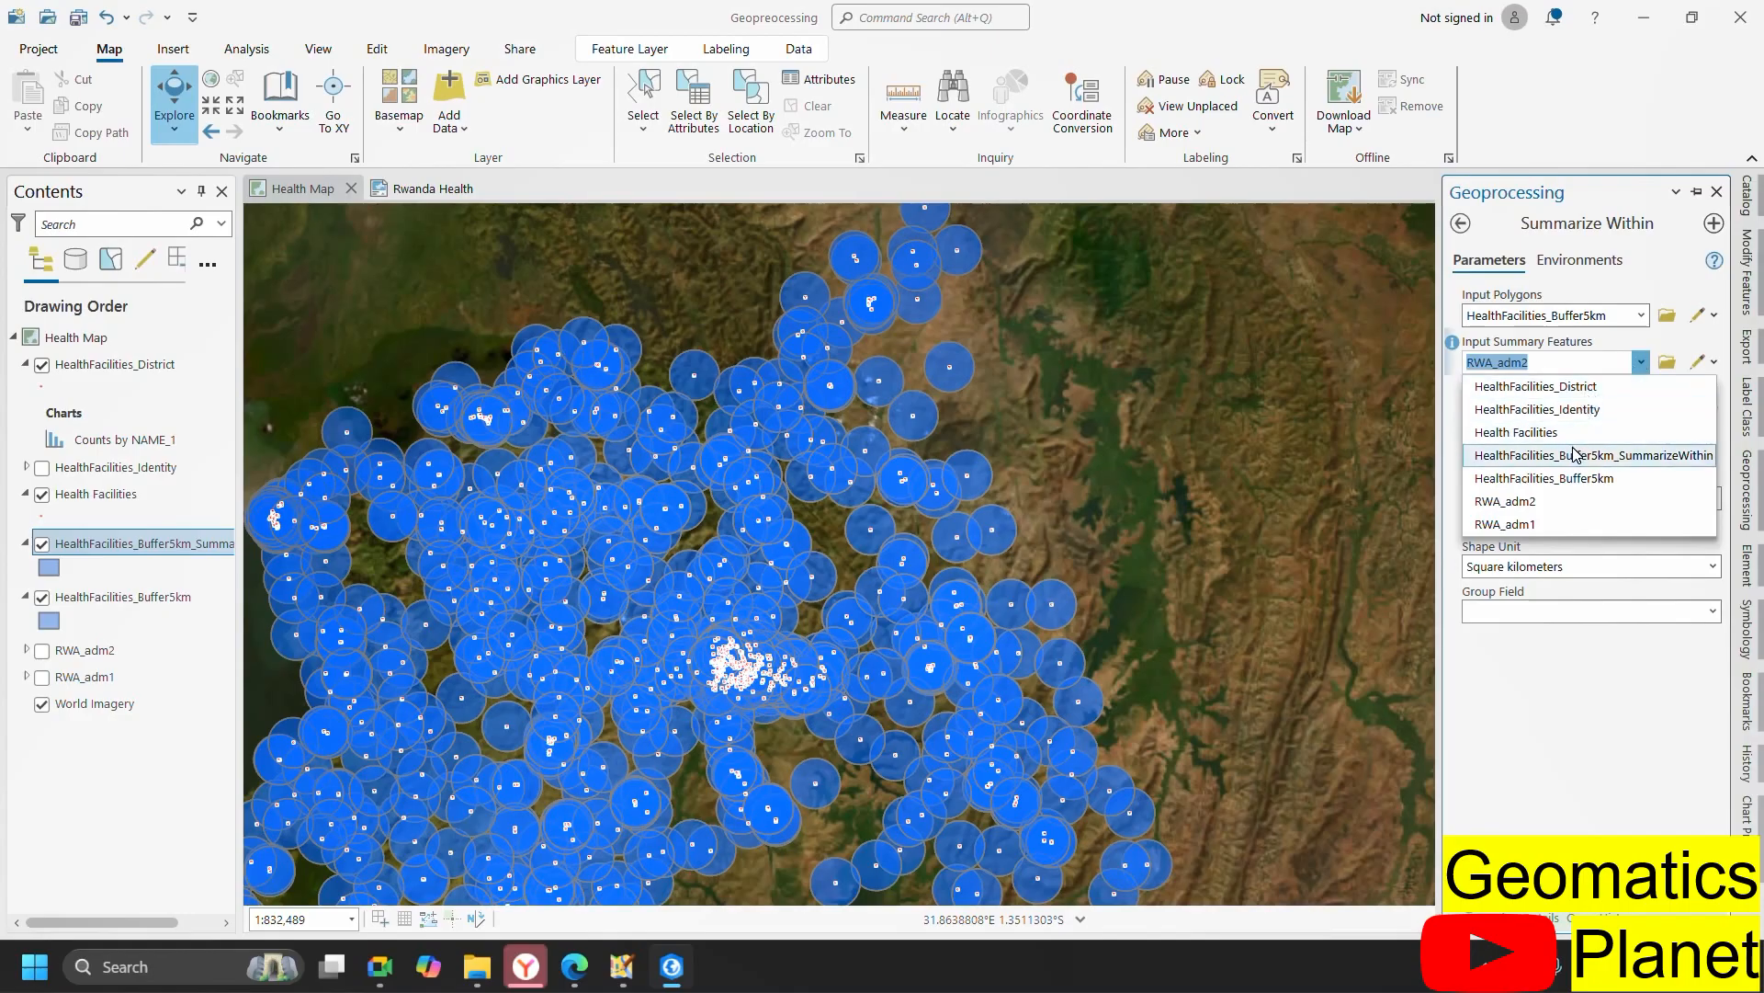
- Open the attribute table of HealthFacilities_Buffer5km_SummarizeWithin and look through its summarized area and polygon count values
click(133, 554)
right_click(133, 554)
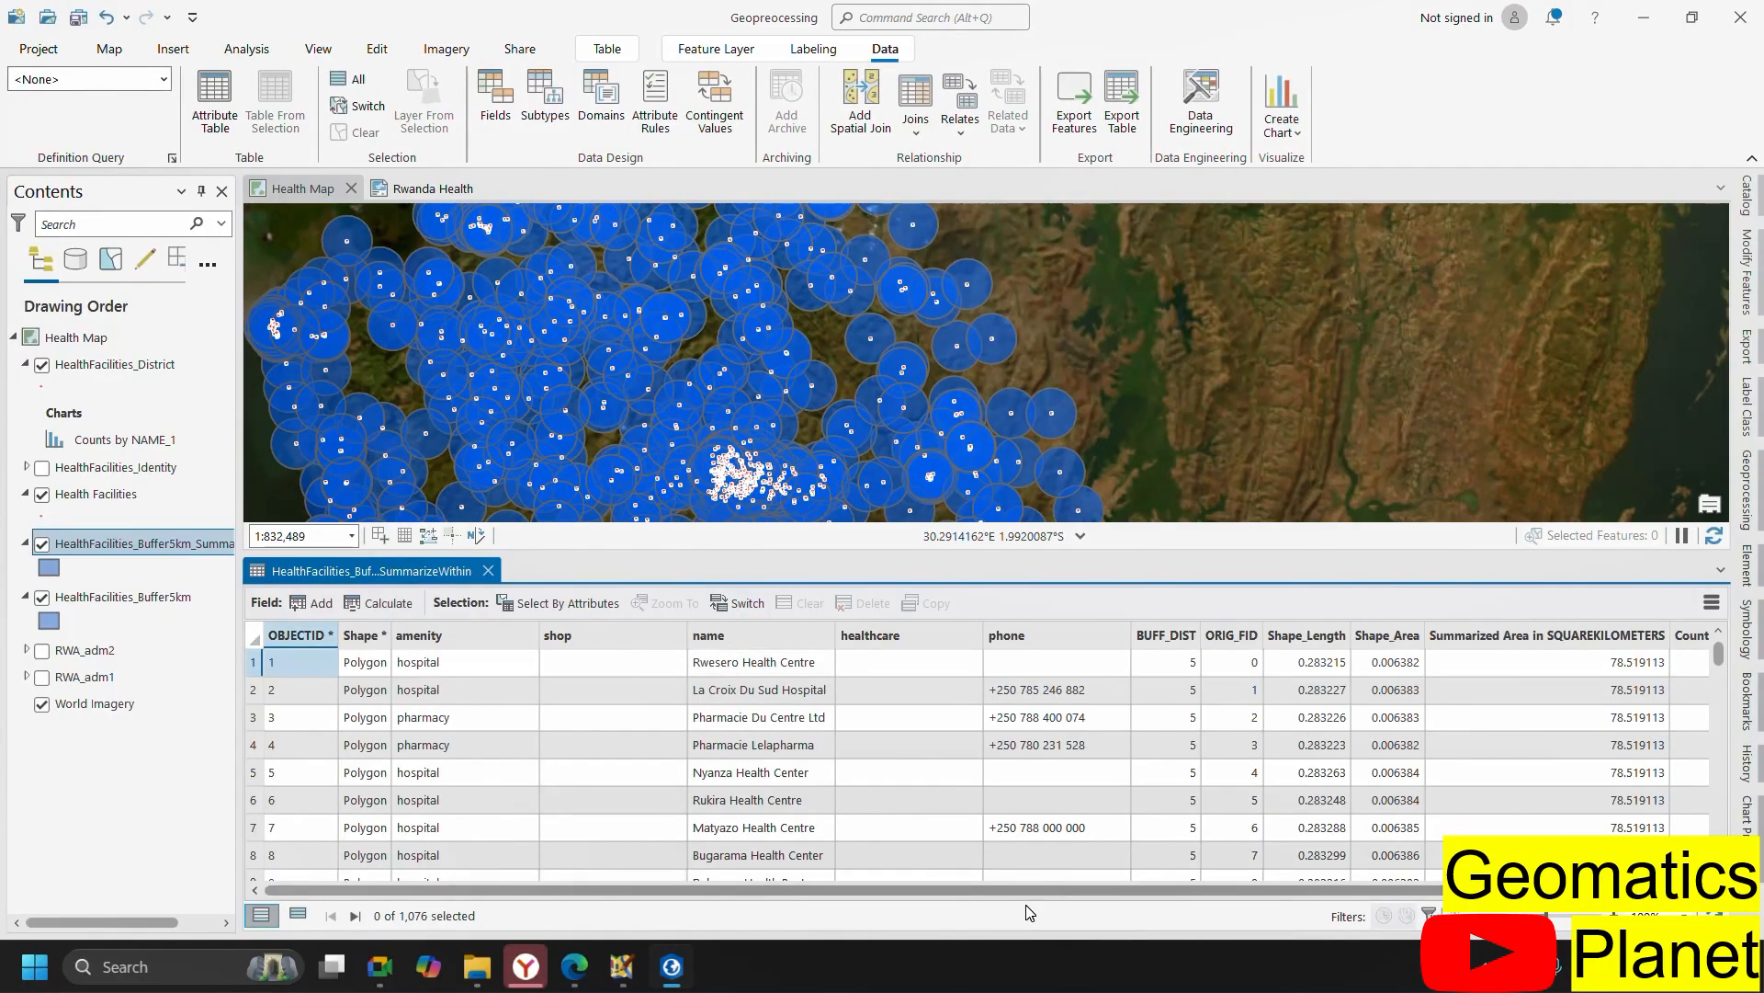
drag(1039, 892, 1393, 878)
scroll(1594, 784, down, 15)
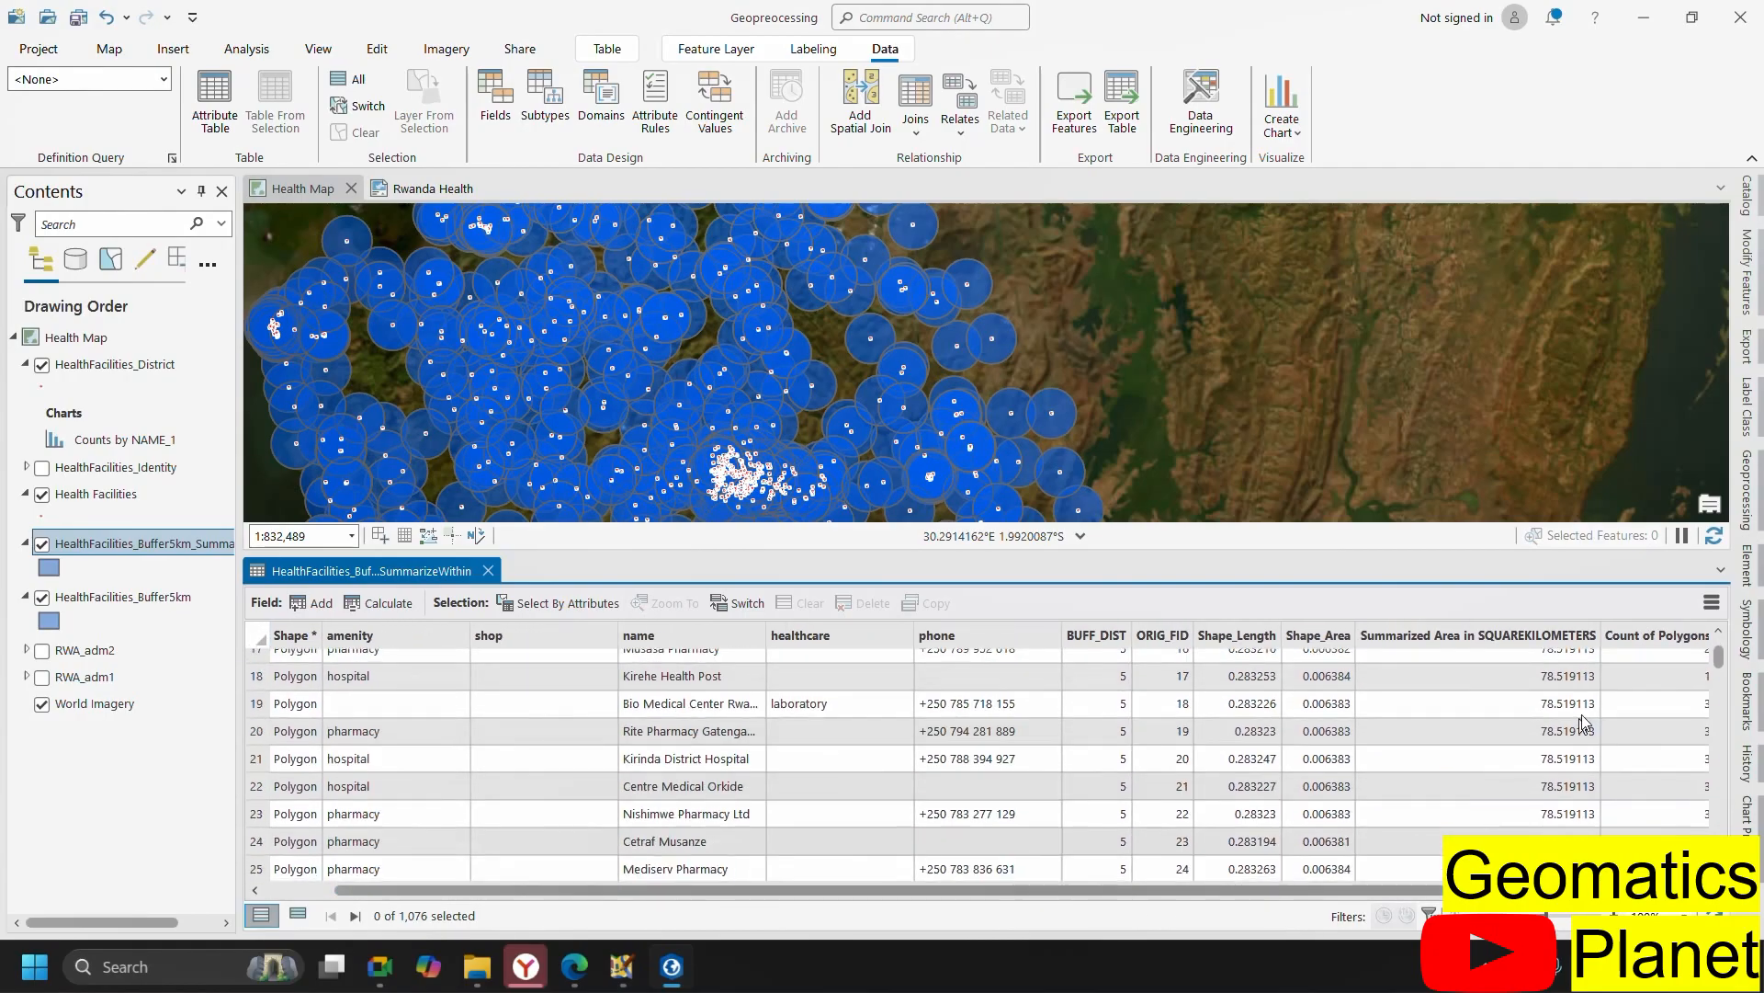
scroll(1595, 783, down, 20)
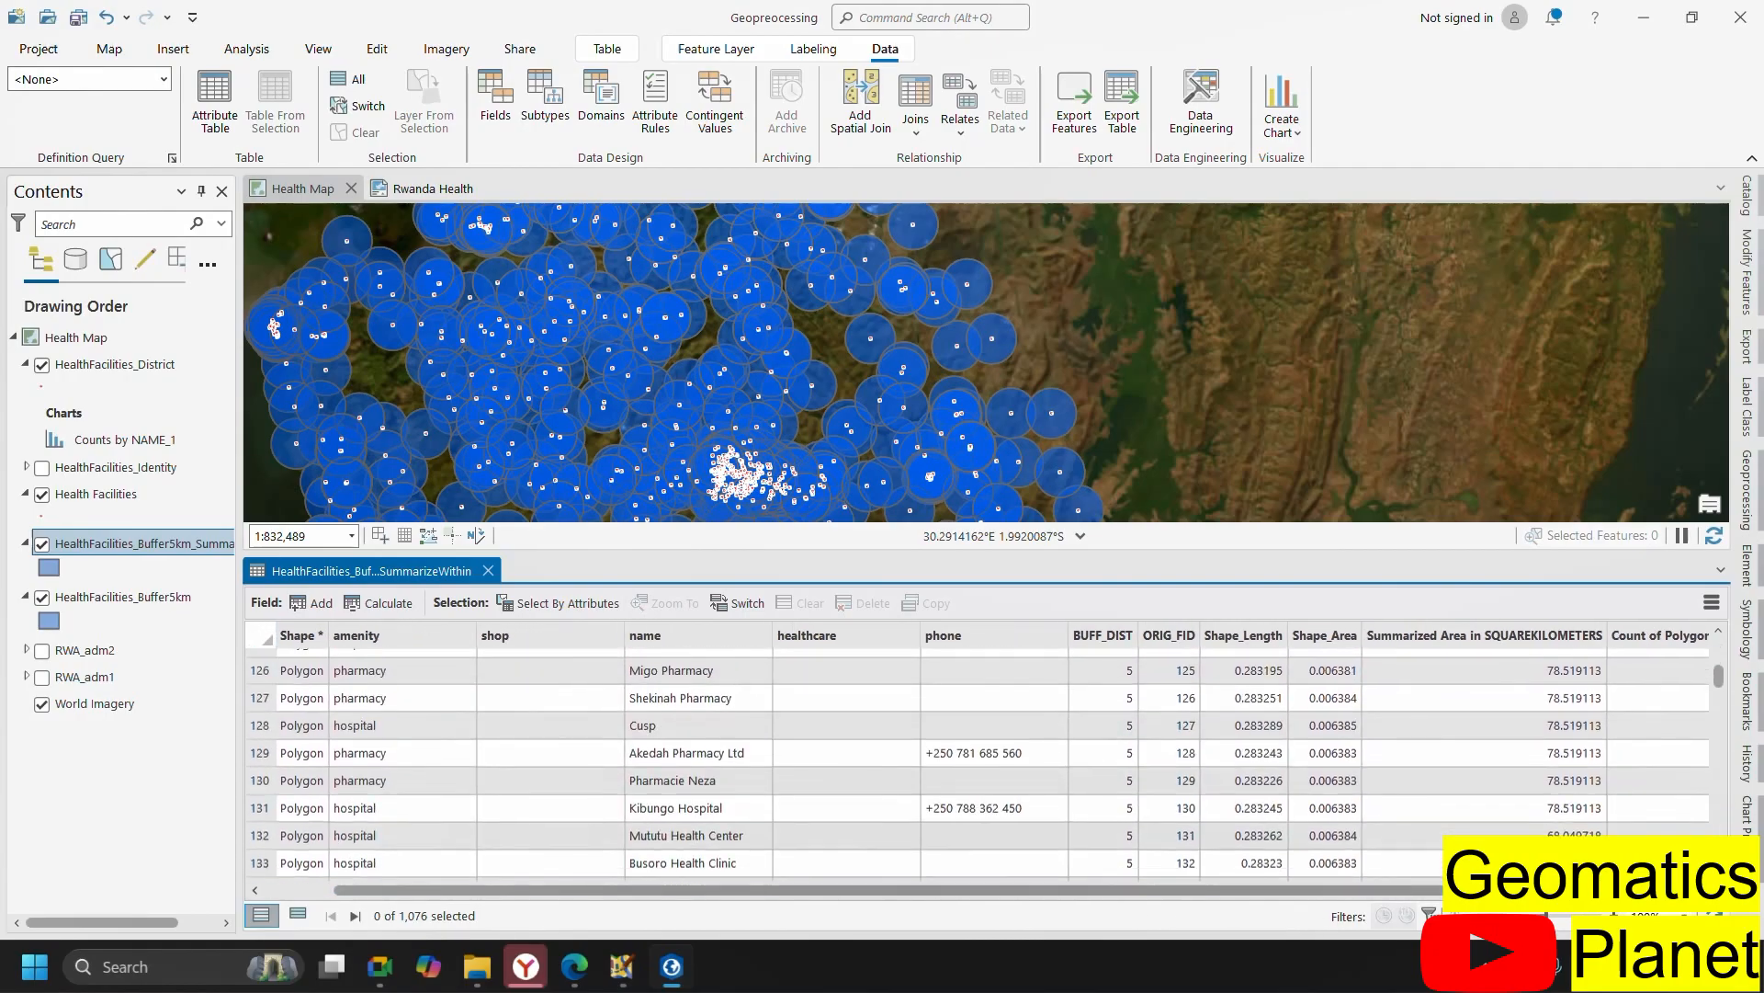
scroll(1595, 784, down, 16)
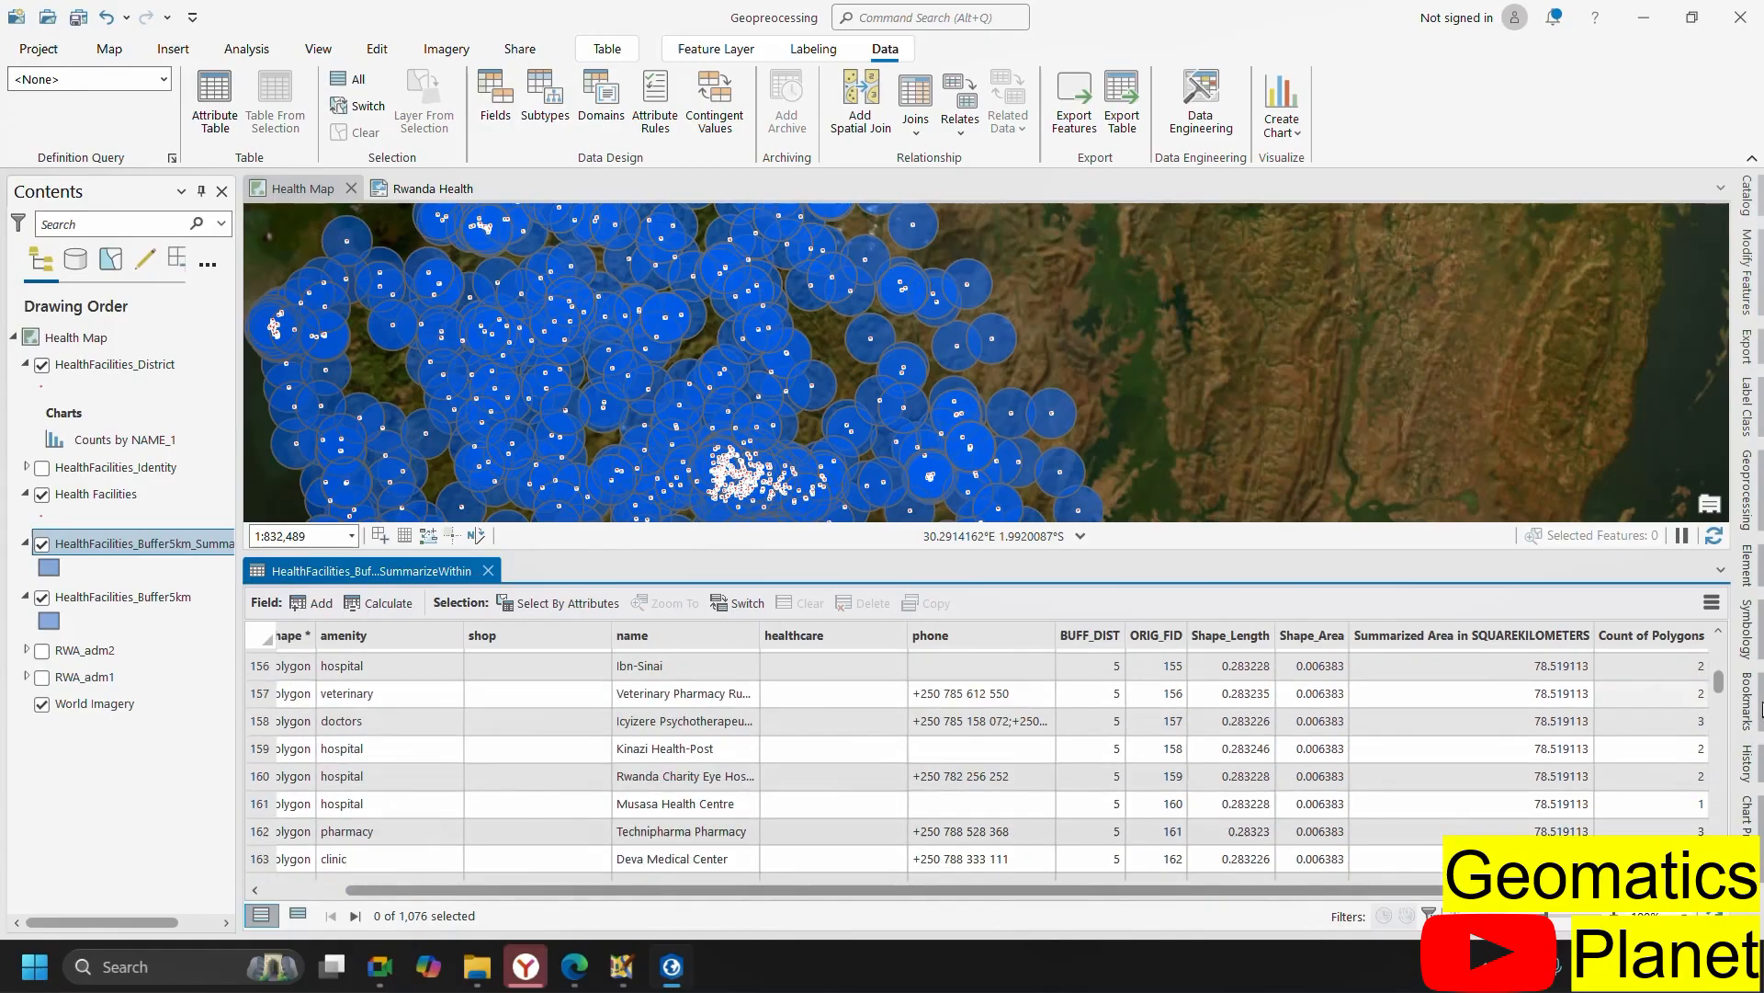
scroll(1679, 653, down, 13)
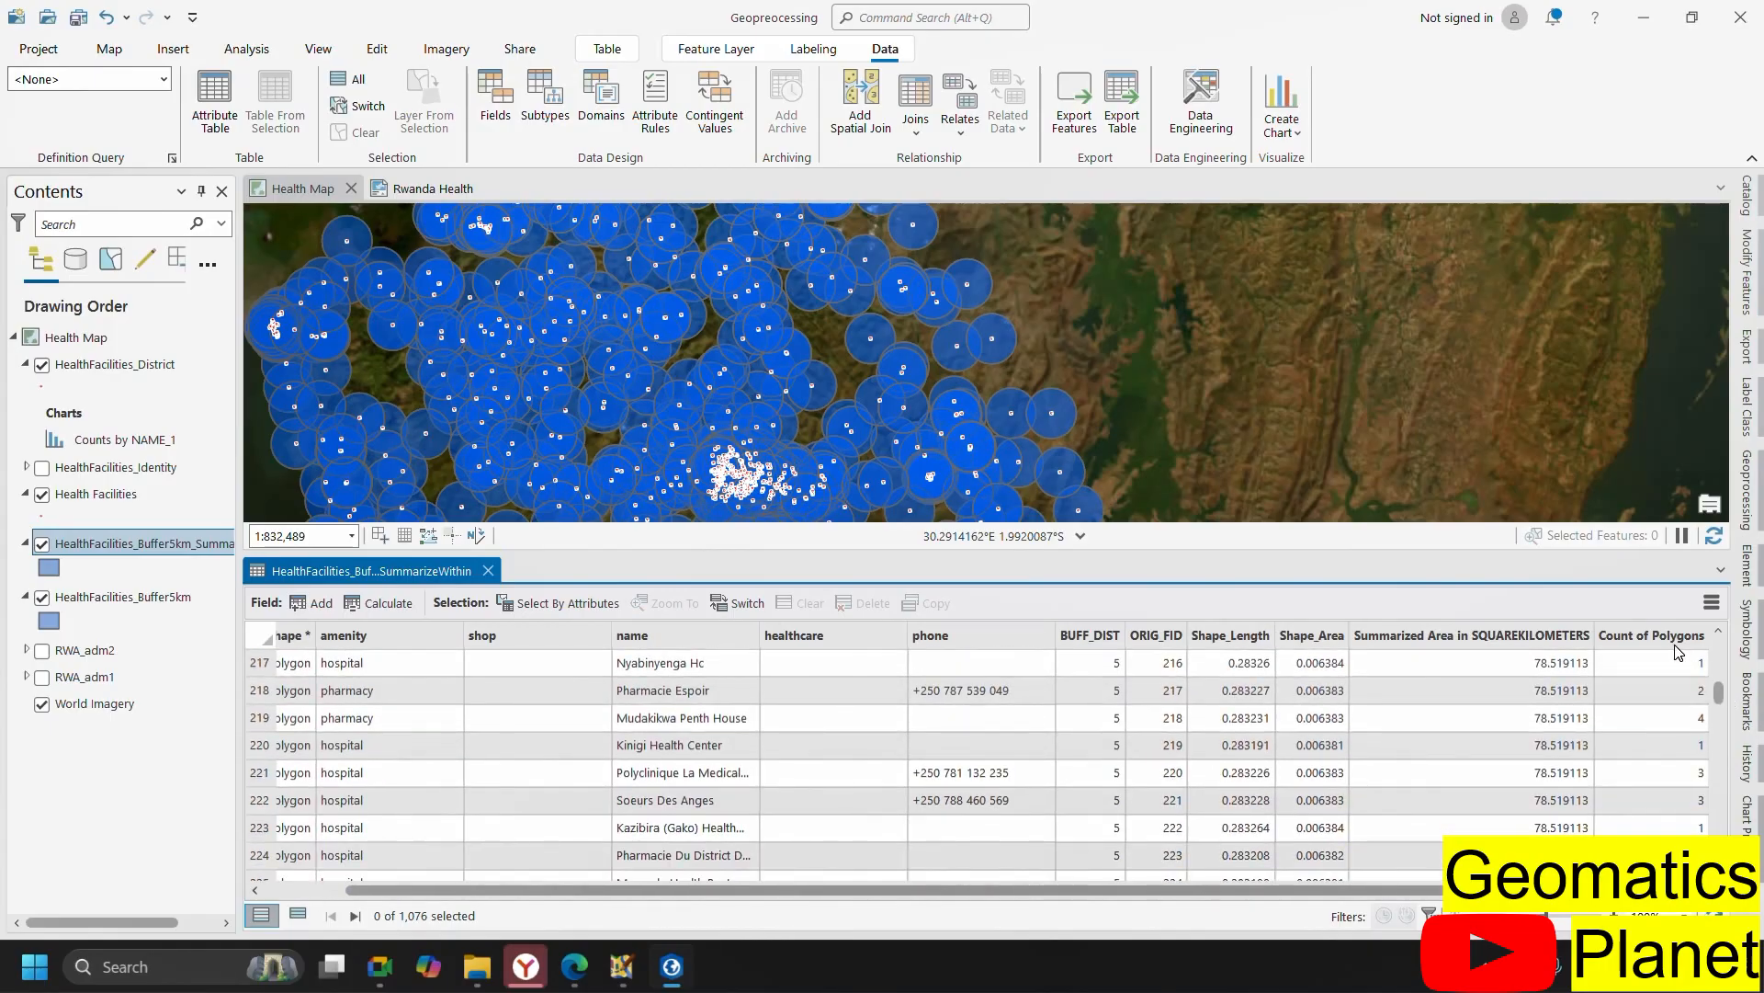
- Sort the SummarizeWithin attribute table by Count of Polygons in ascending order
click(1672, 640)
right_click(1654, 636)
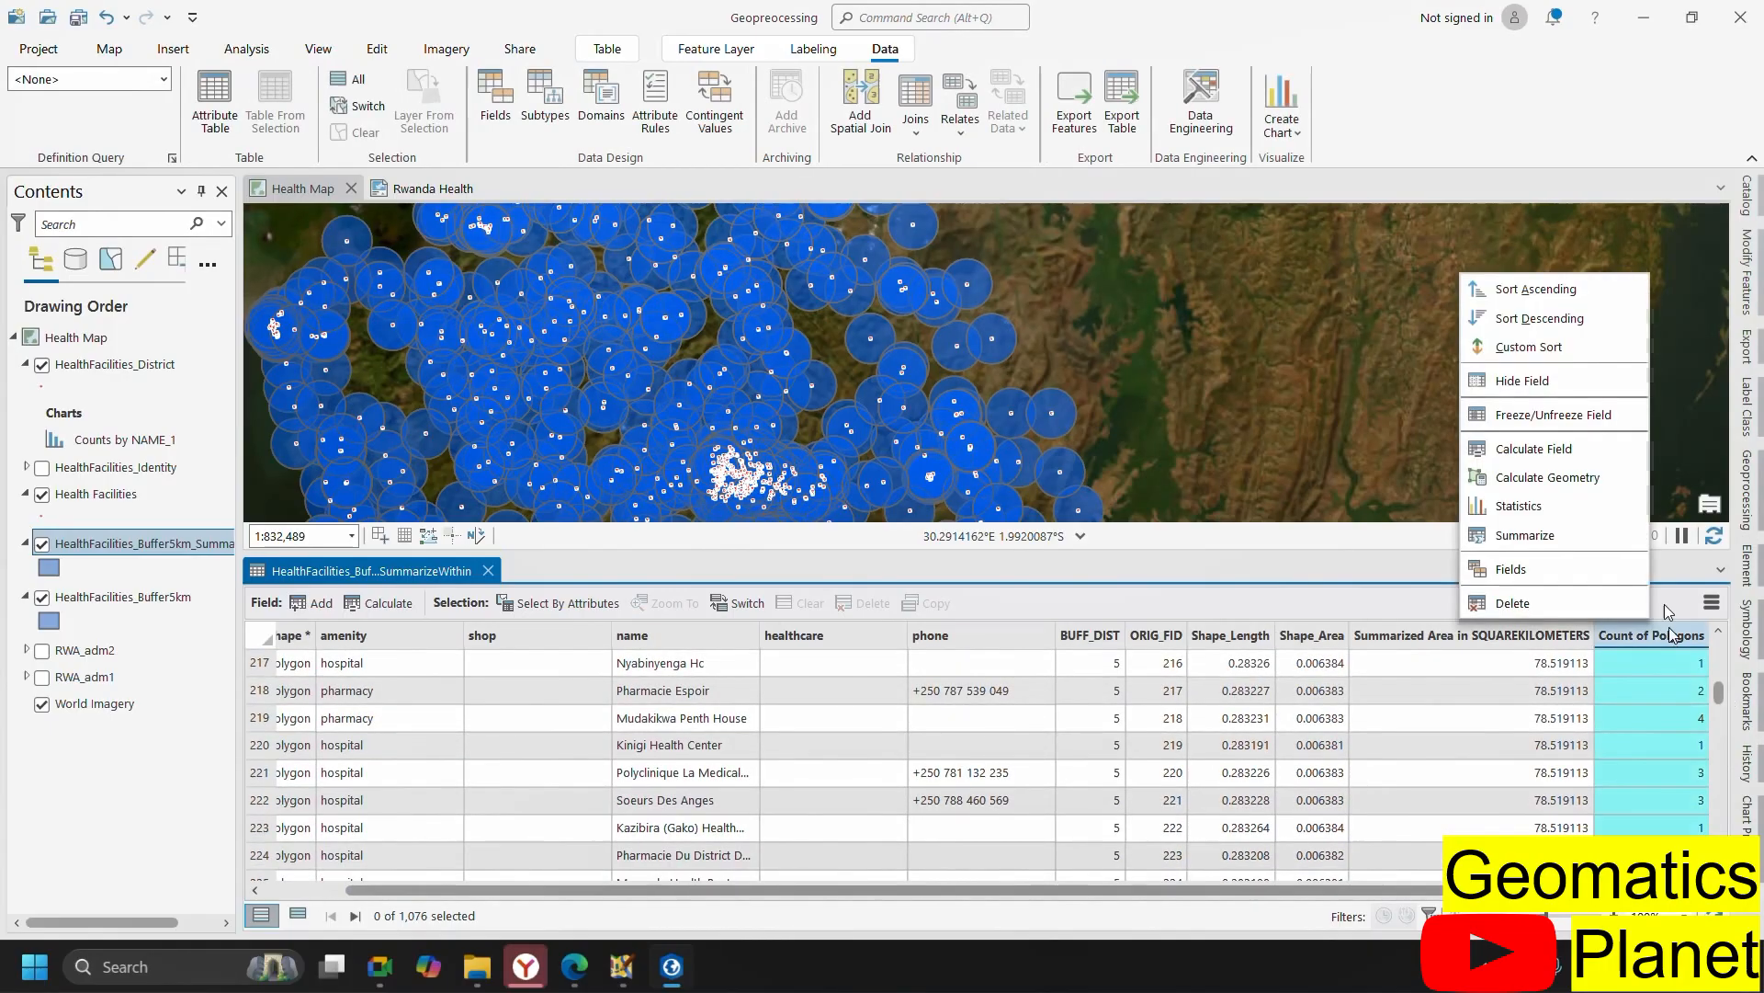
click(1564, 301)
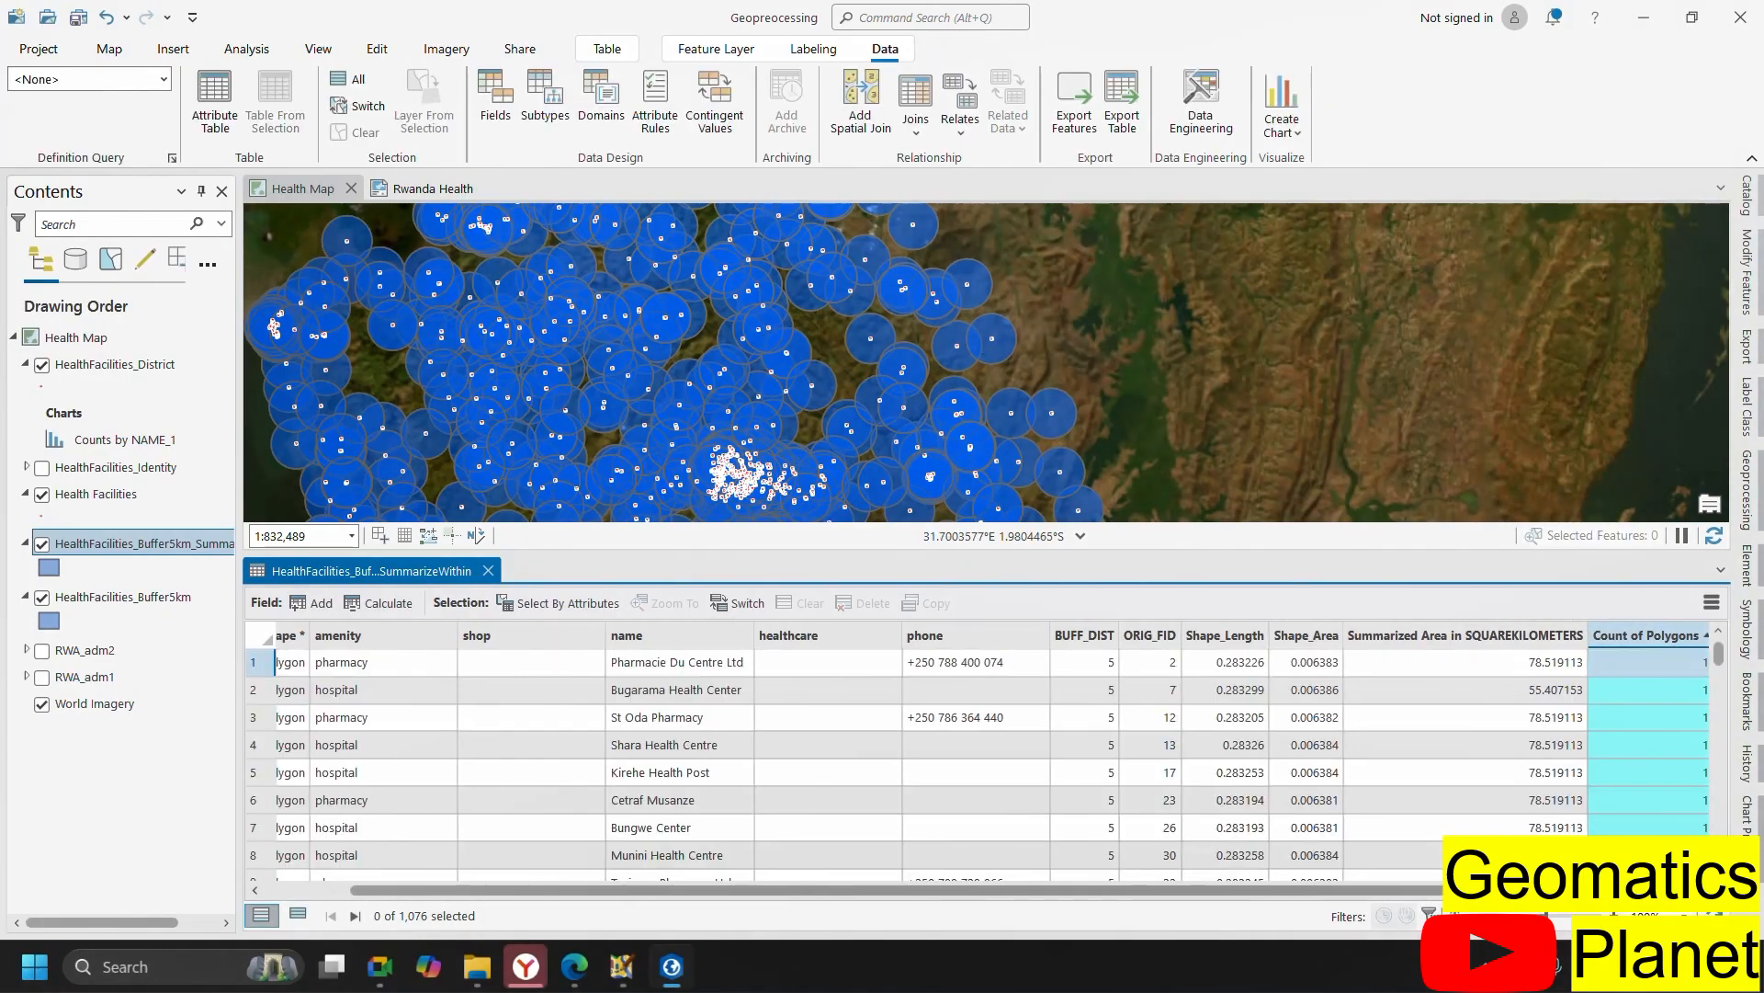
- Select the first record, Pharmacie Du Centre Ltd, and locate its buffer on the map
click(257, 661)
double_click(263, 663)
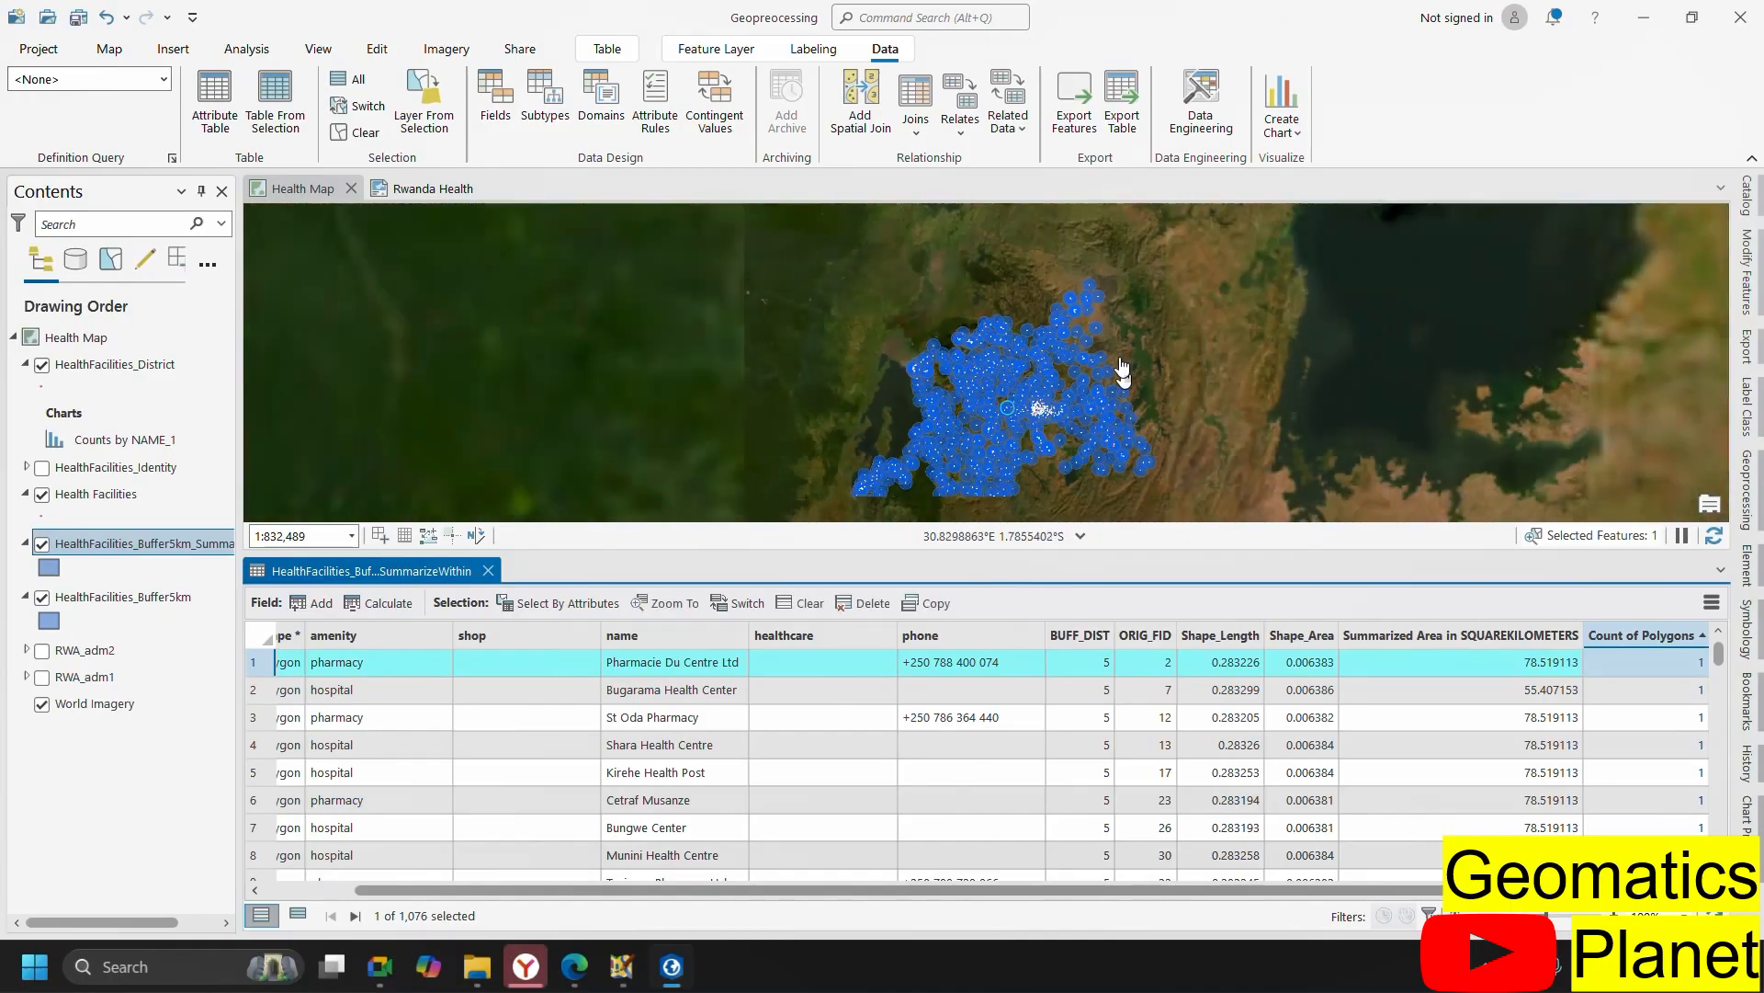
scroll(1022, 412, up, 4)
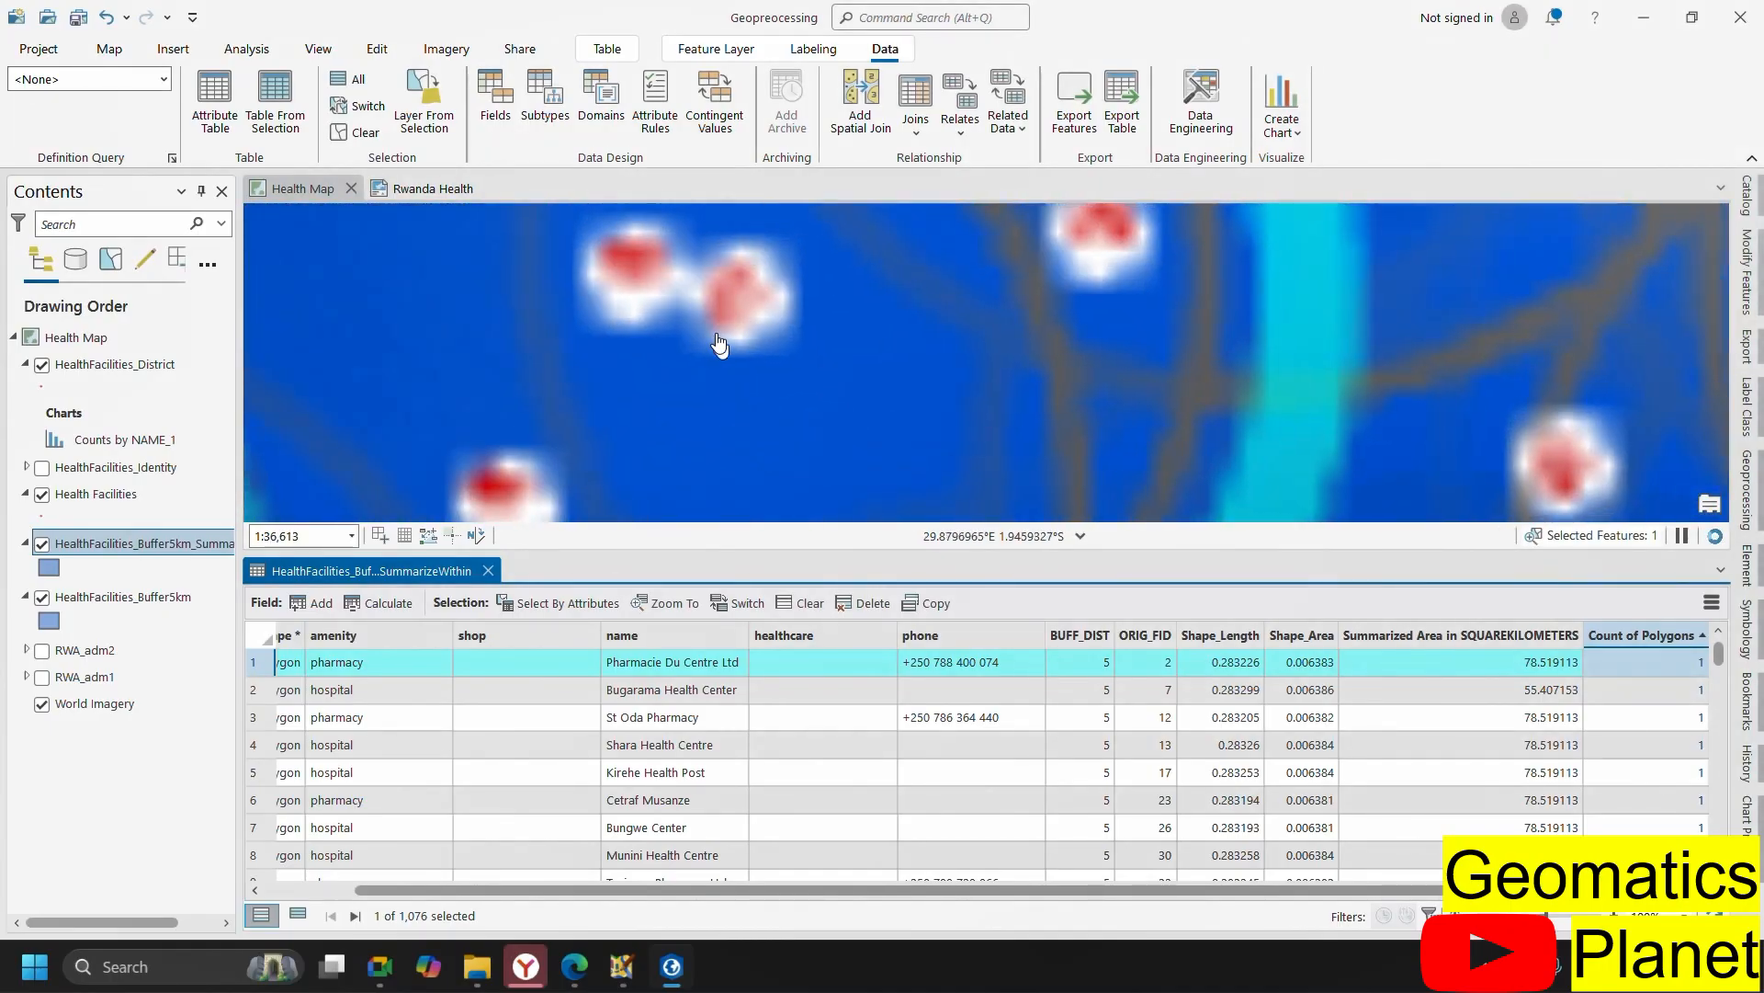
scroll(721, 384, down, 4)
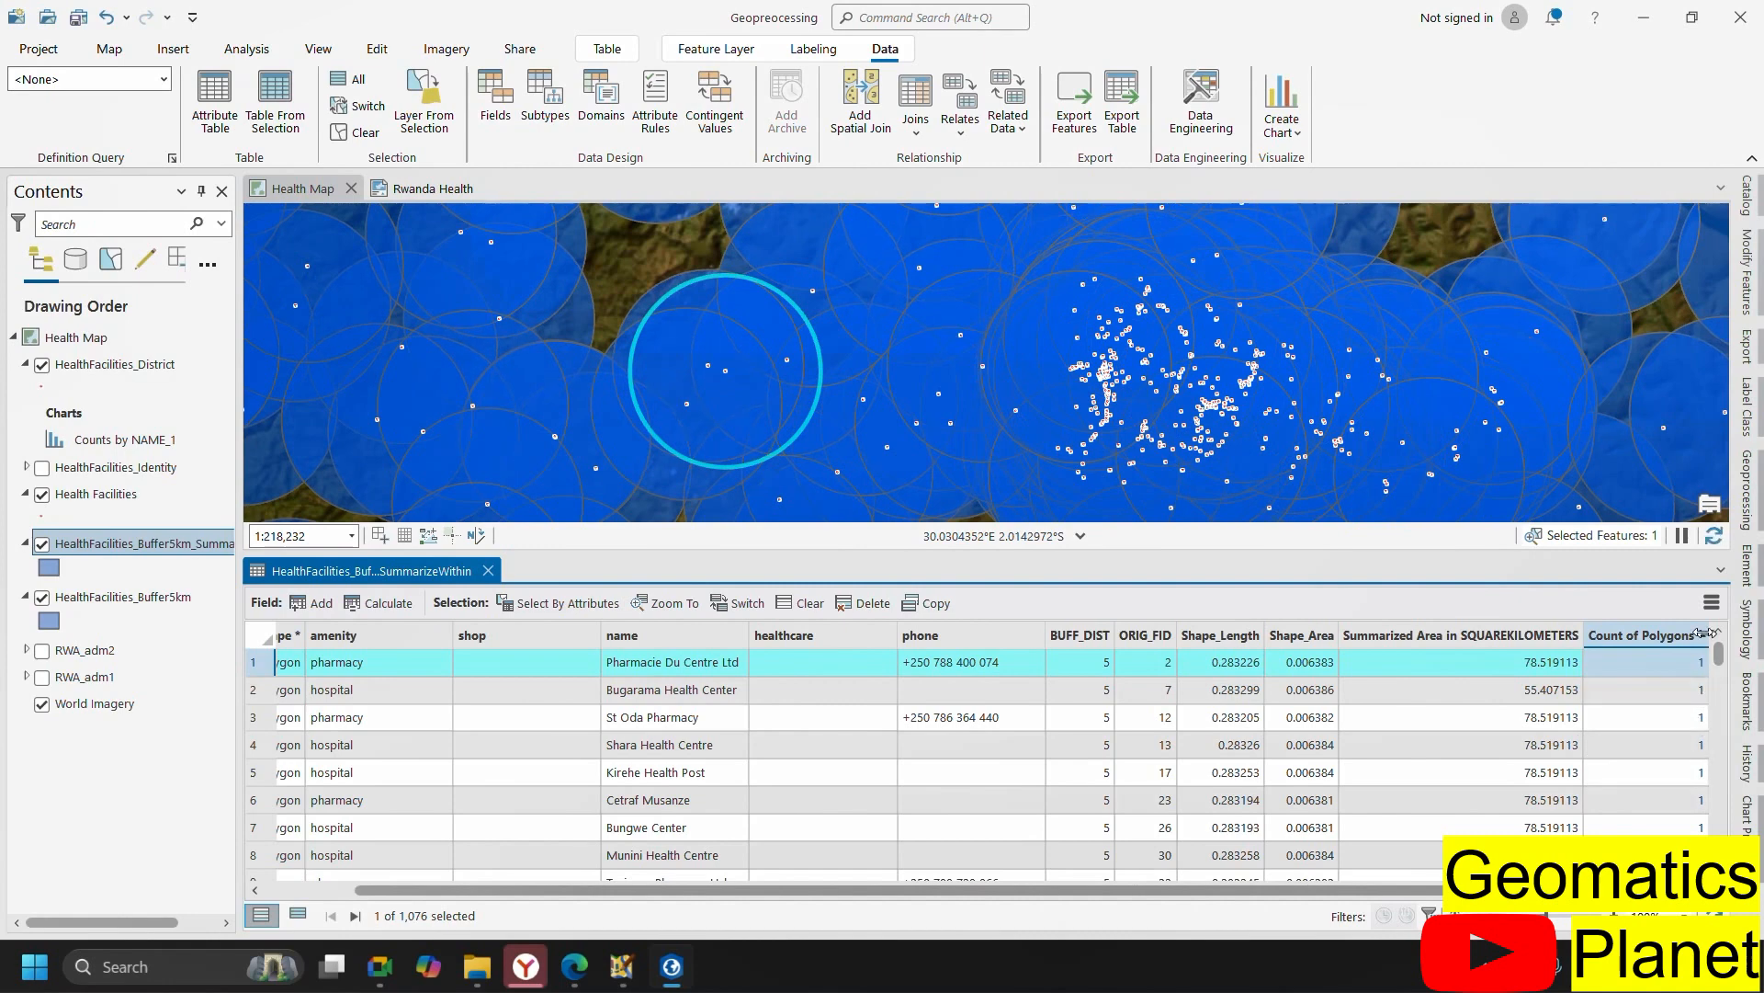
- Sort the SummarizeWithin attribute table by Count of Polygons in descending order
click(1671, 641)
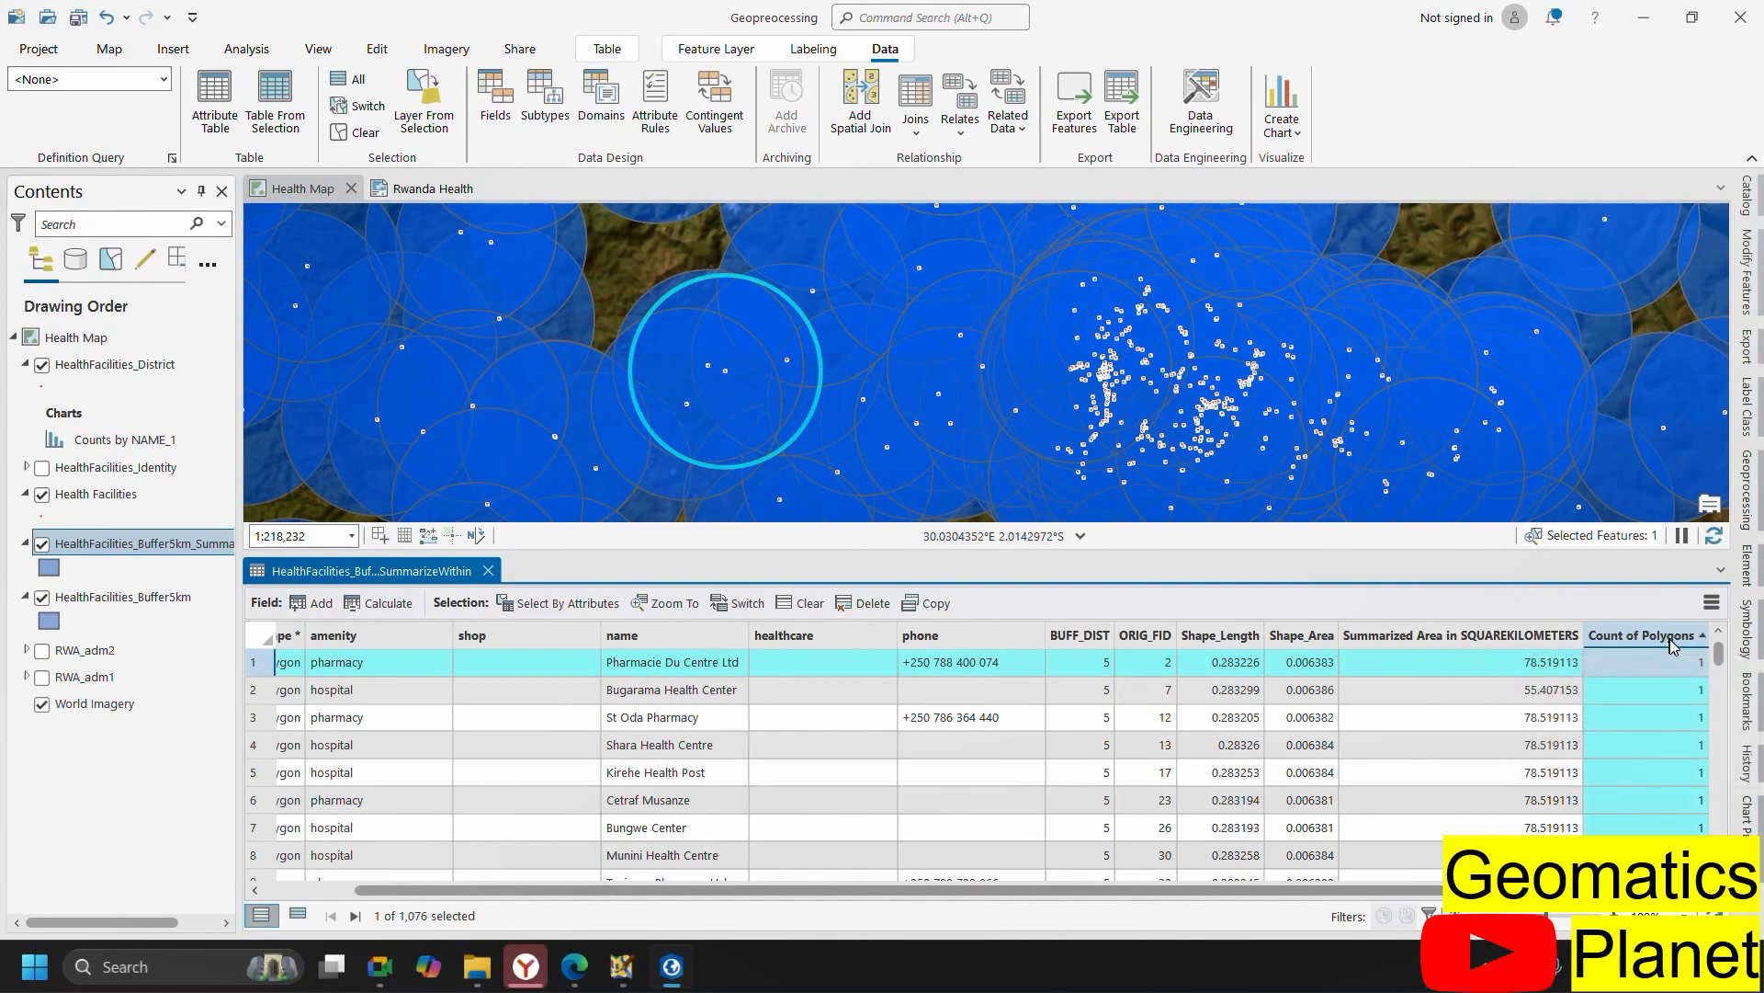
right_click(1668, 641)
click(1524, 312)
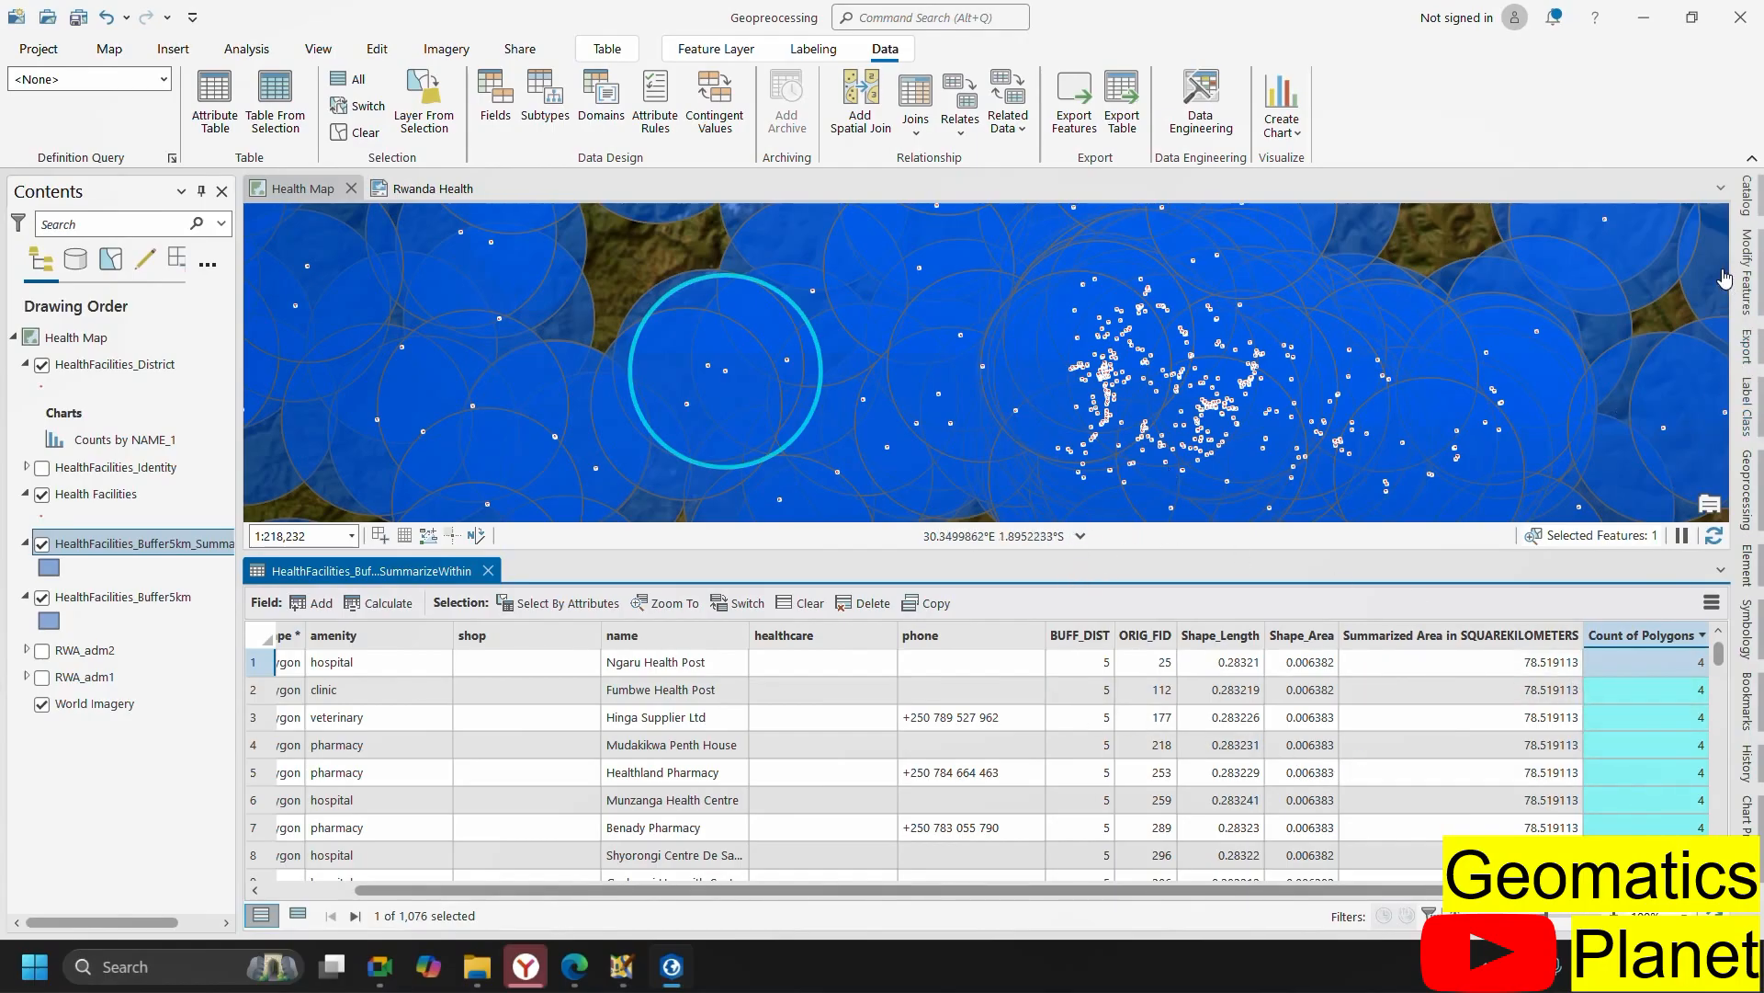
- Identify the overlapping SummarizeWithin buffers in the dense cluster and compare that area with the surrounding country-wide coverage
scroll(933, 401, up, 3)
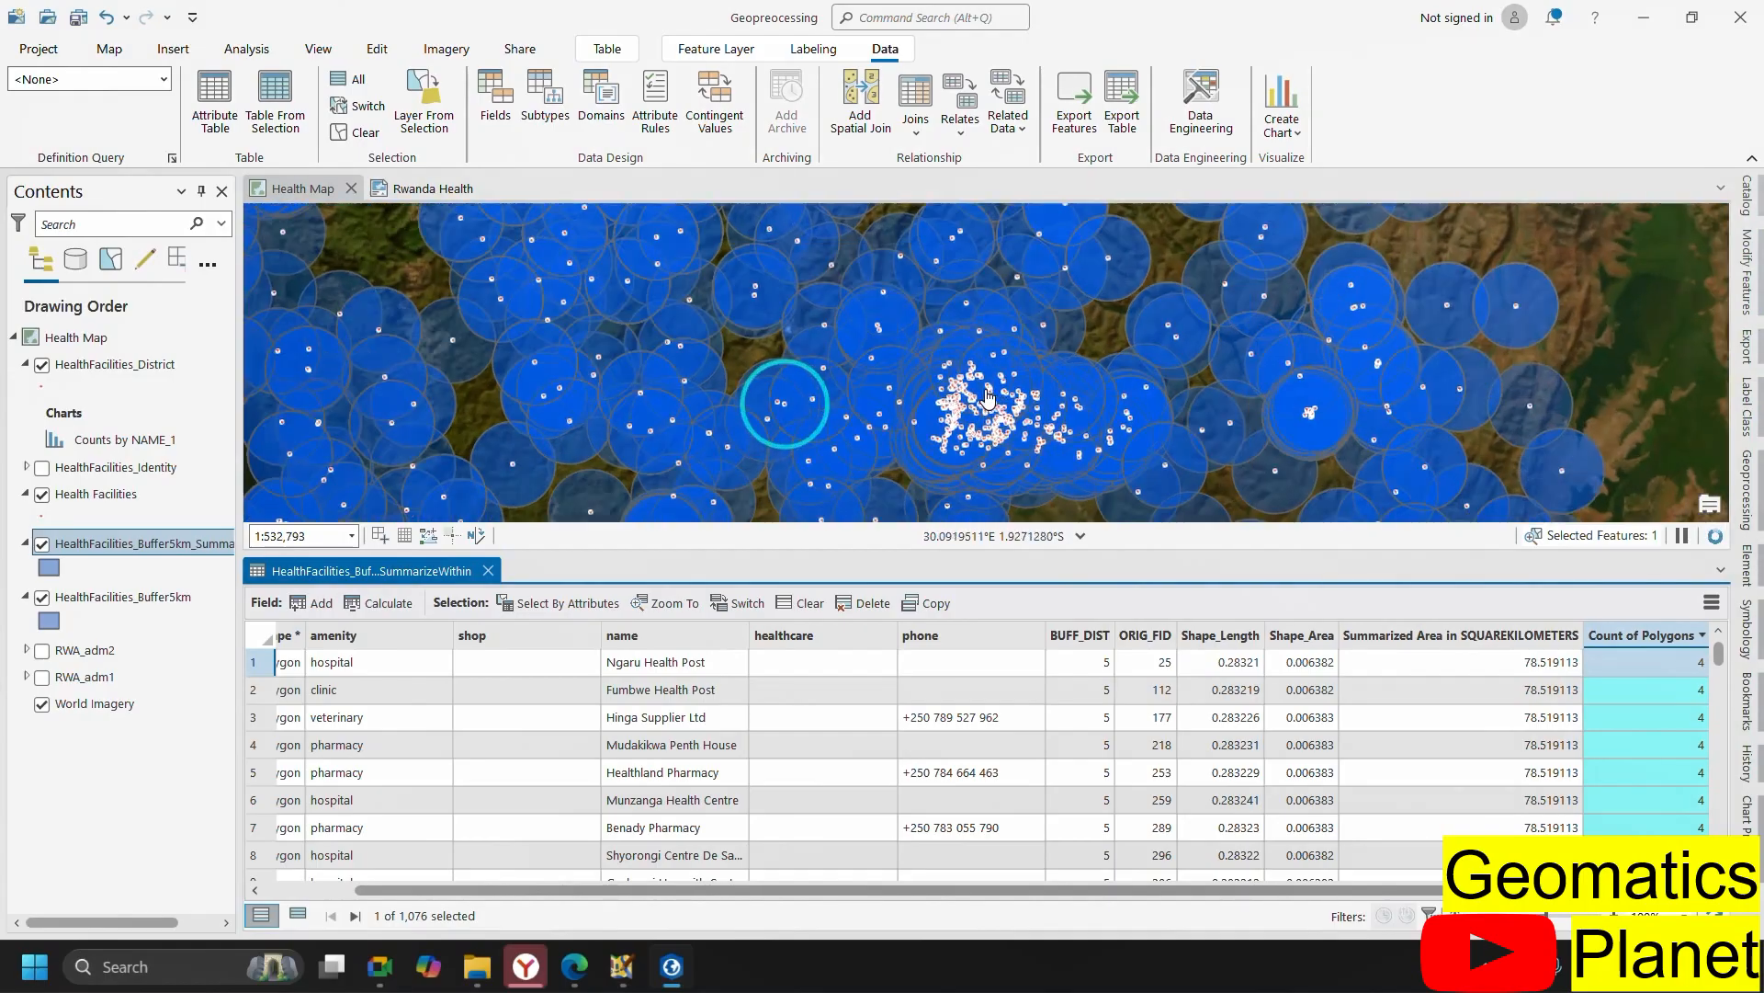
scroll(933, 402, up, 5)
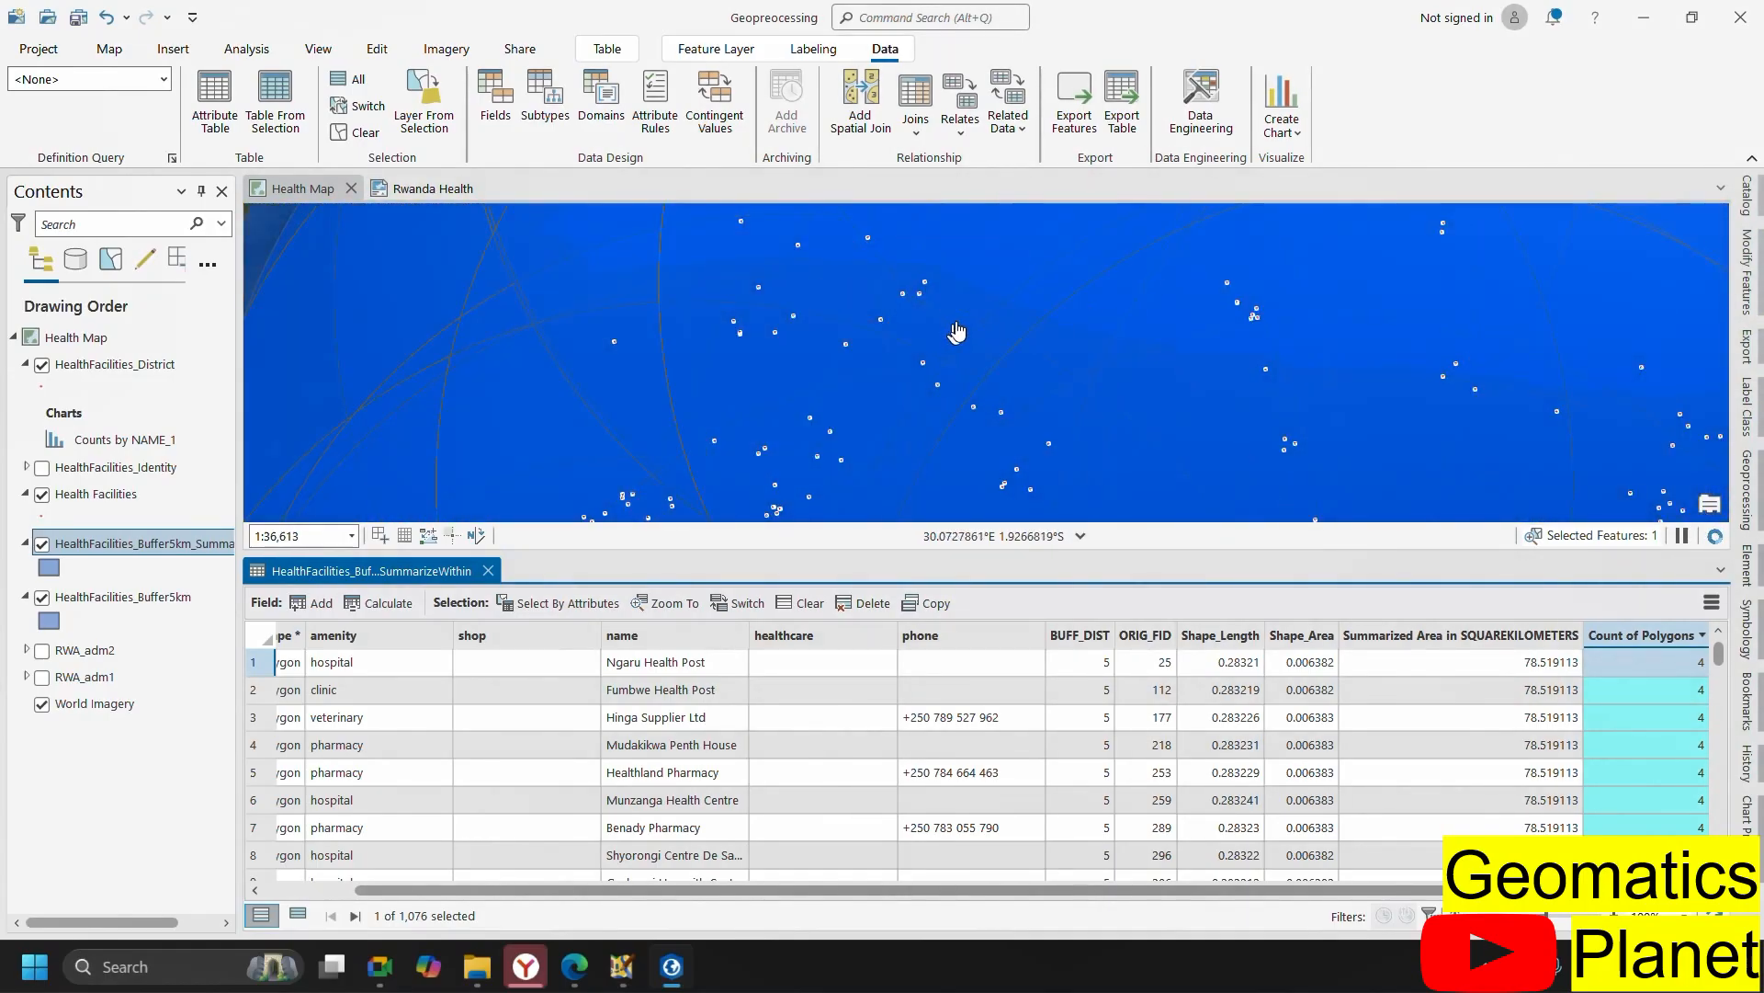
click(958, 326)
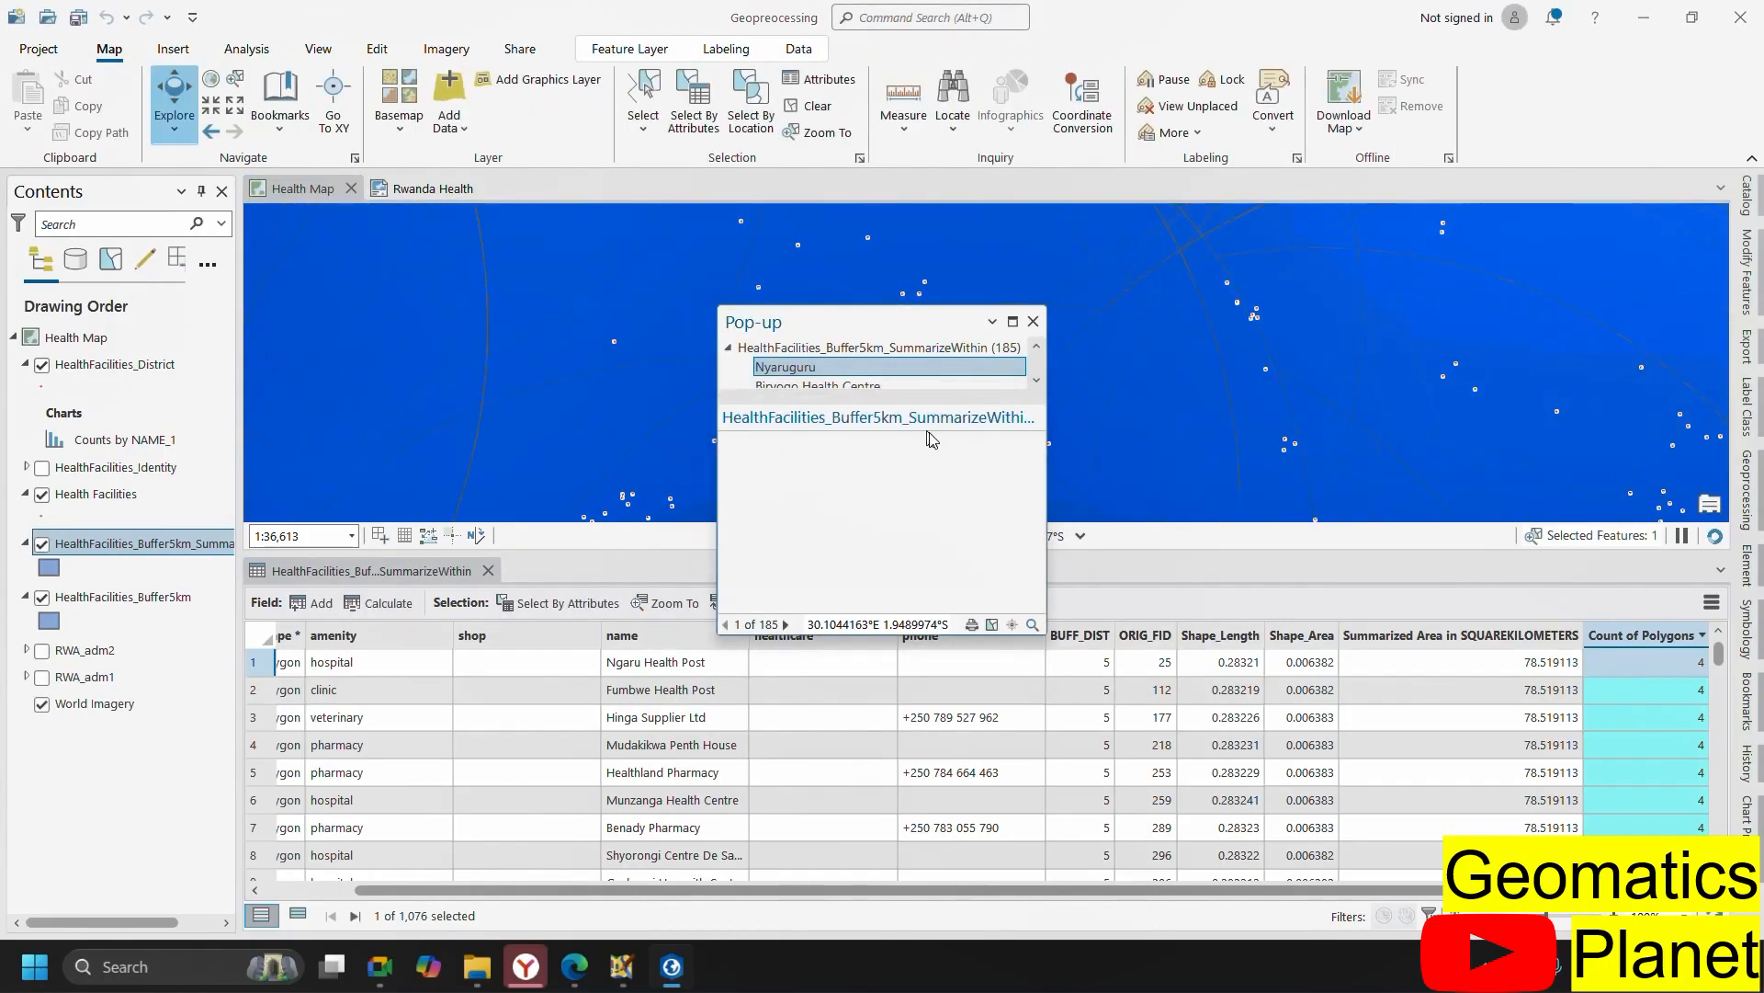
scroll(1152, 468, down, 5)
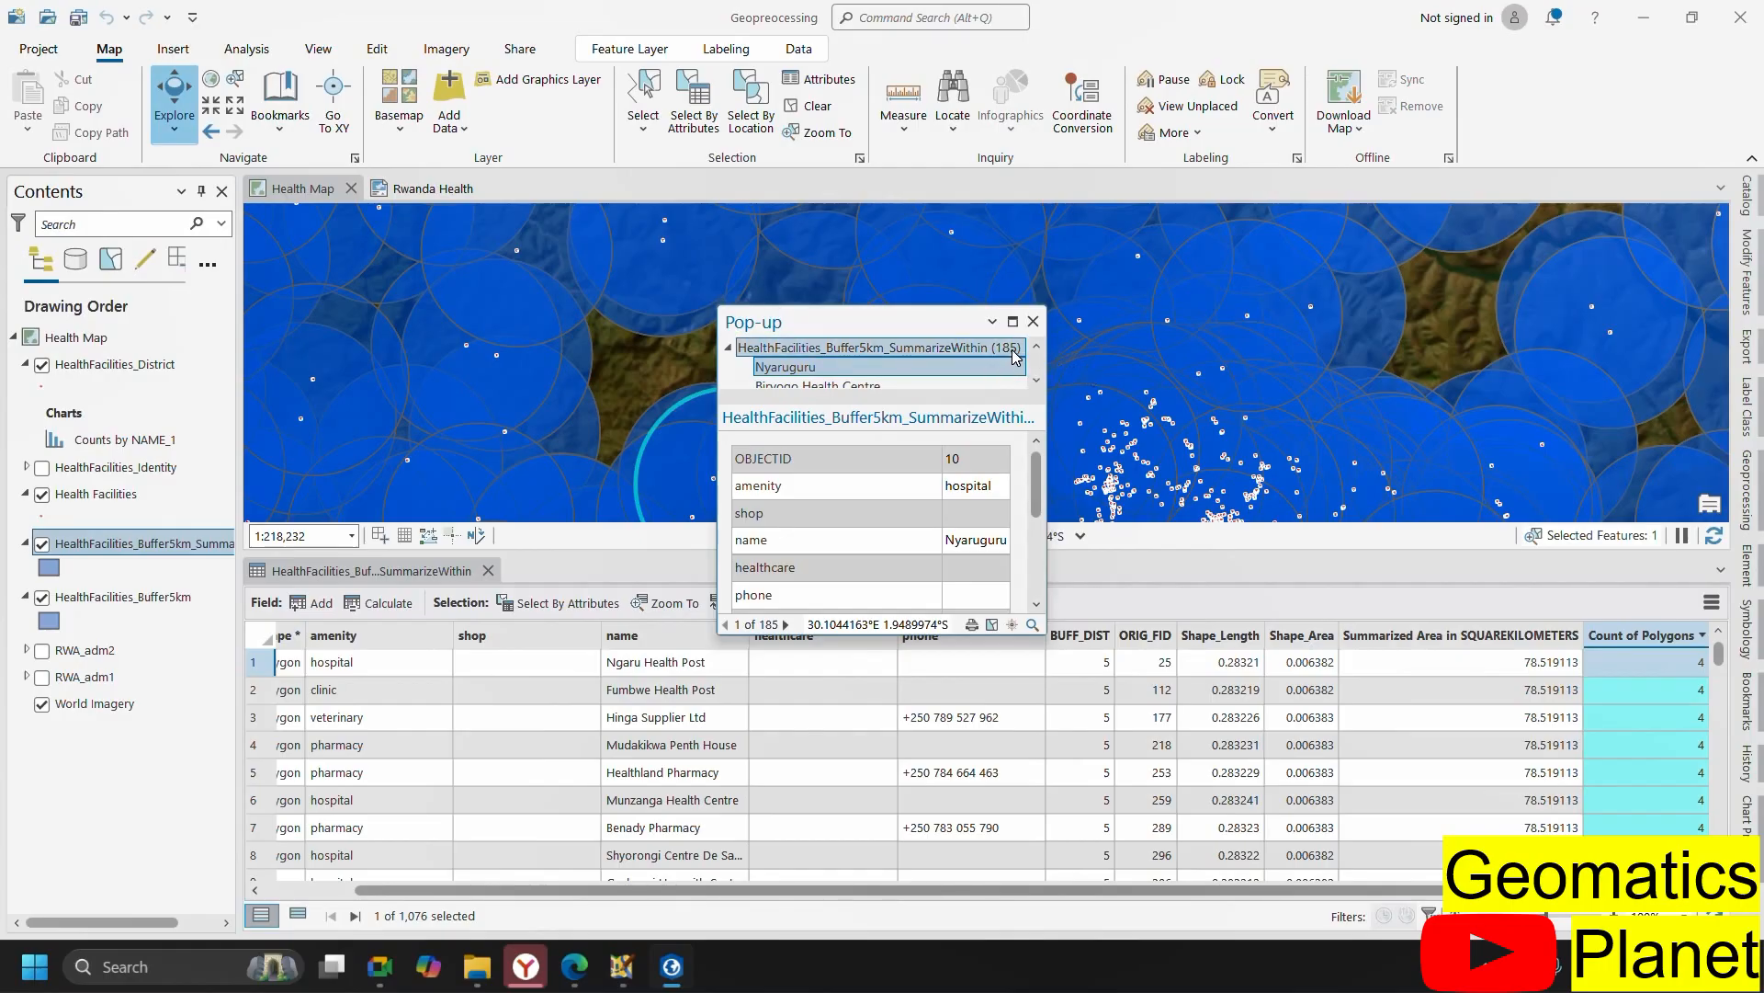
scroll(1185, 390, down, 3)
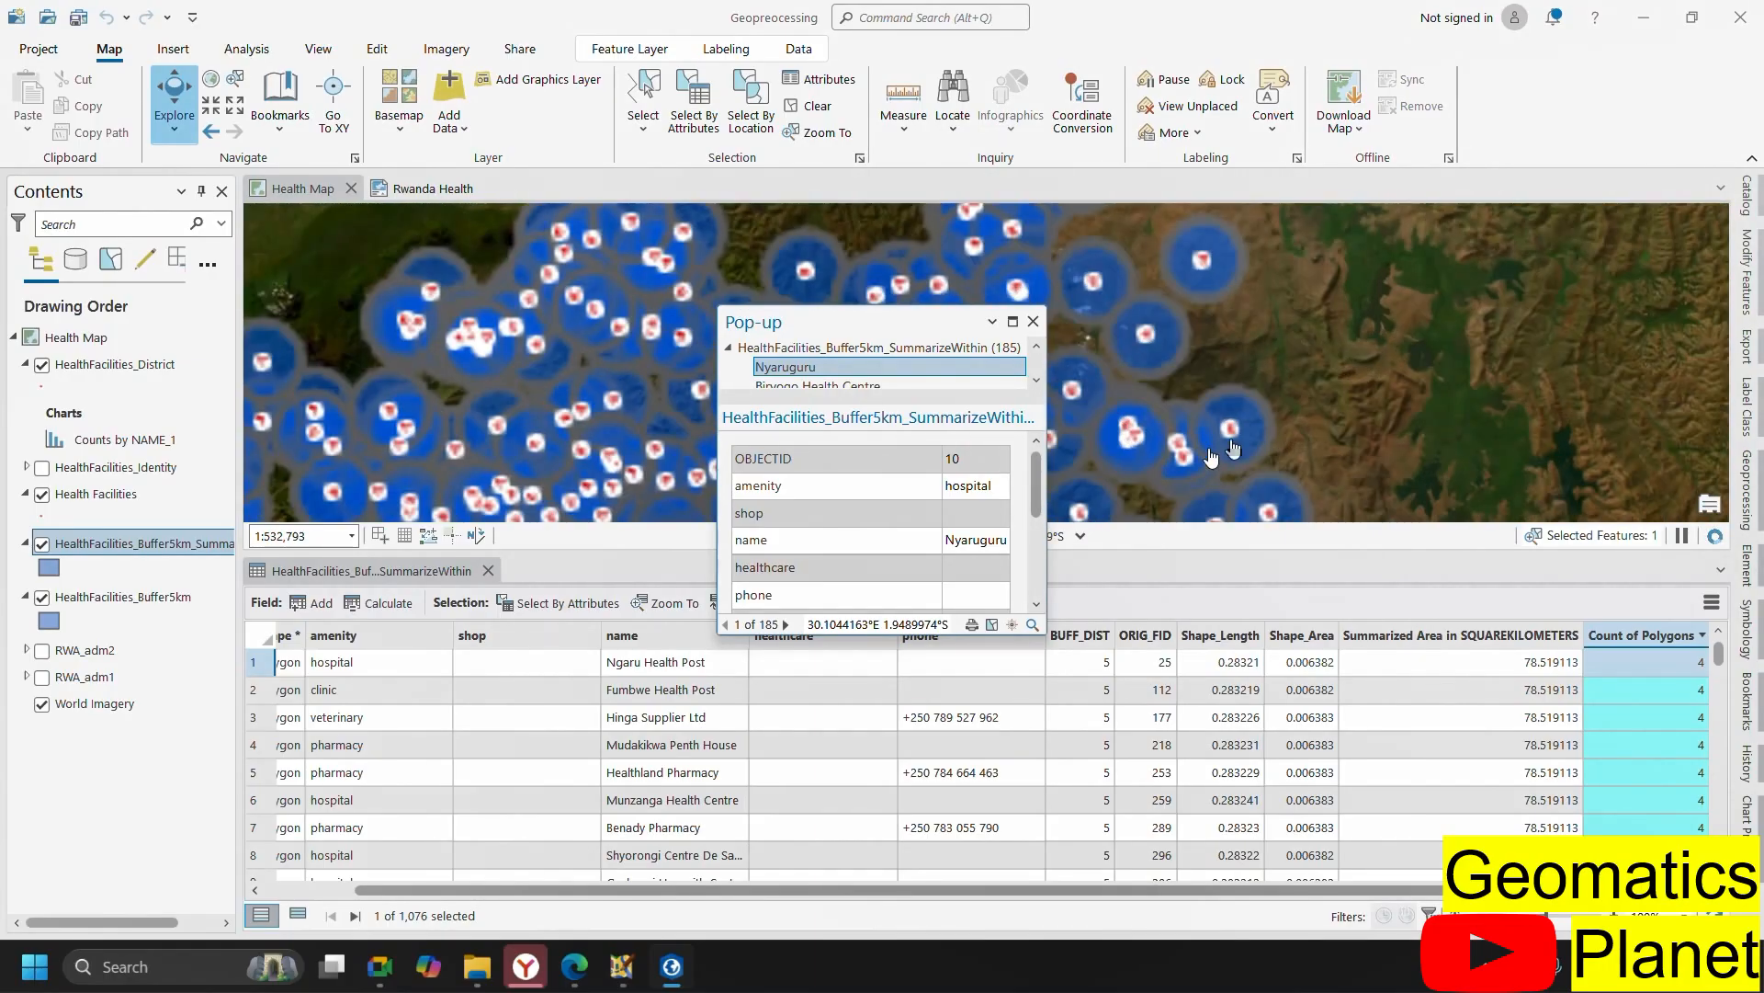
scroll(1232, 448, down, 6)
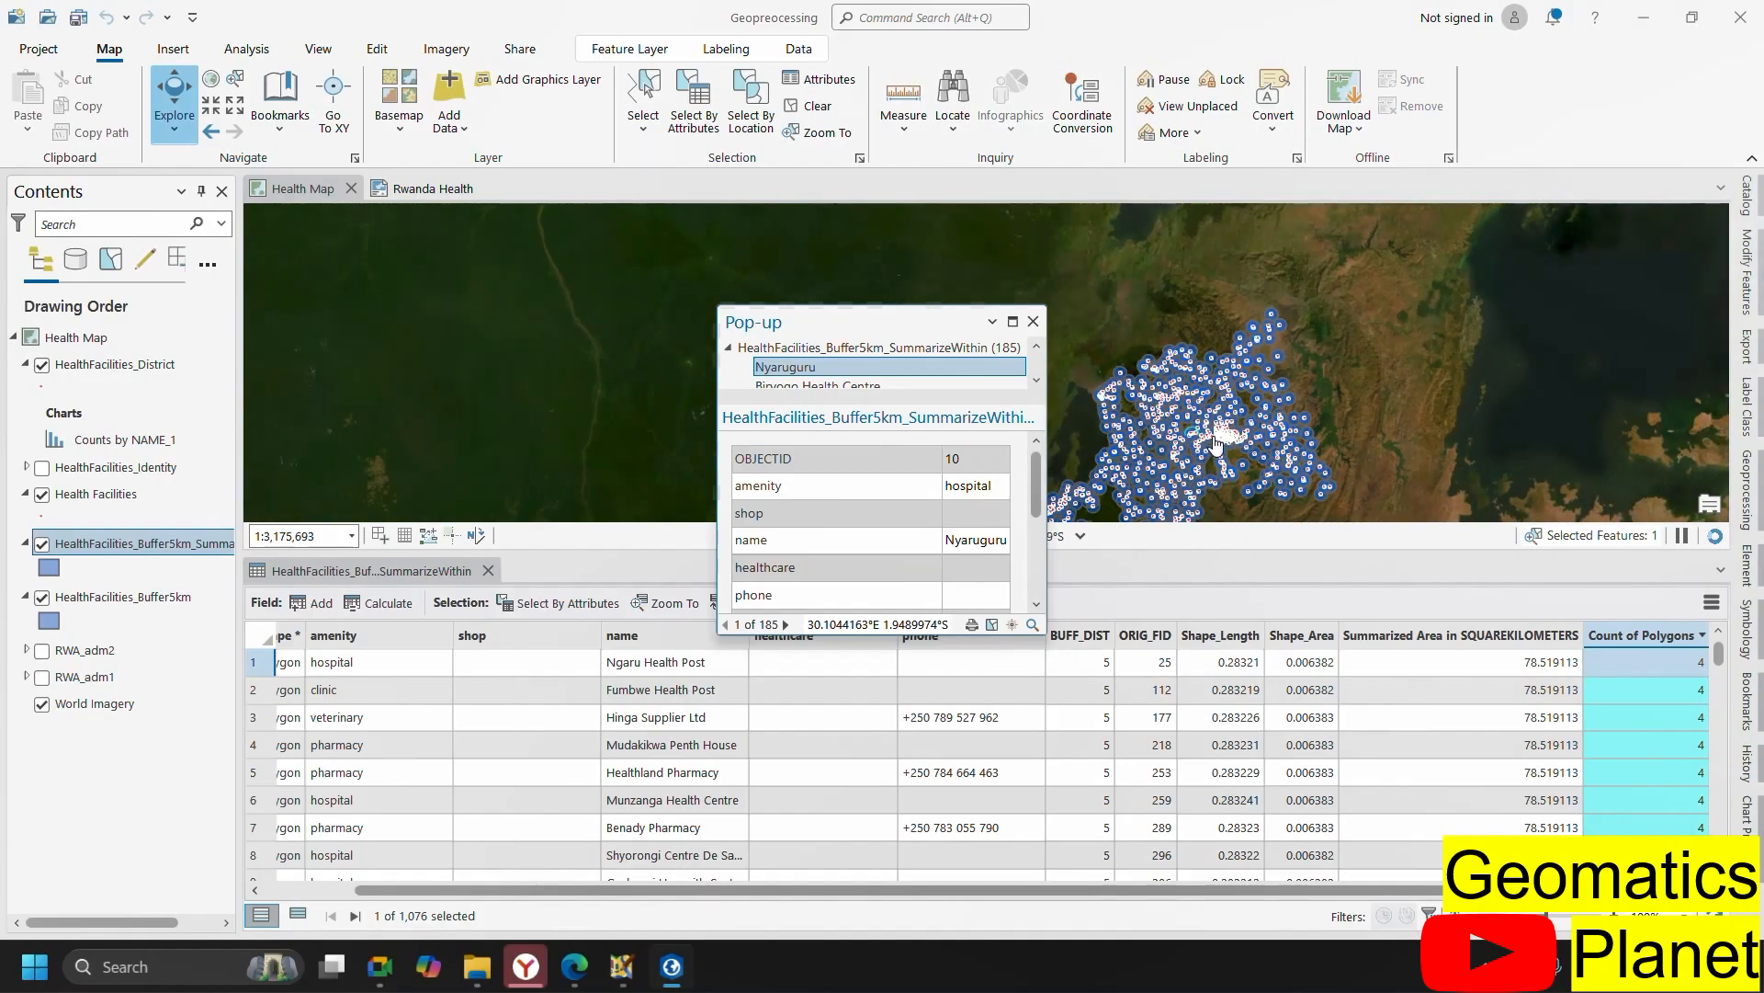
scroll(1215, 445, up, 3)
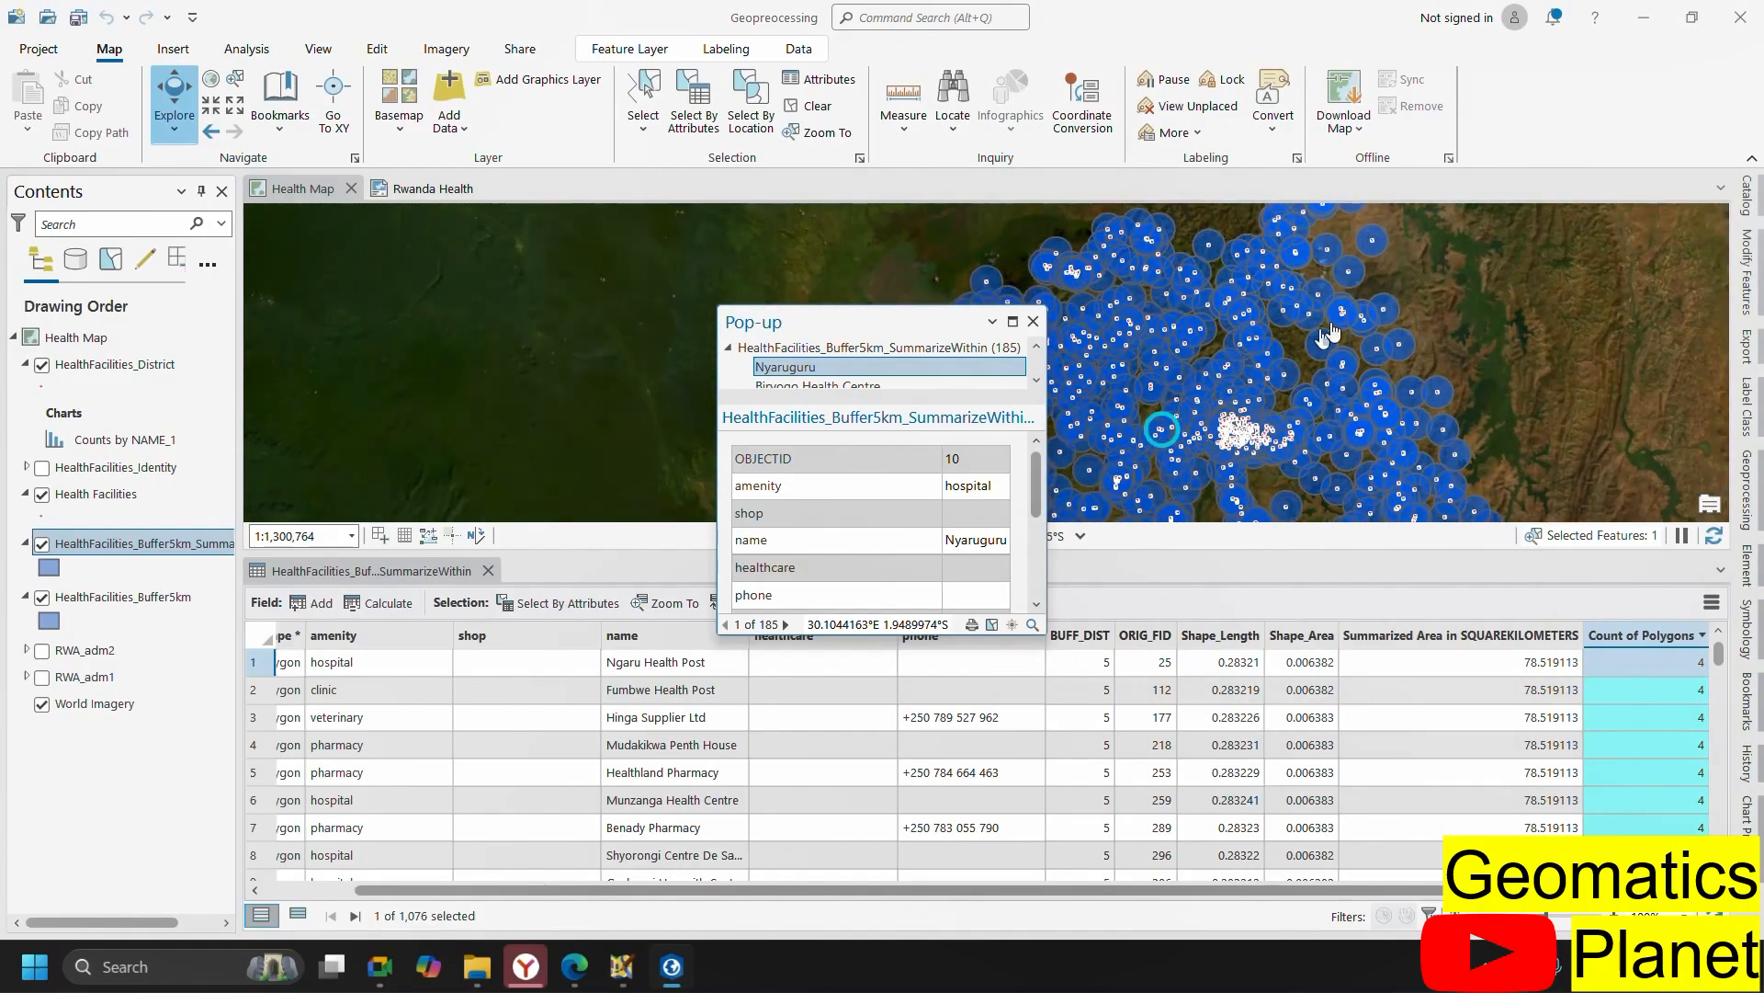
- Inspect the summary attributes of the isolated Nyagasozi Health Post buffer northeast of the dense cluster
scroll(1378, 354, up, 3)
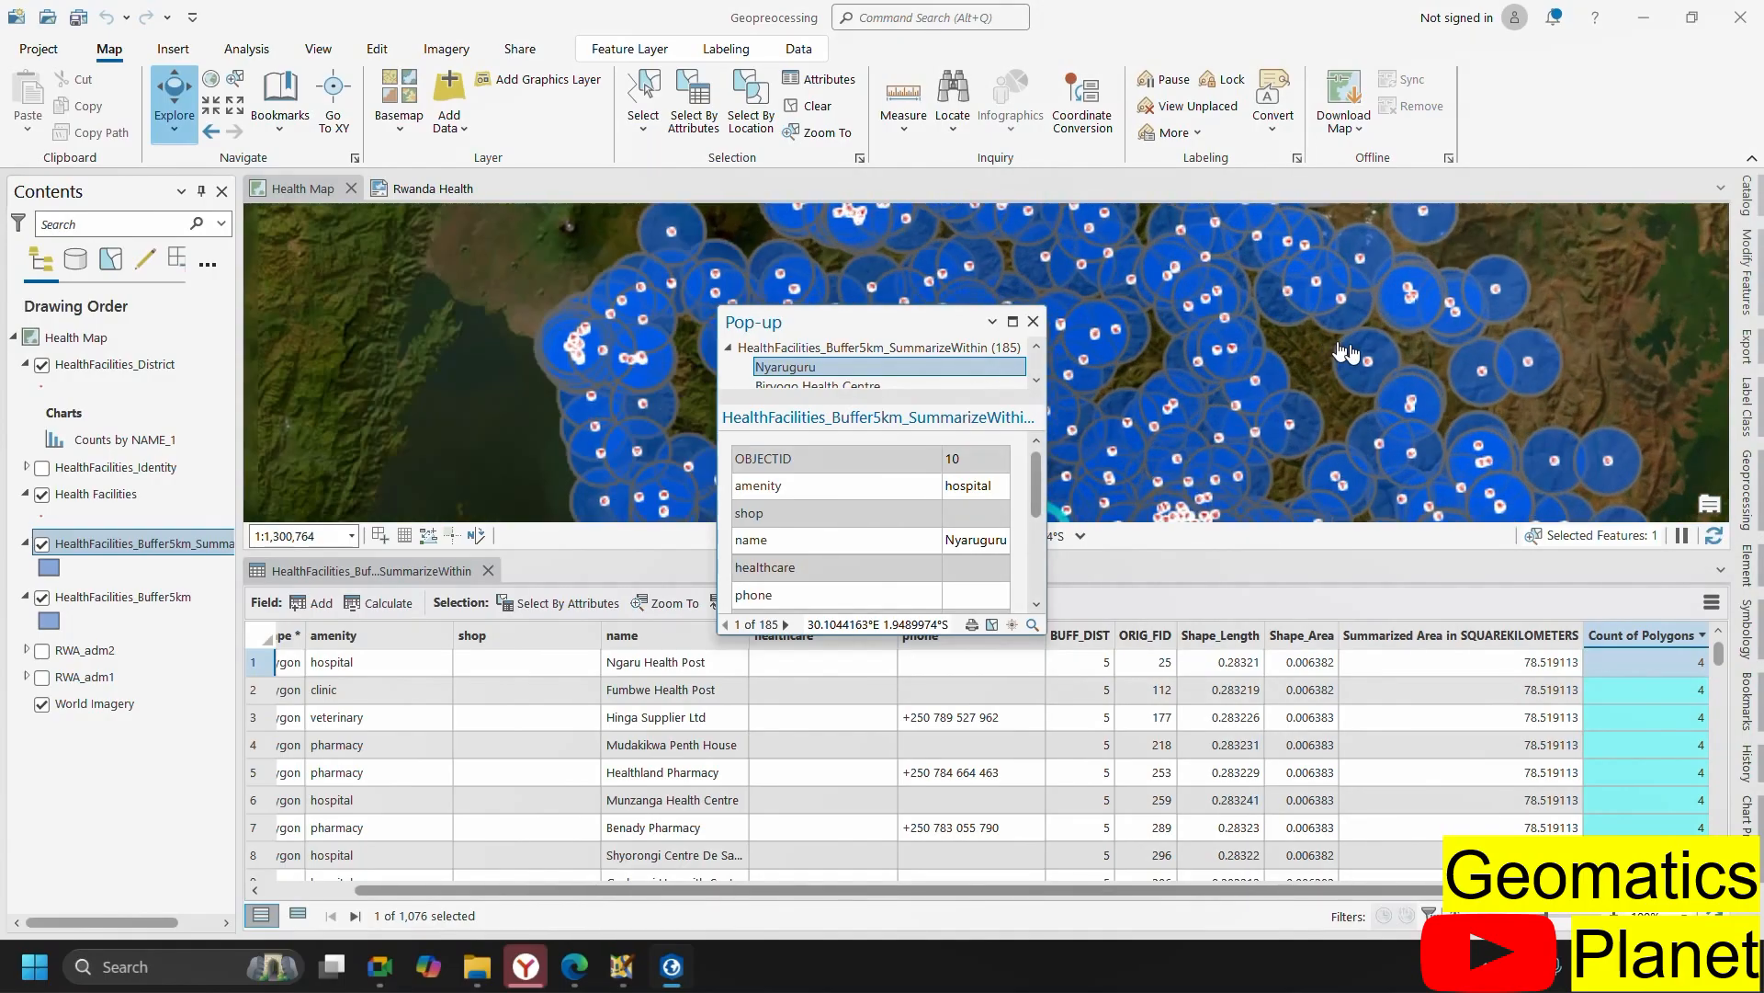
click(1368, 365)
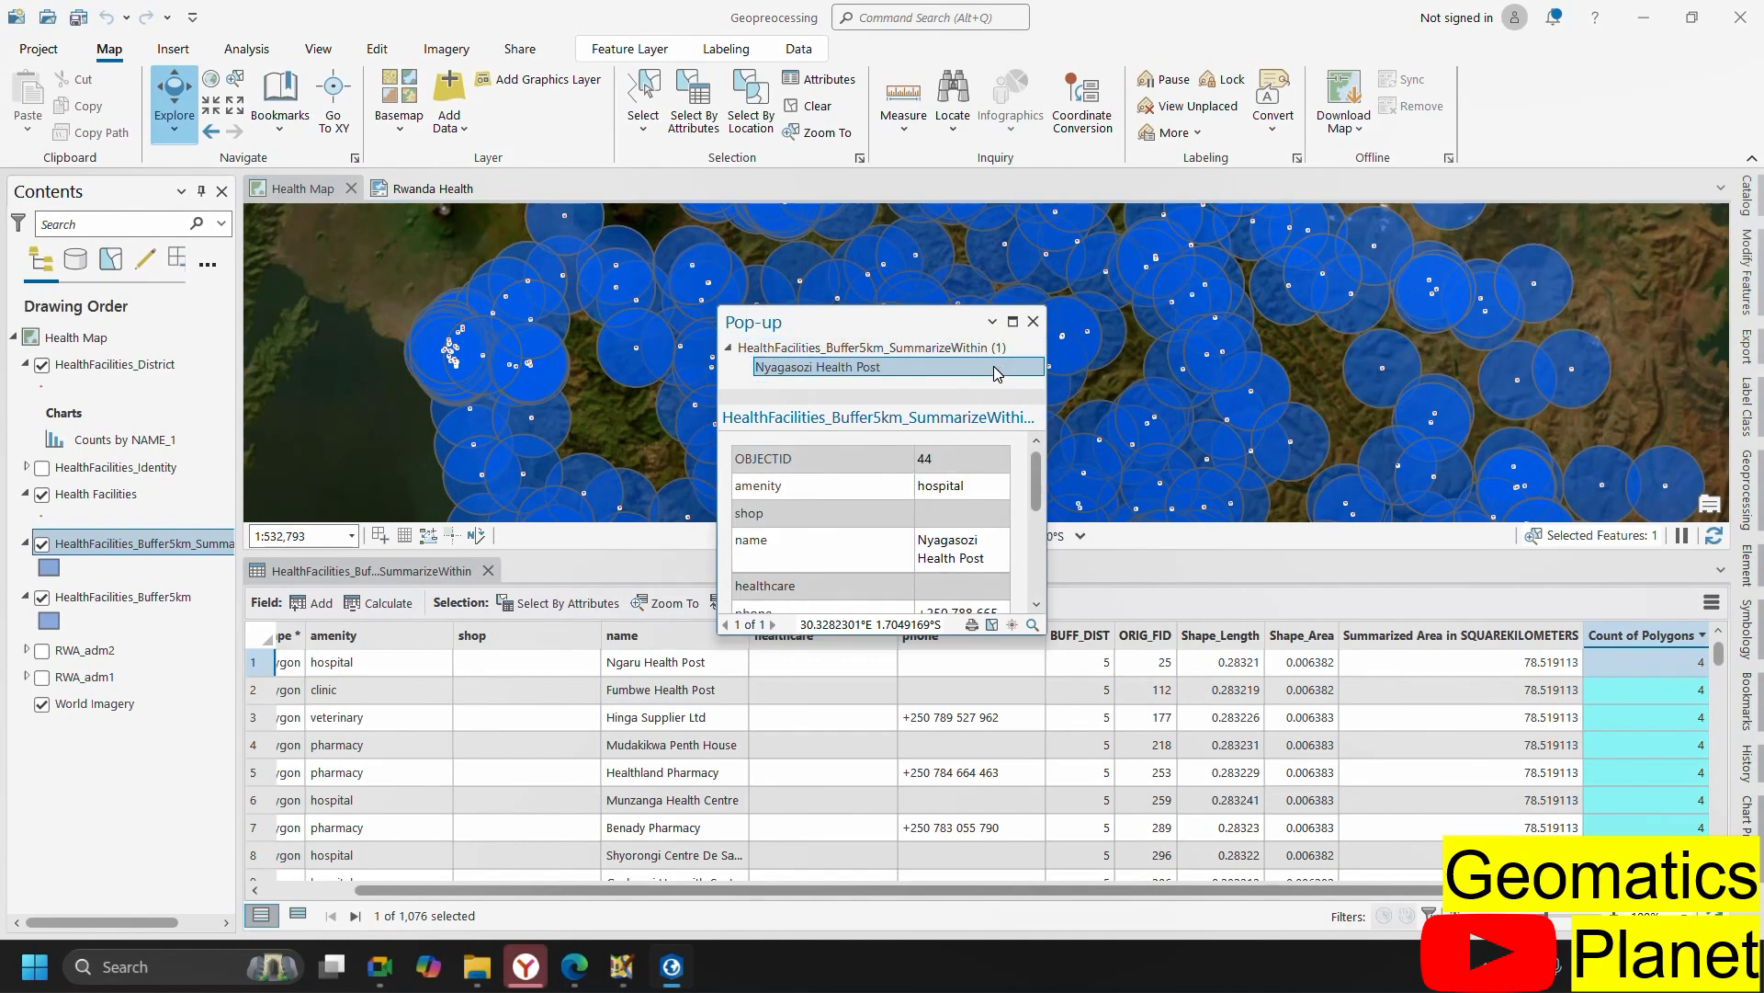
scroll(974, 575, down, 5)
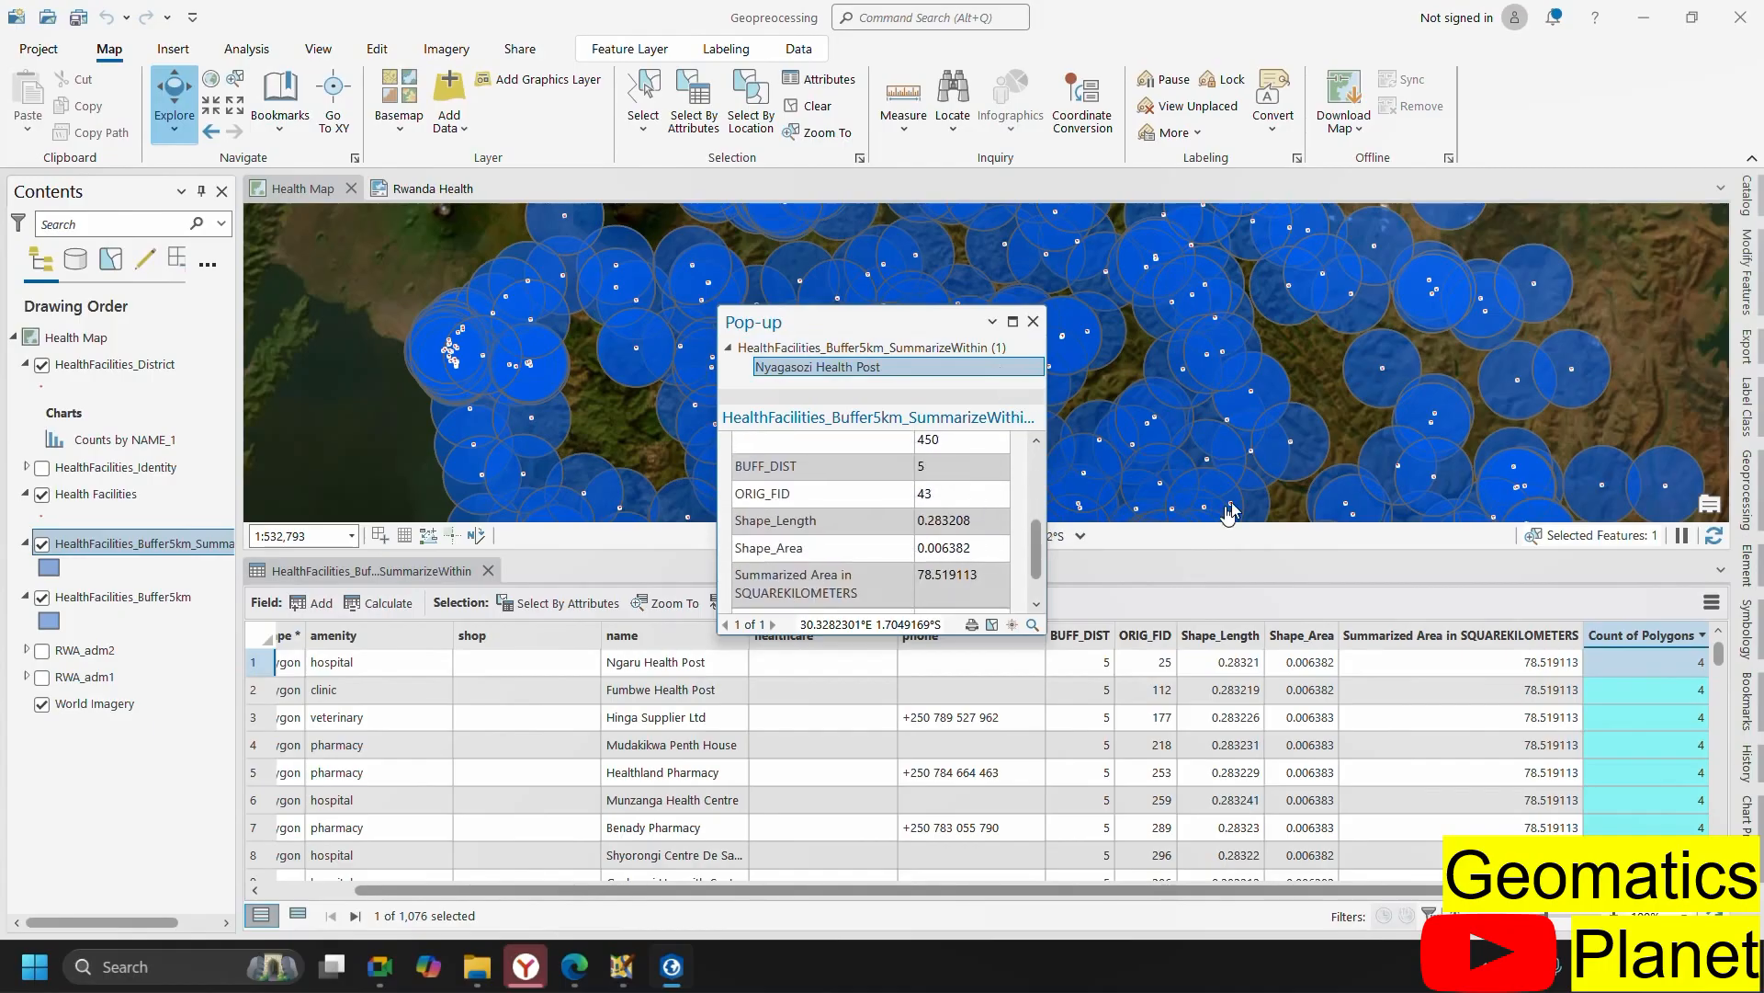
- Identify the overlapping SummarizeWithin buffers at the centre of the dense facility cluster
scroll(1231, 512, down, 4)
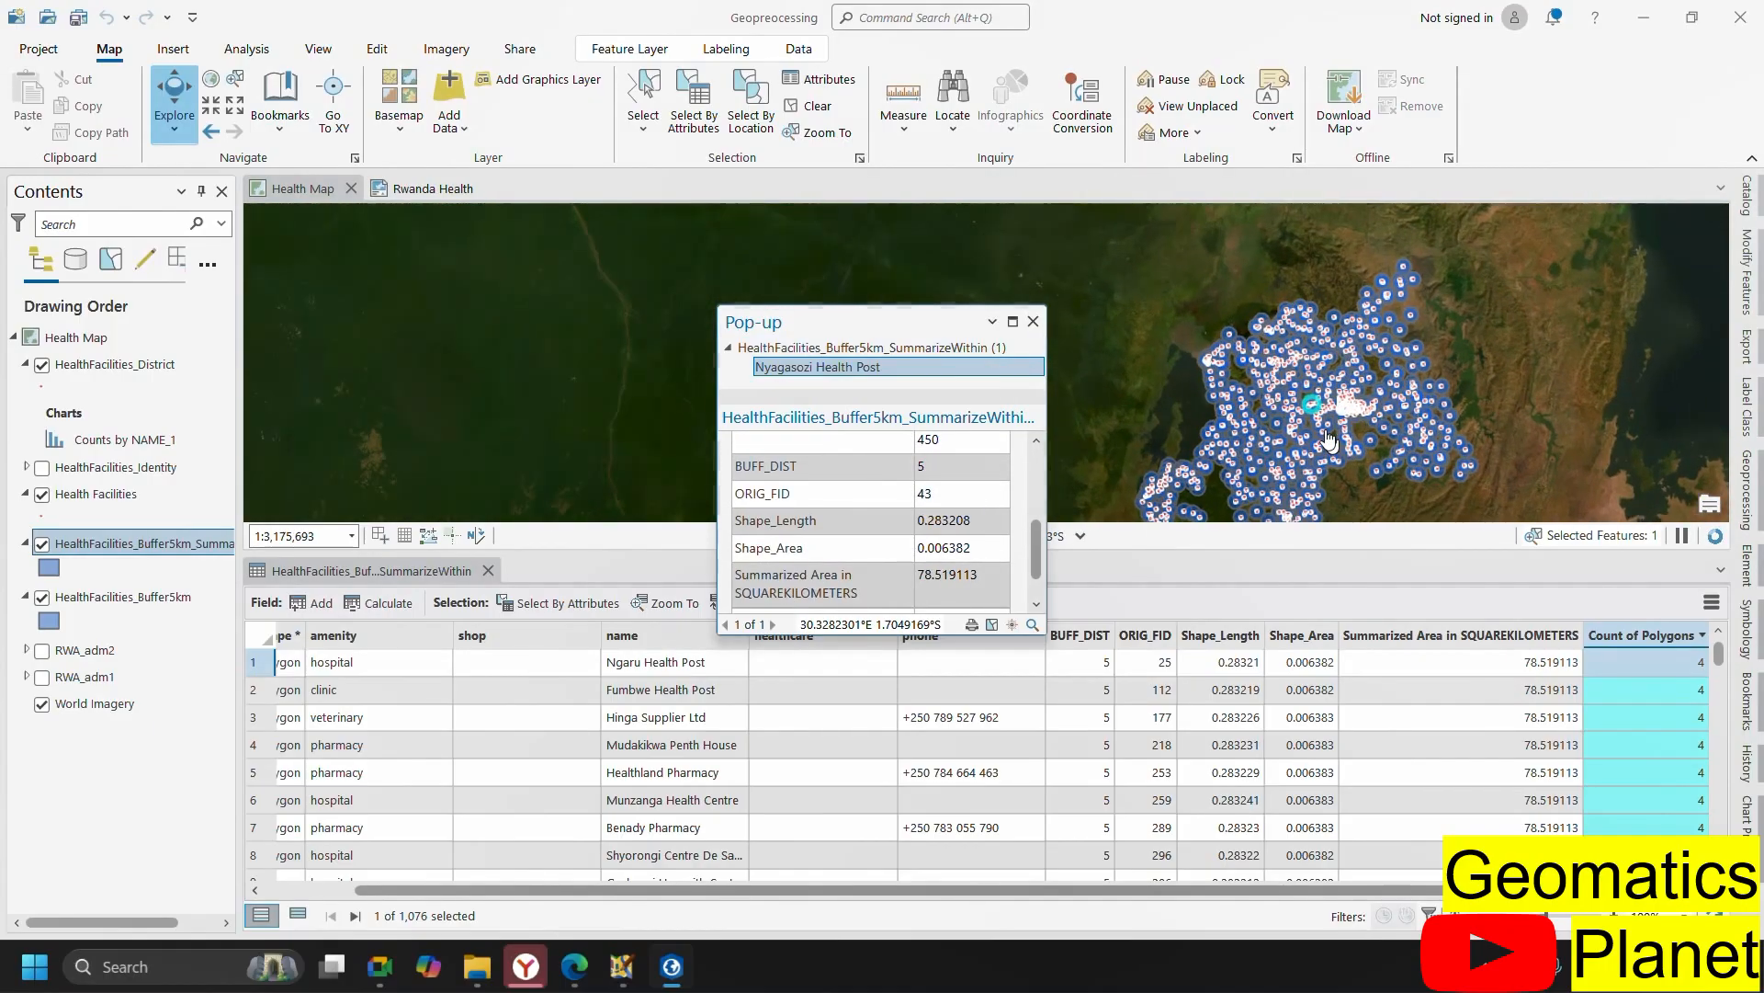
scroll(1328, 441, up, 3)
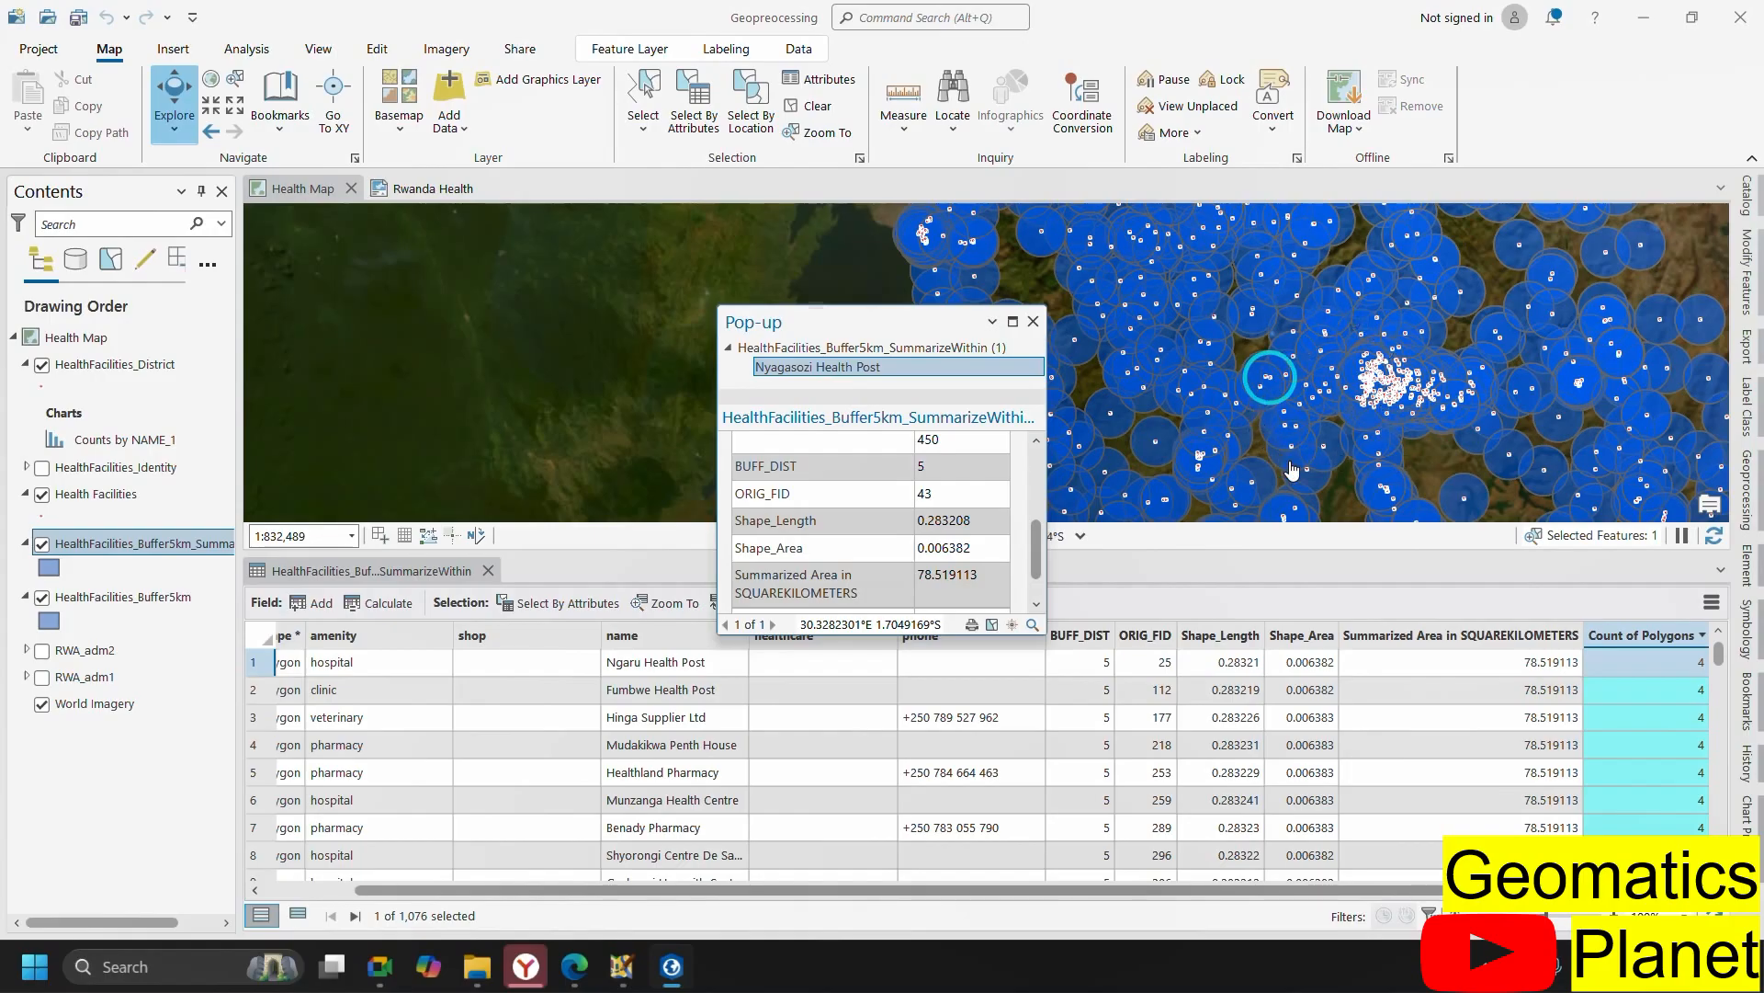
click(1388, 377)
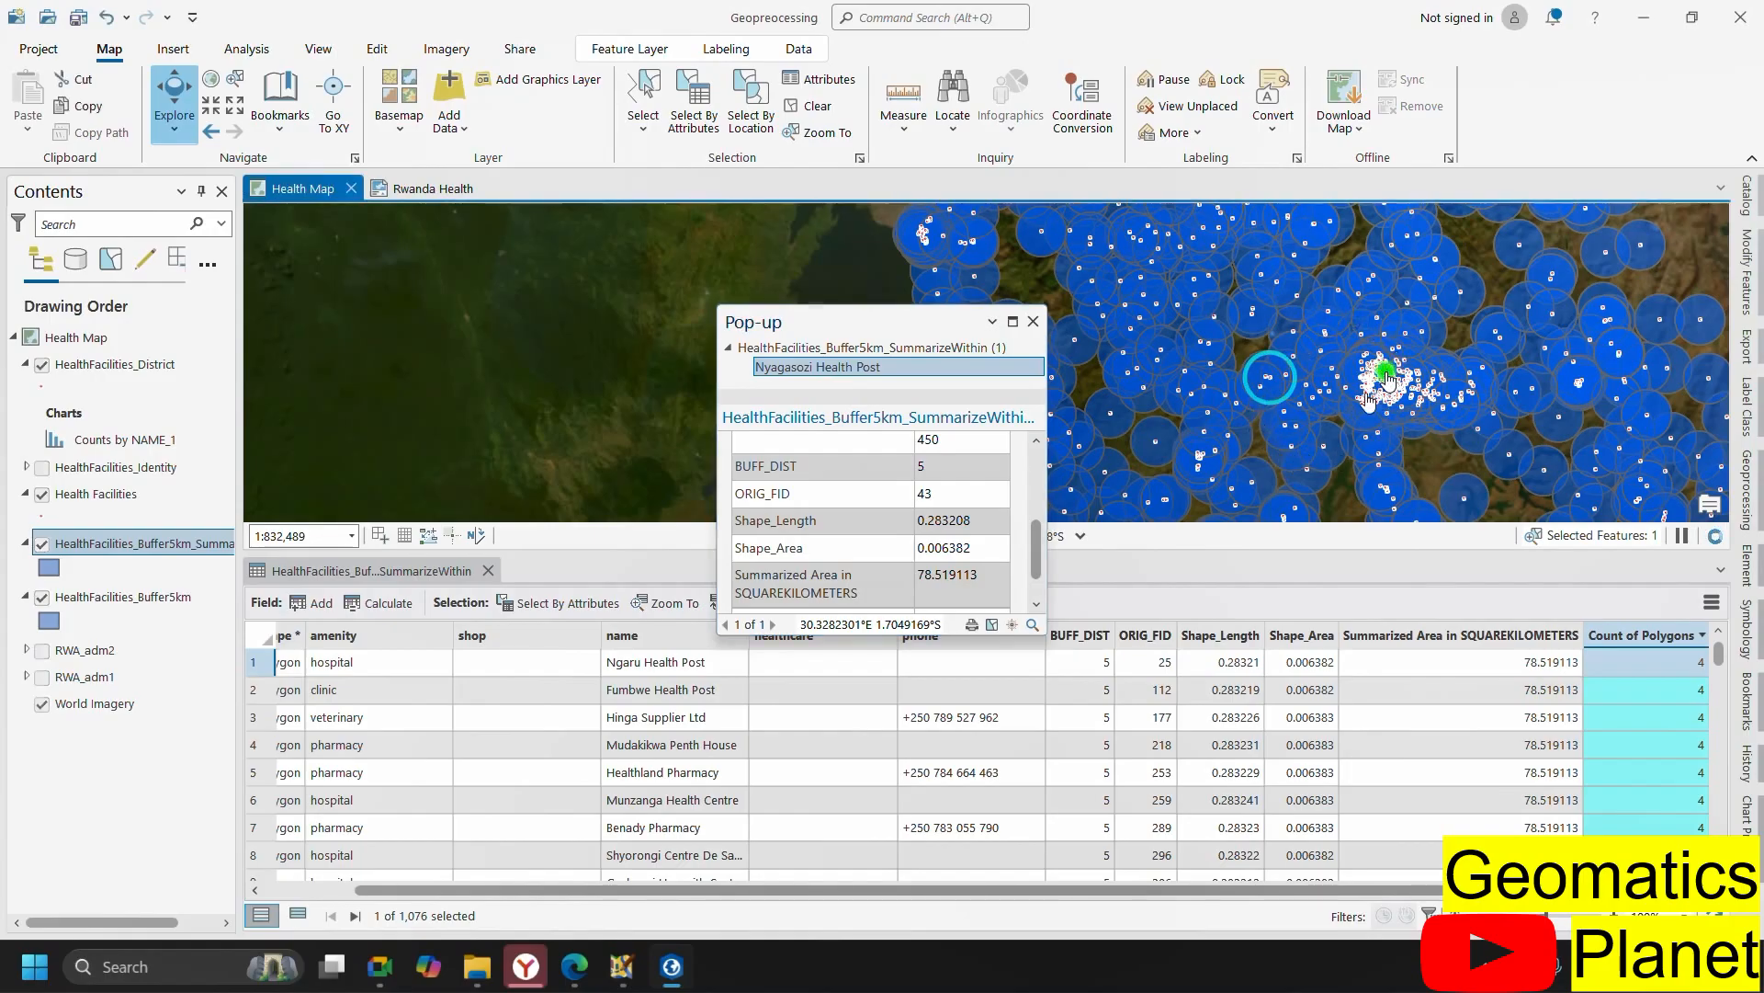
click(1185, 454)
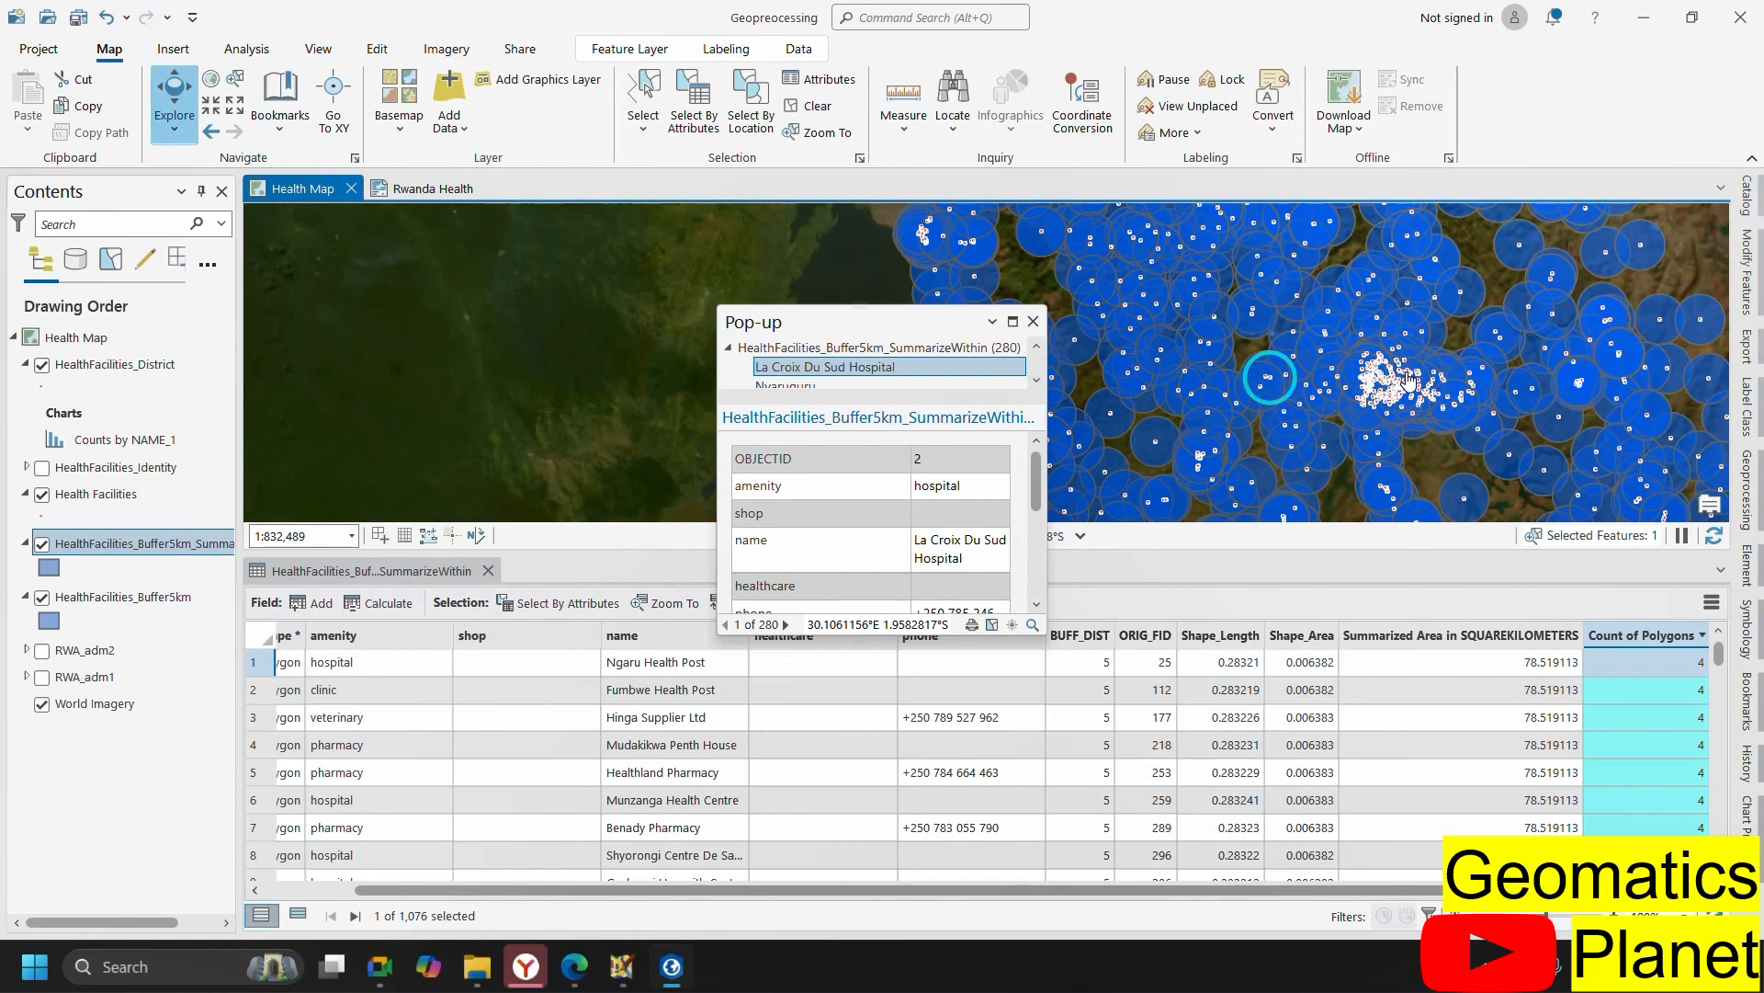
- Identify the sparsely overlapping buffers around Gituza Health Centre, compare them with the country-wide coverage, and close the pop-up
scroll(1399, 378, up, 3)
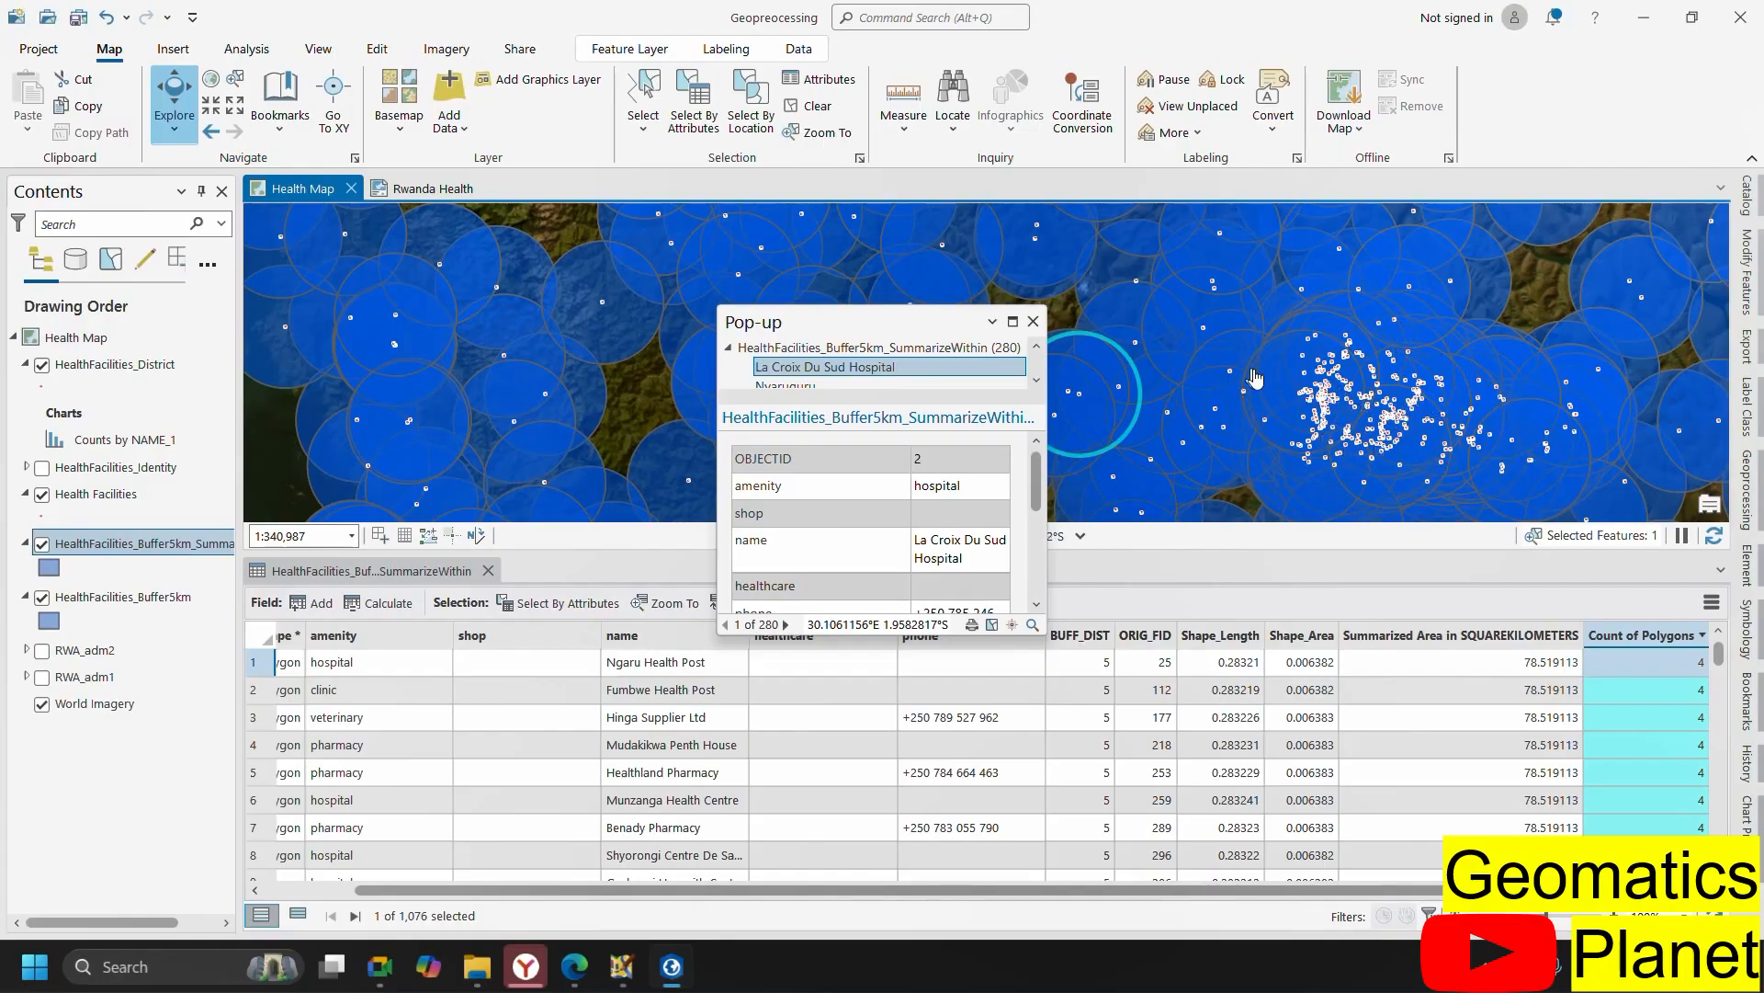
scroll(1305, 395, down, 3)
scroll(1328, 381, up, 5)
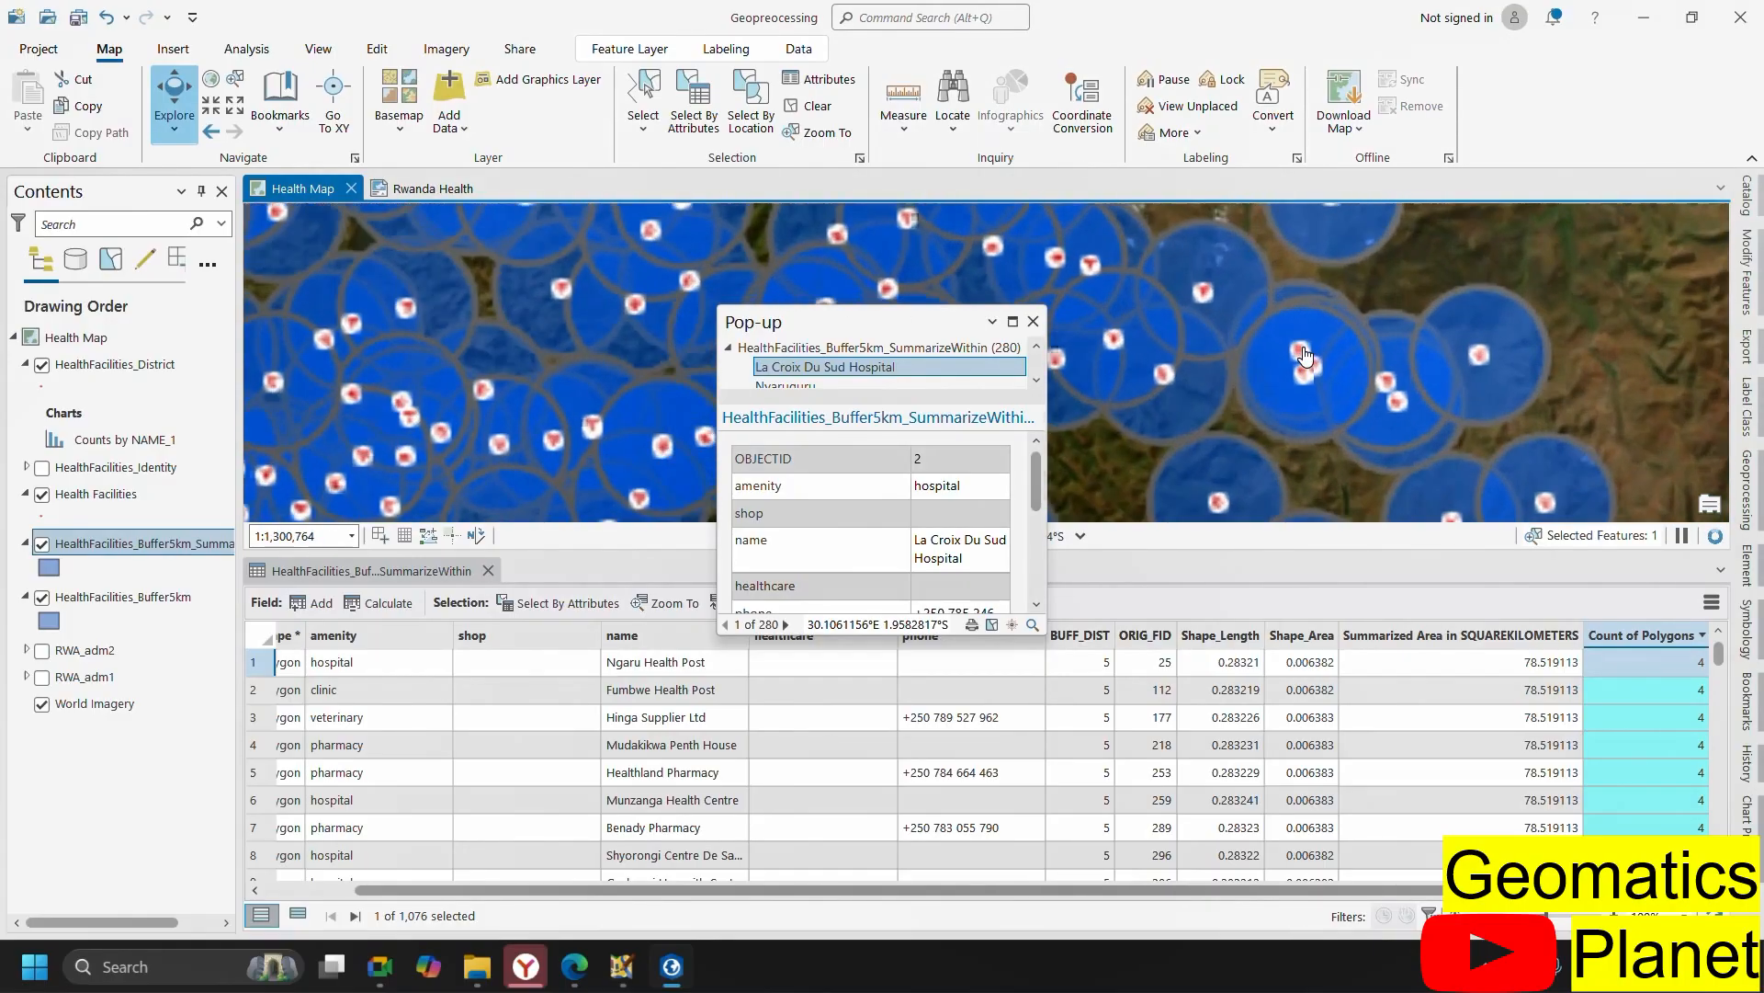
scroll(1296, 338, down, 5)
scroll(1255, 318, up, 5)
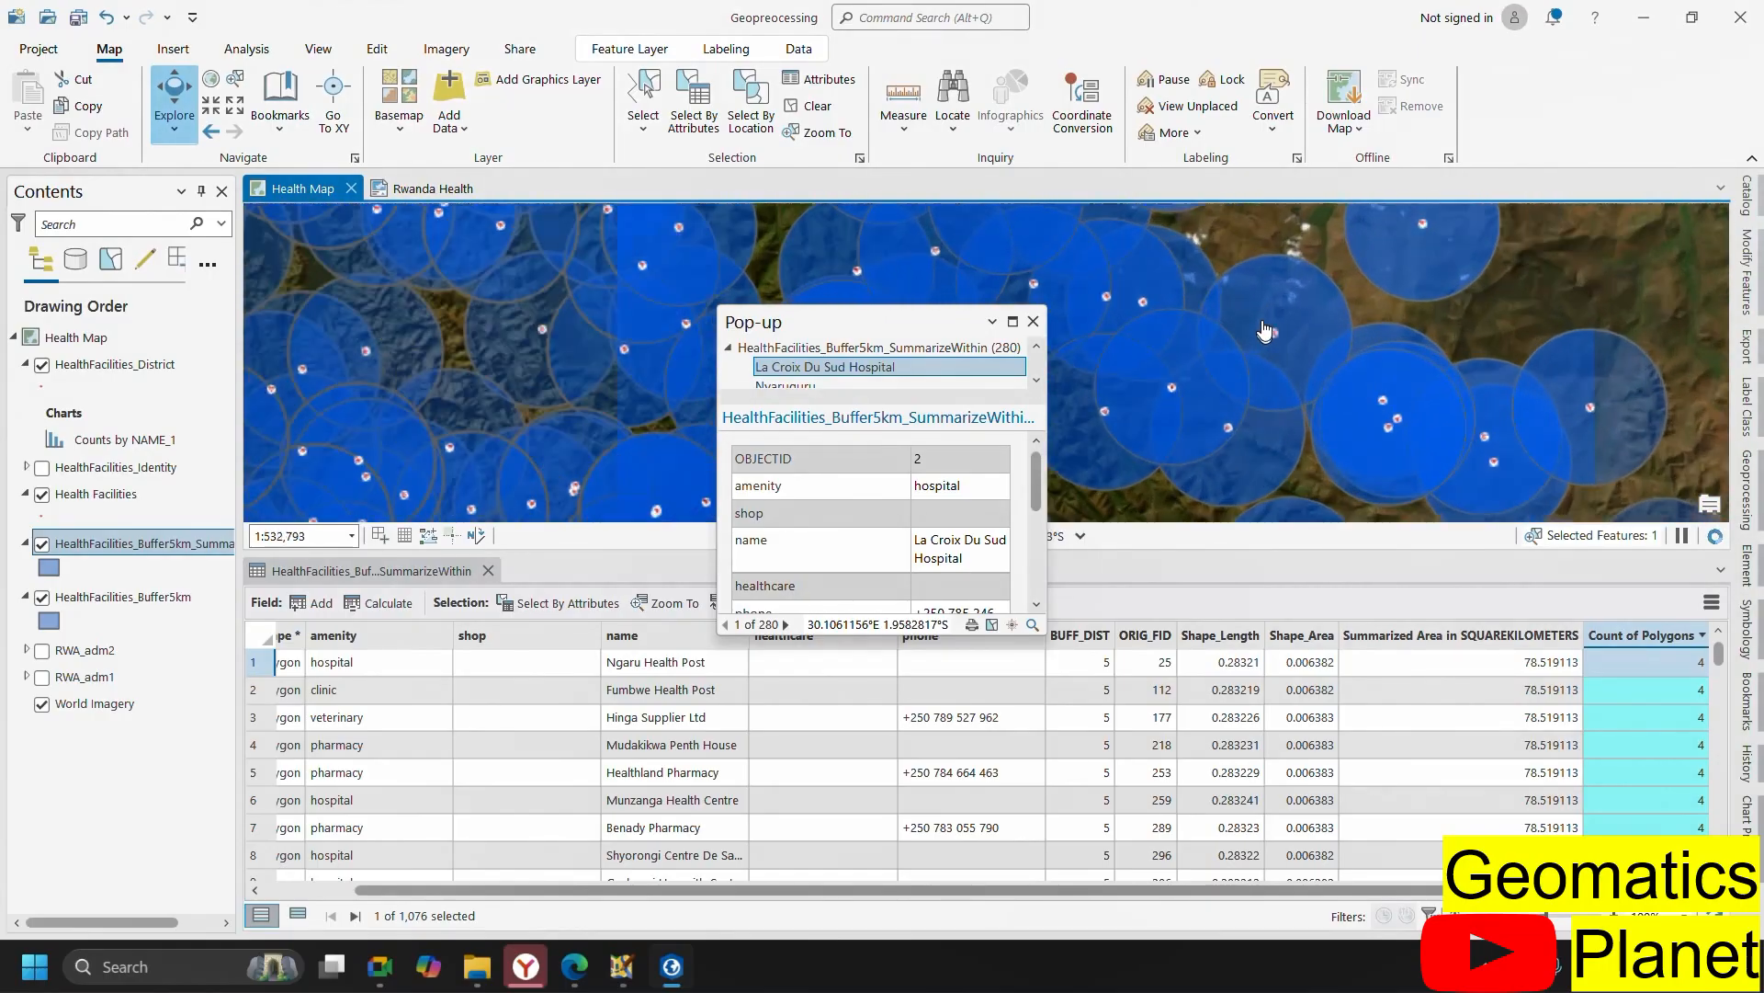
click(1273, 469)
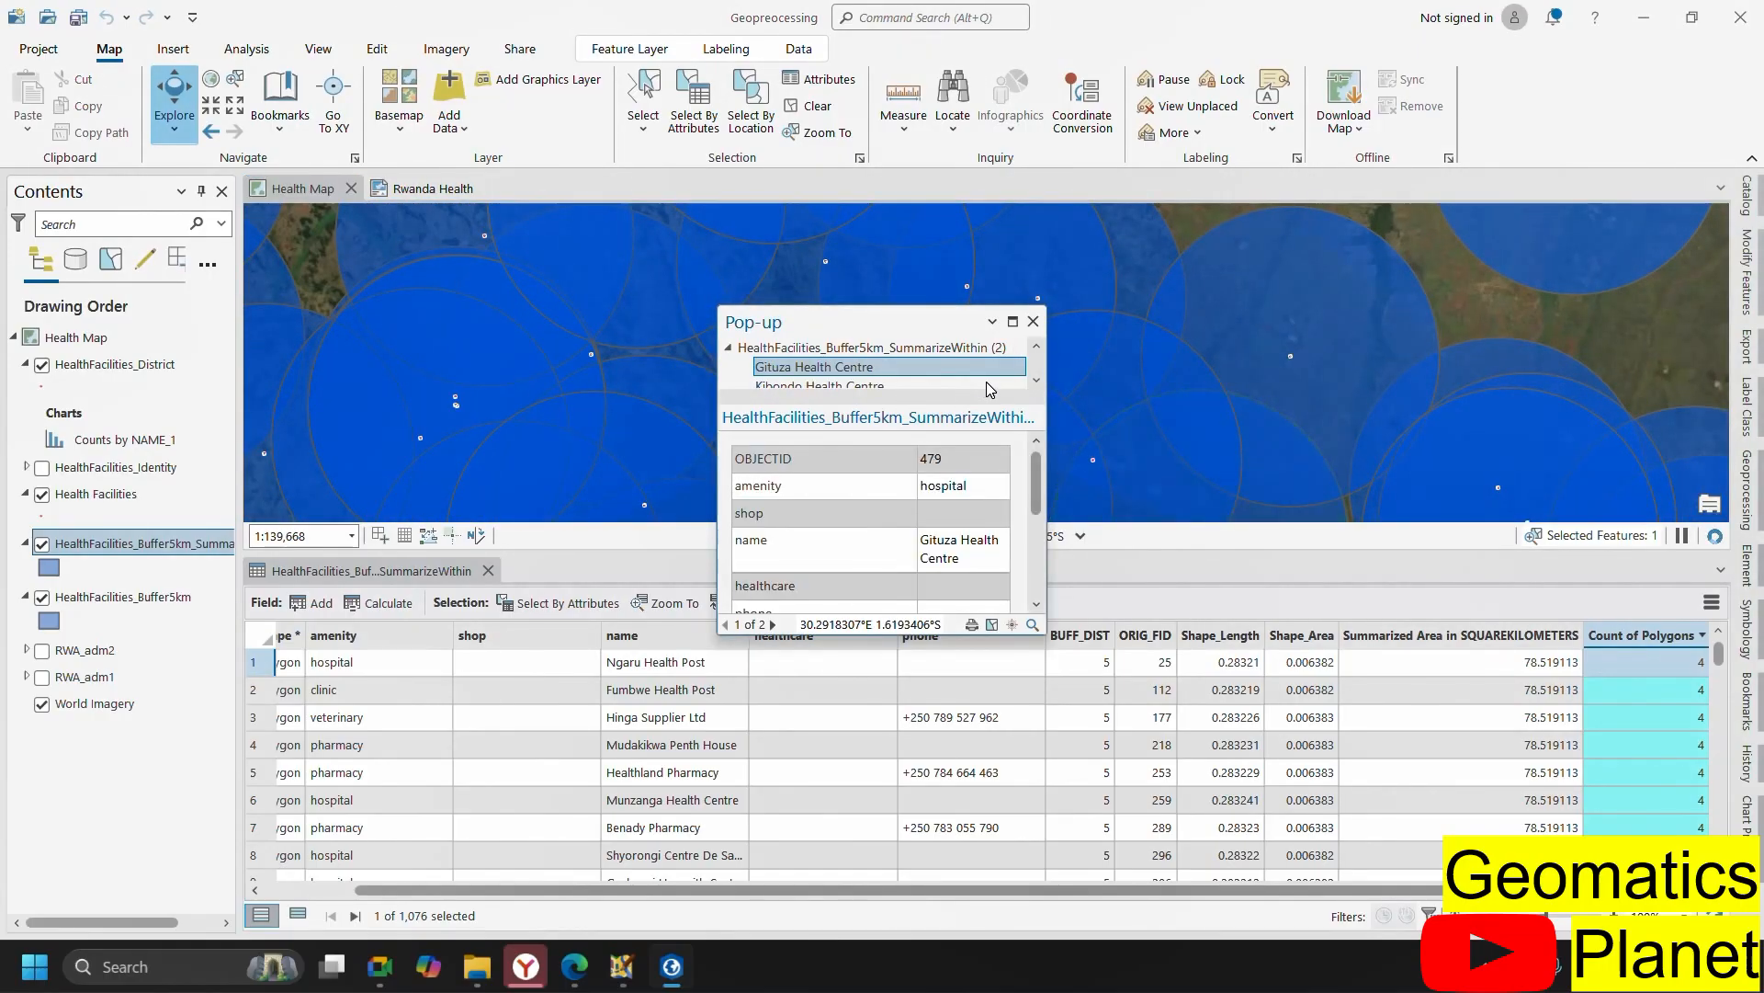
scroll(1470, 262, down, 3)
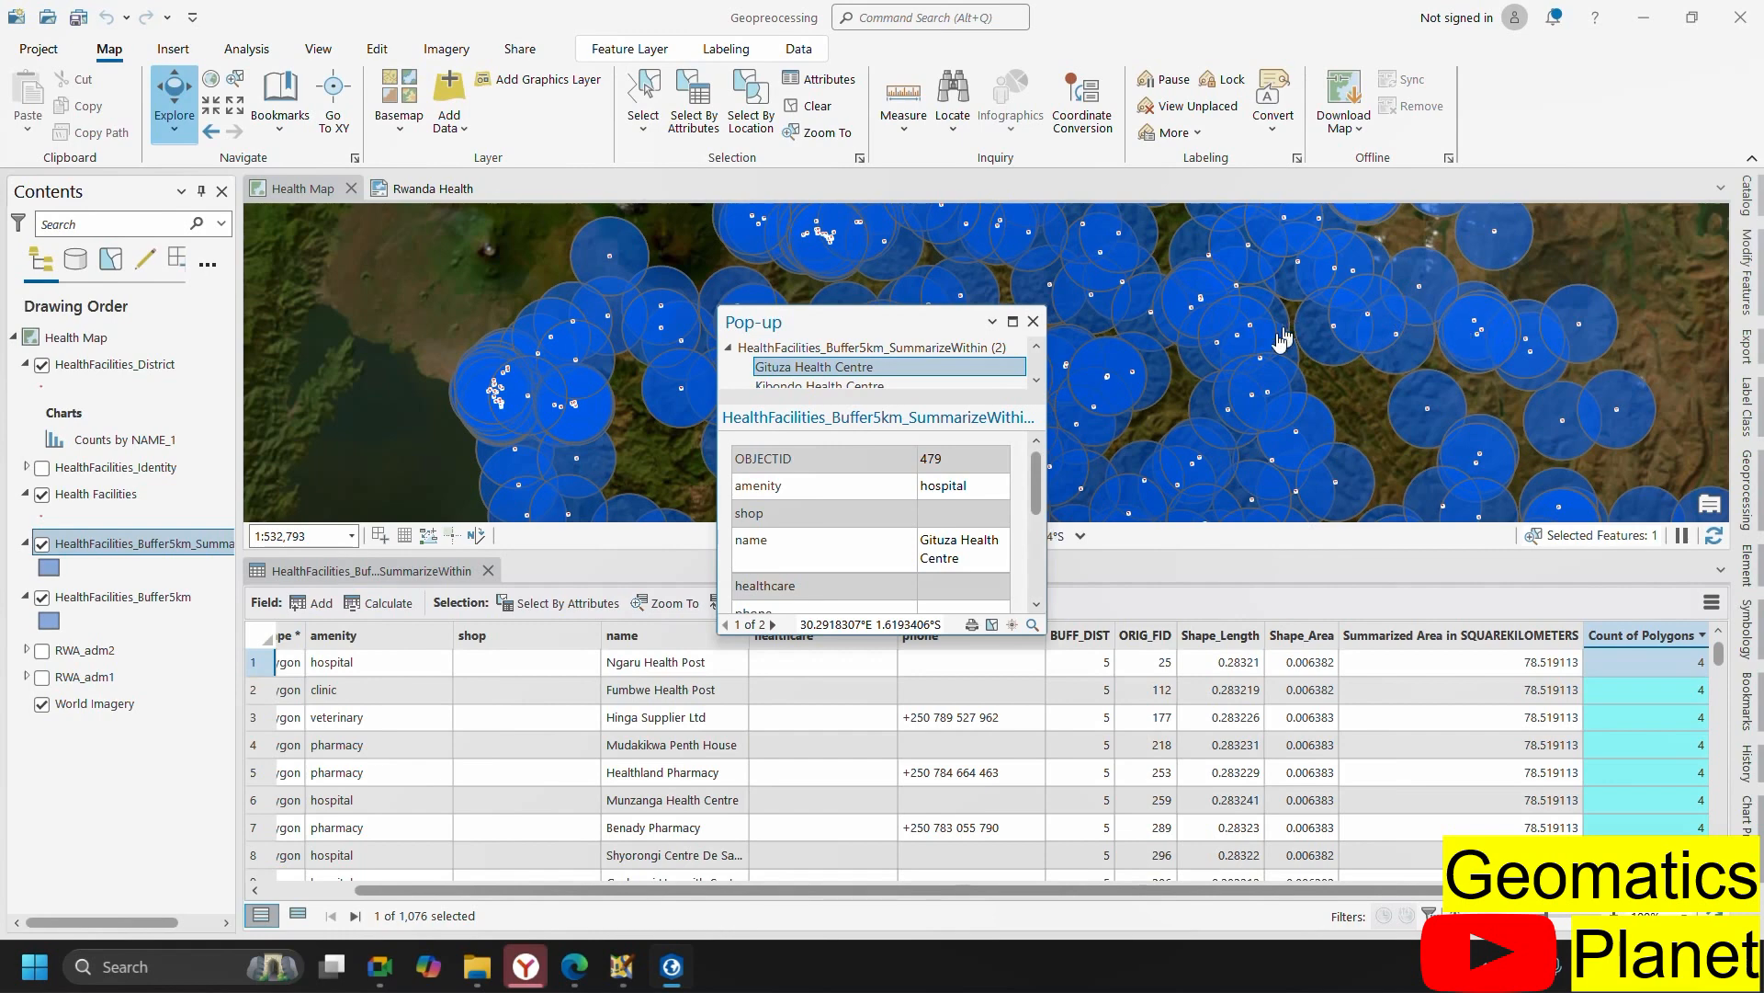
scroll(1343, 353, down, 3)
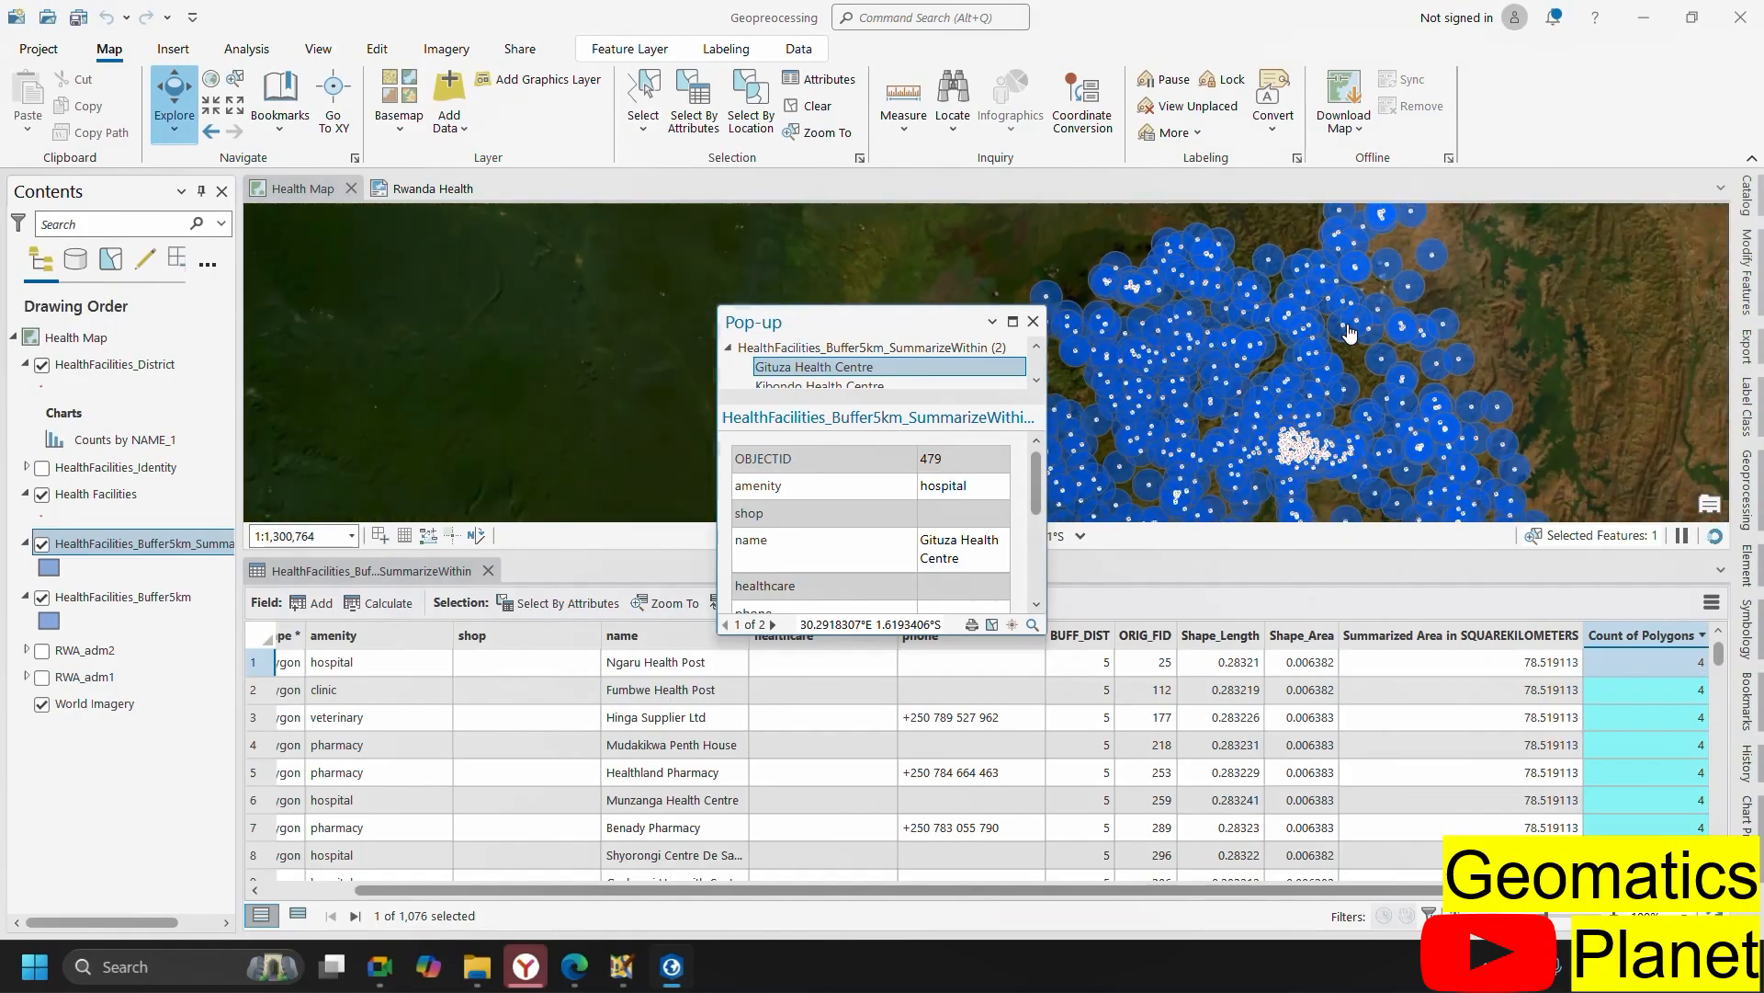
scroll(1350, 329, down, 1)
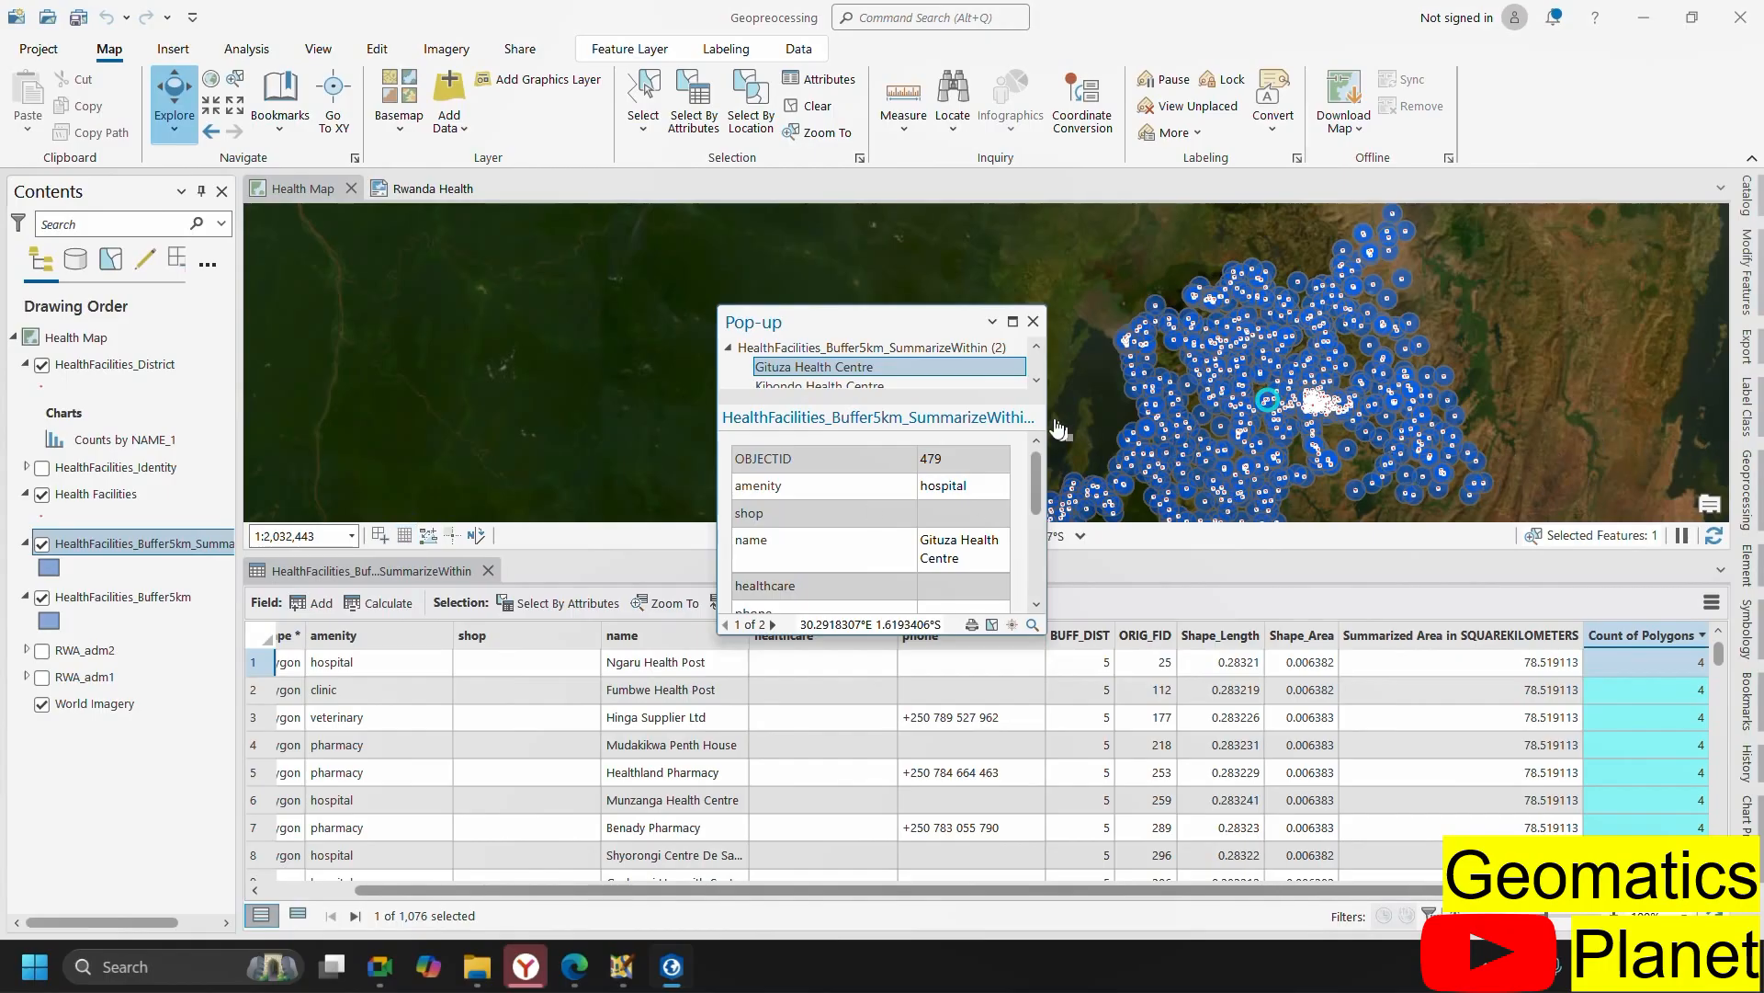
click(1033, 321)
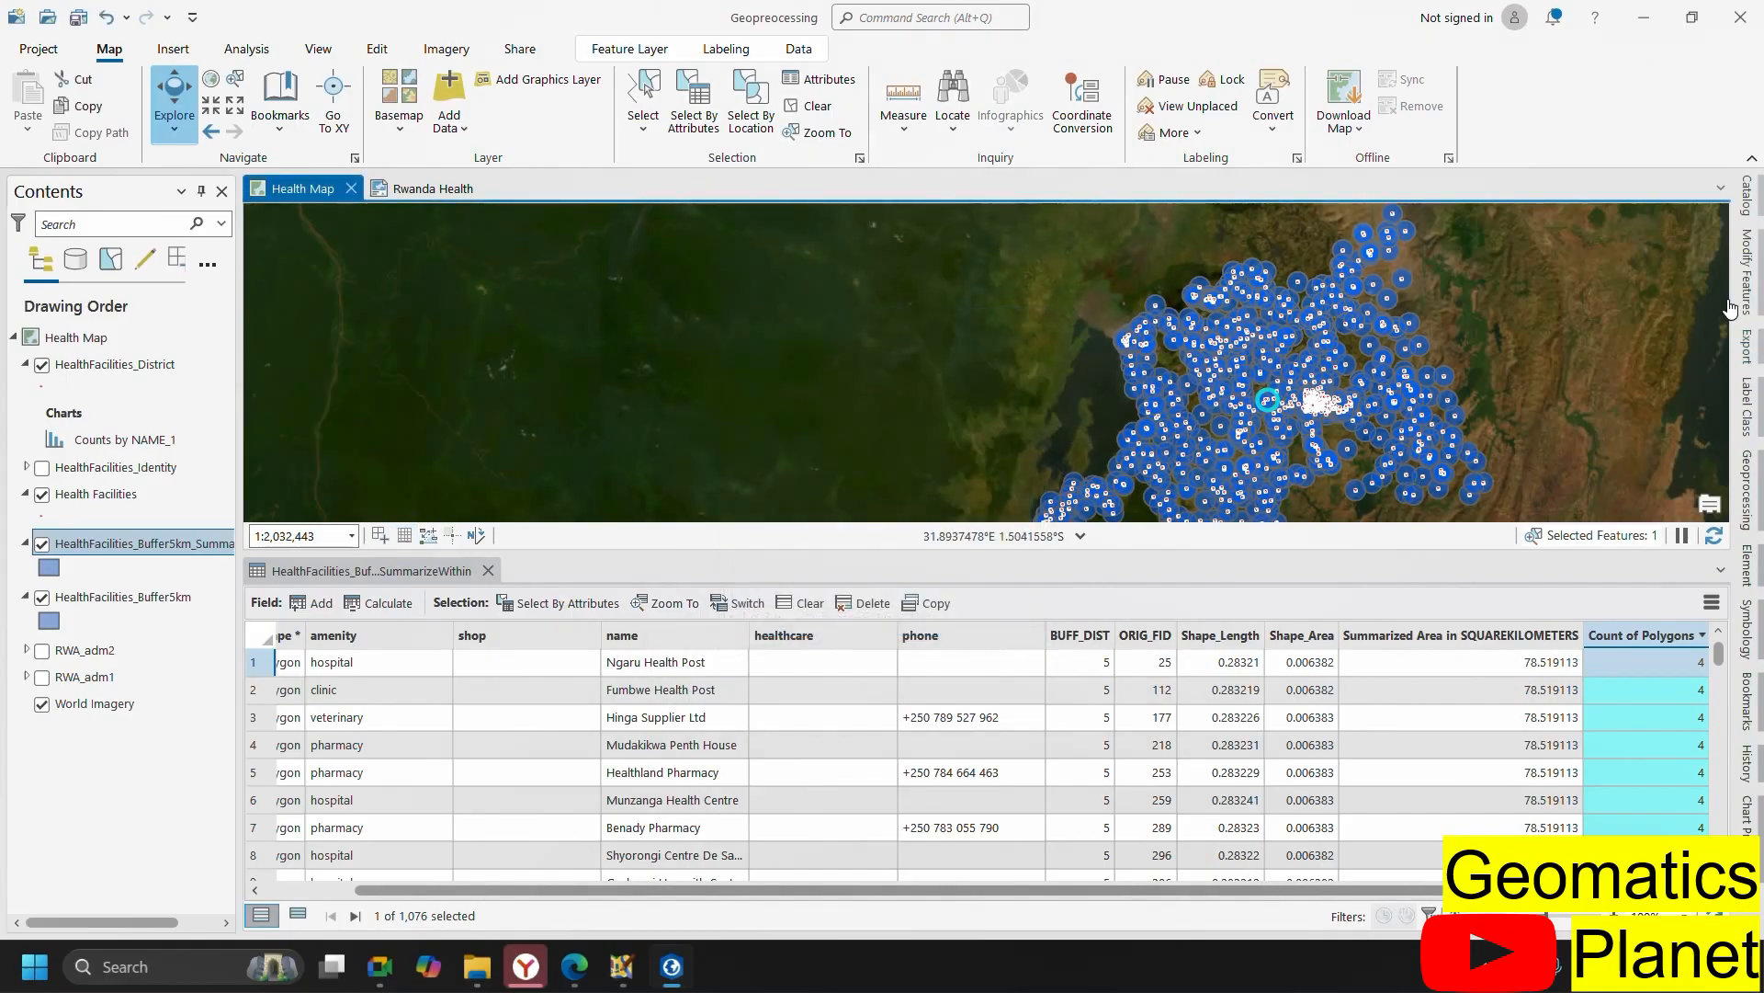
- Clear the previous geoprocessing tool search and open the Multiple Ring Buffer tool from the Proximity toolset
click(1747, 491)
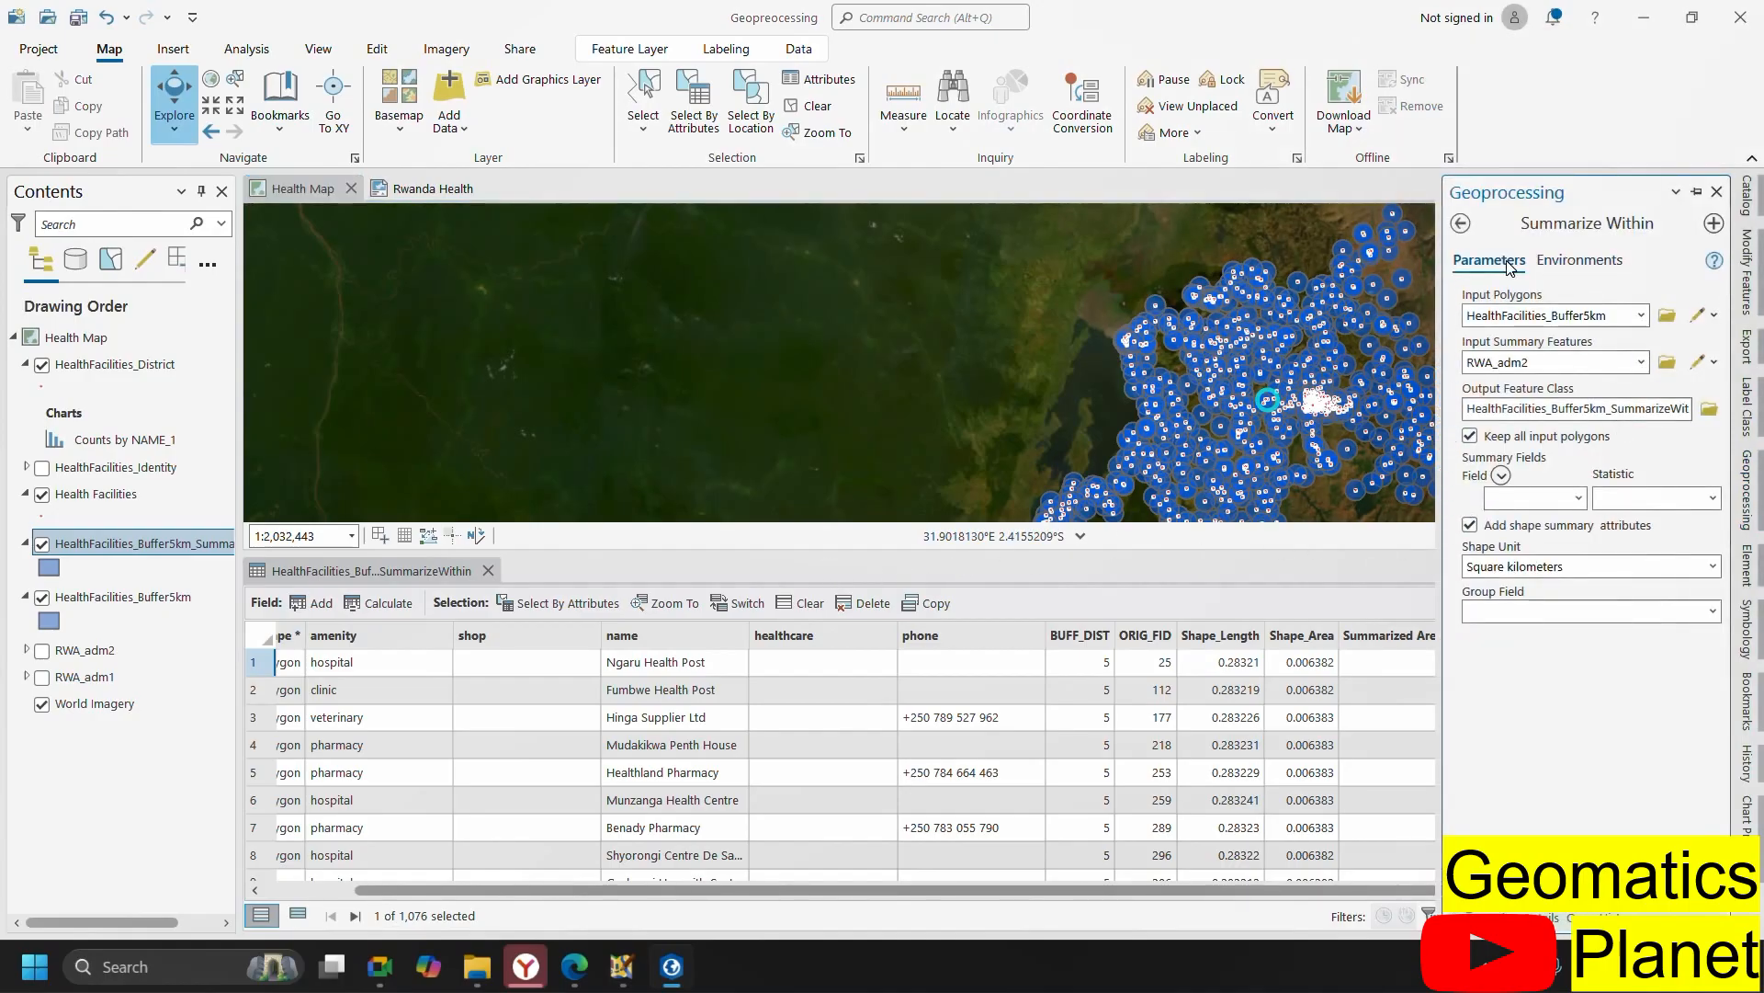
click(1463, 224)
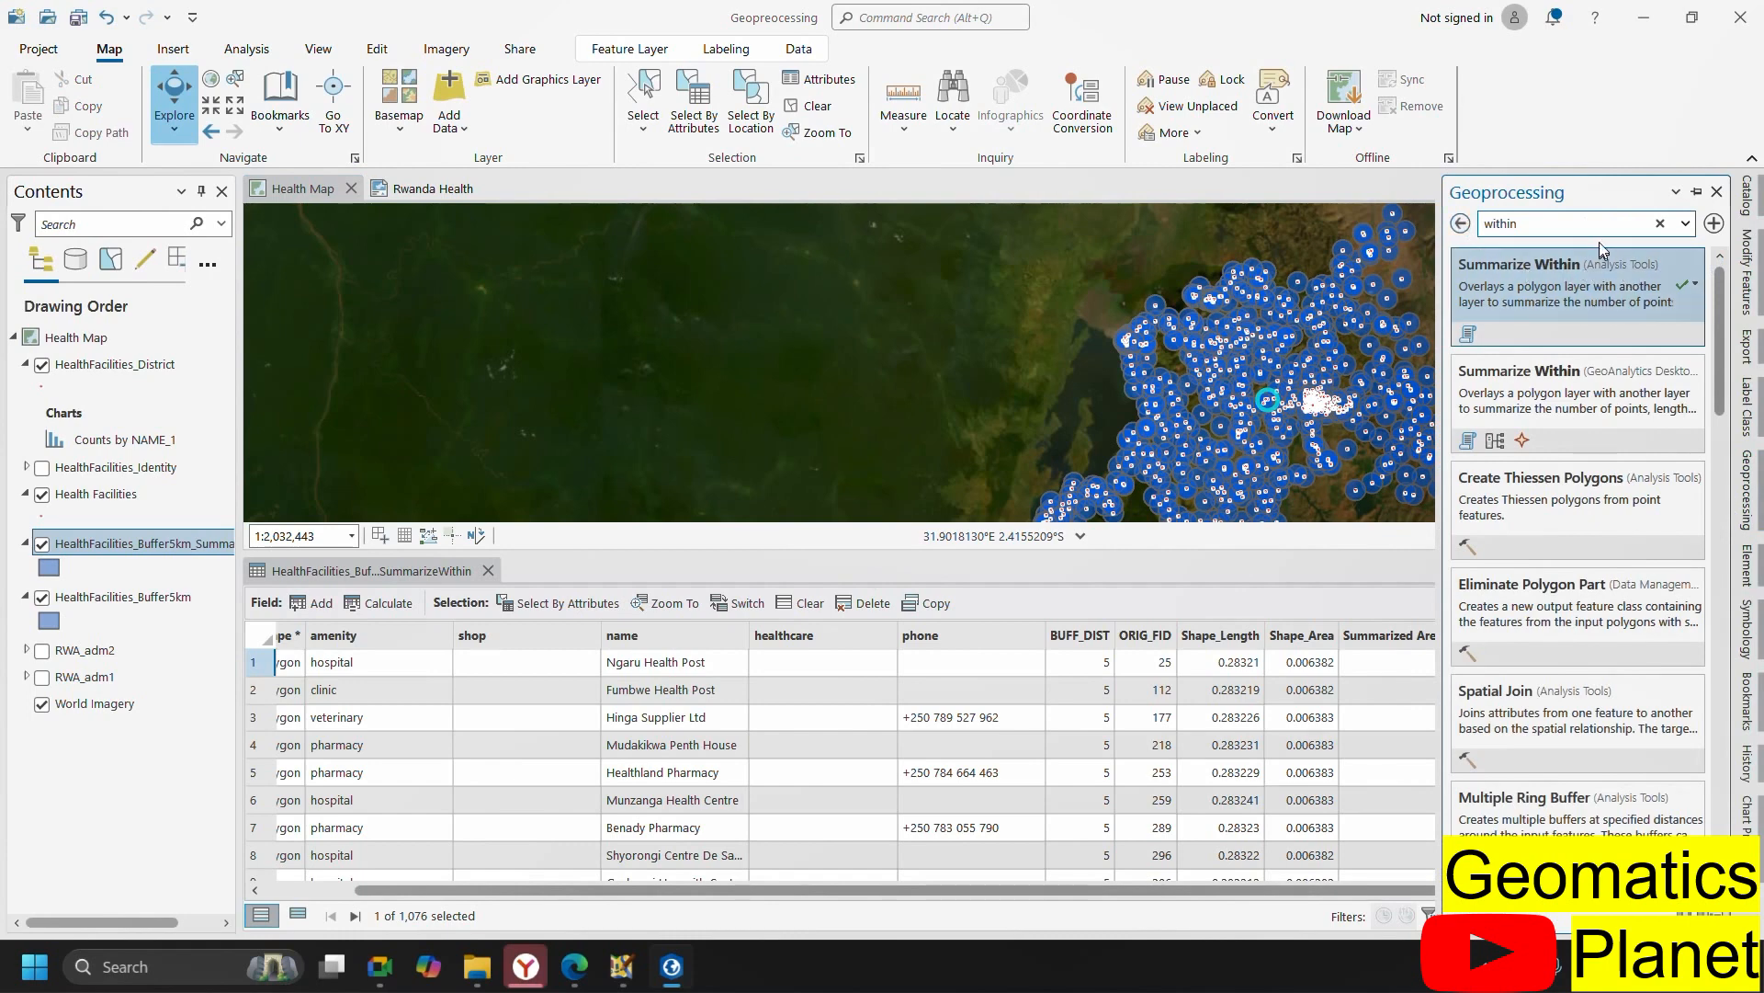
click(1660, 225)
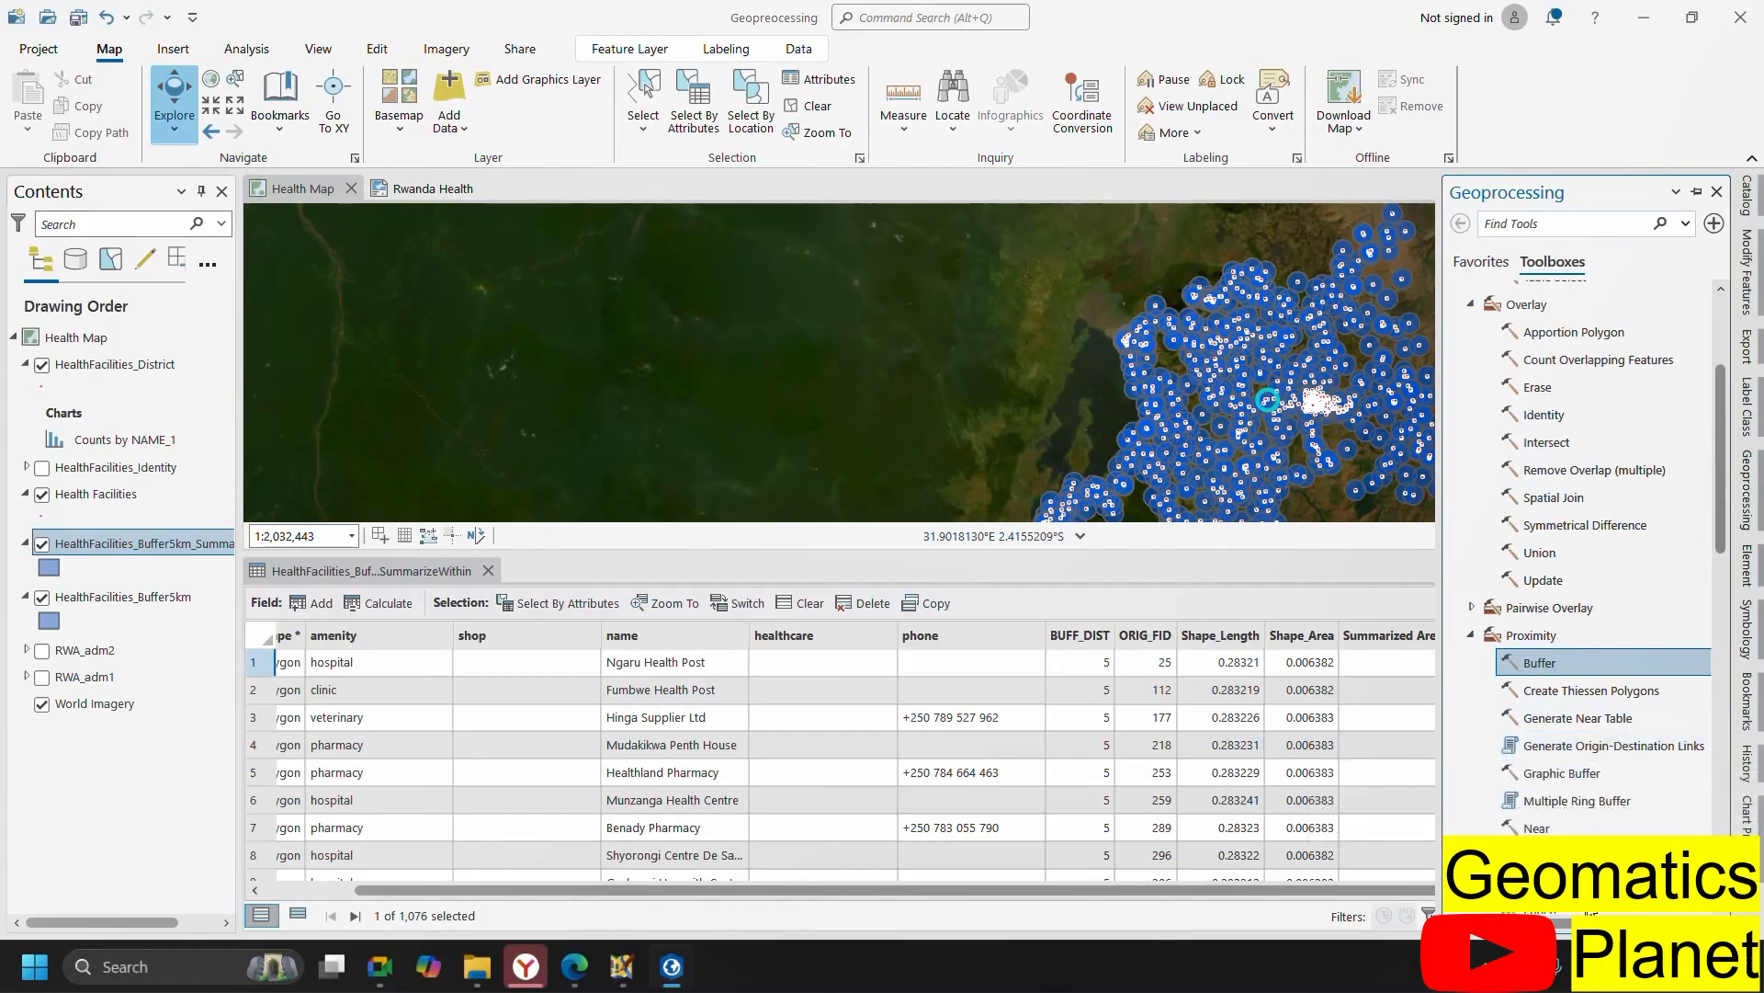
click(1609, 801)
double_click(1609, 802)
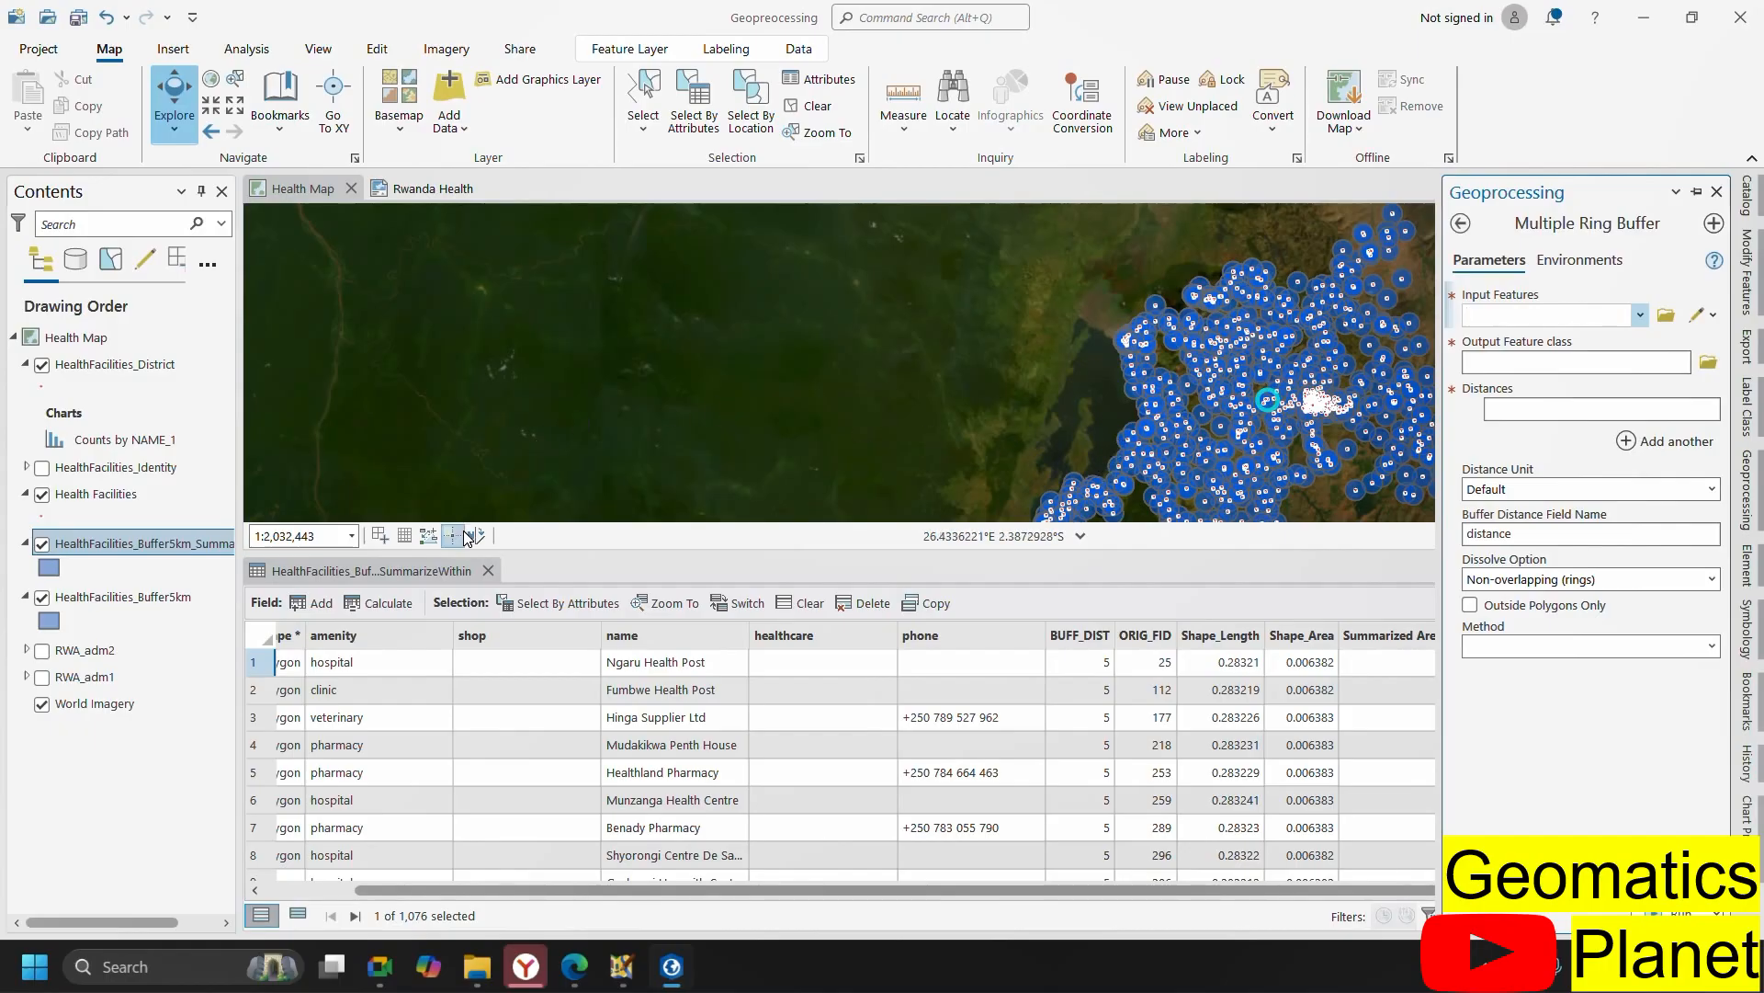
- Hide the HealthFacilities_Buffer5km and SummarizeWithin layers and display the RWA_adm1 layer
scroll(1280, 416, up, 9)
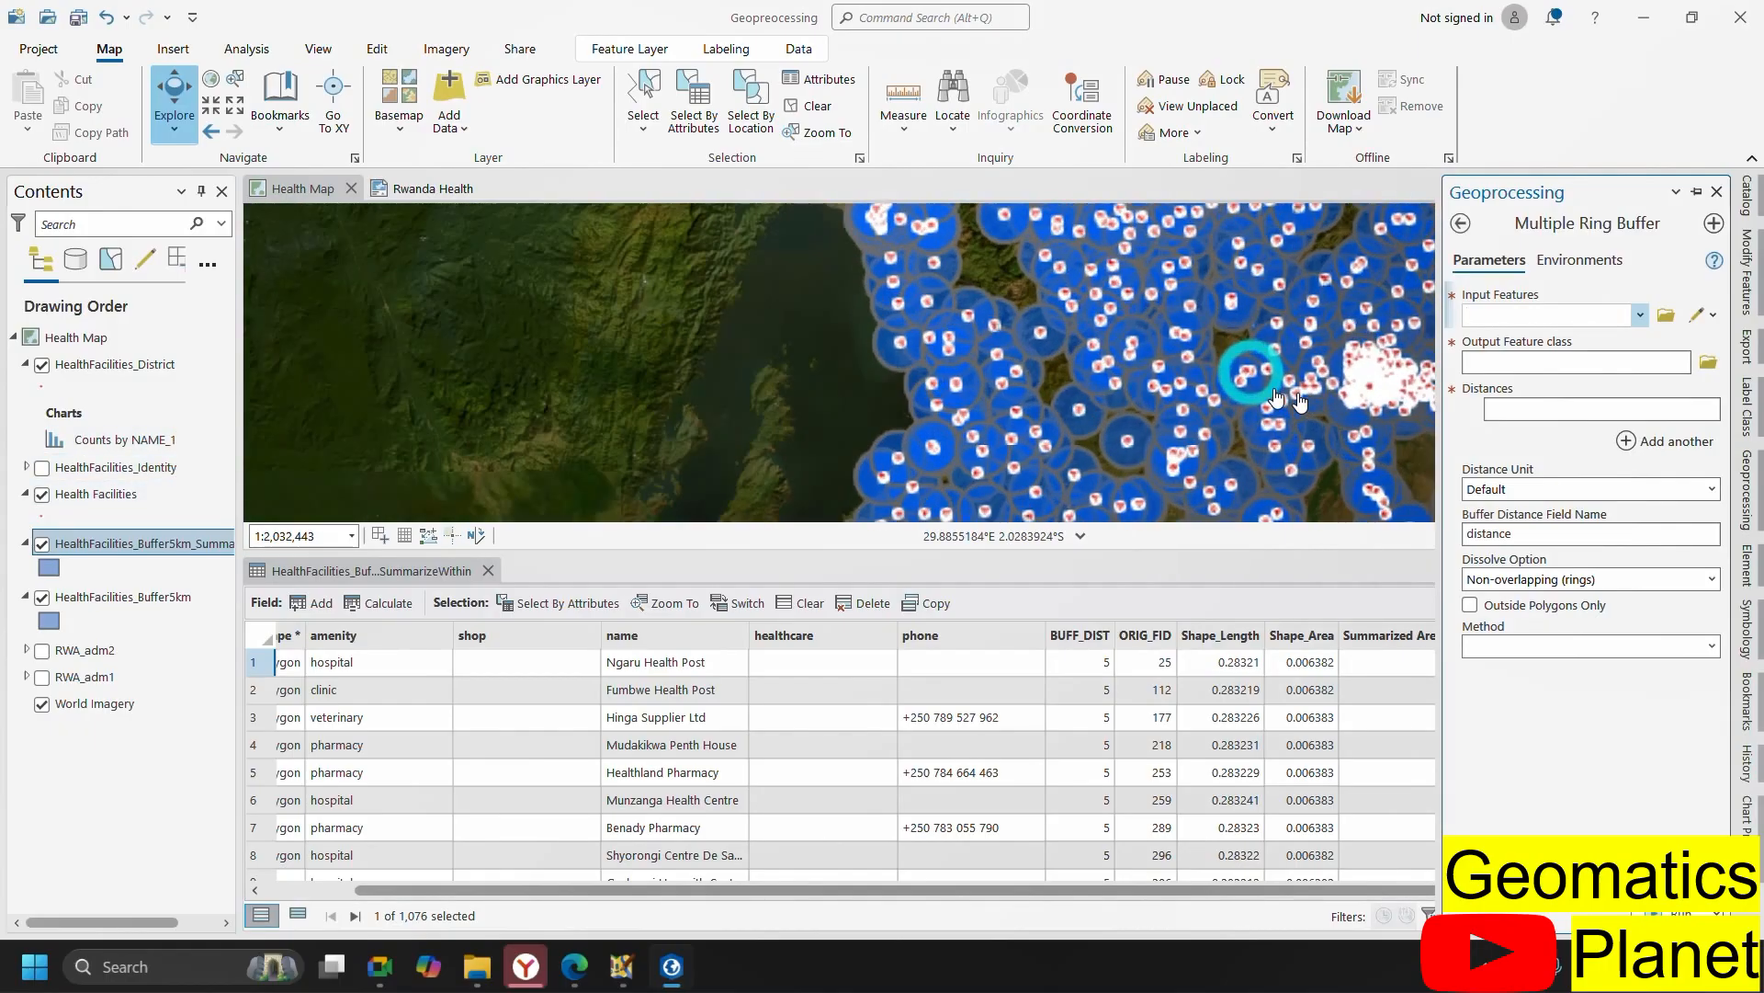
scroll(784, 313, down, 7)
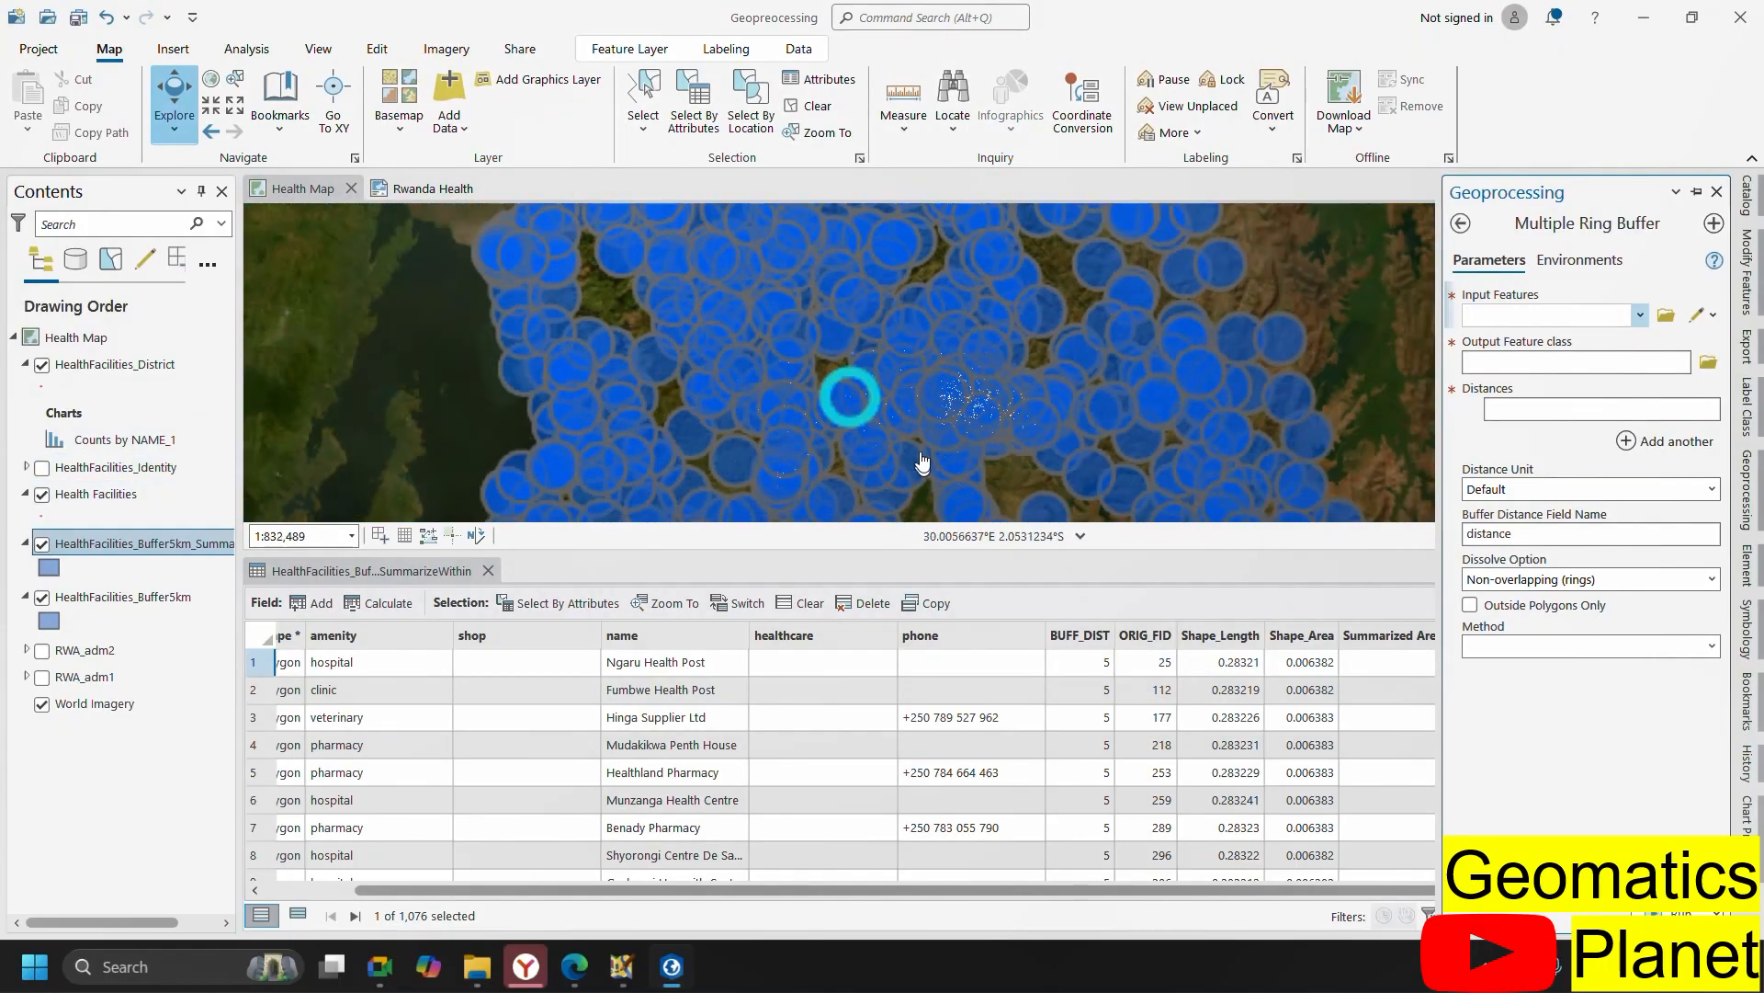
scroll(853, 387, up, 1)
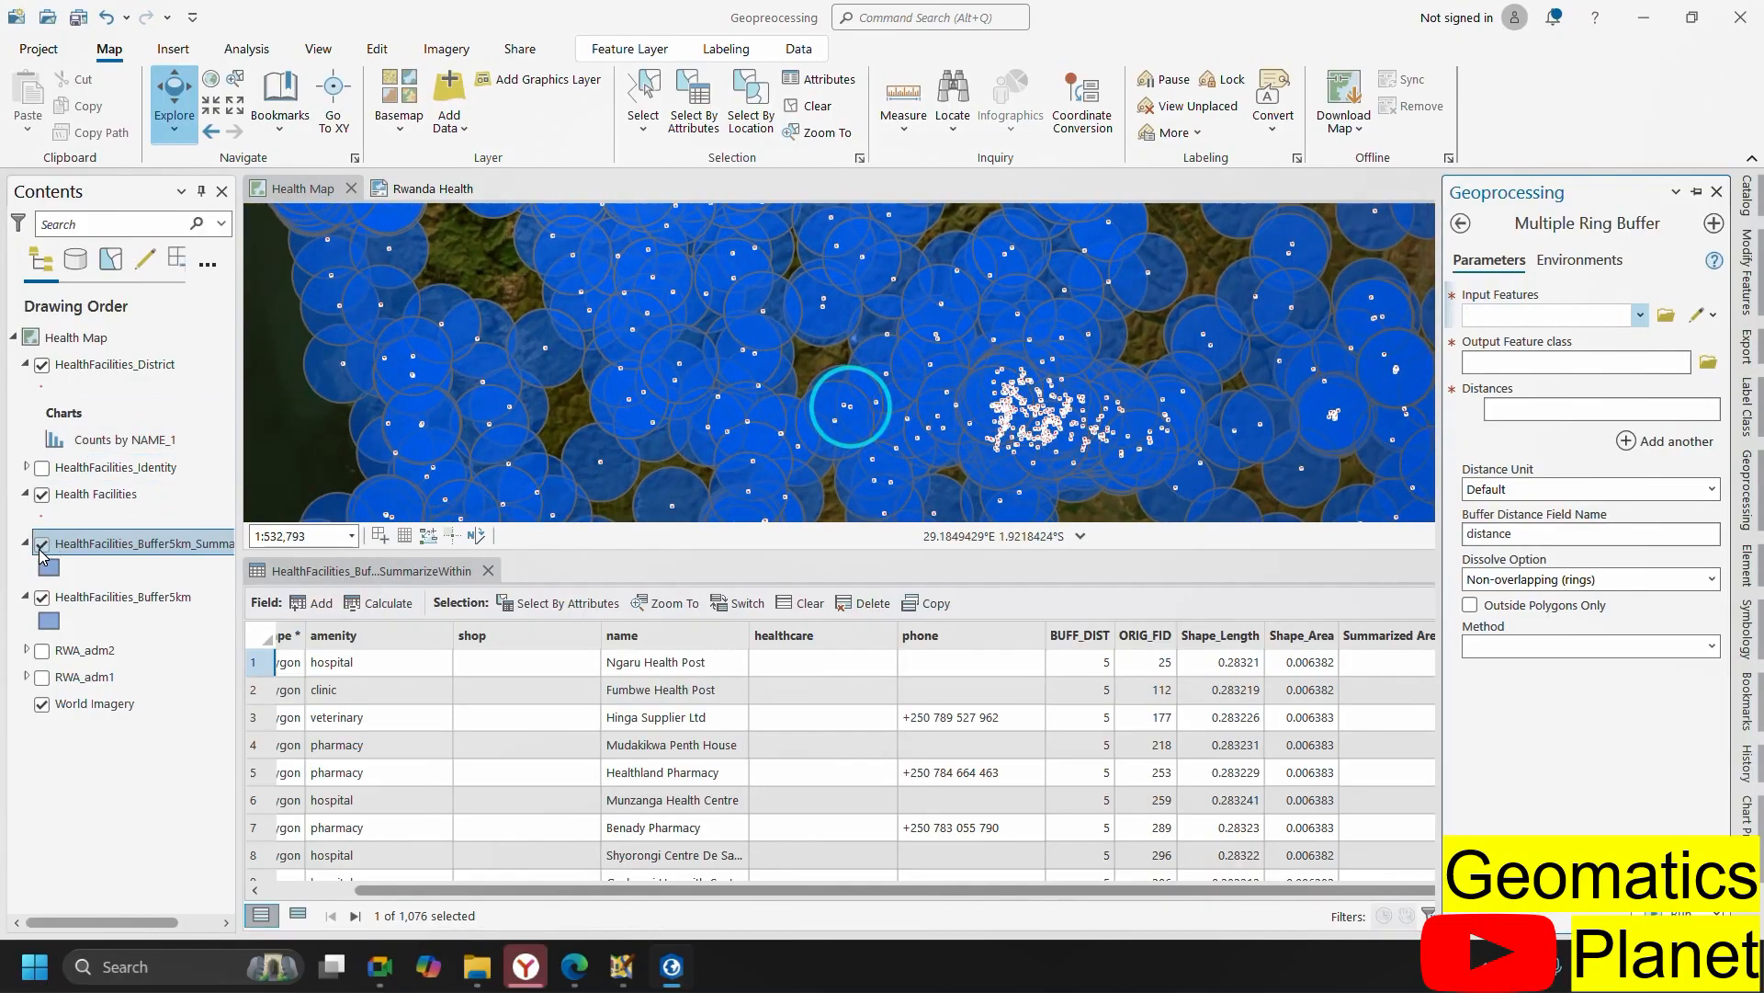
click(42, 545)
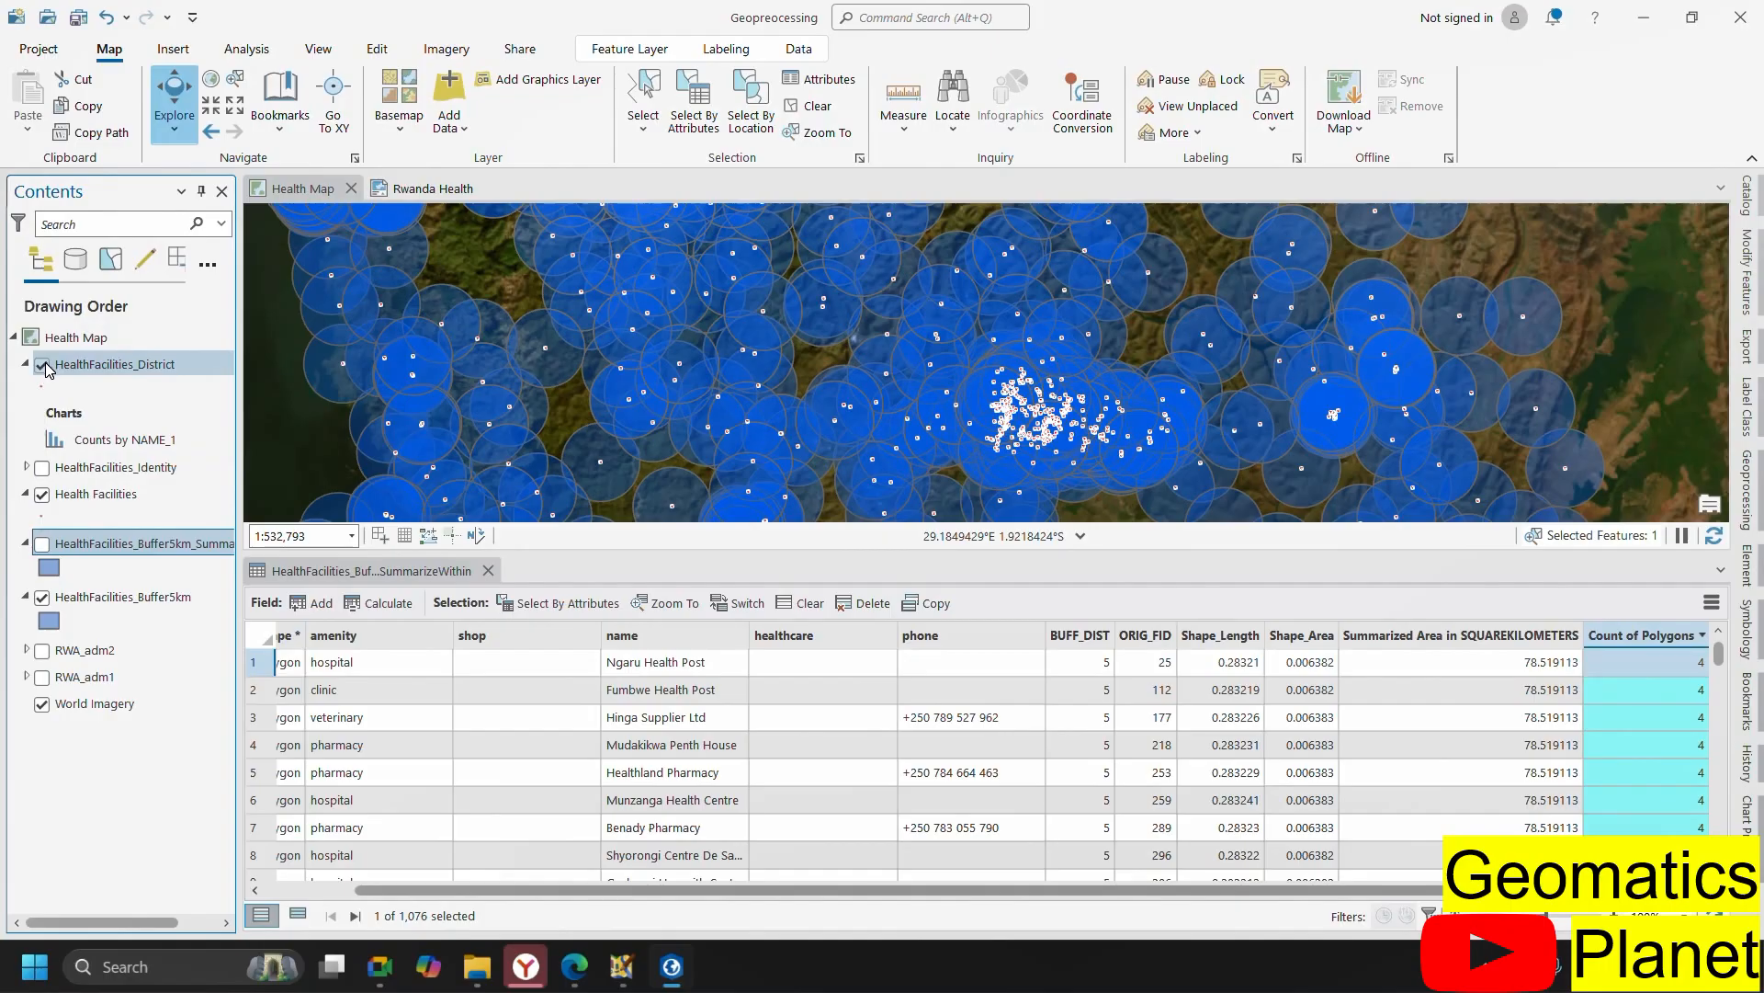
click(46, 601)
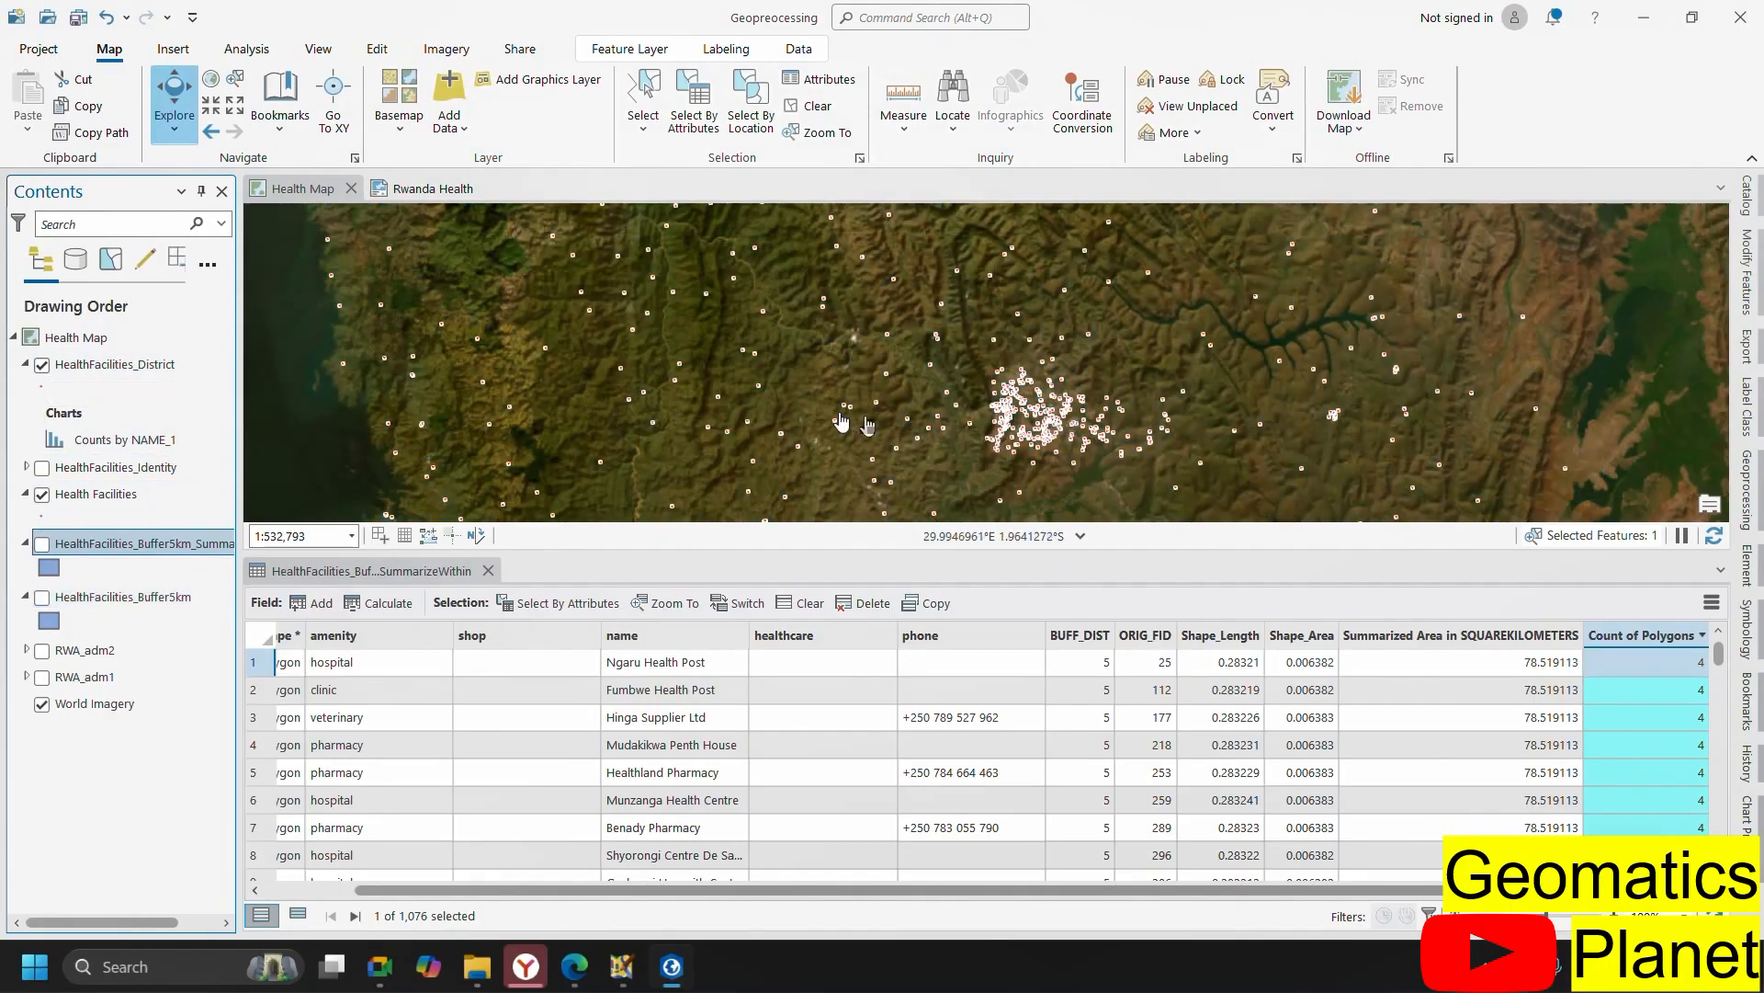
click(43, 679)
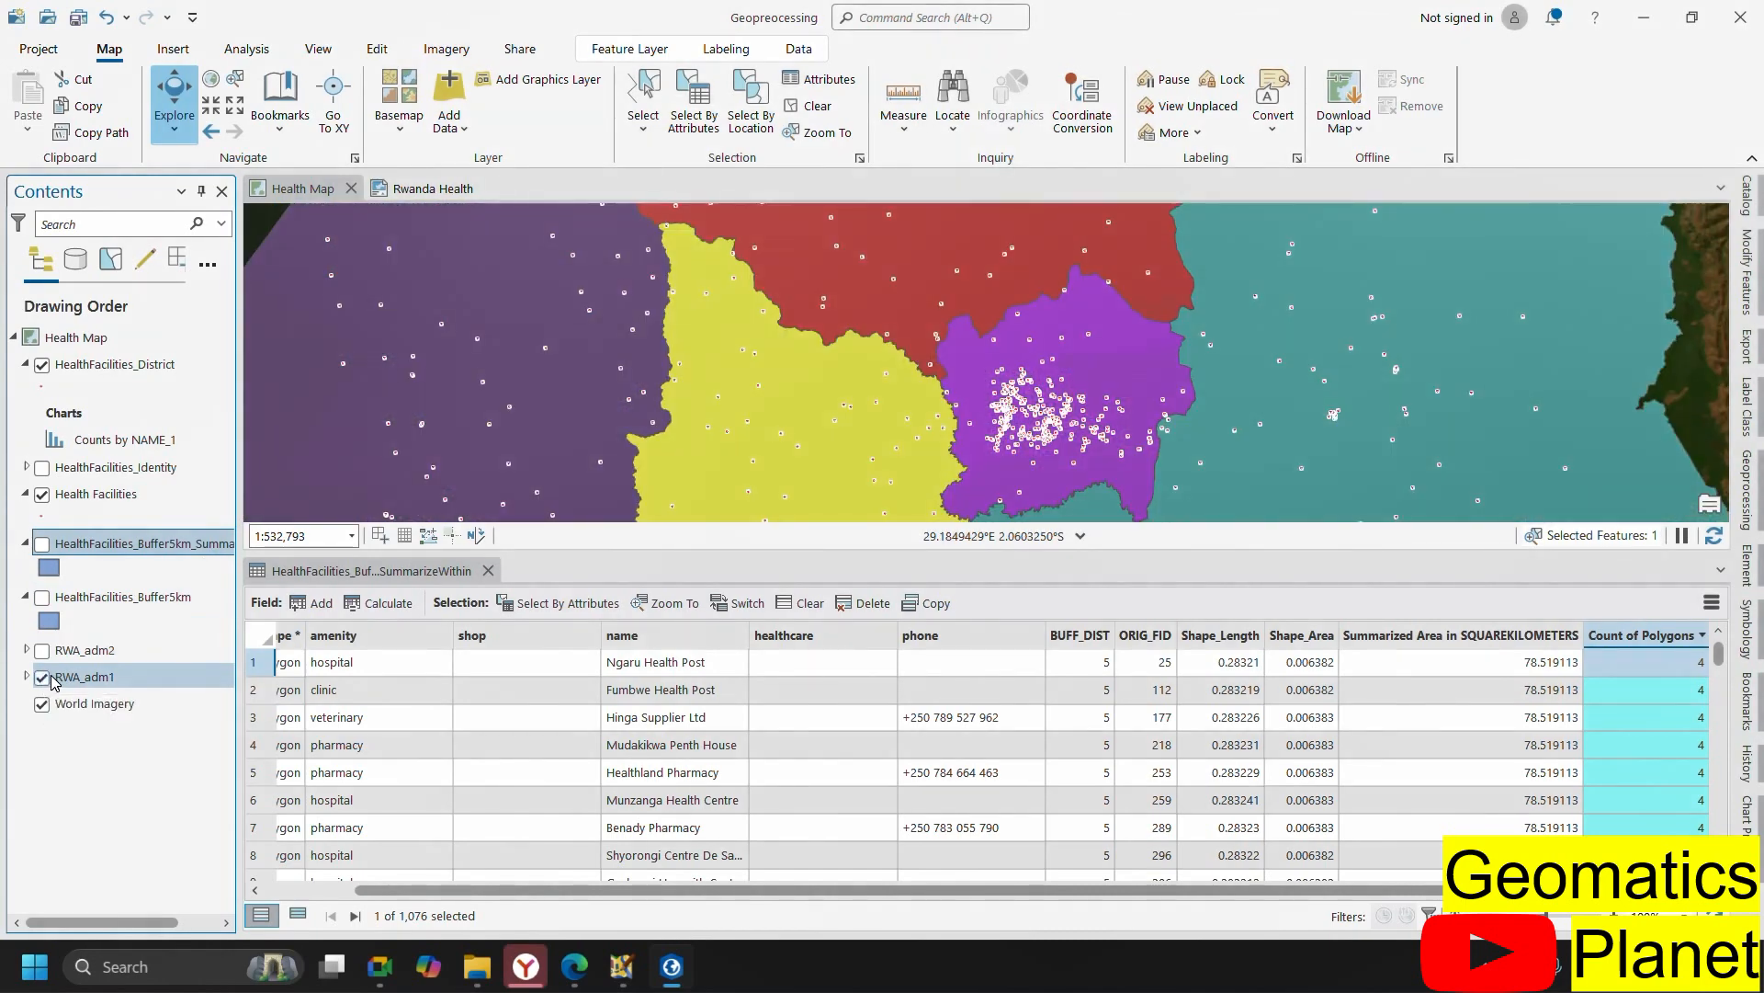
- Identify the RWA_adm1 province polygon that contains the dense facility cluster
scroll(1098, 326, up, 3)
click(1112, 382)
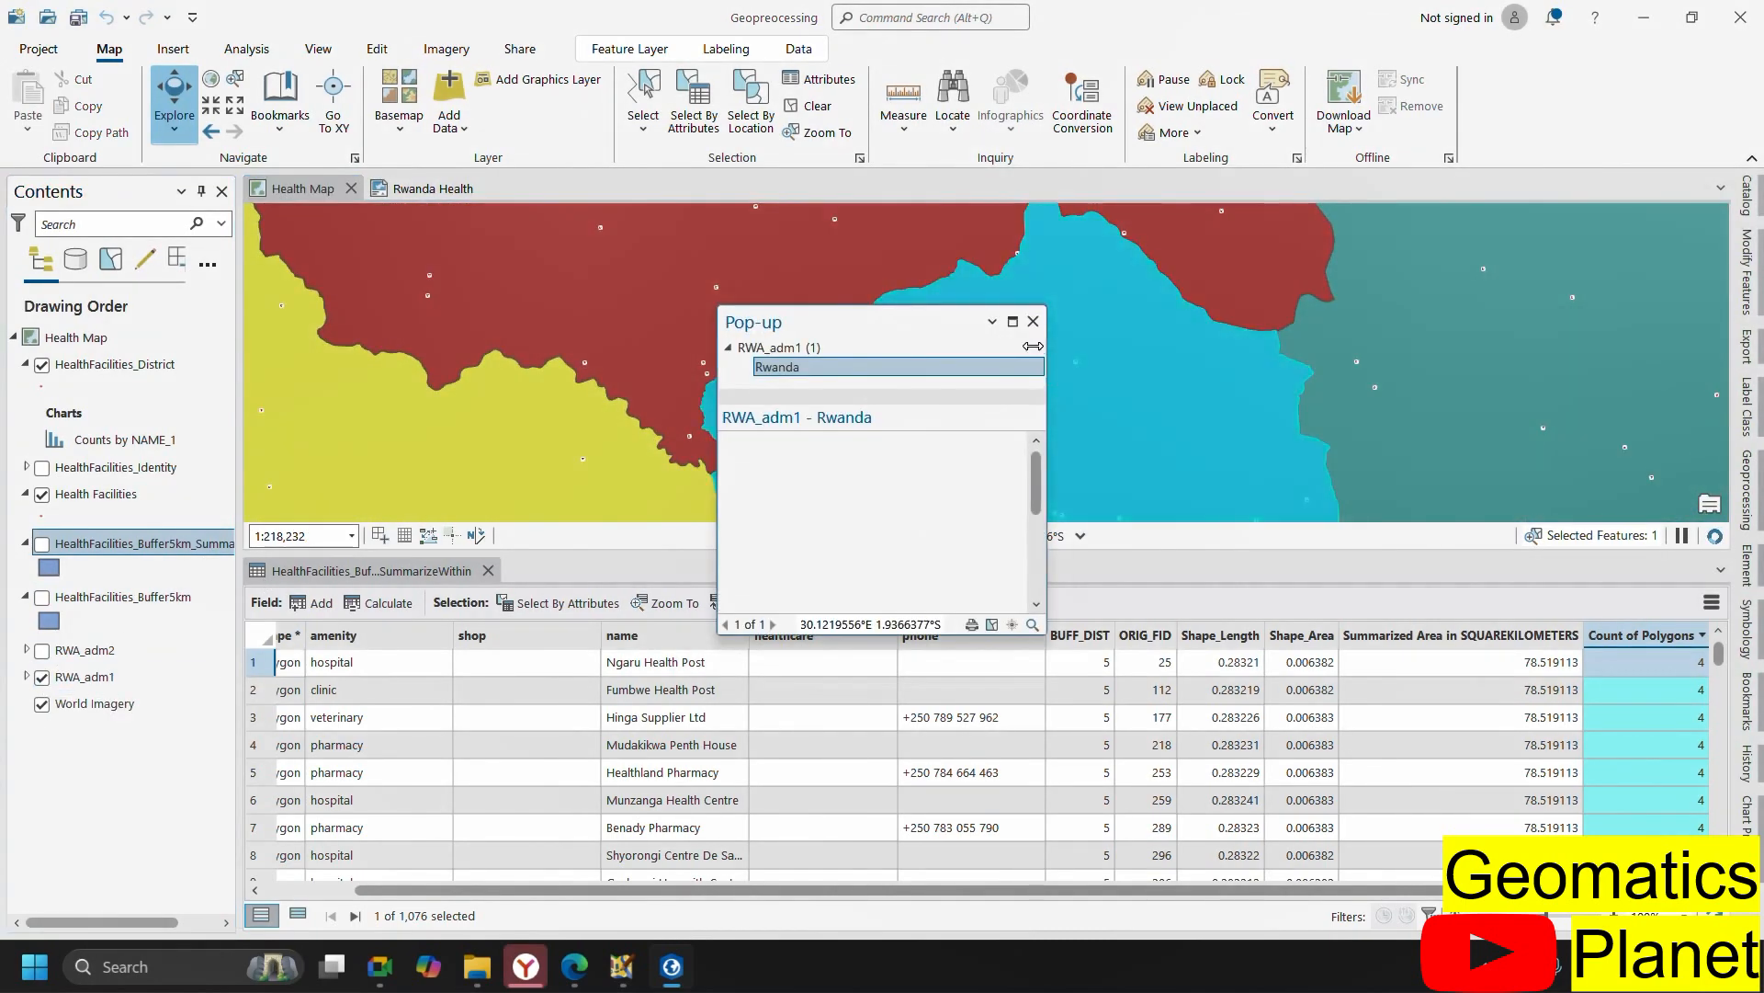
scroll(1305, 294, down, 4)
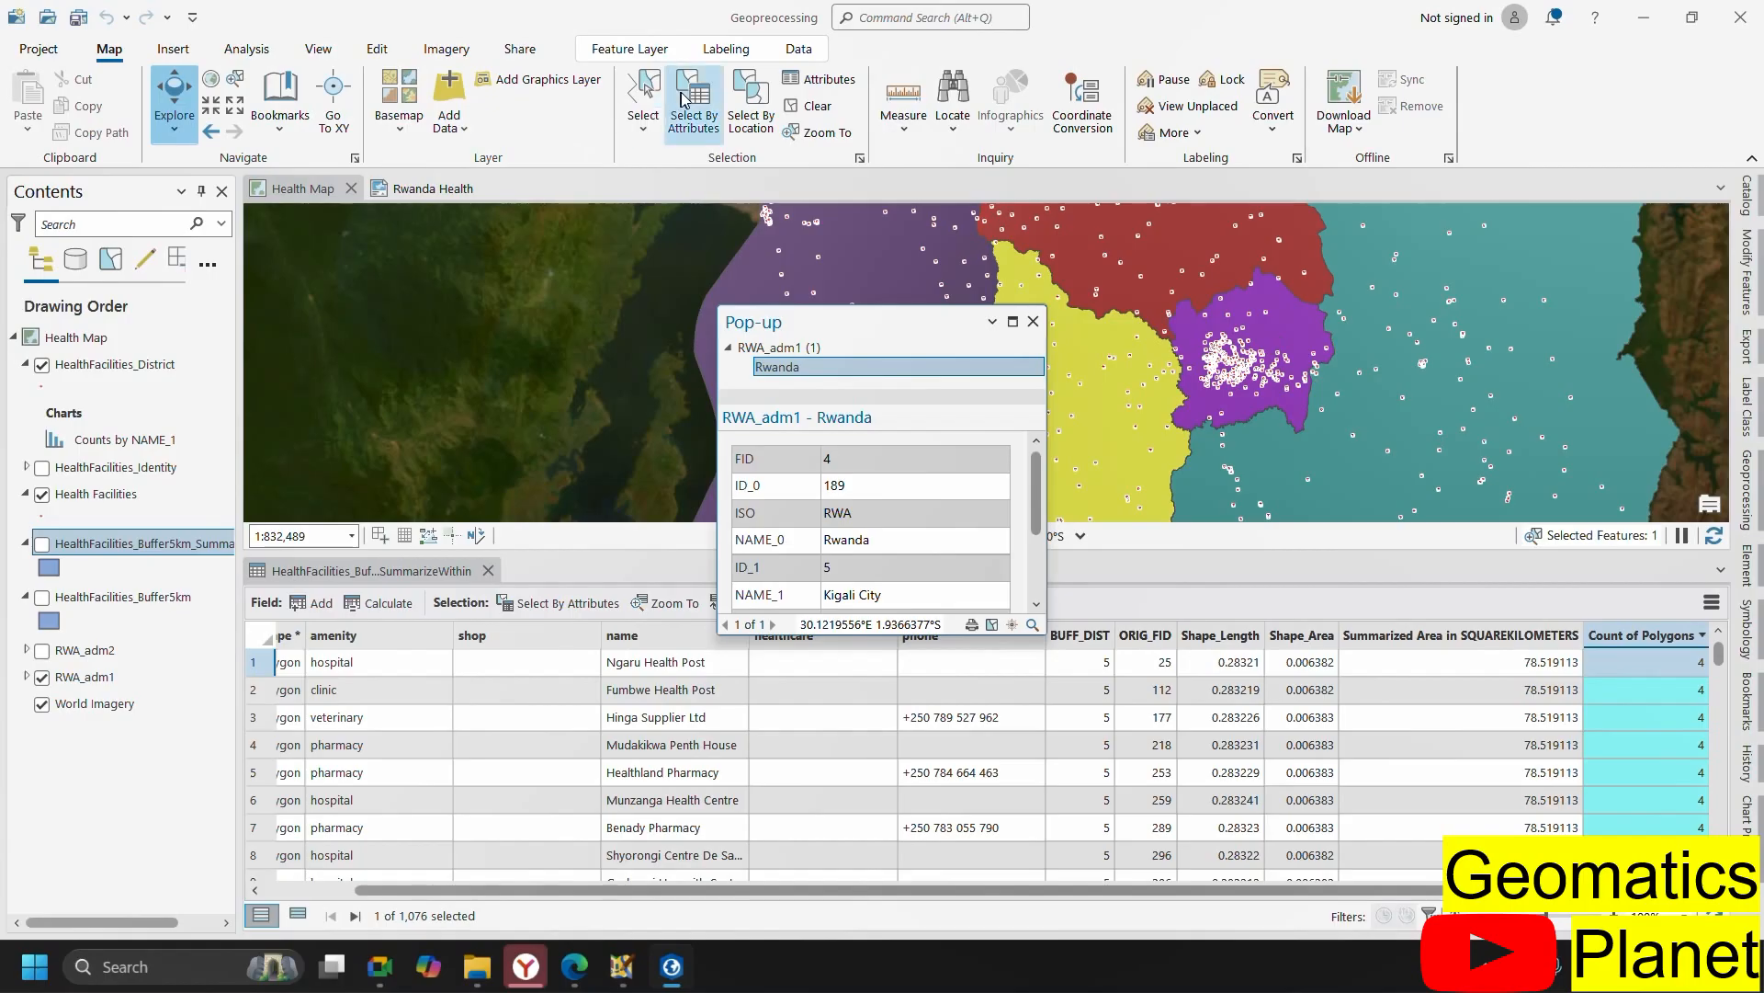
- Select the Kigali City polygon in RWA_adm1, then close its pop-up and the SummarizeWithin attribute table
click(643, 101)
mouse_move(1304, 326)
mouse_down()
mouse_move(1254, 345)
mouse_move(1228, 393)
mouse_move(1294, 388)
mouse_up()
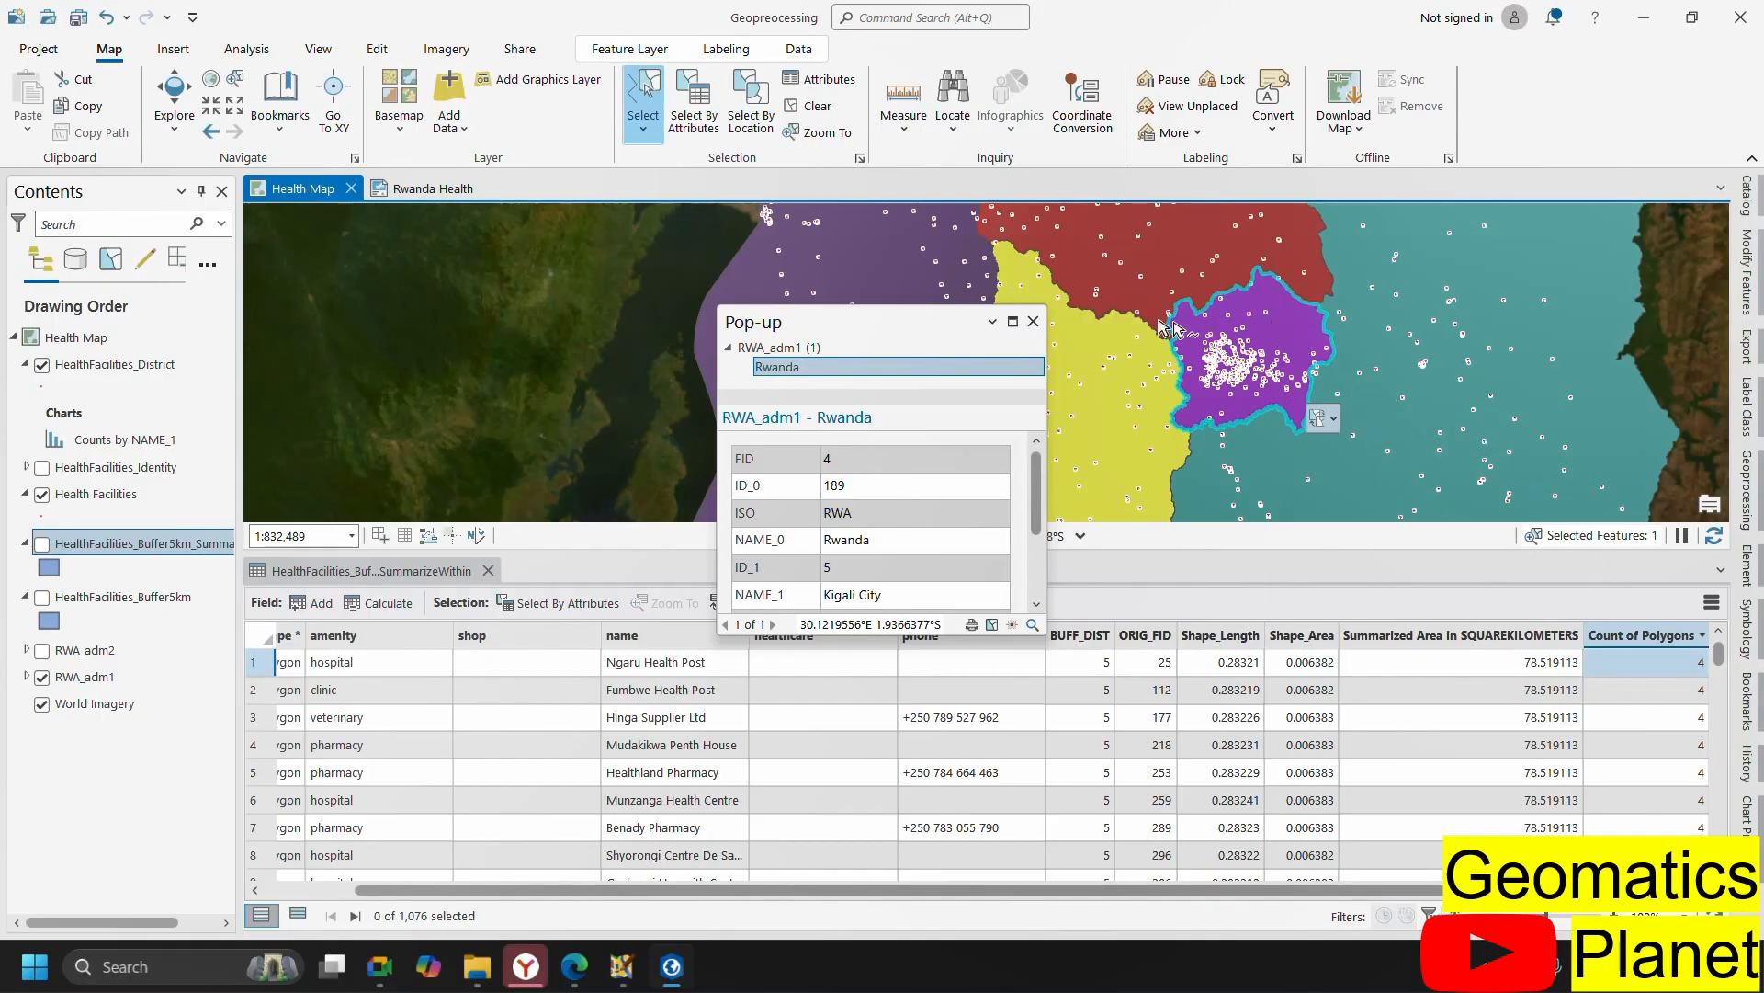
click(1033, 322)
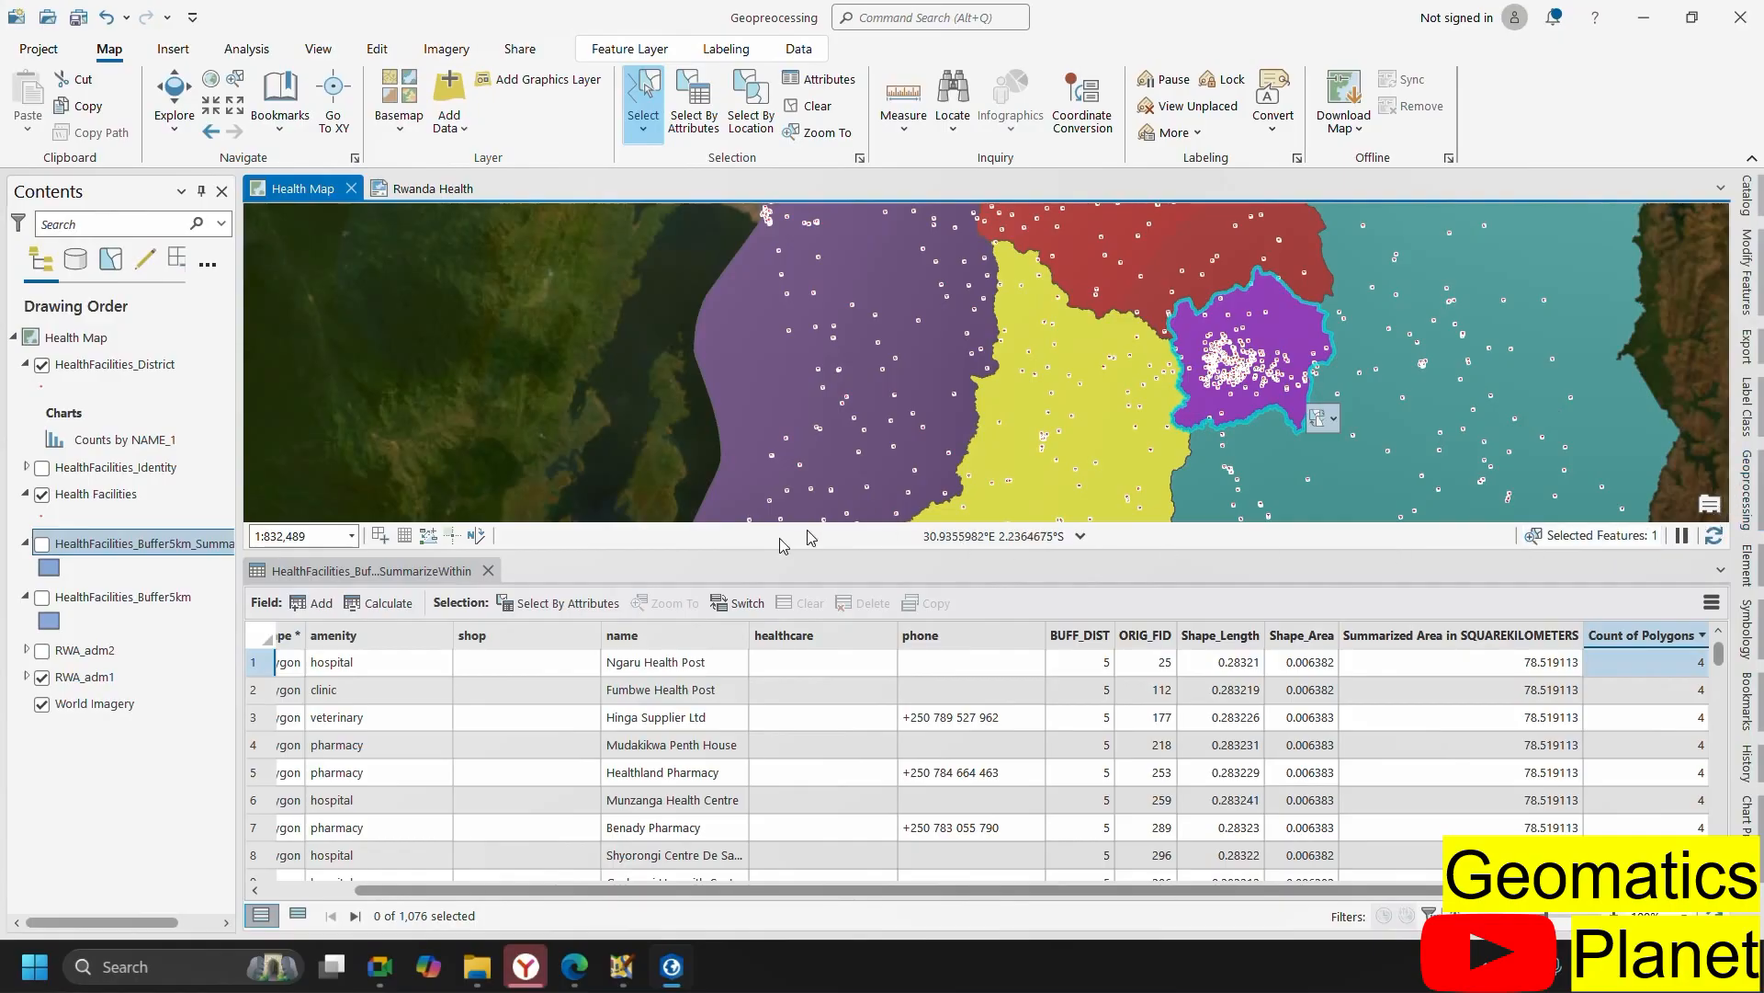
click(488, 571)
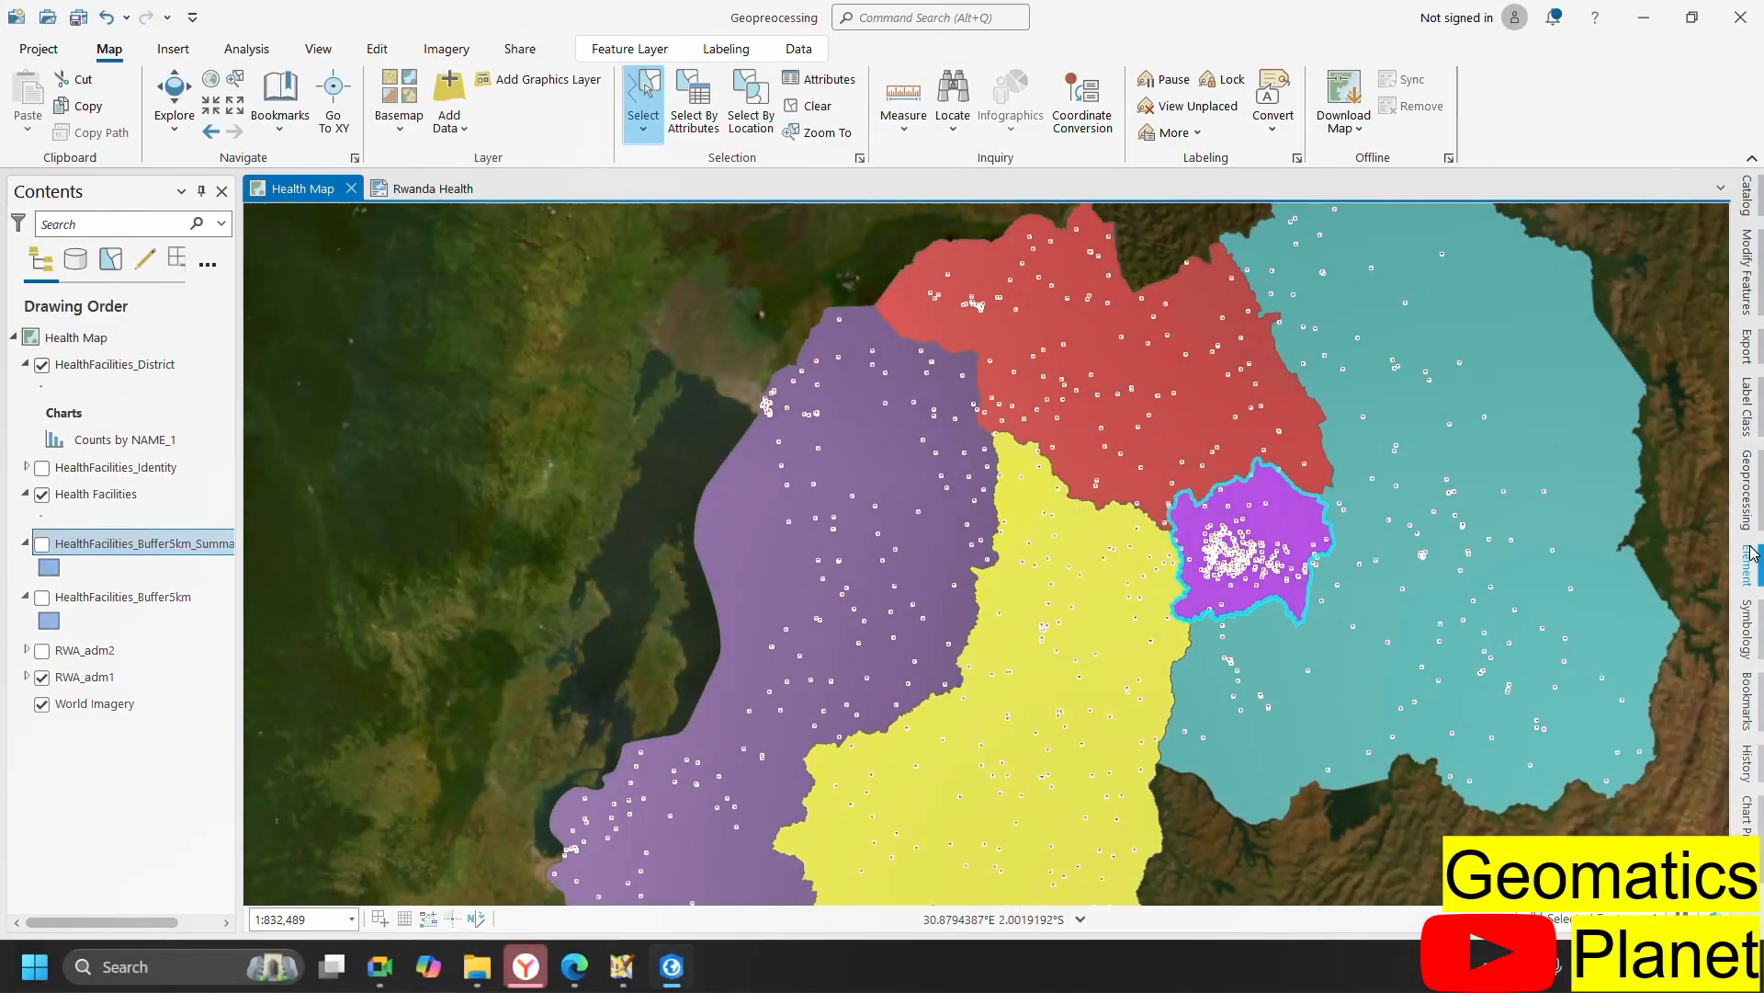
- Set the Multiple Ring Buffer input features to RWA_adm1 and the distance unit to Kilometers
click(1749, 505)
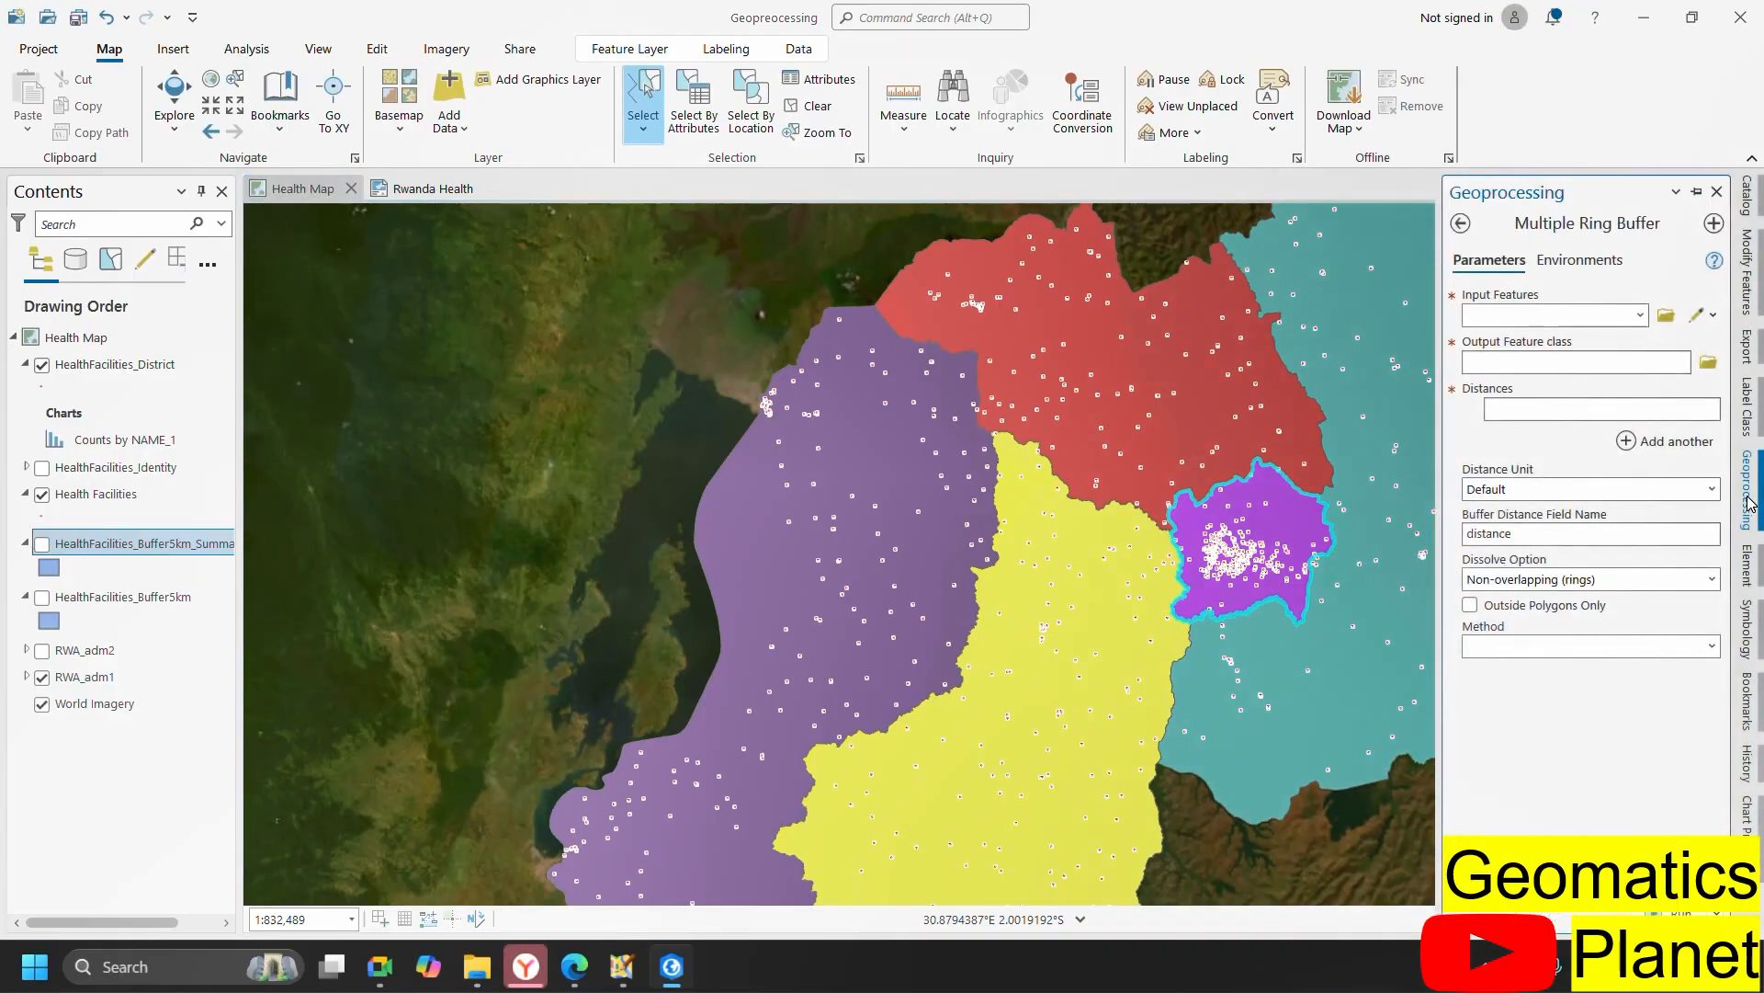
click(1640, 316)
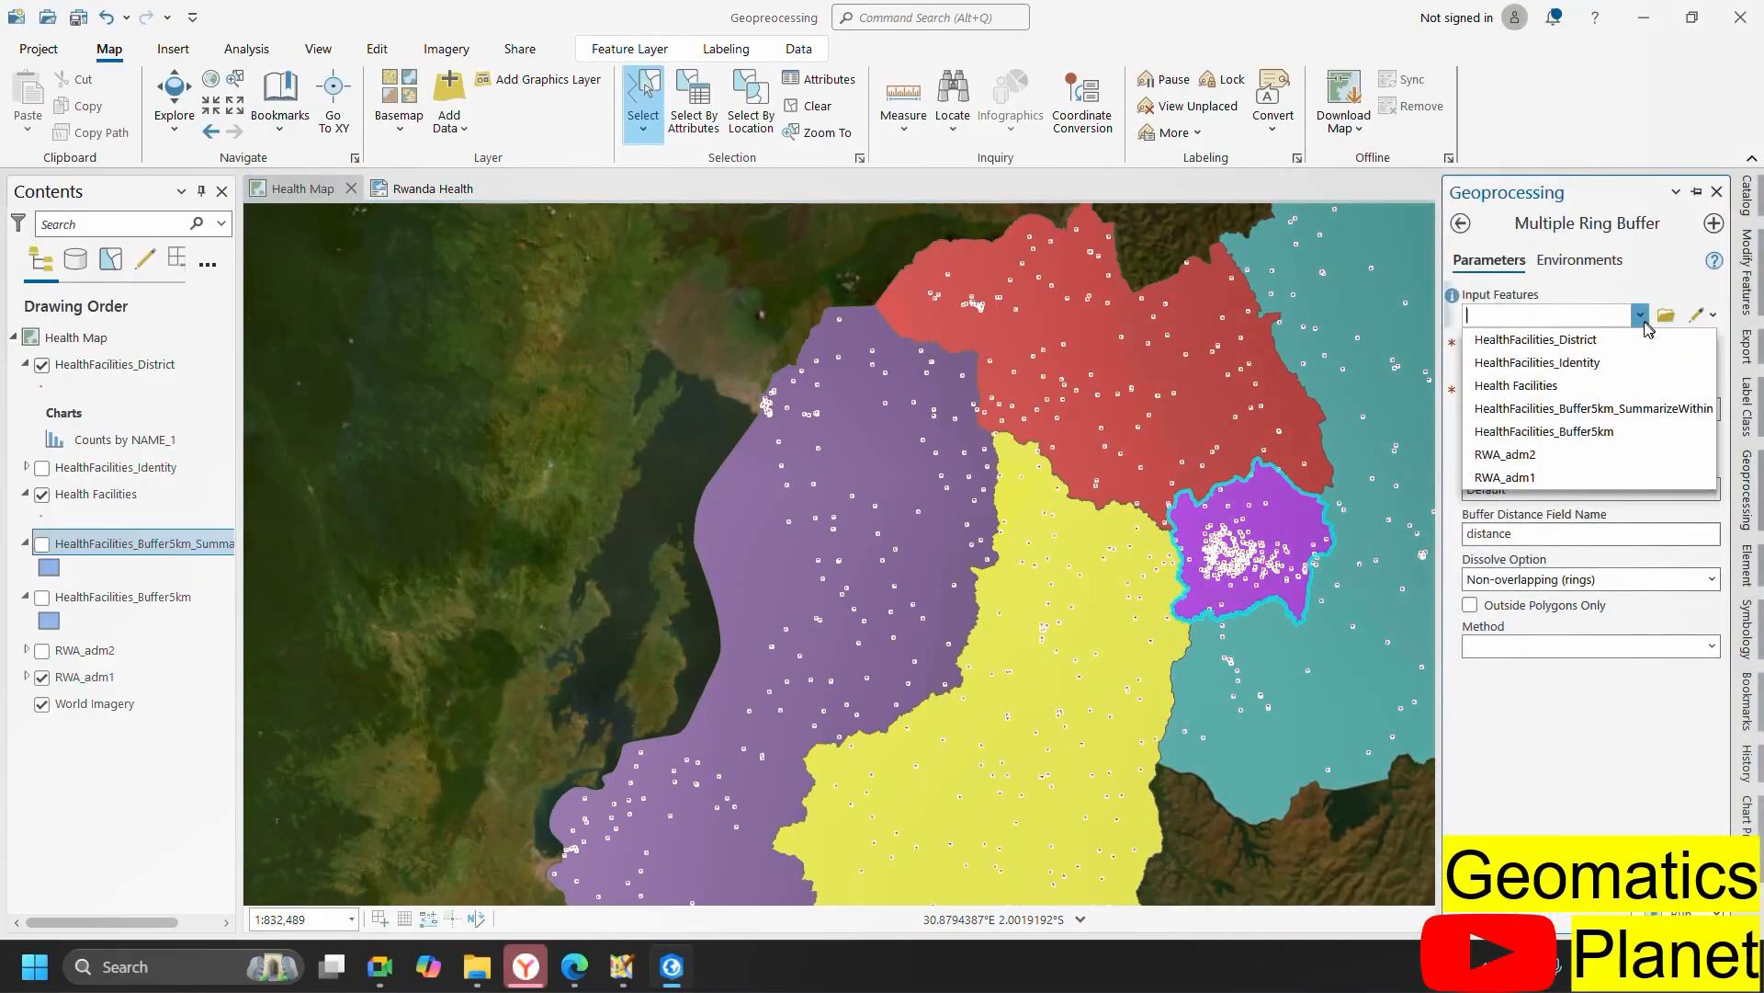
click(1537, 477)
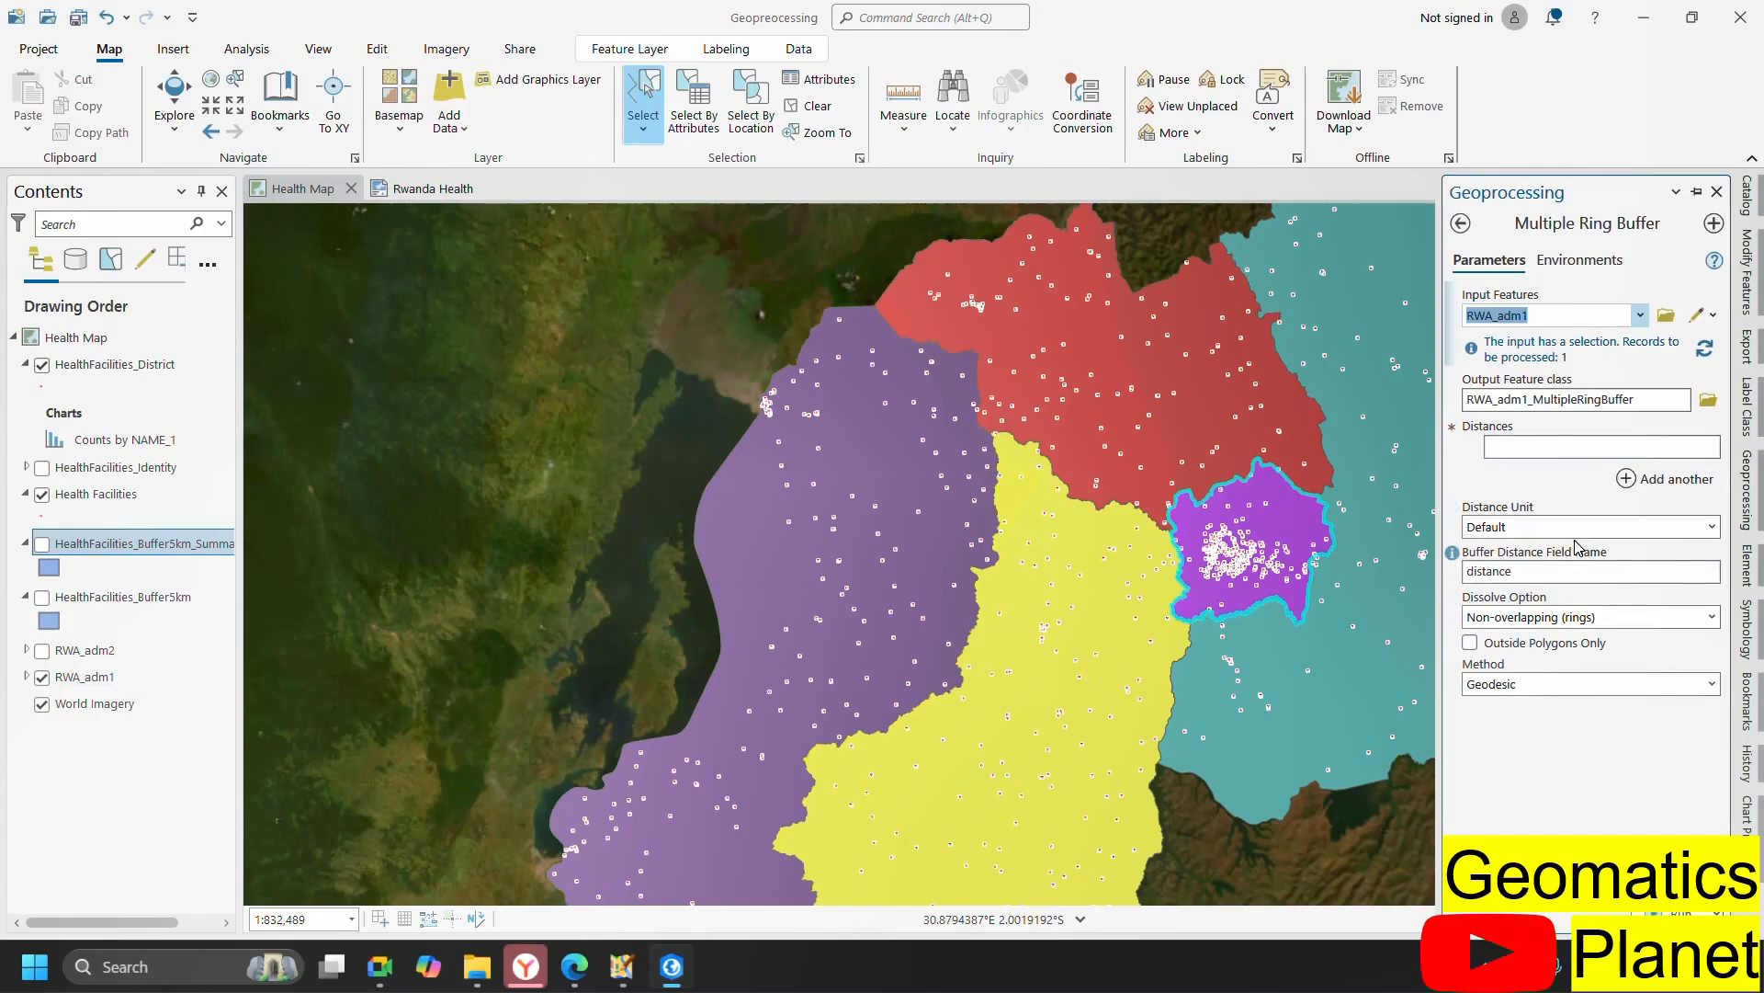
click(1711, 527)
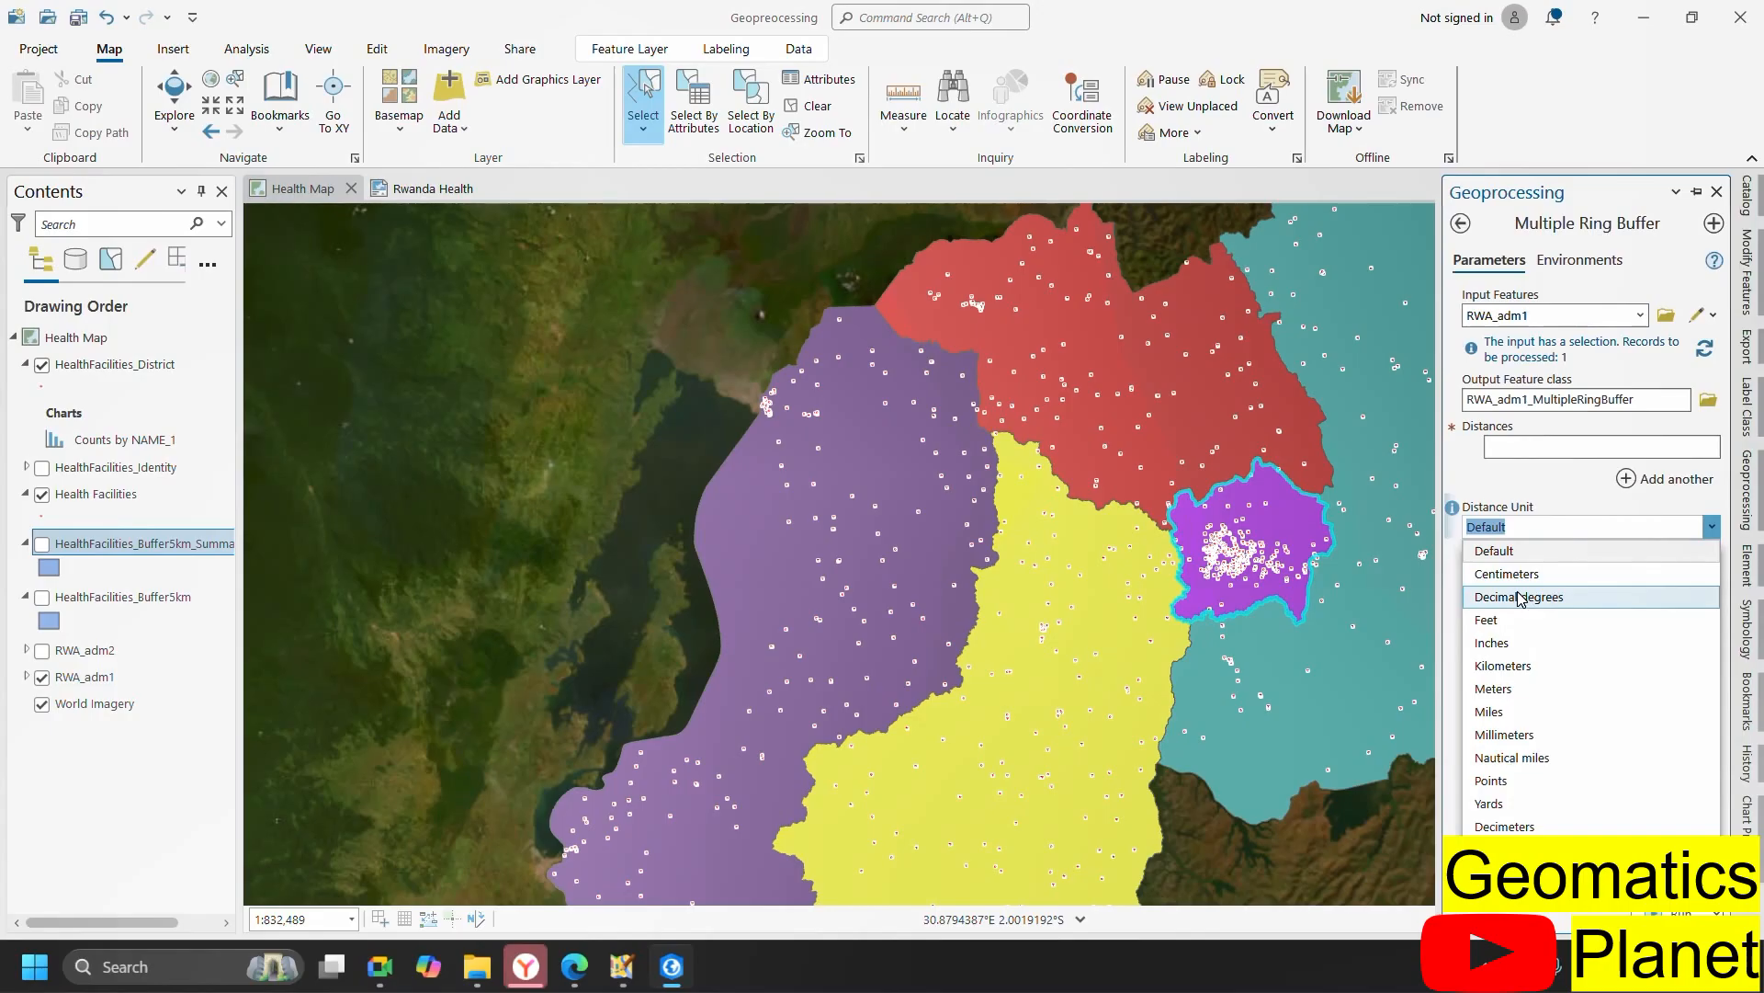
click(1513, 666)
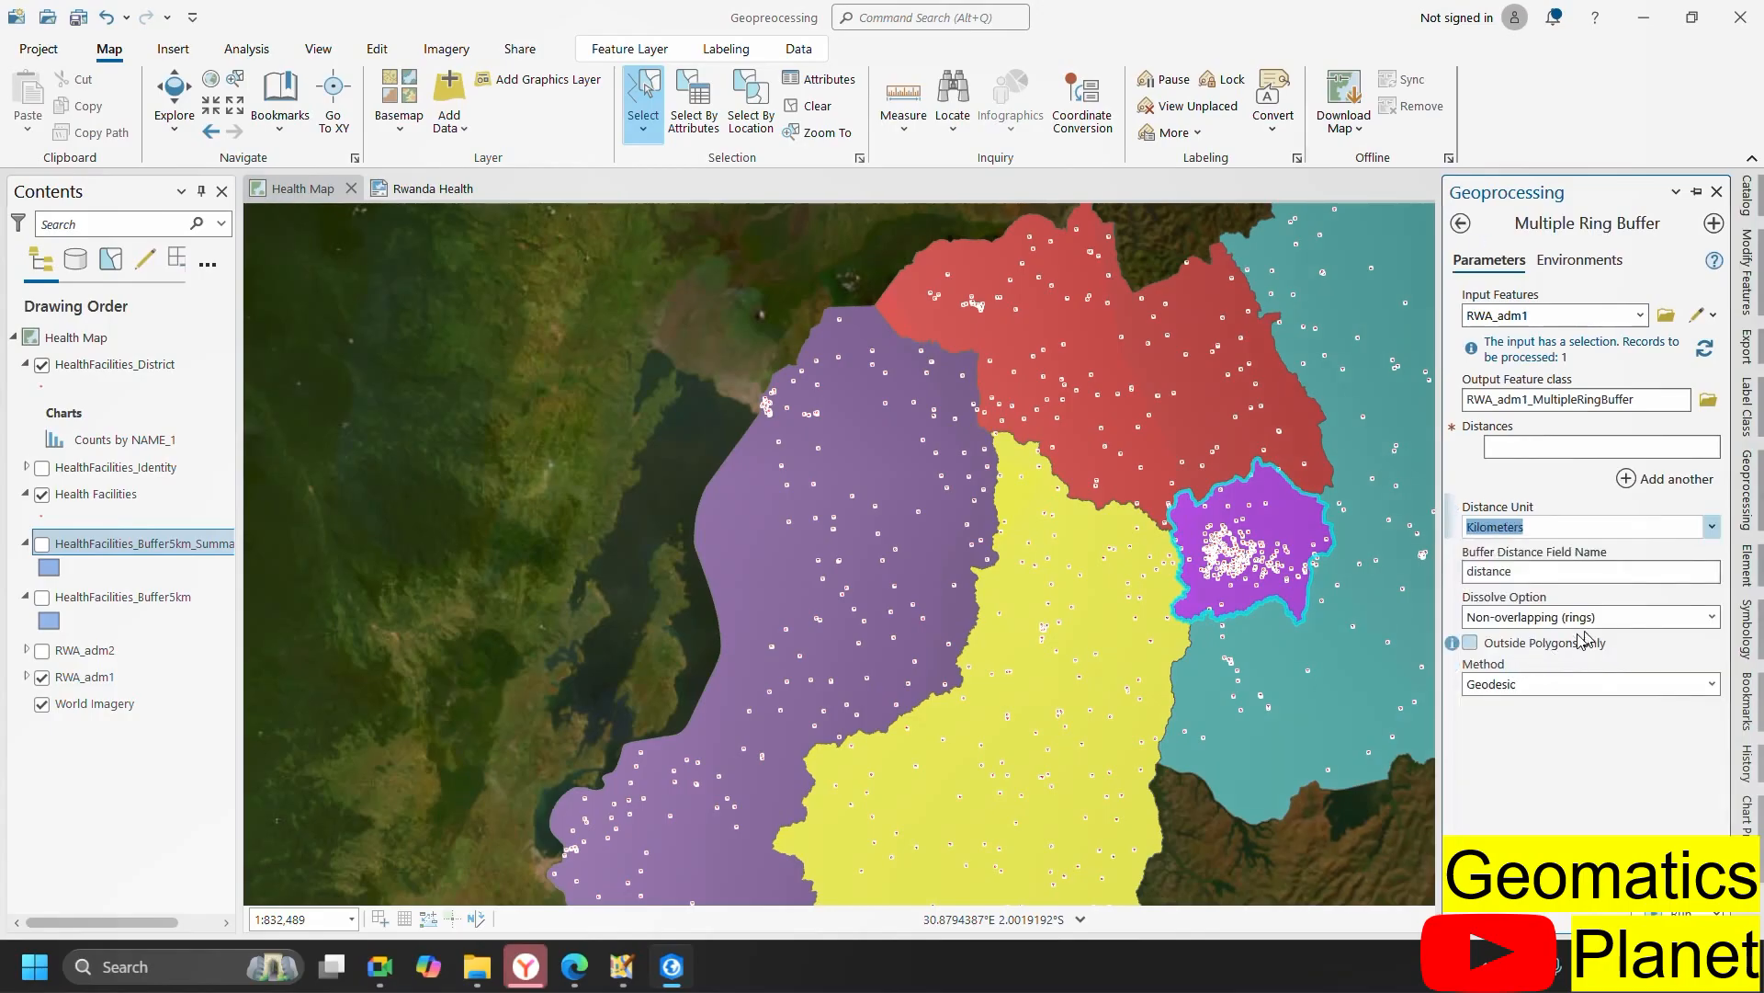
- Review the buffer distance field name, Dissolve Option choices and Outside Polygons Only setting against the selected Kigali City polygon
click(1666, 572)
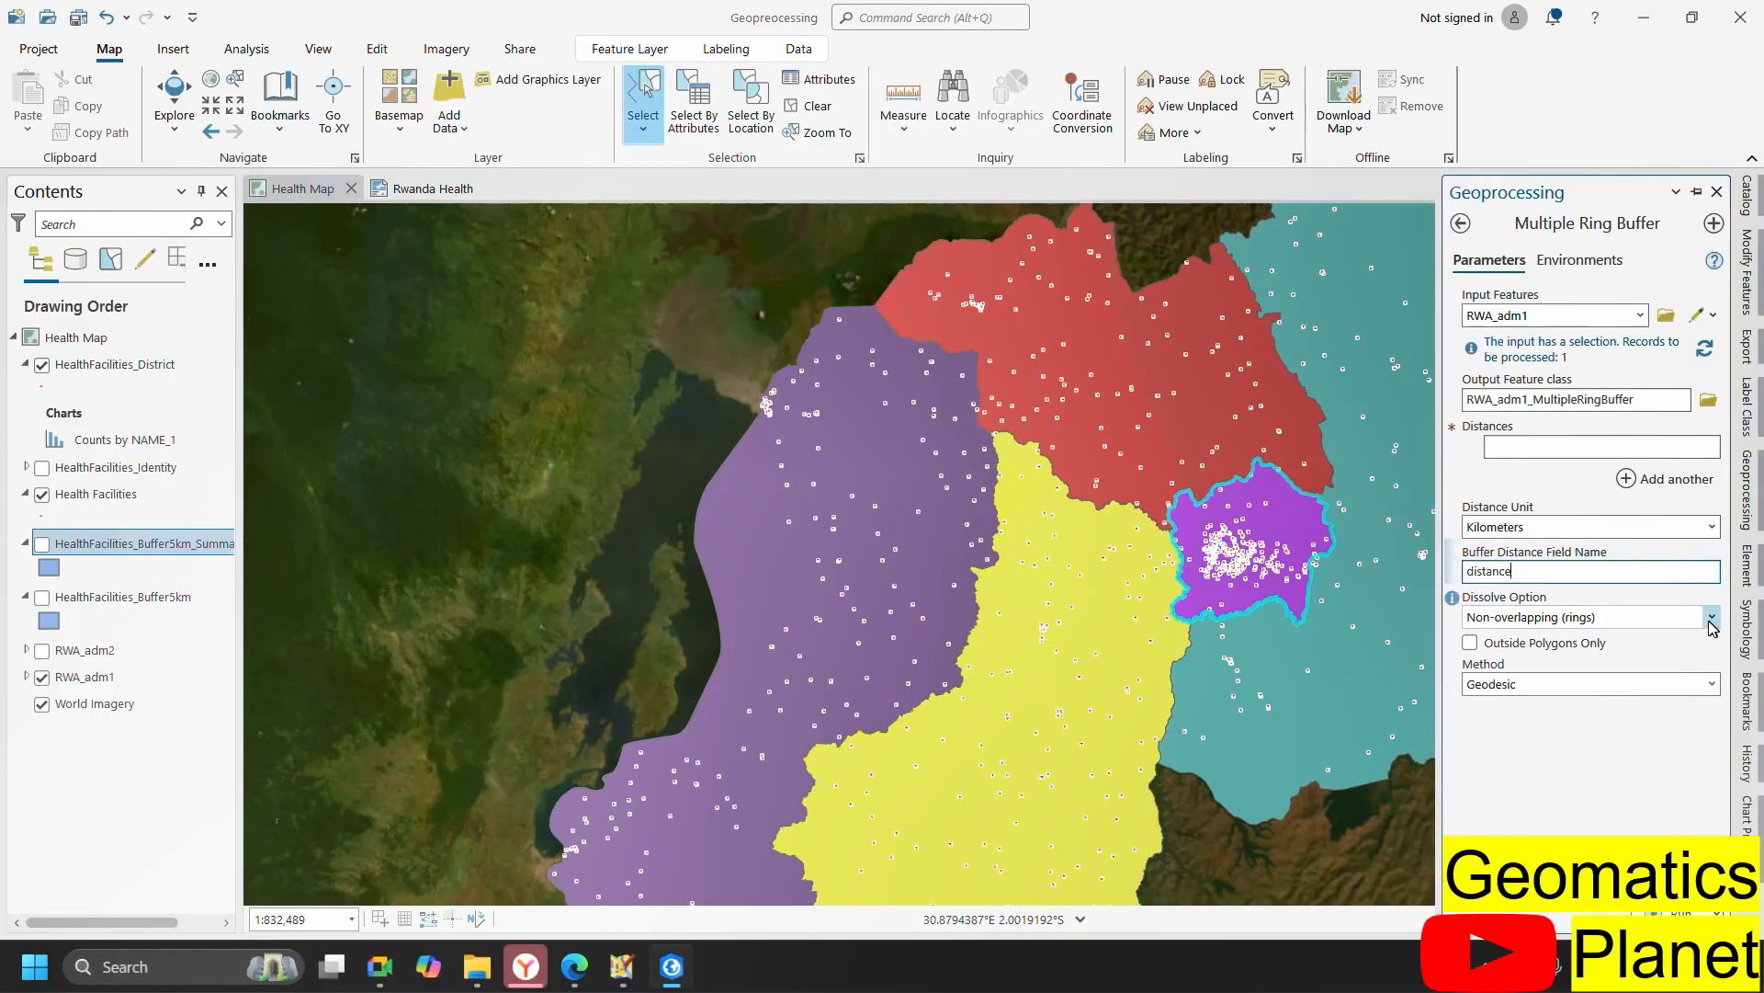
click(1710, 623)
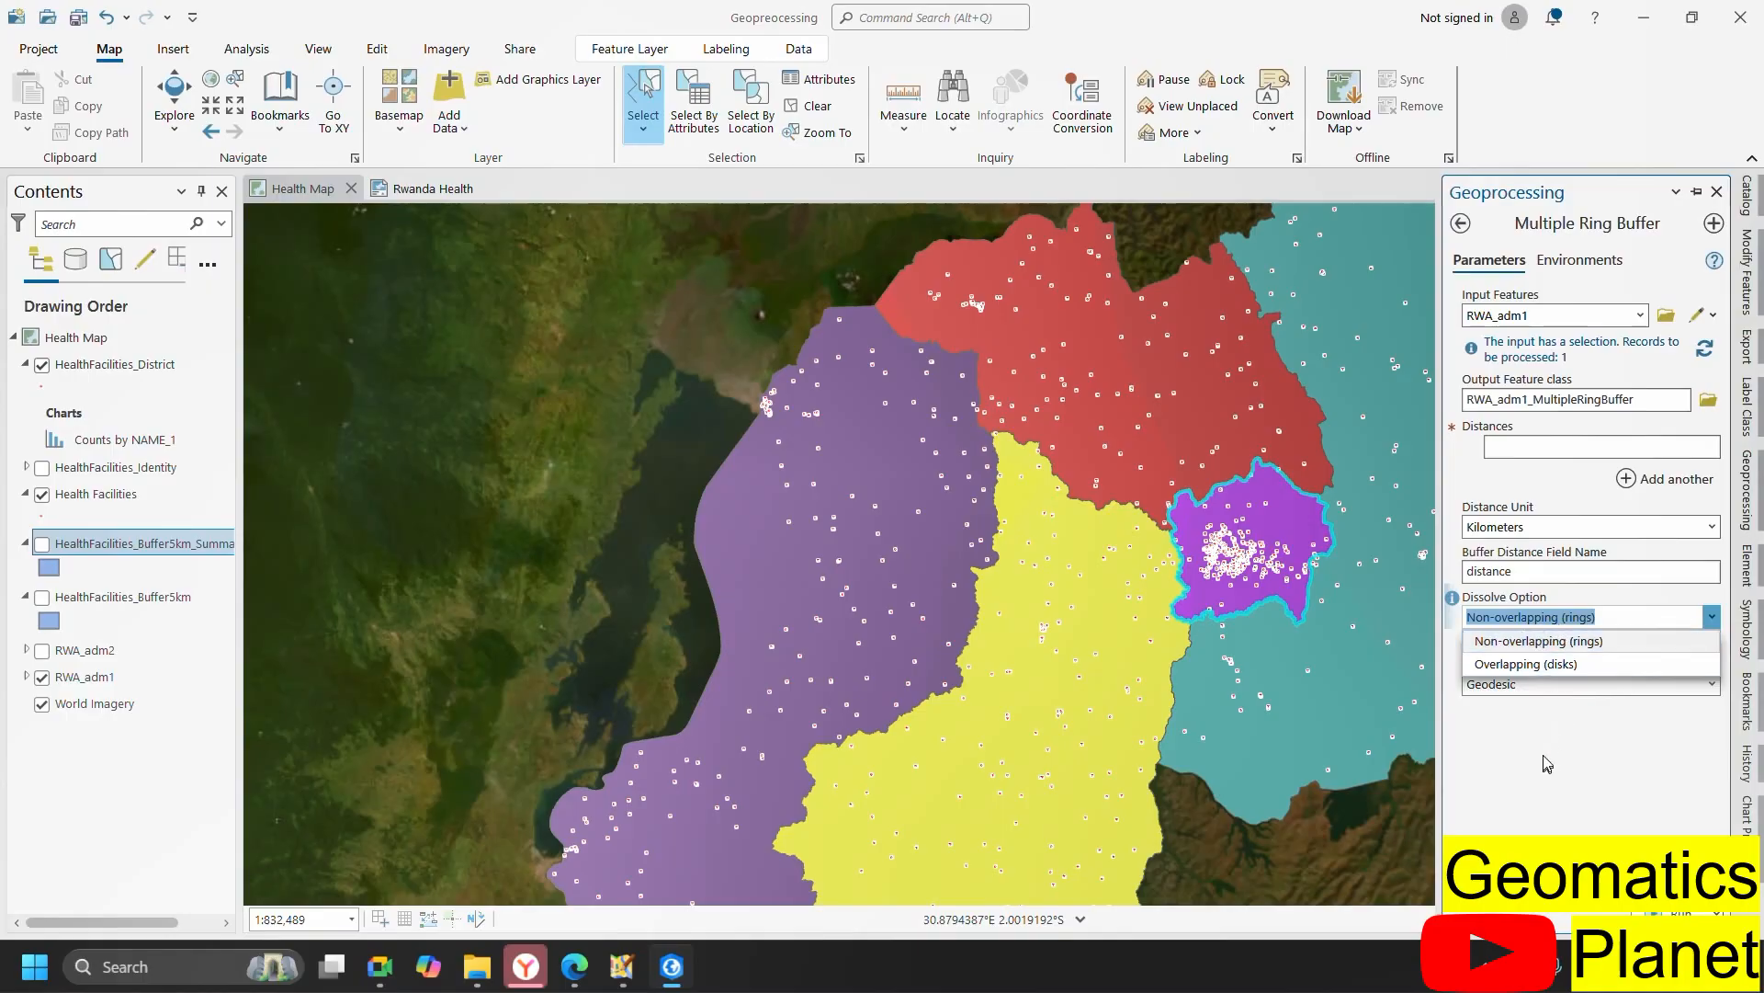
click(1526, 711)
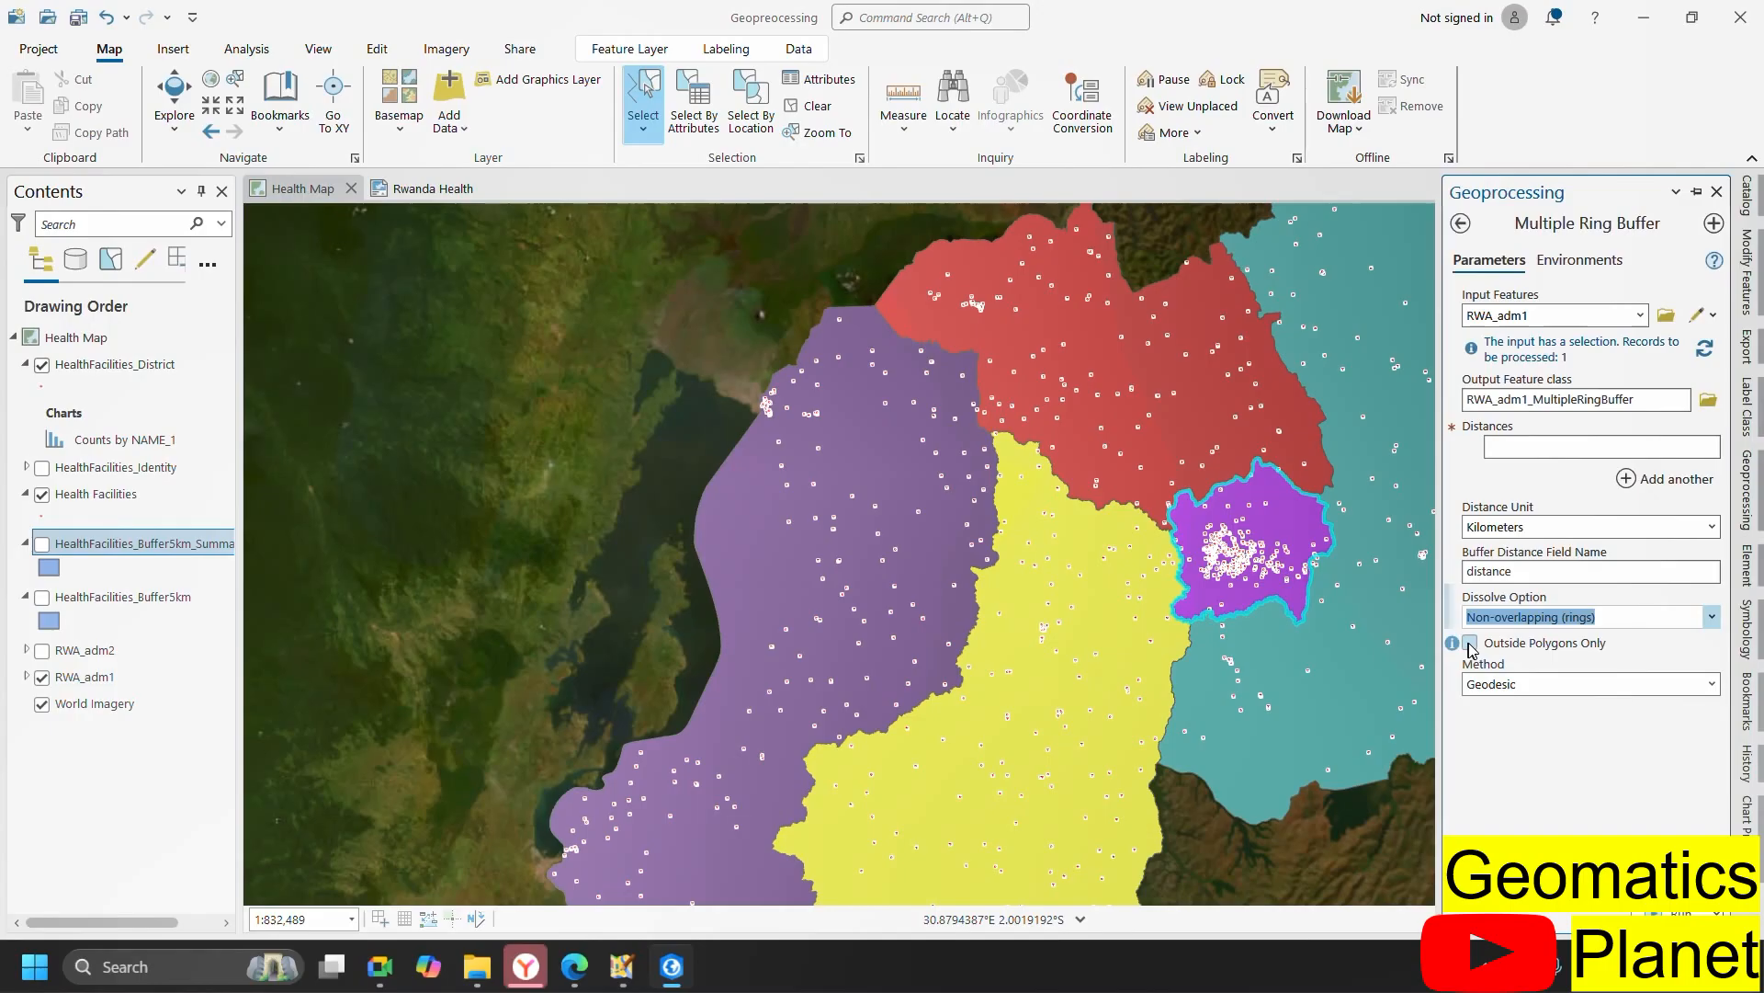
click(1471, 643)
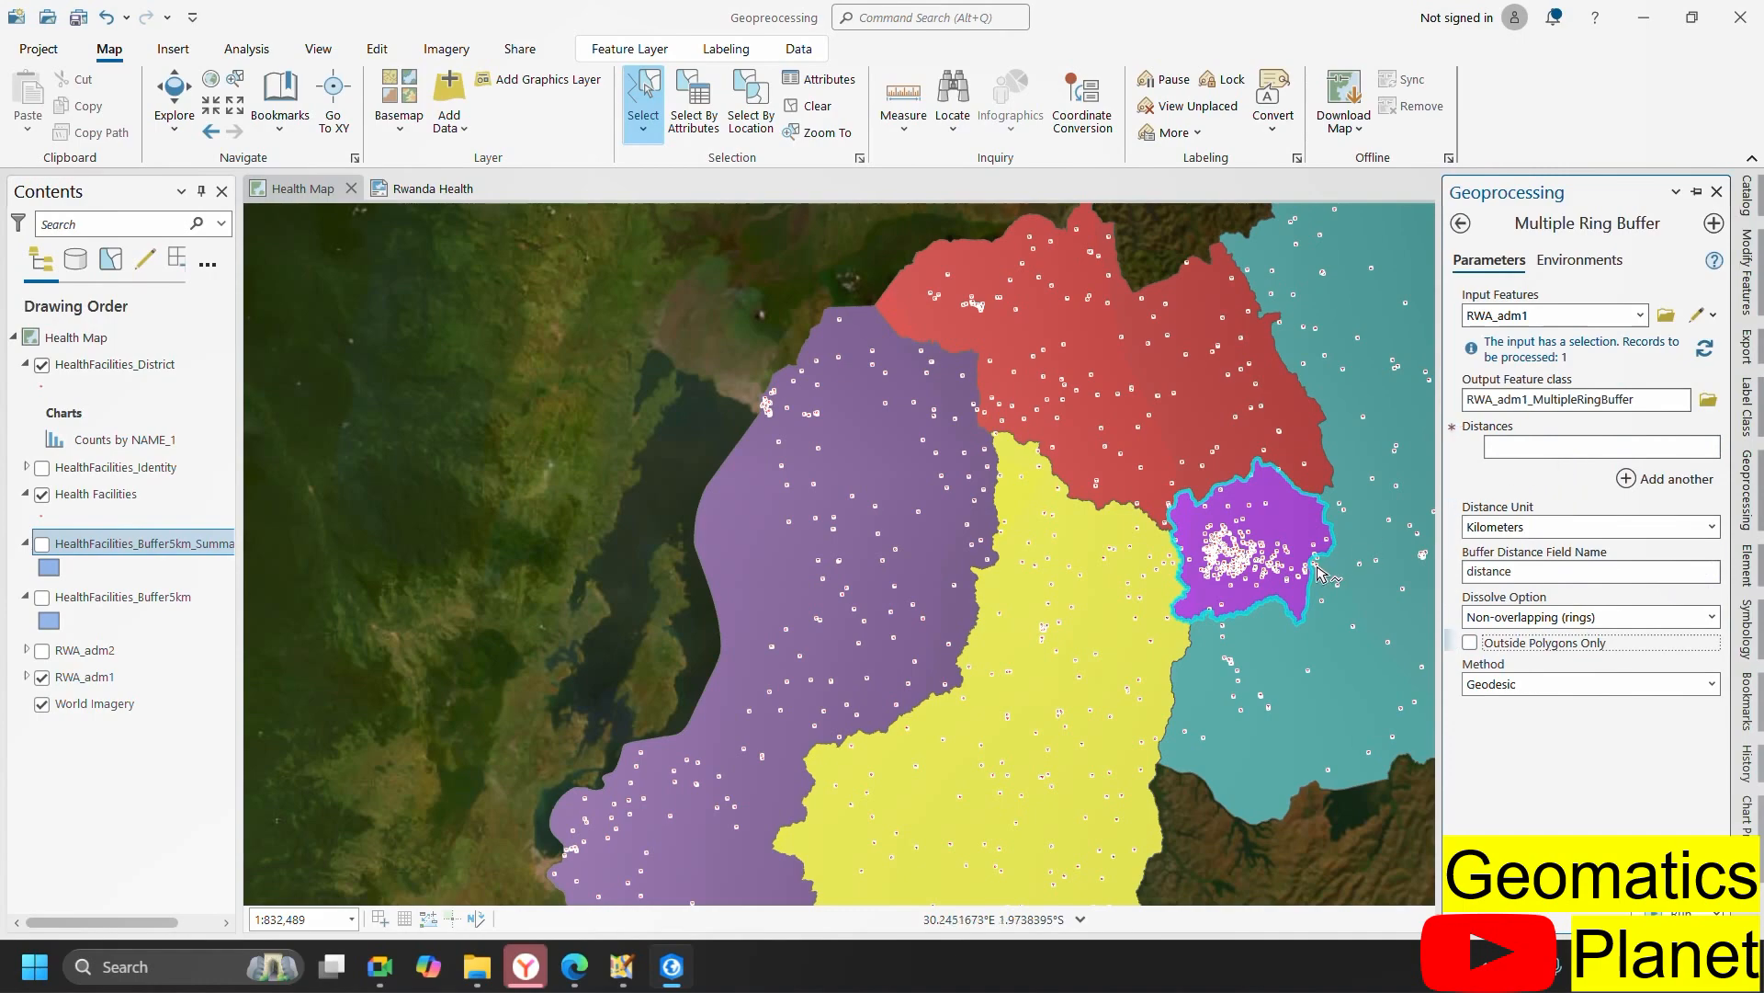
scroll(1137, 576, up, 4)
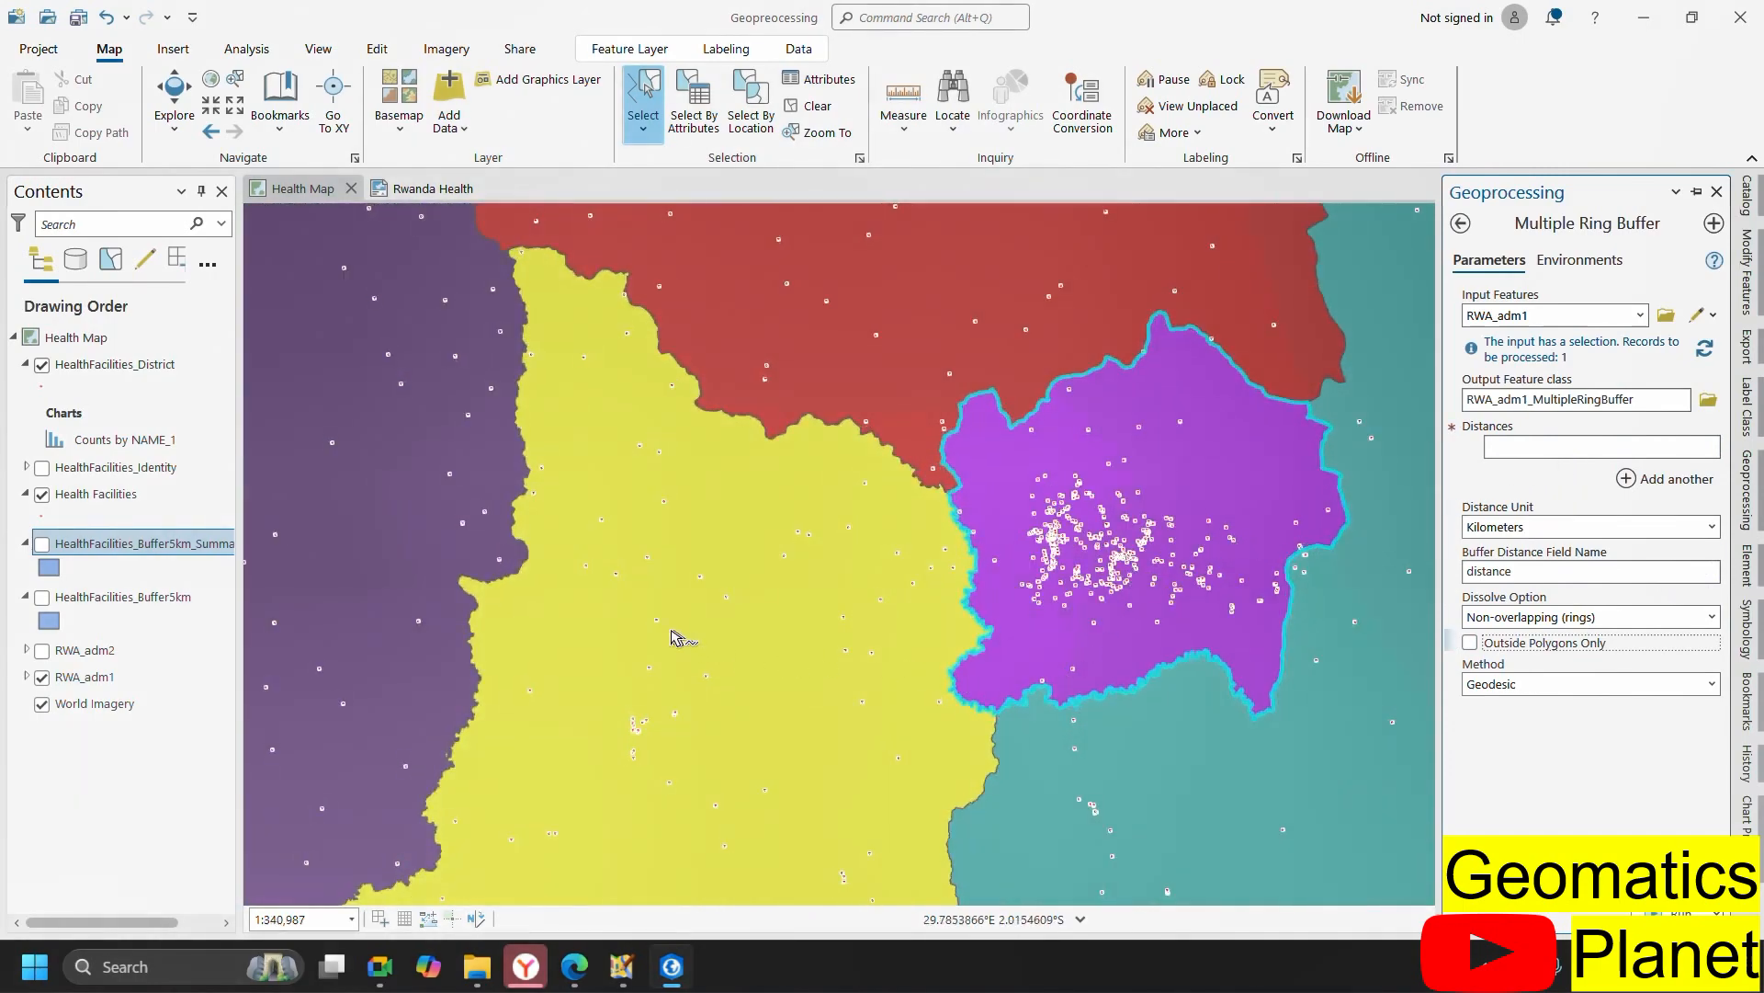
scroll(677, 630, down, 4)
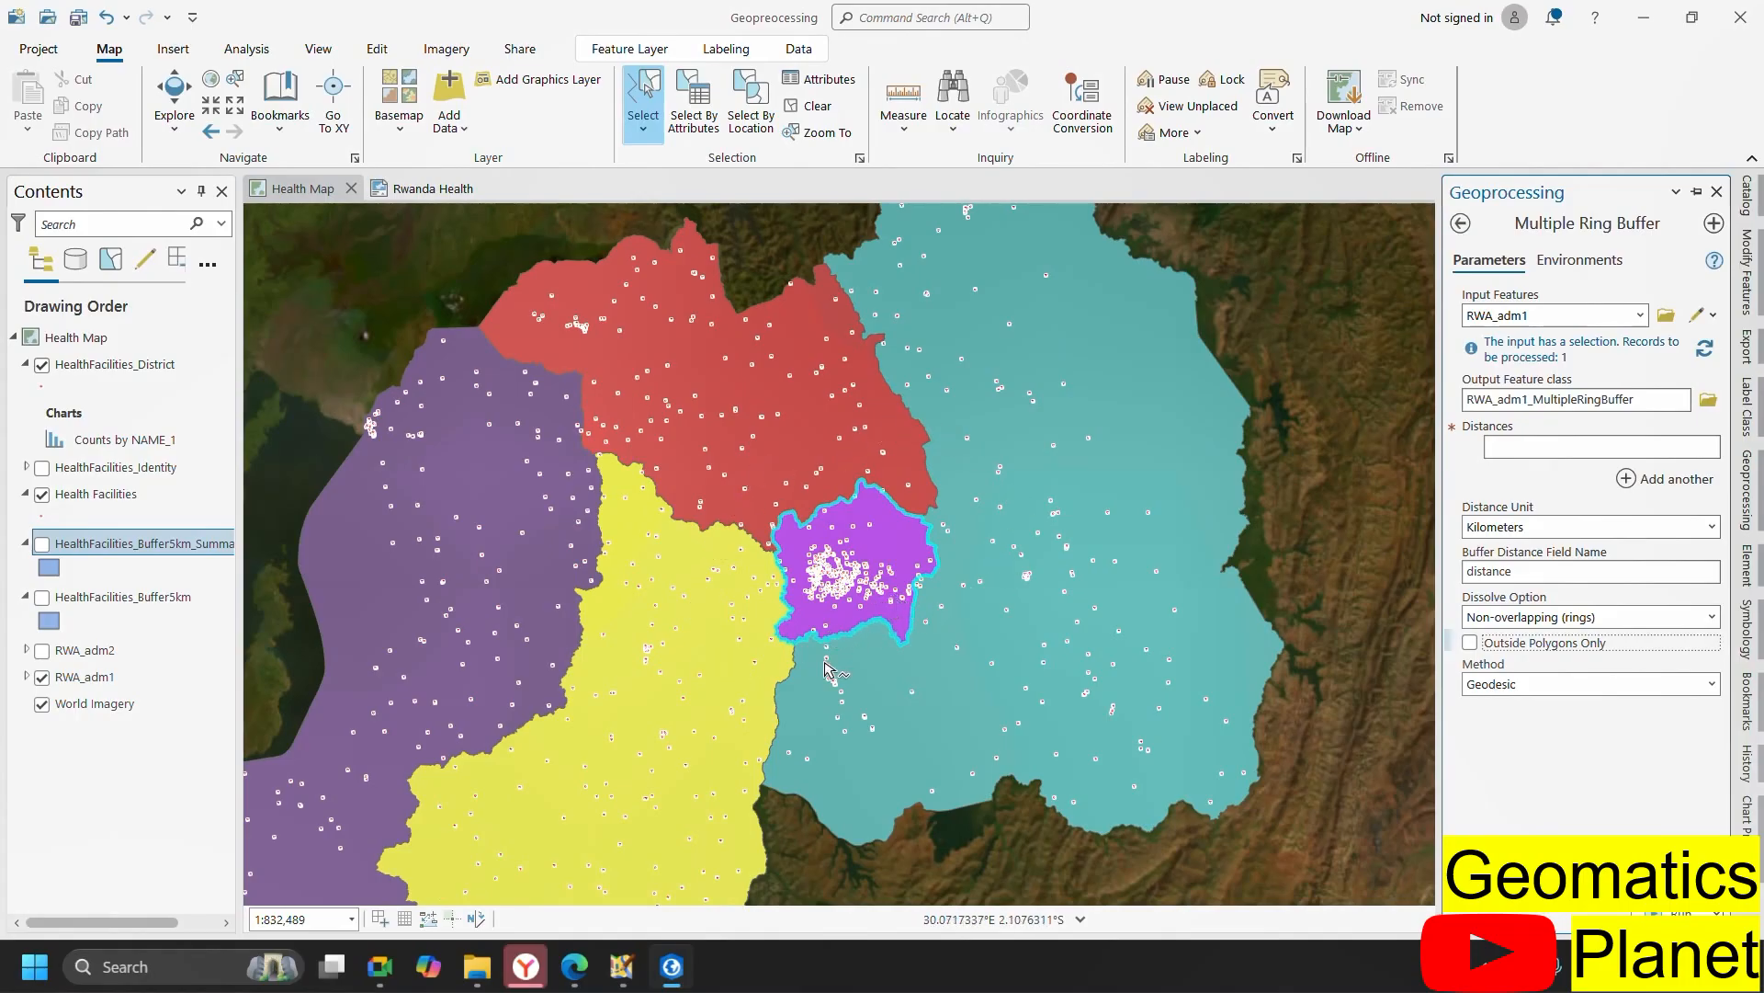
- Enter buffer distances of 2, 10 and 20 km and run Multiple Ring Buffer on the selected Kigali City polygon
click(1601, 447)
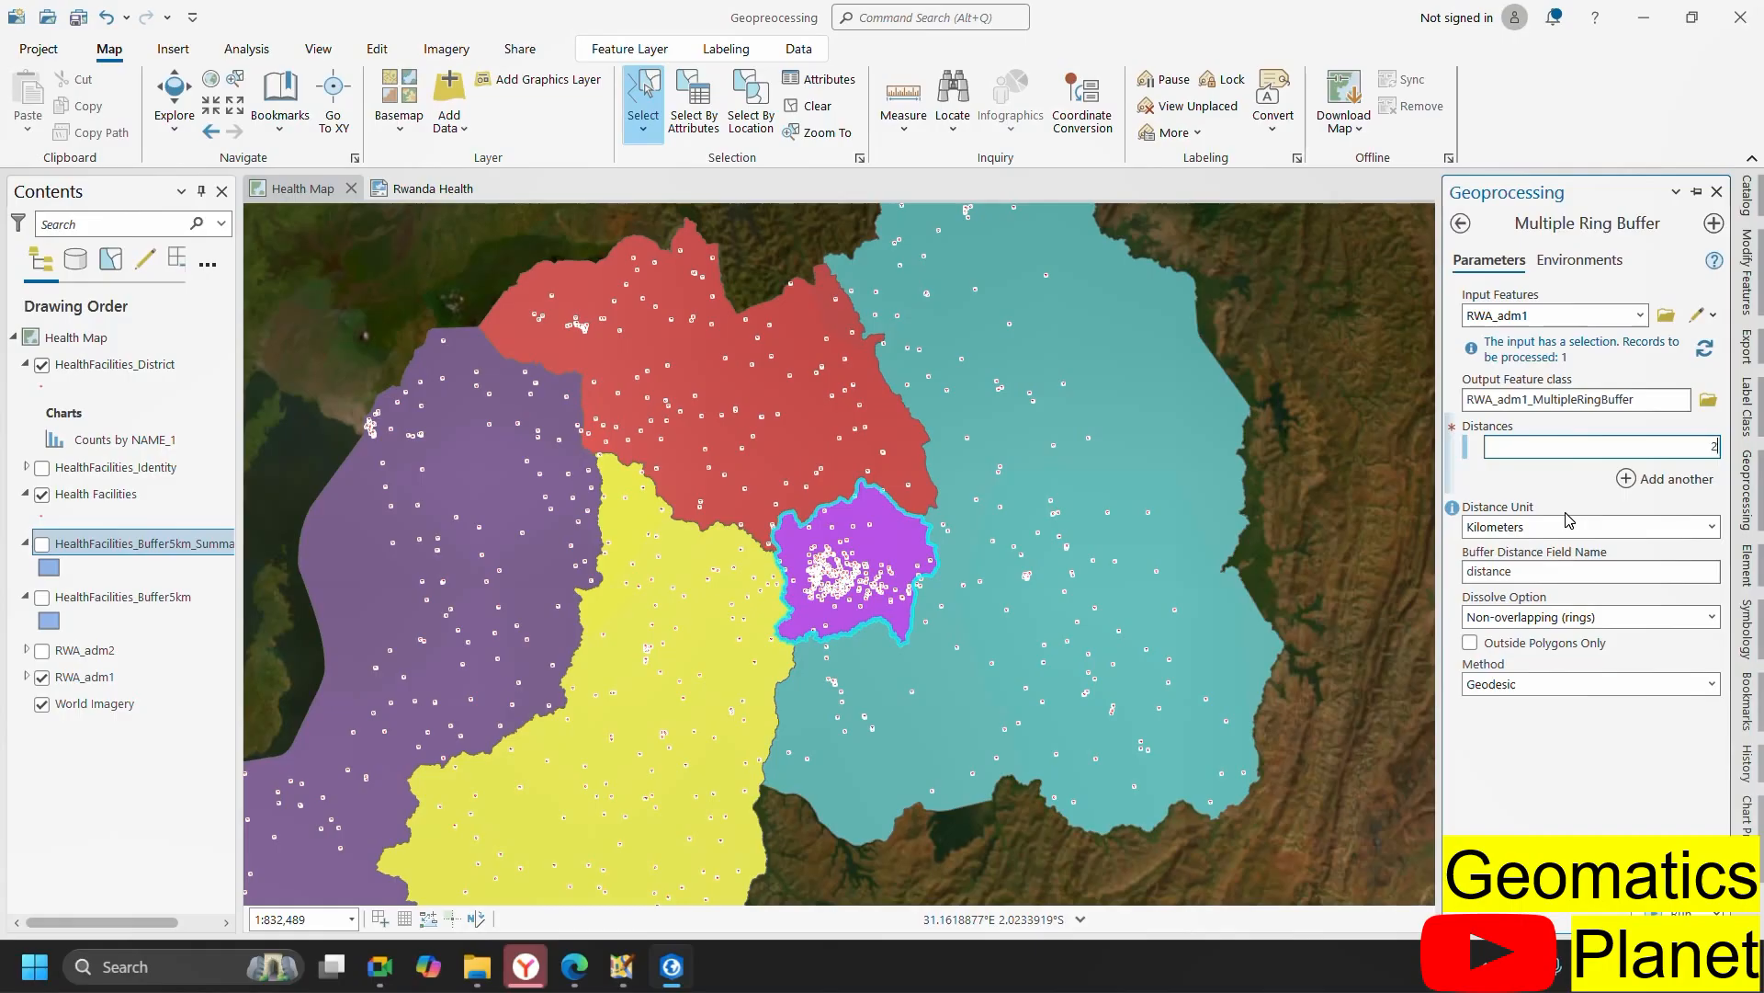
click(1634, 482)
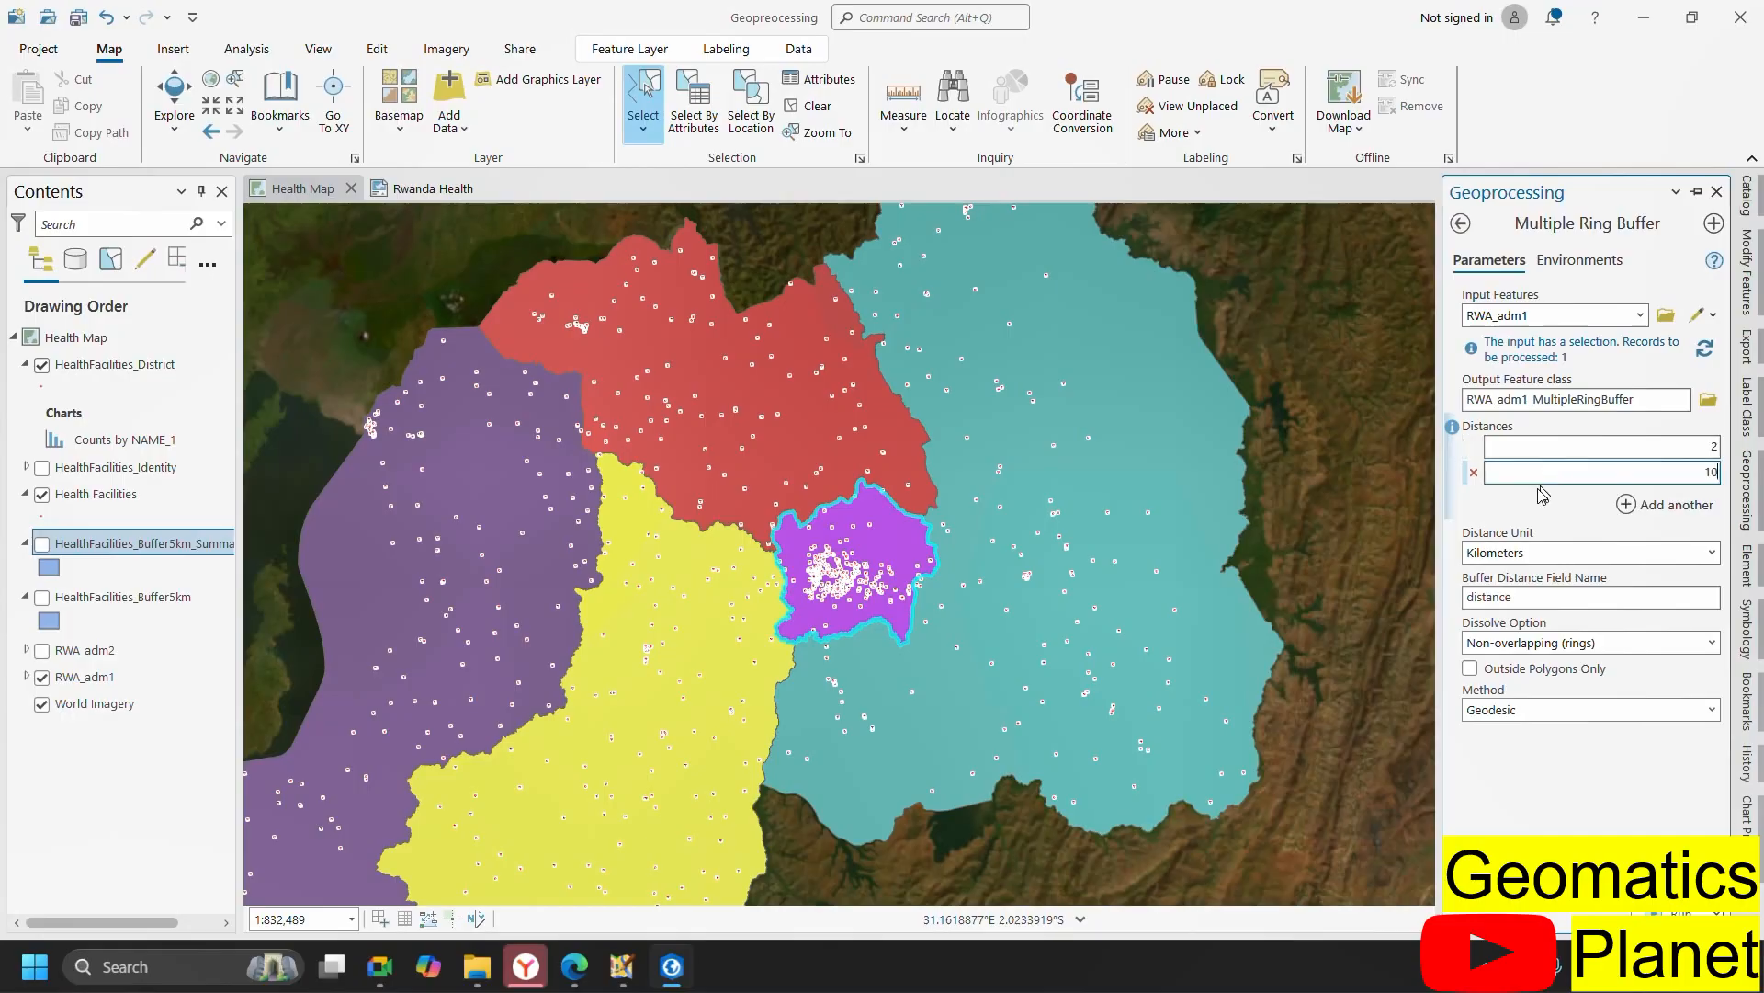
text(10)
click(1625, 504)
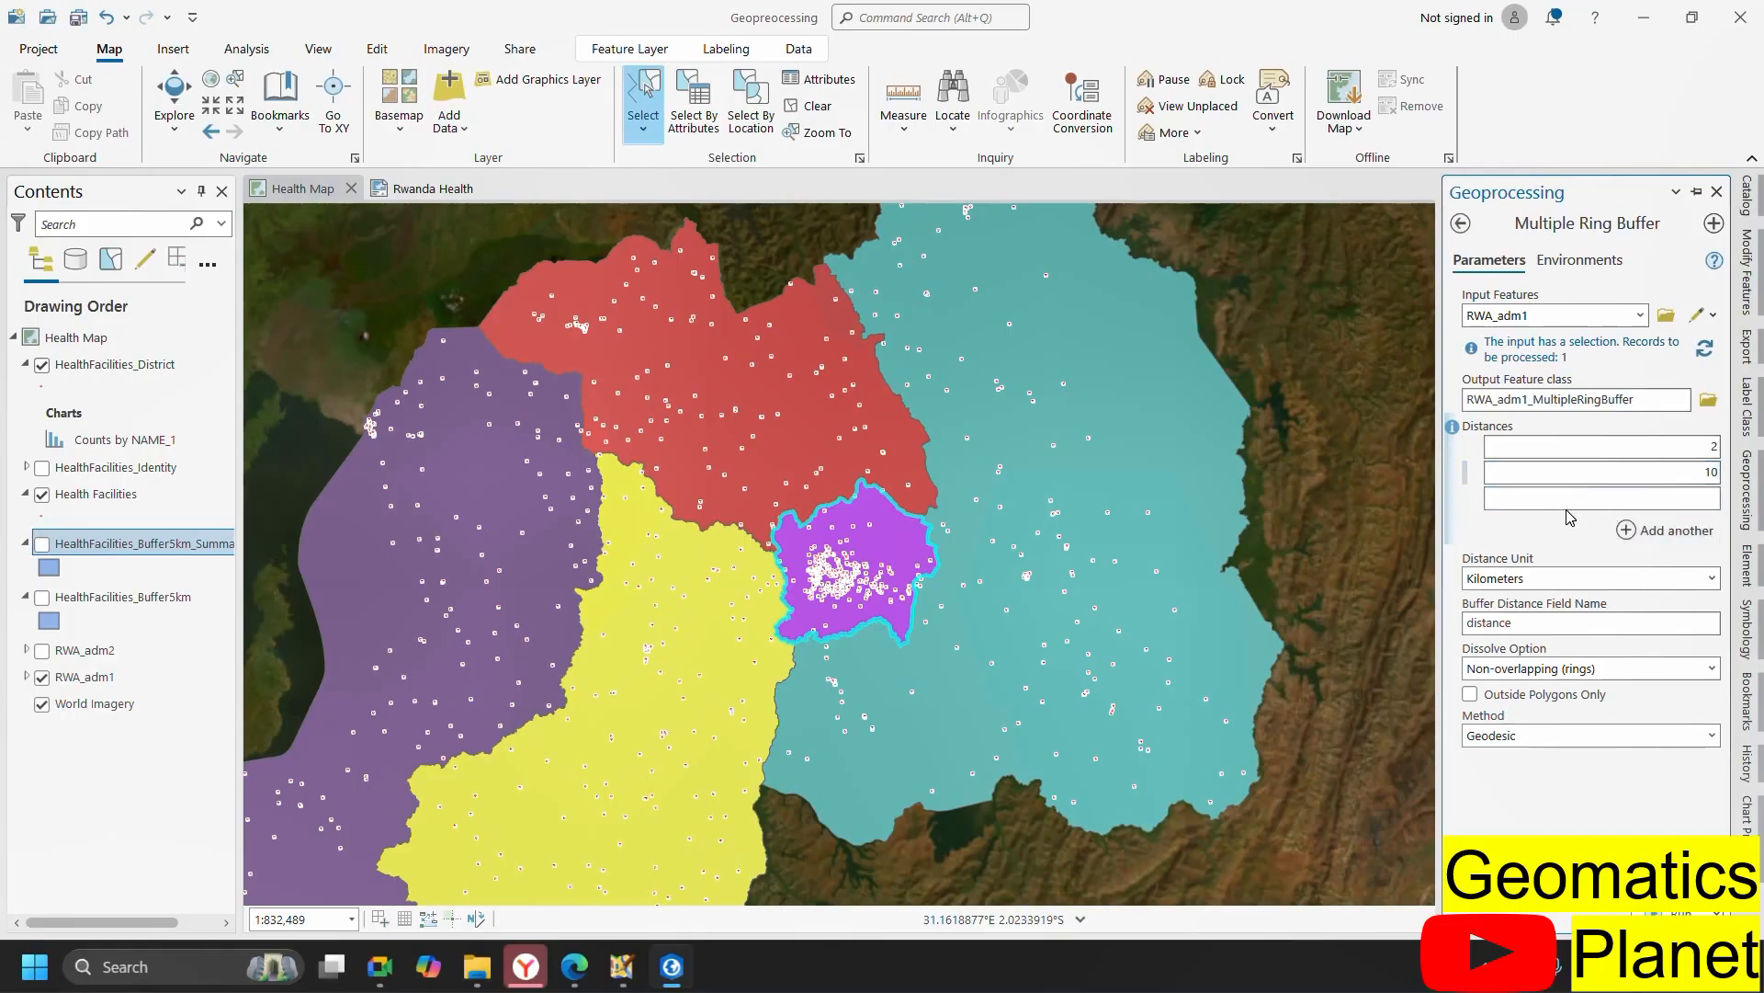
click(1566, 507)
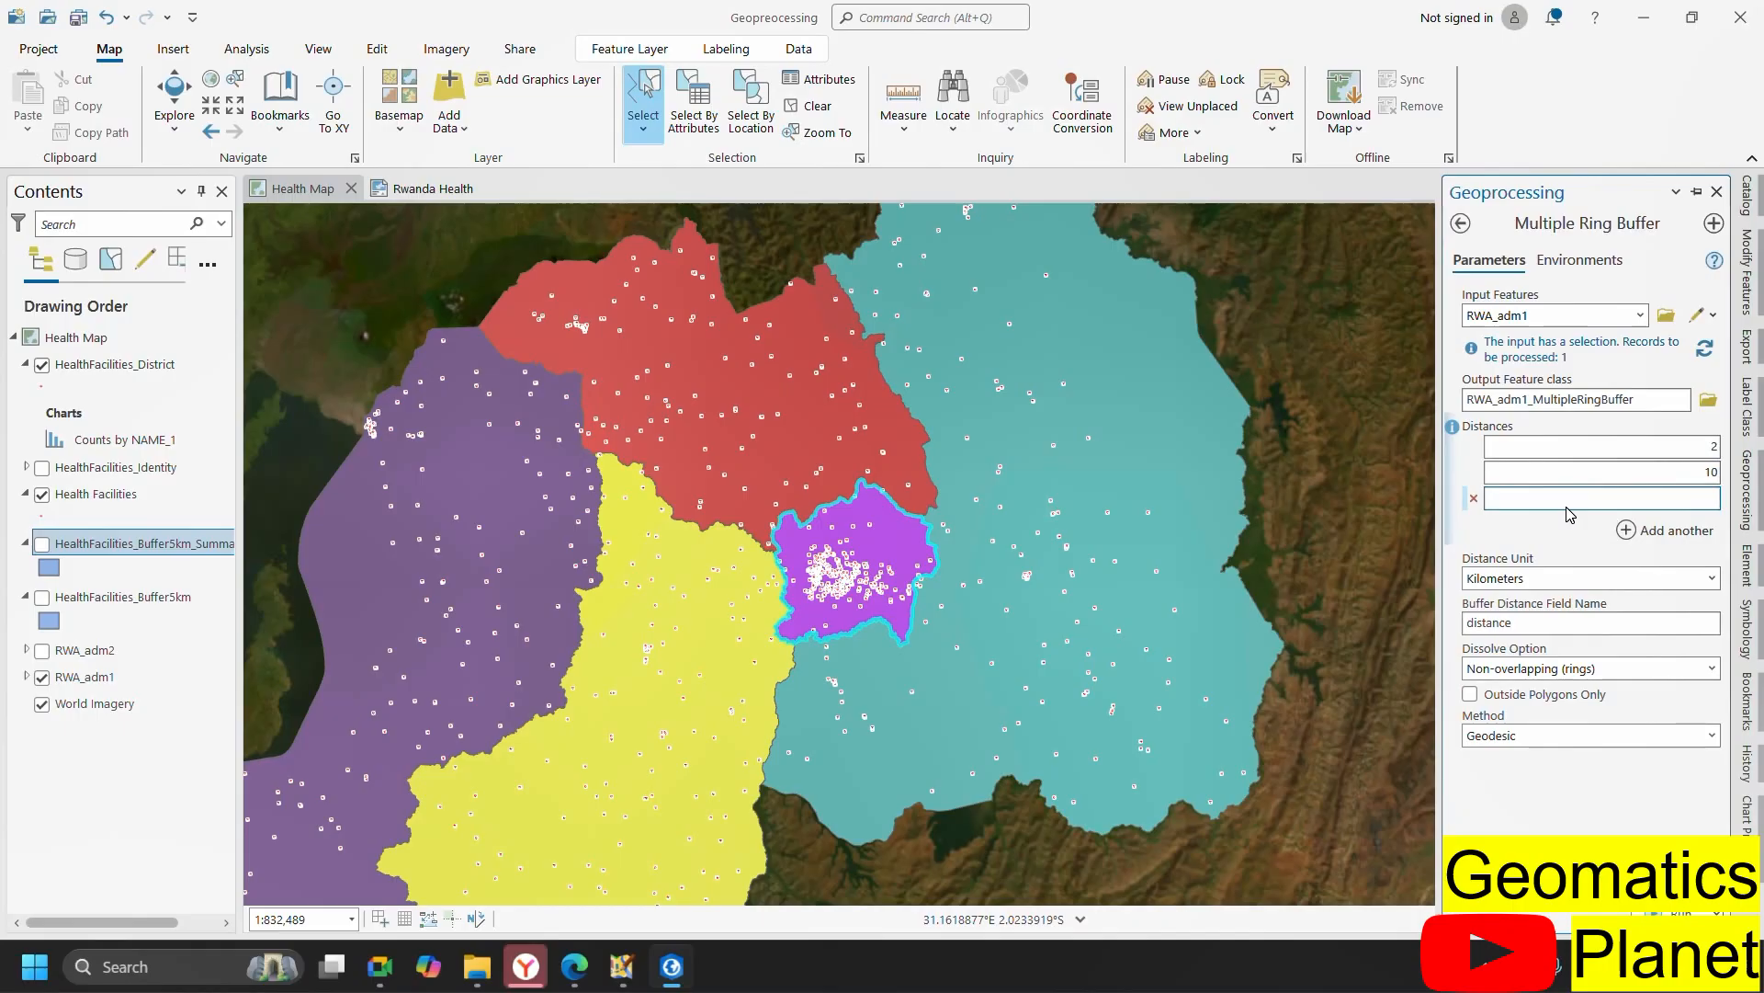
click(1617, 533)
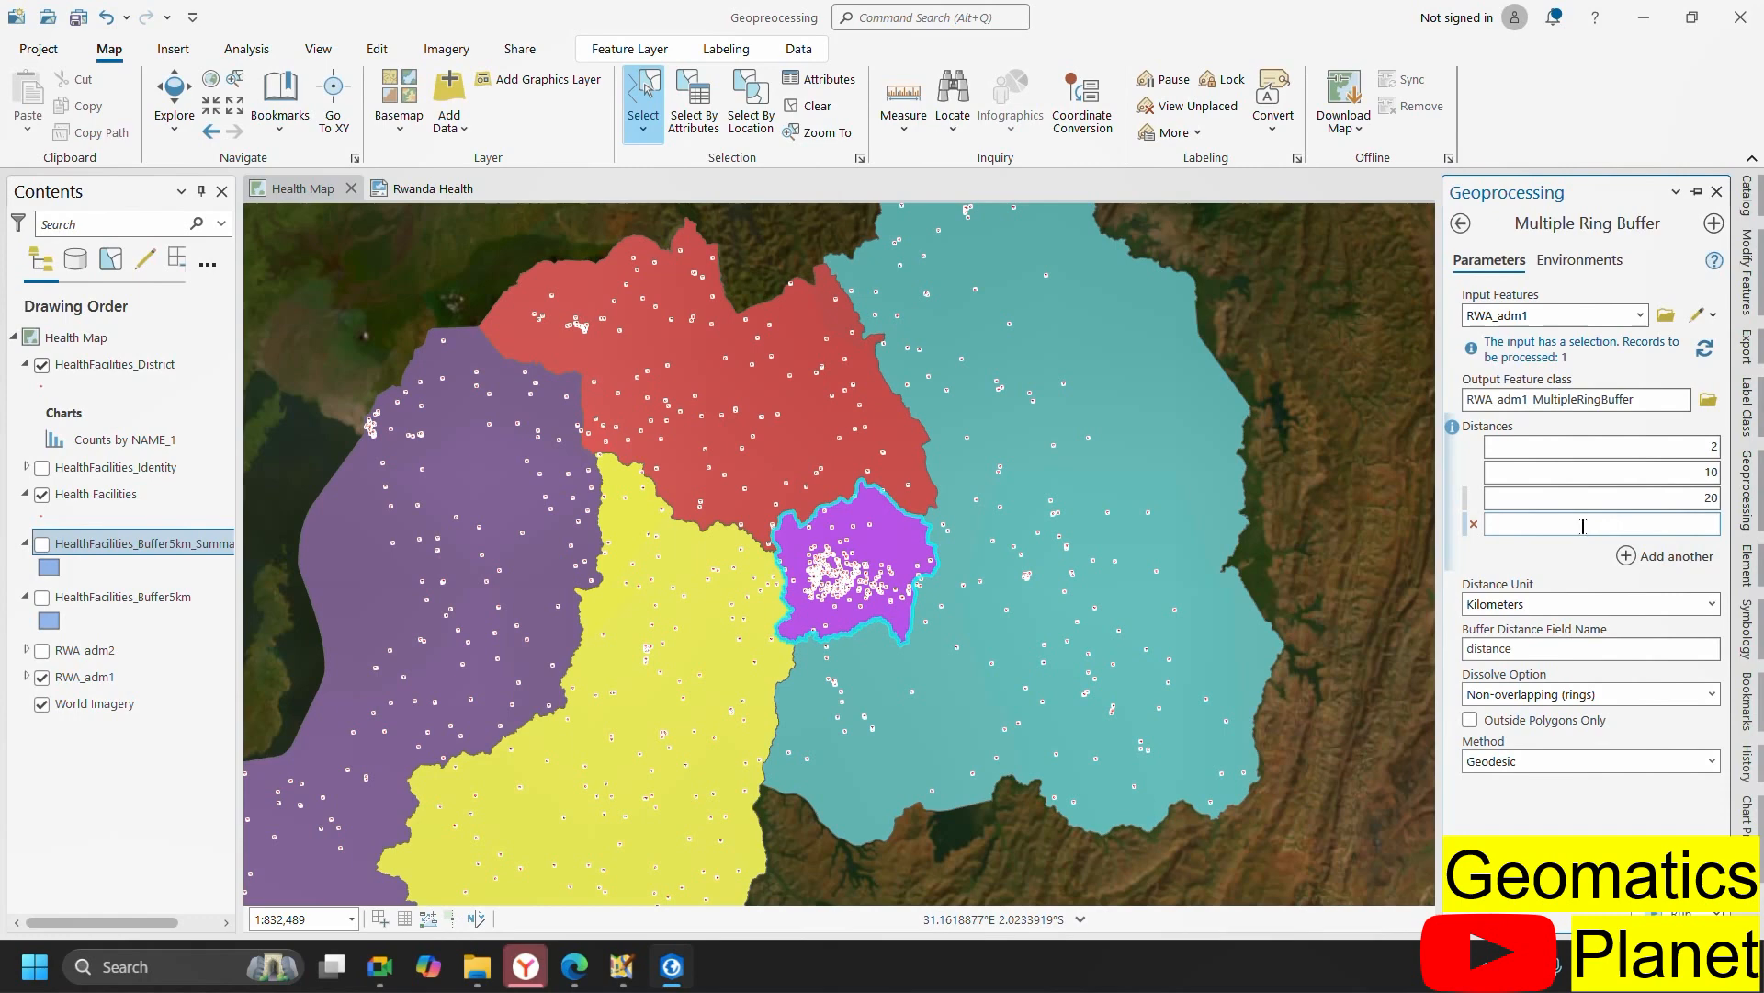
click(1585, 525)
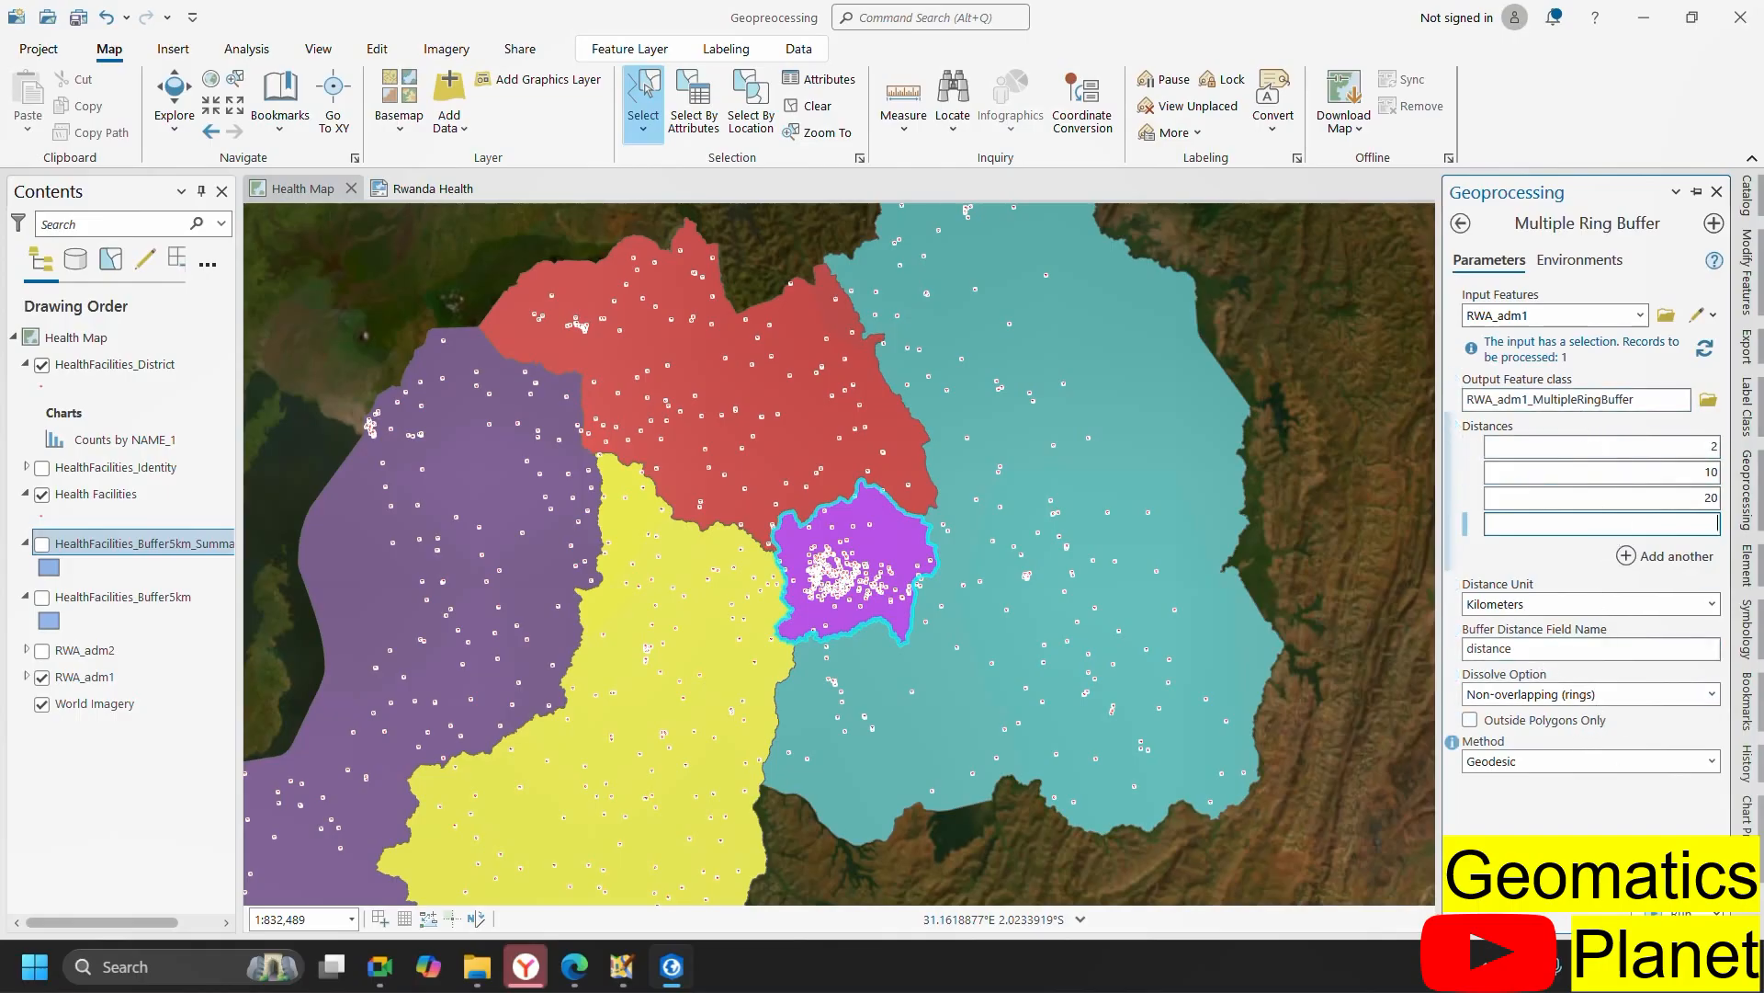
click(1680, 912)
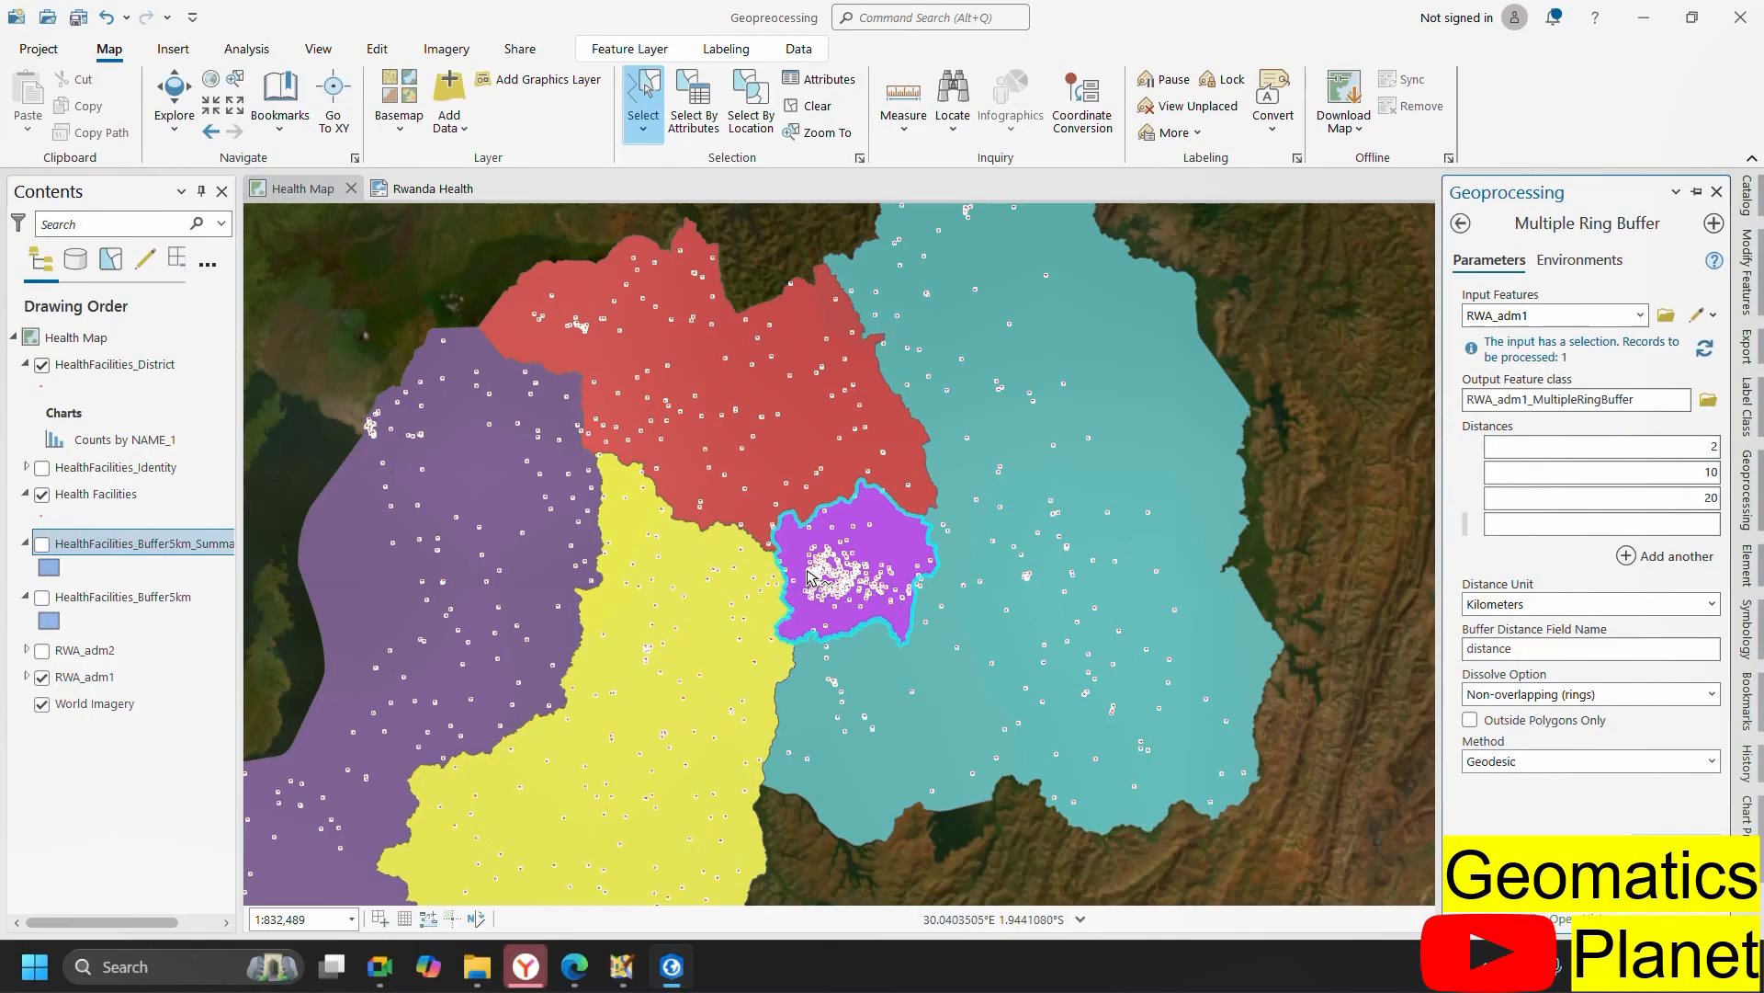
scroll(804, 582, up, 2)
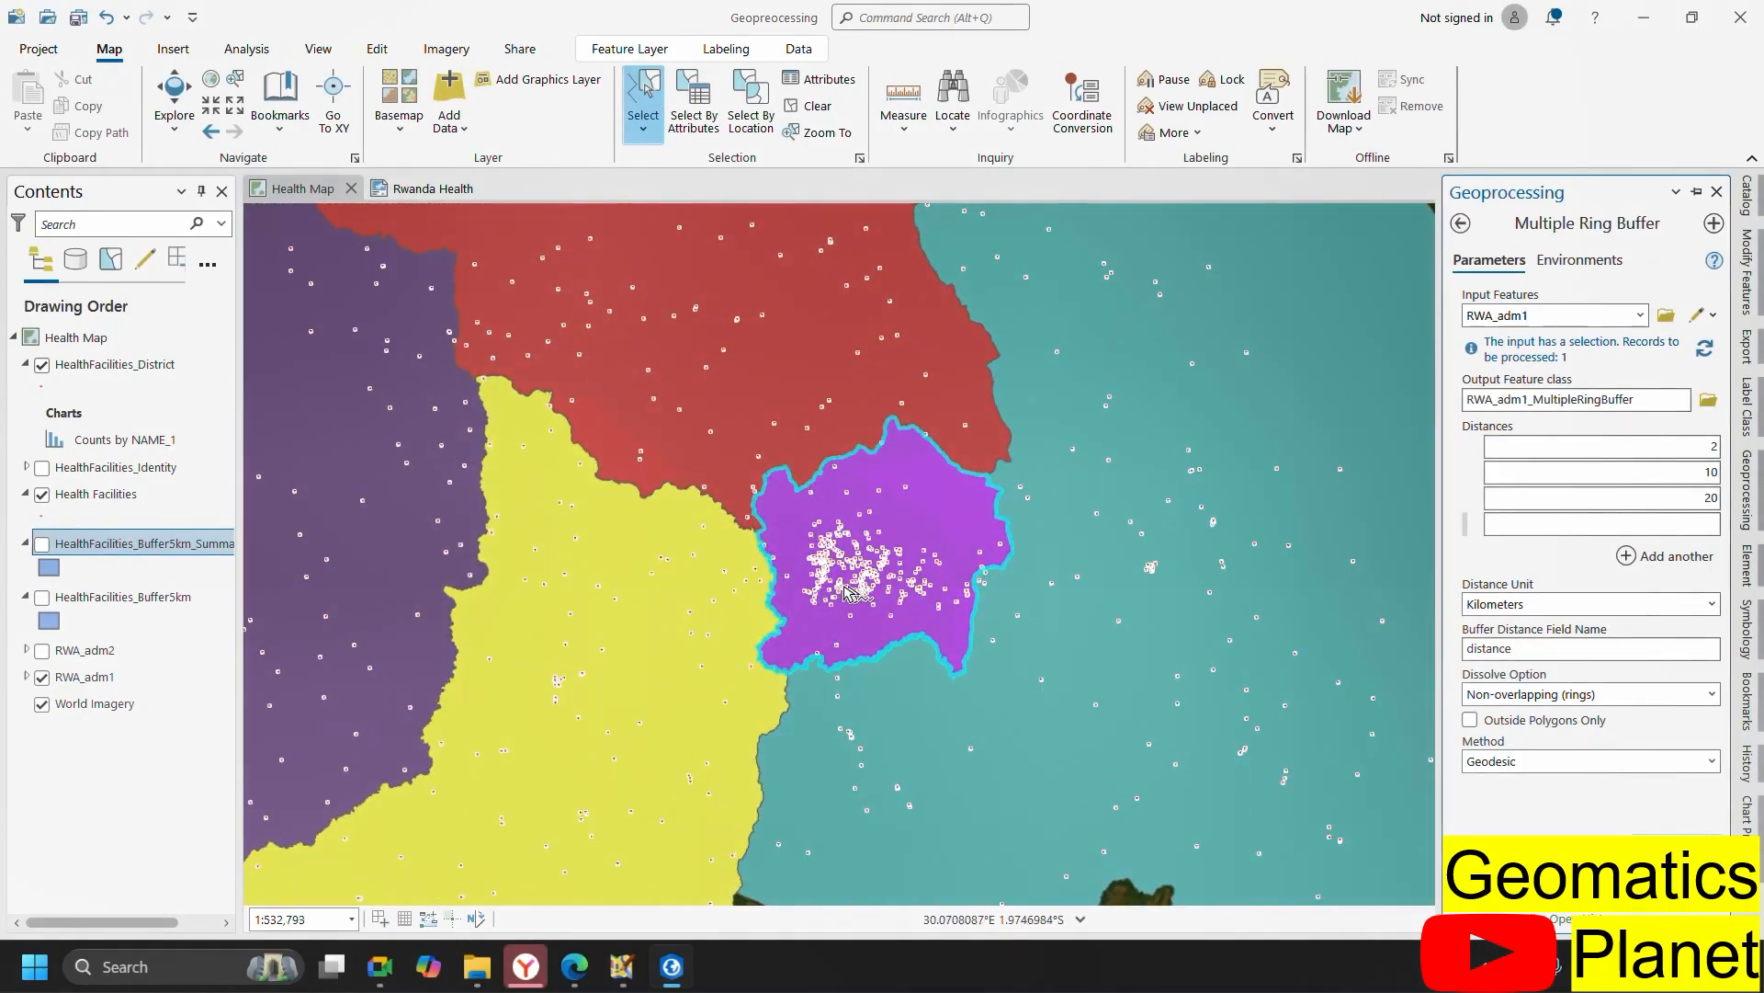
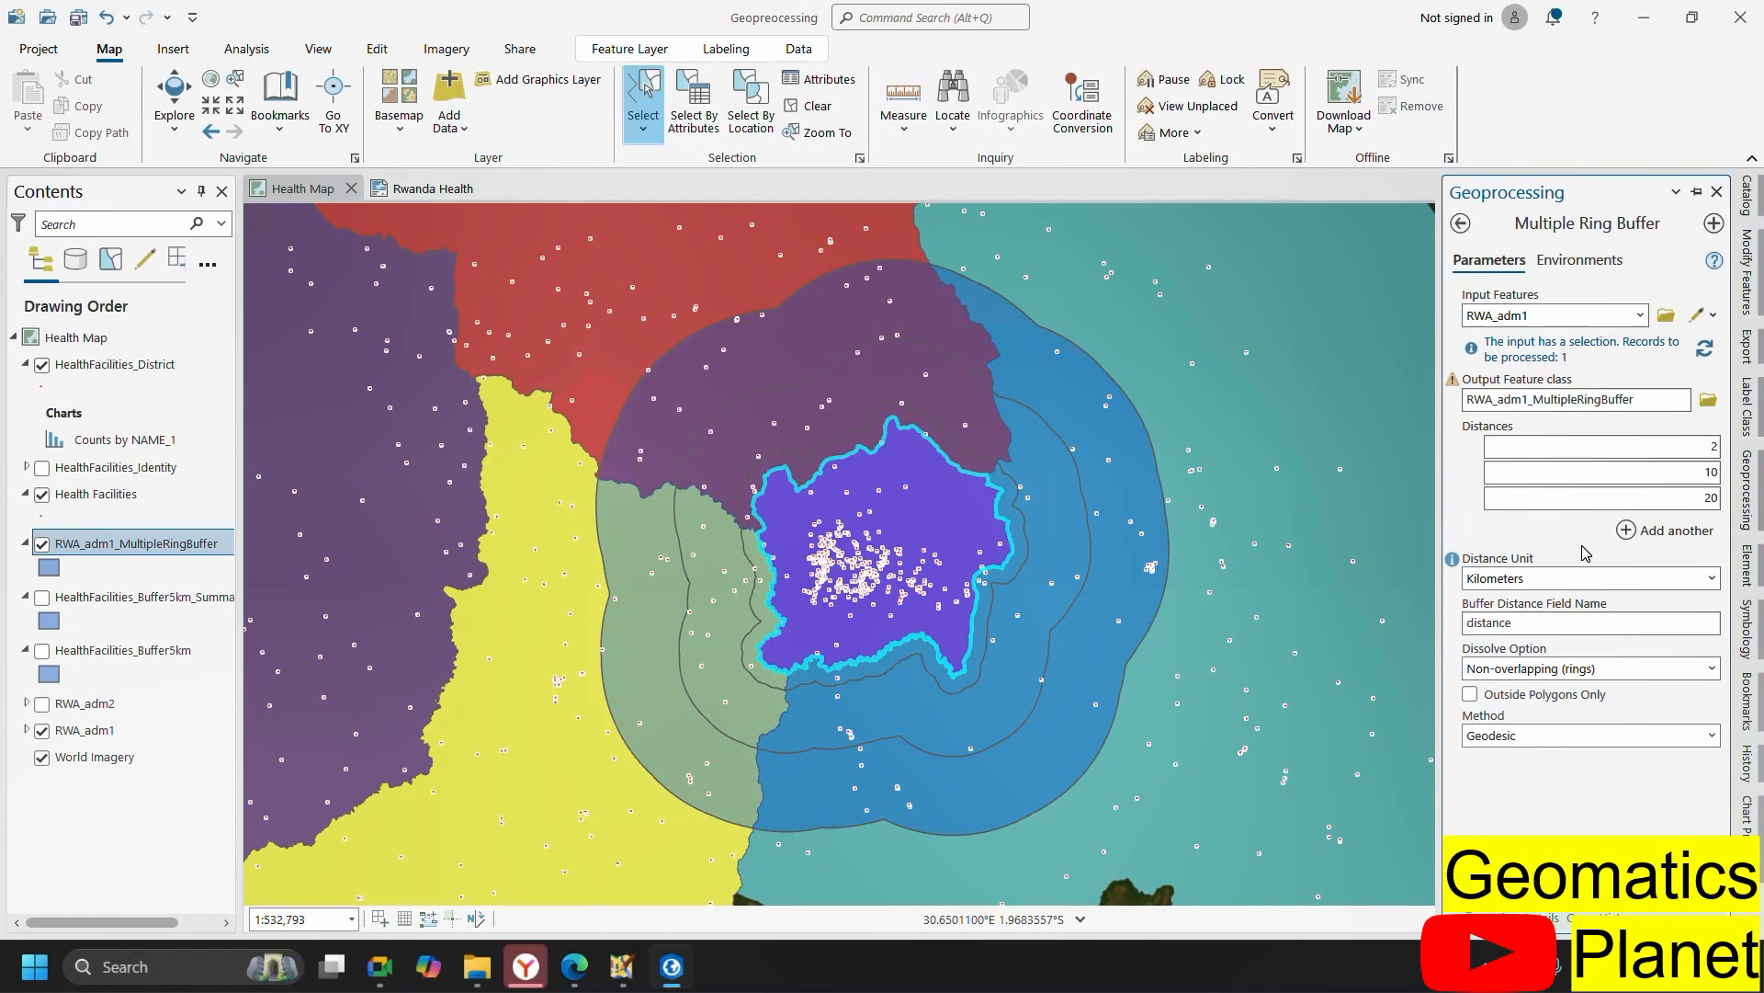
- Open the RWA_adm1_MultipleRingBuffer attribute table and hide the RWA_adm1 layer
scroll(969, 554, up, 2)
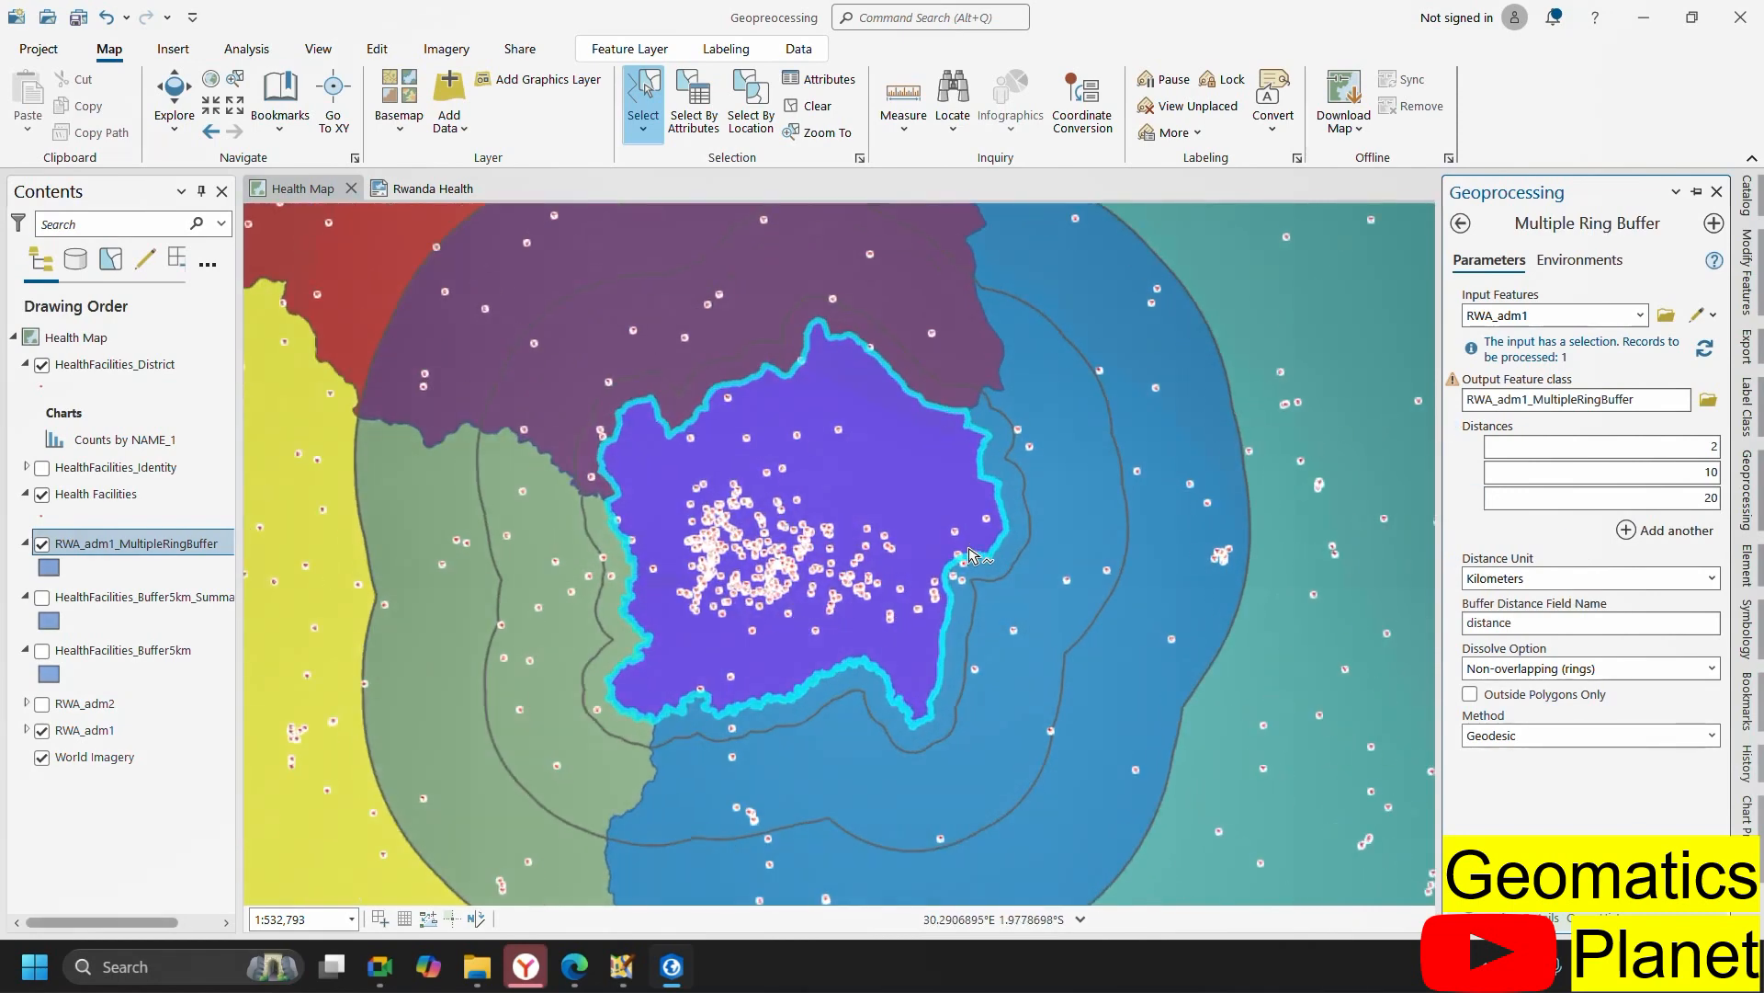
click(80, 550)
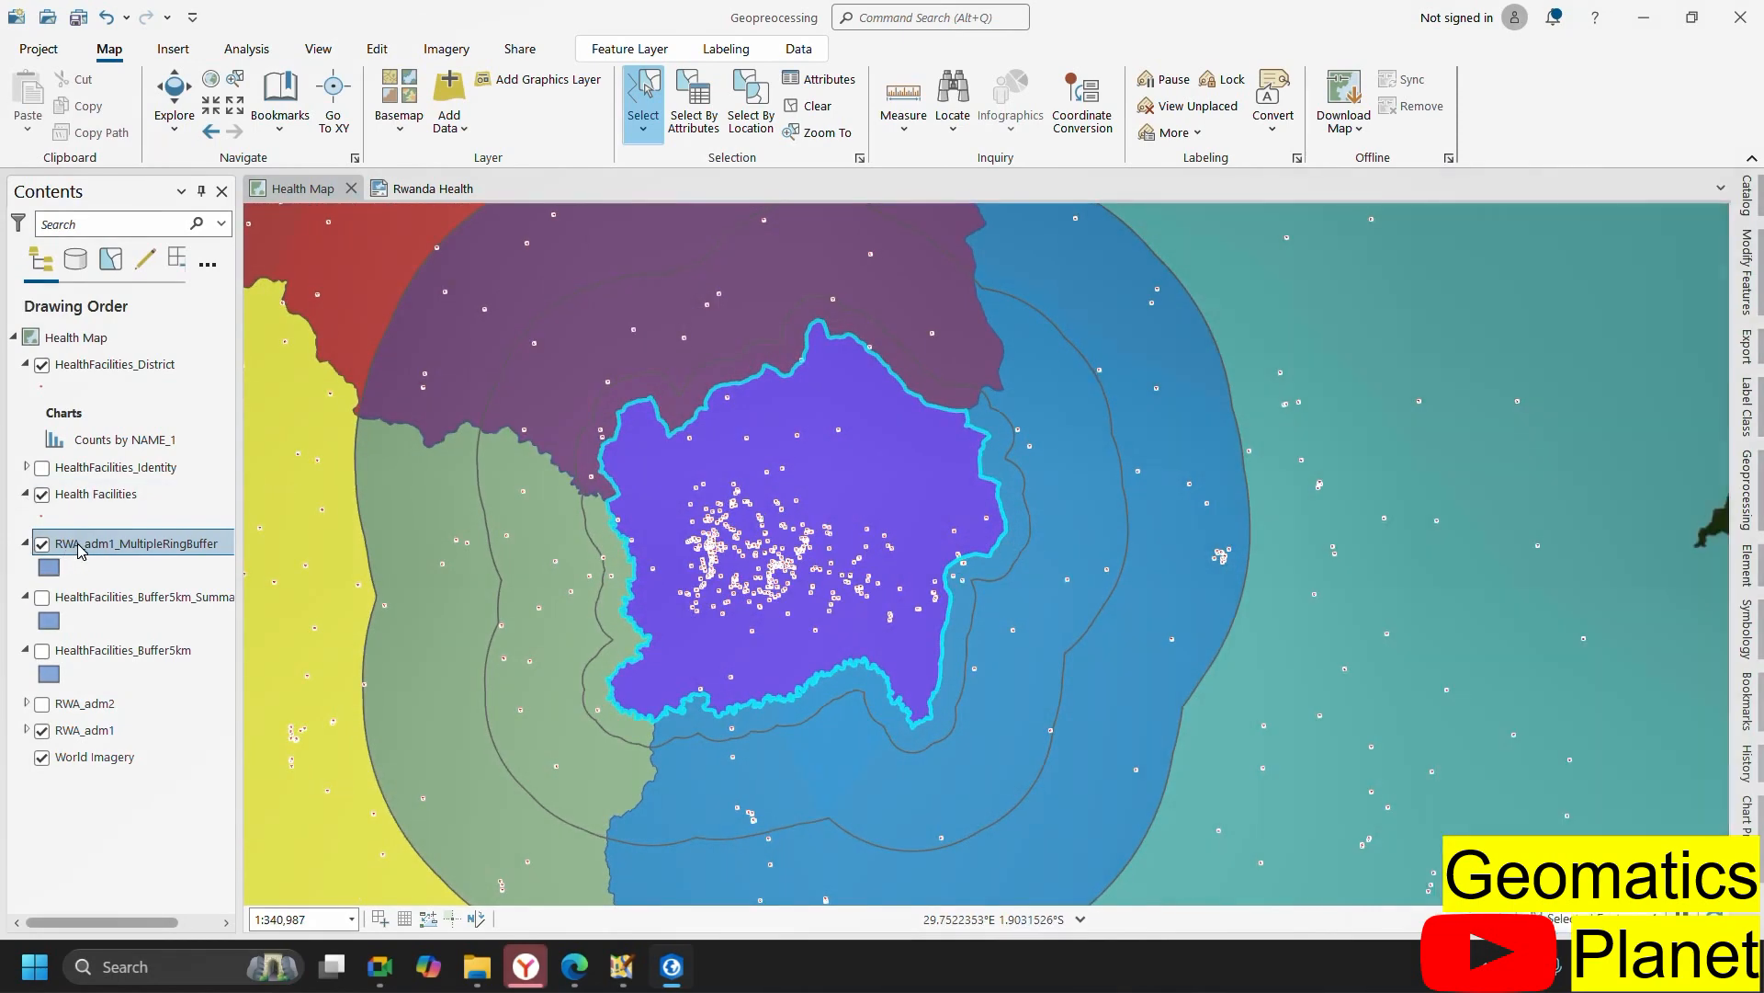
right_click(81, 549)
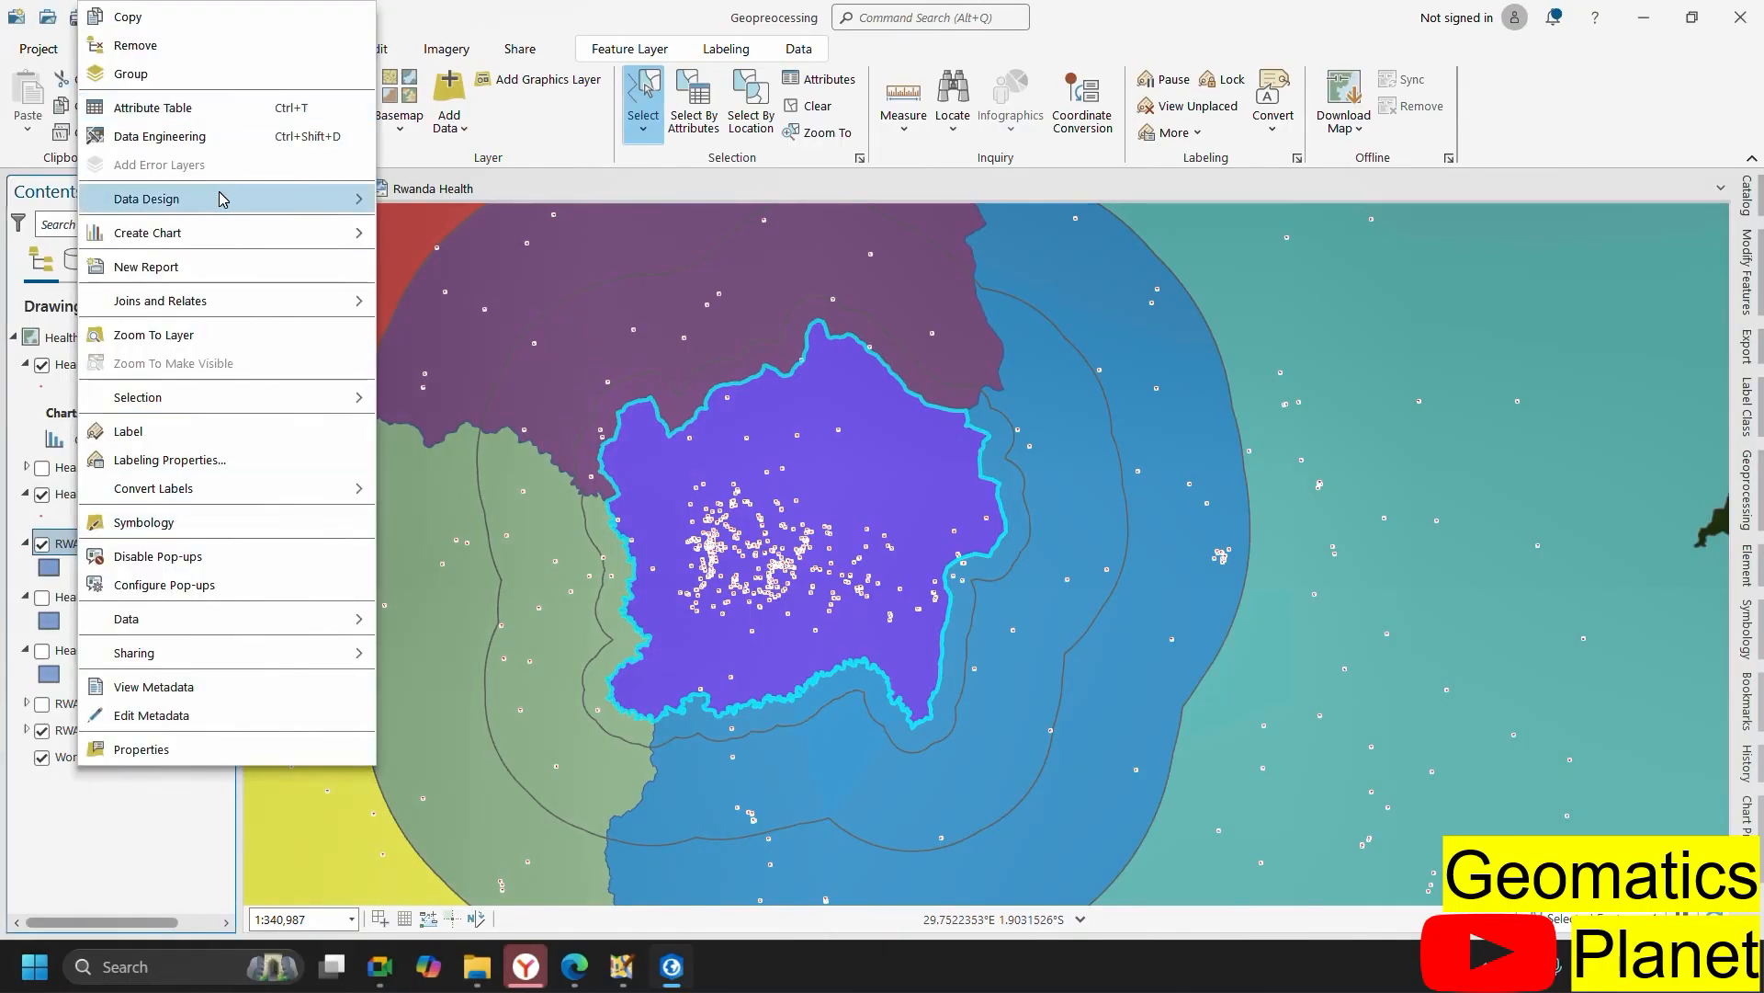
click(226, 114)
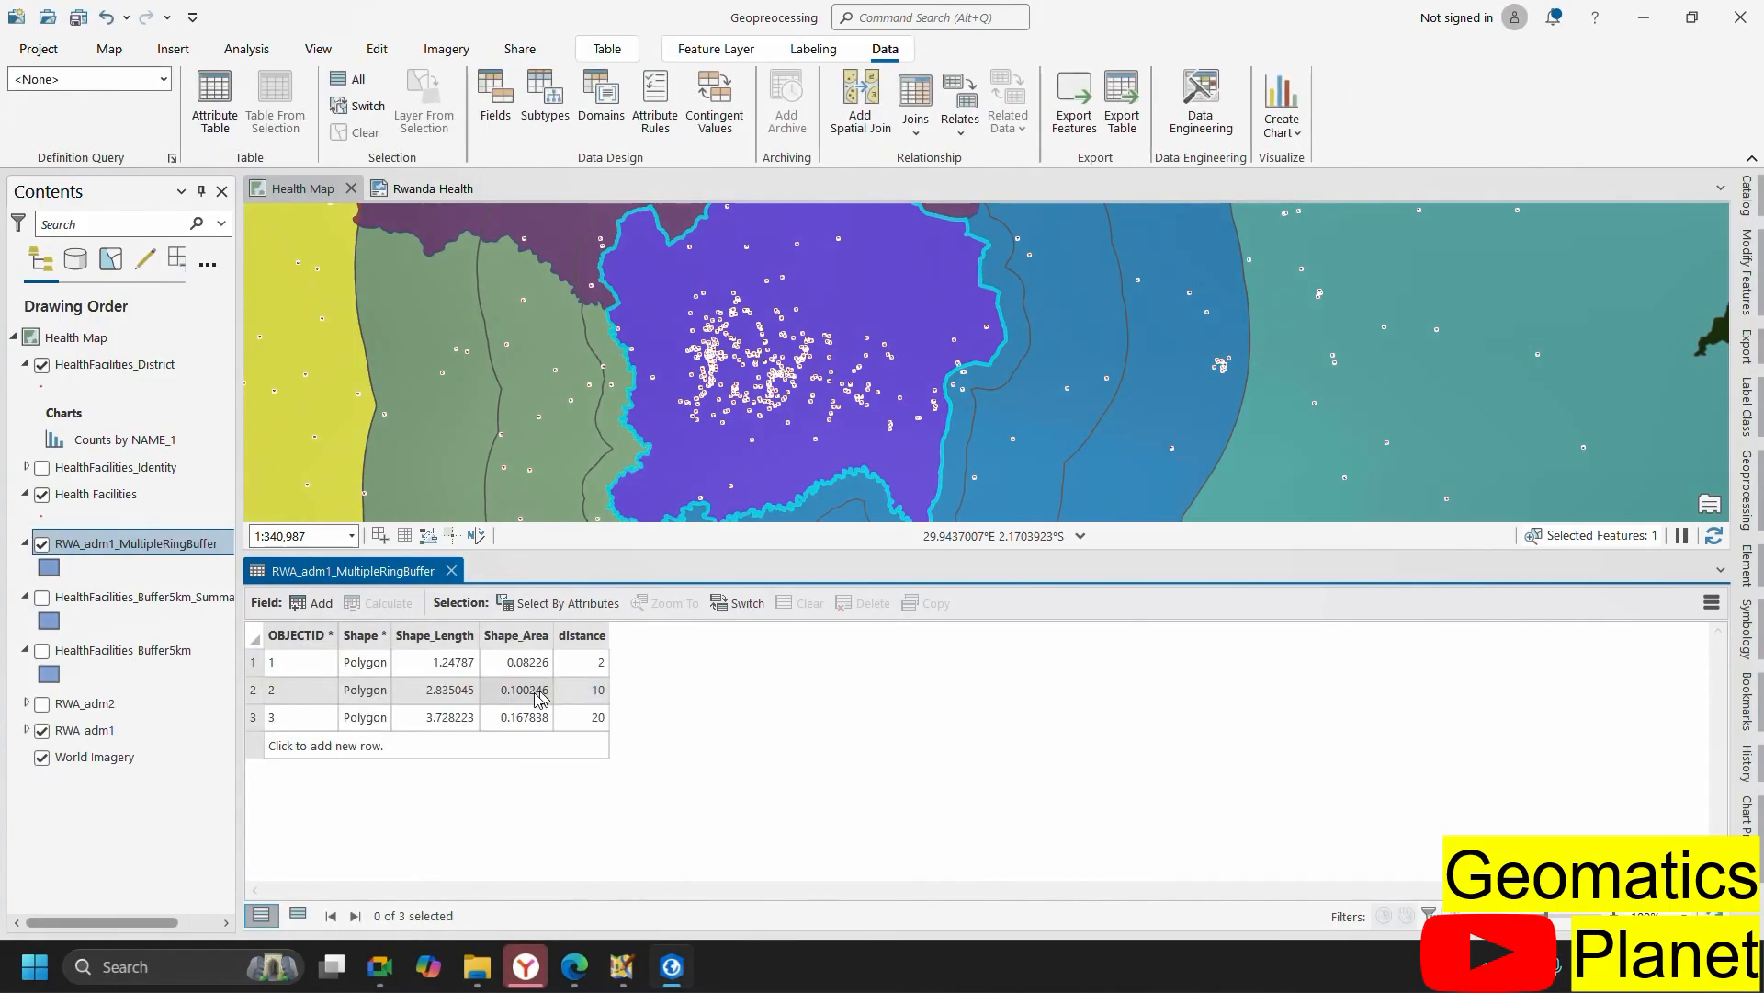
click(42, 731)
scroll(1077, 333, down, 3)
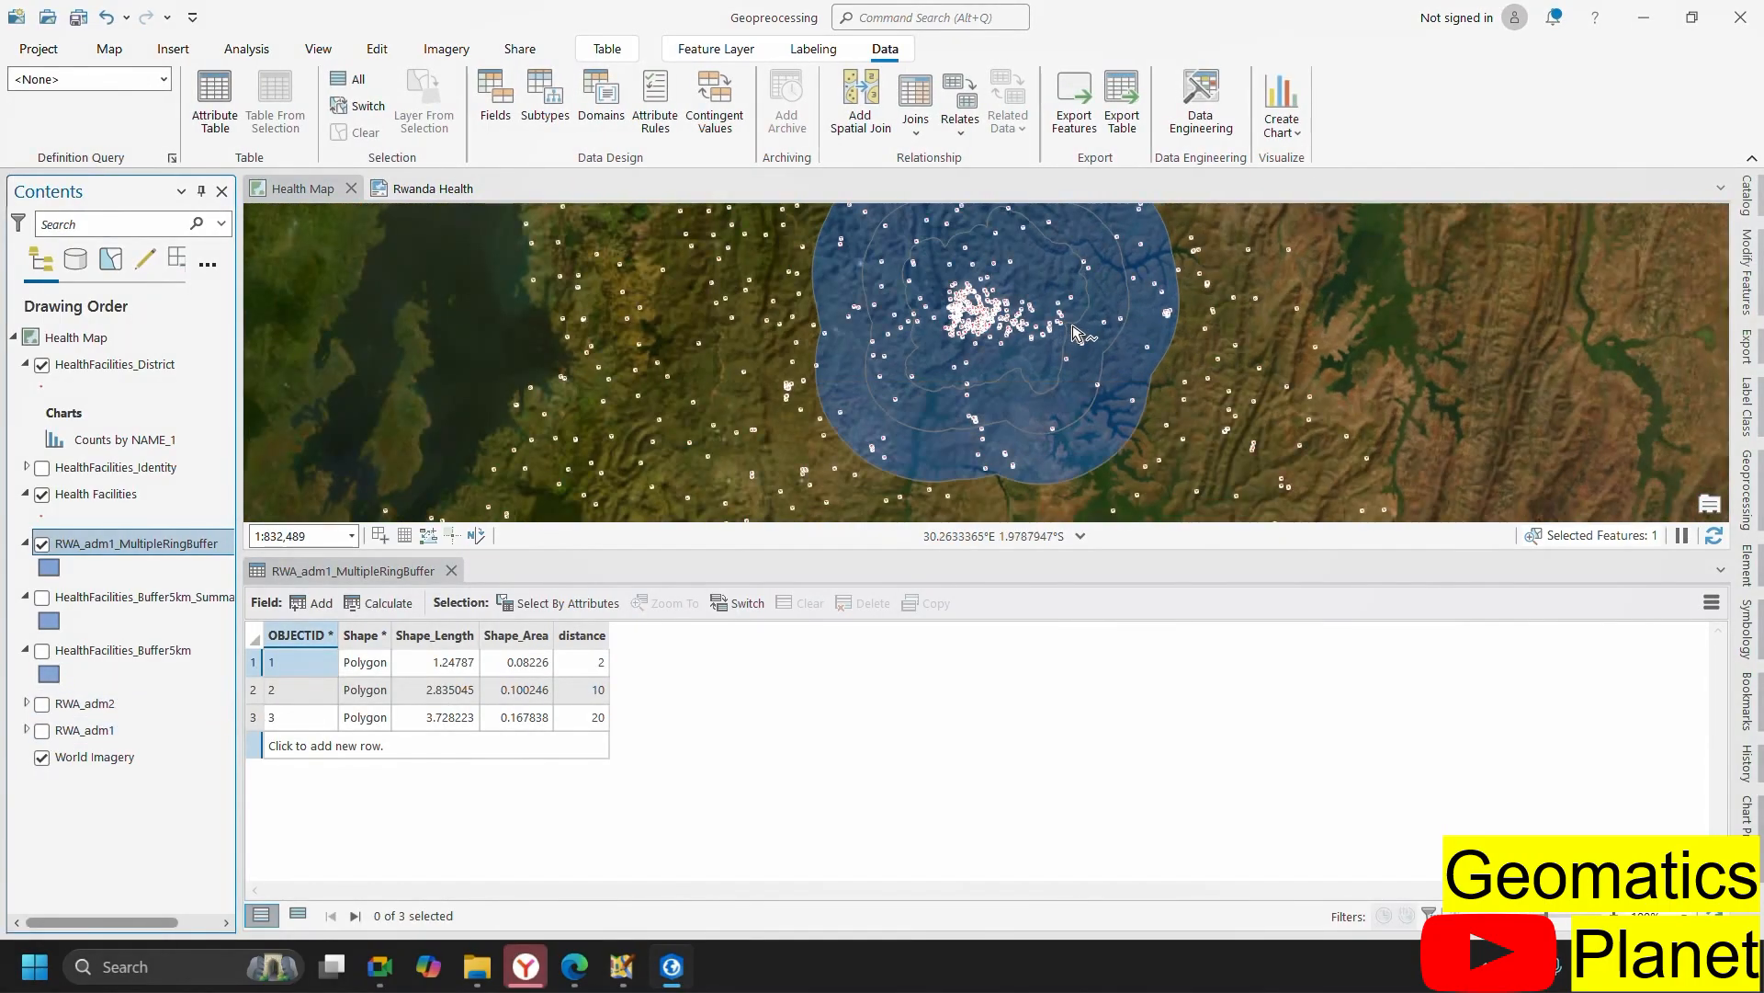
scroll(1006, 333, up, 2)
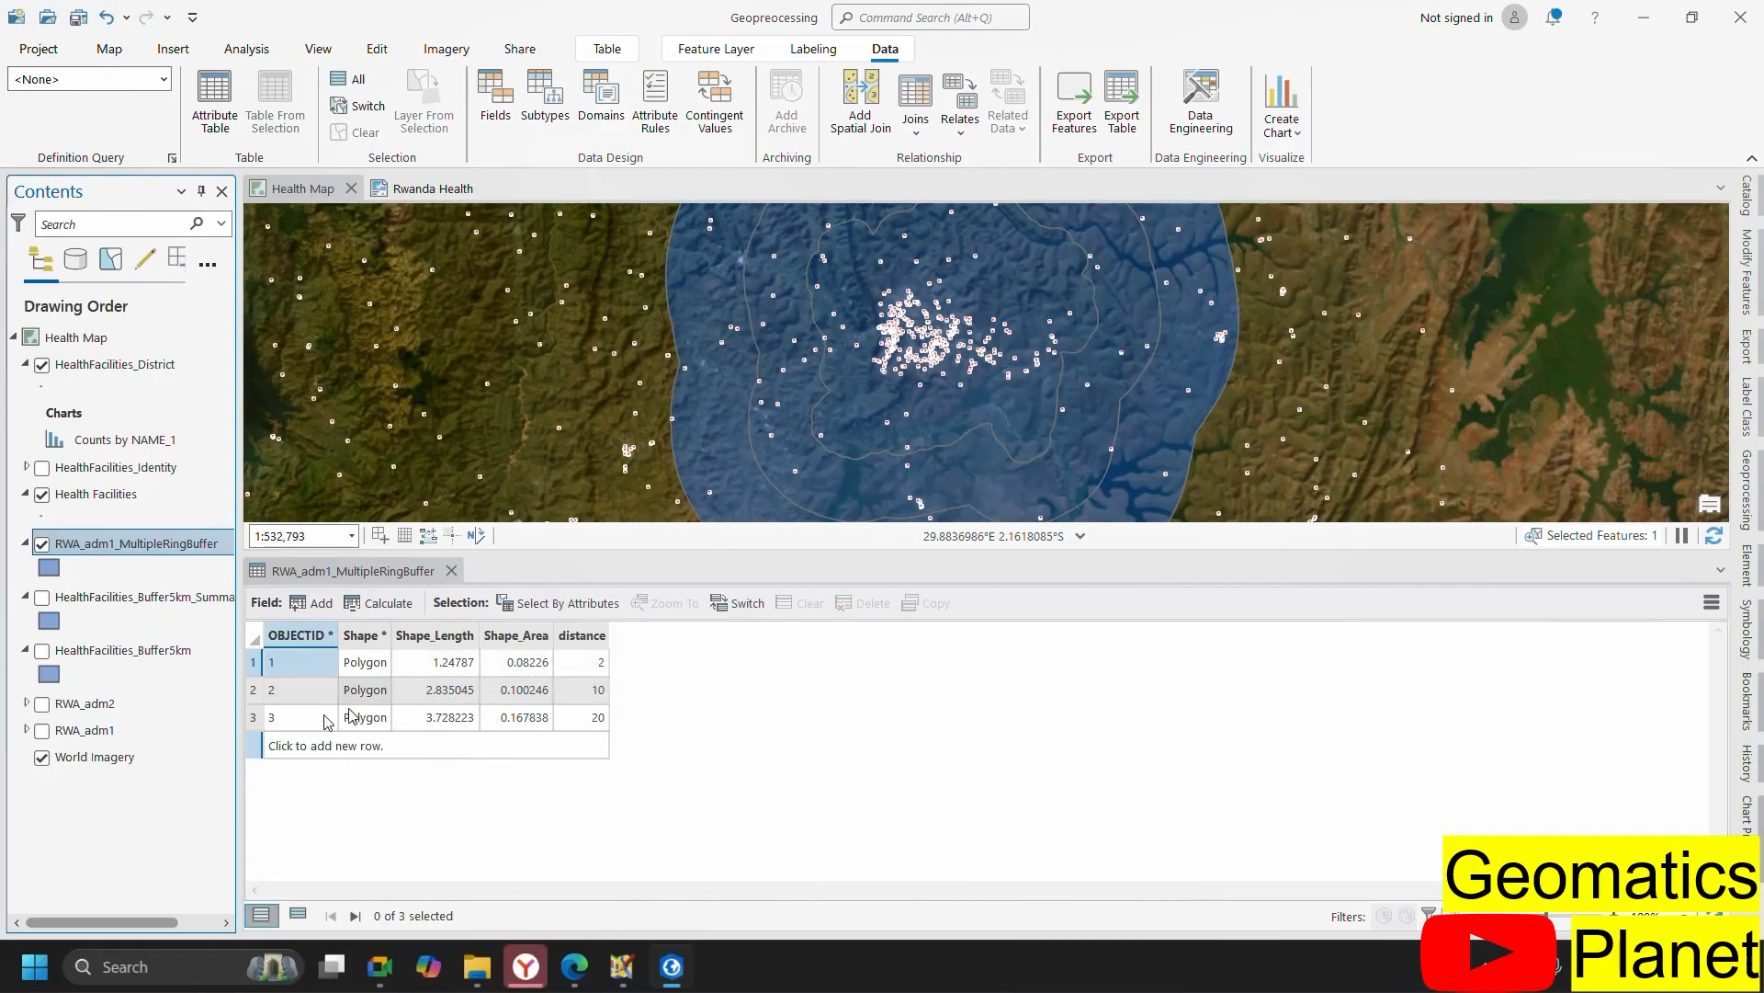
- Symbolize the RWA_adm1_MultipleRingBuffer layer with Unique Values based on the distance field
right_click(152, 544)
click(297, 524)
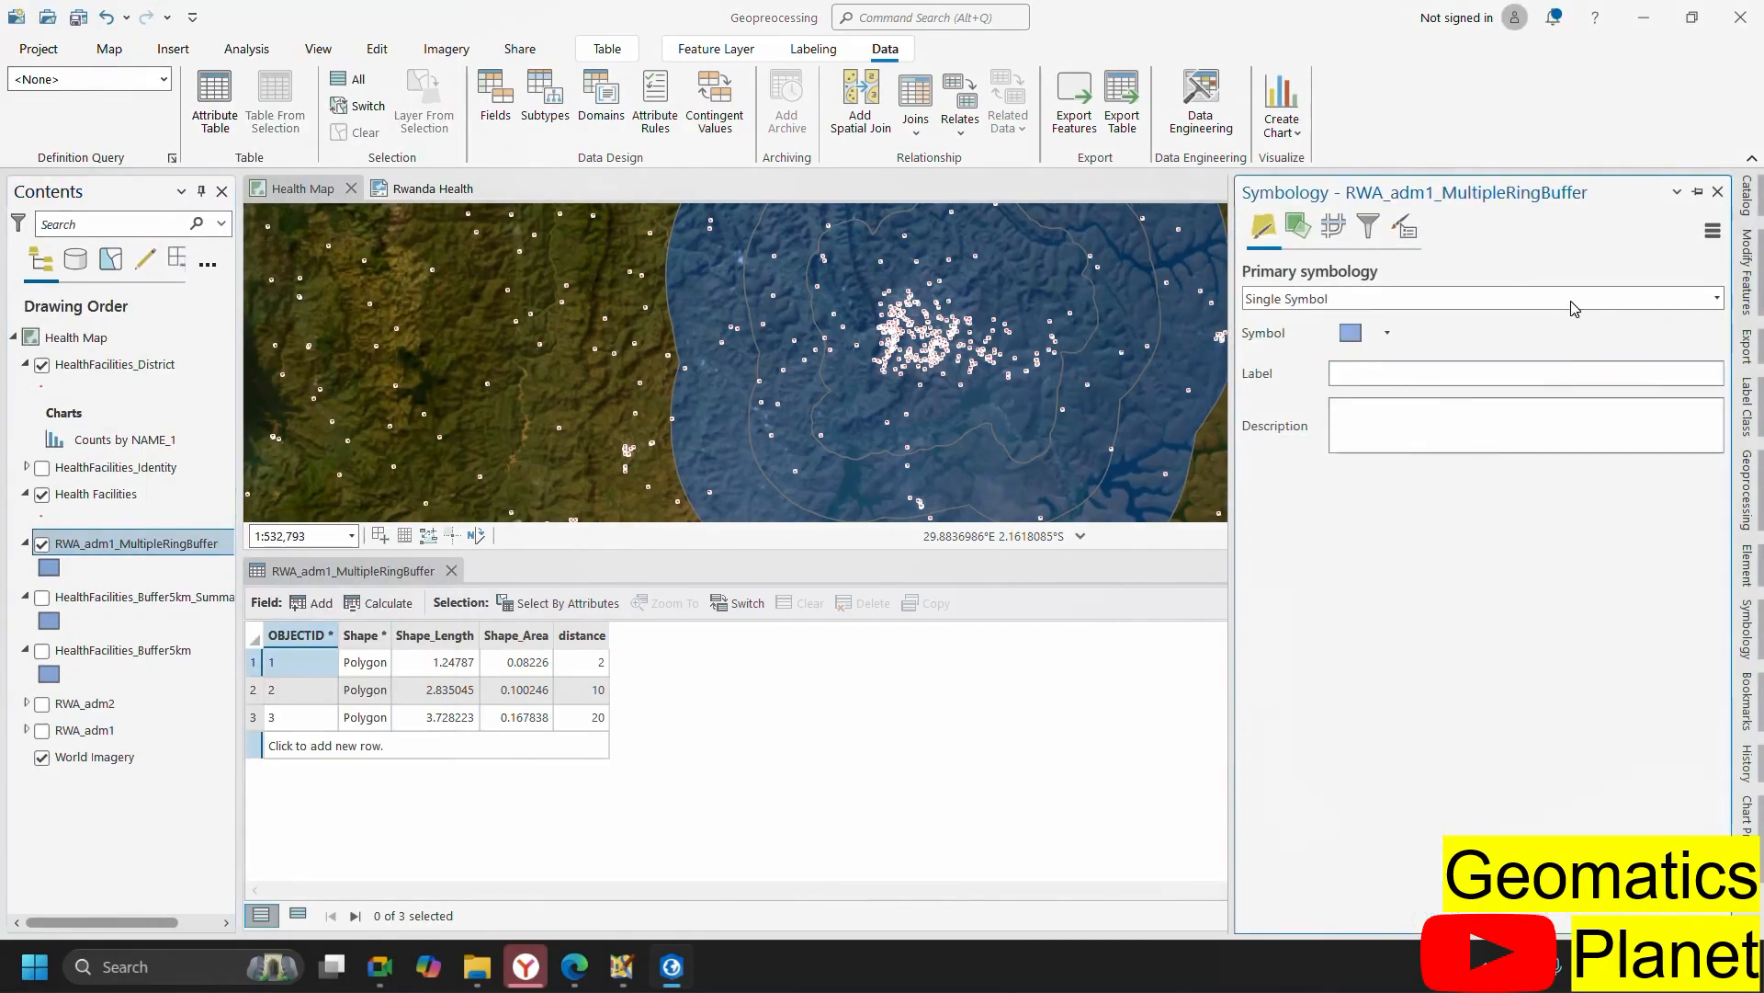
click(1576, 299)
click(1362, 423)
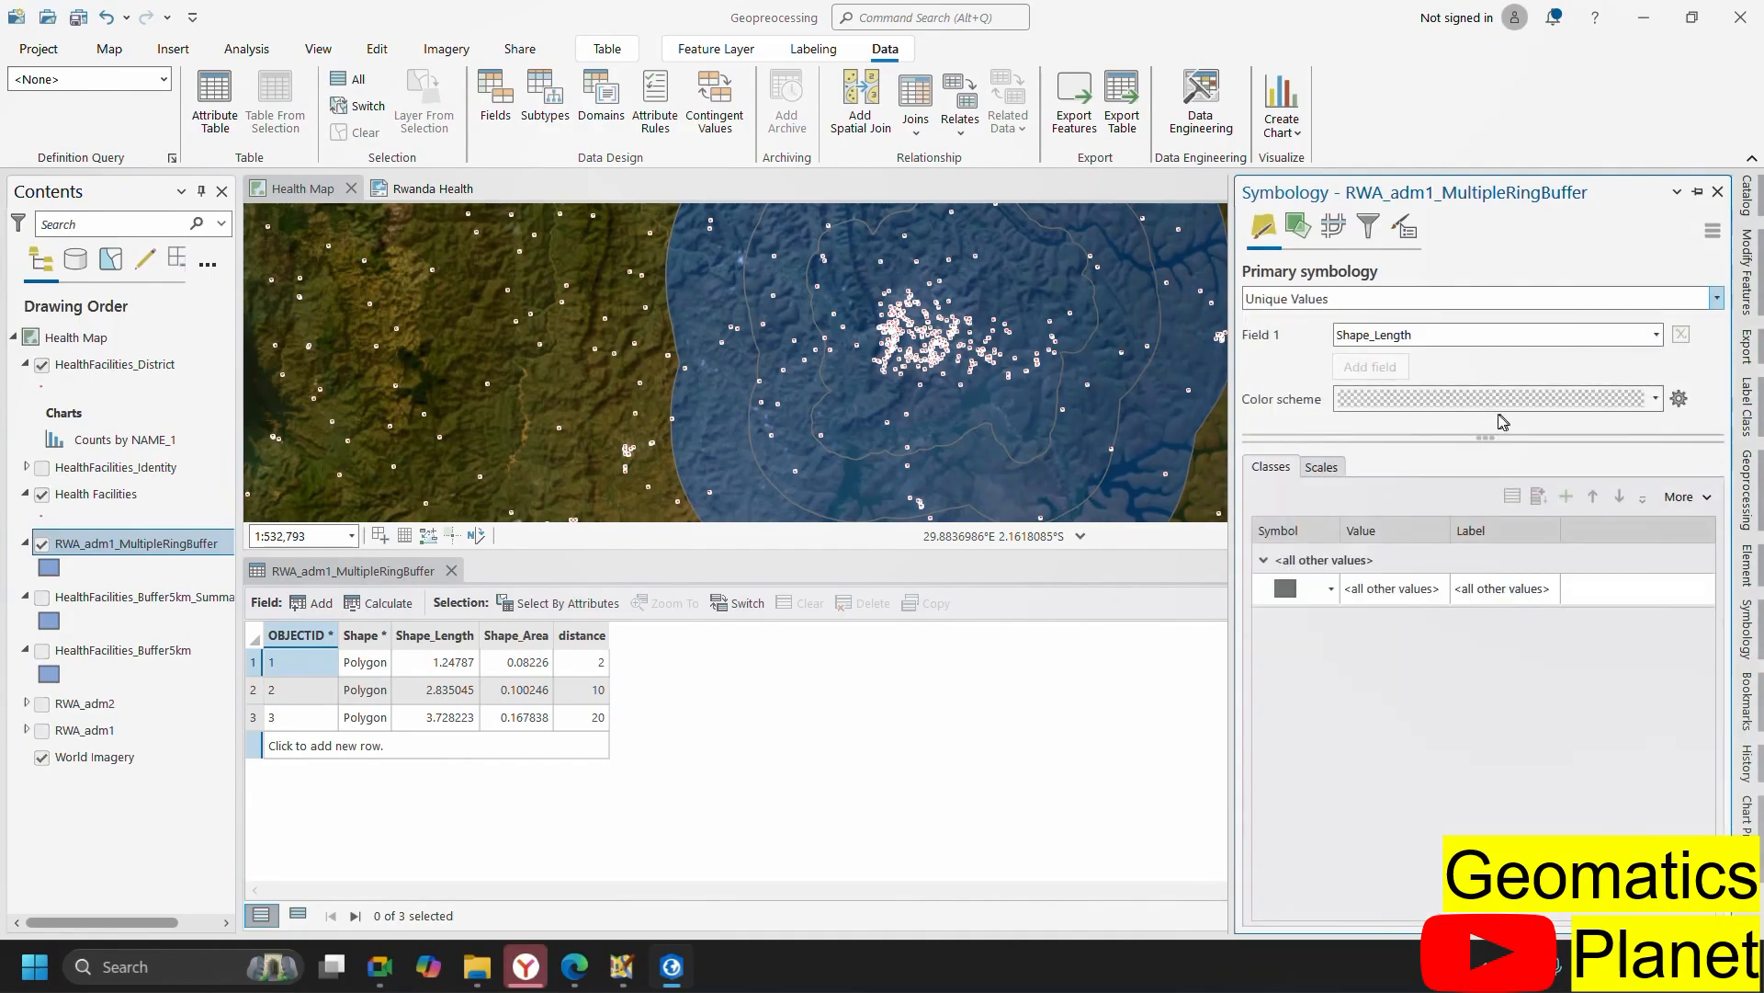
click(1656, 335)
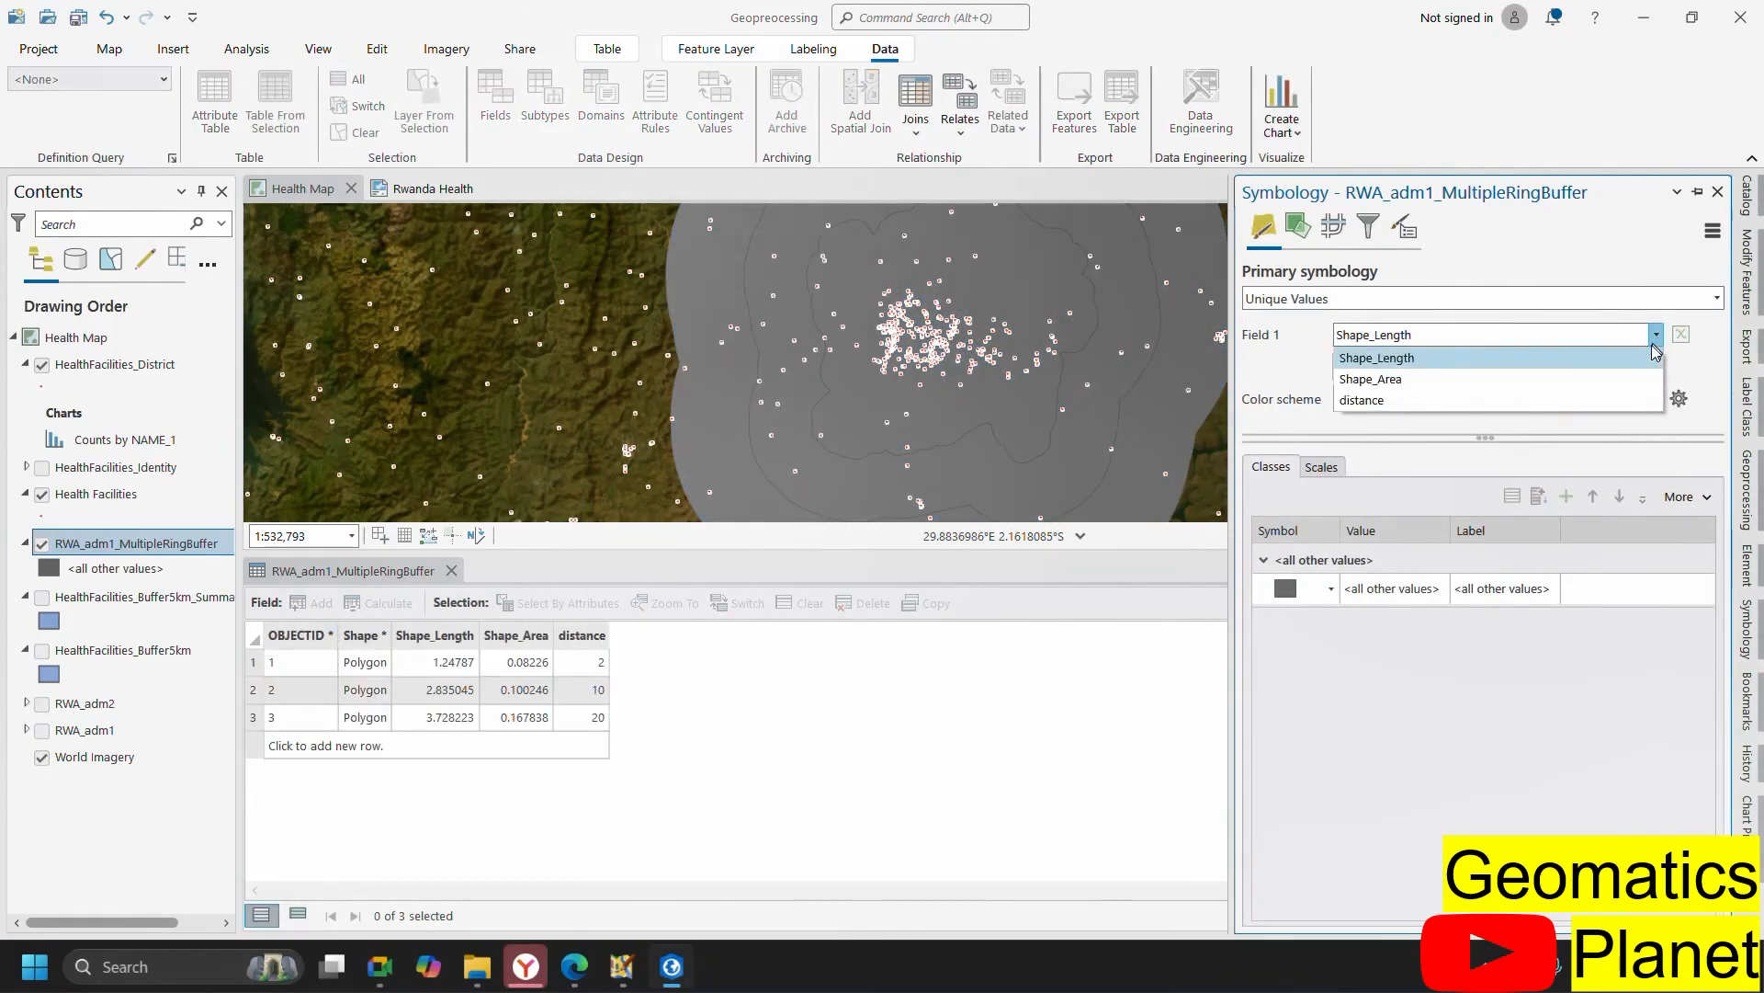
click(1383, 401)
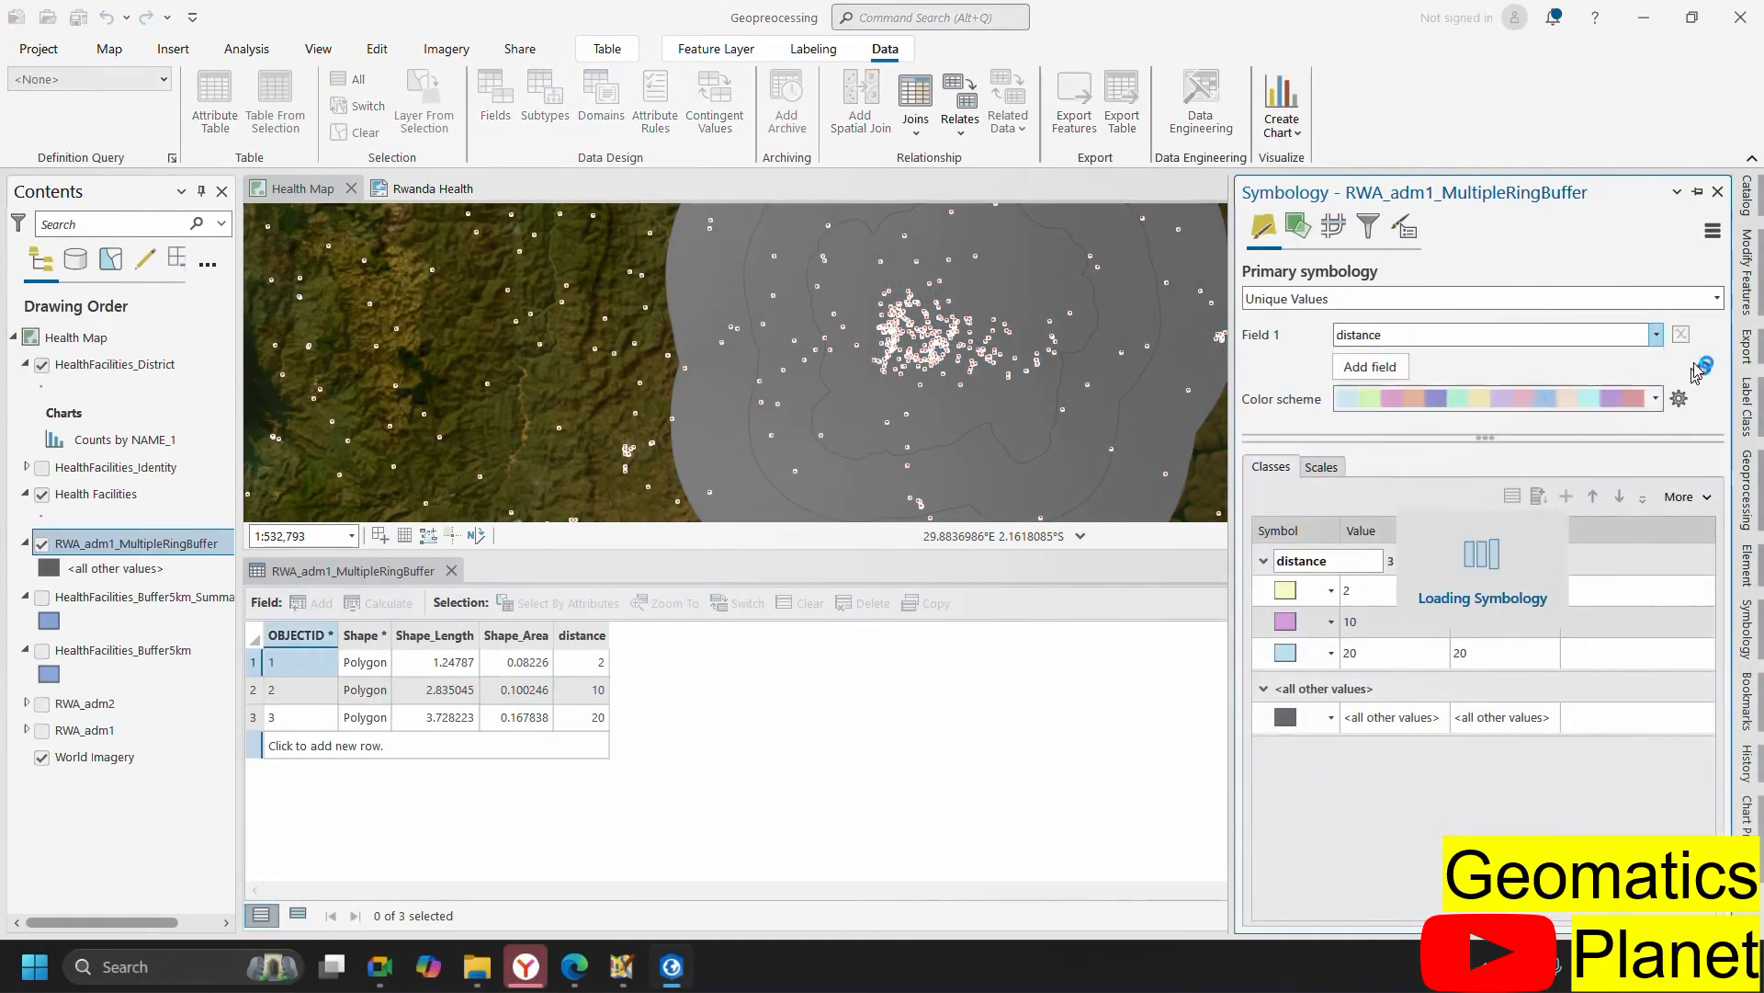
- Apply the red, blue and green color scheme to the 2, 10 and 20 km ring classes and inspect the rings
click(1659, 400)
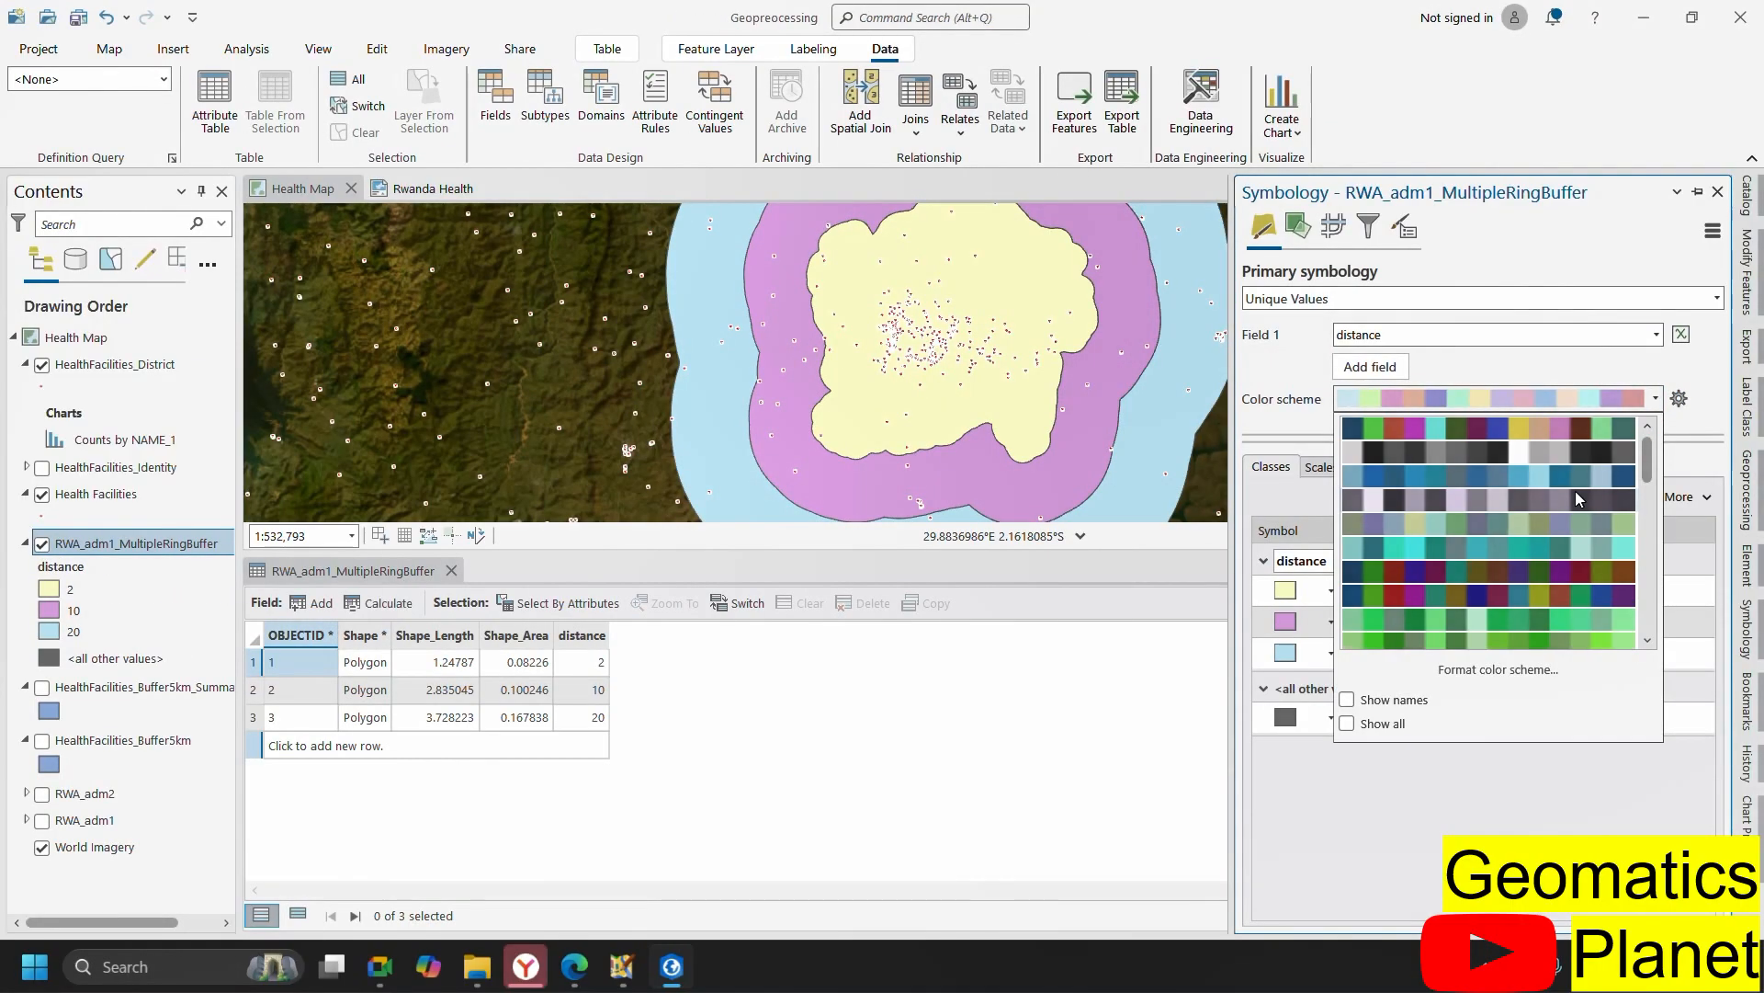
scroll(1558, 556, down, 5)
scroll(1533, 554, down, 5)
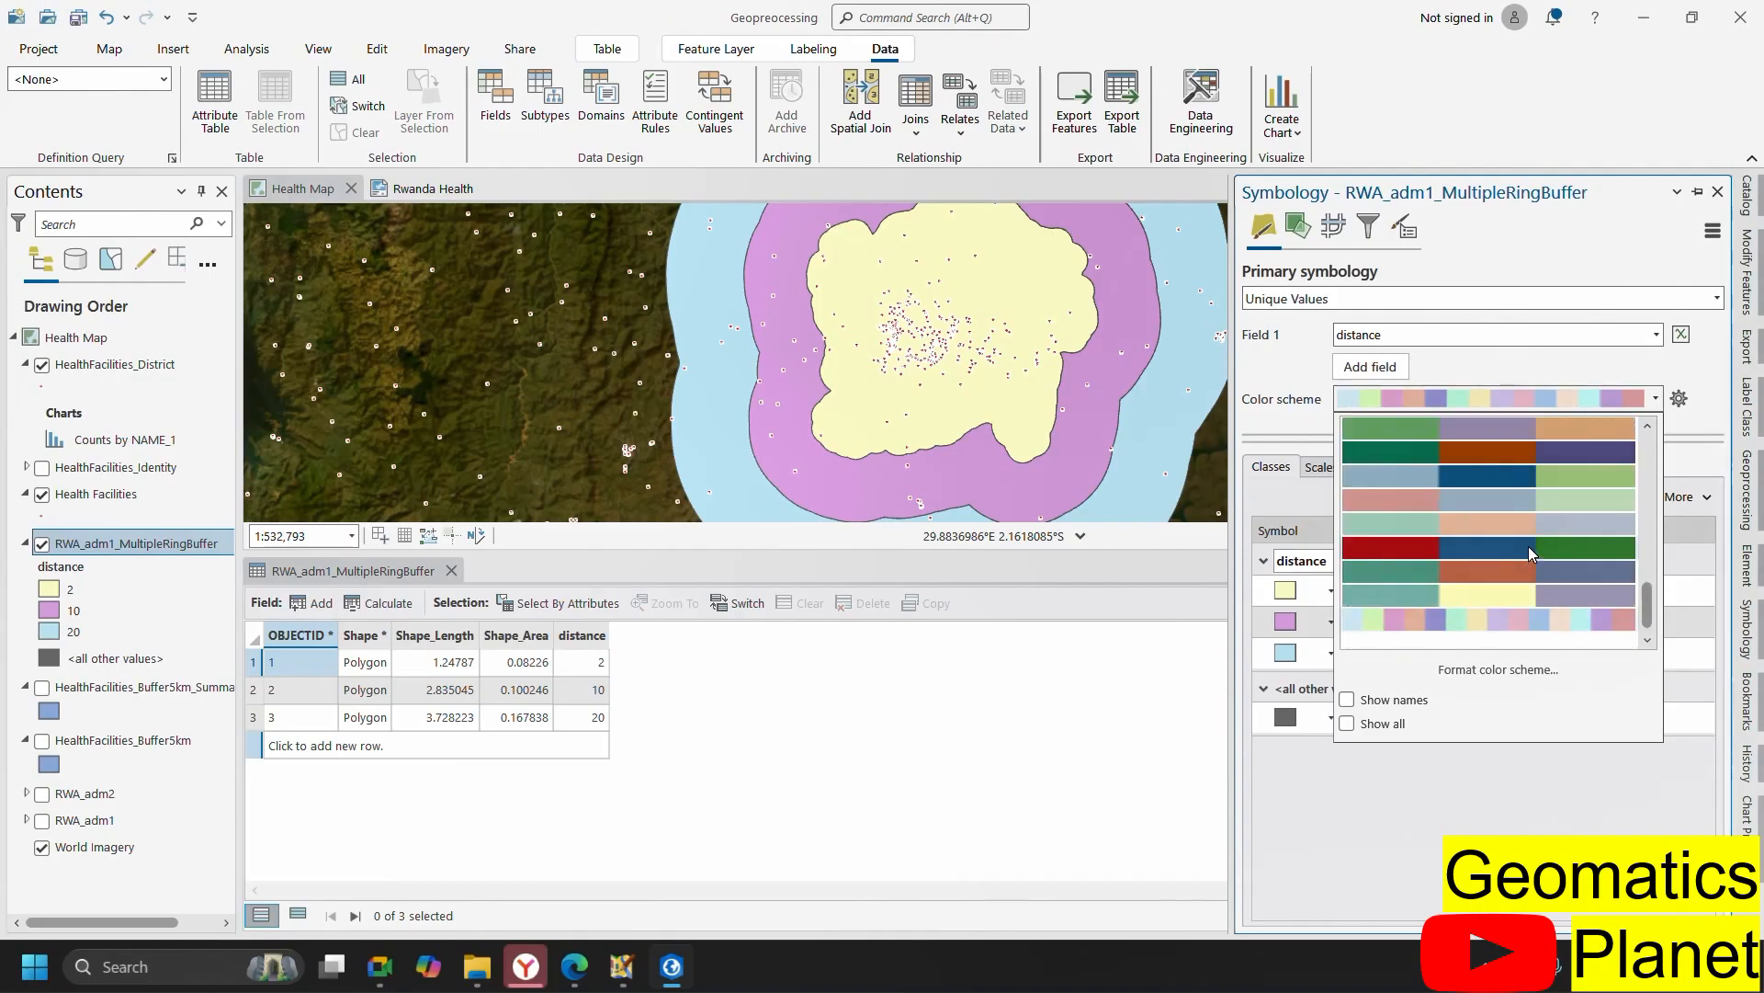
click(1533, 548)
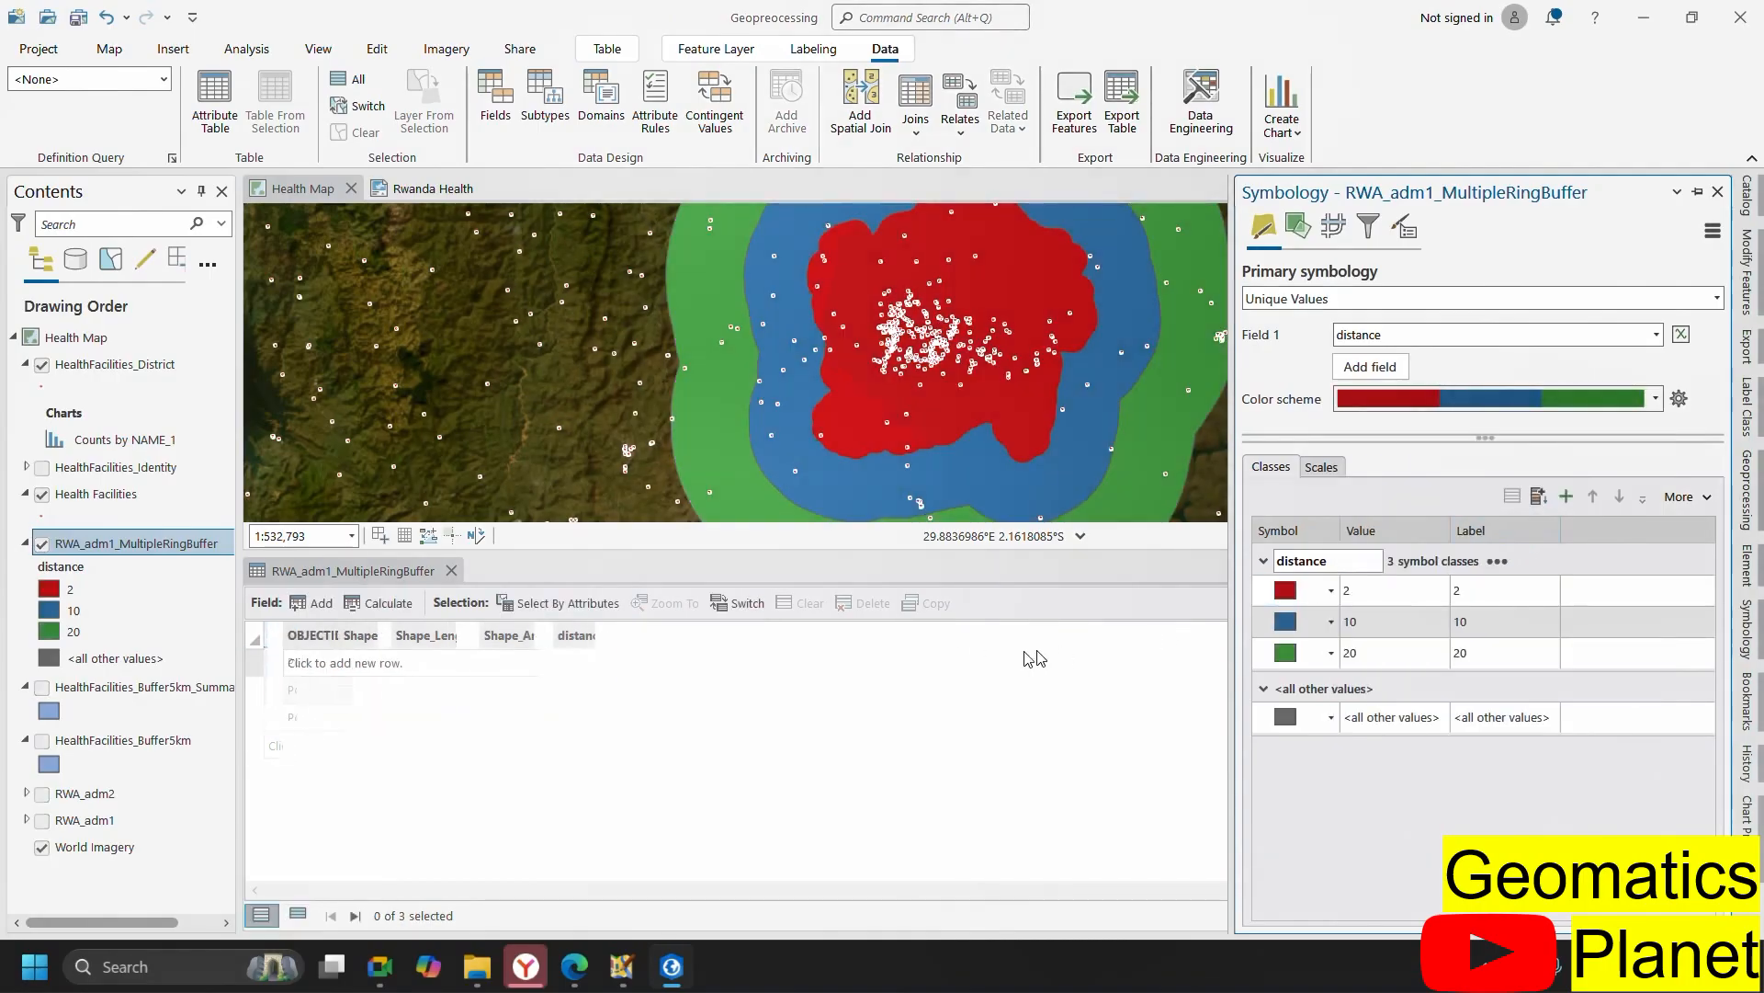
click(567, 550)
scroll(855, 361, down, 2)
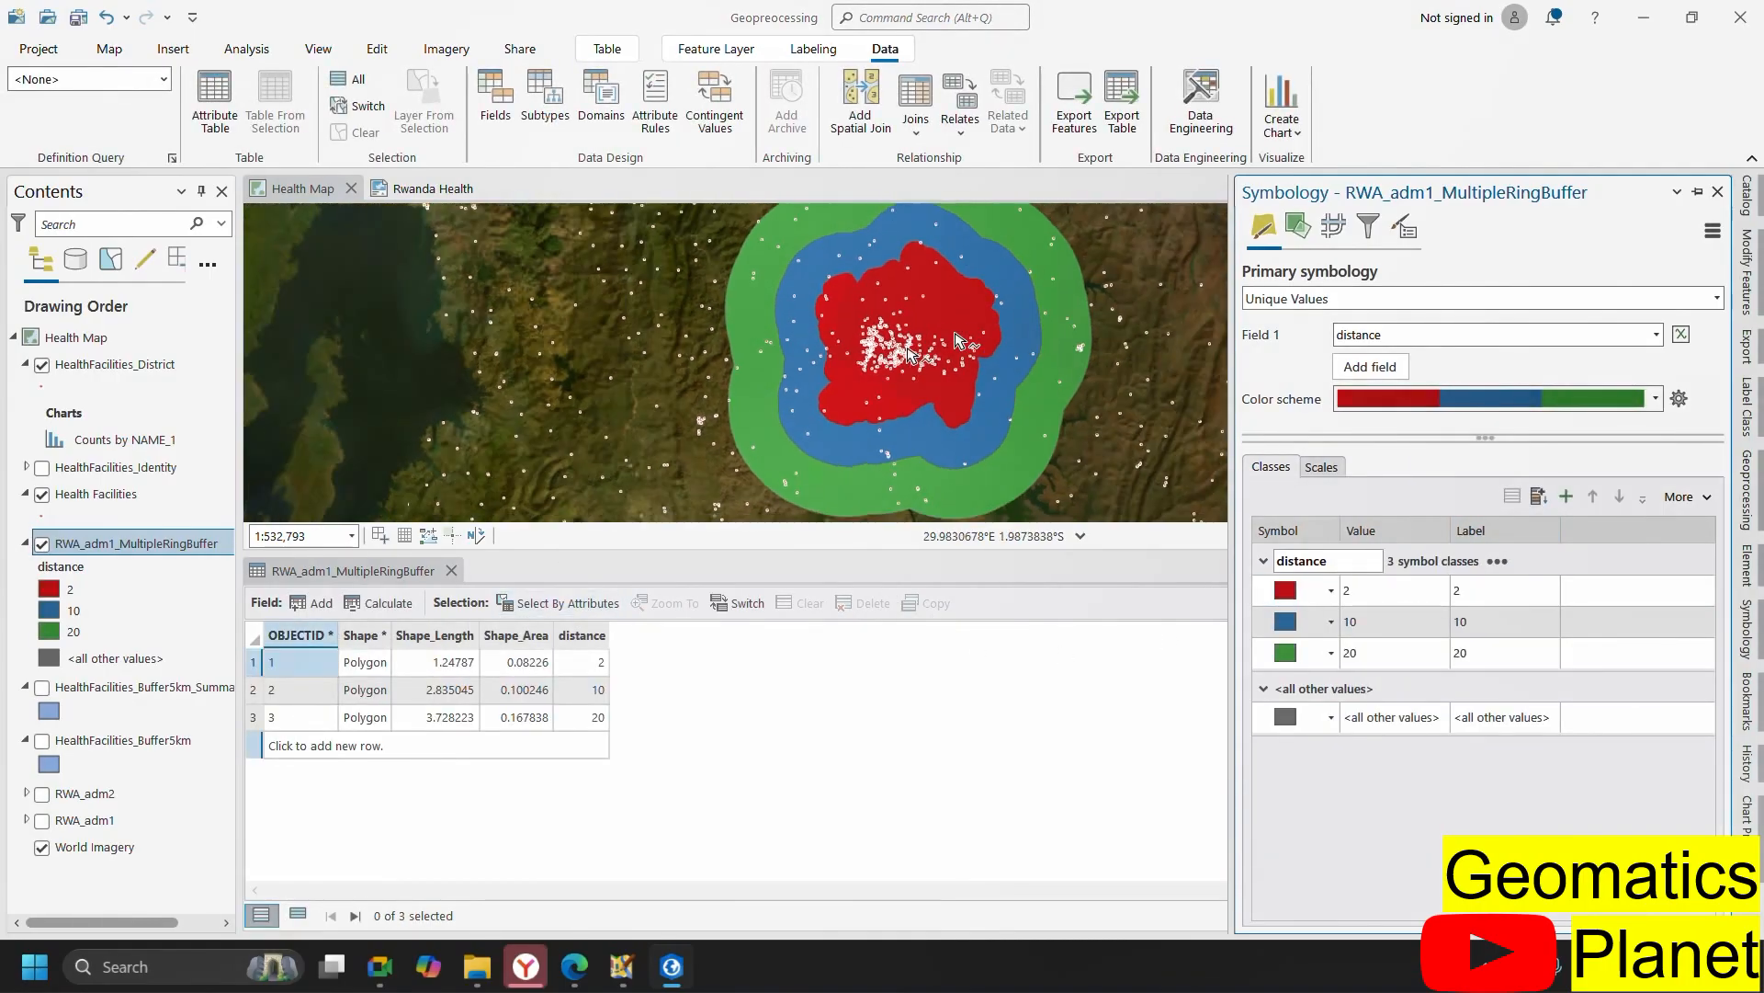
scroll(979, 332, up, 3)
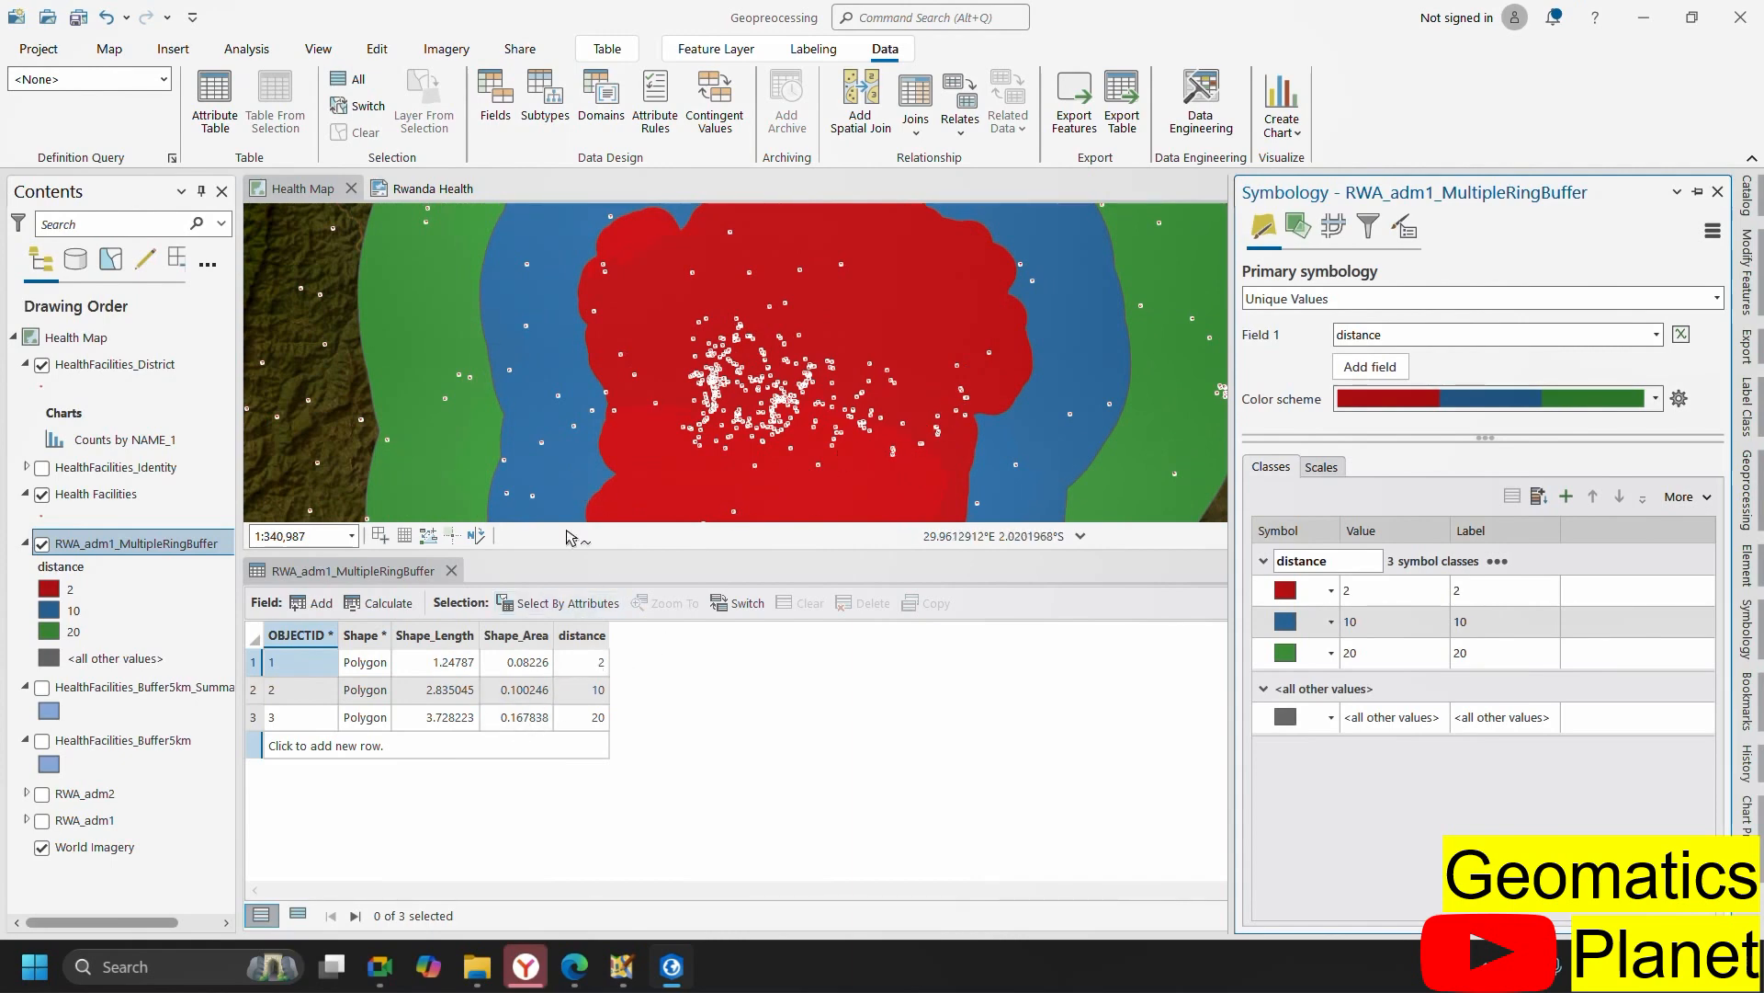
- Try selecting features with a line drawn across the 2 km ring's facility cluster, and clear the selection
mouse_move(629, 409)
mouse_down()
mouse_move(634, 441)
mouse_move(676, 449)
mouse_move(751, 345)
mouse_up()
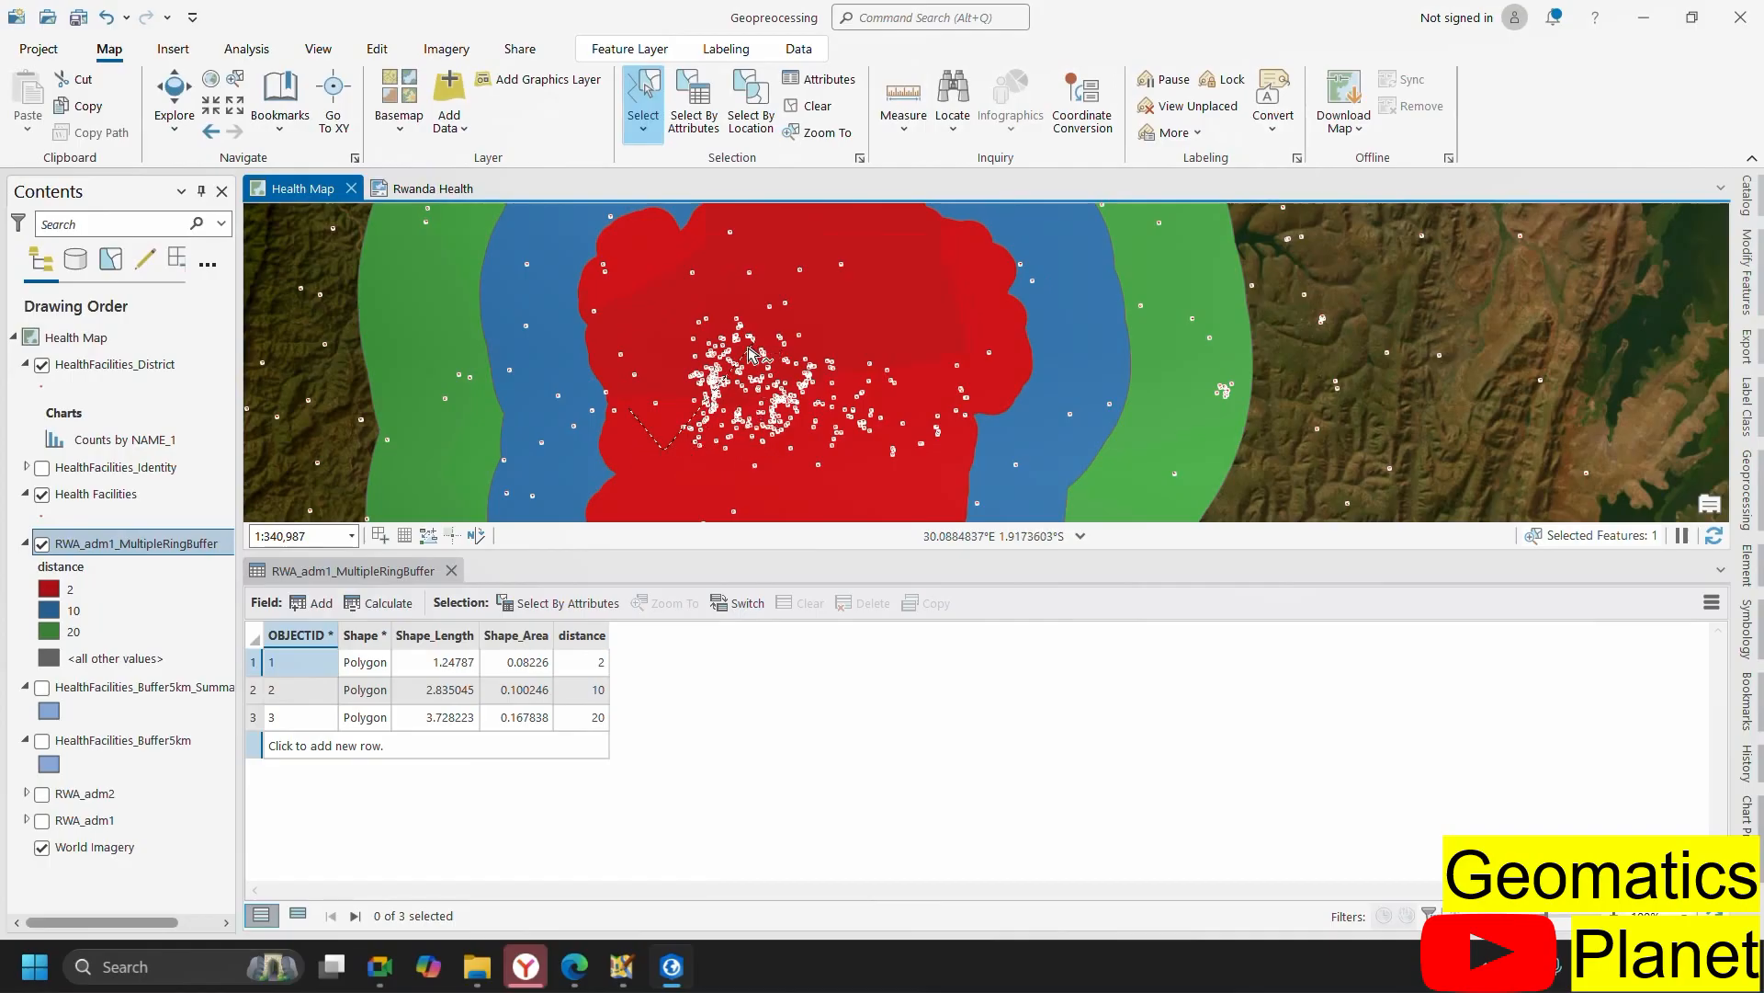
right_click(750, 344)
click(656, 317)
double_click(656, 317)
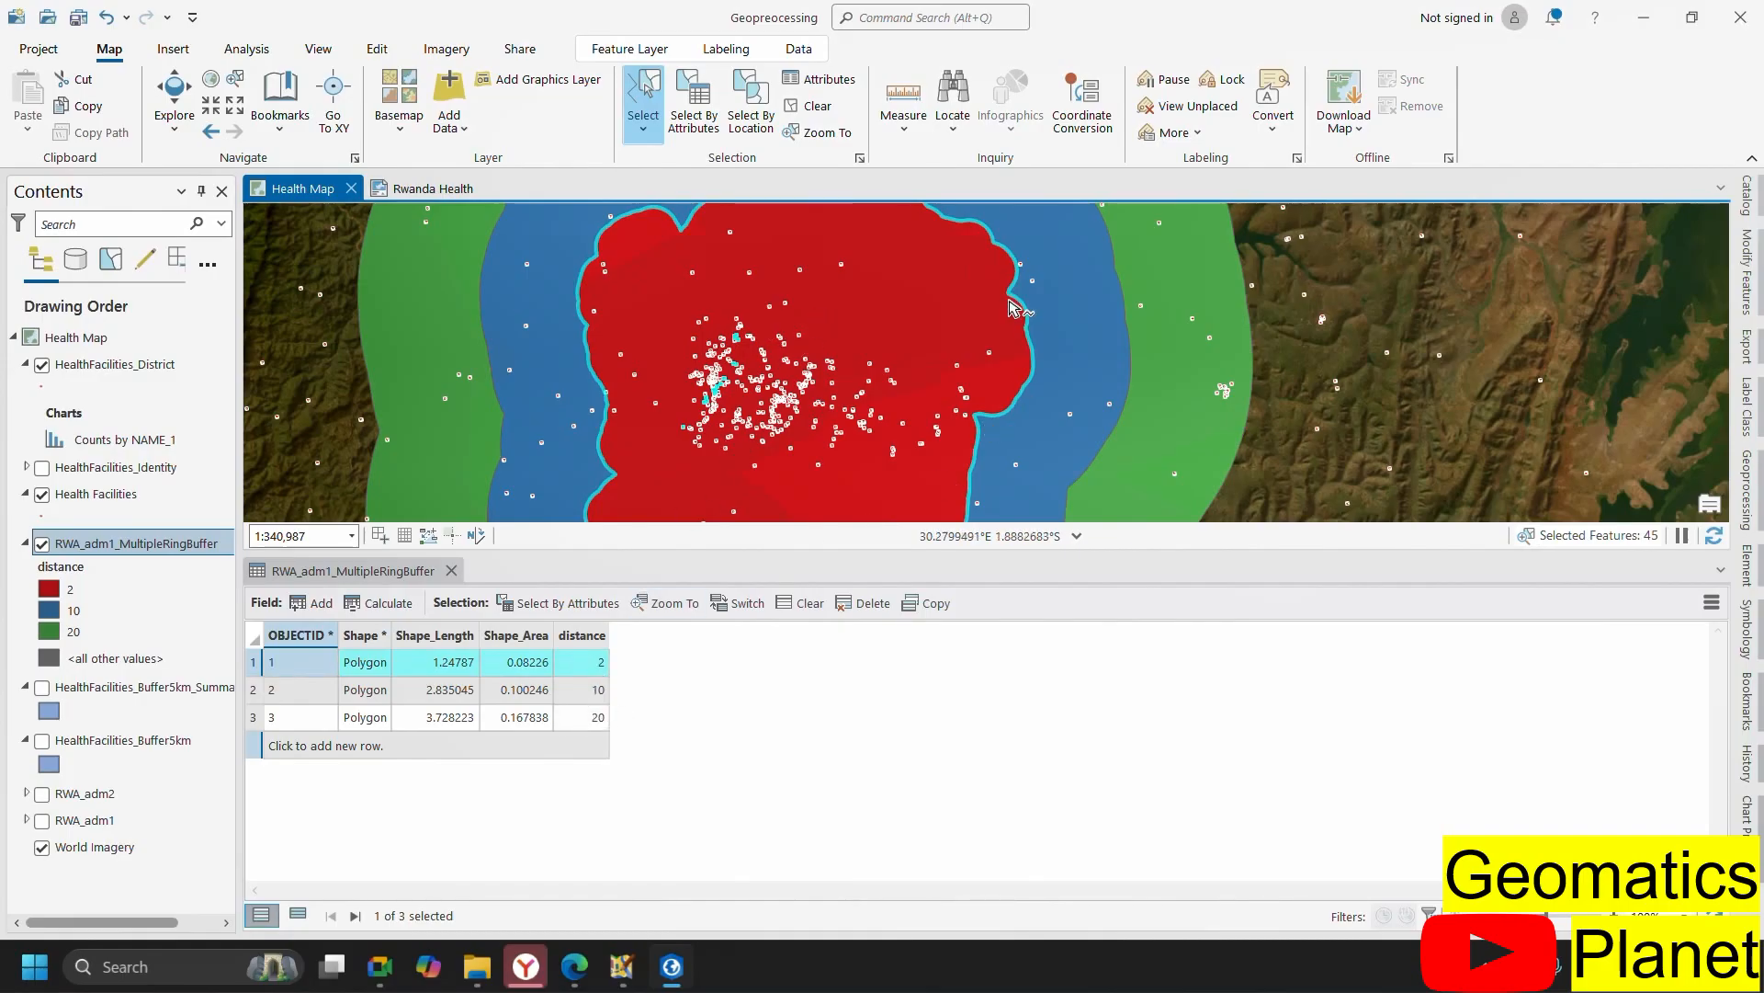
scroll(804, 430, down, 2)
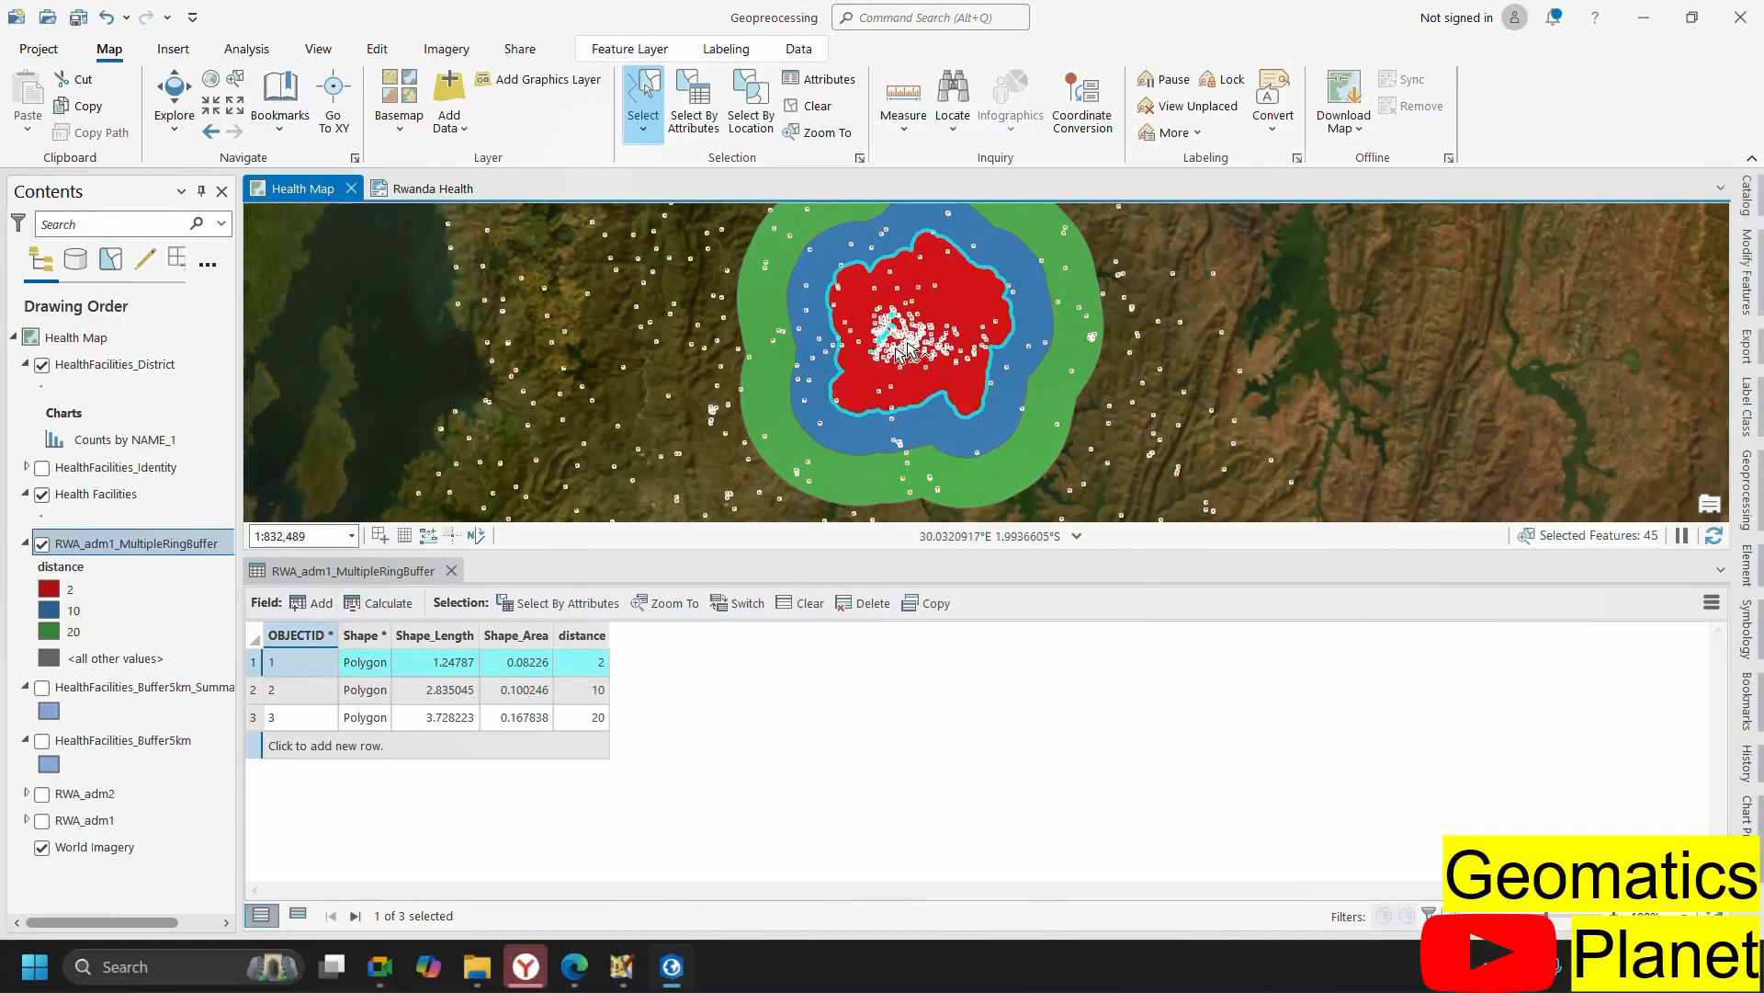
scroll(894, 297, up, 1)
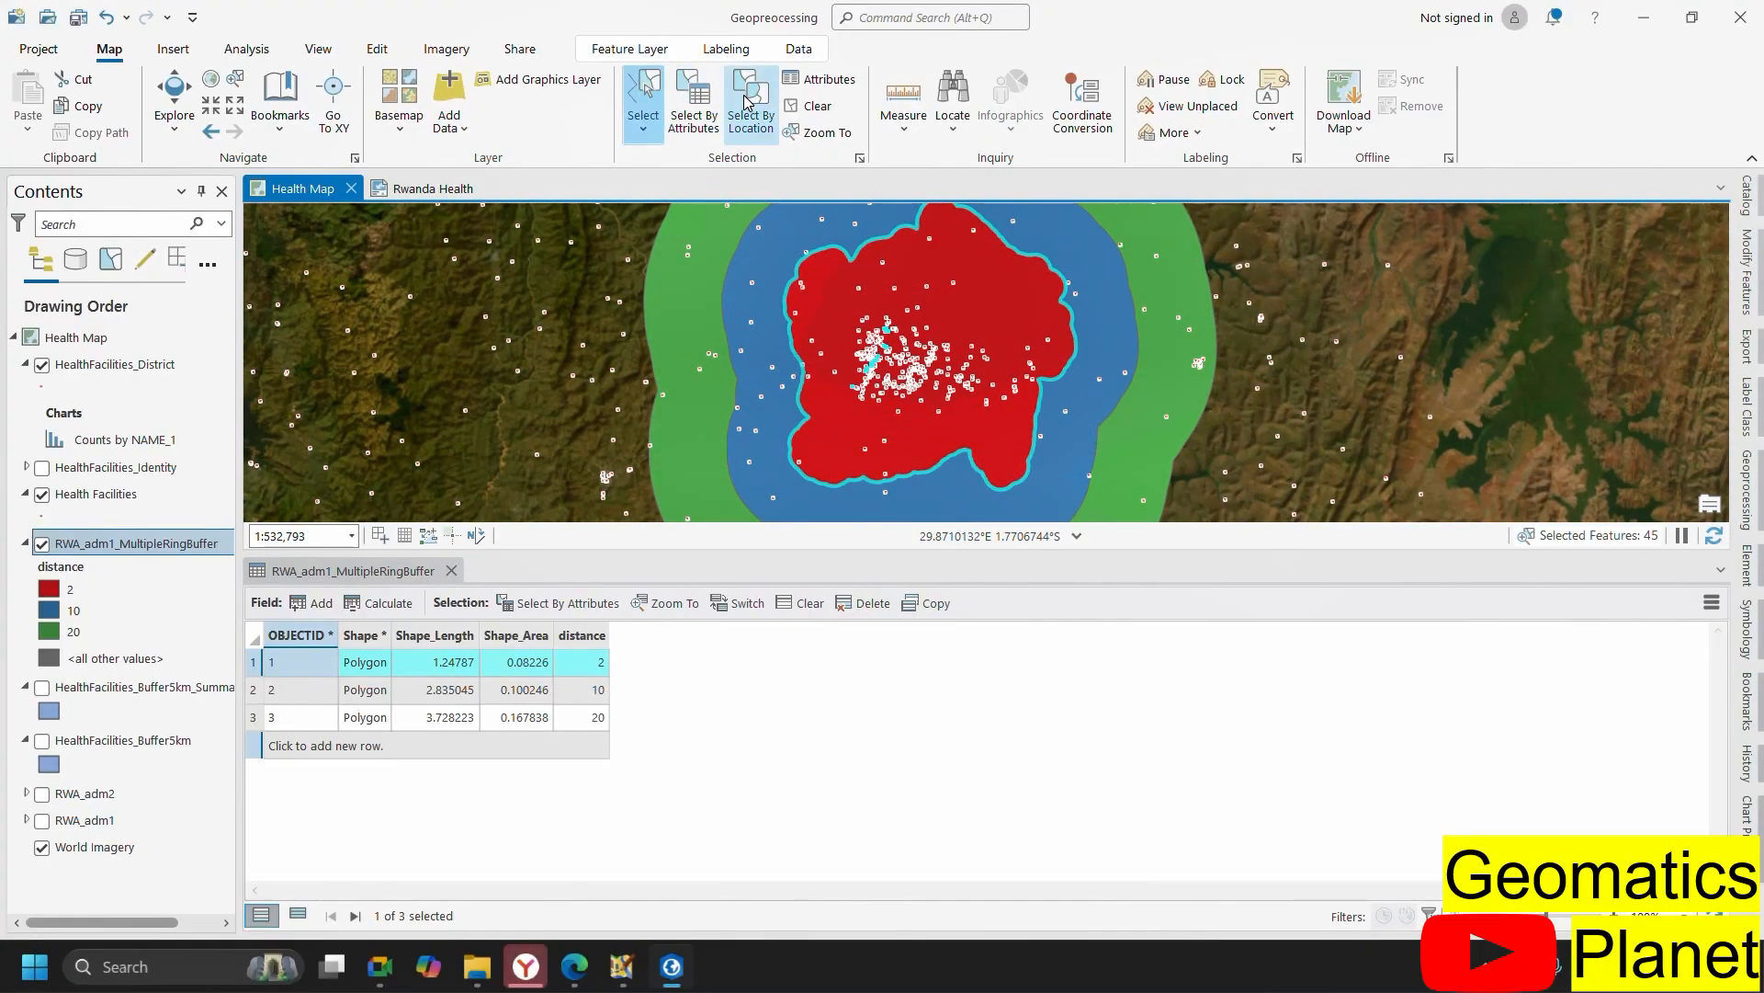
click(808, 106)
- Switch feature selection to Rectangle mode and examine the facilities inside and around the buffer rings
click(649, 121)
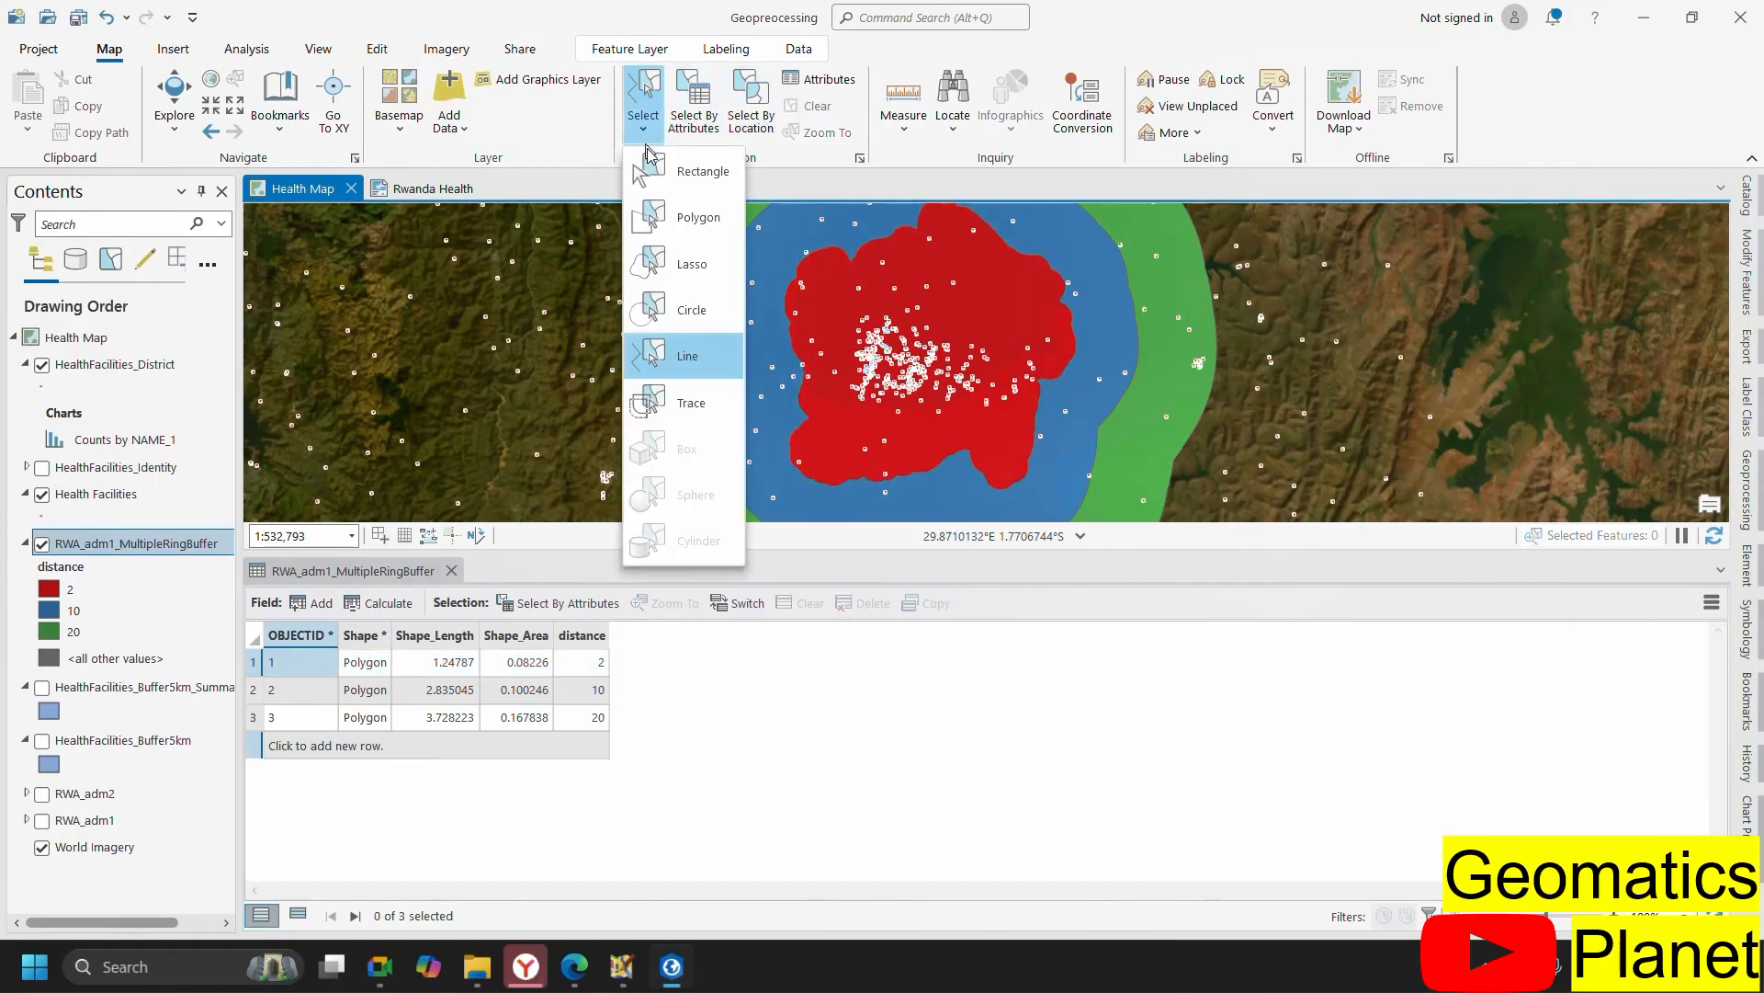
click(680, 167)
scroll(977, 394, up, 1)
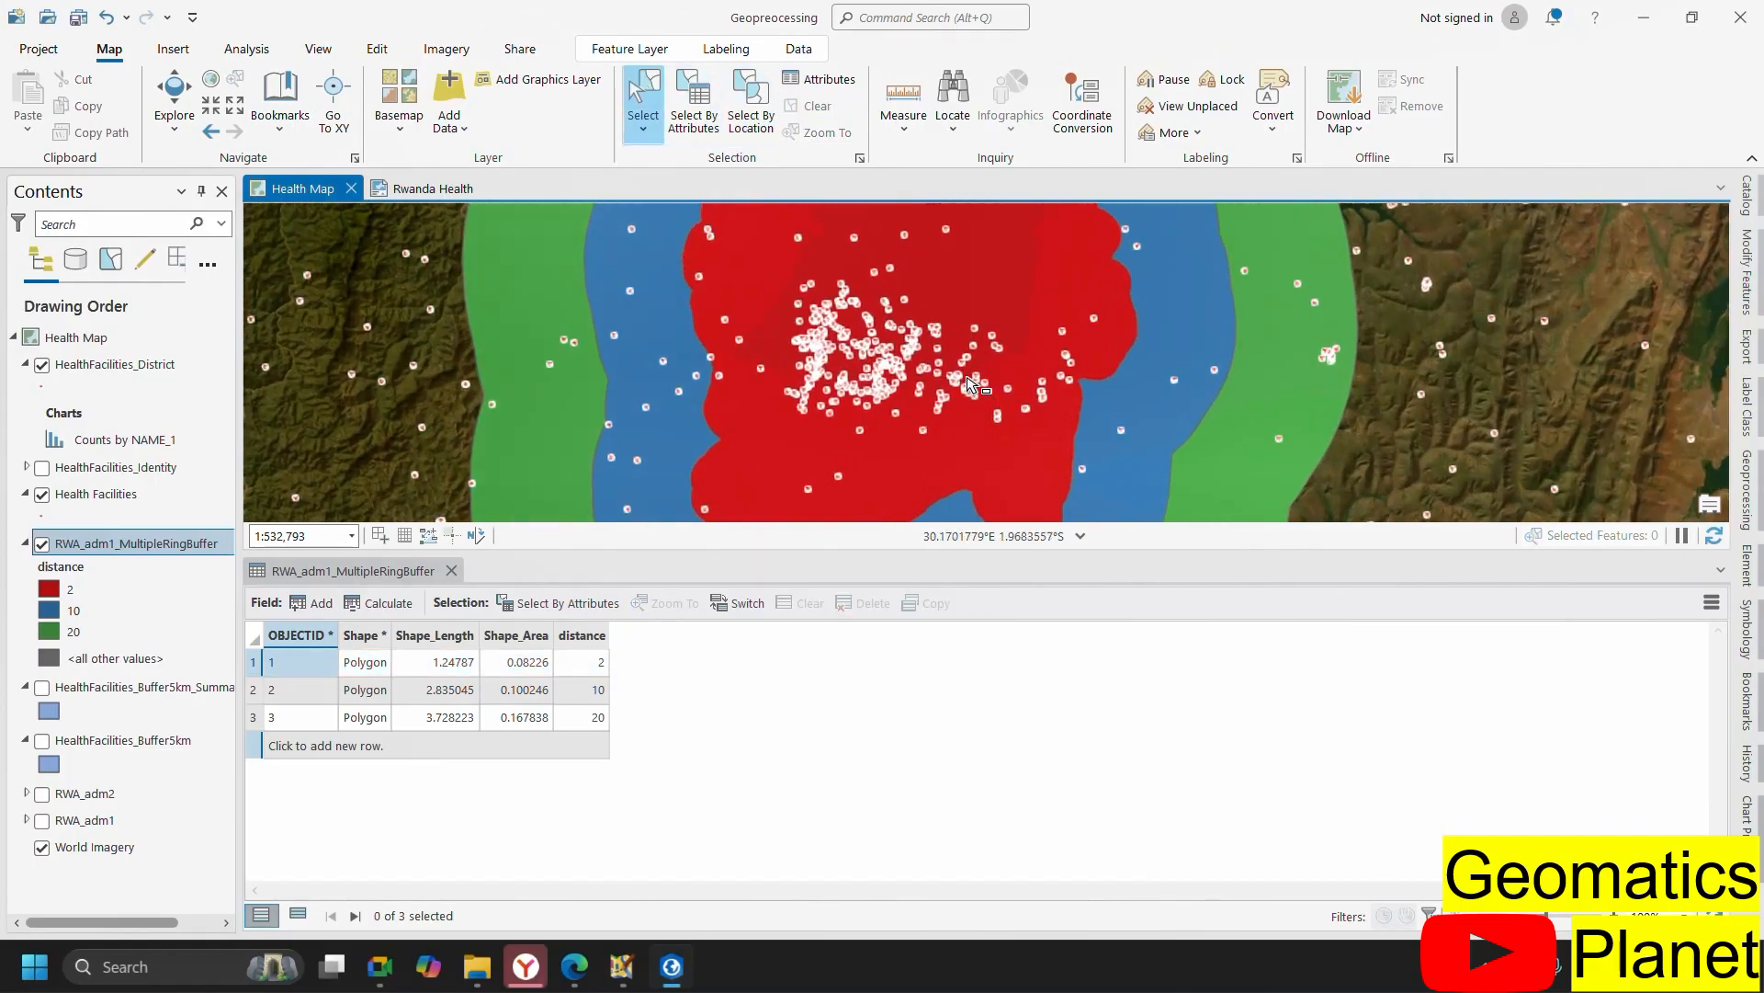
scroll(953, 328, down, 2)
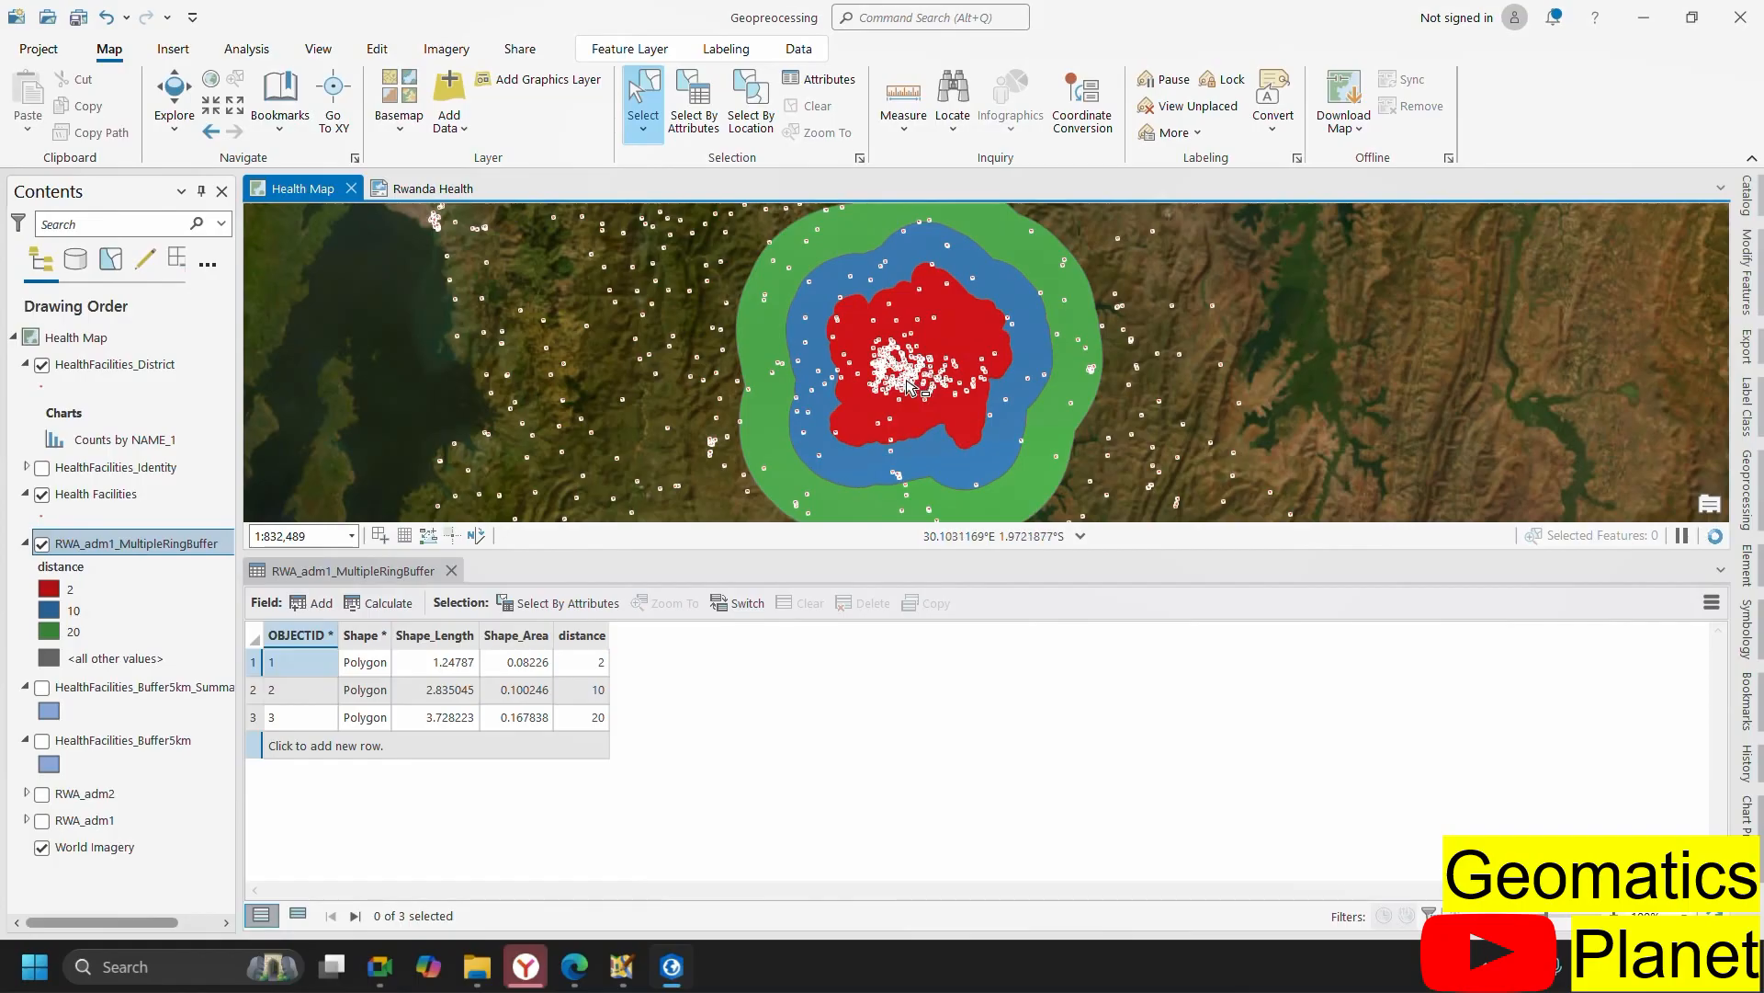
scroll(917, 366, up, 1)
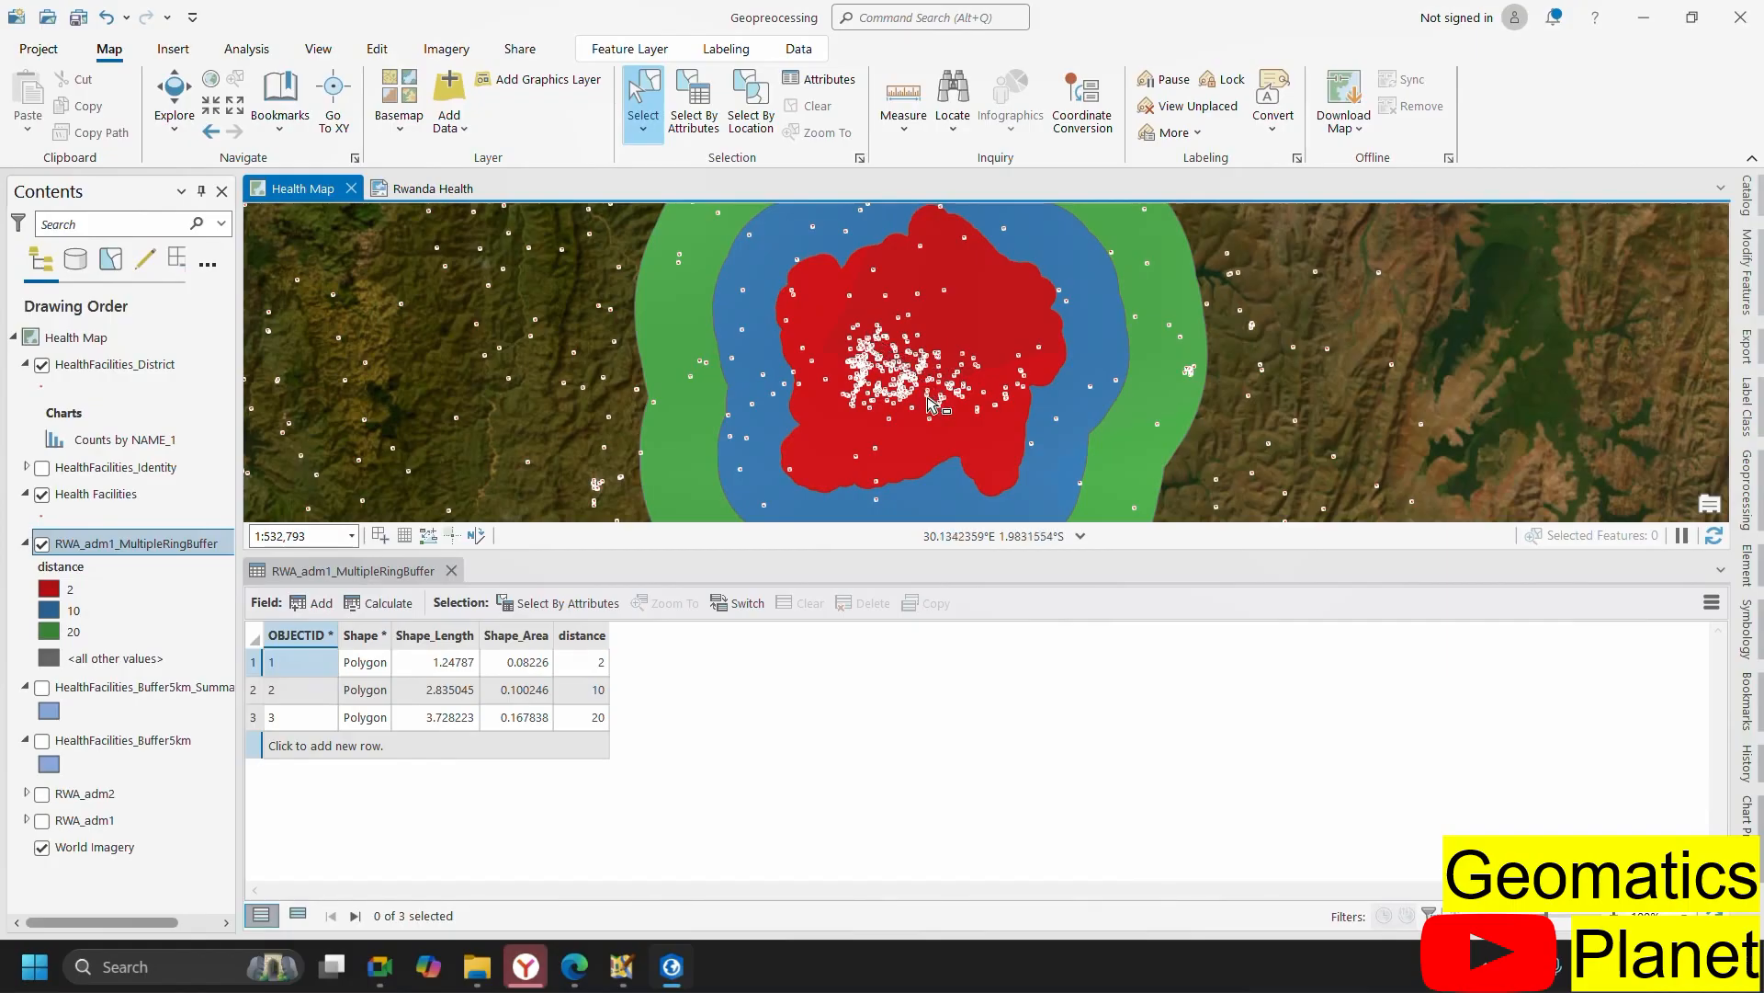
scroll(933, 401, up, 2)
scroll(994, 452, down, 3)
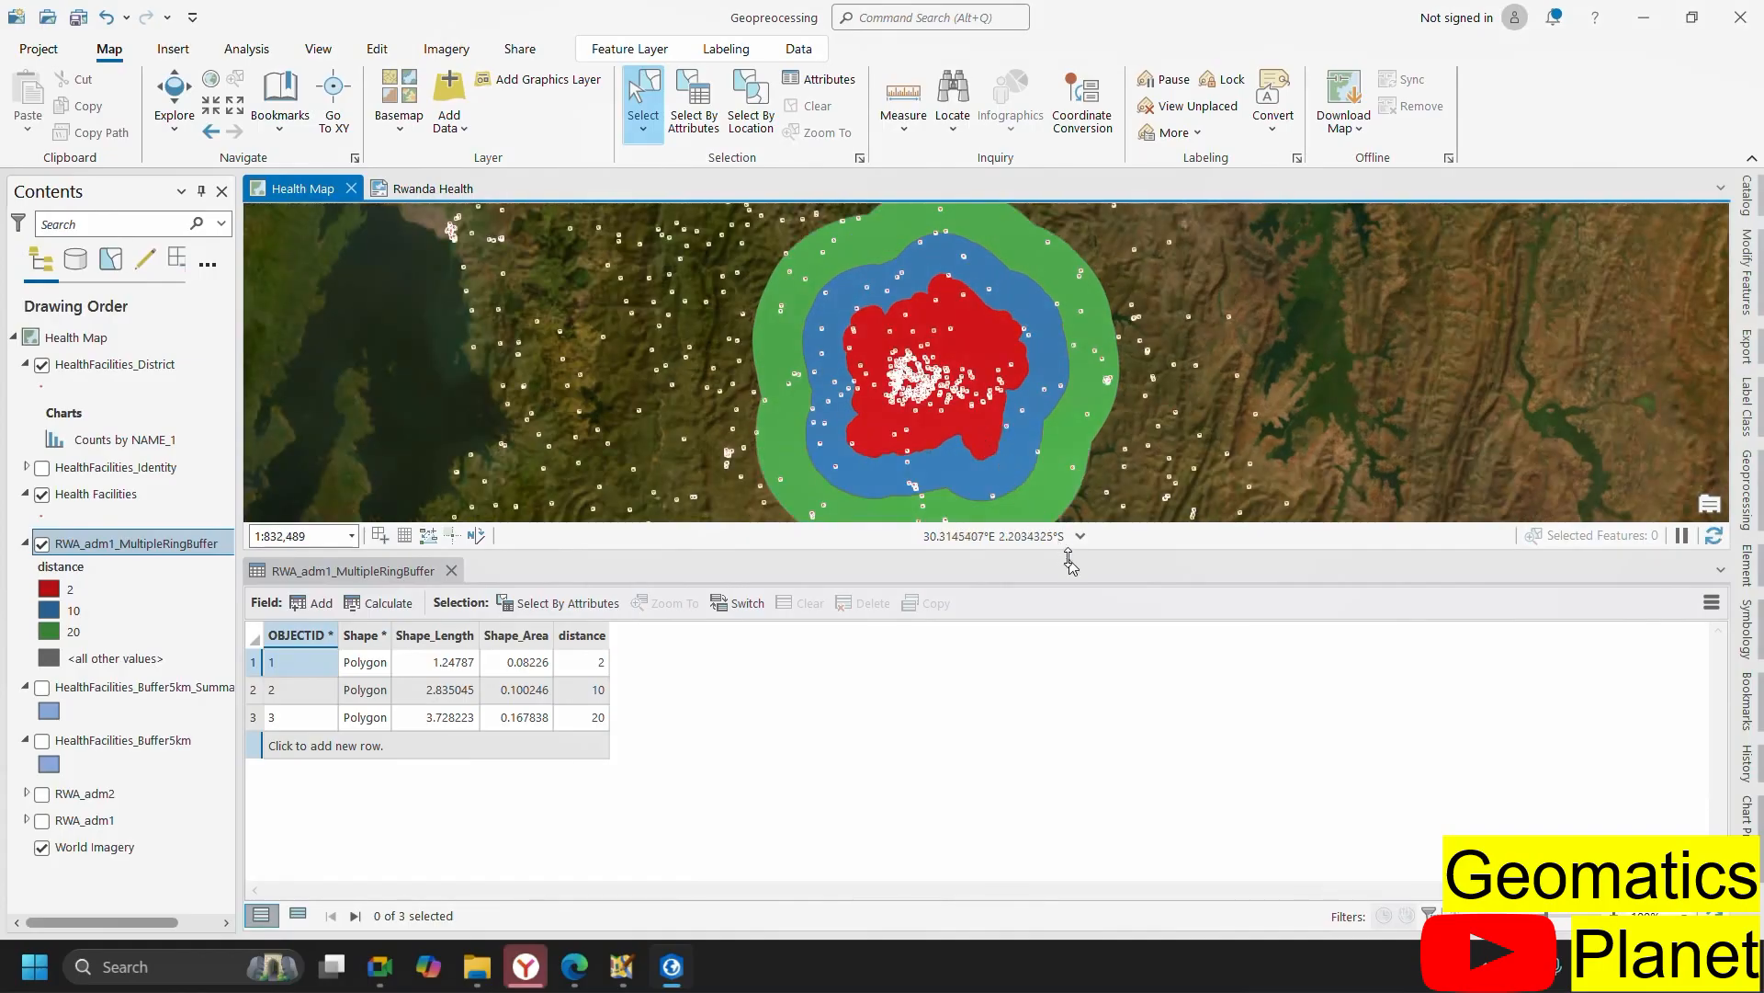
scroll(896, 355, down, 2)
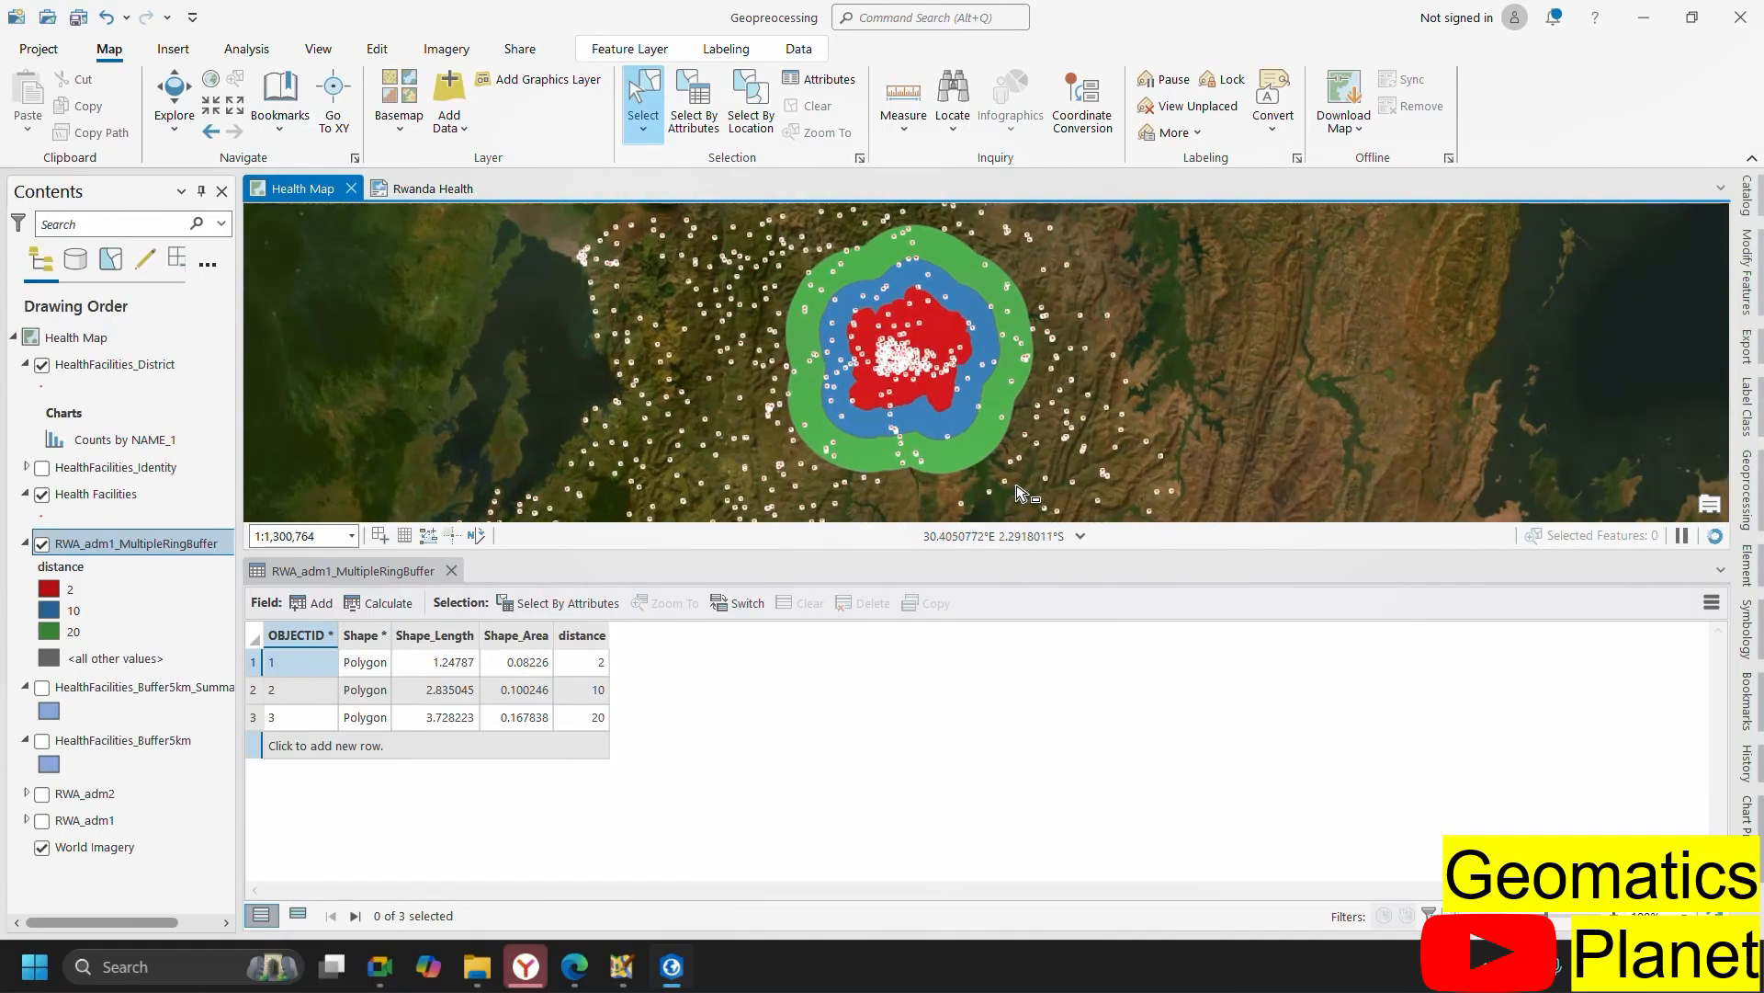
scroll(1011, 470, up, 6)
scroll(824, 317, down, 2)
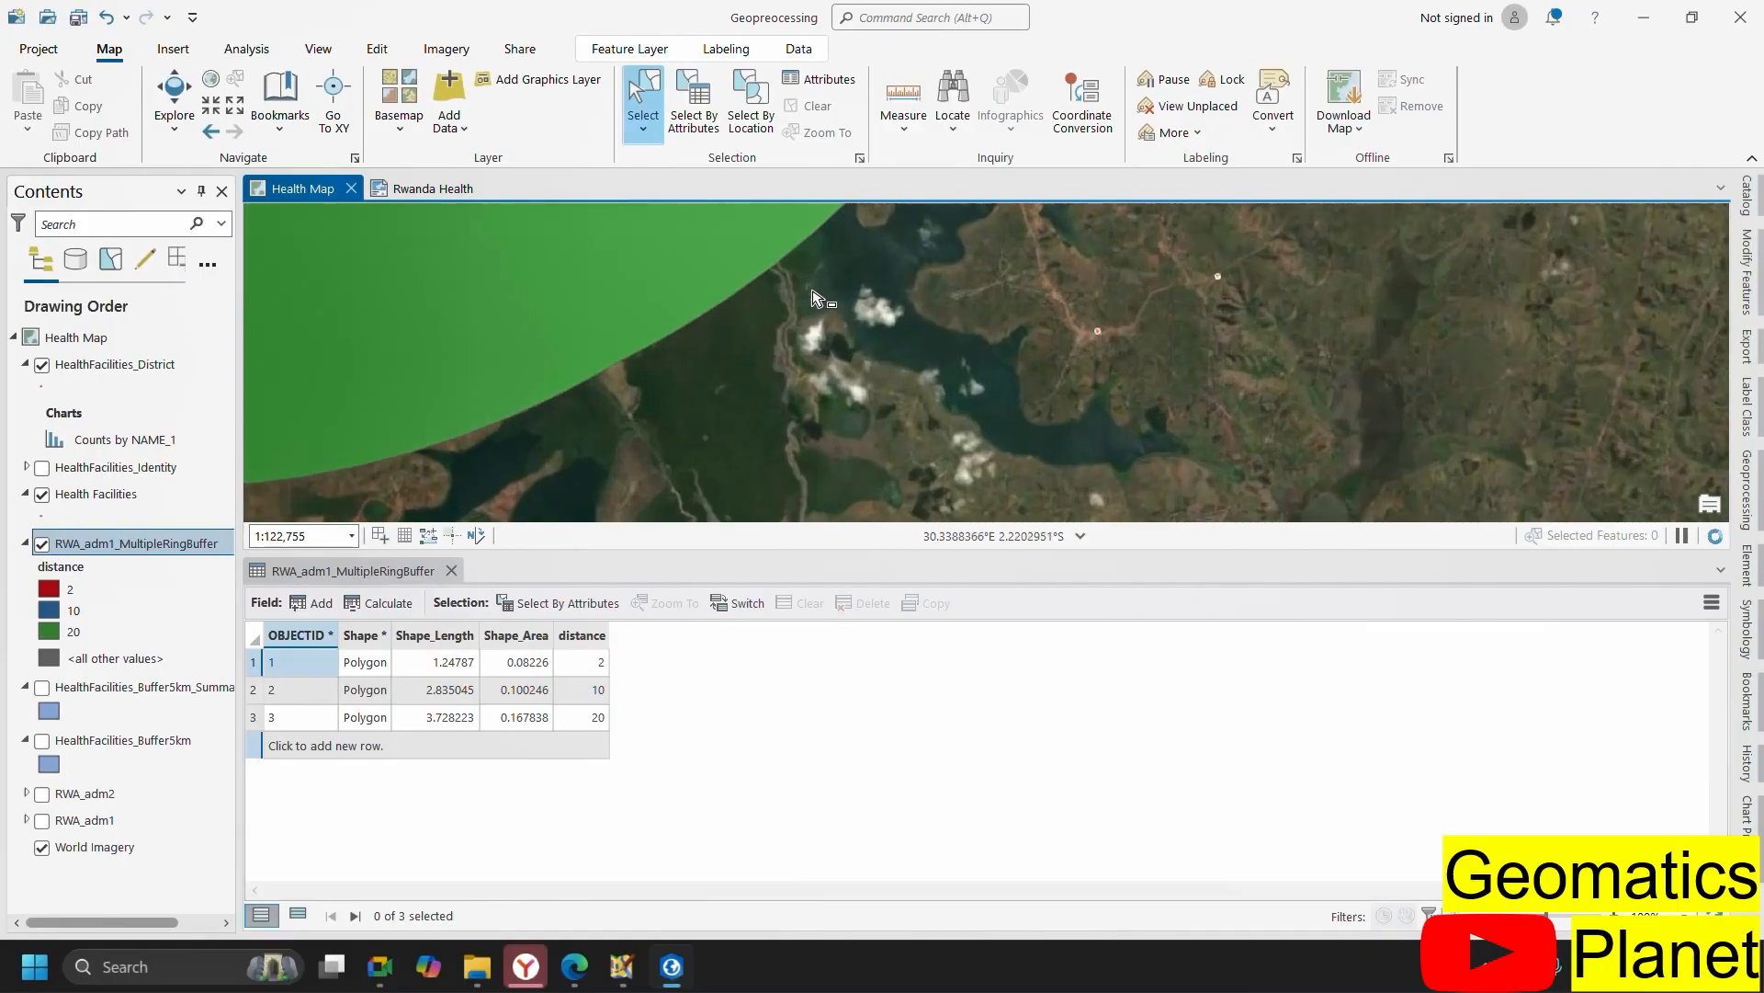
scroll(650, 441, down, 2)
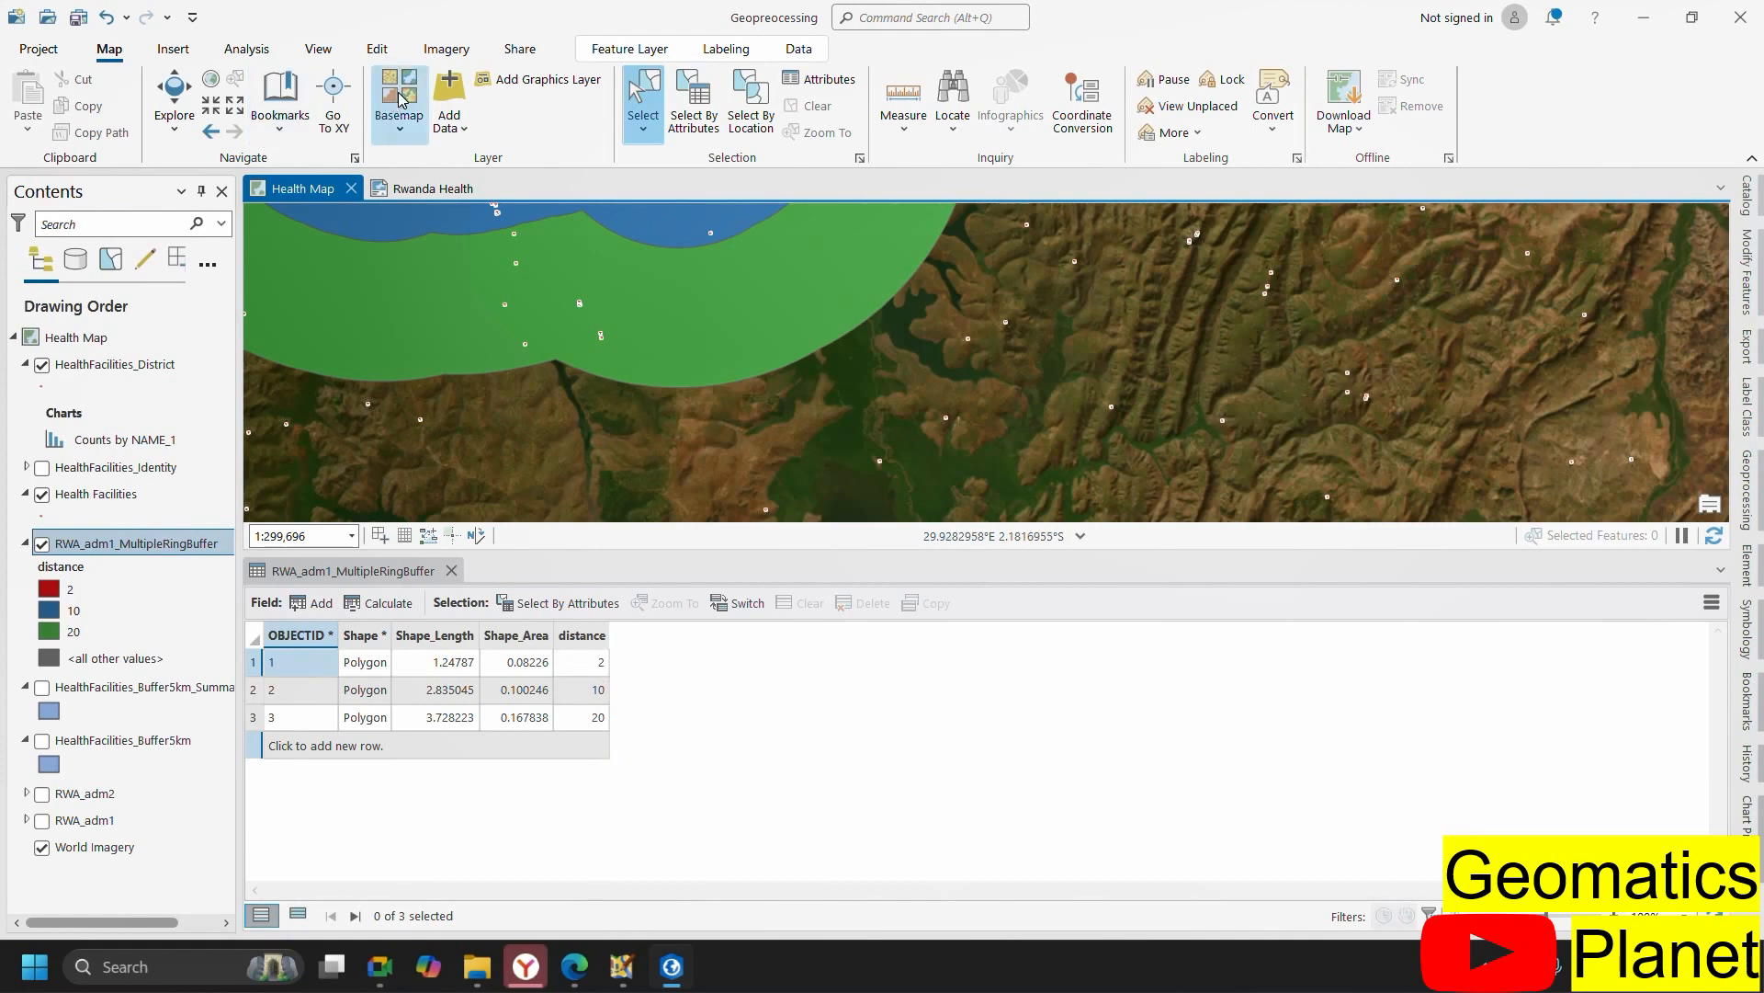
- Start adding data to the map, switch to File Explorer and browse Geomatics > KingVik Planet to the student's UNILAK folder
click(450, 90)
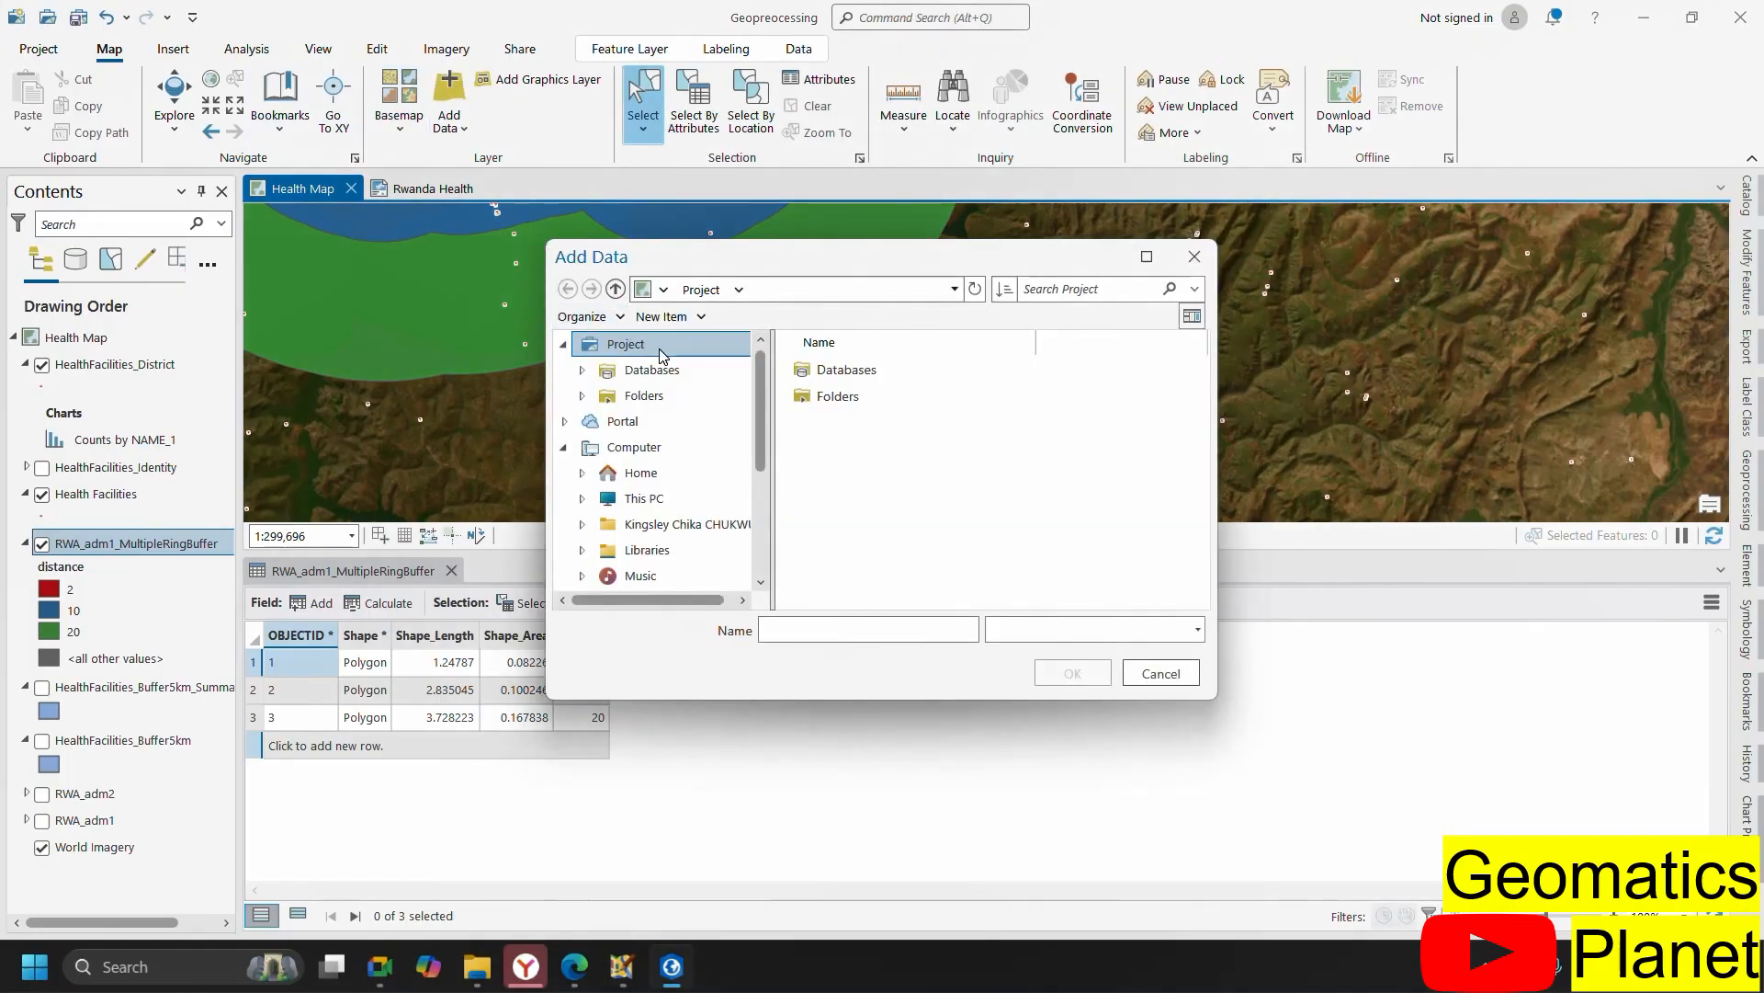
click(478, 980)
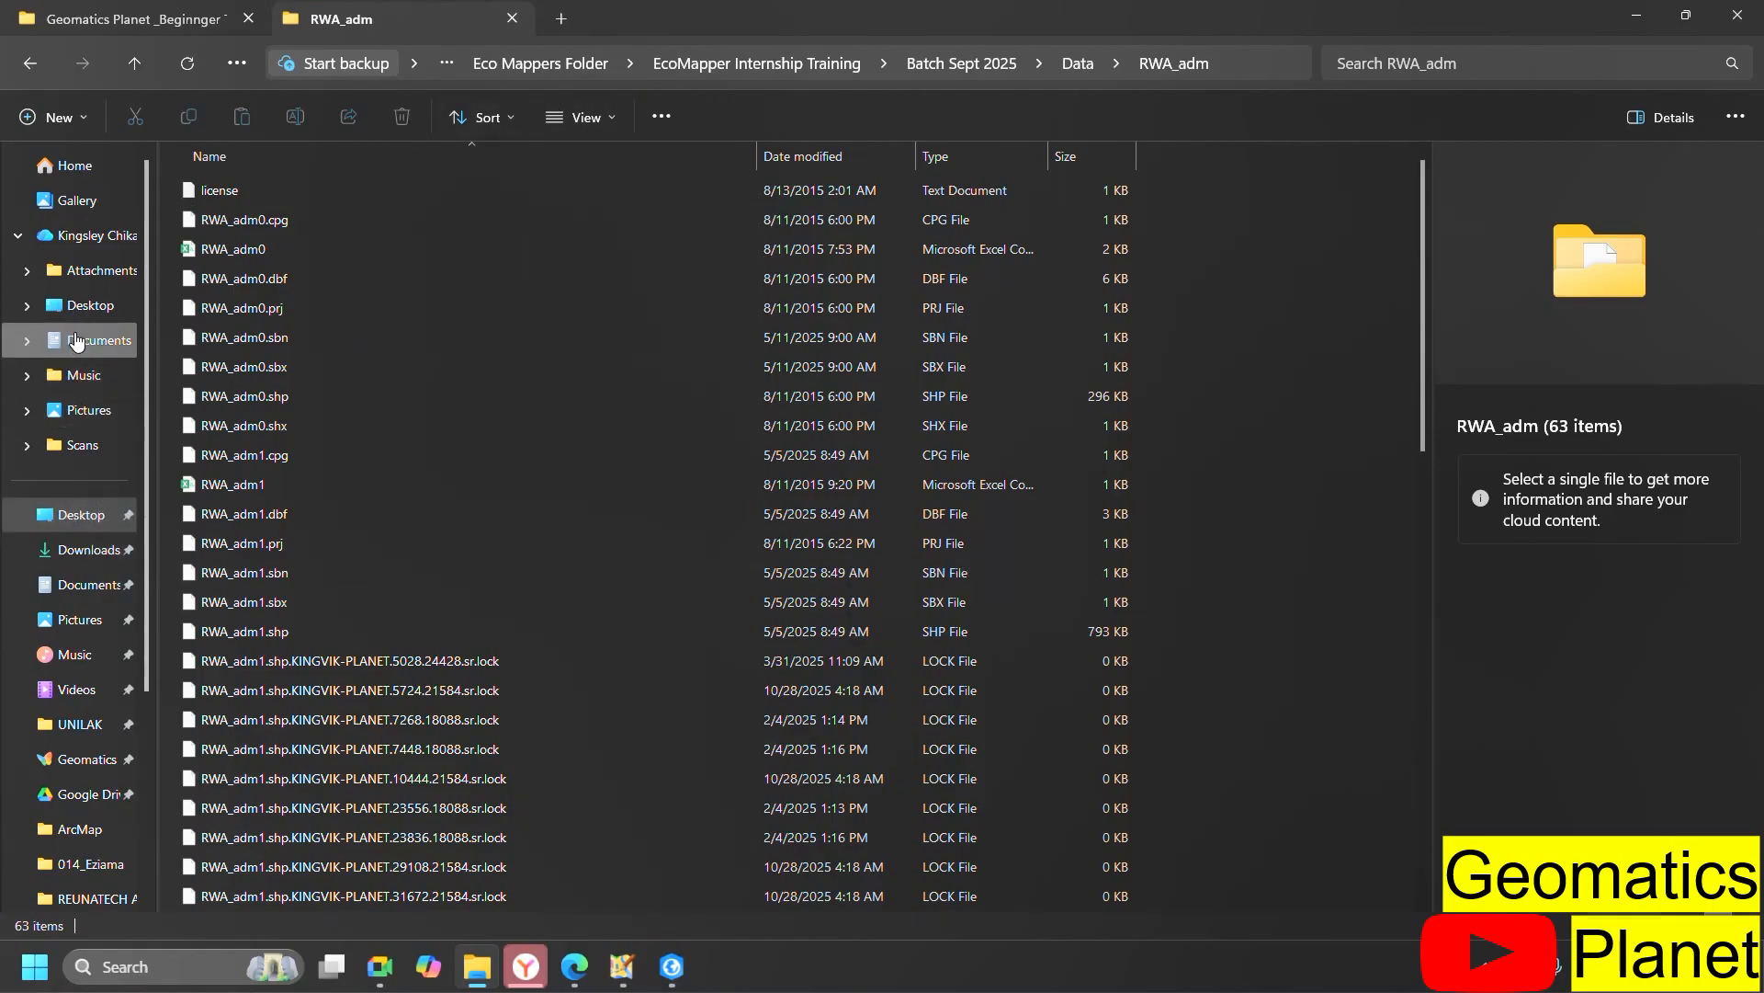
click(80, 342)
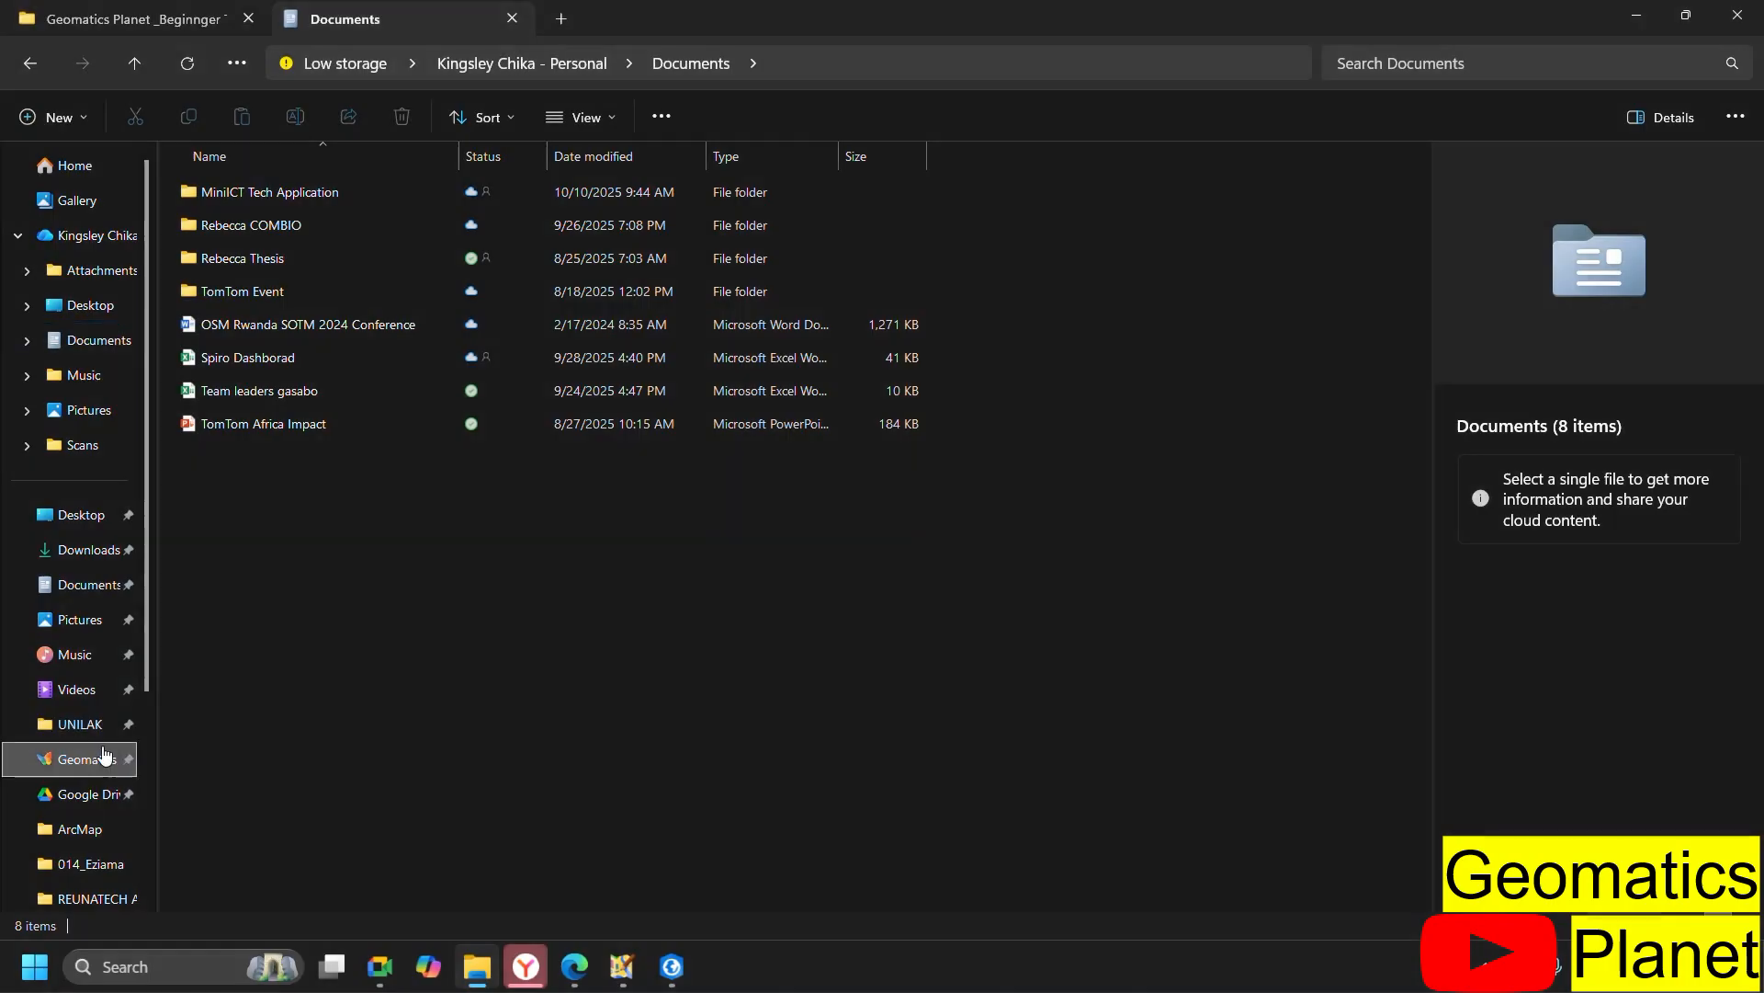
click(104, 758)
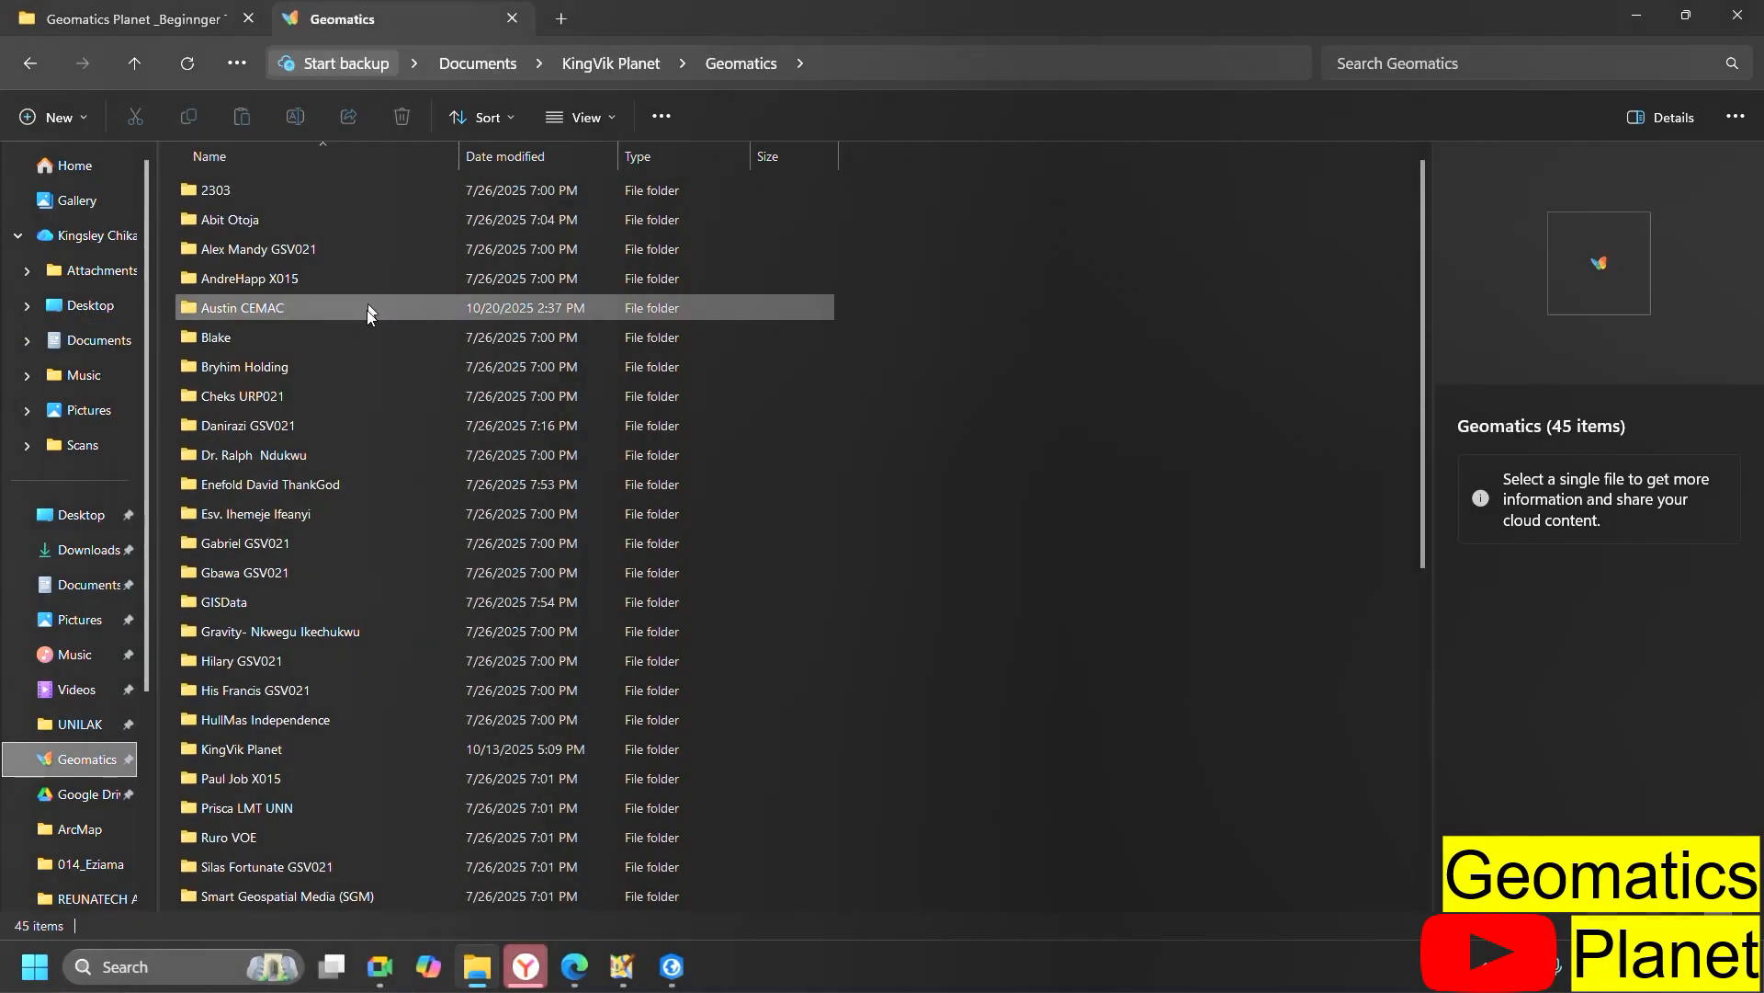
double_click(316, 747)
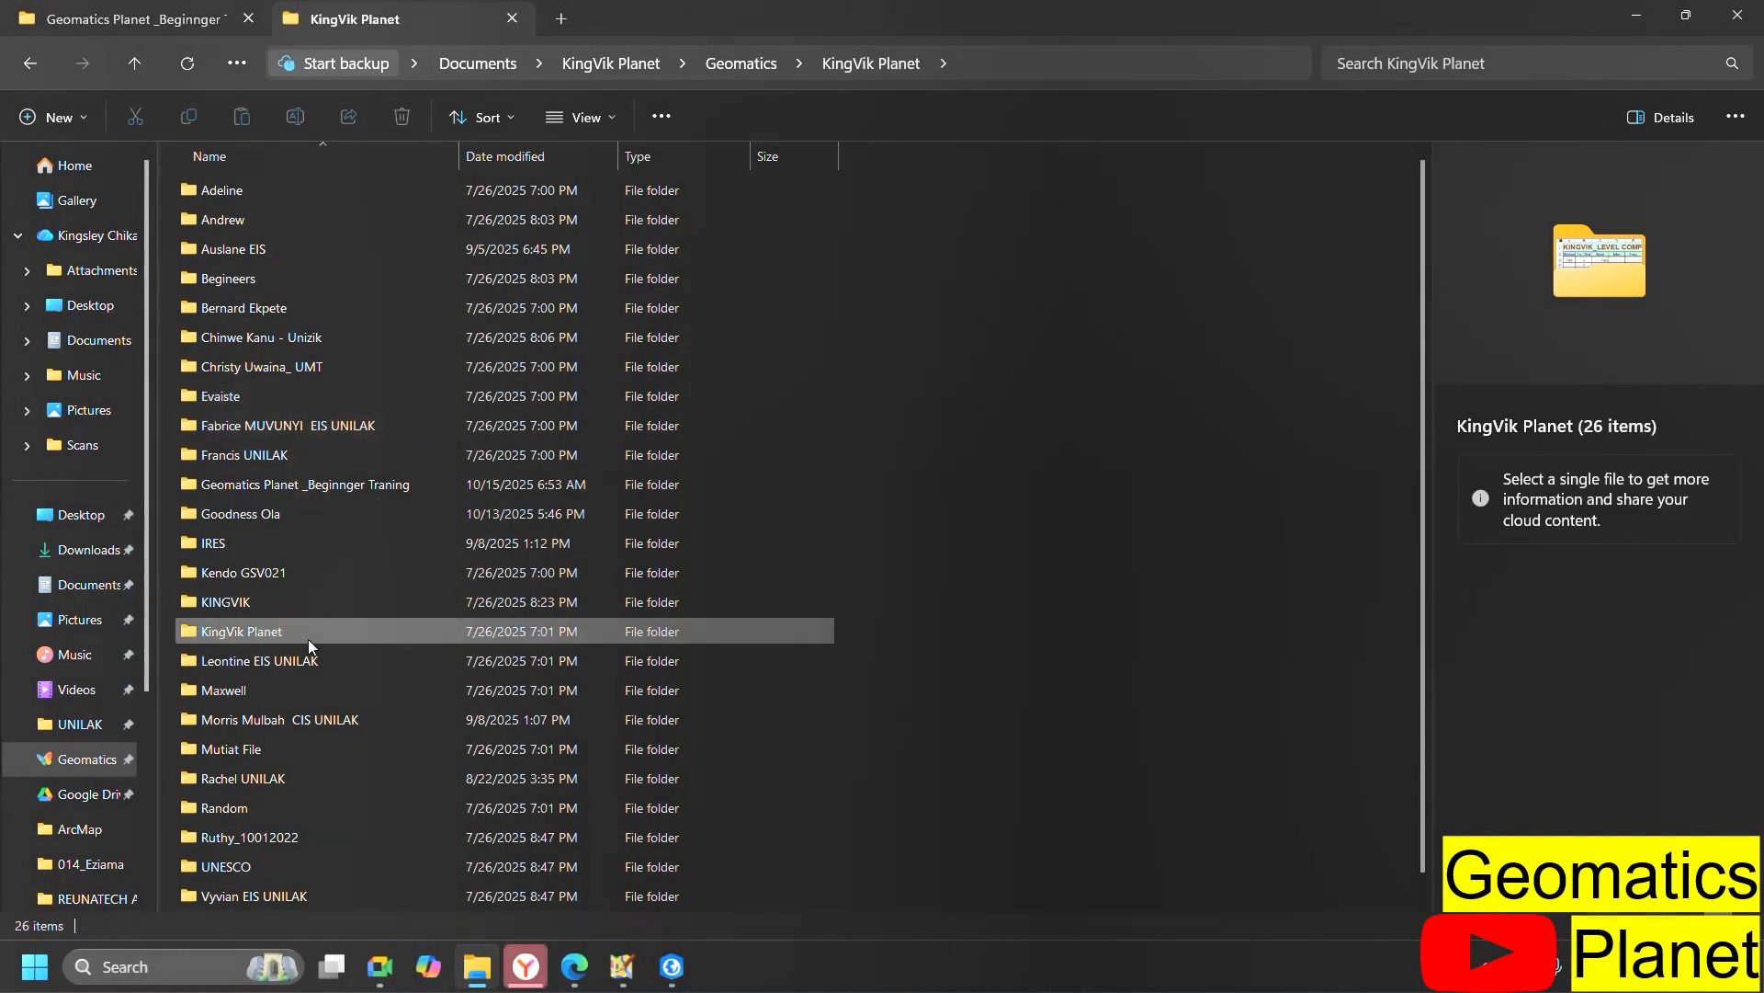
click(316, 776)
double_click(318, 779)
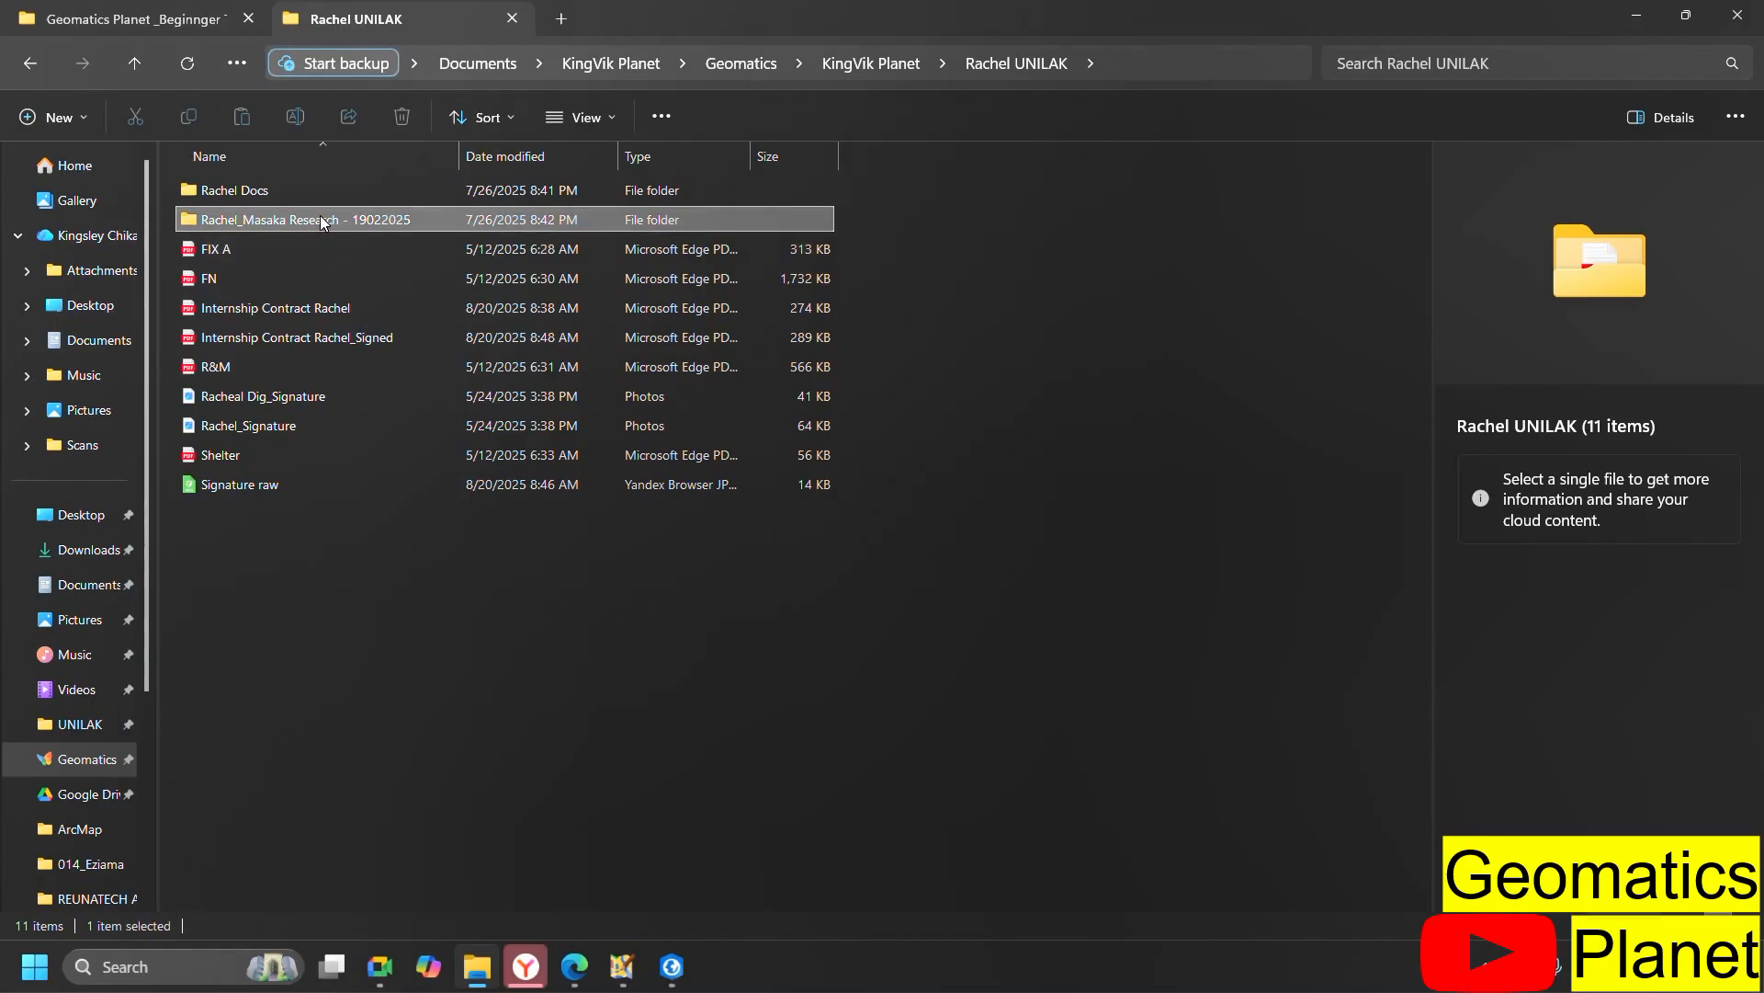
- Open the ArcMap subfolder of the Masaka research folder and look through its shapefiles
double_click(320, 219)
click(318, 221)
double_click(318, 219)
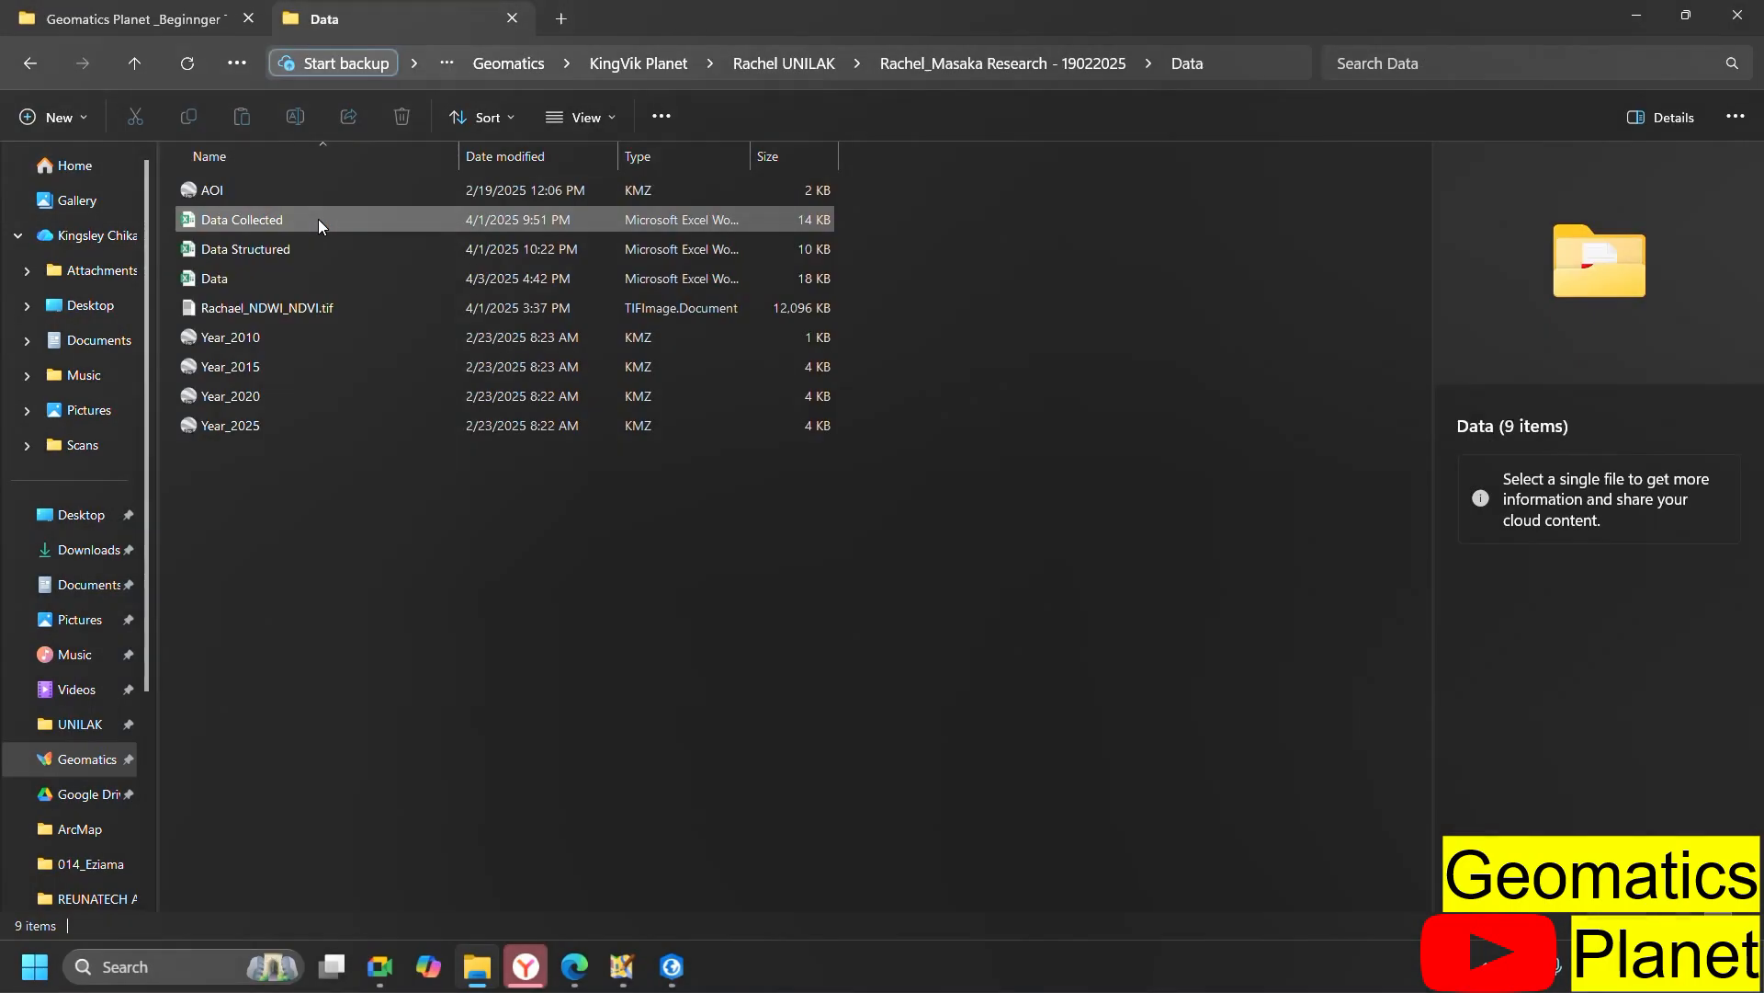
key(alt+Left)
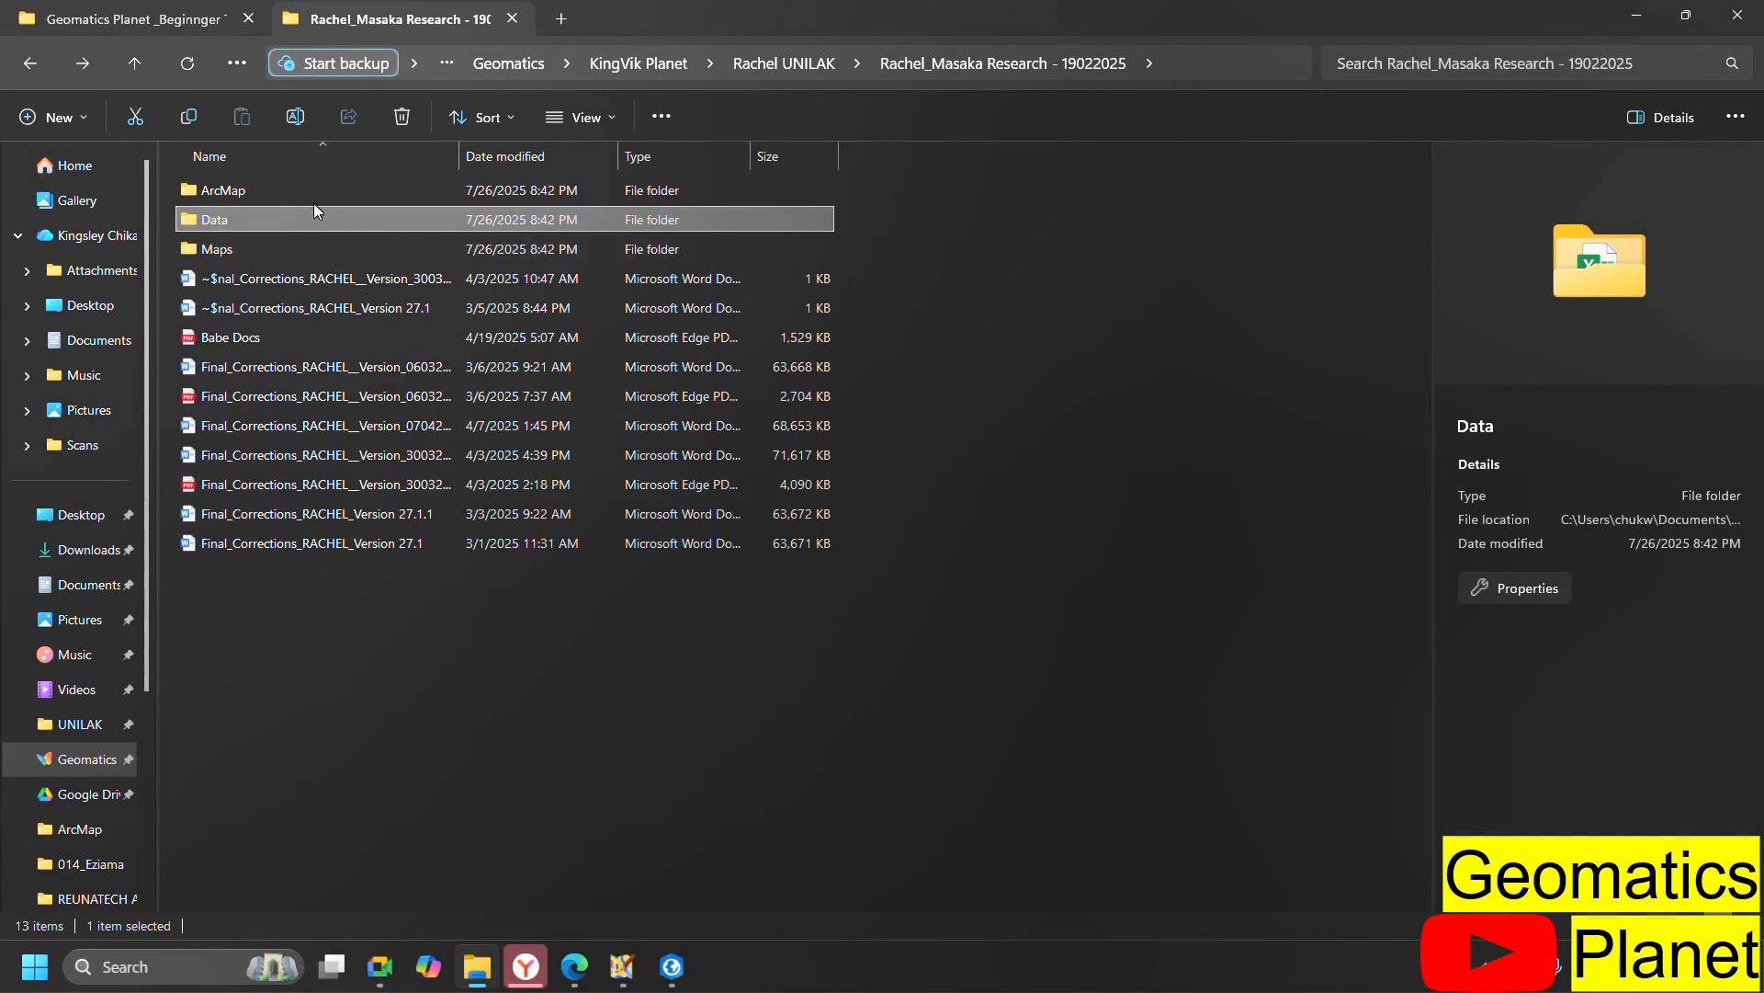
double_click(312, 196)
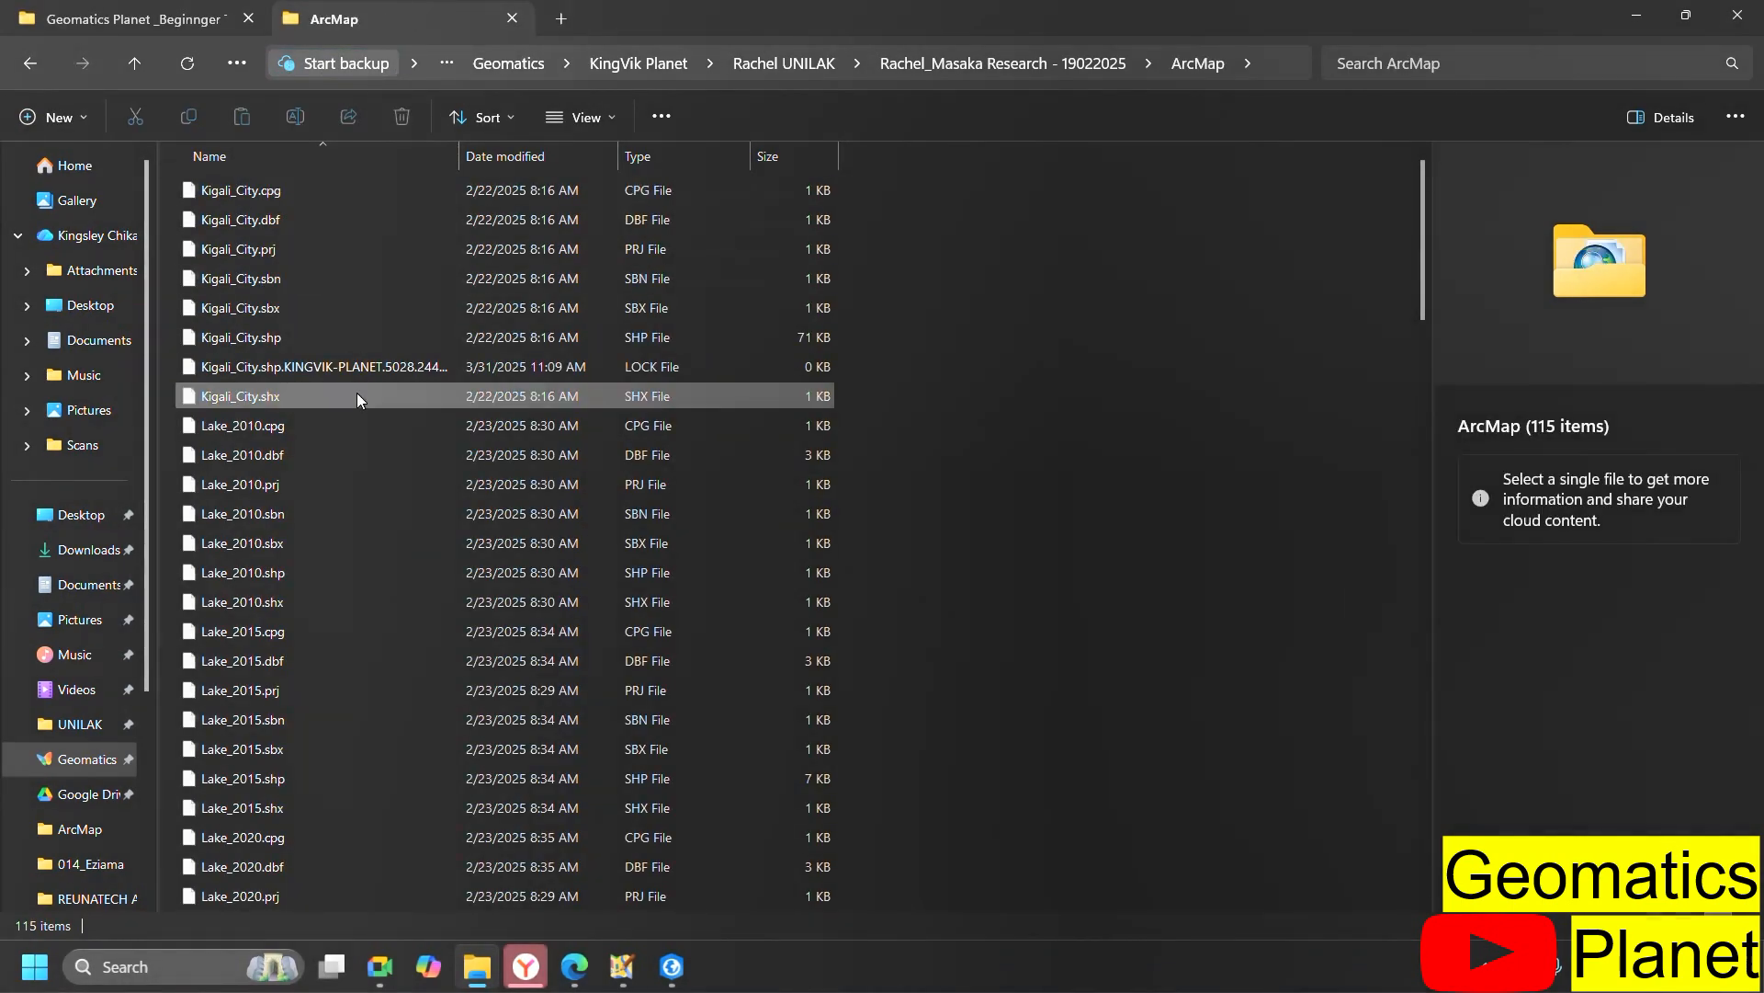
scroll(357, 393, down, 15)
scroll(447, 432, down, 8)
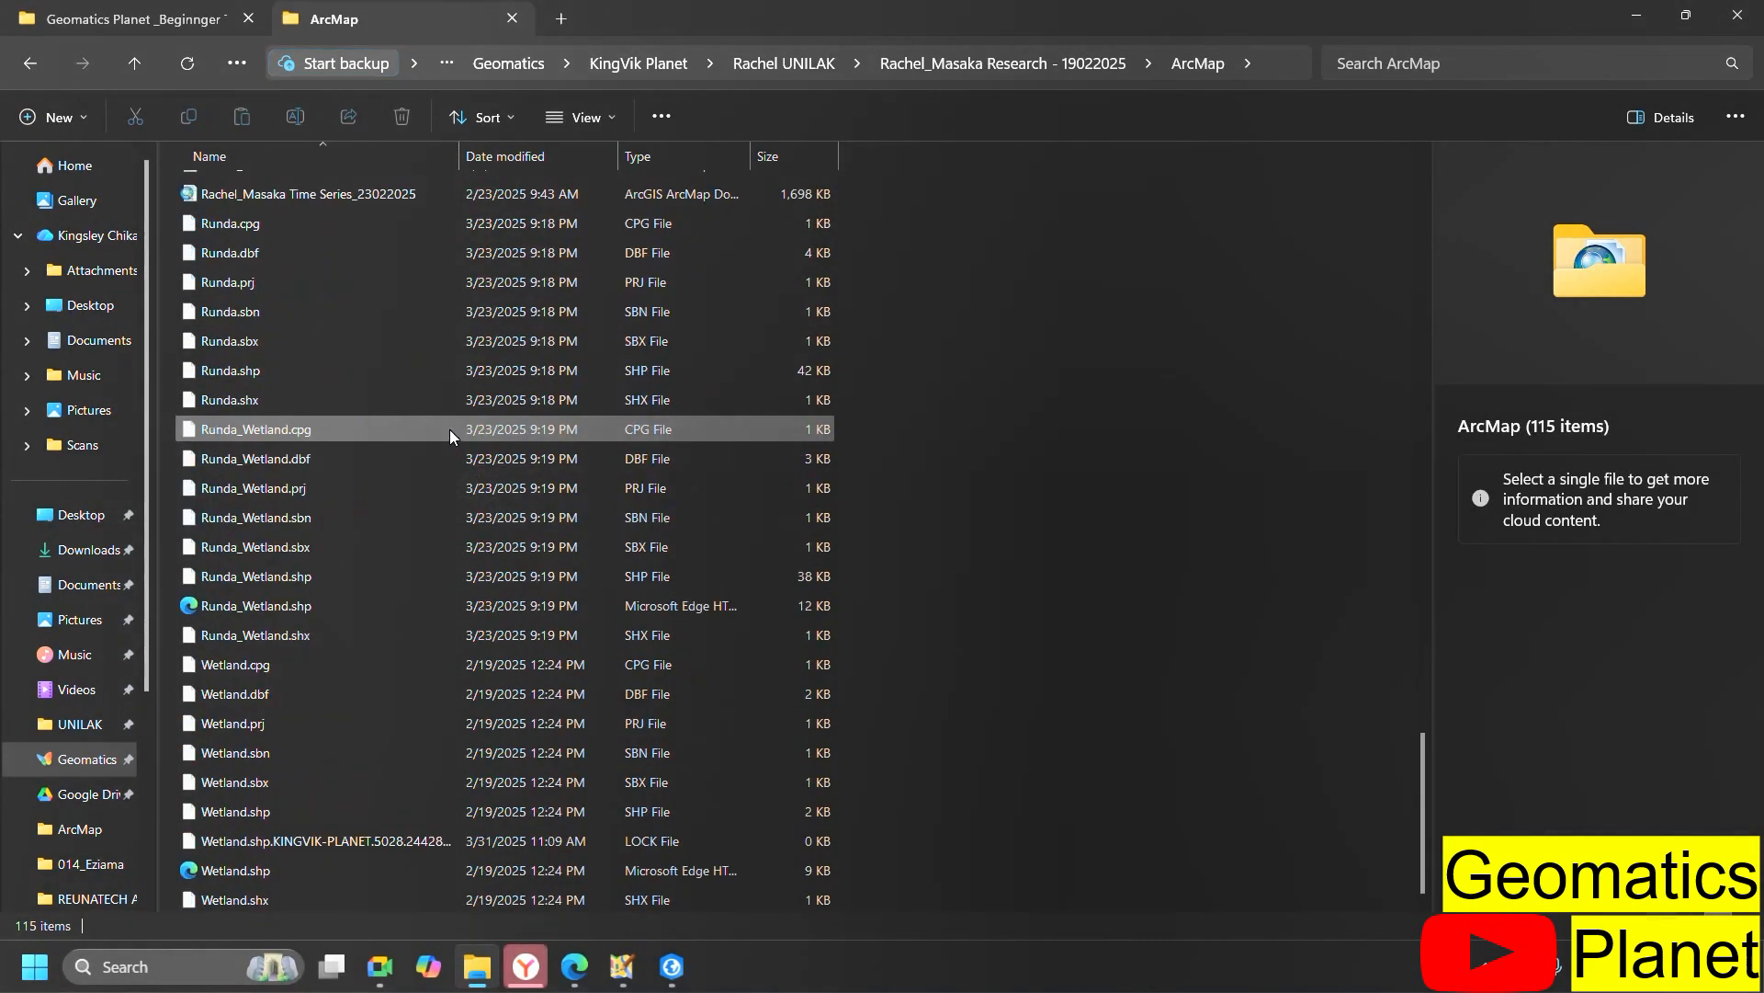
- Copy the ArcMap folder's path, switch back to ArcGIS Pro and open that folder for adding data
click(1293, 73)
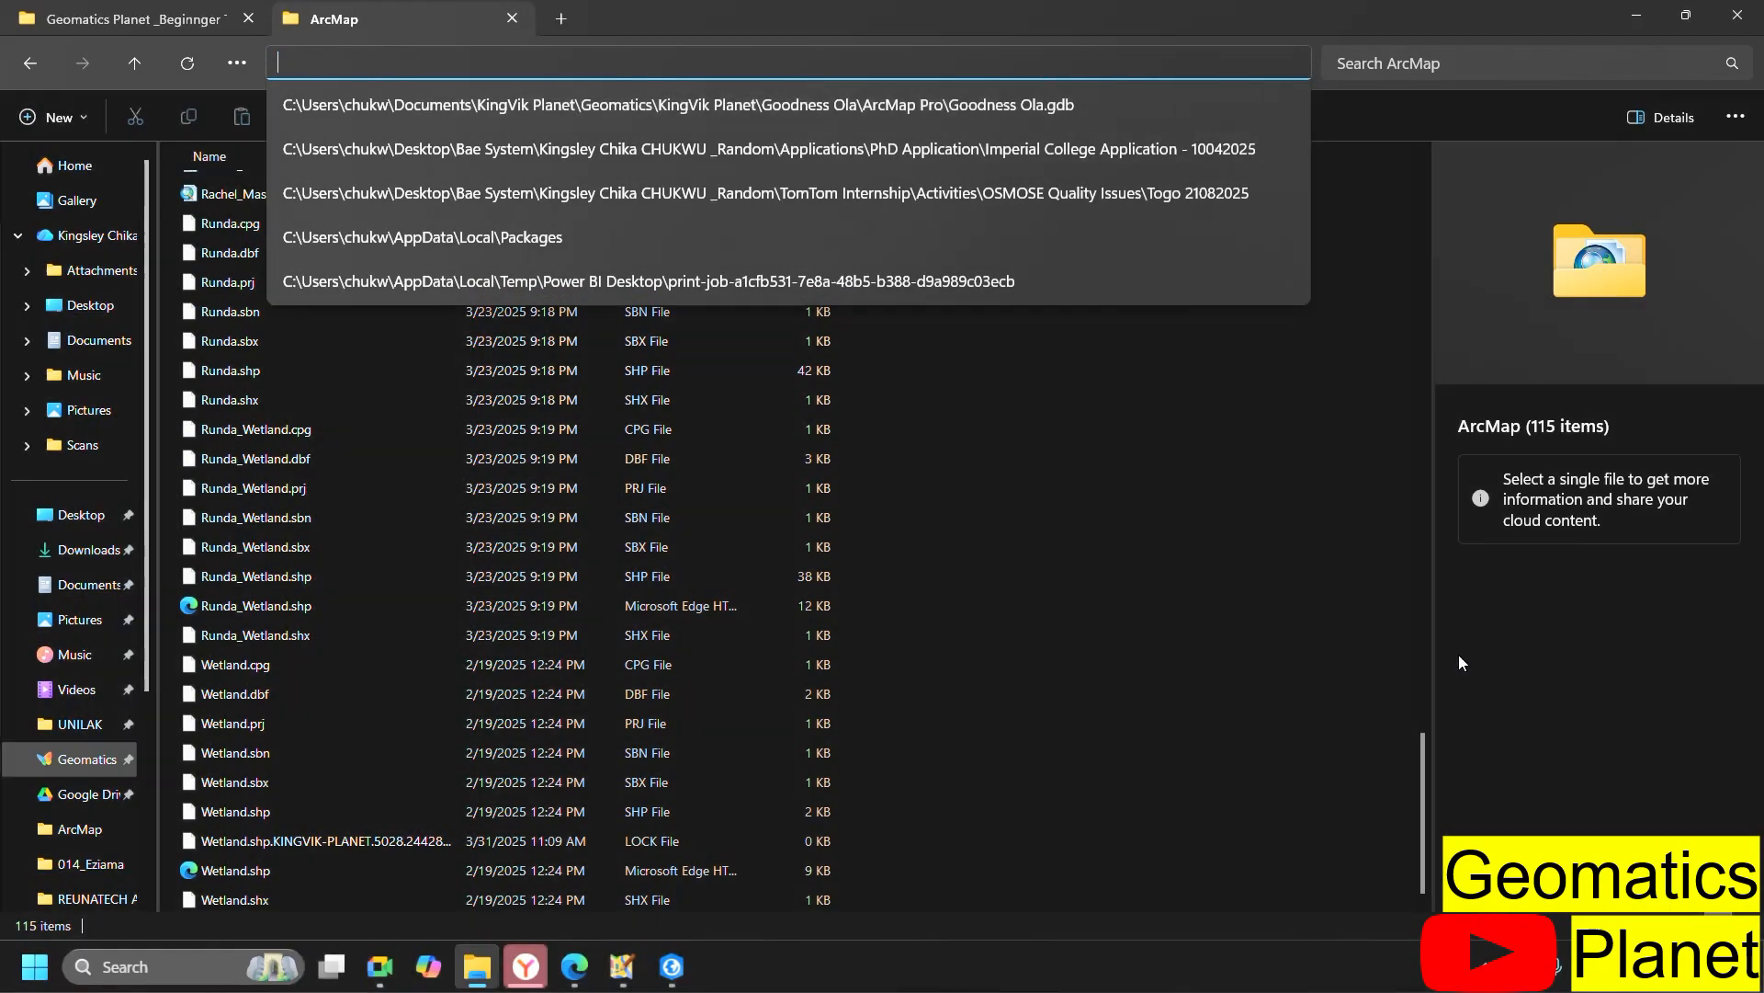
click(1250, 266)
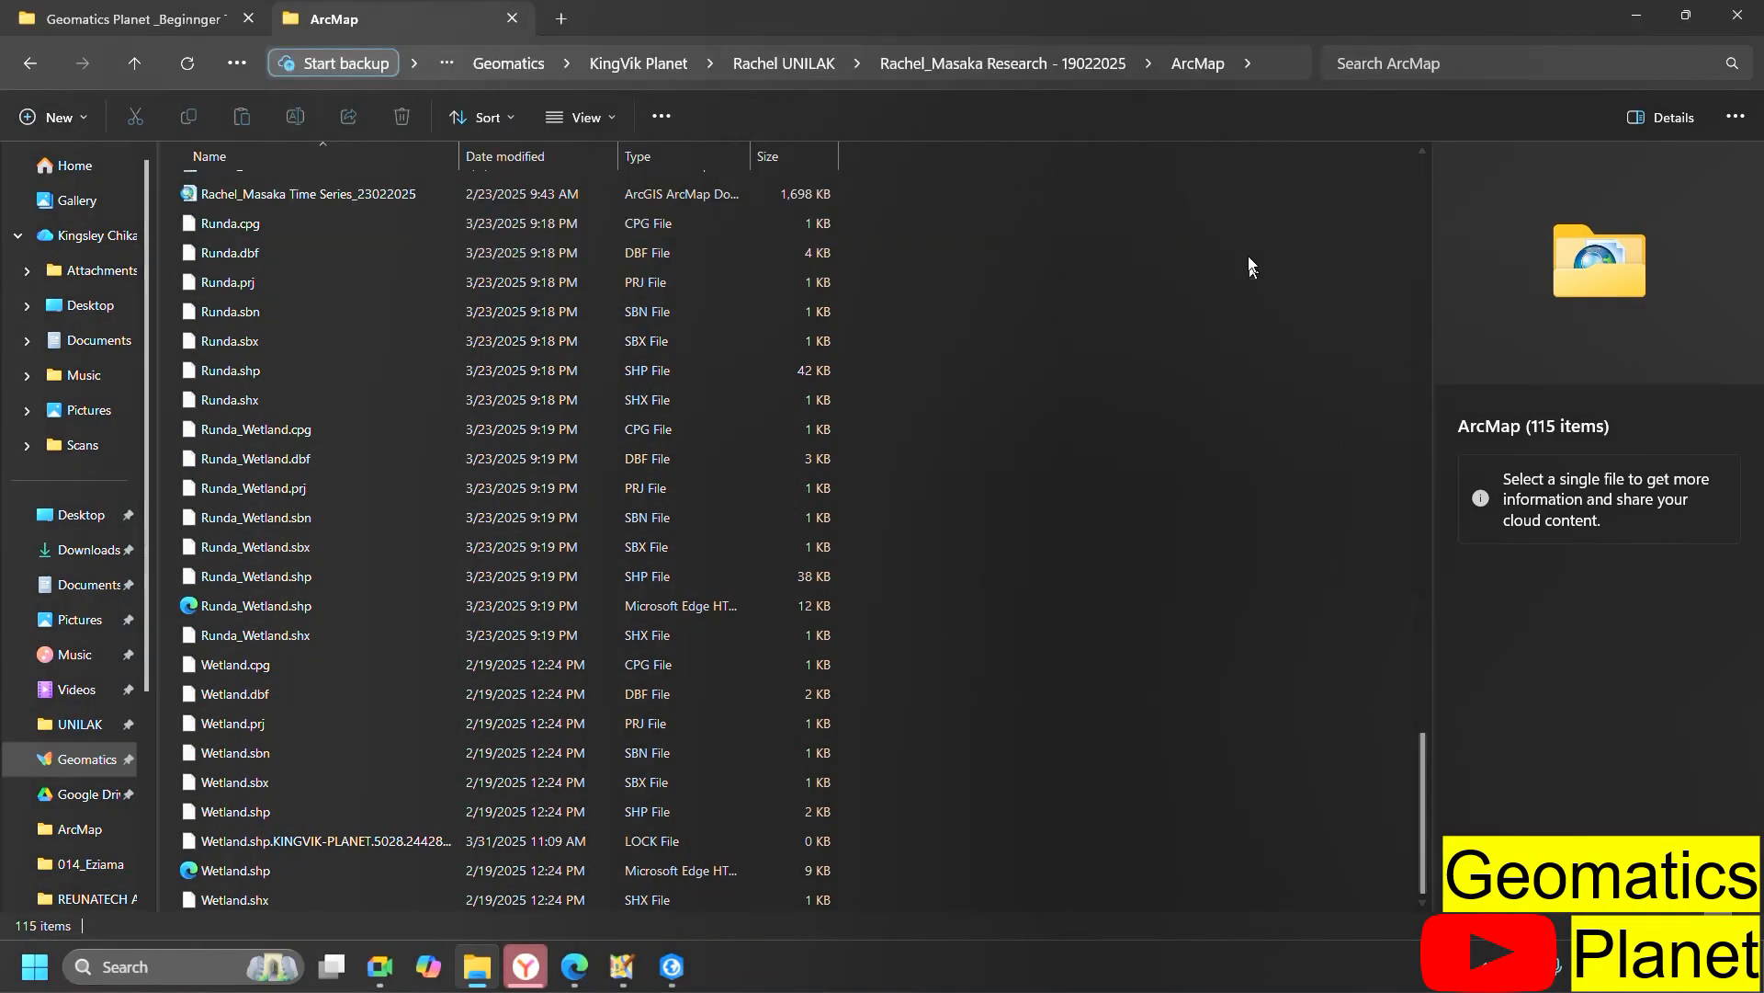
click(1281, 72)
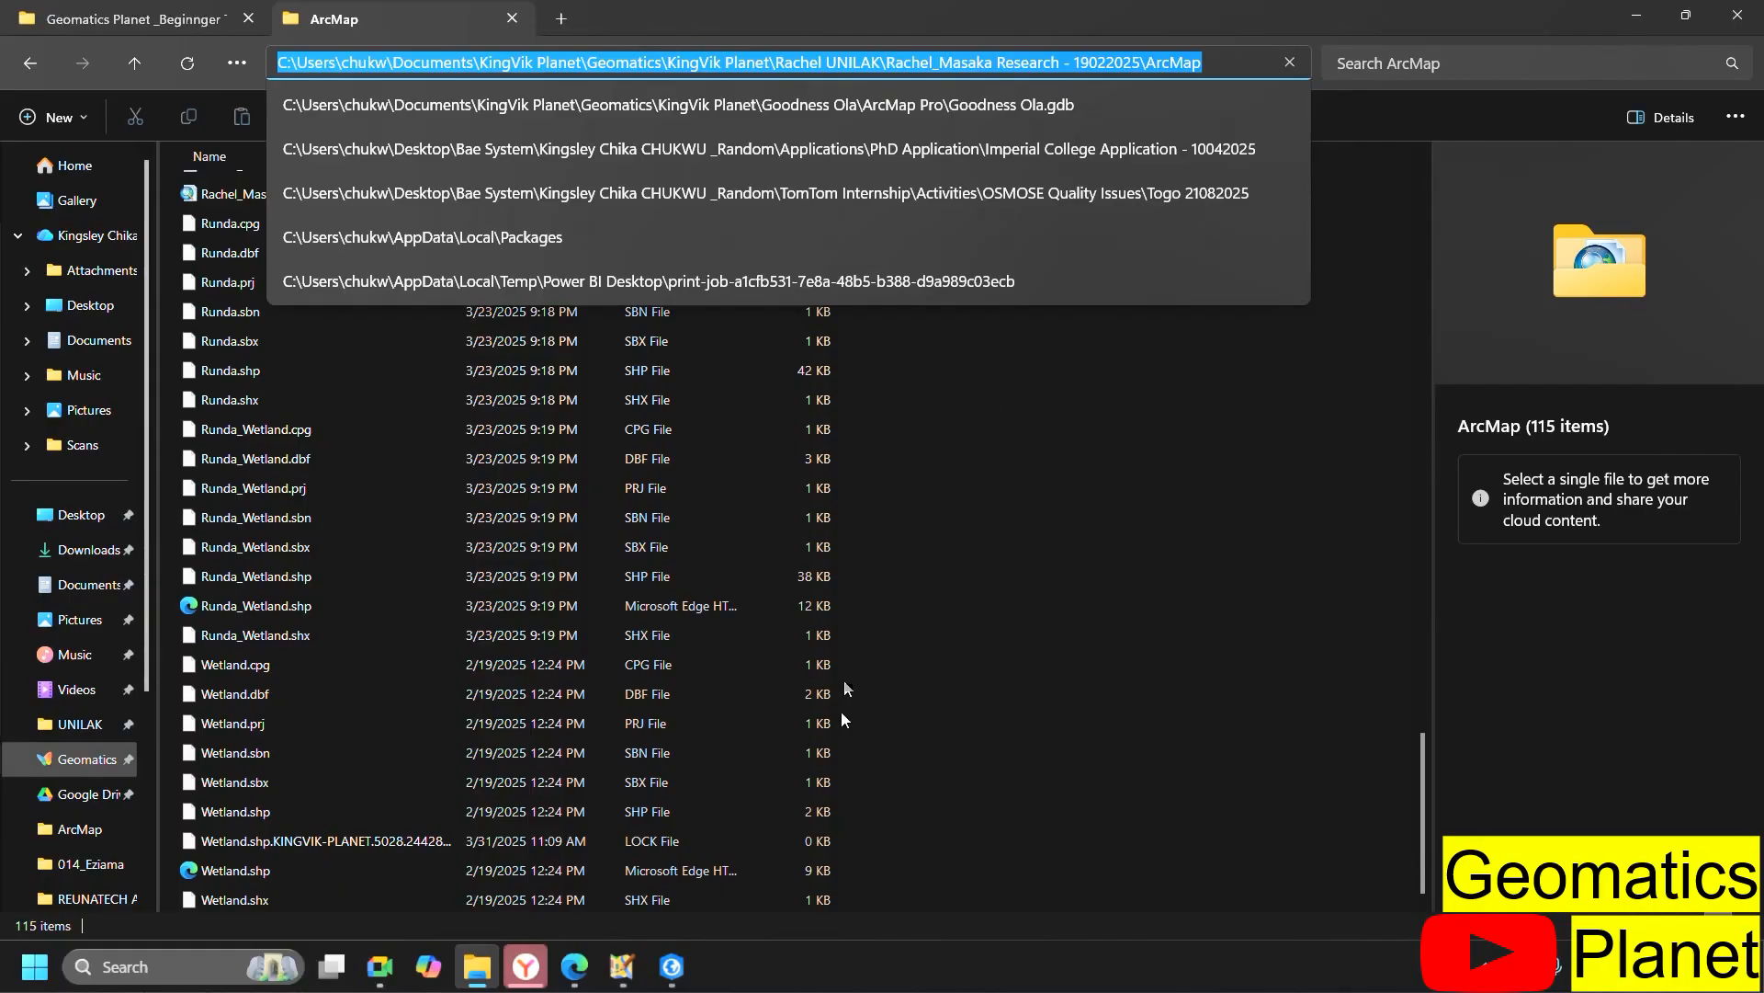
click(671, 974)
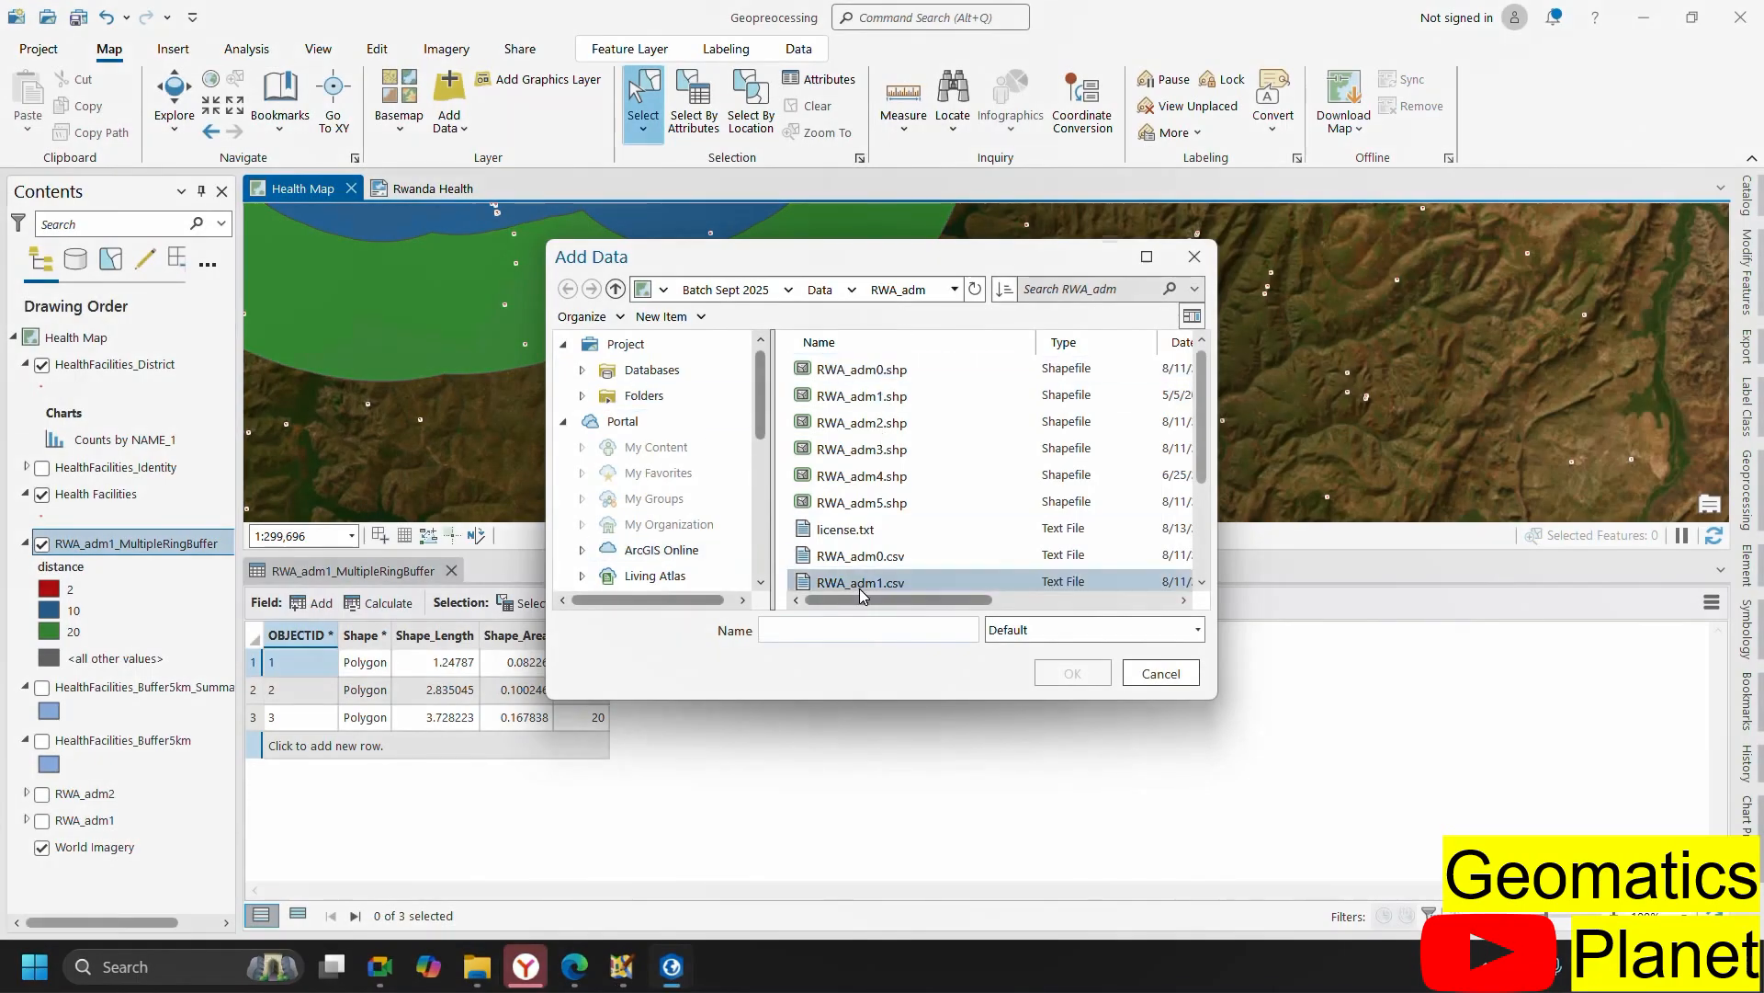
key(ctrl+v)
key(Return)
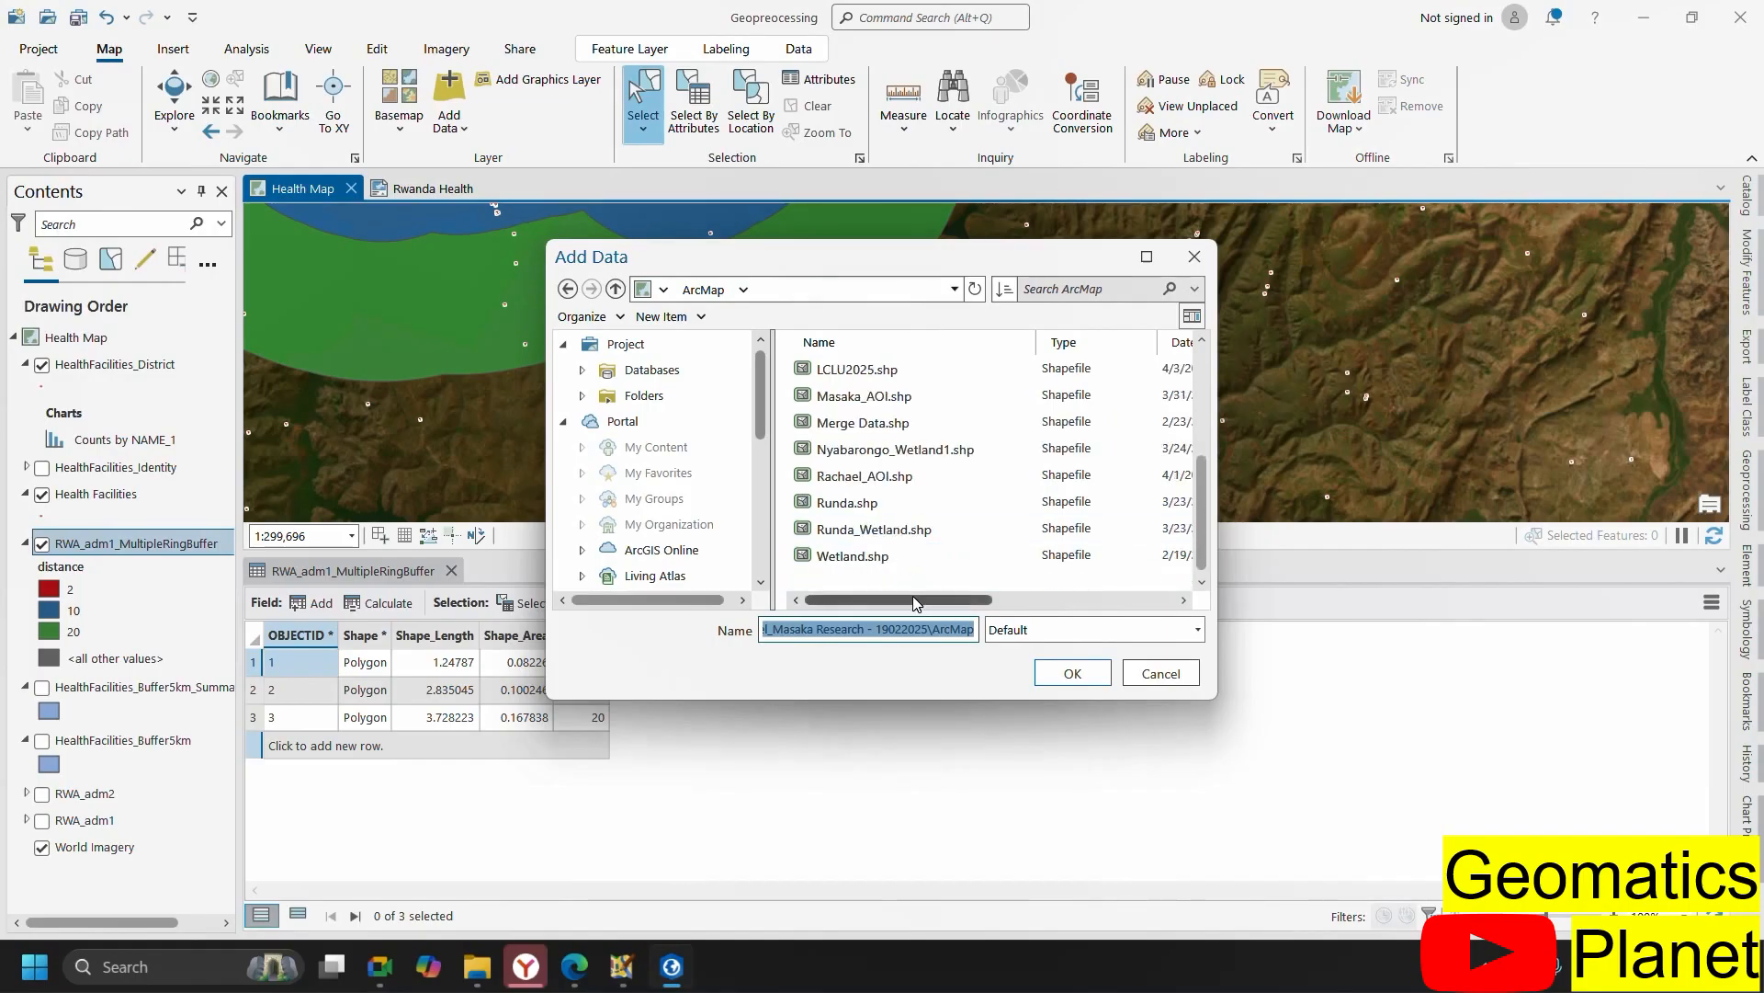
- Add Wetland.shp to the Health Map and look for its extent around the buffer rings
click(912, 563)
click(1066, 672)
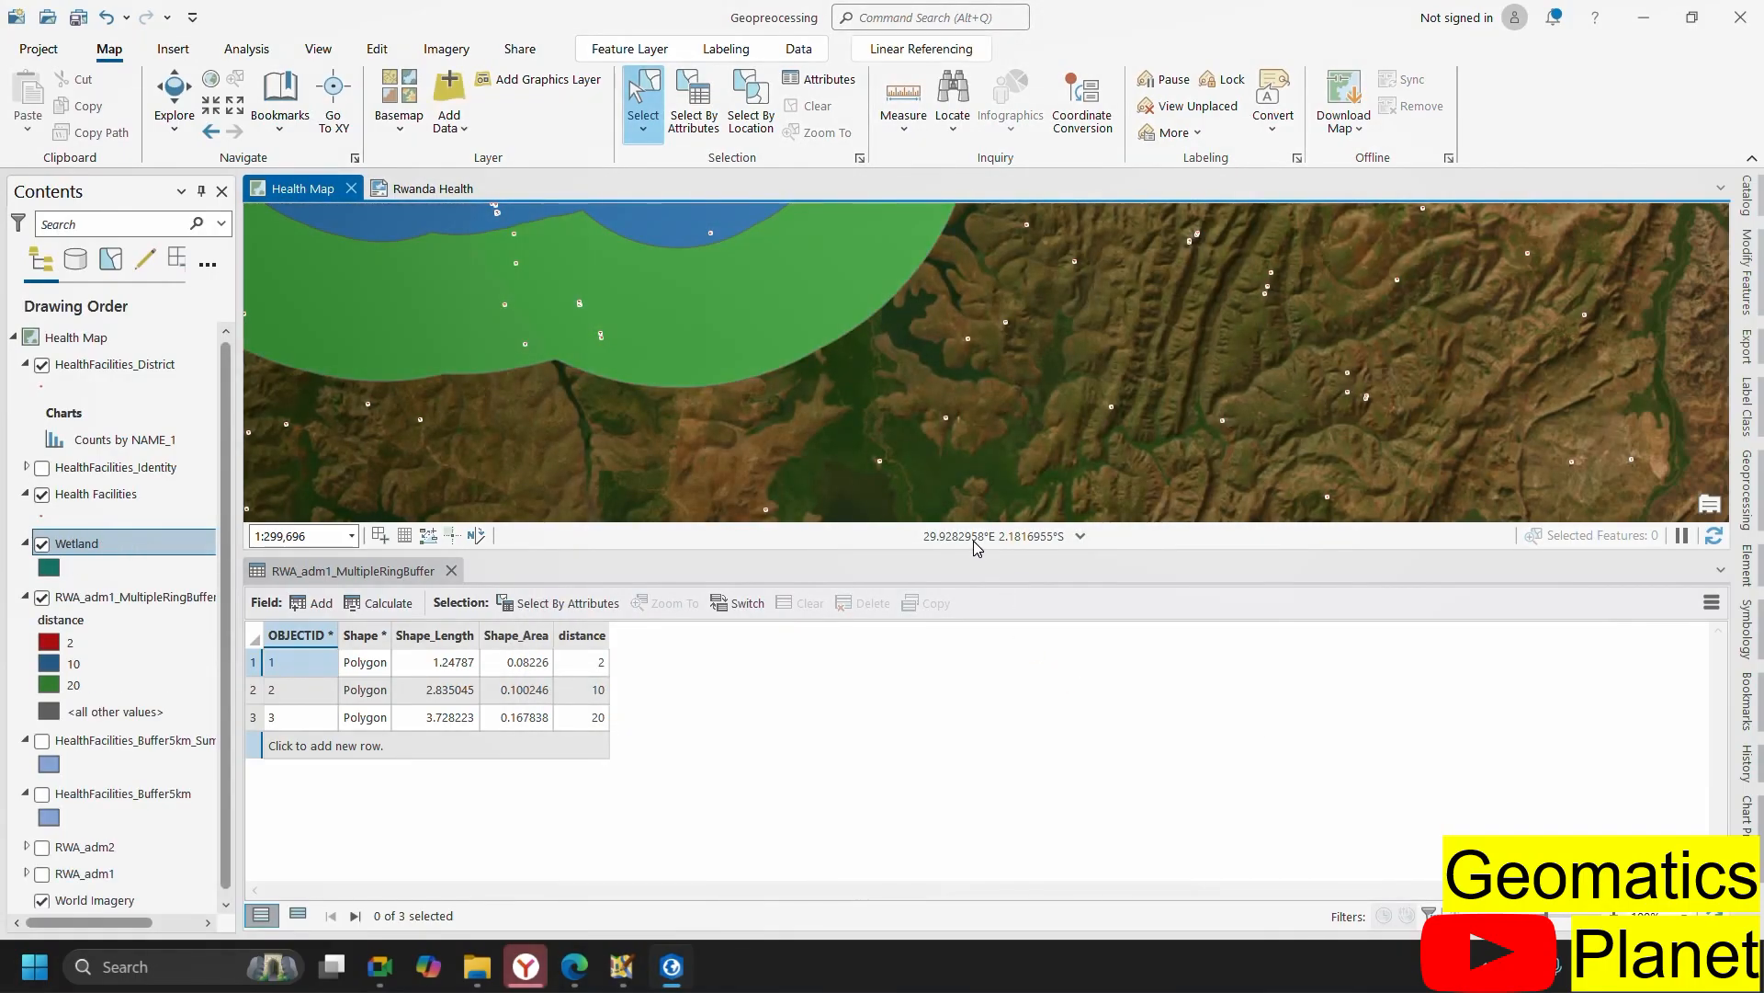
scroll(1017, 457, down, 3)
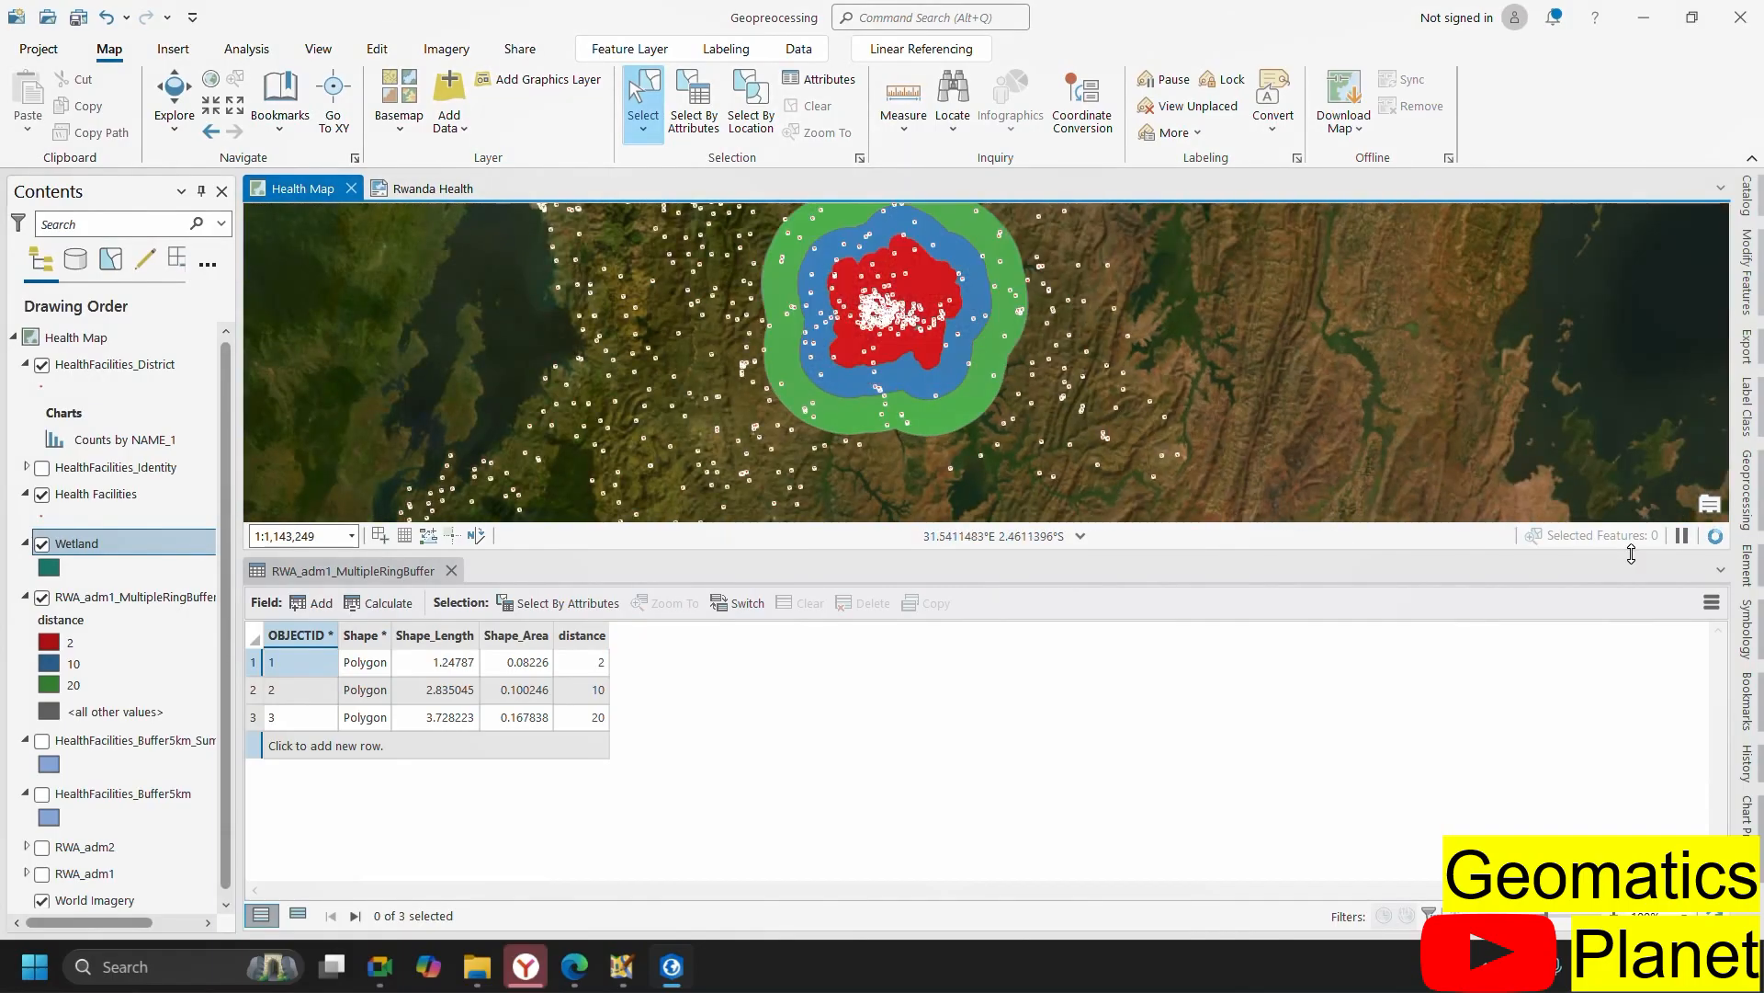
scroll(988, 426, down, 4)
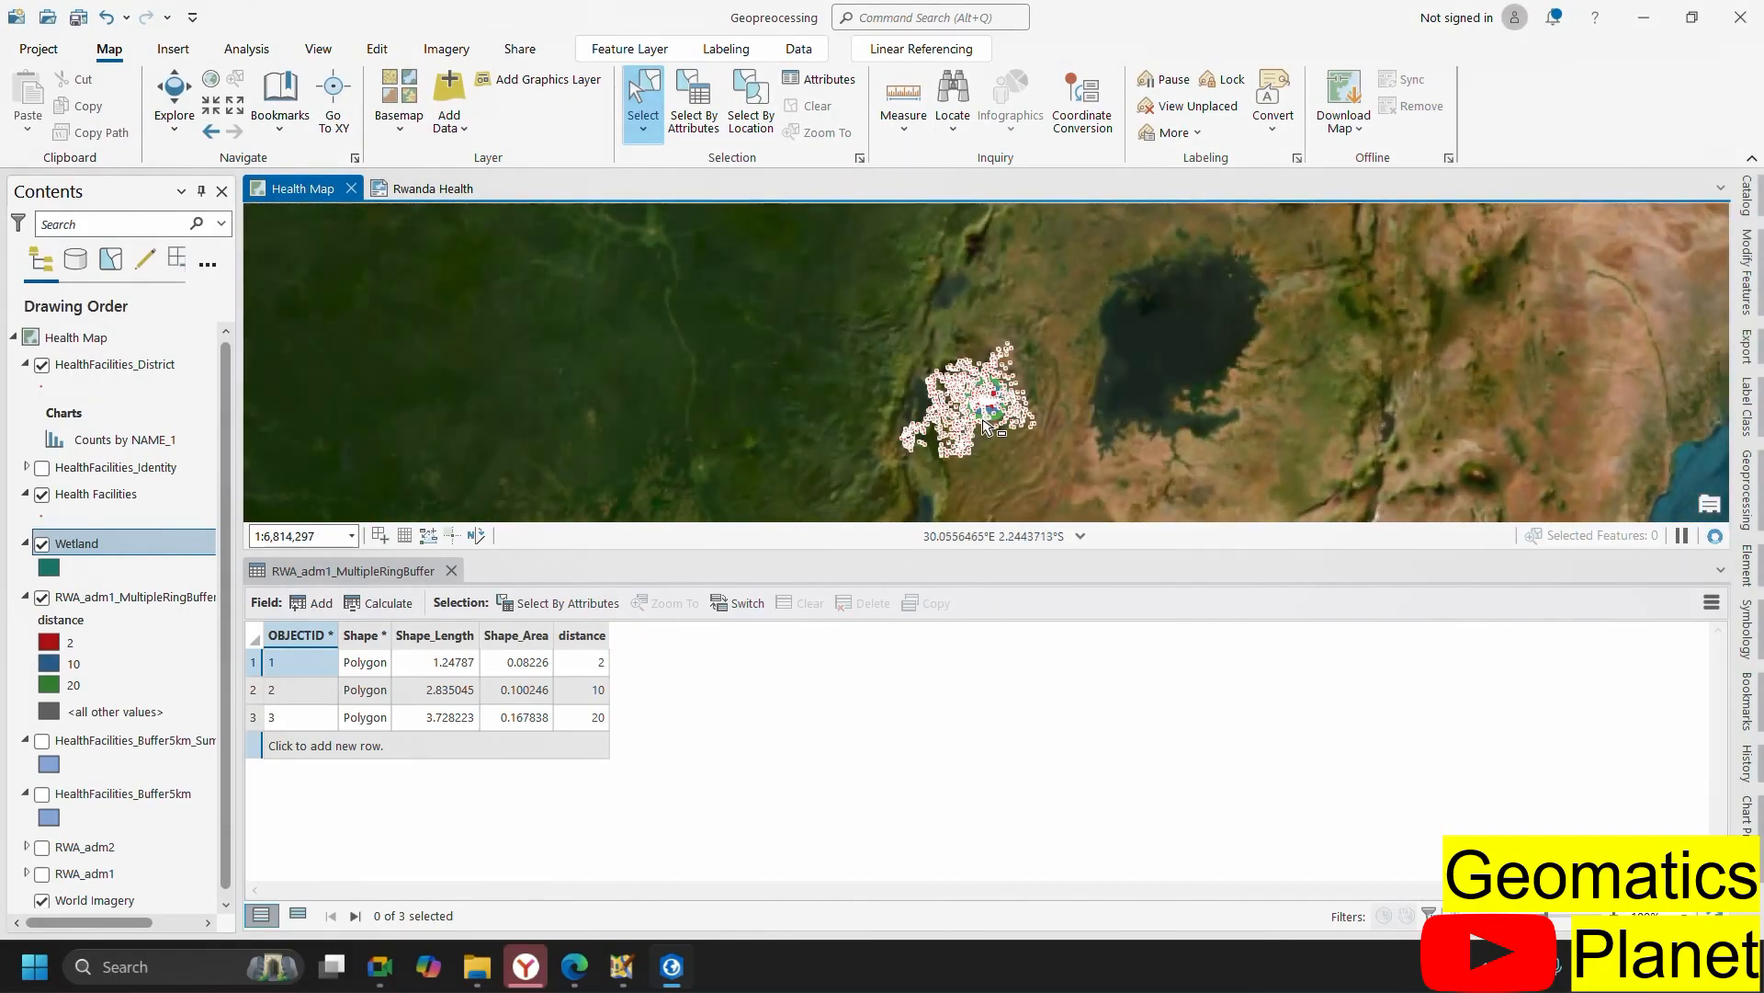
scroll(988, 425, up, 1)
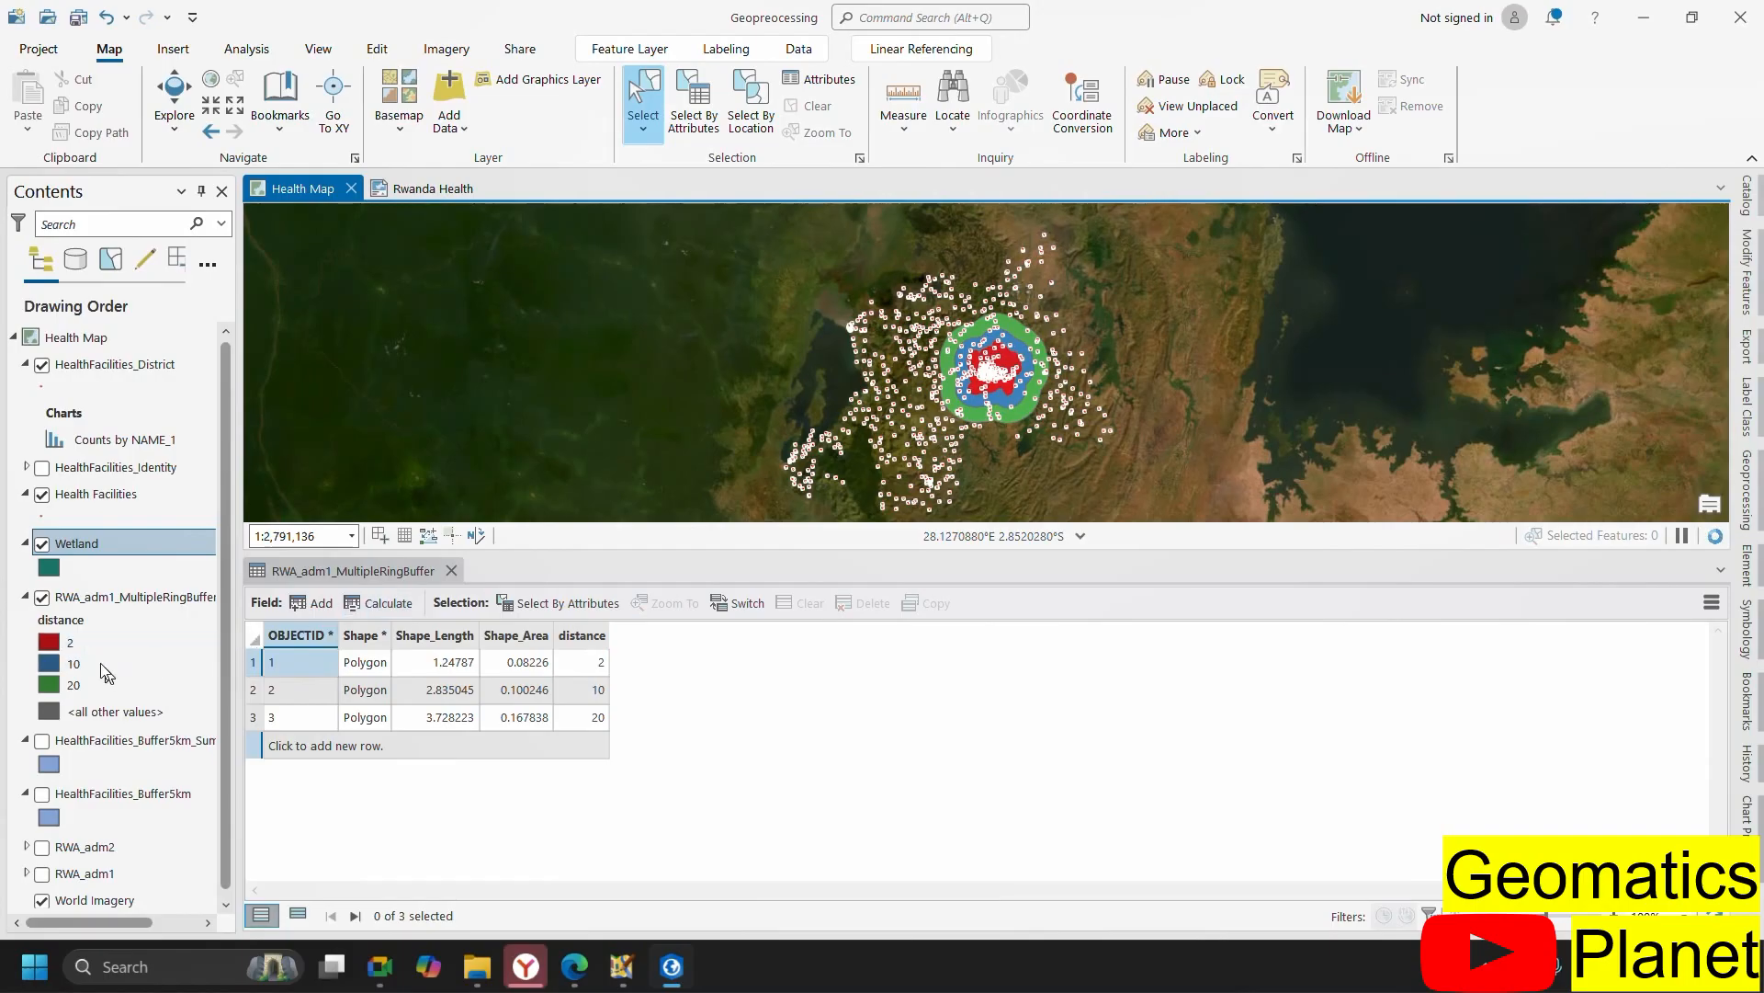
- Open the Wetland layer's attribute table and examine its record
right_click(81, 543)
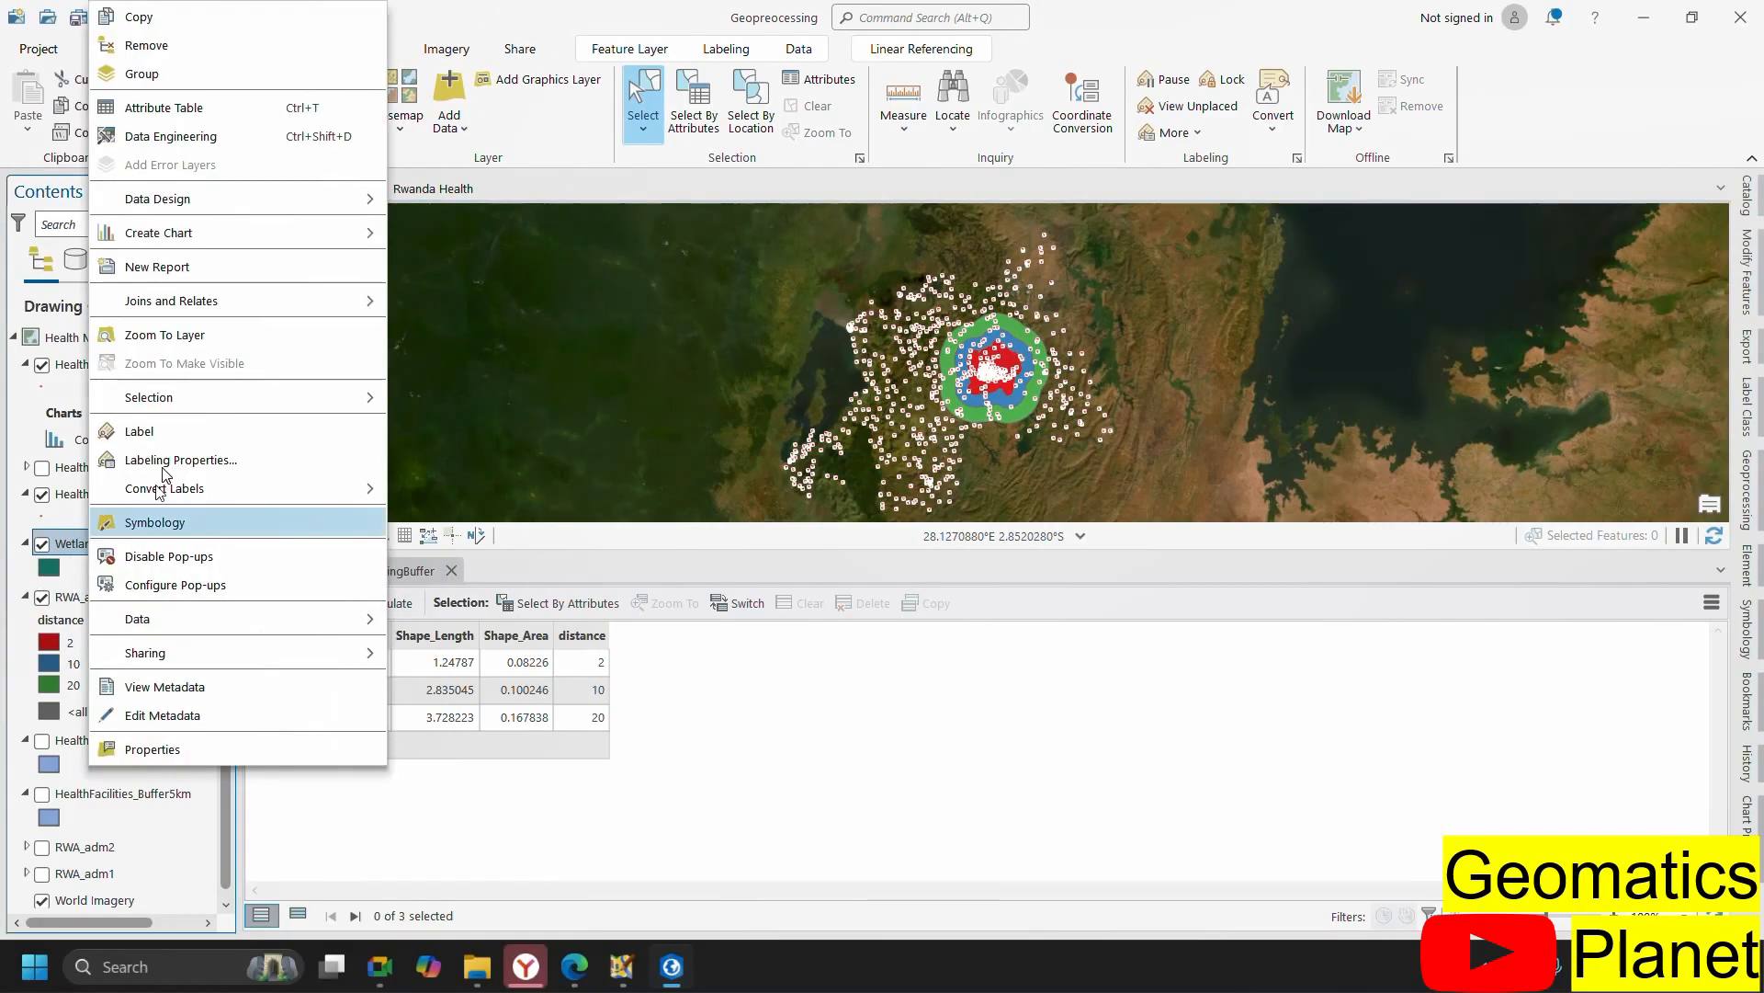
click(246, 109)
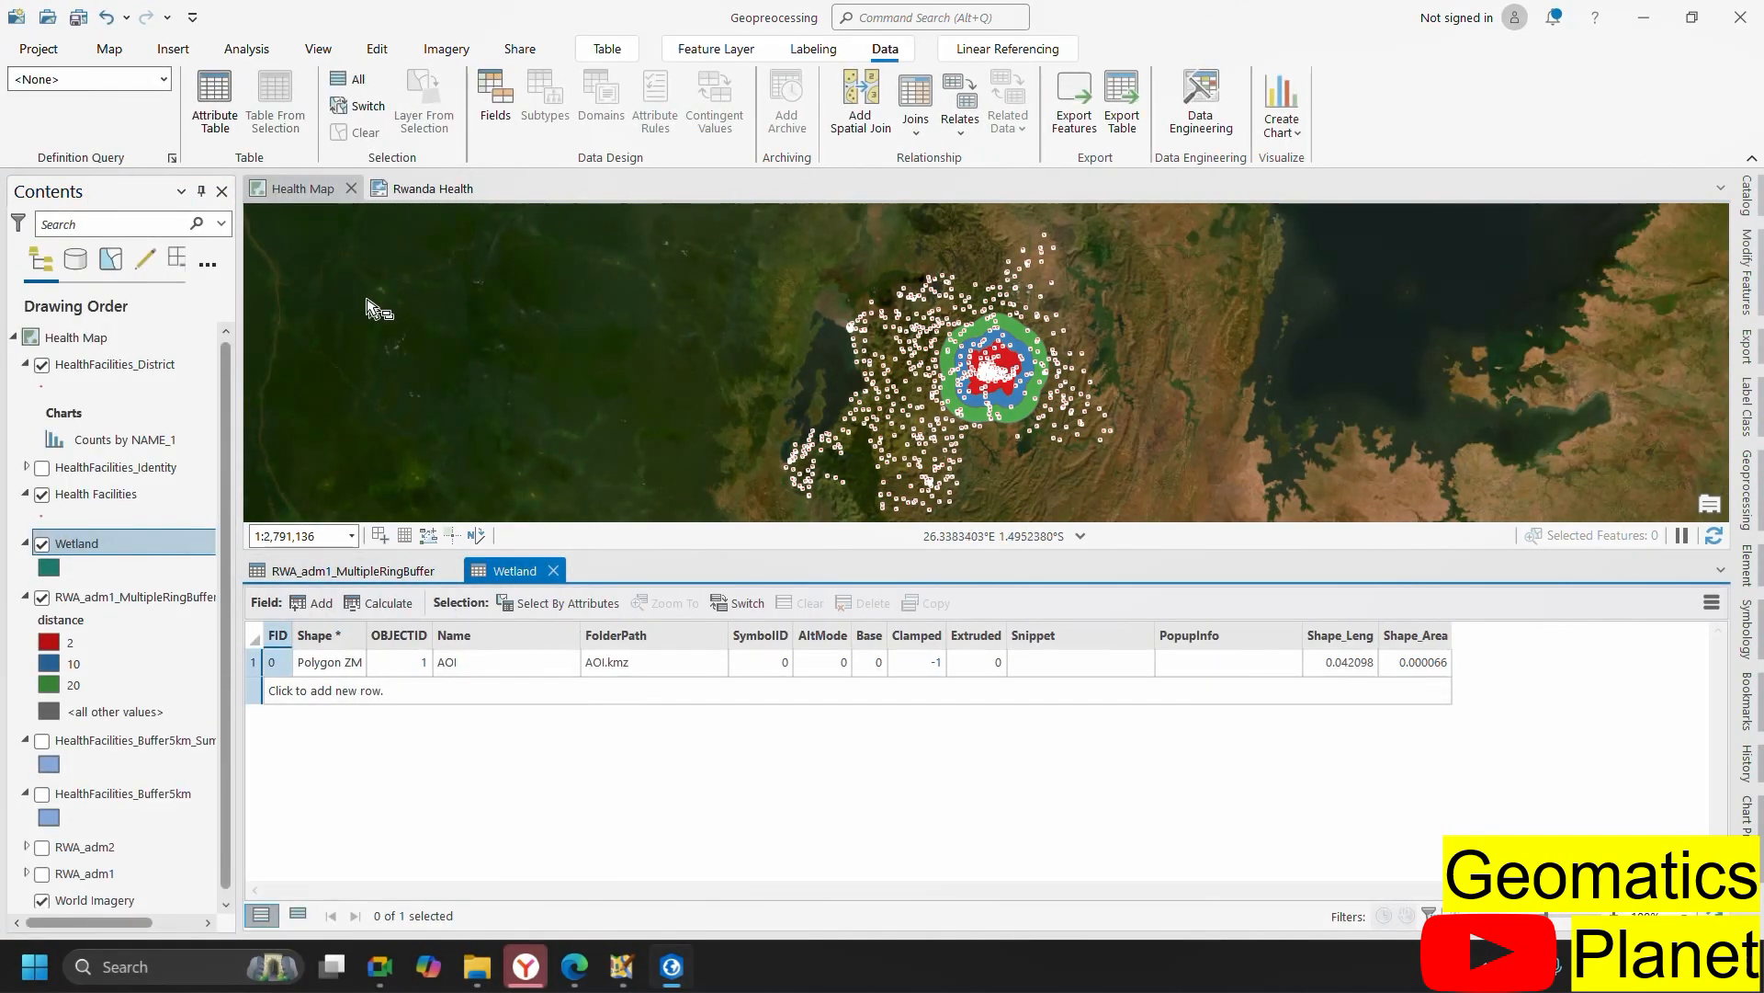
scroll(973, 376, up, 2)
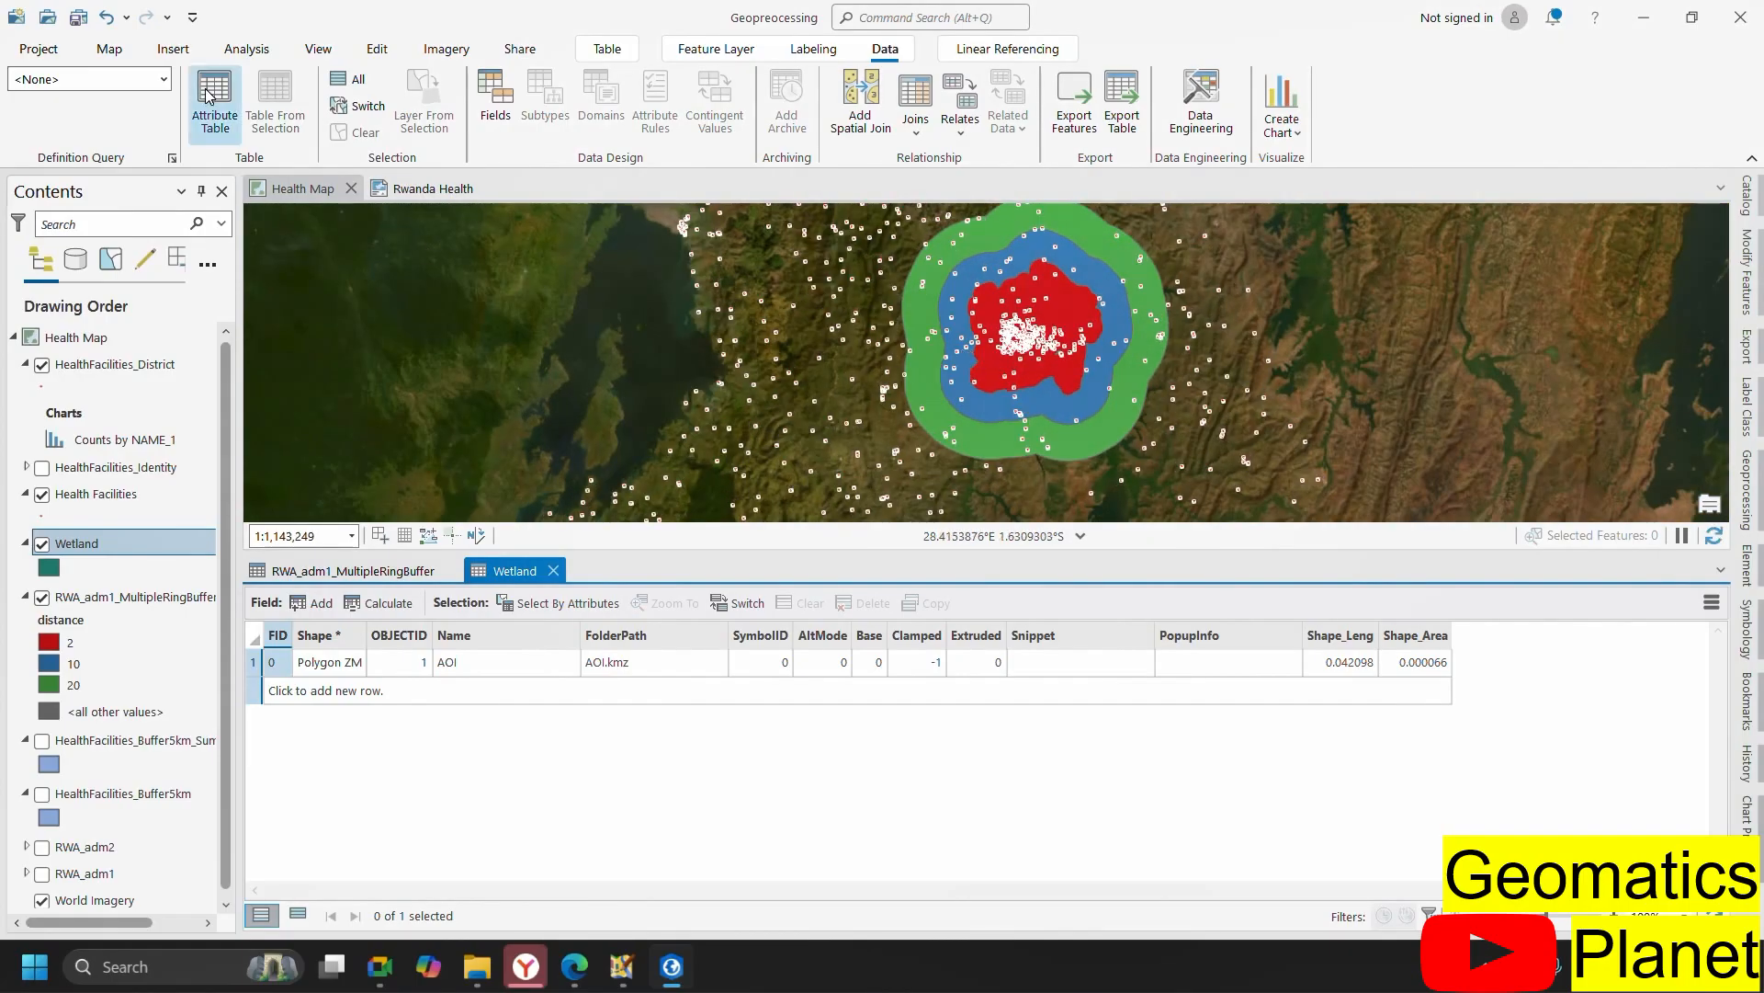
- Add Nyabarongo_Wetland1.shp from the ArcMap folder to the Health Map
click(116, 54)
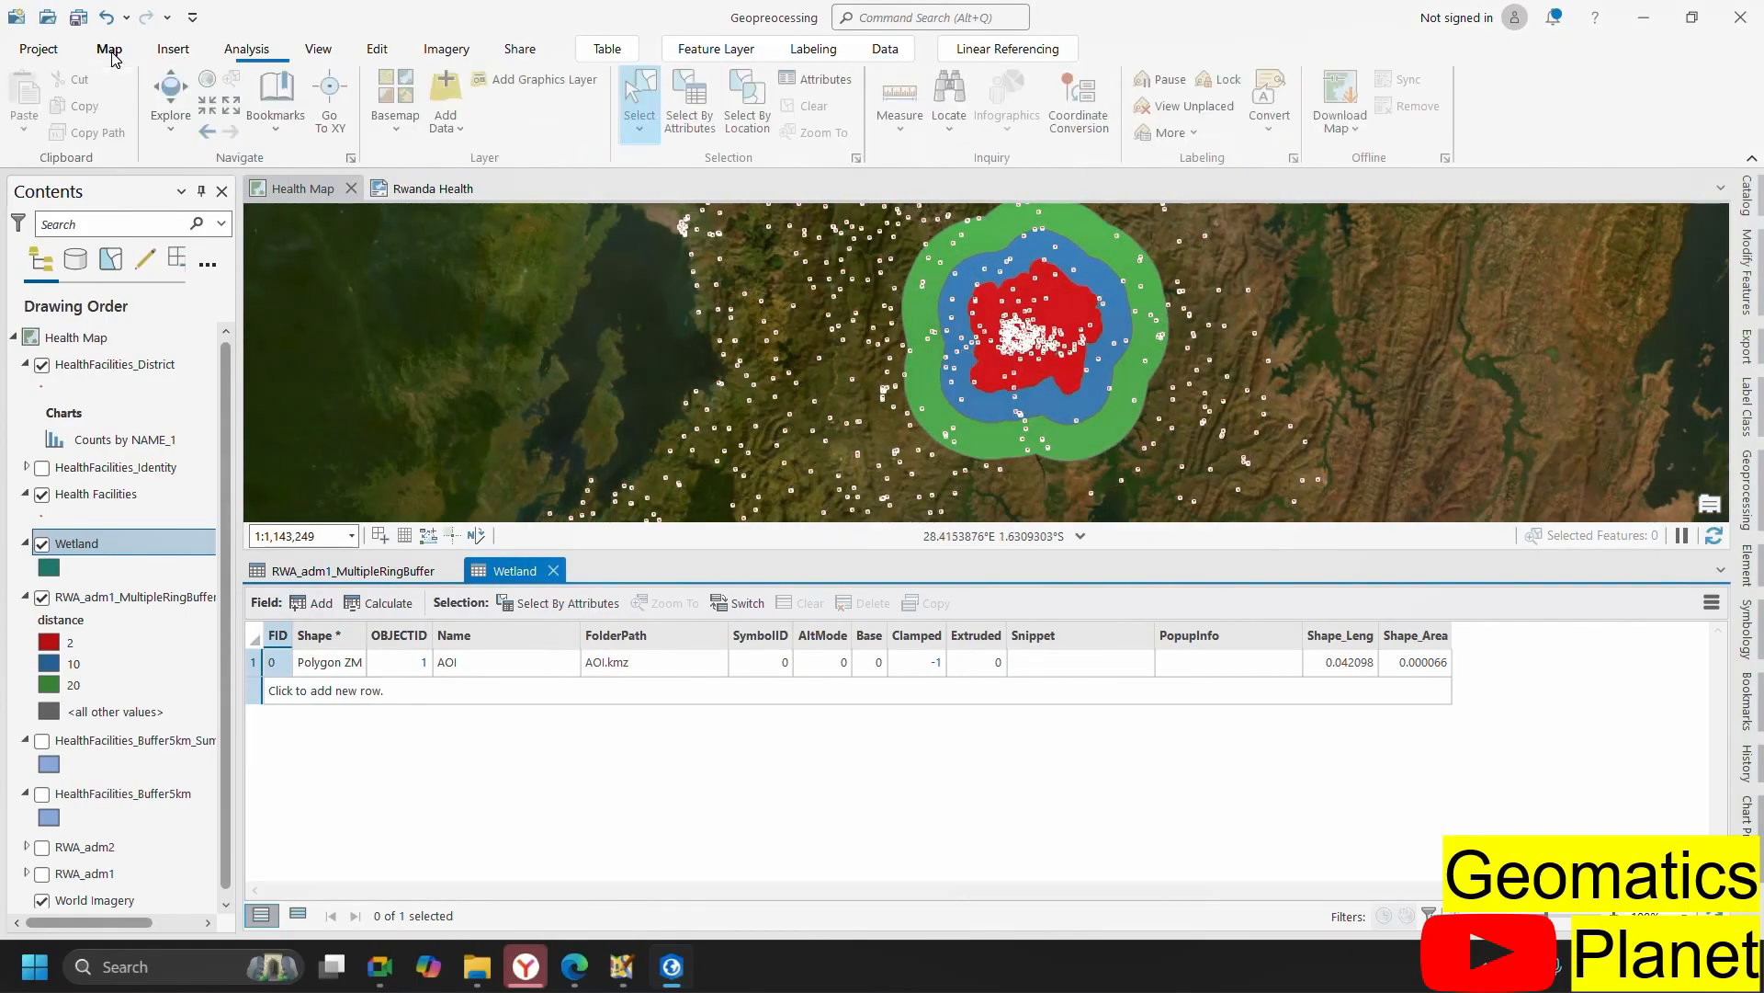
click(449, 90)
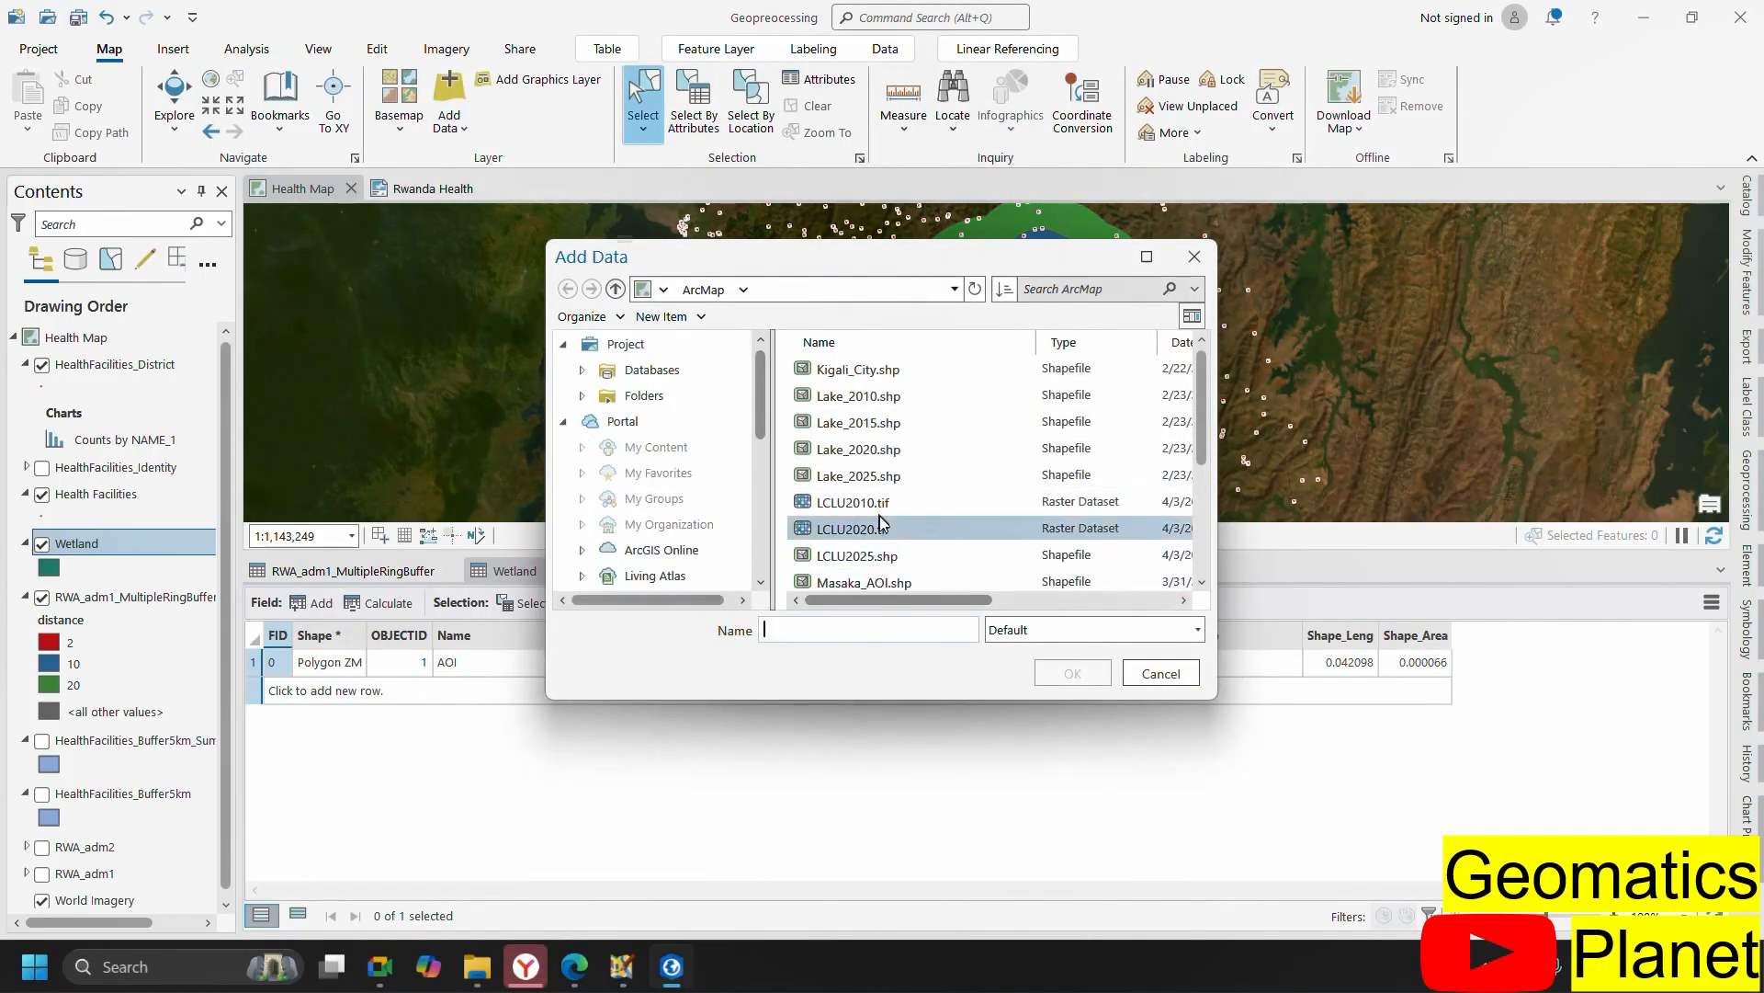
scroll(902, 530, down, 3)
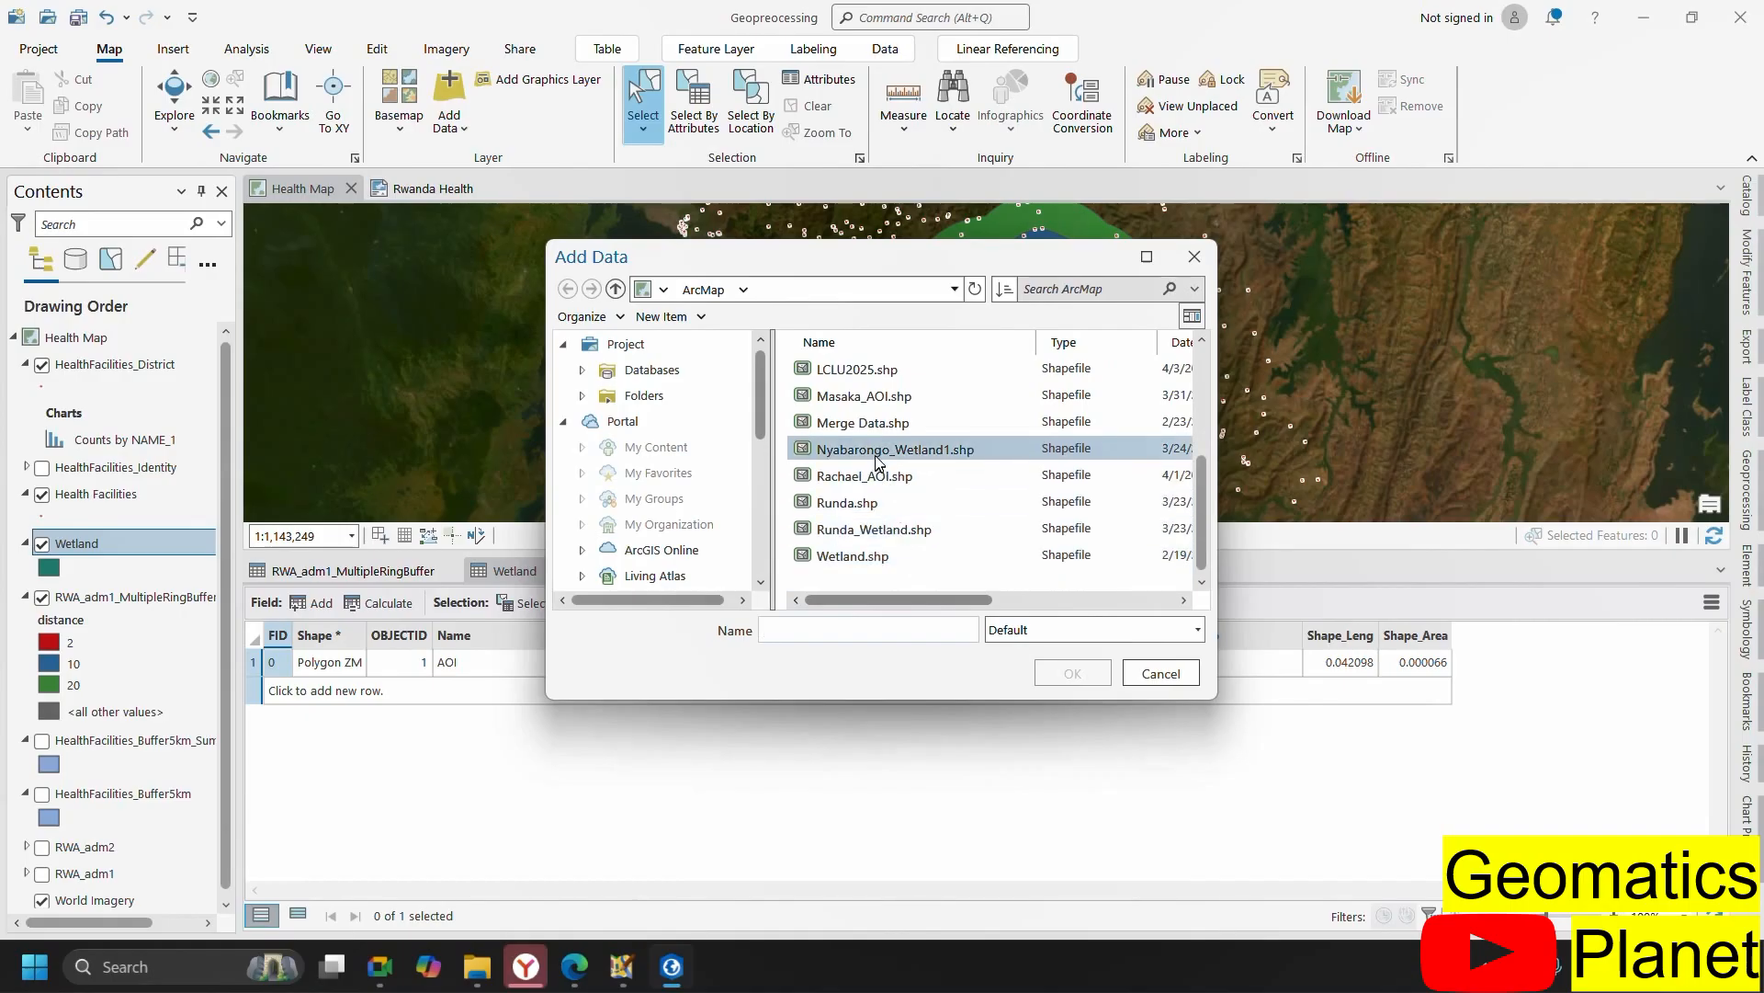
scroll(919, 439, up, 1)
scroll(917, 438, up, 1)
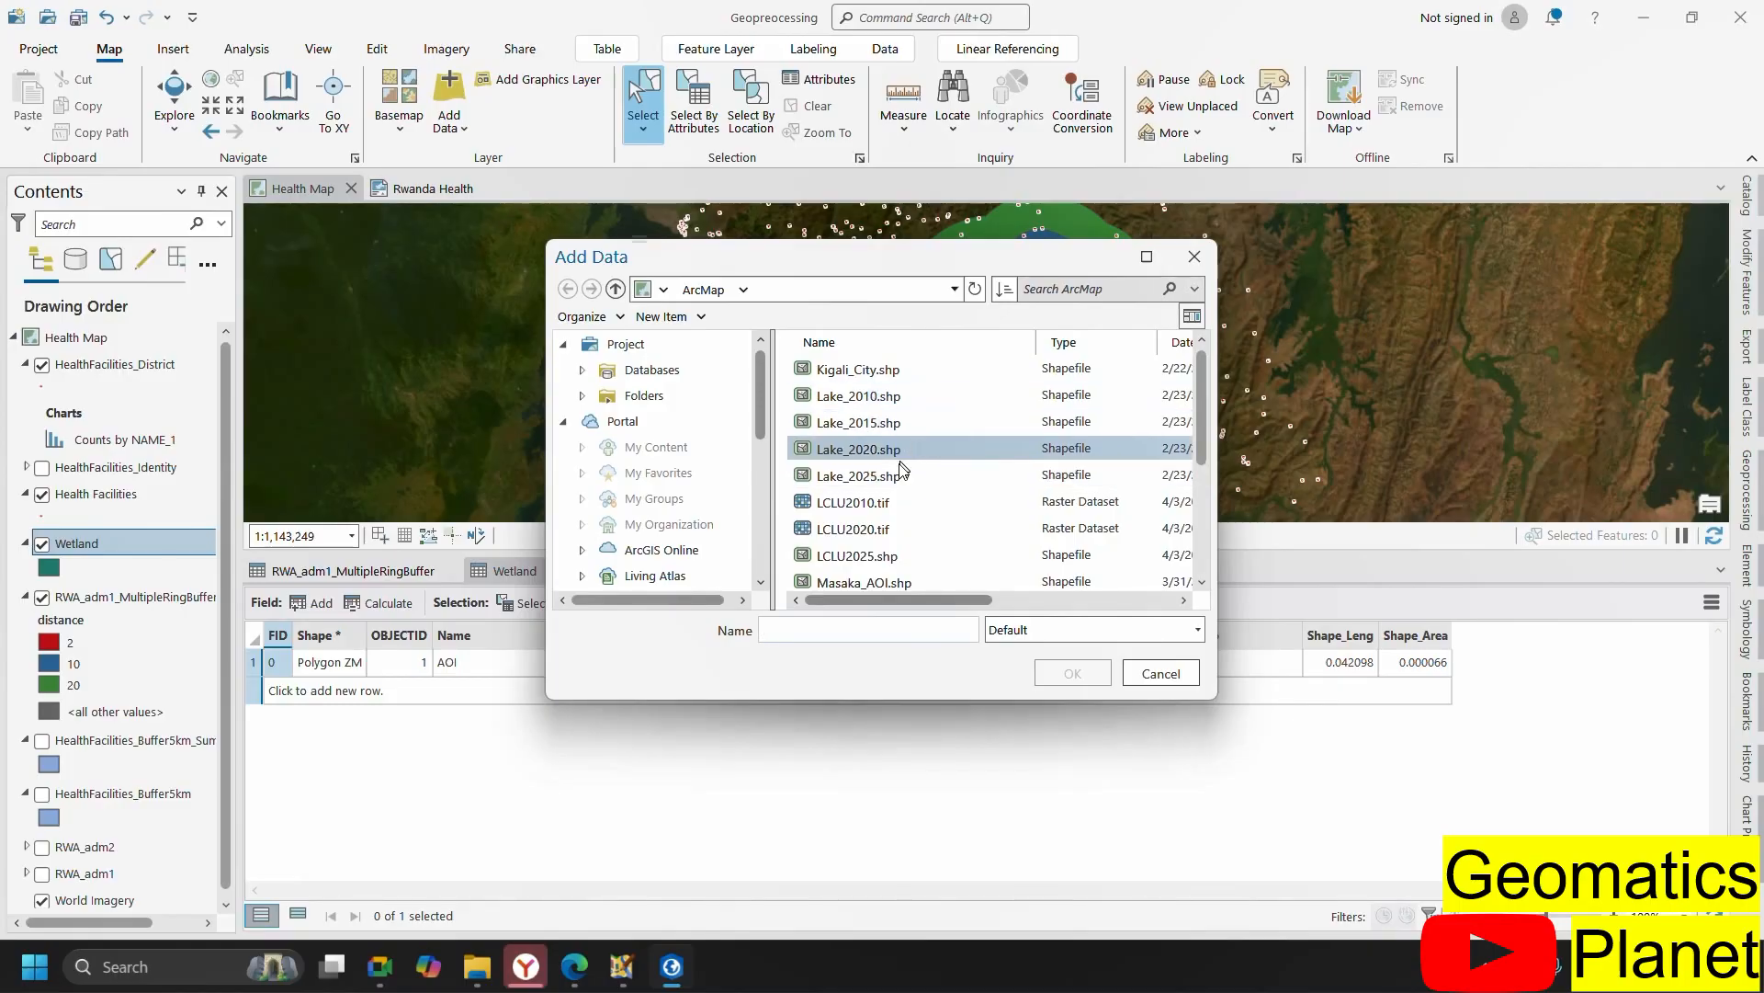
scroll(896, 529, down, 2)
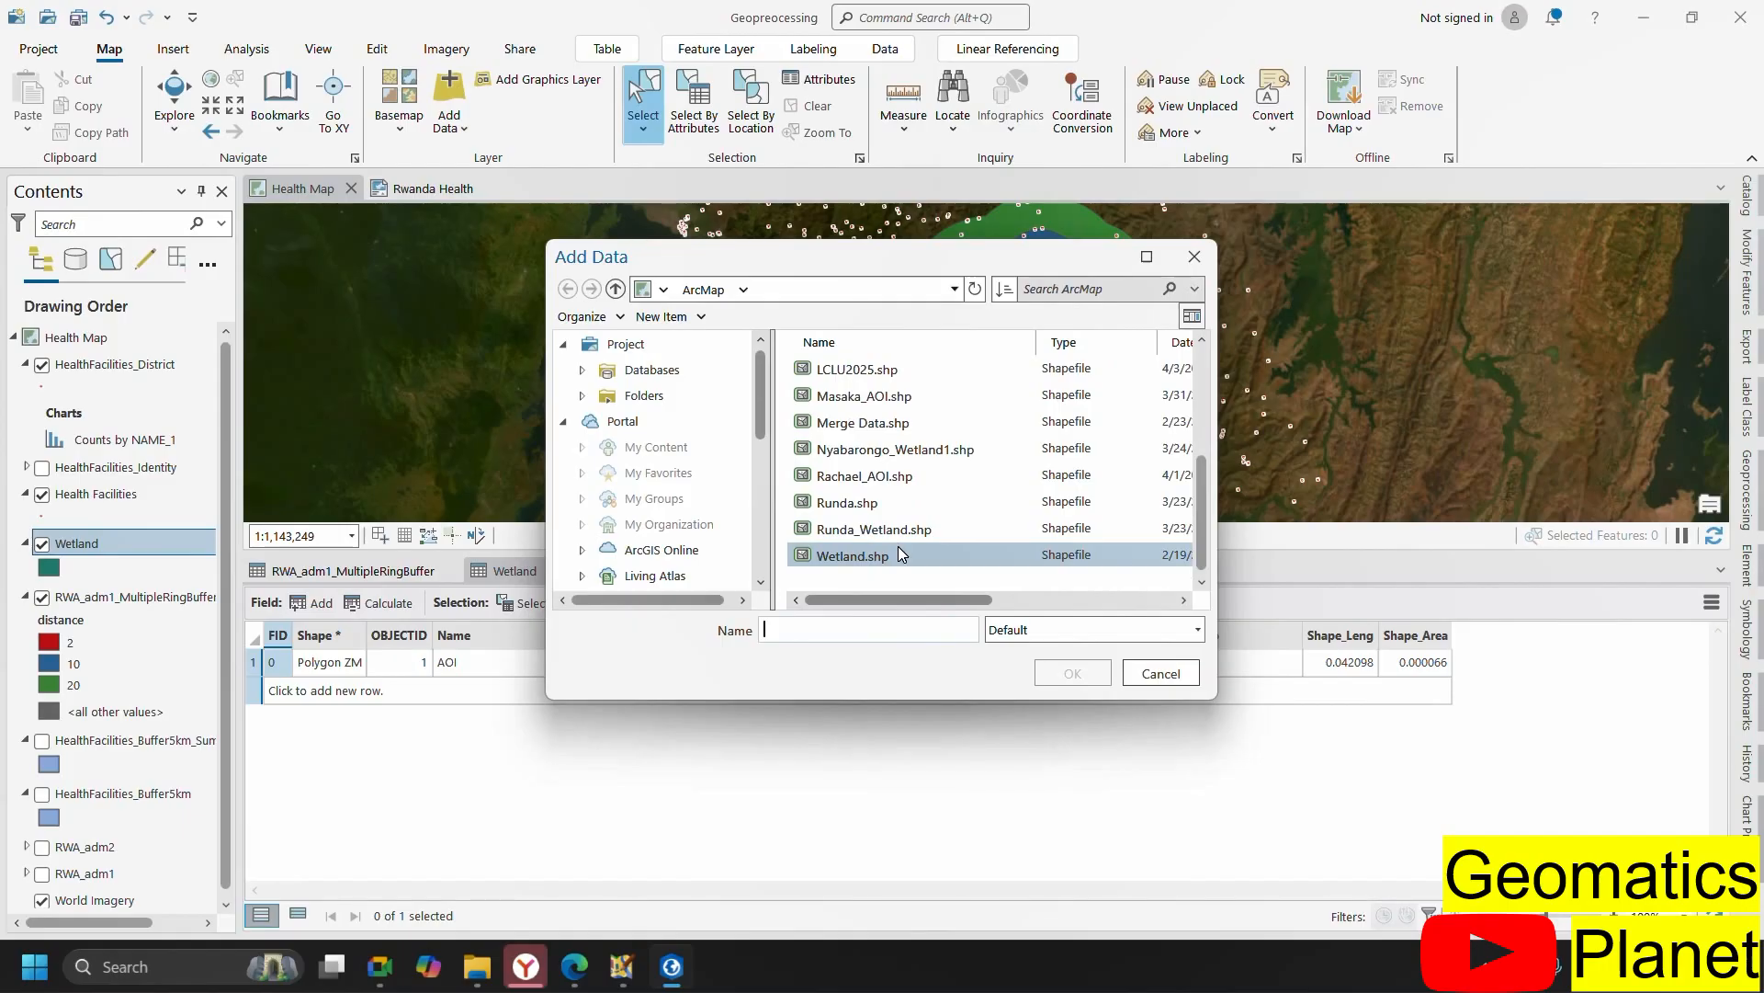
click(893, 450)
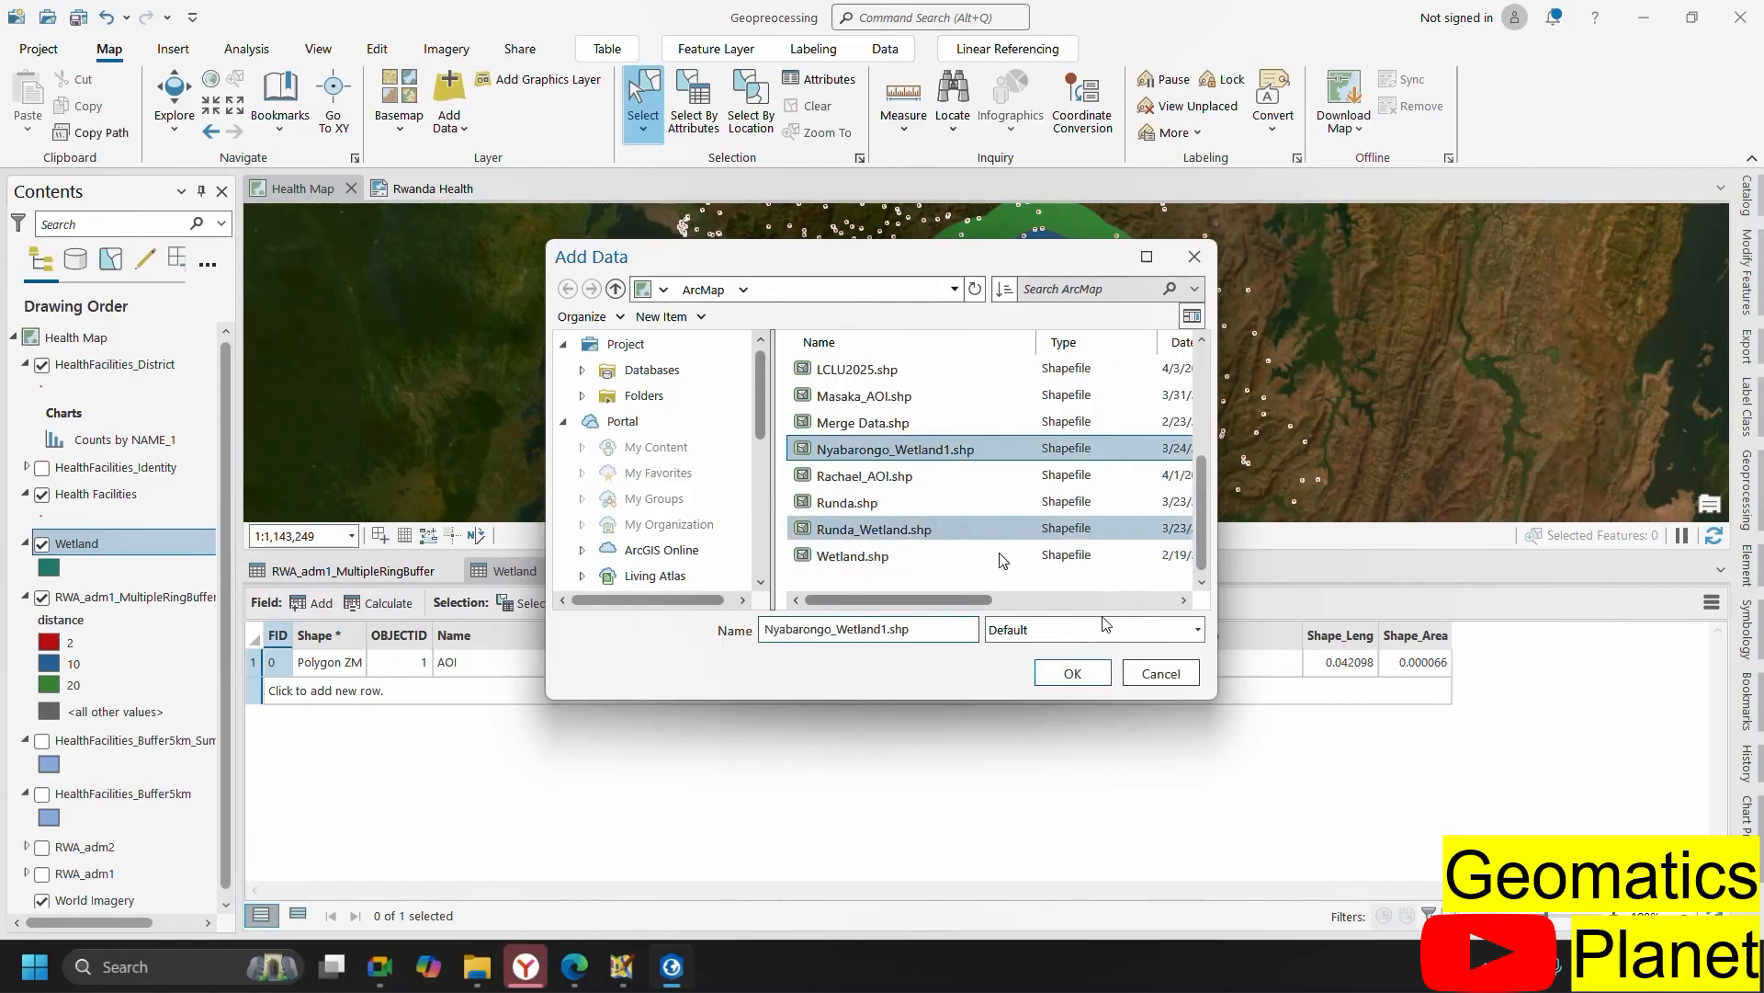
click(1072, 671)
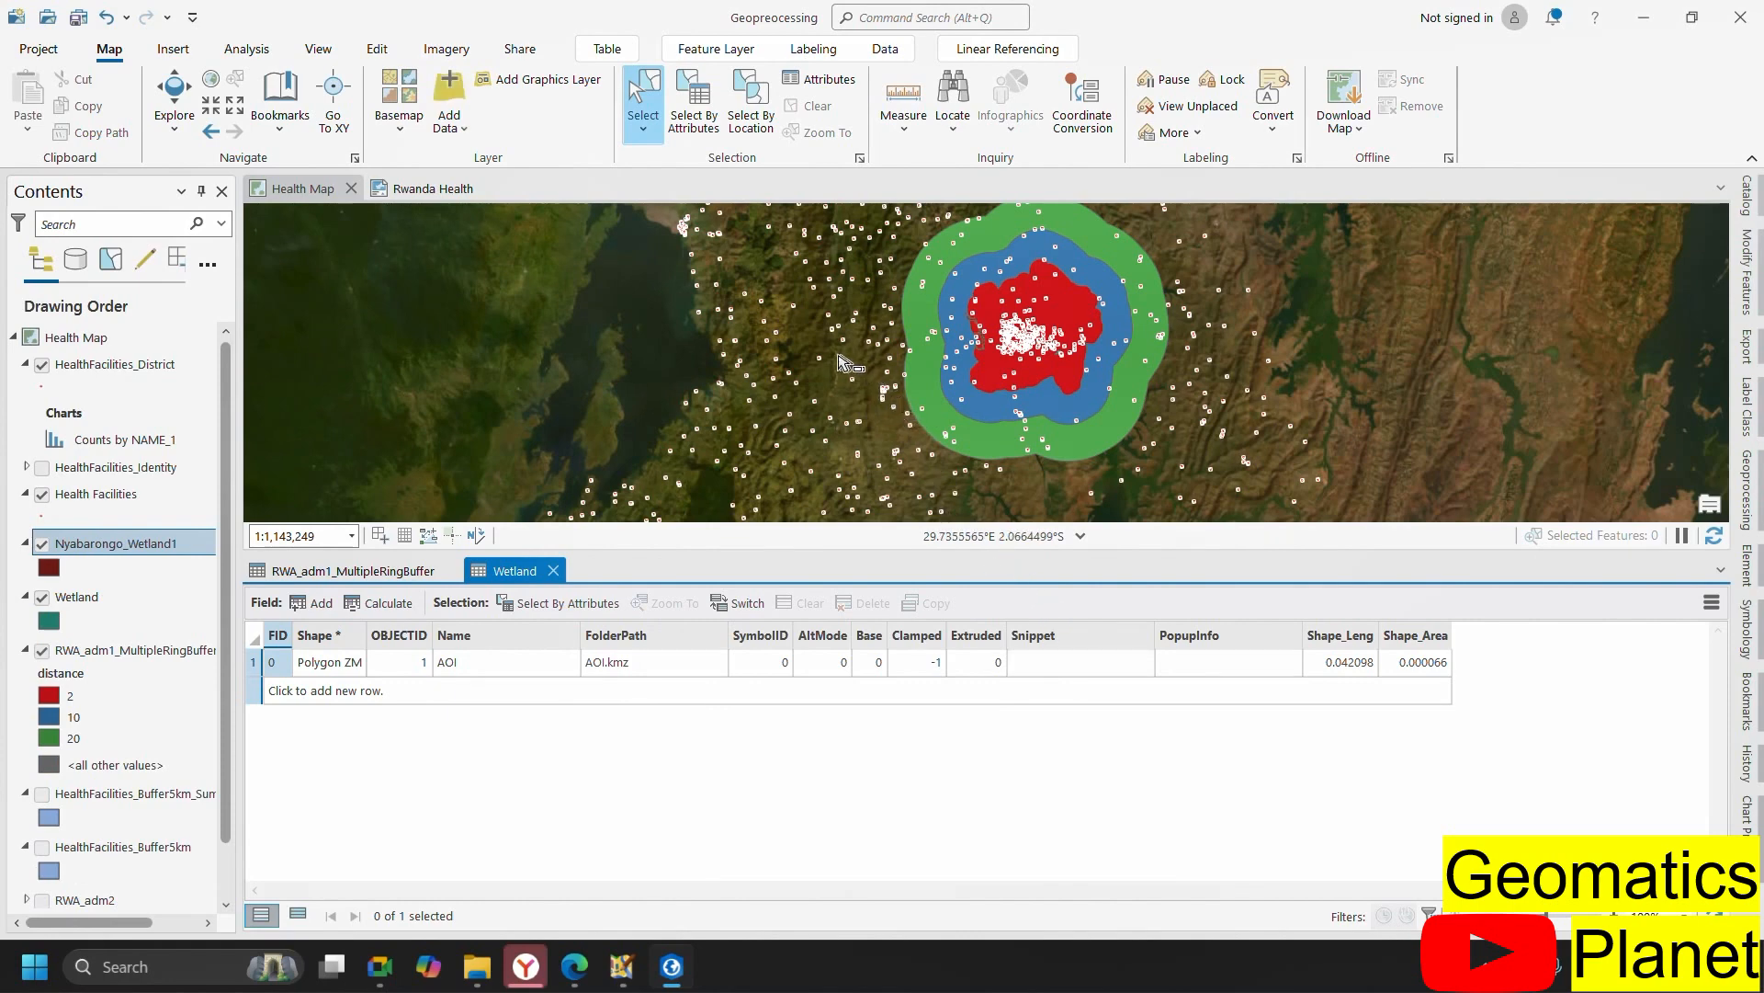
- Zoom the map to the Nyabarongo_Wetland1 layer and hide the RWA_adm1_MultipleRingBuffer layer
right_click(142, 544)
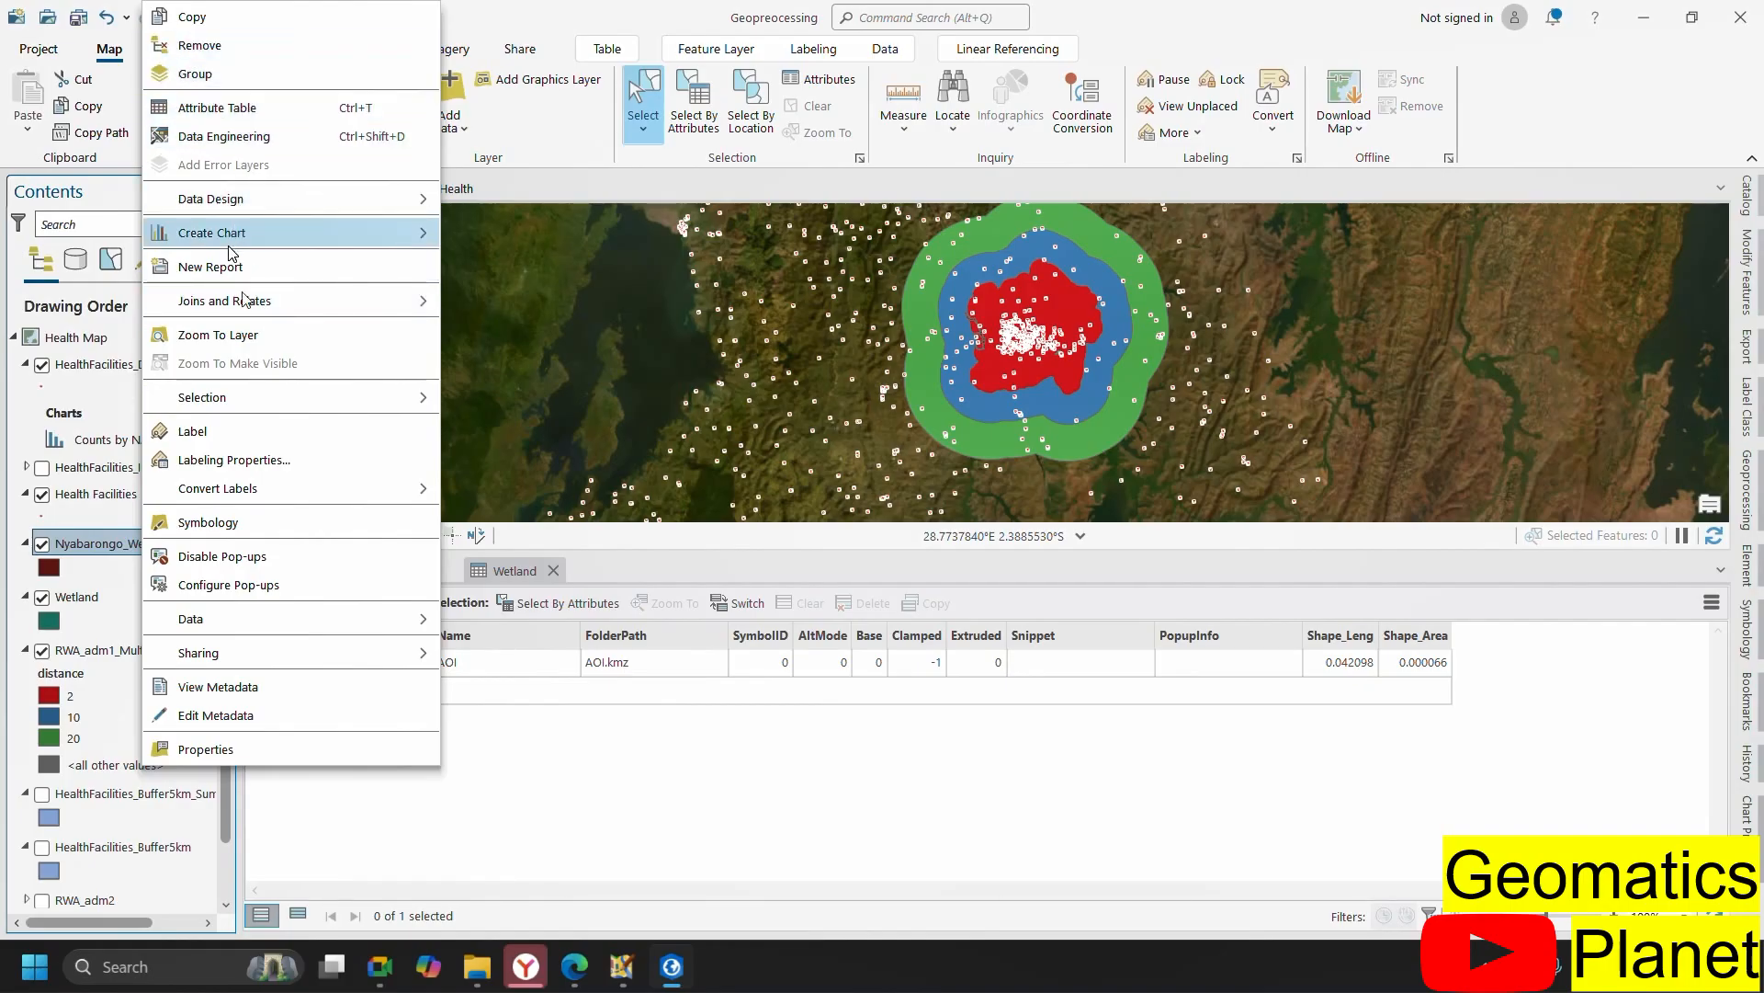
click(218, 335)
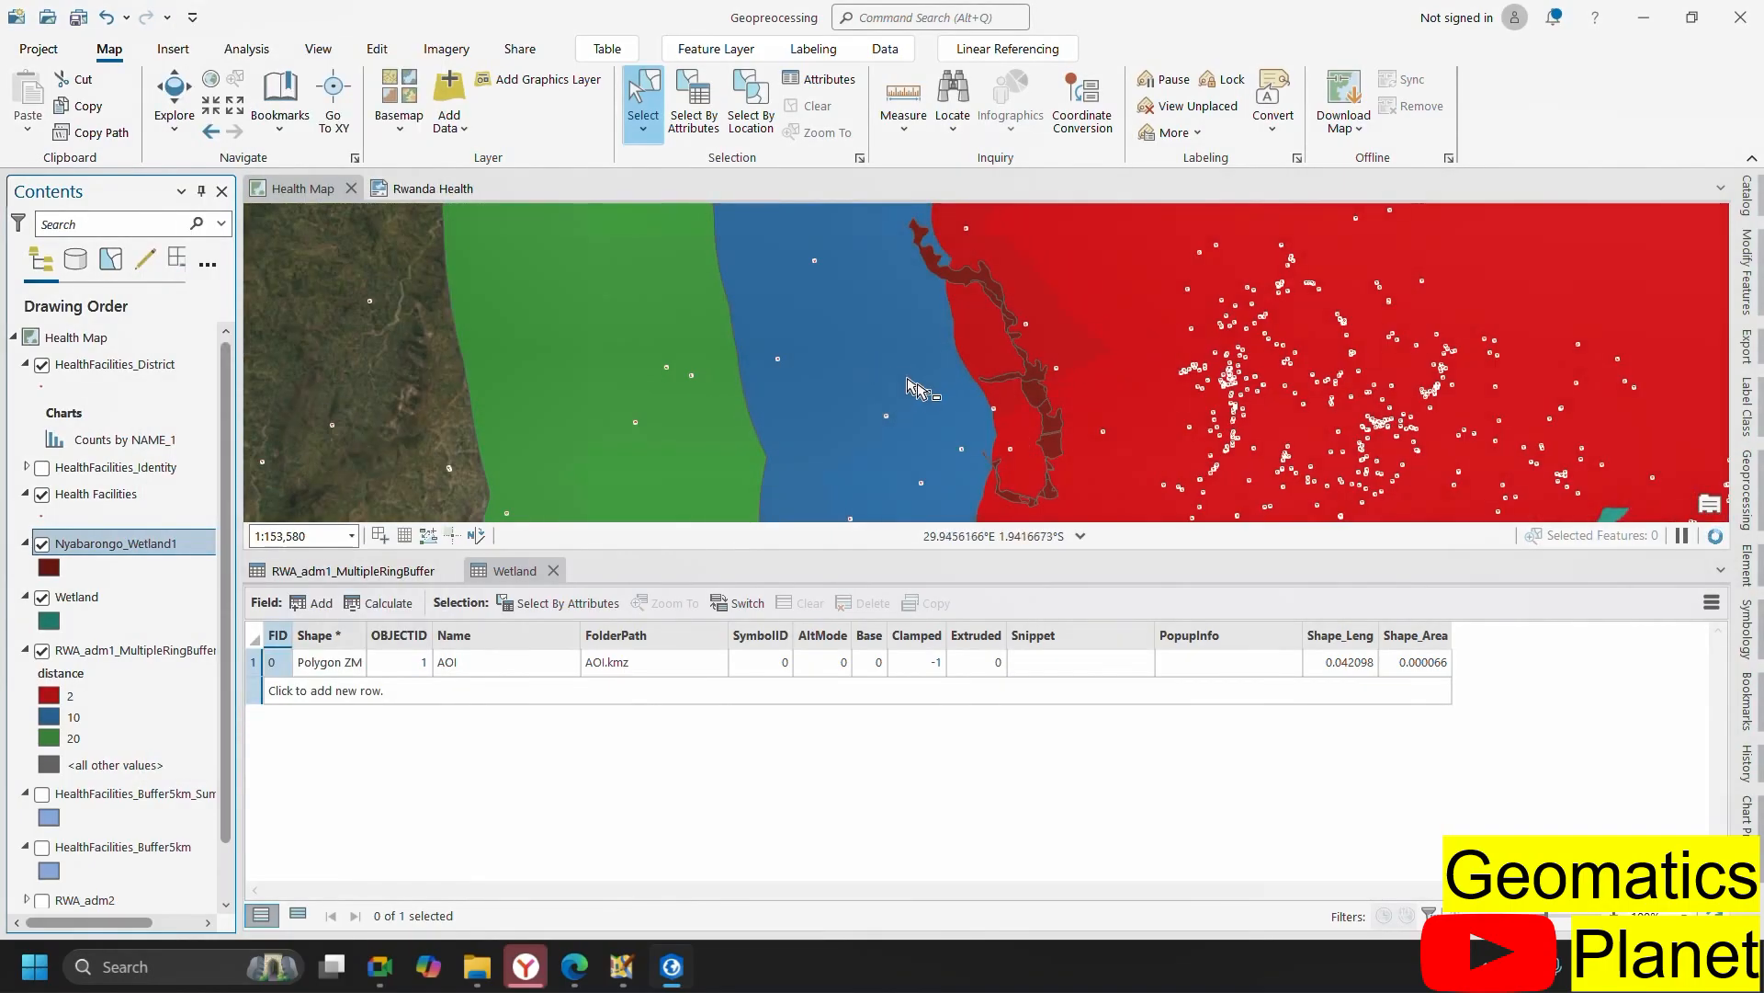
click(43, 652)
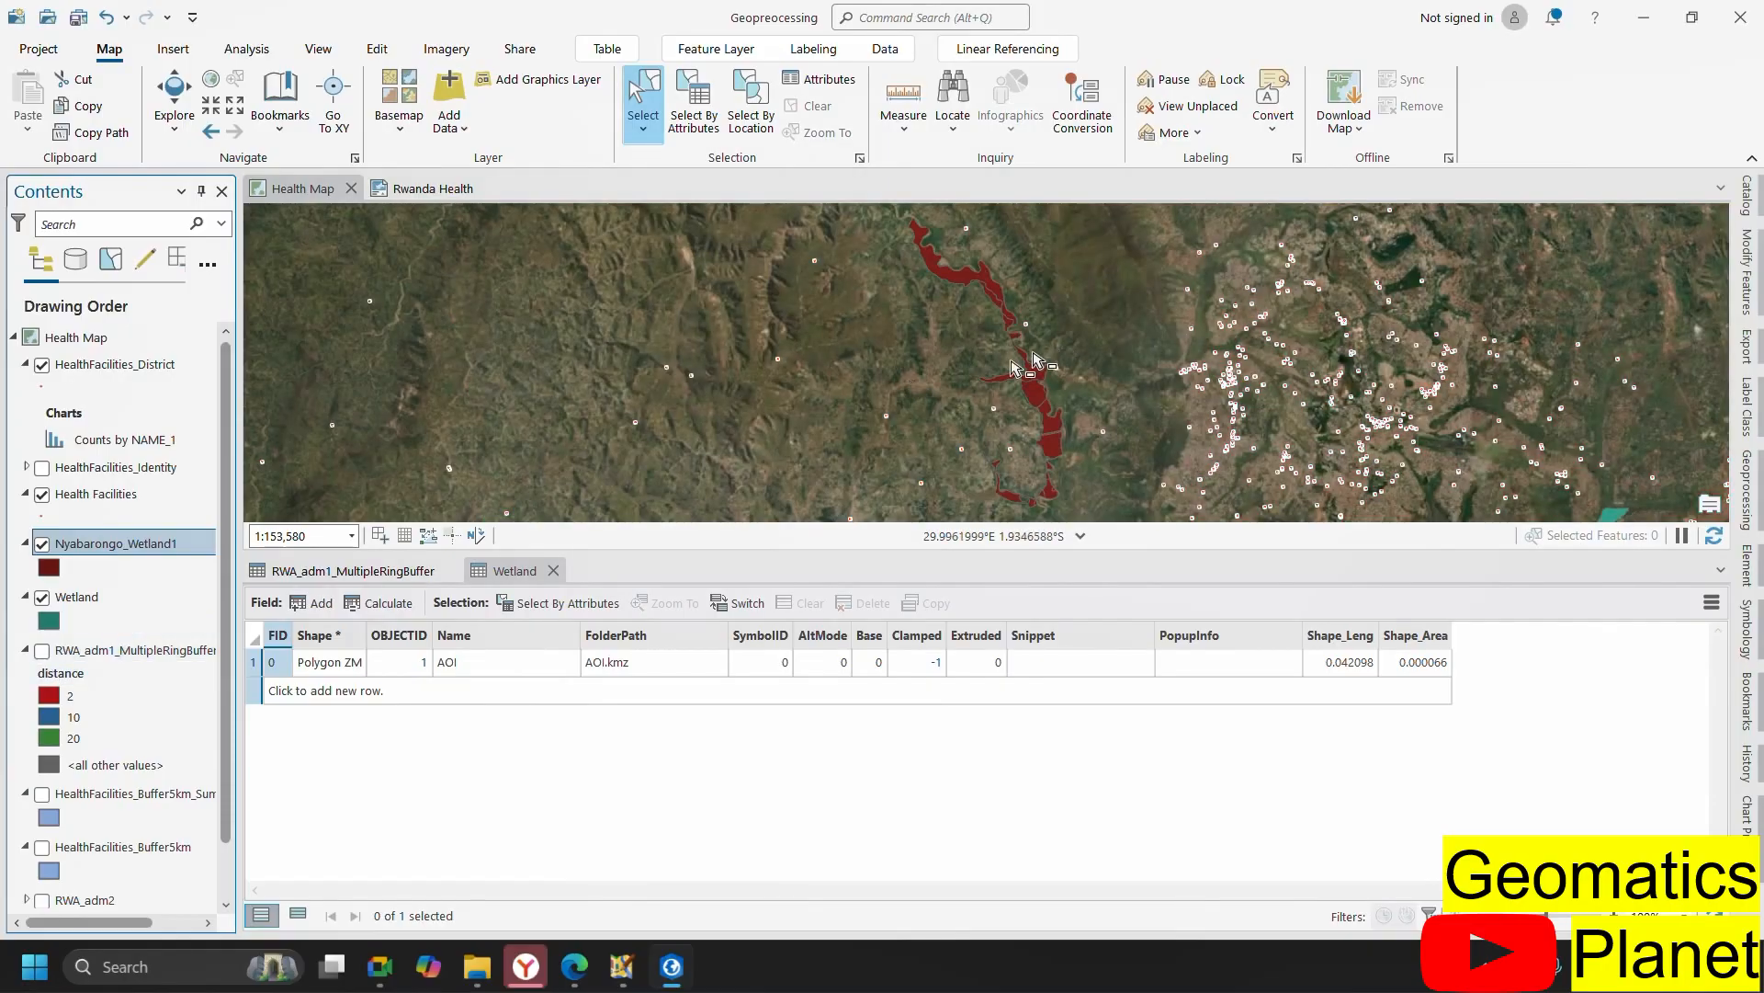
scroll(1044, 367, up, 4)
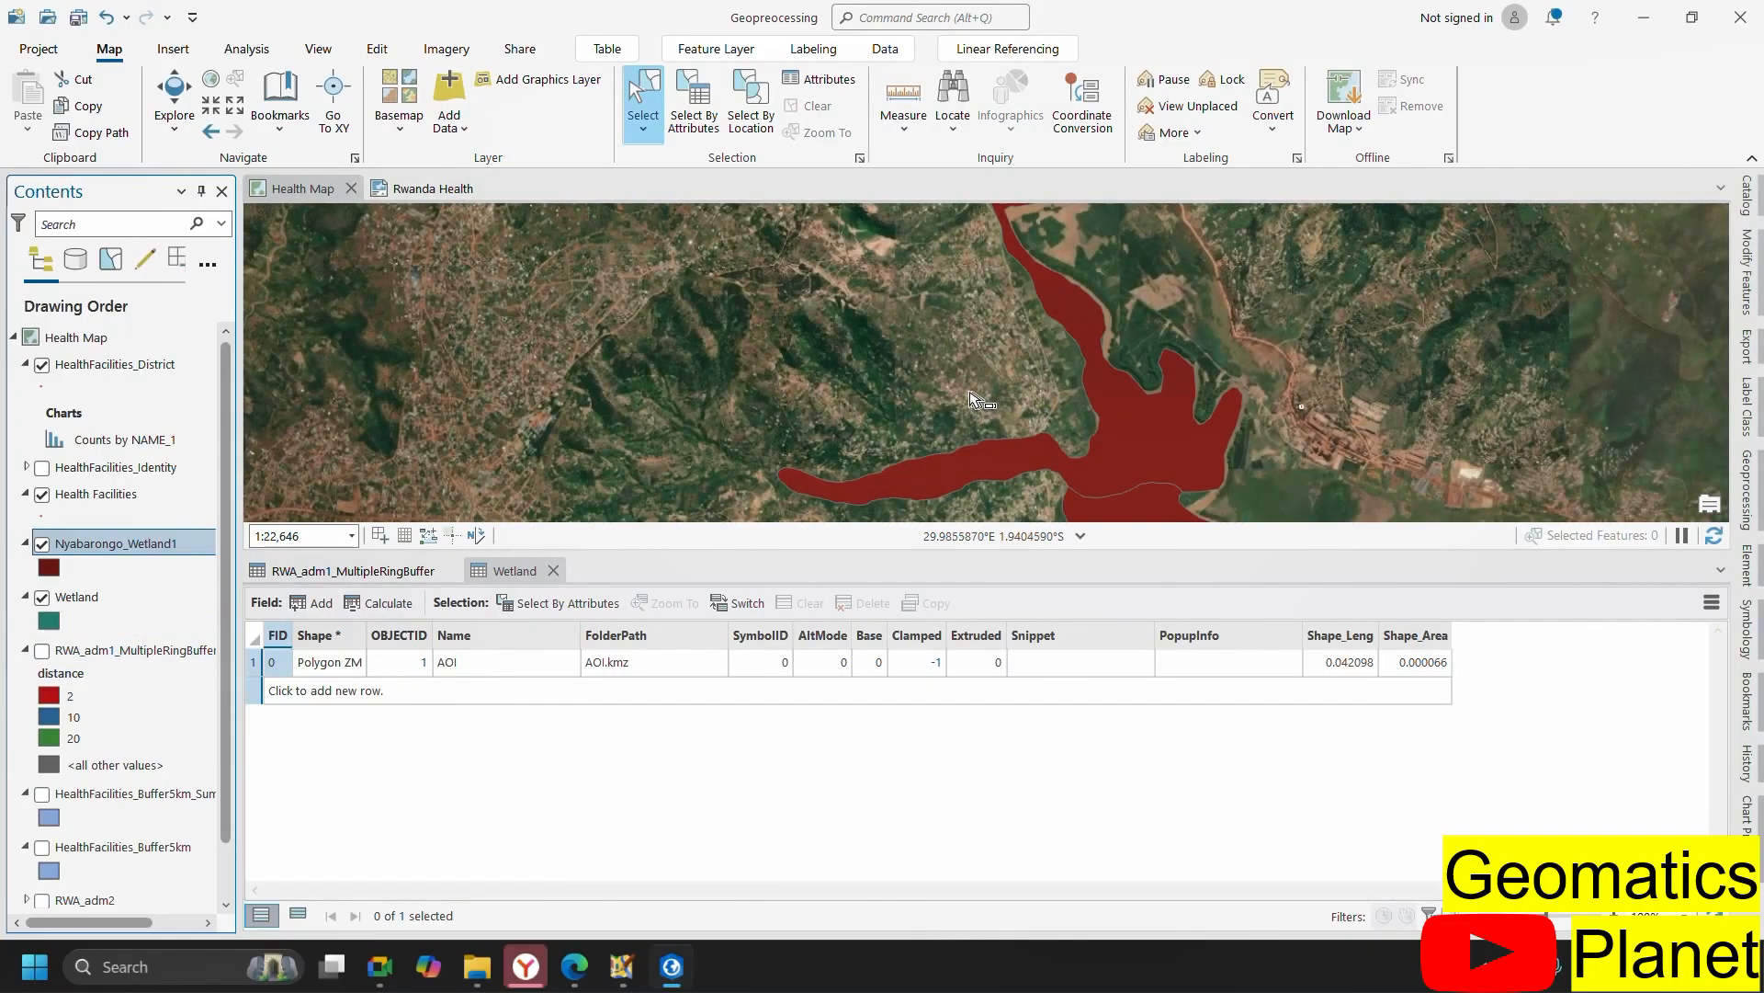
- Close the Wetland and RWA_adm1_MultipleRingBuffer attribute tables
click(553, 570)
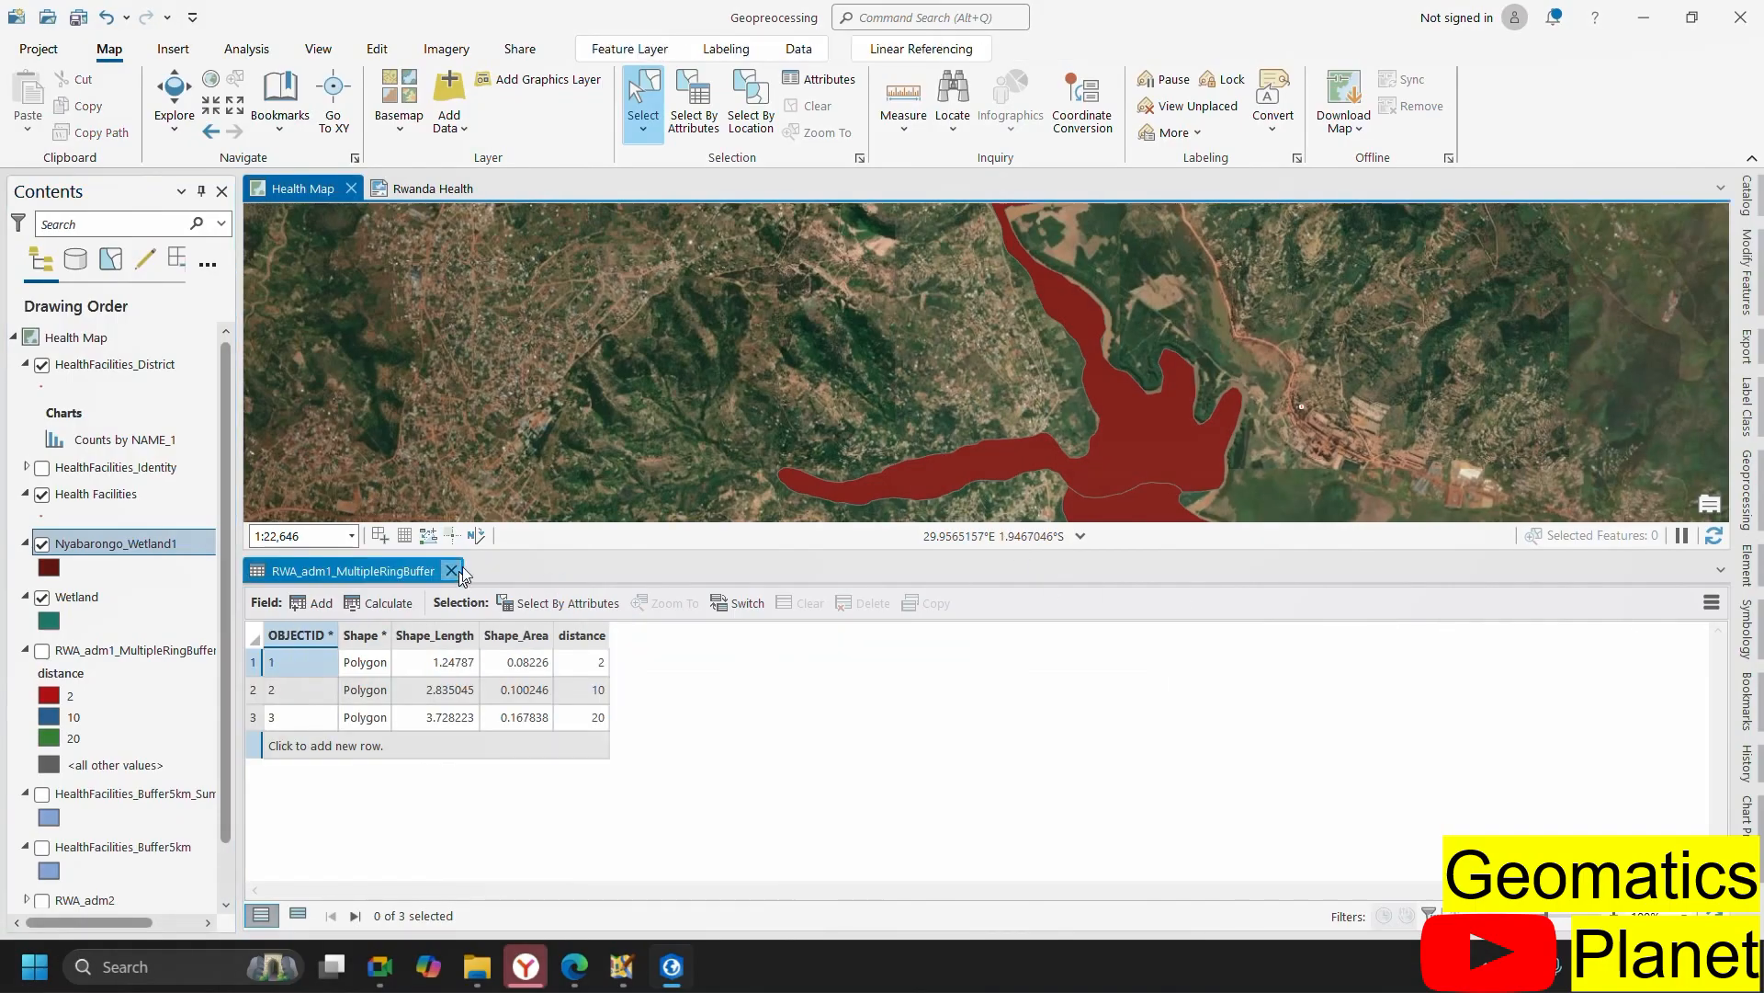
click(451, 570)
- Examine the Nyabarongo_Wetland1 polygons along the river and their southern edges beside the built-up areas on the imagery
scroll(1011, 312, up, 3)
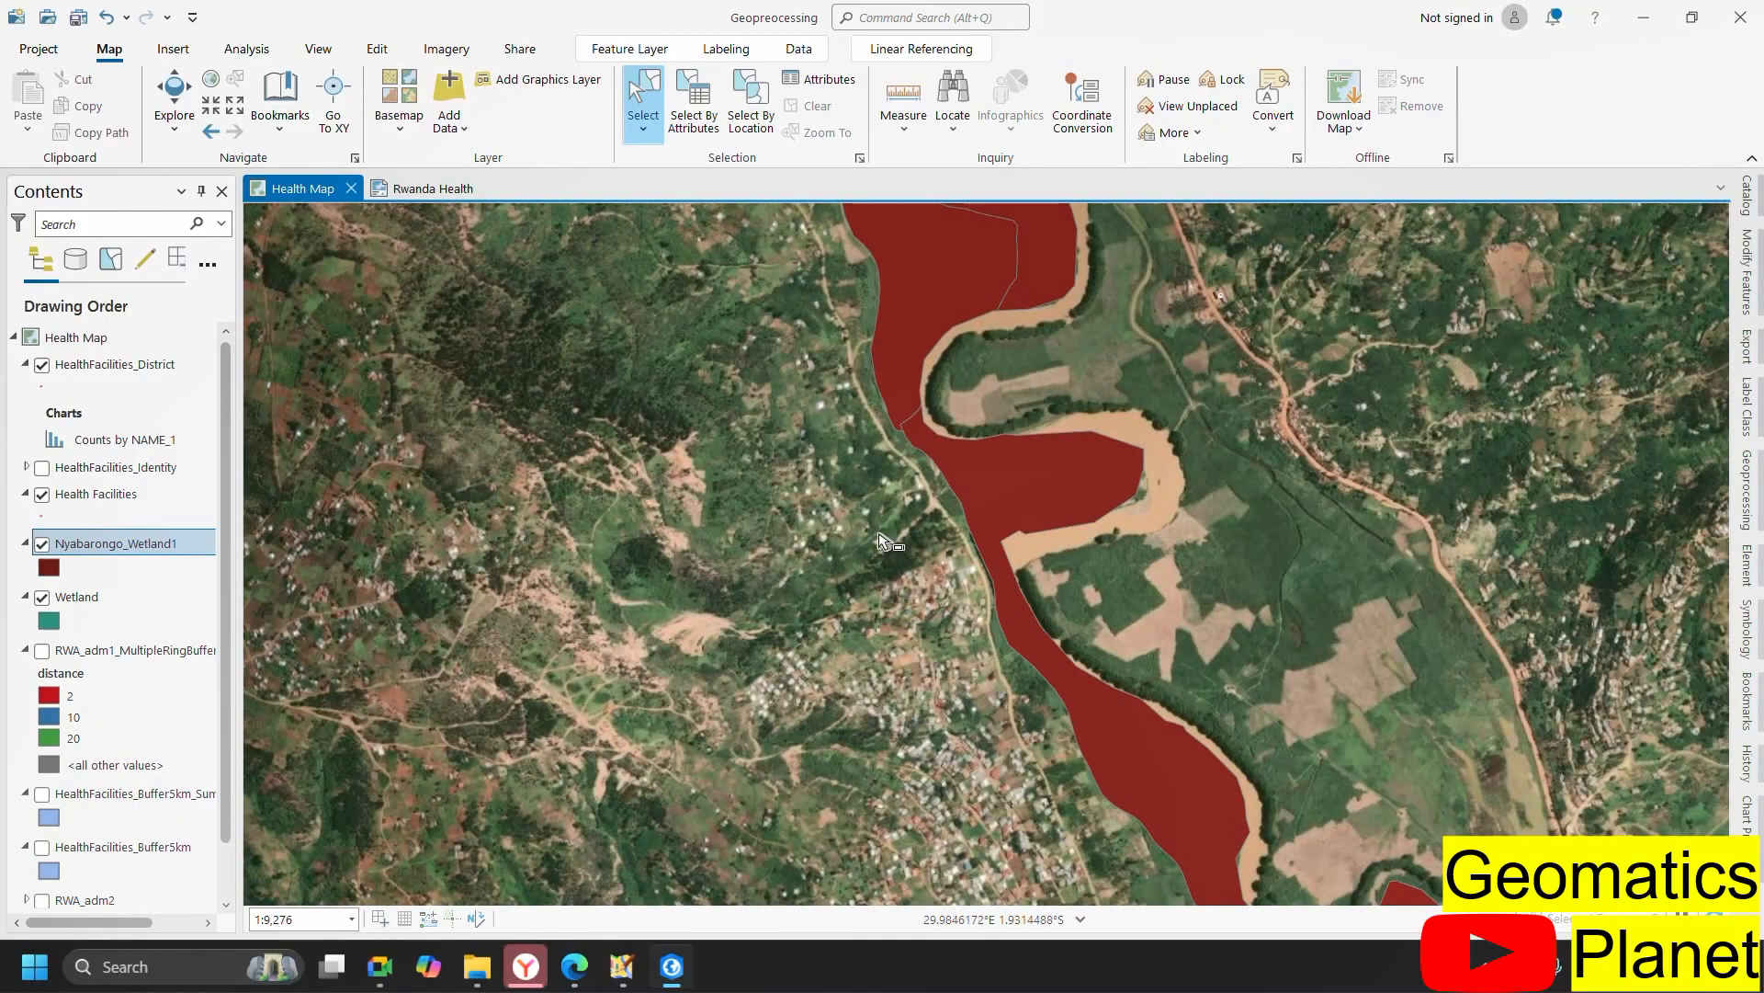
scroll(936, 506, down, 4)
scroll(946, 546, up, 2)
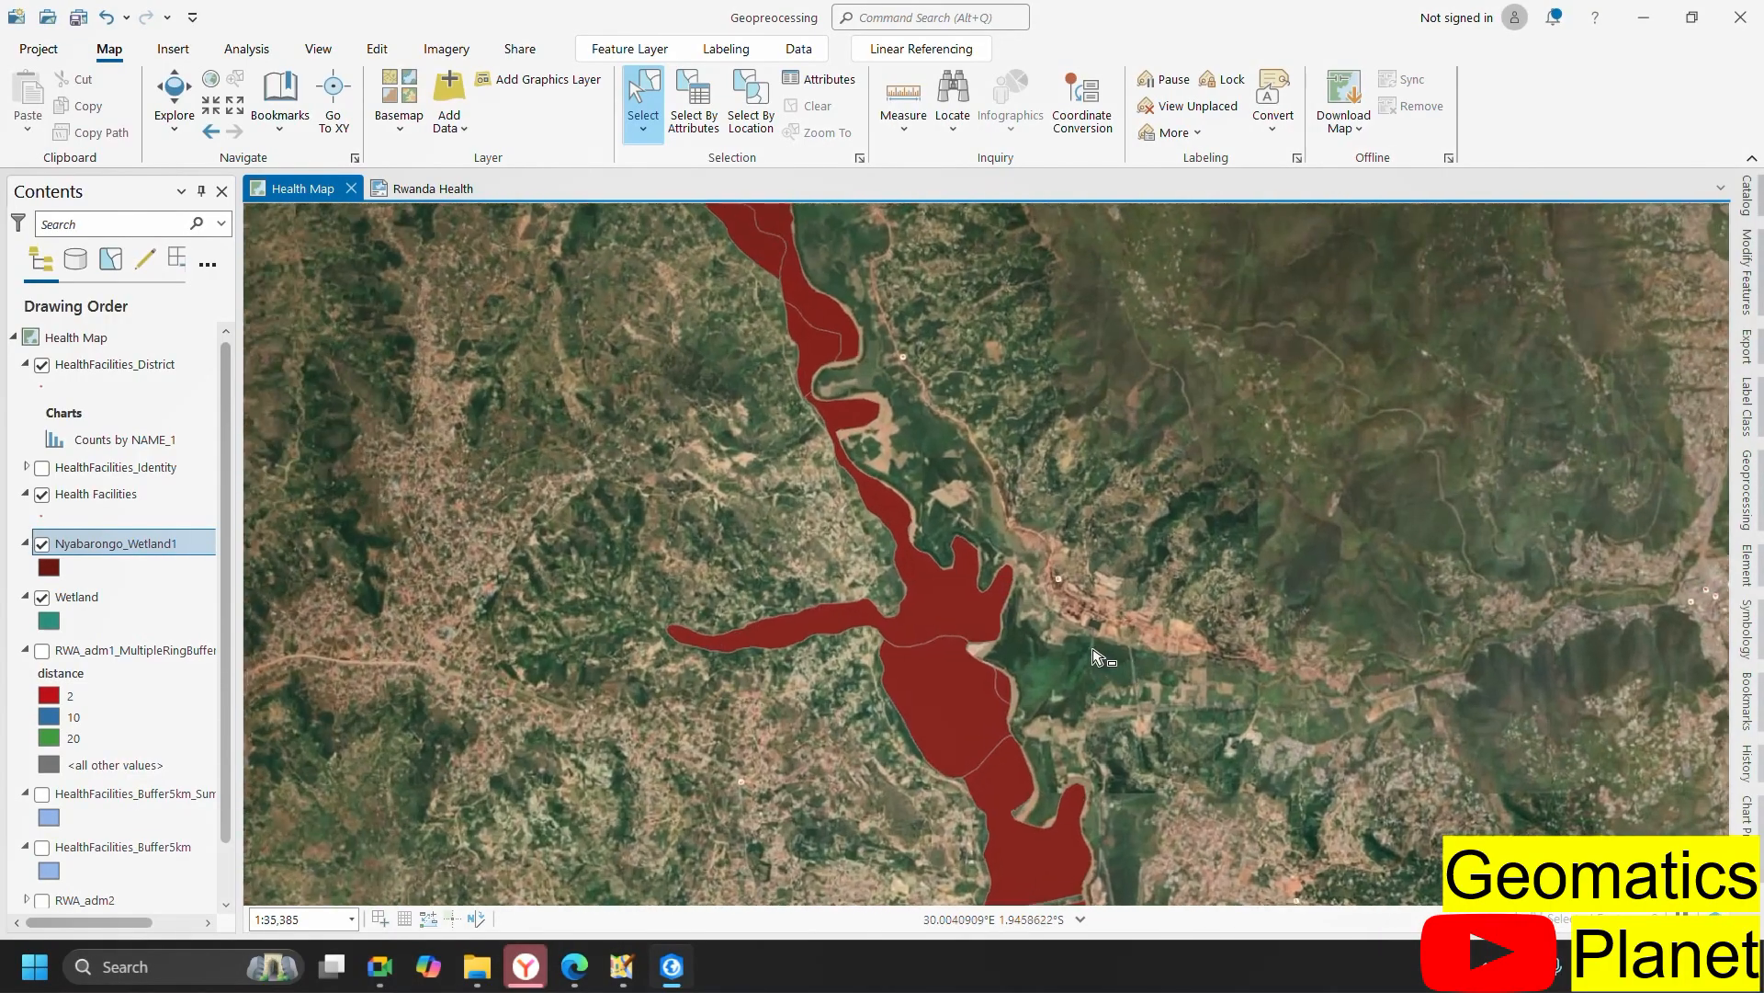
scroll(1011, 684, up, 2)
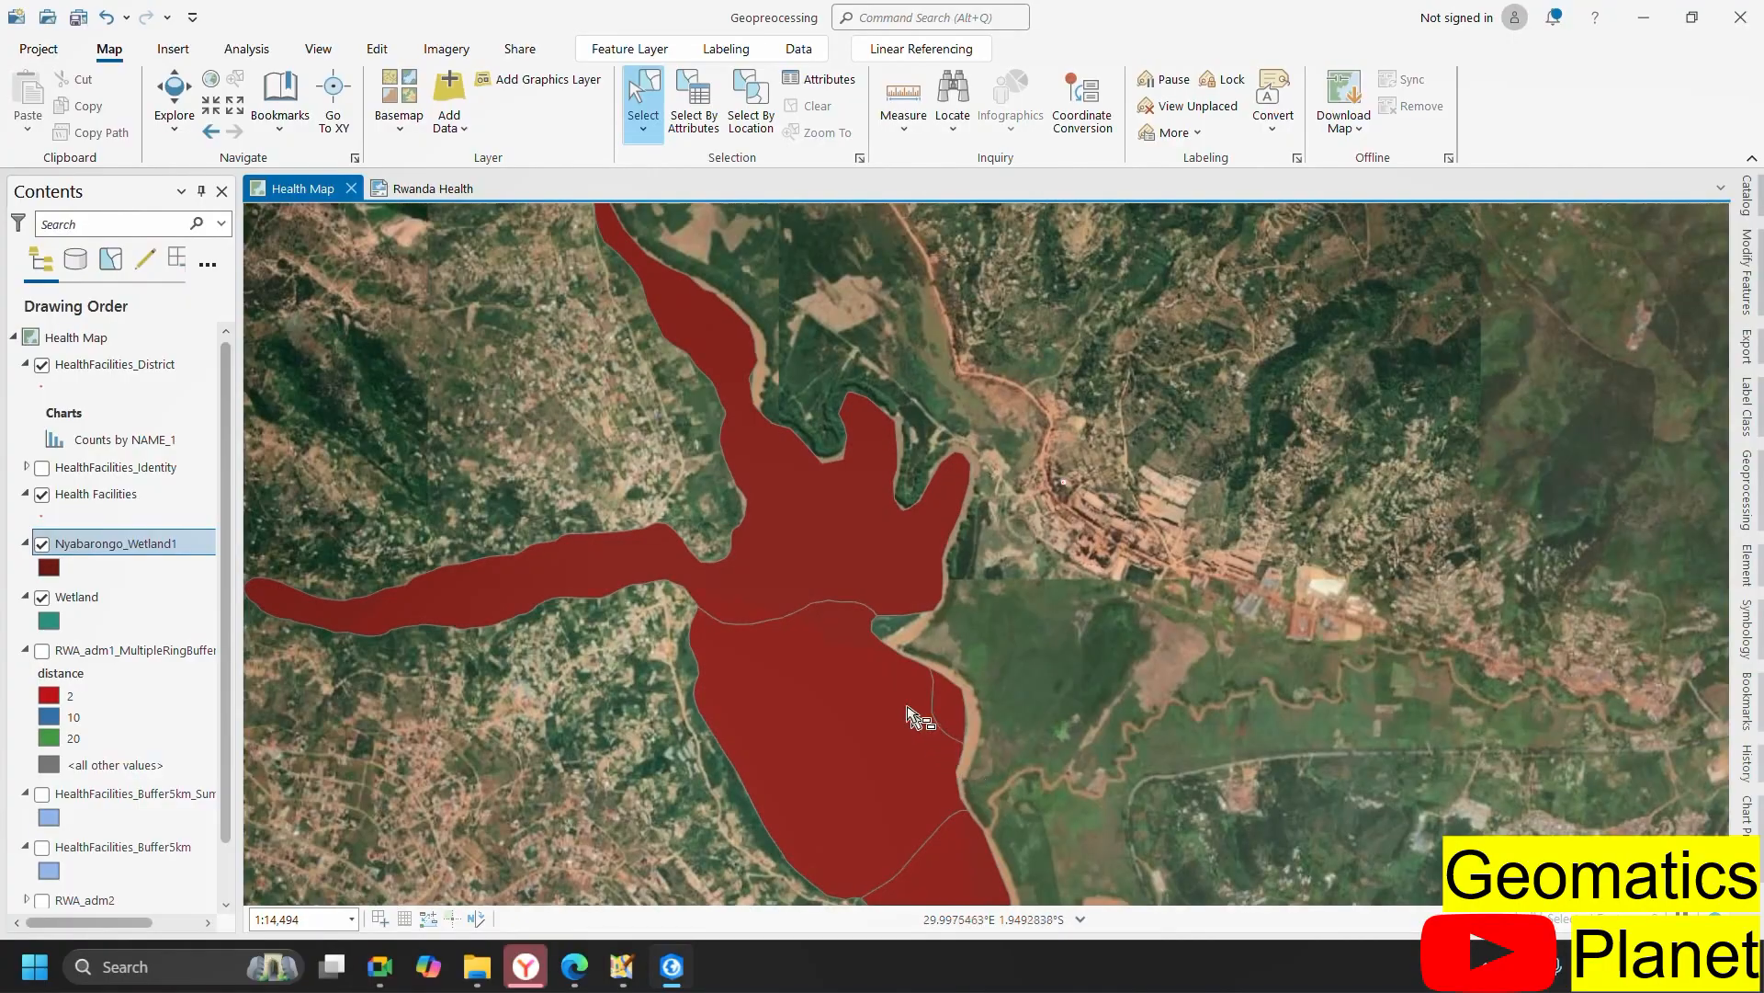
scroll(904, 522, down, 3)
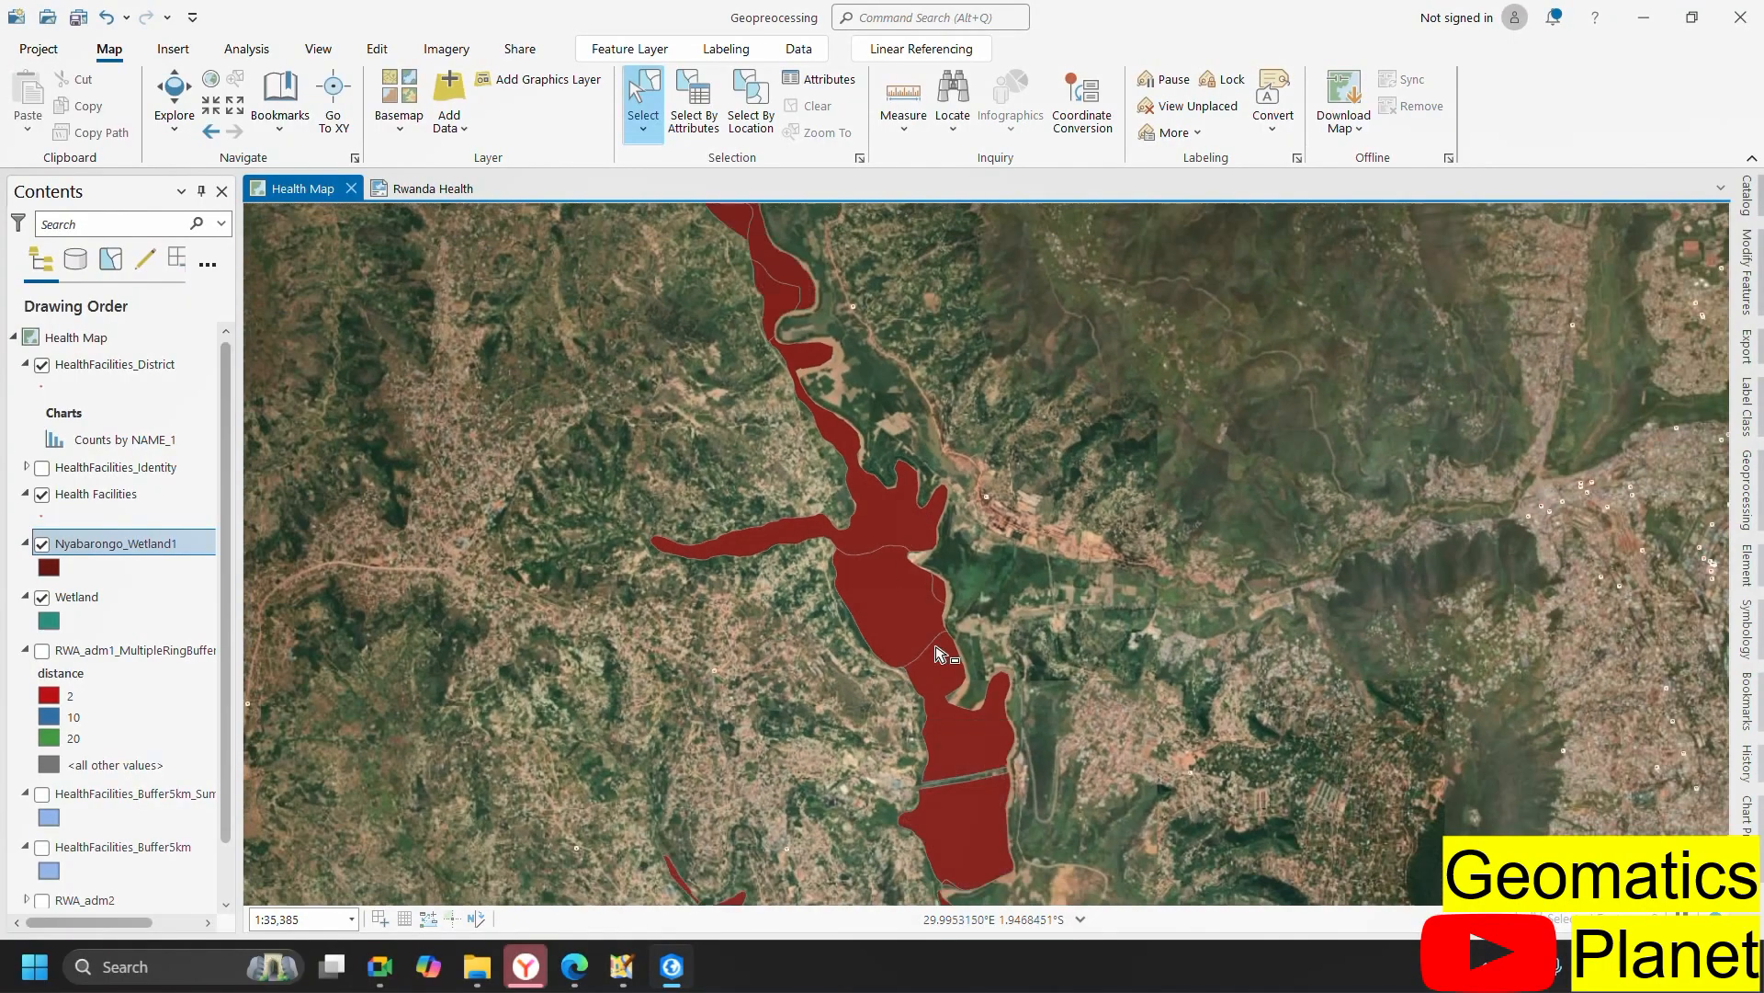
scroll(913, 736, down, 3)
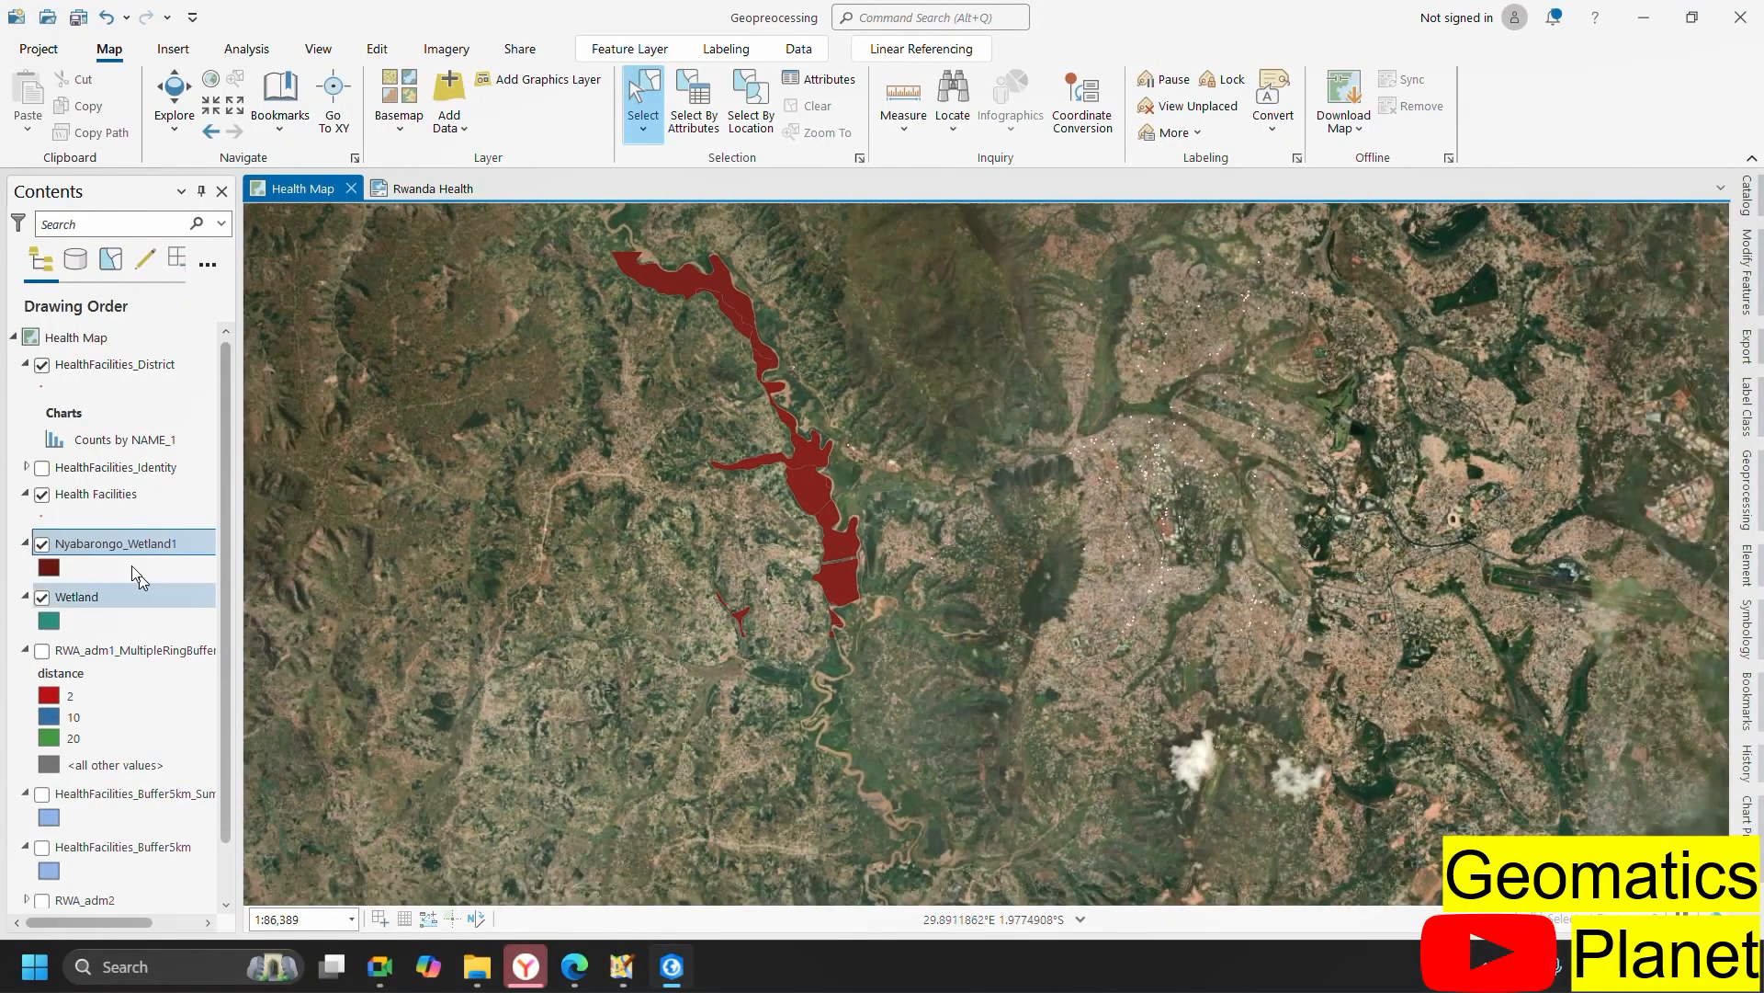
scroll(744, 653, up, 2)
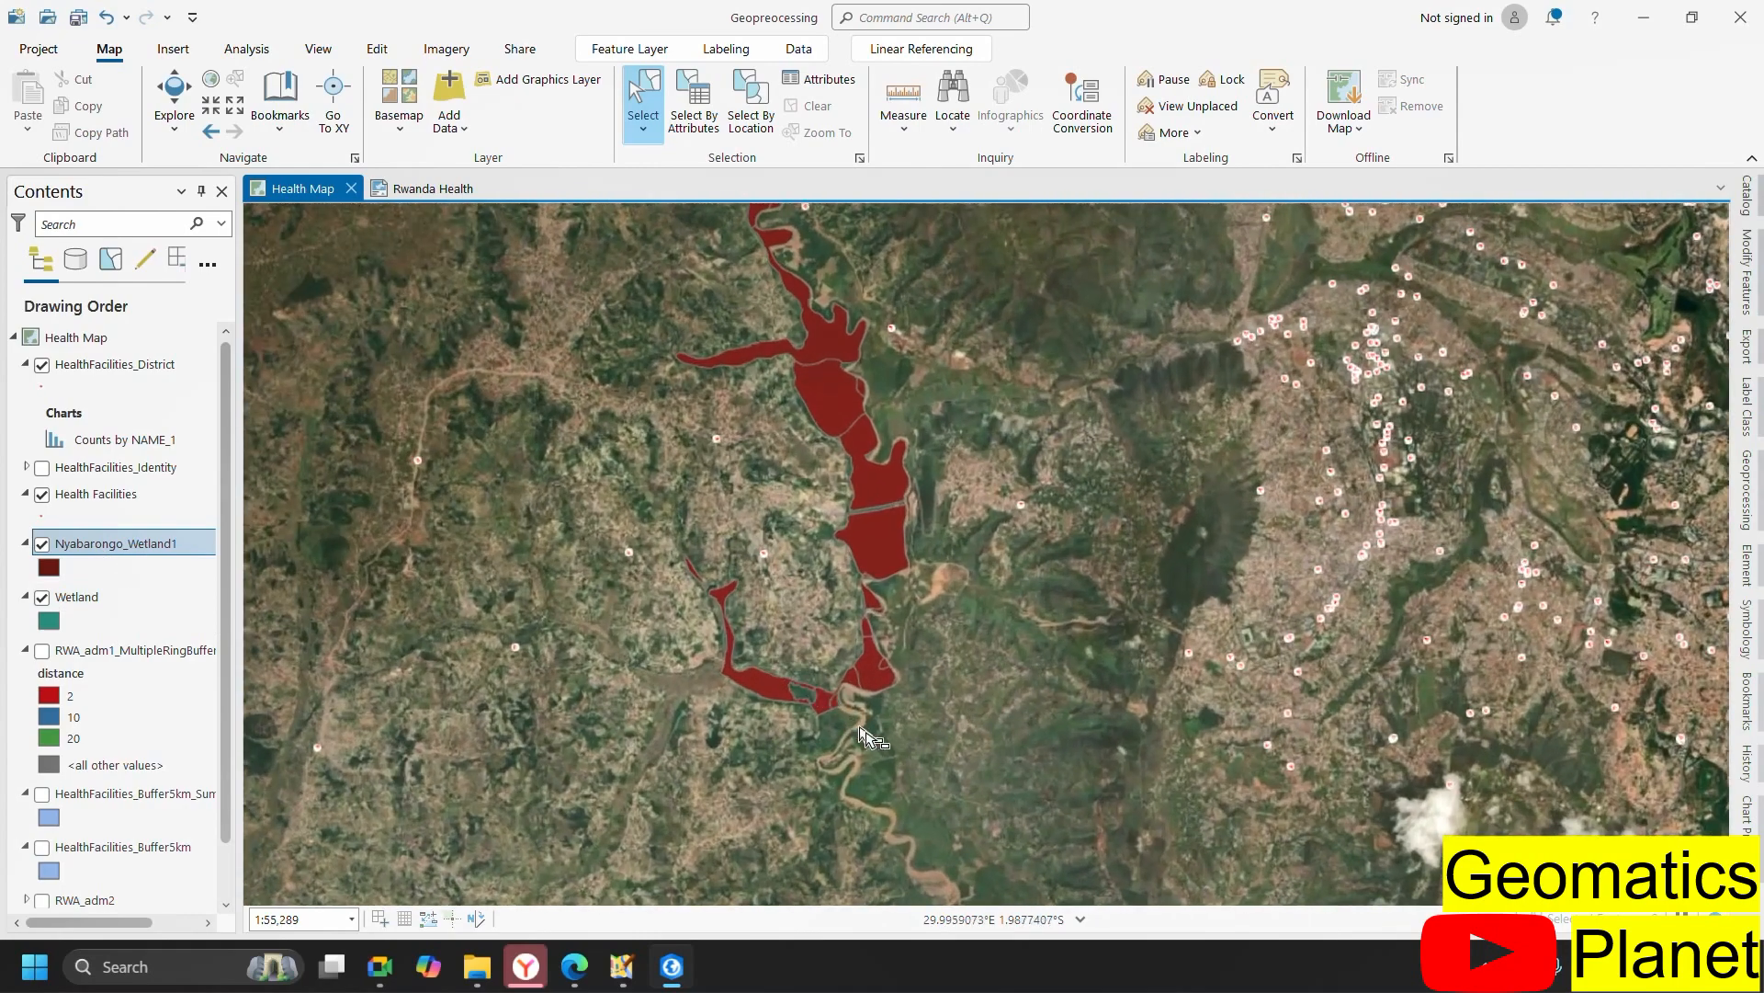
scroll(811, 717, up, 10)
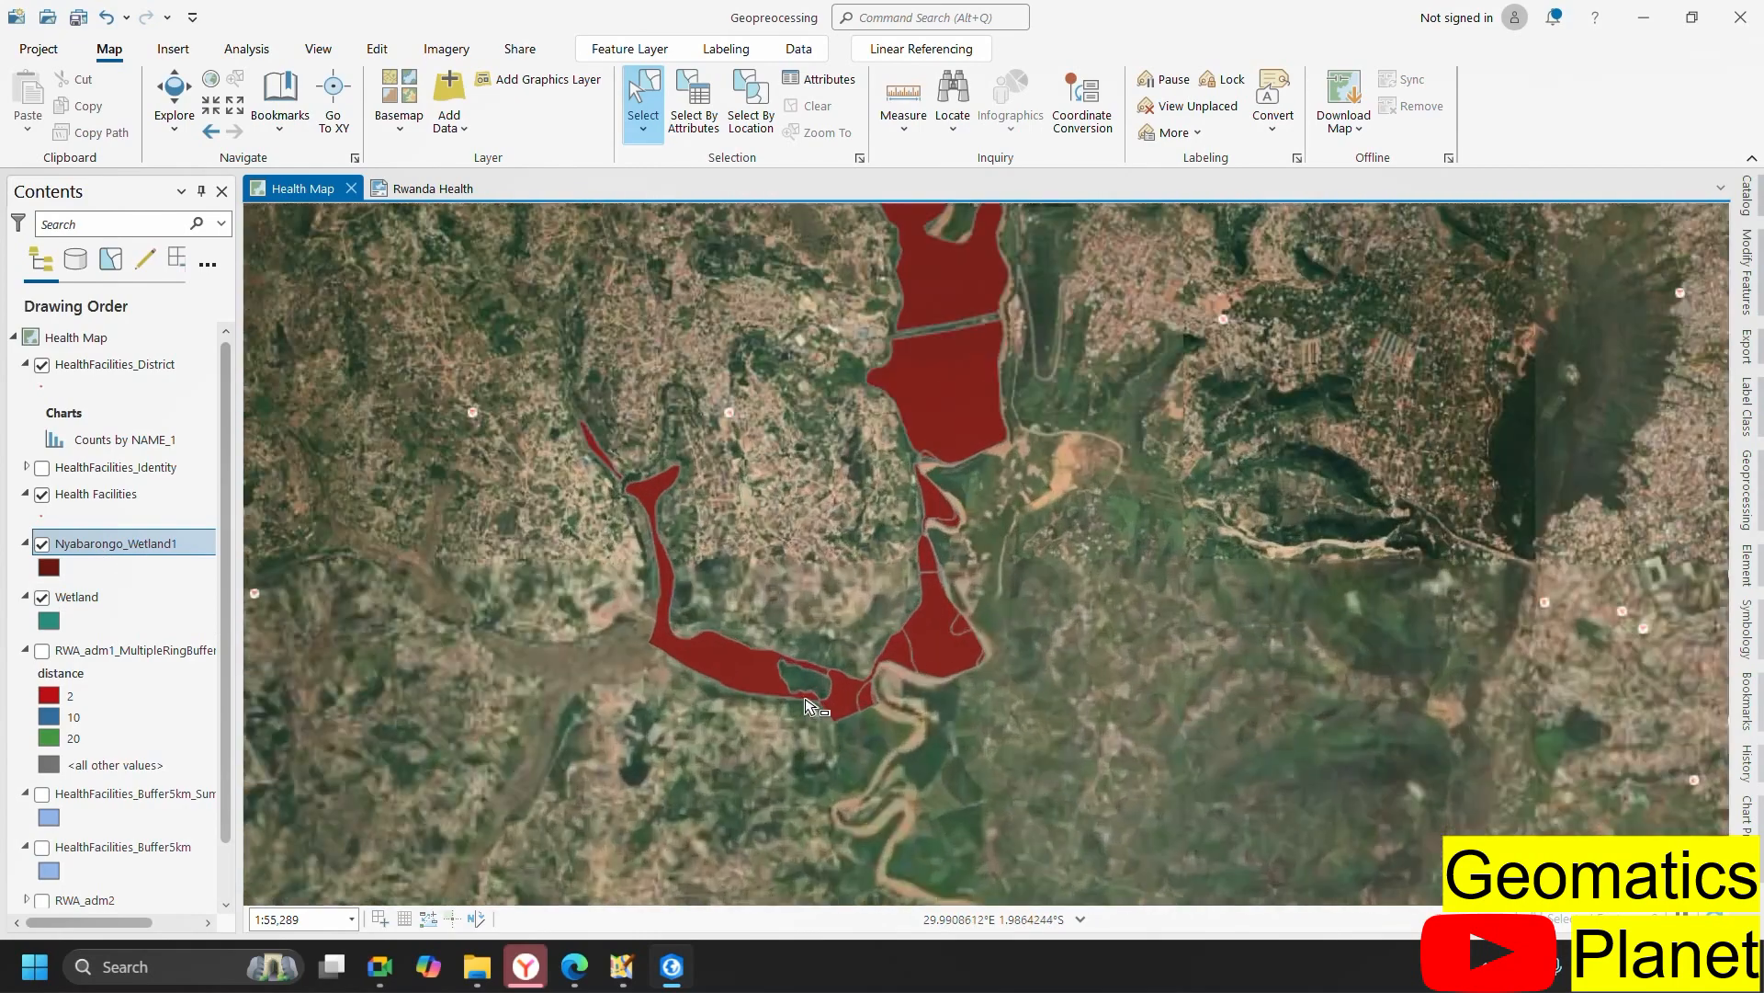
scroll(806, 632, down, 8)
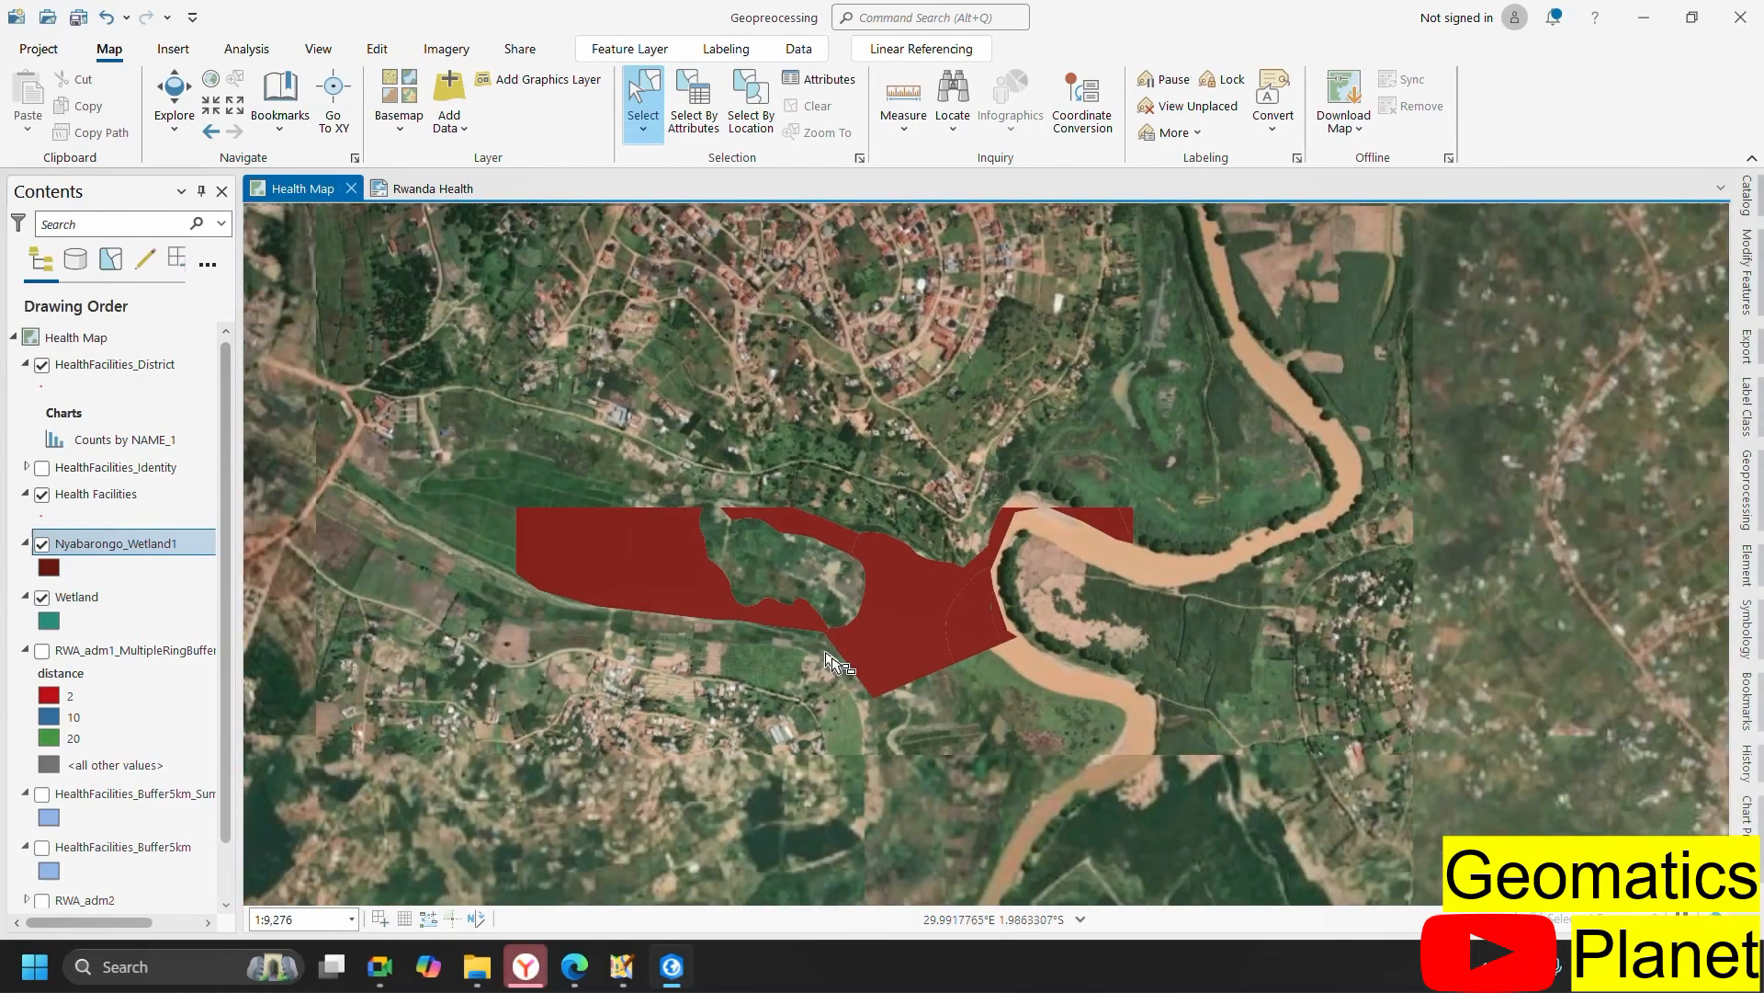
scroll(878, 680, up, 5)
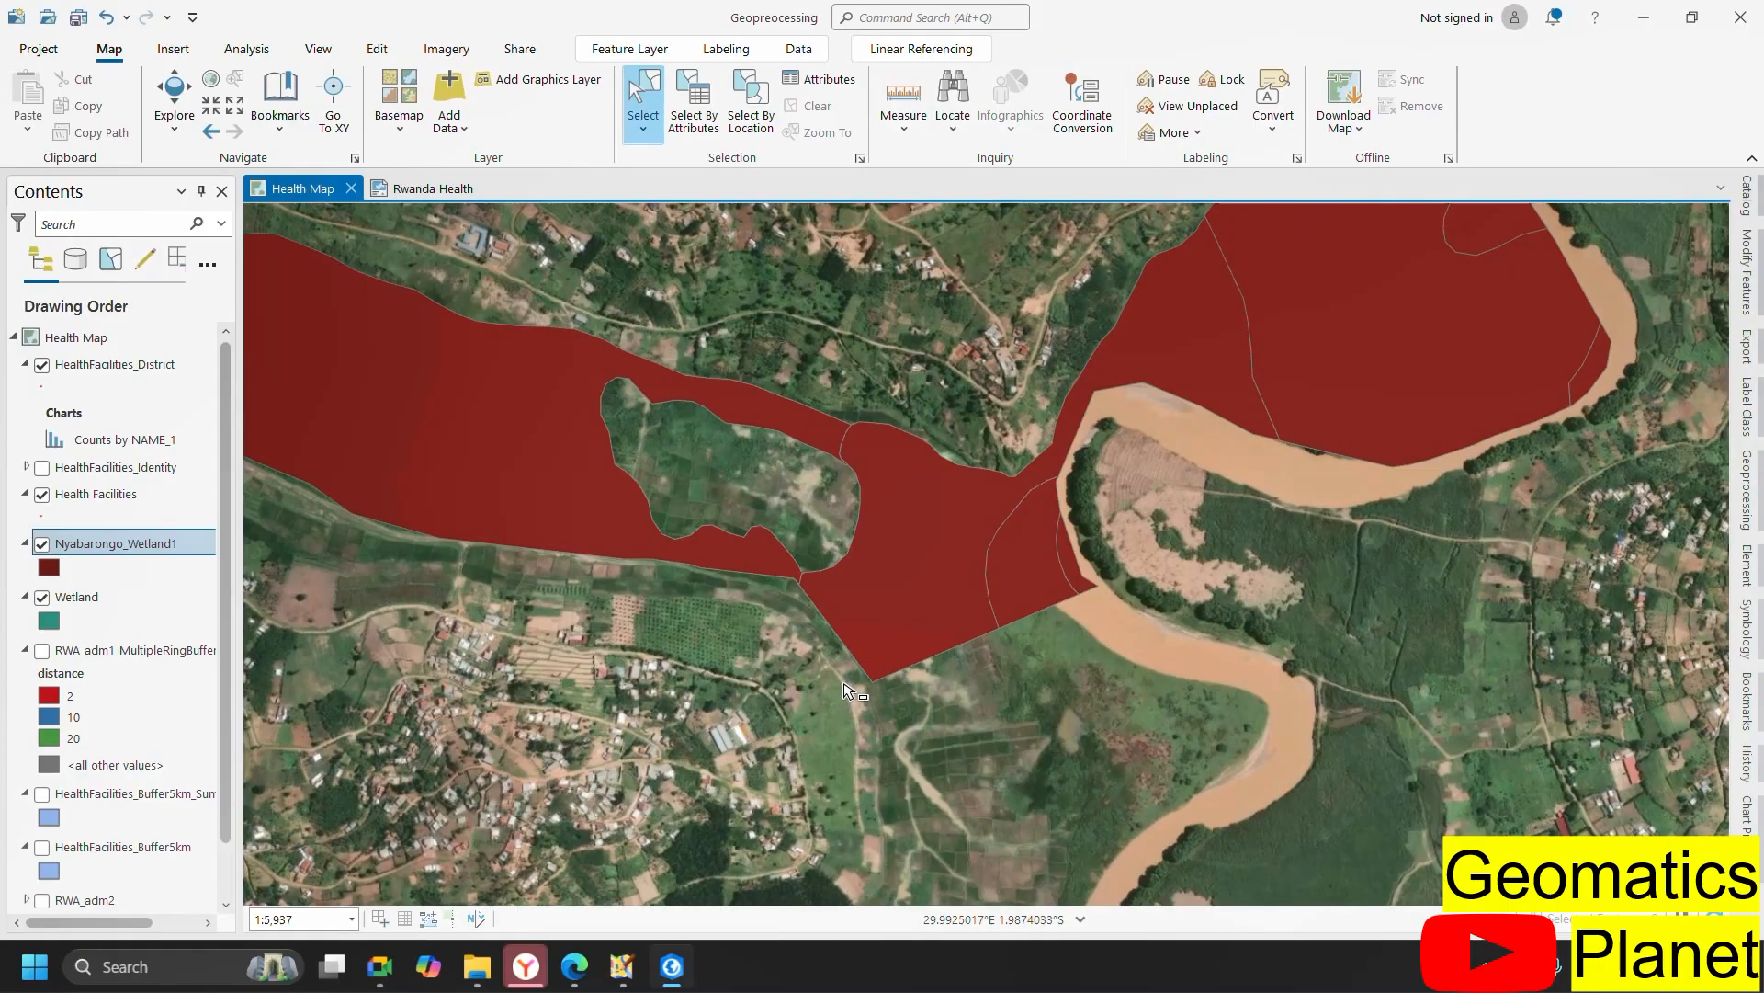
scroll(787, 726, down, 4)
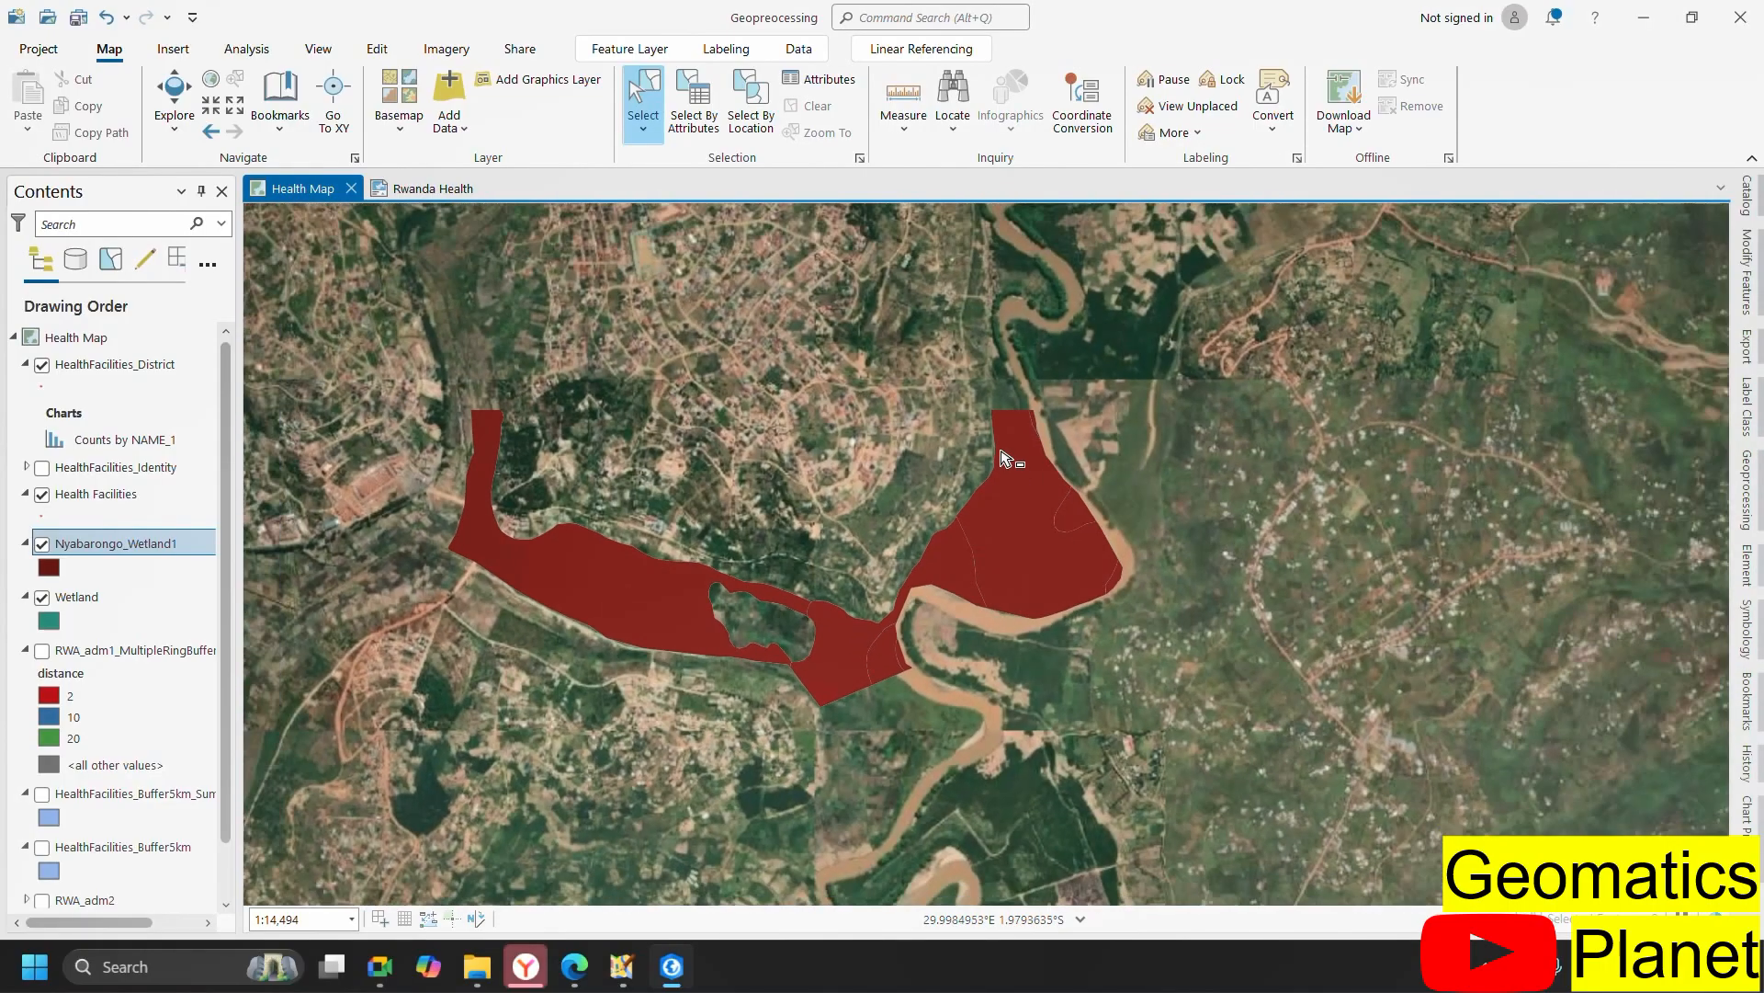
scroll(1008, 429, up, 2)
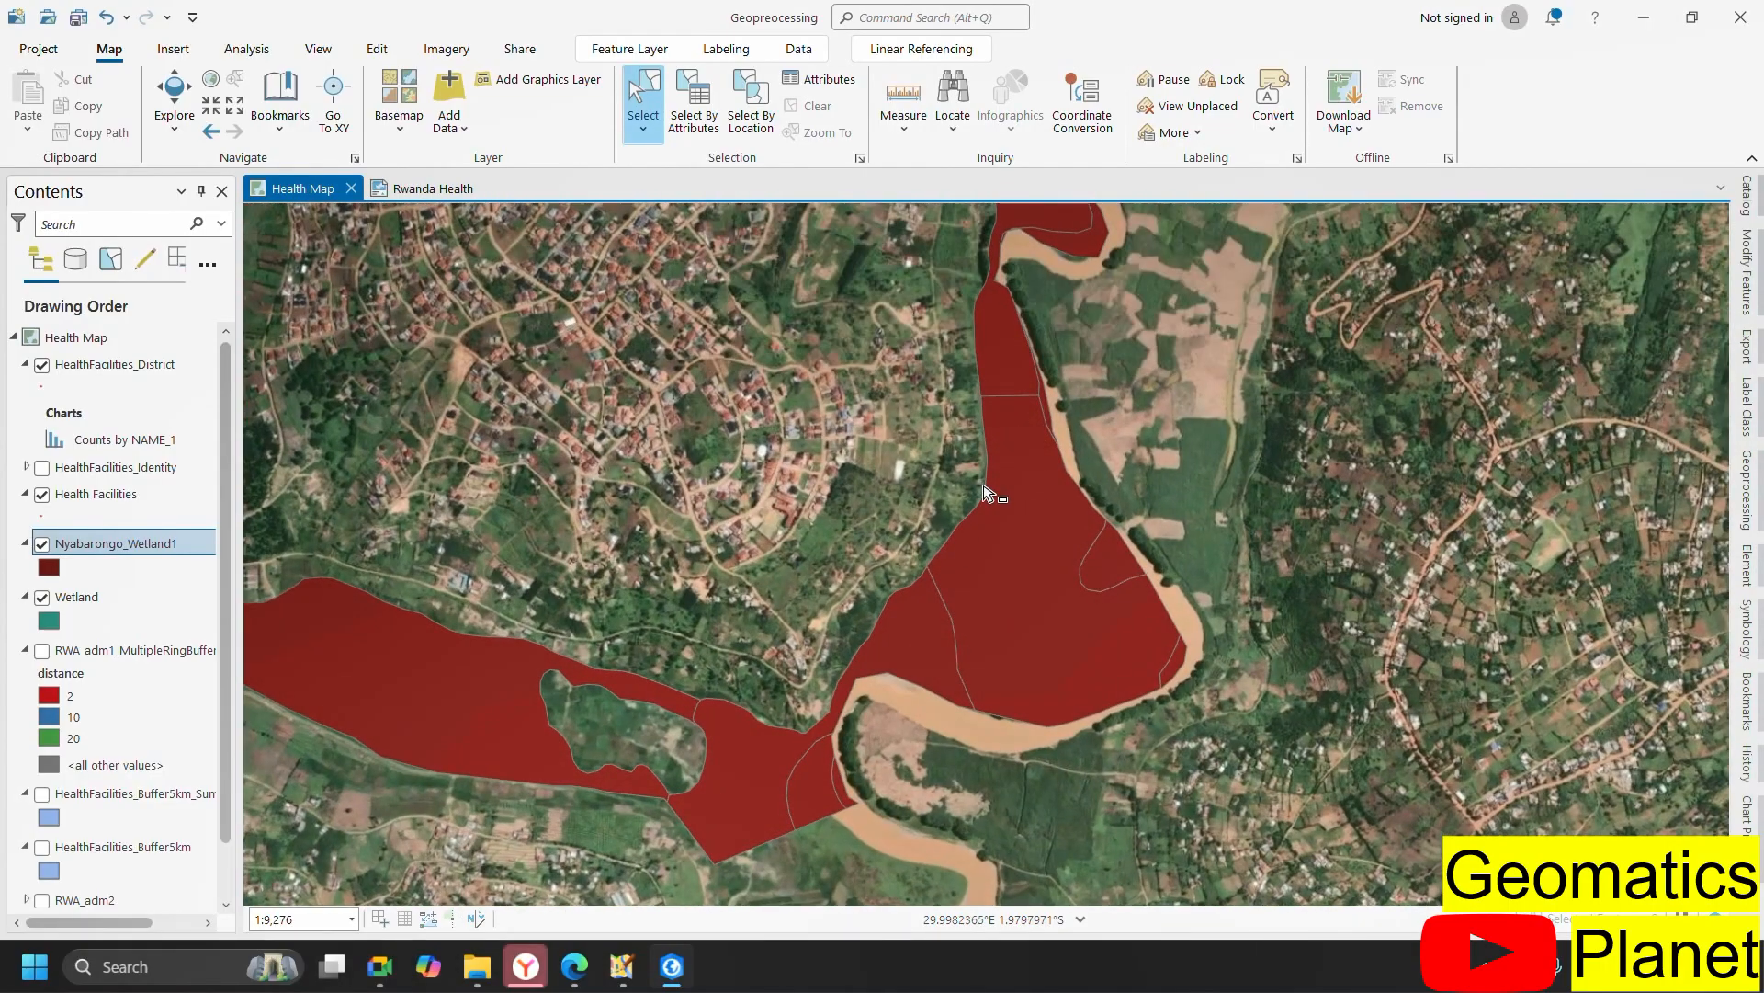
scroll(983, 492, up, 4)
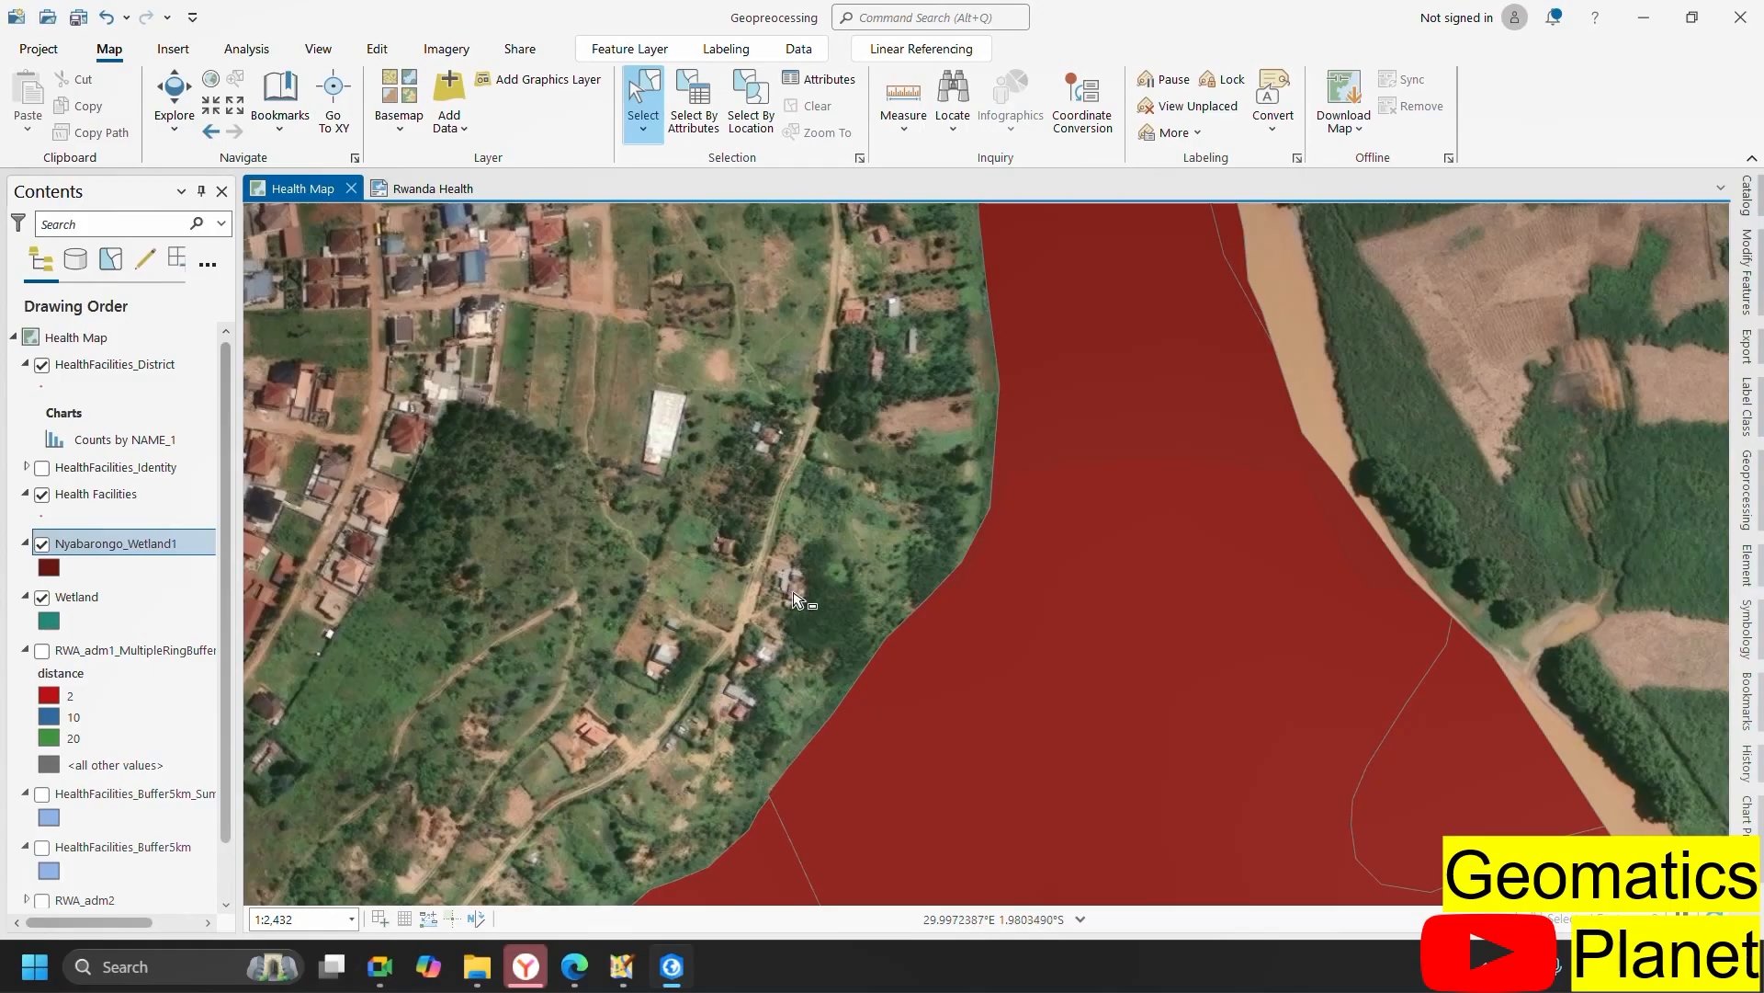
scroll(906, 572, down, 3)
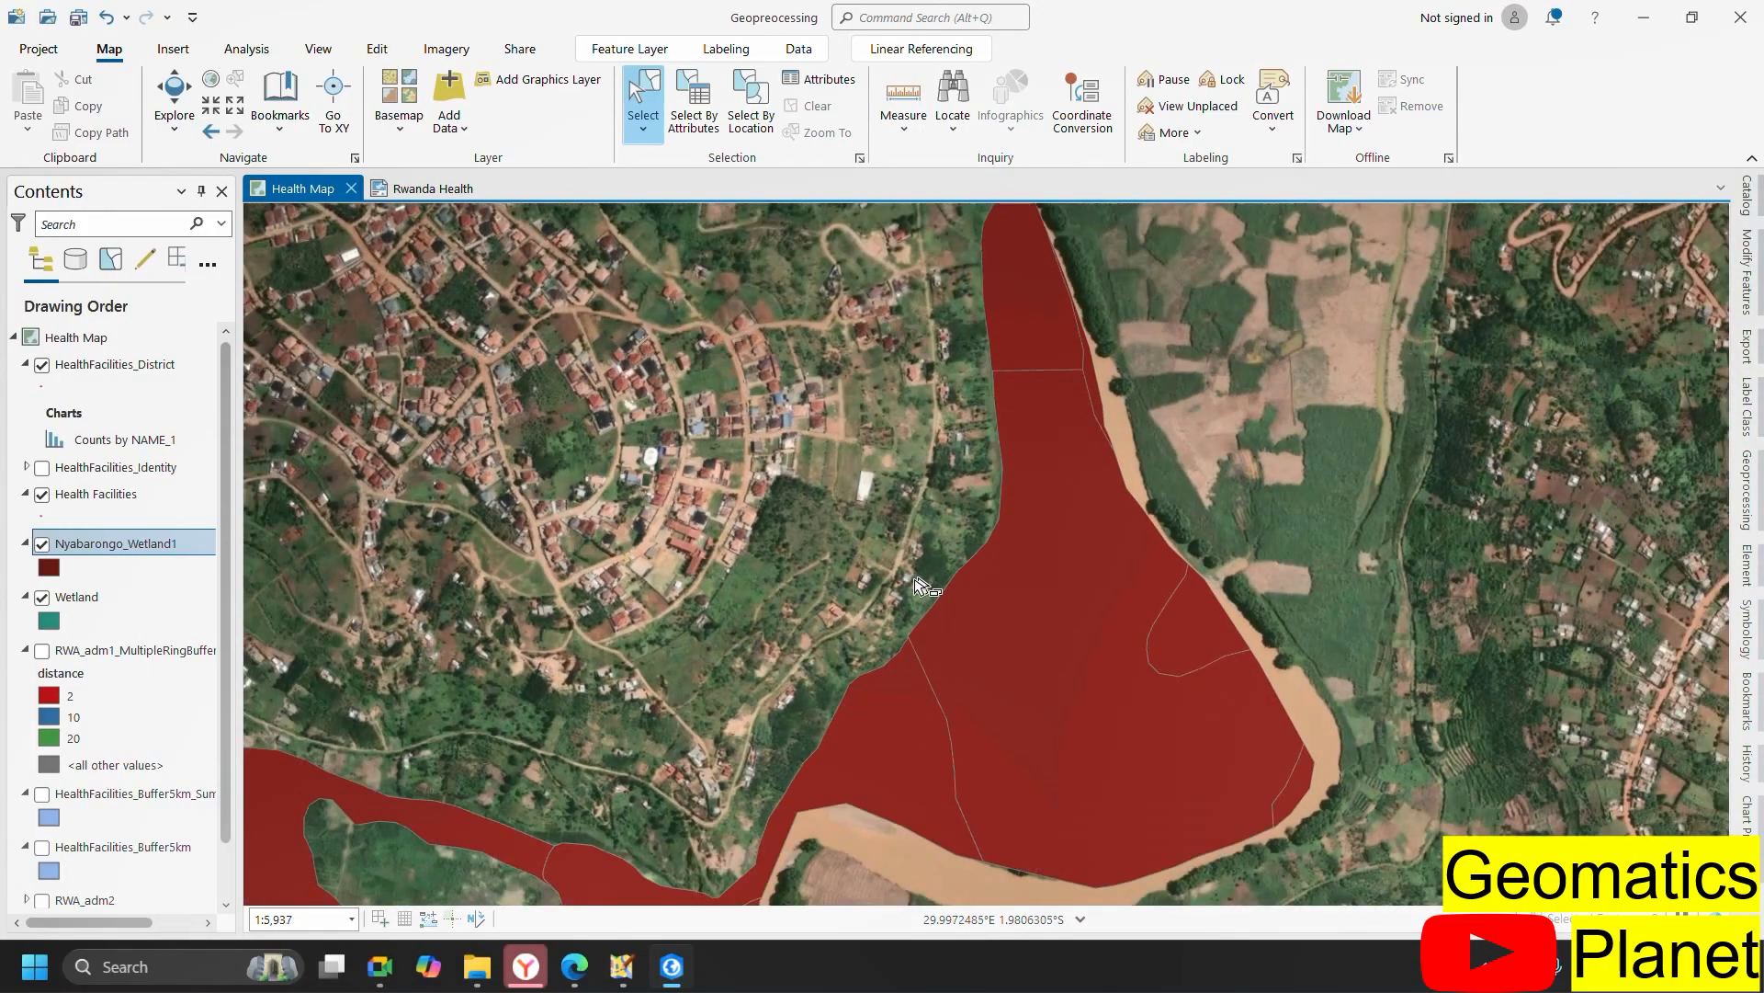
scroll(902, 583, down, 4)
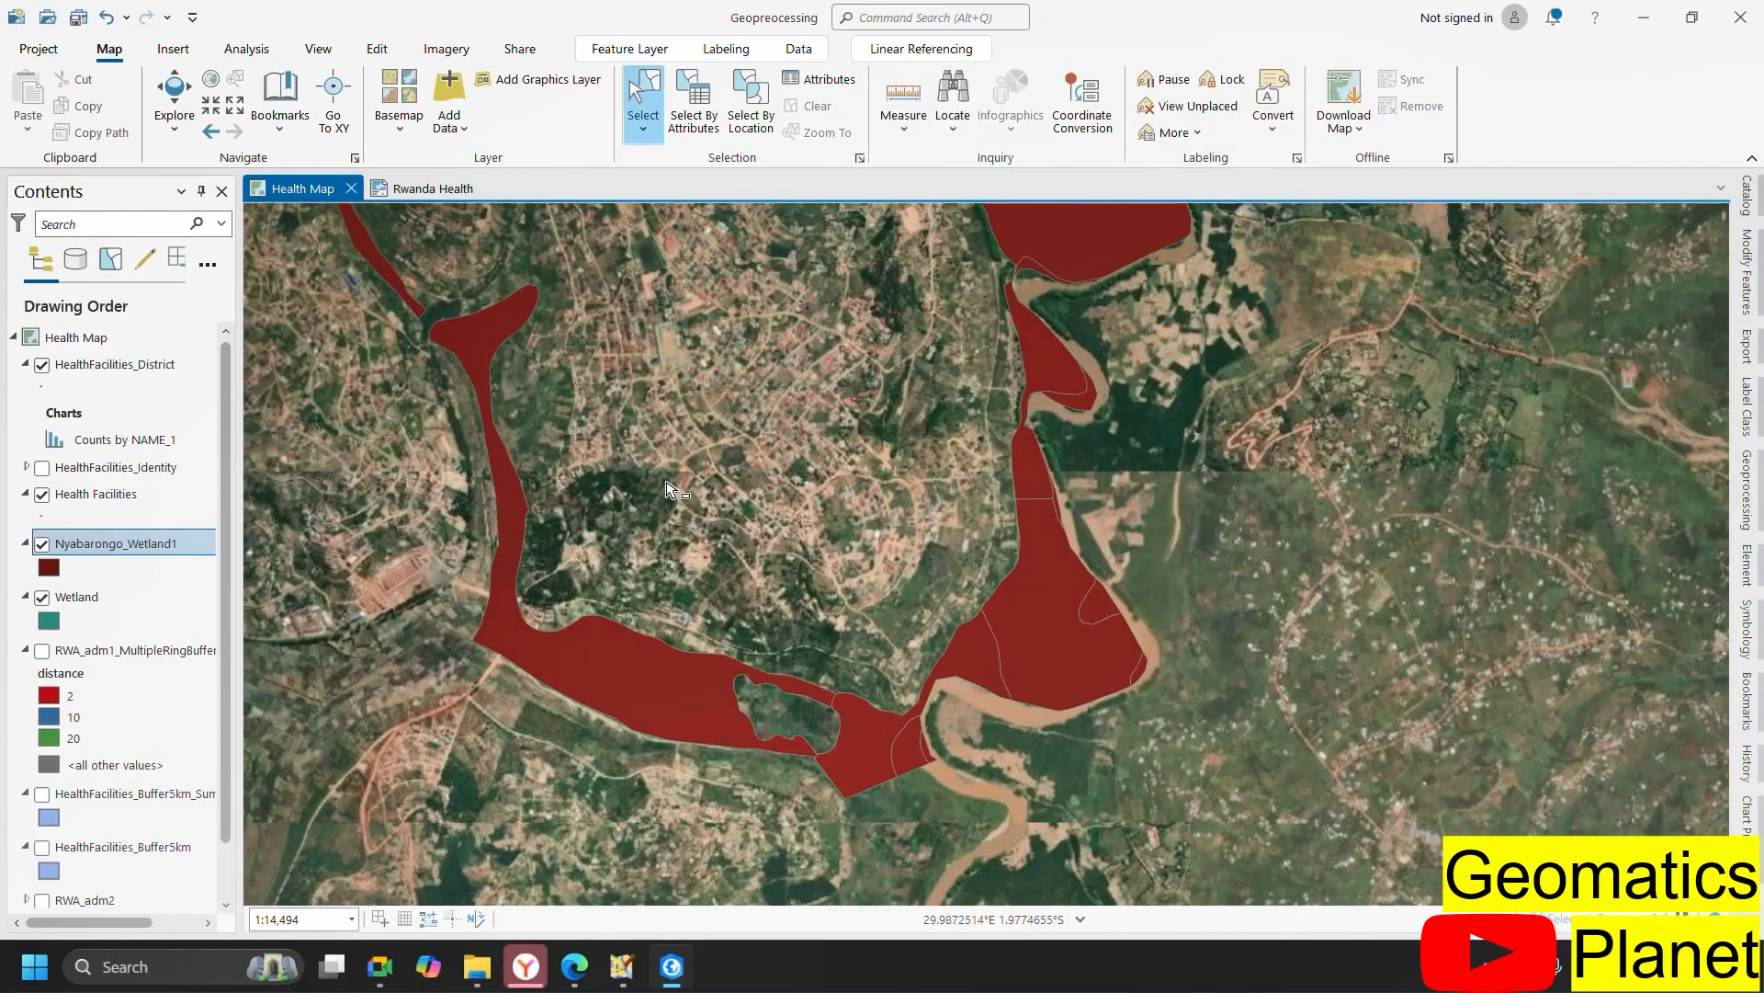
scroll(666, 483, up, 4)
scroll(1130, 537, down, 4)
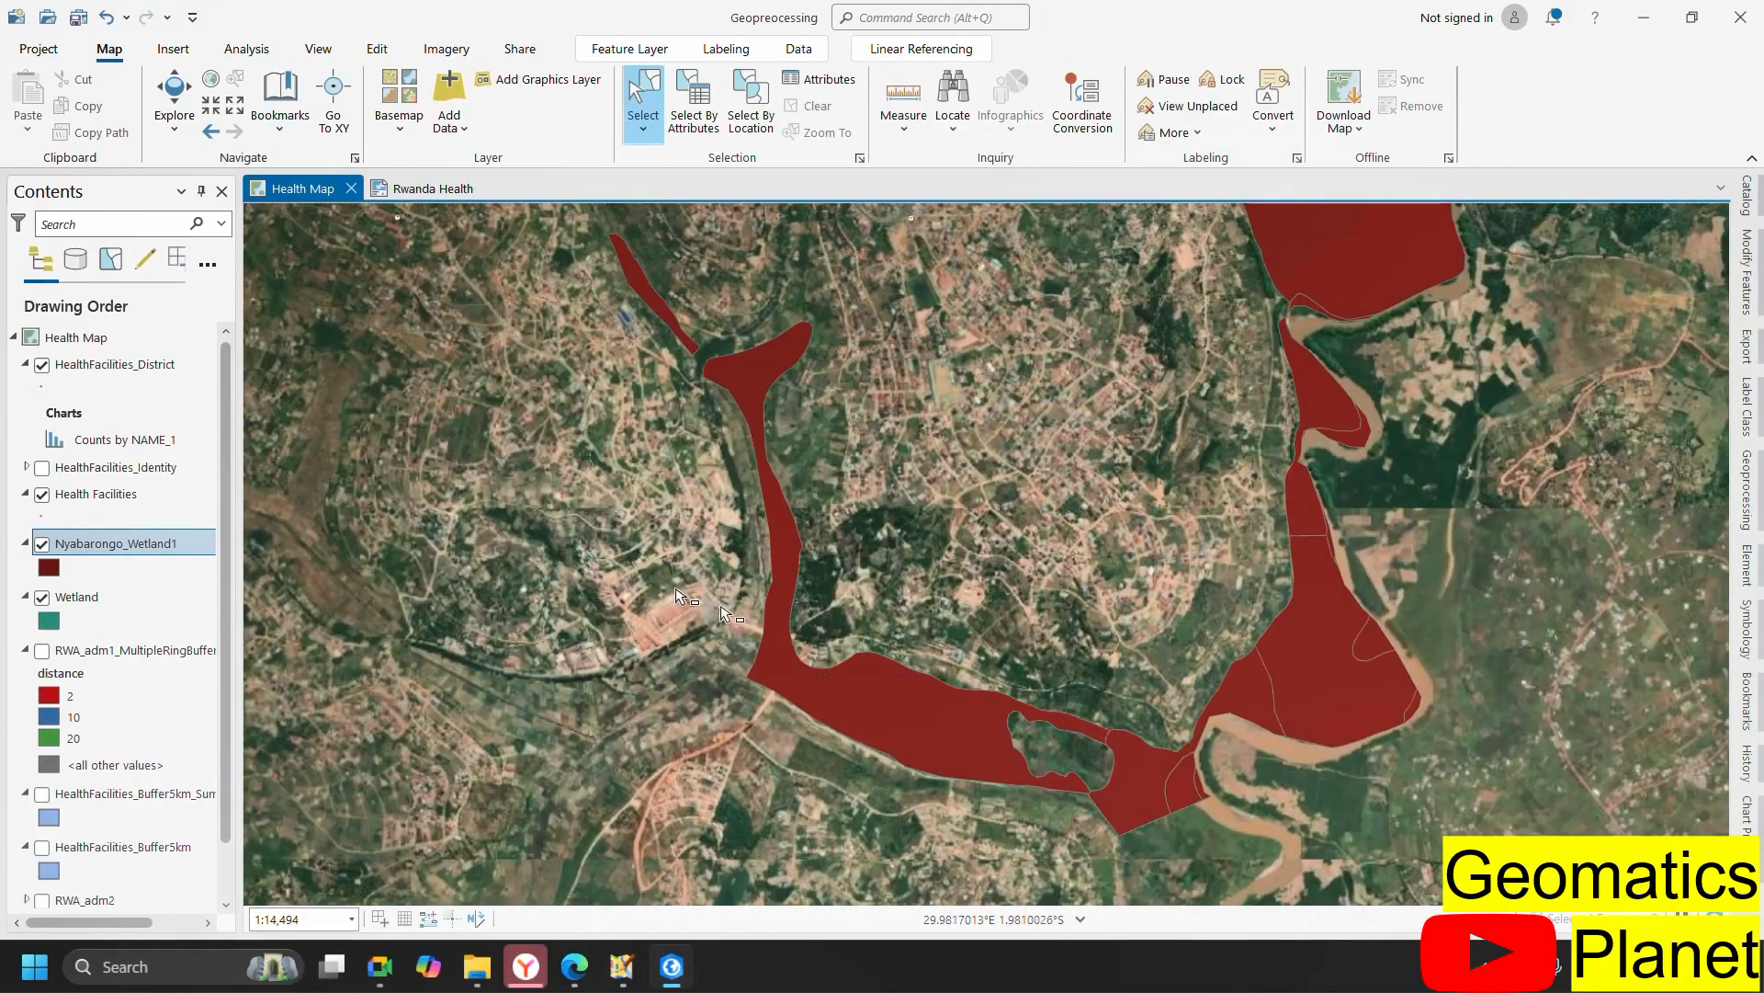
- Compare the location of the Wetland polygon with the Nyabarongo wetland and inspect the settlements along the latter's western arm
scroll(723, 614, down, 12)
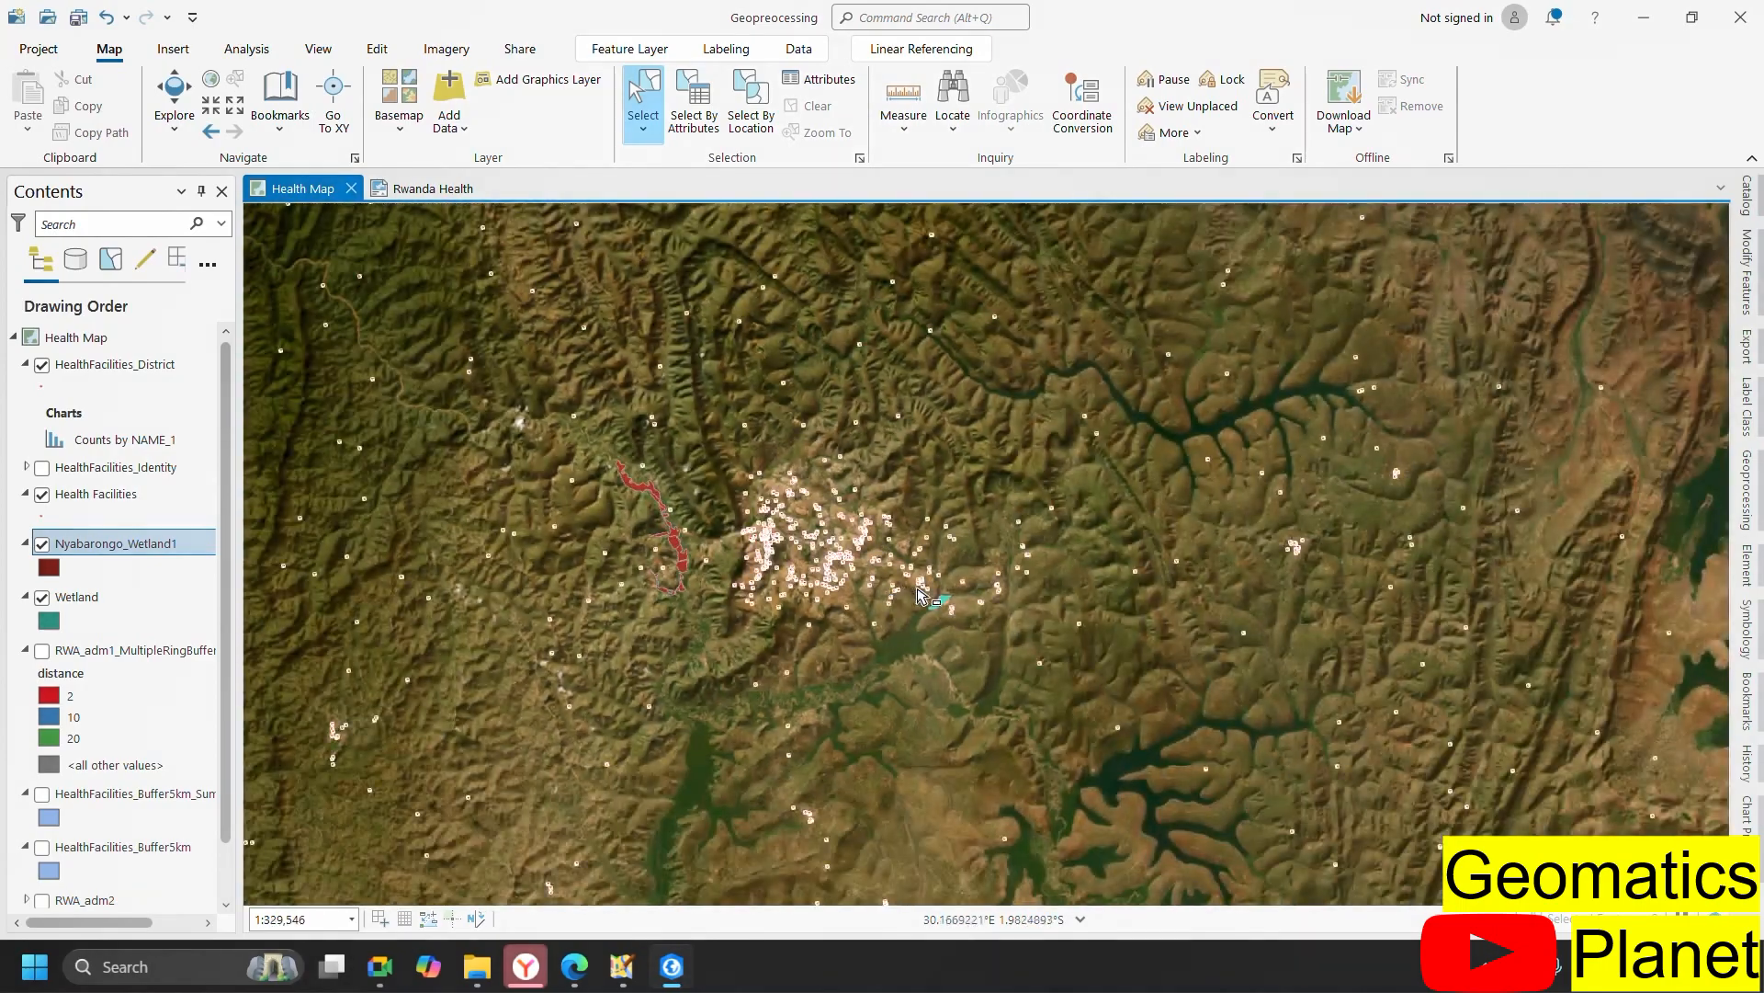
scroll(919, 593, up, 10)
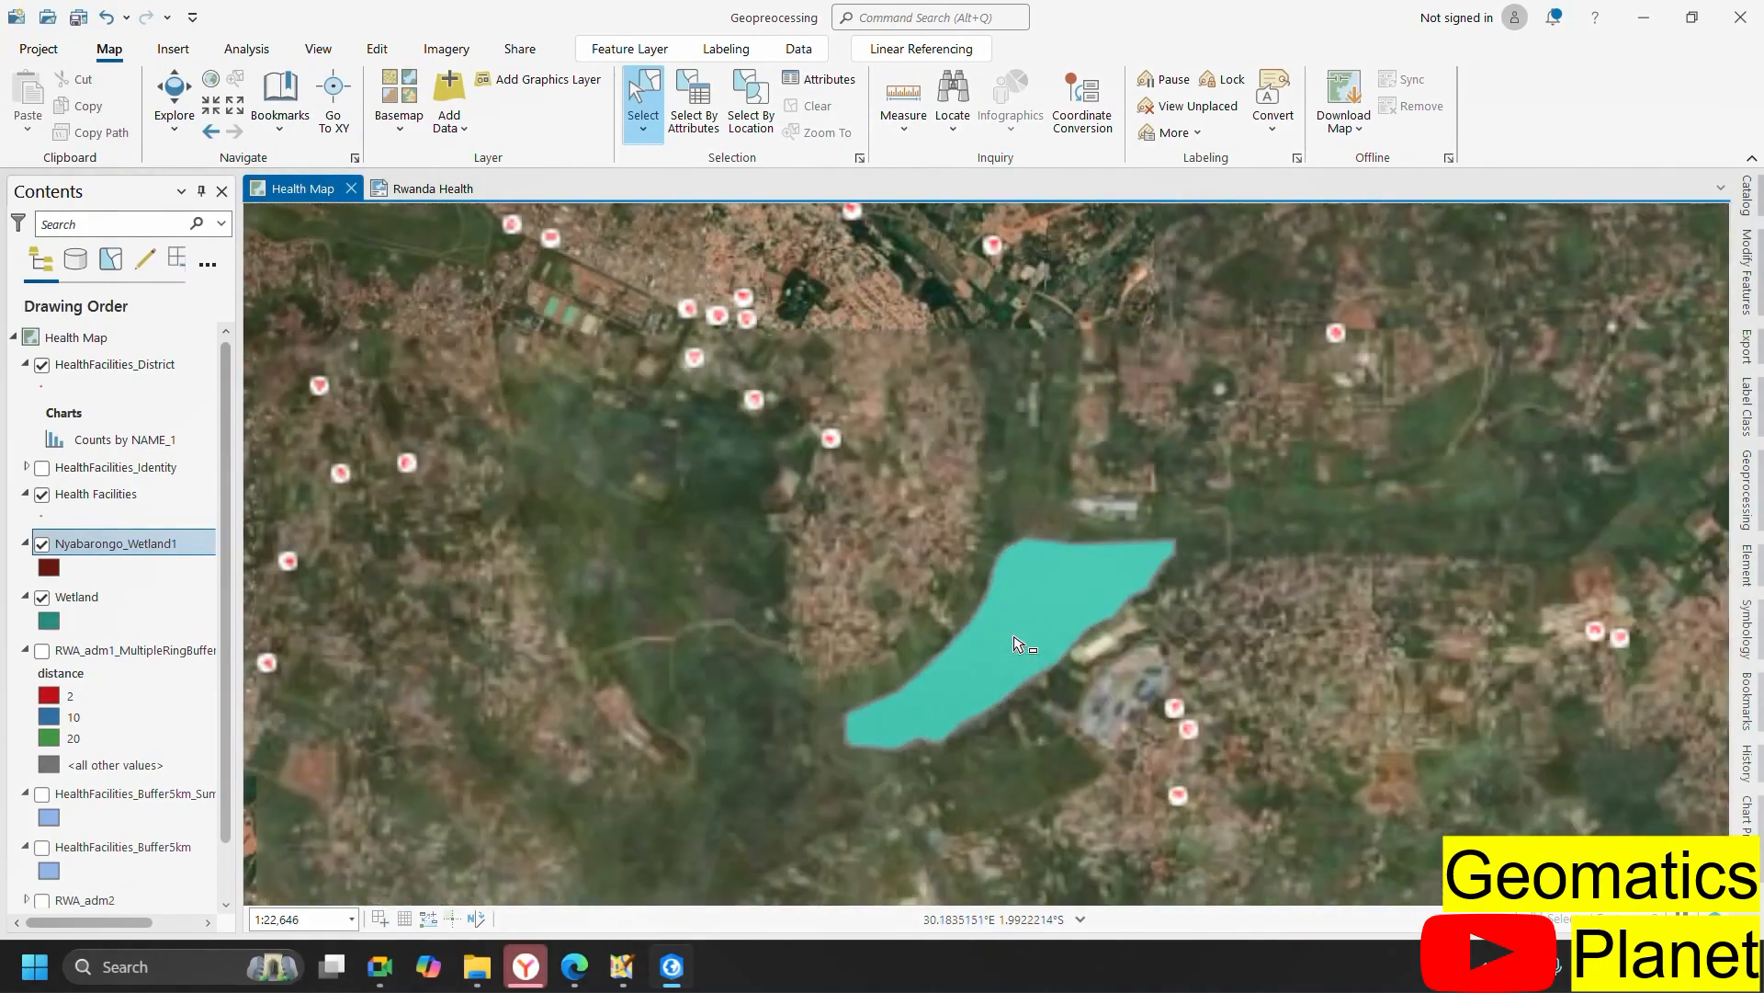
scroll(1089, 611, down, 3)
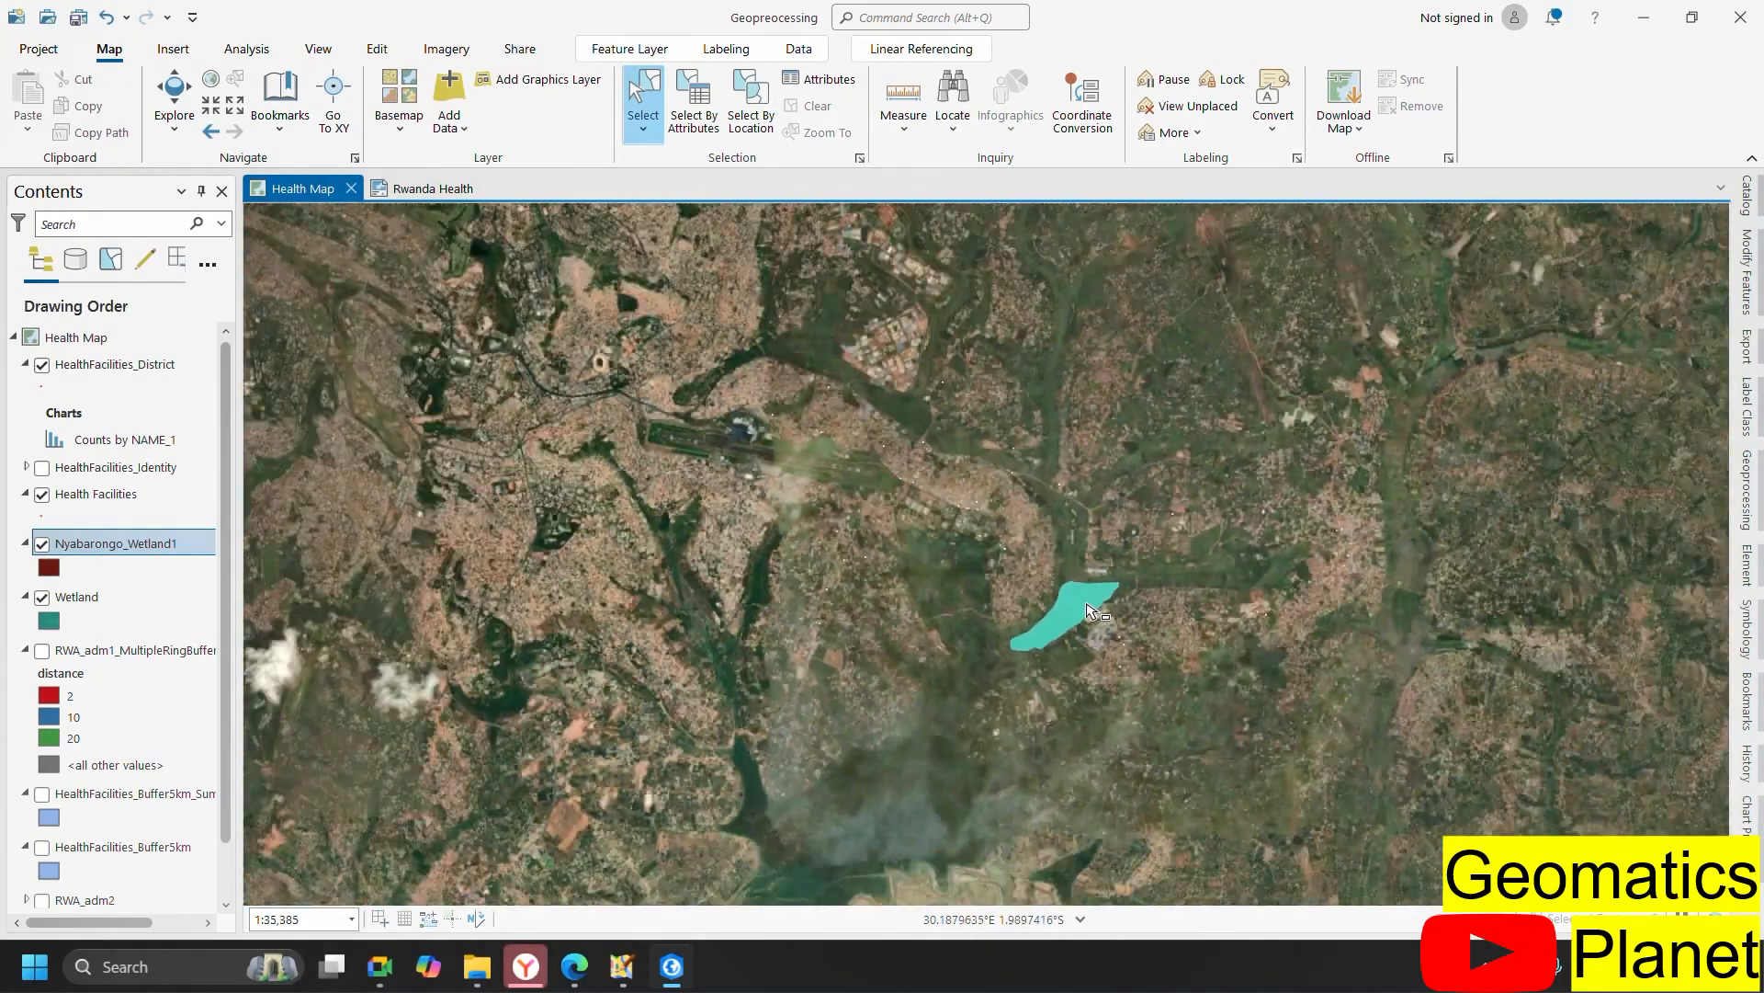
scroll(1089, 611, down, 10)
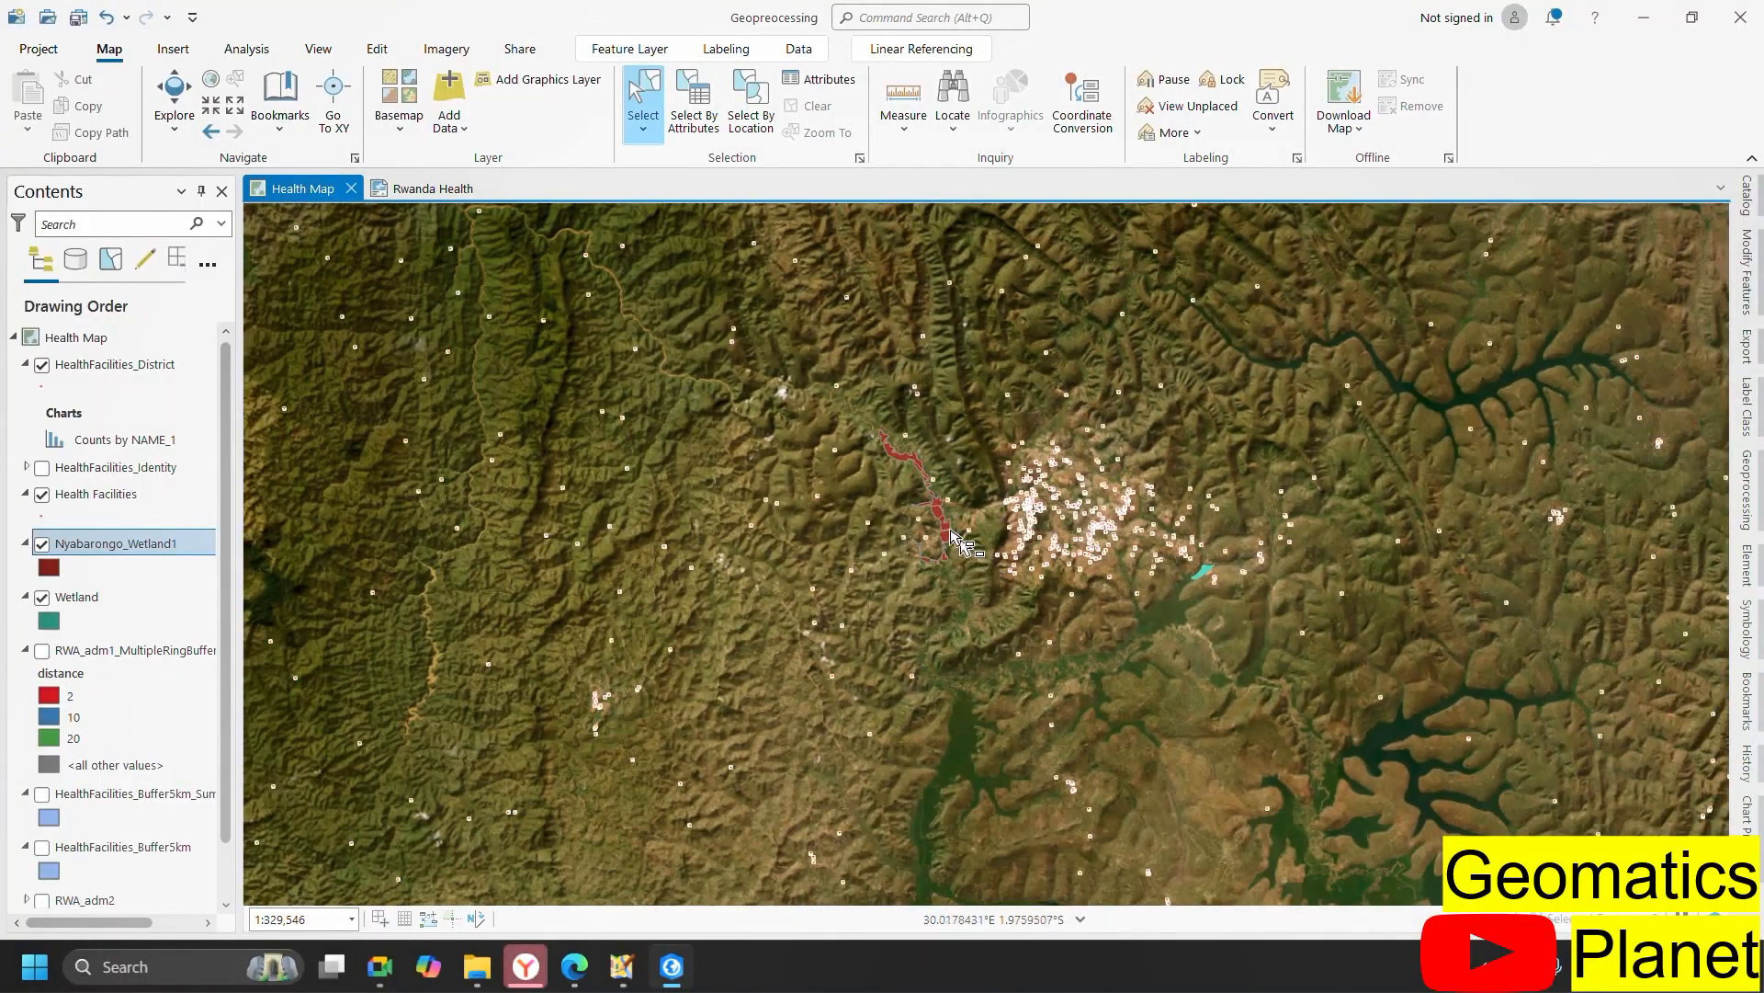
scroll(953, 537, up, 12)
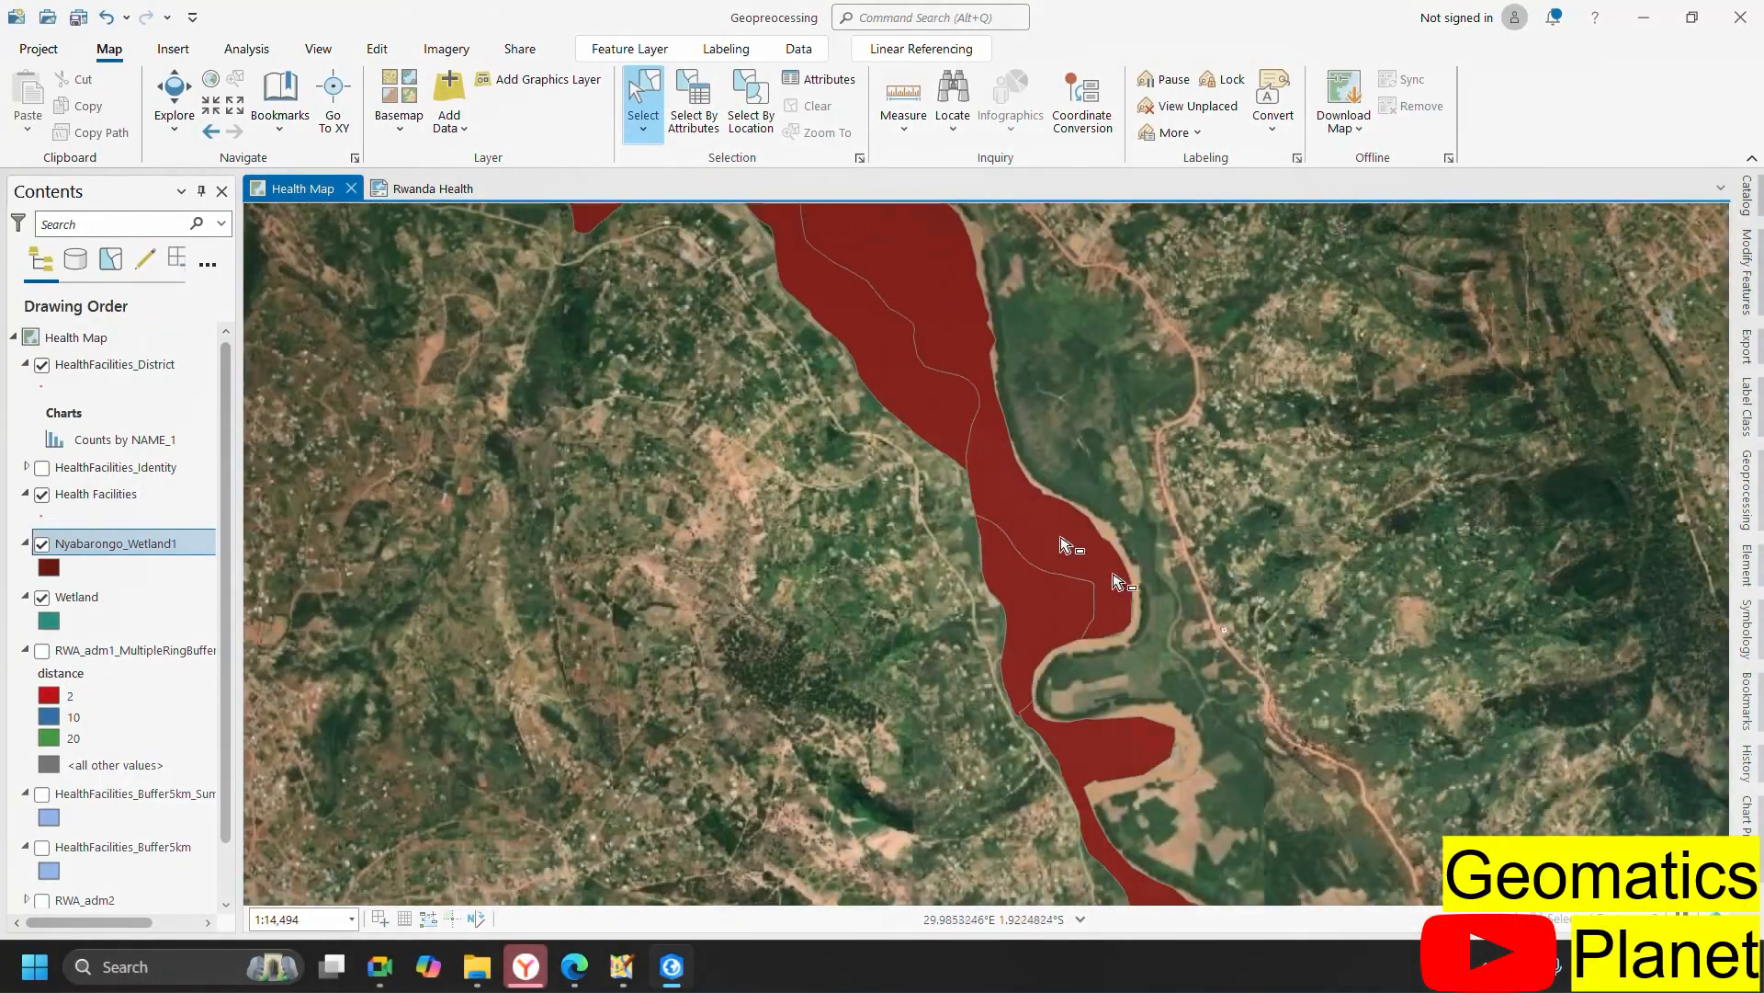
scroll(990, 376, down, 6)
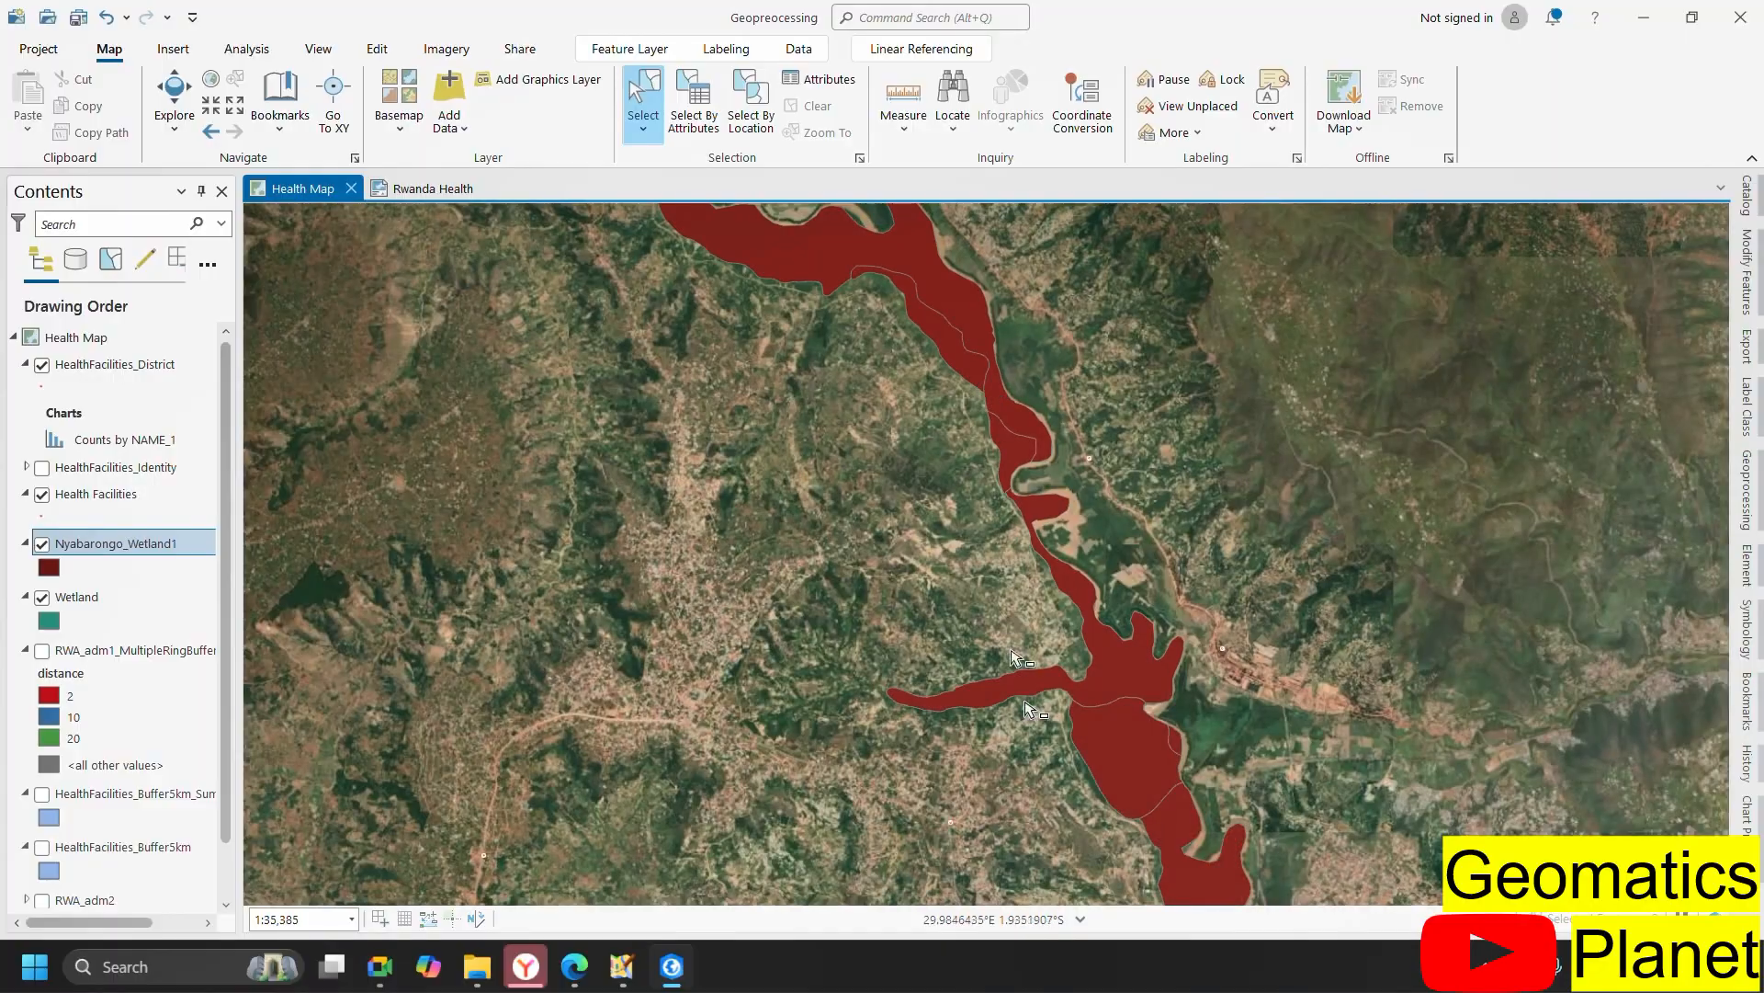
scroll(1043, 726, up, 8)
scroll(1069, 641, up, 6)
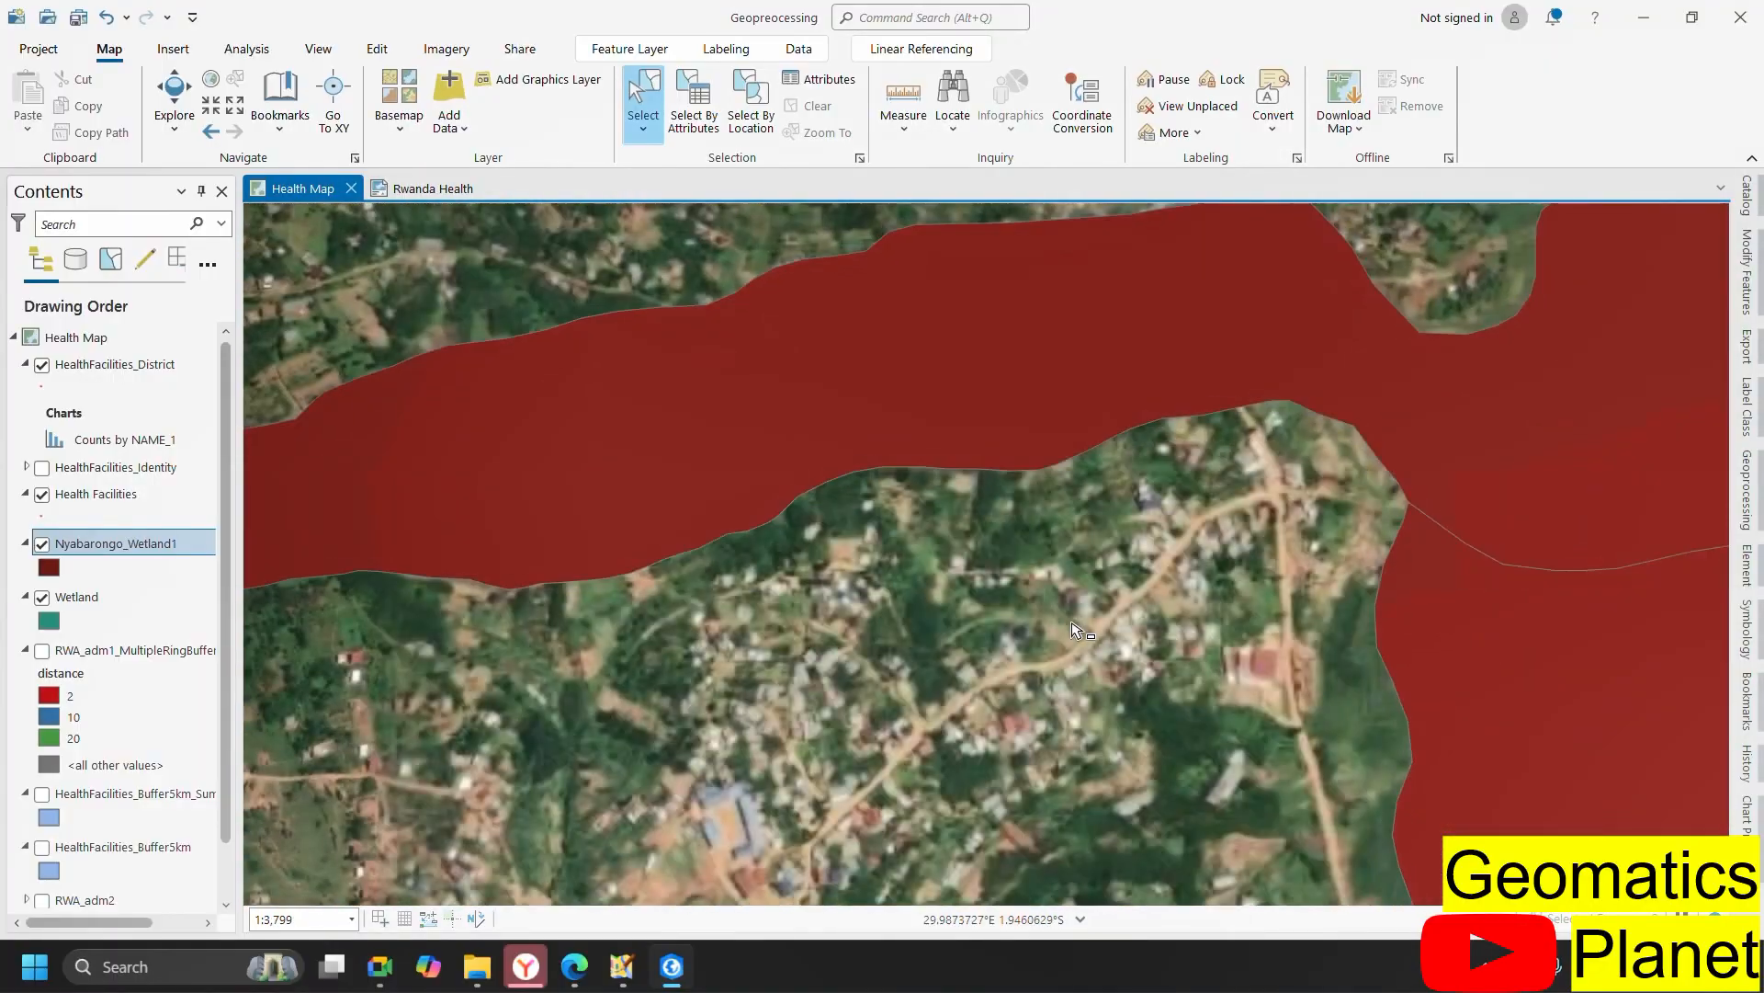
scroll(876, 423, down, 5)
scroll(914, 609, up, 4)
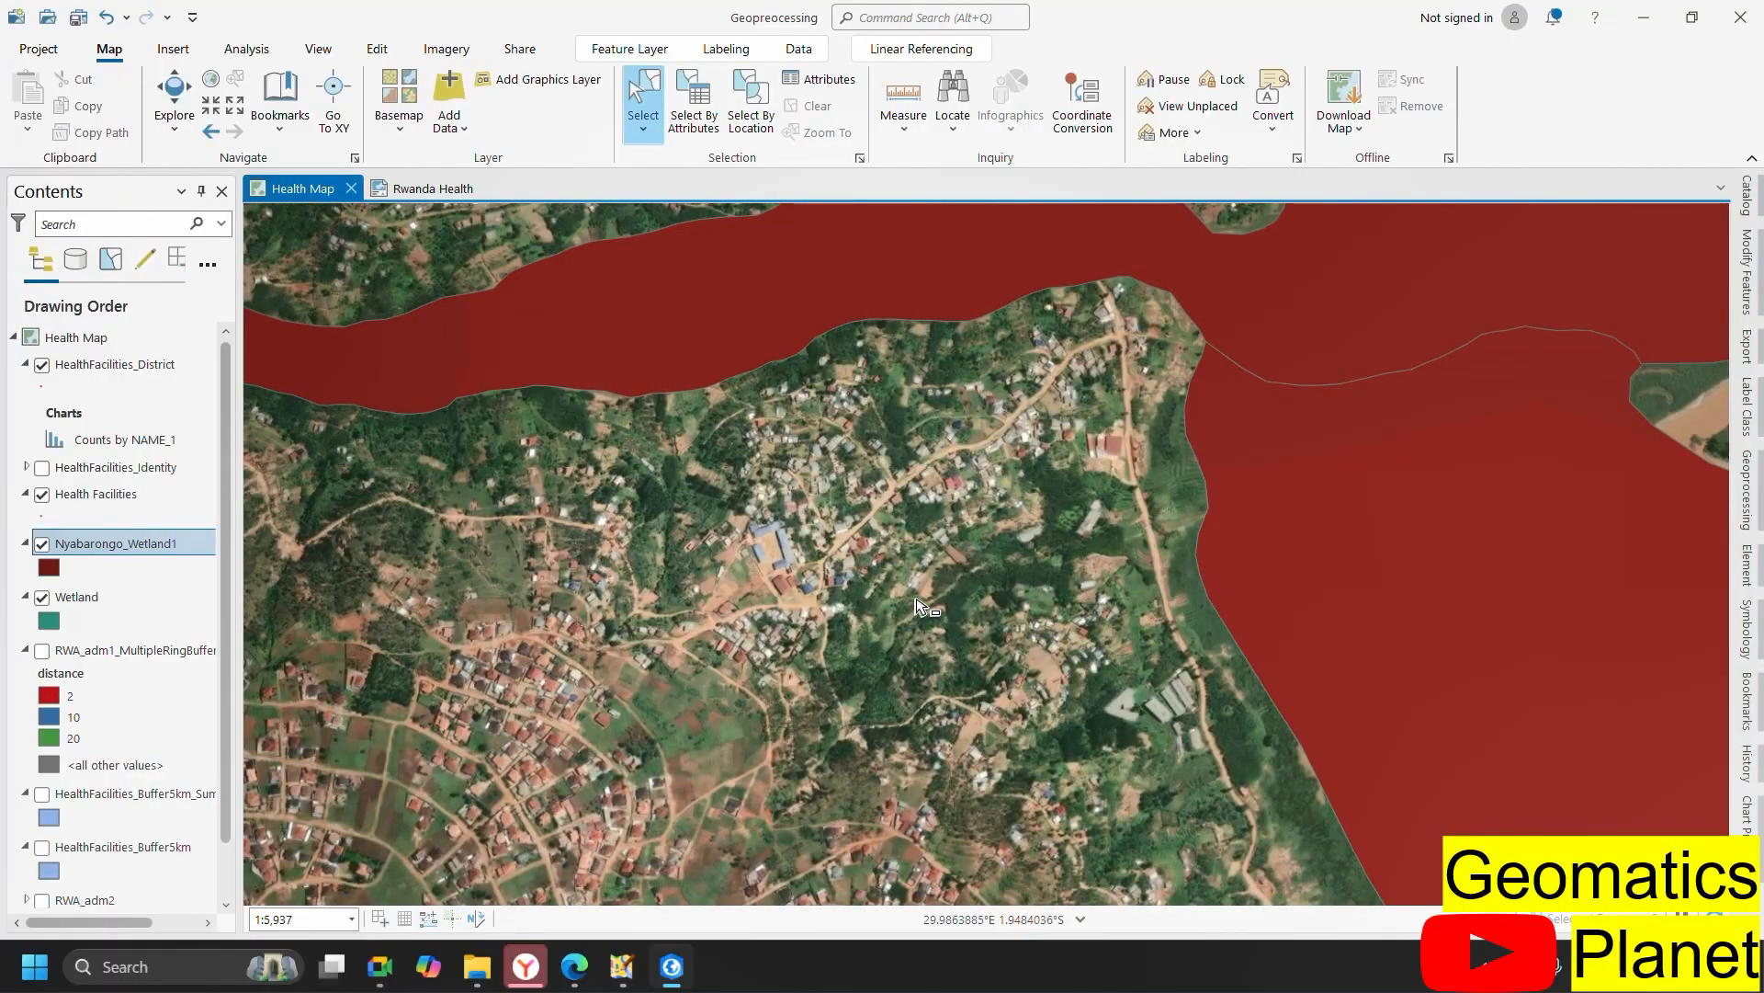
- Examine the location of the Nyabarongo_Wetland1 polygons relative to Kigali's built-up area, its health facilities and the Wetland polygon
scroll(916, 602, down, 6)
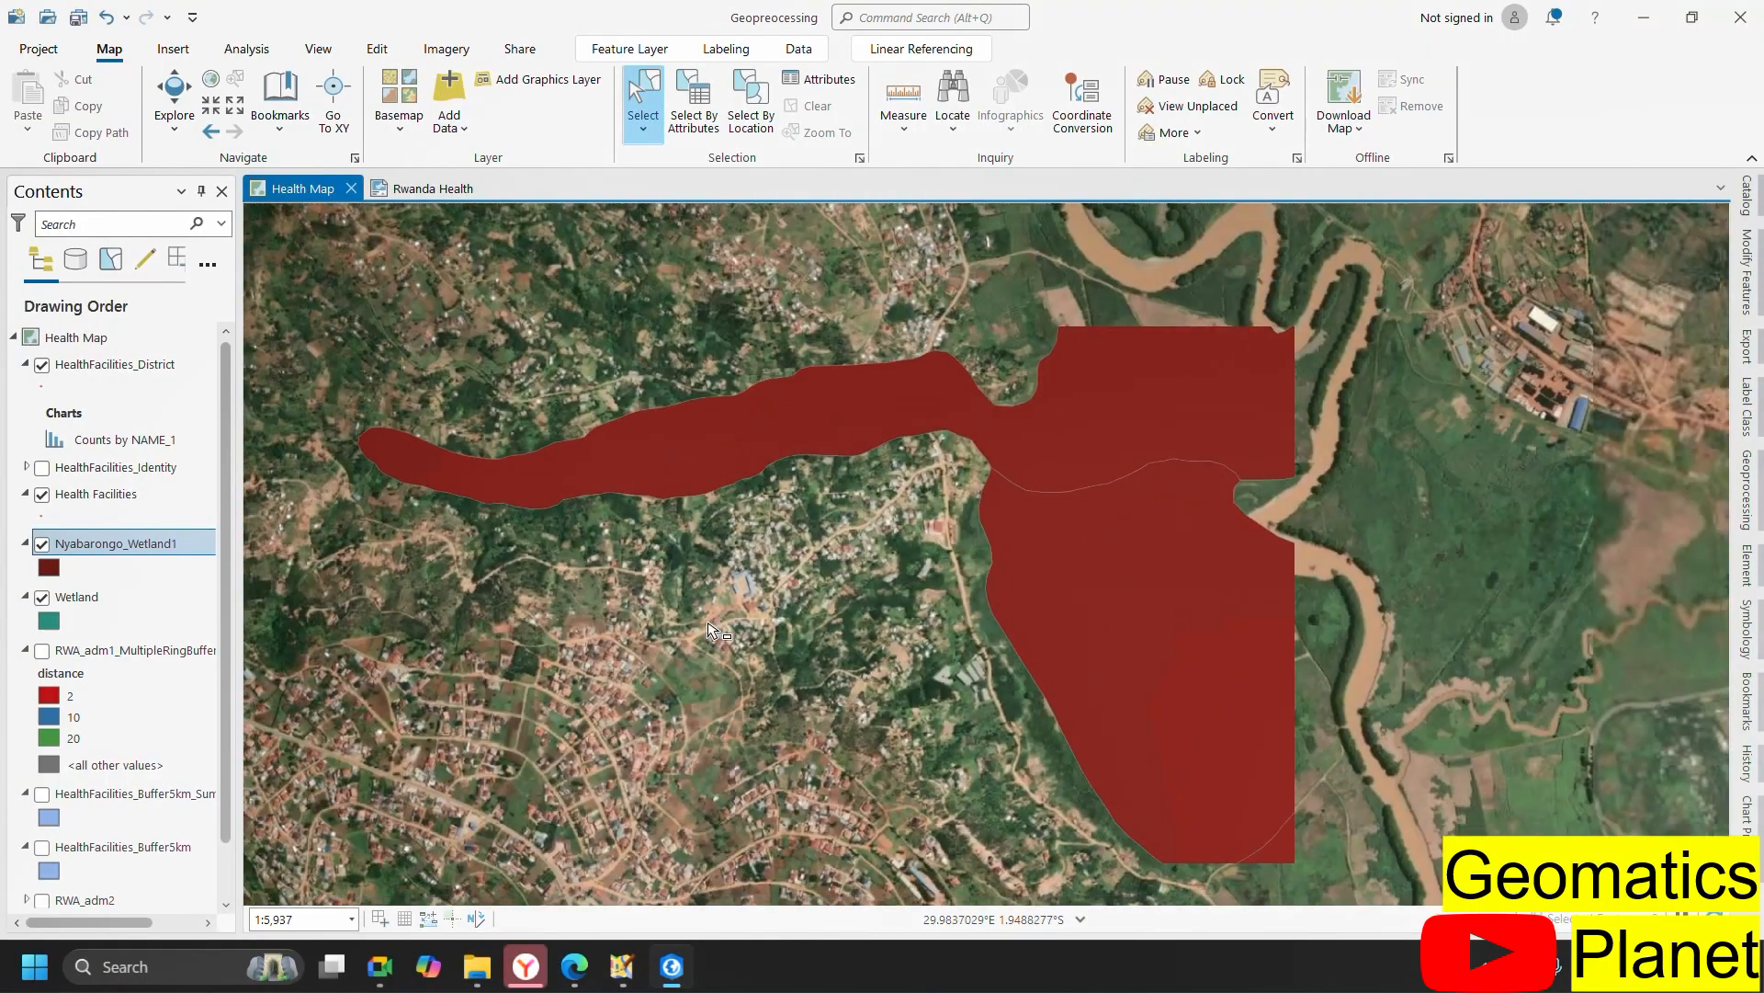
scroll(701, 641, up, 2)
scroll(700, 641, down, 1)
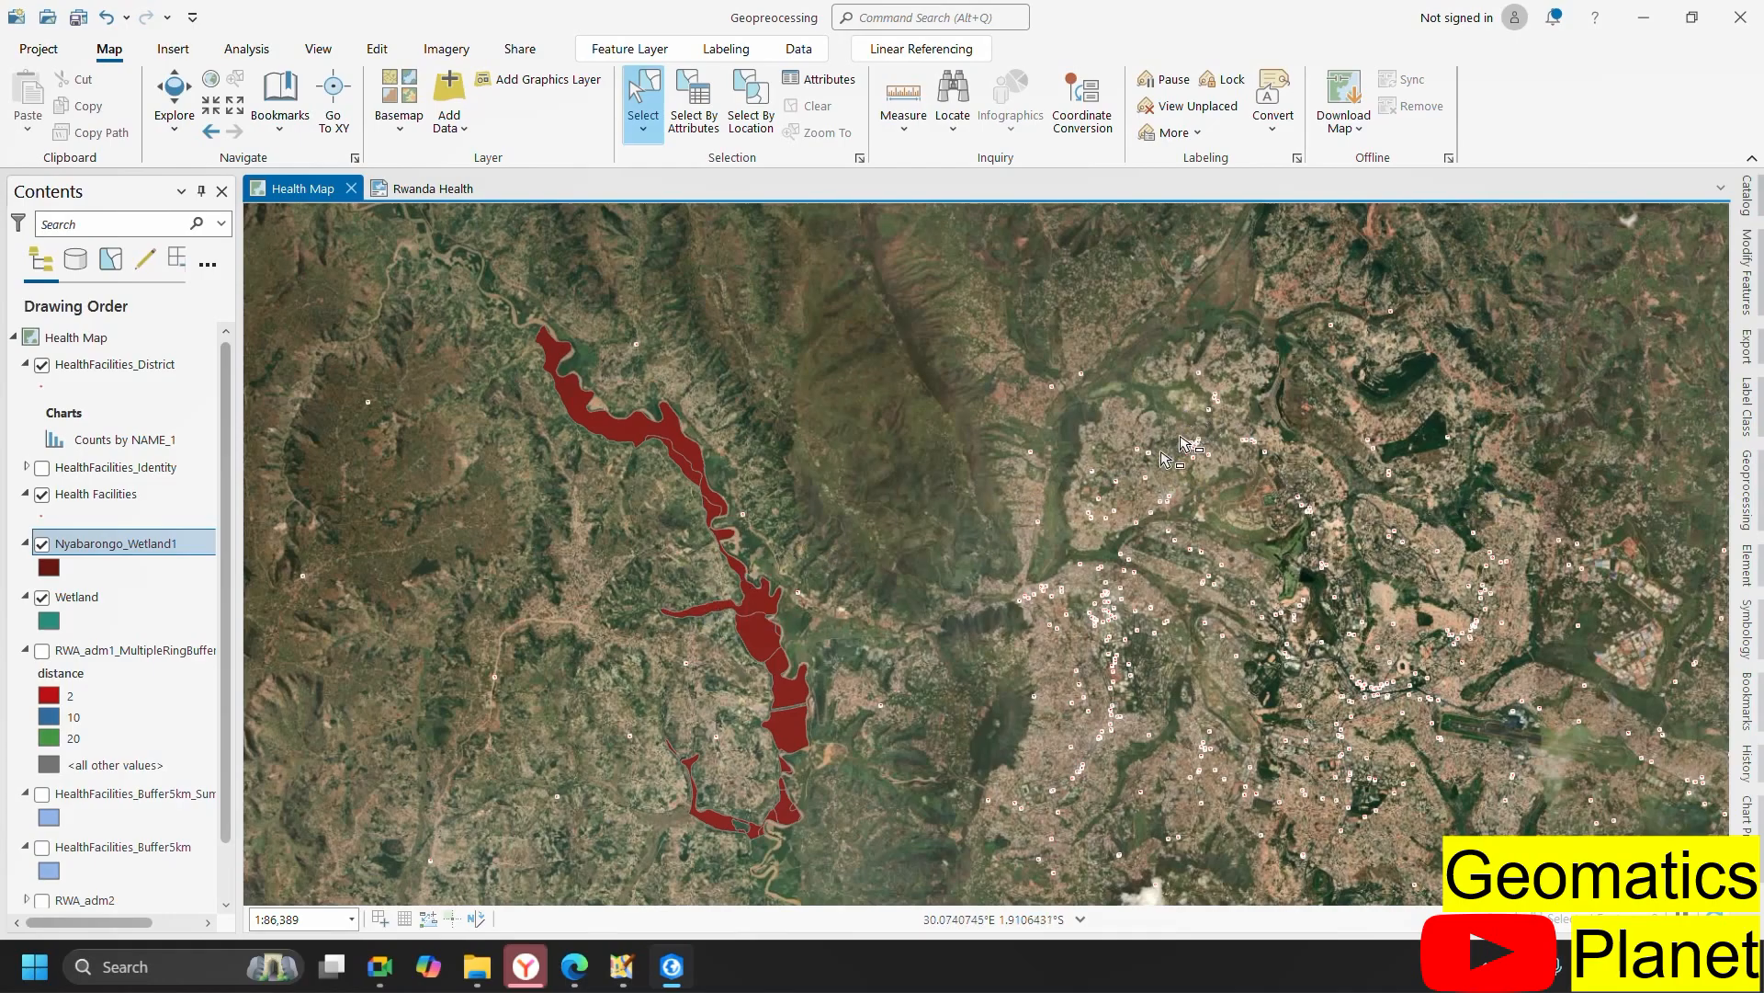
scroll(938, 585, down, 3)
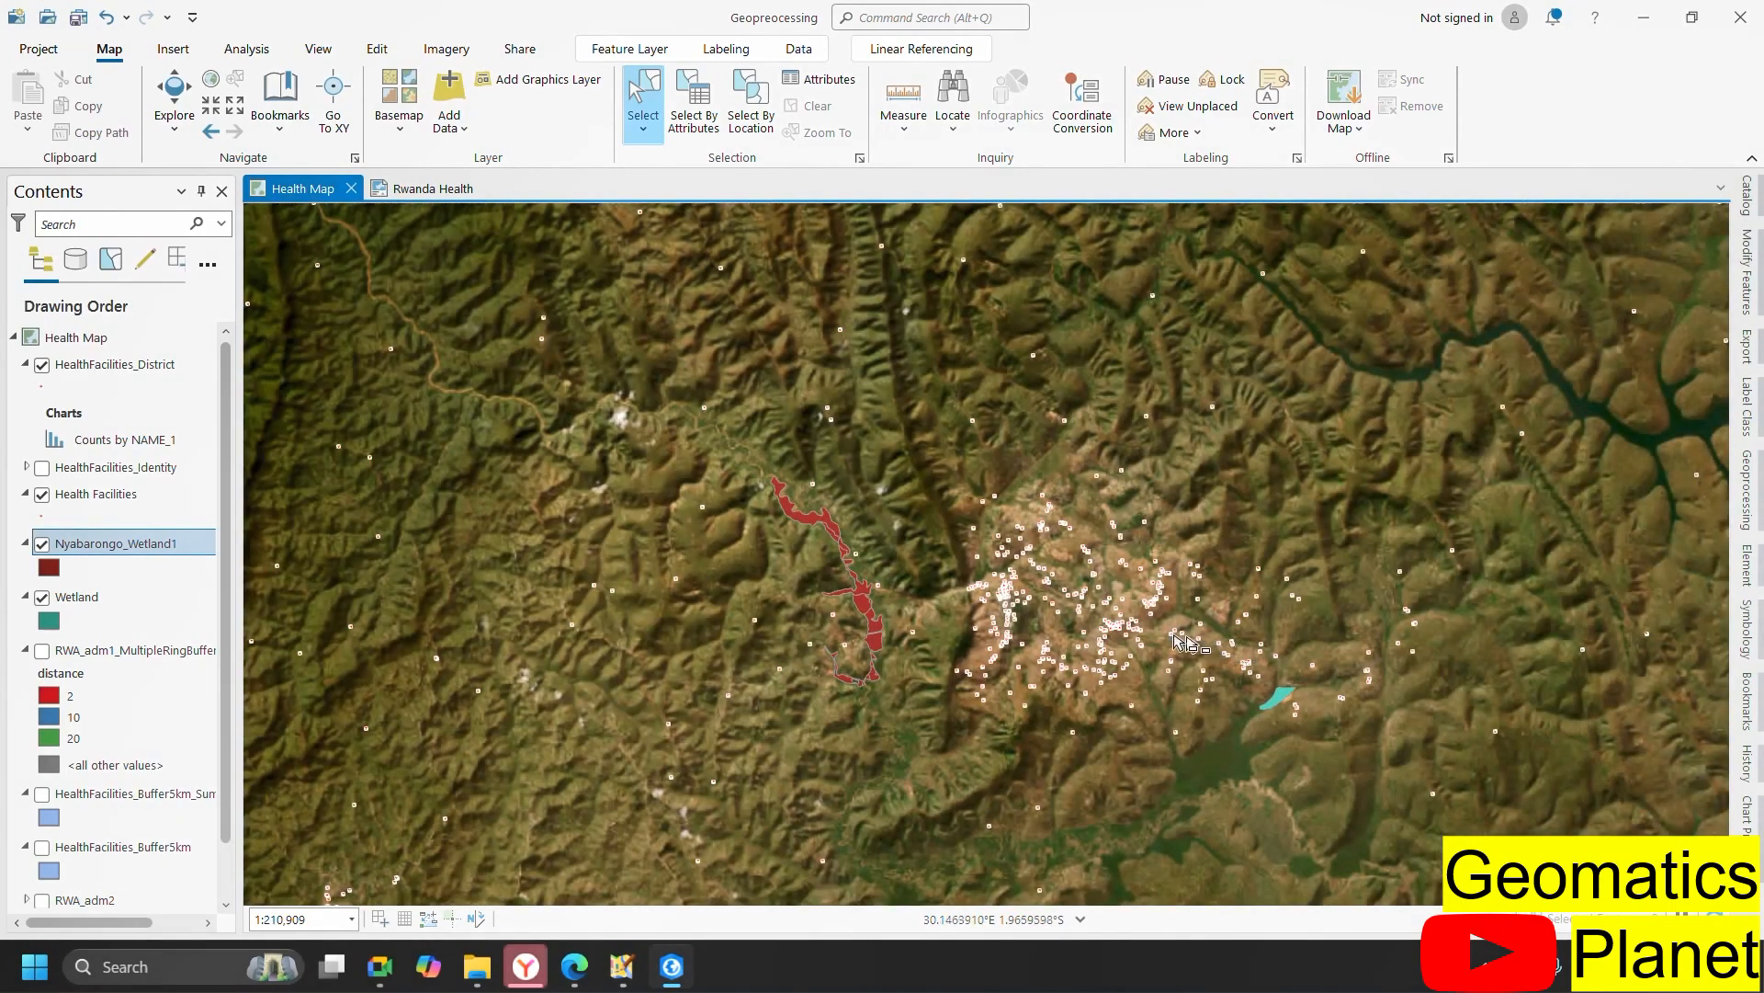
scroll(1184, 639, down, 3)
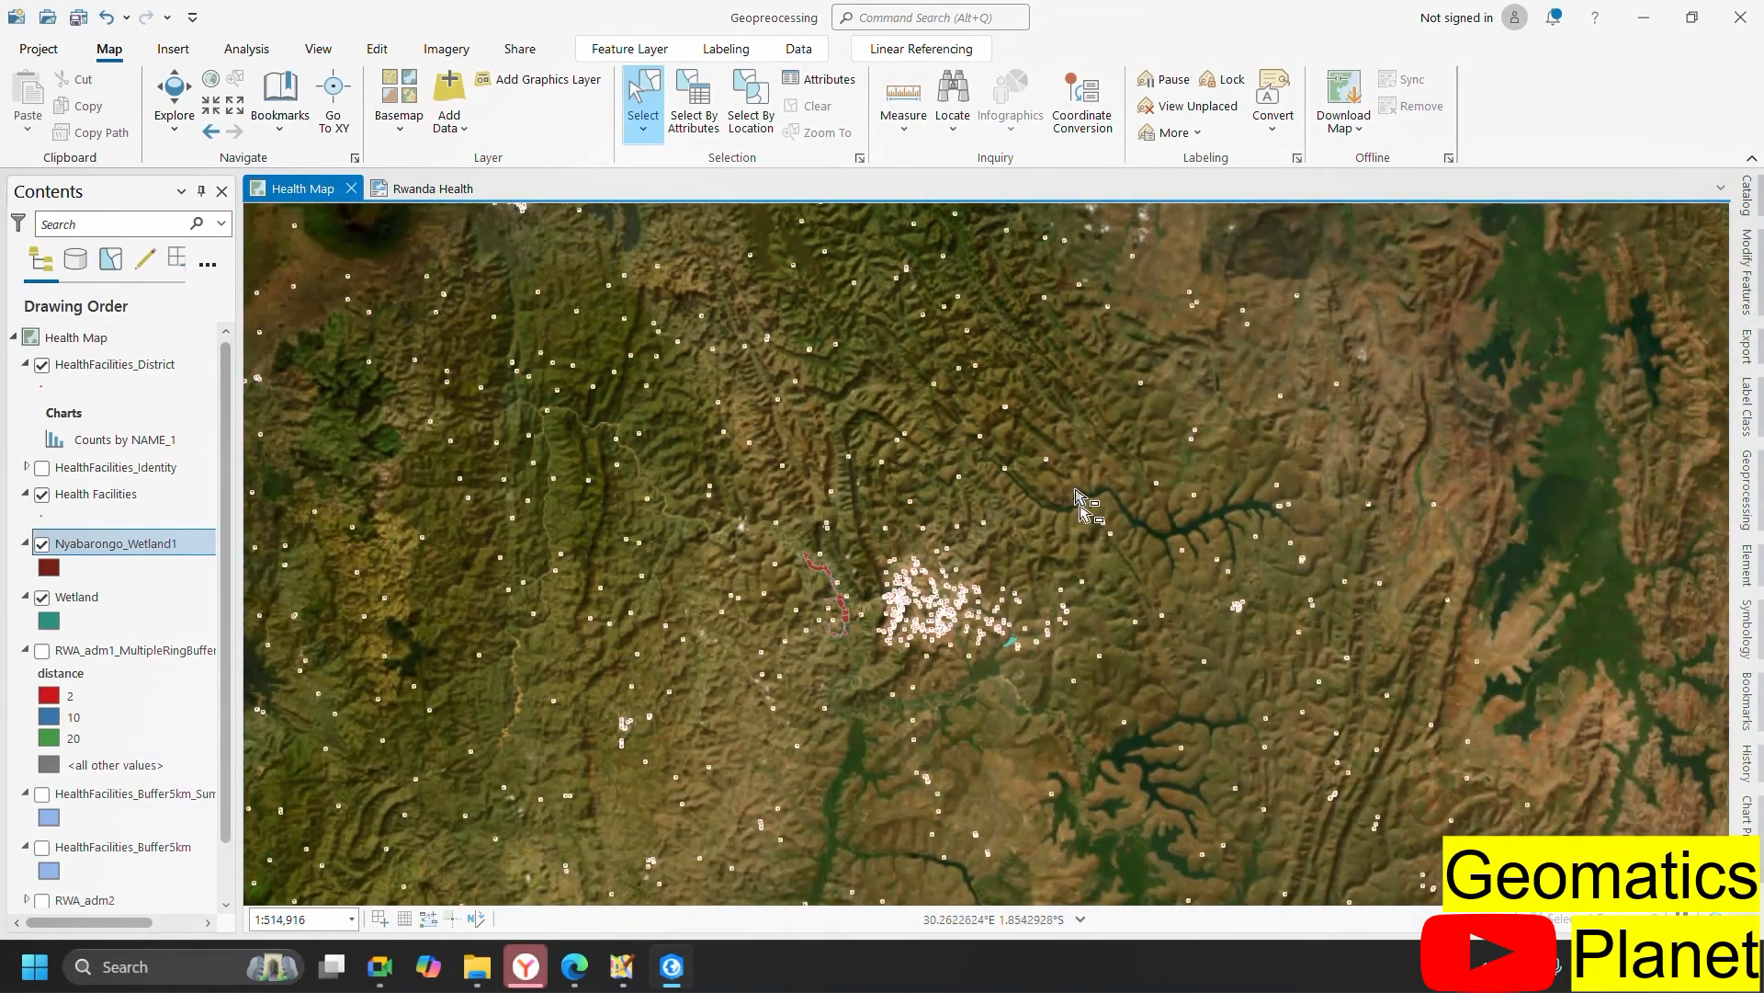
scroll(1077, 494, up, 3)
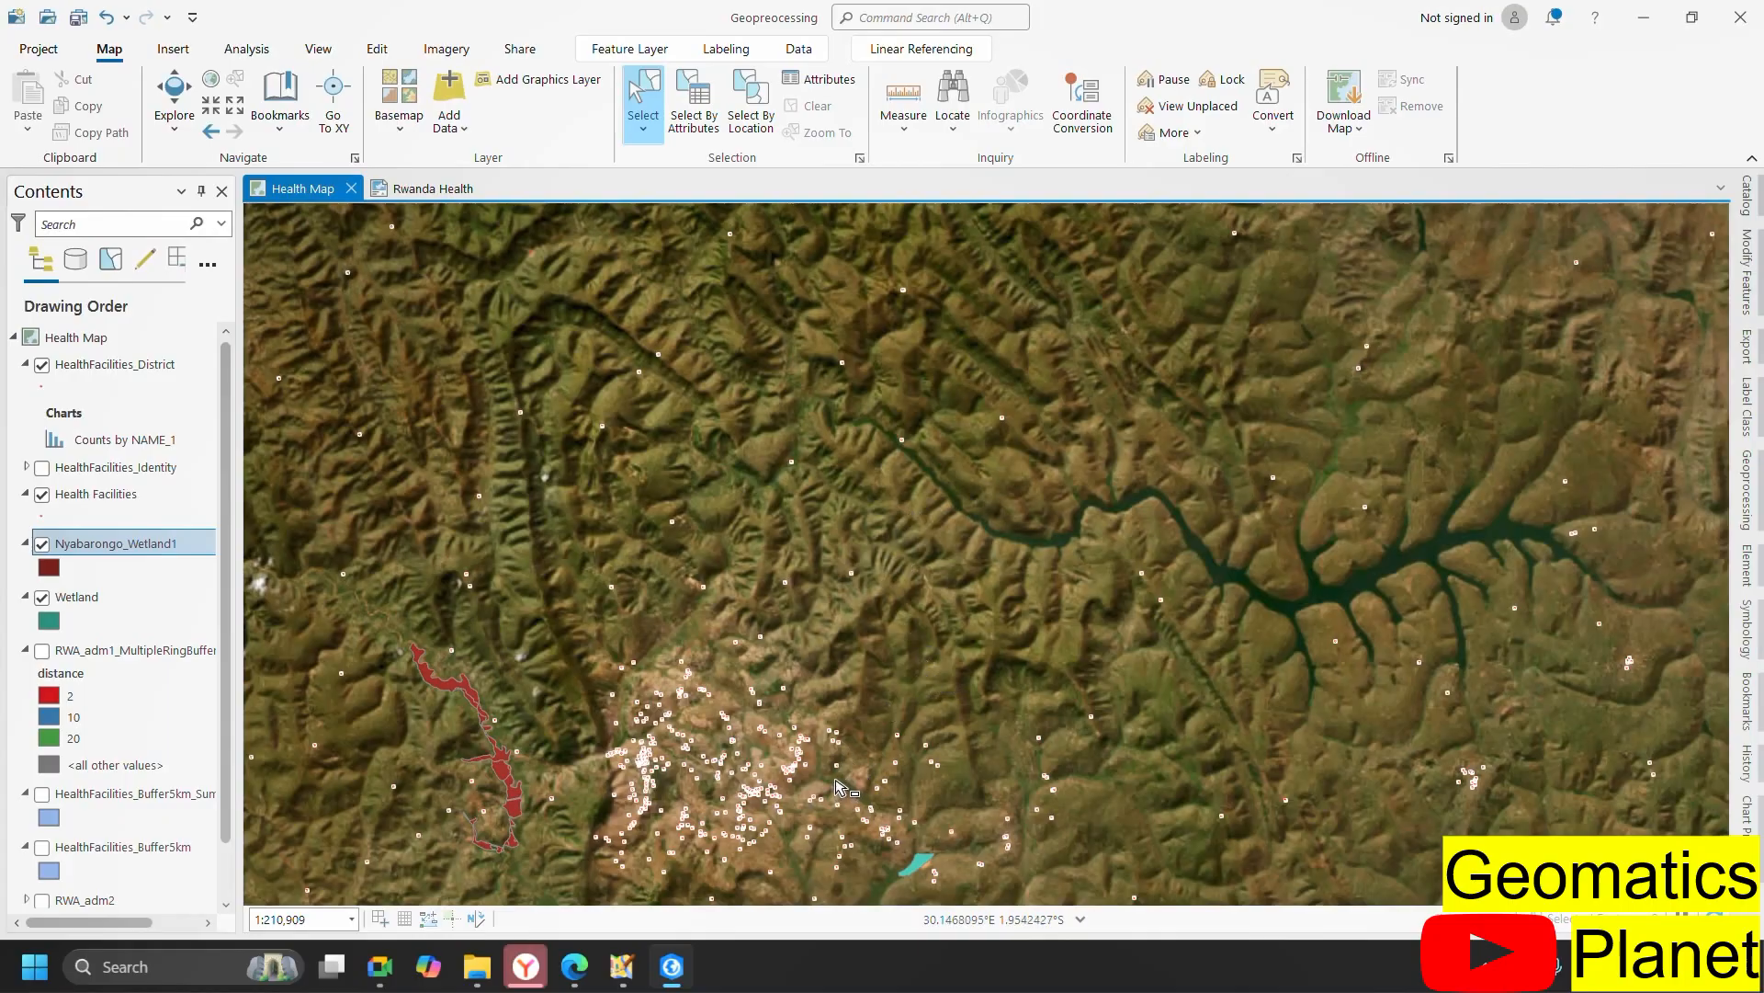
scroll(757, 780, up, 3)
scroll(1183, 491, up, 3)
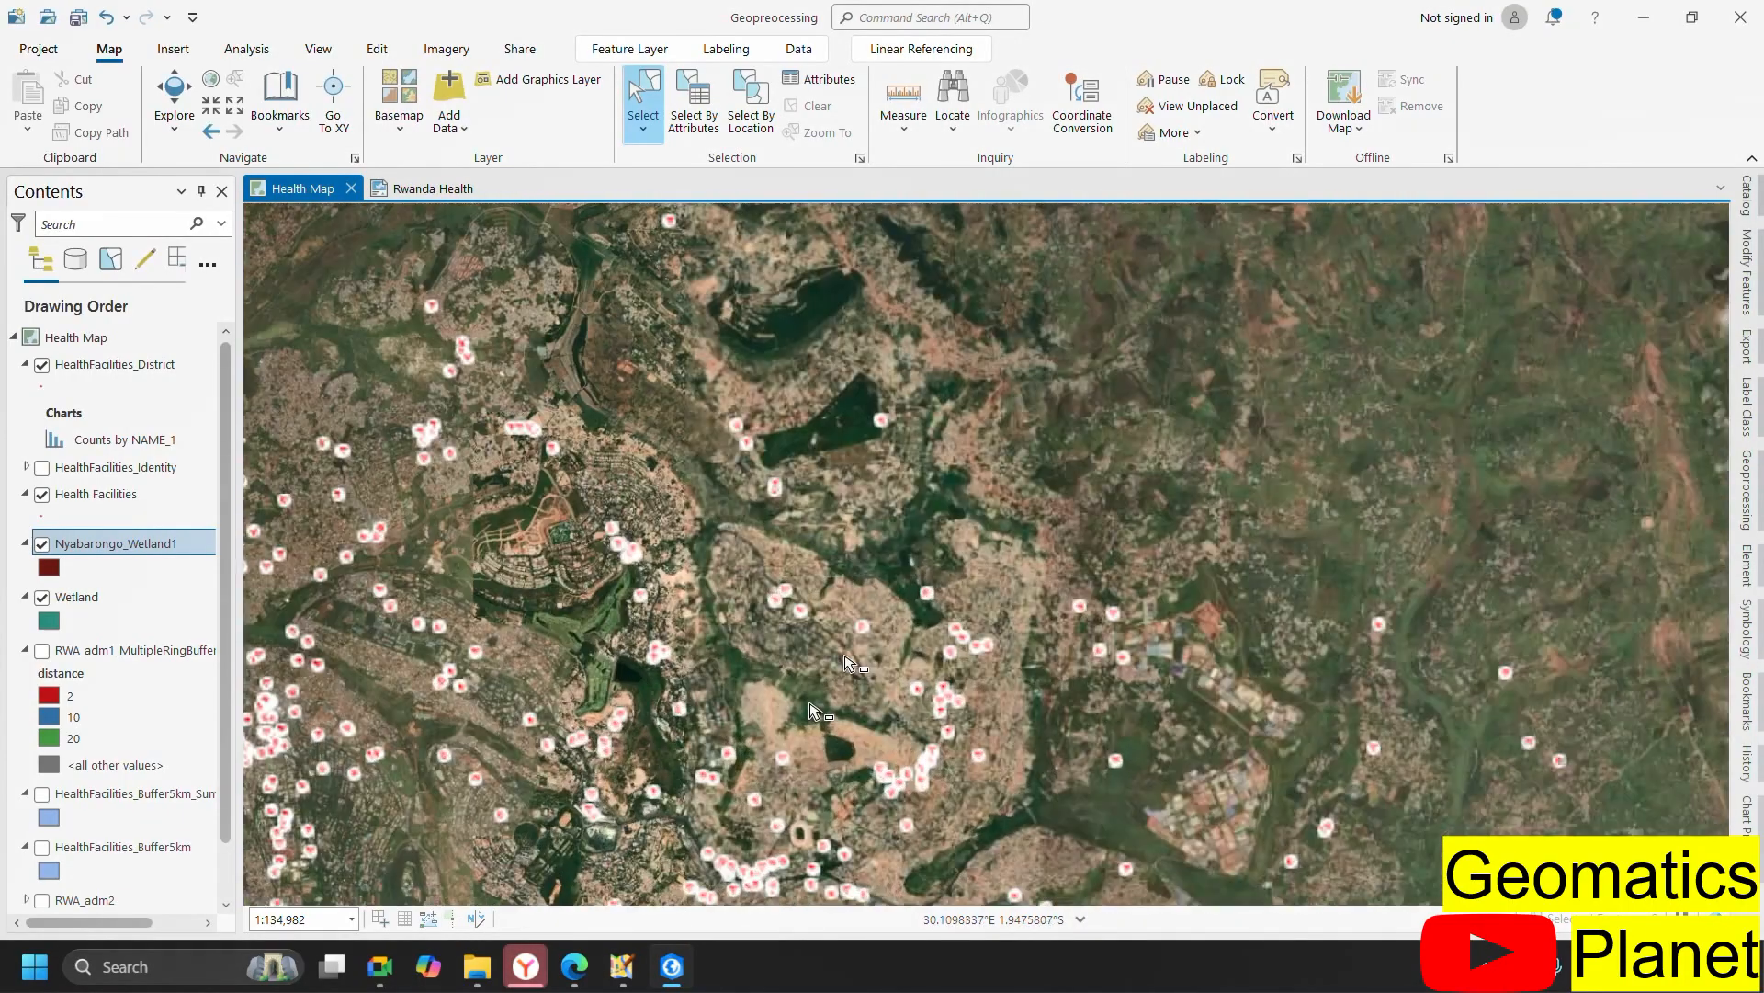
scroll(1184, 491, down, 5)
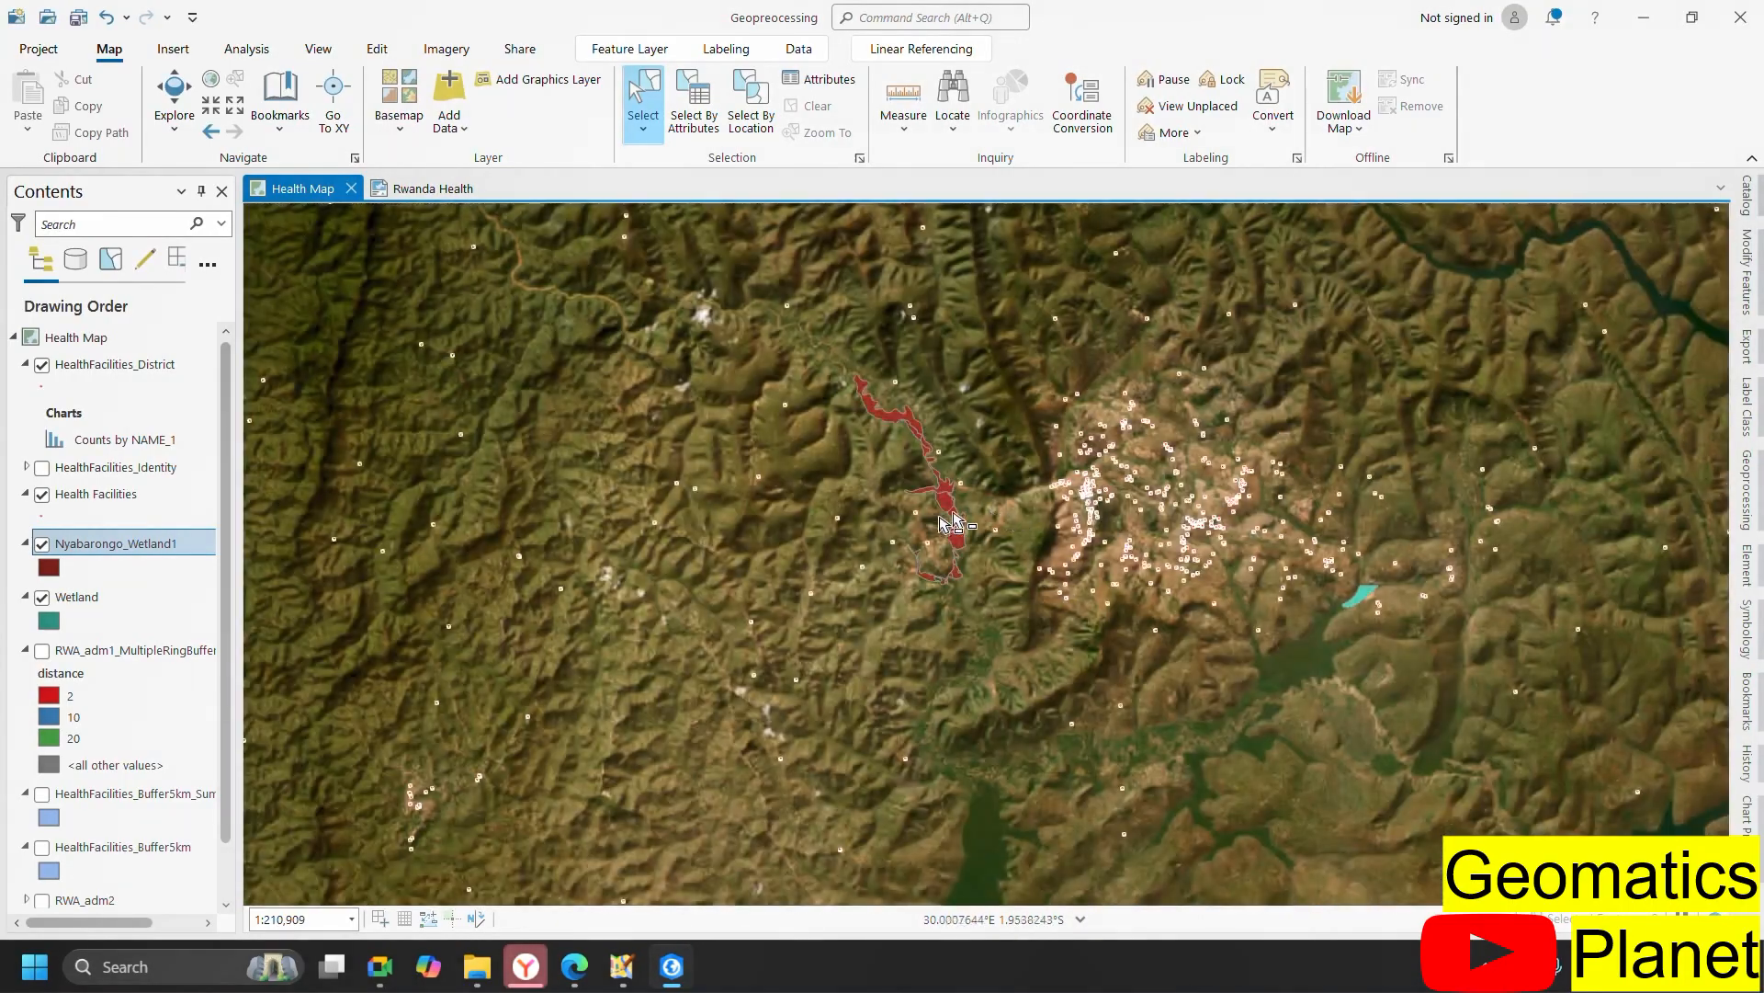
- Inspect the settlements west of the Nyabarongo_Wetland1 polygons and north of the wetland's western arm on the imagery
scroll(941, 524, up, 4)
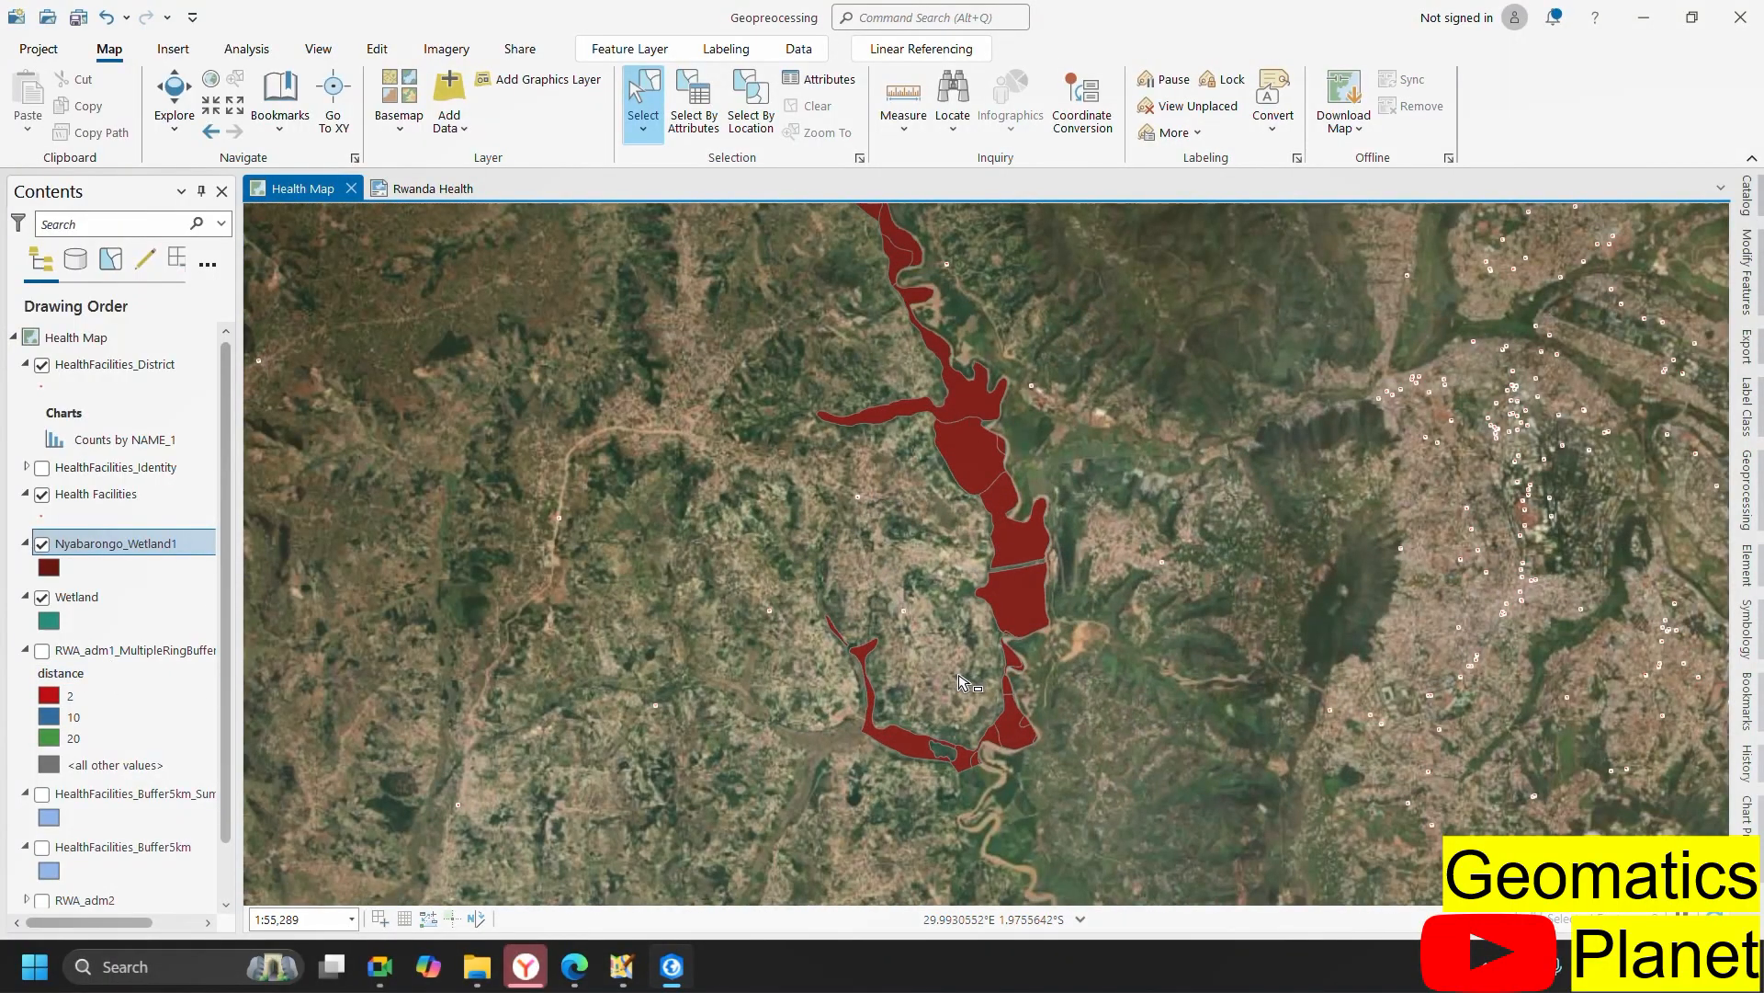
scroll(955, 377, up, 3)
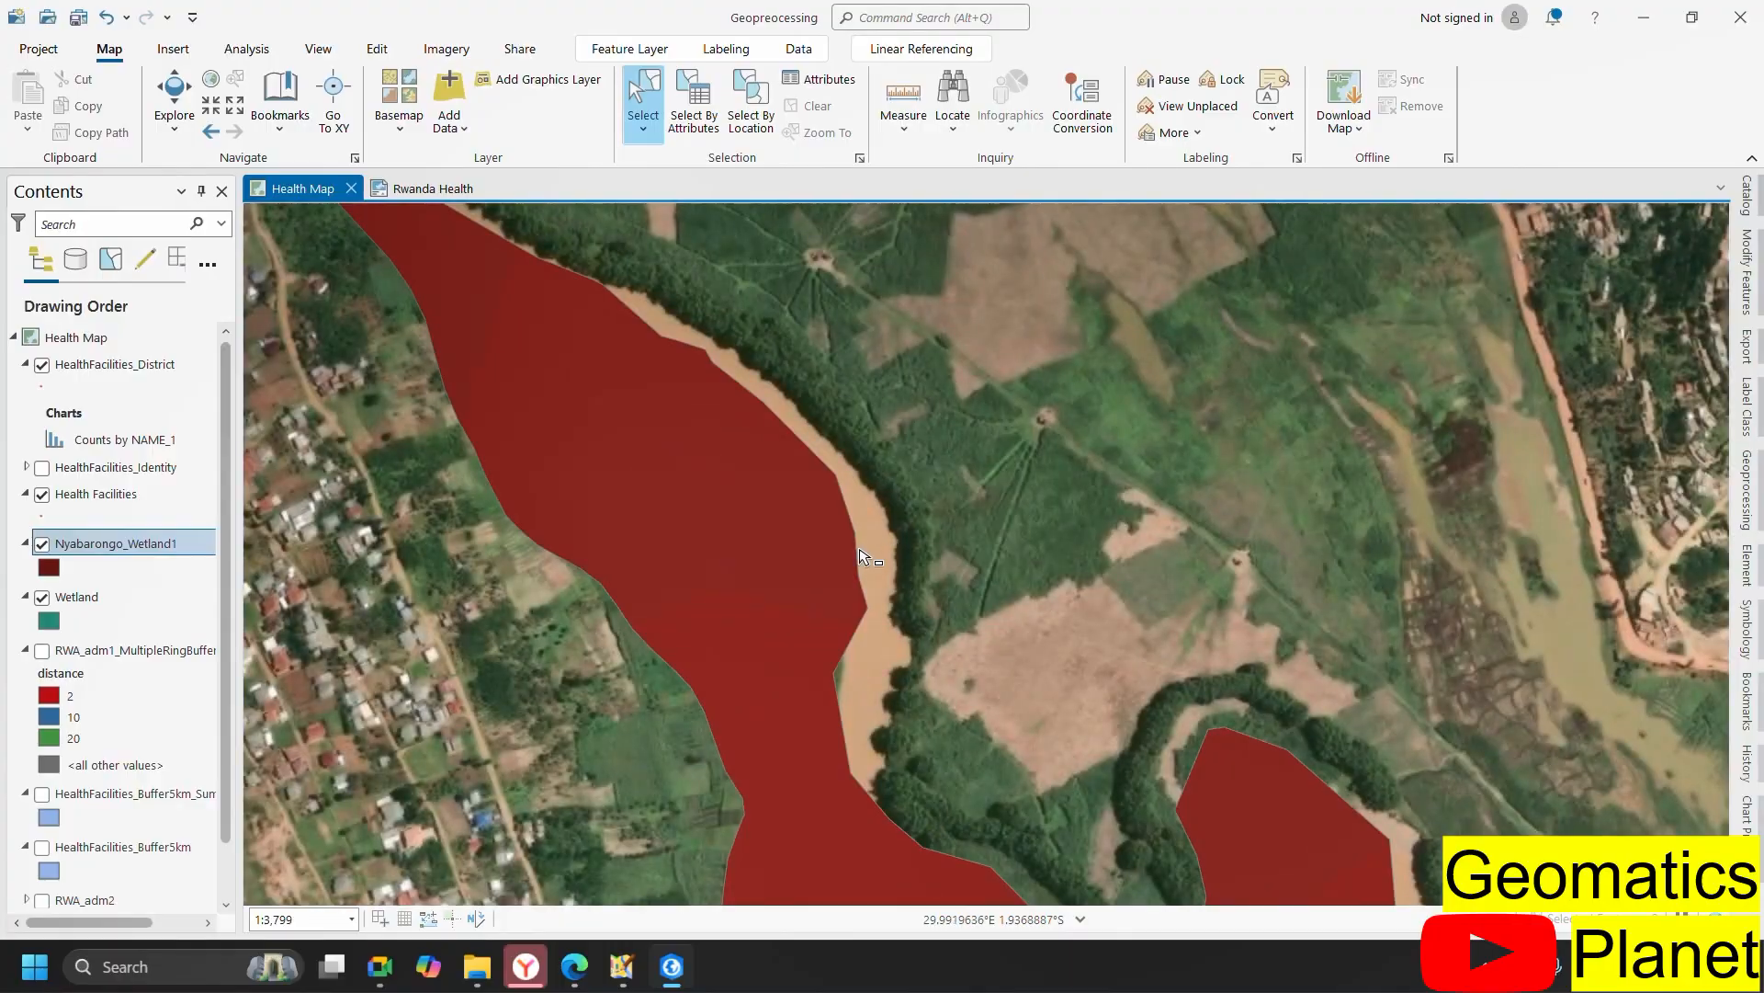
scroll(831, 593, down, 1)
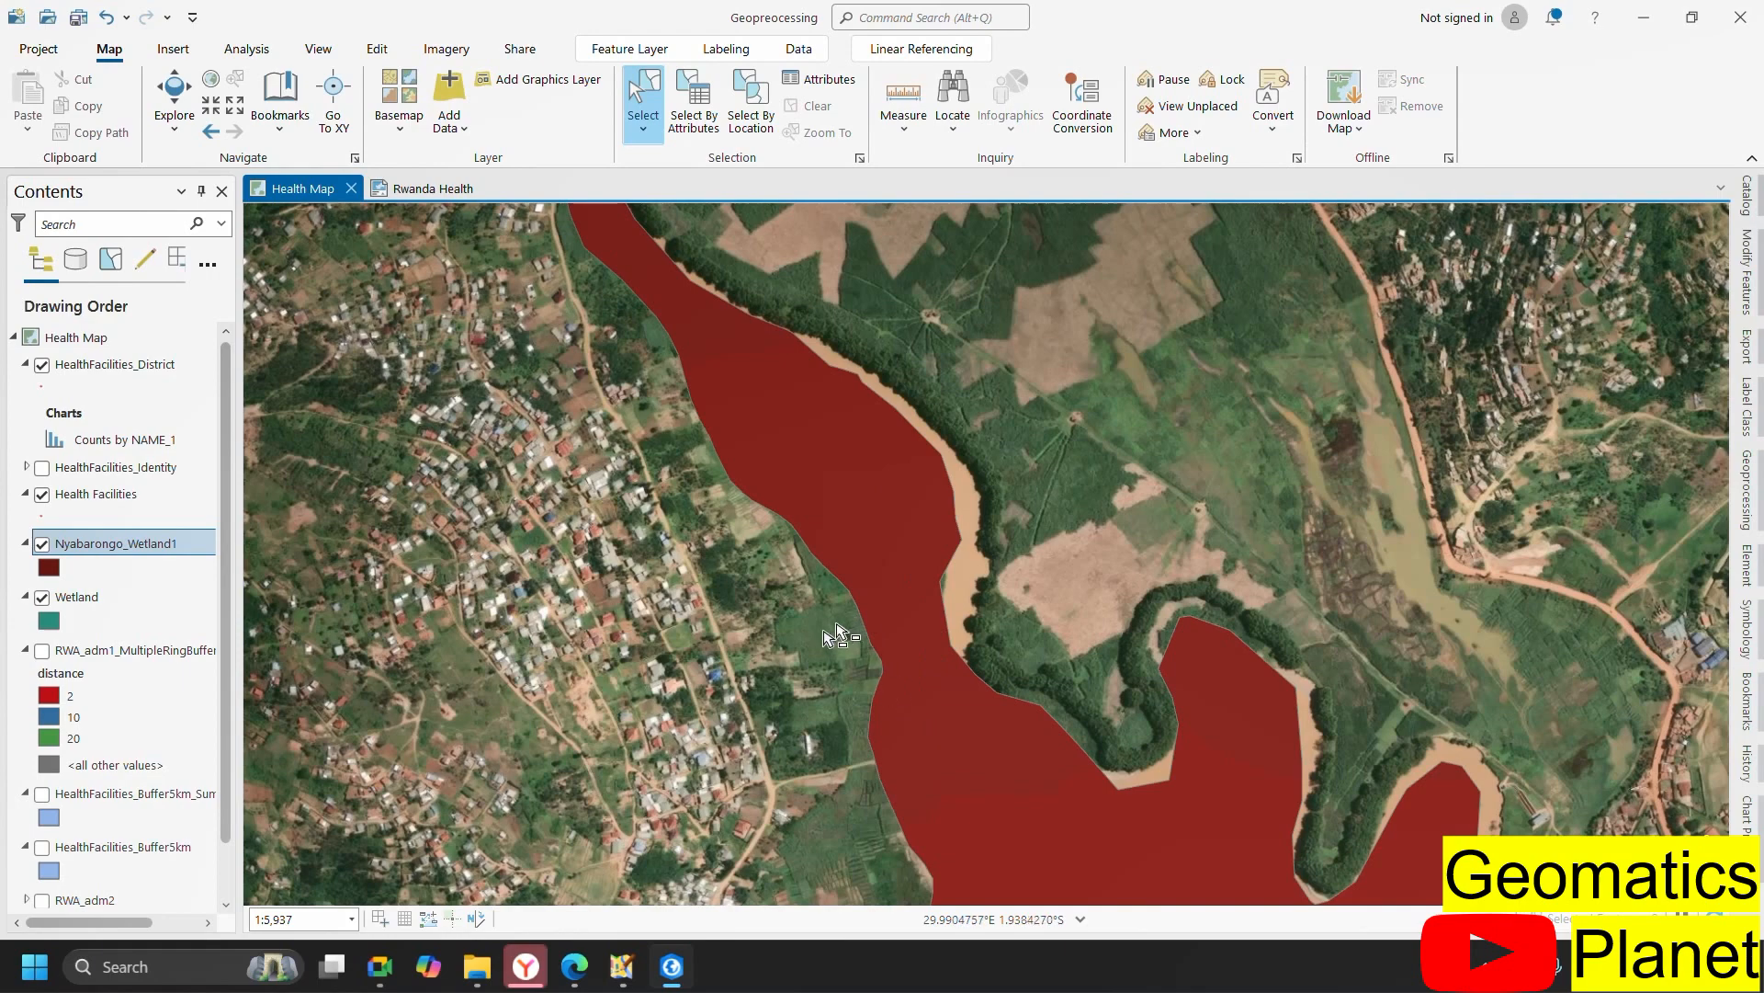
scroll(761, 697, up, 1)
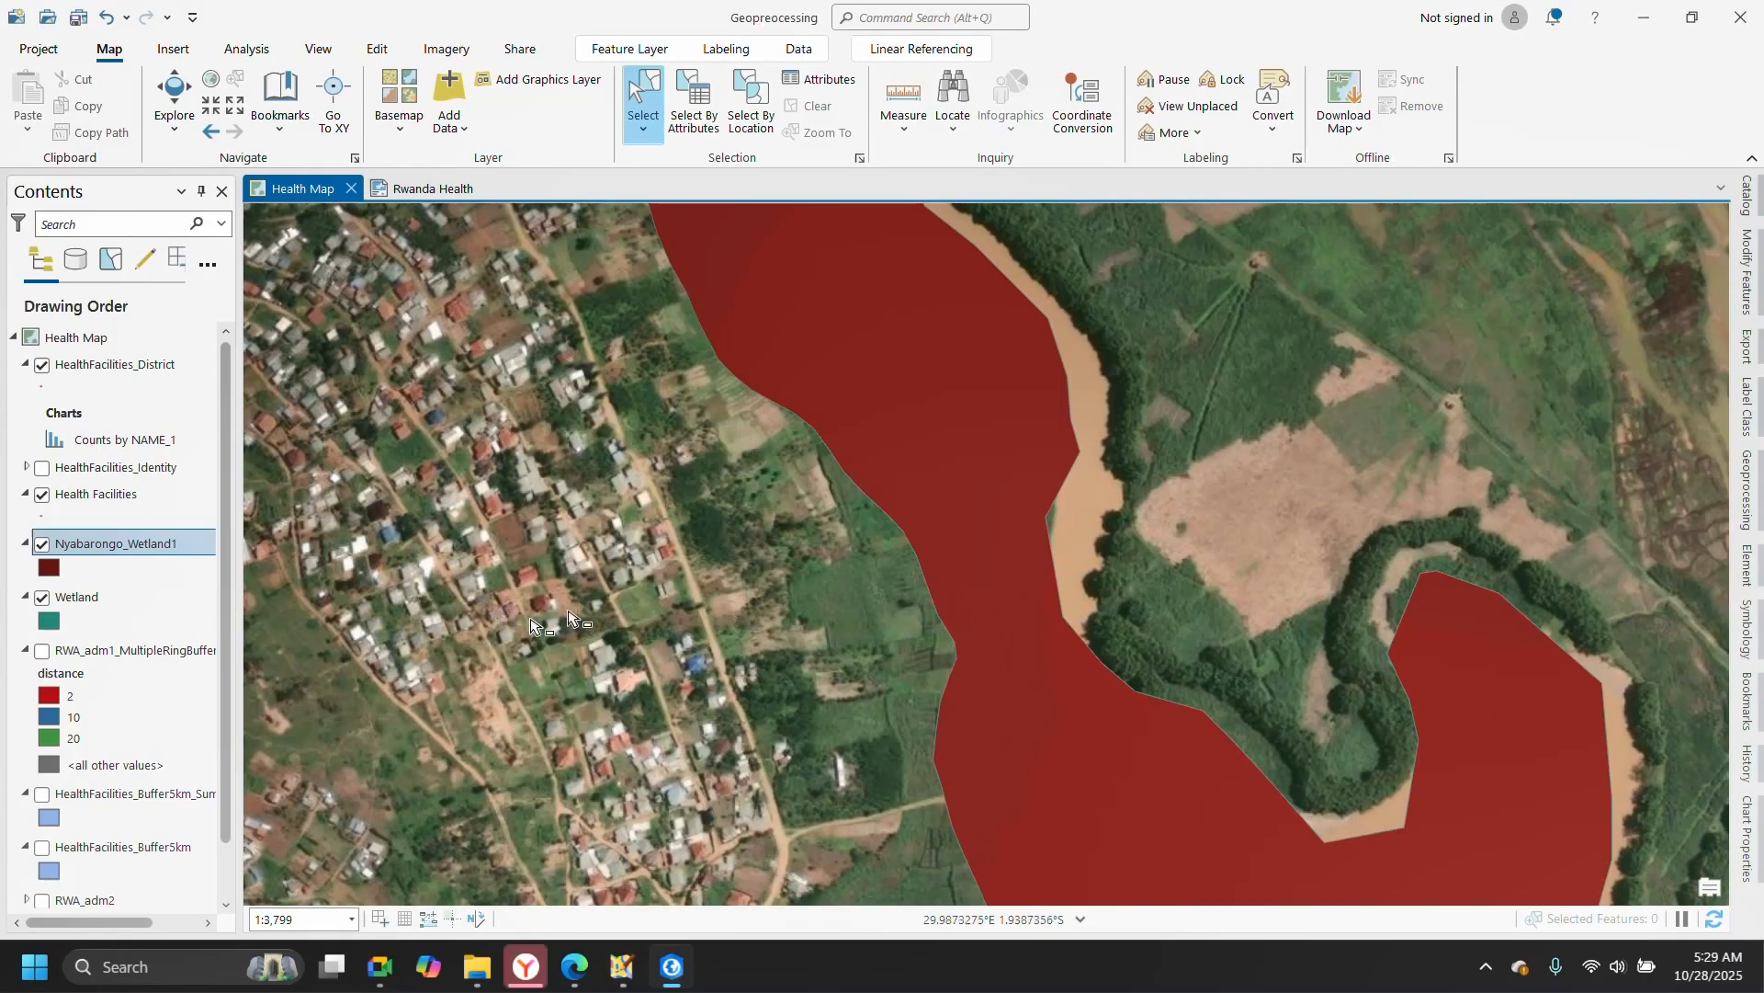
scroll(862, 542, down, 3)
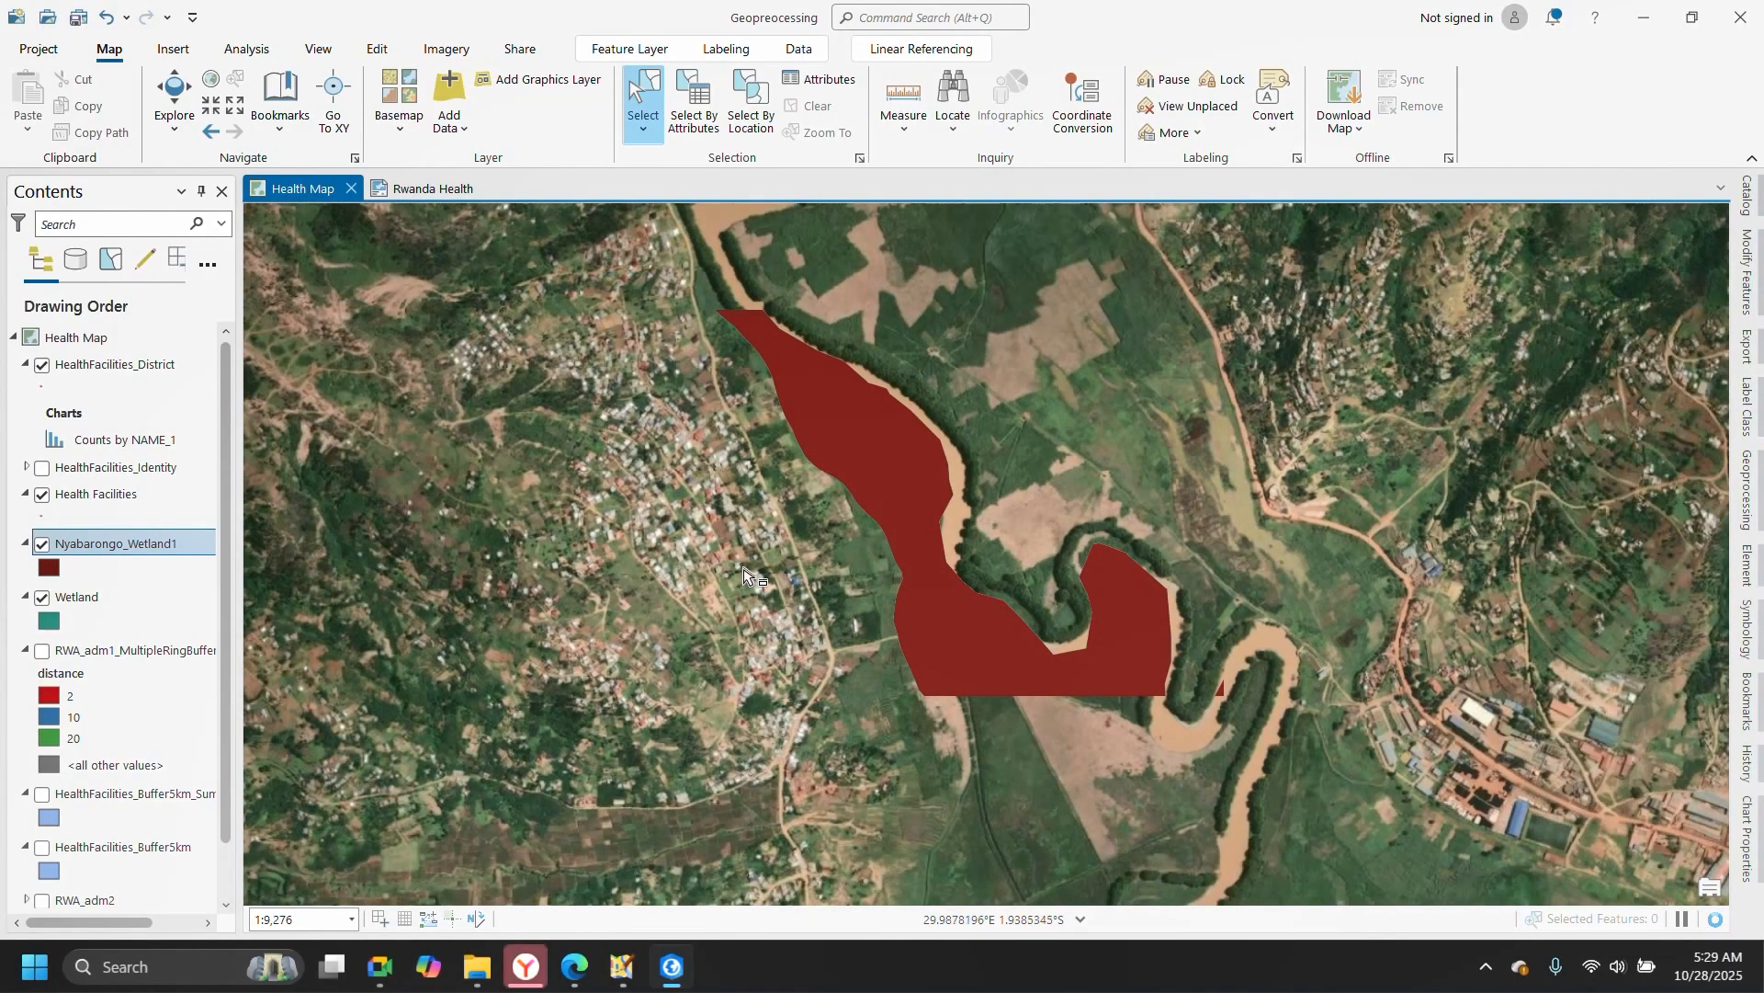
scroll(712, 740, up, 1)
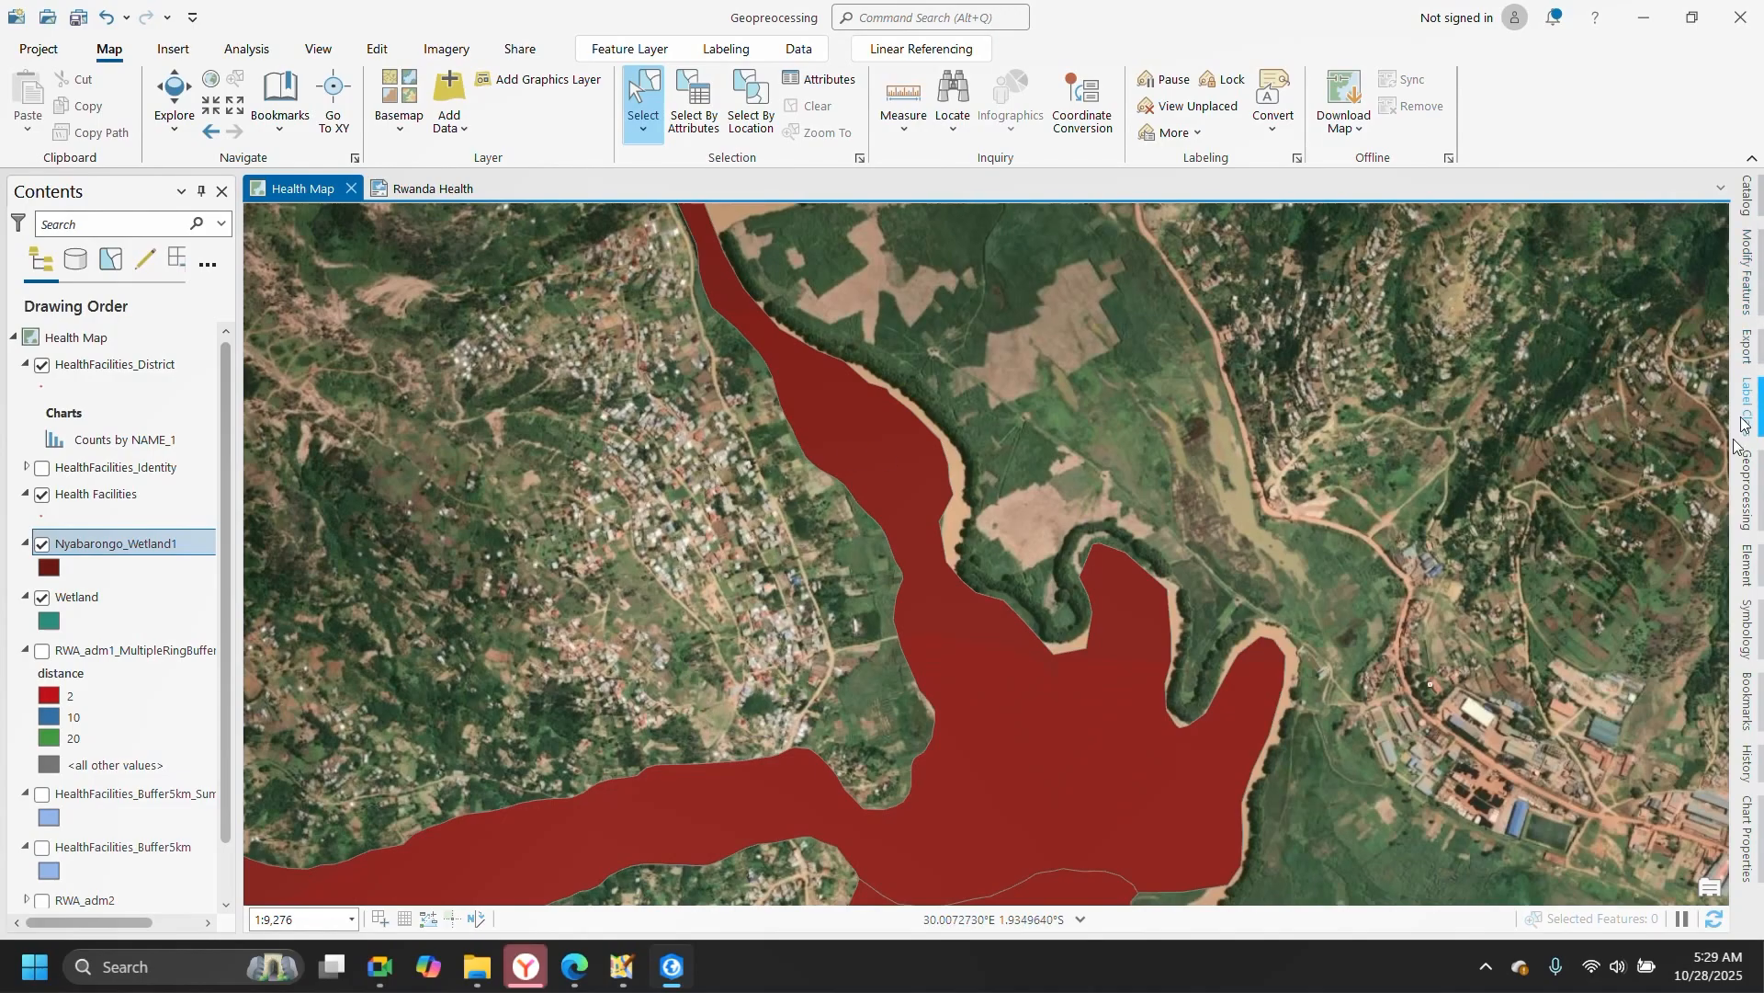
- Review the dissolve options of the Multiple Ring Buffer tool, then return to the toolbox list and check its Proximity and Statistics tools
click(1756, 490)
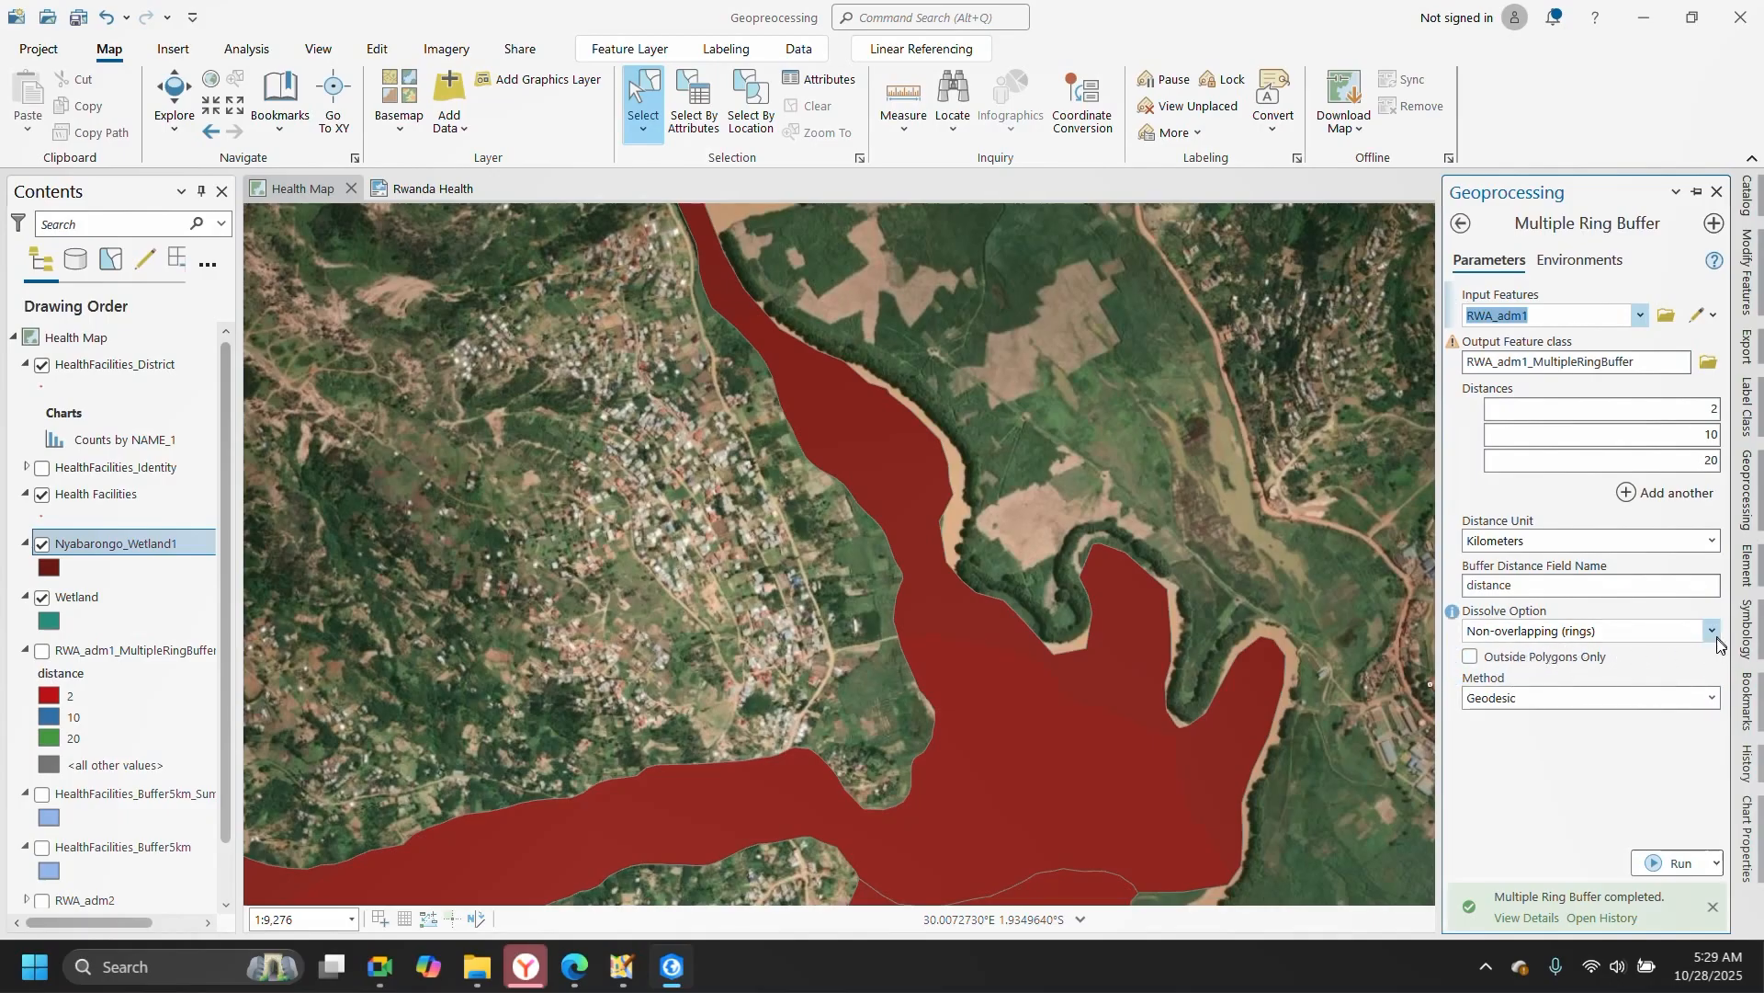
click(1713, 633)
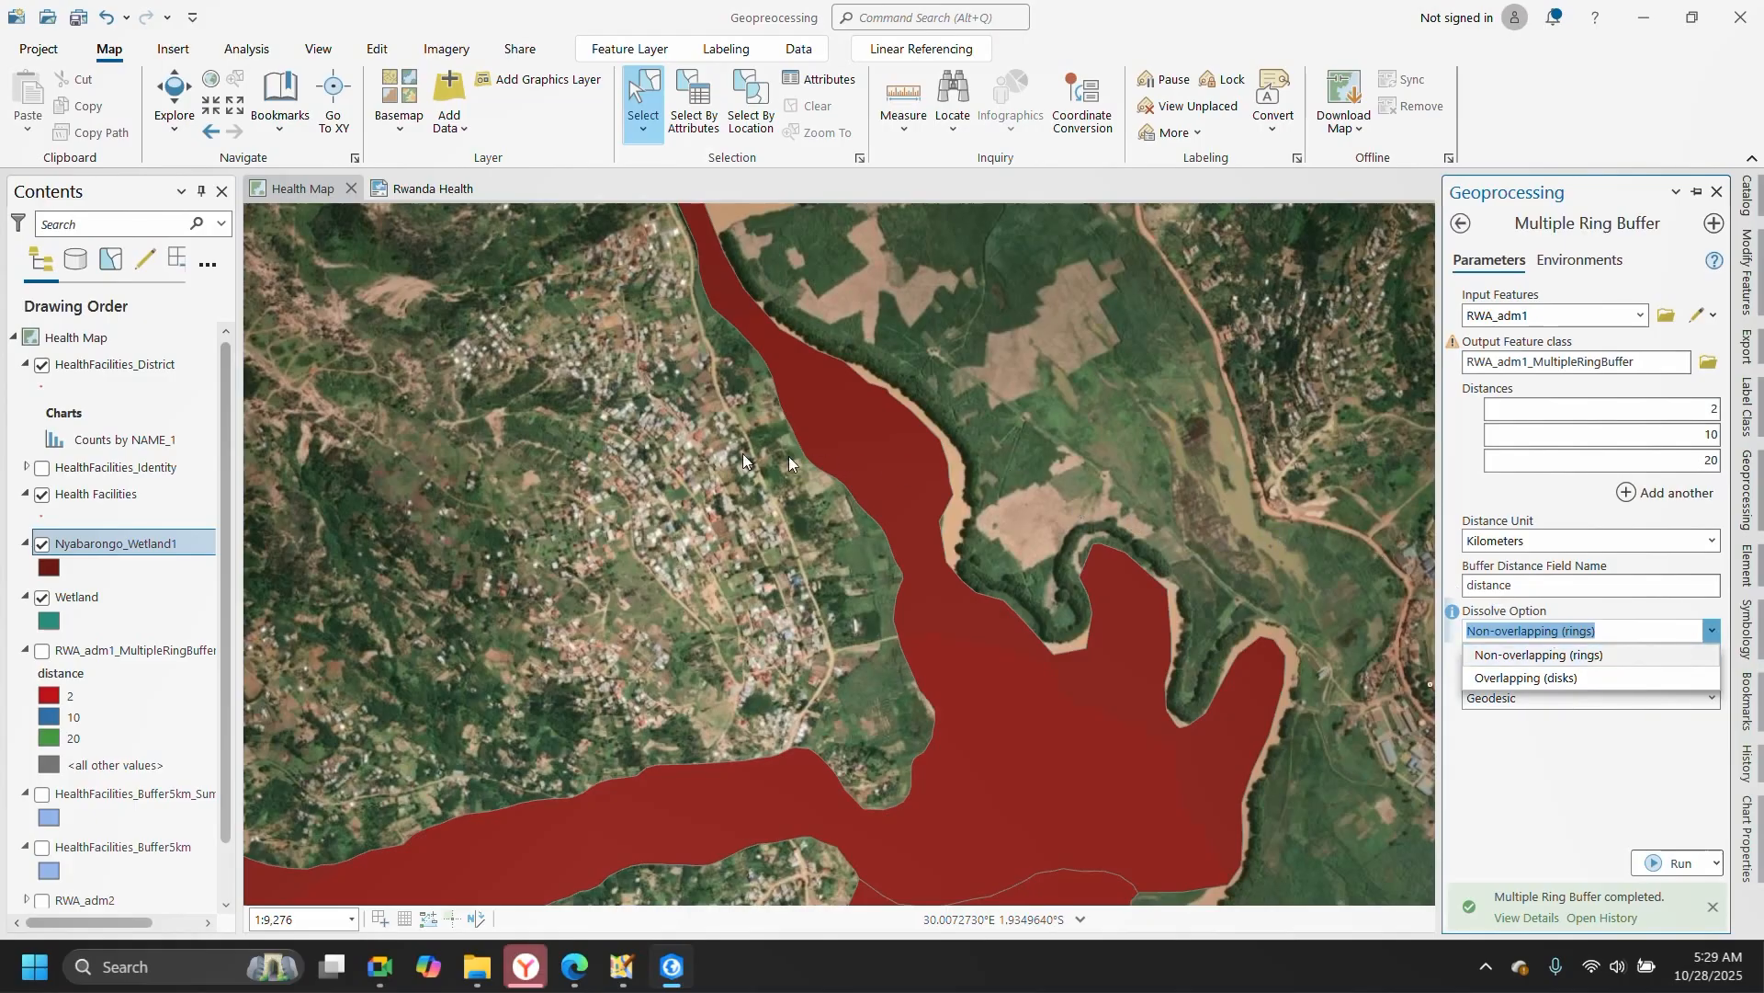
scroll(577, 462, down, 5)
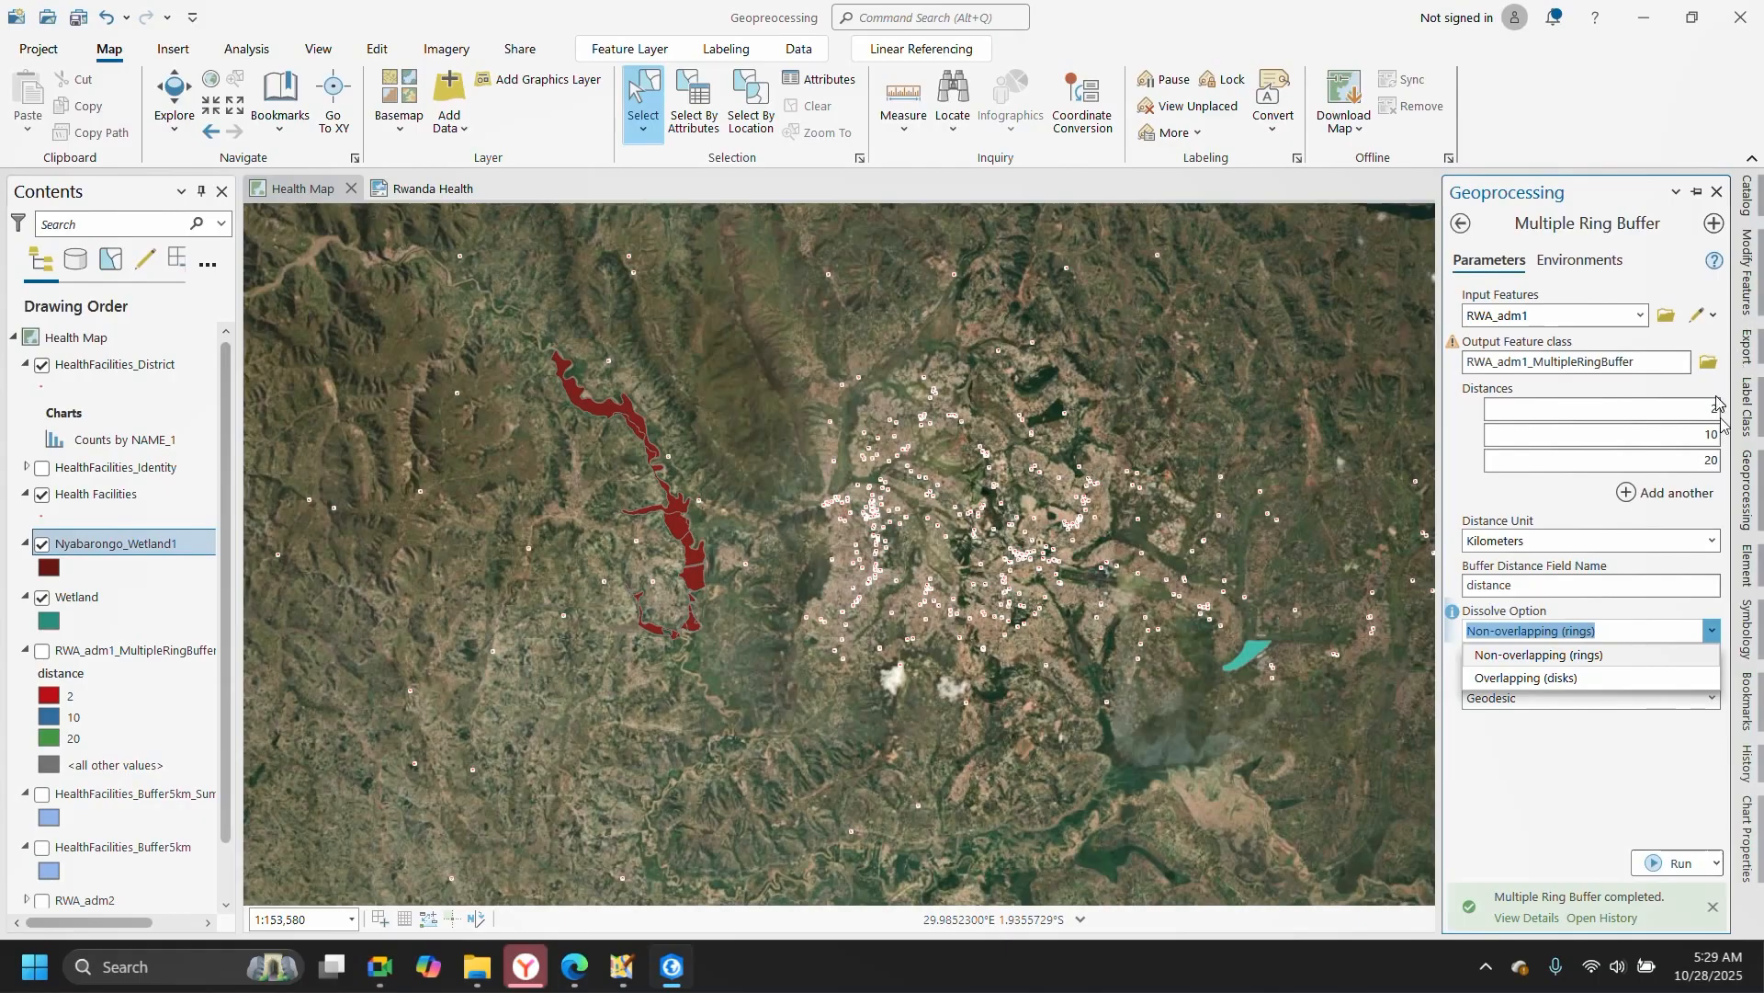
click(1747, 497)
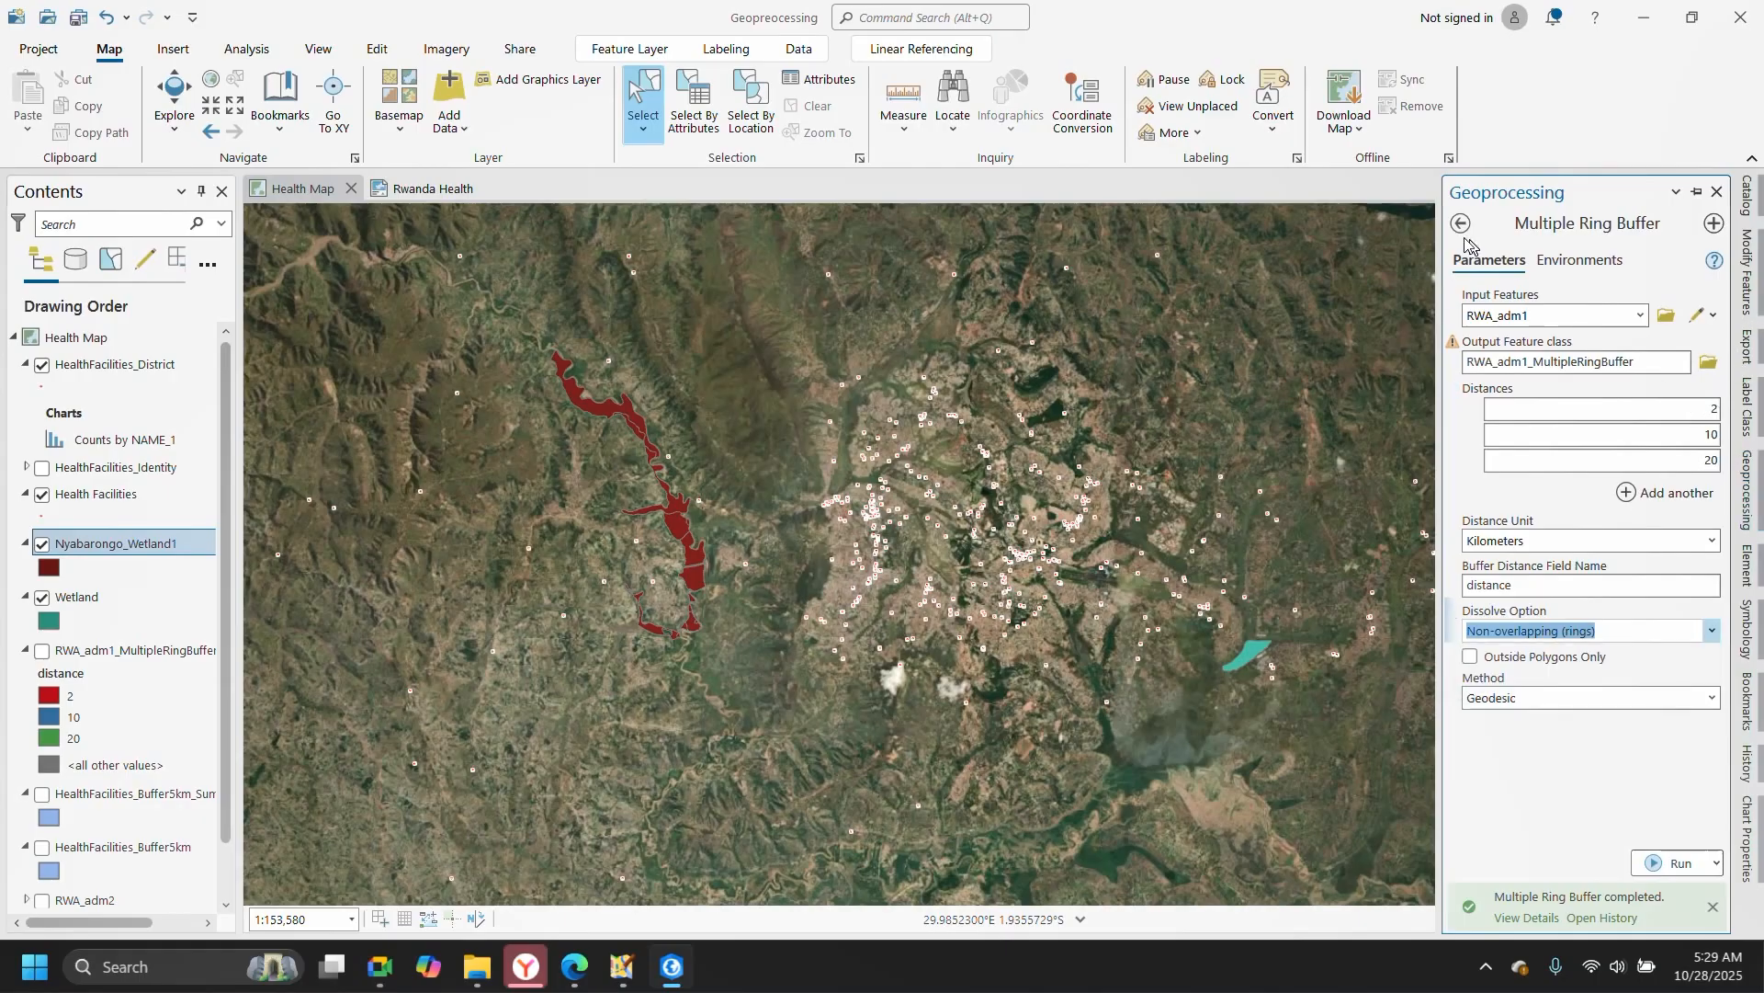
click(1461, 224)
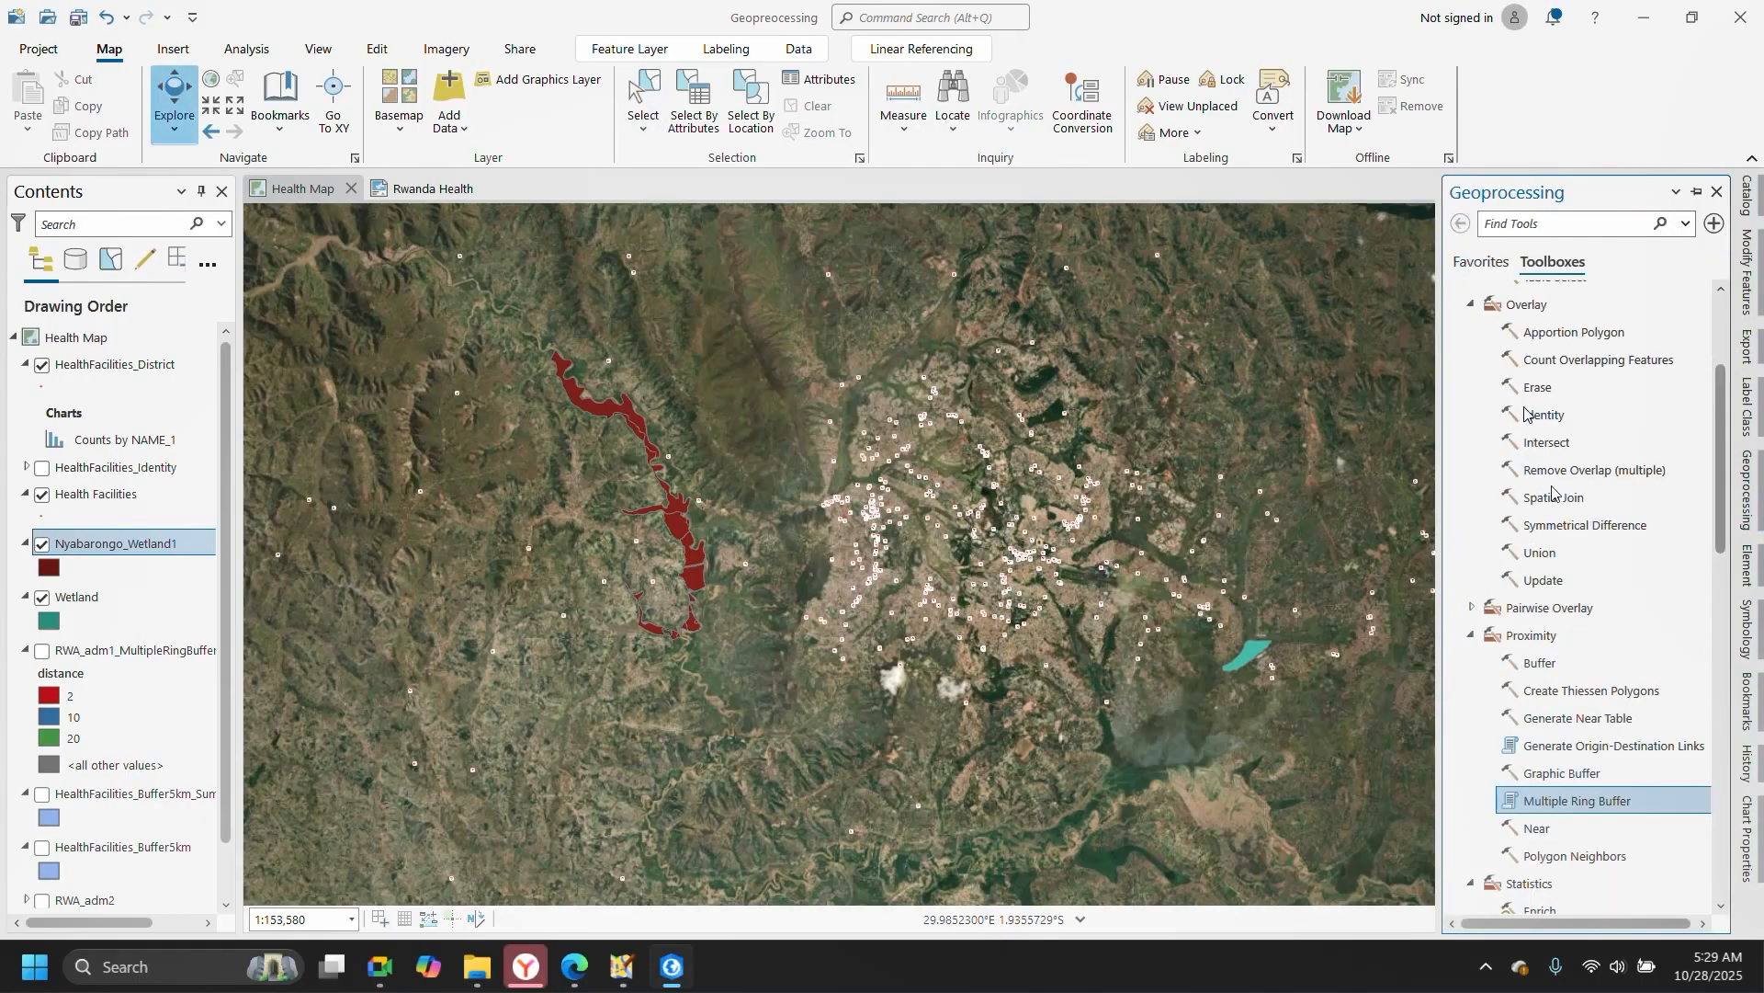
scroll(1564, 772, down, 3)
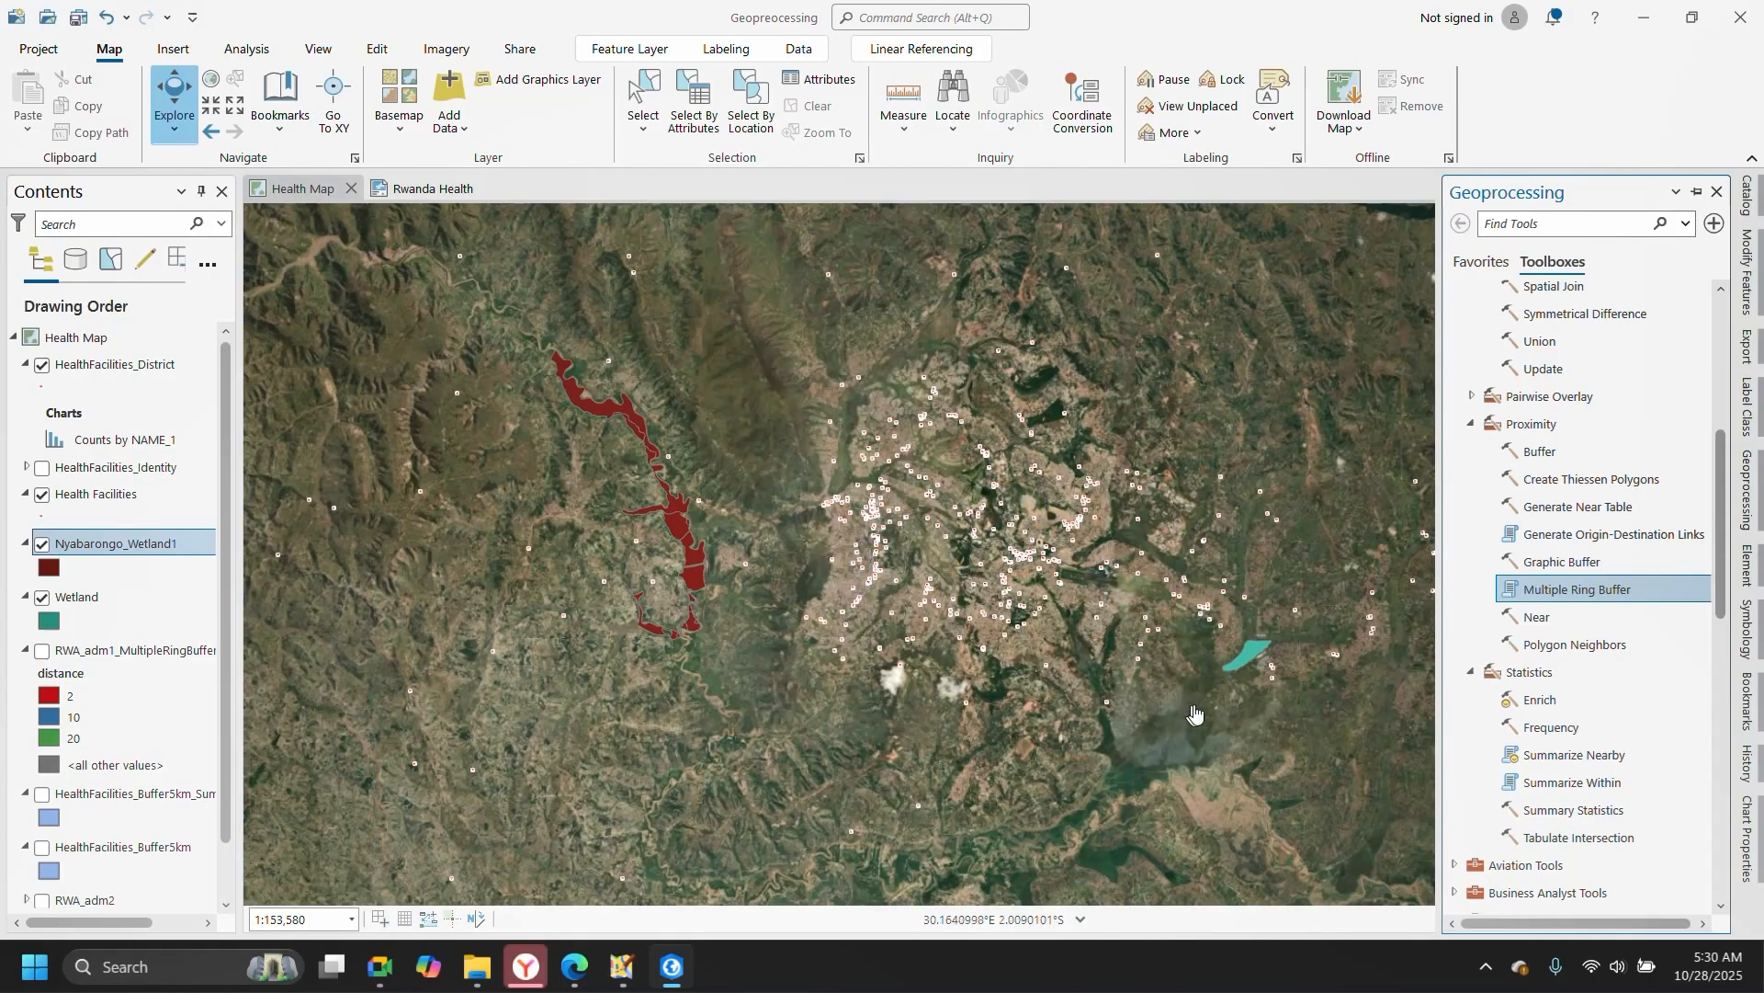
- Compare the health facilities and built-up areas around Kigali's airport with the locations of the Wetland and Nyabarongo_Wetland1 polygons
scroll(1149, 588, up, 3)
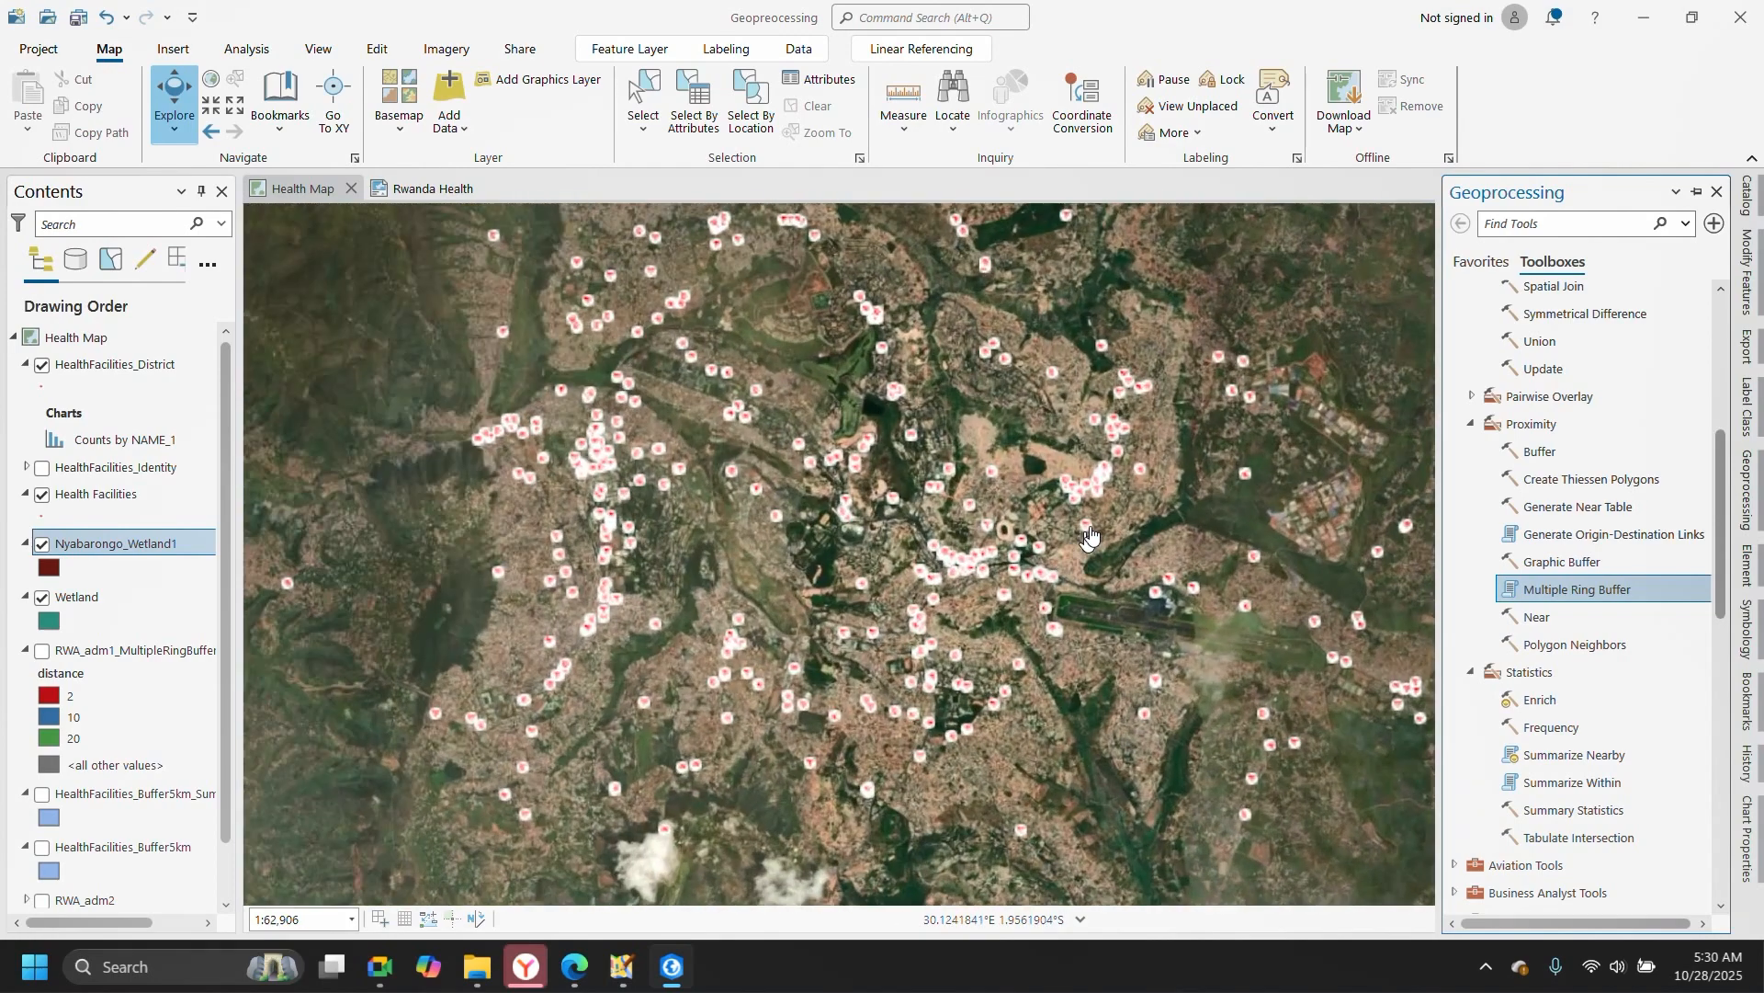
scroll(1129, 552, up, 2)
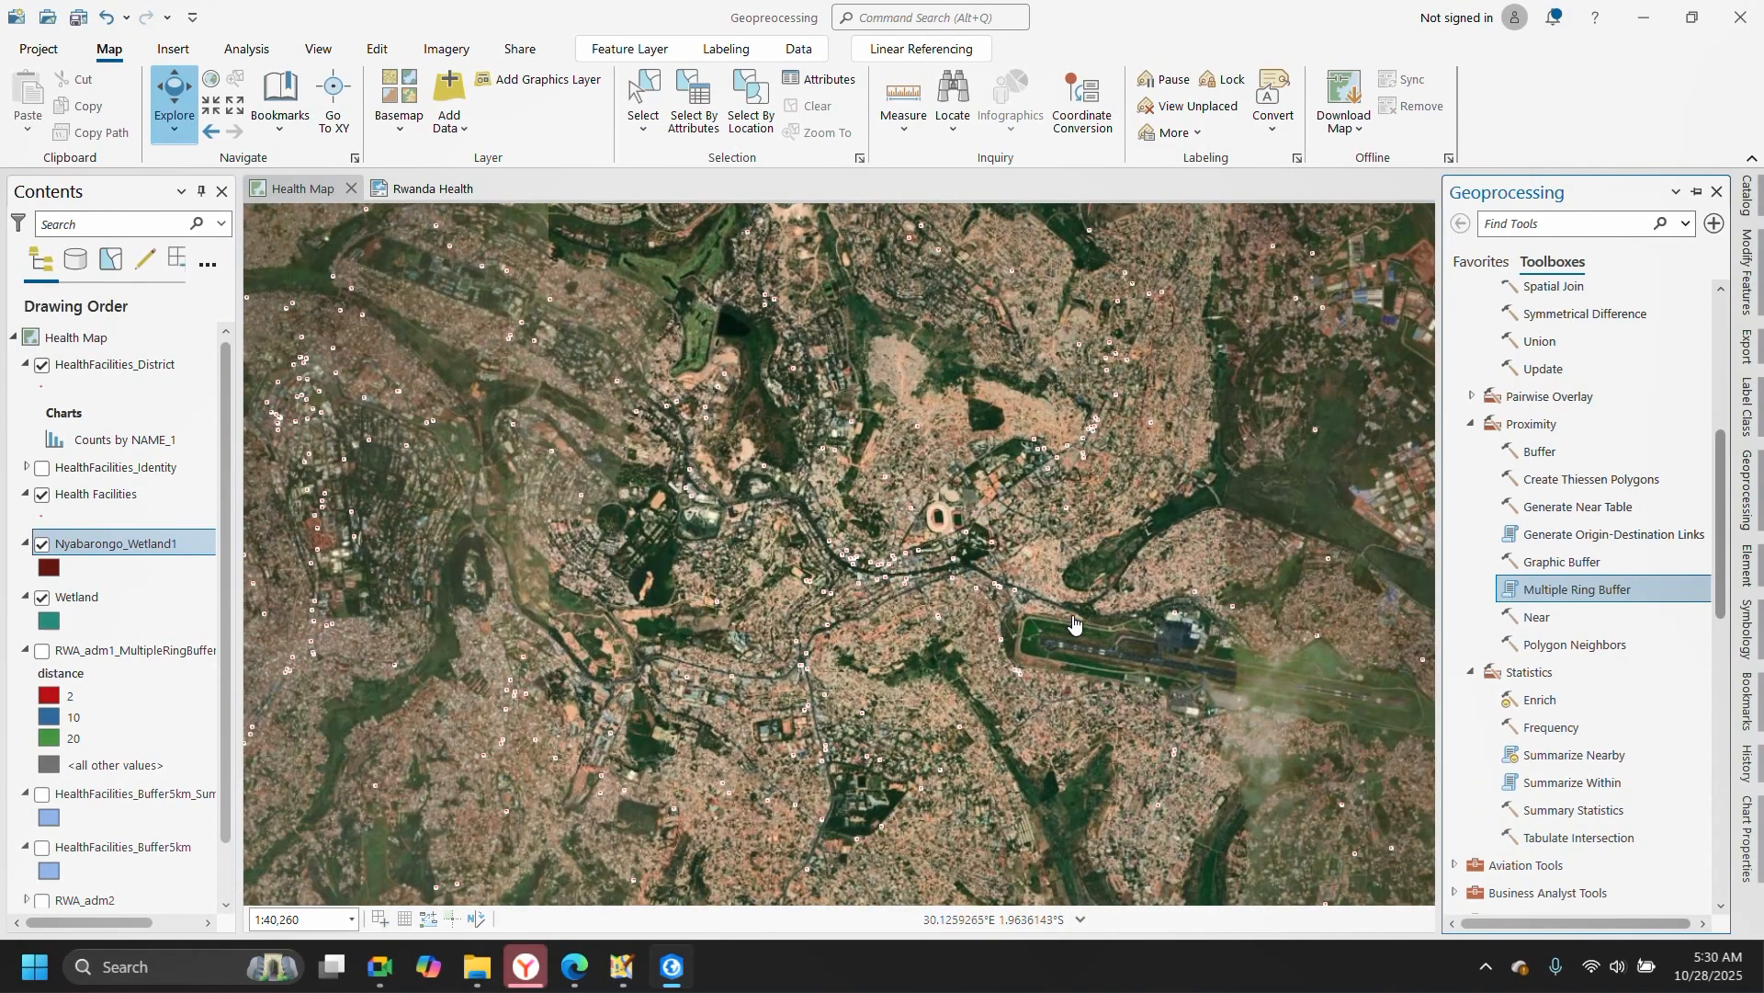
scroll(1185, 430, down, 3)
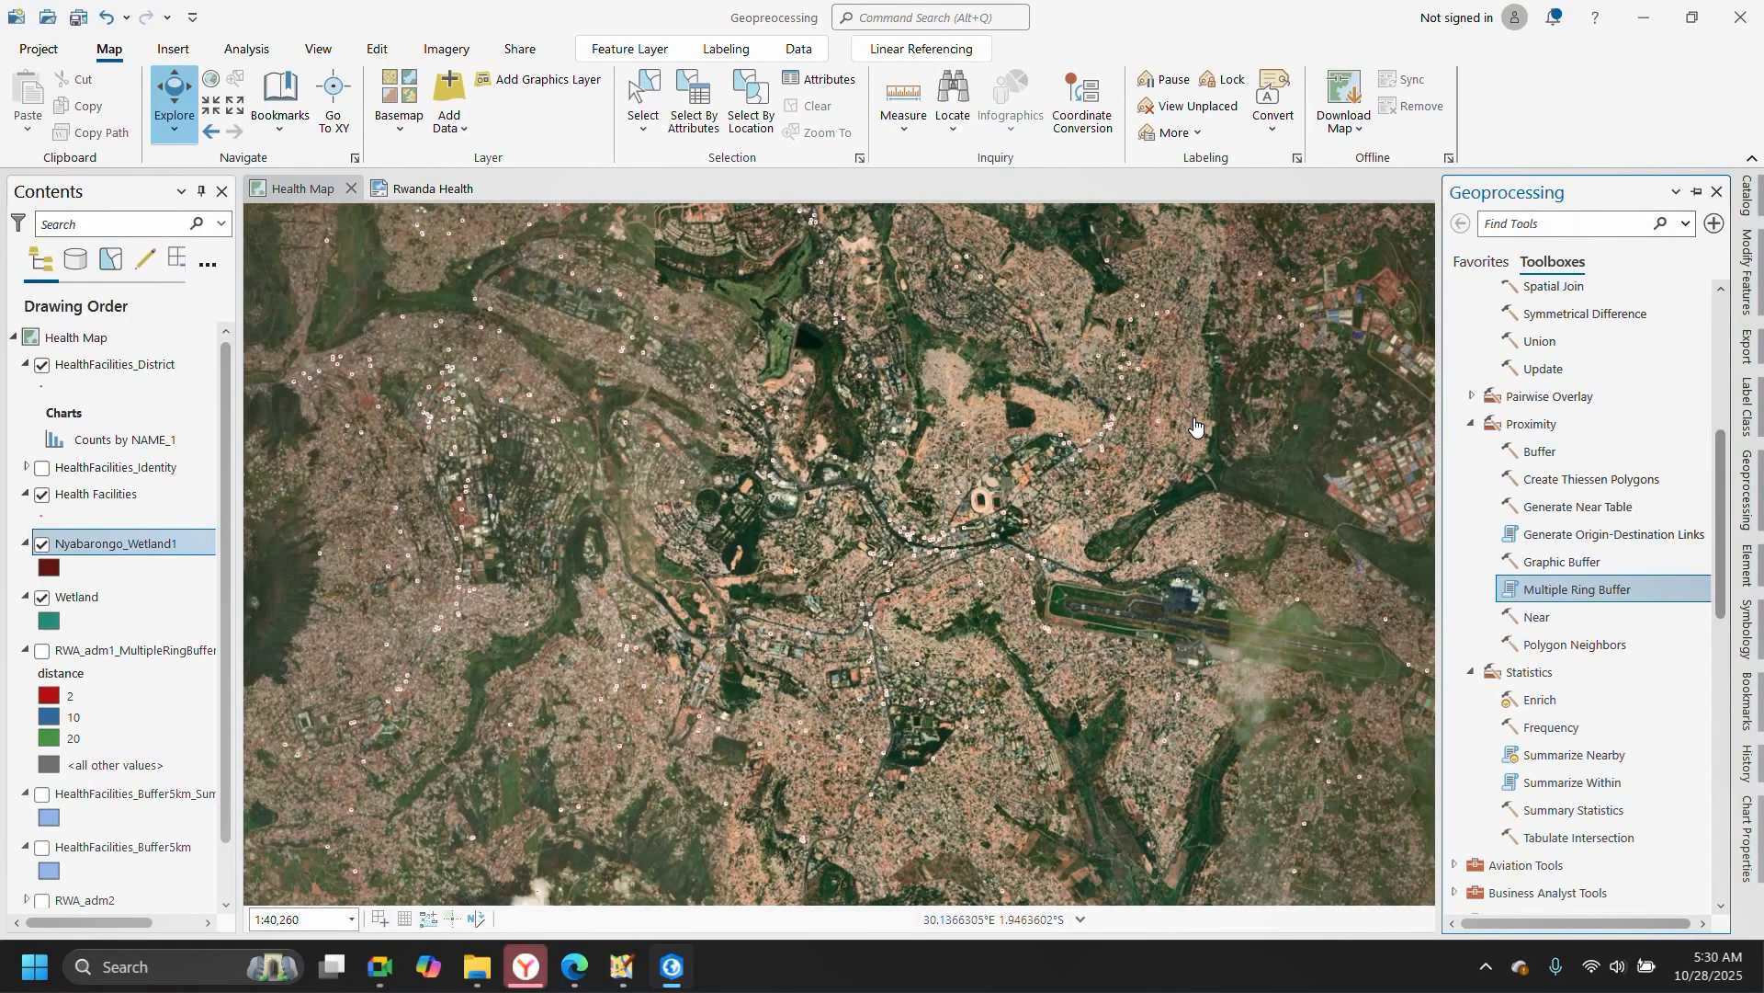
scroll(782, 561, down, 3)
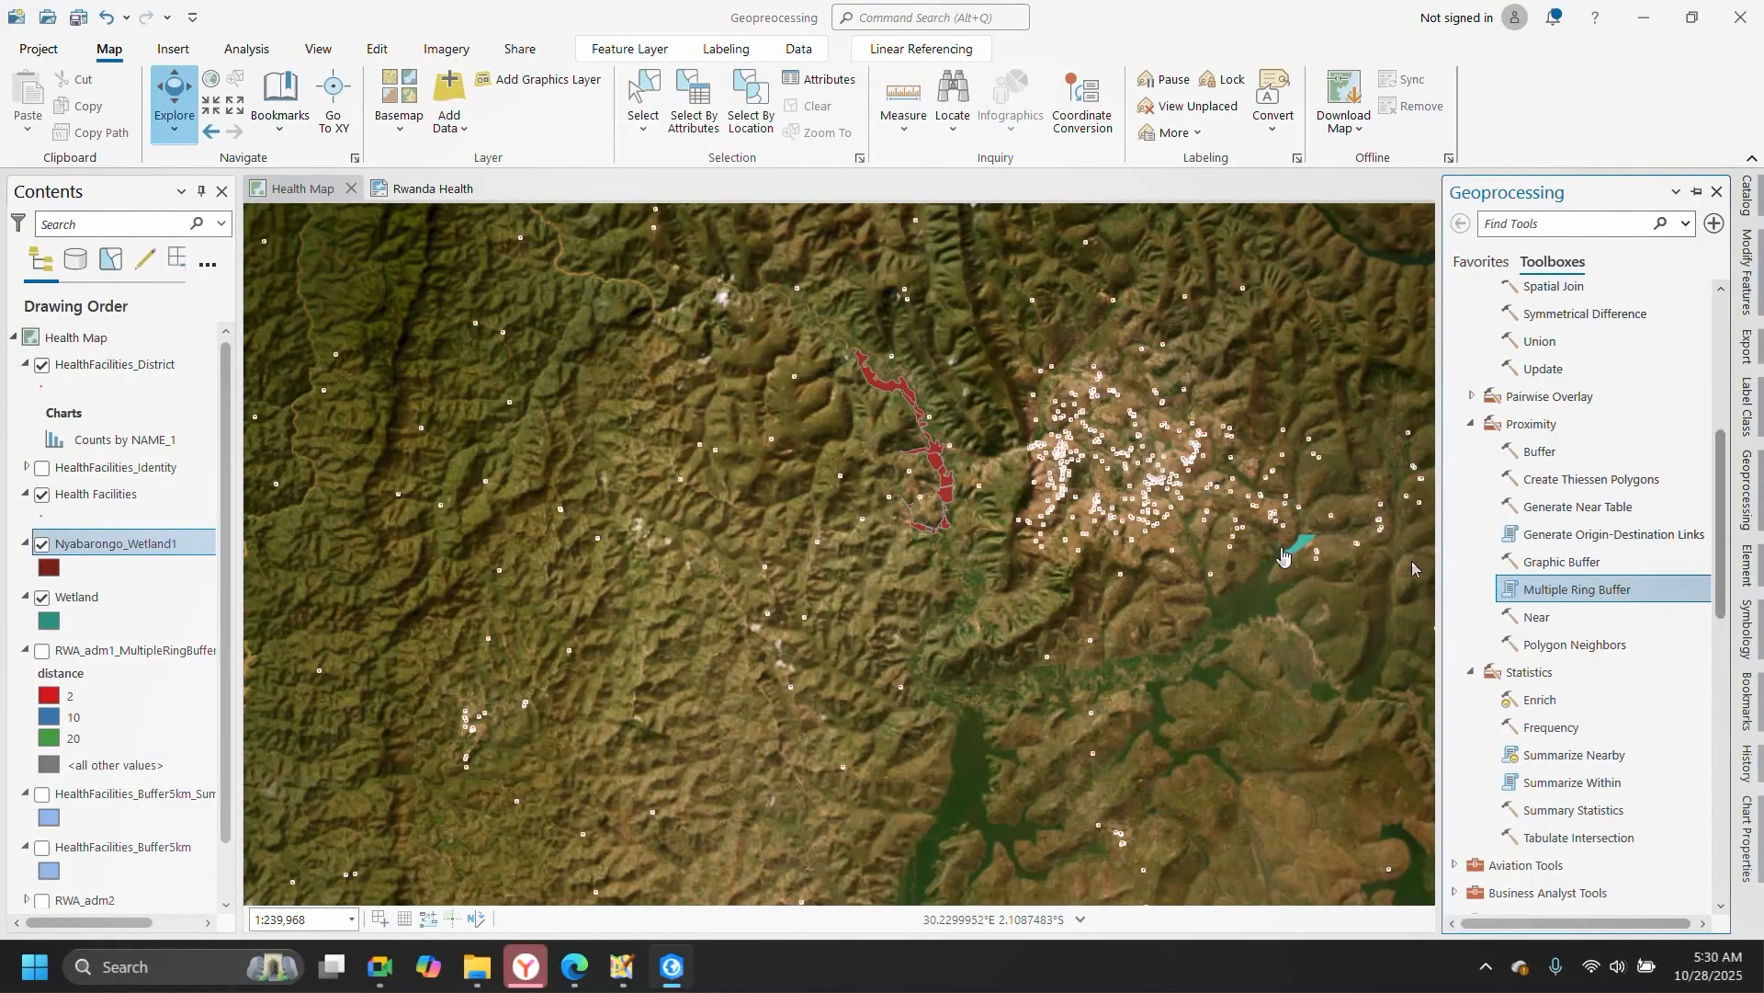
scroll(914, 464, up, 2)
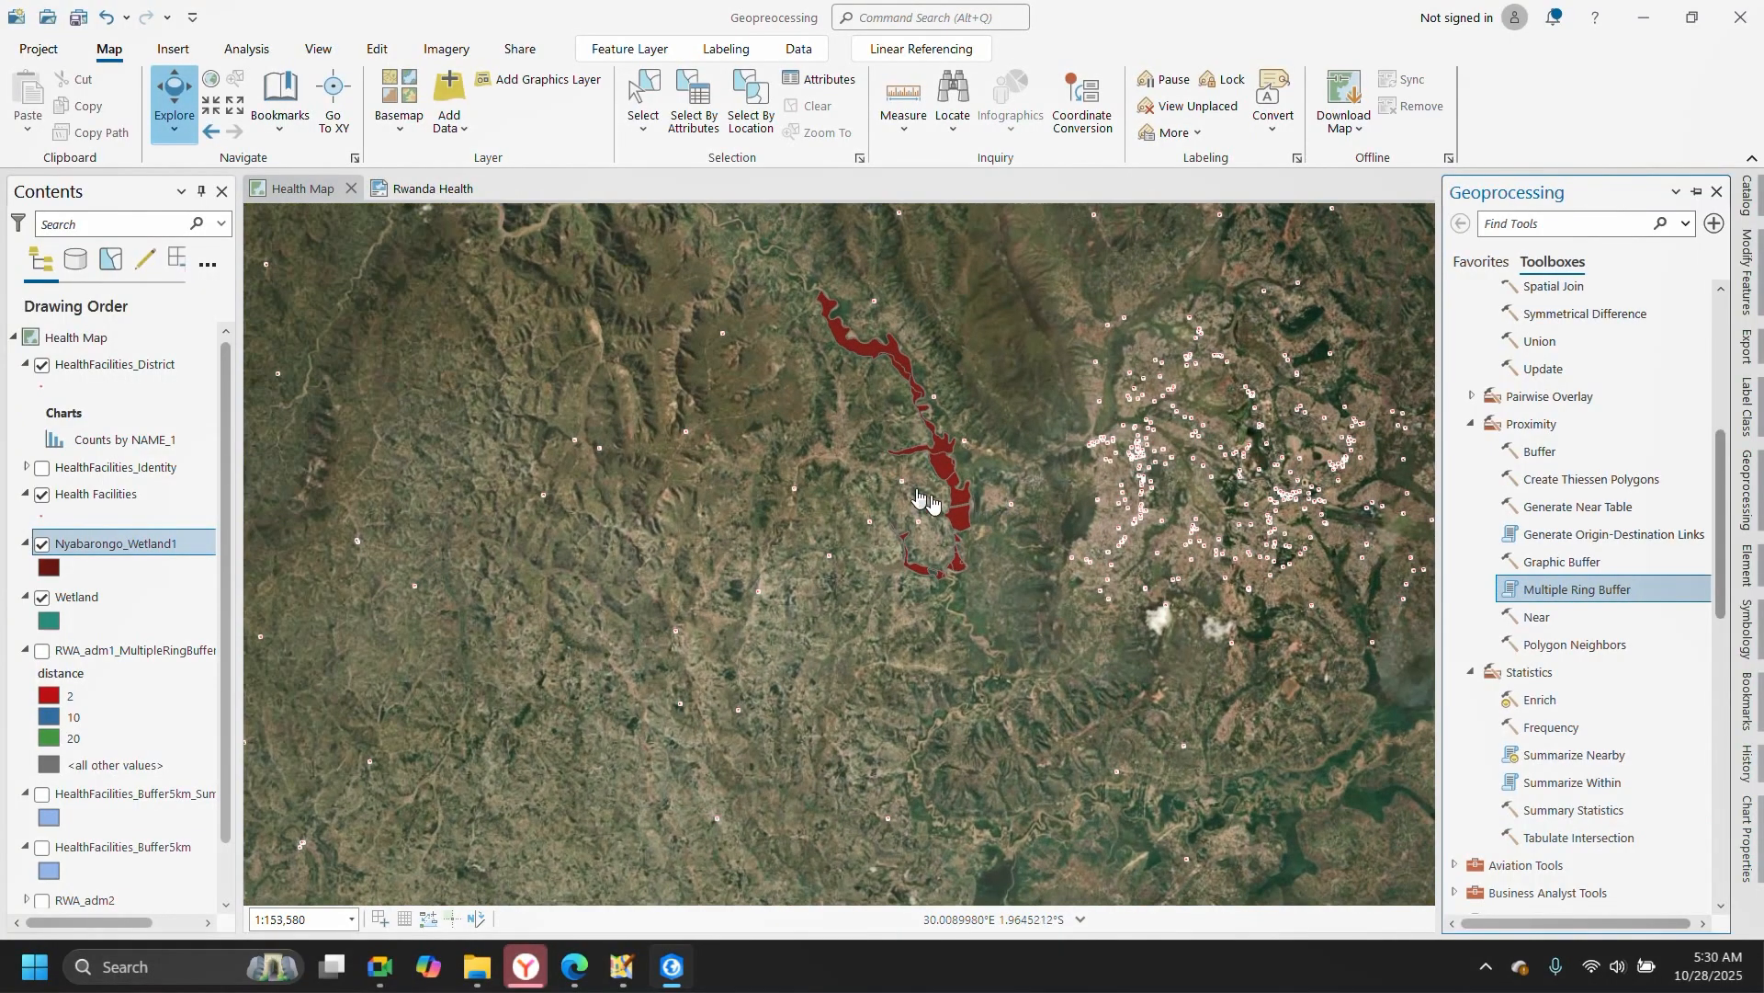
scroll(919, 496, up, 3)
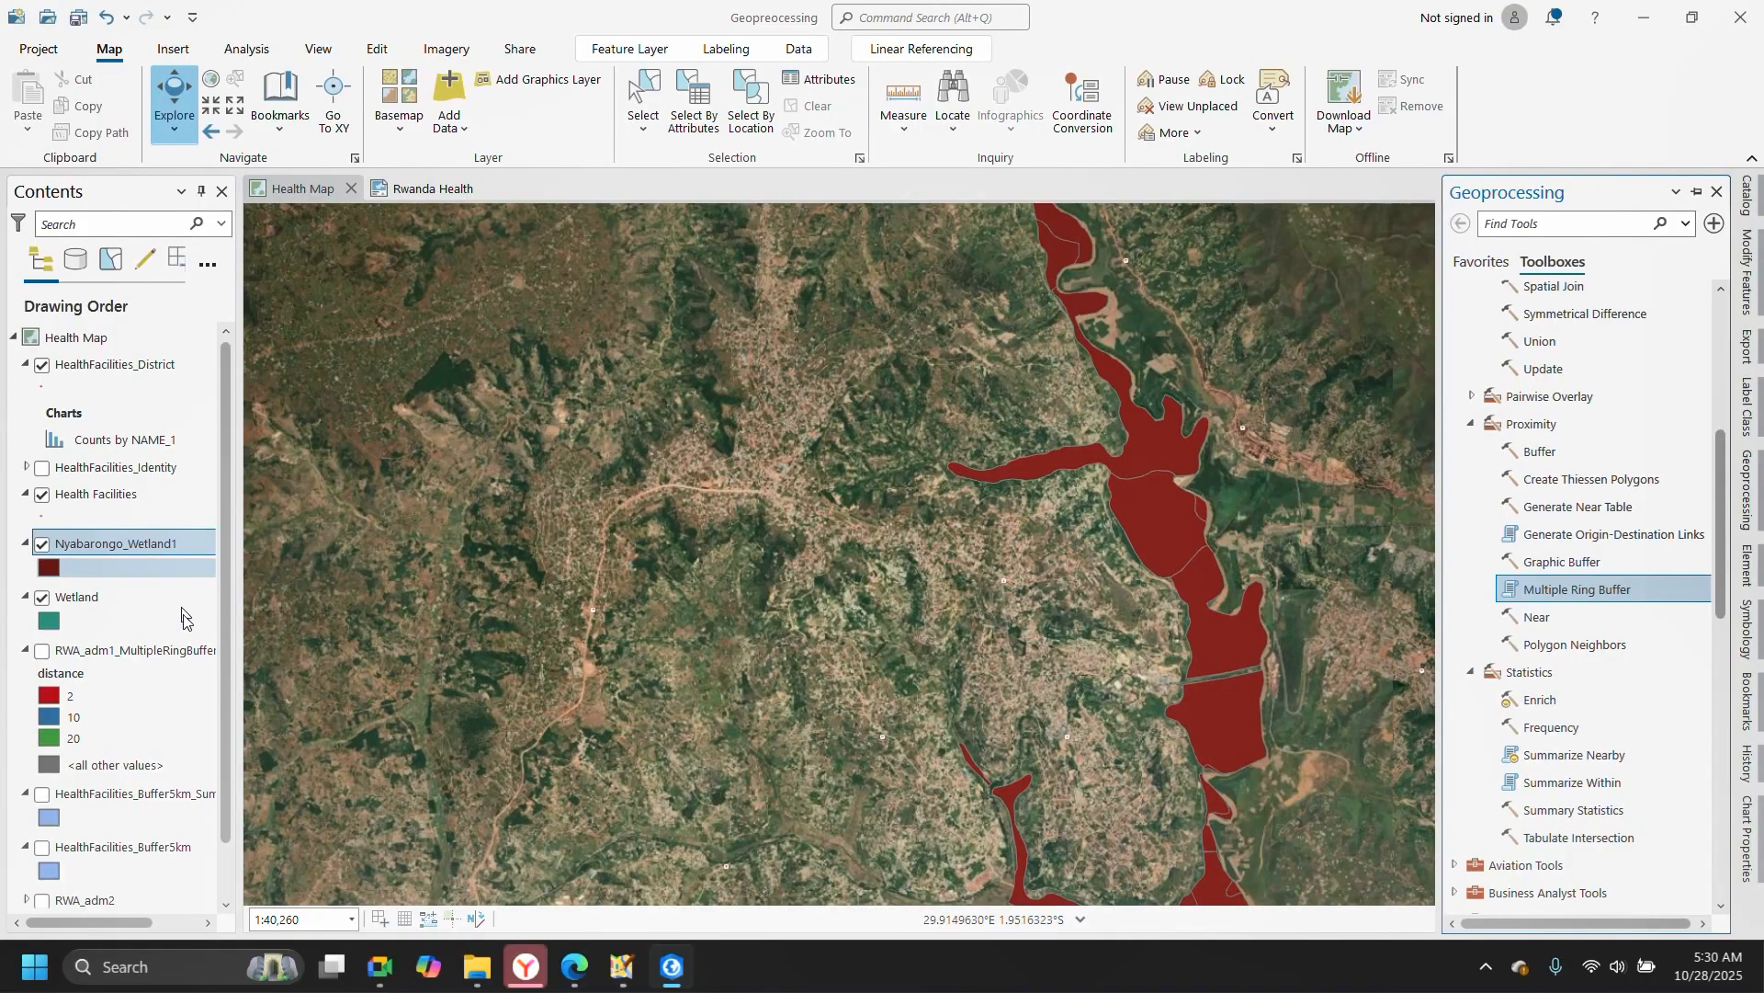
- Display the RWA_adm2 district layer beneath the wetland and health facility layers
scroll(54, 695, down, 1)
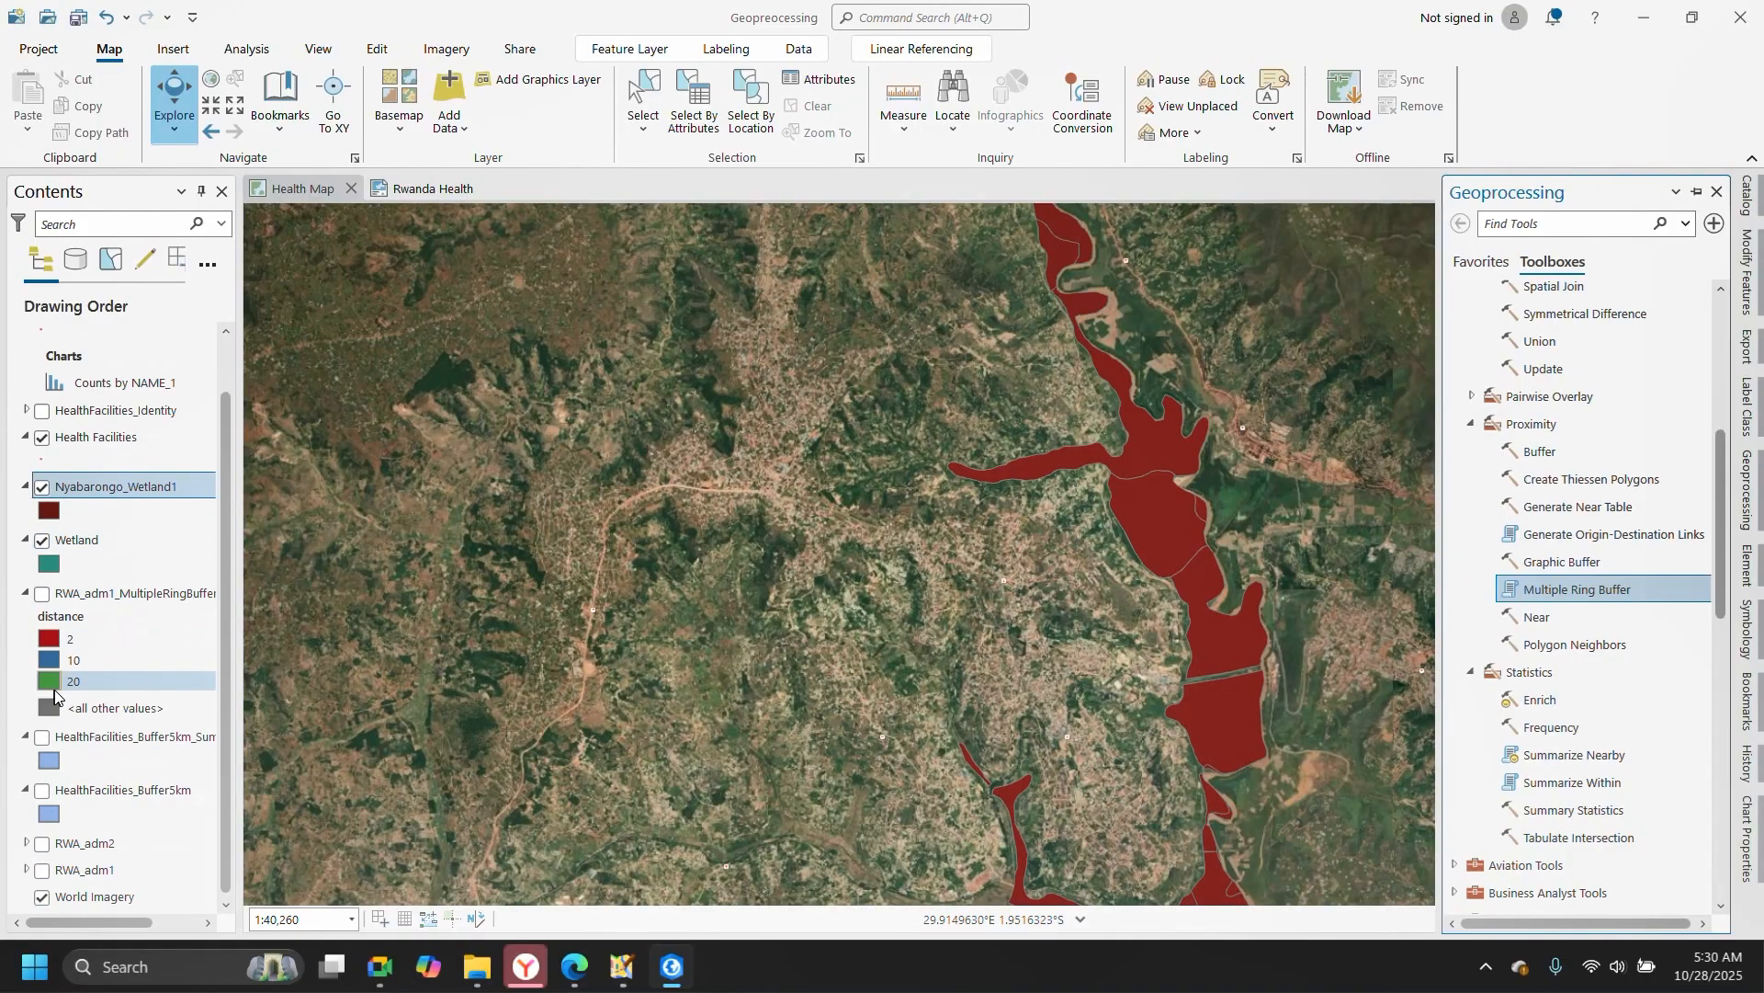
click(40, 843)
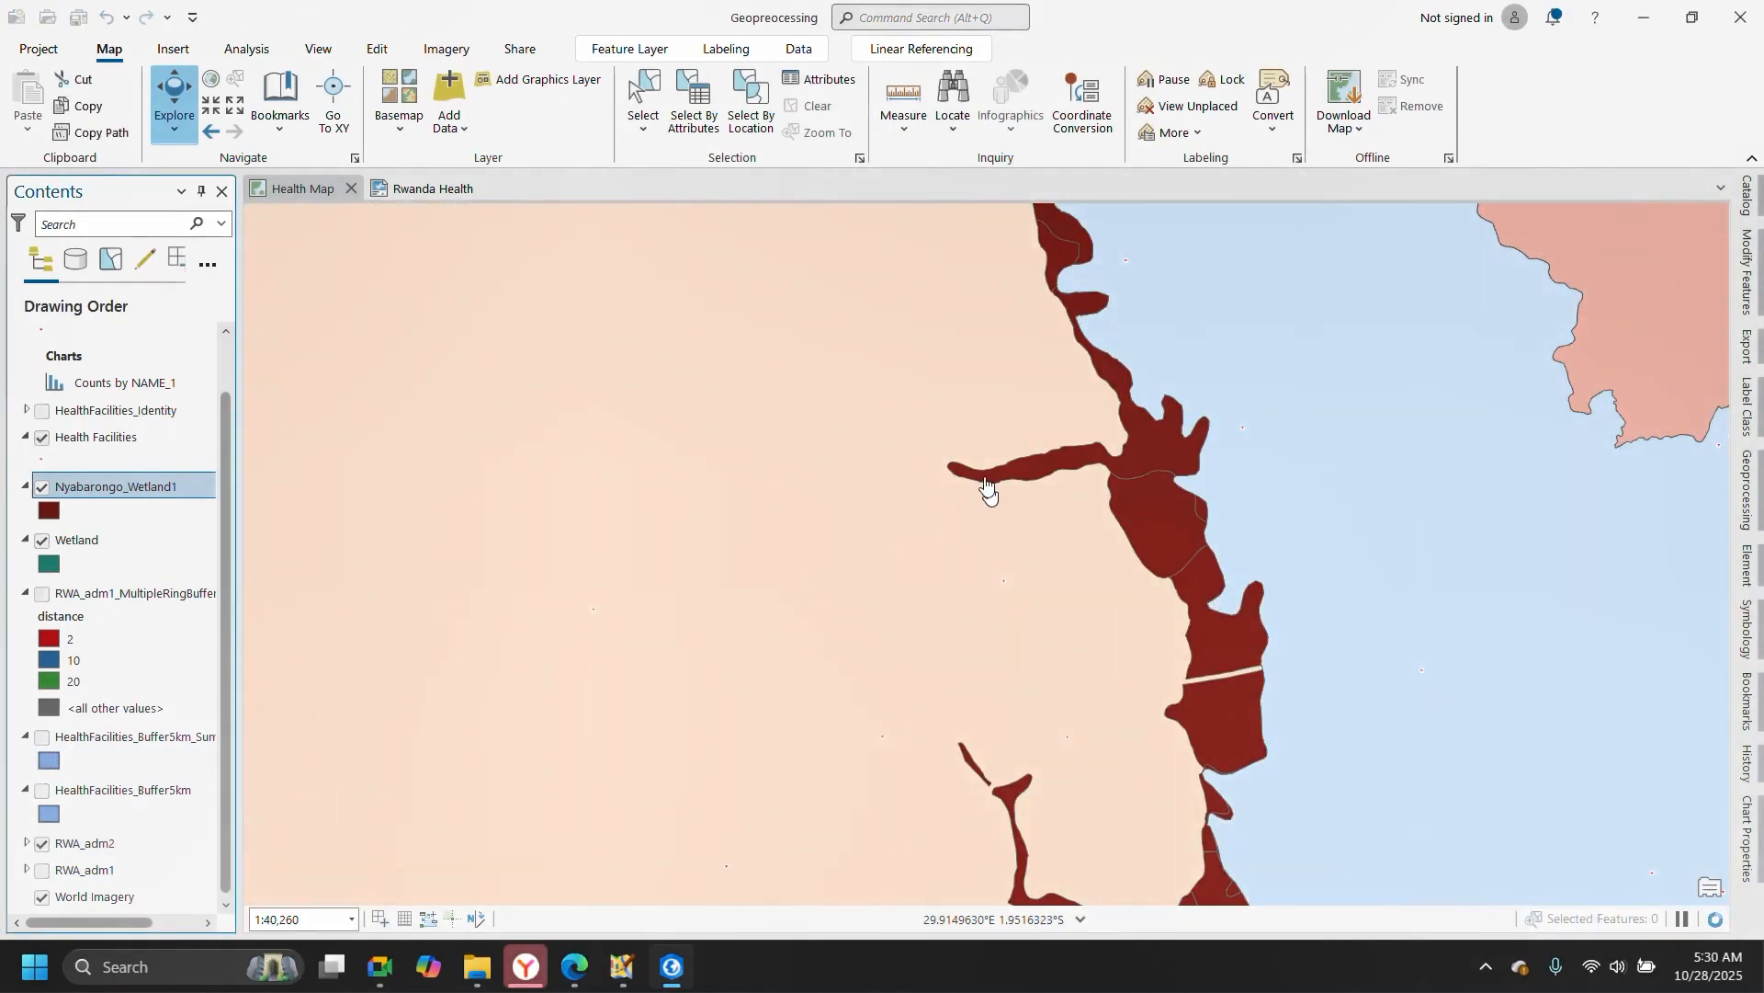
scroll(986, 487, down, 5)
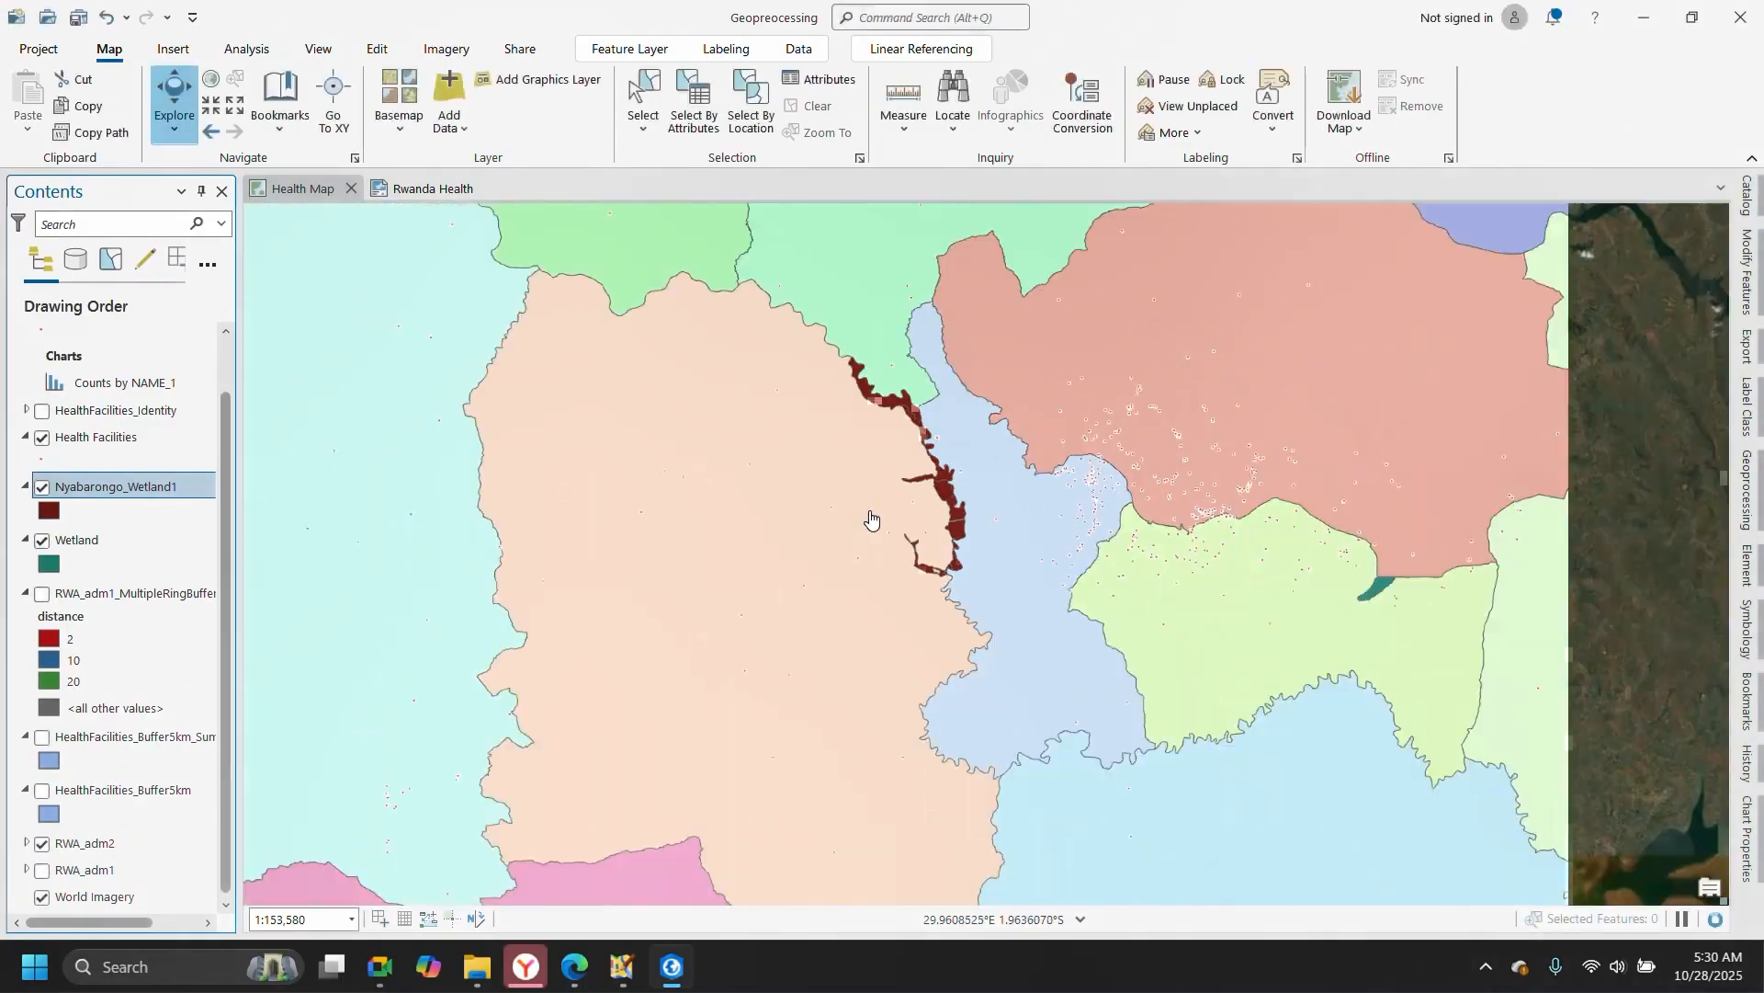
scroll(870, 517, down, 3)
- Examine which districts the Nyabarongo_Wetland1 and Wetland polygons lie in and border, and how the health facilities are distributed among them
scroll(890, 595, up, 4)
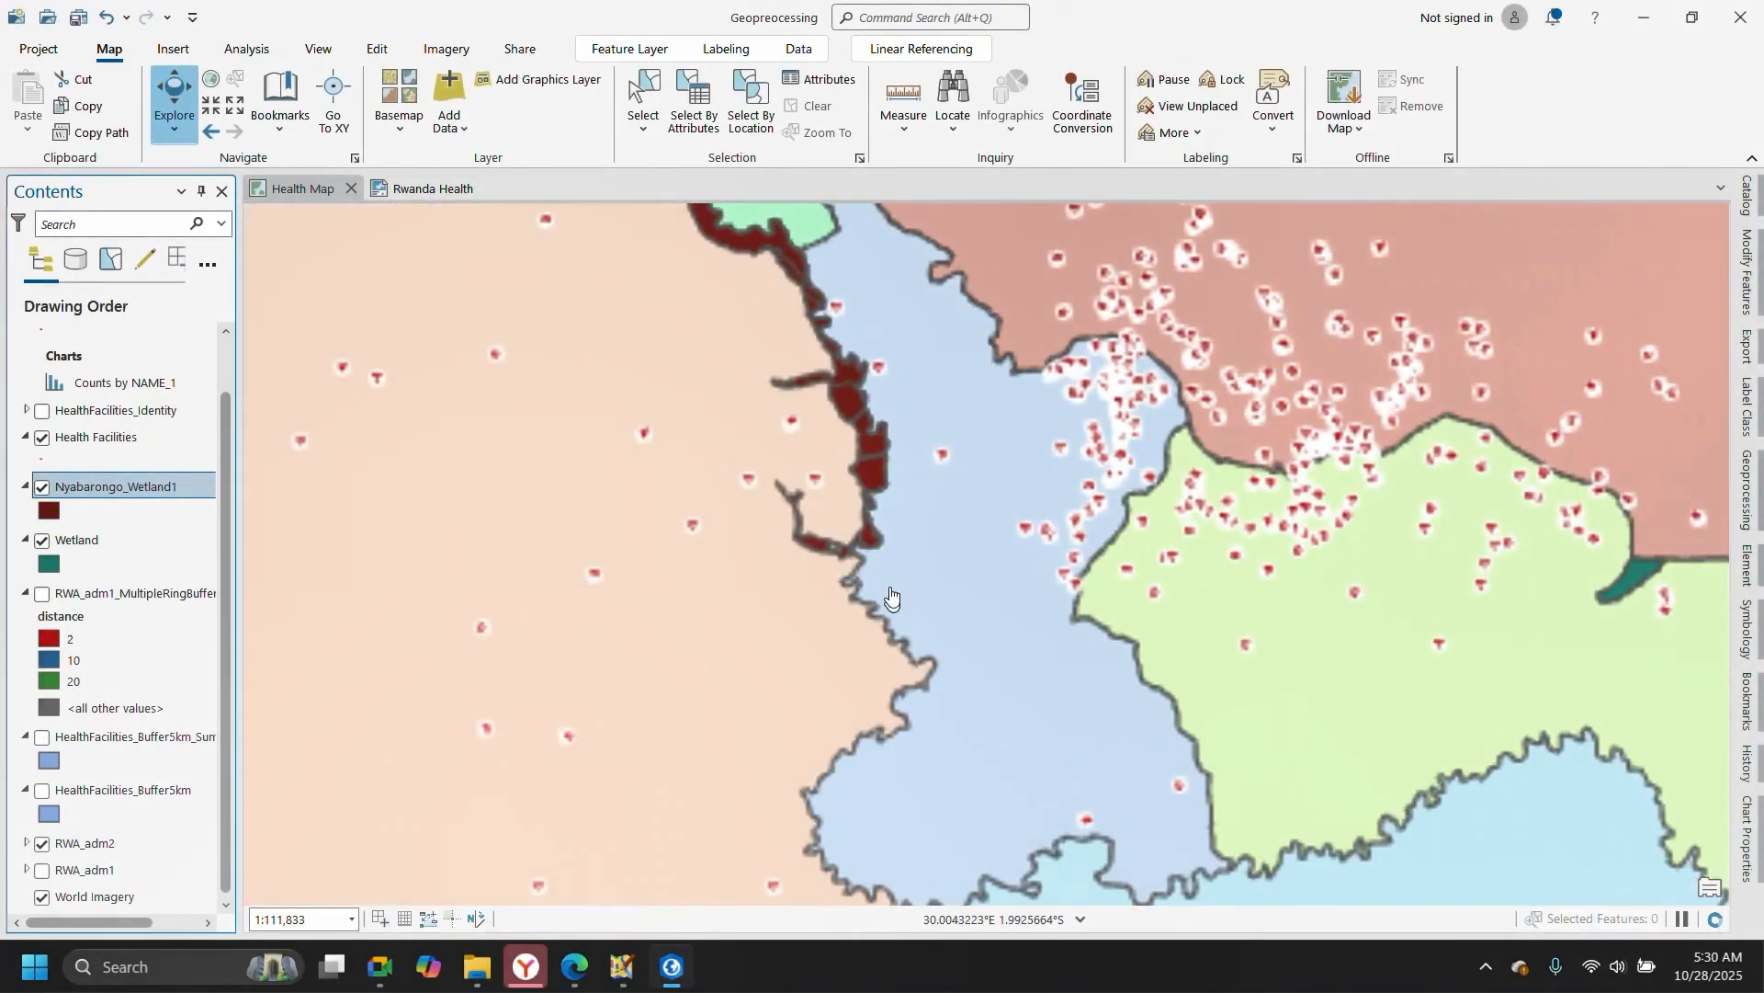
scroll(889, 595, down, 2)
scroll(898, 464, down, 3)
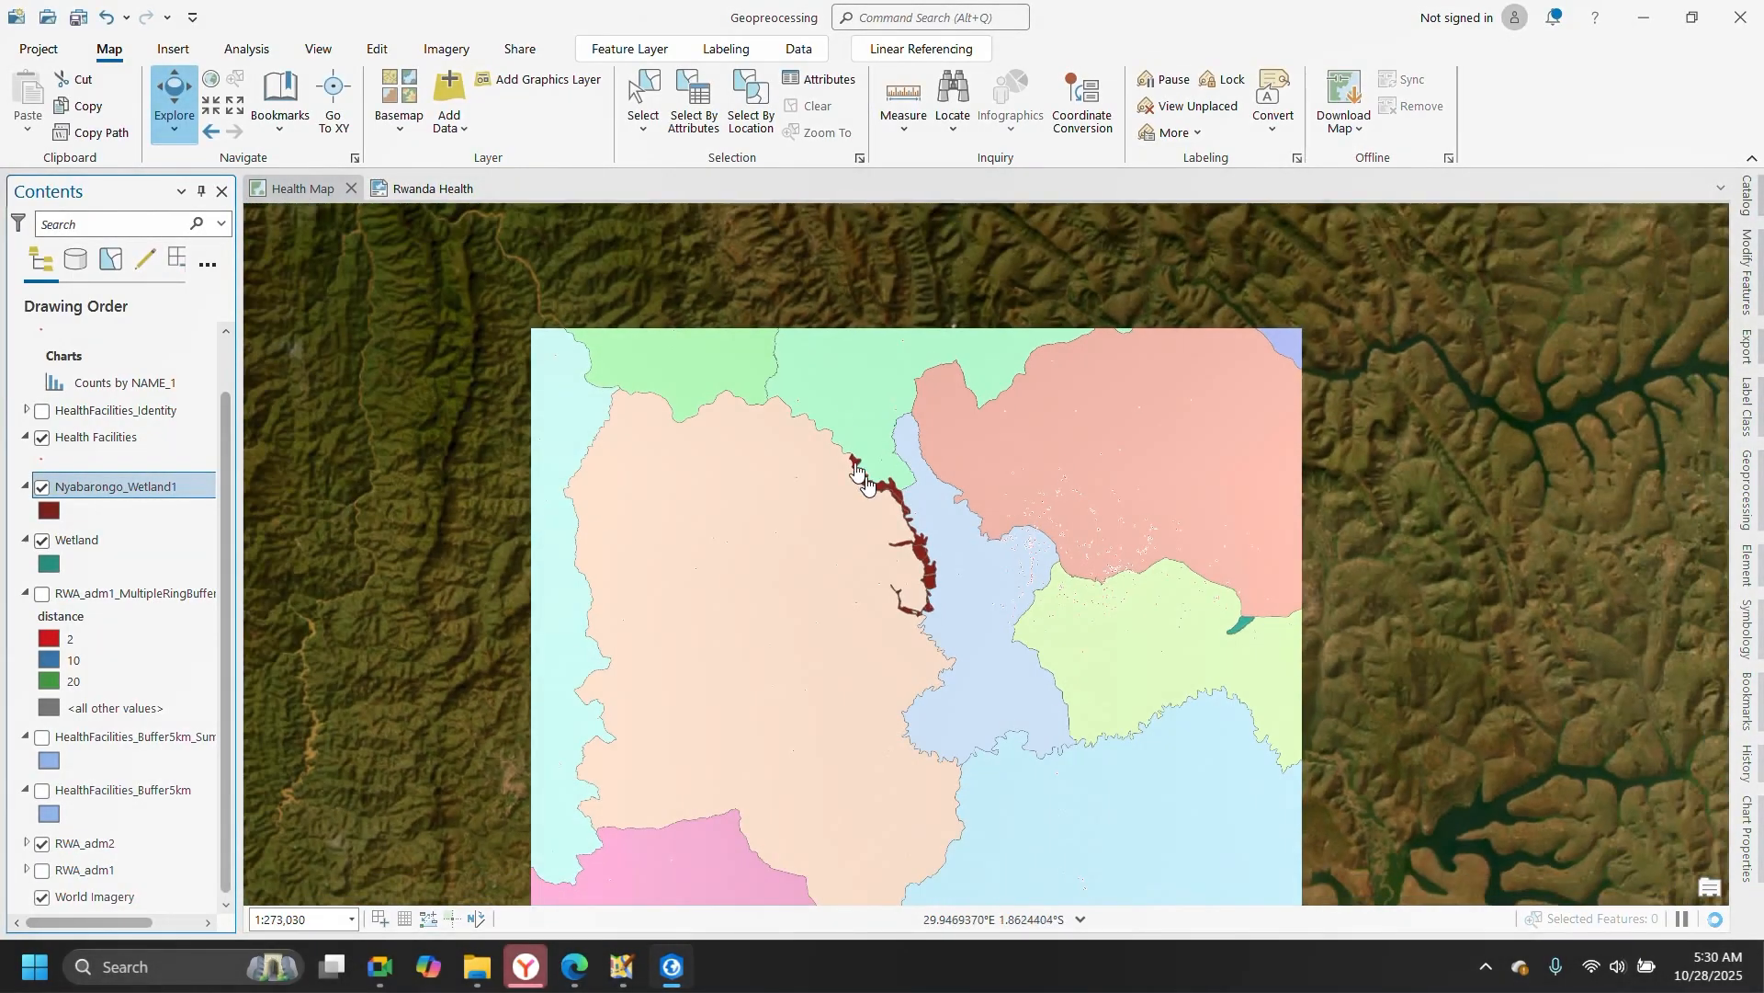
scroll(870, 482, up, 3)
scroll(884, 465, down, 4)
scroll(897, 515, up, 4)
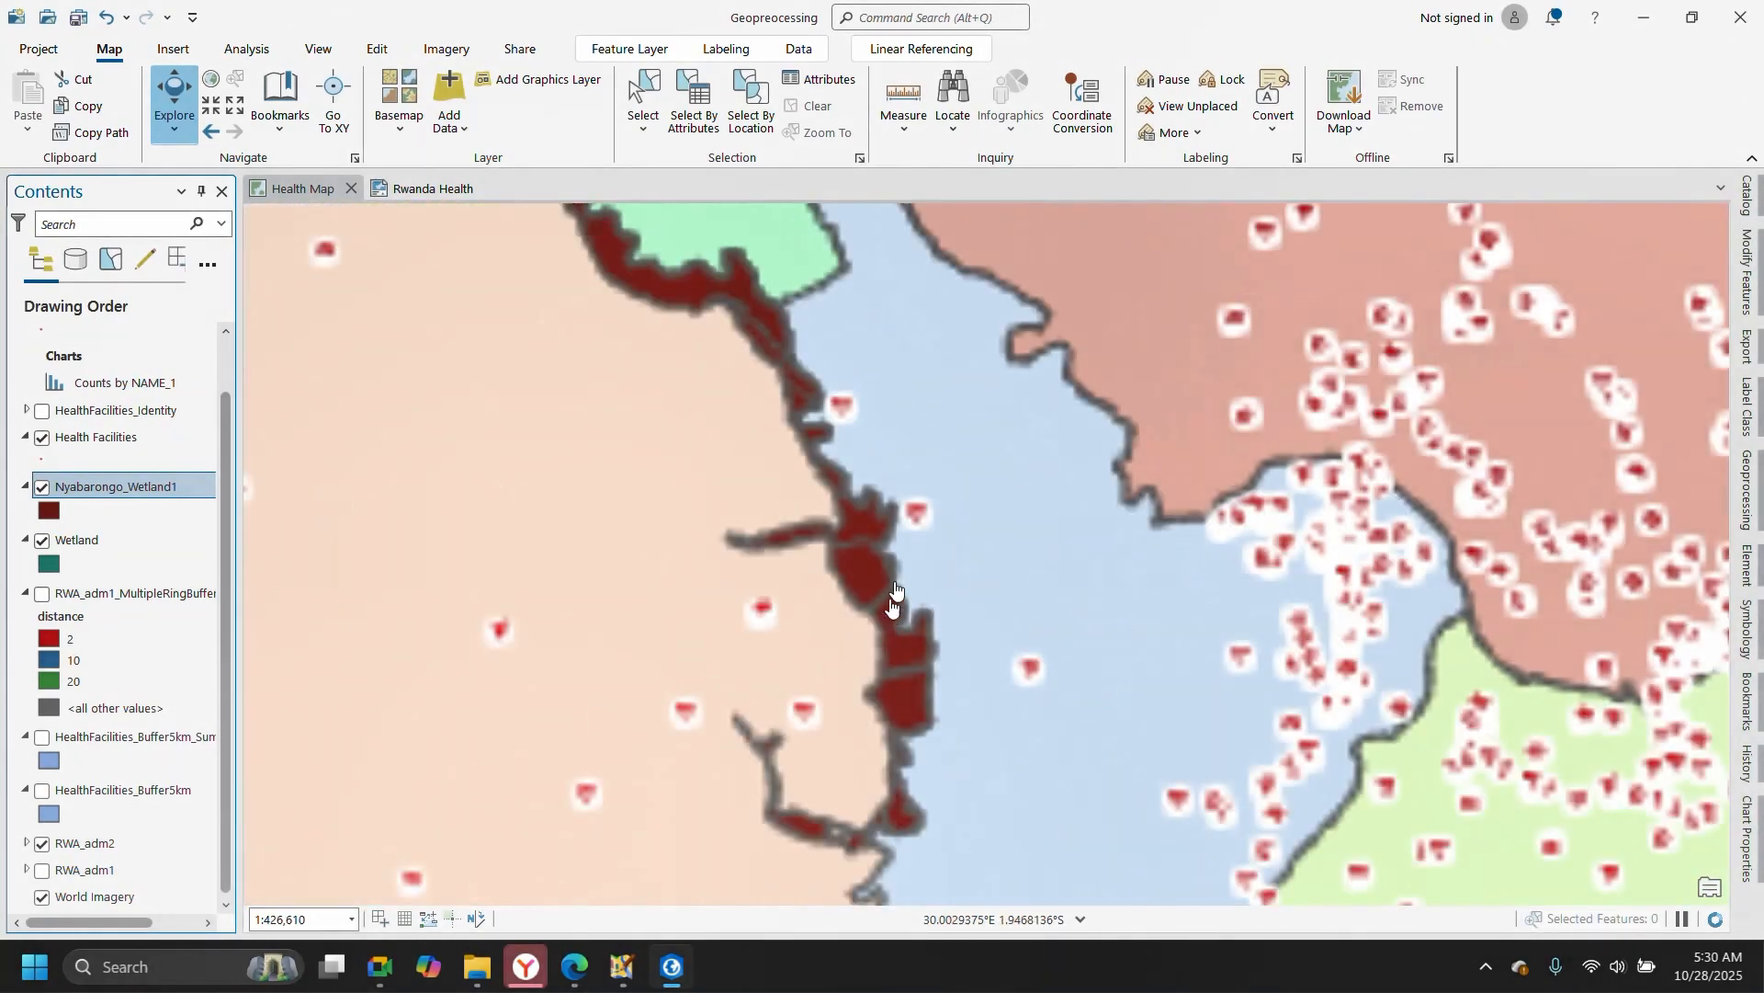
scroll(855, 381, down, 2)
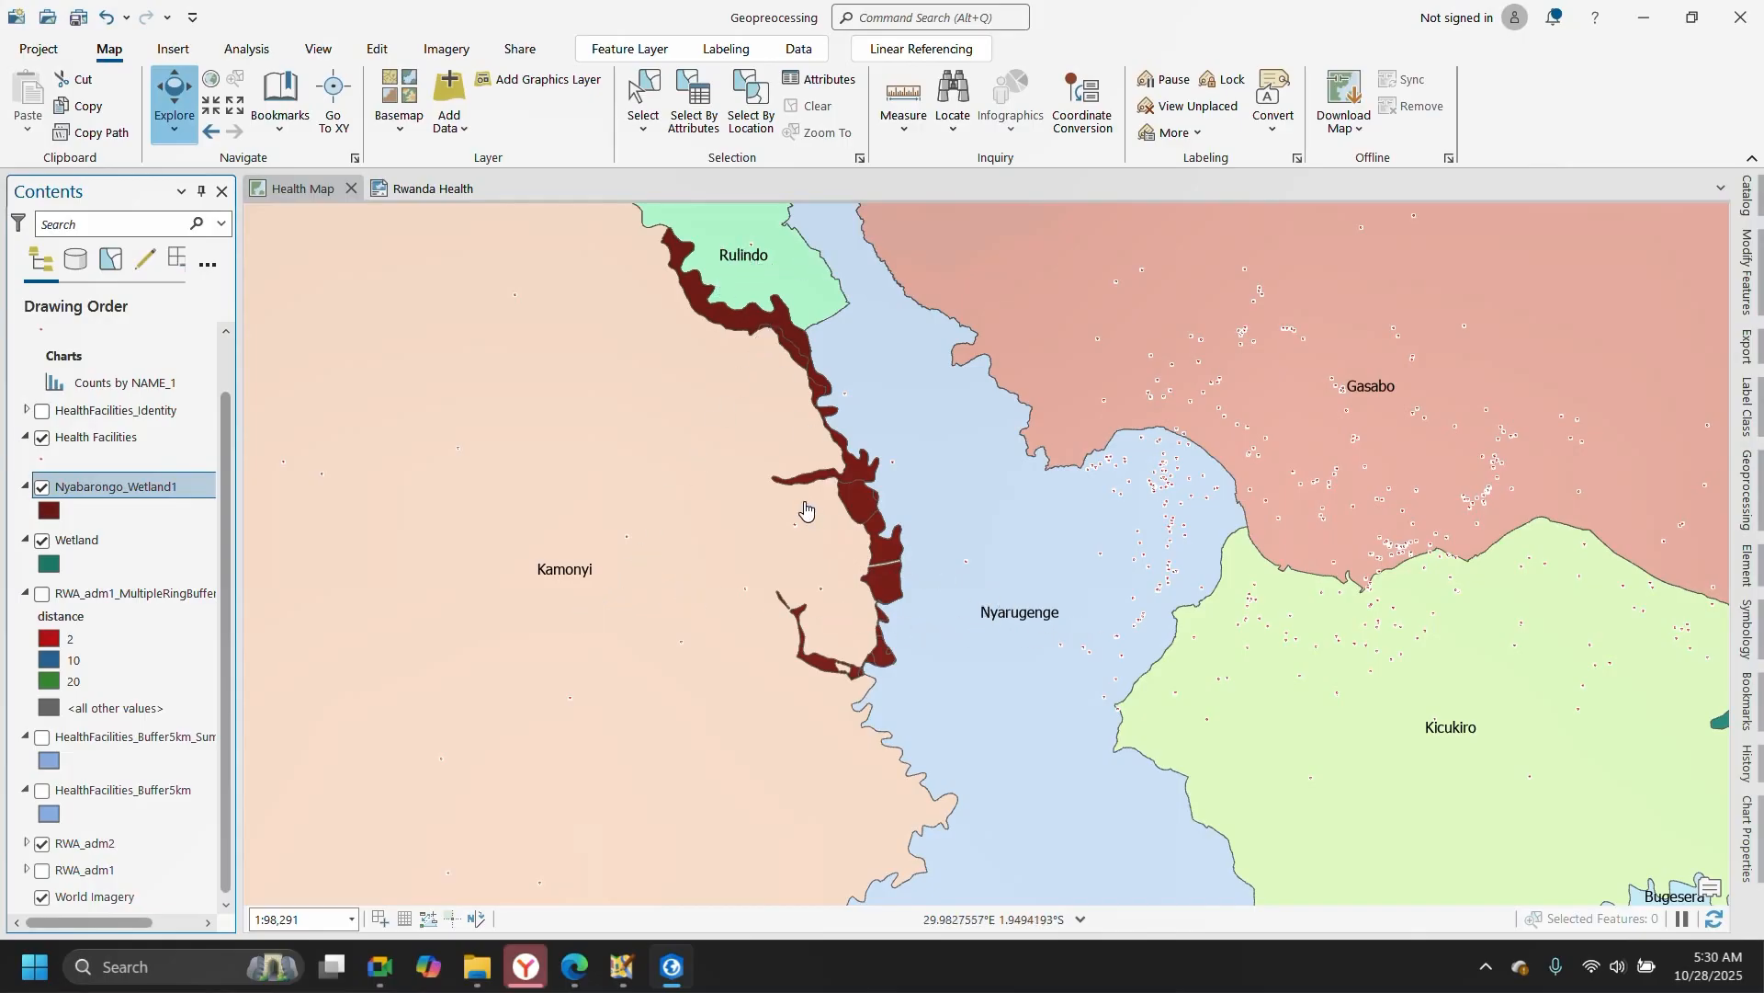
scroll(805, 509, down, 2)
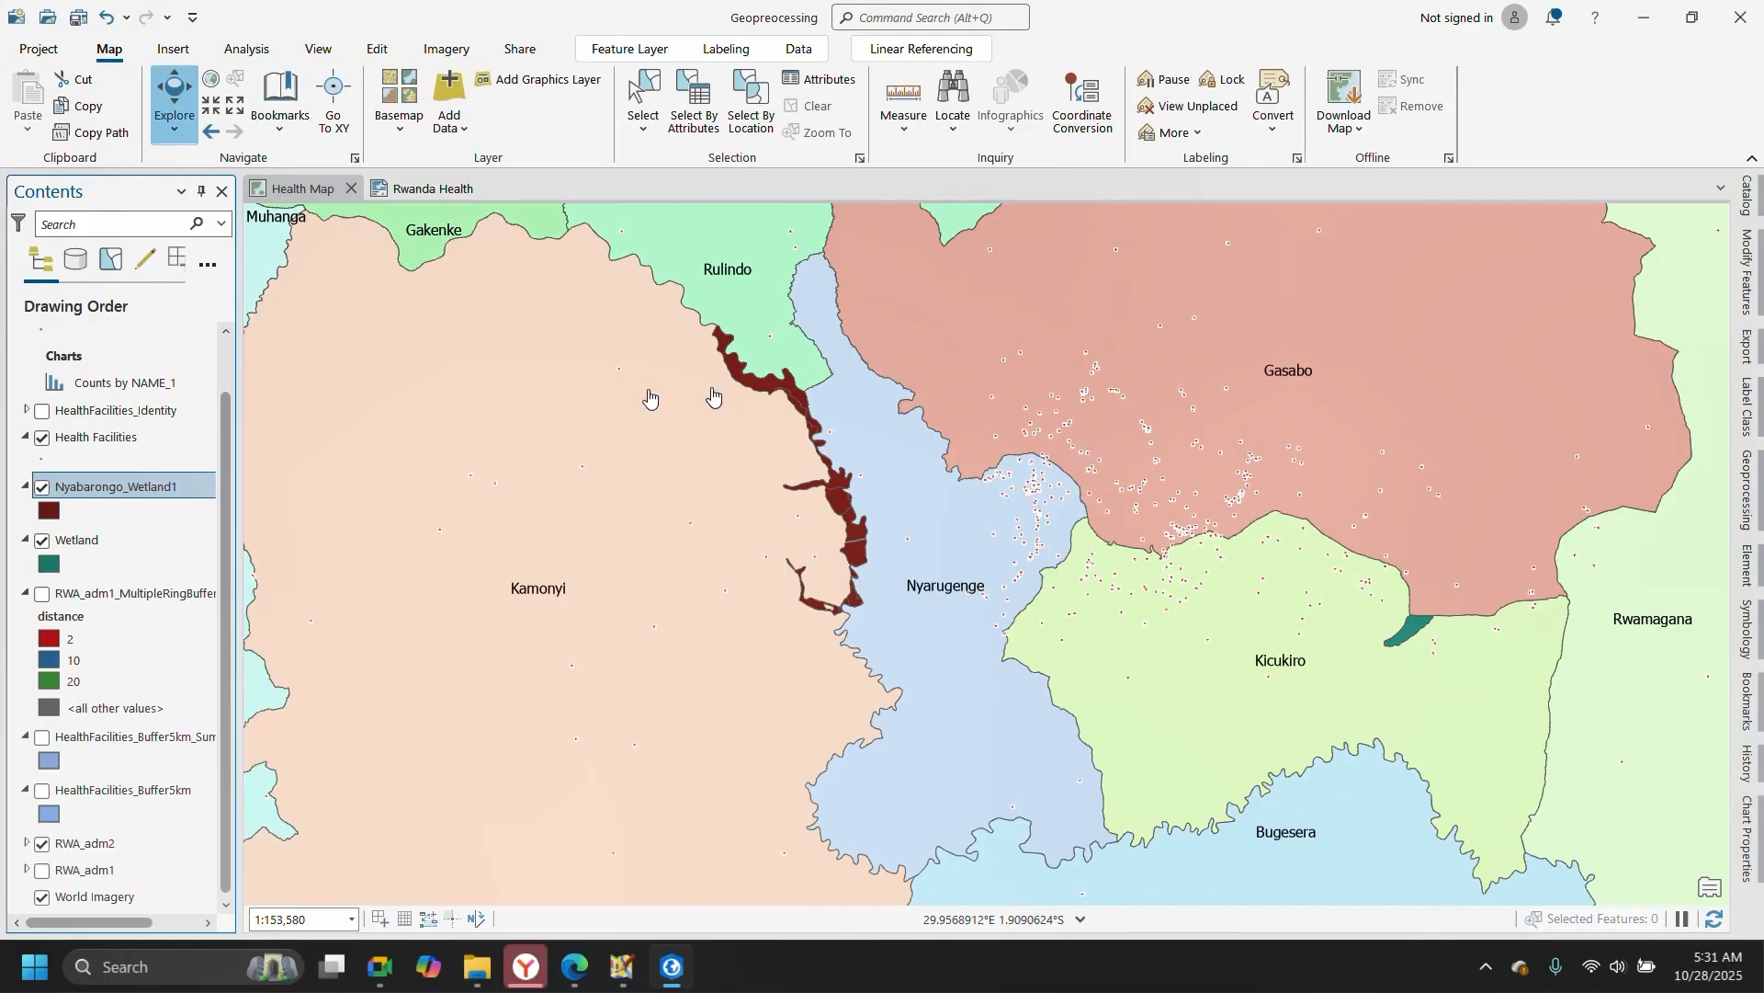
scroll(607, 384, down, 2)
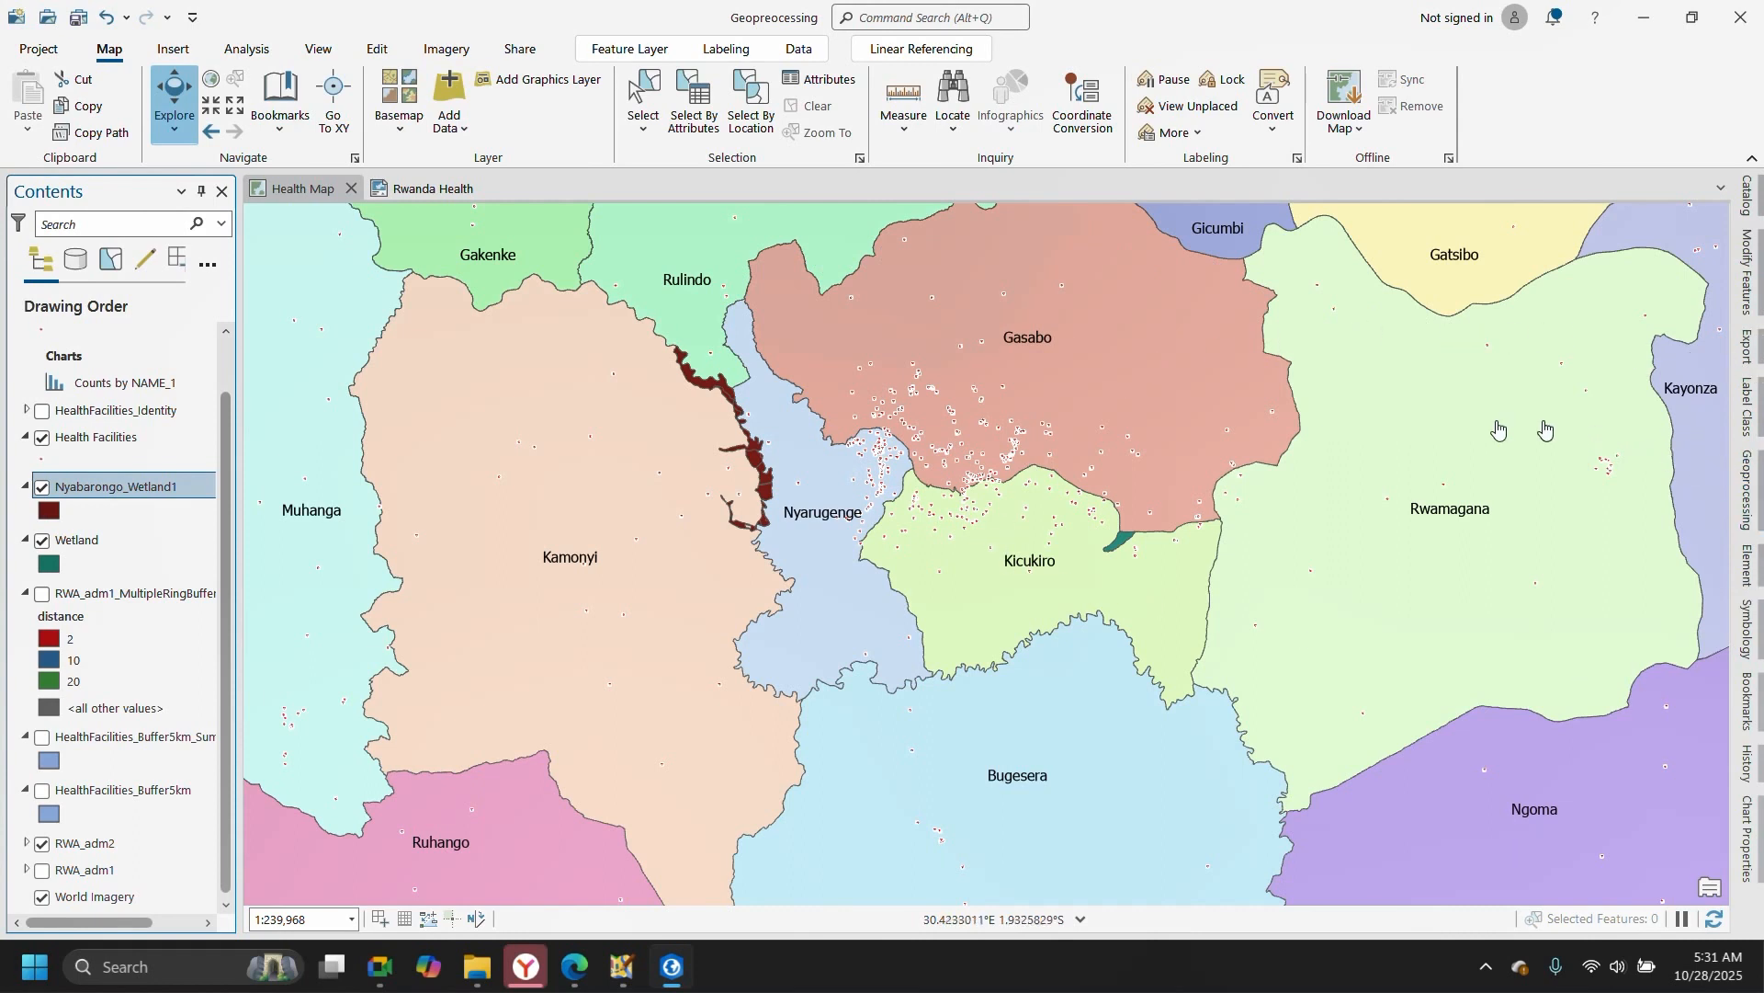
- Run Count Overlapping Features on the HealthFacilities_Buffer5km layer with a minimum overlap count of 1 and output feature class HealthFaciliti_CountOverlapp
click(1743, 499)
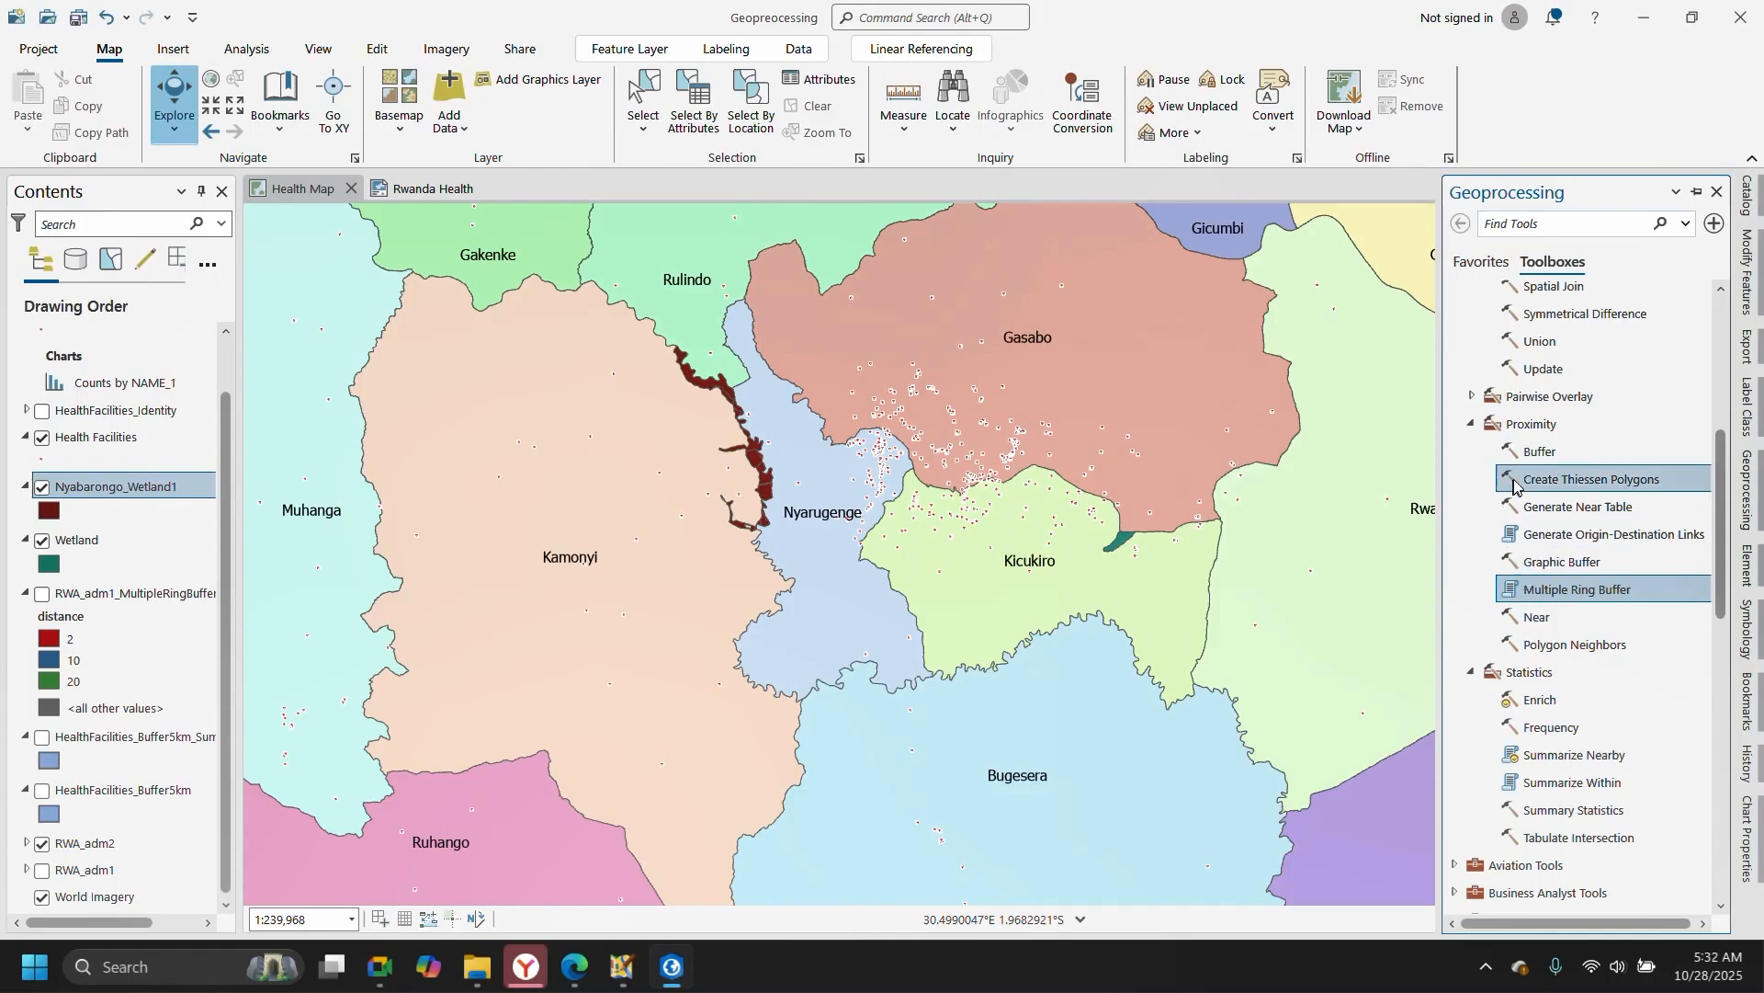
scroll(1516, 415, up, 3)
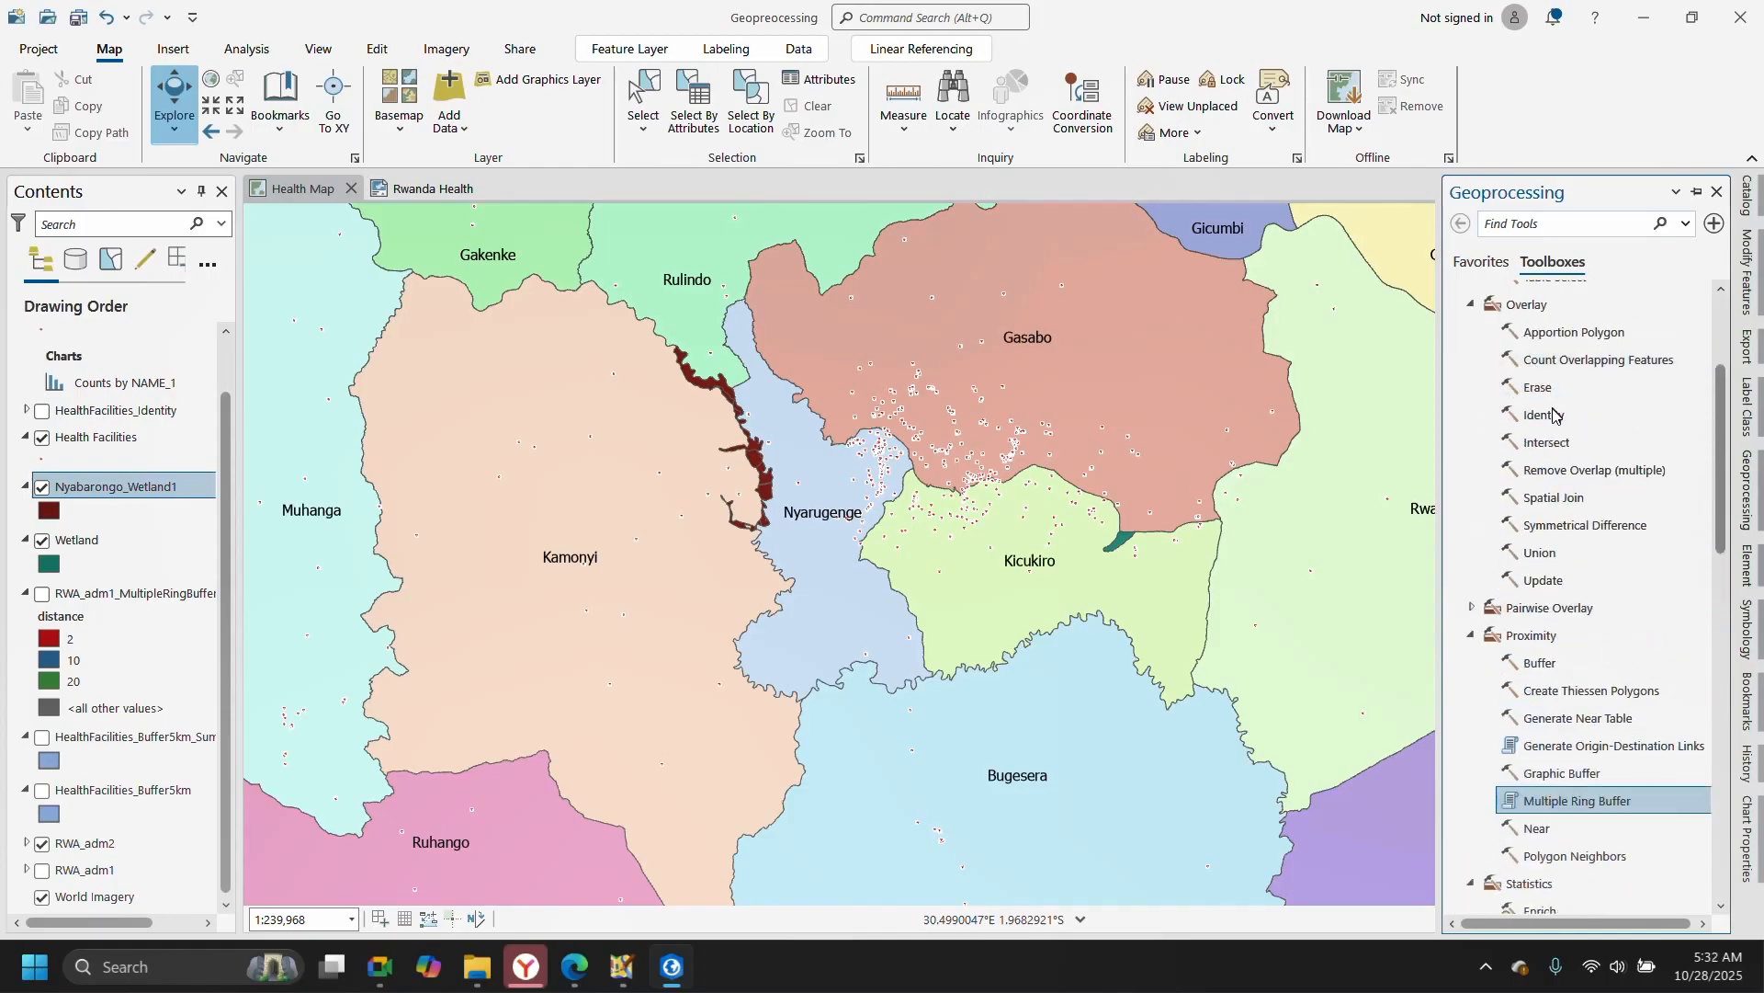
click(1571, 364)
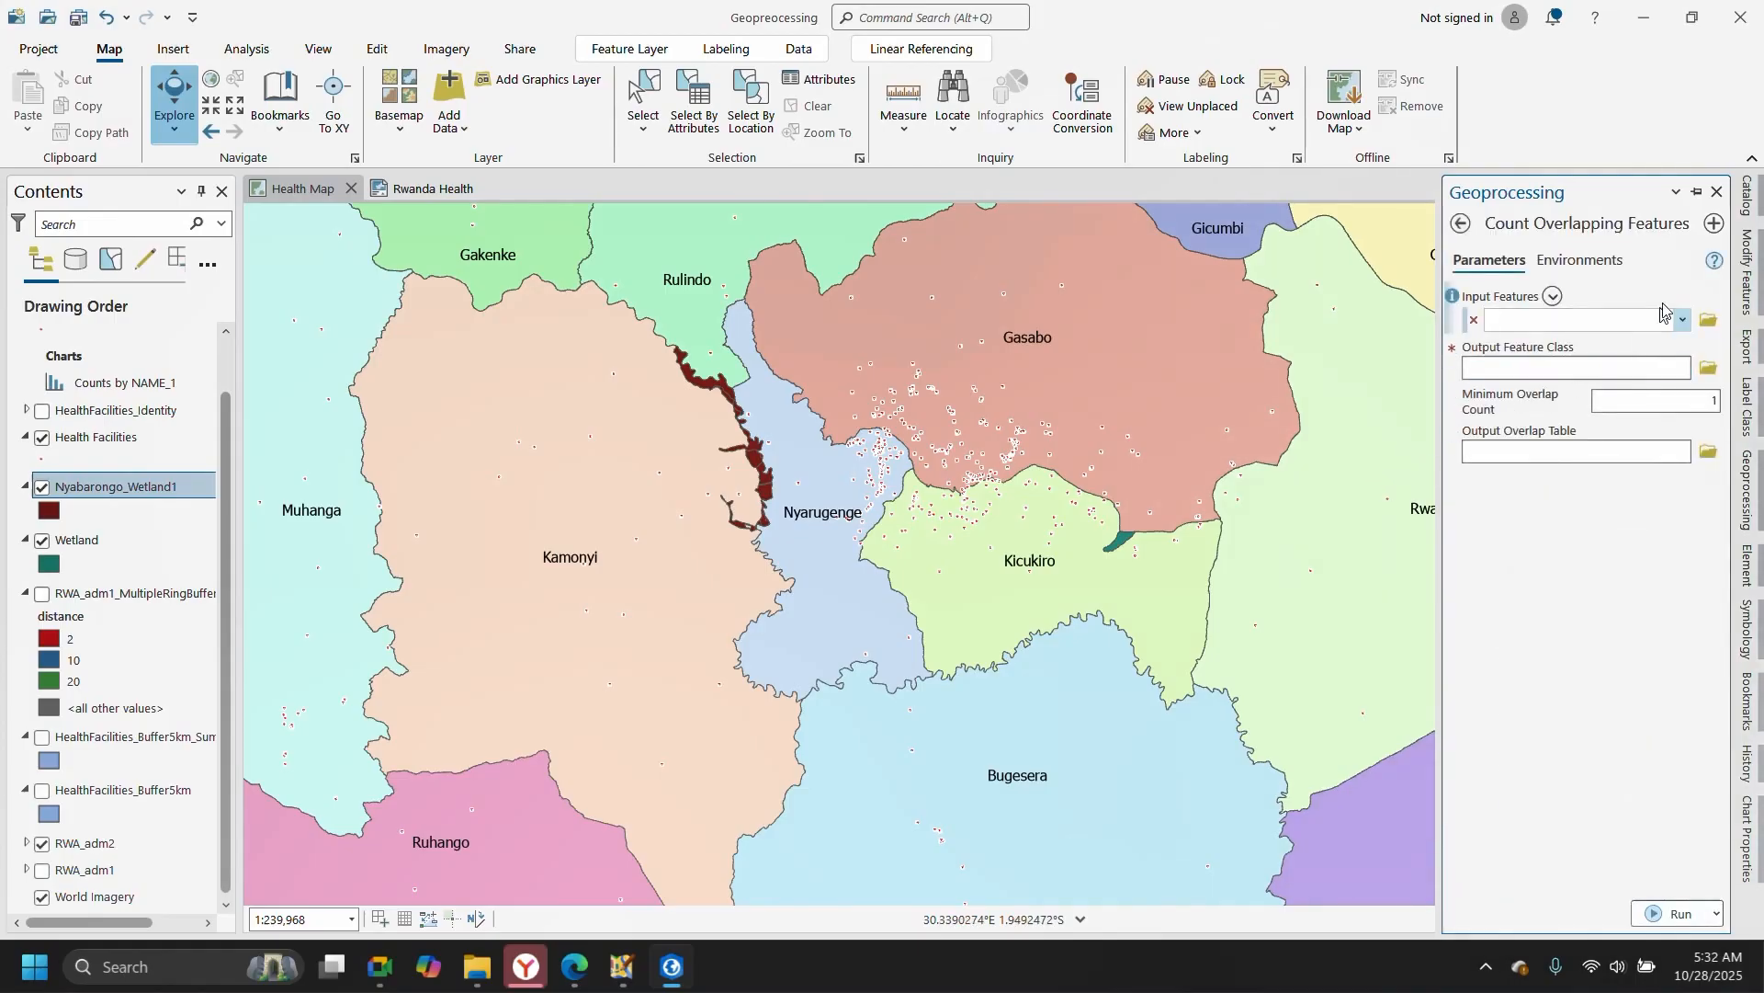
click(1683, 321)
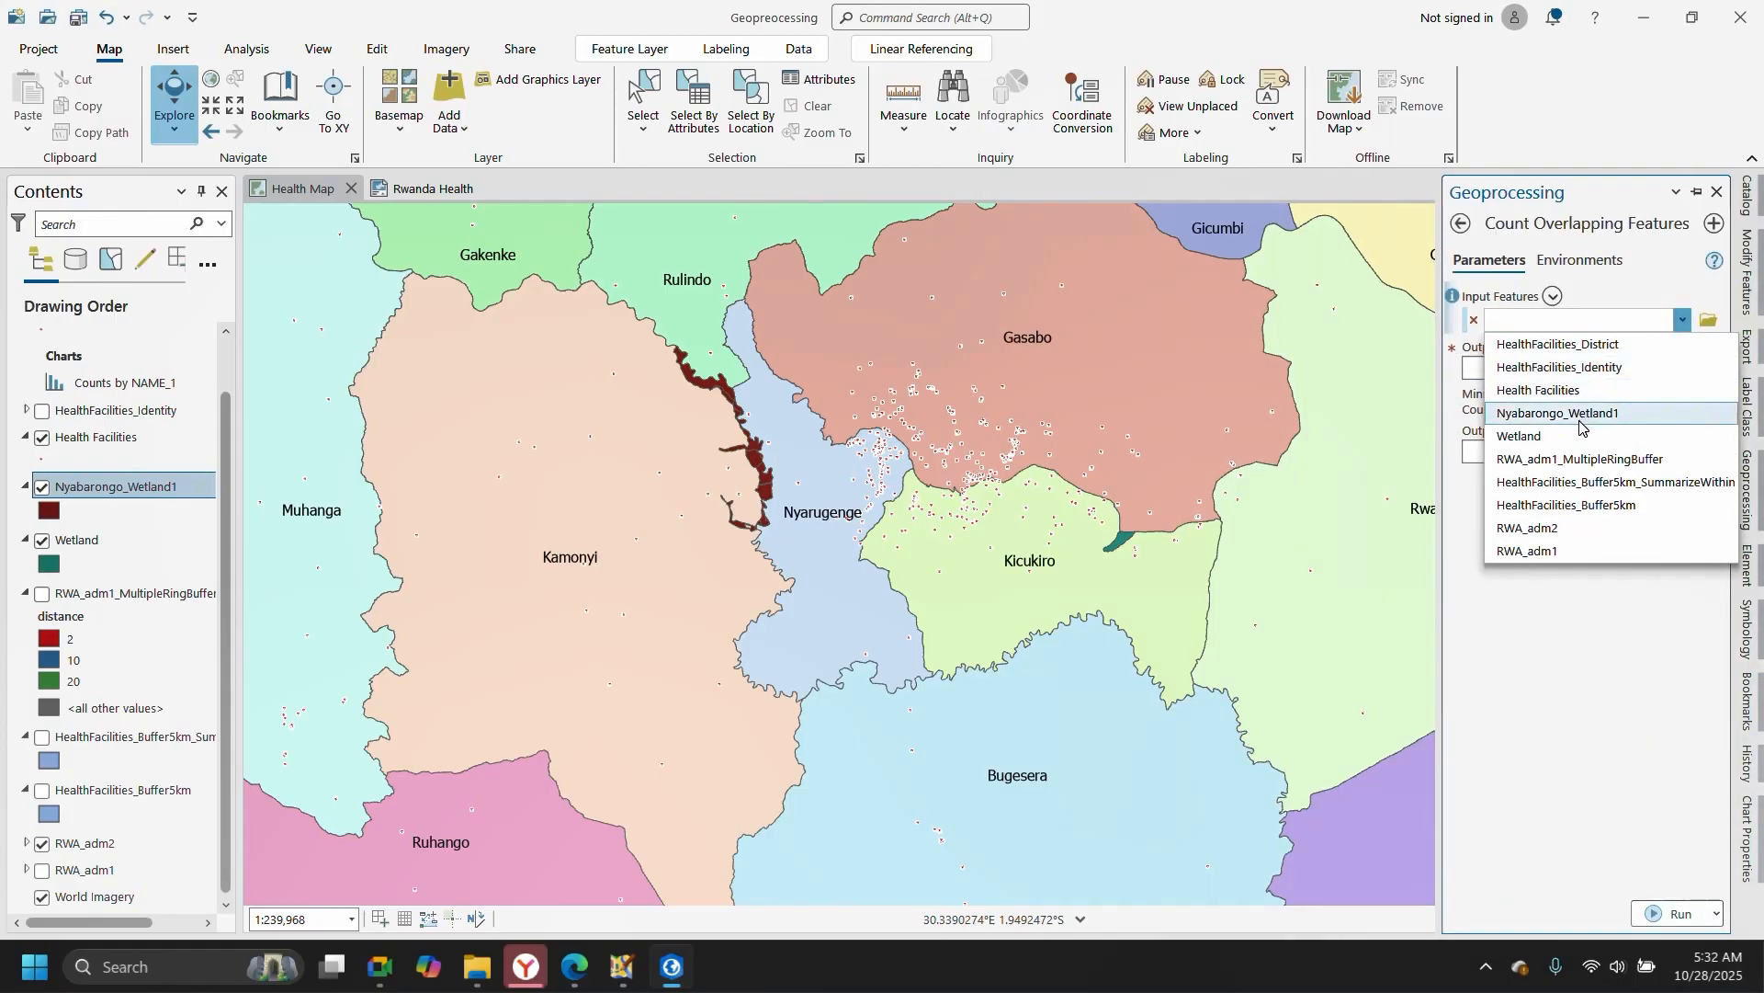
click(1599, 507)
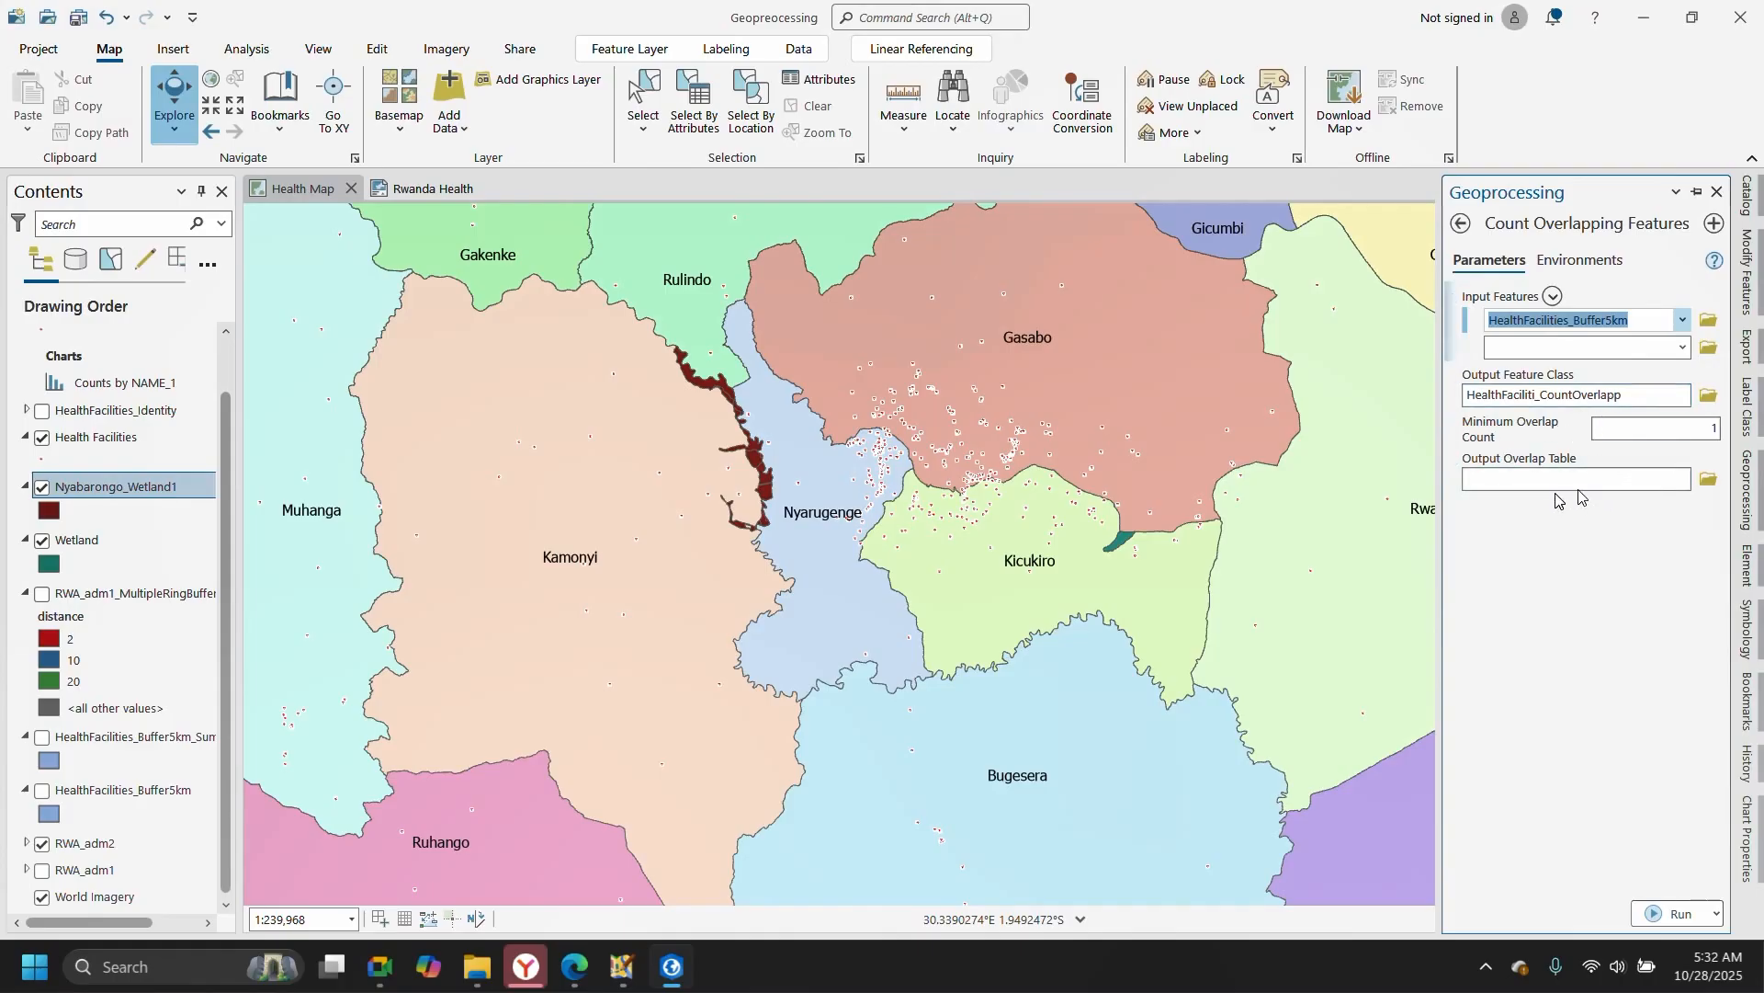
click(1678, 912)
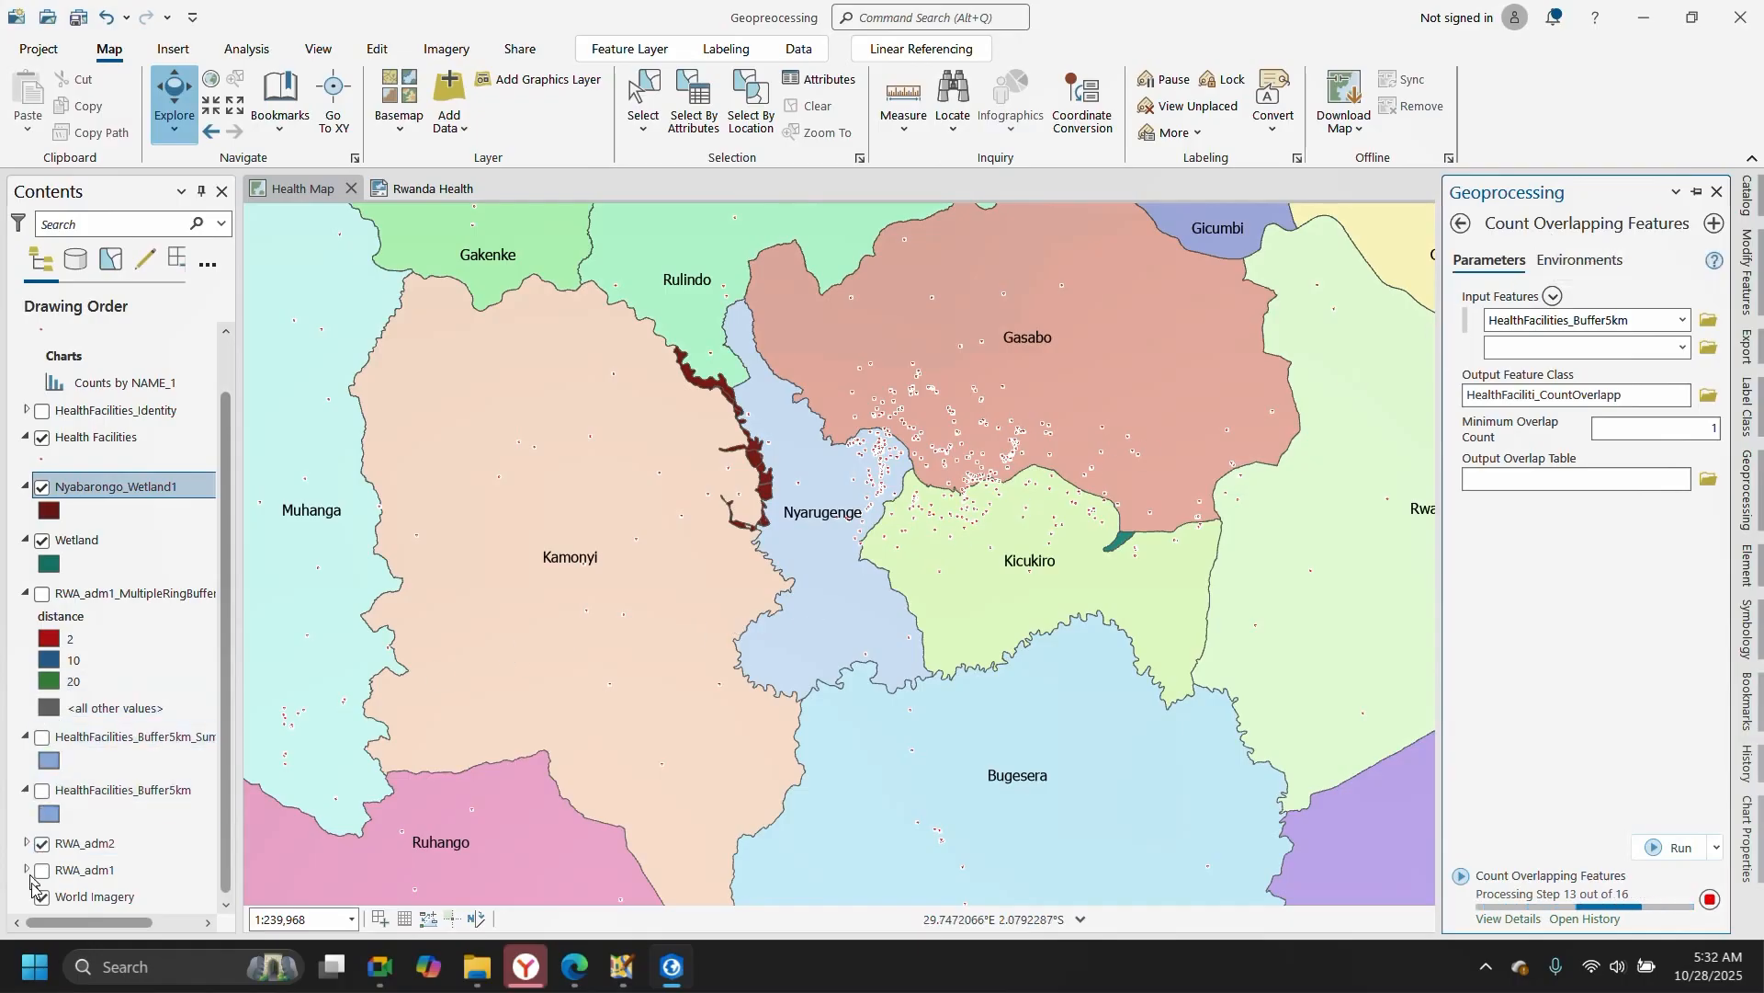
- Hide the RWA_adm2 district layer and display the HealthFacilities_Buffer5km layer over the imagery across Rwanda
click(41, 846)
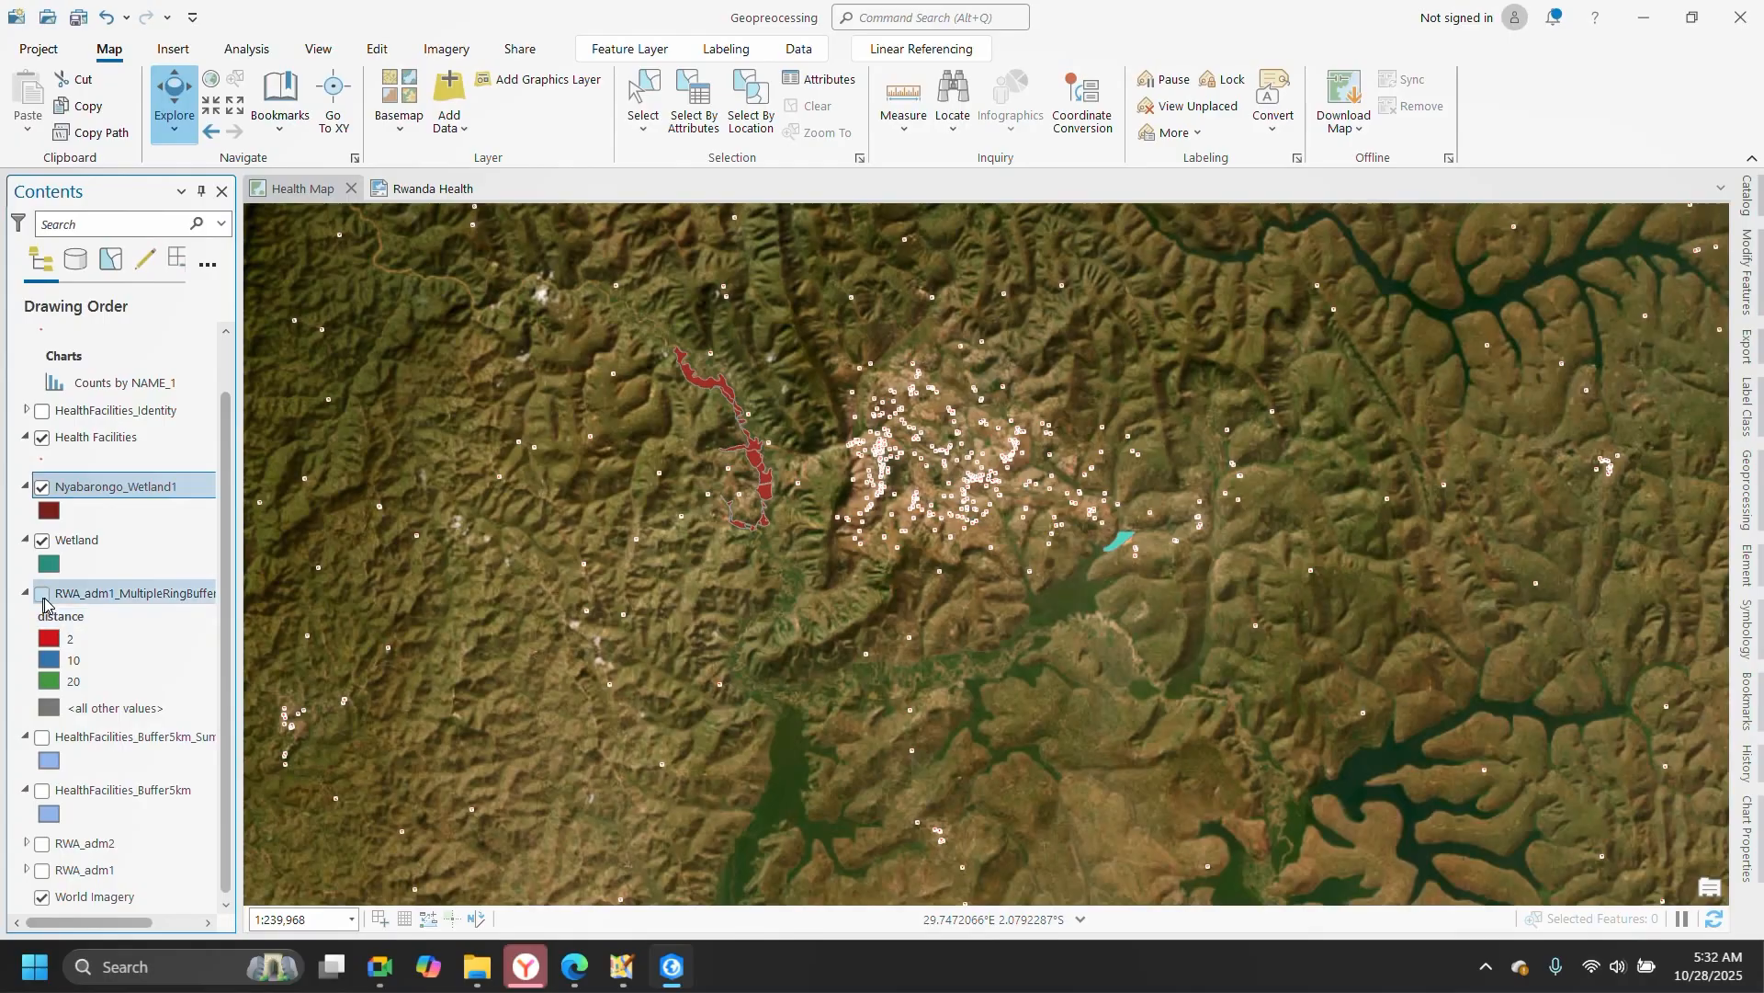
click(41, 790)
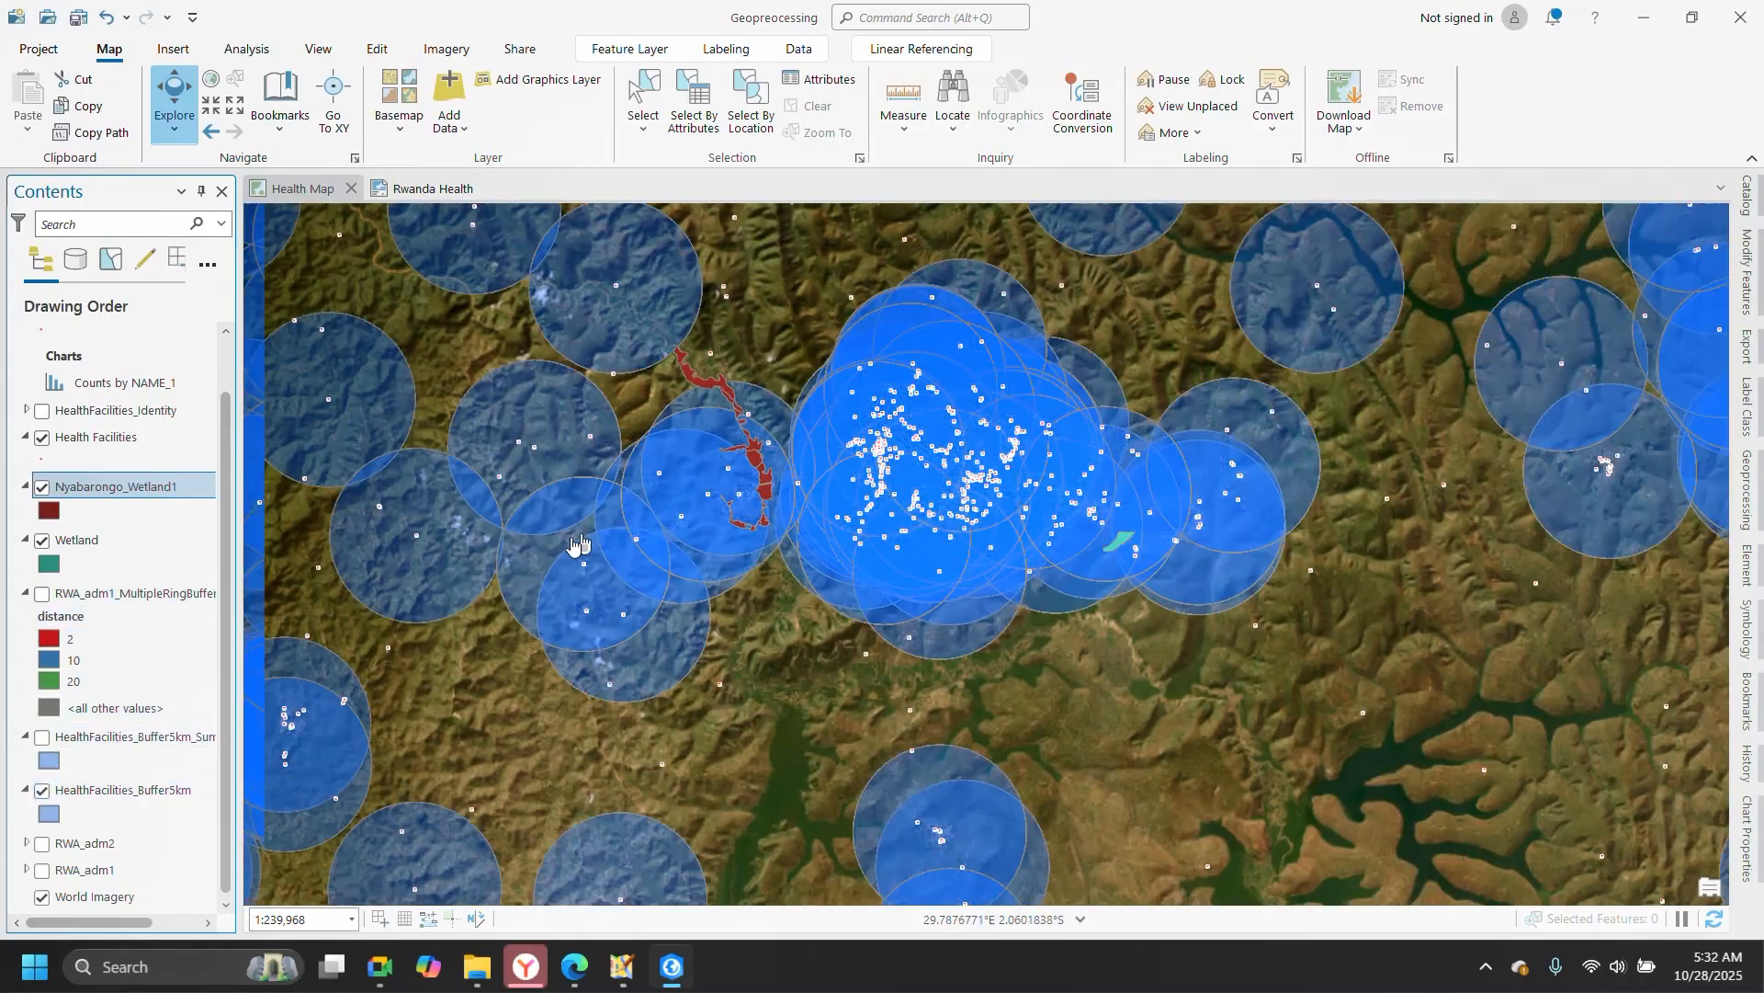
scroll(825, 462, down, 4)
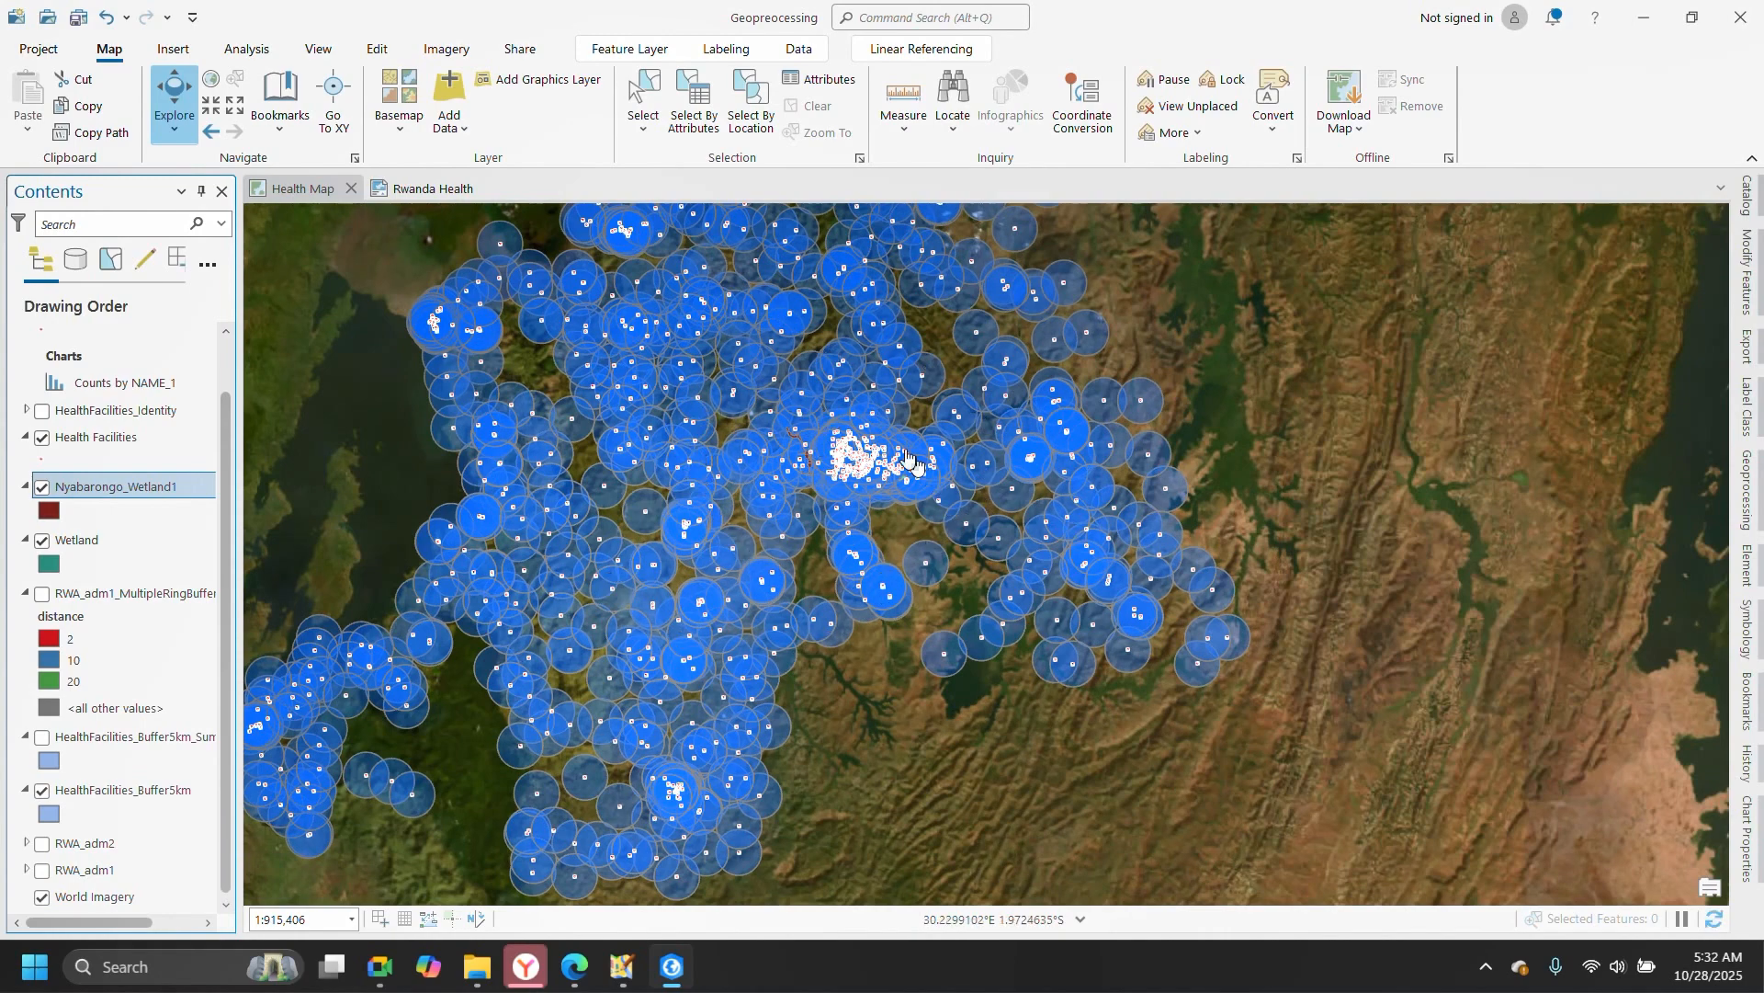
- Check the progress and run details of the Count Overlapping Features tool
click(1745, 492)
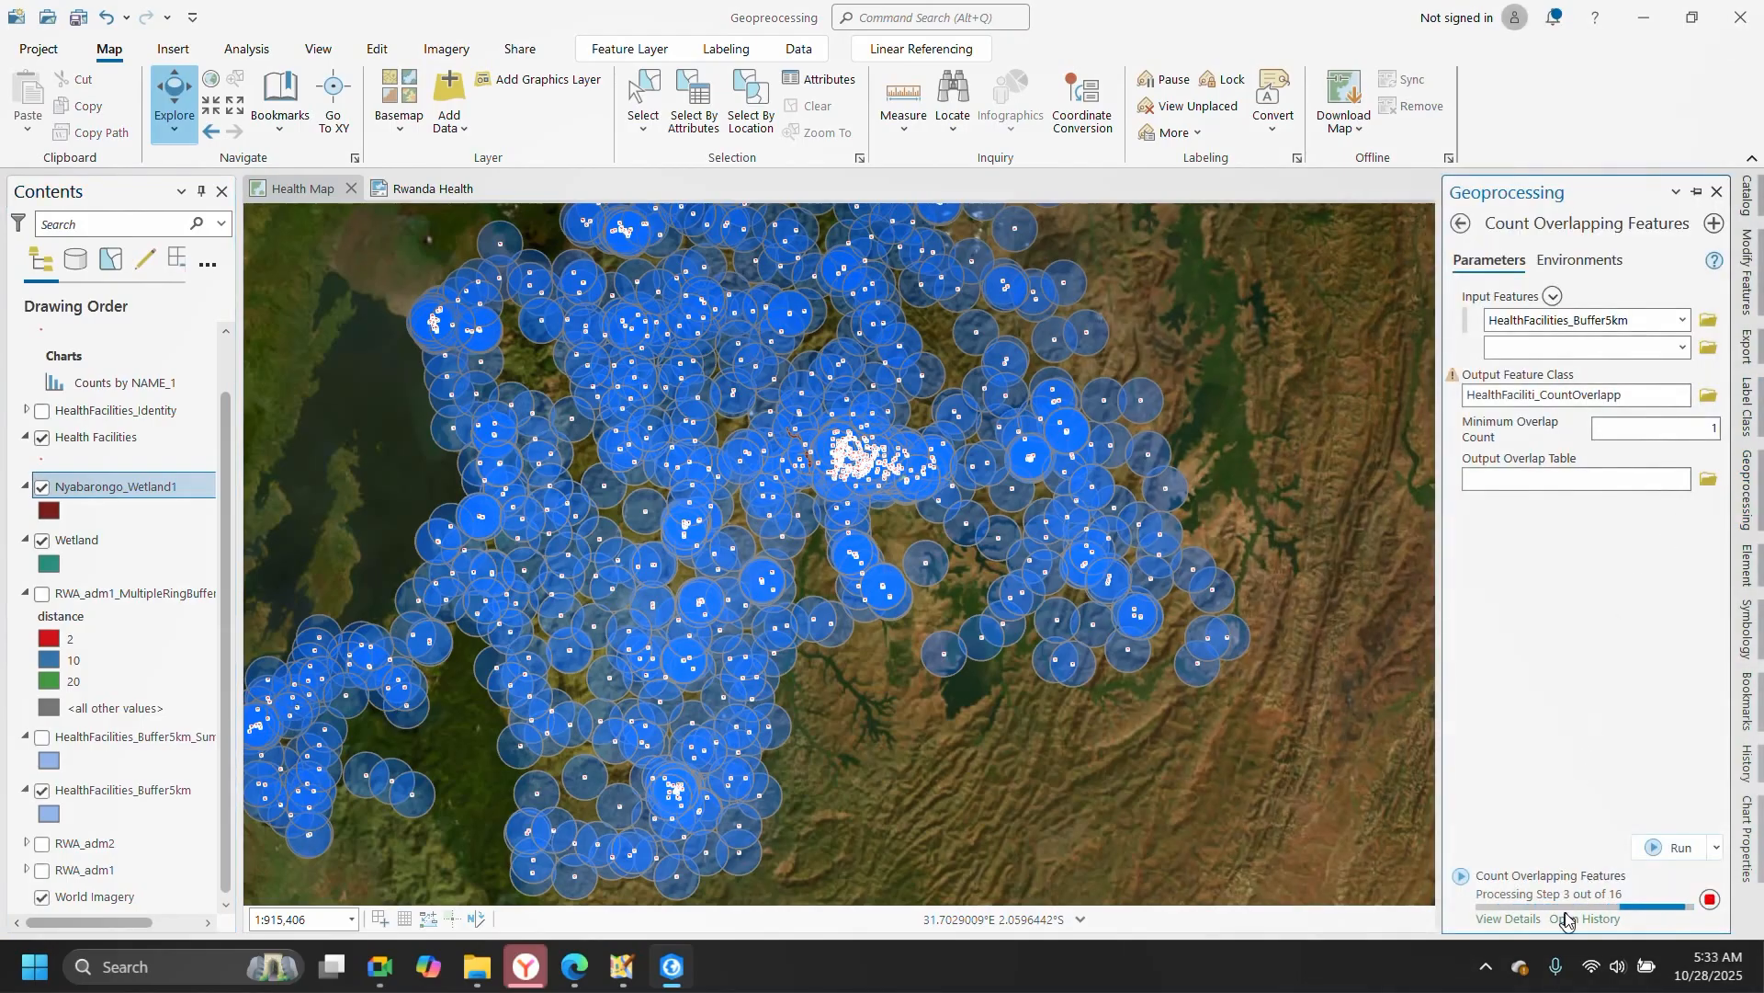
mouse_move(1559, 912)
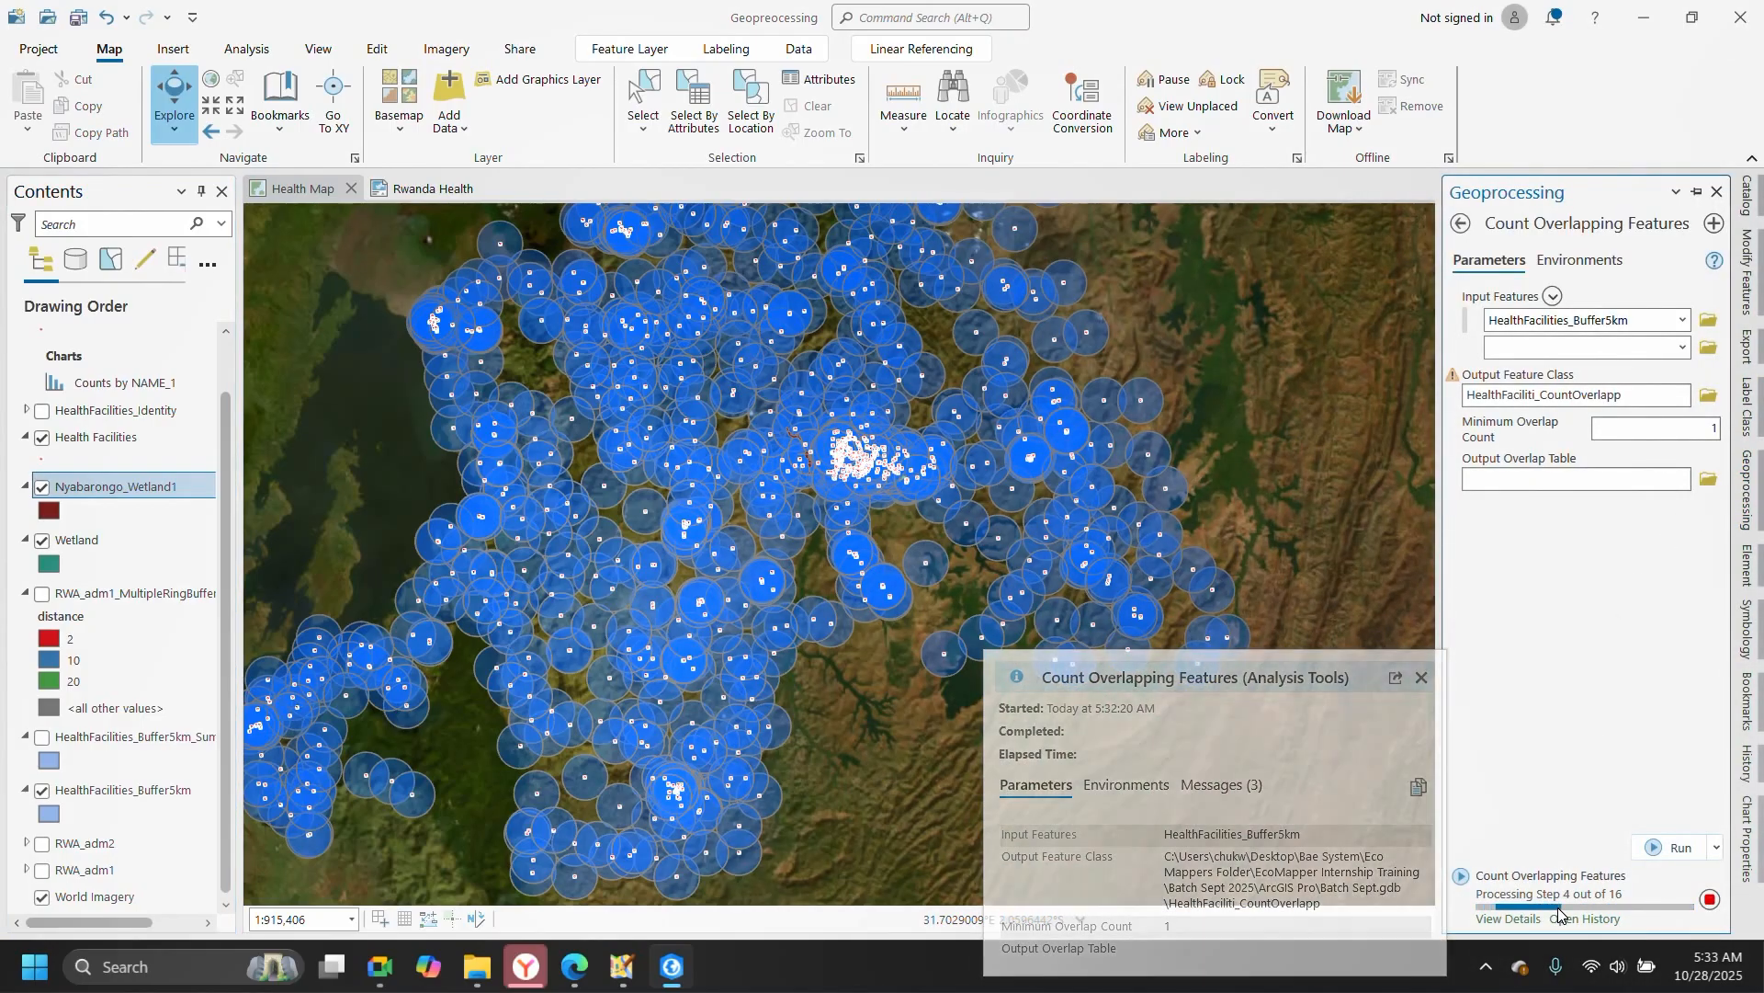
mouse_move(1544, 881)
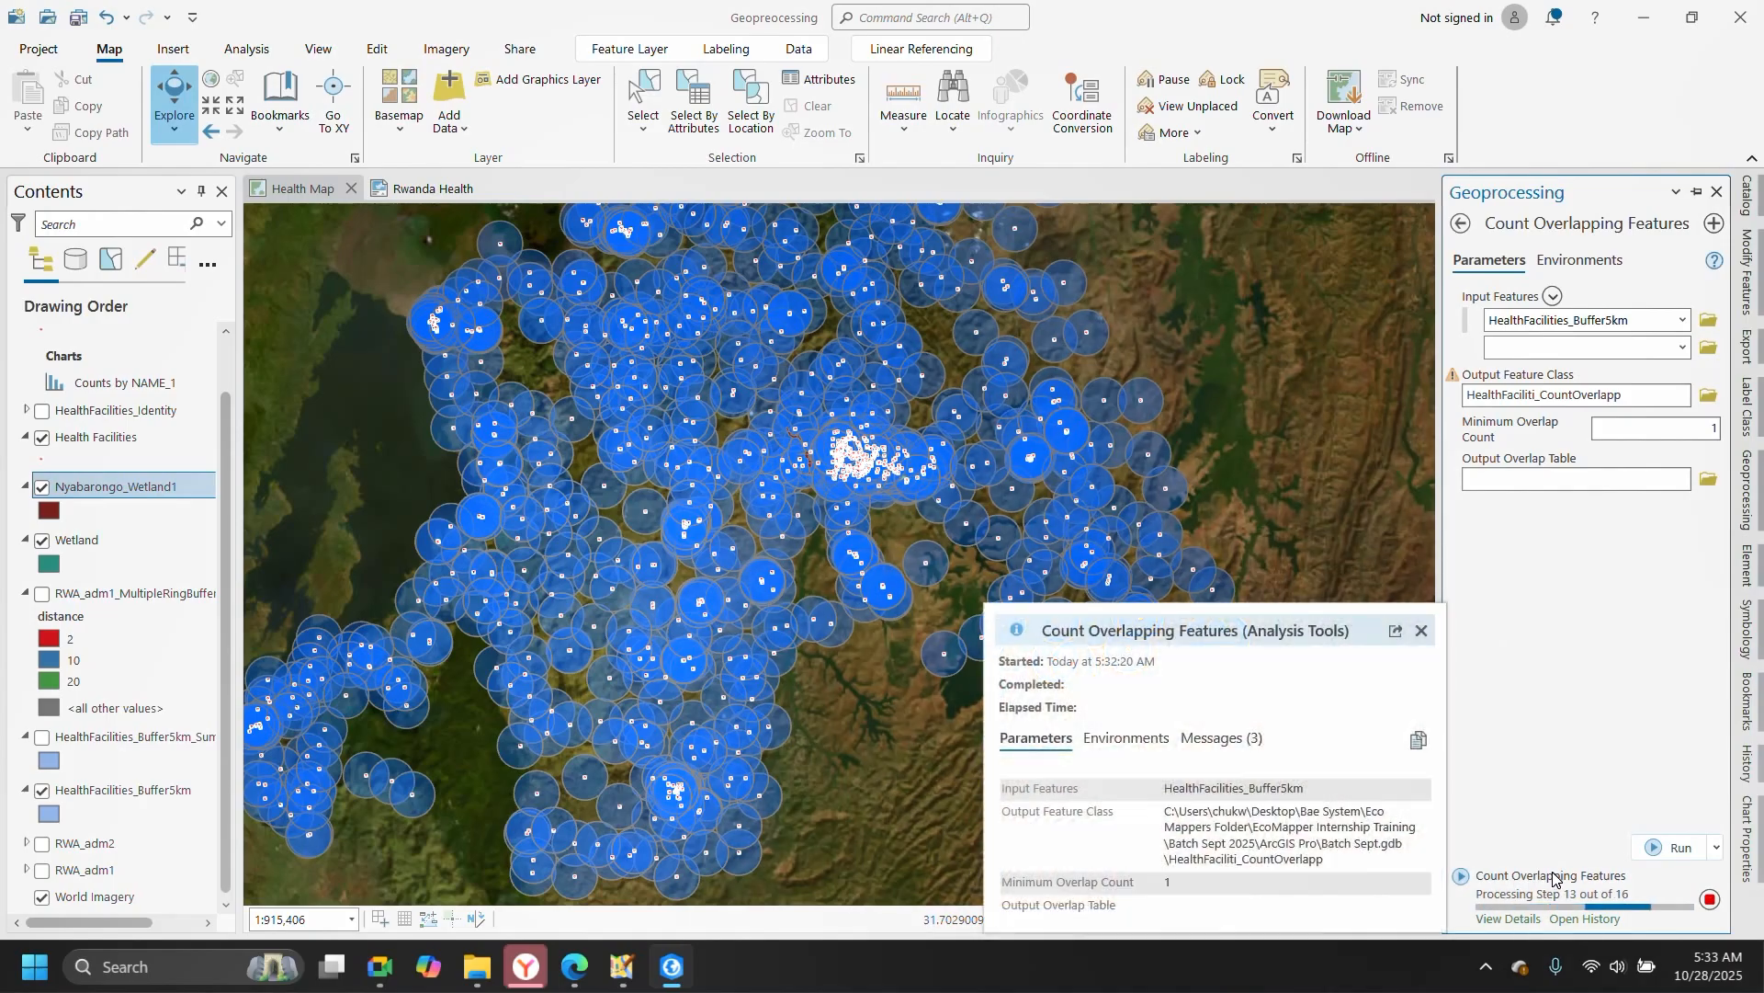